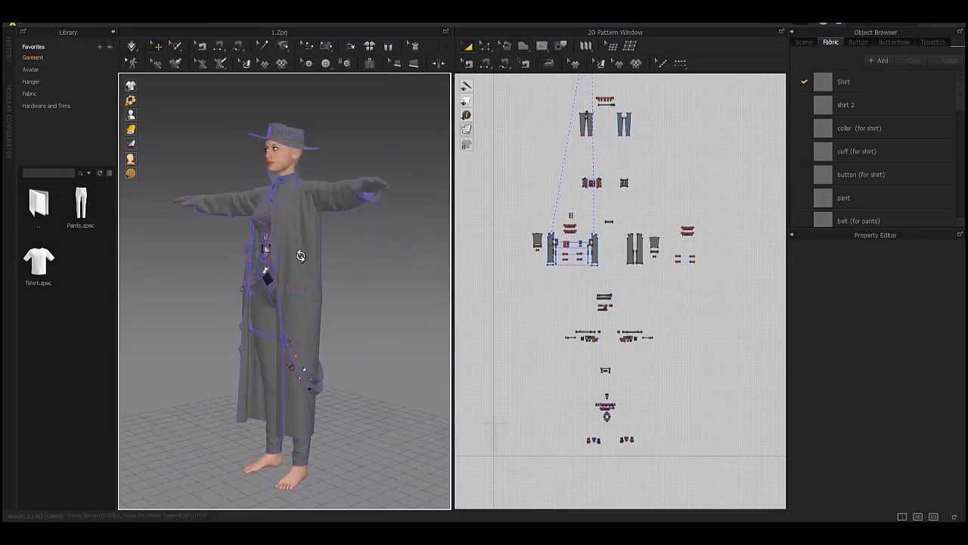
# - Switch the workspace to the UV Editor mode
pyautogui.moveTo(300, 253); pyautogui.dragTo(413, 259, button='right')
pyautogui.click(880, 28)
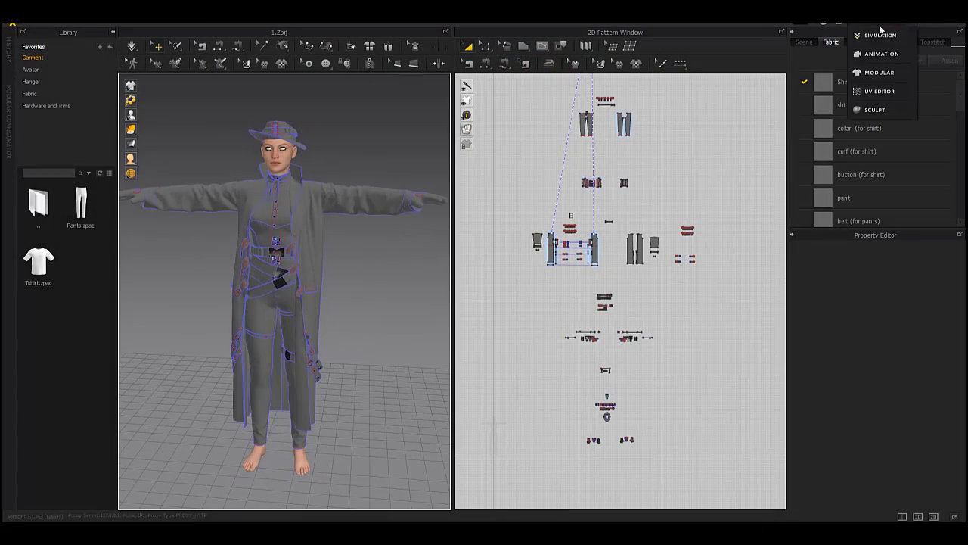
pyautogui.click(889, 97)
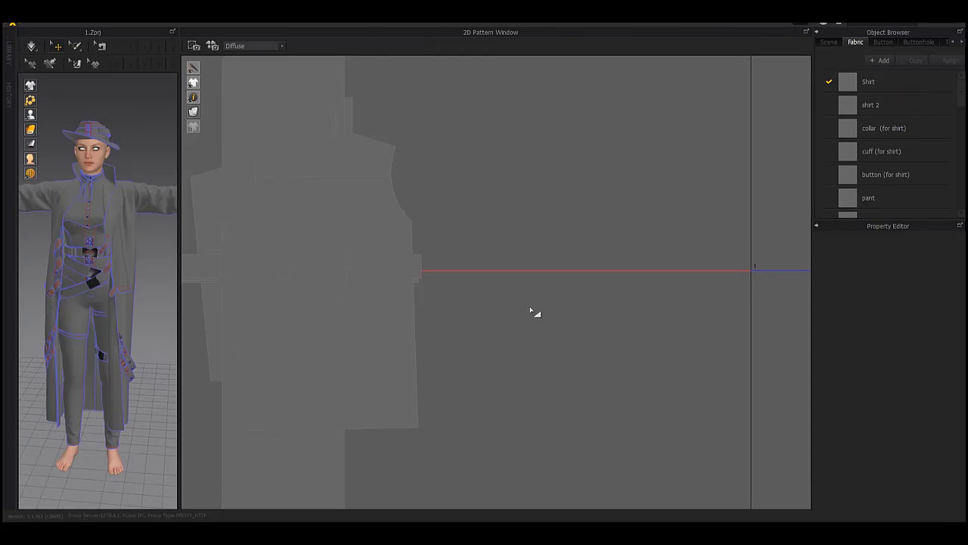
# - Reset all garment UVs so the islands follow the 2D pattern arrangement
pyautogui.scroll(-10, 416, 274)
pyautogui.click(870, 81)
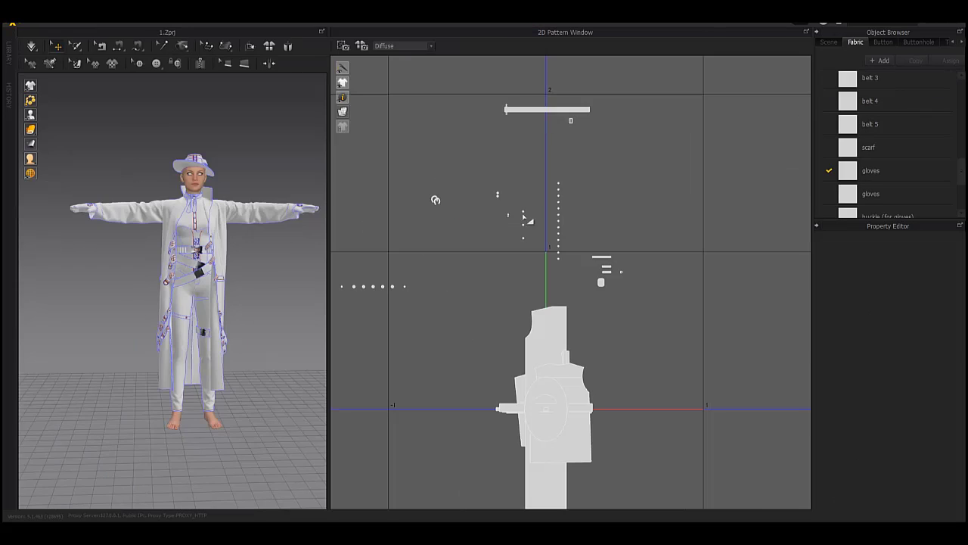
pyautogui.rightClick(607, 160)
pyautogui.click(627, 183)
pyautogui.scroll(-5, 640, 217)
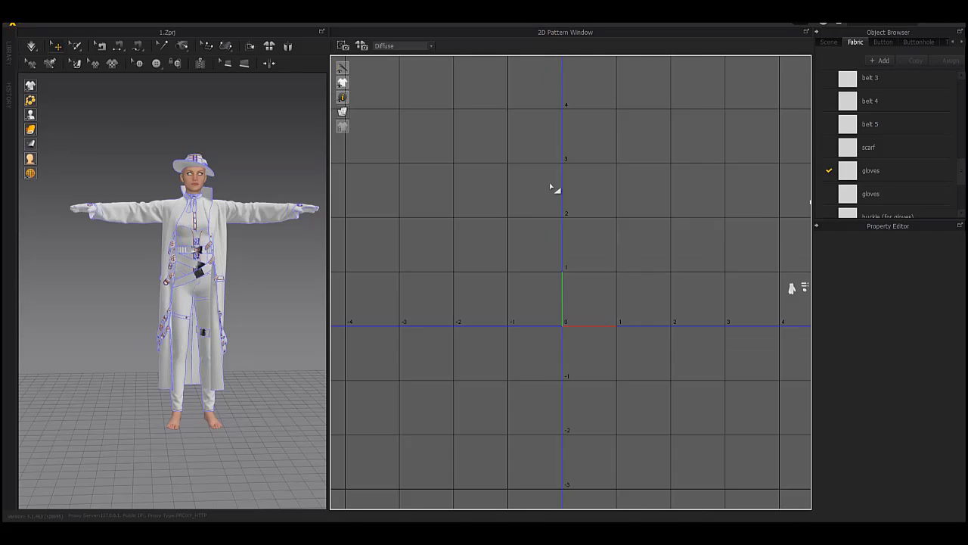
# - Select all the shirt's UV pieces and move them down beside the origin of the UV grid
pyautogui.moveTo(621, 190); pyautogui.dragTo(488, 401, button='middle')
pyautogui.moveTo(521, 230); pyautogui.dragTo(492, 340, button='middle')
pyautogui.moveTo(498, 271); pyautogui.dragTo(518, 398, button='middle')
pyautogui.moveTo(488, 143); pyautogui.dragTo(404, 377)
pyautogui.moveTo(434, 321); pyautogui.dragTo(535, 63, button='middle')
pyautogui.moveTo(515, 368); pyautogui.dragTo(543, 445)
pyautogui.moveTo(497, 335); pyautogui.dragTo(463, 229, button='middle')
pyautogui.scroll(5, 519, 352)
pyautogui.moveTo(477, 293); pyautogui.dragTo(500, 297)
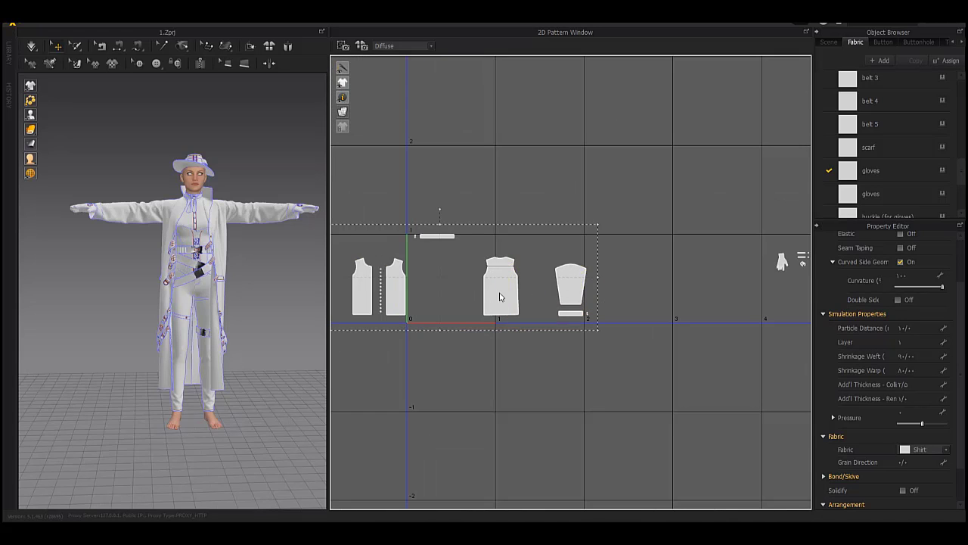
# - Move the selected shirt pieces up so the first UV tile is empty
pyautogui.moveTo(491, 294); pyautogui.dragTo(470, 354, button='middle')
pyautogui.scroll(-5, 485, 346)
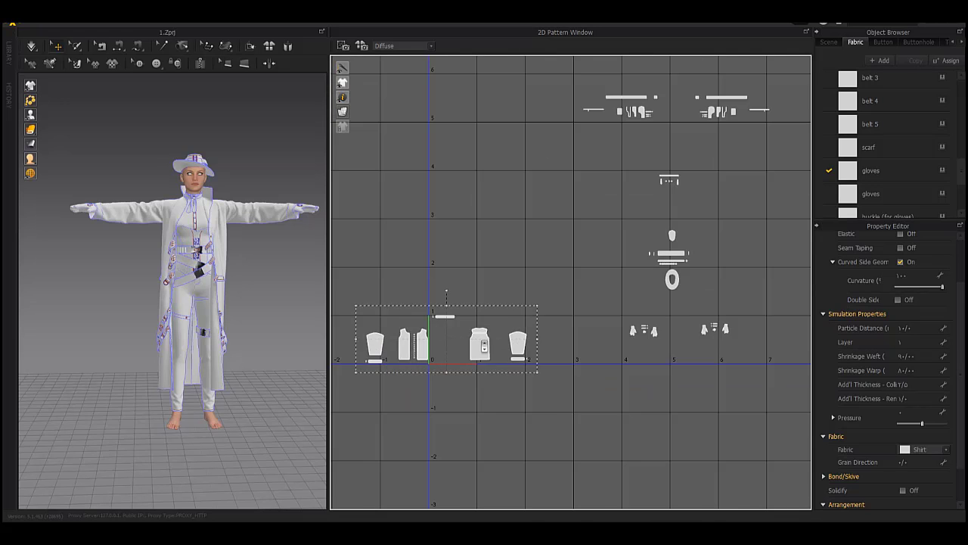
pyautogui.moveTo(531, 239); pyautogui.dragTo(499, 445, button='middle')
pyautogui.moveTo(527, 362); pyautogui.dragTo(590, 71, button='middle')
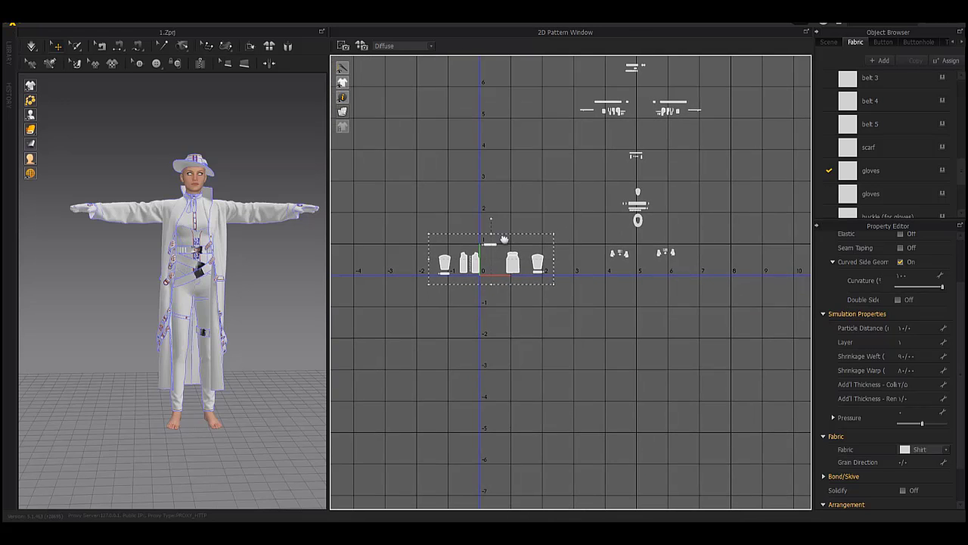
pyautogui.scroll(5, 494, 256)
pyautogui.moveTo(569, 270); pyautogui.dragTo(530, 139)
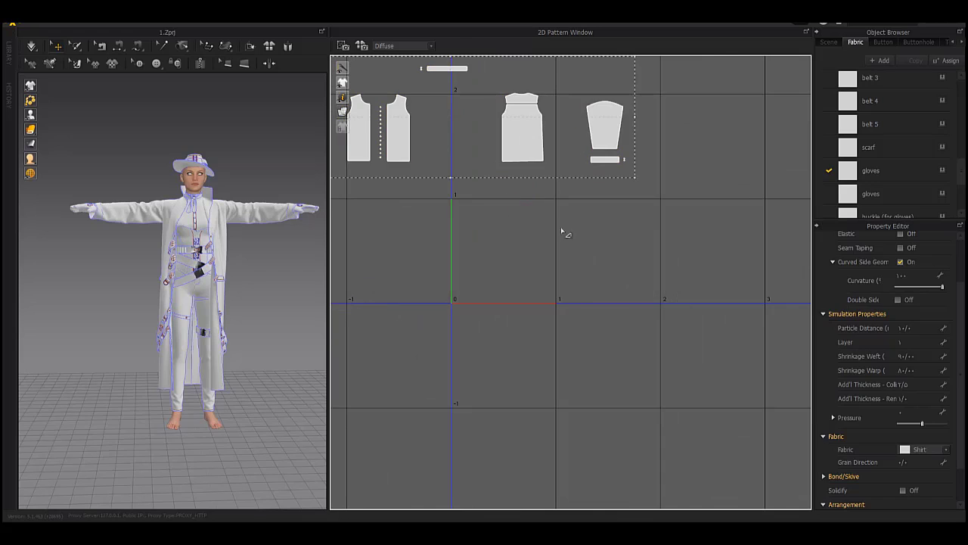
# - Move the shirt's back panel and yoke into the first UV tile at the origin corner
pyautogui.click(562, 229)
pyautogui.moveTo(443, 192); pyautogui.dragTo(528, 211, button='middle')
pyautogui.moveTo(607, 160); pyautogui.dragTo(557, 298)
pyautogui.moveTo(557, 298); pyautogui.dragTo(526, 258, button='middle')
pyautogui.scroll(10, 529, 259)
pyautogui.scroll(-5, 530, 259)
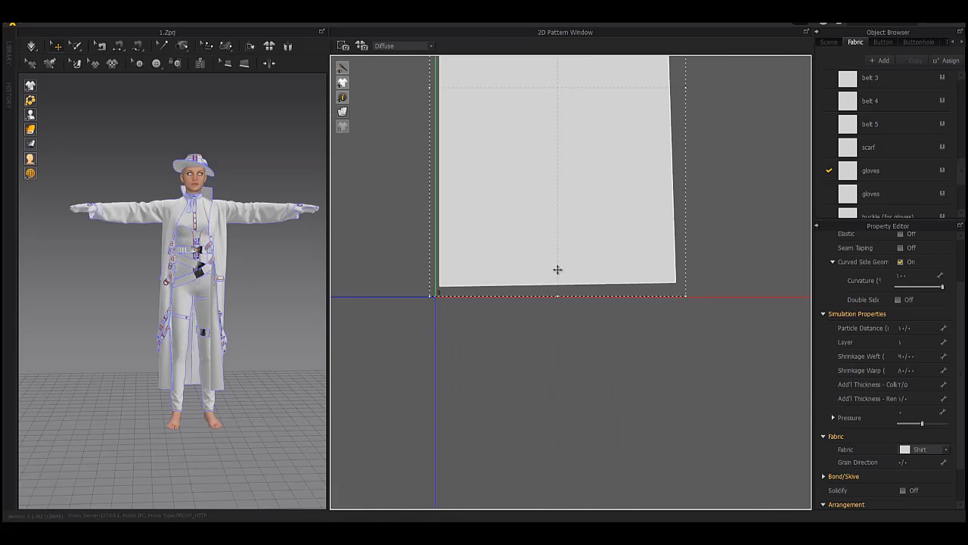
pyautogui.scroll(-2, 560, 265)
pyautogui.moveTo(571, 167); pyautogui.dragTo(563, 296, button='middle')
# - Straighten the back panel and yoke with slight rotations and align them with the first tile's corner edges
pyautogui.moveTo(554, 66); pyautogui.dragTo(558, 67)
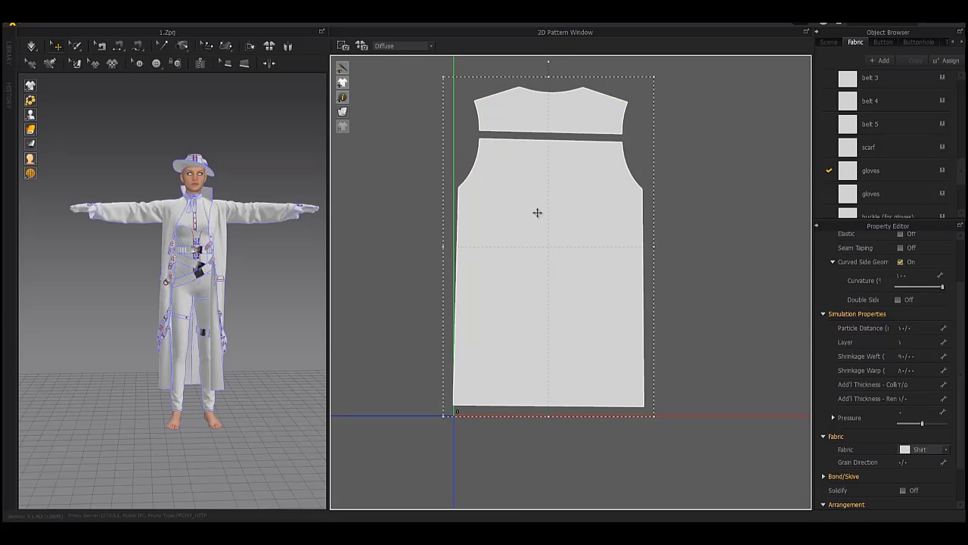
pyautogui.moveTo(539, 252); pyautogui.dragTo(545, 259)
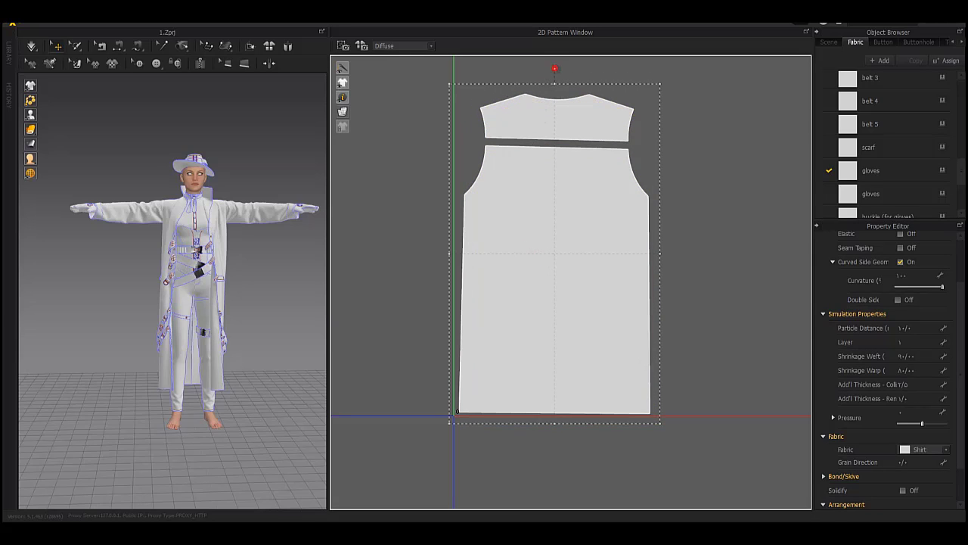
pyautogui.moveTo(555, 68); pyautogui.dragTo(553, 68)
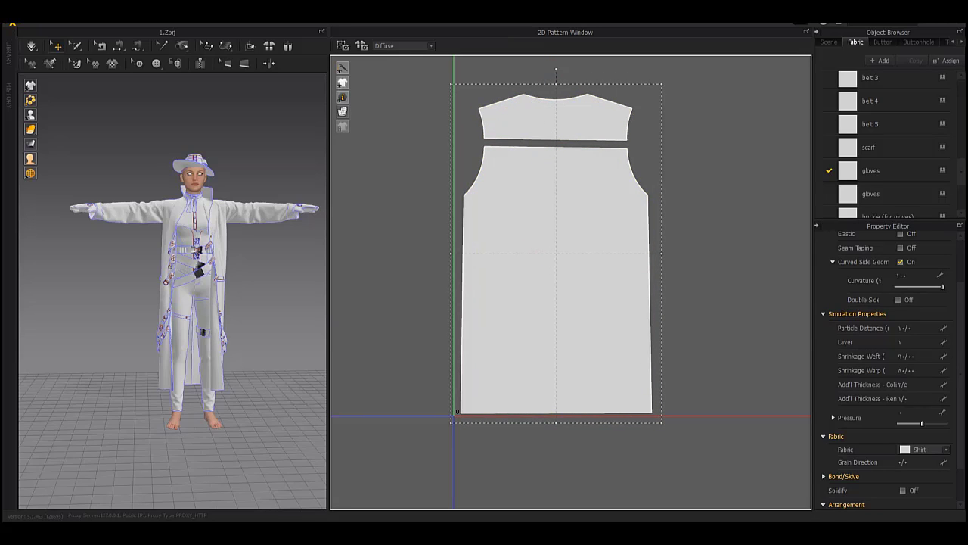
pyautogui.moveTo(507, 349); pyautogui.dragTo(504, 349)
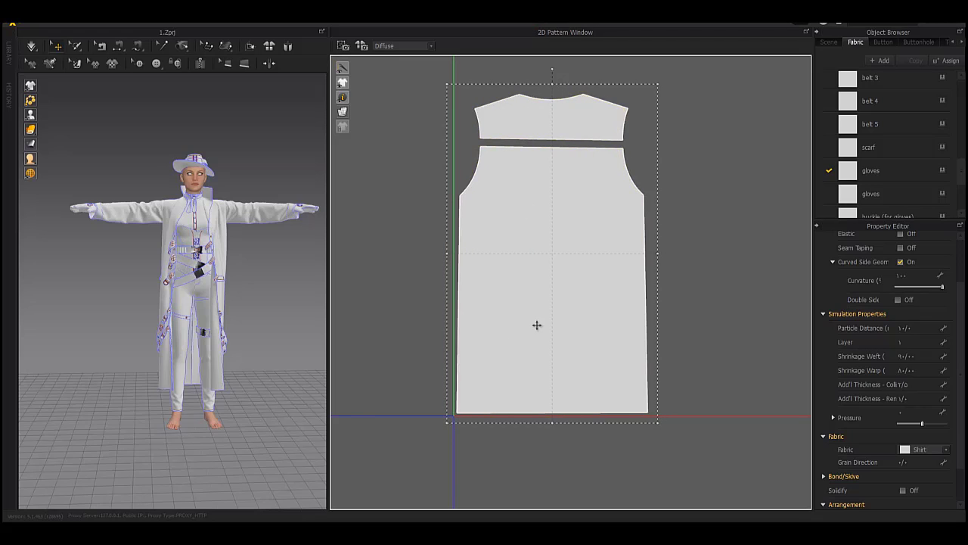
# - Move the shirt yoke down until it sits close above the back panel
pyautogui.moveTo(642, 200); pyautogui.dragTo(658, 239, button='middle')
pyautogui.click(574, 176)
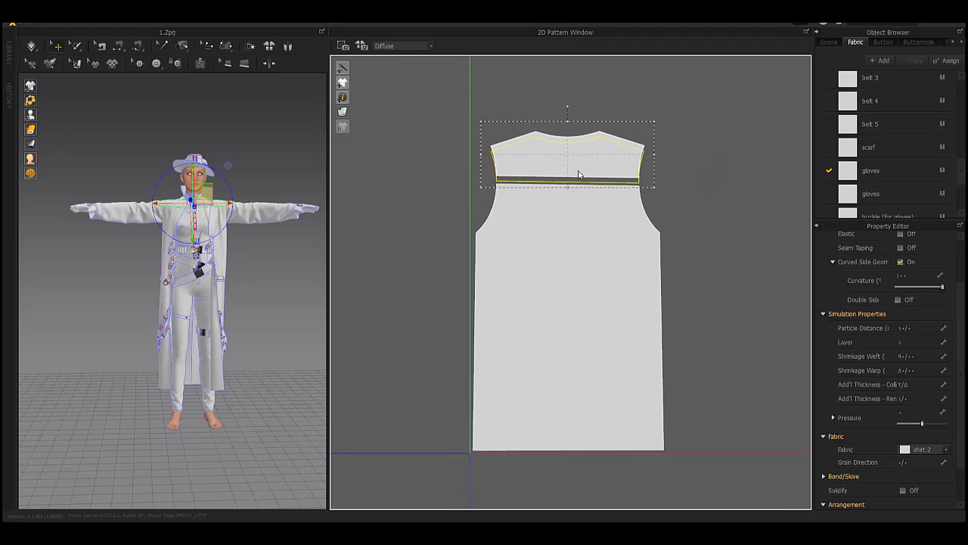
pyautogui.moveTo(579, 172); pyautogui.dragTo(579, 173)
# - Bring the shirt's two front panels and button column down beside the back panel
pyautogui.scroll(-6, 563, 200)
pyautogui.moveTo(633, 220); pyautogui.dragTo(681, 310, button='middle')
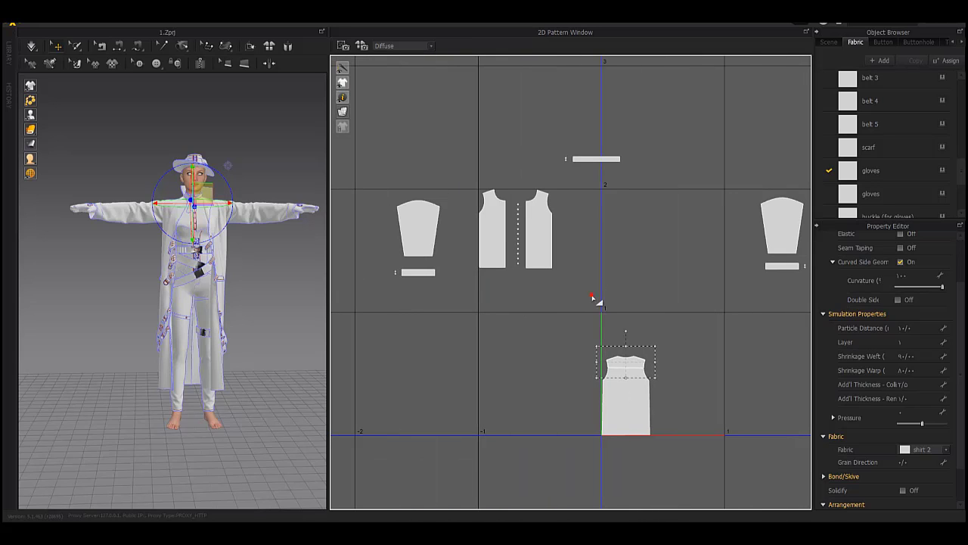
pyautogui.moveTo(593, 296); pyautogui.dragTo(456, 171)
pyautogui.moveTo(501, 219); pyautogui.dragTo(692, 358)
pyautogui.moveTo(698, 360); pyautogui.dragTo(582, 256, button='middle')
pyautogui.scroll(6, 584, 256)
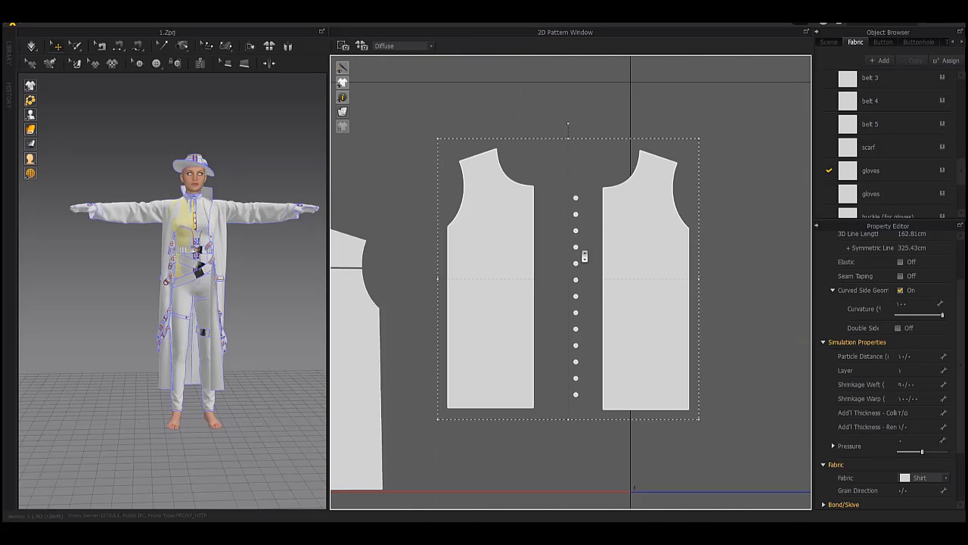
# - Set the shirt buttons aside and place both front panels tightly next to the back panel
pyautogui.moveTo(556, 176); pyautogui.dragTo(596, 378)
pyautogui.moveTo(576, 298); pyautogui.dragTo(774, 286)
pyautogui.moveTo(500, 332); pyautogui.dragTo(436, 415)
pyautogui.moveTo(649, 336); pyautogui.dragTo(519, 416)
# - Place the two shirt sleeves side by side above the body panels in the first UV tile
pyautogui.scroll(-5, 547, 334)
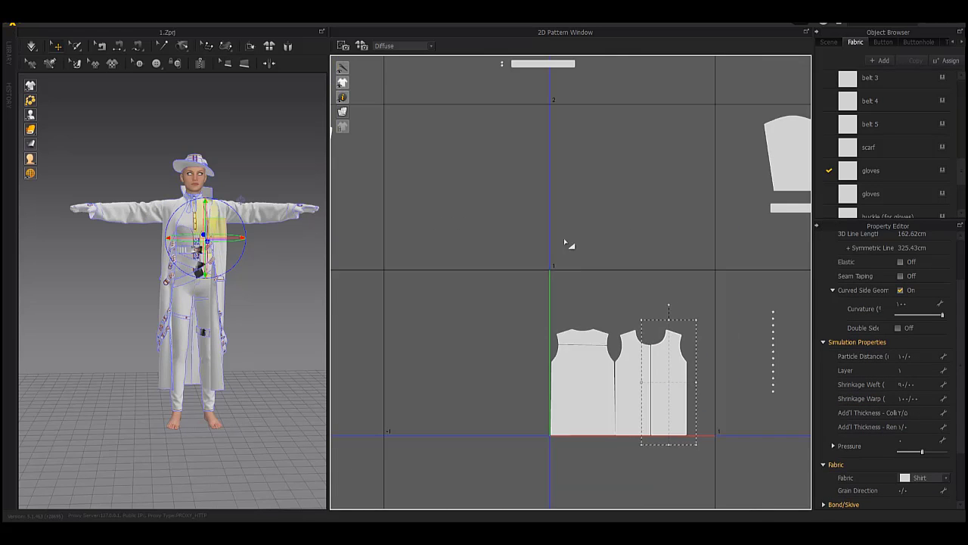
pyautogui.moveTo(590, 214); pyautogui.dragTo(453, 300)
pyautogui.moveTo(517, 227); pyautogui.dragTo(627, 315, button='middle')
pyautogui.moveTo(396, 309); pyautogui.dragTo(616, 394)
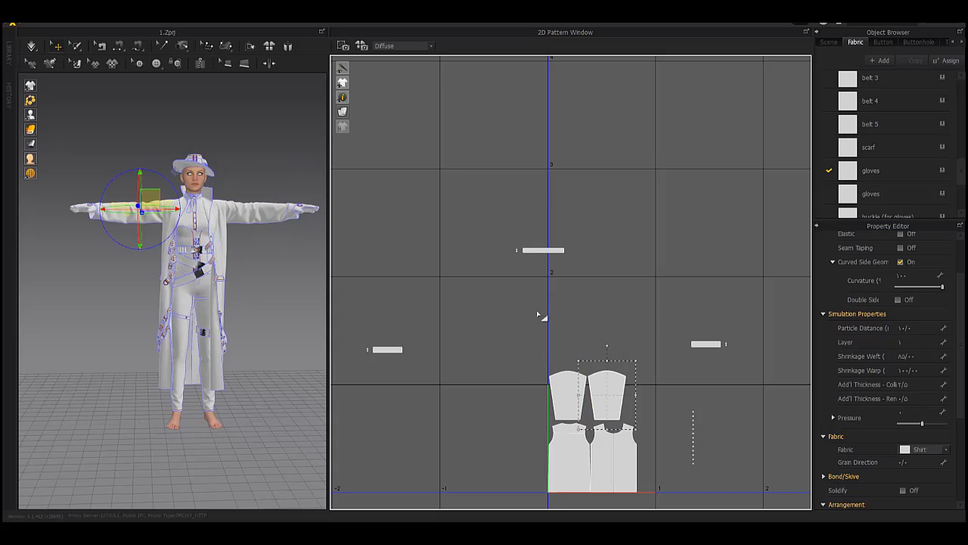
# - Move the shirt's cuffs and collar in close to the sleeves at the first UV tile
pyautogui.scroll(-5, 546, 312)
pyautogui.moveTo(540, 241); pyautogui.dragTo(471, 173, button='middle')
pyautogui.scroll(5, 524, 266)
pyautogui.moveTo(528, 247); pyautogui.dragTo(411, 256)
pyautogui.moveTo(413, 260); pyautogui.dragTo(510, 261, button='middle')
pyautogui.moveTo(381, 224); pyautogui.dragTo(511, 233, button='middle')
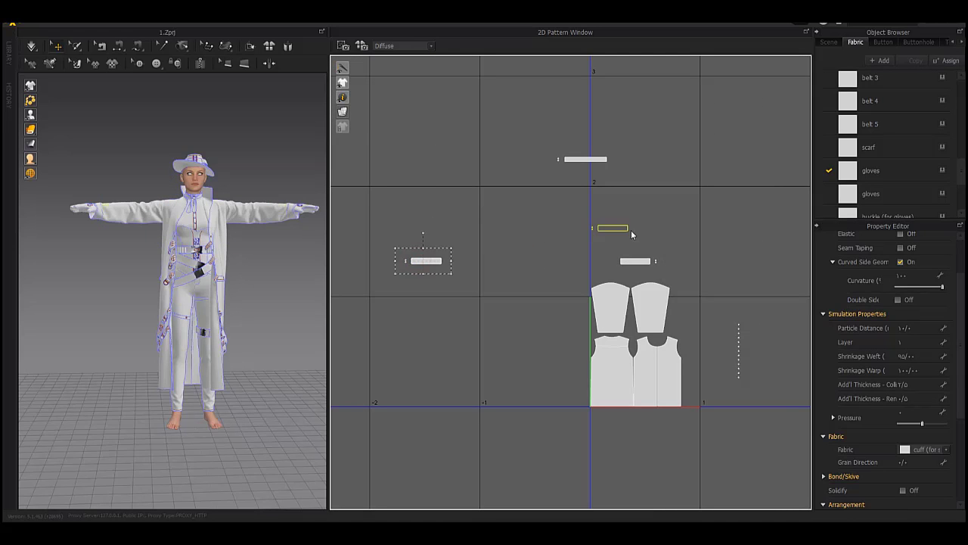
pyautogui.moveTo(580, 161); pyautogui.dragTo(621, 217)
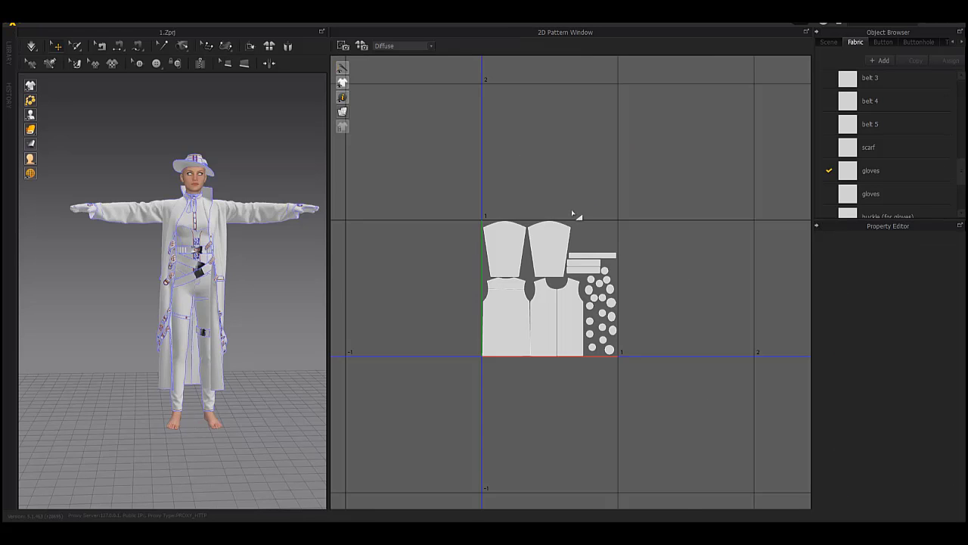
# - Select the vest pieces with their buckles and move them into the second UV tile beside the packed shirt
pyautogui.scroll(-5, 581, 210)
pyautogui.moveTo(711, 95); pyautogui.dragTo(485, 316, button='middle')
pyautogui.moveTo(448, 91); pyautogui.dragTo(467, 202, button='middle')
pyautogui.moveTo(620, 194); pyautogui.dragTo(620, 194)
pyautogui.moveTo(606, 166); pyautogui.dragTo(610, 249, button='middle')
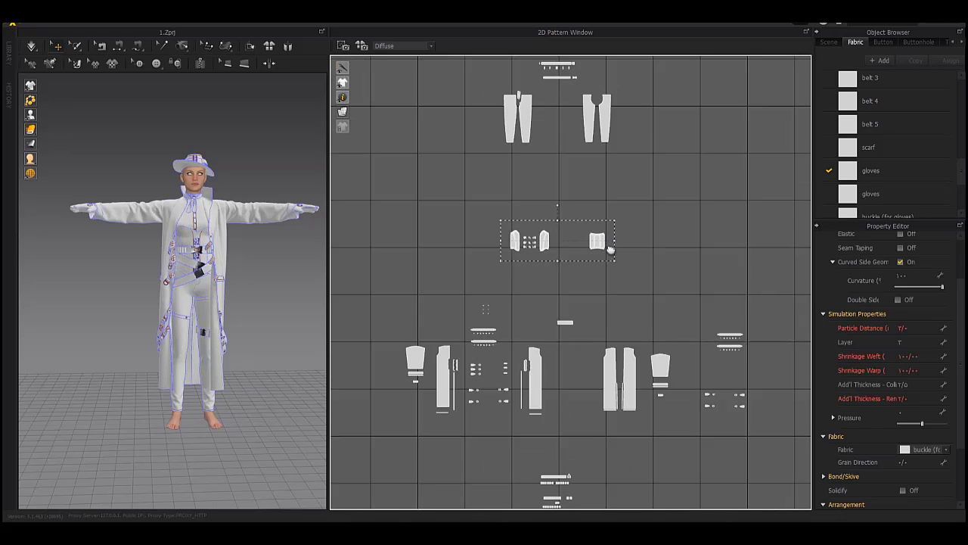
pyautogui.moveTo(546, 243); pyautogui.dragTo(541, 296, button='middle')
pyautogui.moveTo(527, 228); pyautogui.dragTo(687, 93, button='middle')
pyautogui.moveTo(573, 159); pyautogui.dragTo(474, 422)
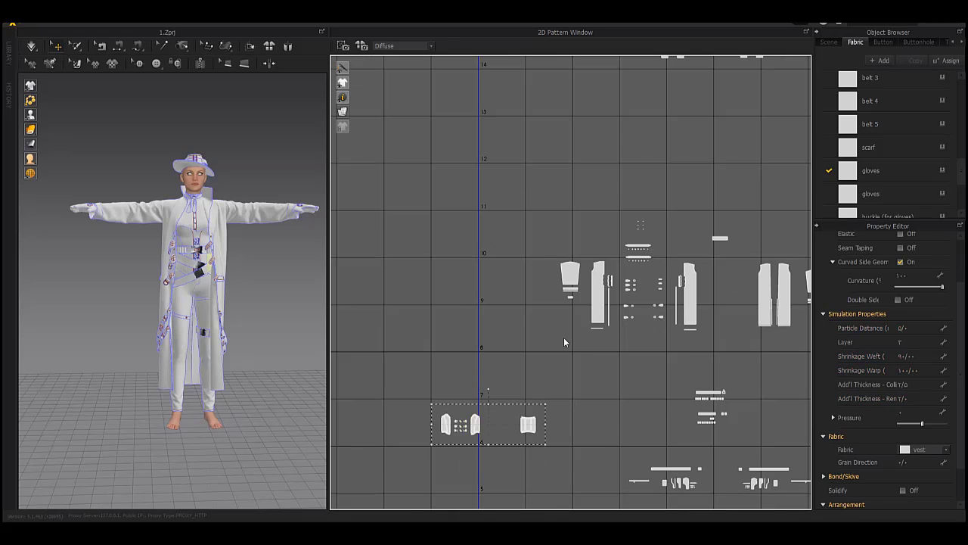
pyautogui.moveTo(564, 337); pyautogui.dragTo(498, 128, button='middle')
pyautogui.moveTo(532, 447); pyautogui.dragTo(532, 447)
pyautogui.moveTo(533, 435); pyautogui.dragTo(521, 235, button='middle')
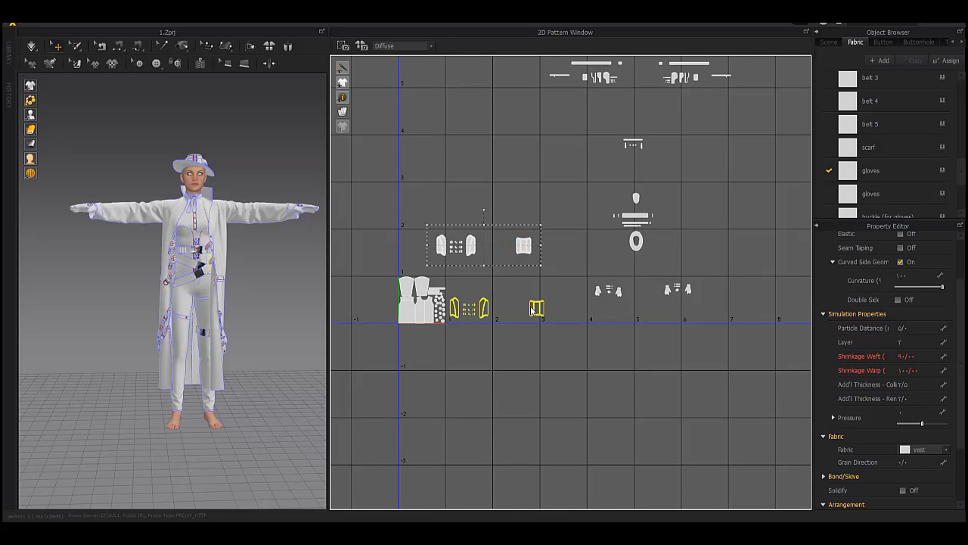
# - Move the three rows of vest buckle pieces out of the way above the vest panels
pyautogui.scroll(10, 532, 309)
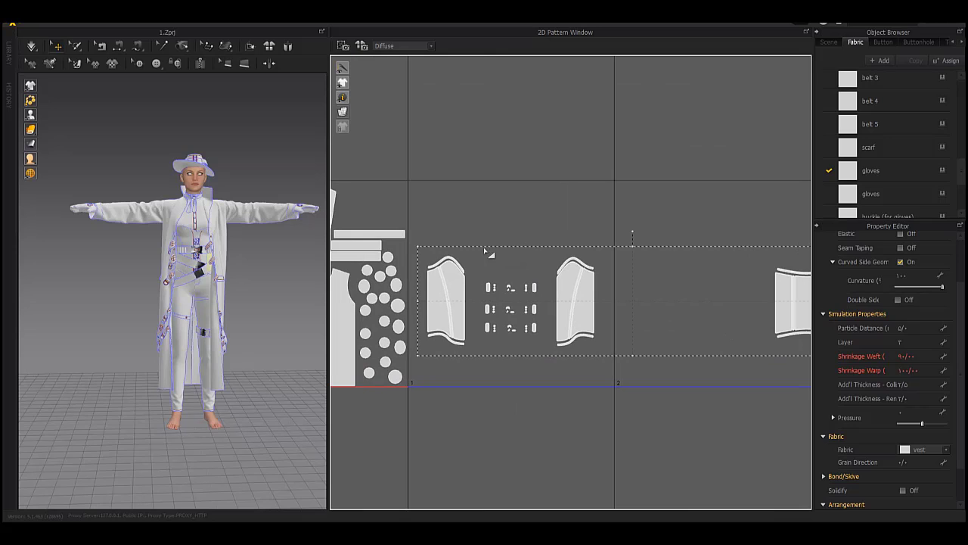
pyautogui.click(477, 245)
pyautogui.moveTo(539, 316); pyautogui.dragTo(699, 189)
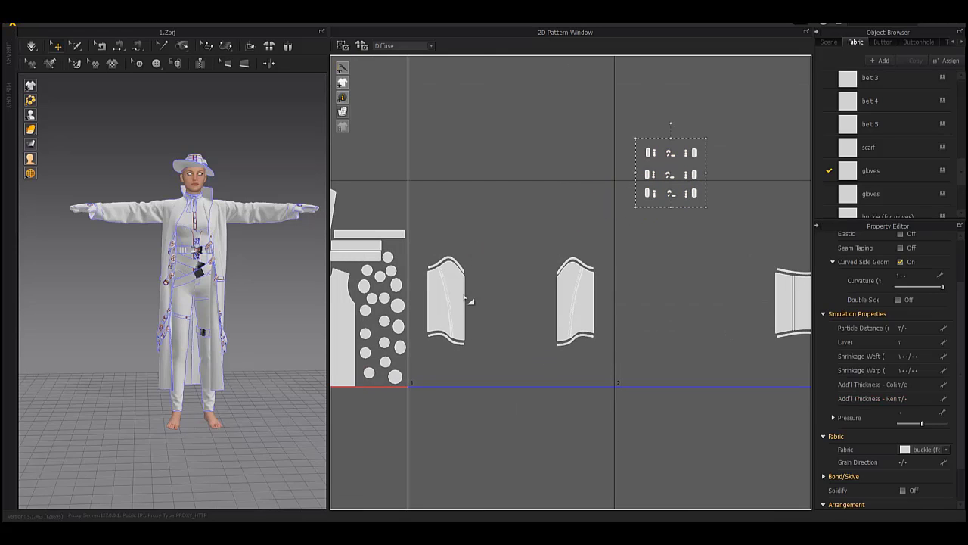
# - Join the two halves of the vest front by placing one closely against the other
pyautogui.moveTo(480, 253); pyautogui.dragTo(412, 362)
pyautogui.moveTo(452, 315); pyautogui.dragTo(542, 317)
pyautogui.moveTo(546, 294); pyautogui.dragTo(527, 265, button='middle')
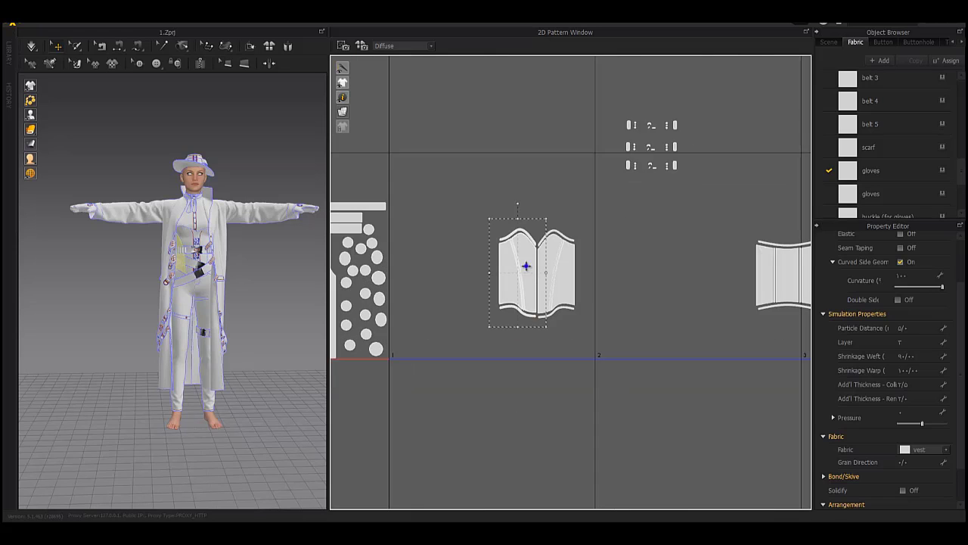
pyautogui.scroll(7, 522, 265)
pyautogui.scroll(5, 518, 263)
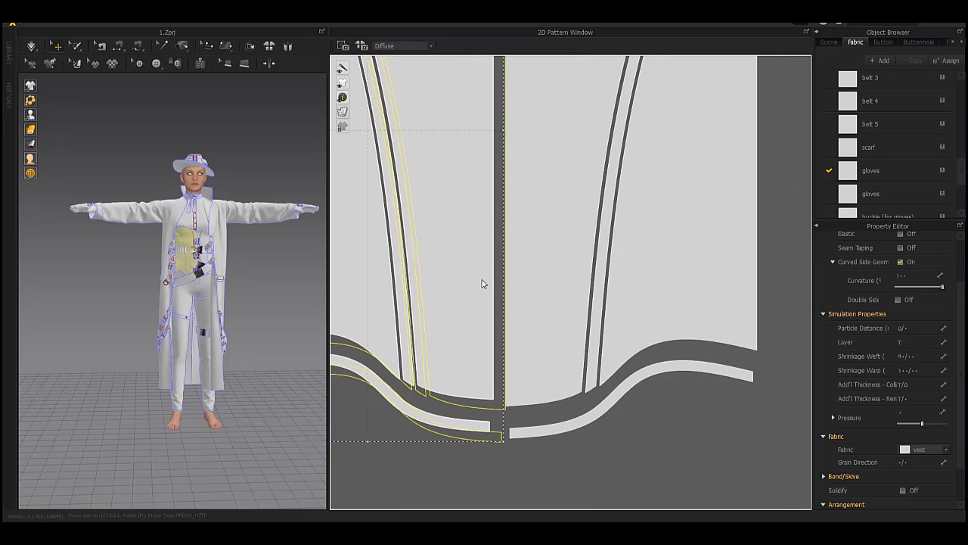
pyautogui.moveTo(479, 284); pyautogui.dragTo(479, 283)
# - Move the joined vest front to the lower corner of the second UV tile, next to the shirt
pyautogui.scroll(-11, 545, 283)
pyautogui.moveTo(455, 181); pyautogui.dragTo(630, 322)
pyautogui.moveTo(538, 283); pyautogui.dragTo(398, 332)
# - Move the vest back pieces directly beside the vest front
pyautogui.moveTo(600, 236); pyautogui.dragTo(448, 265, button='middle')
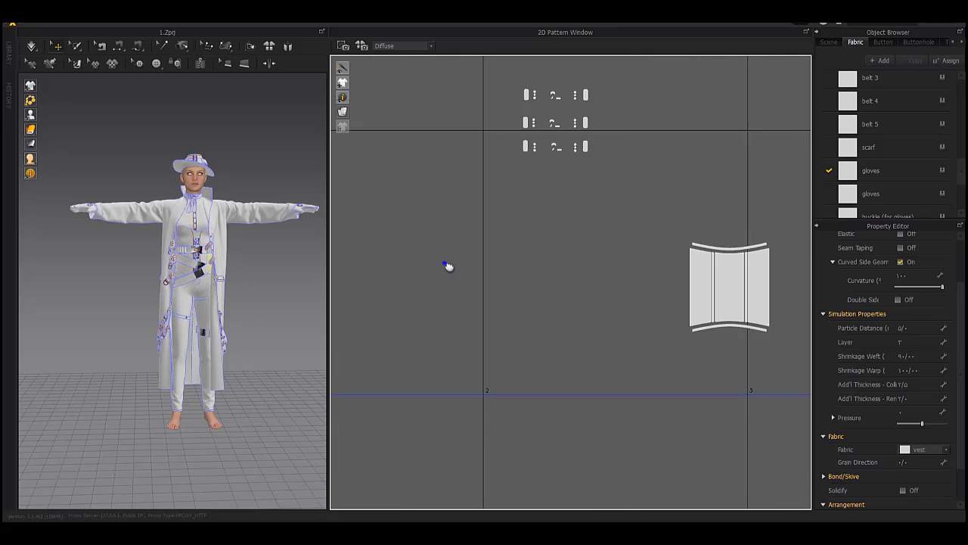
pyautogui.scroll(-1, 588, 237)
pyautogui.moveTo(619, 225); pyautogui.dragTo(763, 348)
pyautogui.moveTo(738, 305); pyautogui.dragTo(395, 346)
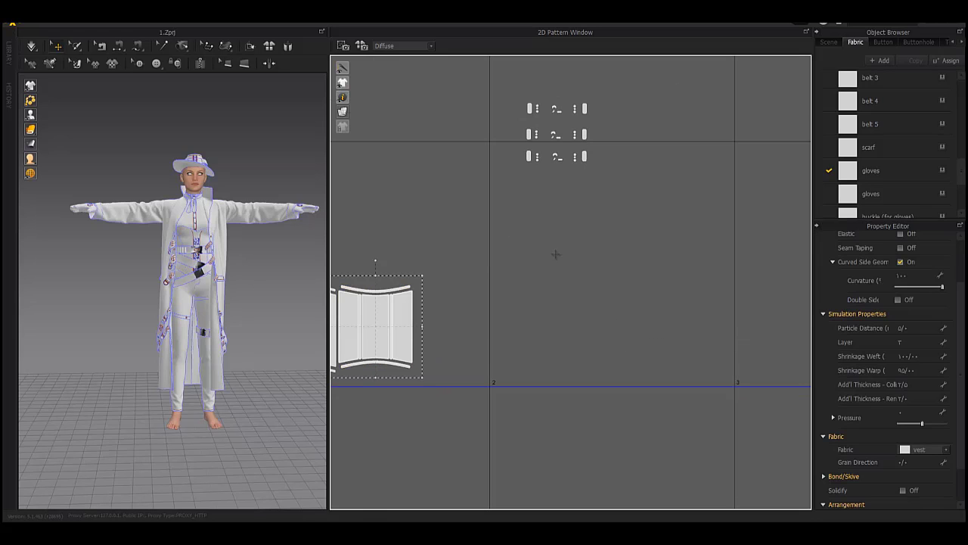
# - Select the whole vest front and back and scale them up to fill the second UV tile's height
pyautogui.moveTo(555, 255); pyautogui.dragTo(711, 225, button='middle')
pyautogui.moveTo(621, 206); pyautogui.dragTo(414, 370)
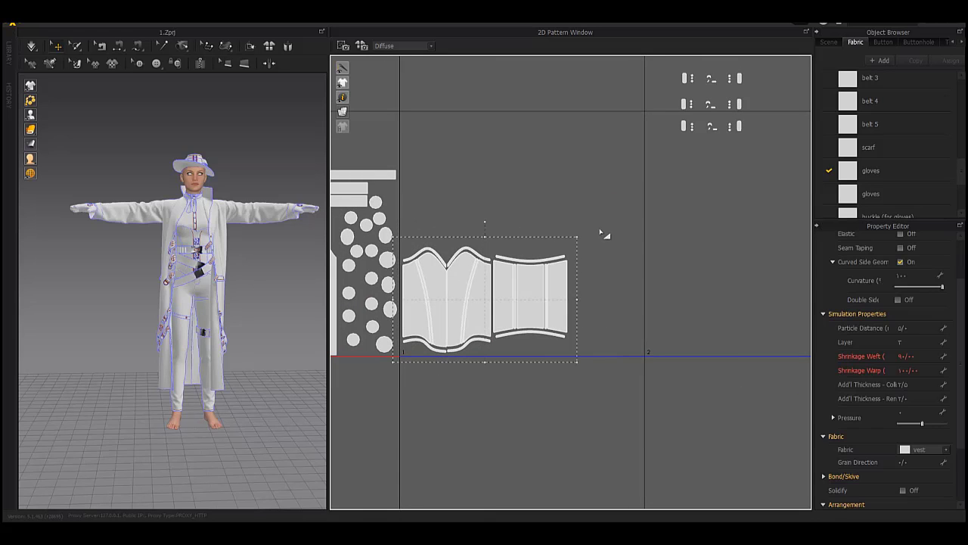
pyautogui.moveTo(608, 215); pyautogui.dragTo(779, 144)
pyautogui.moveTo(646, 169); pyautogui.dragTo(606, 239, button='middle')
# - Move the vest back's upper trim strip above the vest front's neckline
pyautogui.click(607, 240)
pyautogui.moveTo(609, 248); pyautogui.dragTo(449, 219)
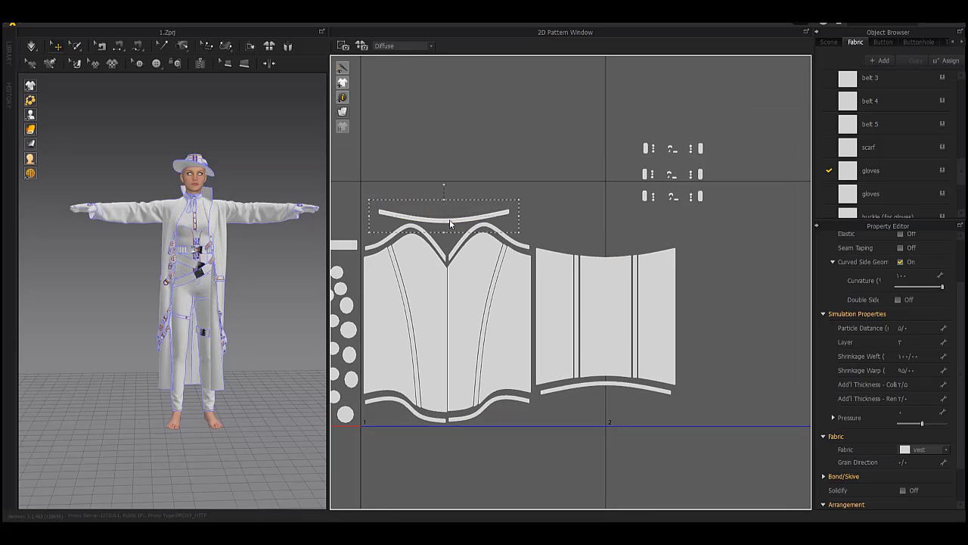
pyautogui.moveTo(573, 281); pyautogui.dragTo(578, 256)
pyautogui.hotkey('ctrl', 'z')
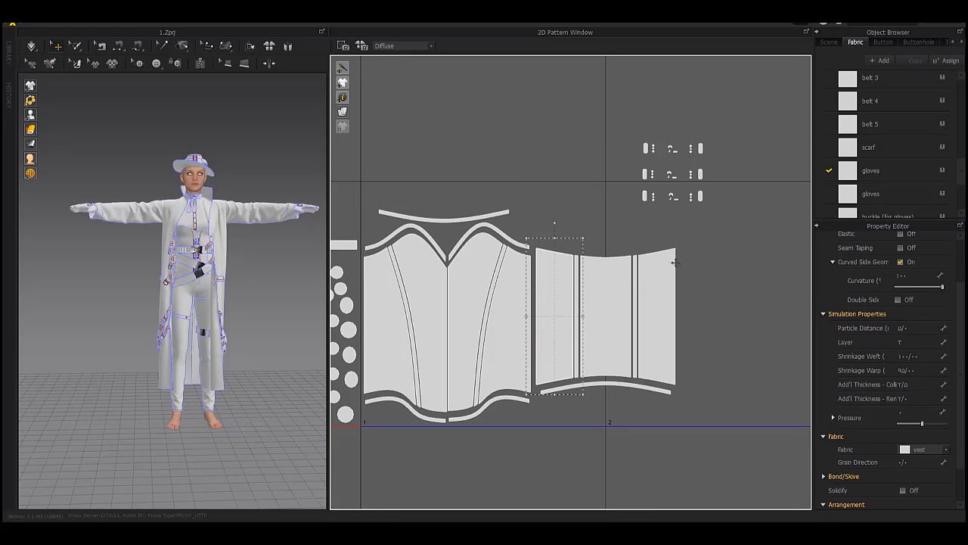
# - Move the vest back's centre panel and narrow strip aside and bring its two side panels together in the second UV tile
pyautogui.moveTo(605, 300); pyautogui.dragTo(731, 297)
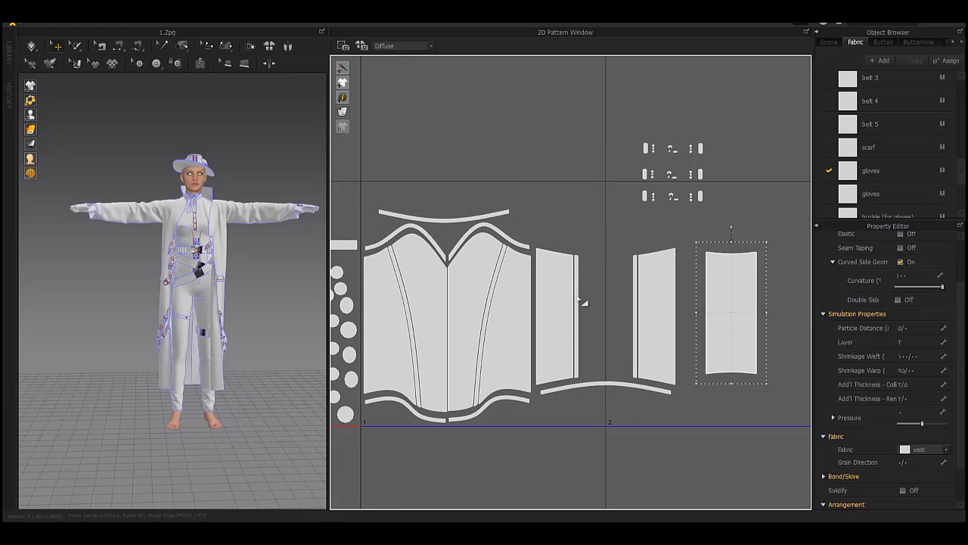
pyautogui.moveTo(572, 294); pyautogui.dragTo(633, 262)
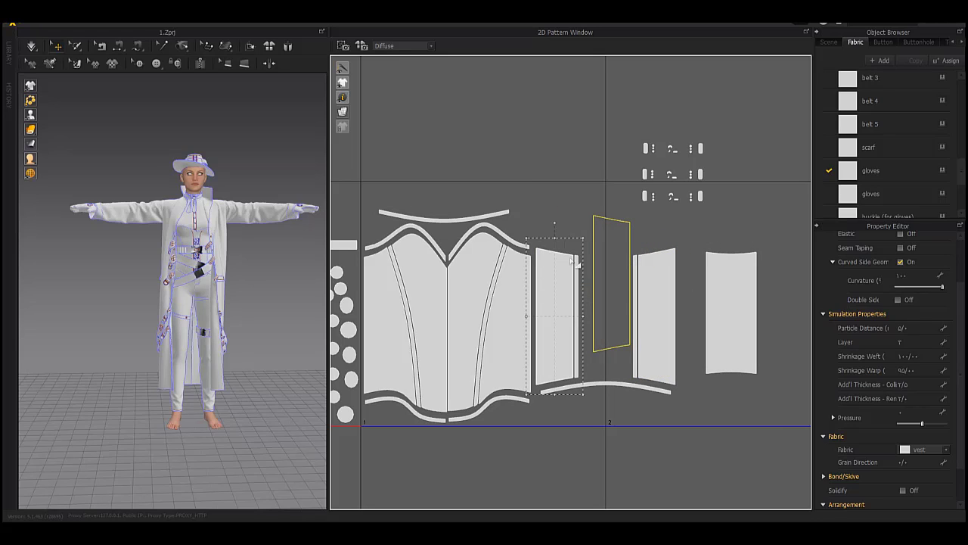
pyautogui.moveTo(576, 287); pyautogui.dragTo(700, 286)
pyautogui.moveTo(629, 281); pyautogui.dragTo(770, 287)
pyautogui.moveTo(770, 277); pyautogui.dragTo(563, 250)
pyautogui.moveTo(665, 283); pyautogui.dragTo(593, 220)
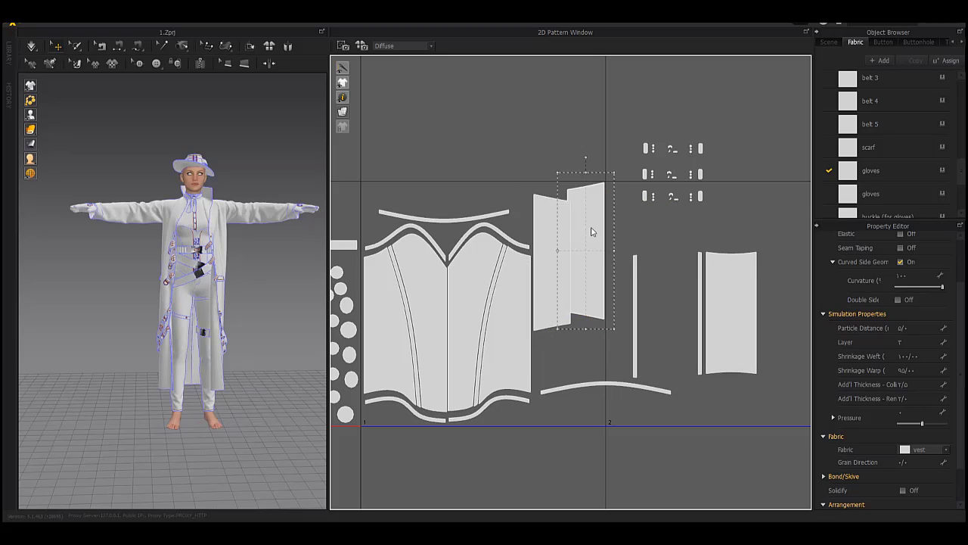
# - Align the two vest back side panels edge to edge against the second UV tile's upper edge
pyautogui.moveTo(571, 255); pyautogui.dragTo(590, 292, button='middle')
pyautogui.scroll(4, 571, 274)
pyautogui.moveTo(575, 236)
pyautogui.mouseDown()
pyautogui.moveTo(562, 197)
pyautogui.moveTo(582, 223)
pyautogui.mouseUp()
pyautogui.scroll(-3, 610, 239)
pyautogui.moveTo(606, 251); pyautogui.dragTo(696, 207, button='middle')
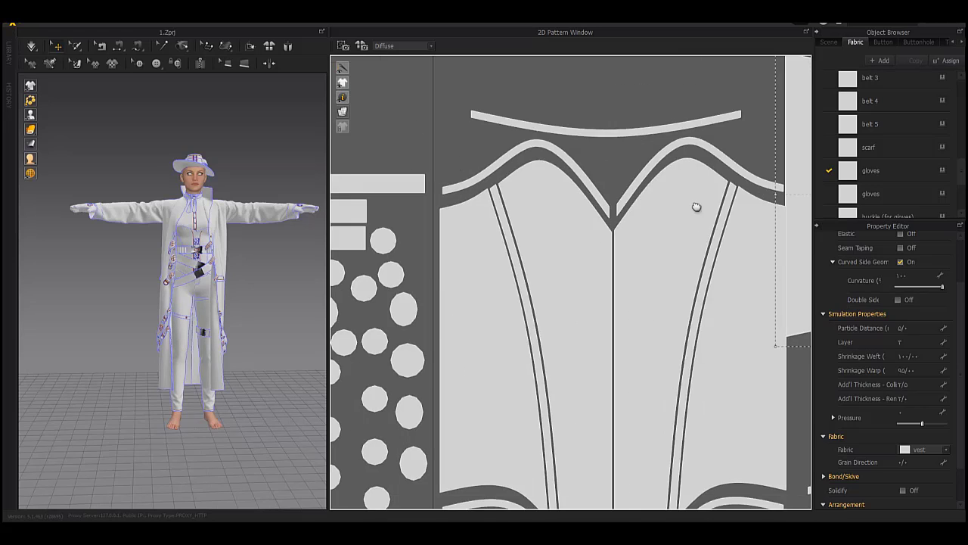
# - Select the whole vest front with its trims and shift it flush with the second UV tile's left edge
pyautogui.scroll(-6, 695, 208)
pyautogui.moveTo(507, 172); pyautogui.dragTo(598, 363)
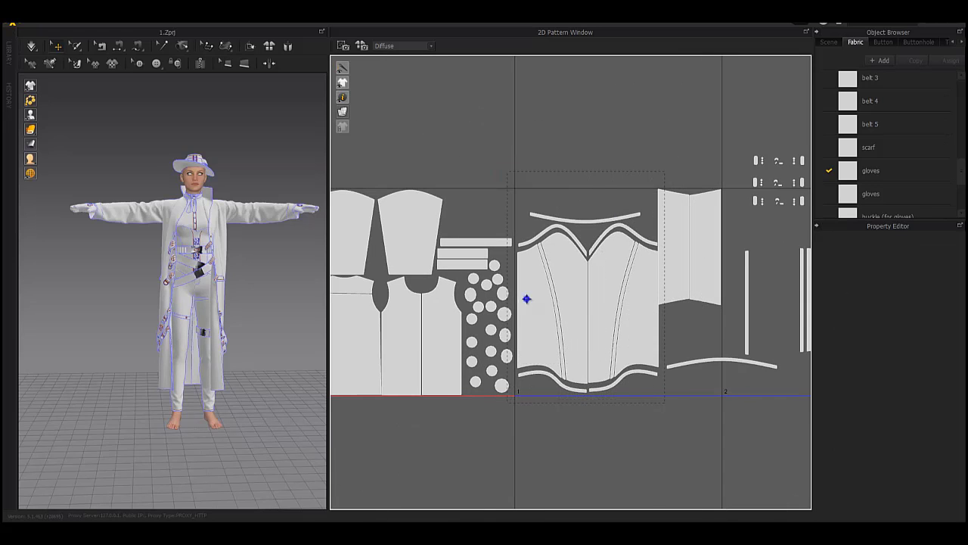
pyautogui.moveTo(462, 255); pyautogui.dragTo(506, 319, button='right')
pyautogui.moveTo(424, 193); pyautogui.dragTo(613, 208, button='middle')
pyautogui.moveTo(586, 185); pyautogui.dragTo(574, 185)
pyautogui.moveTo(566, 223); pyautogui.dragTo(485, 192, button='right')
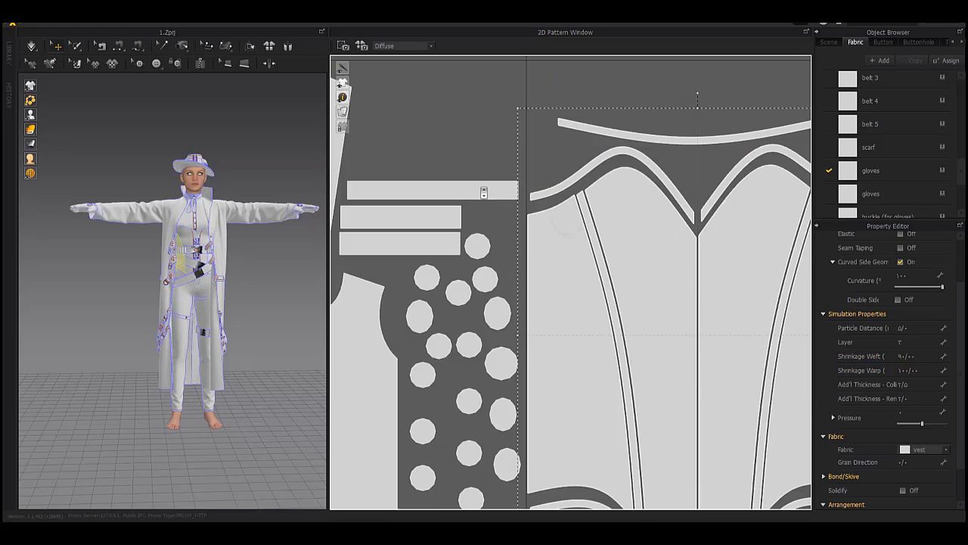
pyautogui.moveTo(689, 453); pyautogui.dragTo(480, 285, button='middle')
pyautogui.moveTo(768, 199); pyautogui.dragTo(612, 238, button='middle')
pyautogui.scroll(-3, 612, 237)
pyautogui.moveTo(642, 195); pyautogui.dragTo(668, 255, button='middle')
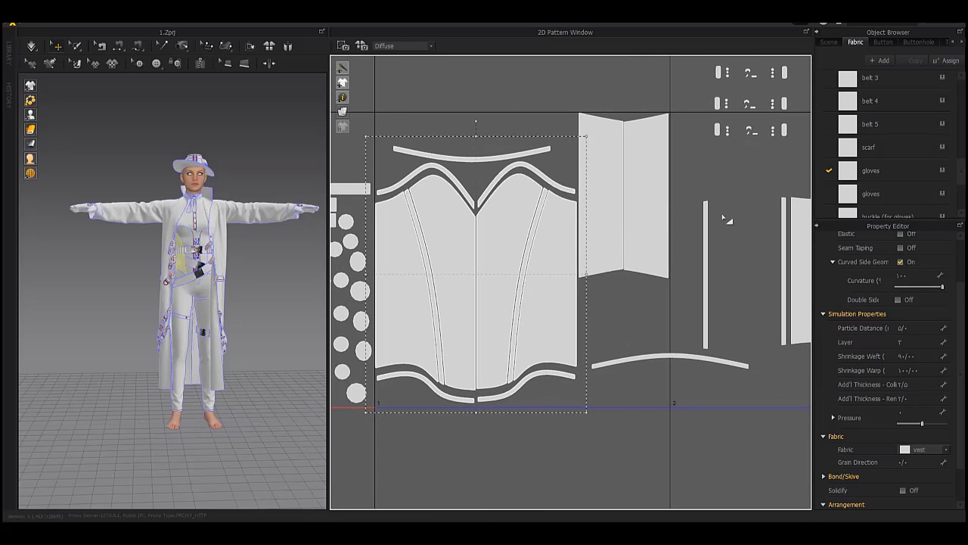
# - Move the vest back's curved lower trim out of the tile and place the centre back panel beneath the joined side panels
pyautogui.moveTo(724, 218); pyautogui.dragTo(683, 207, button='middle')
pyautogui.moveTo(600, 351); pyautogui.dragTo(715, 162)
pyautogui.moveTo(780, 222); pyautogui.dragTo(581, 302)
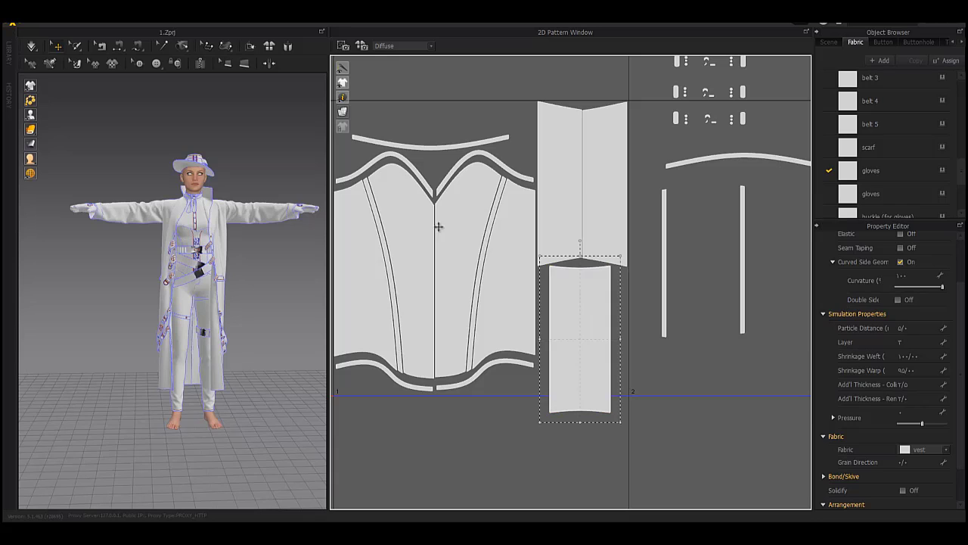
pyautogui.moveTo(378, 233); pyautogui.dragTo(473, 233, button='middle')
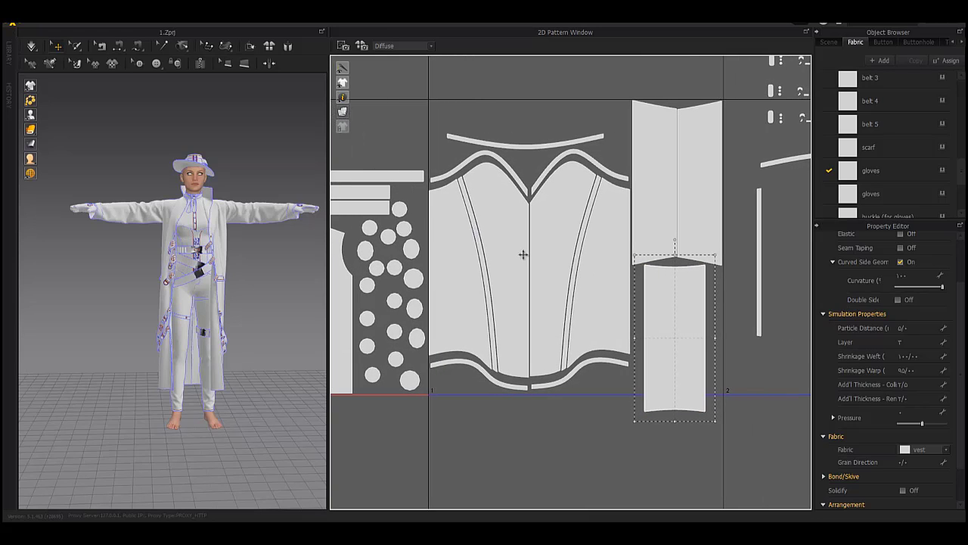
pyautogui.moveTo(588, 245); pyautogui.dragTo(444, 278, button='middle')
pyautogui.click(538, 359)
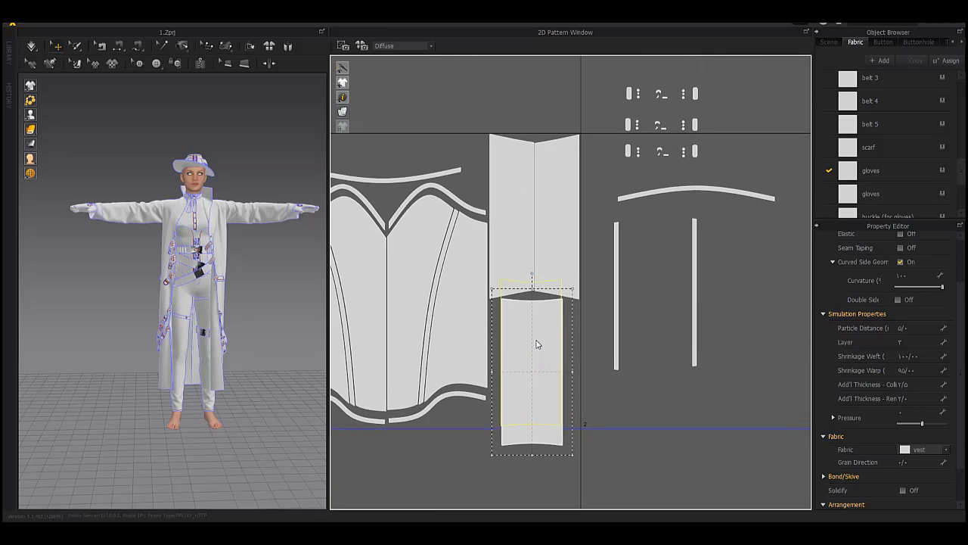
pyautogui.moveTo(538, 344); pyautogui.dragTo(538, 343)
pyautogui.scroll(5, 565, 408)
pyautogui.scroll(-4, 544, 318)
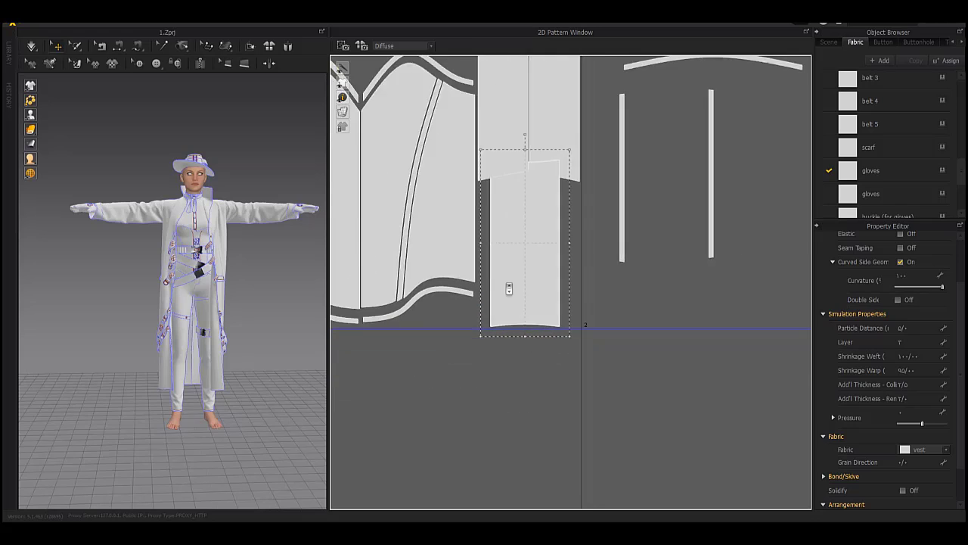
# - Scale all vest and buckle pieces down slightly and raise the joined back side panels away from the centre panel
pyautogui.scroll(-5, 509, 289)
pyautogui.moveTo(686, 111); pyautogui.dragTo(450, 327)
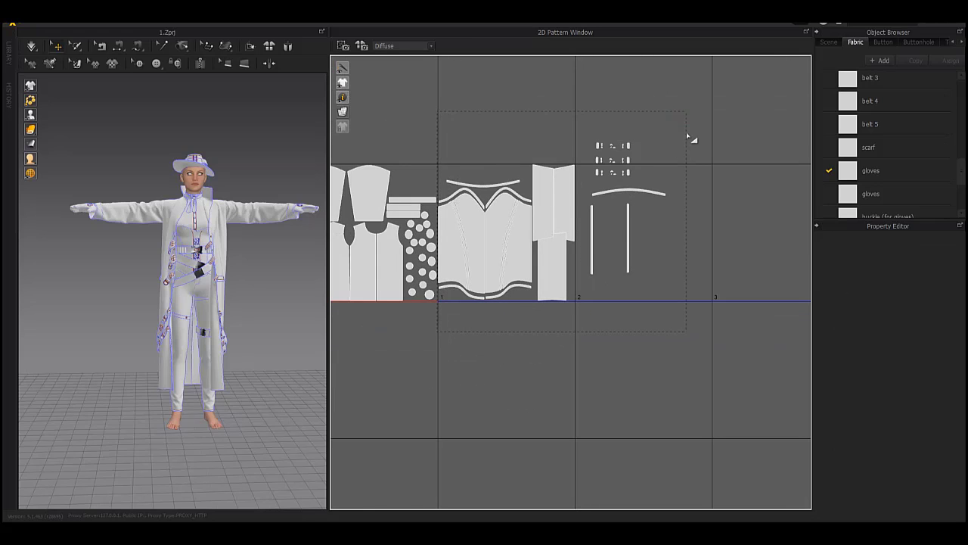
pyautogui.moveTo(689, 136); pyautogui.dragTo(668, 134)
pyautogui.click(645, 156)
pyautogui.scroll(5, 546, 209)
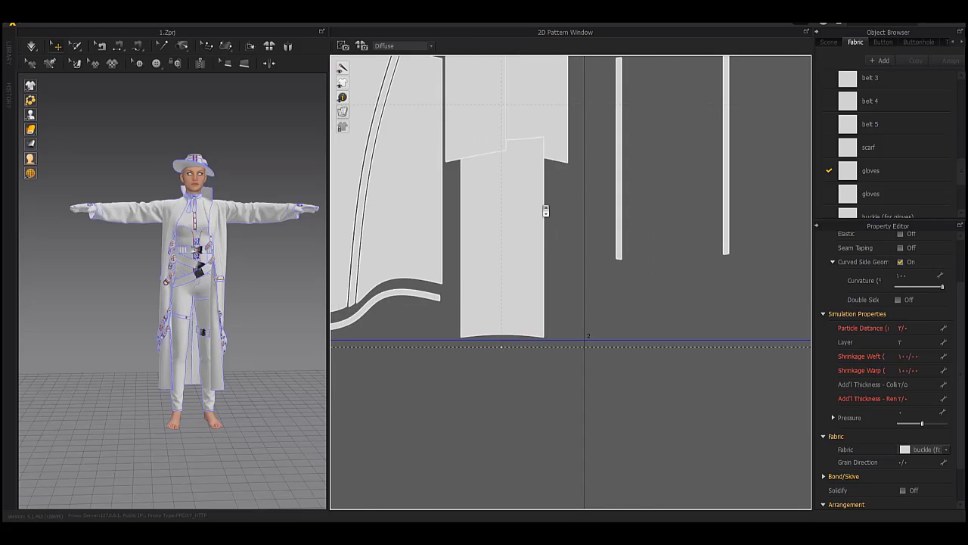
pyautogui.moveTo(544, 209); pyautogui.dragTo(595, 366, button='middle')
pyautogui.moveTo(475, 68); pyautogui.dragTo(641, 304)
pyautogui.moveTo(563, 202); pyautogui.dragTo(562, 181)
# - Scale all vest and buckle pieces down once more and raise the joined side panels to the second UV tile's upper edge
pyautogui.scroll(-5, 510, 149)
pyautogui.moveTo(765, 138); pyautogui.dragTo(430, 393)
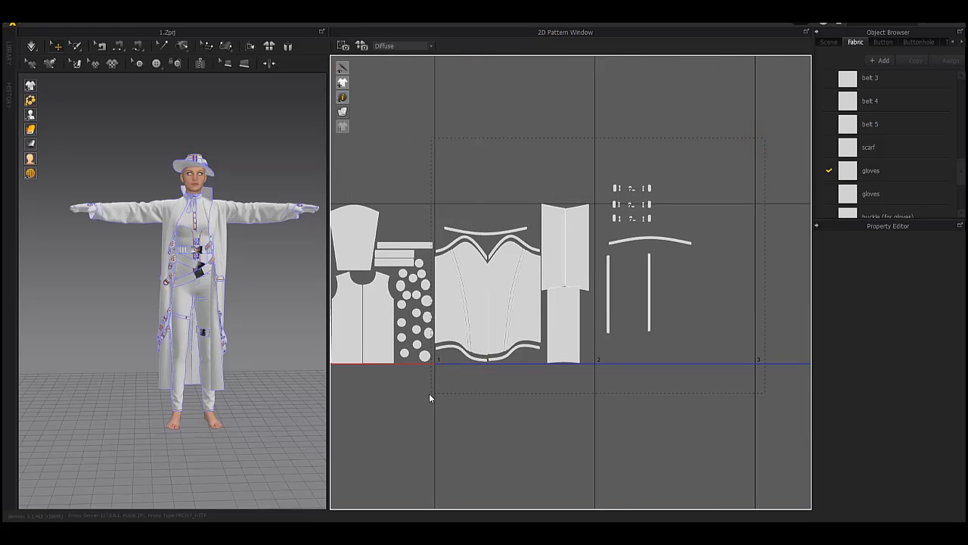
pyautogui.scroll(2, 513, 249)
pyautogui.moveTo(722, 157); pyautogui.dragTo(712, 166)
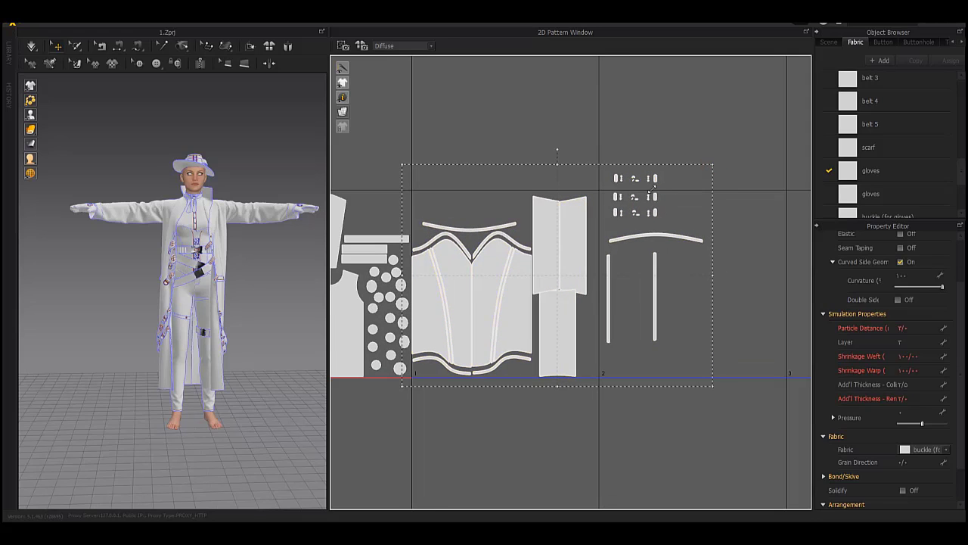
pyautogui.scroll(2, 493, 130)
pyautogui.moveTo(505, 116); pyautogui.dragTo(590, 300)
pyautogui.scroll(3, 570, 241)
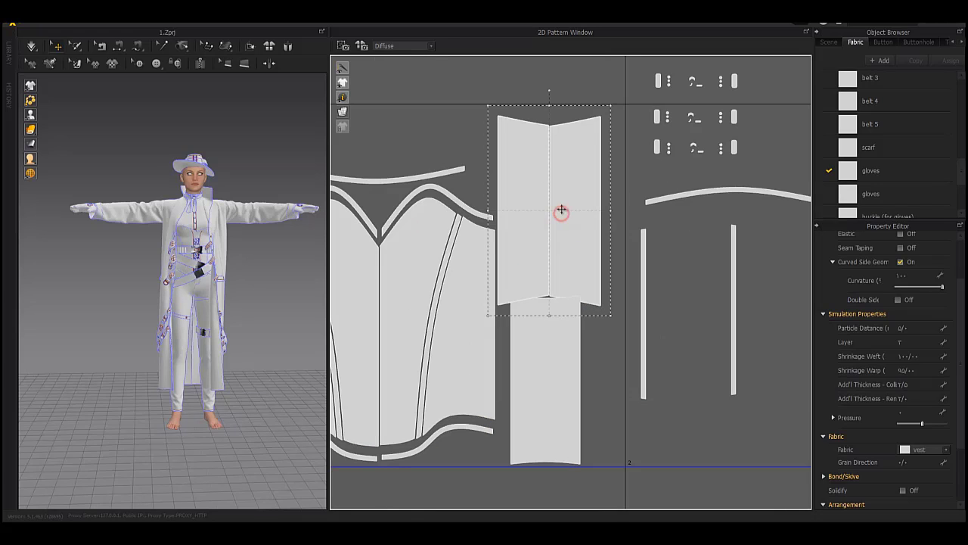
pyautogui.moveTo(560, 206); pyautogui.dragTo(559, 204)
# - Place the two long narrow back strips along the second UV tile's outer edge, beside the side and centre panels
pyautogui.moveTo(645, 280); pyautogui.dragTo(611, 340)
pyautogui.click(729, 278)
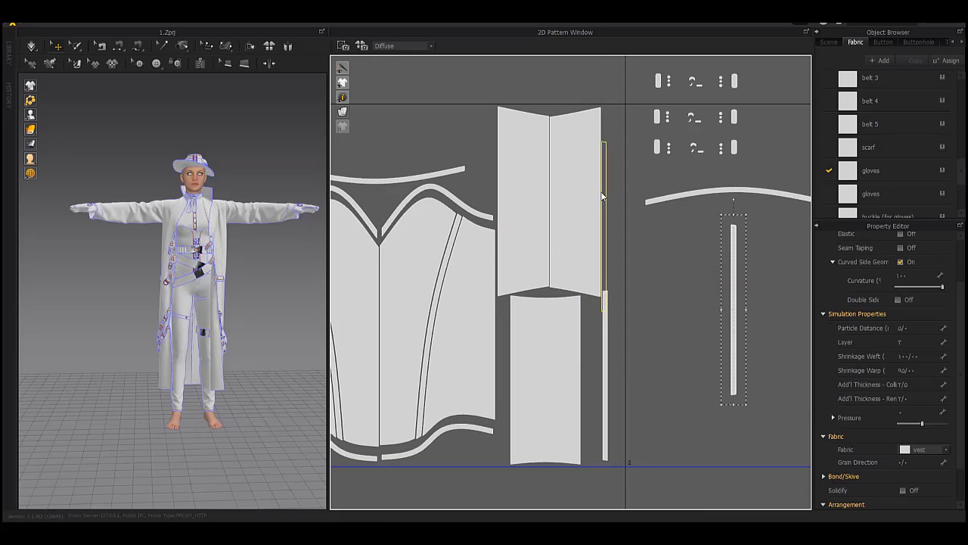
pyautogui.moveTo(611, 181); pyautogui.dragTo(613, 189)
# - Move the vest back's curved lower trim above the upper trim strip over the vest front's neckline
pyautogui.moveTo(463, 136); pyautogui.dragTo(399, 139)
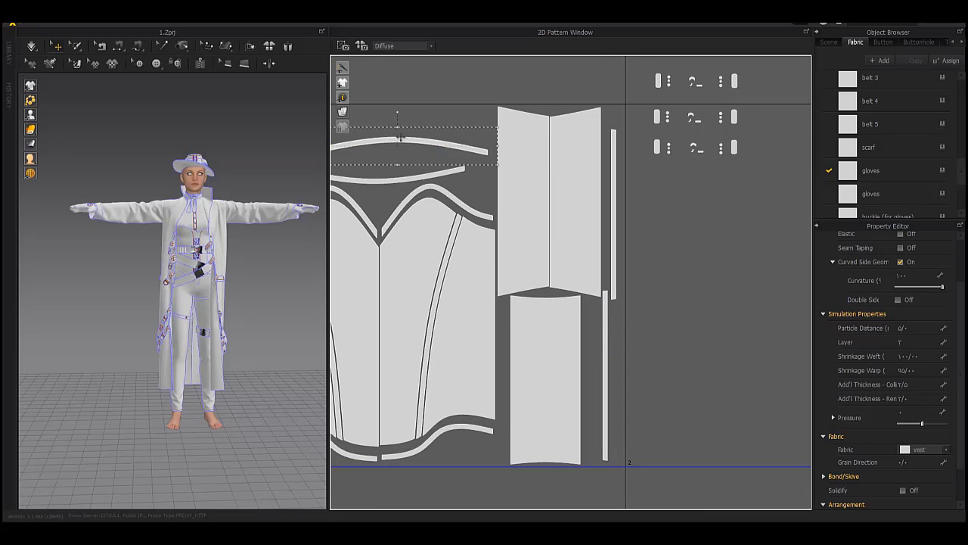
pyautogui.moveTo(399, 138); pyautogui.dragTo(557, 149, button='middle')
pyautogui.moveTo(540, 150); pyautogui.dragTo(539, 150)
# - Scale up the three vest buckle sets and place their six rounded tabs in the gaps around the vest pieces
pyautogui.moveTo(735, 238); pyautogui.dragTo(480, 219, button='middle')
pyautogui.scroll(-4, 482, 221)
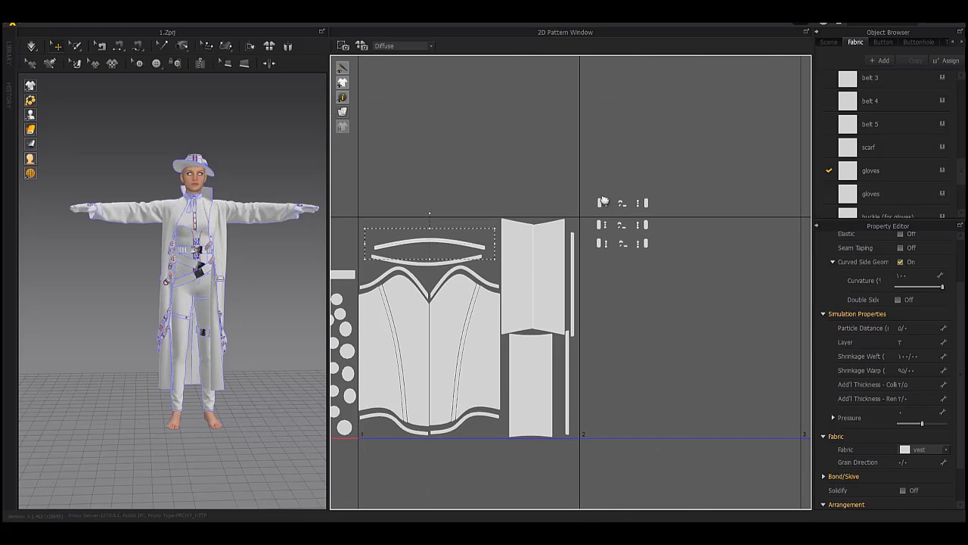
pyautogui.moveTo(585, 180); pyautogui.dragTo(746, 406)
pyautogui.moveTo(603, 211); pyautogui.dragTo(373, 237)
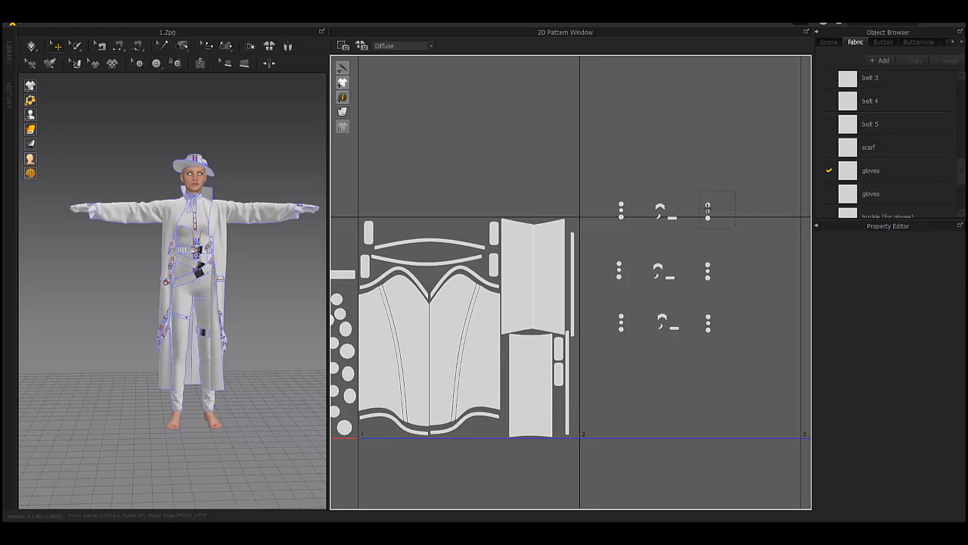
# - Gather the second column of dots from each buckle set into one cluster and place it beside the upper-left rounded tab
pyautogui.moveTo(707, 211); pyautogui.dragTo(716, 279)
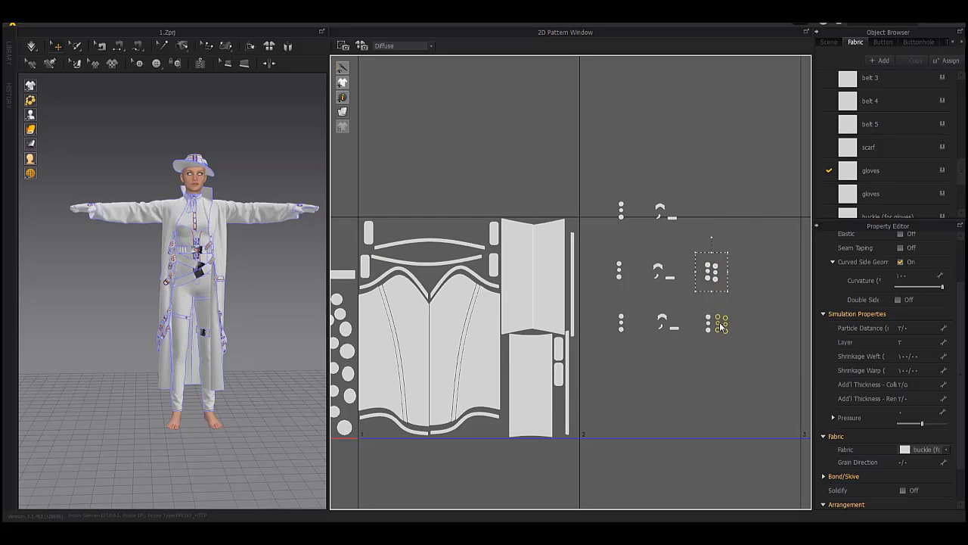
pyautogui.moveTo(709, 341); pyautogui.dragTo(701, 344)
pyautogui.hotkey('ctrl', 'c')
pyautogui.hotkey('ctrl', 'v')
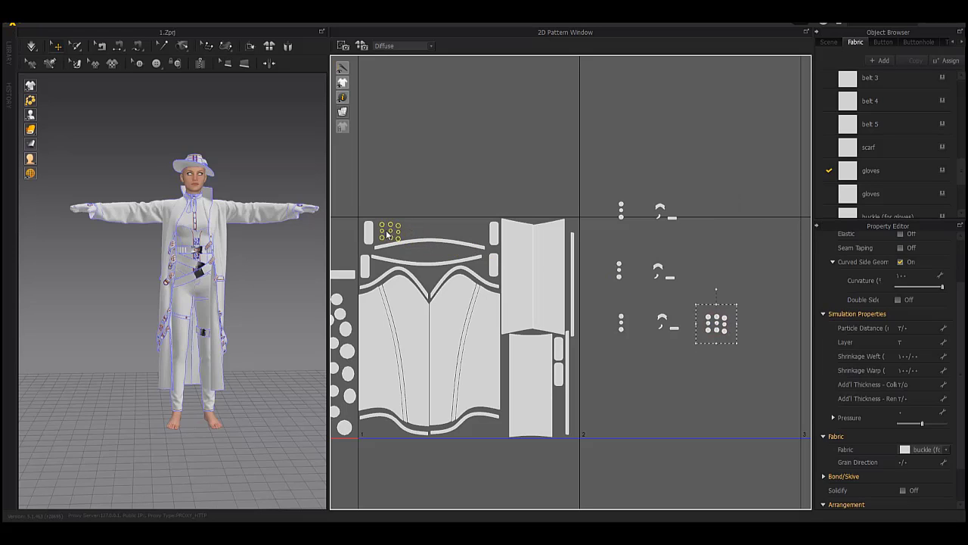
pyautogui.moveTo(387, 235); pyautogui.dragTo(384, 233)
# - Gather the remaining column of dots from each buckle set into a cluster and place it beside the upper-right rounded tab
pyautogui.moveTo(642, 186); pyautogui.dragTo(614, 217)
pyautogui.hotkey('ctrl', 'c')
pyautogui.hotkey('ctrl', 'v')
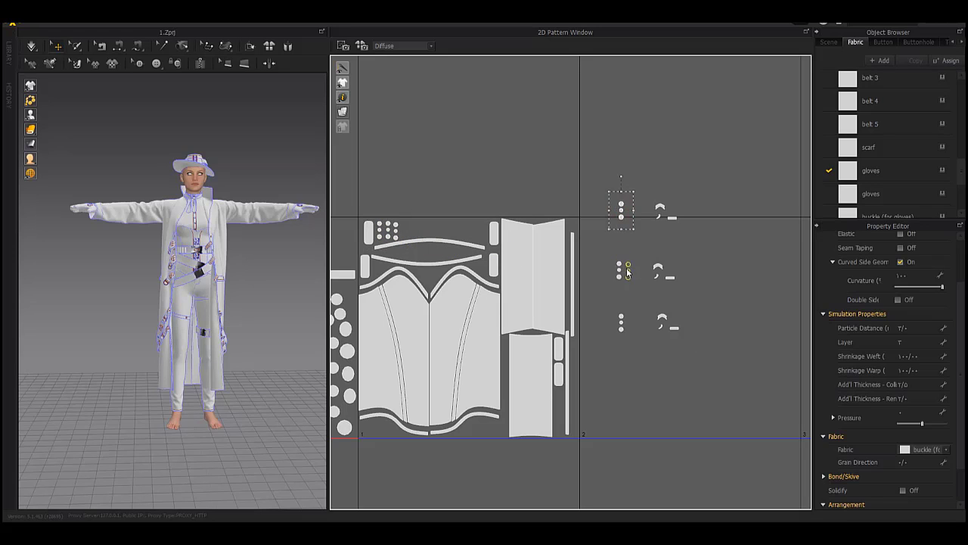
pyautogui.moveTo(643, 246); pyautogui.dragTo(646, 340)
pyautogui.hotkey('ctrl', 'c')
pyautogui.hotkey('ctrl', 'v')
pyautogui.hotkey('ctrl', 'c')
pyautogui.hotkey('ctrl', 'v')
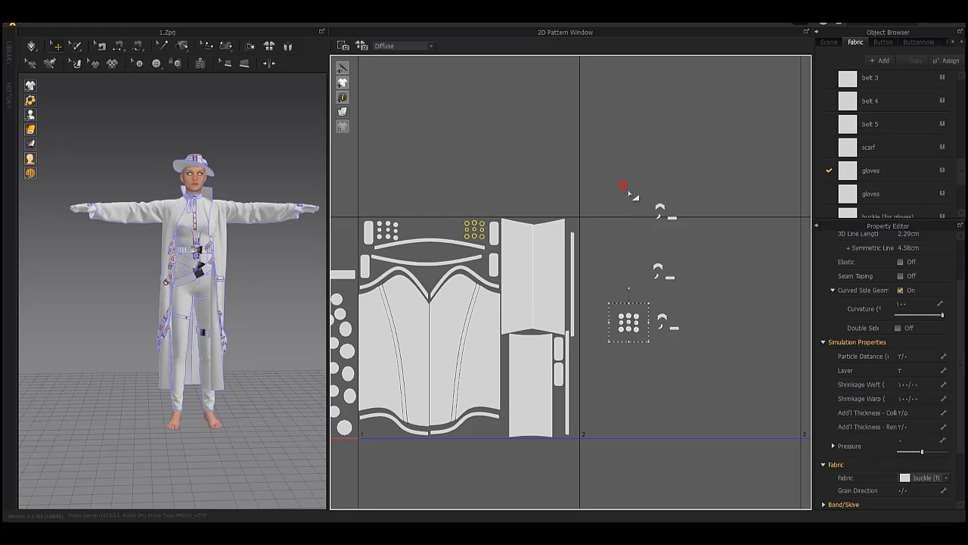
# - Place the three sets of hook and bar buckle pieces between the dot clusters and between the two curved trims
pyautogui.moveTo(624, 185); pyautogui.dragTo(645, 282)
pyautogui.moveTo(695, 310); pyautogui.dragTo(611, 280)
pyautogui.scroll(3, 414, 241)
pyautogui.hotkey('ctrl', 'c')
pyautogui.hotkey('ctrl', 'v')
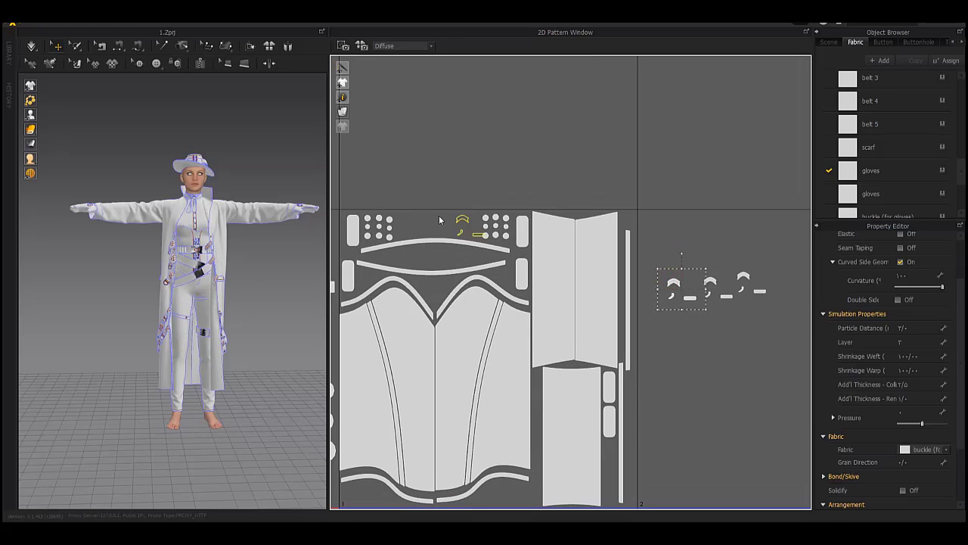
pyautogui.moveTo(402, 218); pyautogui.dragTo(399, 218)
pyautogui.moveTo(686, 248); pyautogui.dragTo(466, 234)
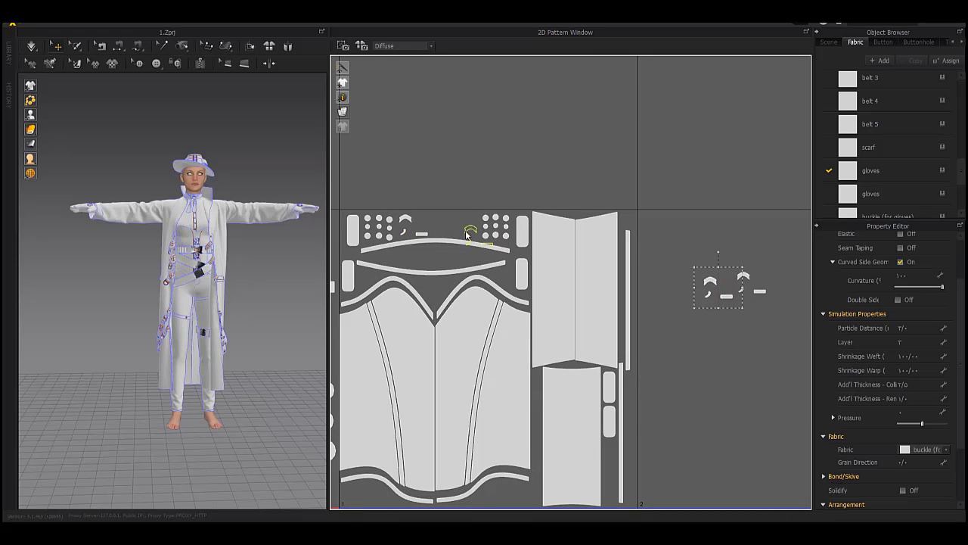
pyautogui.moveTo(745, 275); pyautogui.dragTo(426, 257)
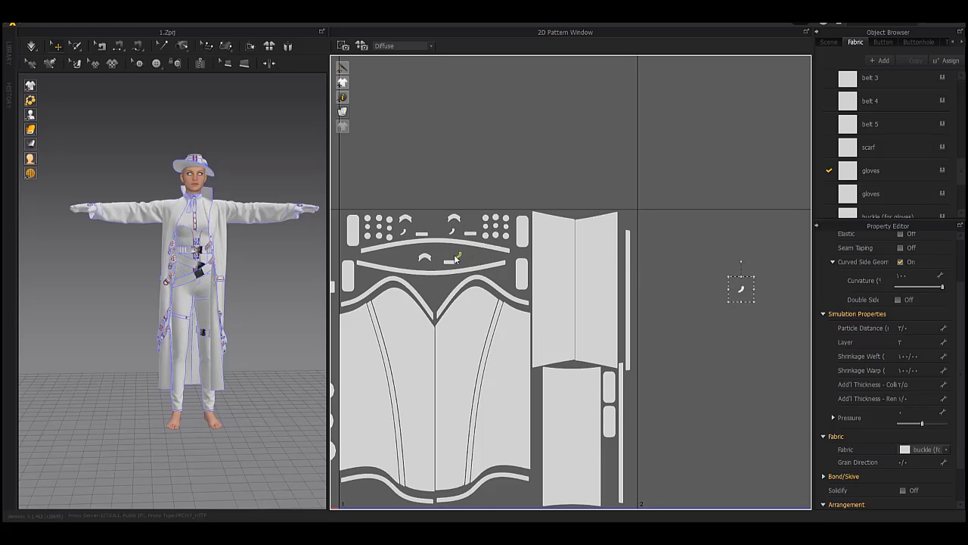
# - Select all the pant pieces and bring them down next to the third UV tile
pyautogui.scroll(-4, 564, 278)
pyautogui.moveTo(632, 262); pyautogui.dragTo(488, 266, button='middle')
pyautogui.scroll(-1, 614, 220)
pyautogui.moveTo(650, 147); pyautogui.dragTo(556, 432, button='middle')
pyautogui.moveTo(609, 151); pyautogui.dragTo(591, 346, button='middle')
pyautogui.scroll(-3, 573, 280)
pyautogui.moveTo(567, 151); pyautogui.dragTo(551, 325, button='middle')
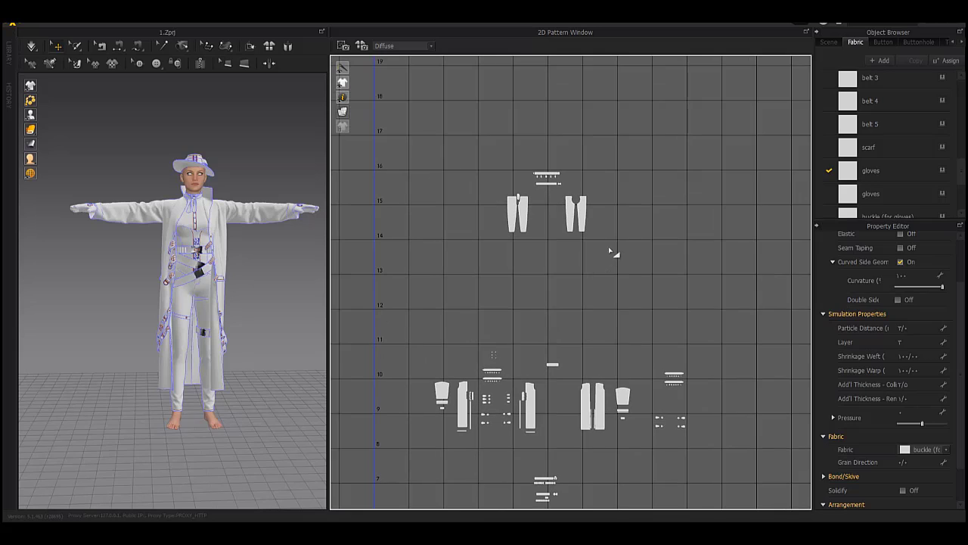
pyautogui.moveTo(613, 247); pyautogui.dragTo(486, 142)
pyautogui.click(519, 202)
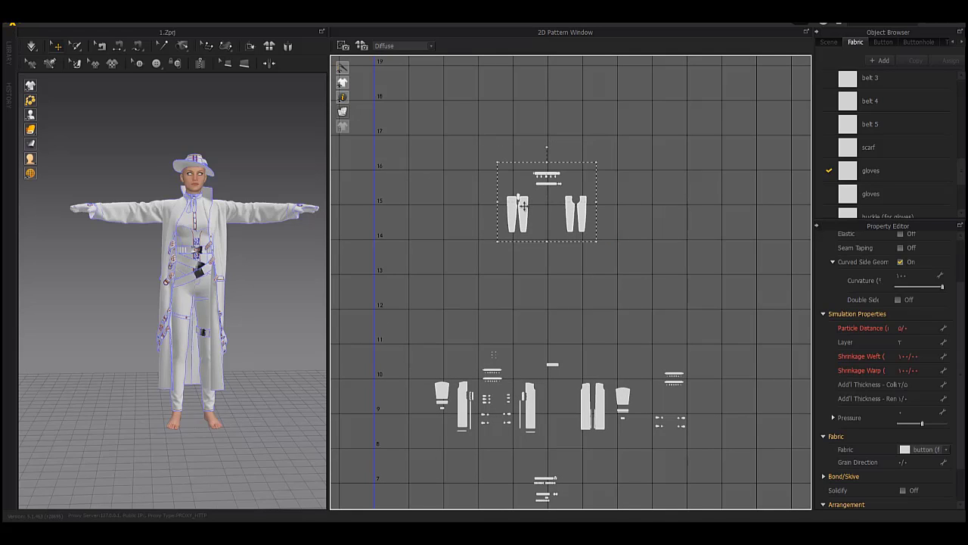
pyautogui.moveTo(522, 210); pyautogui.dragTo(386, 280)
pyautogui.moveTo(535, 189); pyautogui.dragTo(640, 65, button='middle')
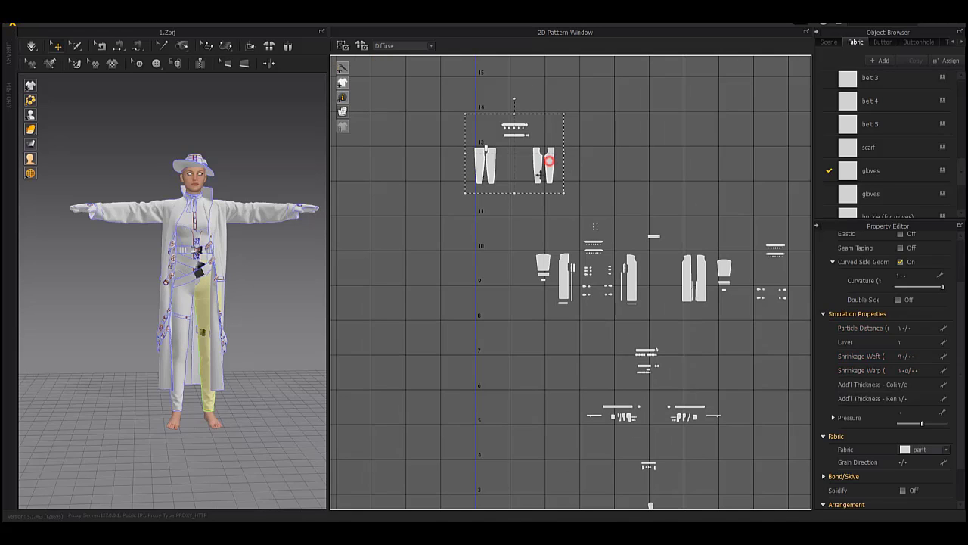
pyautogui.moveTo(549, 159); pyautogui.dragTo(493, 361)
pyautogui.moveTo(493, 361); pyautogui.dragTo(494, 151, button='middle')
pyautogui.moveTo(494, 150); pyautogui.dragTo(624, 427)
pyautogui.moveTo(624, 426); pyautogui.dragTo(581, 298, button='middle')
pyautogui.scroll(5, 558, 286)
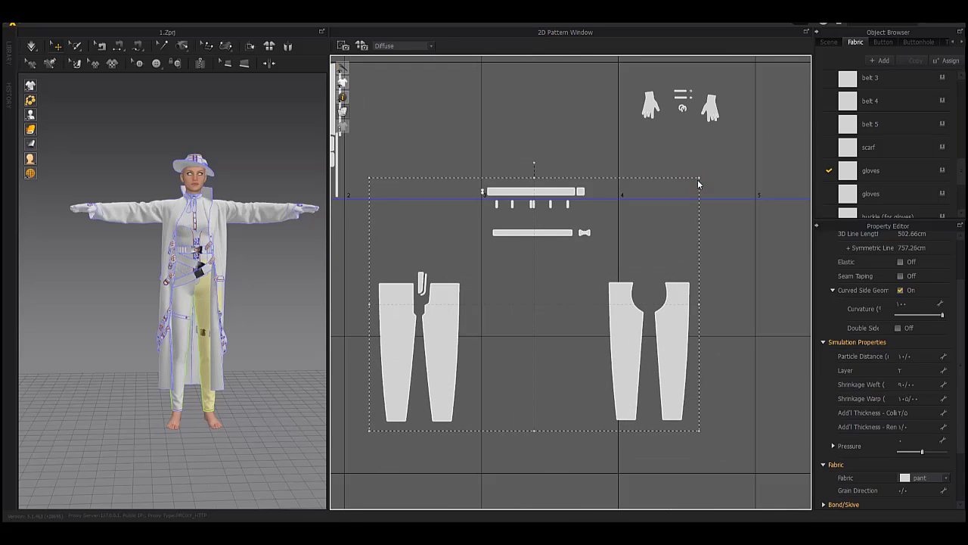
# - Shift the pant pieces up so the legs start at the tile row's lower edge, and move the back legs beside the front legs
pyautogui.moveTo(699, 180); pyautogui.dragTo(674, 196)
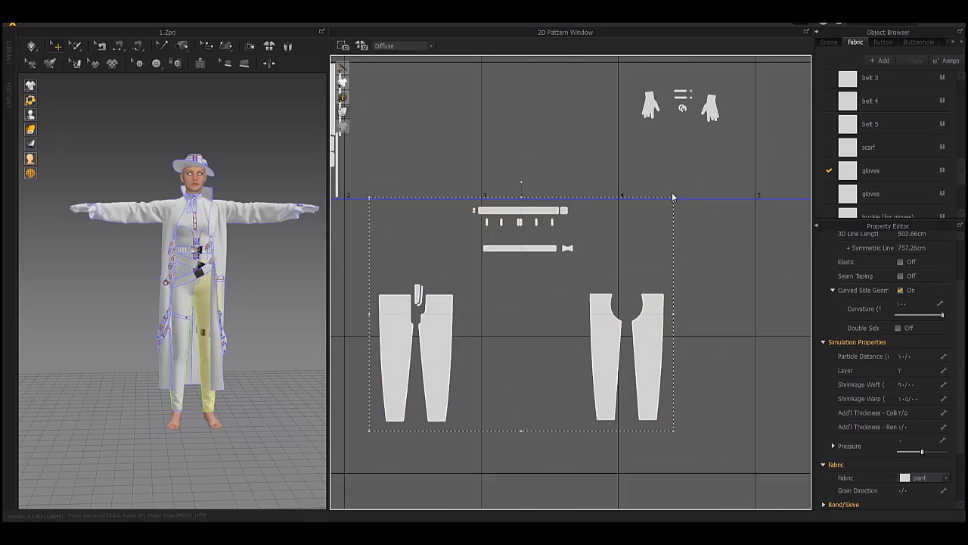
pyautogui.hotkey('ctrl', 'z')
pyautogui.moveTo(539, 189); pyautogui.dragTo(617, 280, button='middle')
pyautogui.moveTo(524, 402); pyautogui.dragTo(503, 319)
pyautogui.click(641, 277)
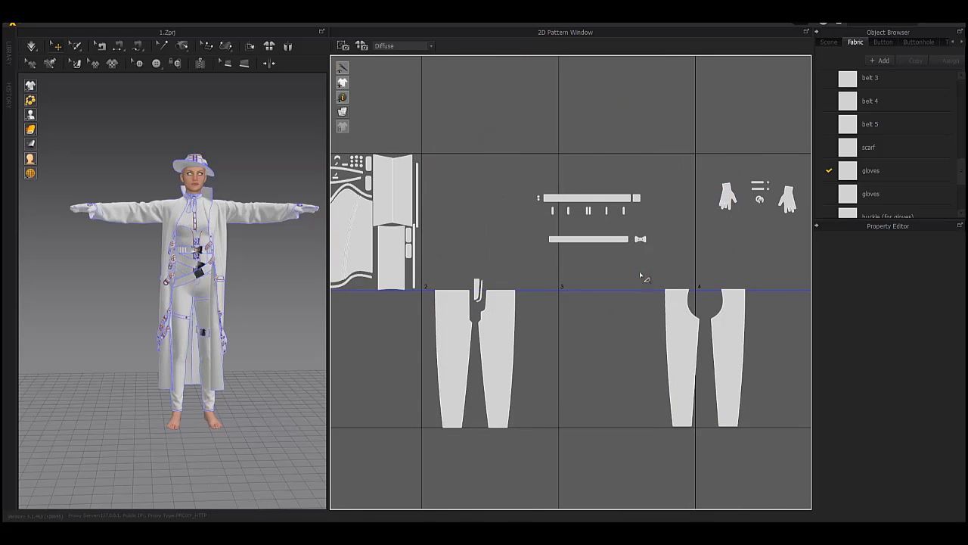
pyautogui.moveTo(780, 453); pyautogui.dragTo(781, 456)
pyautogui.moveTo(684, 347); pyautogui.dragTo(539, 342)
# - Lower the waistband pieces to just above the pant legs and move the whole pant set up into the third UV tile
pyautogui.moveTo(506, 177); pyautogui.dragTo(549, 285)
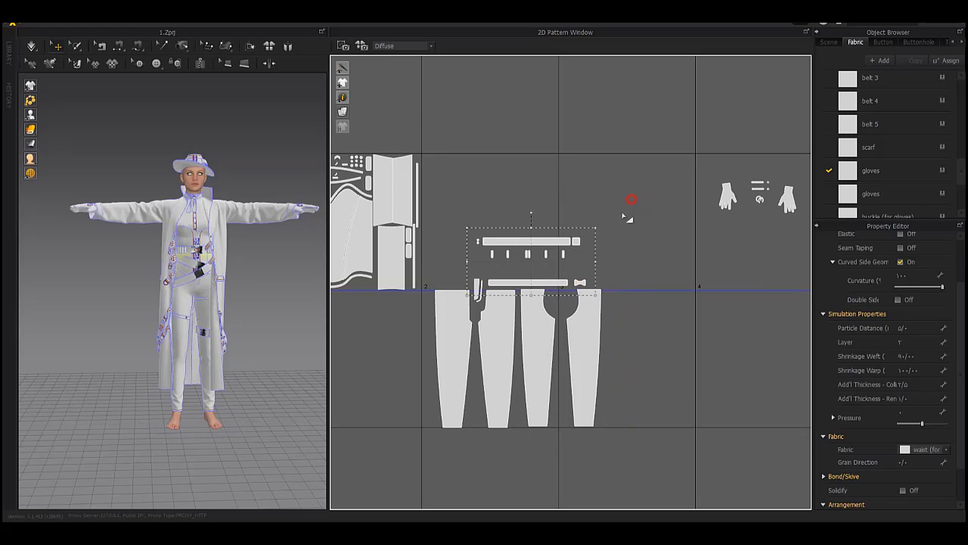
pyautogui.moveTo(631, 200); pyautogui.dragTo(439, 442)
pyautogui.moveTo(455, 384); pyautogui.dragTo(445, 249)
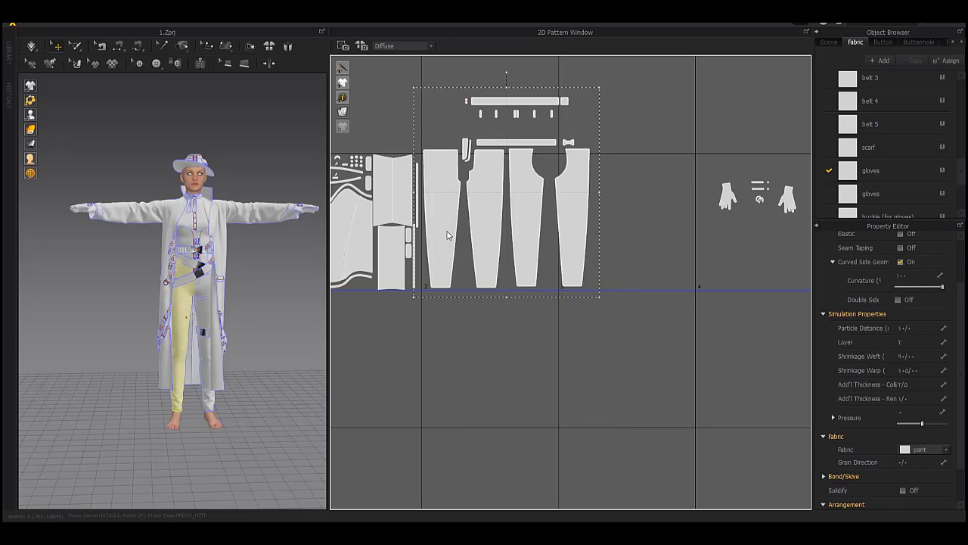
# - Scale down the whole pant set and close up the gaps between the four leg pieces so they fit the third UV tile's width
pyautogui.moveTo(600, 86); pyautogui.dragTo(581, 94)
pyautogui.scroll(3, 508, 252)
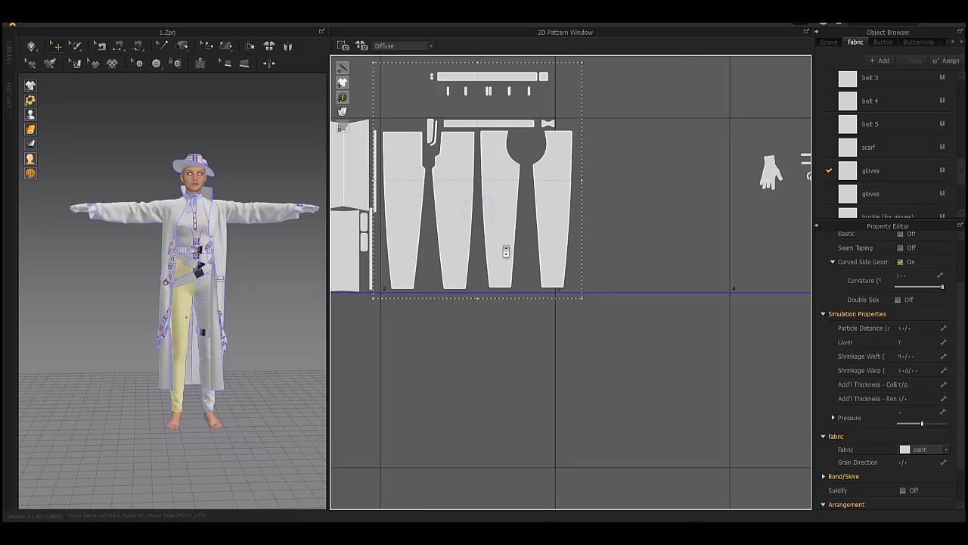
pyautogui.moveTo(522, 250); pyautogui.dragTo(748, 328, button='middle')
pyautogui.moveTo(616, 225); pyautogui.dragTo(606, 224)
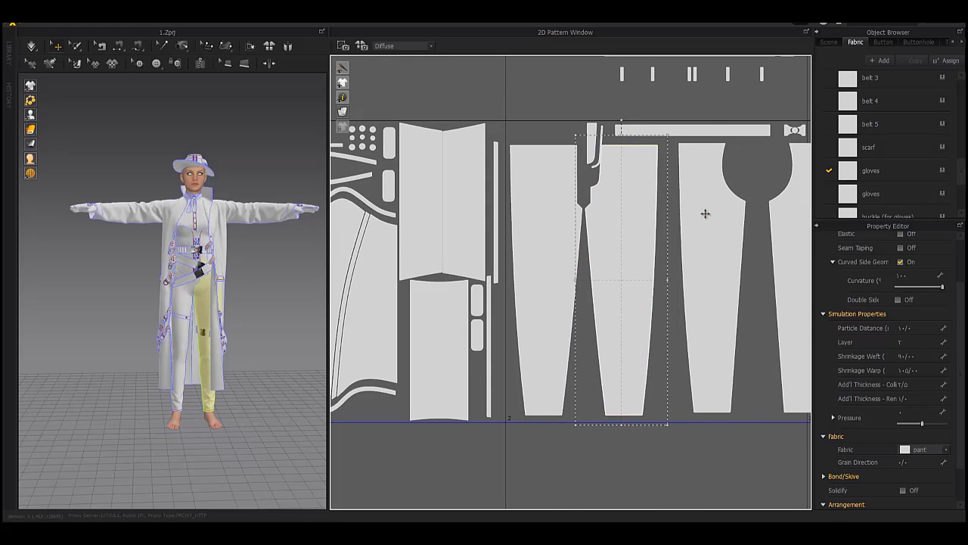
pyautogui.moveTo(705, 214); pyautogui.dragTo(687, 214)
pyautogui.moveTo(671, 208); pyautogui.dragTo(541, 206, button='middle')
pyautogui.moveTo(649, 212); pyautogui.dragTo(608, 213)
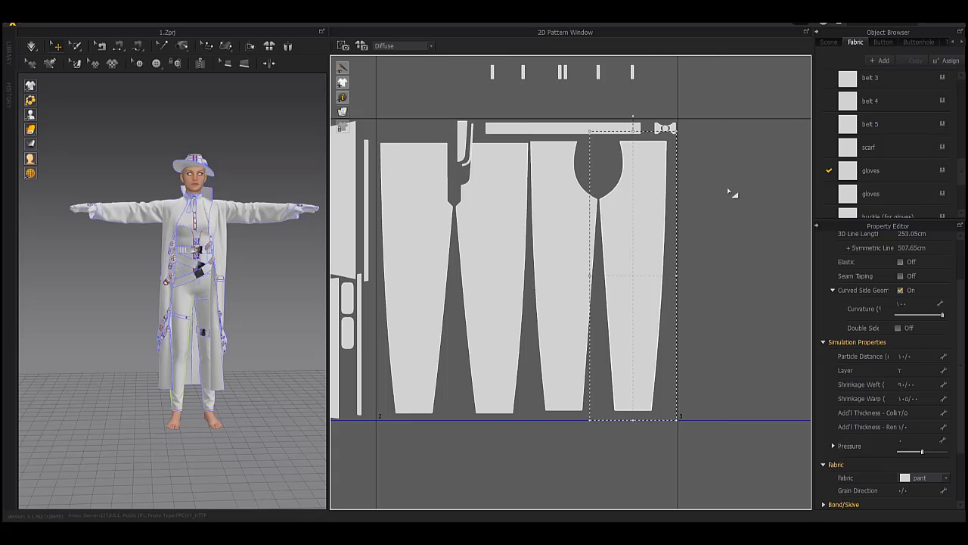
# - Select all the pant pieces and lower them to just above the base line of the third UV tile
pyautogui.scroll(-2, 727, 187)
pyautogui.moveTo(699, 72); pyautogui.dragTo(416, 430)
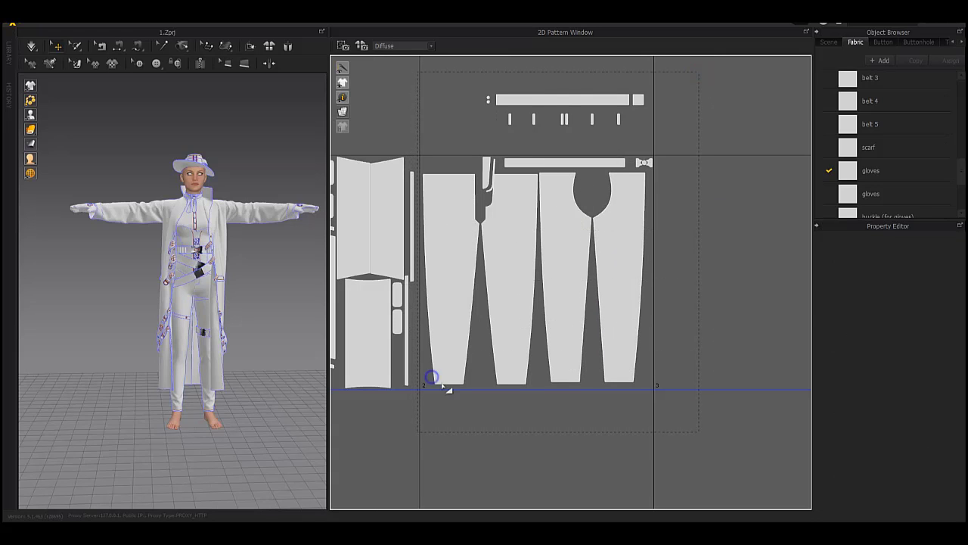
pyautogui.scroll(3, 450, 390)
pyautogui.scroll(2, 539, 272)
pyautogui.moveTo(612, 261); pyautogui.dragTo(612, 270)
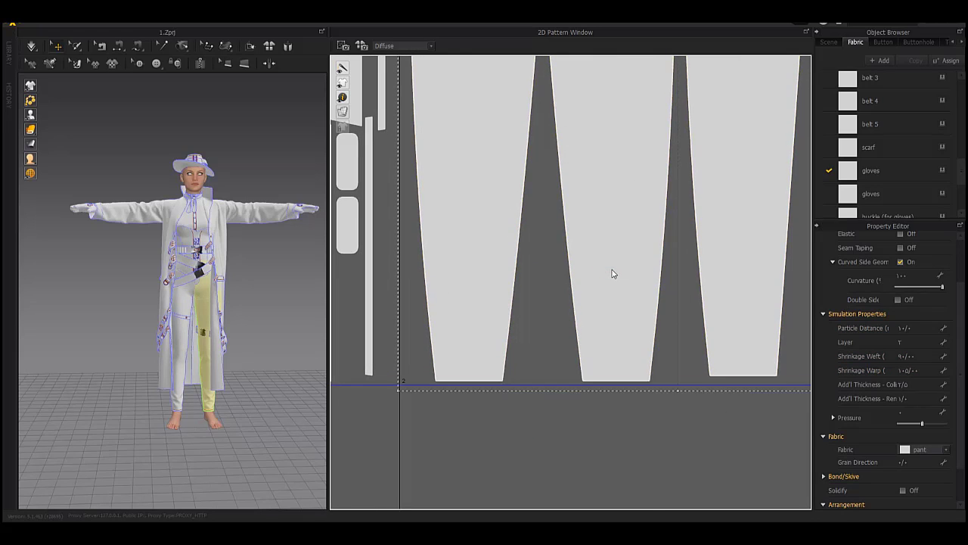
# - Select the two back leg pieces and lower them so their hems line up with the front legs
pyautogui.scroll(-3, 639, 284)
pyautogui.moveTo(640, 285); pyautogui.dragTo(447, 332, button='middle')
pyautogui.scroll(-1, 654, 282)
pyautogui.moveTo(684, 412); pyautogui.dragTo(495, 82)
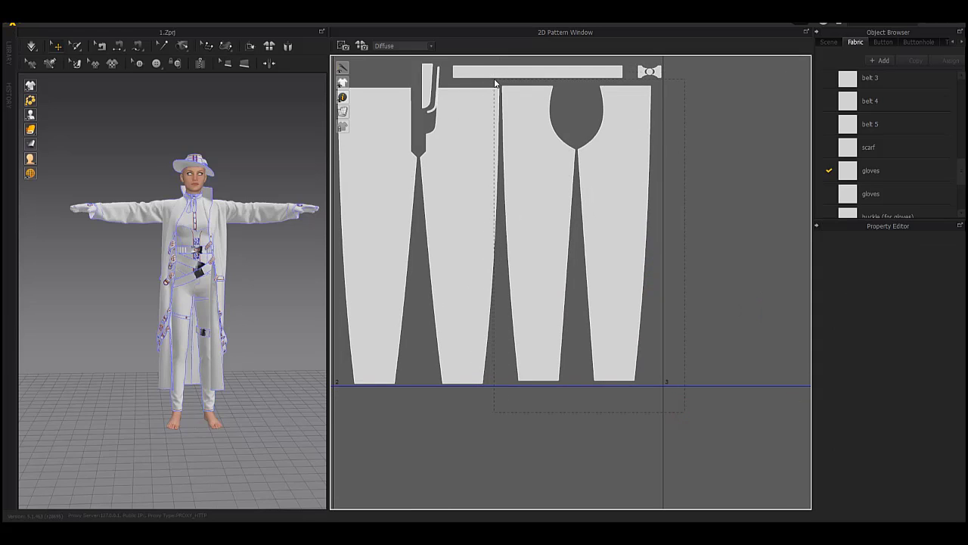
pyautogui.moveTo(549, 281); pyautogui.dragTo(551, 212, button='middle')
pyautogui.scroll(1, 544, 278)
pyautogui.scroll(1, 533, 260)
pyautogui.moveTo(533, 250); pyautogui.dragTo(532, 260)
pyautogui.scroll(-3, 529, 261)
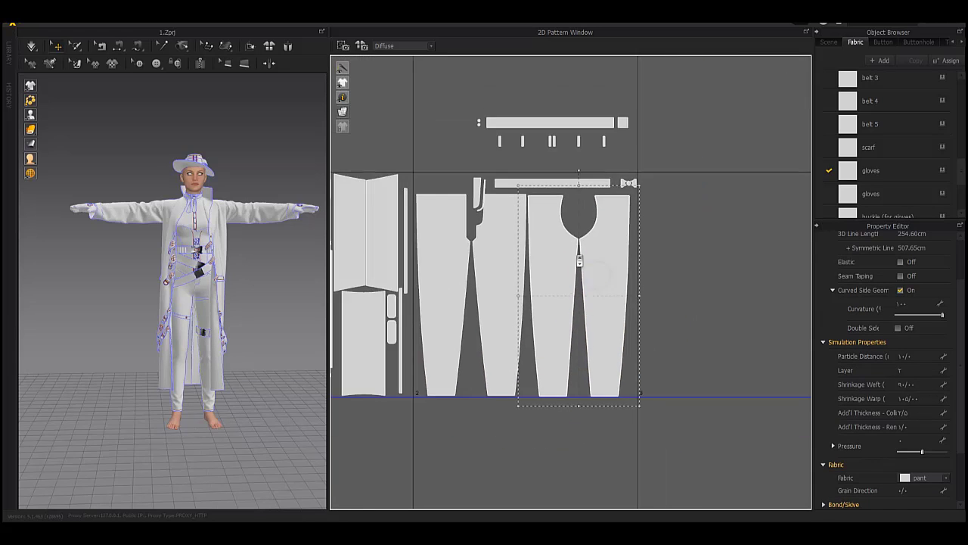
# - Move the fly pieces and the small square waist piece into the curved crotch gap between the back legs
pyautogui.scroll(4, 499, 260)
pyautogui.moveTo(484, 222); pyautogui.dragTo(646, 254)
pyautogui.moveTo(494, 223); pyautogui.dragTo(653, 256)
pyautogui.moveTo(704, 122); pyautogui.dragTo(625, 238)
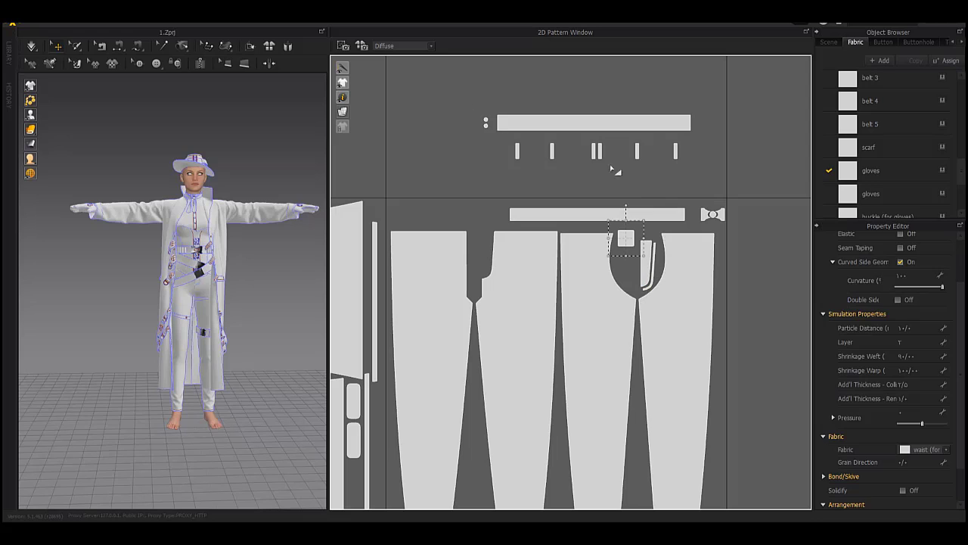
# - Bring the six belt loop pieces down near the hems, placing four between the back legs and two along the outer leg
pyautogui.moveTo(694, 166); pyautogui.dragTo(738, 420)
pyautogui.moveTo(733, 381); pyautogui.dragTo(622, 186, button='middle')
pyautogui.moveTo(624, 228); pyautogui.dragTo(599, 316)
pyautogui.moveTo(625, 253); pyautogui.dragTo(634, 289)
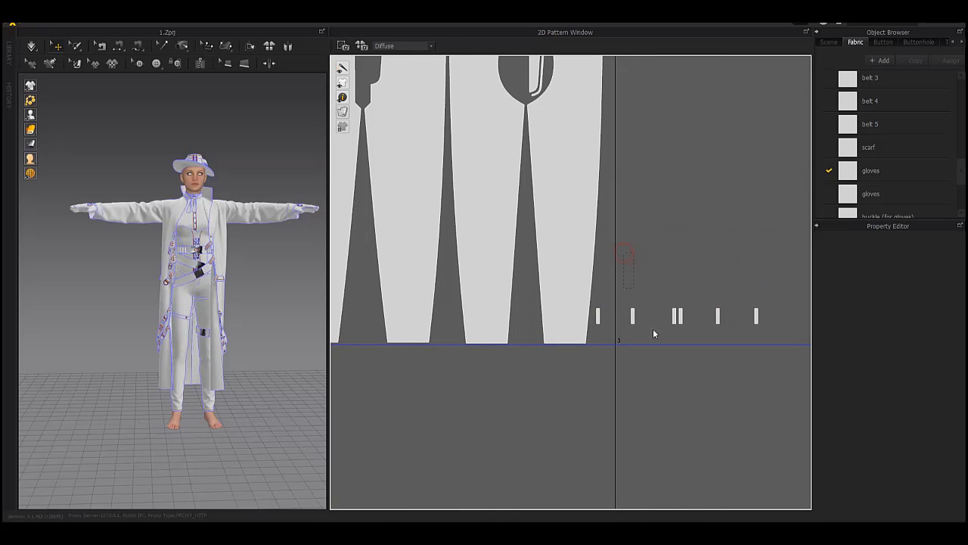
pyautogui.moveTo(635, 322); pyautogui.dragTo(526, 332)
pyautogui.click(757, 318)
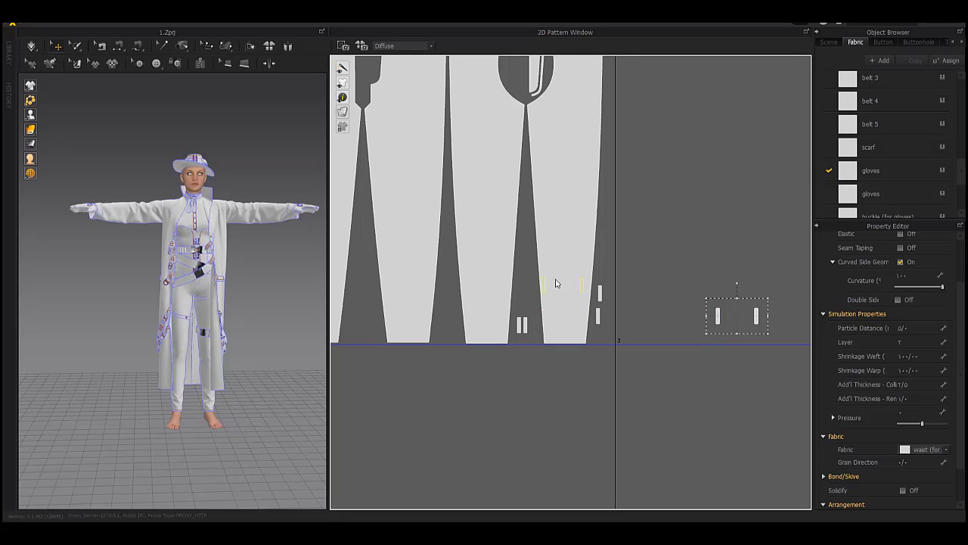
pyautogui.moveTo(556, 283); pyautogui.dragTo(642, 267)
pyautogui.moveTo(719, 221); pyautogui.dragTo(551, 330)
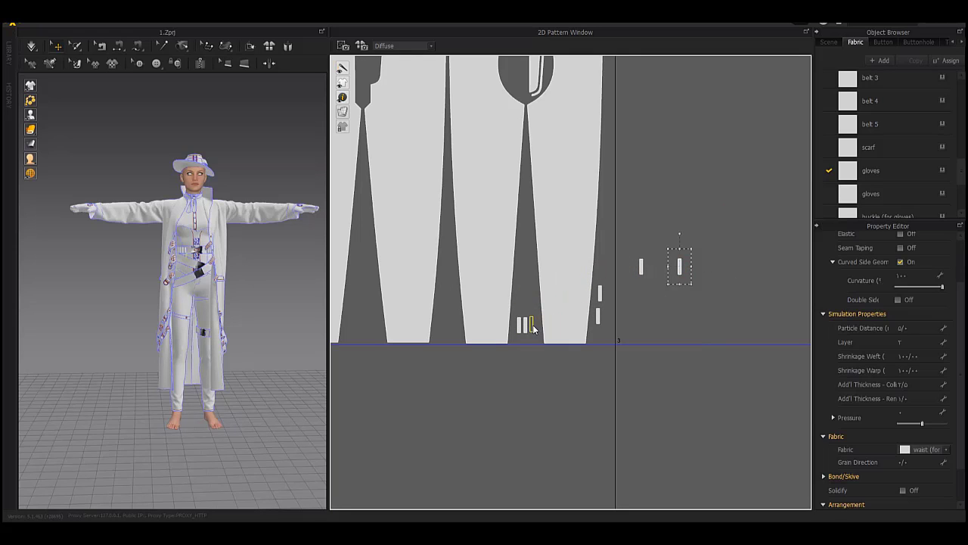
pyautogui.moveTo(687, 229); pyautogui.dragTo(525, 302)
pyautogui.scroll(-4, 575, 310)
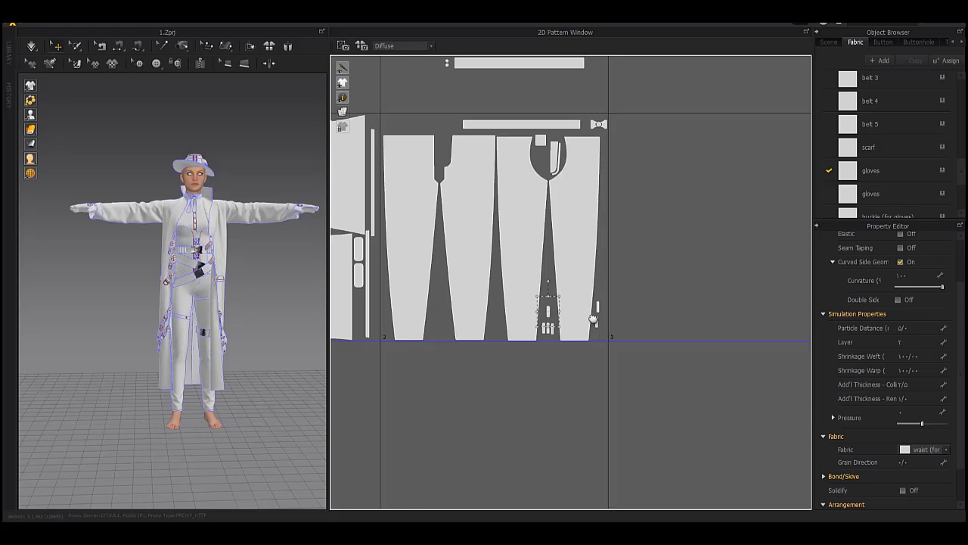
# - Move the belt buckle pieces out beside the third UV tile, check the buckle on the garment, and enlarge the pieces
pyautogui.scroll(3, 531, 219)
pyautogui.scroll(3, 514, 191)
pyautogui.moveTo(514, 191); pyautogui.dragTo(490, 233, button='middle')
pyautogui.moveTo(668, 214); pyautogui.dragTo(617, 237)
pyautogui.moveTo(636, 225); pyautogui.dragTo(700, 283)
pyautogui.scroll(10, 200, 280)
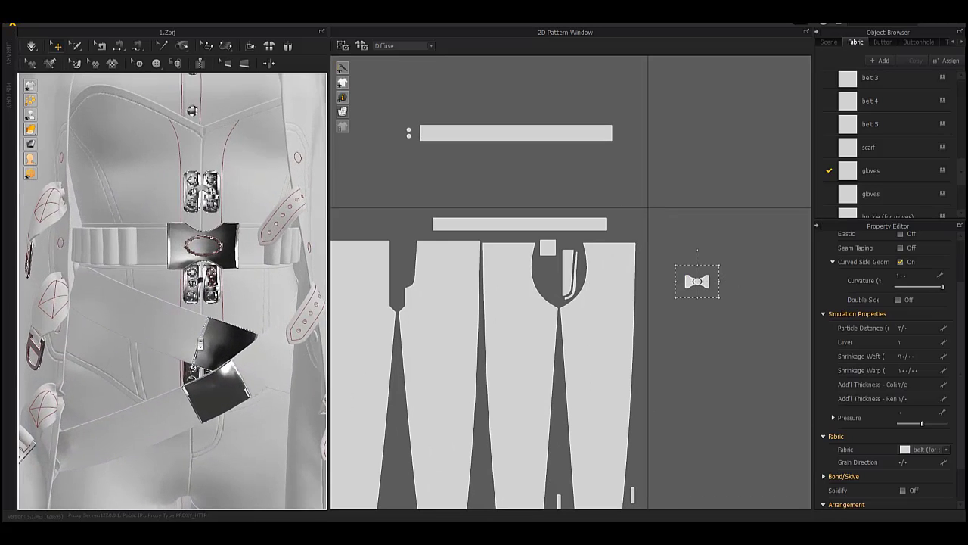
pyautogui.moveTo(209, 354); pyautogui.dragTo(228, 221, button='middle')
pyautogui.moveTo(199, 254)
pyautogui.mouseDown(button='right')
pyautogui.moveTo(232, 268)
pyautogui.moveTo(203, 266)
pyautogui.mouseUp(button='right')
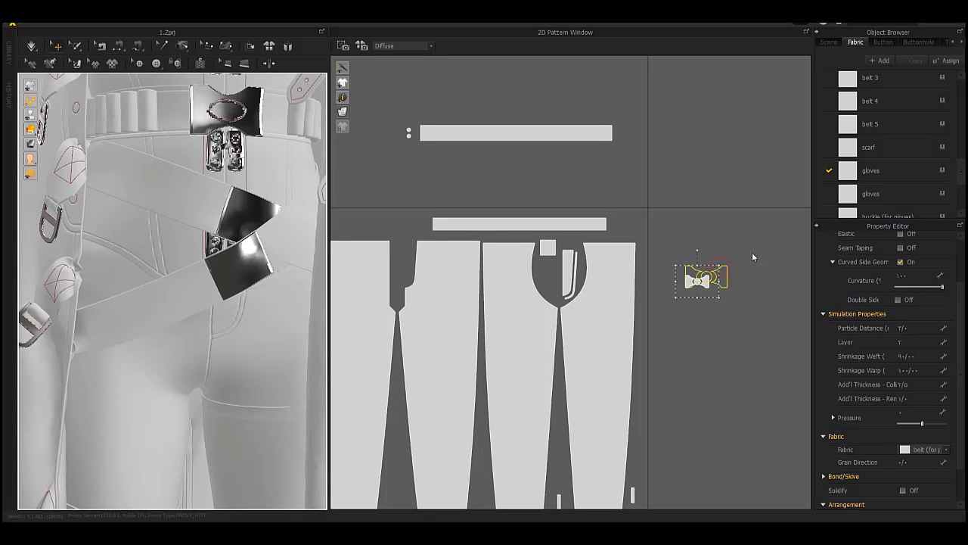
pyautogui.moveTo(752, 255); pyautogui.dragTo(782, 233)
# - Stack the two waistband strips above the pant legs in a staggered arrangement within the third tile's upper edge
pyautogui.moveTo(550, 226); pyautogui.dragTo(575, 233)
pyautogui.moveTo(511, 134); pyautogui.dragTo(386, 232)
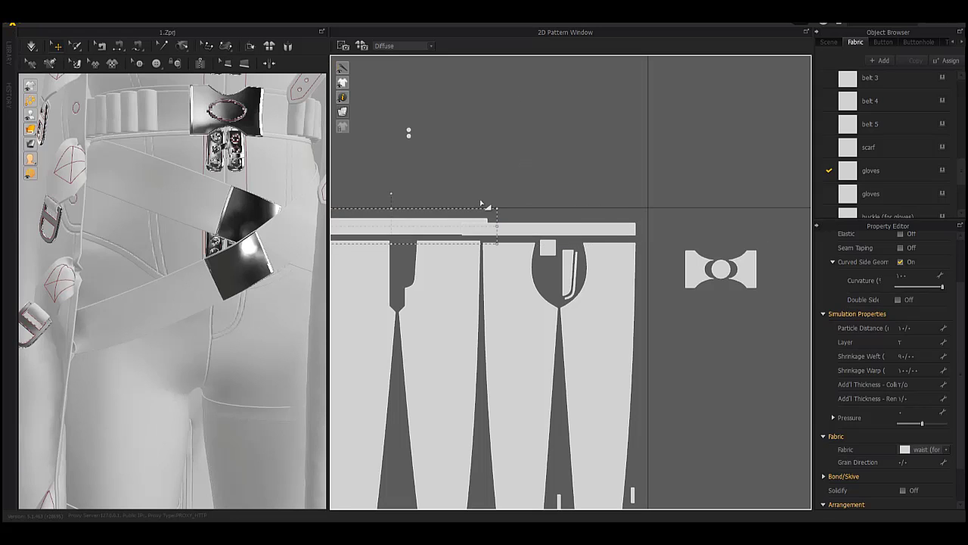
pyautogui.moveTo(485, 207); pyautogui.dragTo(645, 196, button='middle')
pyautogui.moveTo(603, 214); pyautogui.dragTo(603, 216)
pyautogui.moveTo(734, 200); pyautogui.dragTo(575, 209, button='middle')
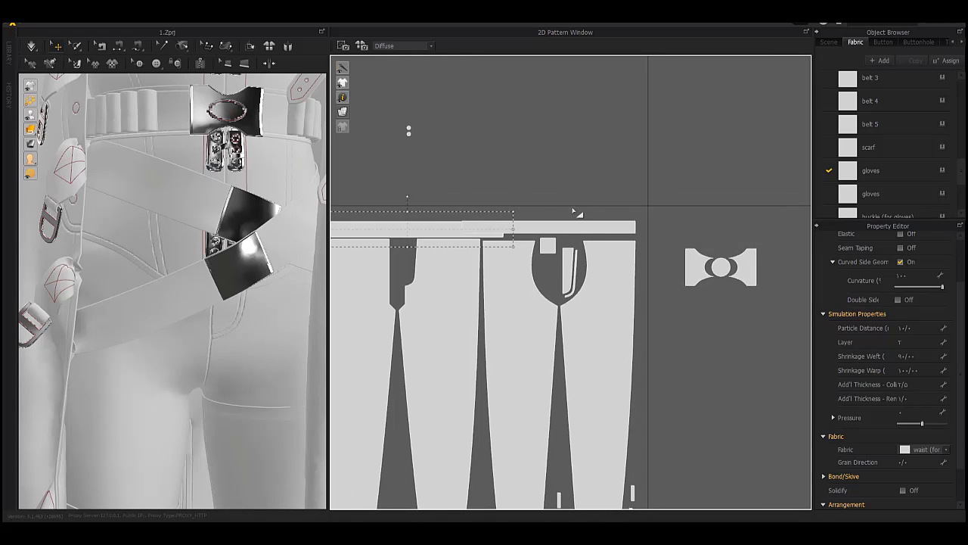
pyautogui.scroll(3, 581, 216)
pyautogui.moveTo(565, 181); pyautogui.dragTo(578, 159)
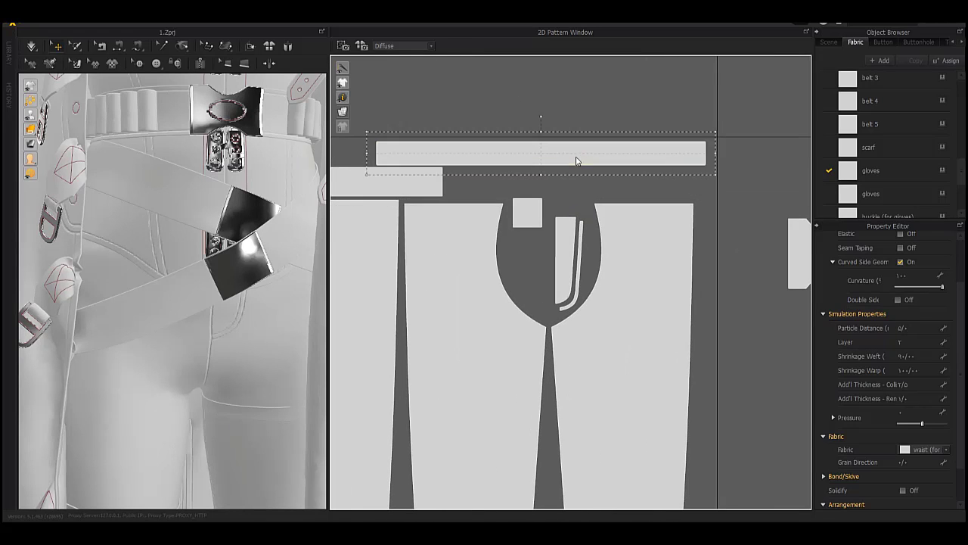
# - Enlarge the two round button pieces and place them in the crotch gap between the front legs
pyautogui.scroll(-3, 530, 181)
pyautogui.moveTo(528, 179); pyautogui.dragTo(604, 271, button='middle')
pyautogui.moveTo(404, 147); pyautogui.dragTo(388, 113)
pyautogui.moveTo(413, 143); pyautogui.dragTo(462, 182)
pyautogui.hotkey('ctrl', 'z')
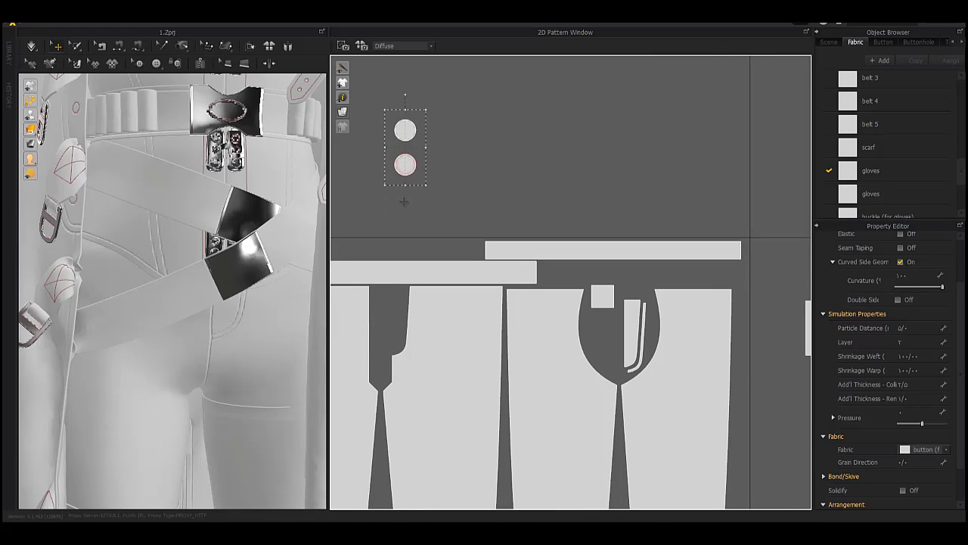
pyautogui.hotkey('ctrl', 'z')
pyautogui.hotkey('ctrl', 'z')
pyautogui.moveTo(405, 131); pyautogui.dragTo(384, 327)
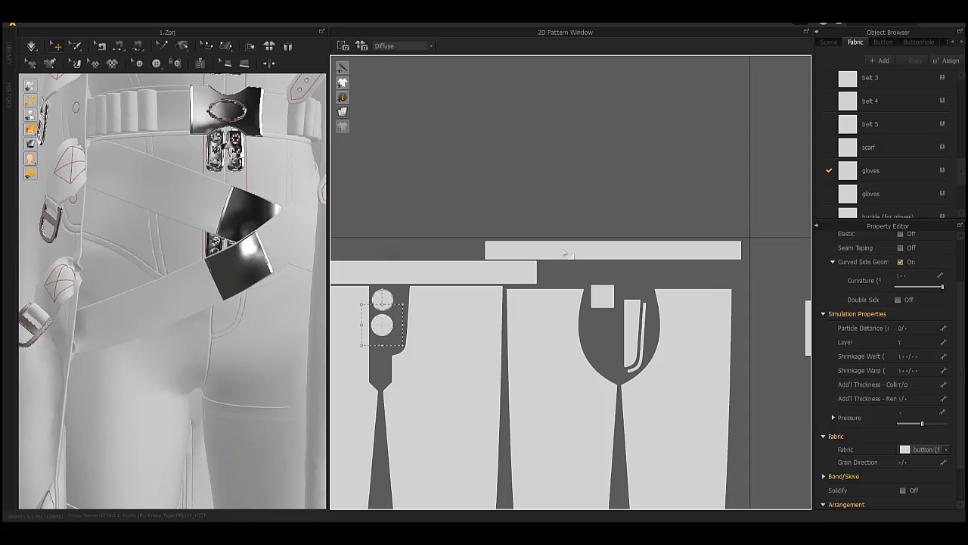
# - Place the round centre piece of the belt buckle in the middle between its two halves
pyautogui.scroll(-2, 567, 252)
pyautogui.moveTo(567, 253); pyautogui.dragTo(468, 203, button='middle')
pyautogui.moveTo(538, 350); pyautogui.dragTo(630, 340)
pyautogui.moveTo(640, 329); pyautogui.dragTo(644, 364, button='middle')
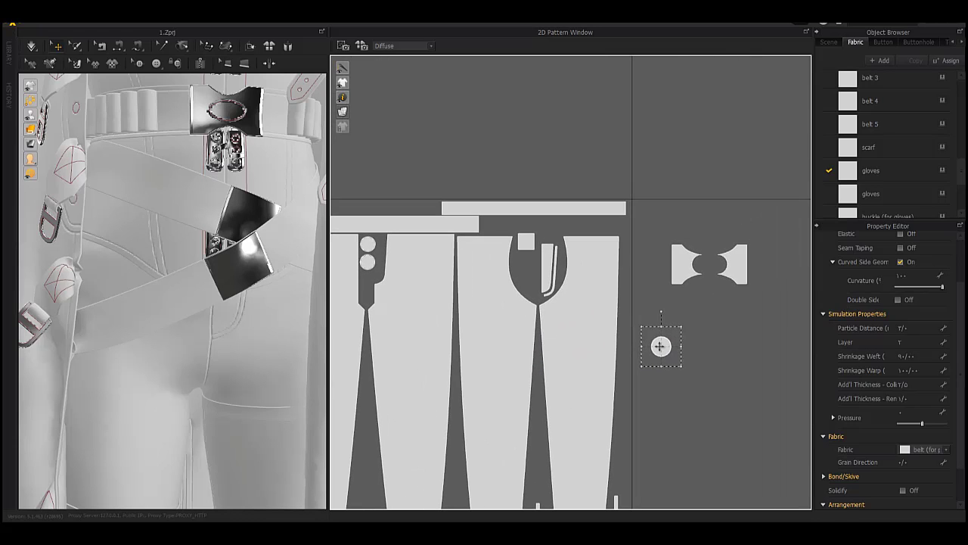
pyautogui.moveTo(707, 275); pyautogui.dragTo(708, 264)
pyautogui.moveTo(770, 221); pyautogui.dragTo(642, 304)
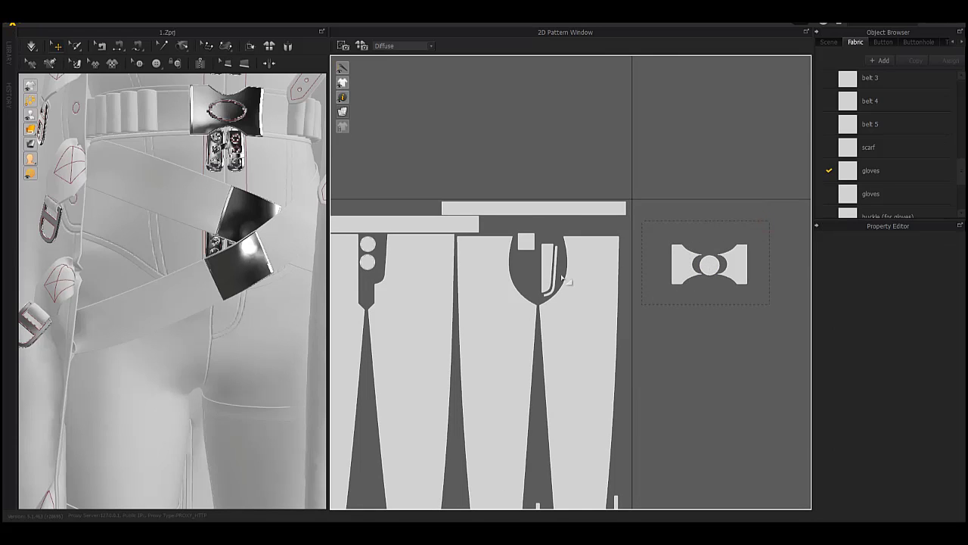
# - Move the fly pieces down between the back legs and the small square waist piece down between the front legs
pyautogui.moveTo(546, 293); pyautogui.dragTo(566, 305)
pyautogui.moveTo(545, 279); pyautogui.dragTo(536, 225, button='middle')
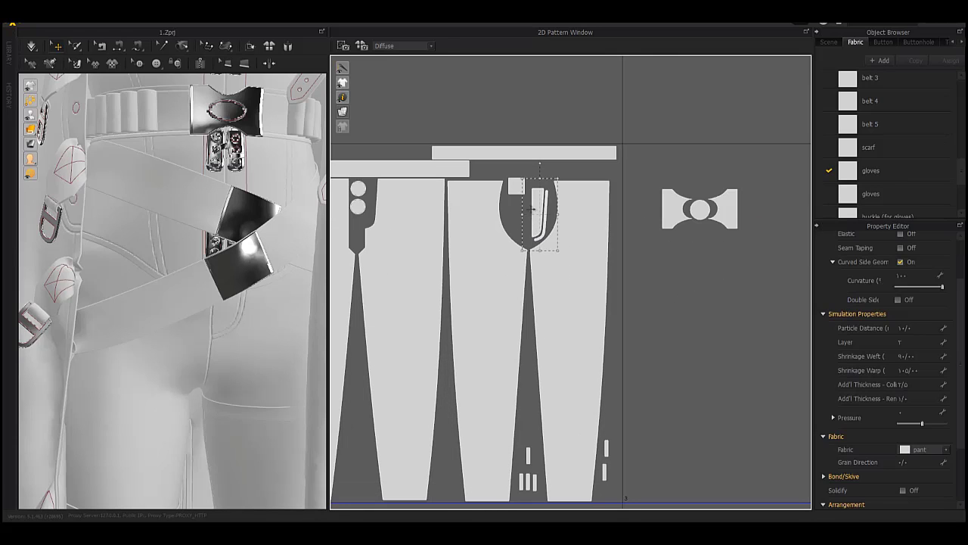
pyautogui.moveTo(534, 206); pyautogui.dragTo(522, 396)
pyautogui.moveTo(497, 170); pyautogui.dragTo(355, 482)
# - Nest the two belt buckle halves and the round centre piece in the crotch gap between the back legs
pyautogui.moveTo(670, 200); pyautogui.dragTo(516, 174)
pyautogui.moveTo(733, 211); pyautogui.dragTo(547, 215)
pyautogui.scroll(7, 572, 283)
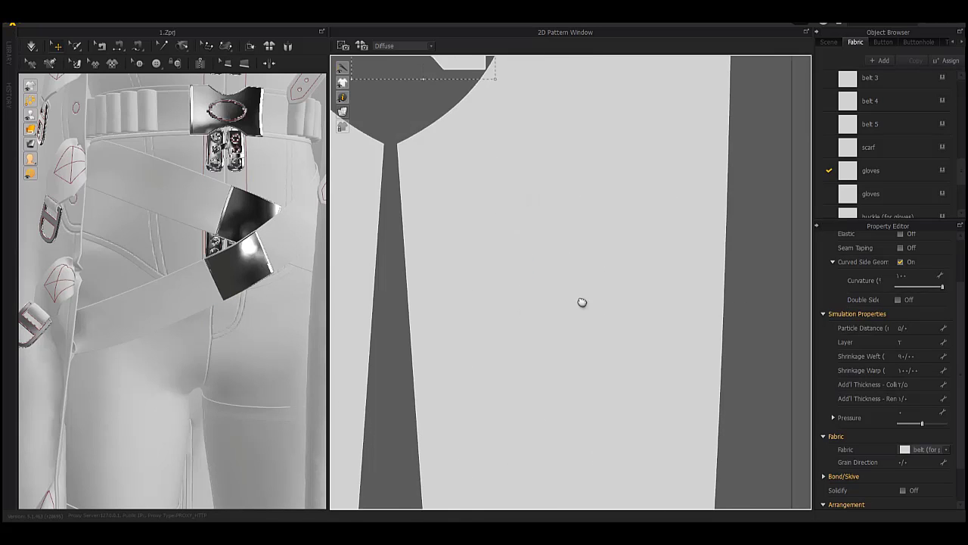
pyautogui.moveTo(581, 302); pyautogui.dragTo(643, 469, button='middle')
pyautogui.moveTo(533, 151); pyautogui.dragTo(552, 246, button='middle')
pyautogui.moveTo(540, 235); pyautogui.dragTo(532, 232)
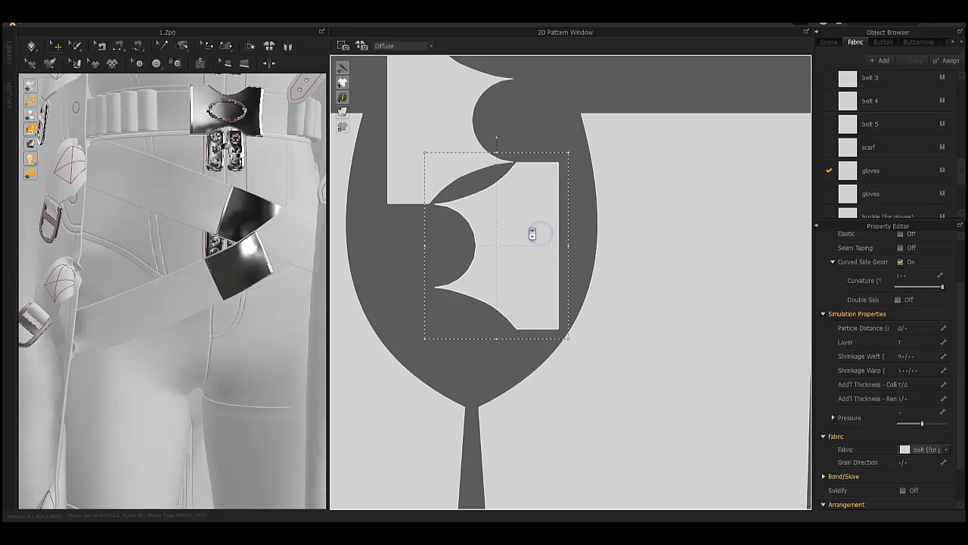
pyautogui.scroll(-5, 536, 236)
pyautogui.moveTo(732, 246); pyautogui.dragTo(488, 257)
pyautogui.scroll(-12, 488, 254)
# - Select all the coat pieces at the upper part of the layout and move them below the UV tile row
pyautogui.moveTo(553, 144); pyautogui.dragTo(510, 269, button='middle')
pyautogui.moveTo(567, 177); pyautogui.dragTo(526, 374, button='middle')
pyautogui.scroll(-4, 489, 356)
pyautogui.moveTo(507, 170); pyautogui.dragTo(528, 326, button='middle')
pyautogui.scroll(-4, 536, 264)
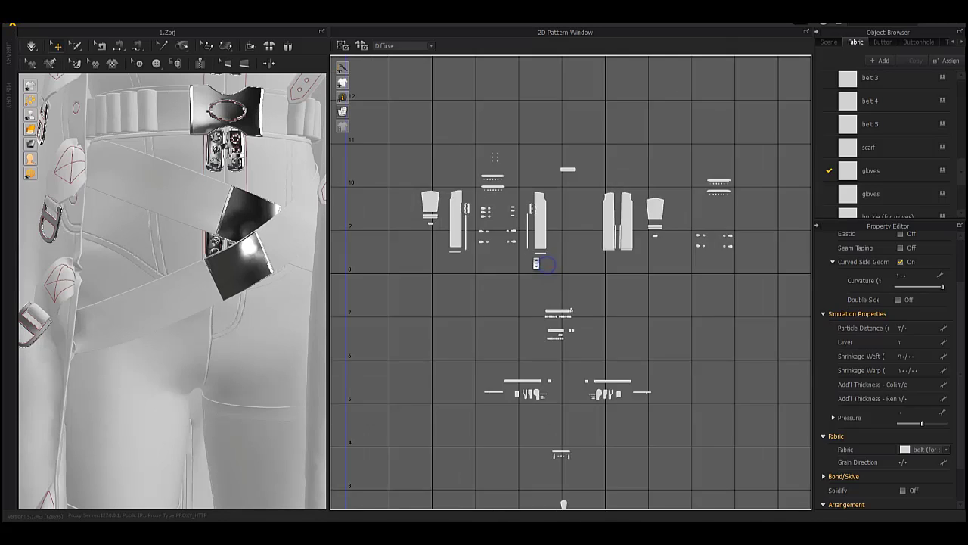
pyautogui.moveTo(439, 173); pyautogui.dragTo(719, 274)
pyautogui.scroll(-3, 622, 284)
pyautogui.moveTo(600, 304); pyautogui.dragTo(581, 213, button='middle')
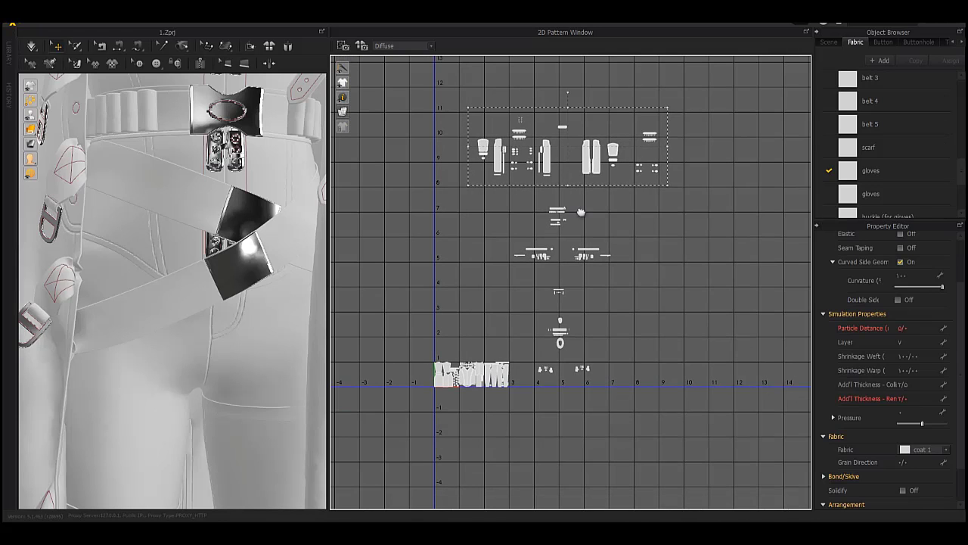
pyautogui.moveTo(576, 107); pyautogui.dragTo(631, 415)
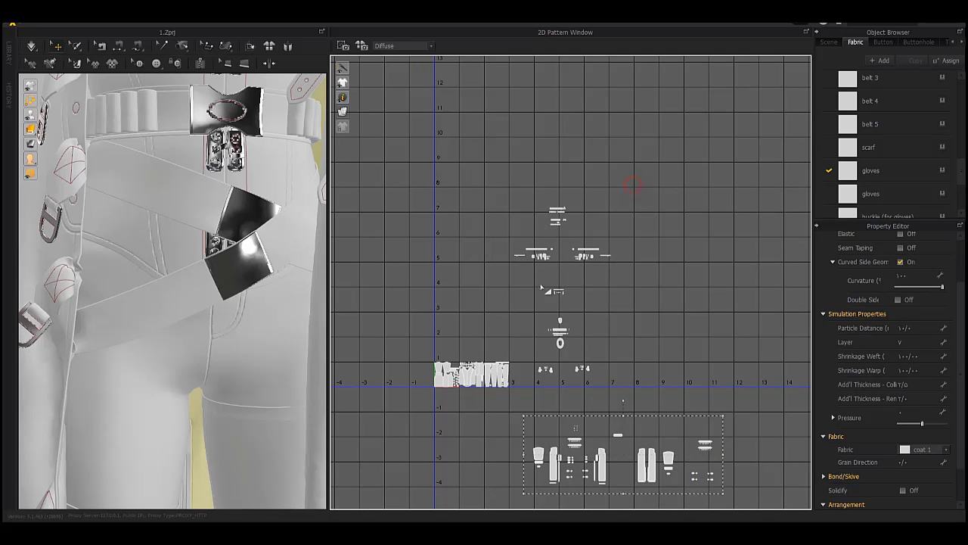
# - Move the belt groups, then the remaining small pieces and gloves beneath them, farther right to clear the area beside the packed tiles
pyautogui.moveTo(633, 185); pyautogui.dragTo(505, 392)
pyautogui.moveTo(544, 254); pyautogui.dragTo(685, 252)
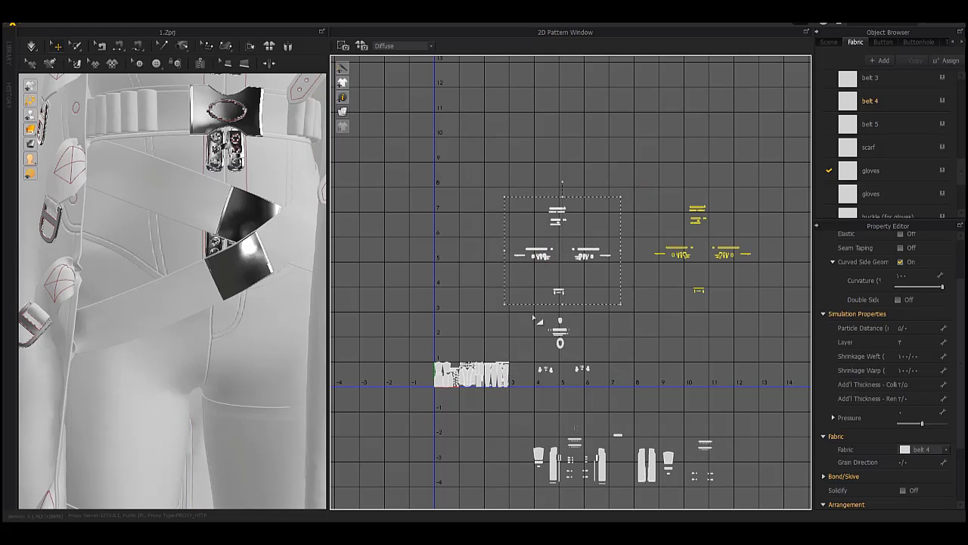
pyautogui.moveTo(516, 302); pyautogui.dragTo(606, 384)
pyautogui.moveTo(560, 333); pyautogui.dragTo(702, 322)
# - Select all the coat pieces below the tile row and move them up beside the third UV tile
pyautogui.moveTo(592, 371); pyautogui.dragTo(576, 296, button='middle')
pyautogui.moveTo(514, 336); pyautogui.dragTo(735, 430)
pyautogui.moveTo(592, 392); pyautogui.dragTo(522, 250)
# - Nudge one half of the coat back against the other half, leaving only a narrow gap between them
pyautogui.scroll(4, 524, 254)
pyautogui.moveTo(529, 261); pyautogui.dragTo(643, 322, button='middle')
pyautogui.scroll(1, 643, 321)
pyautogui.scroll(5, 525, 93)
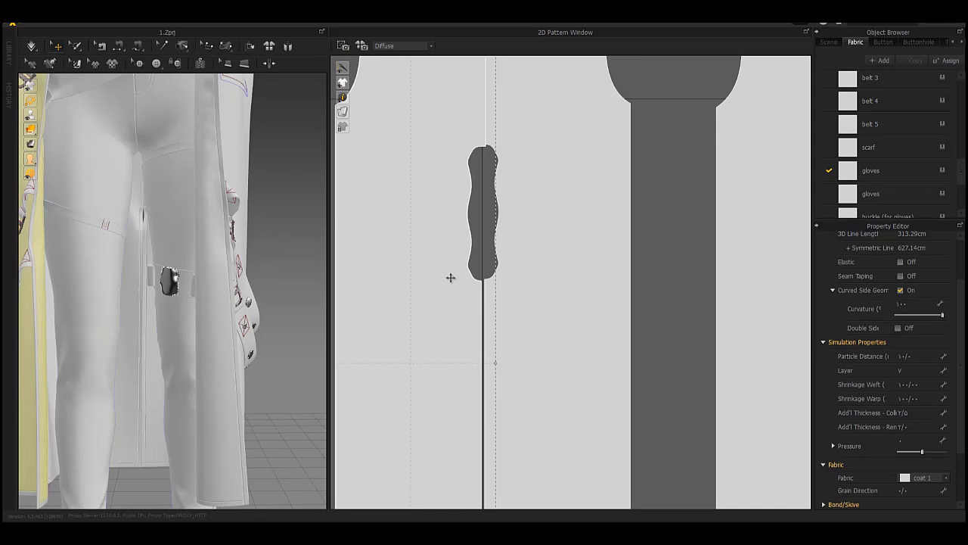
pyautogui.scroll(3, 483, 286)
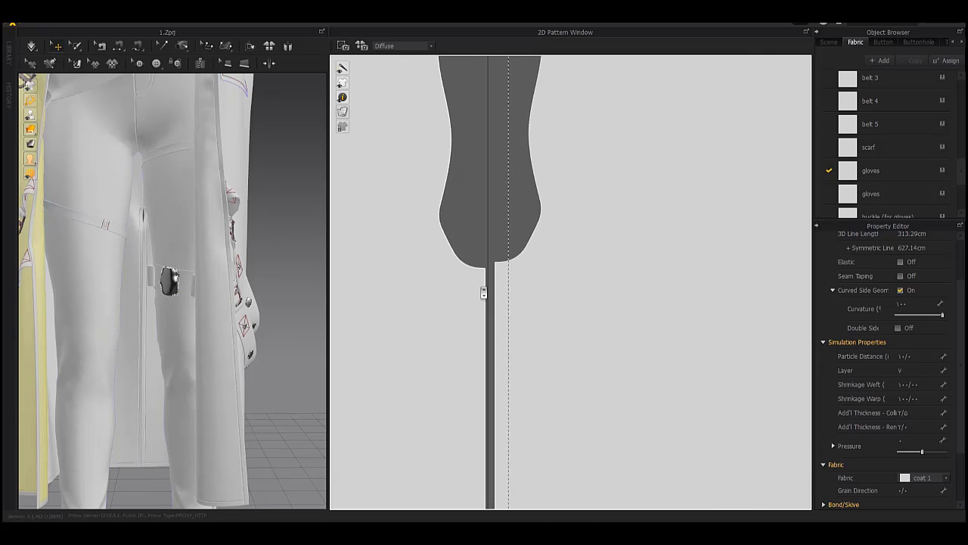
pyautogui.moveTo(484, 281); pyautogui.dragTo(490, 274)
pyautogui.scroll(-5, 489, 274)
pyautogui.scroll(6, 594, 210)
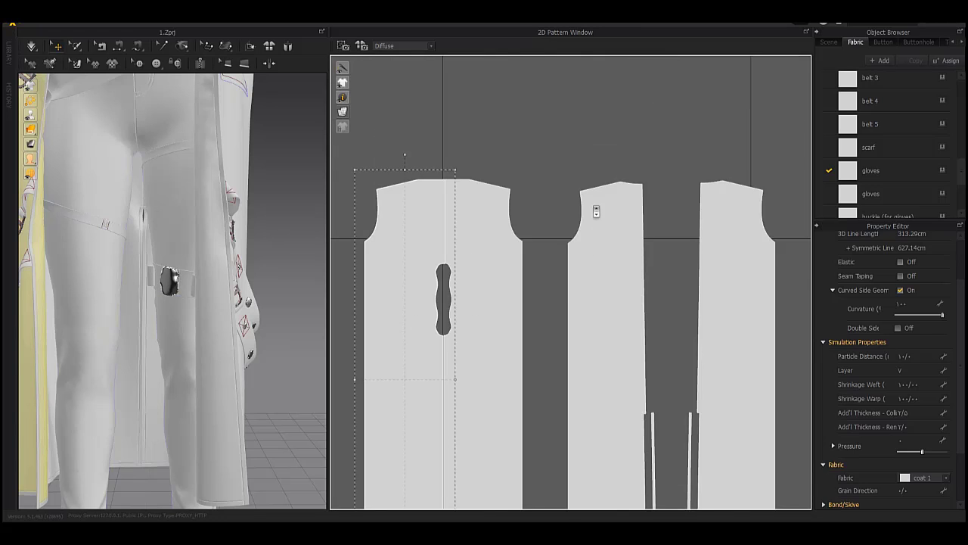
# - Bring the two long coat panels beside the back over next to it, side by side
pyautogui.click(491, 270)
pyautogui.scroll(-3, 488, 269)
pyautogui.moveTo(574, 242); pyautogui.dragTo(527, 232, button='middle')
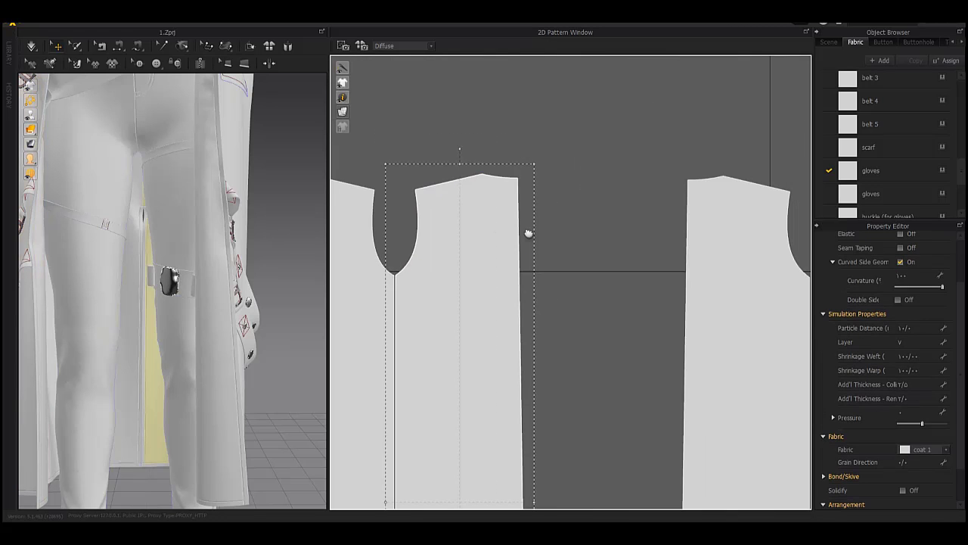
pyautogui.moveTo(704, 197); pyautogui.dragTo(538, 198)
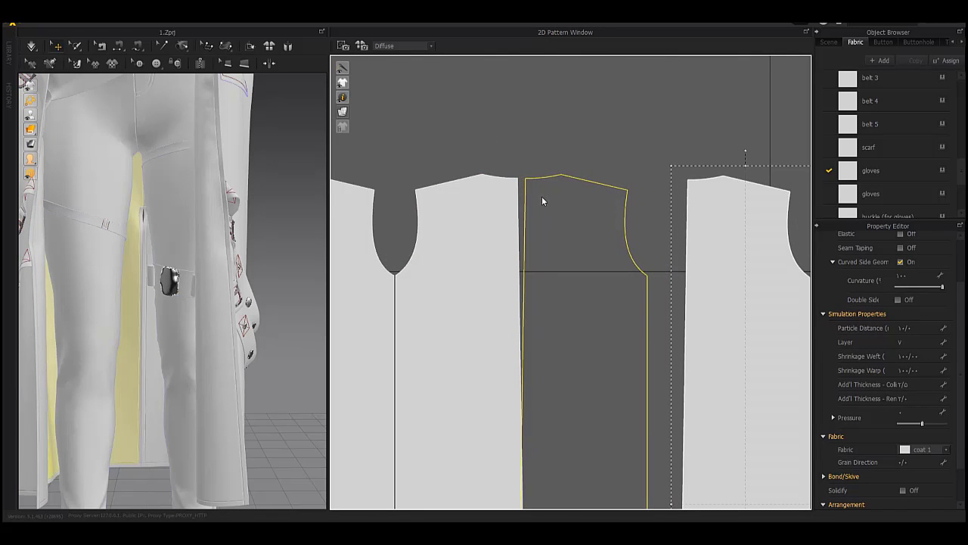
pyautogui.click(543, 204)
# - Adjust the outermost long coat panel so it sits close to its neighbour without overlapping
pyautogui.scroll(5, 544, 264)
pyautogui.scroll(3, 522, 284)
pyautogui.moveTo(514, 293); pyautogui.dragTo(522, 302)
pyautogui.scroll(4, 468, 384)
pyautogui.scroll(-6, 537, 343)
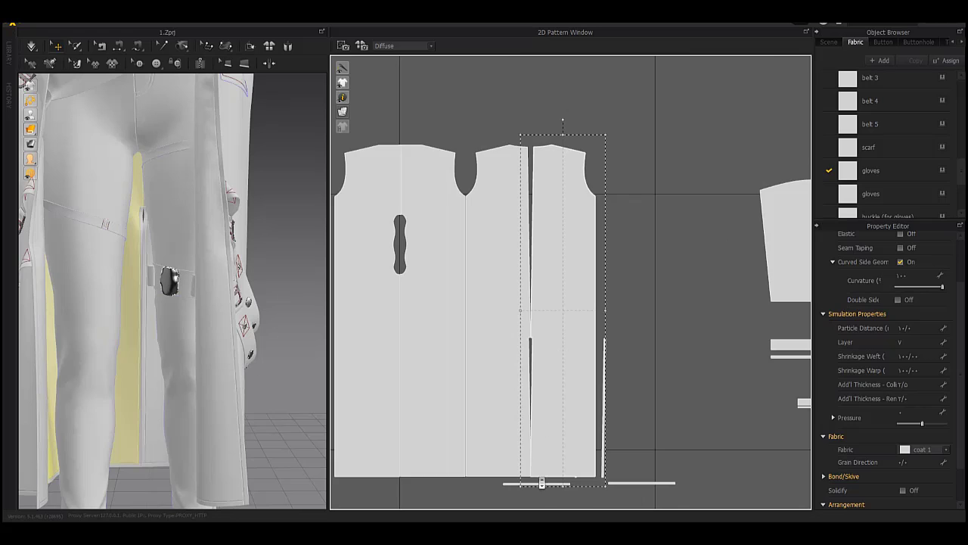
pyautogui.scroll(5, 542, 483)
pyautogui.scroll(-6, 525, 461)
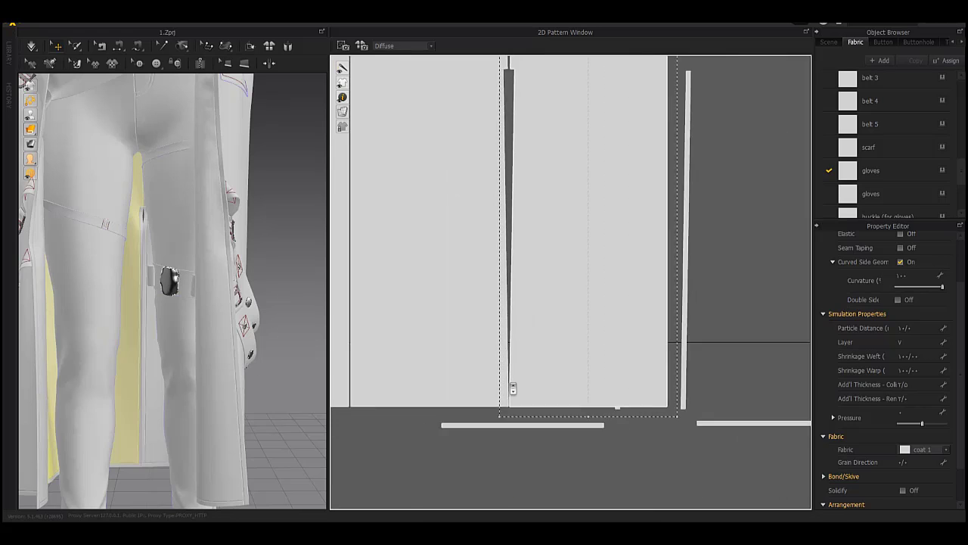
# - Pull the loose narrow horizontal and vertical strips outward, away from the edges of the coat body panels
pyautogui.moveTo(593, 394); pyautogui.dragTo(608, 413)
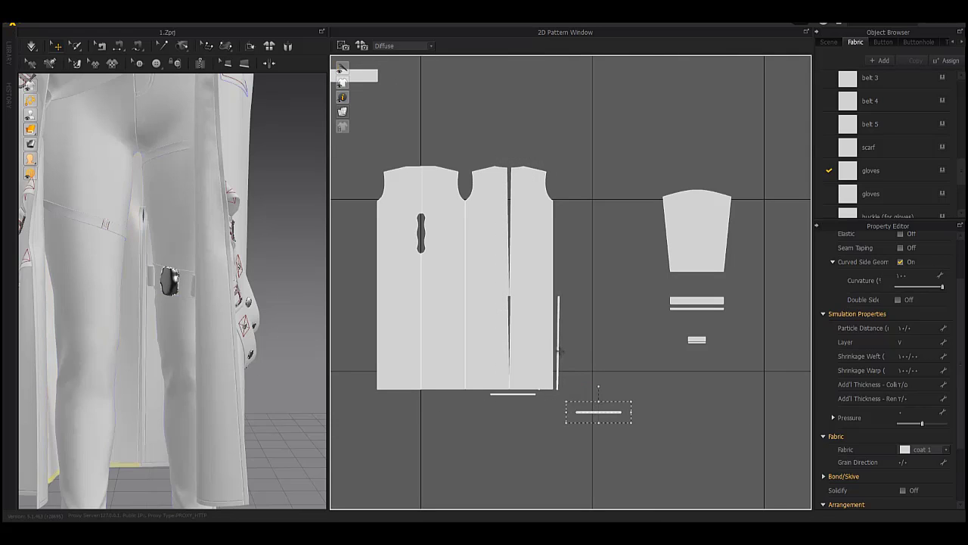
pyautogui.moveTo(558, 356); pyautogui.dragTo(587, 355)
pyautogui.moveTo(521, 389); pyautogui.dragTo(522, 416)
pyautogui.hotkey('ctrl', 'z')
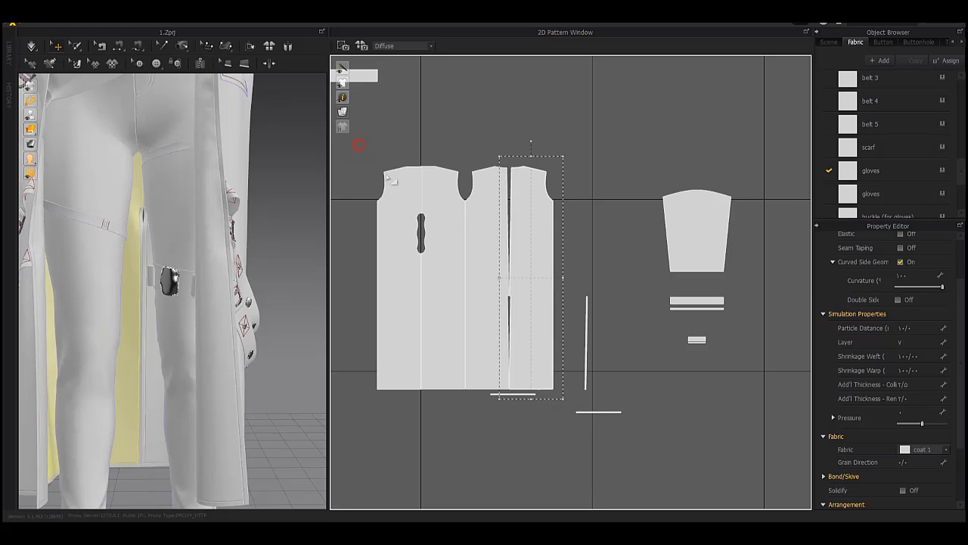
# - Move all the coat body panels clear of the strips and pull out the vertical strip still lying against them
pyautogui.moveTo(358, 144); pyautogui.dragTo(565, 392)
pyautogui.moveTo(517, 306); pyautogui.dragTo(411, 271)
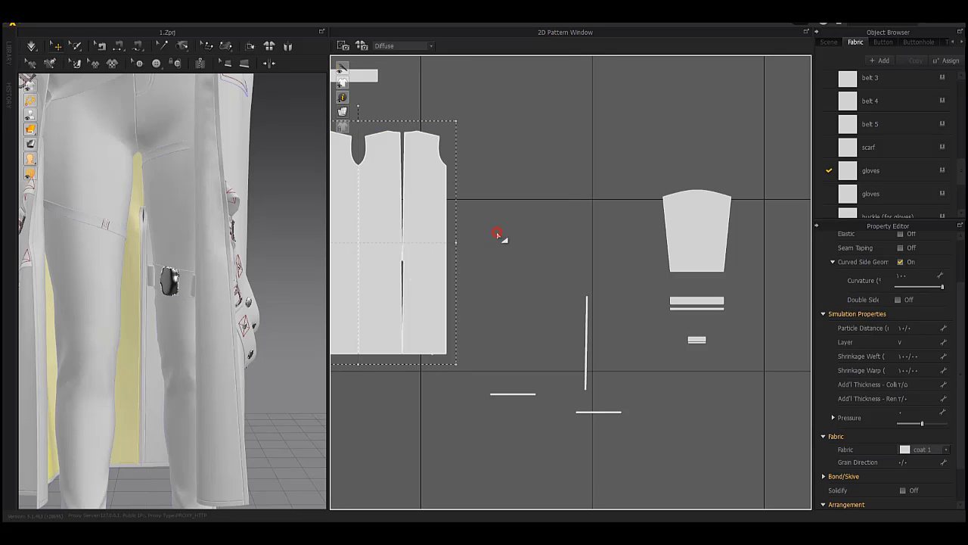
pyautogui.moveTo(489, 208); pyautogui.dragTo(492, 208)
pyautogui.moveTo(429, 268); pyautogui.dragTo(547, 254)
pyautogui.moveTo(493, 208); pyautogui.dragTo(430, 209)
pyautogui.moveTo(436, 232); pyautogui.dragTo(579, 198, button='middle')
pyautogui.scroll(-3, 560, 295)
pyautogui.moveTo(559, 211); pyautogui.dragTo(458, 386)
pyautogui.hotkey('ctrl', 'z')
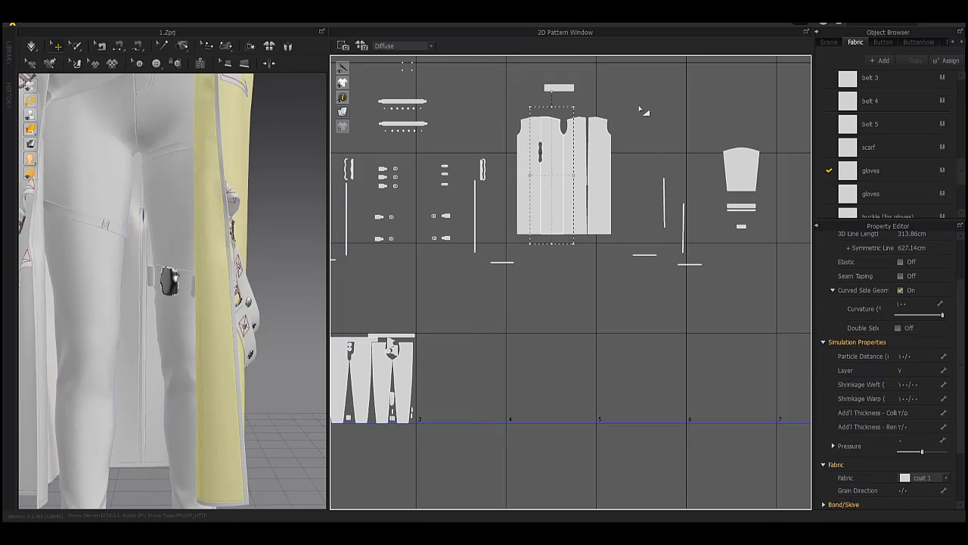
# - Select all the coat body panels together and place them on the tile row baseline, directly beside the pants
pyautogui.moveTo(639, 96); pyautogui.dragTo(509, 242)
pyautogui.click(539, 184)
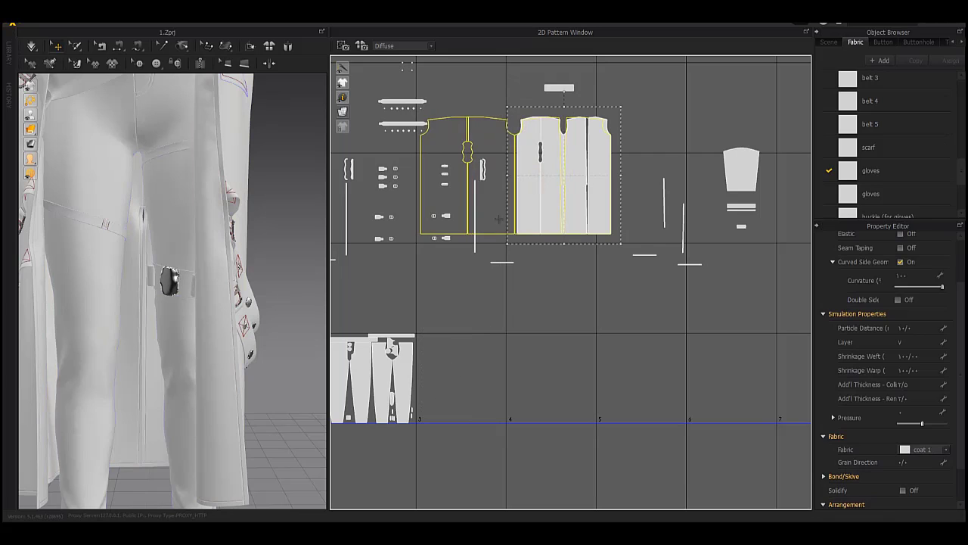
pyautogui.moveTo(578, 156); pyautogui.dragTo(478, 346)
pyautogui.moveTo(427, 438); pyautogui.dragTo(501, 364, button='middle')
pyautogui.scroll(10, 500, 350)
pyautogui.moveTo(498, 283); pyautogui.dragTo(491, 291)
pyautogui.scroll(-4, 491, 290)
pyautogui.scroll(-6, 680, 237)
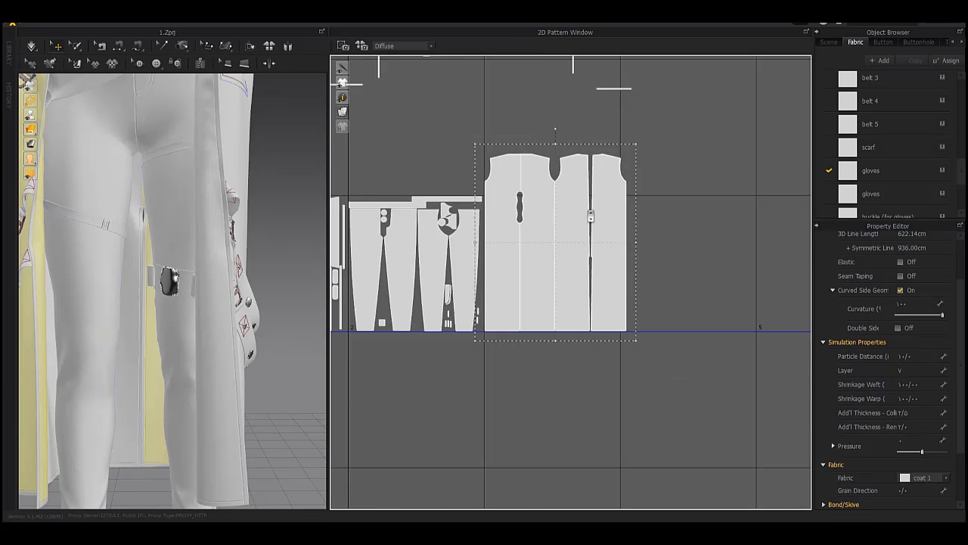
# - Select the group of small coat pieces above the tile row and move it up and away from the packed tiles
pyautogui.moveTo(381, 74); pyautogui.dragTo(651, 271)
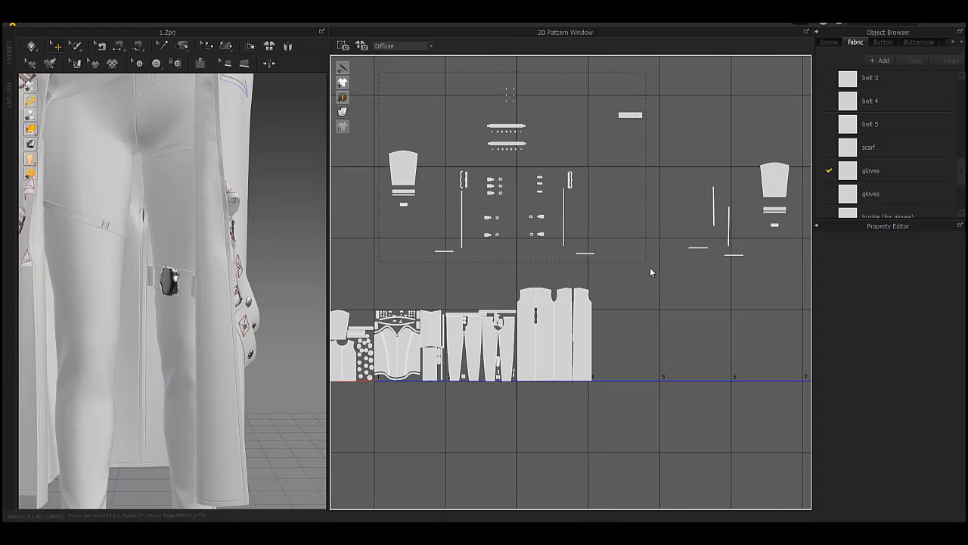
pyautogui.moveTo(564, 220); pyautogui.dragTo(754, 117)
pyautogui.moveTo(735, 164); pyautogui.dragTo(576, 256, button='middle')
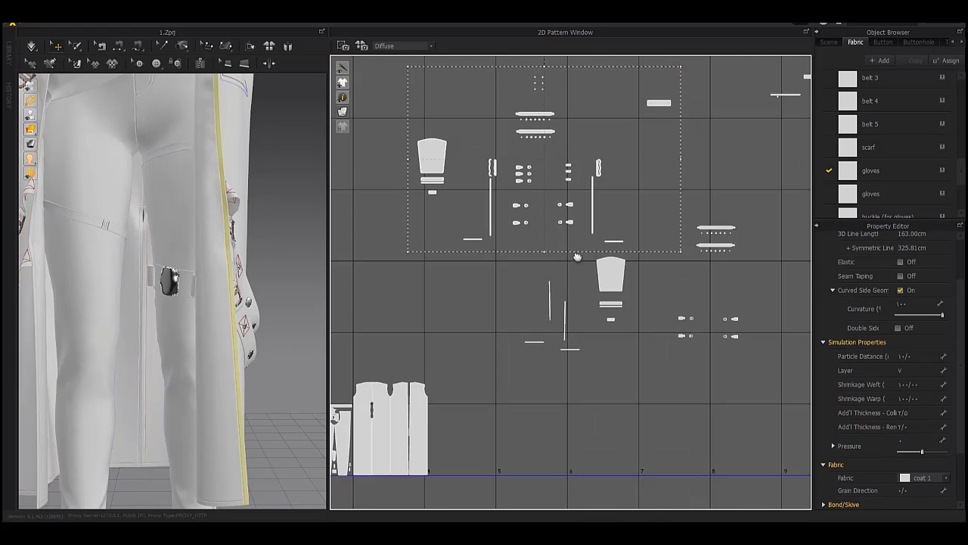
# - Shift the neighbouring belt pieces aside so they are separate from the coat pieces
pyautogui.scroll(-2, 576, 256)
pyautogui.moveTo(705, 201); pyautogui.dragTo(604, 219, button='middle')
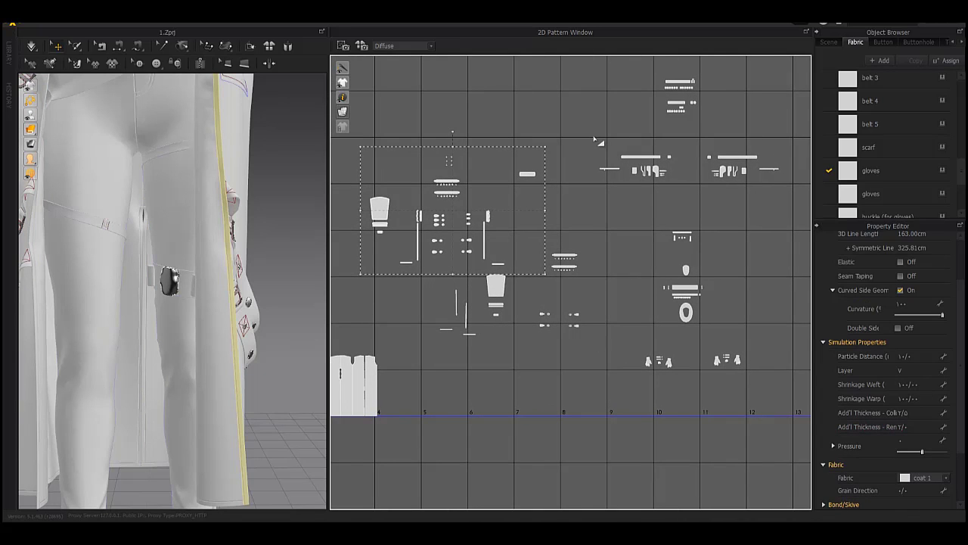
pyautogui.moveTo(591, 130); pyautogui.dragTo(670, 156)
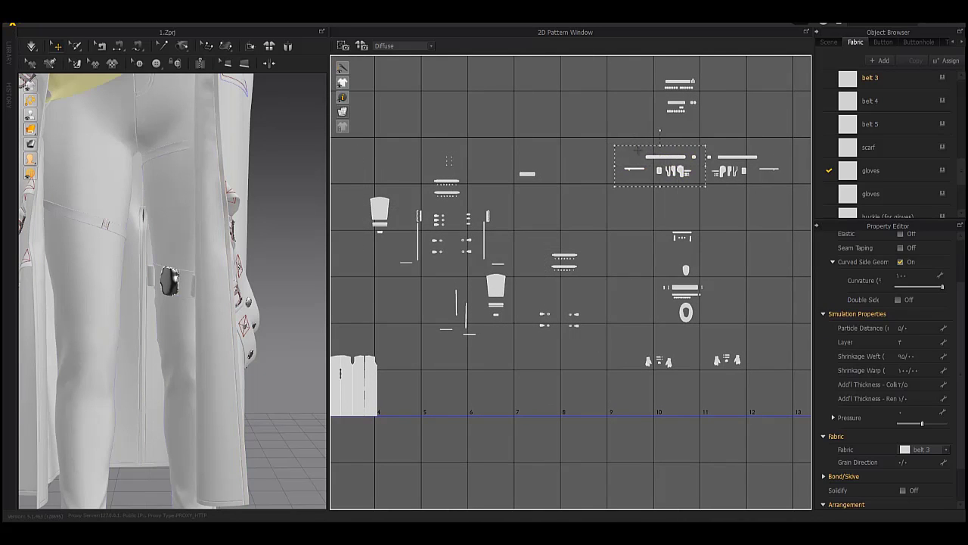
# - Select the coat body panels with all the loose coat pieces and scale them down together until the panels fit one tile's height
pyautogui.moveTo(599, 115); pyautogui.dragTo(369, 369)
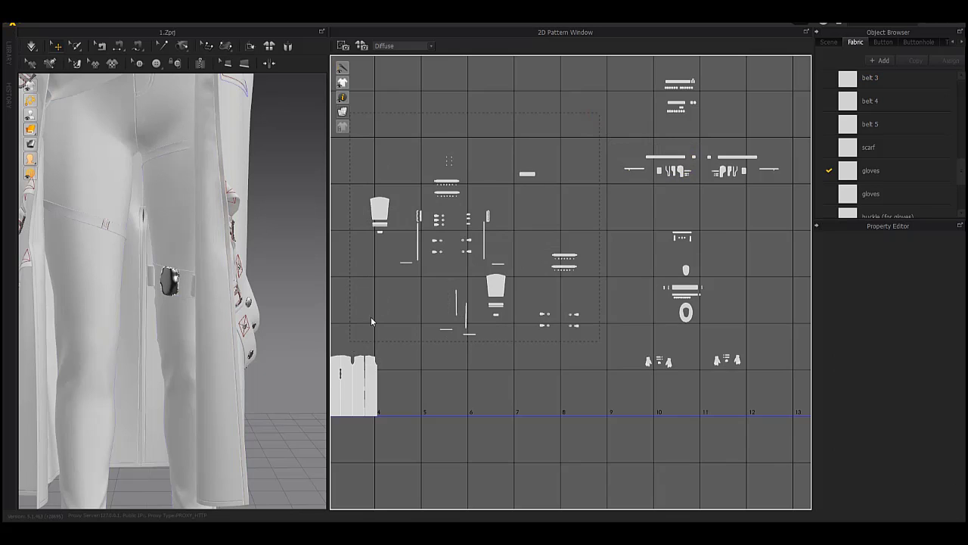
pyautogui.moveTo(371, 317); pyautogui.dragTo(472, 273, button='middle')
pyautogui.moveTo(705, 85); pyautogui.dragTo(483, 351)
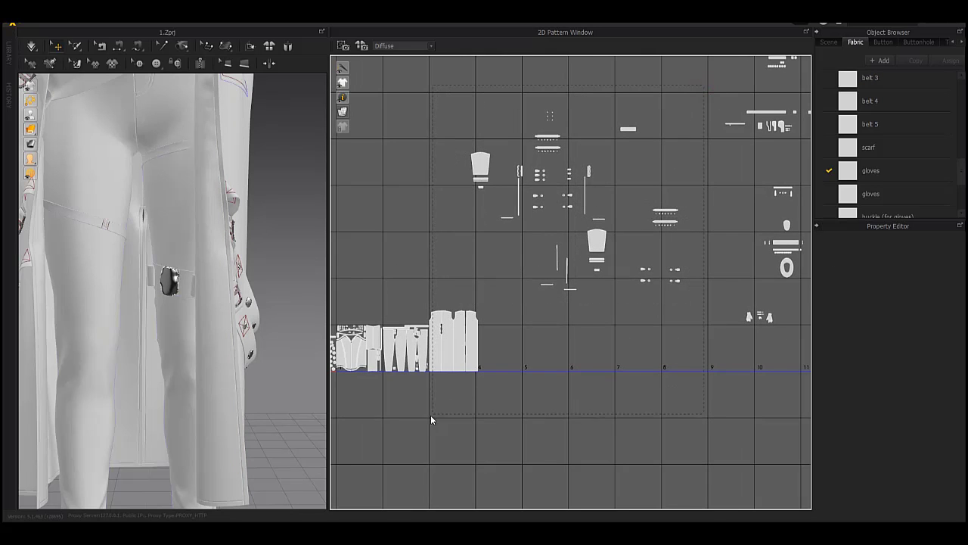
pyautogui.moveTo(431, 415); pyautogui.dragTo(429, 416)
pyautogui.scroll(3, 502, 330)
pyautogui.moveTo(556, 270); pyautogui.dragTo(537, 310, button='middle')
pyautogui.scroll(-2, 533, 346)
pyautogui.moveTo(728, 98); pyautogui.dragTo(670, 176)
pyautogui.moveTo(431, 423); pyautogui.dragTo(458, 372, button='middle')
pyautogui.scroll(1, 491, 331)
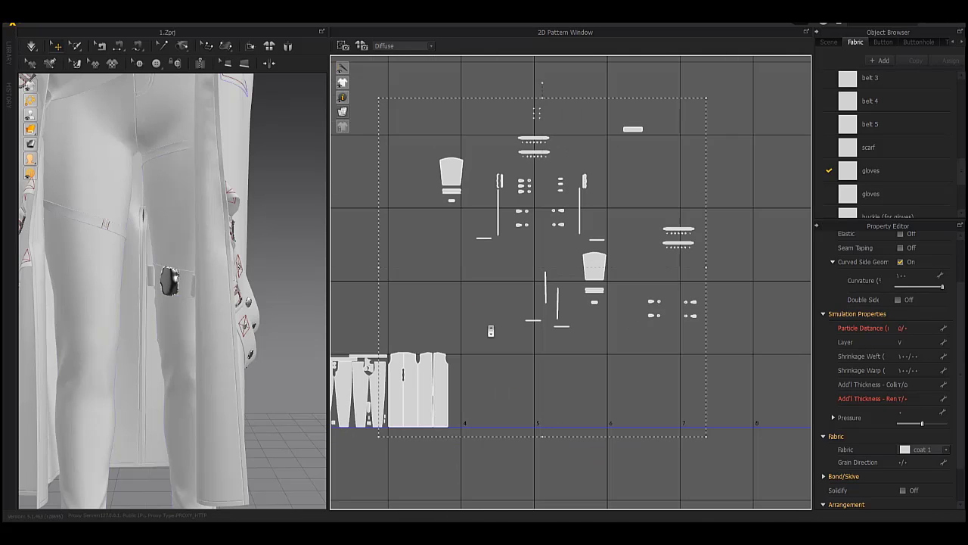
pyautogui.moveTo(702, 100); pyautogui.dragTo(697, 105)
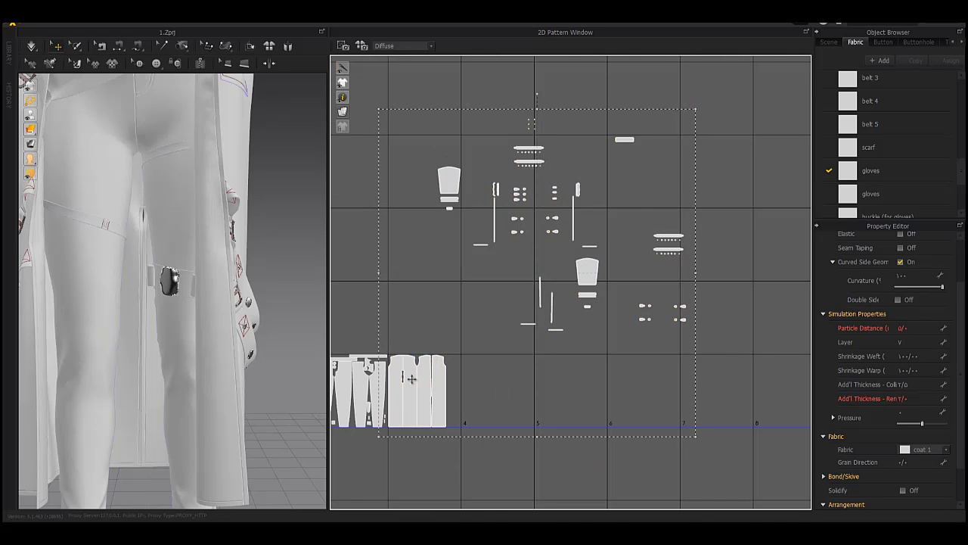
# - Select the two coat front panels and shift them away from the back, opening a gap beside it
pyautogui.scroll(5, 410, 362)
pyautogui.moveTo(410, 360); pyautogui.dragTo(447, 346, button='middle')
pyautogui.scroll(3, 446, 346)
pyautogui.scroll(-2, 447, 346)
pyautogui.moveTo(499, 366); pyautogui.dragTo(497, 265, button='middle')
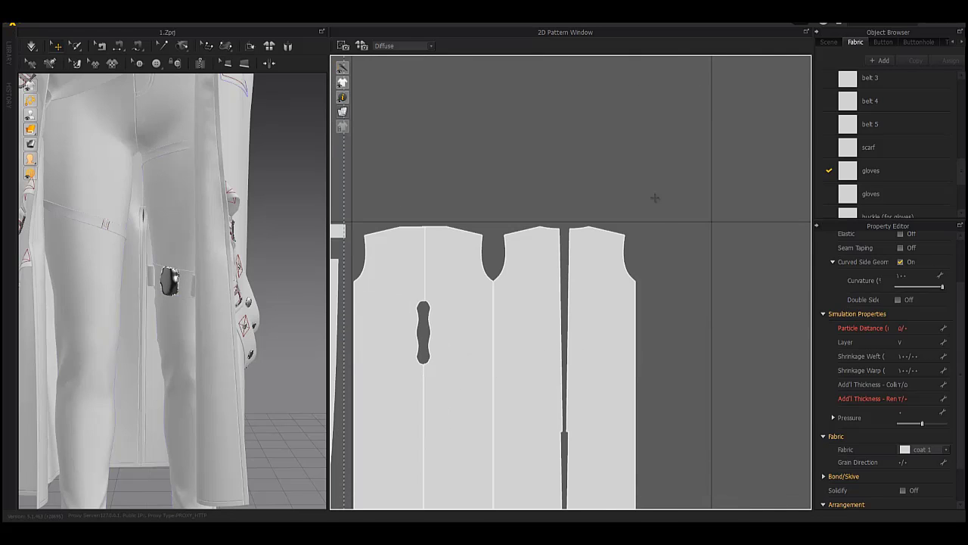
pyautogui.scroll(-1, 671, 238)
pyautogui.moveTo(651, 248); pyautogui.dragTo(631, 199, button='middle')
pyautogui.moveTo(629, 125); pyautogui.dragTo(482, 462)
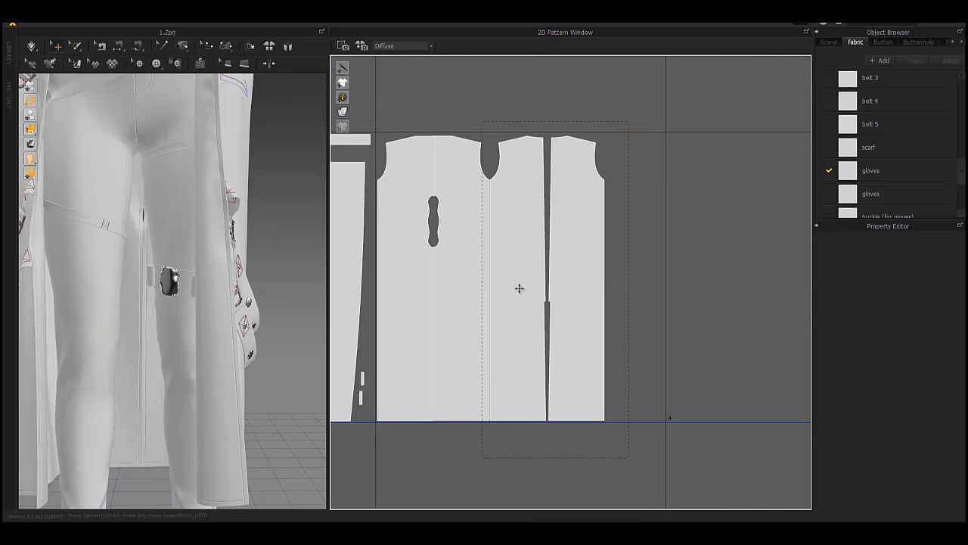
pyautogui.moveTo(519, 288); pyautogui.dragTo(534, 289)
# - Nudge the coat back half nearest the front panels so that a thin gap separates the two back halves
pyautogui.click(460, 178)
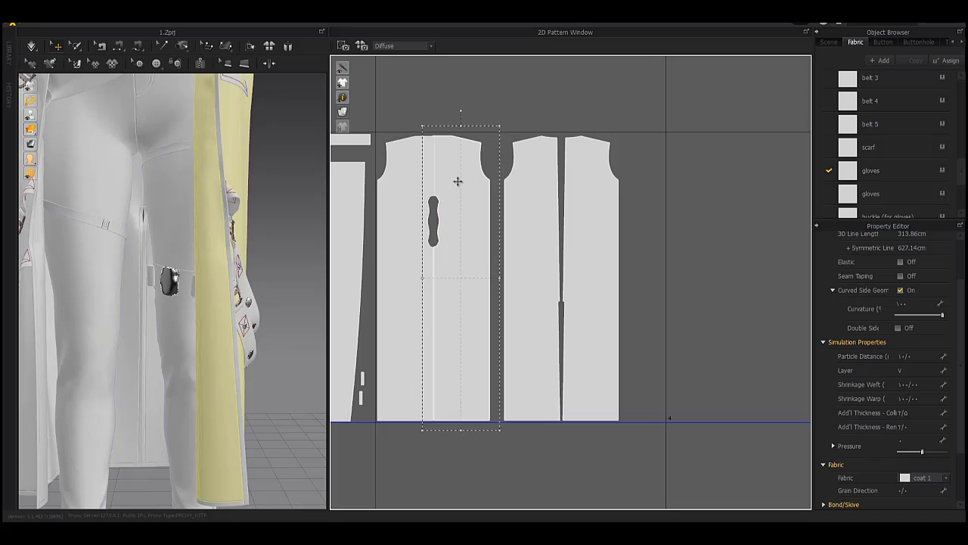
pyautogui.scroll(3, 454, 220)
pyautogui.scroll(3, 462, 266)
pyautogui.press('Left')
pyautogui.press('Left')
pyautogui.press('Left')
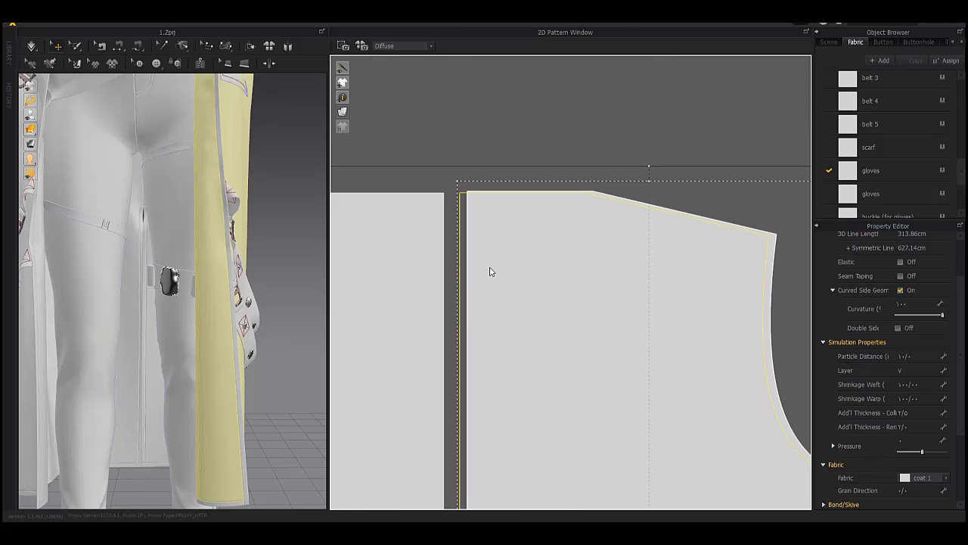
pyautogui.moveTo(513, 495); pyautogui.dragTo(534, 231, button='middle')
pyautogui.press('Left')
pyautogui.scroll(-5, 536, 277)
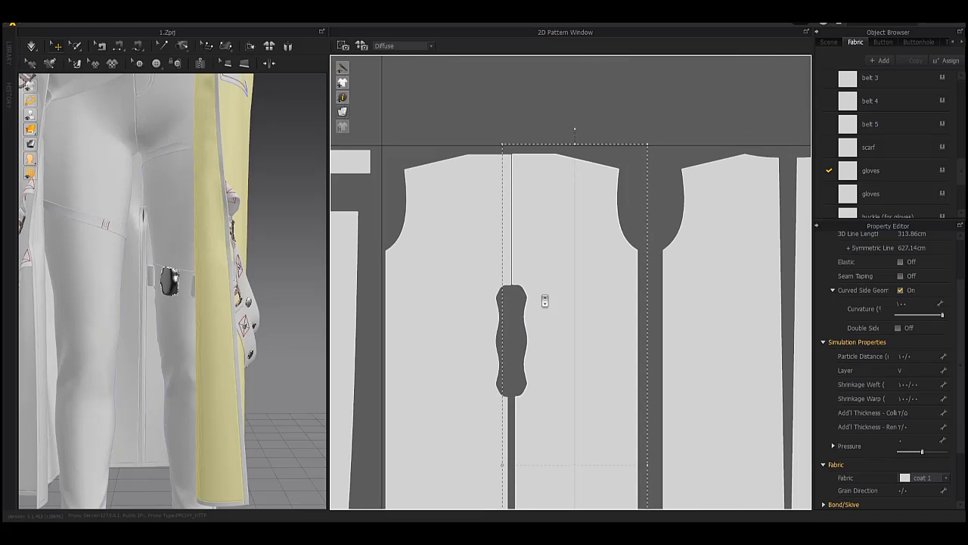
# - Select the two coat front panels and nudge them back close to the back panel without overlapping it
pyautogui.scroll(-3, 525, 261)
pyautogui.moveTo(750, 101); pyautogui.dragTo(581, 508)
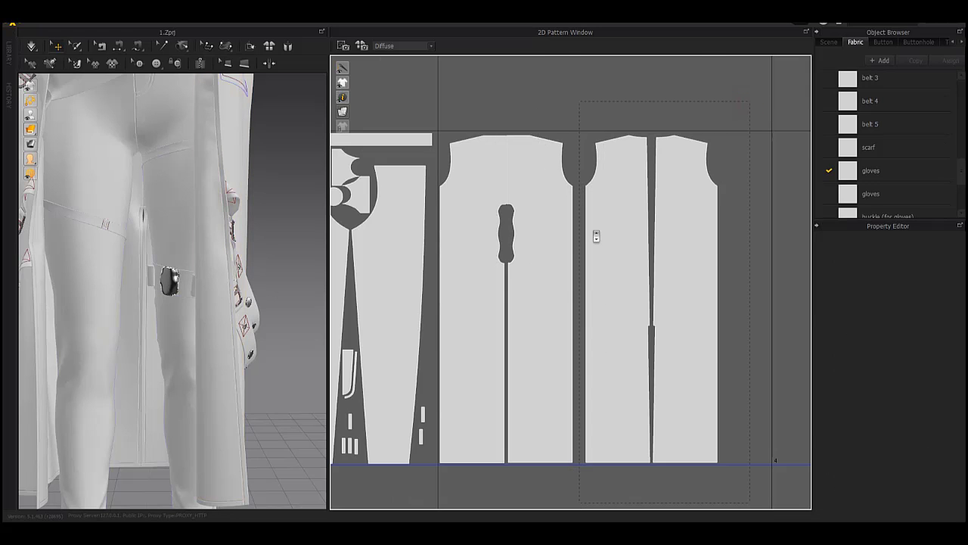
pyautogui.scroll(4, 596, 234)
pyautogui.moveTo(601, 260); pyautogui.dragTo(594, 323, button='middle')
pyautogui.press('Left')
pyautogui.press('Left')
pyautogui.press('Left')
pyautogui.scroll(-6, 584, 238)
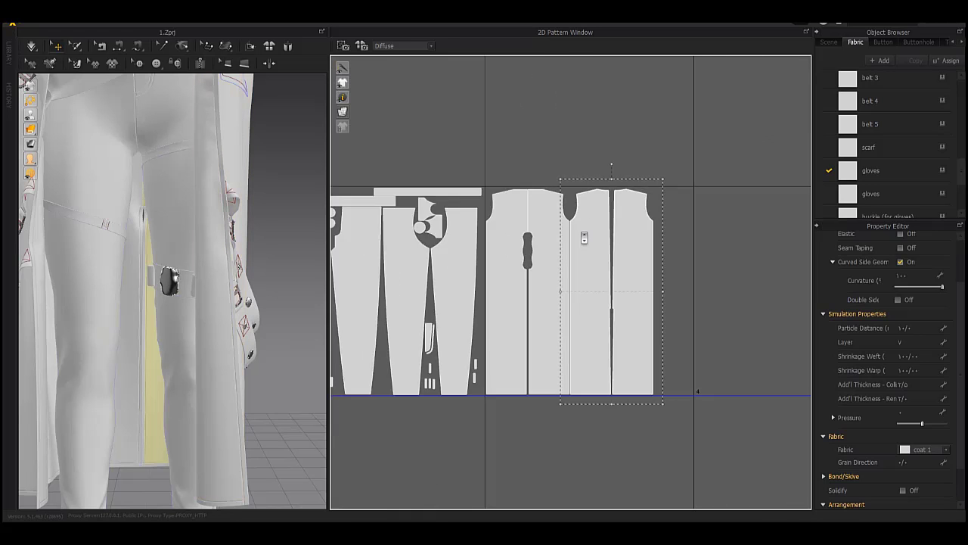
# - Bring both coat sleeve sets with their cuff pieces together, side by side above the tile row
pyautogui.scroll(-4, 584, 237)
pyautogui.moveTo(703, 172); pyautogui.dragTo(584, 279, button='middle')
pyautogui.scroll(-2, 589, 259)
pyautogui.moveTo(540, 243); pyautogui.dragTo(481, 297, button='middle')
pyautogui.moveTo(423, 135)
pyautogui.mouseDown()
pyautogui.moveTo(476, 174)
pyautogui.moveTo(477, 266)
pyautogui.mouseUp()
pyautogui.moveTo(591, 244); pyautogui.dragTo(631, 304)
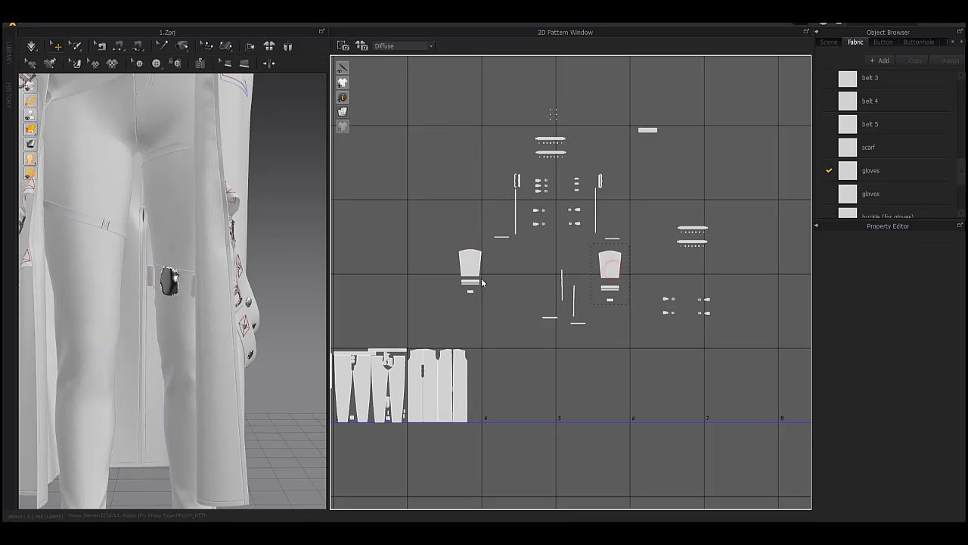
pyautogui.moveTo(483, 283); pyautogui.dragTo(446, 268)
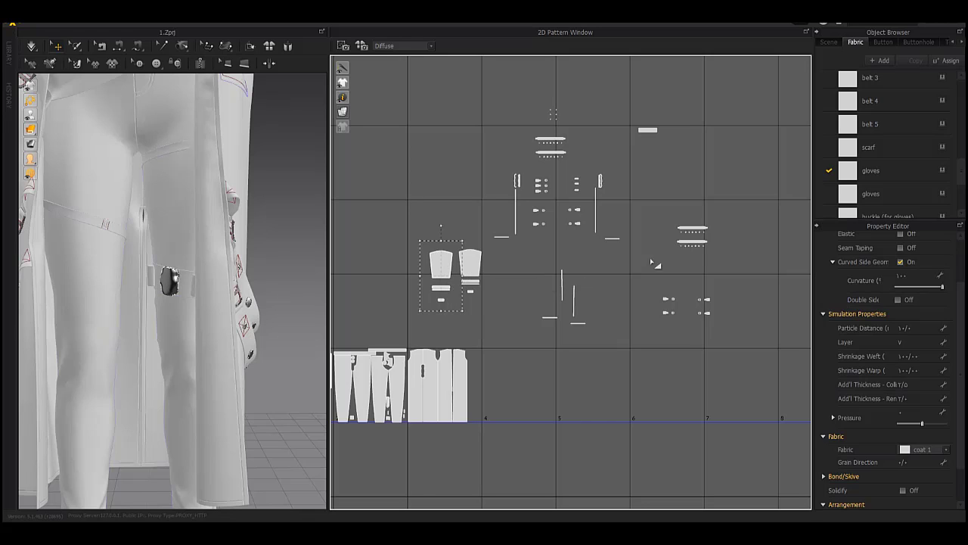
# - Examine the whole outfit on the avatar to identify which coat parts the remaining pieces belong to
pyautogui.click(419, 207)
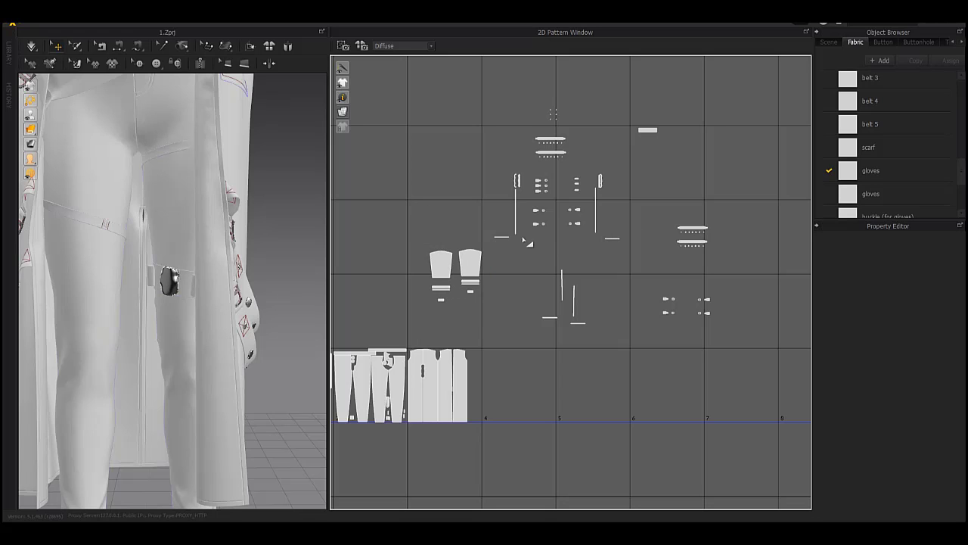
pyautogui.moveTo(527, 240); pyautogui.dragTo(530, 251, button='middle')
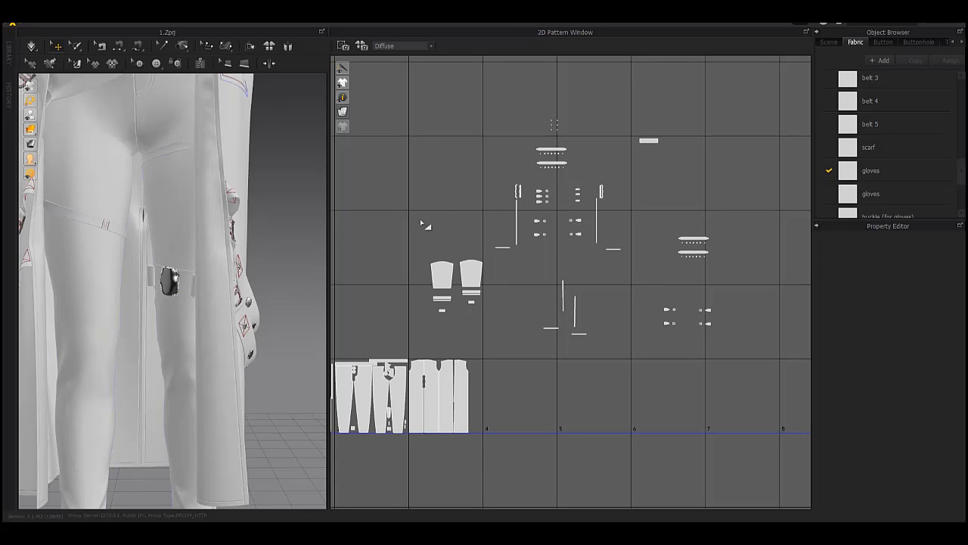
pyautogui.moveTo(313, 250); pyautogui.dragTo(298, 248, button='right')
pyautogui.scroll(-4, 292, 244)
pyautogui.moveTo(273, 212); pyautogui.dragTo(259, 252, button='middle')
pyautogui.scroll(-2, 258, 251)
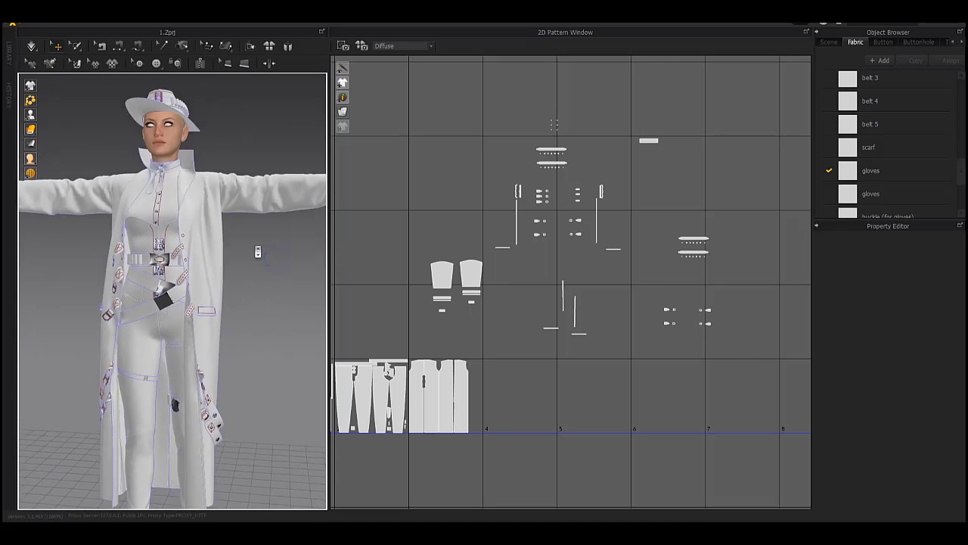
pyautogui.scroll(-2, 261, 258)
pyautogui.scroll(4, 262, 259)
# - Move the two large coat sleeve pieces into the empty tile after the coat body panels, placing them side by side
pyautogui.moveTo(586, 305)
pyautogui.mouseDown(button='middle')
pyautogui.moveTo(596, 263)
pyautogui.moveTo(590, 292)
pyautogui.mouseUp(button='middle')
pyautogui.scroll(3, 595, 261)
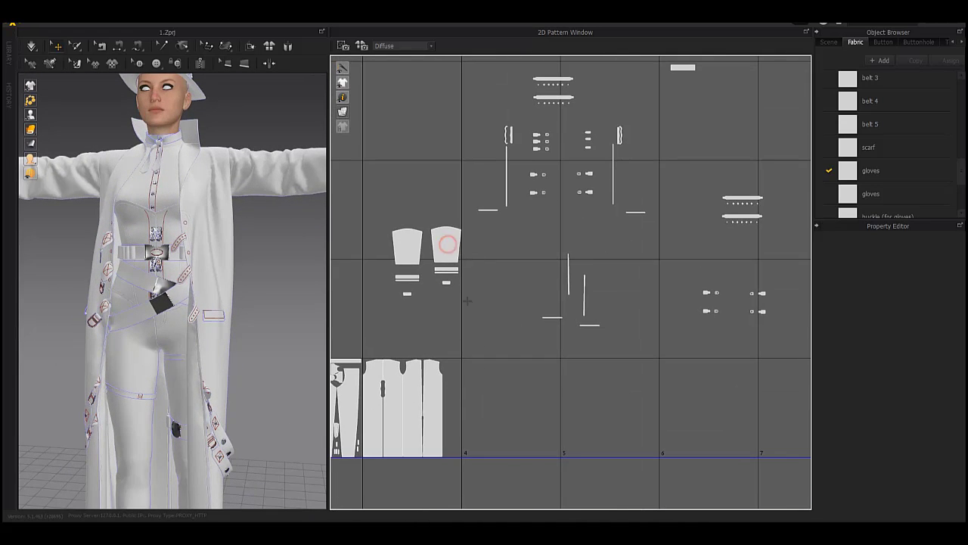
pyautogui.moveTo(448, 243); pyautogui.dragTo(467, 376)
pyautogui.scroll(-5, 132, 275)
pyautogui.moveTo(132, 275); pyautogui.dragTo(147, 274, button='right')
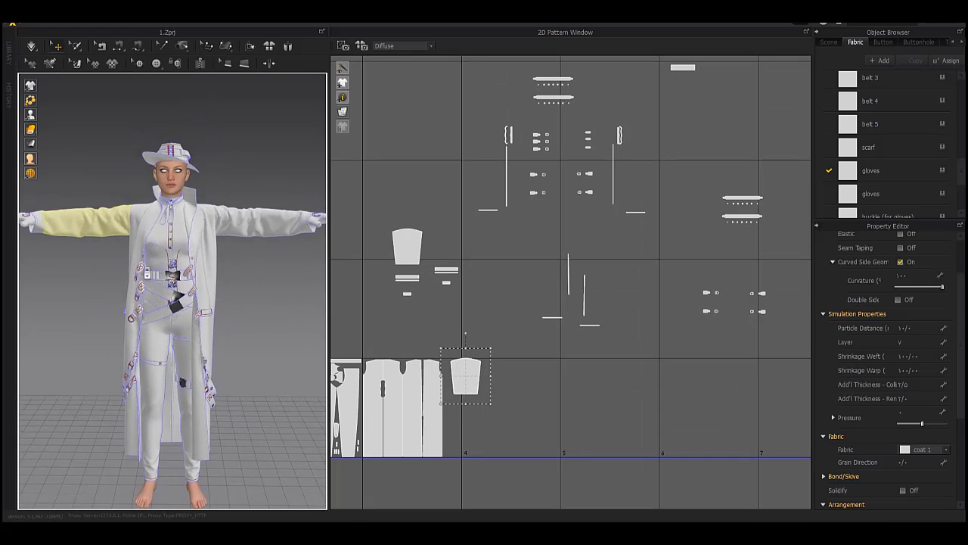
pyautogui.scroll(-2, 106, 301)
pyautogui.scroll(6, 134, 259)
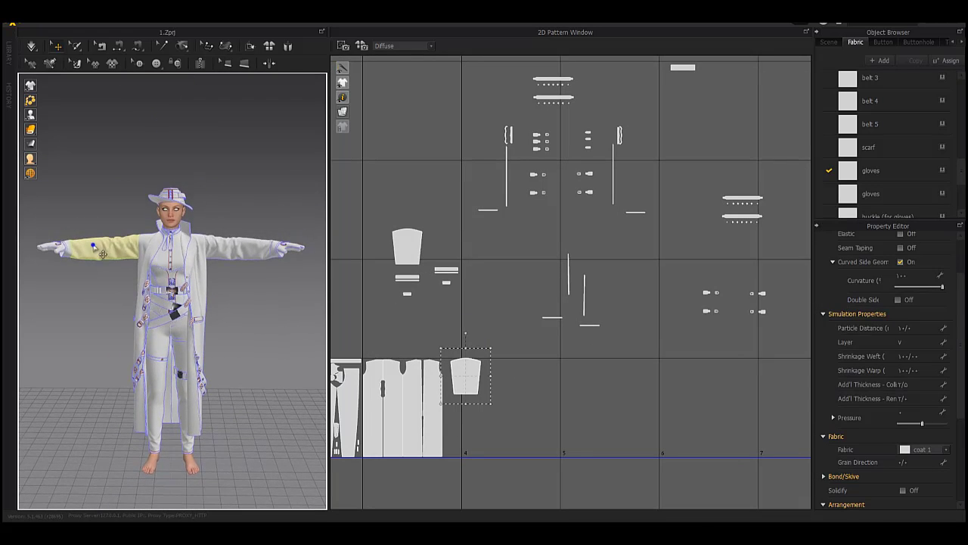
pyautogui.scroll(-2, 134, 259)
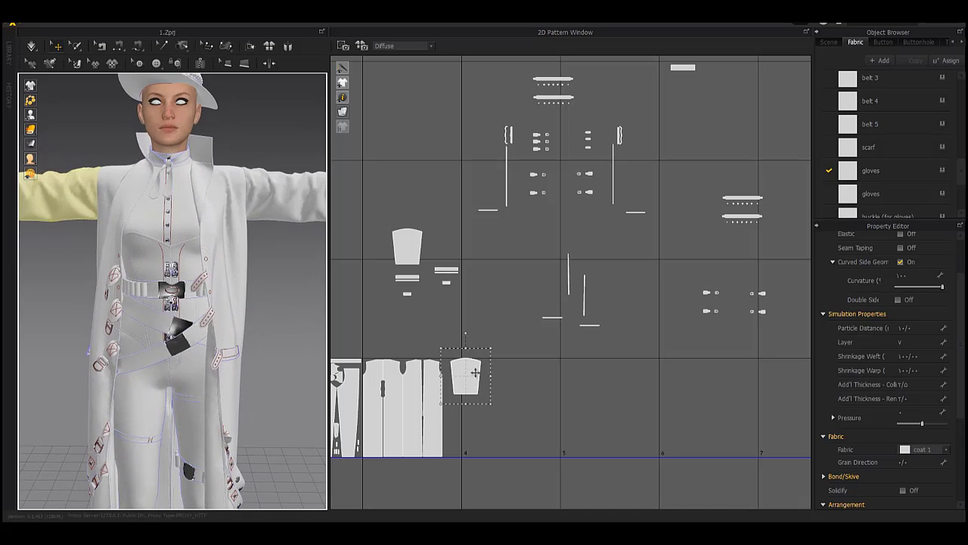
pyautogui.moveTo(474, 373); pyautogui.dragTo(490, 377)
pyautogui.moveTo(400, 247); pyautogui.dragTo(509, 382)
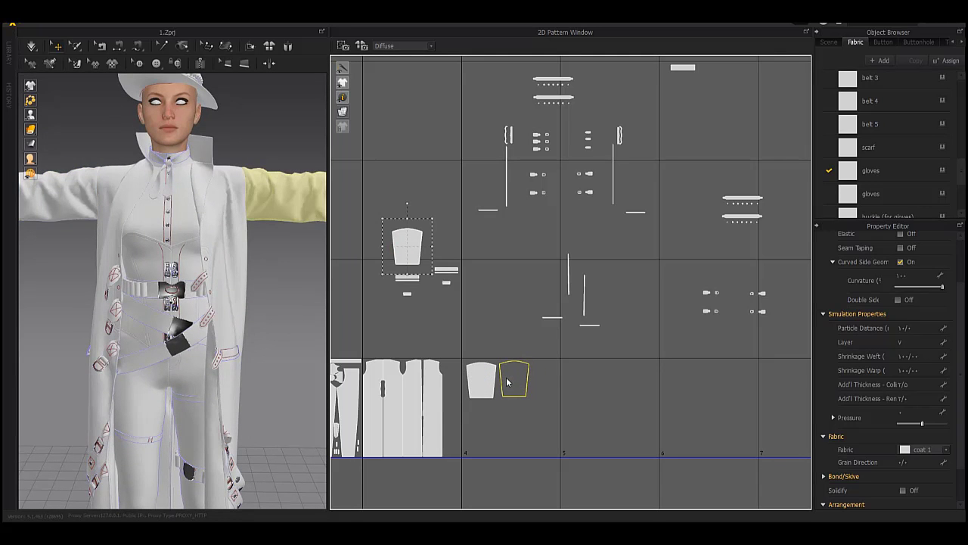
pyautogui.click(507, 382)
# - Place one sleeve in the tile's lower corner next to the coat body and stack the other sleeve closely above it
pyautogui.scroll(-3, 485, 381)
pyautogui.moveTo(540, 354); pyautogui.dragTo(535, 214, button='middle')
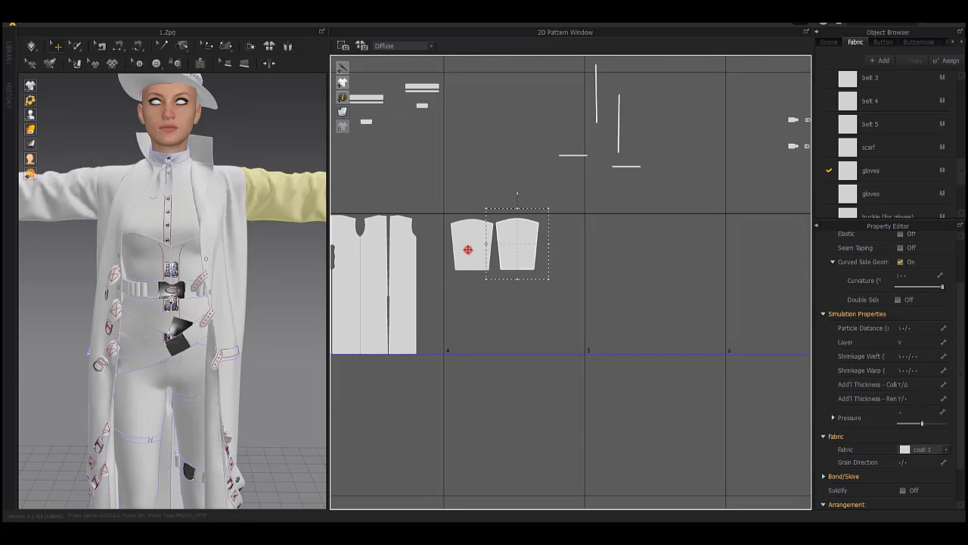
pyautogui.moveTo(468, 249); pyautogui.dragTo(464, 331)
pyautogui.click(464, 336)
pyautogui.hotkey('ctrl', 'v')
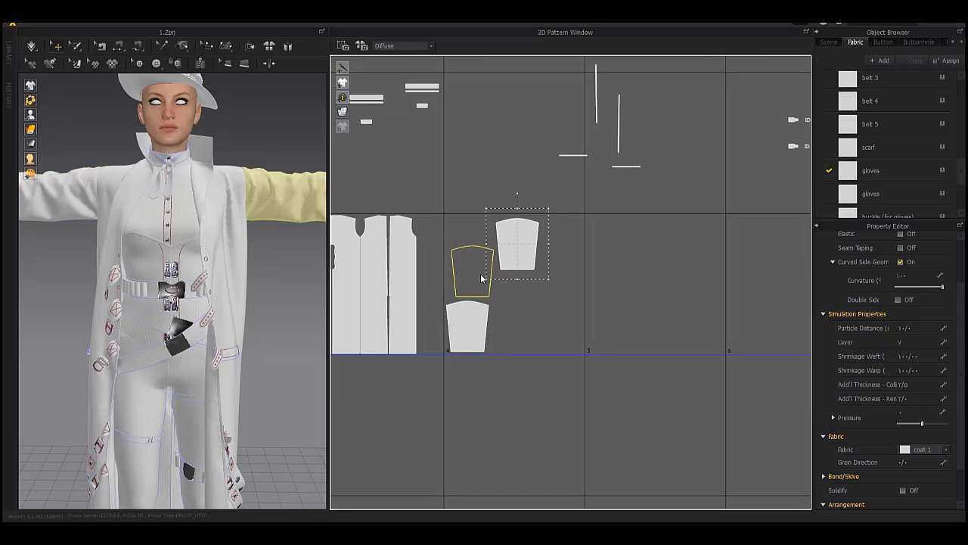
pyautogui.click(470, 279)
pyautogui.scroll(-4, 471, 279)
pyautogui.moveTo(407, 280); pyautogui.dragTo(603, 253, button='middle')
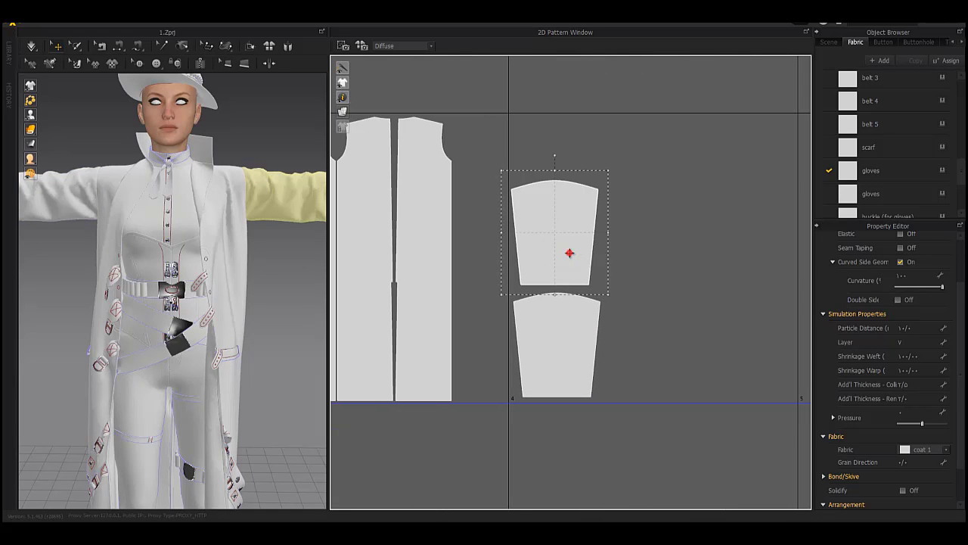
pyautogui.moveTo(568, 258); pyautogui.dragTo(571, 260)
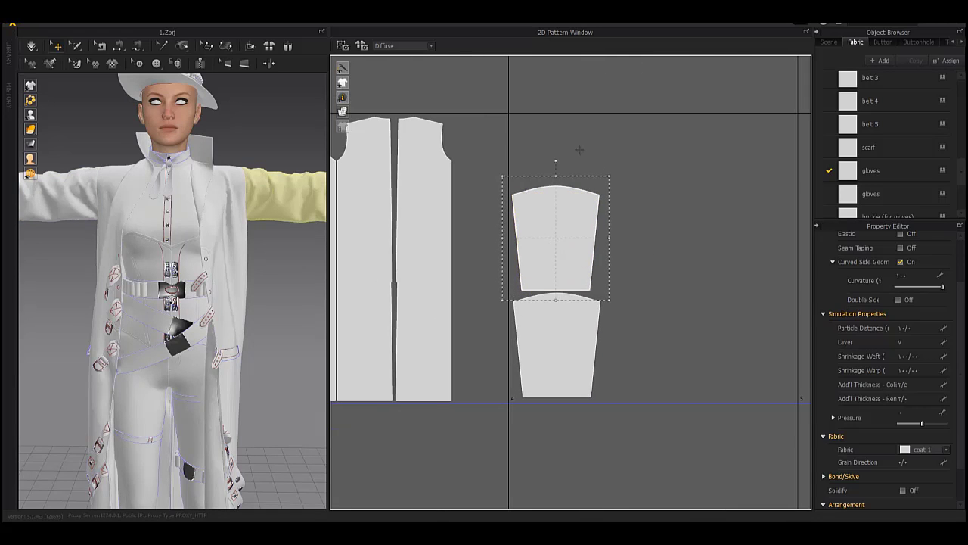
# - Move both coat sleeve pieces up to the tile's upper edge and set them side by side
pyautogui.scroll(-2, 579, 150)
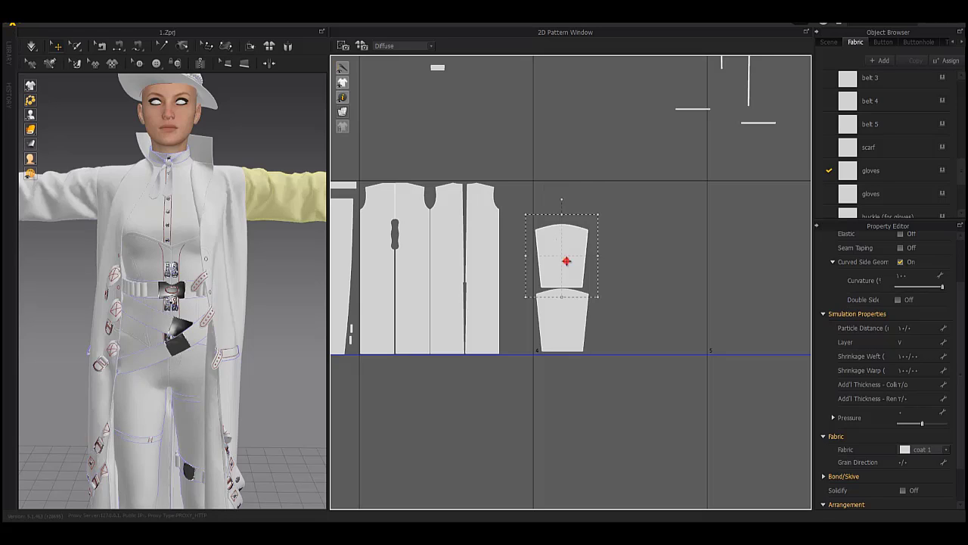
pyautogui.moveTo(567, 261); pyautogui.dragTo(567, 222)
pyautogui.moveTo(565, 320); pyautogui.dragTo(621, 218)
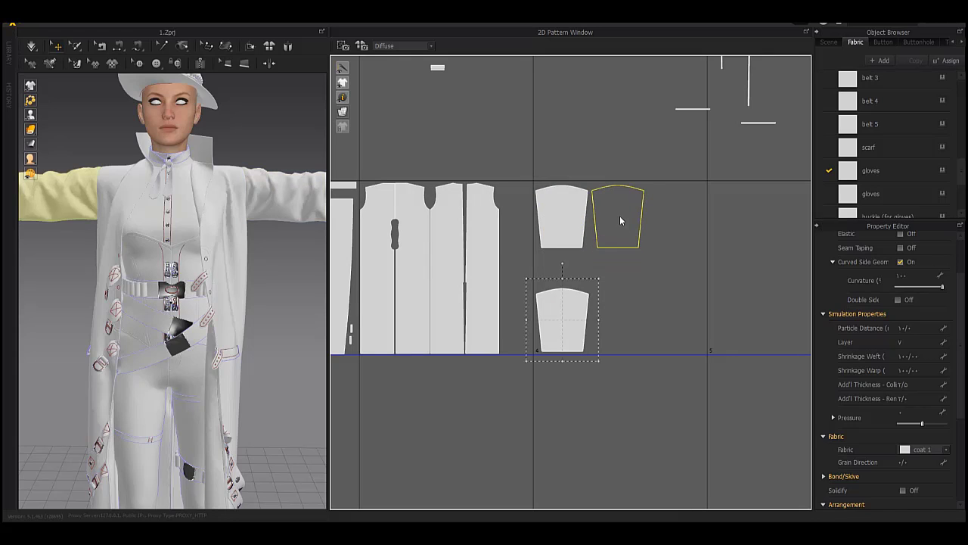
# - Fit the first sleeve into the tile's upper corner and bring the second sleeve up against it at the same height
pyautogui.scroll(5, 566, 243)
pyautogui.moveTo(446, 178); pyautogui.dragTo(473, 259, button='middle')
pyautogui.scroll(5, 564, 283)
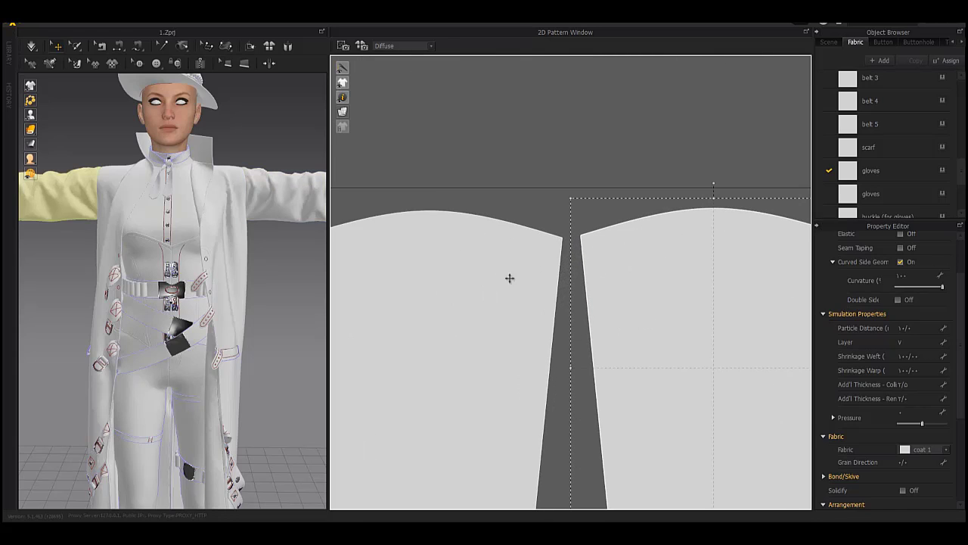
pyautogui.moveTo(410, 277); pyautogui.dragTo(560, 278, button='middle')
pyautogui.moveTo(559, 280); pyautogui.dragTo(551, 259)
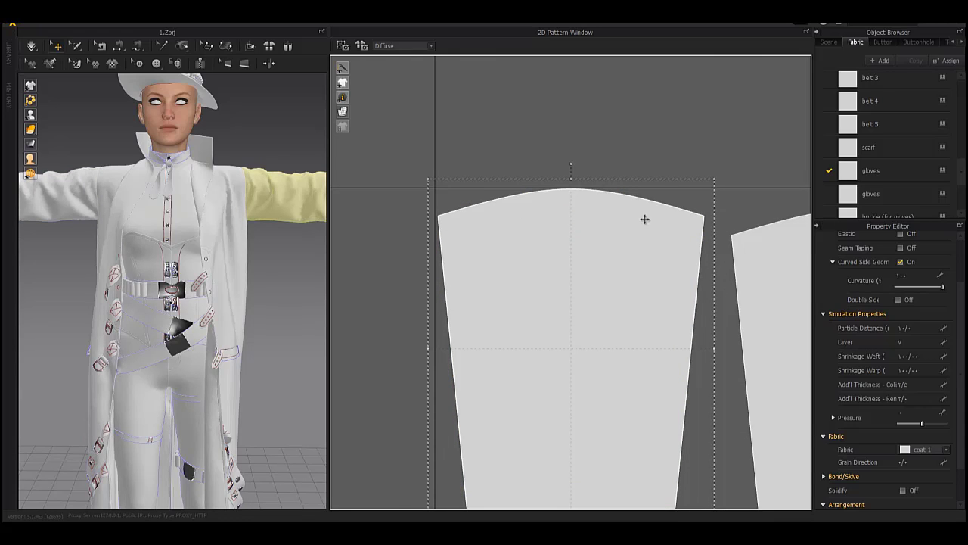
pyautogui.moveTo(644, 220); pyautogui.dragTo(607, 224, button='middle')
pyautogui.moveTo(550, 224); pyautogui.dragTo(551, 225)
pyautogui.moveTo(511, 216); pyautogui.dragTo(401, 210, button='middle')
pyautogui.moveTo(678, 260); pyautogui.dragTo(656, 250)
pyautogui.scroll(-5, 560, 248)
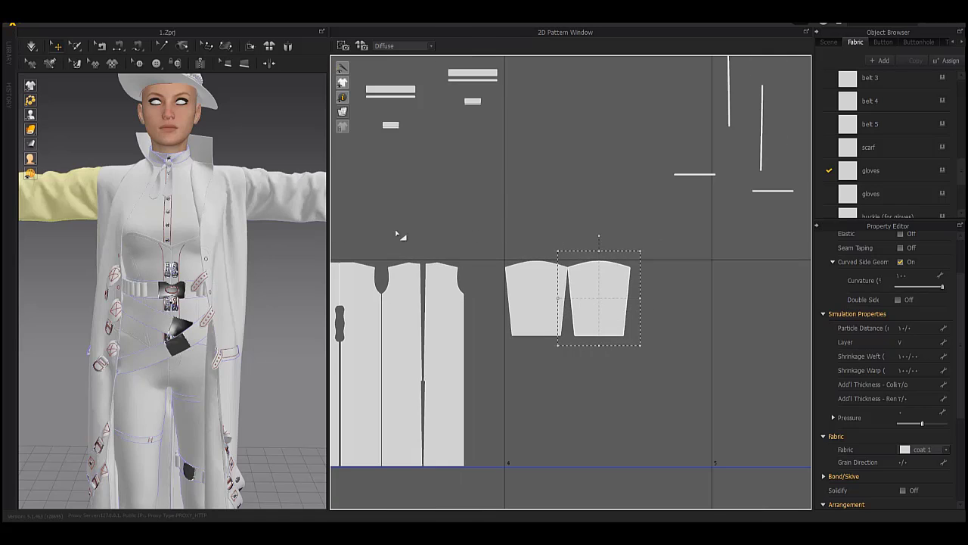
# - Bring both pairs of cuff strips down into the sleeve tile, one pair beneath each sleeve
pyautogui.scroll(-5, 248, 289)
pyautogui.moveTo(234, 291)
pyautogui.mouseDown(button='right')
pyautogui.moveTo(167, 295)
pyautogui.moveTo(238, 295)
pyautogui.mouseUp(button='right')
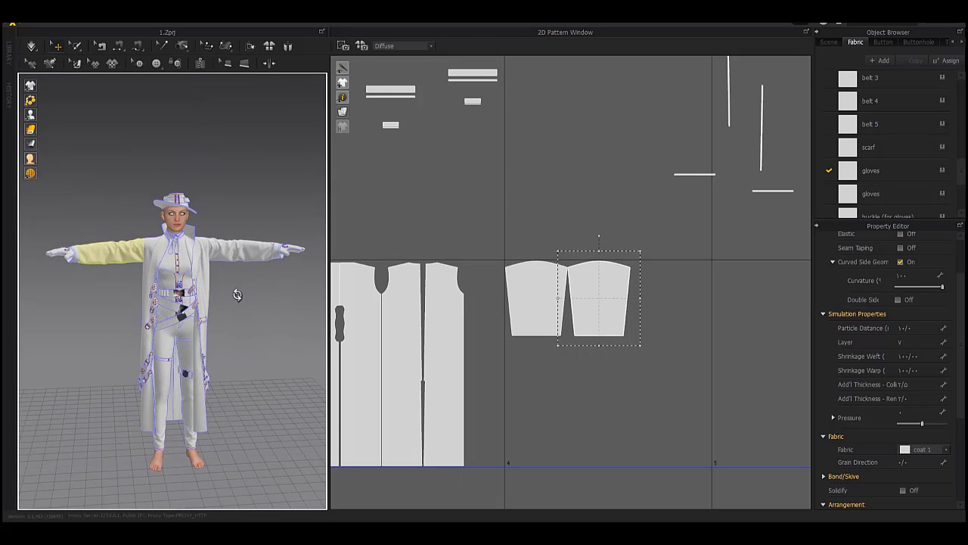
pyautogui.scroll(5, 187, 256)
pyautogui.moveTo(586, 223); pyautogui.dragTo(567, 264, button='middle')
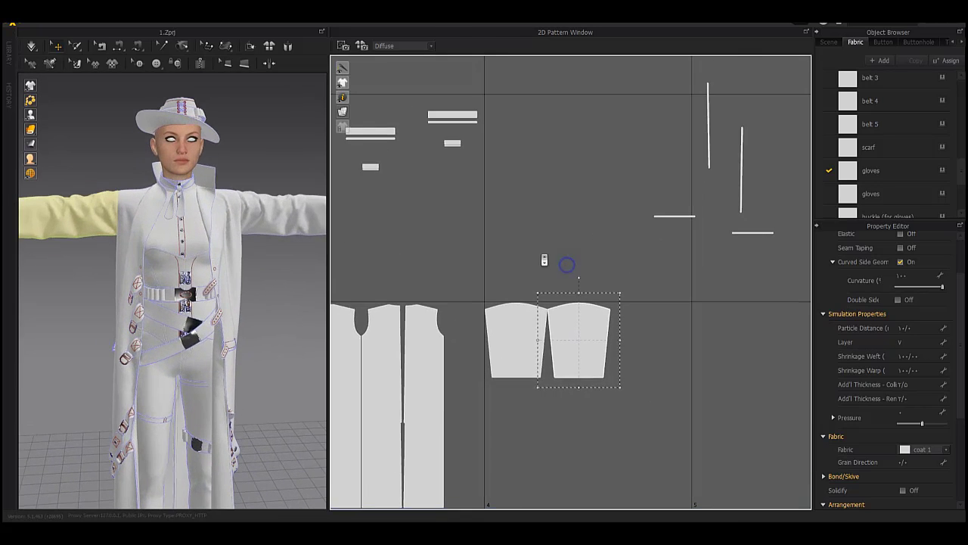
pyautogui.scroll(-4, 567, 269)
pyautogui.moveTo(525, 156); pyautogui.dragTo(469, 186)
pyautogui.moveTo(544, 276); pyautogui.dragTo(538, 356)
pyautogui.moveTo(395, 173); pyautogui.dragTo(586, 363)
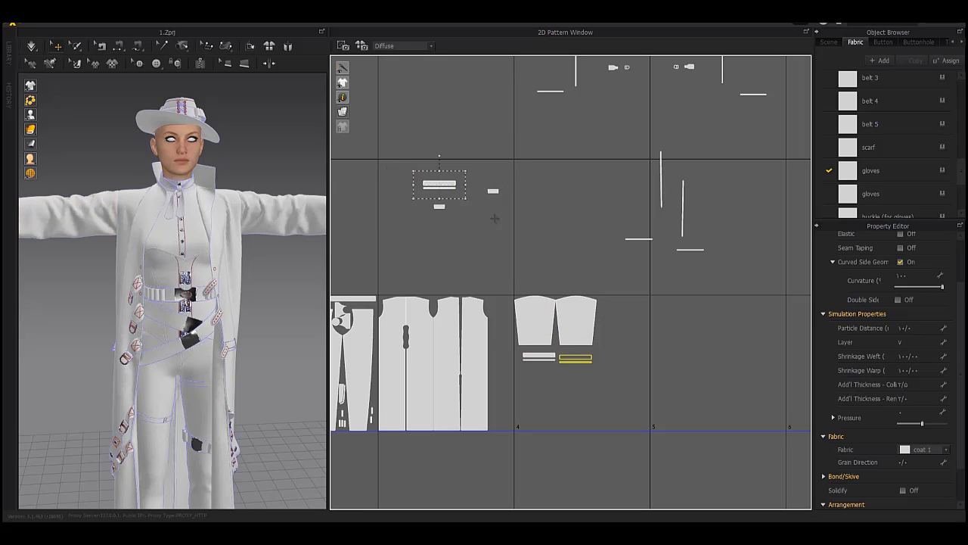
# - Move the two small rectangular pieces above the coat body tile over beside the loose thin strips above the tile row
pyautogui.moveTo(518, 211); pyautogui.dragTo(405, 423, button='middle')
pyautogui.moveTo(490, 282); pyautogui.dragTo(643, 141, button='middle')
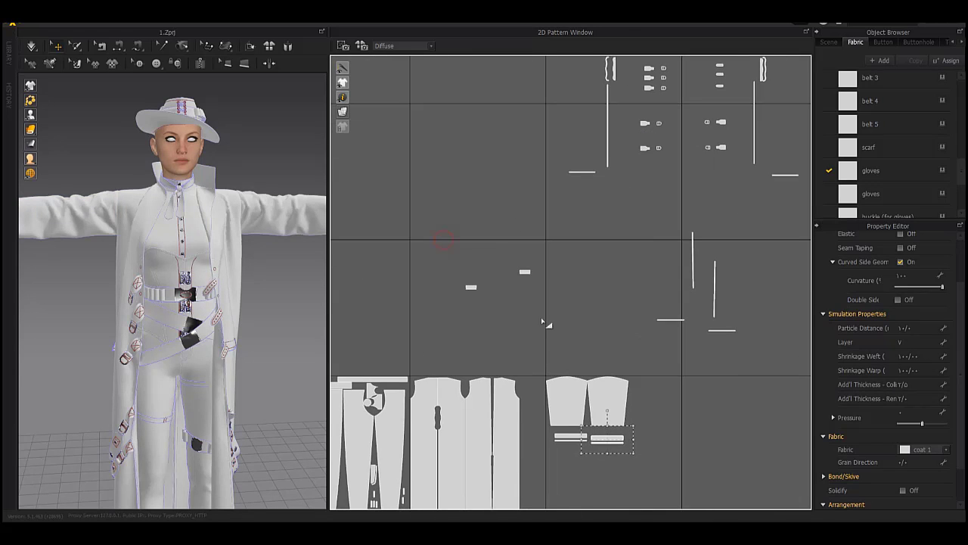
pyautogui.moveTo(444, 240); pyautogui.dragTo(542, 321)
pyautogui.moveTo(527, 272); pyautogui.dragTo(672, 256)
pyautogui.moveTo(672, 198); pyautogui.dragTo(618, 138, button='middle')
pyautogui.scroll(5, 567, 273)
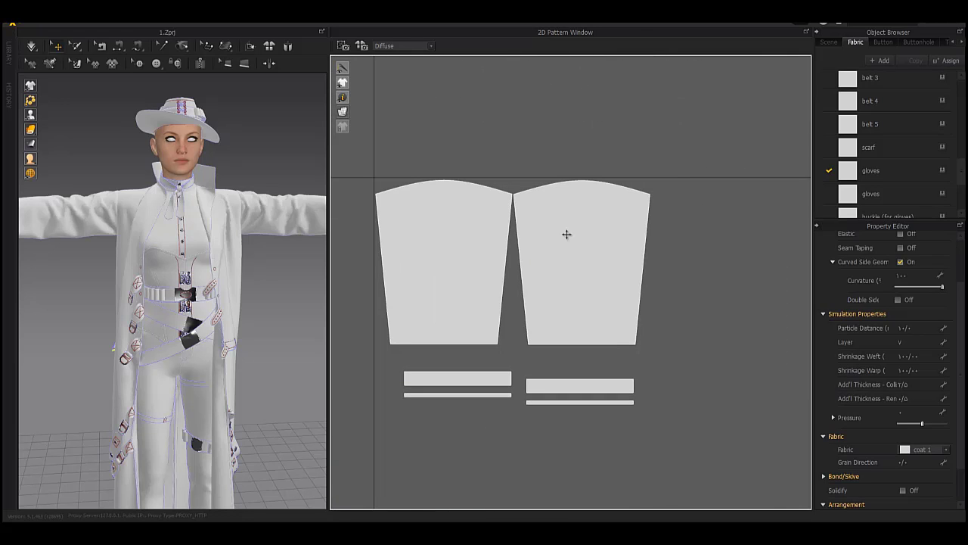
# - Widen the gap between the two sleeves slightly and shift both a little farther inside the tile's upper edge
pyautogui.moveTo(620, 237); pyautogui.dragTo(622, 236)
pyautogui.moveTo(358, 161)
pyautogui.mouseDown()
pyautogui.moveTo(643, 328)
pyautogui.moveTo(679, 362)
pyautogui.mouseUp()
pyautogui.moveTo(608, 268); pyautogui.dragTo(608, 270)
pyautogui.moveTo(672, 345); pyautogui.dragTo(685, 291, button='middle')
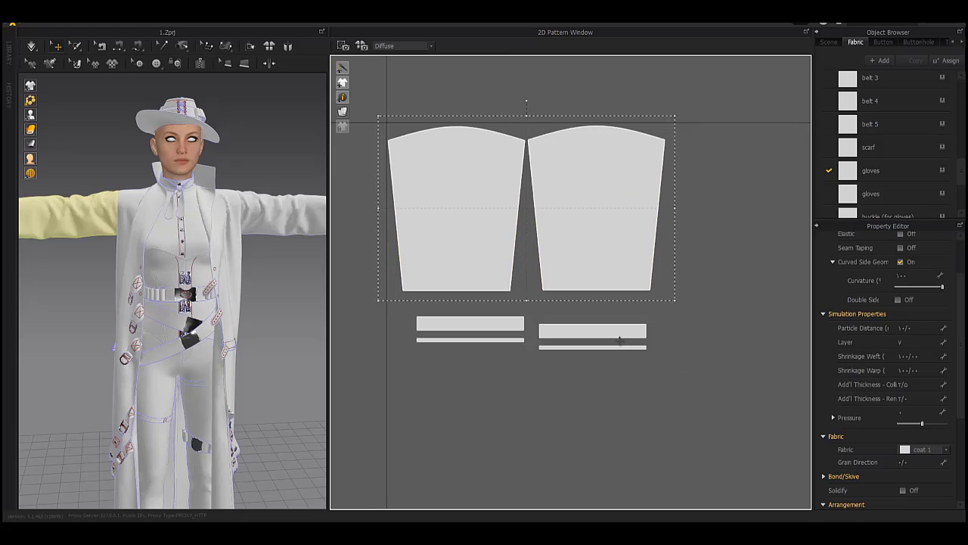
# - Stack each sleeve's narrow and wide cuff strips closely under its lower edge
pyautogui.moveTo(620, 347); pyautogui.dragTo(624, 292)
pyautogui.moveTo(474, 341); pyautogui.dragTo(461, 296)
pyautogui.moveTo(492, 324); pyautogui.dragTo(478, 308)
pyautogui.moveTo(615, 332); pyautogui.dragTo(621, 309)
# - Examine the packed coat sleeve tile with its buckles, straps and buttons, and the neighbouring finished tiles
pyautogui.scroll(-8, 570, 265)
pyautogui.moveTo(802, 200); pyautogui.dragTo(587, 280, button='middle')
pyautogui.scroll(-4, 638, 292)
pyautogui.scroll(5, 587, 280)
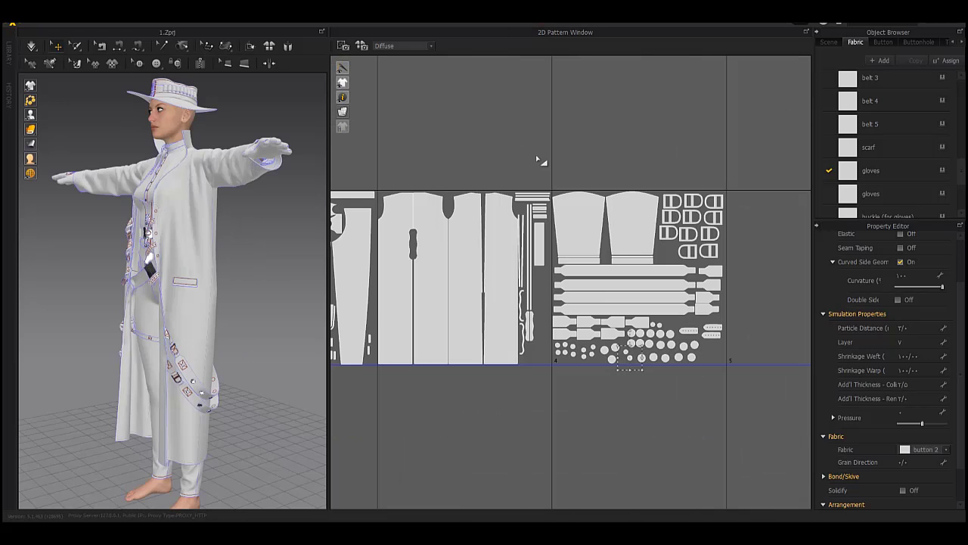
pyautogui.moveTo(623, 266); pyautogui.dragTo(653, 249, button='middle')
pyautogui.scroll(3, 569, 253)
pyautogui.moveTo(569, 253); pyautogui.dragTo(417, 245, button='middle')
pyautogui.scroll(-4, 557, 288)
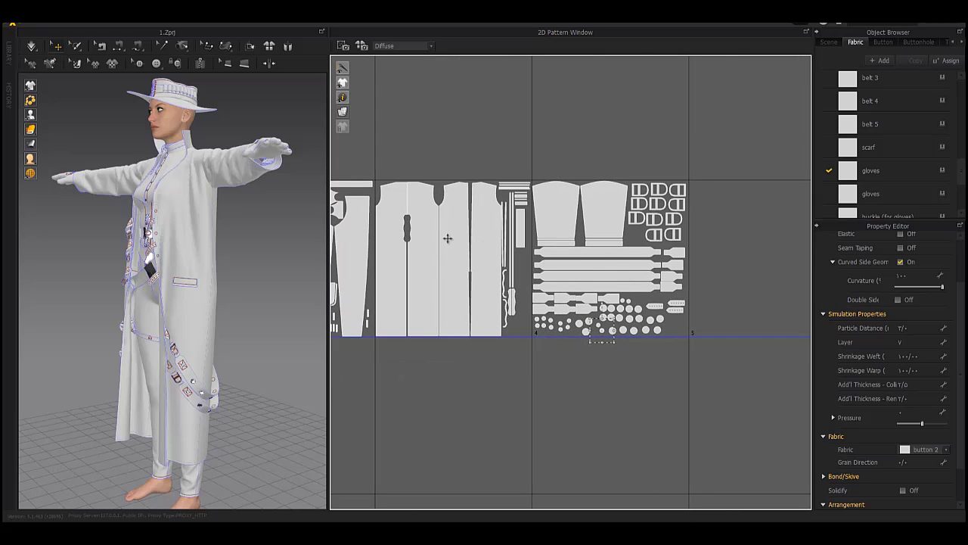
pyautogui.scroll(-2, 579, 259)
pyautogui.moveTo(502, 267)
pyautogui.mouseDown(button='middle')
pyautogui.moveTo(541, 271)
pyautogui.moveTo(514, 271)
pyautogui.mouseUp(button='middle')
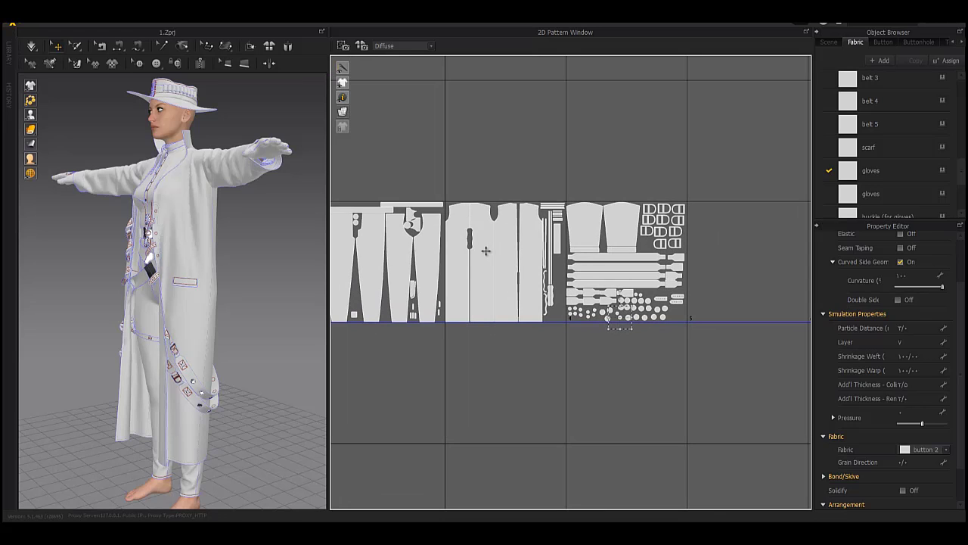
pyautogui.moveTo(653, 264); pyautogui.dragTo(522, 271, button='middle')
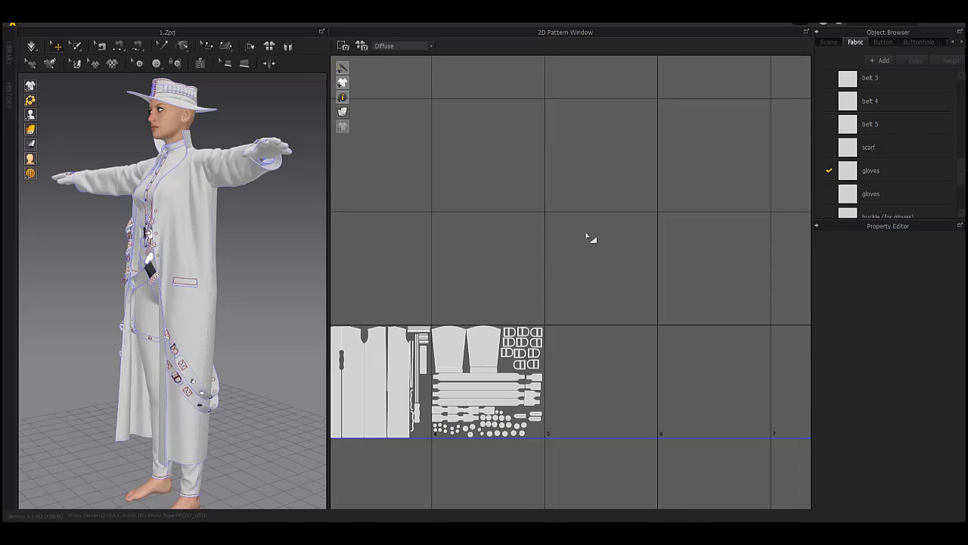
# - Move all the remaining unpacked pieces together closer to the row of finished tiles
pyautogui.scroll(-5, 590, 239)
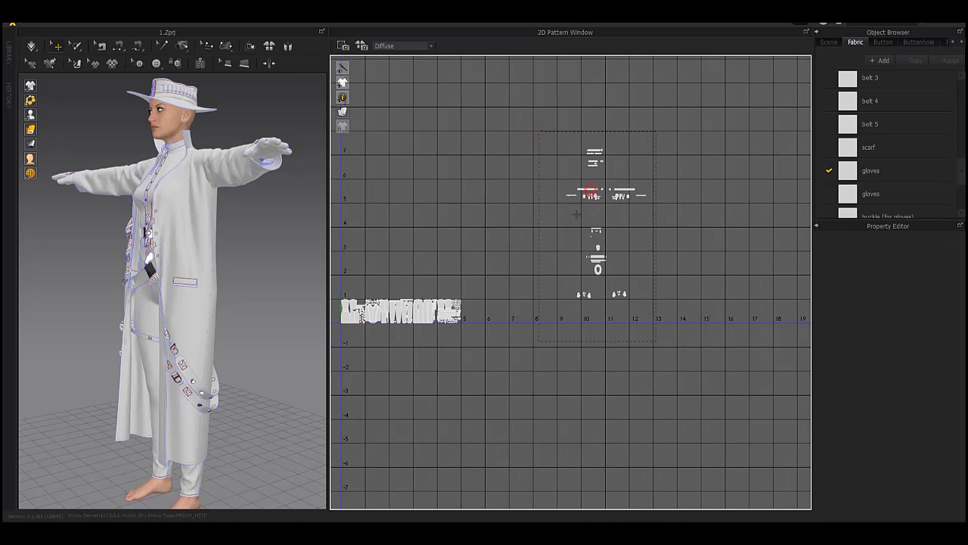
pyautogui.moveTo(591, 191); pyautogui.dragTo(509, 305)
pyautogui.scroll(4, 530, 301)
pyautogui.moveTo(522, 317); pyautogui.dragTo(739, 218, button='middle')
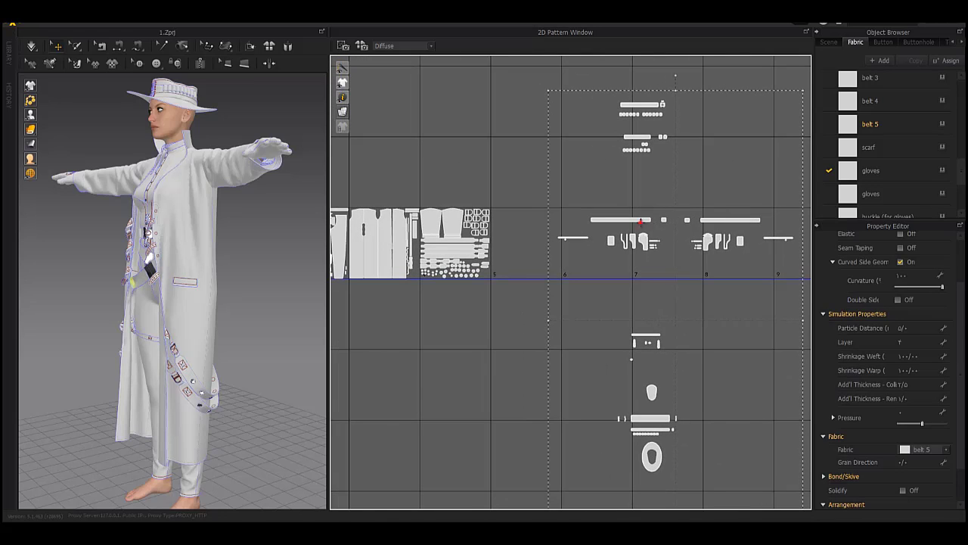
# - Move one long belt 3 strip into the empty tile after the coat sleeve tile
pyautogui.moveTo(641, 221); pyautogui.dragTo(526, 213)
pyautogui.click(594, 173)
pyautogui.scroll(4, 566, 271)
pyautogui.moveTo(566, 271); pyautogui.dragTo(581, 288, button='middle')
pyautogui.scroll(4, 491, 195)
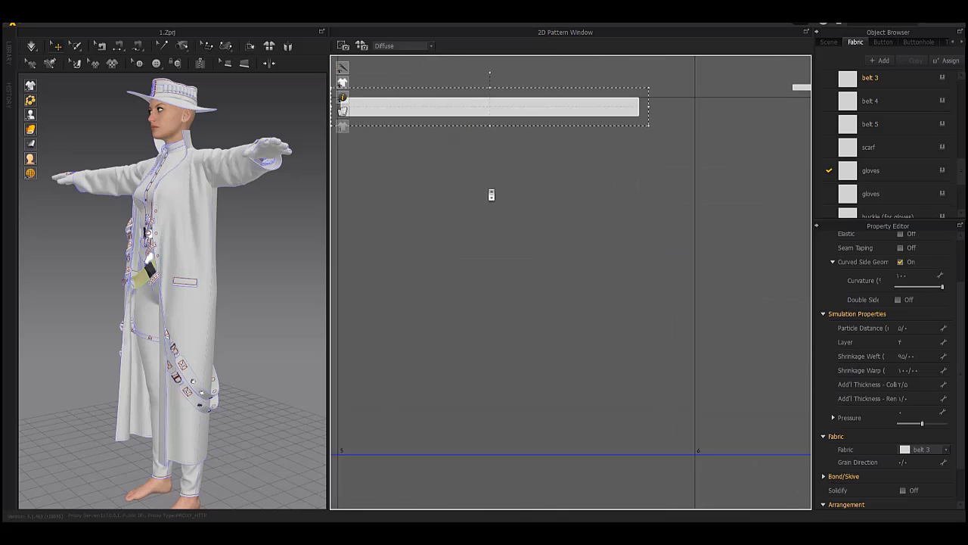
# - Align the long belt 3 strip precisely with the upper starting corner of its tile
pyautogui.moveTo(481, 179); pyautogui.dragTo(599, 300, button='middle')
pyautogui.moveTo(521, 232); pyautogui.dragTo(519, 237)
pyautogui.scroll(3, 477, 244)
pyautogui.moveTo(573, 276); pyautogui.dragTo(621, 286, button='middle')
pyautogui.moveTo(552, 244); pyautogui.dragTo(551, 238)
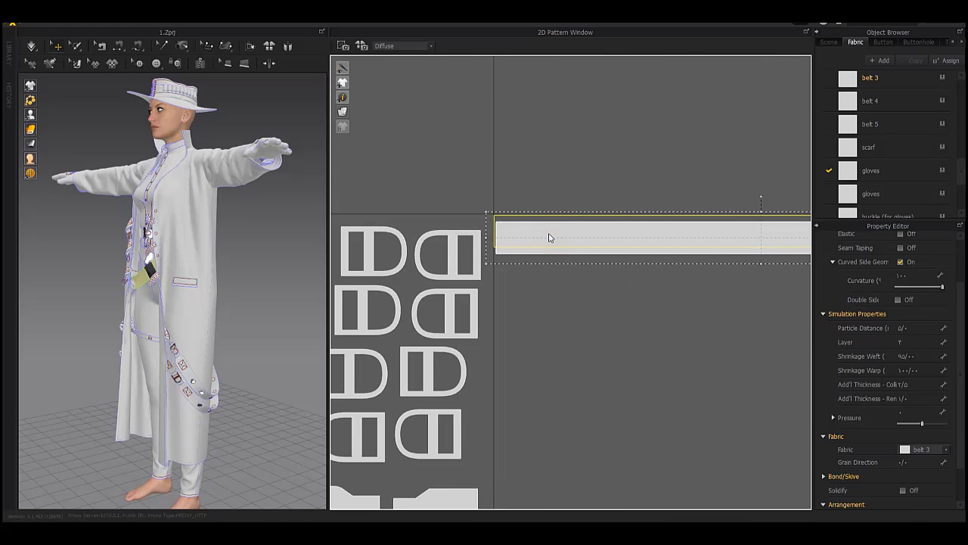
pyautogui.scroll(3, 506, 227)
pyautogui.scroll(-6, 496, 219)
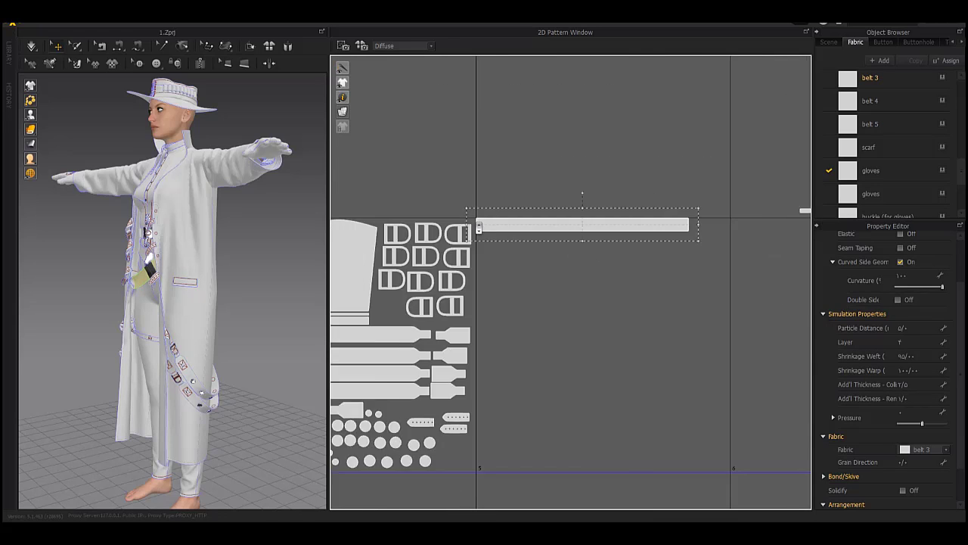
# - Place the second long belt 3 strip directly beneath the first, flush with the tile's edge
pyautogui.scroll(-4, 533, 242)
pyautogui.moveTo(497, 228); pyautogui.dragTo(496, 229)
pyautogui.scroll(6, 492, 228)
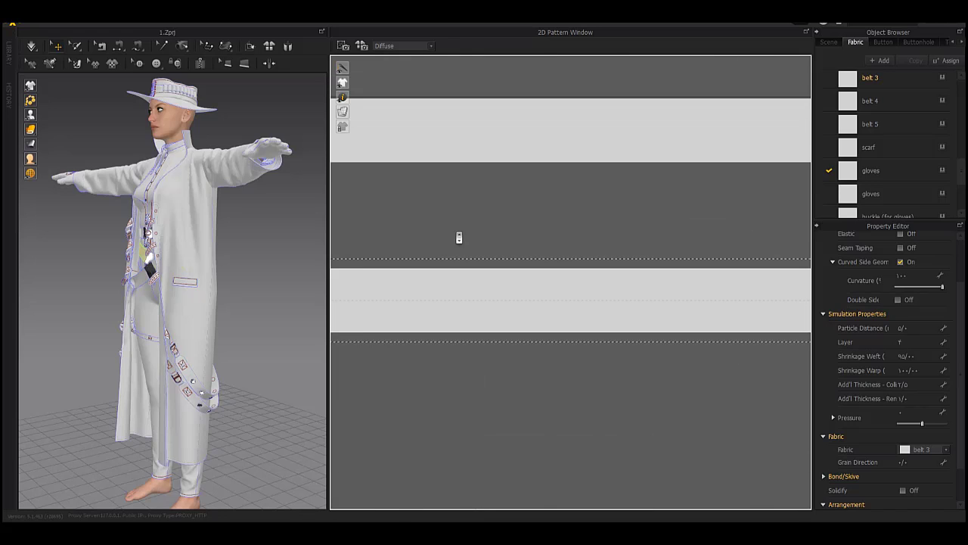
pyautogui.scroll(-1, 459, 237)
pyautogui.moveTo(391, 263); pyautogui.dragTo(443, 277, button='middle')
pyautogui.scroll(1, 443, 272)
pyautogui.click(442, 277)
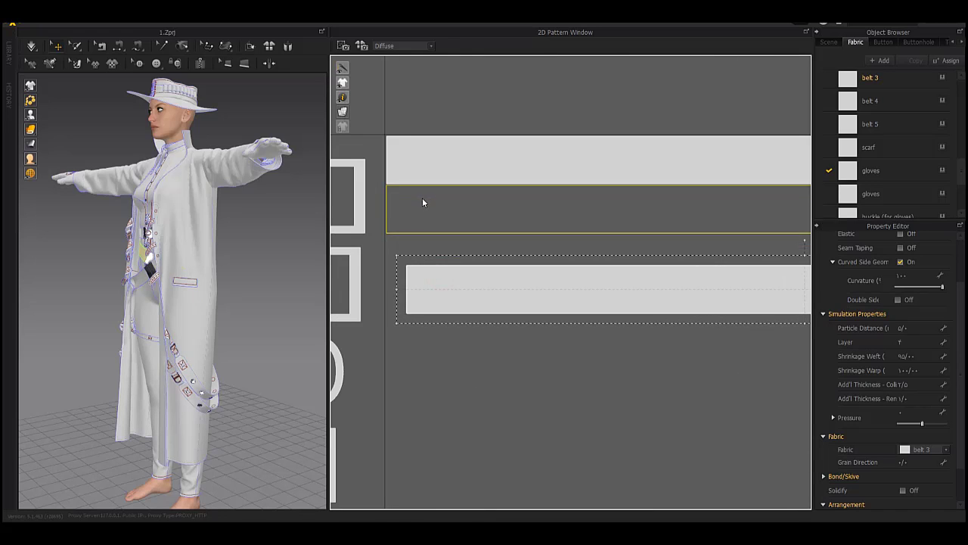
pyautogui.scroll(-6, 422, 198)
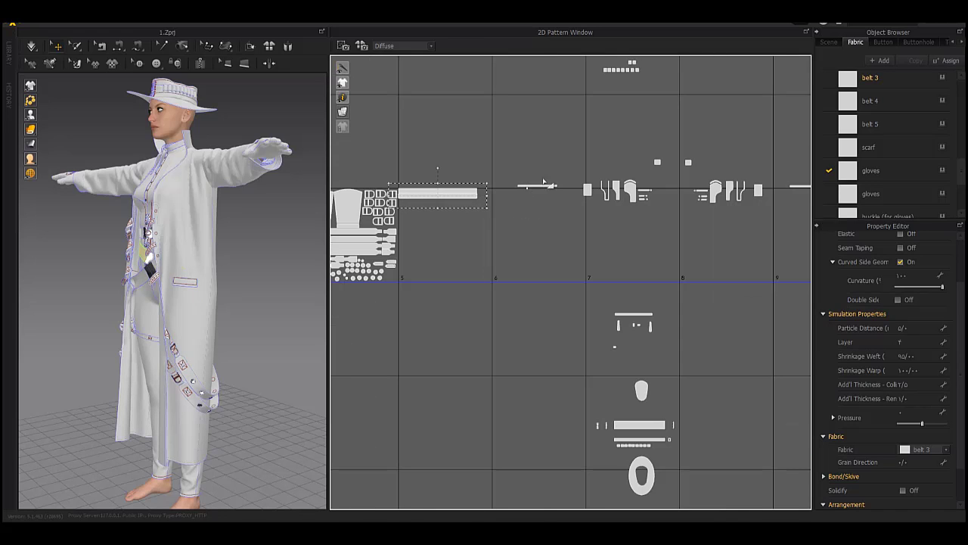
# - Bring the first narrow thigh strap into the belt tile and place it closely under the two belt 3 strips
pyautogui.scroll(3, 537, 184)
pyautogui.moveTo(537, 189); pyautogui.dragTo(410, 252)
pyautogui.moveTo(424, 231); pyautogui.dragTo(611, 222, button='middle')
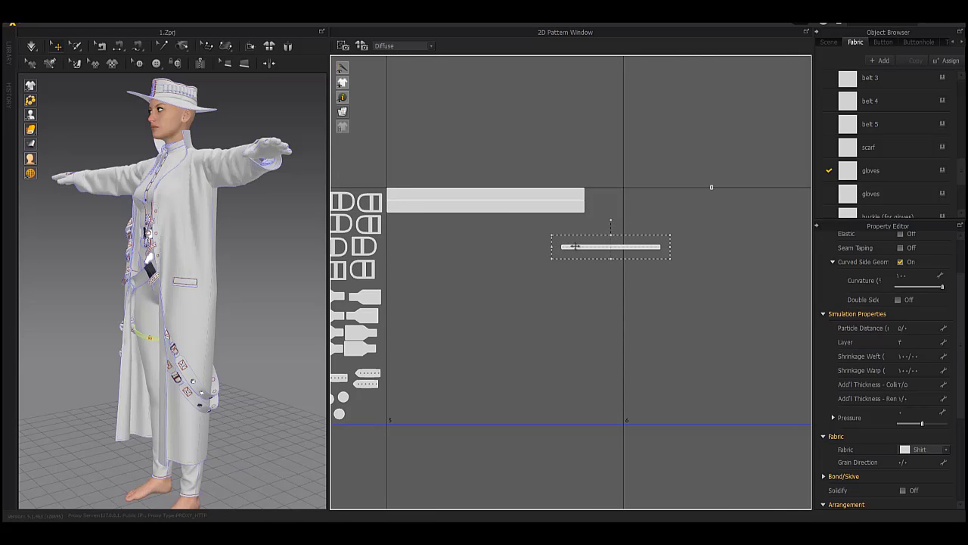
pyautogui.scroll(5, 418, 222)
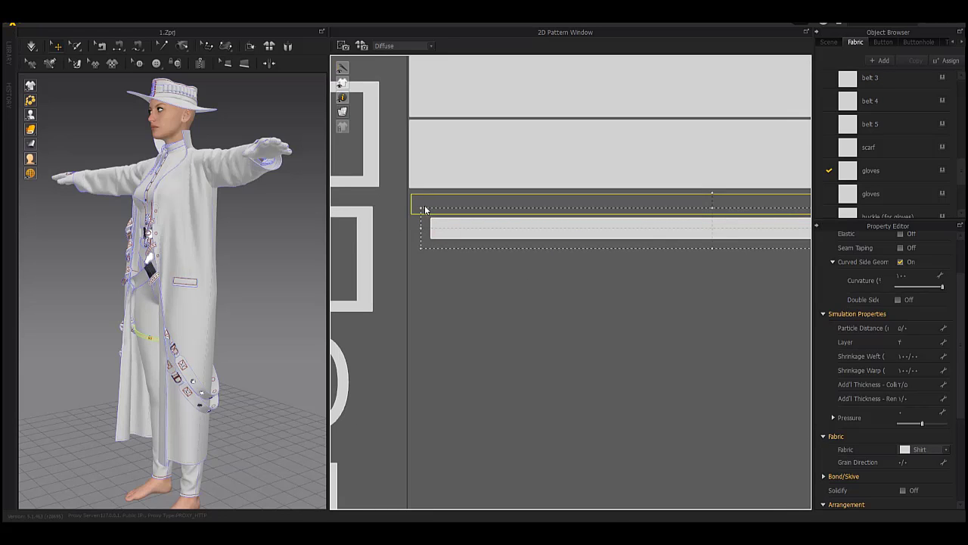
# - Bring the matching narrow strap from the opposite side into the belt tile and stack it under the first strap
pyautogui.scroll(-6, 422, 209)
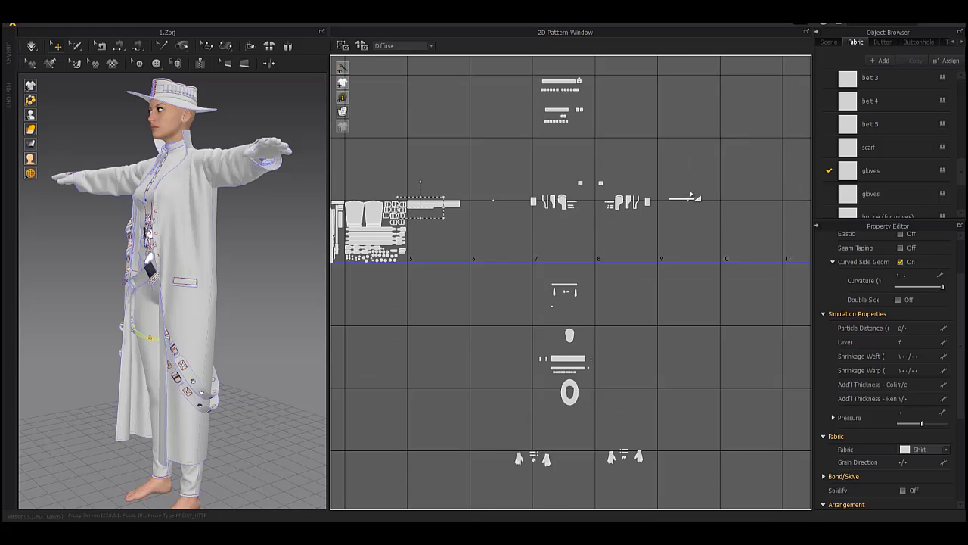
pyautogui.scroll(4, 688, 198)
pyautogui.moveTo(678, 202); pyautogui.dragTo(426, 269)
pyautogui.moveTo(426, 268); pyautogui.dragTo(774, 266, button='middle')
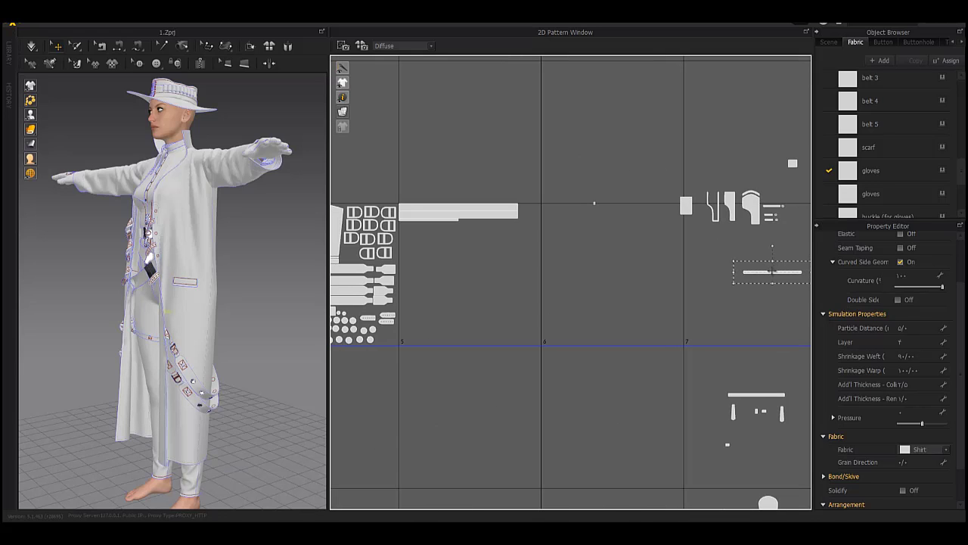
pyautogui.scroll(3, 437, 233)
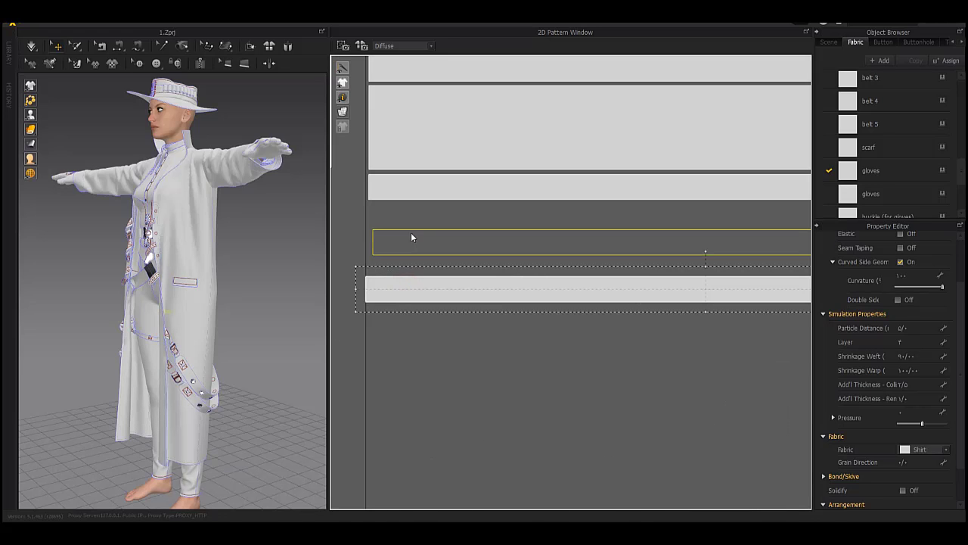
# - Select the group of belt strips and small loop pieces above and move it closer to the belt tile
pyautogui.scroll(-6, 409, 220)
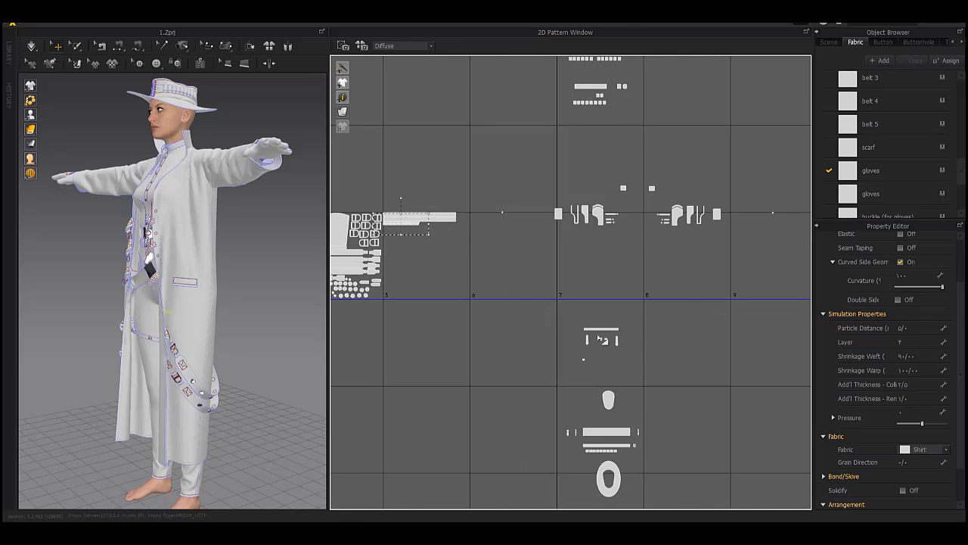
pyautogui.scroll(3, 617, 140)
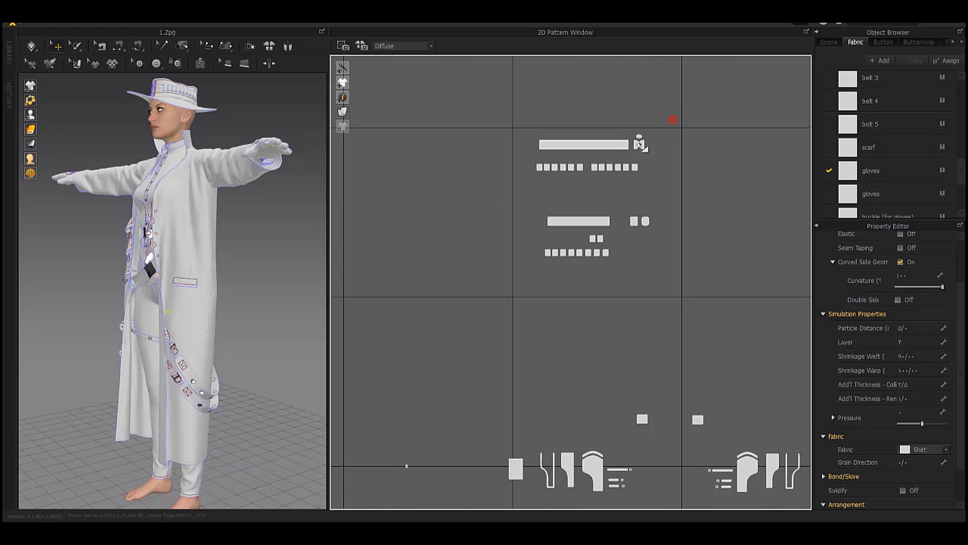
pyautogui.moveTo(672, 120); pyautogui.dragTo(524, 286)
pyautogui.moveTo(574, 222); pyautogui.dragTo(414, 370)
pyautogui.moveTo(562, 314); pyautogui.dragTo(807, 191, button='middle')
# - Place a thin belt 1 strip directly beneath the two narrow straps at the tile's edge
pyautogui.hotkey('ctrl', 'v')
pyautogui.click(446, 375)
pyautogui.scroll(4, 436, 377)
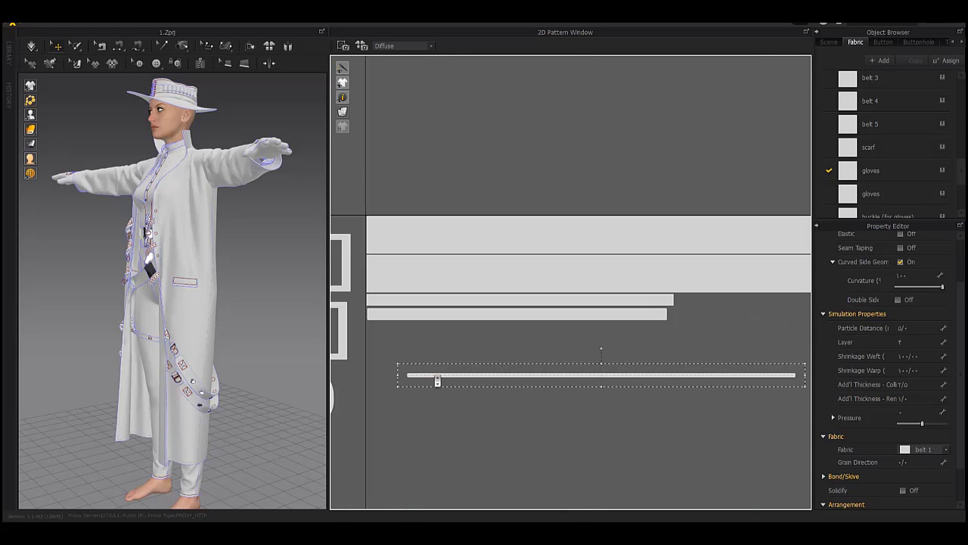
pyautogui.moveTo(438, 381); pyautogui.dragTo(395, 327)
pyautogui.scroll(-3, 395, 327)
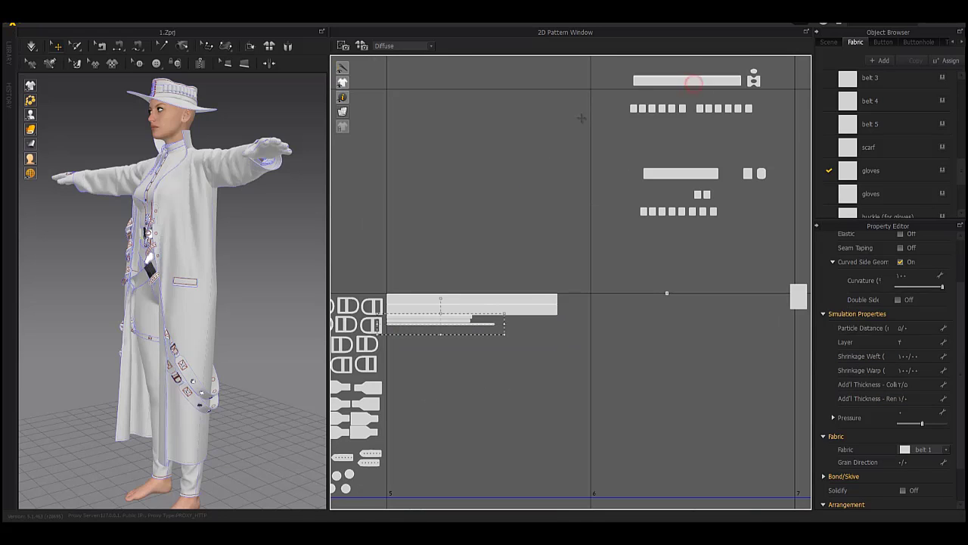
# - Stack the wide belt 1 strip and the remaining thin belt 1 strip closely beneath the first thin one
pyautogui.moveTo(693, 82); pyautogui.dragTo(436, 324)
pyautogui.scroll(4, 383, 332)
pyautogui.scroll(-5, 436, 328)
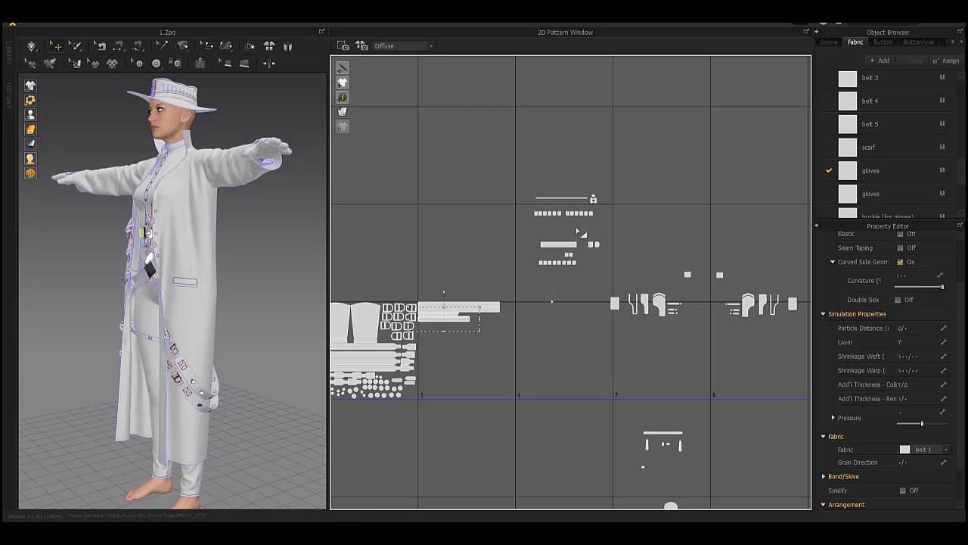
pyautogui.scroll(5, 429, 330)
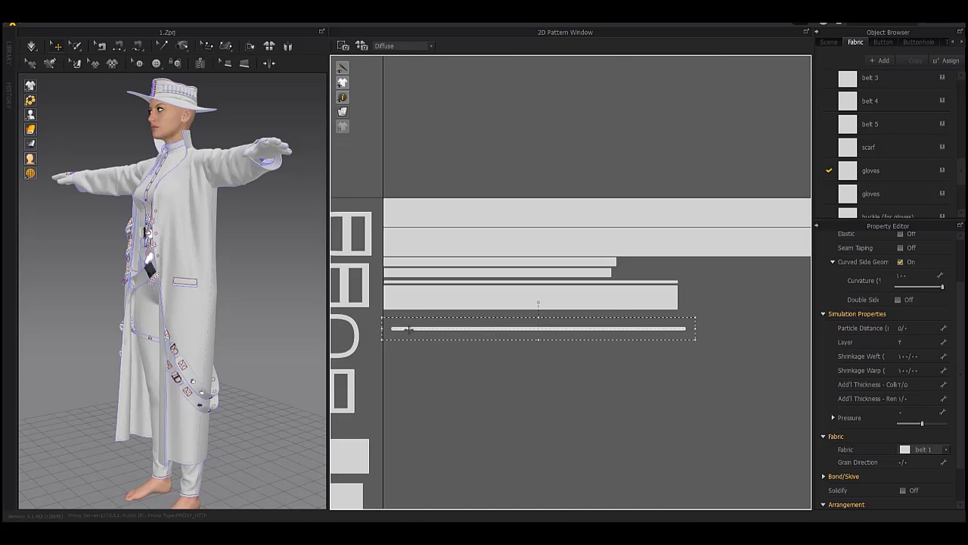
pyautogui.scroll(3, 415, 330)
pyautogui.moveTo(408, 330); pyautogui.dragTo(395, 303)
pyautogui.scroll(-6, 385, 329)
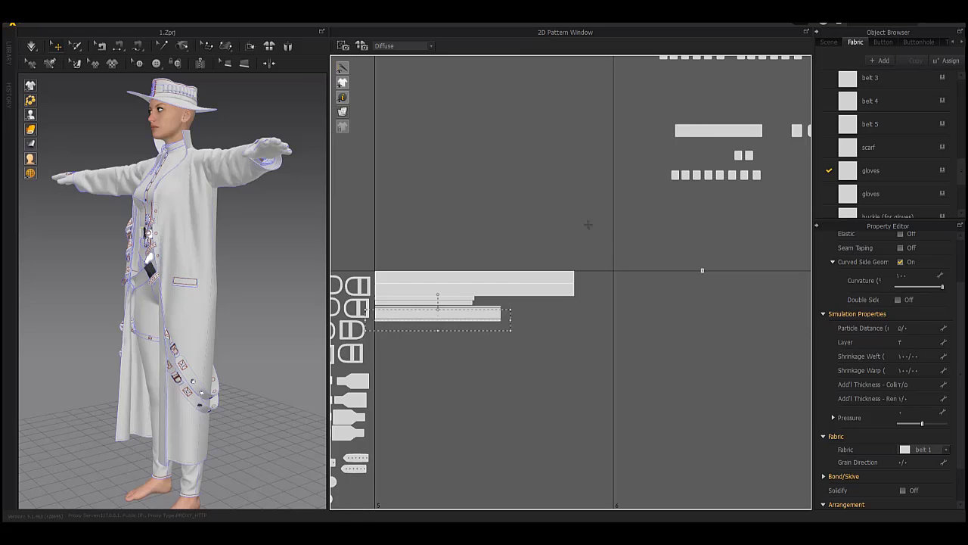
# - Move the group of remaining belt strips, small loop squares and patches into the empty area of the belt tile
pyautogui.scroll(-6, 588, 224)
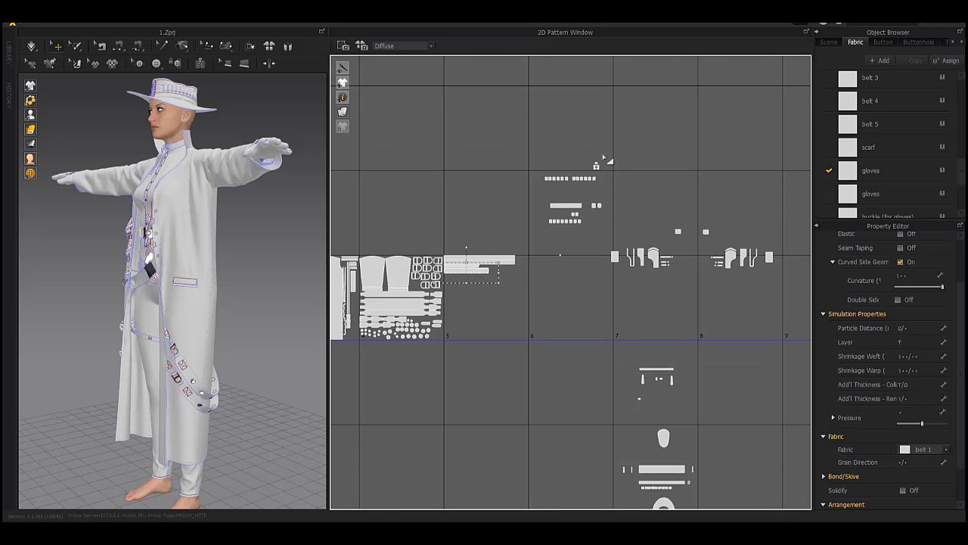
pyautogui.scroll(3, 585, 179)
pyautogui.moveTo(631, 135); pyautogui.dragTo(503, 279)
pyautogui.moveTo(450, 389); pyautogui.dragTo(441, 401)
pyautogui.moveTo(491, 350); pyautogui.dragTo(640, 275, button='middle')
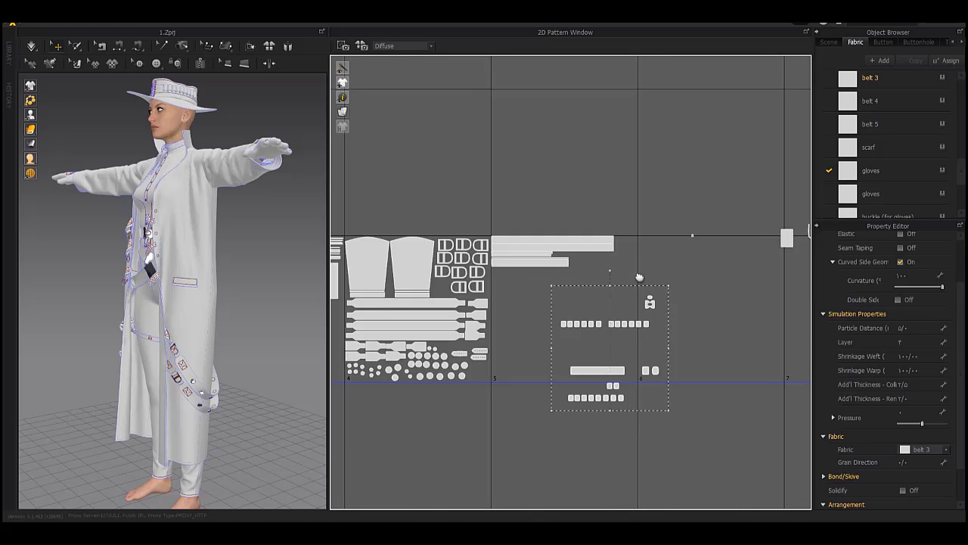
# - Place the remaining wide belt 1 strip flush against the tile's edge, directly beneath the stacked strips
pyautogui.scroll(4, 531, 326)
pyautogui.moveTo(580, 301); pyautogui.dragTo(557, 286, button='middle')
pyautogui.click(556, 286)
pyautogui.moveTo(631, 412); pyautogui.dragTo(451, 188)
pyautogui.scroll(5, 485, 189)
pyautogui.scroll(-4, 484, 189)
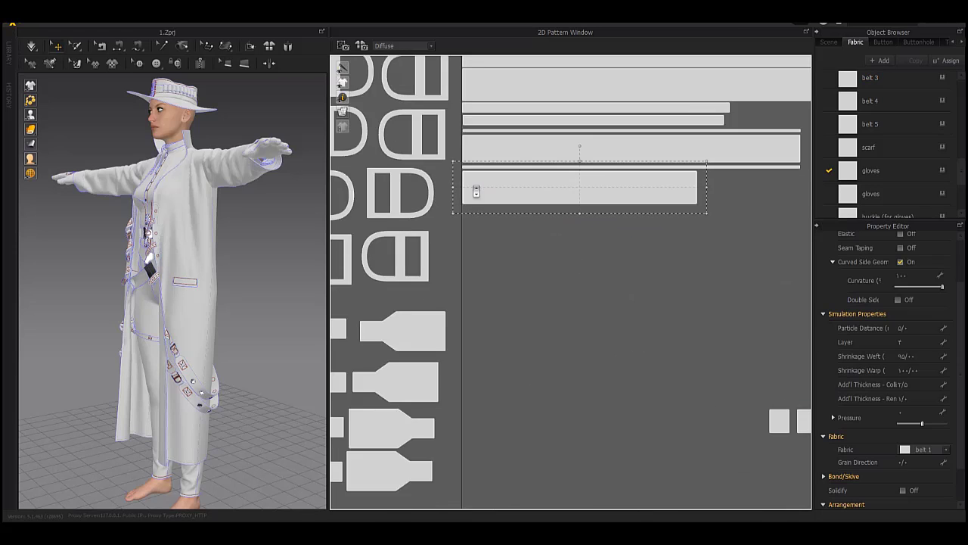
pyautogui.scroll(3, 500, 242)
# - Move the row of twelve belt 3 loop squares to the tile's edge, directly beneath the last wide strip
pyautogui.click(578, 324)
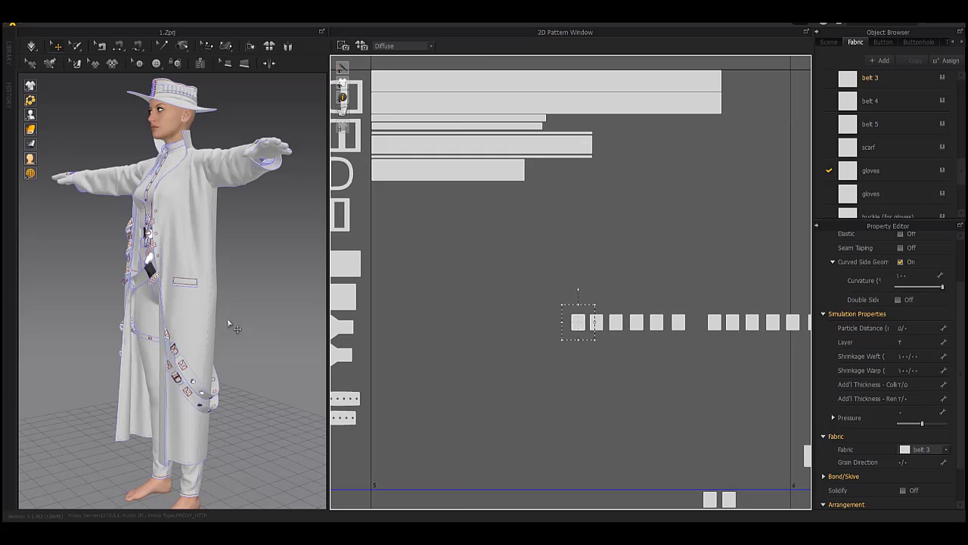
pyautogui.moveTo(146, 294); pyautogui.dragTo(193, 294, button='right')
pyautogui.scroll(5, 193, 293)
pyautogui.moveTo(193, 294); pyautogui.dragTo(181, 303, button='middle')
pyautogui.moveTo(529, 296); pyautogui.dragTo(442, 323, button='middle')
pyautogui.moveTo(436, 295); pyautogui.dragTo(687, 368)
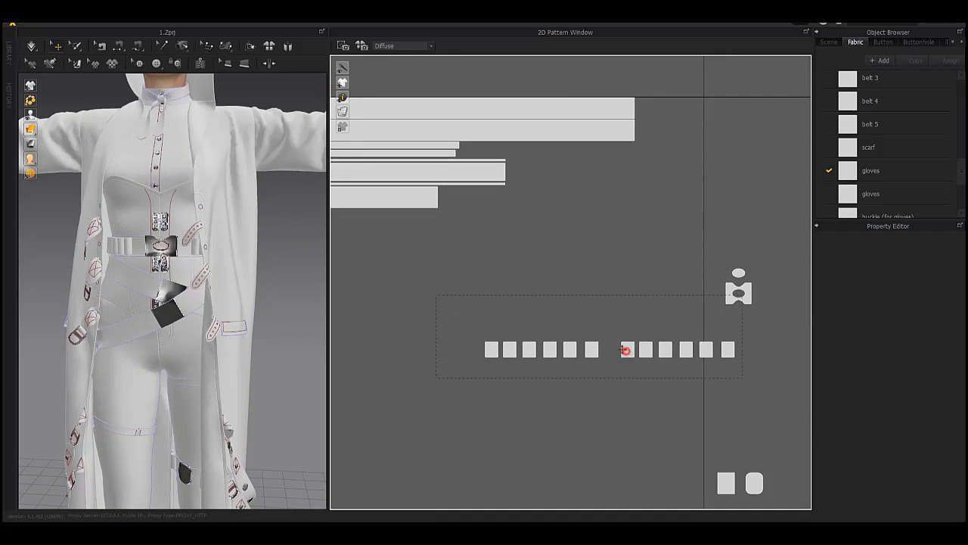
pyautogui.moveTo(626, 350); pyautogui.dragTo(417, 229)
pyautogui.moveTo(391, 221); pyautogui.dragTo(610, 267, button='middle')
pyautogui.scroll(6, 562, 269)
pyautogui.moveTo(419, 306); pyautogui.dragTo(454, 281)
pyautogui.moveTo(379, 279); pyautogui.dragTo(524, 279, button='middle')
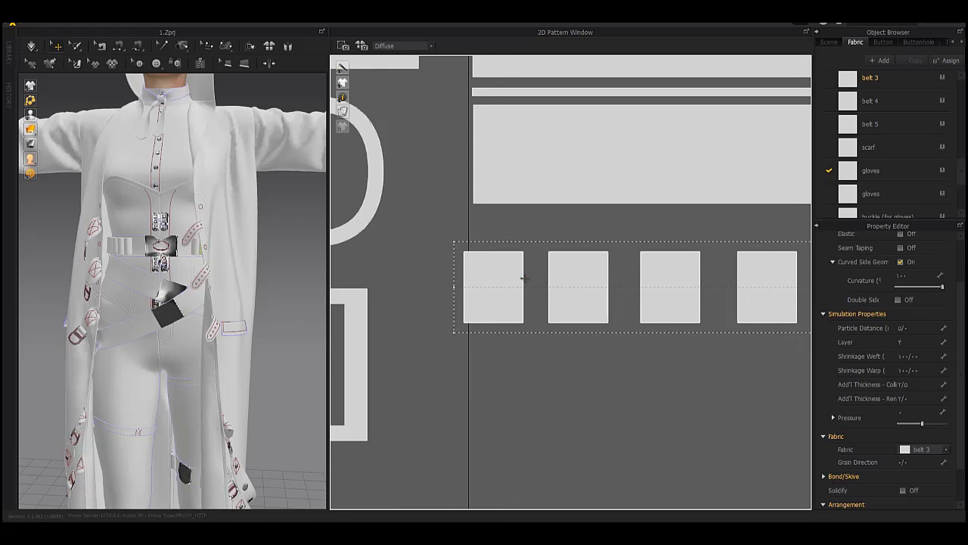
pyautogui.moveTo(523, 278); pyautogui.dragTo(540, 244)
# - Close the gaps between the first six loop squares in the row beneath the wide strip
pyautogui.click(560, 245)
pyautogui.moveTo(657, 245); pyautogui.dragTo(610, 245)
pyautogui.moveTo(750, 245); pyautogui.dragTo(667, 245)
pyautogui.moveTo(741, 252); pyautogui.dragTo(488, 265, button='middle')
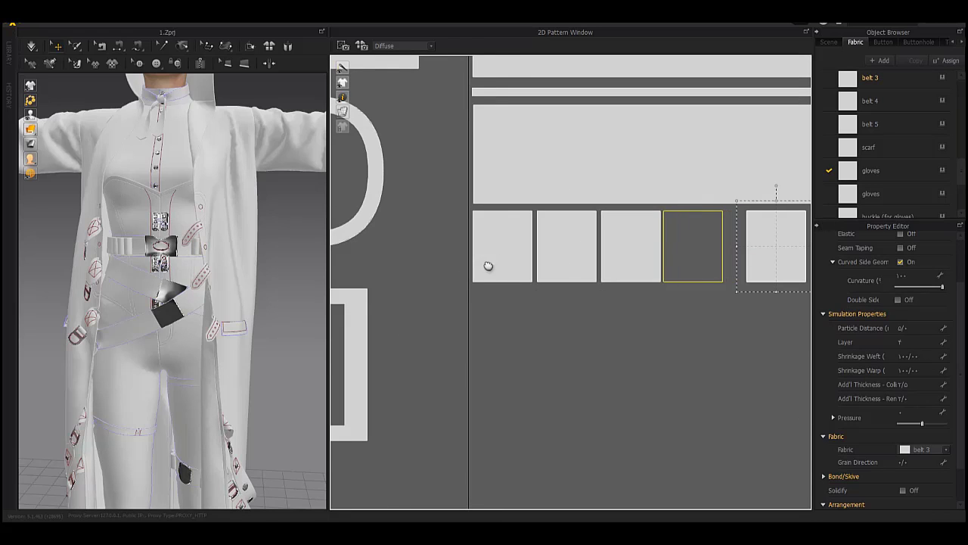
pyautogui.moveTo(601, 257); pyautogui.dragTo(489, 257)
pyautogui.moveTo(709, 257); pyautogui.dragTo(556, 261)
# - Pack the last six loop squares of the first row tightly one after another
pyautogui.moveTo(669, 264); pyautogui.dragTo(500, 272, button='middle')
pyautogui.moveTo(696, 273); pyautogui.dragTo(438, 272)
pyautogui.moveTo(787, 273); pyautogui.dragTo(507, 272)
pyautogui.moveTo(644, 268); pyautogui.dragTo(516, 270, button='middle')
pyautogui.moveTo(762, 277); pyautogui.dragTo(452, 277)
pyautogui.scroll(-3, 453, 277)
pyautogui.moveTo(672, 278); pyautogui.dragTo(496, 281)
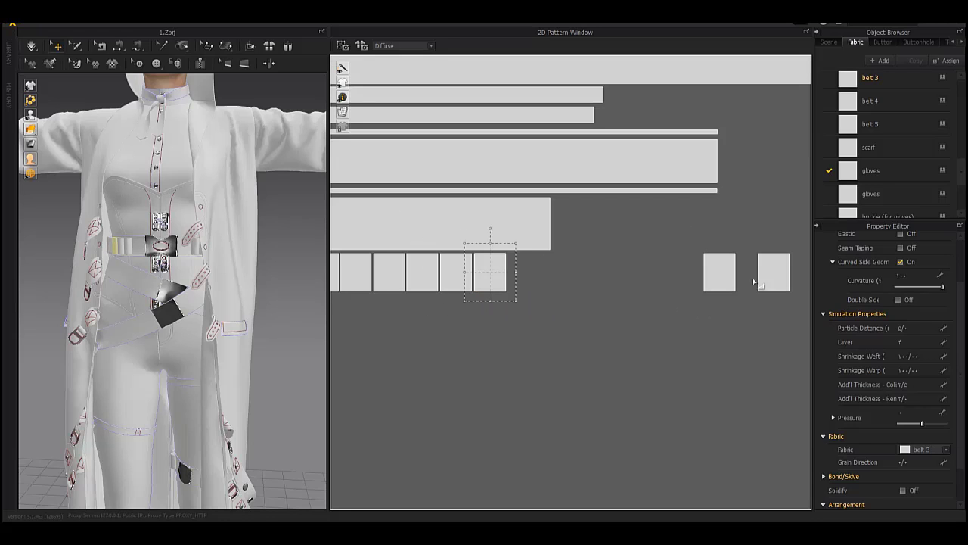
pyautogui.moveTo(719, 272); pyautogui.dragTo(530, 280)
pyautogui.moveTo(769, 269); pyautogui.dragTo(580, 299)
# - Bring the other ten loop squares and the two larger patches into the belt tile below the packed row
pyautogui.scroll(-3, 579, 299)
pyautogui.scroll(-3, 552, 224)
pyautogui.moveTo(697, 324); pyautogui.dragTo(585, 231, button='middle')
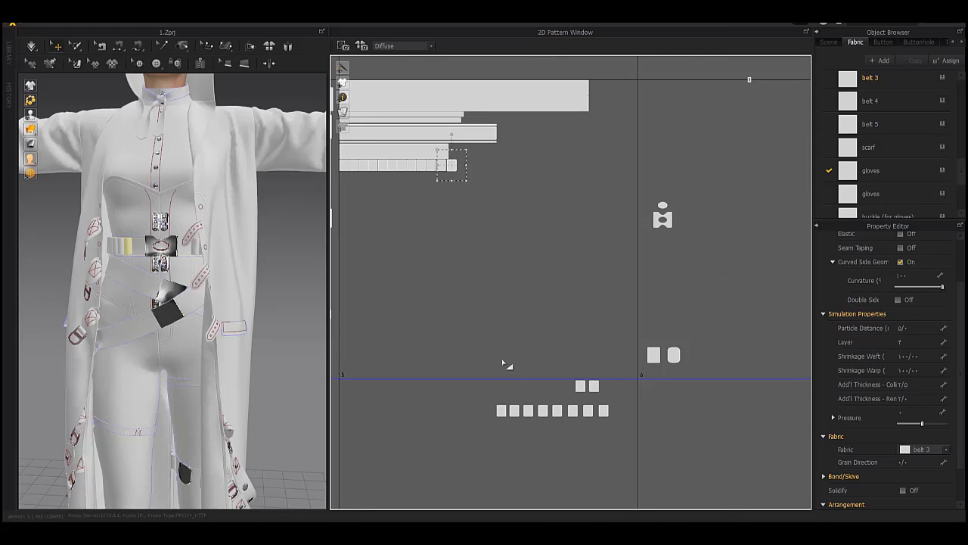
pyautogui.moveTo(456, 335); pyautogui.dragTo(604, 443)
pyautogui.moveTo(445, 195); pyautogui.dragTo(443, 186)
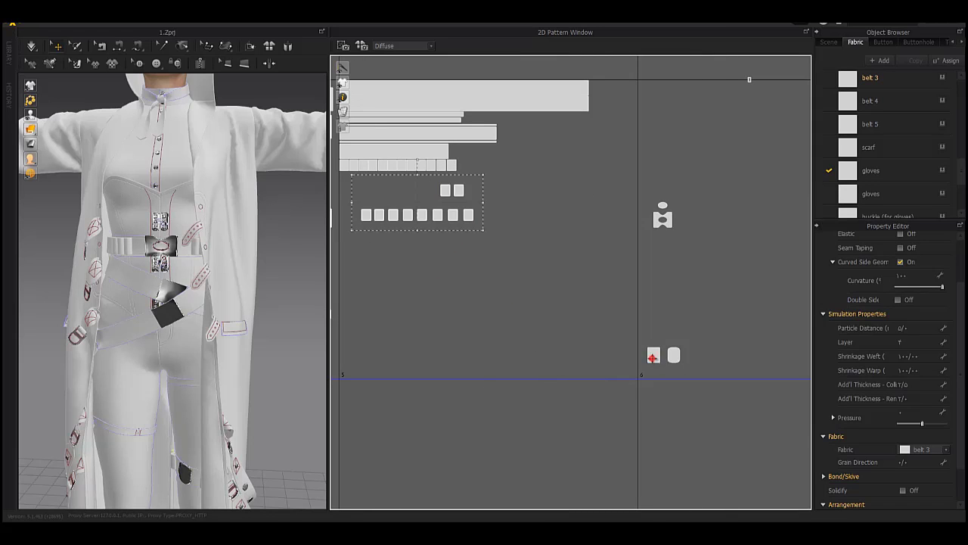
pyautogui.moveTo(655, 356); pyautogui.dragTo(501, 209)
pyautogui.moveTo(502, 236); pyautogui.dragTo(640, 309, button='middle')
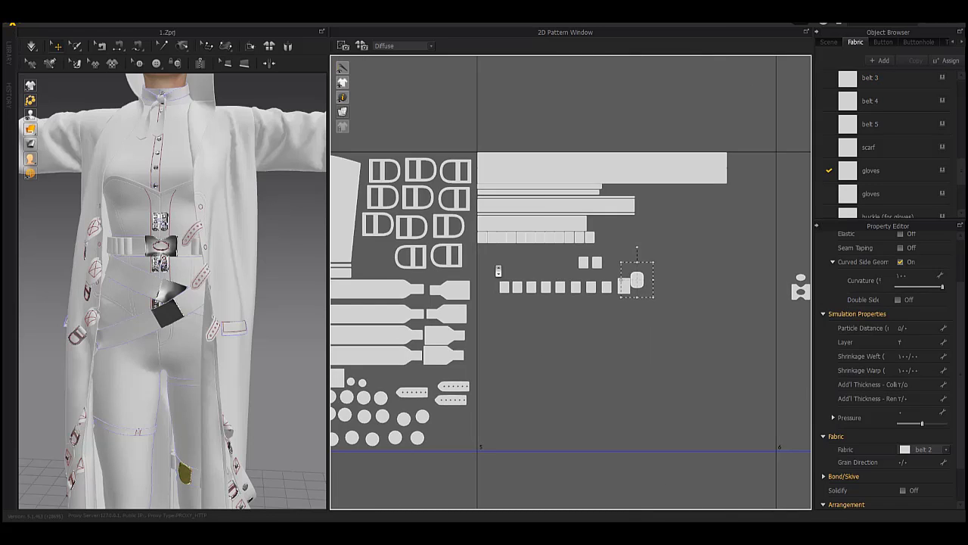
# - Pack the lower row of eight belt 3 loop squares tightly side by side
pyautogui.scroll(4, 497, 270)
pyautogui.scroll(3, 512, 305)
pyautogui.moveTo(582, 334); pyautogui.dragTo(515, 294, button='middle')
pyautogui.moveTo(512, 295); pyautogui.dragTo(495, 292)
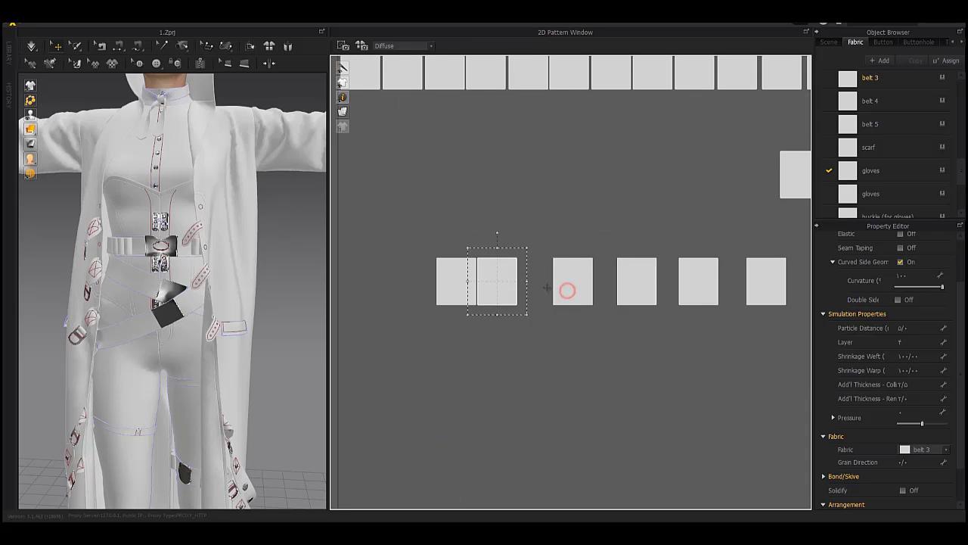
pyautogui.moveTo(571, 289); pyautogui.dragTo(538, 288)
pyautogui.moveTo(636, 286); pyautogui.dragTo(578, 286)
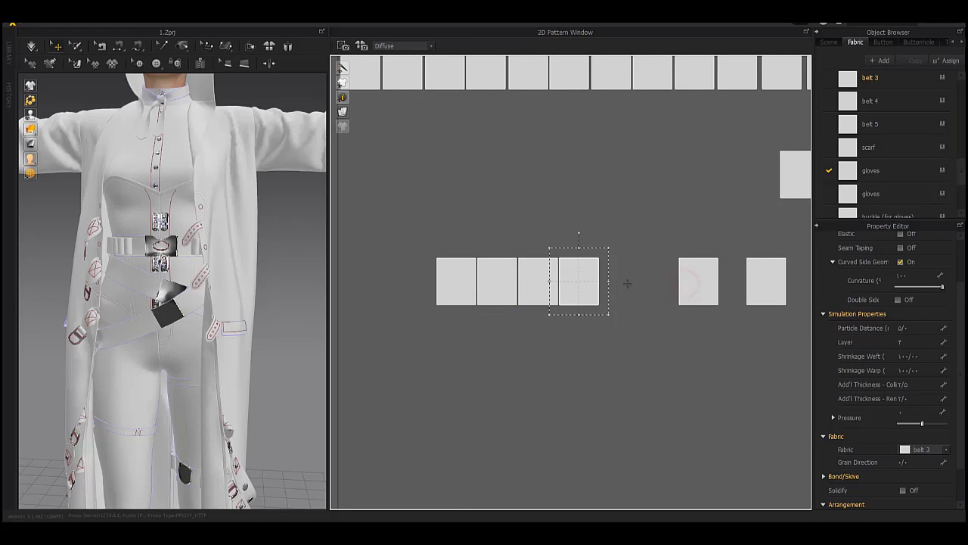
pyautogui.moveTo(685, 281); pyautogui.dragTo(610, 282)
pyautogui.moveTo(750, 286); pyautogui.dragTo(646, 287)
pyautogui.moveTo(731, 302); pyautogui.dragTo(537, 299, button='middle')
pyautogui.moveTo(645, 291); pyautogui.dragTo(520, 289)
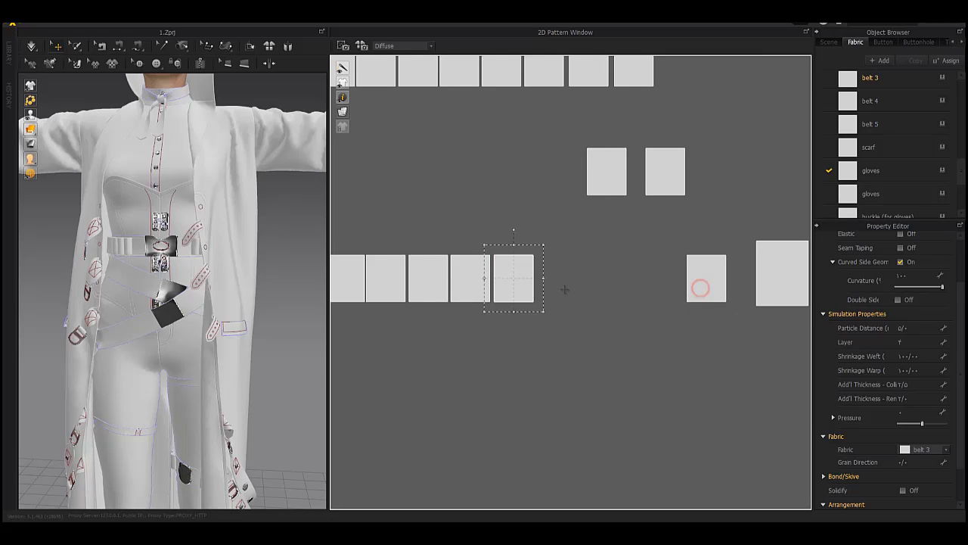
pyautogui.moveTo(700, 287); pyautogui.dragTo(548, 289)
# - Append the two larger patches and the last two loop squares to the second row, and set it directly beneath the first row
pyautogui.moveTo(770, 279); pyautogui.dragTo(591, 278)
pyautogui.moveTo(645, 290); pyautogui.dragTo(535, 300, button='middle')
pyautogui.moveTo(720, 256); pyautogui.dragTo(539, 287)
pyautogui.moveTo(530, 298); pyautogui.dragTo(643, 312, button='middle')
pyautogui.moveTo(606, 210); pyautogui.dragTo(706, 314)
pyautogui.moveTo(668, 203); pyautogui.dragTo(751, 306)
pyautogui.scroll(-3, 751, 306)
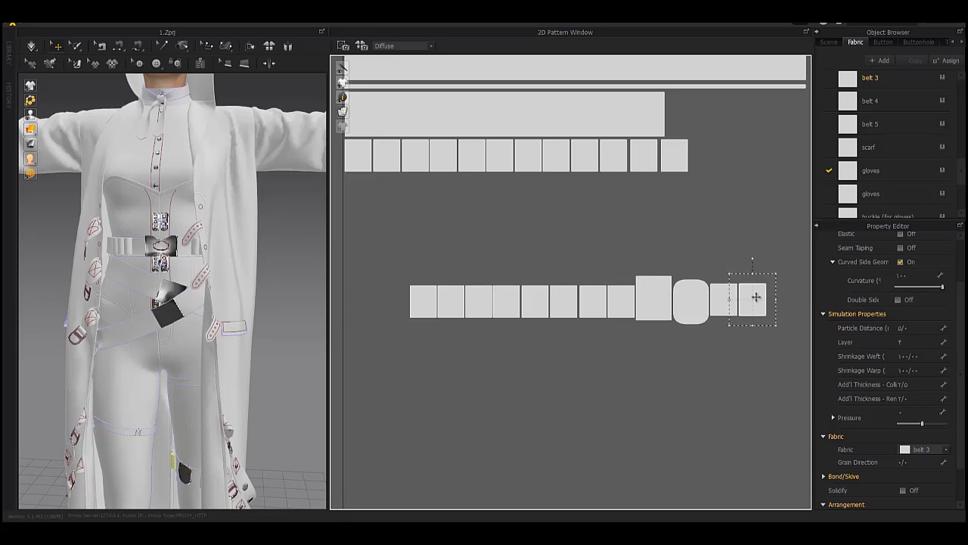
pyautogui.moveTo(789, 253); pyautogui.dragTo(410, 366)
pyautogui.moveTo(469, 305); pyautogui.dragTo(404, 200)
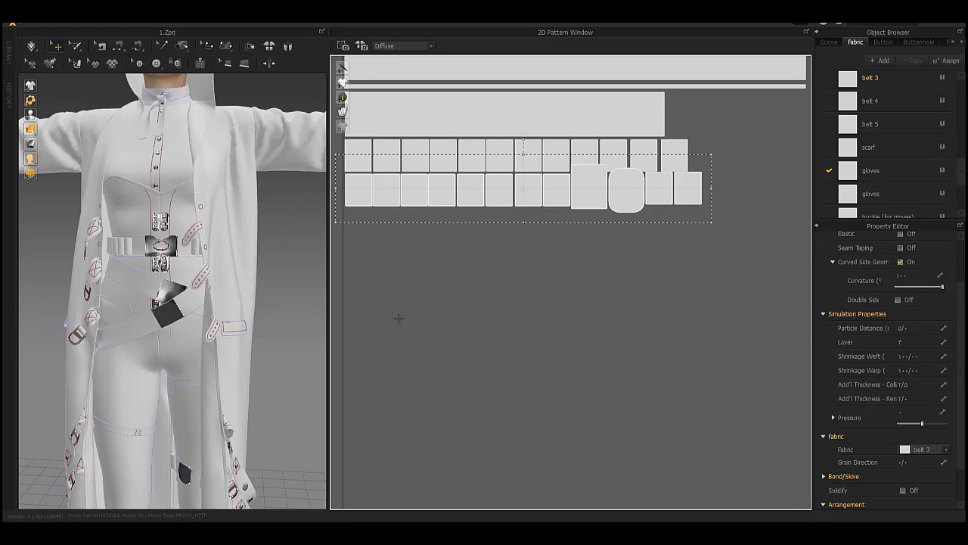
# - Move the square and rounded patches up beside the wide strip, and close the gap they leave in the second row
pyautogui.scroll(4, 613, 186)
pyautogui.moveTo(652, 315); pyautogui.dragTo(479, 405, button='middle')
pyautogui.moveTo(375, 290); pyautogui.dragTo(589, 124)
pyautogui.moveTo(477, 297); pyautogui.dragTo(691, 128)
pyautogui.moveTo(503, 280); pyautogui.dragTo(492, 240)
pyautogui.moveTo(540, 283); pyautogui.dragTo(373, 290)
# - Bring in the two rectangular belt 2 pieces, placing one beside the rounded patch and the other after the first loop row
pyautogui.scroll(-8, 472, 289)
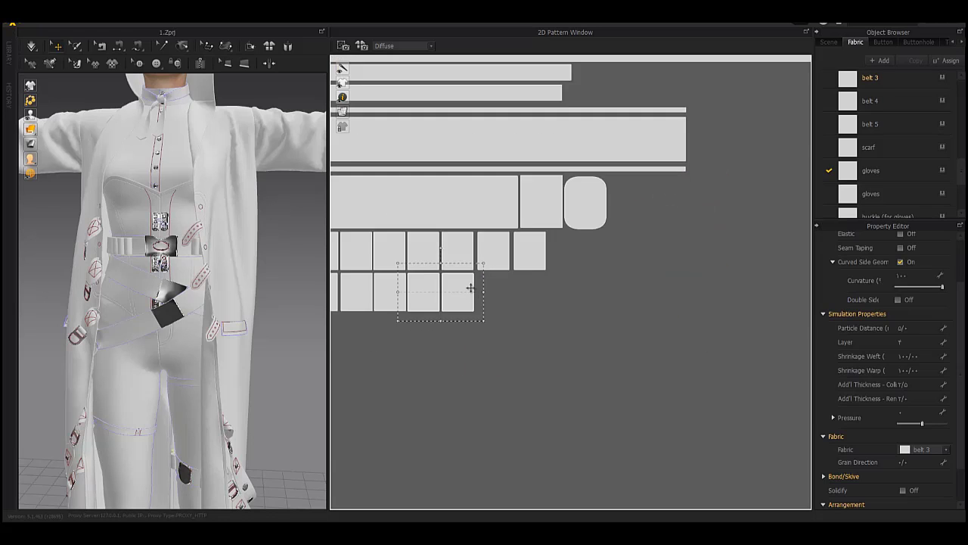
pyautogui.moveTo(700, 294); pyautogui.dragTo(569, 328, button='middle')
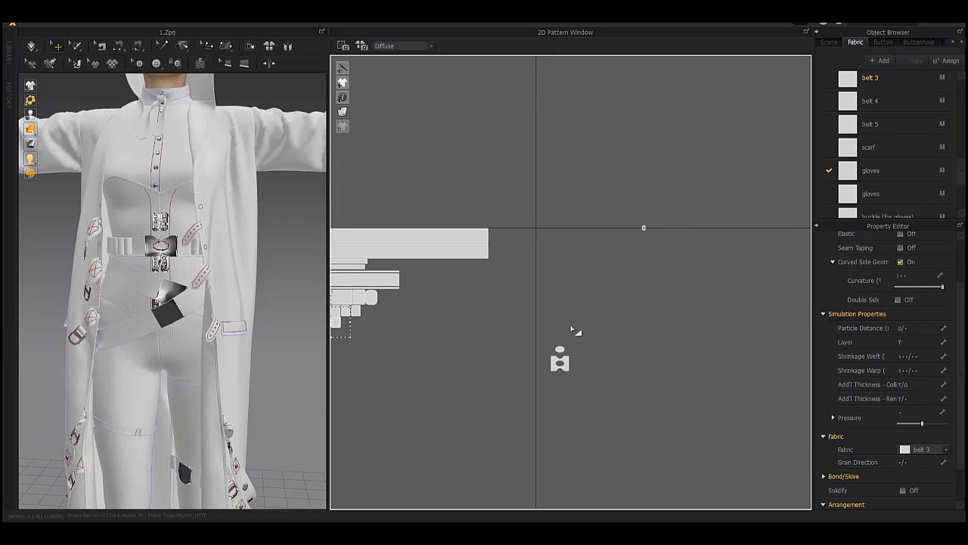
pyautogui.scroll(-3, 441, 329)
pyautogui.scroll(-2, 552, 317)
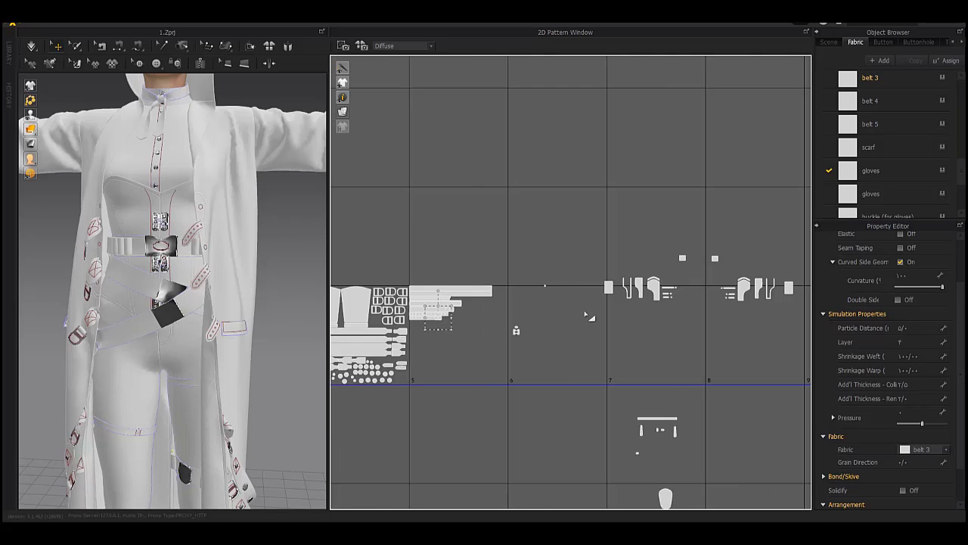
pyautogui.moveTo(586, 316); pyautogui.dragTo(550, 312, button='middle')
pyautogui.moveTo(699, 240); pyautogui.dragTo(476, 251)
pyautogui.scroll(8, 404, 319)
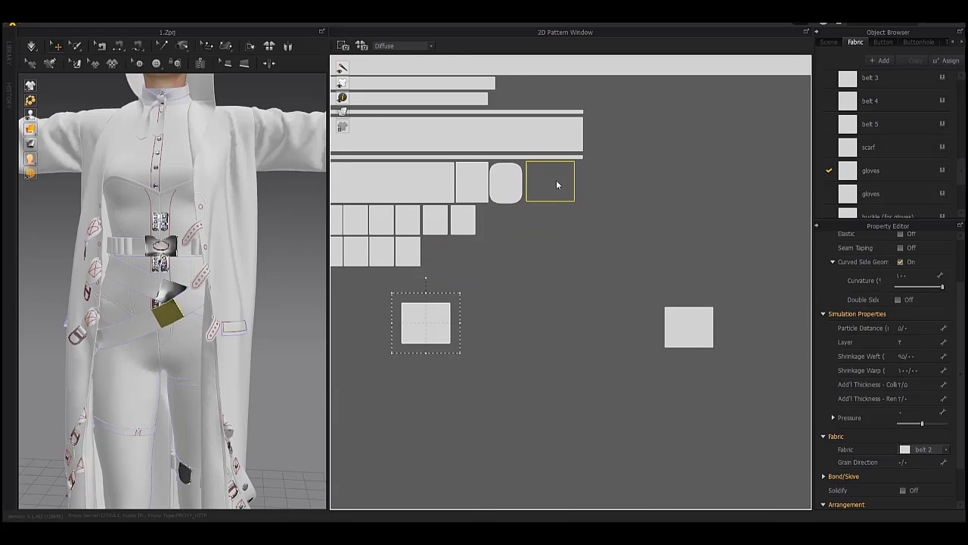
pyautogui.moveTo(557, 180); pyautogui.dragTo(555, 181)
pyautogui.moveTo(699, 333); pyautogui.dragTo(515, 233)
pyautogui.scroll(-3, 515, 243)
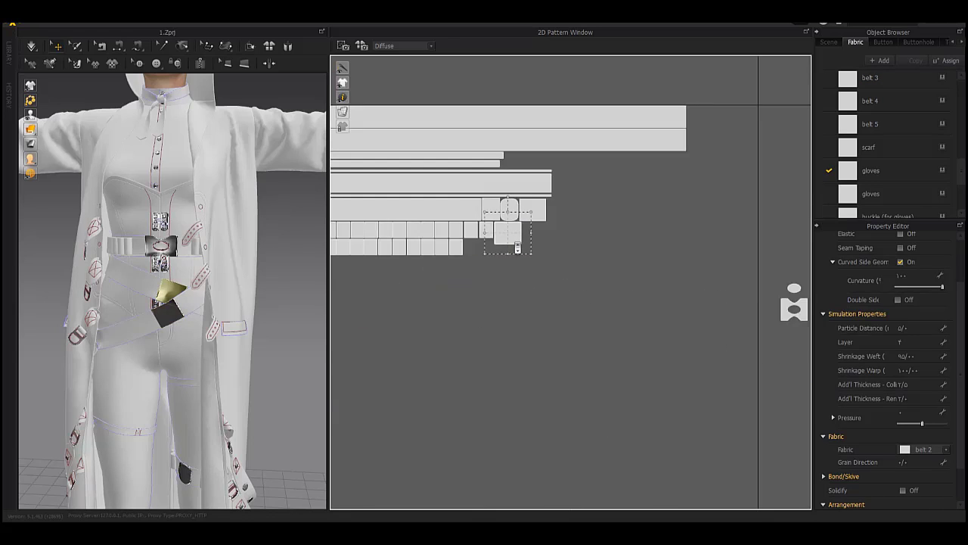
# - Move the tiny belt 2 piece from the far side next to its matching tiny piece near the belt tile
pyautogui.scroll(-8, 518, 247)
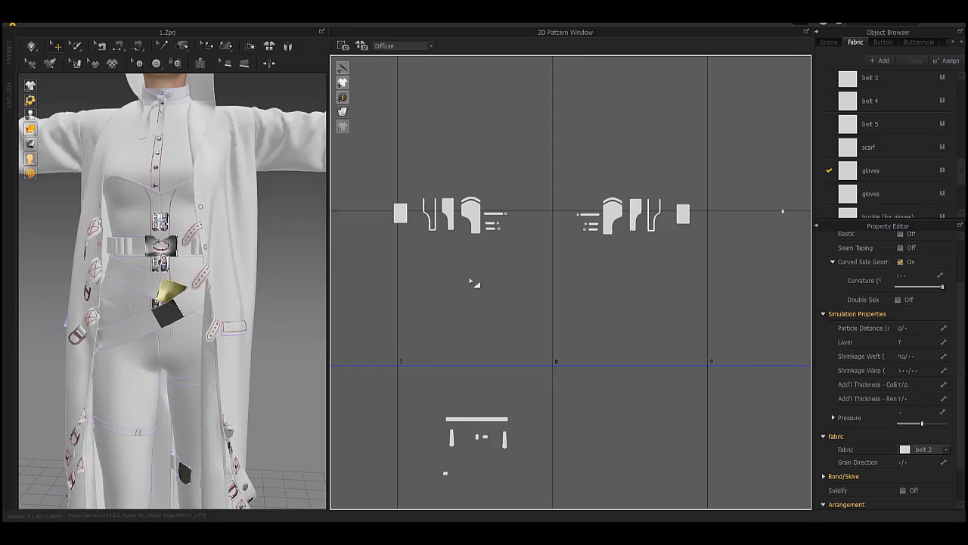
pyautogui.scroll(-2, 580, 281)
pyautogui.click(711, 234)
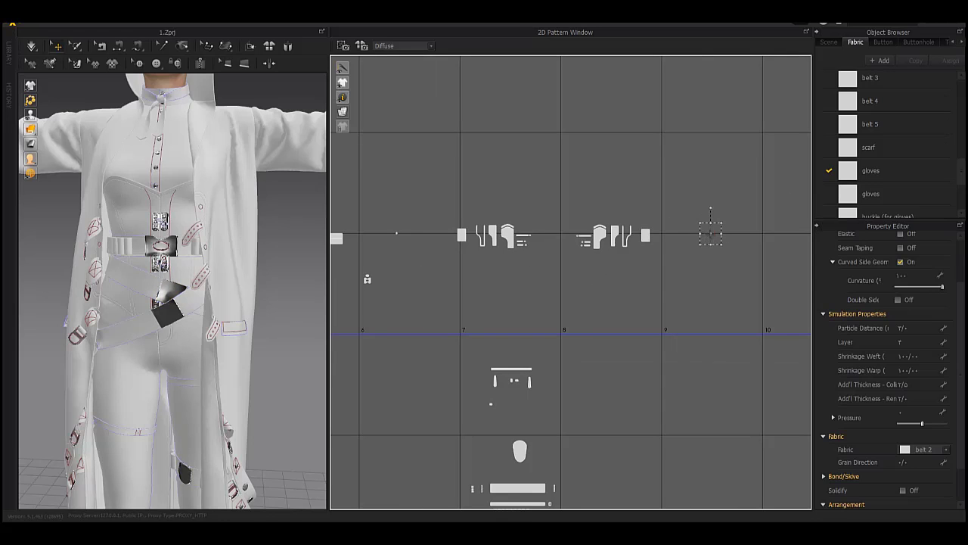
pyautogui.moveTo(562, 383); pyautogui.dragTo(658, 431, button='middle')
pyautogui.scroll(4, 474, 298)
pyautogui.moveTo(638, 244); pyautogui.dragTo(536, 234, button='middle')
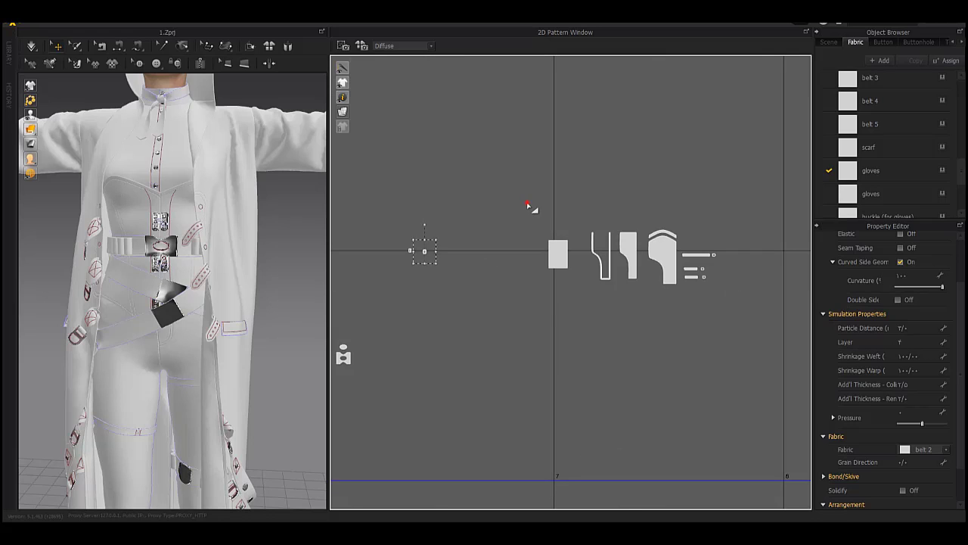
# - Select the first set of leg-shaped belt panels with its rectangle and trim strips, and move it into the belt tile
pyautogui.moveTo(528, 202); pyautogui.dragTo(666, 315)
pyautogui.moveTo(659, 265); pyautogui.dragTo(503, 403)
pyautogui.moveTo(522, 386); pyautogui.dragTo(777, 322, button='middle')
pyautogui.moveTo(759, 328); pyautogui.dragTo(497, 293)
# - Place the rectangular panel beneath the second loop row at the tile's edge and fit the narrow belt 4 panel beside it
pyautogui.scroll(3, 339, 271)
pyautogui.click(406, 298)
pyautogui.moveTo(450, 318); pyautogui.dragTo(386, 295)
pyautogui.moveTo(590, 304); pyautogui.dragTo(402, 281)
pyautogui.scroll(8, 402, 281)
pyautogui.scroll(-1, 403, 281)
pyautogui.scroll(-3, 403, 281)
pyautogui.moveTo(799, 300); pyautogui.dragTo(421, 280)
# - Set the large curved-top panel and the U-shaped trim beside the narrow panel, with the arched strip above the trim
pyautogui.scroll(-3, 483, 299)
pyautogui.scroll(1, 705, 309)
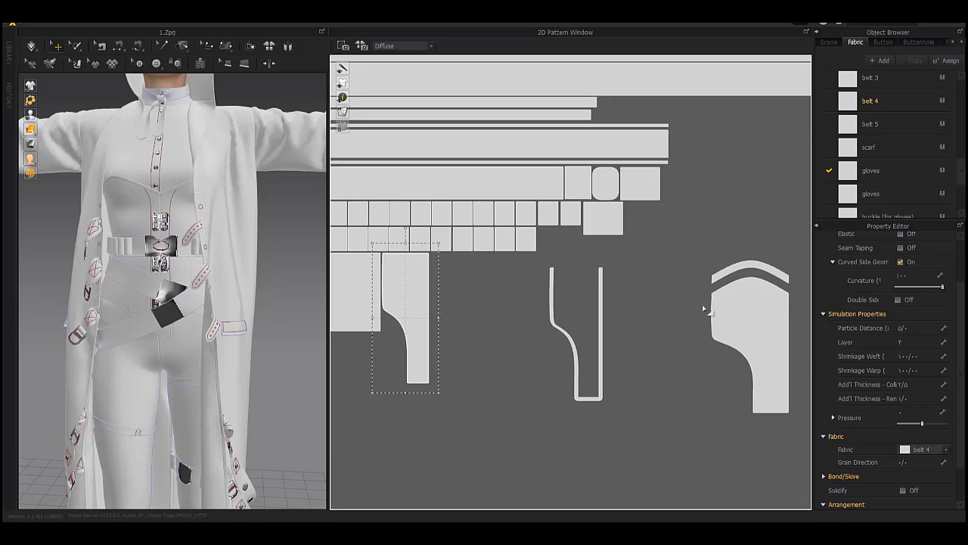
pyautogui.moveTo(748, 314); pyautogui.dragTo(466, 289)
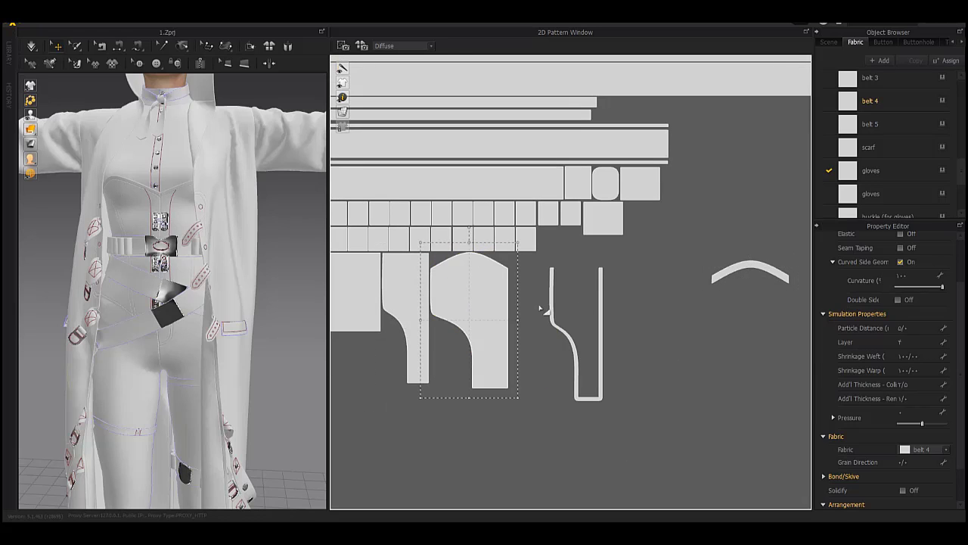
pyautogui.moveTo(551, 303); pyautogui.dragTo(511, 292)
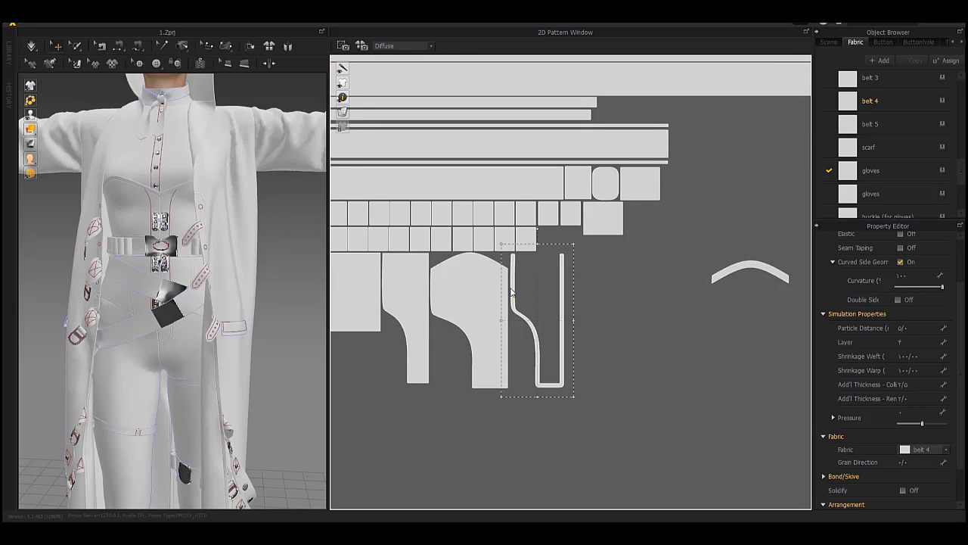
pyautogui.moveTo(725, 271); pyautogui.dragTo(547, 251)
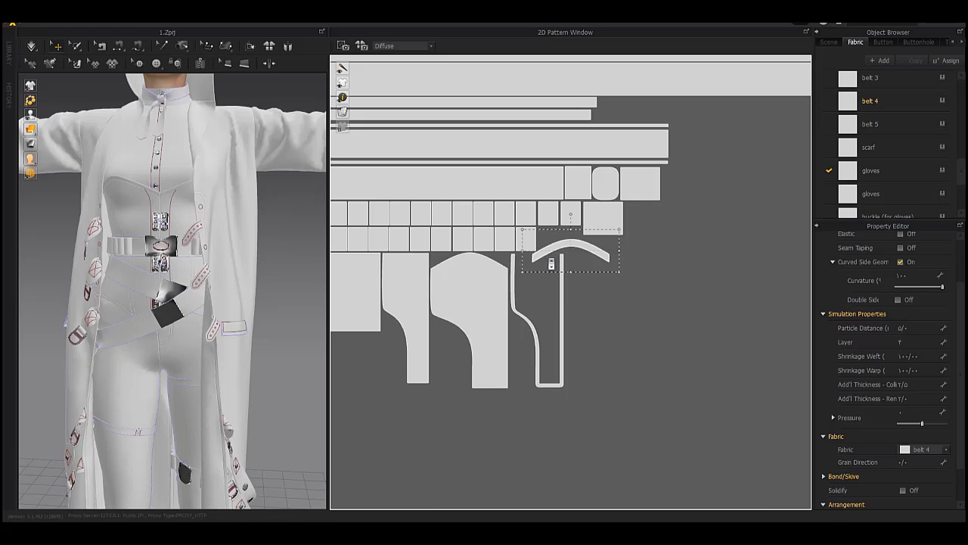
# - Bring the mirrored set of leg-shaped belt panels from the opposite side into the belt tile beside the packed pieces
pyautogui.scroll(-2, 531, 286)
pyautogui.scroll(-2, 532, 286)
pyautogui.scroll(-2, 727, 309)
pyautogui.moveTo(731, 311)
pyautogui.mouseDown(button='middle')
pyautogui.moveTo(471, 275)
pyautogui.moveTo(359, 274)
pyautogui.mouseUp(button='middle')
pyautogui.scroll(-1, 617, 219)
pyautogui.moveTo(633, 172); pyautogui.dragTo(544, 240)
pyautogui.moveTo(552, 207); pyautogui.dragTo(395, 262)
pyautogui.moveTo(473, 268); pyautogui.dragTo(655, 275, button='middle')
pyautogui.scroll(4, 493, 263)
pyautogui.moveTo(704, 277); pyautogui.dragTo(441, 196)
pyautogui.click(422, 187)
pyautogui.scroll(5, 423, 186)
pyautogui.moveTo(435, 191); pyautogui.dragTo(647, 144, button='middle')
pyautogui.scroll(-2, 661, 144)
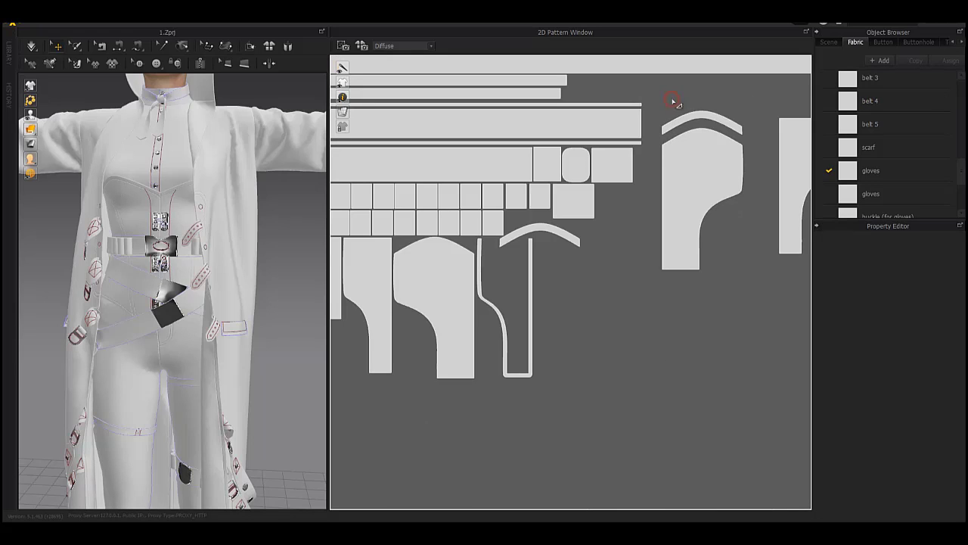
# - Pack the mirrored curved-top panel, its arched strip, the narrow panel and the U-shaped trim side by side beneath the longest strips
pyautogui.moveTo(691, 112); pyautogui.dragTo(569, 256)
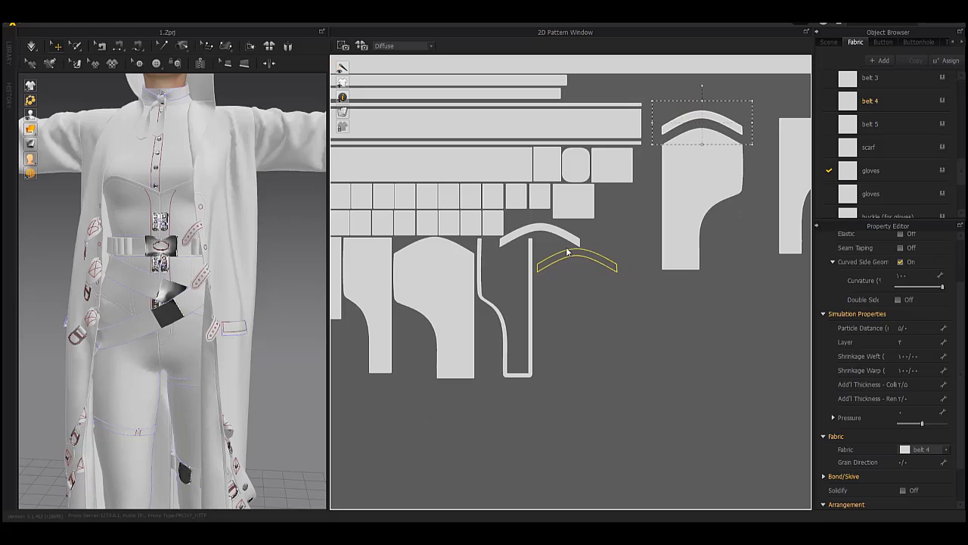
pyautogui.moveTo(692, 162); pyautogui.dragTo(682, 134)
pyautogui.moveTo(585, 254); pyautogui.dragTo(697, 97)
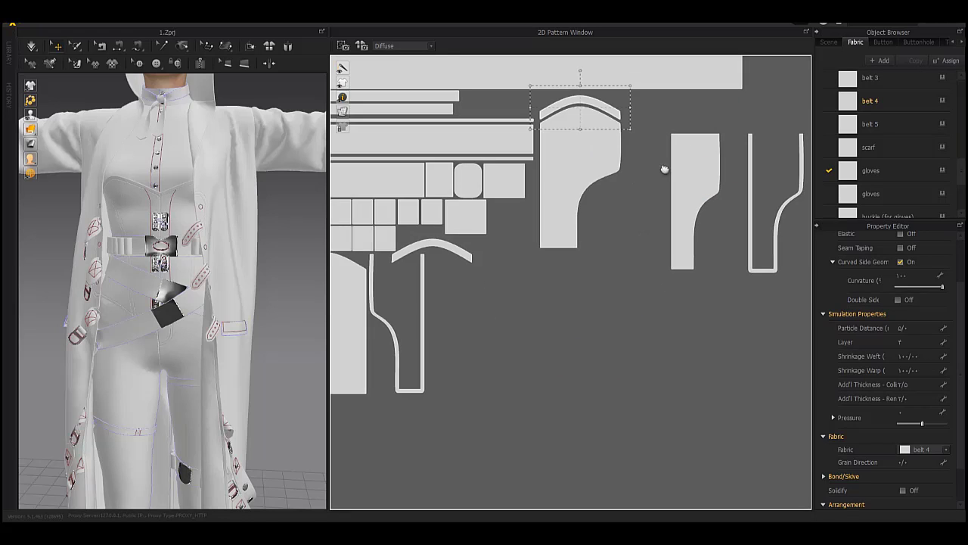
pyautogui.moveTo(666, 162); pyautogui.dragTo(617, 123)
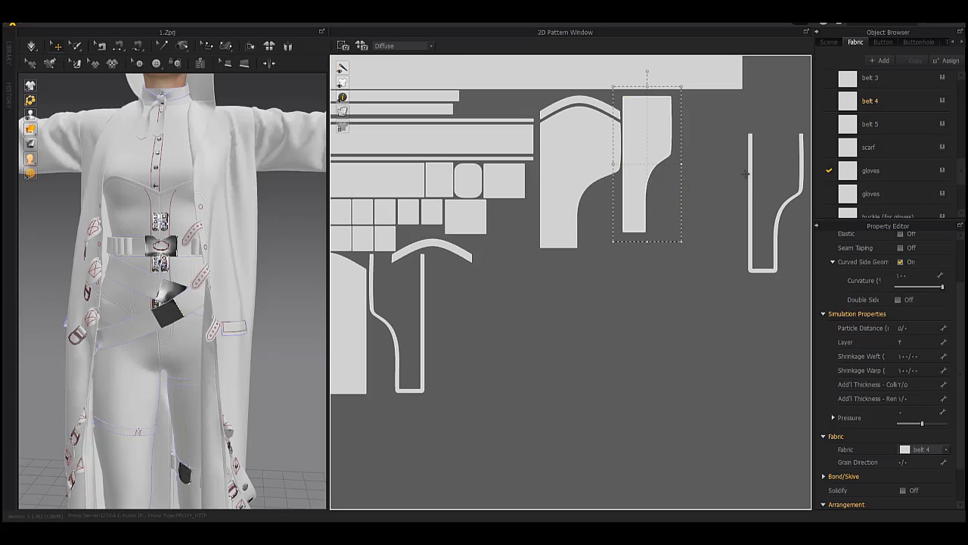
pyautogui.moveTo(747, 174); pyautogui.dragTo(675, 136)
# - Place the mirrored belt 5 rectangle beside the first U-shaped trim, under the arched strip
pyautogui.scroll(-3, 626, 168)
pyautogui.moveTo(651, 195); pyautogui.dragTo(593, 192, button='middle')
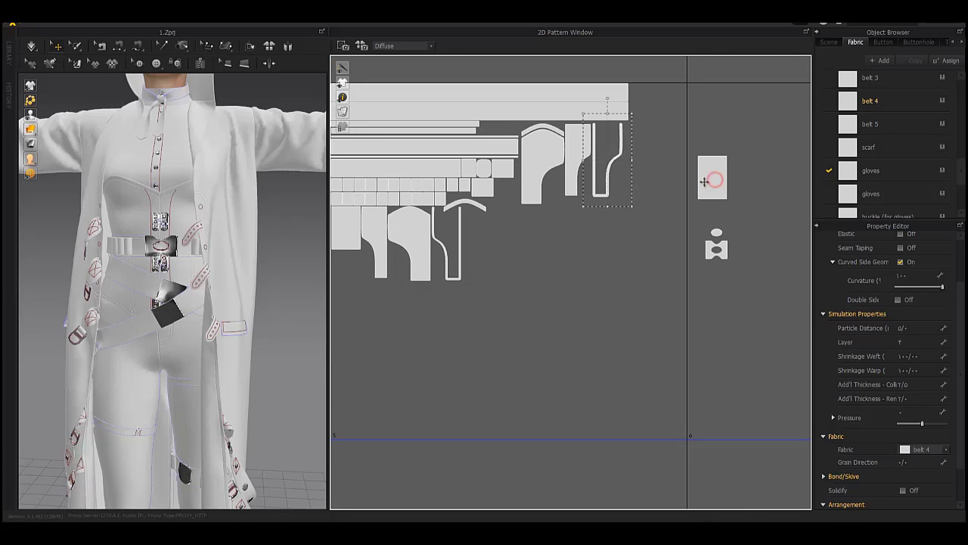
pyautogui.moveTo(704, 182); pyautogui.dragTo(471, 239)
pyautogui.scroll(-3, 477, 231)
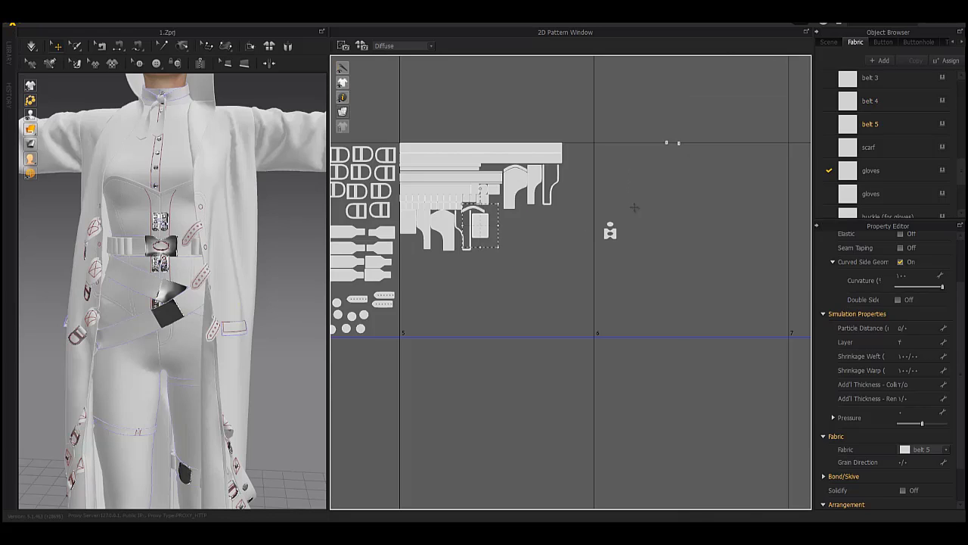
pyautogui.moveTo(635, 207); pyautogui.dragTo(483, 215, button='middle')
pyautogui.scroll(-2, 484, 214)
pyautogui.moveTo(669, 212); pyautogui.dragTo(570, 217, button='middle')
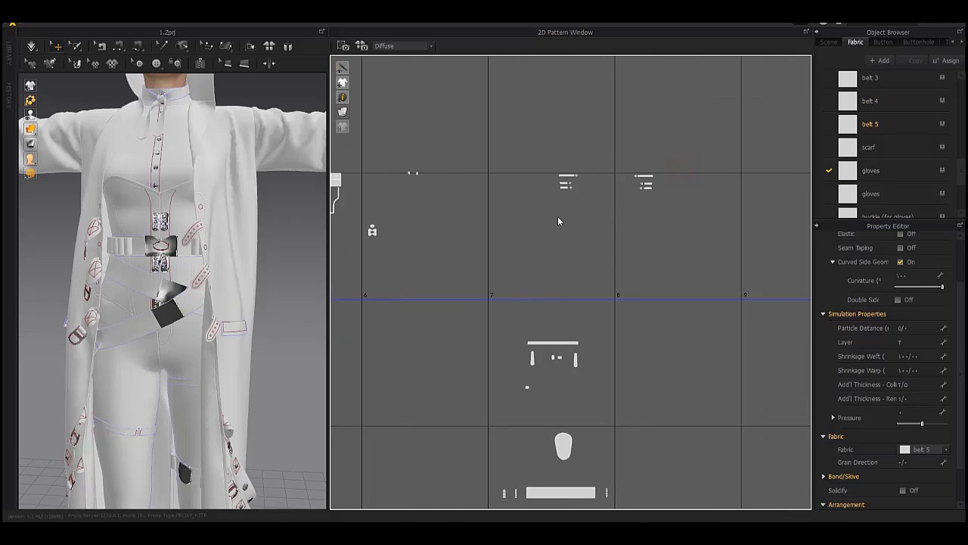
# - Bring both mirrored sets of belt strips and D-shaped rings from the far tile toward the belt tile
pyautogui.moveTo(685, 220); pyautogui.dragTo(550, 168)
pyautogui.moveTo(565, 175); pyautogui.dragTo(363, 250)
pyautogui.moveTo(363, 251); pyautogui.dragTo(521, 223, button='middle')
pyautogui.scroll(4, 514, 222)
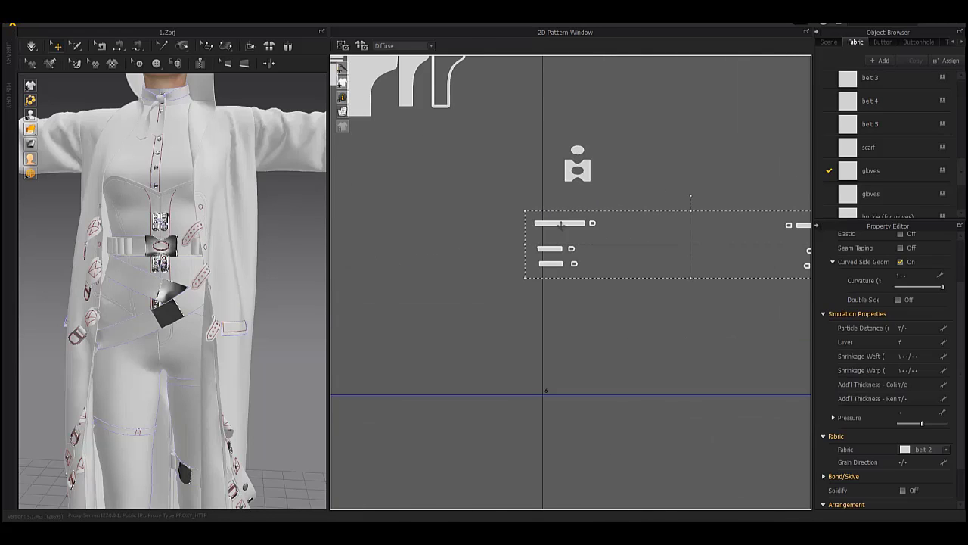
pyautogui.moveTo(561, 225); pyautogui.dragTo(356, 235)
pyautogui.moveTo(357, 234); pyautogui.dragTo(443, 236, button='middle')
# - Separate the D-shaped rings of both mirrored sets from their strips and set them aside in the neighbouring tile
pyautogui.moveTo(528, 187); pyautogui.dragTo(437, 300)
pyautogui.moveTo(451, 262); pyautogui.dragTo(759, 143)
pyautogui.moveTo(679, 283); pyautogui.dragTo(718, 157)
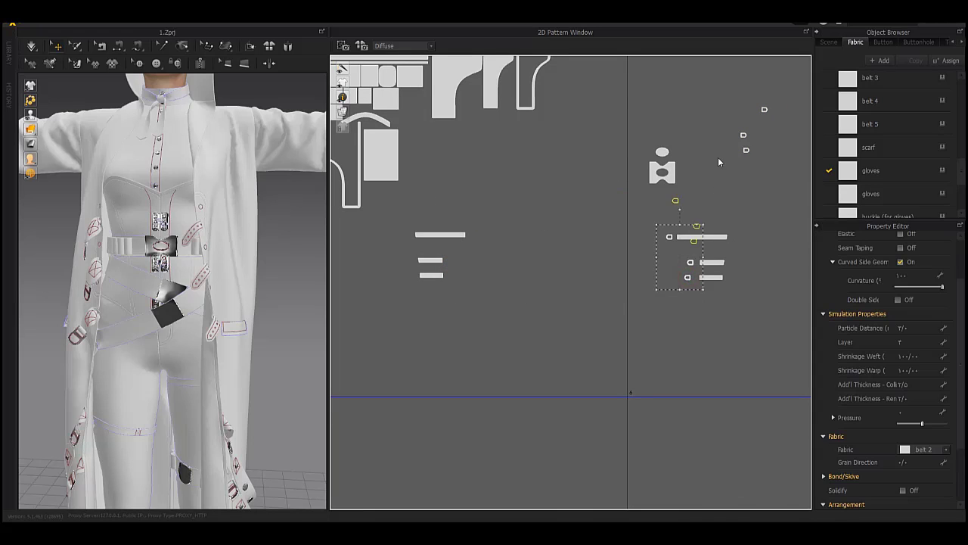
# - Gather the two long and four short belt 4 strips from both sides beneath the large curved-top panel
pyautogui.moveTo(694, 235); pyautogui.dragTo(422, 127)
pyautogui.moveTo(435, 234); pyautogui.dragTo(425, 136)
pyautogui.moveTo(477, 237); pyautogui.dragTo(398, 300)
pyautogui.moveTo(430, 262); pyautogui.dragTo(716, 266)
pyautogui.moveTo(755, 228); pyautogui.dragTo(683, 295)
pyautogui.moveTo(712, 265); pyautogui.dragTo(414, 157)
# - Stack the two long belt 4 strips directly under the large curved-top panel
pyautogui.moveTo(410, 139); pyautogui.dragTo(481, 222, button='middle')
pyautogui.scroll(4, 481, 223)
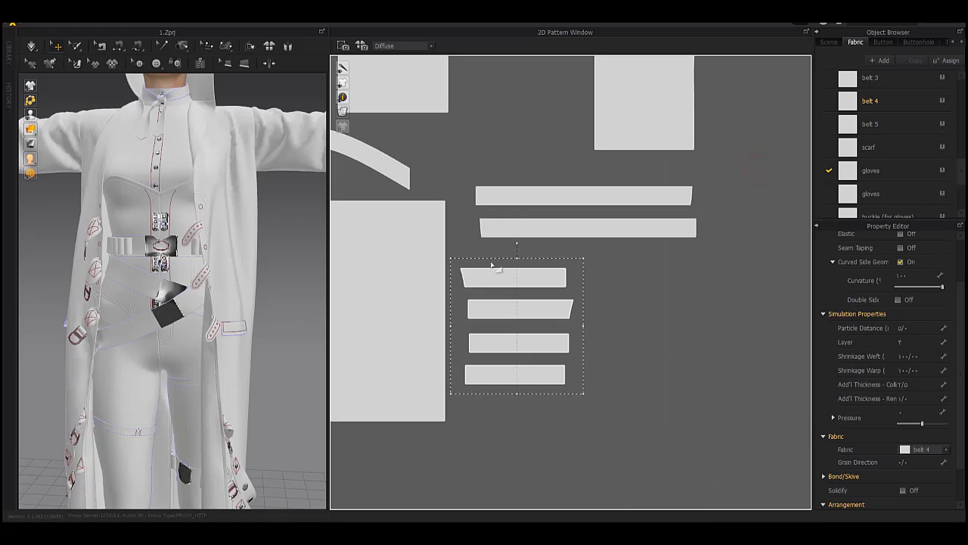
pyautogui.click(495, 232)
pyautogui.moveTo(506, 196); pyautogui.dragTo(478, 164)
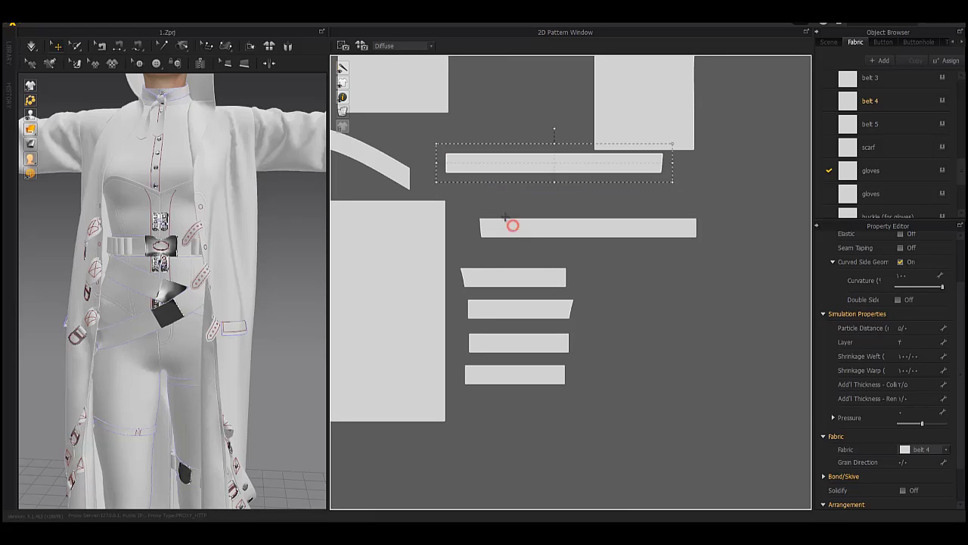
pyautogui.moveTo(511, 224); pyautogui.dragTo(477, 185)
# - Place the four short belt 4 strips above the two long strips, beside the square panels
pyautogui.moveTo(615, 239); pyautogui.dragTo(456, 406)
pyautogui.scroll(-4, 457, 406)
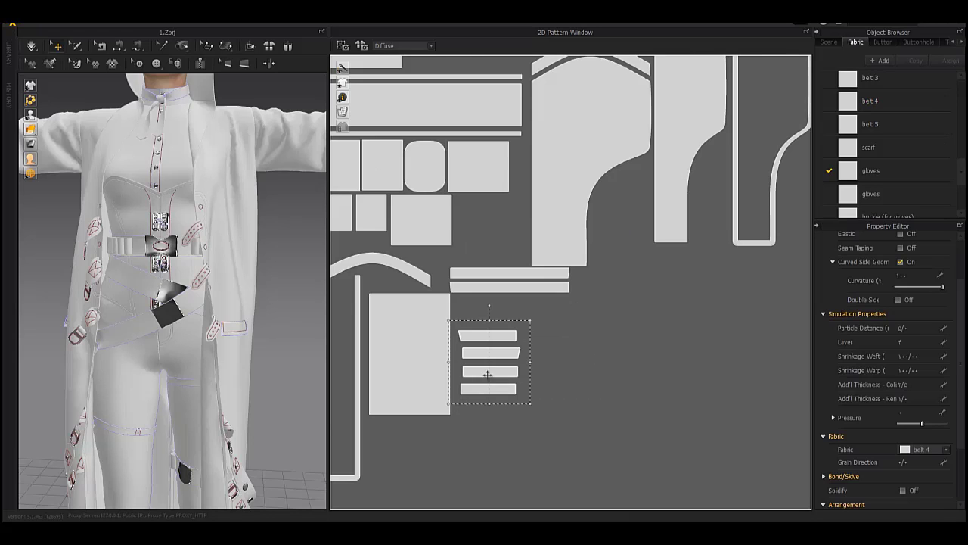
pyautogui.moveTo(490, 374); pyautogui.dragTo(482, 242)
pyautogui.scroll(-8, 481, 235)
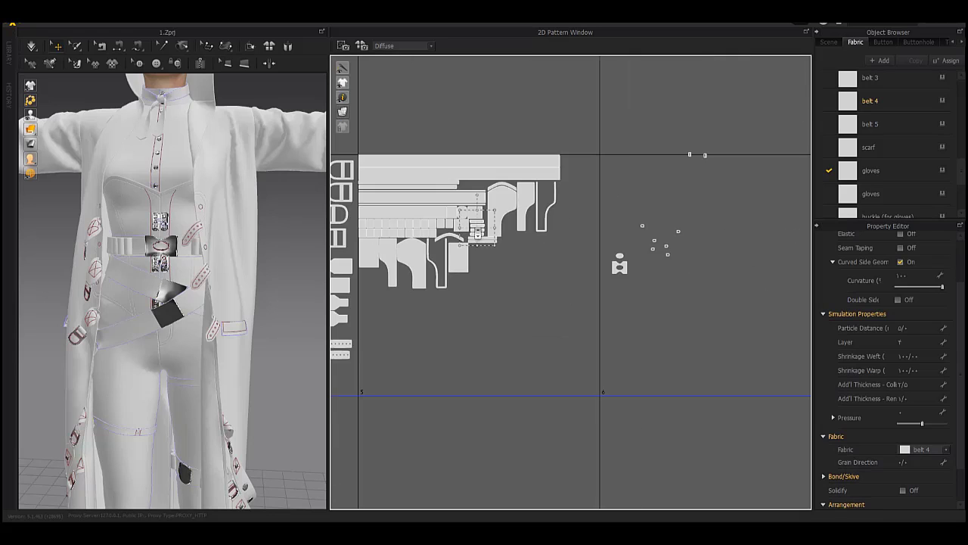
# - Bring the whole set of scarf pieces from its far tile to the area next to the belt tile
pyautogui.moveTo(625, 277); pyautogui.dragTo(556, 168, button='middle')
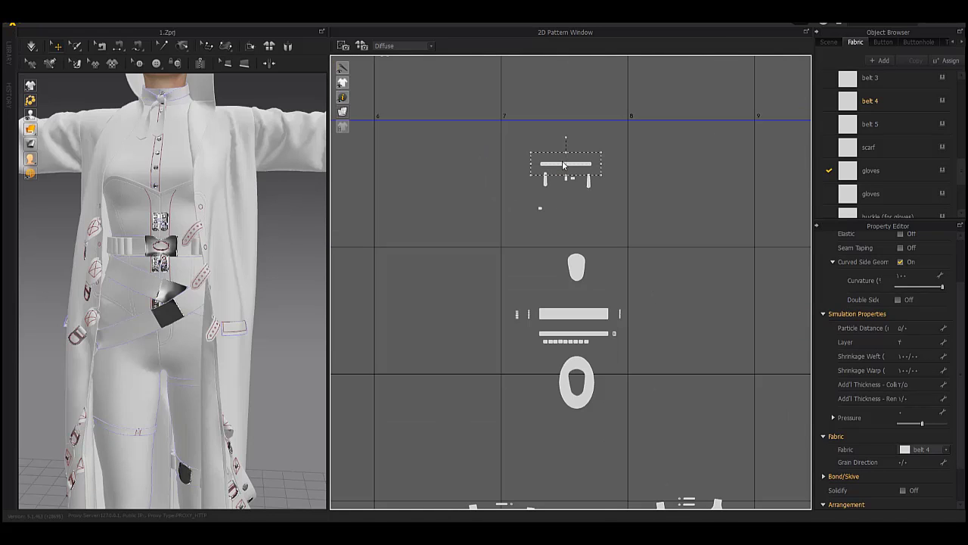
pyautogui.click(545, 184)
pyautogui.moveTo(623, 142); pyautogui.dragTo(519, 214)
pyautogui.moveTo(546, 182); pyautogui.dragTo(395, 207)
pyautogui.moveTo(417, 206); pyautogui.dragTo(625, 227, button='middle')
pyautogui.moveTo(604, 224); pyautogui.dragTo(560, 130)
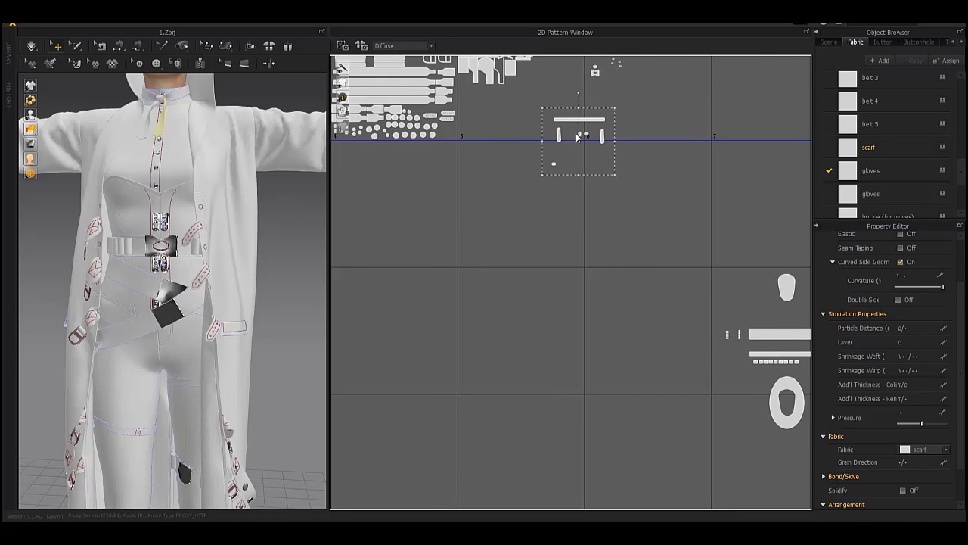
# - Move the stray small scarf rectangle up to the other small scarf rectangles
pyautogui.moveTo(573, 114); pyautogui.dragTo(578, 193, button='middle')
pyautogui.scroll(4, 578, 188)
pyautogui.moveTo(518, 362); pyautogui.dragTo(615, 285)
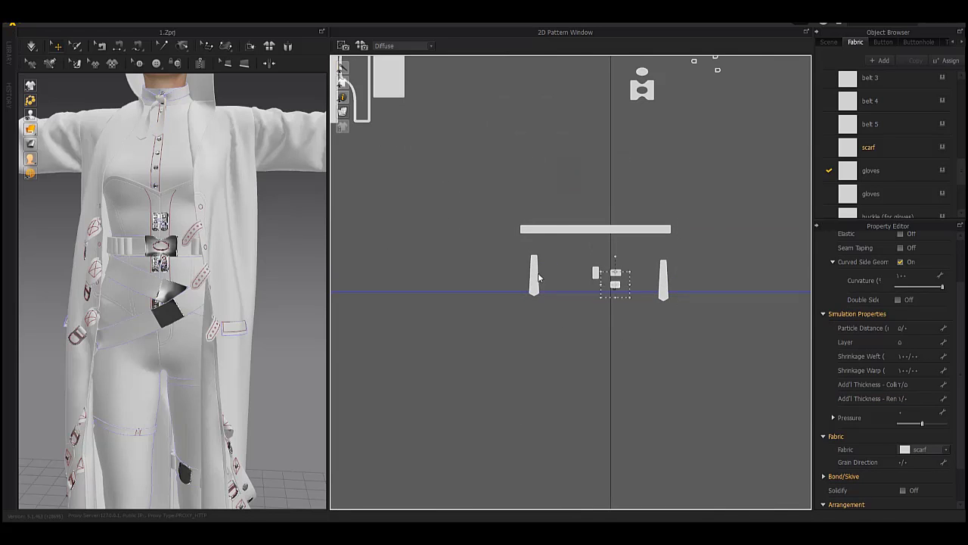
# - Place the long scarf strip along the belt tile's side edge, directly beneath the leg-shaped panels
pyautogui.moveTo(572, 232); pyautogui.dragTo(642, 341, button='middle')
pyautogui.moveTo(656, 338); pyautogui.dragTo(577, 227)
pyautogui.scroll(-3, 577, 229)
pyautogui.moveTo(562, 243); pyautogui.dragTo(571, 274, button='middle')
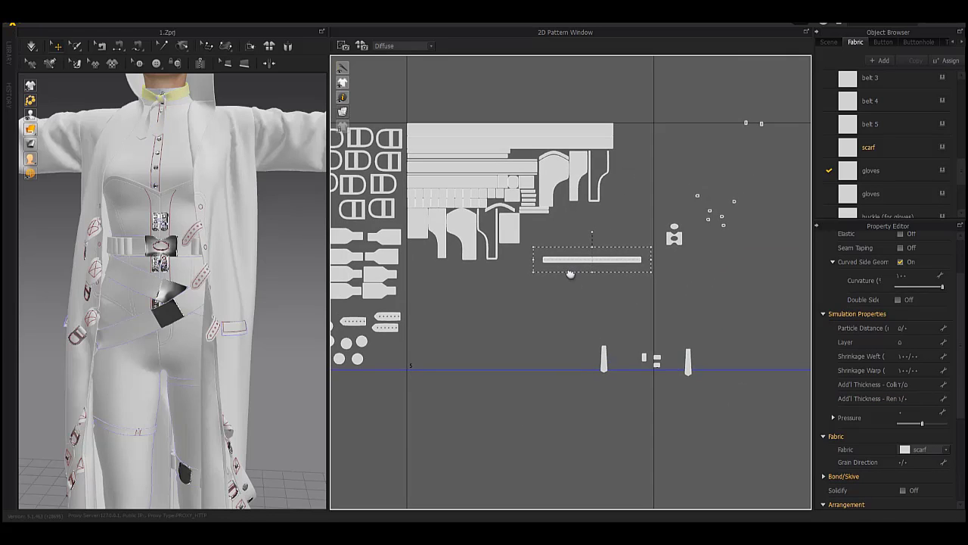
pyautogui.moveTo(558, 260); pyautogui.dragTo(423, 261)
pyautogui.scroll(5, 426, 265)
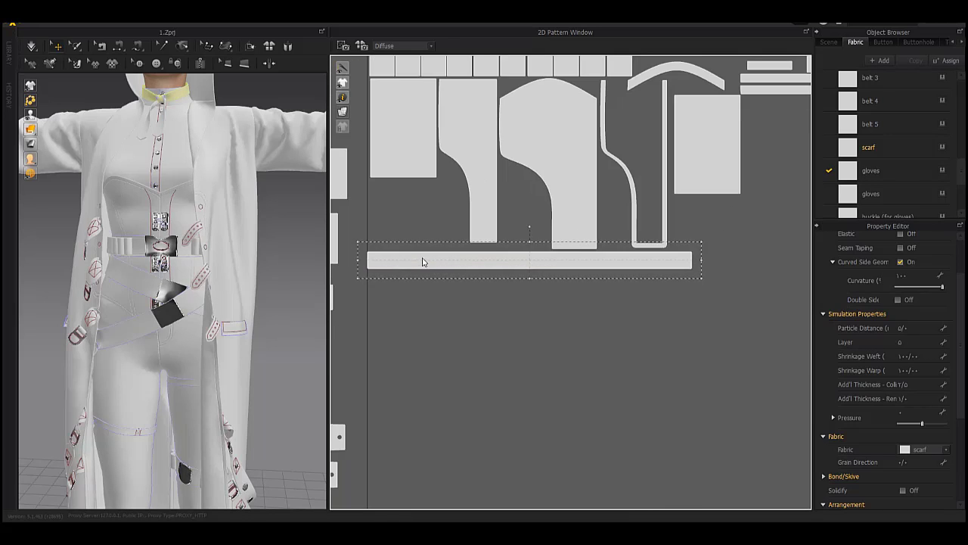
# - Fit the first tapered scarf piece inside the U-shaped trim and bring the small scarf rectangles into the belt tile
pyautogui.scroll(-3, 423, 262)
pyautogui.moveTo(614, 244); pyautogui.dragTo(538, 193, button='middle')
pyautogui.moveTo(538, 192); pyautogui.dragTo(735, 424)
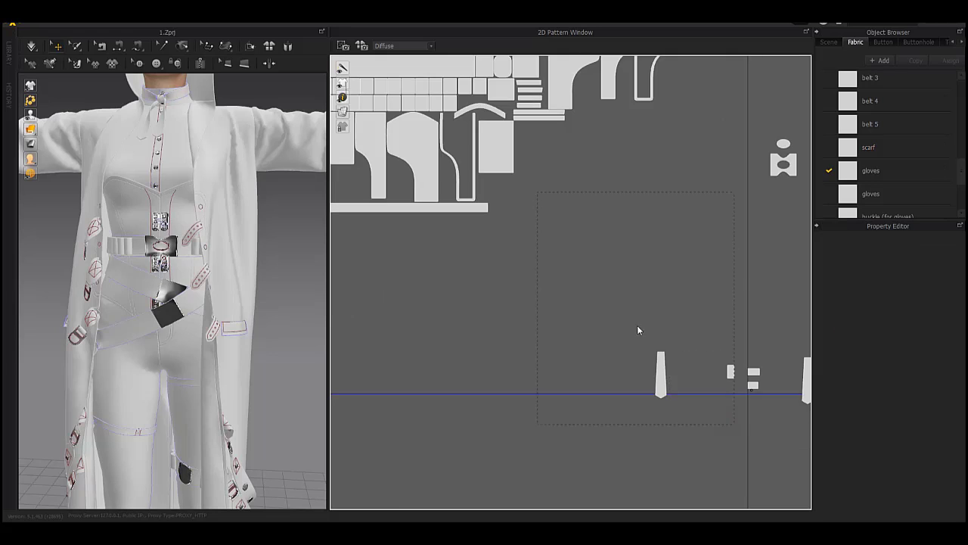
pyautogui.moveTo(664, 377); pyautogui.dragTo(523, 212)
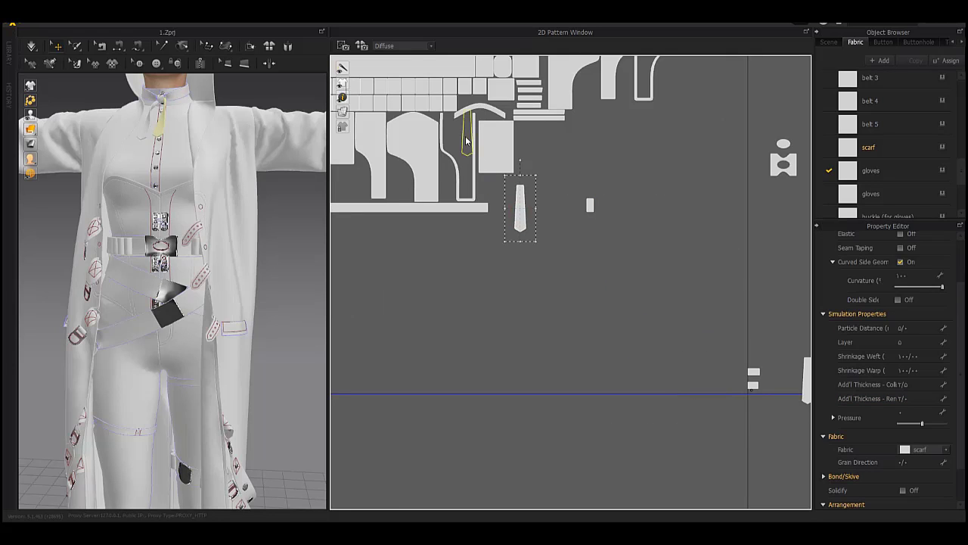
pyautogui.moveTo(465, 150); pyautogui.dragTo(464, 150)
pyautogui.moveTo(772, 383); pyautogui.dragTo(634, 368, button='middle')
pyautogui.moveTo(630, 334); pyautogui.dragTo(470, 211)
# - Fit the second tapered scarf piece into the gap beside the first narrow leg-shaped panel, above the long scarf strip
pyautogui.moveTo(638, 303); pyautogui.dragTo(716, 411)
pyautogui.moveTo(667, 369); pyautogui.dragTo(386, 246)
pyautogui.moveTo(432, 264); pyautogui.dragTo(704, 417, button='middle')
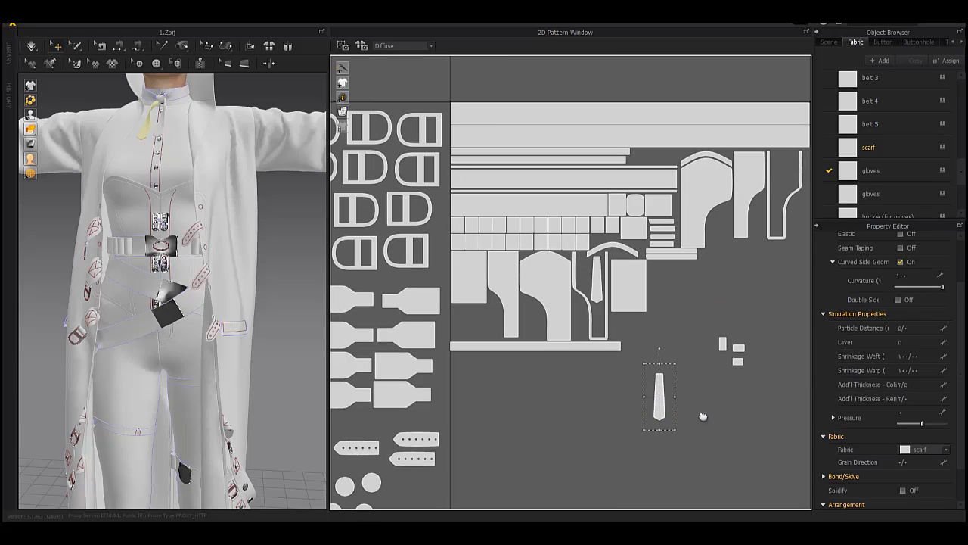
pyautogui.moveTo(494, 329); pyautogui.dragTo(492, 329)
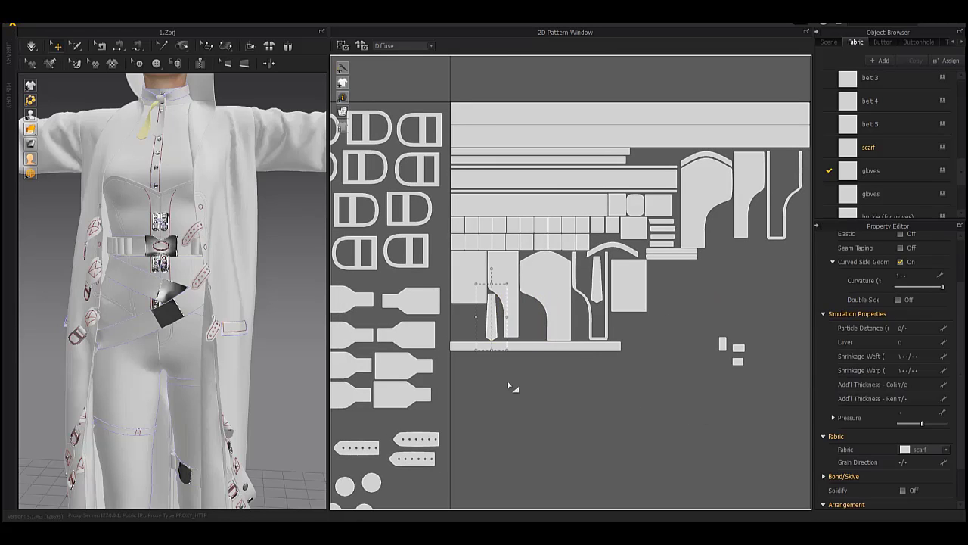
pyautogui.scroll(5, 501, 304)
pyautogui.scroll(-6, 455, 309)
# - Pack one small scarf rectangle inside the U-shaped trim and the other two beneath the large rectangle beside it
pyautogui.moveTo(557, 341); pyautogui.dragTo(434, 288, button='middle')
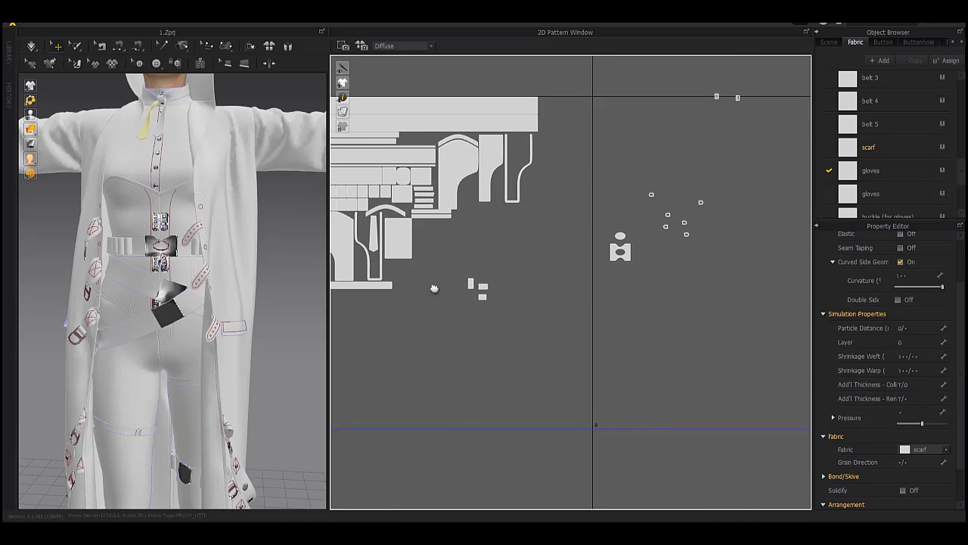
pyautogui.scroll(3, 393, 273)
pyautogui.click(496, 292)
pyautogui.moveTo(527, 292); pyautogui.dragTo(358, 276)
pyautogui.scroll(-2, 369, 283)
pyautogui.moveTo(746, 329); pyautogui.dragTo(498, 329, button='middle')
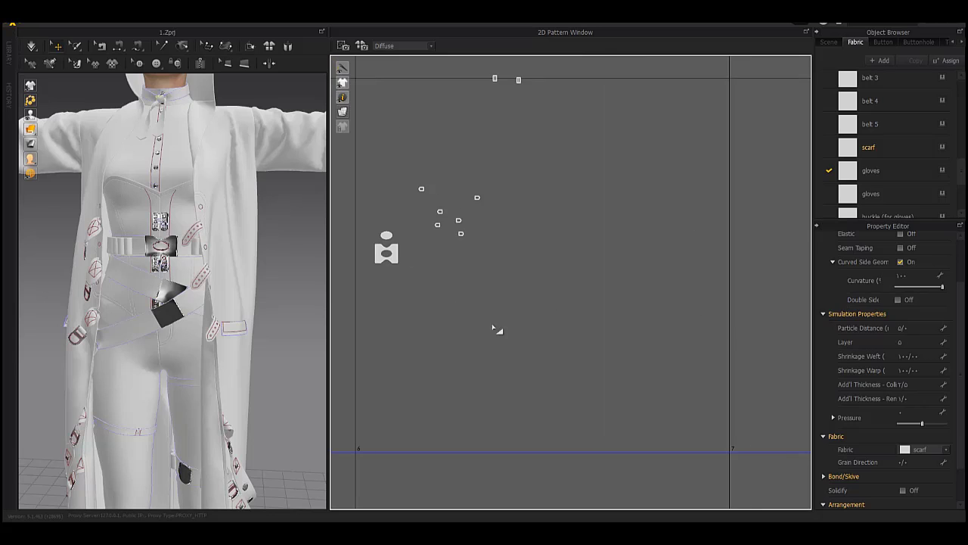
pyautogui.scroll(-4, 407, 285)
pyautogui.moveTo(577, 322); pyautogui.dragTo(614, 285, button='middle')
pyautogui.scroll(8, 438, 250)
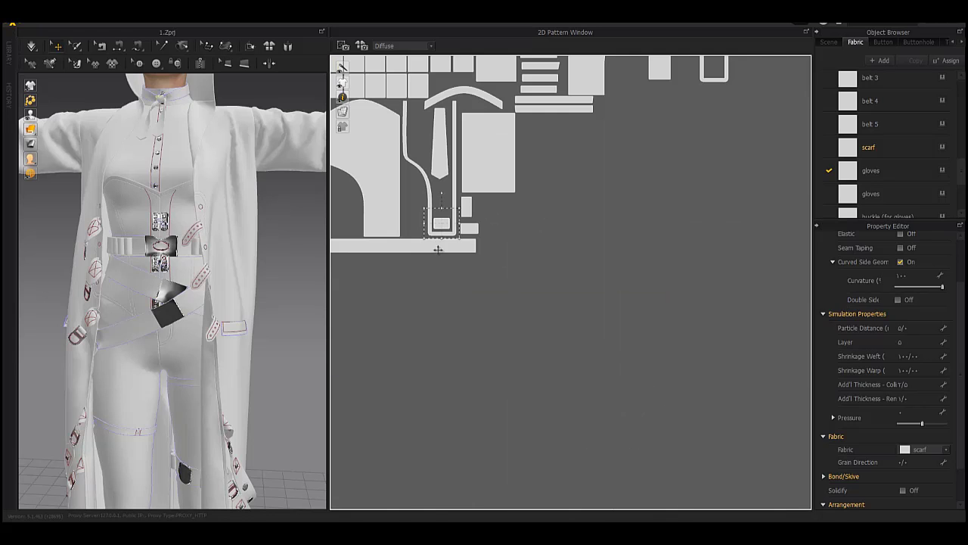
# - Examine the dark belt pieces at the hip and thigh in 3D and look for them in the UV layout
pyautogui.scroll(3, 219, 382)
pyautogui.click(194, 403)
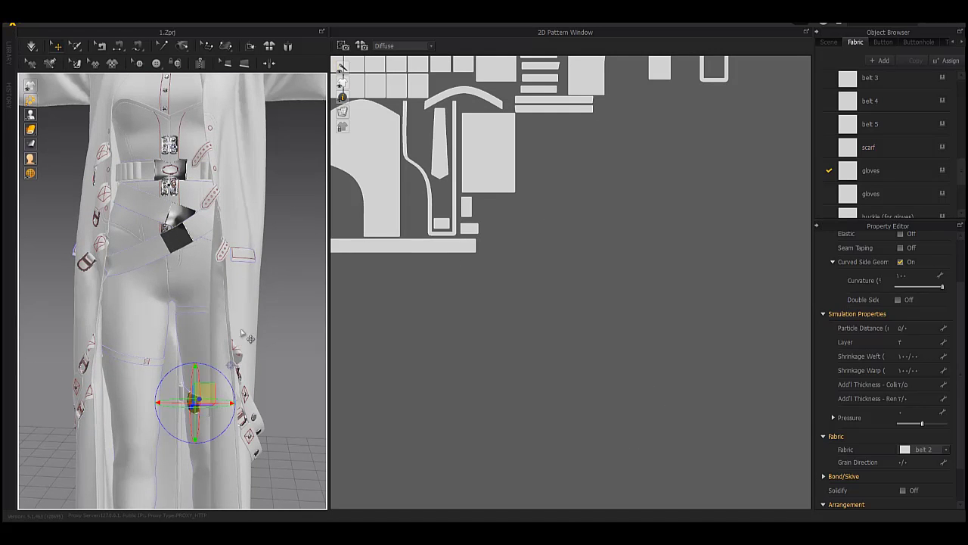
pyautogui.scroll(-5, 532, 313)
pyautogui.moveTo(572, 319); pyautogui.dragTo(498, 329, button='middle')
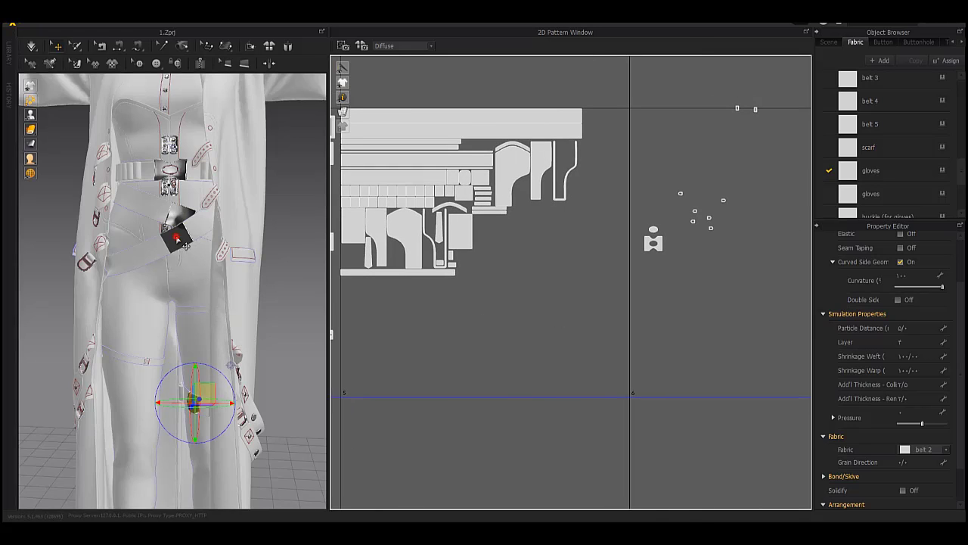
pyautogui.scroll(5, 186, 230)
pyautogui.click(184, 202)
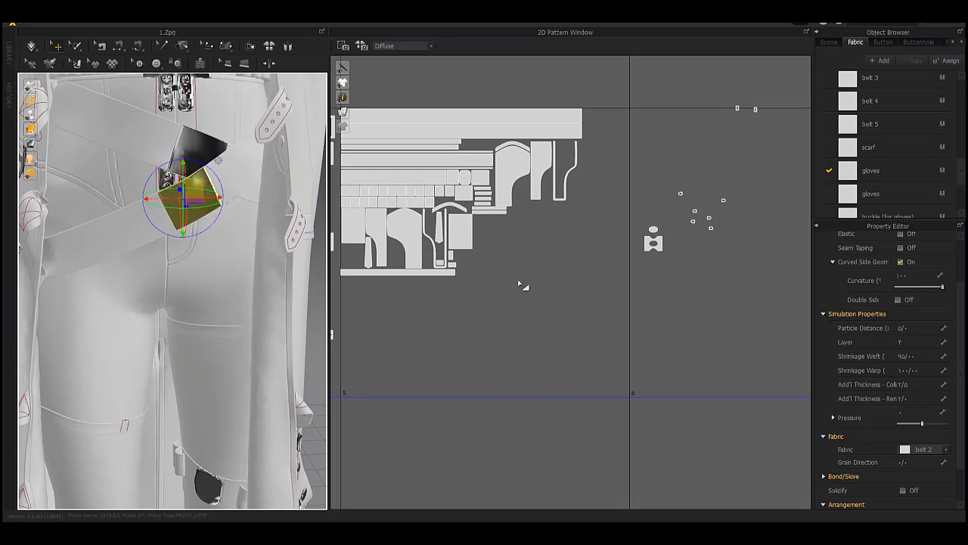
pyautogui.moveTo(523, 284); pyautogui.dragTo(584, 296, button='middle')
pyautogui.scroll(5, 490, 242)
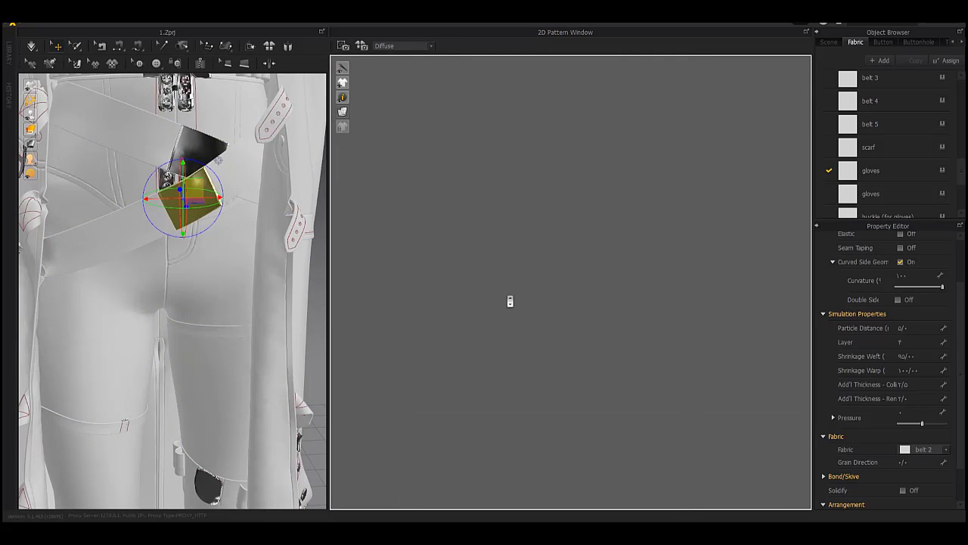
pyautogui.scroll(-10, 577, 317)
pyautogui.moveTo(597, 357); pyautogui.dragTo(529, 219, button='middle')
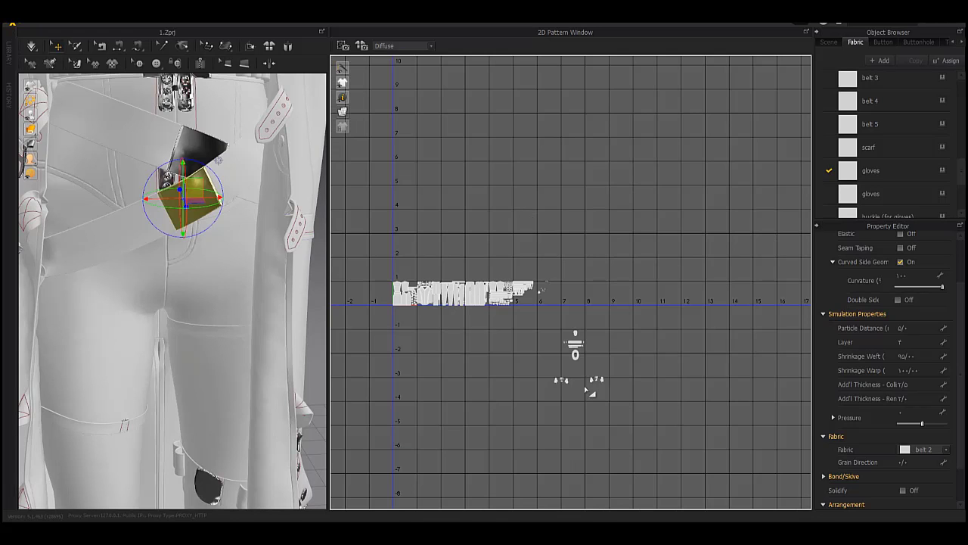
pyautogui.scroll(4, 536, 284)
pyautogui.scroll(3, 500, 213)
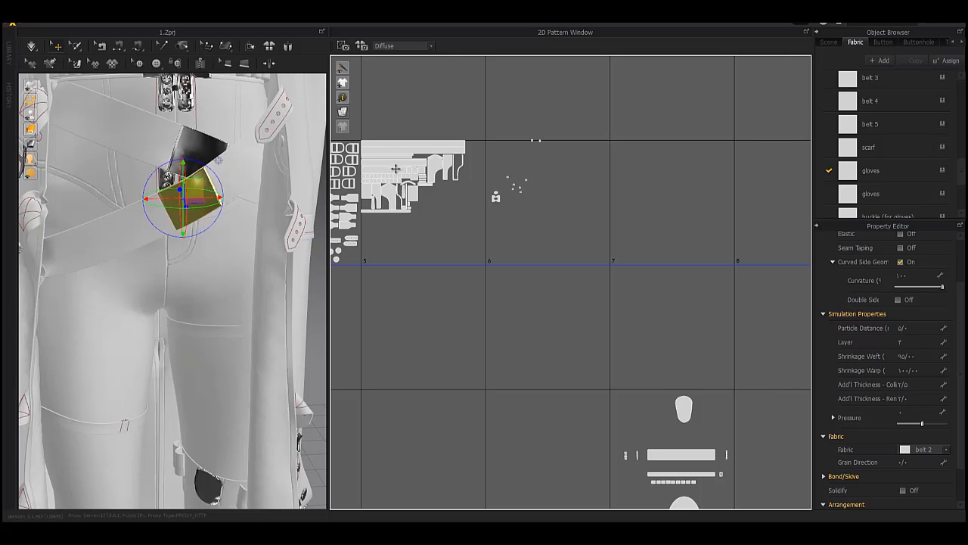
pyautogui.scroll(5, 395, 168)
# - Identify the two square belt 2 panels worn at the hip and move them out into the neighbouring tile
pyautogui.click(457, 182)
pyautogui.moveTo(243, 398); pyautogui.dragTo(241, 277, button='middle')
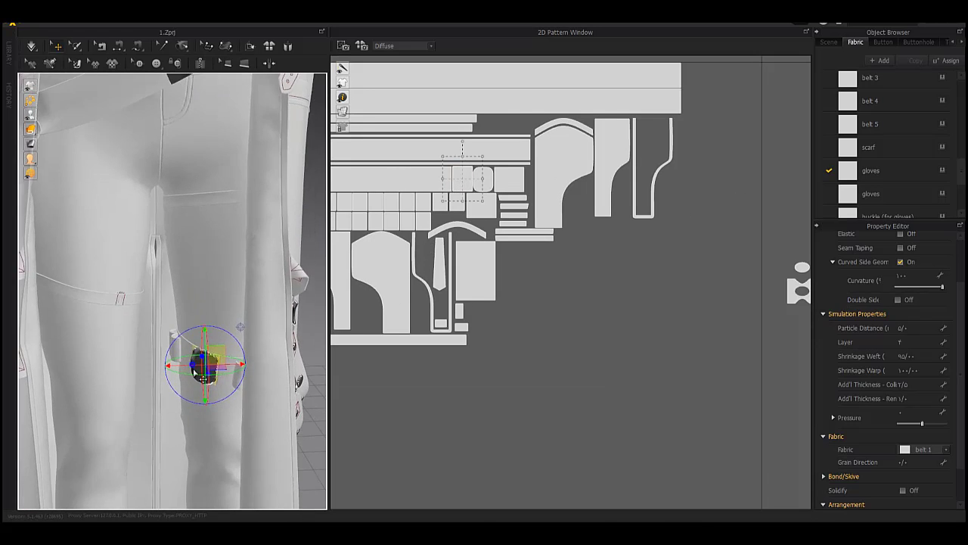
pyautogui.scroll(4, 241, 278)
pyautogui.click(445, 210)
pyautogui.click(499, 187)
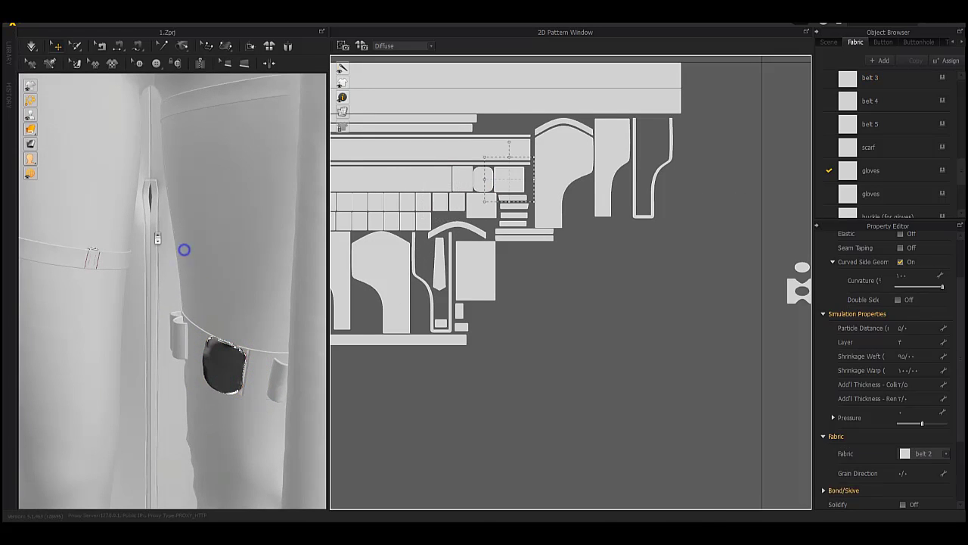
pyautogui.moveTo(184, 249); pyautogui.dragTo(191, 409, button='middle')
pyautogui.scroll(-4, 196, 298)
pyautogui.click(480, 216)
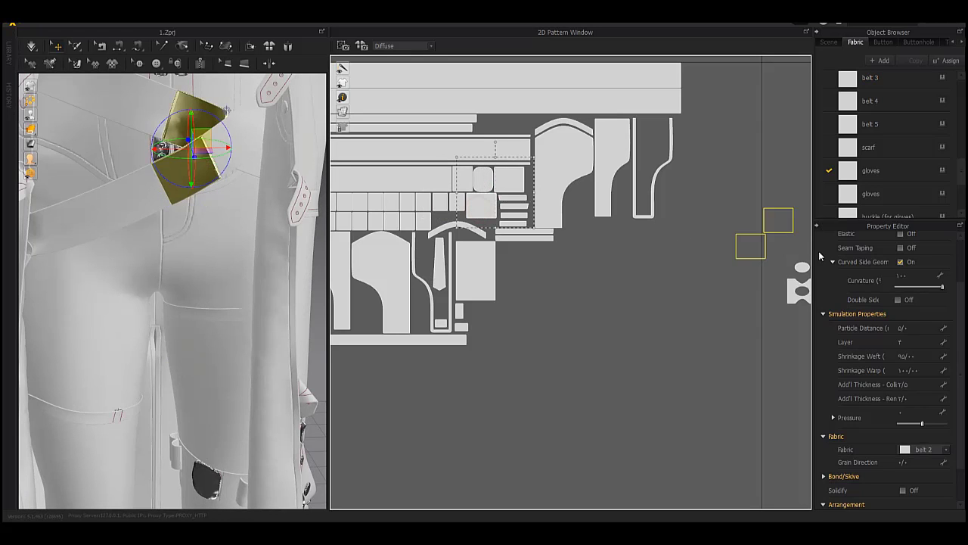
pyautogui.moveTo(821, 254); pyautogui.dragTo(794, 233)
# - Identify the rounded belt 2 panel worn at the thigh and move it beside the two square panels in the neighbouring tile
pyautogui.scroll(-4, 189, 240)
pyautogui.moveTo(188, 239); pyautogui.dragTo(184, 174, button='middle')
pyautogui.scroll(4, 202, 292)
pyautogui.moveTo(189, 295); pyautogui.dragTo(199, 227, button='middle')
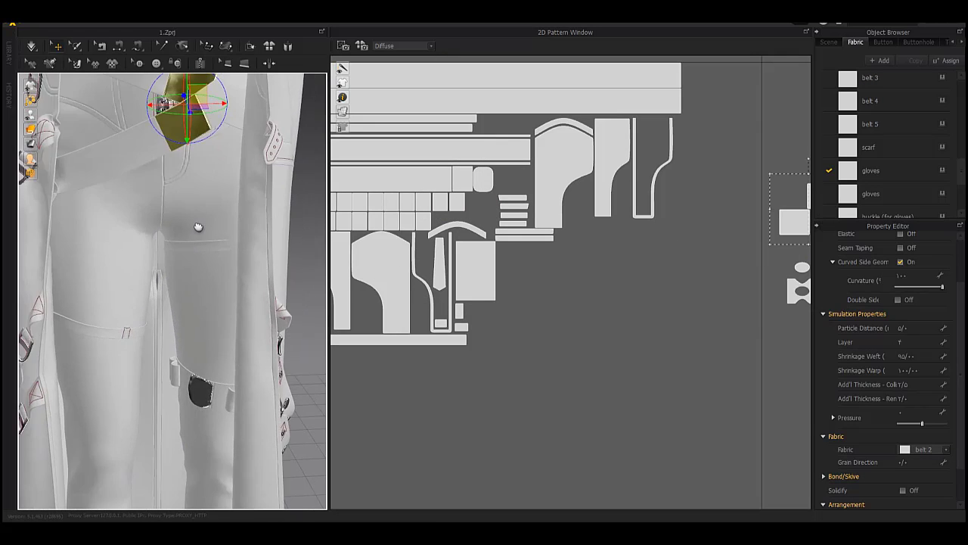
pyautogui.moveTo(198, 227); pyautogui.dragTo(216, 234, button='right')
pyautogui.moveTo(220, 327); pyautogui.dragTo(222, 222, button='middle')
pyautogui.click(488, 183)
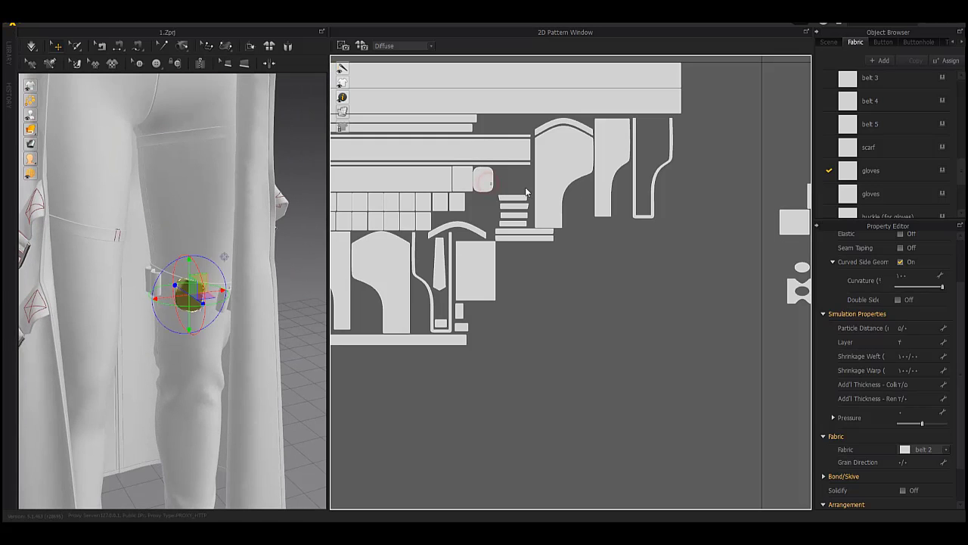
pyautogui.moveTo(764, 184)
pyautogui.mouseDown()
pyautogui.moveTo(459, 188)
pyautogui.moveTo(778, 193)
pyautogui.mouseUp()
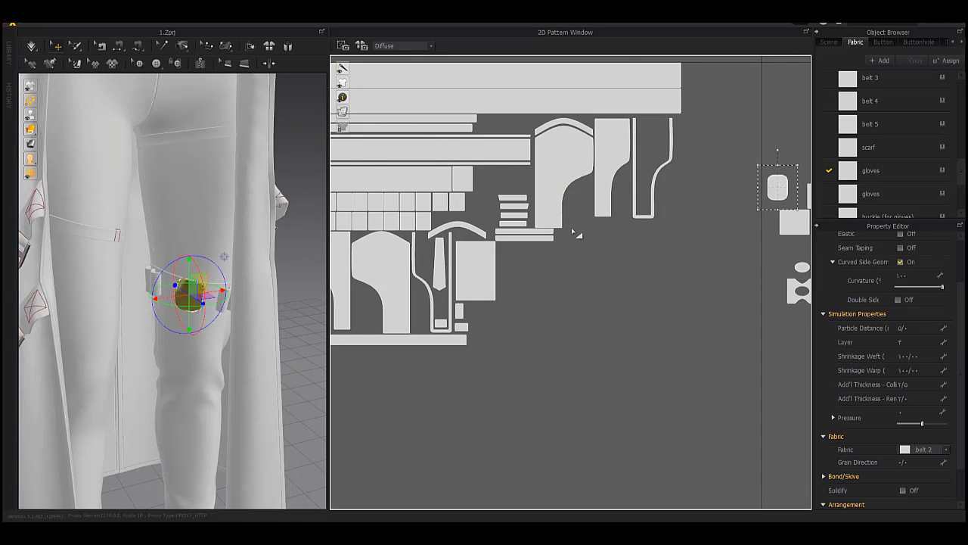
# - Shift the four short belt 4 strips into the gap beside the remaining square panel, with the two long strips beneath them
pyautogui.moveTo(593, 300); pyautogui.dragTo(545, 245, button='middle')
pyautogui.scroll(-2, 542, 244)
pyautogui.scroll(4, 467, 167)
pyautogui.moveTo(465, 164); pyautogui.dragTo(554, 252)
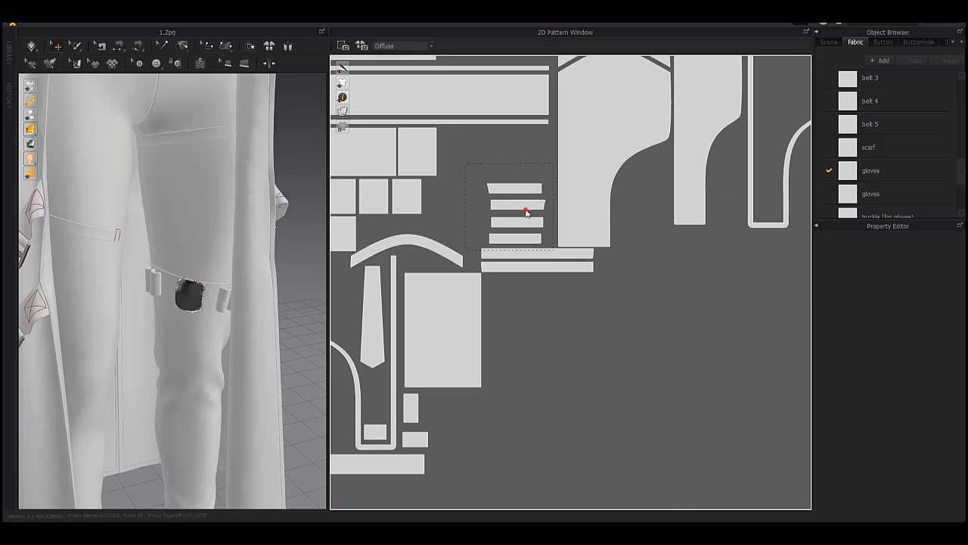
pyautogui.moveTo(526, 212); pyautogui.dragTo(479, 159)
pyautogui.moveTo(617, 294); pyautogui.dragTo(463, 216)
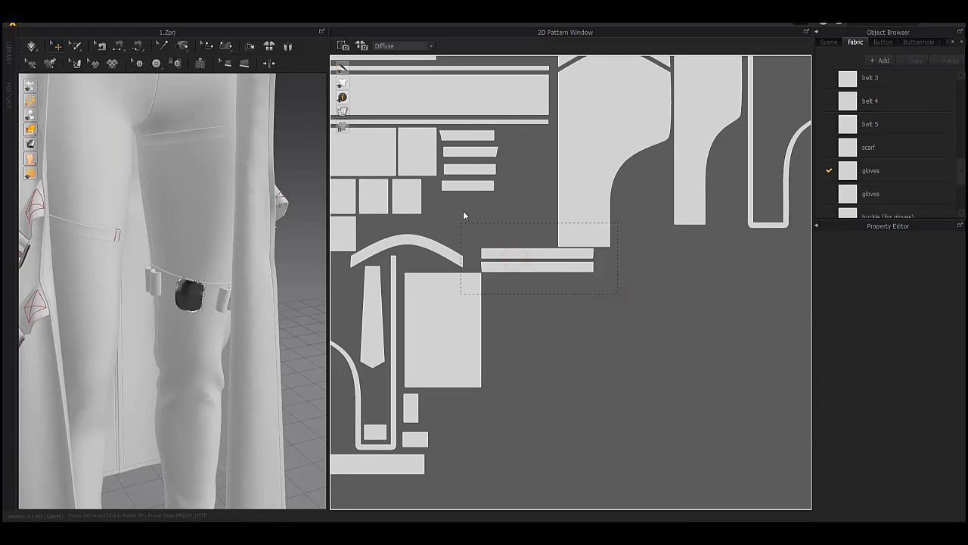
pyautogui.moveTo(516, 263); pyautogui.dragTo(459, 210)
# - Bring the whole set of hat pieces from its far tile to the area just below the belt tile
pyautogui.scroll(-3, 459, 211)
pyautogui.moveTo(652, 303); pyautogui.dragTo(544, 274, button='middle')
pyautogui.scroll(-2, 542, 274)
pyautogui.scroll(-5, 543, 273)
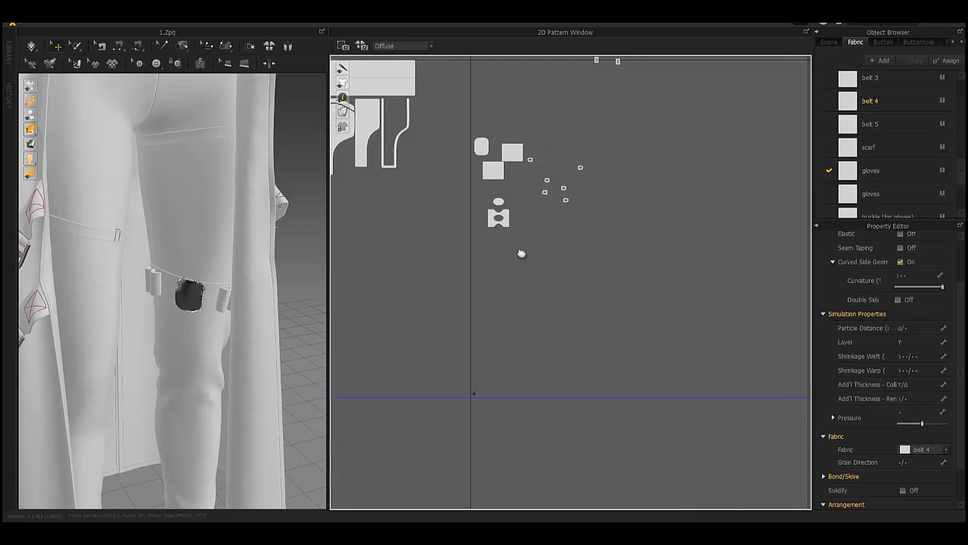
pyautogui.moveTo(617, 287); pyautogui.dragTo(625, 173, button='middle')
pyautogui.moveTo(626, 220); pyautogui.dragTo(527, 375)
pyautogui.moveTo(575, 300); pyautogui.dragTo(430, 200)
pyautogui.moveTo(414, 164); pyautogui.dragTo(525, 237, button='middle')
# - Move the hat's tapered oval panel and the ring-shaped brim into the empty area of the belt tile
pyautogui.scroll(2, 524, 238)
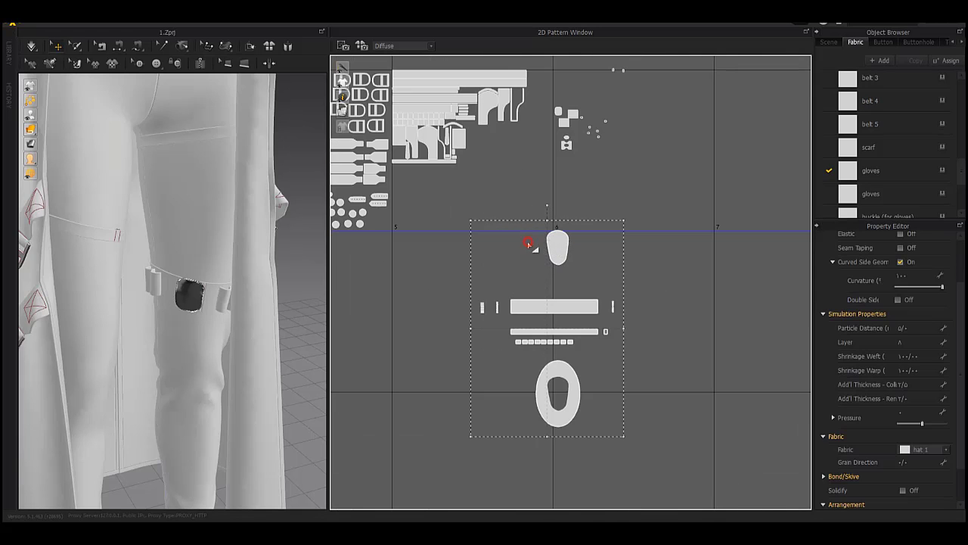
pyautogui.moveTo(559, 256); pyautogui.dragTo(480, 153)
pyautogui.moveTo(564, 364); pyautogui.dragTo(518, 129)
pyautogui.moveTo(533, 198); pyautogui.dragTo(550, 228, button='middle')
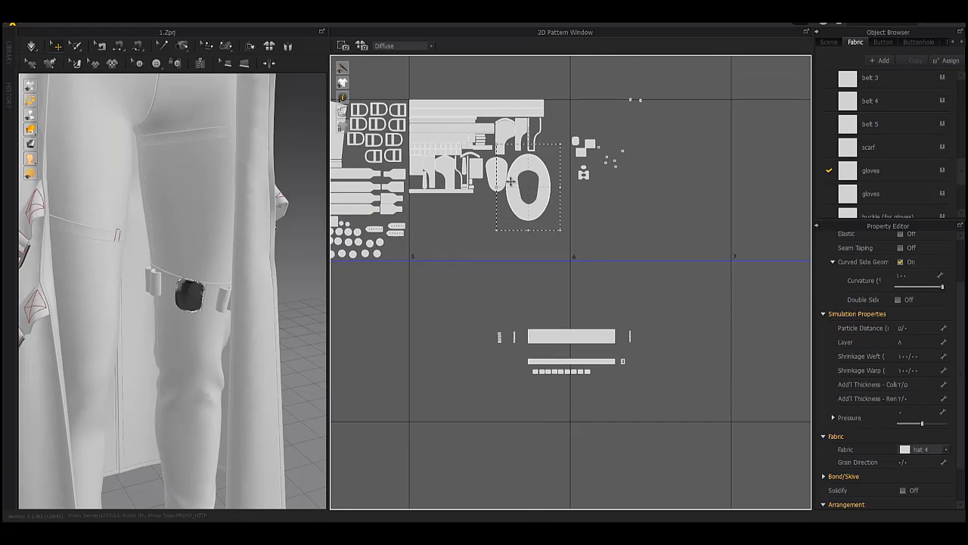
# - Move the hat's tapered oval panel below the packed belt pieces and shift the ring-shaped brim closer to them
pyautogui.scroll(4, 502, 177)
pyautogui.moveTo(496, 168); pyautogui.dragTo(411, 269)
pyautogui.moveTo(532, 228); pyautogui.dragTo(471, 231)
pyautogui.click(417, 280)
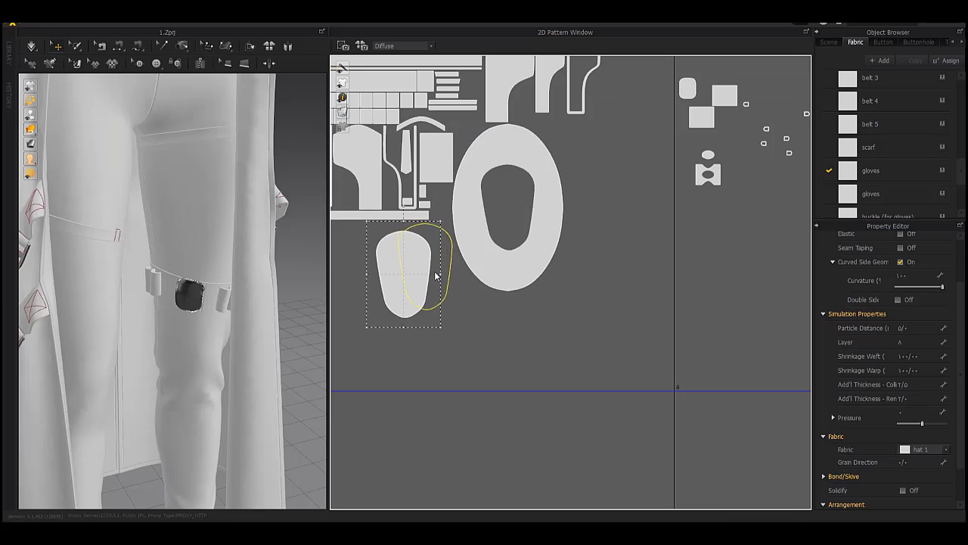
# - Lay the wide hat strip beneath the long narrow strip, aligned to the tile edge, with the oval panel set inside the brim's opening
pyautogui.scroll(-3, 431, 269)
pyautogui.moveTo(572, 452); pyautogui.dragTo(571, 364, button='middle')
pyautogui.moveTo(575, 348); pyautogui.dragTo(425, 177)
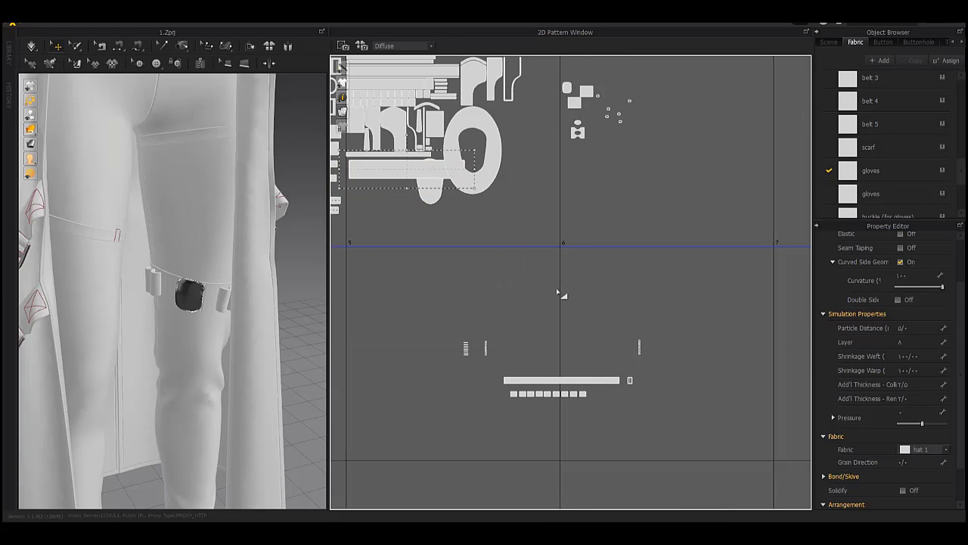
pyautogui.moveTo(563, 296); pyautogui.dragTo(613, 372, button='middle')
pyautogui.scroll(5, 493, 277)
pyautogui.moveTo(470, 270); pyautogui.dragTo(582, 192)
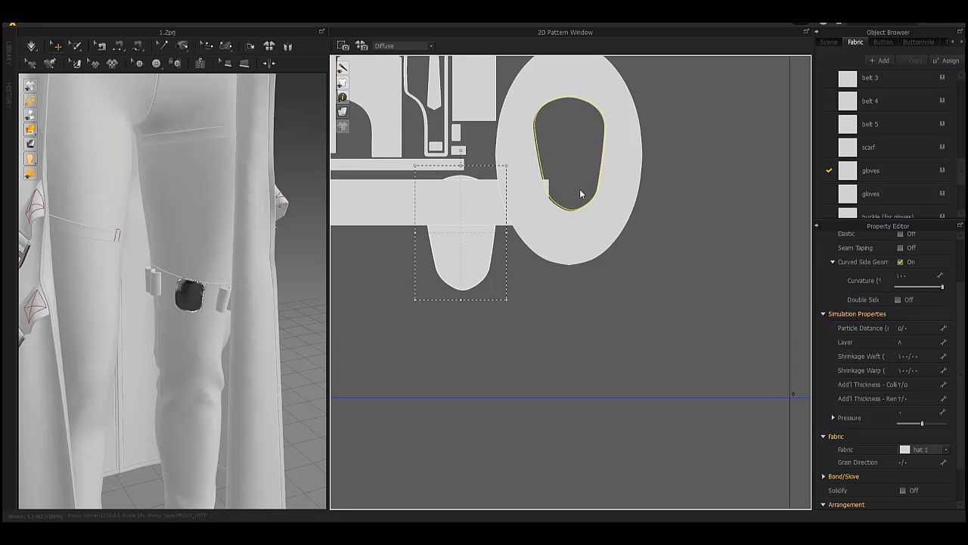
pyautogui.scroll(-5, 670, 234)
pyautogui.scroll(7, 547, 233)
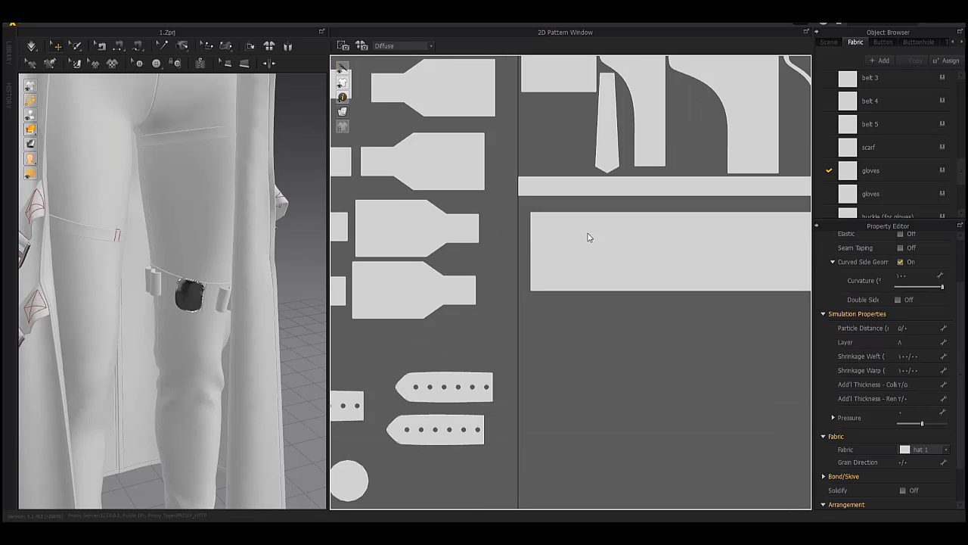
pyautogui.scroll(2, 589, 233)
pyautogui.click(532, 233)
# - Take the oval panel out of the brim and slide the brim outward so it clears the end of the wide strip
pyautogui.scroll(-7, 532, 233)
pyautogui.moveTo(783, 205); pyautogui.dragTo(627, 235, button='middle')
pyautogui.scroll(2, 627, 235)
pyautogui.moveTo(594, 212); pyautogui.dragTo(738, 242)
pyautogui.moveTo(616, 239); pyautogui.dragTo(645, 231)
pyautogui.moveTo(555, 251); pyautogui.dragTo(583, 254)
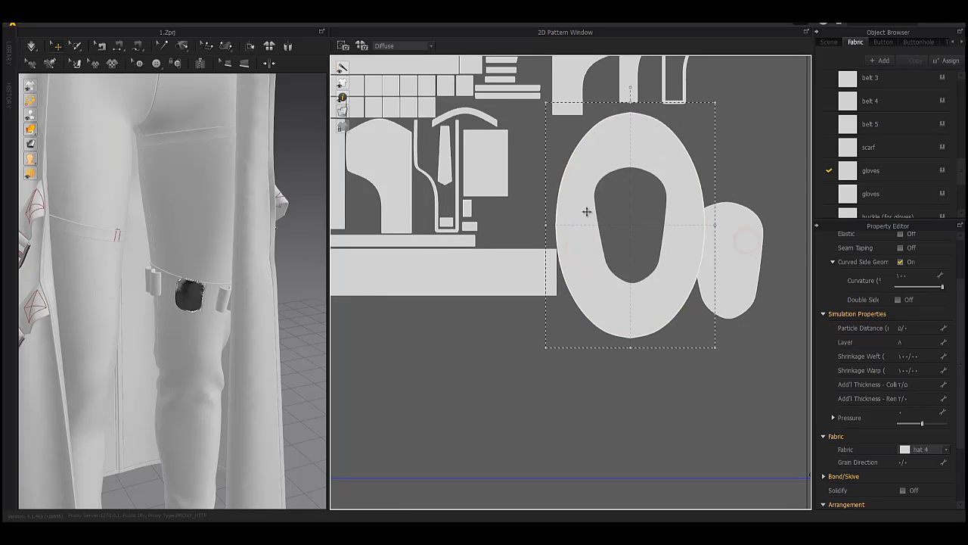
# - Place the oval panel in the gap above the wide strip and nest the belt 5 rectangle inside the brim's opening
pyautogui.moveTo(747, 241); pyautogui.dragTo(539, 163)
pyautogui.moveTo(544, 167); pyautogui.dragTo(543, 166)
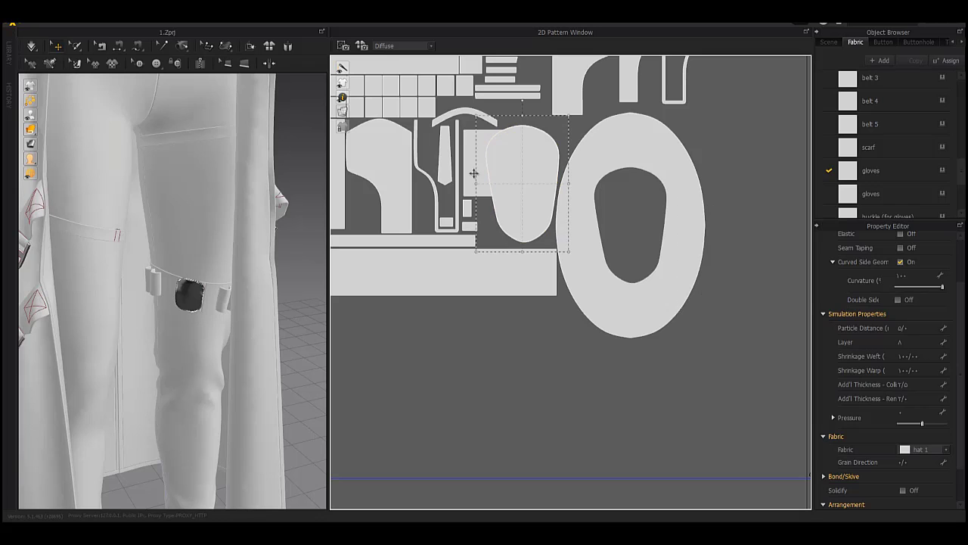
pyautogui.moveTo(474, 174); pyautogui.dragTo(481, 357)
pyautogui.moveTo(689, 222); pyautogui.dragTo(717, 299, button='middle')
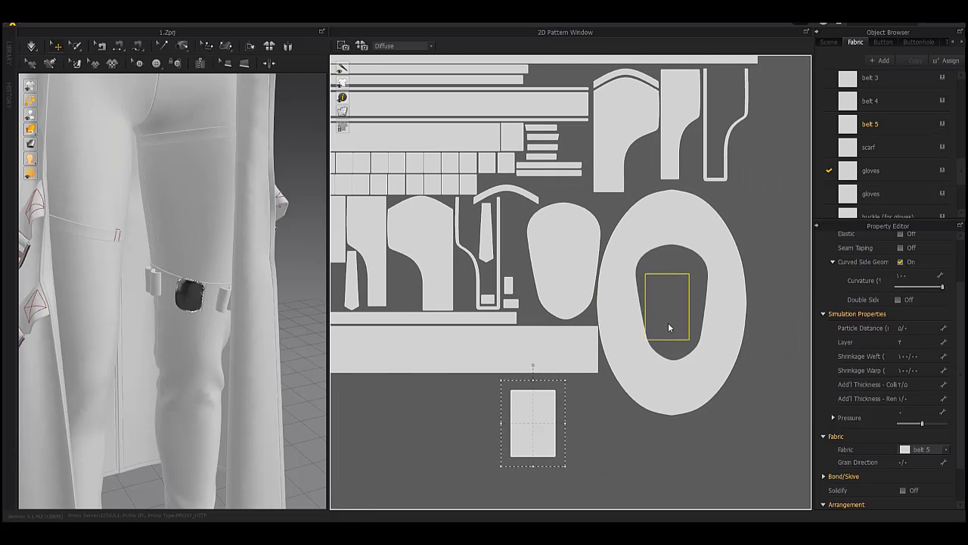
pyautogui.moveTo(668, 324); pyautogui.dragTo(671, 316)
# - Move the remaining group of hat pieces up to the lower edge of the belt tile
pyautogui.scroll(-5, 577, 328)
pyautogui.moveTo(767, 466); pyautogui.dragTo(647, 289, button='middle')
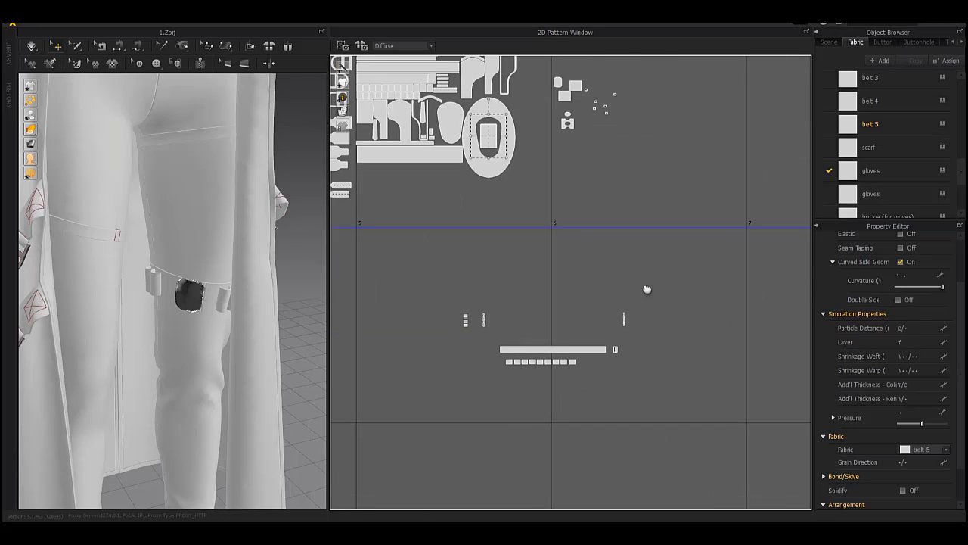
pyautogui.scroll(-3, 578, 320)
pyautogui.moveTo(482, 371); pyautogui.dragTo(632, 286)
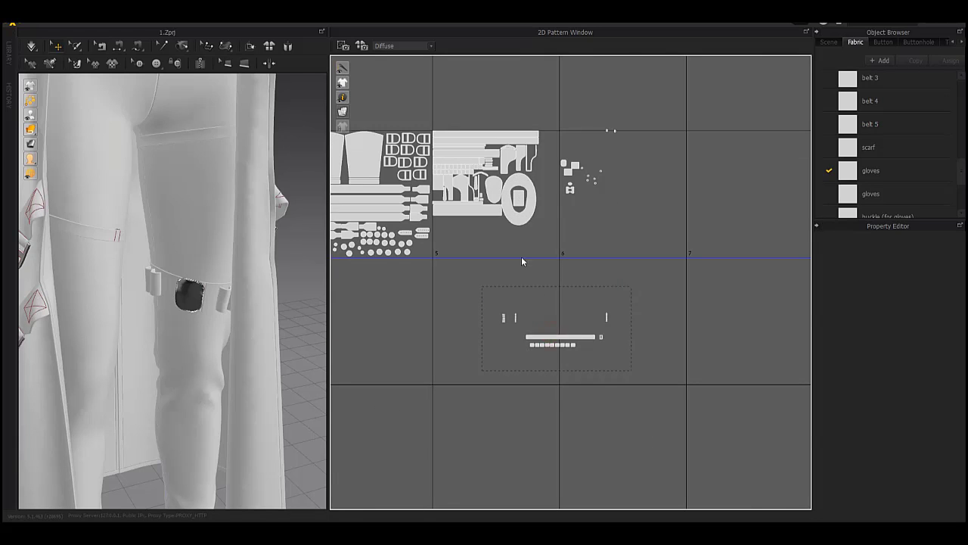
pyautogui.moveTo(555, 342); pyautogui.dragTo(521, 257)
# - Examine where the long narrow hat 5 strip sits on the avatar's hat
pyautogui.scroll(-4, 179, 264)
pyautogui.moveTo(172, 194); pyautogui.dragTo(177, 274, button='middle')
pyautogui.scroll(4, 501, 254)
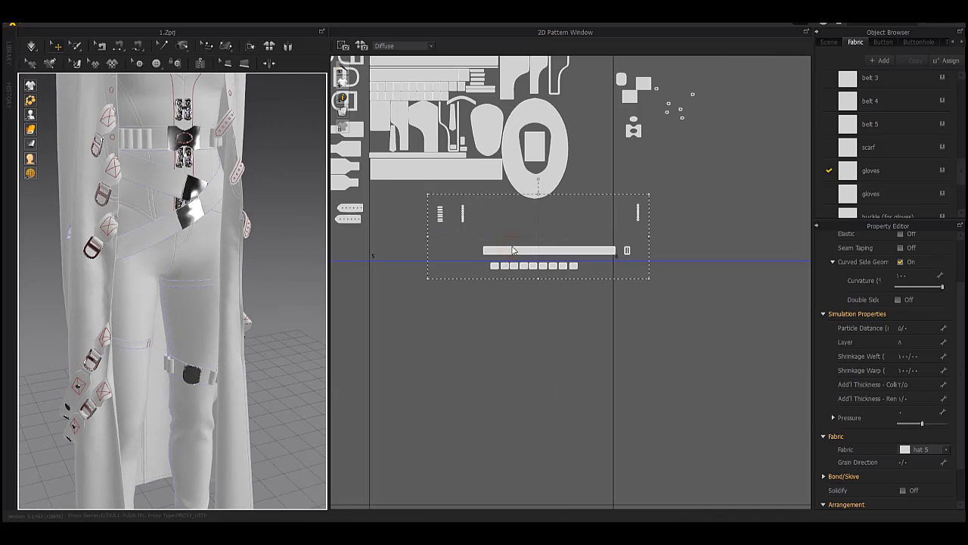
pyautogui.click(509, 249)
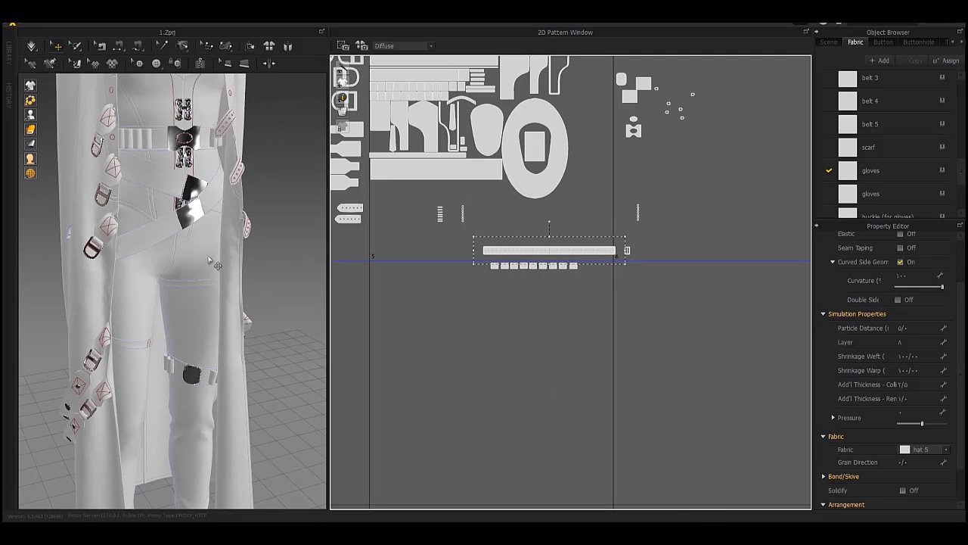
pyautogui.moveTo(213, 262); pyautogui.dragTo(108, 249, button='right')
pyautogui.scroll(-5, 108, 249)
pyautogui.moveTo(234, 91); pyautogui.dragTo(241, 205, button='middle')
pyautogui.scroll(5, 240, 174)
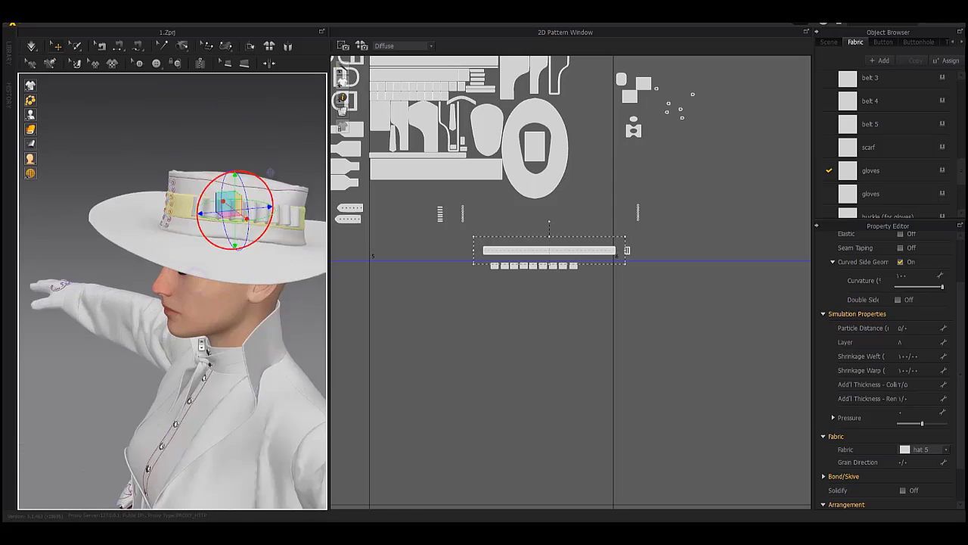
pyautogui.scroll(3, 239, 248)
pyautogui.moveTo(239, 248); pyautogui.dragTo(371, 271, button='right')
# - Move the hat's lace strips and the adjacent column of eyelets to just below the belt tile
pyautogui.moveTo(434, 234); pyautogui.dragTo(479, 273, button='middle')
pyautogui.scroll(4, 476, 272)
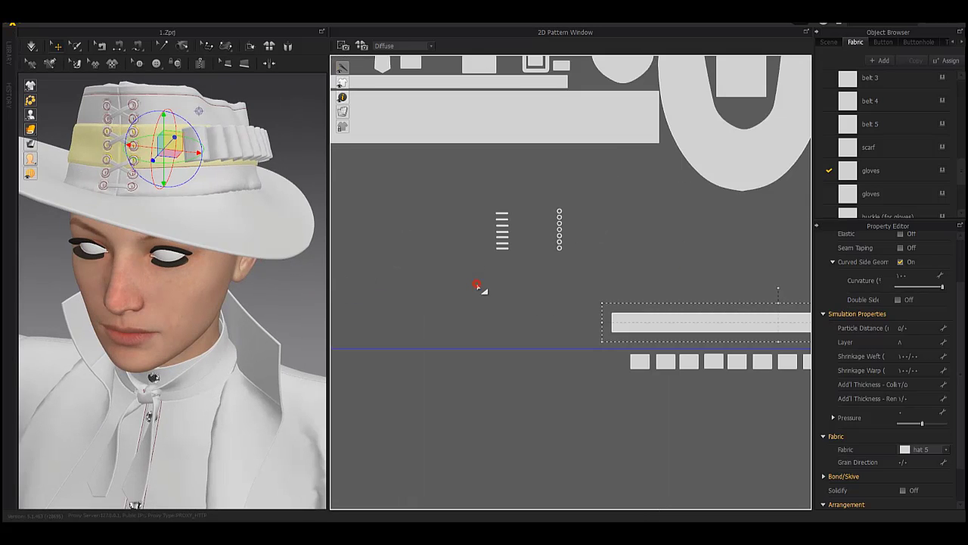
pyautogui.moveTo(482, 194); pyautogui.dragTo(523, 273)
pyautogui.hotkey('ctrl', 'c')
pyautogui.hotkey('ctrl', 'v')
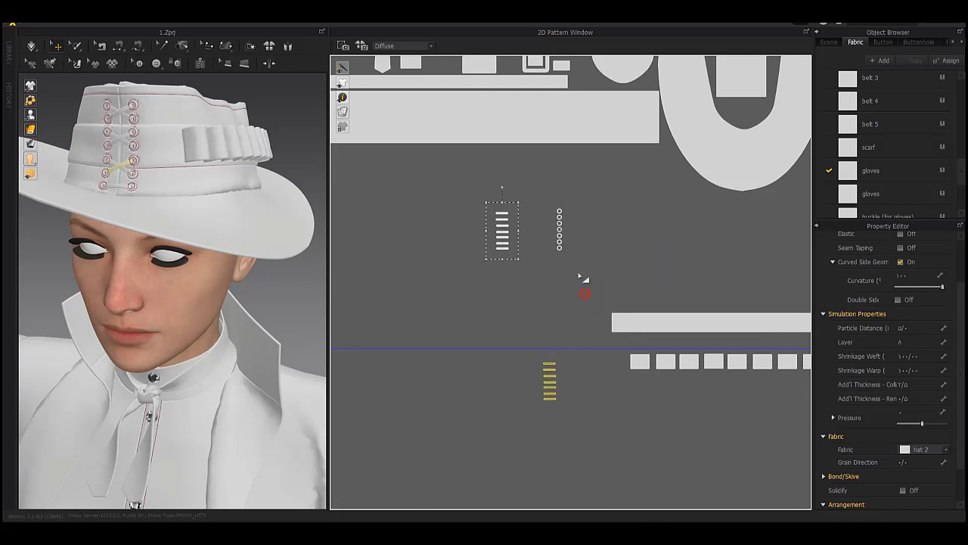
pyautogui.click(559, 229)
pyautogui.scroll(-3, 638, 288)
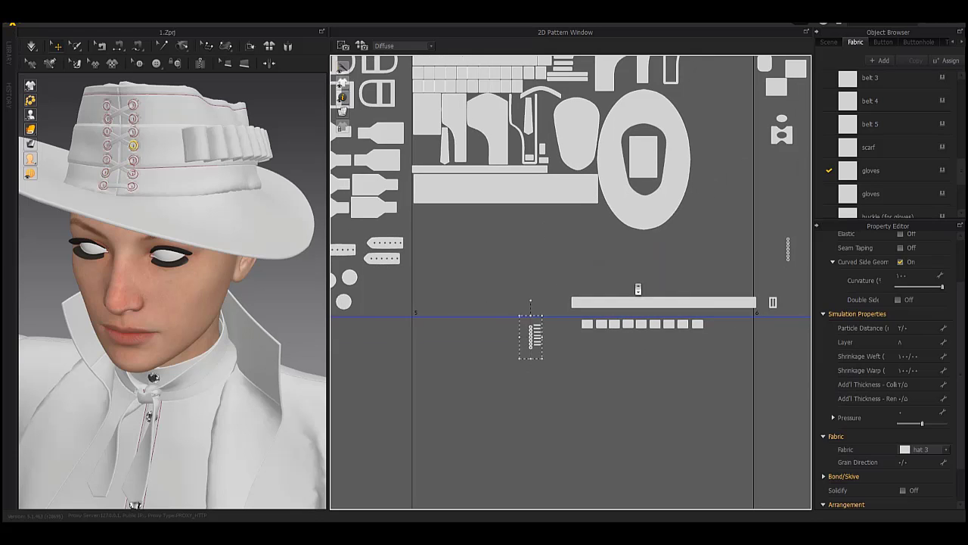
# - Move the small slotted hat piece, both eyelet columns and the lace strips beside the small parts in the neighbouring tile
pyautogui.moveTo(763, 300); pyautogui.dragTo(712, 298, button='middle')
pyautogui.moveTo(722, 301); pyautogui.dragTo(729, 179)
pyautogui.moveTo(750, 225); pyautogui.dragTo(723, 278)
pyautogui.moveTo(737, 249); pyautogui.dragTo(759, 176)
pyautogui.moveTo(452, 314); pyautogui.dragTo(476, 352)
pyautogui.click(475, 340)
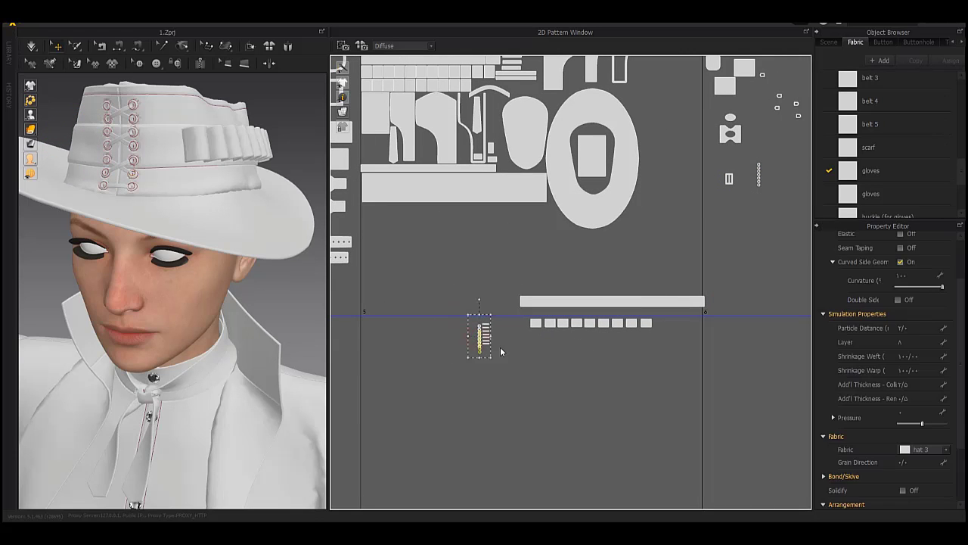
pyautogui.click(486, 340)
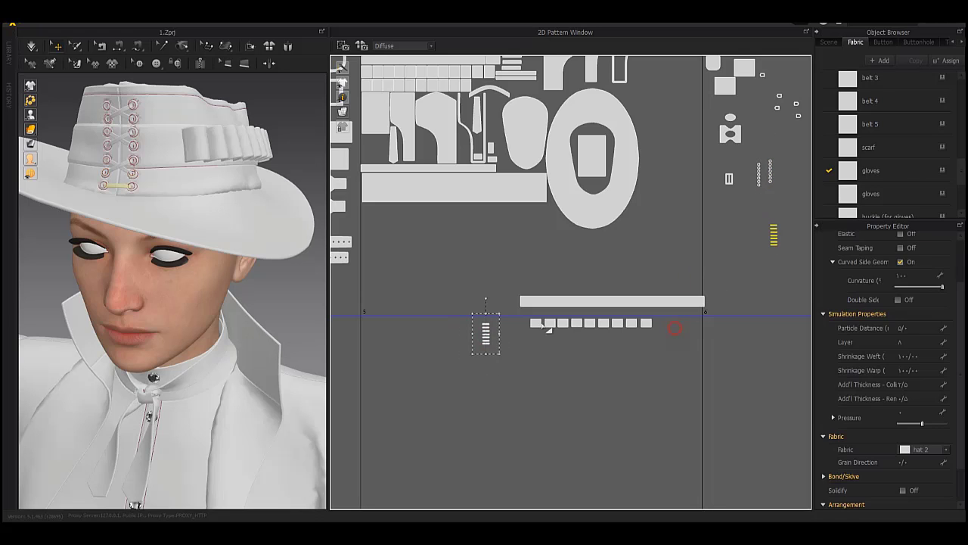
# - Move the row of nine small hat rectangles directly under the wide strip, starting at the tile's edge
pyautogui.moveTo(675, 328); pyautogui.dragTo(508, 291)
pyautogui.moveTo(548, 323); pyautogui.dragTo(385, 212)
pyautogui.scroll(5, 380, 212)
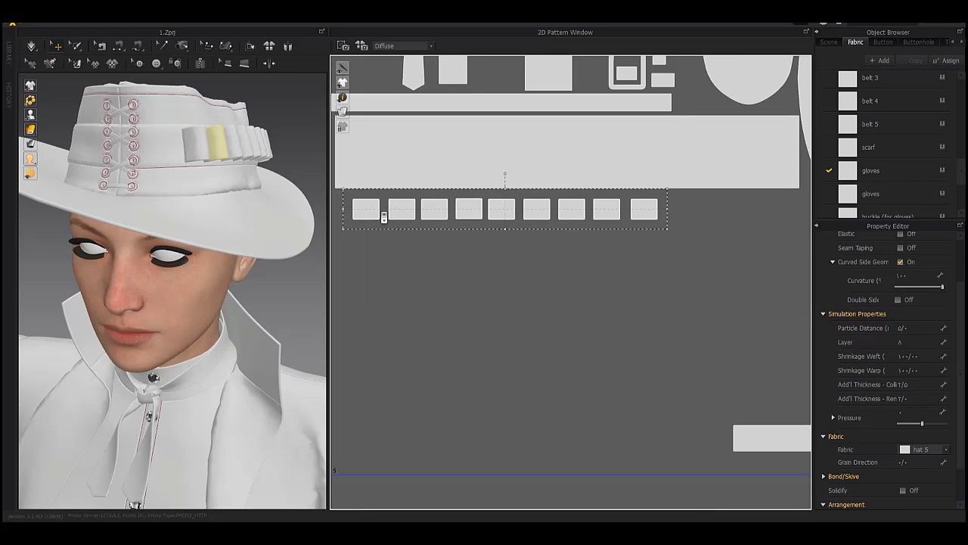
pyautogui.moveTo(638, 307); pyautogui.dragTo(622, 268, button='middle')
pyautogui.scroll(5, 614, 262)
pyautogui.moveTo(612, 267); pyautogui.dragTo(555, 240)
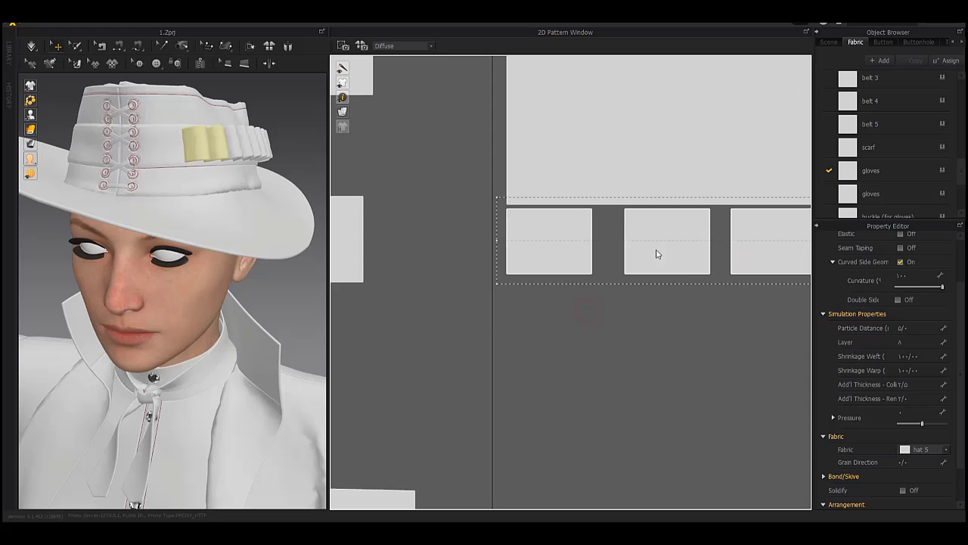
# - Close the gaps between the small hat rectangles so they sit side by side in a compact row
pyautogui.click(656, 247)
pyautogui.moveTo(656, 245); pyautogui.dragTo(626, 243)
pyautogui.moveTo(742, 249); pyautogui.dragTo(696, 246)
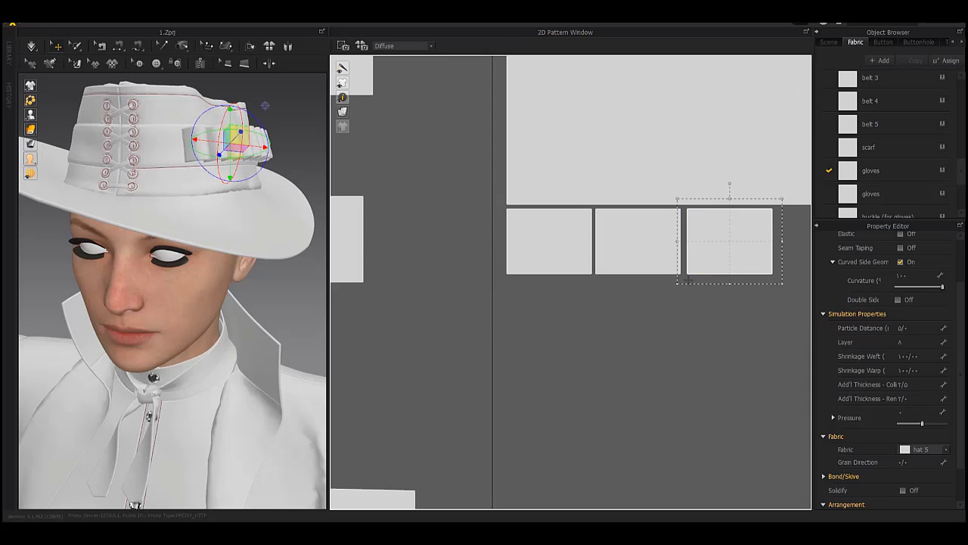
pyautogui.moveTo(795, 247); pyautogui.dragTo(535, 249, button='middle')
pyautogui.moveTo(535, 249); pyautogui.dragTo(464, 249)
pyautogui.moveTo(664, 249); pyautogui.dragTo(579, 252)
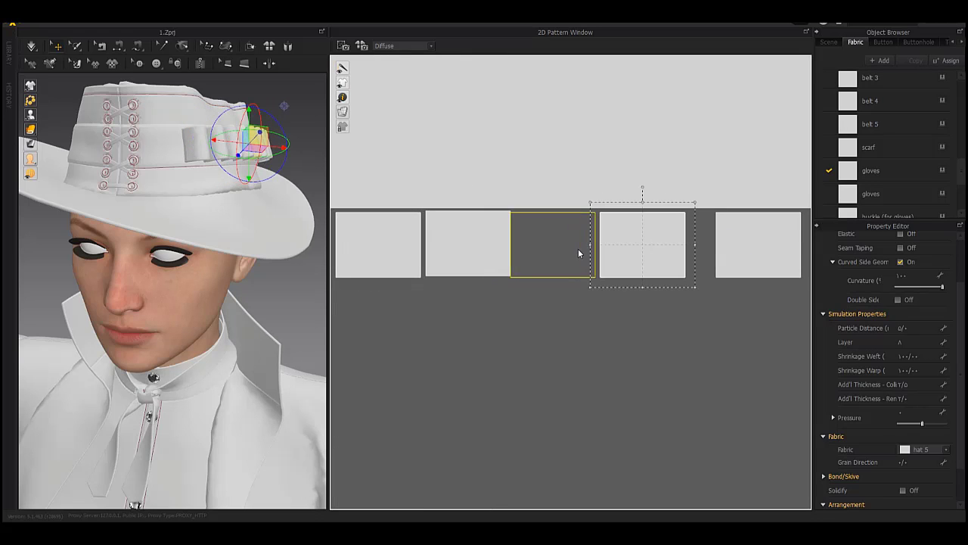
pyautogui.moveTo(752, 242); pyautogui.dragTo(640, 245)
pyautogui.moveTo(792, 248); pyautogui.dragTo(600, 249, button='middle')
pyautogui.moveTo(666, 258); pyautogui.dragTo(528, 259)
pyautogui.moveTo(775, 249); pyautogui.dragTo(609, 251)
pyautogui.moveTo(663, 256); pyautogui.dragTo(389, 262, button='middle')
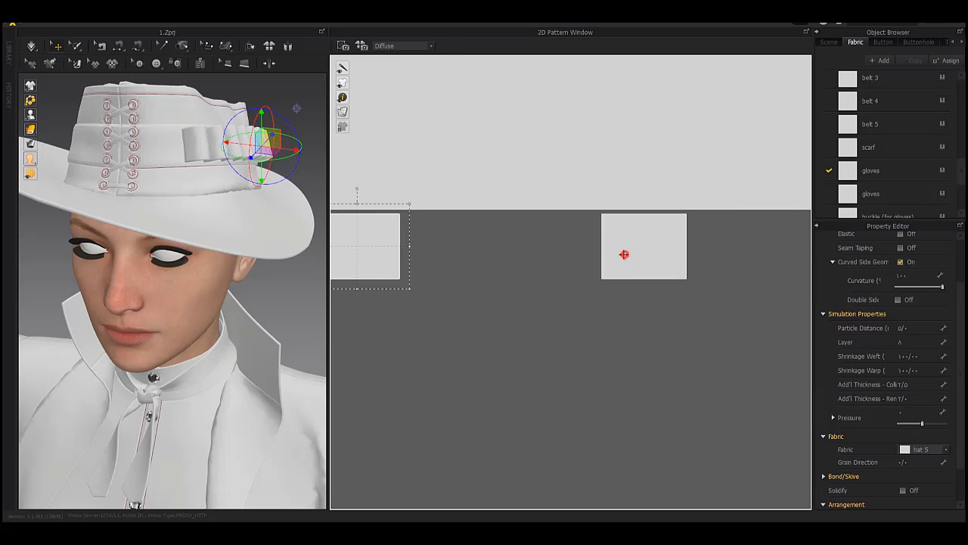
pyautogui.moveTo(624, 255); pyautogui.dragTo(420, 257)
# - Place the long narrow hat 5 strip directly beneath the row of small rectangles, aligned with the tile's edge
pyautogui.scroll(-8, 520, 277)
pyautogui.moveTo(675, 358); pyautogui.dragTo(649, 318, button='middle')
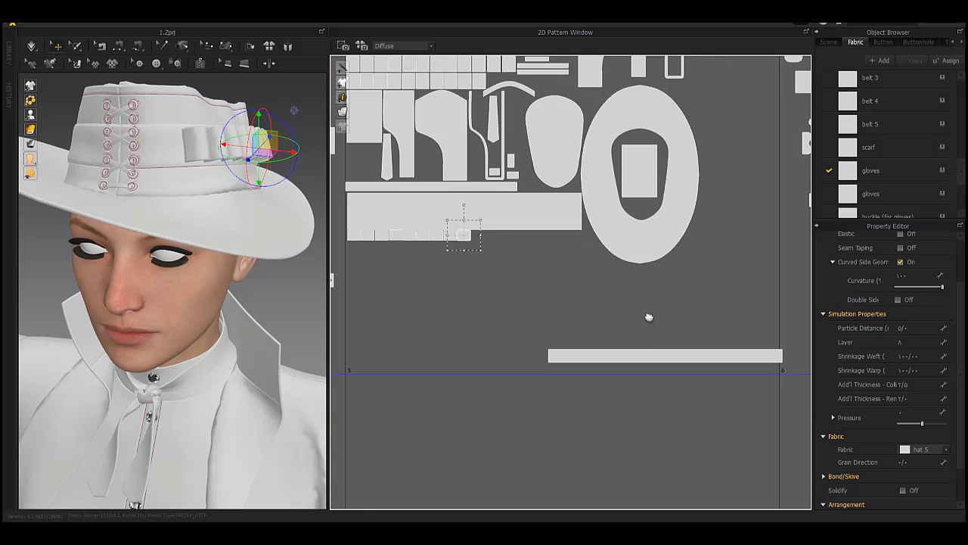
pyautogui.moveTo(636, 352); pyautogui.dragTo(392, 255)
pyautogui.scroll(4, 346, 249)
pyautogui.scroll(4, 374, 264)
# - Bring both sets of glove pieces from their distant tiles to the area just below the belt tile
pyautogui.scroll(-10, 395, 260)
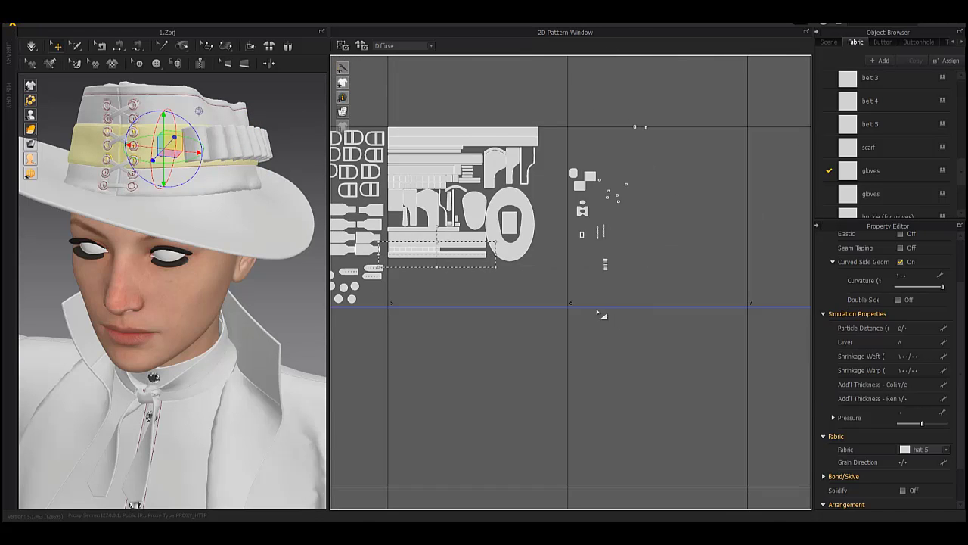
pyautogui.moveTo(666, 397); pyautogui.dragTo(621, 173, button='middle')
pyautogui.moveTo(659, 237); pyautogui.dragTo(652, 143, button='middle')
pyautogui.moveTo(673, 381); pyautogui.dragTo(643, 221, button='middle')
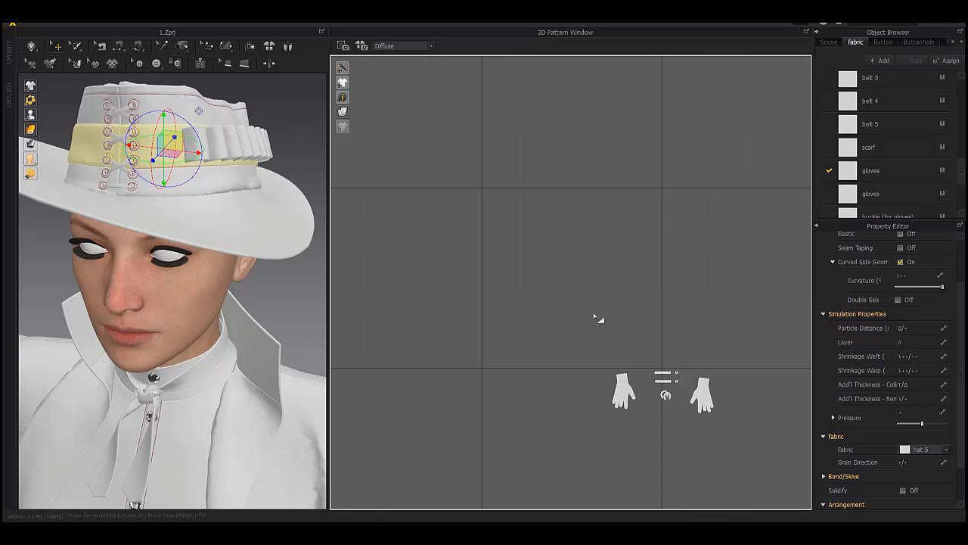
pyautogui.scroll(-3, 595, 314)
pyautogui.moveTo(589, 314); pyautogui.dragTo(747, 433)
pyautogui.moveTo(710, 381); pyautogui.dragTo(543, 389, button='middle')
pyautogui.scroll(-3, 608, 374)
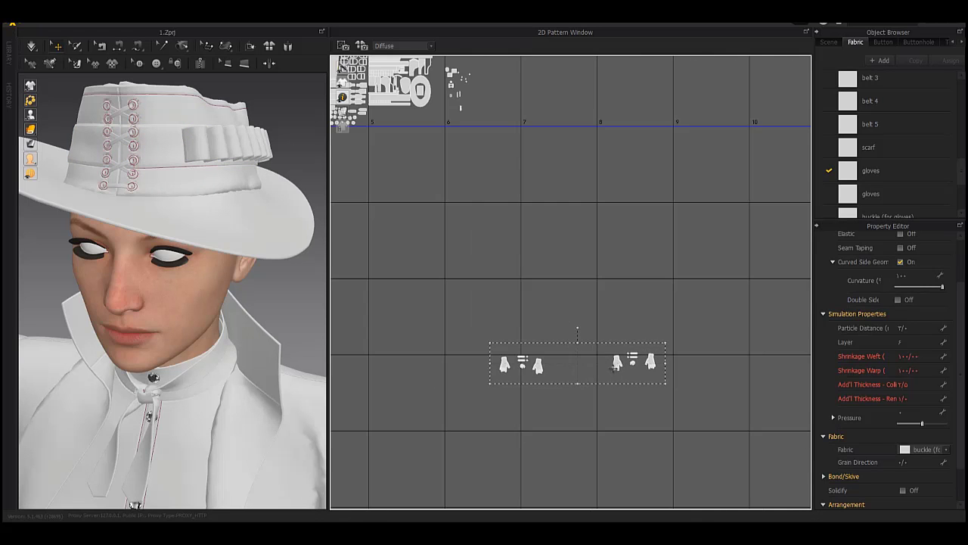
pyautogui.moveTo(616, 363); pyautogui.dragTo(489, 146)
pyautogui.moveTo(488, 219); pyautogui.dragTo(603, 320, button='middle')
pyautogui.scroll(5, 488, 223)
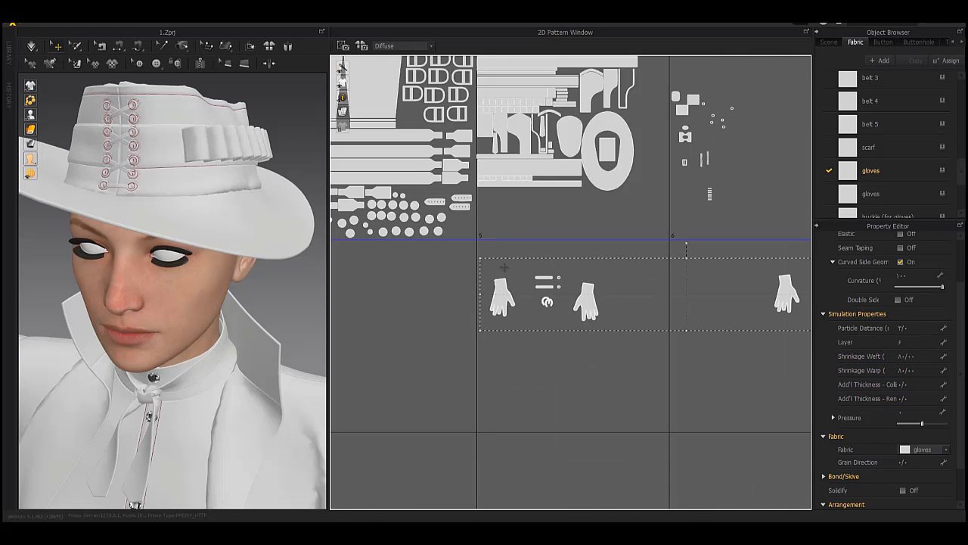
# - Place the first pair of glove hand panels side by side under the hat 5 strip in the belt tile
pyautogui.scroll(3, 516, 239)
pyautogui.moveTo(490, 342); pyautogui.dragTo(468, 187)
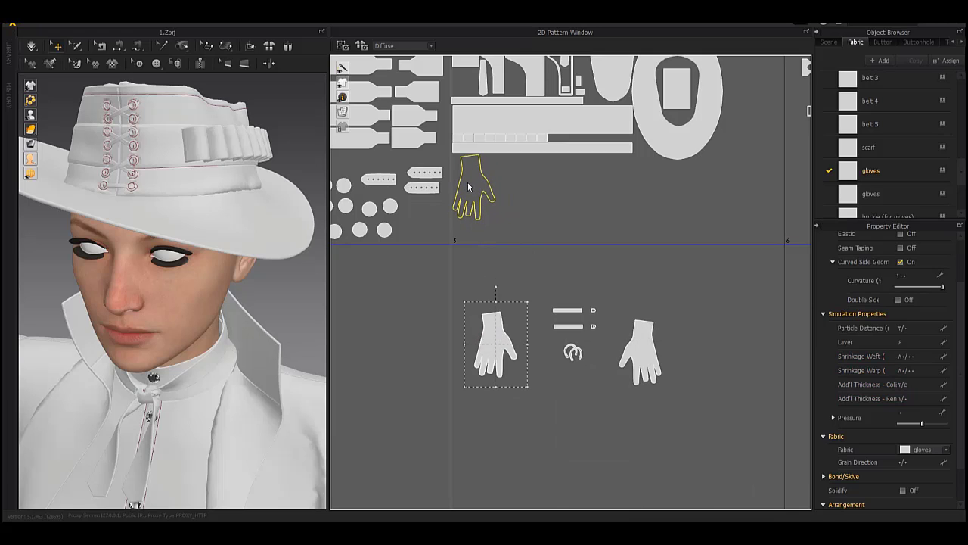
pyautogui.moveTo(645, 347); pyautogui.dragTo(523, 185)
pyautogui.scroll(4, 498, 160)
pyautogui.scroll(3, 539, 209)
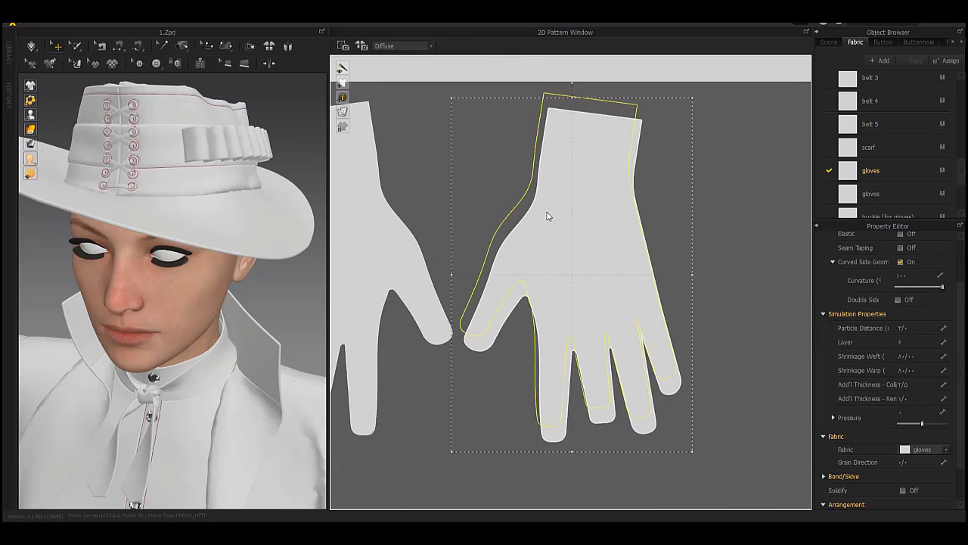
pyautogui.moveTo(386, 183); pyautogui.dragTo(463, 208, button='middle')
pyautogui.moveTo(435, 198); pyautogui.dragTo(437, 185)
pyautogui.scroll(-4, 494, 223)
pyautogui.moveTo(592, 337); pyautogui.dragTo(508, 229, button='middle')
pyautogui.scroll(-3, 507, 229)
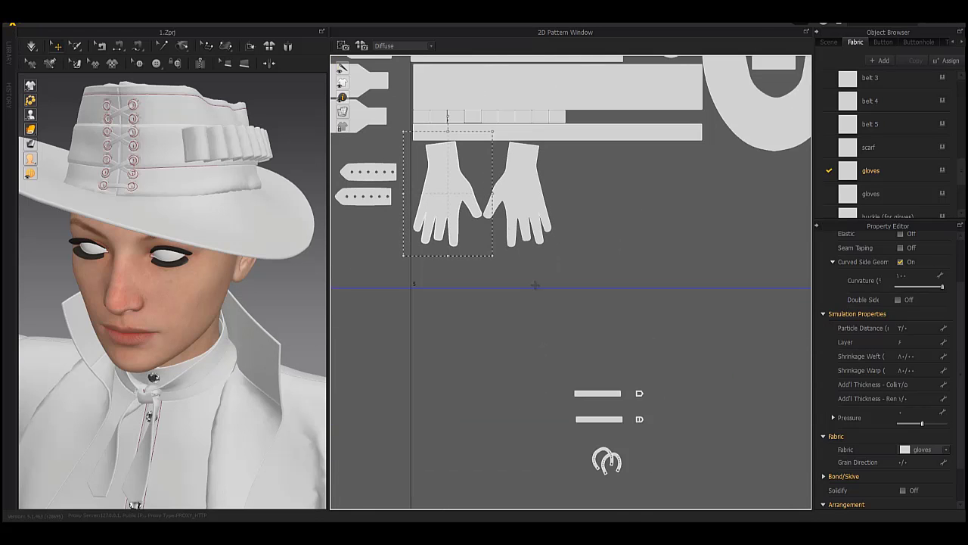
# - Fit the two thin glove straps end to end into the gap beside the row of small hat rectangles
pyautogui.click(607, 391)
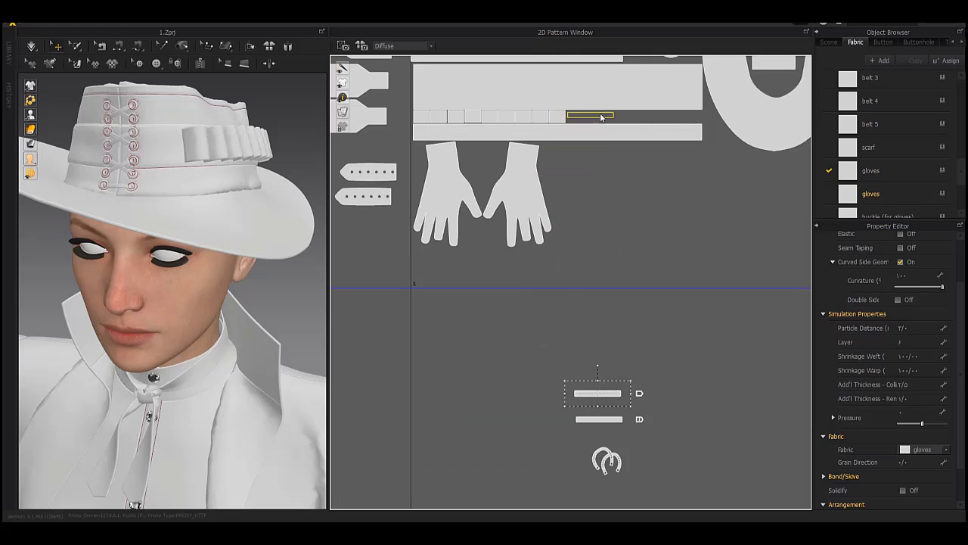
pyautogui.moveTo(601, 115); pyautogui.dragTo(601, 115)
pyautogui.moveTo(607, 421); pyautogui.dragTo(649, 119)
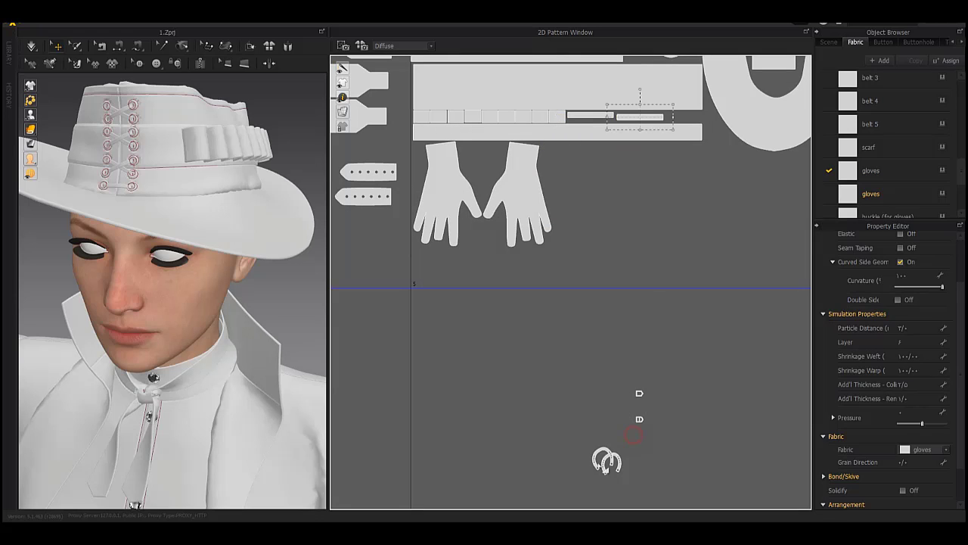
# - Gather the curved horseshoe-shaped glove pieces and fit them into the space between the two hand panels
pyautogui.moveTo(634, 435); pyautogui.dragTo(526, 111)
pyautogui.scroll(3, 580, 187)
pyautogui.click(582, 188)
pyautogui.moveTo(581, 186); pyautogui.dragTo(556, 121)
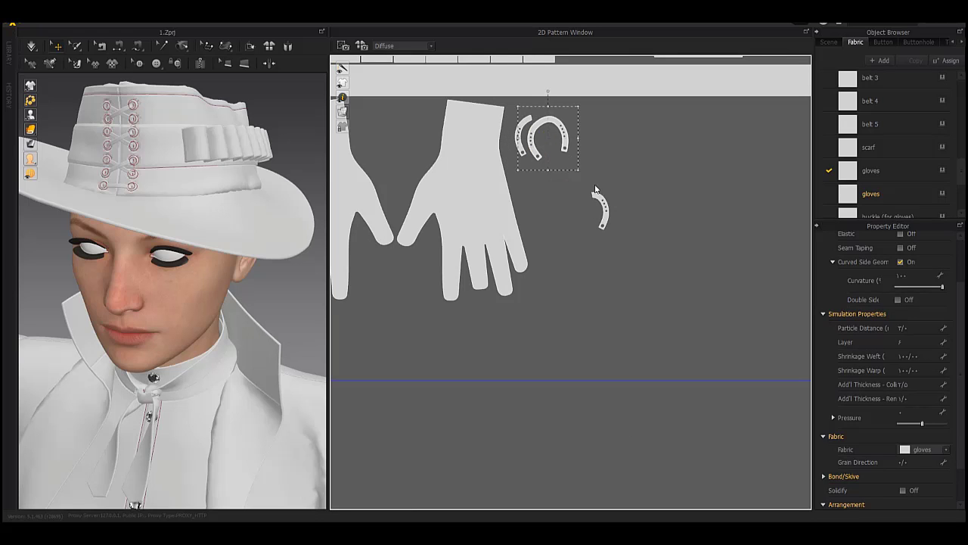
pyautogui.moveTo(601, 198); pyautogui.dragTo(574, 112)
pyautogui.scroll(-3, 525, 203)
pyautogui.moveTo(579, 199)
pyautogui.mouseDown()
pyautogui.moveTo(511, 143)
pyautogui.moveTo(452, 165)
pyautogui.mouseUp()
# - Move the two small glove buckles to the neighbouring tile, below the small slotted hat piece
pyautogui.moveTo(642, 393); pyautogui.dragTo(605, 435)
pyautogui.scroll(-3, 607, 433)
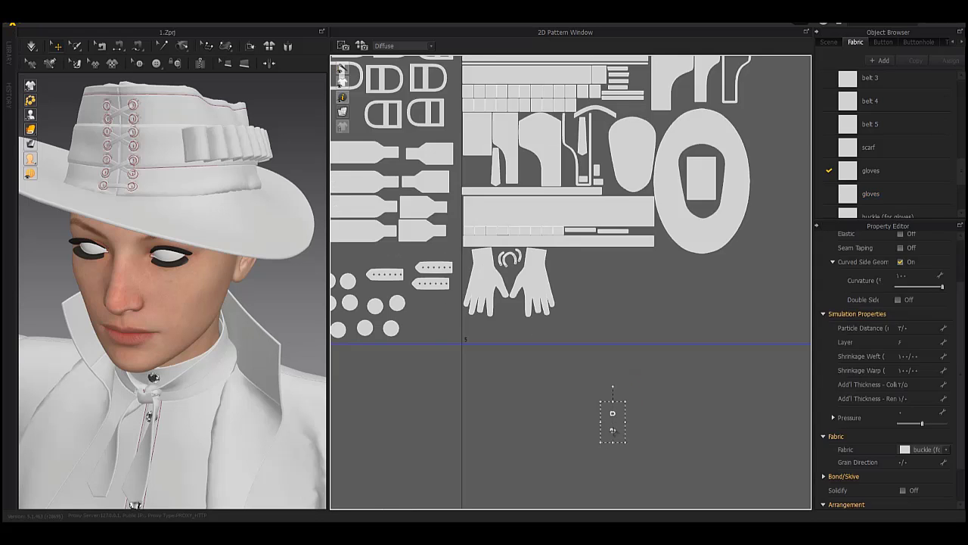
pyautogui.moveTo(614, 431); pyautogui.dragTo(538, 433, button='middle')
pyautogui.moveTo(747, 280); pyautogui.dragTo(765, 243)
# - Move the second set of glove pieces to just below the belt tile
pyautogui.moveTo(742, 380); pyautogui.dragTo(629, 295, button='middle')
pyautogui.scroll(-3, 628, 296)
pyautogui.moveTo(727, 299); pyautogui.dragTo(619, 301, button='middle')
pyautogui.moveTo(764, 364); pyautogui.dragTo(598, 309)
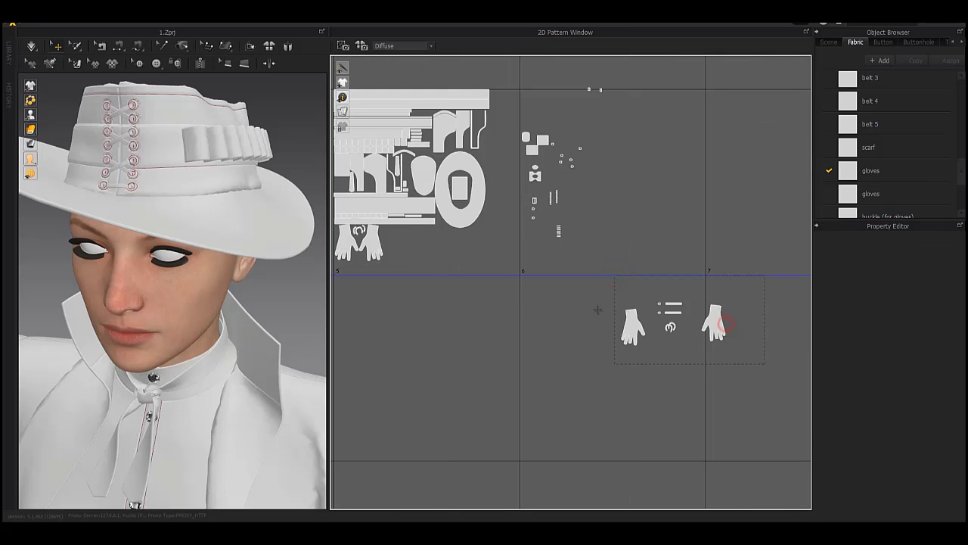
pyautogui.moveTo(726, 324); pyautogui.dragTo(456, 279)
pyautogui.moveTo(460, 286); pyautogui.dragTo(696, 332, button='middle')
pyautogui.scroll(4, 596, 333)
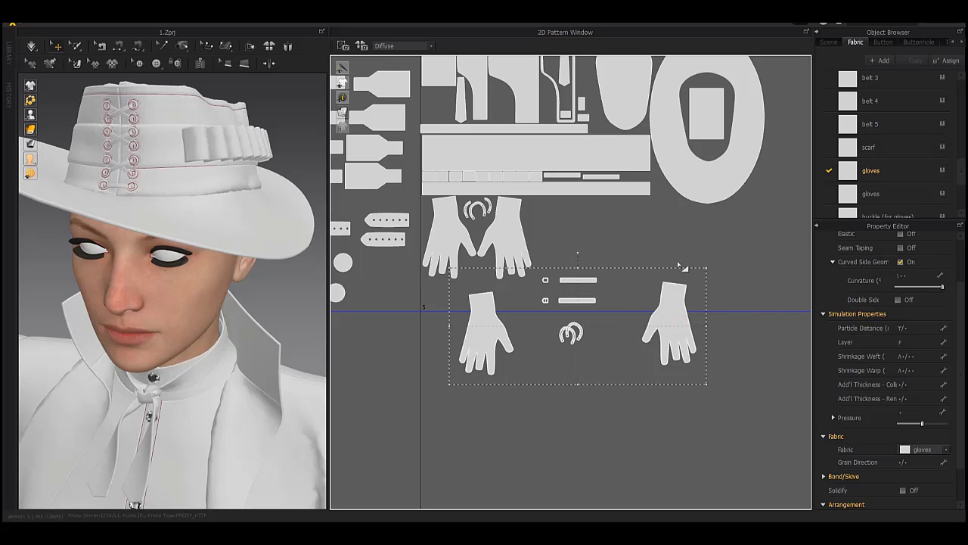
# - Line up the second pair of glove hand panels beside the first pair, with their two thin straps stacked at the row's end
pyautogui.moveTo(575, 331); pyautogui.dragTo(564, 232)
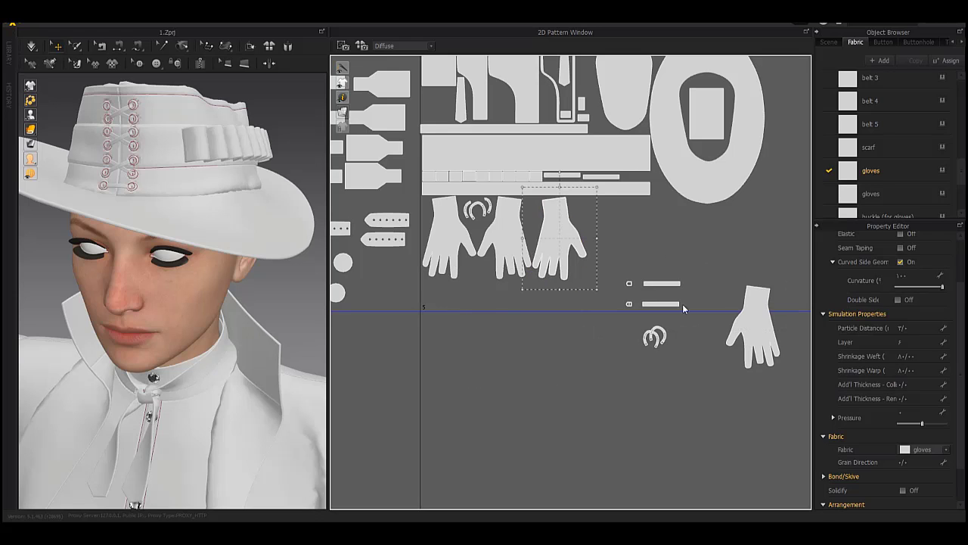
pyautogui.moveTo(747, 329); pyautogui.dragTo(612, 244)
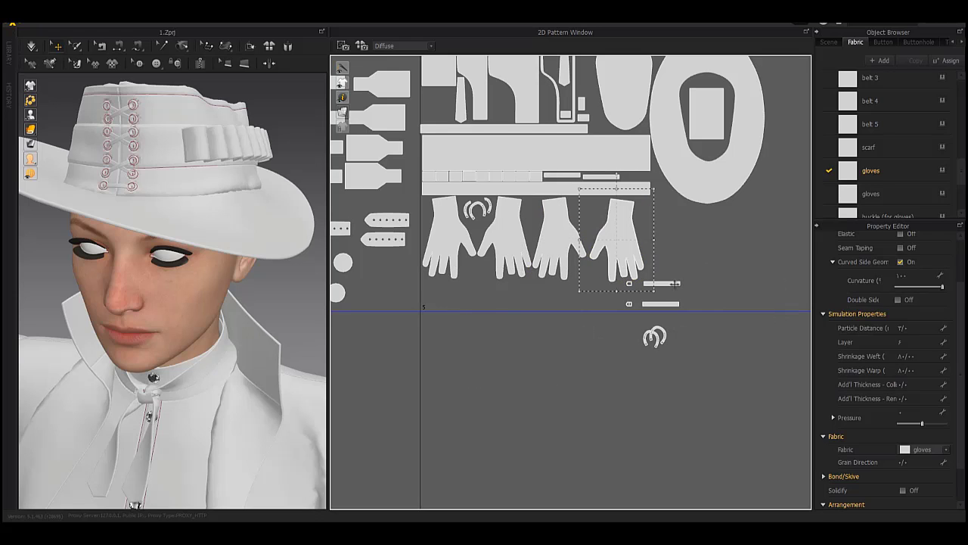
pyautogui.moveTo(672, 283); pyautogui.dragTo(671, 206)
pyautogui.moveTo(666, 303); pyautogui.dragTo(665, 215)
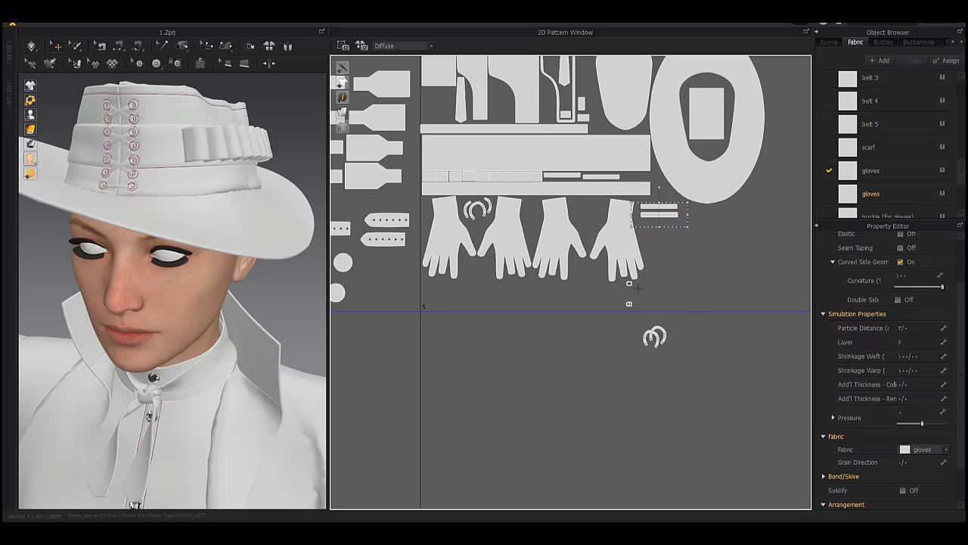
# - Move the second pair of small glove buckles to the neighbouring tile, next to the first pair
pyautogui.moveTo(611, 327); pyautogui.dragTo(780, 270)
pyautogui.moveTo(745, 289); pyautogui.dragTo(545, 365, button='middle')
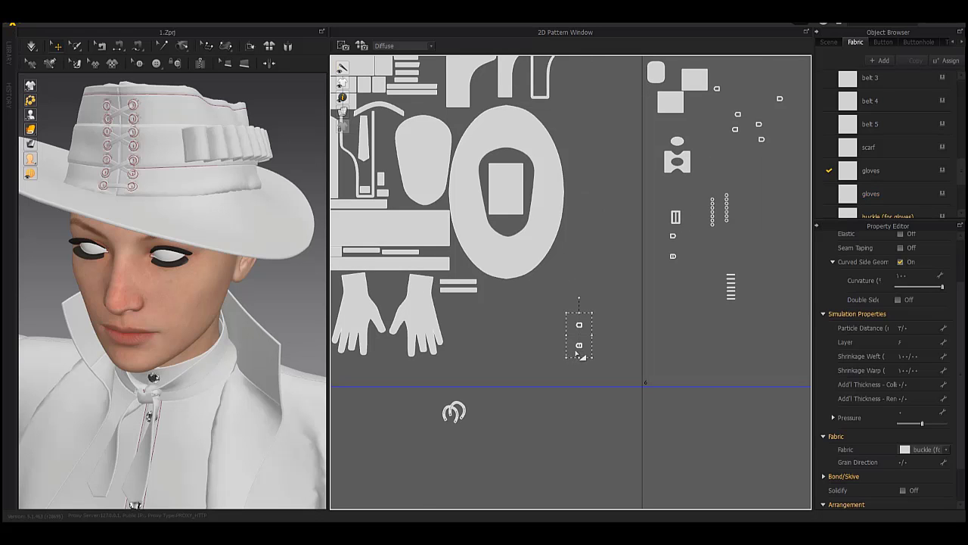
pyautogui.moveTo(535, 329); pyautogui.dragTo(595, 330, button='middle')
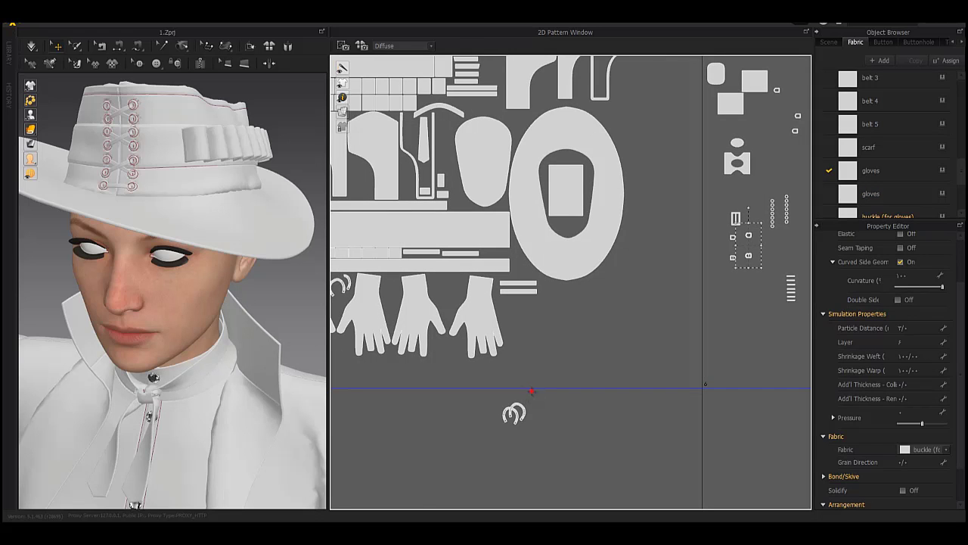
# - Place the remaining horseshoe-shaped glove pieces under the two stacked straps and separate them so they no longer overlap
pyautogui.moveTo(532, 391); pyautogui.dragTo(520, 314)
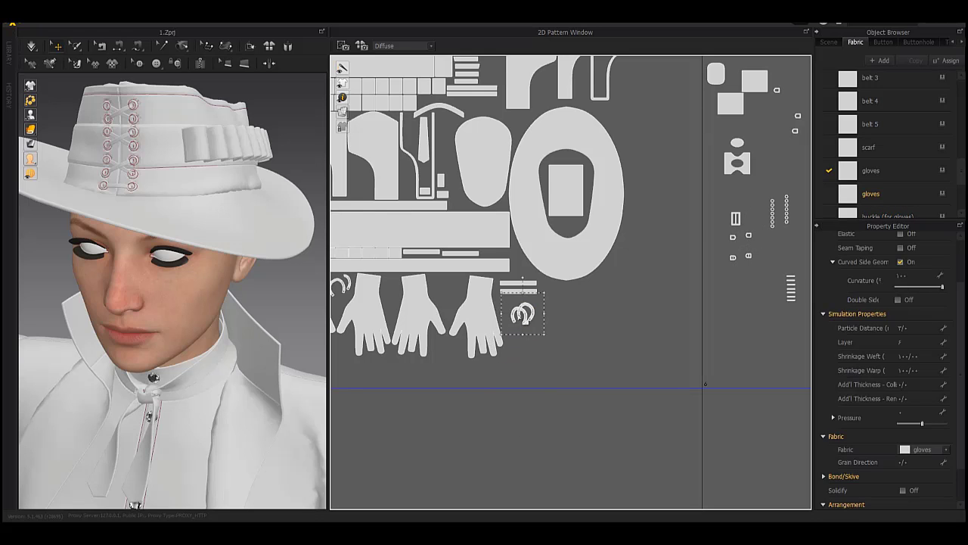
pyautogui.scroll(3, 522, 313)
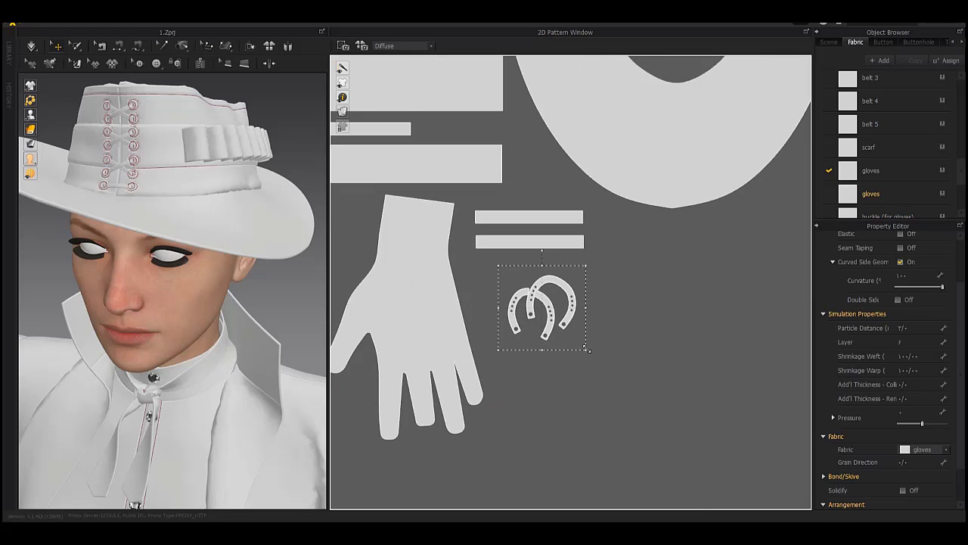
pyautogui.click(575, 322)
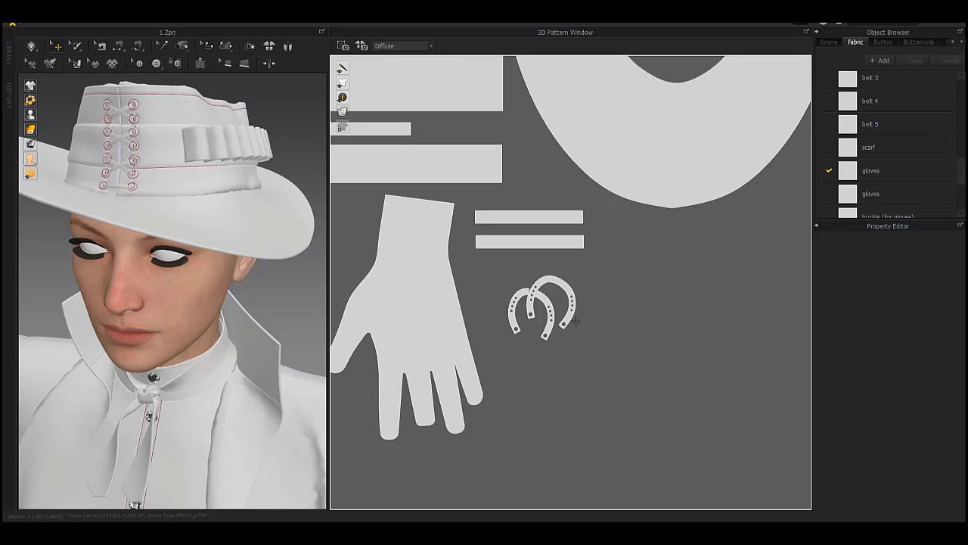
pyautogui.moveTo(565, 292); pyautogui.dragTo(592, 273)
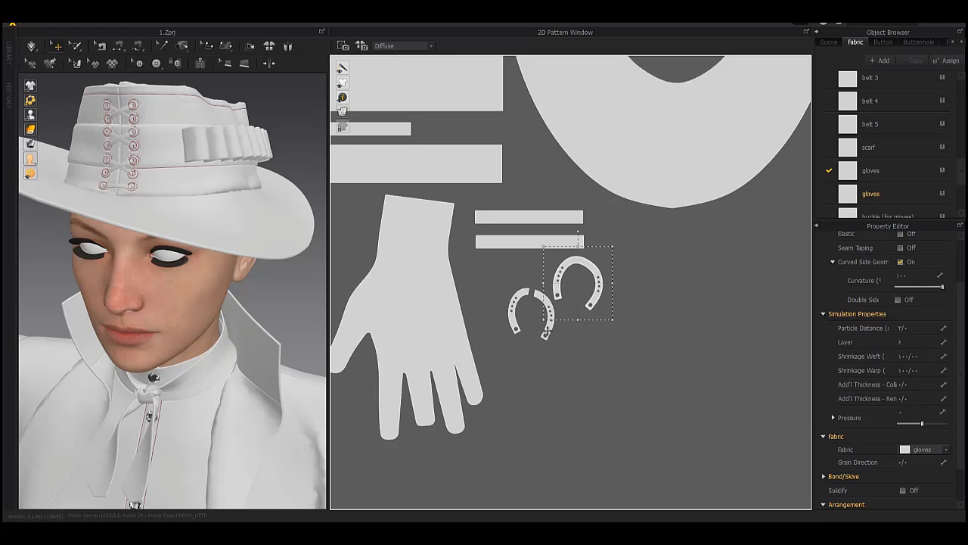
pyautogui.scroll(-5, 562, 279)
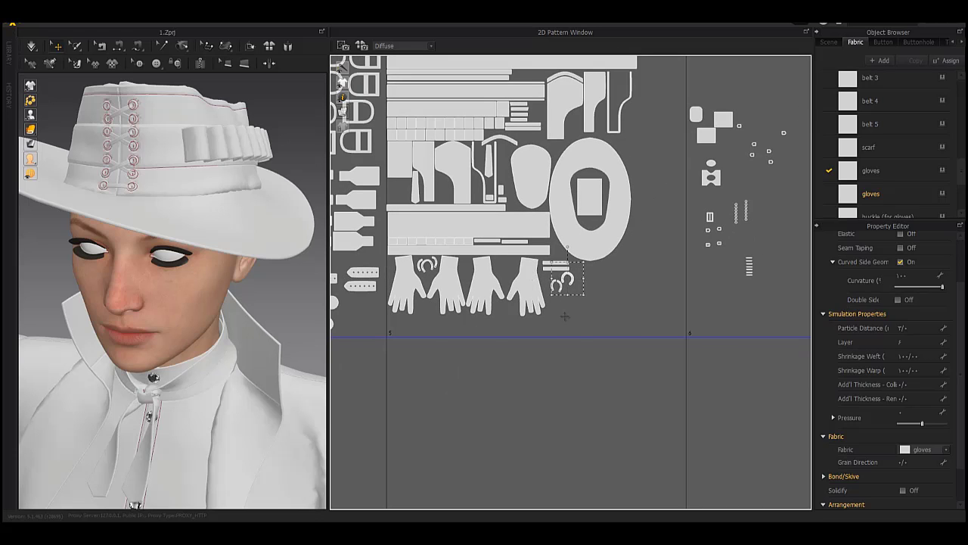
# - Examine the horseshoe pieces on the 3D glove and review the layout of the belt tile and the small pieces beside it
pyautogui.scroll(-4, 565, 316)
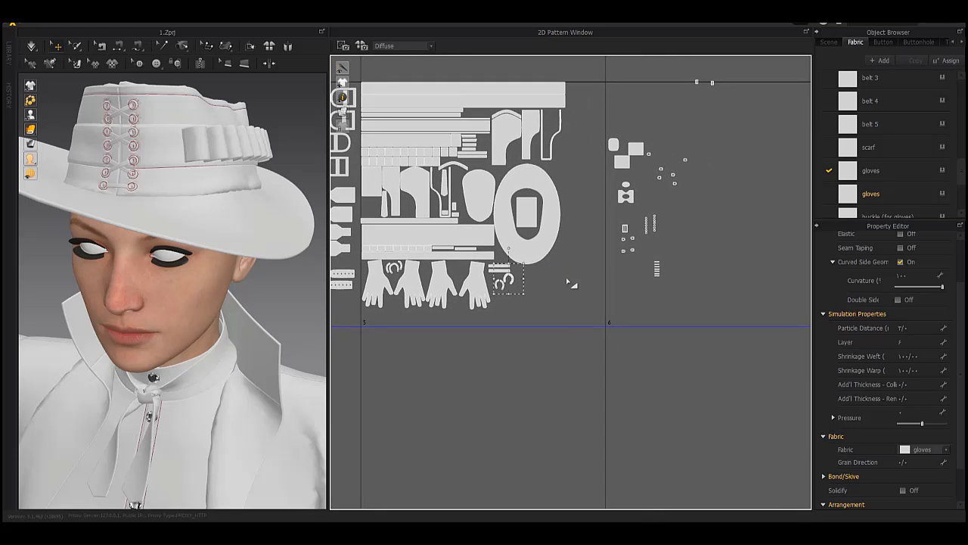
pyautogui.moveTo(597, 303); pyautogui.dragTo(626, 344, button='middle')
pyautogui.moveTo(604, 62); pyautogui.dragTo(552, 59, button='middle')
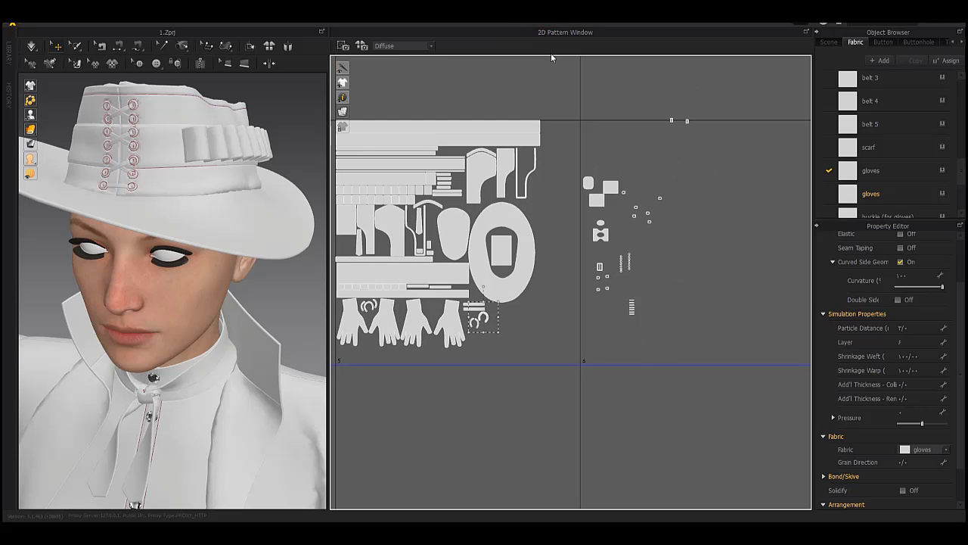
pyautogui.moveTo(616, 139); pyautogui.dragTo(598, 121, button='middle')
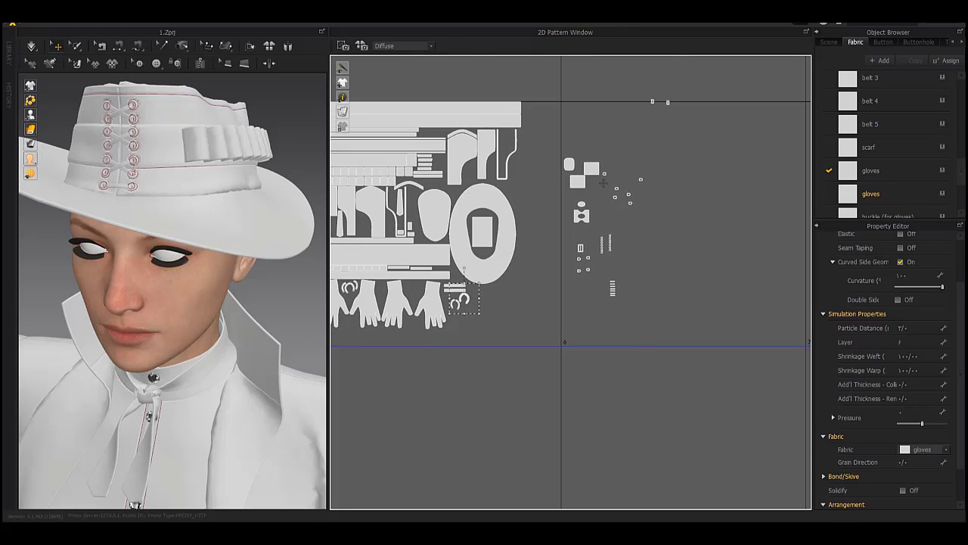
pyautogui.moveTo(648, 205); pyautogui.dragTo(616, 119, button='middle')
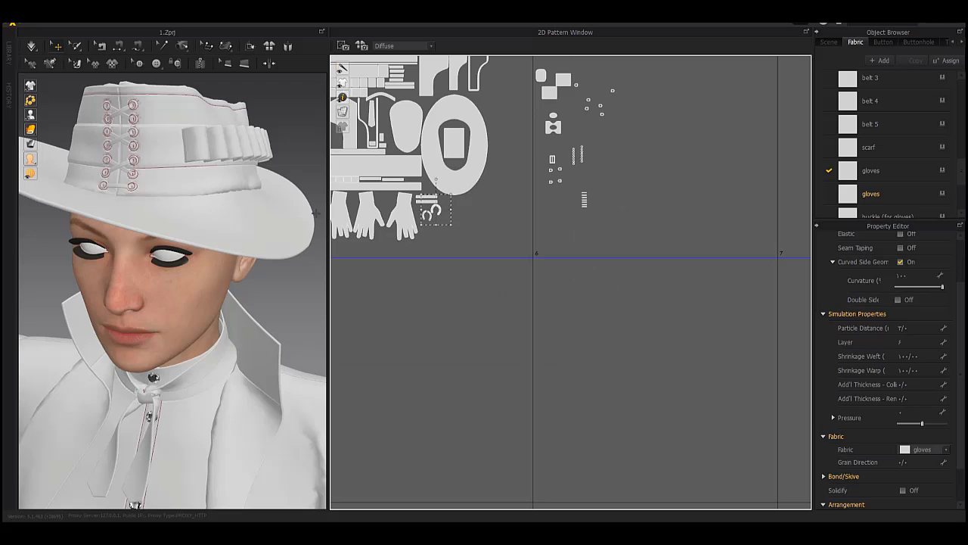
pyautogui.moveTo(213, 287); pyautogui.dragTo(78, 292, button='middle')
pyautogui.moveTo(259, 146); pyautogui.dragTo(207, 253, button='middle')
pyautogui.moveTo(208, 253); pyautogui.dragTo(227, 269, button='right')
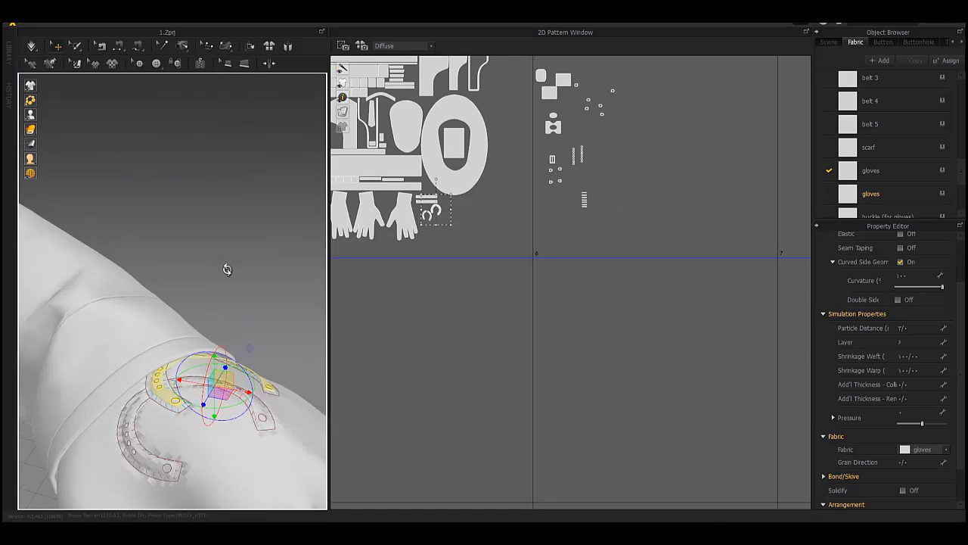
pyautogui.scroll(-2, 227, 269)
pyautogui.moveTo(228, 274); pyautogui.dragTo(237, 242, button='middle')
pyautogui.moveTo(237, 242); pyautogui.dragTo(257, 258, button='right')
pyautogui.scroll(-5, 227, 227)
pyautogui.moveTo(496, 108); pyautogui.dragTo(507, 162, button='middle')
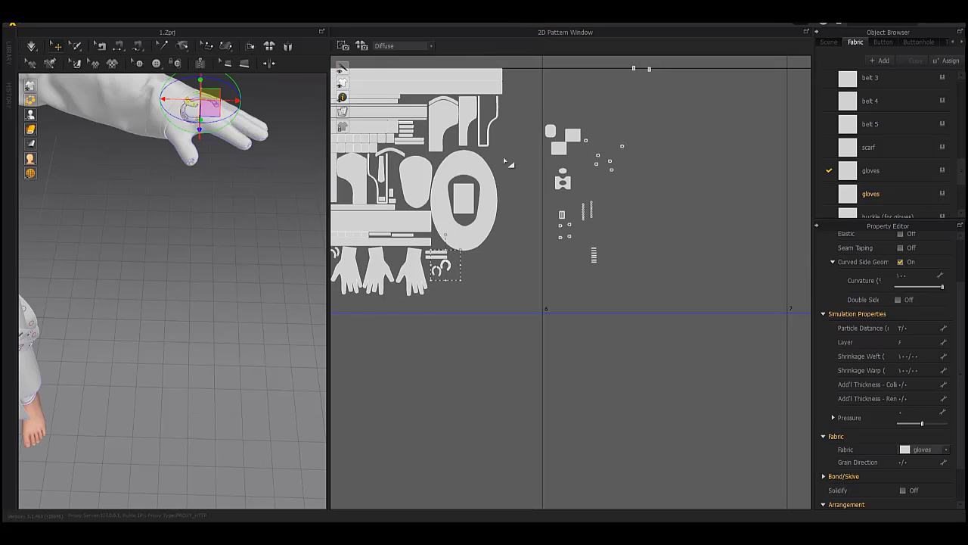
pyautogui.moveTo(508, 69); pyautogui.dragTo(534, 125, button='middle')
pyautogui.moveTo(598, 246); pyautogui.dragTo(587, 212, button='middle')
pyautogui.scroll(3, 581, 169)
pyautogui.moveTo(581, 169); pyautogui.dragTo(588, 258, button='middle')
pyautogui.scroll(-3, 530, 303)
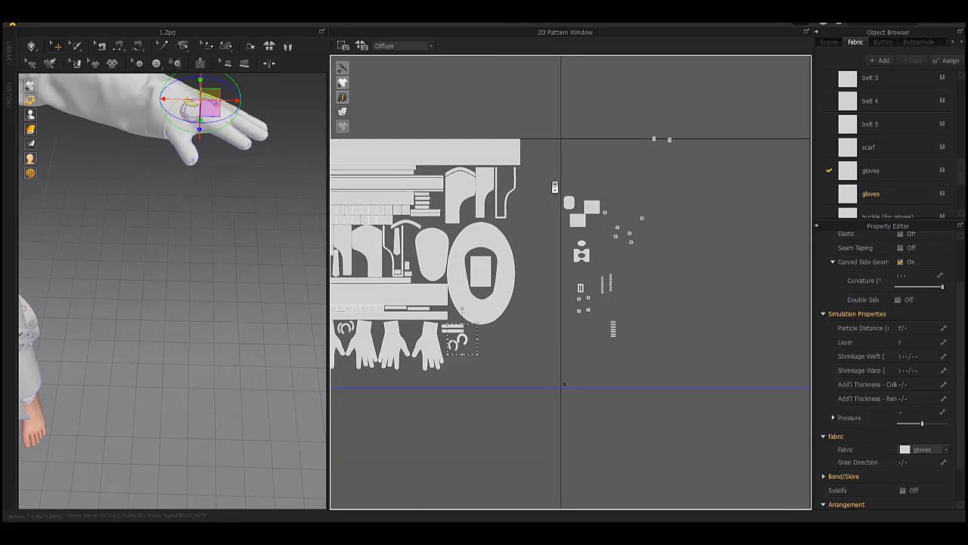
pyautogui.moveTo(458, 341); pyautogui.dragTo(536, 242, button='middle')
pyautogui.scroll(-1, 538, 227)
pyautogui.moveTo(428, 73); pyautogui.dragTo(620, 300)
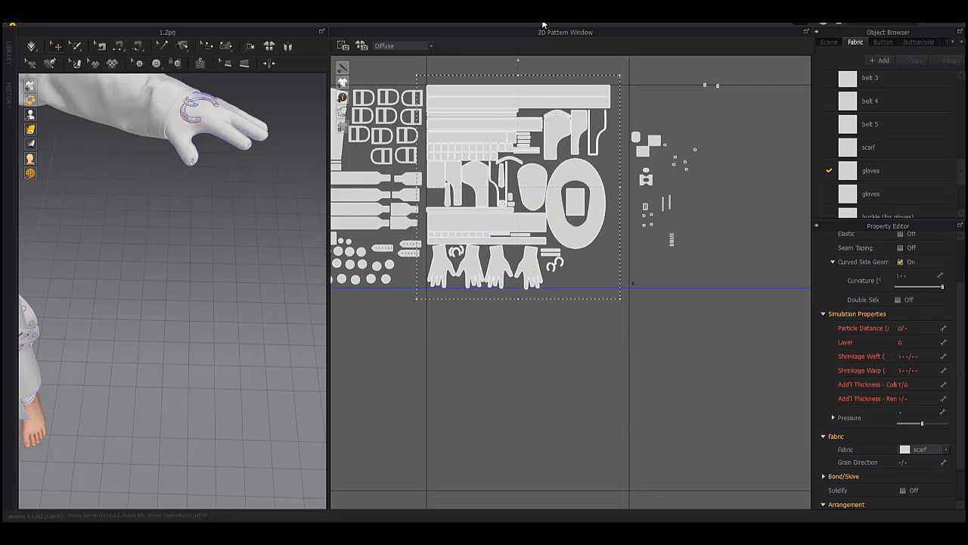
# - Move the two small slotted belt 2 pieces from the neighbouring tile's upper border down among its other small pieces
pyautogui.moveTo(724, 166); pyautogui.dragTo(634, 215, button='middle')
pyautogui.moveTo(655, 99); pyautogui.dragTo(603, 141)
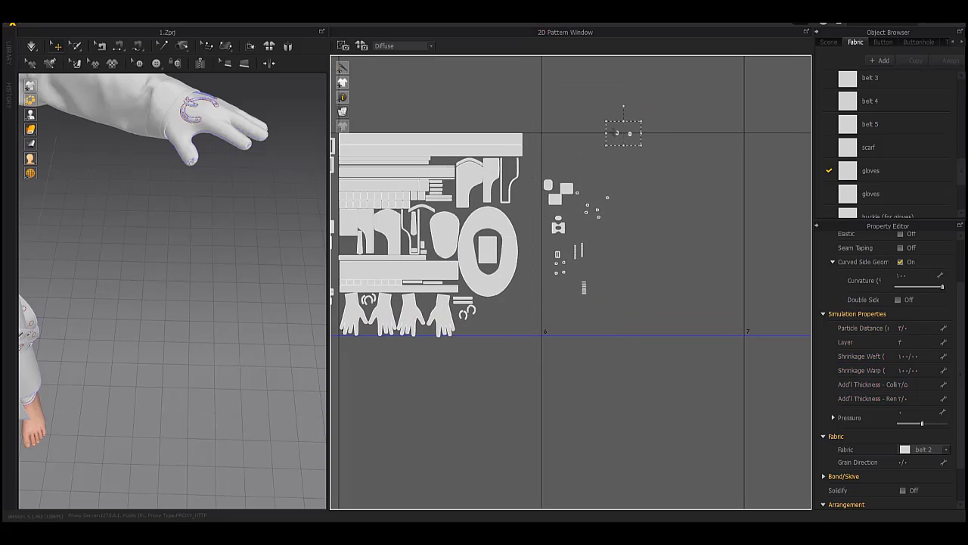
pyautogui.moveTo(577, 233); pyautogui.dragTo(570, 231)
pyautogui.moveTo(602, 254); pyautogui.dragTo(580, 212, button='middle')
pyautogui.scroll(-7, 668, 288)
pyautogui.moveTo(668, 287); pyautogui.dragTo(626, 278, button='middle')
pyautogui.scroll(4, 521, 258)
pyautogui.scroll(8, 521, 258)
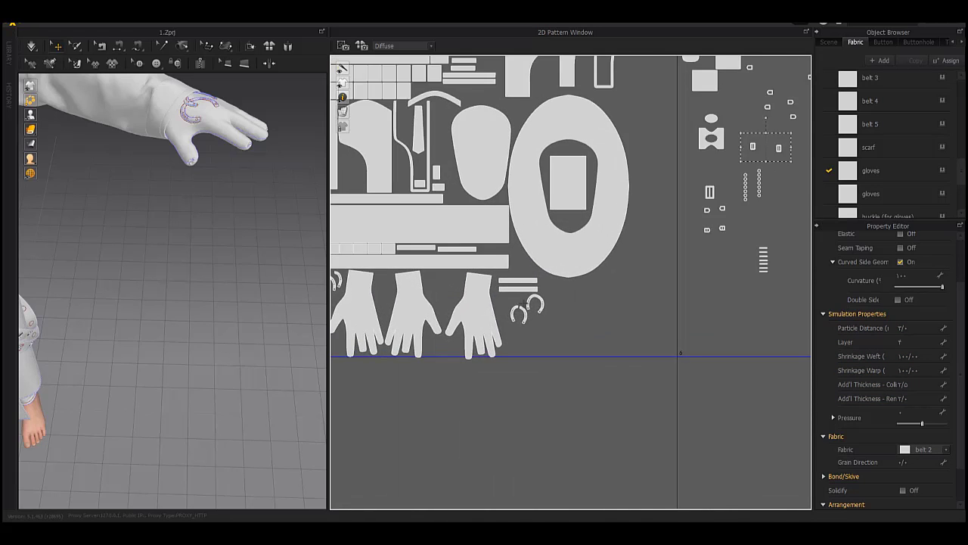
# - Move the second pair of hand panels to the belt tile's right edge, one in the lower corner and one above the hat brim's outer side
pyautogui.click(519, 264)
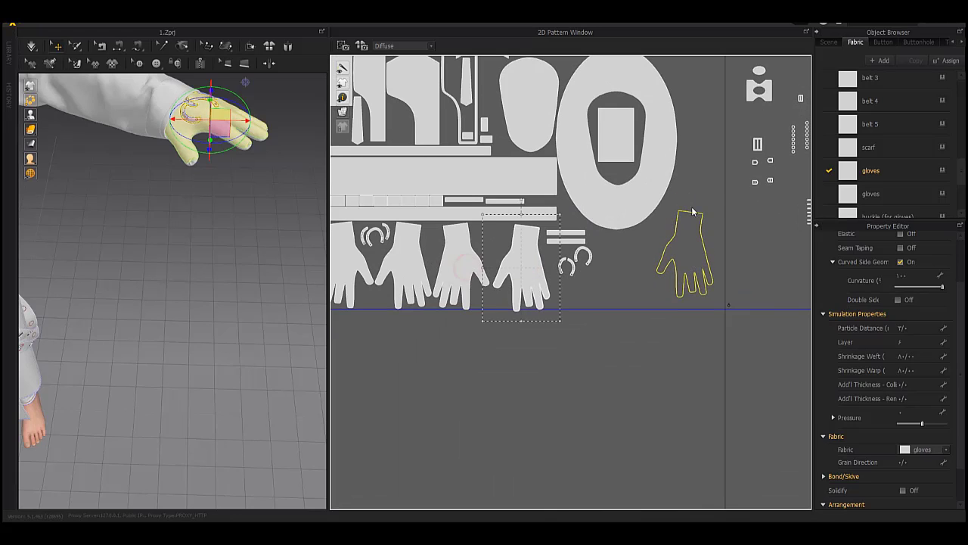
pyautogui.moveTo(693, 212); pyautogui.dragTo(693, 212)
pyautogui.moveTo(469, 255); pyautogui.dragTo(706, 65)
pyautogui.moveTo(698, 258); pyautogui.dragTo(685, 397, button='middle')
pyautogui.moveTo(686, 206); pyautogui.dragTo(675, 170)
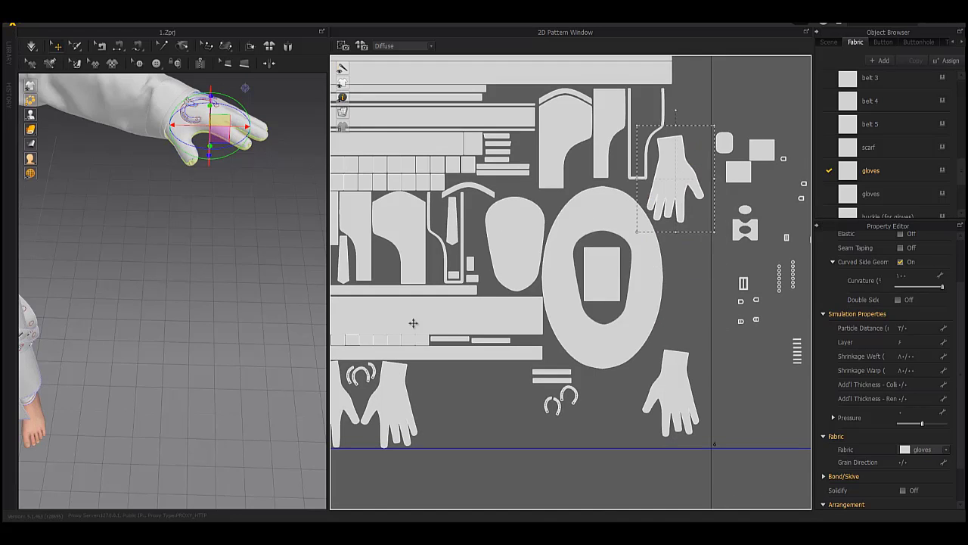
# - Move the stacked straps and their horseshoe pieces under the upper hand panel, and shift another hand panel below the hat brim
pyautogui.moveTo(413, 323); pyautogui.dragTo(483, 301, button='middle')
pyautogui.moveTo(656, 392); pyautogui.dragTo(738, 219)
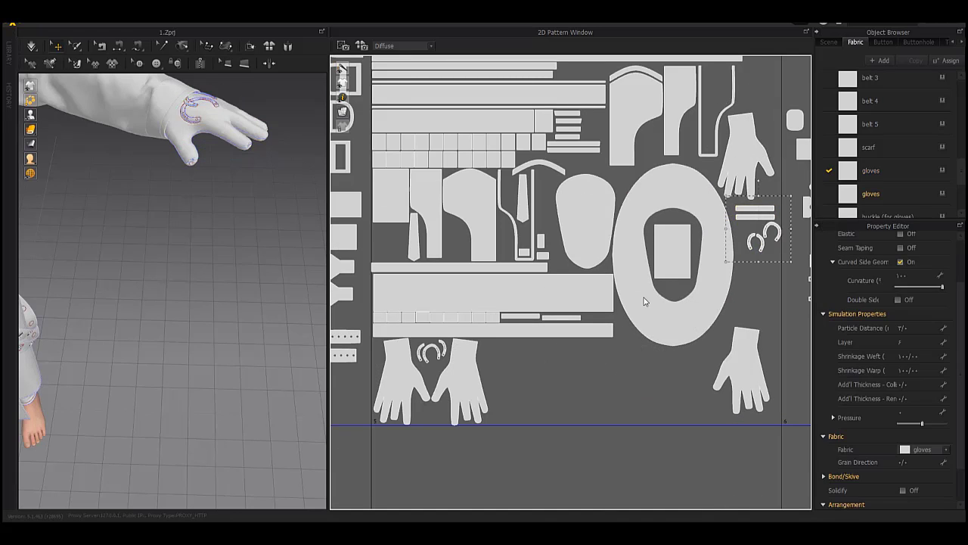
pyautogui.moveTo(463, 376); pyautogui.dragTo(629, 368)
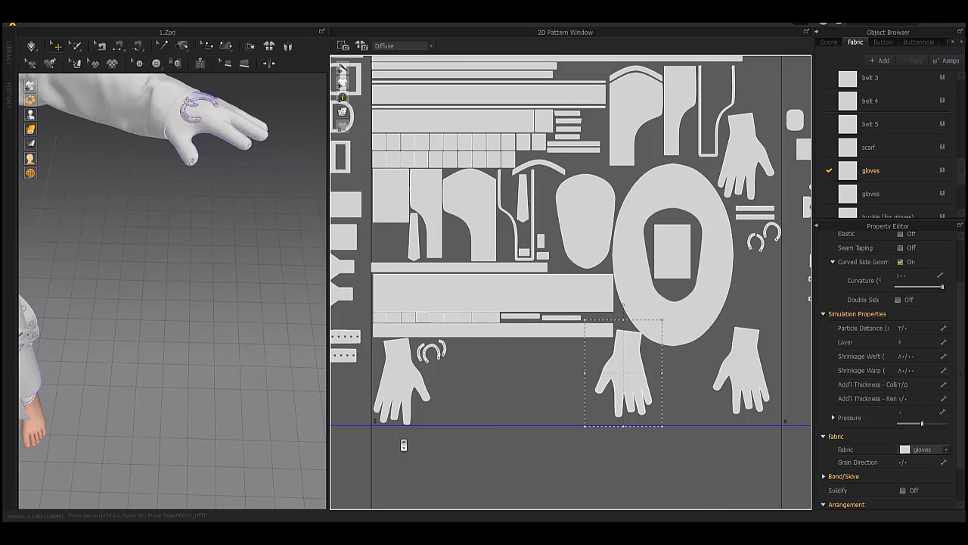
pyautogui.scroll(3, 404, 444)
pyautogui.scroll(-3, 407, 414)
# - Fit the belt 2 rectangles, rounded square, notched piece and small ellipse into the gap between the lower hand panels of the belt tile
pyautogui.moveTo(715, 241); pyautogui.dragTo(648, 233, button='middle')
pyautogui.moveTo(617, 132); pyautogui.dragTo(830, 469)
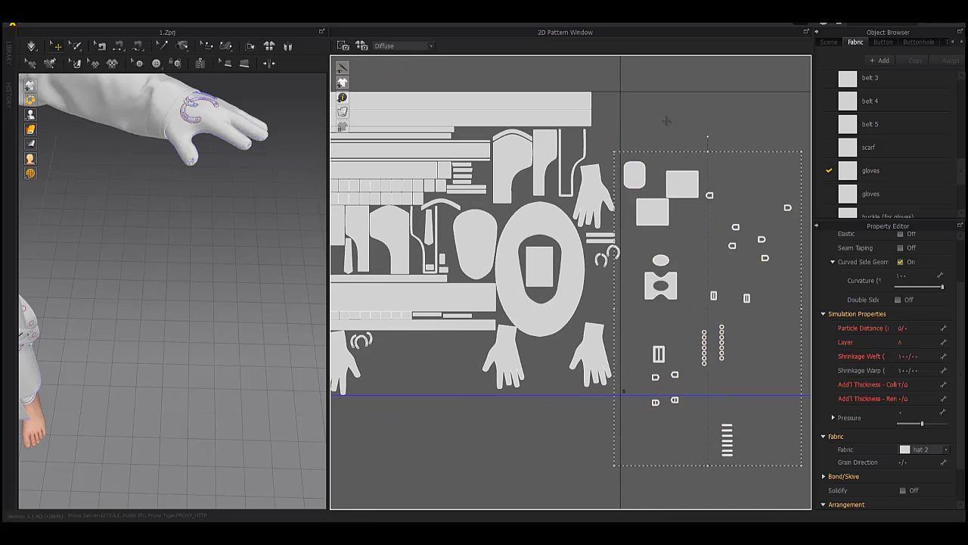
pyautogui.click(673, 131)
pyautogui.click(683, 187)
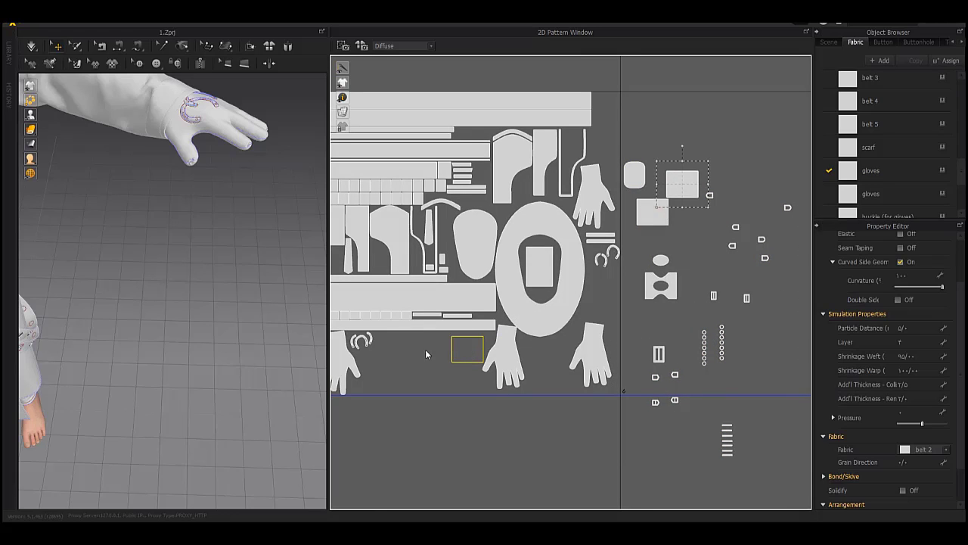
pyautogui.moveTo(426, 355); pyautogui.dragTo(439, 350)
pyautogui.moveTo(629, 177); pyautogui.dragTo(402, 351)
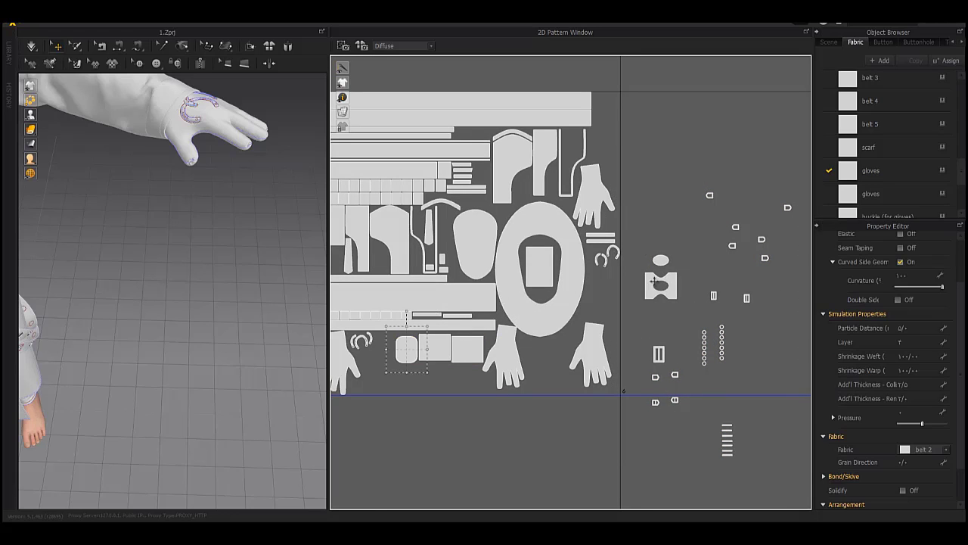
pyautogui.moveTo(654, 281); pyautogui.dragTo(457, 373)
pyautogui.moveTo(661, 260); pyautogui.dragTo(439, 368)
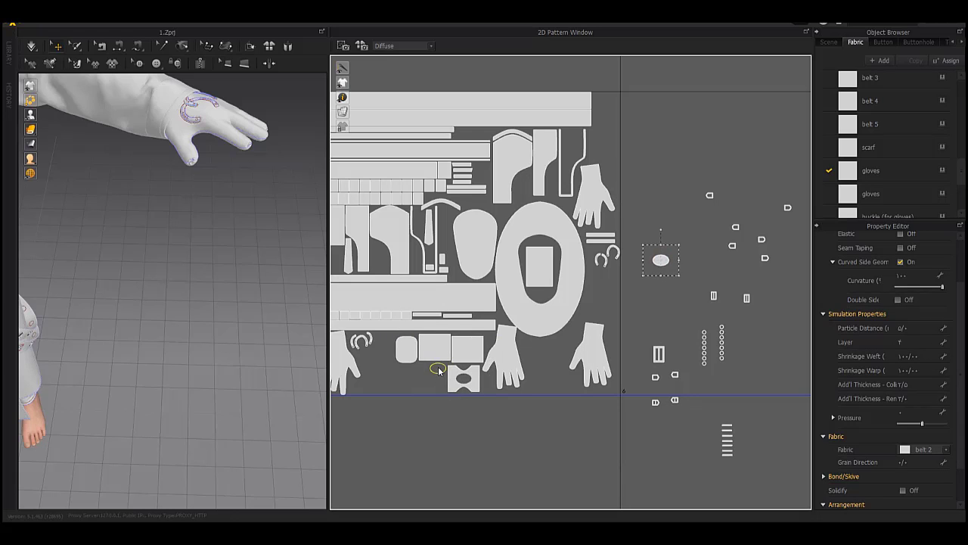
# - Move the two columns of small rings up among the buckles, and enlarge all the small pieces in the neighbouring tile together
pyautogui.moveTo(684, 296); pyautogui.dragTo(623, 238, button='middle')
pyautogui.scroll(2, 659, 290)
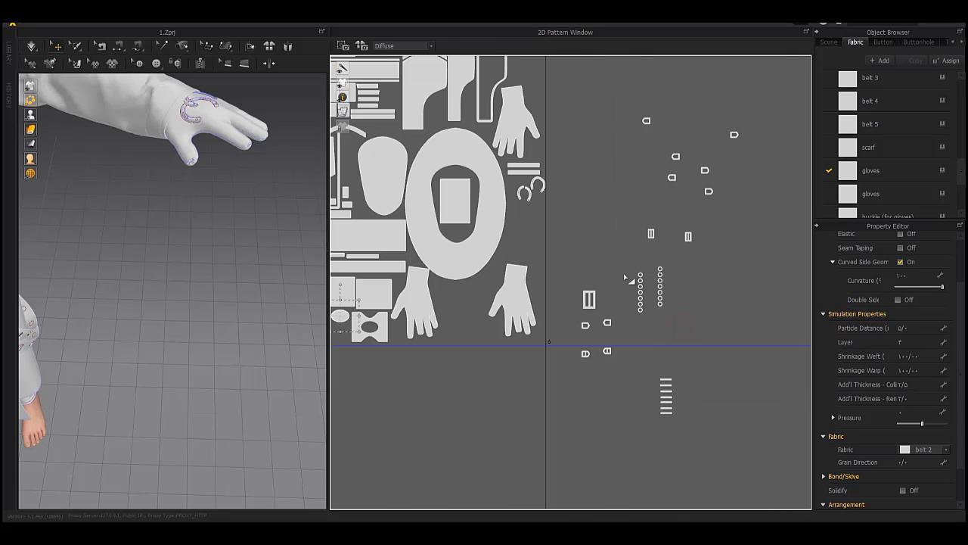
pyautogui.moveTo(629, 263); pyautogui.dragTo(672, 322)
pyautogui.moveTo(647, 291); pyautogui.dragTo(645, 191)
pyautogui.scroll(-3, 655, 289)
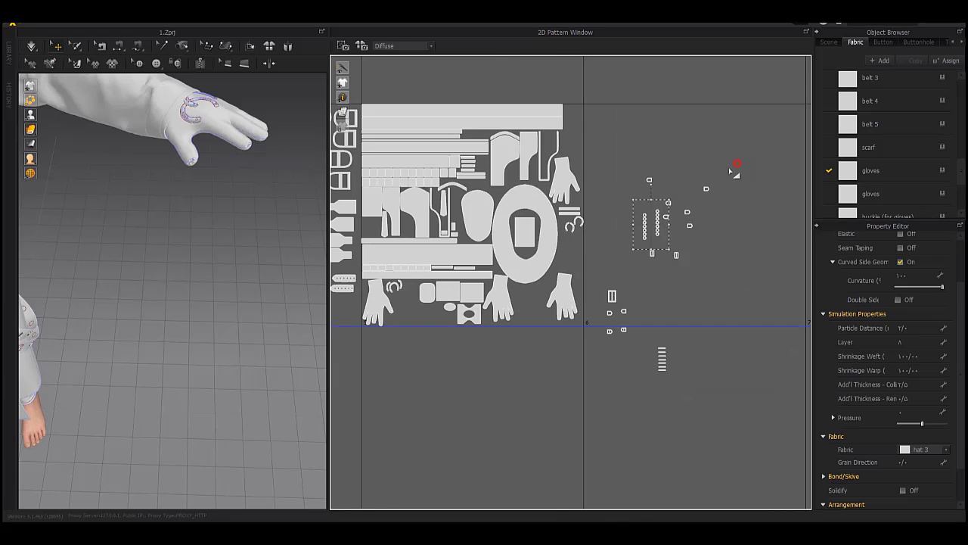
pyautogui.moveTo(737, 163); pyautogui.dragTo(594, 391)
pyautogui.moveTo(720, 166); pyautogui.dragTo(785, 55)
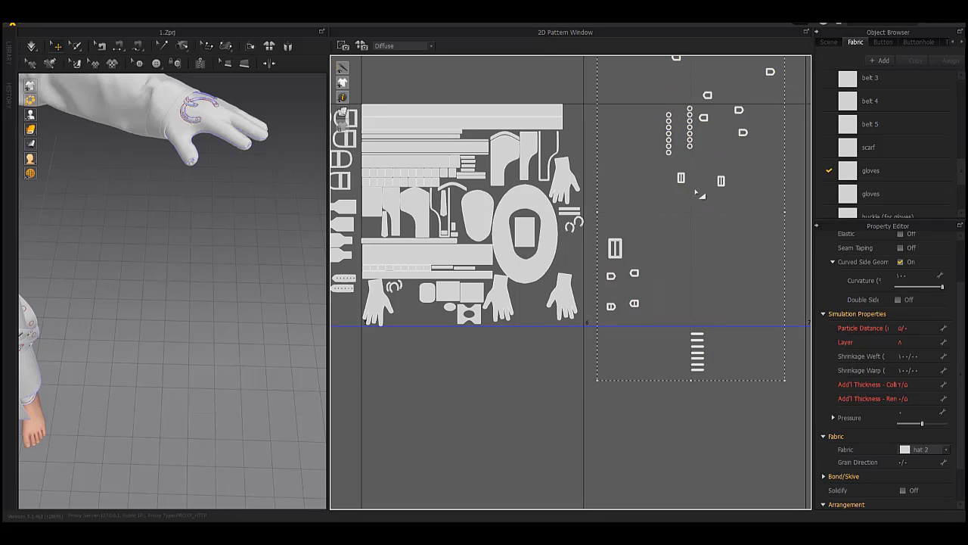
# - Fit the large slotted piece below the horseshoe pieces and the stack of short bars between the two rightmost lower hand panels
pyautogui.moveTo(618, 246); pyautogui.dragTo(573, 252)
pyautogui.moveTo(675, 398); pyautogui.dragTo(719, 321)
pyautogui.moveTo(702, 354); pyautogui.dragTo(521, 305)
pyautogui.click(532, 310)
pyautogui.scroll(3, 530, 313)
# - Move the group of ring columns, small buckles and slotted belt pieces to the empty area below the belt tile
pyautogui.scroll(-5, 521, 305)
pyautogui.moveTo(744, 104); pyautogui.dragTo(419, 426)
pyautogui.scroll(4, 429, 395)
# - Place the two ring columns side by side next to the stack of short bars, nudging the corner hand panel aside for clearance
pyautogui.moveTo(424, 325)
pyautogui.mouseDown()
pyautogui.moveTo(457, 395)
pyautogui.moveTo(471, 370)
pyautogui.mouseUp()
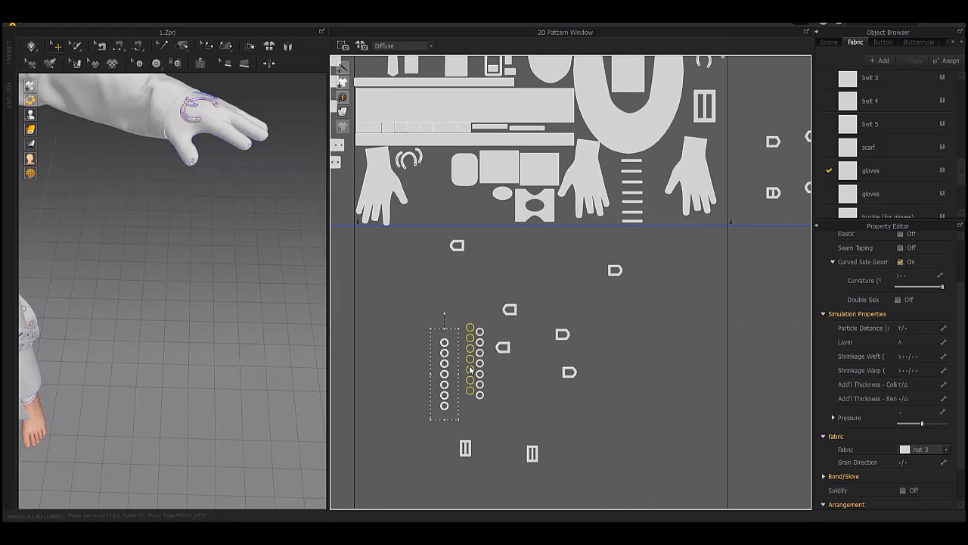
pyautogui.moveTo(452, 308)
pyautogui.mouseDown()
pyautogui.moveTo(490, 407)
pyautogui.moveTo(622, 233)
pyautogui.mouseUp()
pyautogui.scroll(-2, 487, 397)
pyautogui.scroll(5, 622, 234)
pyautogui.moveTo(680, 214); pyautogui.dragTo(689, 215)
pyautogui.scroll(-4, 688, 214)
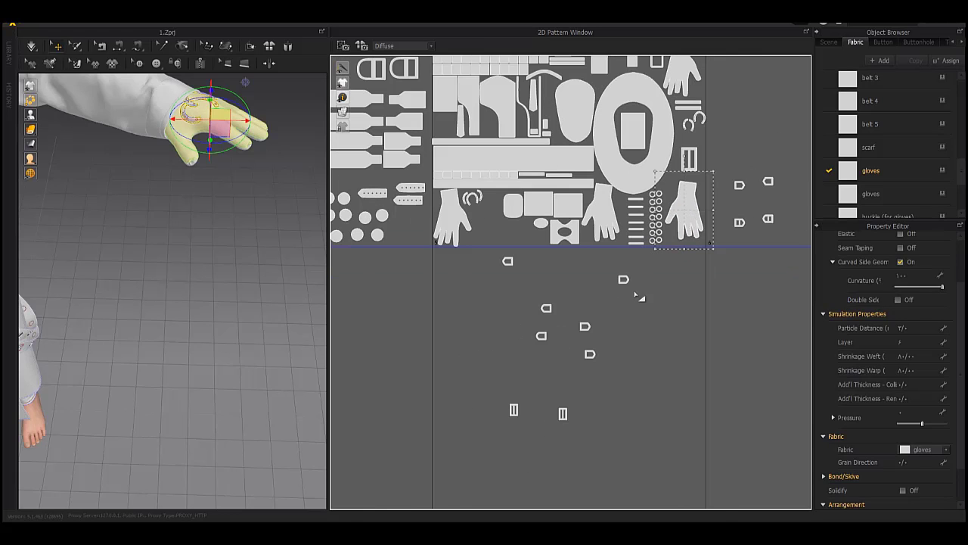
# - Place the loose small buckles from below the belt tile beneath the horseshoe pieces beside the lower-left hand panel
pyautogui.moveTo(622, 280); pyautogui.dragTo(480, 212)
pyautogui.moveTo(509, 259); pyautogui.dragTo(494, 200)
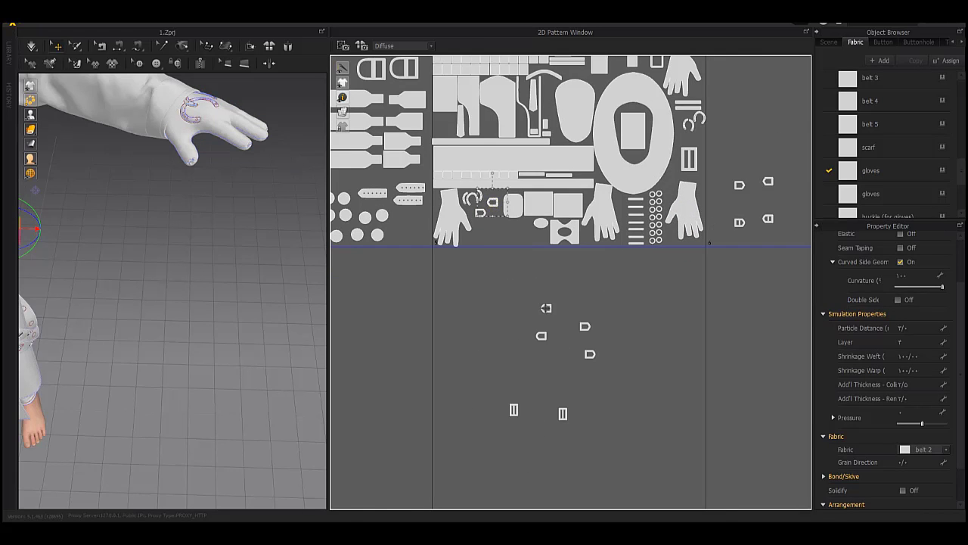
pyautogui.moveTo(546, 308); pyautogui.dragTo(495, 219)
pyautogui.click(532, 325)
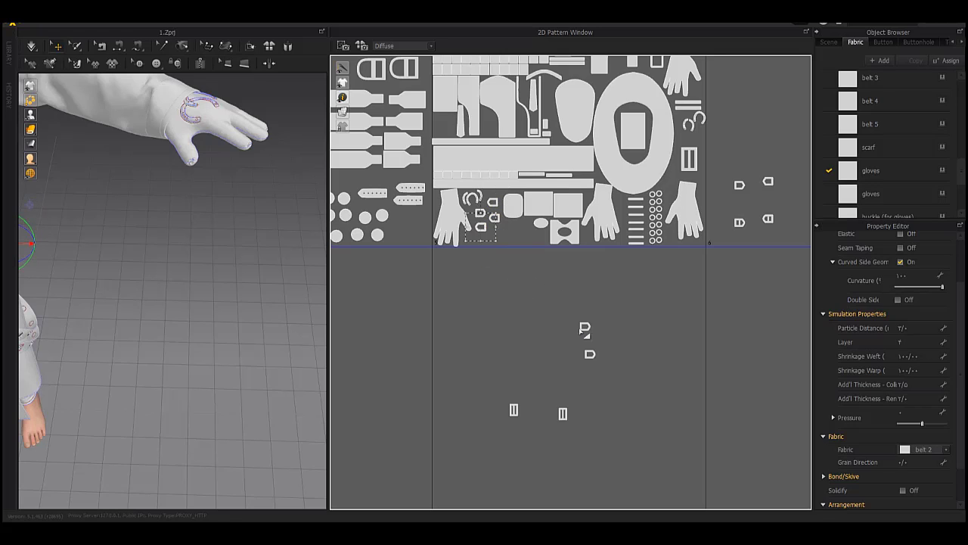
pyautogui.click(587, 355)
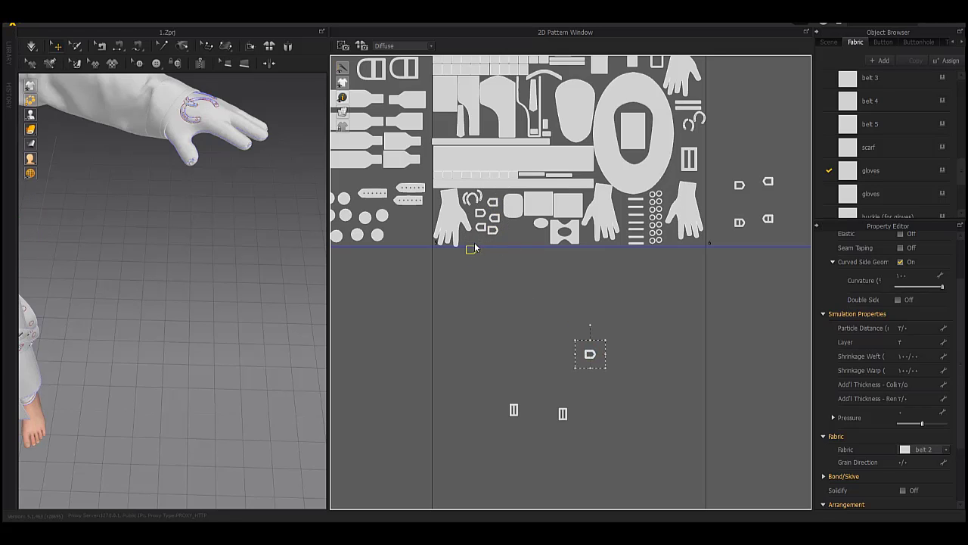
# - Bring the four small buckles from the neighbouring tile into the gap beside the packed buckles in the belt tile
pyautogui.click(735, 188)
pyautogui.moveTo(536, 230); pyautogui.dragTo(516, 227)
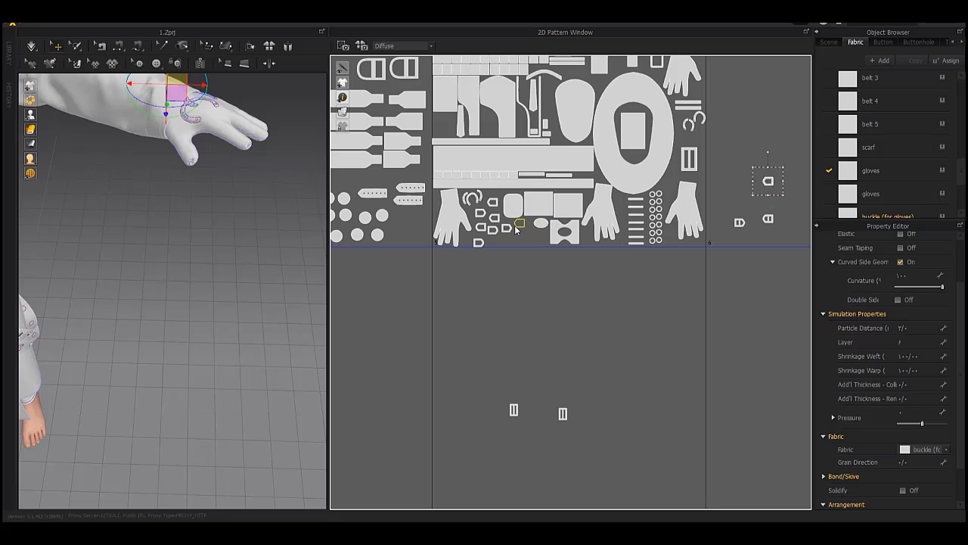
pyautogui.click(746, 225)
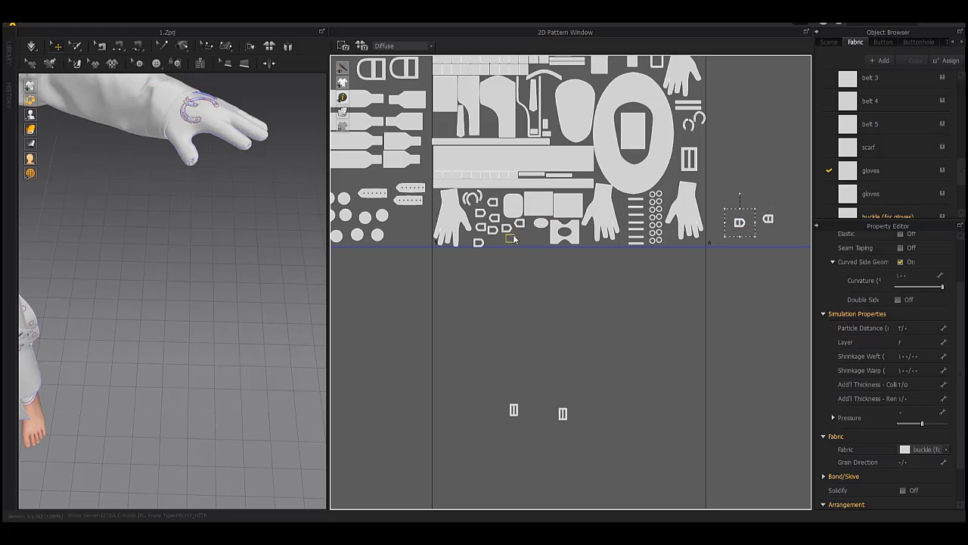
pyautogui.click(768, 219)
# - Fit the two small slotted pieces side by side between the buckles and the panel with the oval cutout
pyautogui.moveTo(584, 272); pyautogui.dragTo(581, 278, button='middle')
pyautogui.scroll(-3, 582, 279)
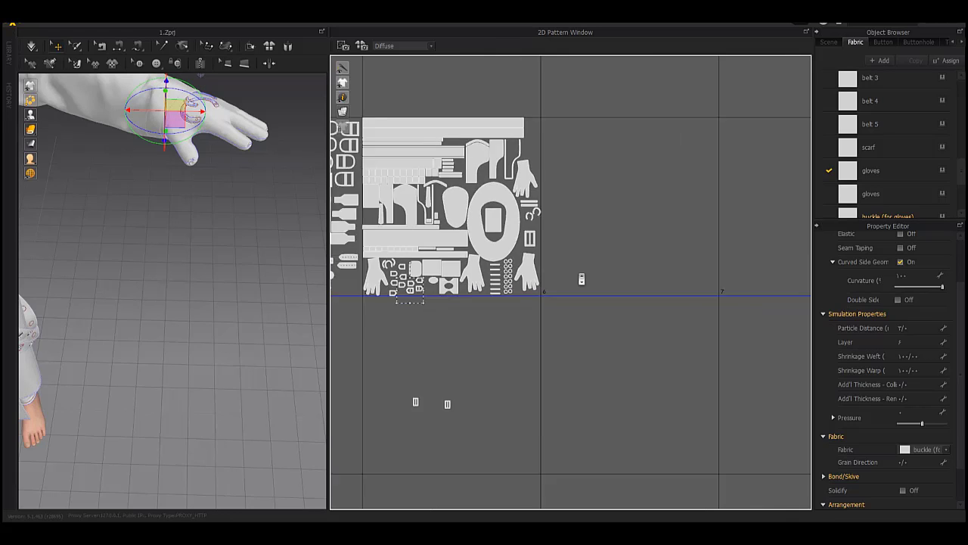
pyautogui.scroll(4, 449, 380)
pyautogui.moveTo(446, 383); pyautogui.dragTo(466, 179)
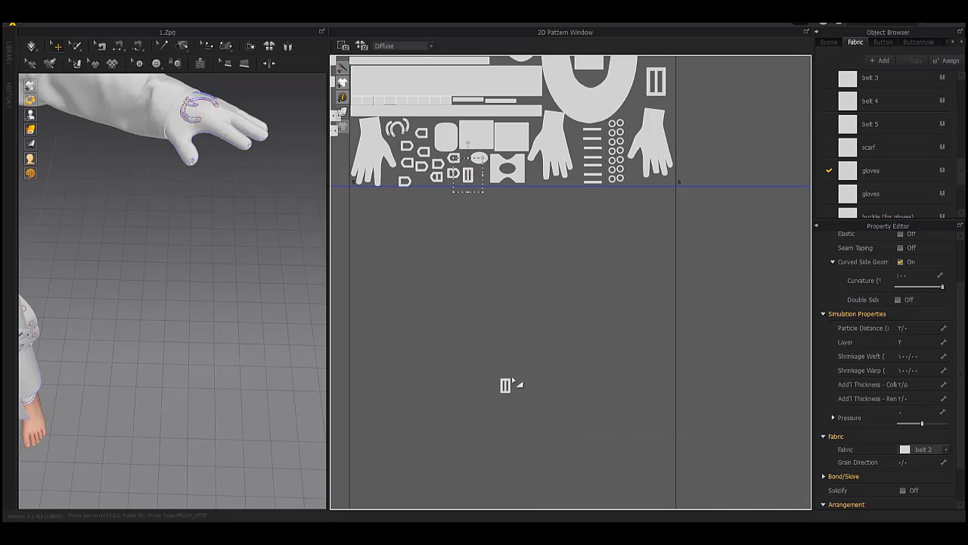
pyautogui.moveTo(505, 384); pyautogui.dragTo(482, 175)
# - Review the packed UV tiles for leftover or overlapping pieces and check the whole outfit on the avatar
pyautogui.scroll(-3, 480, 265)
pyautogui.scroll(-3, 481, 267)
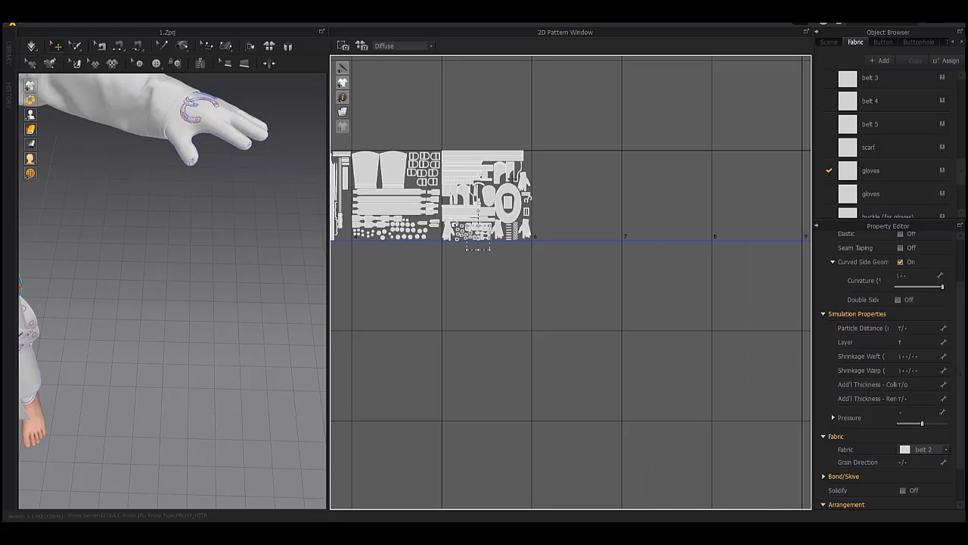
pyautogui.scroll(8, 522, 180)
pyautogui.scroll(-5, 579, 227)
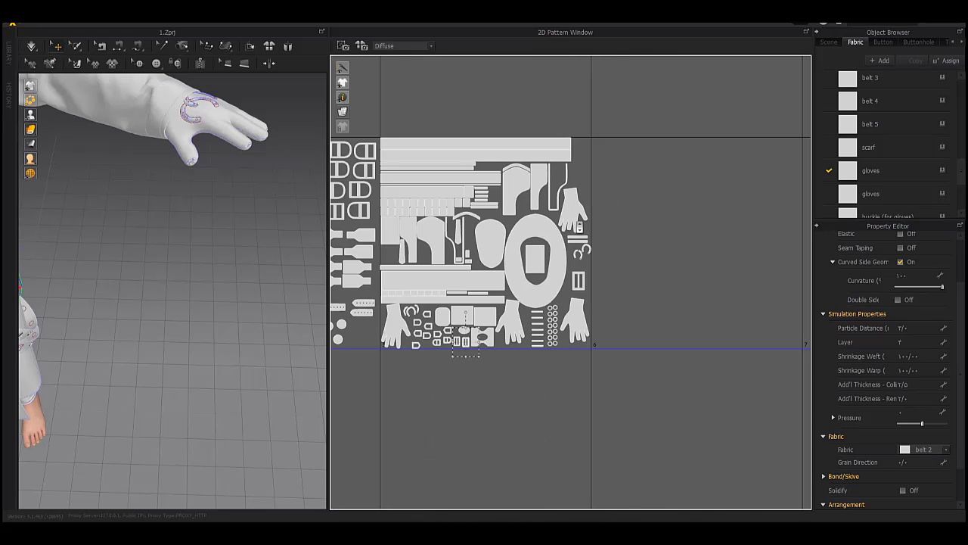
pyautogui.moveTo(238, 206); pyautogui.dragTo(212, 187, button='right')
pyautogui.scroll(-4, 92, 236)
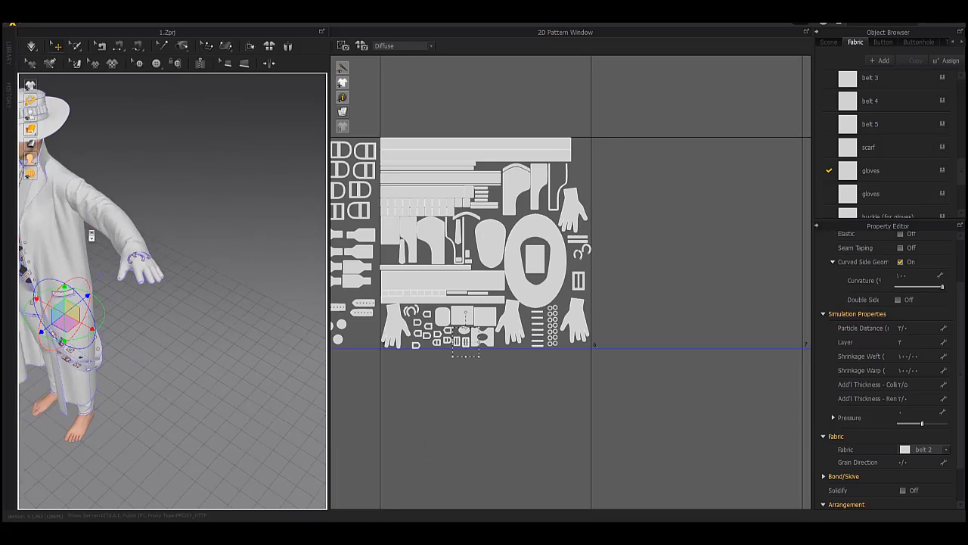
pyautogui.scroll(-3, 92, 235)
pyautogui.moveTo(143, 213); pyautogui.dragTo(223, 186, button='right')
pyautogui.moveTo(223, 187); pyautogui.dragTo(303, 170, button='middle')
pyautogui.moveTo(302, 170); pyautogui.dragTo(249, 178, button='right')
pyautogui.scroll(-5, 568, 240)
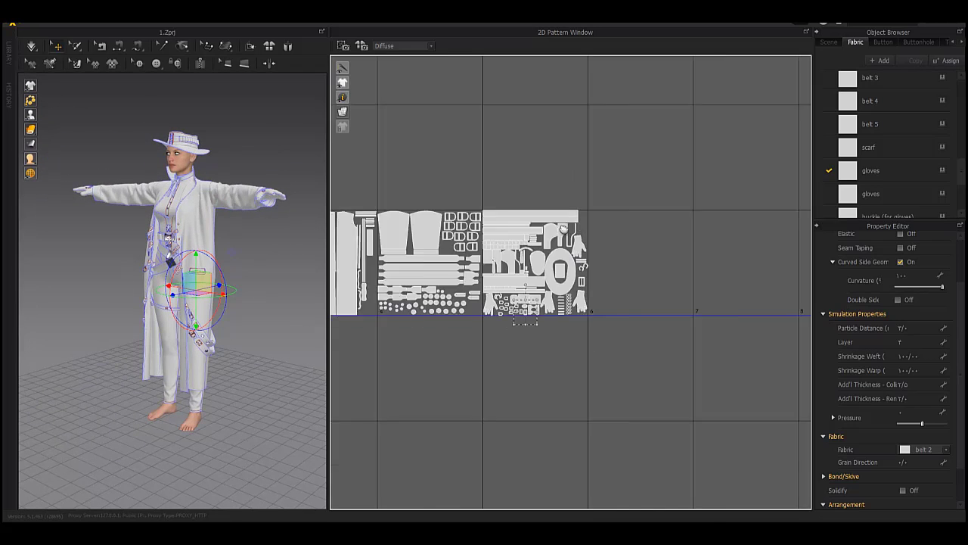
pyautogui.scroll(-4, 564, 228)
pyautogui.click(656, 80)
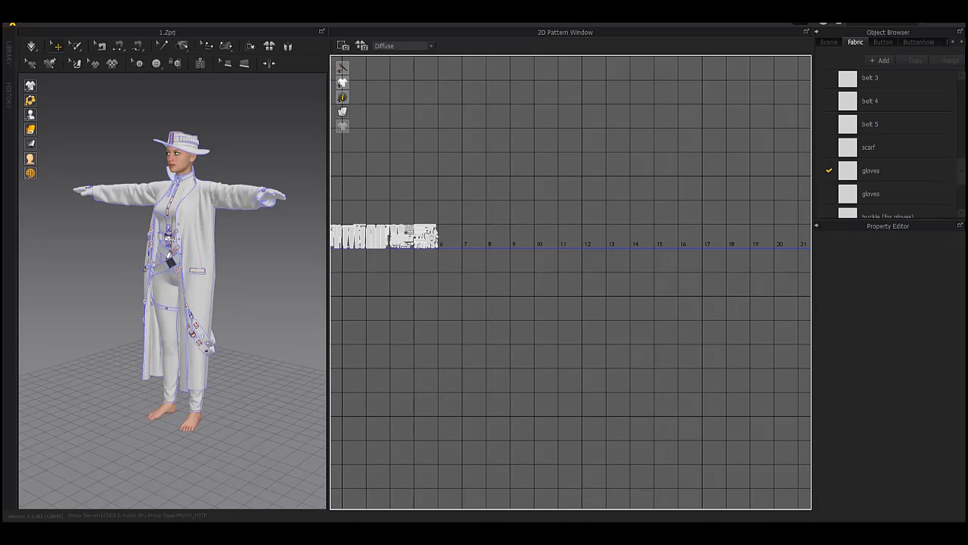
pyautogui.scroll(6, 506, 252)
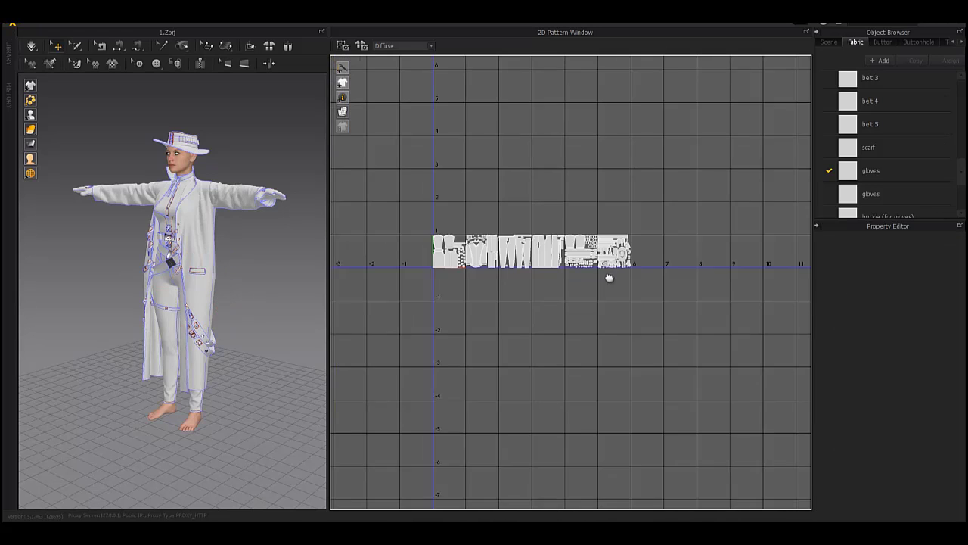
pyautogui.scroll(8, 557, 264)
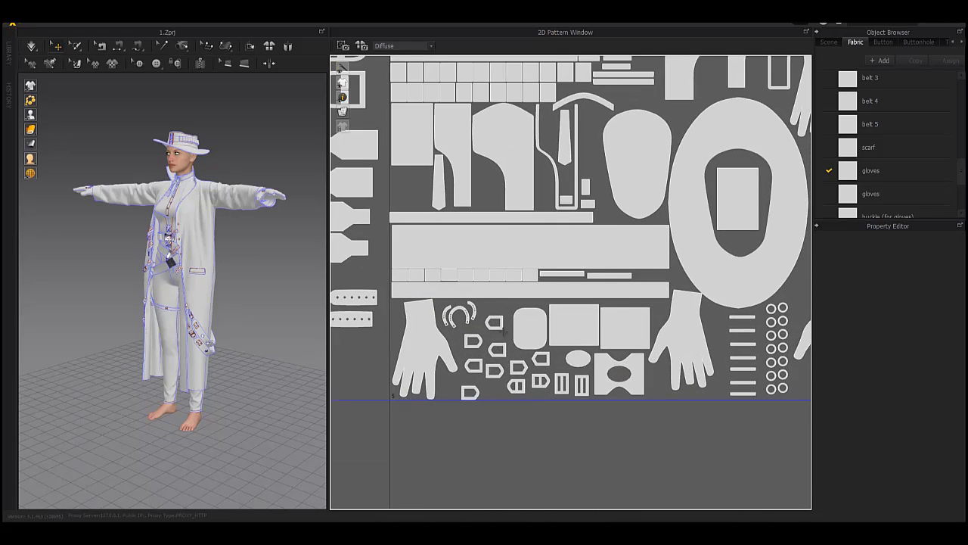
pyautogui.scroll(-2, 594, 331)
pyautogui.moveTo(458, 192); pyautogui.dragTo(456, 292, button='middle')
pyautogui.scroll(2, 456, 292)
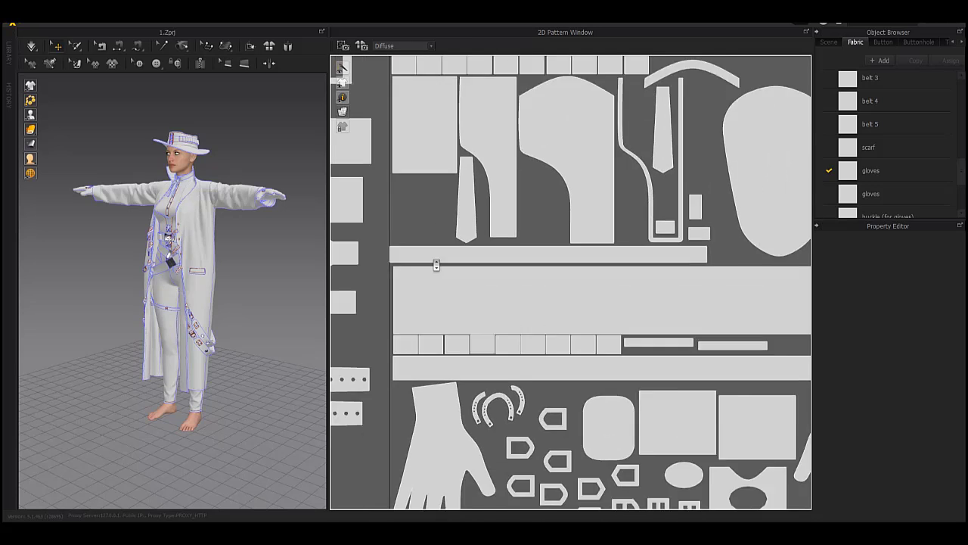
# - Move the upper horseshoe piece inward, away from the belt tile's outer edge
pyautogui.scroll(-3, 437, 266)
pyautogui.moveTo(484, 96); pyautogui.dragTo(478, 262, button='middle')
pyautogui.moveTo(779, 227); pyautogui.dragTo(427, 230, button='middle')
pyautogui.scroll(4, 568, 276)
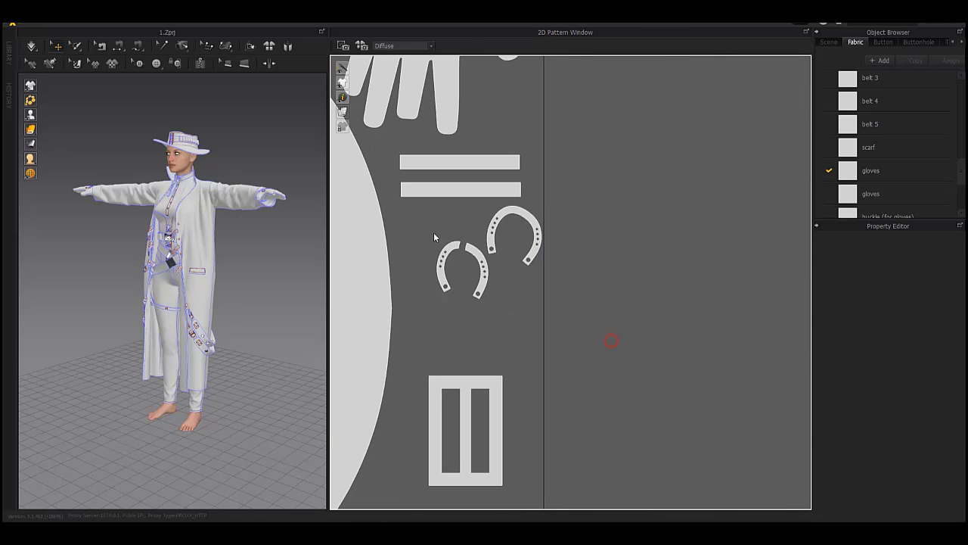
pyautogui.moveTo(492, 227); pyautogui.dragTo(454, 238)
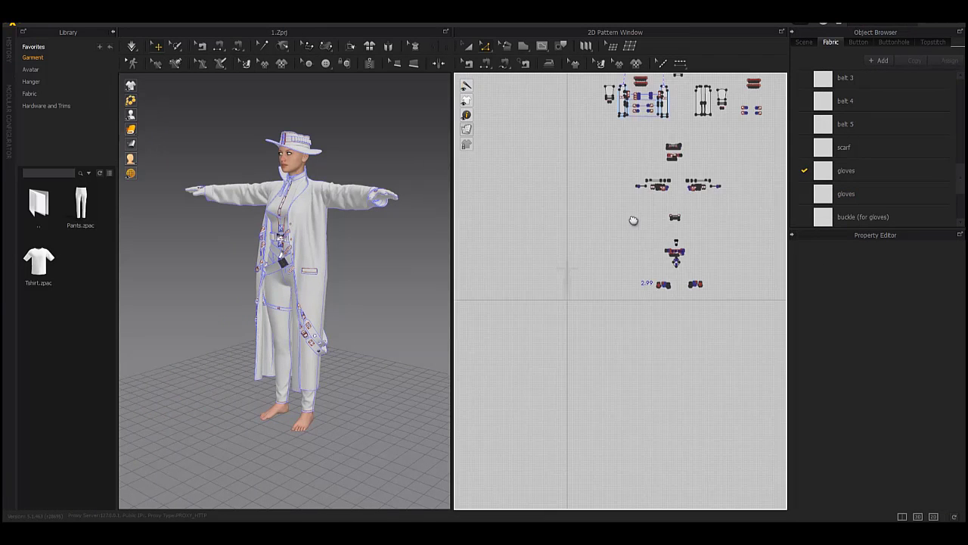
# - Return from UV editing to the normal pattern layout and save the project
pyautogui.moveTo(634, 221); pyautogui.dragTo(581, 368, button='middle')
pyautogui.click(35, 24)
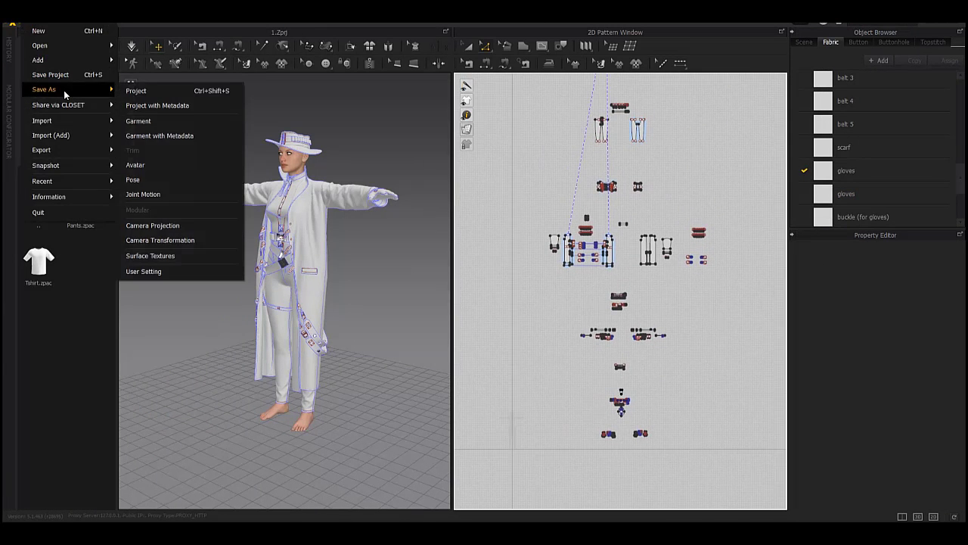
pyautogui.click(50, 75)
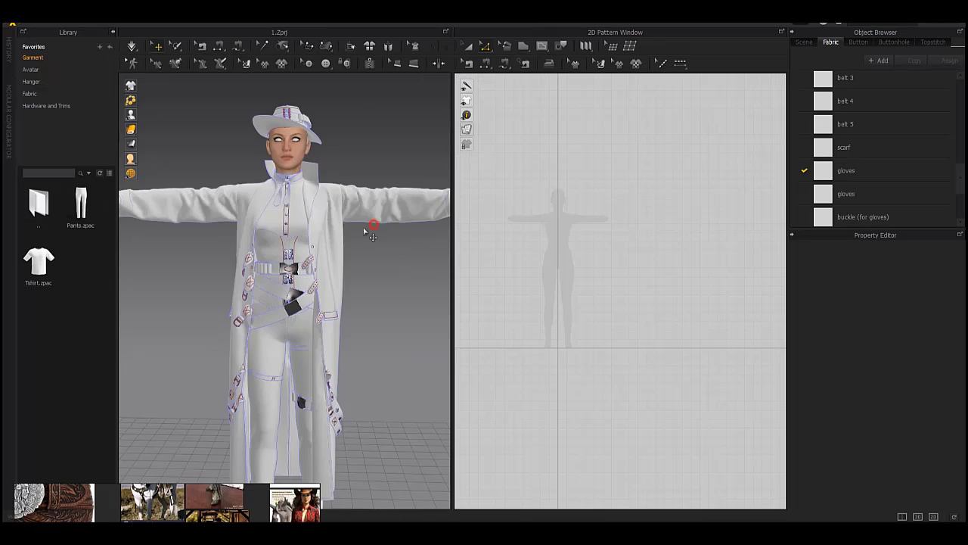
# - Select all the outfit's patterns and start an OBJ export
pyautogui.moveTo(603, 263); pyautogui.dragTo(605, 272, button='middle')
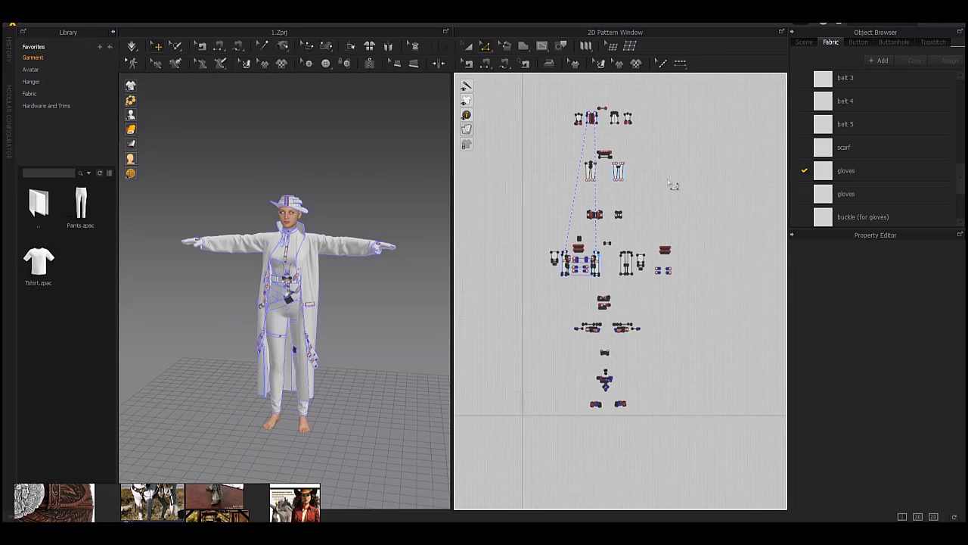
pyautogui.moveTo(679, 120); pyautogui.dragTo(674, 170, button='middle')
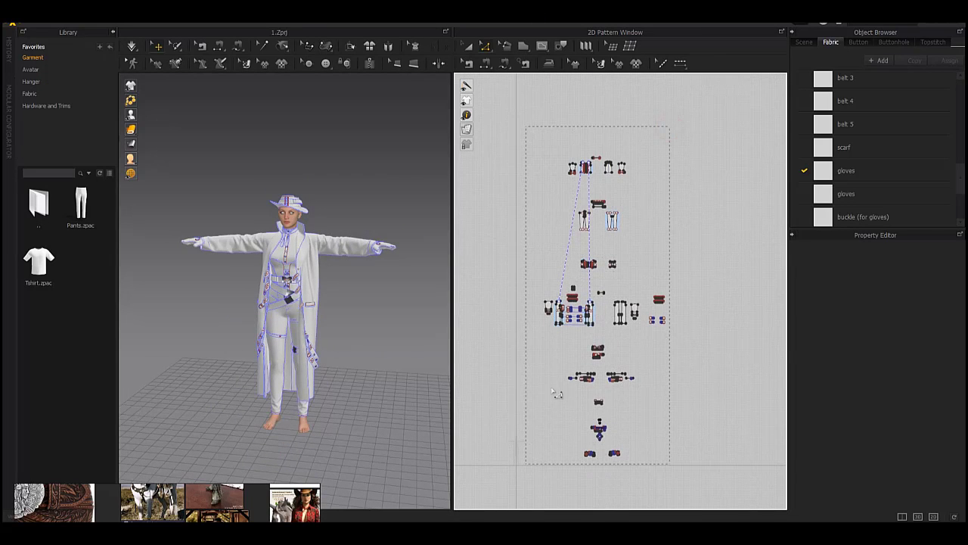
pyautogui.moveTo(57, 150)
pyautogui.click(143, 156)
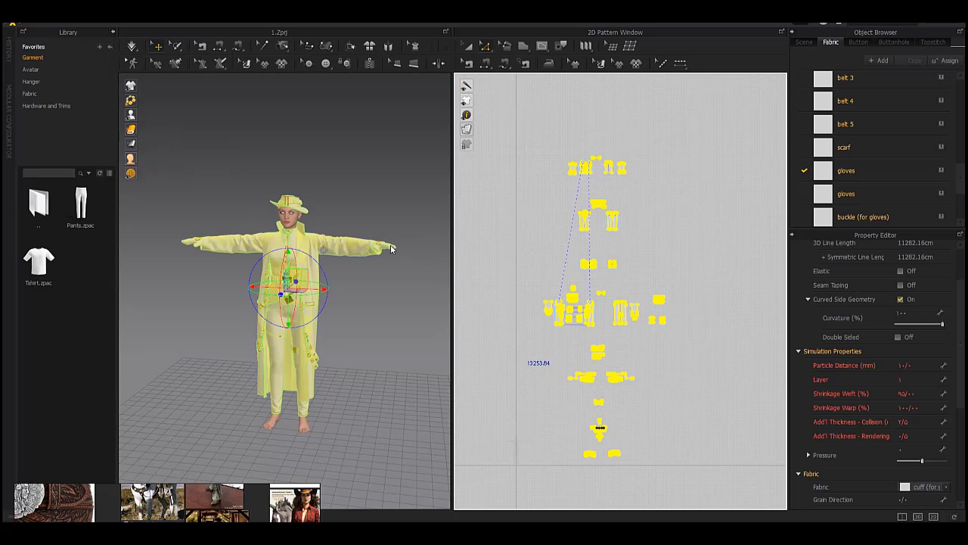
pyautogui.moveTo(378, 156); pyautogui.dragTo(414, 120)
# - Name the export file thick in the Western Outfit No.1 folder on the Desktop
pyautogui.scroll(3, 250, 227)
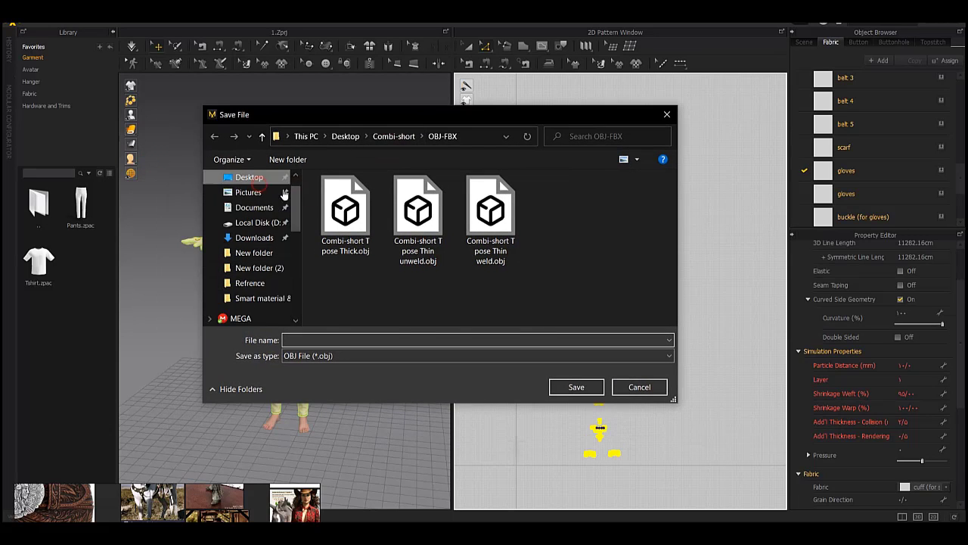
pyautogui.scroll(-5, 372, 211)
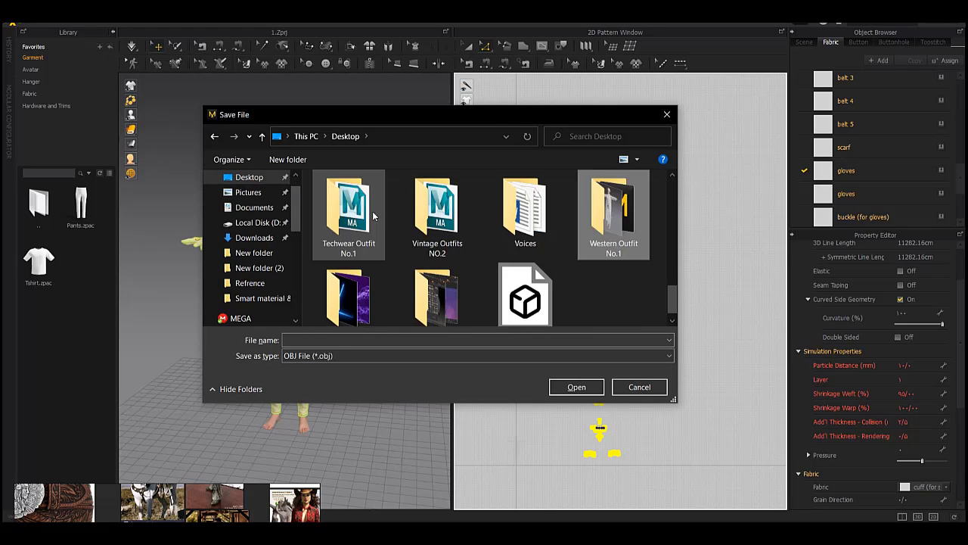
pyautogui.doubleClick(614, 220)
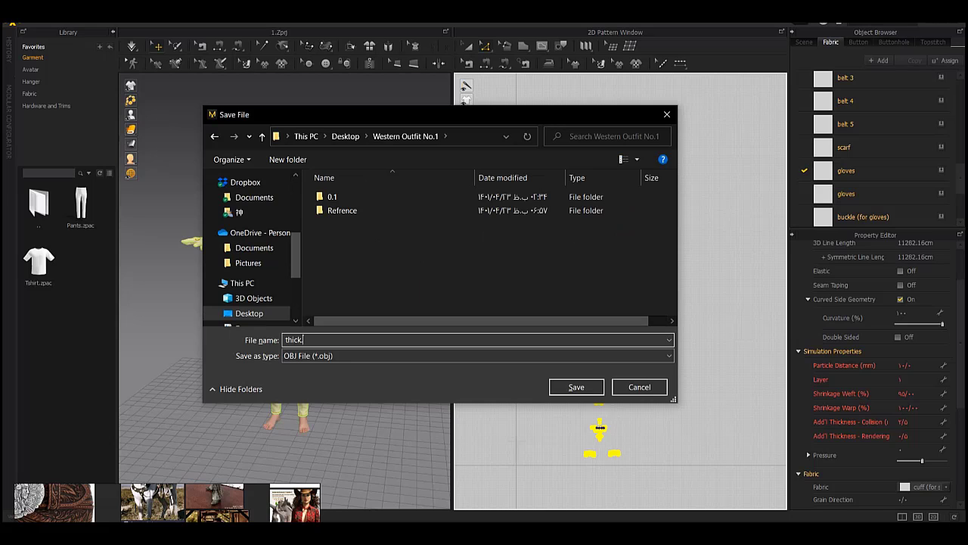
pyautogui.press('Return')
# - Export all patterns as a single thick object with unified UV coordinates and centimetre scale
pyautogui.moveTo(523, 79); pyautogui.dragTo(518, 49)
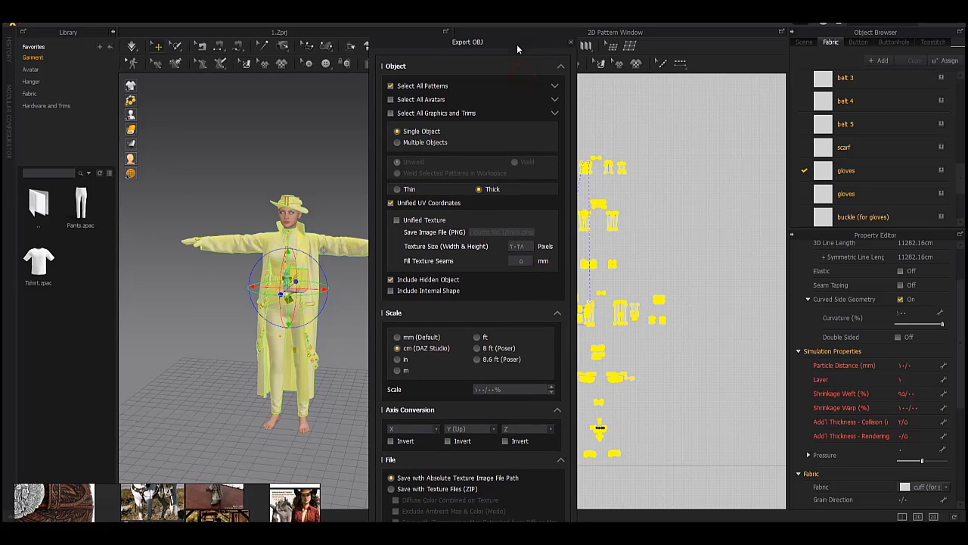
pyautogui.click(558, 313)
pyautogui.click(561, 377)
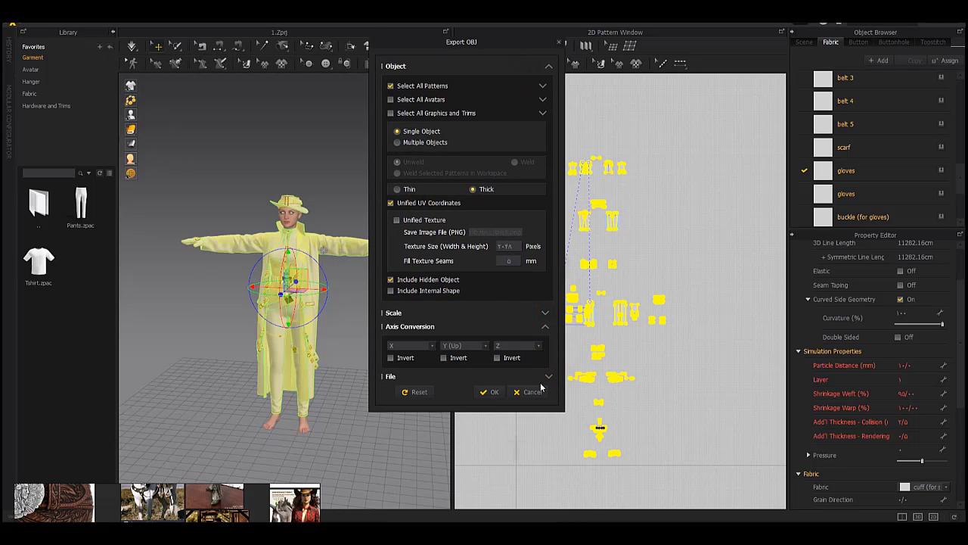
pyautogui.click(490, 392)
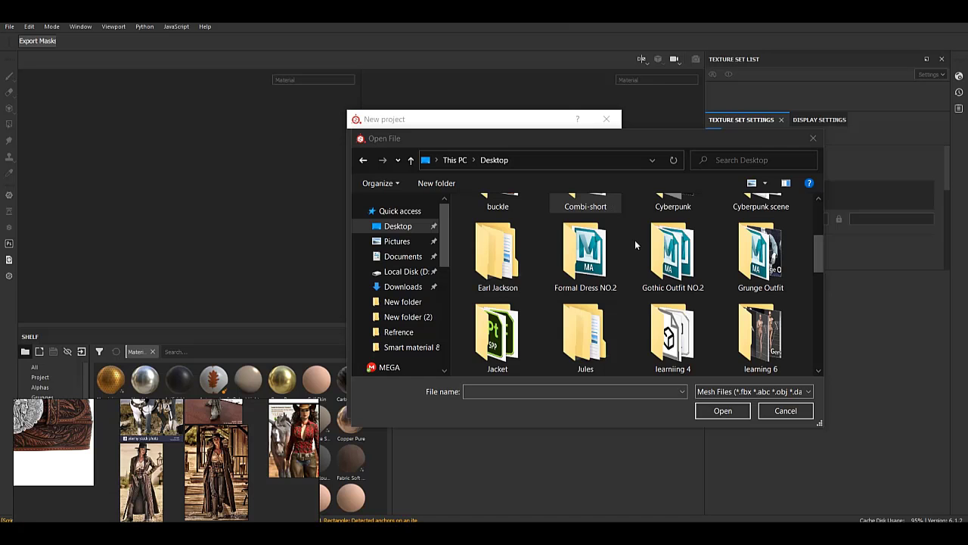
# - Switch to Substance Painter and choose thick.obj from the Western Outfit No.1 folder as the new project's mesh
pyautogui.scroll(-10, 723, 294)
pyautogui.doubleClick(760, 243)
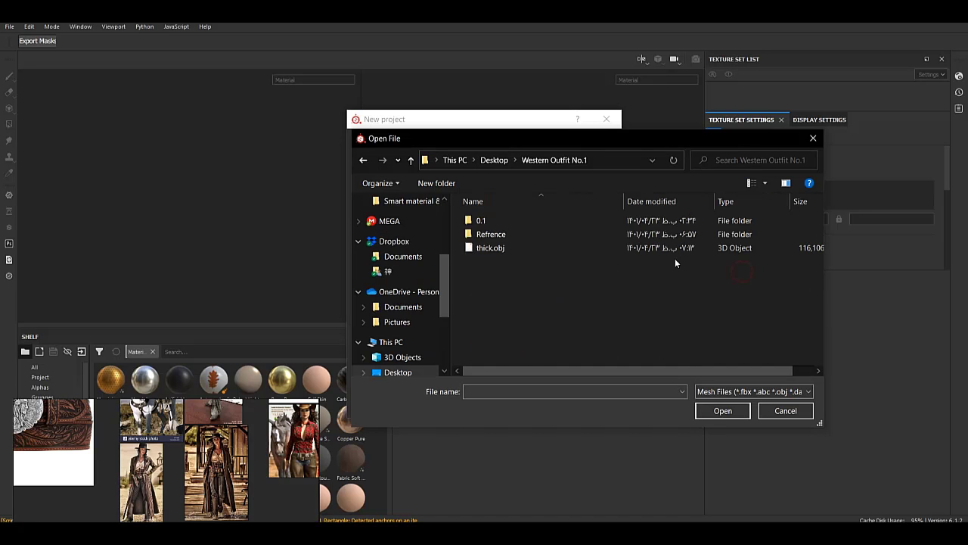
pyautogui.doubleClick(488, 248)
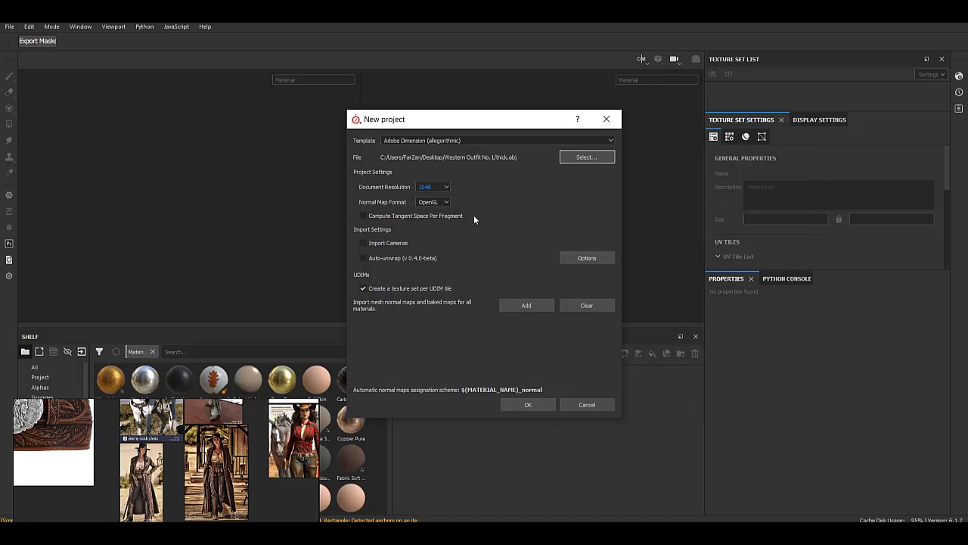
# - Create the project at 2048 document resolution with one texture set per UDIM tile
pyautogui.click(438, 188)
pyautogui.click(437, 220)
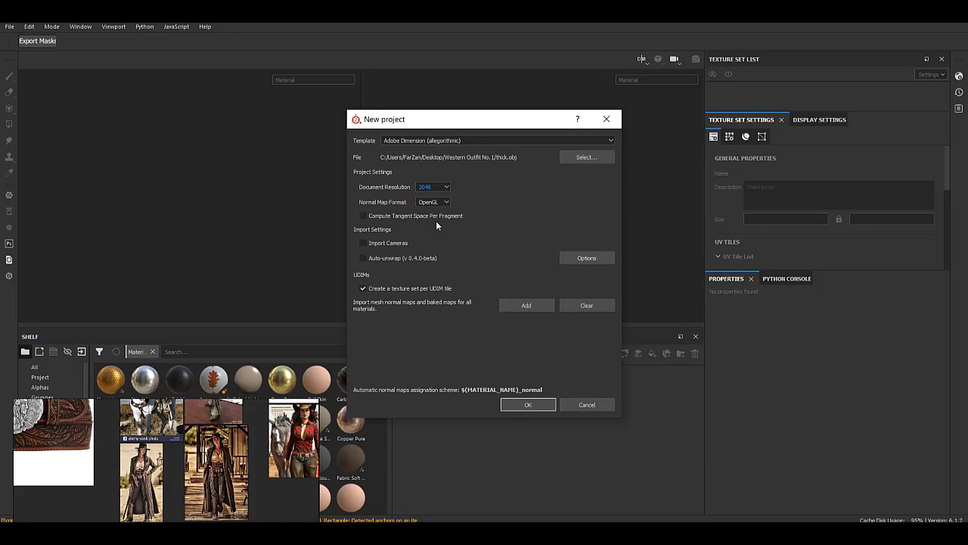
pyautogui.click(529, 405)
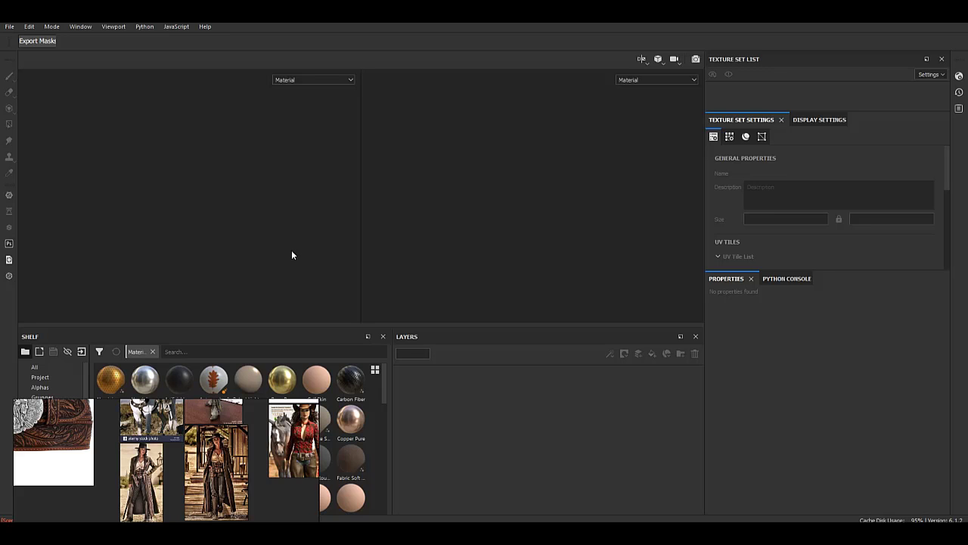
# - Move the floating reference board up and fit its whole image collection into view
pyautogui.moveTo(259, 419); pyautogui.dragTo(251, 367, button='right')
pyautogui.scroll(-5, 220, 420)
pyautogui.scroll(-5, 220, 422)
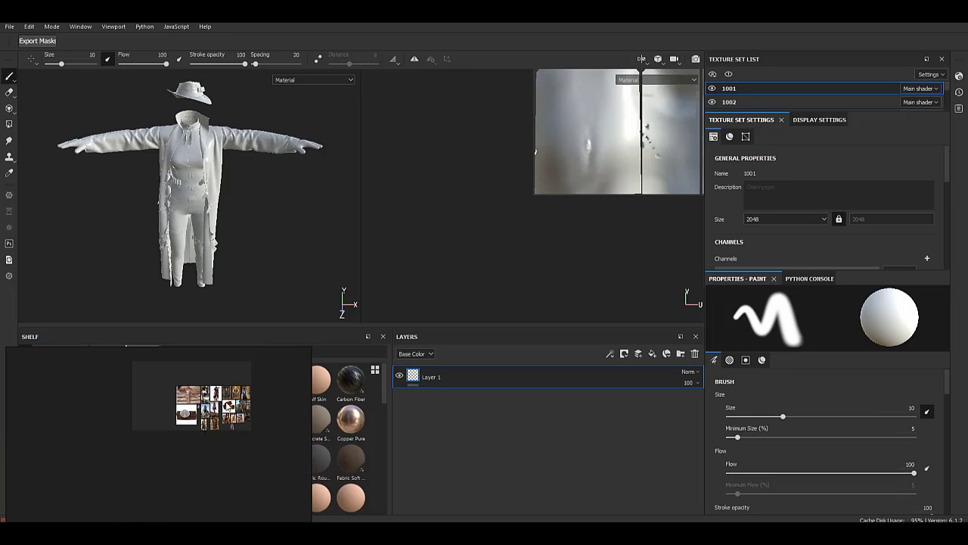
pyautogui.scroll(5, 238, 392)
pyautogui.scroll(3, 258, 393)
pyautogui.scroll(-4, 258, 393)
pyautogui.scroll(3, 258, 393)
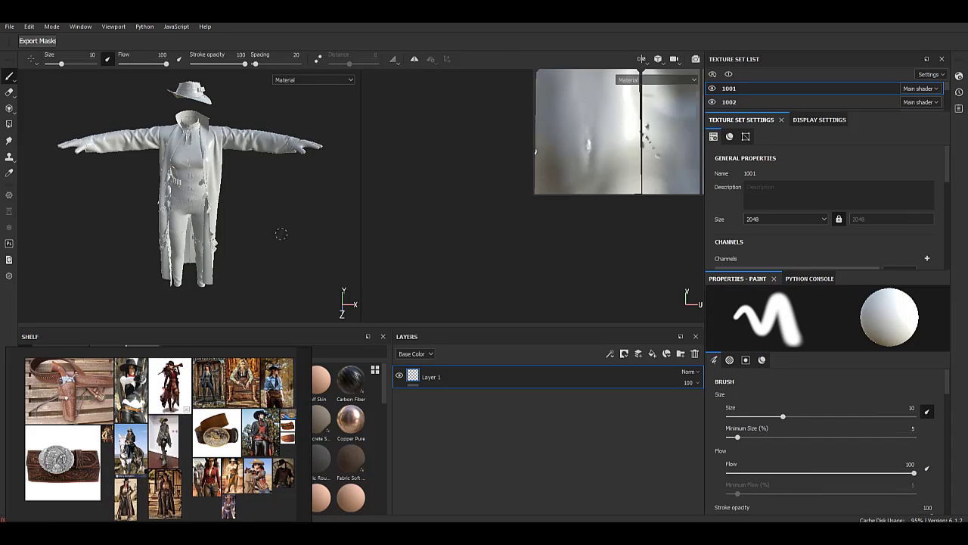
# - Inspect the hat, collar and upper coat of the imported outfit up close
pyautogui.keyDown('alt'); pyautogui.moveTo(281, 234); pyautogui.dragTo(244, 198); pyautogui.keyUp('alt')
pyautogui.scroll(3, 220, 167)
pyautogui.keyDown('alt'); pyautogui.moveTo(198, 144); pyautogui.dragTo(217, 223, button='middle'); pyautogui.keyUp('alt')
pyautogui.scroll(2, 217, 222)
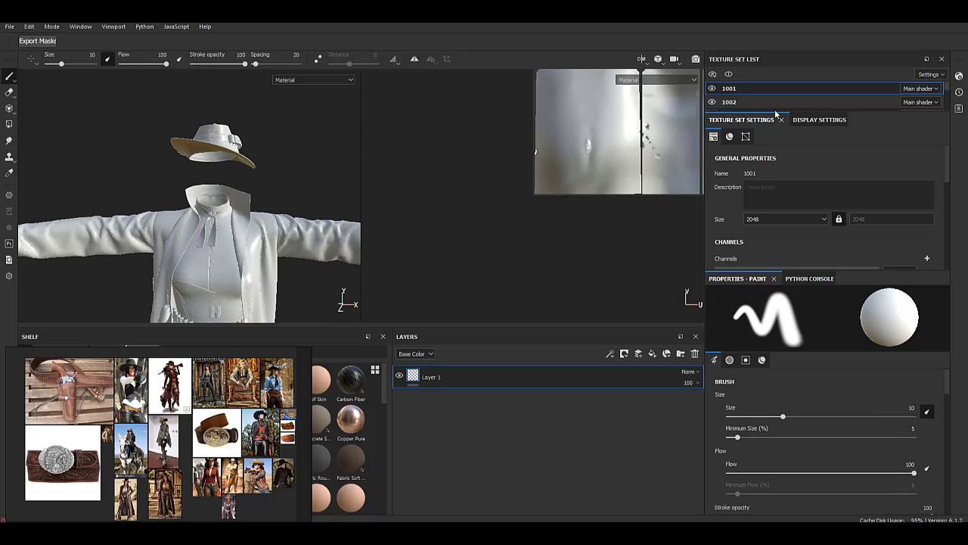
# - Enlarge the texture set list and hide every set except 1001 to isolate the shirt
pyautogui.moveTo(776, 114); pyautogui.dragTo(773, 176)
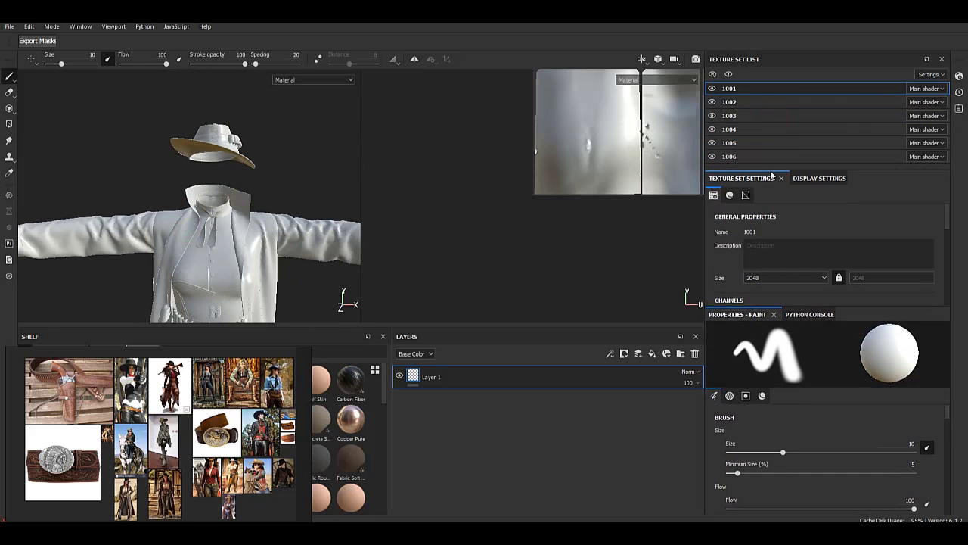
pyautogui.moveTo(713, 158); pyautogui.dragTo(713, 104)
pyautogui.keyDown('alt'); pyautogui.moveTo(193, 204); pyautogui.dragTo(160, 125, button='middle'); pyautogui.keyUp('alt')
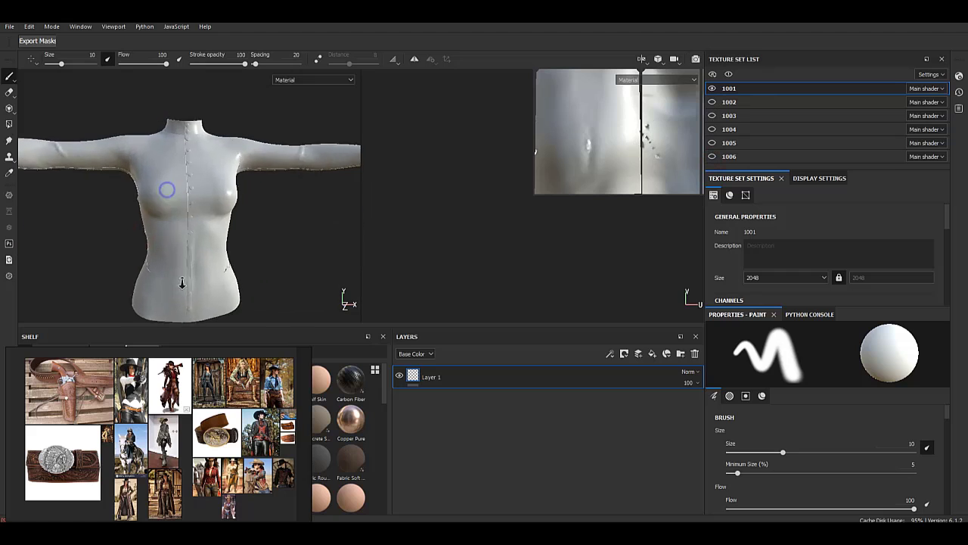
pyautogui.keyDown('alt'); pyautogui.moveTo(166, 190); pyautogui.dragTo(215, 234); pyautogui.keyUp('alt')
pyautogui.scroll(2, 225, 288)
pyautogui.keyDown('alt'); pyautogui.moveTo(225, 288); pyautogui.dragTo(236, 238, button='middle'); pyautogui.keyUp('alt')
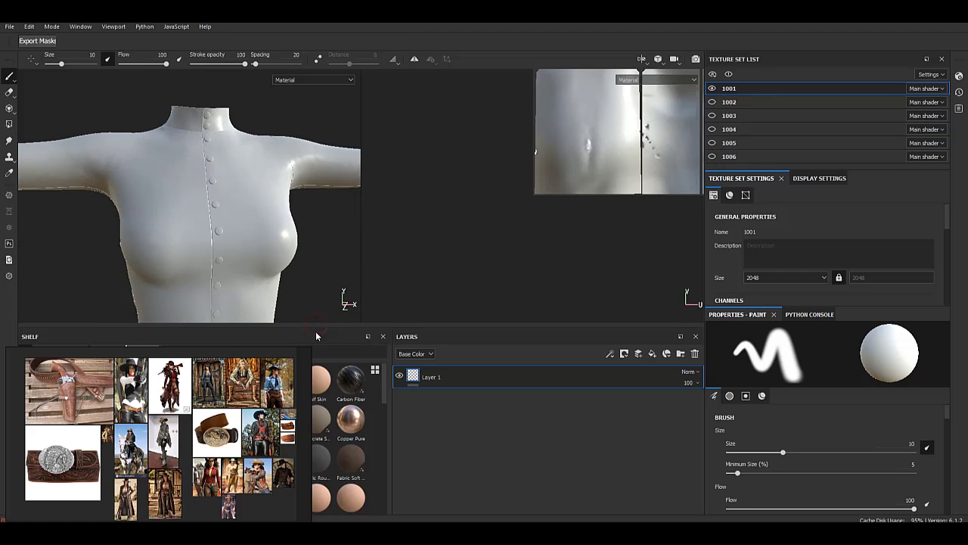
# - Make the 3D view taller and wider, and inspect the isolated shirt's front, buttons and sleeves
pyautogui.moveTo(316, 336); pyautogui.dragTo(317, 374)
pyautogui.moveTo(360, 252); pyautogui.dragTo(410, 254)
pyautogui.scroll(-1, 290, 262)
pyautogui.scroll(3, 288, 262)
pyautogui.keyDown('alt'); pyautogui.moveTo(262, 266); pyautogui.dragTo(263, 207, button='middle'); pyautogui.keyUp('alt')
pyautogui.scroll(-3, 262, 207)
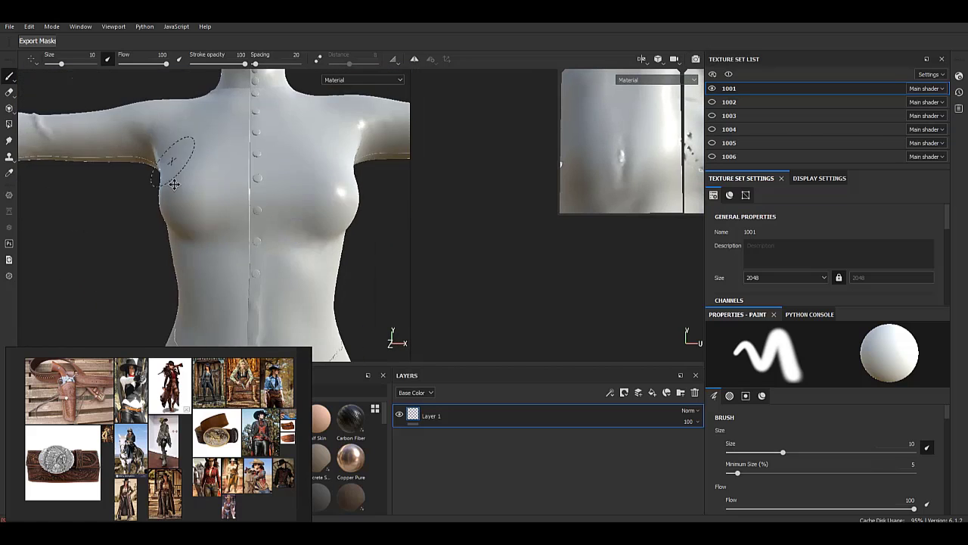
pyautogui.keyDown('alt'); pyautogui.moveTo(173, 186); pyautogui.dragTo(234, 224); pyautogui.keyUp('alt')
pyautogui.keyDown('alt'); pyautogui.moveTo(235, 224); pyautogui.dragTo(249, 180, button='middle'); pyautogui.keyUp('alt')
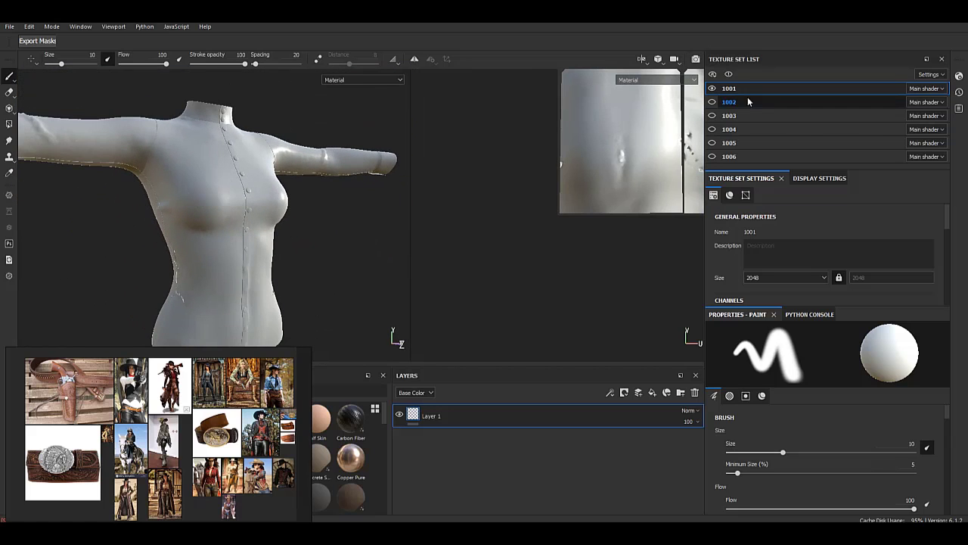
# - Toggle the visibility of the texture sets to compare the complete outfit with the shirt in set 1001
pyautogui.click(714, 116)
pyautogui.click(712, 130)
pyautogui.click(713, 143)
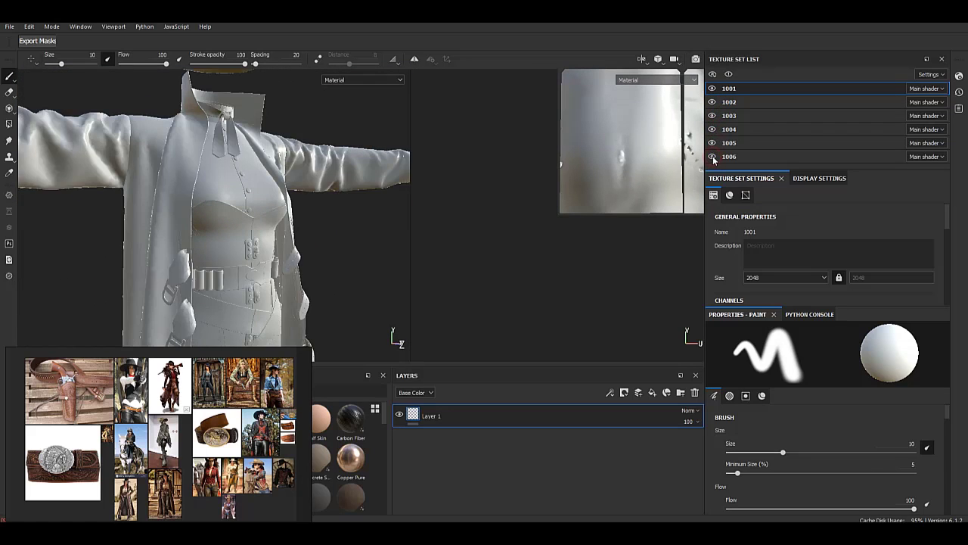
pyautogui.moveTo(713, 158); pyautogui.dragTo(714, 90)
pyautogui.click(712, 88)
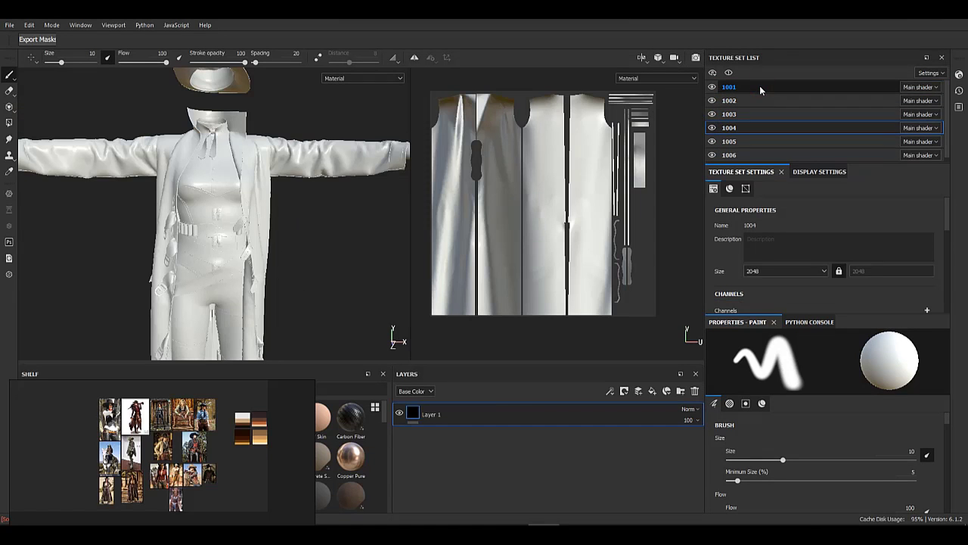
# - Make texture set 1001 active with only the shirt showing, and delete its Layer 1
pyautogui.click(760, 85)
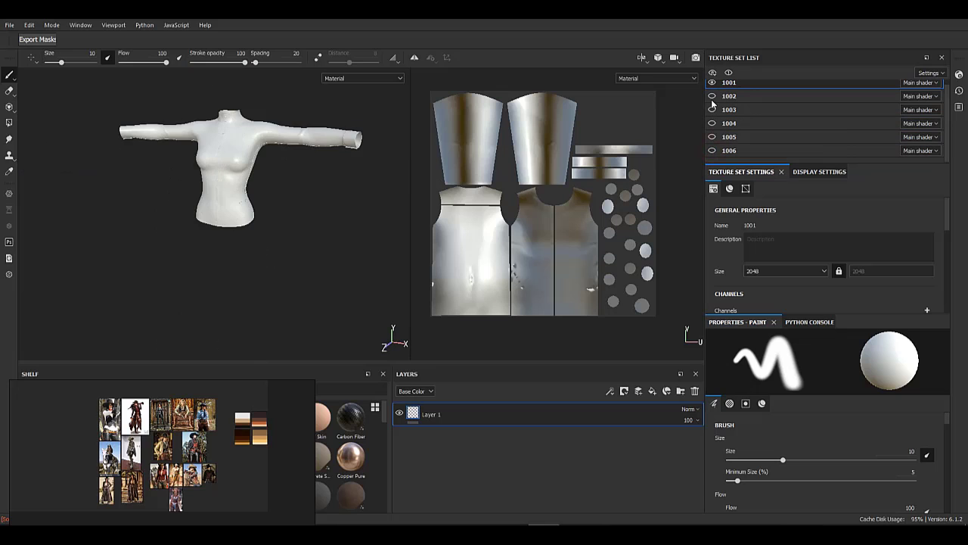
pyautogui.keyDown('alt'); pyautogui.moveTo(245, 254); pyautogui.dragTo(239, 294, button='middle'); pyautogui.keyUp('alt')
pyautogui.scroll(5, 220, 288)
pyautogui.keyDown('alt'); pyautogui.moveTo(212, 286); pyautogui.dragTo(261, 280); pyautogui.keyUp('alt')
pyautogui.click(695, 391)
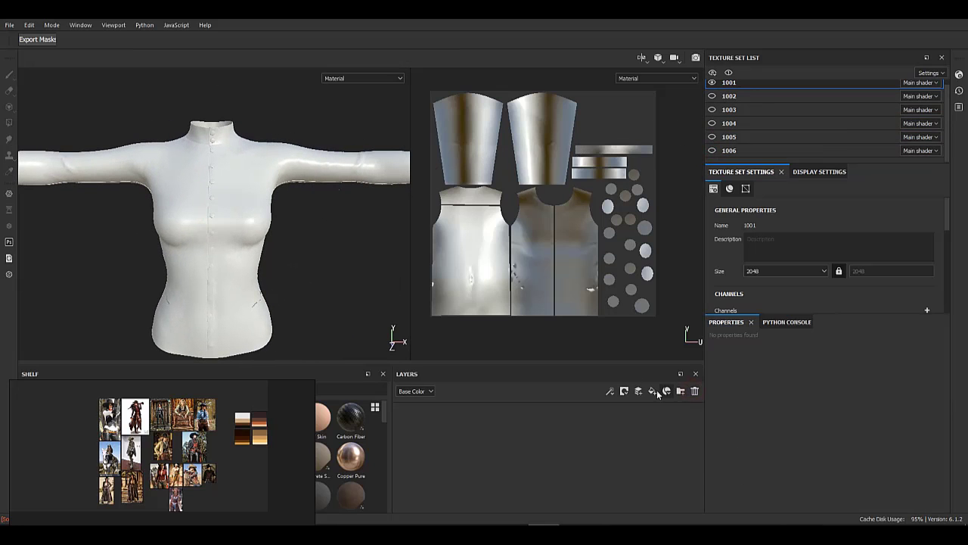
# - Add a fill layer to the shirt and study the western outfit photos on the reference board for shirt colours
pyautogui.scroll(8, 135, 422)
pyautogui.scroll(-8, 95, 411)
pyautogui.scroll(8, 101, 415)
pyautogui.scroll(-3, 106, 423)
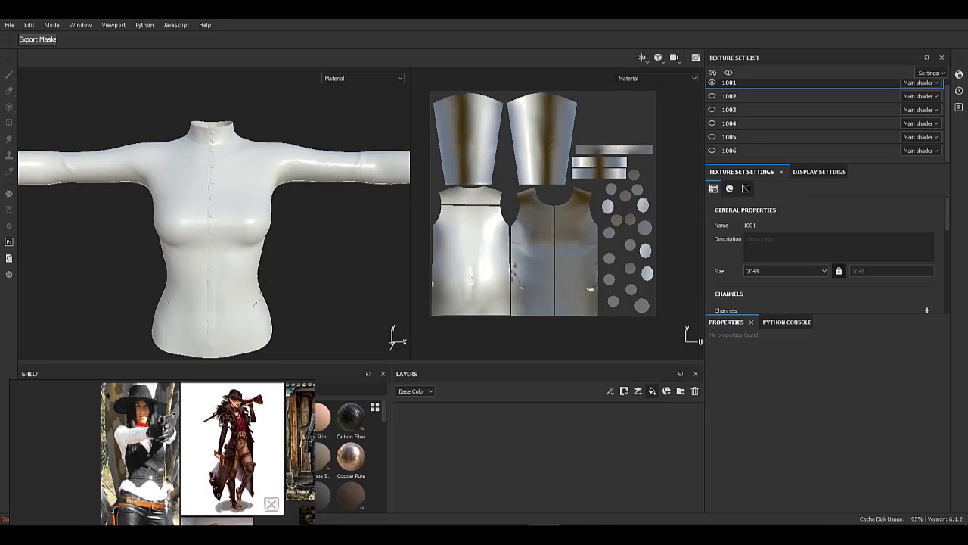
pyautogui.scroll(6, 195, 435)
pyautogui.scroll(-6, 174, 437)
pyautogui.scroll(5, 250, 439)
pyautogui.scroll(-5, 174, 442)
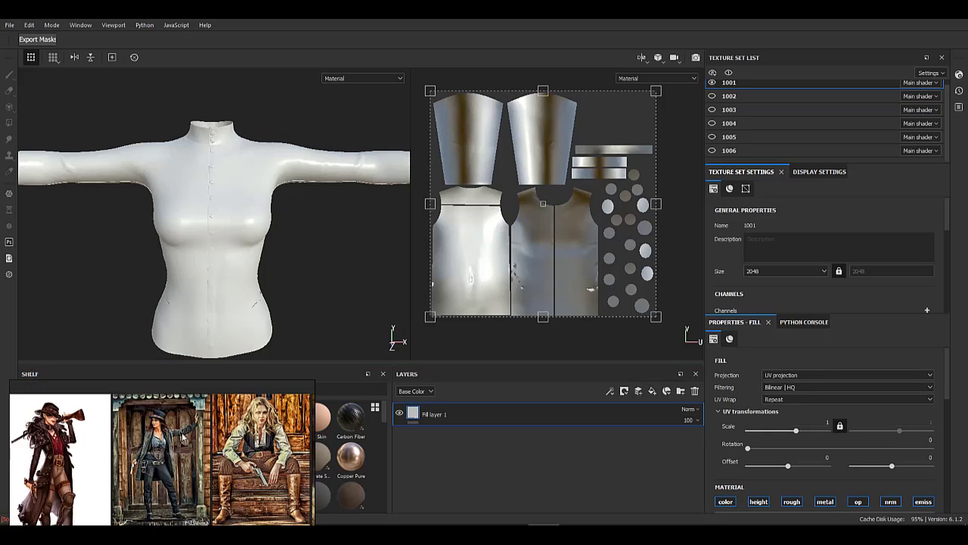
pyautogui.scroll(6, 261, 461)
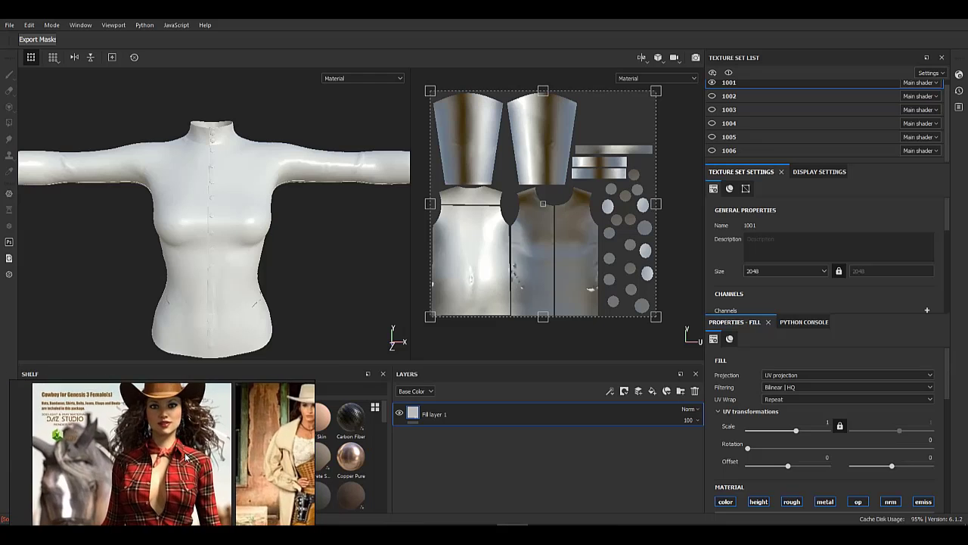
pyautogui.scroll(-5, 813, 393)
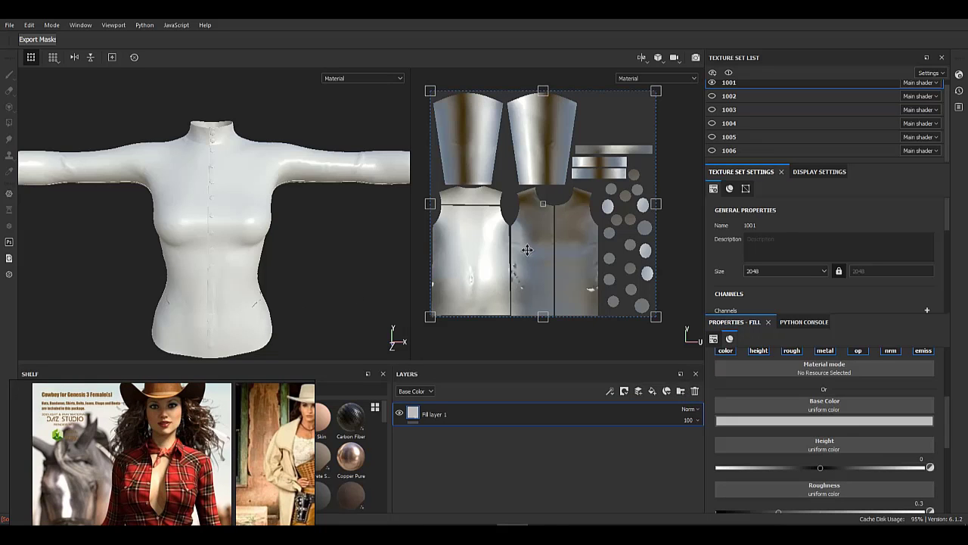
# - Enlarge the white, tan, brown and black colour palette on the reference board and frame it closely
pyautogui.keyDown('alt'); pyautogui.moveTo(255, 238); pyautogui.dragTo(233, 192, button='middle'); pyautogui.keyUp('alt')
pyautogui.scroll(-8, 137, 423)
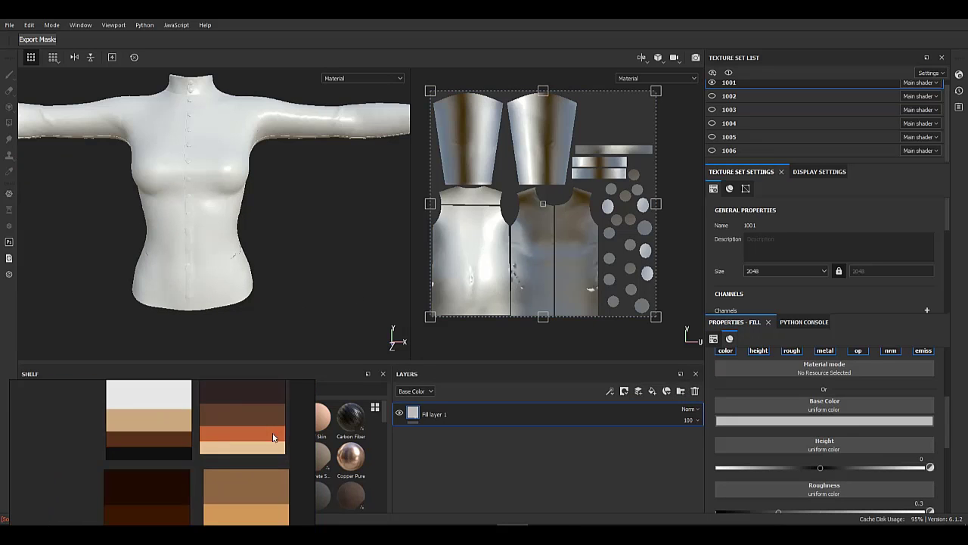
pyautogui.scroll(1, 159, 445)
pyautogui.scroll(-1, 186, 439)
pyautogui.click(141, 422)
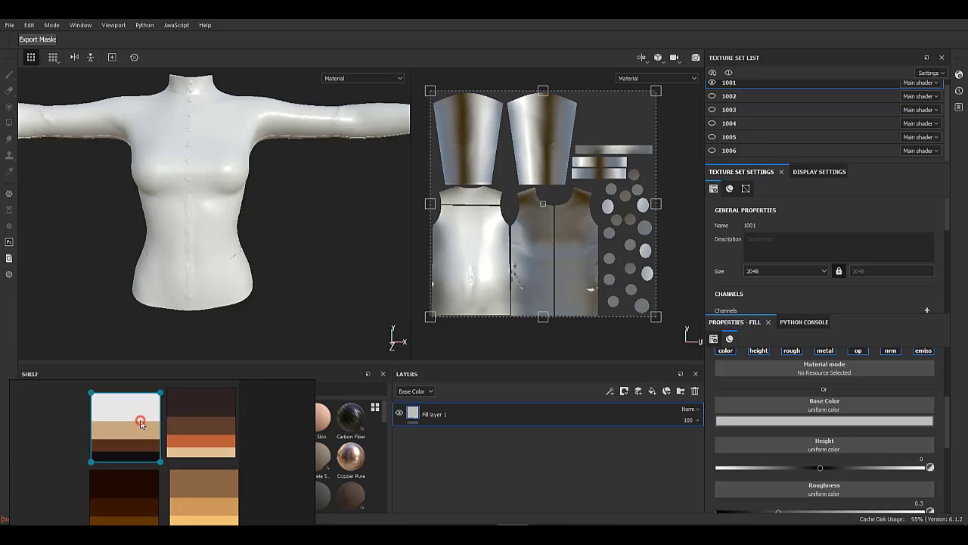
pyautogui.scroll(-2, 144, 436)
pyautogui.moveTo(144, 436); pyautogui.dragTo(169, 459, button='middle')
pyautogui.moveTo(135, 431); pyautogui.dragTo(90, 385)
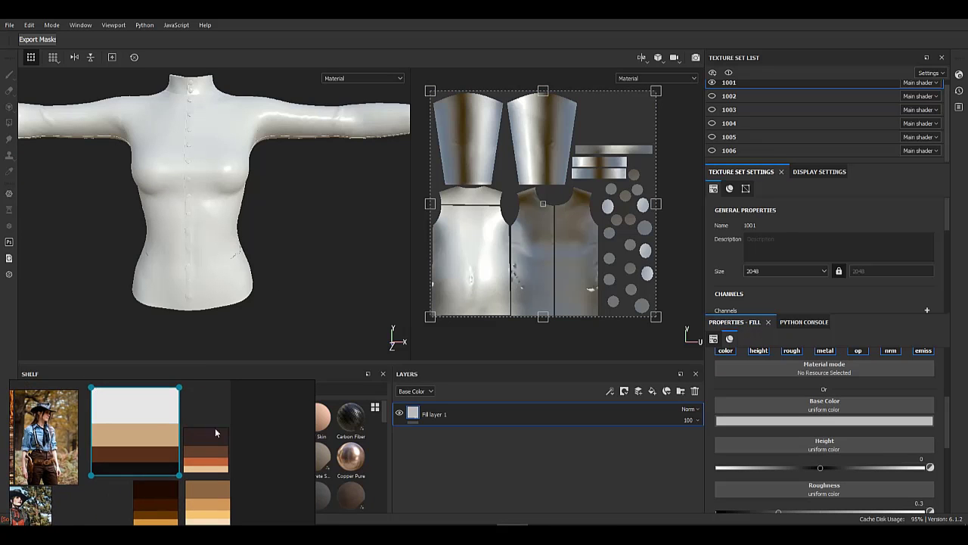
pyautogui.moveTo(215, 428); pyautogui.dragTo(237, 440, button='middle')
pyautogui.scroll(3, 156, 436)
pyautogui.moveTo(186, 416); pyautogui.dragTo(169, 436, button='middle')
pyautogui.scroll(-1, 169, 436)
# - Set the fill layer's base color to a warm off-white by sampling the reference palette and adjusting saturation and brightness
pyautogui.click(794, 421)
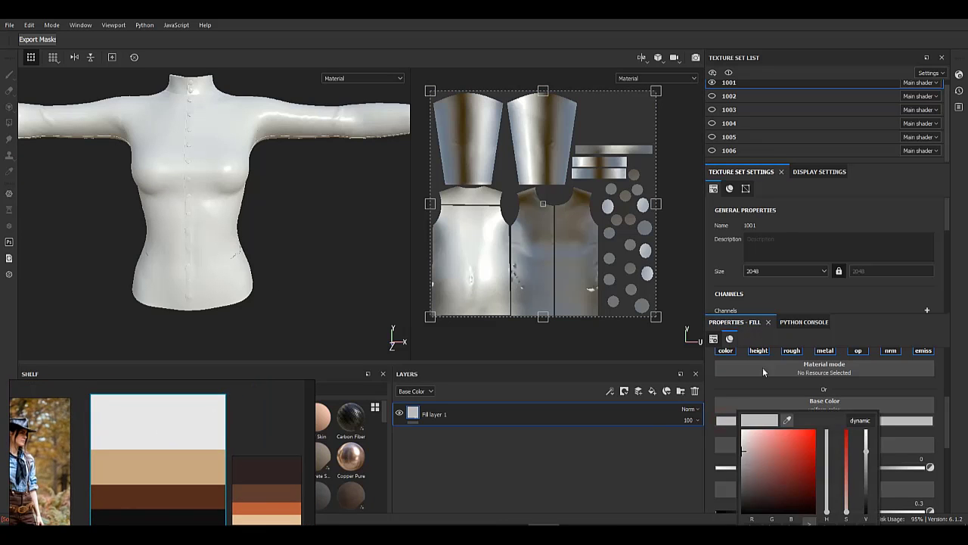
pyautogui.click(787, 420)
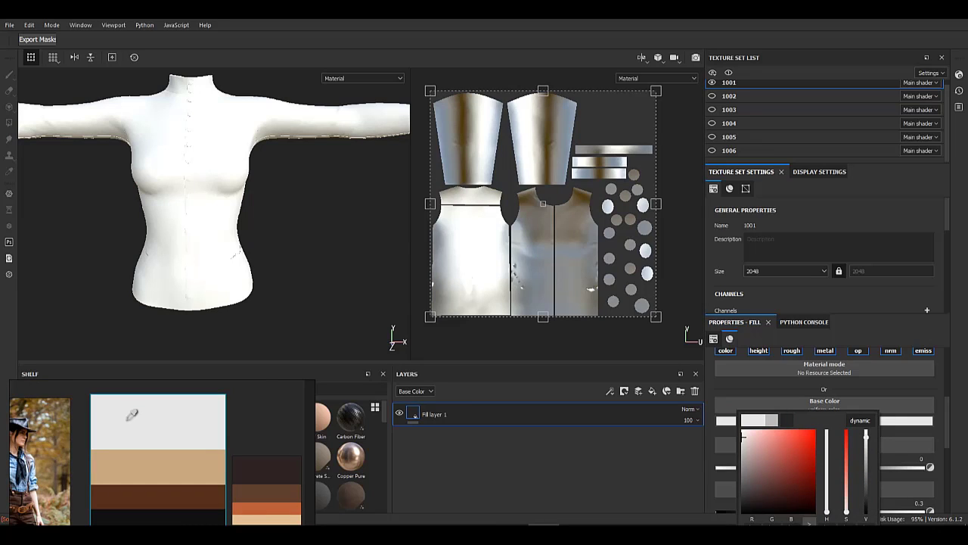
pyautogui.moveTo(830, 512); pyautogui.dragTo(827, 508)
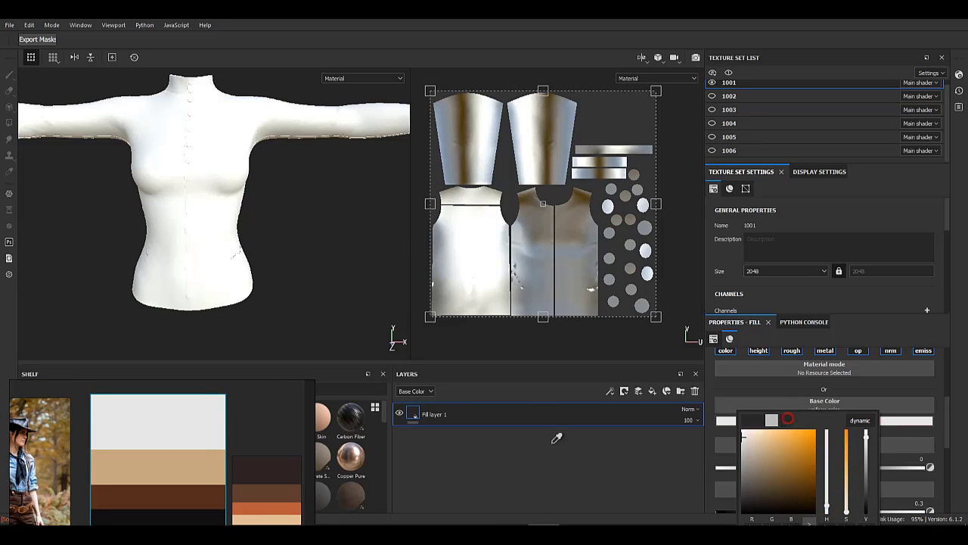
pyautogui.click(201, 466)
pyautogui.moveTo(866, 447); pyautogui.dragTo(866, 438)
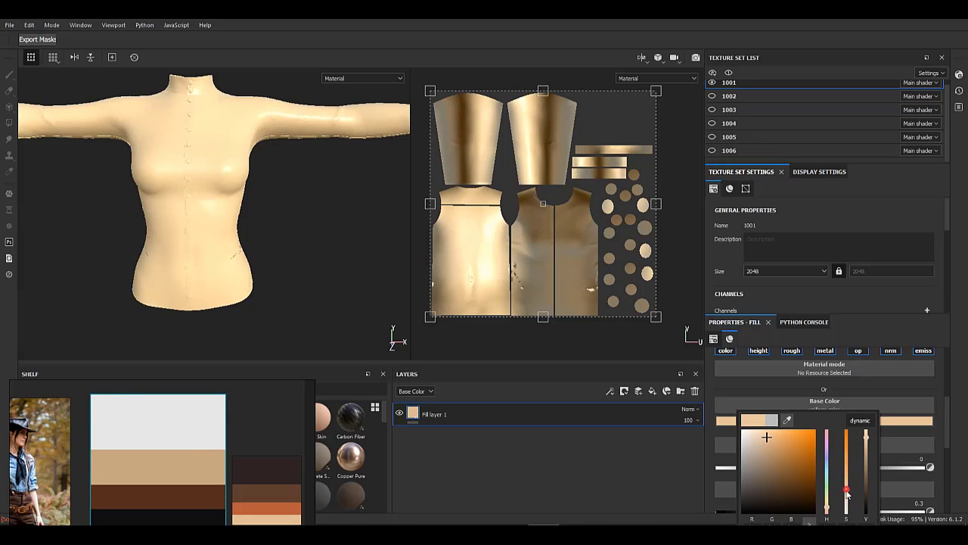
pyautogui.moveTo(847, 493); pyautogui.dragTo(846, 501)
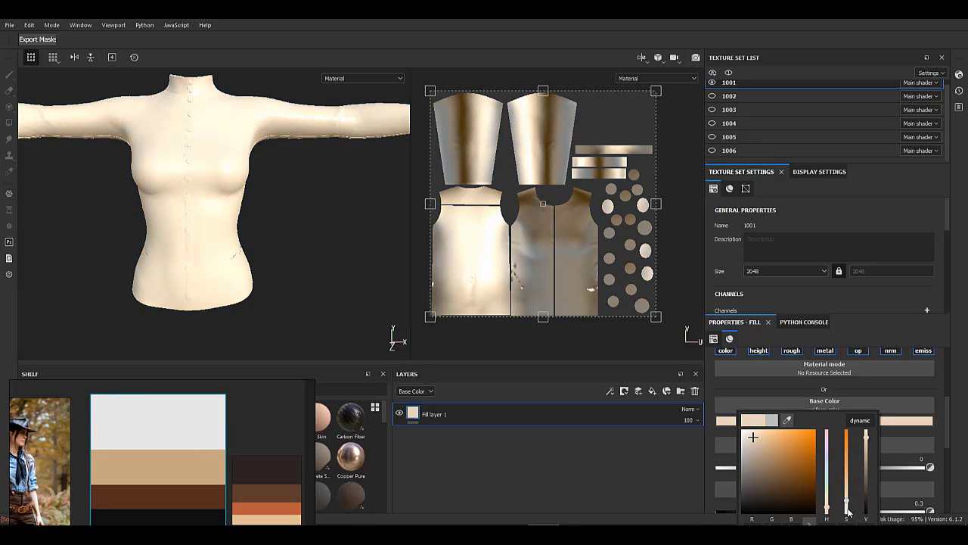
pyautogui.click(847, 511)
pyautogui.click(868, 446)
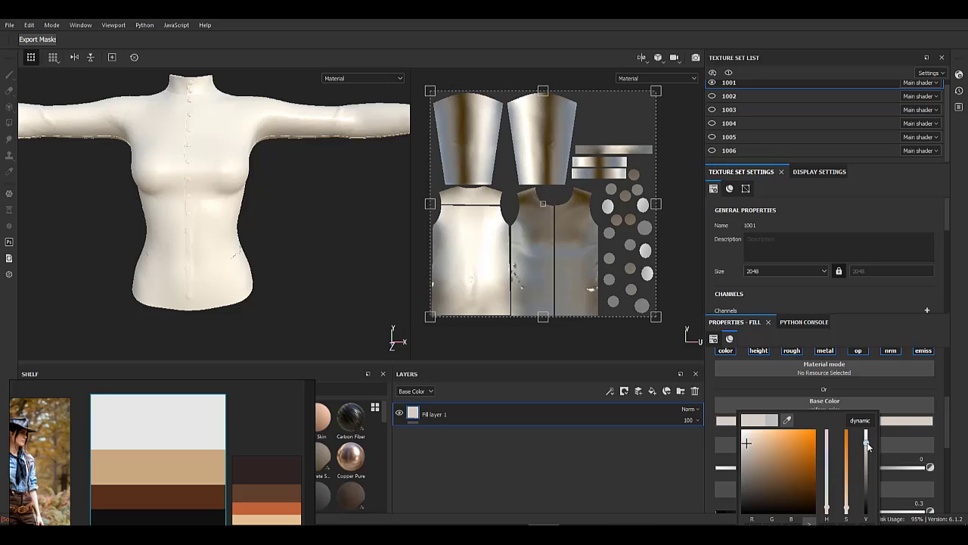
pyautogui.click(916, 439)
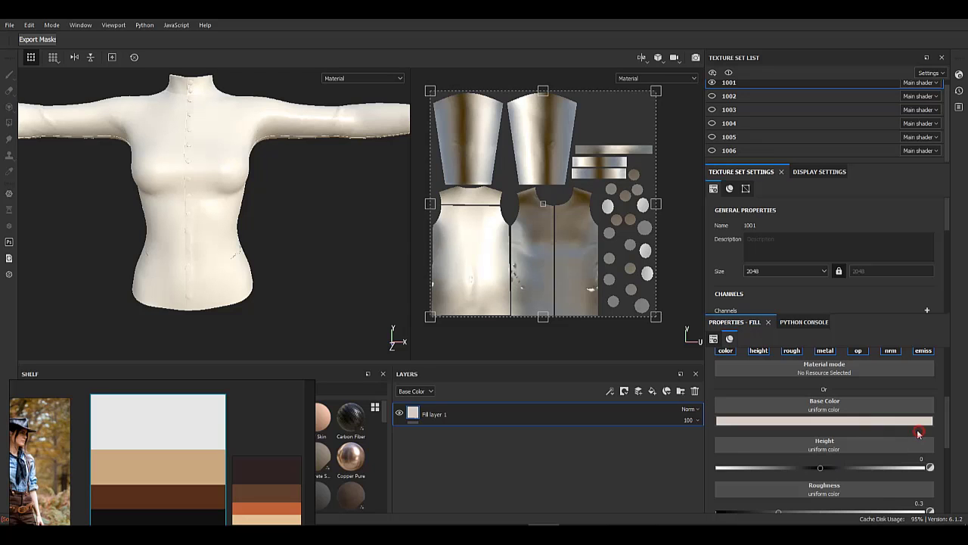
# - Add a second fill layer above the off-white base and give it a black mask
pyautogui.keyDown('alt'); pyautogui.moveTo(350, 225); pyautogui.dragTo(227, 225); pyautogui.keyUp('alt')
pyautogui.keyDown('alt'); pyautogui.moveTo(227, 225); pyautogui.dragTo(277, 220, button='right'); pyautogui.keyUp('alt')
pyautogui.keyDown('alt'); pyautogui.moveTo(277, 219); pyautogui.dragTo(286, 179, button='middle'); pyautogui.keyUp('alt')
pyautogui.keyDown('alt'); pyautogui.moveTo(286, 179); pyautogui.dragTo(143, 171, button='right'); pyautogui.keyUp('alt')
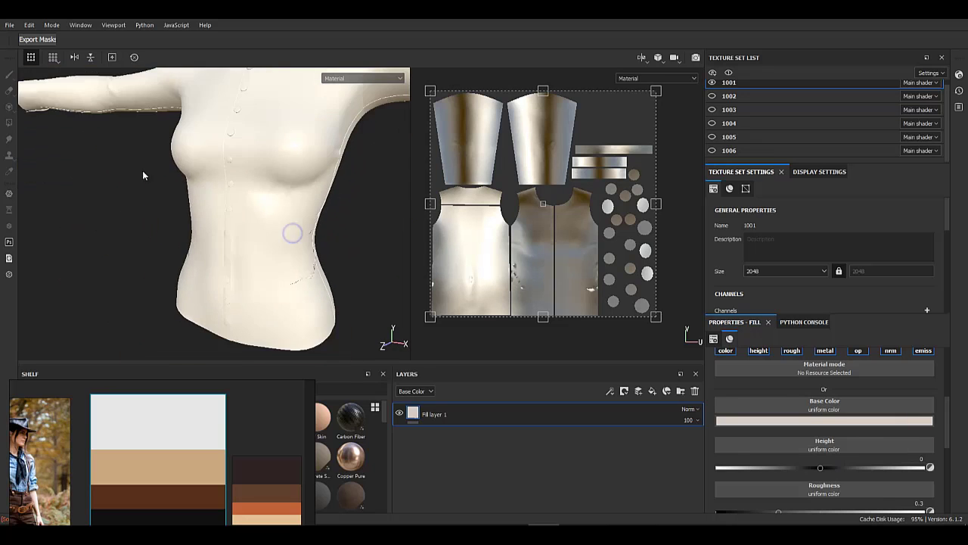
pyautogui.click(653, 392)
pyautogui.rightClick(414, 413)
pyautogui.click(467, 113)
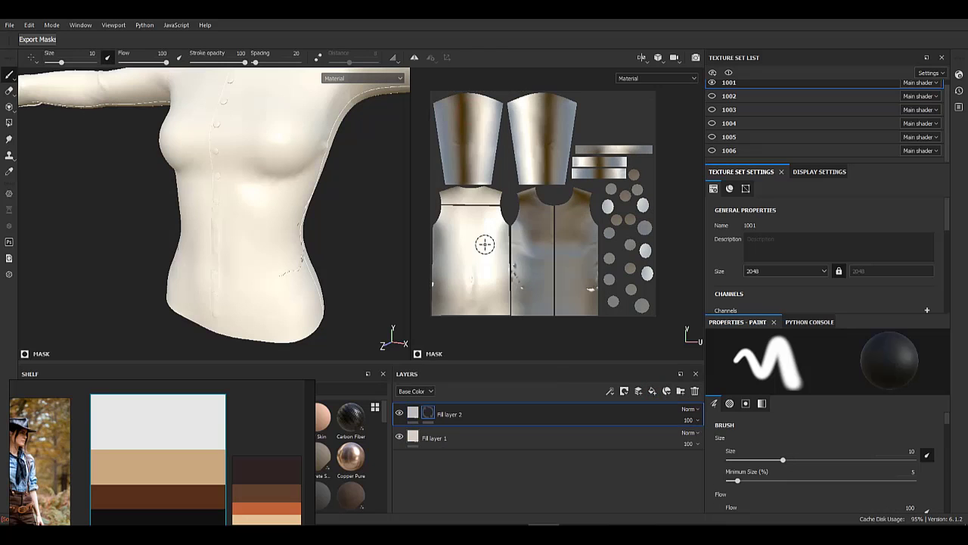
# - Add a fill effect to the second fill layer's mask and open the resource list for its grayscale input
pyautogui.rightClick(425, 412)
pyautogui.click(473, 333)
pyautogui.click(770, 378)
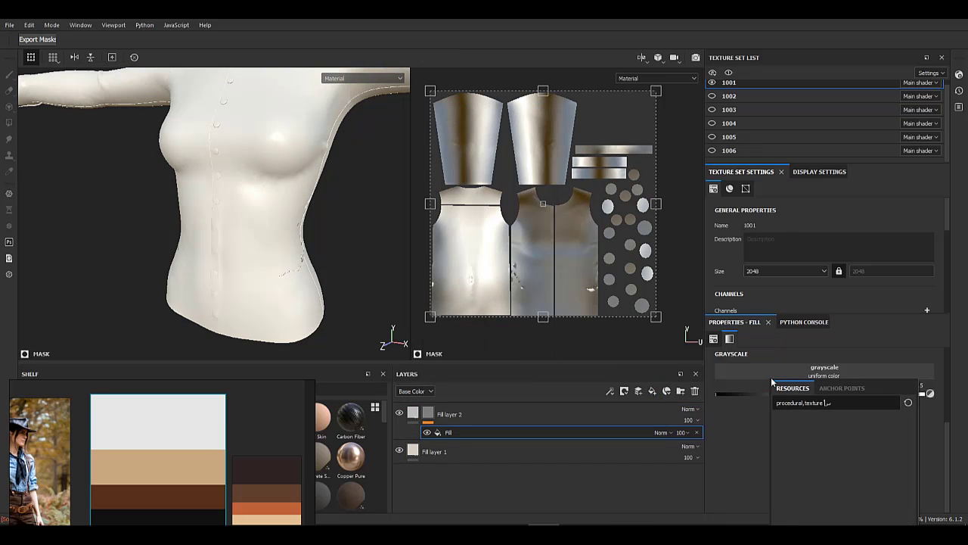
# - Search the mask fill's grayscale resources for "str", apply the Stripes texture and set its shift to 0
pyautogui.write('str')
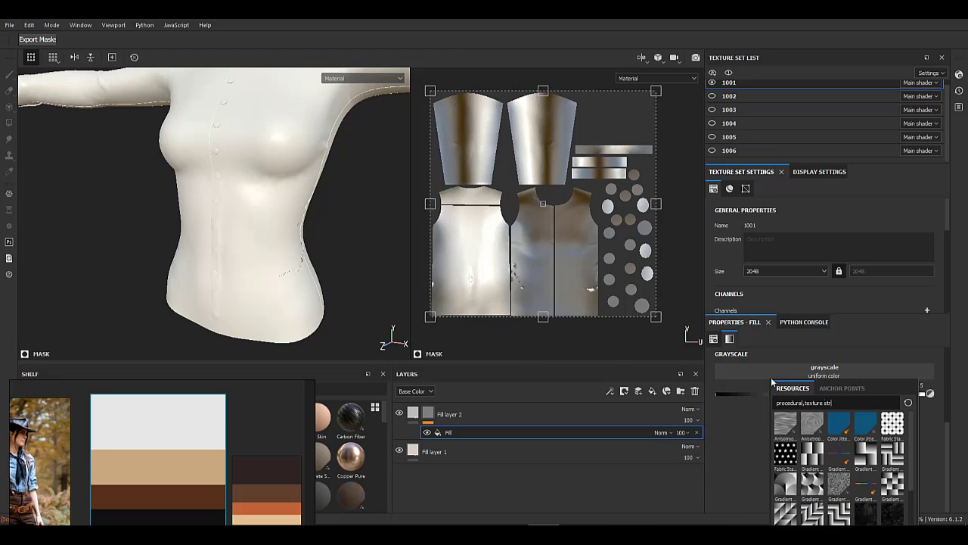
pyautogui.write('o')
pyautogui.press('BackSpace')
pyautogui.scroll(-2, 847, 458)
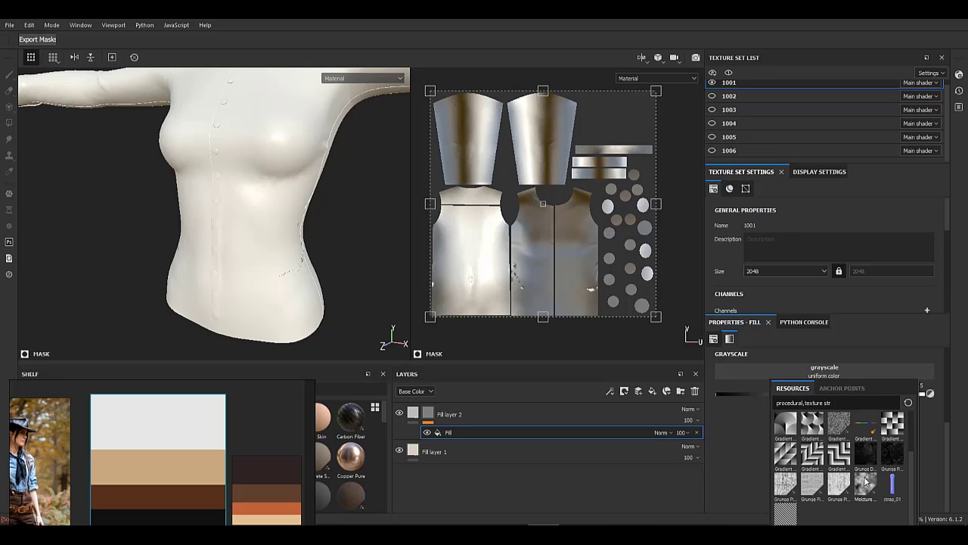
pyautogui.click(866, 481)
pyautogui.scroll(-2, 742, 481)
pyautogui.scroll(-1, 740, 486)
pyautogui.moveTo(746, 477); pyautogui.dragTo(724, 474)
# - Set the base color of Fill layer 2 to the tan sampled from the reference palette
pyautogui.click(413, 413)
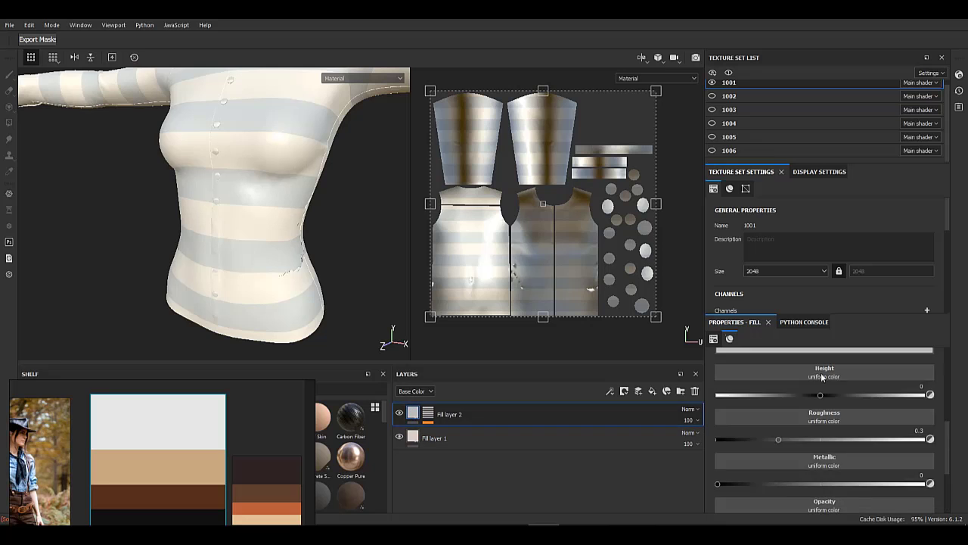
pyautogui.scroll(3, 832, 397)
pyautogui.scroll(-1, 832, 427)
pyautogui.moveTo(808, 438); pyautogui.dragTo(171, 466)
pyautogui.scroll(-3, 876, 452)
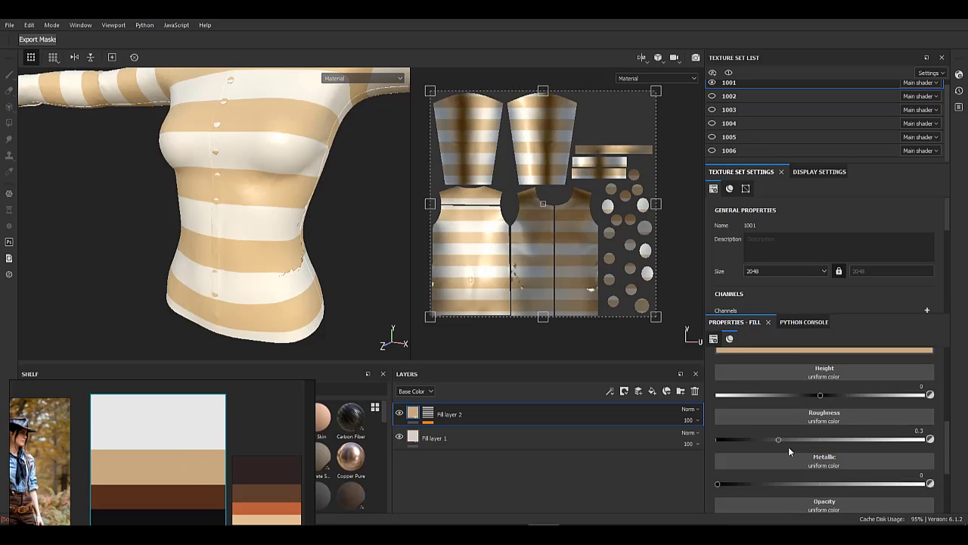
# - Narrow the stripes in the Fill layer 2 mask to a width of 0.08
pyautogui.click(428, 414)
pyautogui.click(476, 433)
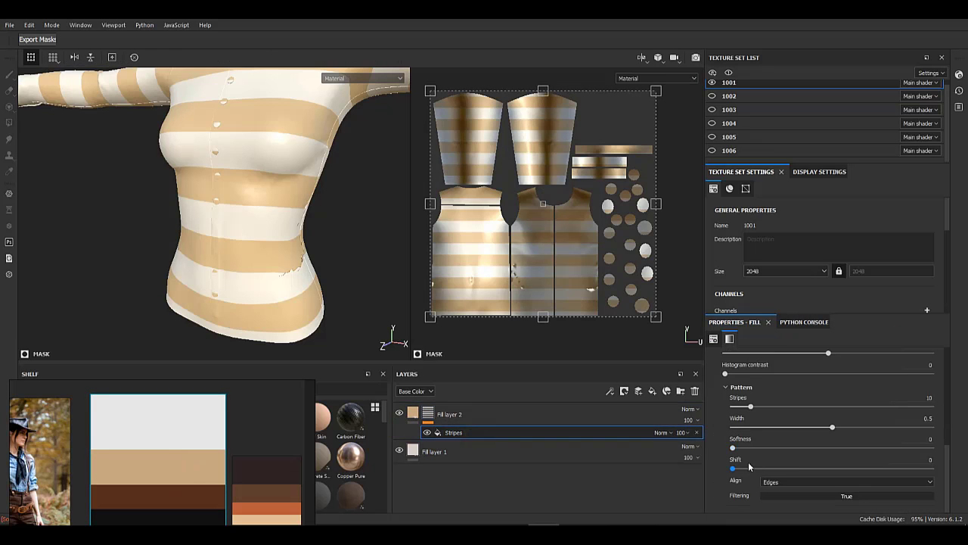
pyautogui.scroll(2, 813, 463)
pyautogui.moveTo(756, 486); pyautogui.dragTo(749, 487)
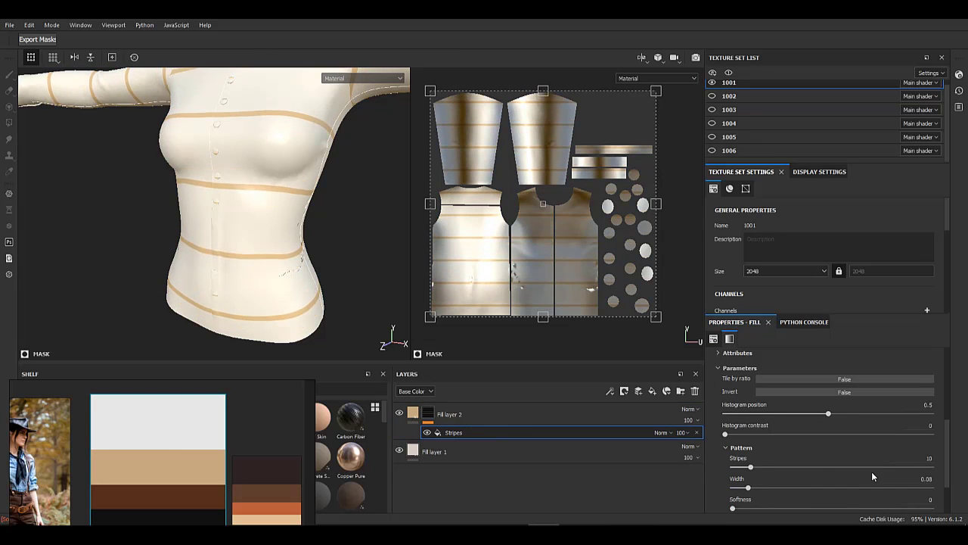
# - Set the UV rotation of the Stripes mask fill to 90 so the lines run vertically
pyautogui.scroll(5, 871, 472)
pyautogui.click(924, 416)
pyautogui.write('90')
pyautogui.press('Return')
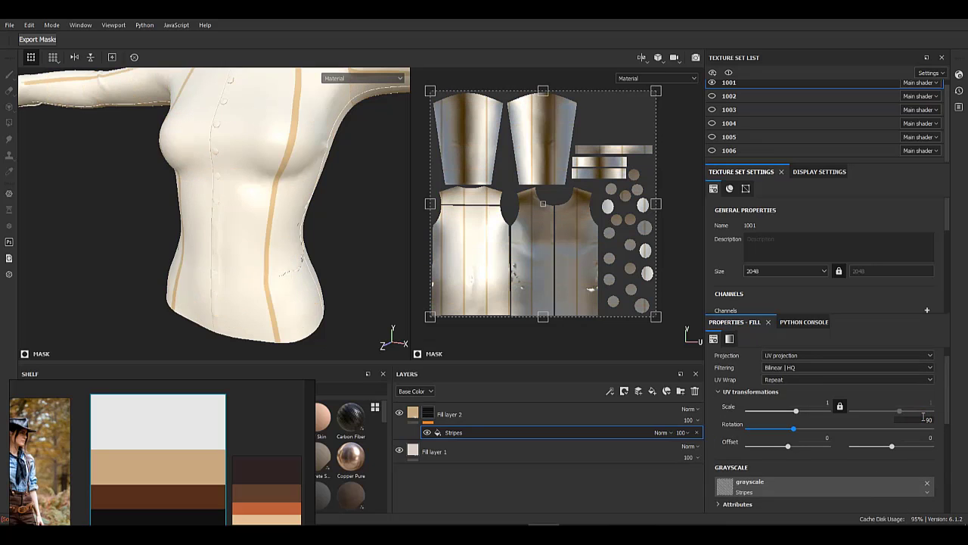
pyautogui.keyDown('alt'); pyautogui.moveTo(179, 217); pyautogui.dragTo(260, 219); pyautogui.keyUp('alt')
pyautogui.scroll(-3, 260, 219)
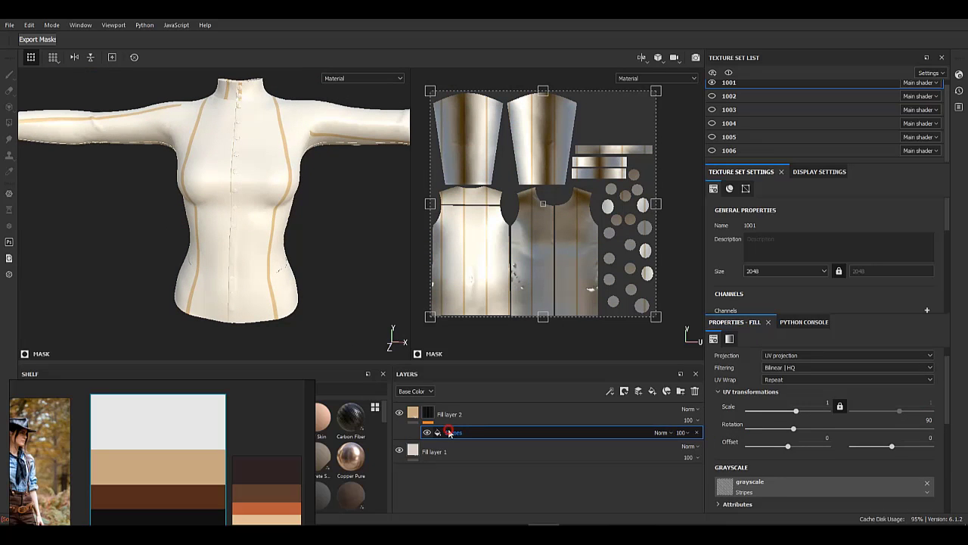
# - Try a stripe count of 100 in the Stripes mask pattern and check its density on the shirt
pyautogui.scroll(-6, 824, 443)
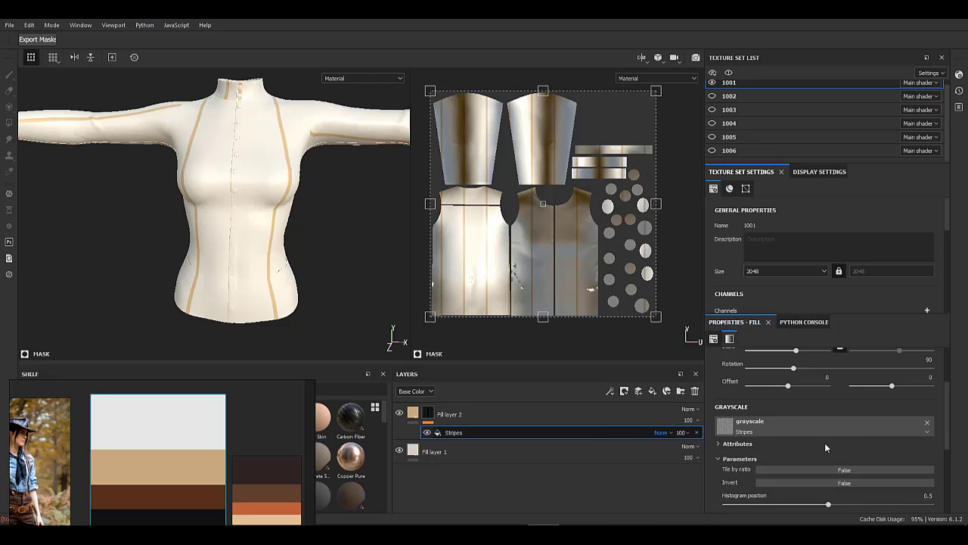
pyautogui.moveTo(753, 463); pyautogui.dragTo(938, 463)
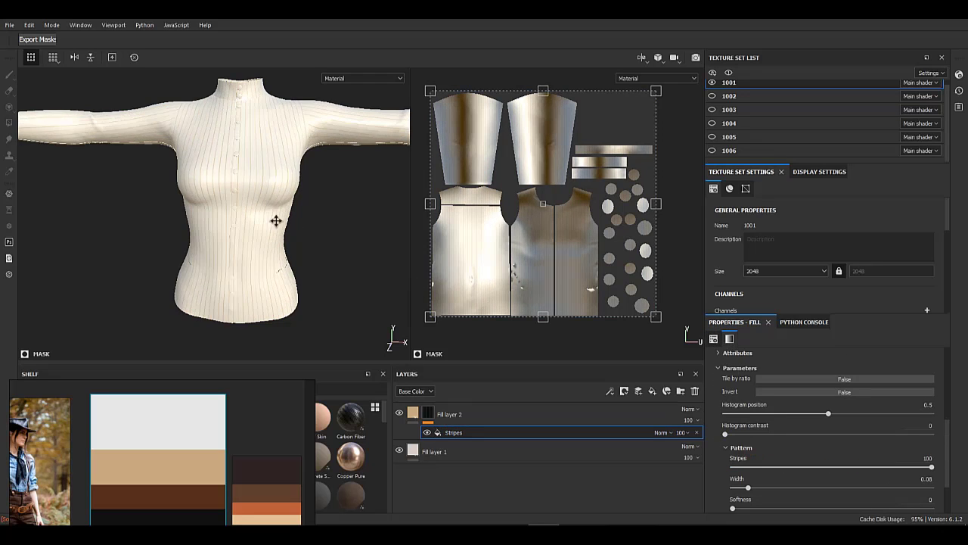
pyautogui.keyDown('alt'); pyautogui.moveTo(275, 220); pyautogui.dragTo(322, 261, button='right'); pyautogui.keyUp('alt')
pyautogui.keyDown('alt'); pyautogui.moveTo(322, 262); pyautogui.dragTo(303, 265); pyautogui.keyUp('alt')
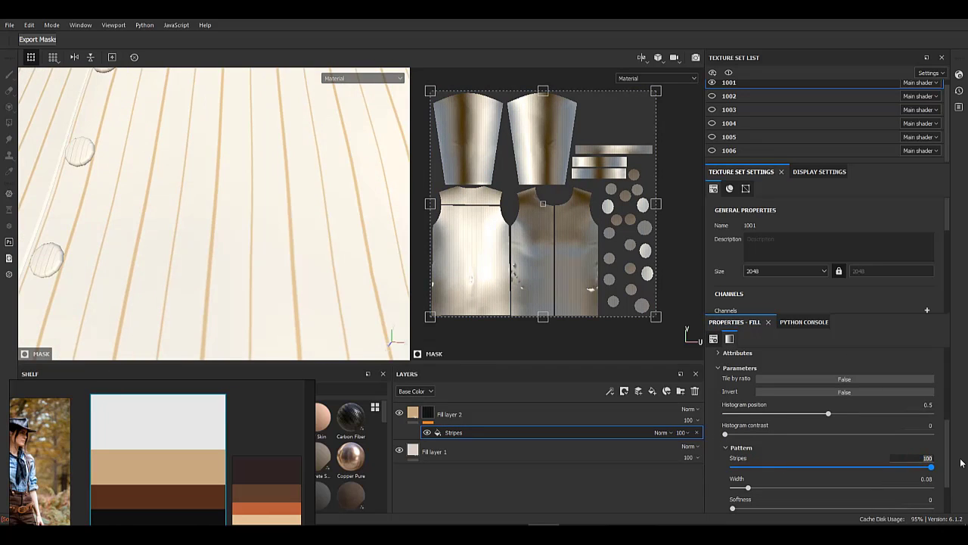
# - Set the number of stripes in the mask pattern to 20
pyautogui.write('20')
pyautogui.press('Return')
pyautogui.keyDown('alt'); pyautogui.moveTo(237, 225); pyautogui.dragTo(290, 128, button='right'); pyautogui.keyUp('alt')
pyautogui.keyDown('alt'); pyautogui.moveTo(277, 219); pyautogui.dragTo(304, 222); pyautogui.keyUp('alt')
pyautogui.scroll(6, 860, 407)
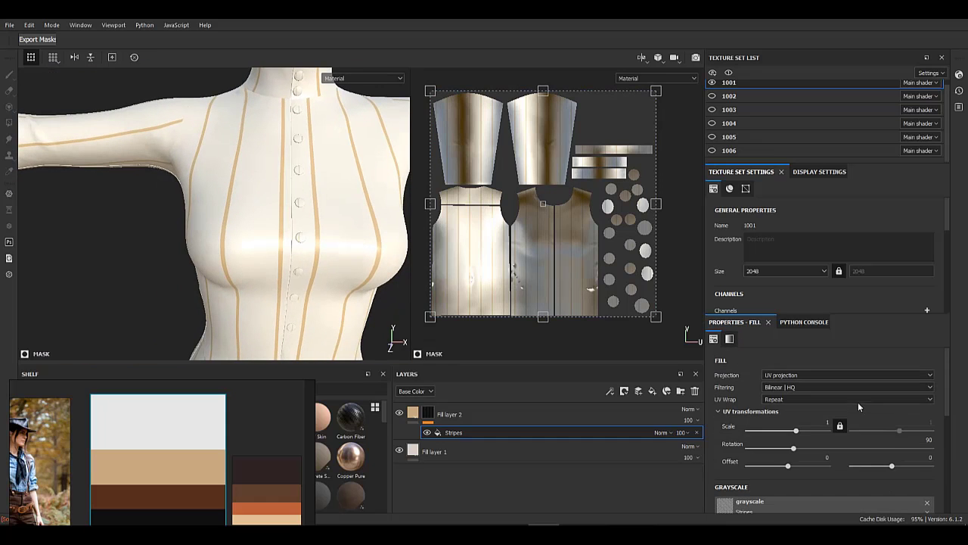
# - Tile the Stripes mask fill more densely by setting its UV scale to 3
pyautogui.write('2')
pyautogui.press('Return')
pyautogui.keyDown('alt'); pyautogui.moveTo(279, 224); pyautogui.dragTo(325, 261, button='right'); pyautogui.keyUp('alt')
pyautogui.keyDown('alt'); pyautogui.moveTo(227, 249); pyautogui.dragTo(277, 267); pyautogui.keyUp('alt')
pyautogui.press('Return')
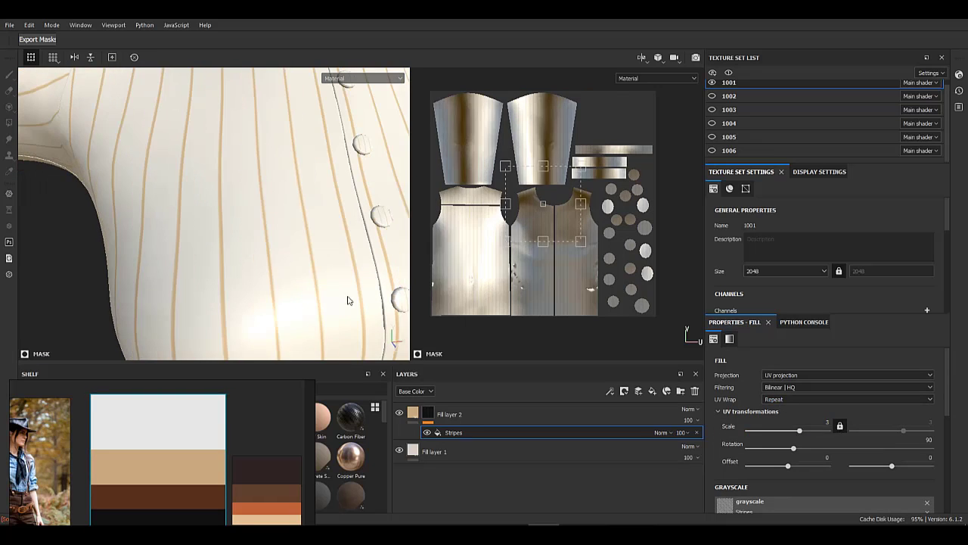
# - Inspect the stripes on the shirt and set their width to 0.11 in the Fill layer 2 mask
pyautogui.keyDown('alt'); pyautogui.moveTo(296, 246); pyautogui.dragTo(171, 225, button='right'); pyautogui.keyUp('alt')
pyautogui.keyDown('alt'); pyautogui.moveTo(242, 239); pyautogui.dragTo(286, 227); pyautogui.keyUp('alt')
pyautogui.keyDown('alt'); pyautogui.moveTo(281, 214); pyautogui.dragTo(295, 432, button='right'); pyautogui.keyUp('alt')
pyautogui.keyDown('alt'); pyautogui.moveTo(261, 234); pyautogui.dragTo(290, 245); pyautogui.keyUp('alt')
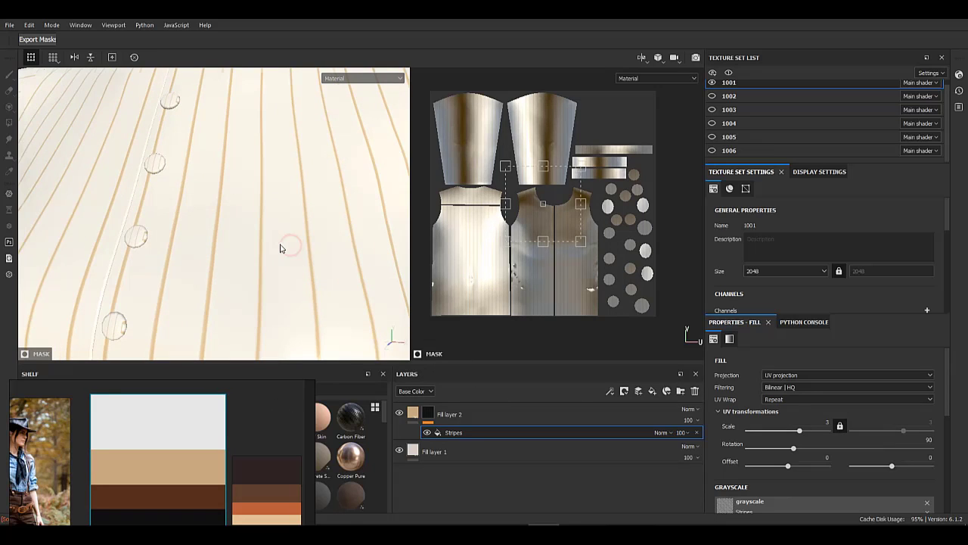
pyautogui.click(463, 415)
pyautogui.click(478, 433)
pyautogui.scroll(-6, 799, 457)
pyautogui.moveTo(748, 477); pyautogui.dragTo(755, 478)
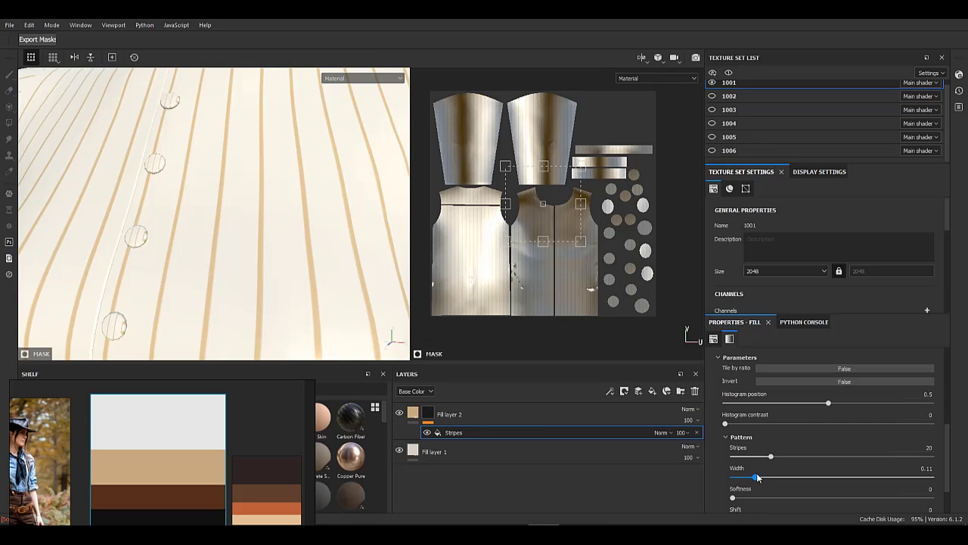
# - Disable the height, roughness, metallic, opacity, normal and emissive channels on Fill layer 2, leaving only color
pyautogui.keyDown('alt'); pyautogui.moveTo(220, 241); pyautogui.dragTo(227, 190, button='right'); pyautogui.keyUp('alt')
pyautogui.keyDown('alt'); pyautogui.moveTo(242, 189); pyautogui.dragTo(264, 205, button='middle'); pyautogui.keyUp('alt')
pyautogui.keyDown('alt'); pyautogui.moveTo(177, 184); pyautogui.dragTo(199, 265, button='right'); pyautogui.keyUp('alt')
pyautogui.keyDown('alt'); pyautogui.moveTo(189, 249); pyautogui.dragTo(208, 249); pyautogui.keyUp('alt')
pyautogui.click(413, 414)
pyautogui.click(758, 411)
pyautogui.click(792, 411)
pyautogui.click(825, 410)
pyautogui.click(858, 411)
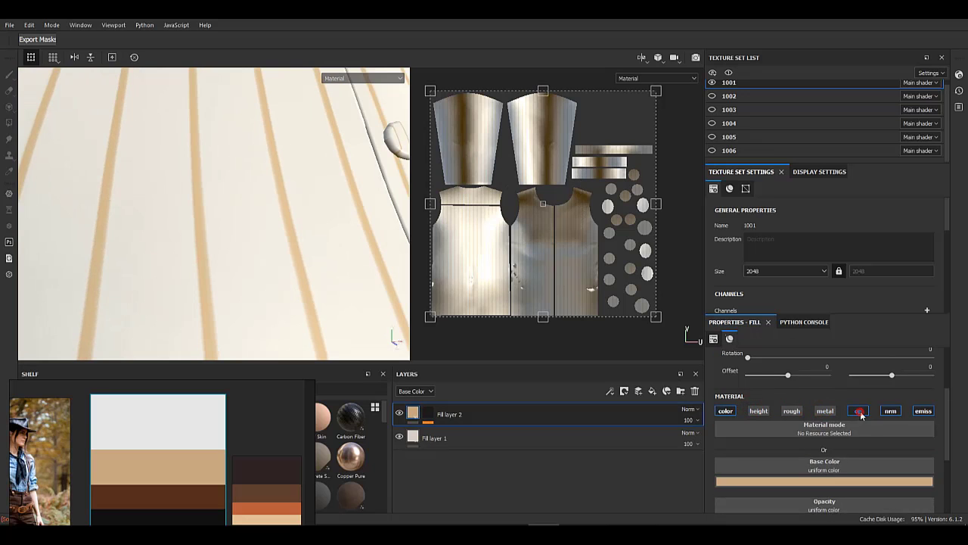
pyautogui.click(893, 411)
pyautogui.click(923, 411)
# - Remove the emissive and opacity channels from texture set 1001
pyautogui.scroll(-5, 863, 270)
pyautogui.click(929, 270)
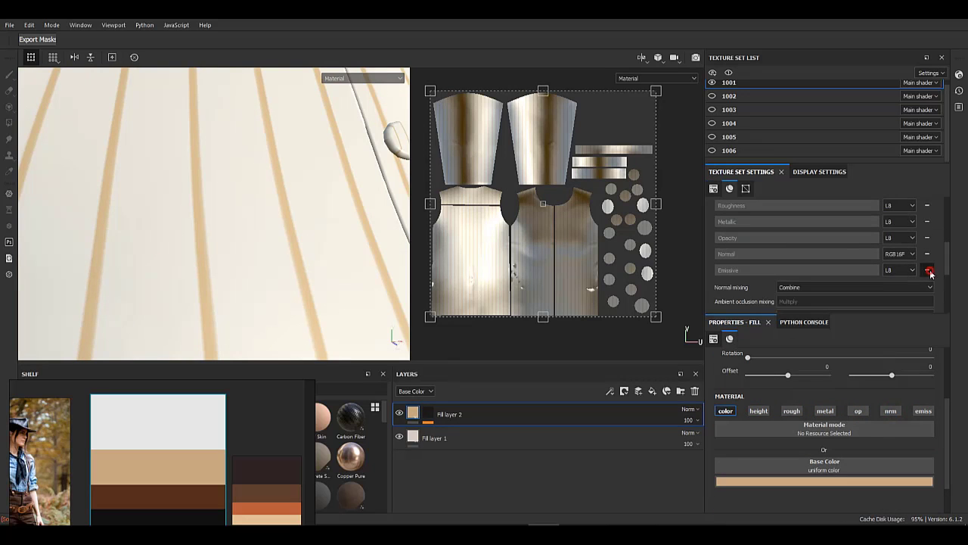
pyautogui.click(928, 238)
pyautogui.scroll(-8, 227, 240)
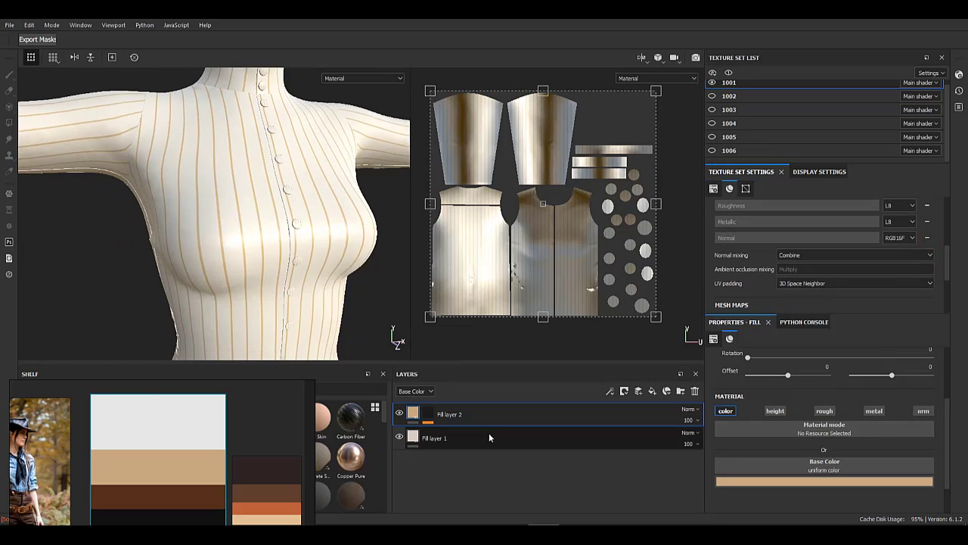
# - Raise the roughness of Fill layer 1 to about 0.83
pyautogui.click(489, 436)
pyautogui.scroll(-3, 824, 447)
pyautogui.moveTo(880, 451); pyautogui.dragTo(890, 452)
pyautogui.scroll(-1, 806, 428)
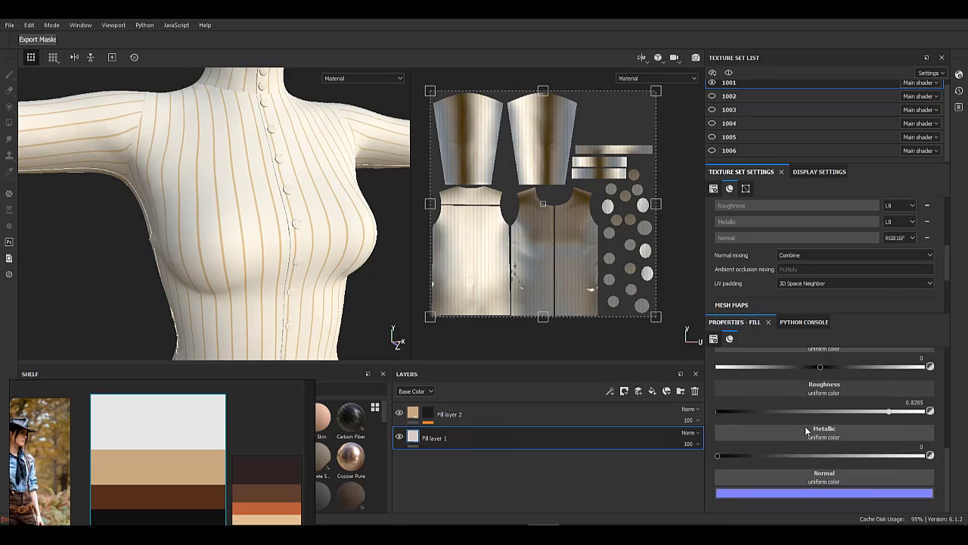
pyautogui.scroll(6, 808, 430)
# - Inspect the stripes up close on the shirt and duplicate Fill layer 2
pyautogui.click(474, 419)
pyautogui.keyDown('alt'); pyautogui.moveTo(232, 154); pyautogui.dragTo(333, 424, button='right'); pyautogui.keyUp('alt')
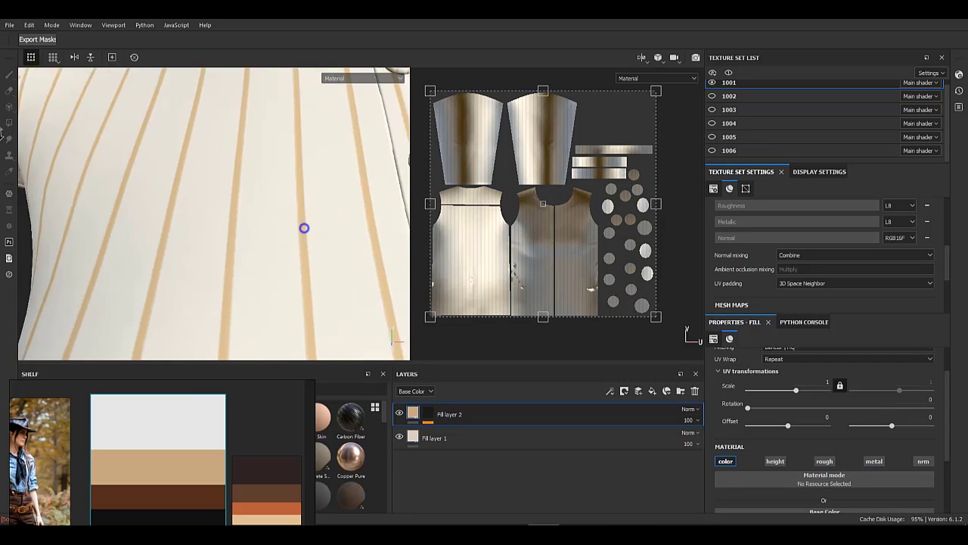
pyautogui.keyDown('alt'); pyautogui.moveTo(303, 227); pyautogui.dragTo(281, 136, button='right'); pyautogui.keyUp('alt')
pyautogui.keyDown('alt'); pyautogui.moveTo(272, 204); pyautogui.dragTo(136, 208); pyautogui.keyUp('alt')
pyautogui.keyDown('alt'); pyautogui.moveTo(211, 143); pyautogui.dragTo(246, 356, button='right'); pyautogui.keyUp('alt')
pyautogui.keyDown('alt'); pyautogui.moveTo(240, 243); pyautogui.dragTo(198, 236); pyautogui.keyUp('alt')
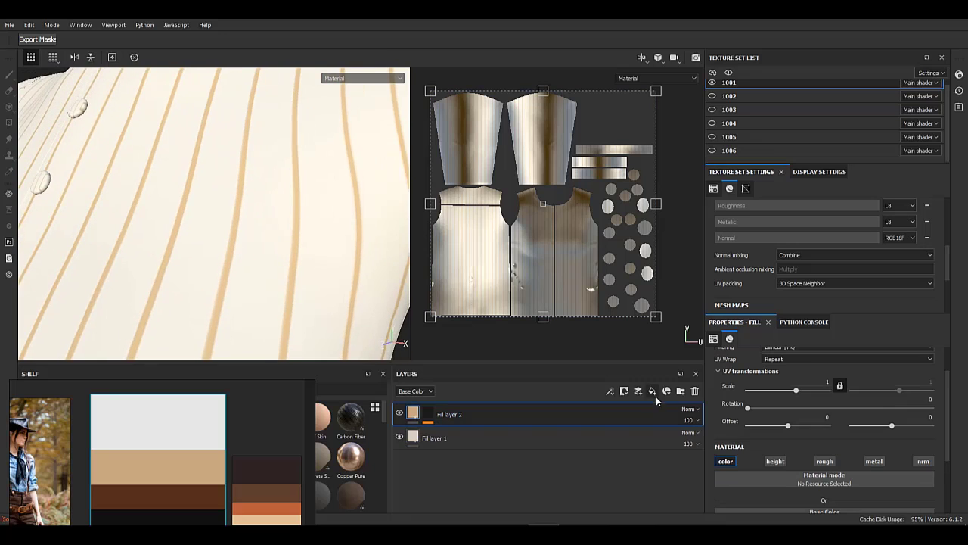
pyautogui.rightClick(467, 419)
pyautogui.click(506, 203)
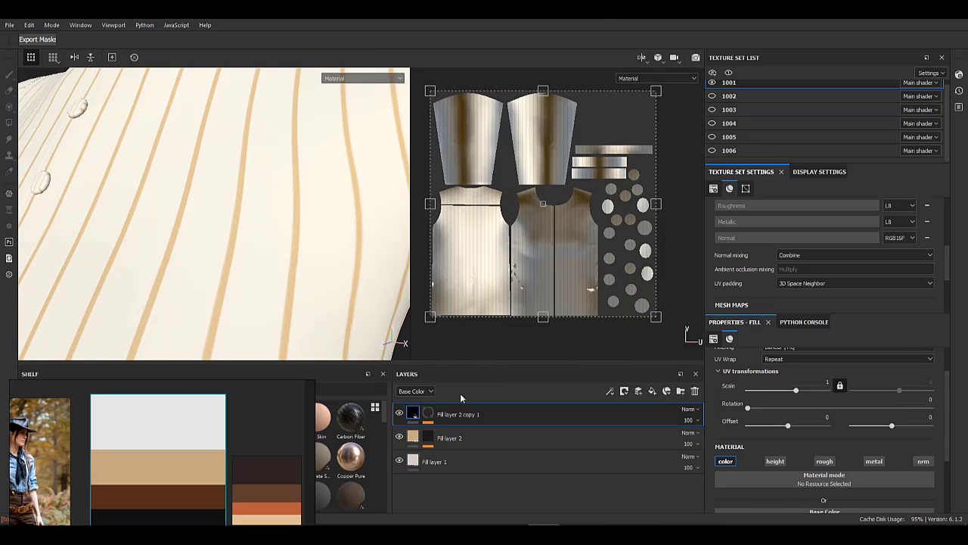
# - Set the UV rotation of the duplicated layer's Stripes mask fill to 0 to form a grid
pyautogui.keyDown('alt'); pyautogui.click(430, 412); pyautogui.keyUp('alt')
pyautogui.click(482, 435)
pyautogui.click(481, 432)
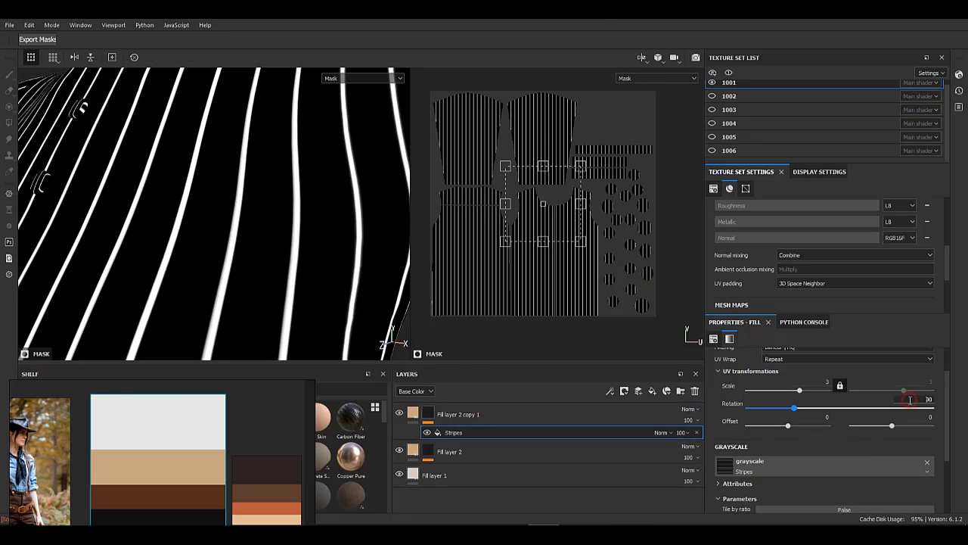
pyautogui.write('0')
pyautogui.press('Return')
pyautogui.click(411, 416)
pyautogui.keyDown('alt'); pyautogui.moveTo(292, 242); pyautogui.dragTo(64, 260, button='right'); pyautogui.keyUp('alt')
pyautogui.keyDown('alt'); pyautogui.moveTo(252, 203); pyautogui.dragTo(333, 190, button='right'); pyautogui.keyUp('alt')
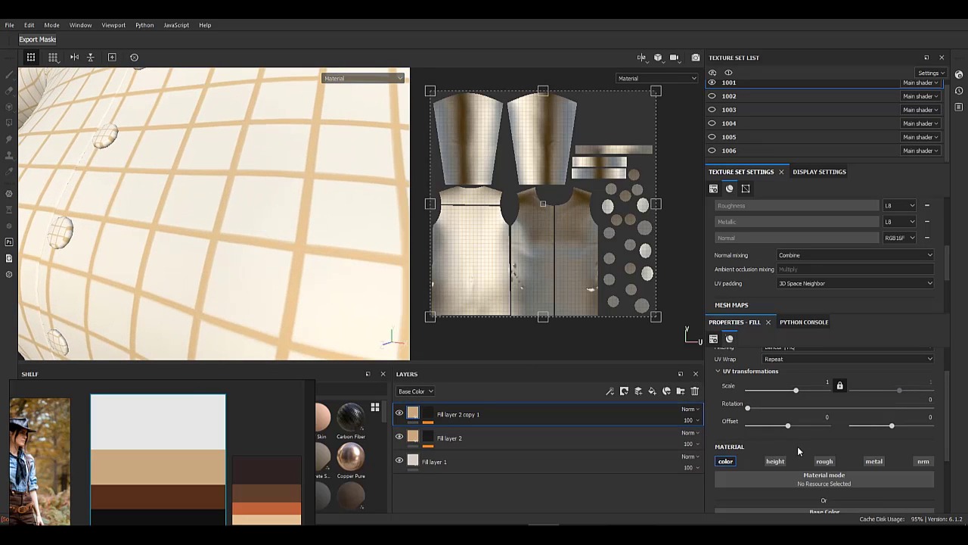
# - Thin the horizontal stripes in the Fill layer 2 copy 1 mask to a width of 0.05
pyautogui.scroll(-3, 798, 447)
pyautogui.click(429, 414)
pyautogui.click(525, 435)
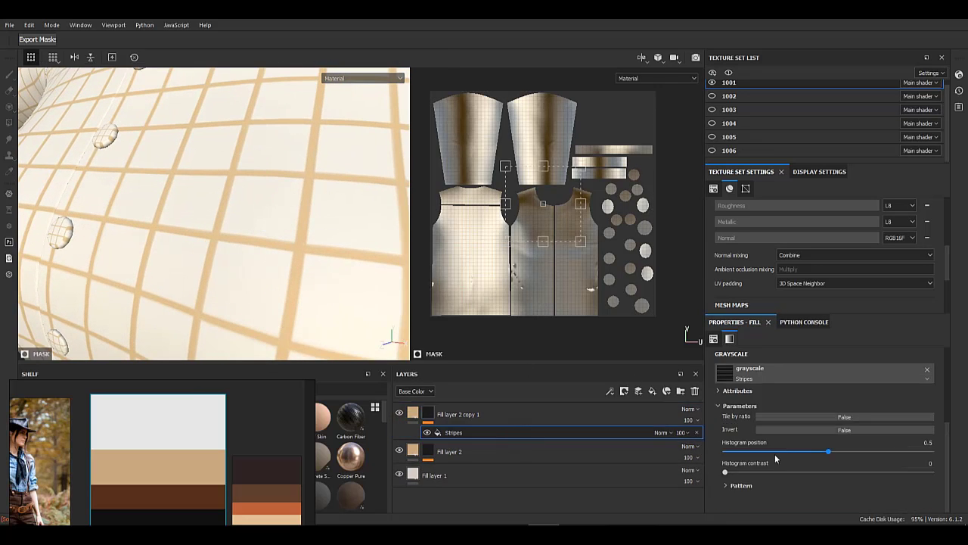
pyautogui.scroll(-3, 774, 474)
pyautogui.moveTo(753, 434); pyautogui.dragTo(745, 435)
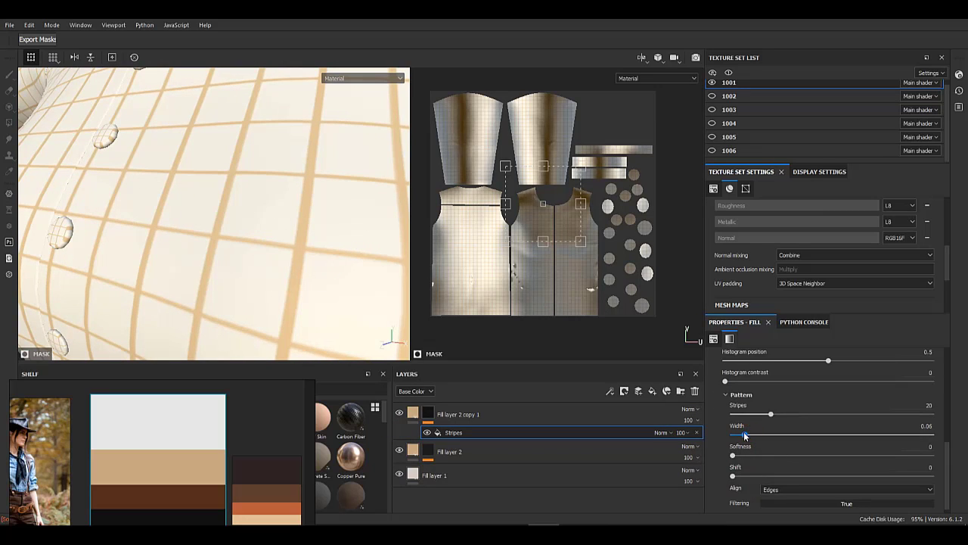
pyautogui.scroll(-8, 230, 216)
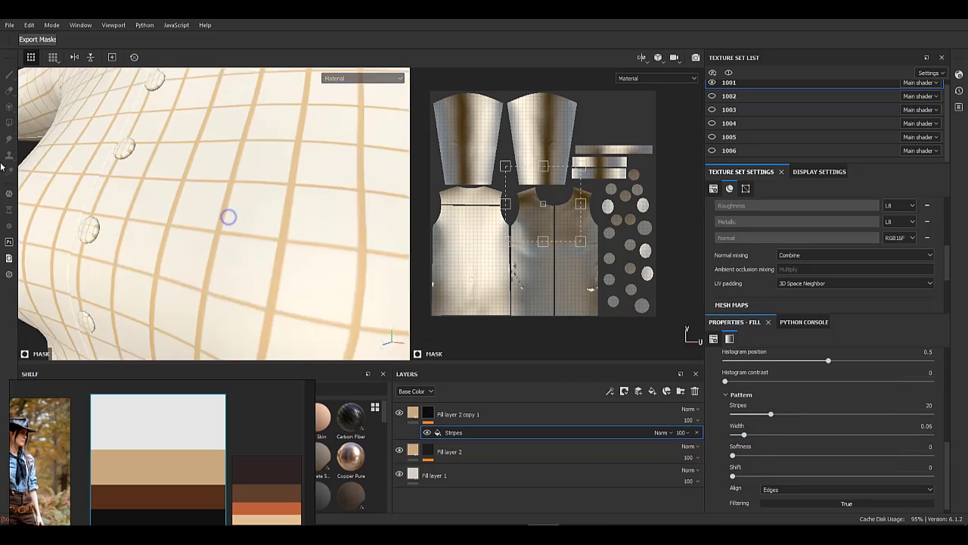
# - Duplicate Fill layer 2 again to get a second set of vertical stripes, and select the copy's mask
pyautogui.click(473, 451)
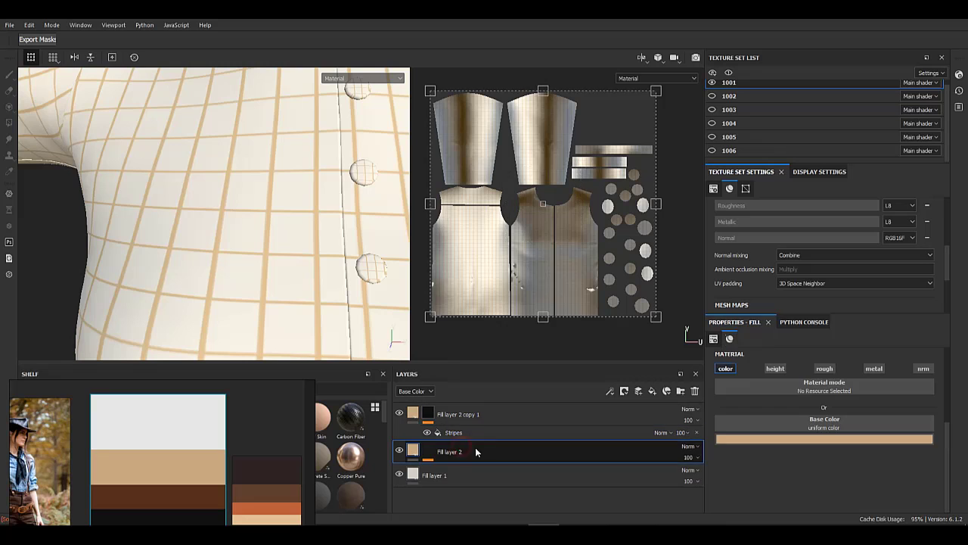
pyautogui.rightClick(494, 453)
pyautogui.click(541, 226)
pyautogui.click(429, 453)
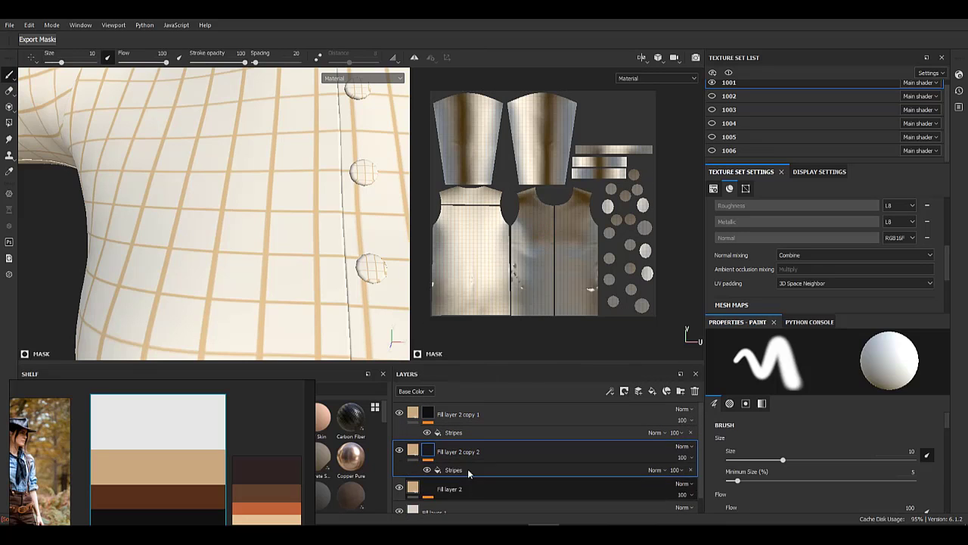
# - Shift the Stripes fill of Fill layer 2 copy 2 sideways in UV space so its lines fall between the original ones
pyautogui.click(468, 469)
pyautogui.moveTo(539, 219); pyautogui.dragTo(542, 218)
pyautogui.scroll(10, 539, 215)
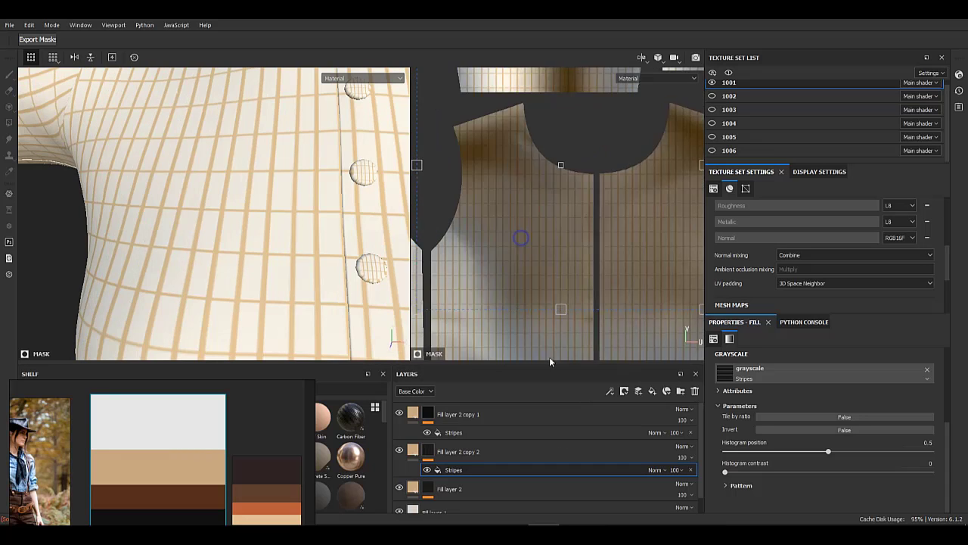
pyautogui.keyDown('alt'); pyautogui.moveTo(560, 218); pyautogui.dragTo(610, 253, button='middle'); pyautogui.keyUp('alt')
pyautogui.moveTo(610, 252); pyautogui.dragTo(607, 251)
pyautogui.scroll(-5, 258, 217)
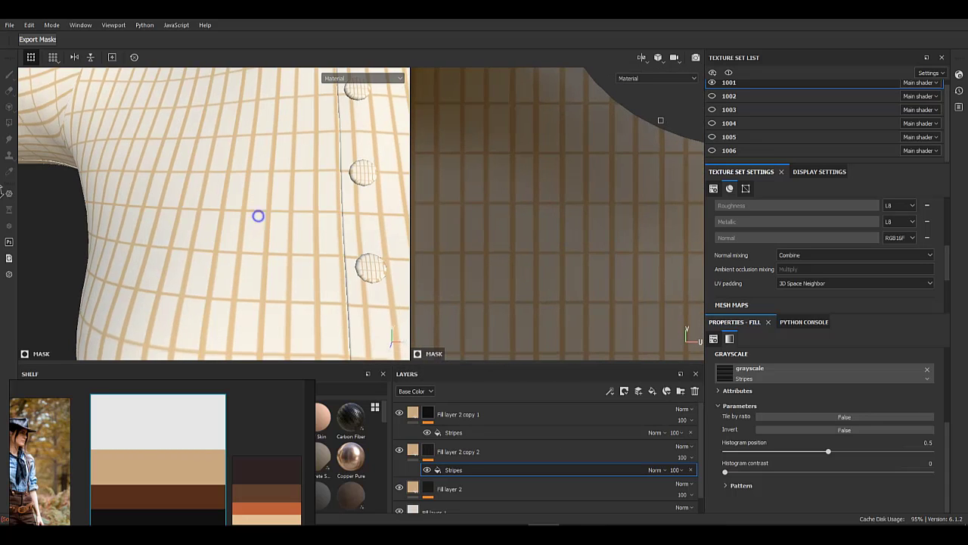
# - Widen the stripes of Fill layer 2 copy 2 to 0.51 and inspect the plaid on the collar and torso
pyautogui.scroll(-2, 750, 487)
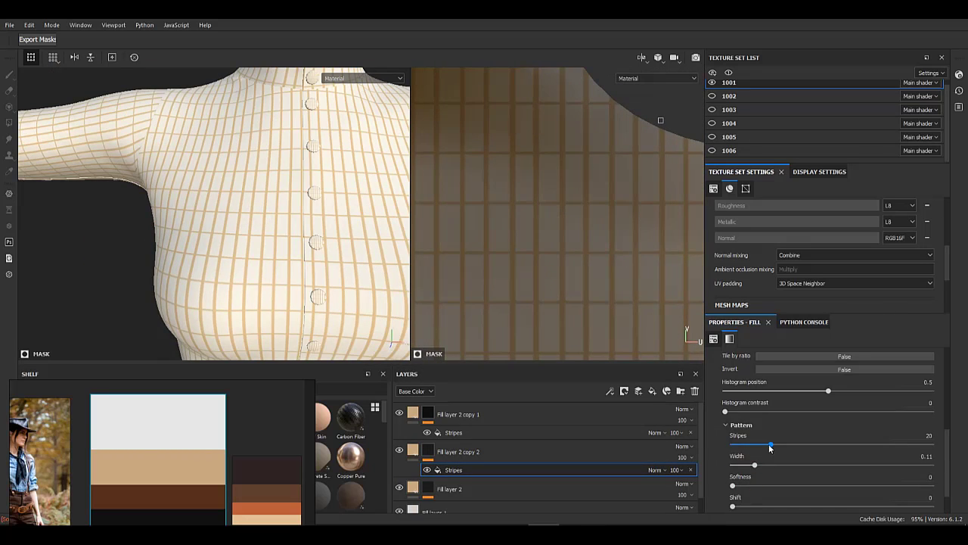
pyautogui.moveTo(771, 445); pyautogui.dragTo(836, 469)
pyautogui.keyDown('alt'); pyautogui.moveTo(304, 217); pyautogui.dragTo(96, 194, button='right'); pyautogui.keyUp('alt')
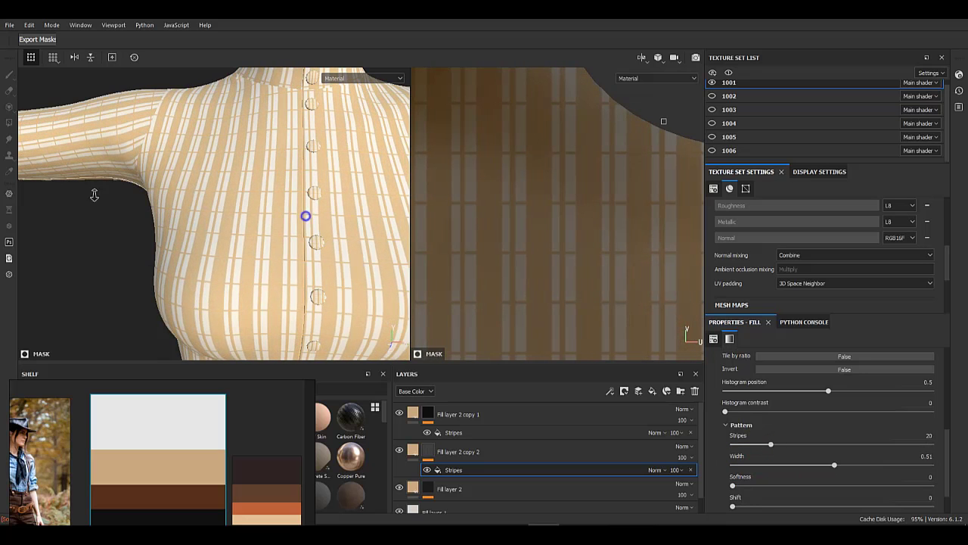
pyautogui.keyDown('alt'); pyautogui.moveTo(295, 236); pyautogui.dragTo(220, 238); pyautogui.keyUp('alt')
pyautogui.keyDown('alt'); pyautogui.moveTo(297, 121); pyautogui.dragTo(298, 171, button='middle'); pyautogui.keyUp('alt')
pyautogui.keyDown('alt'); pyautogui.moveTo(189, 227); pyautogui.dragTo(245, 243, button='right'); pyautogui.keyUp('alt')
pyautogui.keyDown('alt'); pyautogui.moveTo(245, 243); pyautogui.dragTo(298, 207); pyautogui.keyUp('alt')
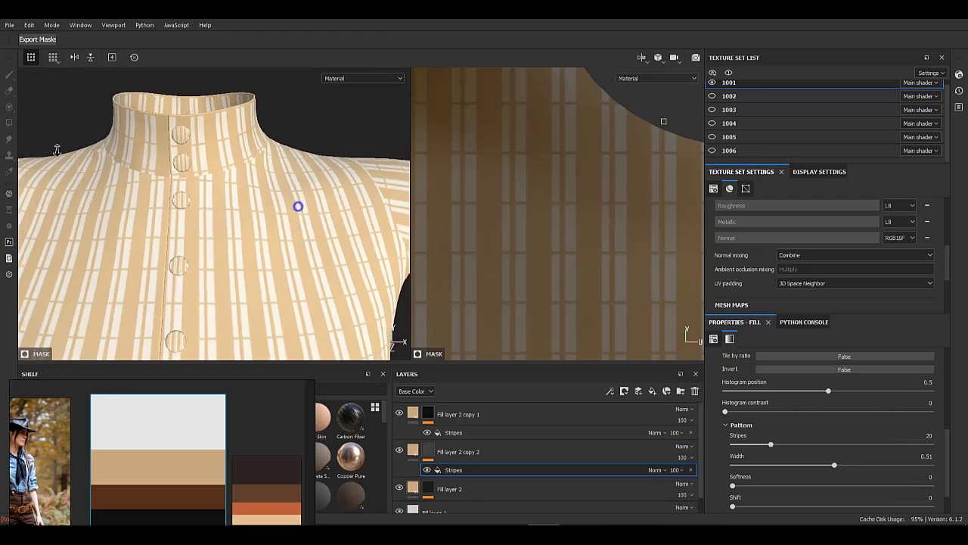
pyautogui.keyDown('alt'); pyautogui.moveTo(291, 150); pyautogui.dragTo(302, 253, button='middle'); pyautogui.keyUp('alt')
pyautogui.keyDown('alt'); pyautogui.moveTo(219, 193); pyautogui.dragTo(272, 195, button='right'); pyautogui.keyUp('alt')
pyautogui.keyDown('alt'); pyautogui.moveTo(280, 156); pyautogui.dragTo(307, 227, button='middle'); pyautogui.keyUp('alt')
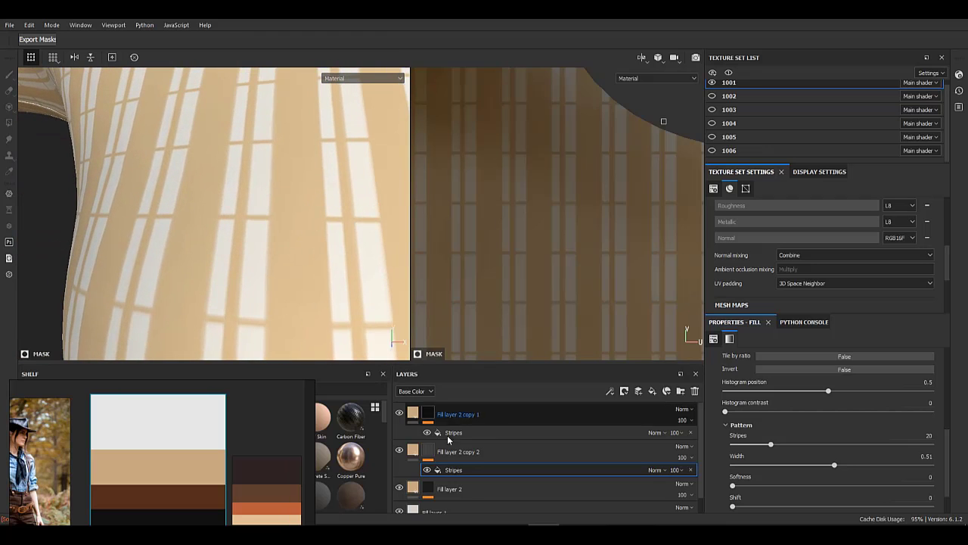
# - Hide Fill layer 2 copy 1 and widen the vertical stripes of Fill layer 2 copy 2 to 0.6
pyautogui.click(399, 414)
pyautogui.keyDown('alt'); pyautogui.moveTo(293, 247); pyautogui.dragTo(195, 240, button='right'); pyautogui.keyUp('alt')
pyautogui.keyDown('alt'); pyautogui.moveTo(195, 240); pyautogui.dragTo(238, 166); pyautogui.keyUp('alt')
pyautogui.keyDown('alt'); pyautogui.moveTo(238, 167); pyautogui.dragTo(289, 186, button='right'); pyautogui.keyUp('alt')
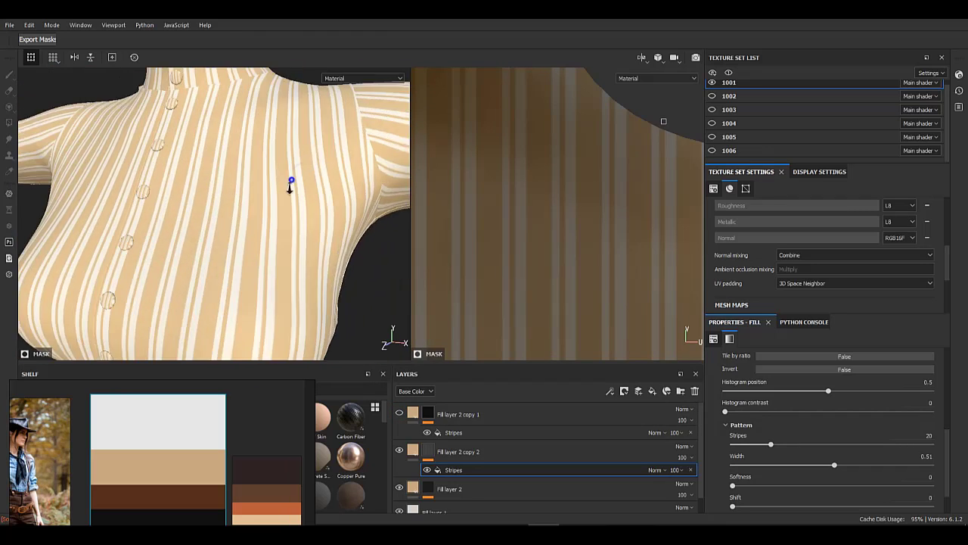
pyautogui.keyDown('alt'); pyautogui.moveTo(290, 186); pyautogui.dragTo(350, 271, button='middle'); pyautogui.keyUp('alt')
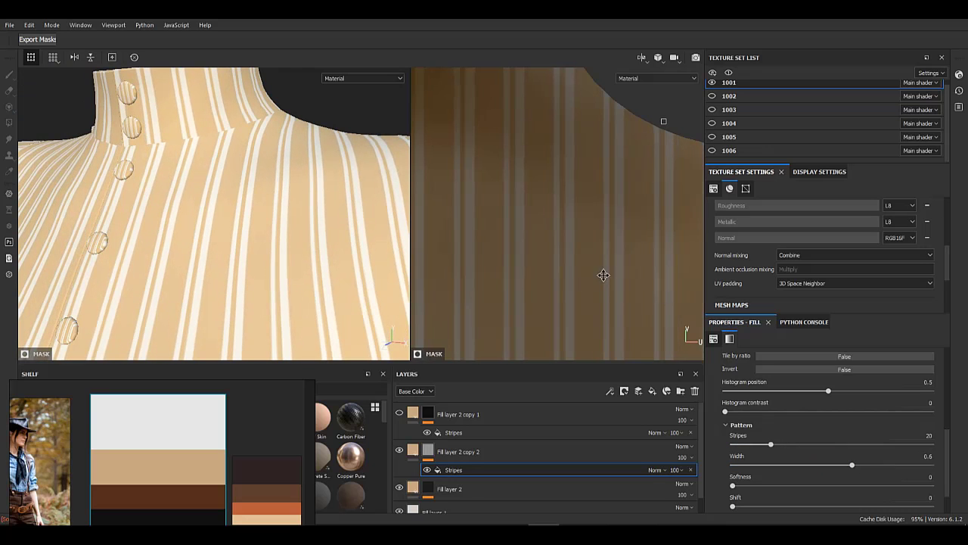
# - Examine the vertical stripes across the shirt's collar, torso, sleeve and UV layout
pyautogui.moveTo(603, 275)
pyautogui.keyDown('alt'); pyautogui.mouseDown(button='right')
pyautogui.moveTo(577, 232)
pyautogui.moveTo(595, 270)
pyautogui.mouseUp(button='right'); pyautogui.keyUp('alt')
pyautogui.keyDown('alt'); pyautogui.moveTo(595, 270); pyautogui.dragTo(431, 210, button='middle'); pyautogui.keyUp('alt')
pyautogui.keyDown('alt'); pyautogui.moveTo(597, 276); pyautogui.dragTo(484, 234, button='right'); pyautogui.keyUp('alt')
pyautogui.keyDown('alt'); pyautogui.moveTo(247, 234); pyautogui.dragTo(174, 227, button='right'); pyautogui.keyUp('alt')
pyautogui.keyDown('alt'); pyautogui.moveTo(204, 242); pyautogui.dragTo(199, 136, button='middle'); pyautogui.keyUp('alt')
pyautogui.keyDown('alt'); pyautogui.moveTo(193, 227); pyautogui.dragTo(257, 237); pyautogui.keyUp('alt')
pyautogui.keyDown('alt'); pyautogui.moveTo(179, 199); pyautogui.dragTo(202, 317, button='right'); pyautogui.keyUp('alt')
pyautogui.keyDown('alt'); pyautogui.moveTo(201, 303); pyautogui.dragTo(281, 231); pyautogui.keyUp('alt')
pyautogui.keyDown('alt'); pyautogui.moveTo(280, 232); pyautogui.dragTo(76, 193, button='right'); pyautogui.keyUp('alt')
pyautogui.keyDown('alt'); pyautogui.moveTo(258, 203); pyautogui.dragTo(305, 203); pyautogui.keyUp('alt')
pyautogui.keyDown('alt'); pyautogui.moveTo(284, 265); pyautogui.dragTo(293, 354, button='middle'); pyautogui.keyUp('alt')
pyautogui.keyDown('alt'); pyautogui.moveTo(293, 354); pyautogui.dragTo(394, 378, button='right'); pyautogui.keyUp('alt')
pyautogui.scroll(-1, 815, 434)
pyautogui.scroll(5, 812, 430)
pyautogui.scroll(-4, 813, 429)
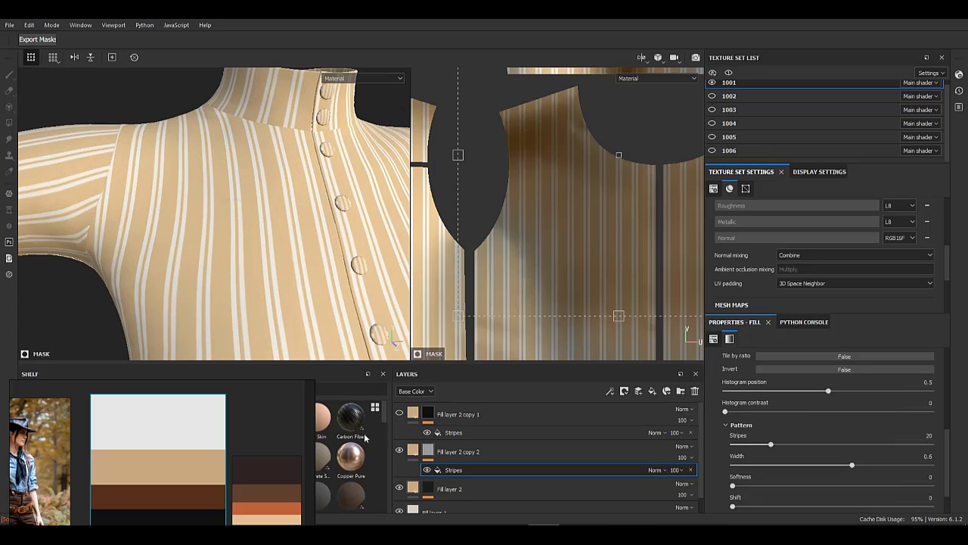
# - Sample the tan from the reference palette as the base color of Fill layer 2 copy 2
pyautogui.click(413, 451)
pyautogui.click(816, 439)
pyautogui.moveTo(833, 323); pyautogui.dragTo(183, 463)
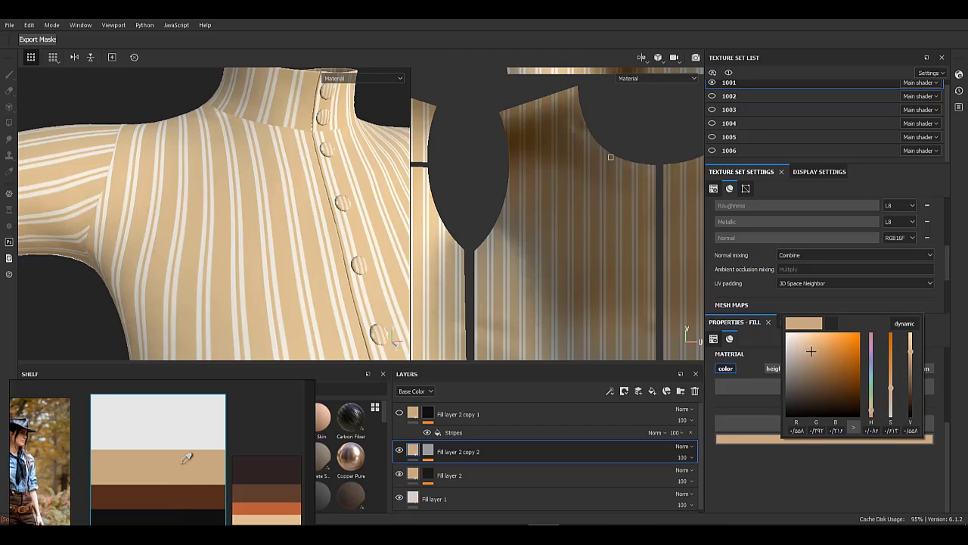
pyautogui.click(848, 465)
# - Display the mask of Fill layer 2 copy 2 and add a second fill using the Stripes procedural
pyautogui.keyDown('alt'); pyautogui.click(428, 451); pyautogui.keyUp('alt')
pyautogui.rightClick(472, 469)
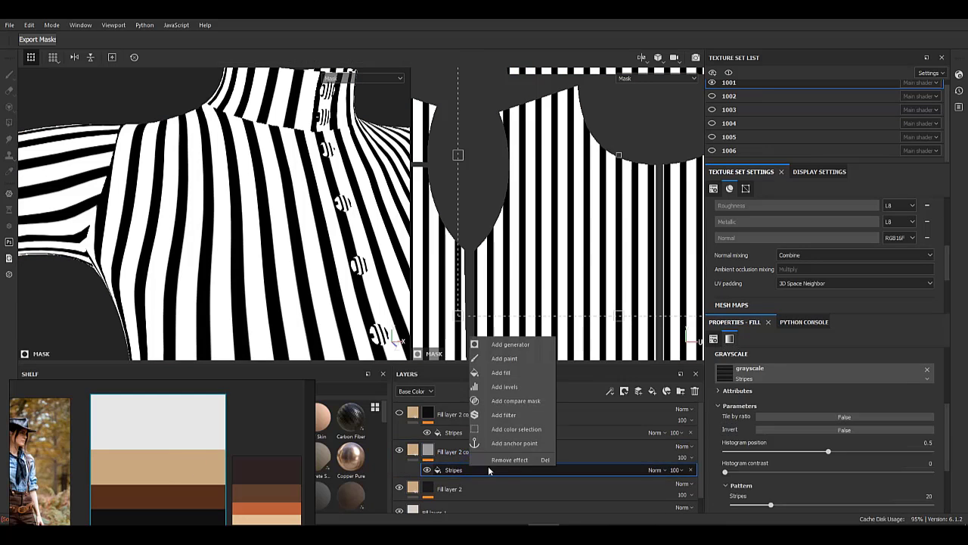
pyautogui.click(510, 418)
pyautogui.rightClick(488, 463)
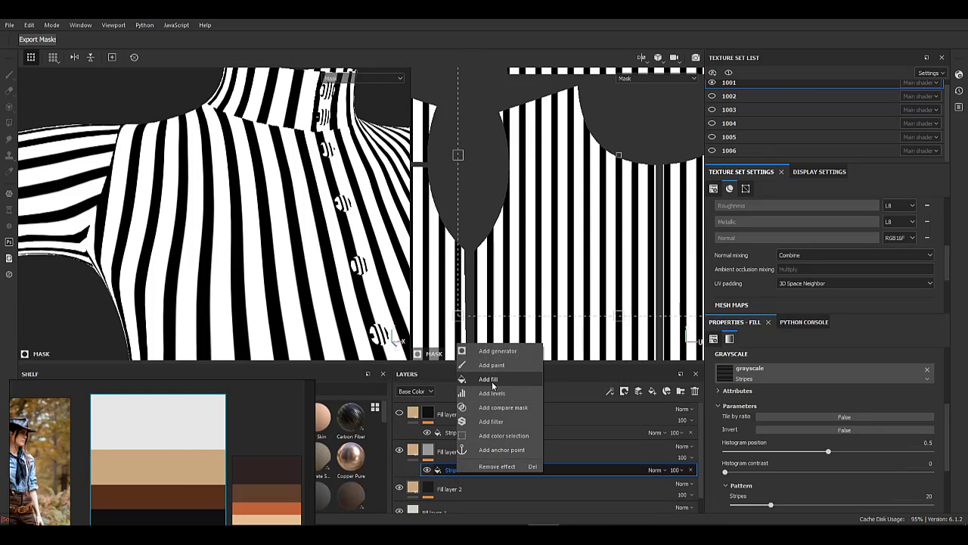
pyautogui.click(493, 384)
pyautogui.click(804, 371)
pyautogui.write('str')
pyautogui.click(889, 488)
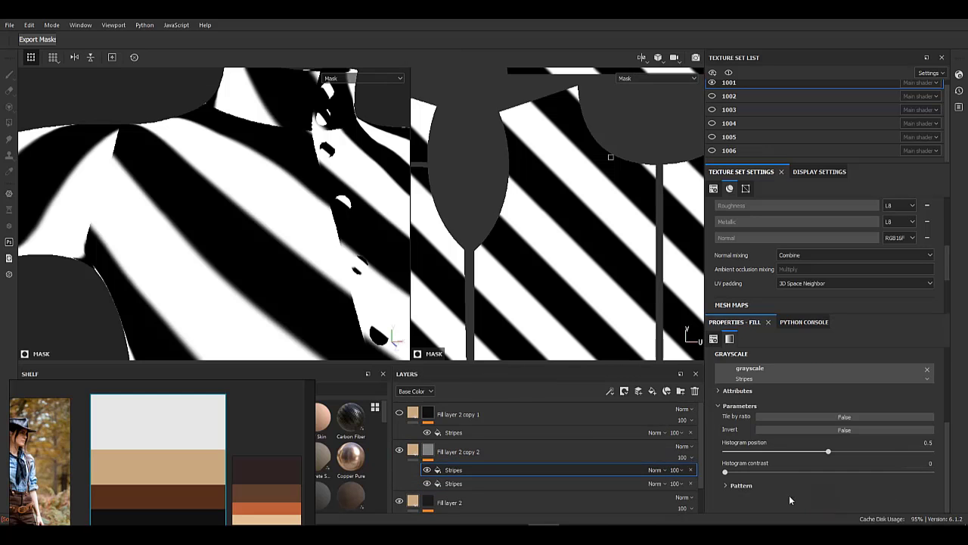
# - Give the new Stripes fill 48 stripes, scale 6.33 and rotation 43.64, and blend it with Multiply
pyautogui.click(741, 485)
pyautogui.moveTo(736, 456); pyautogui.dragTo(669, 475)
pyautogui.moveTo(751, 413); pyautogui.dragTo(771, 437)
pyautogui.scroll(7, 857, 416)
pyautogui.click(655, 470)
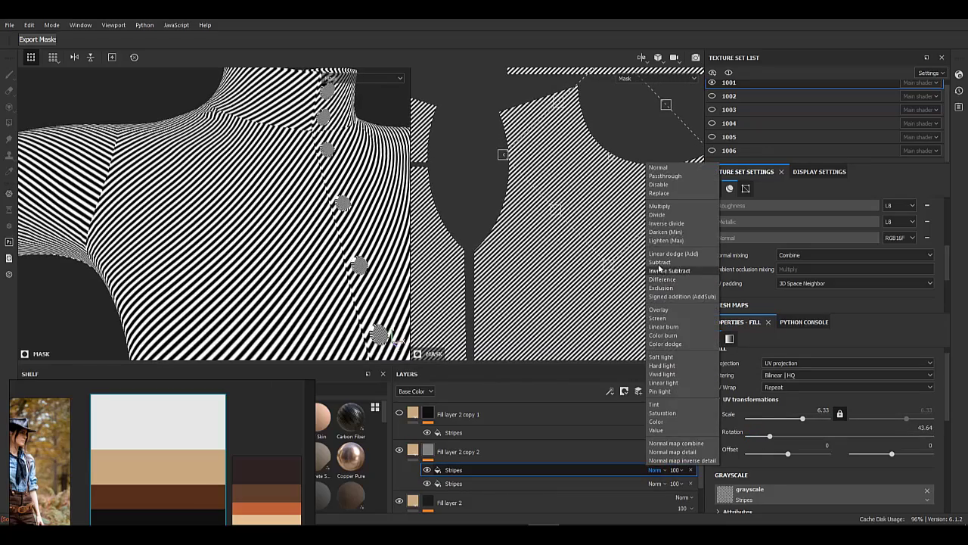
pyautogui.click(660, 206)
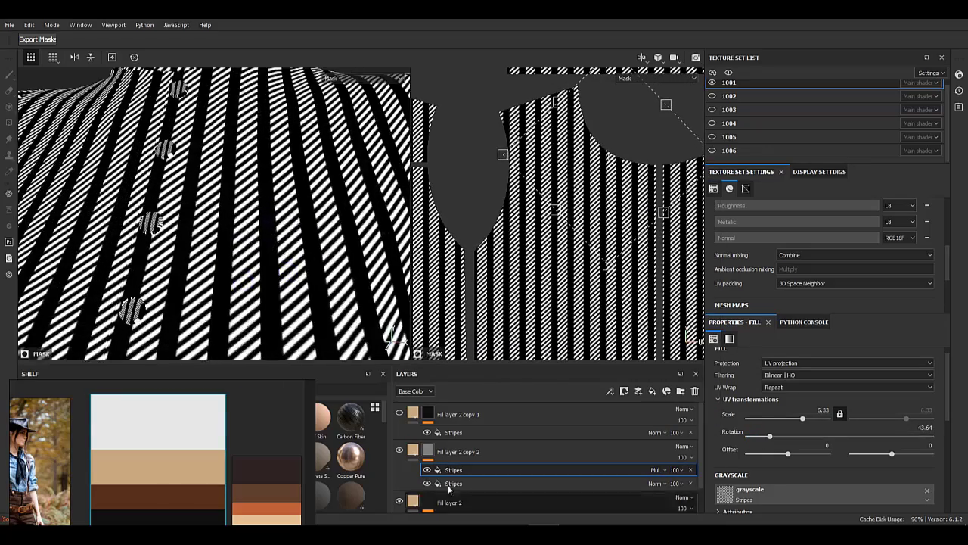
# - Return to the material view and narrow the lower Stripes fill of Fill layer 2 copy 2 to width 0.28
pyautogui.click(427, 459)
pyautogui.keyDown('alt'); pyautogui.moveTo(217, 271); pyautogui.dragTo(227, 276, button='right'); pyautogui.keyUp('alt')
pyautogui.keyDown('alt'); pyautogui.moveTo(244, 202); pyautogui.dragTo(296, 259, button='right'); pyautogui.keyUp('alt')
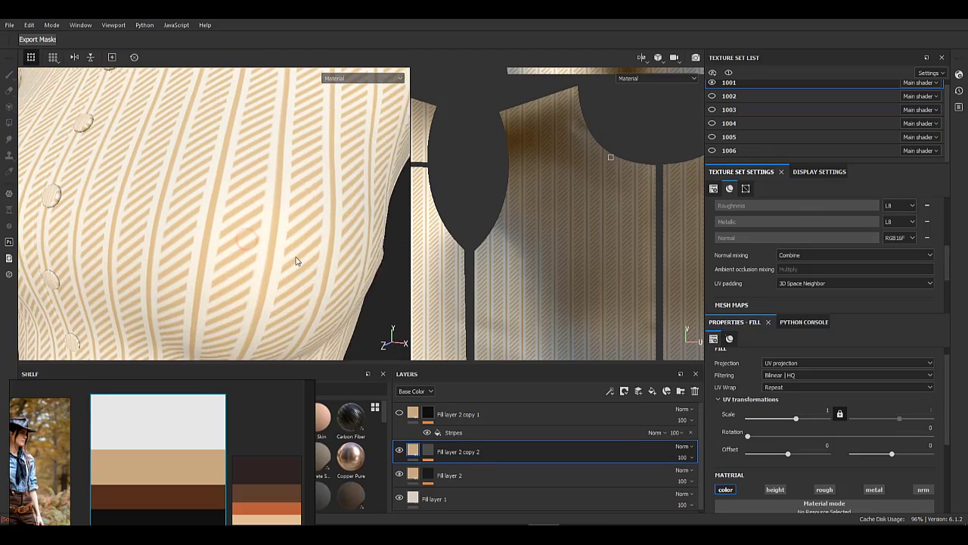
pyautogui.keyDown('alt'); pyautogui.moveTo(296, 261); pyautogui.dragTo(302, 268); pyautogui.keyUp('alt')
pyautogui.scroll(-4, 799, 468)
pyautogui.click(429, 457)
pyautogui.click(462, 469)
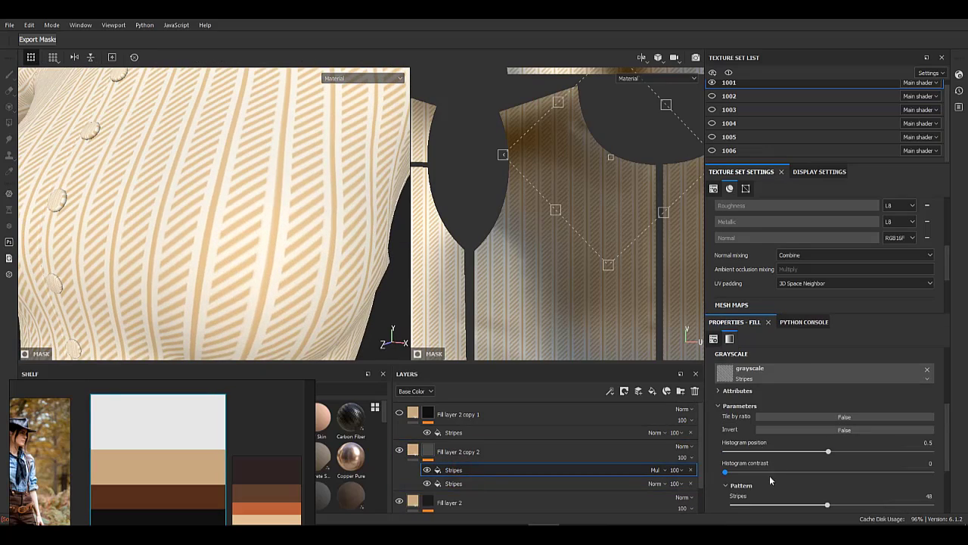
pyautogui.click(517, 484)
pyautogui.scroll(-2, 798, 481)
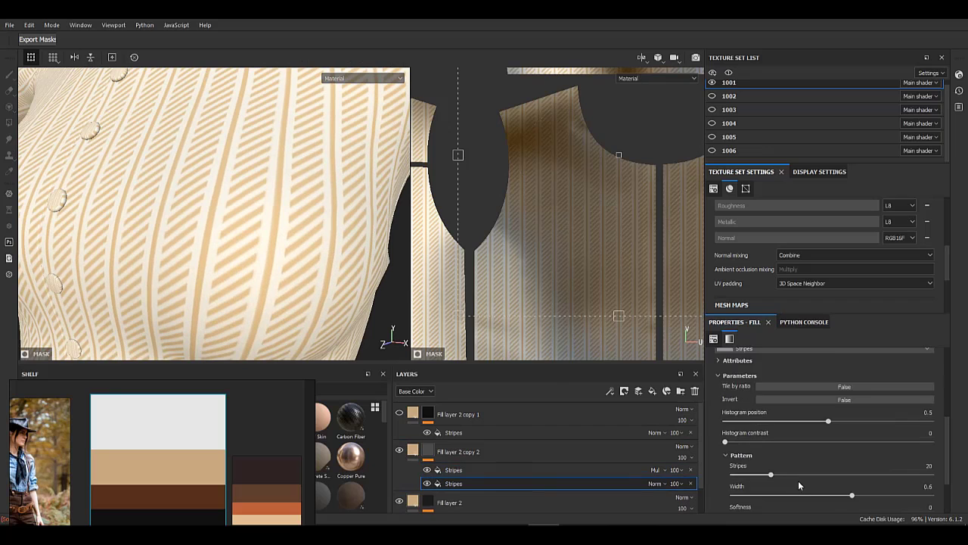
pyautogui.moveTo(819, 464); pyautogui.dragTo(794, 466)
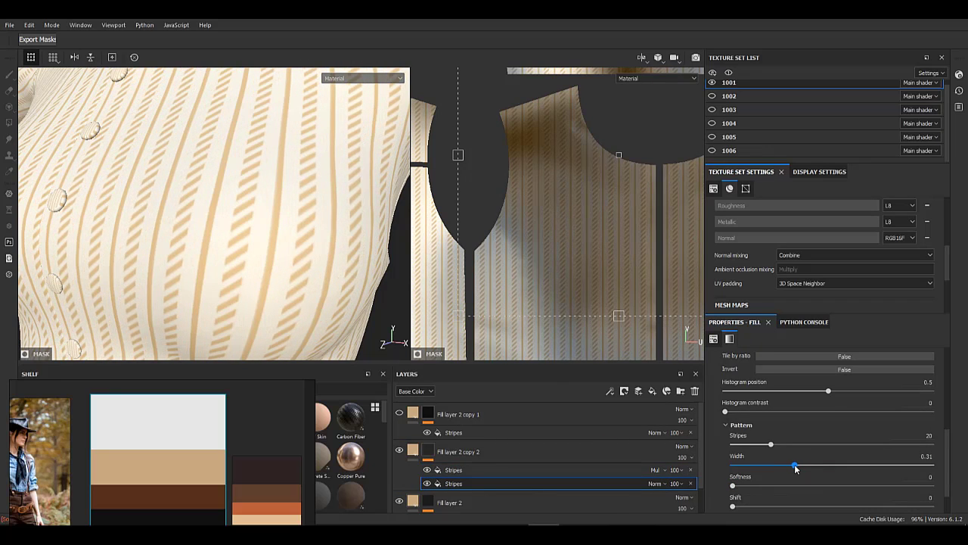
pyautogui.scroll(-1, 436, 475)
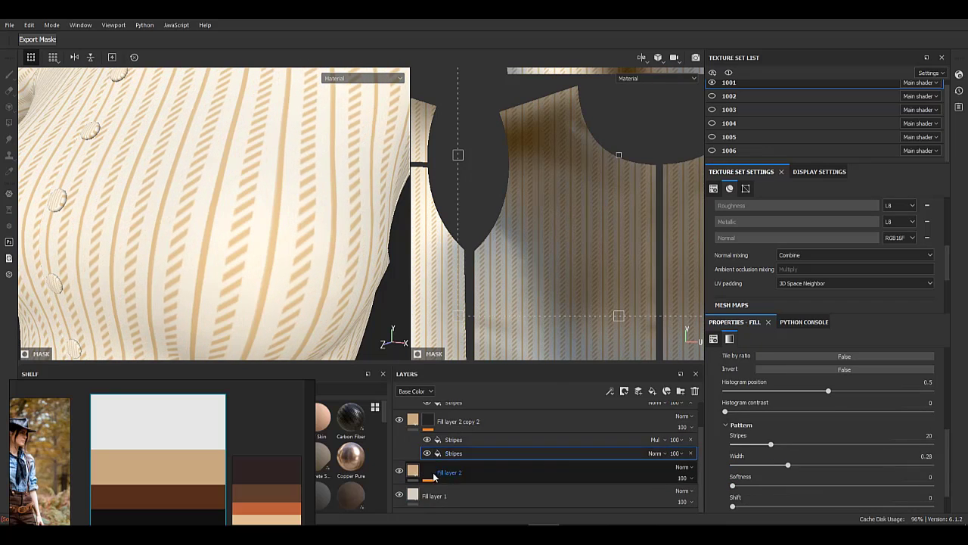
# - Delete Fill layer 2 and check the remaining diagonal-hatched stripes on the shirt
pyautogui.click(448, 470)
pyautogui.click(694, 391)
pyautogui.keyDown('alt'); pyautogui.moveTo(386, 318); pyautogui.dragTo(361, 376, button='right'); pyautogui.keyUp('alt')
pyautogui.keyDown('alt'); pyautogui.moveTo(273, 258); pyautogui.dragTo(327, 277); pyautogui.keyUp('alt')
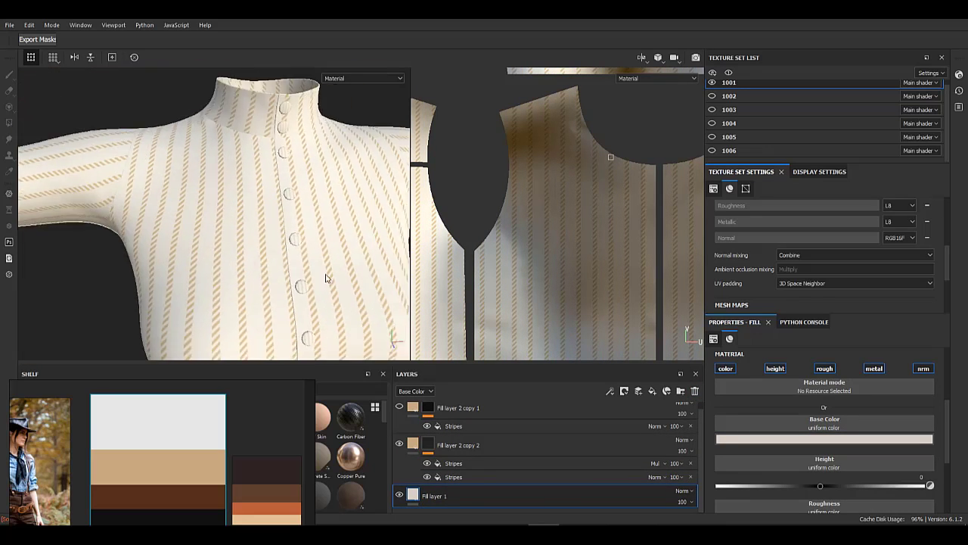
pyautogui.keyDown('alt'); pyautogui.moveTo(326, 277); pyautogui.dragTo(371, 243, button='right'); pyautogui.keyUp('alt')
# - Set the multiplied diagonal Stripes fill to 81 stripes with a width of 0.56
pyautogui.click(454, 461)
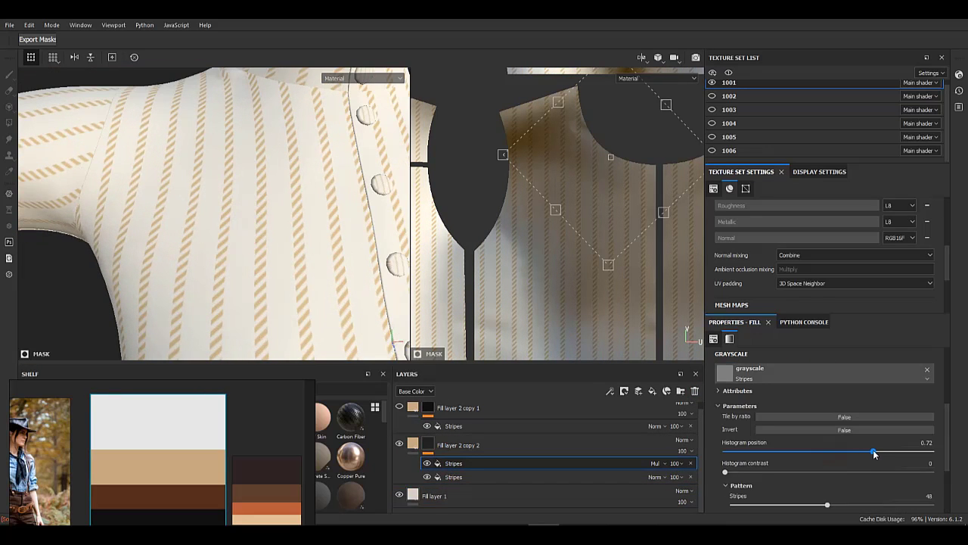
pyautogui.hotkey('ctrl', 'z')
pyautogui.scroll(-2, 824, 454)
pyautogui.moveTo(829, 445); pyautogui.dragTo(893, 446)
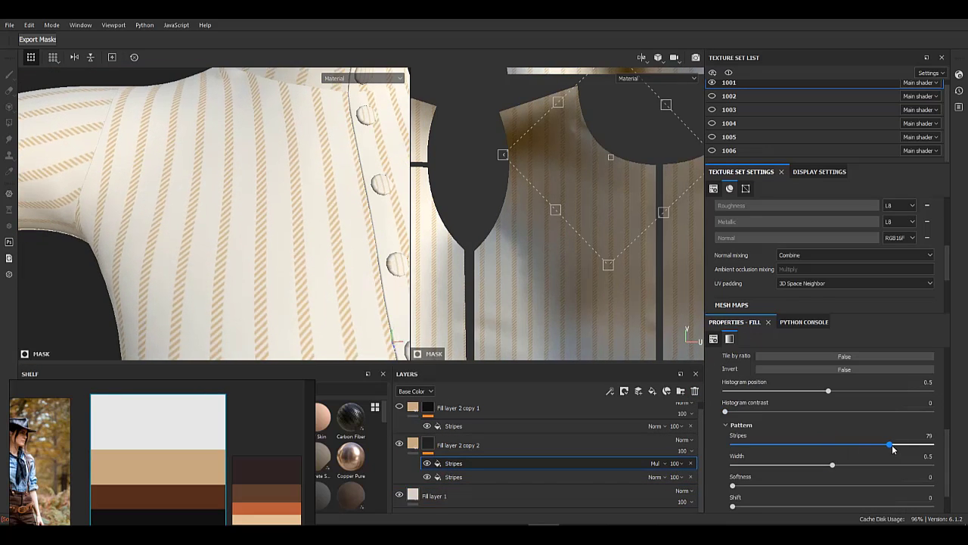
pyautogui.moveTo(831, 463); pyautogui.dragTo(845, 463)
pyautogui.scroll(-1, 755, 483)
pyautogui.scroll(4, 754, 486)
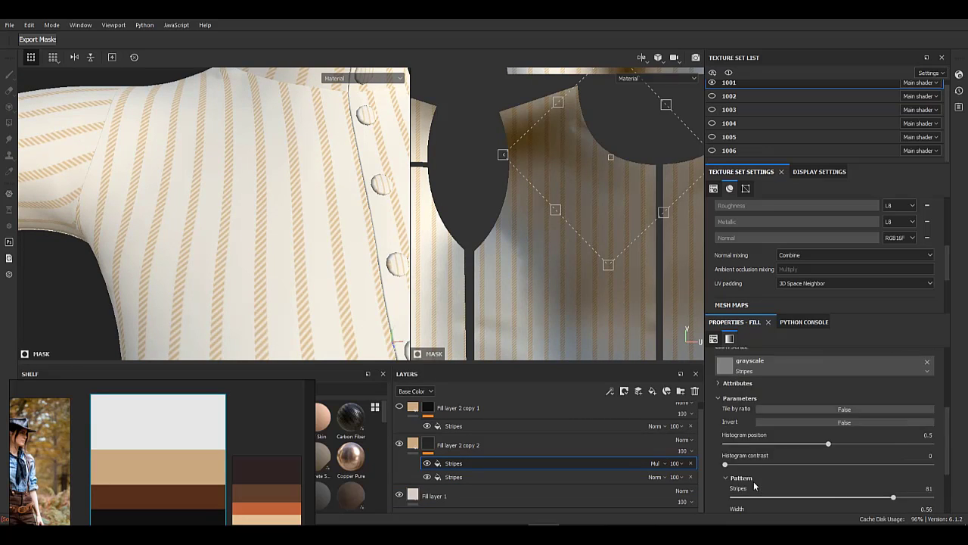
# - Check the finer hatching on the shirt and delete the hidden Fill layer 2 copy 1
pyautogui.keyDown('alt'); pyautogui.moveTo(185, 248); pyautogui.dragTo(157, 244, button='right'); pyautogui.keyUp('alt')
pyautogui.keyDown('alt'); pyautogui.moveTo(204, 227); pyautogui.dragTo(238, 238, button='middle'); pyautogui.keyUp('alt')
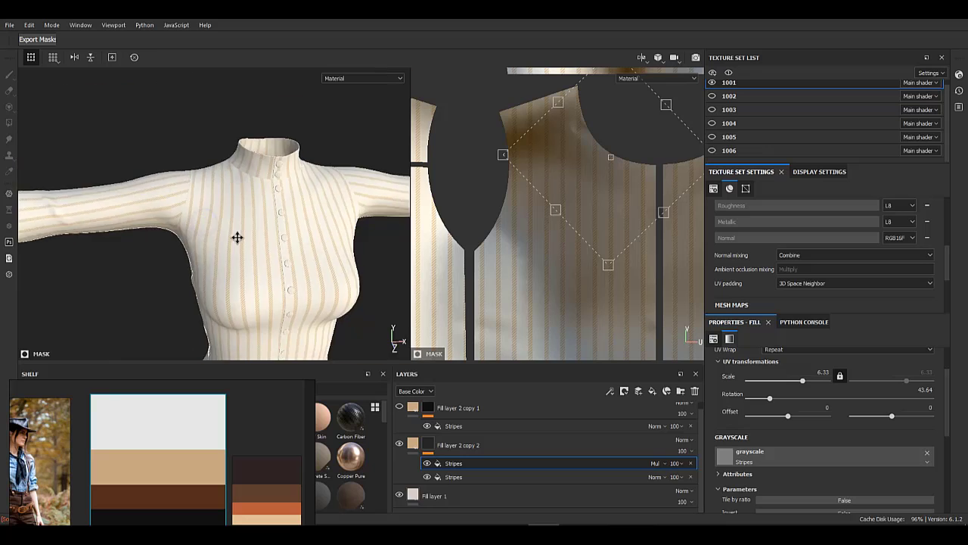
pyautogui.keyDown('alt'); pyautogui.moveTo(238, 237); pyautogui.dragTo(257, 237); pyautogui.keyUp('alt')
pyautogui.keyDown('alt'); pyautogui.moveTo(275, 227); pyautogui.dragTo(306, 234, button='right'); pyautogui.keyUp('alt')
pyautogui.click(508, 440)
pyautogui.scroll(1, 501, 459)
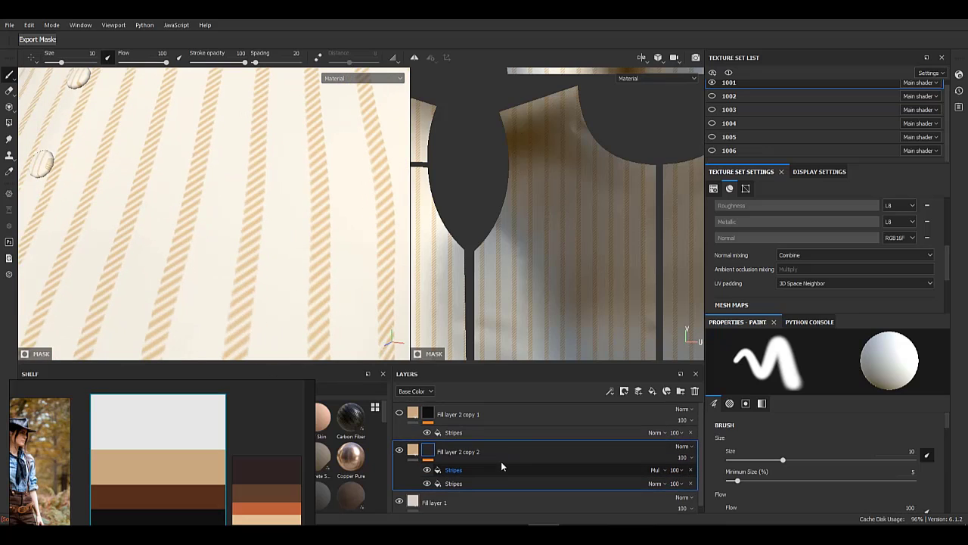
pyautogui.click(400, 413)
pyautogui.click(400, 413)
pyautogui.click(515, 415)
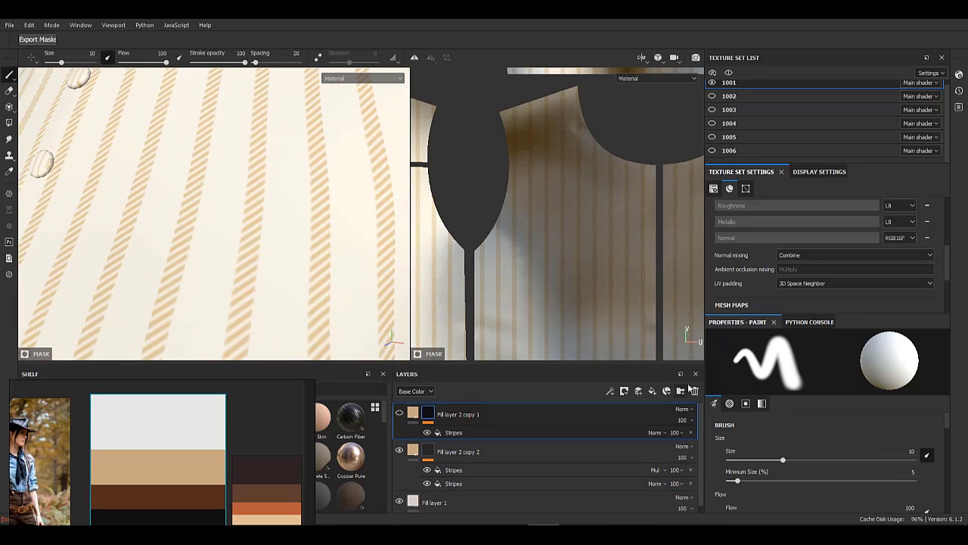
pyautogui.click(695, 391)
# - Add a Warp filter to the mask of Fill layer 2 copy 2 with intensity 0.5 and source tiling 3.17
pyautogui.rightClick(442, 417)
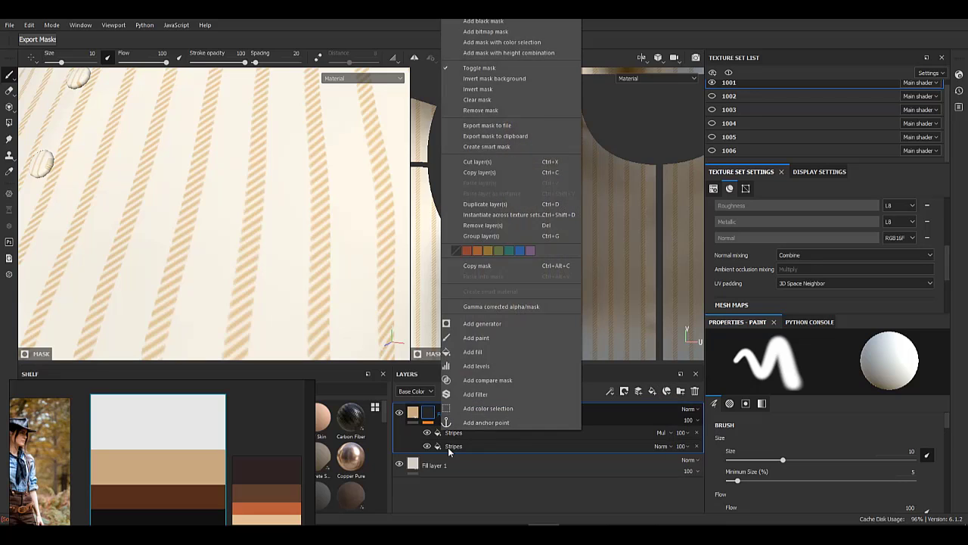
pyautogui.click(475, 394)
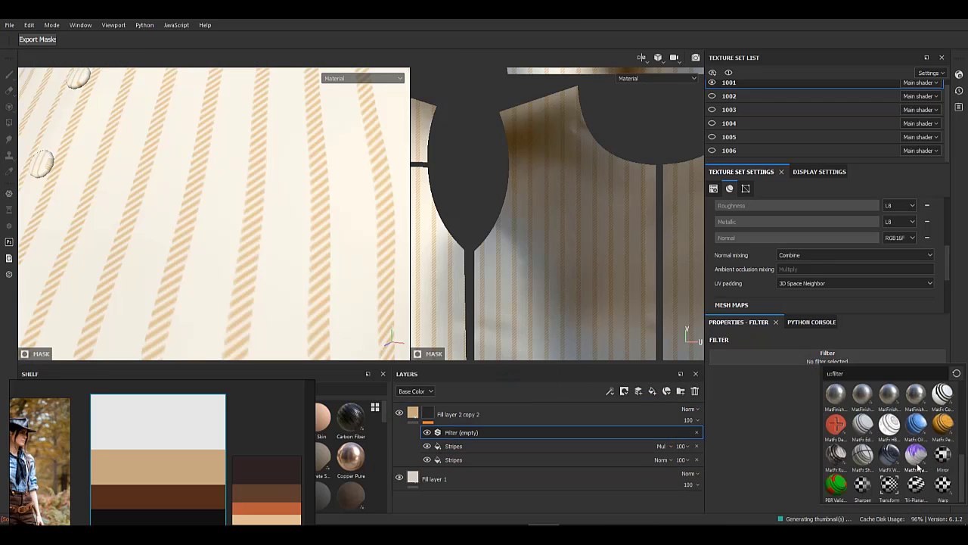
pyautogui.click(937, 485)
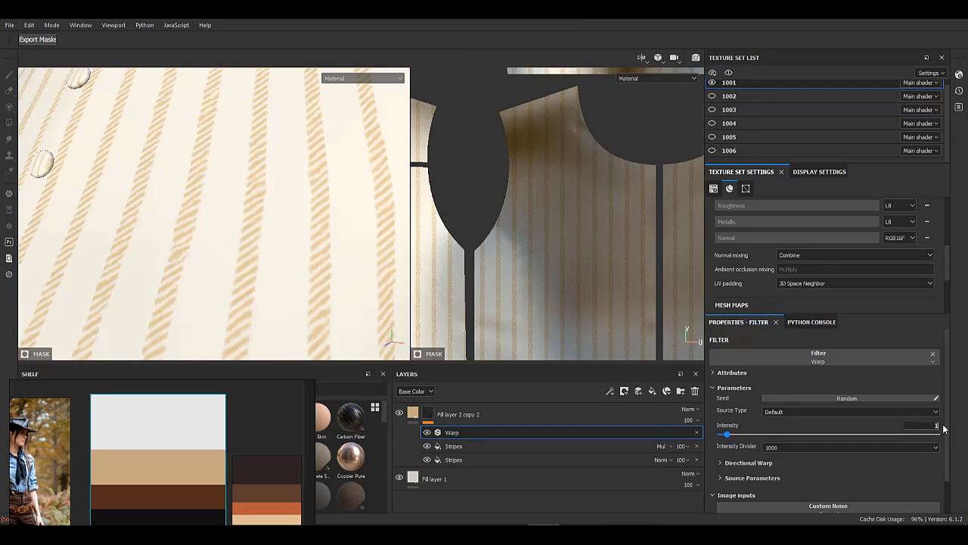
pyautogui.scroll(-1, 819, 449)
pyautogui.click(750, 449)
pyautogui.scroll(-2, 752, 452)
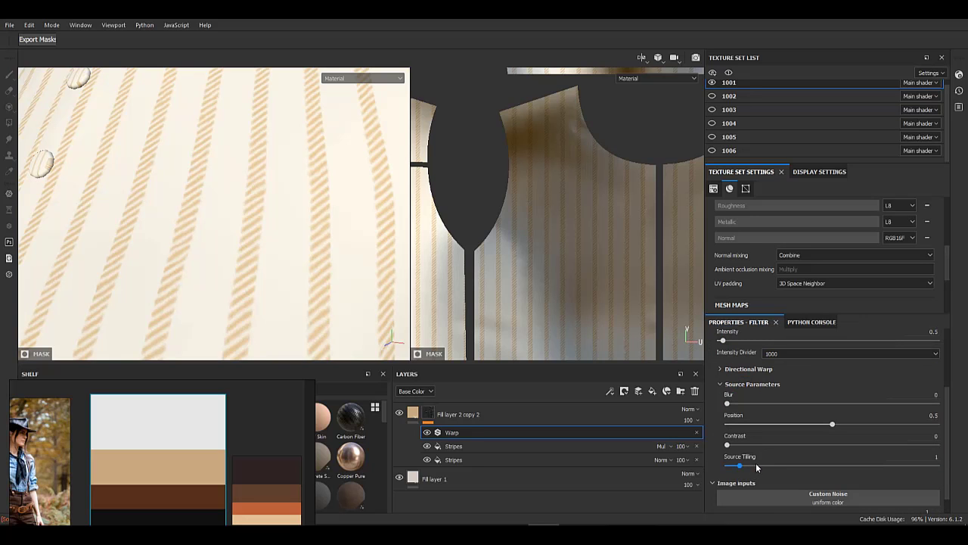
pyautogui.moveTo(757, 466); pyautogui.dragTo(768, 465)
pyautogui.keyDown('alt'); pyautogui.moveTo(284, 247); pyautogui.dragTo(210, 209, button='right'); pyautogui.keyUp('alt')
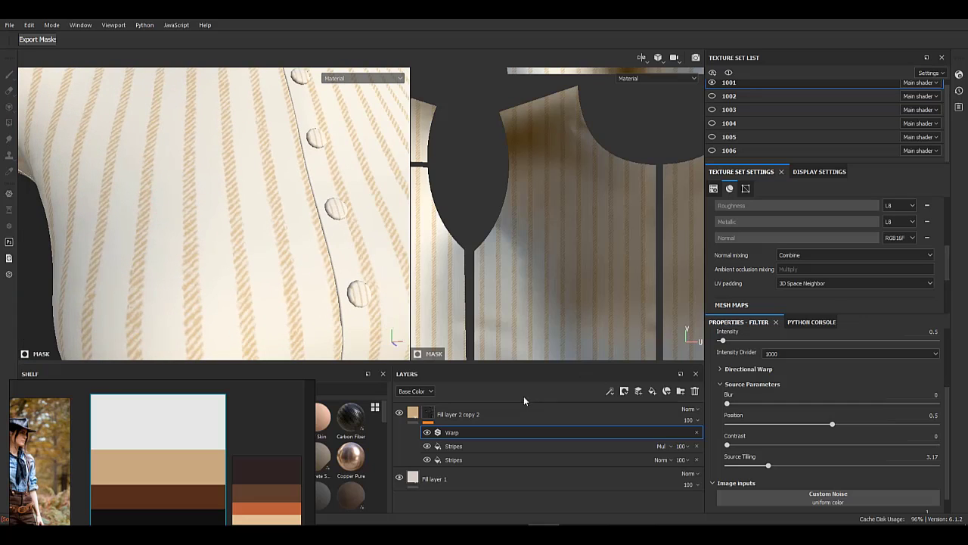
# - Duplicate Fill layer 2 copy 2 and set the rotation of the copy's lower Stripes fill to 0
pyautogui.rightClick(486, 413)
pyautogui.click(529, 205)
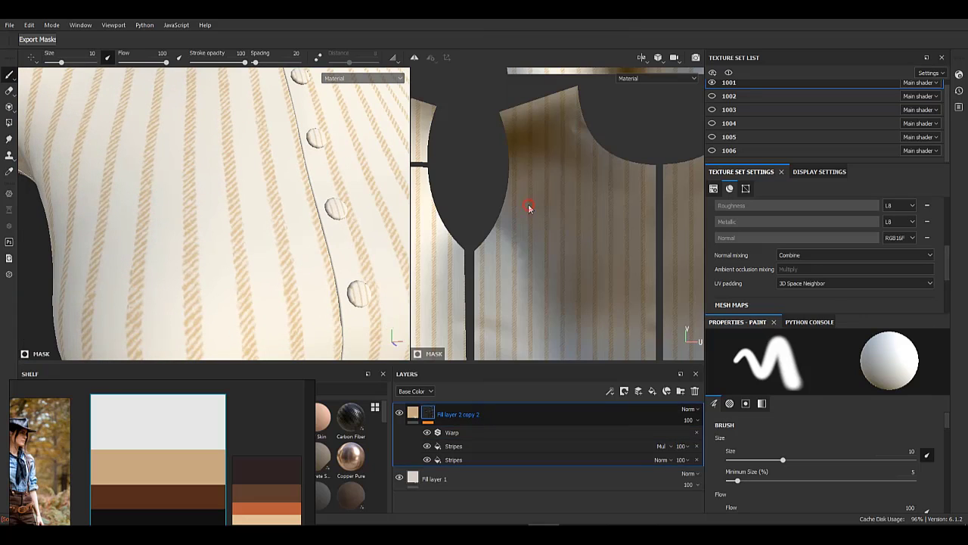
pyautogui.click(912, 390)
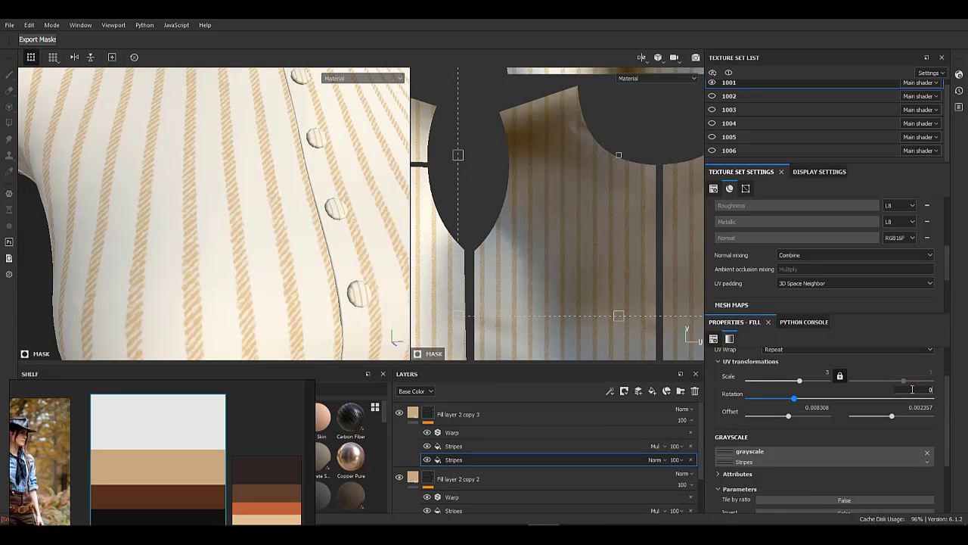
pyautogui.press('Return')
# - Examine the hatched plaid on the button placket, chest, shoulder and collar
pyautogui.keyDown('alt'); pyautogui.moveTo(254, 230); pyautogui.dragTo(294, 196, button='right'); pyautogui.keyUp('alt')
pyautogui.keyDown('alt'); pyautogui.moveTo(294, 197); pyautogui.dragTo(296, 188); pyautogui.keyUp('alt')
pyautogui.keyDown('alt'); pyautogui.moveTo(269, 211); pyautogui.dragTo(308, 375, button='right'); pyautogui.keyUp('alt')
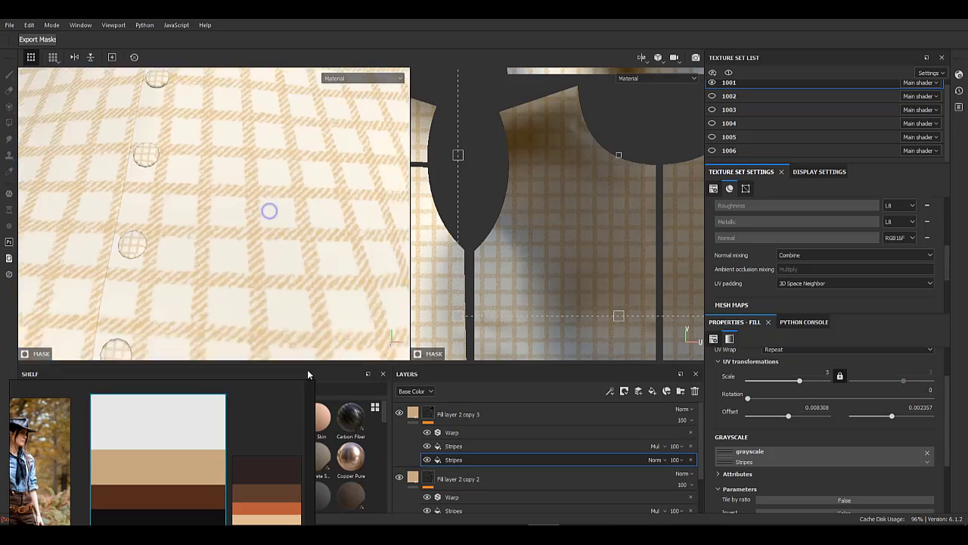
pyautogui.keyDown('alt'); pyautogui.moveTo(291, 298); pyautogui.dragTo(300, 246); pyautogui.keyUp('alt')
pyautogui.keyDown('alt'); pyautogui.moveTo(300, 246); pyautogui.dragTo(117, 203, button='right'); pyautogui.keyUp('alt')
pyautogui.keyDown('alt'); pyautogui.moveTo(117, 204); pyautogui.dragTo(198, 280, button='middle'); pyautogui.keyUp('alt')
pyautogui.keyDown('alt'); pyautogui.moveTo(239, 239); pyautogui.dragTo(237, 330, button='right'); pyautogui.keyUp('alt')
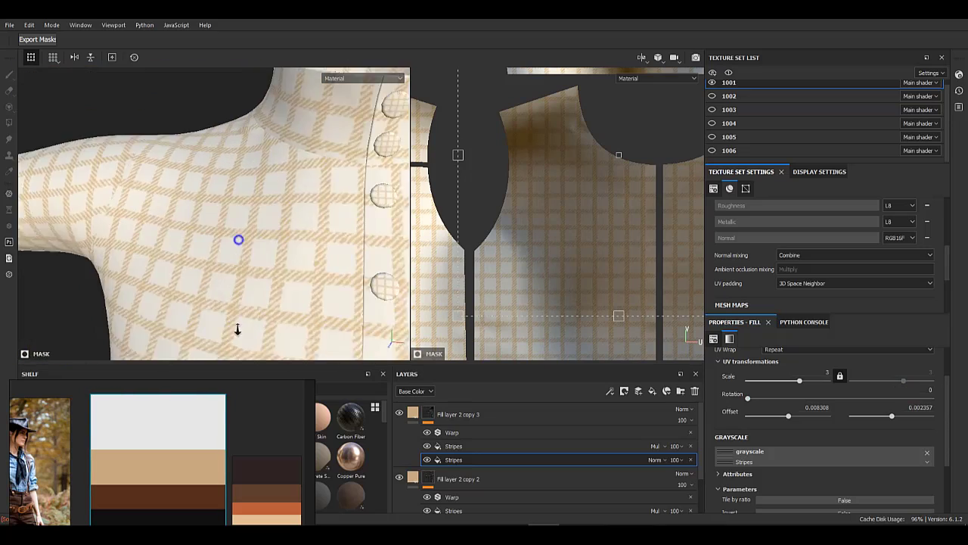
pyautogui.keyDown('alt'); pyautogui.moveTo(237, 330); pyautogui.dragTo(292, 333); pyautogui.keyUp('alt')
# - Duplicate Fill layer 2 copy 3 and shift the copy's lower Stripes fill vertically in UV space to an offset of about 0.0073
pyautogui.rightClick(491, 418)
pyautogui.click(540, 205)
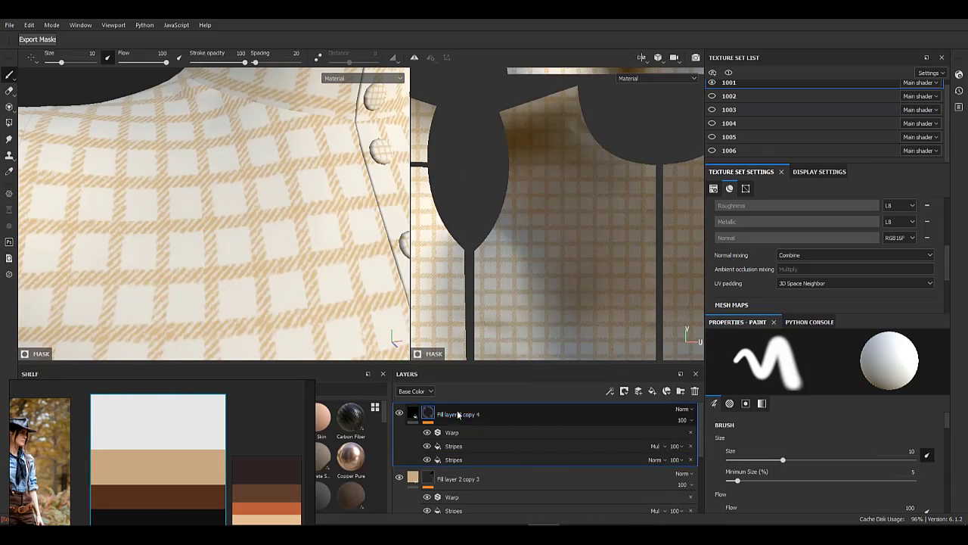
pyautogui.keyDown('alt'); pyautogui.click(429, 413); pyautogui.keyUp('alt')
pyautogui.click(463, 460)
pyautogui.keyDown('alt'); pyautogui.moveTo(575, 276); pyautogui.dragTo(574, 303, button='right'); pyautogui.keyUp('alt')
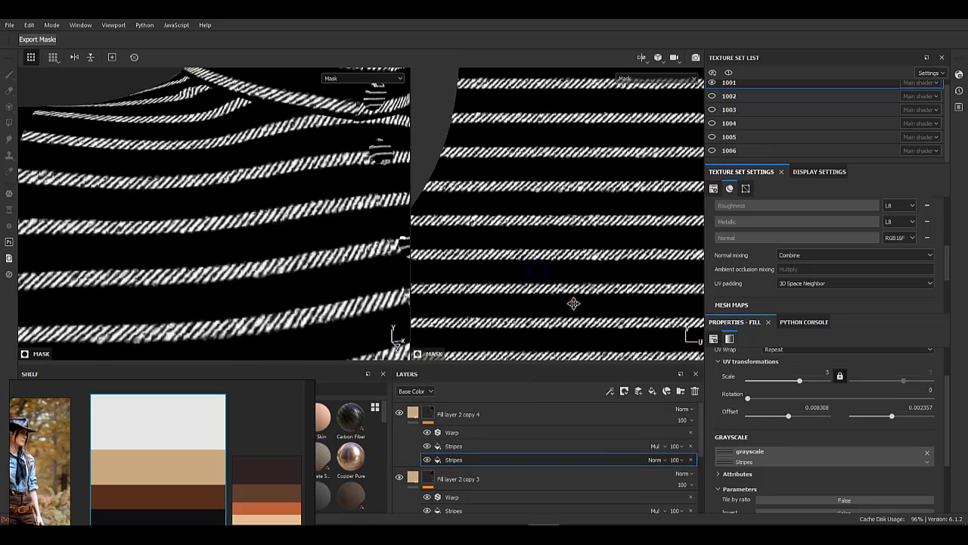
pyautogui.moveTo(574, 303)
pyautogui.mouseDown()
pyautogui.moveTo(596, 260)
pyautogui.moveTo(597, 270)
pyautogui.mouseUp()
pyautogui.keyDown('alt'); pyautogui.click(425, 416); pyautogui.keyUp('alt')
# - Thin the lower Stripes fill of Fill layer 2 copy 4 to a width of 0.07
pyautogui.click(462, 458)
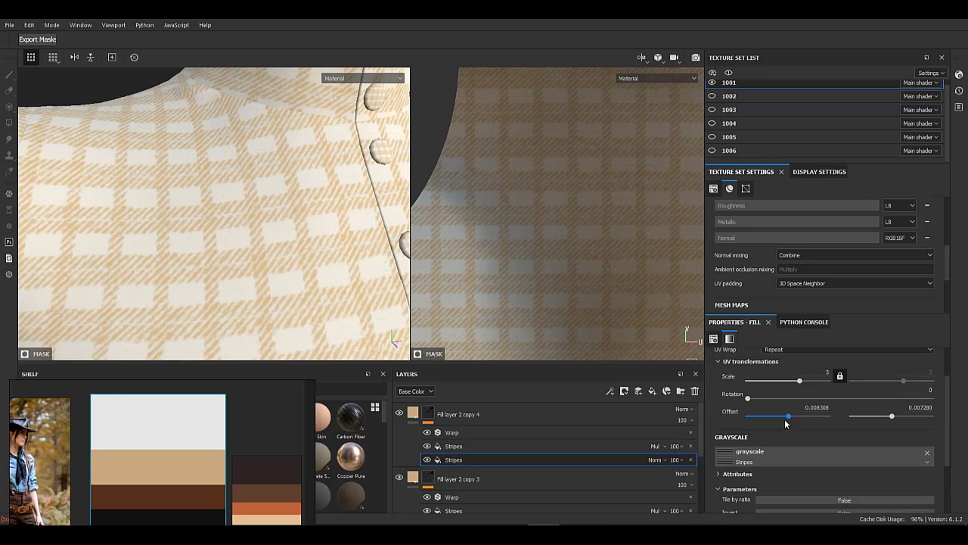
pyautogui.scroll(-6, 805, 451)
pyautogui.moveTo(788, 433); pyautogui.dragTo(779, 432)
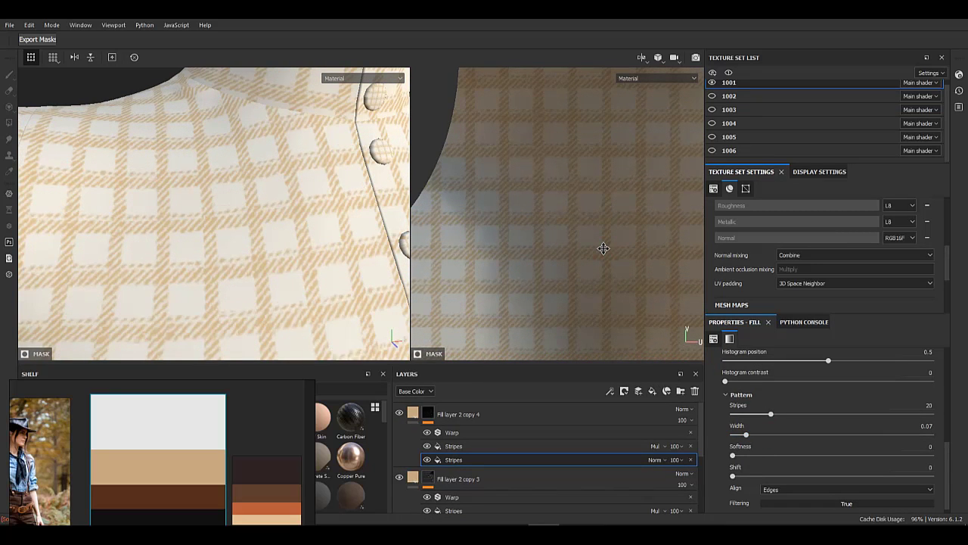
pyautogui.scroll(2, 597, 252)
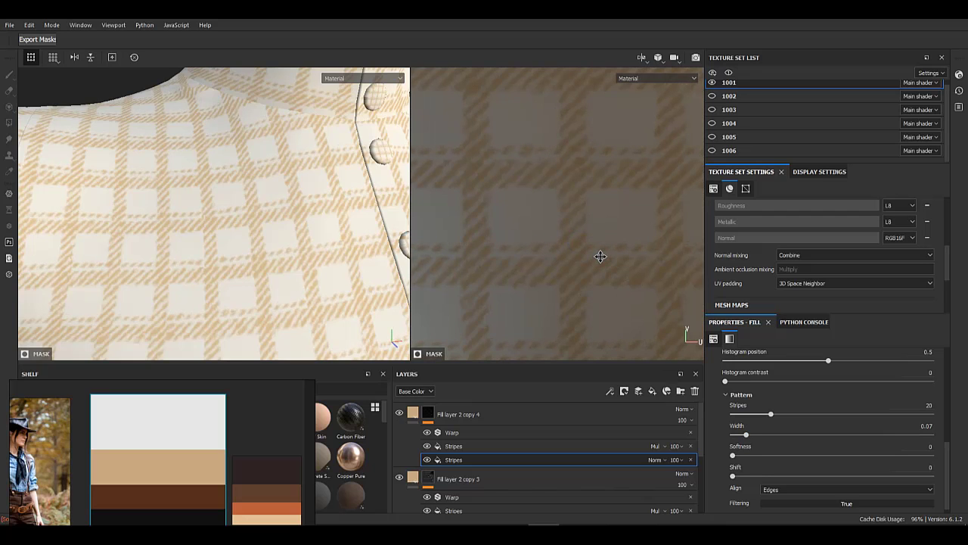
# - Duplicate Fill layer 2 copy 4 and shift the copy's lower Stripes fill vertically in UV space to an offset of about 0.0151
pyautogui.scroll(-4, 207, 229)
pyautogui.keyDown('alt'); pyautogui.moveTo(207, 229); pyautogui.dragTo(215, 149, button='middle'); pyautogui.keyUp('alt')
pyautogui.rightClick(468, 417)
pyautogui.click(526, 204)
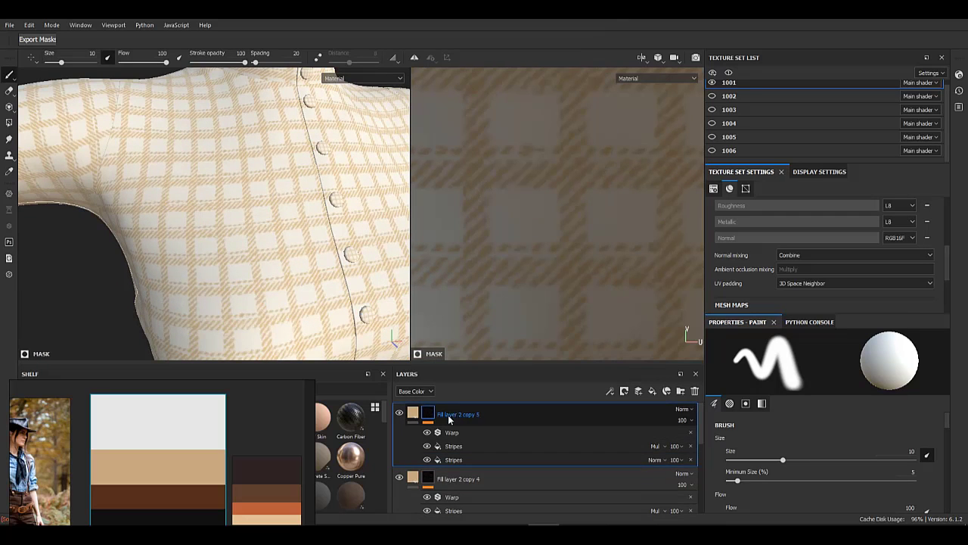
pyautogui.click(459, 460)
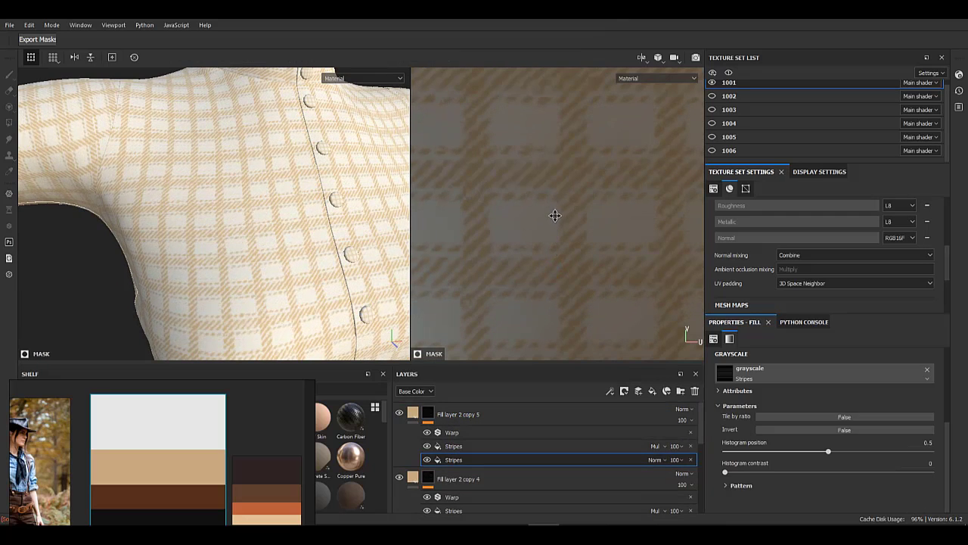
pyautogui.scroll(-5, 102, 216)
pyautogui.keyDown('alt'); pyautogui.moveTo(270, 235); pyautogui.dragTo(231, 207); pyautogui.keyUp('alt')
pyautogui.scroll(8, 231, 208)
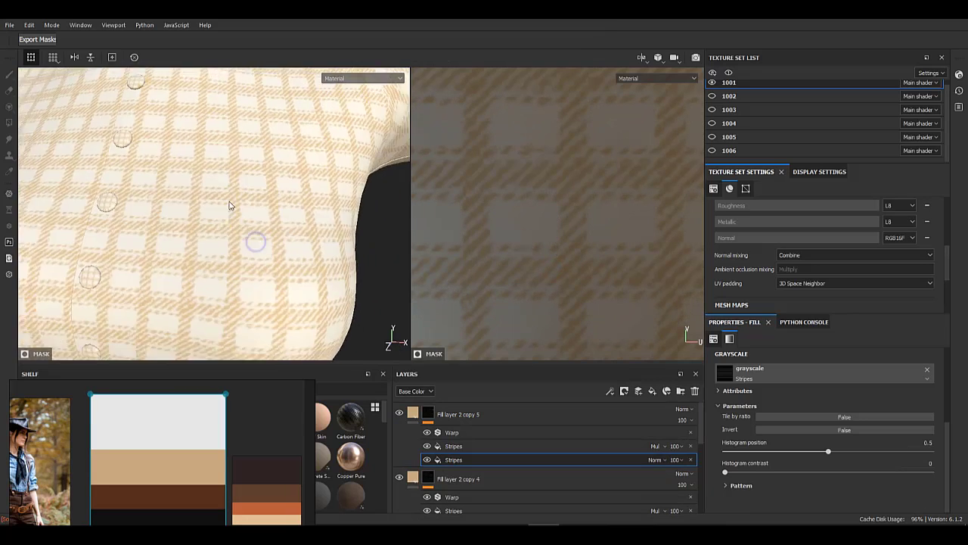
# - Duplicate Fill layer 2 copy 5 and set the rotation of the copy's lower Stripes fill to 90
pyautogui.rightClick(514, 420)
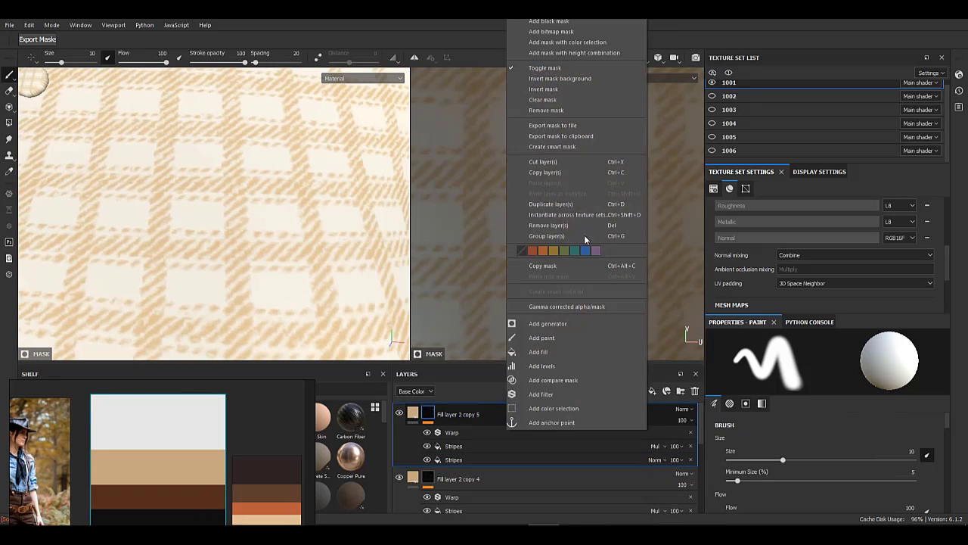
pyautogui.click(557, 205)
pyautogui.click(542, 459)
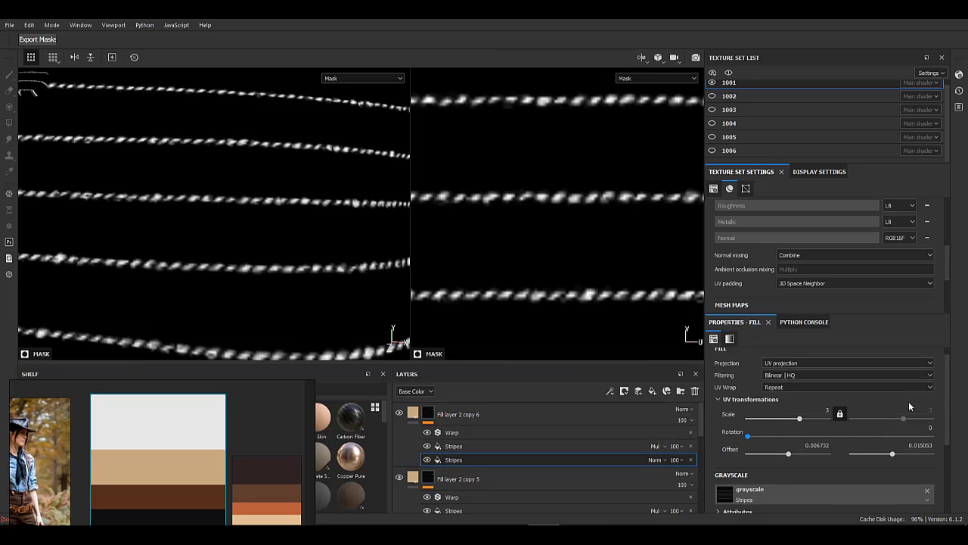
pyautogui.click(924, 430)
pyautogui.write('90')
pyautogui.press('Return')
# - Shift the lower Stripes fill of Fill layer 2 copy 6 horizontally in UV space to an offset of about 0.0043
pyautogui.click(413, 412)
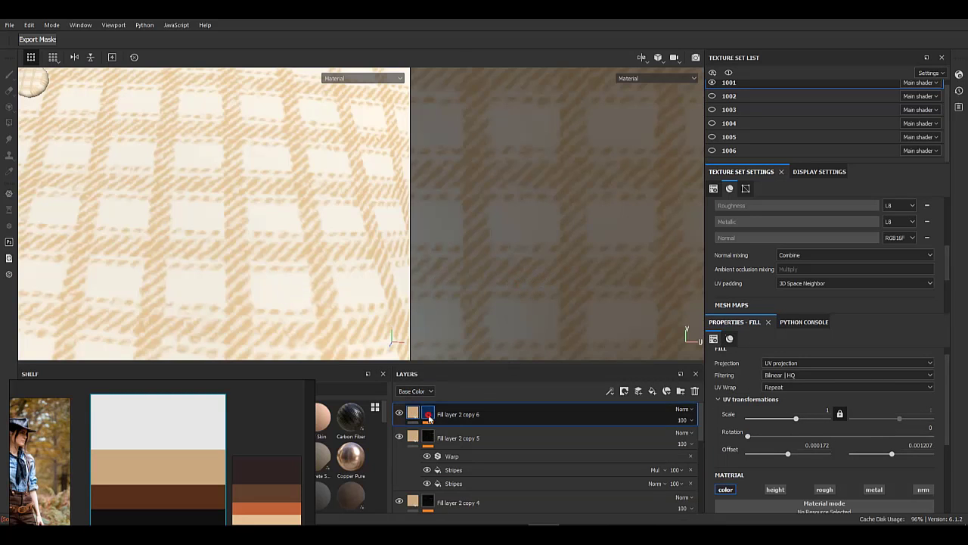
pyautogui.click(429, 417)
pyautogui.click(475, 457)
pyautogui.moveTo(541, 293); pyautogui.dragTo(528, 293)
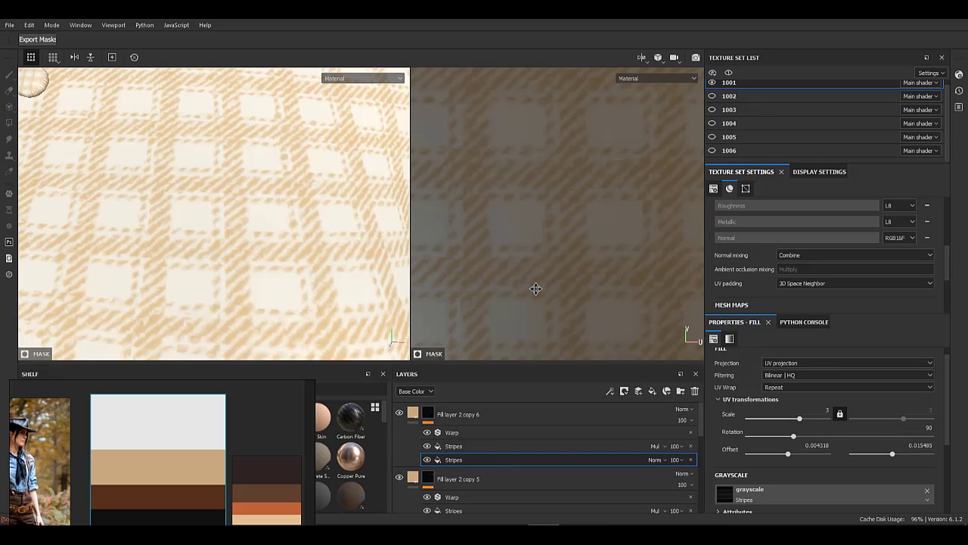
pyautogui.keyDown('alt'); pyautogui.moveTo(1, 187); pyautogui.dragTo(90, 378, button='right'); pyautogui.keyUp('alt')
pyautogui.keyDown('alt'); pyautogui.moveTo(247, 262); pyautogui.dragTo(212, 266, button='middle'); pyautogui.keyUp('alt')
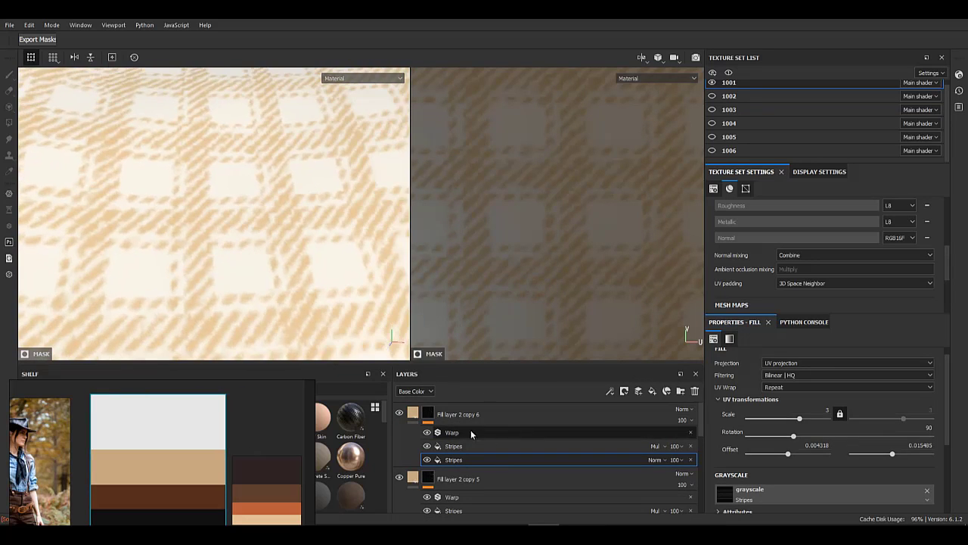
# - Duplicate Fill layer 2 copy 6 and shift the copy's lower Stripes fill horizontally in UV space to an offset of about -0.0046
pyautogui.rightClick(462, 417)
pyautogui.click(524, 212)
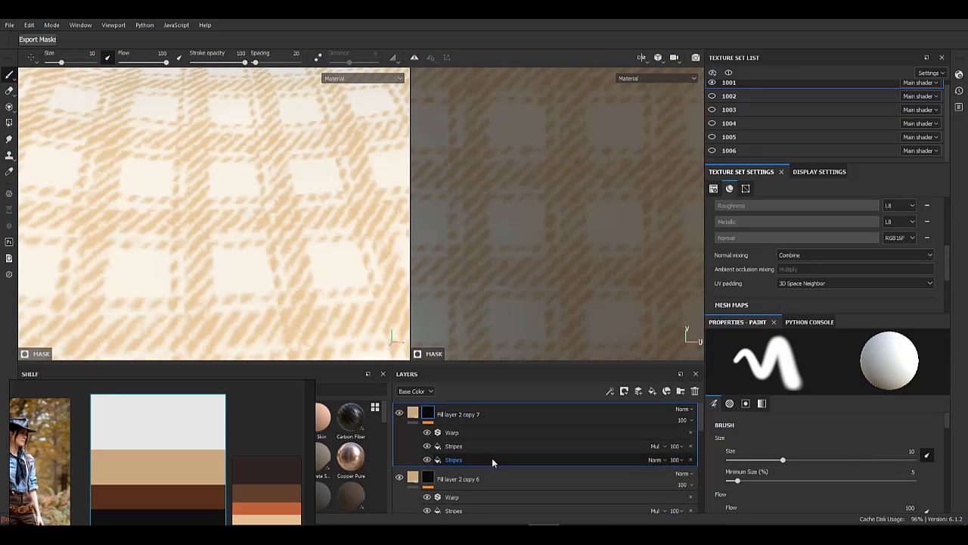
pyautogui.click(491, 459)
pyautogui.scroll(-5, 108, 230)
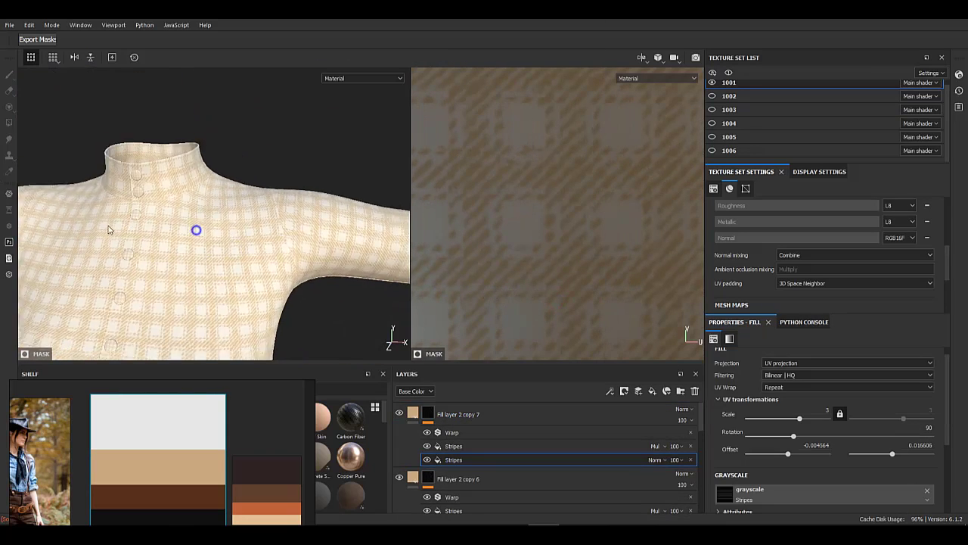
pyautogui.keyDown('alt'); pyautogui.moveTo(108, 229); pyautogui.dragTo(89, 230, button='right'); pyautogui.keyUp('alt')
pyautogui.keyDown('alt'); pyautogui.moveTo(180, 325); pyautogui.dragTo(236, 251, button='middle'); pyautogui.keyUp('alt')
pyautogui.keyDown('alt'); pyautogui.moveTo(188, 240); pyautogui.dragTo(250, 355, button='right'); pyautogui.keyUp('alt')
# - Set the UV scale of the lower Stripes fill of Fill layer 2 copy 2 to 2
pyautogui.scroll(-8, 531, 477)
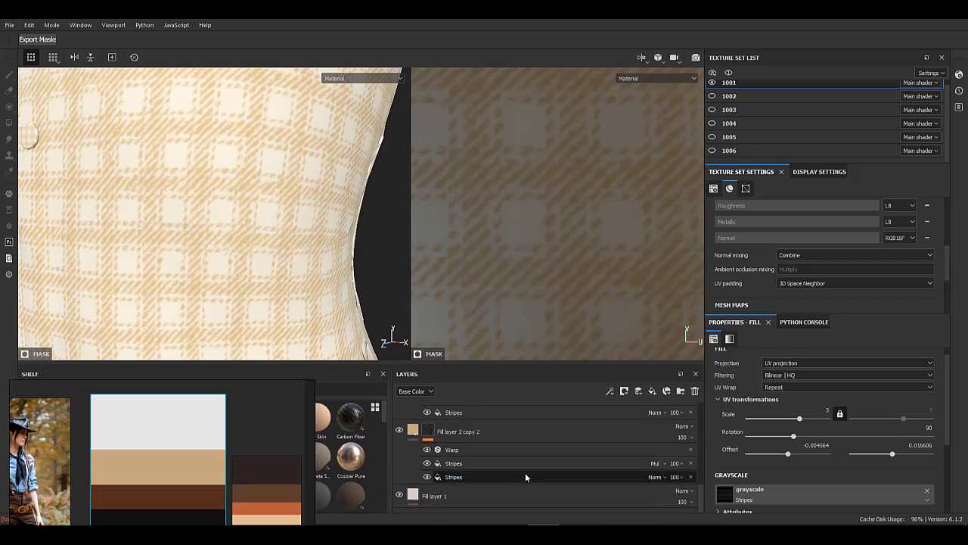
pyautogui.scroll(1, 526, 476)
pyautogui.click(480, 508)
pyautogui.write('1')
pyautogui.press('Return')
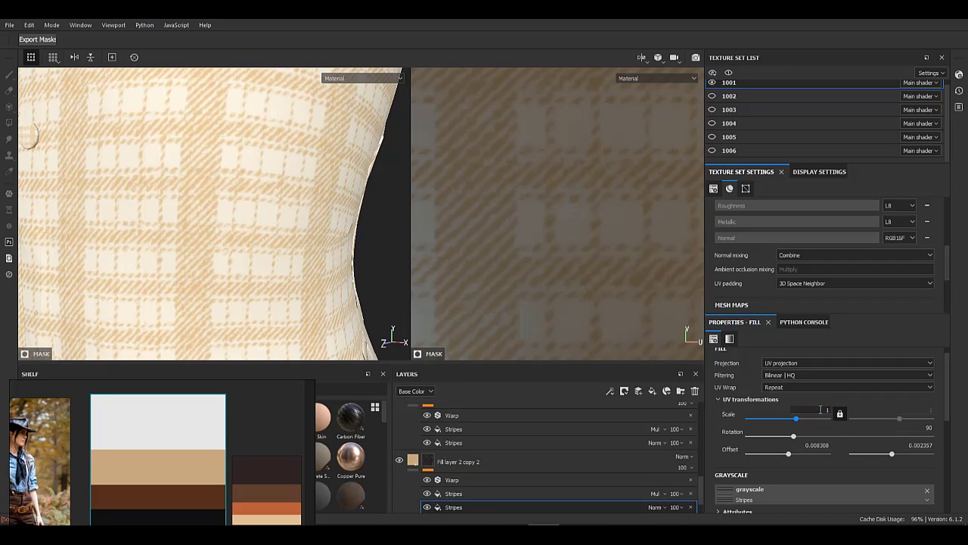
pyautogui.press('Return')
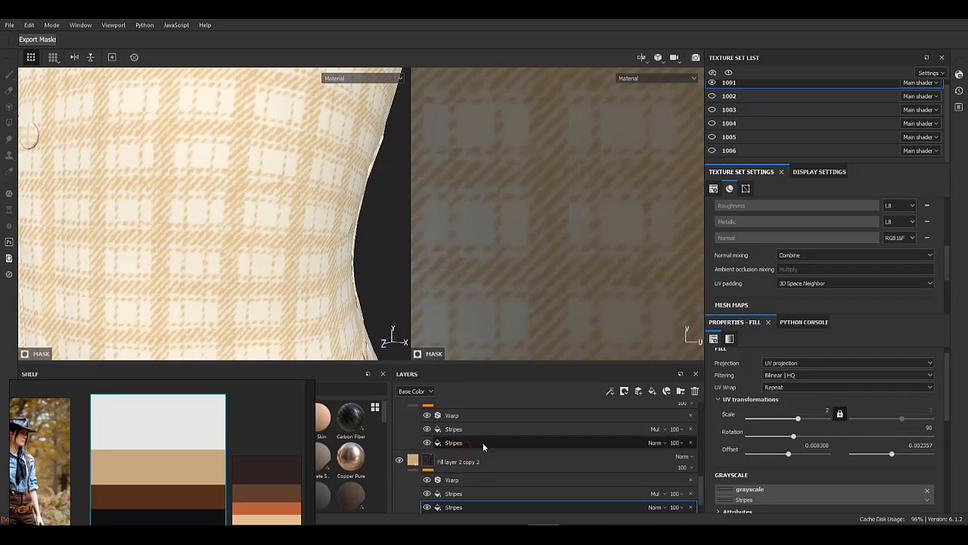
# - Set the UV scale of the lower Stripes fills of Fill layer 2 copy 3 and copy 4 to 2
pyautogui.click(482, 442)
pyautogui.click(824, 410)
pyautogui.write('2')
pyautogui.press('Return')
pyautogui.scroll(1, 478, 450)
pyautogui.click(466, 442)
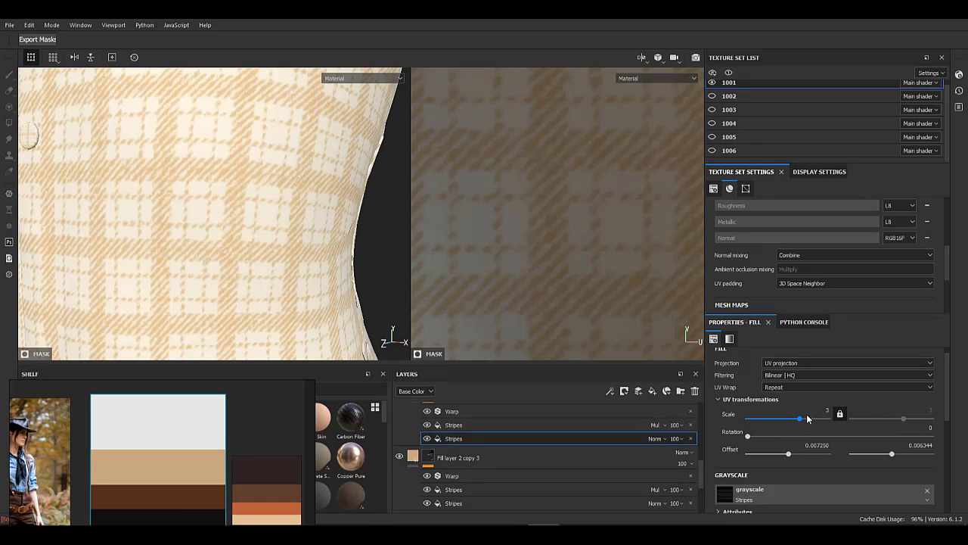
pyautogui.press('Return')
# - Set the UV scale of the lower Stripes fills of Fill layer 2 copy 5, copy 6 and copy 7 to 2
pyautogui.scroll(3, 507, 449)
pyautogui.click(480, 462)
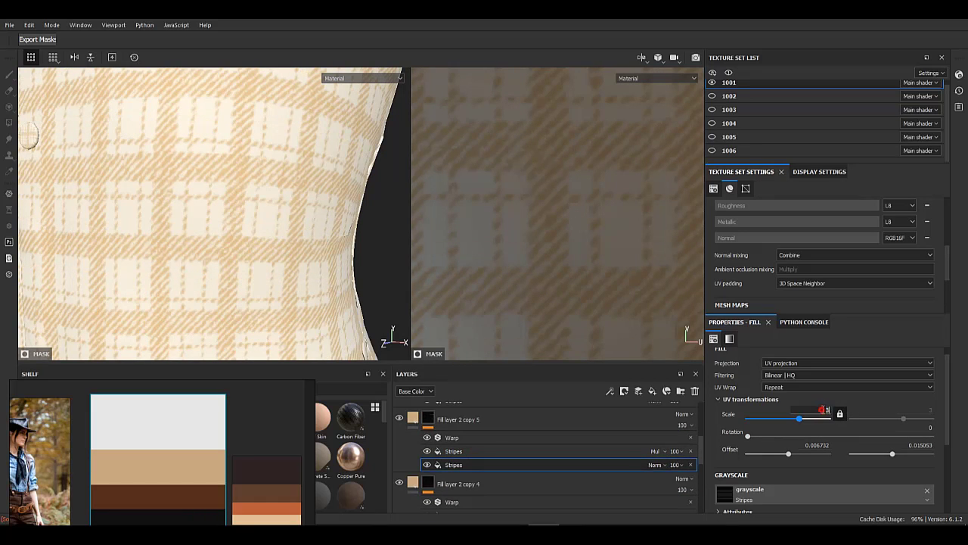
pyautogui.write('2')
pyautogui.press('Return')
pyautogui.scroll(2, 567, 457)
pyautogui.click(506, 461)
pyautogui.scroll(1, 523, 454)
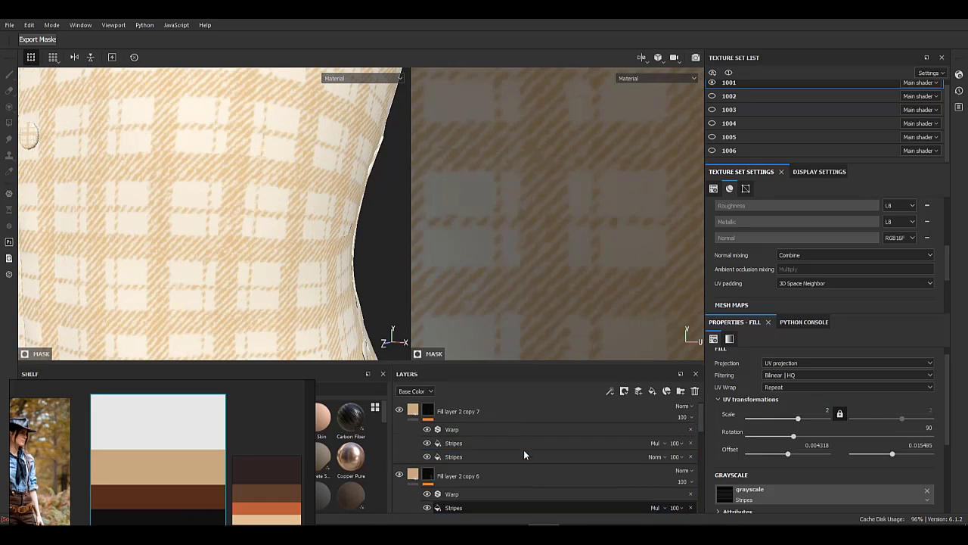
pyautogui.press('Return')
pyautogui.scroll(1, 516, 435)
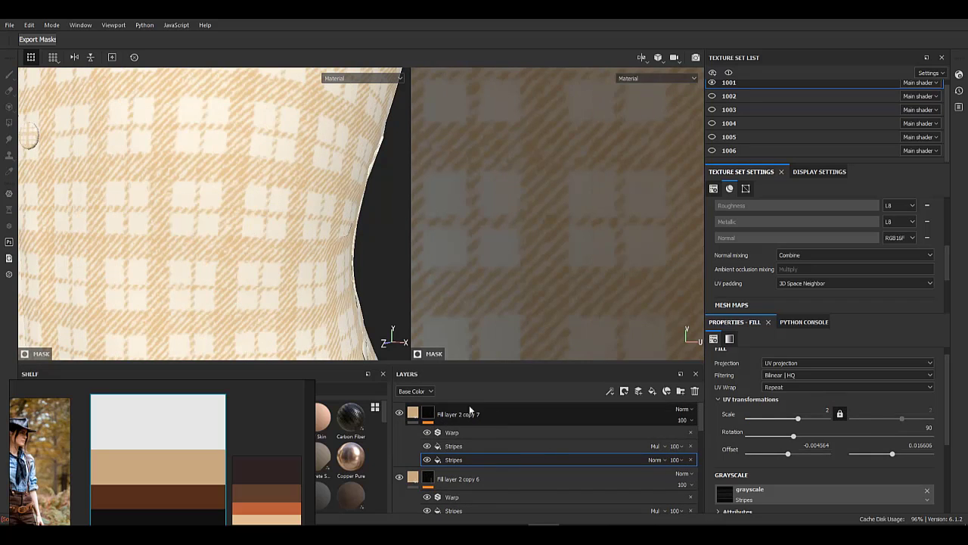
# - Shift the lower Stripes fill of Fill layer 2 copy 6 horizontally in UV space to an offset of about -0.0111
pyautogui.keyDown('alt'); pyautogui.moveTo(326, 276); pyautogui.dragTo(258, 143, button='right'); pyautogui.keyUp('alt')
pyautogui.keyDown('alt'); pyautogui.moveTo(259, 144); pyautogui.dragTo(257, 262, button='middle'); pyautogui.keyUp('alt')
pyautogui.keyDown('alt'); pyautogui.moveTo(257, 261); pyautogui.dragTo(262, 244, button='right'); pyautogui.keyUp('alt')
pyautogui.click(519, 459)
pyautogui.keyDown('alt'); pyautogui.moveTo(262, 244); pyautogui.dragTo(295, 242); pyautogui.keyUp('alt')
pyautogui.moveTo(295, 243)
pyautogui.keyDown('alt'); pyautogui.mouseDown(button='right')
pyautogui.moveTo(262, 187)
pyautogui.moveTo(277, 235)
pyautogui.mouseUp(button='right'); pyautogui.keyUp('alt')
pyautogui.click(432, 411)
pyautogui.click(471, 460)
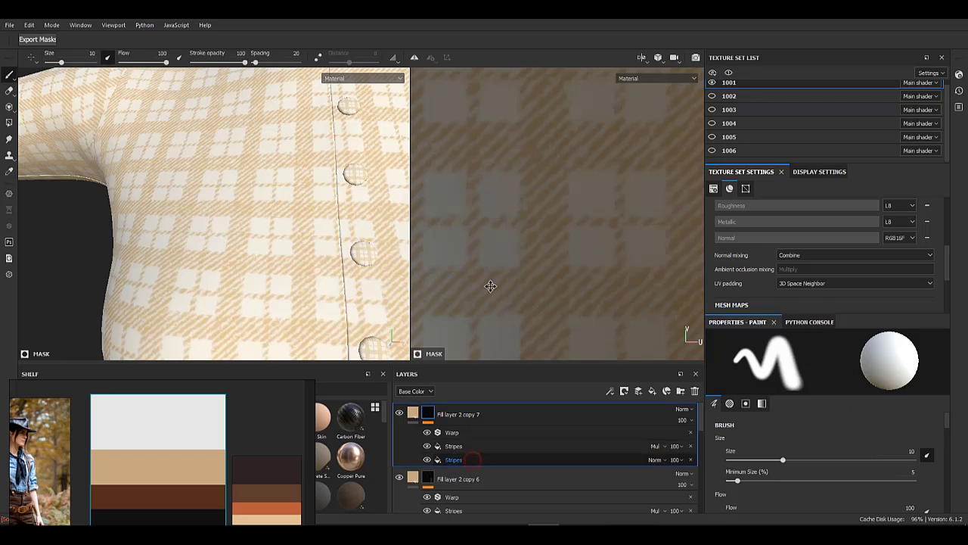
pyautogui.moveTo(511, 280)
pyautogui.mouseDown()
pyautogui.moveTo(542, 273)
pyautogui.moveTo(472, 274)
pyautogui.mouseUp()
pyautogui.scroll(-1, 485, 480)
pyautogui.click(479, 464)
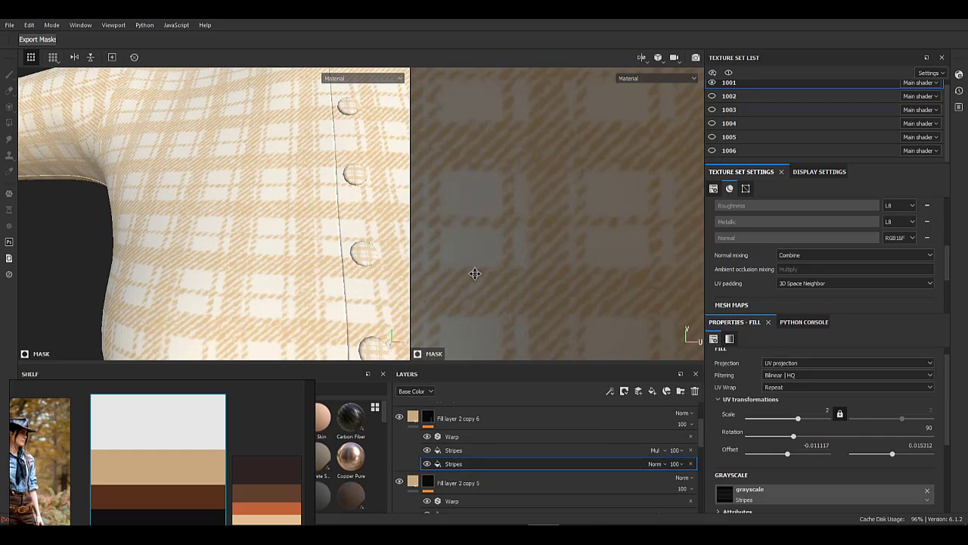
# - Shift the lower Stripes fill of Fill layer 2 copy 7 horizontally in UV space to an offset of about 0.0024
pyautogui.scroll(1, 482, 437)
pyautogui.click(472, 442)
pyautogui.click(469, 432)
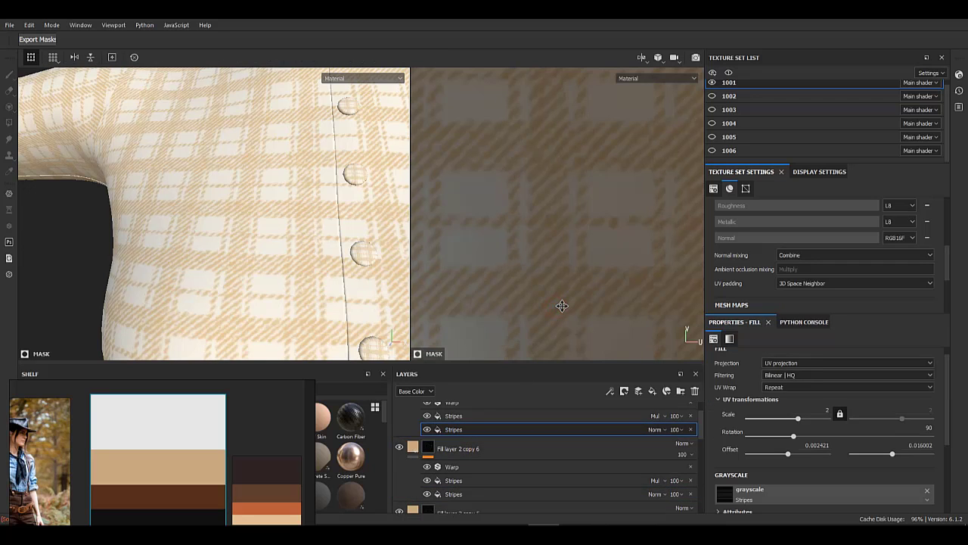
# - Shift the lower Stripes fills of Fill layer 2 copy 5 and copy 4 vertically in UV space to offsets of about 0.0080 and 0.0220
pyautogui.scroll(-1, 471, 492)
pyautogui.moveTo(567, 254); pyautogui.dragTo(564, 290)
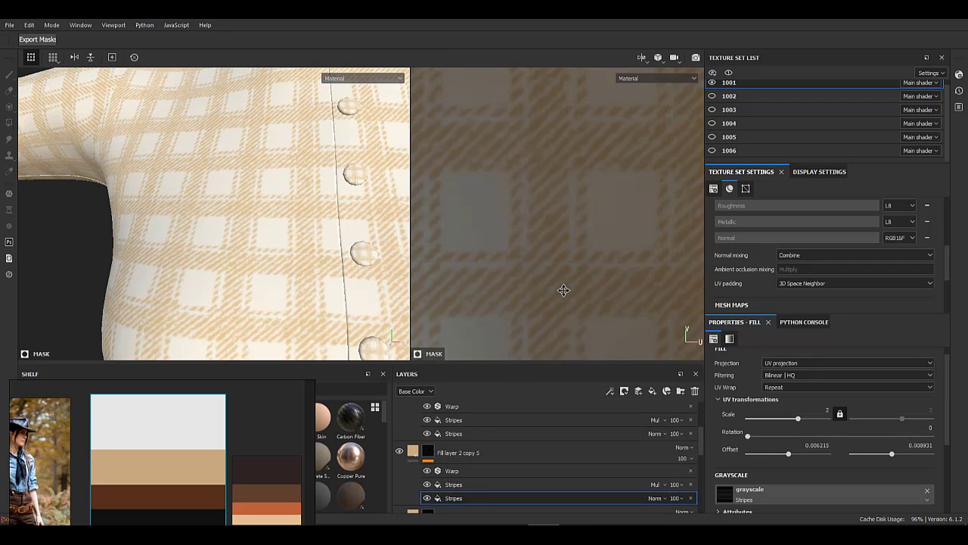
pyautogui.scroll(-3, 498, 478)
pyautogui.click(504, 424)
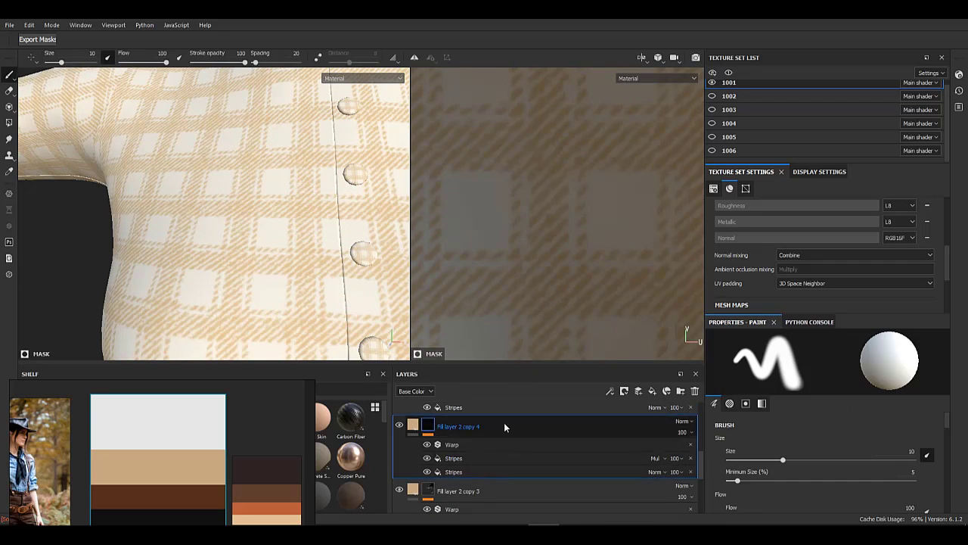
pyautogui.click(499, 471)
pyautogui.moveTo(553, 301); pyautogui.dragTo(547, 230)
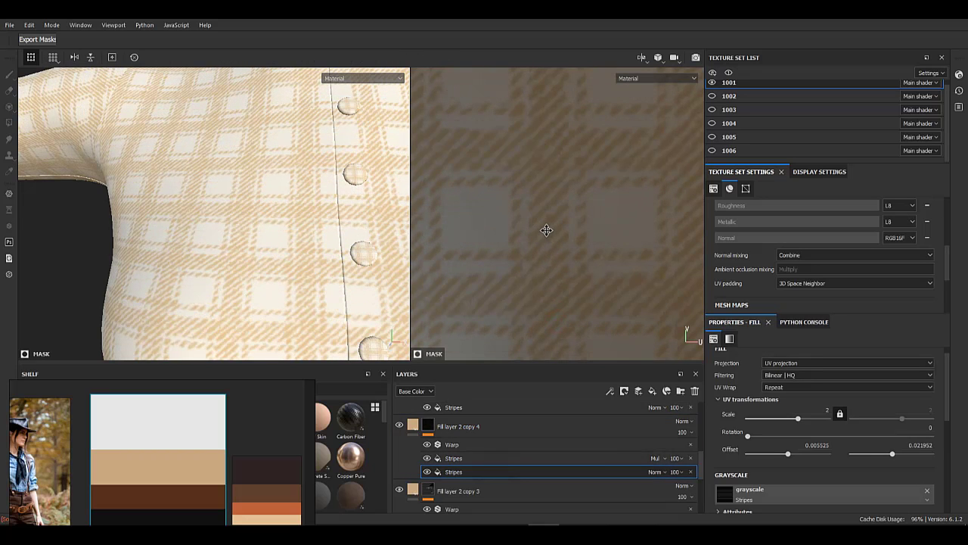
pyautogui.scroll(1, 484, 478)
pyautogui.click(483, 438)
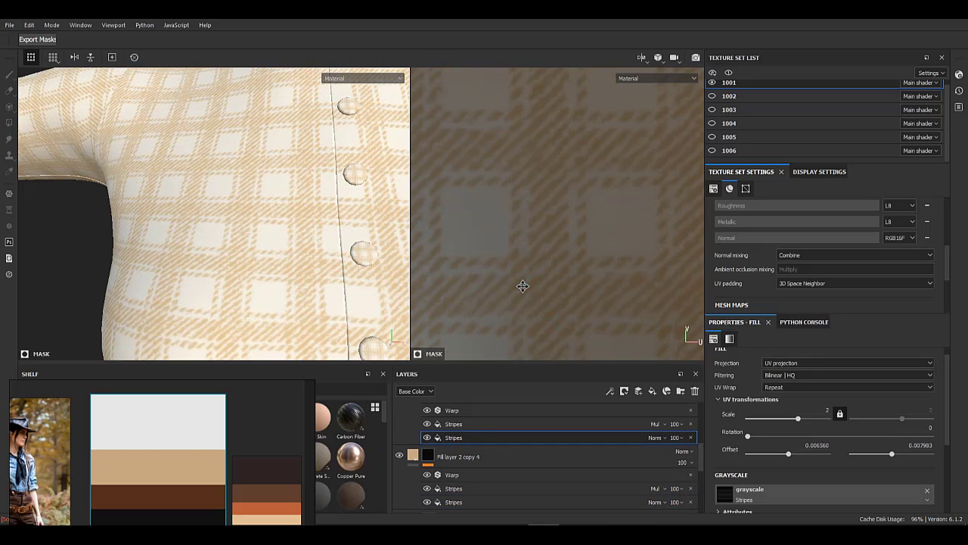
# - Examine the enlarged plaid around the chest, shoulder and armhole seam of the shirt
pyautogui.keyDown('alt'); pyautogui.moveTo(301, 268); pyautogui.dragTo(219, 203, button='right'); pyautogui.keyUp('alt')
pyautogui.keyDown('alt'); pyautogui.moveTo(218, 203); pyautogui.dragTo(167, 199); pyautogui.keyUp('alt')
pyautogui.keyDown('alt'); pyautogui.moveTo(249, 196); pyautogui.dragTo(247, 325, button='right'); pyautogui.keyUp('alt')
pyautogui.keyDown('alt'); pyautogui.moveTo(249, 223); pyautogui.dragTo(201, 153, button='middle'); pyautogui.keyUp('alt')
pyautogui.keyDown('alt'); pyautogui.moveTo(201, 153); pyautogui.dragTo(43, 205); pyautogui.keyUp('alt')
pyautogui.keyDown('alt'); pyautogui.moveTo(250, 219); pyautogui.dragTo(264, 372, button='right'); pyautogui.keyUp('alt')
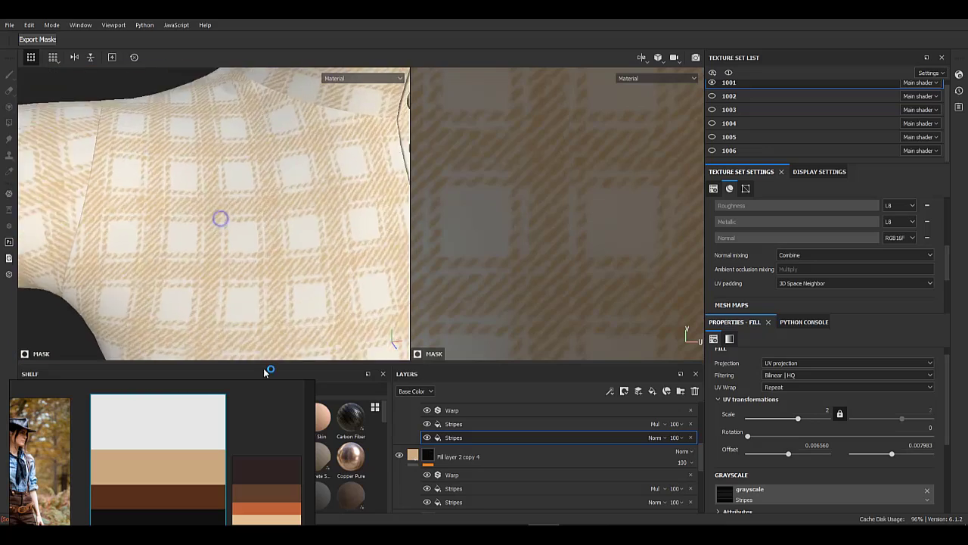
pyautogui.keyDown('alt'); pyautogui.moveTo(185, 213); pyautogui.dragTo(216, 201); pyautogui.keyUp('alt')
pyautogui.keyDown('alt'); pyautogui.moveTo(216, 201); pyautogui.dragTo(318, 352, button='right'); pyautogui.keyUp('alt')
# - Nudge the lower Stripes fills of Fill layer 2 copy 5 and copy 4 to vertical UV offsets of about 0.0079 and 0.0216
pyautogui.scroll(1, 476, 456)
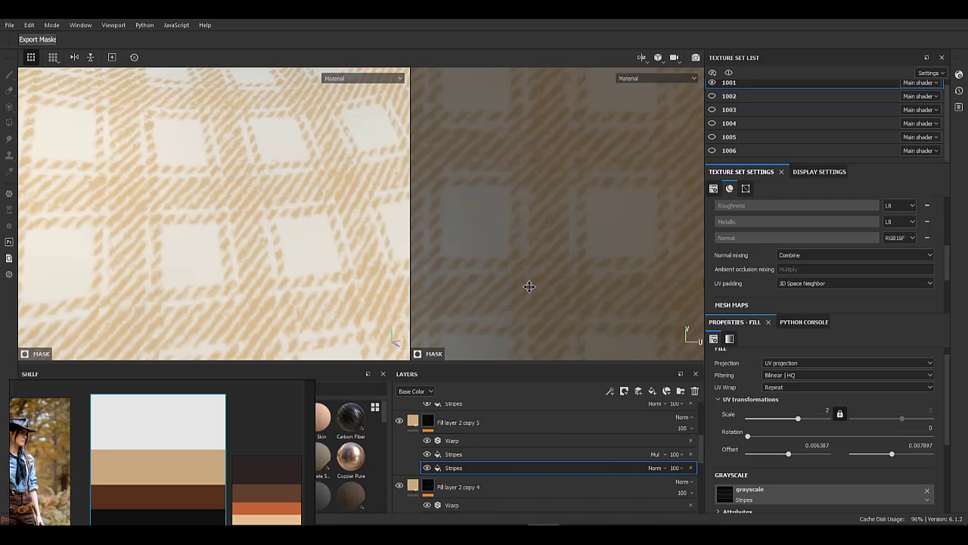
pyautogui.scroll(-2, 483, 468)
pyautogui.click(470, 471)
pyautogui.moveTo(535, 283); pyautogui.dragTo(533, 286)
# - Examine the plaid's spacing in the UV layout and around the front and waist of the shirt
pyautogui.keyDown('alt'); pyautogui.moveTo(534, 285); pyautogui.dragTo(656, 268, button='middle'); pyautogui.keyUp('alt')
pyautogui.keyDown('alt'); pyautogui.moveTo(572, 249); pyautogui.dragTo(678, 247, button='middle'); pyautogui.keyUp('alt')
pyautogui.moveTo(468, 272)
pyautogui.keyDown('alt'); pyautogui.mouseDown(button='middle')
pyautogui.moveTo(557, 273)
pyautogui.moveTo(563, 212)
pyautogui.mouseUp(button='middle'); pyautogui.keyUp('alt')
pyautogui.keyDown('alt'); pyautogui.moveTo(288, 266); pyautogui.dragTo(182, 103, button='right'); pyautogui.keyUp('alt')
pyautogui.keyDown('alt'); pyautogui.moveTo(181, 103); pyautogui.dragTo(227, 128); pyautogui.keyUp('alt')
pyautogui.keyDown('alt'); pyautogui.moveTo(249, 242); pyautogui.dragTo(215, 90, button='middle'); pyautogui.keyUp('alt')
pyautogui.keyDown('alt'); pyautogui.moveTo(220, 140); pyautogui.dragTo(203, 143); pyautogui.keyUp('alt')
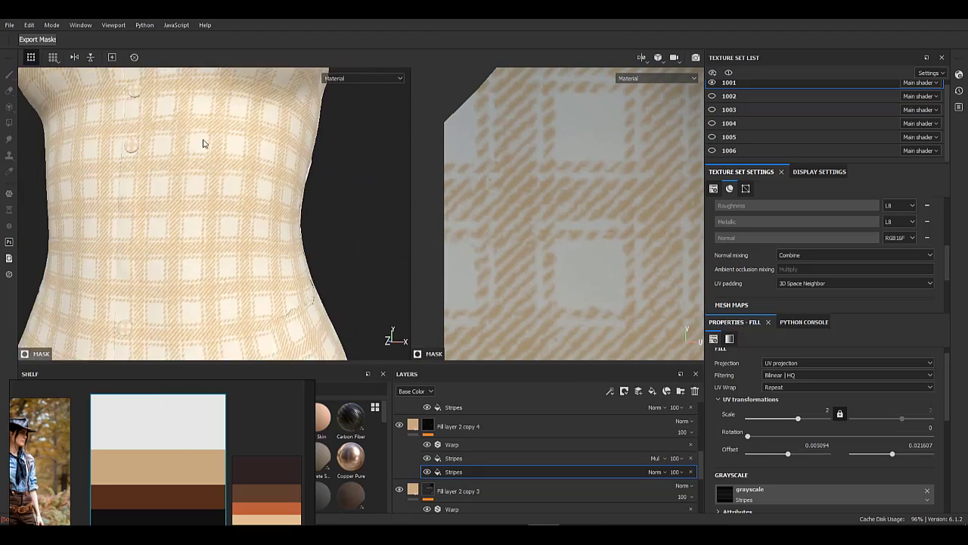
pyautogui.keyDown('alt'); pyautogui.moveTo(203, 144); pyautogui.dragTo(264, 260, button='right'); pyautogui.keyUp('alt')
pyautogui.keyDown('alt'); pyautogui.moveTo(265, 260); pyautogui.dragTo(215, 266); pyautogui.keyUp('alt')
# - Adjust the base color of Fill layer 1 to a light beige and check it on the shirt's collar and chest
pyautogui.scroll(-4, 485, 474)
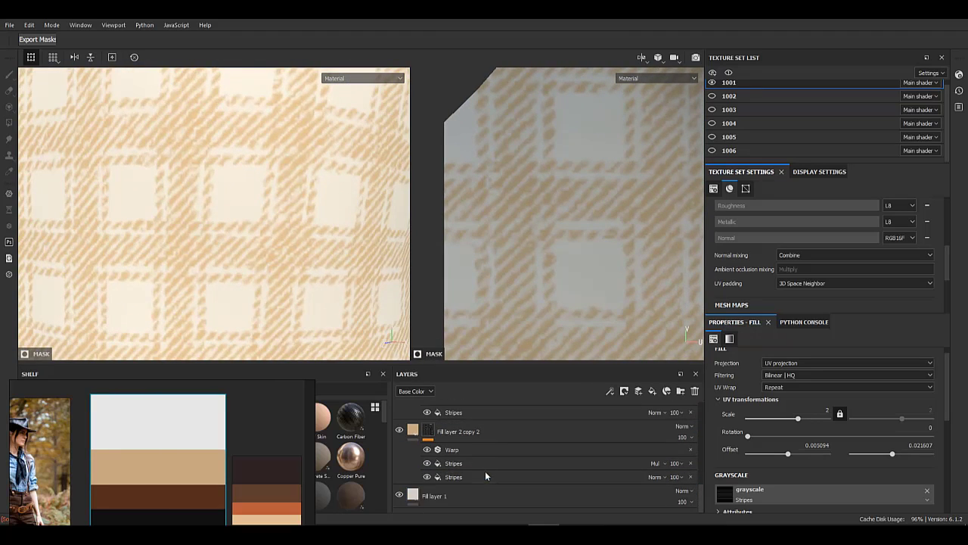
pyautogui.click(498, 493)
pyautogui.scroll(-2, 877, 457)
pyautogui.click(881, 469)
pyautogui.moveTo(954, 378)
pyautogui.mouseDown()
pyautogui.moveTo(956, 387)
pyautogui.moveTo(955, 378)
pyautogui.mouseUp()
pyautogui.keyDown('alt'); pyautogui.moveTo(250, 249); pyautogui.dragTo(203, 253); pyautogui.keyUp('alt')
pyautogui.keyDown('alt'); pyautogui.moveTo(203, 253); pyautogui.dragTo(163, 271, button='right'); pyautogui.keyUp('alt')
pyautogui.keyDown('alt'); pyautogui.moveTo(257, 271); pyautogui.dragTo(333, 271, button='middle'); pyautogui.keyUp('alt')
pyautogui.keyDown('alt'); pyautogui.moveTo(333, 271); pyautogui.dragTo(262, 300); pyautogui.keyUp('alt')
pyautogui.keyDown('alt'); pyautogui.moveTo(261, 300); pyautogui.dragTo(327, 291, button='right'); pyautogui.keyUp('alt')
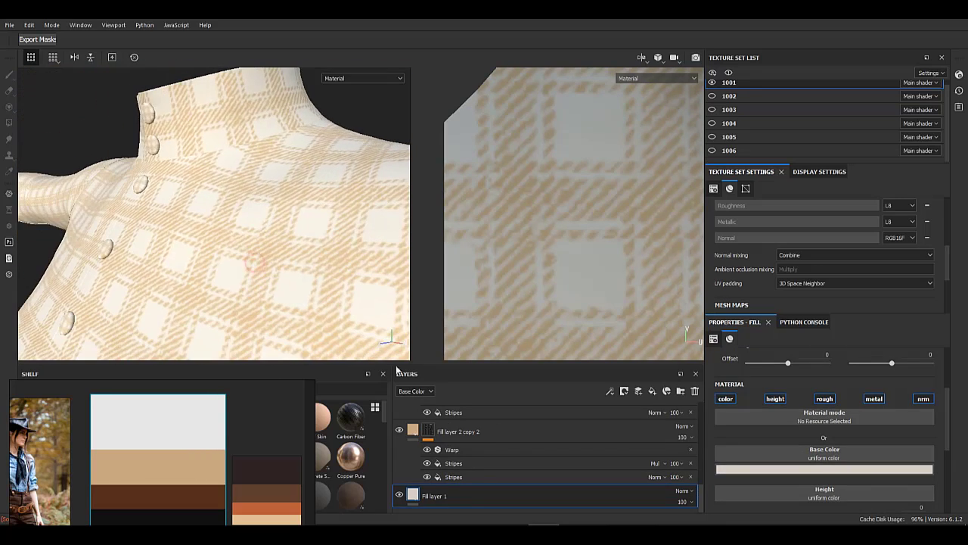
# - Create a new fill layer at the top of the stack and give it a mask containing a fill
pyautogui.scroll(10, 518, 447)
pyautogui.click(608, 413)
pyautogui.click(653, 391)
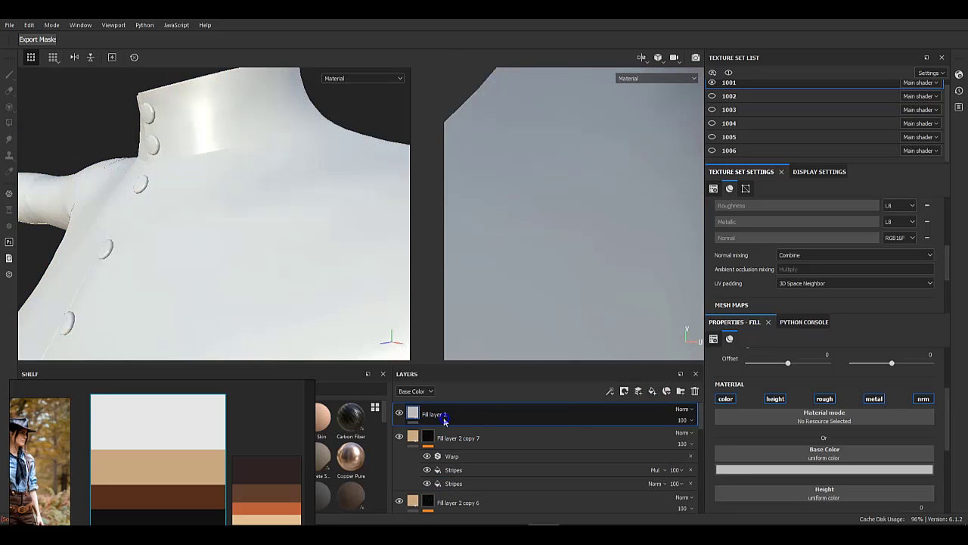
pyautogui.rightClick(445, 419)
pyautogui.click(476, 21)
pyautogui.click(452, 338)
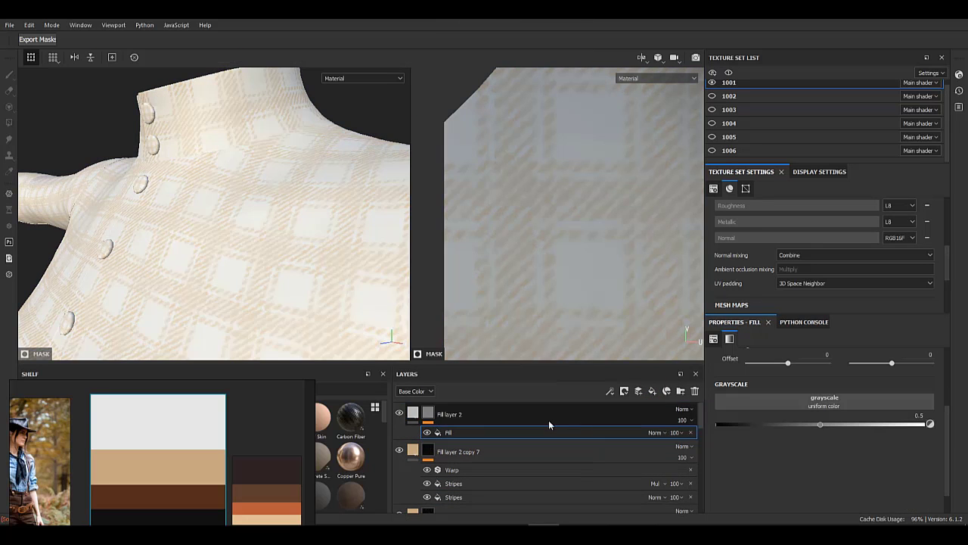
# - Browse the procedural textures and assign Weave 3 to the grayscale of the new layer's mask fill
pyautogui.click(816, 401)
pyautogui.scroll(2, 944, 351)
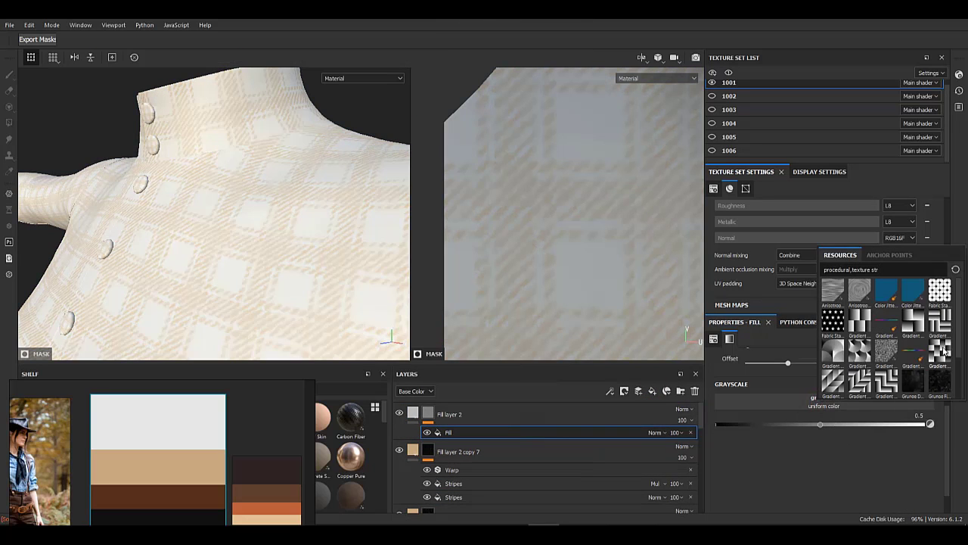
pyautogui.press('BackSpace')
pyautogui.press('BackSpace')
pyautogui.press('BackSpace')
pyautogui.scroll(-4, 905, 339)
pyautogui.moveTo(959, 302); pyautogui.dragTo(959, 391)
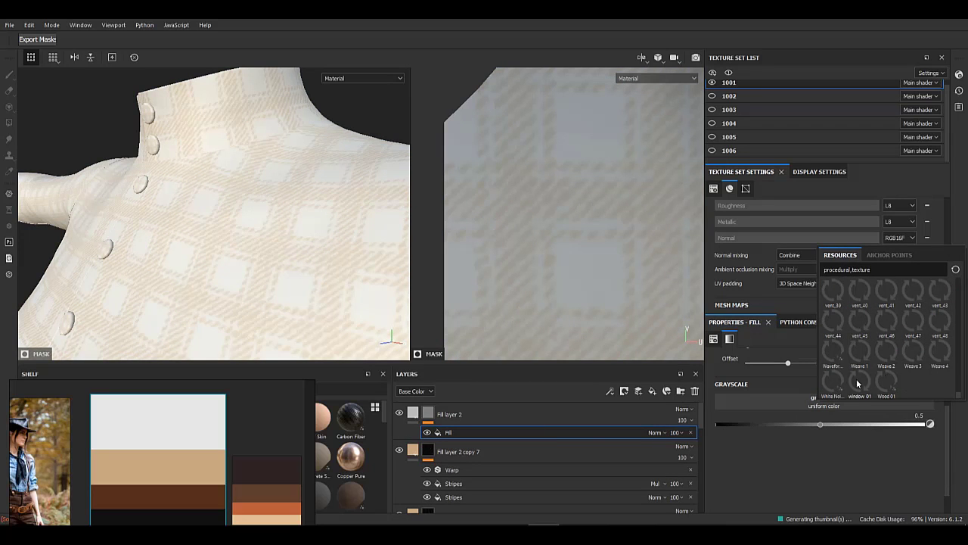
pyautogui.scroll(2, 897, 359)
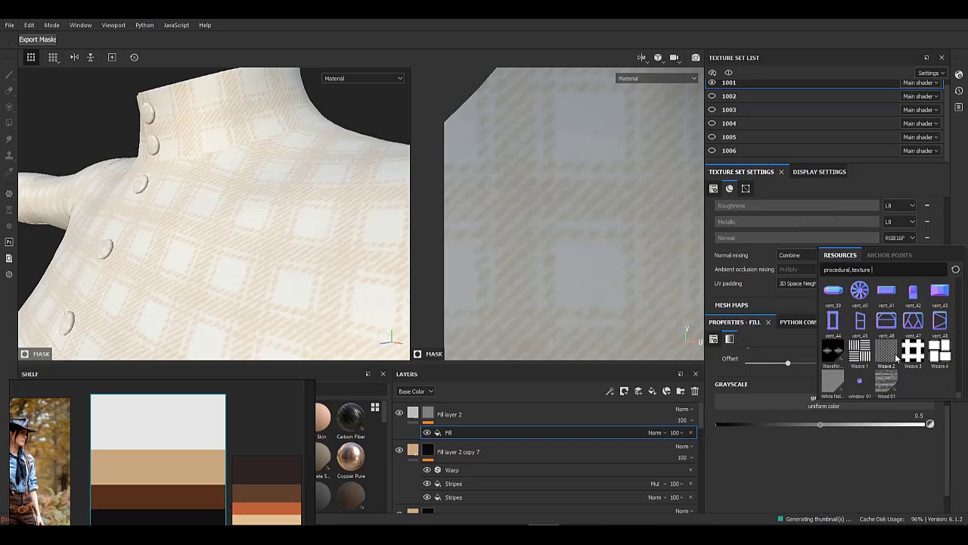
pyautogui.click(916, 351)
# - Isolate the new layer's mask and raise the UV scale of its Weave 3 fill to 16.62
pyautogui.keyDown('alt'); pyautogui.click(429, 415); pyautogui.keyUp('alt')
pyautogui.click(455, 431)
pyautogui.keyDown('alt'); pyautogui.moveTo(297, 307); pyautogui.dragTo(18, 215, button='right'); pyautogui.keyUp('alt')
pyautogui.keyDown('alt'); pyautogui.moveTo(253, 235); pyautogui.dragTo(323, 230); pyautogui.keyUp('alt')
pyautogui.scroll(-1, 814, 465)
pyautogui.moveTo(747, 503); pyautogui.dragTo(784, 504)
pyautogui.scroll(1, 862, 473)
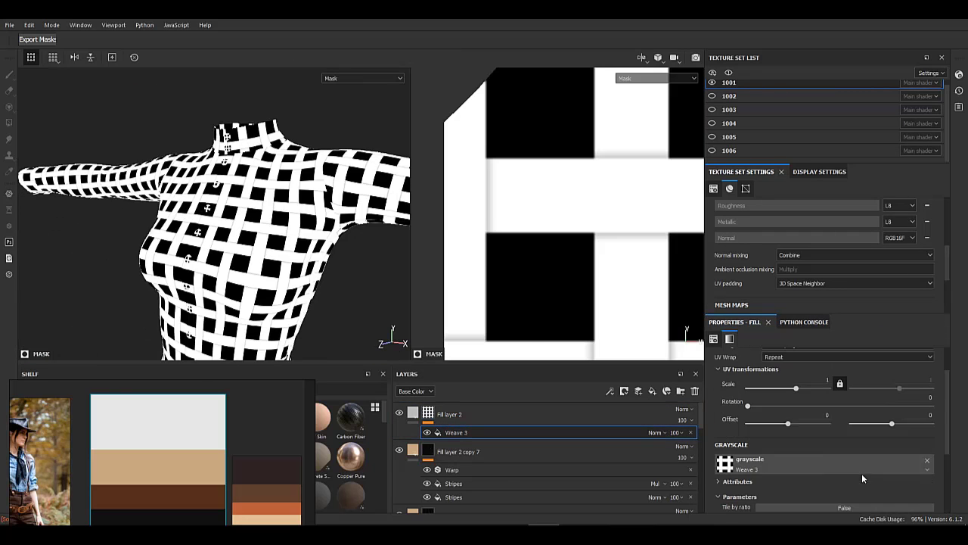
pyautogui.moveTo(792, 389); pyautogui.dragTo(803, 391)
pyautogui.keyDown('alt'); pyautogui.moveTo(251, 262); pyautogui.dragTo(292, 473, button='right'); pyautogui.keyUp('alt')
pyautogui.moveTo(804, 389); pyautogui.dragTo(808, 389)
pyautogui.keyDown('alt'); pyautogui.moveTo(273, 258); pyautogui.dragTo(260, 301, button='right'); pyautogui.keyUp('alt')
pyautogui.scroll(3, 260, 301)
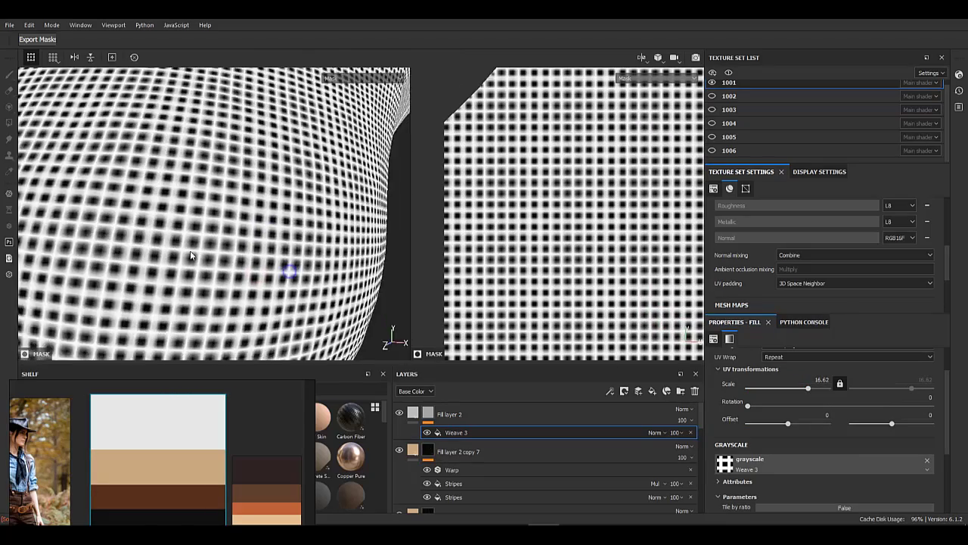
# - Set the Weave 3 histogram contrast to 0.14 and try rotating the pattern 45 degrees
pyautogui.scroll(-4, 812, 468)
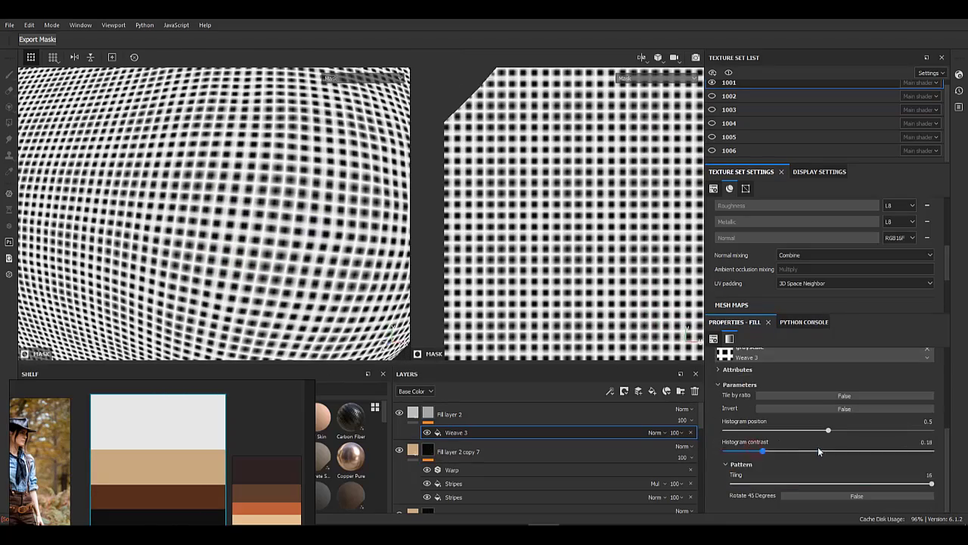
pyautogui.moveTo(819, 449)
pyautogui.mouseDown()
pyautogui.moveTo(936, 451)
pyautogui.moveTo(823, 453)
pyautogui.mouseUp()
pyautogui.click(824, 496)
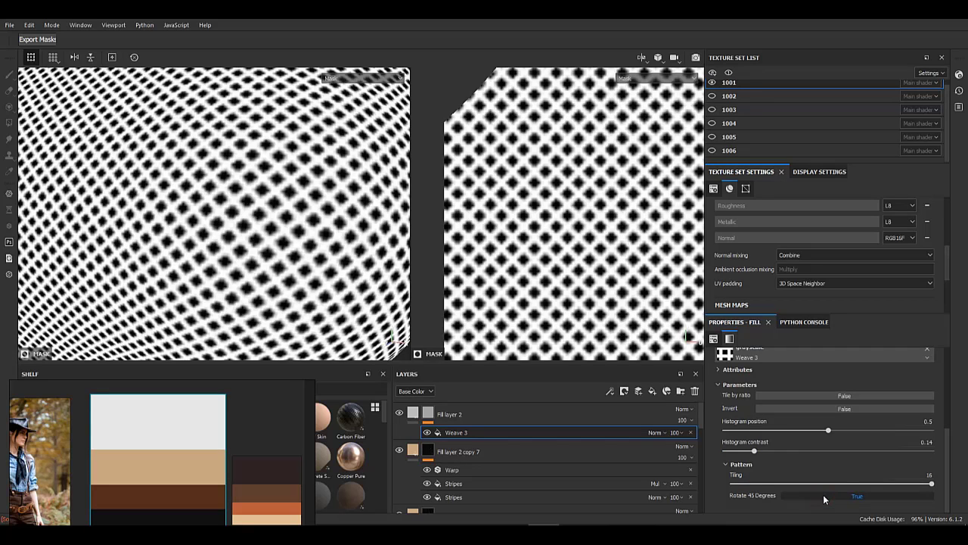
pyautogui.click(824, 496)
# - Limit Fill layer 2 to the height channel only and set its height to 0.0676
pyautogui.click(461, 414)
pyautogui.keyDown('alt'); pyautogui.moveTo(318, 257); pyautogui.dragTo(311, 205); pyautogui.keyUp('alt')
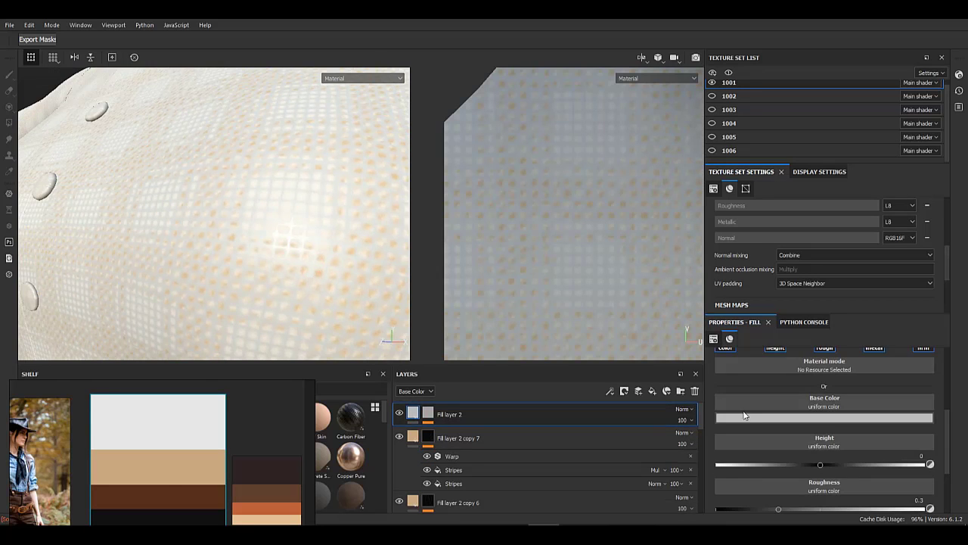
pyautogui.scroll(2, 746, 416)
pyautogui.click(725, 407)
pyautogui.click(776, 409)
pyautogui.click(826, 409)
pyautogui.click(875, 409)
pyautogui.click(921, 409)
pyautogui.click(772, 409)
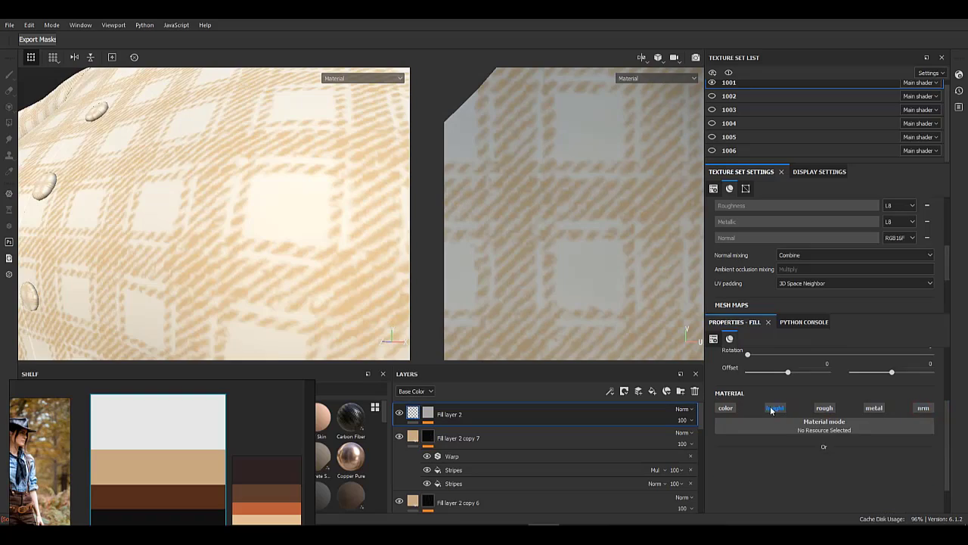
pyautogui.moveTo(824, 486); pyautogui.dragTo(827, 488)
pyautogui.keyDown('alt'); pyautogui.moveTo(348, 261); pyautogui.dragTo(339, 264); pyautogui.keyUp('alt')
pyautogui.keyDown('alt'); pyautogui.moveTo(339, 264); pyautogui.dragTo(220, 320, button='right'); pyautogui.keyUp('alt')
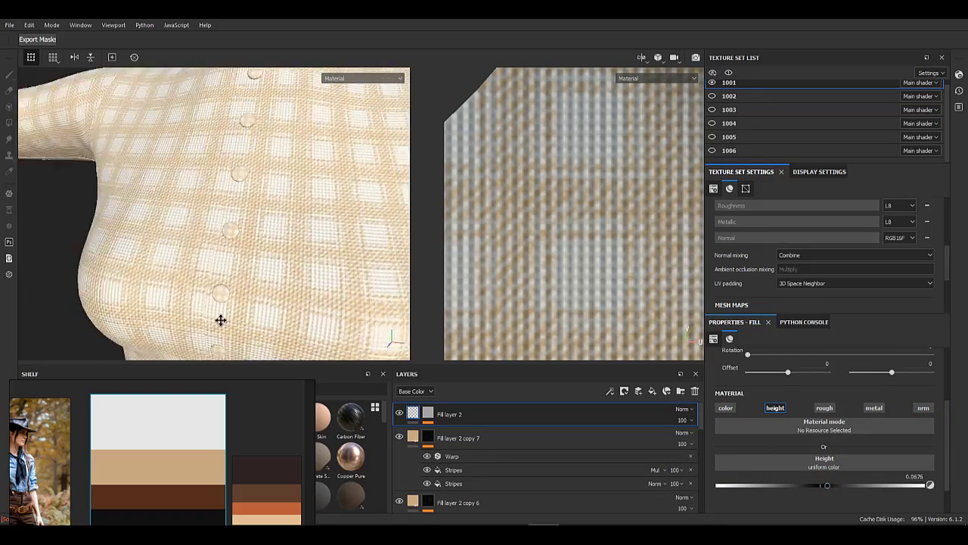
# - Set the UV scale of the Weave 3 fill in Fill layer 2's mask to 25
pyautogui.keyDown('alt'); pyautogui.moveTo(282, 229); pyautogui.dragTo(299, 335, button='right'); pyautogui.keyUp('alt')
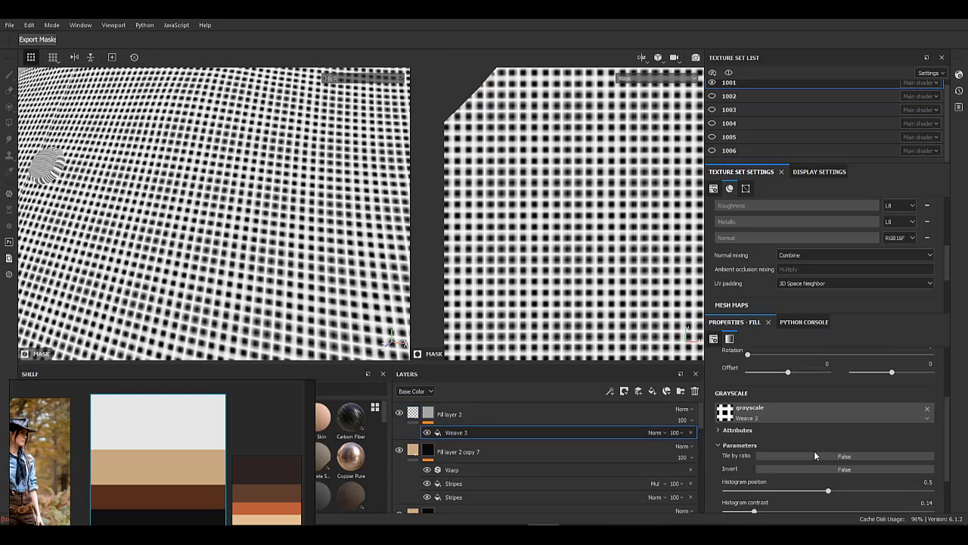
pyautogui.scroll(-2, 814, 450)
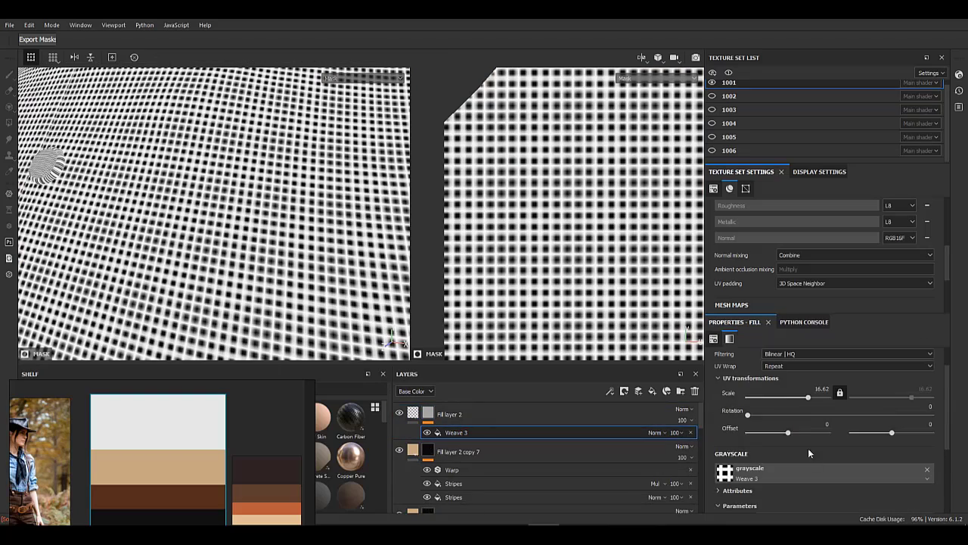
pyautogui.write('25')
pyautogui.press('Return')
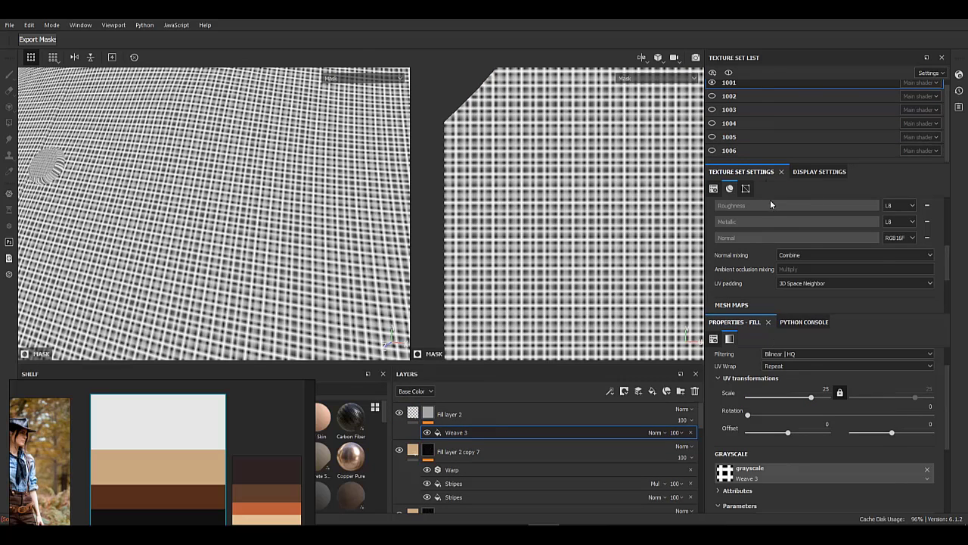
# - Raise the resolution of texture set 1001 to 4096
pyautogui.scroll(3, 772, 212)
pyautogui.click(412, 416)
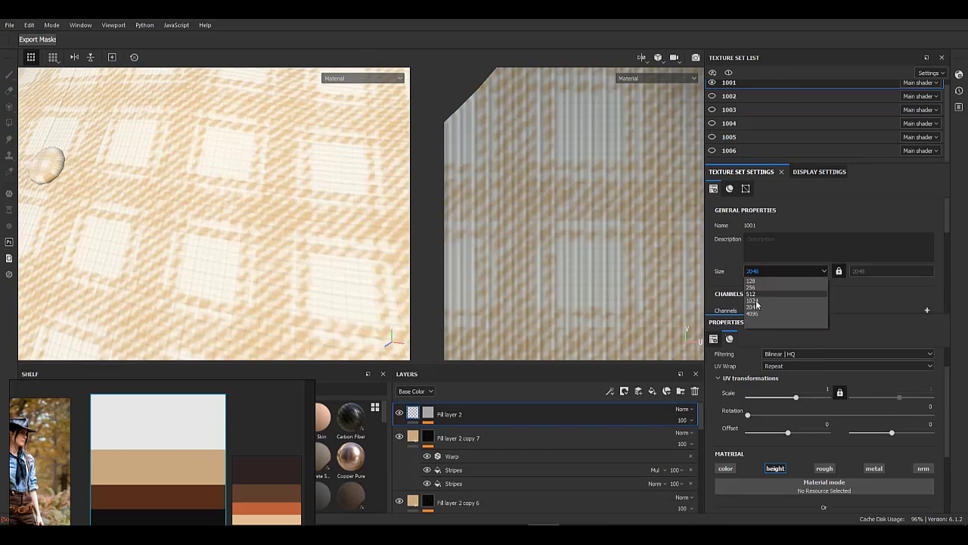
pyautogui.click(753, 314)
pyautogui.keyDown('alt'); pyautogui.moveTo(29, 182); pyautogui.dragTo(290, 253, button='right'); pyautogui.keyUp('alt')
pyautogui.keyDown('alt'); pyautogui.moveTo(290, 253); pyautogui.dragTo(253, 194, button='middle'); pyautogui.keyUp('alt')
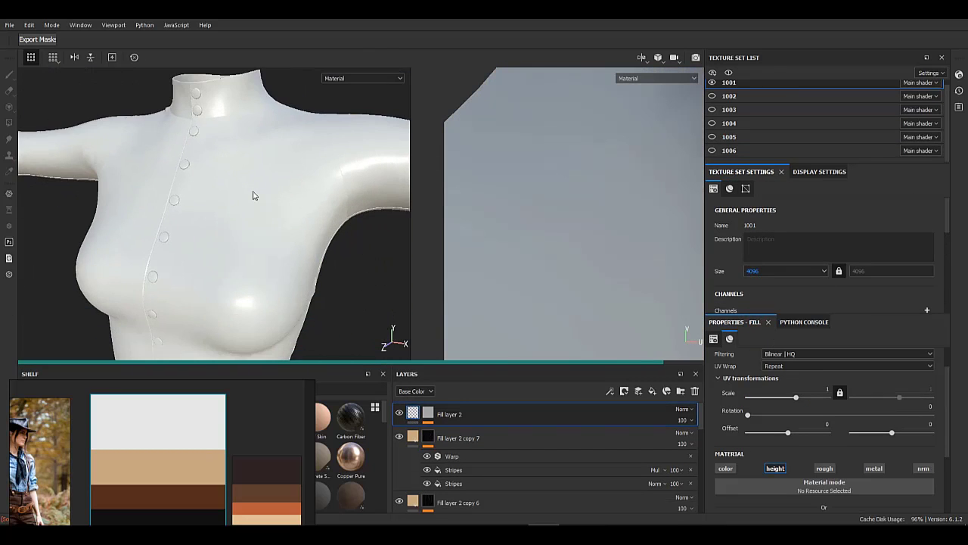
pyautogui.keyDown('alt'); pyautogui.moveTo(231, 238); pyautogui.dragTo(260, 317, button='right'); pyautogui.keyUp('alt')
# - Isolate the weave mask and increase the Weave 3 fill's UV scale to 30
pyautogui.keyDown('alt'); pyautogui.click(428, 413); pyautogui.keyUp('alt')
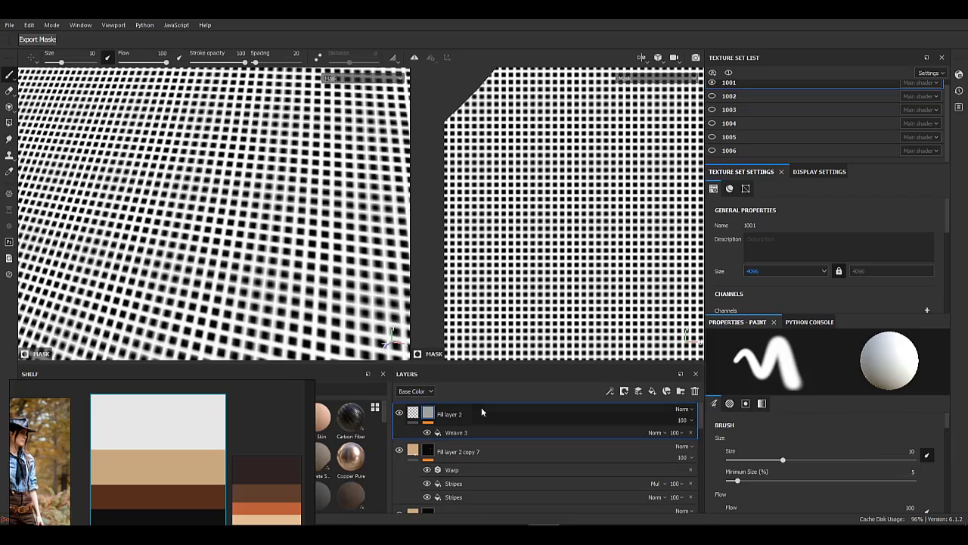
pyautogui.click(478, 432)
pyautogui.press('Return')
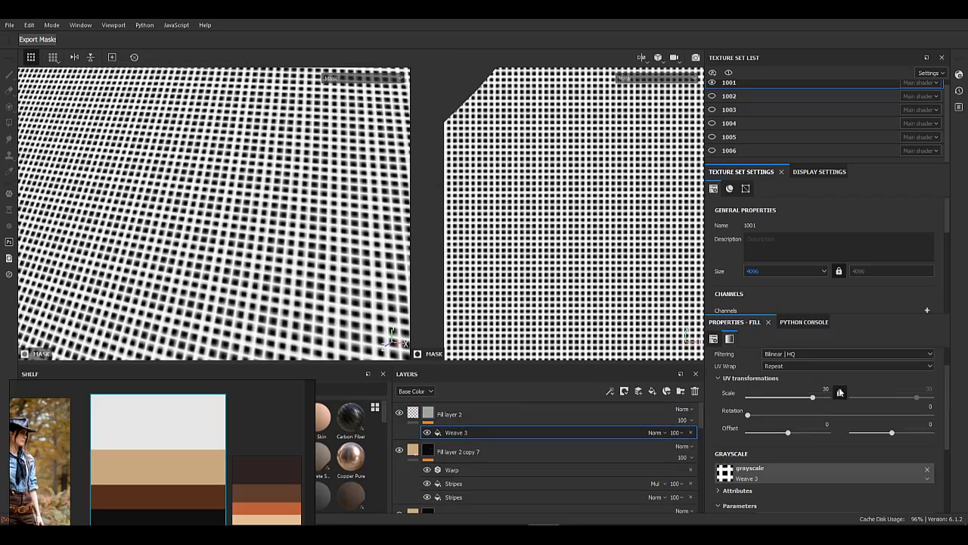
# - Add a Warp filter above Weave 3 in Fill layer 2's mask and set its intensity to 0.1
pyautogui.rightClick(510, 433)
pyautogui.click(557, 394)
pyautogui.hotkey('ctrl', 'z')
pyautogui.rightClick(497, 437)
pyautogui.click(534, 392)
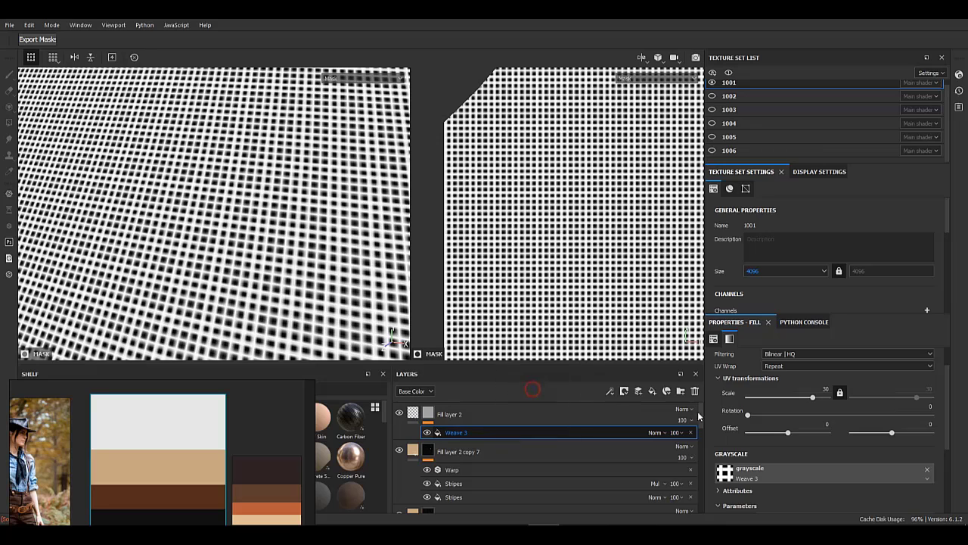
pyautogui.click(825, 355)
pyautogui.click(926, 479)
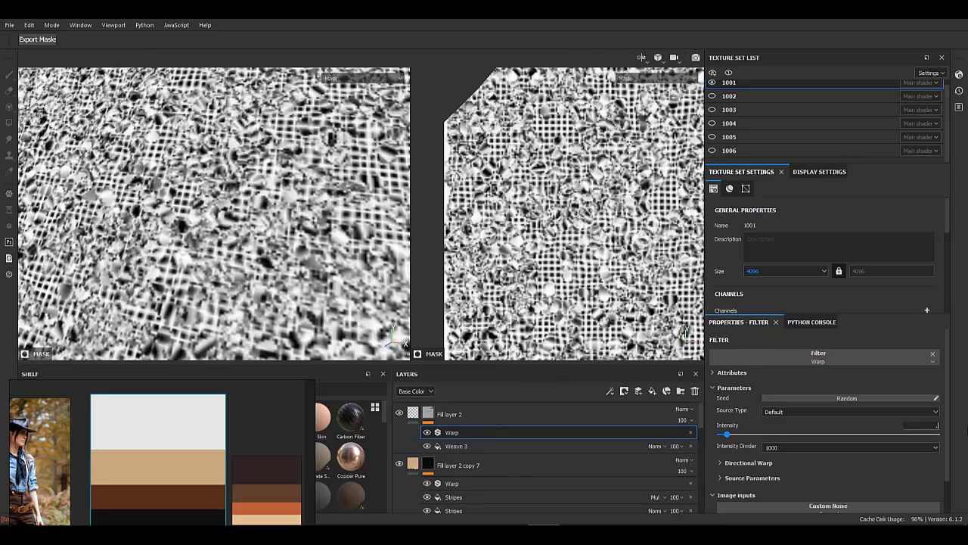
pyautogui.write('0.1')
pyautogui.press('Return')
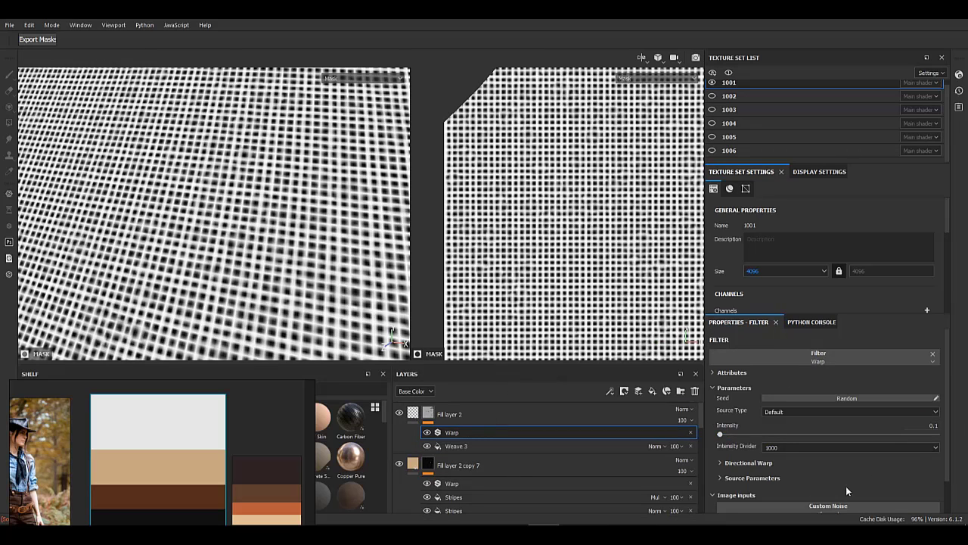
# - Set the source tiling of the weave mask's Warp filter to 2.9
pyautogui.scroll(-2, 847, 487)
pyautogui.click(762, 448)
pyautogui.scroll(-2, 764, 452)
pyautogui.moveTo(742, 465); pyautogui.dragTo(767, 465)
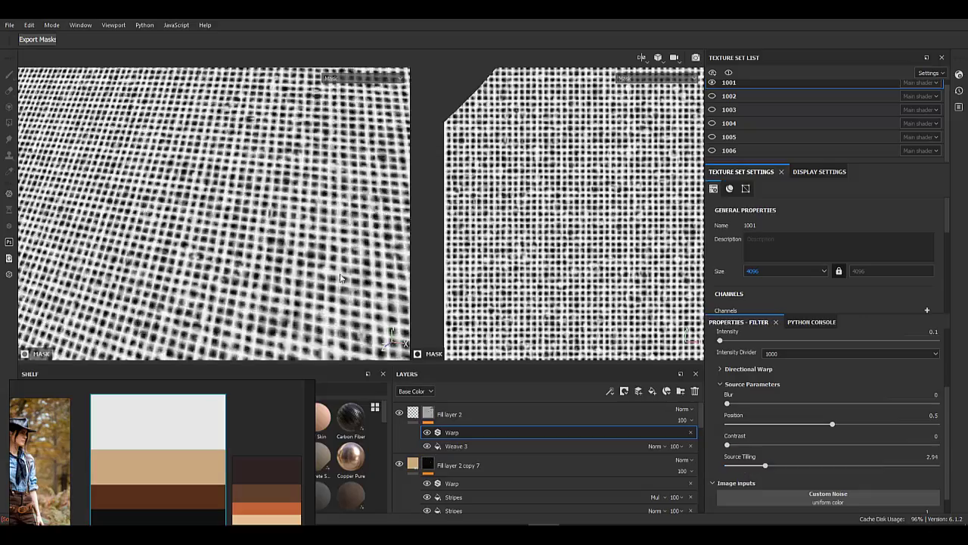
pyautogui.scroll(-5, 340, 278)
pyautogui.keyDown('alt'); pyautogui.moveTo(340, 277); pyautogui.dragTo(249, 204); pyautogui.keyUp('alt')
pyautogui.moveTo(765, 465)
pyautogui.mouseDown()
pyautogui.moveTo(749, 463)
pyautogui.moveTo(882, 461)
pyautogui.moveTo(762, 462)
pyautogui.mouseUp()
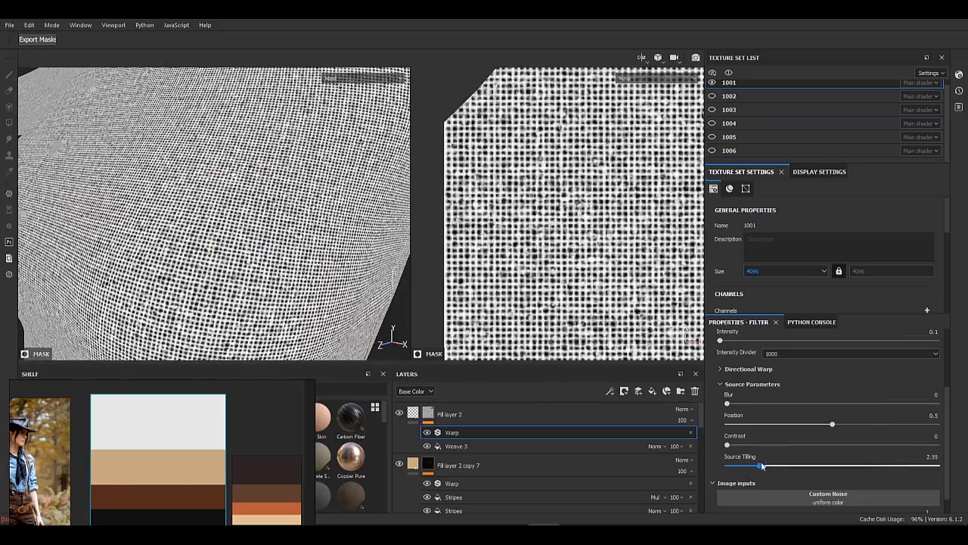
# - Reduce the height of Fill layer 2 to 0.0338 while checking the weave relief on the shirt
pyautogui.click(413, 413)
pyautogui.scroll(-3, 268, 234)
pyautogui.keyDown('alt'); pyautogui.moveTo(254, 253); pyautogui.dragTo(280, 264); pyautogui.keyUp('alt')
pyautogui.keyDown('alt'); pyautogui.moveTo(279, 265); pyautogui.dragTo(242, 242, button='right'); pyautogui.keyUp('alt')
pyautogui.click(428, 415)
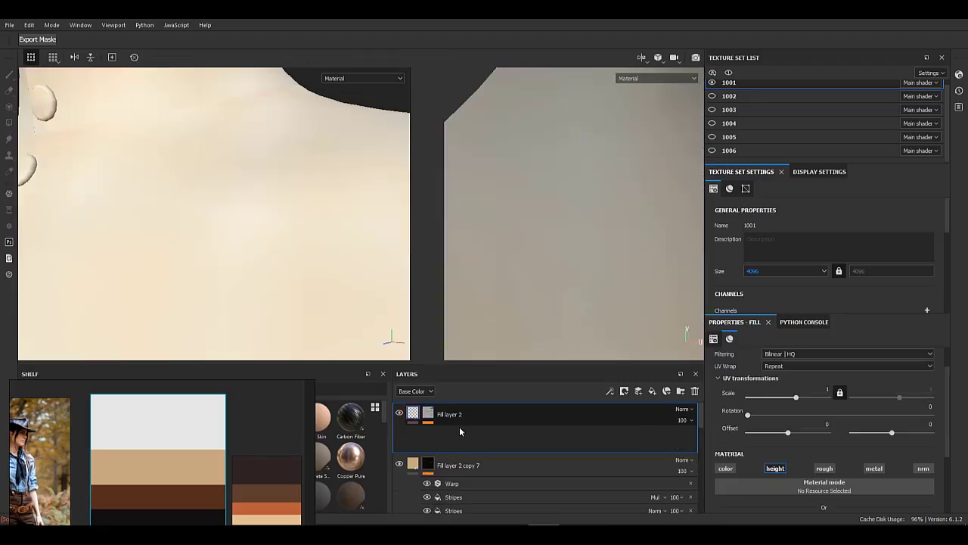
pyautogui.scroll(-2, 818, 473)
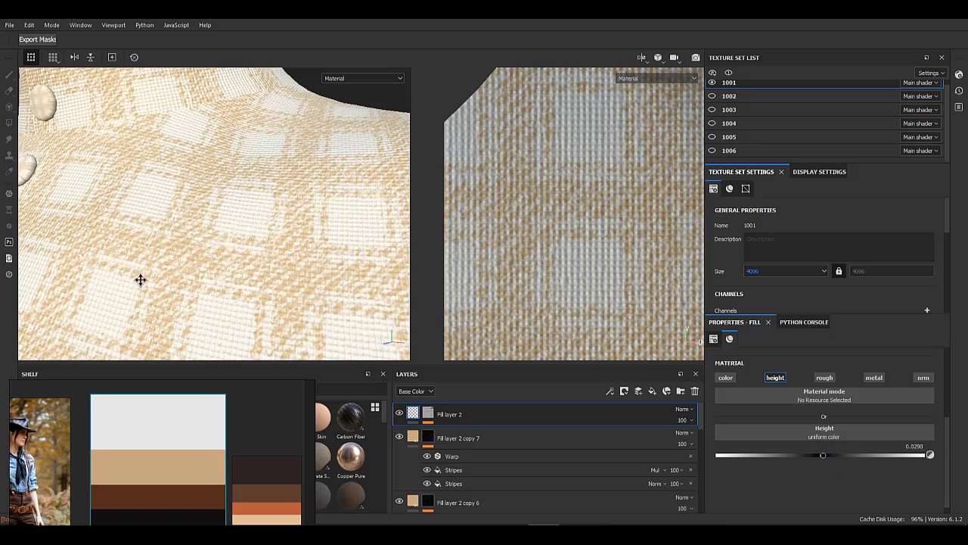
pyautogui.keyDown('alt'); pyautogui.moveTo(141, 280); pyautogui.dragTo(179, 286, button='right'); pyautogui.keyUp('alt')
pyautogui.keyDown('alt'); pyautogui.moveTo(179, 285); pyautogui.dragTo(220, 218); pyautogui.keyUp('alt')
pyautogui.click(823, 456)
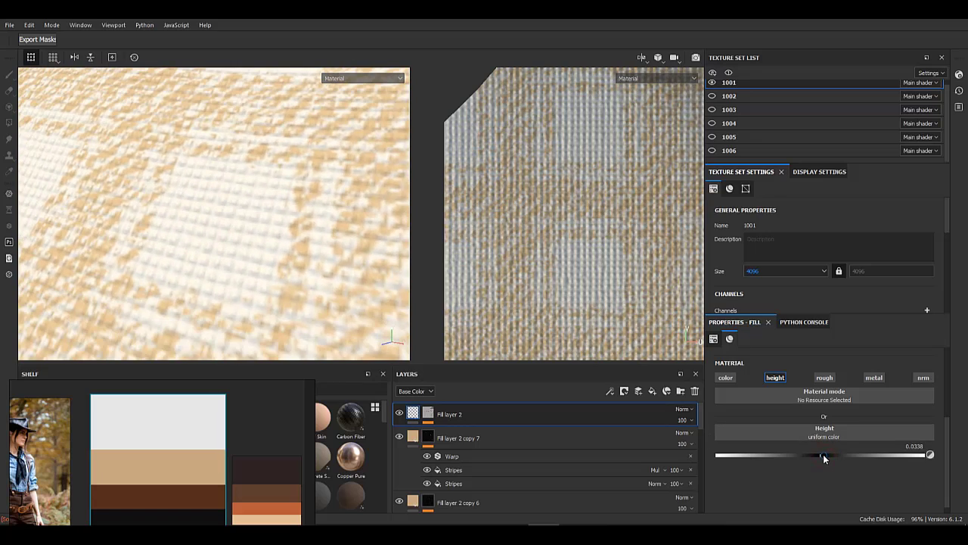
# - Enable the color channel on Fill layer 2, sample the palette's tan as base color and turn it into a pale, less saturated beige
pyautogui.click(726, 377)
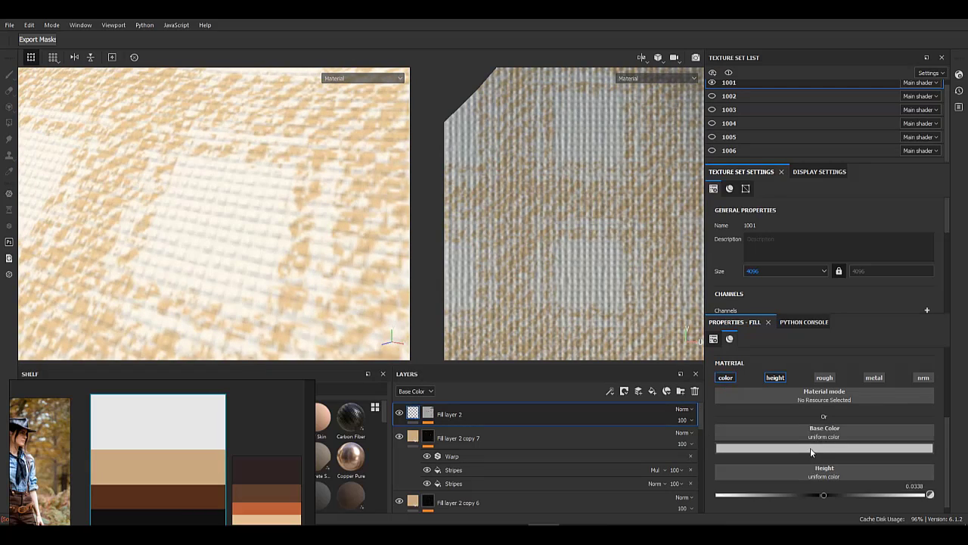
pyautogui.click(810, 447)
pyautogui.moveTo(860, 333); pyautogui.dragTo(168, 470)
pyautogui.moveTo(939, 383); pyautogui.dragTo(939, 352)
pyautogui.moveTo(920, 399); pyautogui.dragTo(919, 416)
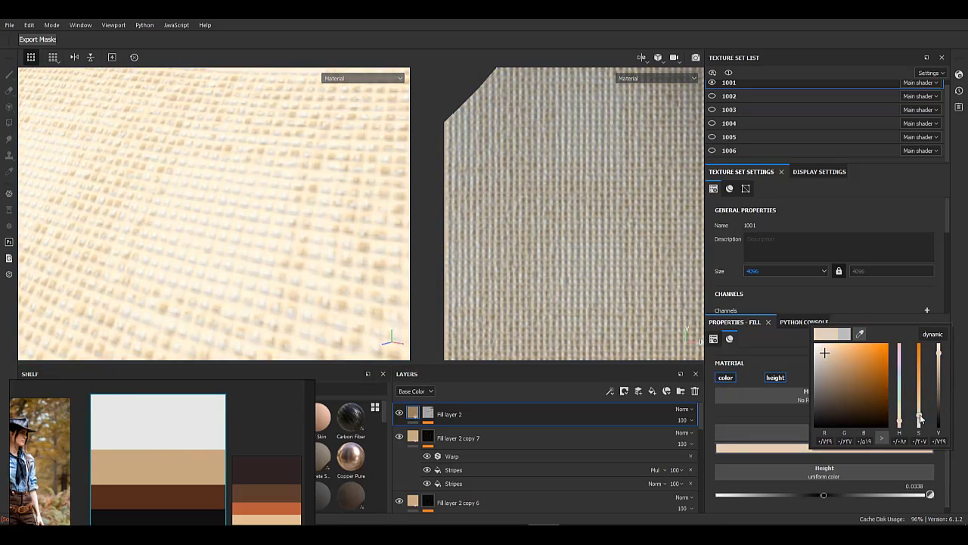
pyautogui.moveTo(939, 354); pyautogui.dragTo(940, 363)
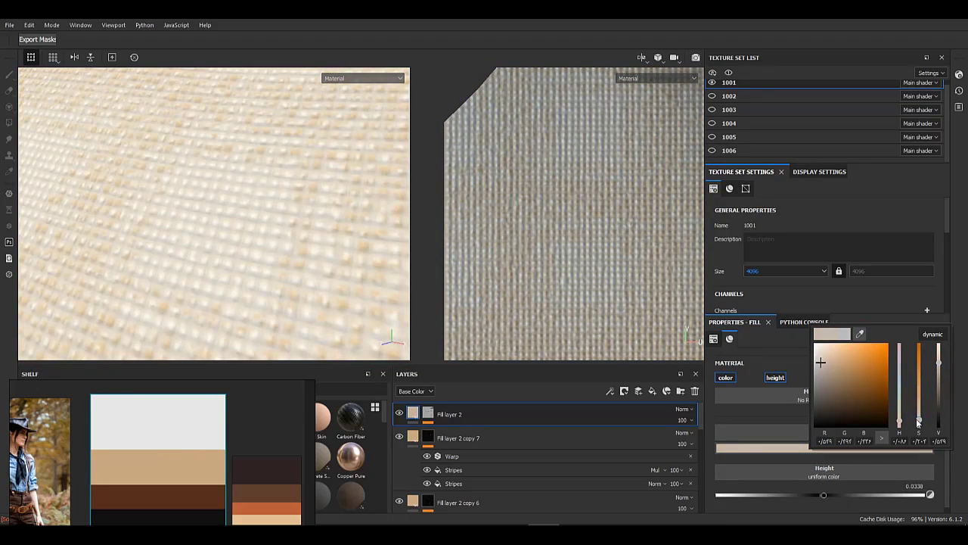
# - Move Fill layer 2 down the stack to directly above Fill layer 1, beneath all the plaid stripe layers
pyautogui.moveTo(475, 416); pyautogui.dragTo(481, 503)
pyautogui.scroll(-2, 476, 471)
pyautogui.scroll(-3, 469, 462)
pyautogui.scroll(1, 466, 416)
pyautogui.scroll(-1, 478, 461)
pyautogui.moveTo(478, 452); pyautogui.dragTo(481, 486)
pyautogui.scroll(-3, 478, 465)
pyautogui.moveTo(471, 435); pyautogui.dragTo(470, 493)
pyautogui.scroll(-2, 469, 468)
pyautogui.scroll(-2, 470, 471)
# - Sample Fill layer 1's color as the base color of Fill layer 2 and darken it slightly
pyautogui.keyDown('alt'); pyautogui.moveTo(311, 275); pyautogui.dragTo(69, 220, button='right'); pyautogui.keyUp('alt')
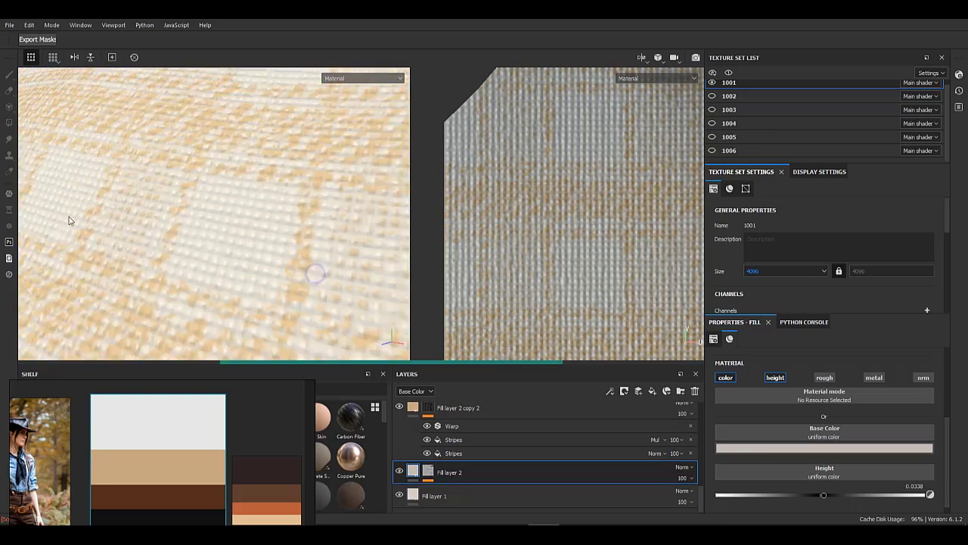
pyautogui.keyDown('alt'); pyautogui.moveTo(292, 210); pyautogui.dragTo(255, 283, button='right'); pyautogui.keyUp('alt')
pyautogui.keyDown('alt'); pyautogui.moveTo(255, 283); pyautogui.dragTo(250, 250, button='middle'); pyautogui.keyUp('alt')
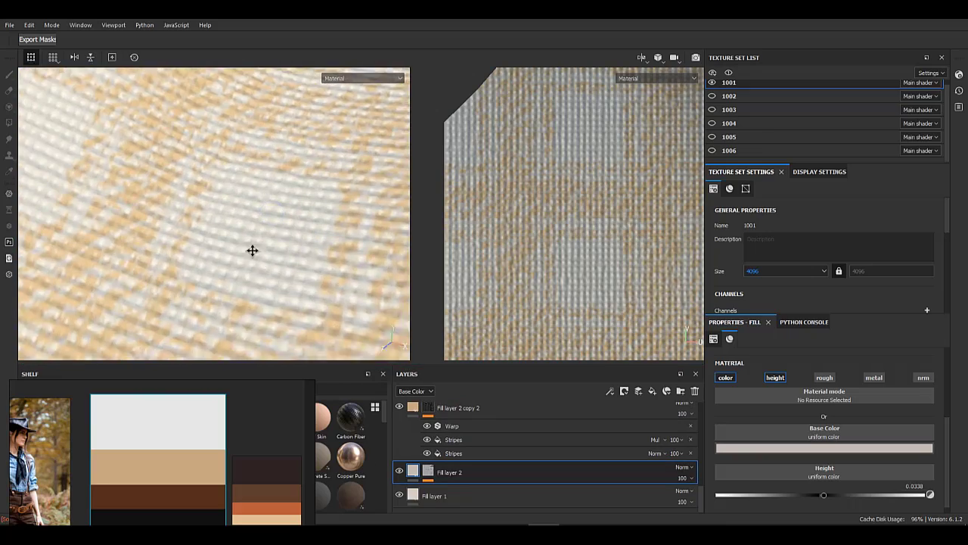
pyautogui.keyDown('alt'); pyautogui.moveTo(250, 250); pyautogui.dragTo(317, 274, button='right'); pyautogui.keyUp('alt')
pyautogui.click(888, 448)
pyautogui.moveTo(895, 359); pyautogui.dragTo(894, 355)
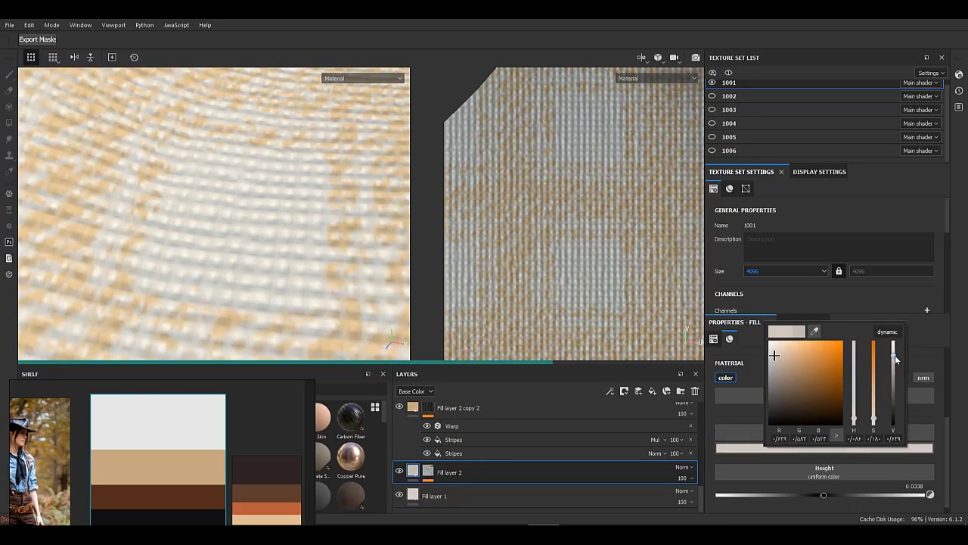
pyautogui.moveTo(873, 418); pyautogui.dragTo(874, 415)
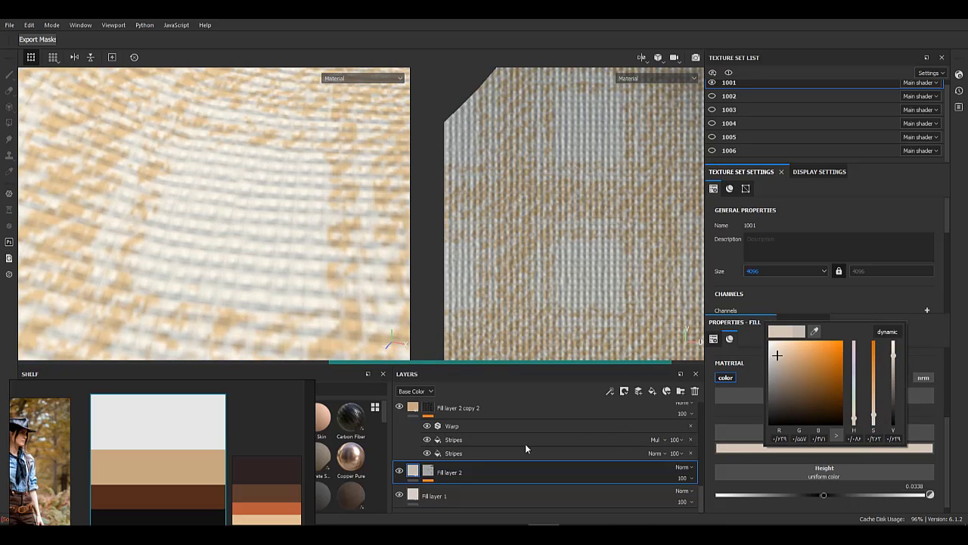
pyautogui.moveTo(815, 331); pyautogui.dragTo(413, 496)
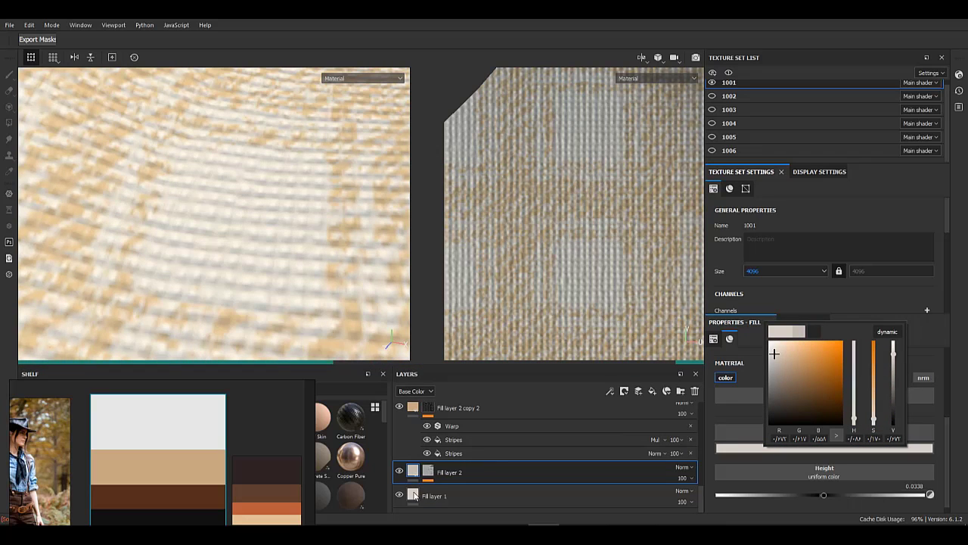
pyautogui.click(893, 360)
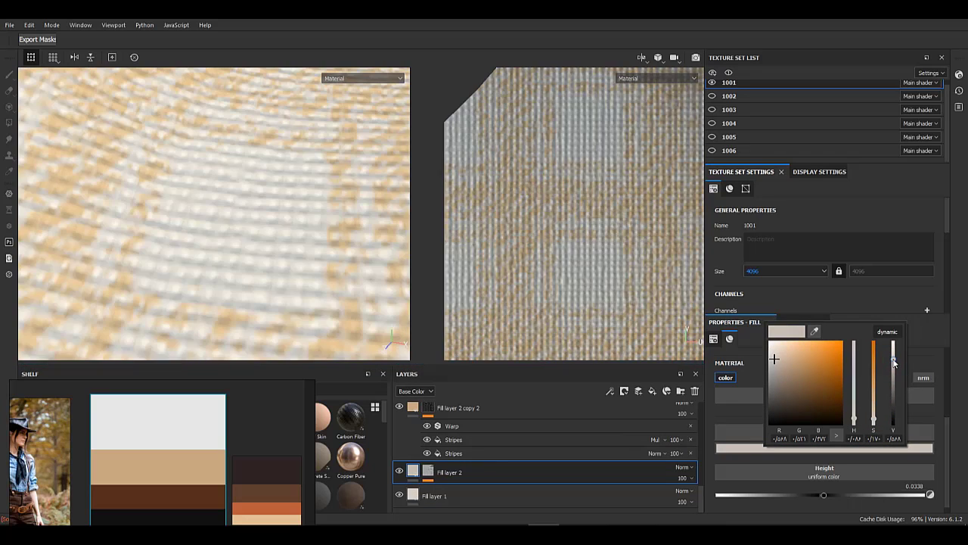
# - Isolate Fill layer 2's mask and set the UV scale of its Weave 3 fill to 35
pyautogui.keyDown('alt'); pyautogui.moveTo(209, 229); pyautogui.dragTo(141, 198, button='right'); pyautogui.keyUp('alt')
pyautogui.keyDown('alt'); pyautogui.moveTo(141, 198); pyautogui.dragTo(252, 187); pyautogui.keyUp('alt')
pyautogui.keyDown('alt'); pyautogui.moveTo(283, 202); pyautogui.dragTo(318, 344, button='right'); pyautogui.keyUp('alt')
pyautogui.keyDown('alt'); pyautogui.click(428, 470); pyautogui.keyUp('alt')
pyautogui.click(428, 480)
pyautogui.click(477, 491)
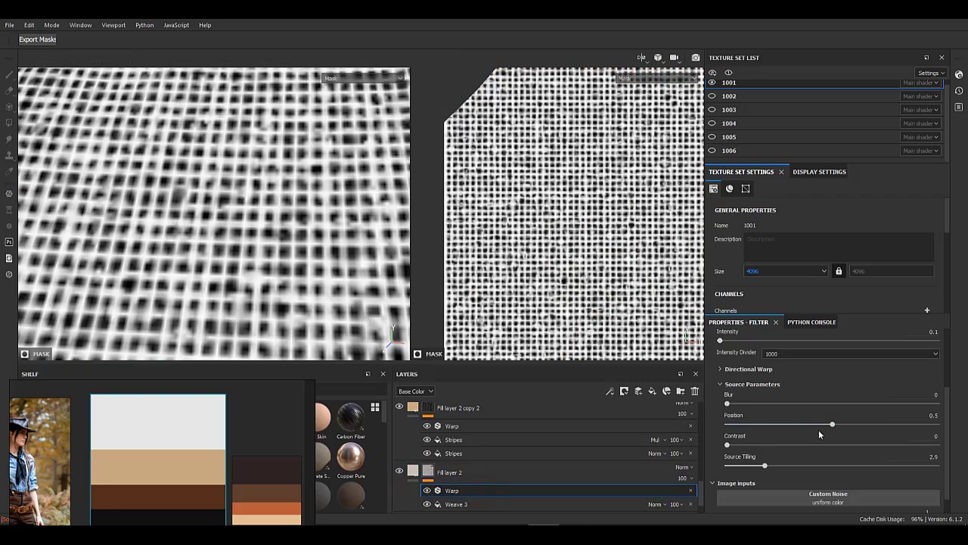
pyautogui.click(488, 504)
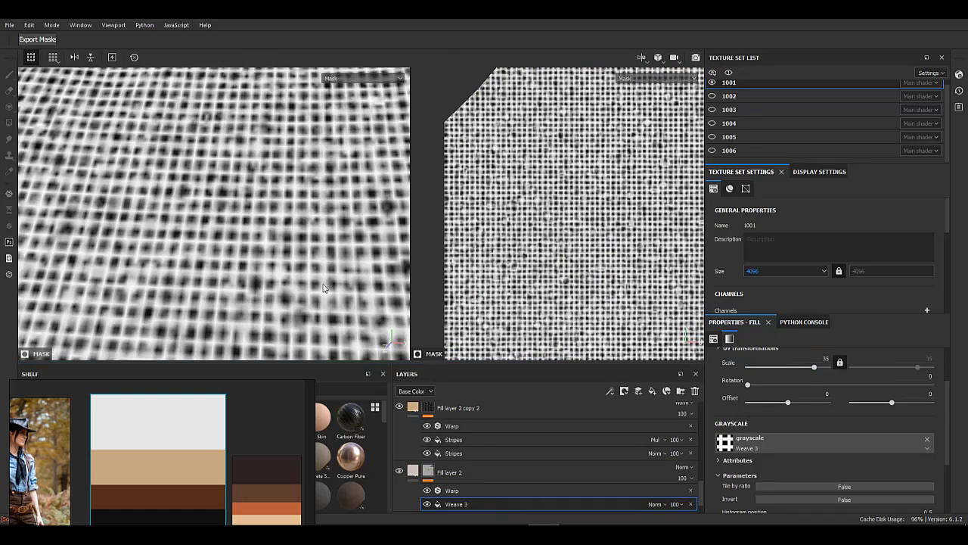
# - Check the finer weave on the shirt's chest and add a new fill layer directly above Fill layer 2
pyautogui.keyDown('alt'); pyautogui.moveTo(328, 285); pyautogui.dragTo(163, 237, button='right'); pyautogui.keyUp('alt')
pyautogui.click(415, 476)
pyautogui.scroll(1, 218, 217)
pyautogui.scroll(-4, 234, 223)
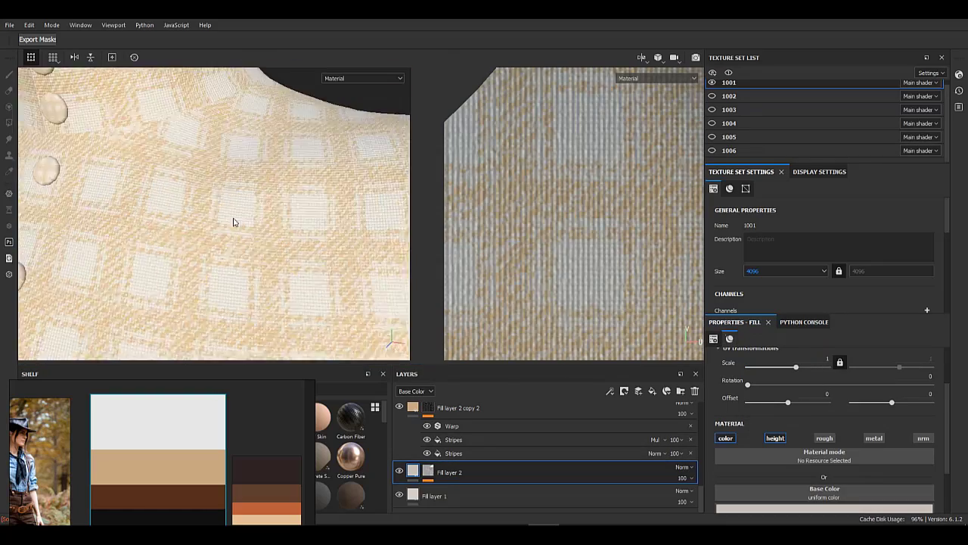
pyautogui.scroll(3, 234, 224)
pyautogui.moveTo(240, 232)
pyautogui.keyDown('alt'); pyautogui.mouseDown()
pyautogui.moveTo(227, 236)
pyautogui.moveTo(241, 241)
pyautogui.mouseUp(); pyautogui.keyUp('alt')
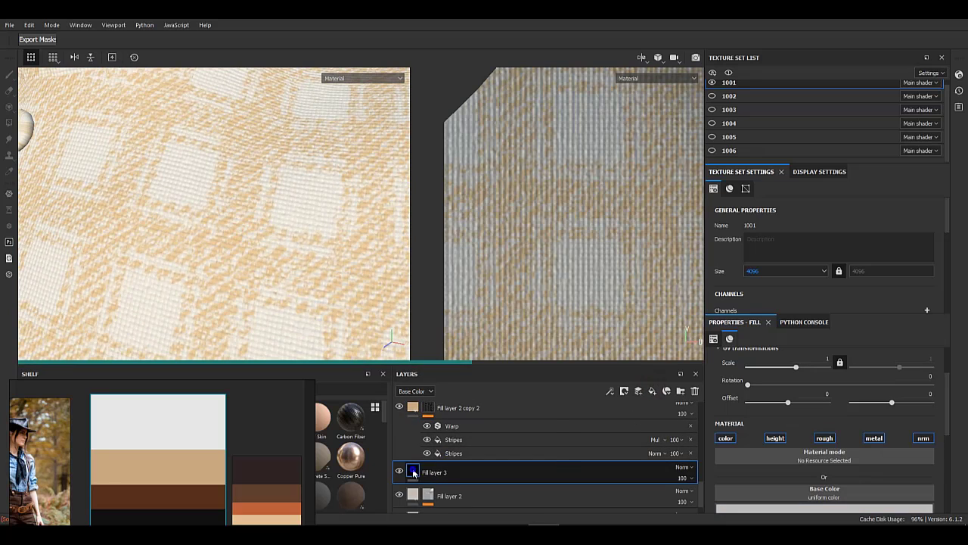
# - Give Fill layer 3 a black mask and add a fill using the Dirt 3 procedural texture to it
pyautogui.rightClick(414, 471)
pyautogui.click(457, 170)
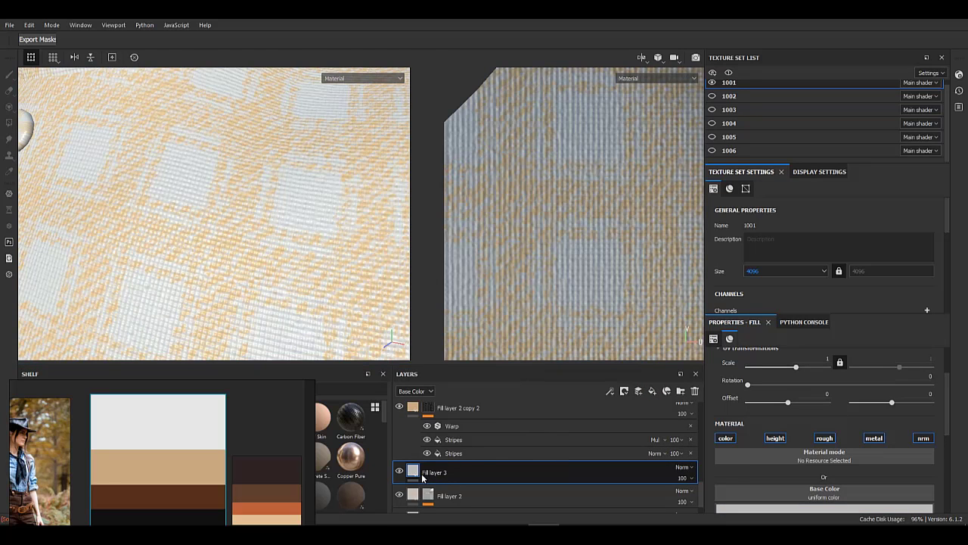
pyautogui.rightClick(428, 474)
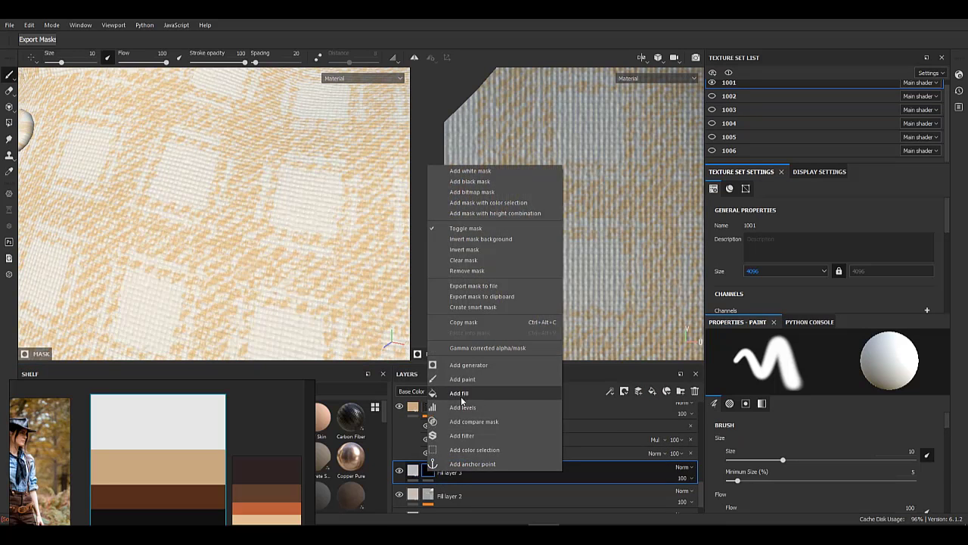
pyautogui.click(461, 394)
pyautogui.click(839, 442)
pyautogui.scroll(-3, 898, 388)
pyautogui.scroll(-2, 893, 388)
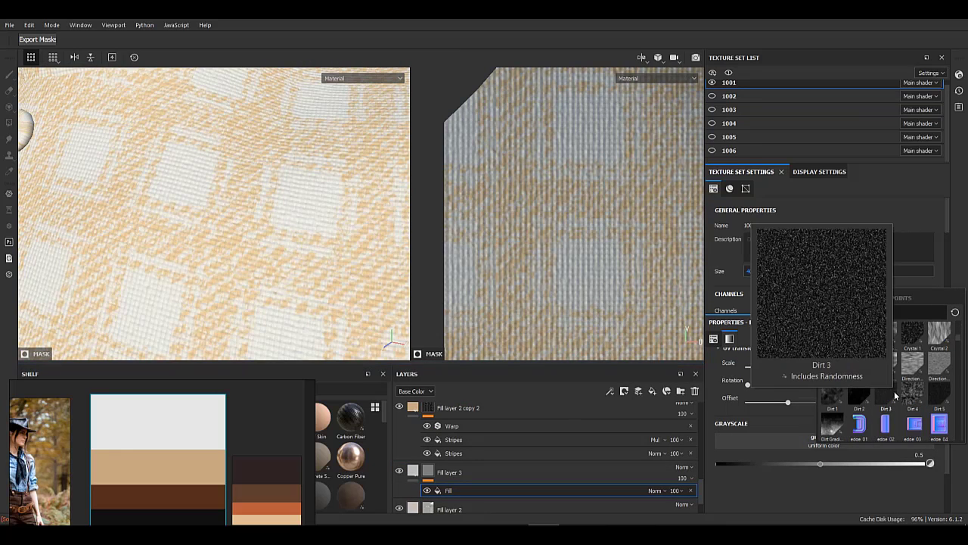
pyautogui.click(887, 397)
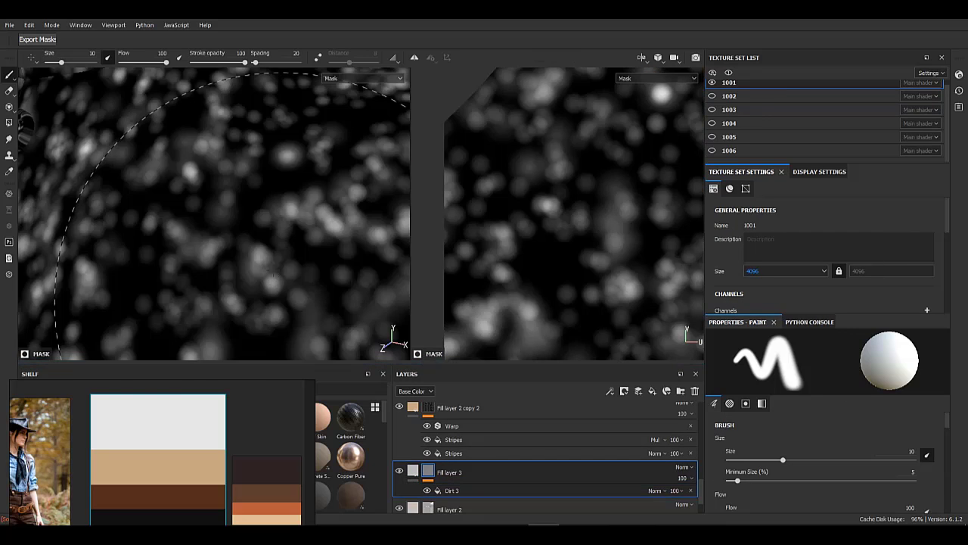
# - Isolate Fill layer 3's mask and set the Dirt 3 contrast to 1 and its noise scale to 4
pyautogui.scroll(-5, 172, 207)
pyautogui.keyDown('alt'); pyautogui.moveTo(172, 209); pyautogui.dragTo(205, 164, button='middle'); pyautogui.keyUp('alt')
pyautogui.click(497, 490)
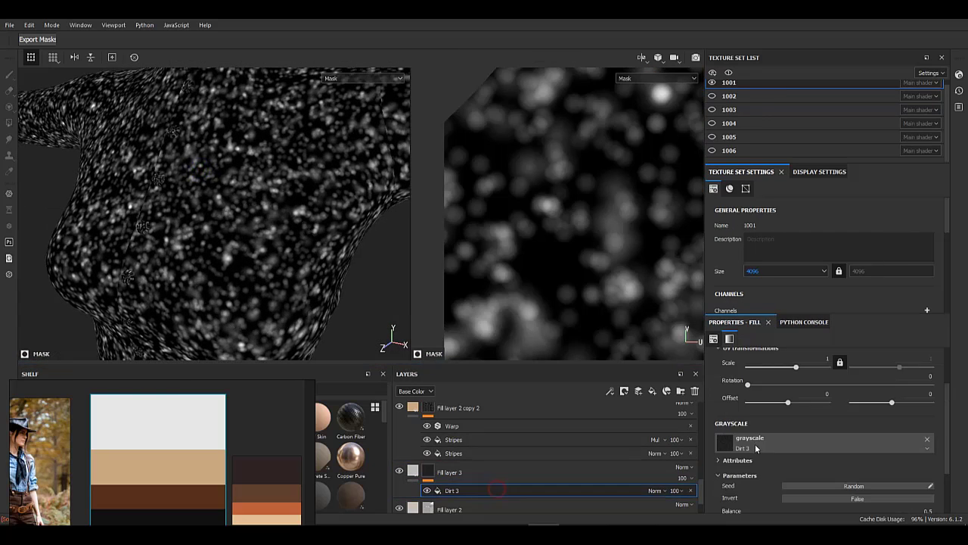
pyautogui.scroll(-2, 787, 430)
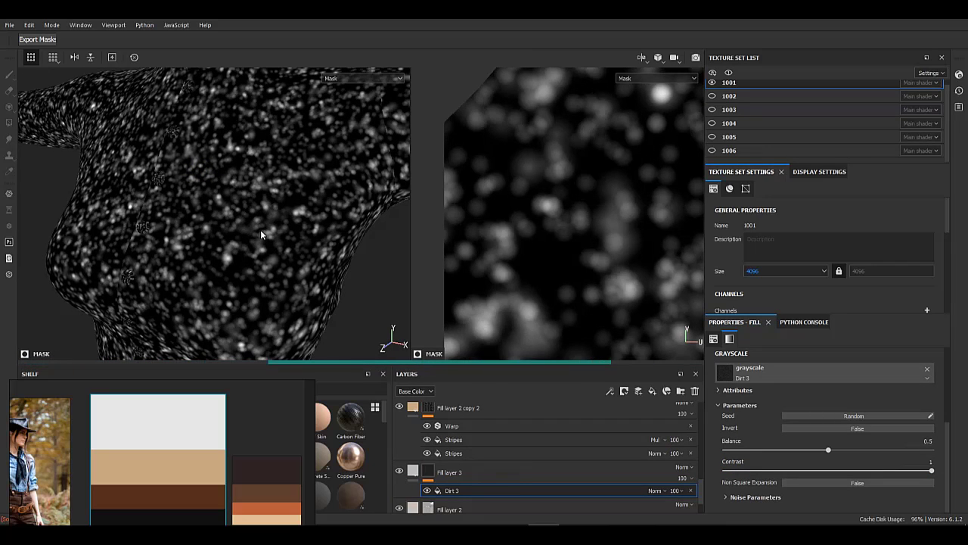
pyautogui.keyDown('alt'); pyautogui.moveTo(238, 246); pyautogui.dragTo(297, 245); pyautogui.keyUp('alt')
pyautogui.scroll(4, 298, 245)
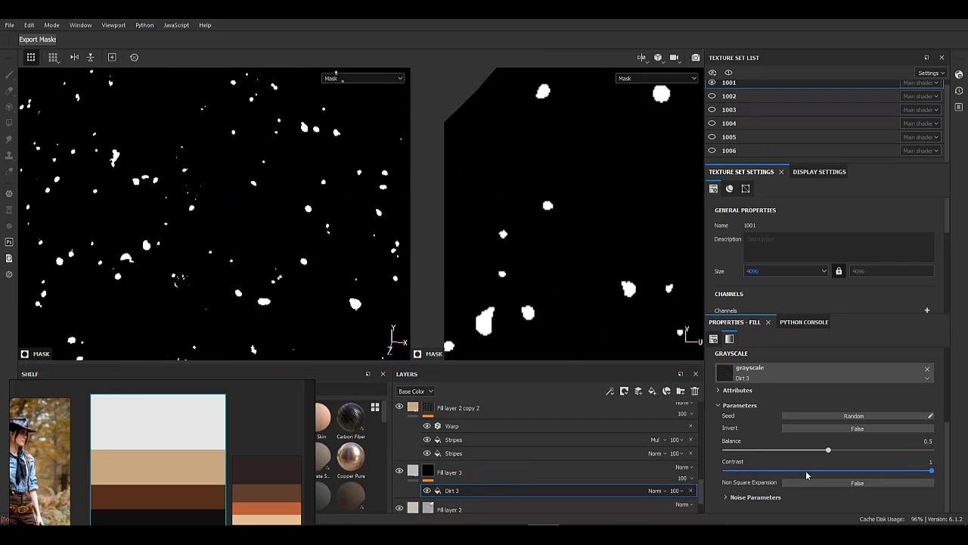
pyautogui.click(754, 497)
pyautogui.scroll(-2, 754, 497)
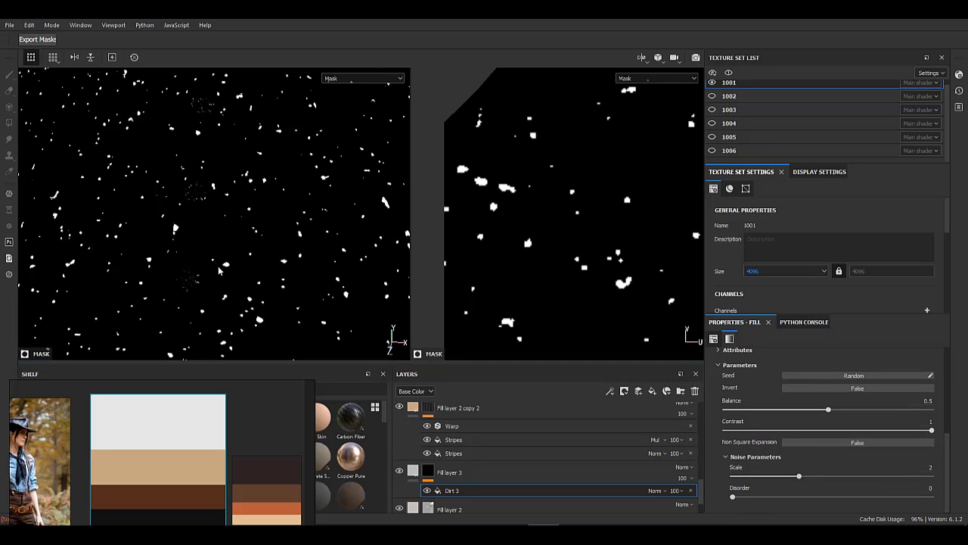
pyautogui.scroll(-3, 291, 258)
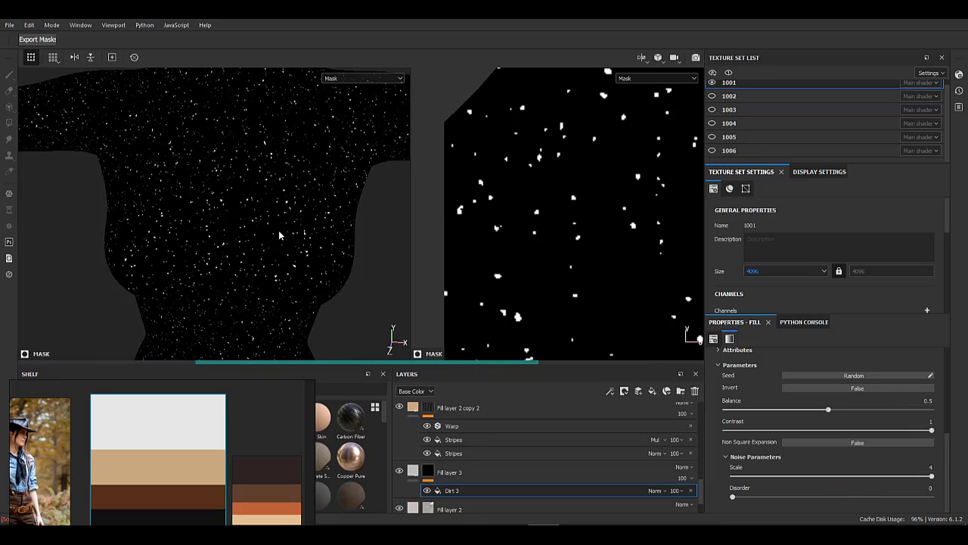
pyautogui.keyDown('alt'); pyautogui.moveTo(278, 232); pyautogui.dragTo(307, 269); pyautogui.keyUp('alt')
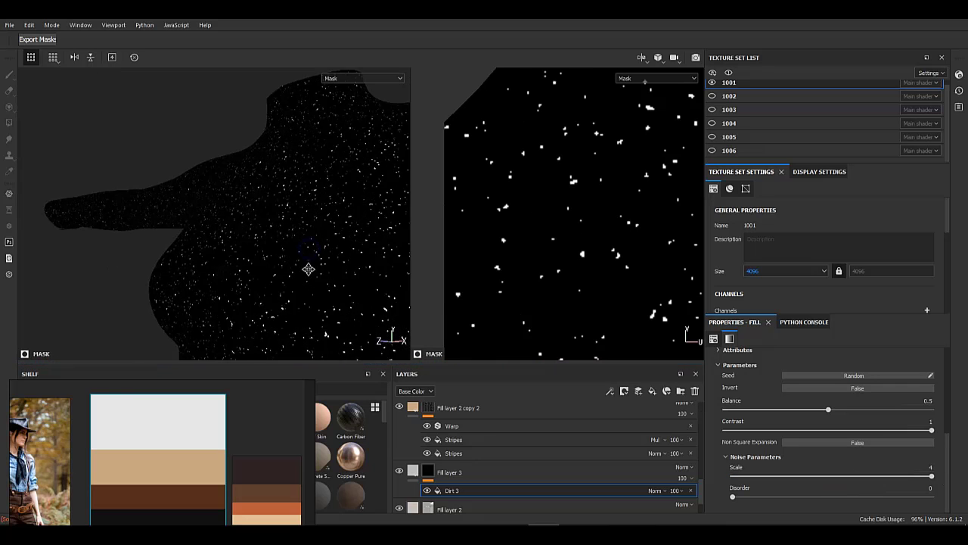
pyautogui.keyDown('alt'); pyautogui.moveTo(264, 248); pyautogui.dragTo(401, 392, button='right'); pyautogui.keyUp('alt')
# - Limit Fill layer 3 to the height channel and set its height to 0.0628
pyautogui.click(413, 470)
pyautogui.scroll(2, 782, 433)
pyautogui.click(728, 389)
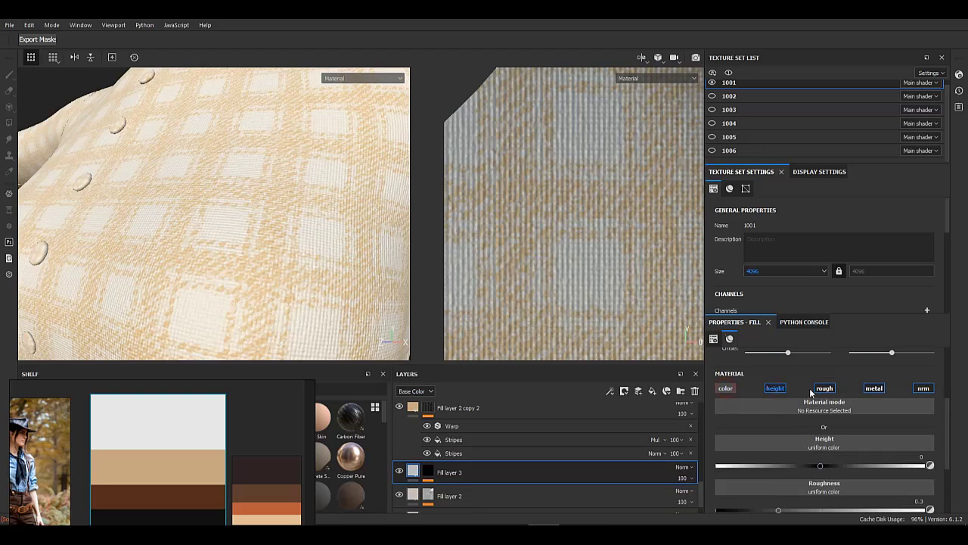
pyautogui.click(923, 389)
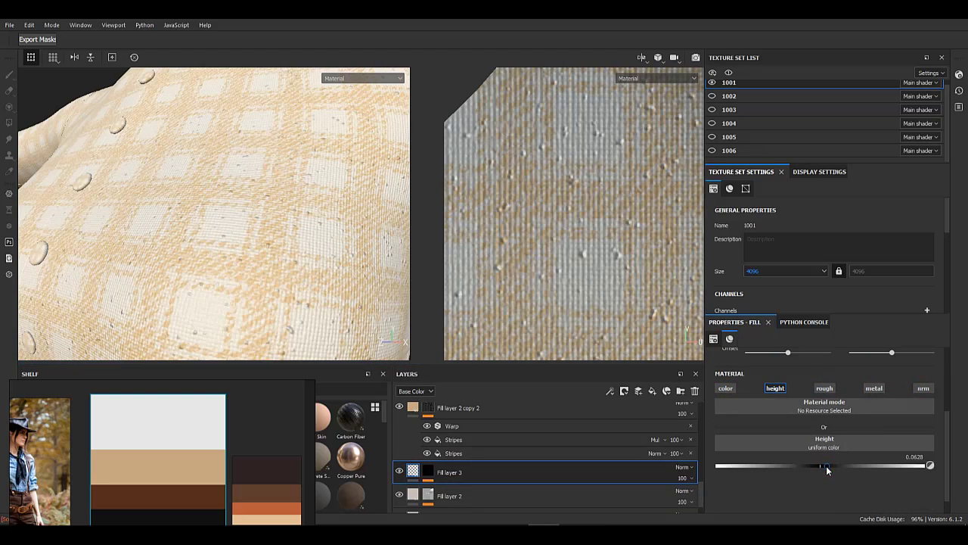
# - Check the speckle bumps around the shirt's buttons and reduce Fill layer 3's height to 0.0386
pyautogui.keyDown('alt'); pyautogui.moveTo(236, 227); pyautogui.dragTo(333, 239); pyautogui.keyUp('alt')
pyautogui.keyDown('alt'); pyautogui.moveTo(186, 242); pyautogui.dragTo(257, 219); pyautogui.keyUp('alt')
pyautogui.keyDown('alt'); pyautogui.moveTo(113, 188); pyautogui.dragTo(189, 196); pyautogui.keyUp('alt')
pyautogui.keyDown('alt'); pyautogui.moveTo(141, 169); pyautogui.dragTo(182, 302, button='right'); pyautogui.keyUp('alt')
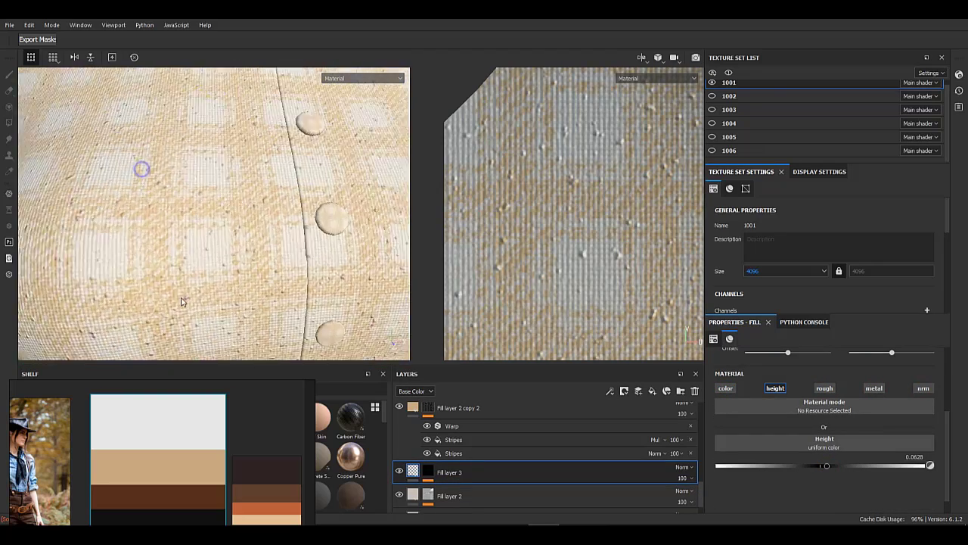
pyautogui.keyDown('alt'); pyautogui.moveTo(181, 302); pyautogui.dragTo(403, 287); pyautogui.keyUp('alt')
pyautogui.moveTo(886, 465); pyautogui.dragTo(815, 467)
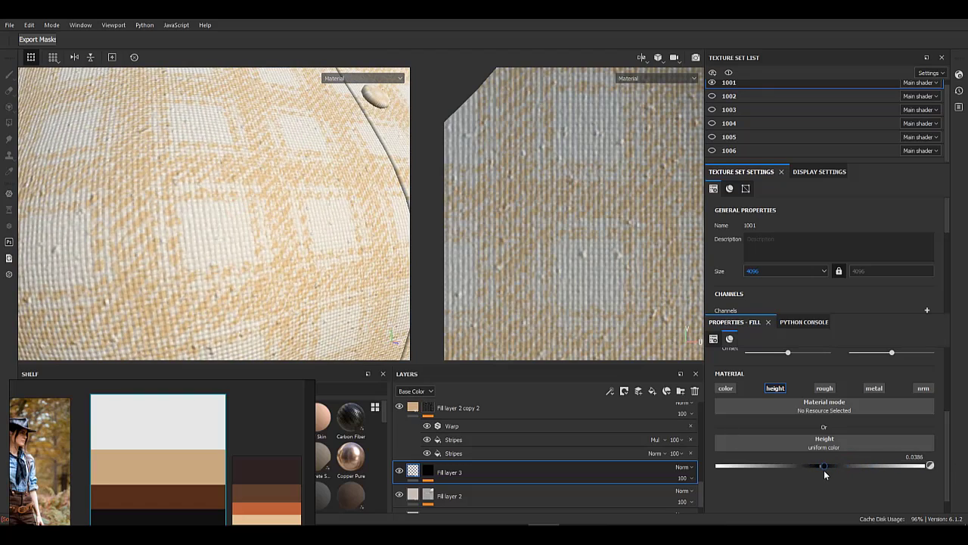
# - Examine the softened speckle relief on the shirt's fabric from close up and from a distance
pyautogui.keyDown('alt'); pyautogui.moveTo(198, 317); pyautogui.dragTo(0, 177, button='right'); pyautogui.keyUp('alt')
pyautogui.keyDown('alt'); pyautogui.moveTo(284, 285); pyautogui.dragTo(285, 219); pyautogui.keyUp('alt')
pyautogui.keyDown('alt'); pyautogui.moveTo(285, 219); pyautogui.dragTo(210, 186, button='middle'); pyautogui.keyUp('alt')
pyautogui.keyDown('alt'); pyautogui.moveTo(210, 186); pyautogui.dragTo(295, 267, button='right'); pyautogui.keyUp('alt')
pyautogui.keyDown('alt'); pyautogui.moveTo(295, 267); pyautogui.dragTo(261, 240); pyautogui.keyUp('alt')
pyautogui.keyDown('alt'); pyautogui.moveTo(189, 243); pyautogui.dragTo(1, 72, button='right'); pyautogui.keyUp('alt')
pyautogui.keyDown('alt'); pyautogui.moveTo(230, 152); pyautogui.dragTo(242, 284, button='middle'); pyautogui.keyUp('alt')
pyautogui.keyDown('alt'); pyautogui.moveTo(237, 231); pyautogui.dragTo(318, 447, button='right'); pyautogui.keyUp('alt')
# - Add a new fill layer above Fill layer 2 copy 7 and give it a black mask
pyautogui.scroll(8, 568, 435)
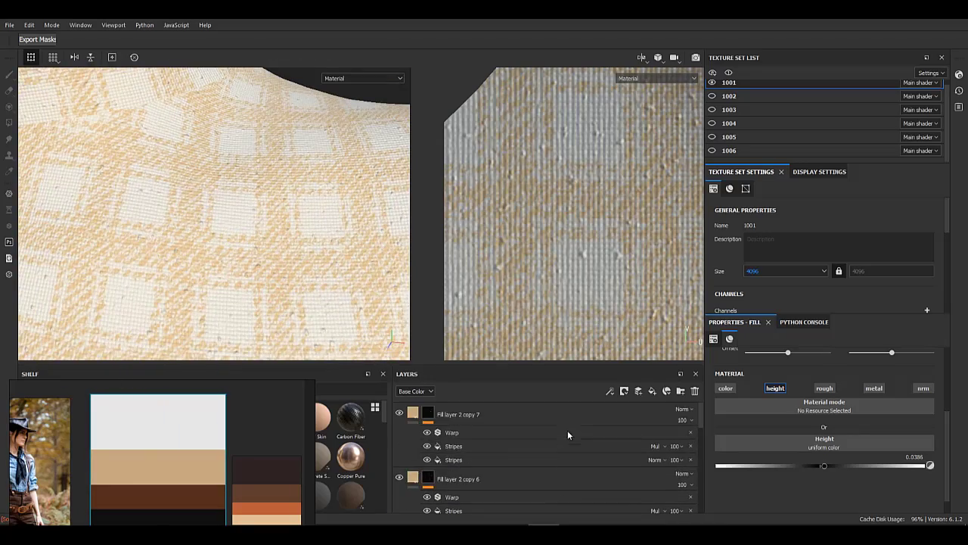
pyautogui.click(577, 417)
pyautogui.click(652, 391)
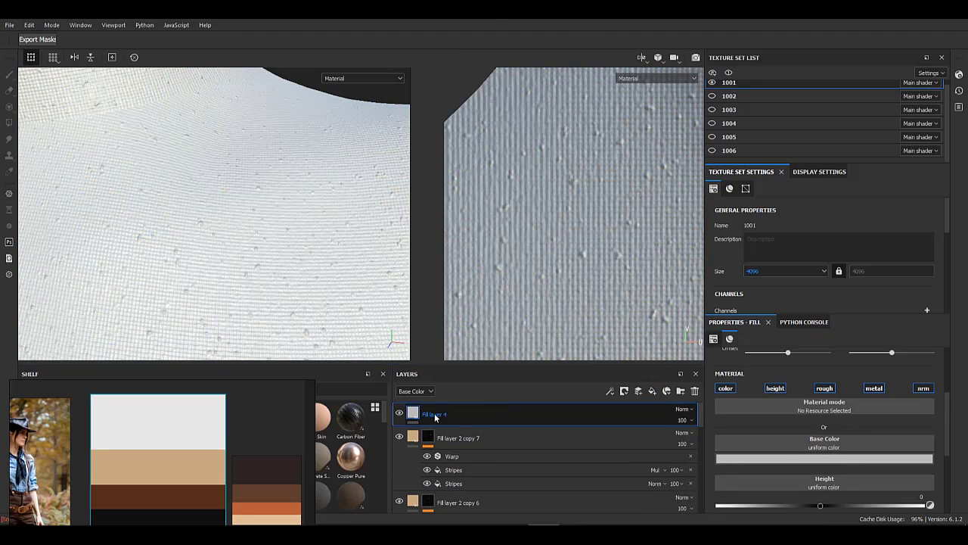
pyautogui.rightClick(434, 415)
pyautogui.click(478, 22)
# - Add a fill to Fill layer 4's mask using the Directional Noise 4 procedural texture
pyautogui.rightClick(428, 413)
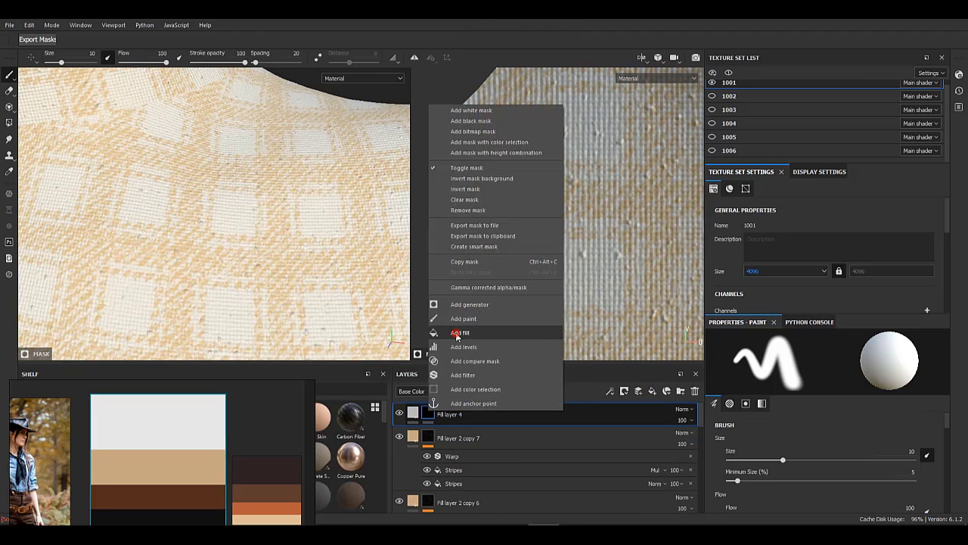
pyautogui.click(456, 333)
pyautogui.click(800, 387)
pyautogui.scroll(-3, 858, 473)
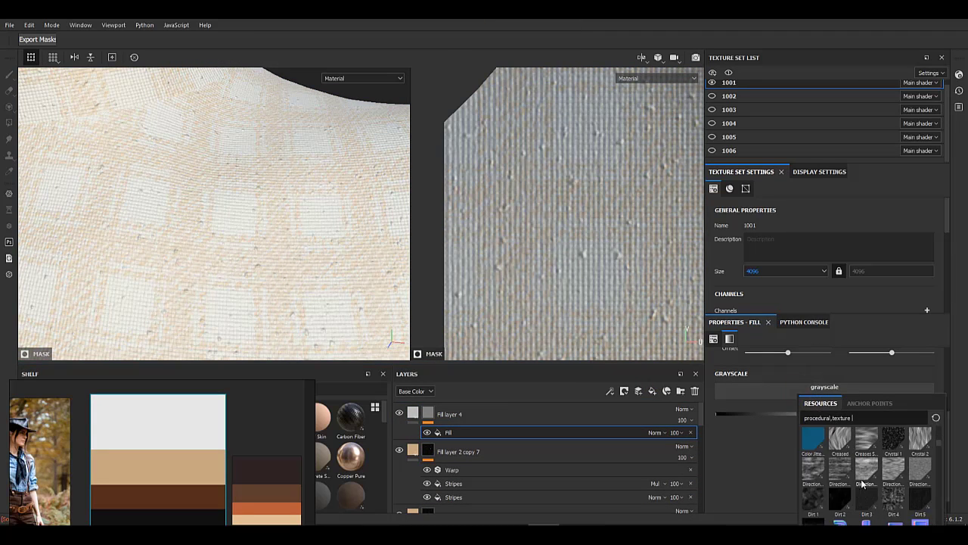
pyautogui.click(858, 475)
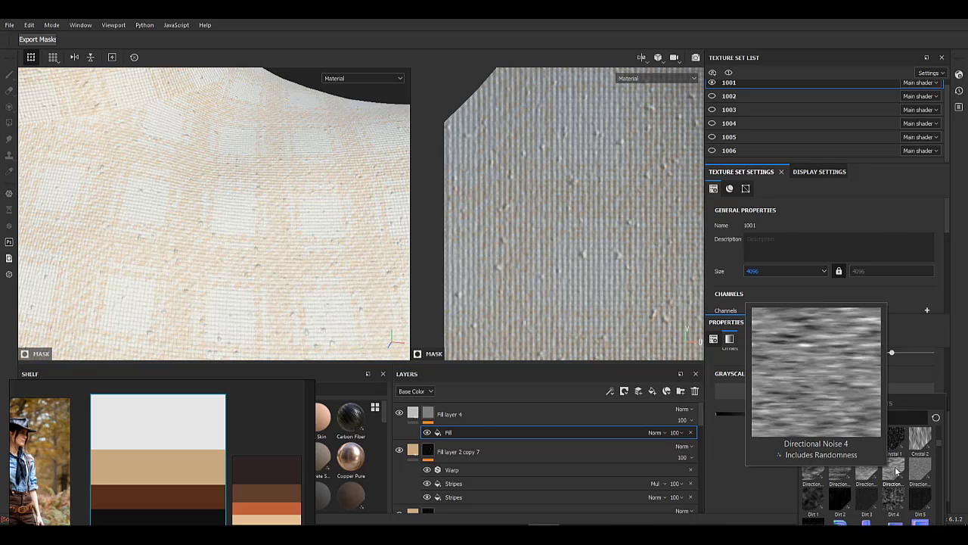
# - Isolate Fill layer 4's mask and set the noise scale of Directional Noise 4 to 2
pyautogui.click(756, 497)
pyautogui.scroll(-2, 752, 502)
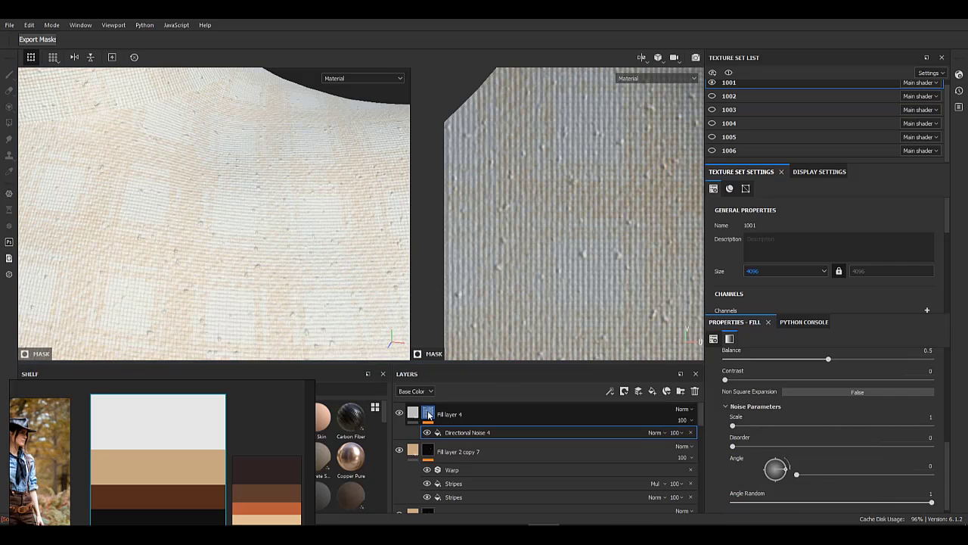
pyautogui.keyDown('alt'); pyautogui.click(428, 414); pyautogui.keyUp('alt')
pyautogui.moveTo(326, 262)
pyautogui.keyDown('alt'); pyautogui.mouseDown(button='right')
pyautogui.moveTo(190, 273)
pyautogui.moveTo(186, 309)
pyautogui.mouseUp(button='right'); pyautogui.keyUp('alt')
pyautogui.moveTo(186, 309)
pyautogui.keyDown('alt'); pyautogui.mouseDown()
pyautogui.moveTo(252, 279)
pyautogui.moveTo(261, 259)
pyautogui.mouseUp(); pyautogui.keyUp('alt')
pyautogui.click(510, 435)
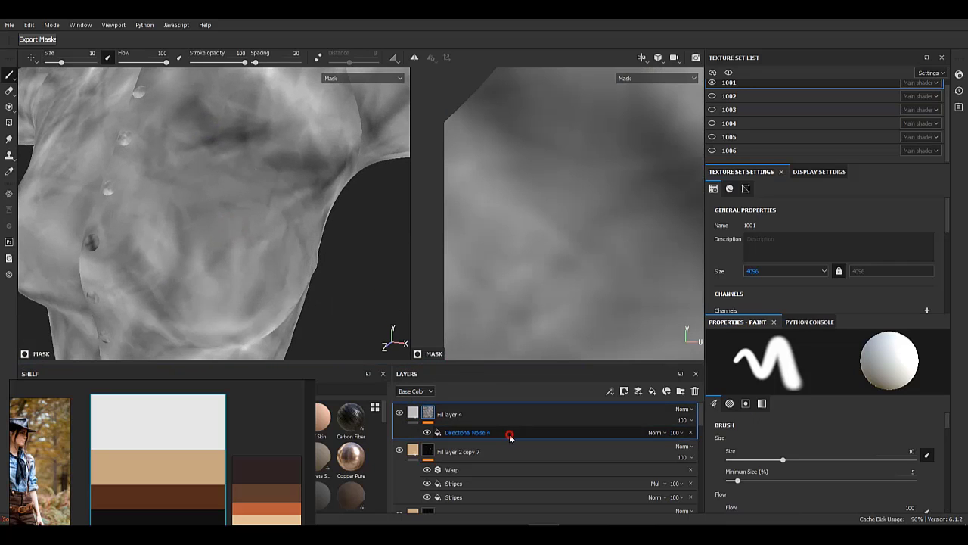
pyautogui.click(510, 435)
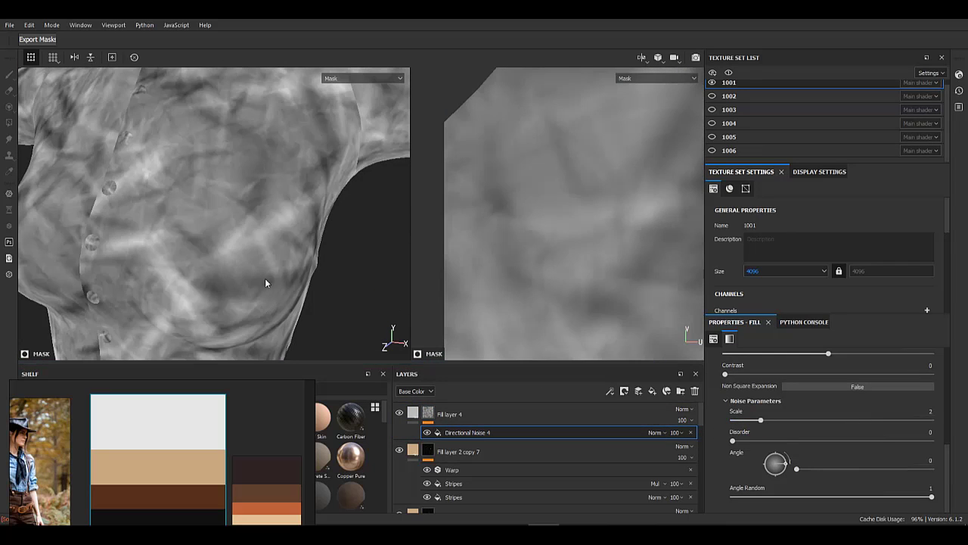
# - Add a Blur filter above Directional Noise 4 in Fill layer 4's mask and give it a low blur intensity
pyautogui.rightClick(474, 434)
pyautogui.click(522, 384)
pyautogui.click(809, 358)
pyautogui.click(932, 391)
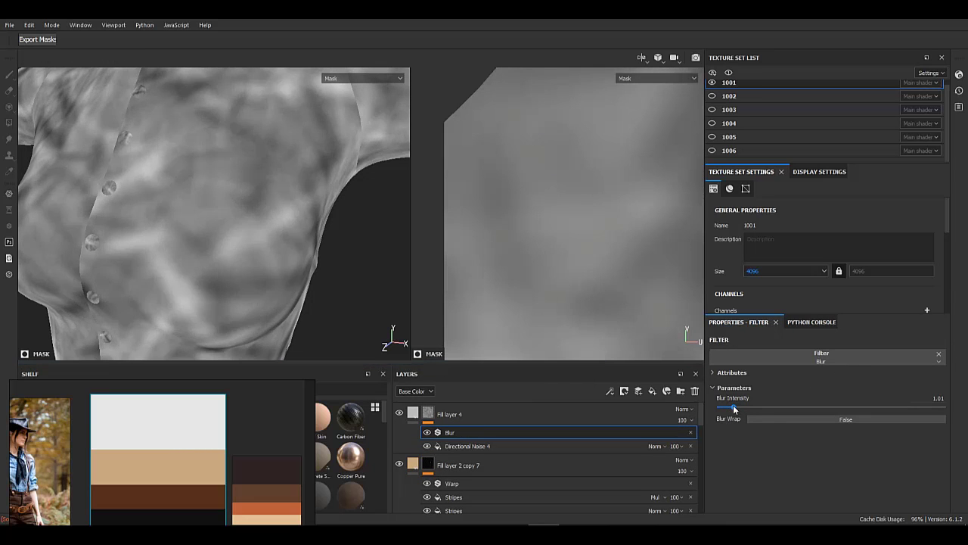
pyautogui.moveTo(733, 406); pyautogui.dragTo(730, 407)
# - Limit Fill layer 4 to the height channel and adjust its height value
pyautogui.click(590, 412)
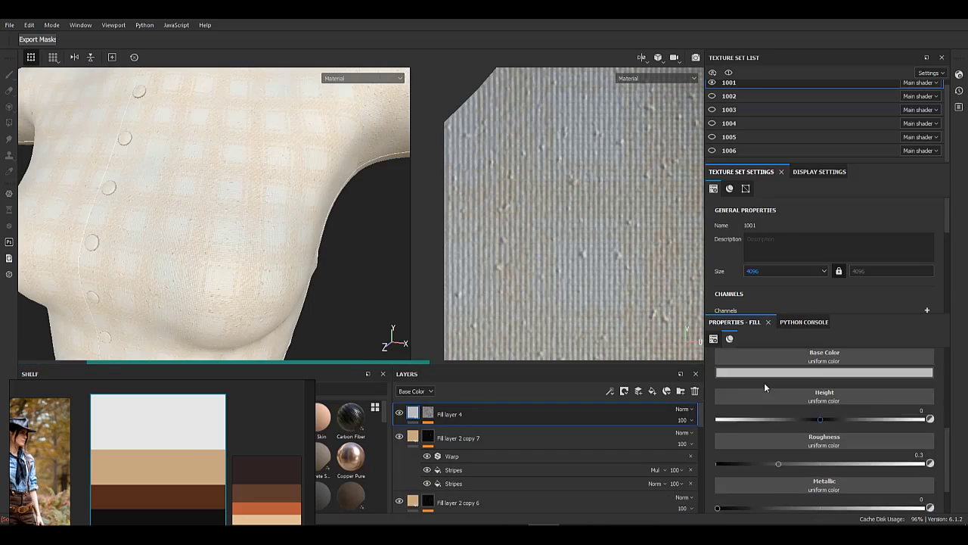
pyautogui.scroll(-5, 764, 382)
pyautogui.click(925, 392)
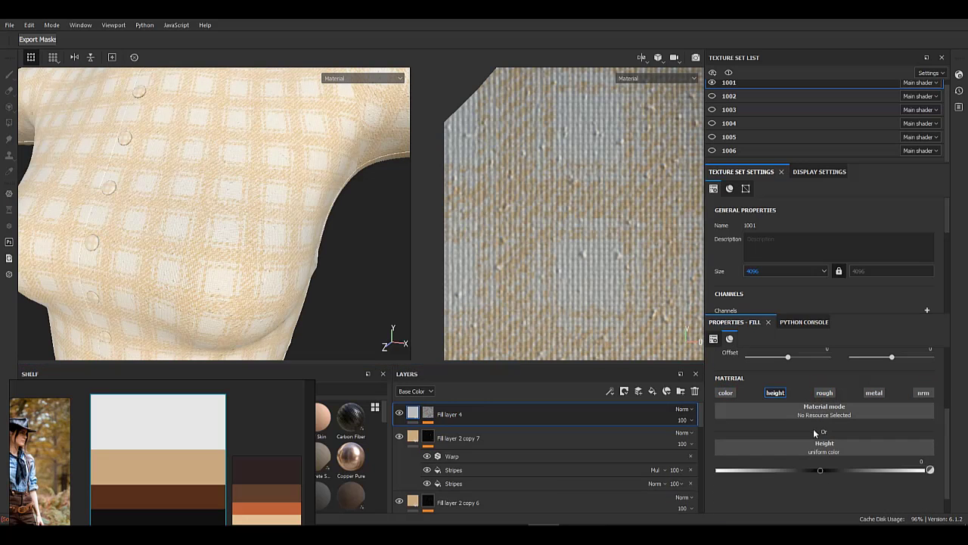
pyautogui.moveTo(829, 470); pyautogui.dragTo(952, 467)
# - Isolate Fill layer 4's mask and reduce the Angle Random of Directional Noise 4 to 0.1
pyautogui.keyDown('alt'); pyautogui.click(428, 413); pyautogui.keyUp('alt')
pyautogui.click(476, 445)
pyautogui.click(836, 401)
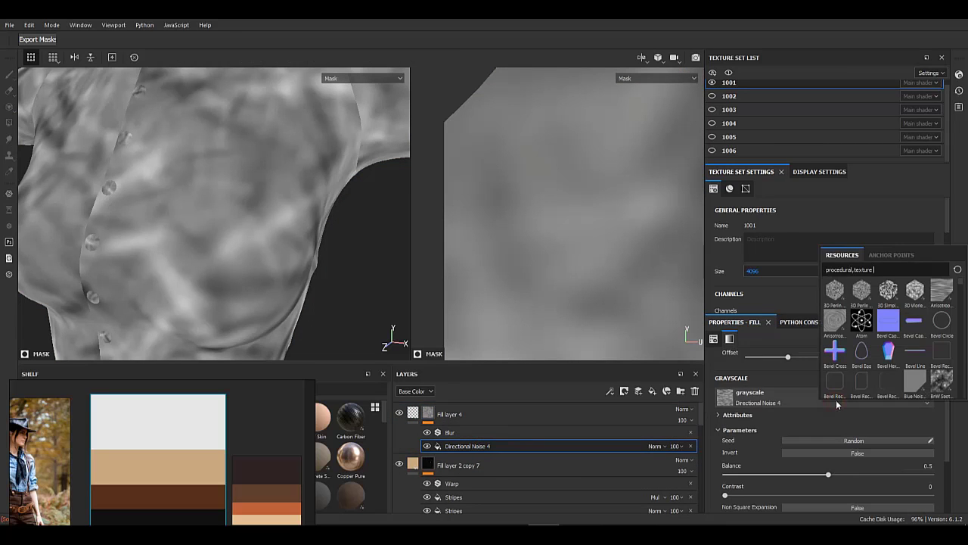
pyautogui.click(762, 444)
pyautogui.scroll(-2, 763, 469)
pyautogui.moveTo(733, 451); pyautogui.dragTo(760, 451)
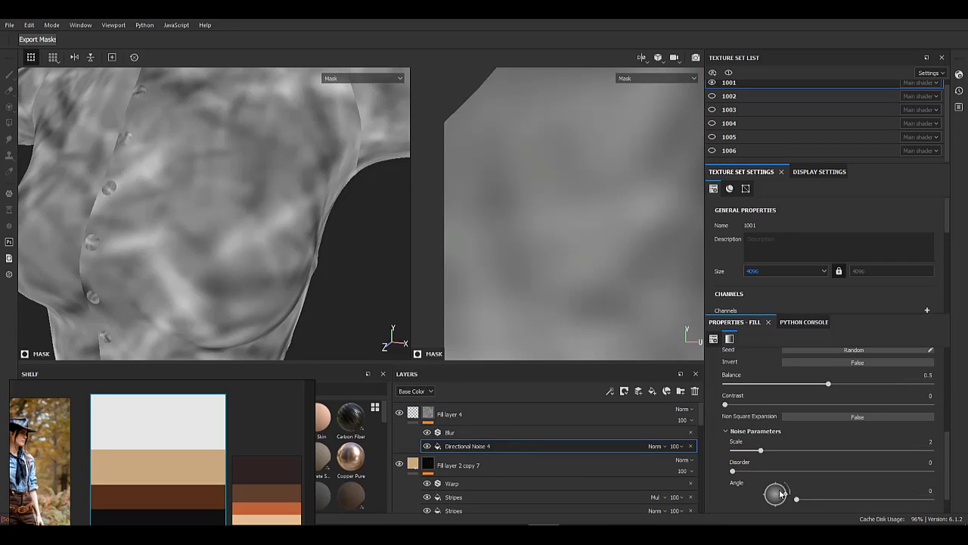
pyautogui.scroll(-1, 769, 480)
pyautogui.click(752, 497)
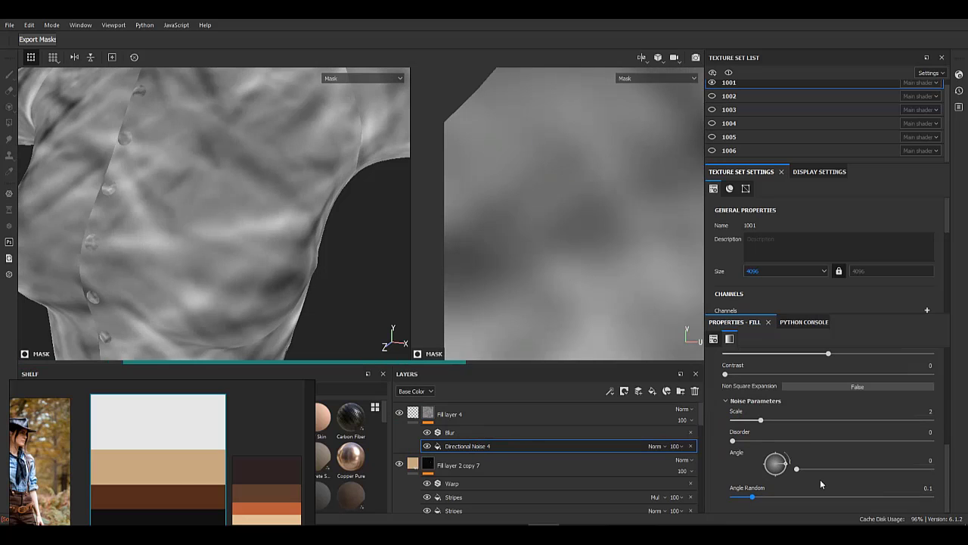
pyautogui.scroll(5, 870, 481)
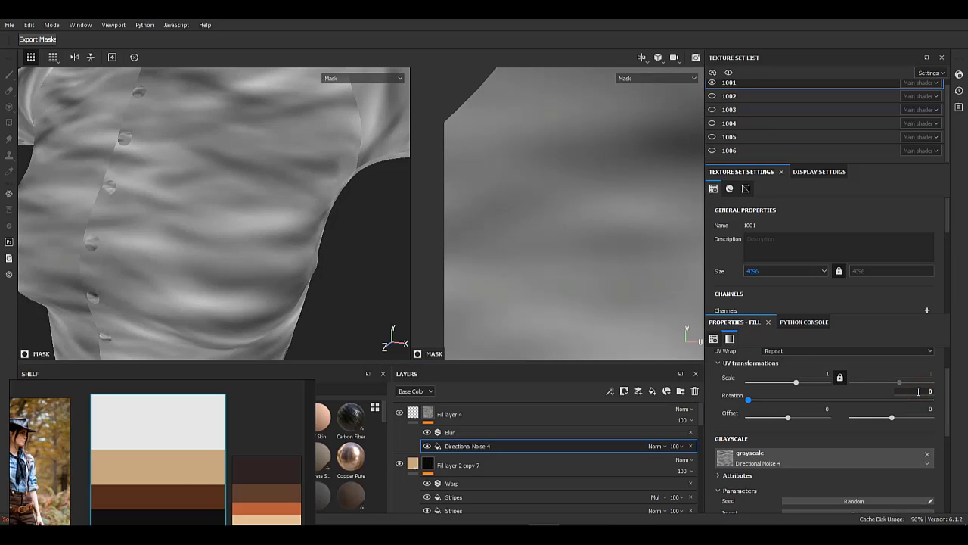
# - Set Fill layer 4's height to -0.3237, judging the fabric folds on the shirt under different lighting angles
pyautogui.click(413, 414)
pyautogui.keyDown('alt'); pyautogui.moveTo(300, 305); pyautogui.dragTo(281, 277); pyautogui.keyUp('alt')
pyautogui.keyDown('shift'); pyautogui.moveTo(286, 275); pyautogui.dragTo(254, 274, button='right'); pyautogui.keyUp('shift')
pyautogui.keyDown('alt'); pyautogui.moveTo(257, 275); pyautogui.dragTo(276, 281); pyautogui.keyUp('alt')
pyautogui.scroll(-2, 869, 478)
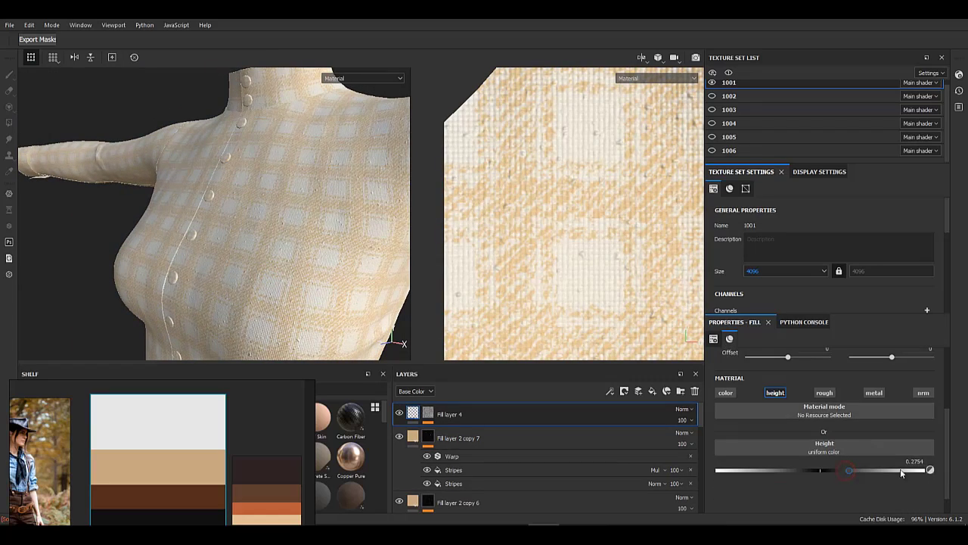
pyautogui.moveTo(903, 471); pyautogui.dragTo(722, 470)
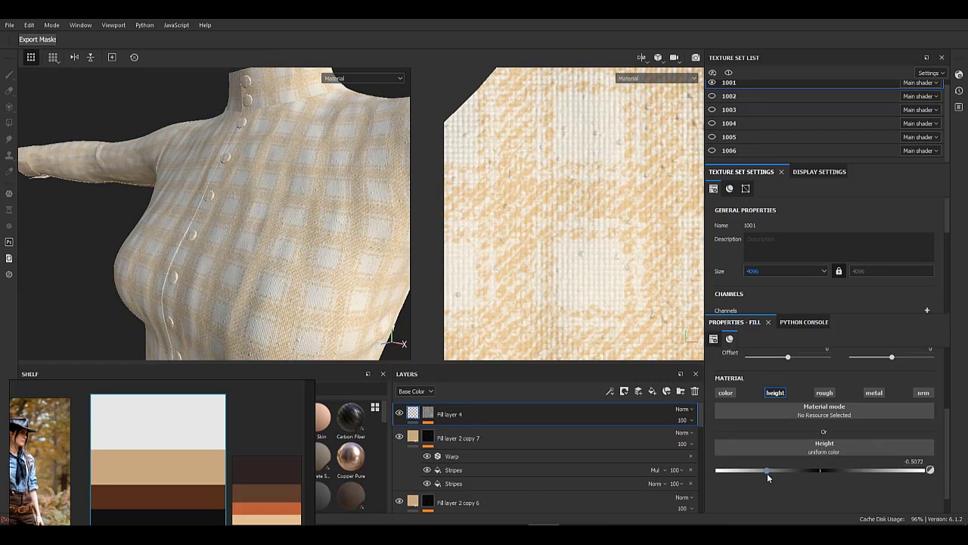
pyautogui.keyDown('alt'); pyautogui.moveTo(236, 230); pyautogui.dragTo(285, 229); pyautogui.keyUp('alt')
pyautogui.keyDown('shift'); pyautogui.moveTo(285, 230); pyautogui.dragTo(265, 232, button='right'); pyautogui.keyUp('shift')
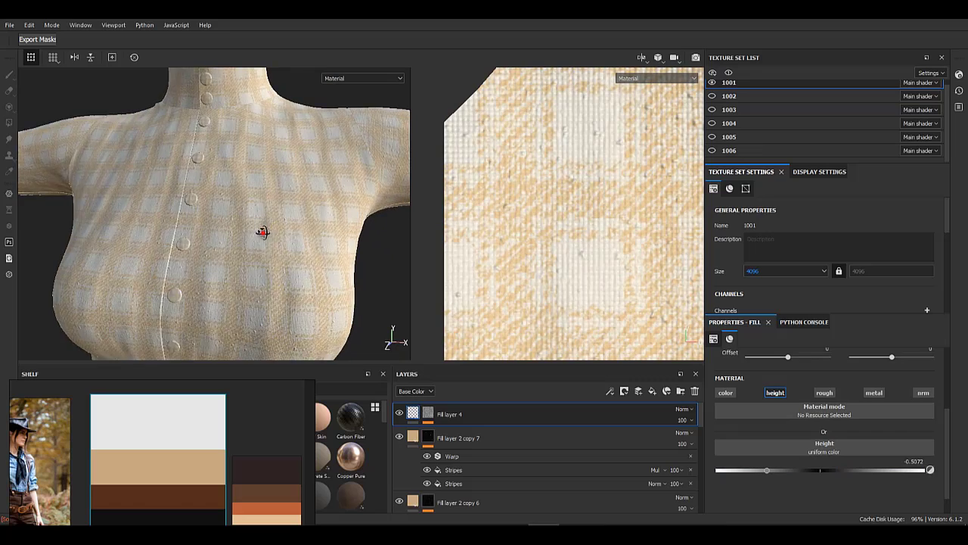
pyautogui.keyDown('alt'); pyautogui.moveTo(264, 232); pyautogui.dragTo(299, 240); pyautogui.keyUp('alt')
pyautogui.moveTo(791, 471); pyautogui.dragTo(786, 471)
pyautogui.keyDown('alt'); pyautogui.moveTo(283, 242); pyautogui.dragTo(232, 229, button='right'); pyautogui.keyUp('alt')
pyautogui.keyDown('alt'); pyautogui.moveTo(231, 228); pyautogui.dragTo(254, 272); pyautogui.keyUp('alt')
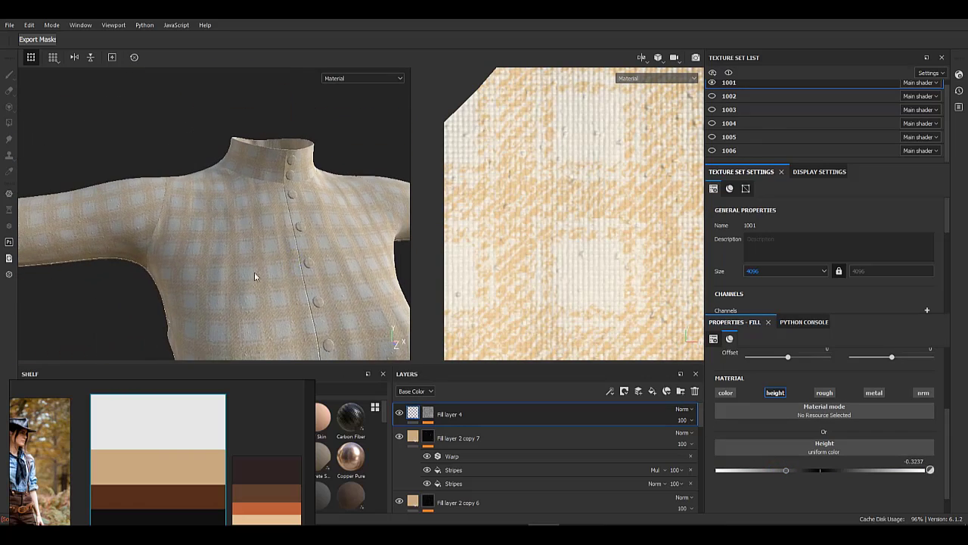
# - Browse the reference board's clothing photos, including the outfit with the red scarf and patterned vest
pyautogui.scroll(-6, 228, 436)
pyautogui.scroll(6, 88, 462)
pyautogui.moveTo(87, 465); pyautogui.dragTo(156, 346, button='middle')
pyautogui.moveTo(295, 484); pyautogui.dragTo(154, 488, button='middle')
pyautogui.moveTo(193, 441); pyautogui.dragTo(139, 482, button='middle')
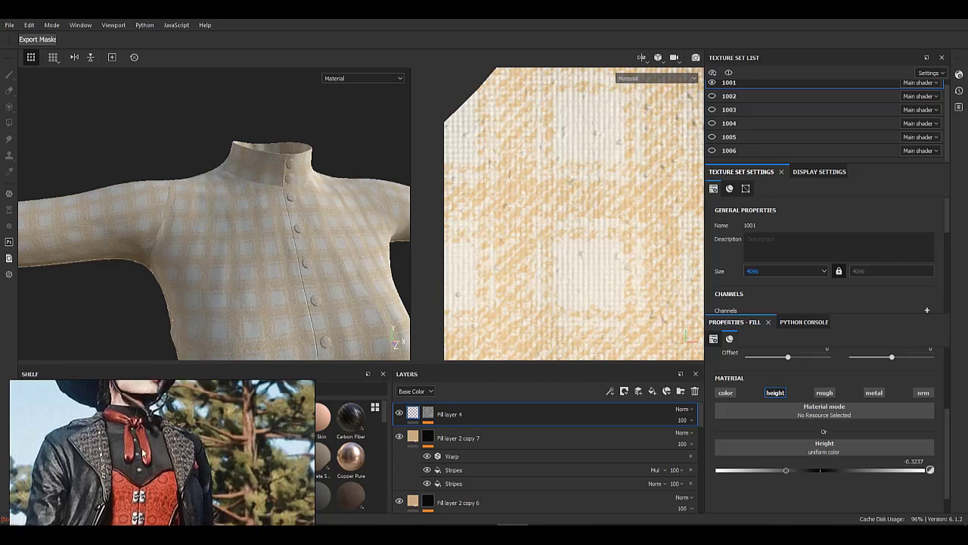
pyautogui.scroll(-8, 217, 504)
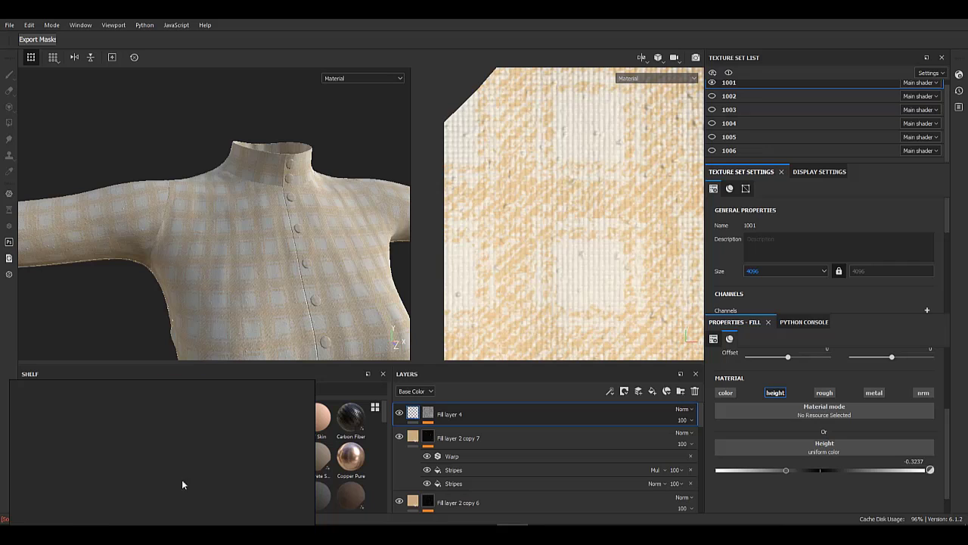
# - Look at the reference board's color palette swatches beside the shirt
pyautogui.moveTo(181, 484); pyautogui.dragTo(100, 456, button='middle')
pyautogui.scroll(4, 195, 479)
pyautogui.moveTo(264, 503); pyautogui.dragTo(176, 455, button='middle')
pyautogui.moveTo(131, 427); pyautogui.dragTo(153, 464, button='middle')
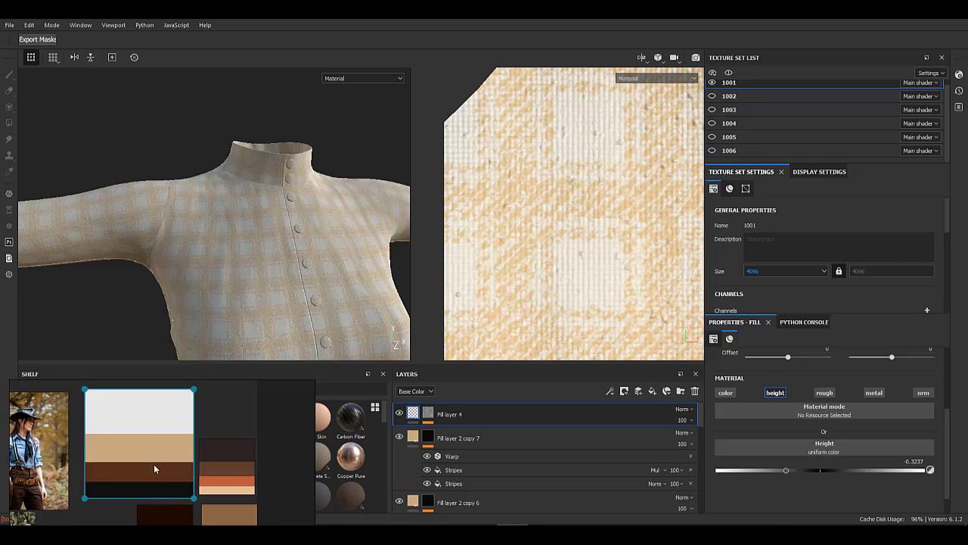
pyautogui.scroll(3, 145, 433)
pyautogui.keyDown('alt'); pyautogui.moveTo(125, 221); pyautogui.dragTo(140, 235); pyautogui.keyUp('alt')
pyautogui.keyDown('alt'); pyautogui.moveTo(141, 235); pyautogui.dragTo(38, 233, button='middle'); pyautogui.keyUp('alt')
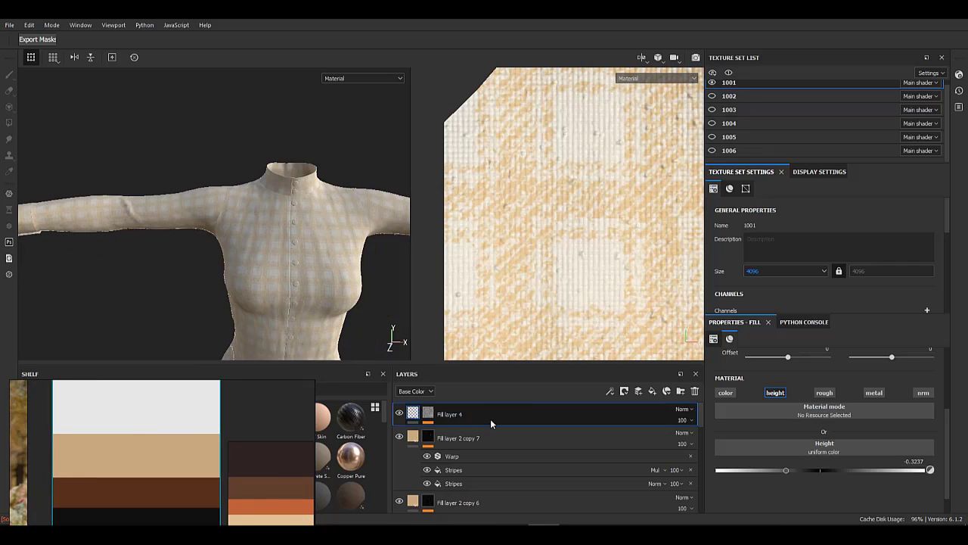
# - Create a new folder and move every layer from Fill layer 4 down to Fill layer 1 into it
pyautogui.click(681, 391)
pyautogui.click(506, 437)
pyautogui.scroll(-5, 586, 458)
pyautogui.scroll(-8, 586, 458)
pyautogui.keyDown('shift'); pyautogui.click(554, 507); pyautogui.keyUp('shift')
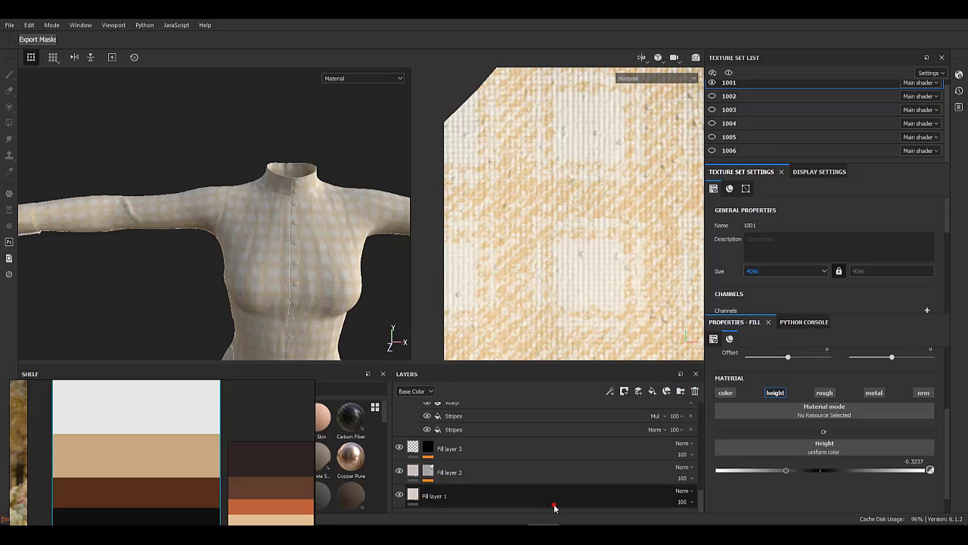
pyautogui.scroll(15, 565, 461)
pyautogui.moveTo(564, 459); pyautogui.dragTo(462, 416)
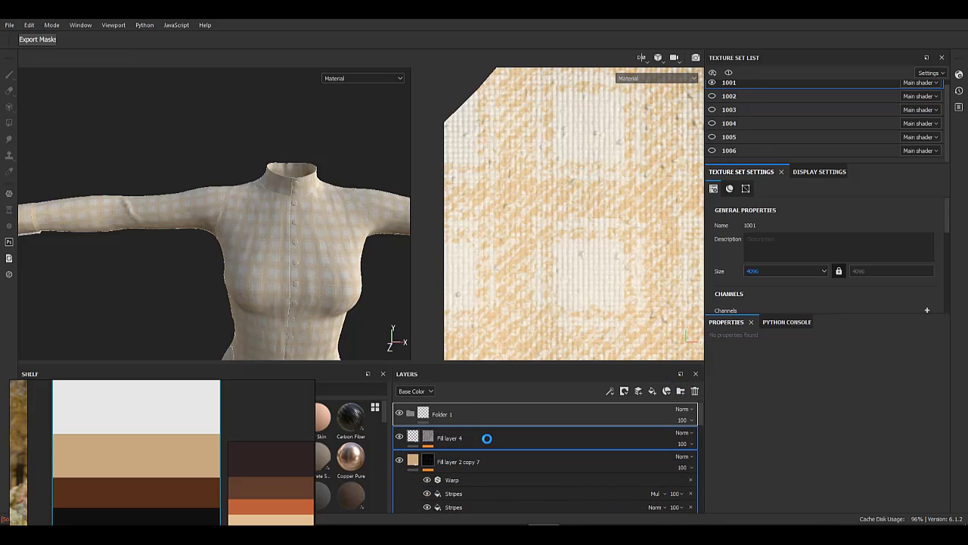
# - Set texture set 1001's size to 2048 and save the project
pyautogui.click(765, 271)
pyautogui.click(769, 309)
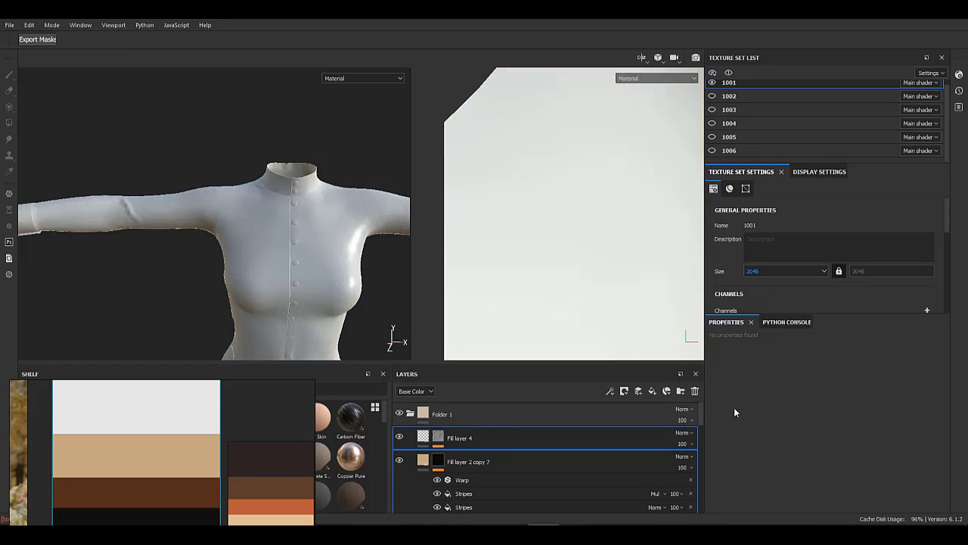
pyautogui.click(11, 25)
pyautogui.click(26, 115)
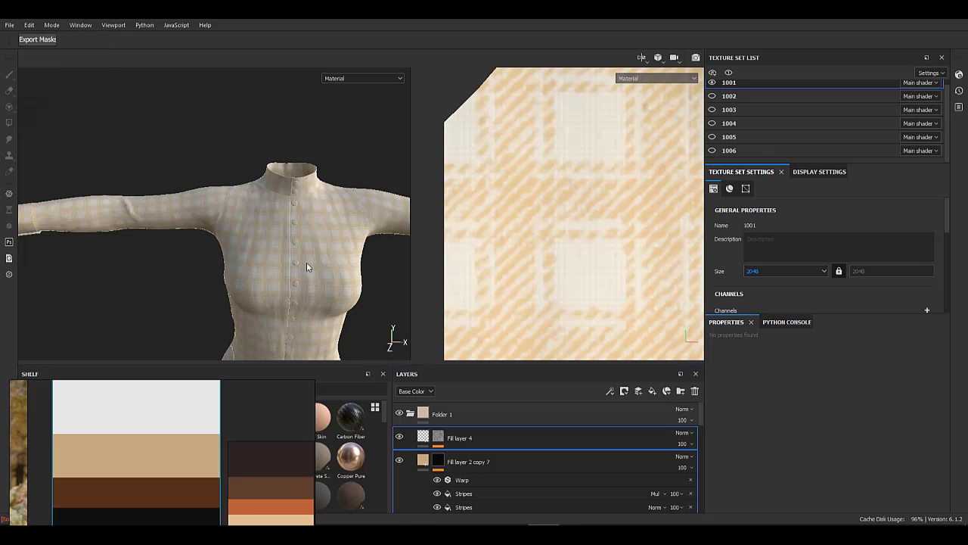
# - Add a white mask to Folder 1 and activate the Polygon Fill tool on it
pyautogui.moveTo(325, 260)
pyautogui.keyDown('alt'); pyautogui.mouseDown()
pyautogui.moveTo(340, 264)
pyautogui.moveTo(289, 258)
pyautogui.mouseUp(); pyautogui.keyUp('alt')
pyautogui.click(440, 413)
pyautogui.rightClick(426, 411)
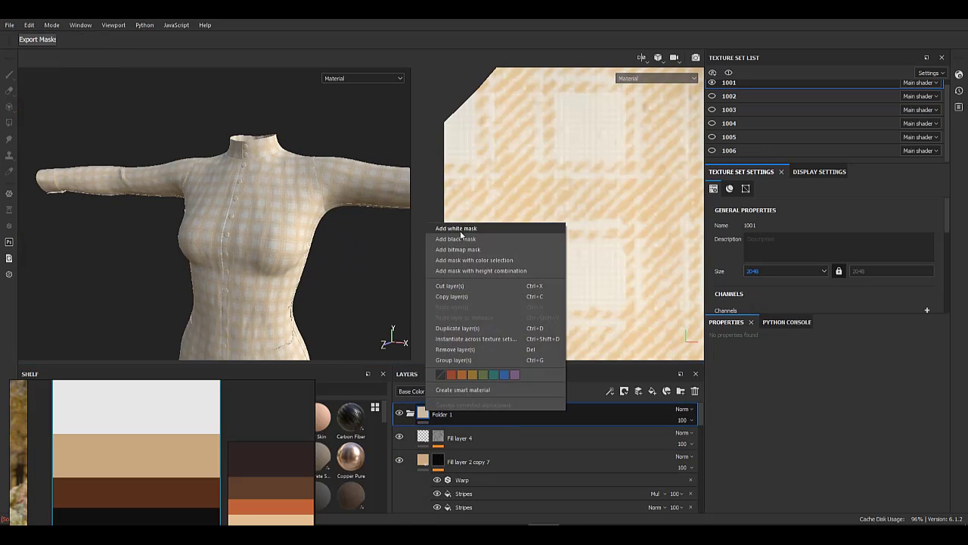
pyautogui.click(458, 238)
pyautogui.click(9, 122)
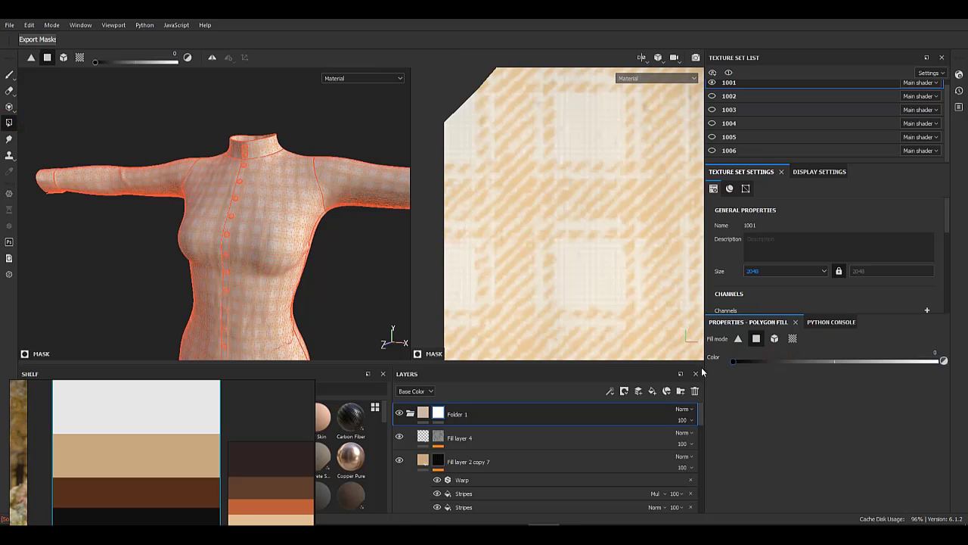
# - Mask the plaid out of one sleeve cuff using UV chunk fill with color 0
pyautogui.keyDown('alt'); pyautogui.moveTo(350, 235); pyautogui.dragTo(159, 237); pyautogui.keyUp('alt')
pyautogui.keyDown('alt'); pyautogui.moveTo(158, 237); pyautogui.dragTo(277, 262, button='middle'); pyautogui.keyUp('alt')
pyautogui.keyDown('alt'); pyautogui.moveTo(277, 261); pyautogui.dragTo(285, 388); pyautogui.keyUp('alt')
pyautogui.keyDown('alt'); pyautogui.moveTo(265, 291); pyautogui.dragTo(285, 321, button='right'); pyautogui.keyUp('alt')
pyautogui.keyDown('alt'); pyautogui.moveTo(285, 320); pyautogui.dragTo(244, 248, button='middle'); pyautogui.keyUp('alt')
pyautogui.keyDown('alt'); pyautogui.moveTo(269, 249); pyautogui.dragTo(267, 300); pyautogui.keyUp('alt')
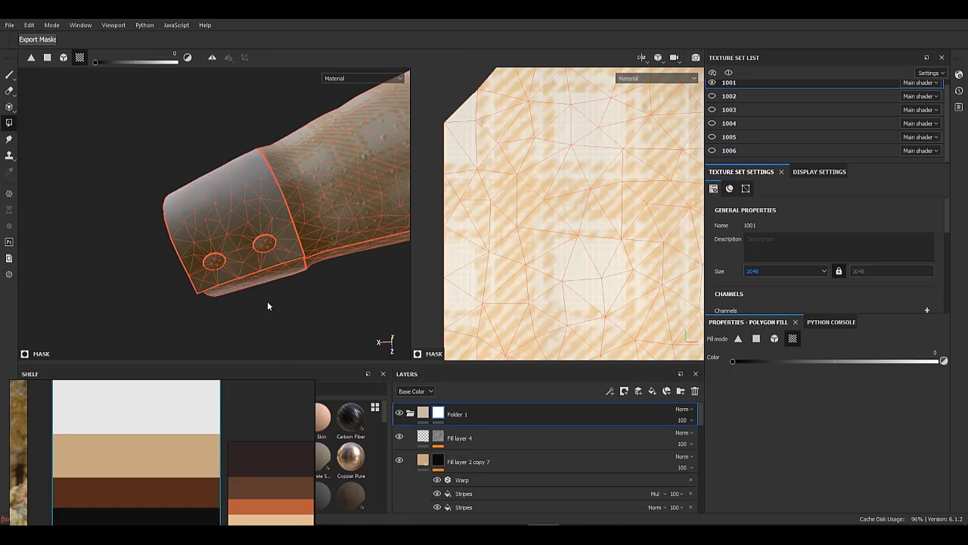
# - Mask the plaid out of the cuff on the opposite sleeve
pyautogui.keyDown('alt'); pyautogui.moveTo(268, 283); pyautogui.dragTo(71, 219, button='right'); pyautogui.keyUp('alt')
pyautogui.keyDown('alt'); pyautogui.moveTo(71, 221); pyautogui.dragTo(266, 257); pyautogui.keyUp('alt')
pyautogui.keyDown('alt'); pyautogui.moveTo(45, 258); pyautogui.dragTo(320, 256, button='middle'); pyautogui.keyUp('alt')
pyautogui.moveTo(156, 238); pyautogui.dragTo(208, 290)
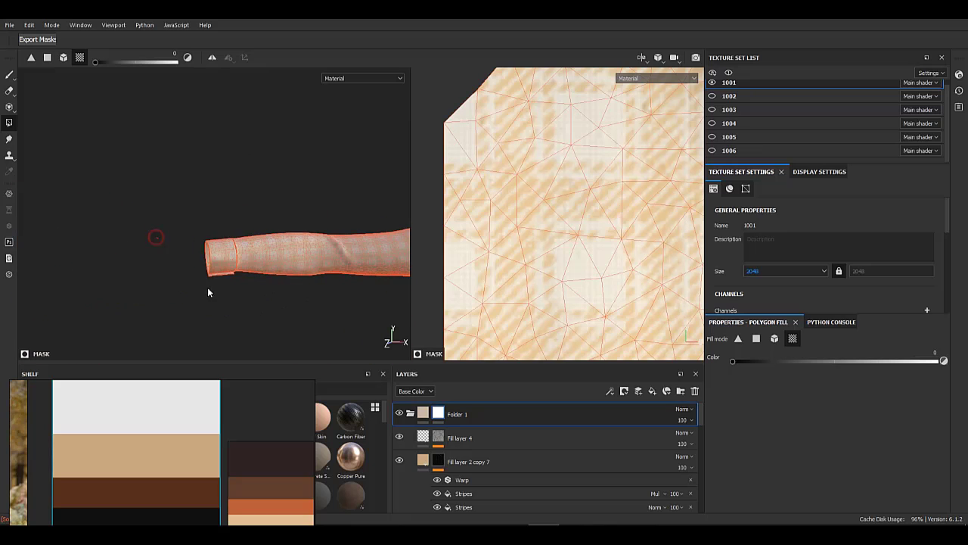
pyautogui.keyDown('alt'); pyautogui.moveTo(189, 254); pyautogui.dragTo(246, 264, button='right'); pyautogui.keyUp('alt')
pyautogui.keyDown('alt'); pyautogui.moveTo(246, 265); pyautogui.dragTo(152, 196); pyautogui.keyUp('alt')
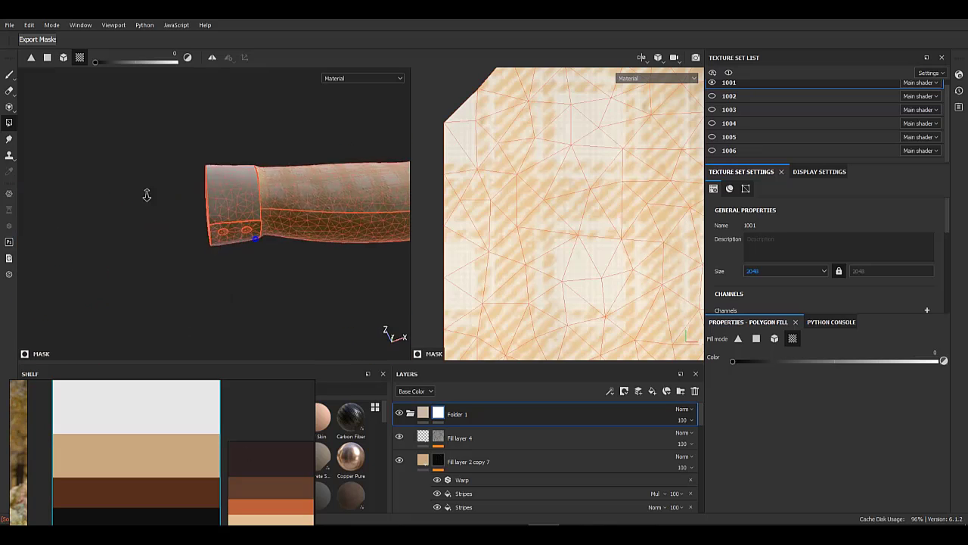
# - Mask the plaid out of the collar and the button islands in Folder 1's mask
pyautogui.keyDown('alt'); pyautogui.moveTo(146, 195); pyautogui.dragTo(84, 199, button='right'); pyautogui.keyUp('alt')
pyautogui.keyDown('alt'); pyautogui.moveTo(310, 294); pyautogui.dragTo(133, 263, button='middle'); pyautogui.keyUp('alt')
pyautogui.keyDown('alt'); pyautogui.moveTo(134, 262); pyautogui.dragTo(216, 286); pyautogui.keyUp('alt')
pyautogui.keyDown('alt'); pyautogui.moveTo(216, 286); pyautogui.dragTo(268, 259, button='right'); pyautogui.keyUp('alt')
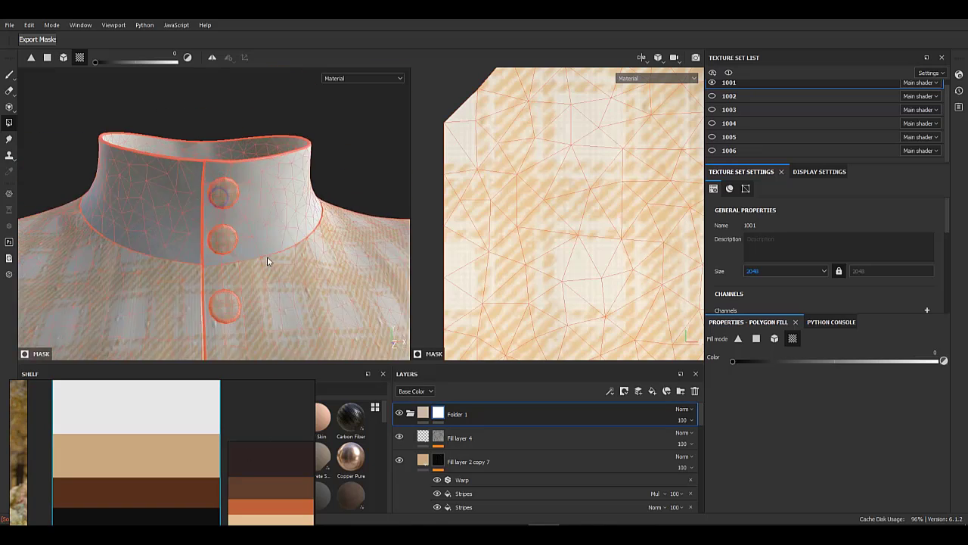
pyautogui.keyDown('alt'); pyautogui.moveTo(565, 219); pyautogui.dragTo(338, 189, button='right'); pyautogui.keyUp('alt')
pyautogui.scroll(-5, 580, 288)
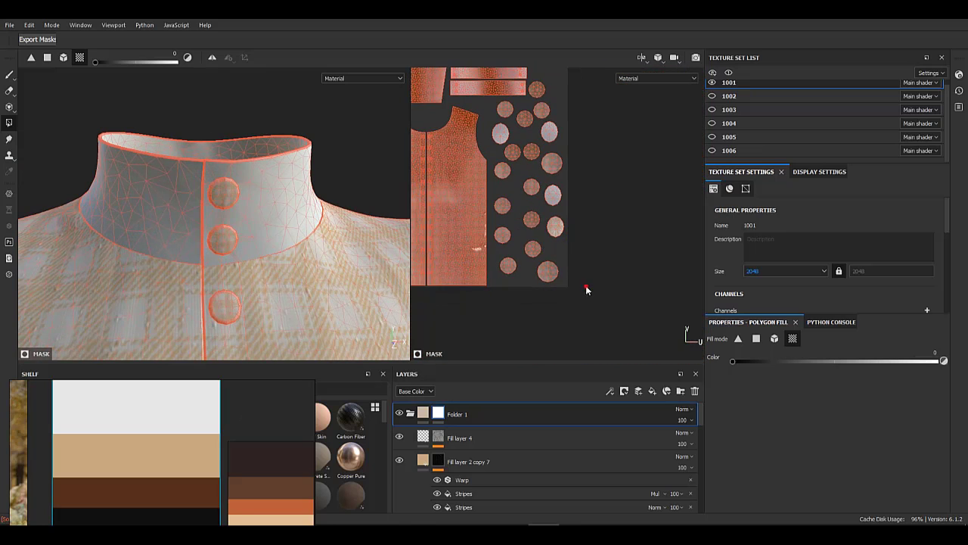
# - Copy Folder 1's mask and create a new folder with a white mask above it
pyautogui.click(423, 413)
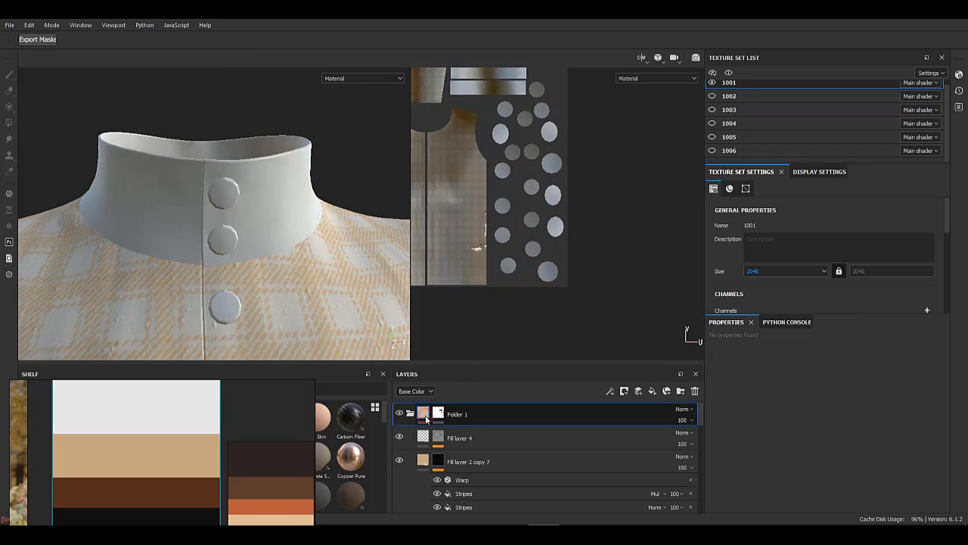
pyautogui.rightClick(429, 413)
pyautogui.rightClick(436, 413)
pyautogui.click(476, 265)
pyautogui.click(681, 391)
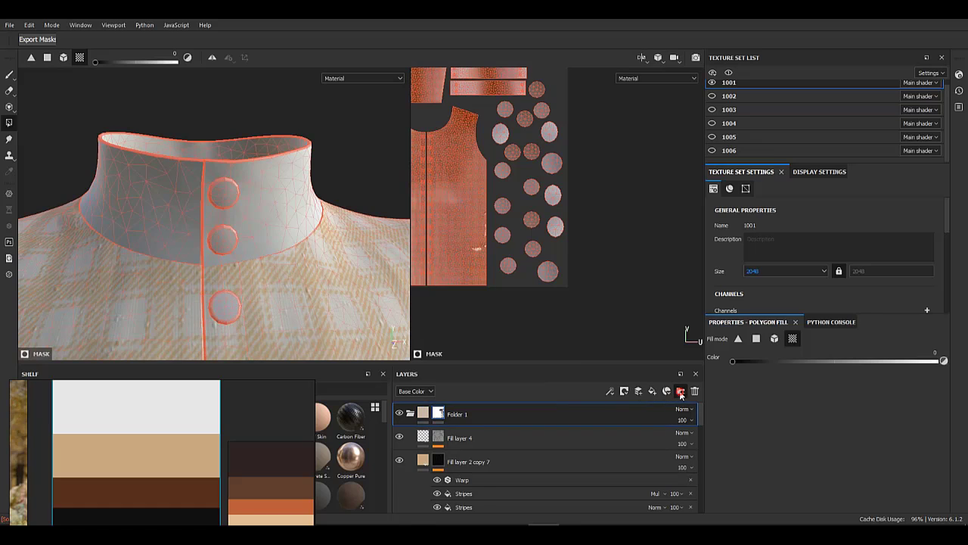
pyautogui.rightClick(452, 413)
pyautogui.click(495, 22)
# - Paste the copied mask into Folder 2's mask and invert it
pyautogui.rightClick(439, 413)
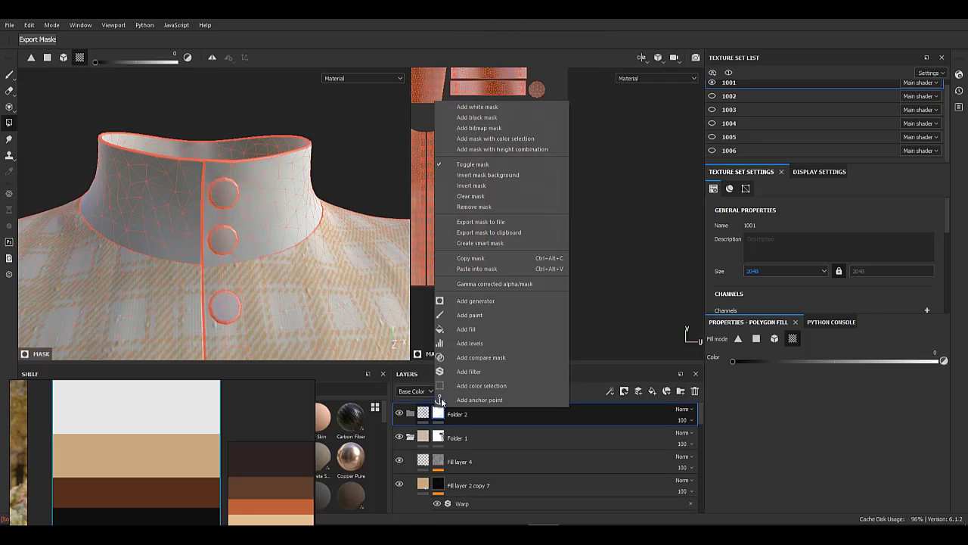
pyautogui.click(492, 268)
pyautogui.rightClick(440, 415)
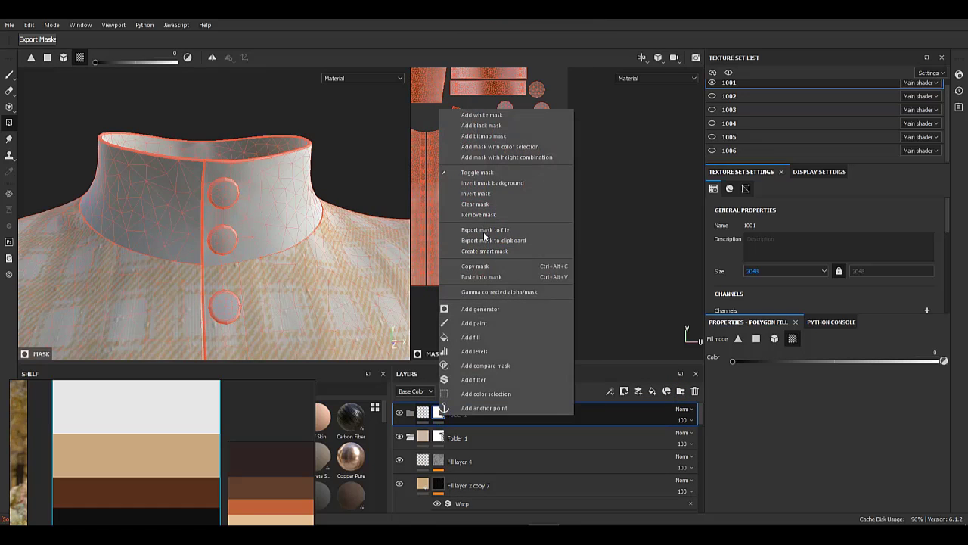
pyautogui.click(474, 195)
# - Add a fill layer inside Folder 2 and sample the palette's dark brown as its base color
pyautogui.click(422, 412)
pyautogui.click(654, 392)
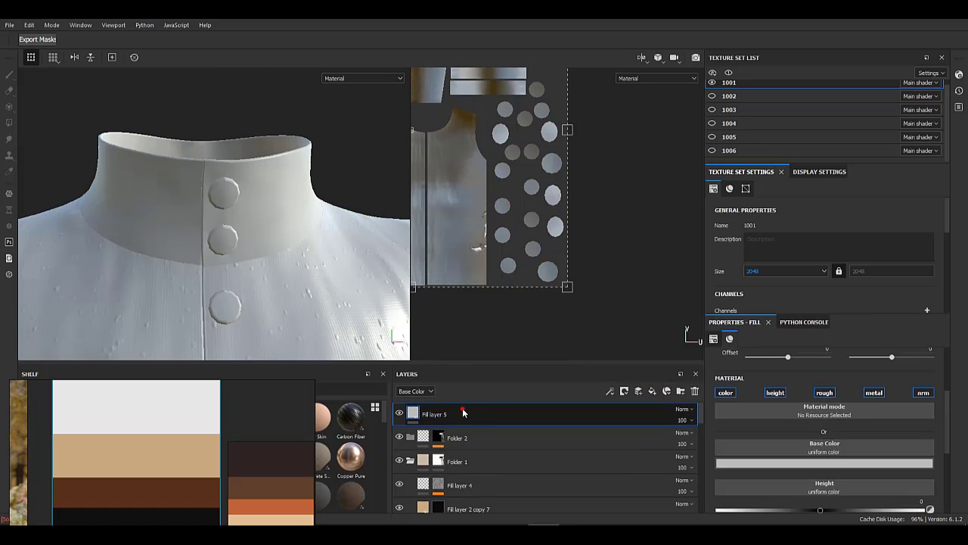
pyautogui.moveTo(462, 411); pyautogui.dragTo(461, 435)
pyautogui.click(787, 464)
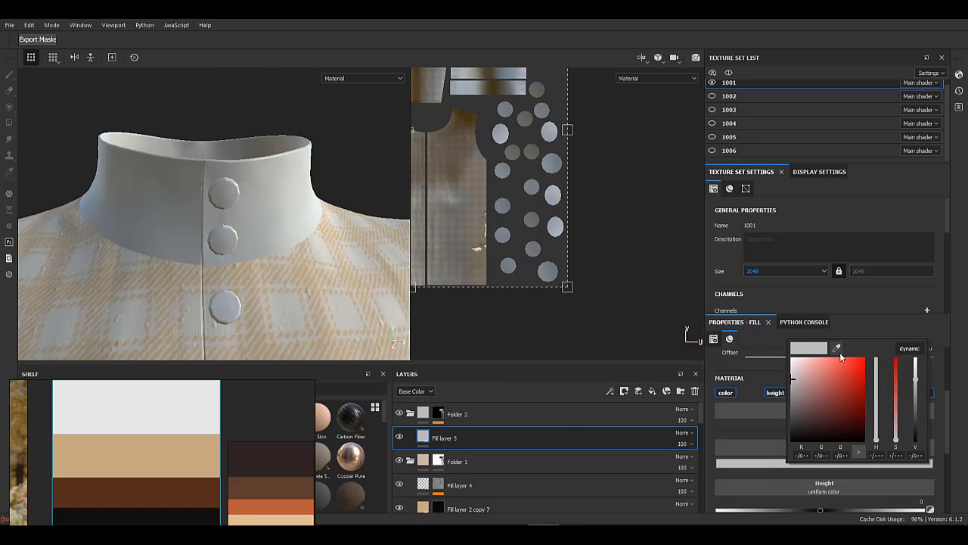
pyautogui.moveTo(837, 349); pyautogui.dragTo(202, 485)
pyautogui.scroll(-7, 113, 236)
pyautogui.keyDown('alt'); pyautogui.moveTo(217, 199); pyautogui.dragTo(239, 327); pyautogui.keyUp('alt')
pyautogui.keyDown('alt'); pyautogui.moveTo(239, 327); pyautogui.dragTo(239, 389, button='middle'); pyautogui.keyUp('alt')
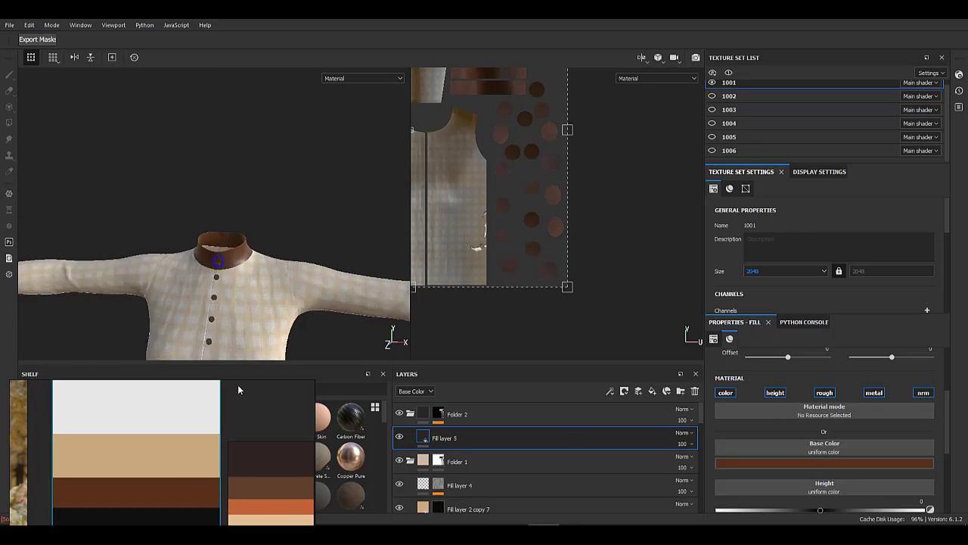
# - Limit Fill layer 5 to the color and roughness channels and set its roughness to 0.6932
pyautogui.keyDown('alt'); pyautogui.moveTo(238, 386); pyautogui.dragTo(318, 395, button='right'); pyautogui.keyUp('alt')
pyautogui.click(817, 395)
pyautogui.click(875, 393)
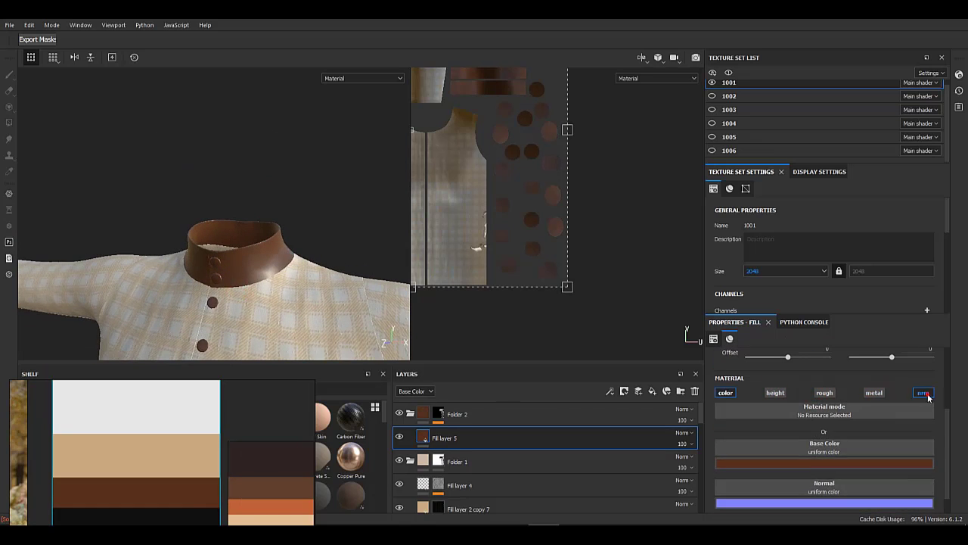
pyautogui.click(926, 394)
pyautogui.keyDown('alt'); pyautogui.moveTo(182, 276); pyautogui.dragTo(91, 265); pyautogui.keyUp('alt')
pyautogui.click(823, 393)
pyautogui.scroll(-1, 823, 408)
pyautogui.moveTo(820, 485); pyautogui.dragTo(896, 487)
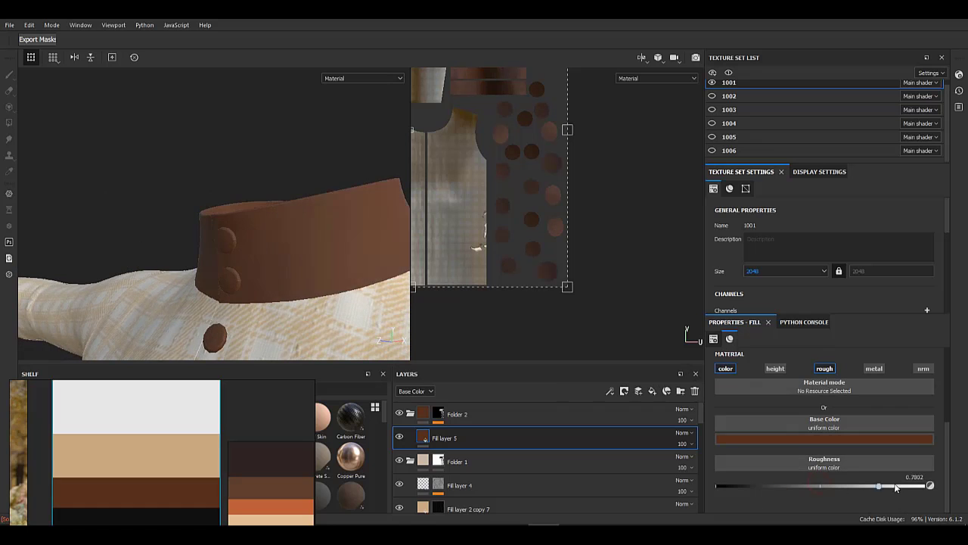
pyautogui.keyDown('alt'); pyautogui.moveTo(235, 295); pyautogui.dragTo(228, 260); pyautogui.keyUp('alt')
pyautogui.scroll(-3, 222, 296)
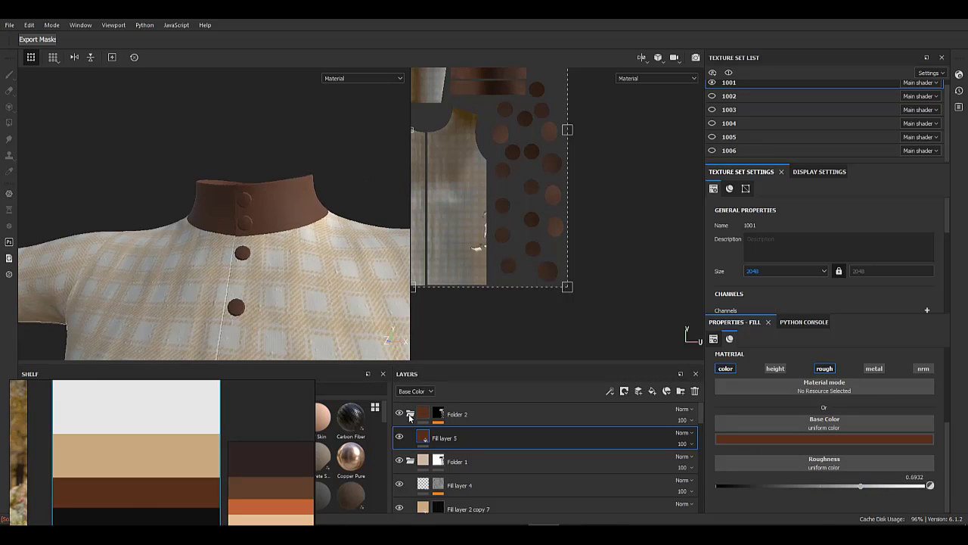
# - Delete Folder 2 with its brown fill layer and remove the mask from Folder 1
pyautogui.click(491, 415)
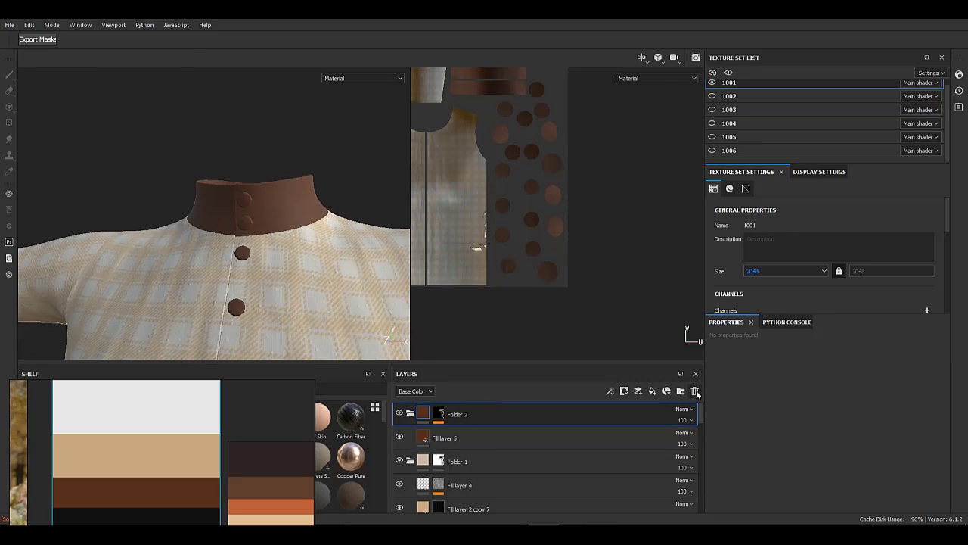
pyautogui.click(695, 391)
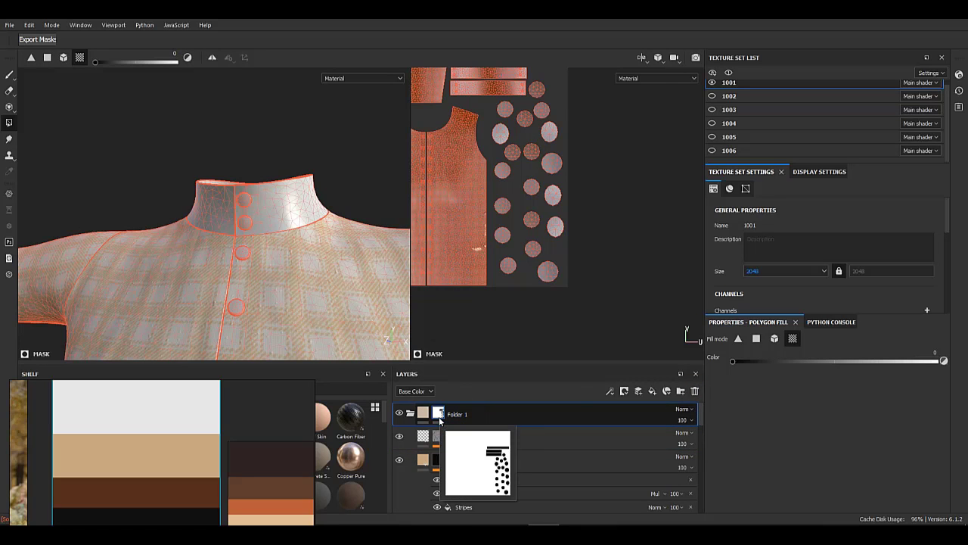
pyautogui.rightClick(440, 421)
pyautogui.click(480, 219)
# - Add a black-masked fill layer above Fill layer 4 in Folder 1, with the palette's dark brown as base color
pyautogui.click(461, 434)
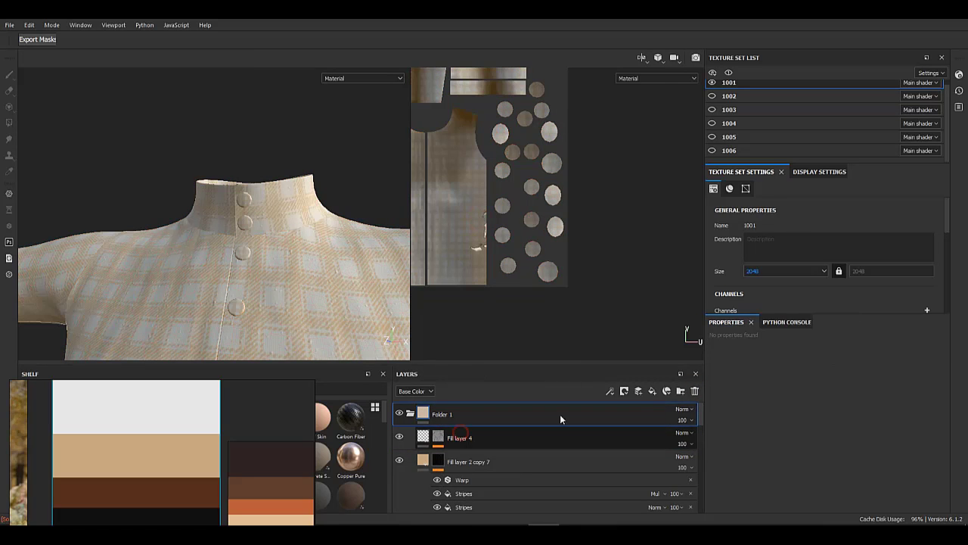
pyautogui.click(653, 391)
pyautogui.rightClick(430, 437)
pyautogui.click(501, 138)
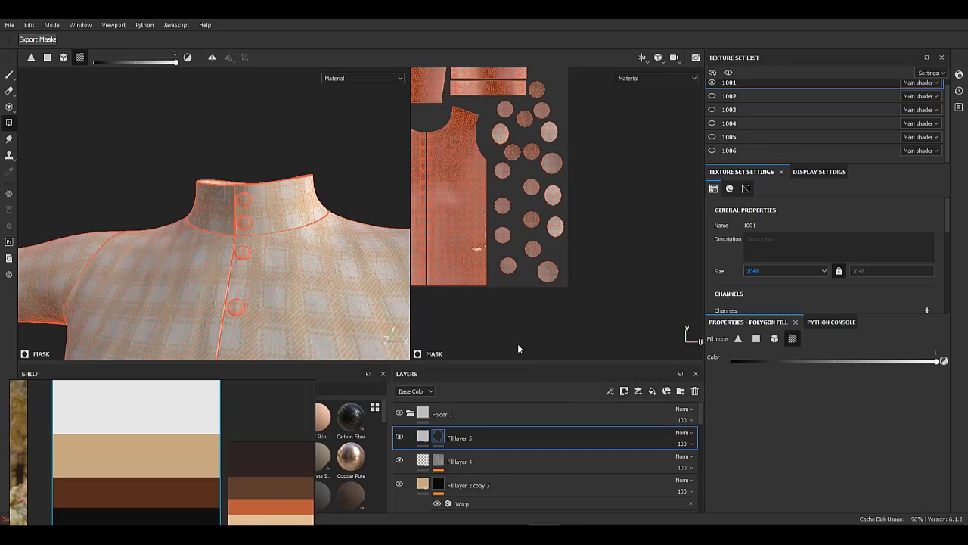
pyautogui.click(815, 438)
pyautogui.moveTo(816, 324); pyautogui.dragTo(167, 492)
# - Fill the collar into Fill layer 5's mask and limit the layer to the color channel
pyautogui.click(439, 435)
pyautogui.click(303, 214)
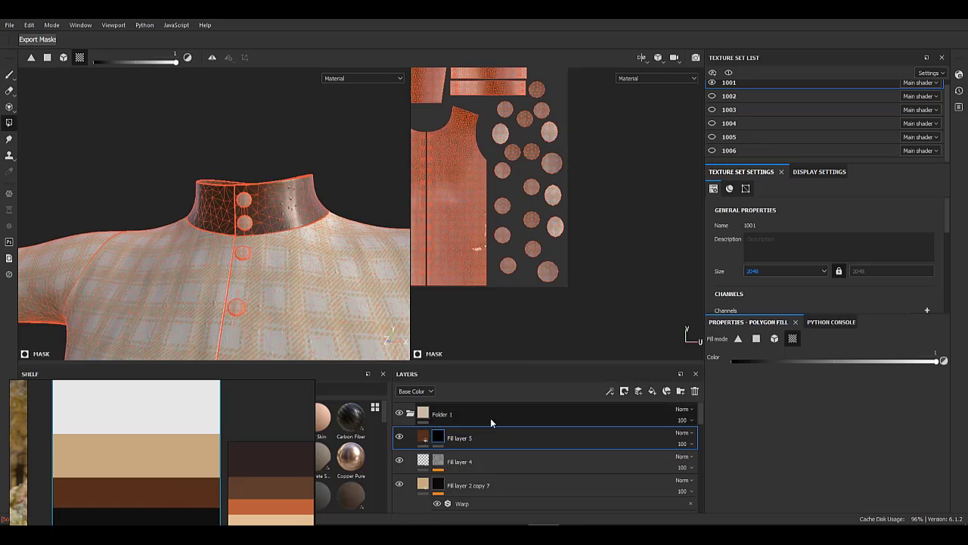
pyautogui.click(423, 437)
pyautogui.click(824, 369)
pyautogui.click(777, 373)
pyautogui.click(874, 370)
pyautogui.click(927, 368)
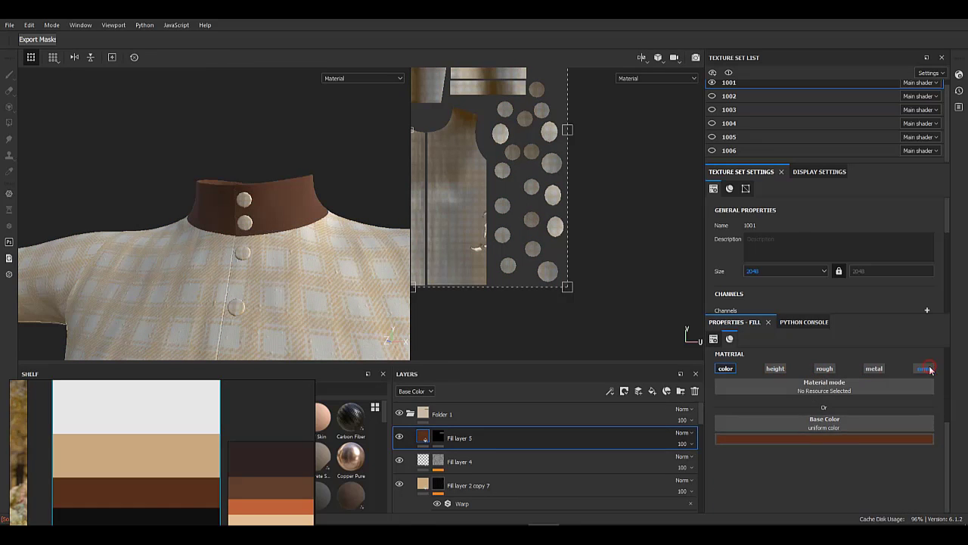
# - Fill the shirt's button islands into Fill layer 5's mask in the UV view
pyautogui.click(440, 437)
pyautogui.keyDown('alt'); pyautogui.moveTo(329, 262); pyautogui.dragTo(201, 257, button='middle'); pyautogui.keyUp('alt')
pyautogui.keyDown('alt'); pyautogui.moveTo(201, 257); pyautogui.dragTo(574, 243, button='right'); pyautogui.keyUp('alt')
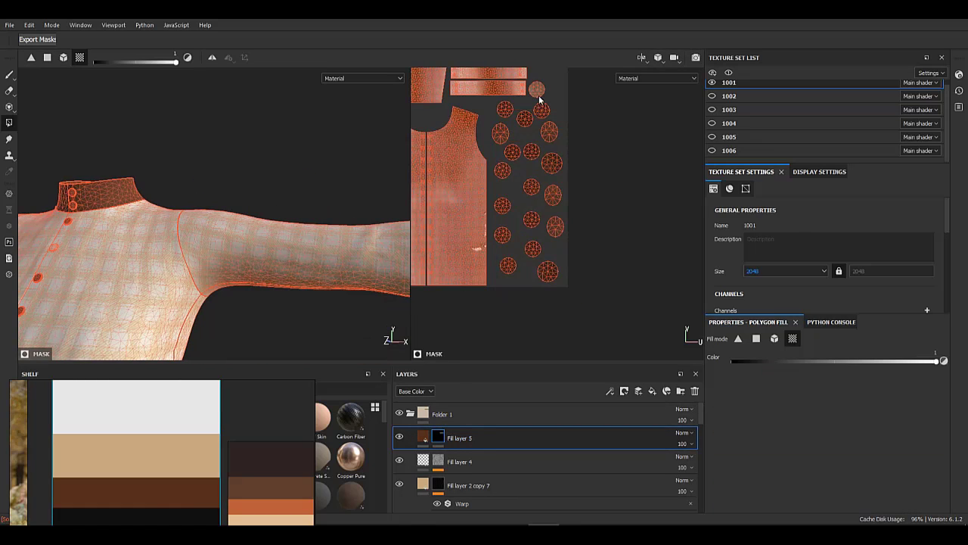
pyautogui.scroll(-2, 305, 212)
# - Add the sleeve cuffs to Fill layer 5's mask
pyautogui.keyDown('alt'); pyautogui.moveTo(304, 211); pyautogui.dragTo(227, 224, button='middle'); pyautogui.keyUp('alt')
pyautogui.keyDown('alt'); pyautogui.moveTo(227, 223); pyautogui.dragTo(320, 216); pyautogui.keyUp('alt')
pyautogui.click(279, 265)
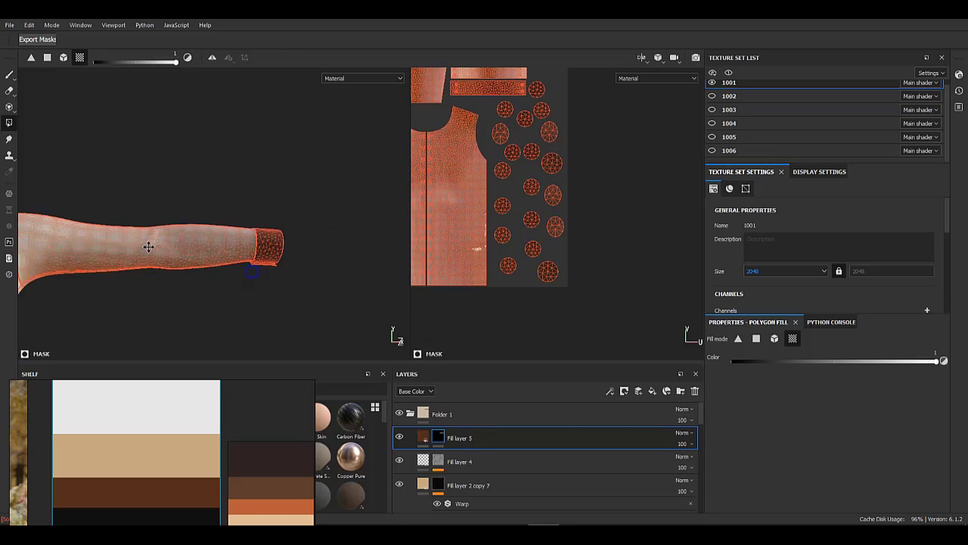
pyautogui.keyDown('alt'); pyautogui.moveTo(147, 247); pyautogui.dragTo(514, 201, button='middle'); pyautogui.keyUp('alt')
pyautogui.click(212, 212)
# - Check the mask coverage on the button row, collar and shirt front
pyautogui.keyDown('alt'); pyautogui.moveTo(301, 246); pyautogui.dragTo(348, 234); pyautogui.keyUp('alt')
pyautogui.keyDown('alt'); pyautogui.moveTo(348, 234); pyautogui.dragTo(238, 180, button='middle'); pyautogui.keyUp('alt')
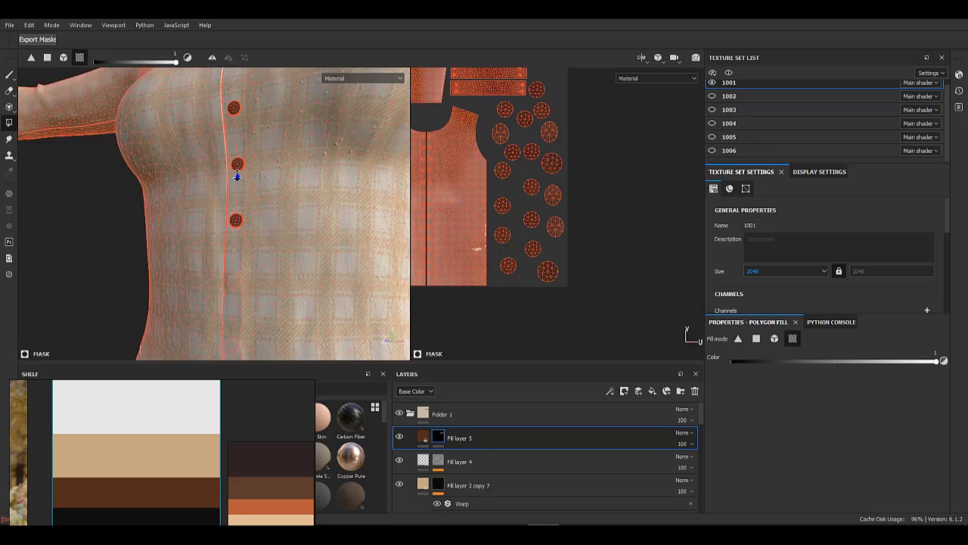
pyautogui.scroll(-4, 239, 186)
pyautogui.keyDown('alt'); pyautogui.moveTo(242, 195); pyautogui.dragTo(128, 220); pyautogui.keyUp('alt')
pyautogui.keyDown('alt'); pyautogui.moveTo(127, 220); pyautogui.dragTo(237, 356, button='middle'); pyautogui.keyUp('alt')
pyautogui.keyDown('alt'); pyautogui.moveTo(237, 224); pyautogui.dragTo(335, 237); pyautogui.keyUp('alt')
pyautogui.keyDown('alt'); pyautogui.moveTo(335, 238); pyautogui.dragTo(363, 285, button='middle'); pyautogui.keyUp('alt')
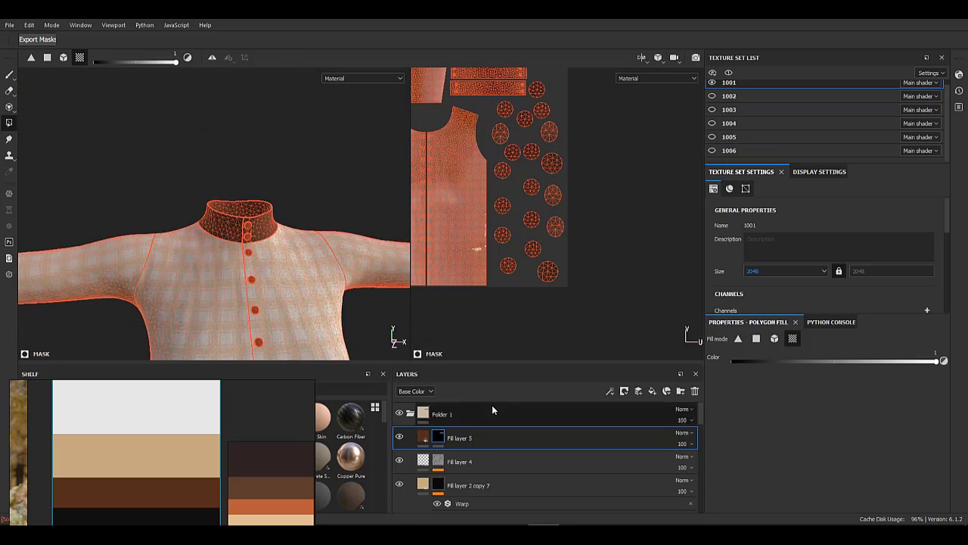
# - Examine the brown collar and its buttons up close for color and surface relief
pyautogui.click(423, 437)
pyautogui.scroll(2, 277, 264)
pyautogui.keyDown('alt'); pyautogui.moveTo(277, 264); pyautogui.dragTo(143, 242); pyautogui.keyUp('alt')
pyautogui.scroll(4, 214, 209)
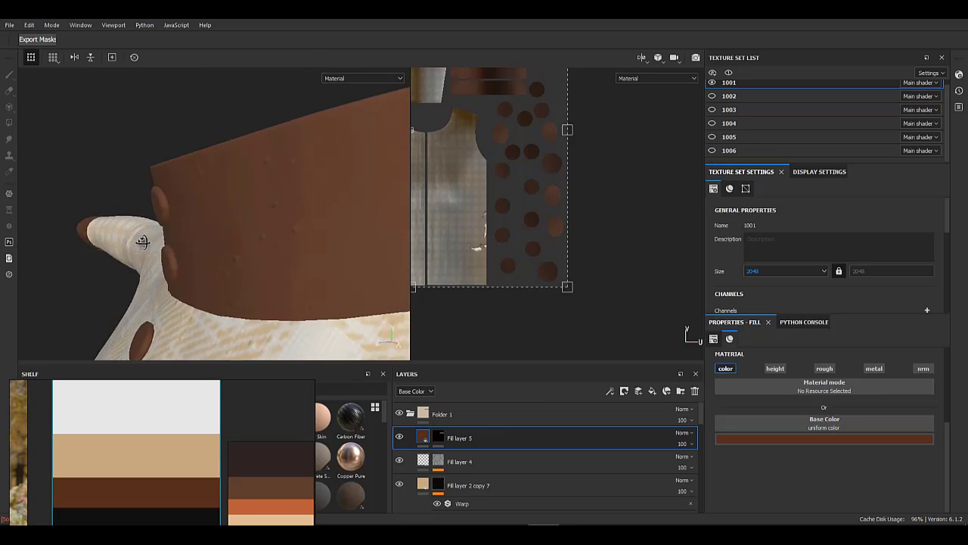
pyautogui.keyDown('alt'); pyautogui.moveTo(285, 235); pyautogui.dragTo(279, 322); pyautogui.keyUp('alt')
pyautogui.scroll(-3, 279, 322)
pyautogui.keyDown('alt'); pyautogui.moveTo(278, 322); pyautogui.dragTo(315, 335, button='right'); pyautogui.keyUp('alt')
pyautogui.keyDown('alt'); pyautogui.moveTo(316, 335); pyautogui.dragTo(316, 242, button='middle'); pyautogui.keyUp('alt')
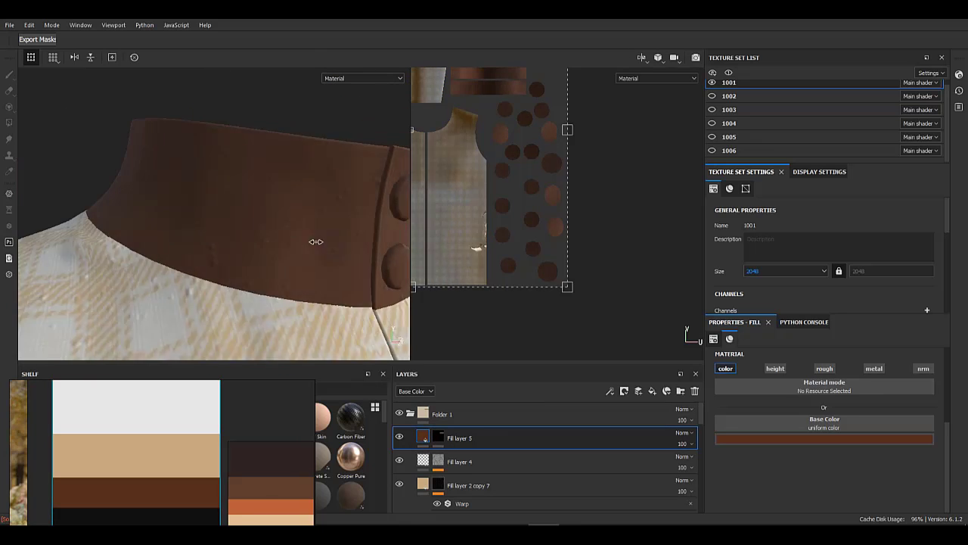
# - Examine the plaid shirt's collar, button row and torso from close up and from farther away
pyautogui.keyDown('alt'); pyautogui.moveTo(315, 242); pyautogui.dragTo(93, 201); pyautogui.keyUp('alt')
pyautogui.scroll(-4, 274, 228)
pyautogui.scroll(-3, 234, 247)
pyautogui.keyDown('alt'); pyautogui.moveTo(282, 333); pyautogui.dragTo(283, 255, button='middle'); pyautogui.keyUp('alt')
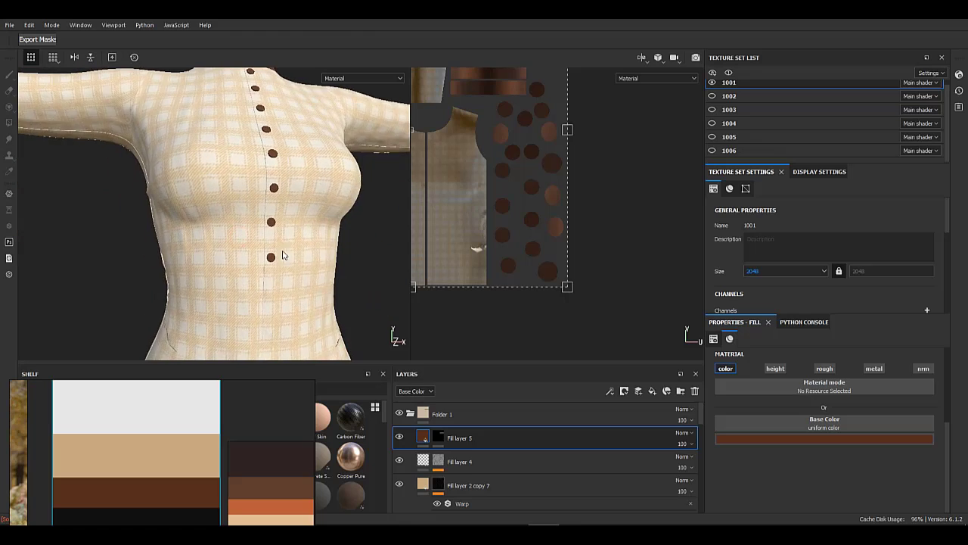
pyautogui.scroll(-2, 283, 255)
pyautogui.keyDown('alt'); pyautogui.moveTo(283, 255); pyautogui.dragTo(261, 272); pyautogui.keyUp('alt')
pyautogui.keyDown('shift'); pyautogui.moveTo(261, 272); pyautogui.dragTo(265, 204, button='right'); pyautogui.keyUp('shift')
pyautogui.keyDown('alt'); pyautogui.moveTo(265, 204); pyautogui.dragTo(270, 320, button='middle'); pyautogui.keyUp('alt')
pyautogui.keyDown('alt'); pyautogui.moveTo(270, 320); pyautogui.dragTo(246, 284, button='right'); pyautogui.keyUp('alt')
pyautogui.keyDown('alt'); pyautogui.moveTo(246, 284); pyautogui.dragTo(261, 265); pyautogui.keyUp('alt')
pyautogui.keyDown('alt'); pyautogui.moveTo(261, 265); pyautogui.dragTo(261, 248, button='right'); pyautogui.keyUp('alt')
pyautogui.keyDown('alt'); pyautogui.moveTo(261, 248); pyautogui.dragTo(241, 250); pyautogui.keyUp('alt')
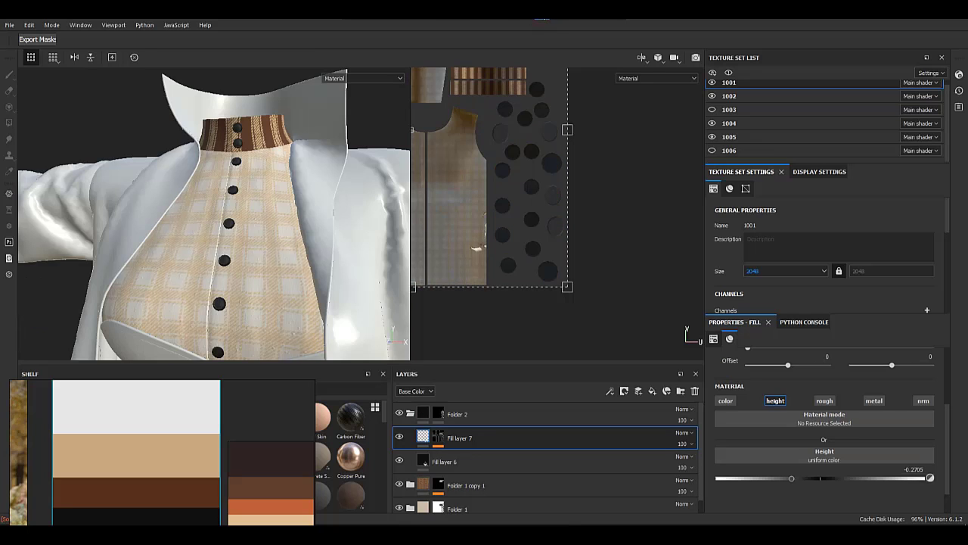
# - Hide texture sets 1004 and 1005 to uncover the shirt beneath the coat
pyautogui.keyDown('alt'); pyautogui.moveTo(271, 204); pyautogui.dragTo(246, 175); pyautogui.keyUp('alt')
pyautogui.keyDown('alt'); pyautogui.moveTo(246, 176); pyautogui.dragTo(276, 76, button='middle'); pyautogui.keyUp('alt')
pyautogui.keyDown('alt'); pyautogui.moveTo(261, 181); pyautogui.dragTo(310, 188); pyautogui.keyUp('alt')
pyautogui.keyDown('alt'); pyautogui.moveTo(282, 227); pyautogui.dragTo(283, 348, button='middle'); pyautogui.keyUp('alt')
pyautogui.moveTo(713, 137); pyautogui.dragTo(713, 124)
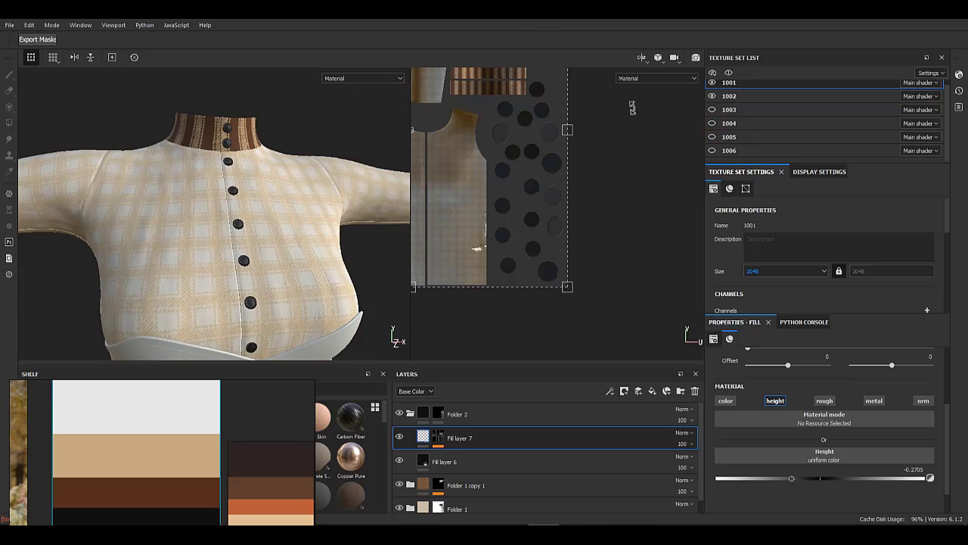
# - Examine the shirt's plaid along the corset edge, the striped collar with its black buttons, and the whole upper body
pyautogui.keyDown('alt'); pyautogui.moveTo(263, 207); pyautogui.dragTo(235, 209); pyautogui.keyUp('alt')
pyautogui.keyDown('alt'); pyautogui.moveTo(236, 210); pyautogui.dragTo(237, 253, button='middle'); pyautogui.keyUp('alt')
pyautogui.keyDown('alt'); pyautogui.moveTo(341, 246); pyautogui.dragTo(342, 126); pyautogui.keyUp('alt')
pyautogui.scroll(4, 215, 238)
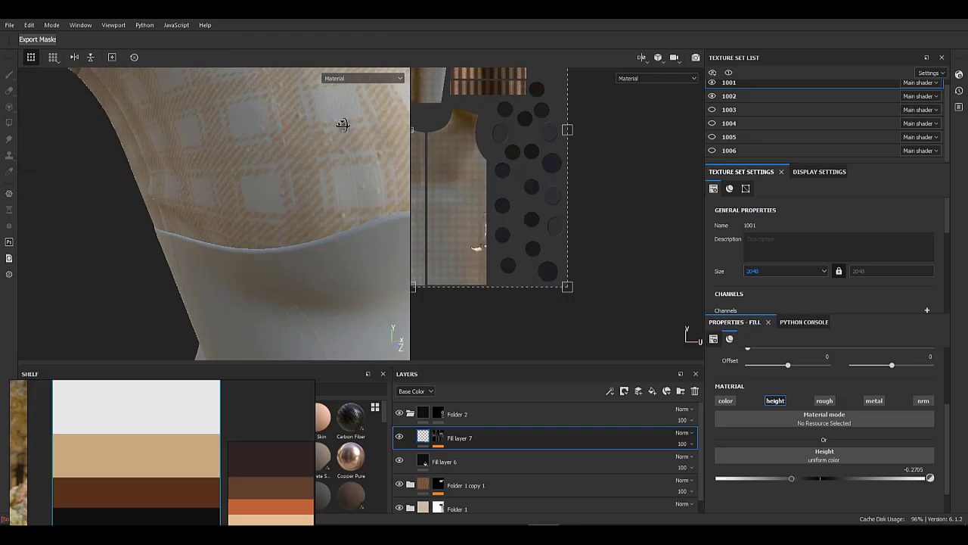
pyautogui.keyDown('alt'); pyautogui.moveTo(341, 125); pyautogui.dragTo(285, 240, button='middle'); pyautogui.keyUp('alt')
pyautogui.keyDown('alt'); pyautogui.moveTo(285, 240); pyautogui.dragTo(318, 159); pyautogui.keyUp('alt')
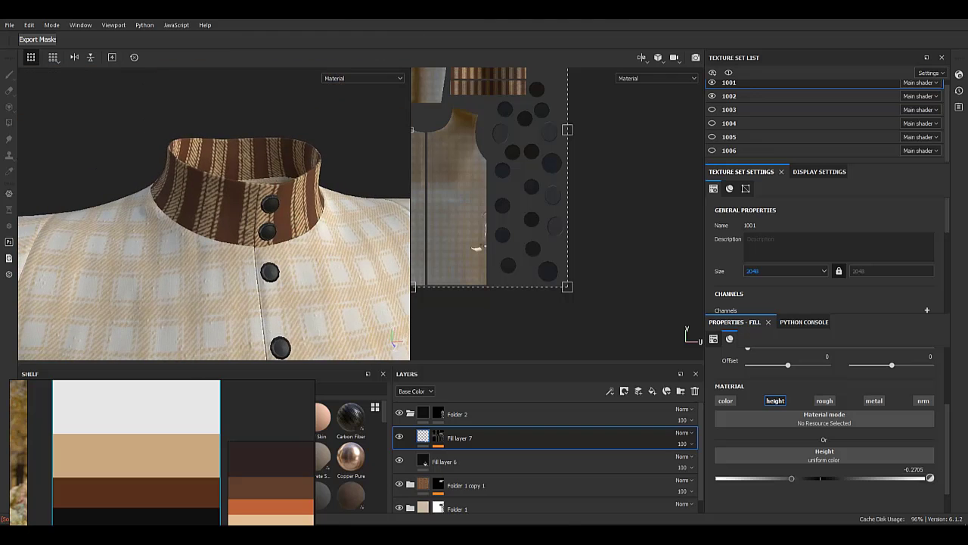
pyautogui.scroll(-5, 389, 291)
pyautogui.keyDown('alt'); pyautogui.moveTo(401, 325); pyautogui.dragTo(390, 291); pyautogui.keyUp('alt')
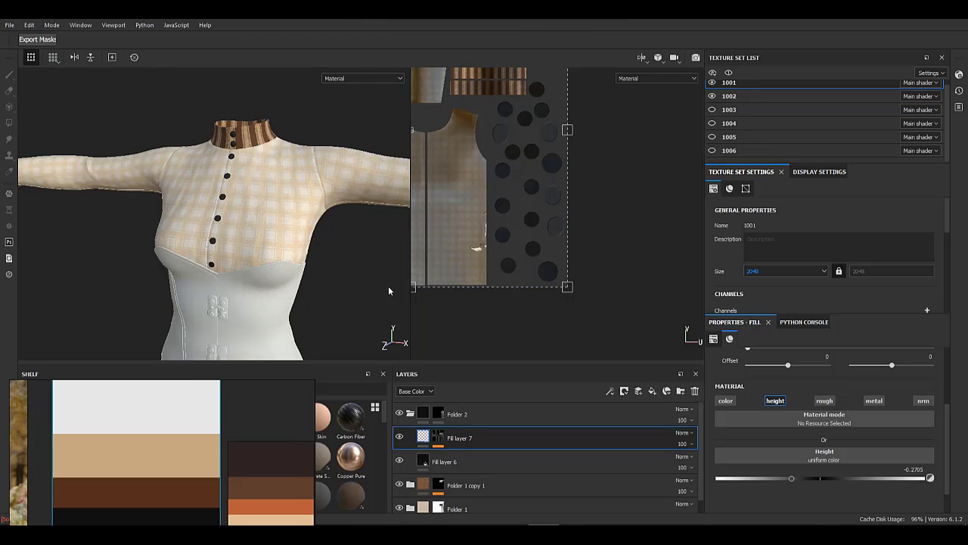
# - Hide texture set 1002 and collapse Folder 2 in the layer stack
pyautogui.click(712, 97)
pyautogui.keyDown('alt'); pyautogui.moveTo(337, 277); pyautogui.dragTo(323, 277); pyautogui.keyUp('alt')
pyautogui.click(411, 415)
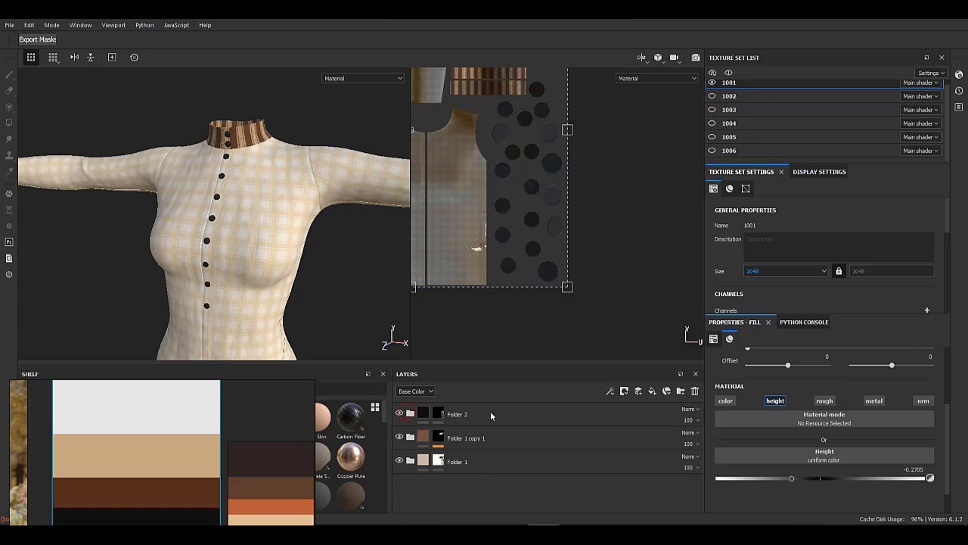
# - Expand Folder 1 and add a new fill layer with a black mask above Fill layer 5
pyautogui.click(411, 460)
pyautogui.scroll(-1, 469, 471)
pyautogui.click(482, 458)
pyautogui.click(652, 391)
pyautogui.rightClick(438, 454)
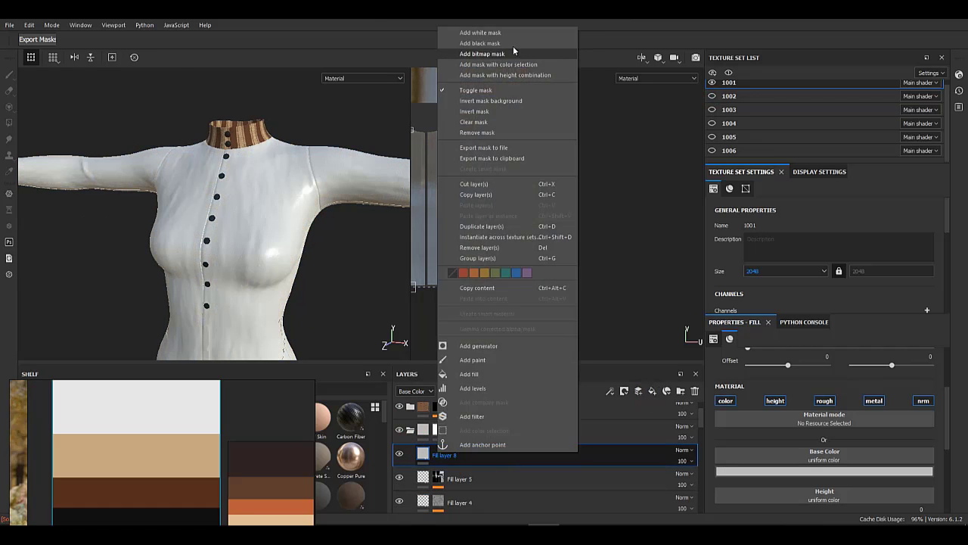
pyautogui.click(513, 43)
# - Apply the Dirt smart mask to Fill layer 8
pyautogui.moveTo(178, 391); pyautogui.dragTo(265, 182, button='right')
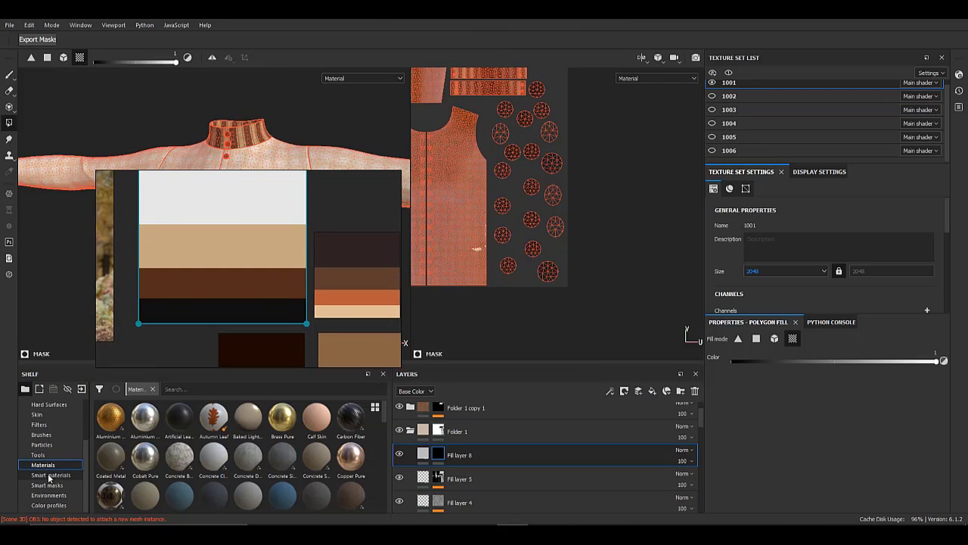
pyautogui.click(47, 485)
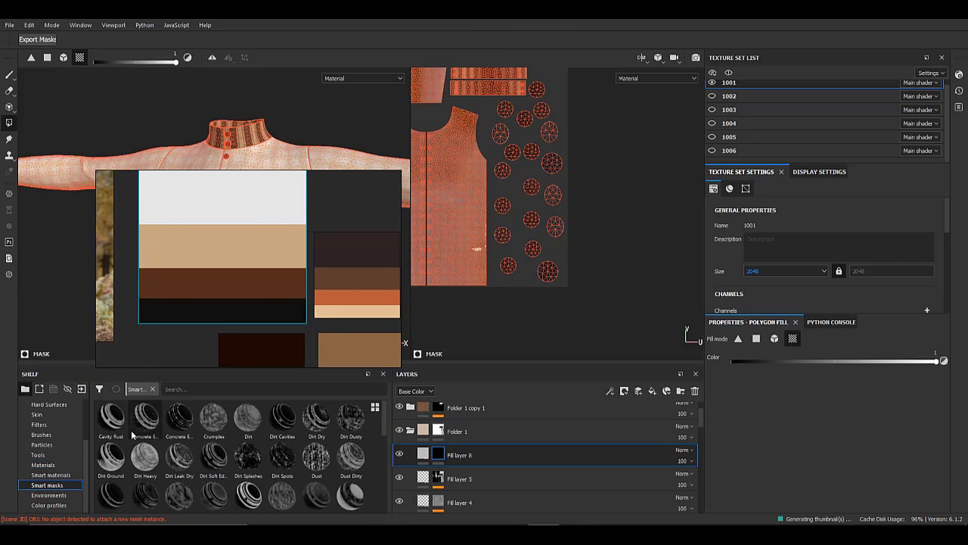
pyautogui.moveTo(248, 418); pyautogui.dragTo(441, 457)
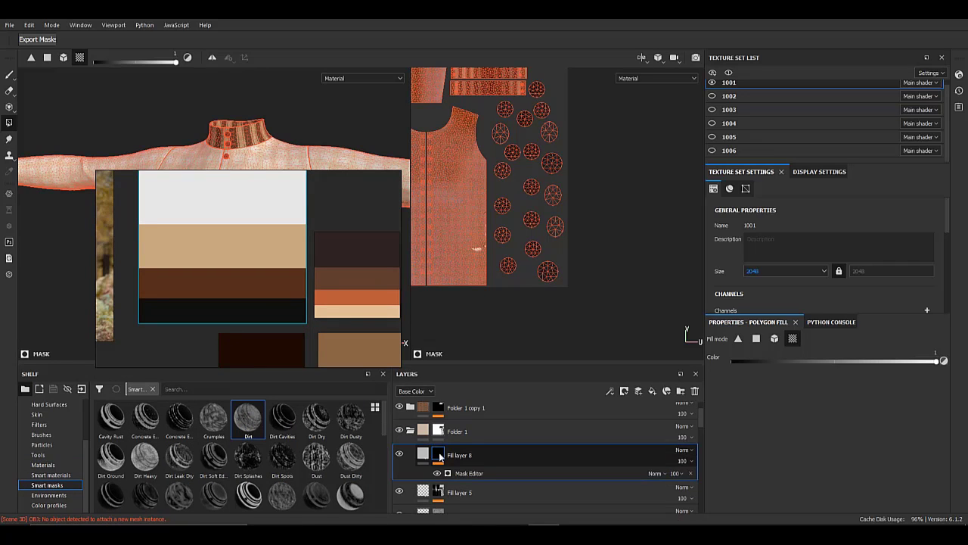
# - Set Fill layer 8's base color to the near-black from the reference palette
pyautogui.click(424, 454)
pyautogui.moveTo(328, 209); pyautogui.dragTo(194, 541, button='right')
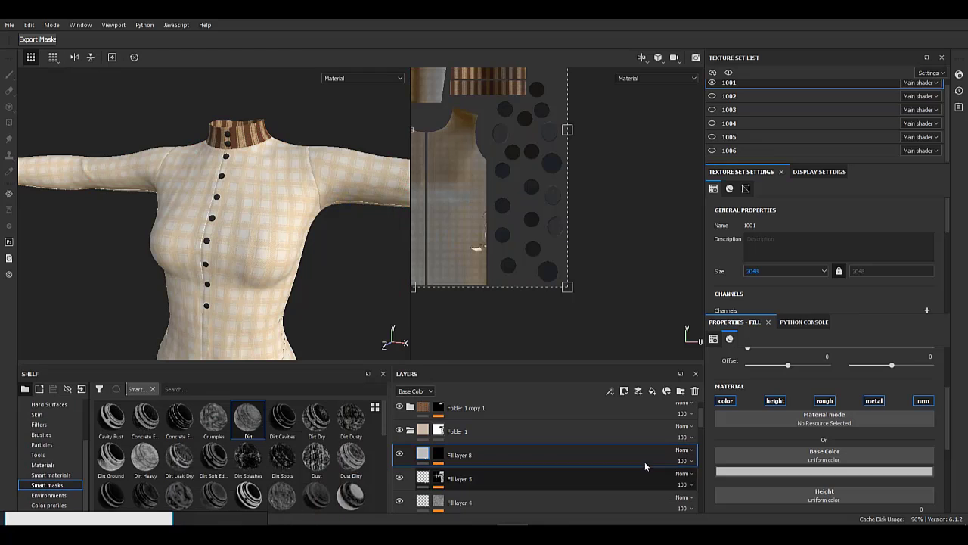
pyautogui.click(744, 472)
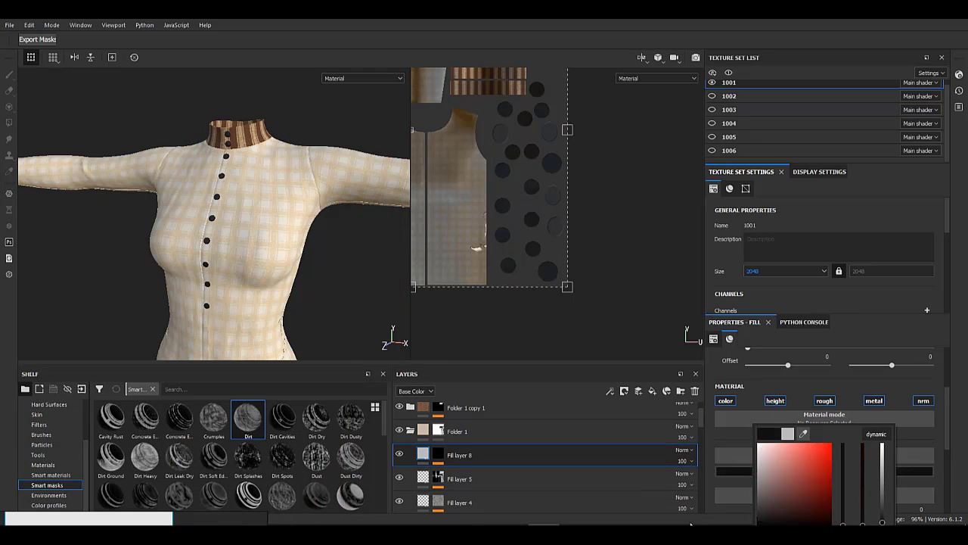
# - Isolate Fill layer 8's mask and try a Global Balance of 0.19 in its Mask Editor
pyautogui.click(439, 456)
pyautogui.keyDown('alt'); pyautogui.click(439, 456); pyautogui.keyUp('alt')
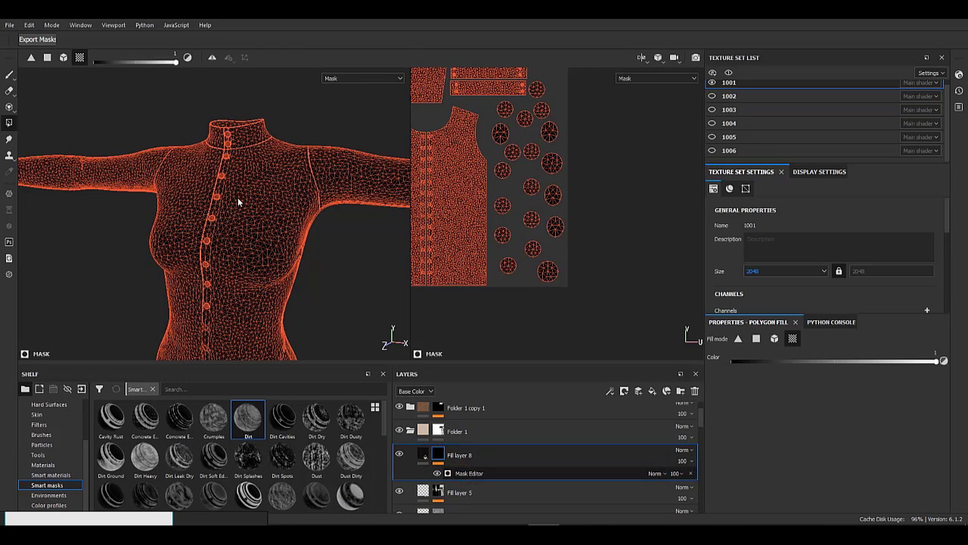
pyautogui.scroll(3, 225, 199)
pyautogui.click(501, 473)
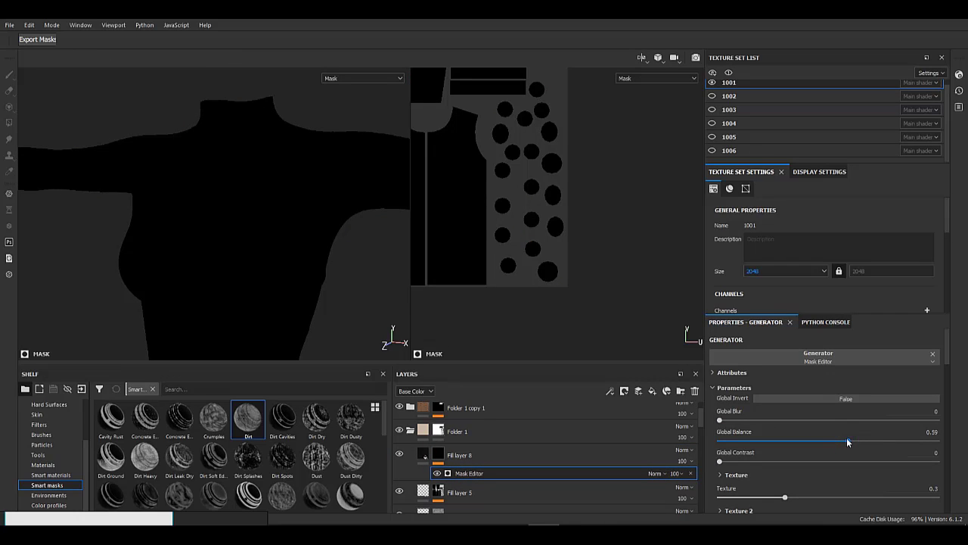
pyautogui.moveTo(847, 439); pyautogui.dragTo(876, 440)
pyautogui.scroll(-3, 753, 484)
pyautogui.scroll(3, 766, 441)
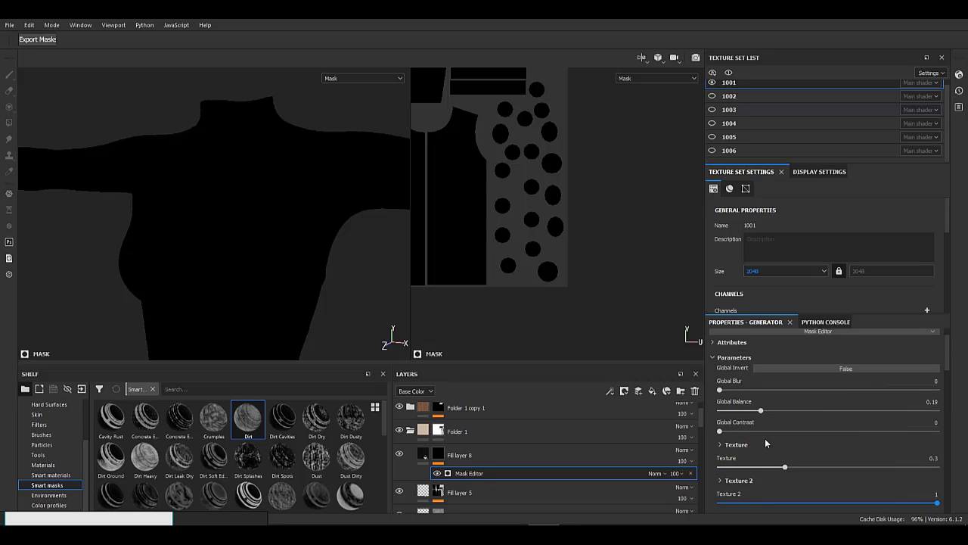
# - Try Global Blur and Global Invert in the Mask Editor, with Global Balance 0.67 and Texture 0.16
pyautogui.click(747, 421)
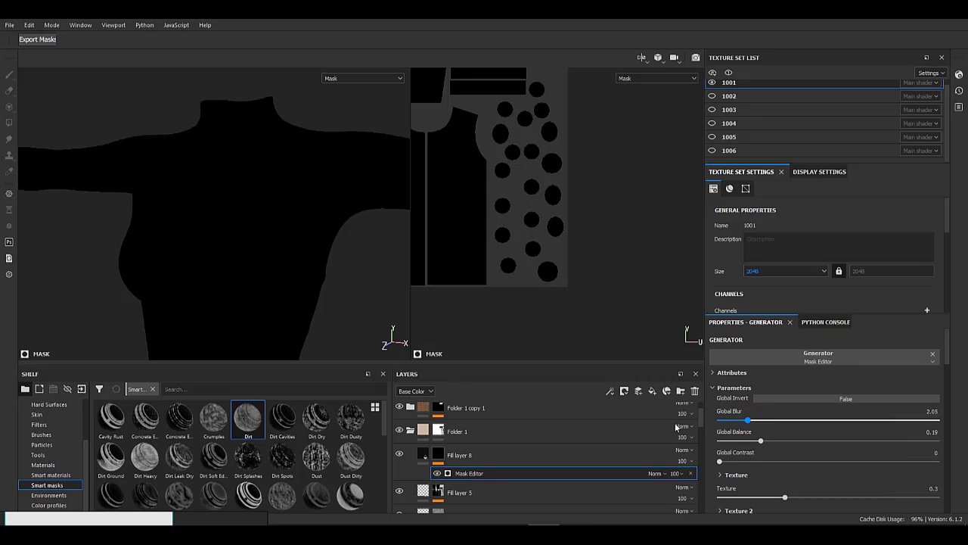
pyautogui.click(804, 398)
pyautogui.click(805, 399)
pyautogui.moveTo(760, 441); pyautogui.dragTo(769, 441)
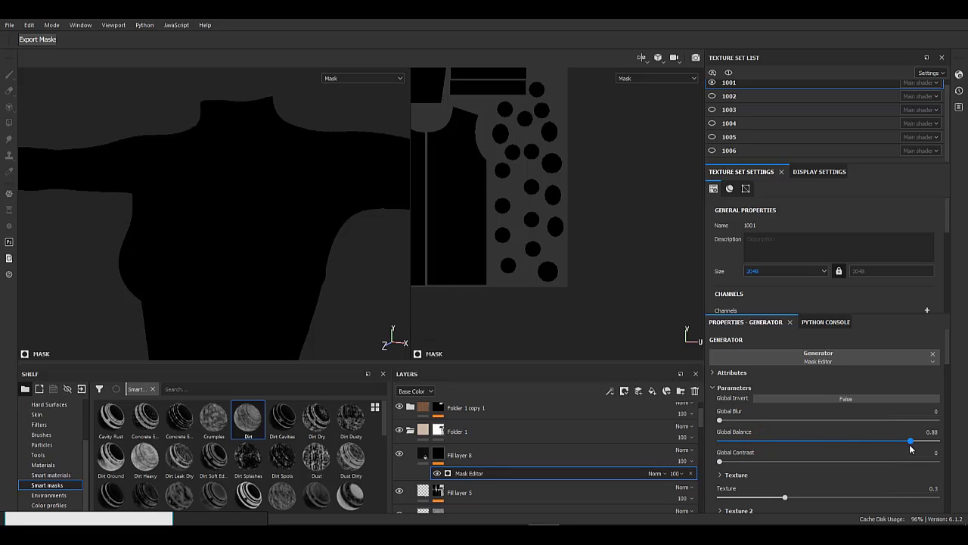
pyautogui.scroll(-1, 782, 467)
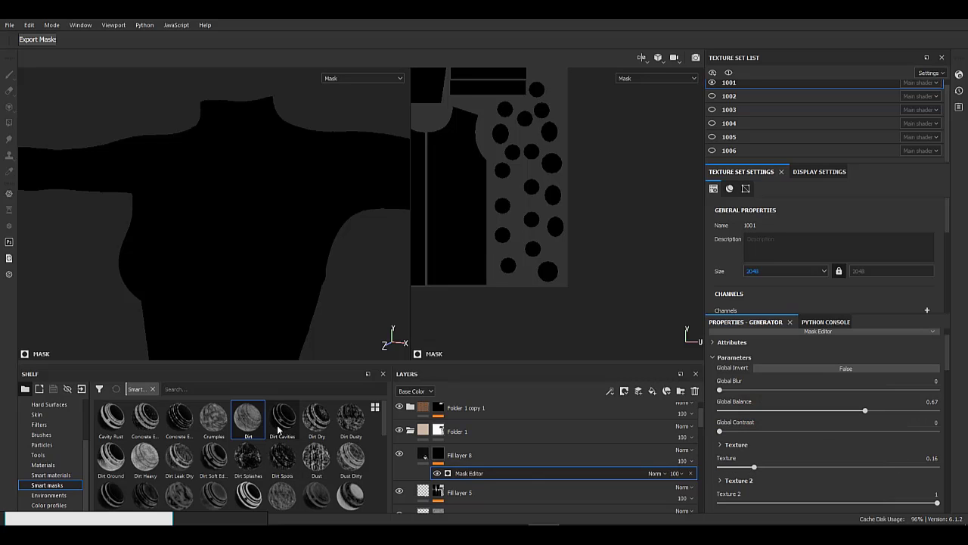
# - Try the Dirt Cavities smart mask on Fill layer 8 and remove the mask
pyautogui.moveTo(436, 454); pyautogui.dragTo(436, 454)
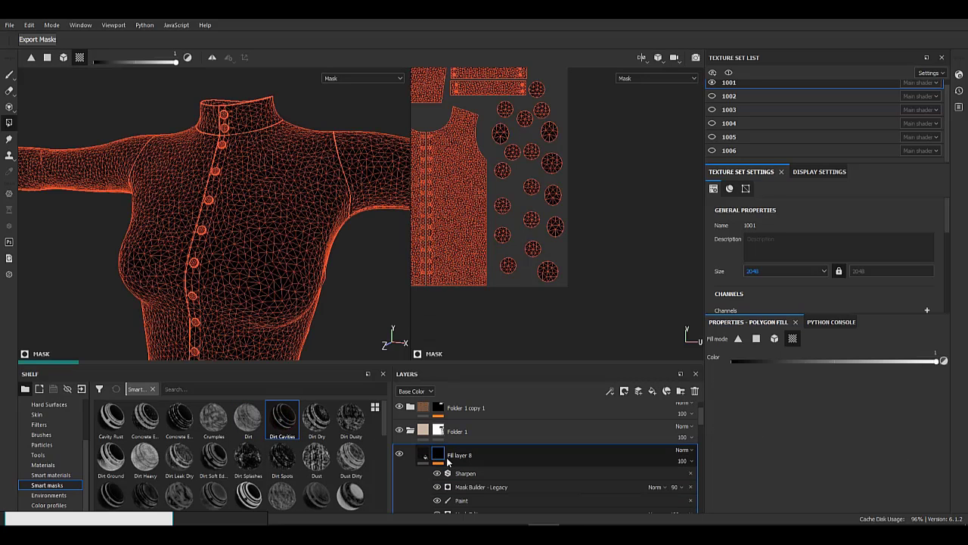
pyautogui.rightClick(441, 455)
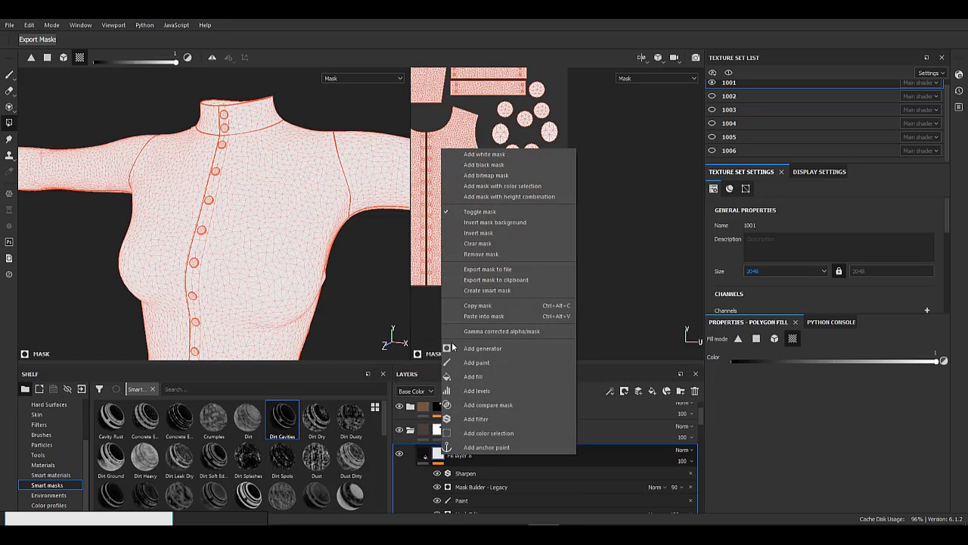
pyautogui.click(481, 254)
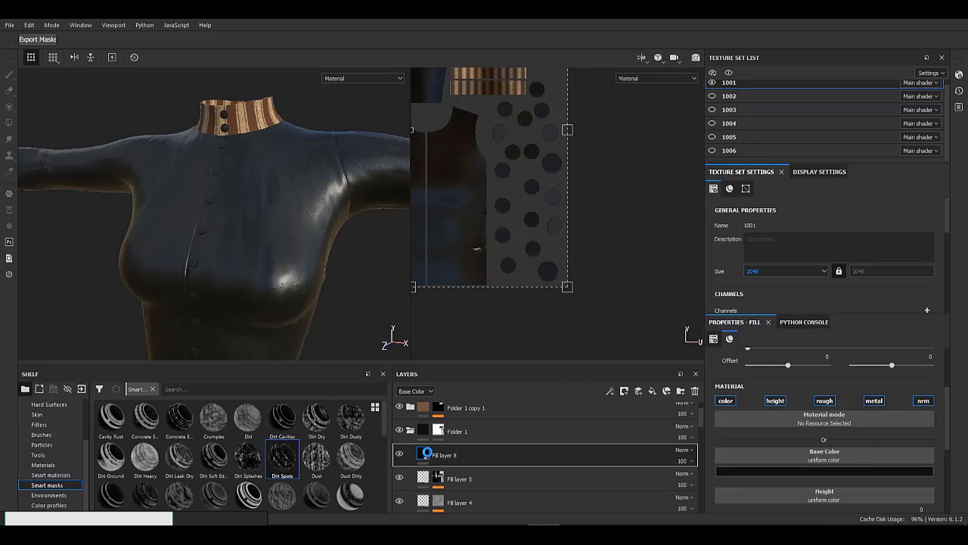
# - Inspect the Dirt Spots smart mask on Fill layer 8 up close and remove that mask
pyautogui.scroll(4, 246, 212)
pyautogui.keyDown('alt'); pyautogui.moveTo(247, 212); pyautogui.dragTo(277, 215); pyautogui.keyUp('alt')
pyautogui.keyDown('alt'); pyautogui.click(437, 457); pyautogui.keyUp('alt')
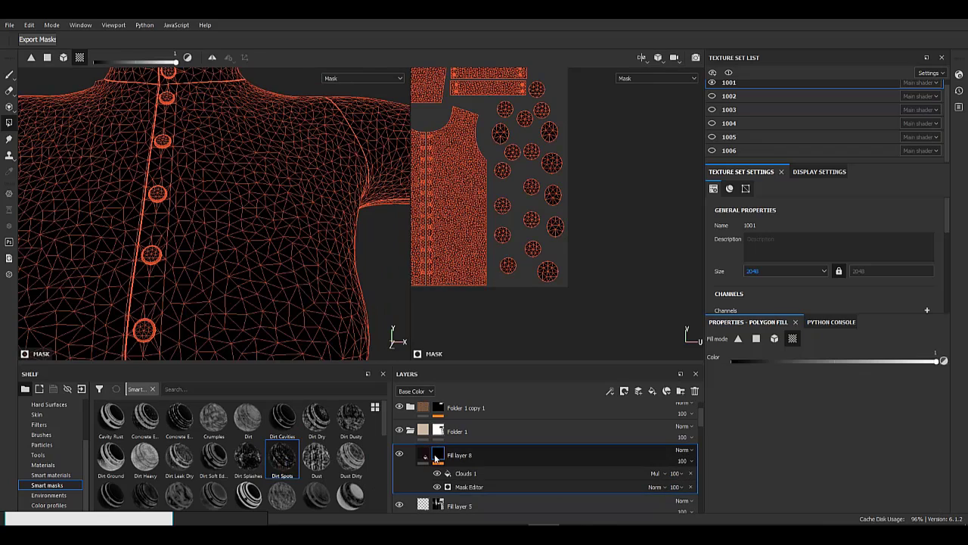
pyautogui.moveTo(215, 458); pyautogui.dragTo(246, 457)
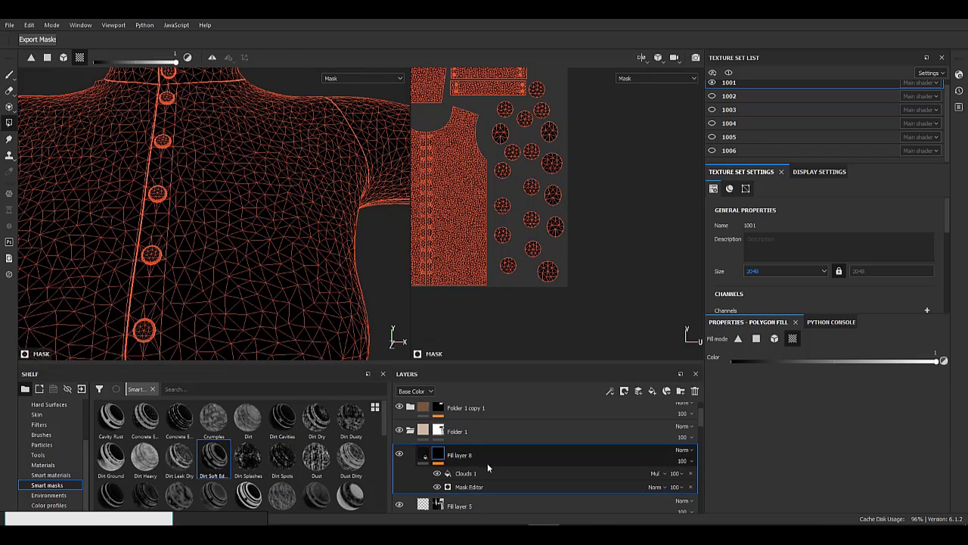
pyautogui.rightClick(487, 463)
pyautogui.click(509, 257)
# - Try the Dirt Soft Edges smart mask on Fill layer 8 and view the mask alone
pyautogui.moveTo(440, 455); pyautogui.dragTo(439, 455)
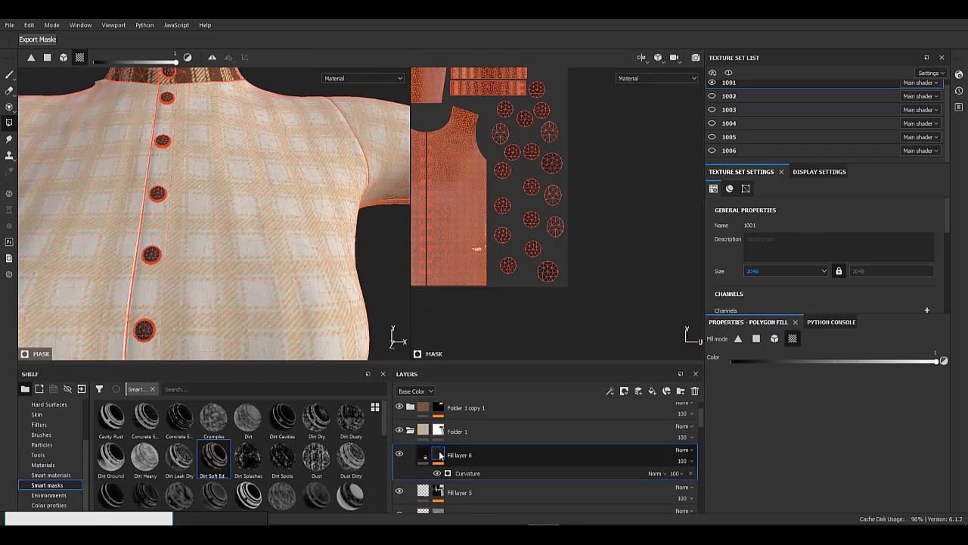
pyautogui.keyDown('alt'); pyautogui.click(440, 455); pyautogui.keyUp('alt')
pyautogui.click(425, 456)
# - Bake the world space normal, curvature and position mesh maps for texture set 1001 at 2048
pyautogui.scroll(-3, 893, 285)
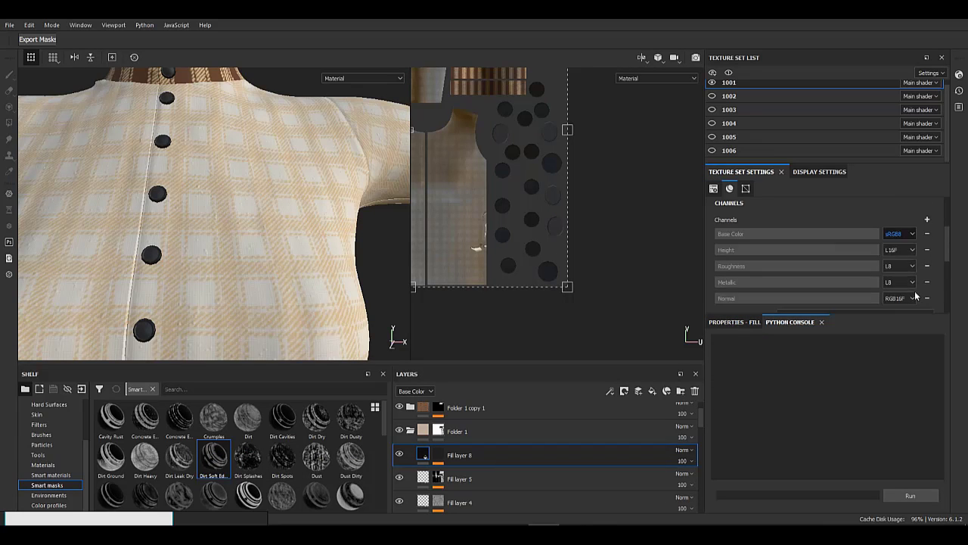
pyautogui.scroll(-5, 914, 290)
pyautogui.click(900, 261)
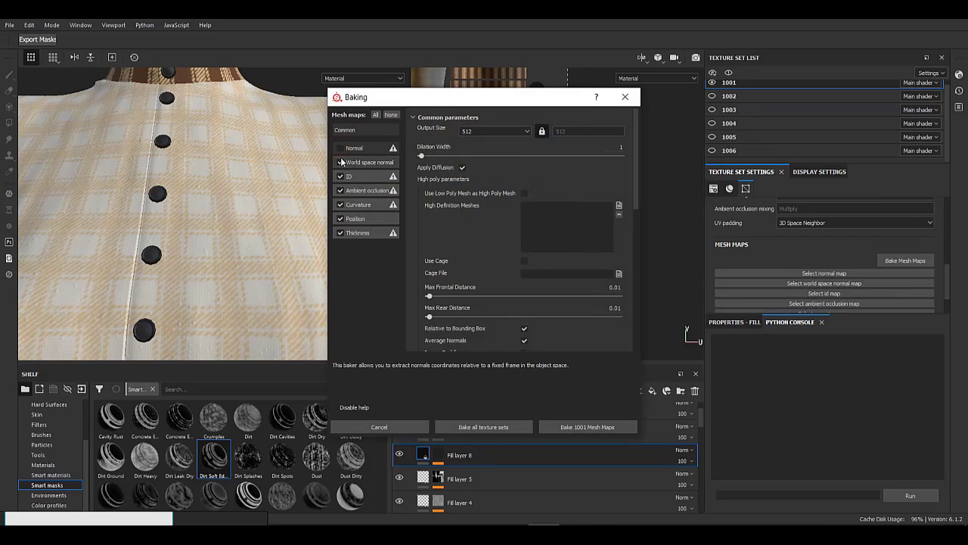
pyautogui.click(341, 205)
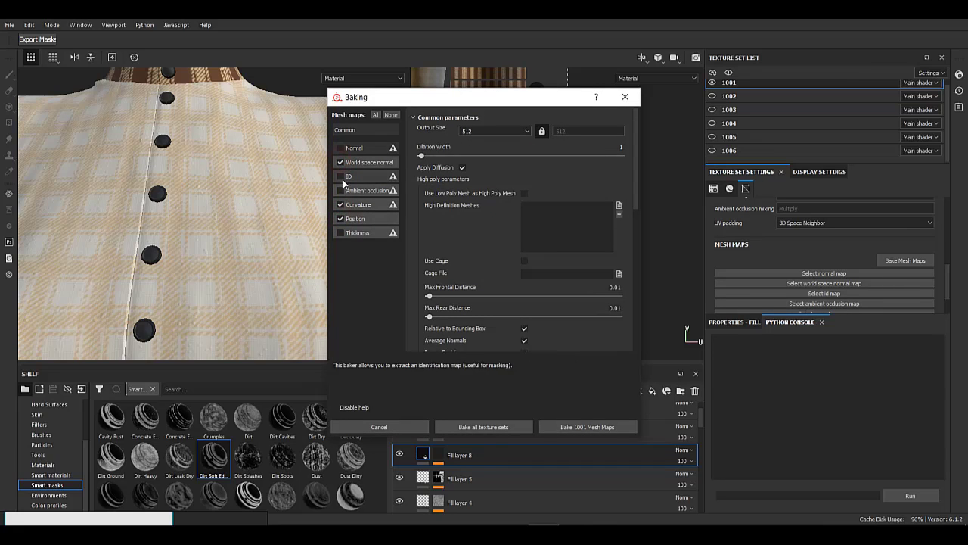
pyautogui.click(471, 188)
pyautogui.click(587, 426)
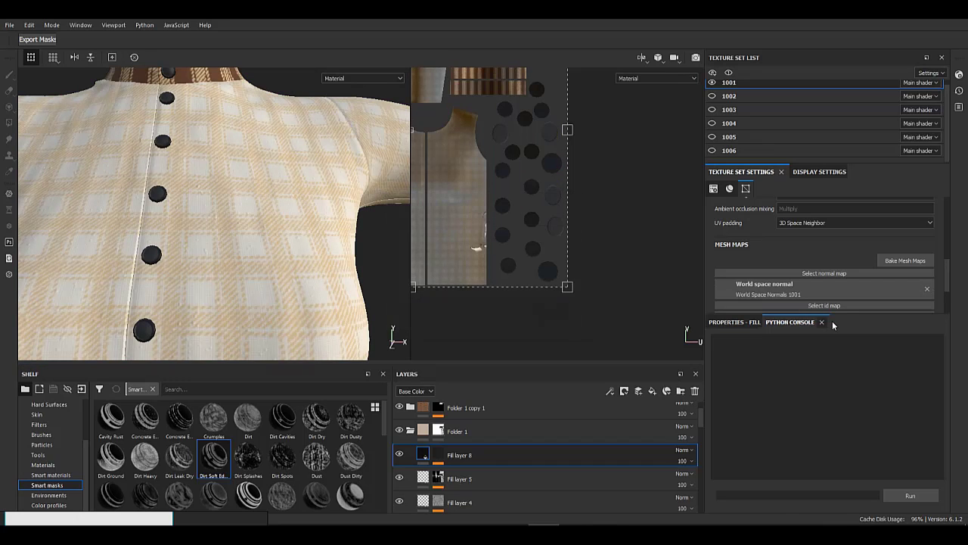
pyautogui.click(887, 261)
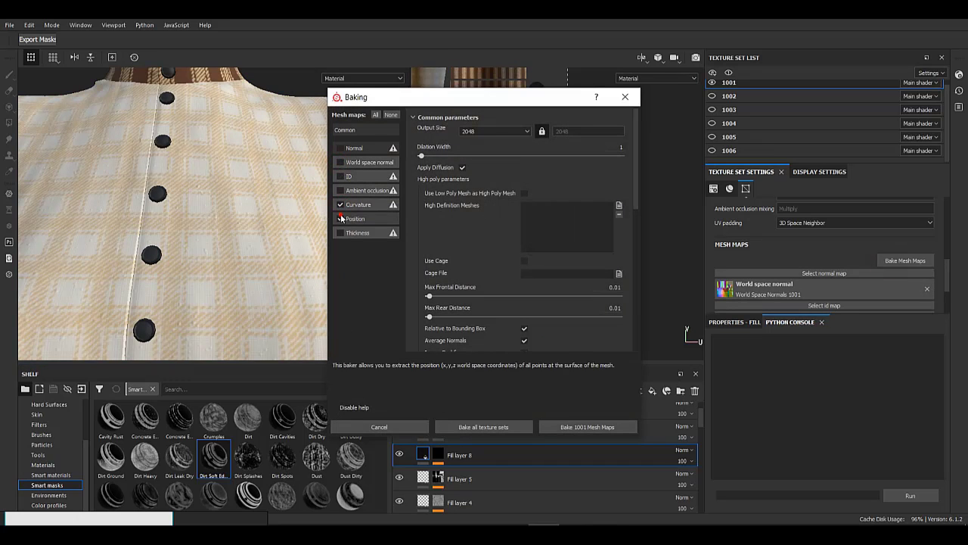
pyautogui.click(625, 97)
pyautogui.scroll(-4, 247, 184)
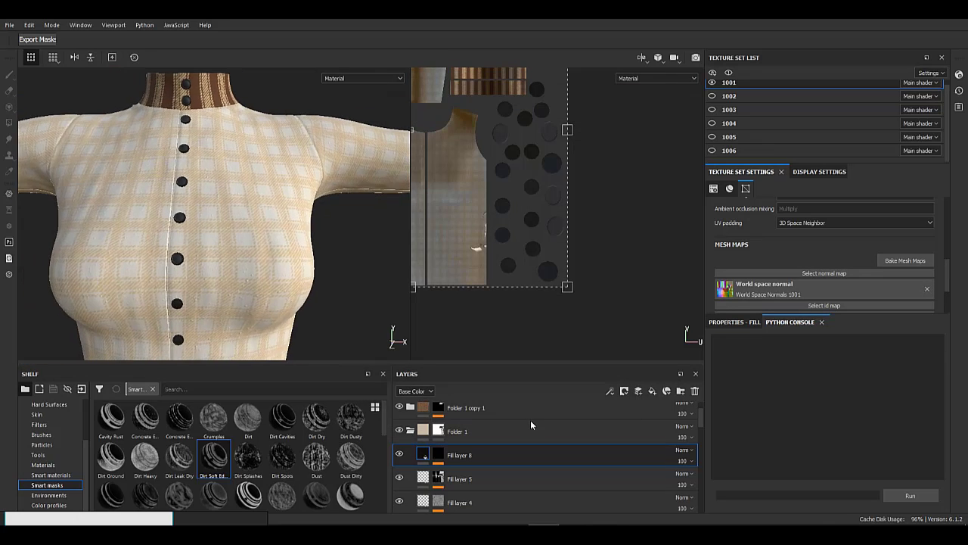
# - Replace Fill layer 8's curvature-based mask with the Dirt smart mask
pyautogui.keyDown('alt'); pyautogui.click(440, 454); pyautogui.keyUp('alt')
pyautogui.rightClick(441, 454)
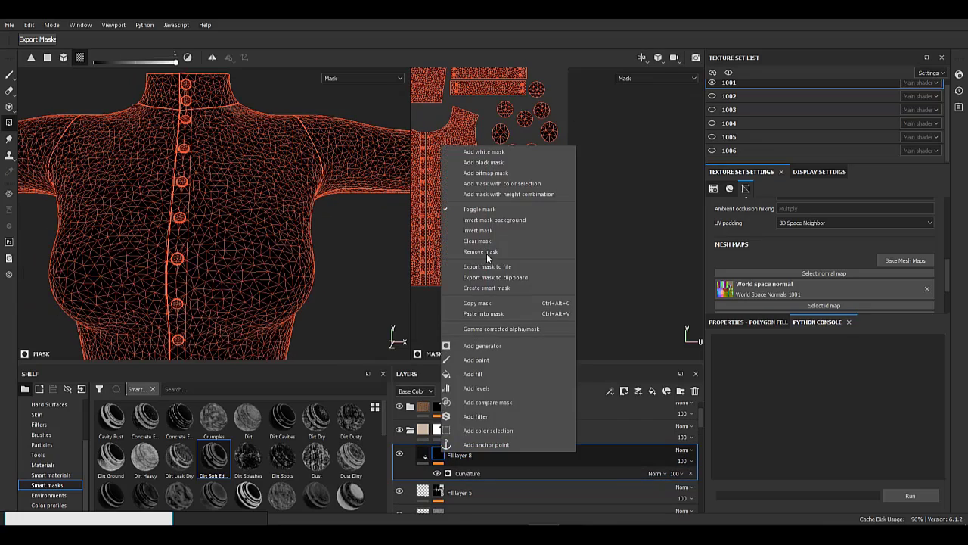
pyautogui.click(486, 253)
pyautogui.moveTo(253, 422); pyautogui.dragTo(372, 439)
pyautogui.moveTo(432, 453); pyautogui.dragTo(434, 455)
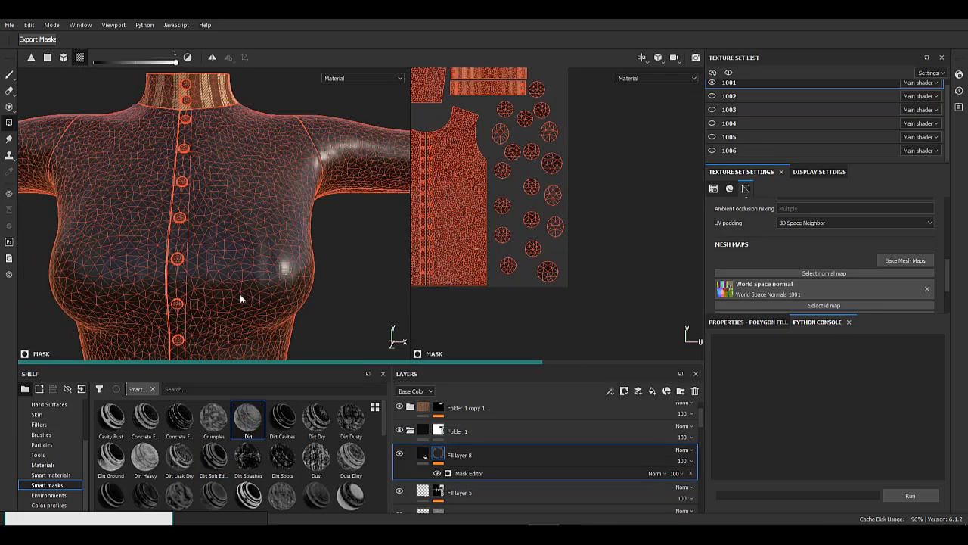
# - Inspect the Dirt mask on the collar and shoulders and delete its Mask Editor from Fill layer 8
pyautogui.keyDown('alt'); pyautogui.moveTo(253, 249); pyautogui.dragTo(367, 445, button='right'); pyautogui.keyUp('alt')
pyautogui.keyDown('alt'); pyautogui.click(439, 455); pyautogui.keyUp('alt')
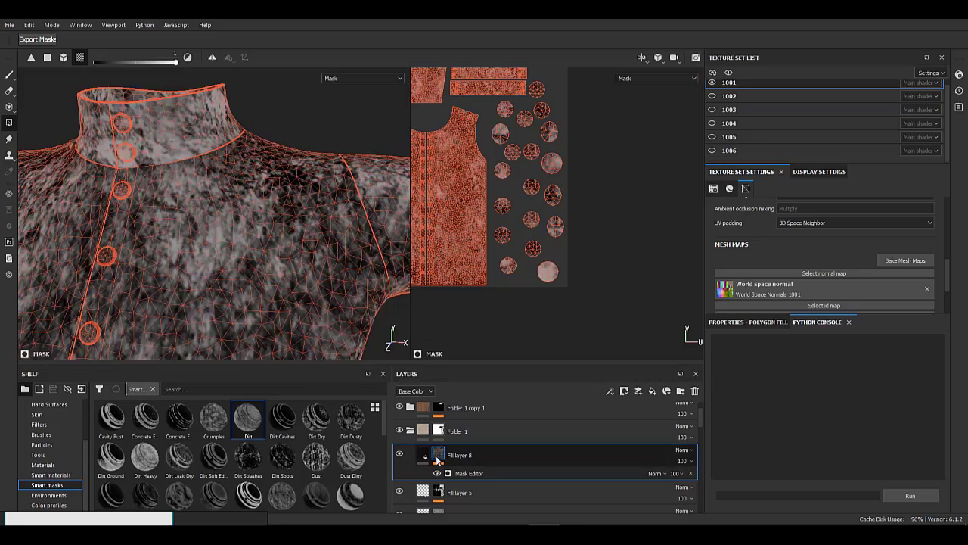
pyautogui.scroll(-3, 204, 223)
pyautogui.keyDown('alt'); pyautogui.moveTo(189, 227); pyautogui.dragTo(234, 219); pyautogui.keyUp('alt')
pyautogui.click(691, 475)
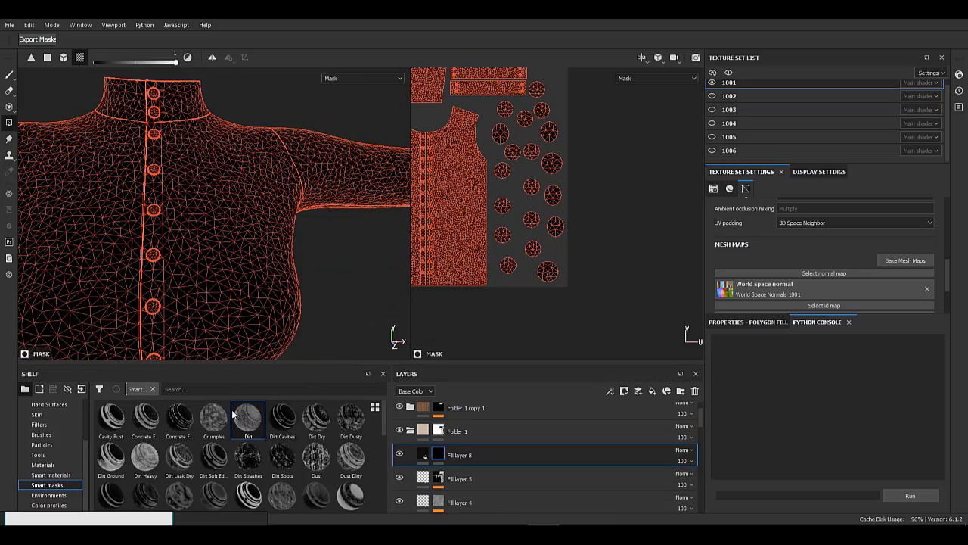
# - Try the Dirt Cavities and Dirt Dry smart masks on Fill layer 8, undoing each one
pyautogui.moveTo(283, 417); pyautogui.dragTo(461, 454)
pyautogui.keyDown('alt'); pyautogui.moveTo(241, 267); pyautogui.dragTo(216, 253); pyautogui.keyUp('alt')
pyautogui.hotkey('ctrl', 'z')
pyautogui.moveTo(318, 419); pyautogui.dragTo(460, 455)
pyautogui.scroll(-3, 233, 236)
pyautogui.keyDown('alt'); pyautogui.moveTo(233, 235); pyautogui.dragTo(302, 240); pyautogui.keyUp('alt')
pyautogui.scroll(4, 303, 240)
pyautogui.hotkey('ctrl', 'z')
# - Try the Dirt Dusty and Dirt Ground smart masks on Fill layer 8, then undo the Dirt Ground mask
pyautogui.moveTo(350, 418); pyautogui.dragTo(460, 455)
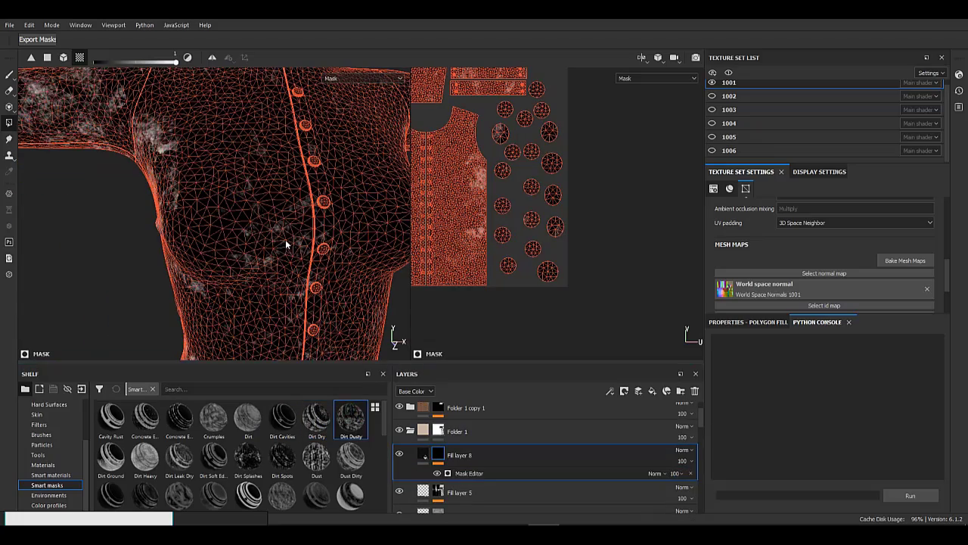
pyautogui.scroll(-4, 285, 240)
pyautogui.moveTo(285, 239)
pyautogui.keyDown('alt'); pyautogui.mouseDown()
pyautogui.moveTo(121, 243)
pyautogui.moveTo(122, 191)
pyautogui.moveTo(196, 217)
pyautogui.moveTo(286, 223)
pyautogui.mouseUp(); pyautogui.keyUp('alt')
pyautogui.moveTo(113, 467); pyautogui.dragTo(445, 457)
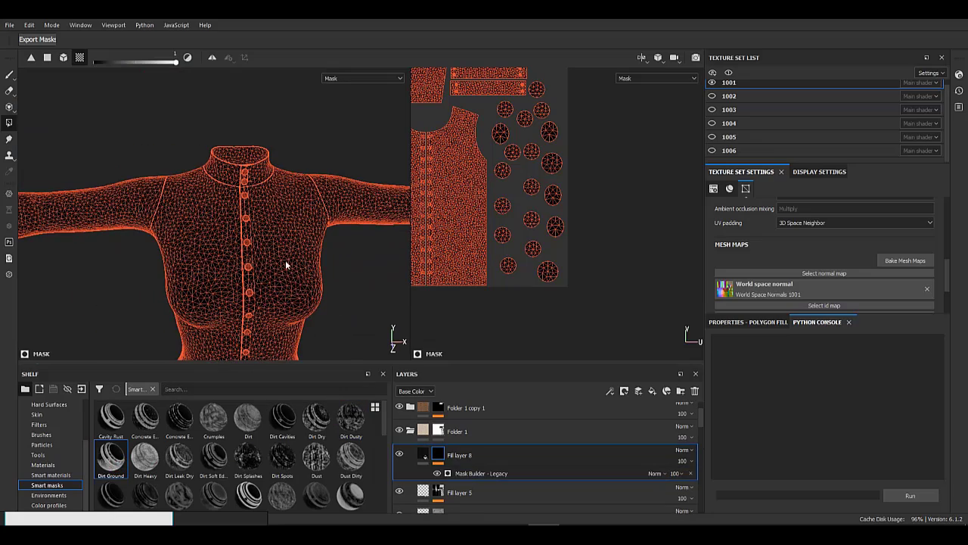
pyautogui.keyDown('alt'); pyautogui.moveTo(280, 261); pyautogui.dragTo(161, 208); pyautogui.keyUp('alt')
pyautogui.hotkey('ctrl', 'z')
# - Try the Dirt Heavy and Dirt Leak Dry smart masks on Fill layer 8, undoing each one
pyautogui.moveTo(144, 448); pyautogui.dragTo(451, 452)
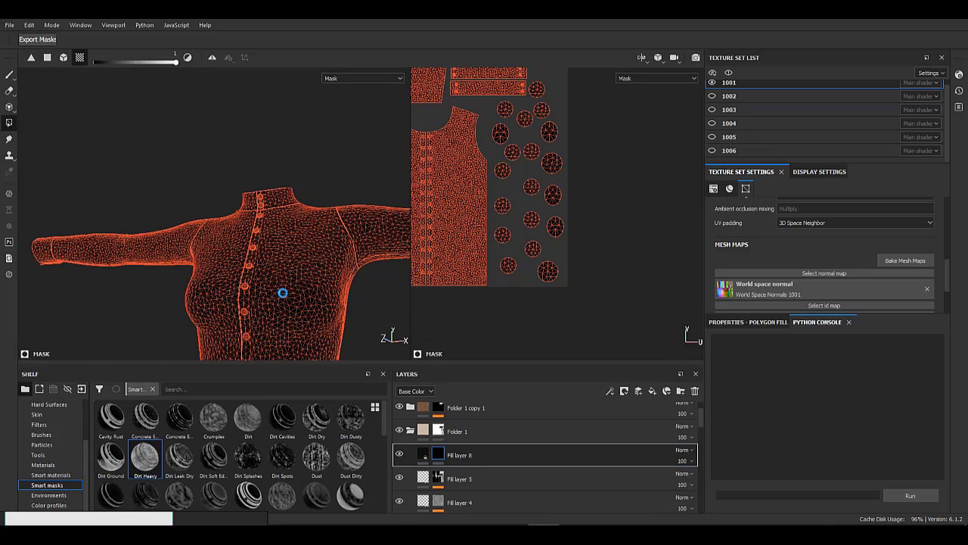
pyautogui.keyDown('alt'); pyautogui.moveTo(283, 293); pyautogui.dragTo(289, 309); pyautogui.keyUp('alt')
pyautogui.keyDown('alt'); pyautogui.moveTo(289, 309); pyautogui.dragTo(318, 405, button='right'); pyautogui.keyUp('alt')
pyautogui.hotkey('ctrl', 'z')
pyautogui.moveTo(181, 454); pyautogui.dragTo(437, 458)
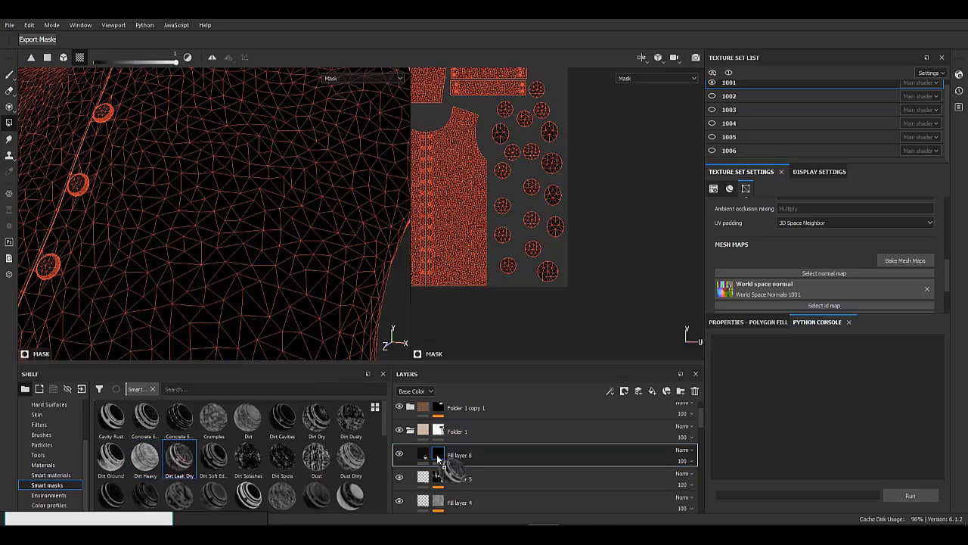
pyautogui.keyDown('alt'); pyautogui.moveTo(230, 257); pyautogui.dragTo(24, 175, button='right'); pyautogui.keyUp('alt')
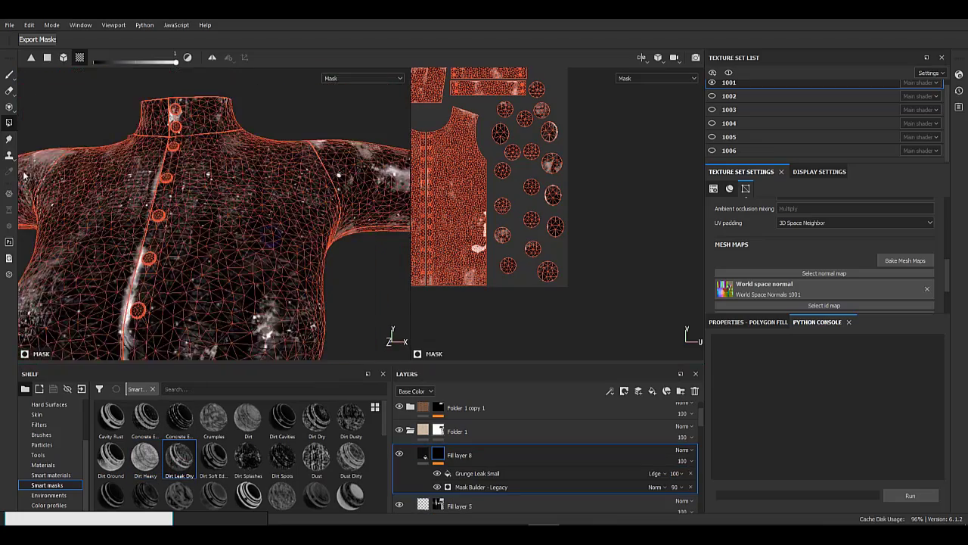
pyautogui.keyDown('alt'); pyautogui.moveTo(24, 174); pyautogui.dragTo(226, 160); pyautogui.keyUp('alt')
pyautogui.keyDown('alt'); pyautogui.moveTo(226, 160); pyautogui.dragTo(229, 370, button='right'); pyautogui.keyUp('alt')
pyautogui.hotkey('ctrl', 'z')
# - Try the Dirt Soft Edges and Dirt Splashes smart masks on Fill layer 8, undoing each one
pyautogui.moveTo(213, 457); pyautogui.dragTo(453, 455)
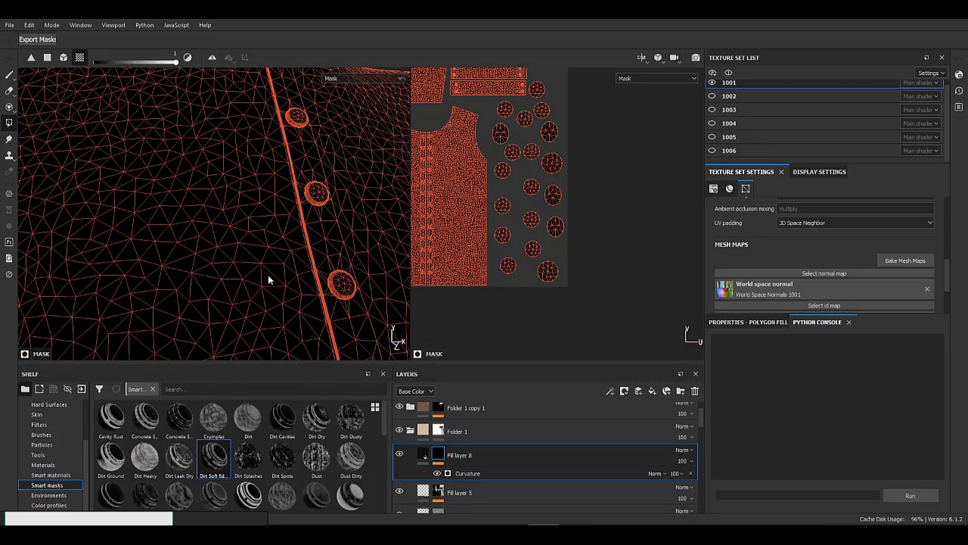
pyautogui.keyDown('alt'); pyautogui.moveTo(300, 229); pyautogui.dragTo(282, 230, button='right'); pyautogui.keyUp('alt')
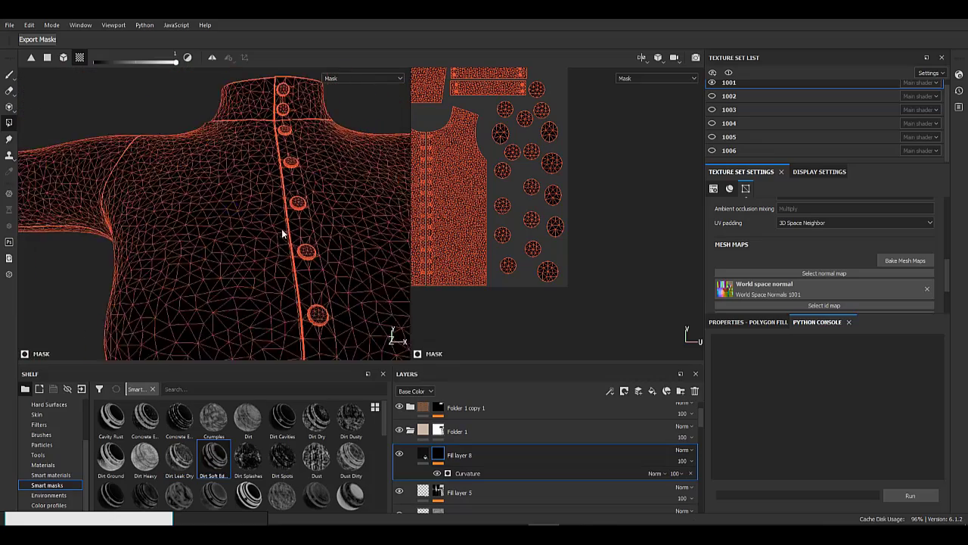
pyautogui.keyDown('alt'); pyautogui.moveTo(282, 230); pyautogui.dragTo(249, 238); pyautogui.keyUp('alt')
pyautogui.hotkey('ctrl', 'z')
pyautogui.click(251, 458)
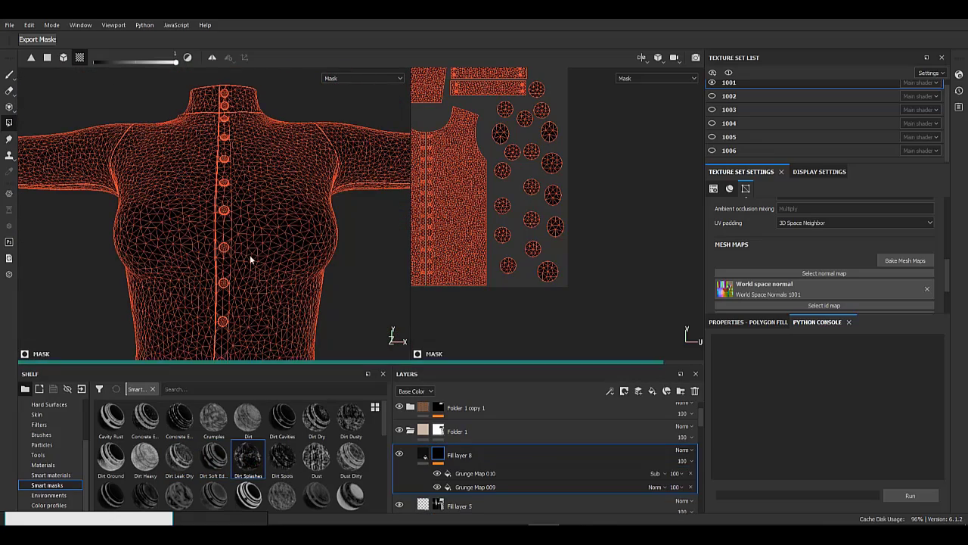
pyautogui.keyDown('alt'); pyautogui.moveTo(318, 180); pyautogui.dragTo(267, 232); pyautogui.keyUp('alt')
pyautogui.hotkey('ctrl', 'z')
# - Try the Dirt Spots smart mask on Fill layer 8 and undo it
pyautogui.moveTo(283, 458); pyautogui.dragTo(437, 457)
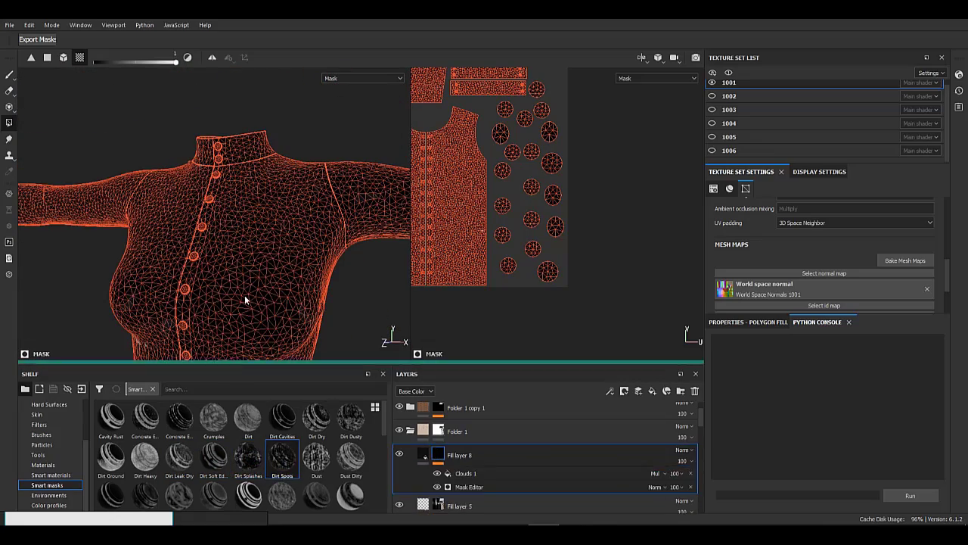
pyautogui.keyDown('alt'); pyautogui.moveTo(271, 293); pyautogui.dragTo(230, 302); pyautogui.keyUp('alt')
pyautogui.keyDown('alt'); pyautogui.moveTo(231, 302); pyautogui.dragTo(299, 333, button='right'); pyautogui.keyUp('alt')
pyautogui.hotkey('ctrl', 'z')
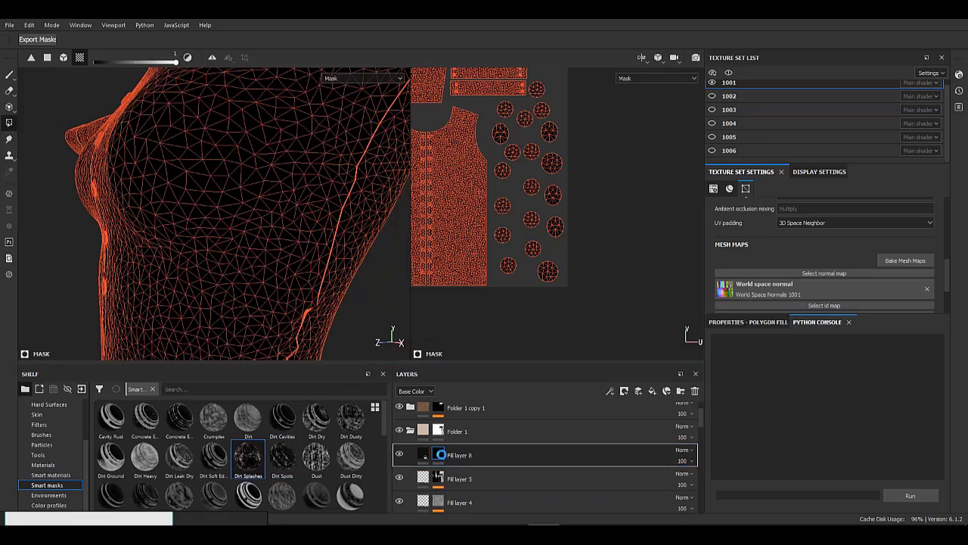
# - Check the Dirt Splashes mask with the full material on the chest and sleeve, and undo it
pyautogui.keyDown('alt'); pyautogui.moveTo(201, 258); pyautogui.dragTo(130, 244, button='right'); pyautogui.keyUp('alt')
pyautogui.keyDown('alt'); pyautogui.moveTo(130, 244); pyautogui.dragTo(190, 256); pyautogui.keyUp('alt')
pyautogui.click(423, 456)
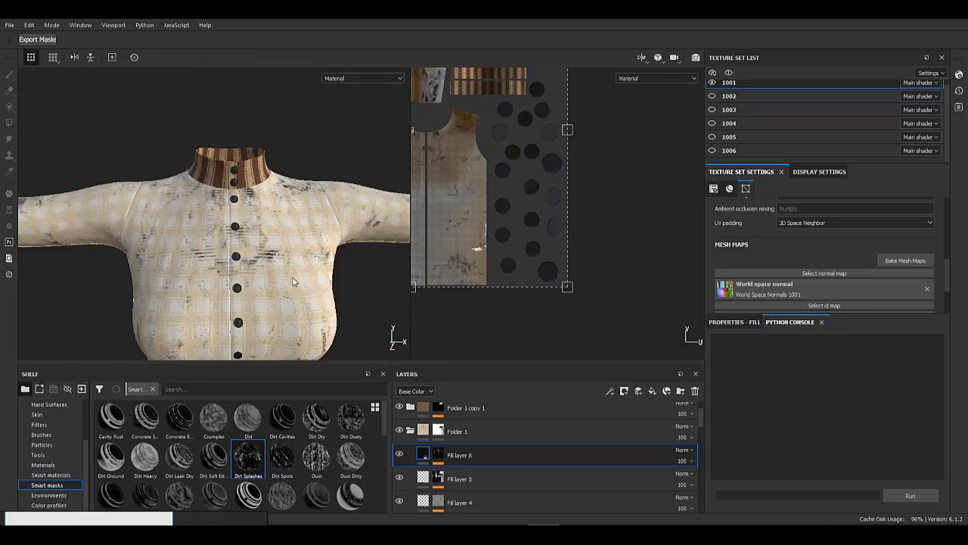
pyautogui.keyDown('alt'); pyautogui.moveTo(294, 282); pyautogui.dragTo(260, 272); pyautogui.keyUp('alt')
pyautogui.keyDown('alt'); pyautogui.moveTo(260, 272); pyautogui.dragTo(119, 254, button='right'); pyautogui.keyUp('alt')
pyautogui.keyDown('alt'); pyautogui.moveTo(118, 254); pyautogui.dragTo(166, 241); pyautogui.keyUp('alt')
pyautogui.keyDown('alt'); pyautogui.moveTo(165, 240); pyautogui.dragTo(290, 246, button='middle'); pyautogui.keyUp('alt')
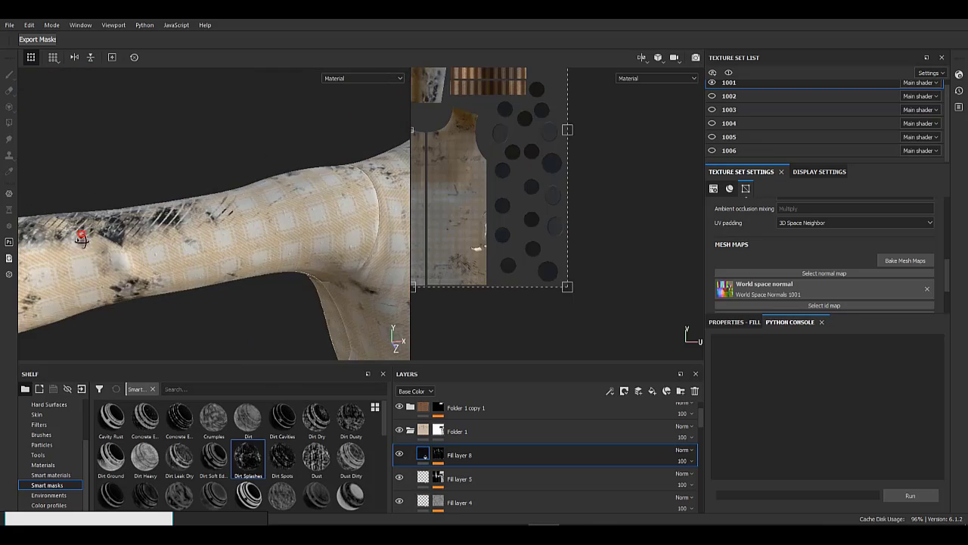
pyautogui.keyDown('alt'); pyautogui.moveTo(81, 238); pyautogui.dragTo(163, 249); pyautogui.keyUp('alt')
pyautogui.keyDown('alt'); pyautogui.moveTo(163, 250); pyautogui.dragTo(260, 271, button='right'); pyautogui.keyUp('alt')
pyautogui.keyDown('alt'); pyautogui.moveTo(259, 270); pyautogui.dragTo(295, 262); pyautogui.keyUp('alt')
pyautogui.hotkey('ctrl', 'z')
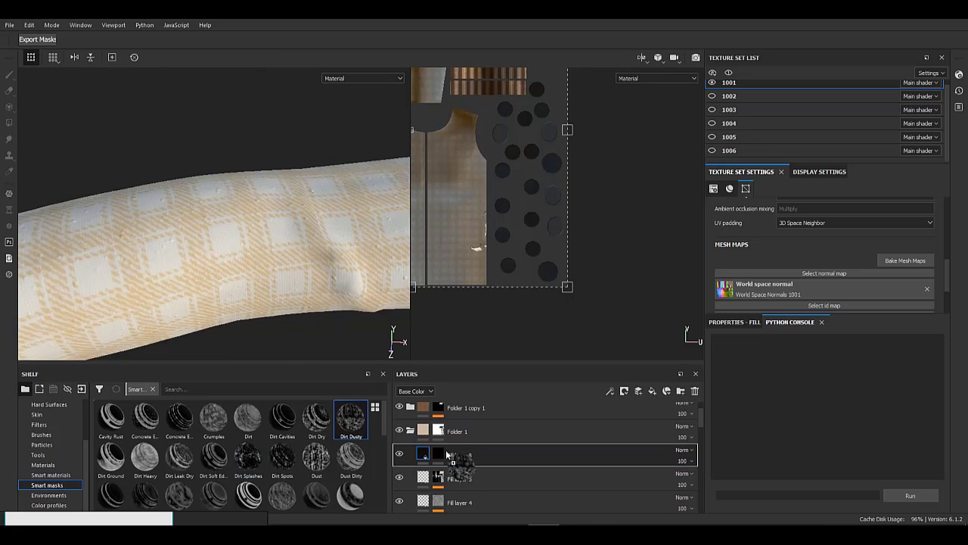
# - Apply the Dirt Dusty smart mask to Fill layer 8 and view the mask alone
pyautogui.moveTo(446, 455); pyautogui.dragTo(447, 455)
pyautogui.keyDown('alt'); pyautogui.moveTo(240, 231); pyautogui.dragTo(101, 197, button='right'); pyautogui.keyUp('alt')
pyautogui.keyDown('alt'); pyautogui.moveTo(344, 235); pyautogui.dragTo(274, 219); pyautogui.keyUp('alt')
pyautogui.keyDown('alt'); pyautogui.moveTo(275, 219); pyautogui.dragTo(199, 195, button='right'); pyautogui.keyUp('alt')
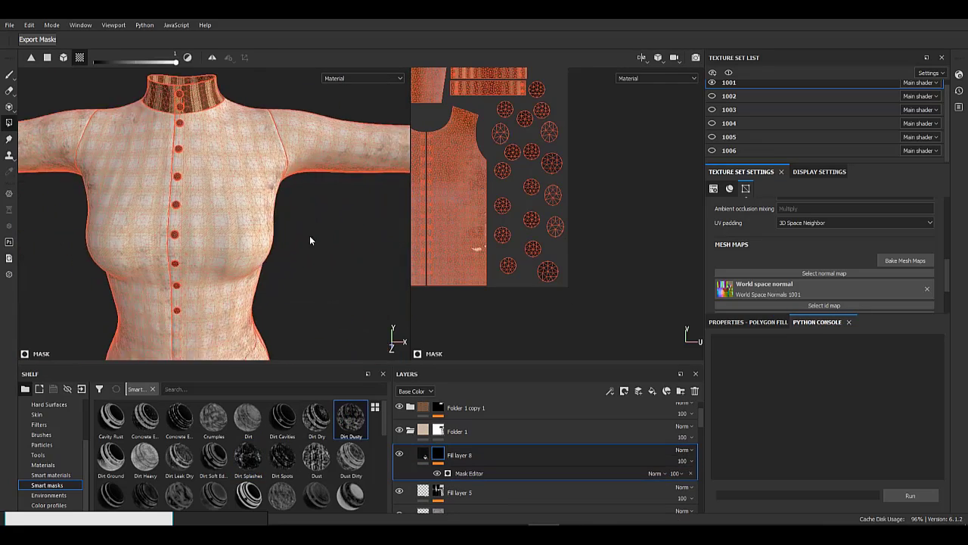
pyautogui.keyDown('alt'); pyautogui.moveTo(310, 241); pyautogui.dragTo(236, 230); pyautogui.keyUp('alt')
pyautogui.keyDown('alt'); pyautogui.click(473, 479); pyautogui.keyUp('alt')
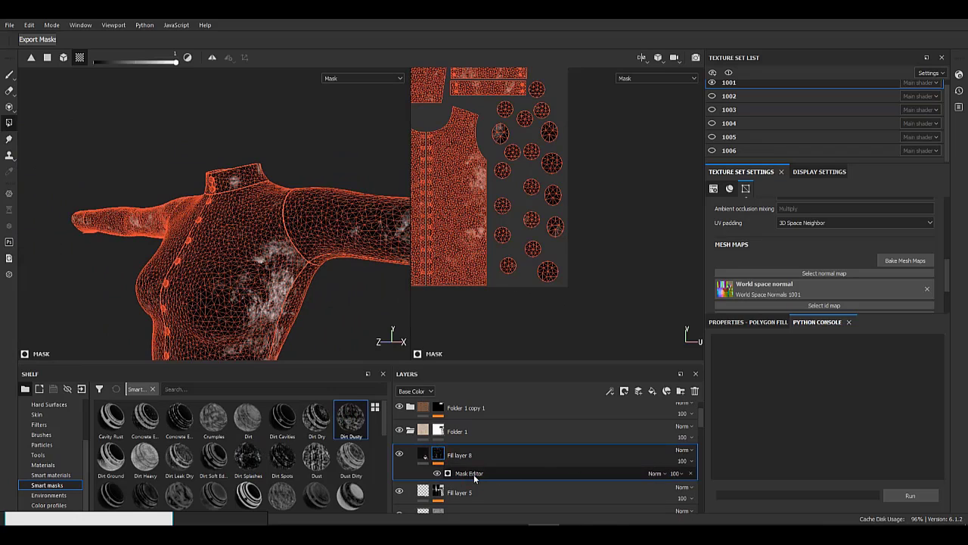
# - Set the Dirt Dusty Mask Editor's Curvature to 1, Global Balance to 0.51 and Global Contrast to 0
pyautogui.click(473, 474)
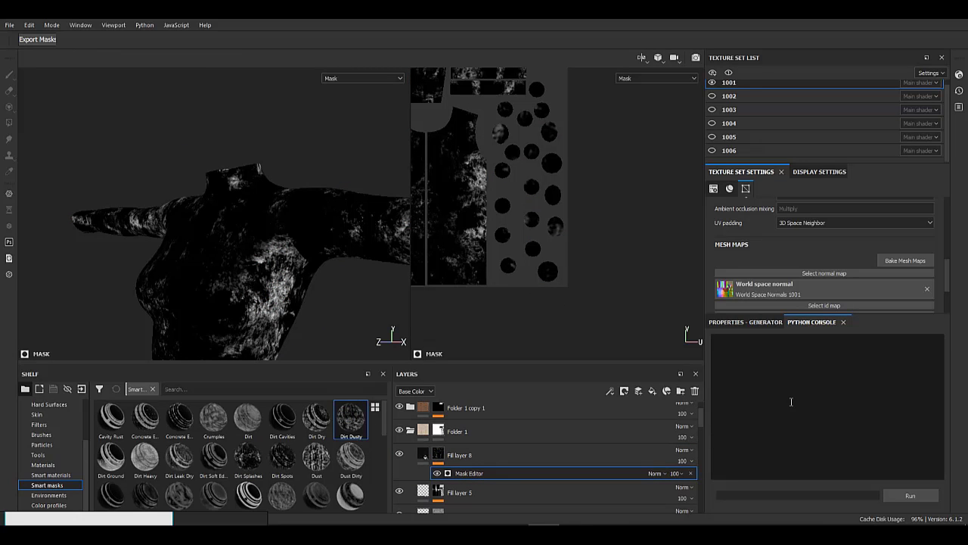
pyautogui.click(754, 322)
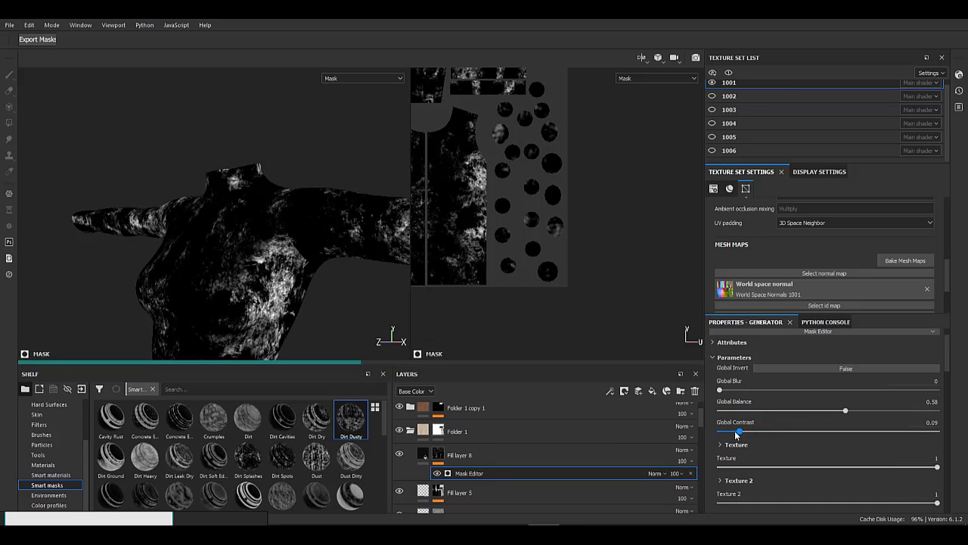
pyautogui.moveTo(737, 432); pyautogui.dragTo(735, 432)
pyautogui.scroll(-3, 769, 447)
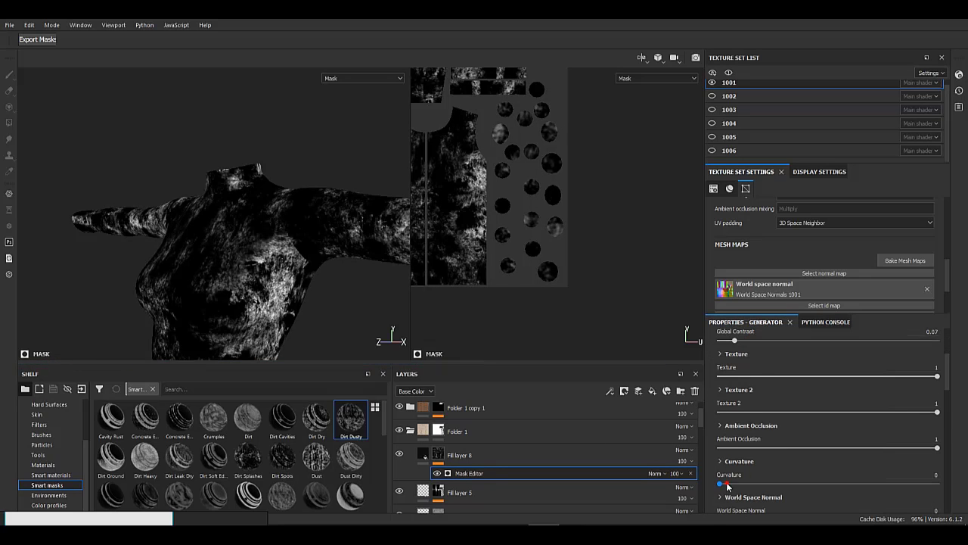
pyautogui.moveTo(728, 486); pyautogui.dragTo(958, 482)
pyautogui.keyDown('alt'); pyautogui.moveTo(254, 296); pyautogui.dragTo(300, 228); pyautogui.keyUp('alt')
pyautogui.scroll(2, 772, 415)
pyautogui.click(829, 381)
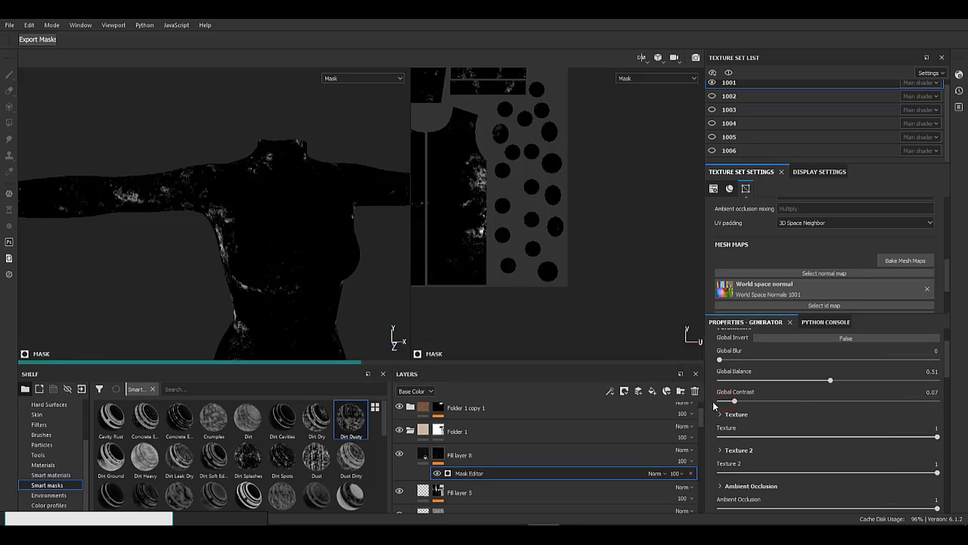
# - Return to the material view and adjust Fill layer 8's base color to a near-black shade
pyautogui.click(424, 455)
pyautogui.keyDown('alt'); pyautogui.moveTo(268, 259); pyautogui.dragTo(226, 248); pyautogui.keyUp('alt')
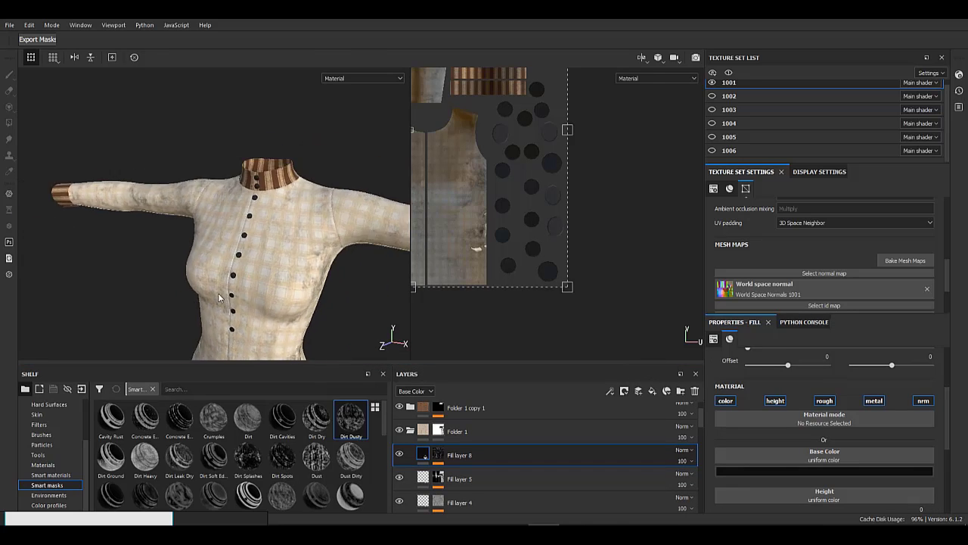
pyautogui.keyDown('alt'); pyautogui.moveTo(225, 248); pyautogui.dragTo(264, 240, button='right'); pyautogui.keyUp('alt')
pyautogui.keyDown('alt'); pyautogui.moveTo(264, 240); pyautogui.dragTo(314, 240); pyautogui.keyUp('alt')
pyautogui.keyDown('alt'); pyautogui.moveTo(313, 240); pyautogui.dragTo(463, 274, button='middle'); pyautogui.keyUp('alt')
pyautogui.click(734, 470)
pyautogui.moveTo(767, 428); pyautogui.dragTo(599, 323)
pyautogui.moveTo(583, 450); pyautogui.dragTo(588, 456)
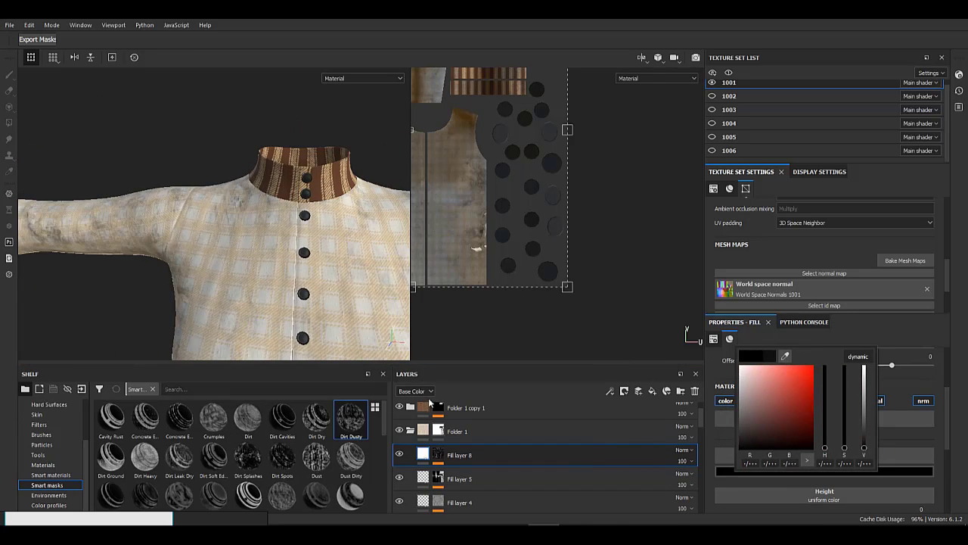
pyautogui.moveTo(172, 518); pyautogui.dragTo(205, 336, button='right')
pyautogui.click(743, 472)
pyautogui.moveTo(796, 333); pyautogui.dragTo(182, 469)
pyautogui.moveTo(180, 378); pyautogui.dragTo(132, 519, button='right')
# - Examine the dirt on the shirt's chest, shoulders, collar area and underarm up close
pyautogui.keyDown('alt'); pyautogui.moveTo(303, 262); pyautogui.dragTo(180, 234); pyautogui.keyUp('alt')
pyautogui.keyDown('alt'); pyautogui.moveTo(179, 234); pyautogui.dragTo(338, 195, button='right'); pyautogui.keyUp('alt')
pyautogui.keyDown('alt'); pyautogui.moveTo(338, 194); pyautogui.dragTo(289, 213, button='middle'); pyautogui.keyUp('alt')
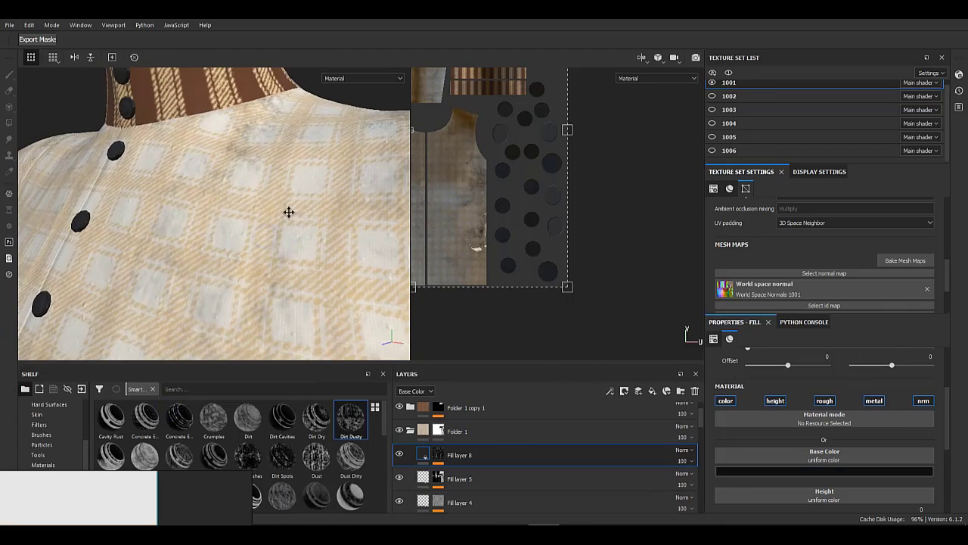
pyautogui.keyDown('alt'); pyautogui.moveTo(289, 212); pyautogui.dragTo(253, 269); pyautogui.keyUp('alt')
pyautogui.keyDown('alt'); pyautogui.moveTo(252, 269); pyautogui.dragTo(167, 258, button='right'); pyautogui.keyUp('alt')
pyautogui.keyDown('alt'); pyautogui.moveTo(166, 258); pyautogui.dragTo(235, 264, button='middle'); pyautogui.keyUp('alt')
pyautogui.keyDown('alt'); pyautogui.moveTo(236, 264); pyautogui.dragTo(303, 227, button='right'); pyautogui.keyUp('alt')
pyautogui.keyDown('alt'); pyautogui.moveTo(302, 227); pyautogui.dragTo(283, 227); pyautogui.keyUp('alt')
pyautogui.keyDown('alt'); pyautogui.moveTo(283, 227); pyautogui.dragTo(123, 166, button='right'); pyautogui.keyUp('alt')
pyautogui.keyDown('alt'); pyautogui.moveTo(123, 166); pyautogui.dragTo(213, 141); pyautogui.keyUp('alt')
pyautogui.keyDown('alt'); pyautogui.moveTo(214, 140); pyautogui.dragTo(270, 179, button='right'); pyautogui.keyUp('alt')
pyautogui.keyDown('alt'); pyautogui.moveTo(270, 179); pyautogui.dragTo(227, 204); pyautogui.keyUp('alt')
pyautogui.keyDown('alt'); pyautogui.moveTo(227, 204); pyautogui.dragTo(276, 204, button='right'); pyautogui.keyUp('alt')
pyautogui.keyDown('alt'); pyautogui.moveTo(276, 204); pyautogui.dragTo(196, 226, button='middle'); pyautogui.keyUp('alt')
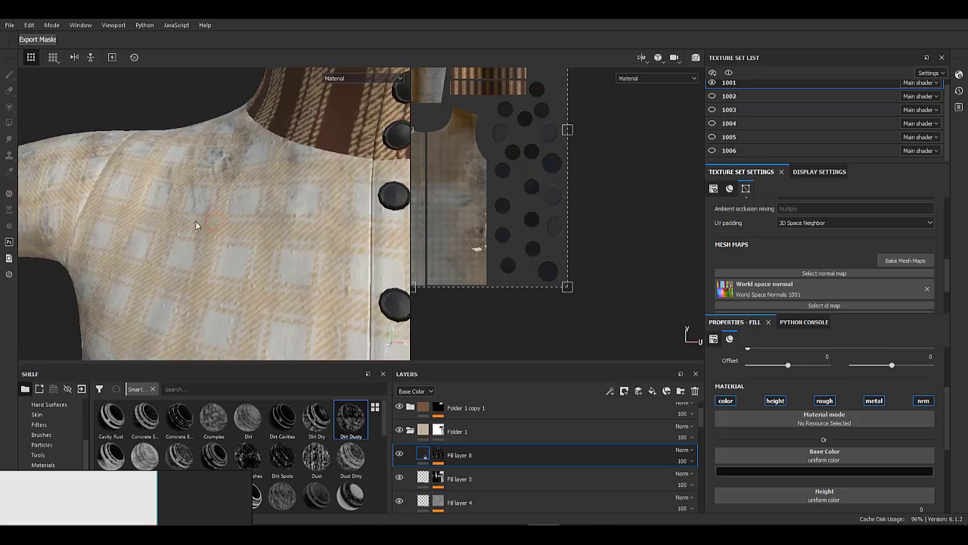
pyautogui.keyDown('alt'); pyautogui.moveTo(197, 225); pyautogui.dragTo(152, 204, button='right'); pyautogui.keyUp('alt')
pyautogui.keyDown('alt'); pyautogui.moveTo(258, 189); pyautogui.dragTo(318, 242); pyautogui.keyUp('alt')
# - View Fill layer 8's mask alone, try World Space Normal at 1, and set the Mask Editor's Position Gradient to 1
pyautogui.click(438, 452)
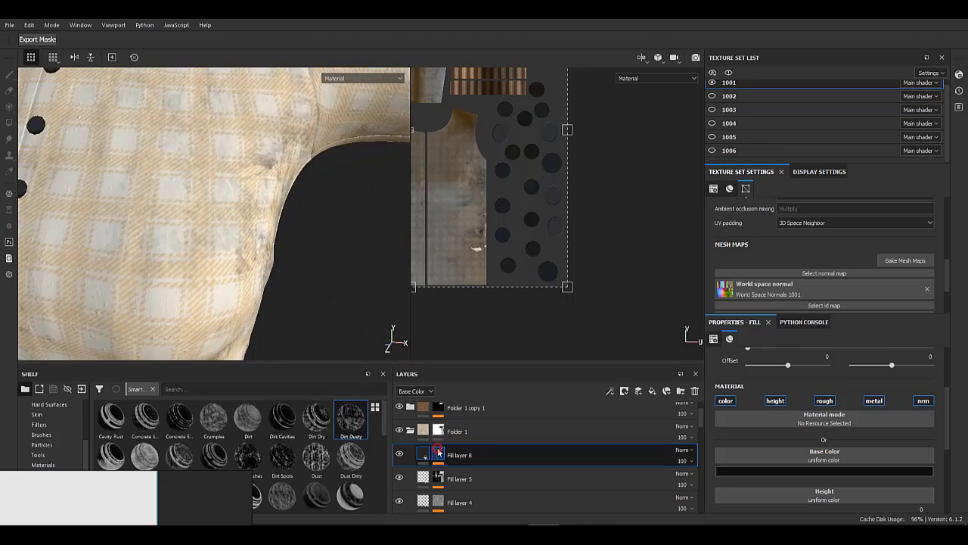
pyautogui.keyDown('alt'); pyautogui.click(438, 451); pyautogui.keyUp('alt')
pyautogui.scroll(2, 832, 394)
pyautogui.scroll(-3, 830, 401)
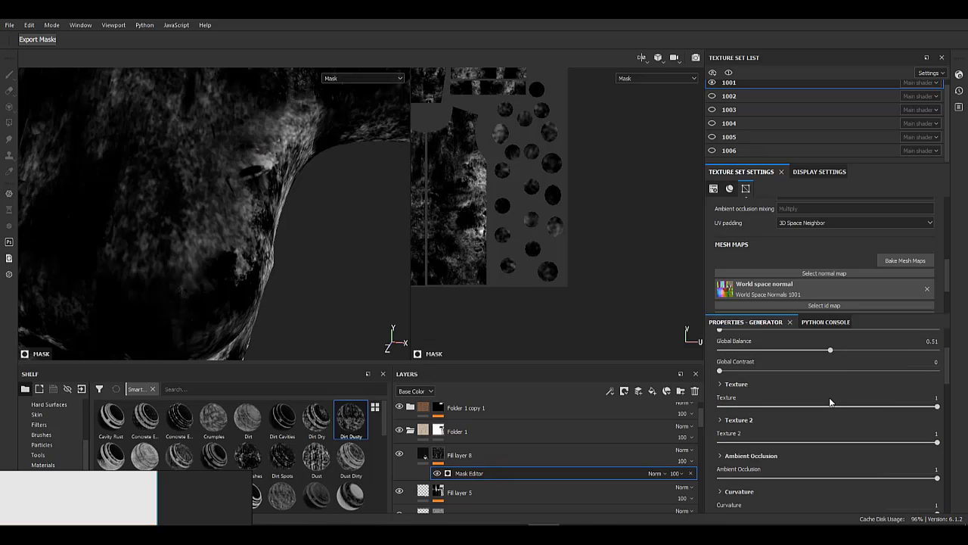
pyautogui.scroll(-5, 829, 397)
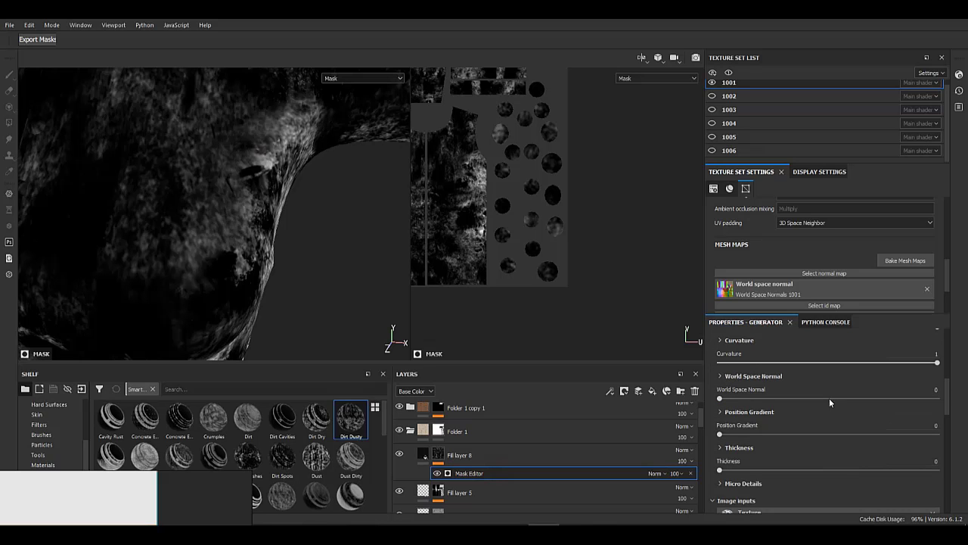
pyautogui.moveTo(720, 399); pyautogui.dragTo(848, 401)
pyautogui.keyDown('alt'); pyautogui.moveTo(250, 197); pyautogui.dragTo(129, 168, button='right'); pyautogui.keyUp('alt')
pyautogui.keyDown('alt'); pyautogui.moveTo(181, 184); pyautogui.dragTo(324, 233, button='middle'); pyautogui.keyUp('alt')
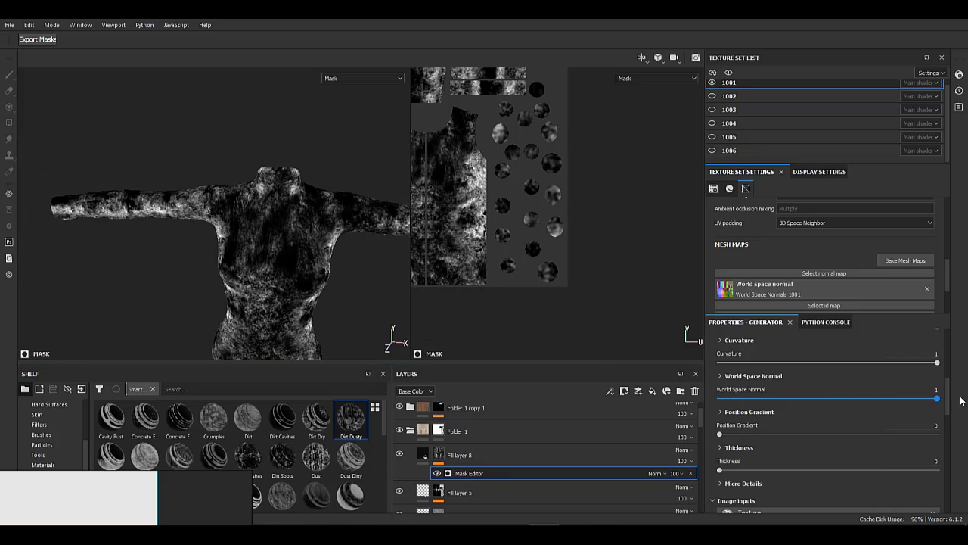
pyautogui.moveTo(720, 434); pyautogui.dragTo(824, 435)
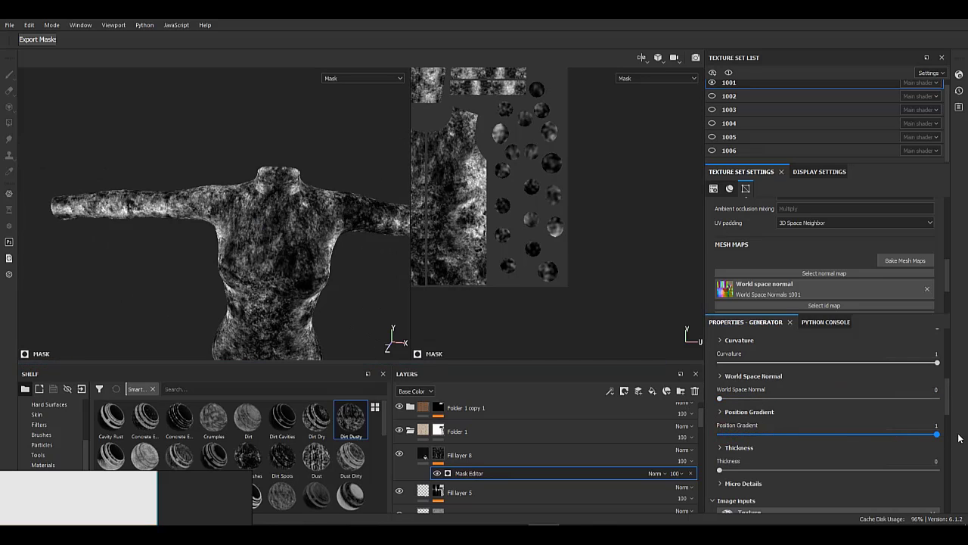
# - Return to the material view and set Fill layer 8's base color to a very dark brown
pyautogui.click(423, 454)
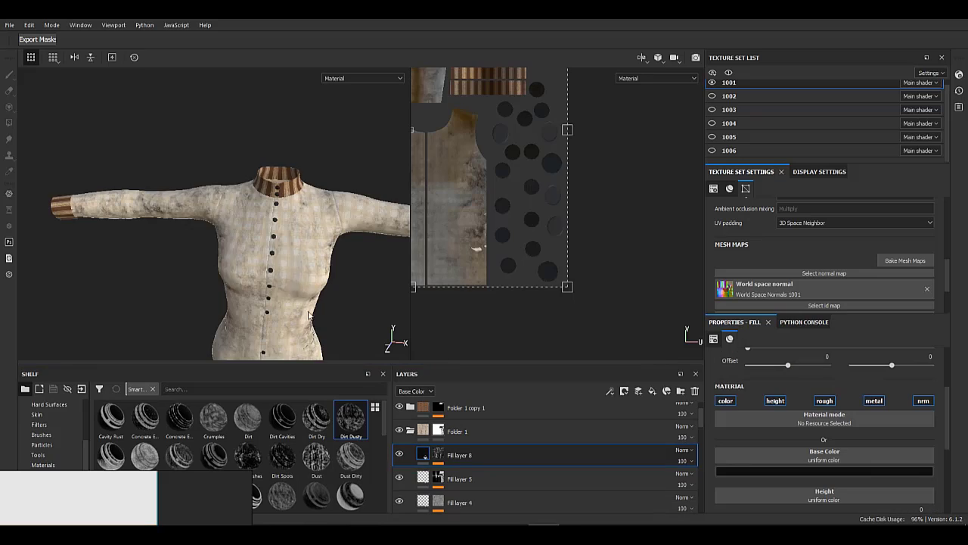
pyautogui.keyDown('alt'); pyautogui.moveTo(374, 344); pyautogui.dragTo(292, 285, button='right'); pyautogui.keyUp('alt')
pyautogui.keyDown('alt'); pyautogui.moveTo(292, 286); pyautogui.dragTo(355, 289); pyautogui.keyUp('alt')
pyautogui.keyDown('alt'); pyautogui.moveTo(170, 289); pyautogui.dragTo(417, 229, button='middle'); pyautogui.keyUp('alt')
pyautogui.keyDown('alt'); pyautogui.moveTo(107, 225); pyautogui.dragTo(23, 91, button='middle'); pyautogui.keyUp('alt')
pyautogui.keyDown('alt'); pyautogui.moveTo(149, 322); pyautogui.dragTo(251, 374, button='middle'); pyautogui.keyUp('alt')
pyautogui.click(720, 471)
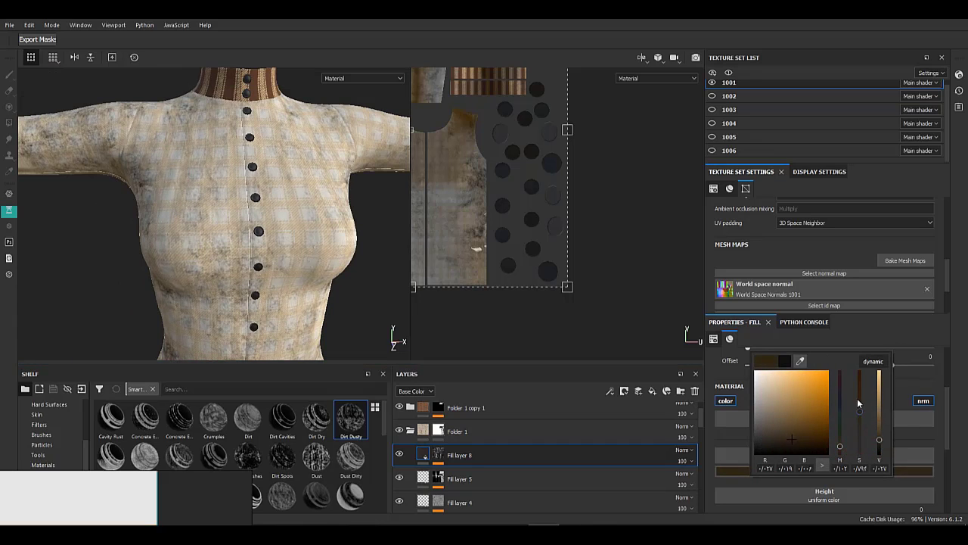
pyautogui.moveTo(858, 399); pyautogui.dragTo(859, 381)
pyautogui.moveTo(879, 440); pyautogui.dragTo(900, 447)
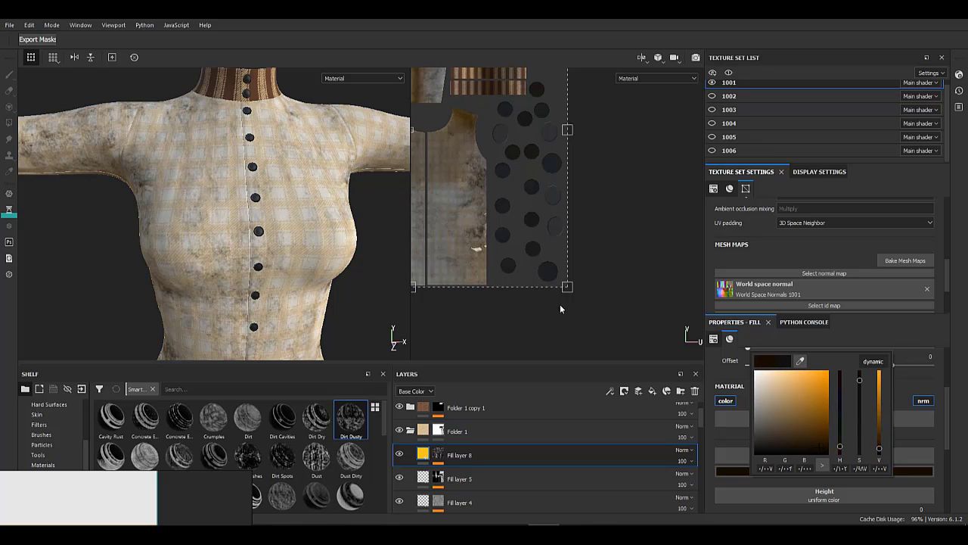
# - Check the brown dirt around the shirt and disable Fill layer 8's height, metal and nrm channels
pyautogui.keyDown('alt'); pyautogui.moveTo(341, 240); pyautogui.dragTo(141, 194); pyautogui.keyUp('alt')
pyautogui.keyDown('alt'); pyautogui.moveTo(140, 195); pyautogui.dragTo(303, 272, button='right'); pyautogui.keyUp('alt')
pyautogui.keyDown('alt'); pyautogui.moveTo(302, 272); pyautogui.dragTo(207, 210, button='middle'); pyautogui.keyUp('alt')
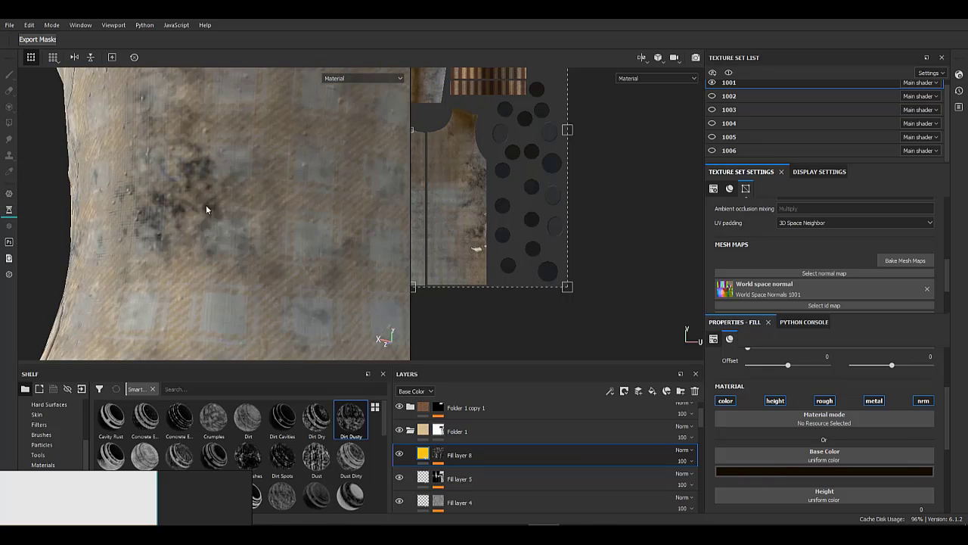
pyautogui.keyDown('alt'); pyautogui.moveTo(207, 209); pyautogui.dragTo(235, 173, button='right'); pyautogui.keyUp('alt')
pyautogui.keyDown('alt'); pyautogui.moveTo(235, 173); pyautogui.dragTo(214, 224); pyautogui.keyUp('alt')
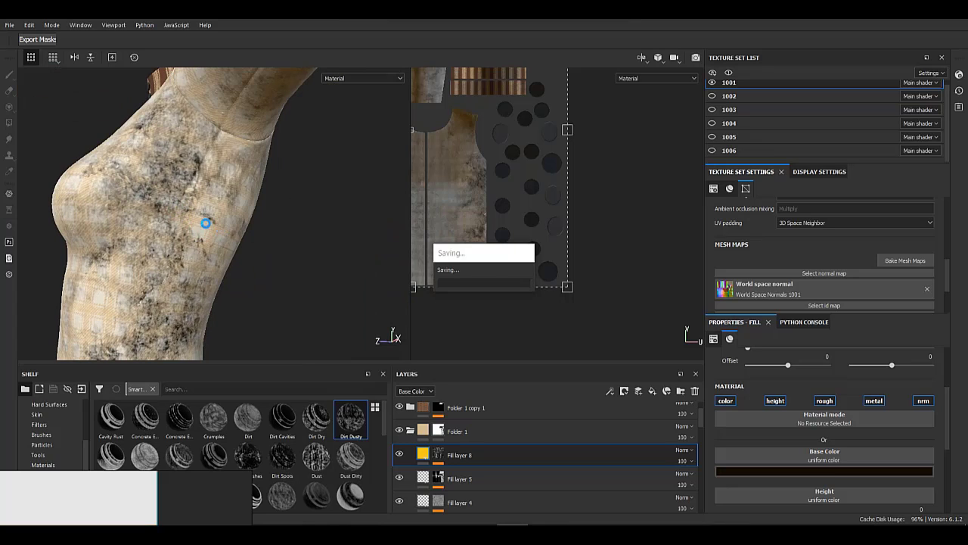
pyautogui.keyDown('alt'); pyautogui.moveTo(206, 224); pyautogui.dragTo(299, 251); pyautogui.keyUp('alt')
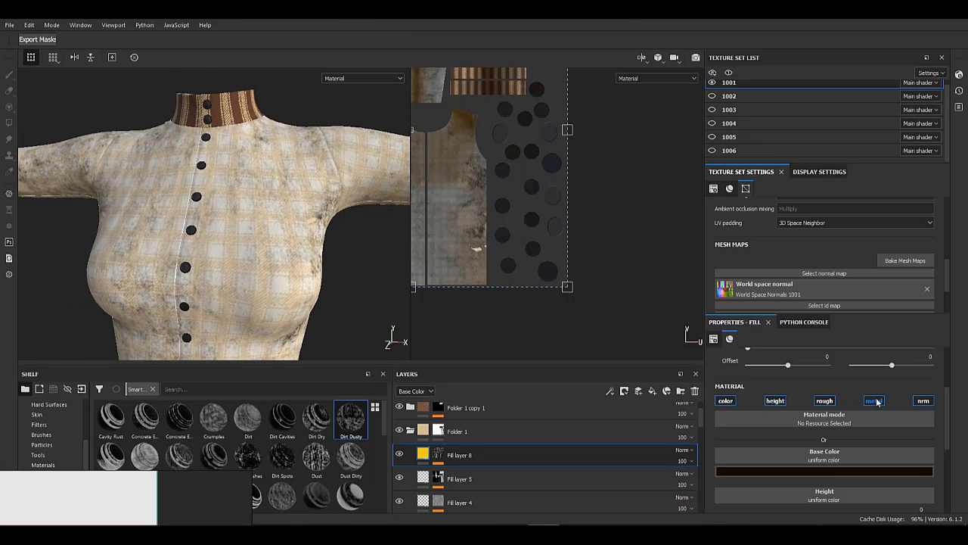
pyautogui.click(775, 401)
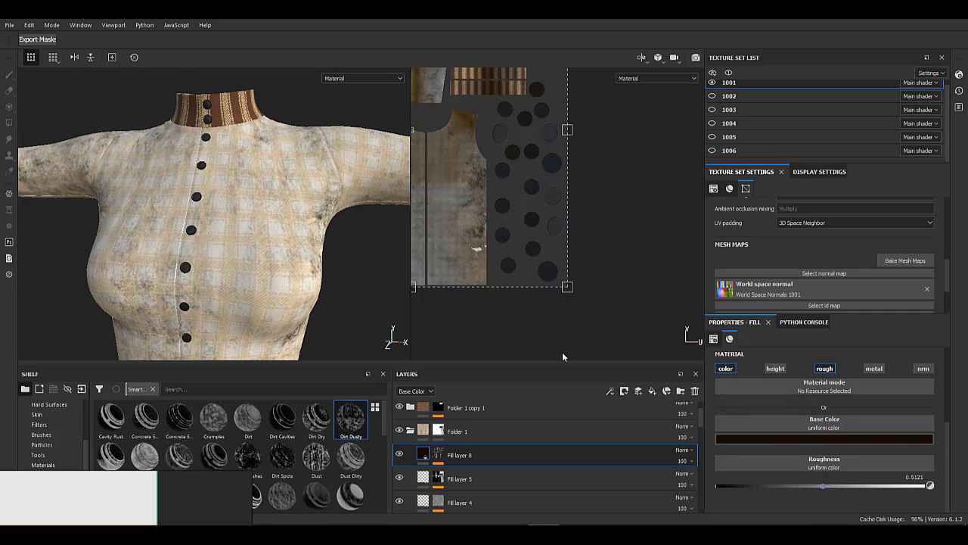
# - Set Fill layer 8's opacity to 76 and check the dirt on the sleeves and front of the shirt
pyautogui.keyDown('alt'); pyautogui.moveTo(230, 227); pyautogui.dragTo(287, 214); pyautogui.keyUp('alt')
pyautogui.keyDown('alt'); pyautogui.moveTo(288, 214); pyautogui.dragTo(270, 207, button='right'); pyautogui.keyUp('alt')
pyautogui.keyDown('alt'); pyautogui.moveTo(271, 207); pyautogui.dragTo(353, 232); pyautogui.keyUp('alt')
pyautogui.keyDown('alt'); pyautogui.moveTo(352, 232); pyautogui.dragTo(185, 188, button='right'); pyautogui.keyUp('alt')
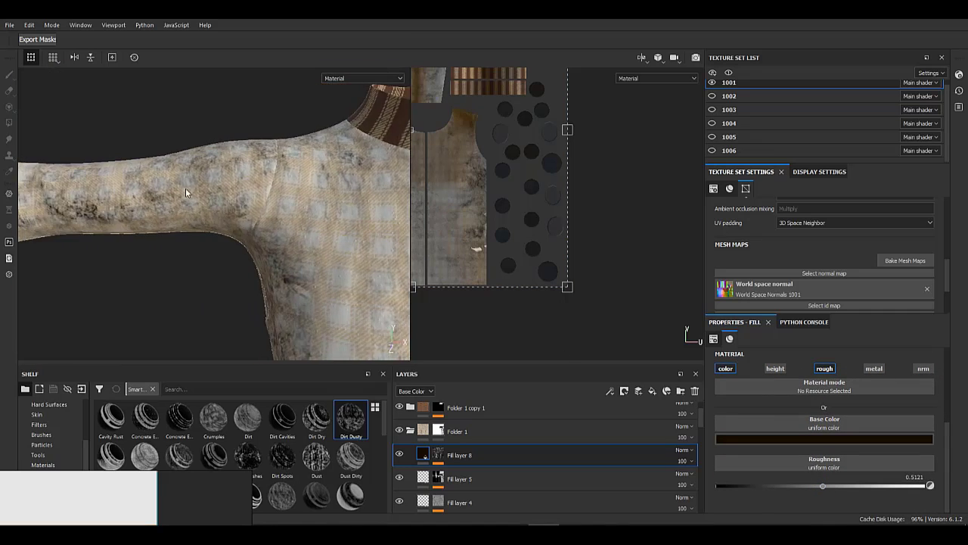
pyautogui.keyDown('alt'); pyautogui.moveTo(186, 188); pyautogui.dragTo(254, 212); pyautogui.keyUp('alt')
pyautogui.keyDown('alt'); pyautogui.moveTo(253, 212); pyautogui.dragTo(192, 216, button='right'); pyautogui.keyUp('alt')
pyautogui.keyDown('alt'); pyautogui.moveTo(193, 215); pyautogui.dragTo(229, 215, button='middle'); pyautogui.keyUp('alt')
pyautogui.moveTo(702, 480); pyautogui.dragTo(710, 480)
pyautogui.keyDown('alt'); pyautogui.moveTo(341, 245); pyautogui.dragTo(272, 257); pyautogui.keyUp('alt')
pyautogui.keyDown('alt'); pyautogui.moveTo(273, 258); pyautogui.dragTo(186, 229, button='right'); pyautogui.keyUp('alt')
pyautogui.keyDown('alt'); pyautogui.moveTo(185, 230); pyautogui.dragTo(95, 152, button='middle'); pyautogui.keyUp('alt')
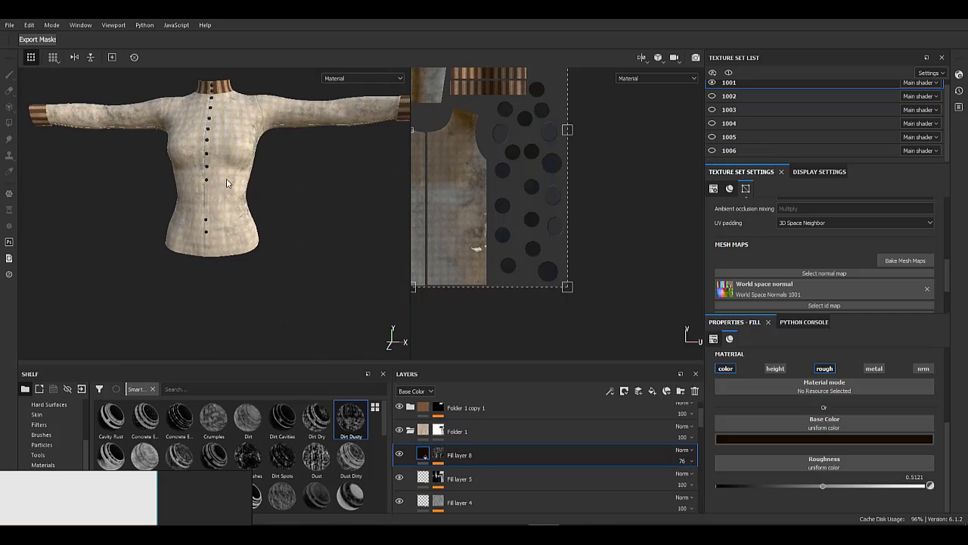
# - Show the corset, make texture set 1002 active, and import Fabric_09.tif as a texture from the reference image folder
pyautogui.keyDown('alt'); pyautogui.moveTo(228, 184); pyautogui.dragTo(233, 148); pyautogui.keyUp('alt')
pyautogui.keyDown('alt'); pyautogui.moveTo(233, 147); pyautogui.dragTo(203, 183, button='right'); pyautogui.keyUp('alt')
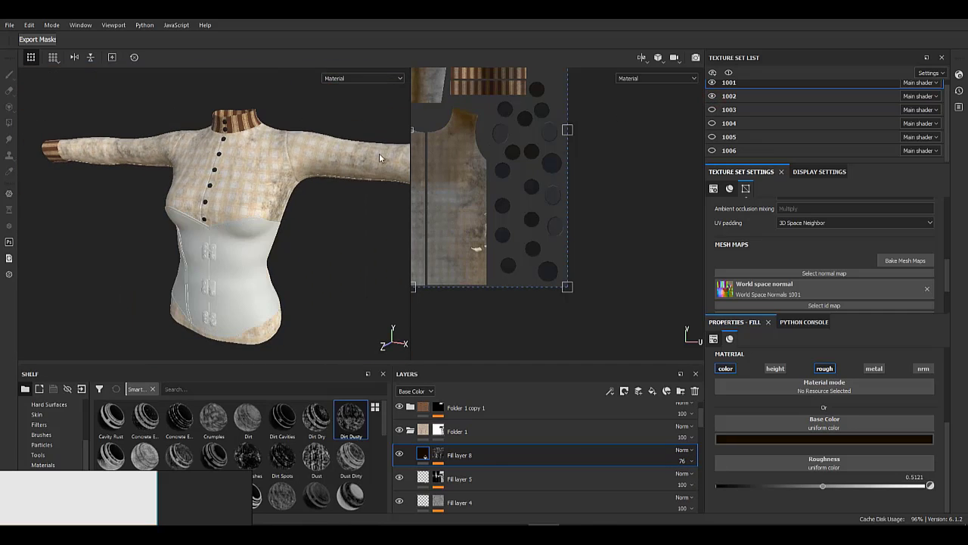
pyautogui.keyDown('alt'); pyautogui.moveTo(379, 158); pyautogui.dragTo(300, 208); pyautogui.keyUp('alt')
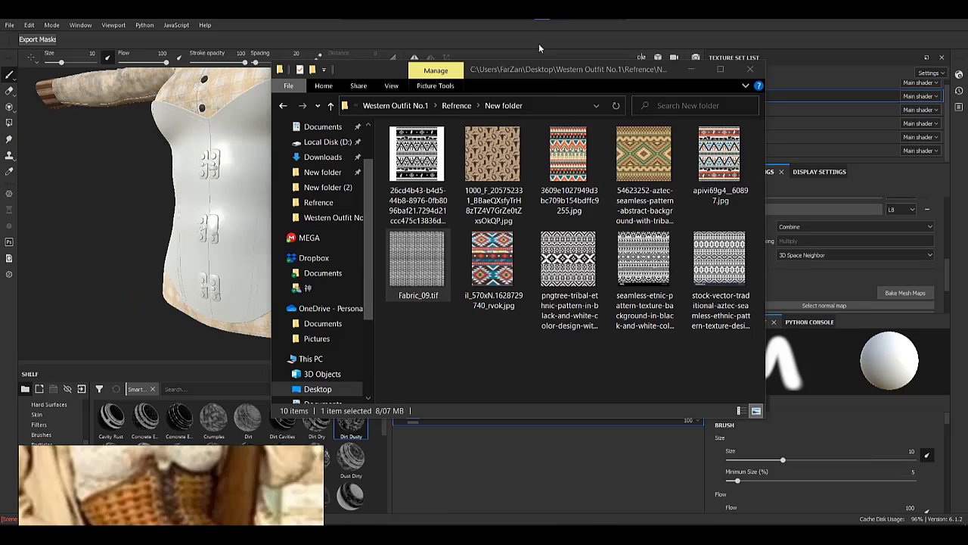
pyautogui.moveTo(418, 261); pyautogui.dragTo(224, 416)
pyautogui.click(599, 171)
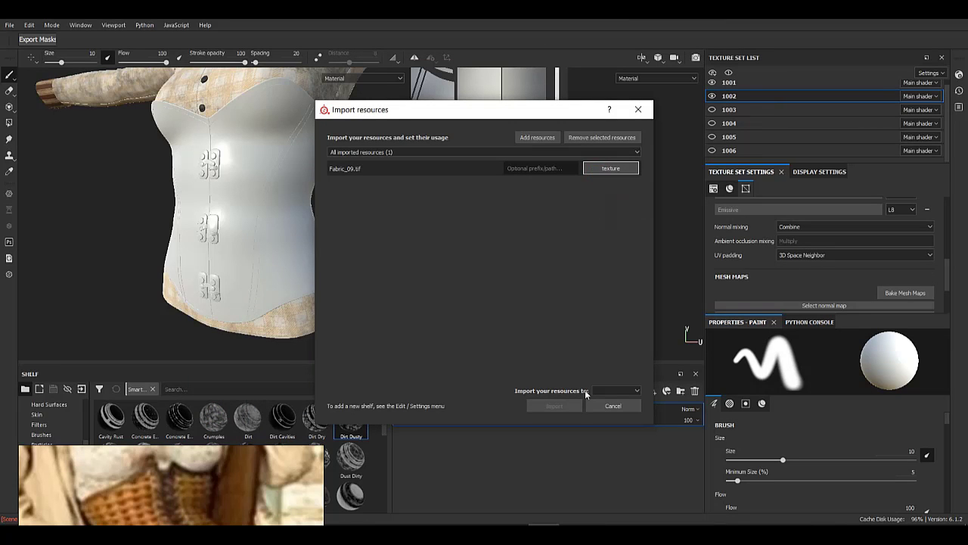
pyautogui.click(608, 406)
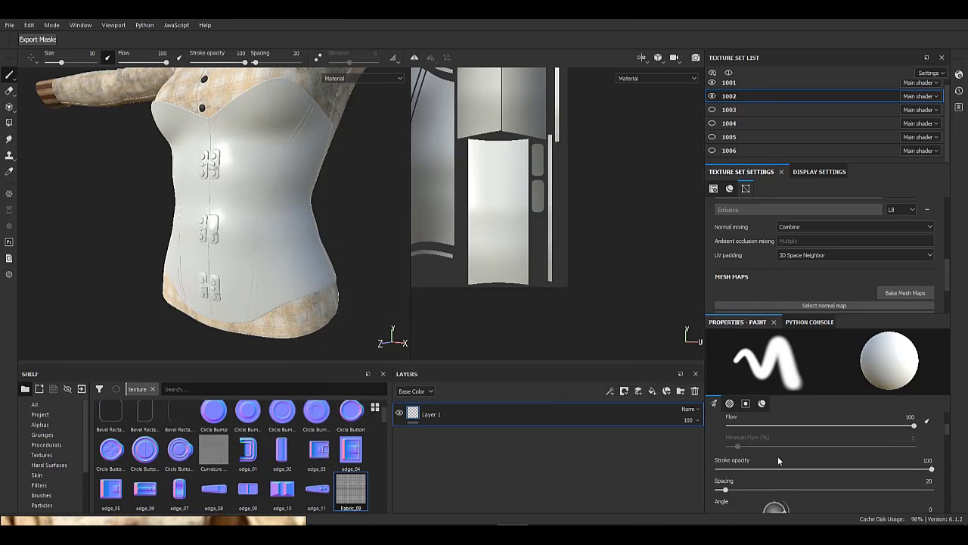
# - Replace the empty paint layer of texture set 1002 with a new fill layer
pyautogui.scroll(-1, 780, 460)
pyautogui.click(696, 392)
pyautogui.click(653, 392)
pyautogui.keyDown('alt'); pyautogui.moveTo(289, 203); pyautogui.dragTo(280, 249, button='middle'); pyautogui.keyUp('alt')
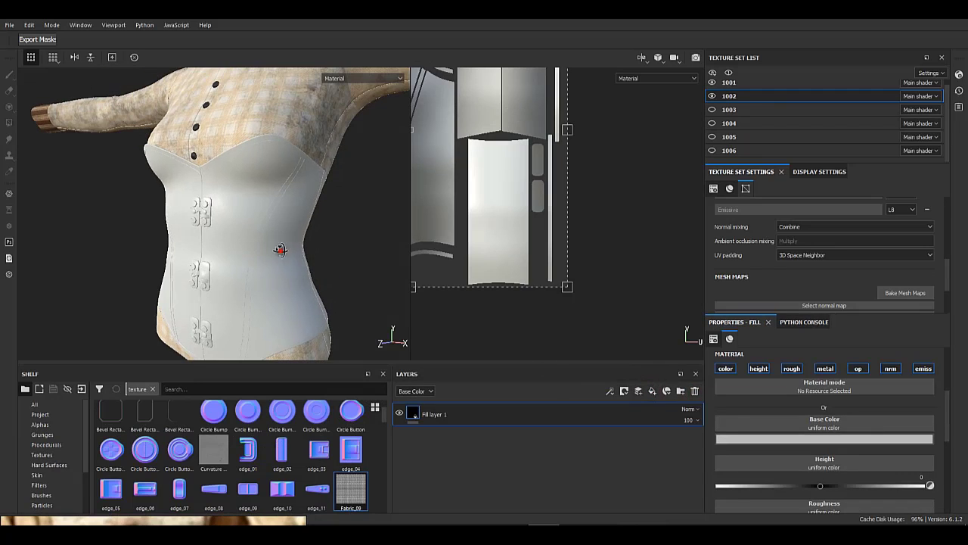
pyautogui.keyDown('alt'); pyautogui.moveTo(280, 250); pyautogui.dragTo(309, 242); pyautogui.keyUp('alt')
pyautogui.scroll(5, 771, 273)
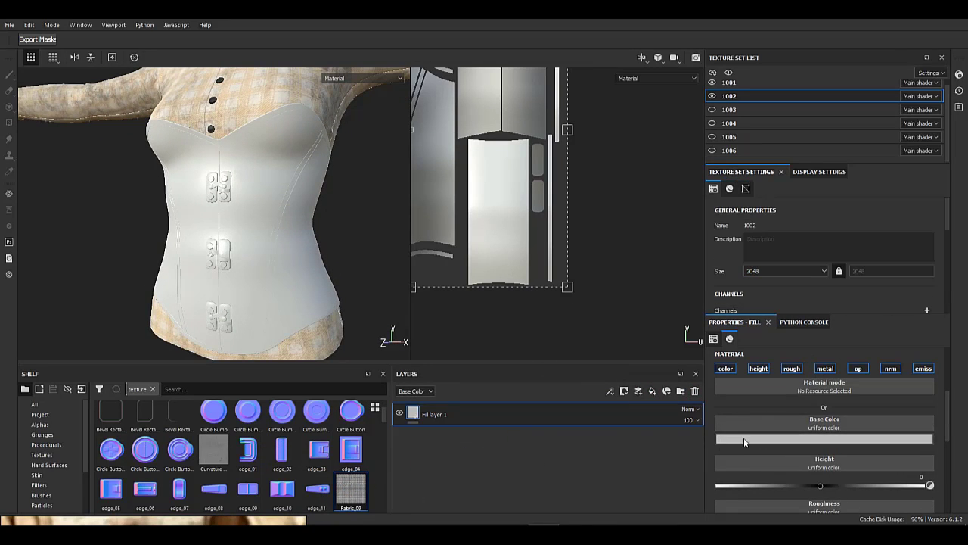
# - Set Fill layer 1's base color to an orange-brown sampled from the woven corset in the reference image
pyautogui.click(792, 439)
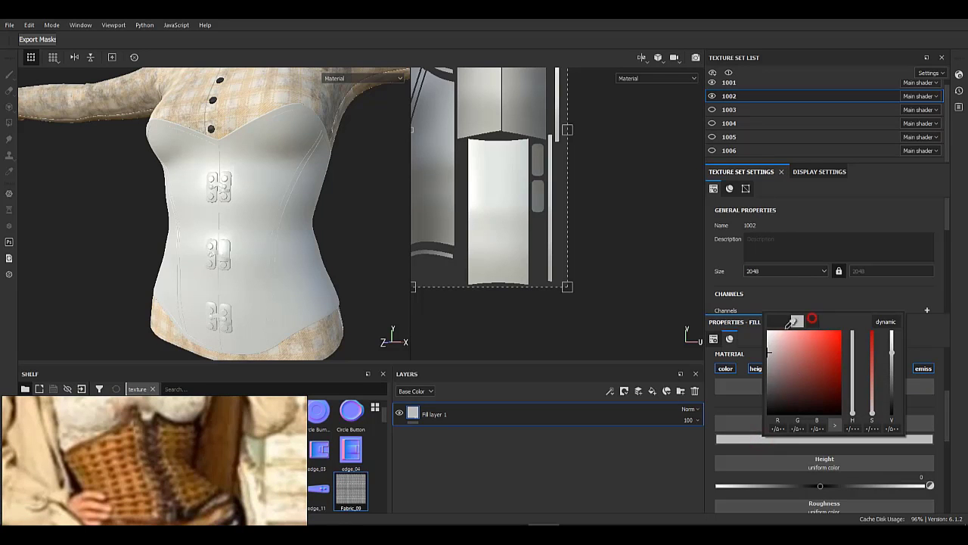
pyautogui.moveTo(788, 327); pyautogui.dragTo(87, 462)
pyautogui.scroll(-8, 87, 461)
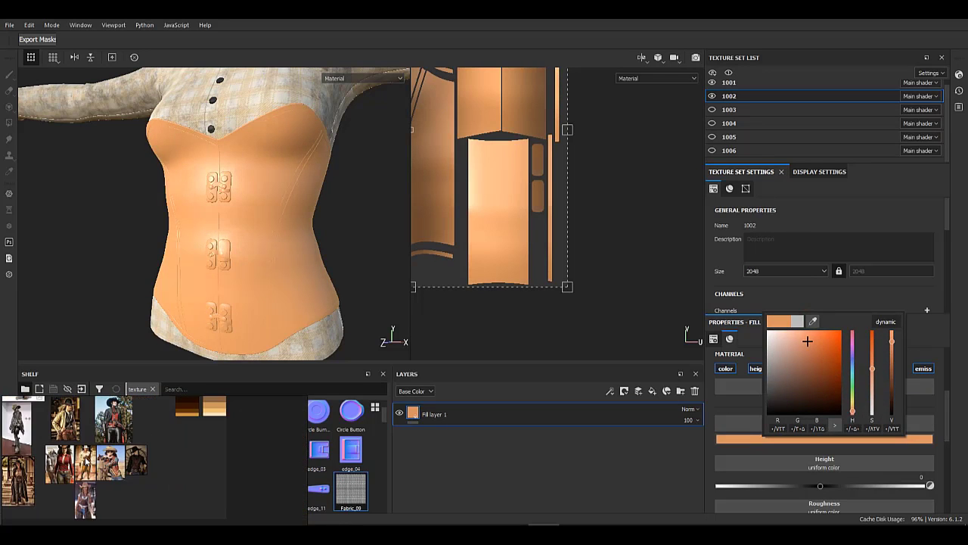
pyautogui.scroll(5, 217, 403)
pyautogui.scroll(-5, 219, 476)
pyautogui.scroll(6, 206, 447)
pyautogui.scroll(-6, 164, 470)
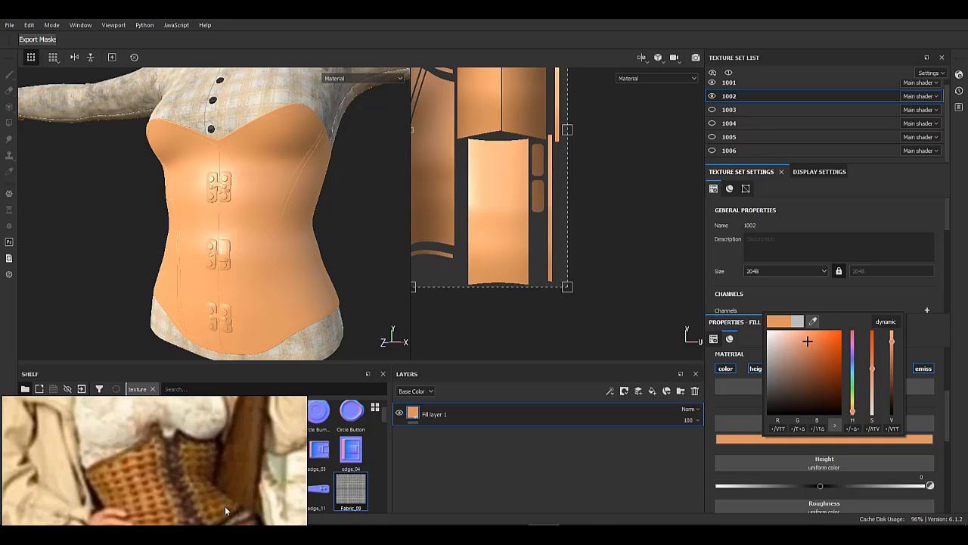
pyautogui.moveTo(815, 323); pyautogui.dragTo(127, 427)
pyautogui.click(775, 457)
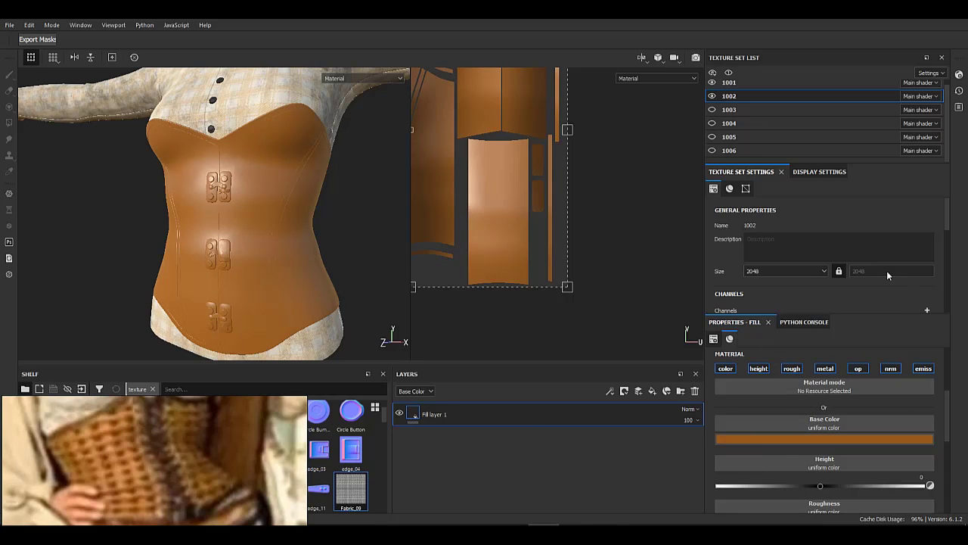
# - Remove the opacity and emissive channels from texture set 1002 and set Fill layer 1's roughness to 0.6449
pyautogui.scroll(-3, 889, 274)
pyautogui.click(927, 298)
pyautogui.scroll(-1, 835, 282)
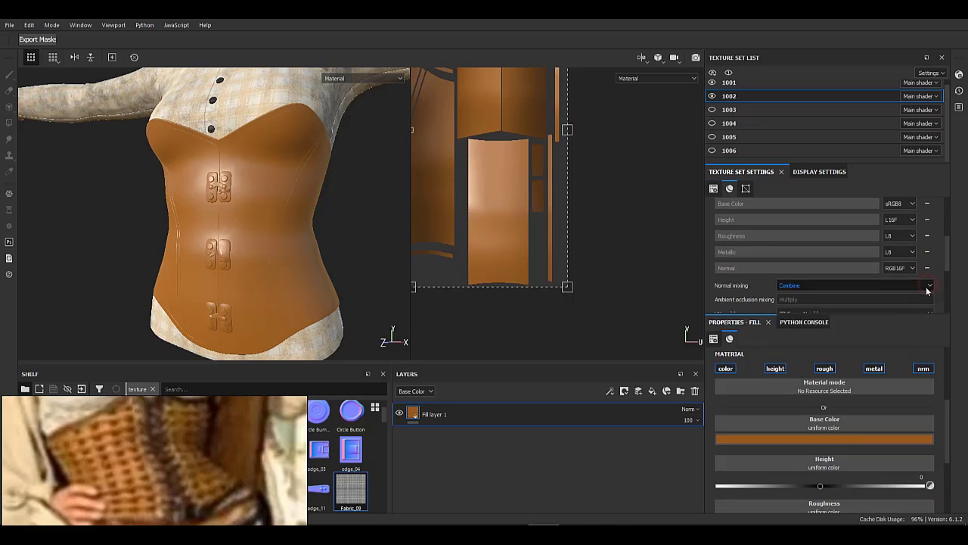
pyautogui.scroll(-2, 855, 409)
pyautogui.moveTo(819, 440); pyautogui.dragTo(852, 440)
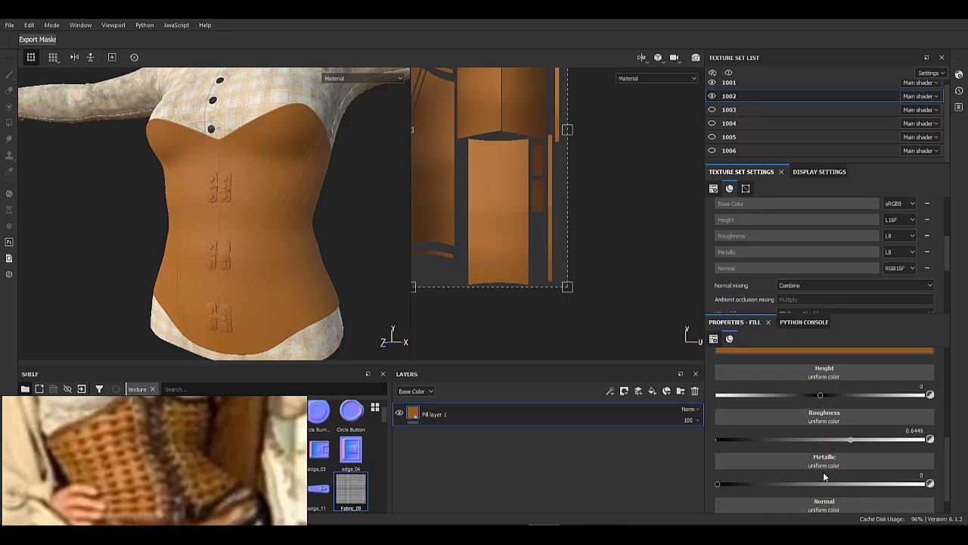
# - Add a second fill layer with a black mask and fill that mask with the Fabric_09 texture
pyautogui.click(652, 392)
pyautogui.rightClick(434, 412)
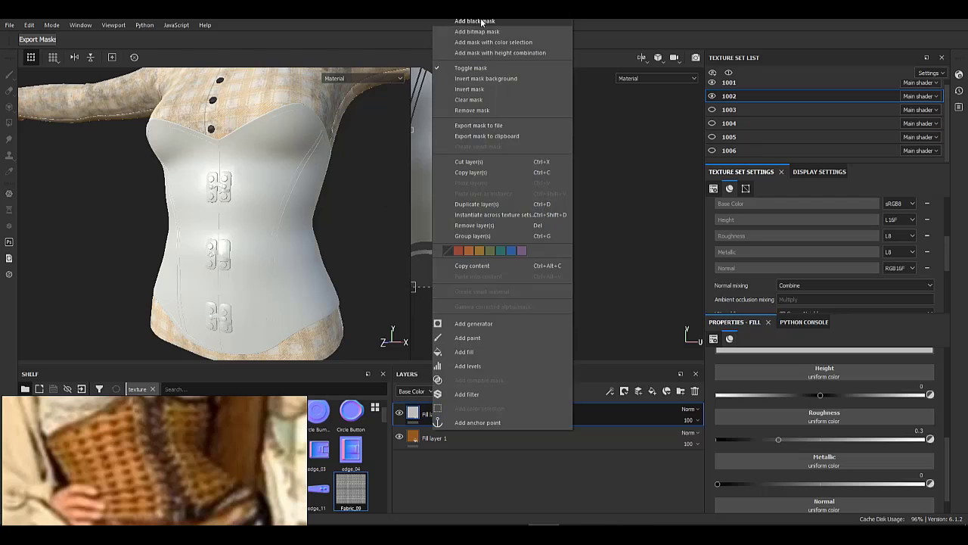
pyautogui.click(482, 21)
pyautogui.rightClick(434, 413)
pyautogui.click(473, 336)
pyautogui.moveTo(351, 489); pyautogui.dragTo(811, 367)
pyautogui.keyDown('alt'); pyautogui.moveTo(341, 168); pyautogui.dragTo(287, 253, button='right'); pyautogui.keyUp('alt')
pyautogui.keyDown('alt'); pyautogui.moveTo(288, 254); pyautogui.dragTo(220, 259); pyautogui.keyUp('alt')
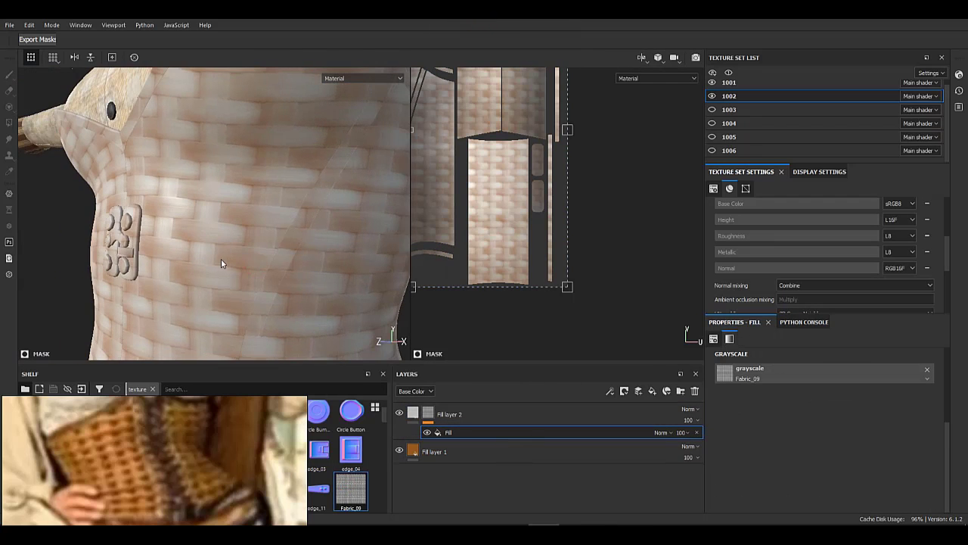
# - View Fill layer 2's mask alone and set the scale of its Fabric_09 fill to 2
pyautogui.keyDown('alt'); pyautogui.click(427, 416); pyautogui.keyUp('alt')
pyautogui.click(475, 434)
pyautogui.keyDown('alt'); pyautogui.click(429, 417); pyautogui.keyUp('alt')
pyautogui.keyDown('alt'); pyautogui.click(458, 432); pyautogui.keyUp('alt')
pyautogui.scroll(2, 807, 367)
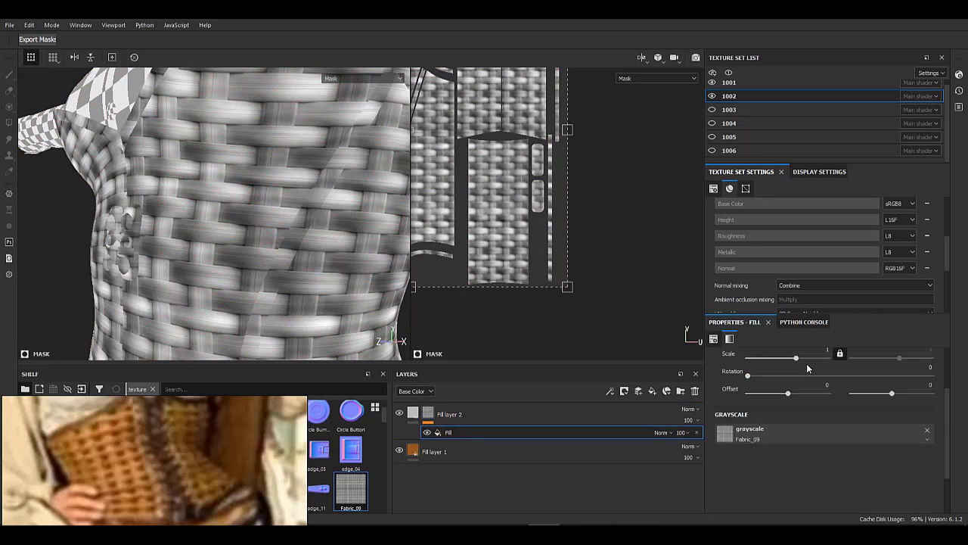
pyautogui.scroll(2, 806, 368)
pyautogui.write('2')
pyautogui.press('Return')
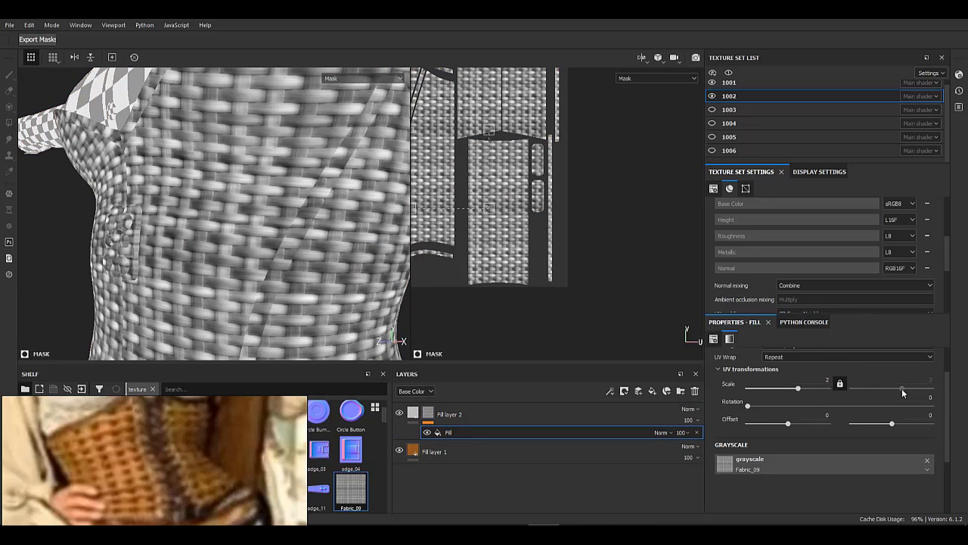
pyautogui.click(816, 380)
# - Return to the material view, set Fill layer 2's base color to black and keep only its color and height channels enabled
pyautogui.click(414, 414)
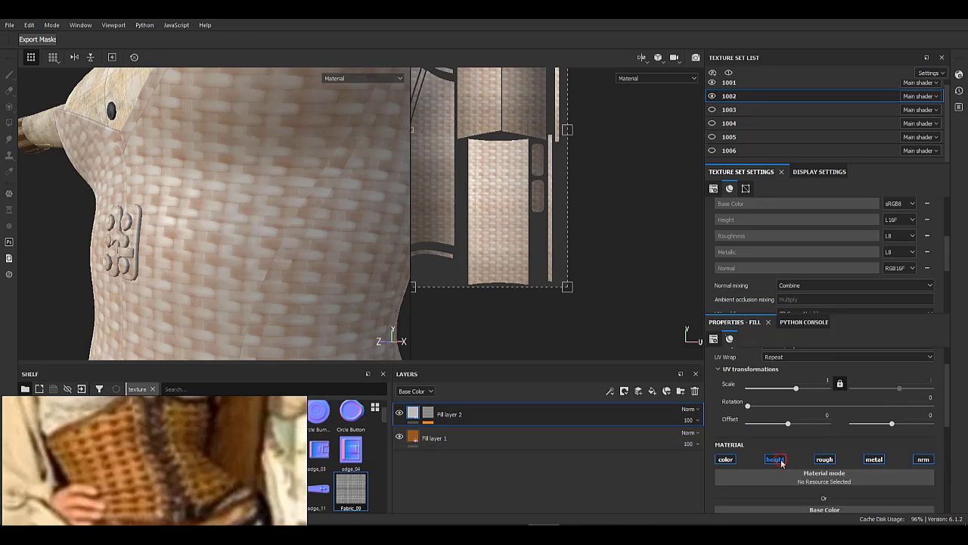
pyautogui.scroll(-3, 759, 451)
pyautogui.click(765, 439)
pyautogui.moveTo(774, 379); pyautogui.dragTo(734, 420)
pyautogui.keyDown('alt'); pyautogui.moveTo(344, 261); pyautogui.dragTo(274, 249); pyautogui.keyUp('alt')
pyautogui.keyDown('alt'); pyautogui.moveTo(273, 250); pyautogui.dragTo(249, 249, button='right'); pyautogui.keyUp('alt')
pyautogui.keyDown('alt'); pyautogui.moveTo(249, 249); pyautogui.dragTo(243, 225); pyautogui.keyUp('alt')
pyautogui.keyDown('alt'); pyautogui.moveTo(242, 225); pyautogui.dragTo(628, 348, button='right'); pyautogui.keyUp('alt')
pyautogui.click(773, 368)
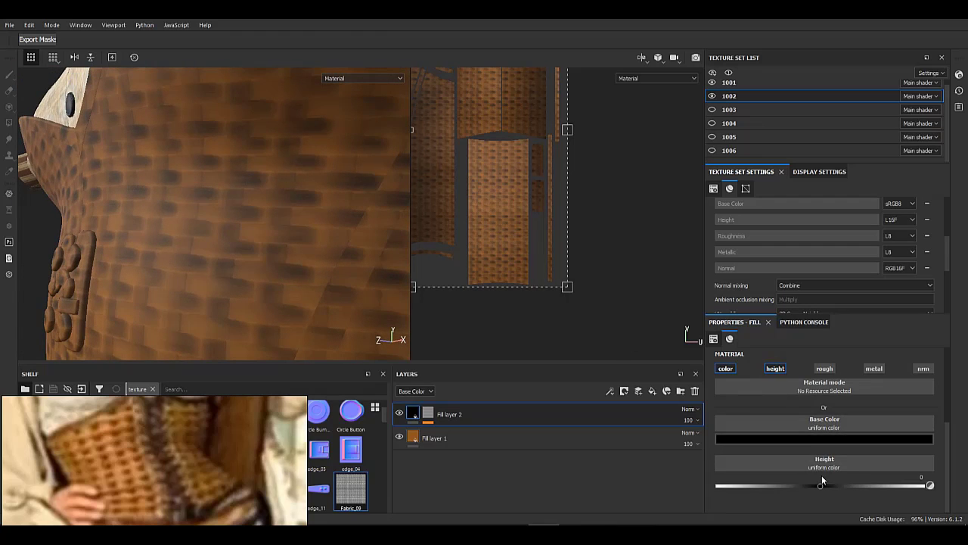
# - Set Fill layer 2's height to 1 and check the raised weave across the corset
pyautogui.moveTo(831, 486); pyautogui.dragTo(924, 486)
pyautogui.keyDown('alt'); pyautogui.moveTo(295, 261); pyautogui.dragTo(262, 265); pyautogui.keyUp('alt')
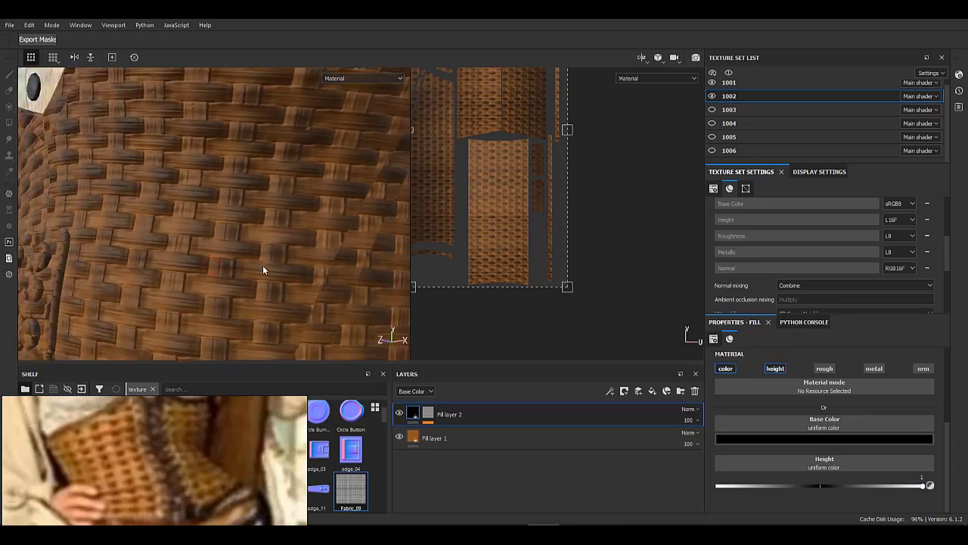
pyautogui.keyDown('alt'); pyautogui.moveTo(262, 265); pyautogui.dragTo(163, 242, button='right'); pyautogui.keyUp('alt')
pyautogui.keyDown('alt'); pyautogui.moveTo(163, 242); pyautogui.dragTo(151, 163, button='middle'); pyautogui.keyUp('alt')
pyautogui.keyDown('alt'); pyautogui.moveTo(151, 162); pyautogui.dragTo(220, 276); pyautogui.keyUp('alt')
pyautogui.keyDown('alt'); pyautogui.moveTo(220, 277); pyautogui.dragTo(325, 235, button='right'); pyautogui.keyUp('alt')
pyautogui.keyDown('alt'); pyautogui.moveTo(325, 234); pyautogui.dragTo(273, 192); pyautogui.keyUp('alt')
pyautogui.keyDown('alt'); pyautogui.moveTo(273, 192); pyautogui.dragTo(2, 112, button='right'); pyautogui.keyUp('alt')
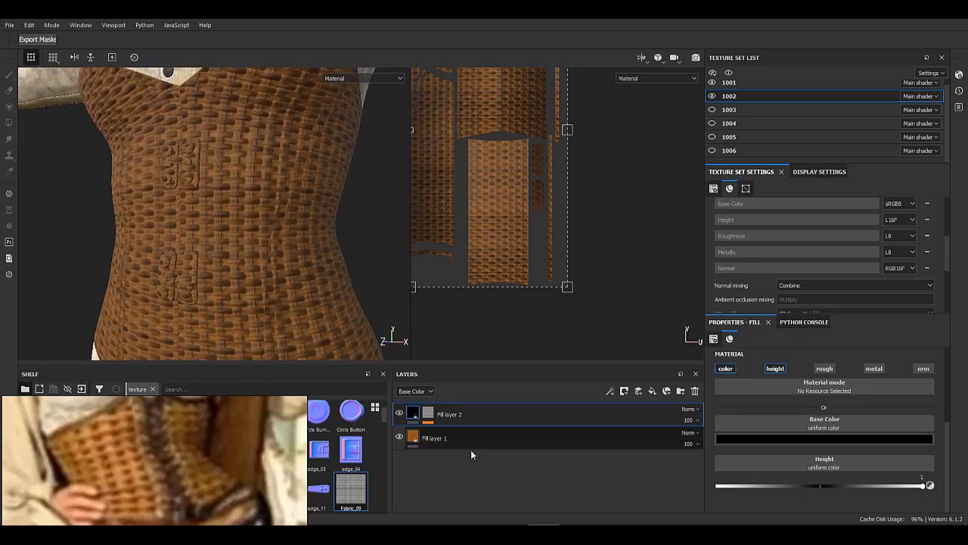
# - Inspect Fill layer 2's mask, return to its material and disable its color channel, leaving only height
pyautogui.click(471, 450)
pyautogui.scroll(5, 230, 255)
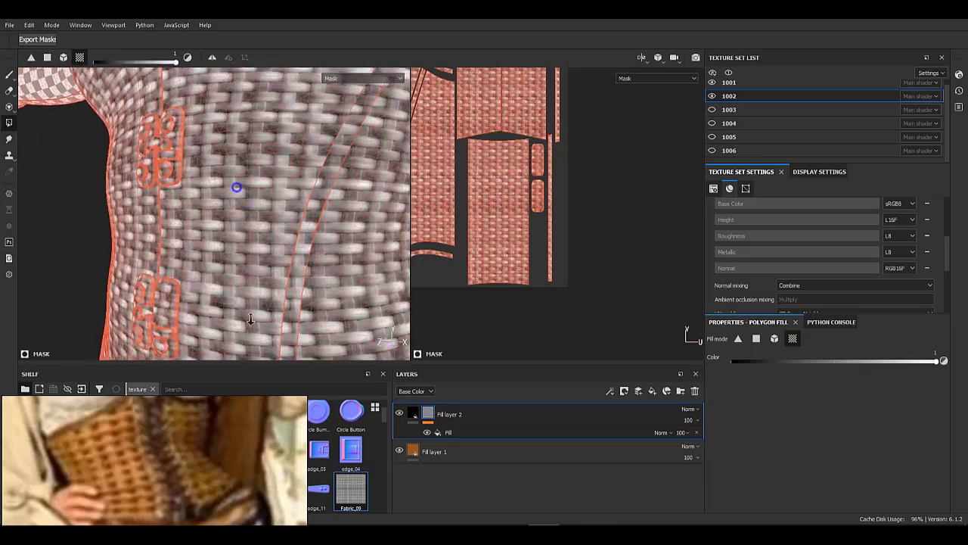
pyautogui.click(412, 412)
pyautogui.moveTo(303, 239)
pyautogui.keyDown('alt'); pyautogui.mouseDown()
pyautogui.moveTo(181, 227)
pyautogui.moveTo(294, 230)
pyautogui.mouseUp(); pyautogui.keyUp('alt')
pyautogui.keyDown('alt'); pyautogui.moveTo(293, 230); pyautogui.dragTo(270, 164, button='right'); pyautogui.keyUp('alt')
pyautogui.click(726, 369)
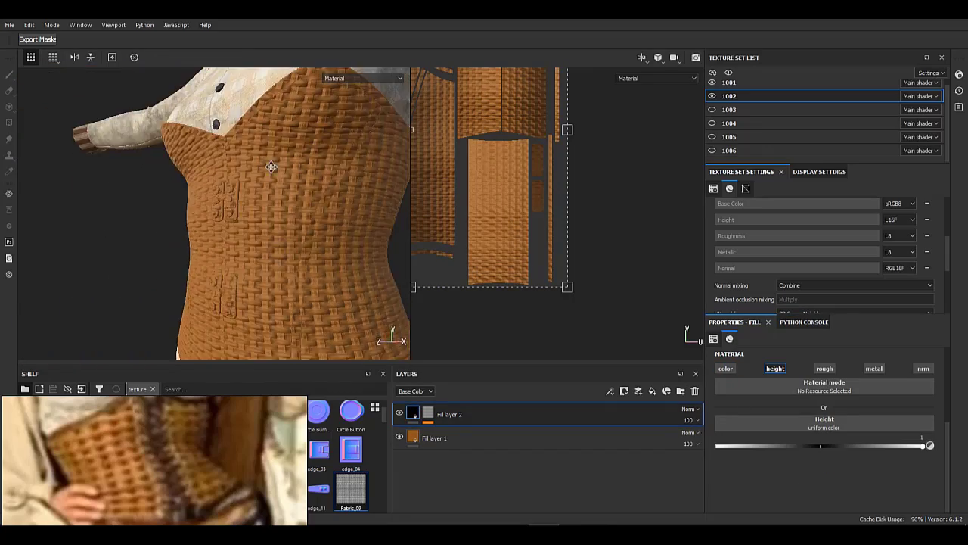
# - Examine the height-only weave on the corset's front, sides and clasps
pyautogui.keyDown('alt'); pyautogui.moveTo(270, 164); pyautogui.dragTo(229, 230); pyautogui.keyUp('alt')
pyautogui.keyDown('alt'); pyautogui.moveTo(229, 230); pyautogui.dragTo(183, 253, button='right'); pyautogui.keyUp('alt')
pyautogui.keyDown('alt'); pyautogui.moveTo(270, 256); pyautogui.dragTo(72, 164); pyautogui.keyUp('alt')
pyautogui.keyDown('alt'); pyautogui.moveTo(218, 186); pyautogui.dragTo(283, 186, button='right'); pyautogui.keyUp('alt')
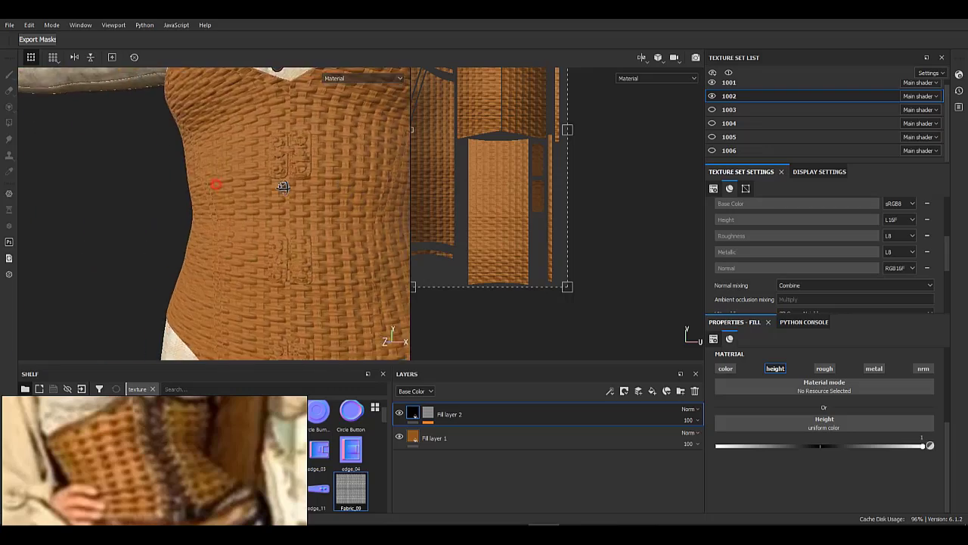
pyautogui.keyDown('alt'); pyautogui.moveTo(221, 160); pyautogui.dragTo(219, 313); pyautogui.keyUp('alt')
pyautogui.keyDown('alt'); pyautogui.moveTo(219, 314); pyautogui.dragTo(276, 205, button='right'); pyautogui.keyUp('alt')
pyautogui.keyDown('alt'); pyautogui.moveTo(276, 205); pyautogui.dragTo(212, 192, button='right'); pyautogui.keyUp('alt')
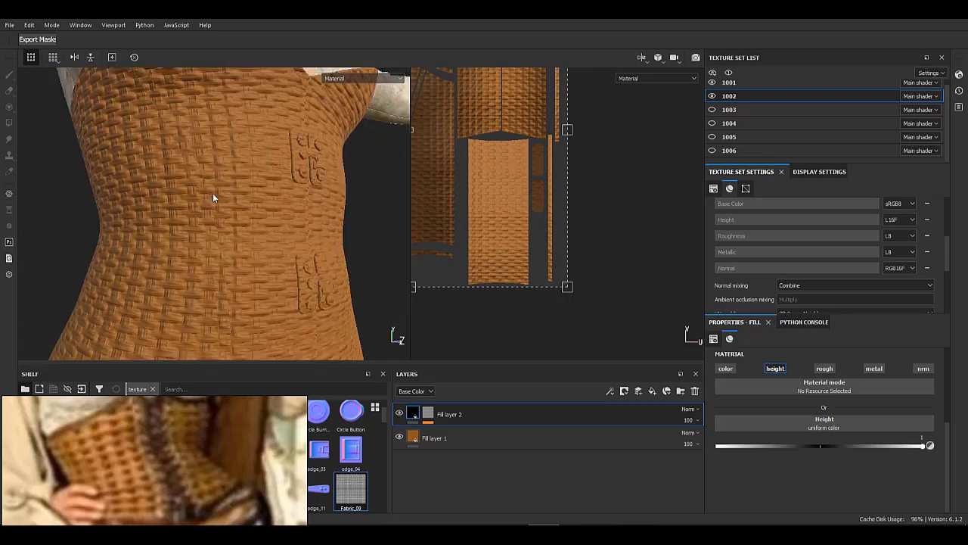
pyautogui.keyDown('alt'); pyautogui.moveTo(212, 193); pyautogui.dragTo(227, 234); pyautogui.keyUp('alt')
pyautogui.keyDown('alt'); pyautogui.moveTo(227, 234); pyautogui.dragTo(274, 244, button='right'); pyautogui.keyUp('alt')
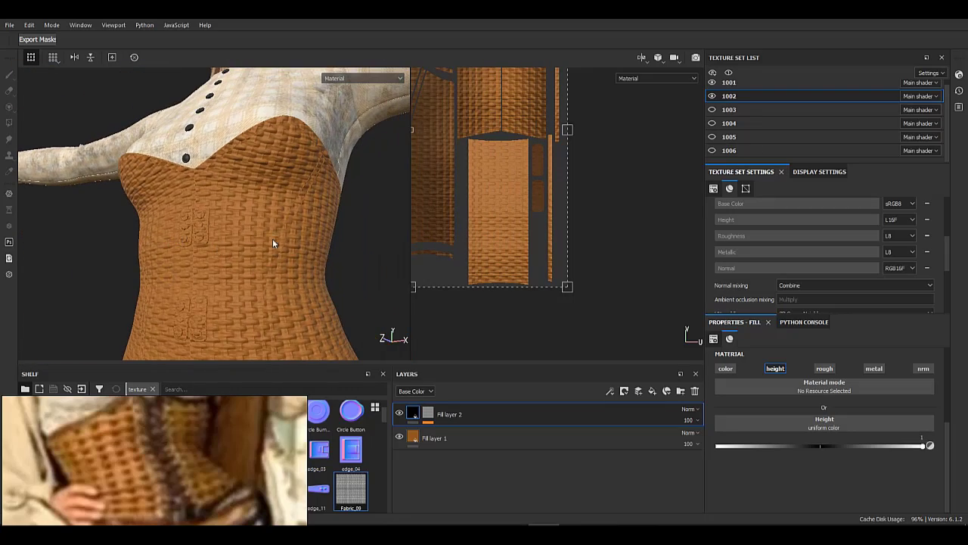
# - Darken Fill layer 1's base color to a slightly deeper brown and check it on the corset
pyautogui.click(587, 437)
pyautogui.click(829, 440)
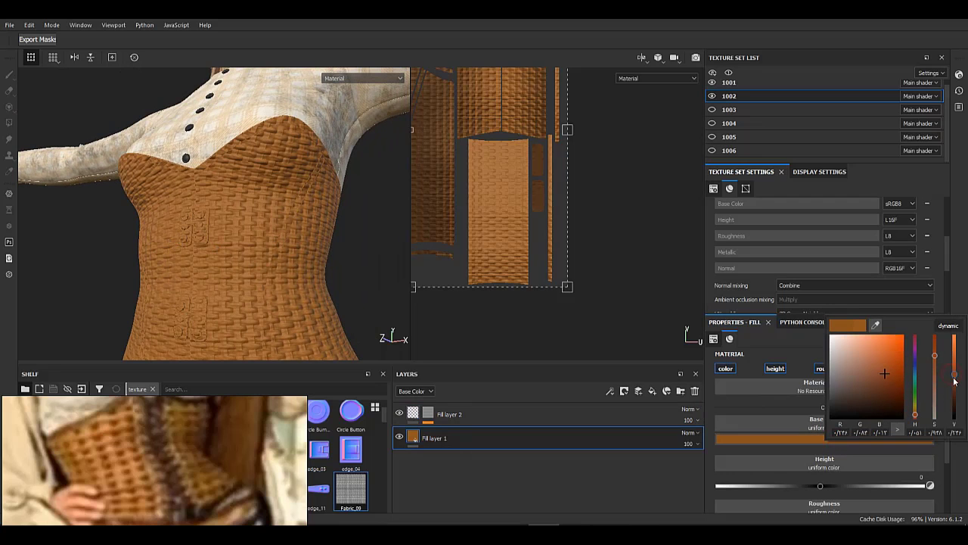
pyautogui.moveTo(955, 380); pyautogui.dragTo(955, 383)
pyautogui.keyDown('alt'); pyautogui.moveTo(250, 244); pyautogui.dragTo(279, 221); pyautogui.keyUp('alt')
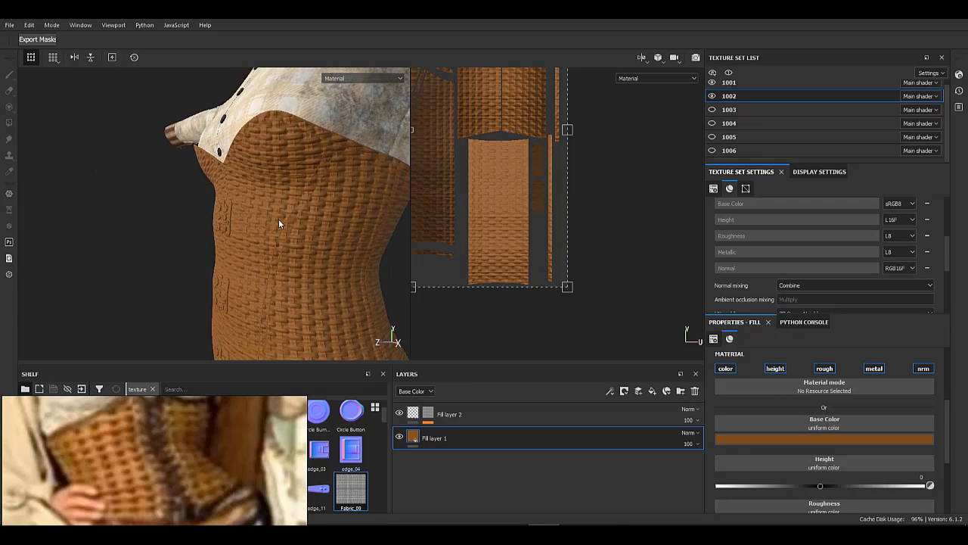
pyautogui.keyDown('alt'); pyautogui.moveTo(279, 220); pyautogui.dragTo(330, 277, button='right'); pyautogui.keyUp('alt')
# - Duplicate Fill layer 2 and switch the copy from height to color only, giving the weave black shading
pyautogui.rightClick(536, 441)
pyautogui.rightClick(500, 423)
pyautogui.click(585, 205)
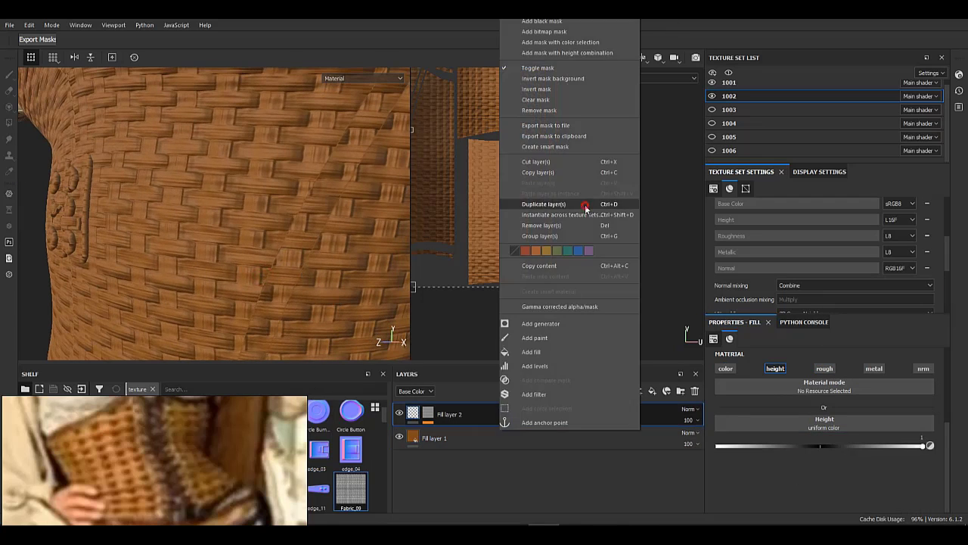
pyautogui.click(773, 369)
pyautogui.click(726, 369)
pyautogui.keyDown('alt'); pyautogui.moveTo(338, 221); pyautogui.dragTo(309, 189, button='right'); pyautogui.keyUp('alt')
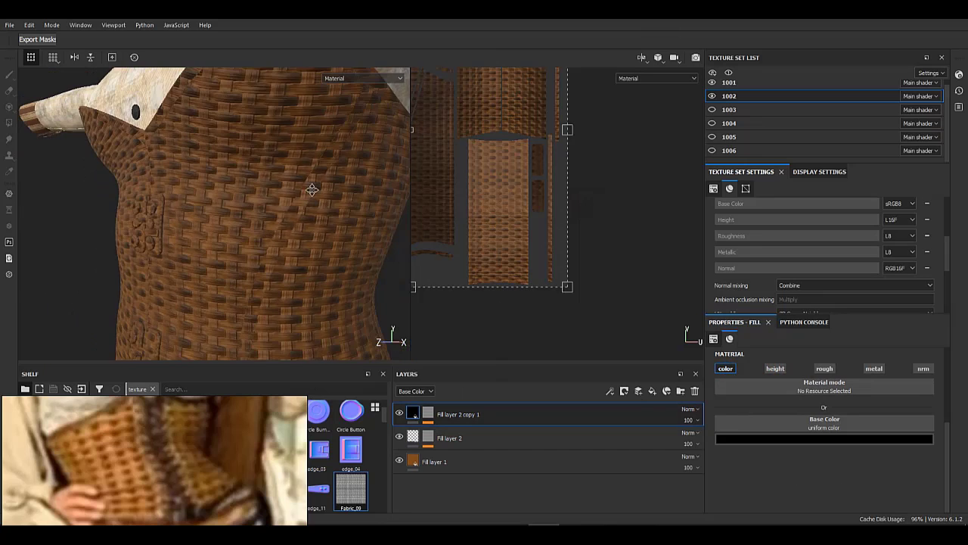
pyautogui.keyDown('alt'); pyautogui.moveTo(309, 188); pyautogui.dragTo(177, 190); pyautogui.keyUp('alt')
pyautogui.keyDown('alt'); pyautogui.moveTo(177, 190); pyautogui.dragTo(209, 211, button='right'); pyautogui.keyUp('alt')
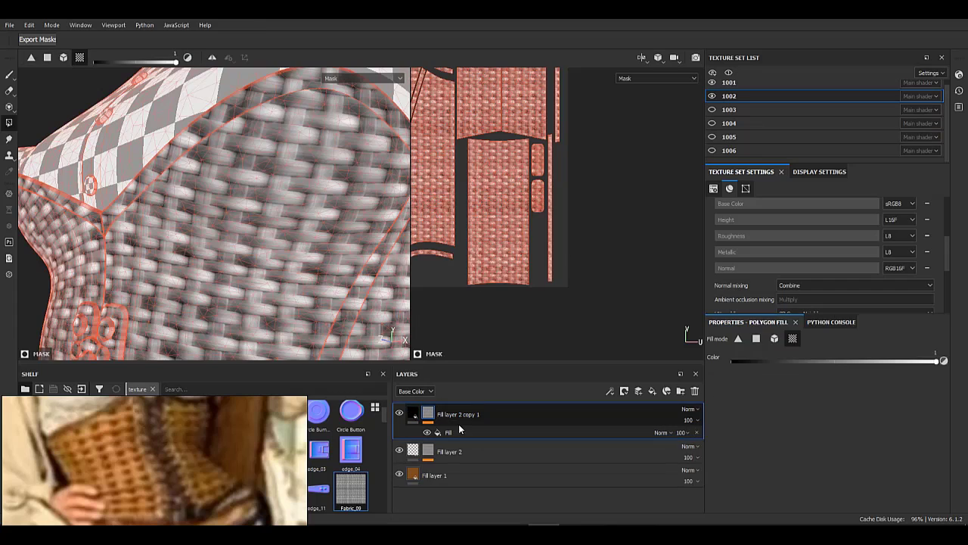
# - Add Levels to Fill layer 2 copy 1's mask and raise contrast with input points near 0.27, 0.56 and 0.84
pyautogui.rightClick(485, 429)
pyautogui.click(507, 347)
pyautogui.moveTo(829, 364); pyautogui.dragTo(811, 364)
pyautogui.moveTo(719, 365); pyautogui.dragTo(778, 365)
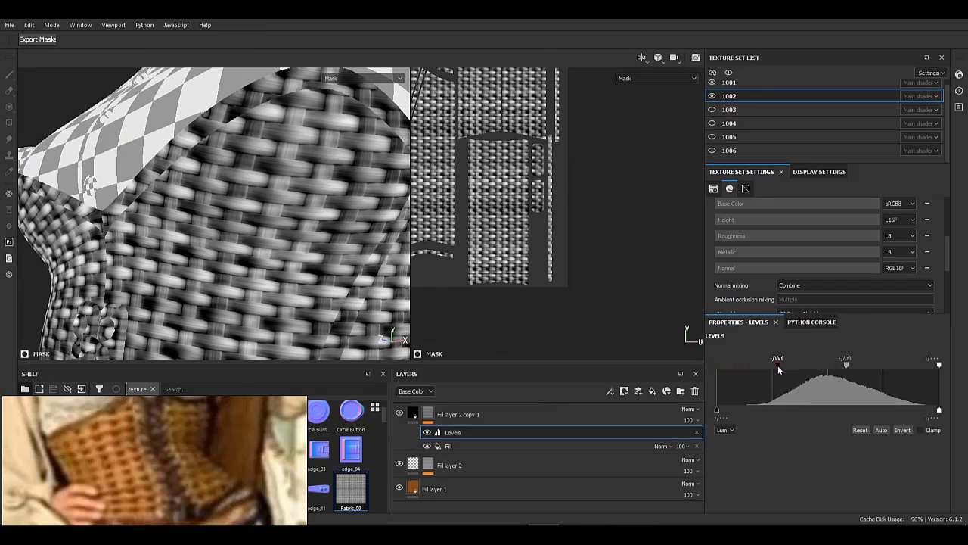
pyautogui.moveTo(939, 365); pyautogui.dragTo(904, 362)
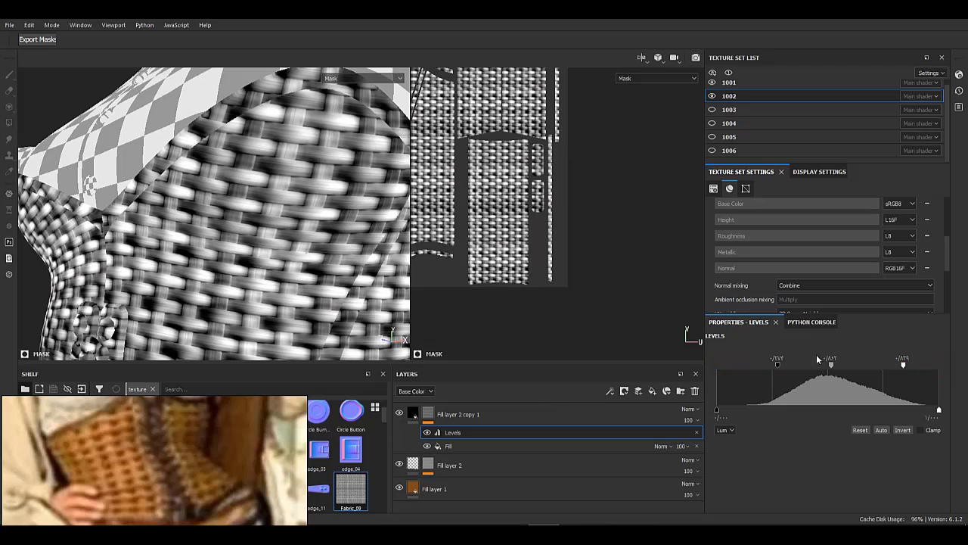
pyautogui.moveTo(831, 365); pyautogui.dragTo(841, 365)
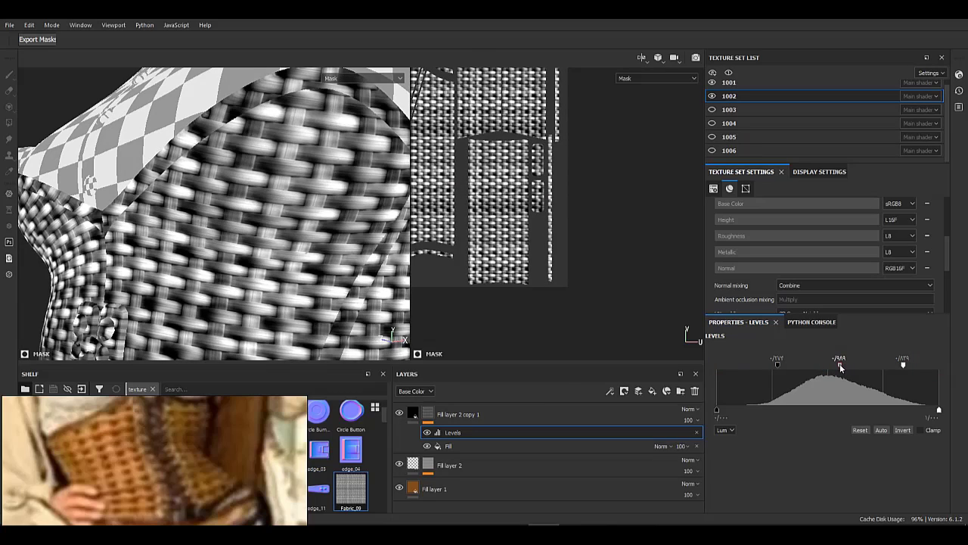
# - Try narrowing the mask Levels of Fill layer 2 copy 1 to input points near 0.58 and 0.80, and undo it
pyautogui.click(413, 413)
pyautogui.keyDown('alt'); pyautogui.moveTo(266, 268); pyautogui.dragTo(160, 238, button='right'); pyautogui.keyUp('alt')
pyautogui.keyDown('alt'); pyautogui.moveTo(159, 237); pyautogui.dragTo(289, 344); pyautogui.keyUp('alt')
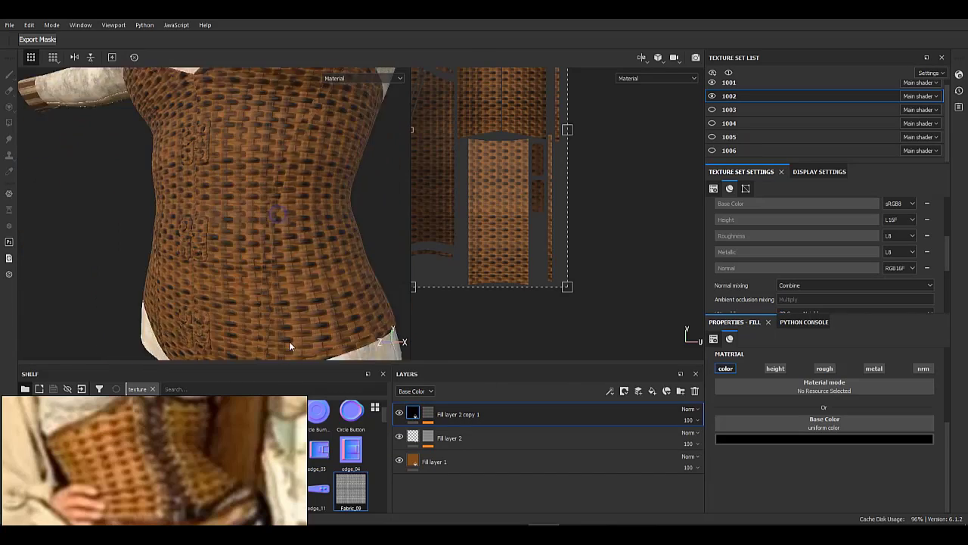
pyautogui.keyDown('alt'); pyautogui.moveTo(289, 346); pyautogui.dragTo(261, 227, button='right'); pyautogui.keyUp('alt')
pyautogui.keyDown('alt'); pyautogui.click(429, 413); pyautogui.keyUp('alt')
pyautogui.click(567, 432)
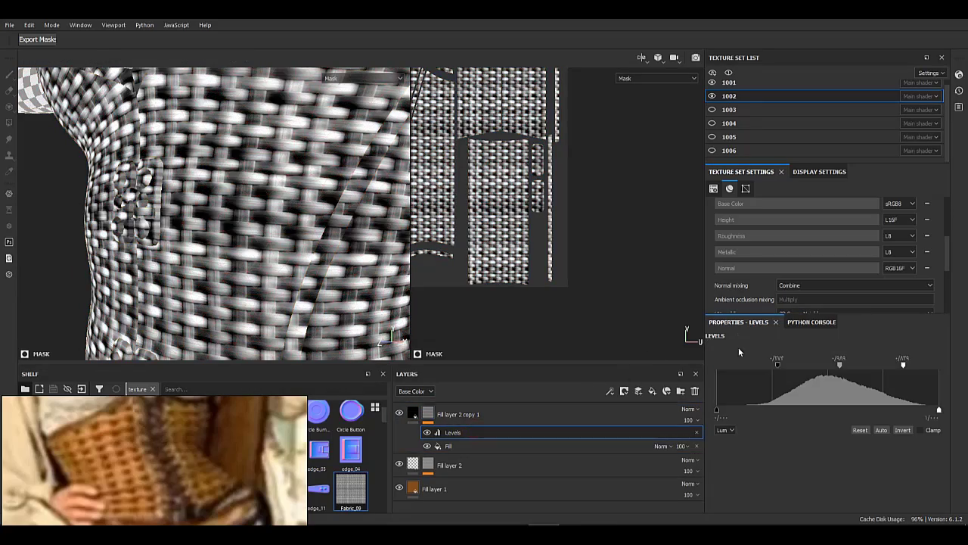
pyautogui.moveTo(778, 365); pyautogui.dragTo(894, 365)
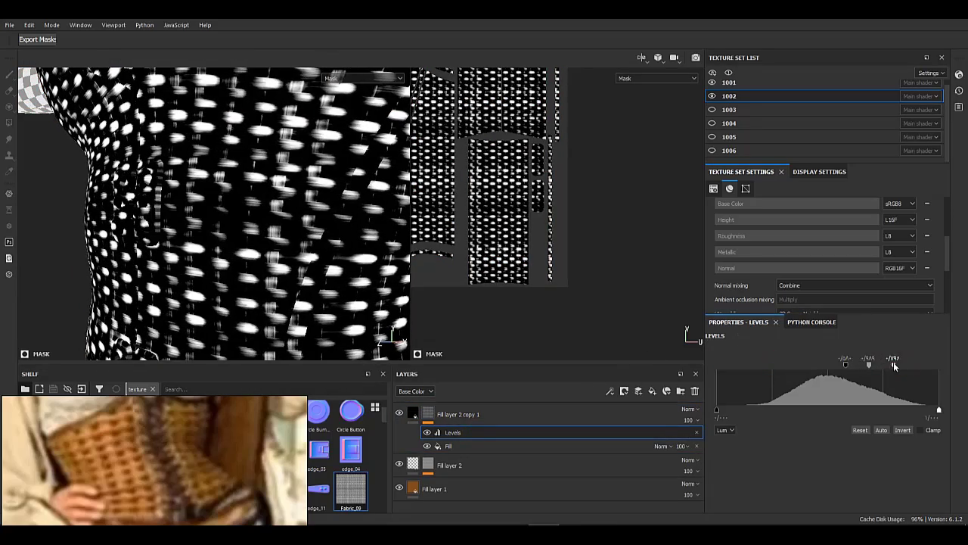
pyautogui.hotkey('ctrl', 'z')
pyautogui.hotkey('ctrl', 'z')
pyautogui.hotkey('ctrl', 'z')
pyautogui.moveTo(832, 366); pyautogui.dragTo(842, 366)
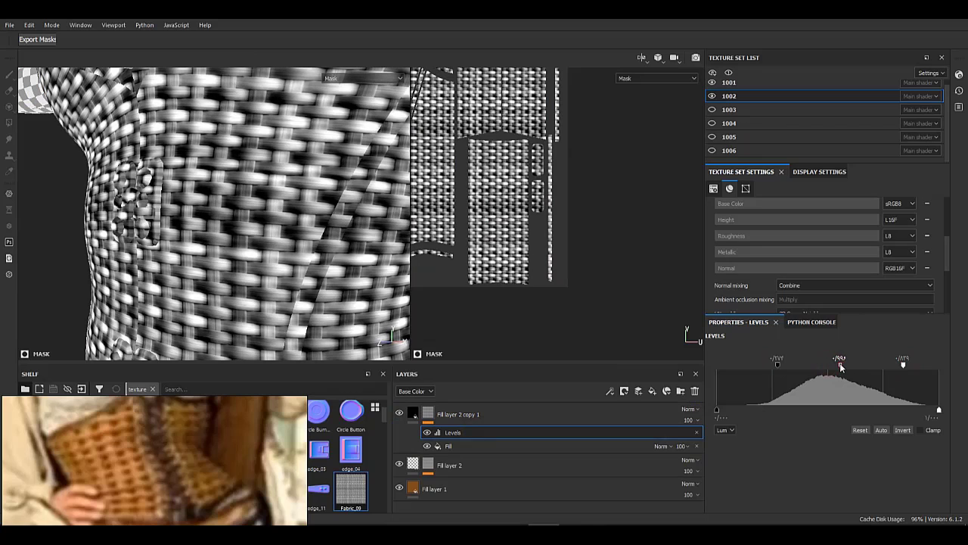
# - Invert the mask of Fill layer 2 copy 1 to shade the gaps between the strands, checking the weave up close
pyautogui.rightClick(477, 431)
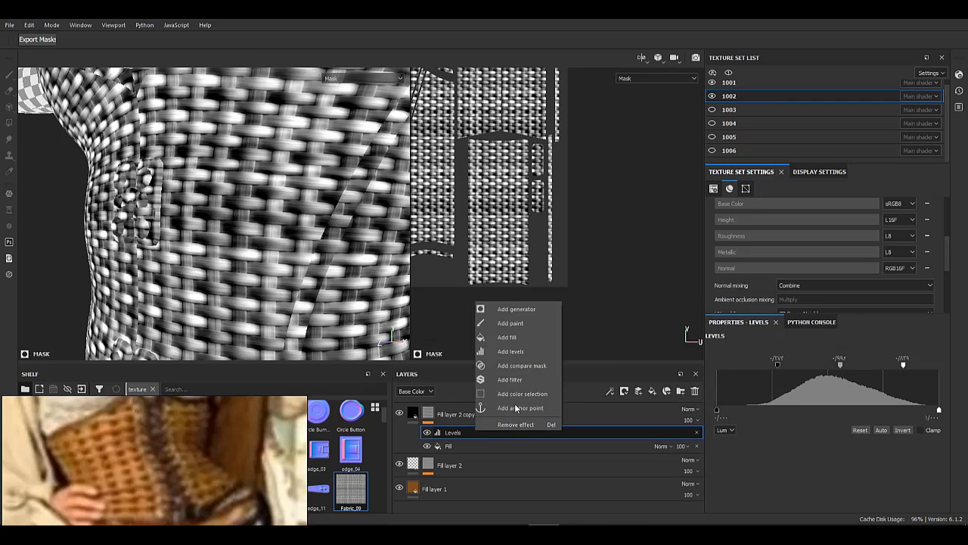
pyautogui.rightClick(426, 414)
pyautogui.click(472, 195)
pyautogui.click(413, 414)
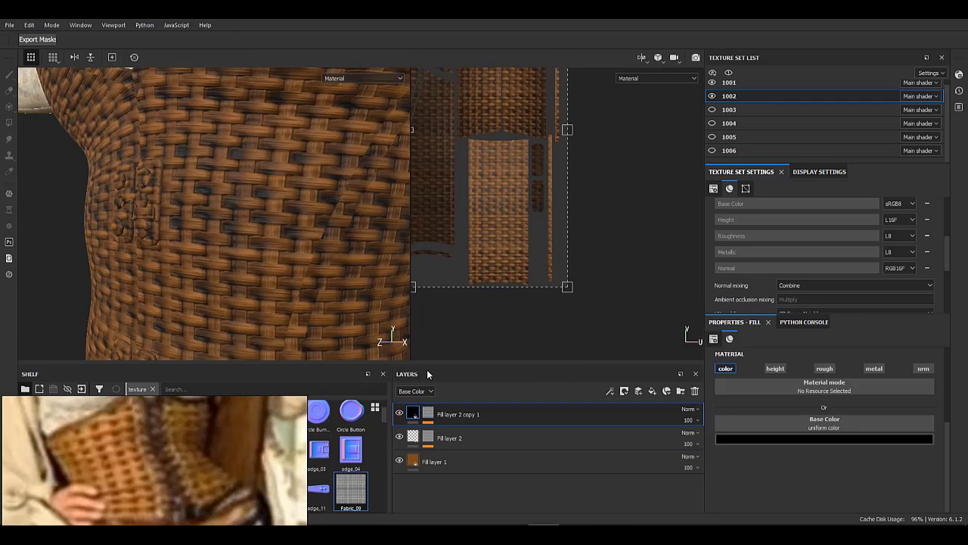
pyautogui.moveTo(193, 234)
pyautogui.keyDown('alt'); pyautogui.mouseDown()
pyautogui.moveTo(242, 237)
pyautogui.moveTo(190, 227)
pyautogui.mouseUp(); pyautogui.keyUp('alt')
pyautogui.scroll(-3, 189, 227)
pyautogui.keyDown('alt'); pyautogui.moveTo(190, 228); pyautogui.dragTo(299, 280, button='right'); pyautogui.keyUp('alt')
pyautogui.keyDown('alt'); pyautogui.moveTo(299, 281); pyautogui.dragTo(268, 234); pyautogui.keyUp('alt')
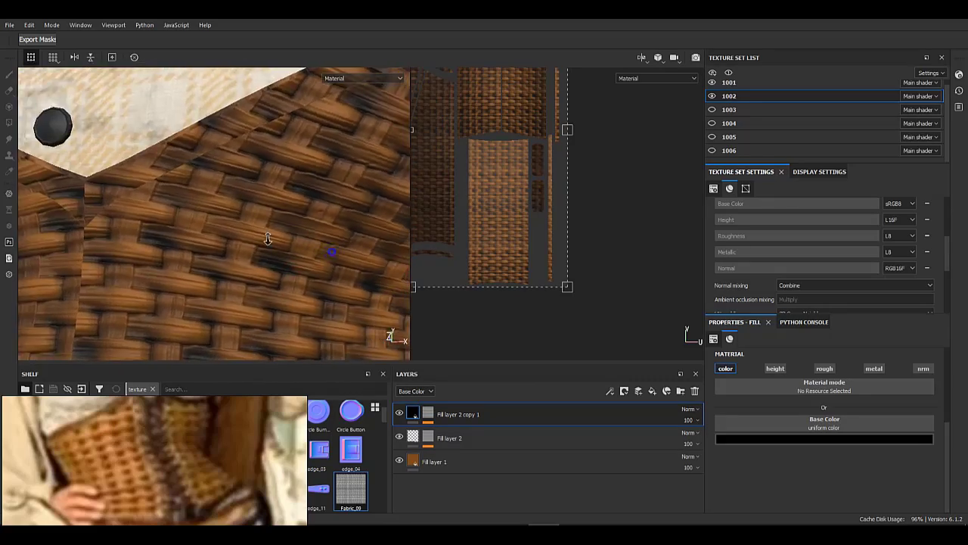
pyautogui.keyDown('alt'); pyautogui.moveTo(268, 234); pyautogui.dragTo(201, 253, button='right'); pyautogui.keyUp('alt')
pyautogui.keyDown('alt'); pyautogui.moveTo(201, 253); pyautogui.dragTo(269, 204); pyautogui.keyUp('alt')
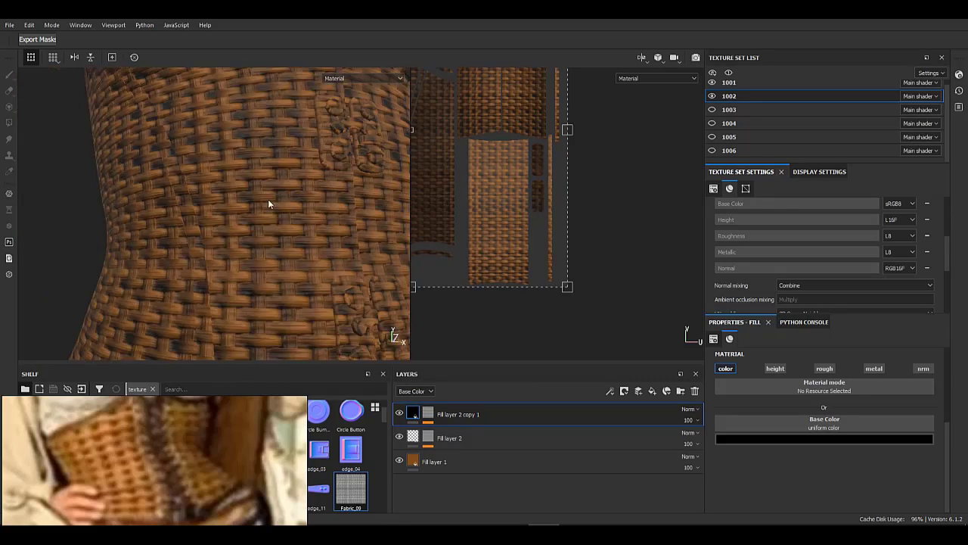
pyautogui.moveTo(269, 204)
pyautogui.keyDown('alt'); pyautogui.mouseDown(button='right')
pyautogui.moveTo(233, 205)
pyautogui.moveTo(266, 221)
pyautogui.mouseUp(button='right'); pyautogui.keyUp('alt')
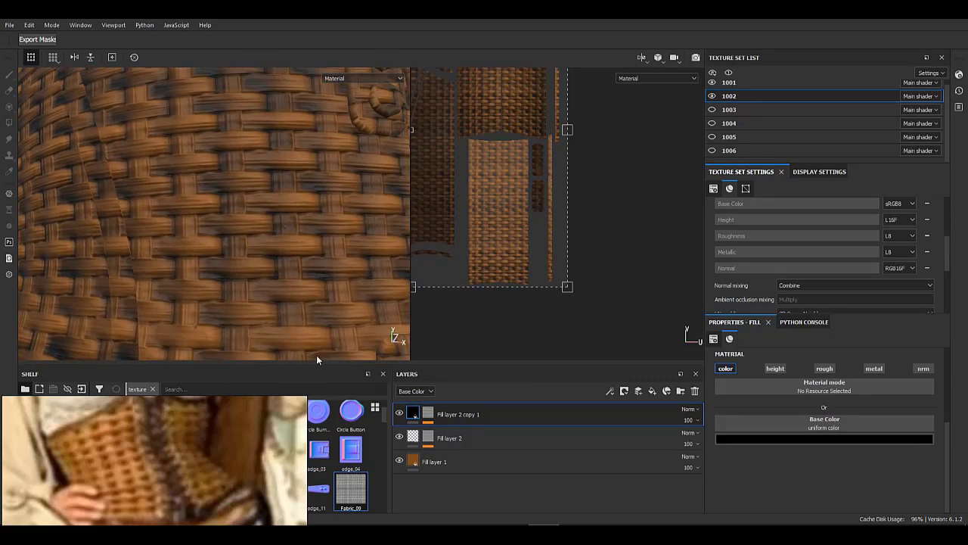
# - Return the mask Levels of Fill layer 2 copy 1 to the full 0 to 1 input range and check the corset
pyautogui.click(429, 413)
pyautogui.click(470, 432)
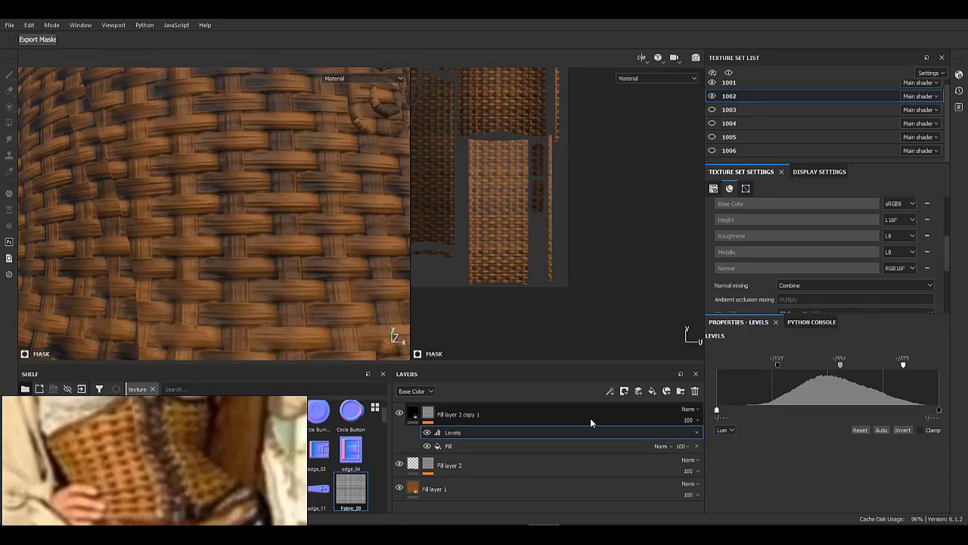
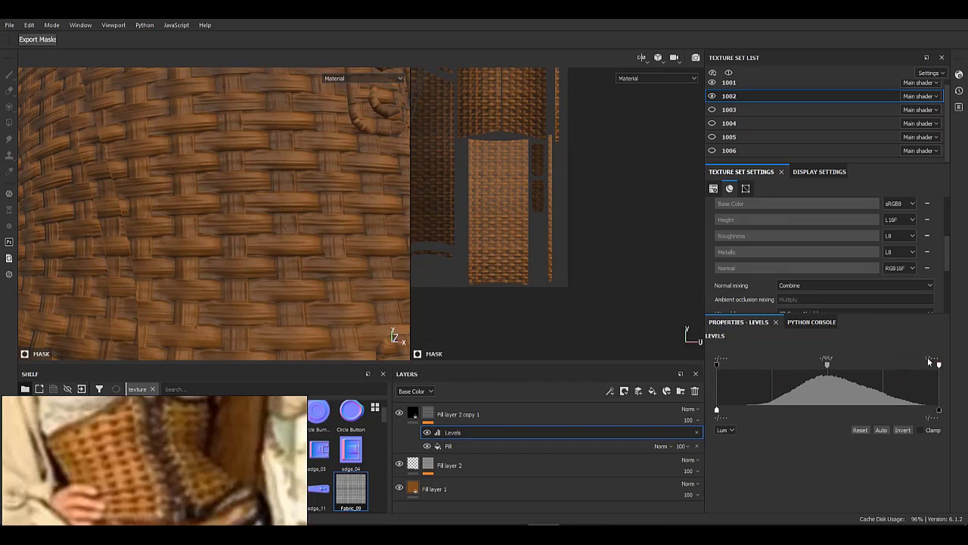
pyautogui.keyDown('alt'); pyautogui.moveTo(293, 261); pyautogui.dragTo(212, 271, button='right'); pyautogui.keyUp('alt')
pyautogui.keyDown('alt'); pyautogui.moveTo(277, 204); pyautogui.dragTo(328, 275, button='middle'); pyautogui.keyUp('alt')
pyautogui.keyDown('alt'); pyautogui.moveTo(328, 275); pyautogui.dragTo(298, 293); pyautogui.keyUp('alt')
pyautogui.click(429, 414)
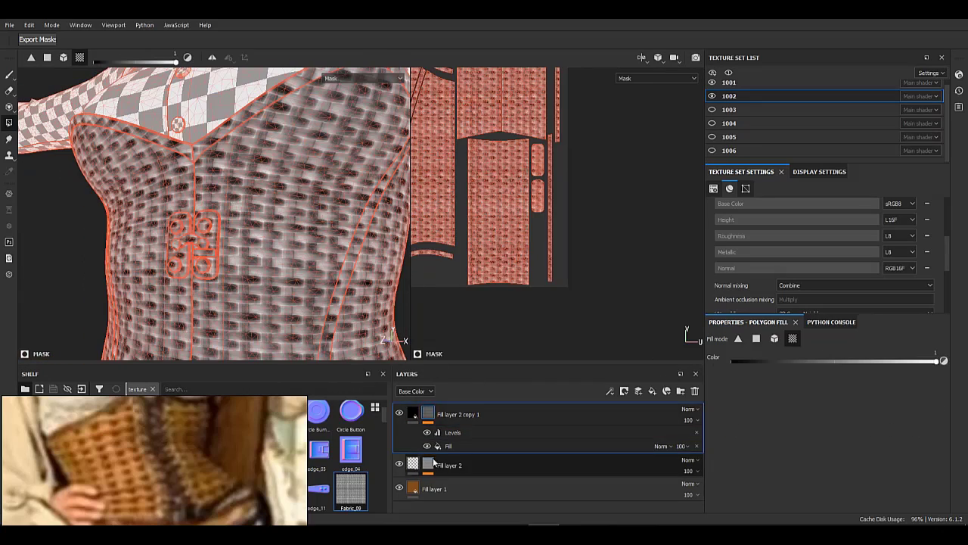
pyautogui.click(433, 463)
pyautogui.click(431, 412)
pyautogui.click(413, 413)
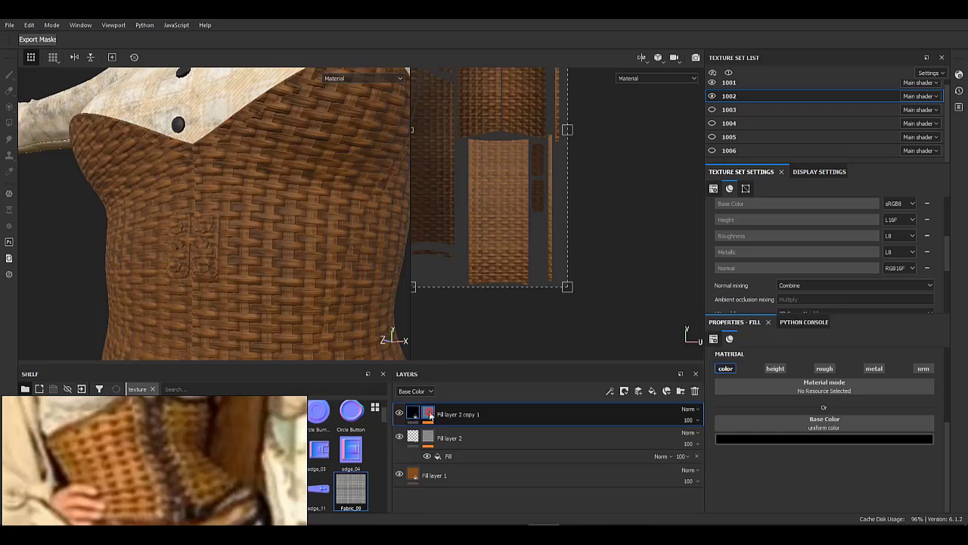
# - Raise the mask Levels contrast on Fill layer 2 copy 1, with outer input points near 0.25 and 0.75, to deepen the weave's shading
pyautogui.click(429, 415)
pyautogui.click(471, 434)
pyautogui.moveTo(764, 363); pyautogui.dragTo(768, 363)
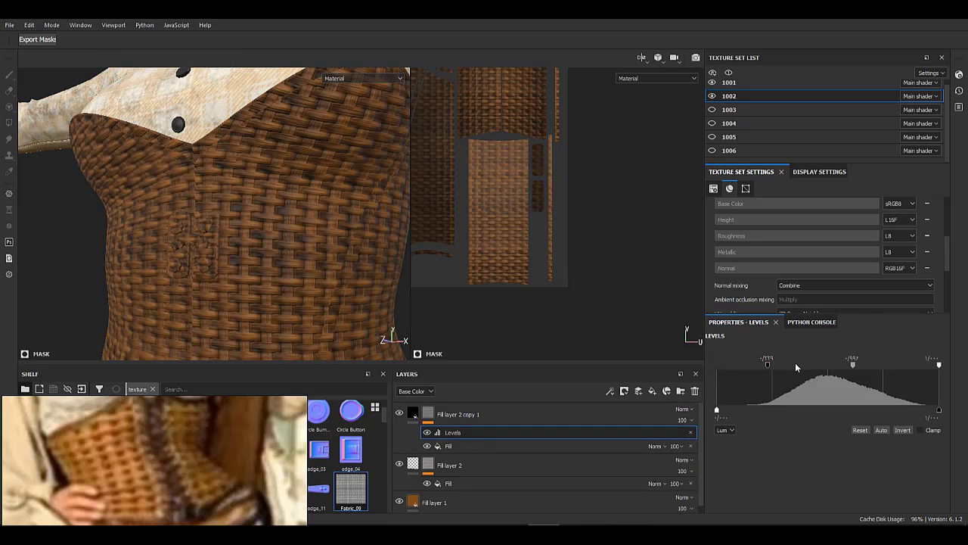
pyautogui.moveTo(884, 366); pyautogui.dragTo(772, 367)
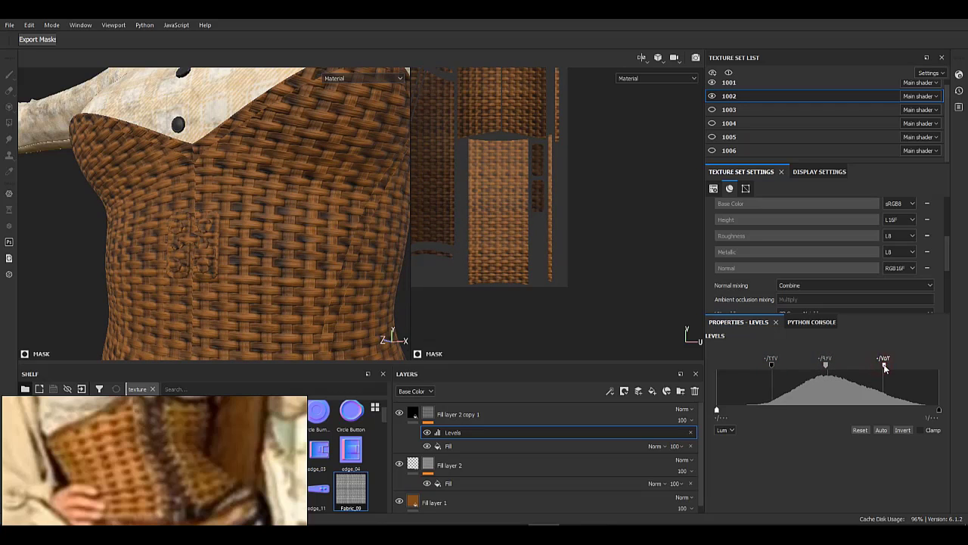
pyautogui.moveTo(802, 362)
pyautogui.mouseDown()
pyautogui.moveTo(759, 362)
pyautogui.moveTo(967, 369)
pyautogui.moveTo(873, 376)
pyautogui.mouseUp()
pyautogui.keyDown('alt'); pyautogui.moveTo(191, 229); pyautogui.dragTo(140, 233, button='right'); pyautogui.keyUp('alt')
pyautogui.keyDown('alt'); pyautogui.moveTo(140, 233); pyautogui.dragTo(248, 184); pyautogui.keyUp('alt')
pyautogui.keyDown('alt'); pyautogui.moveTo(220, 241); pyautogui.dragTo(262, 234, button='right'); pyautogui.keyUp('alt')
pyautogui.keyDown('alt'); pyautogui.moveTo(262, 234); pyautogui.dragTo(265, 223); pyautogui.keyUp('alt')
# - Group the three corset fill layers in a new folder and give the folder a black mask
pyautogui.click(482, 412)
pyautogui.click(681, 391)
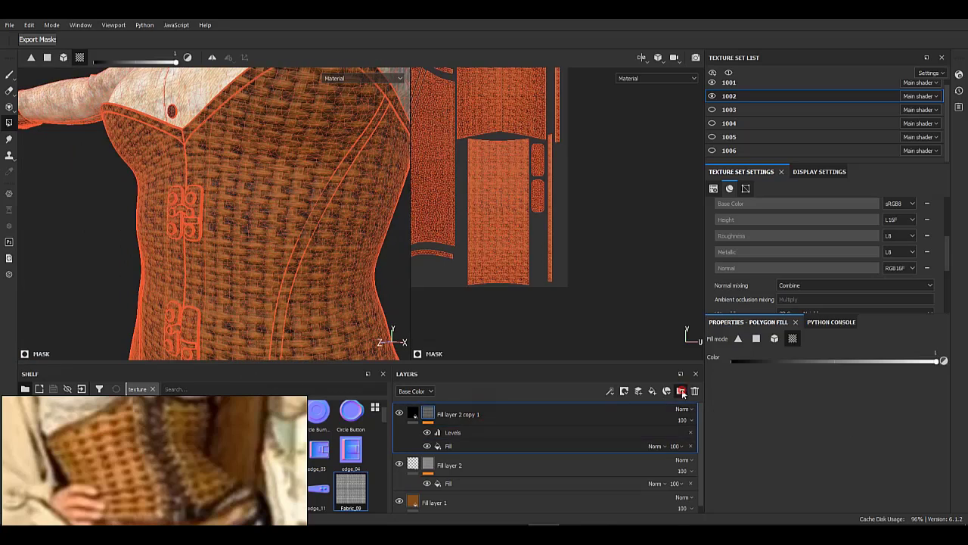
pyautogui.click(520, 435)
pyautogui.scroll(-2, 495, 457)
pyautogui.keyDown('shift'); pyautogui.click(463, 494); pyautogui.keyUp('shift')
pyautogui.scroll(2, 462, 469)
pyautogui.moveTo(461, 436); pyautogui.dragTo(424, 416)
pyautogui.rightClick(425, 414)
pyautogui.click(481, 253)
# - Reveal the basket weave on the corset's two front panels by polygon-filling them in Folder 1's mask
pyautogui.keyDown('alt'); pyautogui.moveTo(239, 291); pyautogui.dragTo(268, 299); pyautogui.keyUp('alt')
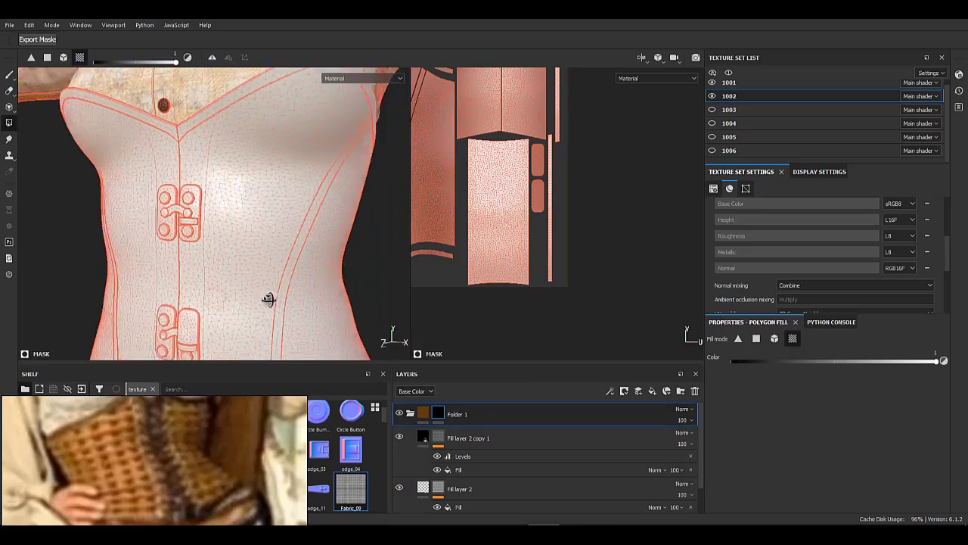
pyautogui.keyDown('alt'); pyautogui.moveTo(268, 299); pyautogui.dragTo(255, 273, button='right'); pyautogui.keyUp('alt')
pyautogui.keyDown('alt'); pyautogui.moveTo(255, 272); pyautogui.dragTo(227, 264); pyautogui.keyUp('alt')
pyautogui.click(162, 226)
pyautogui.click(250, 229)
pyautogui.keyDown('alt'); pyautogui.moveTo(250, 230); pyautogui.dragTo(270, 244); pyautogui.keyUp('alt')
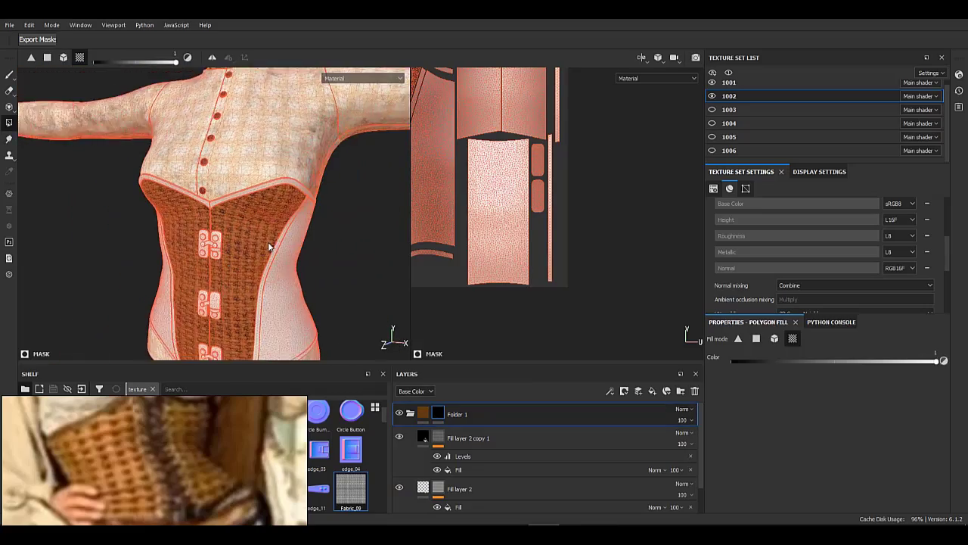
# - Fill the corset's side panels in Folder 1's mask so they also carry the basket weave
pyautogui.keyDown('alt'); pyautogui.moveTo(270, 244); pyautogui.dragTo(262, 273, button='right'); pyautogui.keyUp('alt')
pyautogui.keyDown('alt'); pyautogui.moveTo(262, 273); pyautogui.dragTo(220, 265); pyautogui.keyUp('alt')
pyautogui.keyDown('alt'); pyautogui.moveTo(219, 265); pyautogui.dragTo(188, 301, button='middle'); pyautogui.keyUp('alt')
pyautogui.keyDown('alt'); pyautogui.moveTo(188, 301); pyautogui.dragTo(198, 282, button='right'); pyautogui.keyUp('alt')
pyautogui.keyDown('alt'); pyautogui.moveTo(198, 282); pyautogui.dragTo(44, 177); pyautogui.keyUp('alt')
pyautogui.click(225, 256)
pyautogui.keyDown('alt'); pyautogui.moveTo(44, 177); pyautogui.dragTo(331, 229, button='right'); pyautogui.keyUp('alt')
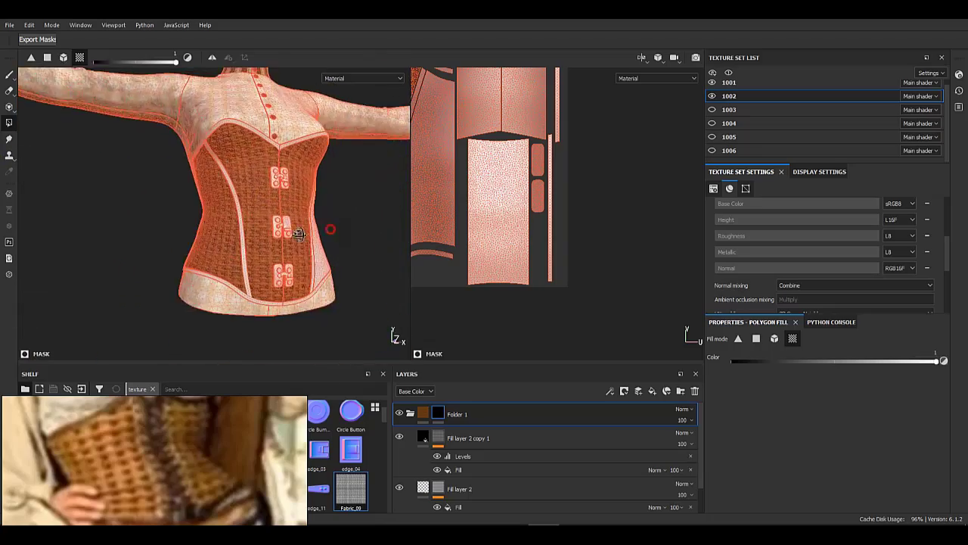
pyautogui.click(316, 246)
# - Fill the corset's back panels in Folder 1's mask with the basket weave
pyautogui.keyDown('alt'); pyautogui.moveTo(331, 229); pyautogui.dragTo(242, 257); pyautogui.keyUp('alt')
pyautogui.click(289, 248)
pyautogui.click(233, 242)
pyautogui.click(257, 242)
pyautogui.keyDown('alt'); pyautogui.moveTo(242, 257); pyautogui.dragTo(340, 250, button='right'); pyautogui.keyUp('alt')
pyautogui.keyDown('alt'); pyautogui.moveTo(341, 249); pyautogui.dragTo(318, 258); pyautogui.keyUp('alt')
# - Remove the side and back panels from Folder 1's mask with fill color 0, keeping the weave on the front panels only
pyautogui.keyDown('alt'); pyautogui.moveTo(318, 258); pyautogui.dragTo(203, 234, button='right'); pyautogui.keyUp('alt')
pyautogui.keyDown('alt'); pyautogui.moveTo(203, 234); pyautogui.dragTo(264, 214); pyautogui.keyUp('alt')
pyautogui.keyDown('alt'); pyautogui.moveTo(265, 217); pyautogui.dragTo(291, 326, button='middle'); pyautogui.keyUp('alt')
pyautogui.keyDown('alt'); pyautogui.moveTo(266, 238); pyautogui.dragTo(172, 246); pyautogui.keyUp('alt')
pyautogui.keyDown('alt'); pyautogui.moveTo(172, 246); pyautogui.dragTo(237, 192, button='right'); pyautogui.keyUp('alt')
pyautogui.keyDown('alt'); pyautogui.moveTo(237, 193); pyautogui.dragTo(140, 220); pyautogui.keyUp('alt')
pyautogui.click(229, 221)
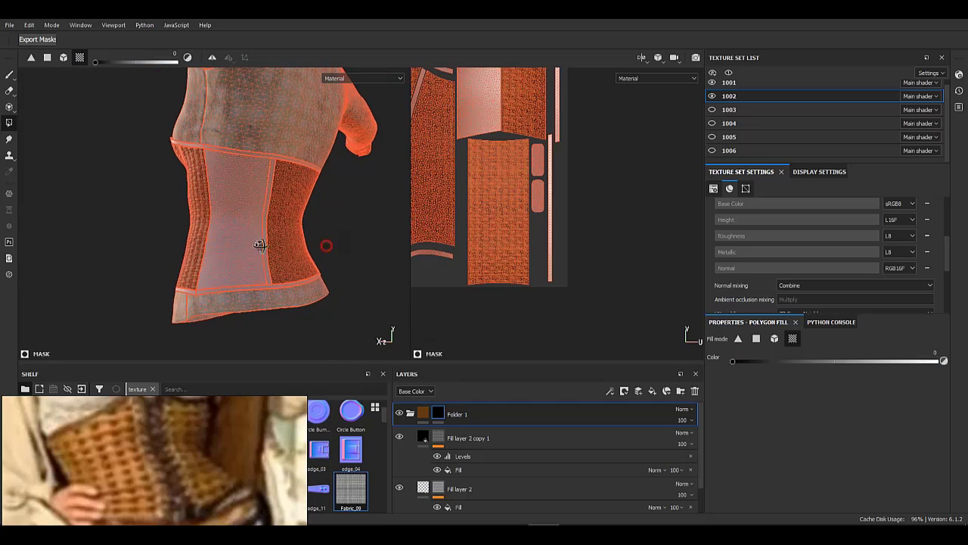
pyautogui.click(323, 237)
pyautogui.keyDown('alt'); pyautogui.moveTo(261, 244); pyautogui.dragTo(286, 246); pyautogui.keyUp('alt')
pyautogui.hotkey('ctrl', 'z')
pyautogui.click(323, 266)
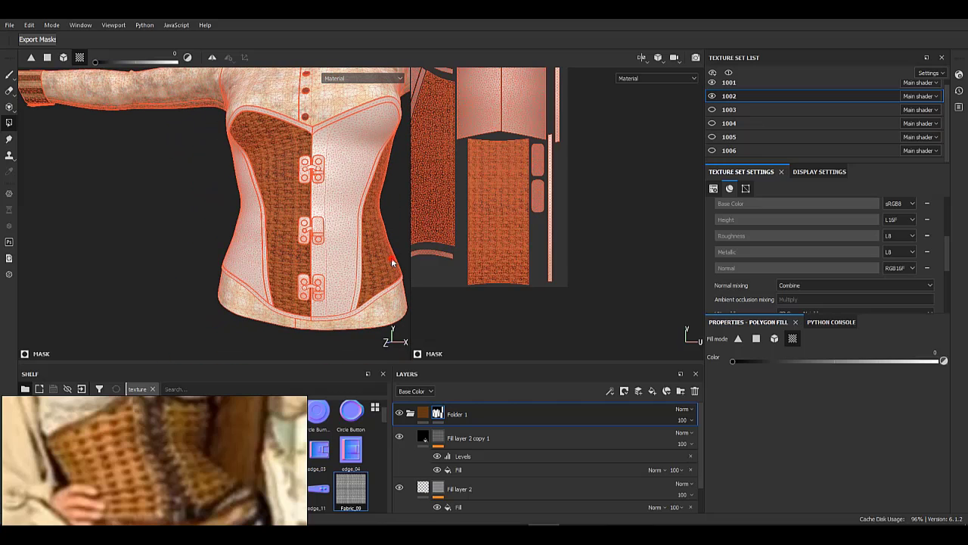
pyautogui.keyDown('alt'); pyautogui.moveTo(356, 224); pyautogui.dragTo(257, 259); pyautogui.keyUp('alt')
pyautogui.click(455, 416)
pyautogui.keyDown('alt'); pyautogui.moveTo(147, 250); pyautogui.dragTo(397, 292); pyautogui.keyUp('alt')
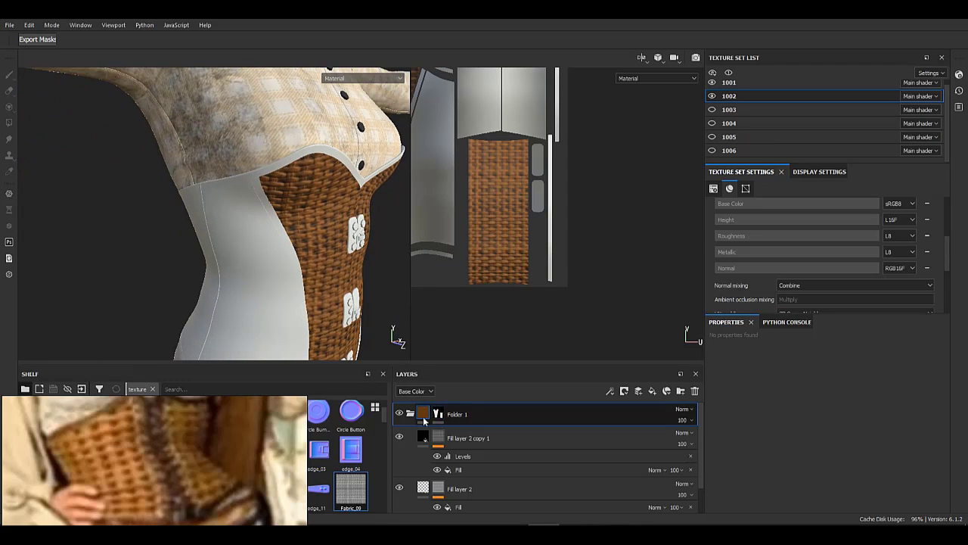
# - Put a new fill layer in a black-masked folder above Folder 1 and set its base color to dark brown
pyautogui.click(666, 391)
pyautogui.moveTo(466, 437); pyautogui.dragTo(464, 438)
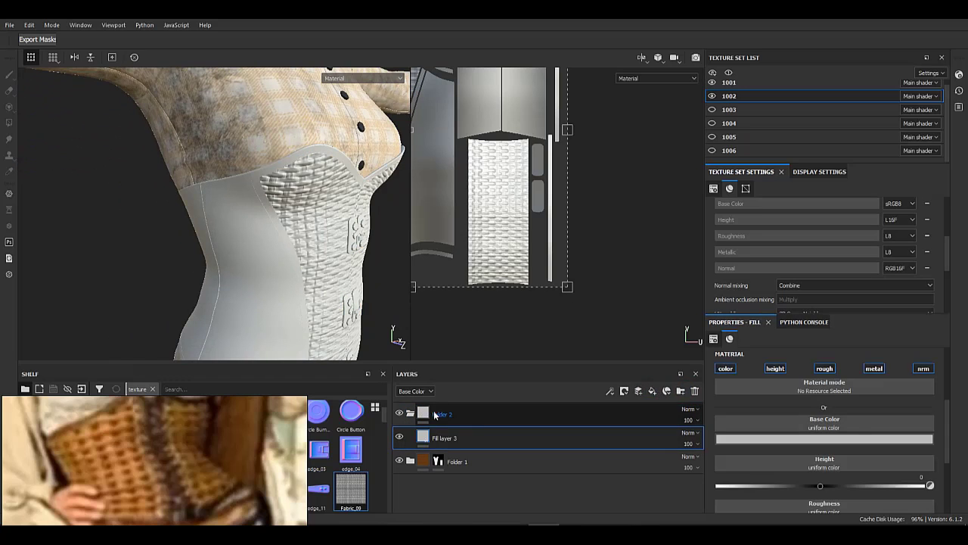
pyautogui.rightClick(434, 413)
pyautogui.click(482, 22)
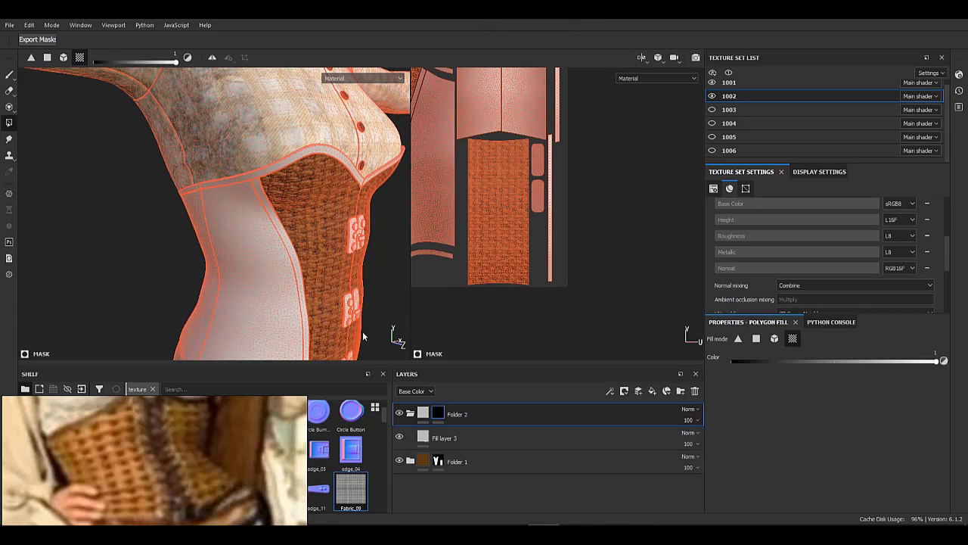
pyautogui.click(466, 437)
pyautogui.click(723, 439)
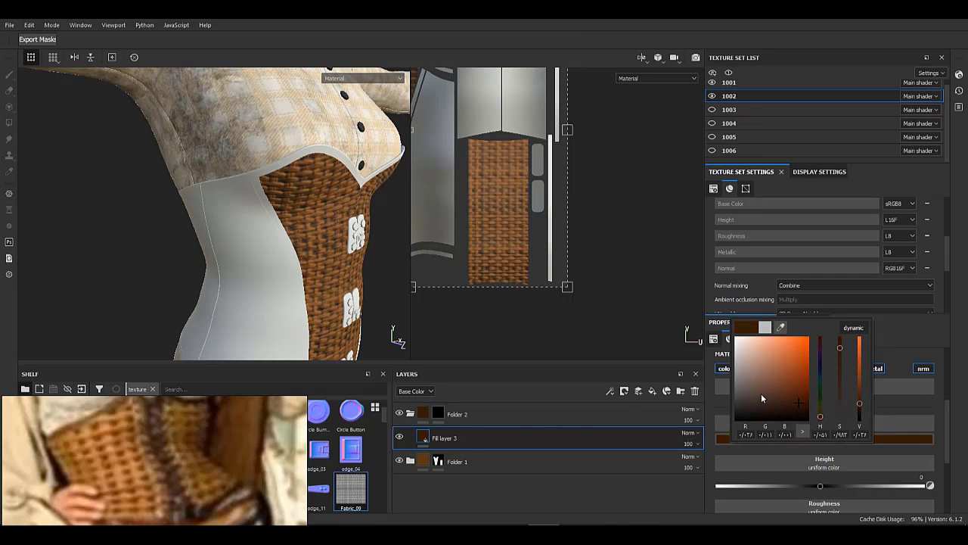
# - Polygon-fill the corset's side and back panels in Folder 2's mask to show the dark brown there
pyautogui.click(438, 415)
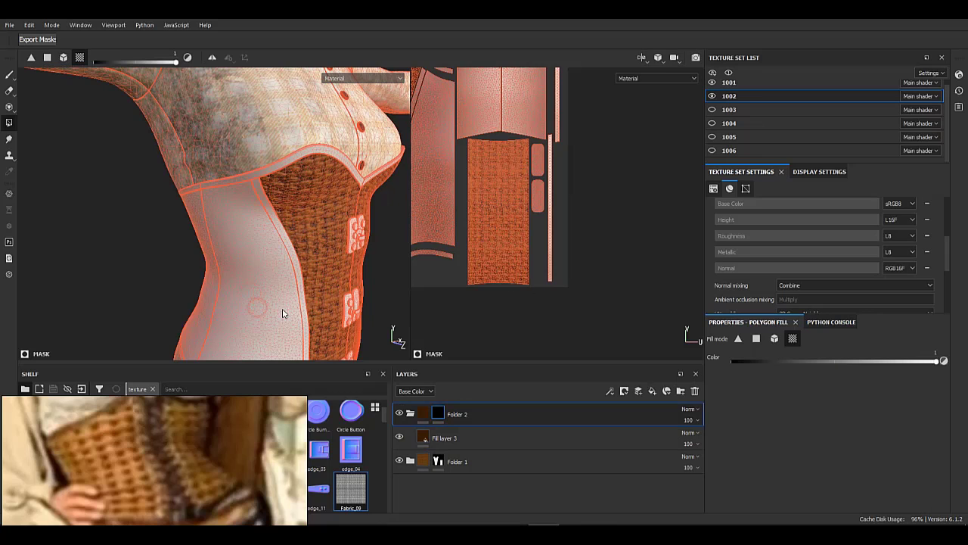
pyautogui.keyDown('alt'); pyautogui.moveTo(246, 294); pyautogui.dragTo(290, 293); pyautogui.keyUp('alt')
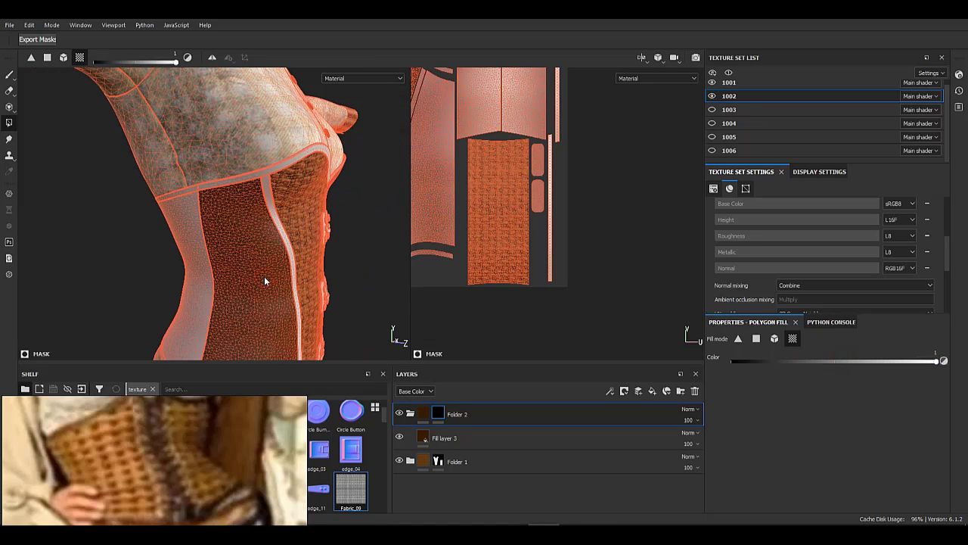
pyautogui.keyDown('alt'); pyautogui.moveTo(189, 290); pyautogui.dragTo(230, 292); pyautogui.keyUp('alt')
pyautogui.keyDown('alt'); pyautogui.moveTo(205, 254); pyautogui.dragTo(401, 206); pyautogui.keyUp('alt')
pyautogui.click(317, 265)
pyautogui.click(210, 279)
pyautogui.keyDown('alt'); pyautogui.moveTo(308, 219); pyautogui.dragTo(265, 236); pyautogui.keyUp('alt')
pyautogui.click(423, 413)
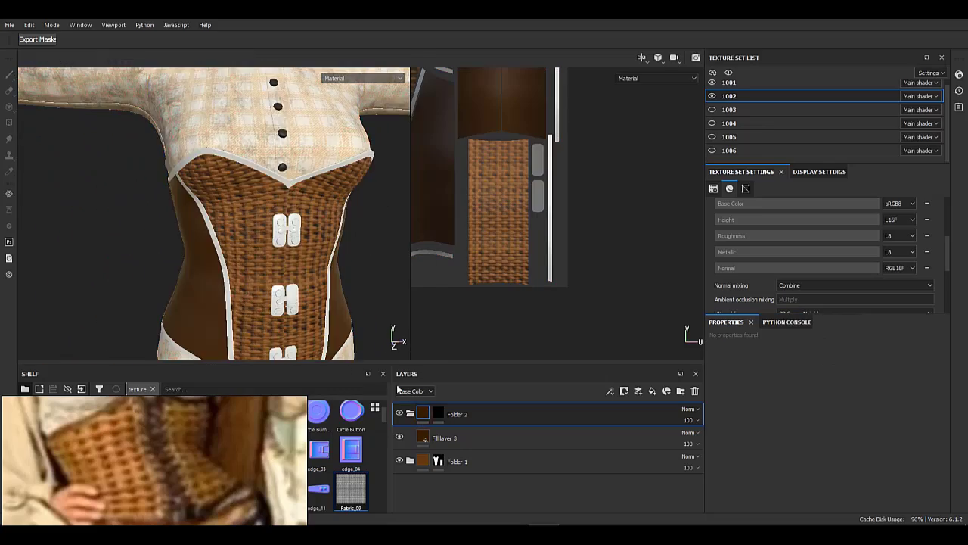
# - Examine the plain dark brown panels around the corset and compare them with the woven front
pyautogui.keyDown('alt'); pyautogui.moveTo(192, 298); pyautogui.dragTo(116, 177, button='middle'); pyautogui.keyUp('alt')
pyautogui.keyDown('alt'); pyautogui.moveTo(197, 189); pyautogui.dragTo(138, 205); pyautogui.keyUp('alt')
pyautogui.moveTo(325, 242)
pyautogui.keyDown('alt'); pyautogui.mouseDown()
pyautogui.moveTo(262, 246)
pyautogui.moveTo(325, 235)
pyautogui.mouseUp(); pyautogui.keyUp('alt')
pyautogui.keyDown('alt'); pyautogui.moveTo(303, 227); pyautogui.dragTo(250, 227, button='right'); pyautogui.keyUp('alt')
pyautogui.keyDown('alt'); pyautogui.moveTo(250, 227); pyautogui.dragTo(197, 219); pyautogui.keyUp('alt')
pyautogui.keyDown('alt'); pyautogui.moveTo(220, 235); pyautogui.dragTo(178, 227, button='right'); pyautogui.keyUp('alt')
pyautogui.keyDown('alt'); pyautogui.moveTo(247, 244); pyautogui.dragTo(341, 246); pyautogui.keyUp('alt')
pyautogui.keyDown('alt'); pyautogui.moveTo(189, 250); pyautogui.dragTo(227, 246); pyautogui.keyUp('alt')
pyautogui.keyDown('alt'); pyautogui.moveTo(196, 231); pyautogui.dragTo(219, 243, button='right'); pyautogui.keyUp('alt')
pyautogui.keyDown('alt'); pyautogui.moveTo(219, 243); pyautogui.dragTo(128, 244); pyautogui.keyUp('alt')
pyautogui.keyDown('alt'); pyautogui.moveTo(151, 242); pyautogui.dragTo(95, 187, button='right'); pyautogui.keyUp('alt')
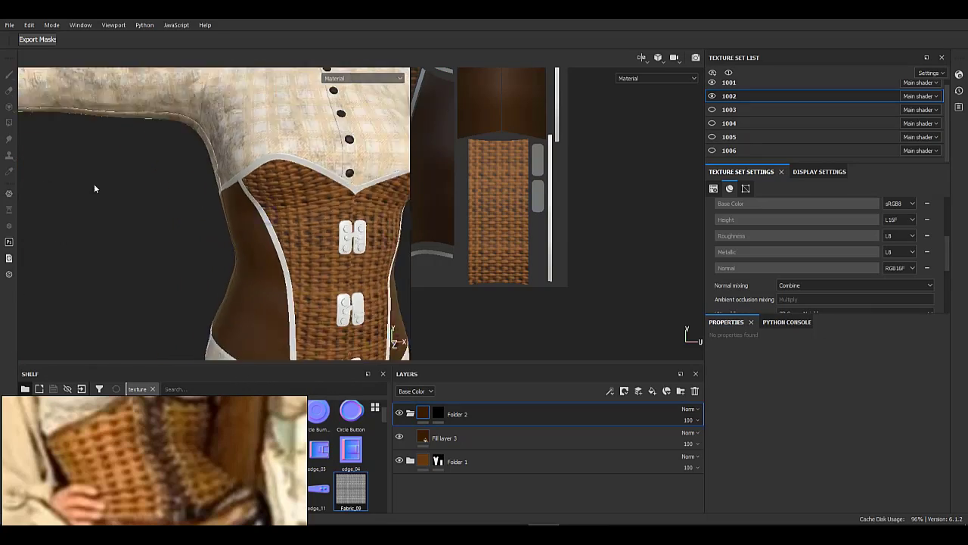
pyautogui.keyDown('alt'); pyautogui.moveTo(318, 242); pyautogui.dragTo(268, 189, button='right'); pyautogui.keyUp('alt')
pyautogui.keyDown('alt'); pyautogui.moveTo(268, 189); pyautogui.dragTo(253, 169, button='middle'); pyautogui.keyUp('alt')
pyautogui.moveTo(711, 137)
pyautogui.mouseDown()
pyautogui.moveTo(711, 125)
pyautogui.moveTo(710, 138)
pyautogui.mouseUp()
pyautogui.keyDown('alt'); pyautogui.moveTo(199, 193); pyautogui.dragTo(291, 280, button='right'); pyautogui.keyUp('alt')
pyautogui.keyDown('alt'); pyautogui.moveTo(288, 246); pyautogui.dragTo(382, 262); pyautogui.keyUp('alt')
pyautogui.keyDown('shift'); pyautogui.moveTo(300, 263); pyautogui.dragTo(335, 272, button='right'); pyautogui.keyUp('shift')
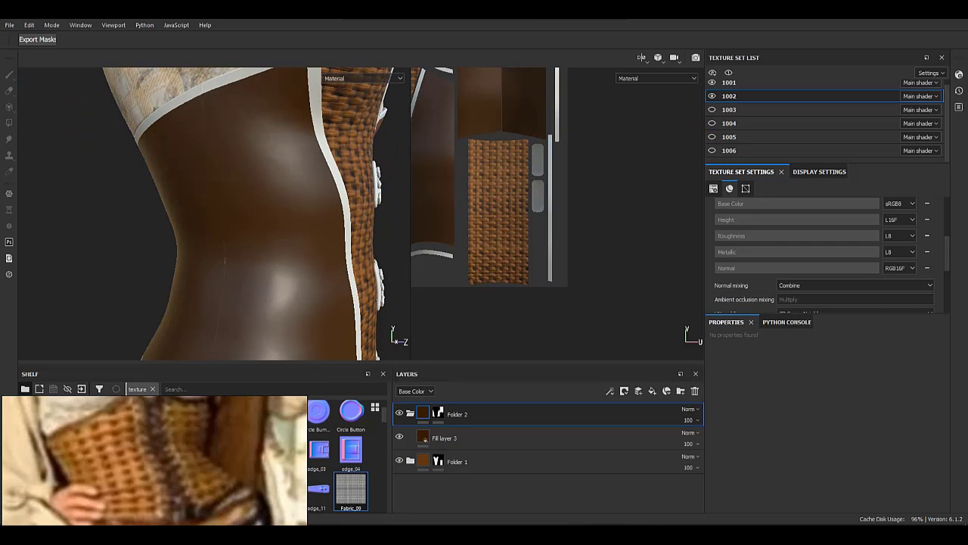
# - Switch to File Explorer and add the dark cracked-leather image from Refrence's New folder to the reference board, framing it close up
pyautogui.click(544, 19)
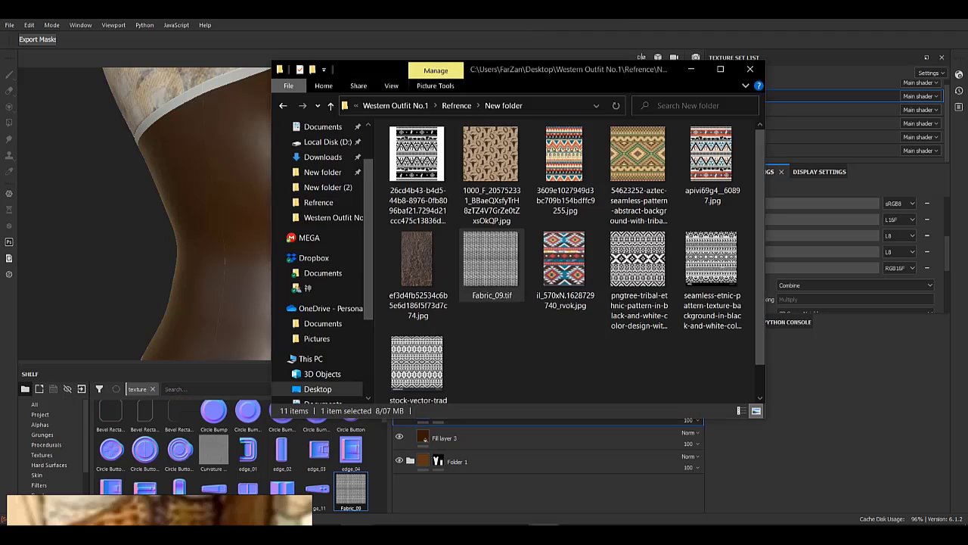
pyautogui.click(525, 363)
pyautogui.scroll(-5, 137, 519)
pyautogui.moveTo(136, 518); pyautogui.dragTo(128, 380, button='right')
pyautogui.scroll(-3, 128, 385)
pyautogui.scroll(1, 265, 438)
pyautogui.moveTo(416, 276); pyautogui.dragTo(278, 439)
pyautogui.scroll(4, 185, 491)
pyautogui.scroll(-4, 189, 484)
pyautogui.moveTo(211, 430); pyautogui.dragTo(143, 428, button='middle')
pyautogui.scroll(8, 212, 470)
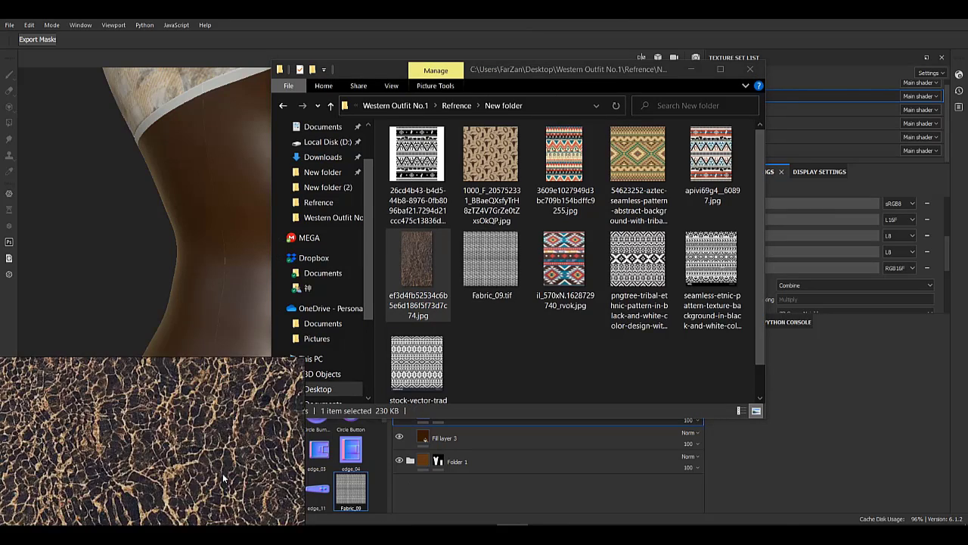
pyautogui.scroll(3, 219, 480)
pyautogui.click(696, 71)
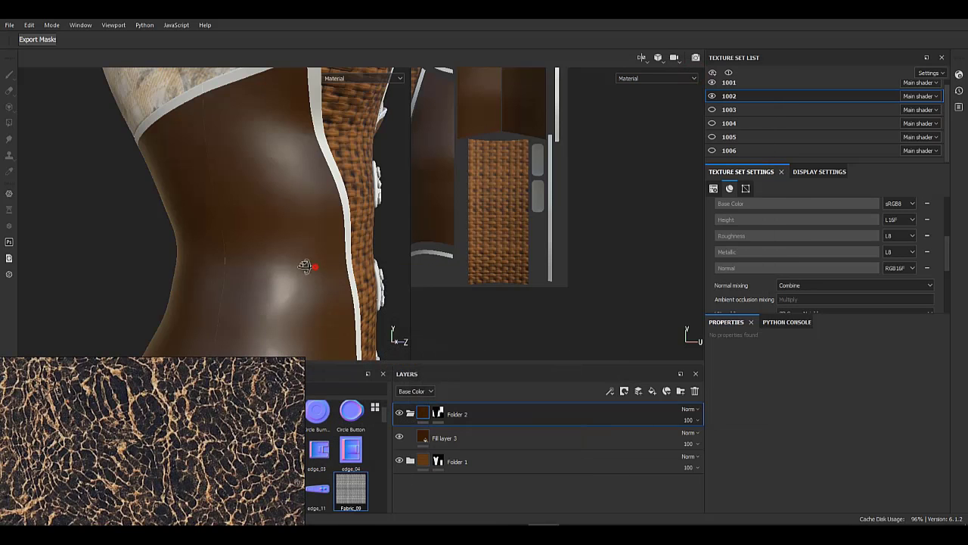
# - Set Fill layer 3's base color to a near-black sampled from the cracked-leather reference and darkened slightly
pyautogui.keyDown('alt'); pyautogui.moveTo(307, 266); pyautogui.dragTo(271, 267); pyautogui.keyUp('alt')
pyautogui.click(527, 439)
pyautogui.click(805, 440)
pyautogui.click(855, 323)
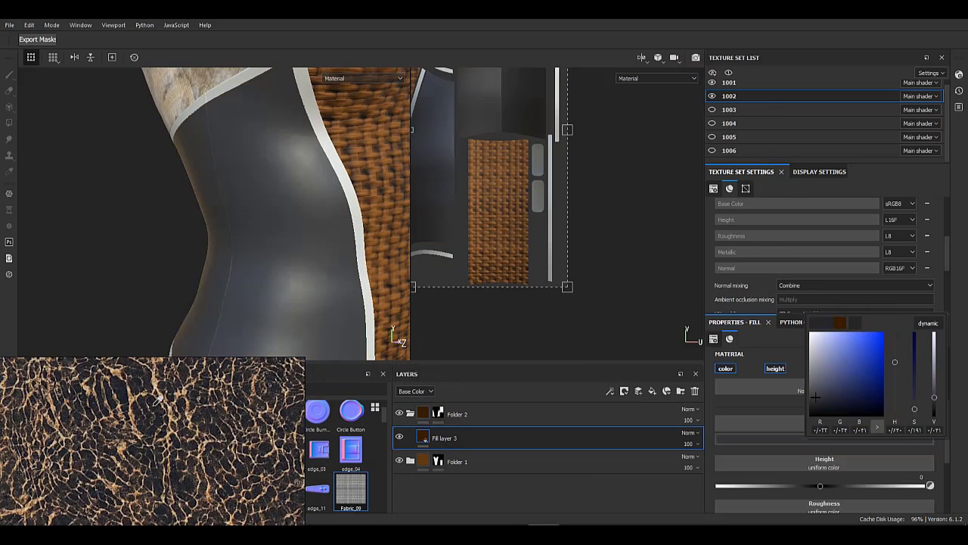
pyautogui.click(154, 402)
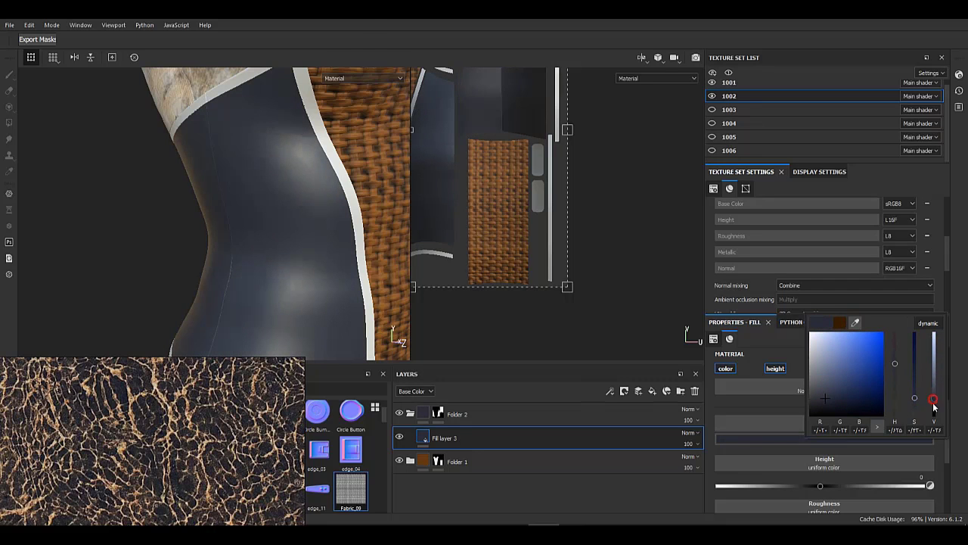
pyautogui.moveTo(934, 402); pyautogui.dragTo(916, 412)
pyautogui.keyDown('alt'); pyautogui.moveTo(239, 268); pyautogui.dragTo(333, 280); pyautogui.keyUp('alt')
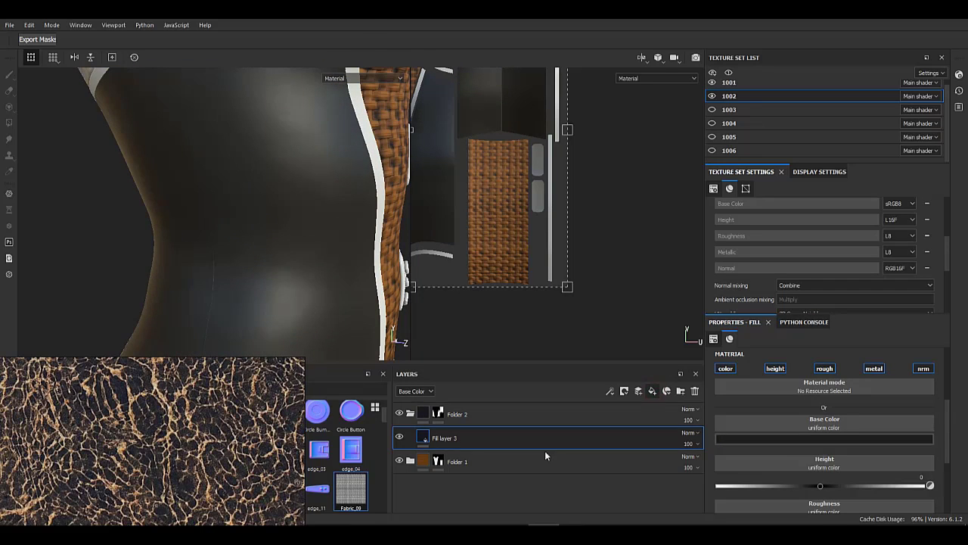
# - Add a fill layer above Fill layer 3 and import the cracked-leather JPG from Refrence's New folder as a texture
pyautogui.click(653, 391)
pyautogui.scroll(-8, 169, 448)
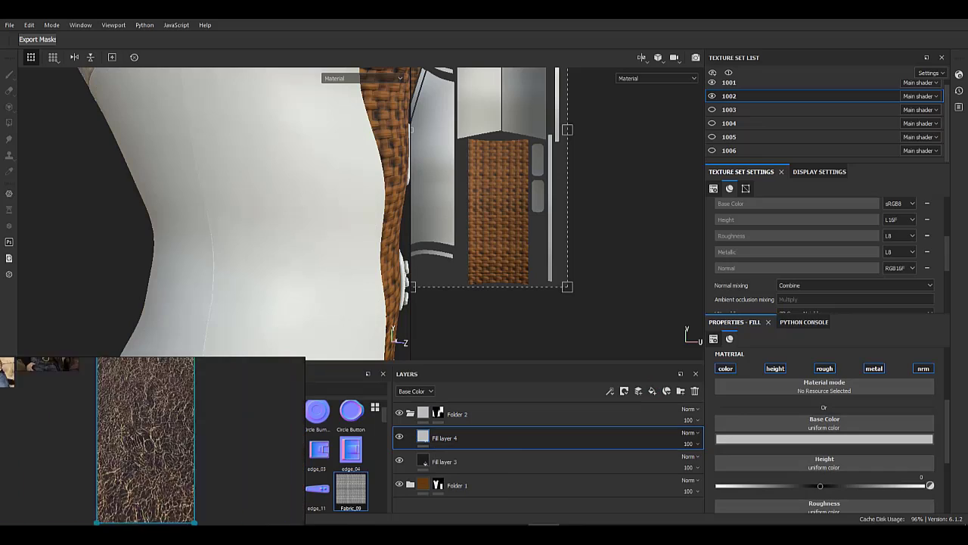
pyautogui.scroll(-4, 169, 446)
pyautogui.scroll(8, 169, 423)
pyautogui.scroll(-6, 169, 434)
pyautogui.scroll(1, 169, 454)
pyautogui.click(357, 530)
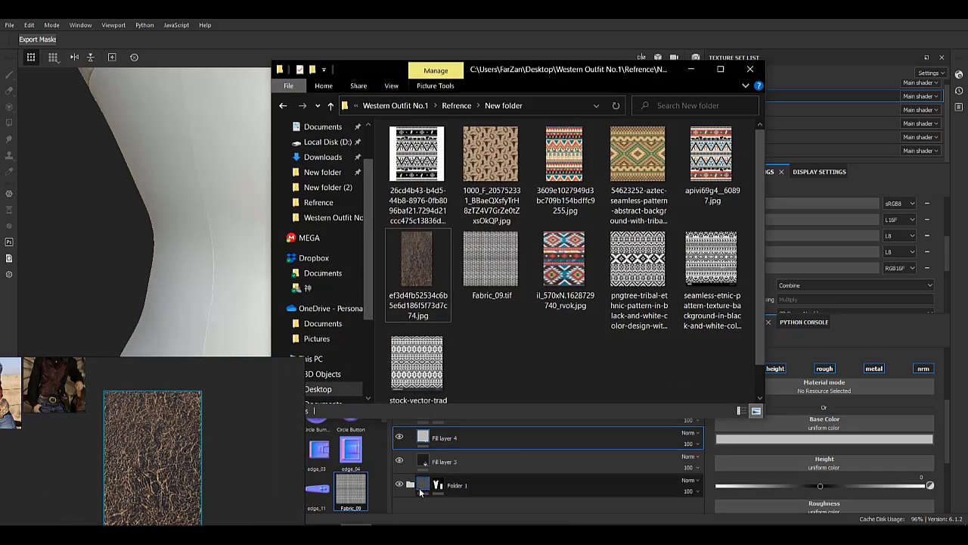
pyautogui.moveTo(345, 467); pyautogui.dragTo(345, 468)
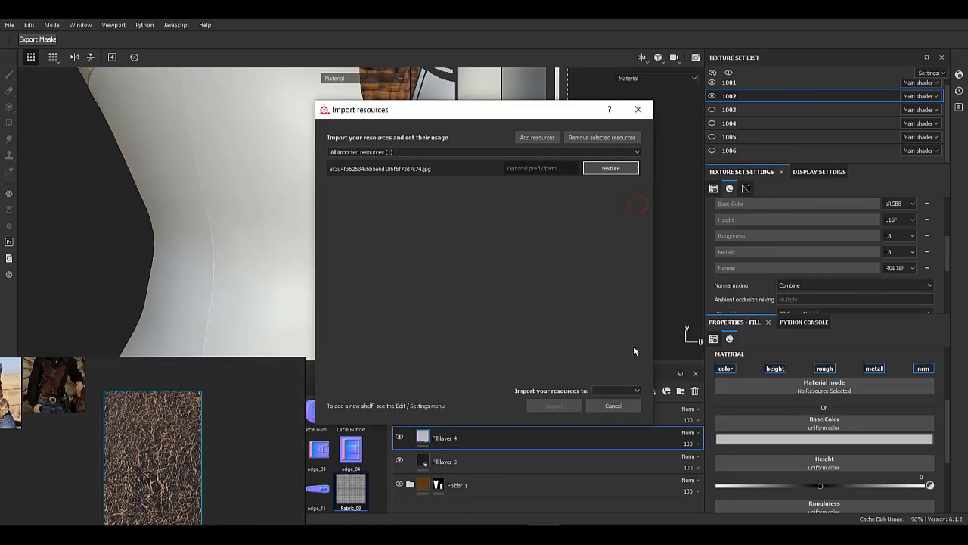
pyautogui.click(555, 407)
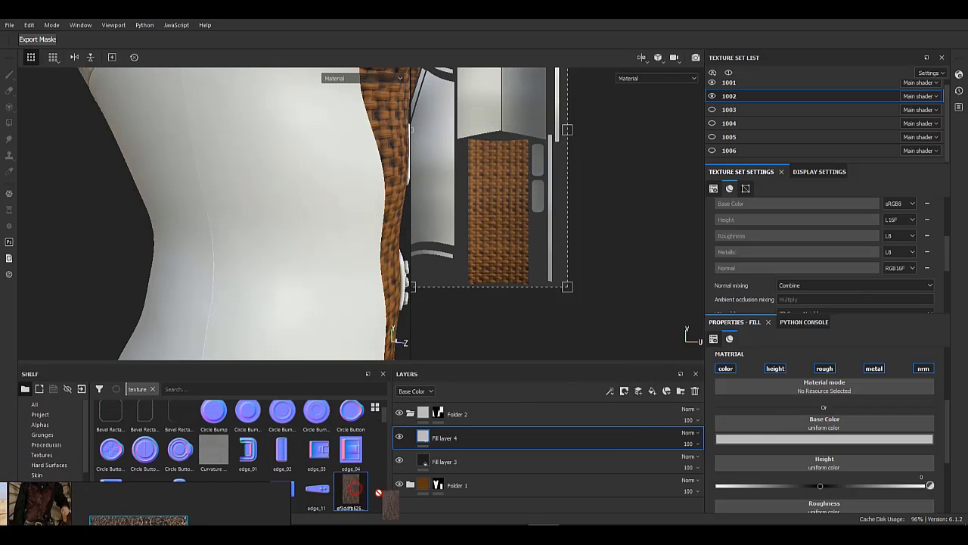
# - Try the imported leather image as Fill layer 4's base color with a UV scale of 9.33
pyautogui.moveTo(378, 493); pyautogui.dragTo(812, 424)
pyautogui.keyDown('alt'); pyautogui.moveTo(326, 247); pyautogui.dragTo(428, 279); pyautogui.keyUp('alt')
pyautogui.scroll(3, 805, 409)
pyautogui.moveTo(801, 389); pyautogui.dragTo(806, 389)
pyautogui.moveTo(205, 201)
pyautogui.keyDown('alt'); pyautogui.mouseDown()
pyautogui.moveTo(278, 102)
pyautogui.moveTo(193, 173)
pyautogui.moveTo(237, 220)
pyautogui.mouseUp(); pyautogui.keyUp('alt')
pyautogui.keyDown('shift'); pyautogui.moveTo(237, 220); pyautogui.dragTo(242, 221, button='right'); pyautogui.keyUp('shift')
pyautogui.keyDown('alt'); pyautogui.moveTo(243, 220); pyautogui.dragTo(279, 224); pyautogui.keyUp('alt')
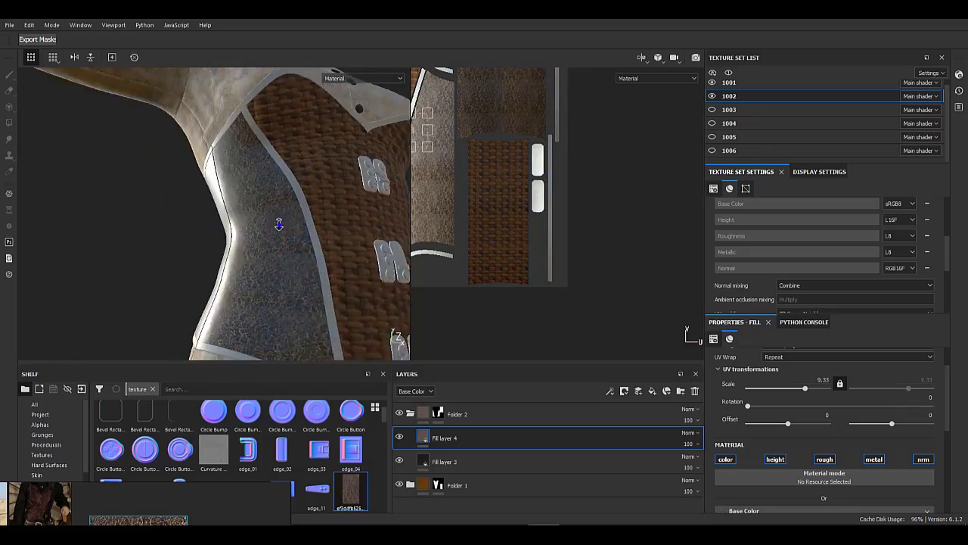
# - Check the tiled leather image on the corset under different lighting, then undo its scaling and assignment
pyautogui.keyDown('alt'); pyautogui.moveTo(279, 224); pyautogui.dragTo(314, 251, button='right'); pyautogui.keyUp('alt')
pyautogui.keyDown('alt'); pyautogui.moveTo(313, 250); pyautogui.dragTo(371, 234); pyautogui.keyUp('alt')
pyautogui.keyDown('shift'); pyautogui.moveTo(371, 235); pyautogui.dragTo(204, 219, button='right'); pyautogui.keyUp('shift')
pyautogui.keyDown('alt'); pyautogui.moveTo(205, 219); pyautogui.dragTo(262, 223); pyautogui.keyUp('alt')
pyautogui.keyDown('alt'); pyautogui.moveTo(224, 207); pyautogui.dragTo(148, 115, button='right'); pyautogui.keyUp('alt')
pyautogui.keyDown('alt'); pyautogui.moveTo(147, 115); pyautogui.dragTo(223, 169); pyautogui.keyUp('alt')
pyautogui.keyDown('alt'); pyautogui.moveTo(222, 170); pyautogui.dragTo(294, 243, button='right'); pyautogui.keyUp('alt')
pyautogui.keyDown('alt'); pyautogui.moveTo(294, 243); pyautogui.dragTo(340, 250); pyautogui.keyUp('alt')
pyautogui.hotkey('ctrl', 'z')
pyautogui.hotkey('ctrl', 'z')
pyautogui.hotkey('ctrl', 'z')
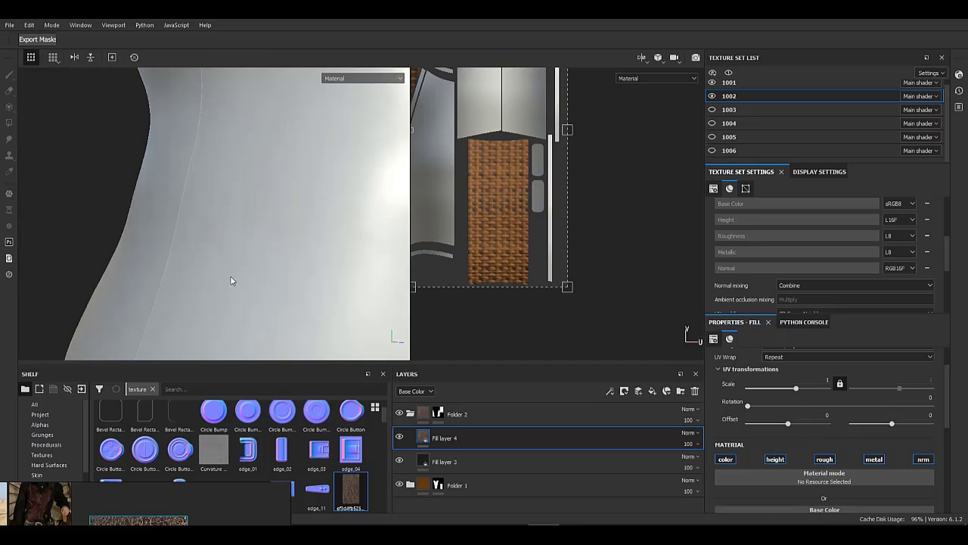
# - Add a black mask to Fill layer 4 and set Fill layer 3's roughness to 0.5024
pyautogui.keyDown('alt'); pyautogui.moveTo(230, 275); pyautogui.dragTo(240, 227, button='right'); pyautogui.keyUp('alt')
pyautogui.keyDown('alt'); pyautogui.moveTo(240, 227); pyautogui.dragTo(292, 230); pyautogui.keyUp('alt')
pyautogui.rightClick(429, 437)
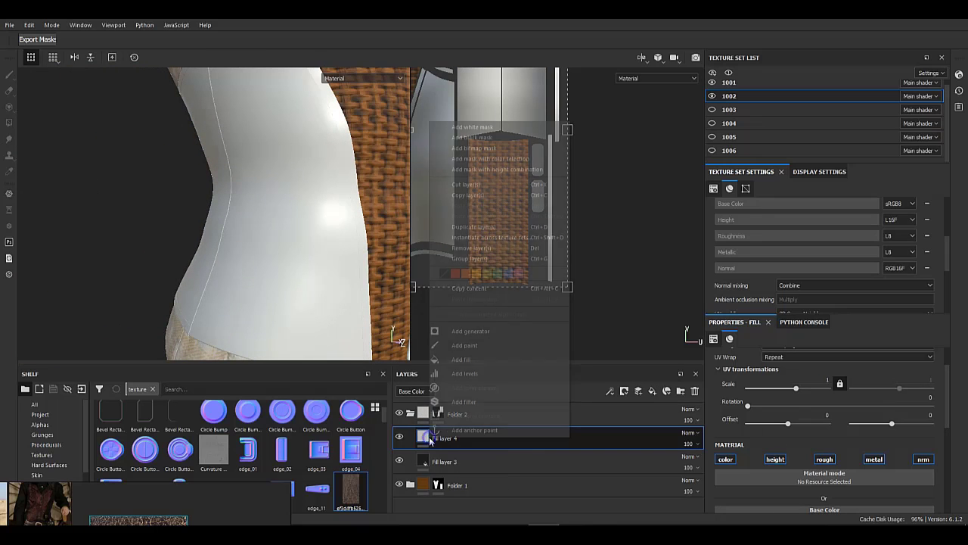
pyautogui.click(532, 184)
pyautogui.click(454, 462)
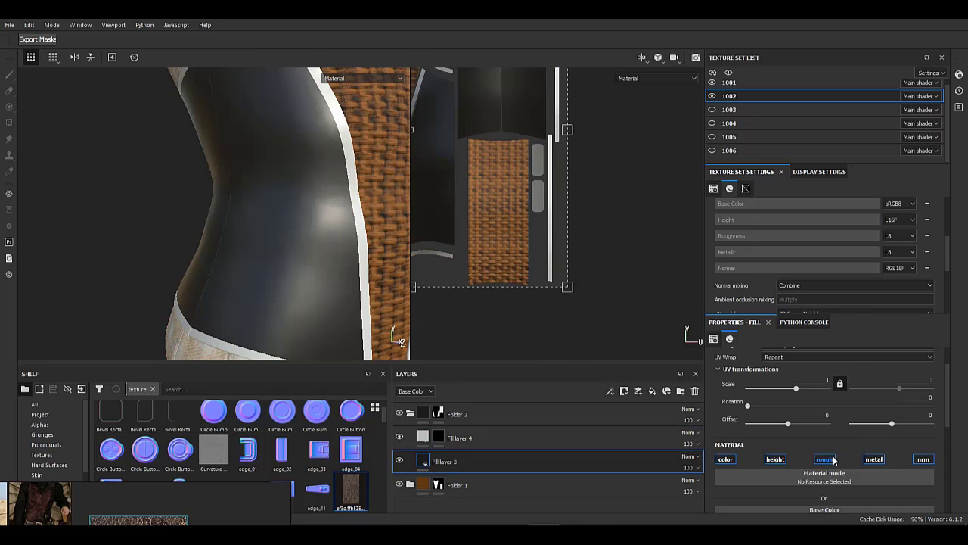
pyautogui.scroll(-4, 828, 461)
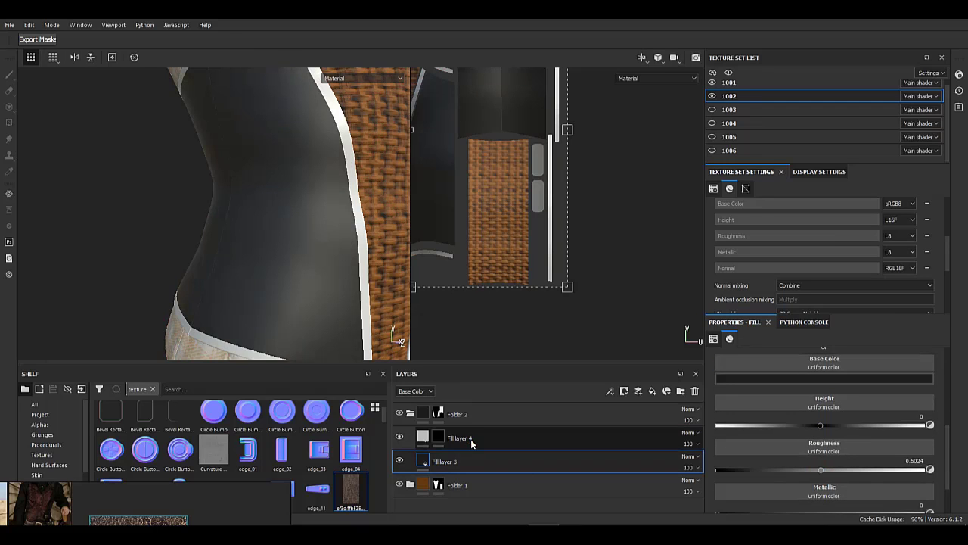
# - Add a fill to Fill layer 4's mask and assign the Grunge Dirt Large texture to it
pyautogui.click(438, 437)
pyautogui.rightClick(438, 438)
pyautogui.click(479, 356)
pyautogui.click(823, 370)
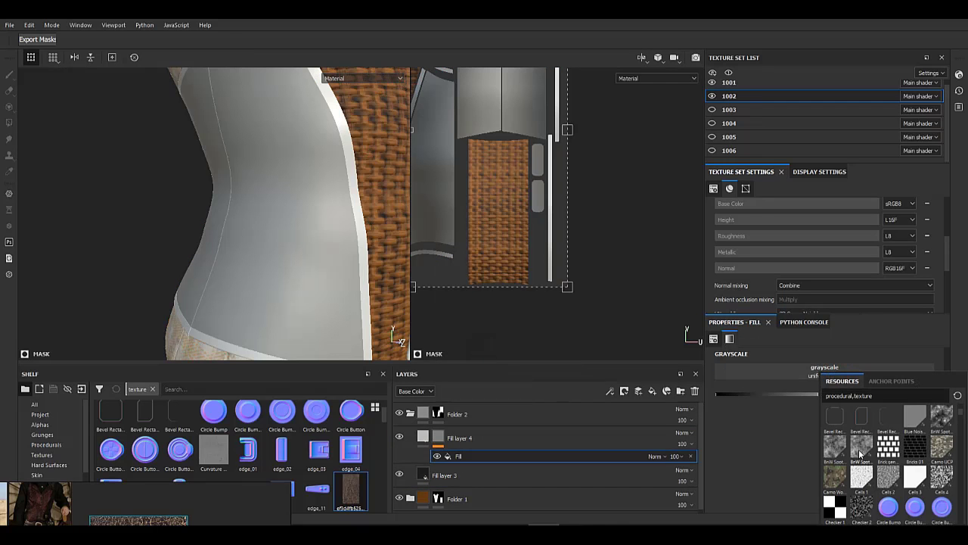
pyautogui.scroll(-3, 861, 462)
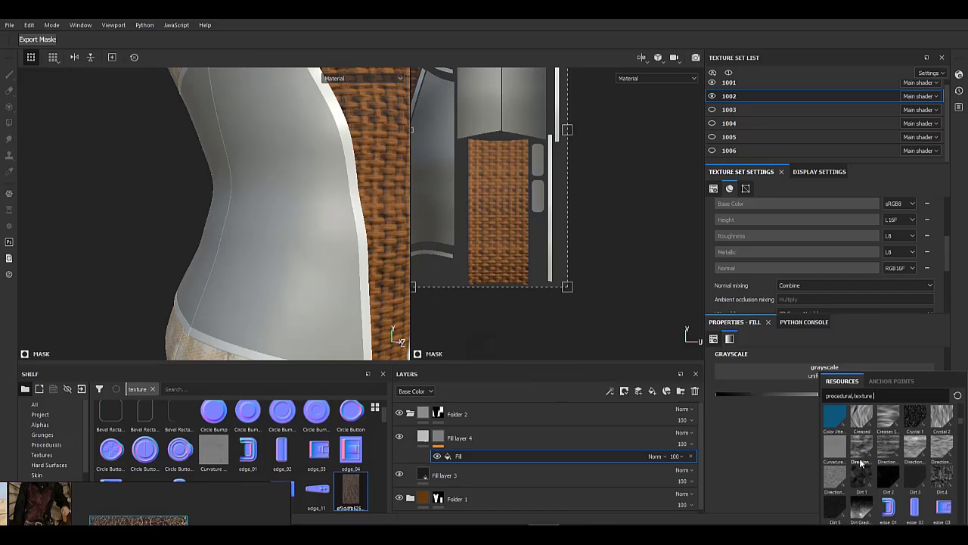
pyautogui.scroll(-5, 880, 475)
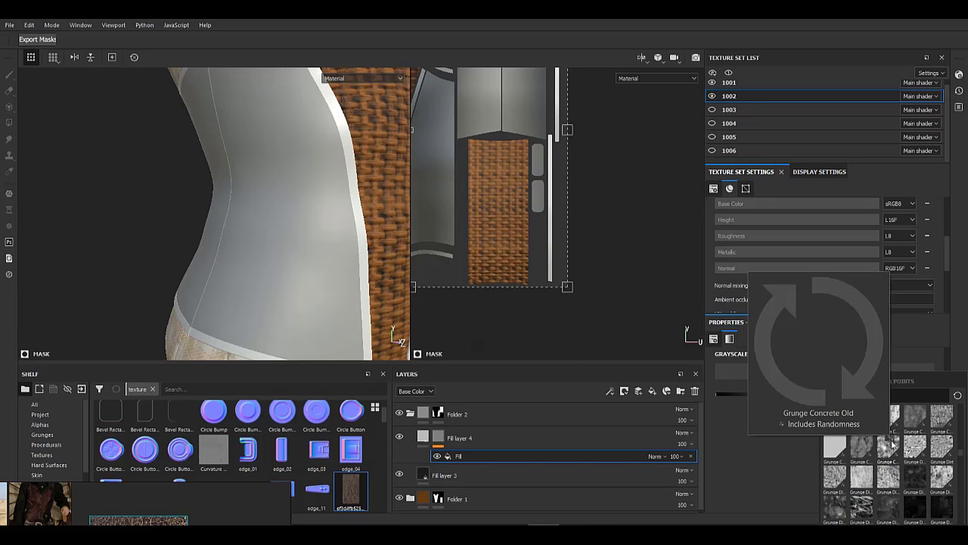
pyautogui.click(895, 478)
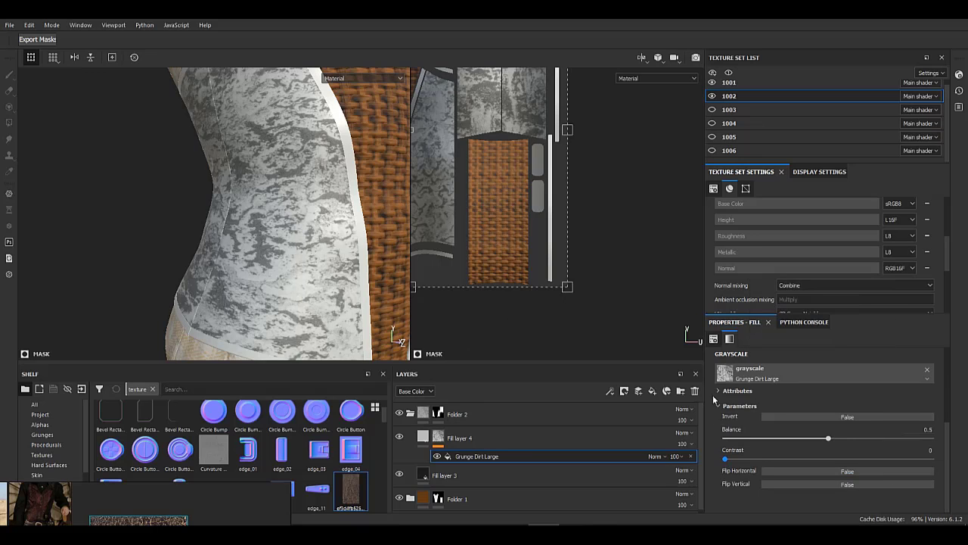
pyautogui.keyDown('alt'); pyautogui.moveTo(289, 237); pyautogui.dragTo(314, 246); pyautogui.keyUp('alt')
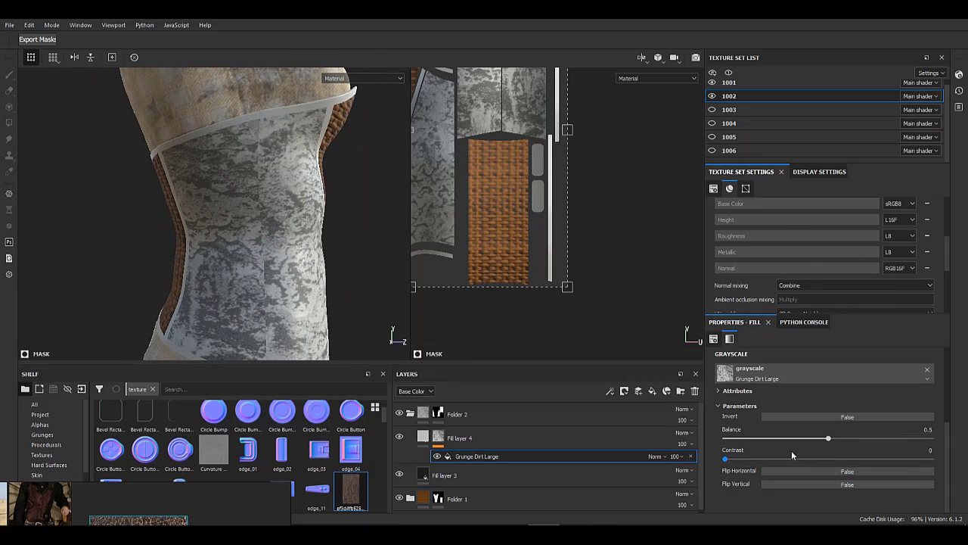
# - Try a UV scale of 7.73 and a contrast change on the Grunge Dirt Large fill, reverting both
pyautogui.scroll(2, 792, 436)
pyautogui.moveTo(791, 388); pyautogui.dragTo(803, 388)
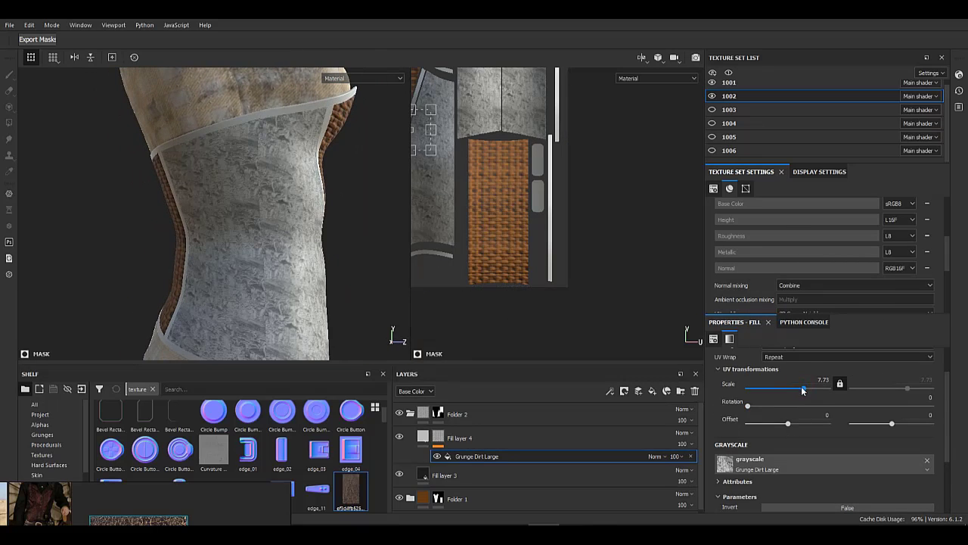
pyautogui.keyDown('alt'); pyautogui.moveTo(213, 273); pyautogui.dragTo(259, 250); pyautogui.keyUp('alt')
pyautogui.hotkey('ctrl', 'z')
pyautogui.scroll(-2, 794, 450)
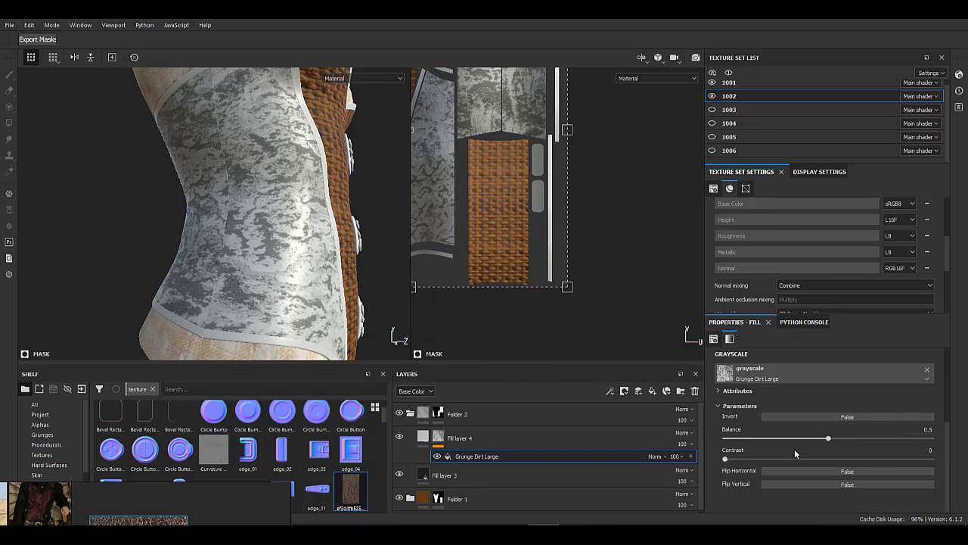
pyautogui.moveTo(740, 459); pyautogui.dragTo(454, 453)
pyautogui.moveTo(291, 264)
pyautogui.keyDown('alt'); pyautogui.mouseDown()
pyautogui.moveTo(220, 281)
pyautogui.moveTo(227, 243)
pyautogui.moveTo(333, 253)
pyautogui.moveTo(303, 271)
pyautogui.mouseUp(); pyautogui.keyUp('alt')
# - Invert the Grunge Dirt Large fill, set its UV scale to 2 and its offset to 0.001606 and -0.250510
pyautogui.scroll(2, 779, 442)
pyautogui.click(809, 477)
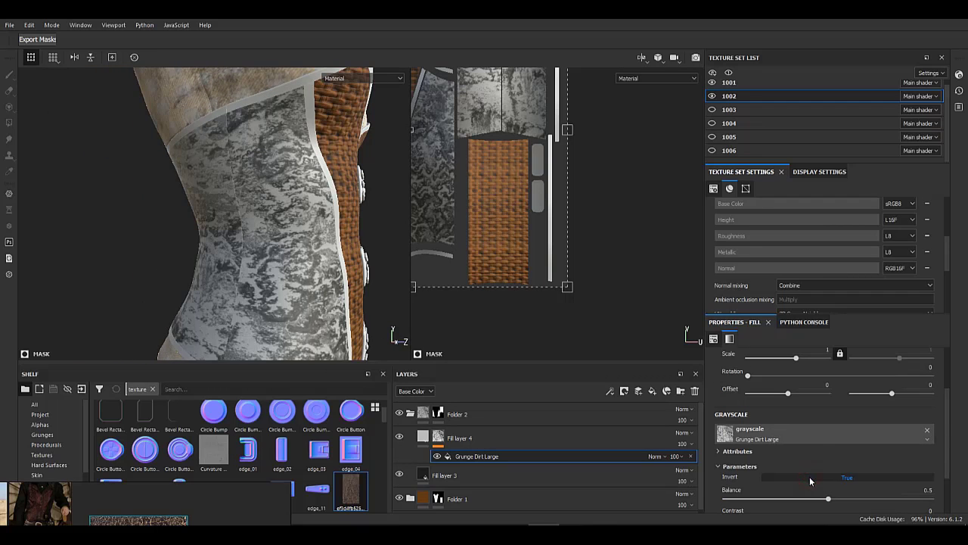
pyautogui.click(839, 352)
pyautogui.moveTo(448, 177); pyautogui.dragTo(449, 257)
pyautogui.moveTo(464, 190); pyautogui.dragTo(463, 188)
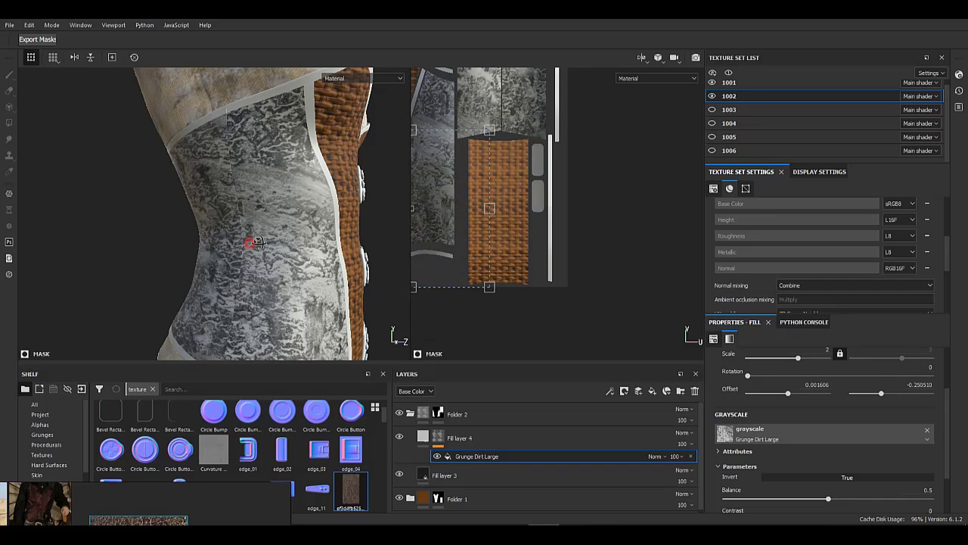
# - Examine the inverted grunge on the corset's side panels and inspect Fill layer 4's mask on its own
pyautogui.keyDown('alt'); pyautogui.moveTo(249, 242); pyautogui.dragTo(32, 223); pyautogui.keyUp('alt')
pyautogui.keyDown('alt'); pyautogui.moveTo(333, 244); pyautogui.dragTo(83, 236); pyautogui.keyUp('alt')
pyautogui.keyDown('alt'); pyautogui.moveTo(260, 230); pyautogui.dragTo(261, 151, button='middle'); pyautogui.keyUp('alt')
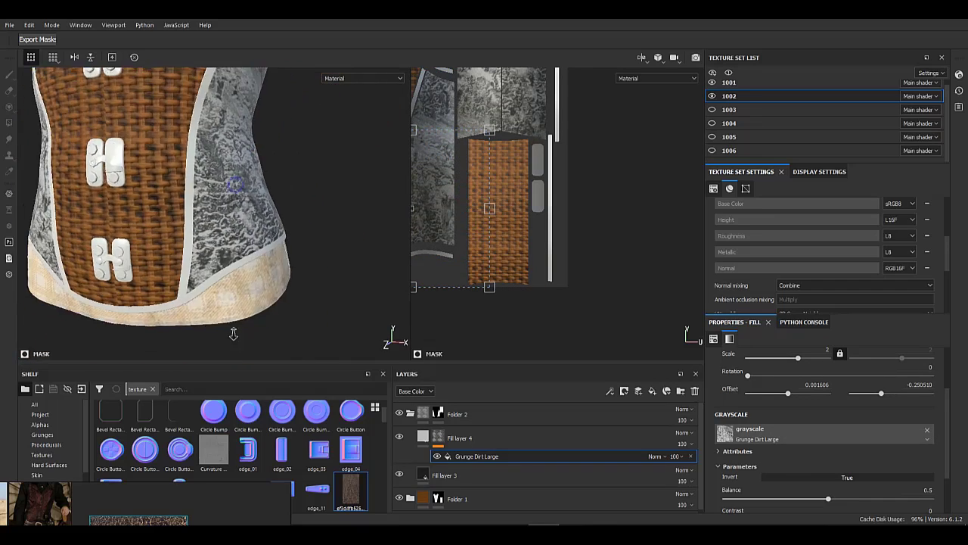
pyautogui.keyDown('alt'); pyautogui.moveTo(249, 288); pyautogui.dragTo(325, 296, button='right'); pyautogui.keyUp('alt')
pyautogui.keyDown('alt'); pyautogui.moveTo(249, 295); pyautogui.dragTo(287, 299); pyautogui.keyUp('alt')
pyautogui.click(424, 437)
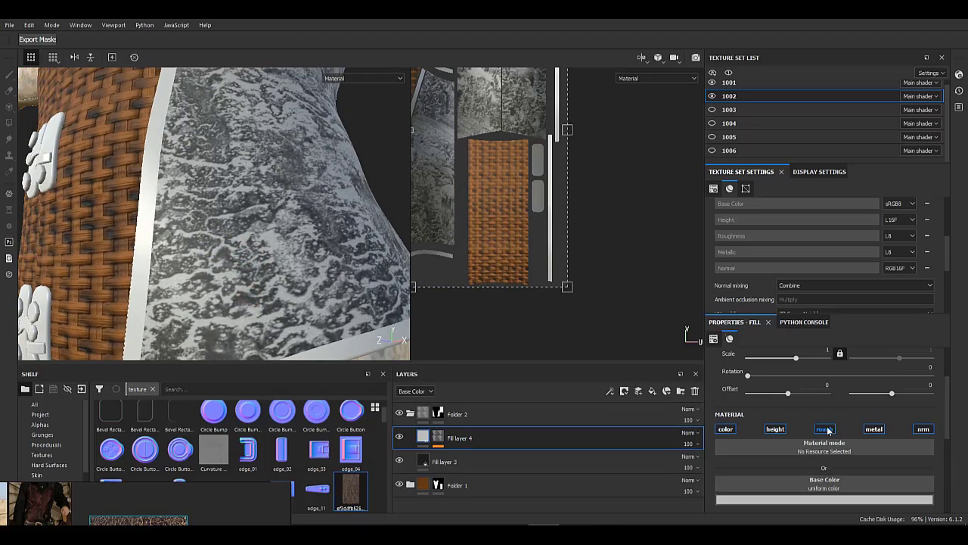
pyautogui.keyDown('alt'); pyautogui.moveTo(216, 249); pyautogui.dragTo(257, 280, button='right'); pyautogui.keyUp('alt')
pyautogui.keyDown('alt'); pyautogui.moveTo(257, 280); pyautogui.dragTo(292, 279); pyautogui.keyUp('alt')
pyautogui.keyDown('alt'); pyautogui.click(439, 437); pyautogui.keyUp('alt')
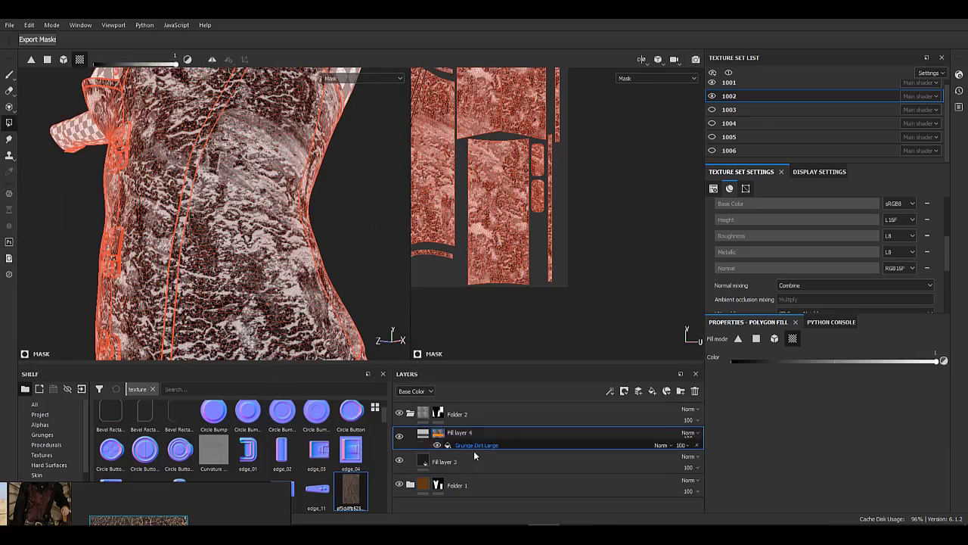
pyautogui.click(478, 457)
pyautogui.click(426, 436)
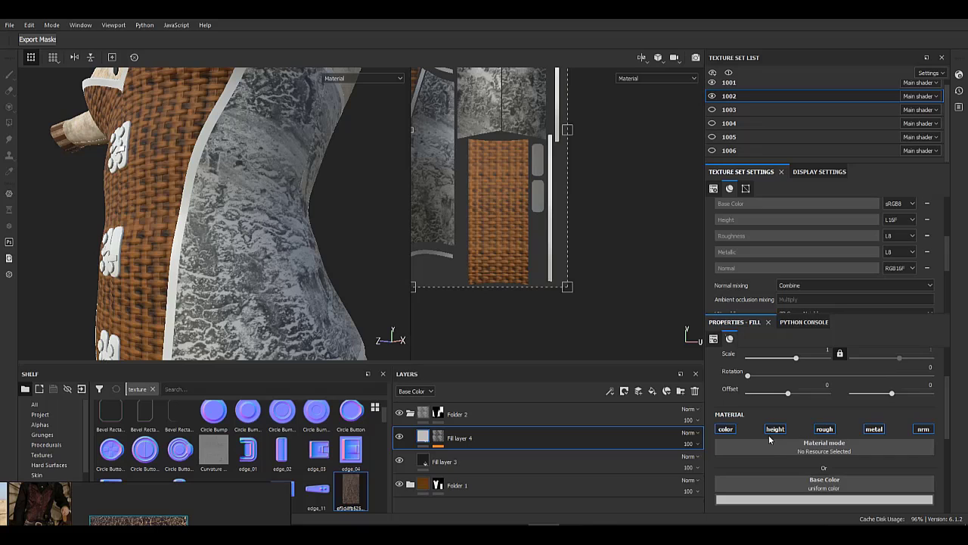
# - Add a second fill above Grunge Dirt Large in Fill layer 4's mask and open its grayscale texture choices
pyautogui.click(439, 440)
pyautogui.rightClick(470, 455)
pyautogui.click(504, 369)
pyautogui.click(873, 431)
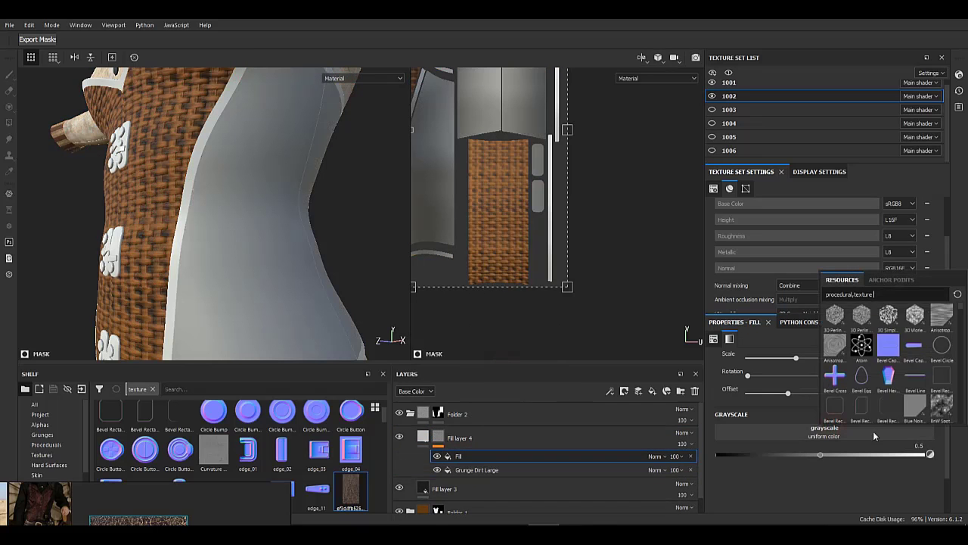
# - Browse the procedural textures and assign Marble Veins as the grayscale of the new fill in the Fill layer 4 mask
pyautogui.scroll(-8, 891, 392)
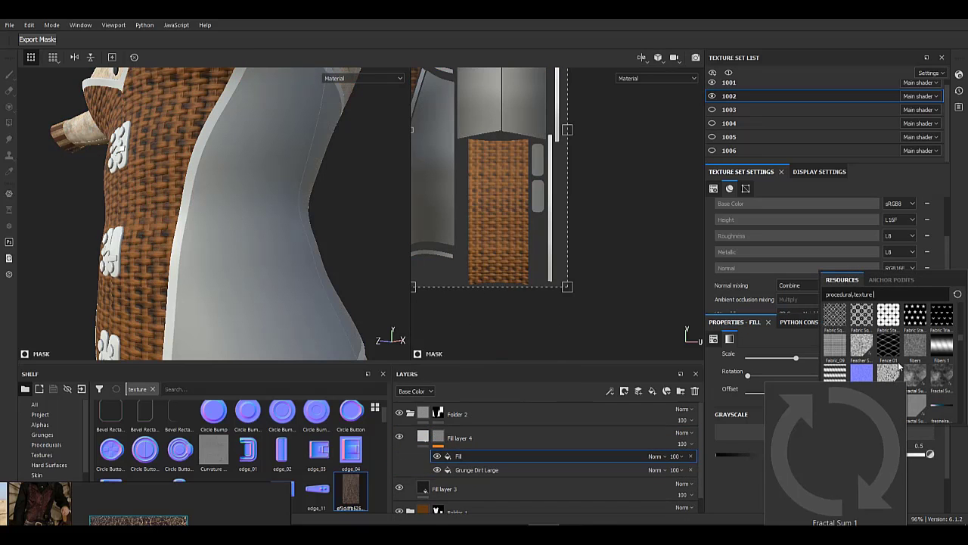
pyautogui.scroll(-3, 891, 376)
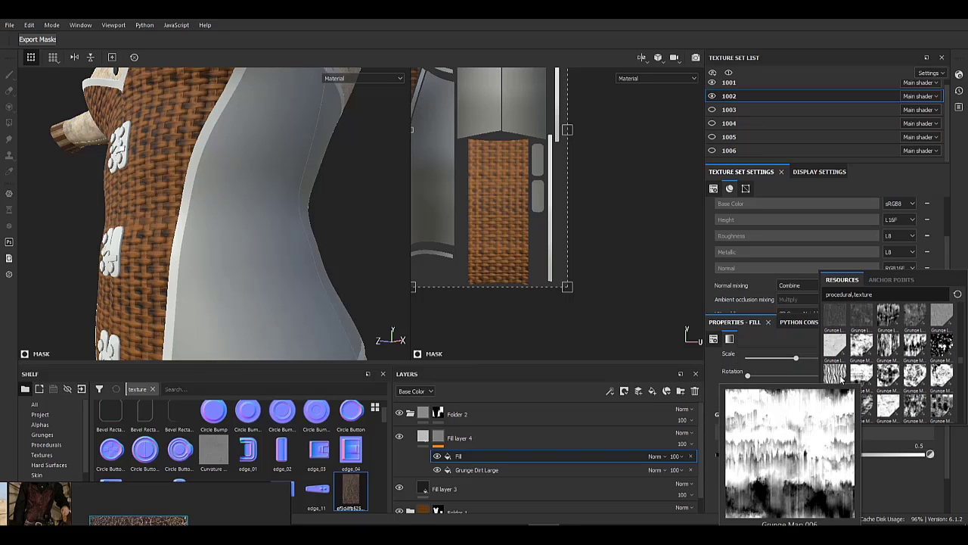
pyautogui.scroll(-3, 856, 354)
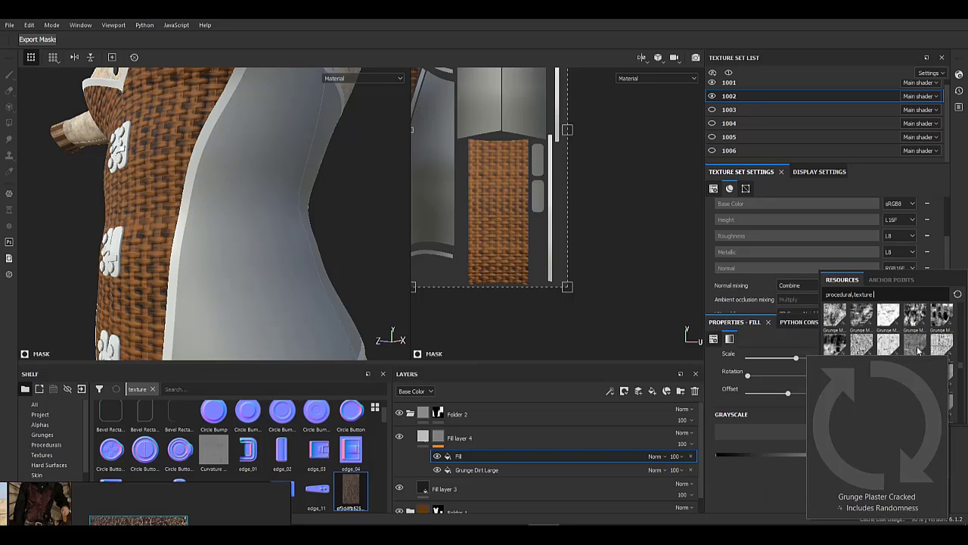
pyautogui.scroll(-3, 879, 356)
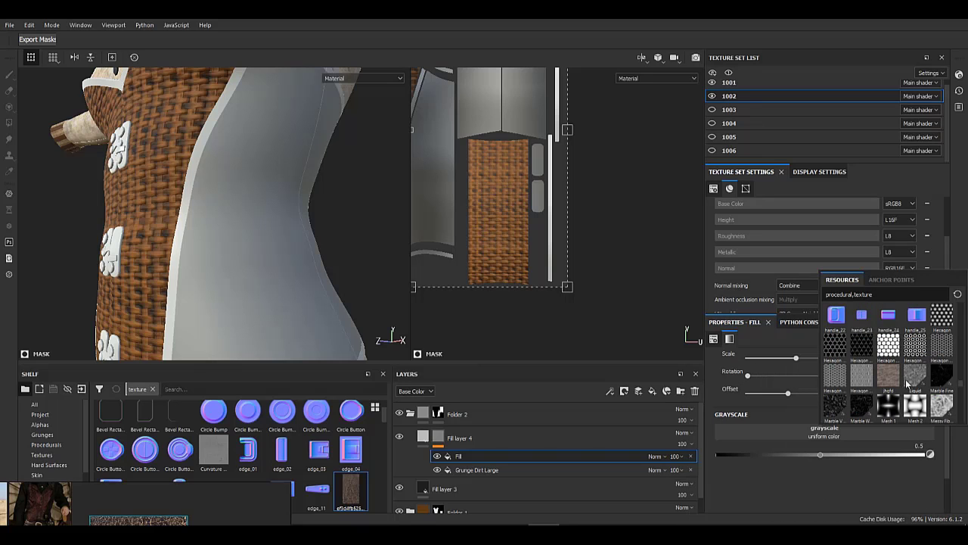
pyautogui.scroll(-3, 907, 386)
pyautogui.scroll(3, 867, 361)
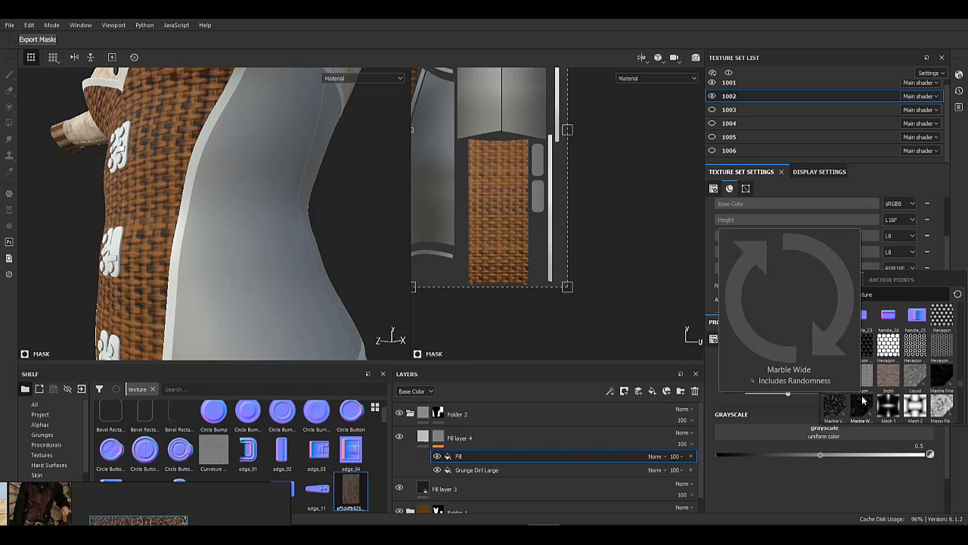
pyautogui.moveTo(857, 407)
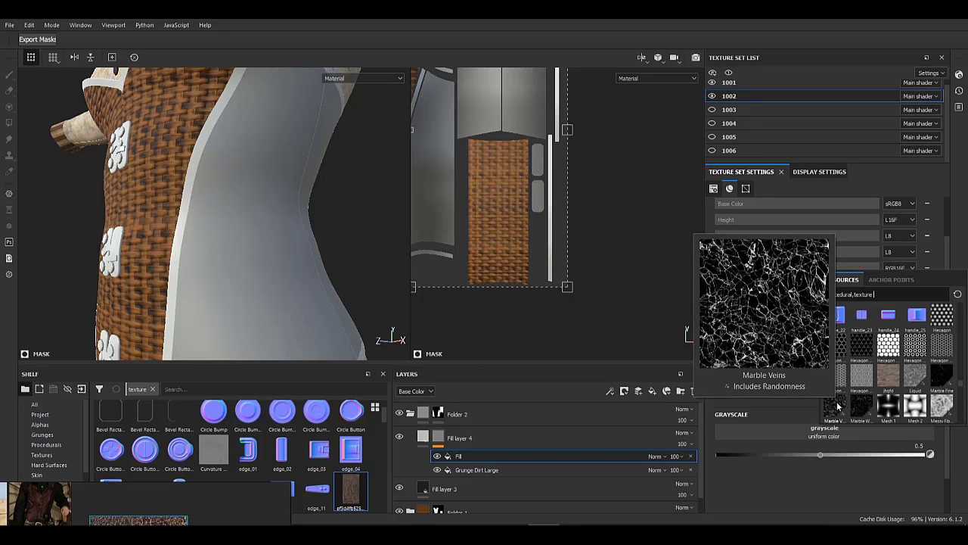
pyautogui.moveTo(939, 385)
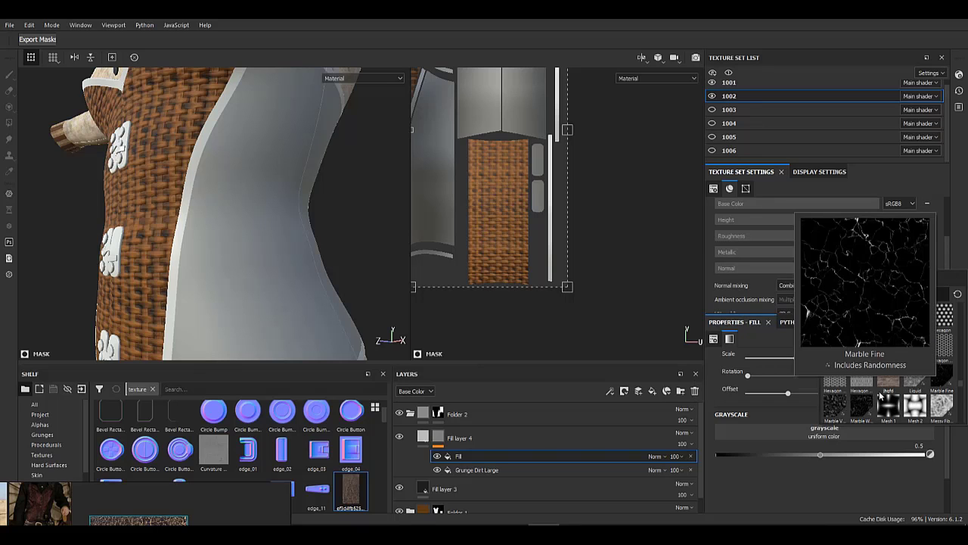
pyautogui.click(837, 407)
# - Set the Marble Veins noise disorder to 53 and try raising its marbling to 2
pyautogui.scroll(-2, 822, 453)
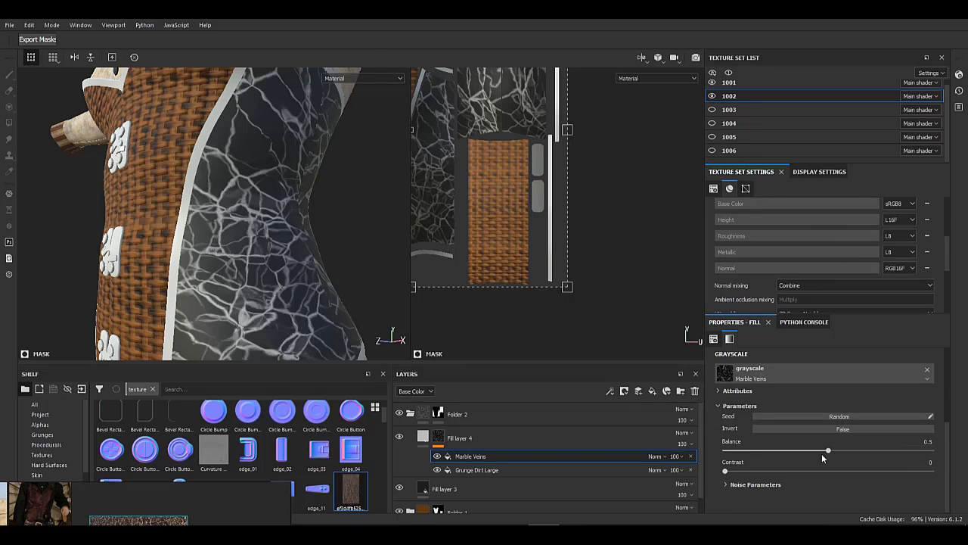
pyautogui.scroll(-1, 772, 488)
pyautogui.moveTo(833, 473); pyautogui.dragTo(838, 474)
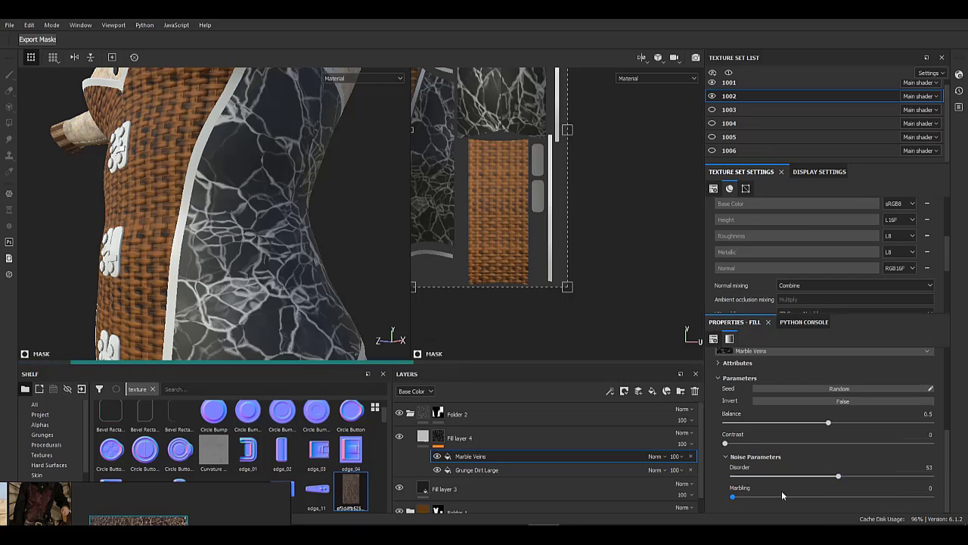
pyautogui.moveTo(768, 494); pyautogui.dragTo(964, 496)
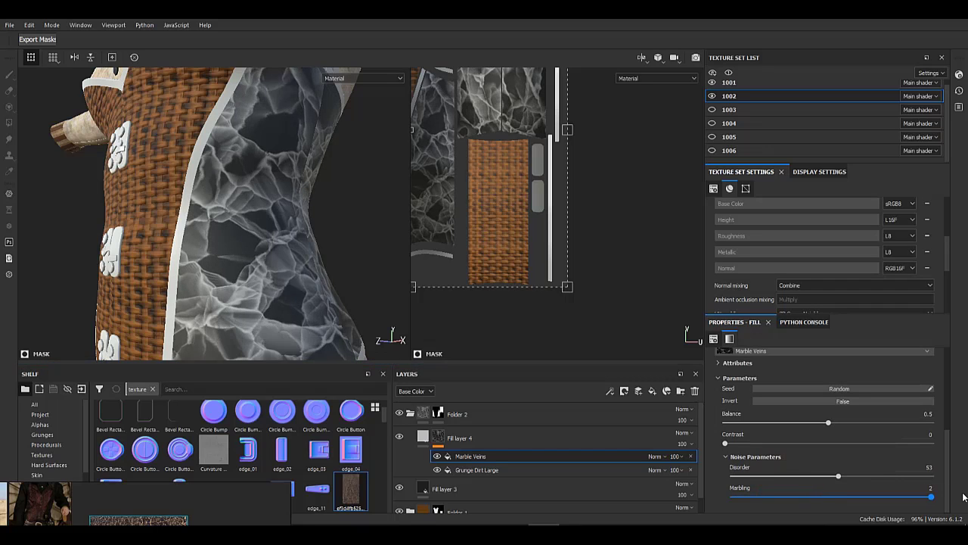
# - Set the Marble Veins UV scale to 15 so the veins become much finer
pyautogui.scroll(3, 759, 497)
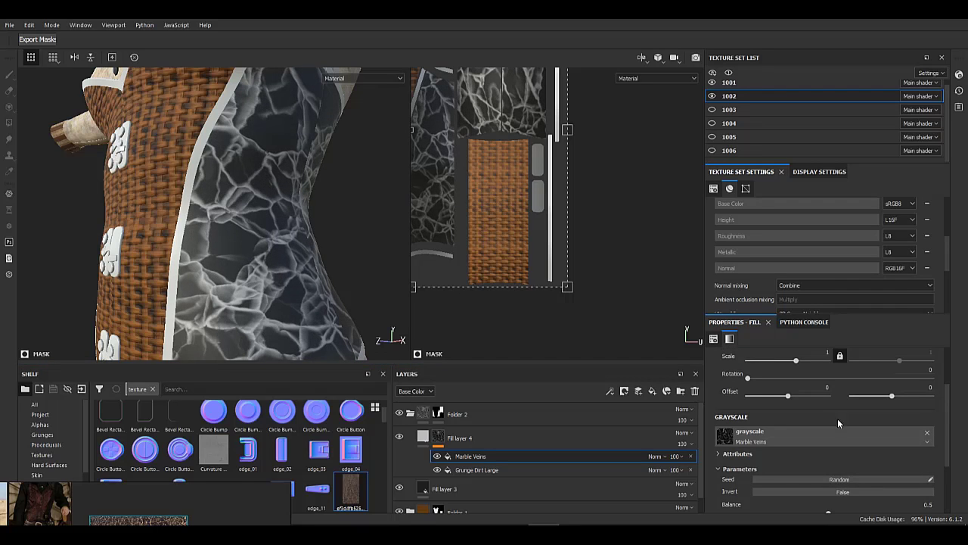
pyautogui.click(804, 361)
pyautogui.click(809, 360)
pyautogui.keyDown('alt'); pyautogui.moveTo(363, 294); pyautogui.dragTo(279, 249); pyautogui.keyUp('alt')
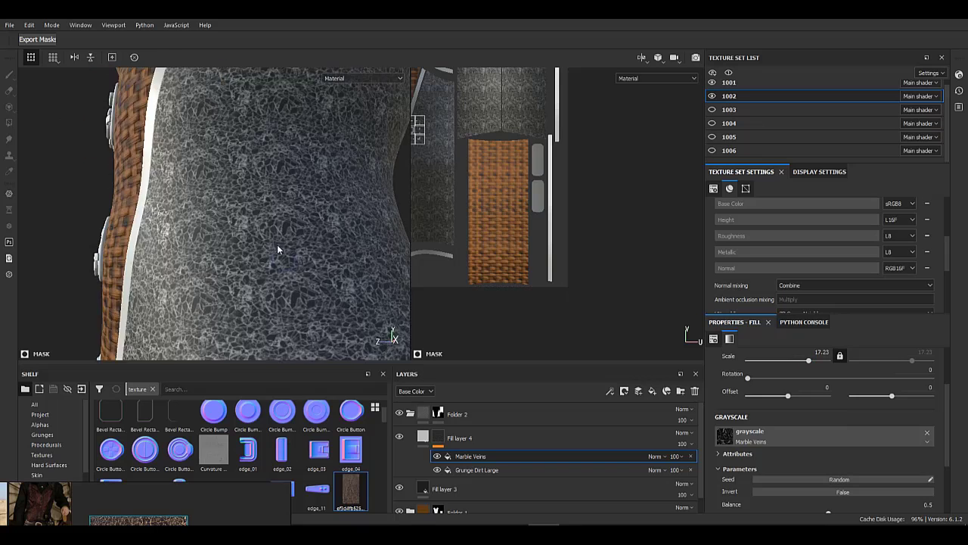
pyautogui.keyDown('alt'); pyautogui.moveTo(279, 249); pyautogui.dragTo(310, 285, button='right'); pyautogui.keyUp('alt')
pyautogui.write('15')
pyautogui.press('Return')
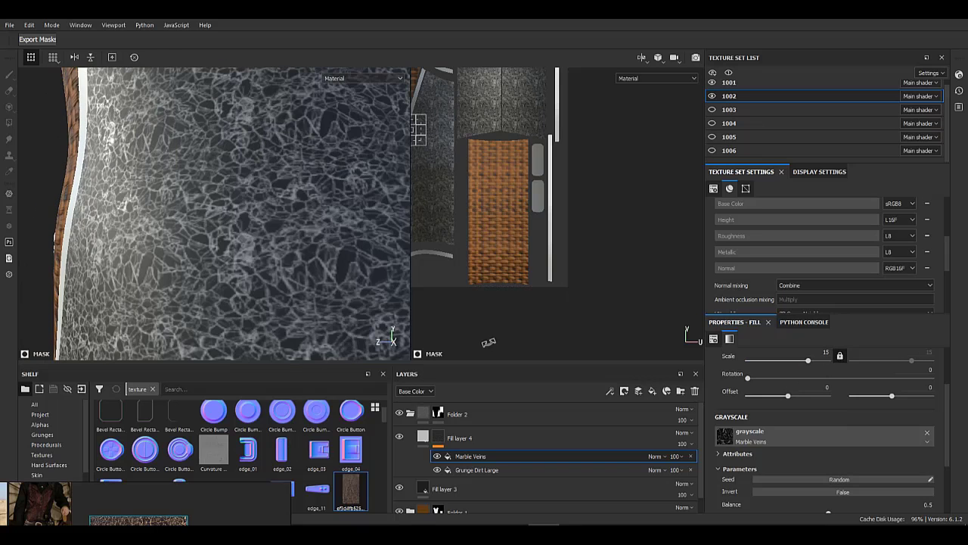
# - Set the Marble Veins blend mode to Multiply and inspect the vein pattern on the garment panel
pyautogui.click(657, 457)
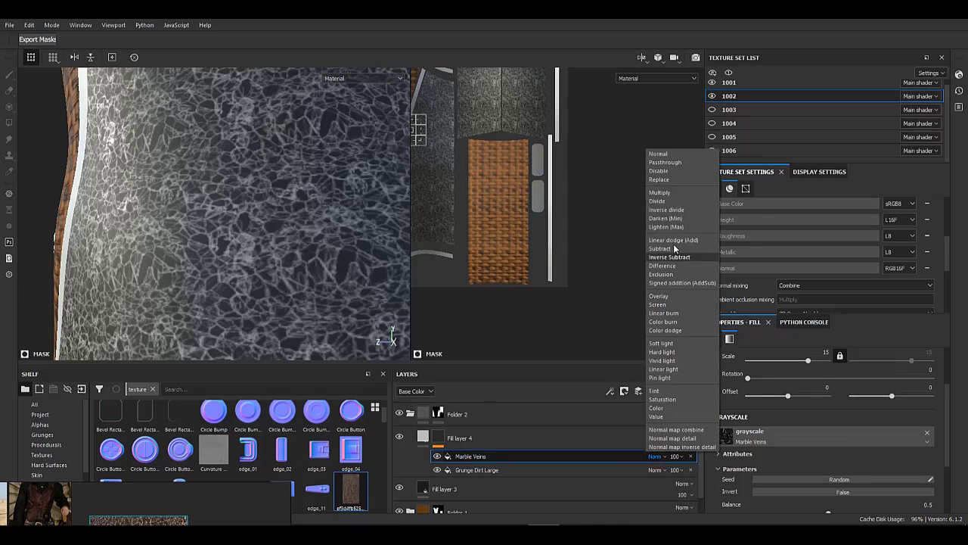
pyautogui.click(670, 195)
pyautogui.keyDown('alt'); pyautogui.moveTo(285, 206); pyautogui.dragTo(82, 201); pyautogui.keyUp('alt')
pyautogui.keyDown('alt'); pyautogui.moveTo(81, 201); pyautogui.dragTo(3, 151, button='right'); pyautogui.keyUp('alt')
pyautogui.keyDown('alt'); pyautogui.moveTo(174, 261); pyautogui.dragTo(250, 281); pyautogui.keyUp('alt')
pyautogui.keyDown('alt'); pyautogui.moveTo(249, 281); pyautogui.dragTo(271, 365, button='right'); pyautogui.keyUp('alt')
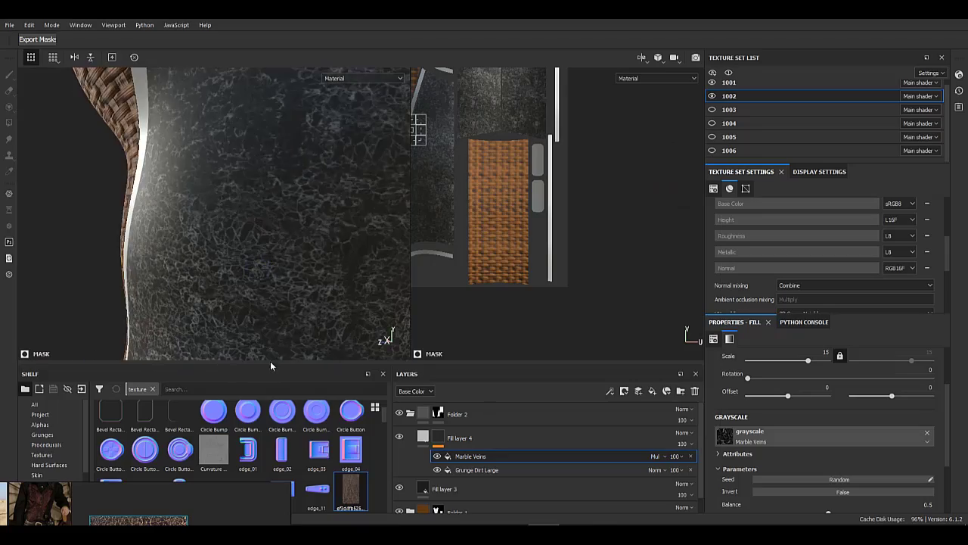
pyautogui.keyDown('alt'); pyautogui.moveTo(270, 365); pyautogui.dragTo(285, 277); pyautogui.keyUp('alt')
pyautogui.keyDown('alt'); pyautogui.moveTo(285, 277); pyautogui.dragTo(171, 169, button='right'); pyautogui.keyUp('alt')
pyautogui.keyDown('alt'); pyautogui.moveTo(307, 240); pyautogui.dragTo(291, 246); pyautogui.keyUp('alt')
pyautogui.moveTo(237, 268)
pyautogui.keyDown('alt'); pyautogui.mouseDown(button='right')
pyautogui.moveTo(242, 276)
pyautogui.moveTo(236, 250)
pyautogui.mouseUp(button='right'); pyautogui.keyUp('alt')
pyautogui.keyDown('alt'); pyautogui.moveTo(235, 250); pyautogui.dragTo(204, 246); pyautogui.keyUp('alt')
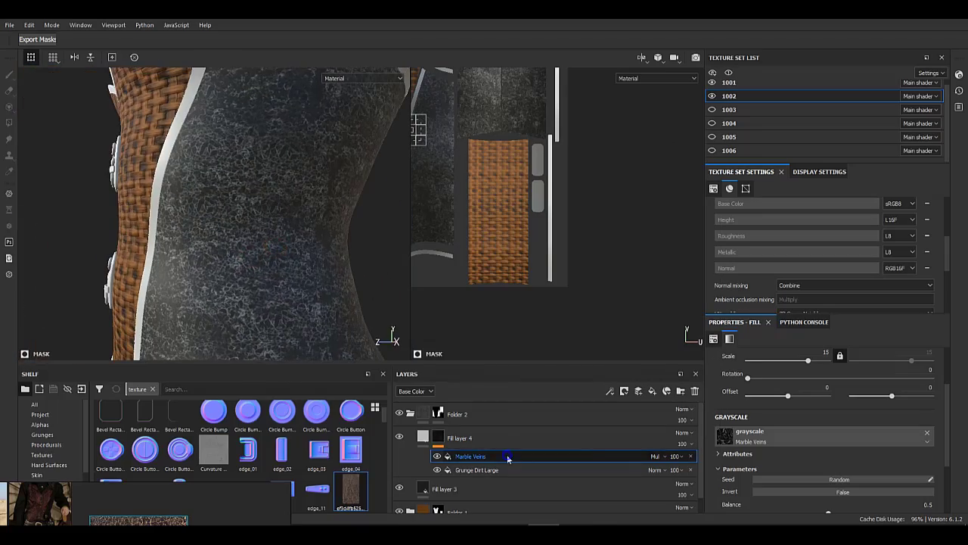
# - Add another fill above Marble Veins in the mask, search for "mar" and assign Marble Fine as its grayscale
pyautogui.rightClick(506, 457)
pyautogui.click(539, 363)
pyautogui.click(840, 433)
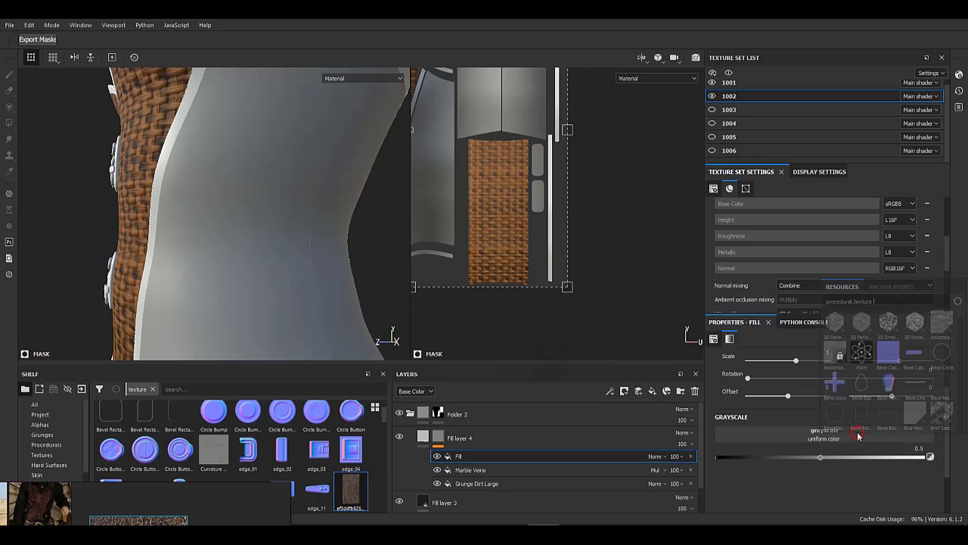
pyautogui.write('ma')
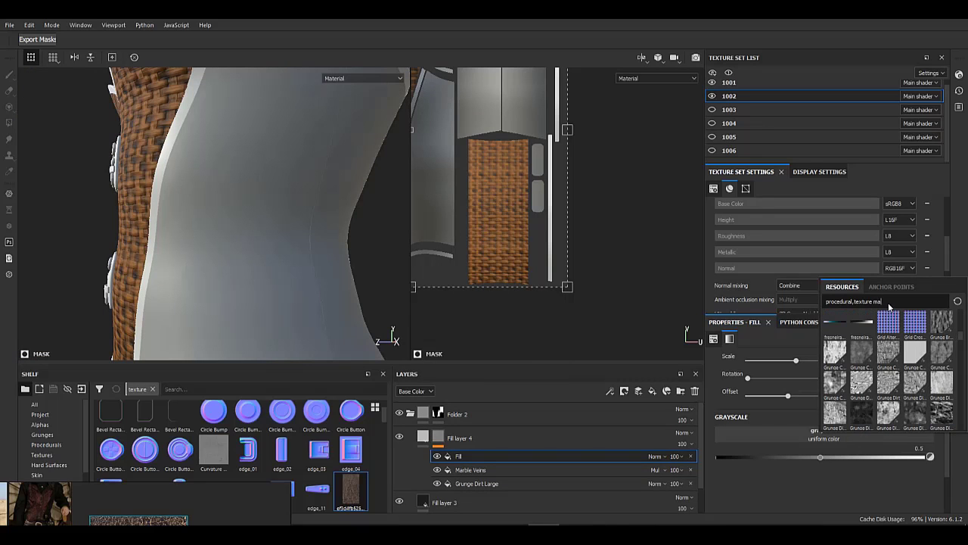
pyautogui.write('t')
pyautogui.press('BackSpace')
pyautogui.write('r')
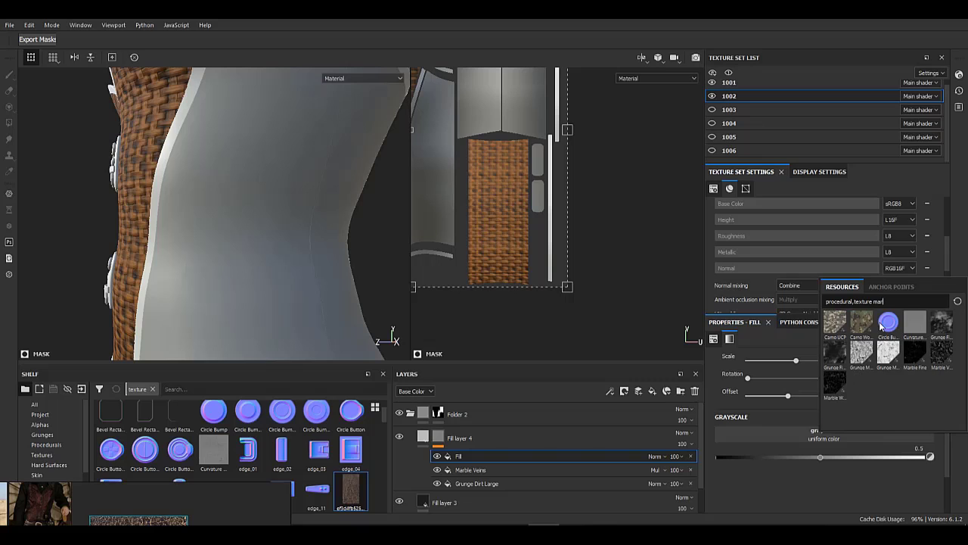
pyautogui.click(913, 350)
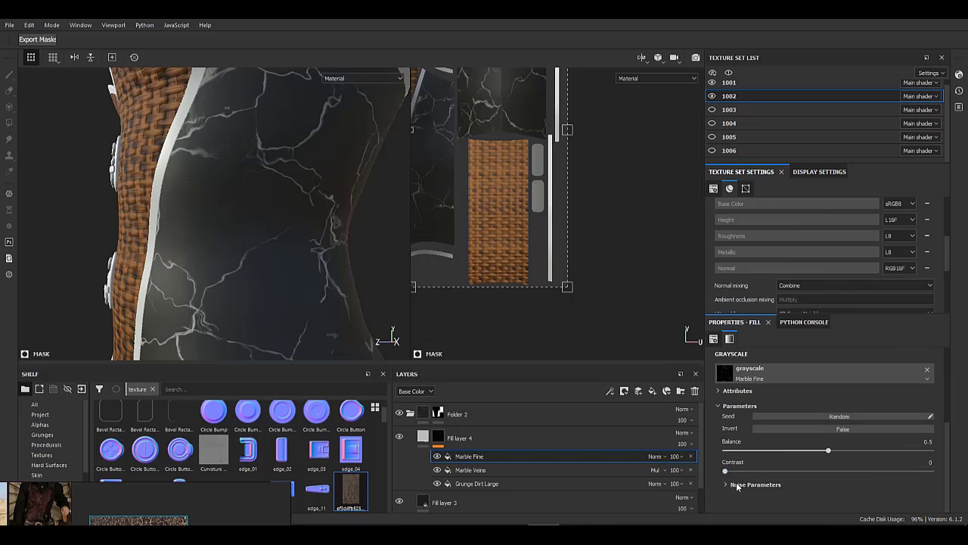
# - Set the Marble Fine noise disorder to 51 with some added marbling, and its UV scale to 14.25
pyautogui.click(738, 486)
pyautogui.scroll(-1, 749, 492)
pyautogui.moveTo(769, 476); pyautogui.dragTo(834, 474)
pyautogui.moveTo(732, 497); pyautogui.dragTo(795, 497)
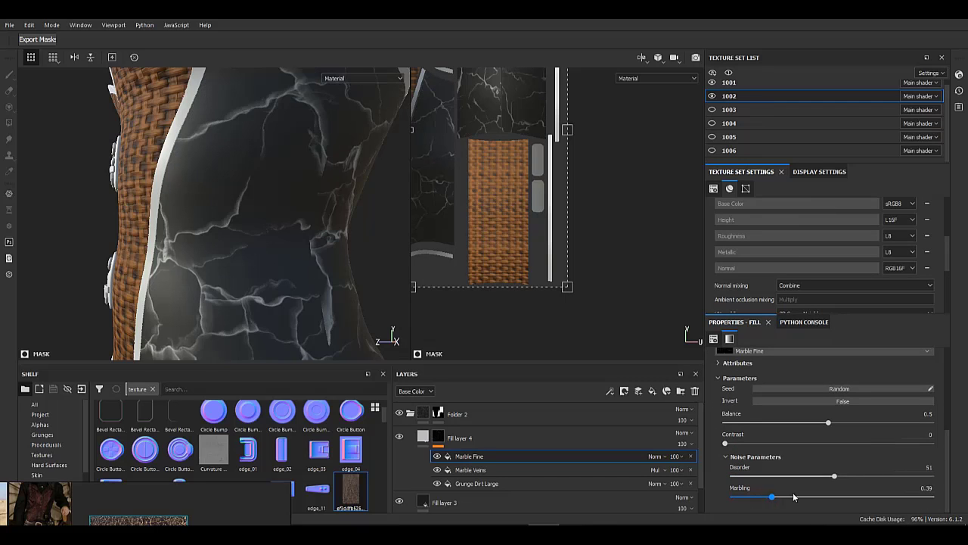
pyautogui.scroll(3, 788, 491)
pyautogui.moveTo(801, 415); pyautogui.dragTo(810, 421)
# - Try the Multiply blend mode on the Marble Fine fill and check the panel's surface
pyautogui.click(655, 456)
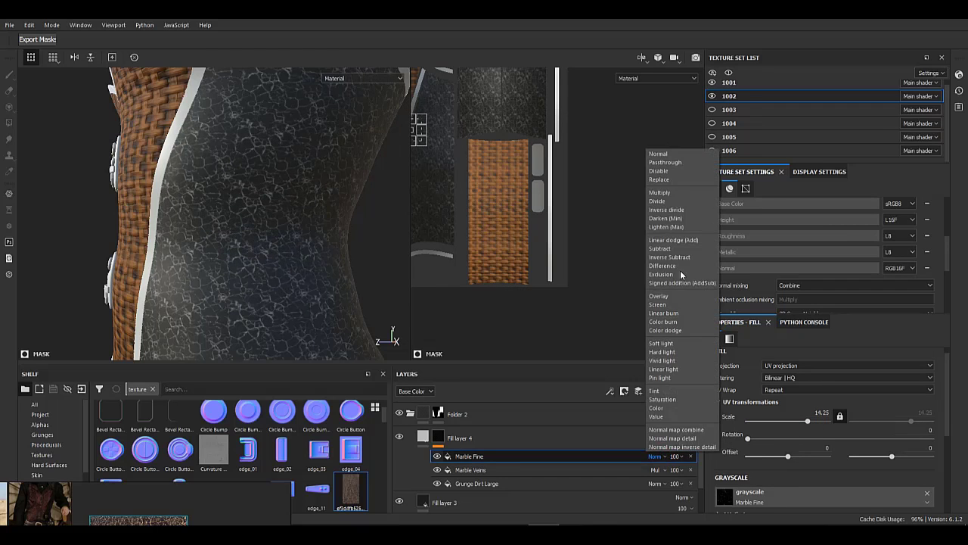
pyautogui.click(662, 195)
pyautogui.moveTo(294, 255)
pyautogui.keyDown('alt'); pyautogui.mouseDown()
pyautogui.moveTo(280, 246)
pyautogui.moveTo(285, 259)
pyautogui.mouseUp(); pyautogui.keyUp('alt')
pyautogui.scroll(2, 286, 260)
pyautogui.keyDown('alt'); pyautogui.moveTo(285, 260); pyautogui.dragTo(248, 255); pyautogui.keyUp('alt')
# - Set the Marble Fine blend mode to Linear dodge (Add) and inspect the combined veins up close
pyautogui.click(657, 457)
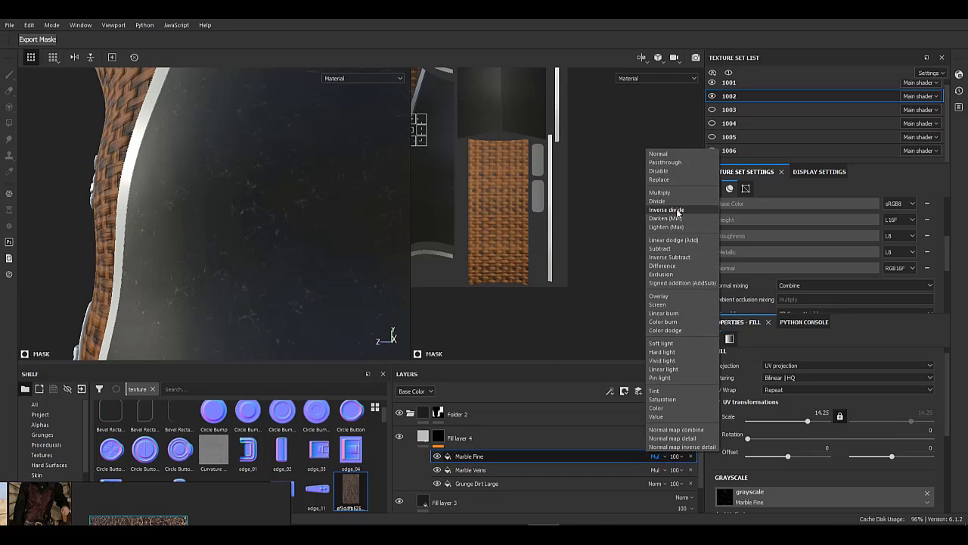
pyautogui.click(674, 240)
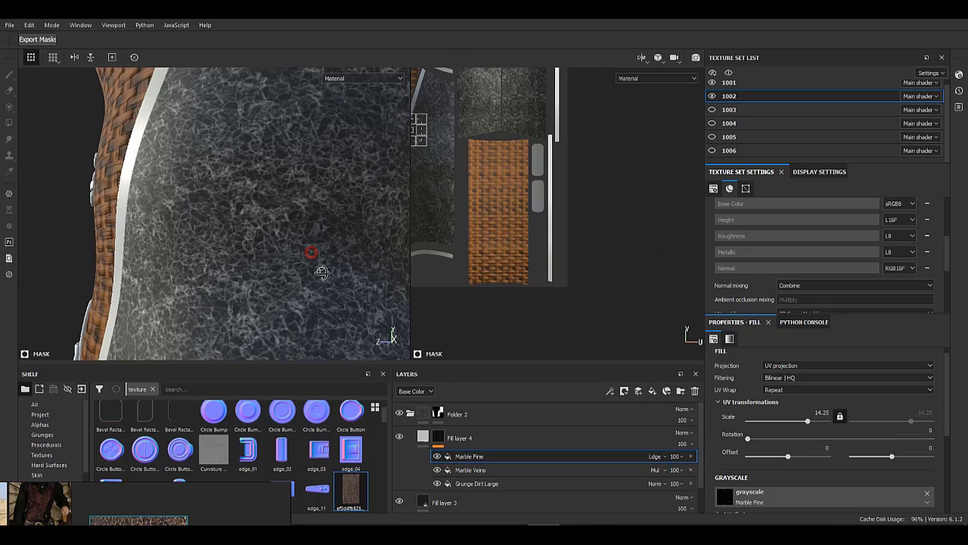
pyautogui.scroll(-4, 323, 272)
pyautogui.keyDown('alt'); pyautogui.moveTo(356, 269); pyautogui.dragTo(247, 290); pyautogui.keyUp('alt')
pyautogui.keyDown('alt'); pyautogui.moveTo(223, 164); pyautogui.dragTo(270, 233, button='right'); pyautogui.keyUp('alt')
pyautogui.keyDown('alt'); pyautogui.moveTo(271, 234); pyautogui.dragTo(193, 285); pyautogui.keyUp('alt')
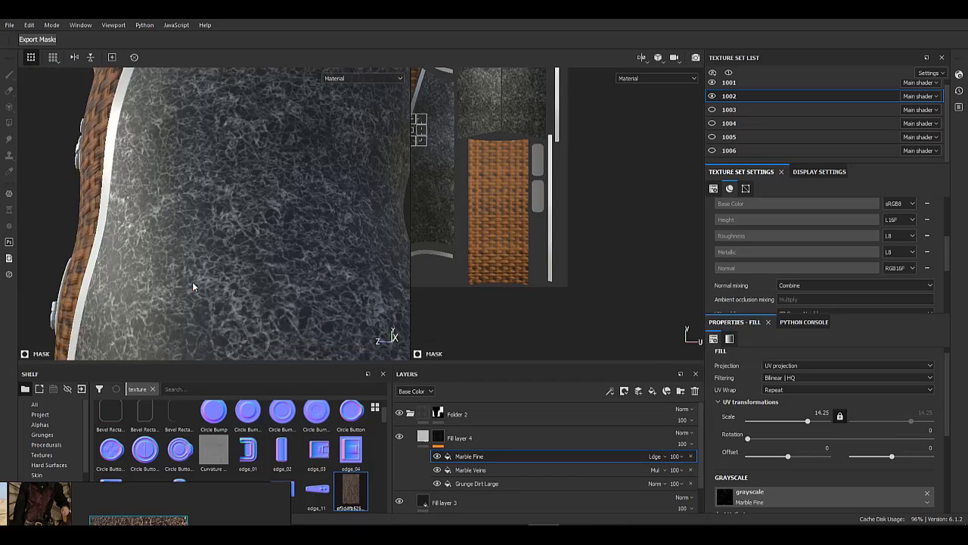
pyautogui.keyDown('alt'); pyautogui.moveTo(193, 287); pyautogui.dragTo(217, 423, button='right'); pyautogui.keyUp('alt')
pyautogui.keyDown('alt'); pyautogui.moveTo(181, 265); pyautogui.dragTo(308, 227); pyautogui.keyUp('alt')
# - Set the Marble Veins marbling to 0.12, comparing the result with the enlarged golden-vein reference image
pyautogui.click(507, 471)
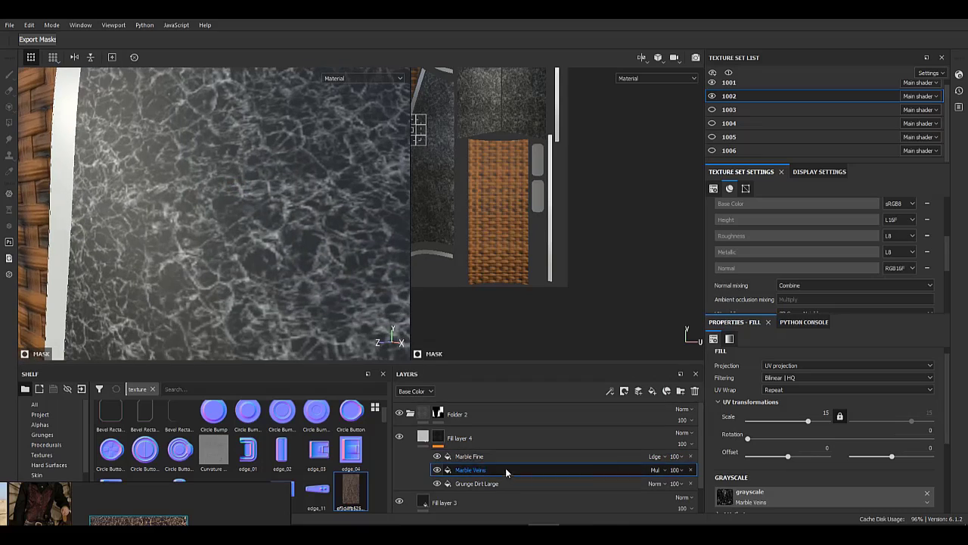
pyautogui.scroll(-5, 753, 498)
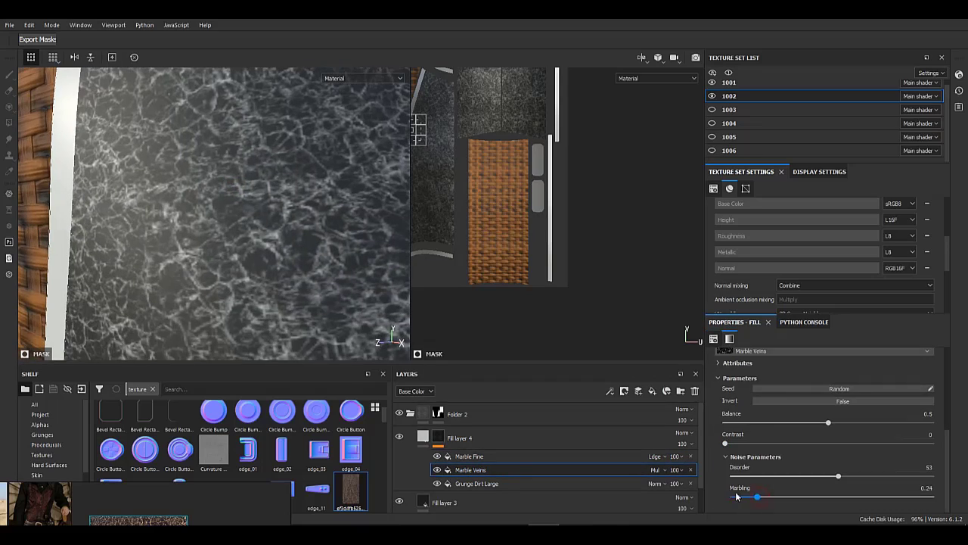
pyautogui.moveTo(940, 496); pyautogui.dragTo(967, 494)
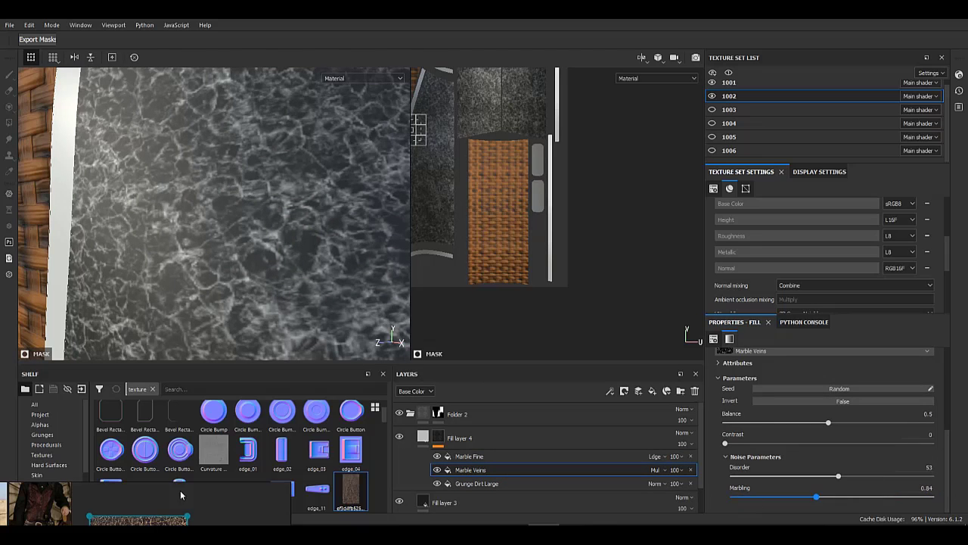
pyautogui.moveTo(181, 495); pyautogui.dragTo(185, 384, button='right')
pyautogui.scroll(8, 177, 492)
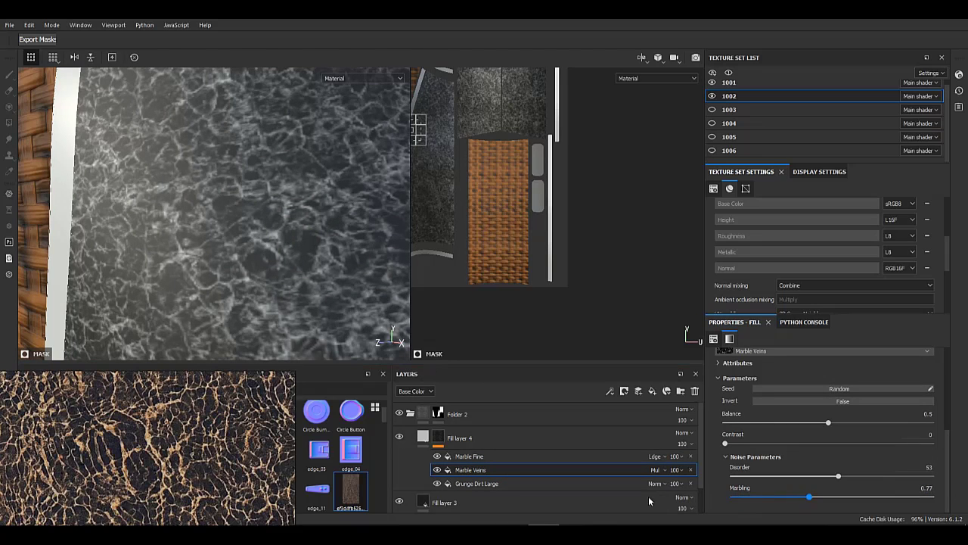
pyautogui.moveTo(732, 497); pyautogui.dragTo(748, 498)
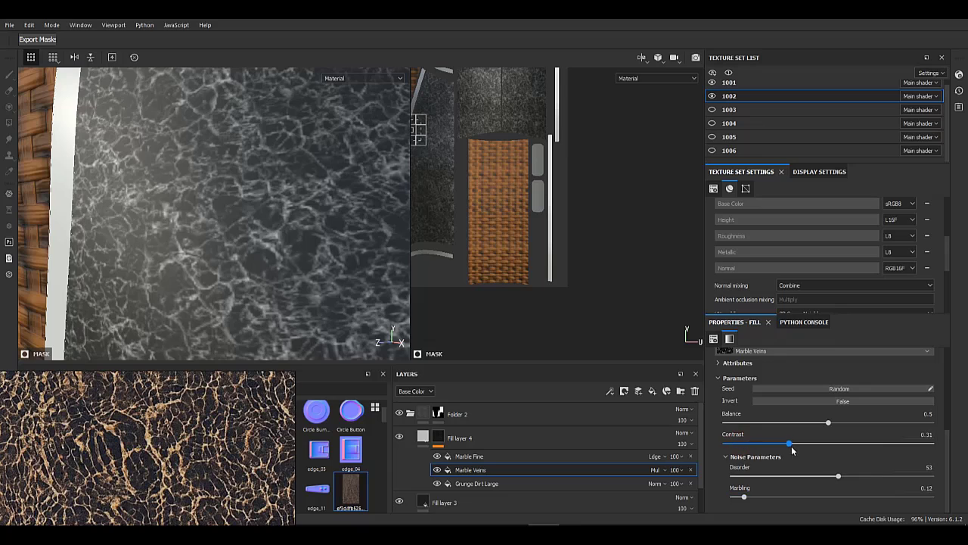
# - Set the Marble Fine fill's contrast to 0.7
pyautogui.click(519, 458)
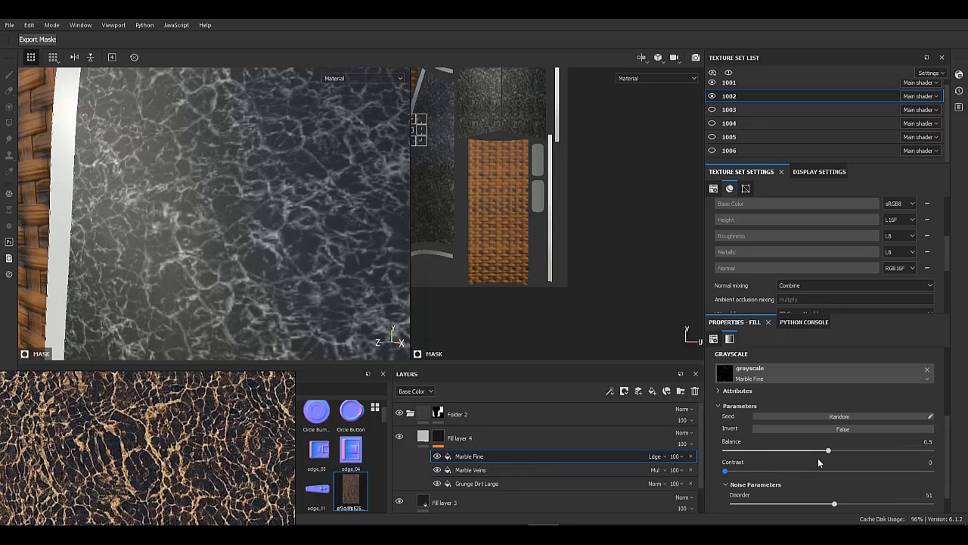
pyautogui.click(870, 471)
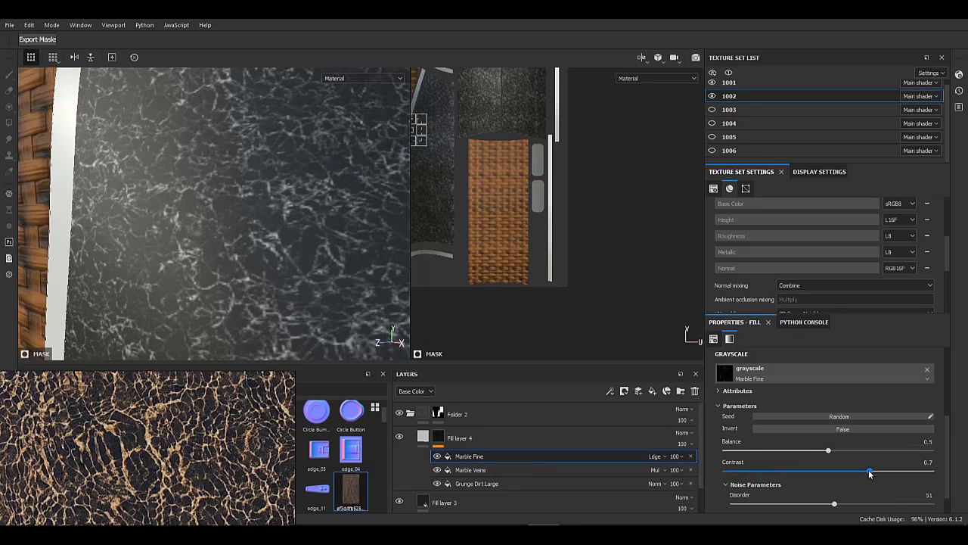
# - Adjust the Grunge Dirt Large fill's contrast to about 0.53 while comparing the vein breakup on the panel
pyautogui.click(522, 484)
pyautogui.moveTo(750, 461); pyautogui.dragTo(933, 461)
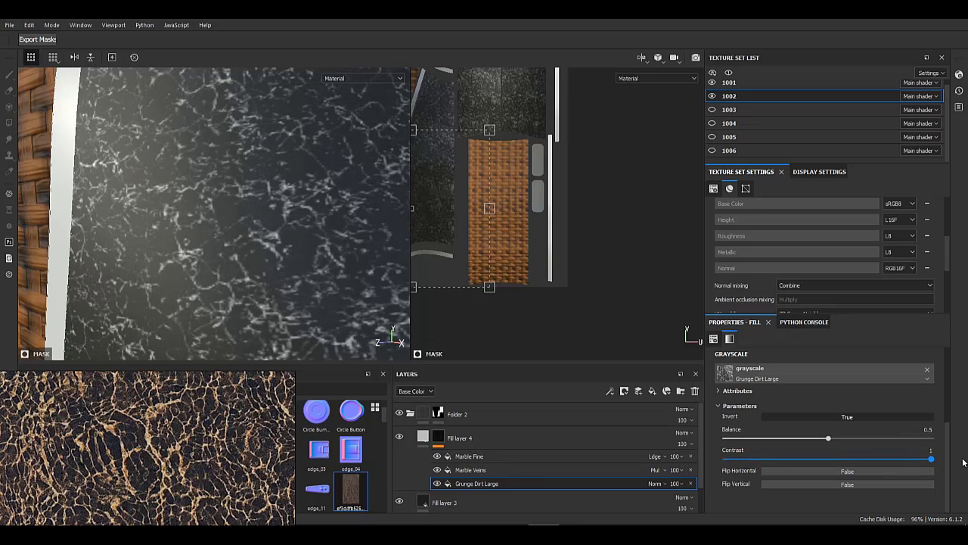
pyautogui.keyDown('alt'); pyautogui.moveTo(153, 209); pyautogui.dragTo(84, 189, button='right'); pyautogui.keyUp('alt')
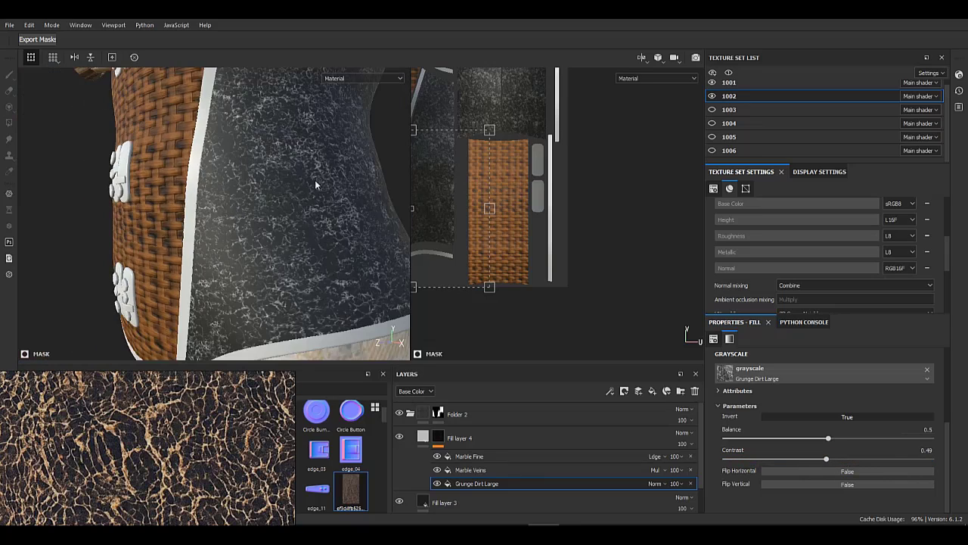
pyautogui.keyDown('alt'); pyautogui.moveTo(315, 179); pyautogui.dragTo(303, 162); pyautogui.keyUp('alt')
pyautogui.keyDown('alt'); pyautogui.moveTo(227, 227); pyautogui.dragTo(306, 247, button='right'); pyautogui.keyUp('alt')
pyautogui.keyDown('alt'); pyautogui.moveTo(306, 247); pyautogui.dragTo(350, 255); pyautogui.keyUp('alt')
pyautogui.moveTo(831, 459); pyautogui.dragTo(882, 460)
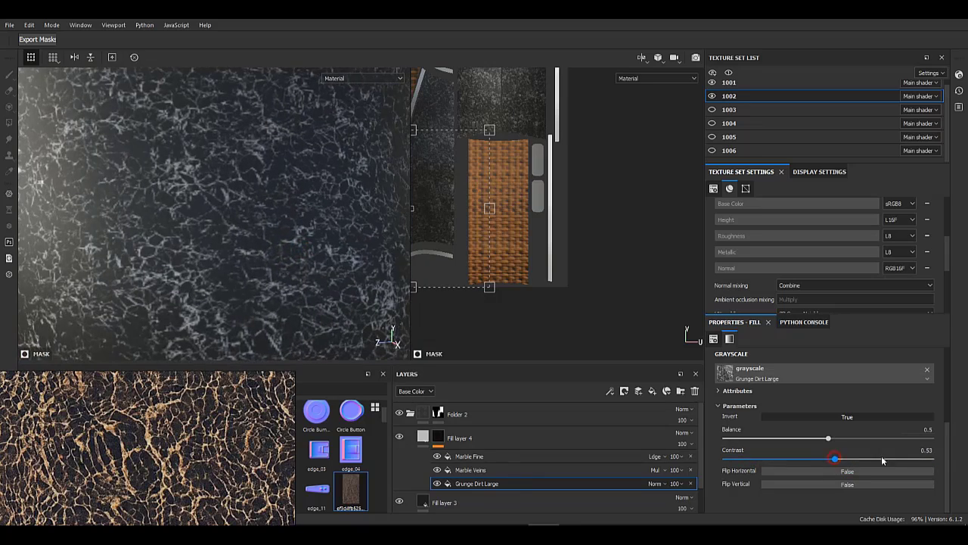
# - Lower the Marble Veins fill's contrast to about 0.34 and the Marble Fine fill's contrast to 0.22
pyautogui.click(575, 470)
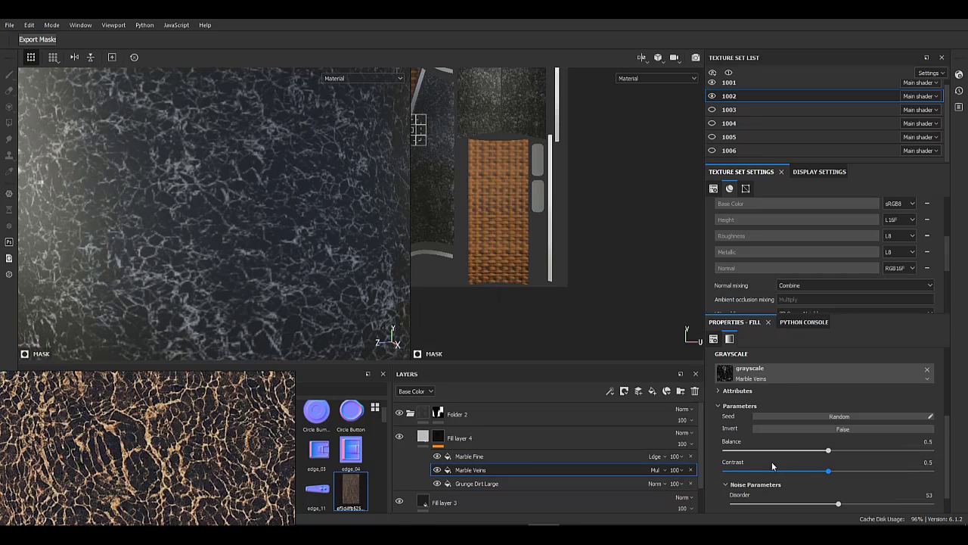
pyautogui.moveTo(740, 470); pyautogui.dragTo(751, 472)
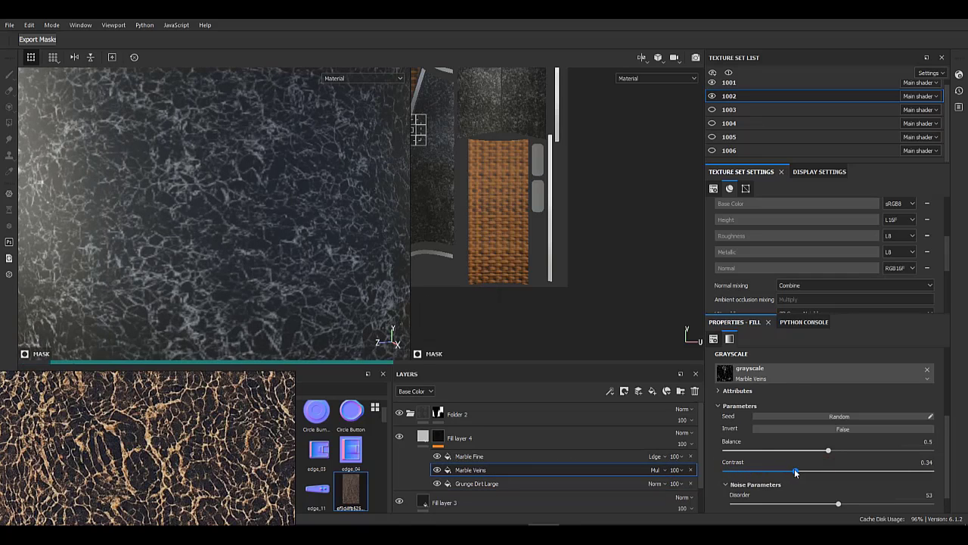
pyautogui.click(515, 457)
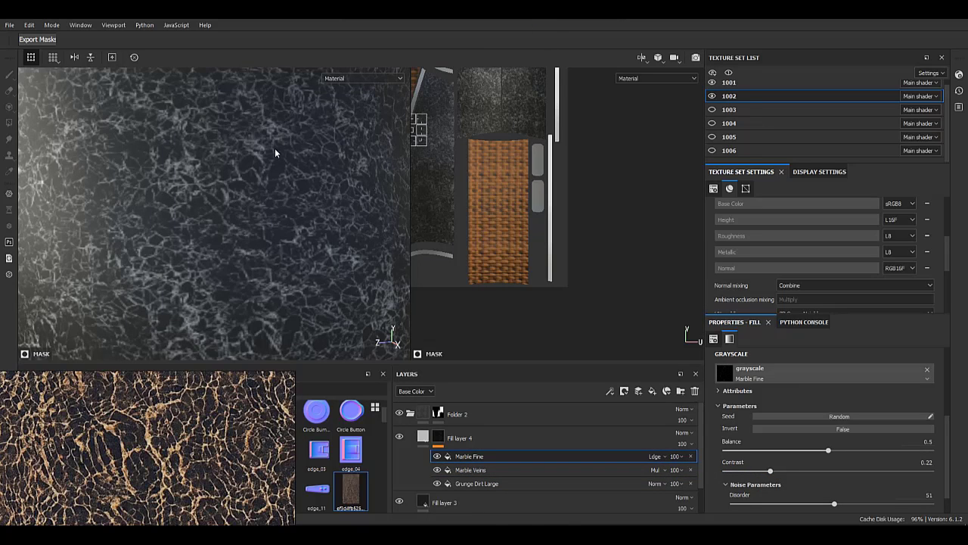
pyautogui.scroll(-6, 275, 153)
pyautogui.scroll(3, 250, 225)
# - Sample a golden vein colour from the reference image as the base colour of Fill layer 4
pyautogui.click(560, 440)
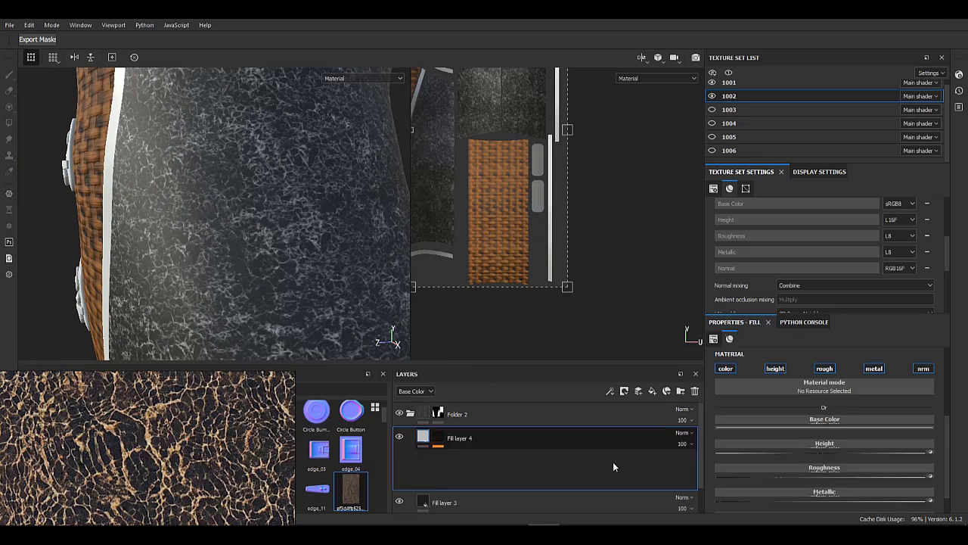
pyautogui.click(732, 440)
pyautogui.moveTo(784, 324); pyautogui.dragTo(154, 429)
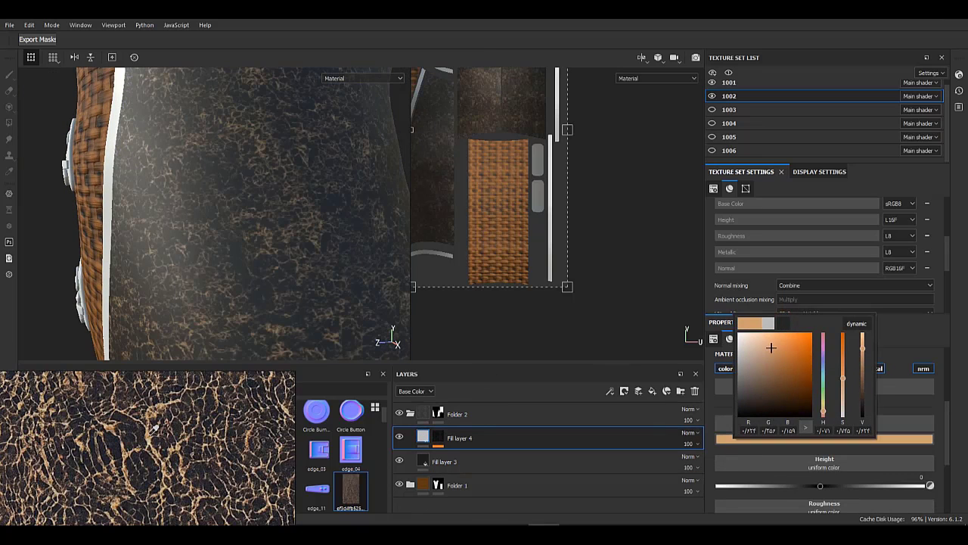
pyautogui.click(709, 388)
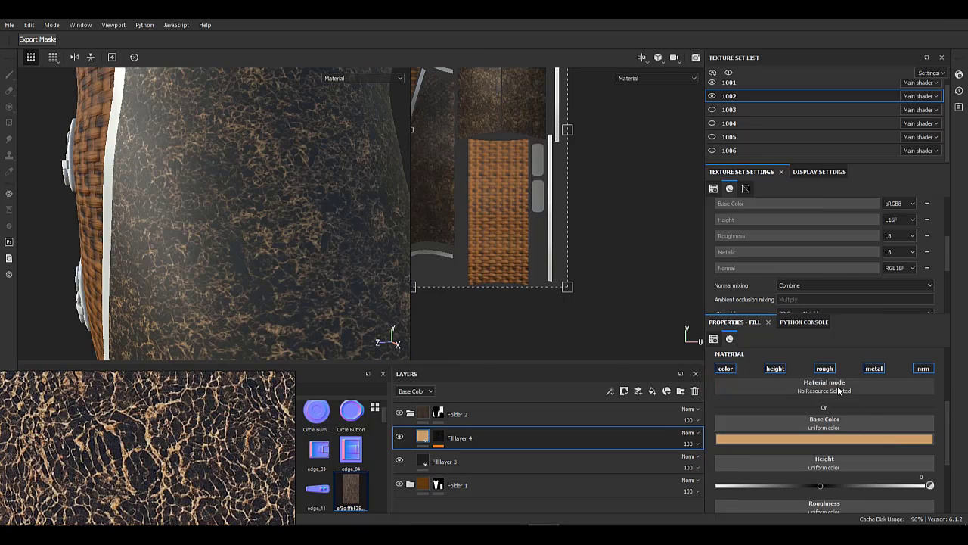
# - Set the roughness of Fill layer 4 to 0.8744
pyautogui.scroll(-2, 829, 423)
pyautogui.moveTo(898, 439); pyautogui.dragTo(898, 438)
pyautogui.scroll(-1, 842, 456)
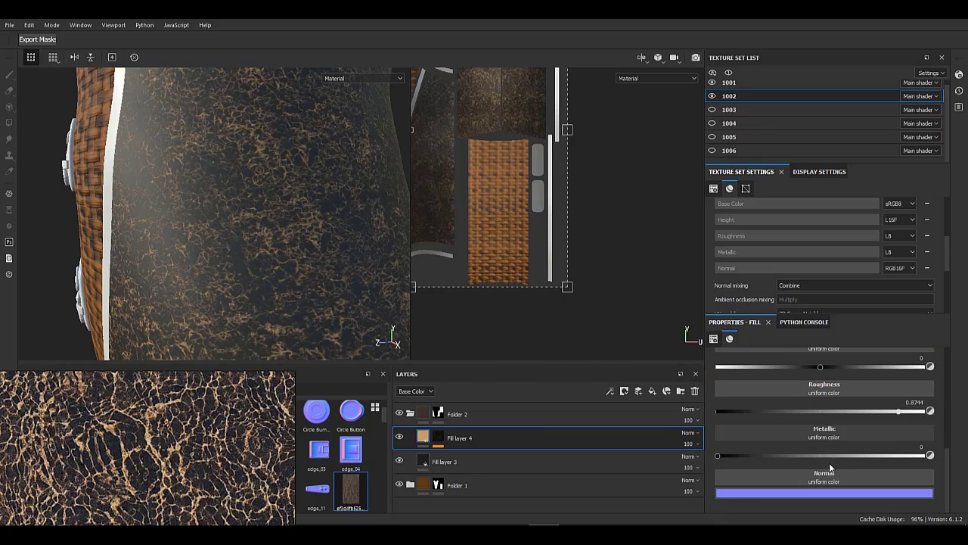
# - Sink the veins by setting Fill layer 4's height to -0.0773, judging the relief up close on the panel
pyautogui.scroll(1, 822, 434)
pyautogui.moveTo(816, 399); pyautogui.dragTo(791, 403)
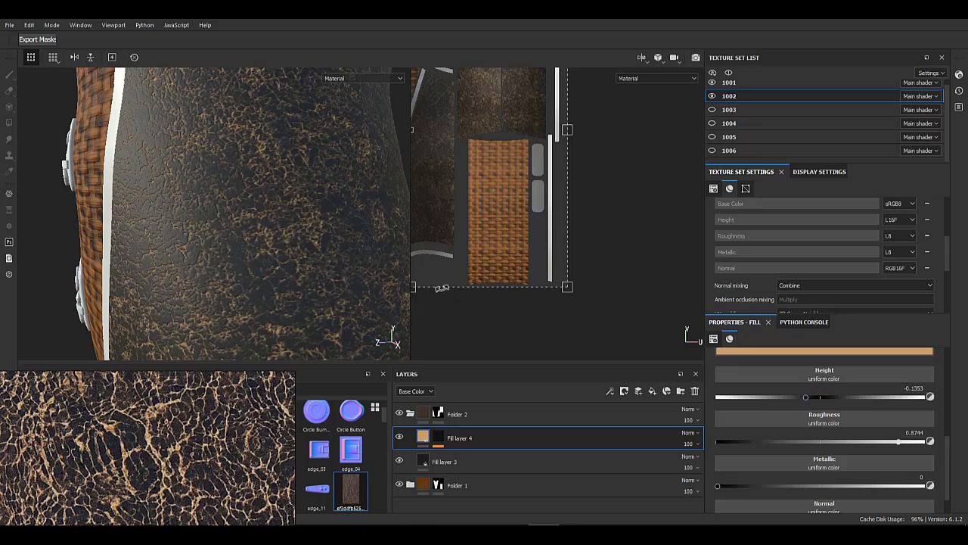
pyautogui.keyDown('alt'); pyautogui.moveTo(246, 234); pyautogui.dragTo(296, 218); pyautogui.keyUp('alt')
pyautogui.scroll(-4, 231, 268)
pyautogui.keyDown('alt'); pyautogui.moveTo(230, 268); pyautogui.dragTo(284, 261); pyautogui.keyUp('alt')
pyautogui.keyDown('alt'); pyautogui.moveTo(202, 208); pyautogui.dragTo(352, 212, button='middle'); pyautogui.keyUp('alt')
pyautogui.scroll(6, 260, 231)
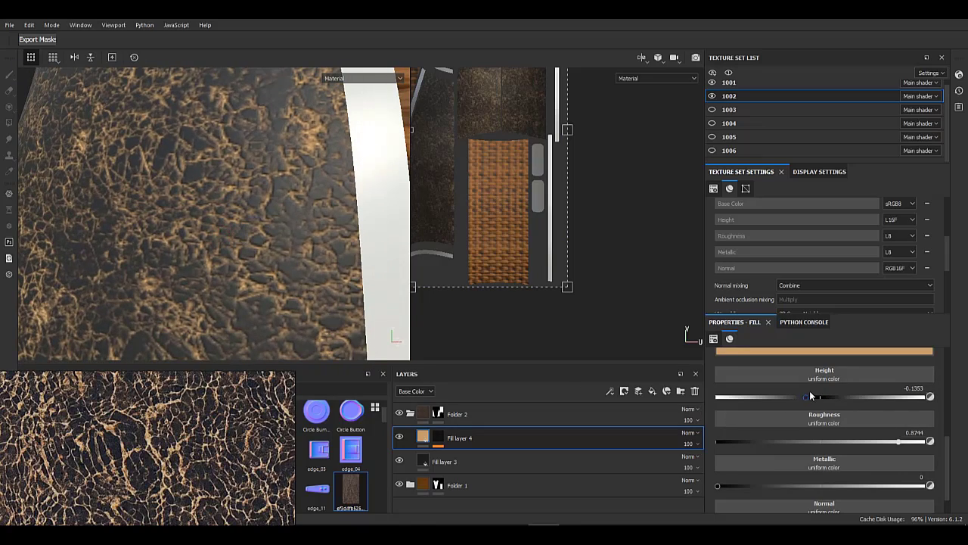
pyautogui.moveTo(813, 397)
pyautogui.mouseDown()
pyautogui.moveTo(831, 398)
pyautogui.moveTo(816, 402)
pyautogui.mouseUp()
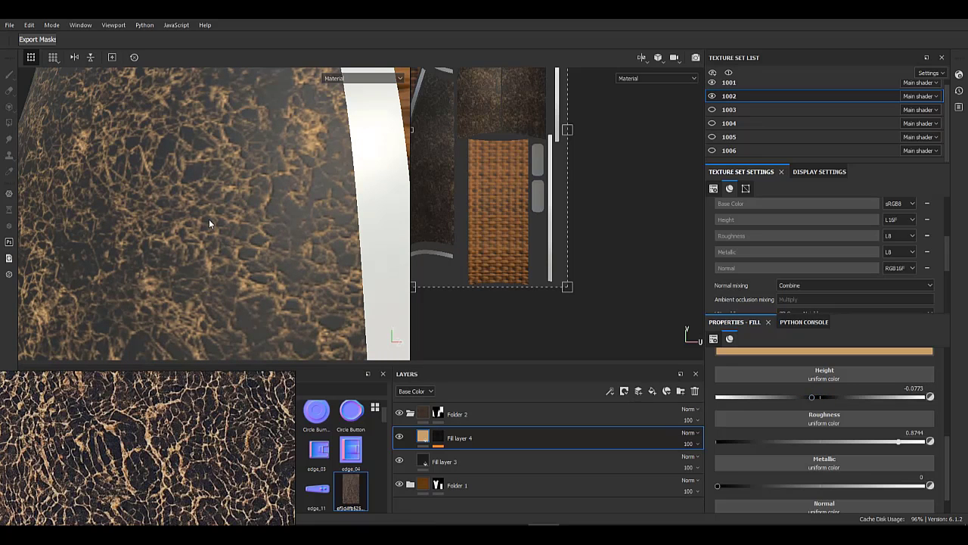
# - Examine the recessed golden veins on the side panel from near and far
pyautogui.scroll(-5, 210, 222)
pyautogui.scroll(6, 205, 126)
pyautogui.scroll(-4, 215, 168)
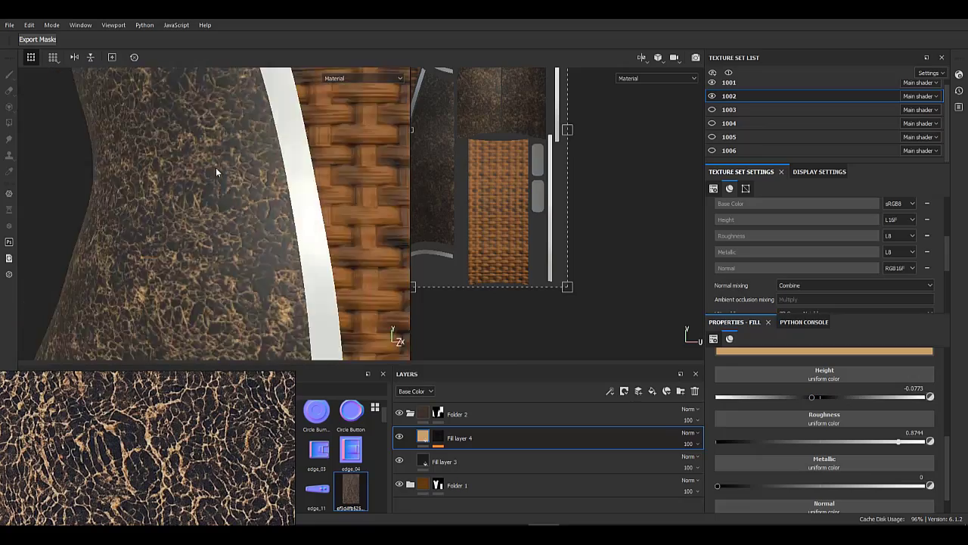
pyautogui.scroll(-5, 216, 167)
pyautogui.scroll(7, 206, 115)
pyautogui.scroll(-4, 205, 141)
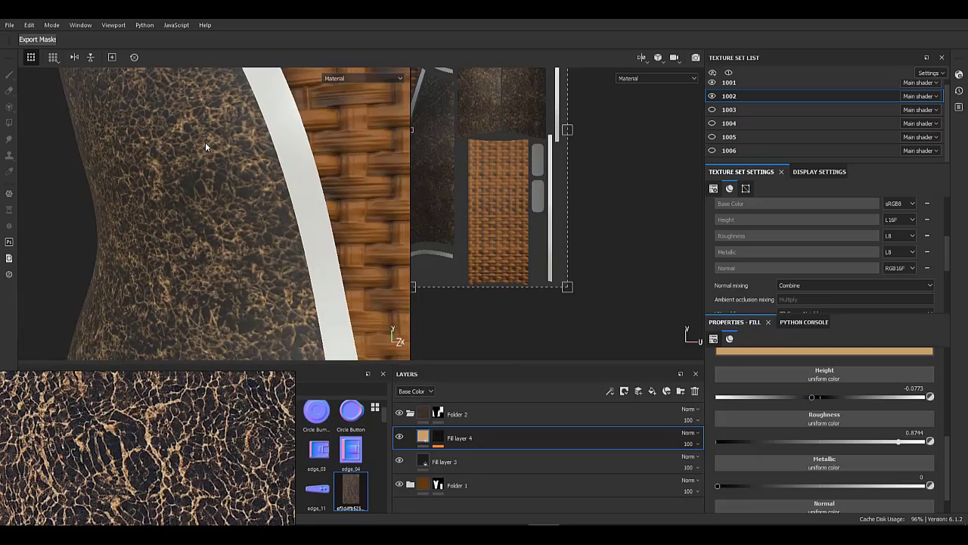
pyautogui.scroll(-5, 205, 141)
pyautogui.scroll(5, 231, 330)
pyautogui.keyDown('alt'); pyautogui.moveTo(231, 220); pyautogui.dragTo(282, 217); pyautogui.keyUp('alt')
pyautogui.scroll(-3, 268, 211)
# - Raise the roughness of Fill layer 3 and darken its base colour to near black
pyautogui.click(490, 458)
pyautogui.moveTo(829, 441); pyautogui.dragTo(858, 444)
pyautogui.click(844, 352)
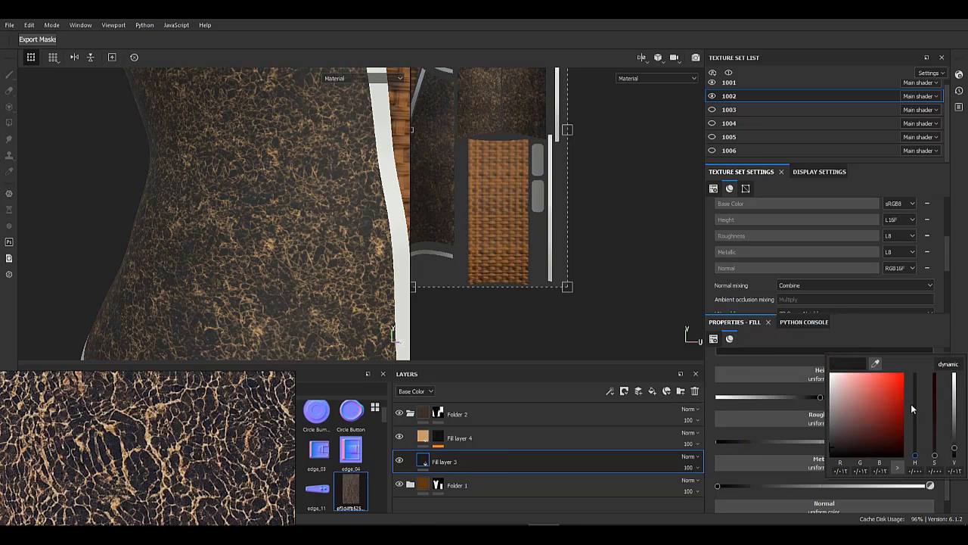
pyautogui.moveTo(956, 454); pyautogui.dragTo(956, 457)
pyautogui.keyDown('alt'); pyautogui.moveTo(355, 215); pyautogui.dragTo(170, 163); pyautogui.keyUp('alt')
# - Darken the golden base colour of Fill layer 4 to a muted brown
pyautogui.click(425, 438)
pyautogui.click(922, 350)
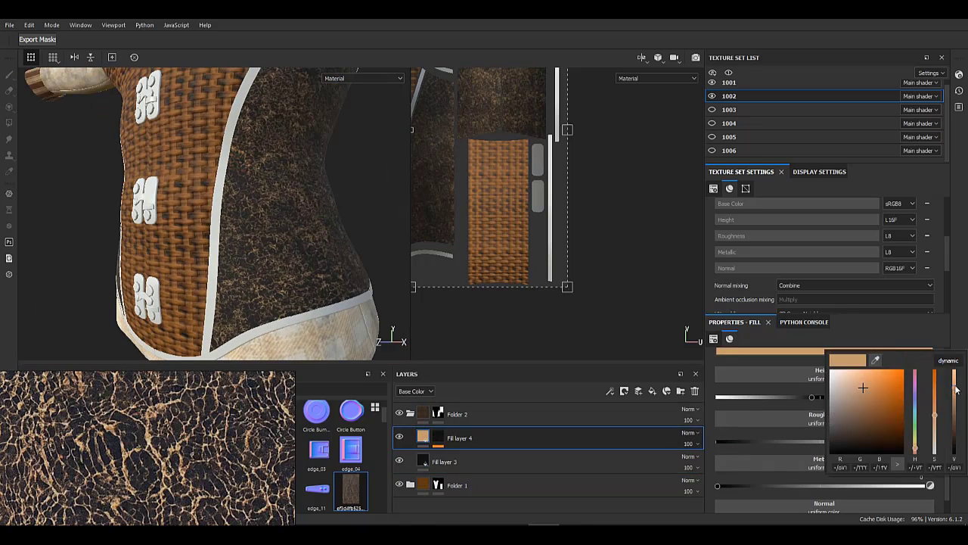
pyautogui.moveTo(955, 389); pyautogui.dragTo(955, 412)
# - Examine the toned-down veins on both side panels and beside the woven front
pyautogui.keyDown('alt'); pyautogui.moveTo(333, 145); pyautogui.dragTo(299, 143); pyautogui.keyUp('alt')
pyautogui.keyDown('alt'); pyautogui.moveTo(265, 144); pyautogui.dragTo(265, 311, button='right'); pyautogui.keyUp('alt')
pyautogui.keyDown('alt'); pyautogui.moveTo(273, 178); pyautogui.dragTo(229, 157, button='right'); pyautogui.keyUp('alt')
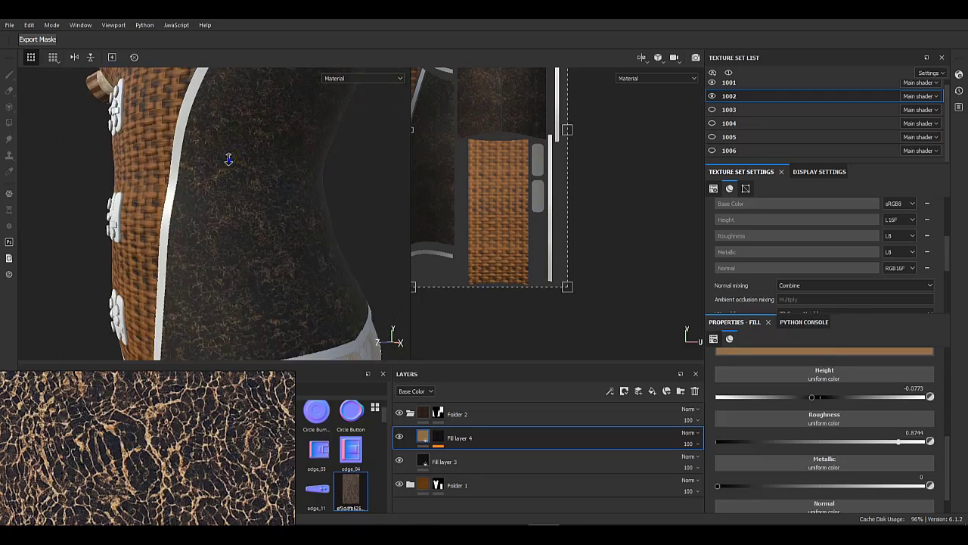
pyautogui.keyDown('alt'); pyautogui.moveTo(229, 157); pyautogui.dragTo(244, 216, button='middle'); pyautogui.keyUp('alt')
pyautogui.keyDown('alt'); pyautogui.moveTo(245, 216); pyautogui.dragTo(287, 206); pyautogui.keyUp('alt')
pyautogui.keyDown('alt'); pyautogui.moveTo(288, 206); pyautogui.dragTo(180, 191, button='right'); pyautogui.keyUp('alt')
pyautogui.keyDown('alt'); pyautogui.moveTo(180, 191); pyautogui.dragTo(258, 192); pyautogui.keyUp('alt')
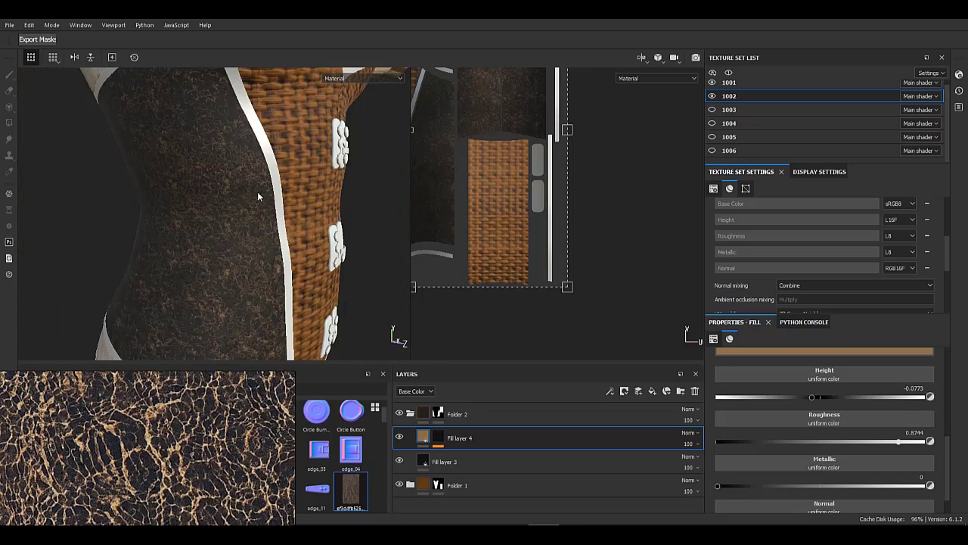
pyautogui.keyDown('alt'); pyautogui.moveTo(257, 193); pyautogui.dragTo(206, 269, button='middle'); pyautogui.keyUp('alt')
pyautogui.keyDown('alt'); pyautogui.moveTo(206, 269); pyautogui.dragTo(238, 211); pyautogui.keyUp('alt')
pyautogui.keyDown('alt'); pyautogui.moveTo(238, 211); pyautogui.dragTo(146, 160, button='middle'); pyautogui.keyUp('alt')
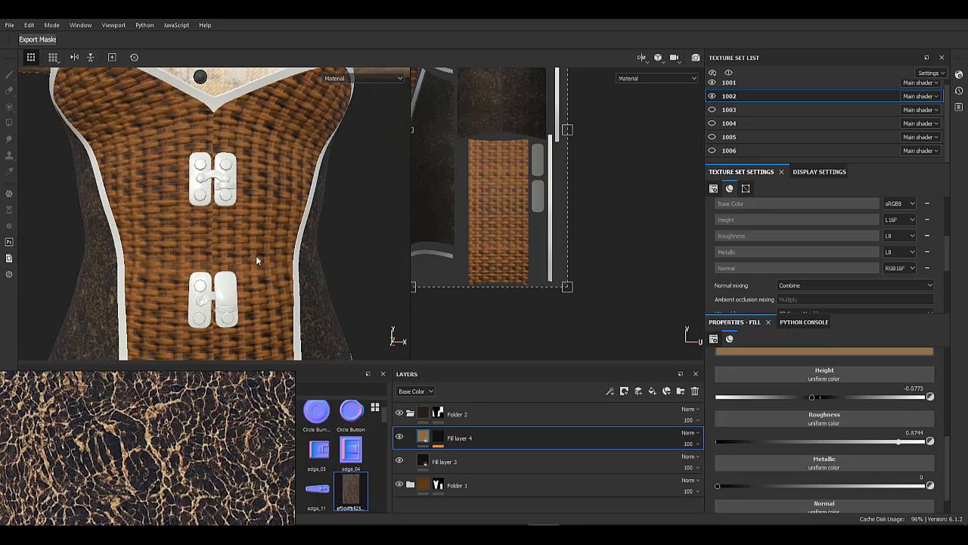
# - Create a new folder above the collapsed Folder 2 and place a new fill layer inside it
pyautogui.click(412, 413)
pyautogui.click(686, 392)
pyautogui.moveTo(448, 414); pyautogui.dragTo(437, 438)
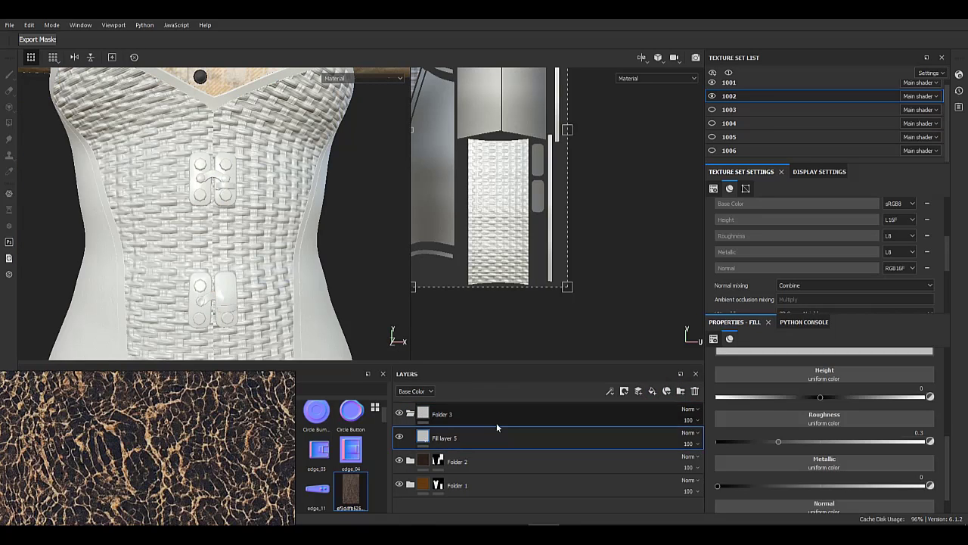
# - Set the base colour of Fill layer 5 to black and check it on the garment
pyautogui.scroll(1, 770, 370)
pyautogui.click(767, 381)
pyautogui.moveTo(768, 439); pyautogui.dragTo(748, 480)
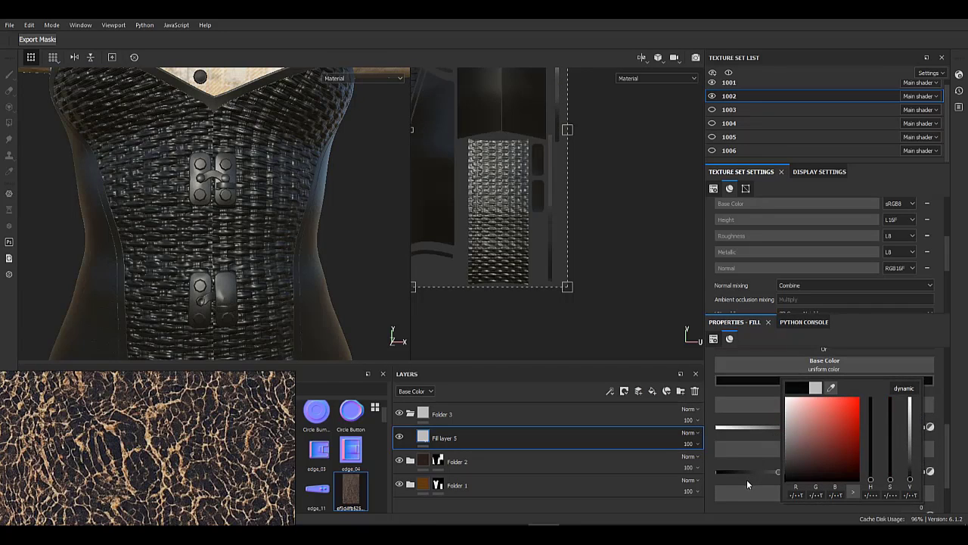
pyautogui.click(710, 417)
pyautogui.keyDown('alt'); pyautogui.moveTo(294, 256); pyautogui.dragTo(231, 261); pyautogui.keyUp('alt')
# - Add a black mask to Folder 3
pyautogui.rightClick(427, 415)
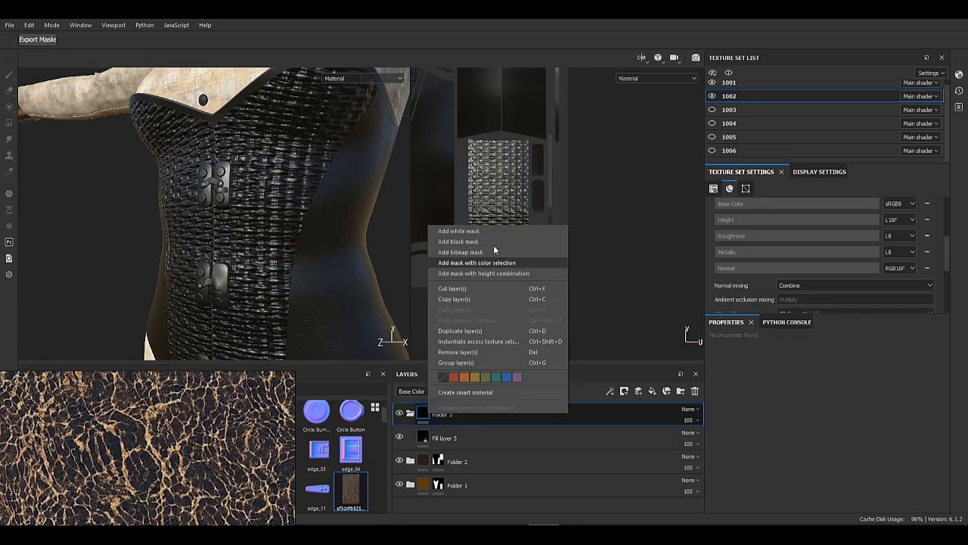
pyautogui.click(484, 250)
pyautogui.rightClick(436, 415)
pyautogui.click(478, 22)
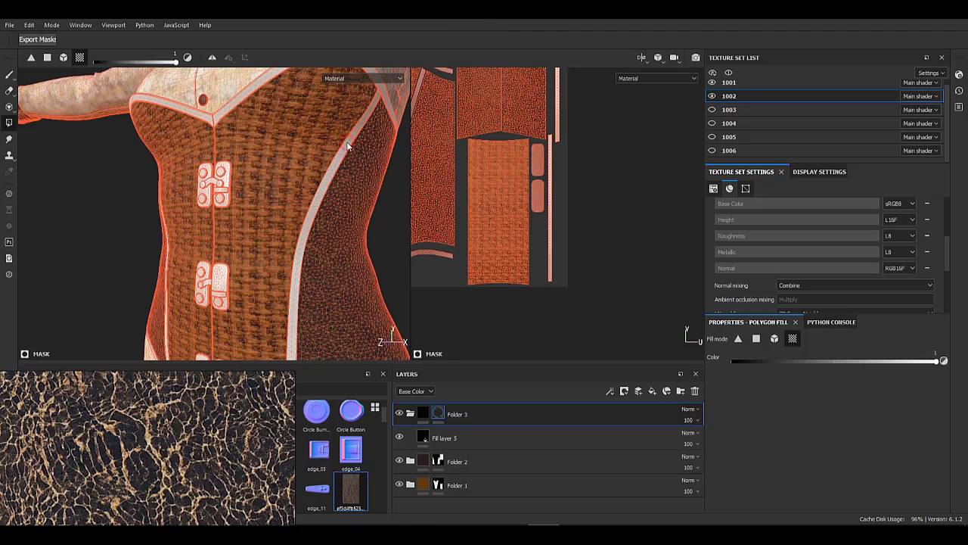
# - Fill the vertical trim strips along the front and back seams into Folder 3's mask with Polygon Fill
pyautogui.keyDown('alt'); pyautogui.moveTo(289, 90); pyautogui.dragTo(312, 143, button='middle'); pyautogui.keyUp('alt')
pyautogui.click(220, 175)
pyautogui.moveTo(221, 174)
pyautogui.keyDown('alt'); pyautogui.mouseDown()
pyautogui.moveTo(217, 192)
pyautogui.moveTo(211, 180)
pyautogui.mouseUp(); pyautogui.keyUp('alt')
pyautogui.keyDown('alt'); pyautogui.moveTo(151, 245); pyautogui.dragTo(189, 160); pyautogui.keyUp('alt')
pyautogui.click(165, 158)
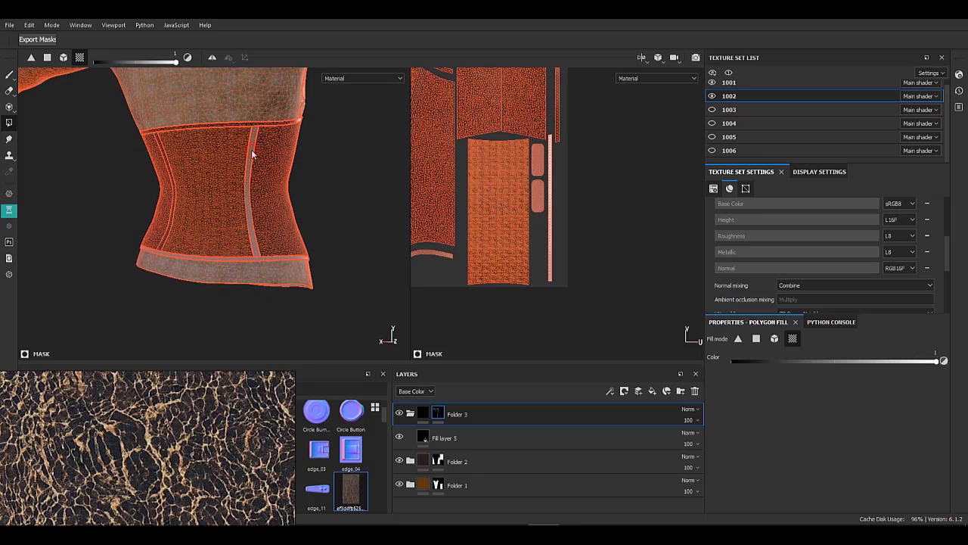
pyautogui.keyDown('alt'); pyautogui.moveTo(257, 243); pyautogui.dragTo(260, 175, button='middle'); pyautogui.keyUp('alt')
pyautogui.scroll(3, 260, 175)
pyautogui.click(260, 175)
# - Fill the trim strips around the garment's lower hem into Folder 3's mask, finish mask editing and check the black trim
pyautogui.keyDown('alt'); pyautogui.moveTo(259, 176); pyautogui.dragTo(69, 171); pyautogui.keyUp('alt')
pyautogui.click(218, 177)
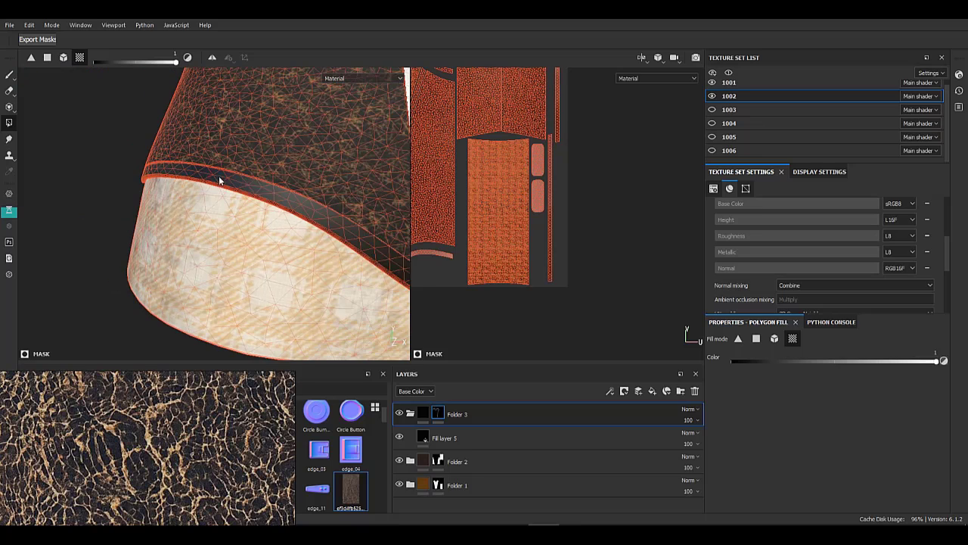
pyautogui.keyDown('alt'); pyautogui.moveTo(219, 177); pyautogui.dragTo(151, 176); pyautogui.keyUp('alt')
pyautogui.keyDown('alt'); pyautogui.moveTo(296, 177); pyautogui.dragTo(133, 118, button='middle'); pyautogui.keyUp('alt')
pyautogui.click(244, 178)
pyautogui.keyDown('alt'); pyautogui.moveTo(244, 178); pyautogui.dragTo(193, 176); pyautogui.keyUp('alt')
pyautogui.keyDown('alt'); pyautogui.moveTo(193, 176); pyautogui.dragTo(204, 318, button='middle'); pyautogui.keyUp('alt')
pyautogui.keyDown('alt'); pyautogui.moveTo(205, 318); pyautogui.dragTo(272, 318); pyautogui.keyUp('alt')
pyautogui.click(424, 414)
pyautogui.keyDown('alt'); pyautogui.moveTo(261, 190); pyautogui.dragTo(296, 178, button='middle'); pyautogui.keyUp('alt')
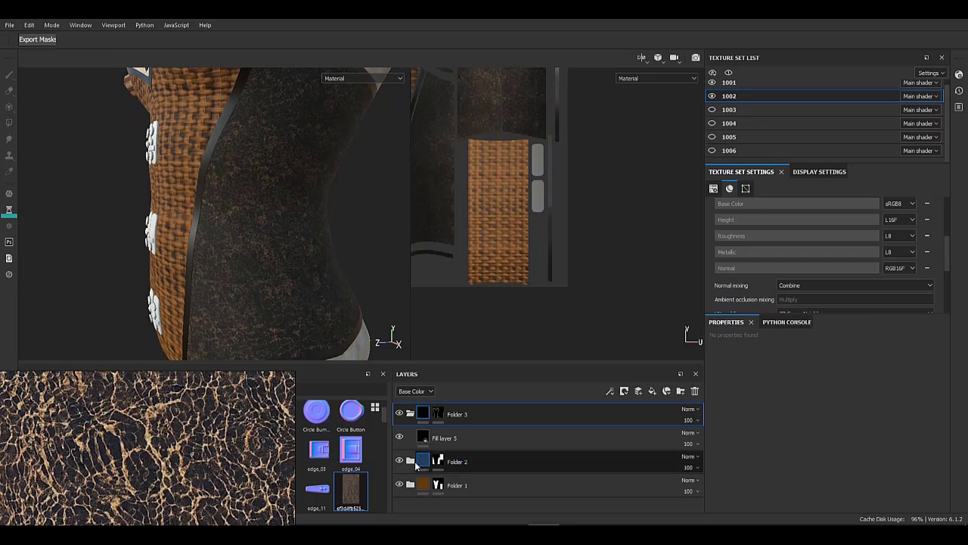
# - Collapse Folder 3, expand Folder 2 and add a new fill layer directly above Fill layer 4
pyautogui.click(411, 414)
pyautogui.click(411, 437)
pyautogui.click(457, 460)
pyautogui.click(654, 392)
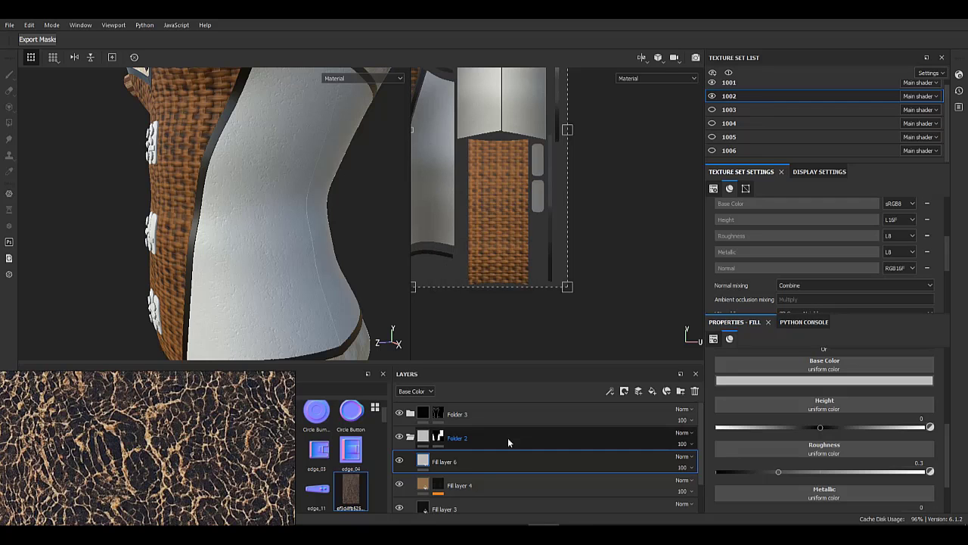
pyautogui.keyDown('alt'); pyautogui.moveTo(211, 209); pyautogui.dragTo(233, 207); pyautogui.keyUp('alt')
# - Add a black mask to Fill layer 6 and put a fill effect in that mask
pyautogui.rightClick(429, 460)
pyautogui.click(472, 161)
pyautogui.rightClick(440, 461)
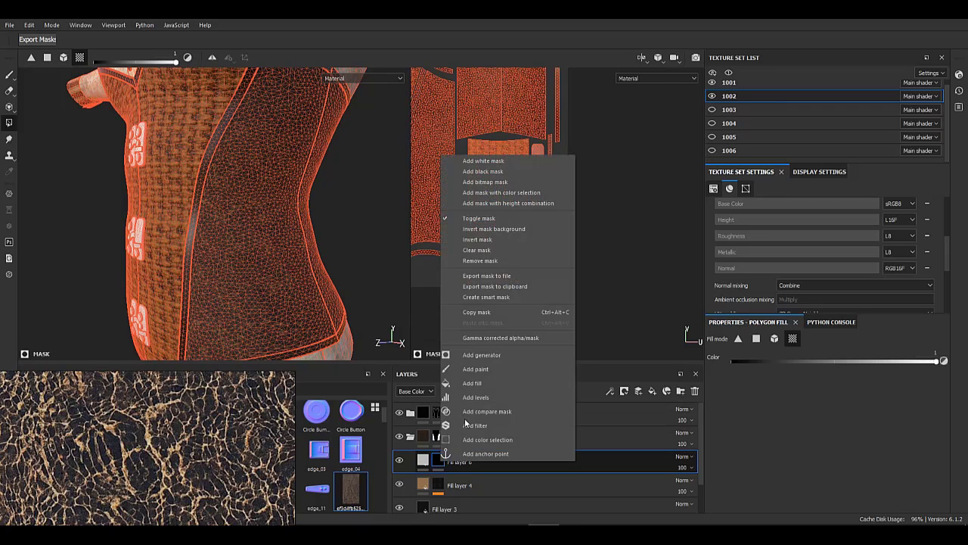
pyautogui.click(470, 383)
# - Clear the old resource search and load the Creases Soft procedural texture into Fill layer 6's mask fill
pyautogui.click(830, 370)
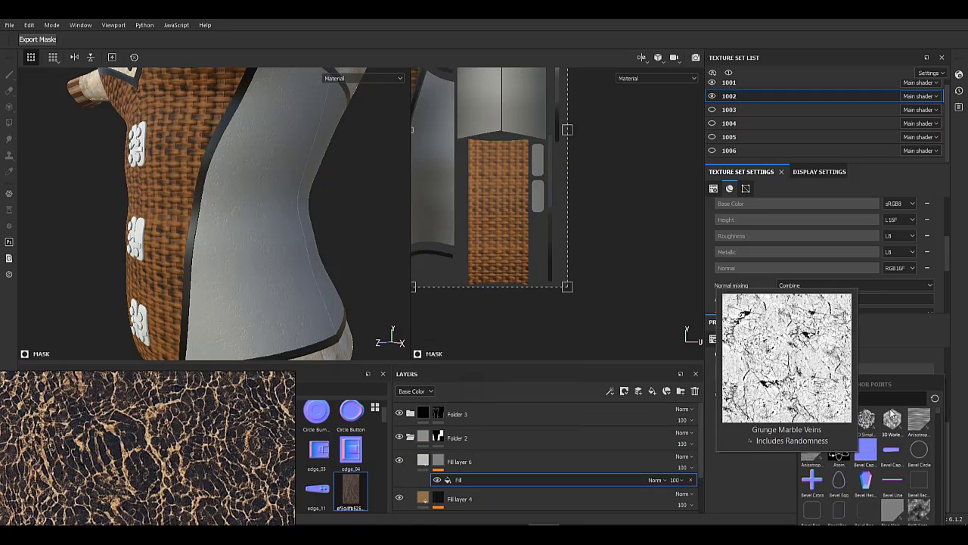
pyautogui.press('BackSpace')
pyautogui.press('BackSpace')
pyautogui.press('BackSpace')
pyautogui.scroll(-4, 876, 442)
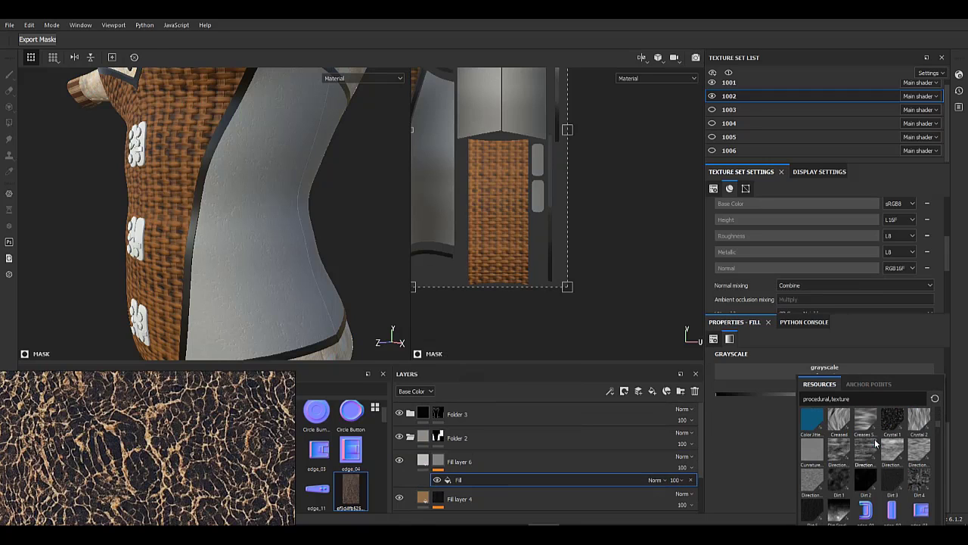
pyautogui.click(867, 433)
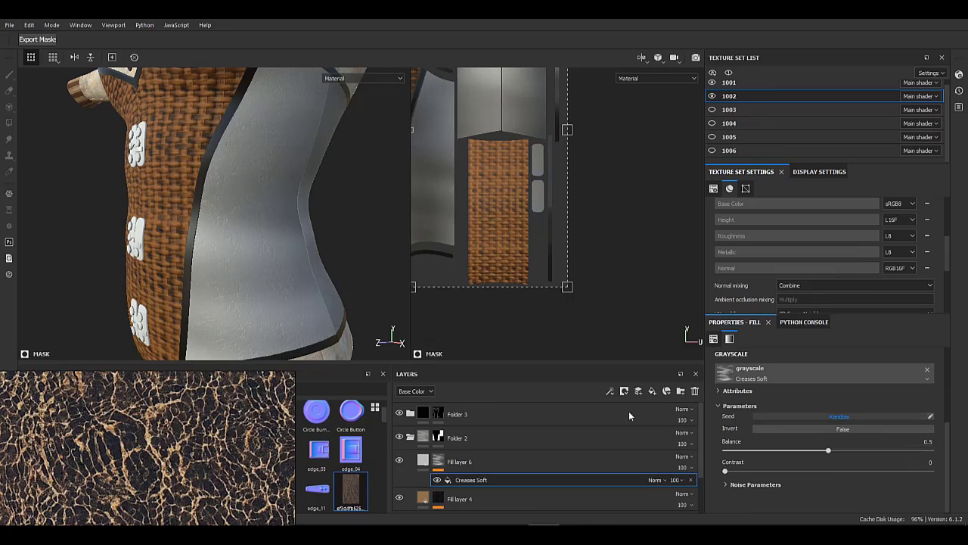
# - Display Fill layer 6's mask on the model and increase the tiling of the Creases Soft fill
pyautogui.keyDown('alt'); pyautogui.click(441, 462); pyautogui.keyUp('alt')
pyautogui.scroll(-2, 486, 475)
pyautogui.click(496, 431)
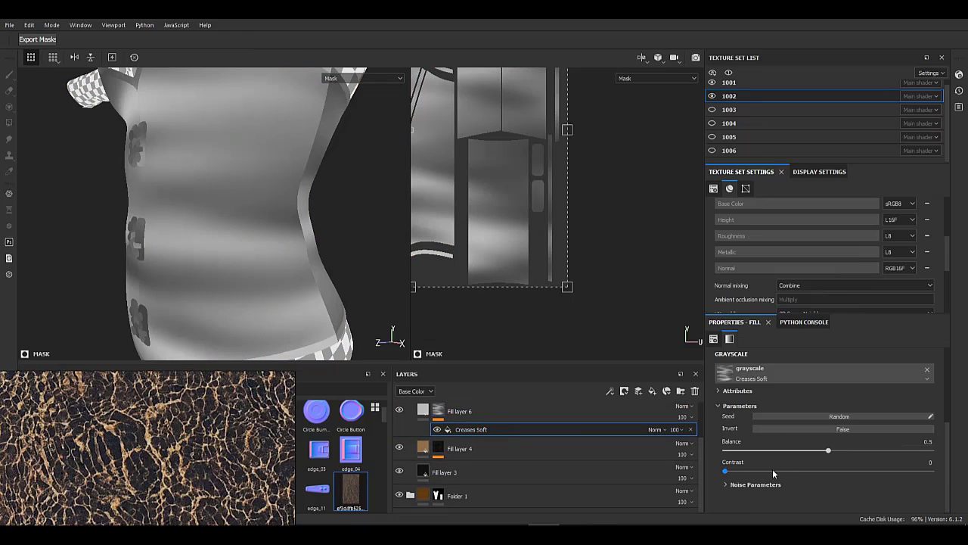
pyautogui.scroll(2, 772, 469)
pyautogui.click(799, 358)
pyautogui.scroll(-2, 772, 445)
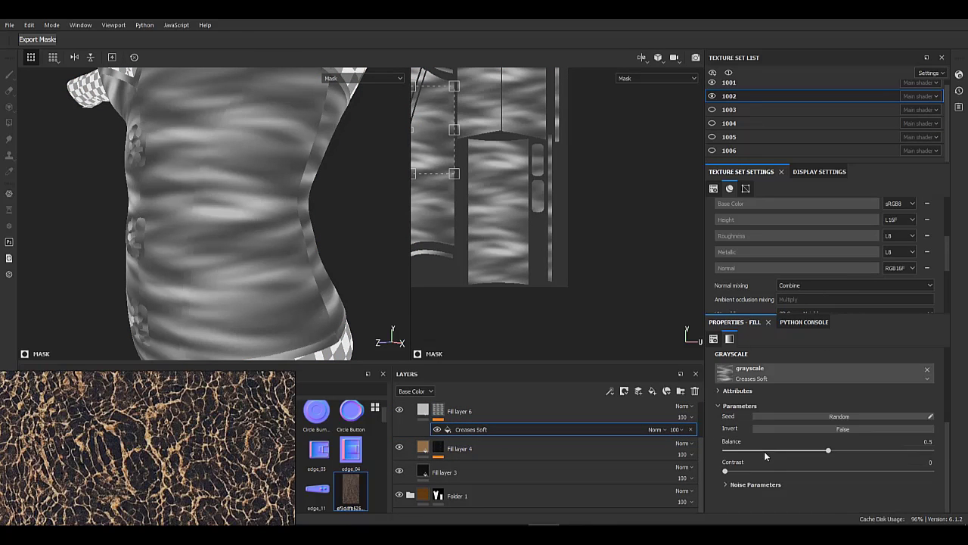
# - Set the Creases Soft noise sharpness to 0.42
pyautogui.click(756, 485)
pyautogui.scroll(-1, 794, 484)
pyautogui.moveTo(735, 490); pyautogui.dragTo(817, 478)
pyautogui.scroll(-1, 753, 481)
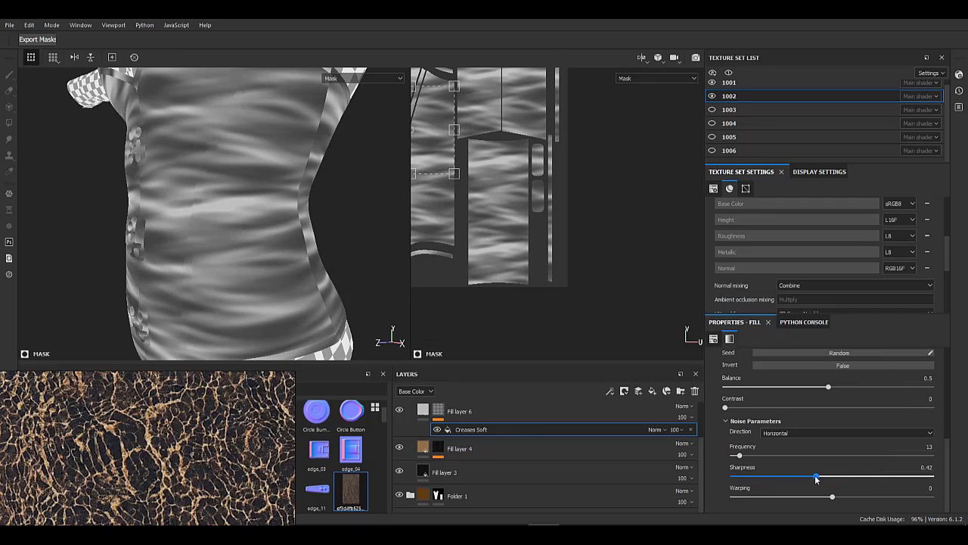
# - Limit Fill layer 6 to the height channel and set its height to 1
pyautogui.click(423, 411)
pyautogui.scroll(2, 752, 420)
pyautogui.click(734, 367)
pyautogui.click(826, 367)
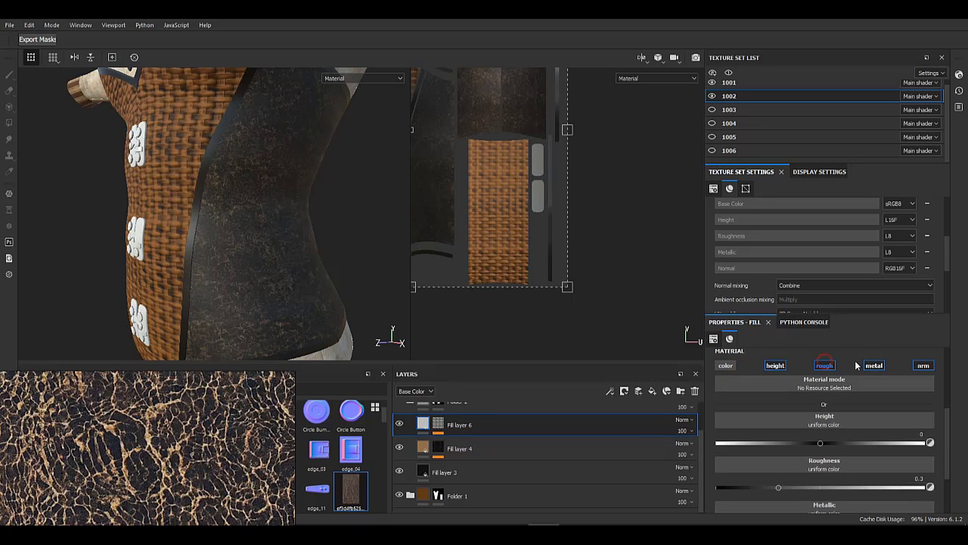
pyautogui.click(874, 367)
pyautogui.click(922, 368)
pyautogui.click(923, 368)
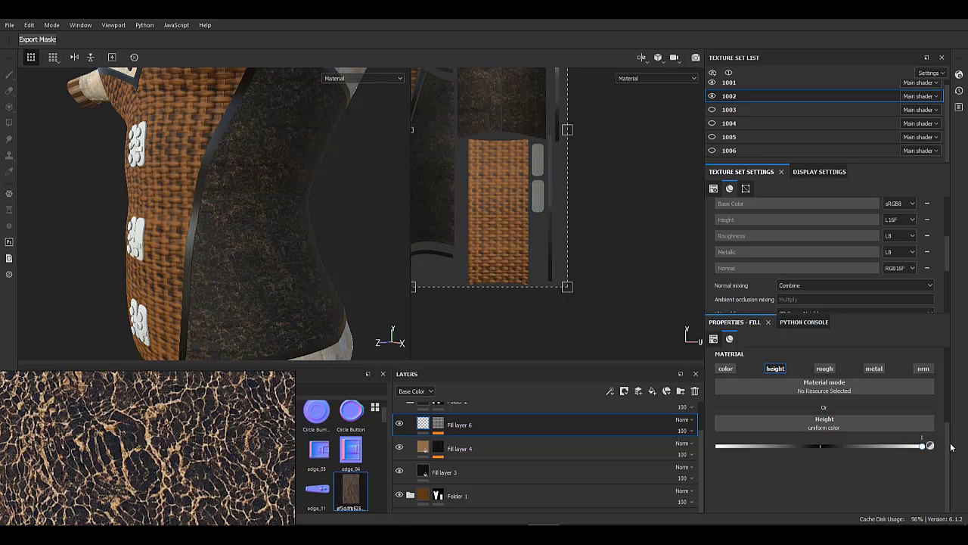
# - Examine the crease relief on the dark side panels from the front, both sides and up close
pyautogui.keyDown('alt'); pyautogui.moveTo(98, 236); pyautogui.dragTo(288, 225); pyautogui.keyUp('alt')
pyautogui.scroll(-3, 337, 244)
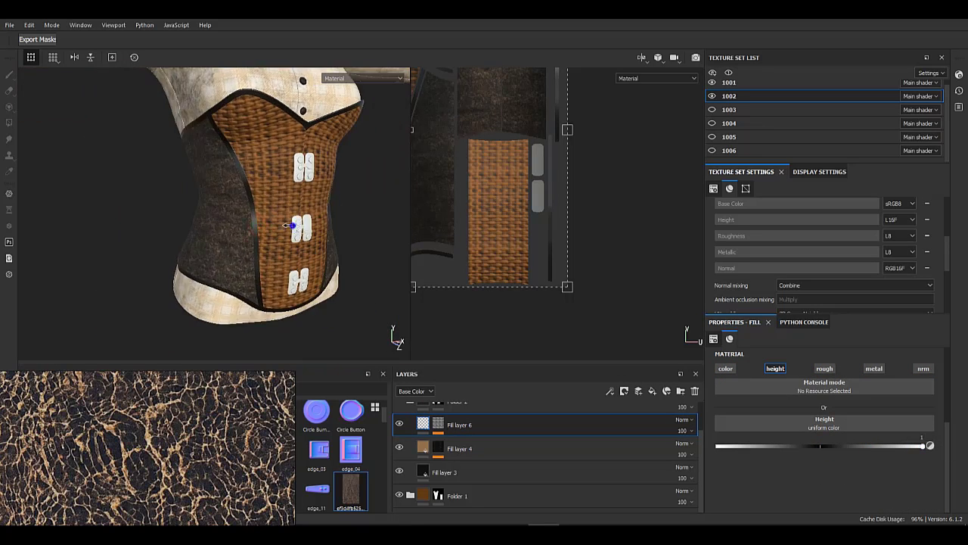
pyautogui.keyDown('alt'); pyautogui.moveTo(287, 225); pyautogui.dragTo(233, 183, button='right'); pyautogui.keyUp('alt')
pyautogui.keyDown('alt'); pyautogui.moveTo(233, 182); pyautogui.dragTo(283, 226); pyautogui.keyUp('alt')
pyautogui.keyDown('alt'); pyautogui.moveTo(283, 226); pyautogui.dragTo(229, 270, button='right'); pyautogui.keyUp('alt')
pyautogui.keyDown('alt'); pyautogui.moveTo(229, 270); pyautogui.dragTo(214, 232); pyautogui.keyUp('alt')
pyautogui.keyDown('alt'); pyautogui.moveTo(214, 232); pyautogui.dragTo(296, 256, button='right'); pyautogui.keyUp('alt')
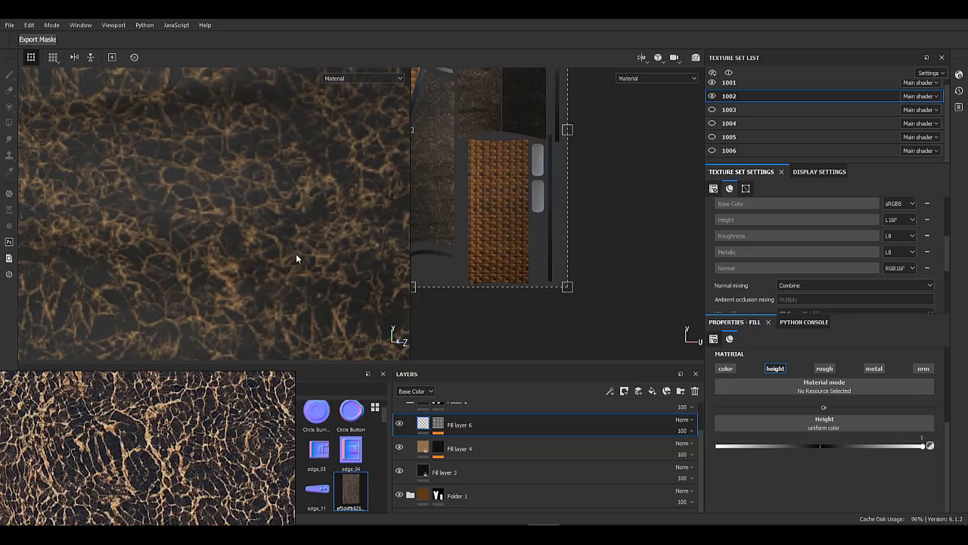
pyautogui.keyDown('alt'); pyautogui.moveTo(296, 255); pyautogui.dragTo(236, 194, button='right'); pyautogui.keyUp('alt')
pyautogui.keyDown('alt'); pyautogui.moveTo(235, 195); pyautogui.dragTo(63, 164); pyautogui.keyUp('alt')
pyautogui.keyDown('alt'); pyautogui.moveTo(295, 189); pyautogui.dragTo(225, 164, button='right'); pyautogui.keyUp('alt')
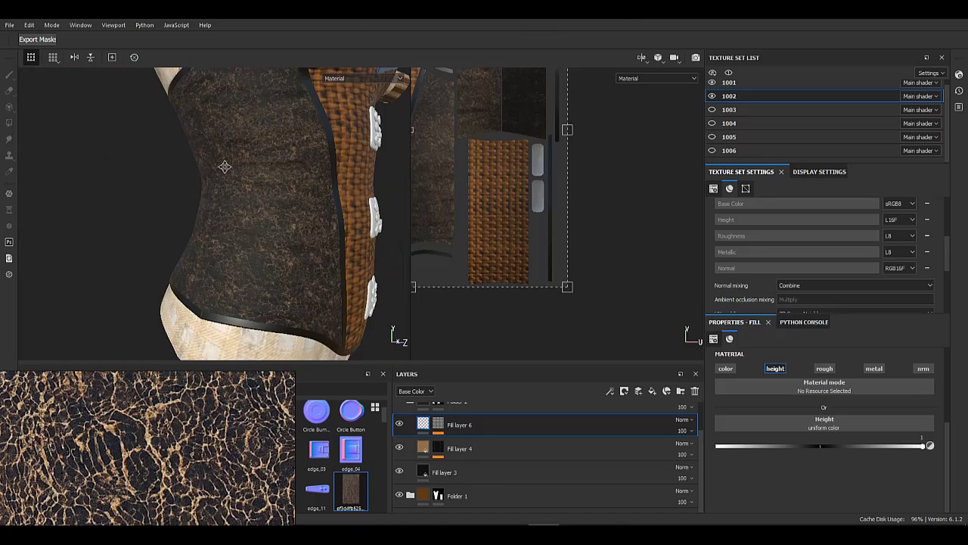
pyautogui.keyDown('alt'); pyautogui.moveTo(225, 164); pyautogui.dragTo(261, 220); pyautogui.keyUp('alt')
pyautogui.keyDown('alt'); pyautogui.moveTo(261, 220); pyautogui.dragTo(222, 136, button='right'); pyautogui.keyUp('alt')
pyautogui.keyDown('alt'); pyautogui.moveTo(222, 136); pyautogui.dragTo(212, 221); pyautogui.keyUp('alt')
pyautogui.keyDown('alt'); pyautogui.moveTo(211, 221); pyautogui.dragTo(203, 168, button='right'); pyautogui.keyUp('alt')
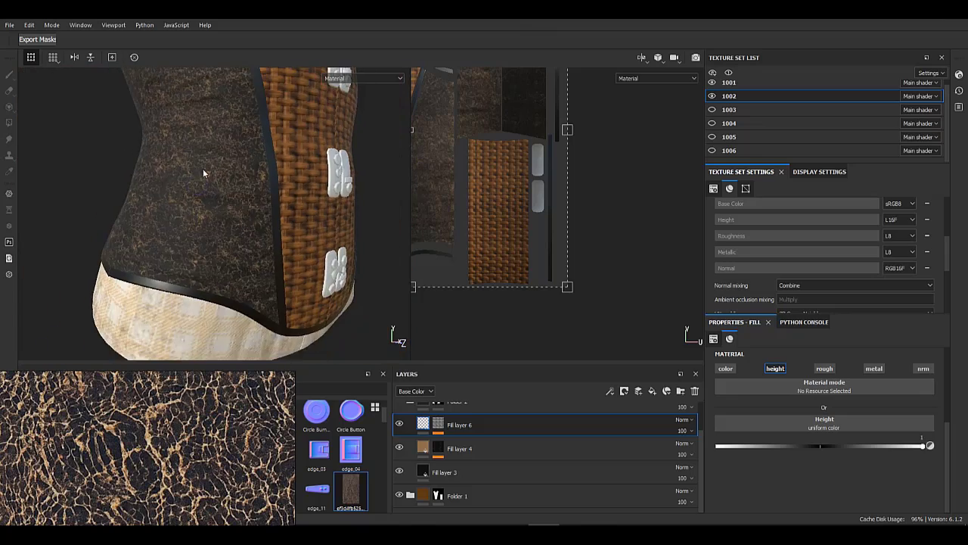
pyautogui.keyDown('alt'); pyautogui.moveTo(203, 189); pyautogui.dragTo(227, 241, button='middle'); pyautogui.keyUp('alt')
pyautogui.keyDown('alt'); pyautogui.moveTo(227, 240); pyautogui.dragTo(85, 181); pyautogui.keyUp('alt')
pyautogui.moveTo(203, 204)
pyautogui.keyDown('alt'); pyautogui.mouseDown(button='right')
pyautogui.moveTo(245, 218)
pyautogui.moveTo(199, 218)
pyautogui.mouseUp(button='right'); pyautogui.keyUp('alt')
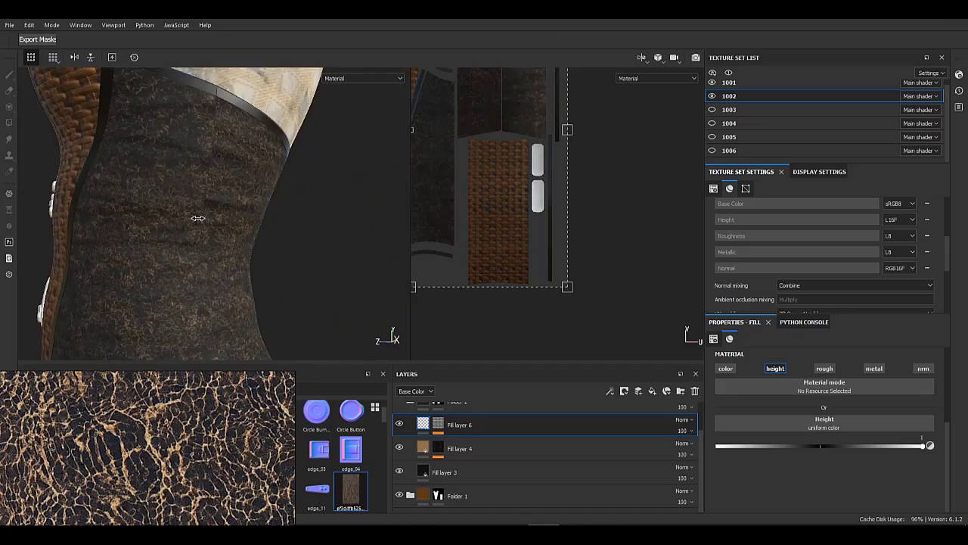
pyautogui.keyDown('alt'); pyautogui.moveTo(199, 219); pyautogui.dragTo(188, 184); pyautogui.keyUp('alt')
pyautogui.keyDown('alt'); pyautogui.moveTo(189, 183); pyautogui.dragTo(234, 182, button='middle'); pyautogui.keyUp('alt')
# - Select the Creases Soft fill in Fill layer 6's mask and examine the creases alongside the woven front panel
pyautogui.click(435, 425)
pyautogui.click(475, 442)
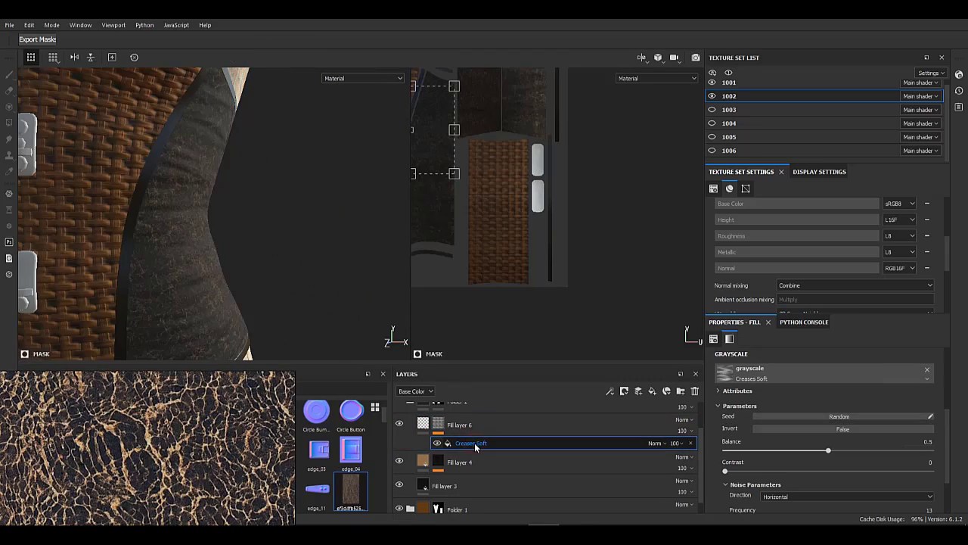
pyautogui.keyDown('alt'); pyautogui.moveTo(205, 237); pyautogui.dragTo(58, 222, button='right'); pyautogui.keyUp('alt')
pyautogui.keyDown('alt'); pyautogui.moveTo(58, 222); pyautogui.dragTo(227, 210, button='middle'); pyautogui.keyUp('alt')
pyautogui.keyDown('alt'); pyautogui.moveTo(227, 210); pyautogui.dragTo(223, 225); pyautogui.keyUp('alt')
pyautogui.keyDown('alt'); pyautogui.moveTo(223, 225); pyautogui.dragTo(206, 220, button='right'); pyautogui.keyUp('alt')
pyautogui.keyDown('alt'); pyautogui.moveTo(206, 219); pyautogui.dragTo(225, 242, button='middle'); pyautogui.keyUp('alt')
pyautogui.keyDown('alt'); pyautogui.moveTo(208, 185); pyautogui.dragTo(268, 335, button='right'); pyautogui.keyUp('alt')
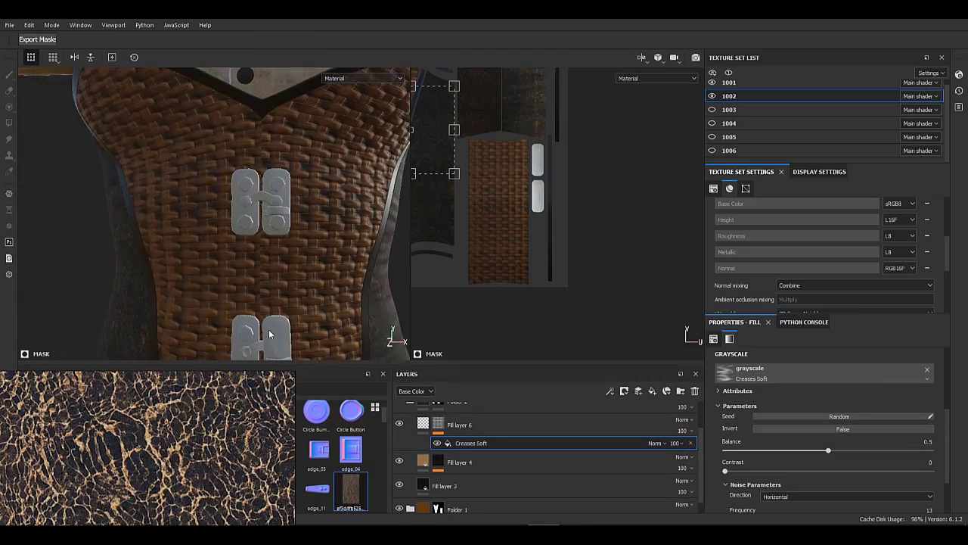
pyautogui.keyDown('alt'); pyautogui.moveTo(268, 335); pyautogui.dragTo(298, 250); pyautogui.keyUp('alt')
pyautogui.keyDown('alt'); pyautogui.moveTo(298, 251); pyautogui.dragTo(231, 192, button='right'); pyautogui.keyUp('alt')
pyautogui.keyDown('alt'); pyautogui.moveTo(231, 192); pyautogui.dragTo(243, 274); pyautogui.keyUp('alt')
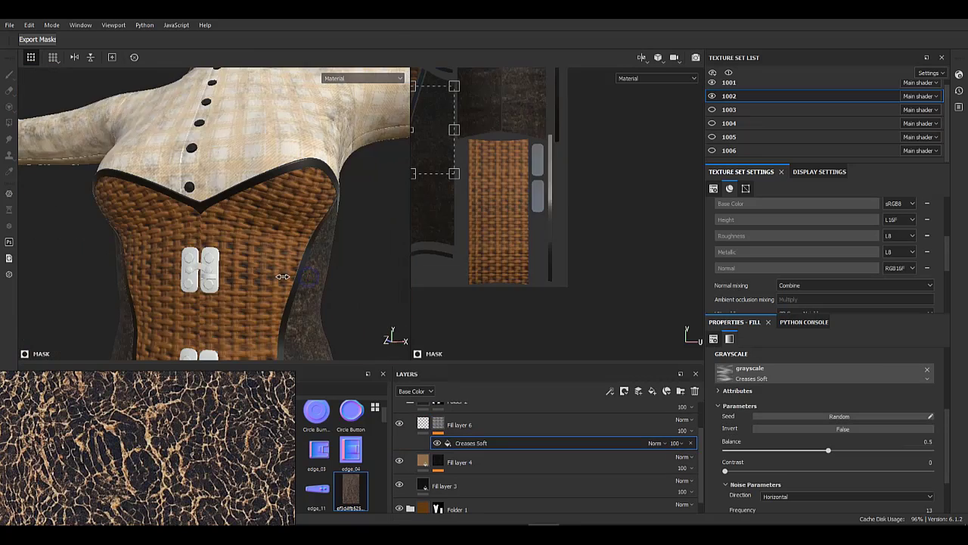
pyautogui.keyDown('alt'); pyautogui.moveTo(242, 274); pyautogui.dragTo(262, 162, button='middle'); pyautogui.keyUp('alt')
pyautogui.keyDown('alt'); pyautogui.moveTo(262, 162); pyautogui.dragTo(278, 221); pyautogui.keyUp('alt')
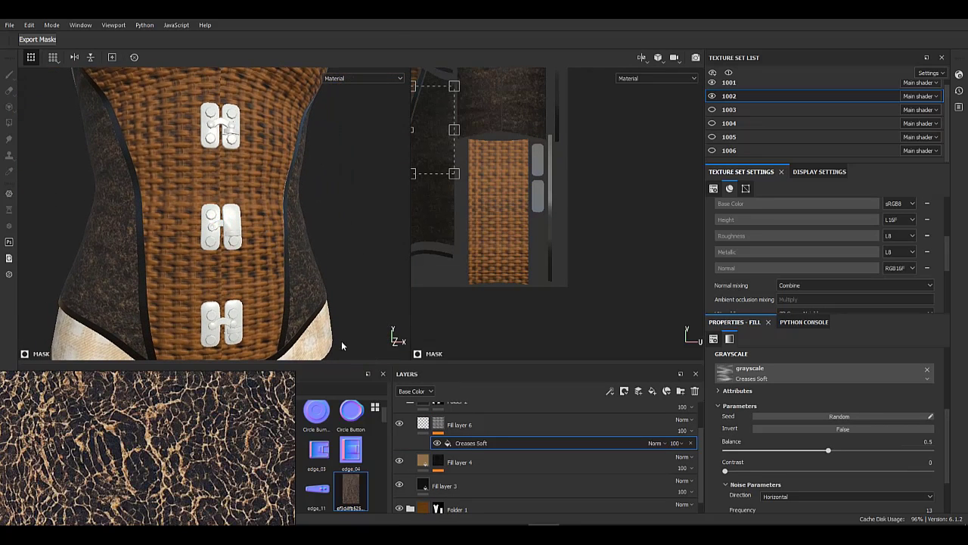
# - Collapse Folder 2 and add a new fill layer at the top of Folder 1
pyautogui.scroll(2, 471, 460)
pyautogui.click(410, 436)
pyautogui.click(465, 438)
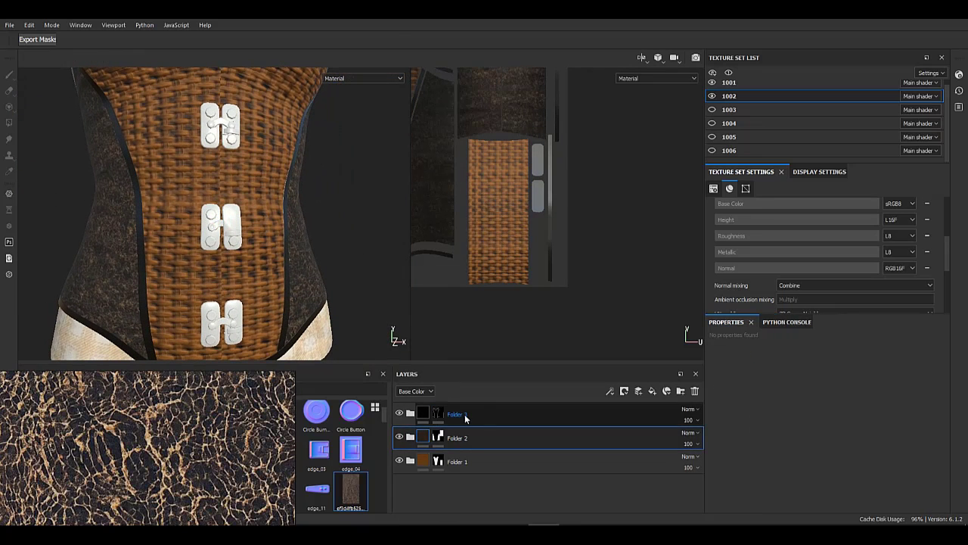
pyautogui.click(463, 415)
pyautogui.click(411, 461)
pyautogui.click(492, 484)
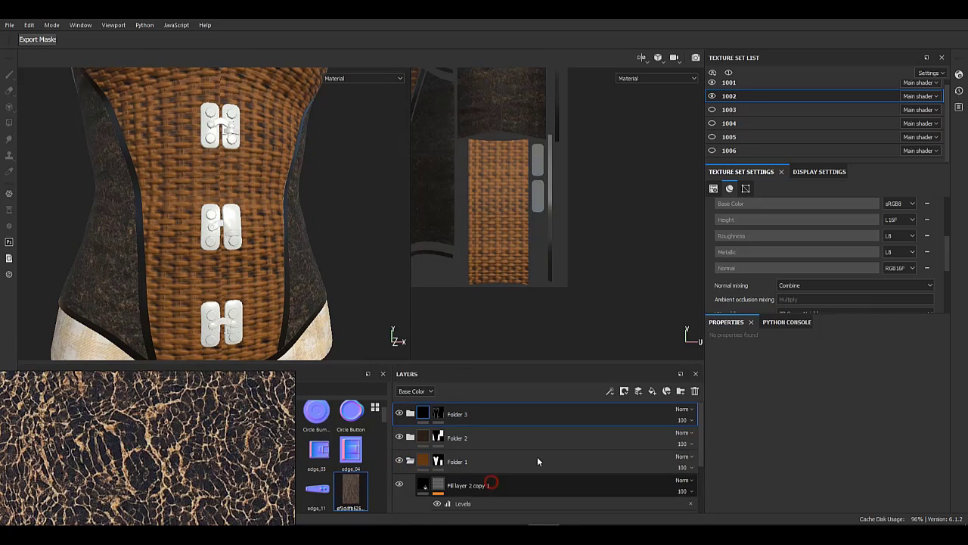
pyautogui.click(653, 392)
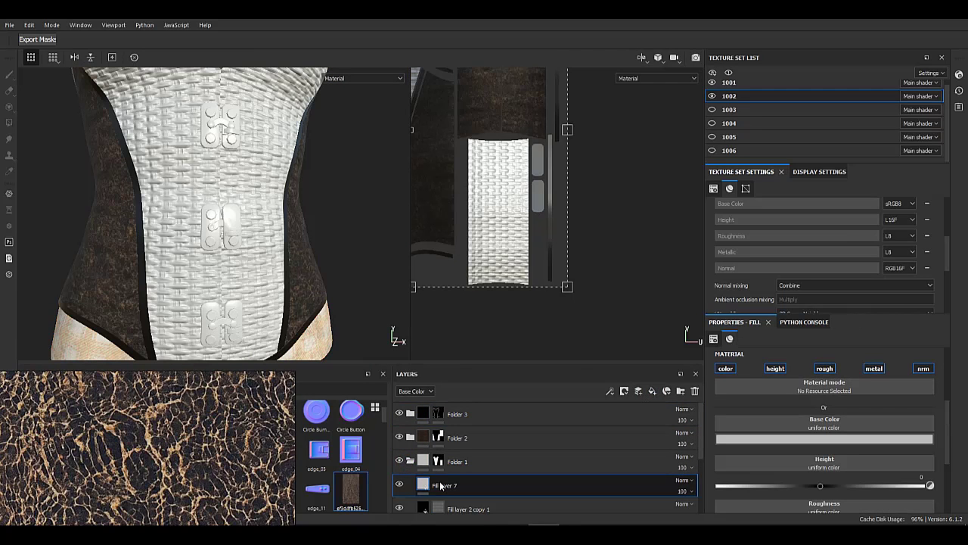
# - Give the new fill layer in Folder 1 a black mask driven by a UV Border Distance generator
pyautogui.rightClick(442, 485)
pyautogui.click(484, 76)
pyautogui.rightClick(441, 486)
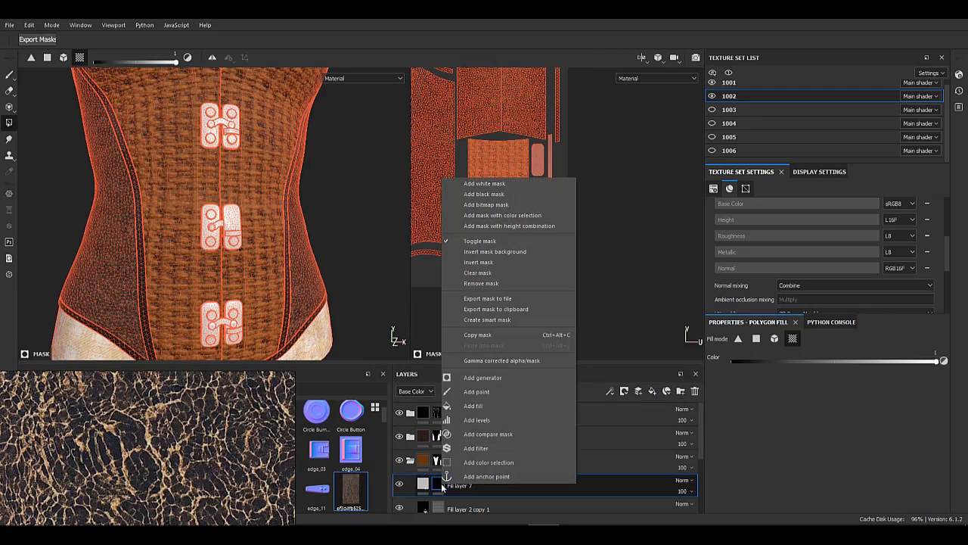
pyautogui.click(479, 377)
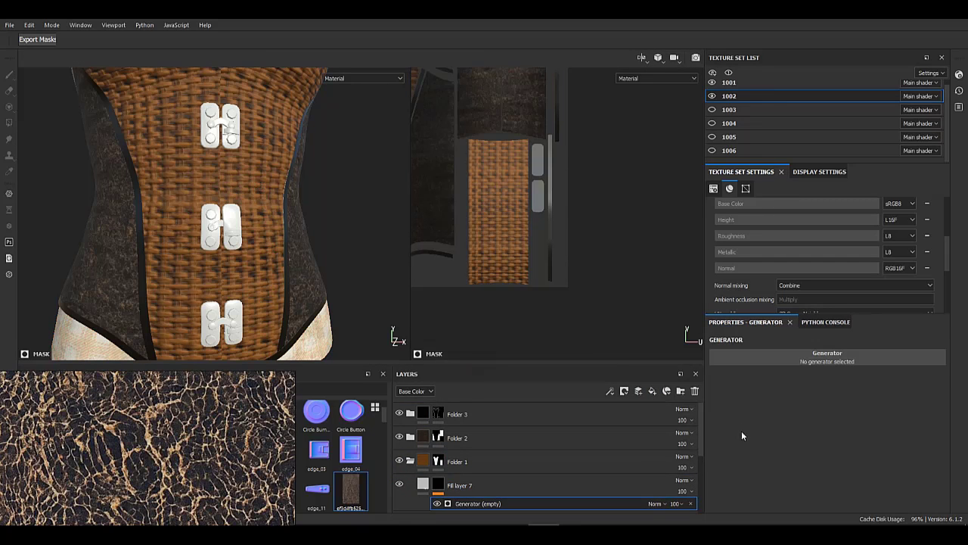
pyautogui.click(825, 358)
pyautogui.scroll(-5, 876, 447)
pyautogui.click(875, 448)
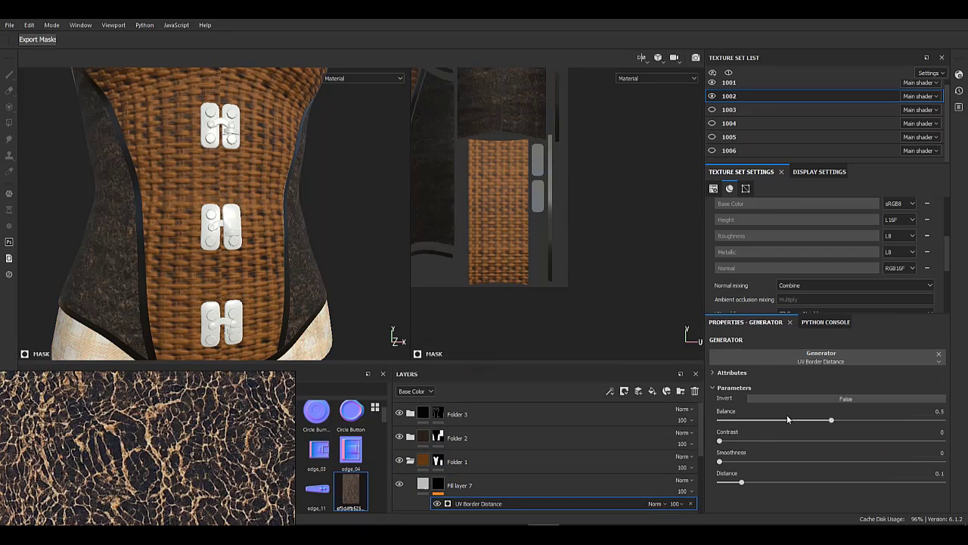
# - Set the UV Border Distance balance and distance to 0.06 each and add a Blur filter to the same mask
pyautogui.click(733, 420)
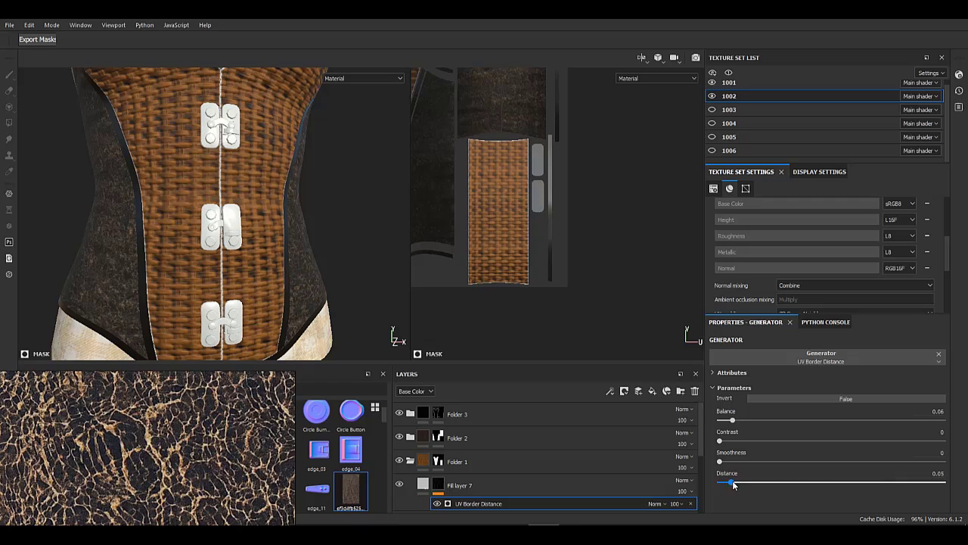
pyautogui.rightClick(486, 504)
pyautogui.click(522, 464)
pyautogui.click(832, 358)
pyautogui.click(922, 395)
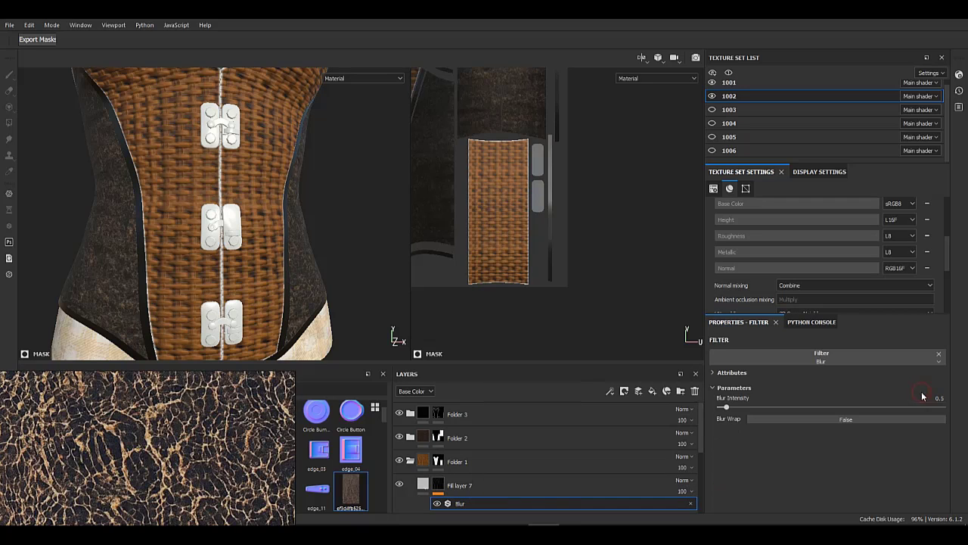
# - Give Fill layer 7 a height of about -0.35 and turn off its color, roughness, metallic and normal channels
pyautogui.click(424, 485)
pyautogui.scroll(-3, 836, 465)
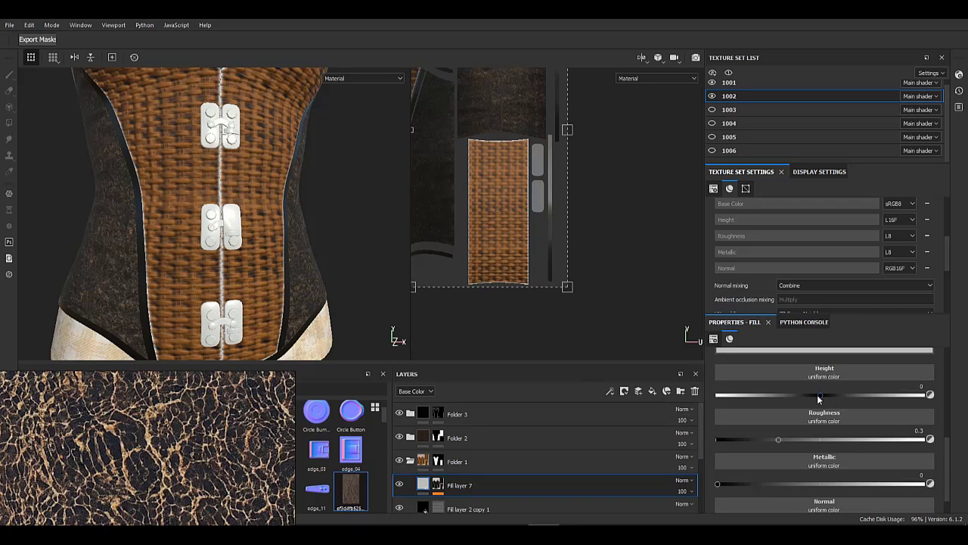
pyautogui.moveTo(793, 399); pyautogui.dragTo(793, 398)
pyautogui.scroll(3, 793, 399)
pyautogui.click(728, 370)
pyautogui.click(824, 370)
pyautogui.click(873, 370)
pyautogui.click(923, 370)
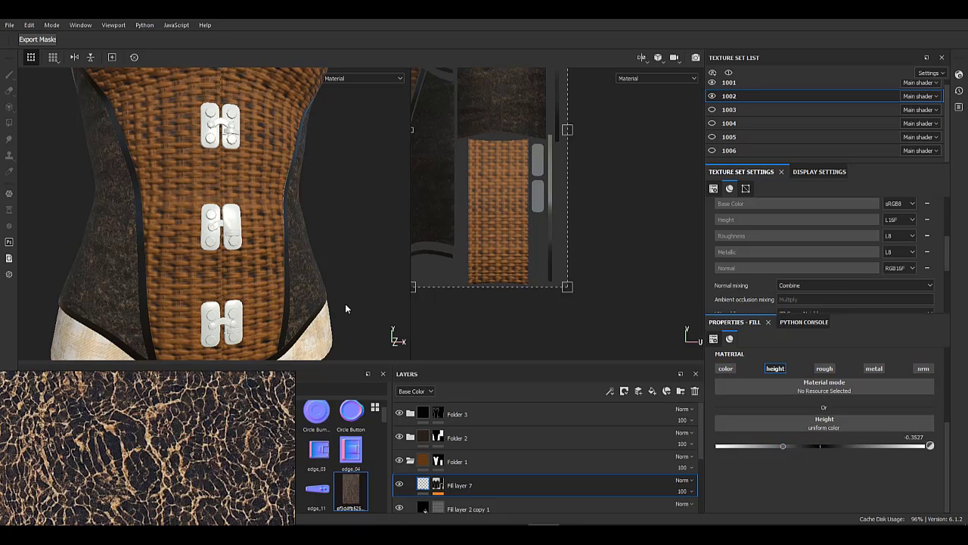
# - Display Fill layer 7's mask on the model and adjust the UV Border Distance balance
pyautogui.keyDown('alt'); pyautogui.moveTo(158, 78); pyautogui.dragTo(156, 124, button='middle'); pyautogui.keyUp('alt')
pyautogui.click(438, 485)
pyautogui.scroll(-1, 477, 502)
pyautogui.click(478, 489)
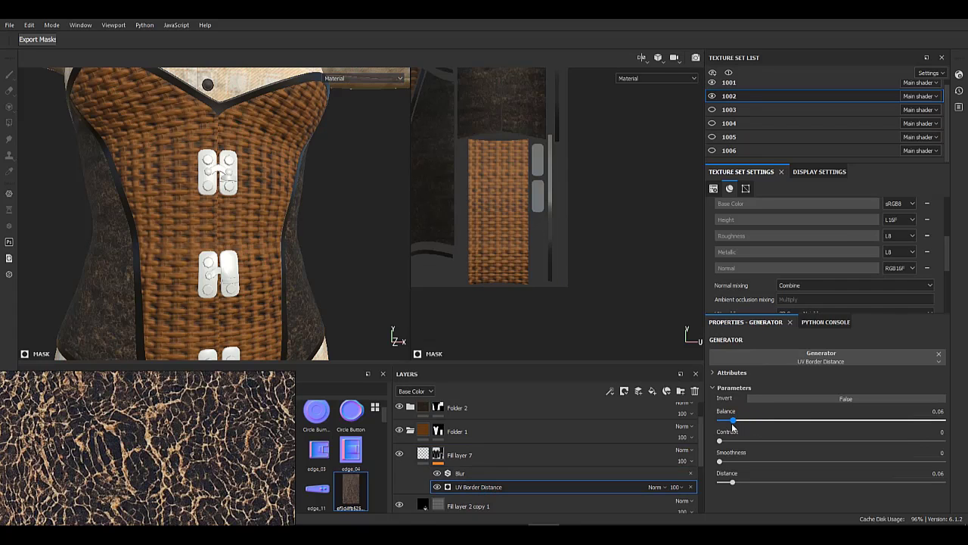
pyautogui.keyDown('alt'); pyautogui.click(439, 456); pyautogui.keyUp('alt')
pyautogui.click(466, 490)
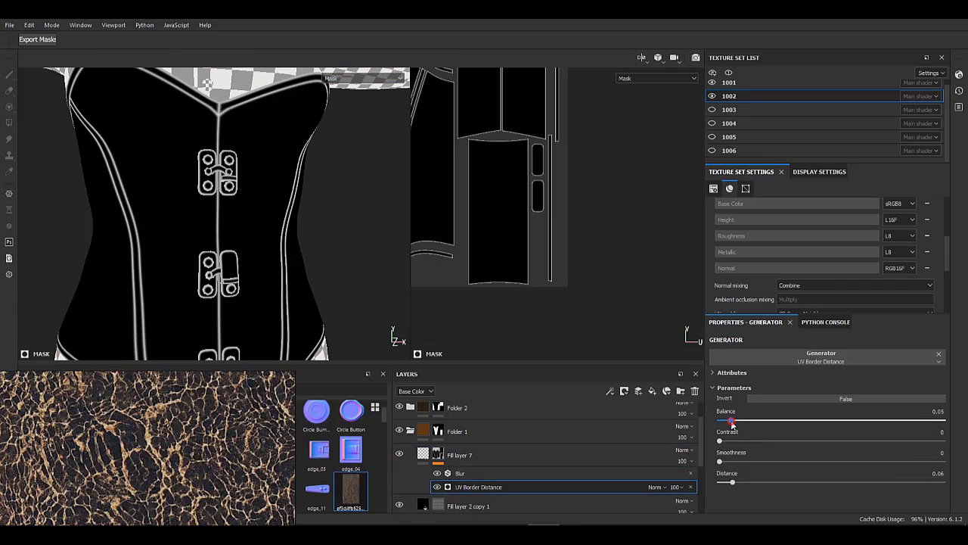
pyautogui.moveTo(731, 421); pyautogui.dragTo(739, 425)
# - Set Fill layer 7's height to about -0.367 and check the front panel's seam up close
pyautogui.click(539, 460)
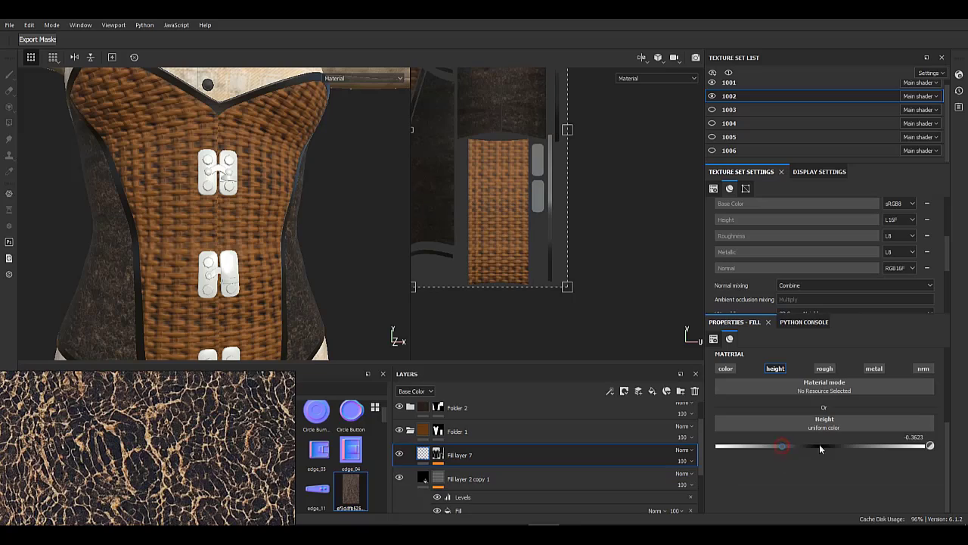
pyautogui.keyDown('alt'); pyautogui.moveTo(274, 318); pyautogui.dragTo(190, 246); pyautogui.keyUp('alt')
pyautogui.keyDown('alt'); pyautogui.moveTo(190, 245); pyautogui.dragTo(209, 260, button='right'); pyautogui.keyUp('alt')
pyautogui.keyDown('alt'); pyautogui.moveTo(210, 259); pyautogui.dragTo(188, 295); pyautogui.keyUp('alt')
pyautogui.click(420, 429)
pyautogui.click(423, 453)
pyautogui.keyDown('alt'); pyautogui.moveTo(211, 205); pyautogui.dragTo(240, 250, button='middle'); pyautogui.keyUp('alt')
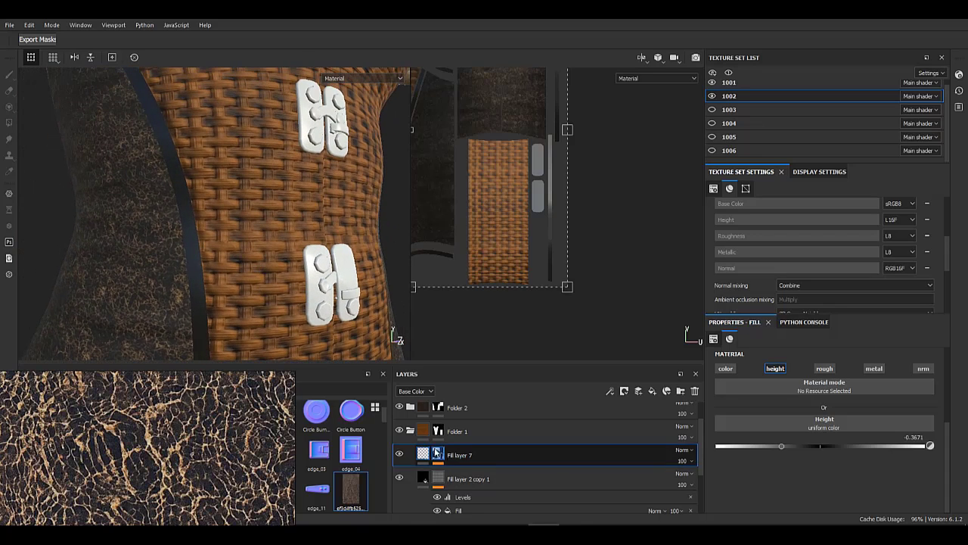
# - Collapse Folder 1 and add a new fill layer above Fill layer 5 in Folder 3
pyautogui.click(424, 430)
pyautogui.click(411, 431)
pyautogui.click(469, 415)
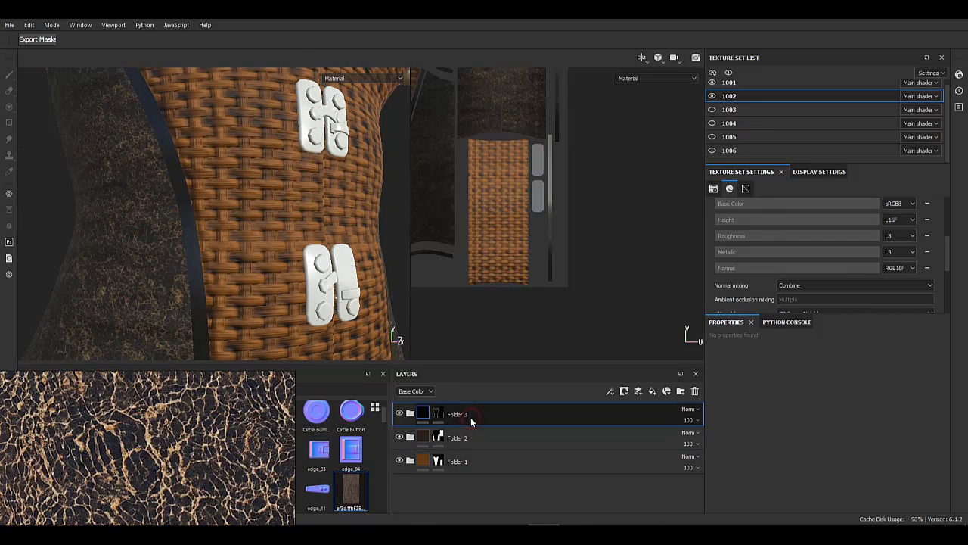
pyautogui.click(409, 415)
pyautogui.click(411, 413)
pyautogui.click(464, 438)
pyautogui.click(650, 392)
pyautogui.rightClick(425, 438)
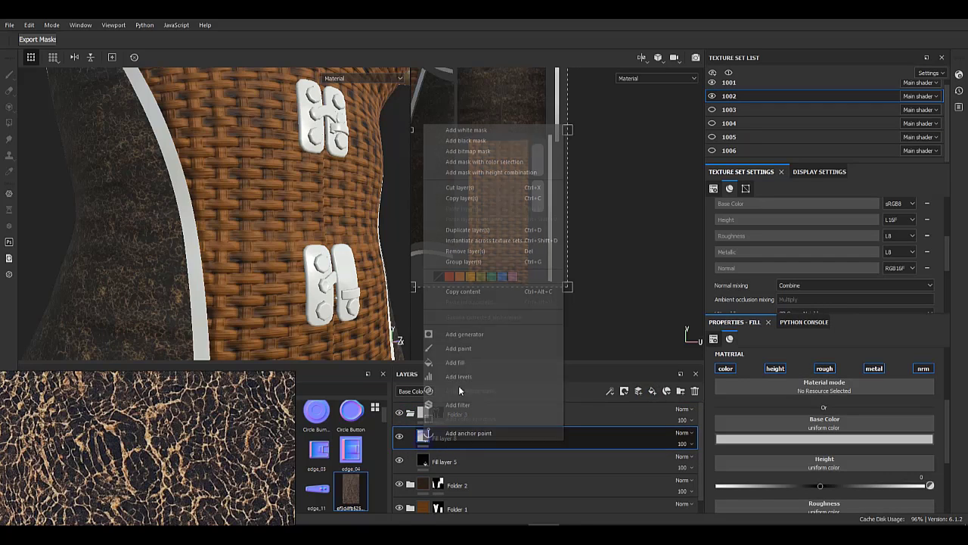
pyautogui.click(465, 334)
pyautogui.click(821, 369)
pyautogui.scroll(-5, 816, 493)
pyautogui.click(813, 454)
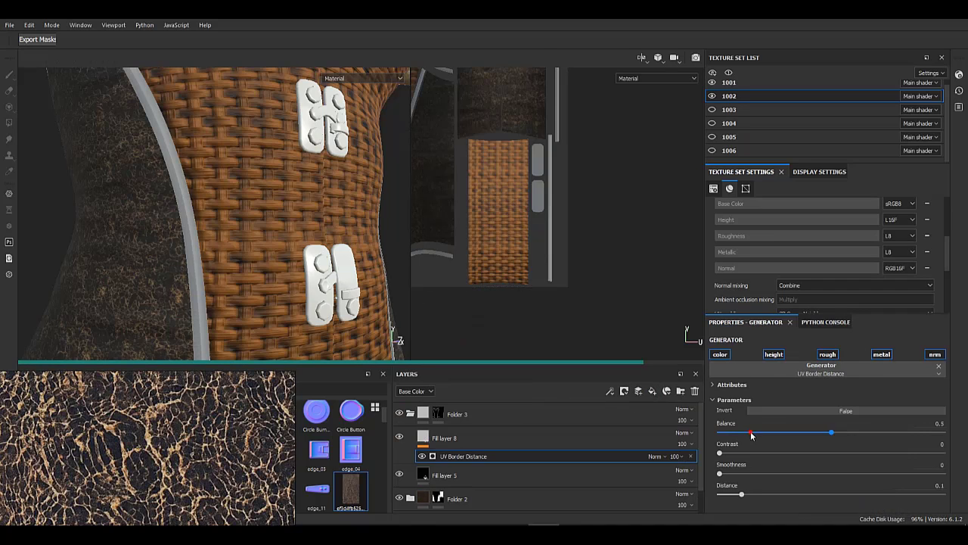
pyautogui.hotkey('ctrl', 'z')
pyautogui.hotkey('ctrl', 'z')
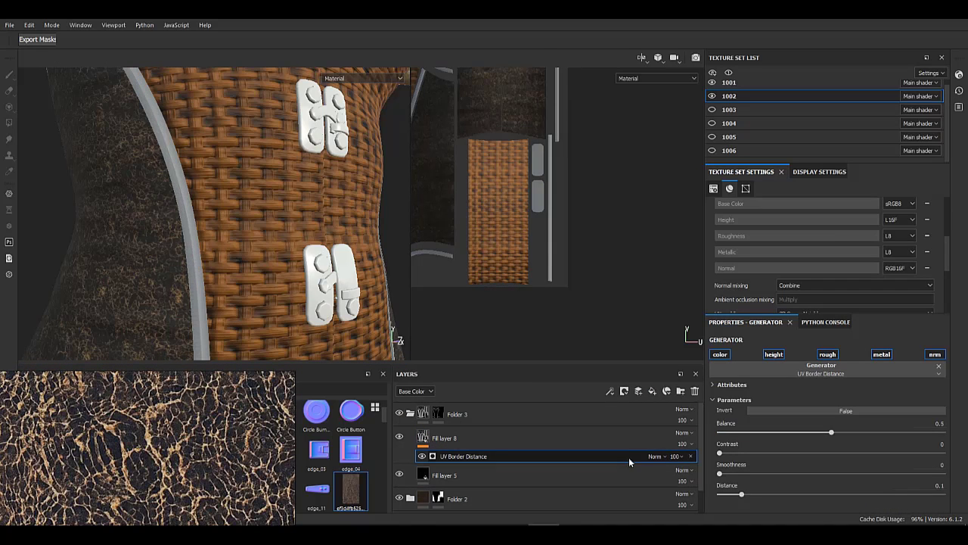
pyautogui.hotkey('ctrl', 'z')
# - Give Fill layer 8 a black mask driven by a UV Border Distance generator
pyautogui.rightClick(423, 438)
pyautogui.click(464, 220)
pyautogui.rightClick(438, 437)
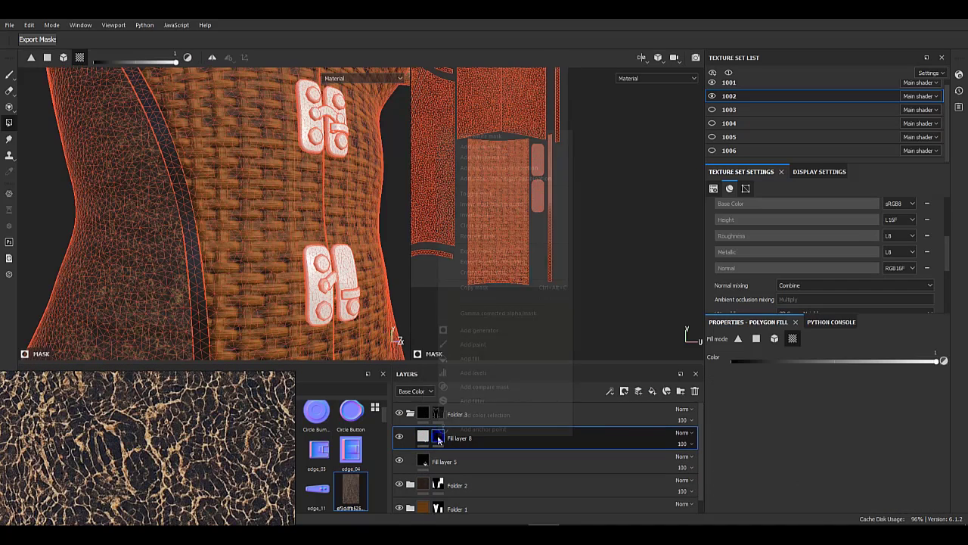
pyautogui.click(472, 332)
pyautogui.click(828, 357)
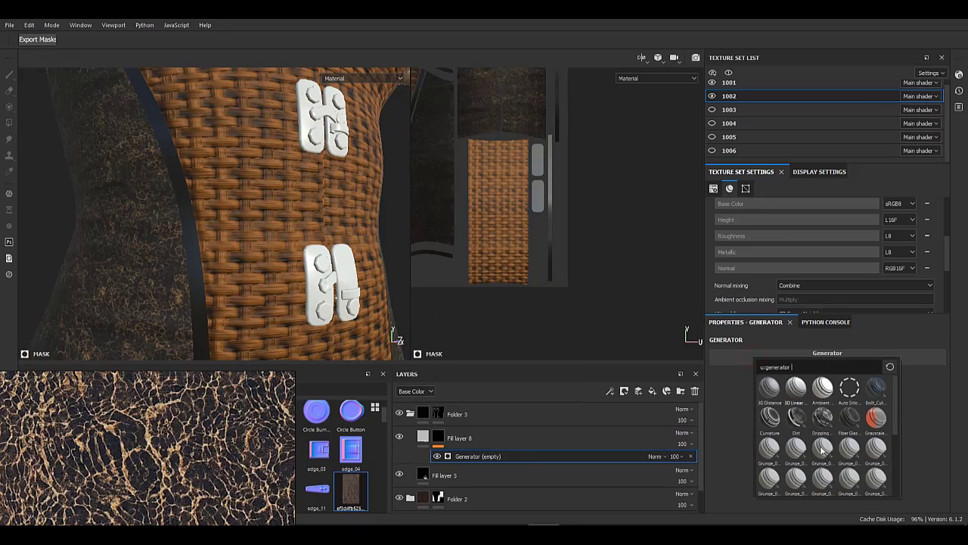
# - Display Fill layer 8's mask and adjust the UV Border Distance by lowering its balance and slightly increasing its distance
pyautogui.keyDown('alt'); pyautogui.click(438, 437); pyautogui.keyUp('alt')
pyautogui.click(464, 456)
pyautogui.moveTo(806, 421); pyautogui.dragTo(739, 422)
pyautogui.moveTo(742, 482)
pyautogui.mouseDown()
pyautogui.moveTo(731, 482)
pyautogui.moveTo(727, 463)
pyautogui.moveTo(747, 484)
pyautogui.mouseUp()
# - Limit Fill layer 8 to the height channel and set its height to about -0.24
pyautogui.click(425, 437)
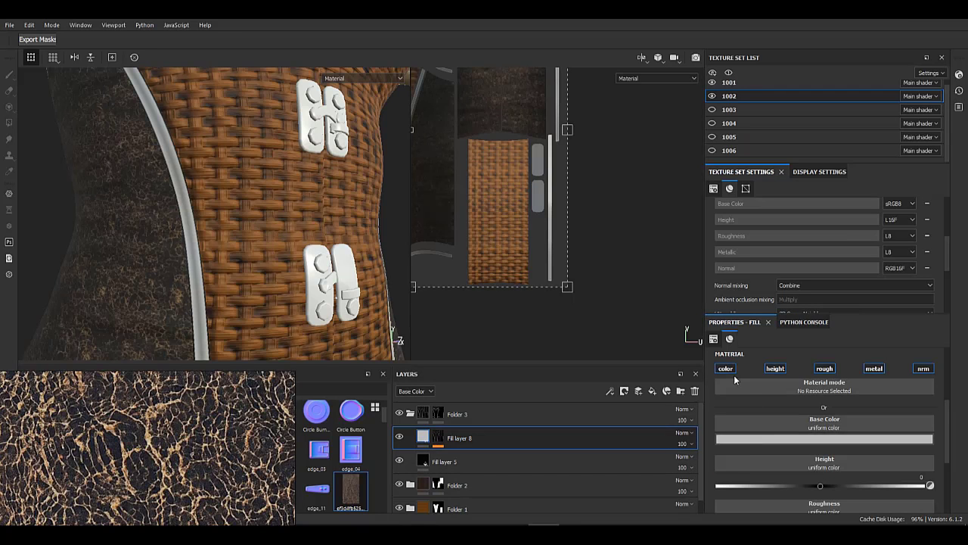
pyautogui.click(726, 368)
pyautogui.click(825, 370)
pyautogui.click(875, 370)
pyautogui.click(923, 370)
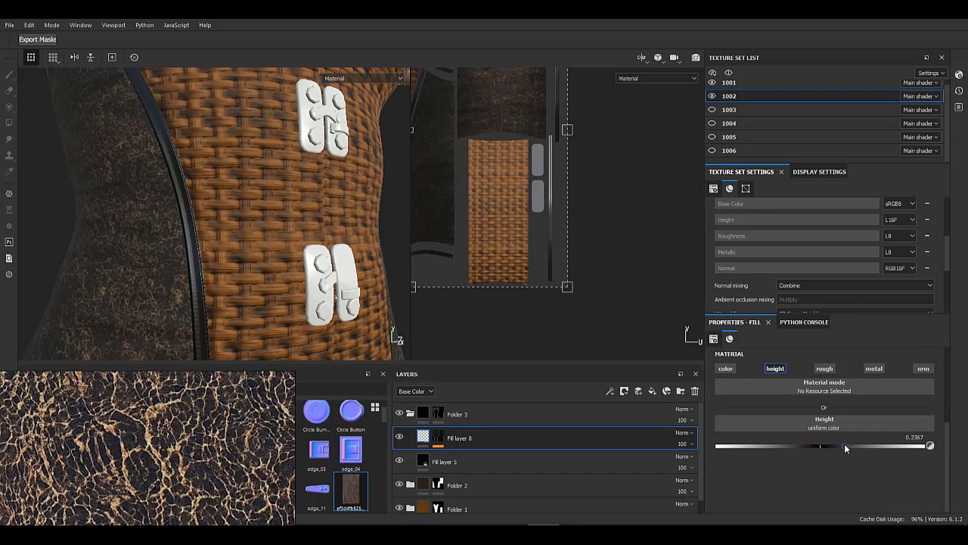
# - Examine the relief along the black trim edges and side panel up close, and collapse Folder 3
pyautogui.keyDown('alt'); pyautogui.moveTo(325, 277); pyautogui.dragTo(251, 344); pyautogui.keyUp('alt')
pyautogui.keyDown('alt'); pyautogui.moveTo(252, 344); pyautogui.dragTo(212, 212, button='middle'); pyautogui.keyUp('alt')
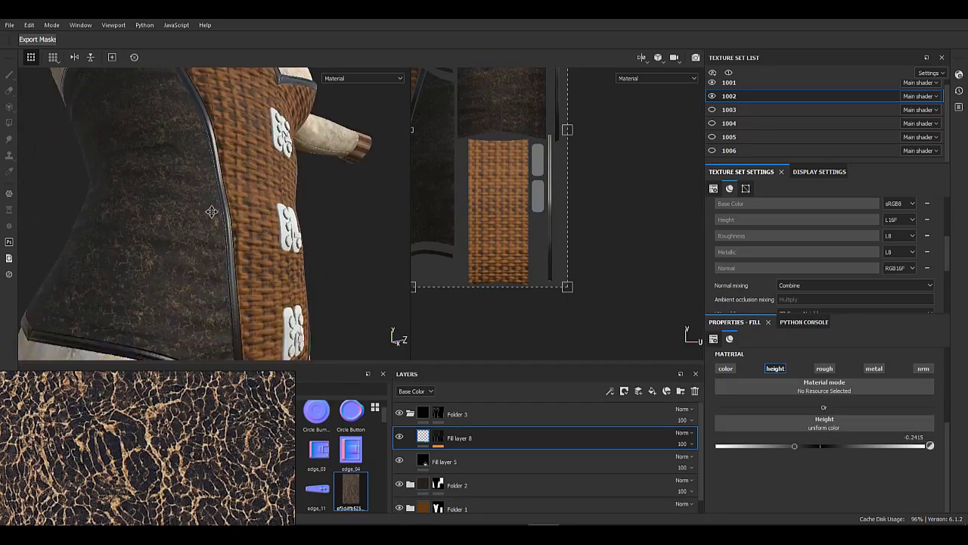
pyautogui.scroll(8, 238, 248)
pyautogui.scroll(-4, 229, 257)
pyautogui.keyDown('alt'); pyautogui.moveTo(242, 313); pyautogui.dragTo(219, 299); pyautogui.keyUp('alt')
pyautogui.keyDown('alt'); pyautogui.moveTo(193, 299); pyautogui.dragTo(240, 379, button='middle'); pyautogui.keyUp('alt')
pyautogui.keyDown('alt'); pyautogui.moveTo(187, 329); pyautogui.dragTo(235, 205, button='middle'); pyautogui.keyUp('alt')
pyautogui.scroll(3, 234, 219)
pyautogui.click(411, 414)
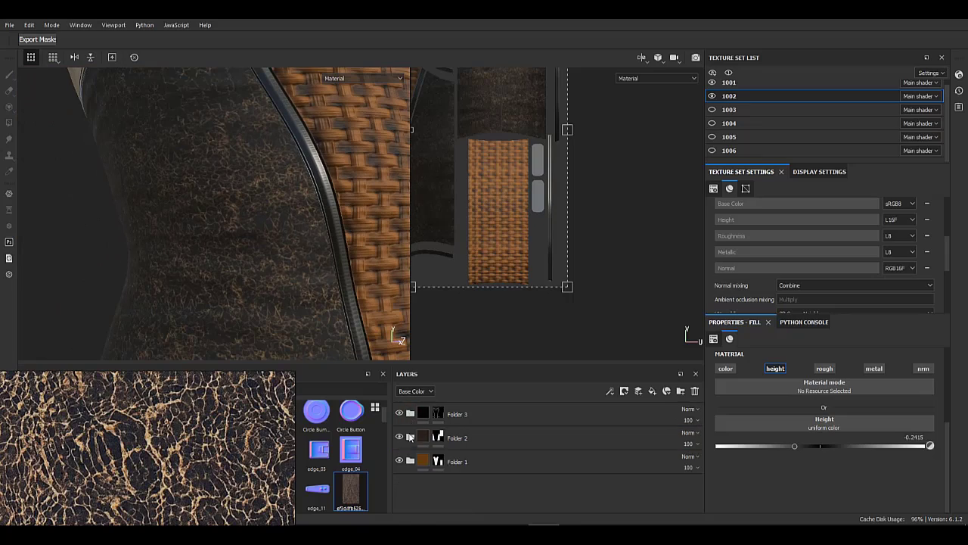
# - Add a new fill layer at the top of Folder 2 with a black mask, and add a fill effect to that mask
pyautogui.click(411, 437)
pyautogui.click(463, 438)
pyautogui.click(653, 391)
pyautogui.rightClick(433, 462)
pyautogui.click(470, 53)
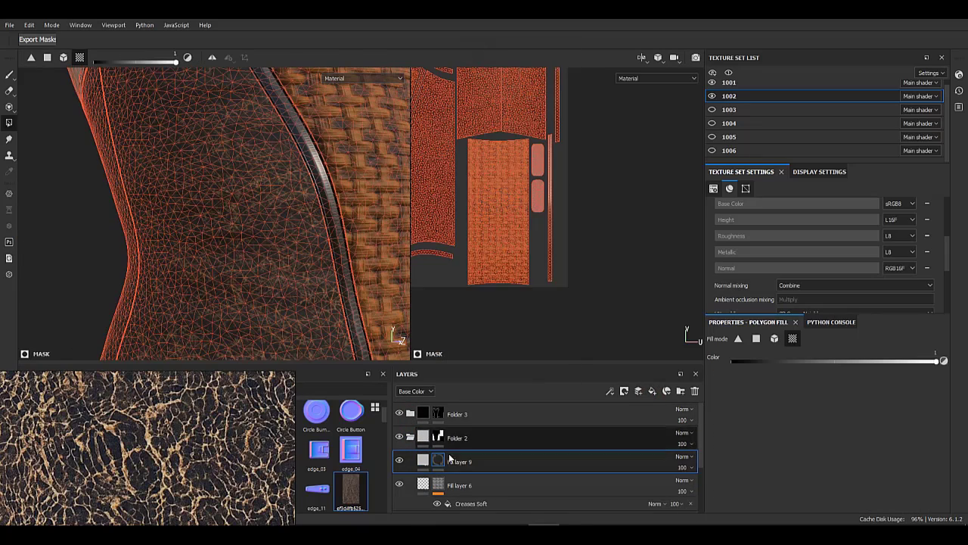
pyautogui.rightClick(434, 461)
pyautogui.click(475, 387)
# - Try Grunge Map 004 as the grayscale source of Fill layer 9's mask fill
pyautogui.click(805, 371)
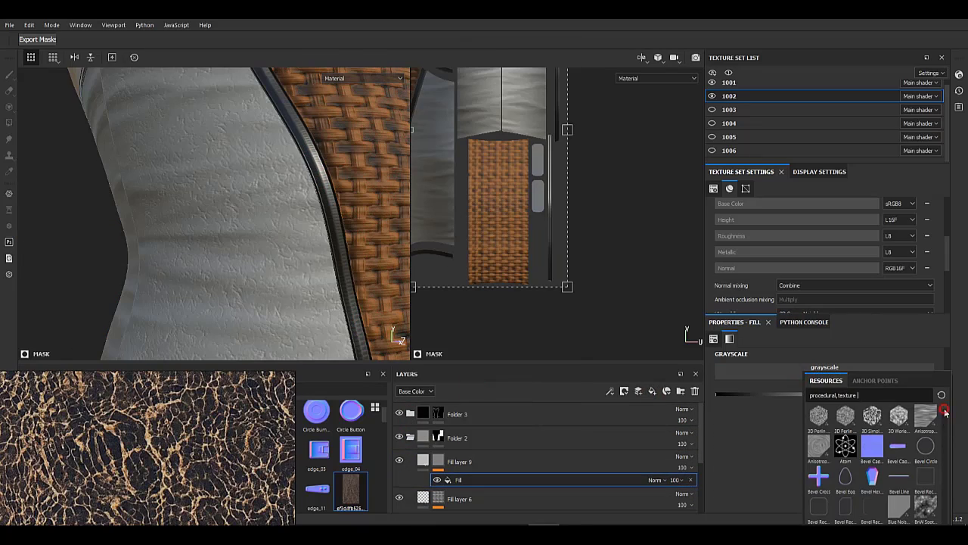
pyautogui.moveTo(945, 411); pyautogui.dragTo(937, 522)
pyautogui.scroll(15, 871, 487)
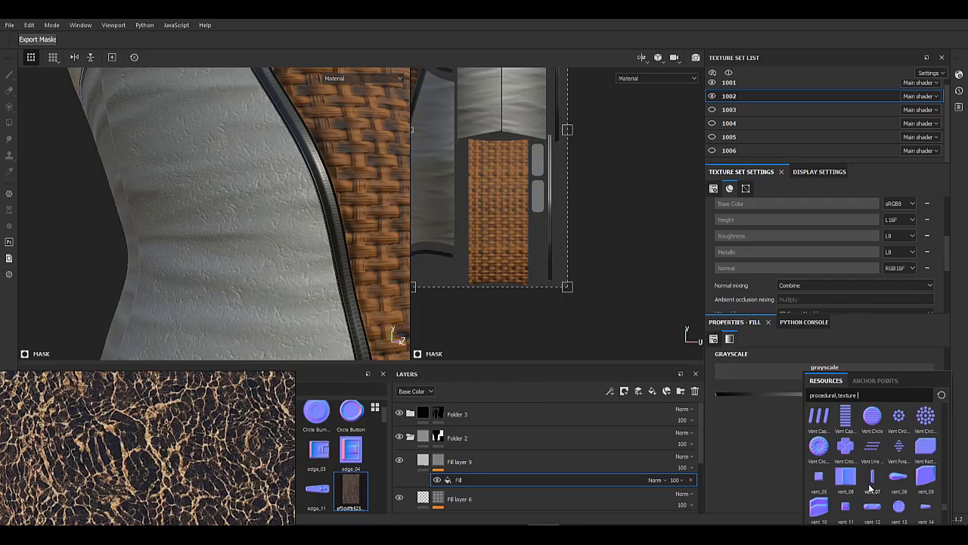
pyautogui.scroll(3, 878, 484)
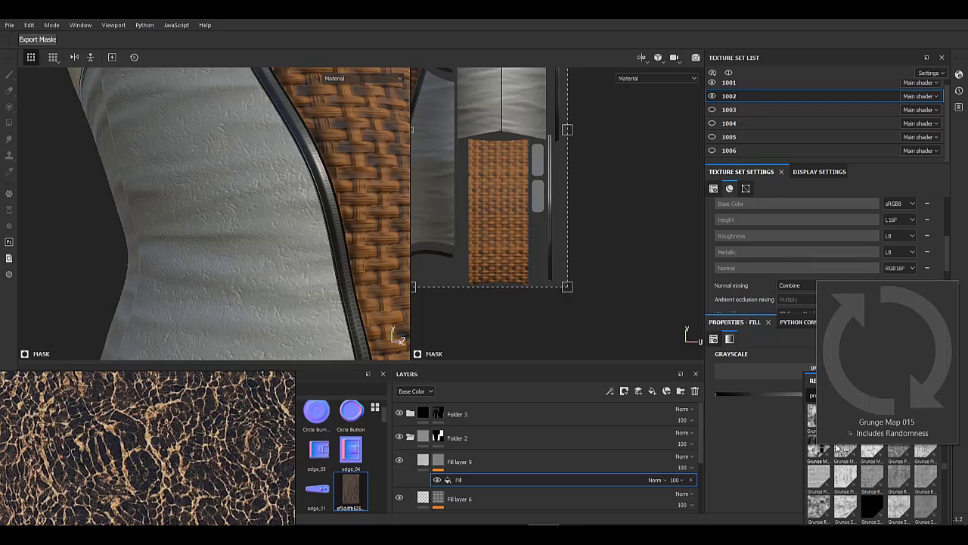
pyautogui.scroll(3, 866, 459)
pyautogui.click(932, 447)
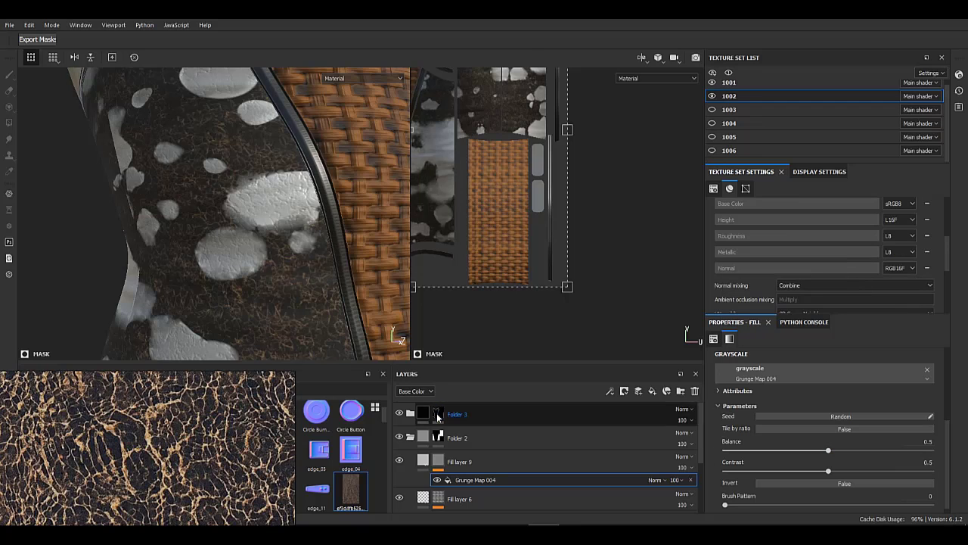
# - Assign Grunge Splashes Dusty as the grayscale texture of Fill layer 9's mask fill
pyautogui.keyDown('alt'); pyautogui.moveTo(210, 222); pyautogui.dragTo(195, 180); pyautogui.keyUp('alt')
pyautogui.scroll(-3, 195, 180)
pyautogui.click(801, 376)
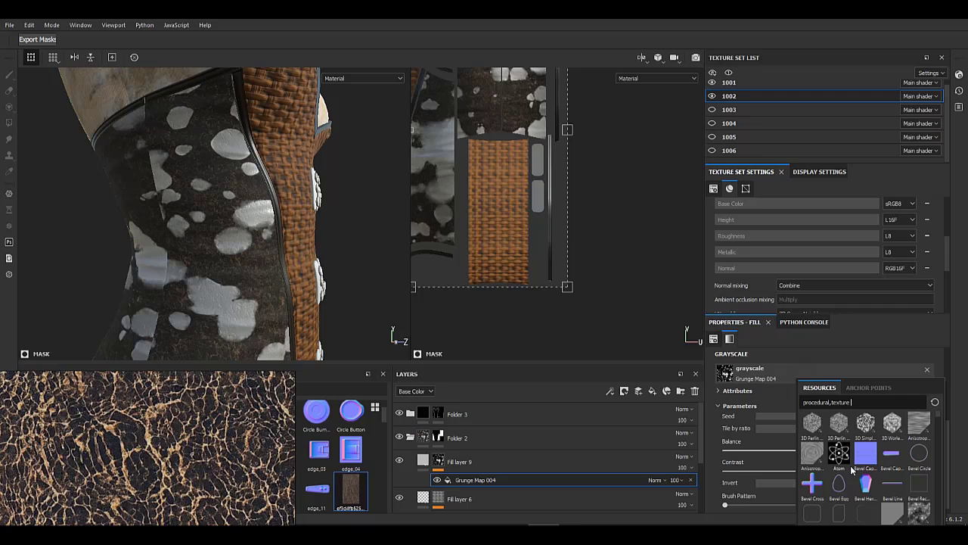
pyautogui.scroll(-15, 852, 469)
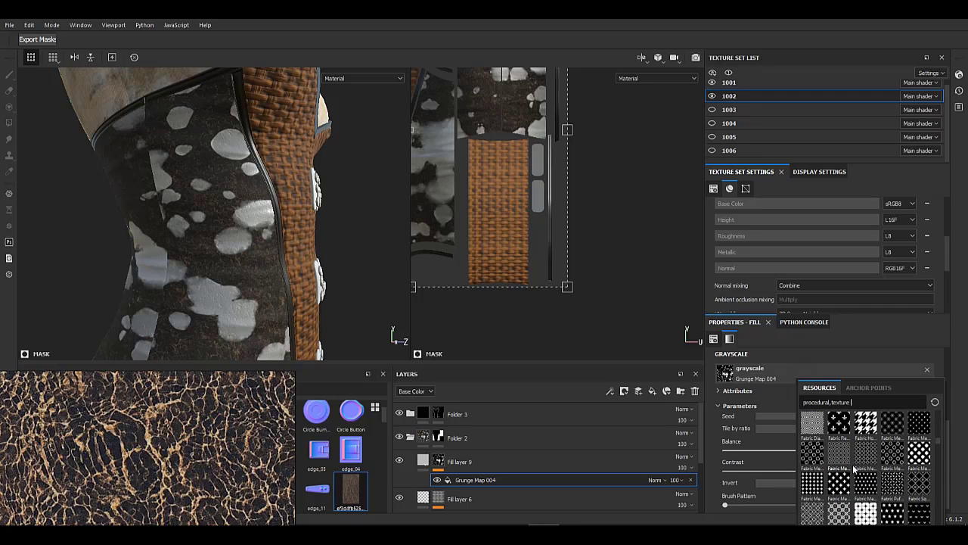
pyautogui.scroll(-8, 854, 469)
pyautogui.scroll(-3, 815, 481)
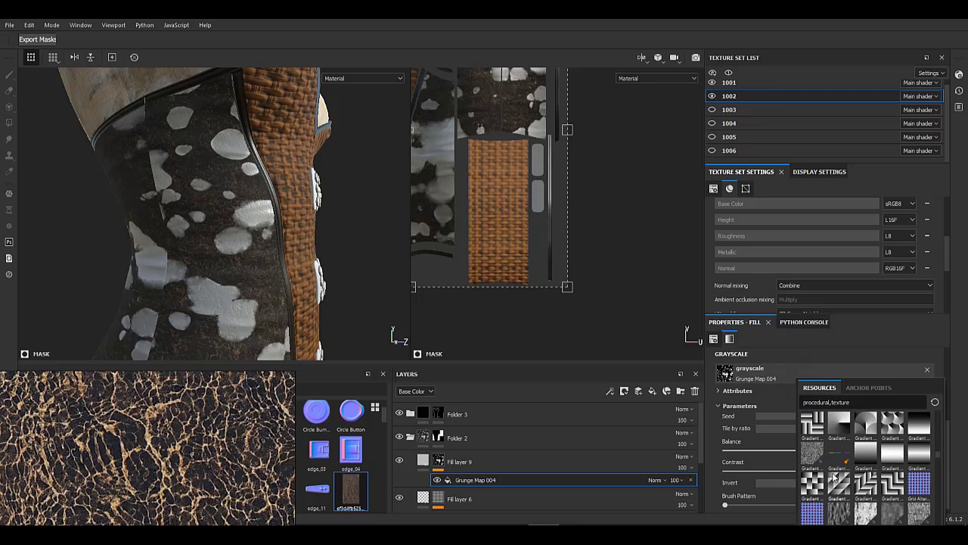
pyautogui.scroll(-3, 847, 477)
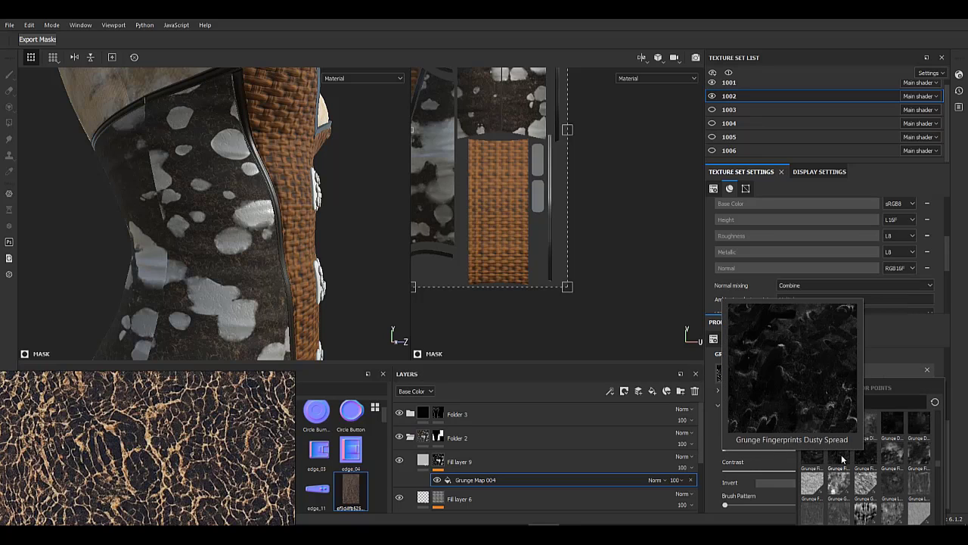
pyautogui.scroll(-4, 816, 456)
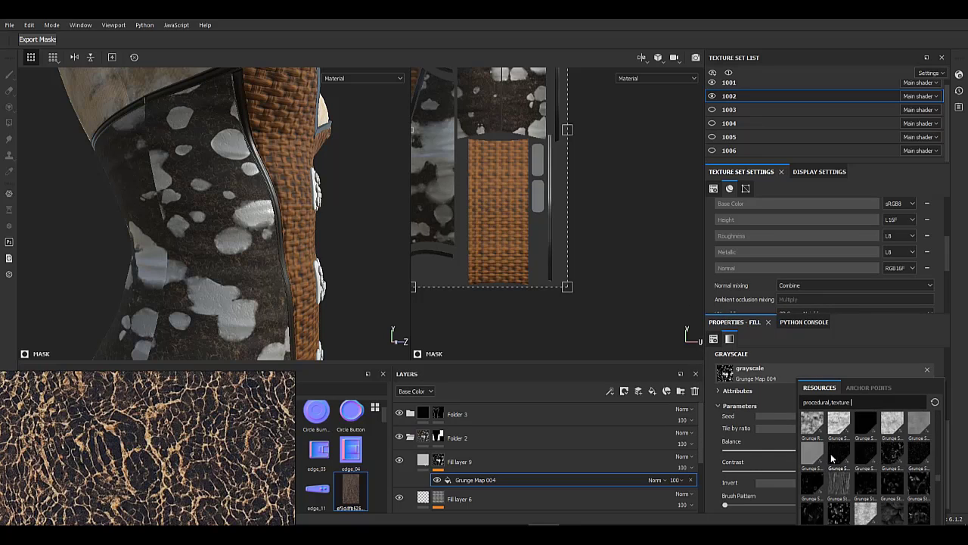
pyautogui.click(891, 452)
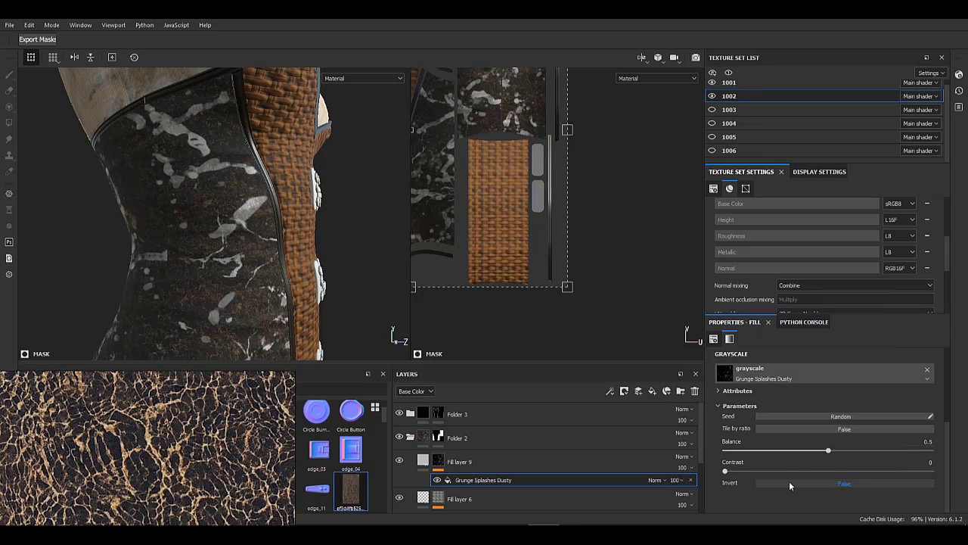
# - Set the UV scale of the Grunge Splashes Dusty fill to about 3 and inspect the splash pattern on the side panel
pyautogui.scroll(2, 825, 448)
pyautogui.moveTo(799, 358); pyautogui.dragTo(802, 357)
pyautogui.scroll(-1, 802, 463)
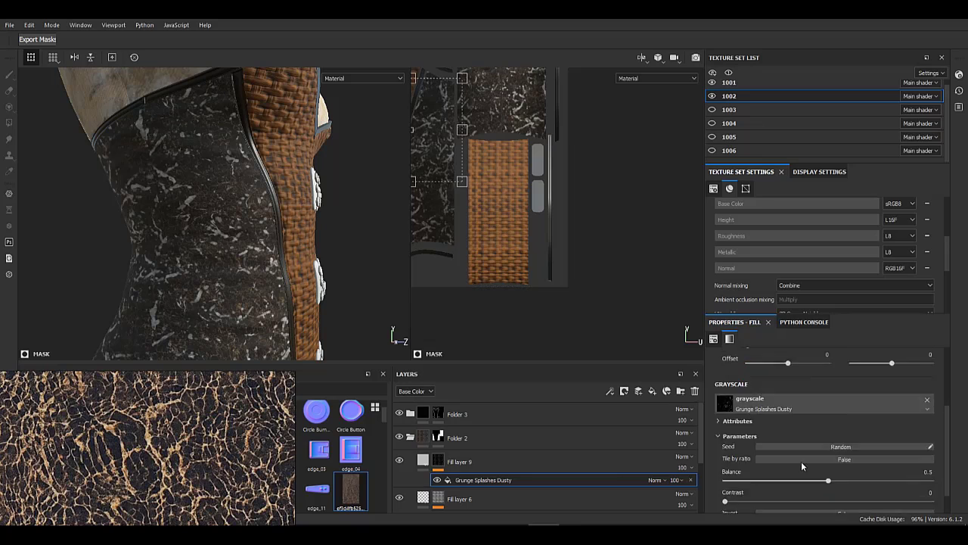
pyautogui.scroll(-1, 802, 466)
pyautogui.click(780, 484)
pyautogui.click(780, 484)
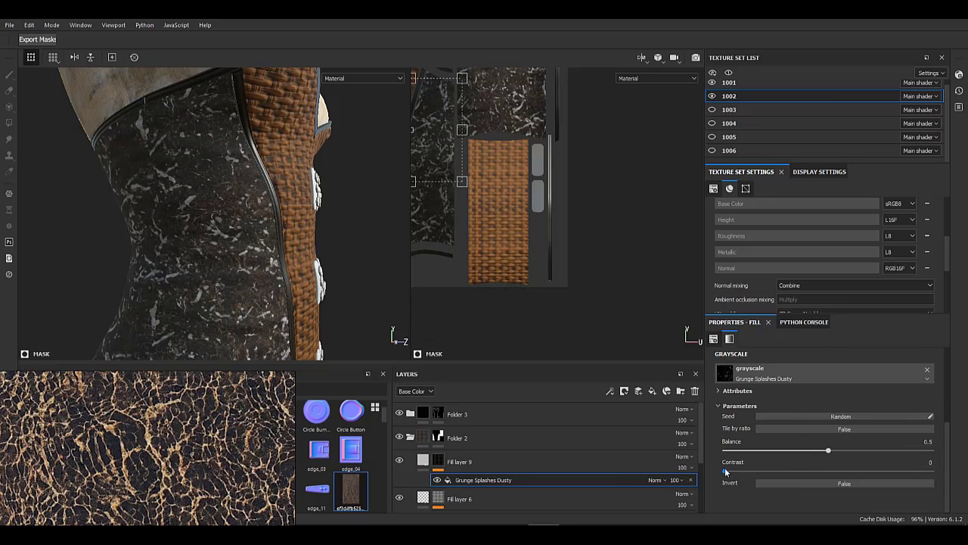
pyautogui.moveTo(674, 473); pyautogui.dragTo(666, 470)
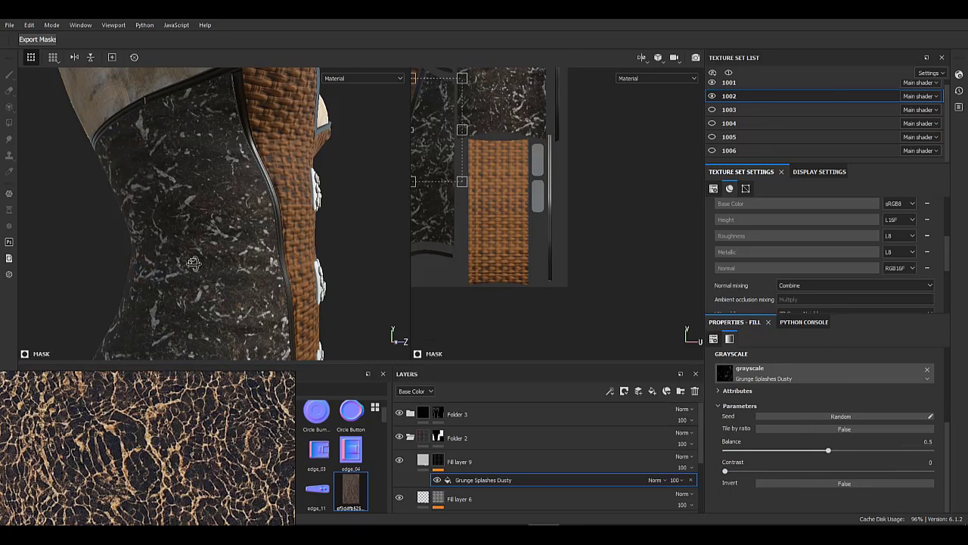
pyautogui.scroll(-3, 227, 253)
pyautogui.keyDown('alt'); pyautogui.moveTo(194, 263); pyautogui.dragTo(242, 234); pyautogui.keyUp('alt')
pyautogui.scroll(5, 216, 211)
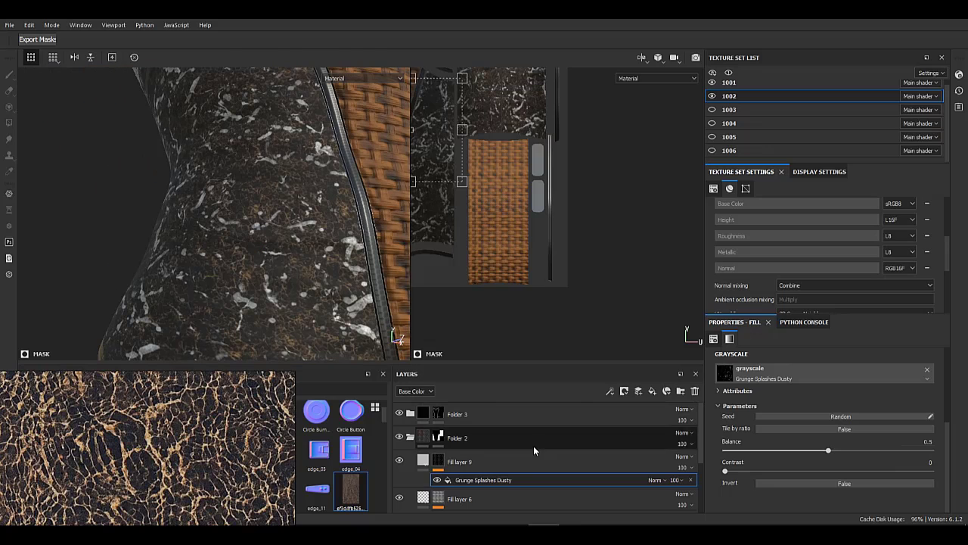
# - Add a Blur filter above Grunge Splashes Dusty in Fill layer 9's mask, with an intensity of about 0.9
pyautogui.rightClick(497, 481)
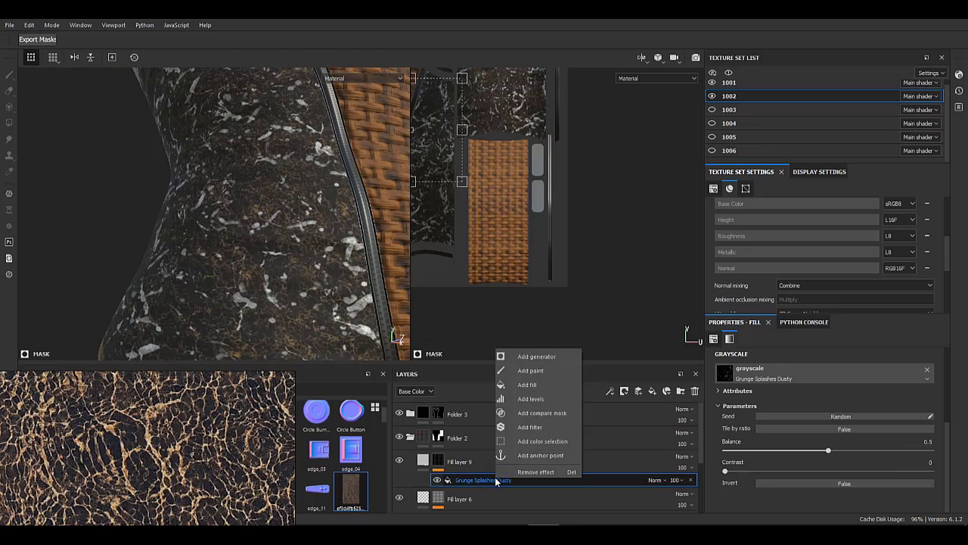
pyautogui.click(530, 429)
pyautogui.click(817, 360)
pyautogui.click(891, 392)
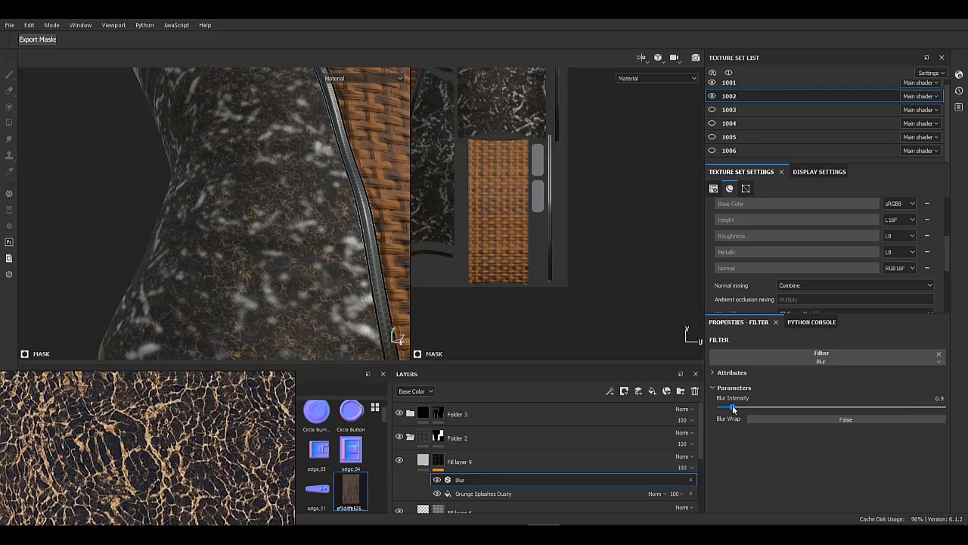
# - Limit Fill layer 9 to the roughness channel and set its roughness to about 0.51
pyautogui.click(422, 461)
pyautogui.click(726, 369)
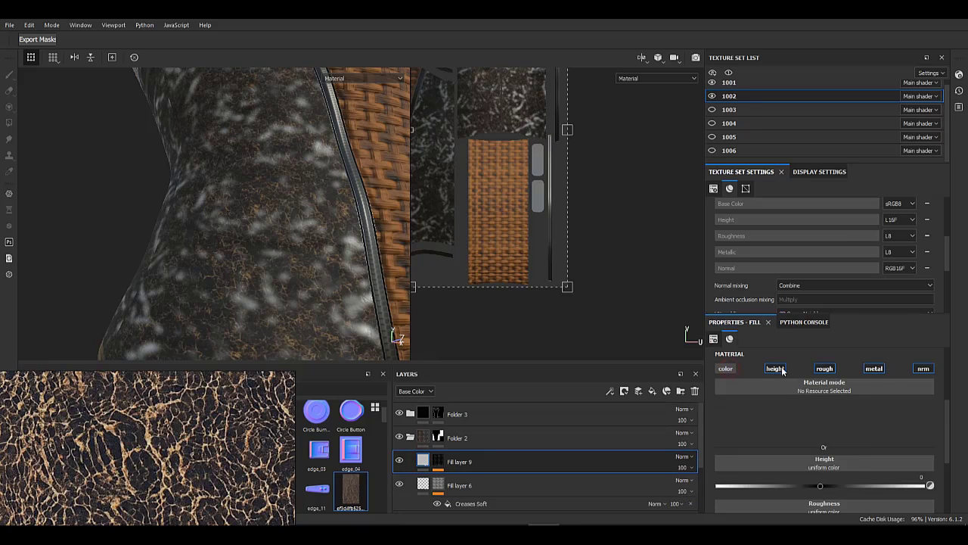
pyautogui.click(777, 370)
pyautogui.click(874, 369)
pyautogui.click(923, 368)
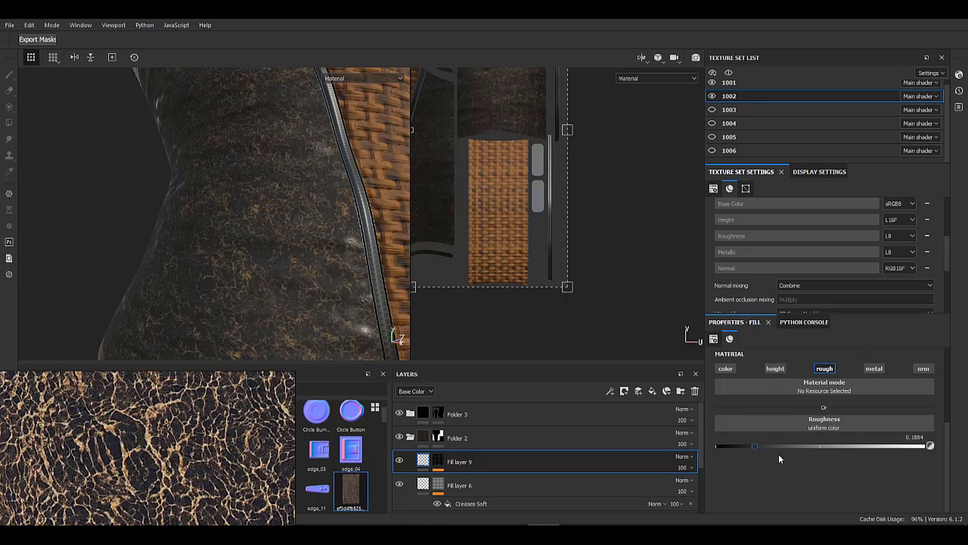
pyautogui.scroll(-4, 318, 280)
pyautogui.keyDown('alt'); pyautogui.moveTo(322, 284); pyautogui.dragTo(289, 299); pyautogui.keyUp('alt')
pyautogui.keyDown('shift'); pyautogui.moveTo(289, 299); pyautogui.dragTo(227, 299, button='right'); pyautogui.keyUp('shift')
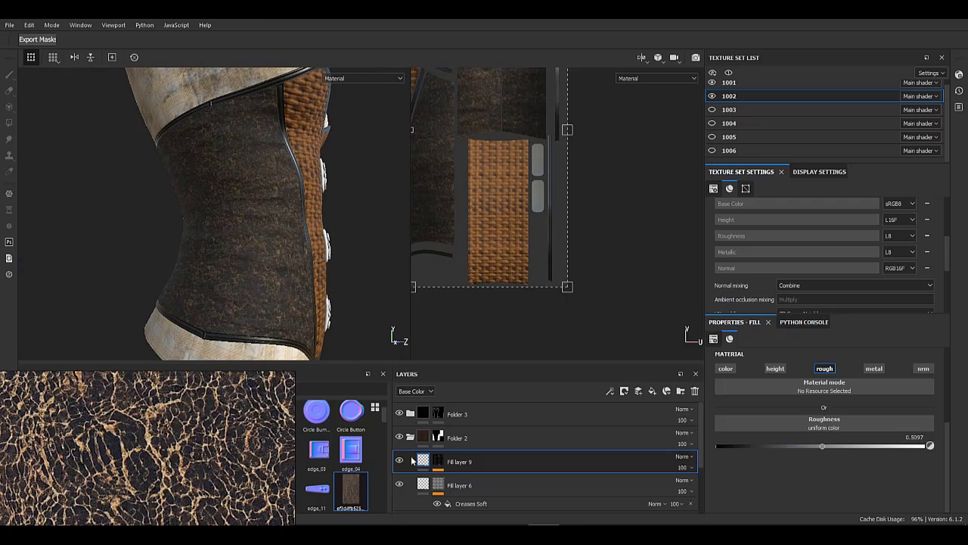
# - Display Fill layer 9's mask and increase the UV scale of Grunge Splashes Dusty for a finer pattern
pyautogui.click(438, 460)
pyautogui.click(485, 481)
pyautogui.click(490, 493)
pyautogui.scroll(3, 801, 456)
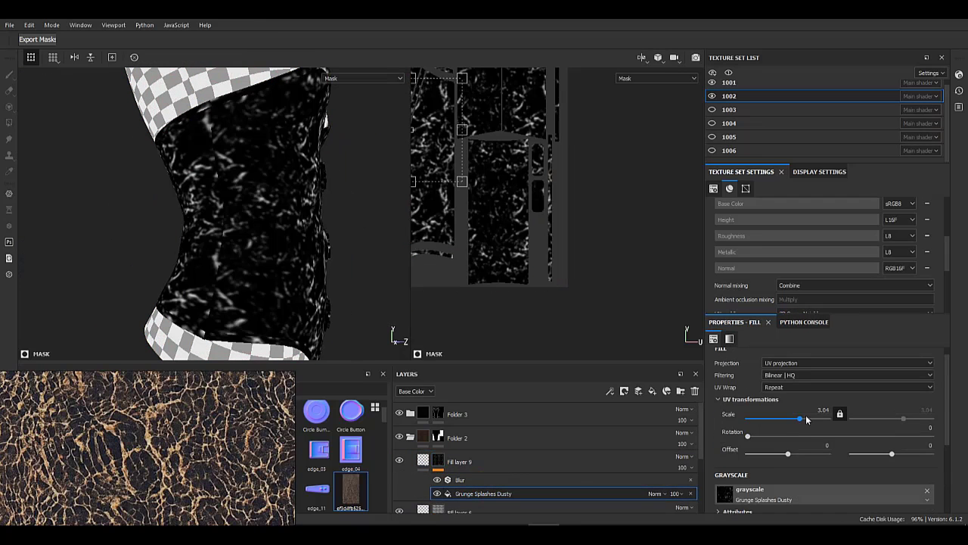
pyautogui.click(806, 418)
pyautogui.moveTo(806, 419); pyautogui.dragTo(804, 419)
# - Lower Fill layer 9's roughness to about 0.41 and check the sheen on the side panel
pyautogui.click(459, 461)
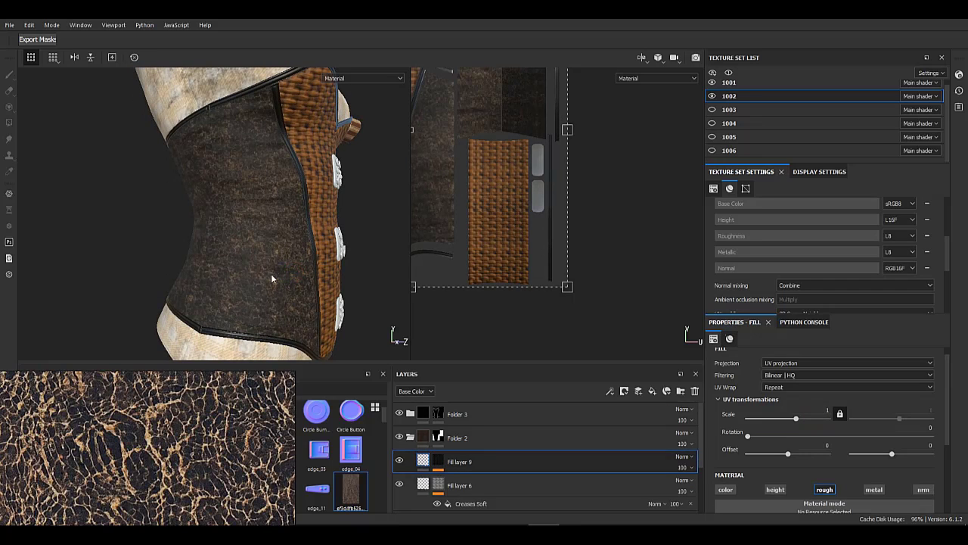
pyautogui.scroll(-3, 760, 458)
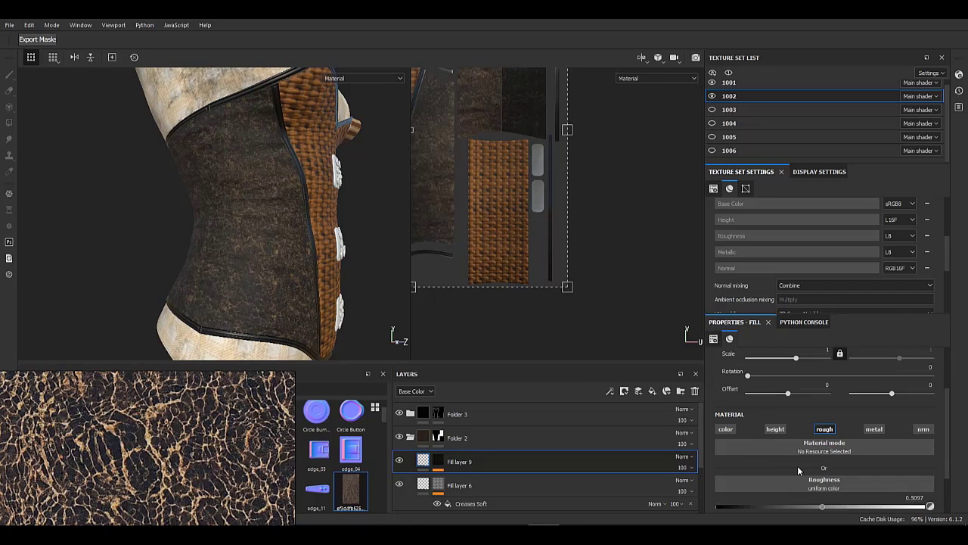
pyautogui.keyDown('alt'); pyautogui.moveTo(264, 327); pyautogui.dragTo(247, 298); pyautogui.keyUp('alt')
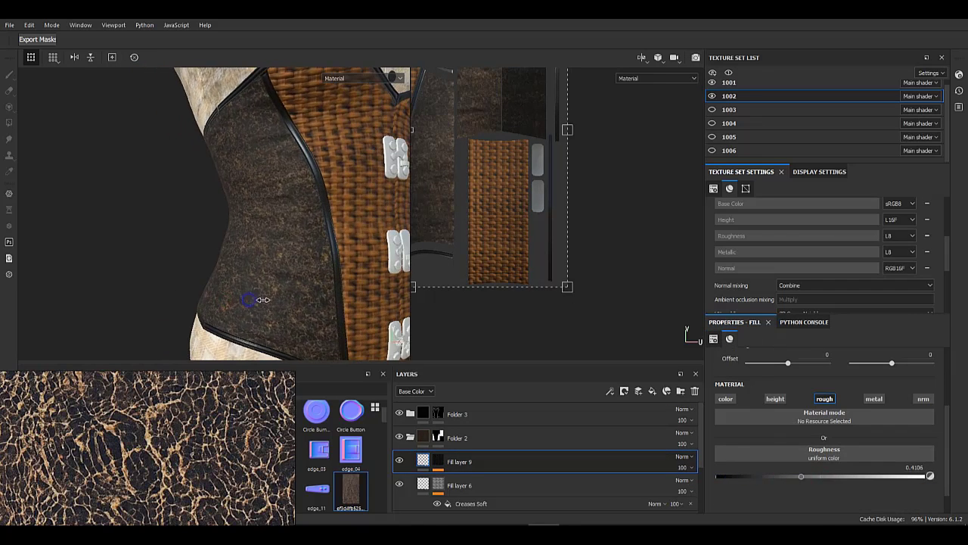
pyautogui.keyDown('shift'); pyautogui.moveTo(247, 298); pyautogui.dragTo(302, 299, button='right'); pyautogui.keyUp('shift')
# - Set the Grunge Splashes Dusty UV scale to about 7 and the mask's Blur intensity to 0.43
pyautogui.click(438, 460)
pyautogui.click(496, 493)
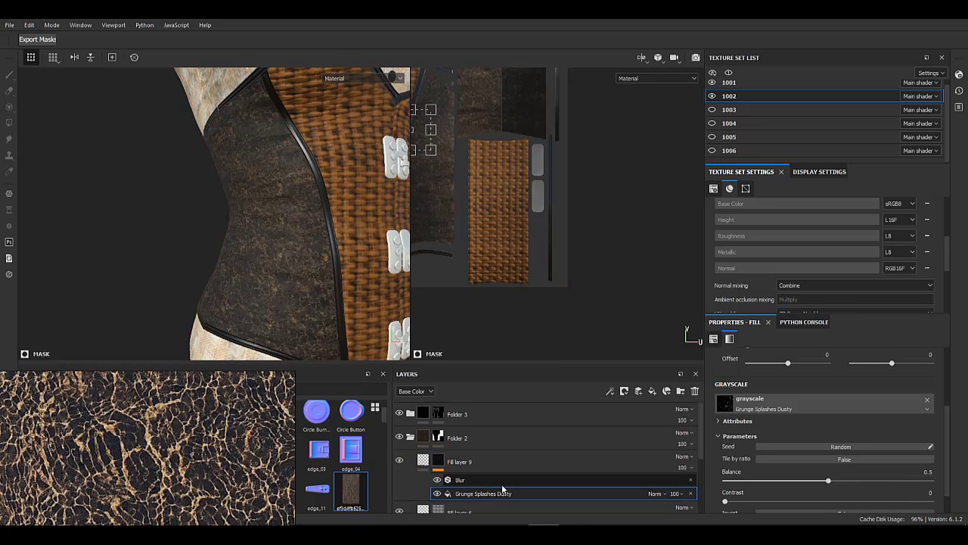
pyautogui.scroll(2, 840, 447)
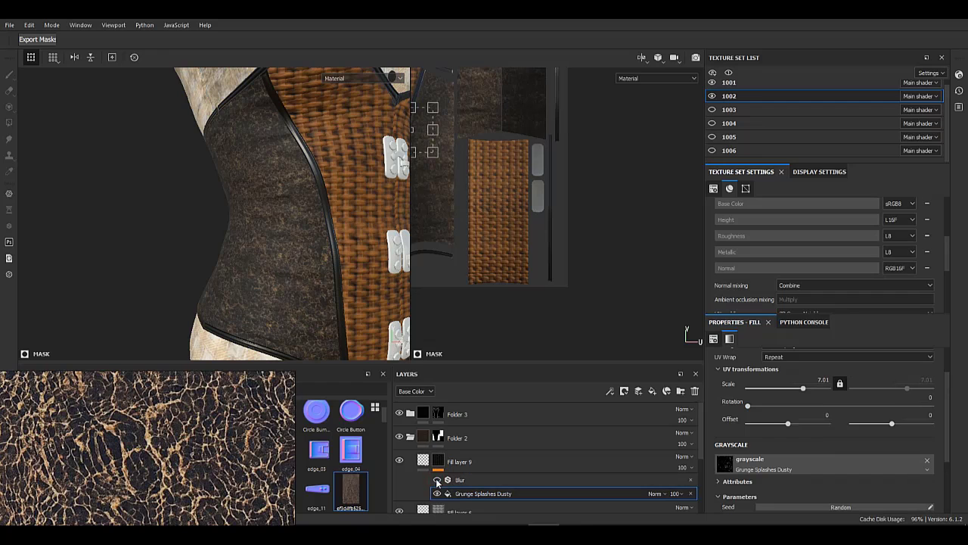
pyautogui.click(472, 482)
pyautogui.moveTo(730, 412); pyautogui.dragTo(726, 410)
pyautogui.keyDown('alt'); pyautogui.moveTo(317, 256); pyautogui.dragTo(259, 249); pyautogui.keyUp('alt')
pyautogui.keyDown('alt'); pyautogui.moveTo(259, 249); pyautogui.dragTo(292, 270, button='right'); pyautogui.keyUp('alt')
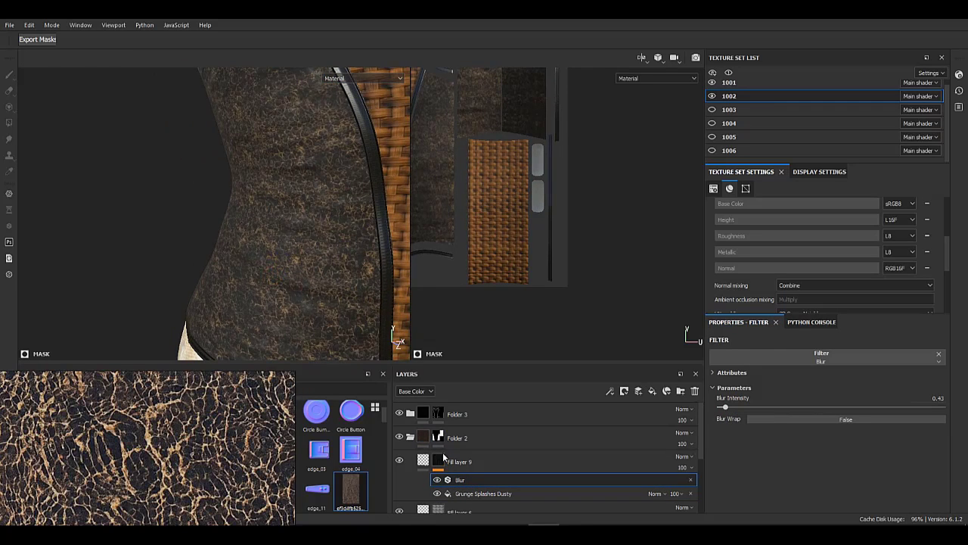
# - Display Fill layer 9's mask, compare it without the blur, and raise the Grunge Splashes Dusty balance to 0.82 and its contrast slightly
pyautogui.keyDown('alt'); pyautogui.click(440, 458); pyautogui.keyUp('alt')
pyautogui.click(437, 479)
pyautogui.click(437, 480)
pyautogui.click(482, 493)
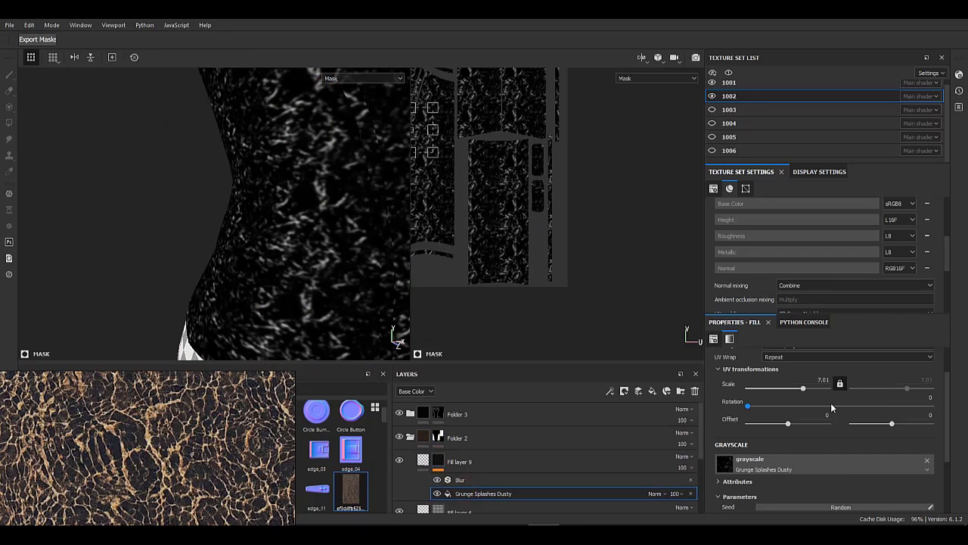
pyautogui.scroll(-2, 831, 402)
pyautogui.moveTo(828, 481); pyautogui.dragTo(890, 483)
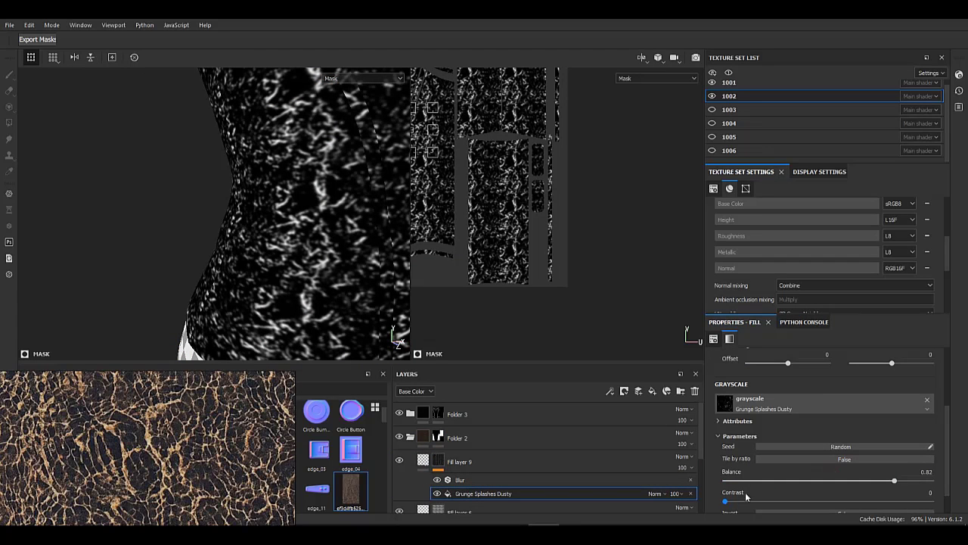
pyautogui.moveTo(964, 501); pyautogui.dragTo(762, 500)
pyautogui.scroll(-1, 762, 500)
# - Return to the shaded material, view the whole garment from the front, and save the project
pyautogui.click(423, 459)
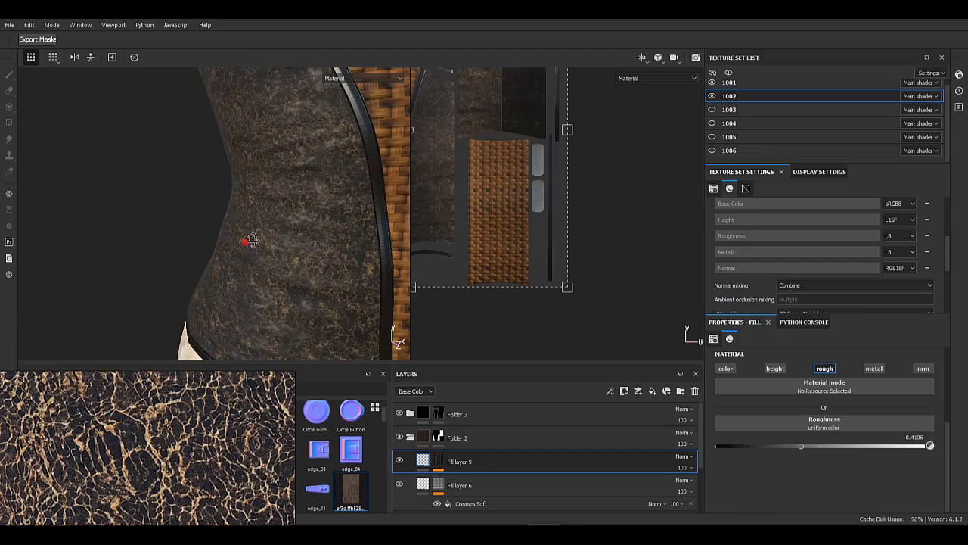
pyautogui.keyDown('alt'); pyautogui.moveTo(245, 239); pyautogui.dragTo(234, 262); pyautogui.keyUp('alt')
pyautogui.scroll(-3, 256, 274)
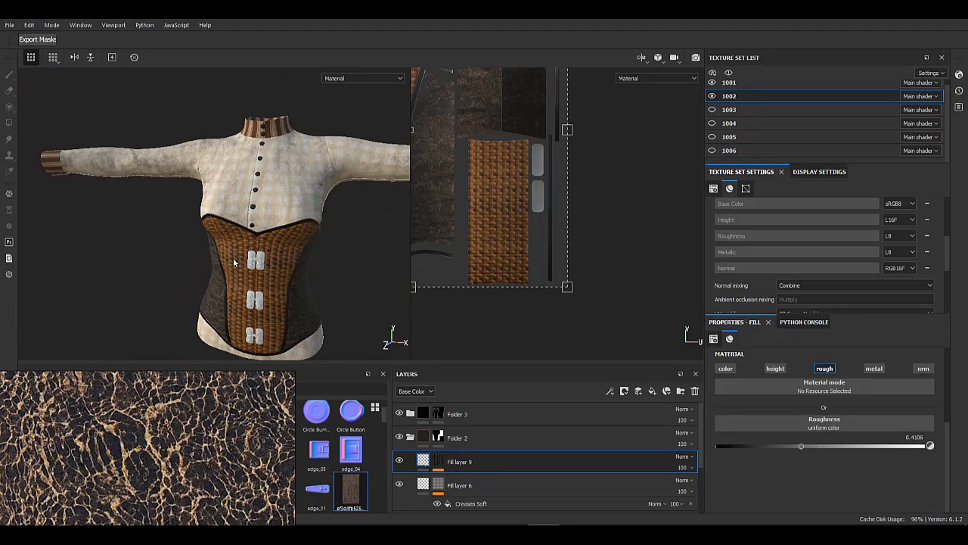
pyautogui.hotkey('ctrl', 's')
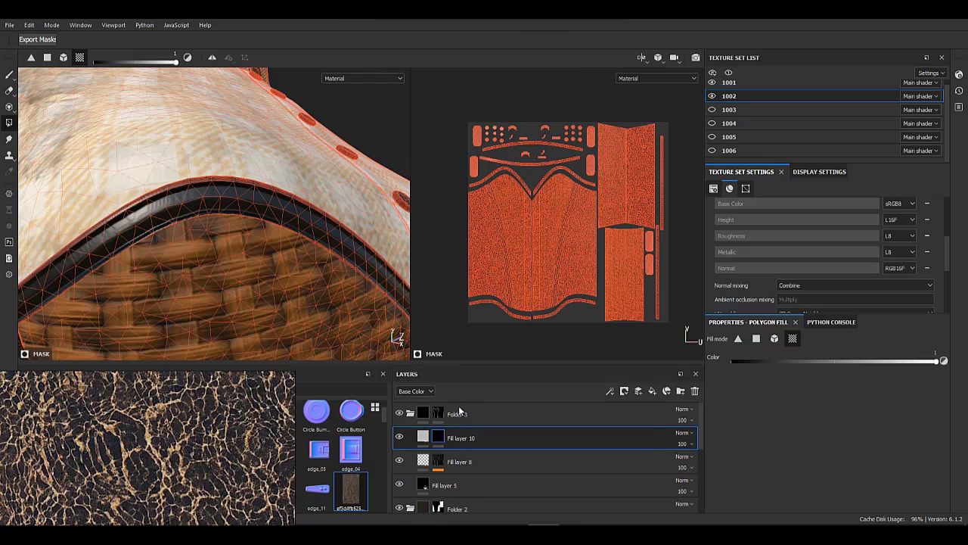
# - Add a UV Border Distance generator to the mask of Fill layer 10 in Folder 3
pyautogui.rightClick(438, 437)
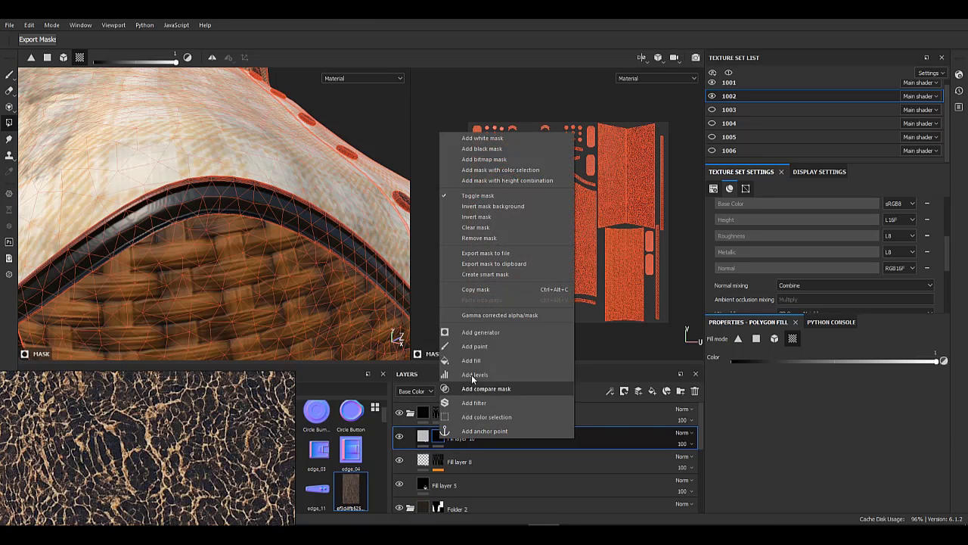
pyautogui.click(479, 332)
pyautogui.click(764, 369)
pyautogui.click(772, 395)
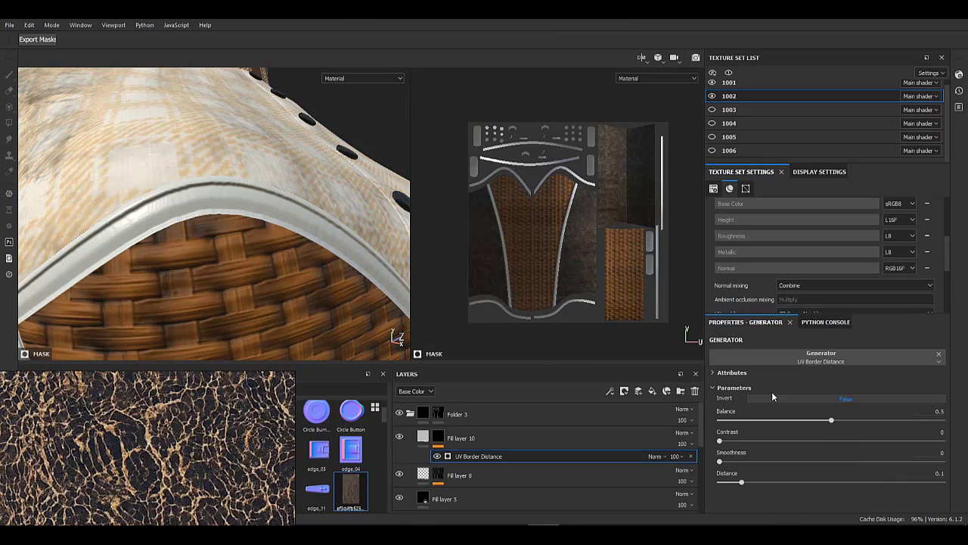
# - Display Fill layer 10's mask and set the UV Border Distance balance to 0.05, contrast 1, smoothness 0.03 and distance 0.09
pyautogui.keyDown('alt'); pyautogui.click(439, 436); pyautogui.keyUp('alt')
pyautogui.moveTo(738, 419); pyautogui.dragTo(732, 420)
pyautogui.click(726, 461)
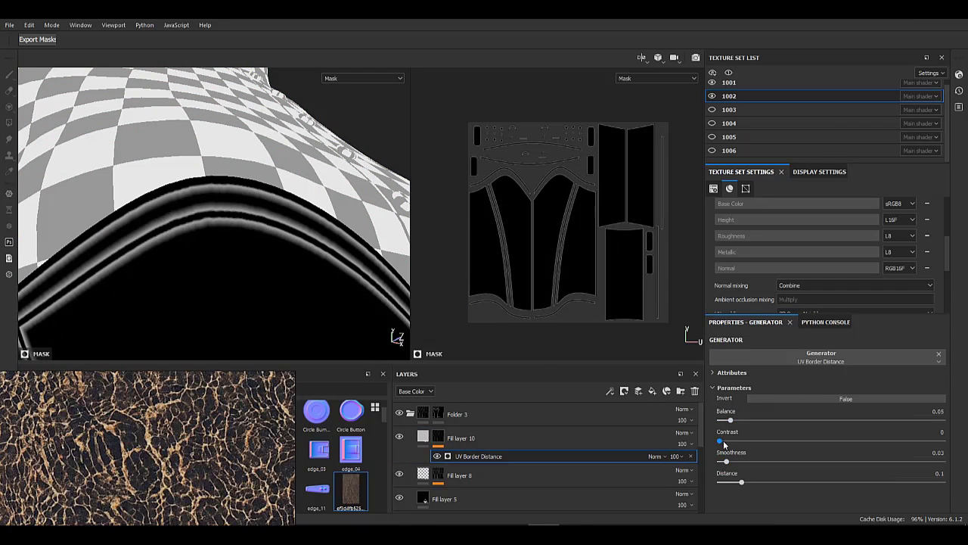
pyautogui.moveTo(741, 480); pyautogui.dragTo(746, 481)
pyautogui.moveTo(723, 441); pyautogui.dragTo(944, 441)
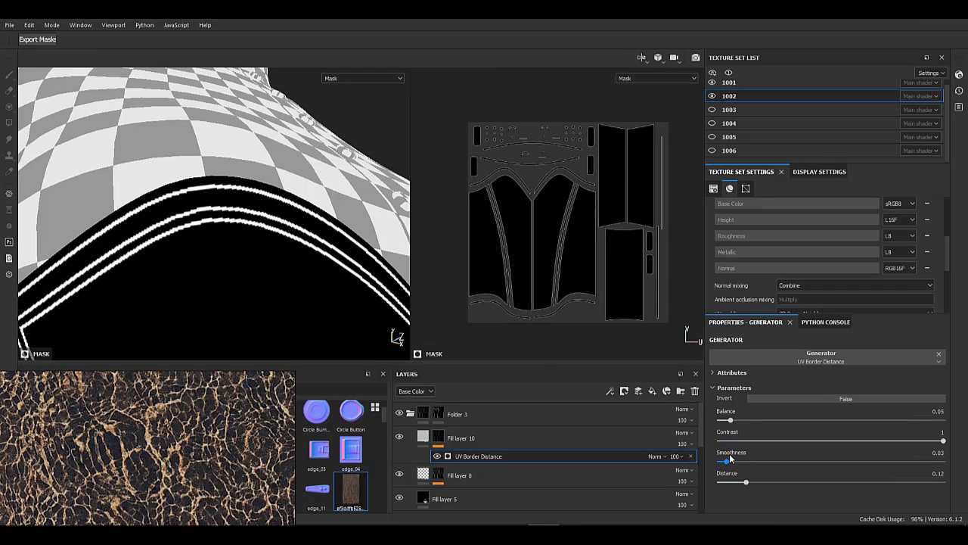
pyautogui.moveTo(732, 421); pyautogui.dragTo(730, 421)
pyautogui.moveTo(746, 483); pyautogui.dragTo(740, 484)
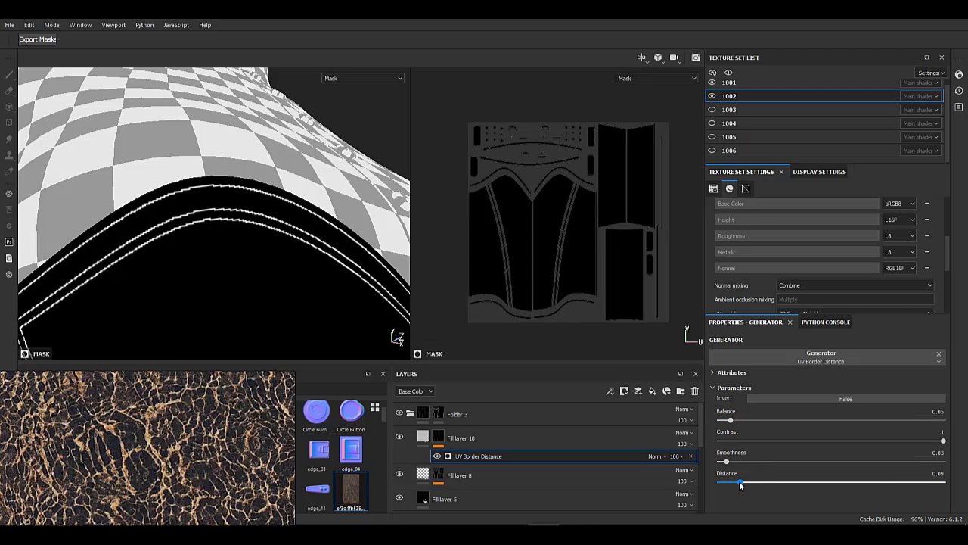
# - Return to the shaded material and examine the border lines along the black trims from several angles
pyautogui.click(467, 440)
pyautogui.keyDown('alt'); pyautogui.moveTo(290, 290); pyautogui.dragTo(194, 272); pyautogui.keyUp('alt')
pyautogui.keyDown('alt'); pyautogui.moveTo(194, 272); pyautogui.dragTo(270, 236, button='right'); pyautogui.keyUp('alt')
pyautogui.keyDown('alt'); pyautogui.moveTo(270, 236); pyautogui.dragTo(269, 240); pyautogui.keyUp('alt')
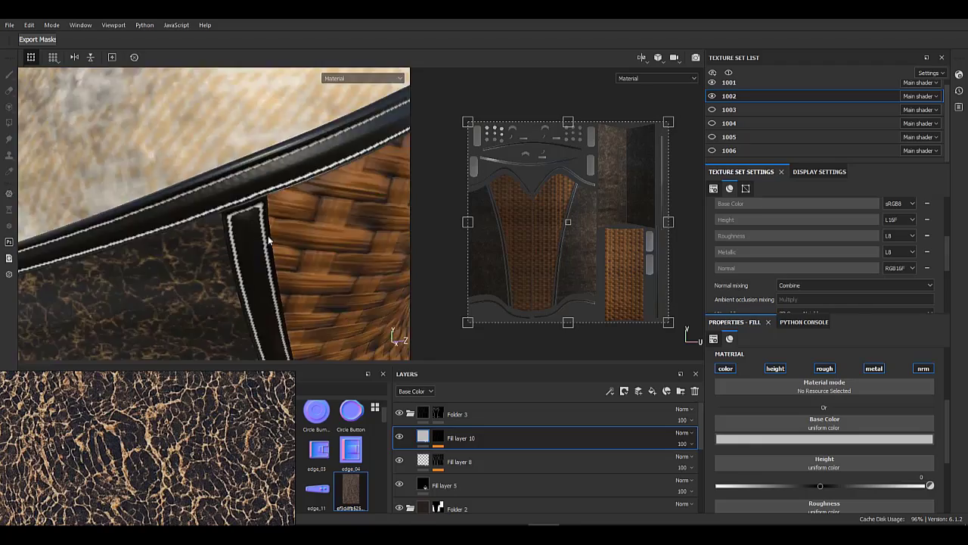
pyautogui.keyDown('alt'); pyautogui.moveTo(269, 241); pyautogui.dragTo(177, 166, button='right'); pyautogui.keyUp('alt')
pyautogui.keyDown('alt'); pyautogui.moveTo(177, 167); pyautogui.dragTo(137, 186); pyautogui.keyUp('alt')
pyautogui.keyDown('alt'); pyautogui.moveTo(197, 189); pyautogui.dragTo(179, 236); pyautogui.keyUp('alt')
pyautogui.keyDown('alt'); pyautogui.moveTo(179, 236); pyautogui.dragTo(248, 258, button='right'); pyautogui.keyUp('alt')
# - Display Fill layer 10's mask and add a fill effect above its UV Border Distance generator
pyautogui.keyDown('alt'); pyautogui.click(436, 440); pyautogui.keyUp('alt')
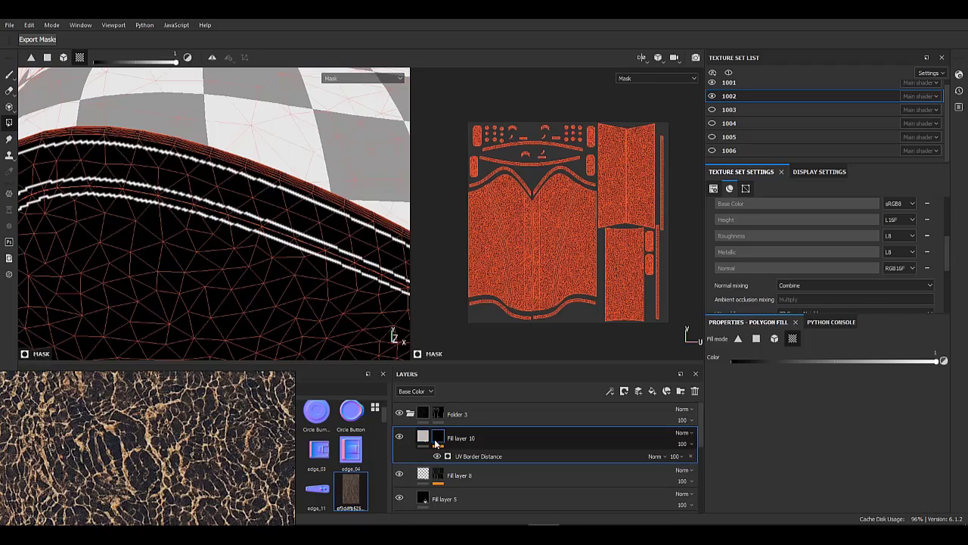
pyautogui.click(508, 456)
pyautogui.rightClick(509, 457)
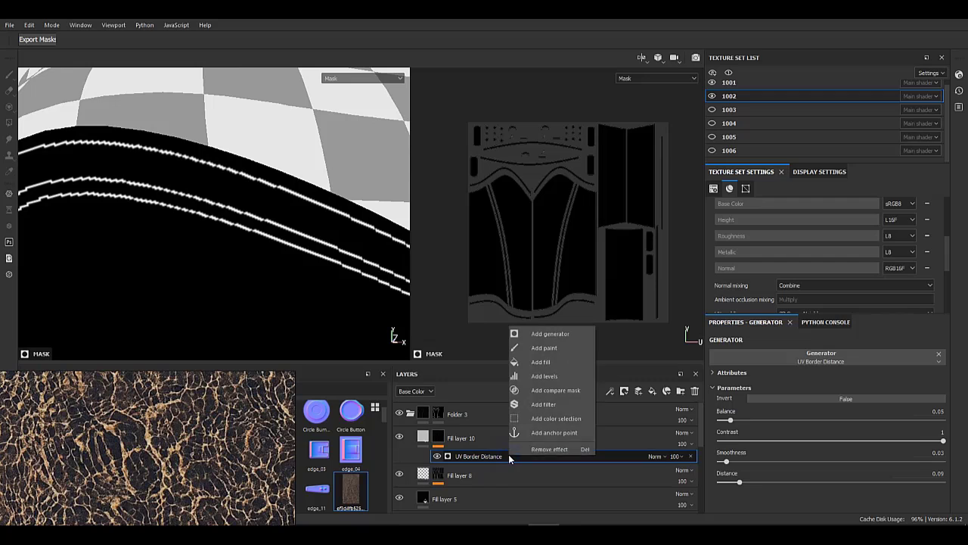
pyautogui.click(544, 367)
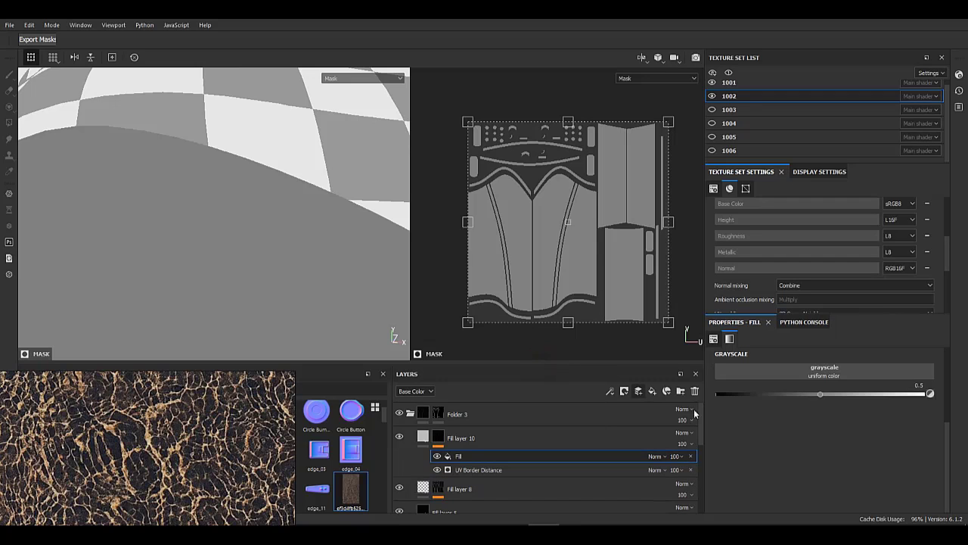
# - Try the Circles texture as the grayscale source of the mask's new fill effect, and undo it
pyautogui.click(736, 371)
pyautogui.click(814, 477)
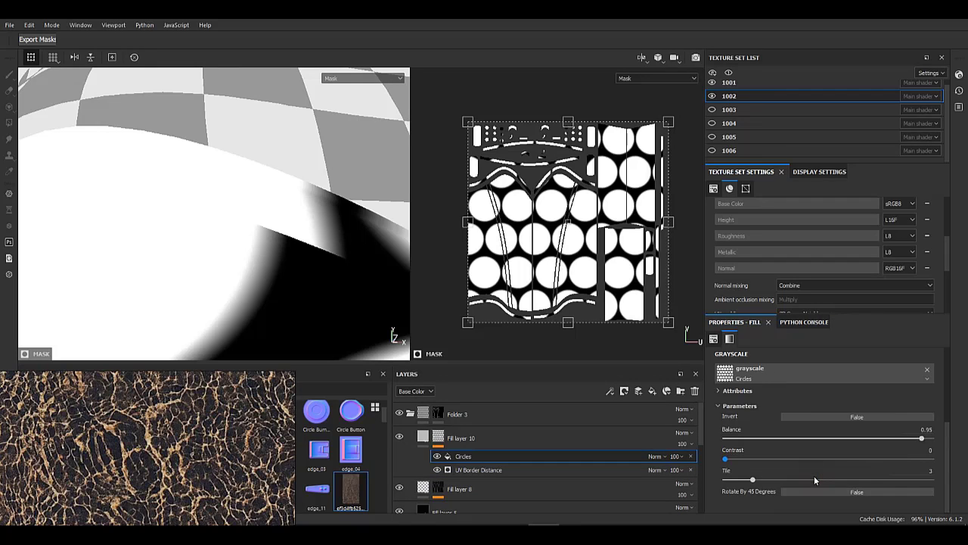
pyautogui.hotkey('ctrl', 'z')
# - Assign the Tile Generator texture as the grayscale source of the fill effect in Fill layer 10's mask
pyautogui.click(821, 378)
pyautogui.scroll(-10, 849, 470)
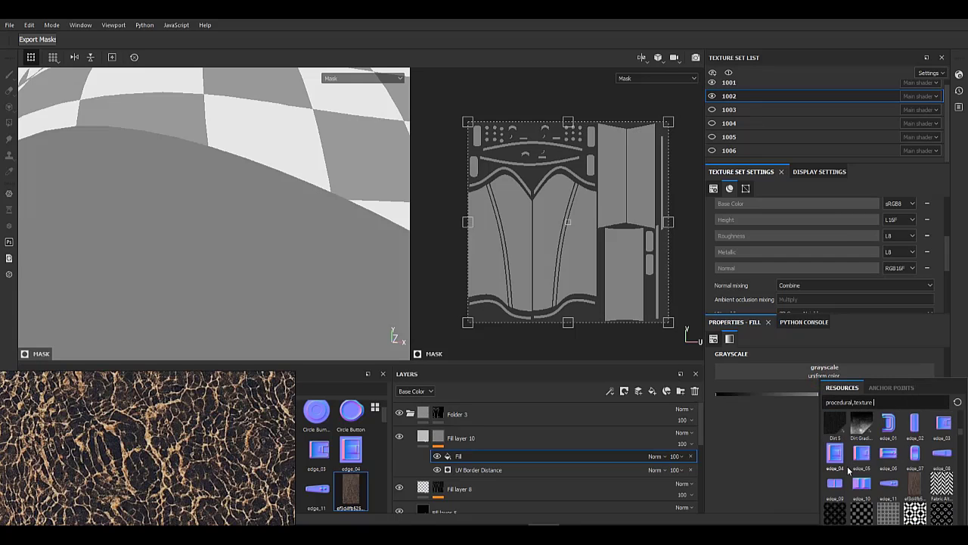
pyautogui.scroll(-4, 849, 470)
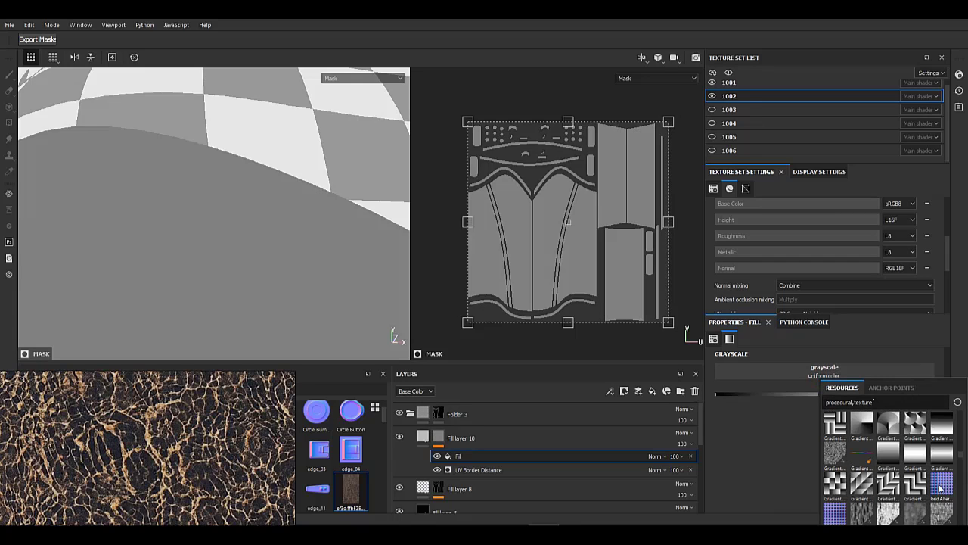
pyautogui.scroll(-8, 939, 488)
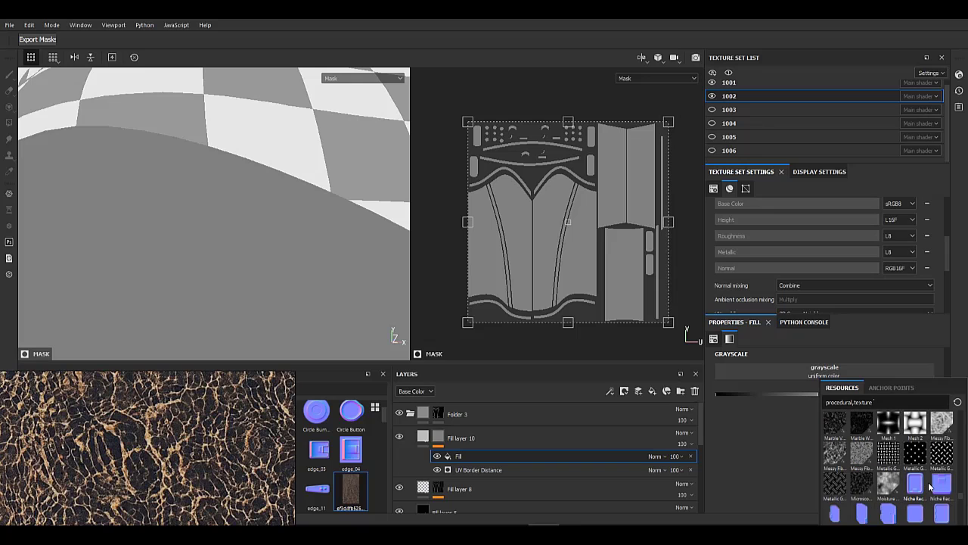
pyautogui.scroll(-6, 930, 486)
pyautogui.click(914, 482)
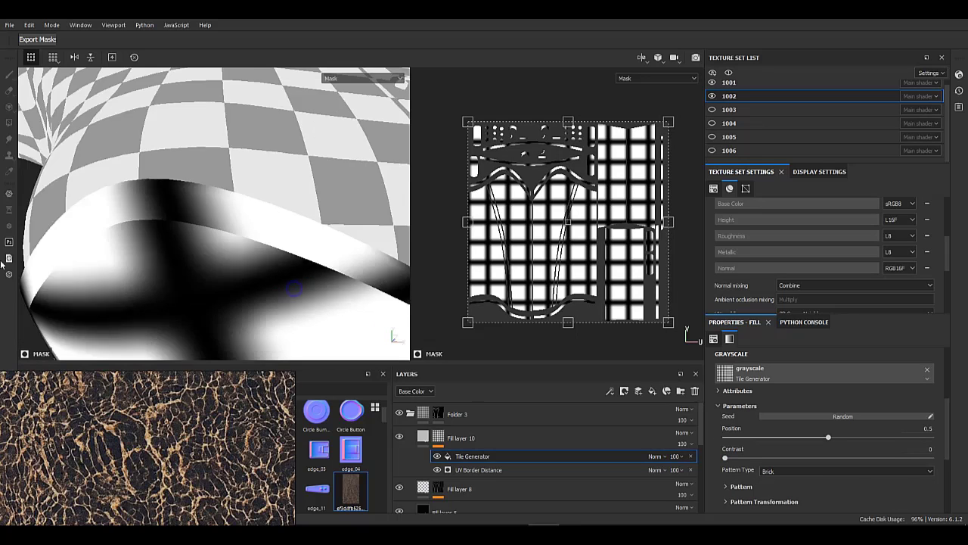
# - Set the Tile Generator's pattern type to Disc, its pattern scale to 0.85 and its tiling to 16
pyautogui.scroll(-2, 846, 445)
pyautogui.click(814, 409)
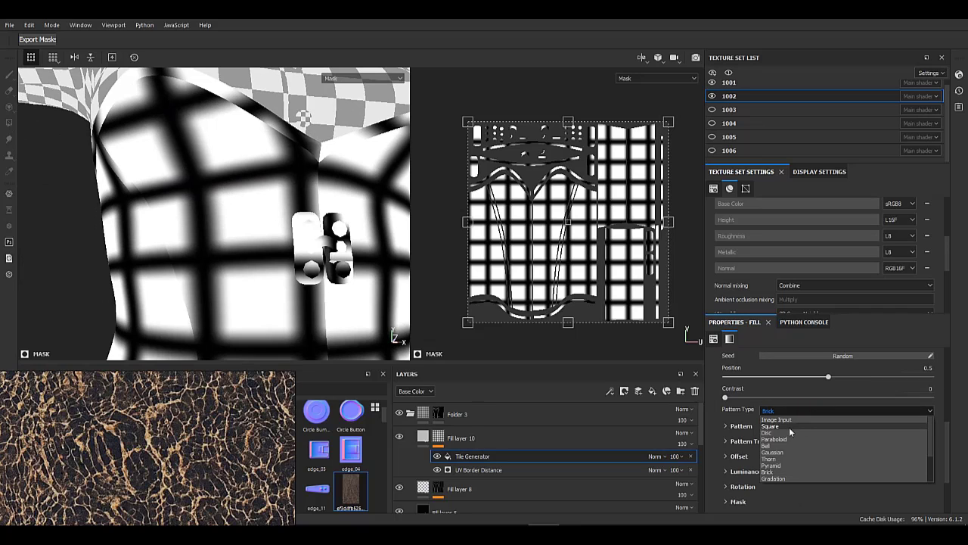
pyautogui.click(780, 432)
pyautogui.click(742, 426)
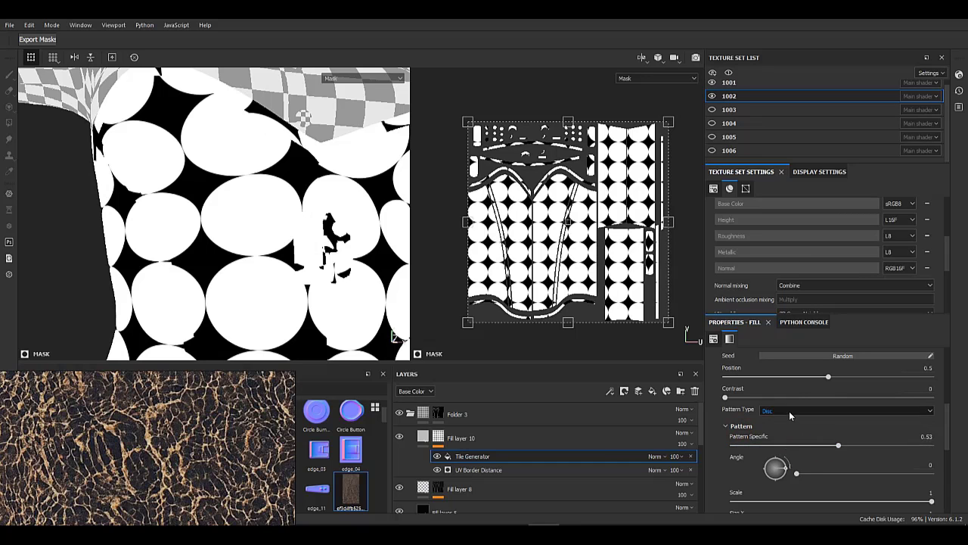
pyautogui.scroll(-2, 806, 483)
pyautogui.moveTo(931, 440); pyautogui.dragTo(900, 444)
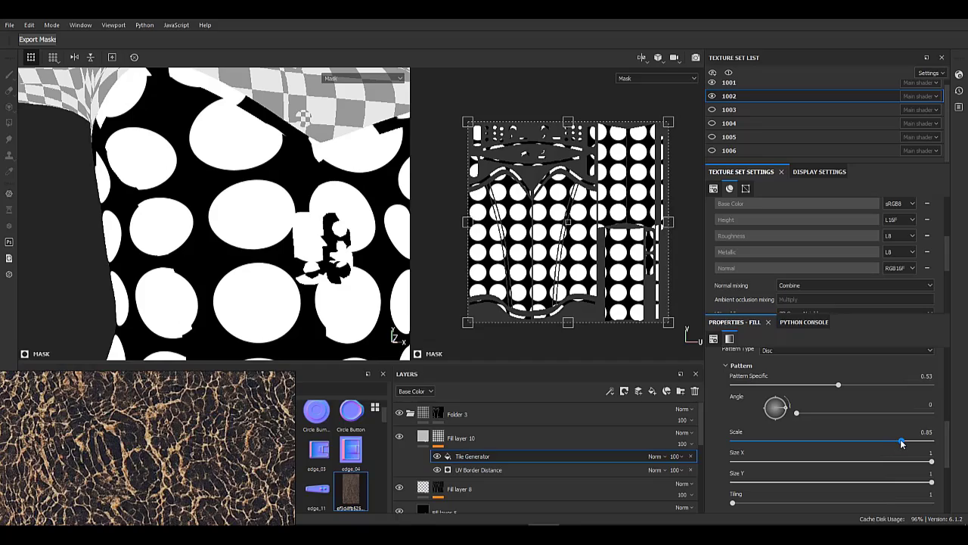
pyautogui.scroll(-1, 852, 446)
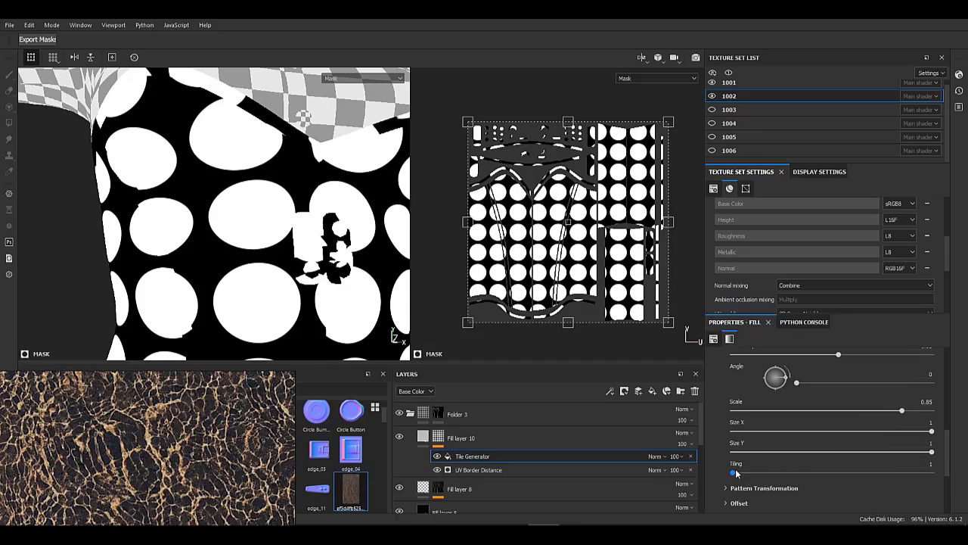
pyautogui.moveTo(734, 473); pyautogui.dragTo(933, 473)
# - Set the mask fill effect's blend mode to Multiply so the pattern breaks the border lines into dashes
pyautogui.keyDown('alt'); pyautogui.moveTo(250, 220); pyautogui.dragTo(281, 270); pyautogui.keyUp('alt')
pyautogui.scroll(3, 281, 270)
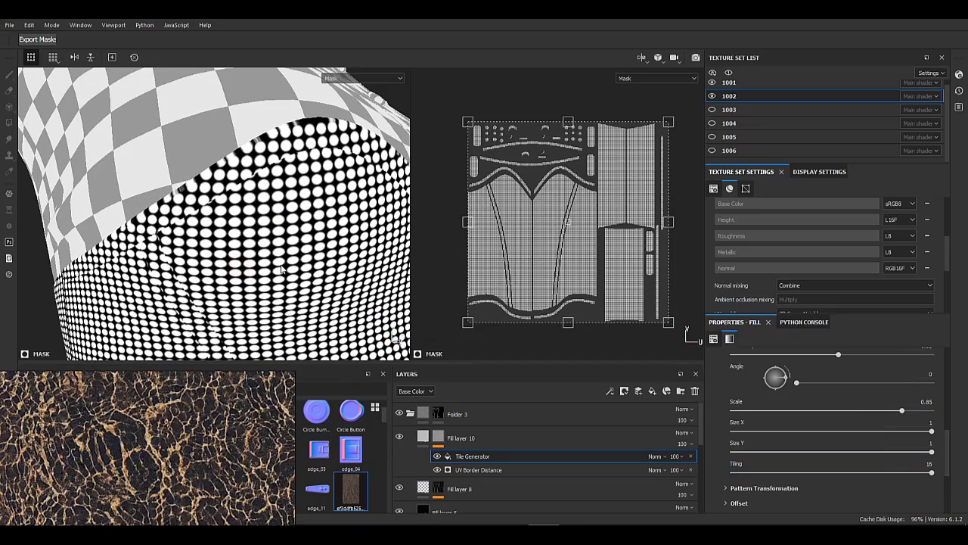
pyautogui.click(654, 456)
pyautogui.click(660, 193)
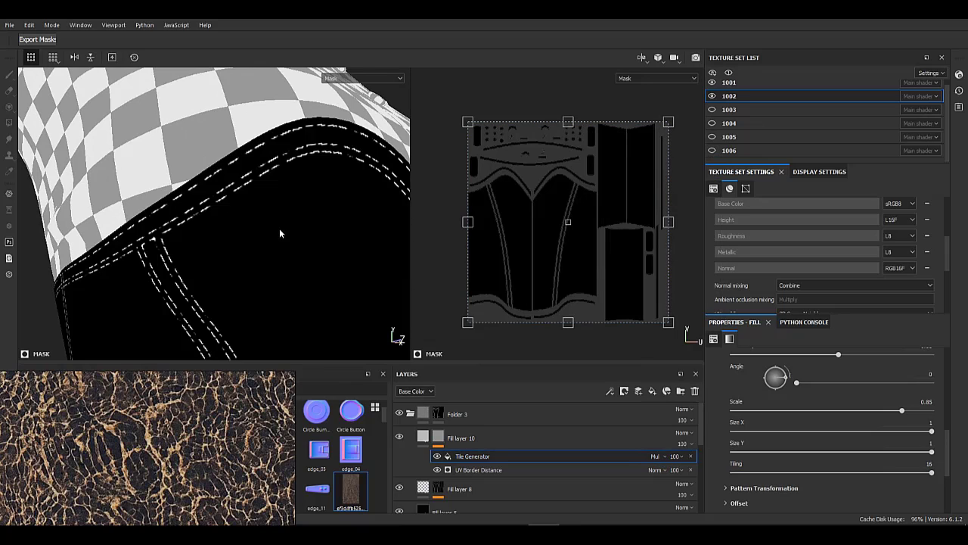
# - Set the Tile Generator's UV scale to 2 and view the dashed stitches on the shaded trims
pyautogui.keyDown('alt'); pyautogui.moveTo(197, 268); pyautogui.dragTo(225, 201); pyautogui.keyUp('alt')
pyautogui.scroll(3, 224, 201)
pyautogui.scroll(8, 727, 440)
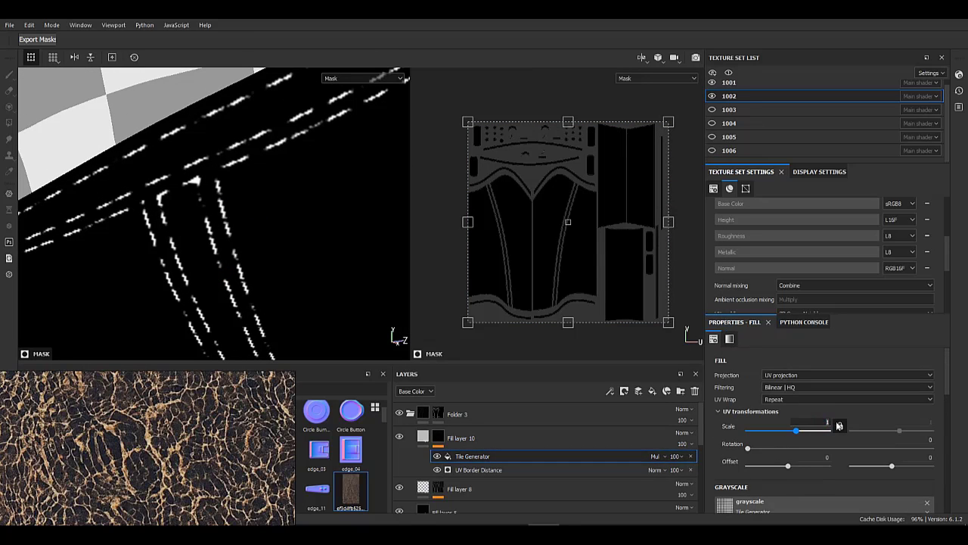
pyautogui.write('2')
pyautogui.press('Return')
pyautogui.click(423, 437)
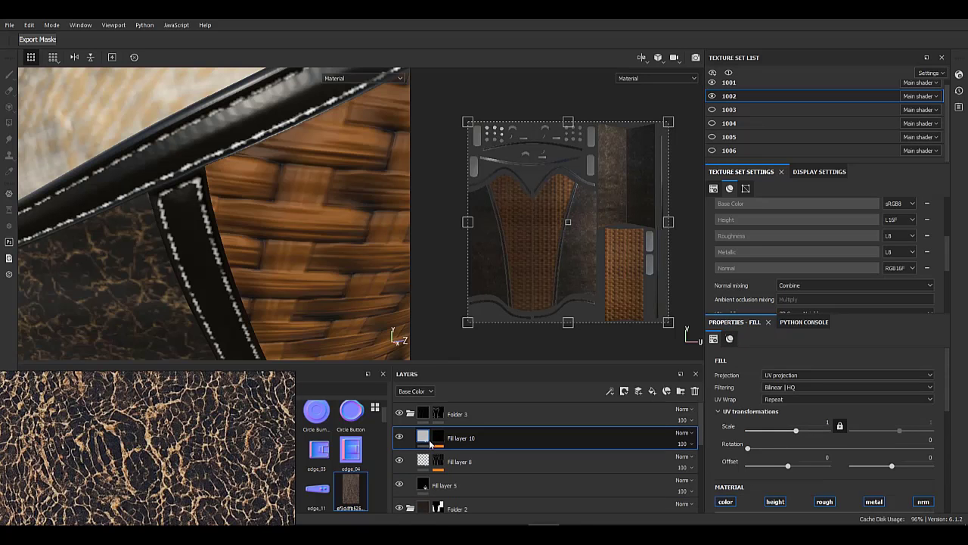
pyautogui.keyDown('alt'); pyautogui.moveTo(266, 246); pyautogui.dragTo(97, 218); pyautogui.keyUp('alt')
pyautogui.keyDown('alt'); pyautogui.moveTo(141, 250); pyautogui.dragTo(219, 392); pyautogui.keyUp('alt')
pyautogui.keyDown('alt'); pyautogui.moveTo(141, 250); pyautogui.dragTo(230, 260, button='right'); pyautogui.keyUp('alt')
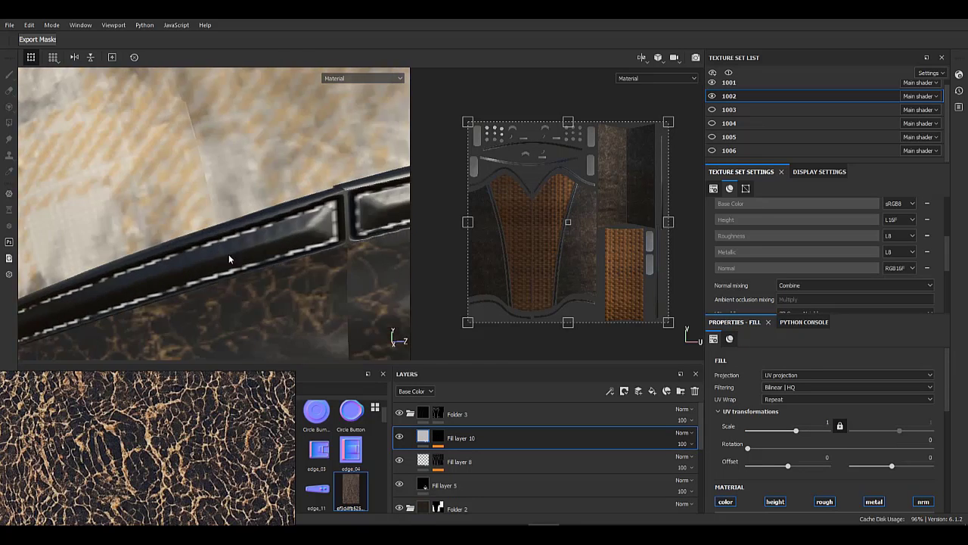
pyautogui.keyDown('alt'); pyautogui.moveTo(229, 259); pyautogui.dragTo(251, 254); pyautogui.keyUp('alt')
# - Set the Tile Generator's disc pattern scale to 0.68 in Fill layer 10's mask
pyautogui.click(438, 439)
pyautogui.click(500, 469)
pyautogui.click(588, 457)
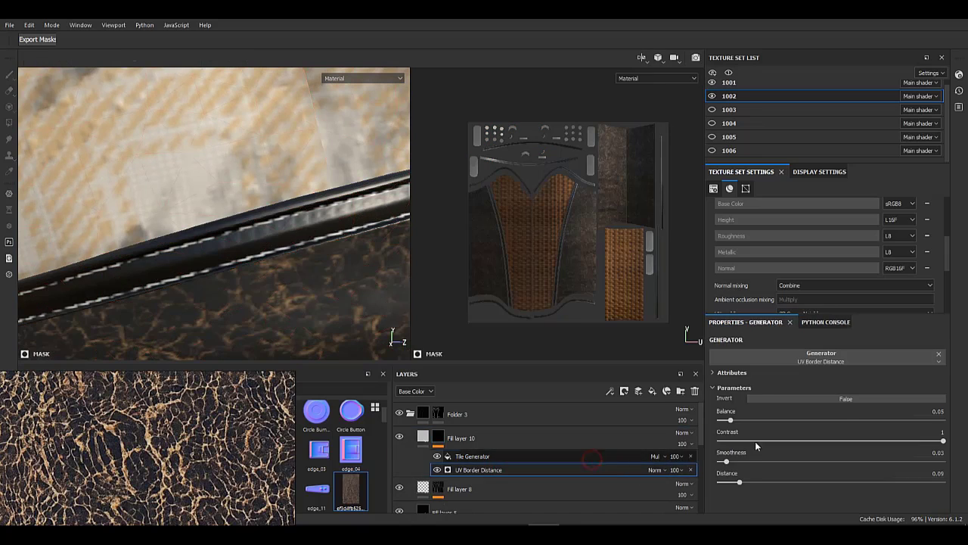
pyautogui.scroll(-8, 795, 469)
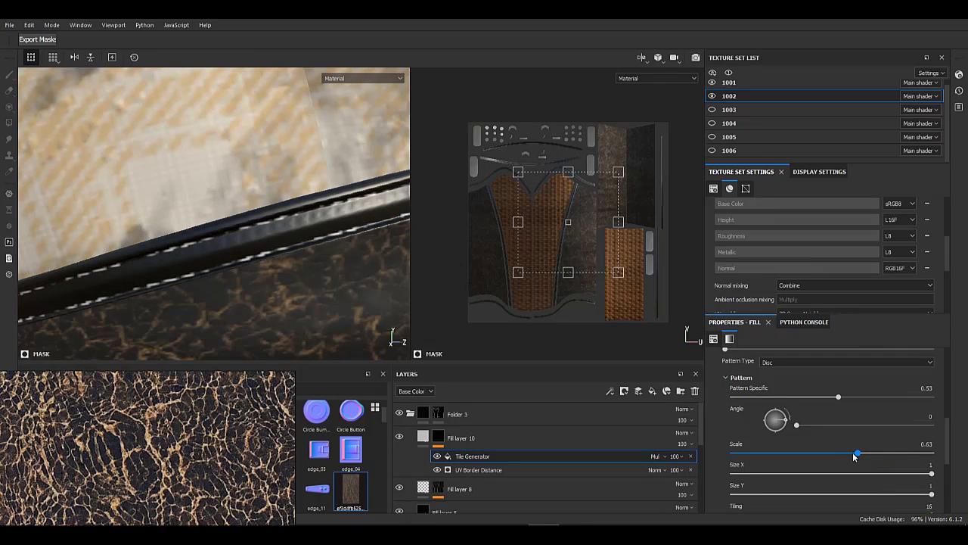
pyautogui.moveTo(855, 456); pyautogui.dragTo(931, 456)
pyautogui.moveTo(832, 455); pyautogui.dragTo(833, 456)
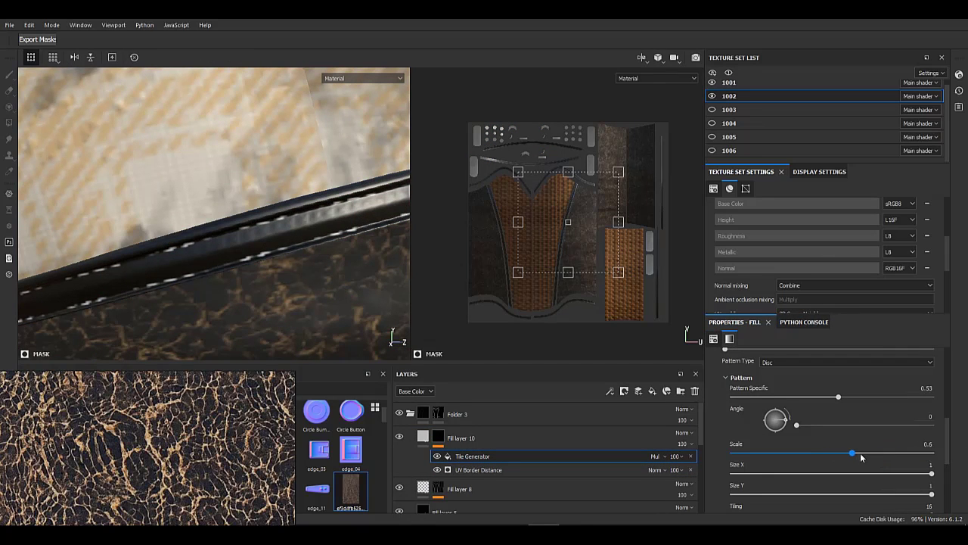
# - Examine the stitch spacing on the trims across the garment's side and up close beside the woven front
pyautogui.keyDown('alt'); pyautogui.moveTo(1, 198); pyautogui.dragTo(0, 189, button='right'); pyautogui.keyUp('alt')
pyautogui.keyDown('alt'); pyautogui.moveTo(249, 232); pyautogui.dragTo(201, 210); pyautogui.keyUp('alt')
pyautogui.keyDown('alt'); pyautogui.moveTo(136, 215); pyautogui.dragTo(20, 160); pyautogui.keyUp('alt')
pyautogui.keyDown('alt'); pyautogui.moveTo(227, 166); pyautogui.dragTo(177, 125, button='right'); pyautogui.keyUp('alt')
pyautogui.keyDown('alt'); pyautogui.moveTo(177, 125); pyautogui.dragTo(87, 183); pyautogui.keyUp('alt')
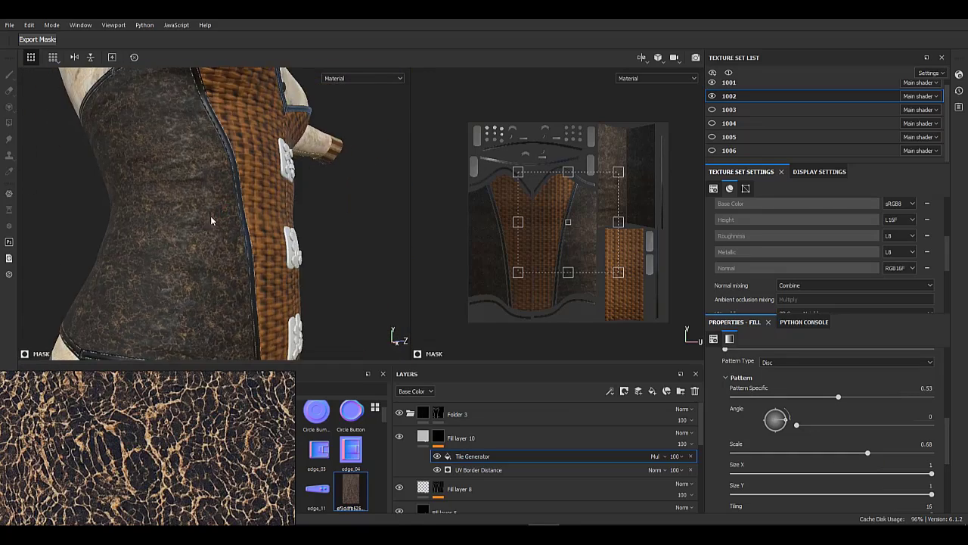
pyautogui.keyDown('alt'); pyautogui.moveTo(212, 217); pyautogui.dragTo(231, 276, button='right'); pyautogui.keyUp('alt')
pyautogui.keyDown('alt'); pyautogui.moveTo(248, 329); pyautogui.dragTo(296, 225, button='right'); pyautogui.keyUp('alt')
pyautogui.keyDown('alt'); pyautogui.moveTo(295, 224); pyautogui.dragTo(292, 240); pyautogui.keyUp('alt')
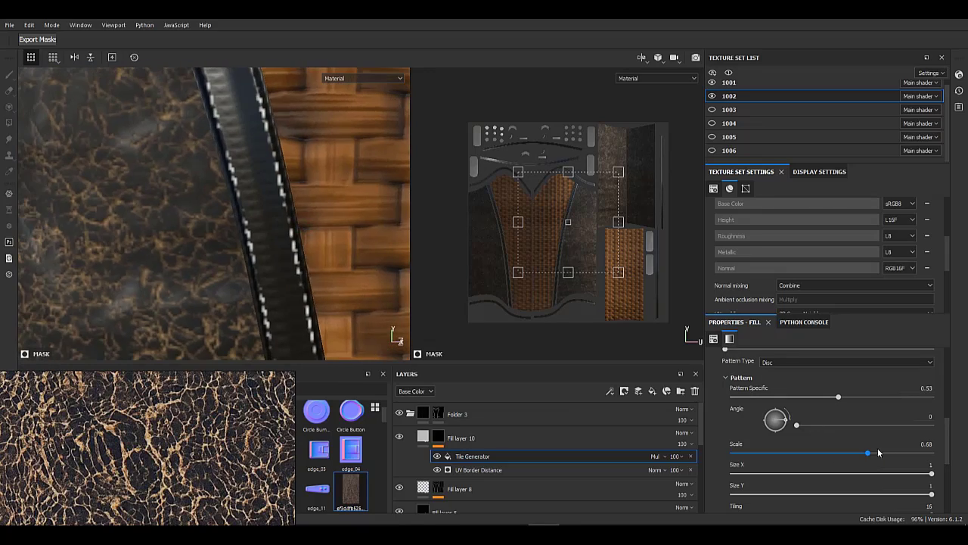
# - Raise the Tile Generator's disc pattern scale and check the stitch lines in Fill layer 10's mask display
pyautogui.moveTo(898, 453); pyautogui.dragTo(966, 454)
pyautogui.keyDown('alt'); pyautogui.click(441, 438); pyautogui.keyUp('alt')
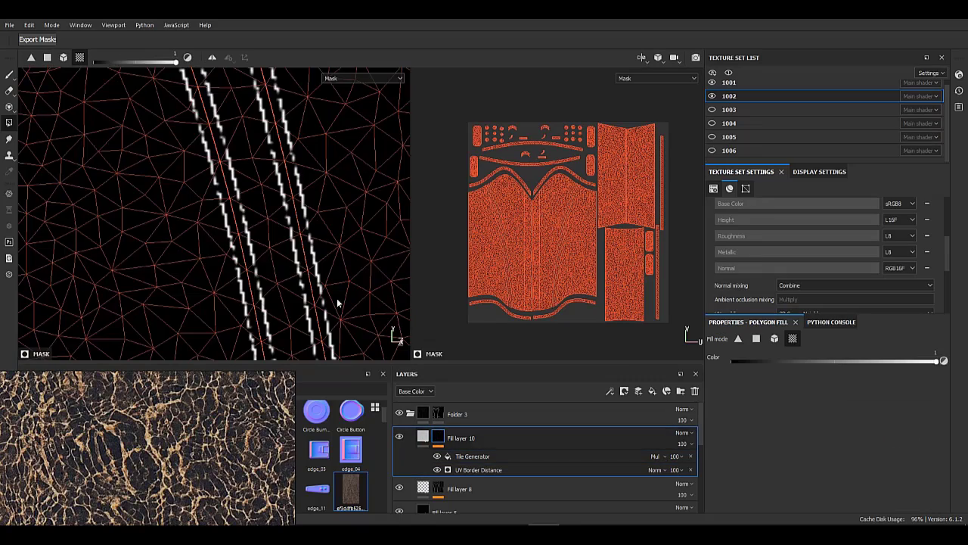
pyautogui.keyDown('alt'); pyautogui.moveTo(340, 303); pyautogui.dragTo(291, 246, button='right'); pyautogui.keyUp('alt')
pyautogui.keyDown('alt'); pyautogui.moveTo(291, 246); pyautogui.dragTo(250, 235); pyautogui.keyUp('alt')
pyautogui.keyDown('alt'); pyautogui.moveTo(250, 232); pyautogui.dragTo(321, 320, button='right'); pyautogui.keyUp('alt')
# - Replace the Tile Generator in Fill layer 10's mask with Circles, using Tile 16 and a UV scale of about 13
pyautogui.click(584, 457)
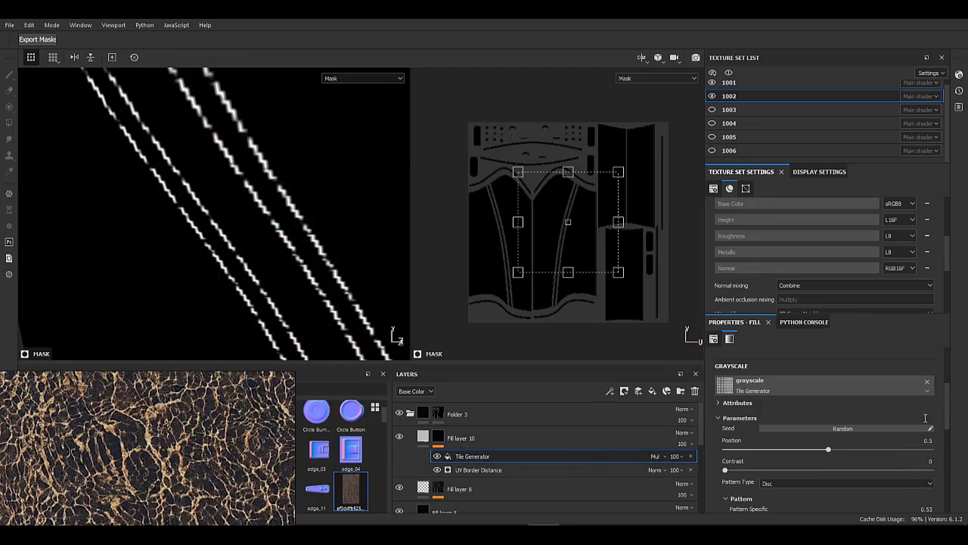
pyautogui.click(928, 383)
pyautogui.click(774, 382)
pyautogui.scroll(-5, 802, 457)
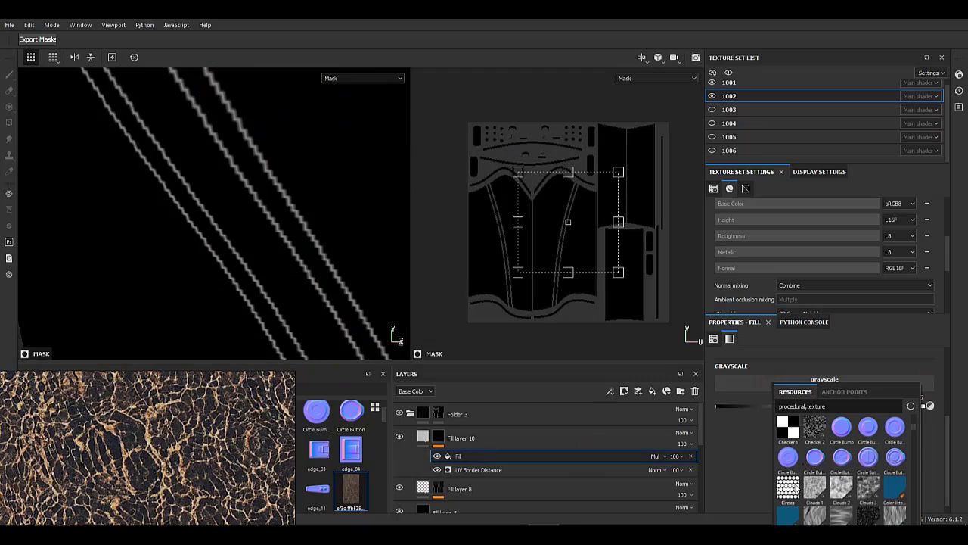
pyautogui.click(796, 479)
pyautogui.scroll(-1, 779, 483)
pyautogui.moveTo(861, 475); pyautogui.dragTo(845, 479)
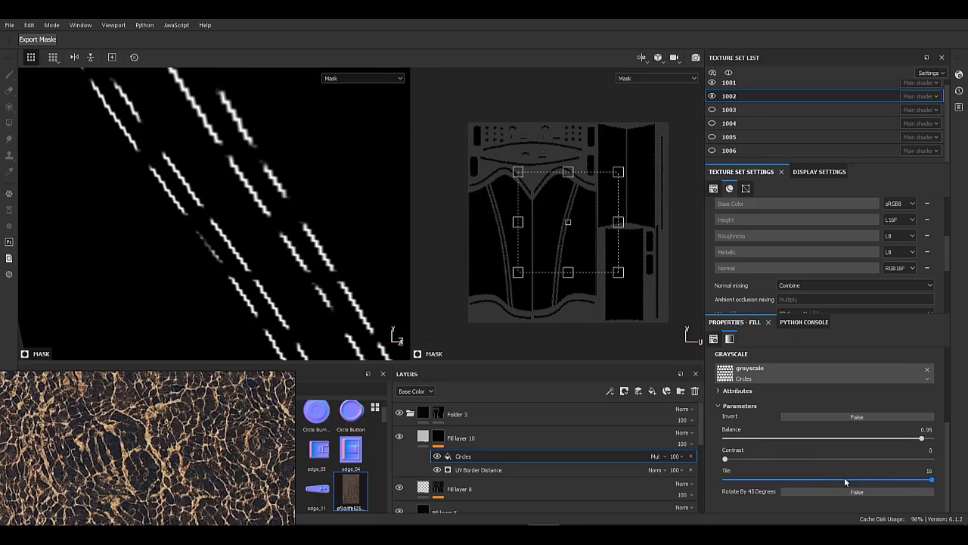
pyautogui.scroll(3, 750, 468)
pyautogui.moveTo(797, 389); pyautogui.dragTo(808, 389)
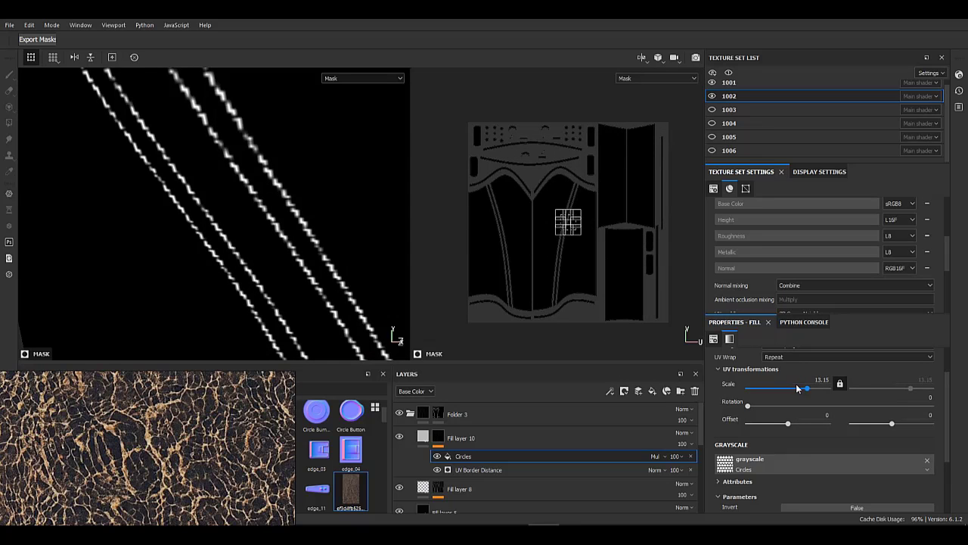
# - Return to the shaded material, limit Fill layer 10 to the height channel, and set its height to 0.0628
pyautogui.click(424, 437)
pyautogui.keyDown('alt'); pyautogui.moveTo(356, 259); pyautogui.dragTo(296, 333); pyautogui.keyUp('alt')
pyautogui.keyDown('alt'); pyautogui.moveTo(295, 333); pyautogui.dragTo(253, 220, button='right'); pyautogui.keyUp('alt')
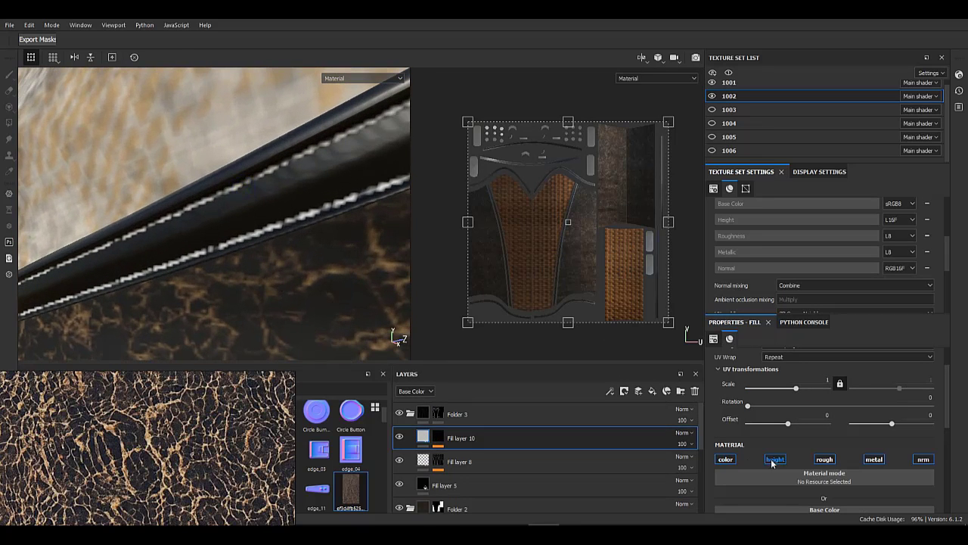
pyautogui.click(725, 461)
pyautogui.scroll(-2, 875, 461)
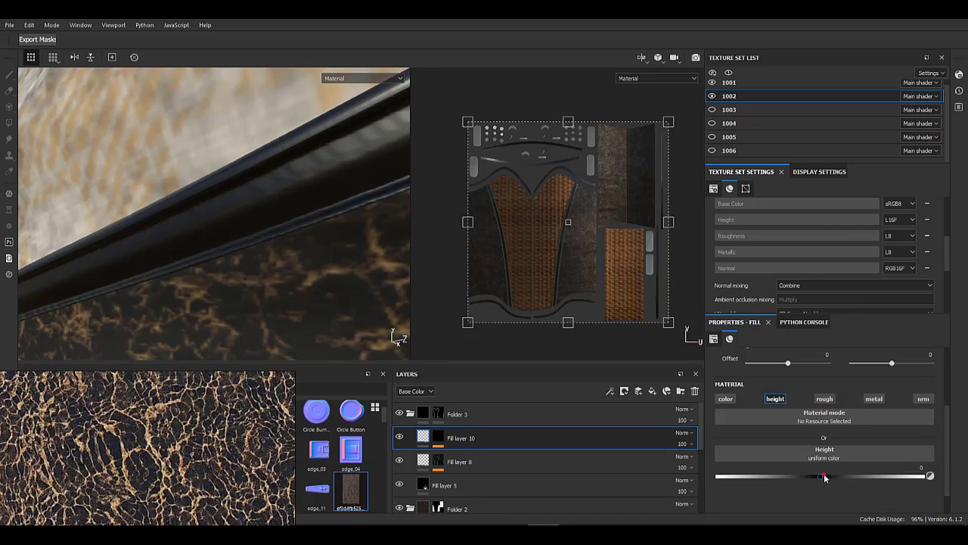
pyautogui.keyDown('alt'); pyautogui.moveTo(272, 227); pyautogui.dragTo(253, 220); pyautogui.keyUp('alt')
pyautogui.keyDown('alt'); pyautogui.moveTo(253, 220); pyautogui.dragTo(295, 198, button='right'); pyautogui.keyUp('alt')
pyautogui.keyDown('alt'); pyautogui.moveTo(294, 198); pyautogui.dragTo(292, 258); pyautogui.keyUp('alt')
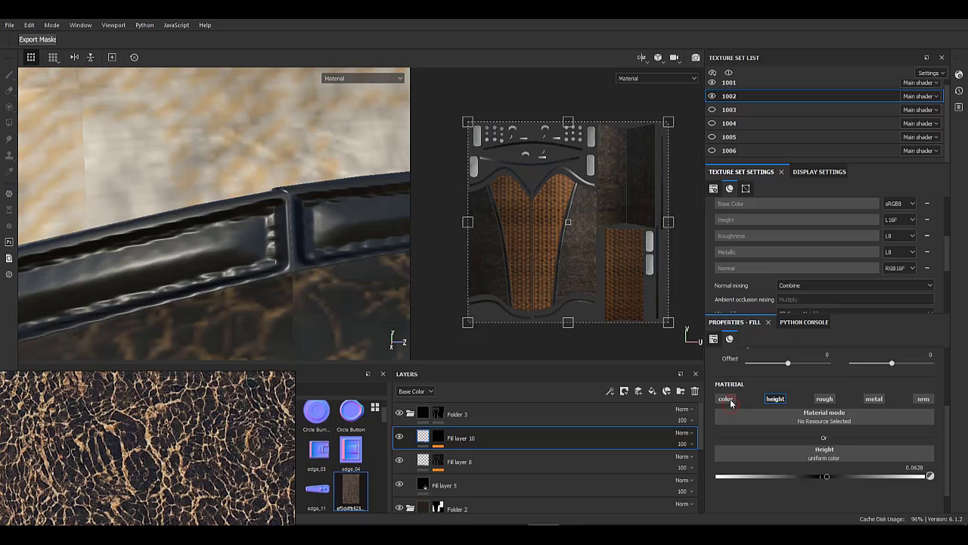
# - Enable Fill layer 10's color channel again and darken its base color to a medium grey
pyautogui.click(730, 402)
pyautogui.click(855, 468)
pyautogui.moveTo(844, 429); pyautogui.dragTo(757, 413)
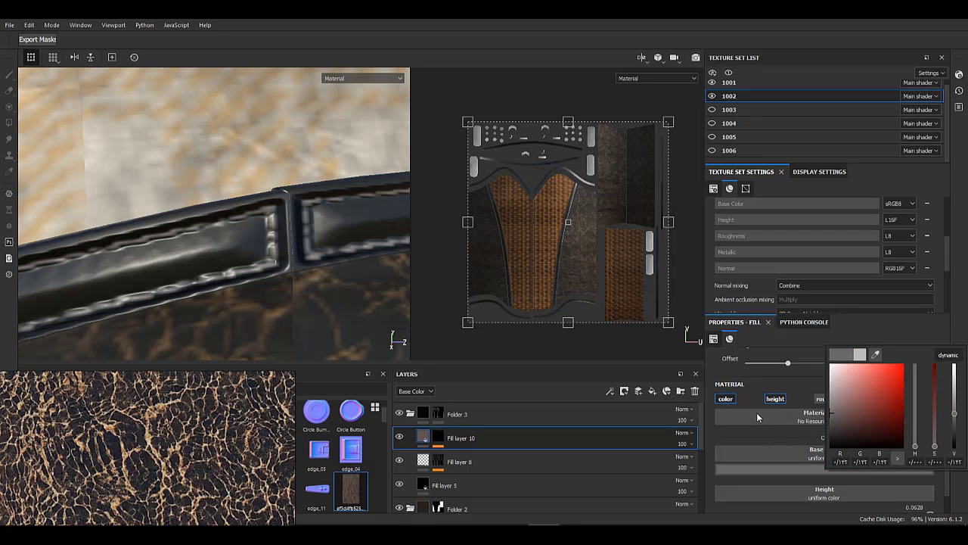
# - Enable Fill layer 10's roughness channel with a value of 0.8696 and lighten its base color to light grey
pyautogui.click(819, 400)
pyautogui.scroll(-2, 839, 461)
pyautogui.moveTo(847, 496); pyautogui.dragTo(898, 497)
pyautogui.click(836, 405)
pyautogui.moveTo(953, 463); pyautogui.dragTo(954, 437)
# - Examine the stitched trims and woven front panel from several angles and distances
pyautogui.keyDown('alt'); pyautogui.moveTo(212, 197); pyautogui.dragTo(11, 227, button='right'); pyautogui.keyUp('alt')
pyautogui.keyDown('alt'); pyautogui.moveTo(344, 287); pyautogui.dragTo(88, 247); pyautogui.keyUp('alt')
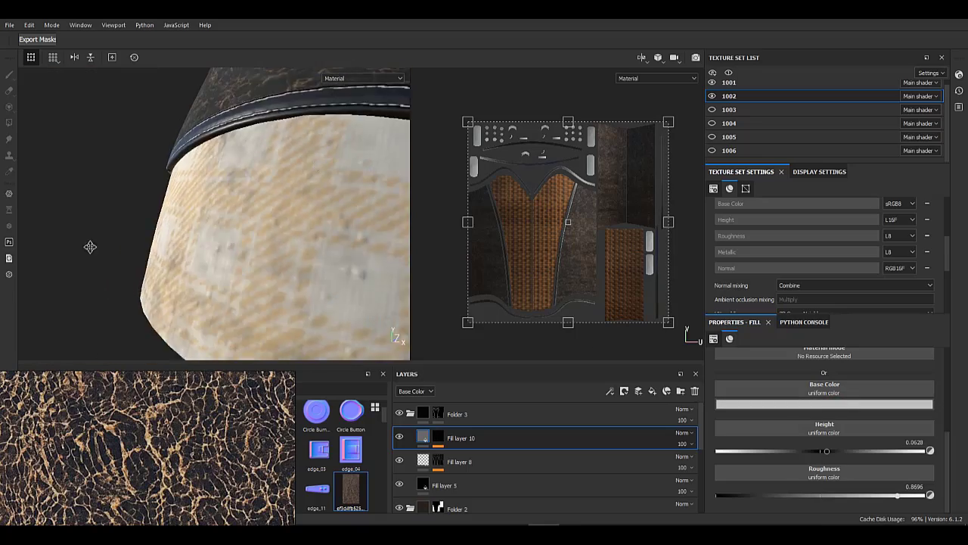
pyautogui.keyDown('alt'); pyautogui.moveTo(202, 191); pyautogui.dragTo(2, 114, button='right'); pyautogui.keyUp('alt')
pyautogui.keyDown('alt'); pyautogui.moveTo(334, 195); pyautogui.dragTo(360, 261); pyautogui.keyUp('alt')
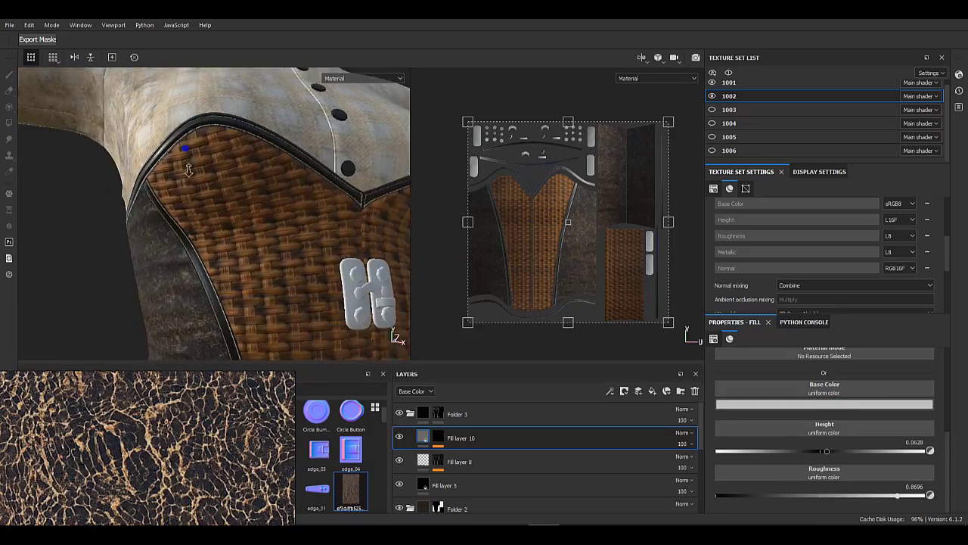
pyautogui.keyDown('alt'); pyautogui.moveTo(184, 146); pyautogui.dragTo(303, 273, button='right'); pyautogui.keyUp('alt')
pyautogui.keyDown('alt'); pyautogui.moveTo(178, 266); pyautogui.dragTo(283, 182); pyautogui.keyUp('alt')
pyautogui.keyDown('alt'); pyautogui.moveTo(283, 182); pyautogui.dragTo(155, 147, button='right'); pyautogui.keyUp('alt')
pyautogui.keyDown('alt'); pyautogui.moveTo(208, 261); pyautogui.dragTo(261, 287); pyautogui.keyUp('alt')
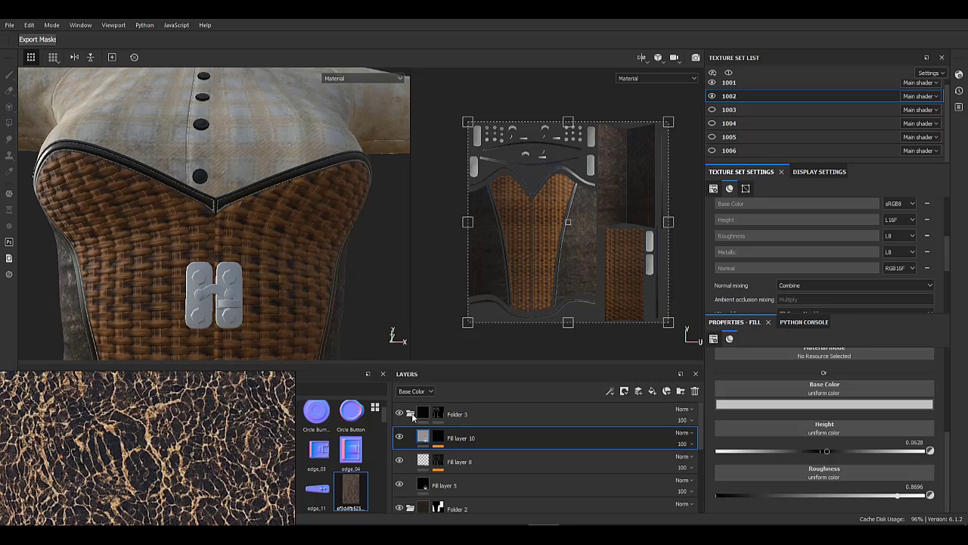
# - Collapse Folder 3, then create a new folder above it containing a new fill layer
pyautogui.click(411, 415)
pyautogui.click(683, 392)
pyautogui.click(655, 392)
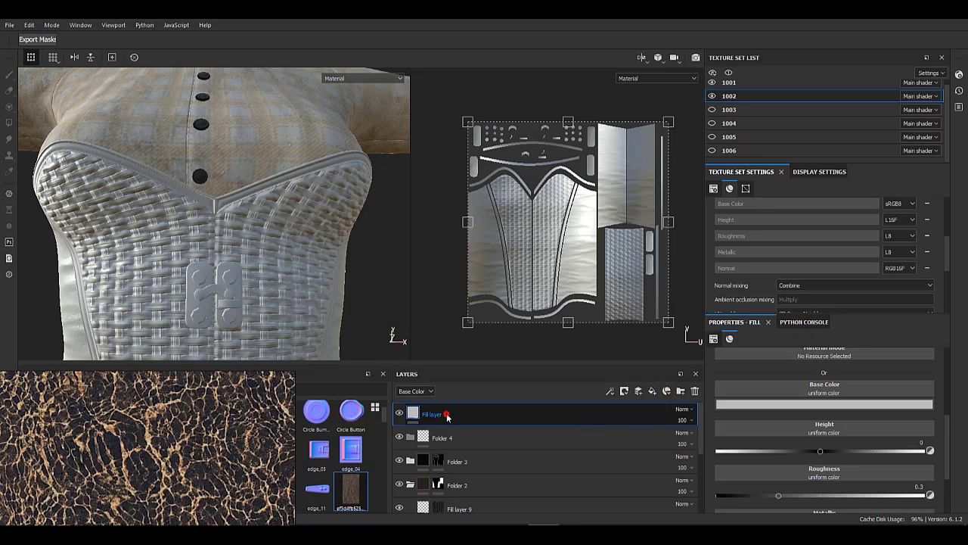
pyautogui.moveTo(446, 414); pyautogui.dragTo(446, 437)
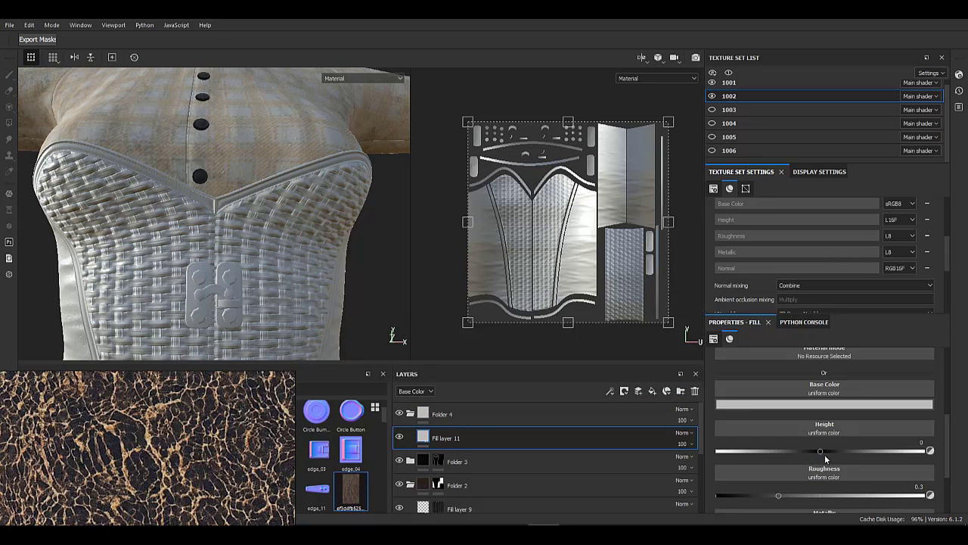
# - Give the new folder's fill layer a metallic value of 1 and lower its roughness
pyautogui.moveTo(877, 451); pyautogui.dragTo(828, 458)
pyautogui.scroll(-2, 817, 404)
pyautogui.moveTo(770, 481); pyautogui.dragTo(929, 481)
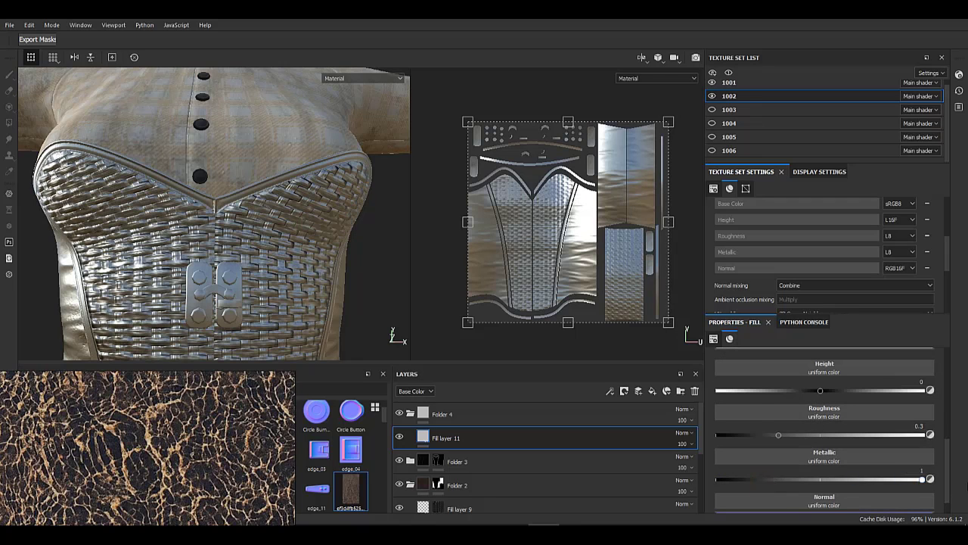
pyautogui.scroll(1, 830, 436)
pyautogui.moveTo(778, 466); pyautogui.dragTo(754, 469)
# - Add a black mask to Folder 4 and reveal the metal clasp plates, bolts and latch pieces with Polygon Fill
pyautogui.rightClick(438, 412)
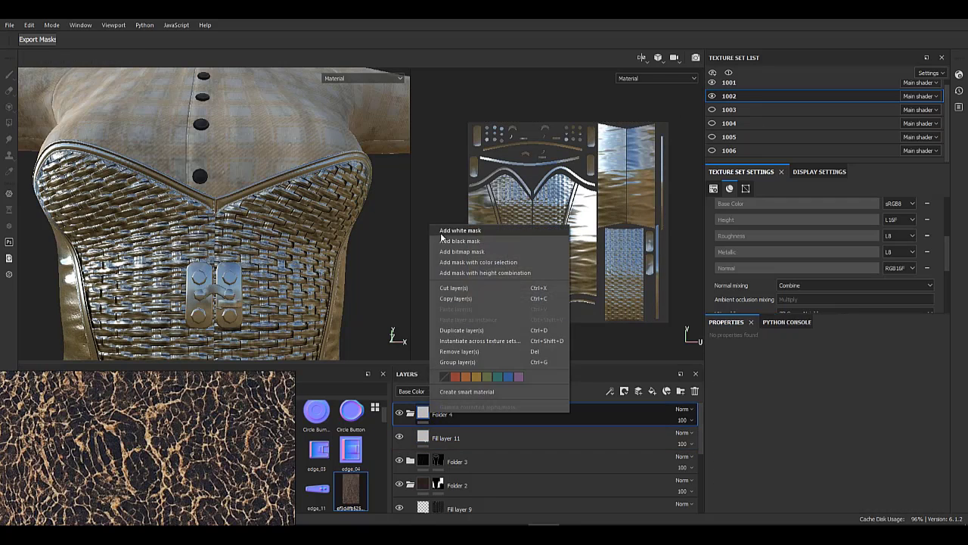
pyautogui.click(449, 241)
pyautogui.scroll(5, 583, 220)
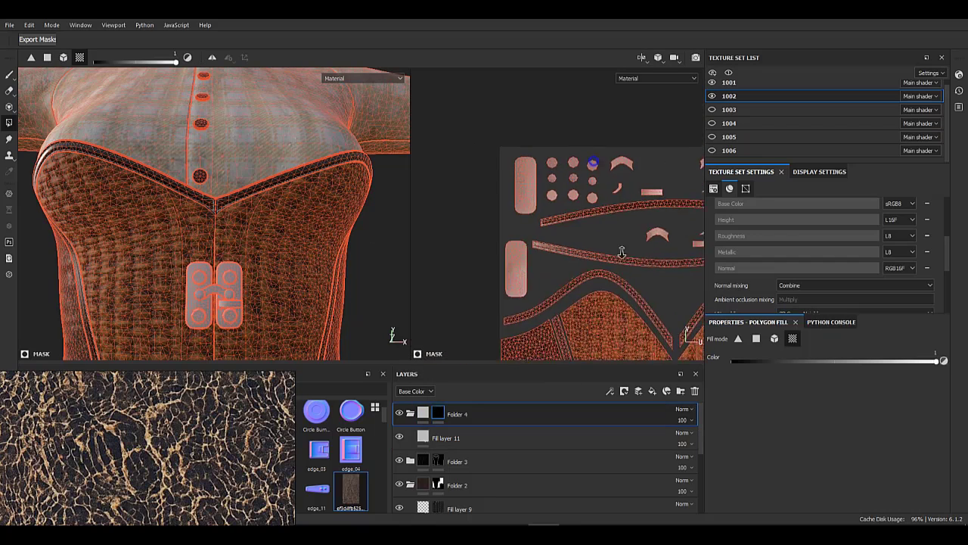
pyautogui.moveTo(493, 212); pyautogui.dragTo(490, 212)
pyautogui.keyDown('alt'); pyautogui.moveTo(674, 207); pyautogui.dragTo(485, 208, button='middle'); pyautogui.keyUp('alt')
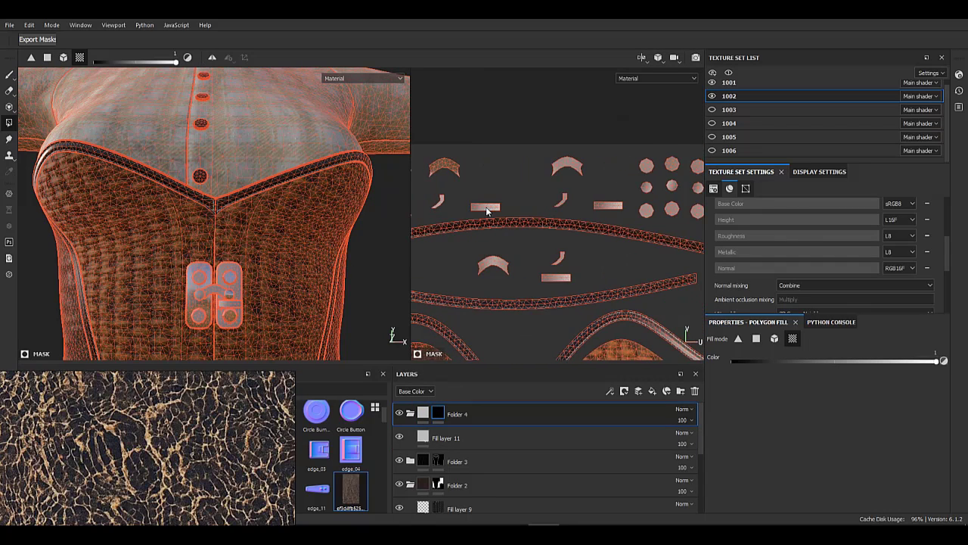
pyautogui.moveTo(592, 156); pyautogui.dragTo(633, 155)
pyautogui.keyDown('alt'); pyautogui.moveTo(698, 214); pyautogui.dragTo(553, 191, button='middle'); pyautogui.keyUp('alt')
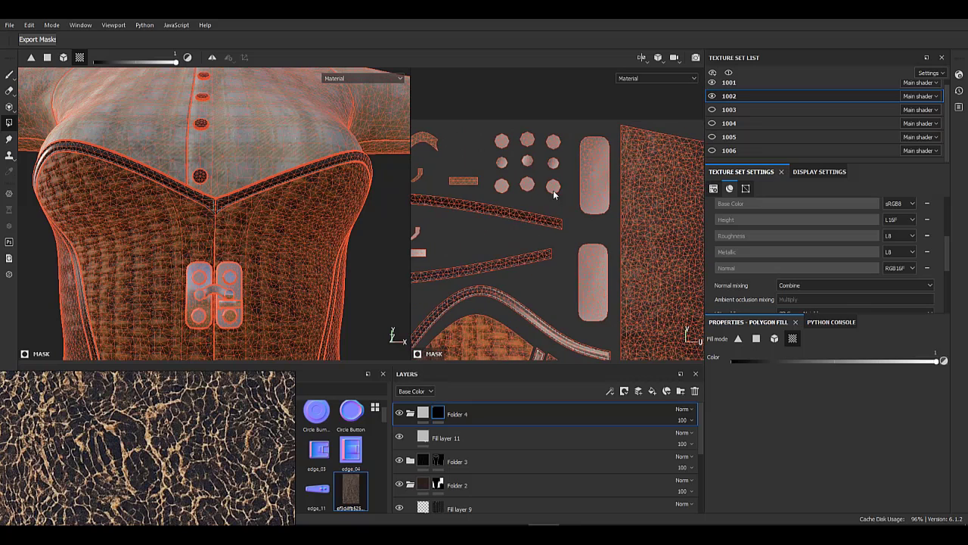
pyautogui.moveTo(510, 121); pyautogui.dragTo(504, 113)
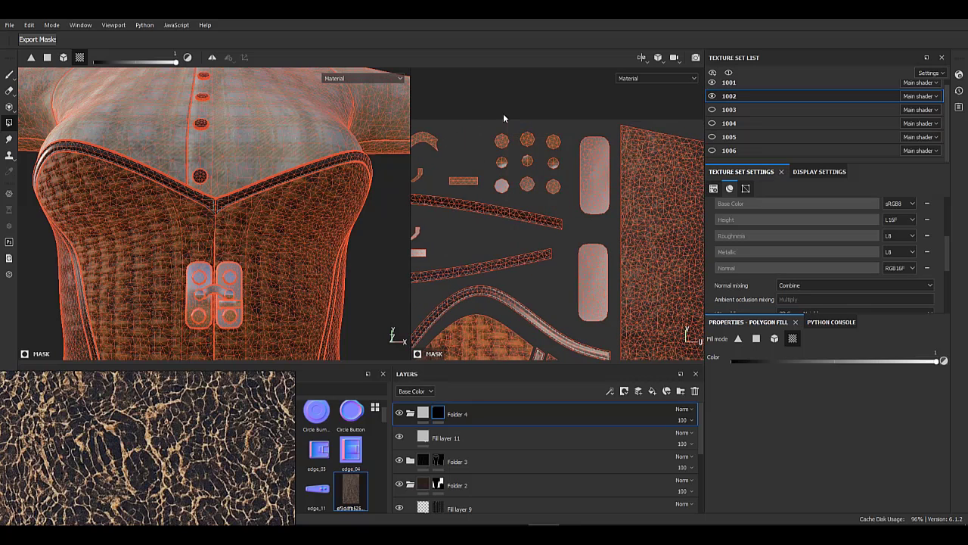
pyautogui.click(583, 179)
pyautogui.click(591, 258)
pyautogui.keyDown('alt'); pyautogui.moveTo(449, 255); pyautogui.dragTo(587, 209, button='middle'); pyautogui.keyUp('alt')
pyautogui.keyDown('alt'); pyautogui.moveTo(489, 181); pyautogui.dragTo(703, 166, button='middle'); pyautogui.keyUp('alt')
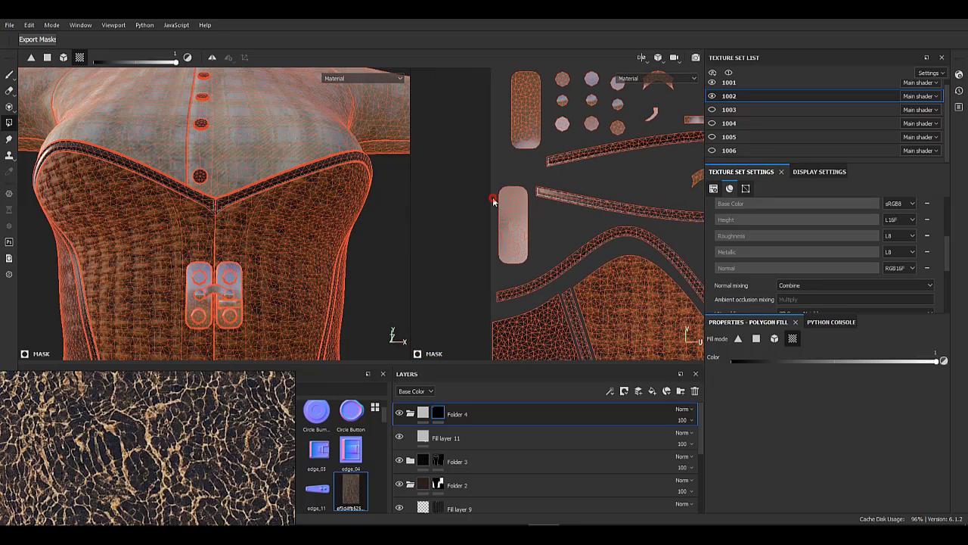
# - Check the front clasps in the material view and reveal their remaining pieces in Folder 4's mask
pyautogui.click(423, 414)
pyautogui.keyDown('alt'); pyautogui.moveTo(281, 288); pyautogui.dragTo(326, 72, button='middle'); pyautogui.keyUp('alt')
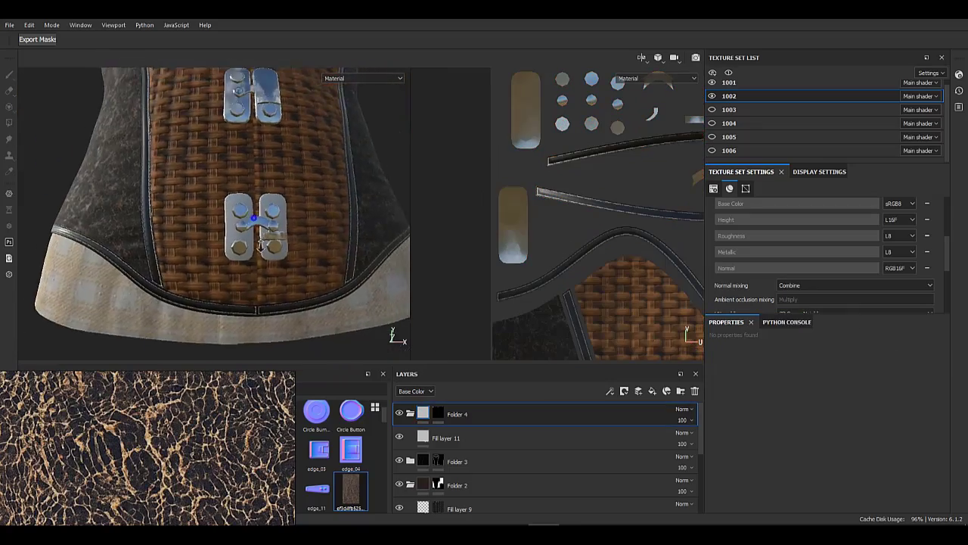
pyautogui.scroll(5, 261, 227)
pyautogui.click(437, 413)
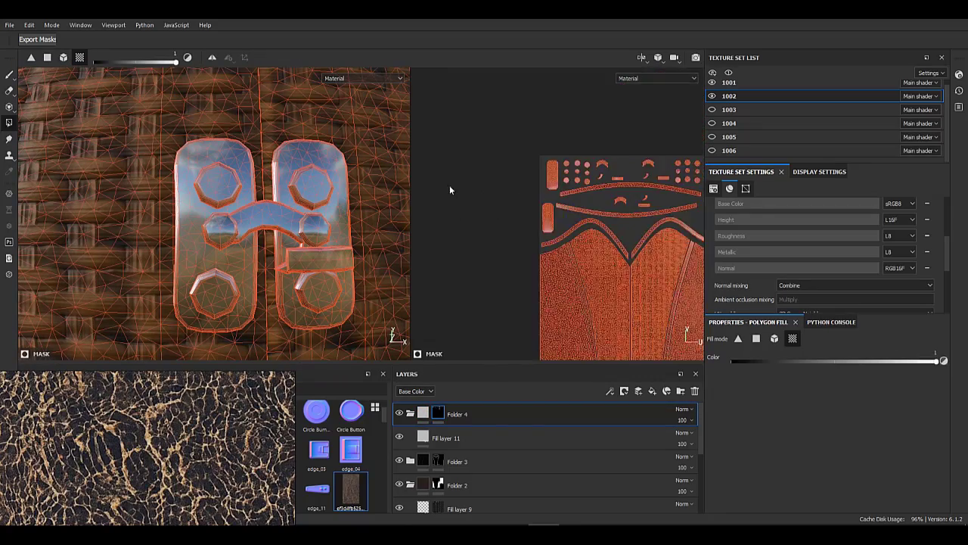
pyautogui.keyDown('alt'); pyautogui.moveTo(479, 92); pyautogui.dragTo(464, 207, button='middle'); pyautogui.keyUp('alt')
pyautogui.keyDown('alt'); pyautogui.moveTo(608, 231); pyautogui.dragTo(564, 159, button='middle'); pyautogui.keyUp('alt')
pyautogui.click(425, 414)
# - Examine the metal clasps on the woven front panel from several angles and distances
pyautogui.keyDown('alt'); pyautogui.moveTo(231, 219); pyautogui.dragTo(287, 224); pyautogui.keyUp('alt')
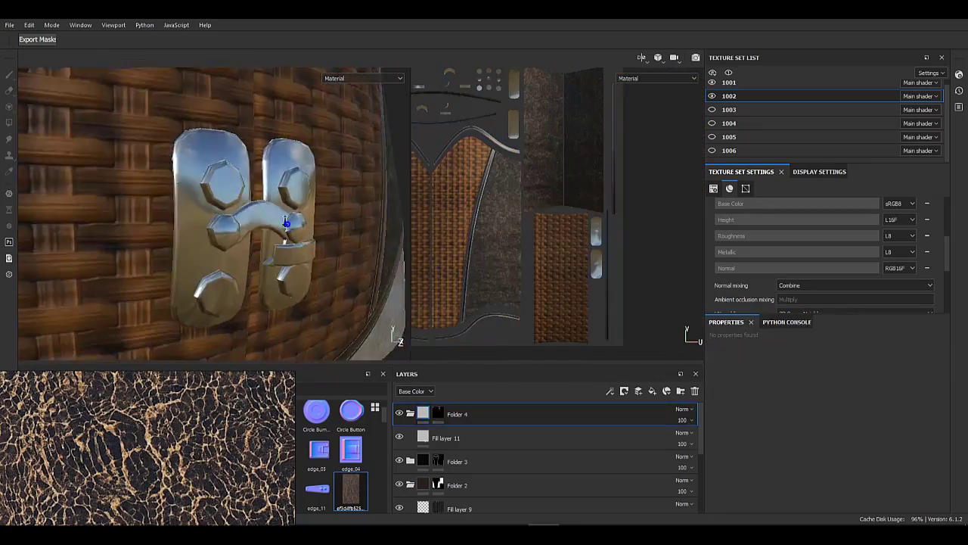
pyautogui.scroll(-5, 215, 286)
pyautogui.scroll(-3, 215, 286)
pyautogui.keyDown('alt'); pyautogui.moveTo(215, 286); pyautogui.dragTo(189, 181); pyautogui.keyUp('alt')
pyautogui.keyDown('alt'); pyautogui.moveTo(189, 182); pyautogui.dragTo(194, 250, button='middle'); pyautogui.keyUp('alt')
pyautogui.scroll(4, 212, 242)
pyautogui.keyDown('alt'); pyautogui.moveTo(265, 242); pyautogui.dragTo(188, 236, button='middle'); pyautogui.keyUp('alt')
pyautogui.scroll(4, 187, 235)
pyautogui.keyDown('alt'); pyautogui.moveTo(187, 235); pyautogui.dragTo(227, 216); pyautogui.keyUp('alt')
pyautogui.scroll(-5, 186, 220)
pyautogui.keyDown('alt'); pyautogui.moveTo(227, 216); pyautogui.dragTo(364, 155, button='right'); pyautogui.keyUp('alt')
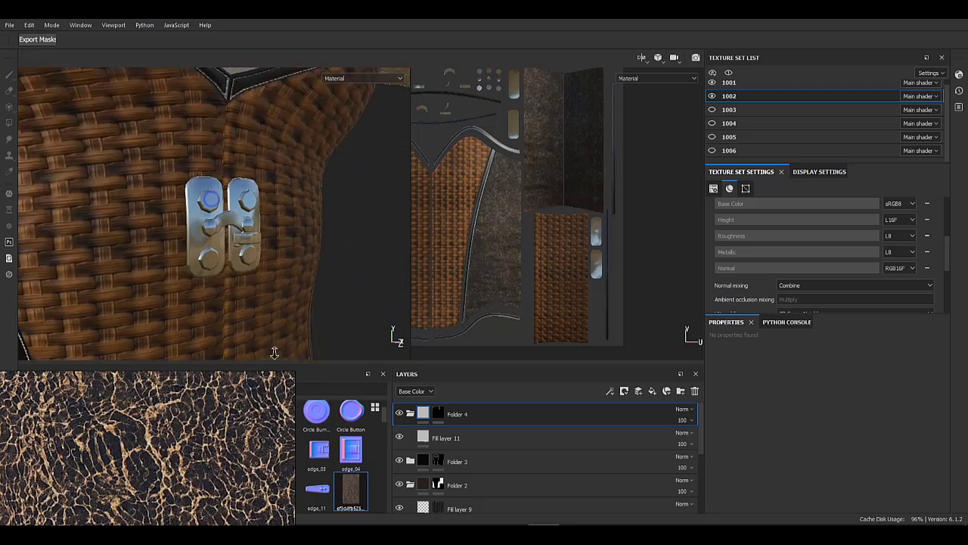
pyautogui.keyDown('alt'); pyautogui.moveTo(363, 156); pyautogui.dragTo(419, 127); pyautogui.keyUp('alt')
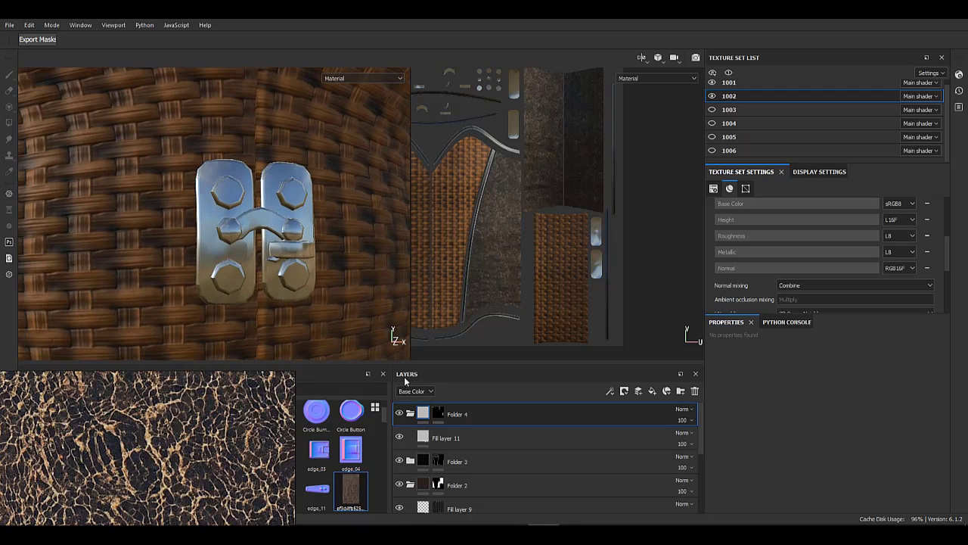
# - Change Fill layer 11's base color to a muted brass tone and set its roughness to 0.1159
pyautogui.click(510, 436)
pyautogui.click(854, 375)
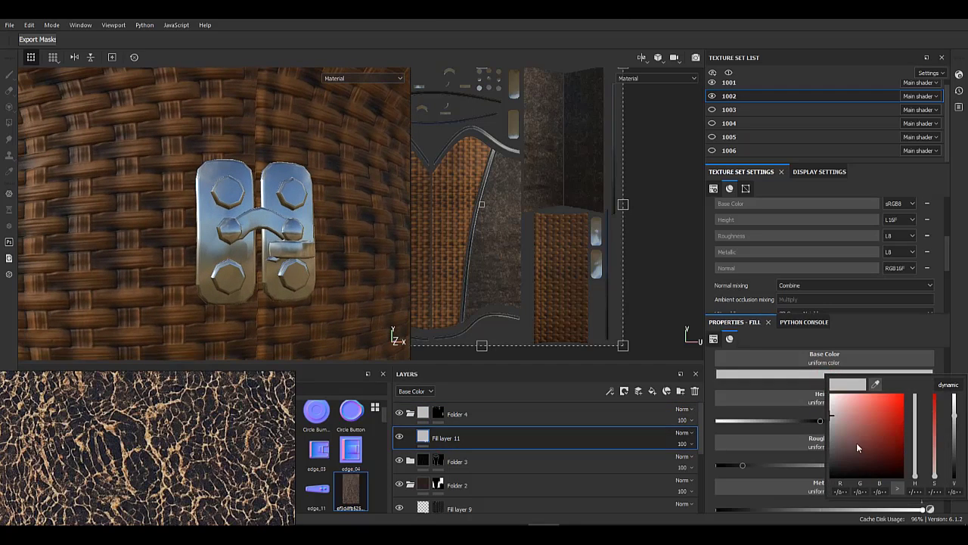
pyautogui.moveTo(916, 477); pyautogui.dragTo(915, 470)
pyautogui.moveTo(873, 430); pyautogui.dragTo(848, 437)
pyautogui.moveTo(915, 475); pyautogui.dragTo(918, 471)
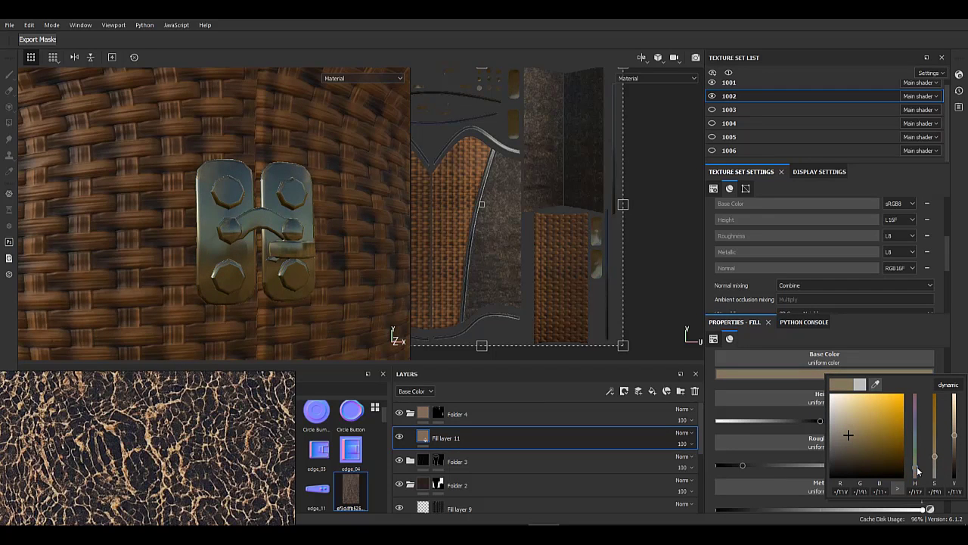
pyautogui.keyDown('alt'); pyautogui.moveTo(326, 307); pyautogui.dragTo(303, 318, button='right'); pyautogui.keyUp('alt')
pyautogui.moveTo(743, 465)
pyautogui.mouseDown()
pyautogui.moveTo(753, 466)
pyautogui.moveTo(739, 466)
pyautogui.mouseUp()
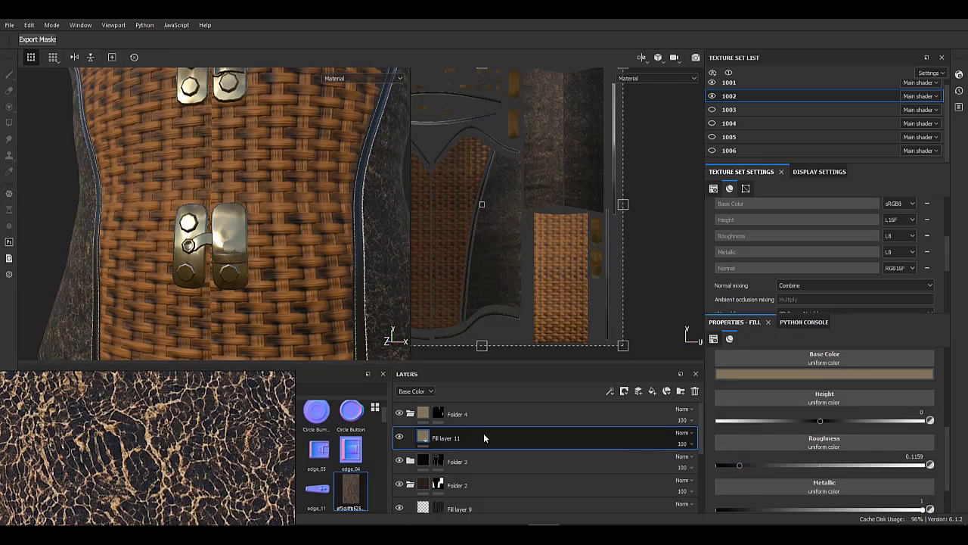
# - Add another fill layer above Fill layer 11 in Folder 4 with a black mask
pyautogui.rightClick(428, 437)
pyautogui.click(476, 135)
pyautogui.rightClick(441, 438)
pyautogui.click(474, 359)
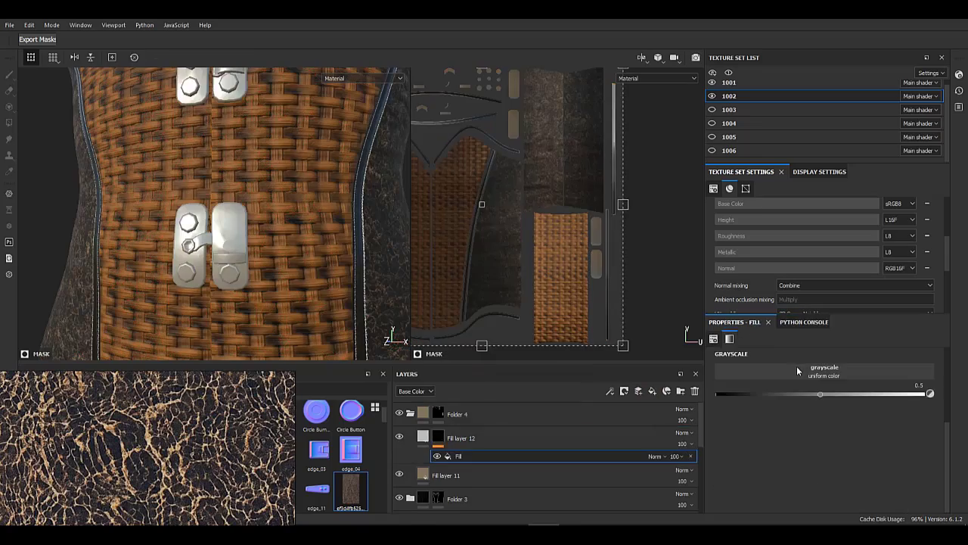
pyautogui.hotkey('ctrl', 'z')
# - Add a UV Border Distance generator to Fill layer 12's mask
pyautogui.rightClick(439, 439)
pyautogui.click(473, 334)
pyautogui.click(805, 358)
pyautogui.scroll(-5, 899, 459)
pyautogui.click(874, 462)
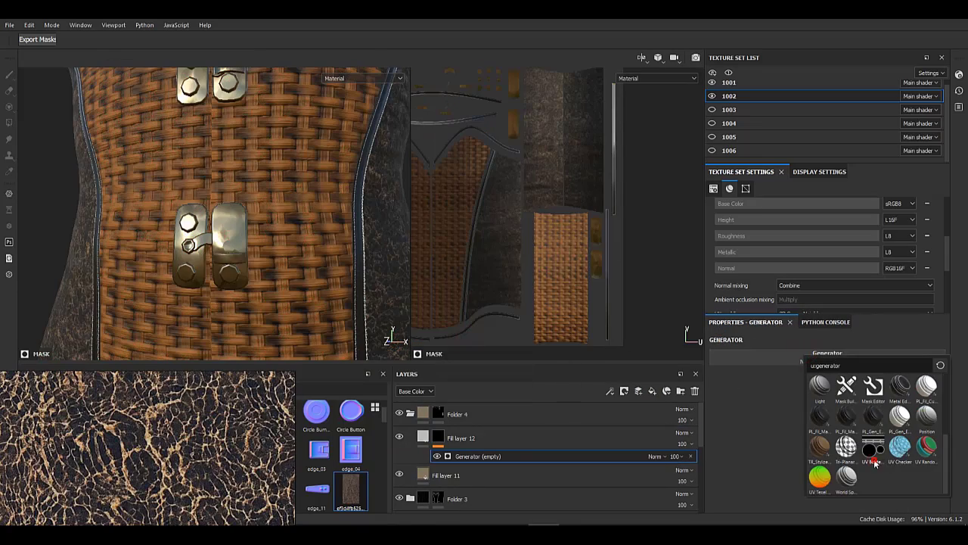
# - Display Fill layer 12's mask and set the UV Border Distance balance to 0.04 and smoothness to 0.01
pyautogui.keyDown('alt'); pyautogui.click(439, 437); pyautogui.keyUp('alt')
pyautogui.moveTo(734, 421); pyautogui.dragTo(727, 422)
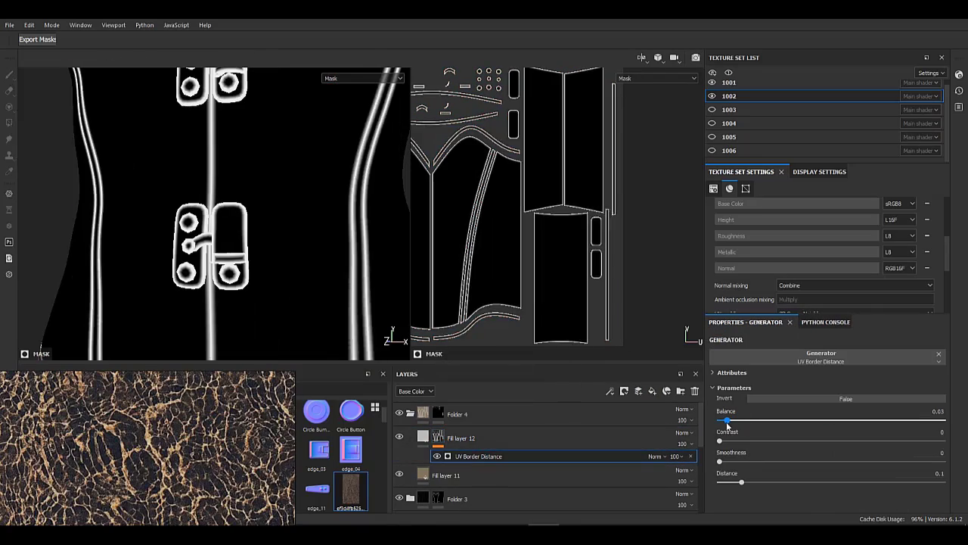
pyautogui.moveTo(722, 462); pyautogui.dragTo(722, 462)
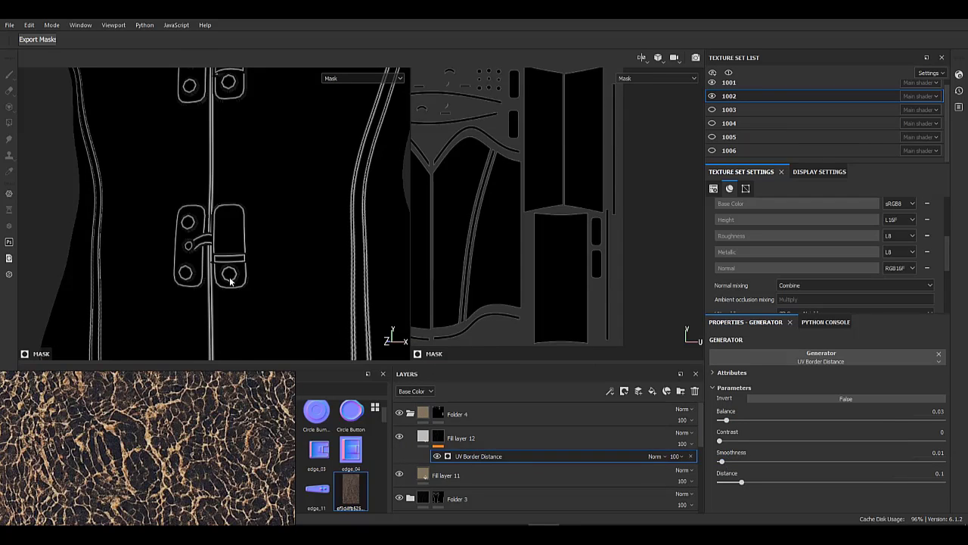
pyautogui.scroll(4, 231, 281)
pyautogui.click(728, 420)
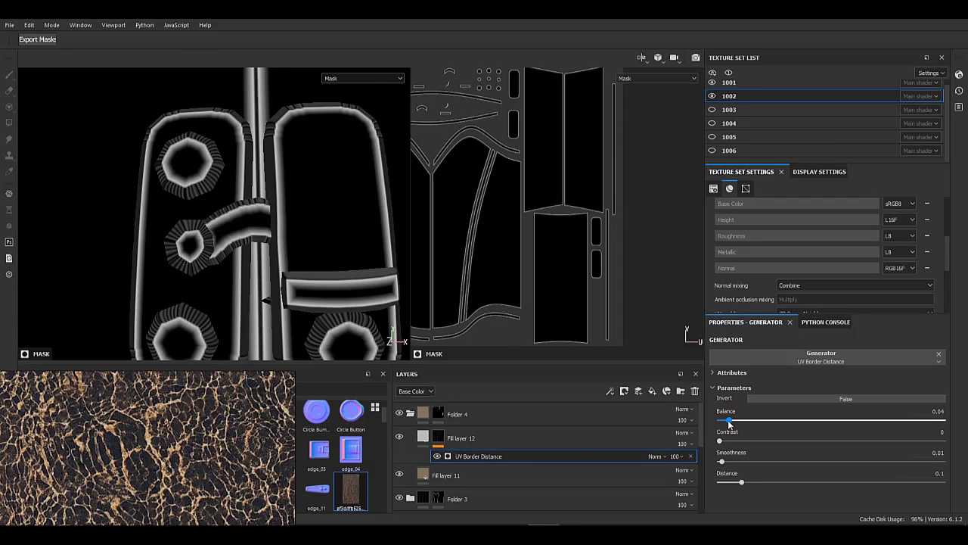
# - Limit Fill layer 12 to the height channel and set its height to -0.0870 to indent the clasp borders
pyautogui.click(654, 442)
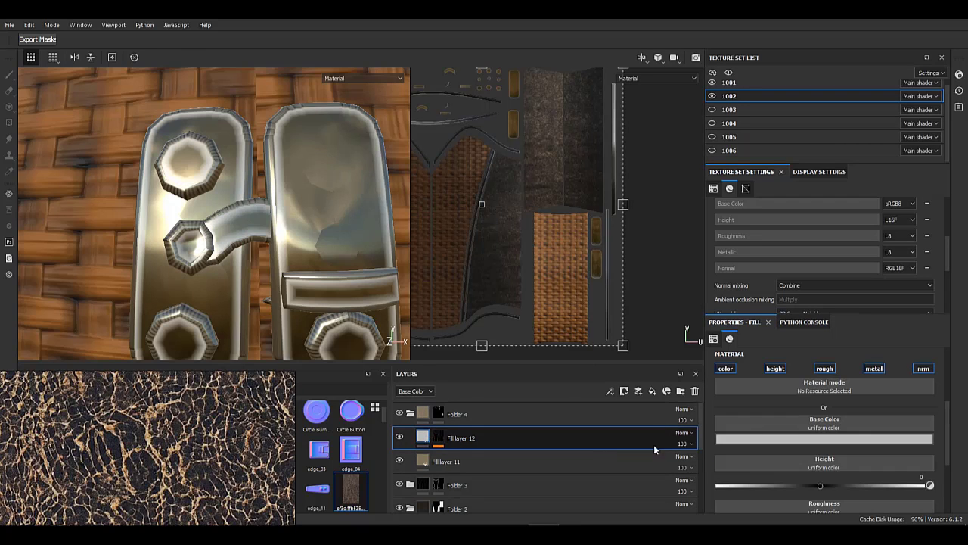
pyautogui.click(832, 370)
pyautogui.click(874, 369)
pyautogui.click(923, 369)
pyautogui.moveTo(820, 447); pyautogui.dragTo(811, 447)
pyautogui.scroll(-4, 300, 212)
pyautogui.moveTo(301, 212)
pyautogui.keyDown('alt'); pyautogui.mouseDown()
pyautogui.moveTo(267, 181)
pyautogui.moveTo(295, 211)
pyautogui.mouseUp(); pyautogui.keyUp('alt')
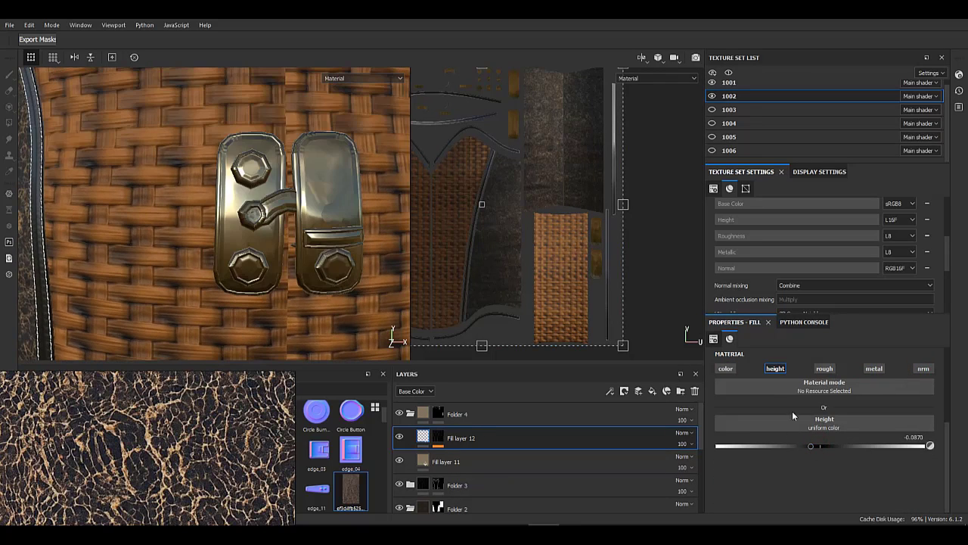
# - Add a new fill layer above Fill layer 12 with a black mask
pyautogui.click(655, 390)
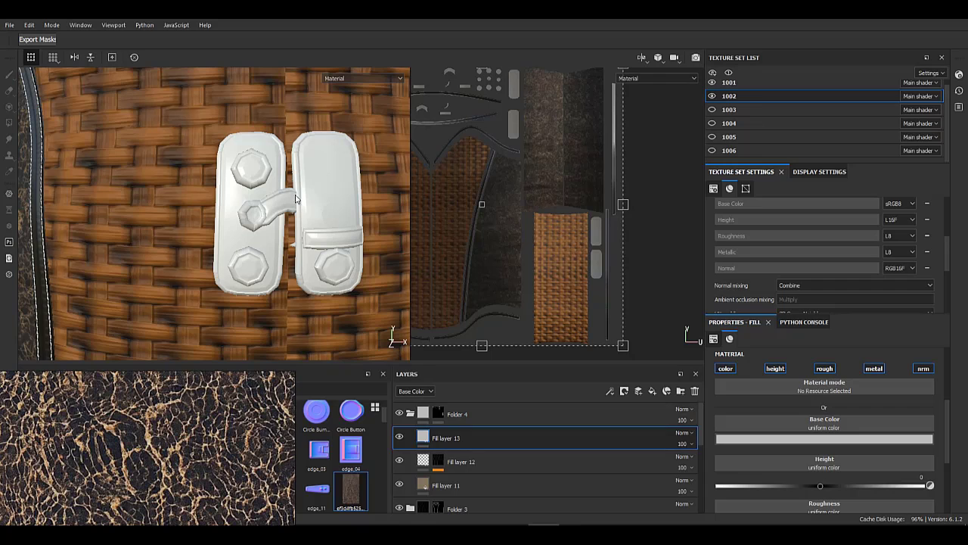
pyautogui.rightClick(432, 435)
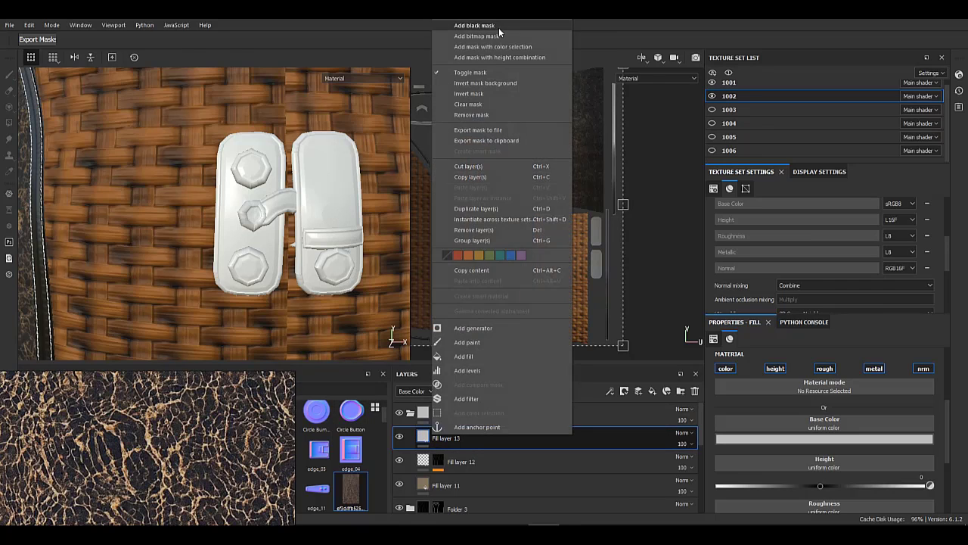
pyautogui.click(500, 29)
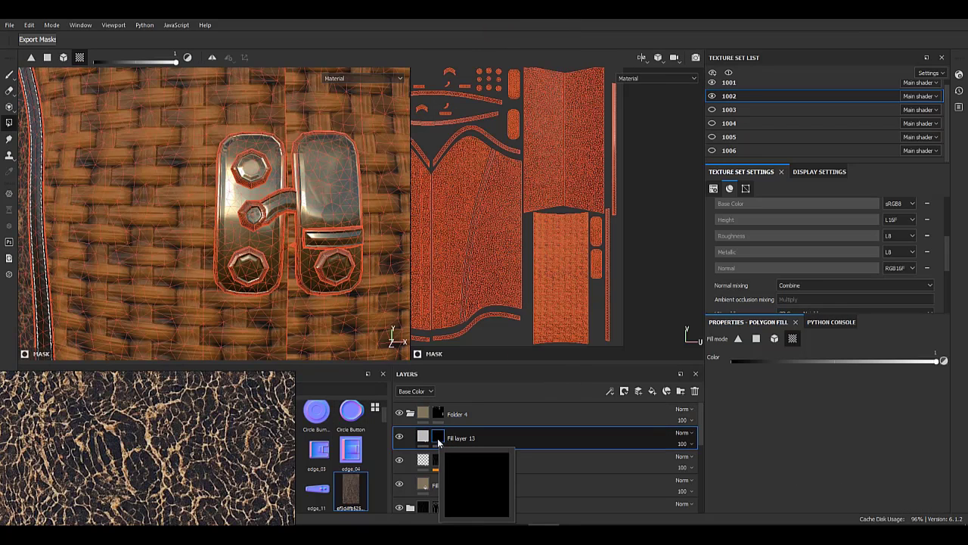
# - Try a Curvature generator with adjusted Global Balance on Fill layer 13's mask, then remove it
pyautogui.rightClick(439, 443)
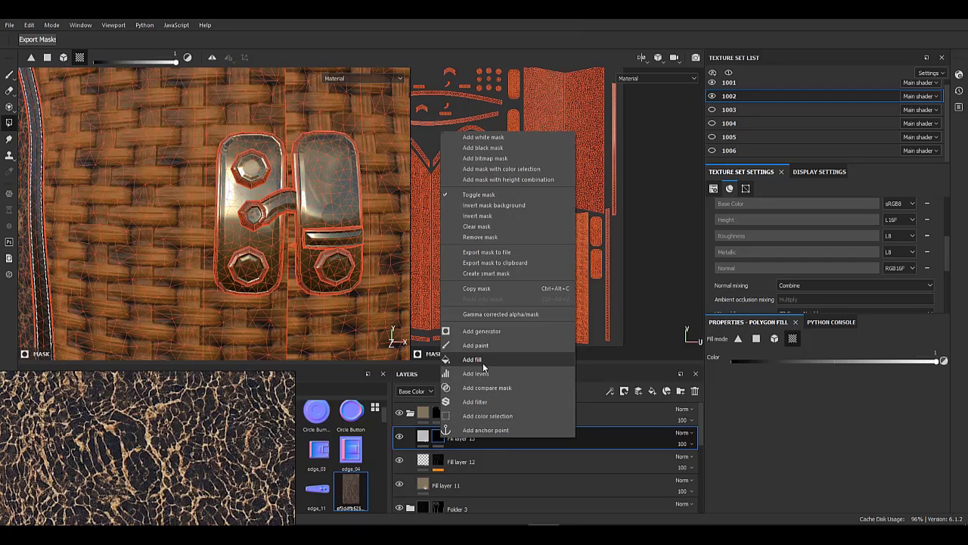
pyautogui.click(486, 332)
pyautogui.click(823, 357)
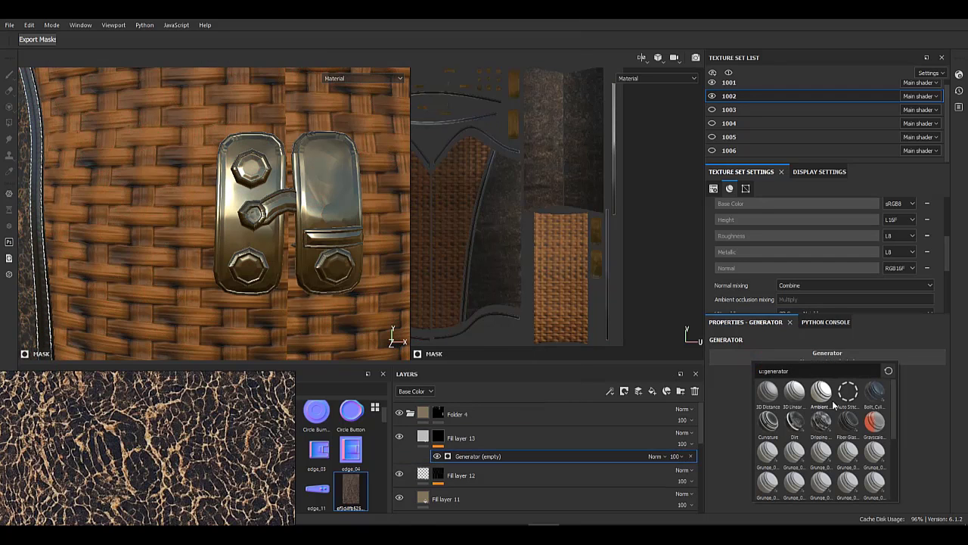
pyautogui.click(766, 423)
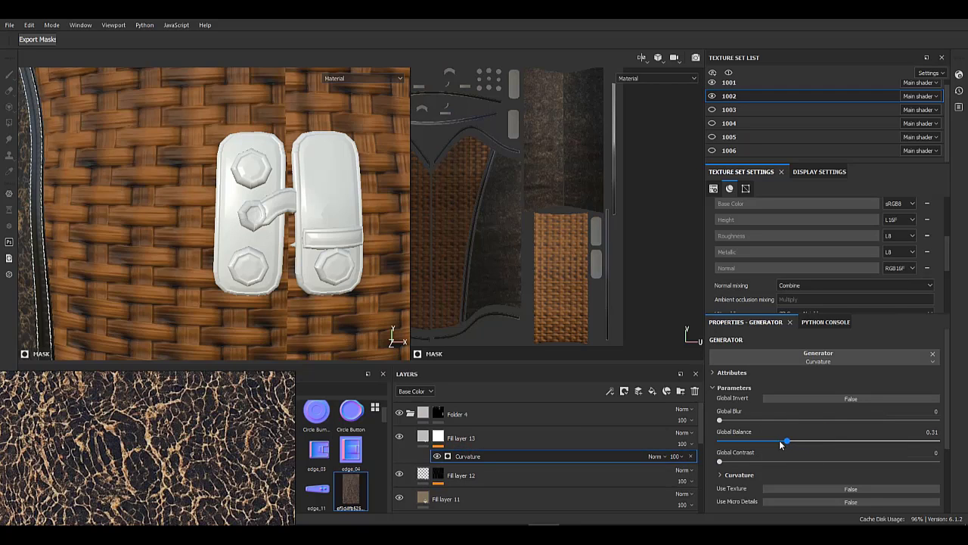
pyautogui.click(690, 457)
# - Add a Metal Edge Wear generator to Fill layer 13's mask and switch to the mask display
pyautogui.rightClick(438, 437)
pyautogui.click(481, 332)
pyautogui.click(827, 359)
pyautogui.scroll(-3, 908, 439)
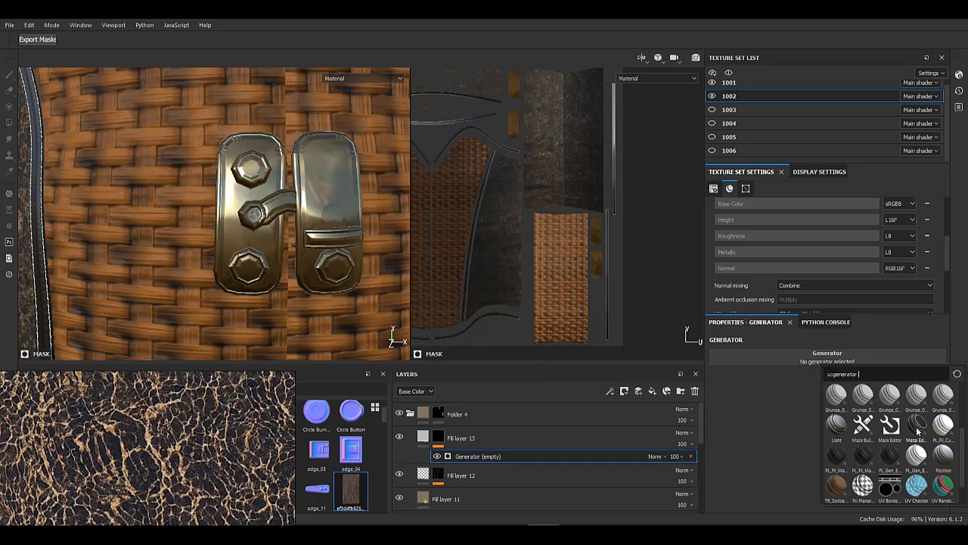
pyautogui.click(917, 424)
pyautogui.keyDown('alt'); pyautogui.click(439, 437); pyautogui.keyUp('alt')
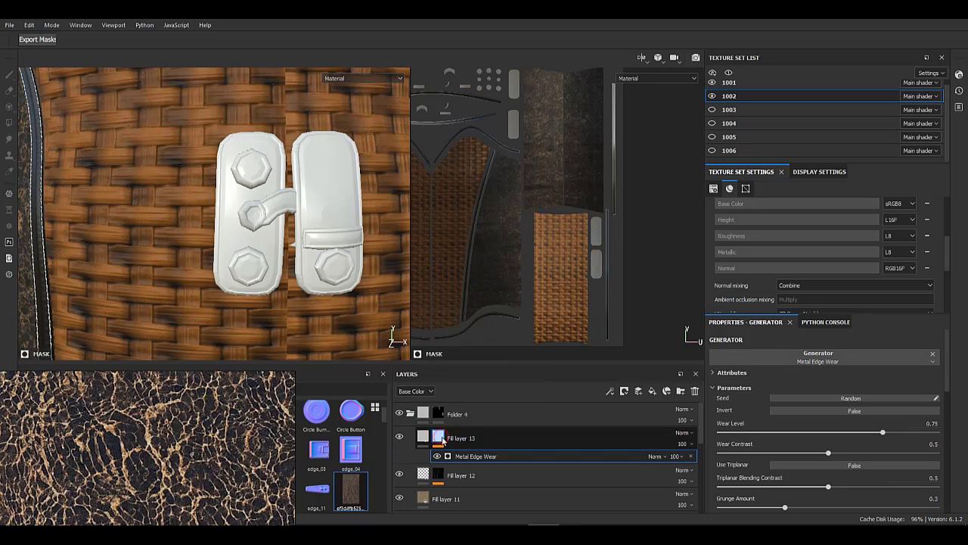
# - Lower the Metal Edge Wear generator's Wear Level to 0.44 on Fill layer 13's mask and compare mask with material
pyautogui.click(482, 457)
pyautogui.click(585, 456)
pyautogui.keyDown('alt'); pyautogui.moveTo(241, 262); pyautogui.dragTo(216, 261, button='right'); pyautogui.keyUp('alt')
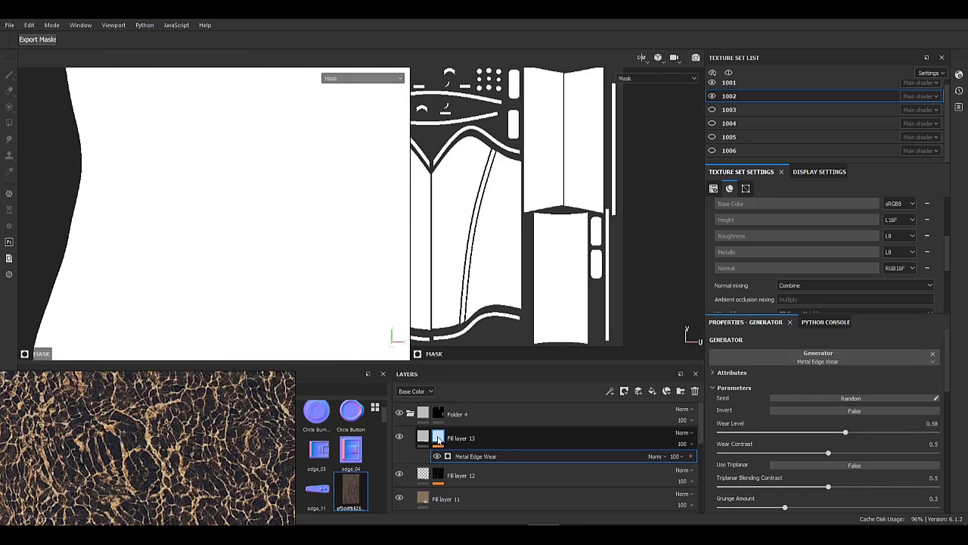
pyautogui.click(437, 437)
pyautogui.click(423, 437)
pyautogui.click(438, 436)
pyautogui.click(474, 457)
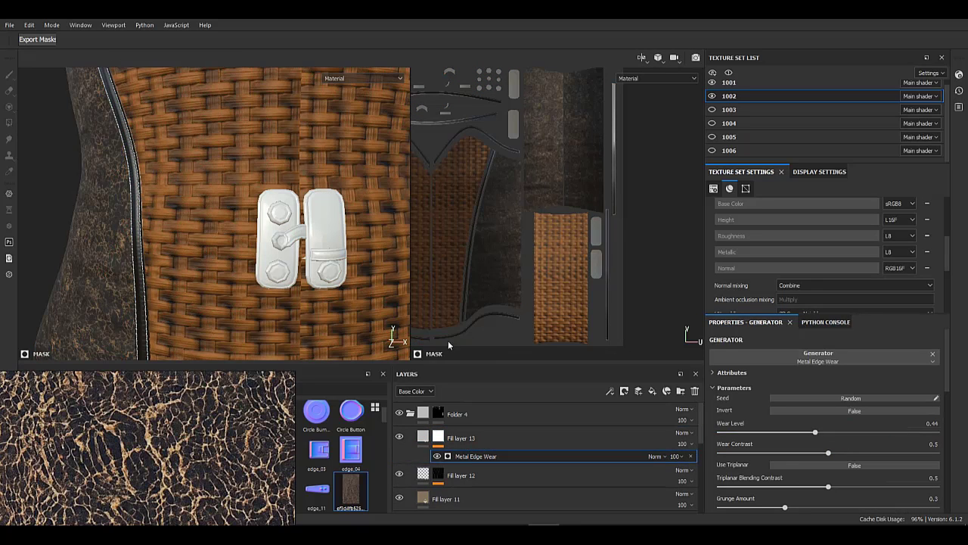
# - Set the generator's Wear Contrast to 0.16 and check the mask on the clasps
pyautogui.keyDown('alt'); pyautogui.moveTo(248, 264); pyautogui.dragTo(157, 217, button='right'); pyautogui.keyUp('alt')
pyautogui.moveTo(832, 452); pyautogui.dragTo(834, 452)
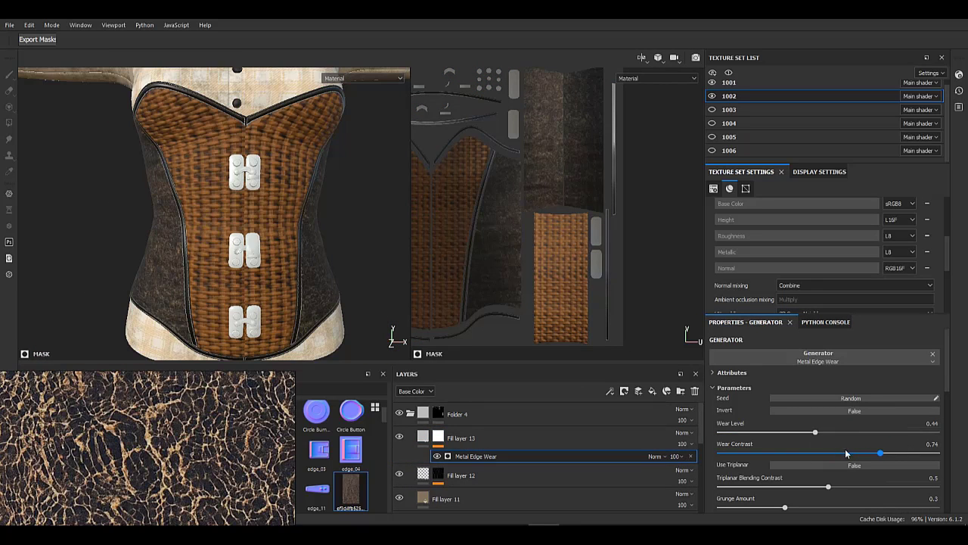
pyautogui.moveTo(757, 452); pyautogui.dragTo(754, 452)
pyautogui.keyDown('alt'); pyautogui.click(437, 438); pyautogui.keyUp('alt')
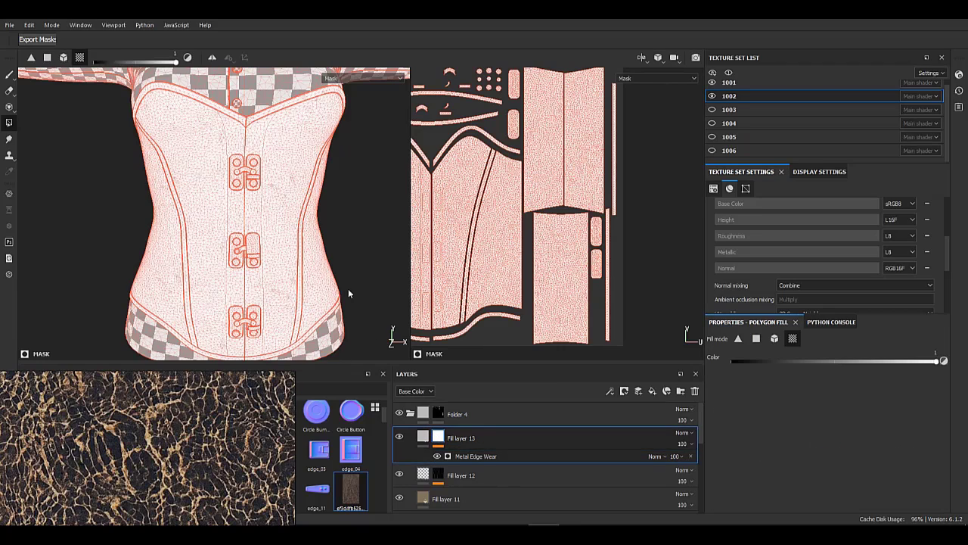
pyautogui.keyDown('alt'); pyautogui.moveTo(253, 166); pyautogui.dragTo(262, 276, button='right'); pyautogui.keyUp('alt')
pyautogui.click(573, 456)
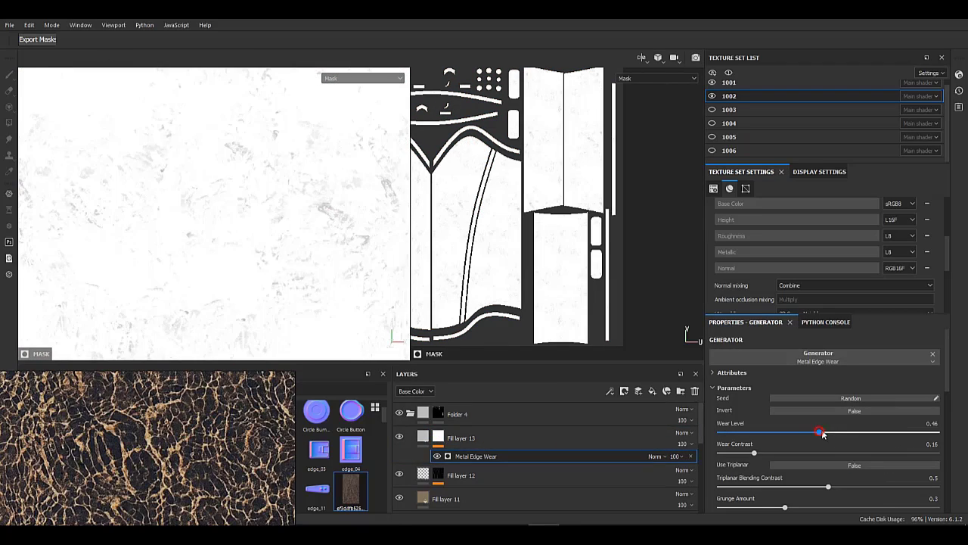
# - Set Wear Level to 0.17, Wear Contrast to 0, Triplanar Blending Contrast and Grunge Amount to 0.64, and Grunge Scale to 6
pyautogui.moveTo(822, 433); pyautogui.dragTo(719, 453)
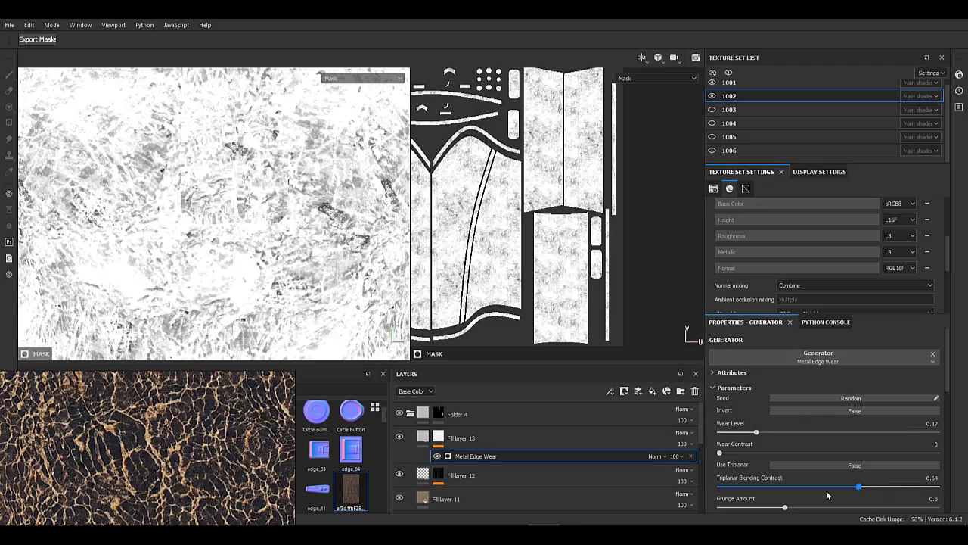
pyautogui.moveTo(802, 508); pyautogui.dragTo(860, 507)
pyautogui.scroll(-2, 811, 474)
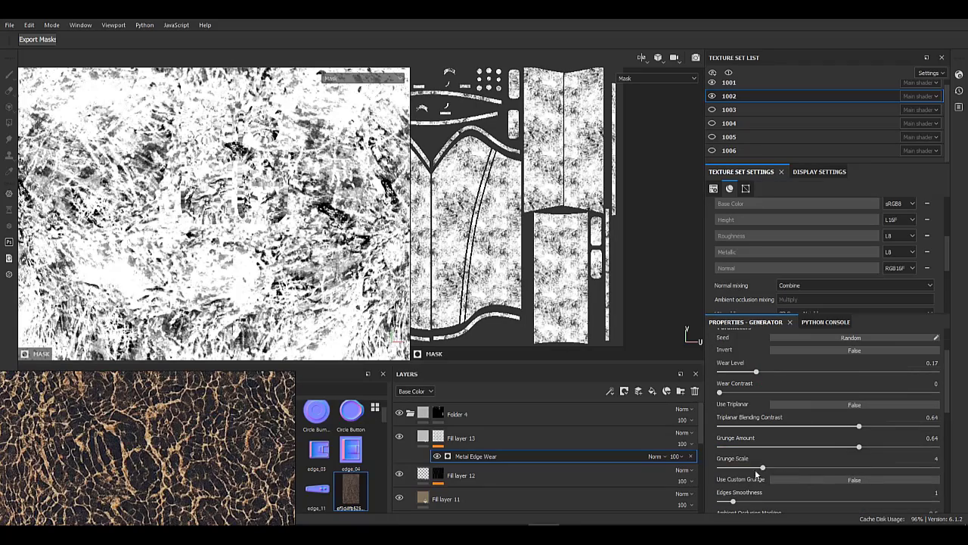
pyautogui.moveTo(763, 467); pyautogui.dragTo(792, 468)
# - Bake the world space normal, curvature and position mesh maps for texture set 1002
pyautogui.scroll(-3, 919, 286)
pyautogui.click(920, 262)
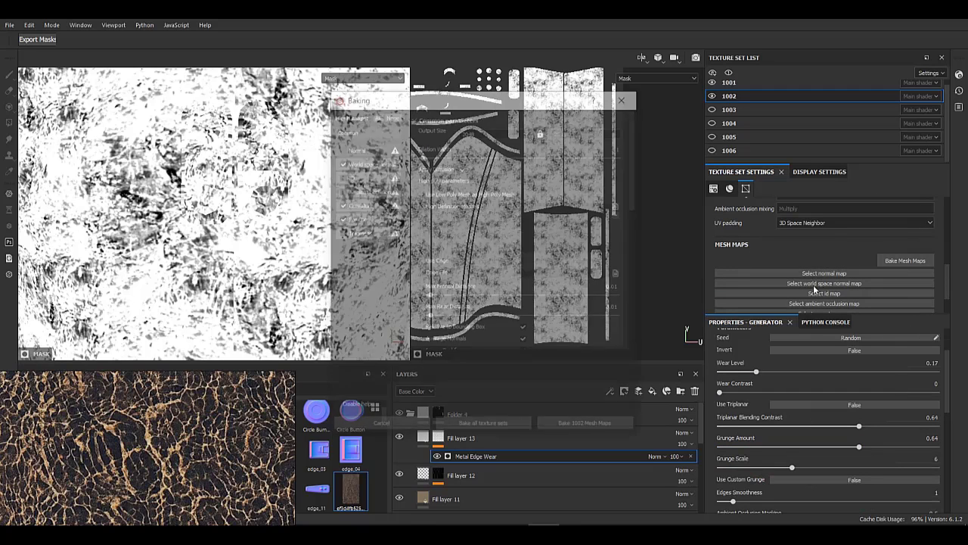
pyautogui.click(600, 426)
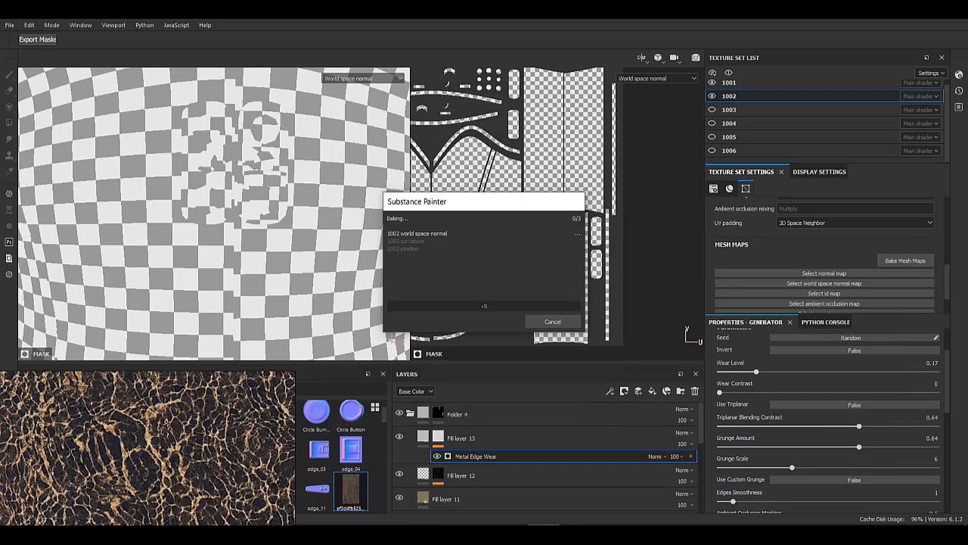
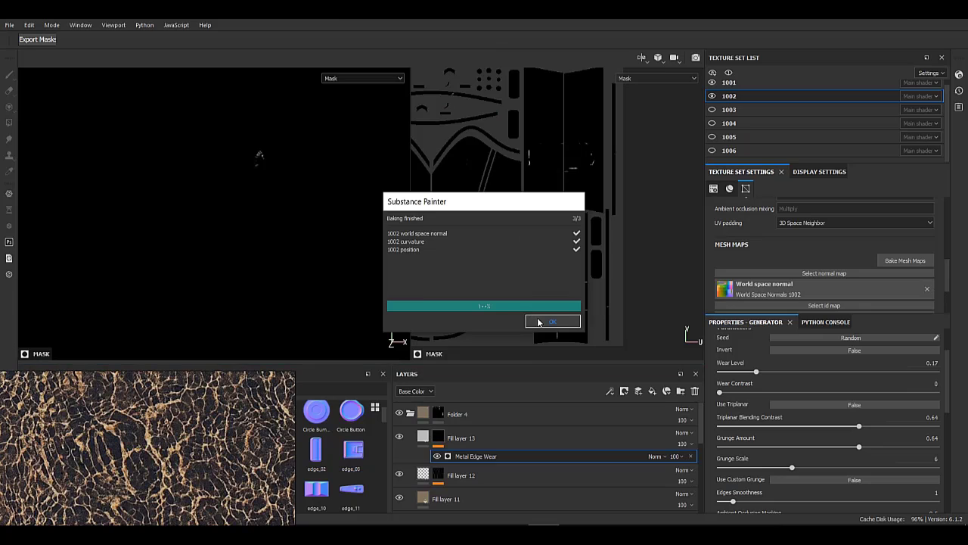
pyautogui.click(538, 322)
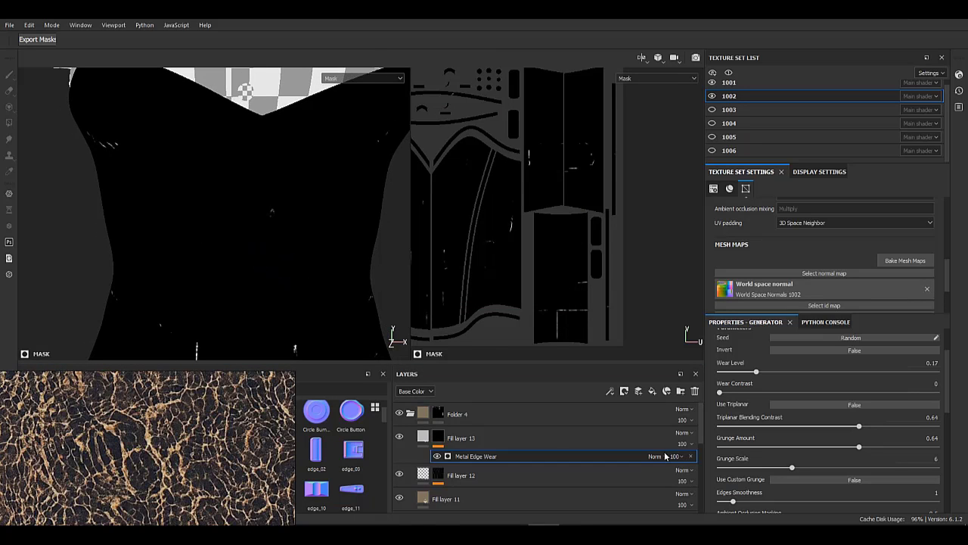
# - Set the generator's Wear Level to 0.51, Grunge Amount to 0.5 and Grunge Scale to 3, and check the clasps' material
pyautogui.moveTo(819, 372); pyautogui.dragTo(831, 372)
pyautogui.keyDown('alt'); pyautogui.moveTo(246, 206); pyautogui.dragTo(301, 375, button='right'); pyautogui.keyUp('alt')
pyautogui.moveTo(835, 448); pyautogui.dragTo(745, 468)
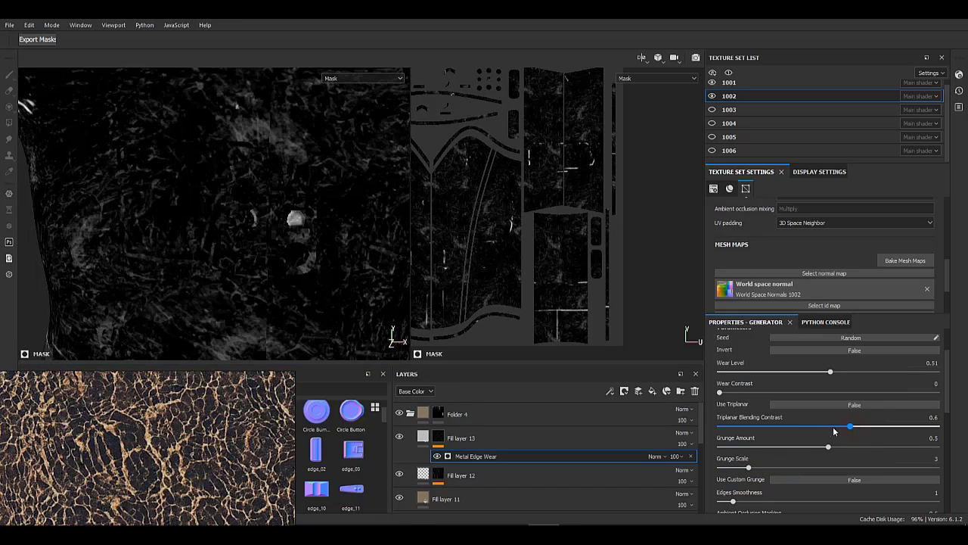
pyautogui.click(425, 437)
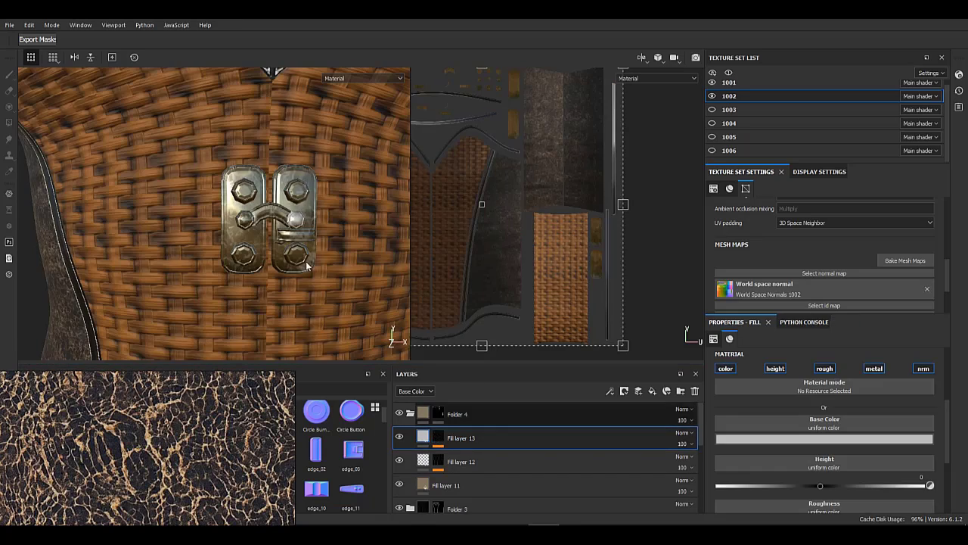
pyautogui.keyDown('alt'); pyautogui.moveTo(231, 198); pyautogui.dragTo(248, 255, button='right'); pyautogui.keyUp('alt')
pyautogui.keyDown('alt'); pyautogui.moveTo(248, 255); pyautogui.dragTo(209, 200, button='middle'); pyautogui.keyUp('alt')
# - Set the generator's Triplanar Blending Contrast to 0.15, Ambient Occlusion Masking to 0.52 and Curvature Weight to 1
pyautogui.click(438, 437)
pyautogui.click(465, 458)
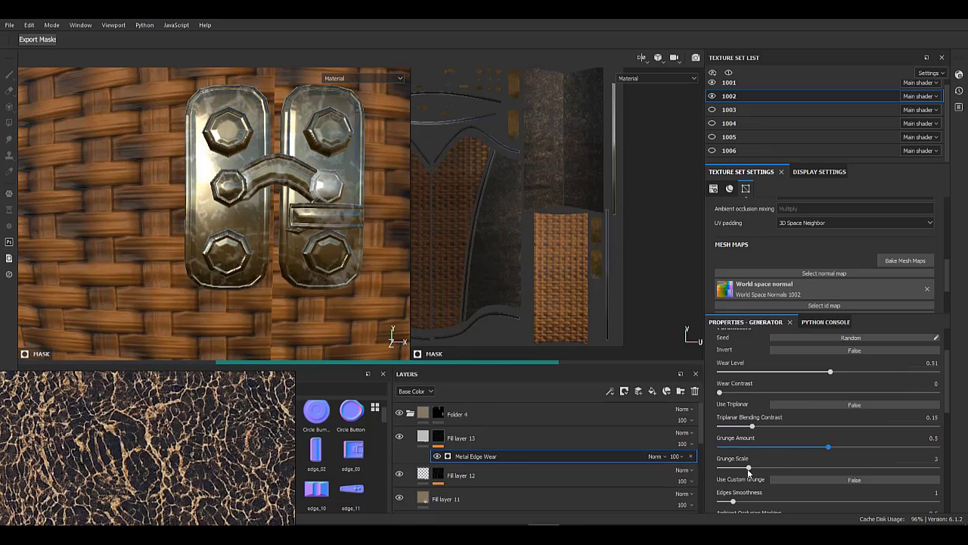
pyautogui.scroll(-1, 749, 473)
pyautogui.click(438, 436)
pyautogui.click(536, 460)
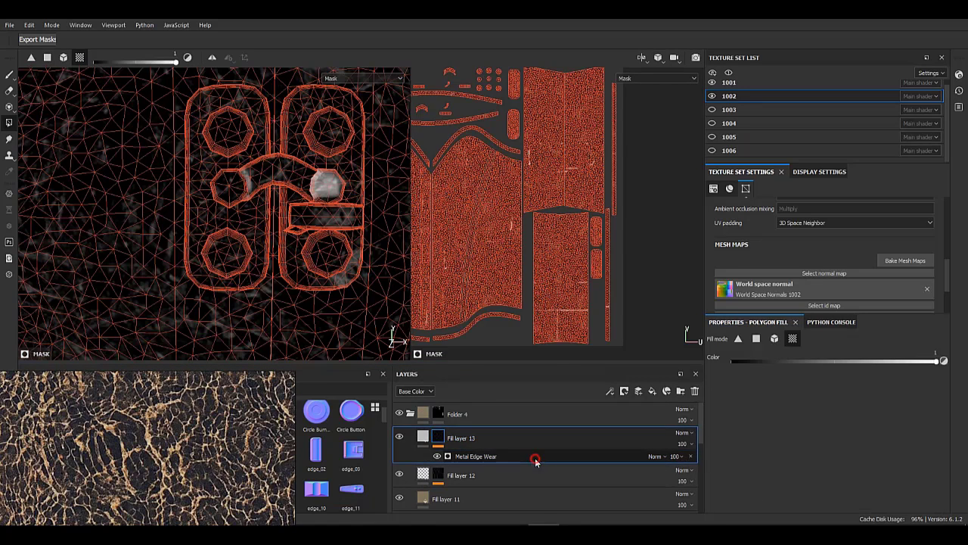
pyautogui.click(535, 459)
pyautogui.moveTo(828, 492); pyautogui.dragTo(871, 491)
pyautogui.scroll(-3, 825, 485)
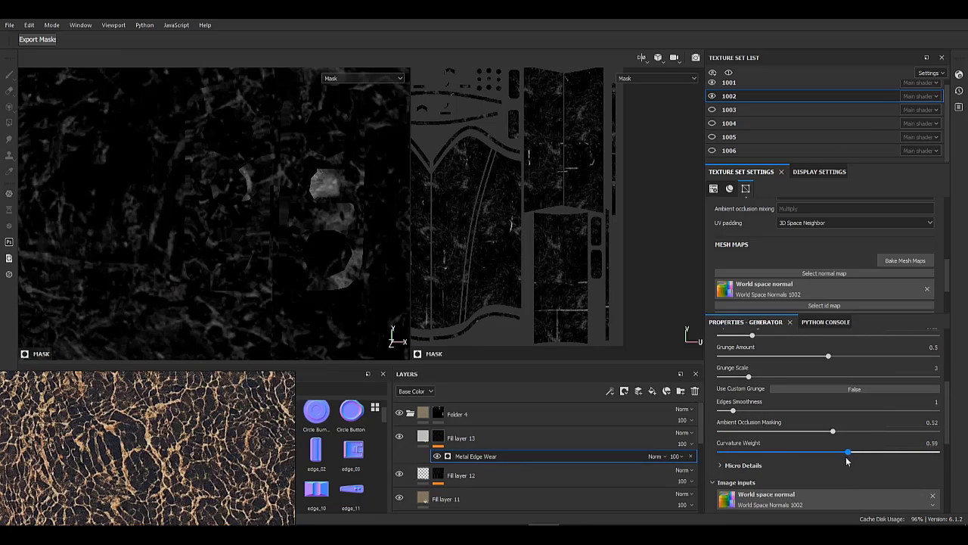
pyautogui.moveTo(832, 453); pyautogui.dragTo(713, 453)
pyautogui.moveTo(859, 453); pyautogui.dragTo(957, 451)
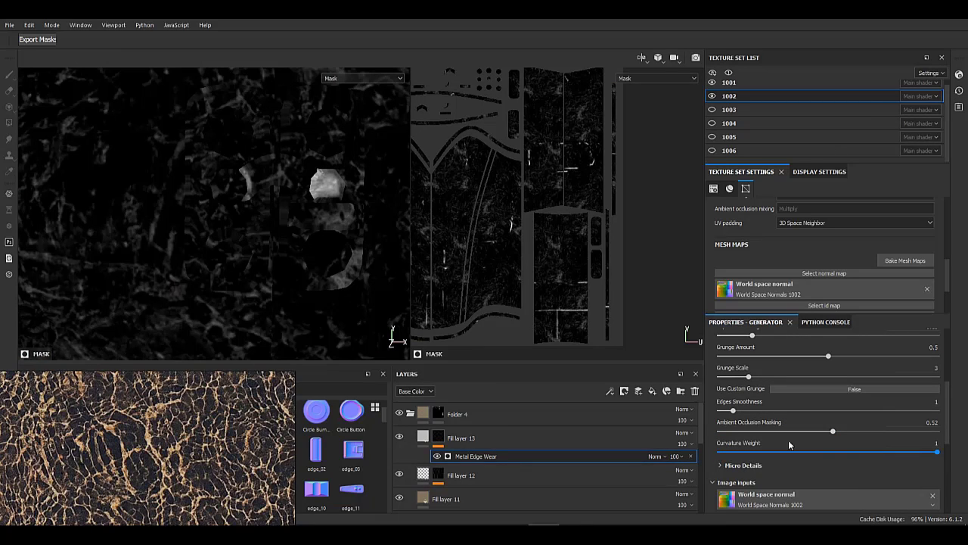
# - Set the generator's Edges Smoothness to 0 and Grunge Scale to 2, and raise its Wear Level
pyautogui.moveTo(773, 412); pyautogui.dragTo(655, 406)
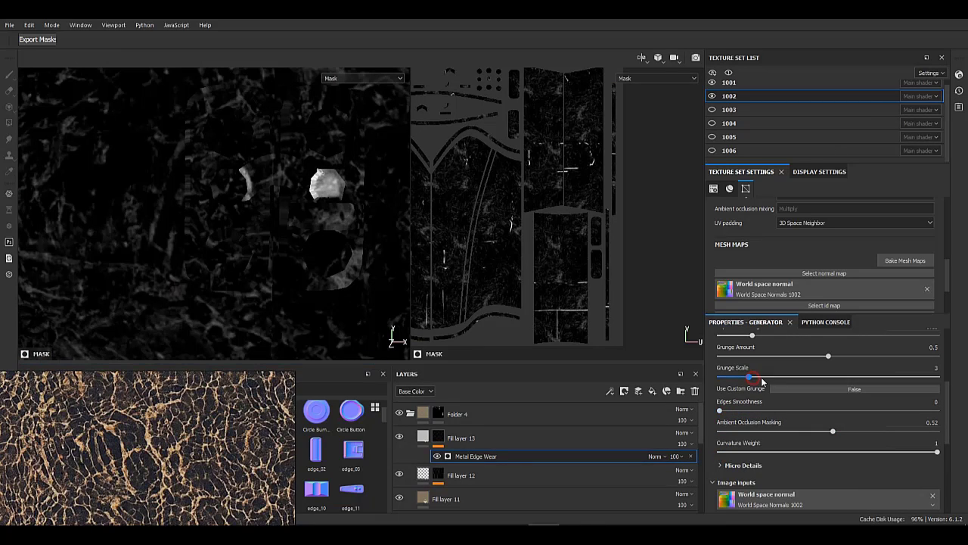
pyautogui.moveTo(825, 380); pyautogui.dragTo(740, 381)
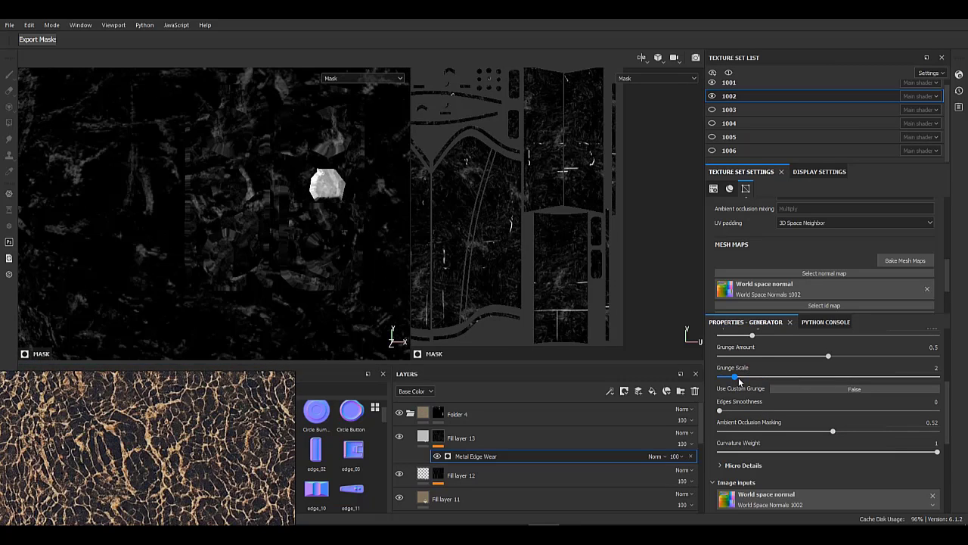
pyautogui.scroll(2, 833, 378)
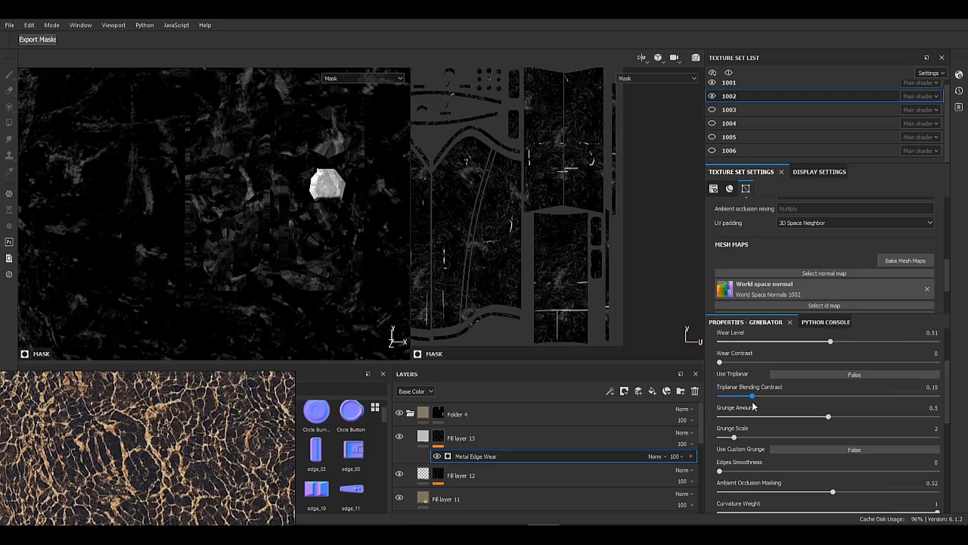
pyautogui.scroll(3, 824, 432)
pyautogui.moveTo(847, 406); pyautogui.dragTo(880, 407)
pyautogui.click(423, 436)
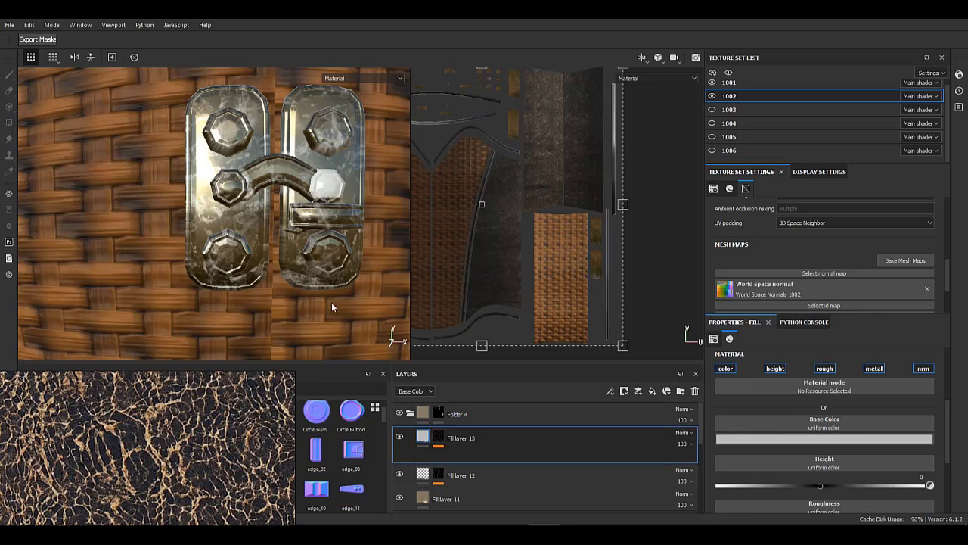
# - Limit Fill layer 13 to the roughness channel and set its roughness to 0.8164
pyautogui.keyDown('alt'); pyautogui.moveTo(320, 304); pyautogui.dragTo(216, 222); pyautogui.keyUp('alt')
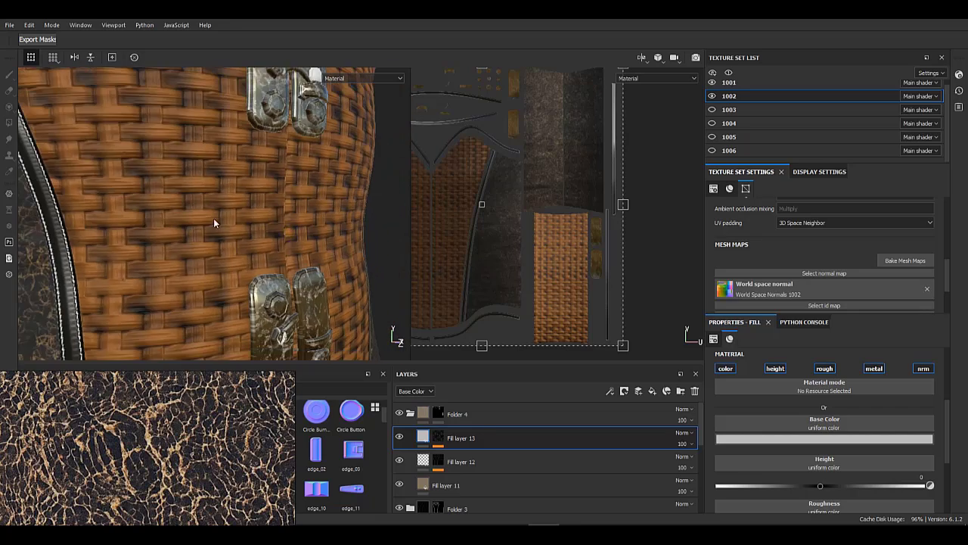
pyautogui.keyDown('alt'); pyautogui.moveTo(217, 223); pyautogui.dragTo(272, 348, button='right'); pyautogui.keyUp('alt')
pyautogui.keyDown('alt'); pyautogui.moveTo(261, 242); pyautogui.dragTo(212, 219); pyautogui.keyUp('alt')
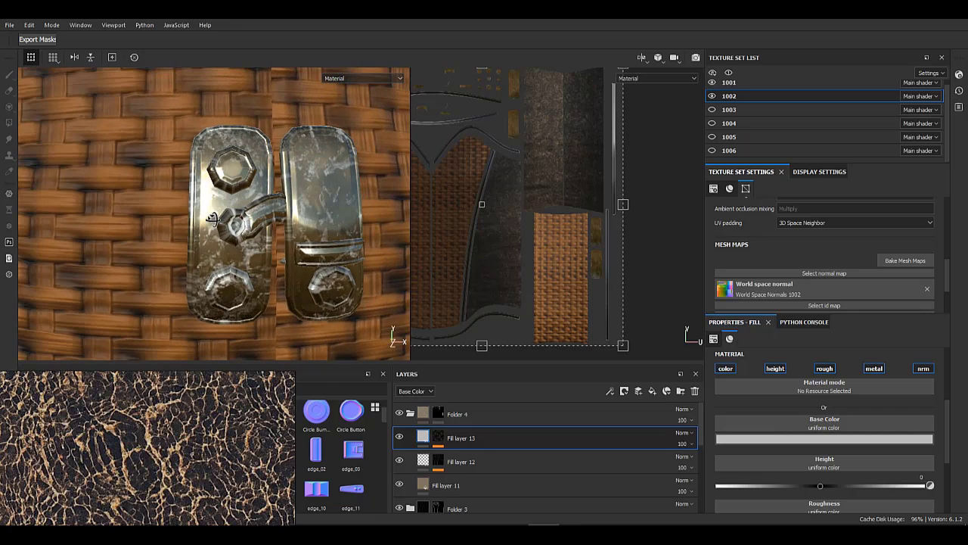
pyautogui.click(725, 369)
pyautogui.click(917, 368)
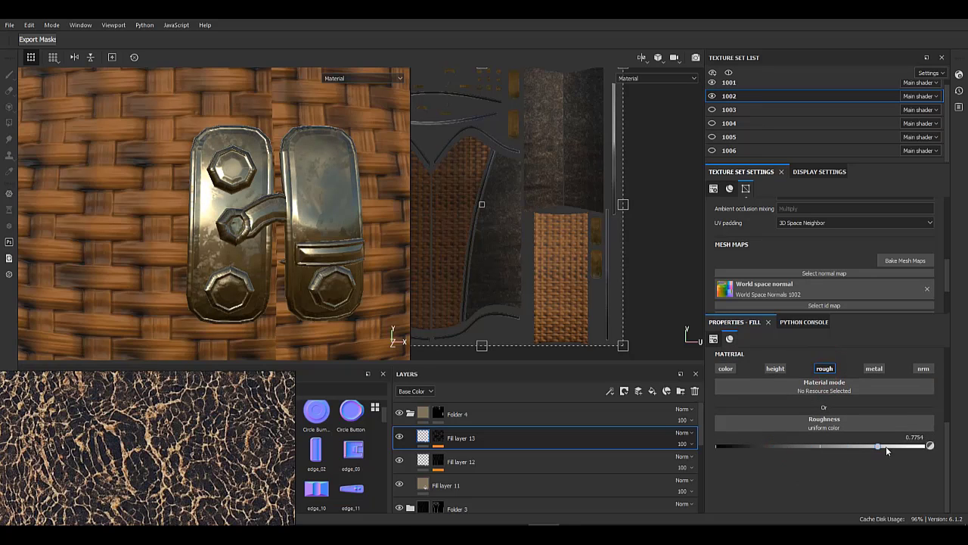
# - Inspect the roughness wear and reflections on the brass clasps from close up and under changed lighting
pyautogui.moveTo(266, 277)
pyautogui.keyDown('alt'); pyautogui.mouseDown()
pyautogui.moveTo(318, 265)
pyautogui.moveTo(276, 276)
pyautogui.mouseUp(); pyautogui.keyUp('alt')
pyautogui.keyDown('alt'); pyautogui.moveTo(253, 288); pyautogui.dragTo(258, 348, button='right'); pyautogui.keyUp('alt')
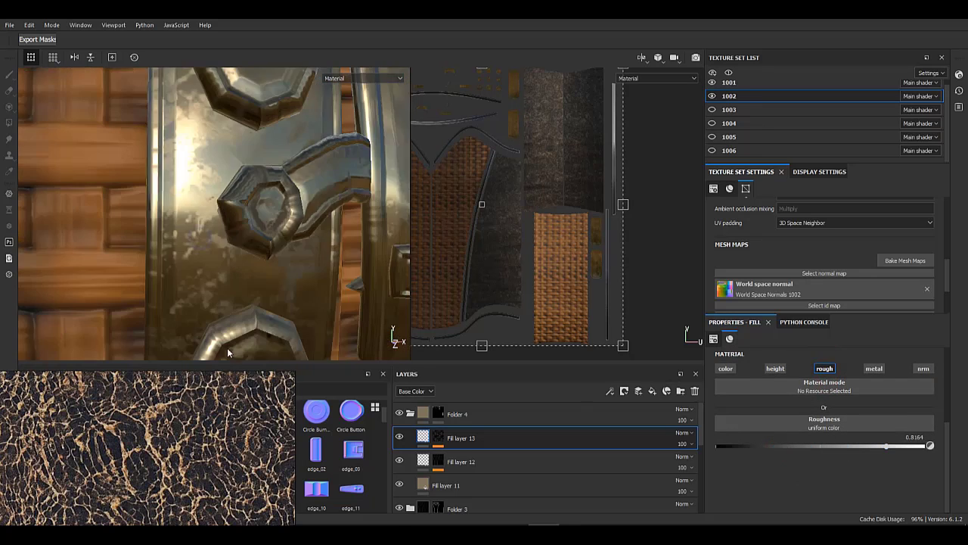
pyautogui.keyDown('alt'); pyautogui.moveTo(253, 287); pyautogui.dragTo(302, 283); pyautogui.keyUp('alt')
pyautogui.keyDown('alt'); pyautogui.moveTo(253, 288); pyautogui.dragTo(220, 218, button='right'); pyautogui.keyUp('alt')
pyautogui.keyDown('alt'); pyautogui.keyDown('shift'); pyautogui.moveTo(221, 218); pyautogui.dragTo(174, 215); pyautogui.keyUp('shift'); pyautogui.keyUp('alt')
pyautogui.keyDown('alt'); pyautogui.moveTo(216, 211); pyautogui.dragTo(261, 250, button='right'); pyautogui.keyUp('alt')
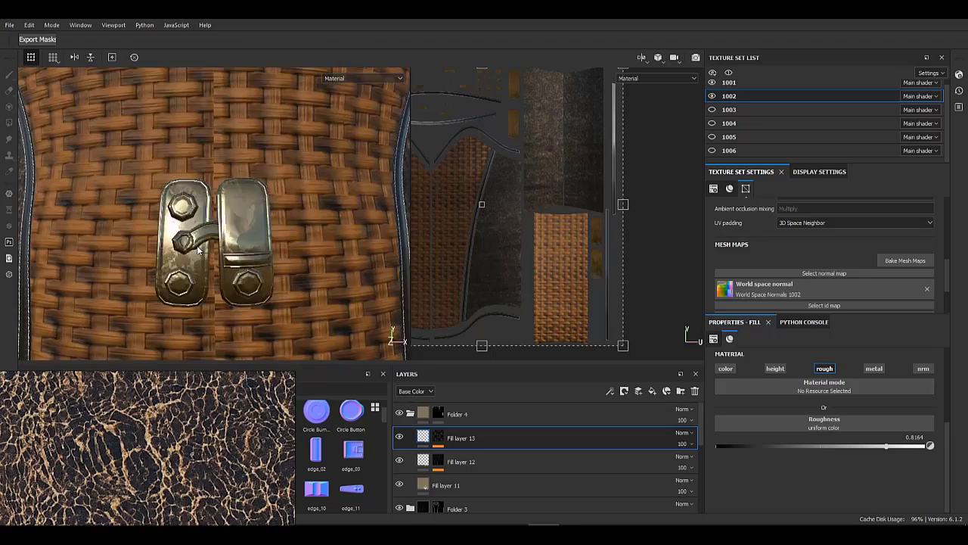
pyautogui.keyDown('alt'); pyautogui.keyDown('shift'); pyautogui.moveTo(227, 204); pyautogui.dragTo(278, 176); pyautogui.keyUp('shift'); pyautogui.keyUp('alt')
pyautogui.keyDown('alt'); pyautogui.moveTo(278, 175); pyautogui.dragTo(235, 144, button='right'); pyautogui.keyUp('alt')
pyautogui.keyDown('alt'); pyautogui.moveTo(238, 151); pyautogui.dragTo(231, 215, button='middle'); pyautogui.keyUp('alt')
pyautogui.keyDown('alt'); pyautogui.moveTo(230, 215); pyautogui.dragTo(292, 265, button='right'); pyautogui.keyUp('alt')
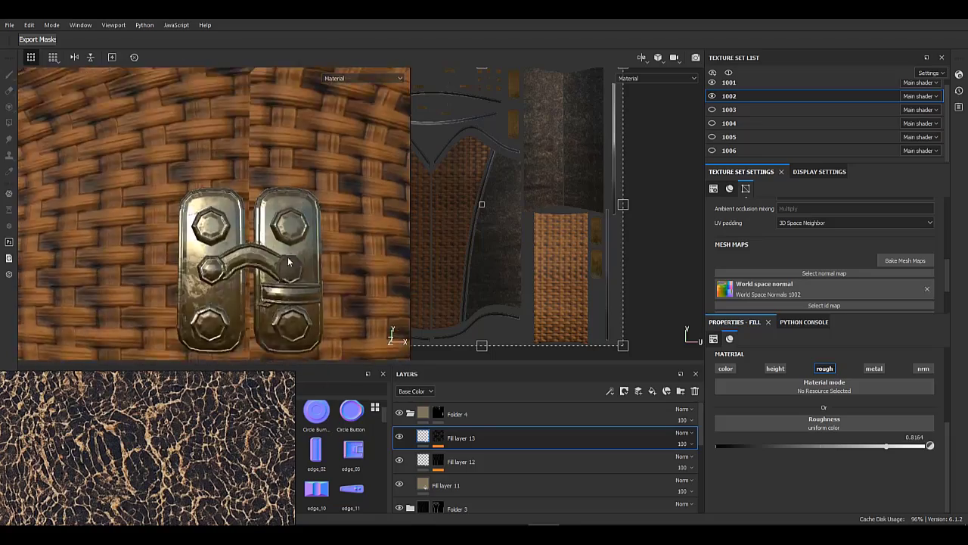
pyautogui.moveTo(302, 264)
pyautogui.keyDown('alt'); pyautogui.mouseDown()
pyautogui.moveTo(252, 273)
pyautogui.moveTo(318, 257)
pyautogui.mouseUp(); pyautogui.keyUp('alt')
pyautogui.keyDown('alt'); pyautogui.moveTo(318, 257); pyautogui.dragTo(280, 169, button='right'); pyautogui.keyUp('alt')
pyautogui.keyDown('alt'); pyautogui.moveTo(280, 169); pyautogui.dragTo(282, 133, button='middle'); pyautogui.keyUp('alt')
pyautogui.keyDown('alt'); pyautogui.moveTo(282, 133); pyautogui.dragTo(318, 136); pyautogui.keyUp('alt')
# - Show only texture set 1003 and frame the waist area of the trousers
pyautogui.click(713, 112)
pyautogui.keyDown('alt'); pyautogui.moveTo(328, 182); pyautogui.dragTo(80, 83, button='right'); pyautogui.keyUp('alt')
pyautogui.keyDown('alt'); pyautogui.moveTo(252, 209); pyautogui.dragTo(254, 247, button='middle'); pyautogui.keyUp('alt')
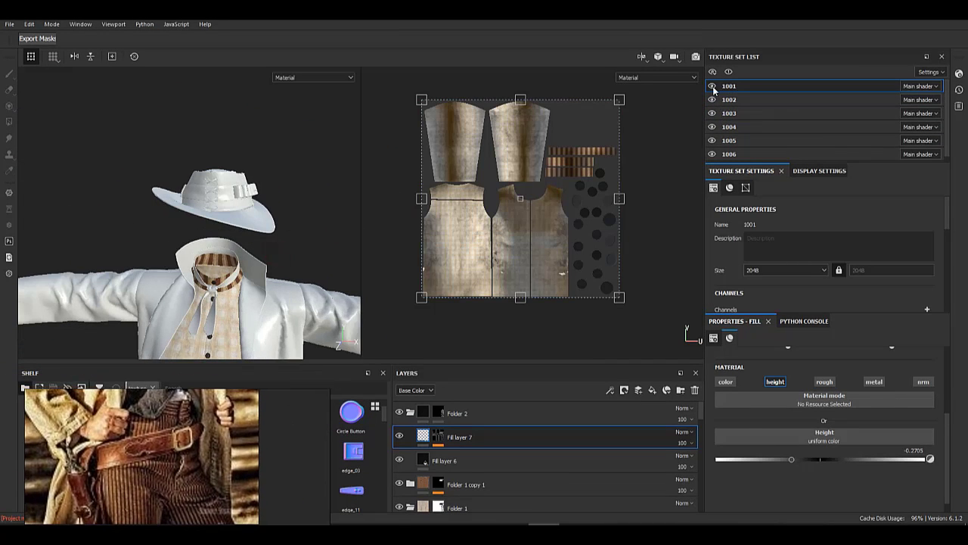
pyautogui.moveTo(712, 118); pyautogui.dragTo(712, 154)
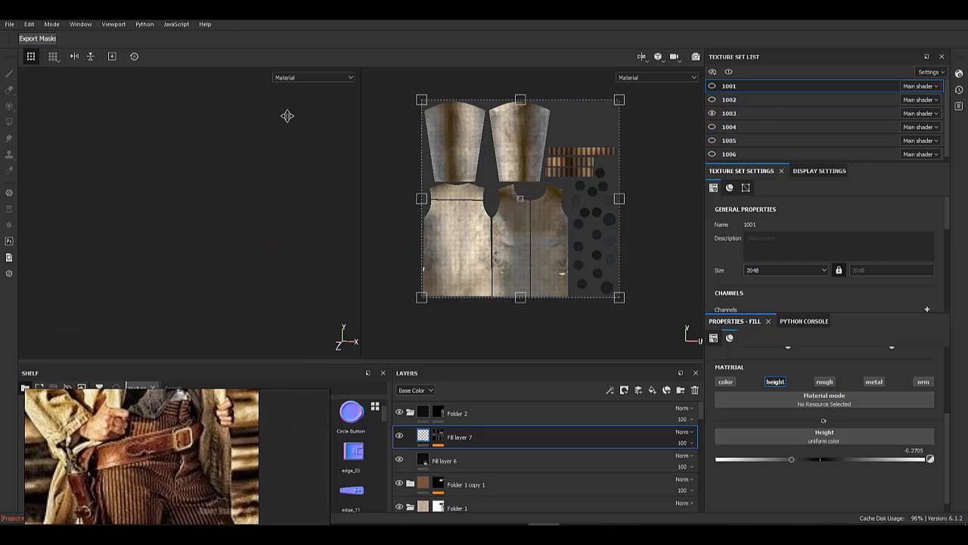
pyautogui.keyDown('alt'); pyautogui.moveTo(216, 333); pyautogui.dragTo(202, 151, button='middle'); pyautogui.keyUp('alt')
pyautogui.keyDown('alt'); pyautogui.moveTo(202, 151); pyautogui.dragTo(205, 238, button='right'); pyautogui.keyUp('alt')
pyautogui.keyDown('alt'); pyautogui.moveTo(205, 114); pyautogui.dragTo(203, 202, button='middle'); pyautogui.keyUp('alt')
pyautogui.keyDown('alt'); pyautogui.moveTo(203, 203); pyautogui.dragTo(219, 257, button='right'); pyautogui.keyUp('alt')
pyautogui.keyDown('alt'); pyautogui.moveTo(181, 261); pyautogui.dragTo(221, 264); pyautogui.keyUp('alt')
pyautogui.keyDown('alt'); pyautogui.moveTo(219, 299); pyautogui.dragTo(219, 223, button='middle'); pyautogui.keyUp('alt')
pyautogui.keyDown('alt'); pyautogui.moveTo(218, 223); pyautogui.dragTo(240, 208); pyautogui.keyUp('alt')
# - Examine the western clothing photos on the reference board for trouser materials
pyautogui.scroll(-10, 138, 425)
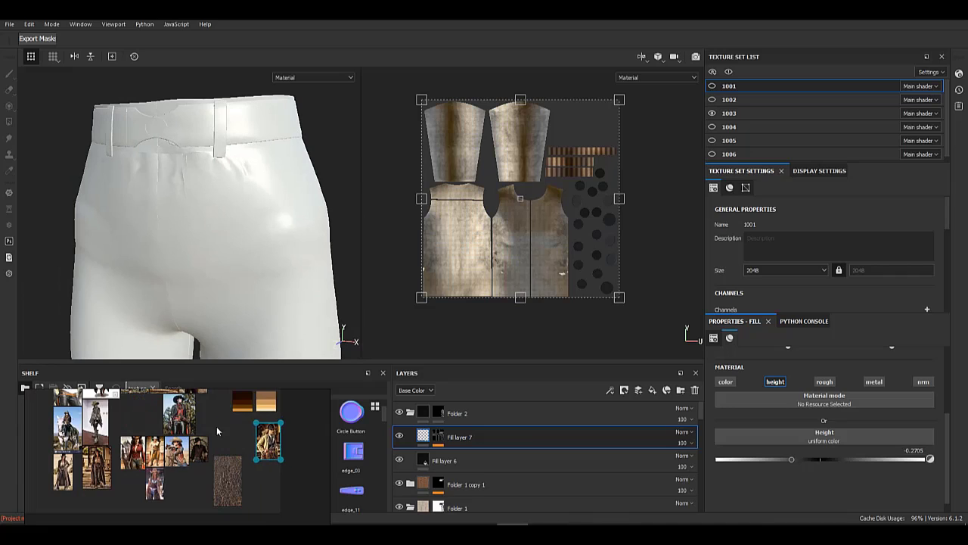
pyautogui.scroll(10, 170, 452)
pyautogui.moveTo(151, 452); pyautogui.dragTo(261, 454, button='middle')
pyautogui.scroll(-6, 174, 447)
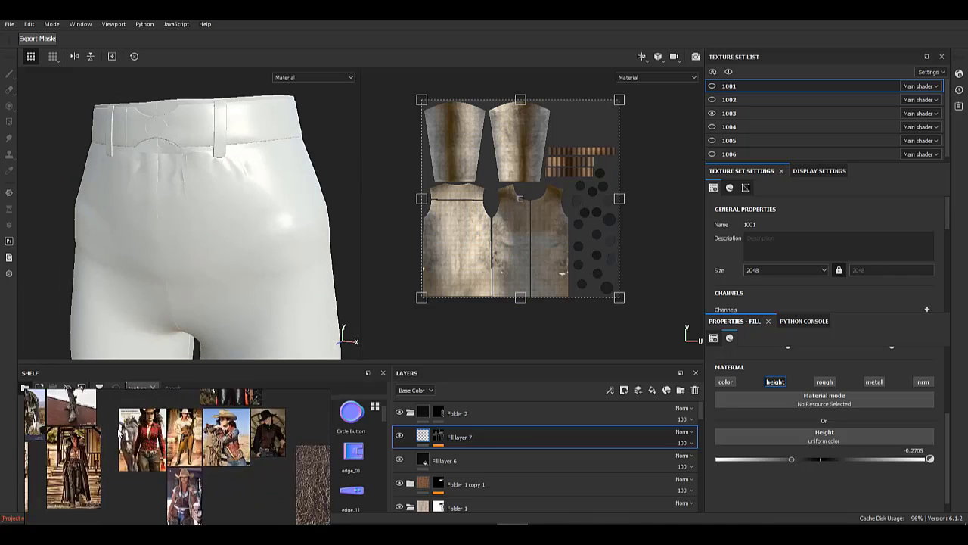
pyautogui.scroll(8, 175, 484)
pyautogui.scroll(-8, 189, 510)
pyautogui.scroll(8, 76, 488)
pyautogui.scroll(-7, 91, 502)
pyautogui.scroll(4, 93, 505)
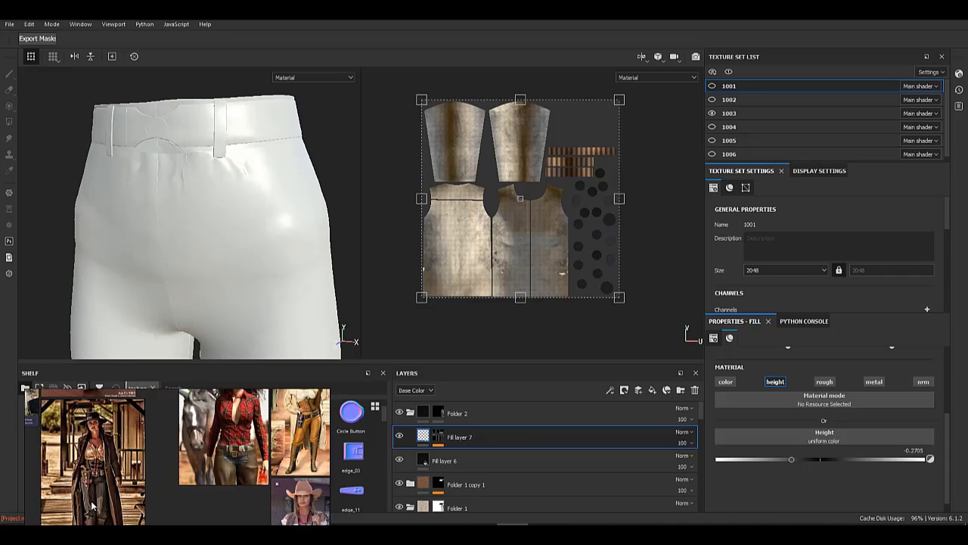
pyautogui.scroll(-8, 97, 501)
pyautogui.scroll(-2, 166, 516)
pyautogui.scroll(10, 144, 446)
pyautogui.scroll(-8, 130, 450)
# - Move the photo of the seated figure beside the yellow-coat photo on the reference board
pyautogui.click(130, 449)
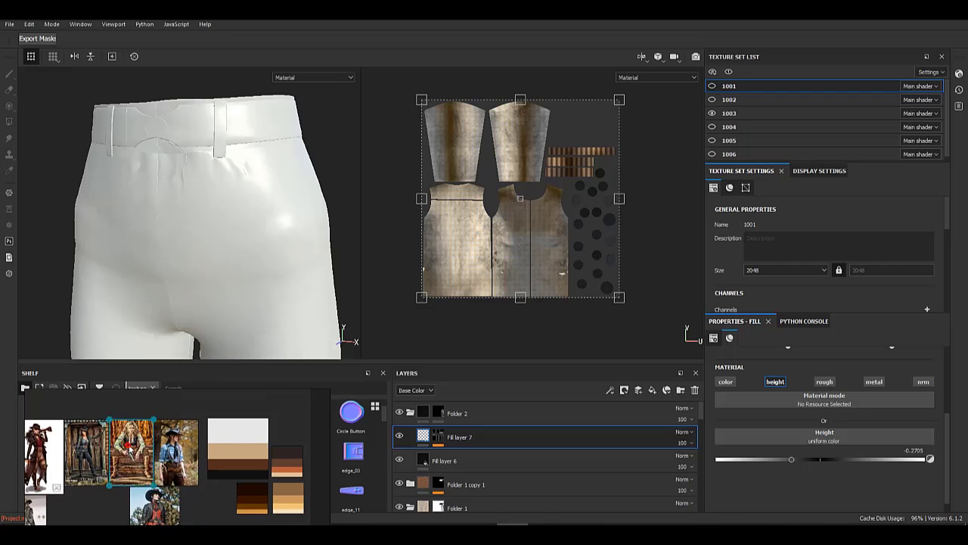
pyautogui.moveTo(129, 447); pyautogui.dragTo(243, 542)
pyautogui.scroll(-2, 246, 542)
pyautogui.moveTo(256, 431); pyautogui.dragTo(226, 350, button='middle')
pyautogui.scroll(2, 173, 450)
pyautogui.scroll(-2, 174, 449)
pyautogui.moveTo(218, 472); pyautogui.dragTo(294, 486)
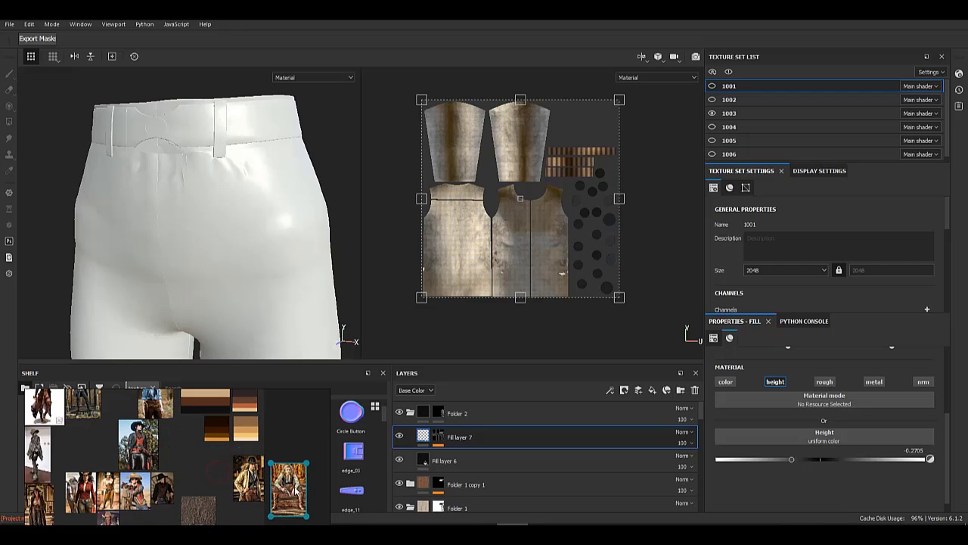
# - Study the striped trousers of the seated figure on the reference board up close
pyautogui.scroll(-3, 190, 449)
pyautogui.scroll(9, 129, 443)
pyautogui.scroll(-7, 152, 469)
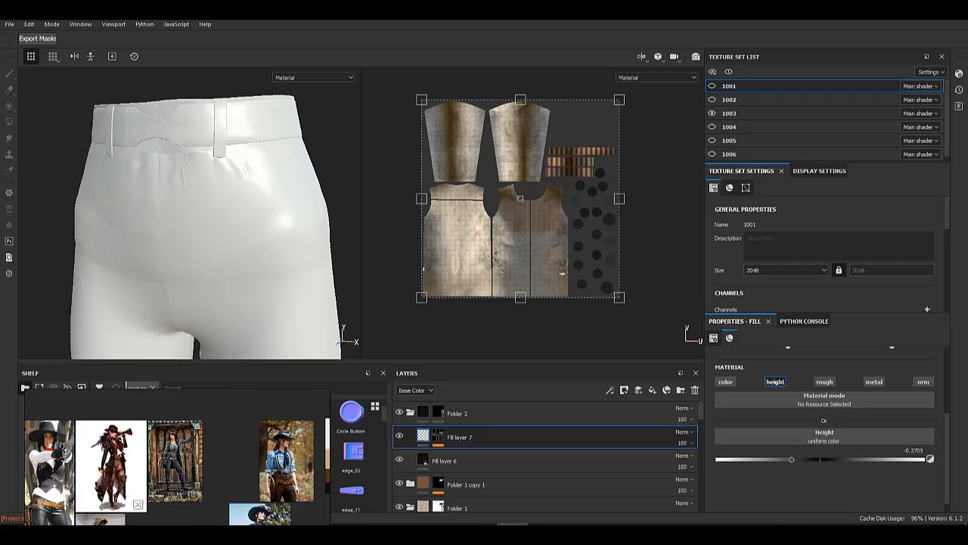
pyautogui.scroll(6, 57, 484)
pyautogui.scroll(-6, 54, 490)
pyautogui.scroll(5, 61, 488)
pyautogui.scroll(-5, 106, 446)
pyautogui.scroll(4, 114, 454)
pyautogui.scroll(-8, 113, 454)
pyautogui.moveTo(227, 484); pyautogui.dragTo(98, 454, button='middle')
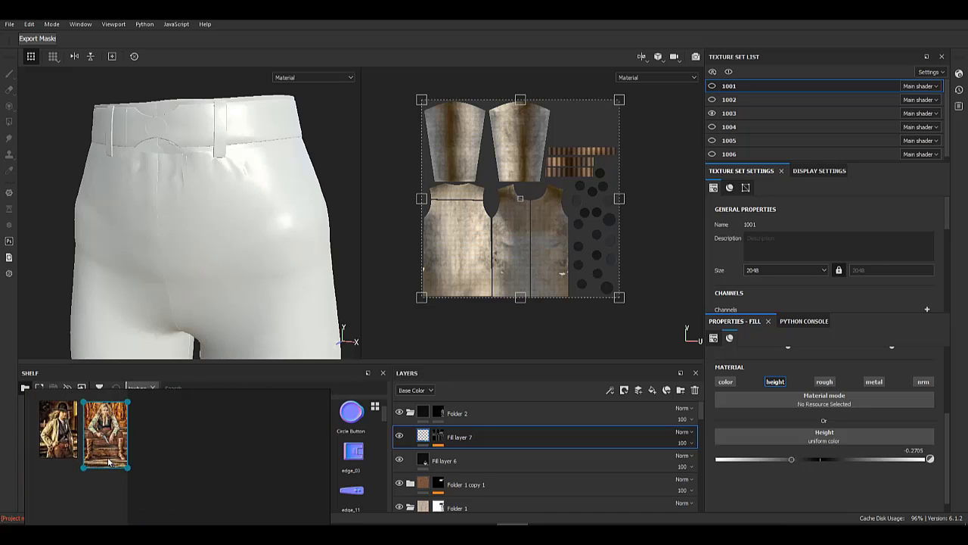
pyautogui.scroll(7, 98, 454)
pyautogui.scroll(2, 127, 496)
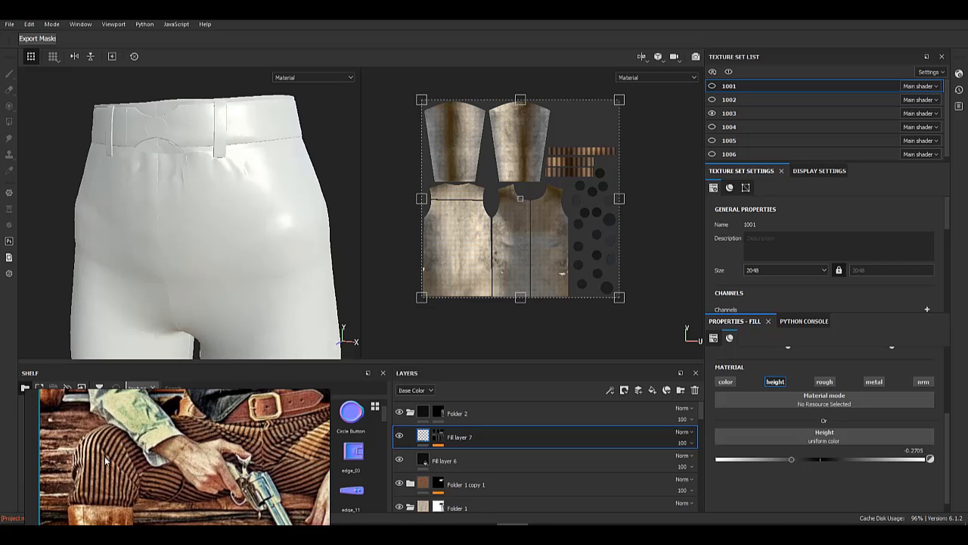
# - Replace the default paint layer of texture set 1003 with a new fill layer
pyautogui.keyDown('alt'); pyautogui.moveTo(210, 308); pyautogui.dragTo(255, 305); pyautogui.keyUp('alt')
pyautogui.keyDown('alt'); pyautogui.moveTo(255, 305); pyautogui.dragTo(119, 236, button='right'); pyautogui.keyUp('alt')
pyautogui.keyDown('alt'); pyautogui.moveTo(190, 295); pyautogui.dragTo(195, 177, button='middle'); pyautogui.keyUp('alt')
pyautogui.keyDown('alt'); pyautogui.moveTo(194, 177); pyautogui.dragTo(249, 265); pyautogui.keyUp('alt')
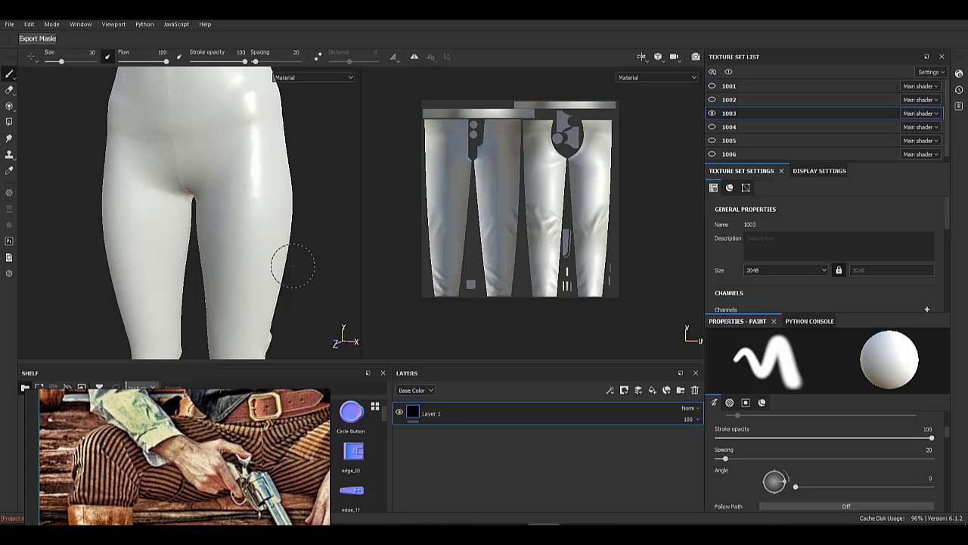
pyautogui.click(694, 389)
pyautogui.click(652, 391)
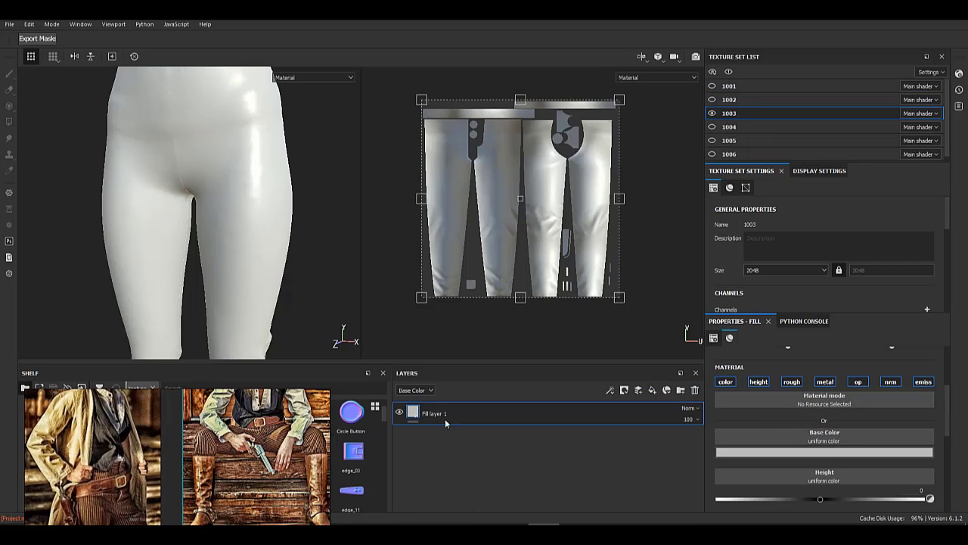
# - Set the trousers' fill layer to a near-black base color with a roughness of about 0.91
pyautogui.click(781, 452)
pyautogui.moveTo(802, 380); pyautogui.dragTo(756, 425)
pyautogui.click(750, 421)
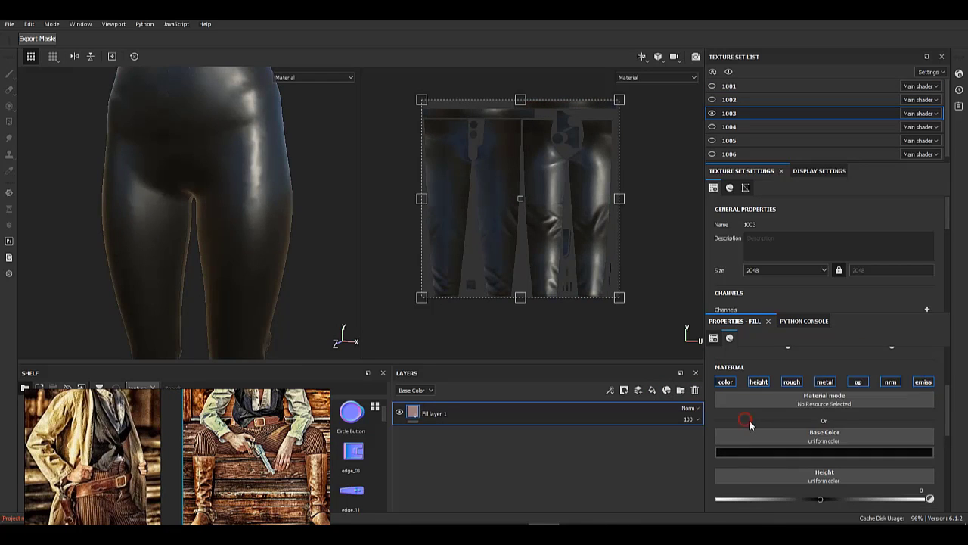
pyautogui.scroll(-3, 756, 428)
pyautogui.moveTo(818, 453); pyautogui.dragTo(907, 454)
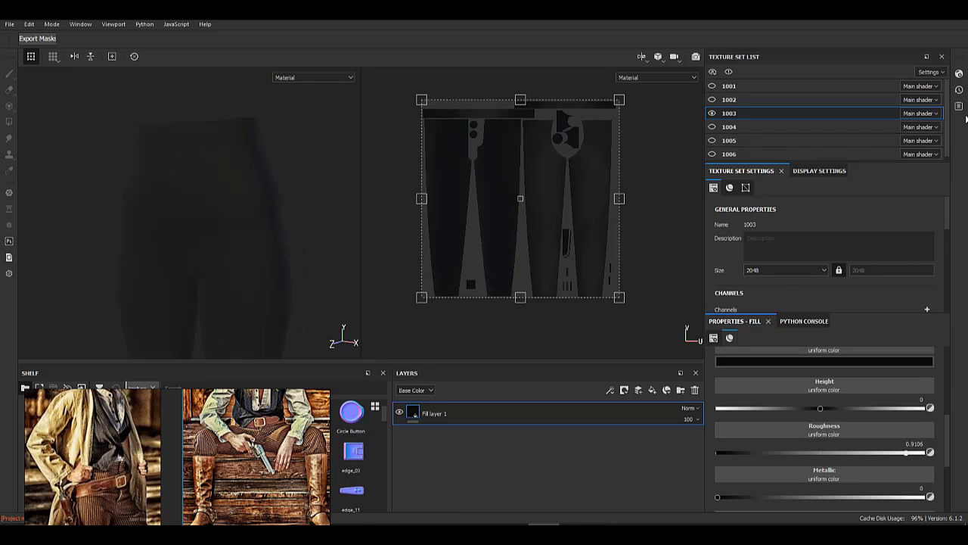
# - Show the environment behind the trousers with its blur set to 100, and rotate the lighting
pyautogui.click(813, 171)
pyautogui.moveTo(731, 277); pyautogui.dragTo(935, 278)
pyautogui.scroll(-1, 840, 279)
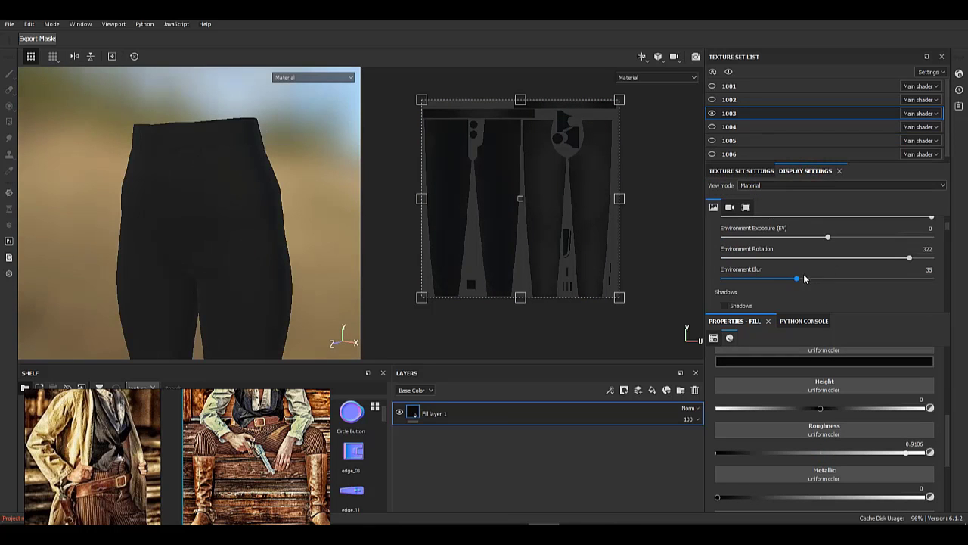
pyautogui.moveTo(803, 278); pyautogui.dragTo(967, 280)
pyautogui.keyDown('alt'); pyautogui.moveTo(215, 196); pyautogui.dragTo(229, 199); pyautogui.keyUp('alt')
pyautogui.keyDown('shift'); pyautogui.moveTo(228, 199); pyautogui.dragTo(159, 205, button='right'); pyautogui.keyUp('shift')
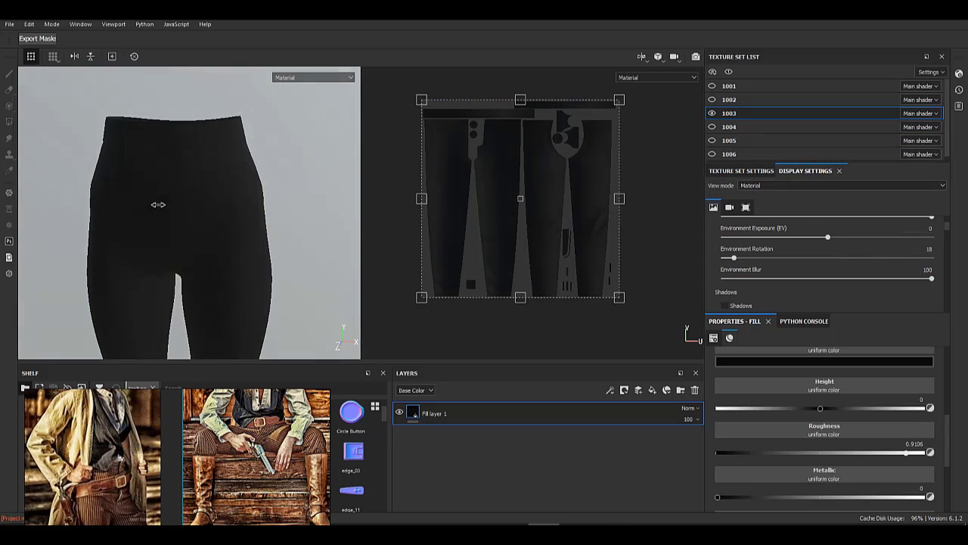
# - Lighten the trousers' near-black base color slightly and set the fill layer's roughness to 0.8647
pyautogui.keyDown('alt'); pyautogui.moveTo(271, 239); pyautogui.dragTo(236, 211); pyautogui.keyUp('alt')
pyautogui.keyDown('alt'); pyautogui.moveTo(235, 211); pyautogui.dragTo(302, 227, button='right'); pyautogui.keyUp('alt')
pyautogui.click(830, 362)
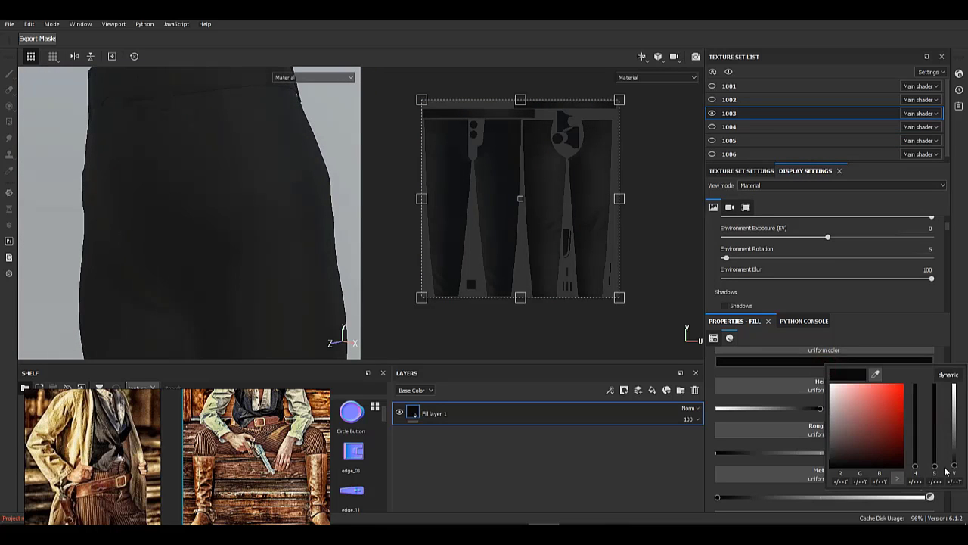
pyautogui.moveTo(956, 463); pyautogui.dragTo(958, 462)
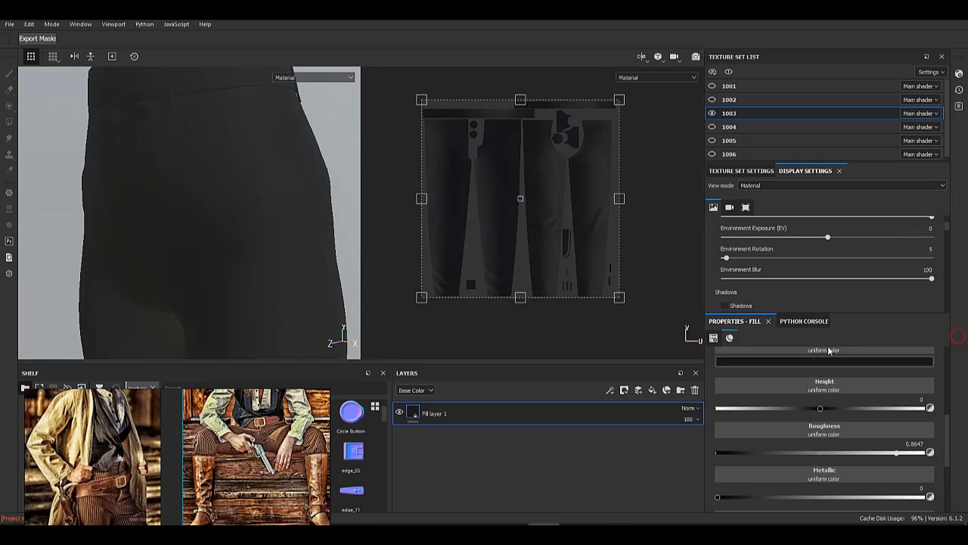
# - Inspect the dark trouser material from several angles and distances under rotated lighting
pyautogui.keyDown('alt'); pyautogui.moveTo(299, 242); pyautogui.dragTo(353, 249); pyautogui.keyUp('alt')
pyautogui.keyDown('alt'); pyautogui.moveTo(353, 249); pyautogui.dragTo(227, 260, button='right'); pyautogui.keyUp('alt')
pyautogui.keyDown('alt'); pyautogui.moveTo(227, 260); pyautogui.dragTo(239, 189, button='middle'); pyautogui.keyUp('alt')
pyautogui.keyDown('shift'); pyautogui.moveTo(222, 219); pyautogui.dragTo(262, 234, button='right'); pyautogui.keyUp('shift')
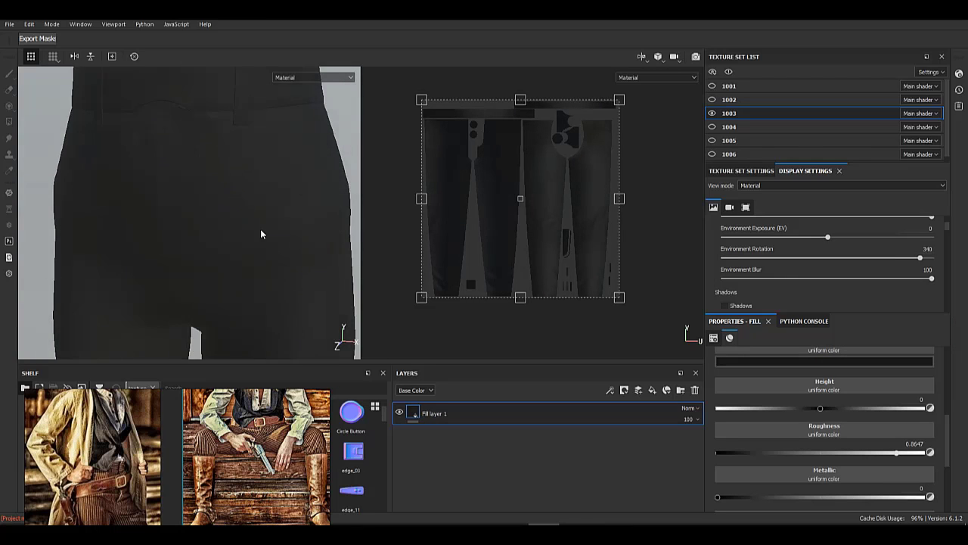
pyautogui.keyDown('alt'); pyautogui.moveTo(262, 233); pyautogui.dragTo(232, 202, button='middle'); pyautogui.keyUp('alt')
pyautogui.keyDown('alt'); pyautogui.moveTo(257, 223); pyautogui.dragTo(252, 310, button='right'); pyautogui.keyUp('alt')
pyautogui.keyDown('alt'); pyautogui.moveTo(252, 309); pyautogui.dragTo(217, 250); pyautogui.keyUp('alt')
pyautogui.keyDown('alt'); pyautogui.moveTo(216, 251); pyautogui.dragTo(45, 193, button='right'); pyautogui.keyUp('alt')
pyautogui.moveTo(230, 242)
pyautogui.keyDown('alt'); pyautogui.mouseDown(button='middle')
pyautogui.moveTo(203, 143)
pyautogui.moveTo(227, 310)
pyautogui.moveTo(220, 250)
pyautogui.mouseUp(button='middle'); pyautogui.keyUp('alt')
pyautogui.keyDown('alt'); pyautogui.moveTo(220, 251); pyautogui.dragTo(187, 260, button='right'); pyautogui.keyUp('alt')
pyautogui.keyDown('alt'); pyautogui.moveTo(187, 260); pyautogui.dragTo(173, 189, button='middle'); pyautogui.keyUp('alt')
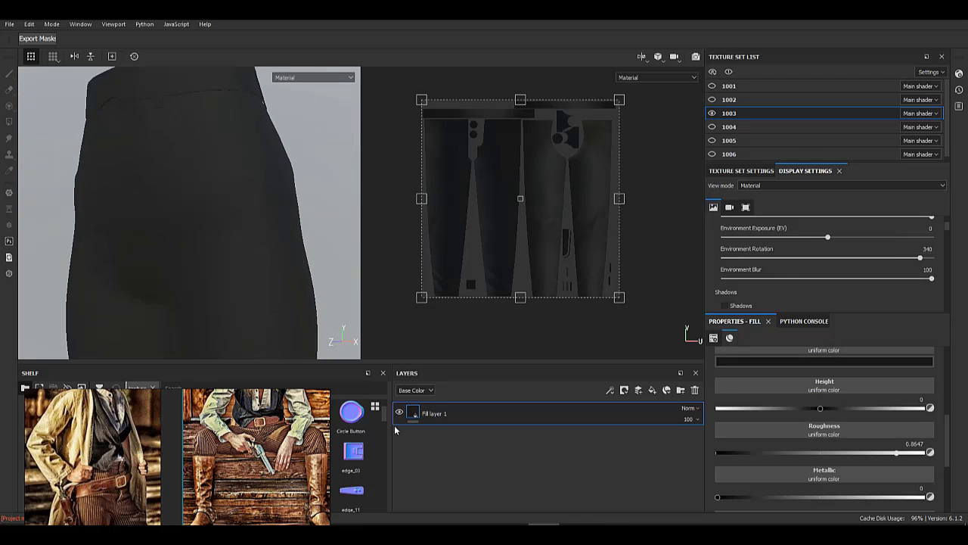
# - Import the narrow black-and-white tribal strip PNG from the reference images folder into the shelf
pyautogui.scroll(6, 211, 444)
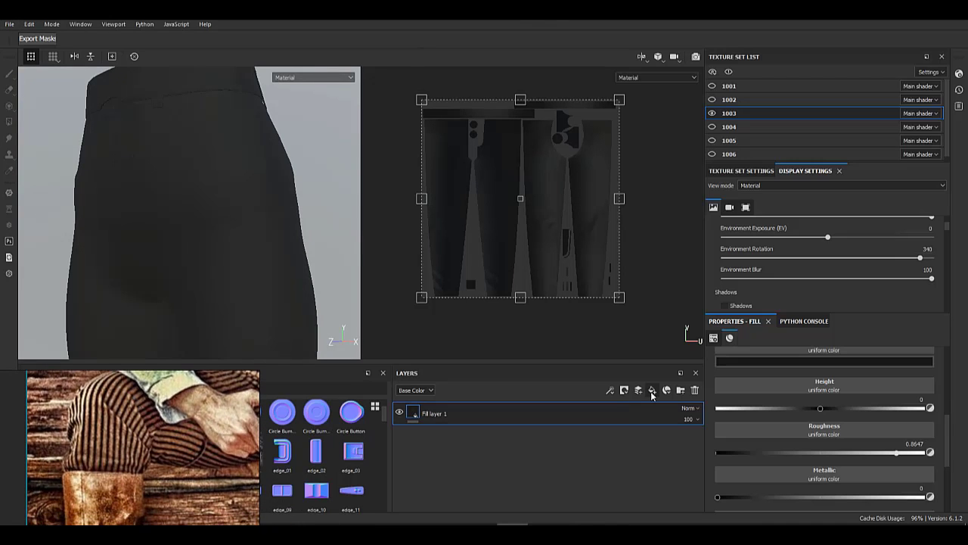
pyautogui.click(356, 533)
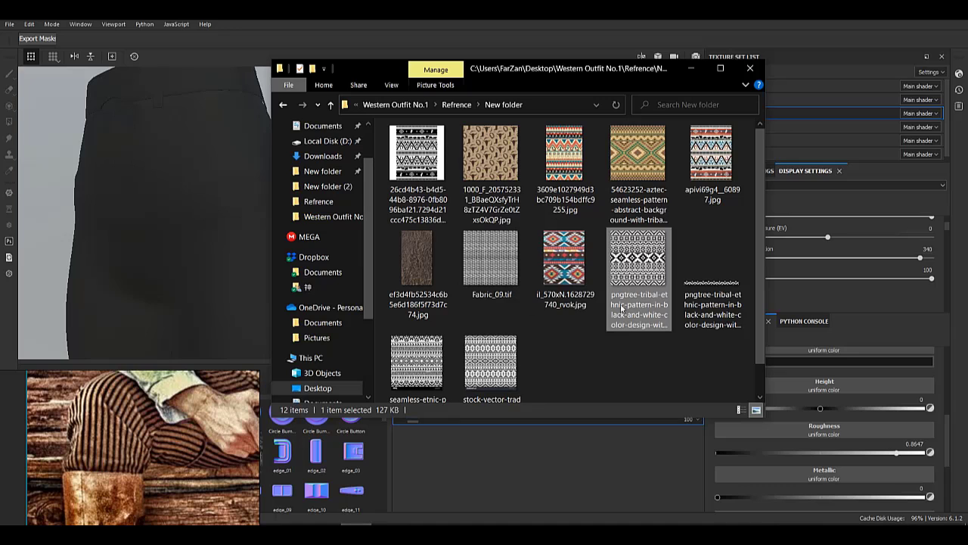
pyautogui.click(704, 286)
pyautogui.moveTo(291, 463); pyautogui.dragTo(295, 462)
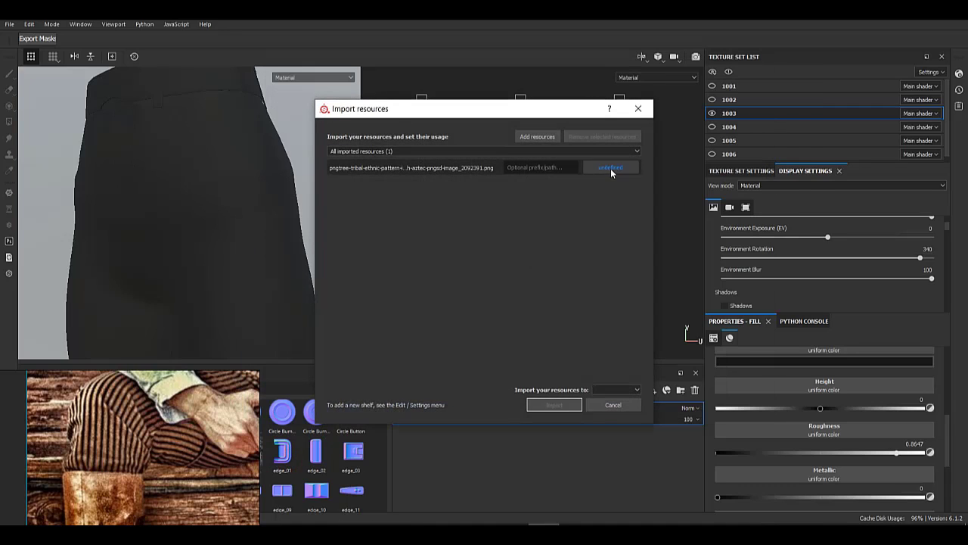
pyautogui.click(612, 405)
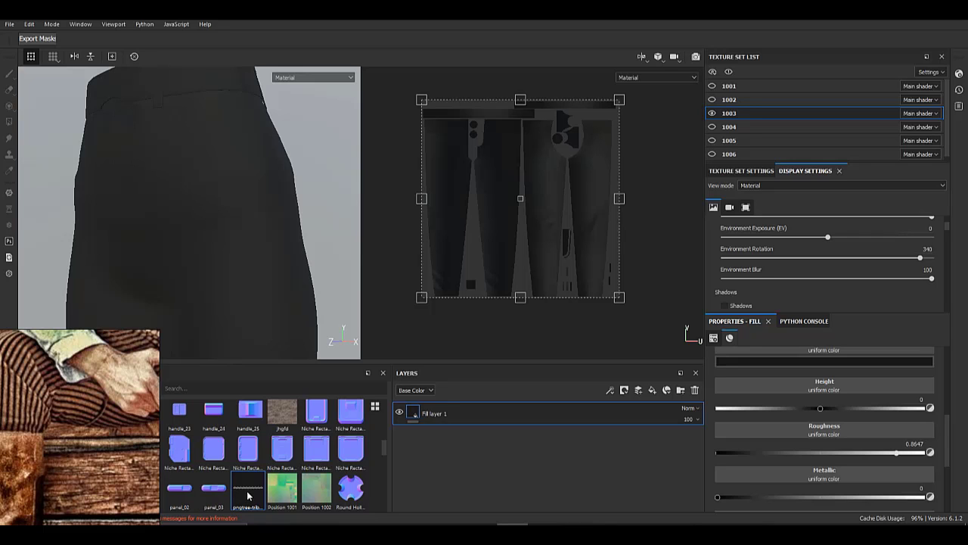
# - Add a second fill layer with a mask, and fill the mask with the imported tribal strip pattern
pyautogui.rightClick(420, 414)
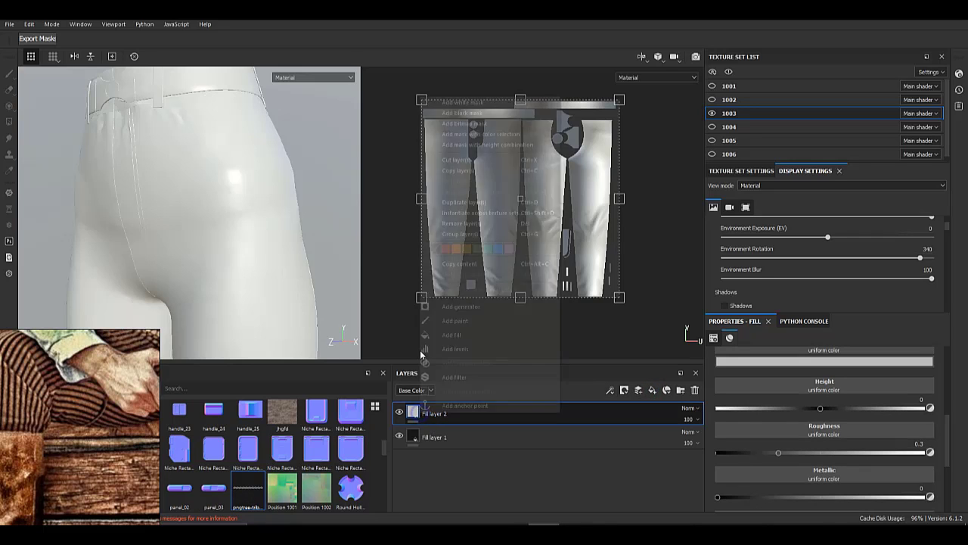
pyautogui.click(463, 122)
pyautogui.rightClick(429, 416)
pyautogui.click(472, 333)
pyautogui.moveTo(249, 488); pyautogui.dragTo(760, 372)
pyautogui.scroll(-3, 241, 227)
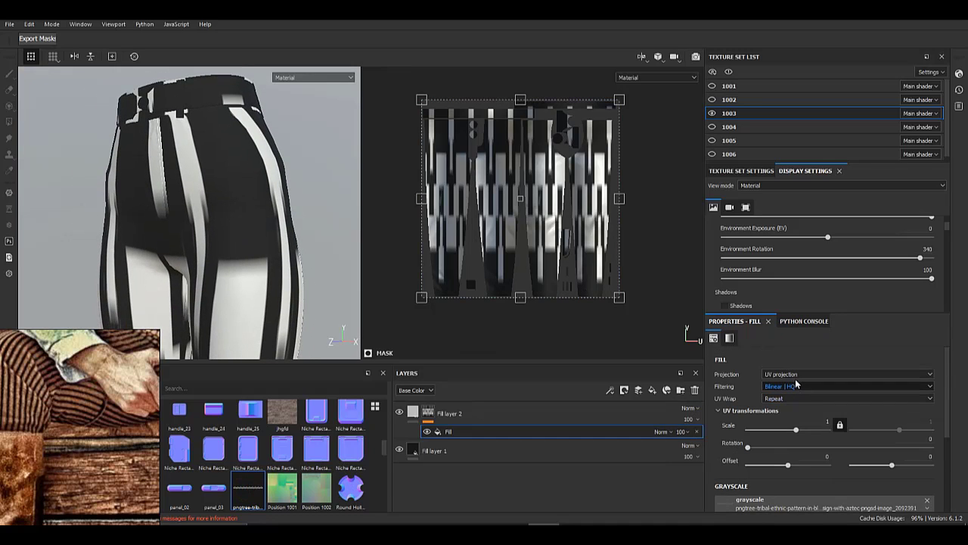
# - Try the None UV wrap on the mask's pattern fill, restore Repeat, and view the source strip image
pyautogui.click(800, 388)
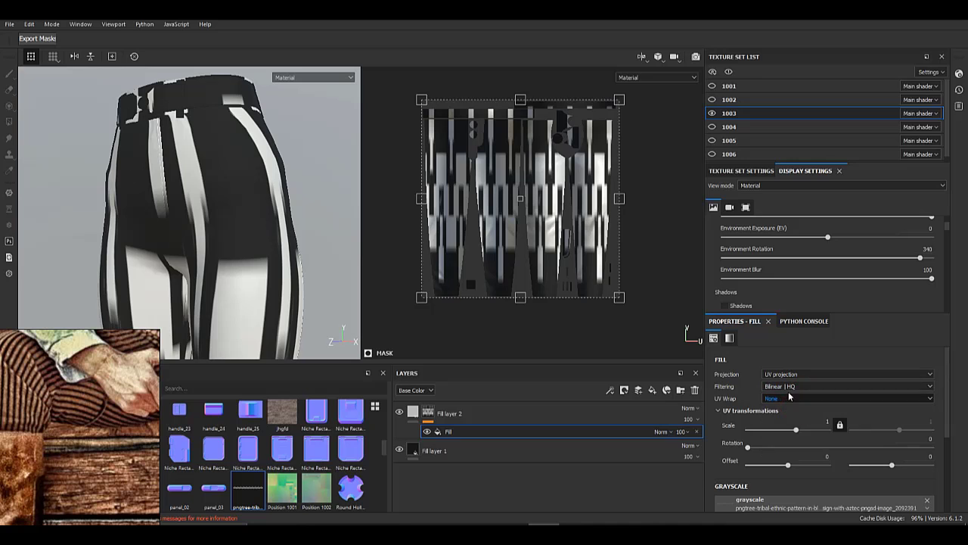
pyautogui.click(780, 426)
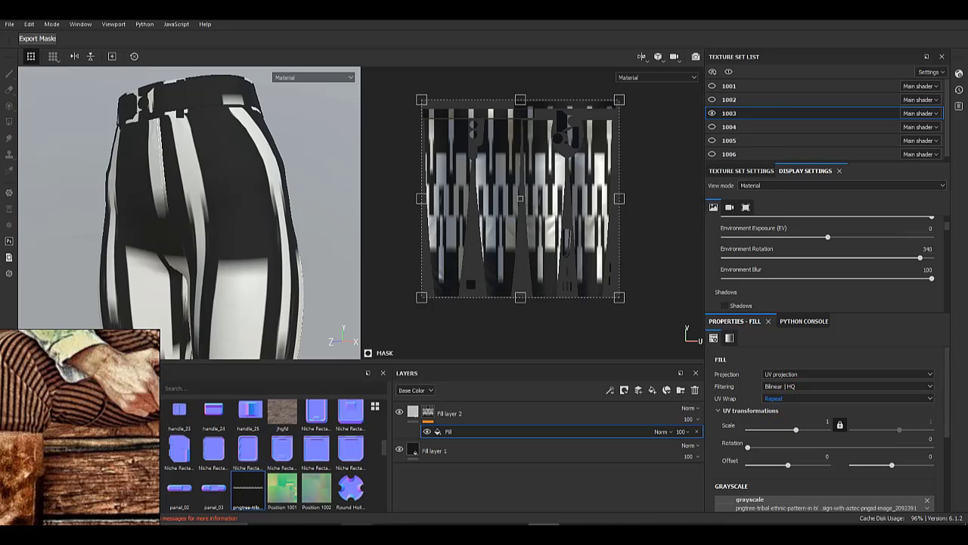
pyautogui.click(357, 532)
pyautogui.click(704, 293)
pyautogui.doubleClick(704, 294)
pyautogui.press('Escape')
pyautogui.click(274, 456)
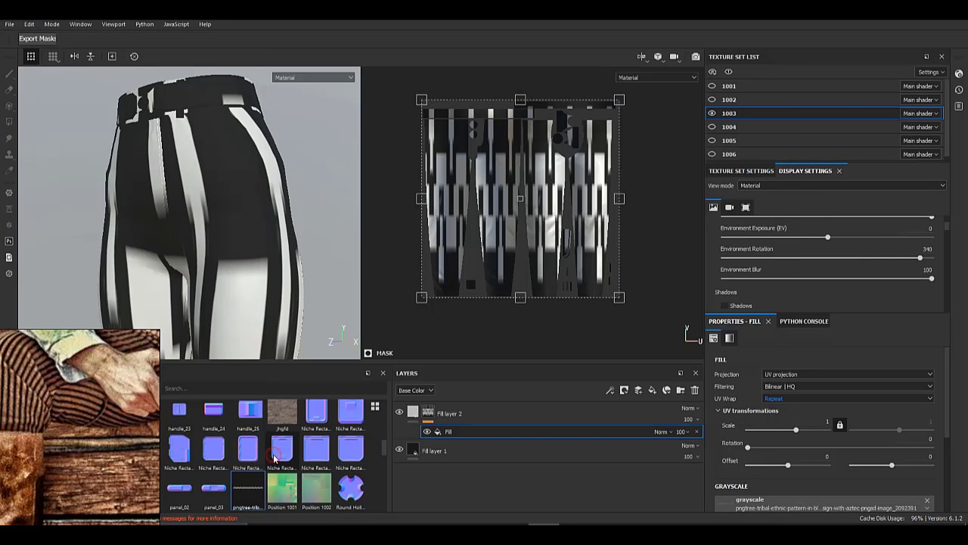
# - Set the UV scale of the mask's pattern fill to 25.27 and check its repetition on the trousers
pyautogui.moveTo(797, 430); pyautogui.dragTo(811, 430)
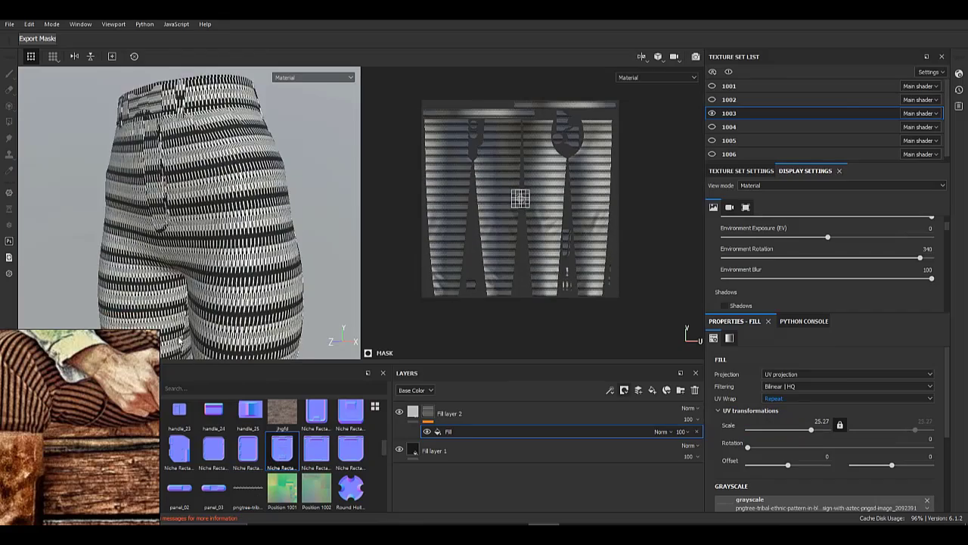
pyautogui.keyDown('alt'); pyautogui.moveTo(234, 282); pyautogui.dragTo(227, 182, button='middle'); pyautogui.keyUp('alt')
pyautogui.scroll(5, 249, 254)
pyautogui.scroll(-6, 250, 254)
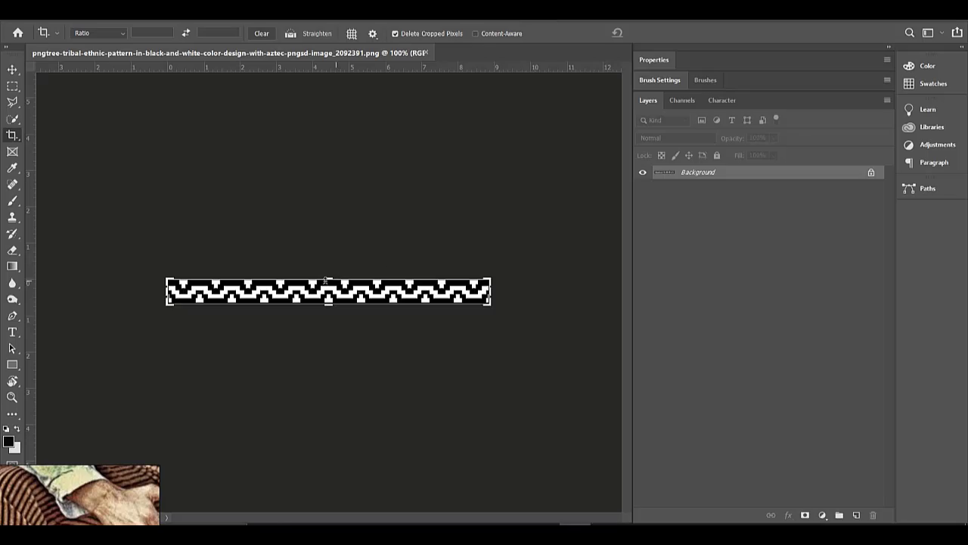
# - In Photoshop, extend the strip image's canvas vertically and crop it to a 1:1 square with the strip centred
pyautogui.moveTo(329, 277); pyautogui.dragTo(328, 187)
pyautogui.moveTo(332, 399); pyautogui.dragTo(327, 497)
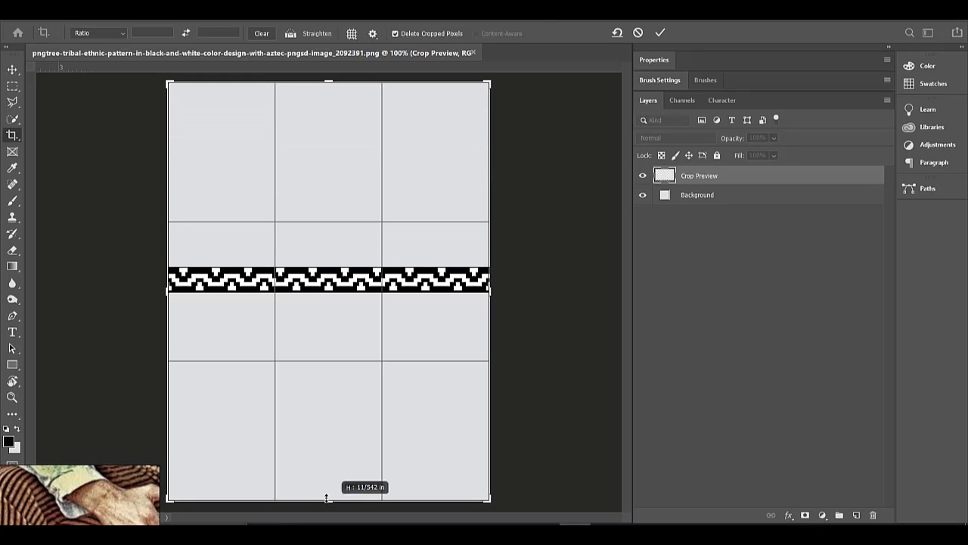
pyautogui.click(13, 70)
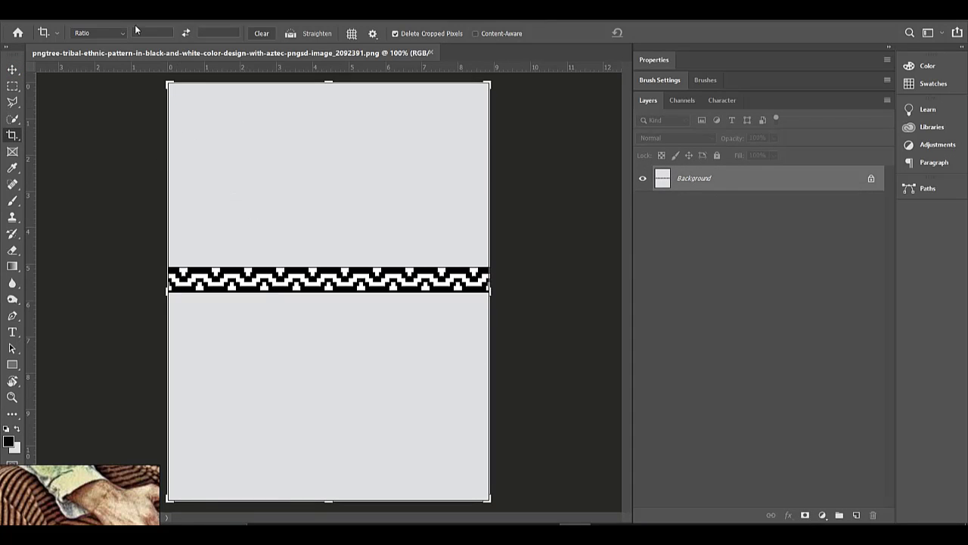
pyautogui.write('1')
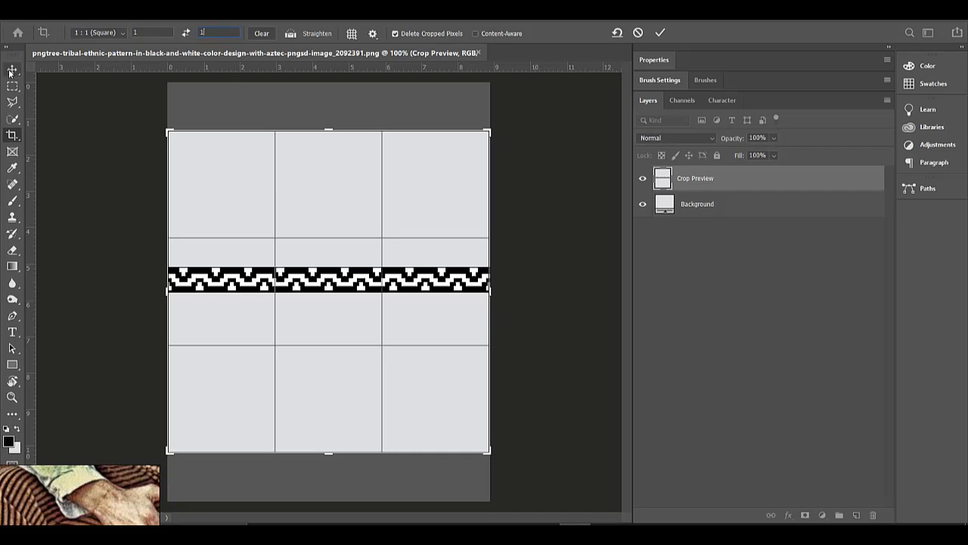
pyautogui.moveTo(333, 241); pyautogui.dragTo(334, 263)
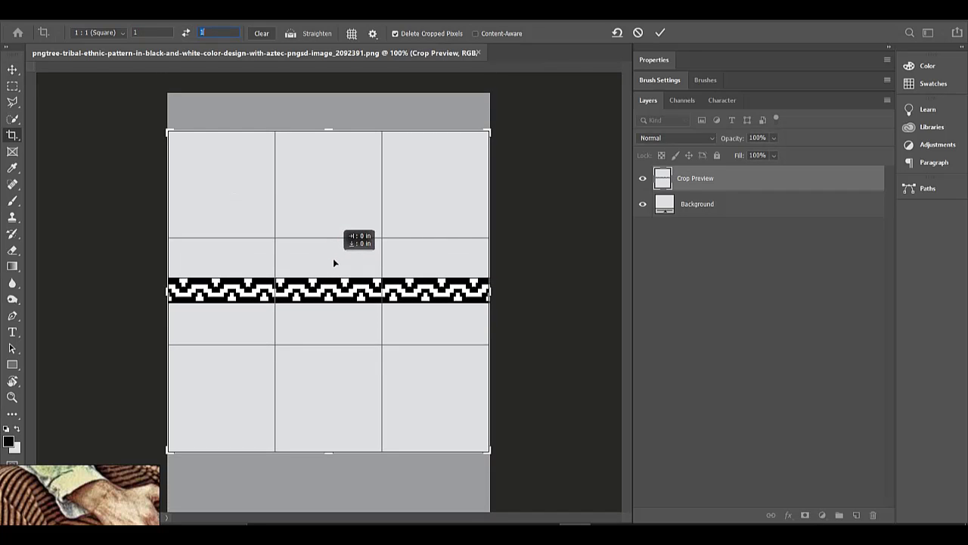
pyautogui.click(12, 69)
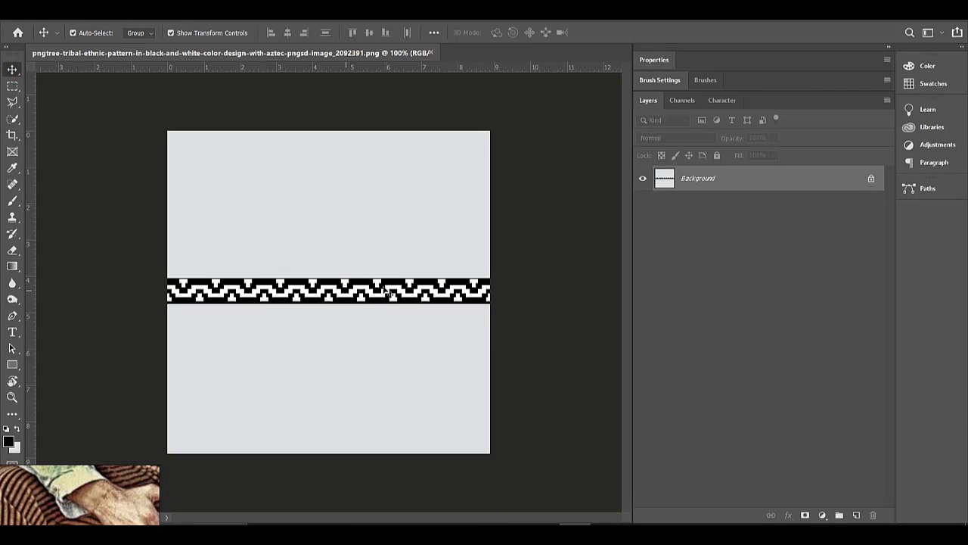
# - Replace the locked background layer containing the strip with an empty transparent layer
pyautogui.click(12, 88)
pyautogui.press('z')
pyautogui.moveTo(481, 293); pyautogui.dragTo(532, 277)
pyautogui.moveTo(531, 277); pyautogui.dragTo(401, 277)
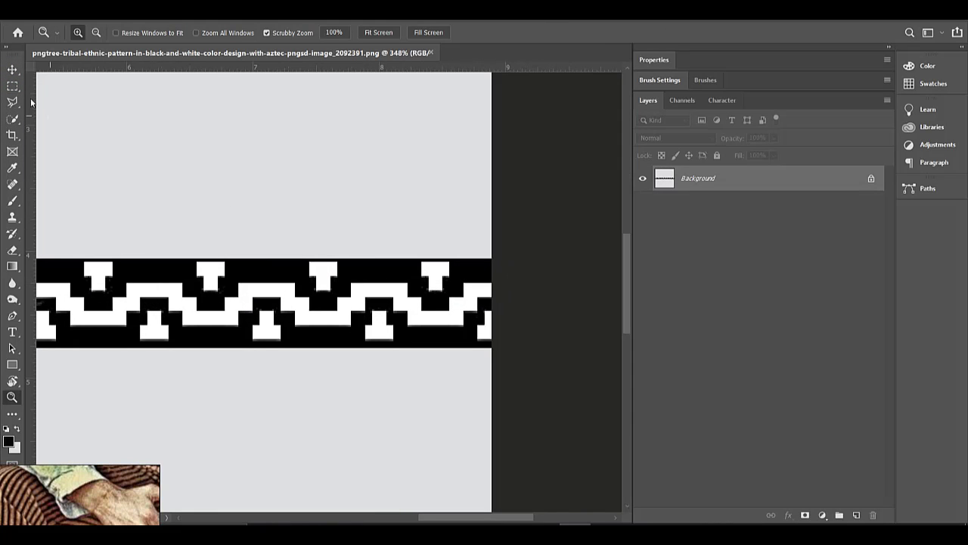
pyautogui.doubleClick(741, 187)
pyautogui.press('Return')
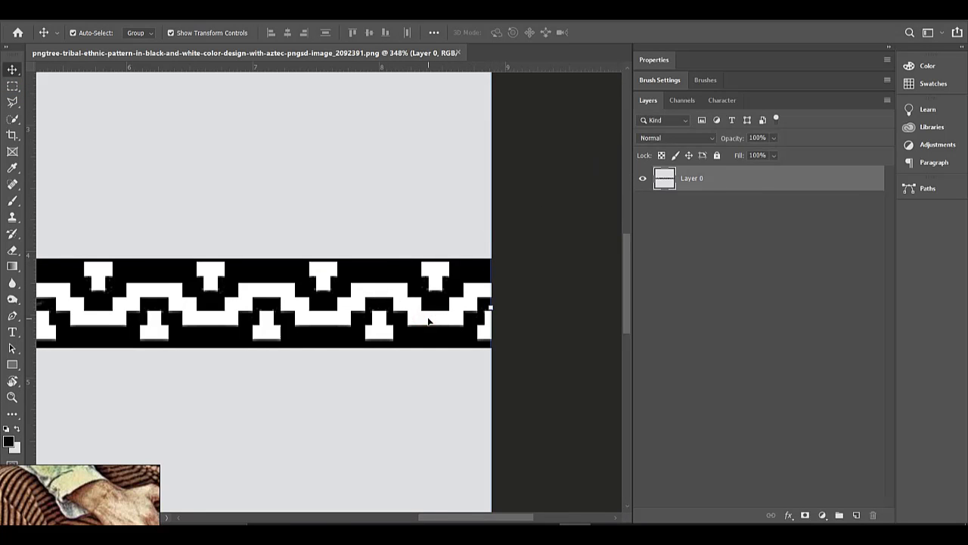
pyautogui.moveTo(705, 186); pyautogui.dragTo(705, 216)
pyautogui.click(706, 181)
pyautogui.press('Delete')
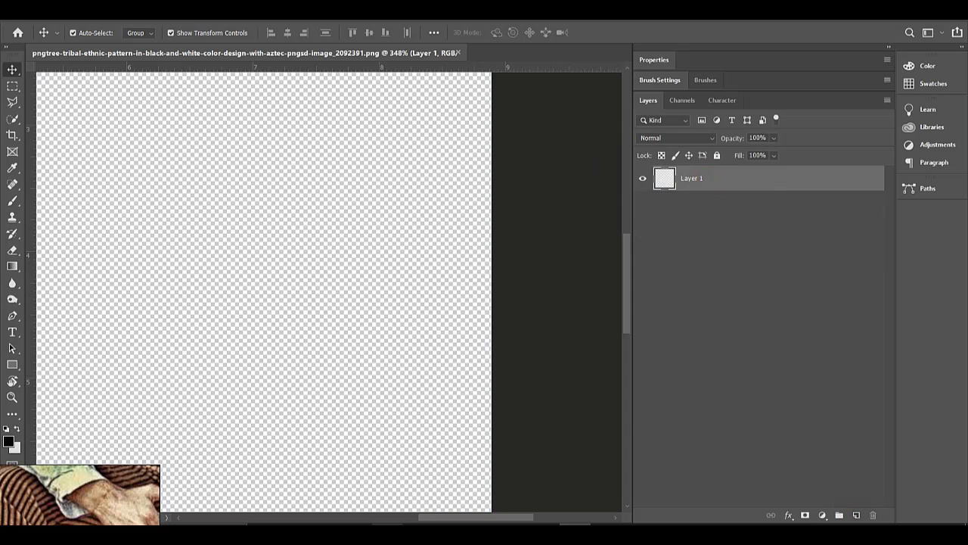
# - Place the tribal strip PNG from the reference images folder onto the transparent square canvas
pyautogui.click(388, 533)
pyautogui.moveTo(713, 270); pyautogui.dragTo(220, 261)
pyautogui.press('Return')
# - Duplicate the placed strip five times, stacking the copies edge to edge towards the upper part of the canvas
pyautogui.moveTo(391, 277); pyautogui.dragTo(343, 290)
pyautogui.press('z')
pyautogui.keyDown('alt'); pyautogui.moveTo(190, 296); pyautogui.dragTo(231, 190); pyautogui.keyUp('alt')
pyautogui.keyDown('alt'); pyautogui.moveTo(242, 192); pyautogui.dragTo(255, 127); pyautogui.keyUp('alt')
pyautogui.press('space')
pyautogui.moveTo(307, 152); pyautogui.dragTo(322, 259)
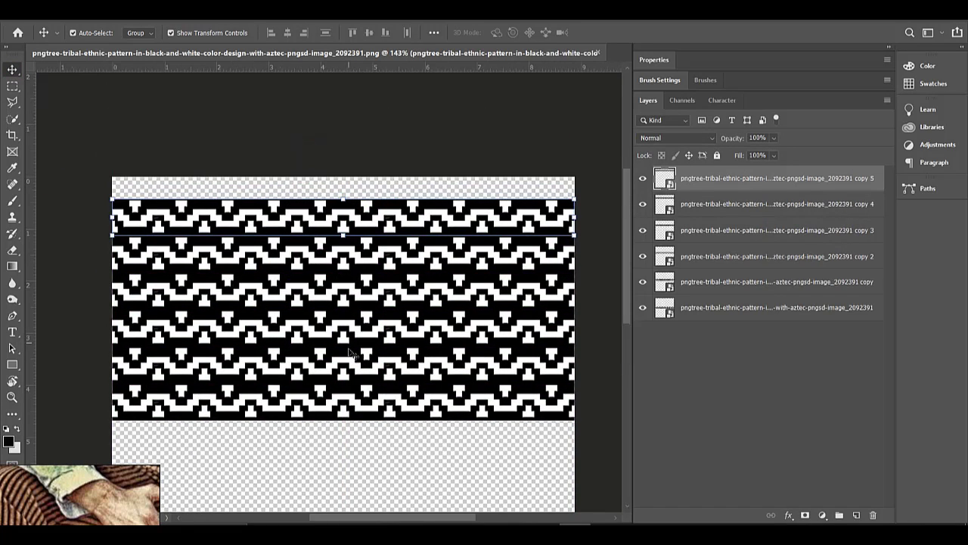
# - Add six more strip copies edge to edge below the stack, down to the canvas's lower edge
pyautogui.press('space')
pyautogui.moveTo(349, 320); pyautogui.dragTo(331, 166)
pyautogui.keyDown('alt'); pyautogui.moveTo(332, 240); pyautogui.dragTo(381, 360); pyautogui.keyUp('alt')
pyautogui.keyDown('alt'); pyautogui.moveTo(403, 371); pyautogui.dragTo(421, 480); pyautogui.keyUp('alt')
pyautogui.moveTo(464, 324); pyautogui.dragTo(395, 323)
# - Select all the strip layers and try copying strips upward over the empty band at the canvas's upper edge
pyautogui.click(759, 463)
pyautogui.keyDown('shift'); pyautogui.click(739, 180); pyautogui.keyUp('shift')
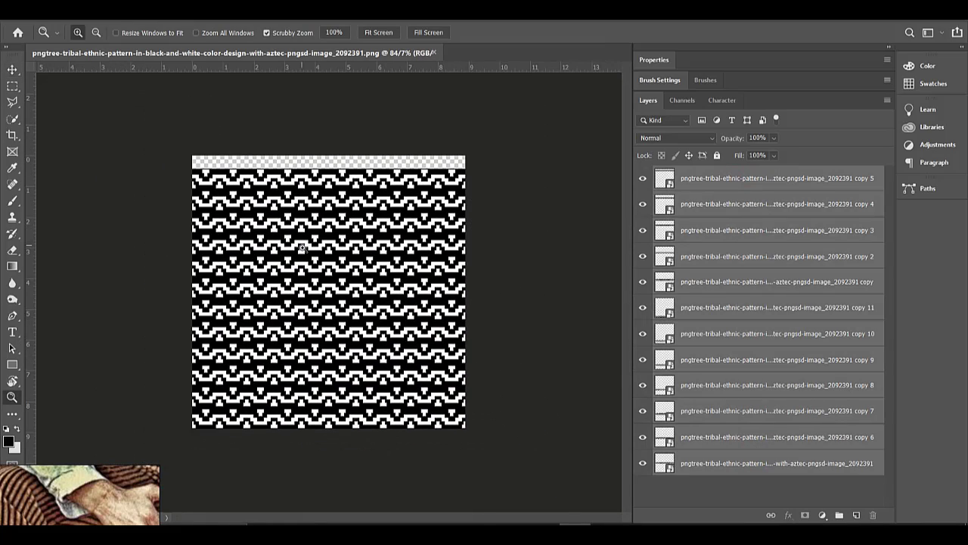
pyautogui.moveTo(307, 393); pyautogui.dragTo(359, 404)
pyautogui.press('v')
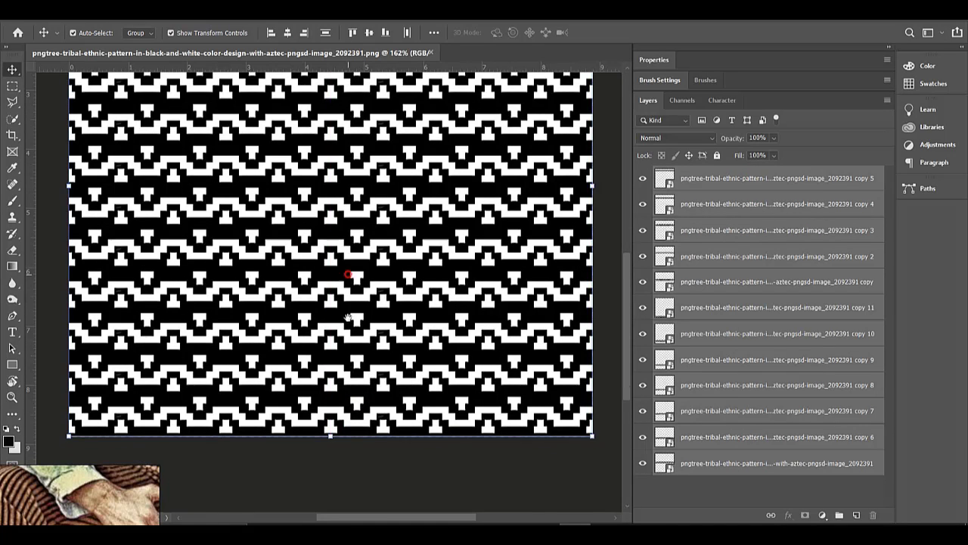
pyautogui.moveTo(348, 317); pyautogui.dragTo(346, 469)
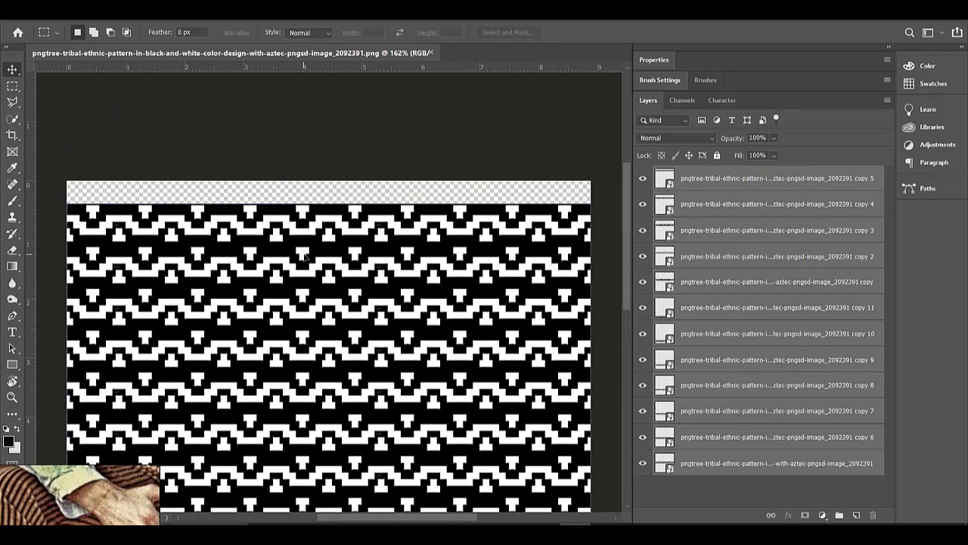
pyautogui.click(339, 197)
pyautogui.click(342, 224)
pyautogui.keyDown('alt'); pyautogui.moveTo(345, 225); pyautogui.dragTo(331, 198); pyautogui.keyUp('alt')
pyautogui.hotkey('ctrl', 'z')
# - Crop the canvas's upper edge down to the first strip so the empty transparent band is removed
pyautogui.keyDown('ctrl'); pyautogui.click(347, 151); pyautogui.keyUp('ctrl')
pyautogui.press('c')
pyautogui.hotkey('ctrl', 'z')
pyautogui.click(13, 70)
pyautogui.press('z')
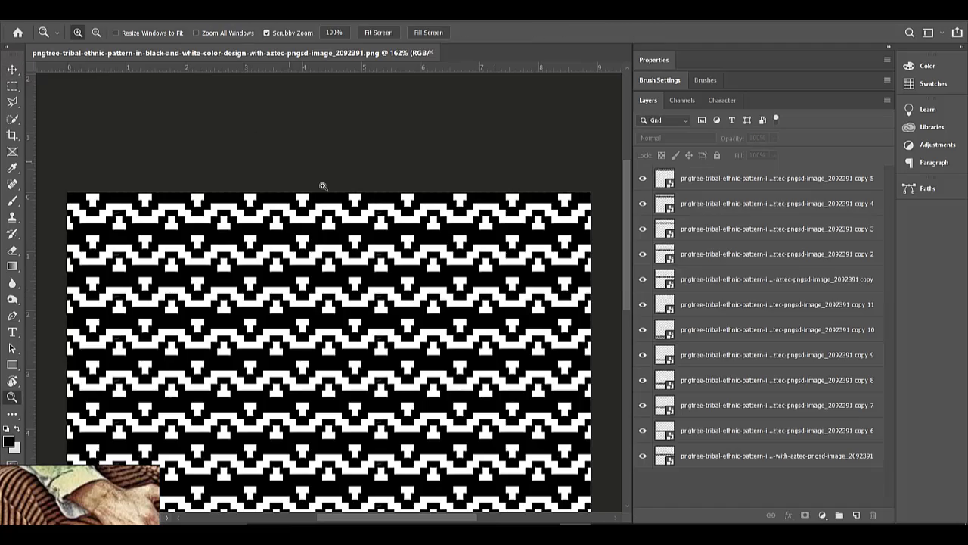
pyautogui.moveTo(358, 278); pyautogui.dragTo(329, 303)
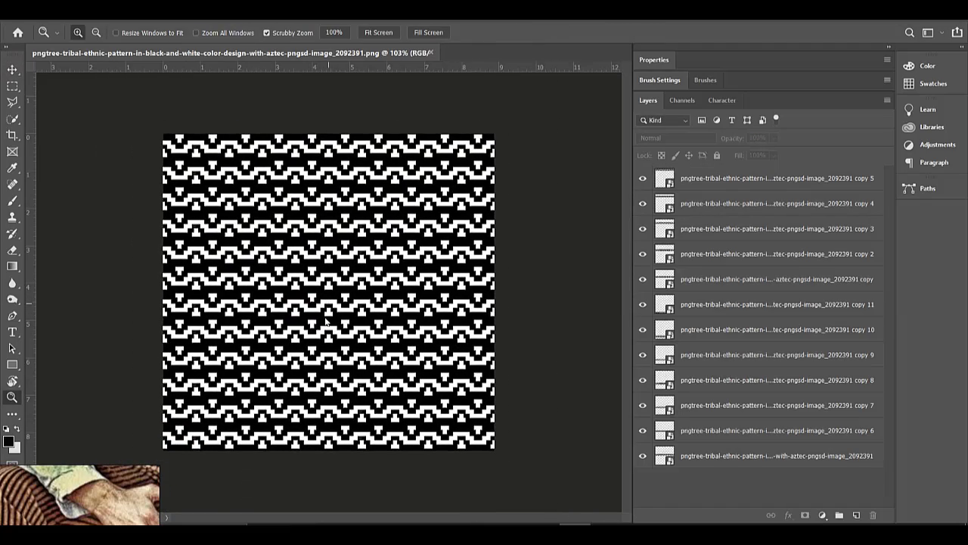
# - Save the stacked pattern as a PNG copy in the reference images' New folder, with "addztec" in its file name
pyautogui.hotkey('ctrl', 'shift', 's')
pyautogui.click(151, 254)
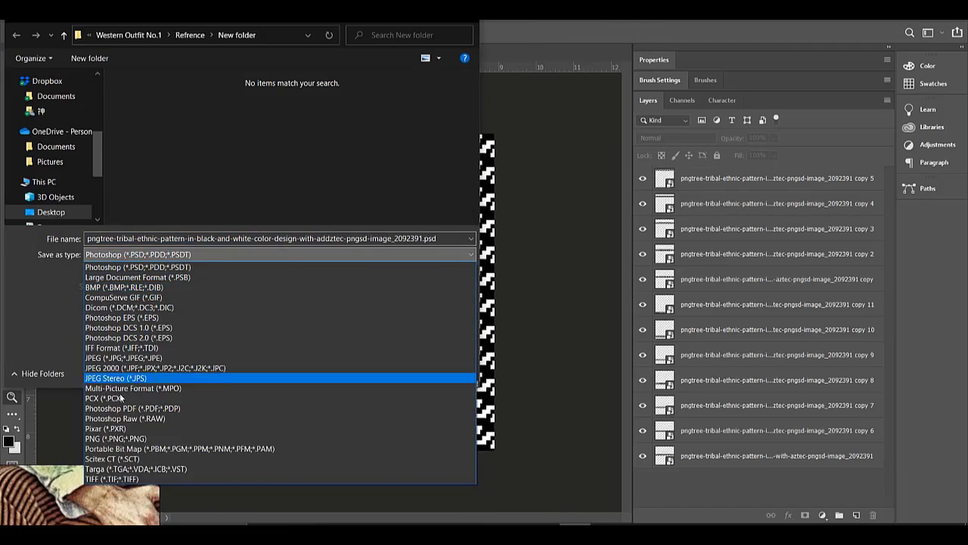
pyautogui.click(244, 430)
pyautogui.click(378, 371)
pyautogui.click(555, 157)
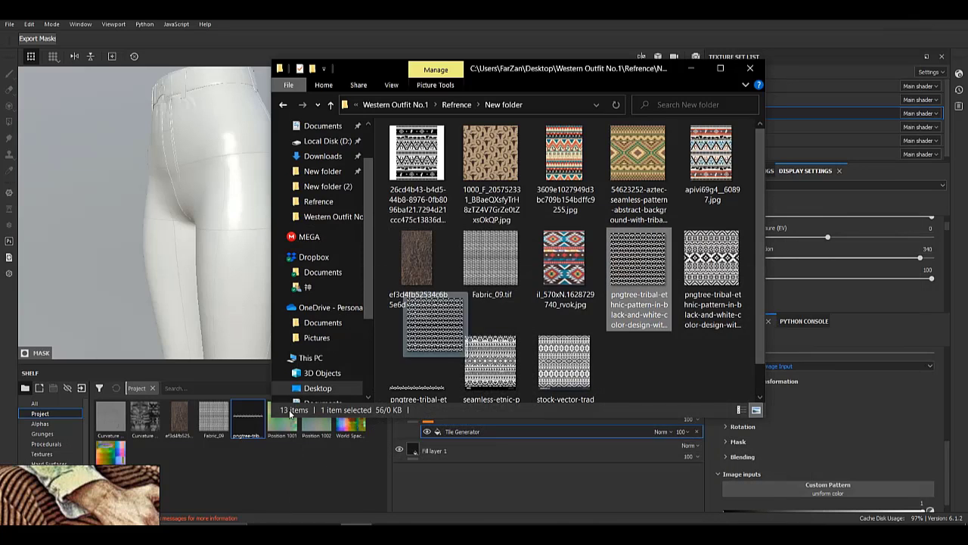
# - Switch to Substance Painter and import the saved "addztec" tribal pattern PNG as a texture
pyautogui.moveTo(642, 277); pyautogui.dragTo(613, 176)
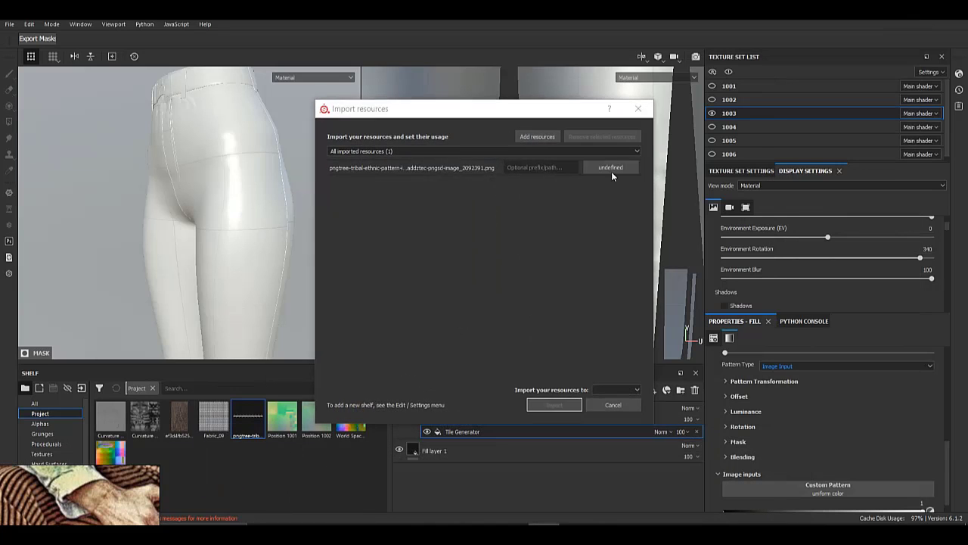
pyautogui.click(614, 405)
pyautogui.click(554, 405)
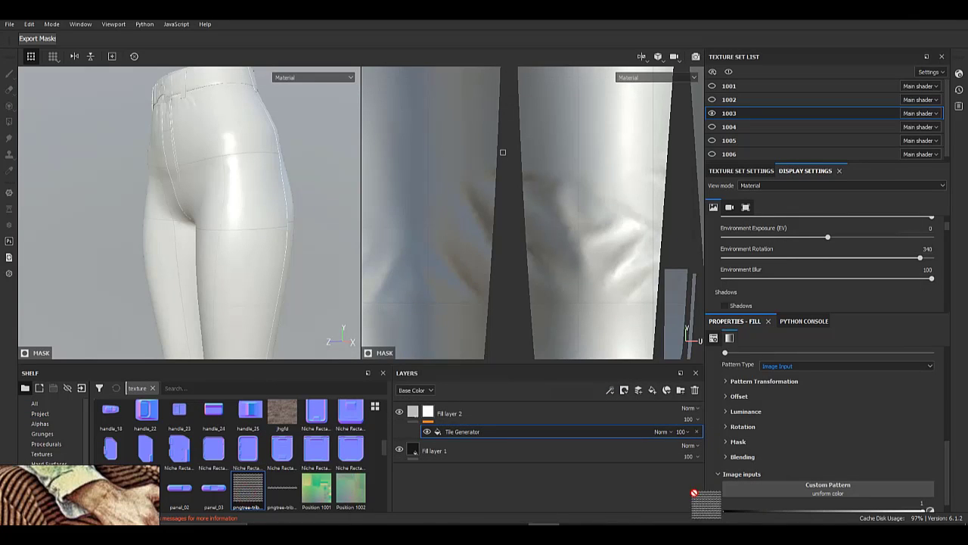
# - Replace the Tile Generator in Fill layer 2's mask with a fill using the imported tribal pattern as grayscale
pyautogui.moveTo(243, 485); pyautogui.dragTo(557, 451)
pyautogui.click(698, 432)
pyautogui.rightClick(433, 413)
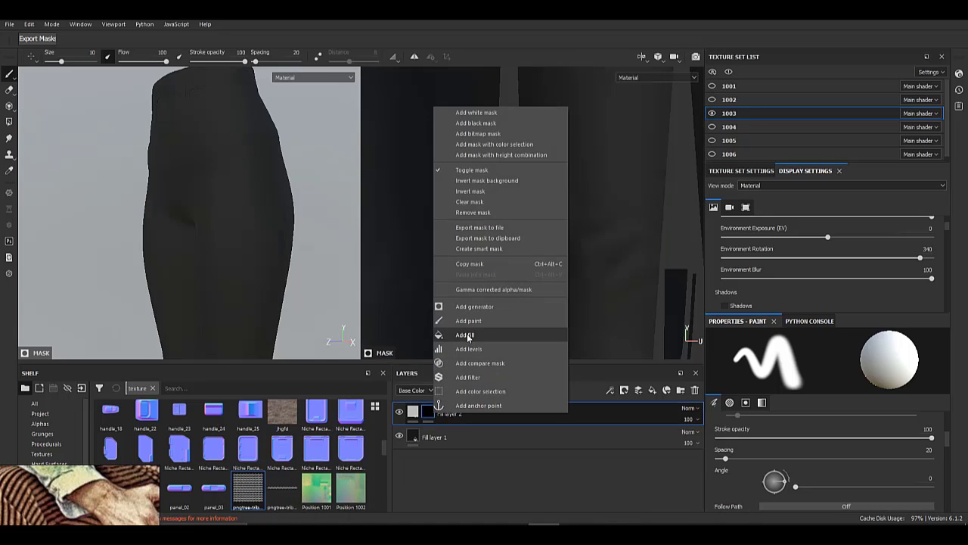
pyautogui.click(467, 335)
pyautogui.moveTo(777, 375); pyautogui.dragTo(779, 373)
pyautogui.scroll(4, 883, 376)
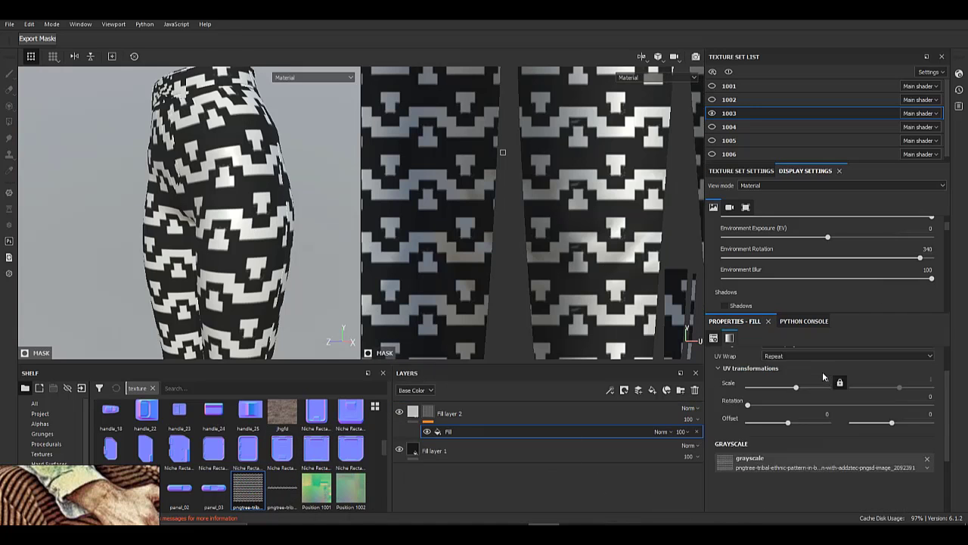
# - Set the mask fill's UV scale to 5 and its rotation to 90
pyautogui.click(813, 407)
pyautogui.write('5')
pyautogui.press('Return')
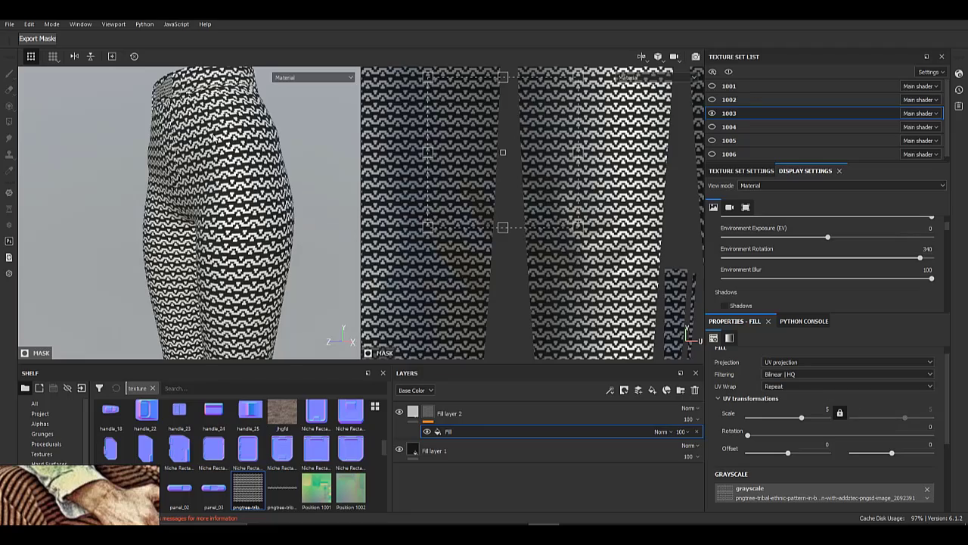
pyautogui.scroll(5, 213, 139)
pyautogui.keyDown('alt'); pyautogui.moveTo(213, 139); pyautogui.dragTo(184, 219); pyautogui.keyUp('alt')
pyautogui.scroll(1, 828, 437)
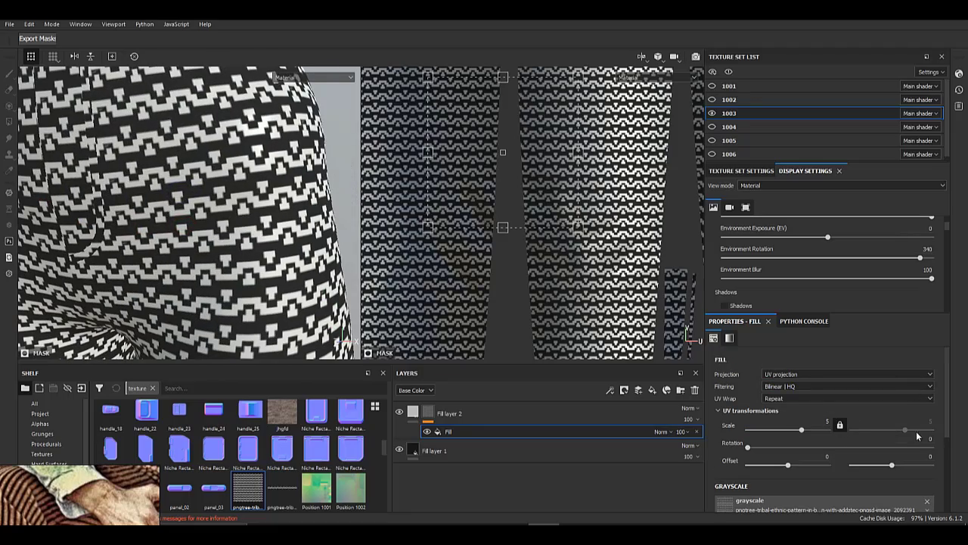
pyautogui.write('90')
pyautogui.press('Return')
# - Set the mask fill's UV scale to 10 after checking the rotated pattern on the trouser legs
pyautogui.scroll(-5, 164, 205)
pyautogui.keyDown('alt'); pyautogui.moveTo(164, 205); pyautogui.dragTo(202, 188); pyautogui.keyUp('alt')
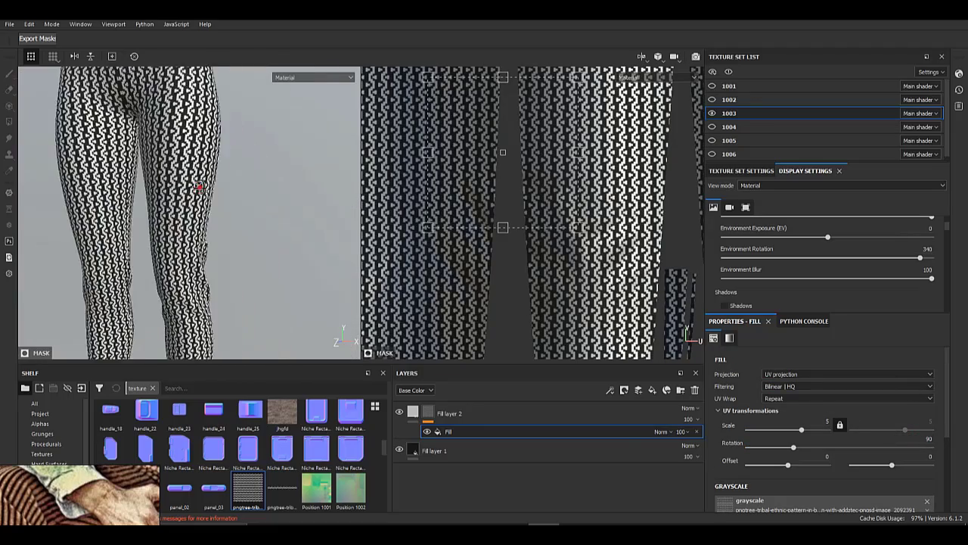
pyautogui.scroll(5, 157, 172)
pyautogui.keyDown('alt'); pyautogui.moveTo(182, 231); pyautogui.dragTo(209, 232); pyautogui.keyUp('alt')
pyautogui.write('10')
pyautogui.press('Return')
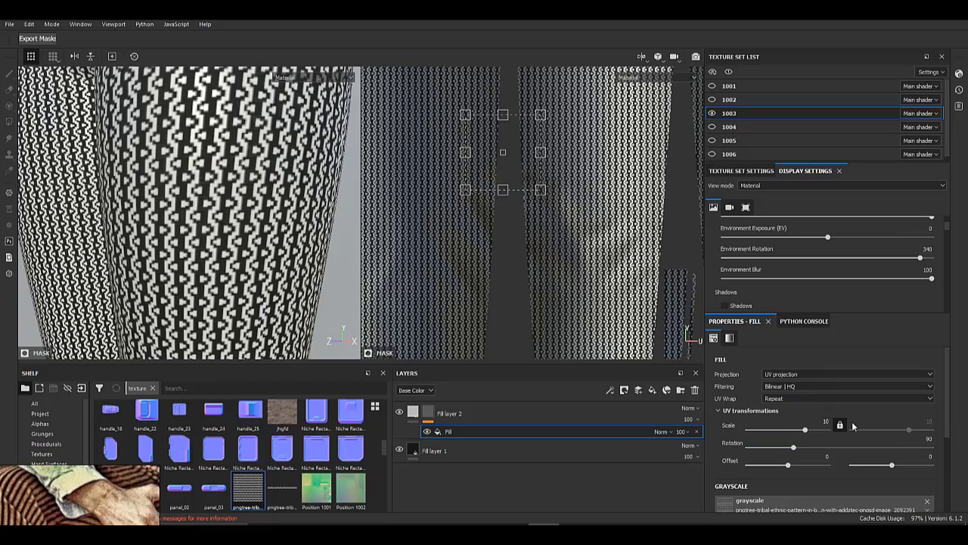
# - Examine the size and direction of the tribal pattern around the hips and legs of the trousers
pyautogui.scroll(-5, 154, 186)
pyautogui.keyDown('alt'); pyautogui.moveTo(152, 196); pyautogui.dragTo(222, 188); pyautogui.keyUp('alt')
pyautogui.scroll(5, 190, 164)
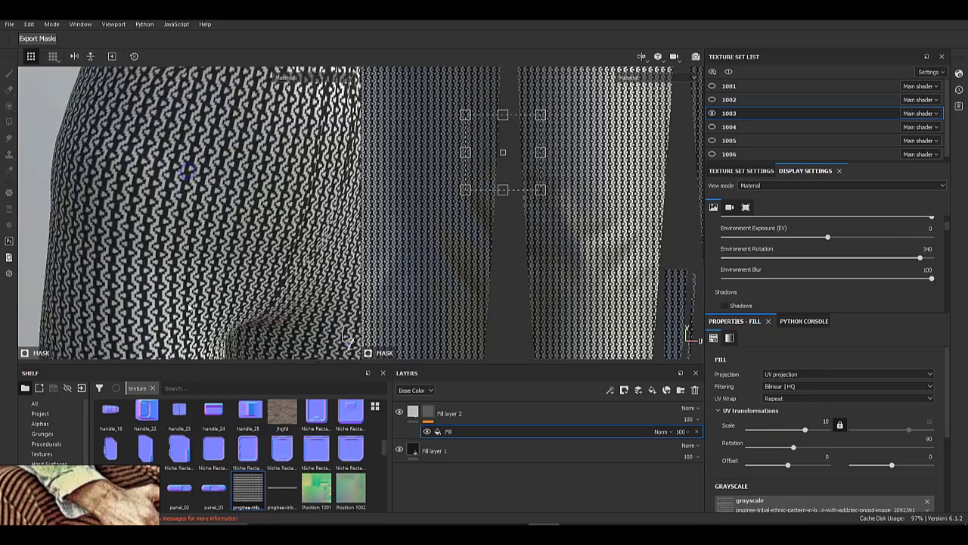
pyautogui.keyDown('alt'); pyautogui.moveTo(190, 164); pyautogui.dragTo(239, 220, button='middle'); pyautogui.keyUp('alt')
pyautogui.scroll(-4, 239, 226)
pyautogui.keyDown('alt'); pyautogui.moveTo(239, 227); pyautogui.dragTo(215, 233); pyautogui.keyUp('alt')
pyautogui.scroll(5, 214, 233)
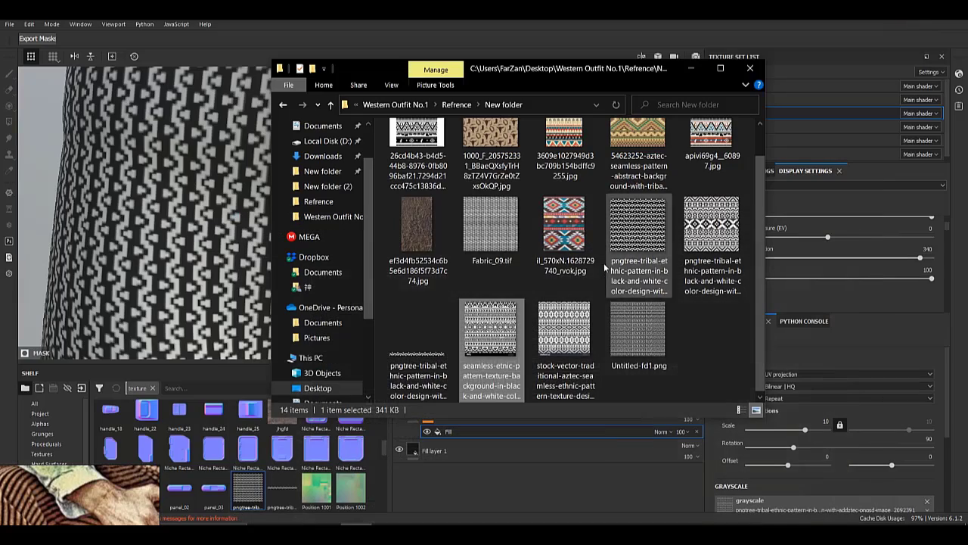
# - Import Untitled-fd1.png as a texture and use it as the mask fill's grayscale image
pyautogui.moveTo(281, 452); pyautogui.dragTo(279, 451)
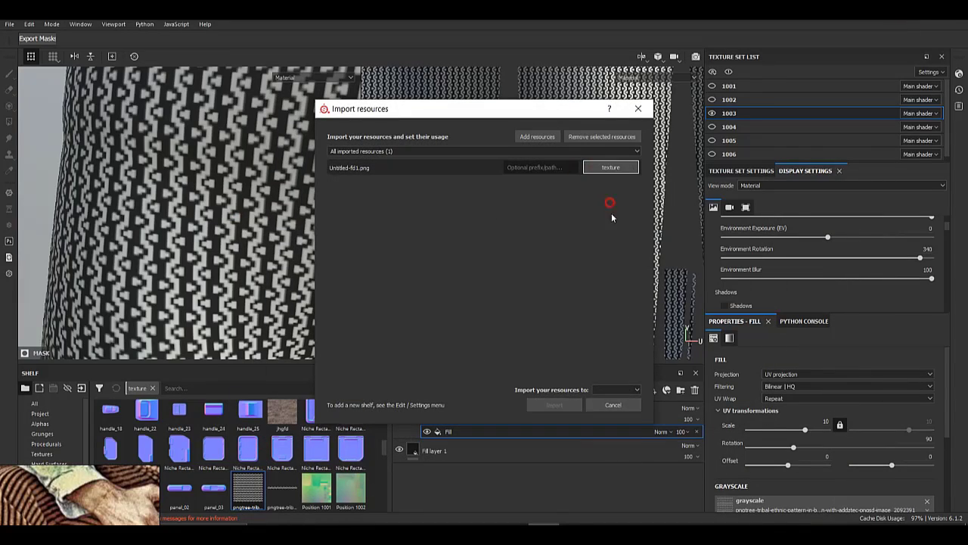
pyautogui.click(619, 406)
pyautogui.click(554, 405)
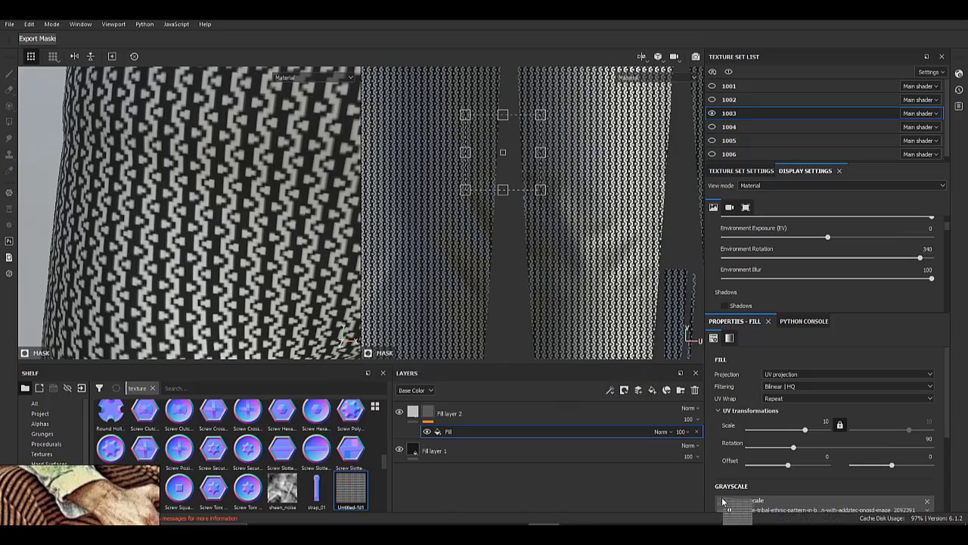
pyautogui.moveTo(723, 501); pyautogui.dragTo(723, 503)
# - Examine how the Untitled-fd1 key pattern looks on the trousers from several sides
pyautogui.keyDown('alt'); pyautogui.moveTo(196, 240); pyautogui.dragTo(192, 99, button='right'); pyautogui.keyUp('alt')
pyautogui.keyDown('alt'); pyautogui.moveTo(248, 244); pyautogui.dragTo(174, 246); pyautogui.keyUp('alt')
pyautogui.keyDown('alt'); pyautogui.moveTo(200, 187); pyautogui.dragTo(210, 359, button='right'); pyautogui.keyUp('alt')
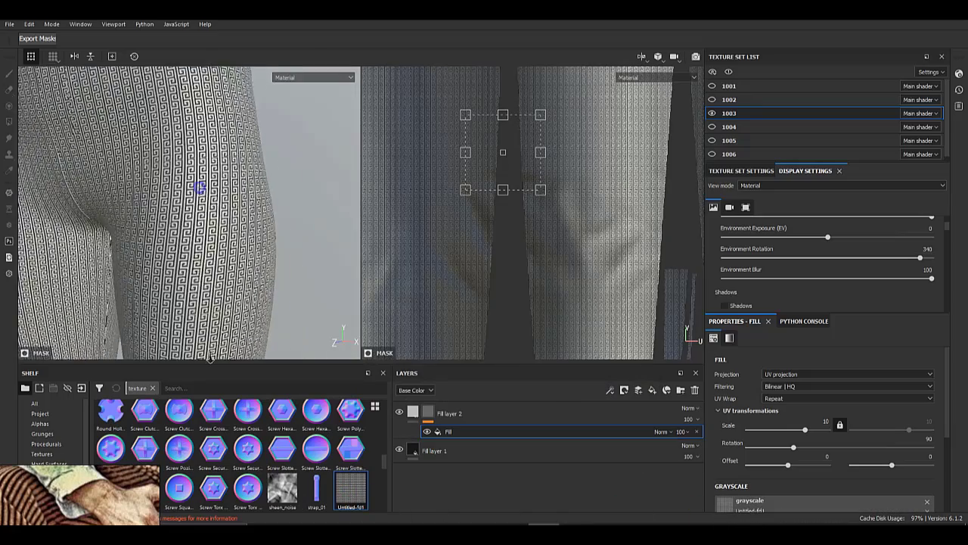
pyautogui.keyDown('alt'); pyautogui.moveTo(235, 238); pyautogui.dragTo(242, 318, button='right'); pyautogui.keyUp('alt')
pyautogui.keyDown('alt'); pyautogui.moveTo(220, 227); pyautogui.dragTo(258, 257); pyautogui.keyUp('alt')
pyautogui.keyDown('alt'); pyautogui.moveTo(205, 265); pyautogui.dragTo(199, 197, button='right'); pyautogui.keyUp('alt')
pyautogui.keyDown('alt'); pyautogui.moveTo(164, 217); pyautogui.dragTo(227, 219); pyautogui.keyUp('alt')
pyautogui.keyDown('alt'); pyautogui.moveTo(183, 219); pyautogui.dragTo(222, 250, button='right'); pyautogui.keyUp('alt')
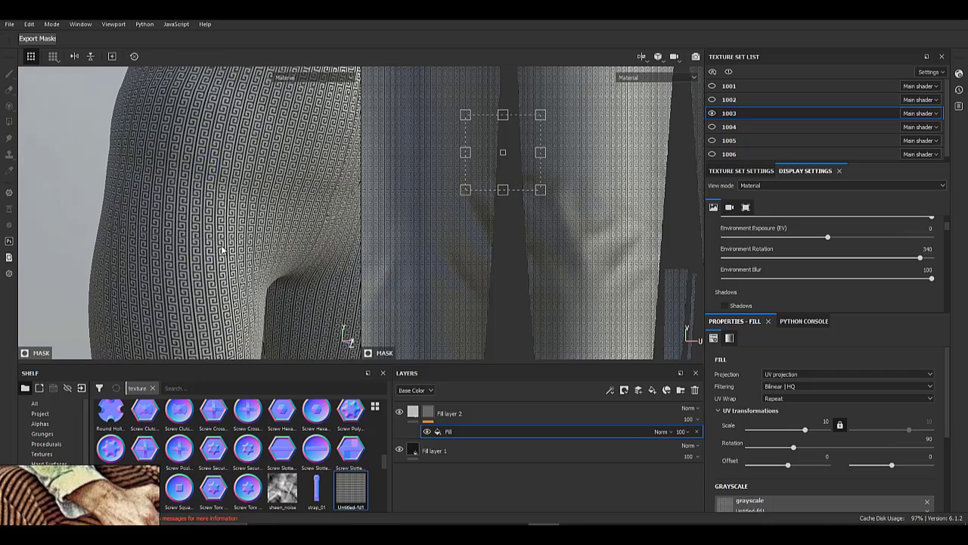
# - Try Fabric_09 from the project resources in the mask fill, and put the tribal pattern back as grayscale image
pyautogui.click(45, 414)
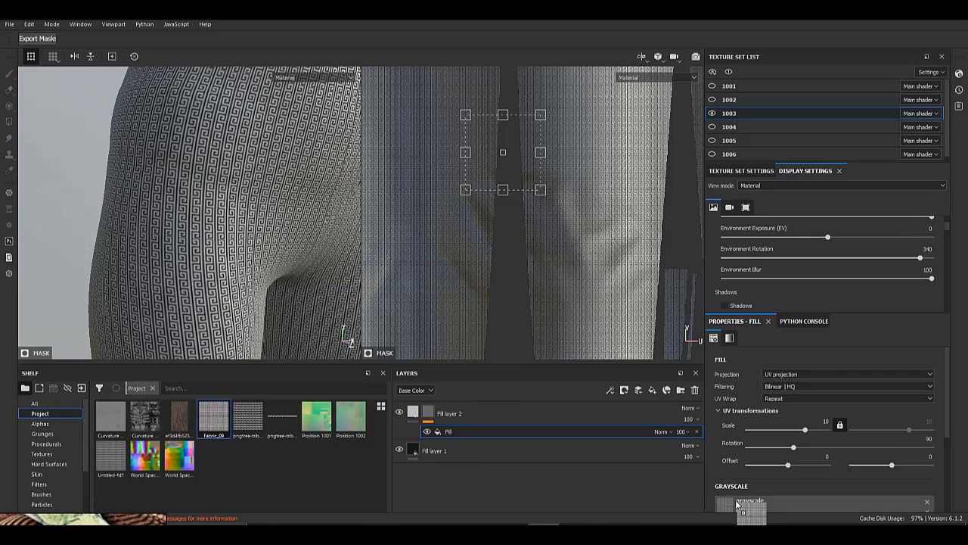
pyautogui.moveTo(737, 503); pyautogui.dragTo(741, 503)
pyautogui.keyDown('alt'); pyautogui.moveTo(189, 204); pyautogui.dragTo(45, 208); pyautogui.keyUp('alt')
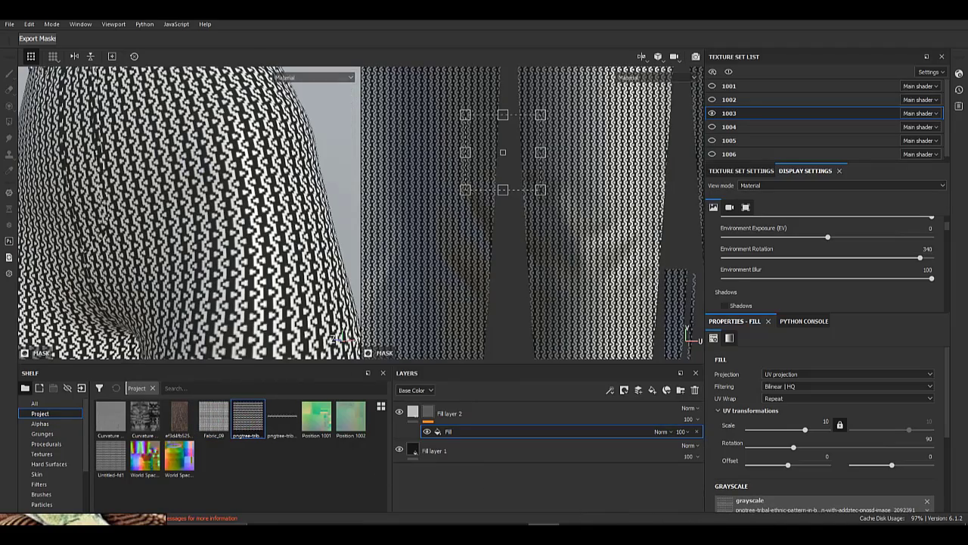
# - Set Fill layer 2's base color to an orange-tan based on the striped trousers in the reference image
pyautogui.click(415, 415)
pyautogui.scroll(-2, 774, 500)
pyautogui.click(770, 482)
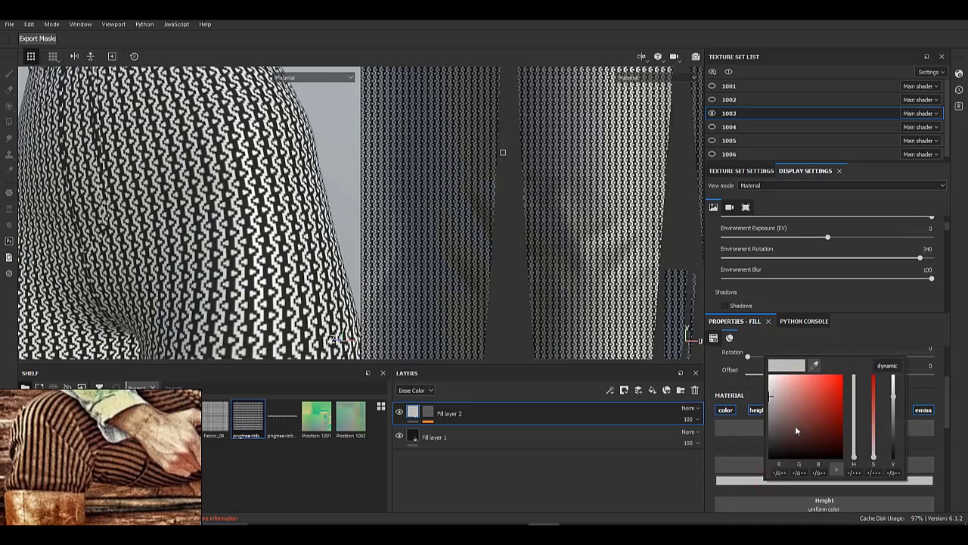
pyautogui.moveTo(353, 453); pyautogui.dragTo(32, 506)
pyautogui.click(719, 448)
pyautogui.click(833, 482)
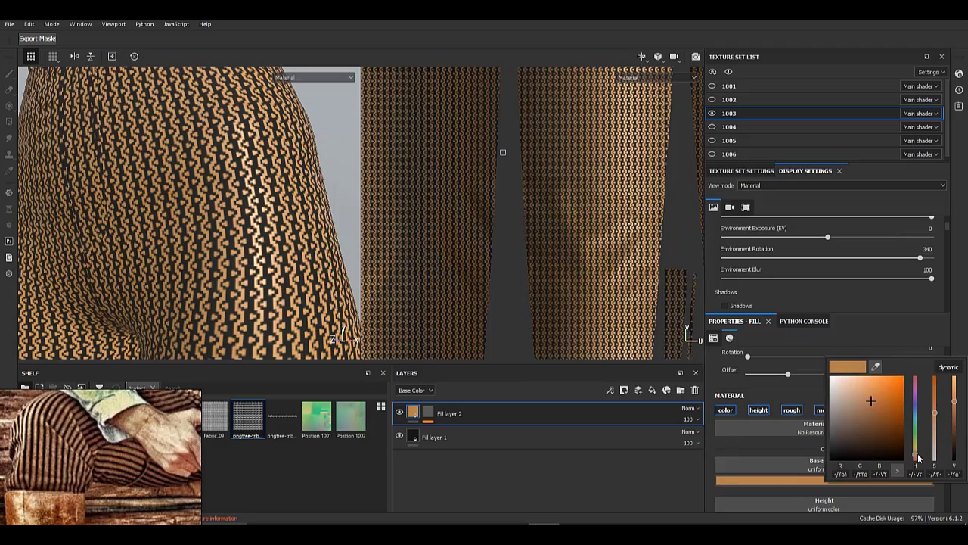
# - Examine the orange-tan tribal pattern against the dark base on the trousers' waist, seat and legs
pyautogui.keyDown('alt'); pyautogui.moveTo(310, 249); pyautogui.dragTo(142, 205, button='right'); pyautogui.keyUp('alt')
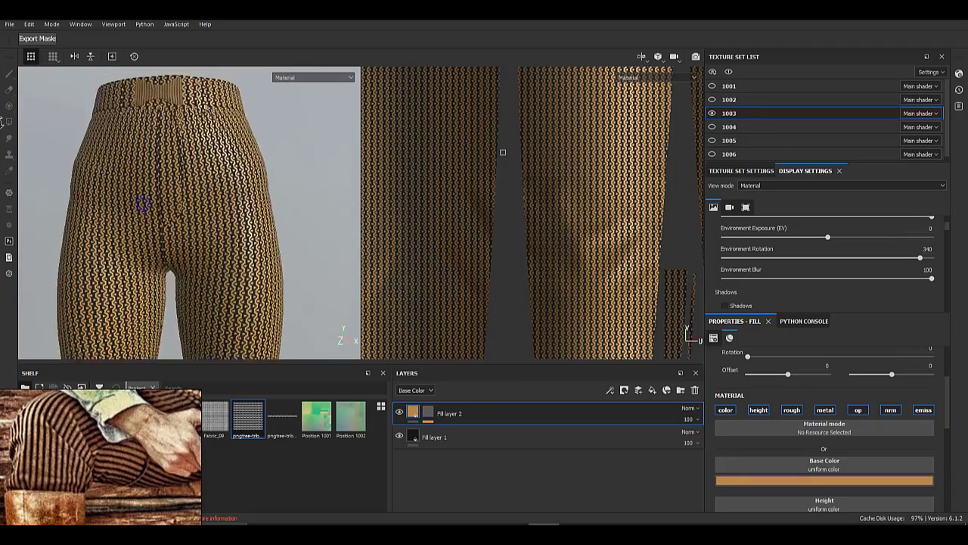
pyautogui.keyDown('alt'); pyautogui.moveTo(142, 205); pyautogui.dragTo(114, 206); pyautogui.keyUp('alt')
pyautogui.keyDown('alt'); pyautogui.moveTo(113, 206); pyautogui.dragTo(220, 219, button='right'); pyautogui.keyUp('alt')
pyautogui.keyDown('alt'); pyautogui.moveTo(219, 219); pyautogui.dragTo(145, 244); pyautogui.keyUp('alt')
pyautogui.keyDown('alt'); pyautogui.moveTo(145, 243); pyautogui.dragTo(99, 219, button='right'); pyautogui.keyUp('alt')
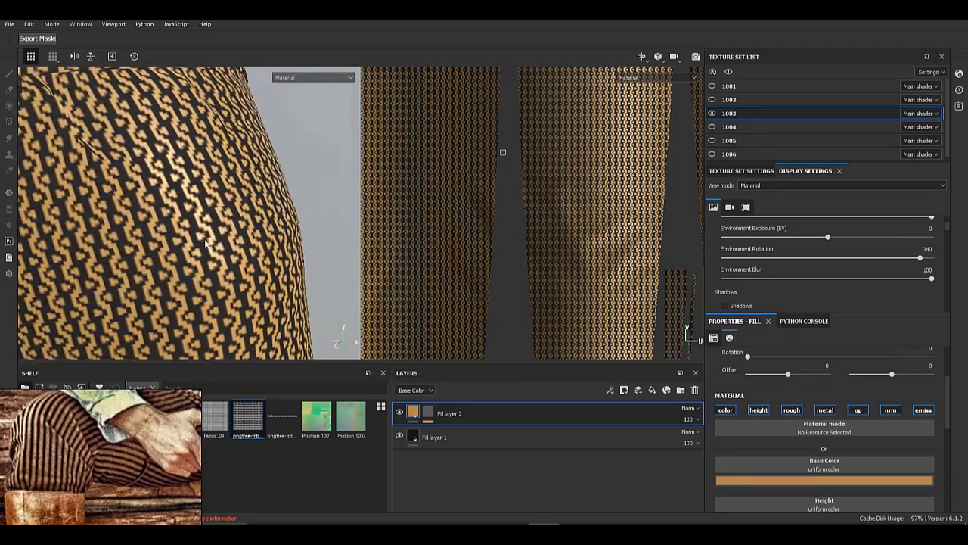
pyautogui.keyDown('alt'); pyautogui.moveTo(98, 219); pyautogui.dragTo(174, 189); pyautogui.keyUp('alt')
pyautogui.keyDown('alt'); pyautogui.moveTo(174, 189); pyautogui.dragTo(136, 109, button='right'); pyautogui.keyUp('alt')
pyautogui.keyDown('alt'); pyautogui.moveTo(136, 109); pyautogui.dragTo(141, 188); pyautogui.keyUp('alt')
pyautogui.keyDown('alt'); pyautogui.moveTo(188, 161); pyautogui.dragTo(268, 190, button='right'); pyautogui.keyUp('alt')
pyautogui.keyDown('alt'); pyautogui.moveTo(268, 190); pyautogui.dragTo(195, 202, button='middle'); pyautogui.keyUp('alt')
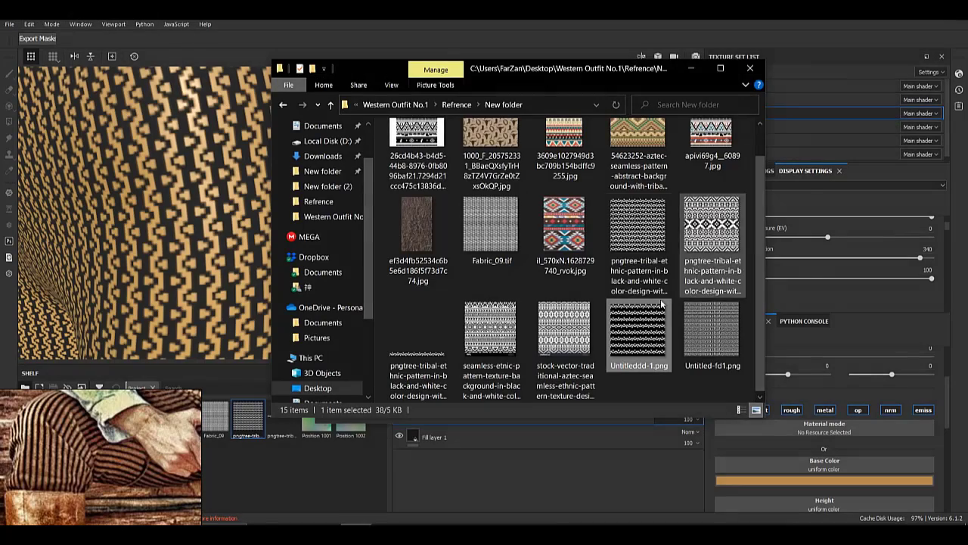
# - Import Untitleddd-1.png as a texture and try Untitled-fd1 as the mask fill's grayscale image
pyautogui.moveTo(662, 303); pyautogui.dragTo(513, 343)
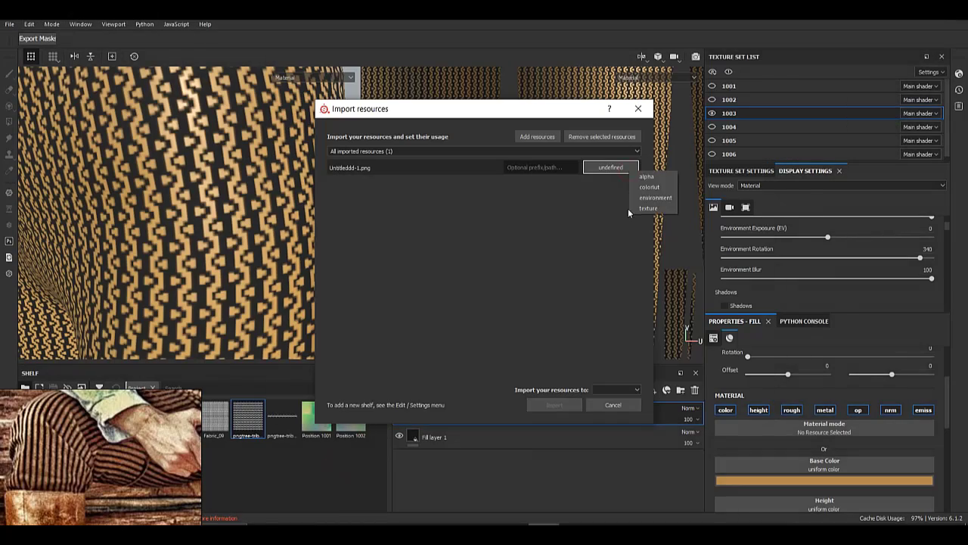
pyautogui.click(573, 409)
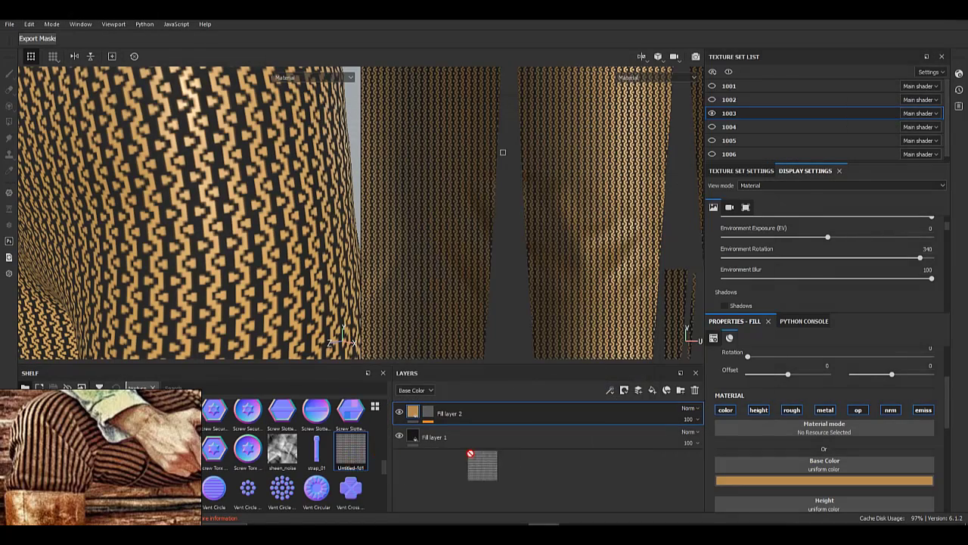
pyautogui.moveTo(471, 454); pyautogui.dragTo(787, 411)
pyautogui.click(429, 412)
pyautogui.click(471, 432)
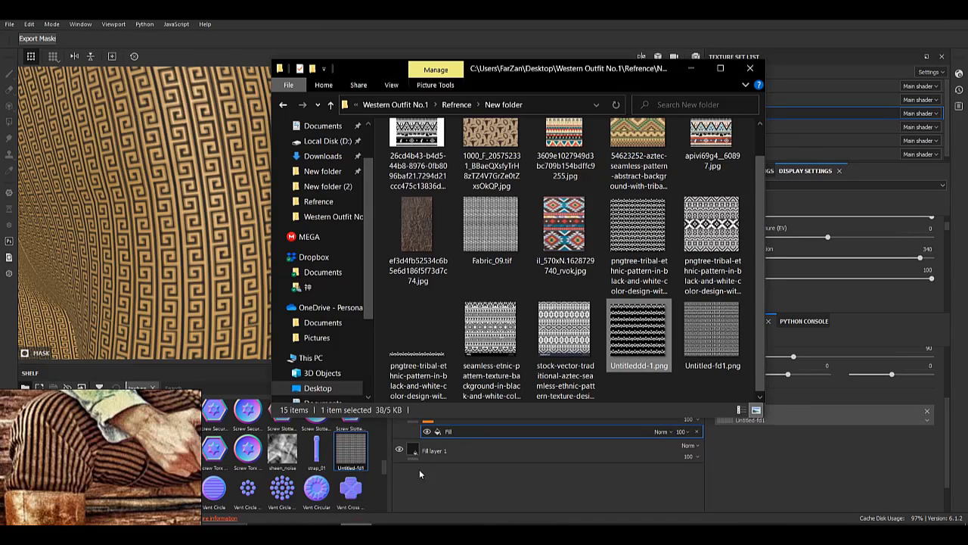
# - Import Untitleddd-1.png as a texture, use it as the mask fill's grayscale image and check it on the trousers
pyautogui.moveTo(714, 333); pyautogui.dragTo(484, 348)
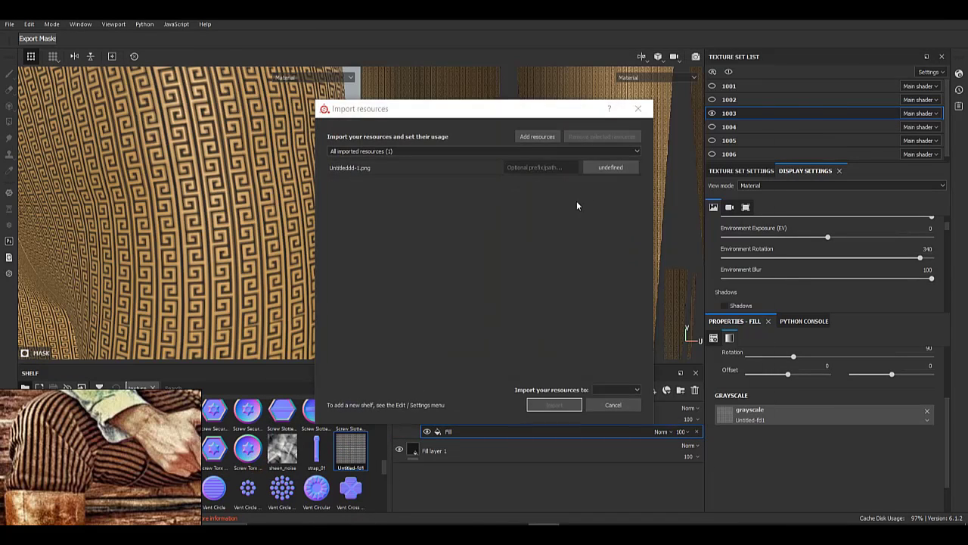
pyautogui.click(579, 406)
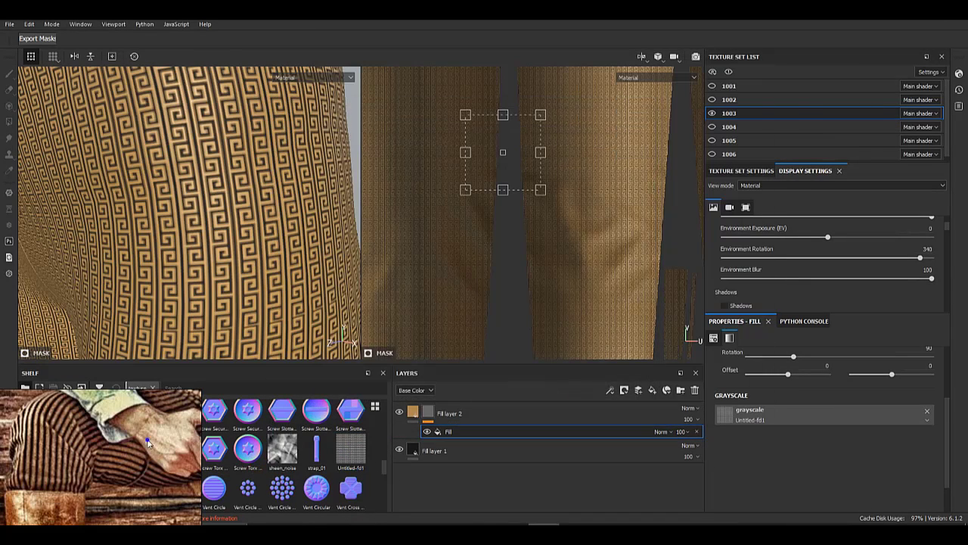
pyautogui.moveTo(631, 417); pyautogui.dragTo(762, 420)
pyautogui.keyDown('alt'); pyautogui.moveTo(226, 234); pyautogui.dragTo(156, 199, button='right'); pyautogui.keyUp('alt')
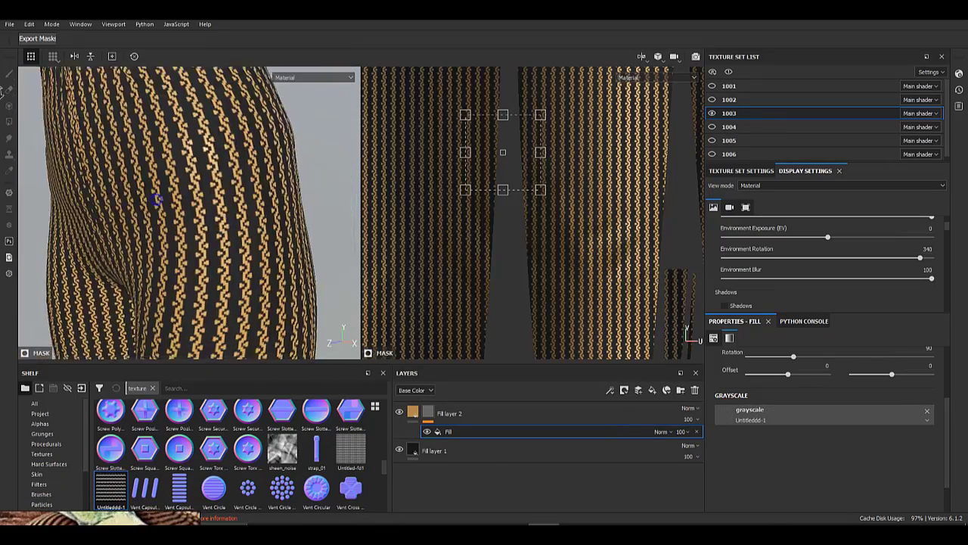
pyautogui.keyDown('alt'); pyautogui.moveTo(156, 199); pyautogui.dragTo(177, 157); pyautogui.keyUp('alt')
pyautogui.keyDown('alt'); pyautogui.moveTo(176, 157); pyautogui.dragTo(162, 213, button='right'); pyautogui.keyUp('alt')
pyautogui.keyDown('alt'); pyautogui.moveTo(162, 214); pyautogui.dragTo(313, 86); pyautogui.keyUp('alt')
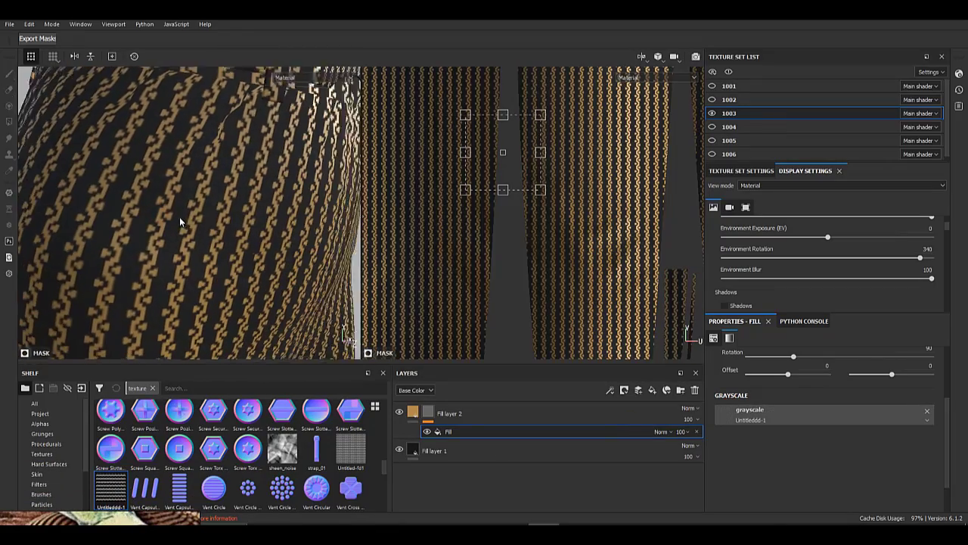
# - Examine the Untitleddd-1 stripe pattern on the trousers' waist, seat and thighs under rotated environment lighting
pyautogui.keyDown('shift'); pyautogui.moveTo(313, 86); pyautogui.dragTo(250, 94, button='right'); pyautogui.keyUp('shift')
pyautogui.keyDown('alt'); pyautogui.moveTo(249, 95); pyautogui.dragTo(180, 226); pyautogui.keyUp('alt')
pyautogui.keyDown('alt'); pyautogui.moveTo(180, 226); pyautogui.dragTo(183, 248, button='middle'); pyautogui.keyUp('alt')
pyautogui.keyDown('alt'); pyautogui.moveTo(183, 248); pyautogui.dragTo(132, 200); pyautogui.keyUp('alt')
pyautogui.keyDown('alt'); pyautogui.moveTo(236, 172); pyautogui.dragTo(159, 182); pyautogui.keyUp('alt')
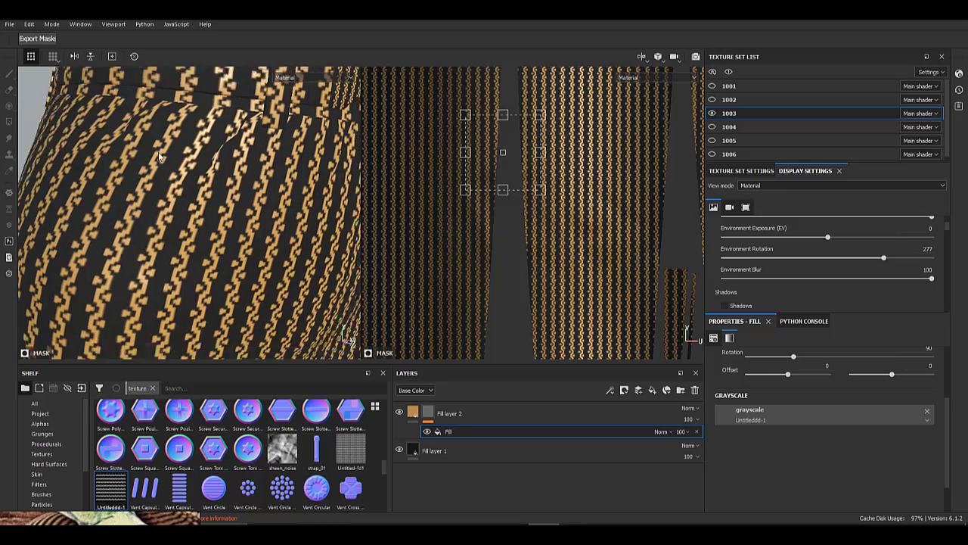
pyautogui.keyDown('alt'); pyautogui.moveTo(159, 182); pyautogui.dragTo(29, 172, button='right'); pyautogui.keyUp('alt')
pyautogui.keyDown('alt'); pyautogui.moveTo(29, 172); pyautogui.dragTo(149, 231); pyautogui.keyUp('alt')
pyautogui.keyDown('alt'); pyautogui.moveTo(149, 230); pyautogui.dragTo(204, 219, button='right'); pyautogui.keyUp('alt')
pyautogui.keyDown('alt'); pyautogui.moveTo(204, 220); pyautogui.dragTo(246, 189, button='middle'); pyautogui.keyUp('alt')
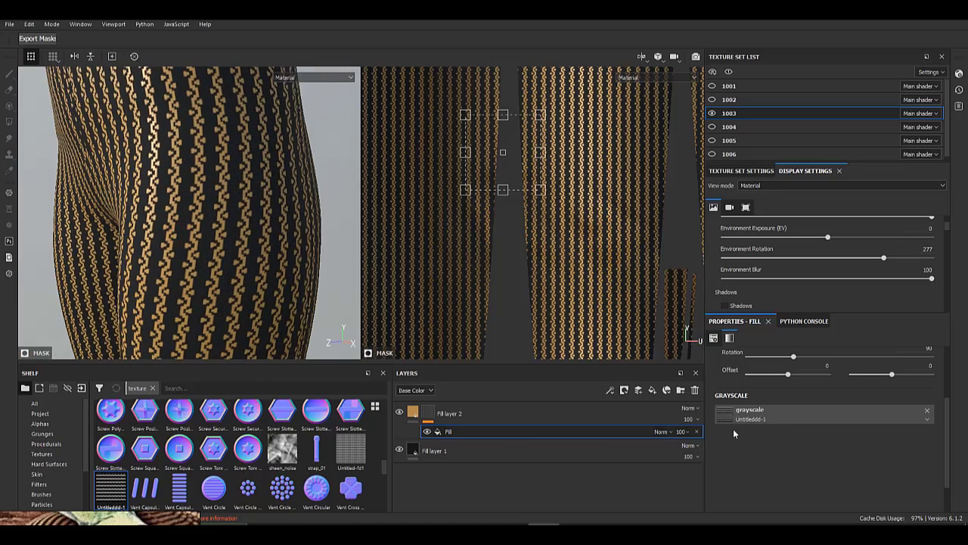
# - Limit Fill layer 2 to the color channel by disabling its other material channels
pyautogui.click(411, 413)
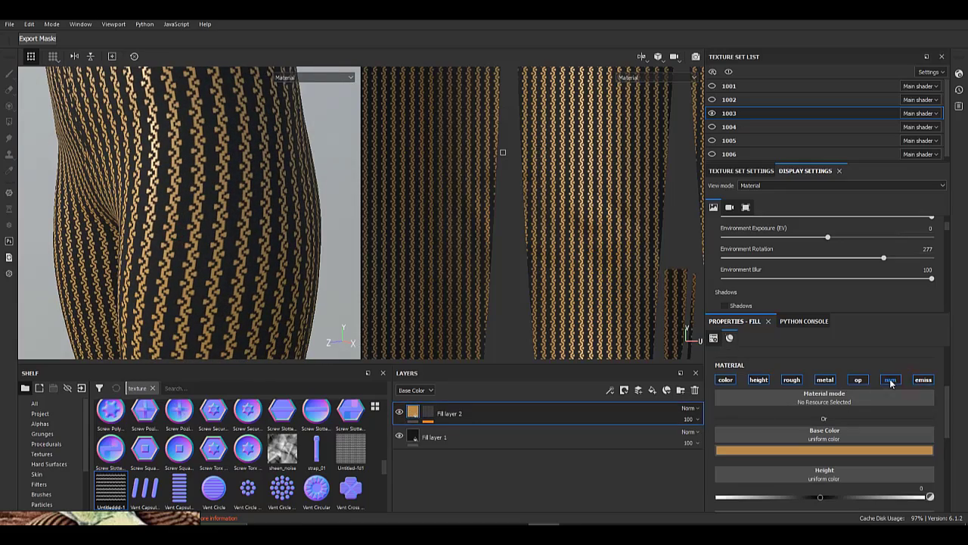
pyautogui.click(831, 381)
pyautogui.click(793, 381)
pyautogui.click(759, 380)
pyautogui.click(921, 382)
# - Remove the opacity and emissive channels from texture set 1003
pyautogui.scroll(1, 787, 209)
pyautogui.click(747, 172)
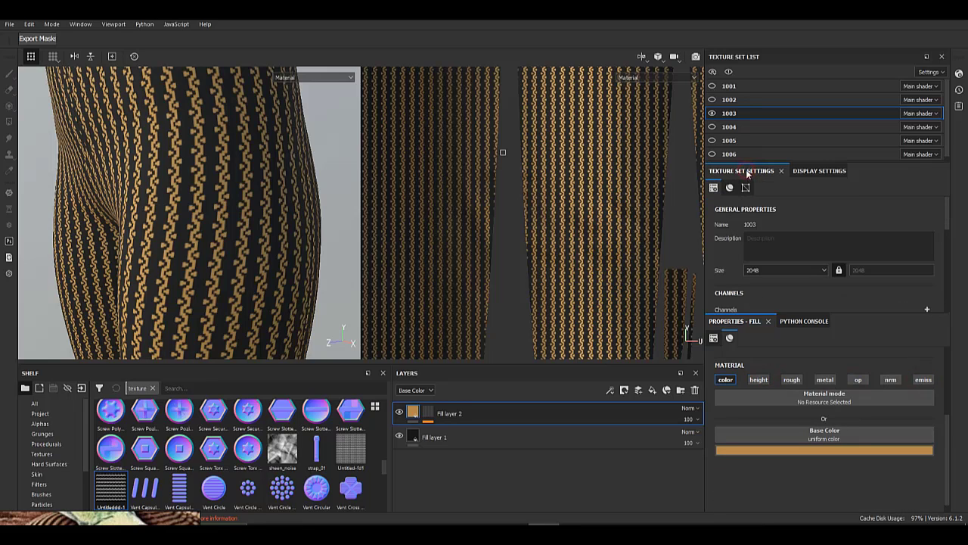
pyautogui.scroll(-4, 812, 237)
pyautogui.scroll(-2, 811, 237)
pyautogui.click(926, 239)
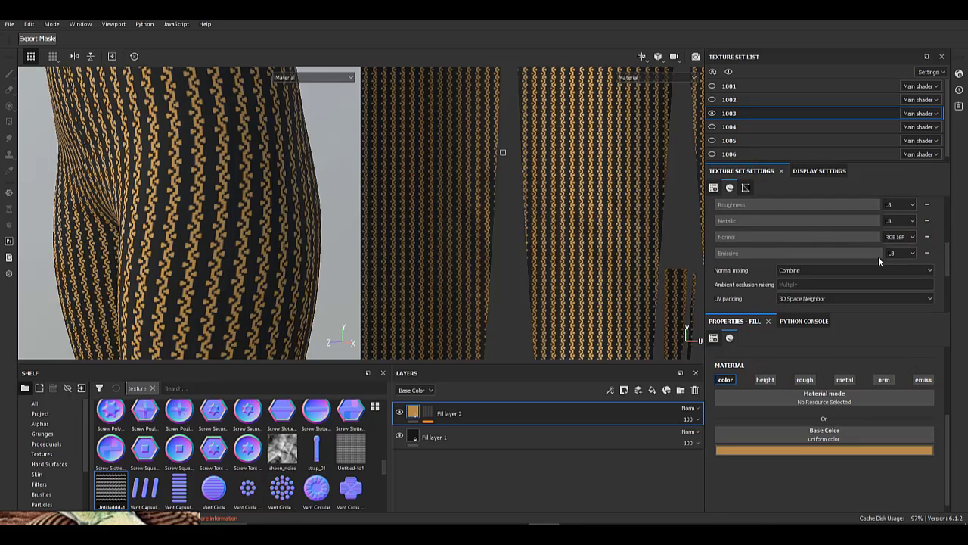
pyautogui.click(928, 253)
# - Enable the height channel on Fill layer 2, set its height to 0.0773 and check the raised pattern around the waist
pyautogui.keyDown('alt'); pyautogui.moveTo(231, 155); pyautogui.dragTo(242, 276, button='middle'); pyautogui.keyUp('alt')
pyautogui.keyDown('alt'); pyautogui.moveTo(242, 276); pyautogui.dragTo(279, 278); pyautogui.keyUp('alt')
pyautogui.keyDown('shift'); pyautogui.moveTo(279, 278); pyautogui.dragTo(269, 239, button='right'); pyautogui.keyUp('shift')
pyautogui.keyDown('alt'); pyautogui.moveTo(268, 239); pyautogui.dragTo(227, 240); pyautogui.keyUp('alt')
pyautogui.keyDown('alt'); pyautogui.moveTo(227, 240); pyautogui.dragTo(280, 253, button='right'); pyautogui.keyUp('alt')
pyautogui.click(774, 381)
pyautogui.scroll(-1, 825, 459)
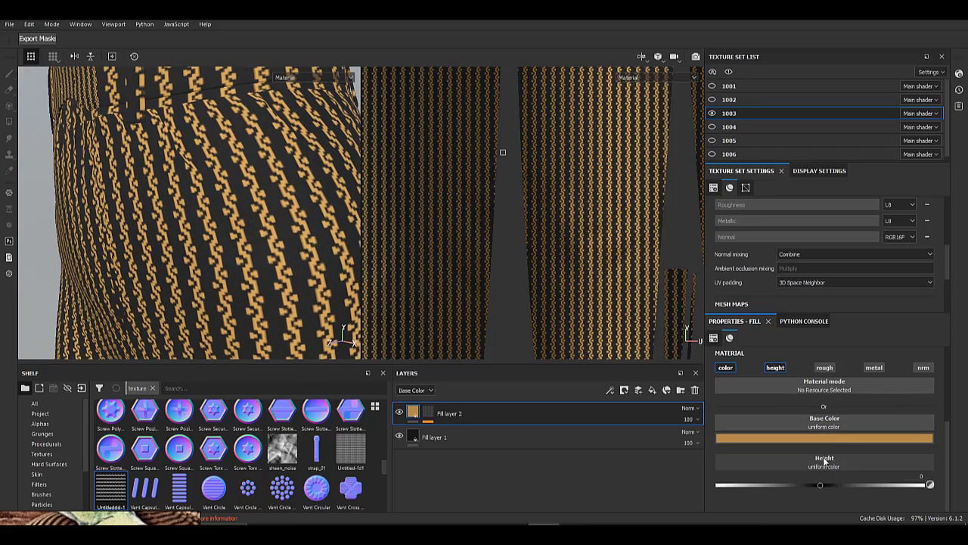
pyautogui.moveTo(824, 484); pyautogui.dragTo(830, 483)
pyautogui.keyDown('alt'); pyautogui.moveTo(208, 263); pyautogui.dragTo(227, 253); pyautogui.keyUp('alt')
pyautogui.keyDown('alt'); pyautogui.moveTo(227, 253); pyautogui.dragTo(220, 341, button='middle'); pyautogui.keyUp('alt')
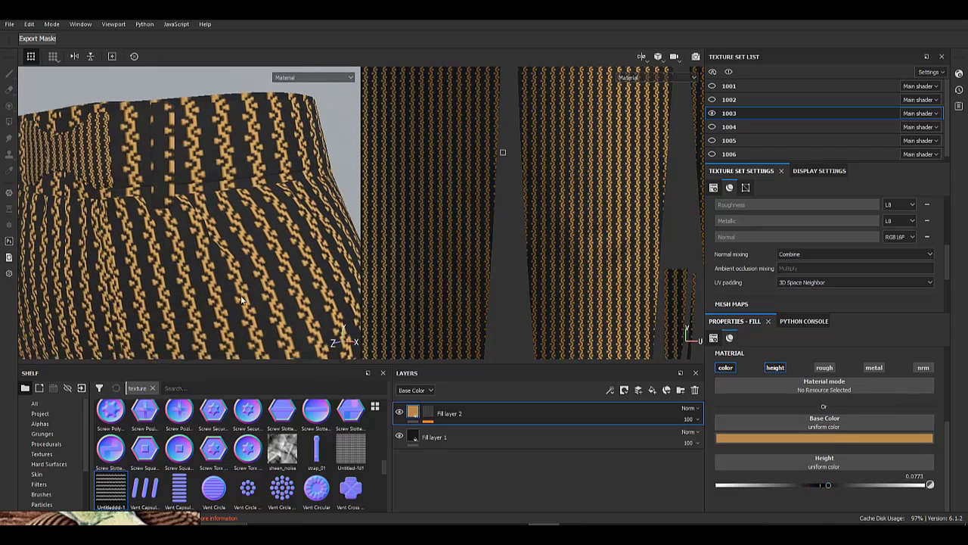
pyautogui.keyDown('alt'); pyautogui.moveTo(147, 235); pyautogui.dragTo(283, 249); pyautogui.keyUp('alt')
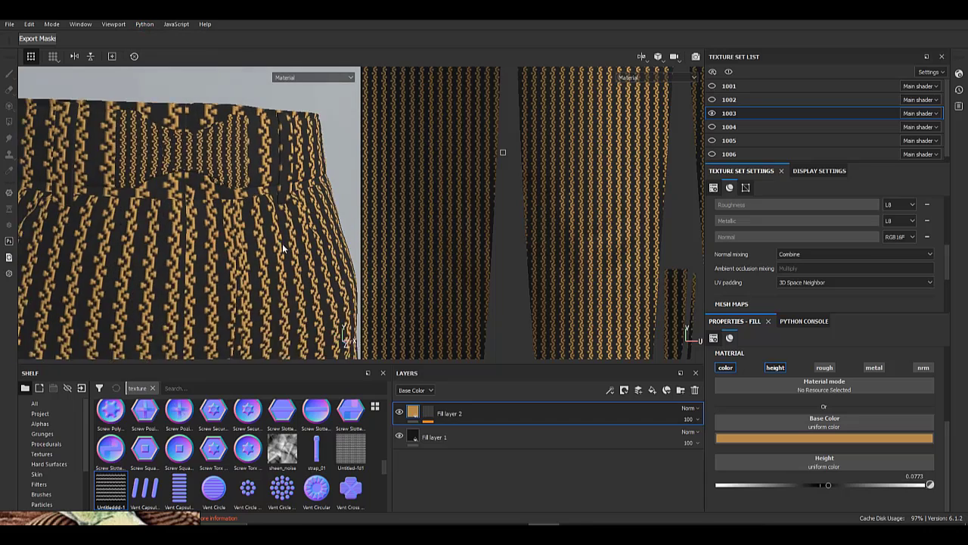
pyautogui.keyDown('alt'); pyautogui.moveTo(283, 249); pyautogui.dragTo(261, 243, button='right'); pyautogui.keyUp('alt')
# - Create a layer folder and place Fill layer 1 and Fill layer 2 inside it
pyautogui.click(681, 390)
pyautogui.click(484, 460)
pyautogui.keyDown('shift'); pyautogui.click(466, 444); pyautogui.keyUp('shift')
pyautogui.moveTo(465, 444); pyautogui.dragTo(448, 418)
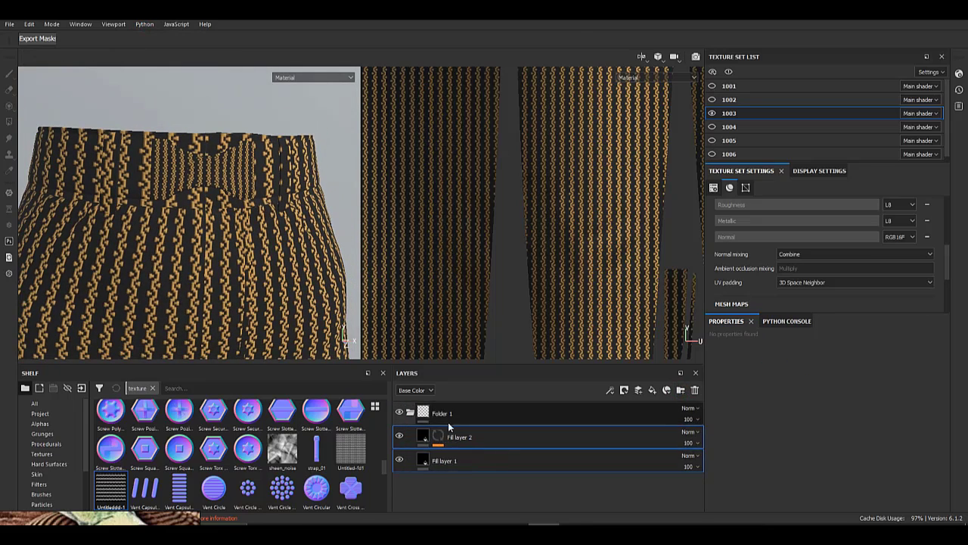
# - Add a black mask to Folder 1 and polygon-fill the trouser legs by UV island
pyautogui.rightClick(434, 416)
pyautogui.click(502, 24)
pyautogui.click(6, 124)
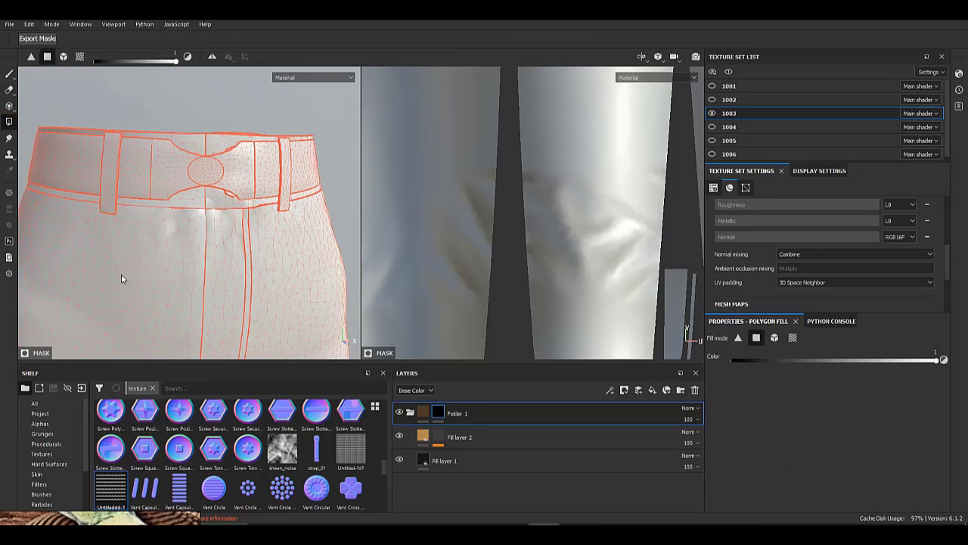
pyautogui.keyDown('alt'); pyautogui.moveTo(213, 264); pyautogui.dragTo(121, 204, button='right'); pyautogui.keyUp('alt')
pyautogui.keyDown('alt'); pyautogui.moveTo(162, 141); pyautogui.dragTo(106, 72, button='middle'); pyautogui.keyUp('alt')
pyautogui.moveTo(250, 191); pyautogui.dragTo(327, 194)
pyautogui.moveTo(251, 190); pyautogui.dragTo(97, 92)
pyautogui.keyDown('alt'); pyautogui.moveTo(161, 121); pyautogui.dragTo(189, 248, button='middle'); pyautogui.keyUp('alt')
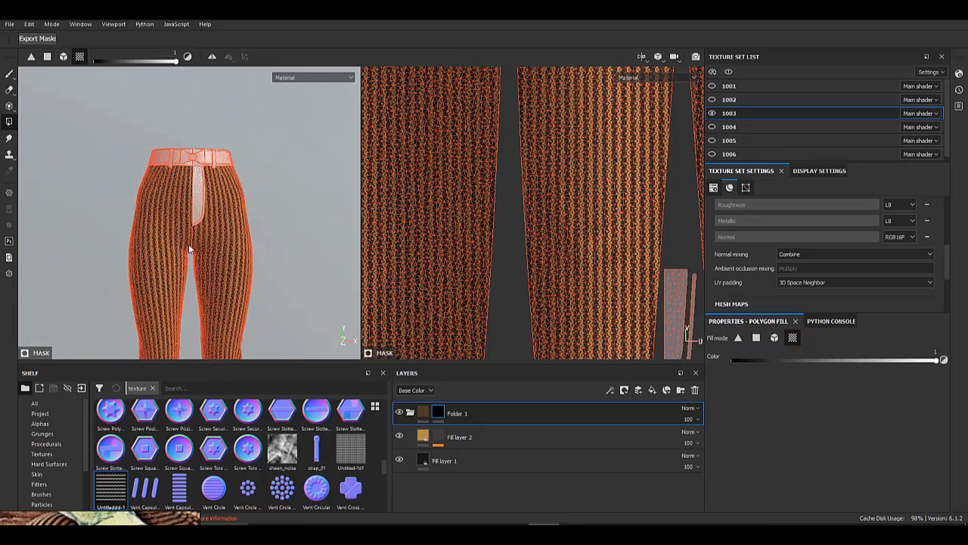
# - Polygon-fill the fly and the waistband trim into Folder 1's mask, leaving the belt out
pyautogui.keyDown('alt'); pyautogui.moveTo(169, 202); pyautogui.dragTo(175, 227, button='right'); pyautogui.keyUp('alt')
pyautogui.keyDown('alt'); pyautogui.moveTo(129, 163); pyautogui.dragTo(167, 164); pyautogui.keyUp('alt')
pyautogui.keyDown('alt'); pyautogui.moveTo(166, 164); pyautogui.dragTo(198, 203, button='right'); pyautogui.keyUp('alt')
pyautogui.click(227, 199)
pyautogui.keyDown('alt'); pyautogui.moveTo(333, 241); pyautogui.dragTo(90, 276); pyautogui.keyUp('alt')
pyautogui.hotkey('ctrl', 'z')
pyautogui.click(297, 219)
# - Polygon-fill the remaining belt-loop UV islands into Folder 1's mask and leave mask editing
pyautogui.keyDown('alt'); pyautogui.moveTo(113, 265); pyautogui.dragTo(97, 218, button='right'); pyautogui.keyUp('alt')
pyautogui.keyDown('alt'); pyautogui.moveTo(97, 218); pyautogui.dragTo(162, 198); pyautogui.keyUp('alt')
pyautogui.keyDown('alt'); pyautogui.moveTo(163, 199); pyautogui.dragTo(189, 230, button='right'); pyautogui.keyUp('alt')
pyautogui.keyDown('alt'); pyautogui.moveTo(522, 250); pyautogui.dragTo(448, 227, button='right'); pyautogui.keyUp('alt')
pyautogui.keyDown('alt'); pyautogui.moveTo(481, 261); pyautogui.dragTo(487, 195, button='middle'); pyautogui.keyUp('alt')
pyautogui.scroll(3, 486, 196)
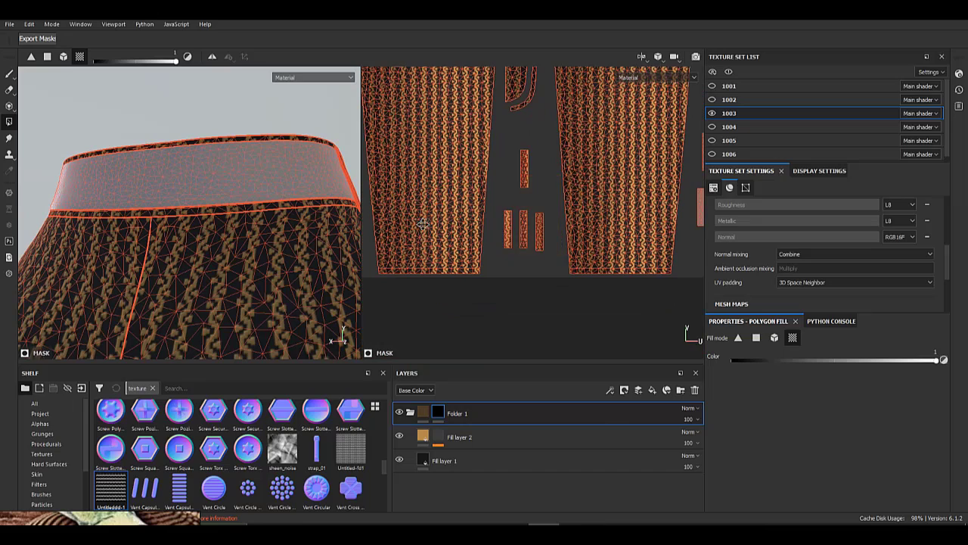
pyautogui.keyDown('alt'); pyautogui.moveTo(423, 224); pyautogui.dragTo(248, 228, button='middle'); pyautogui.keyUp('alt')
pyautogui.moveTo(583, 237); pyautogui.dragTo(538, 160)
pyautogui.keyDown('alt'); pyautogui.moveTo(222, 242); pyautogui.dragTo(134, 227, button='right'); pyautogui.keyUp('alt')
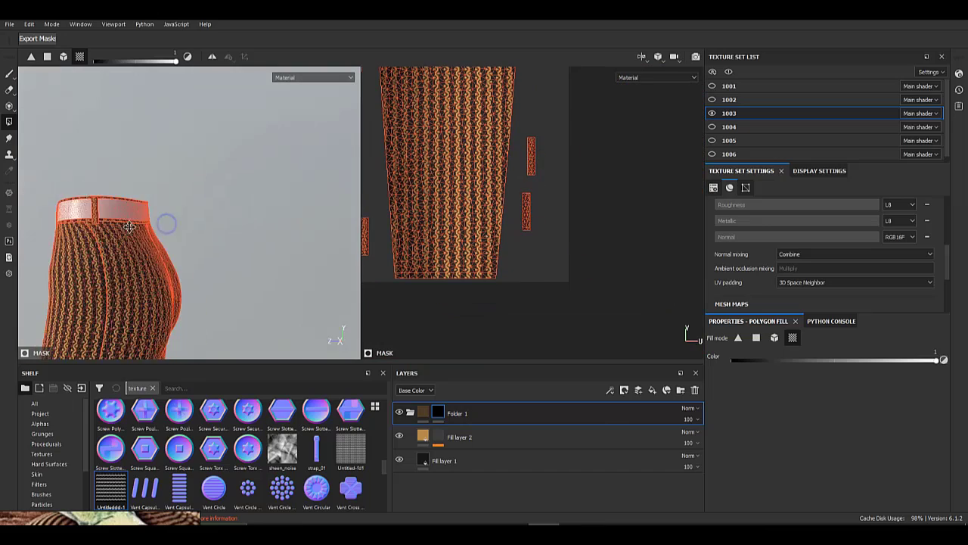
pyautogui.keyDown('alt'); pyautogui.moveTo(134, 227); pyautogui.dragTo(257, 211, button='middle'); pyautogui.keyUp('alt')
pyautogui.keyDown('alt'); pyautogui.moveTo(257, 211); pyautogui.dragTo(102, 266); pyautogui.keyUp('alt')
pyautogui.keyDown('alt'); pyautogui.moveTo(101, 266); pyautogui.dragTo(102, 213, button='middle'); pyautogui.keyUp('alt')
pyautogui.click(423, 411)
# - Examine the masked stripe pattern on the whole trousers and around the waistband
pyautogui.keyDown('alt'); pyautogui.moveTo(254, 218); pyautogui.dragTo(293, 219); pyautogui.keyUp('alt')
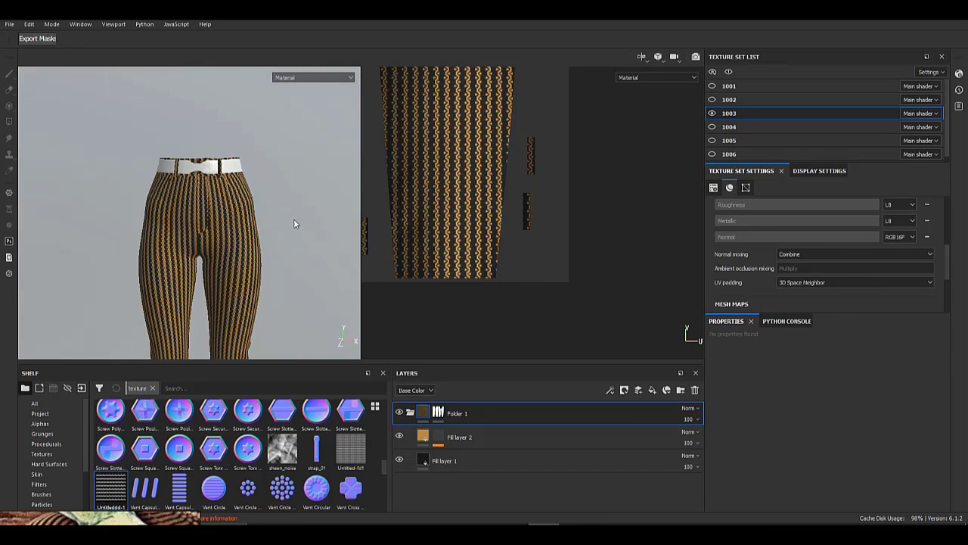
pyautogui.keyDown('alt'); pyautogui.moveTo(294, 219); pyautogui.dragTo(280, 137, button='middle'); pyautogui.keyUp('alt')
pyautogui.keyDown('alt'); pyautogui.moveTo(280, 136); pyautogui.dragTo(265, 254); pyautogui.keyUp('alt')
pyautogui.keyDown('alt'); pyautogui.moveTo(265, 254); pyautogui.dragTo(257, 325, button='middle'); pyautogui.keyUp('alt')
pyautogui.keyDown('alt'); pyautogui.moveTo(258, 325); pyautogui.dragTo(260, 386, button='right'); pyautogui.keyUp('alt')
pyautogui.keyDown('alt'); pyautogui.moveTo(184, 217); pyautogui.dragTo(222, 257); pyautogui.keyUp('alt')
pyautogui.keyDown('alt'); pyautogui.moveTo(270, 277); pyautogui.dragTo(148, 265); pyautogui.keyUp('alt')
# - Inspect Fill layer 2's mask on its own, then check the stripes in material view on the hips and thighs
pyautogui.click(475, 439)
pyautogui.keyDown('alt'); pyautogui.click(441, 437); pyautogui.keyUp('alt')
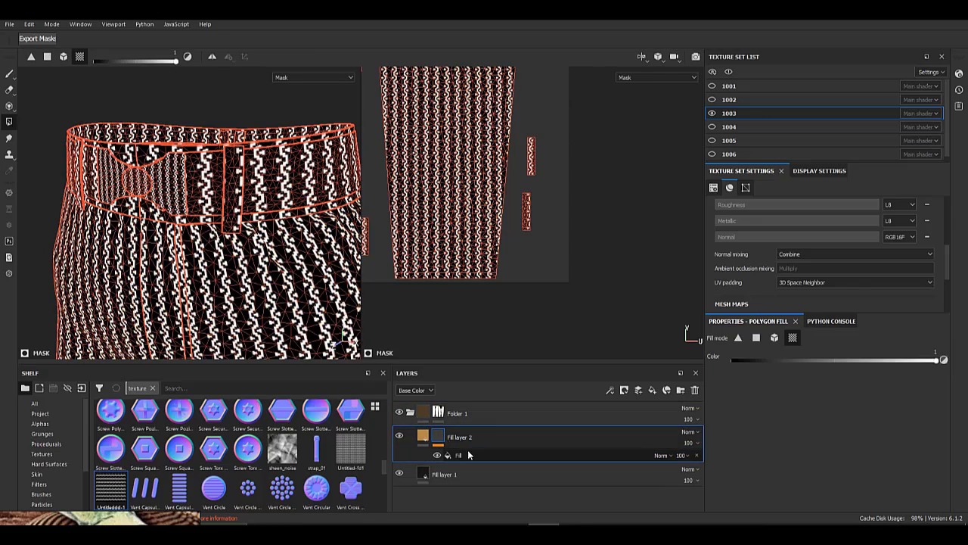
pyautogui.click(468, 454)
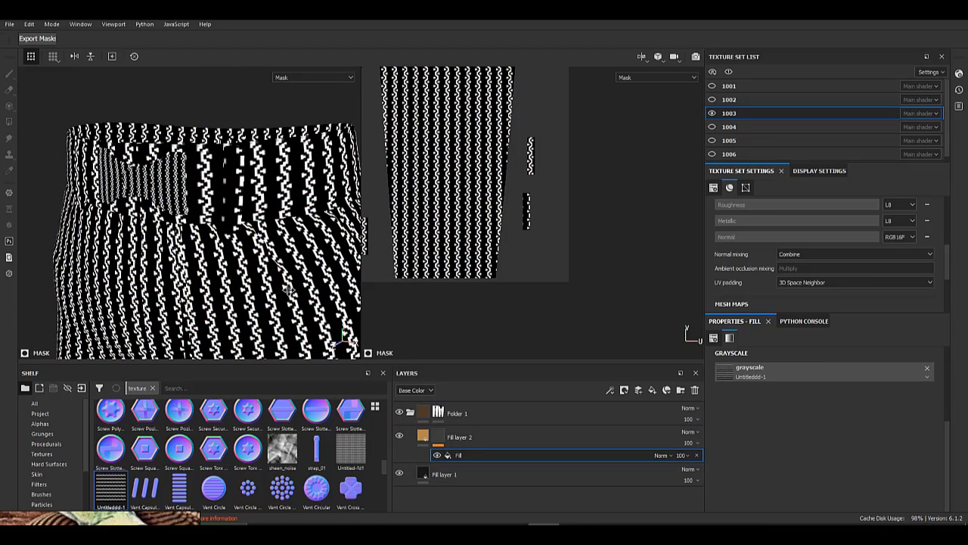
pyautogui.keyDown('alt'); pyautogui.moveTo(288, 290); pyautogui.dragTo(279, 255); pyautogui.keyUp('alt')
pyautogui.click(423, 436)
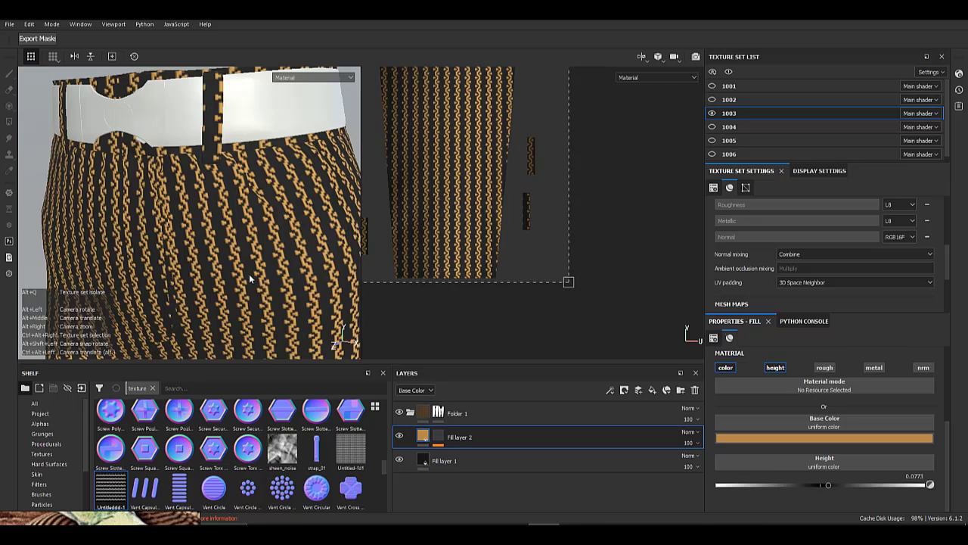
pyautogui.keyDown('alt'); pyautogui.moveTo(226, 234); pyautogui.dragTo(191, 152, button='middle'); pyautogui.keyUp('alt')
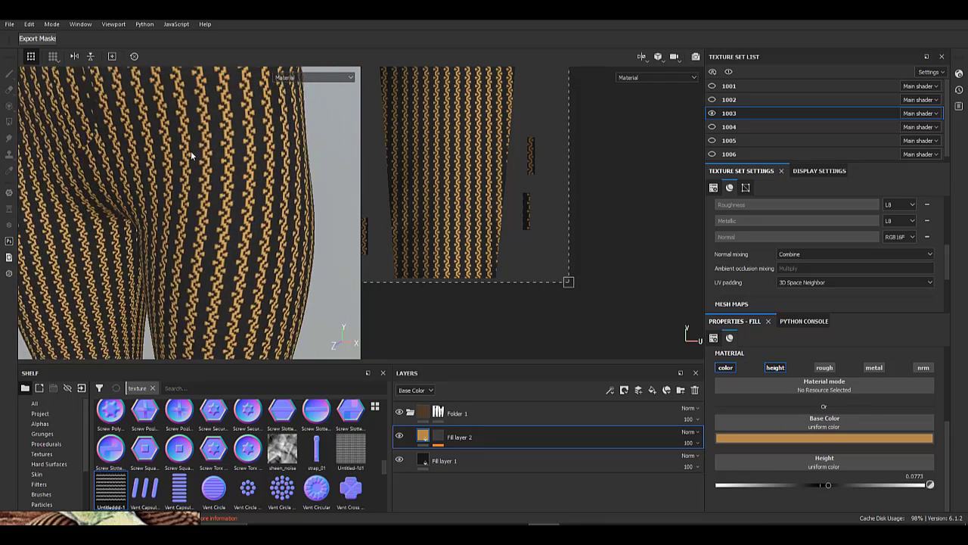
pyautogui.keyDown('alt'); pyautogui.moveTo(190, 151); pyautogui.dragTo(232, 219, button='right'); pyautogui.keyUp('alt')
pyautogui.keyDown('alt'); pyautogui.moveTo(232, 219); pyautogui.dragTo(263, 212); pyautogui.keyUp('alt')
pyautogui.keyDown('alt'); pyautogui.moveTo(263, 212); pyautogui.dragTo(147, 169, button='right'); pyautogui.keyUp('alt')
pyautogui.keyDown('alt'); pyautogui.moveTo(148, 170); pyautogui.dragTo(211, 227, button='middle'); pyautogui.keyUp('alt')
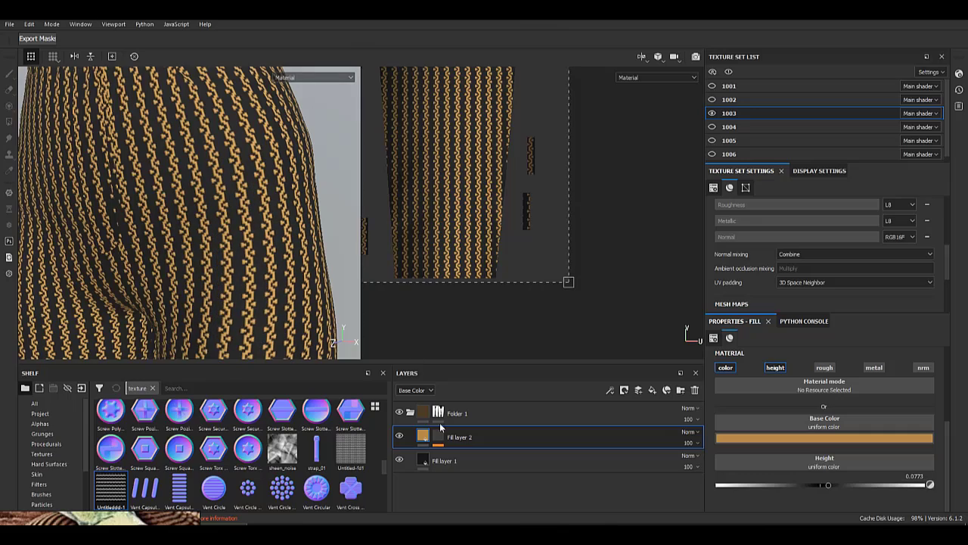
# - Set the UV scale of Fill layer 2's mask fill to 7 and check the enlarged stripes
pyautogui.click(492, 456)
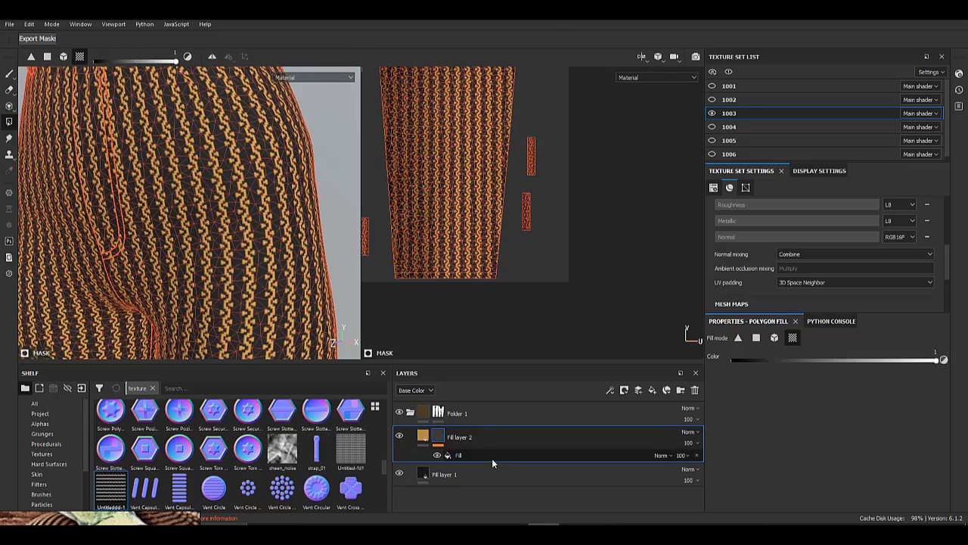
pyautogui.scroll(1, 766, 441)
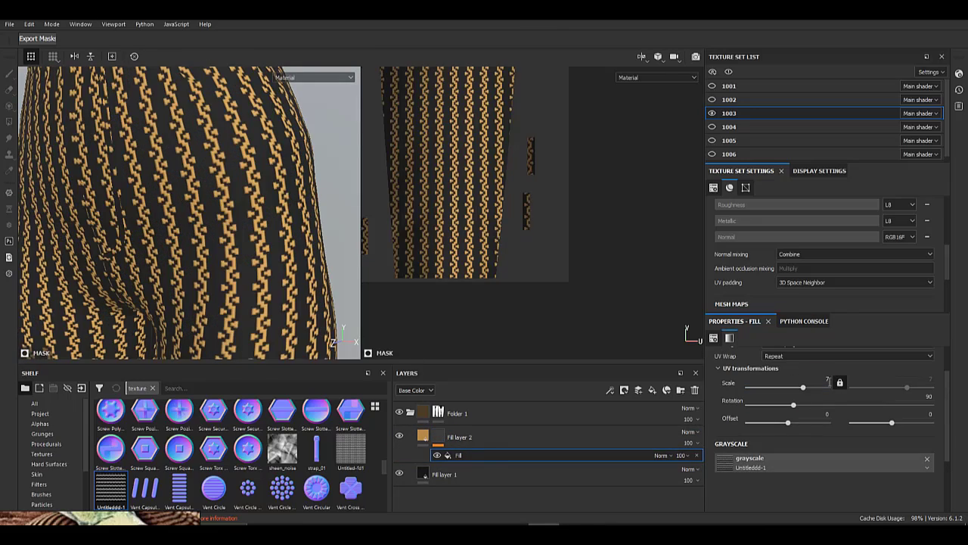
pyautogui.keyDown('alt'); pyautogui.moveTo(193, 265); pyautogui.dragTo(220, 216); pyautogui.keyUp('alt')
pyautogui.keyDown('alt'); pyautogui.moveTo(220, 216); pyautogui.dragTo(186, 298, button='right'); pyautogui.keyUp('alt')
# - Darken Fill layer 2's orange-tan base color
pyautogui.click(425, 437)
pyautogui.scroll(-2, 758, 437)
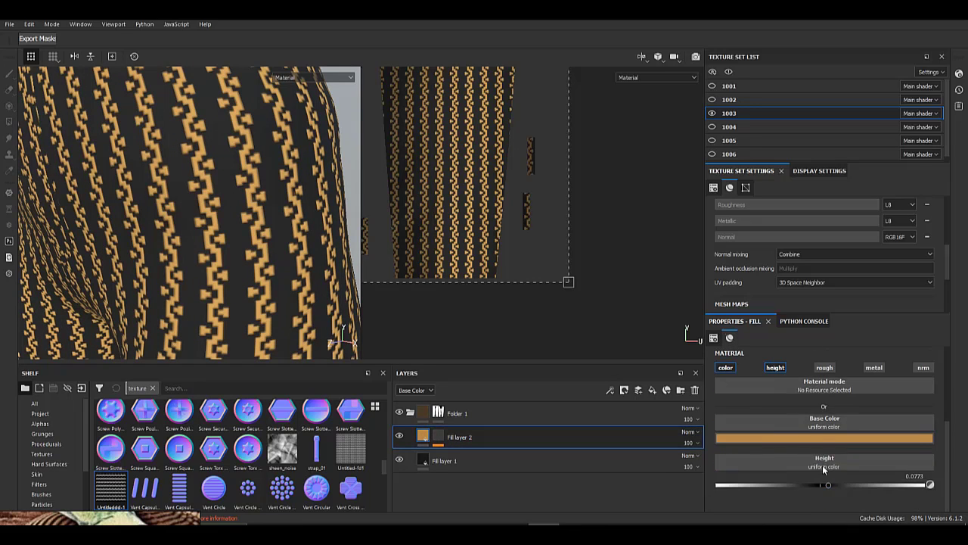
pyautogui.click(824, 438)
pyautogui.moveTo(955, 366); pyautogui.dragTo(955, 369)
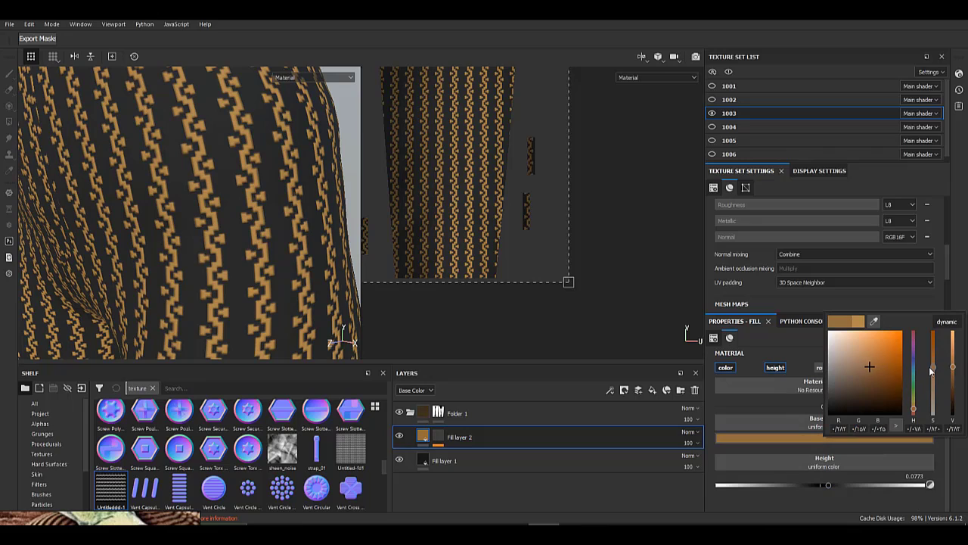
# - Examine the darker tan stripes on the trousers from several angles and distances
pyautogui.keyDown('alt'); pyautogui.moveTo(176, 241); pyautogui.dragTo(70, 160, button='right'); pyautogui.keyUp('alt')
pyautogui.keyDown('alt'); pyautogui.moveTo(228, 154); pyautogui.dragTo(175, 216); pyautogui.keyUp('alt')
pyautogui.keyDown('alt'); pyautogui.moveTo(198, 242); pyautogui.dragTo(225, 244, button='middle'); pyautogui.keyUp('alt')
pyautogui.keyDown('alt'); pyautogui.moveTo(224, 245); pyautogui.dragTo(253, 246, button='right'); pyautogui.keyUp('alt')
pyautogui.keyDown('alt'); pyautogui.moveTo(261, 174); pyautogui.dragTo(232, 168); pyautogui.keyUp('alt')
pyautogui.keyDown('alt'); pyautogui.moveTo(231, 169); pyautogui.dragTo(242, 208, button='middle'); pyautogui.keyUp('alt')
pyautogui.keyDown('alt'); pyautogui.moveTo(242, 193); pyautogui.dragTo(303, 223, button='right'); pyautogui.keyUp('alt')
pyautogui.keyDown('alt'); pyautogui.moveTo(260, 225); pyautogui.dragTo(221, 230); pyautogui.keyUp('alt')
# - Slightly adjust the brightness of Fill layer 1's dark grey base color
pyautogui.click(610, 460)
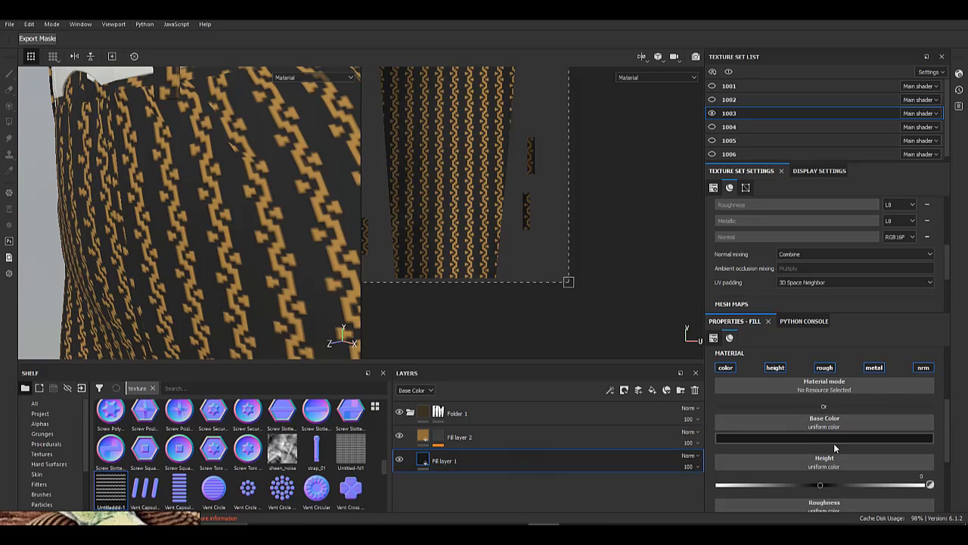
pyautogui.click(832, 439)
pyautogui.moveTo(956, 410); pyautogui.dragTo(957, 410)
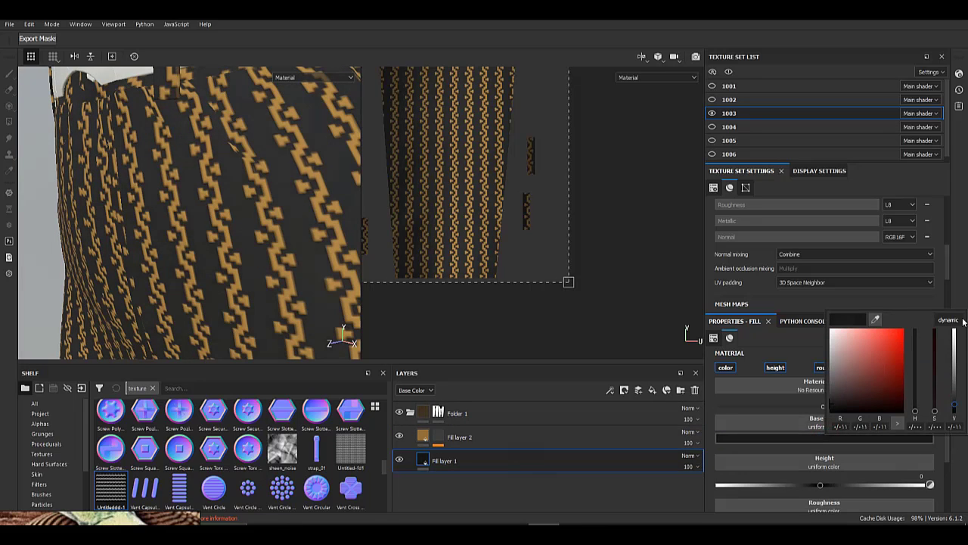
# - Add a fill layer above Fill layer 2 with a black mask and add a fill effect to that mask
pyautogui.click(523, 441)
pyautogui.click(652, 390)
pyautogui.rightClick(423, 435)
pyautogui.click(481, 144)
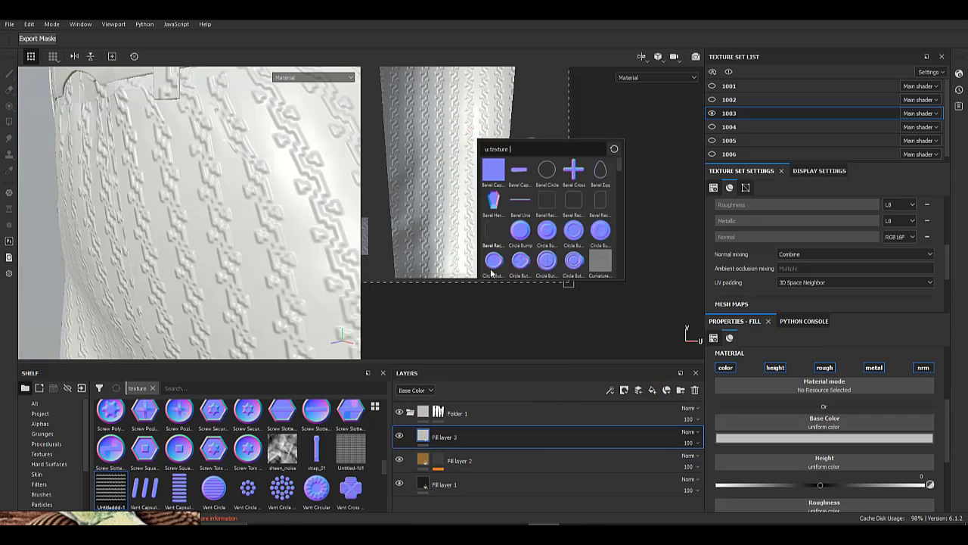
pyautogui.rightClick(441, 436)
pyautogui.click(483, 35)
pyautogui.rightClick(444, 438)
pyautogui.click(479, 363)
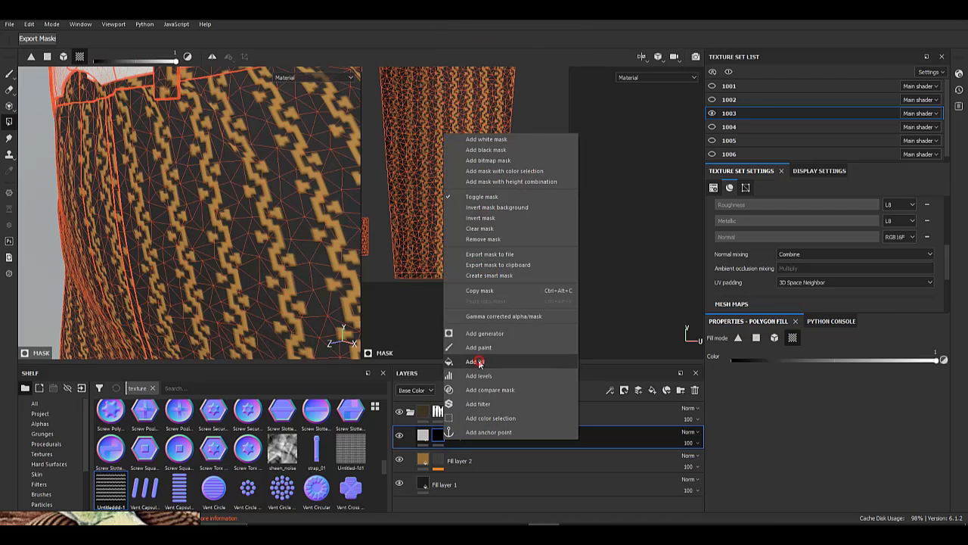
# - Browse the procedural textures and use Directional Scratches as the grayscale image of Fill layer 3's mask fill
pyautogui.click(798, 372)
pyautogui.press('BackSpace')
pyautogui.press('BackSpace')
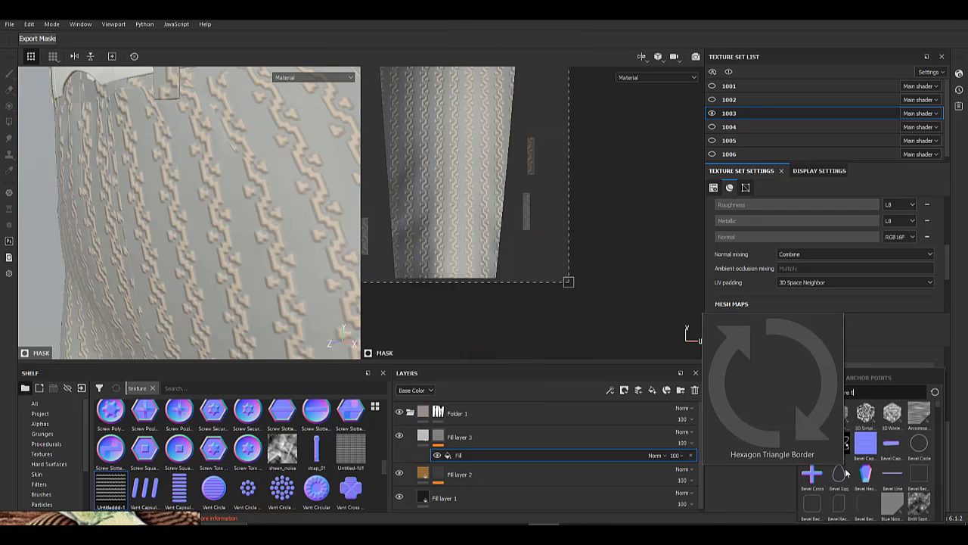
pyautogui.scroll(-15, 875, 484)
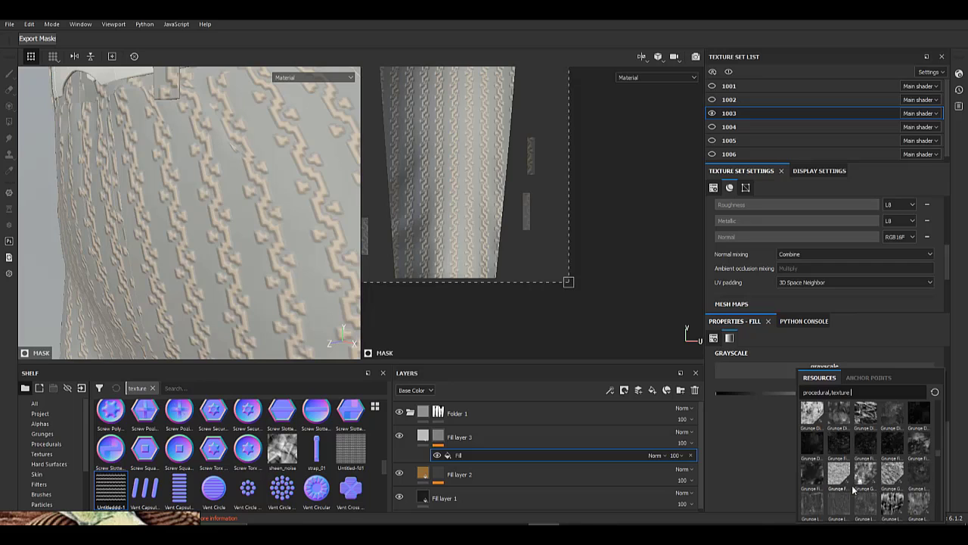
pyautogui.scroll(8, 871, 477)
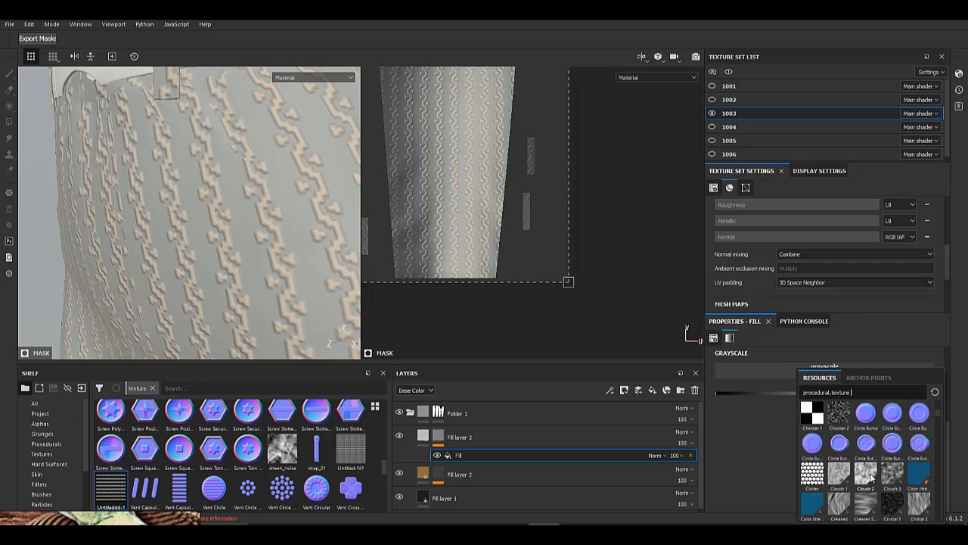
pyautogui.scroll(-3, 870, 476)
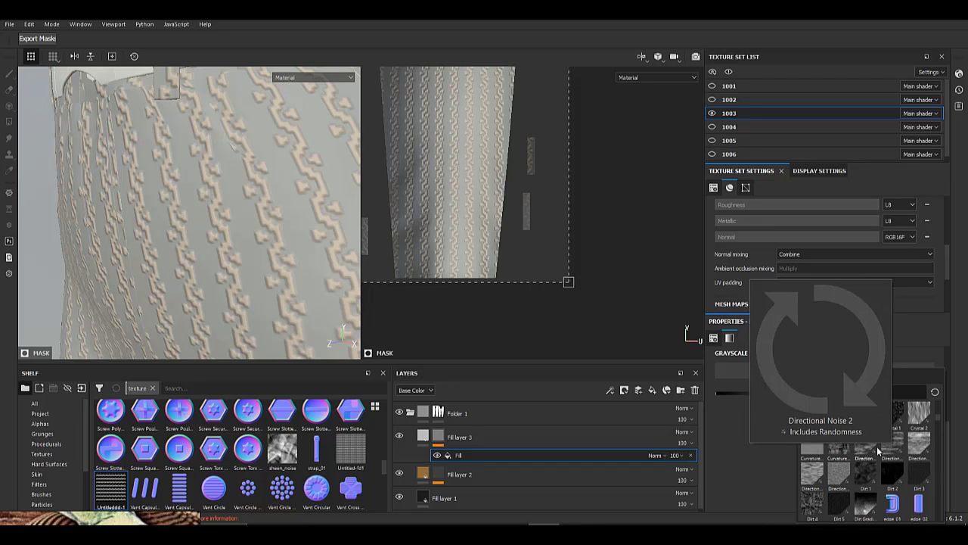
pyautogui.click(838, 475)
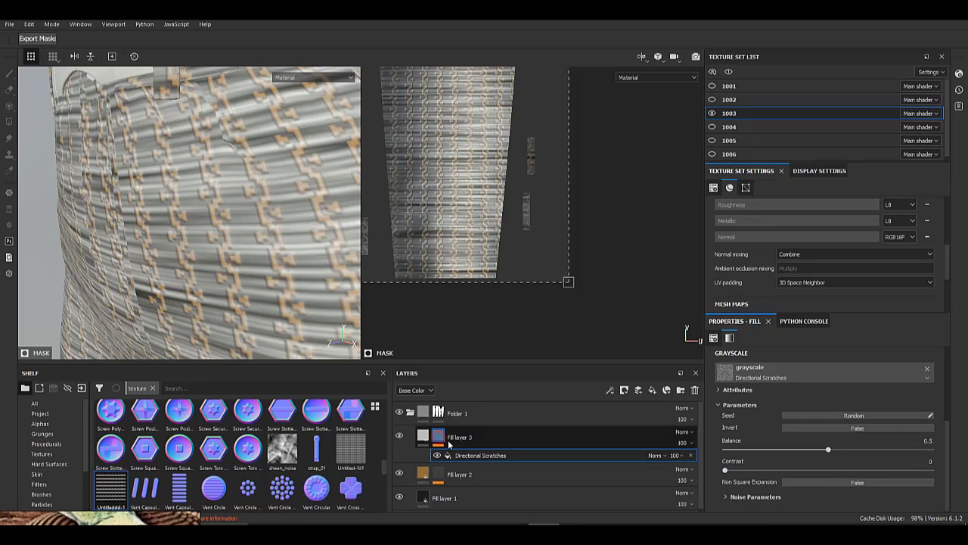
# - Display Fill layer 3's mask on its own and set the Directional Scratches noise scale to 16
pyautogui.keyDown('alt'); pyautogui.click(440, 436); pyautogui.keyUp('alt')
pyautogui.click(766, 497)
pyautogui.scroll(-2, 766, 496)
pyautogui.moveTo(771, 456); pyautogui.dragTo(936, 456)
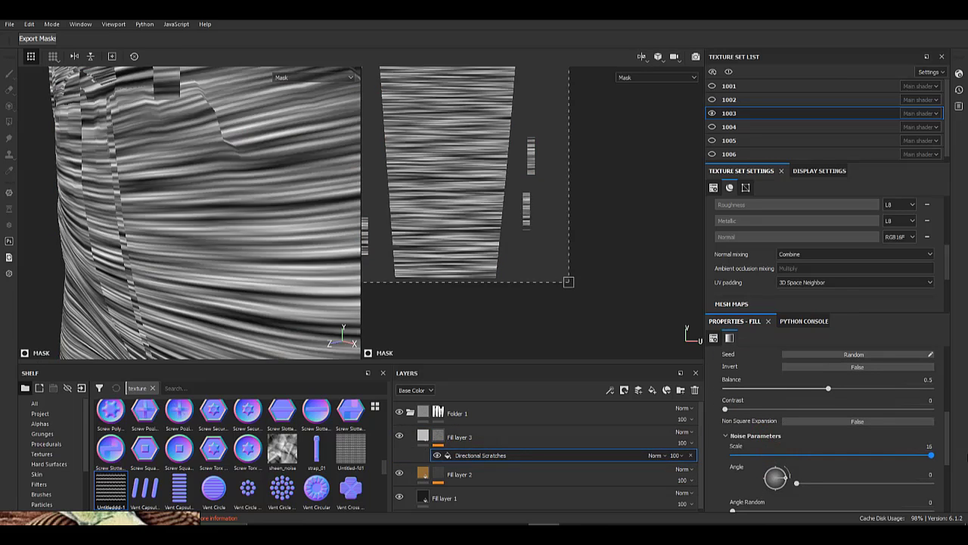
# - Set the Directional Scratches pattern size to 0.31 in X and 7.02 in Y
pyautogui.scroll(-2, 454, 231)
pyautogui.keyDown('alt'); pyautogui.moveTo(435, 221); pyautogui.dragTo(460, 344, button='middle'); pyautogui.keyUp('alt')
pyautogui.scroll(3, 460, 344)
pyautogui.scroll(-3, 782, 476)
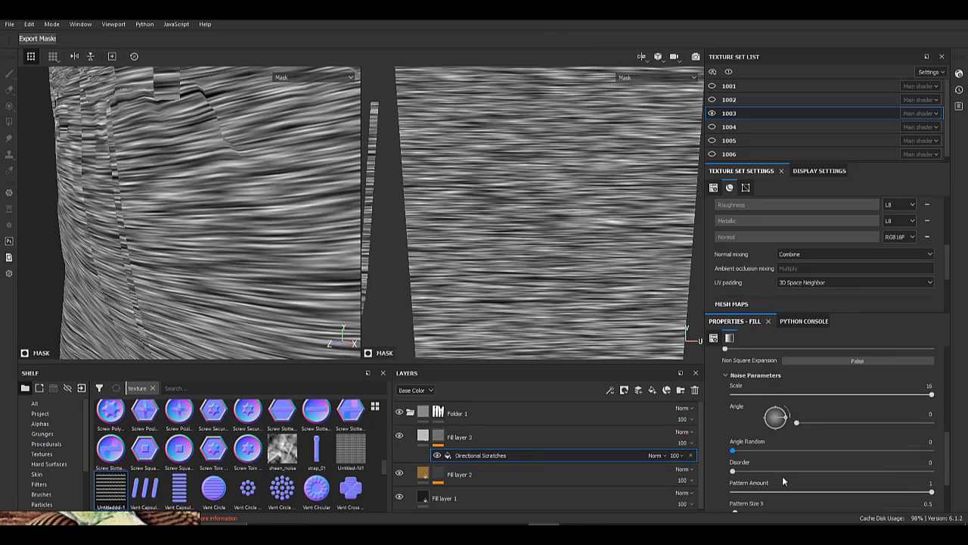
pyautogui.moveTo(737, 481); pyautogui.dragTo(733, 484)
pyautogui.moveTo(827, 503); pyautogui.dragTo(769, 501)
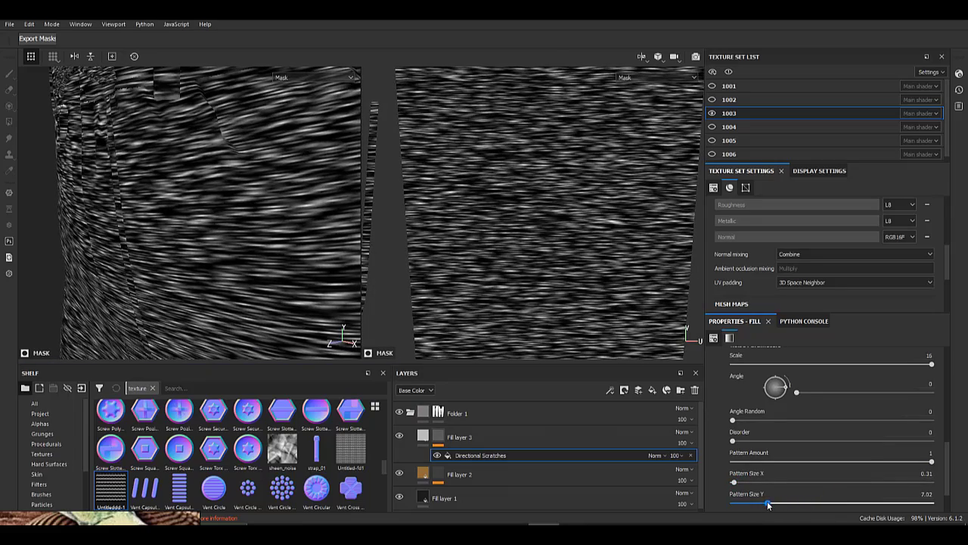
# - Set the Directional Scratches pattern size to 0.1 in X and 9.97 in Y
pyautogui.scroll(-2, 789, 488)
pyautogui.moveTo(734, 433); pyautogui.dragTo(733, 434)
pyautogui.moveTo(733, 475); pyautogui.dragTo(783, 458)
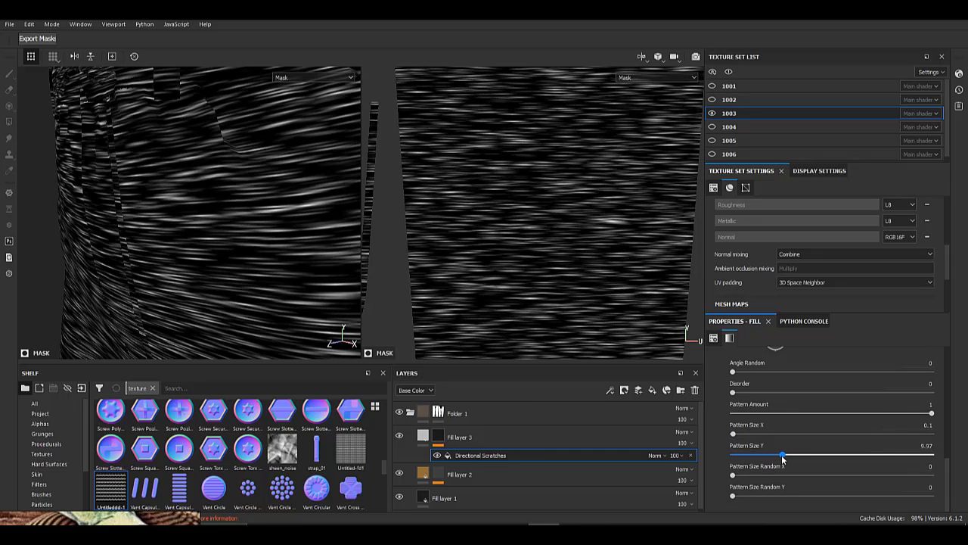
# - Set the UV scale of Fill layer 3's mask fill to 2 and check the scratches on the trousers
pyautogui.scroll(10, 784, 476)
pyautogui.click(815, 418)
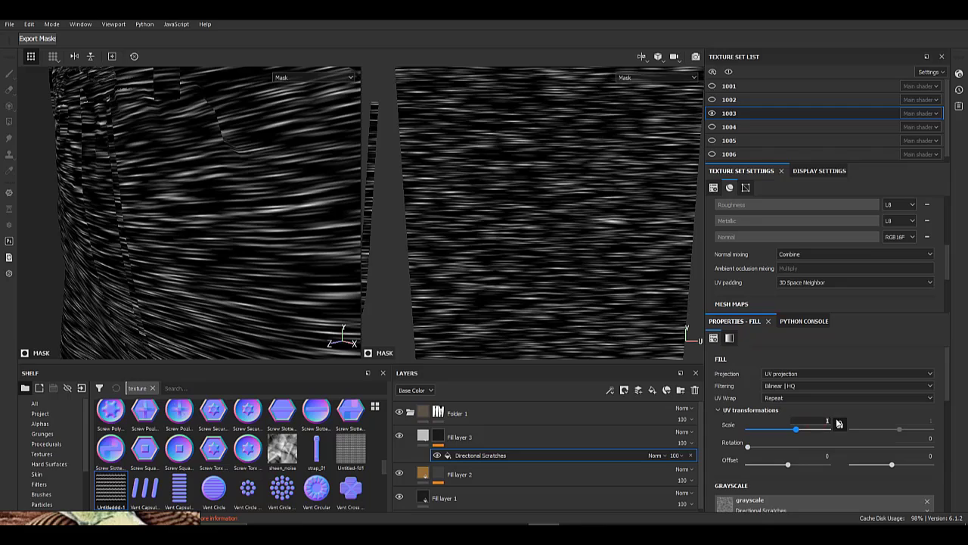
pyautogui.write('2')
pyautogui.press('Return')
pyautogui.keyDown('alt'); pyautogui.moveTo(335, 278); pyautogui.dragTo(6, 157, button='right'); pyautogui.keyUp('alt')
pyautogui.keyDown('alt'); pyautogui.moveTo(138, 232); pyautogui.dragTo(90, 155, button='middle'); pyautogui.keyUp('alt')
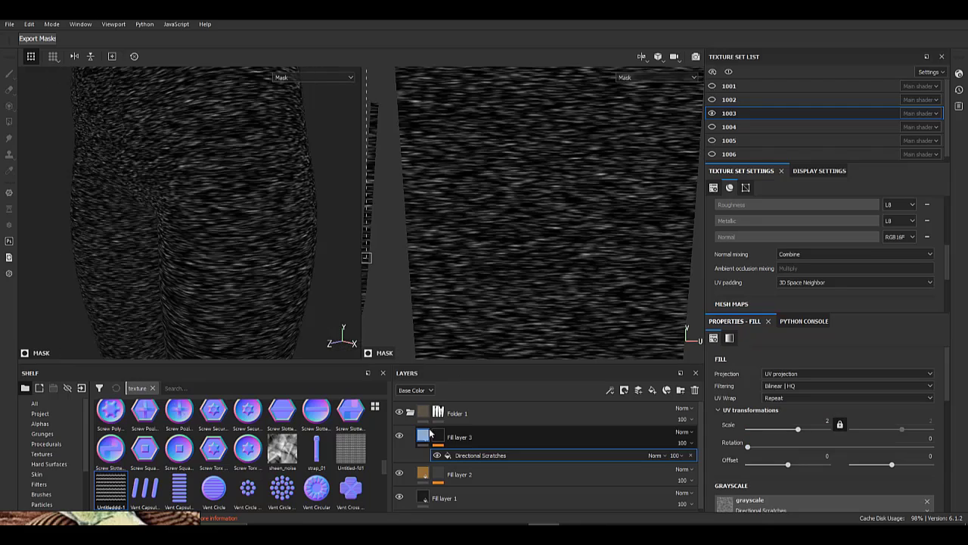
# - Set the Directional Scratches balance to 0.66 and the contrast to 0.08
pyautogui.keyDown('alt'); pyautogui.click(438, 439); pyautogui.keyUp('alt')
pyautogui.keyDown('alt'); pyautogui.click(439, 437); pyautogui.keyUp('alt')
pyautogui.click(460, 456)
pyautogui.scroll(-2, 803, 478)
pyautogui.scroll(-2, 802, 475)
pyautogui.moveTo(760, 452); pyautogui.dragTo(779, 453)
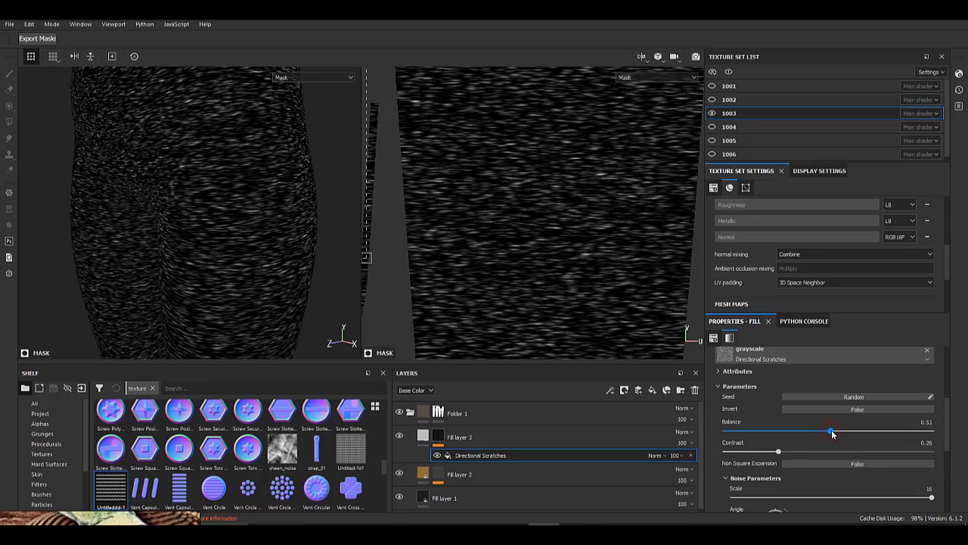
pyautogui.keyDown('alt'); pyautogui.moveTo(202, 198); pyautogui.dragTo(225, 282, button='right'); pyautogui.keyUp('alt')
pyautogui.moveTo(843, 431); pyautogui.dragTo(861, 433)
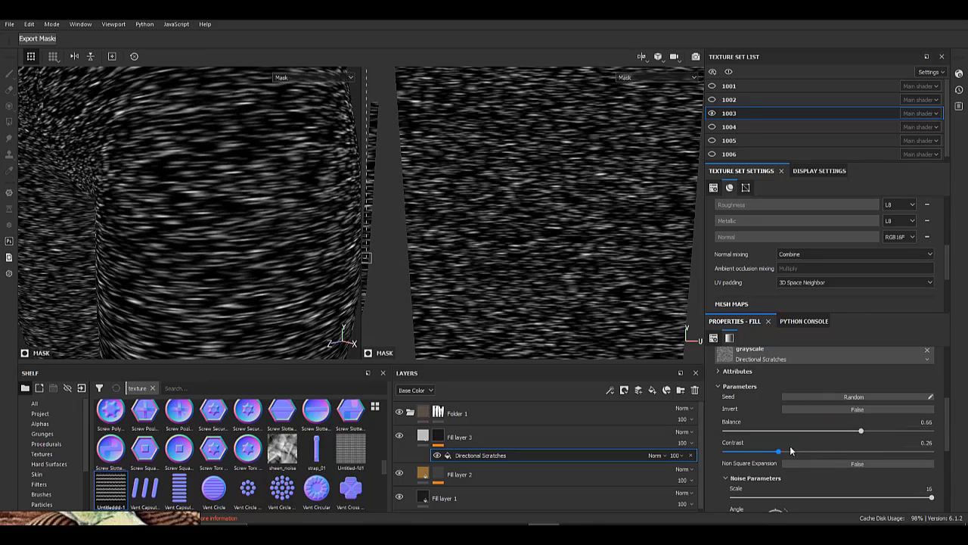
pyautogui.moveTo(779, 452); pyautogui.dragTo(742, 454)
# - Try a noise angle of 1 for the Directional Scratches pattern
pyautogui.scroll(-2, 792, 514)
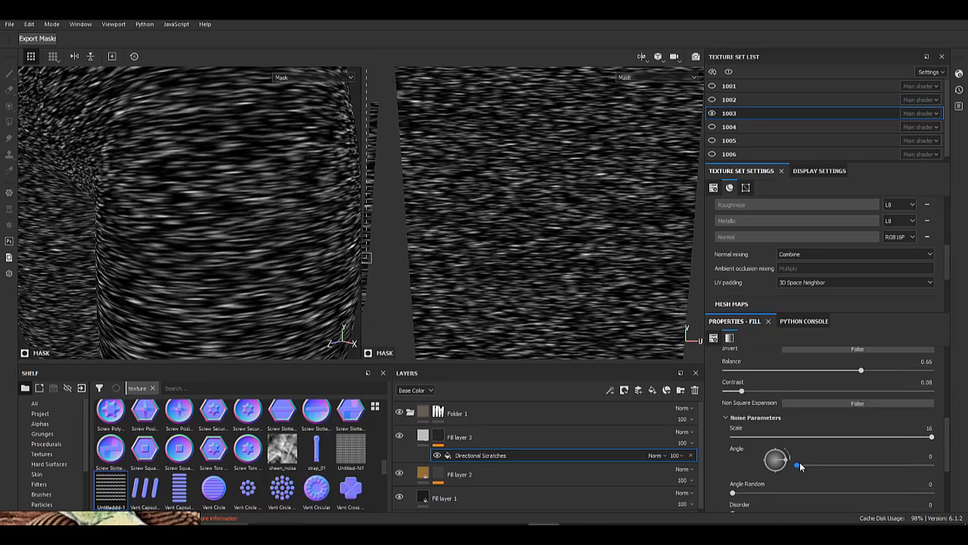
pyautogui.moveTo(799, 465); pyautogui.dragTo(792, 468)
pyautogui.keyDown('alt'); pyautogui.moveTo(210, 245); pyautogui.dragTo(224, 286, button='right'); pyautogui.keyUp('alt')
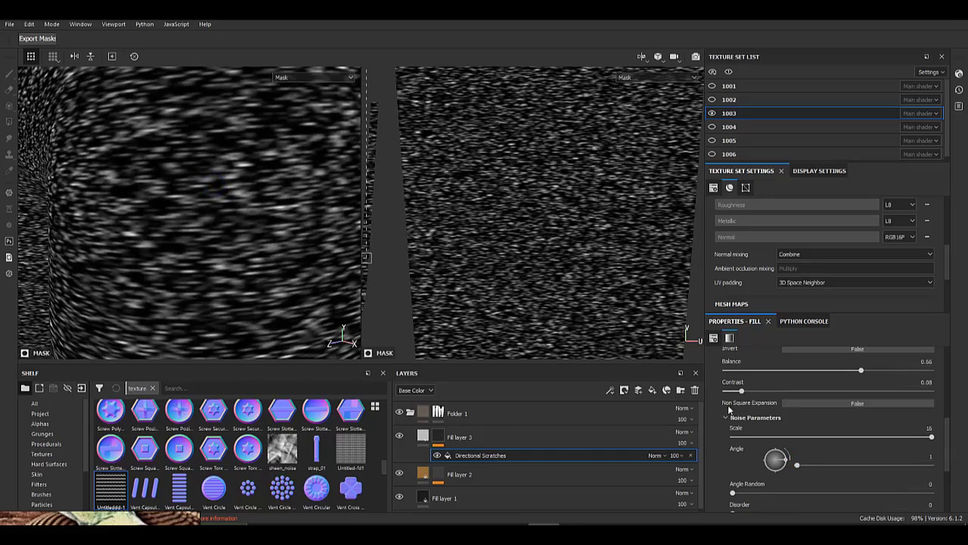
# - Return to the material display and set the UV rotation of Fill layer 3's mask fill to 90
pyautogui.click(425, 435)
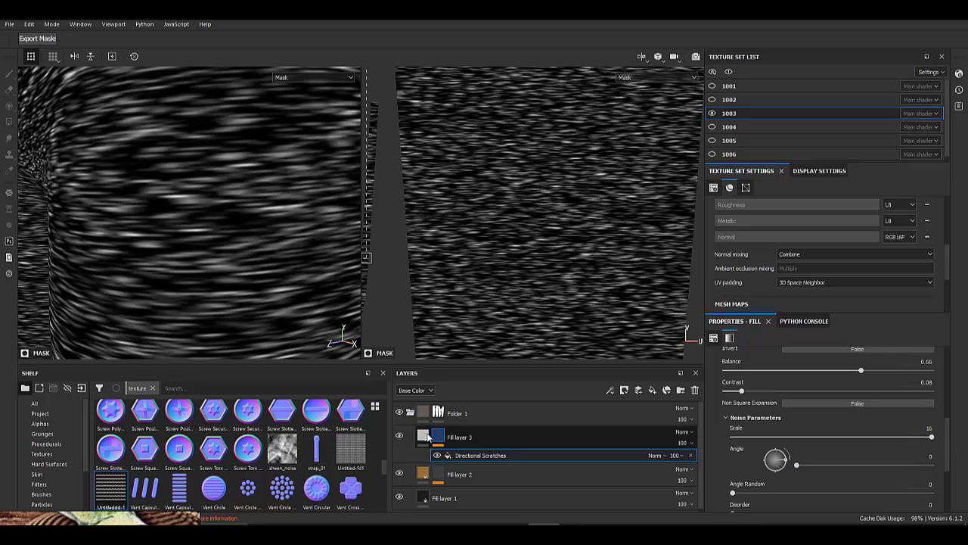
pyautogui.click(438, 435)
pyautogui.click(474, 455)
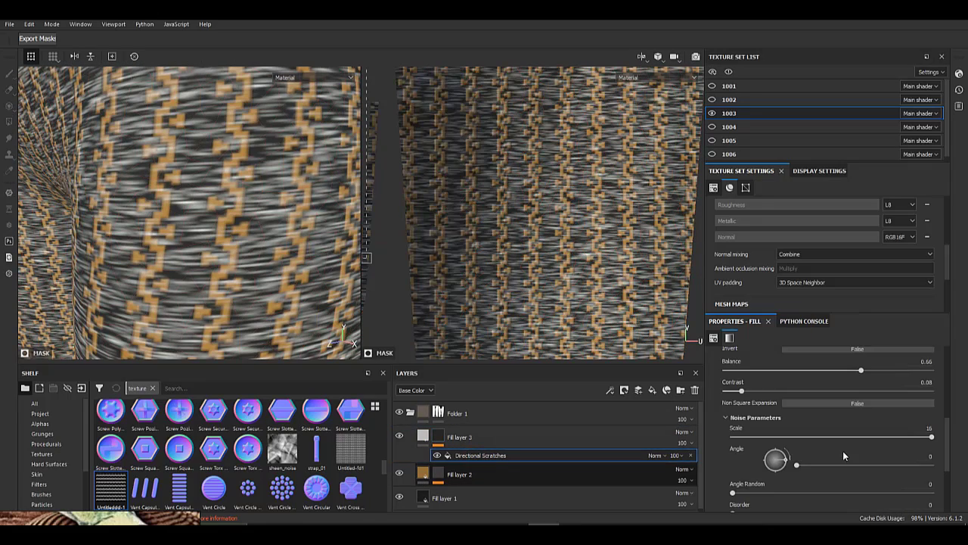
pyautogui.scroll(8, 844, 449)
pyautogui.click(907, 432)
pyautogui.write('90')
pyautogui.press('Return')
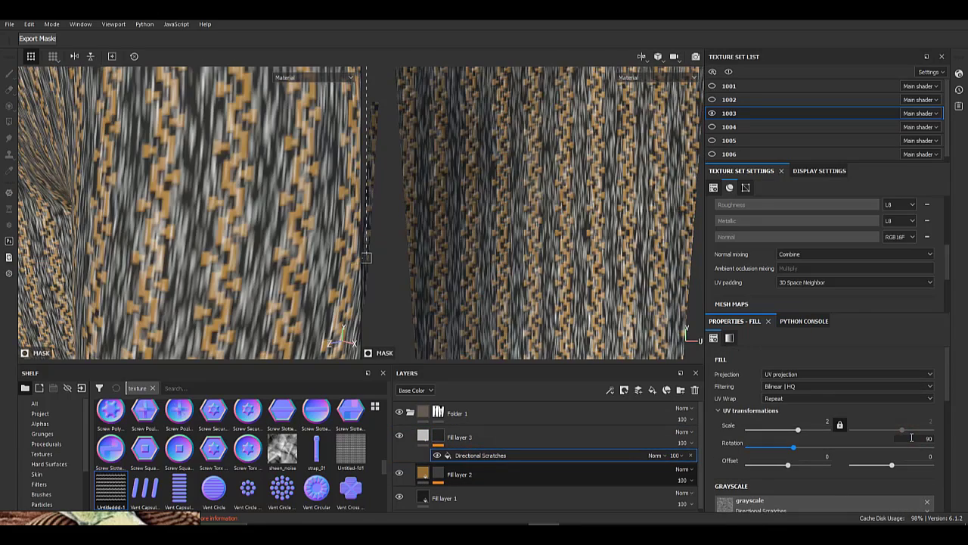
# - Inspect the hip area and set the UV scale of the Directional Scratches fill to 4
pyautogui.keyDown('alt'); pyautogui.moveTo(259, 229); pyautogui.dragTo(42, 111, button='right'); pyautogui.keyUp('alt')
pyautogui.keyDown('alt'); pyautogui.moveTo(43, 111); pyautogui.dragTo(68, 250, button='middle'); pyautogui.keyUp('alt')
pyautogui.keyDown('alt'); pyautogui.moveTo(68, 250); pyautogui.dragTo(242, 333, button='right'); pyautogui.keyUp('alt')
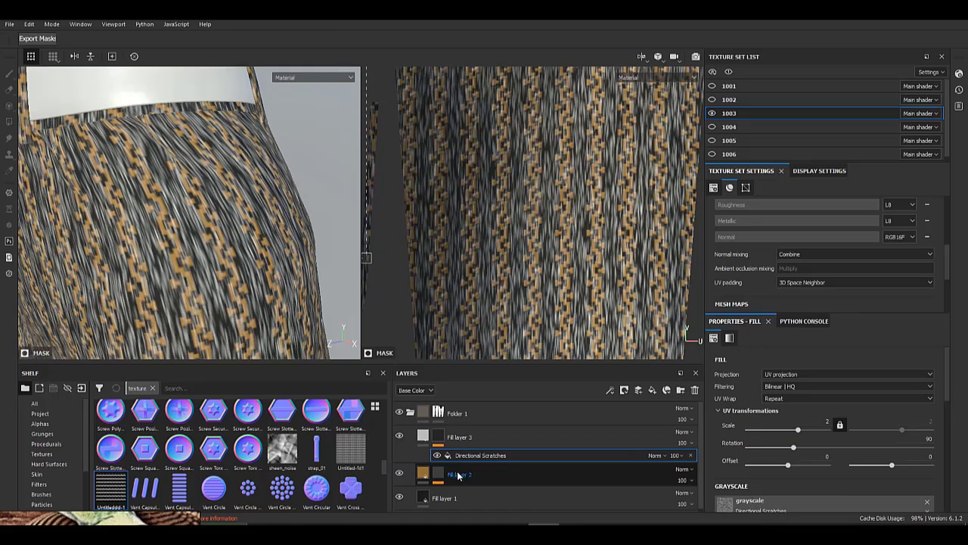
pyautogui.press('Return')
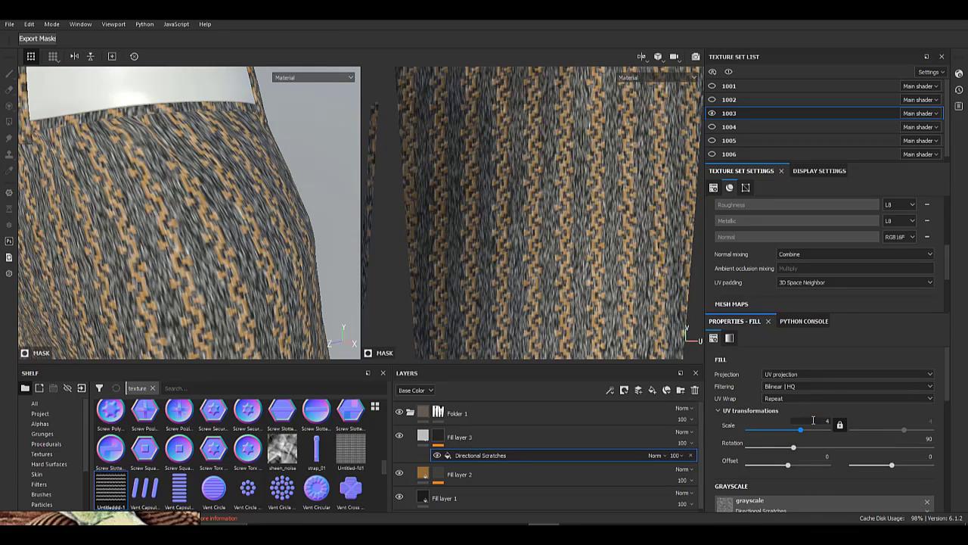
# - Restrict Fill layer 3 to the height channel only and set its height to 0.1981
pyautogui.click(424, 437)
pyautogui.scroll(-2, 817, 446)
pyautogui.click(727, 441)
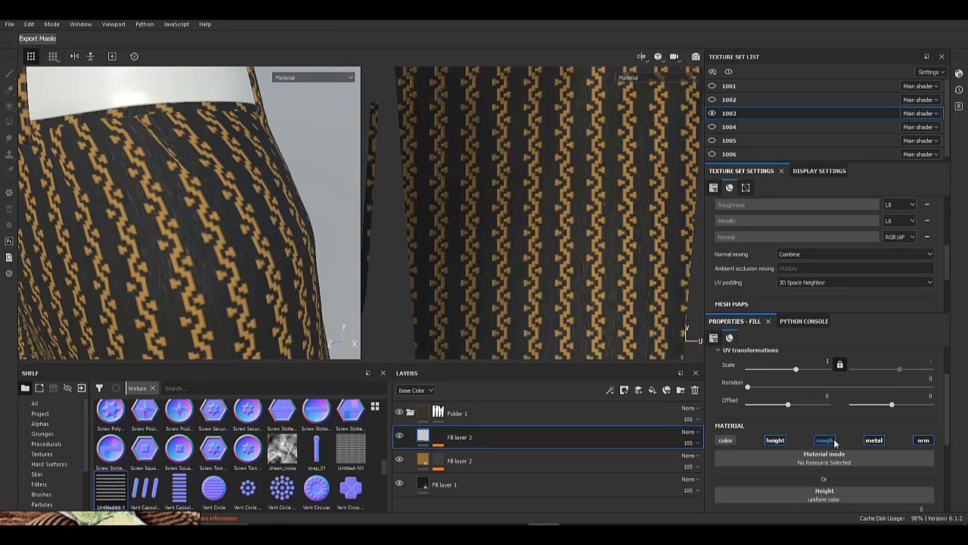
pyautogui.scroll(-2, 779, 444)
pyautogui.moveTo(821, 458); pyautogui.dragTo(841, 457)
pyautogui.keyDown('alt'); pyautogui.moveTo(322, 303); pyautogui.dragTo(314, 236, button='middle'); pyautogui.keyUp('alt')
pyautogui.keyDown('alt'); pyautogui.moveTo(313, 236); pyautogui.dragTo(404, 242, button='right'); pyautogui.keyUp('alt')
pyautogui.scroll(5, 773, 240)
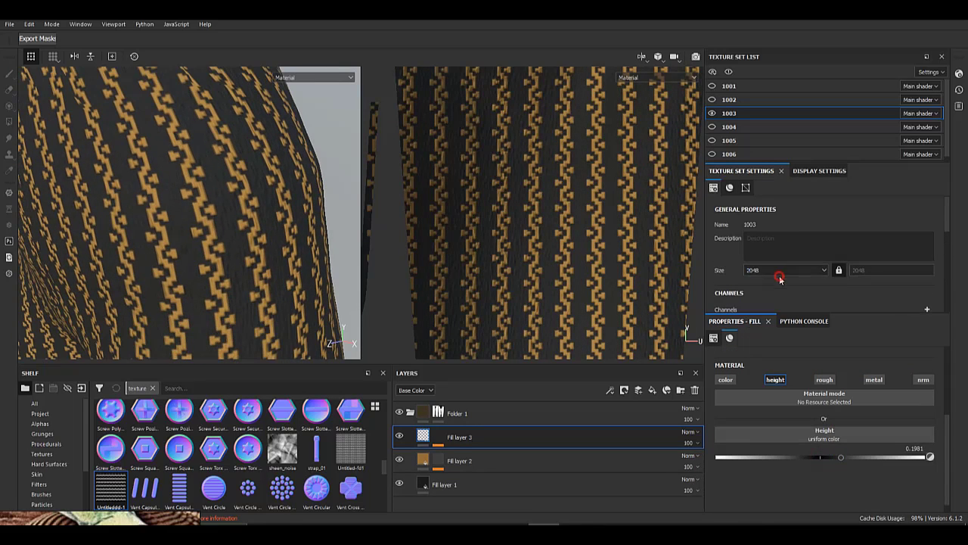
# - Raise texture set 1003's size to 4096 and check the fabric detail up close
pyautogui.click(780, 274)
pyautogui.click(767, 311)
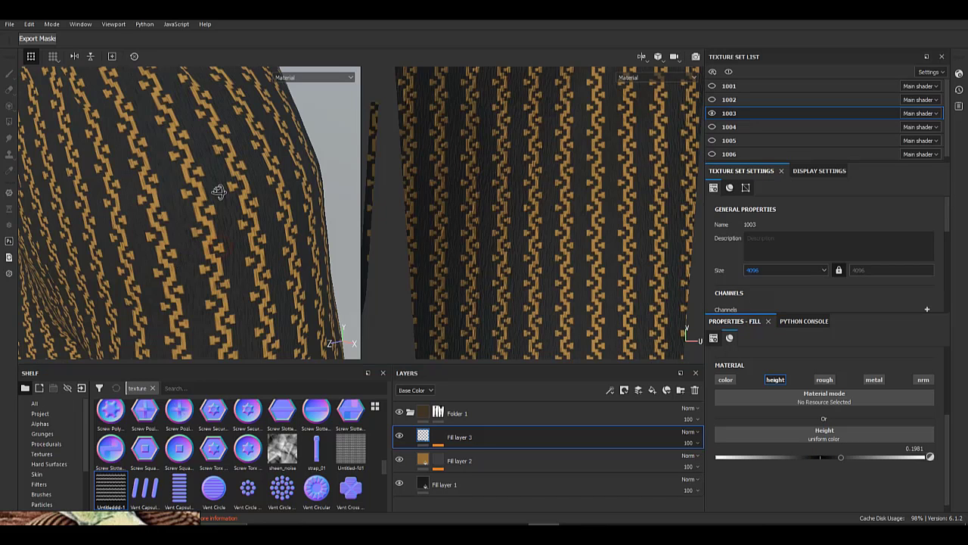
pyautogui.keyDown('alt'); pyautogui.moveTo(220, 190); pyautogui.dragTo(9, 192, button='right'); pyautogui.keyUp('alt')
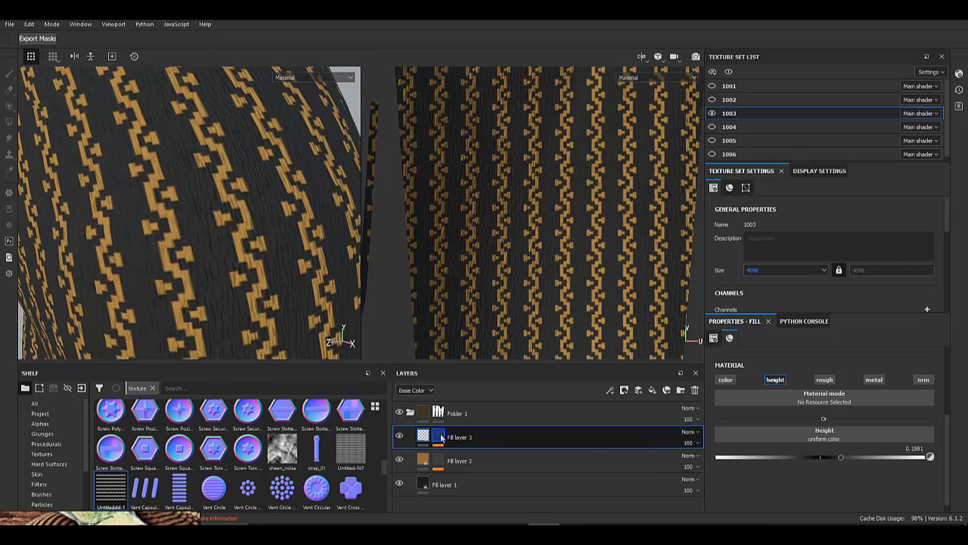
# - Browse the procedural textures and replace Directional Scratches with Directional Noise 4 in Fill layer 3's mask fill
pyautogui.rightClick(440, 437)
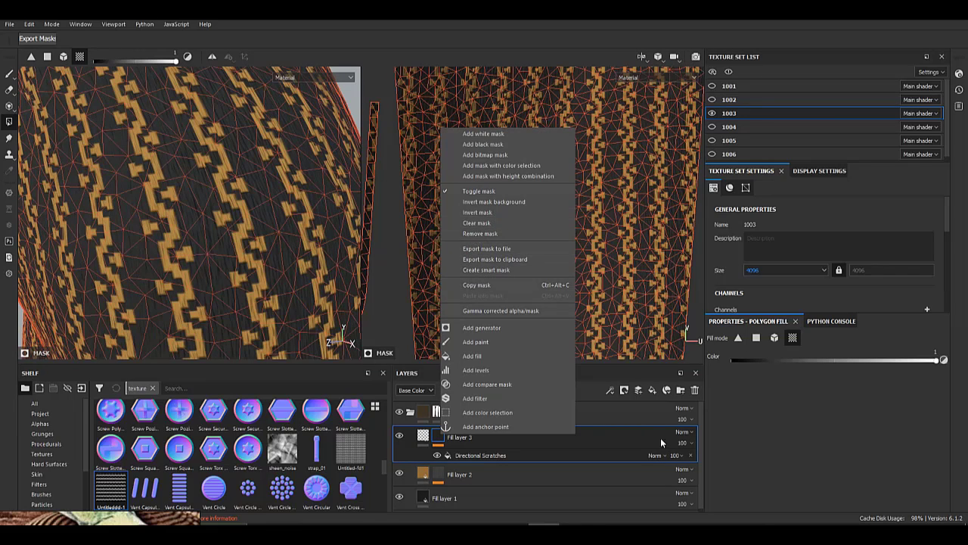
pyautogui.click(624, 454)
pyautogui.click(784, 384)
pyautogui.scroll(-5, 898, 498)
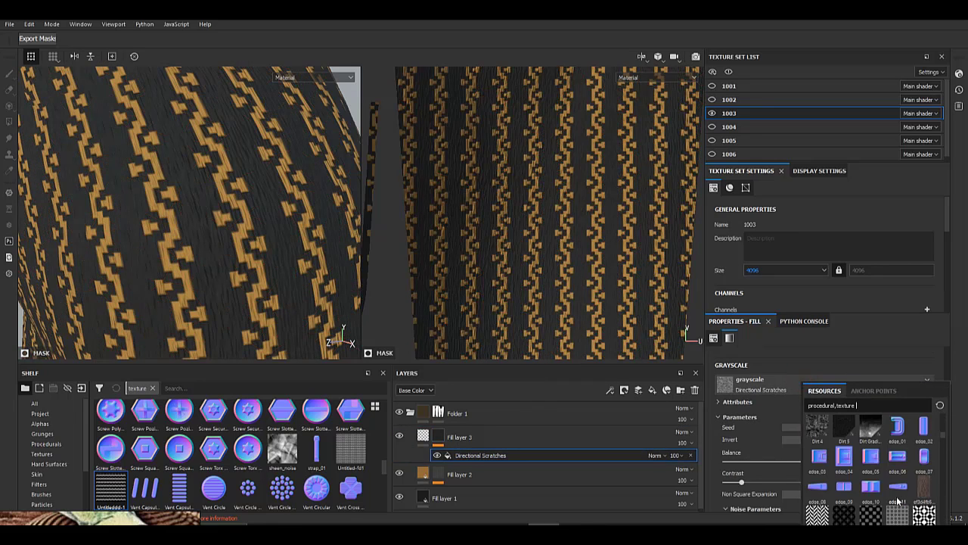
pyautogui.scroll(3, 898, 500)
pyautogui.moveTo(896, 462)
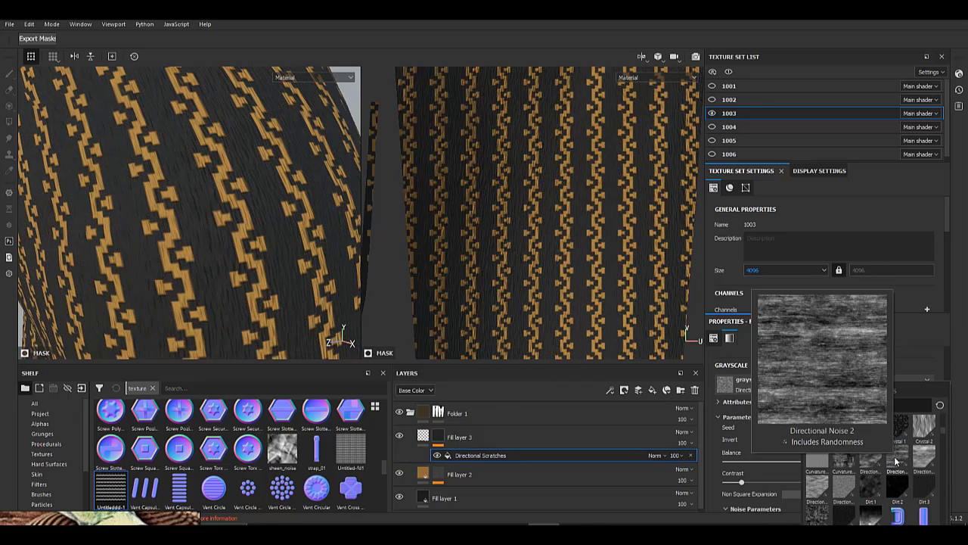
pyautogui.moveTo(818, 489)
pyautogui.click(819, 489)
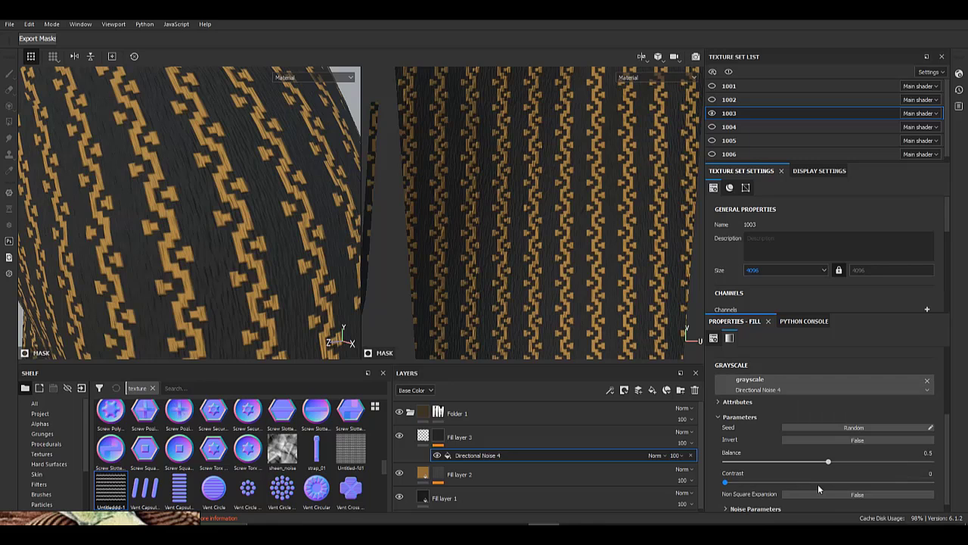
# - Display Fill layer 3's mask on its own and set the Directional Noise 4 noise scale to 8
pyautogui.keyDown('alt'); pyautogui.click(439, 436); pyautogui.keyUp('alt')
pyautogui.click(464, 454)
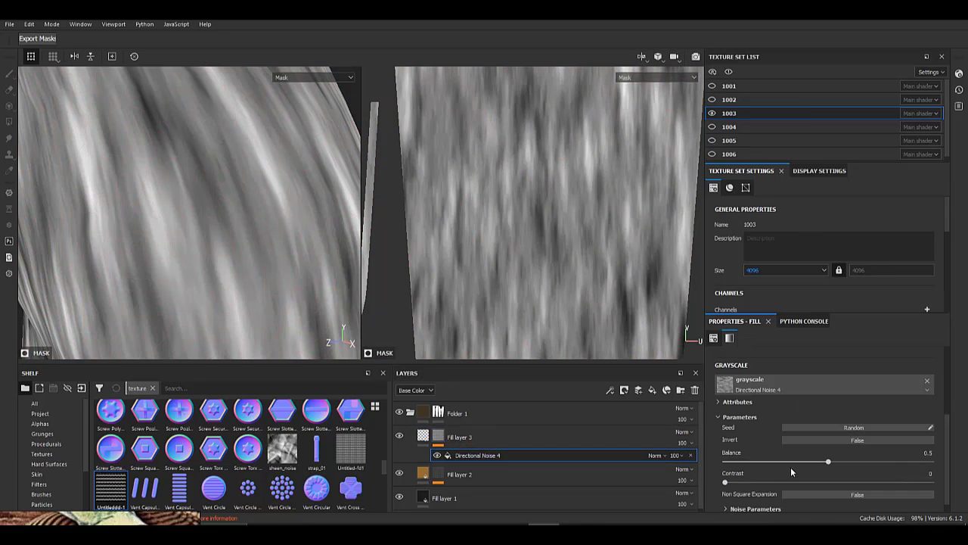
pyautogui.scroll(-2, 791, 467)
pyautogui.scroll(-3, 730, 496)
pyautogui.moveTo(789, 424); pyautogui.dragTo(933, 424)
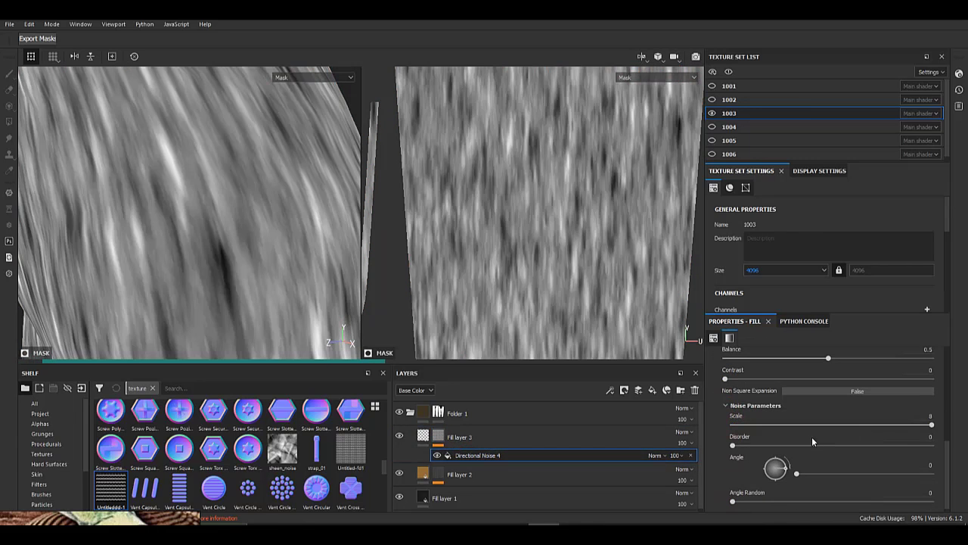
pyautogui.scroll(-1, 769, 467)
# - Set the UV scale of the Directional Noise 4 fill to 5 and view the trousers with their full material
pyautogui.scroll(5, 807, 419)
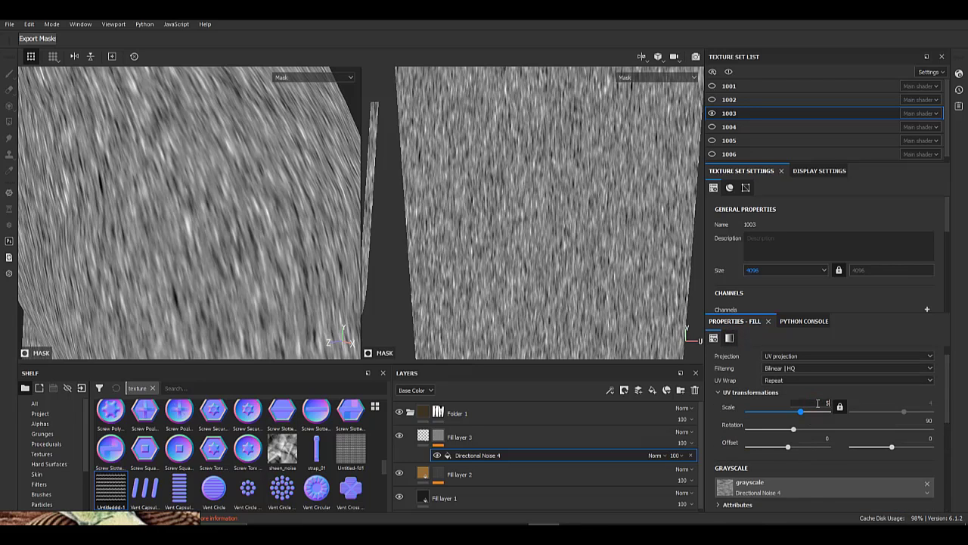
pyautogui.click(423, 436)
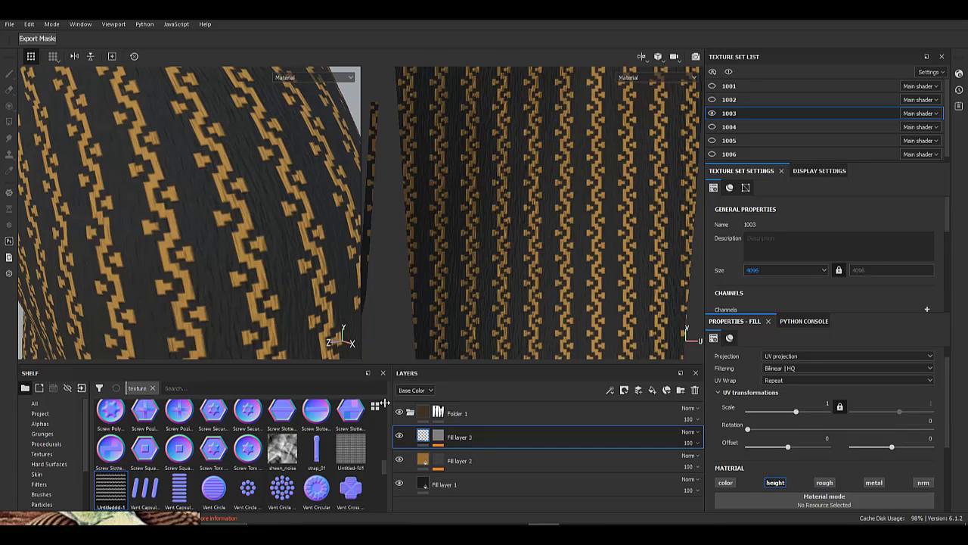
pyautogui.keyDown('alt'); pyautogui.moveTo(185, 239); pyautogui.dragTo(155, 220, button='right'); pyautogui.keyUp('alt')
pyautogui.keyDown('alt'); pyautogui.moveTo(155, 220); pyautogui.dragTo(177, 227); pyautogui.keyUp('alt')
# - Enable the color channel on Fill layer 3 and check its effect on the trousers
pyautogui.scroll(-2, 728, 424)
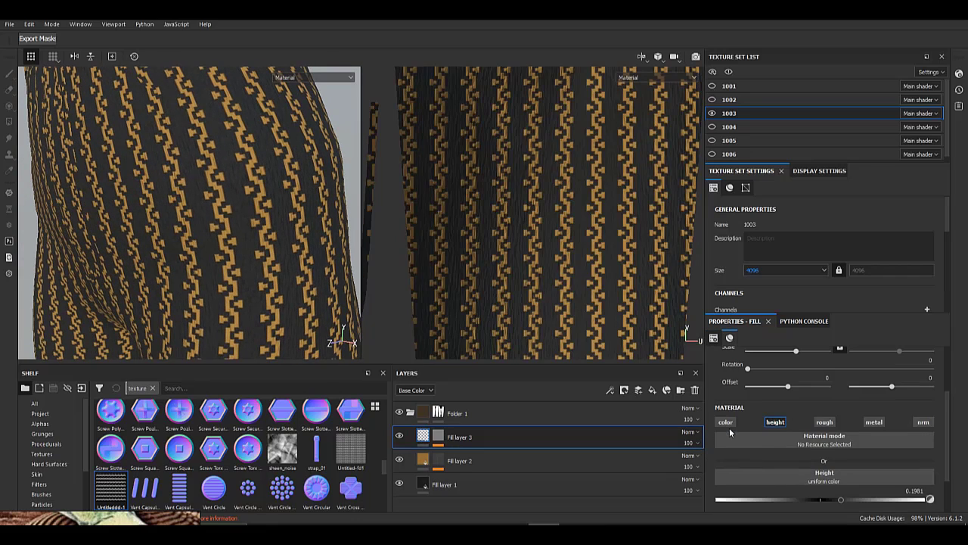
pyautogui.click(728, 424)
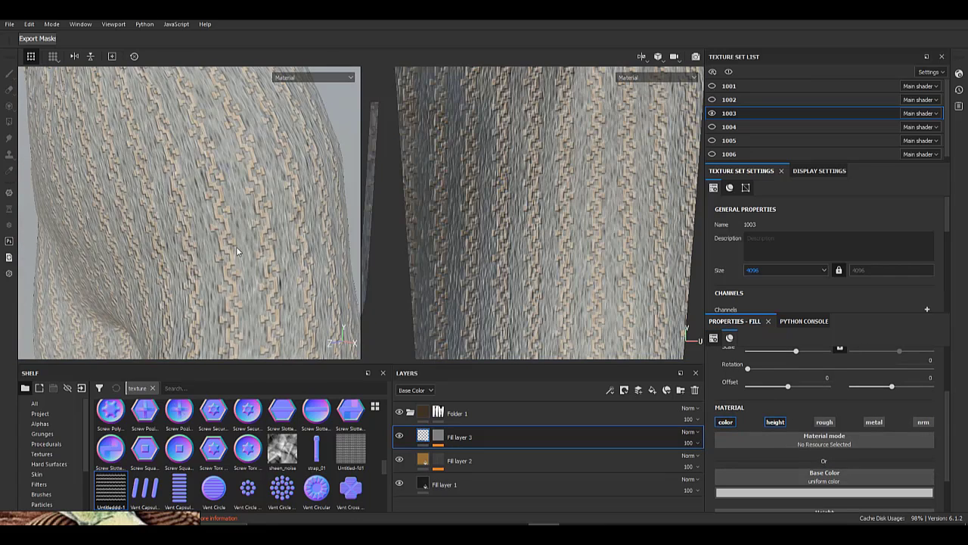
pyautogui.keyDown('alt'); pyautogui.moveTo(222, 177); pyautogui.dragTo(233, 262, button='right'); pyautogui.keyUp('alt')
# - Set the Directional Noise 4 contrast to 0.49 in Fill layer 3's mask and return to the layer's material properties
pyautogui.click(438, 437)
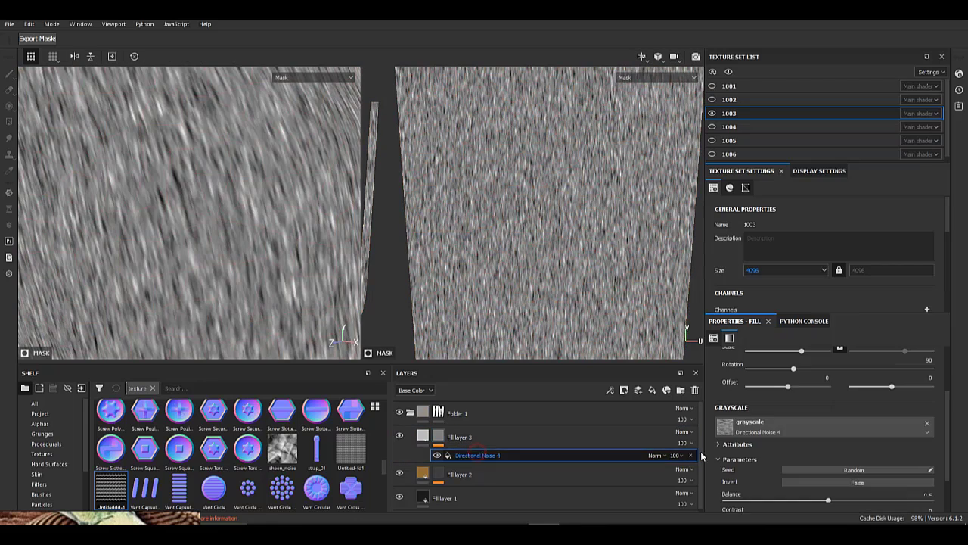
pyautogui.scroll(-1, 775, 442)
pyautogui.moveTo(811, 497); pyautogui.dragTo(828, 496)
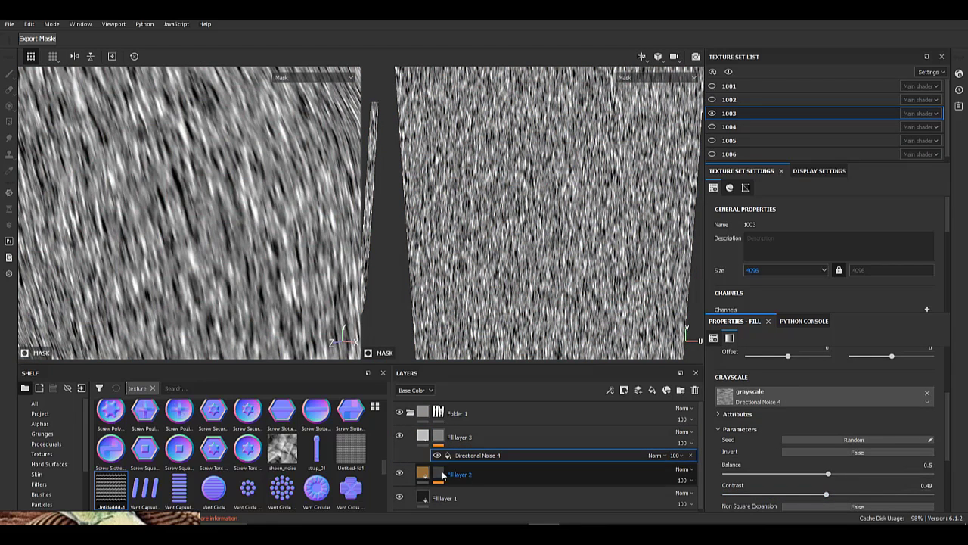
pyautogui.click(433, 437)
pyautogui.scroll(-5, 217, 229)
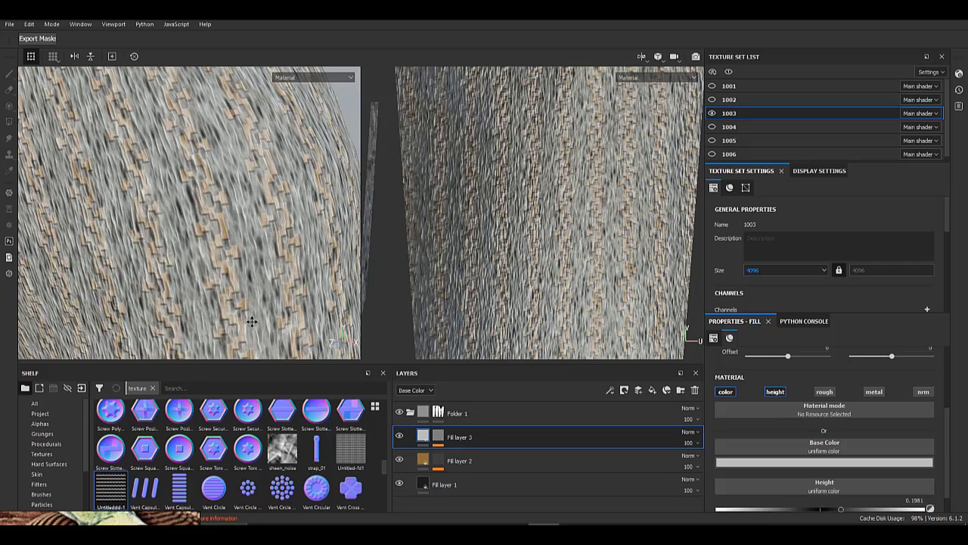
# - Set the base color blending mode of Fill layer 3 to Multiply
pyautogui.click(780, 463)
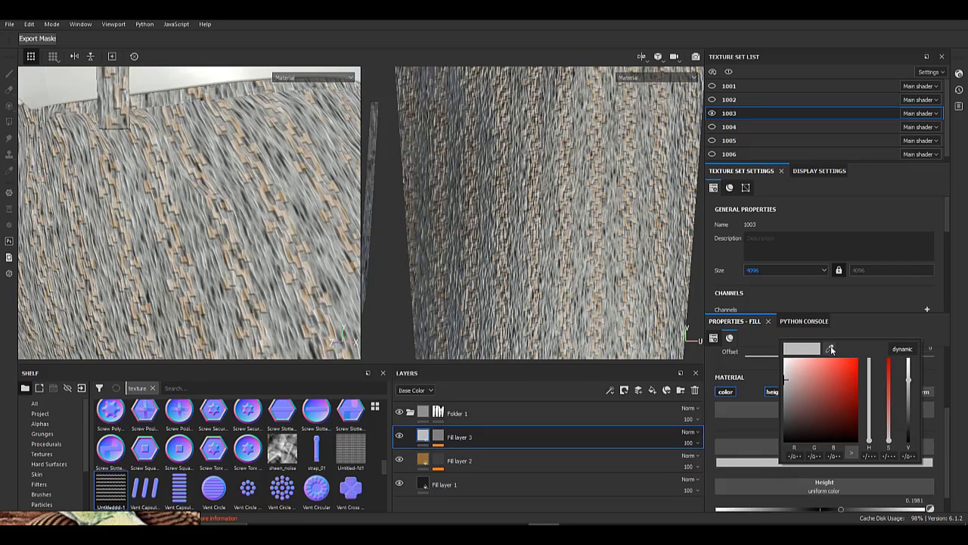
pyautogui.click(689, 432)
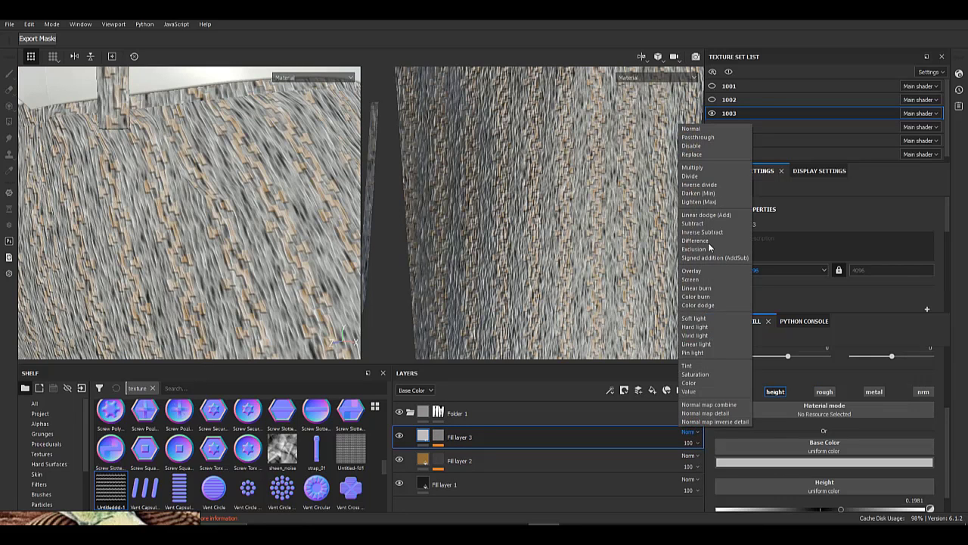
pyautogui.click(704, 167)
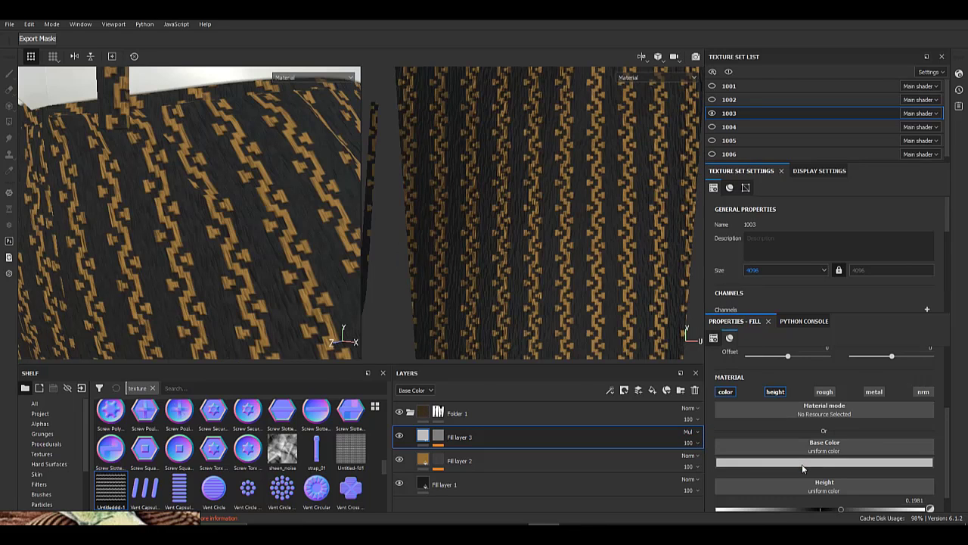
# - Darken Fill layer 3's base color to a medium grey and set its height to about 0.0966
pyautogui.click(803, 465)
pyautogui.moveTo(933, 393); pyautogui.dragTo(934, 409)
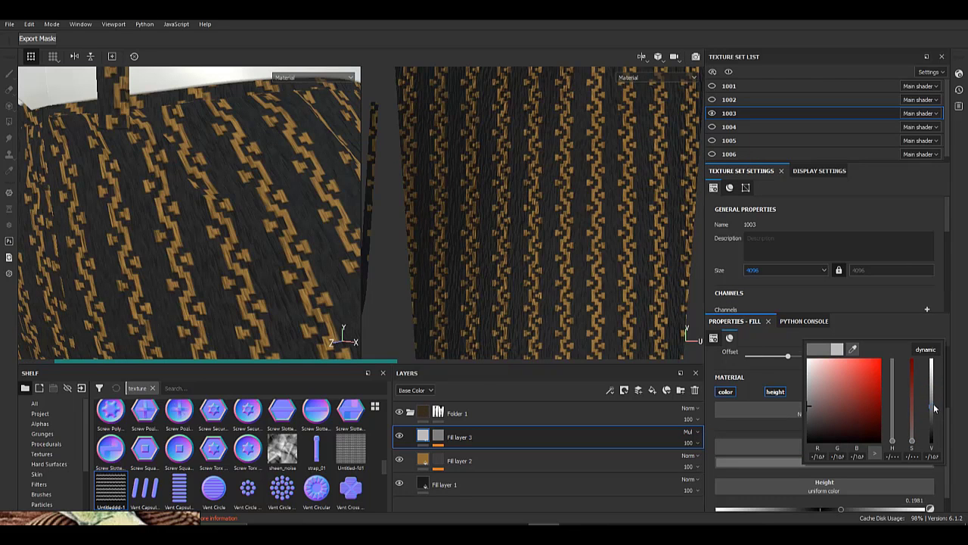
pyautogui.click(931, 391)
pyautogui.scroll(-2, 788, 473)
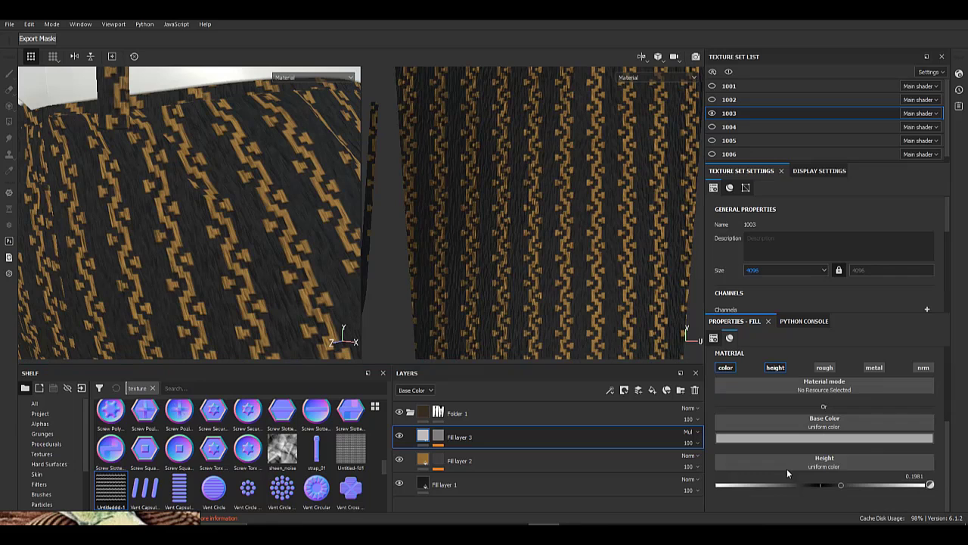
pyautogui.click(831, 486)
# - Select the Directional Noise 4 fill in Fill layer 3's mask and display that mask on the model
pyautogui.click(440, 437)
pyautogui.click(478, 454)
pyautogui.scroll(-2, 786, 444)
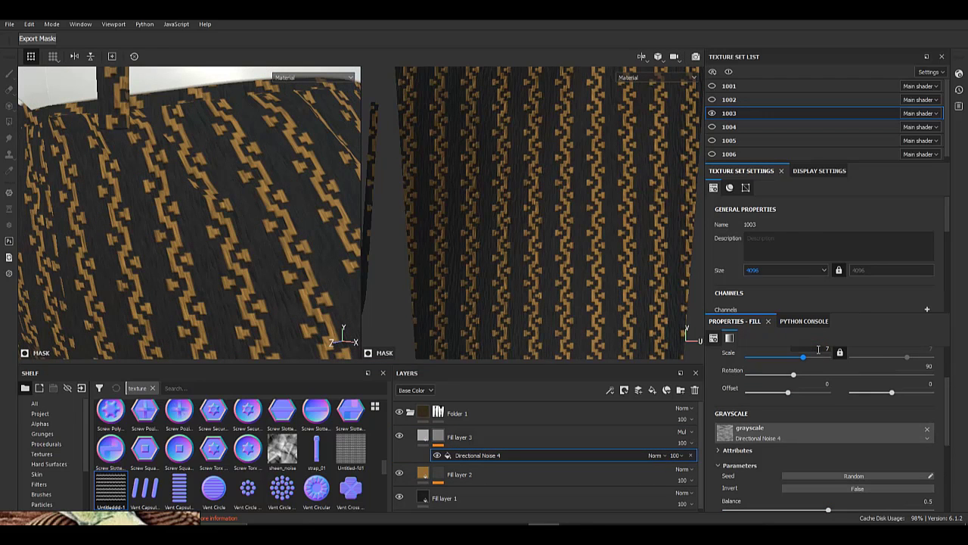
pyautogui.keyDown('alt'); pyautogui.moveTo(190, 286); pyautogui.dragTo(244, 292); pyautogui.keyUp('alt')
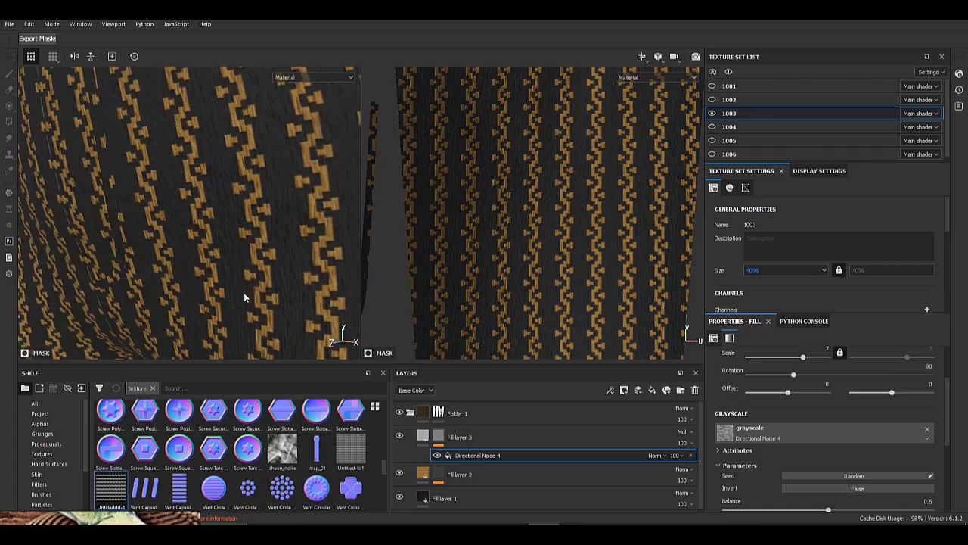
pyautogui.scroll(4, 244, 291)
pyautogui.moveTo(246, 254)
pyautogui.keyDown('alt'); pyautogui.mouseDown()
pyautogui.moveTo(221, 259)
pyautogui.moveTo(229, 258)
pyautogui.mouseUp(); pyautogui.keyUp('alt')
pyautogui.keyDown('shift'); pyautogui.moveTo(229, 257); pyautogui.dragTo(270, 255, button='right'); pyautogui.keyUp('shift')
pyautogui.scroll(-4, 270, 255)
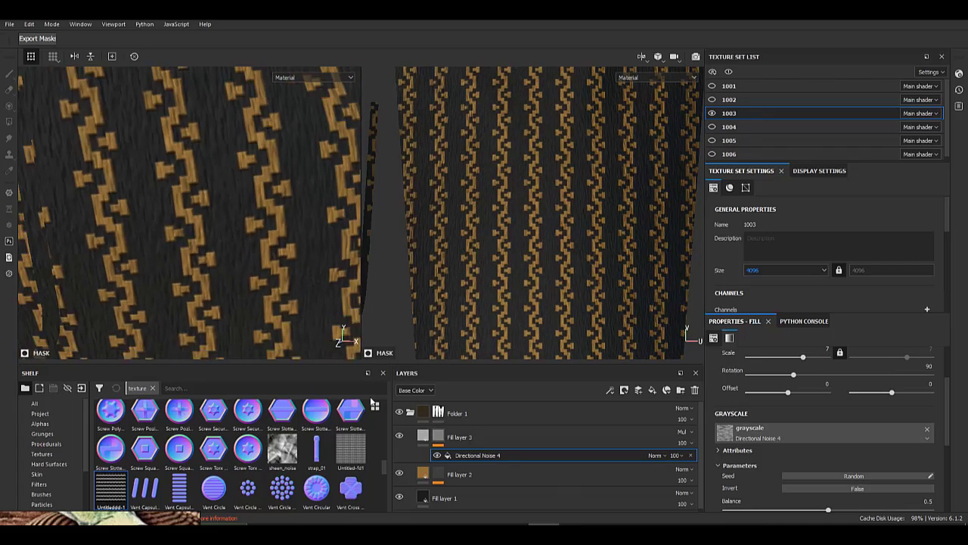
pyautogui.keyDown('alt'); pyautogui.click(437, 437); pyautogui.keyUp('alt')
pyautogui.scroll(-3, 326, 303)
pyautogui.click(474, 455)
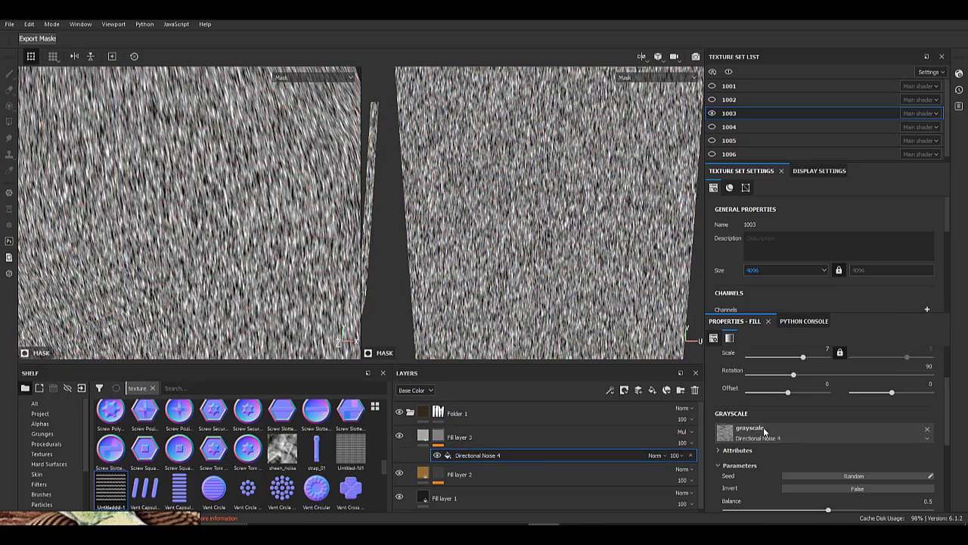
# - Stretch the mask's Directional Noise 4 along the trouser legs to a scale of about -4.44 by -7 with 270 rotation
pyautogui.scroll(1, 822, 405)
pyautogui.scroll(-5, 493, 232)
pyautogui.scroll(-2, 268, 207)
pyautogui.keyDown('alt'); pyautogui.moveTo(398, 241); pyautogui.dragTo(623, 251, button='middle'); pyautogui.keyUp('alt')
pyautogui.scroll(5, 514, 227)
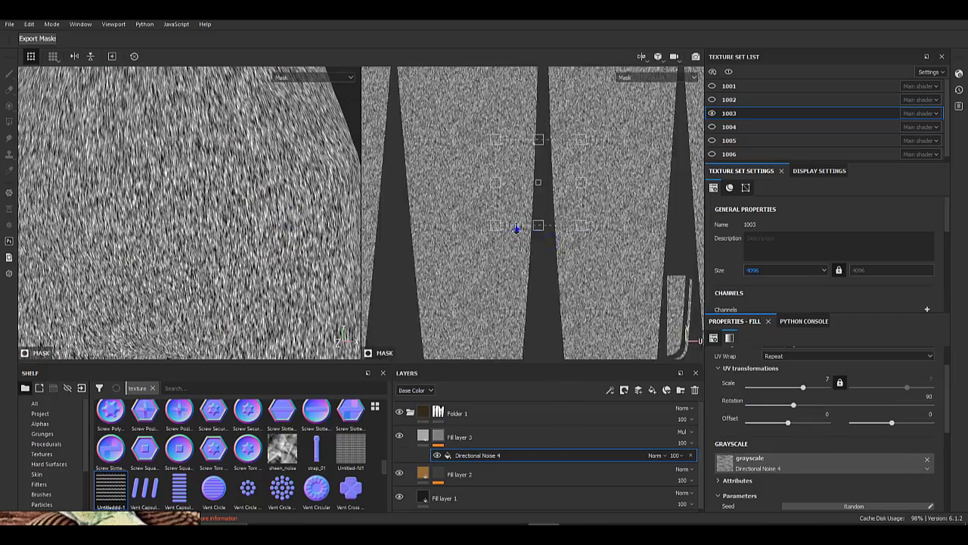
pyautogui.moveTo(546, 248); pyautogui.dragTo(546, 255)
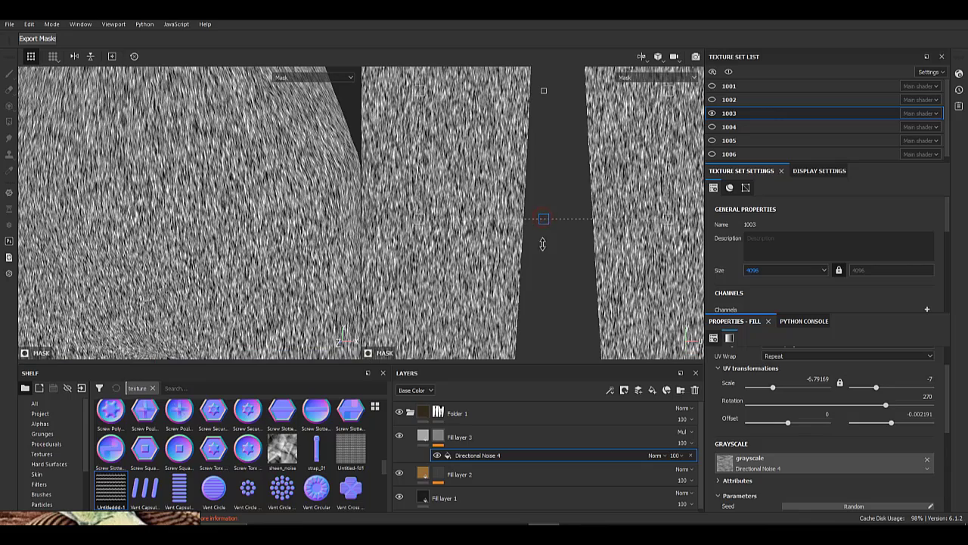
pyautogui.moveTo(544, 221); pyautogui.dragTo(546, 298)
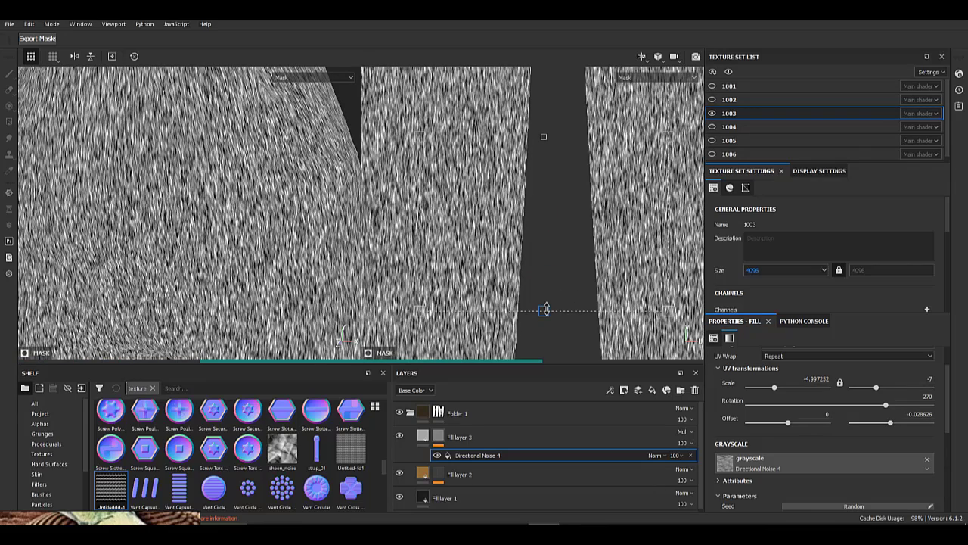
pyautogui.scroll(-3, 606, 210)
pyautogui.keyDown('alt'); pyautogui.moveTo(560, 163); pyautogui.dragTo(522, 227, button='middle'); pyautogui.keyUp('alt')
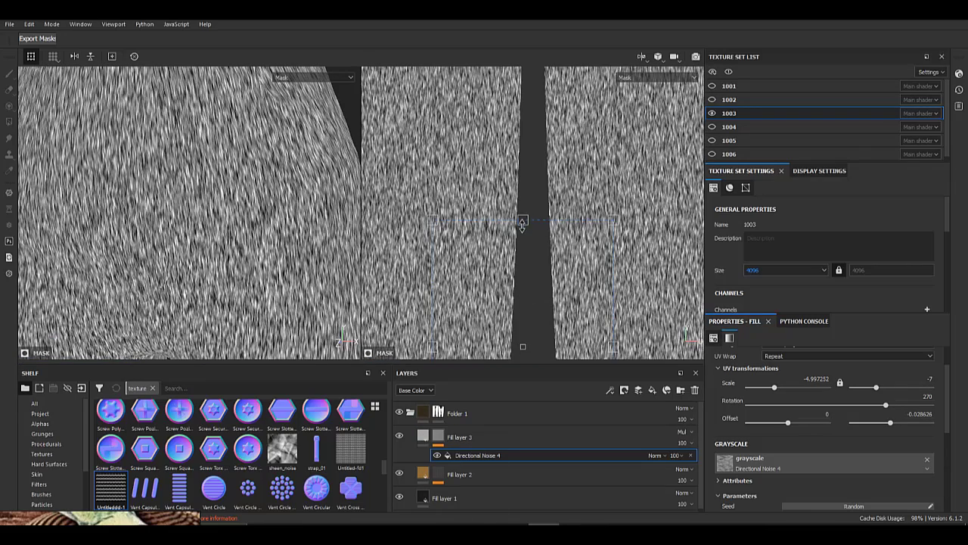
pyautogui.moveTo(523, 220); pyautogui.dragTo(524, 221)
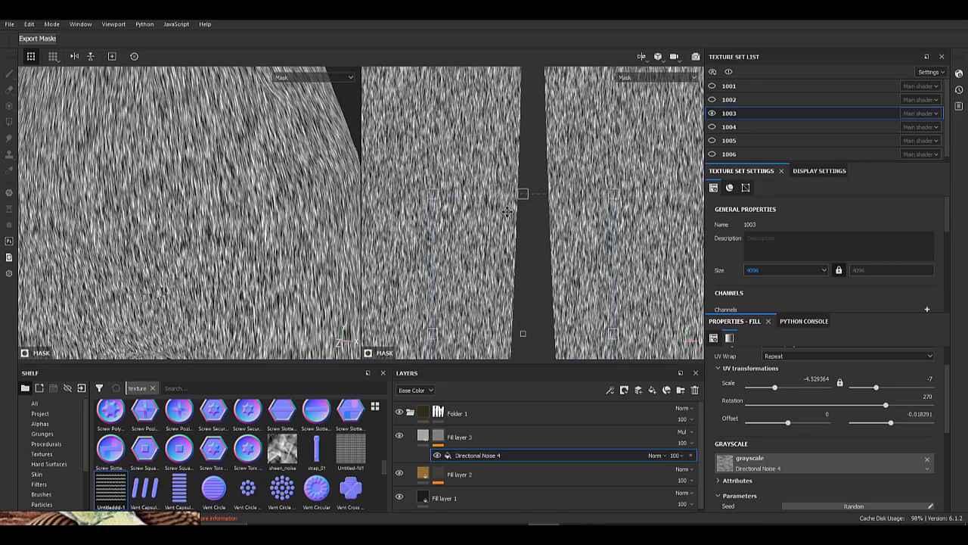
pyautogui.moveTo(521, 144); pyautogui.dragTo(522, 116)
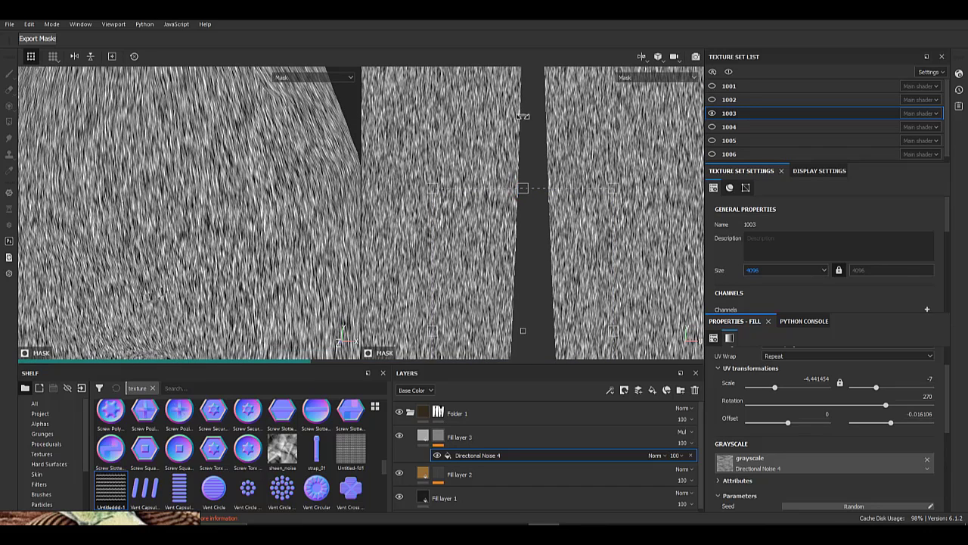
# - Resize the Directional Noise 4 projection further to a scale of about -3.62 by -9.70 for longer, finer streaks
pyautogui.keyDown('alt'); pyautogui.moveTo(274, 225); pyautogui.dragTo(127, 140, button='right'); pyautogui.keyUp('alt')
pyautogui.keyDown('alt'); pyautogui.moveTo(206, 302); pyautogui.dragTo(177, 152, button='middle'); pyautogui.keyUp('alt')
pyautogui.keyDown('alt'); pyautogui.moveTo(178, 151); pyautogui.dragTo(233, 314, button='right'); pyautogui.keyUp('alt')
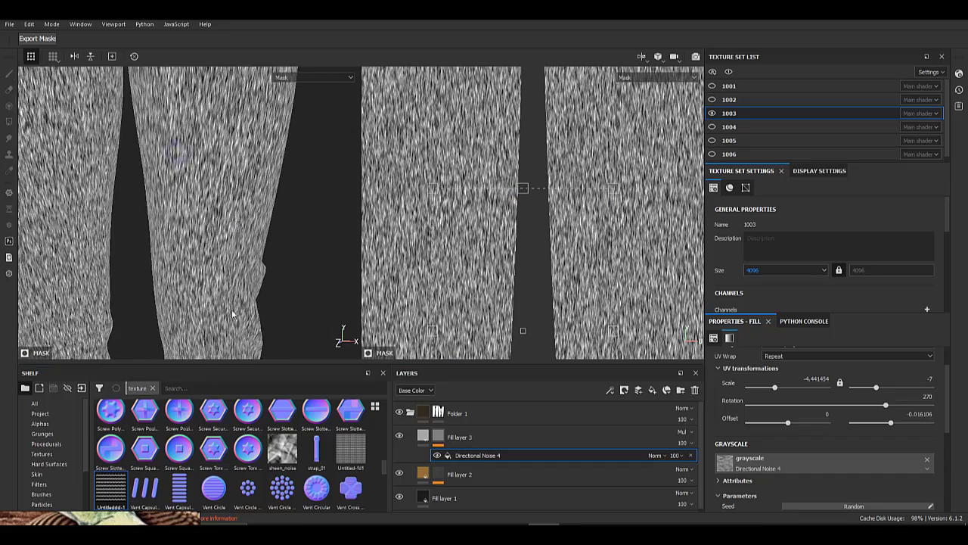
pyautogui.scroll(2, 234, 314)
pyautogui.scroll(2, 808, 428)
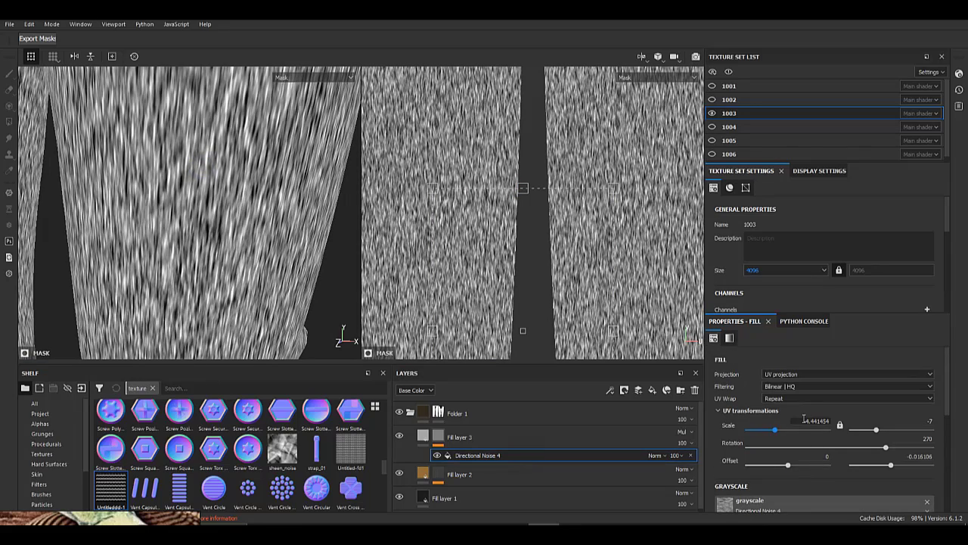
pyautogui.keyDown('alt'); pyautogui.moveTo(551, 225); pyautogui.dragTo(461, 255, button='right'); pyautogui.keyUp('alt')
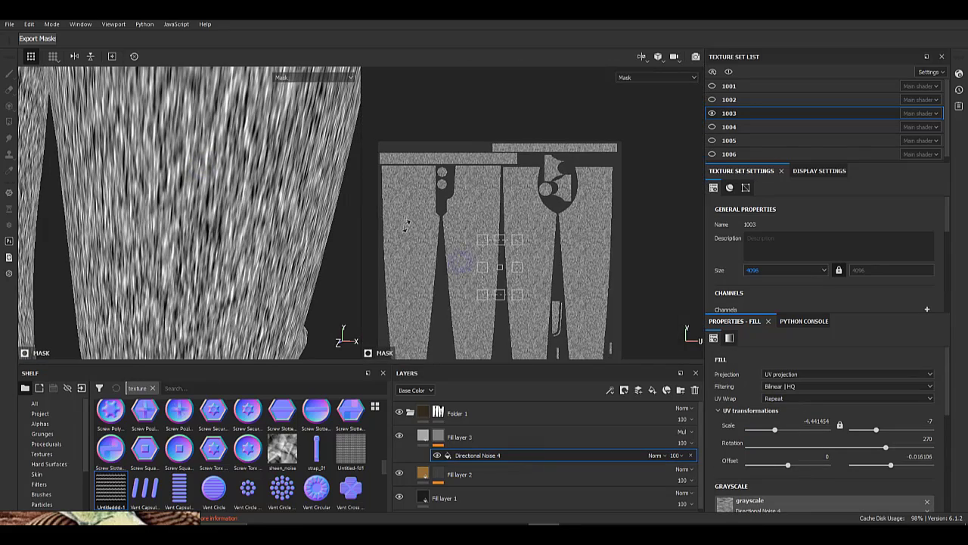
pyautogui.keyDown('alt'); pyautogui.moveTo(461, 255); pyautogui.dragTo(452, 229, button='middle'); pyautogui.keyUp('alt')
pyautogui.moveTo(493, 198); pyautogui.dragTo(493, 175)
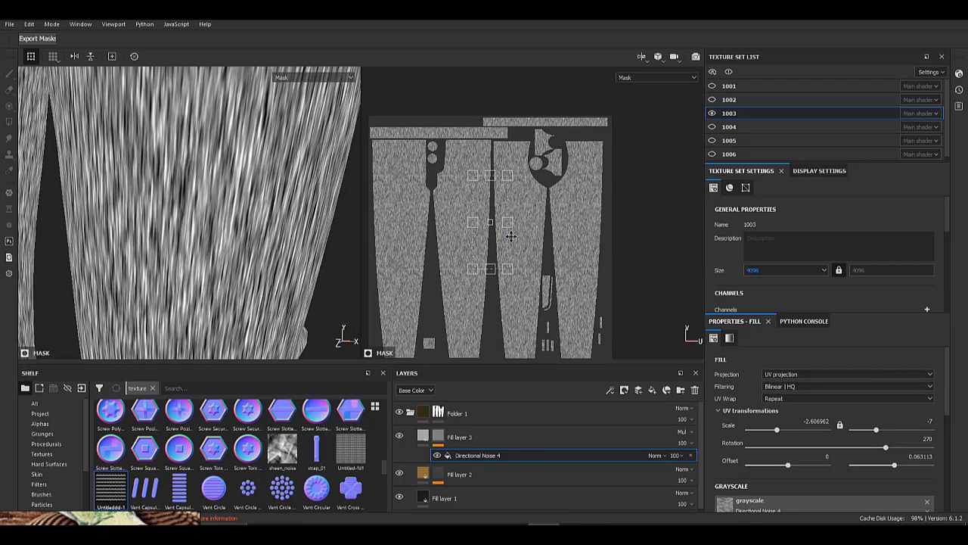
pyautogui.moveTo(508, 175); pyautogui.dragTo(496, 196)
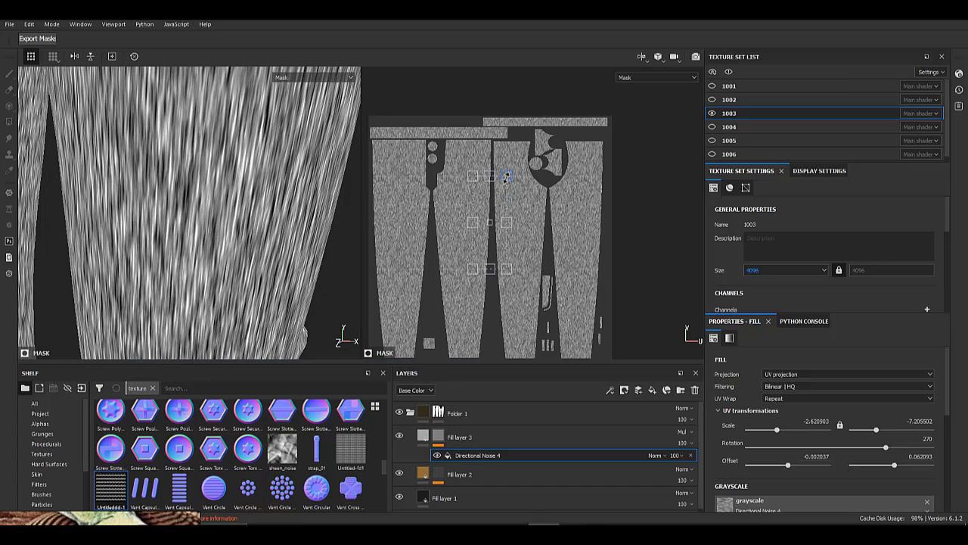
pyautogui.moveTo(506, 176); pyautogui.dragTo(498, 196)
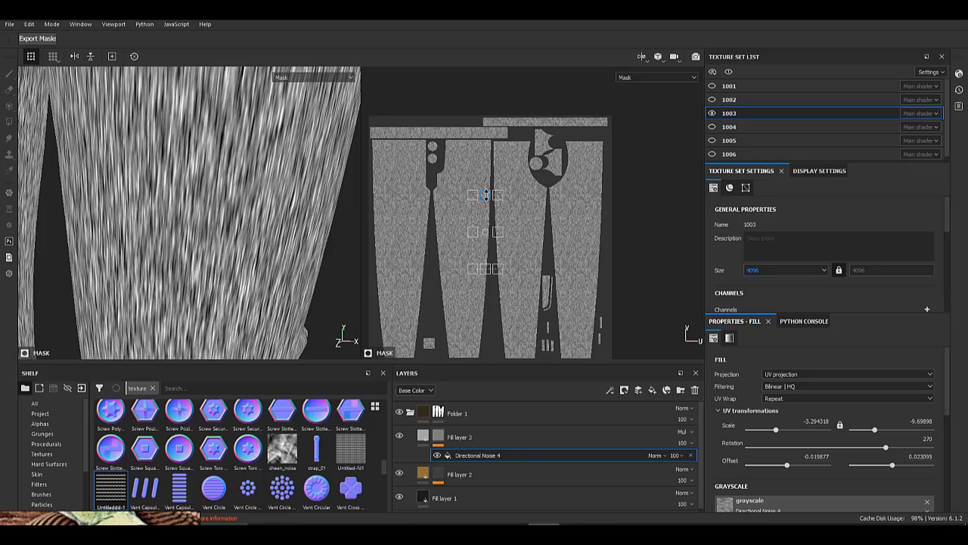
pyautogui.moveTo(486, 199); pyautogui.dragTo(487, 202)
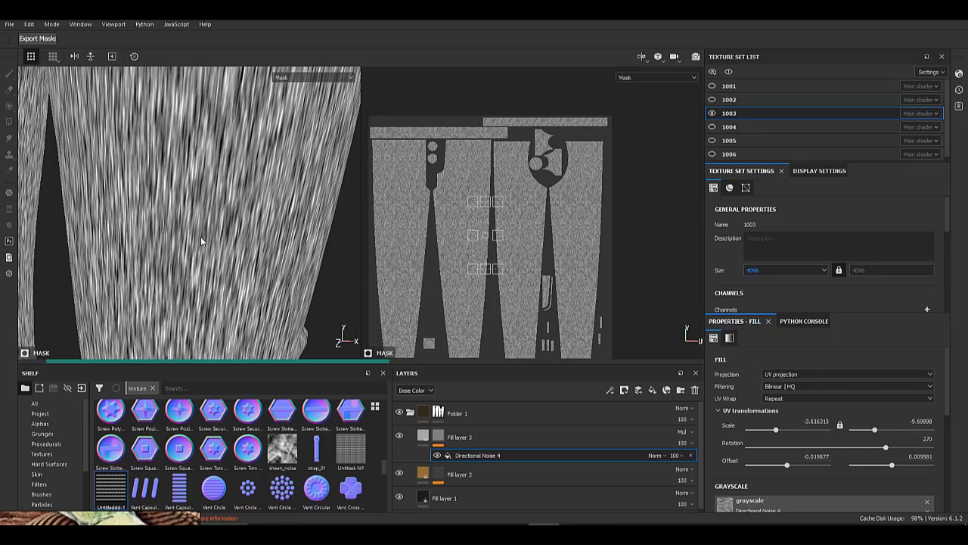
# - Inspect the stretched noise in the mask, then return to Fill layer 3's material and examine the fabric up close
pyautogui.scroll(-4, 240, 233)
pyautogui.scroll(4, 232, 204)
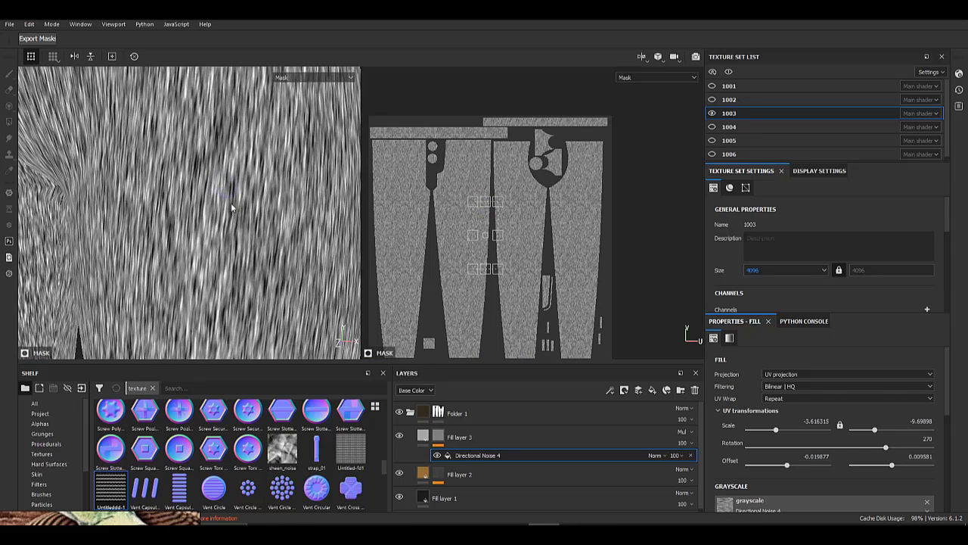
pyautogui.click(423, 437)
pyautogui.keyDown('alt'); pyautogui.moveTo(228, 255); pyautogui.dragTo(266, 258); pyautogui.keyUp('alt')
pyautogui.keyDown('alt'); pyautogui.moveTo(220, 239); pyautogui.dragTo(198, 219, button='right'); pyautogui.keyUp('alt')
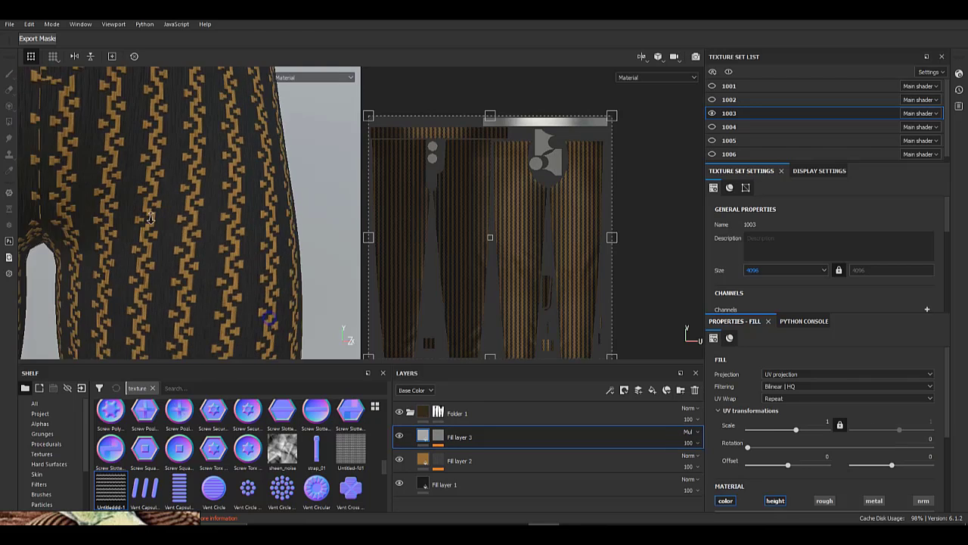
pyautogui.keyDown('alt'); pyautogui.moveTo(181, 231); pyautogui.dragTo(234, 237); pyautogui.keyUp('alt')
pyautogui.keyDown('alt'); pyautogui.moveTo(233, 237); pyautogui.dragTo(210, 265, button='right'); pyautogui.keyUp('alt')
pyautogui.keyDown('alt'); pyautogui.moveTo(209, 265); pyautogui.dragTo(256, 265); pyautogui.keyUp('alt')
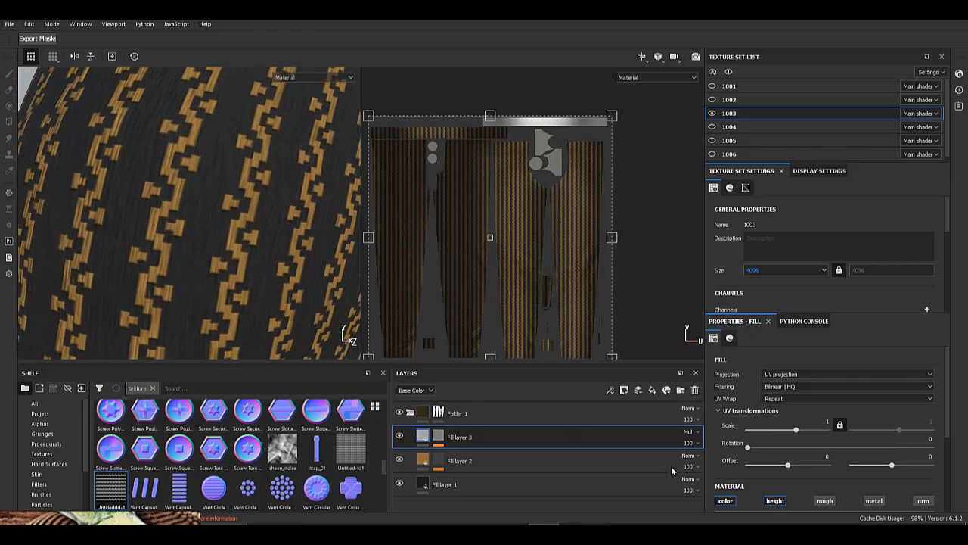
# - Set Fill layer 3's blending mode to Linear dodge (Add) and darken its base color to a very dark grey
pyautogui.scroll(-2, 766, 489)
pyautogui.click(748, 452)
pyautogui.click(690, 432)
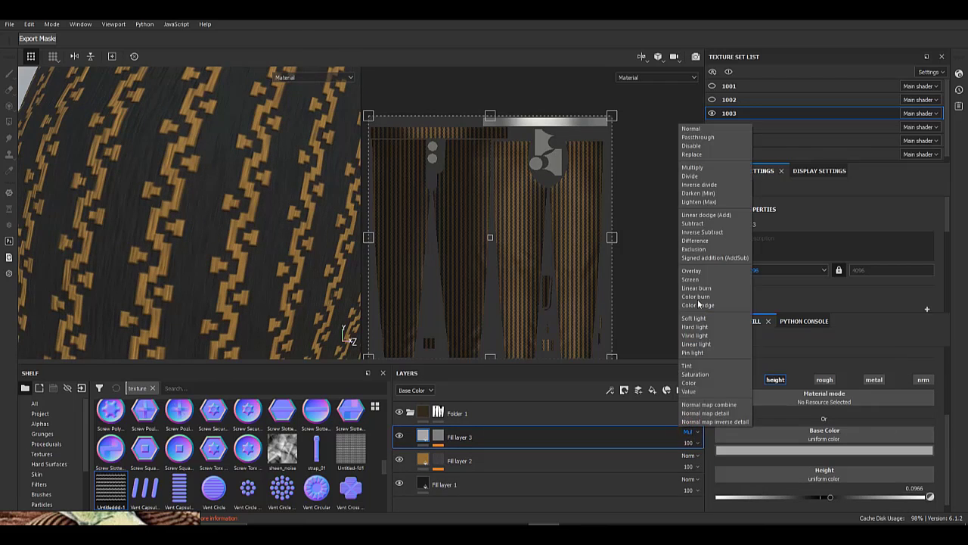
pyautogui.click(693, 225)
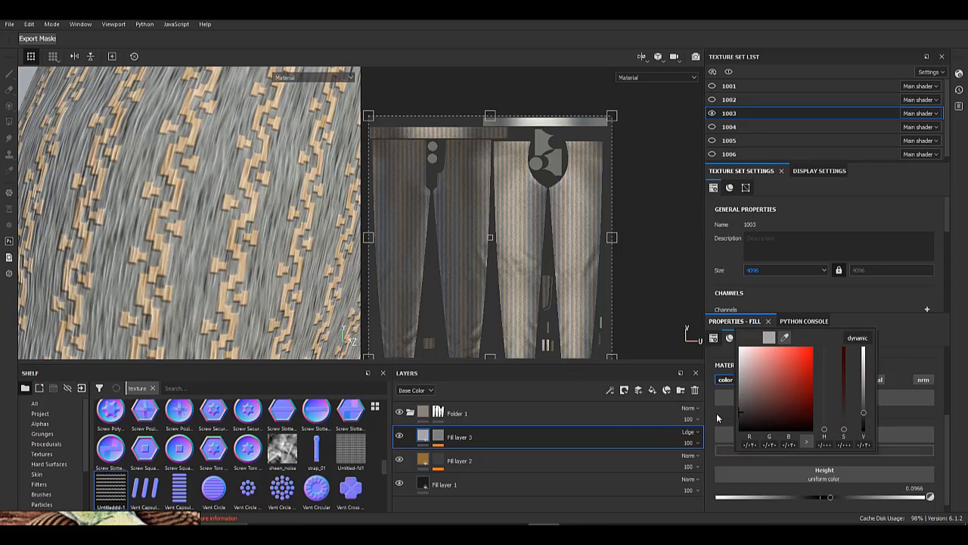
pyautogui.keyDown('alt'); pyautogui.moveTo(220, 263); pyautogui.dragTo(30, 163, button='right'); pyautogui.keyUp('alt')
pyautogui.keyDown('alt'); pyautogui.moveTo(206, 190); pyautogui.dragTo(113, 151); pyautogui.keyUp('alt')
pyautogui.keyDown('alt'); pyautogui.moveTo(264, 250); pyautogui.dragTo(165, 173, button='middle'); pyautogui.keyUp('alt')
pyautogui.keyDown('alt'); pyautogui.moveTo(184, 195); pyautogui.dragTo(169, 294, button='right'); pyautogui.keyUp('alt')
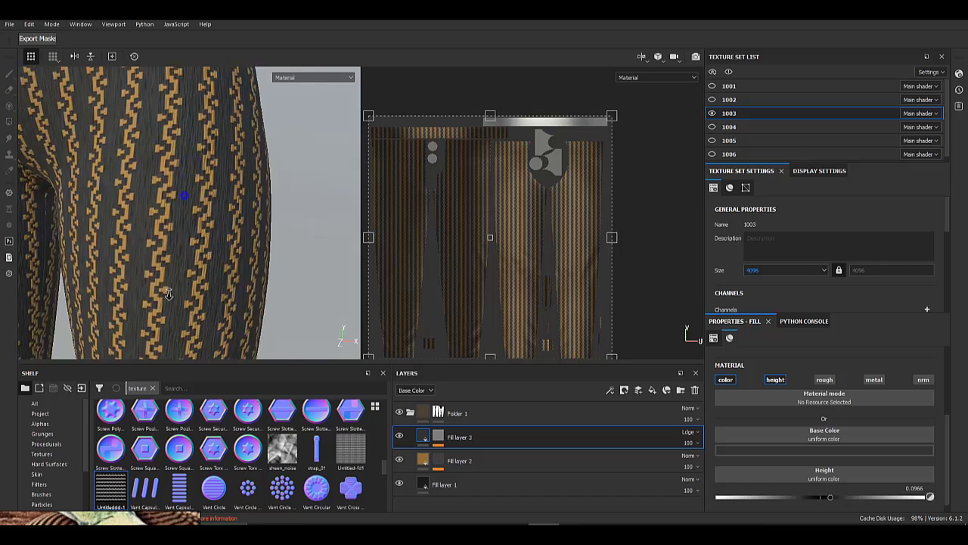
pyautogui.scroll(5, 167, 294)
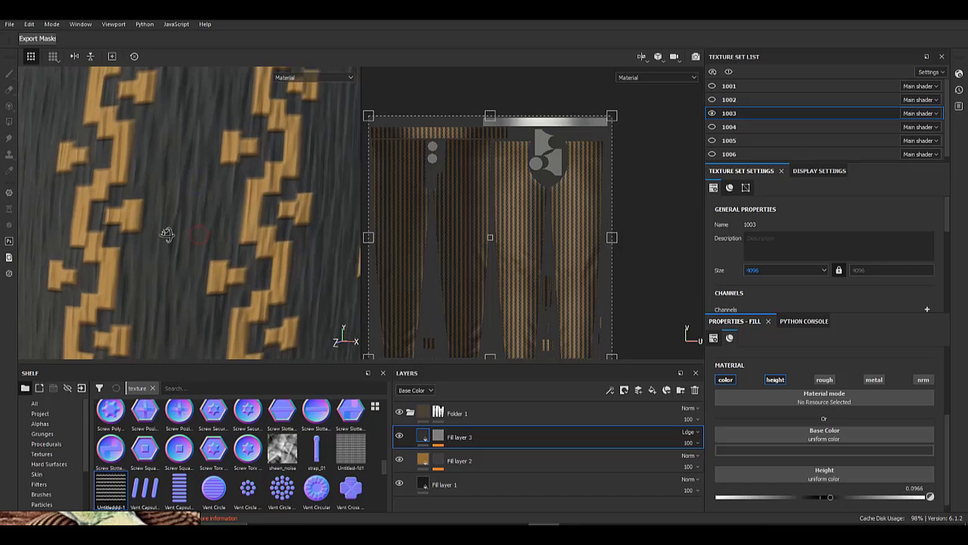
# - Duplicate Fill layer 3 together with its Directional Noise 4 mask
pyautogui.keyDown('alt'); pyautogui.click(441, 440); pyautogui.keyUp('alt')
pyautogui.rightClick(460, 439)
pyautogui.click(472, 398)
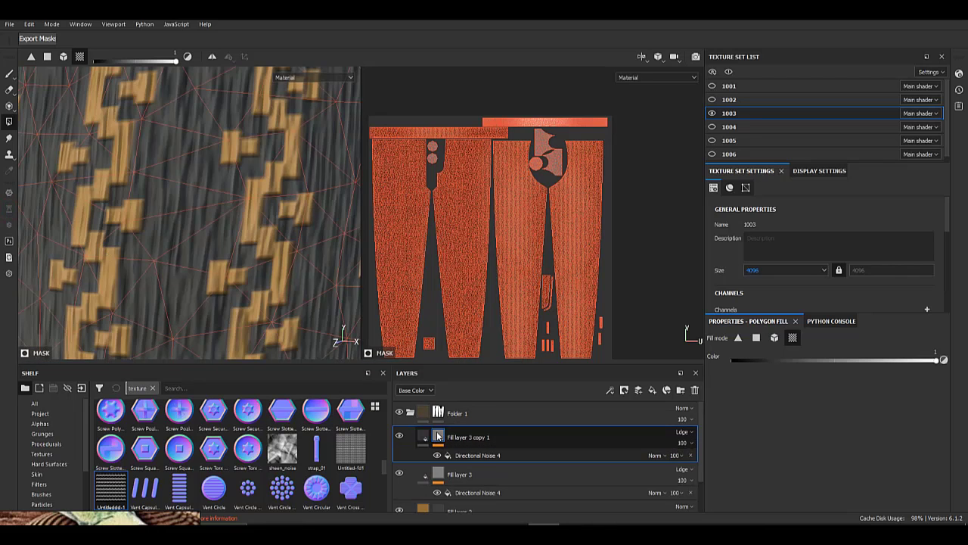
# - Invert the Directional Noise 4 in the mask of Fill layer 3's copy
pyautogui.keyDown('alt'); pyautogui.click(437, 436); pyautogui.keyUp('alt')
pyautogui.click(479, 456)
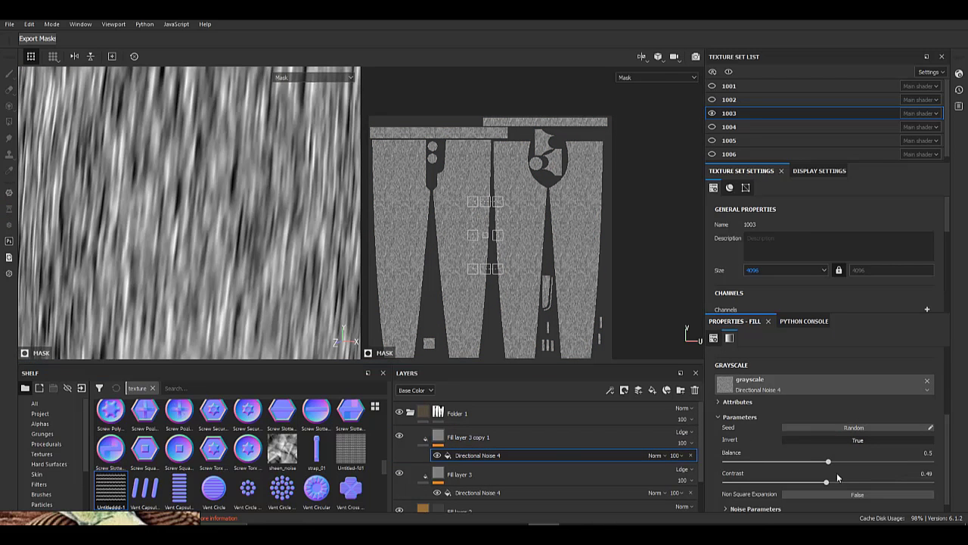
pyautogui.click(399, 435)
# - Set the blending mode of Fill layer 3 copy 1 to Multiply and check the fabric on the whole trousers
pyautogui.click(423, 437)
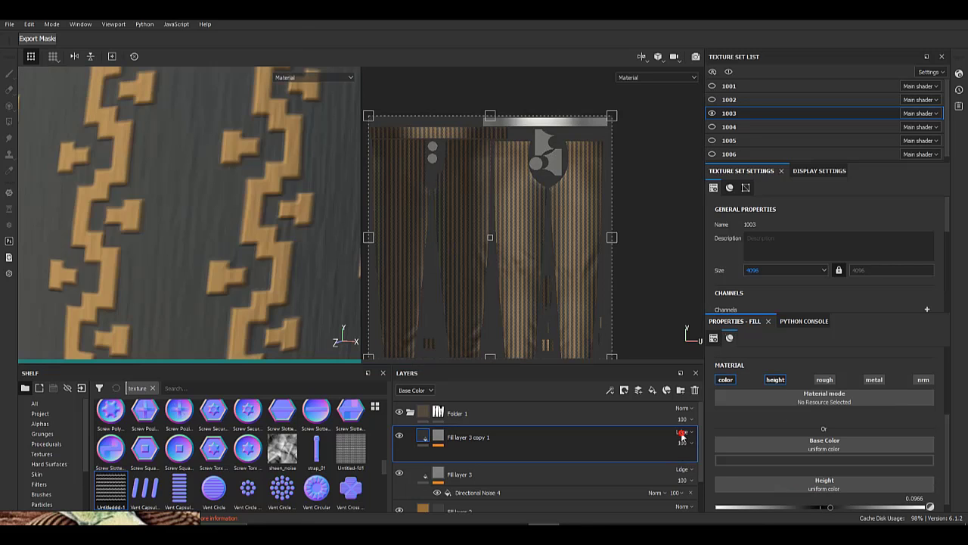
pyautogui.click(683, 434)
pyautogui.click(686, 167)
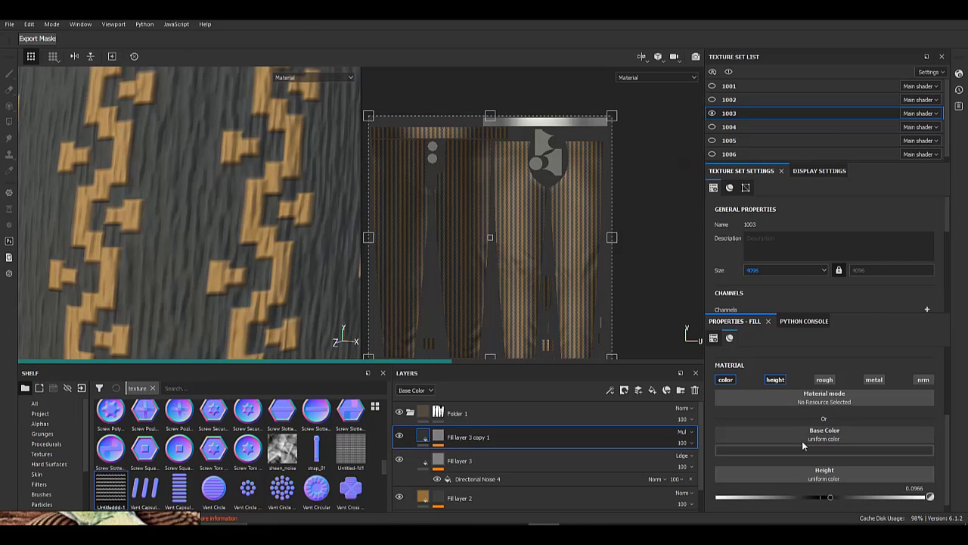
pyautogui.keyDown('alt'); pyautogui.moveTo(2, 152); pyautogui.dragTo(6, 165, button='right'); pyautogui.keyUp('alt')
pyautogui.keyDown('alt'); pyautogui.moveTo(129, 184); pyautogui.dragTo(182, 189); pyautogui.keyUp('alt')
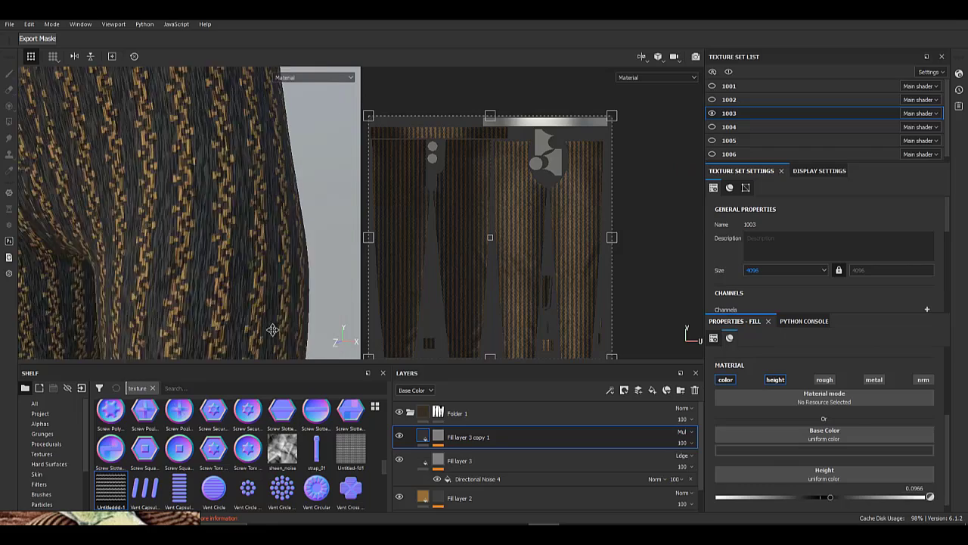
pyautogui.keyDown('alt'); pyautogui.moveTo(151, 196); pyautogui.dragTo(60, 199, button='right'); pyautogui.keyUp('alt')
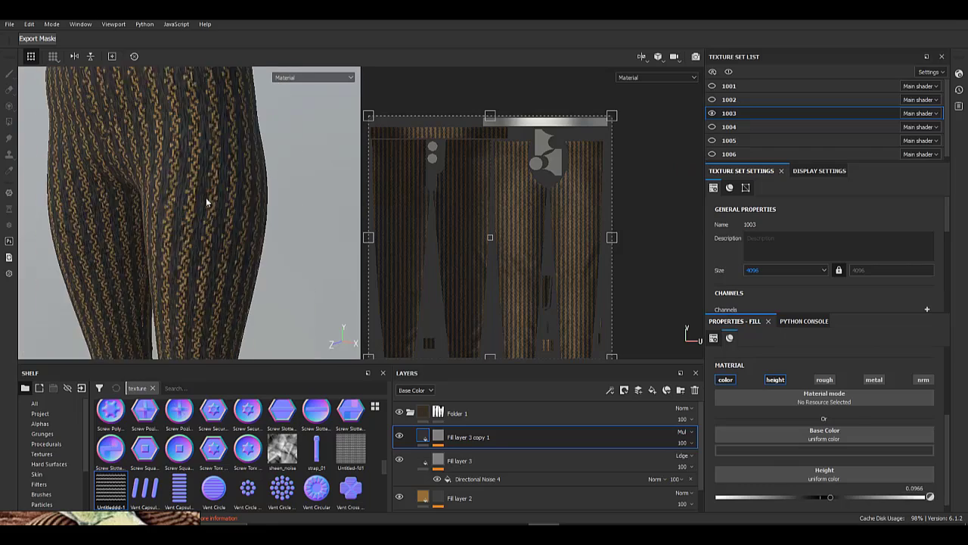
# - Disable the height channel of Fill layer 3 copy 1
pyautogui.keyDown('alt'); pyautogui.moveTo(207, 203); pyautogui.dragTo(204, 257); pyautogui.keyUp('alt')
pyautogui.keyDown('alt'); pyautogui.moveTo(203, 258); pyautogui.dragTo(250, 241, button='right'); pyautogui.keyUp('alt')
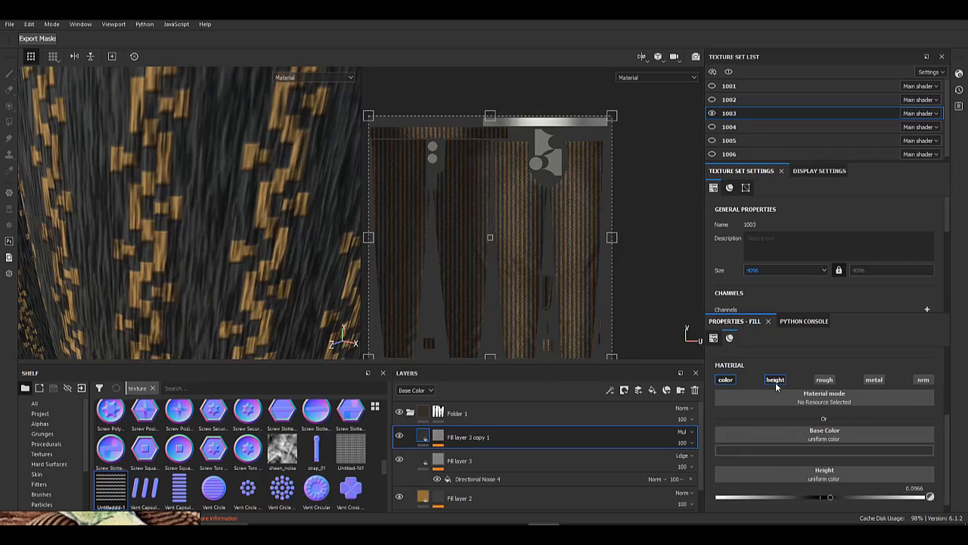
pyautogui.click(775, 384)
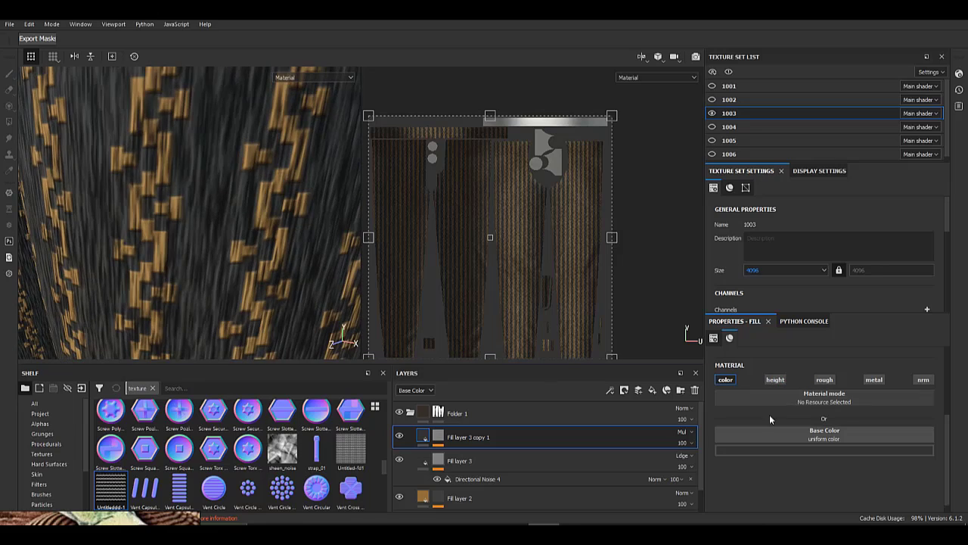
# - Inspect the trouser fabric up close and from several angles with the copy's height channel off
pyautogui.keyDown('alt'); pyautogui.moveTo(288, 227); pyautogui.dragTo(212, 225); pyautogui.keyUp('alt')
pyautogui.keyDown('alt'); pyautogui.moveTo(212, 225); pyautogui.dragTo(96, 138, button='right'); pyautogui.keyUp('alt')
pyautogui.keyDown('alt'); pyautogui.moveTo(96, 138); pyautogui.dragTo(207, 370); pyautogui.keyUp('alt')
pyautogui.keyDown('alt'); pyautogui.moveTo(207, 370); pyautogui.dragTo(180, 235, button='right'); pyautogui.keyUp('alt')
pyautogui.keyDown('alt'); pyautogui.moveTo(180, 234); pyautogui.dragTo(255, 265); pyautogui.keyUp('alt')
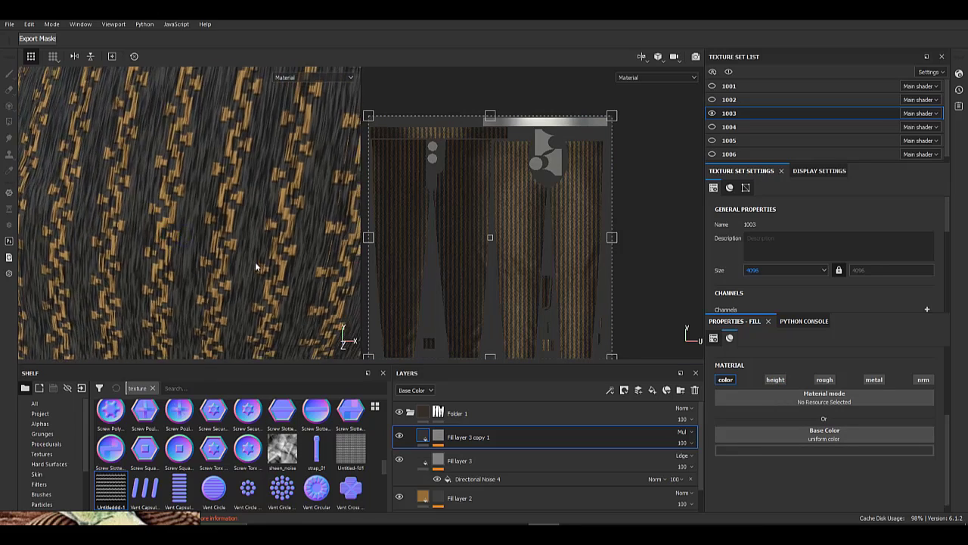
pyautogui.keyDown('alt'); pyautogui.moveTo(255, 265); pyautogui.dragTo(168, 291, button='right'); pyautogui.keyUp('alt')
pyautogui.keyDown('alt'); pyautogui.moveTo(168, 292); pyautogui.dragTo(175, 144, button='middle'); pyautogui.keyUp('alt')
pyautogui.keyDown('alt'); pyautogui.moveTo(176, 296); pyautogui.dragTo(214, 370, button='right'); pyautogui.keyUp('alt')
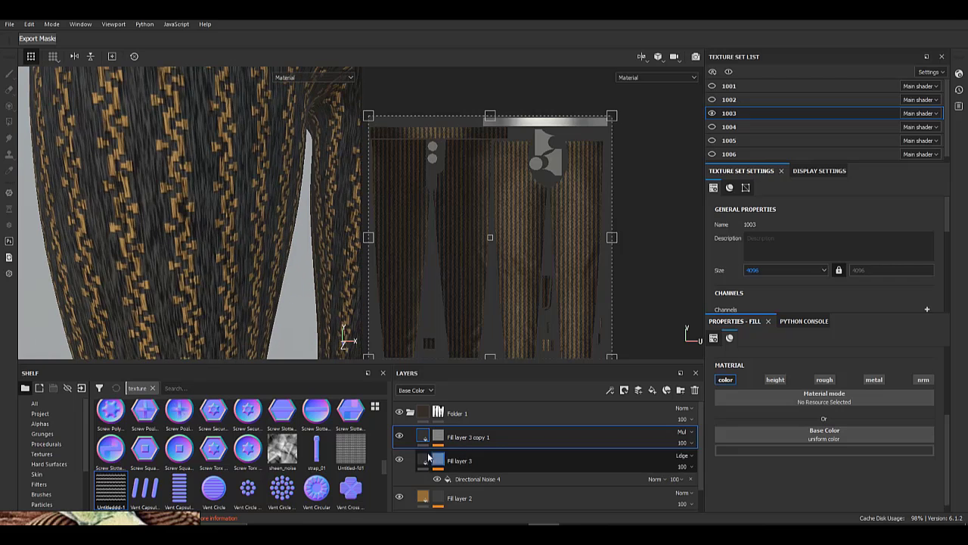
# - Lighten Fill layer 3's base color slightly to a dark grey
pyautogui.click(425, 460)
pyautogui.click(763, 451)
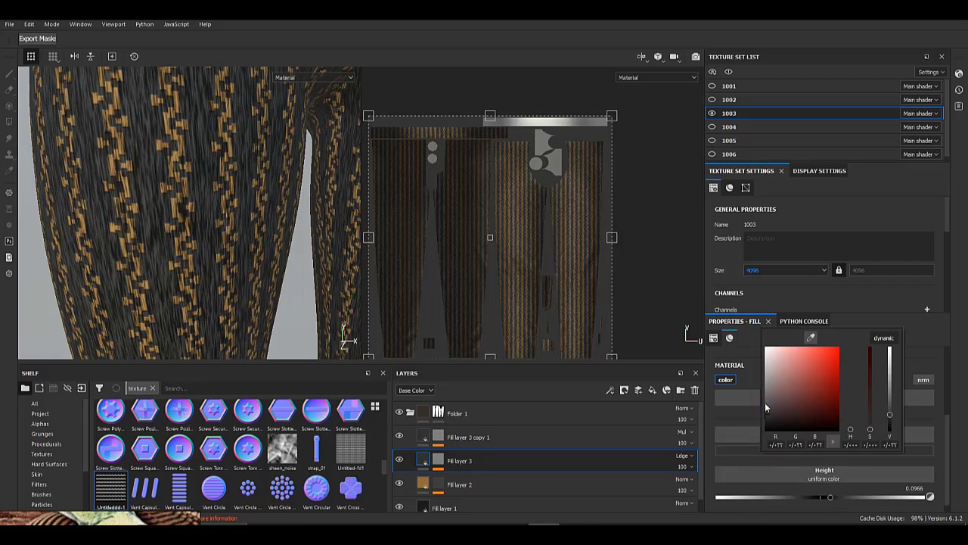
pyautogui.click(766, 403)
pyautogui.click(154, 257)
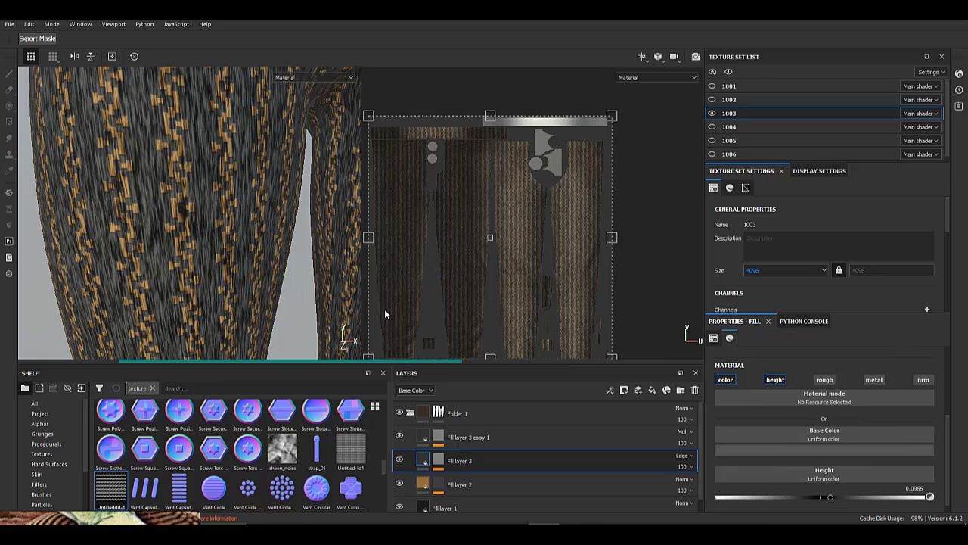
pyautogui.click(759, 451)
pyautogui.click(763, 408)
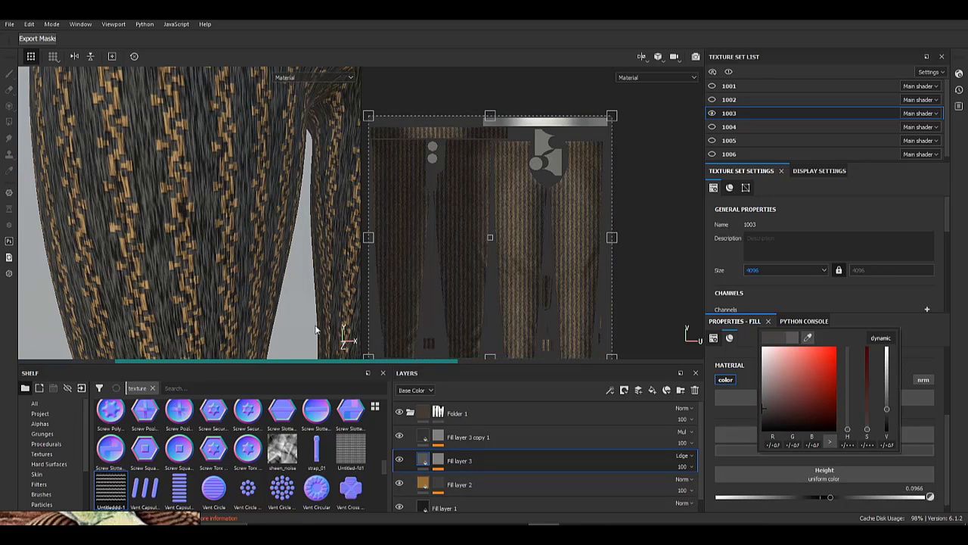
pyautogui.click(139, 237)
# - Examine the lightened noise on the legs and around the waistband of the trousers
pyautogui.keyDown('alt'); pyautogui.moveTo(138, 237); pyautogui.dragTo(162, 171, button='right'); pyautogui.keyUp('alt')
pyautogui.keyDown('alt'); pyautogui.moveTo(297, 325); pyautogui.dragTo(185, 340, button='middle'); pyautogui.keyUp('alt')
pyautogui.keyDown('alt'); pyautogui.moveTo(156, 162); pyautogui.dragTo(189, 340, button='right'); pyautogui.keyUp('alt')
pyautogui.keyDown('alt'); pyautogui.moveTo(195, 208); pyautogui.dragTo(33, 146); pyautogui.keyUp('alt')
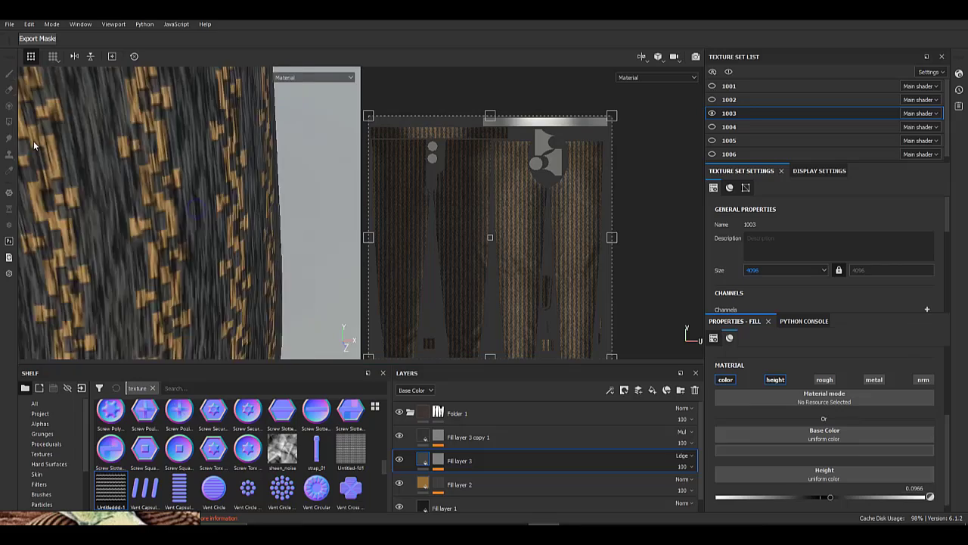
pyautogui.keyDown('alt'); pyautogui.moveTo(33, 146); pyautogui.dragTo(27, 91, button='right'); pyautogui.keyUp('alt')
pyautogui.keyDown('alt'); pyautogui.moveTo(143, 163); pyautogui.dragTo(194, 238, button='middle'); pyautogui.keyUp('alt')
pyautogui.keyDown('alt'); pyautogui.moveTo(144, 174); pyautogui.dragTo(170, 207, button='right'); pyautogui.keyUp('alt')
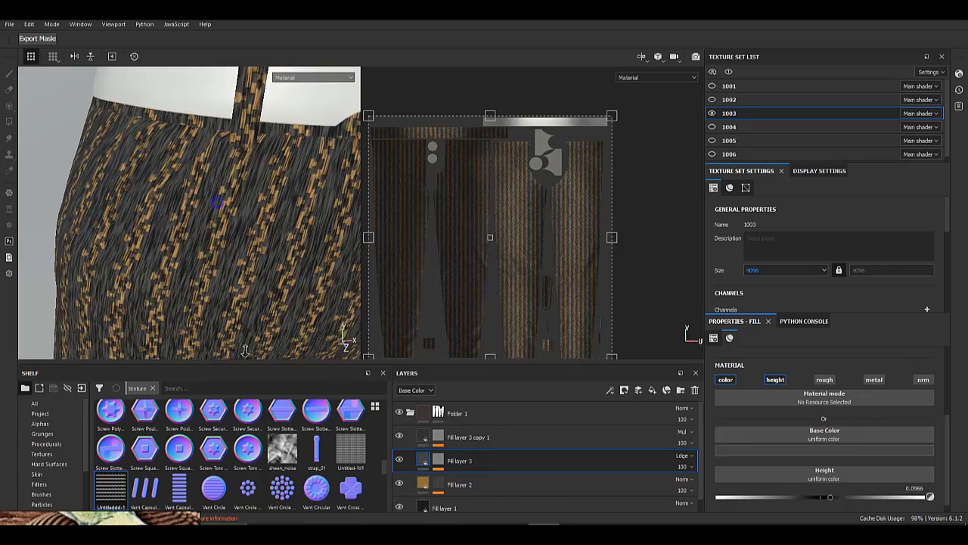
pyautogui.keyDown('alt'); pyautogui.moveTo(245, 351); pyautogui.dragTo(261, 382, button='right'); pyautogui.keyUp('alt')
# - Hide Fill layer 3 copy 1 and scale Directional Noise 4 in Fill layer 3's mask to about -4.63 by -13.08
pyautogui.click(443, 459)
pyautogui.click(603, 433)
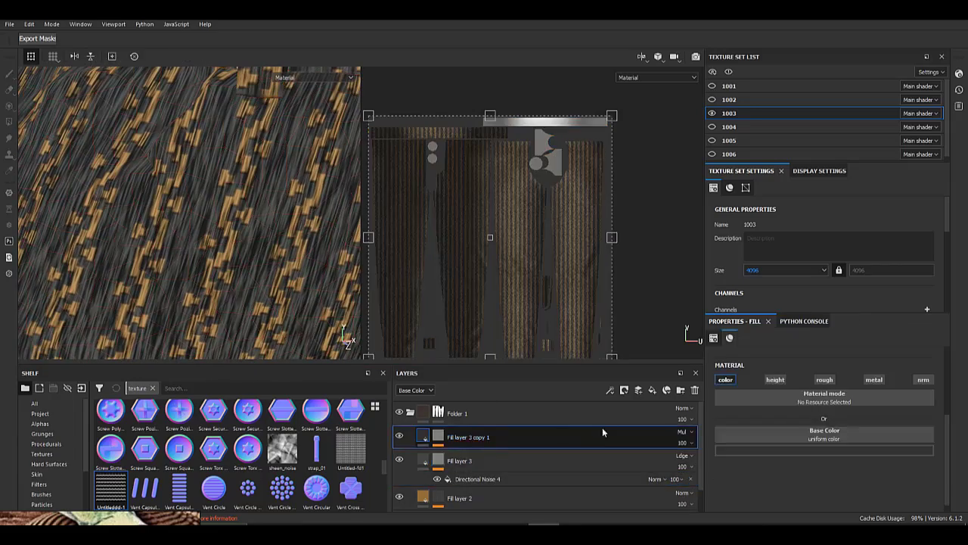
pyautogui.click(399, 436)
pyautogui.click(489, 456)
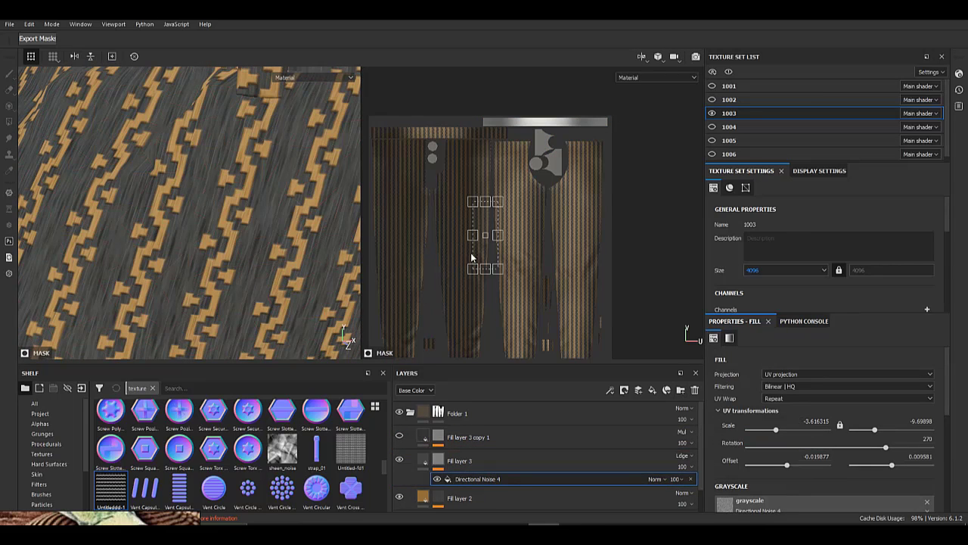
pyautogui.keyDown('alt'); pyautogui.moveTo(471, 254); pyautogui.dragTo(501, 270, button='middle'); pyautogui.keyUp('alt')
pyautogui.keyDown('alt'); pyautogui.moveTo(501, 271); pyautogui.dragTo(559, 386, button='right'); pyautogui.keyUp('alt')
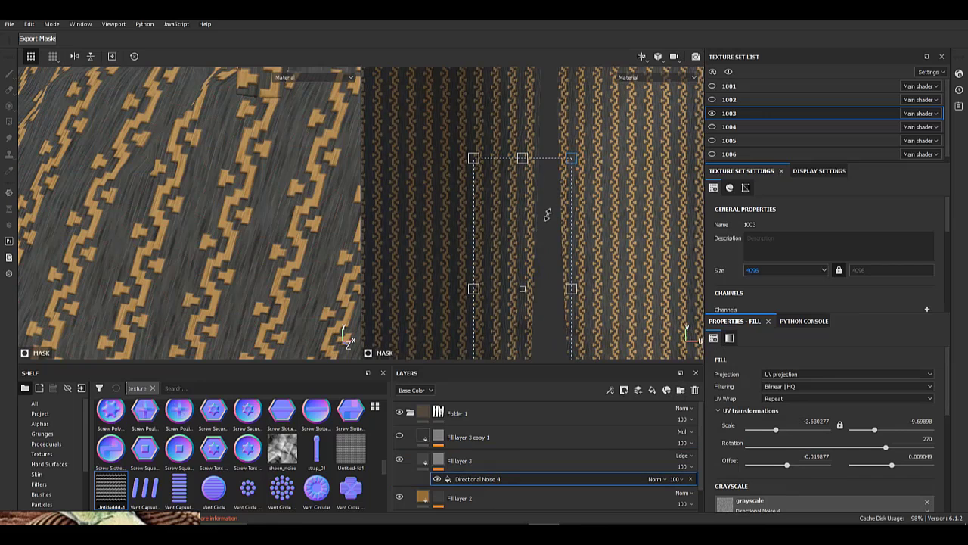
pyautogui.moveTo(571, 158); pyautogui.dragTo(547, 215)
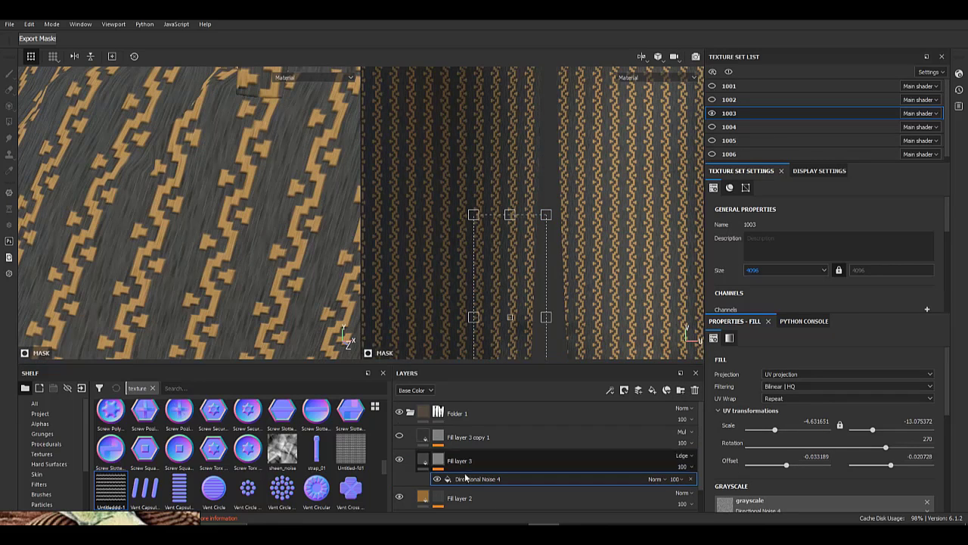
# - Delete Fill layer 3 copy 1 and duplicate the rescaled Fill layer 3
pyautogui.click(480, 437)
pyautogui.click(695, 390)
pyautogui.rightClick(455, 438)
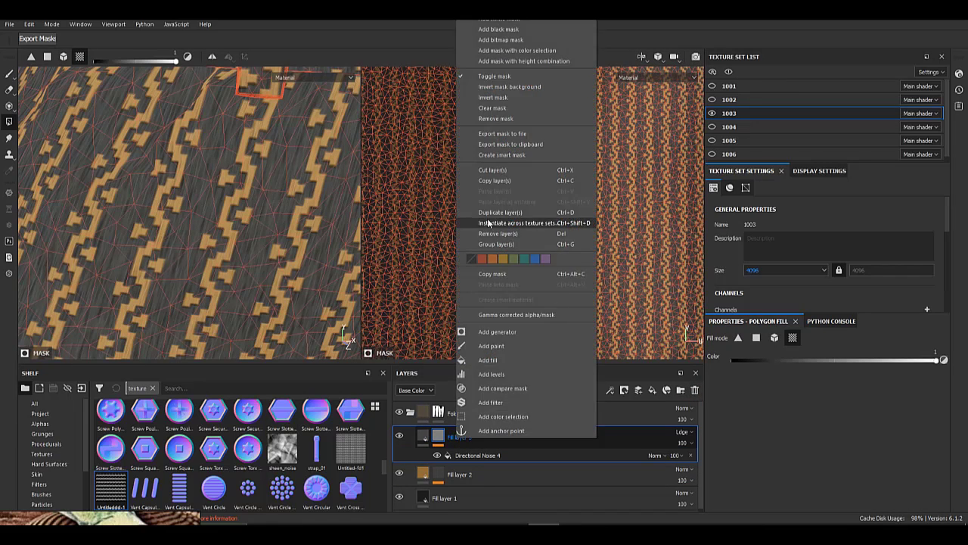
pyautogui.click(490, 220)
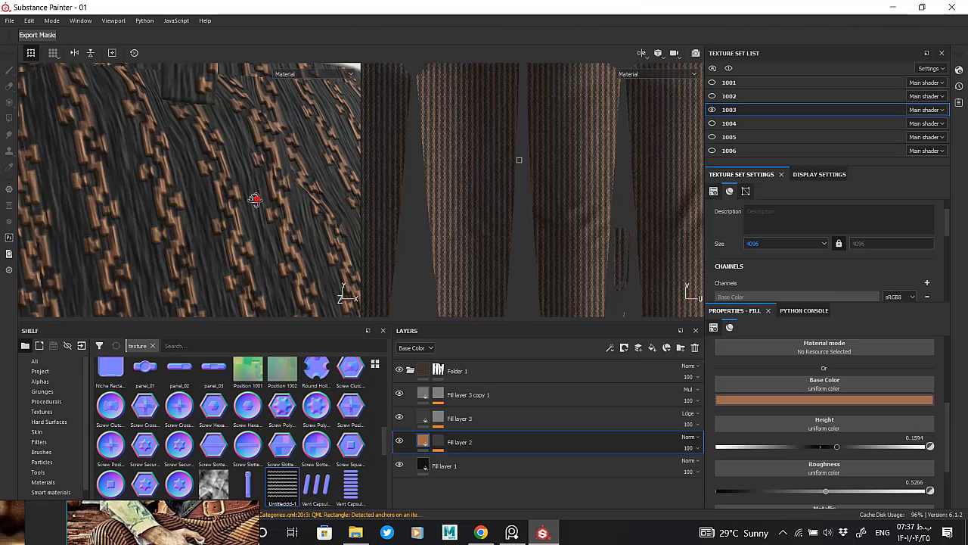
# - Compare the trouser fabric with Fill layer 3 copy 1 hidden and shown
pyautogui.keyDown('alt'); pyautogui.moveTo(159, 176); pyautogui.dragTo(218, 133); pyautogui.keyUp('alt')
pyautogui.keyDown('alt'); pyautogui.moveTo(218, 134); pyautogui.dragTo(263, 281, button='right'); pyautogui.keyUp('alt')
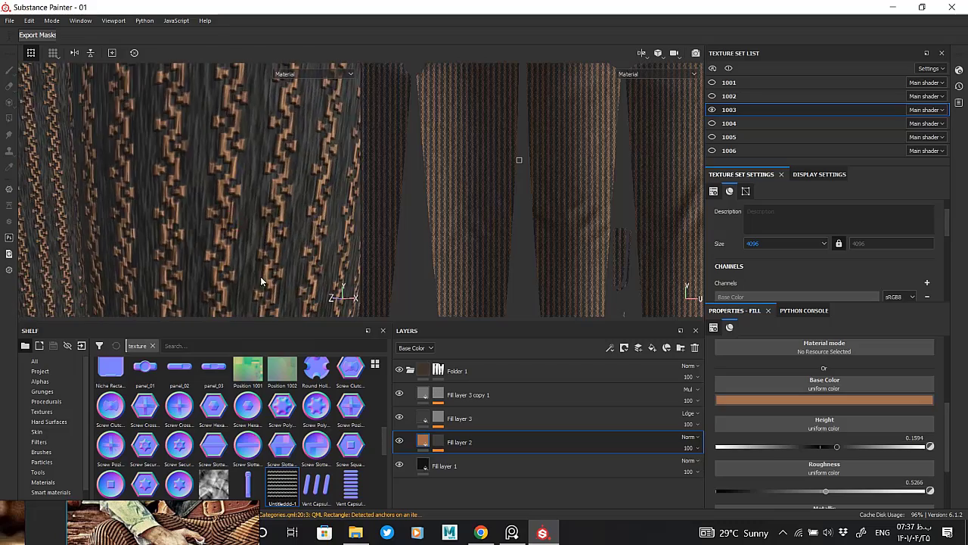
pyautogui.click(401, 396)
pyautogui.click(401, 398)
pyautogui.click(401, 397)
pyautogui.keyDown('alt'); pyautogui.moveTo(346, 252); pyautogui.dragTo(232, 151, button='right'); pyautogui.keyUp('alt')
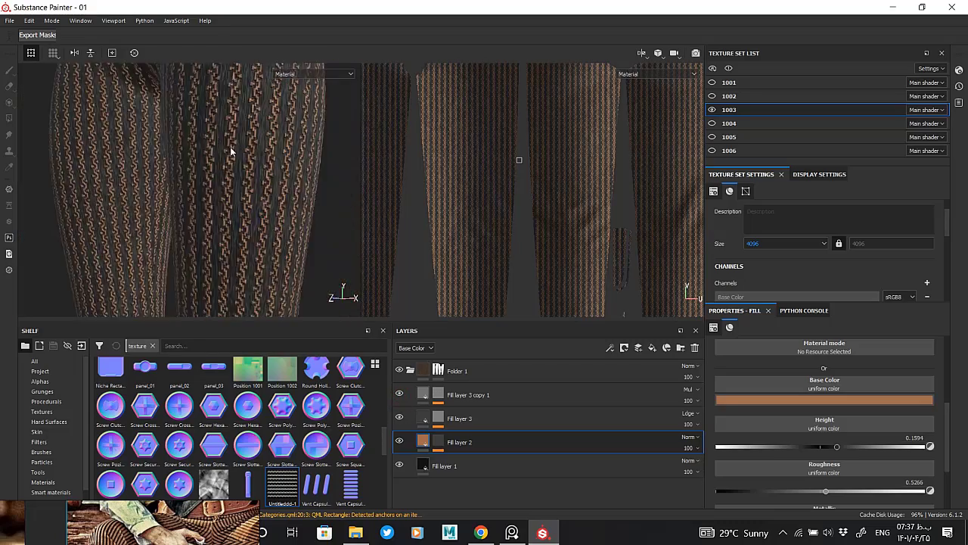
# - Raise the height of Fill layer 2 to 0.2174 for the stripe pattern
pyautogui.keyDown('alt'); pyautogui.moveTo(232, 151); pyautogui.dragTo(251, 197, button='middle'); pyautogui.keyUp('alt')
pyautogui.keyDown('alt'); pyautogui.moveTo(251, 197); pyautogui.dragTo(206, 205, button='right'); pyautogui.keyUp('alt')
pyautogui.keyDown('alt'); pyautogui.moveTo(205, 205); pyautogui.dragTo(220, 209); pyautogui.keyUp('alt')
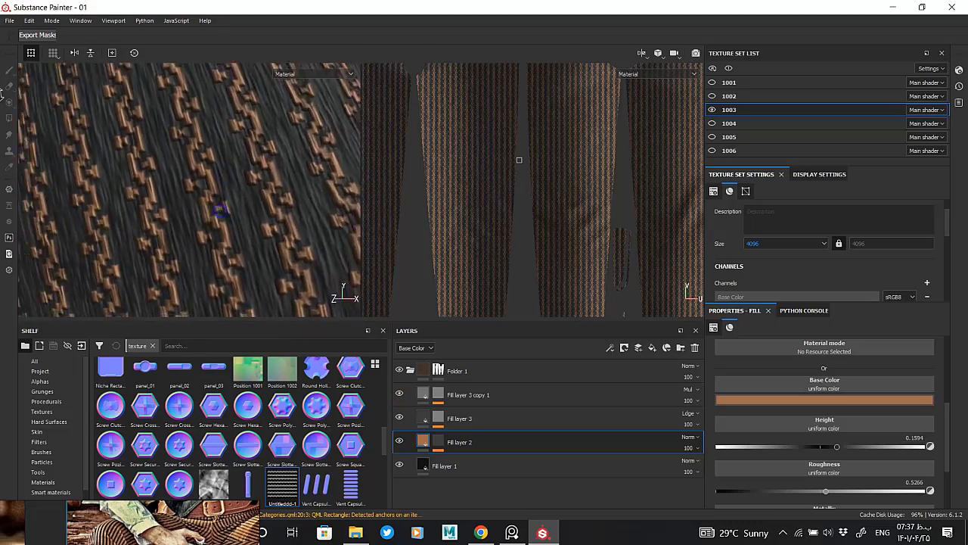
pyautogui.keyDown('alt'); pyautogui.moveTo(221, 209); pyautogui.dragTo(335, 300, button='right'); pyautogui.keyUp('alt')
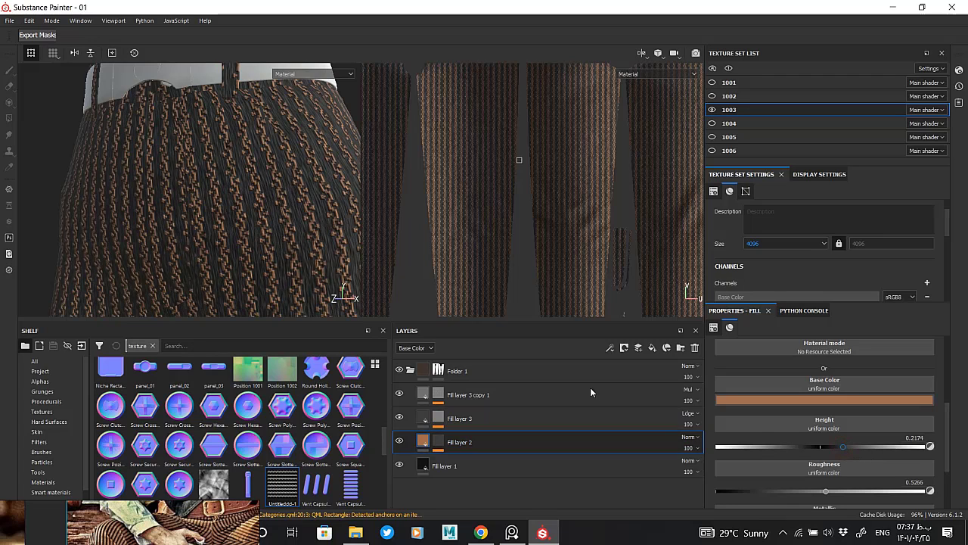
# - Set the UV scale of the stripe pattern fill in Fill layer 2's mask to 8
pyautogui.click(440, 441)
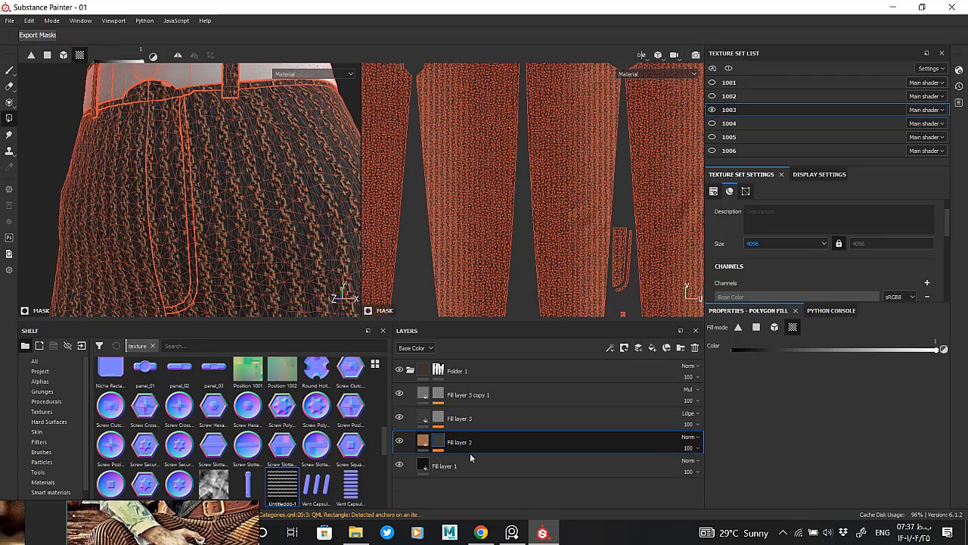
pyautogui.click(469, 454)
pyautogui.click(813, 367)
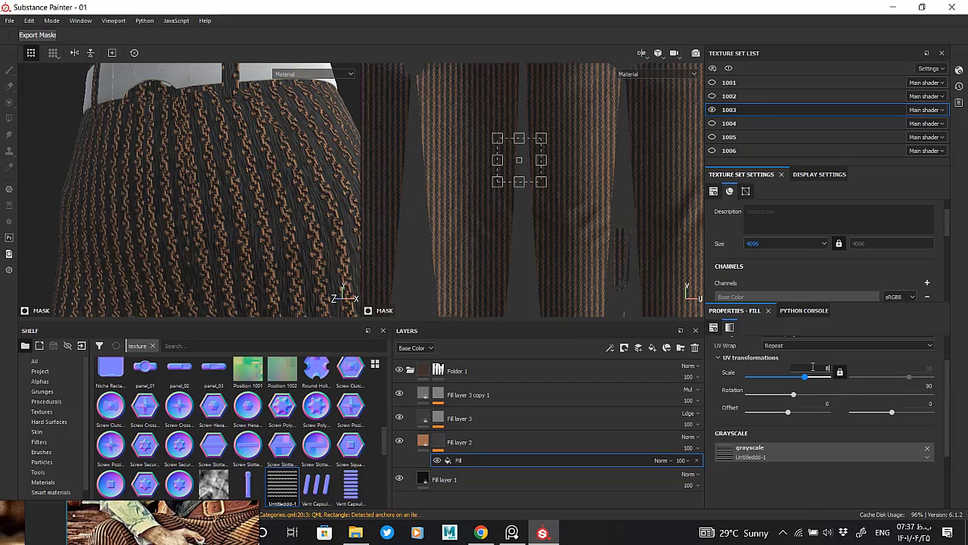
pyautogui.press('Return')
pyautogui.scroll(-5, 163, 165)
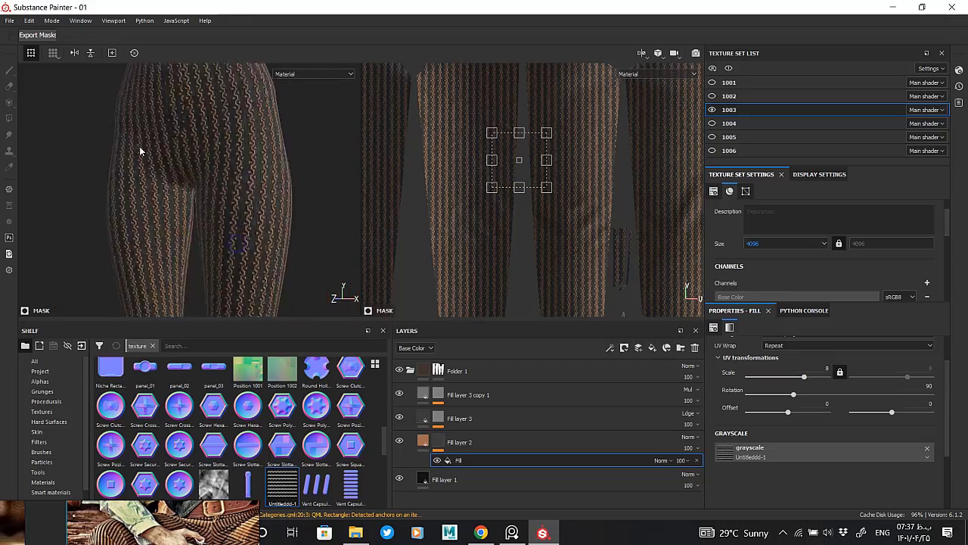
# - Check the rescaled stripe pattern on the front and sides of the trousers
pyautogui.keyDown('alt'); pyautogui.moveTo(139, 151); pyautogui.dragTo(147, 203); pyautogui.keyUp('alt')
pyautogui.keyDown('alt'); pyautogui.moveTo(147, 203); pyautogui.dragTo(263, 332, button='right'); pyautogui.keyUp('alt')
pyautogui.keyDown('alt'); pyautogui.moveTo(142, 161); pyautogui.dragTo(258, 189); pyautogui.keyUp('alt')
pyautogui.keyDown('alt'); pyautogui.moveTo(257, 189); pyautogui.dragTo(240, 227, button='right'); pyautogui.keyUp('alt')
pyautogui.keyDown('alt'); pyautogui.moveTo(240, 227); pyautogui.dragTo(266, 233); pyautogui.keyUp('alt')
pyautogui.keyDown('alt'); pyautogui.moveTo(265, 233); pyautogui.dragTo(199, 179, button='right'); pyautogui.keyUp('alt')
pyautogui.keyDown('alt'); pyautogui.moveTo(199, 179); pyautogui.dragTo(214, 244, button='middle'); pyautogui.keyUp('alt')
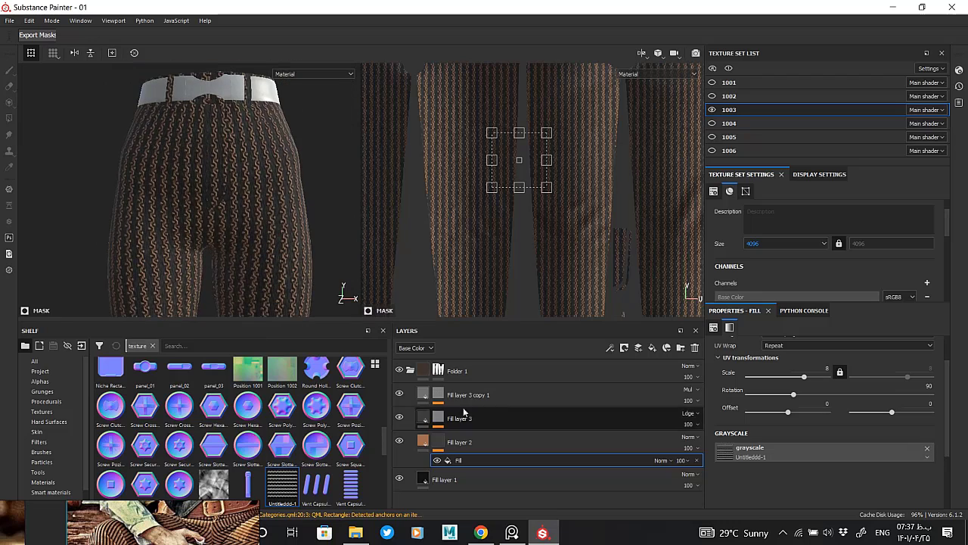
# - Add a new fill layer above Fill layer 3 copy 1
pyautogui.click(477, 395)
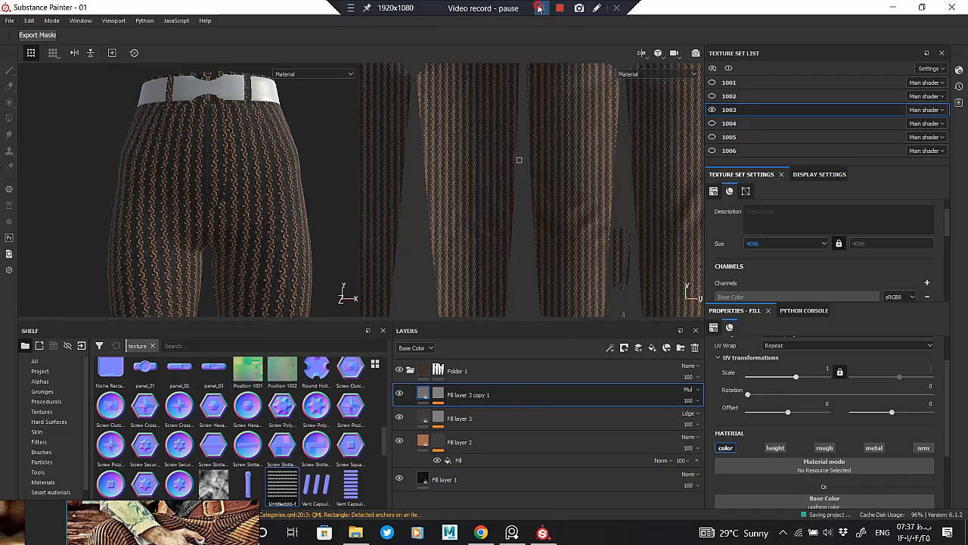
pyautogui.click(541, 10)
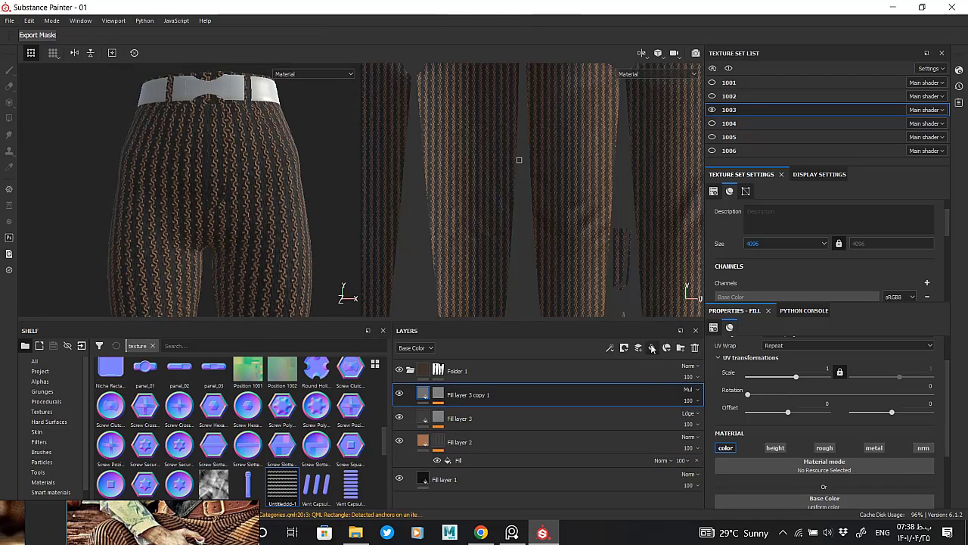
pyautogui.click(652, 348)
# - Try a UV Border Distance generator in a black mask on Fill layer 4 and preview the mask
pyautogui.rightClick(429, 394)
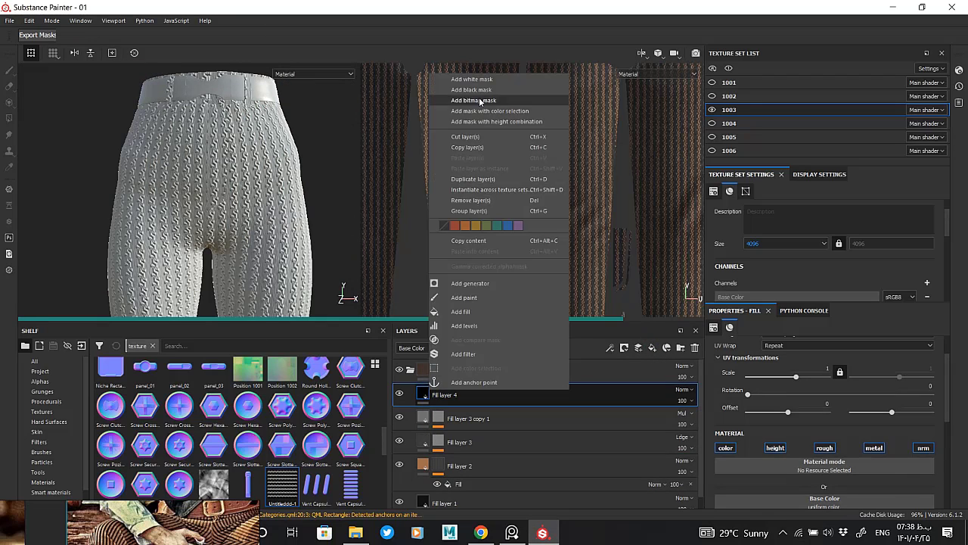
pyautogui.click(480, 91)
pyautogui.rightClick(434, 393)
pyautogui.click(471, 281)
pyautogui.click(793, 350)
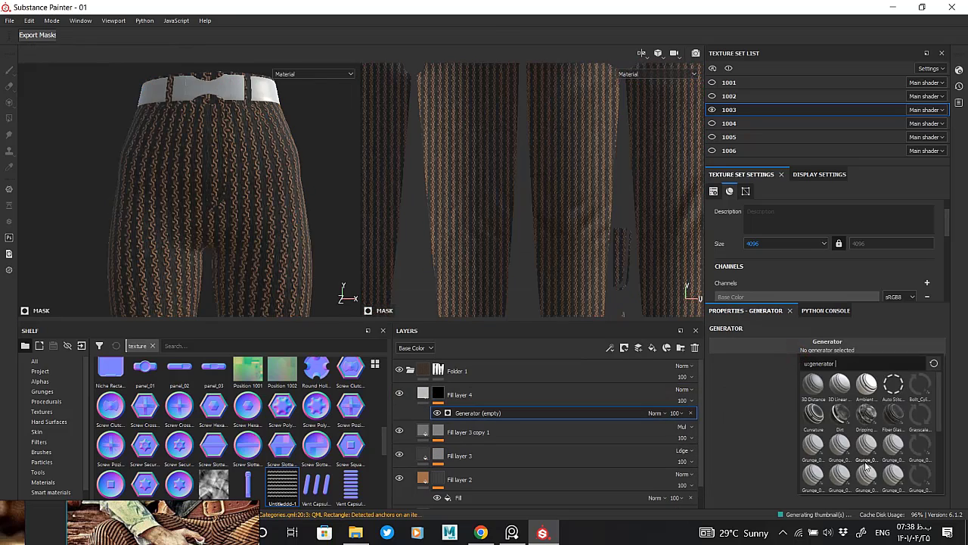
pyautogui.scroll(-3, 863, 441)
pyautogui.click(862, 442)
pyautogui.click(440, 401)
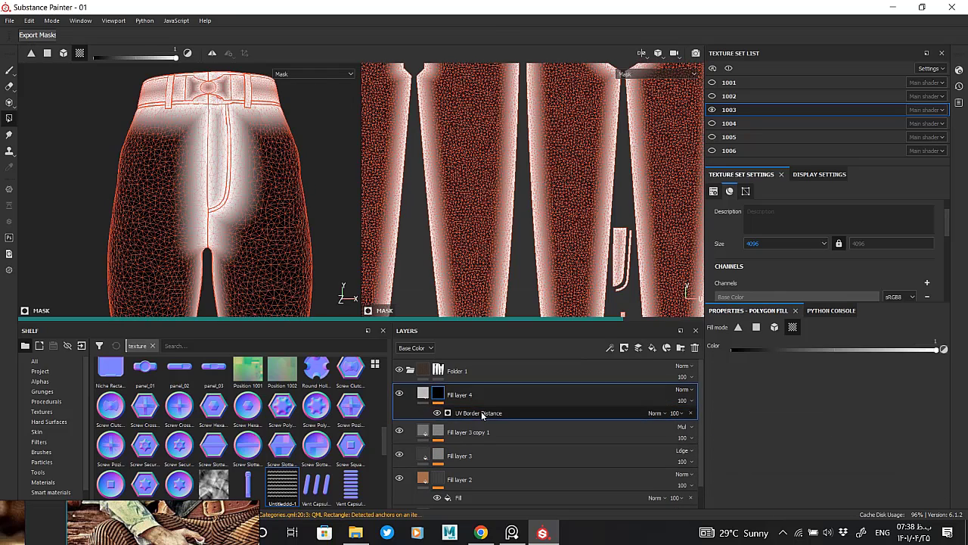
pyautogui.click(522, 413)
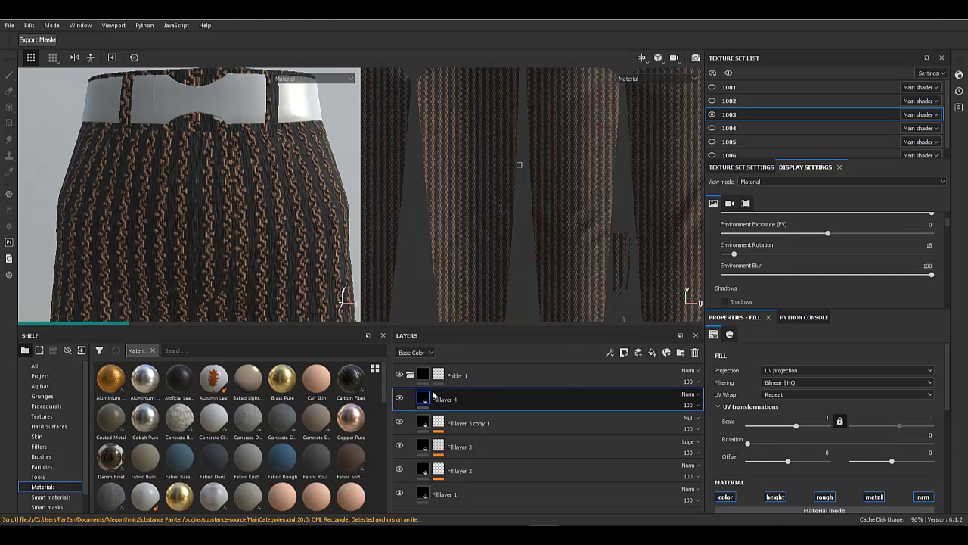
# - Add a black mask to Fill layer 4 and give it a UV Border Distance generator
pyautogui.rightClick(423, 396)
pyautogui.click(465, 97)
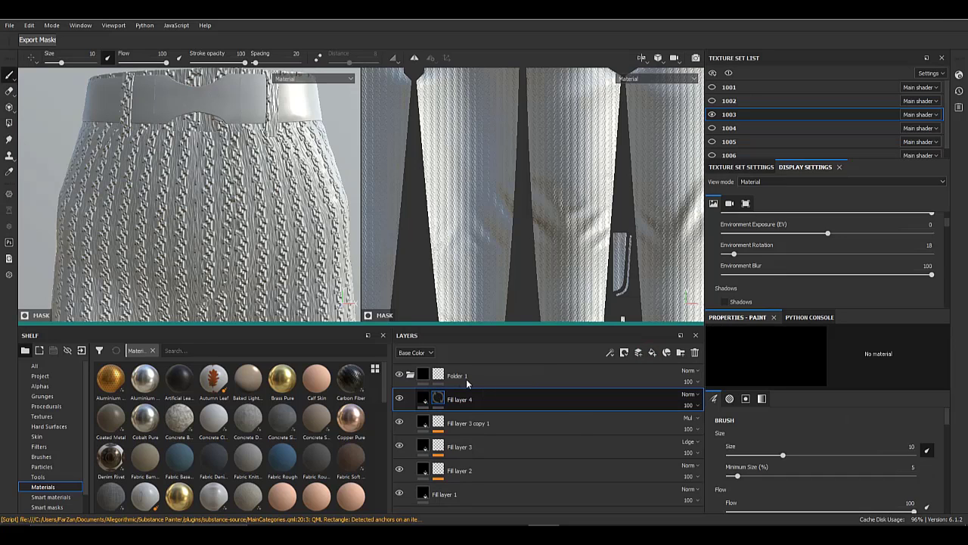
pyautogui.rightClick(440, 397)
pyautogui.click(514, 440)
pyautogui.click(742, 350)
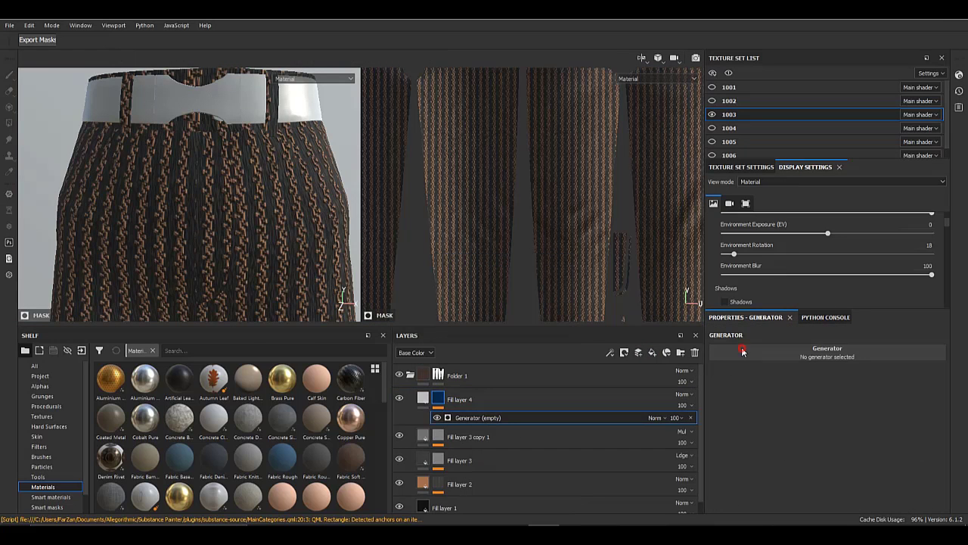
pyautogui.click(742, 352)
pyautogui.click(808, 437)
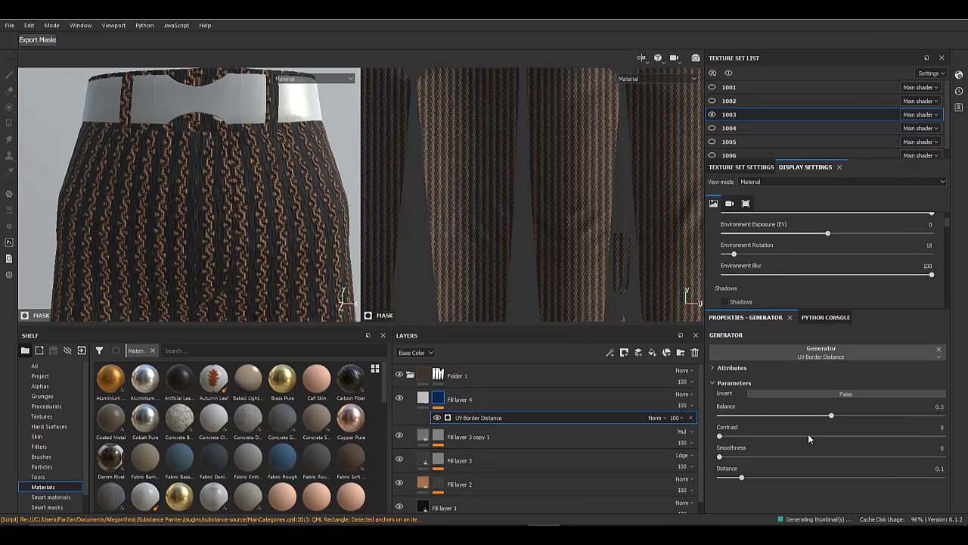
# - Preview Fill layer 4's mask and lower the UV Border Distance generator's balance to 0.07
pyautogui.moveTo(438, 402)
pyautogui.keyDown('alt'); pyautogui.click(439, 401); pyautogui.keyUp('alt')
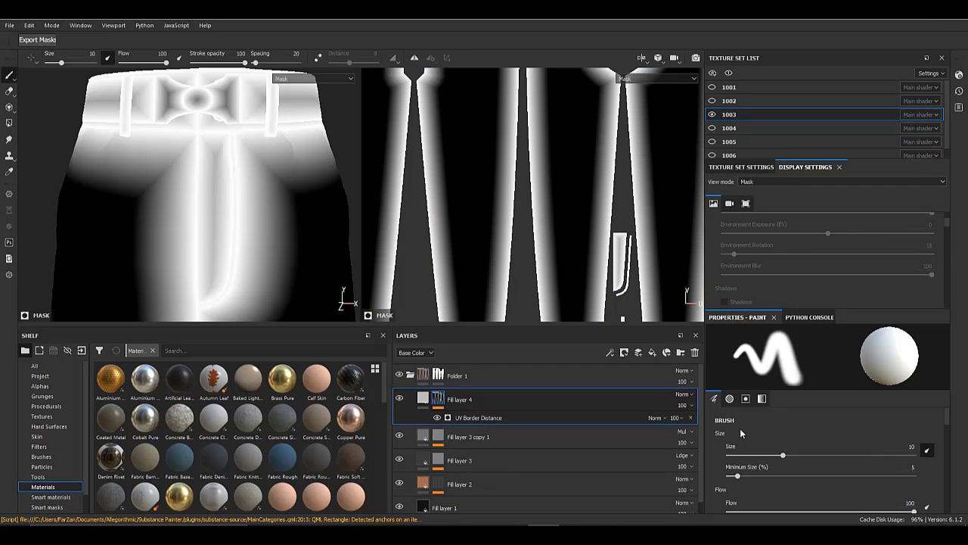
pyautogui.click(512, 420)
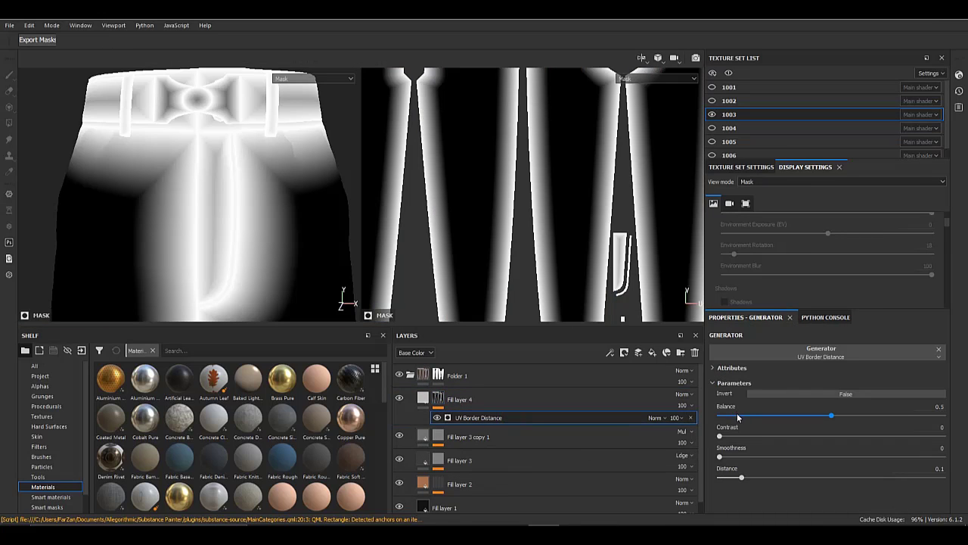
pyautogui.click(737, 415)
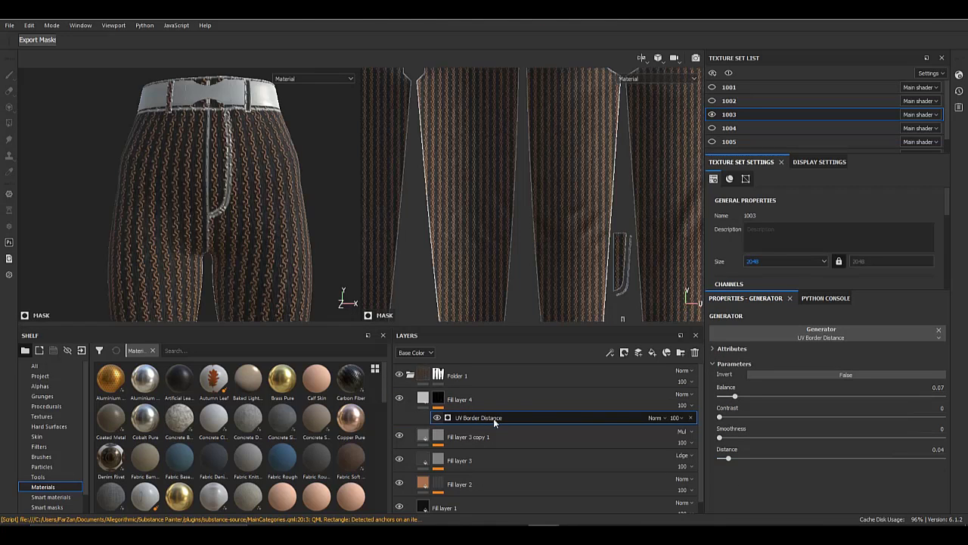
# - Add a Blur filter above the UV Border Distance generator in Fill layer 4's mask
pyautogui.rightClick(495, 420)
pyautogui.click(542, 497)
pyautogui.click(799, 333)
pyautogui.click(895, 365)
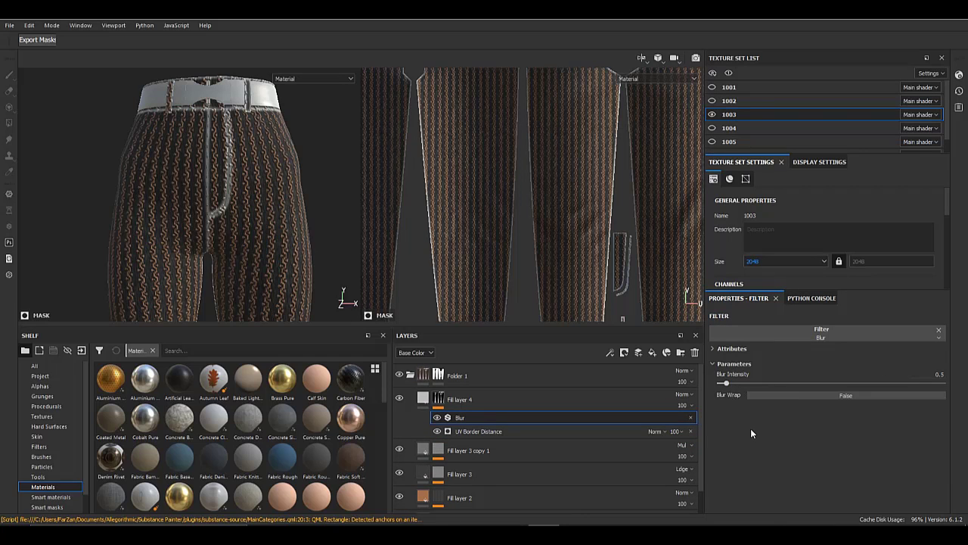
# - Restrict Fill layer 4 to the height channel only
pyautogui.click(424, 398)
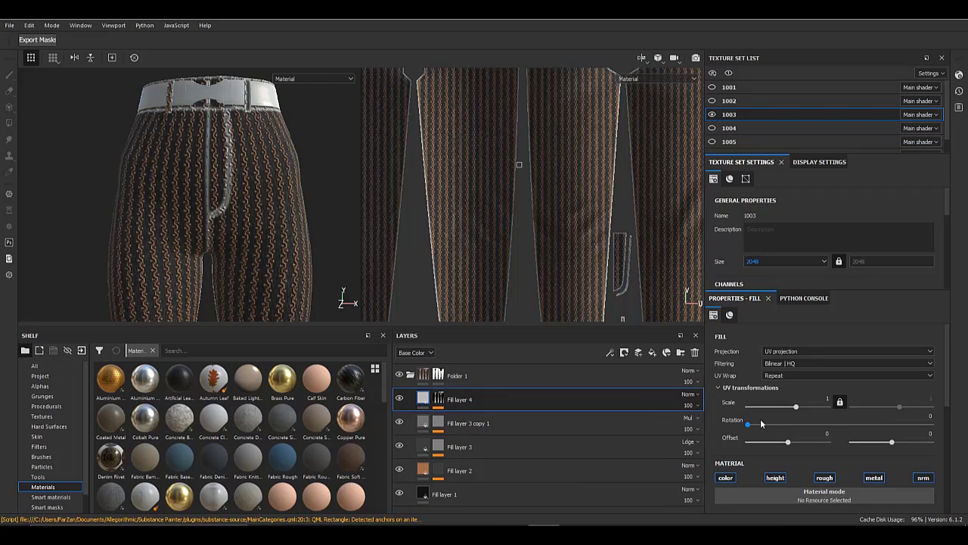
pyautogui.click(826, 478)
pyautogui.click(883, 478)
# - Lower Fill layer 4's height to -0.1449 and check the recessed seams on the trousers
pyautogui.scroll(-3, 848, 464)
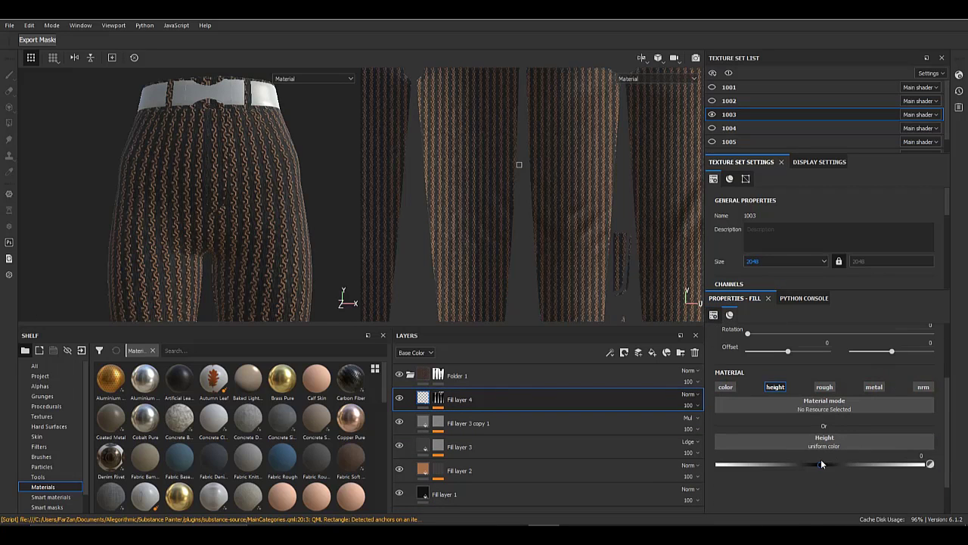
pyautogui.keyDown('alt'); pyautogui.moveTo(296, 230); pyautogui.dragTo(171, 229); pyautogui.keyUp('alt')
pyautogui.keyDown('alt'); pyautogui.moveTo(193, 212); pyautogui.dragTo(212, 262, button='right'); pyautogui.keyUp('alt')
pyautogui.keyDown('alt'); pyautogui.moveTo(227, 200); pyautogui.dragTo(333, 182); pyautogui.keyUp('alt')
pyautogui.keyDown('alt'); pyautogui.moveTo(250, 155); pyautogui.dragTo(284, 299, button='right'); pyautogui.keyUp('alt')
pyautogui.keyDown('alt'); pyautogui.moveTo(246, 219); pyautogui.dragTo(301, 218); pyautogui.keyUp('alt')
pyautogui.moveTo(808, 468); pyautogui.dragTo(795, 466)
pyautogui.keyDown('shift'); pyautogui.moveTo(318, 233); pyautogui.dragTo(290, 237, button='right'); pyautogui.keyUp('shift')
pyautogui.moveTo(794, 465); pyautogui.dragTo(806, 466)
pyautogui.keyDown('shift'); pyautogui.moveTo(219, 234); pyautogui.dragTo(210, 158, button='right'); pyautogui.keyUp('shift')
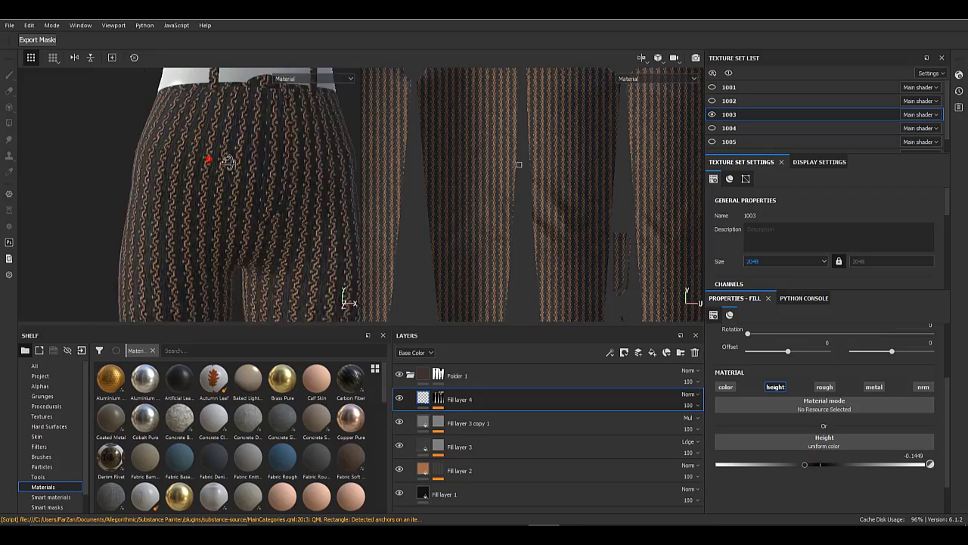
pyautogui.keyDown('alt'); pyautogui.moveTo(209, 158); pyautogui.dragTo(227, 161); pyautogui.keyUp('alt')
pyautogui.keyDown('alt'); pyautogui.moveTo(240, 299); pyautogui.dragTo(229, 226, button='middle'); pyautogui.keyUp('alt')
pyautogui.keyDown('alt'); pyautogui.moveTo(238, 171); pyautogui.dragTo(222, 166); pyautogui.keyUp('alt')
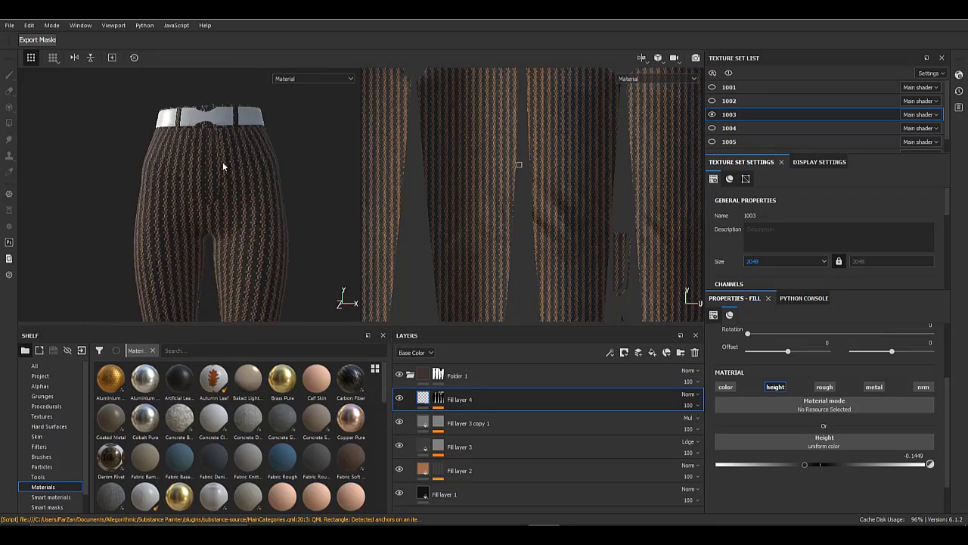
# - Add a new fill layer above Fill layer 4 and give it a black mask
pyautogui.keyDown('alt'); pyautogui.moveTo(223, 166); pyautogui.dragTo(244, 205, button='right'); pyautogui.keyUp('alt')
pyautogui.click(653, 353)
pyautogui.rightClick(445, 398)
pyautogui.click(502, 23)
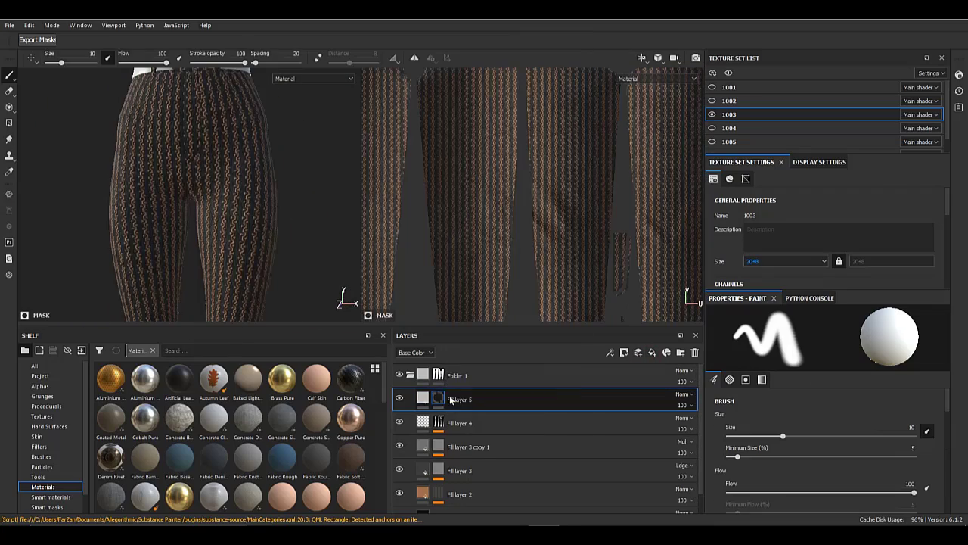
# - Add a fill to Fill layer 5's mask and assign the Directional Noise 4 procedural to it
pyautogui.rightClick(445, 398)
pyautogui.click(488, 320)
pyautogui.click(789, 391)
pyautogui.click(789, 392)
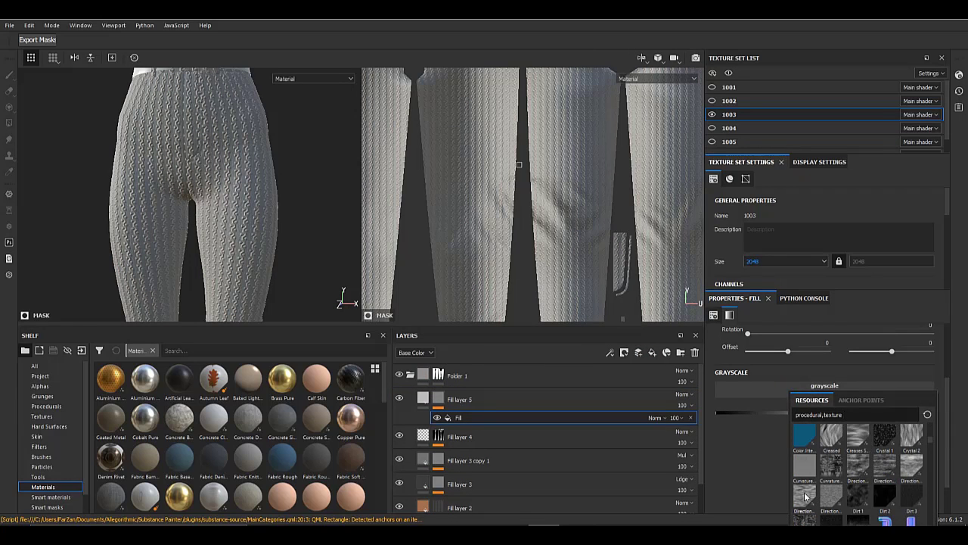
pyautogui.click(805, 495)
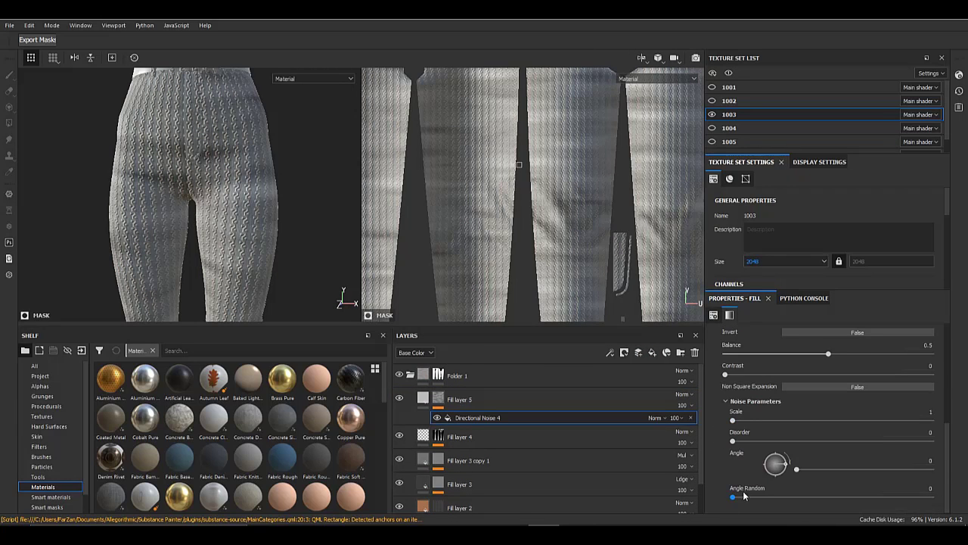
# - Set Directional Noise 4 to maximum angle random, scale 2, balance 0.47 and contrast 0.08
pyautogui.moveTo(736, 497); pyautogui.dragTo(935, 496)
pyautogui.moveTo(734, 420); pyautogui.dragTo(761, 421)
pyautogui.scroll(2, 779, 435)
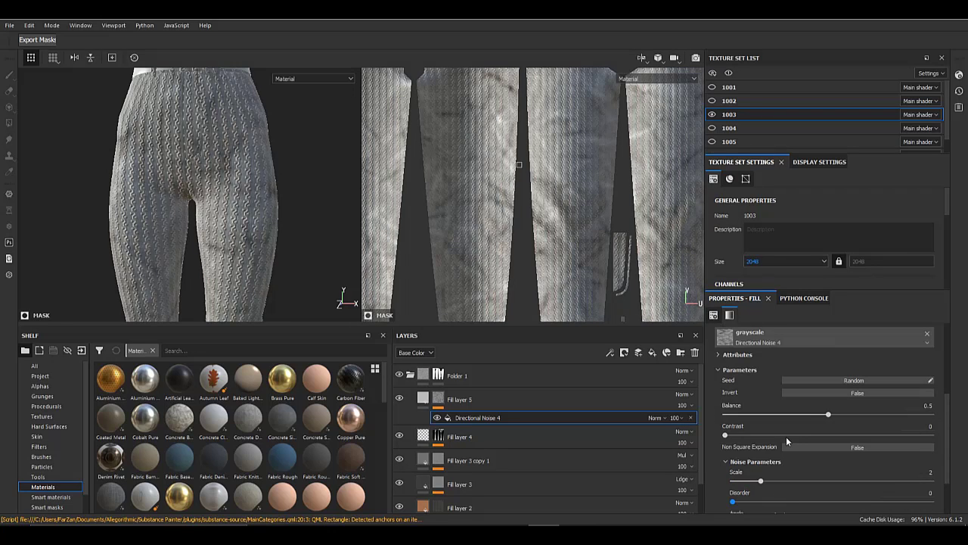
pyautogui.moveTo(836, 417); pyautogui.dragTo(822, 416)
pyautogui.scroll(5, 772, 434)
# - Restrict Fill layer 5 to the height channel and set its height to 0.5169
pyautogui.click(464, 400)
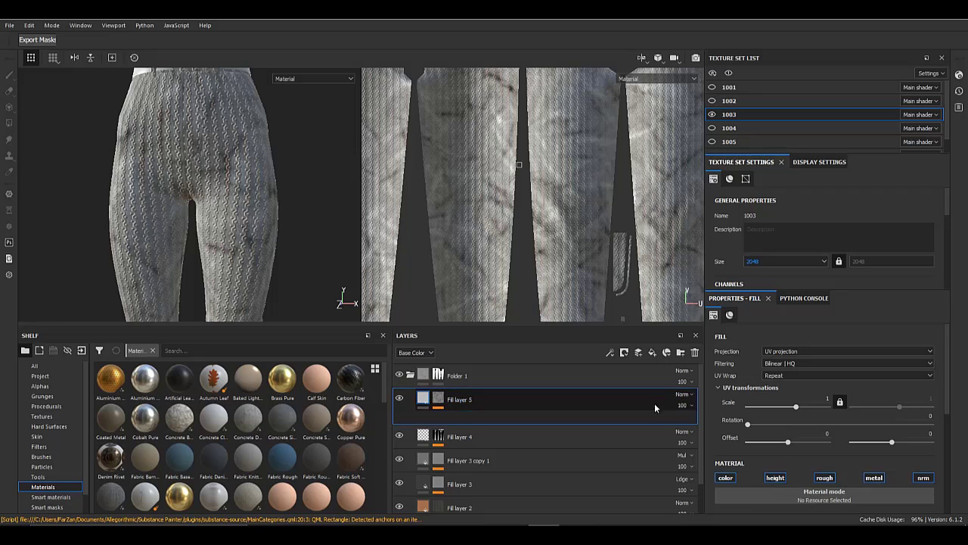
pyautogui.click(727, 477)
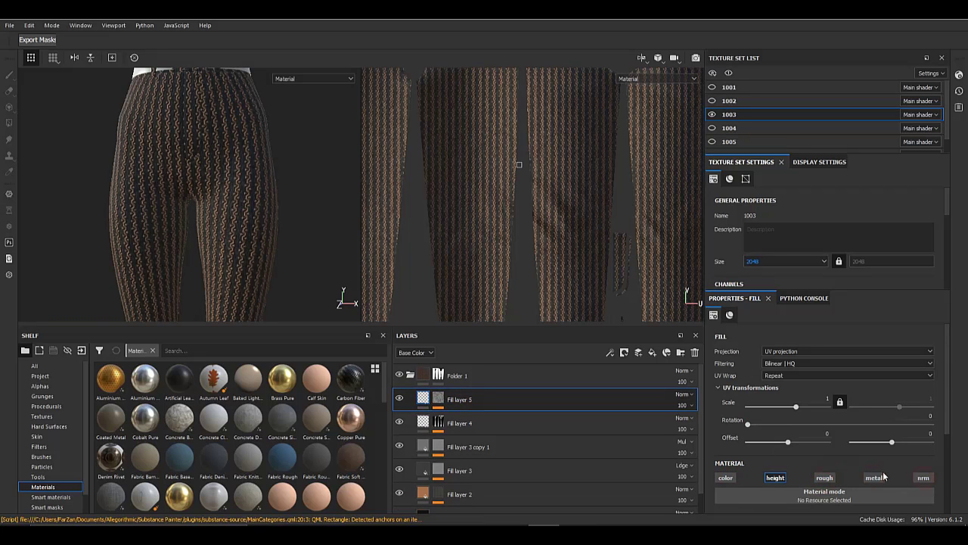
pyautogui.scroll(-2, 862, 475)
pyautogui.moveTo(884, 464); pyautogui.dragTo(874, 463)
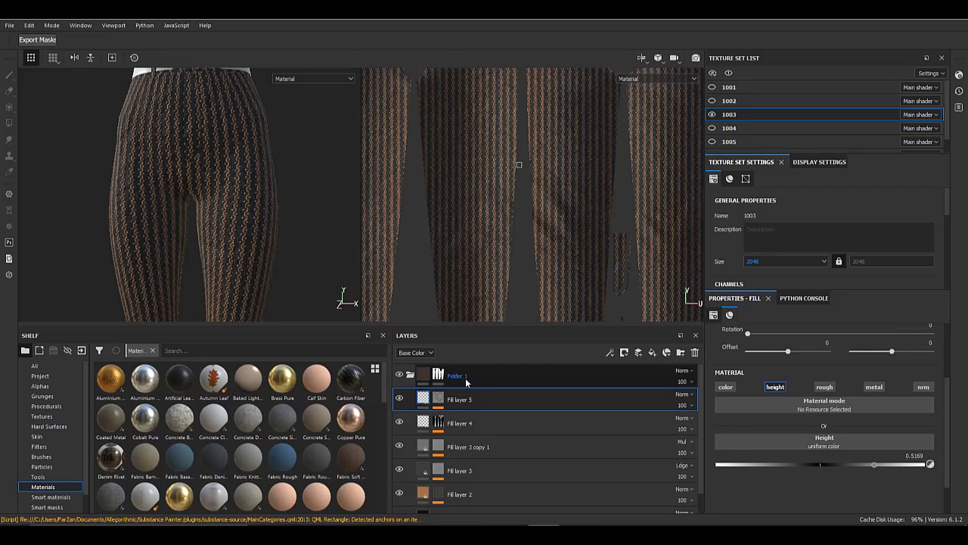
# - Preview Fill layer 5's mask and set the Directional Noise 4 scale to 3
pyautogui.click(439, 405)
pyautogui.click(510, 419)
pyautogui.scroll(-2, 786, 465)
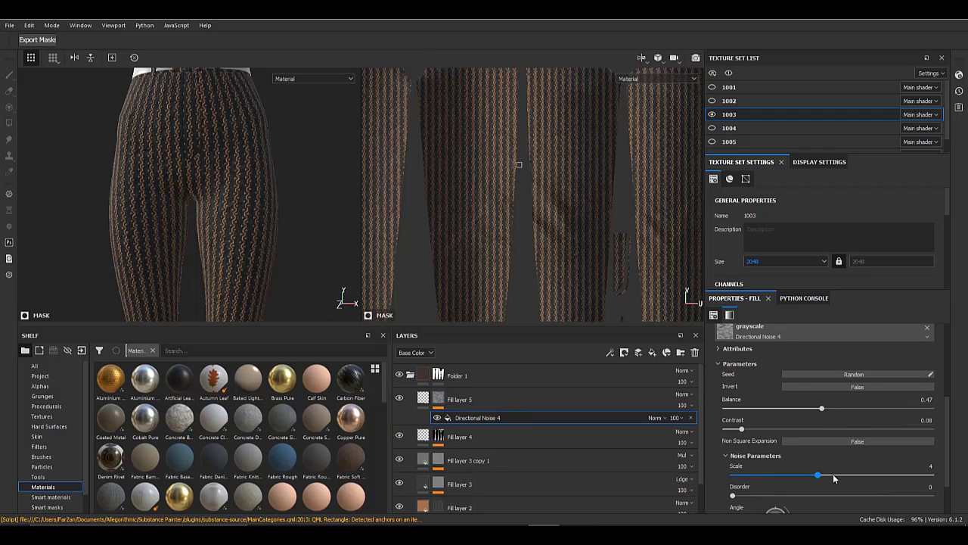
pyautogui.click(439, 402)
pyautogui.keyDown('alt'); pyautogui.click(441, 403); pyautogui.keyUp('alt')
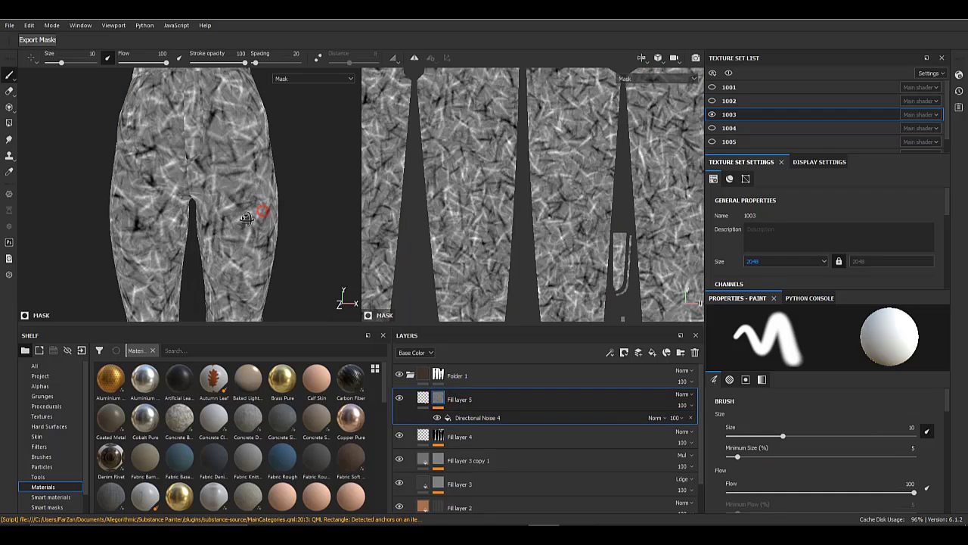
pyautogui.keyDown('alt'); pyautogui.moveTo(262, 211); pyautogui.dragTo(254, 220); pyautogui.keyUp('alt')
pyautogui.click(517, 421)
pyautogui.moveTo(817, 478); pyautogui.dragTo(797, 476)
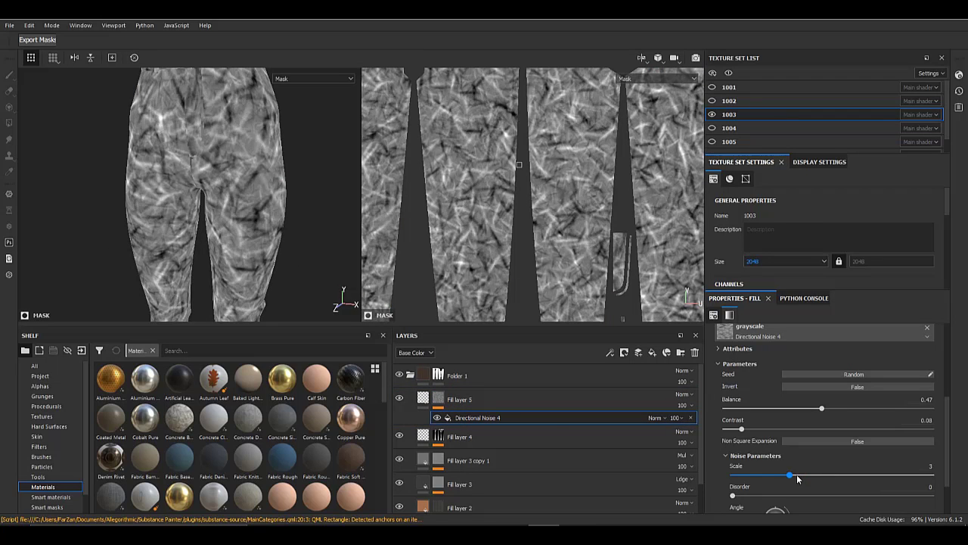
# - Check the noise relief on the fabric and raise the Directional Noise 4 contrast to 0.1
pyautogui.click(426, 402)
pyautogui.moveTo(227, 177)
pyautogui.keyDown('alt'); pyautogui.mouseDown(button='right')
pyautogui.moveTo(205, 305)
pyautogui.moveTo(203, 216)
pyautogui.mouseUp(button='right'); pyautogui.keyUp('alt')
pyautogui.keyDown('alt'); pyautogui.moveTo(202, 215); pyautogui.dragTo(180, 225); pyautogui.keyUp('alt')
pyautogui.keyDown('shift'); pyautogui.moveTo(180, 225); pyautogui.dragTo(173, 227, button='right'); pyautogui.keyUp('shift')
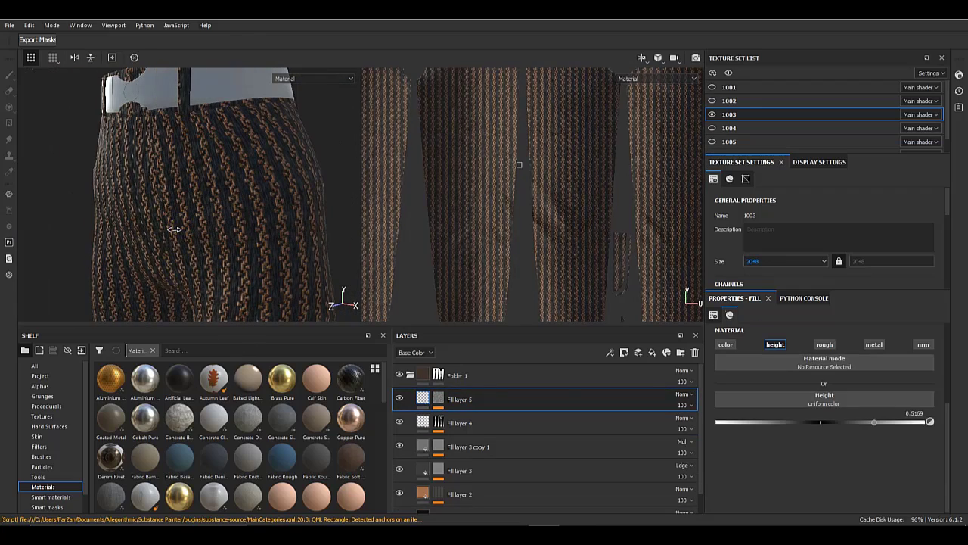
pyautogui.click(439, 400)
pyautogui.click(547, 420)
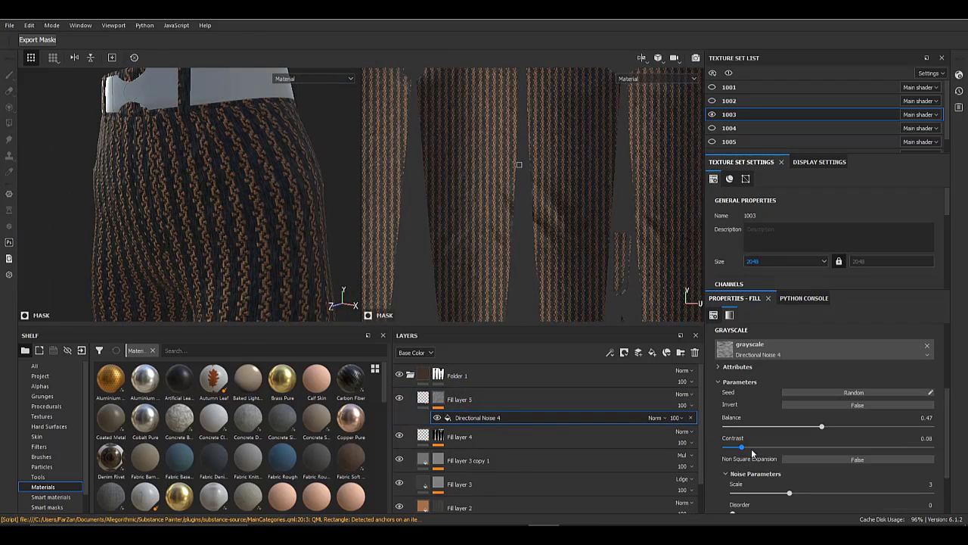
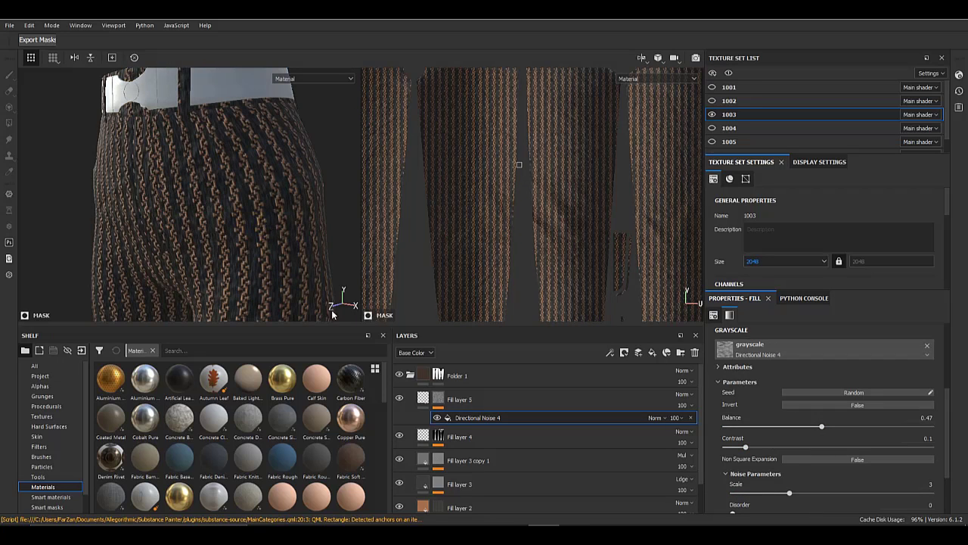
# - Compare the fabric with Fill layer 5 hidden and shown, and lower its height to 0.4155
pyautogui.click(402, 397)
pyautogui.click(401, 398)
pyautogui.click(424, 398)
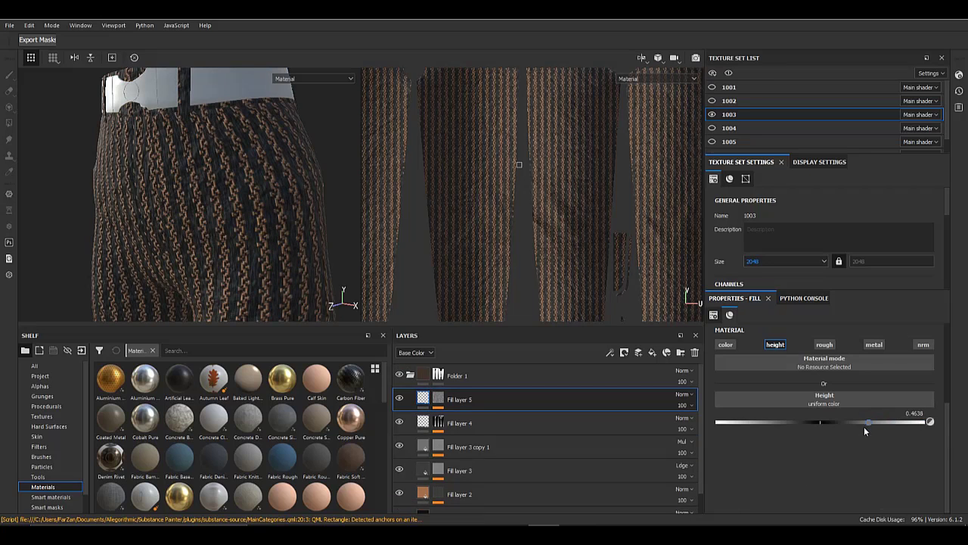
pyautogui.rightClick(438, 399)
pyautogui.click(424, 404)
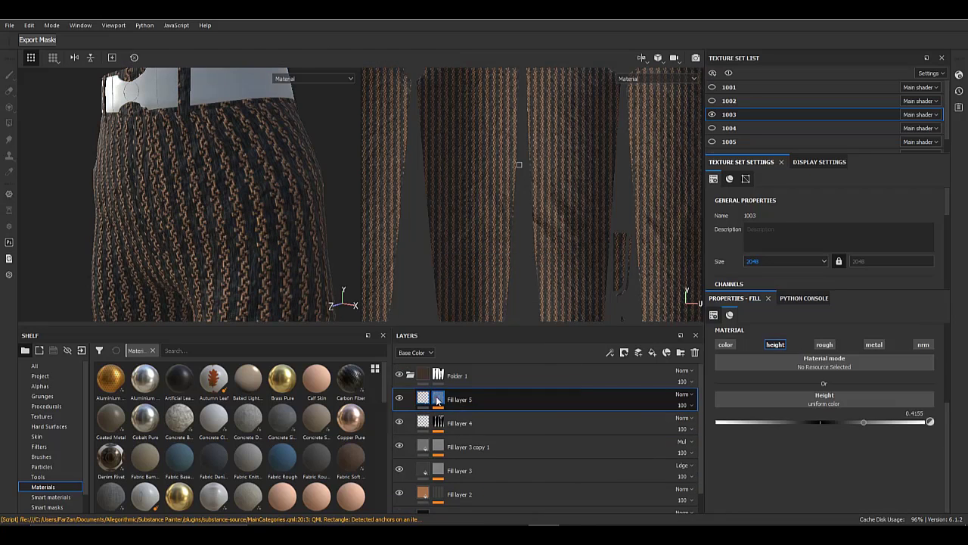
# - Add a Blur filter above Directional Noise 4 in Fill layer 5's mask
pyautogui.rightClick(438, 398)
pyautogui.click(489, 360)
pyautogui.click(792, 334)
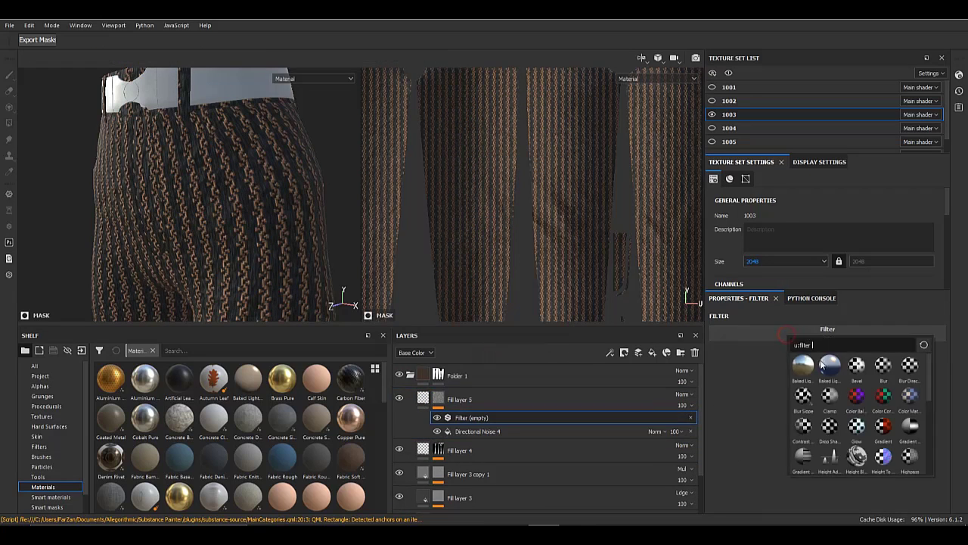
pyautogui.click(883, 365)
# - Set the mask's blur intensity to 1.09 in mask preview and Fill layer 5's height to 0.4444
pyautogui.keyDown('alt'); pyautogui.click(442, 398); pyautogui.keyUp('alt')
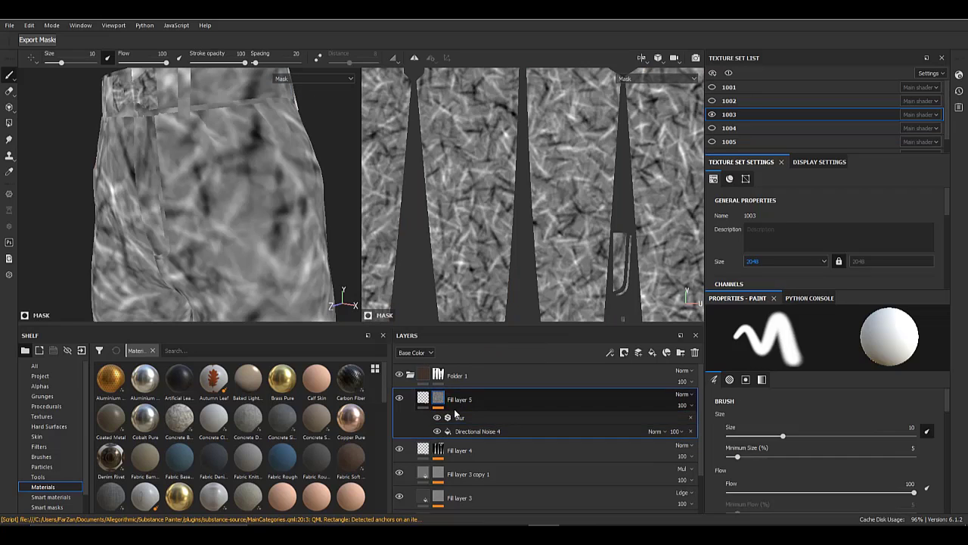
pyautogui.click(469, 417)
pyautogui.moveTo(734, 382); pyautogui.dragTo(734, 383)
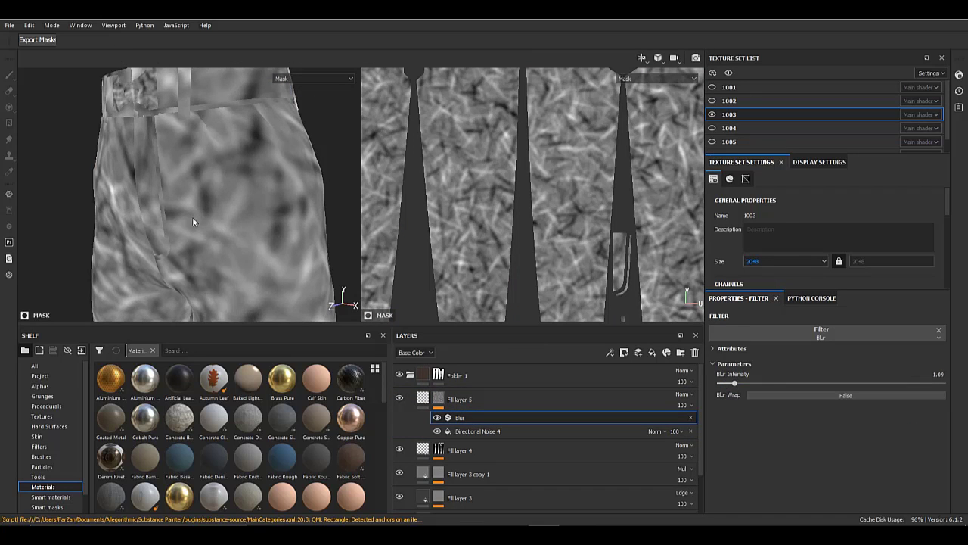
pyautogui.keyDown('alt'); pyautogui.moveTo(193, 216); pyautogui.dragTo(226, 277, button='right'); pyautogui.keyUp('alt')
pyautogui.keyDown('alt'); pyautogui.moveTo(226, 277); pyautogui.dragTo(380, 381); pyautogui.keyUp('alt')
pyautogui.click(423, 398)
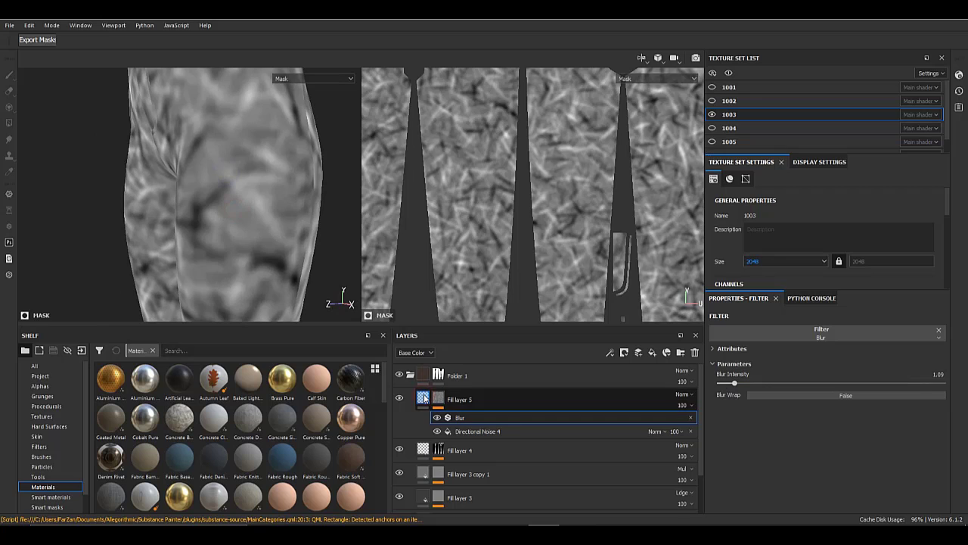
pyautogui.moveTo(877, 423); pyautogui.dragTo(849, 424)
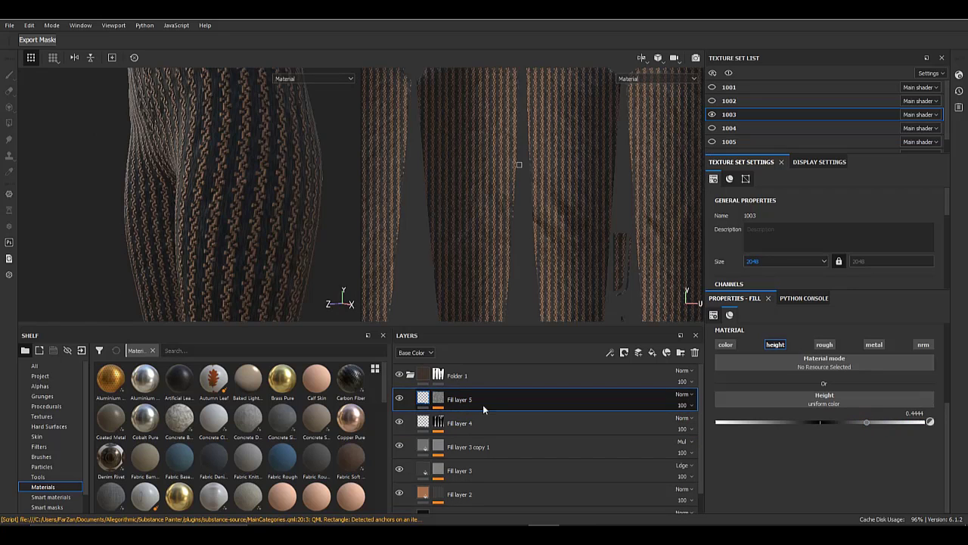
# - Preview Fill layer 5's mask and raise the Directional Noise 4 scale to at least 5 for finer noise
pyautogui.click(438, 398)
pyautogui.click(525, 436)
pyautogui.scroll(-2, 797, 449)
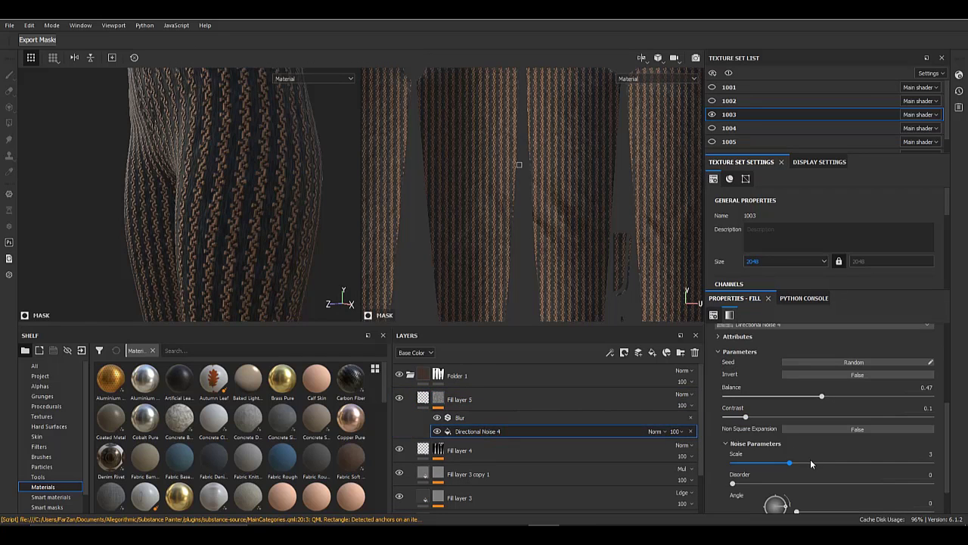
pyautogui.keyDown('alt'); pyautogui.click(438, 399); pyautogui.keyUp('alt')
pyautogui.keyDown('alt'); pyautogui.moveTo(200, 215); pyautogui.dragTo(249, 265); pyautogui.keyUp('alt')
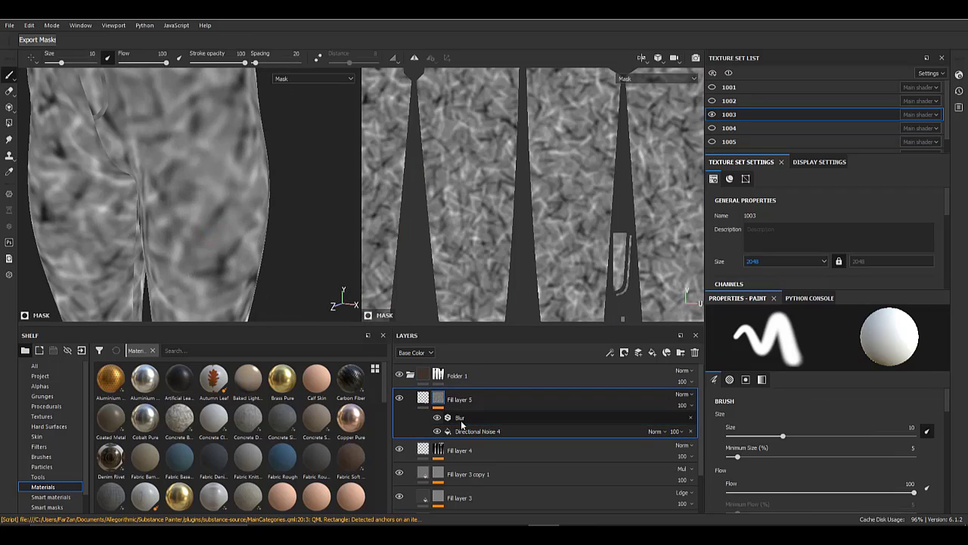
pyautogui.click(470, 432)
pyautogui.moveTo(818, 462); pyautogui.dragTo(844, 465)
pyautogui.keyDown('alt'); pyautogui.moveTo(233, 231); pyautogui.dragTo(32, 189, button='right'); pyautogui.keyUp('alt')
pyautogui.keyDown('alt'); pyautogui.moveTo(83, 189); pyautogui.dragTo(144, 257, button='middle'); pyautogui.keyUp('alt')
pyautogui.keyDown('alt'); pyautogui.moveTo(144, 258); pyautogui.dragTo(212, 260); pyautogui.keyUp('alt')
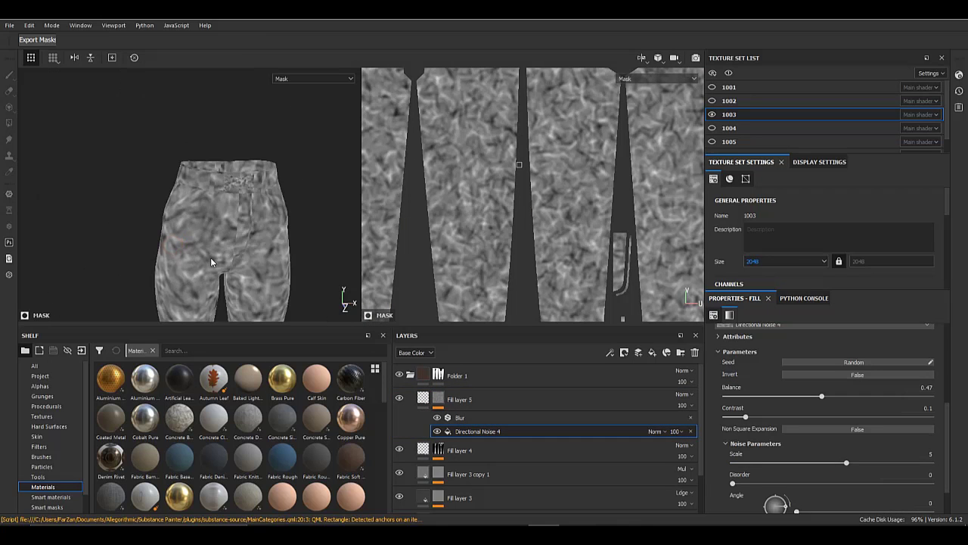
pyautogui.keyDown('alt'); pyautogui.moveTo(212, 260); pyautogui.dragTo(347, 326, button='right'); pyautogui.keyUp('alt')
pyautogui.moveTo(863, 466); pyautogui.dragTo(875, 465)
# - Return to the material view and raise Fill layer 5's height to 0.4831
pyautogui.click(423, 399)
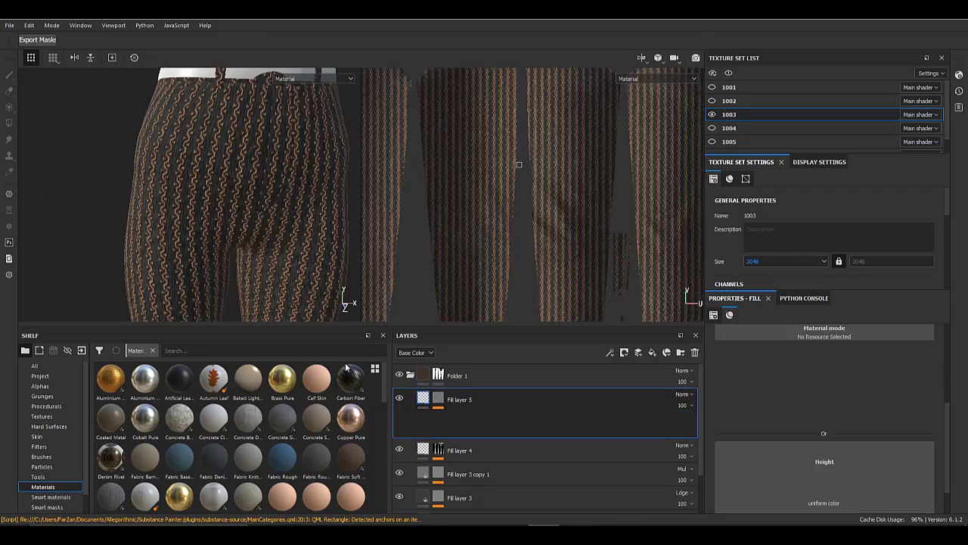
pyautogui.keyDown('alt'); pyautogui.moveTo(181, 254); pyautogui.dragTo(232, 240); pyautogui.keyUp('alt')
pyautogui.keyDown('shift'); pyautogui.moveTo(231, 240); pyautogui.dragTo(318, 258, button='right'); pyautogui.keyUp('shift')
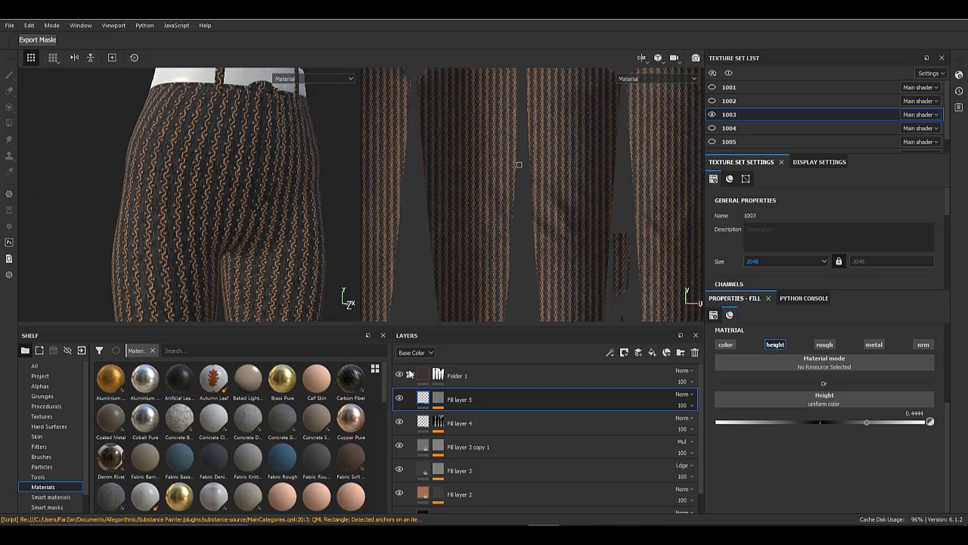
pyautogui.click(538, 420)
pyautogui.click(493, 402)
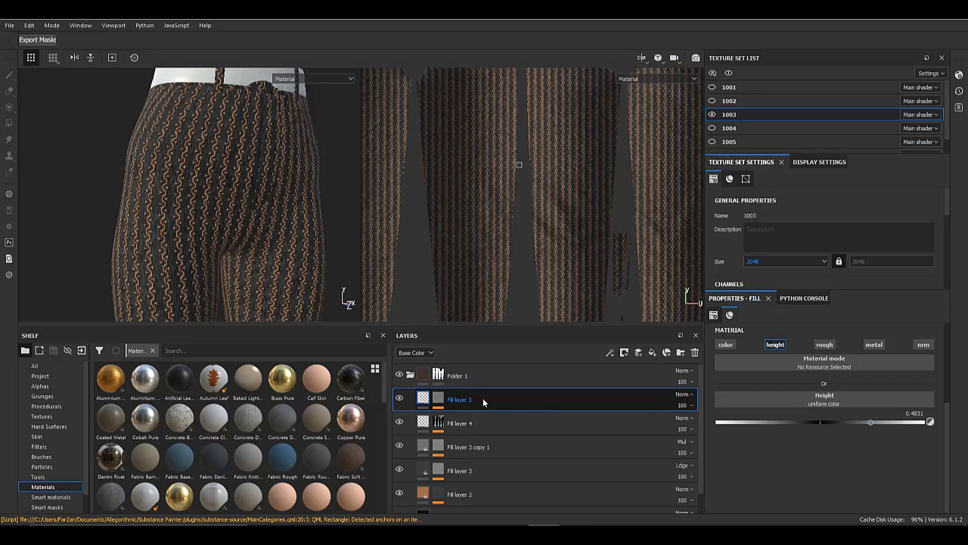
# - Set the Blur filter's intensity in Fill layer 5's mask to 1.3 while checking the fabric close up
pyautogui.click(438, 398)
pyautogui.click(487, 420)
pyautogui.keyDown('alt'); pyautogui.moveTo(295, 296); pyautogui.dragTo(193, 249); pyautogui.keyUp('alt')
pyautogui.keyDown('alt'); pyautogui.moveTo(153, 156); pyautogui.dragTo(227, 238, button='right'); pyautogui.keyUp('alt')
pyautogui.keyDown('alt'); pyautogui.moveTo(227, 237); pyautogui.dragTo(115, 202); pyautogui.keyUp('alt')
pyautogui.keyDown('alt'); pyautogui.moveTo(115, 201); pyautogui.dragTo(91, 184, button='right'); pyautogui.keyUp('alt')
pyautogui.keyDown('alt'); pyautogui.moveTo(91, 184); pyautogui.dragTo(87, 158, button='middle'); pyautogui.keyUp('alt')
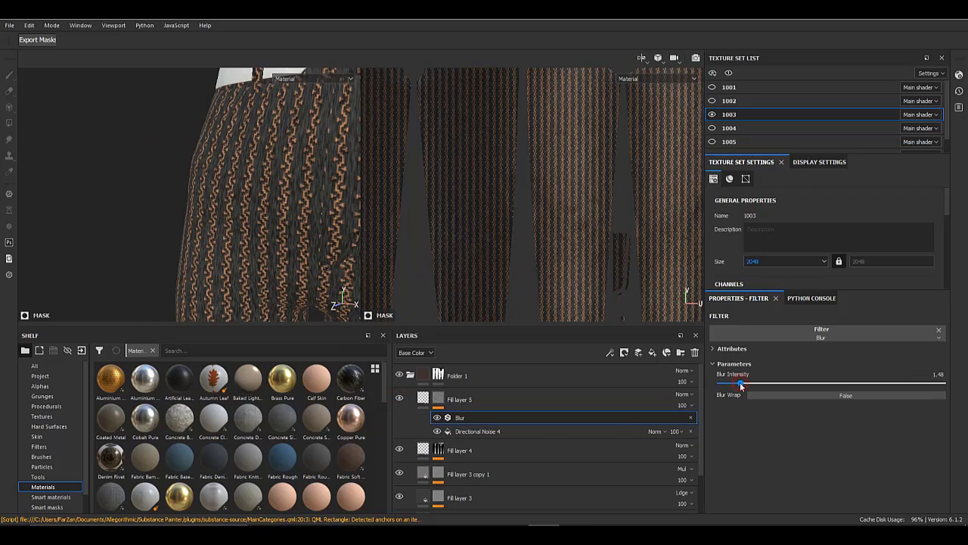
pyautogui.moveTo(741, 384); pyautogui.dragTo(738, 383)
# - Examine the fabric relief and stripes on the trousers from several angles and distances
pyautogui.keyDown('alt'); pyautogui.moveTo(227, 240); pyautogui.dragTo(167, 196, button='right'); pyautogui.keyUp('alt')
pyautogui.keyDown('alt'); pyautogui.moveTo(168, 195); pyautogui.dragTo(172, 256, button='middle'); pyautogui.keyUp('alt')
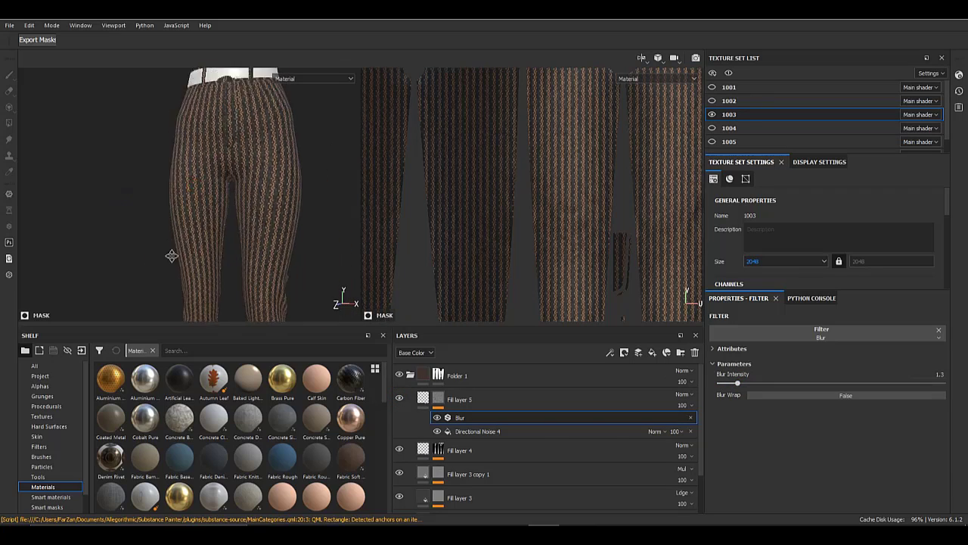
pyautogui.keyDown('alt'); pyautogui.moveTo(172, 256); pyautogui.dragTo(225, 229); pyautogui.keyUp('alt')
pyautogui.keyDown('alt'); pyautogui.moveTo(224, 229); pyautogui.dragTo(241, 244, button='right'); pyautogui.keyUp('alt')
pyautogui.keyDown('alt'); pyautogui.moveTo(227, 227); pyautogui.dragTo(255, 207); pyautogui.keyUp('alt')
pyautogui.keyDown('alt'); pyautogui.moveTo(255, 207); pyautogui.dragTo(208, 249, button='right'); pyautogui.keyUp('alt')
pyautogui.keyDown('alt'); pyautogui.moveTo(208, 249); pyautogui.dragTo(254, 221, button='middle'); pyautogui.keyUp('alt')
pyautogui.keyDown('alt'); pyautogui.moveTo(254, 220); pyautogui.dragTo(278, 216, button='right'); pyautogui.keyUp('alt')
pyautogui.keyDown('alt'); pyautogui.moveTo(278, 215); pyautogui.dragTo(270, 222); pyautogui.keyUp('alt')
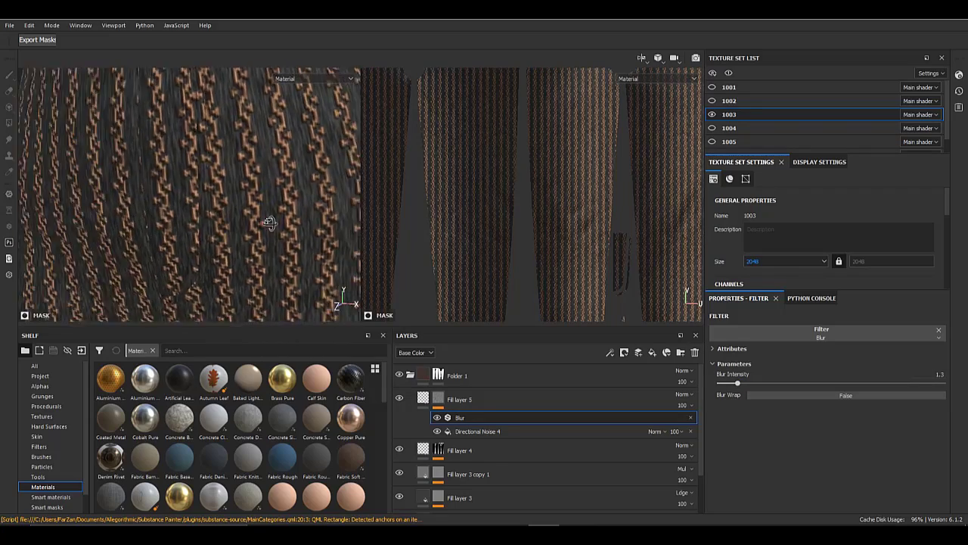
pyautogui.keyDown('alt'); pyautogui.moveTo(270, 222); pyautogui.dragTo(236, 251, button='right'); pyautogui.keyUp('alt')
# - Add a new fill layer above Fill layer 5
pyautogui.click(470, 400)
pyautogui.click(653, 354)
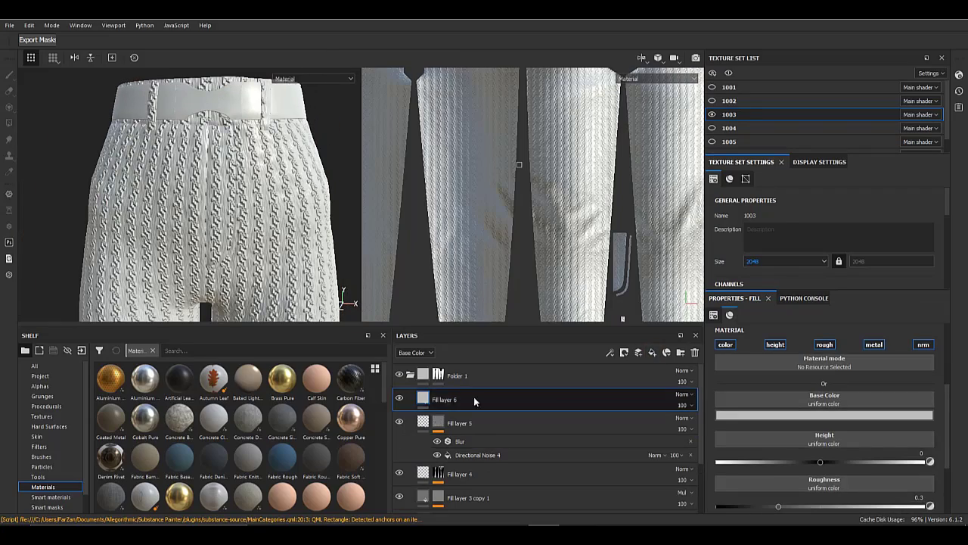
# - Add a black mask to Fill layer 6 and fill it with the Directional Scratches texture
pyautogui.rightClick(474, 396)
pyautogui.click(470, 98)
pyautogui.rightClick(439, 400)
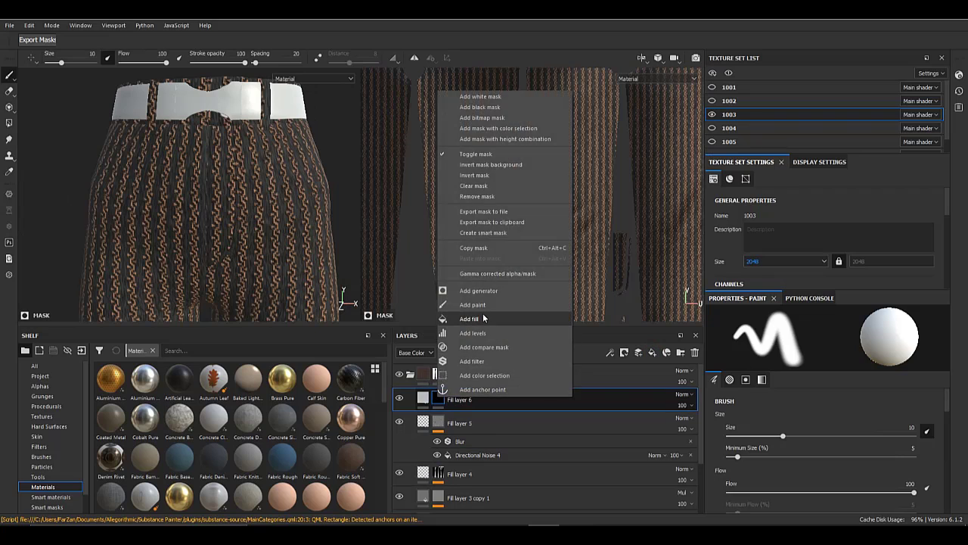
pyautogui.click(481, 319)
pyautogui.click(823, 348)
pyautogui.scroll(-3, 827, 436)
pyautogui.scroll(-3, 828, 436)
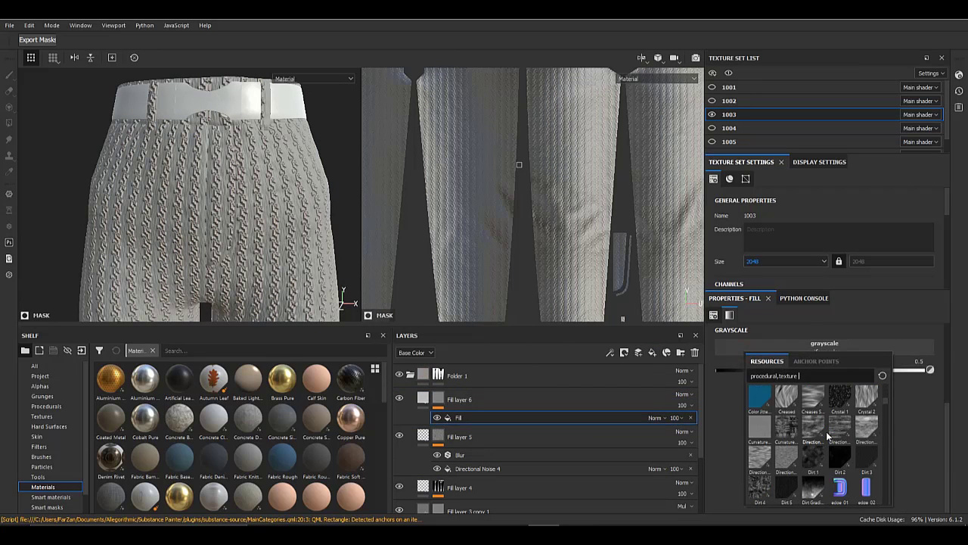
pyautogui.scroll(-3, 828, 437)
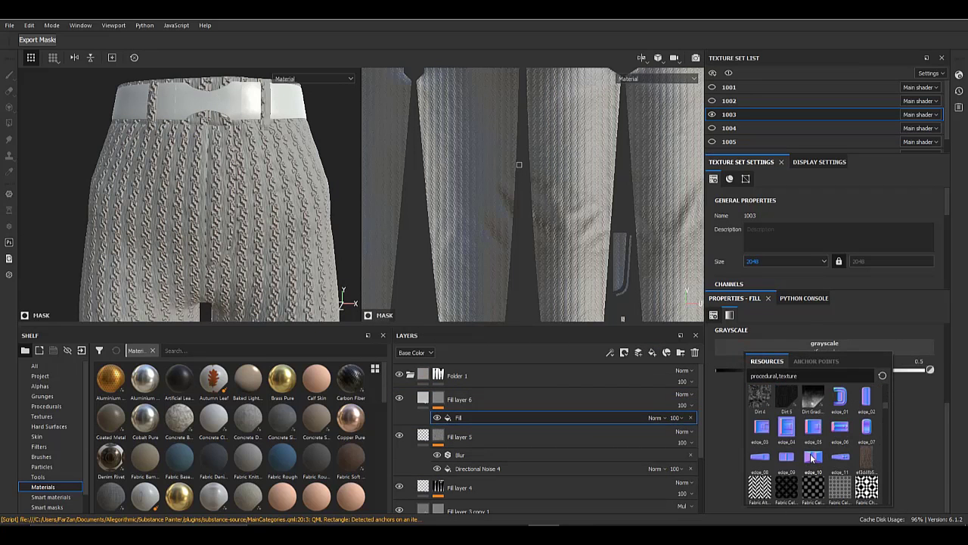
pyautogui.scroll(3, 812, 458)
pyautogui.click(789, 458)
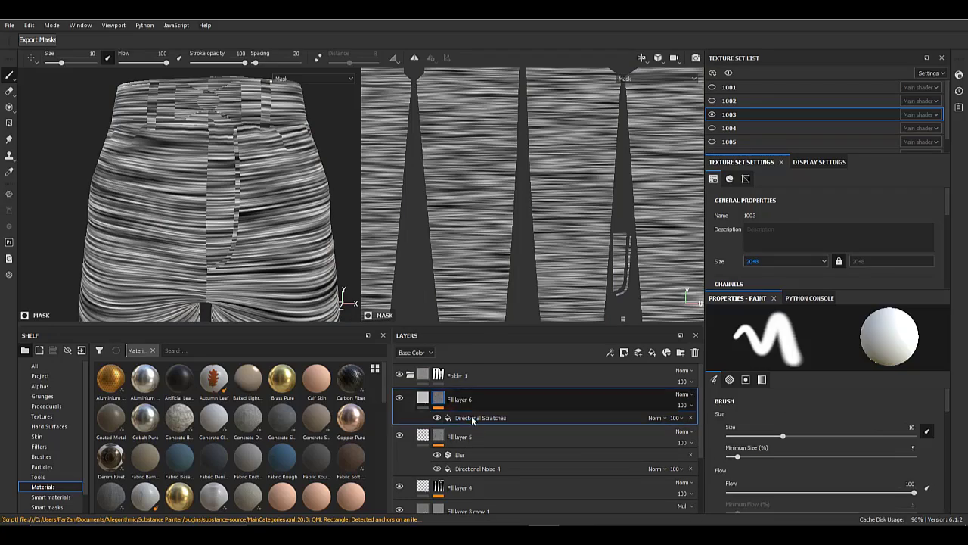
# - Set the Directional Scratches scale to 16, pattern amount to 1 and Pattern Size Y to 0.61
pyautogui.scroll(-2, 788, 463)
pyautogui.scroll(-1, 769, 477)
pyautogui.moveTo(773, 432); pyautogui.dragTo(935, 436)
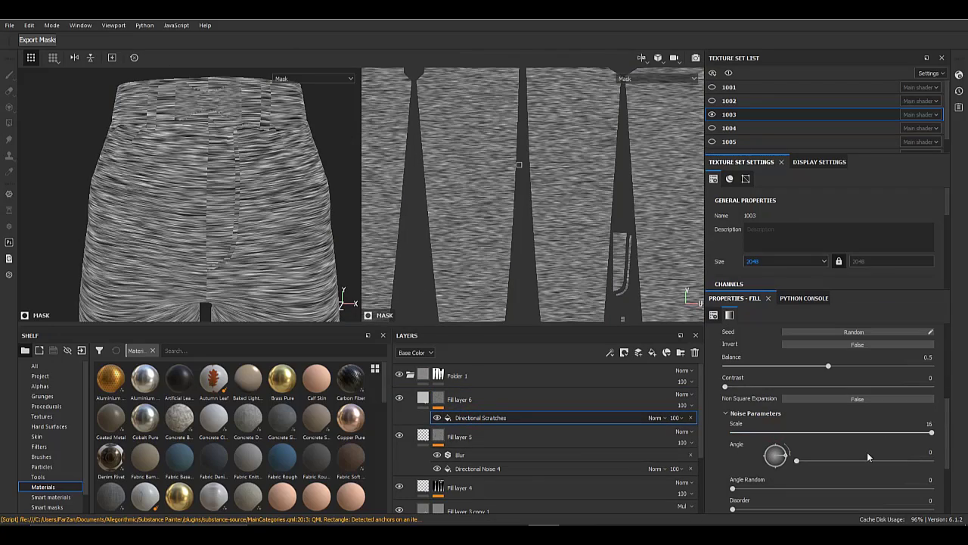
pyautogui.scroll(-2, 765, 493)
pyautogui.moveTo(828, 468); pyautogui.dragTo(936, 469)
pyautogui.moveTo(824, 511); pyautogui.dragTo(739, 512)
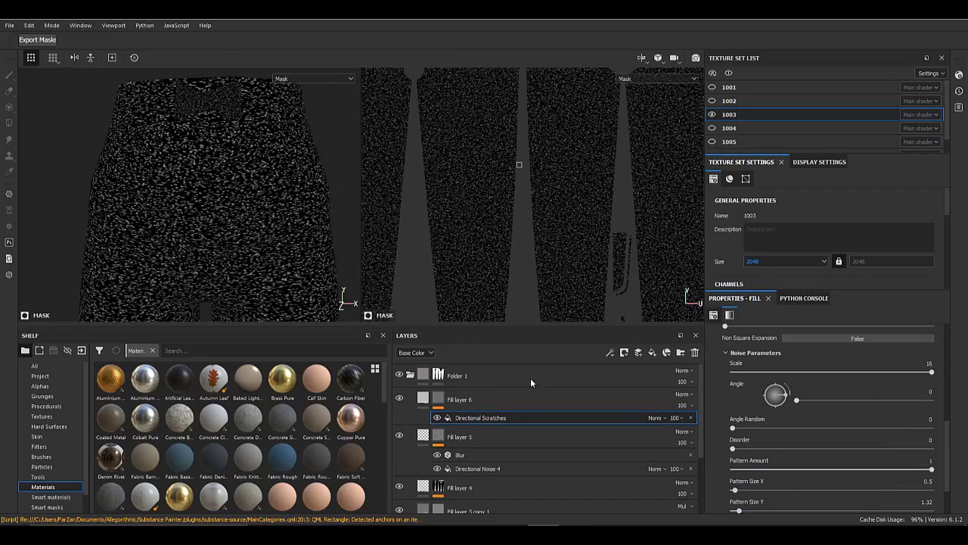
pyautogui.keyDown('alt'); pyautogui.moveTo(297, 227); pyautogui.dragTo(295, 355, button='right'); pyautogui.keyUp('alt')
pyautogui.scroll(-4, 150, 194)
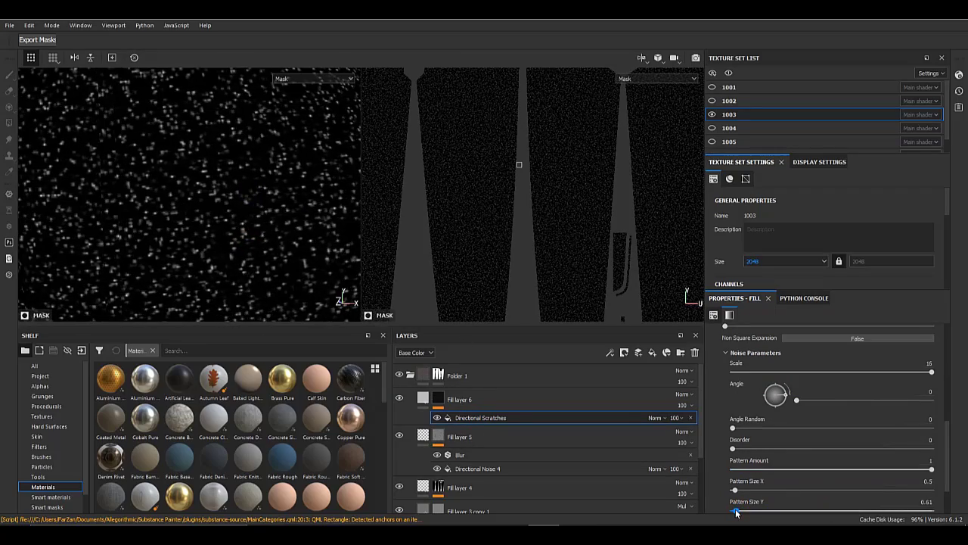
# - Set the UV scale of the Directional Scratches fill to 1.78
pyautogui.scroll(3, 789, 454)
pyautogui.scroll(3, 789, 454)
pyautogui.moveTo(793, 407); pyautogui.dragTo(798, 406)
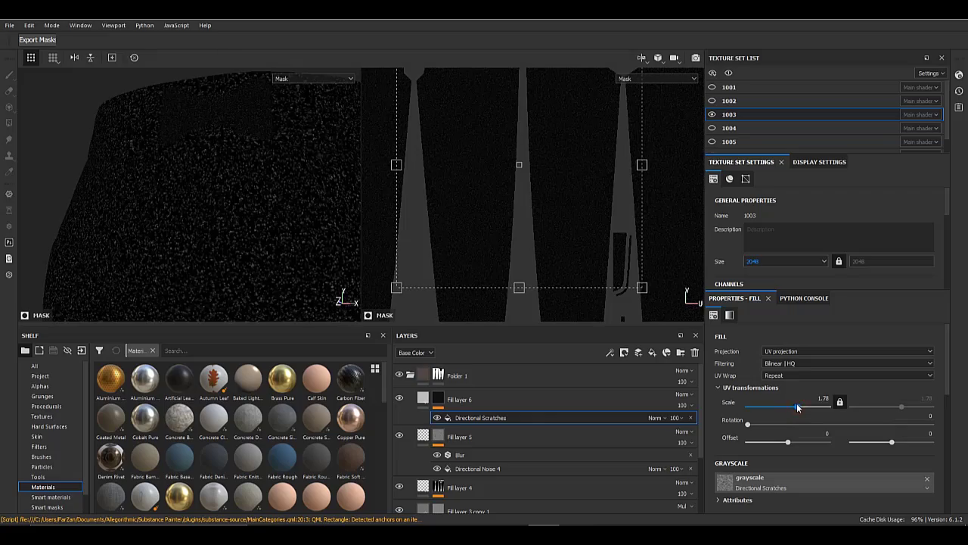
pyautogui.keyDown('alt'); pyautogui.moveTo(163, 151); pyautogui.dragTo(204, 174); pyautogui.keyUp('alt')
pyautogui.rightClick(466, 416)
pyautogui.click(520, 431)
# - Lower the Directional Scratches pattern amount to 0.4, keeping the noise scale at 16
pyautogui.scroll(-6, 785, 473)
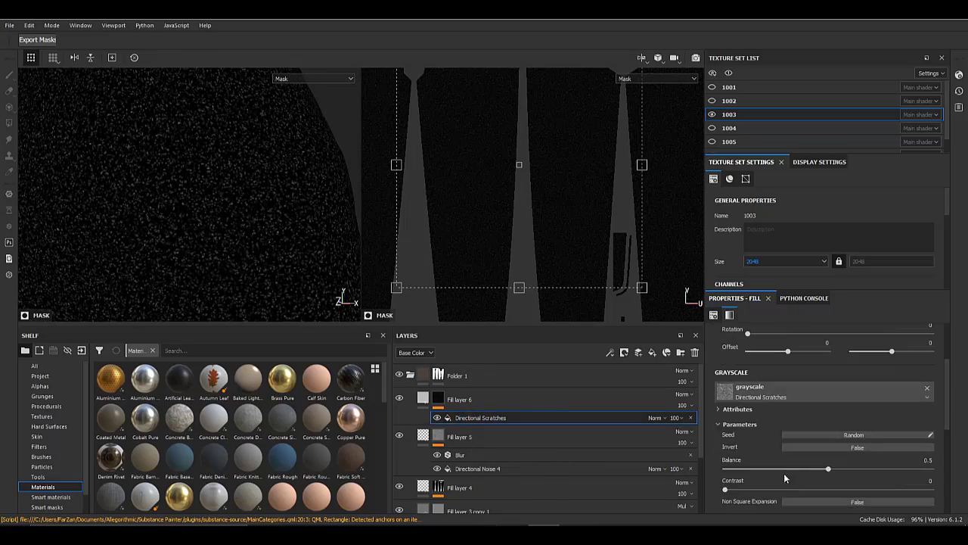
pyautogui.moveTo(877, 445)
pyautogui.mouseDown()
pyautogui.moveTo(683, 432)
pyautogui.moveTo(865, 446)
pyautogui.mouseUp()
pyautogui.scroll(-2, 857, 446)
pyautogui.moveTo(864, 385); pyautogui.dragTo(945, 388)
pyautogui.moveTo(927, 482); pyautogui.dragTo(925, 483)
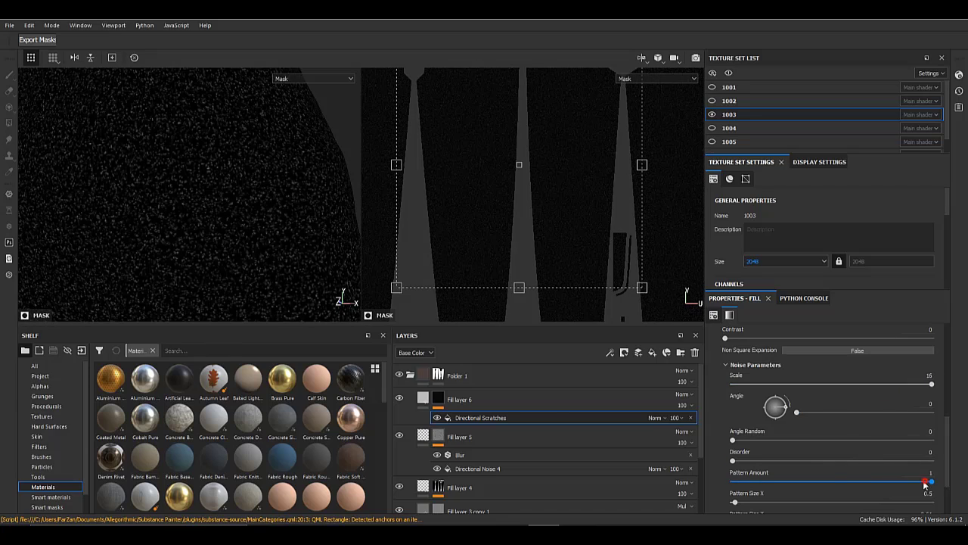
pyautogui.keyDown('alt'); pyautogui.moveTo(176, 195); pyautogui.dragTo(227, 198); pyautogui.keyUp('alt')
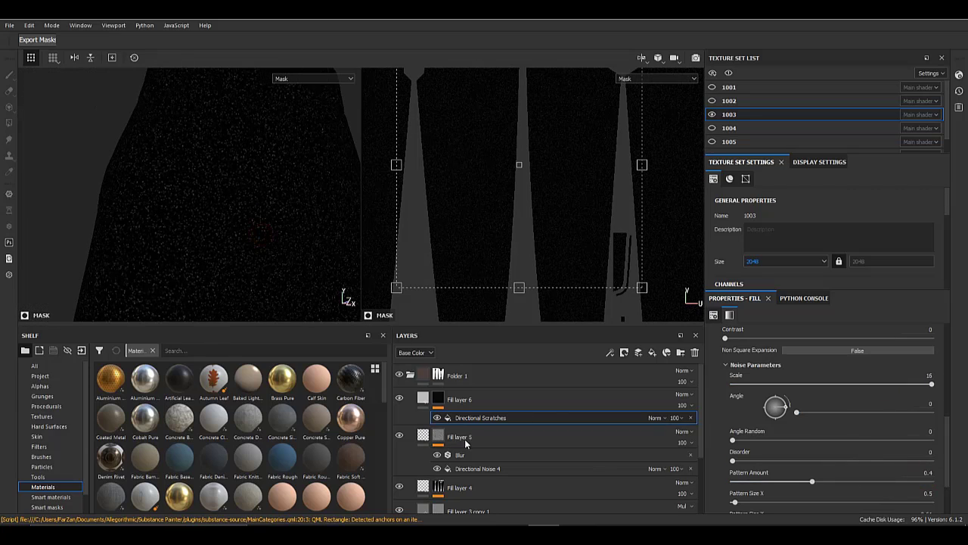
# - Restrict Fill layer 6 to the height channel by disabling its color, roughness, metallic and normal channels
pyautogui.click(425, 401)
pyautogui.click(422, 400)
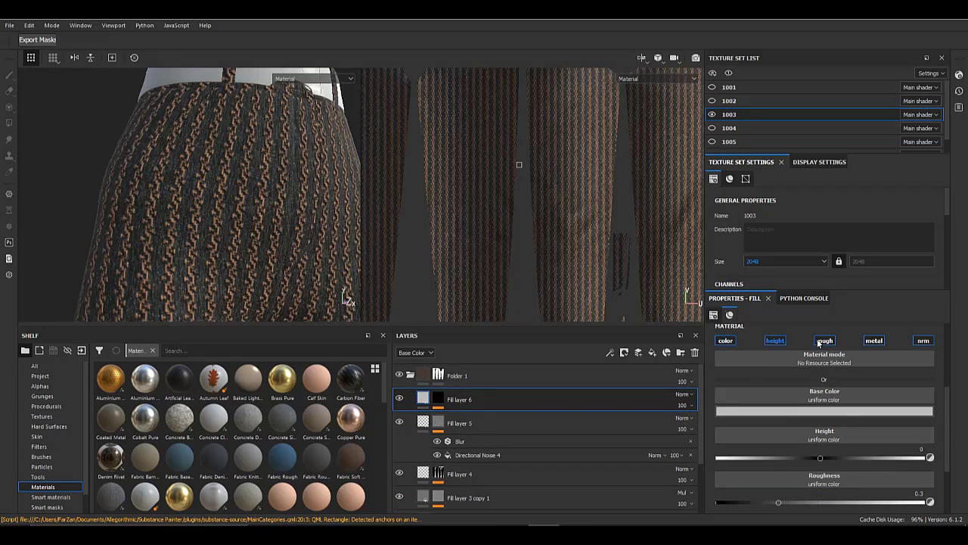
pyautogui.click(779, 342)
pyautogui.click(824, 342)
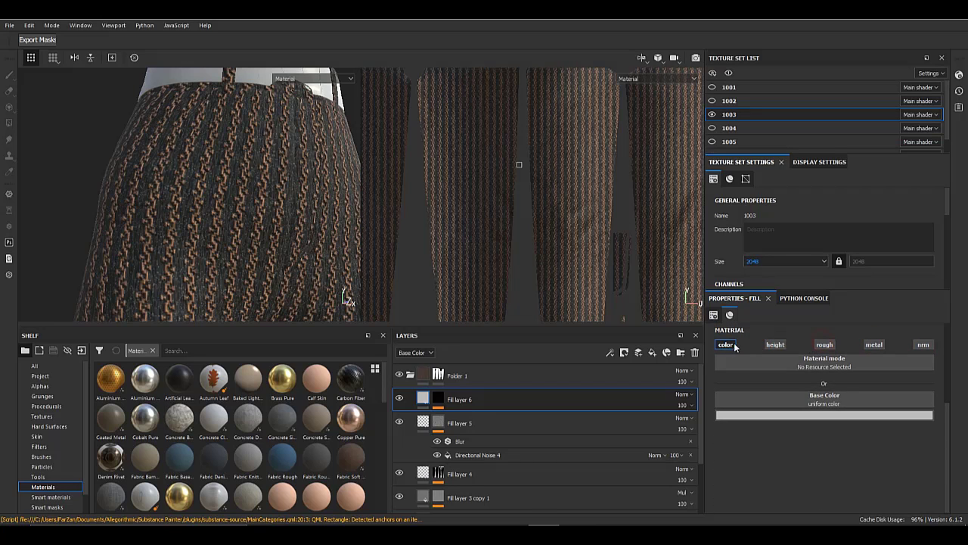
pyautogui.click(733, 345)
pyautogui.click(776, 345)
# - Compare Fill layer 6's relief up close with the layer off and on, and set its height to 0.3478
pyautogui.moveTo(928, 425); pyautogui.dragTo(932, 426)
pyautogui.scroll(5, 220, 214)
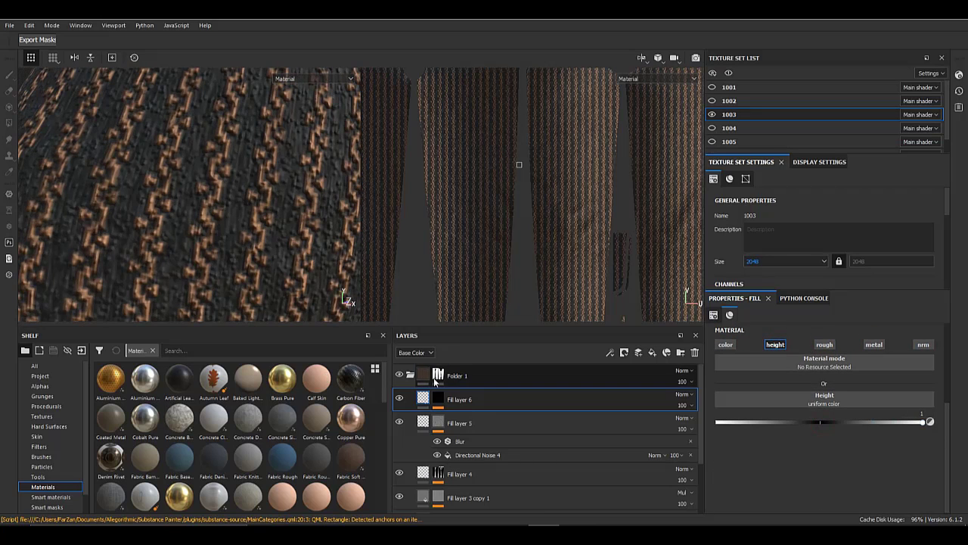
pyautogui.click(403, 398)
pyautogui.click(403, 398)
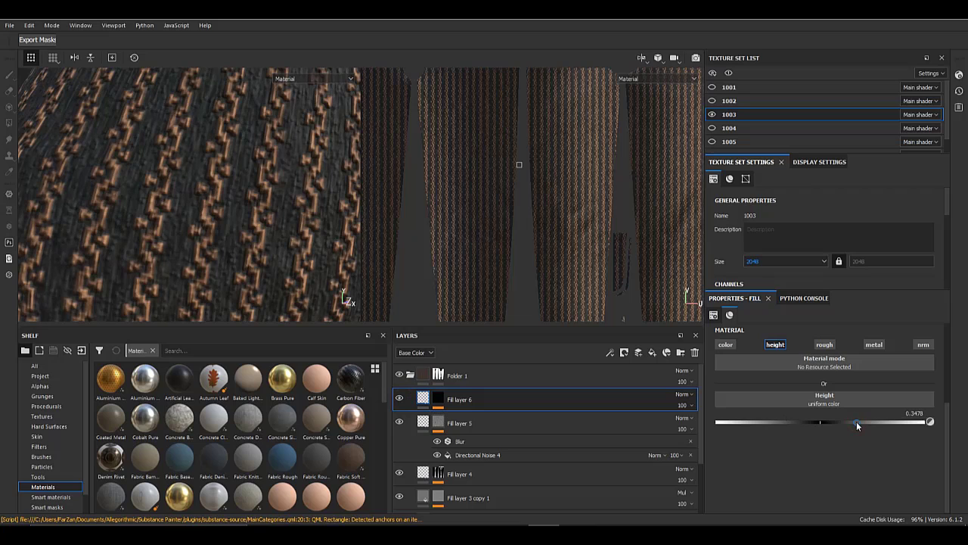
# - Enable Fill layer 6's roughness and metallic channels, with roughness at 0.1063 and metallic at 1
pyautogui.click(825, 344)
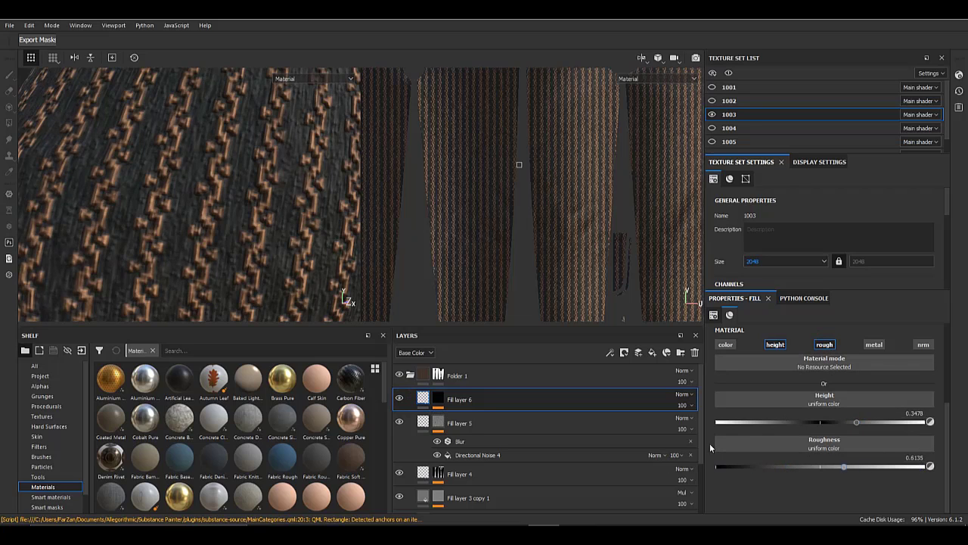
pyautogui.click(873, 345)
pyautogui.scroll(-1, 732, 491)
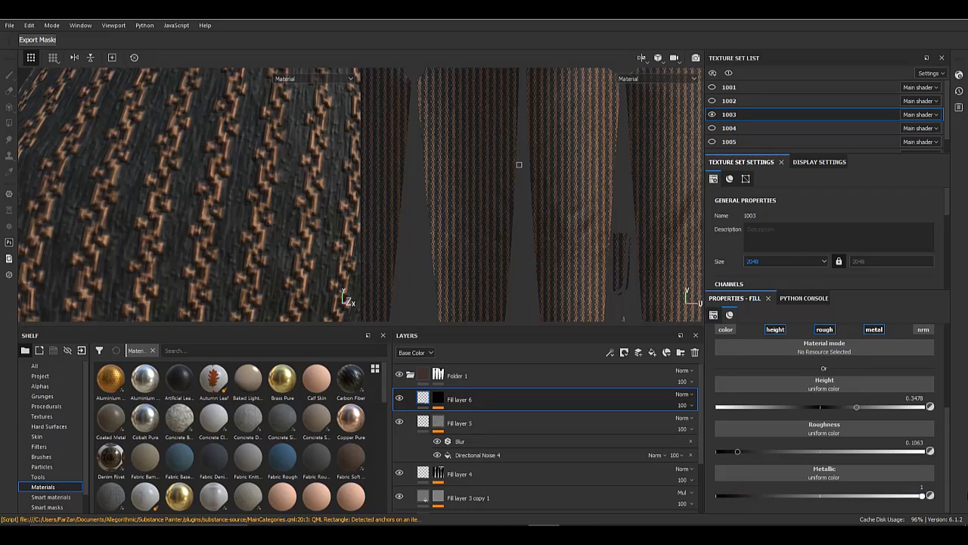
pyautogui.scroll(-2, 219, 214)
# - Set the Directional Scratches scale to 12 and pattern amount to 0.51 in Fill layer 6's mask
pyautogui.click(438, 398)
pyautogui.click(479, 417)
pyautogui.scroll(-2, 775, 429)
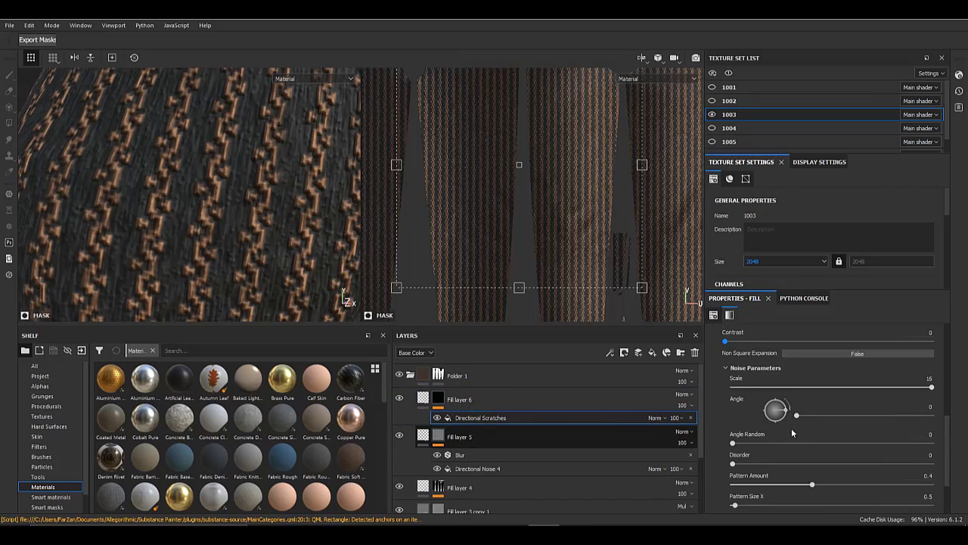
pyautogui.scroll(-2, 793, 433)
pyautogui.scroll(2, 827, 450)
pyautogui.moveTo(897, 388)
pyautogui.mouseDown()
pyautogui.moveTo(857, 390)
pyautogui.moveTo(879, 387)
pyautogui.mouseUp()
pyautogui.keyDown('alt'); pyautogui.moveTo(173, 211); pyautogui.dragTo(145, 170); pyautogui.keyUp('alt')
pyautogui.scroll(-6, 145, 170)
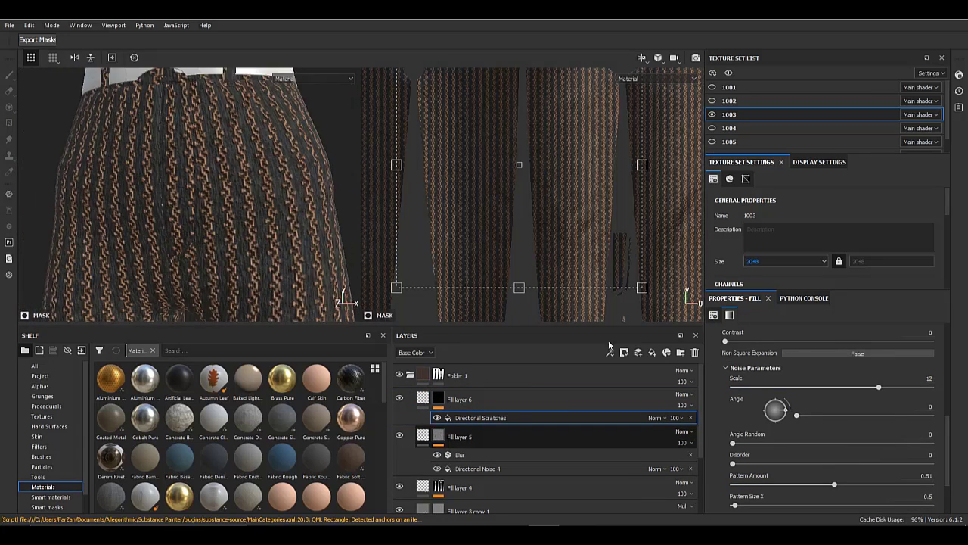
# - Enable Fill layer 6's color channel and darken its base color to a neutral gray
pyautogui.click(423, 398)
pyautogui.click(727, 390)
pyautogui.keyDown('alt'); pyautogui.moveTo(190, 217); pyautogui.dragTo(197, 334, button='right'); pyautogui.keyUp('alt')
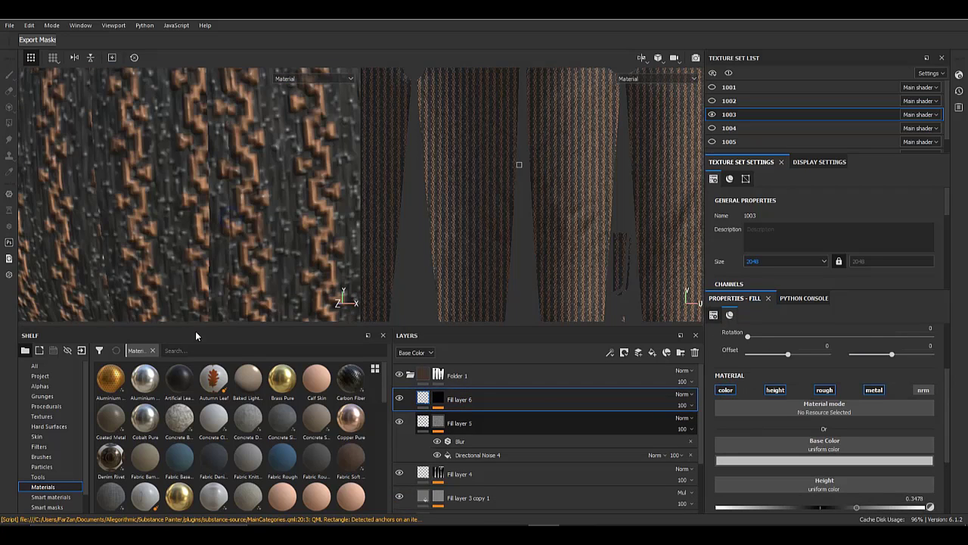
pyautogui.click(766, 459)
pyautogui.moveTo(754, 420); pyautogui.dragTo(657, 406)
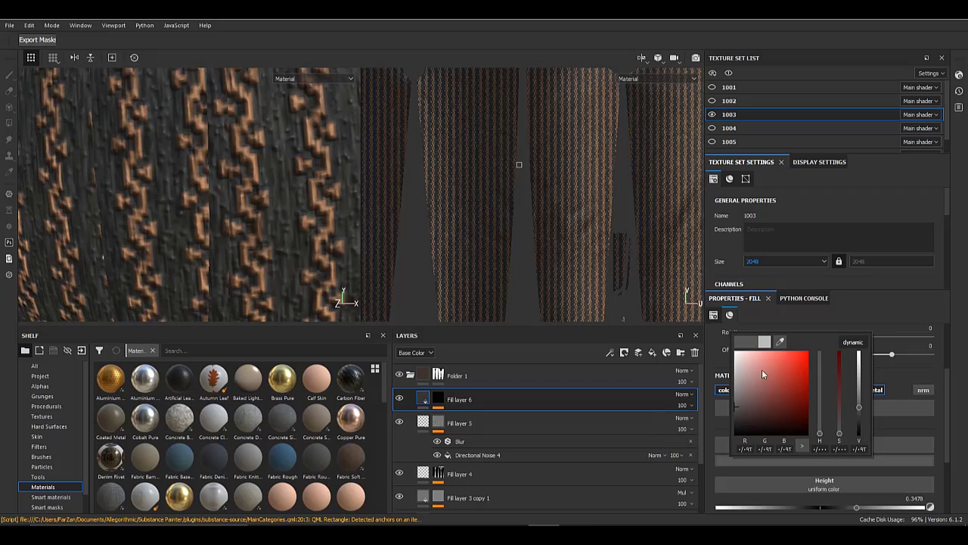
# - Set Fill layer 6's height to 0.3913, roughness to 0.1353 and metallic to 1
pyautogui.scroll(-2, 804, 437)
pyautogui.moveTo(859, 446)
pyautogui.mouseDown()
pyautogui.moveTo(816, 444)
pyautogui.moveTo(861, 446)
pyautogui.mouseUp()
pyautogui.scroll(-1, 819, 436)
pyautogui.moveTo(738, 460); pyautogui.dragTo(736, 460)
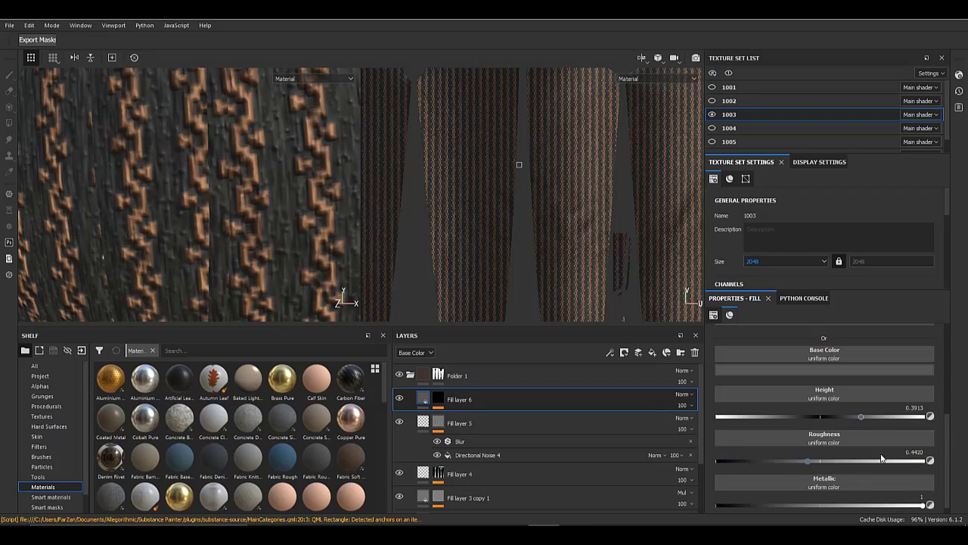
pyautogui.scroll(-1, 774, 458)
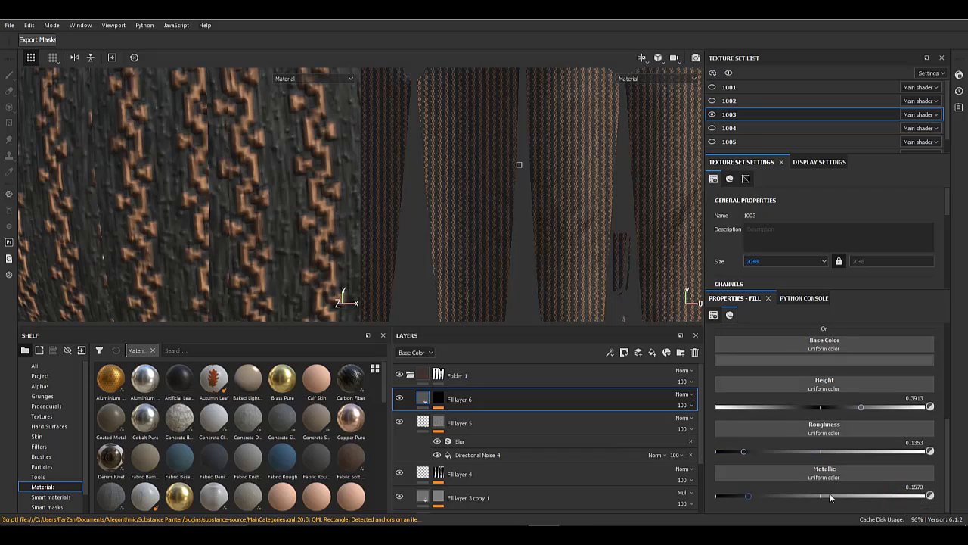
pyautogui.moveTo(830, 497); pyautogui.dragTo(928, 496)
# - Examine the fine speckled fabric detail on the trousers from waist to hems at several angles and distances
pyautogui.keyDown('alt'); pyautogui.moveTo(219, 272); pyautogui.dragTo(165, 237, button='right'); pyautogui.keyUp('alt')
pyautogui.keyDown('alt'); pyautogui.moveTo(164, 238); pyautogui.dragTo(240, 212); pyautogui.keyUp('alt')
pyautogui.keyDown('alt'); pyautogui.moveTo(229, 162); pyautogui.dragTo(219, 137, button='right'); pyautogui.keyUp('alt')
pyautogui.keyDown('alt'); pyautogui.moveTo(237, 214); pyautogui.dragTo(265, 212); pyautogui.keyUp('alt')
pyautogui.keyDown('alt'); pyautogui.moveTo(227, 182); pyautogui.dragTo(190, 94, button='right'); pyautogui.keyUp('alt')
pyautogui.keyDown('alt'); pyautogui.moveTo(227, 303); pyautogui.dragTo(233, 212, button='middle'); pyautogui.keyUp('alt')
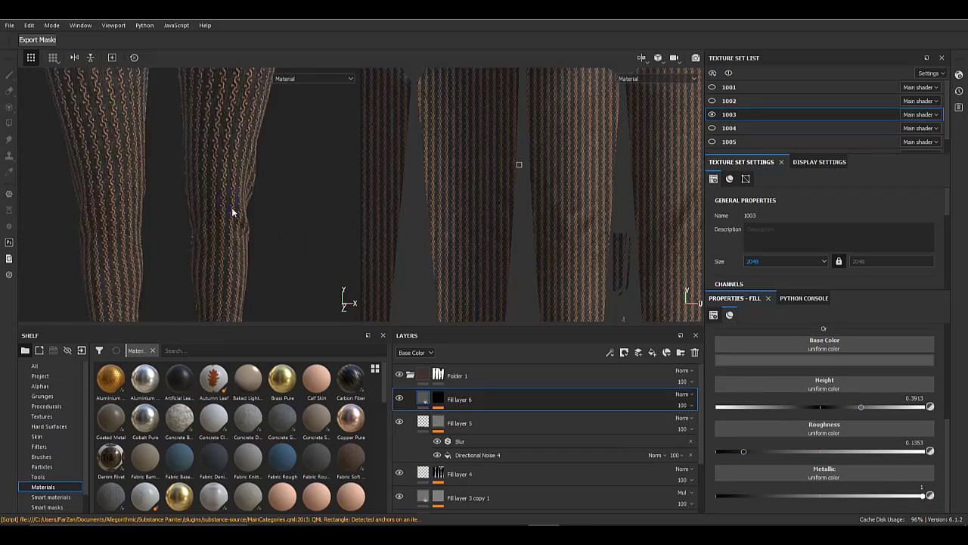
pyautogui.keyDown('alt'); pyautogui.moveTo(233, 211); pyautogui.dragTo(225, 170, button='right'); pyautogui.keyUp('alt')
pyautogui.keyDown('alt'); pyautogui.moveTo(223, 249); pyautogui.dragTo(227, 118, button='middle'); pyautogui.keyUp('alt')
pyautogui.keyDown('alt'); pyautogui.moveTo(271, 190); pyautogui.dragTo(211, 193); pyautogui.keyUp('alt')
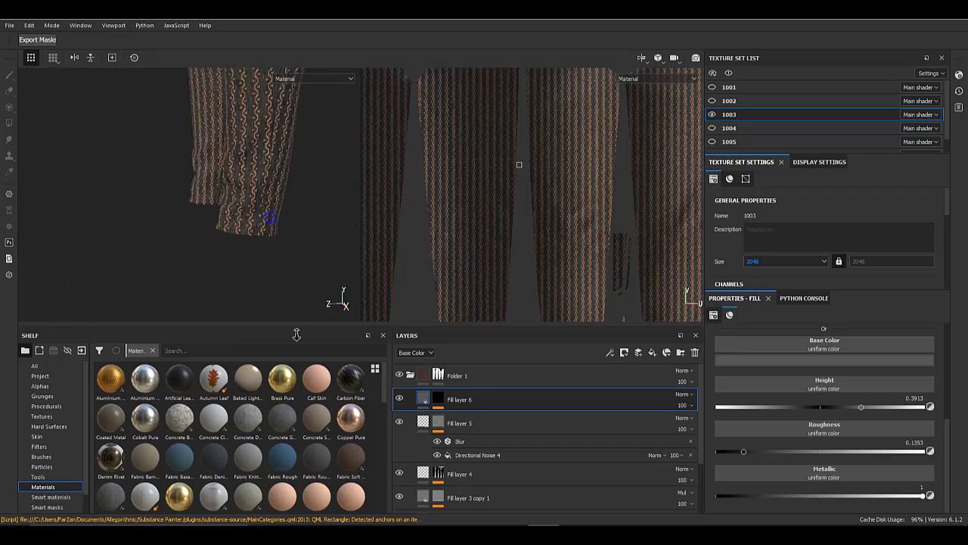
pyautogui.keyDown('alt'); pyautogui.moveTo(297, 334); pyautogui.dragTo(302, 349, button='right'); pyautogui.keyUp('alt')
pyautogui.keyDown('alt'); pyautogui.moveTo(249, 318); pyautogui.dragTo(219, 274, button='right'); pyautogui.keyUp('alt')
pyautogui.keyDown('alt'); pyautogui.moveTo(220, 274); pyautogui.dragTo(224, 314, button='middle'); pyautogui.keyUp('alt')
pyautogui.keyDown('alt'); pyautogui.moveTo(189, 206); pyautogui.dragTo(231, 204); pyautogui.keyUp('alt')
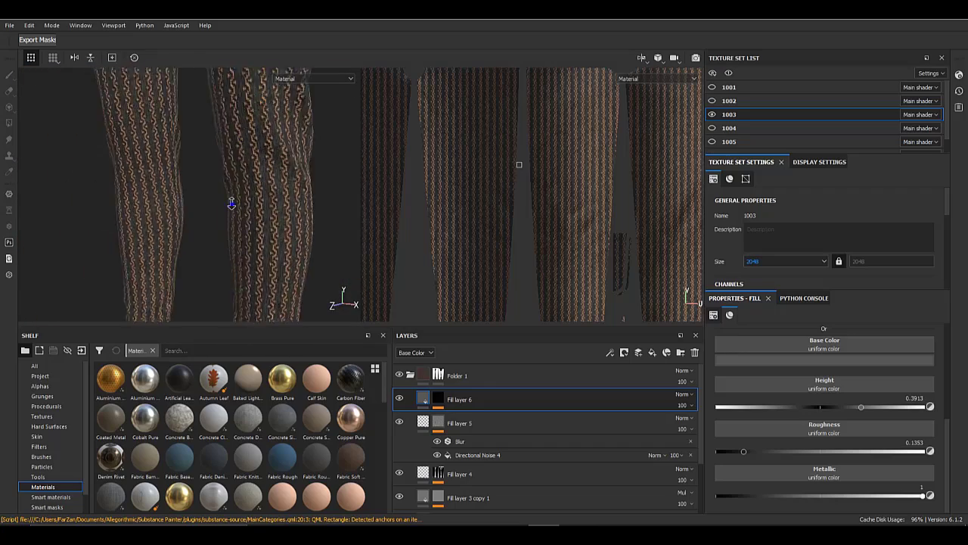
pyautogui.keyDown('alt'); pyautogui.moveTo(231, 204); pyautogui.dragTo(193, 110, button='right'); pyautogui.keyUp('alt')
pyautogui.keyDown('alt'); pyautogui.moveTo(193, 110); pyautogui.dragTo(212, 140, button='middle'); pyautogui.keyUp('alt')
pyautogui.keyDown('alt'); pyautogui.moveTo(212, 133); pyautogui.dragTo(243, 119); pyautogui.keyUp('alt')
pyautogui.keyDown('alt'); pyautogui.moveTo(215, 106); pyautogui.dragTo(228, 164, button='right'); pyautogui.keyUp('alt')
pyautogui.keyDown('alt'); pyautogui.moveTo(228, 164); pyautogui.dragTo(235, 212, button='middle'); pyautogui.keyUp('alt')
pyautogui.keyDown('alt'); pyautogui.moveTo(235, 212); pyautogui.dragTo(247, 194); pyautogui.keyUp('alt')
pyautogui.keyDown('alt'); pyautogui.moveTo(205, 131); pyautogui.dragTo(220, 227, button='right'); pyautogui.keyUp('alt')
pyautogui.keyDown('alt'); pyautogui.moveTo(166, 114); pyautogui.dragTo(170, 227, button='middle'); pyautogui.keyUp('alt')
pyautogui.moveTo(105, 75)
pyautogui.keyDown('alt'); pyautogui.mouseDown(button='right')
pyautogui.moveTo(113, 125)
pyautogui.moveTo(100, 76)
pyautogui.mouseUp(button='right'); pyautogui.keyUp('alt')
pyautogui.keyDown('alt'); pyautogui.moveTo(222, 197); pyautogui.dragTo(216, 178, button='right'); pyautogui.keyUp('alt')
pyautogui.keyDown('alt'); pyautogui.moveTo(210, 208); pyautogui.dragTo(209, 160, button='middle'); pyautogui.keyUp('alt')
pyautogui.keyDown('alt'); pyautogui.moveTo(223, 196); pyautogui.dragTo(217, 170, button='right'); pyautogui.keyUp('alt')
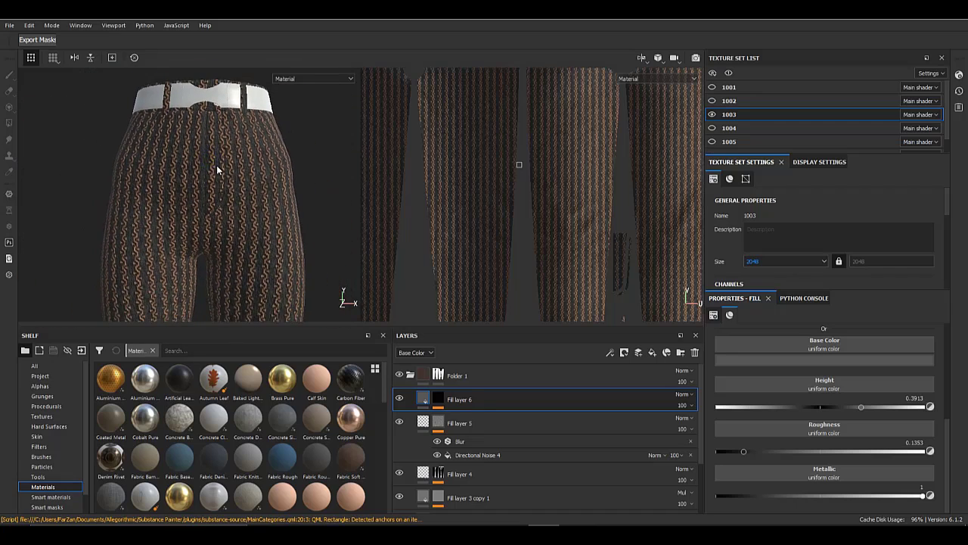
pyautogui.keyDown('alt'); pyautogui.moveTo(217, 166); pyautogui.dragTo(217, 177, button='middle'); pyautogui.keyUp('alt')
# - Save the project and add a new fill layer with a black mask above Fill layer 6
pyautogui.hotkey('ctrl', 's')
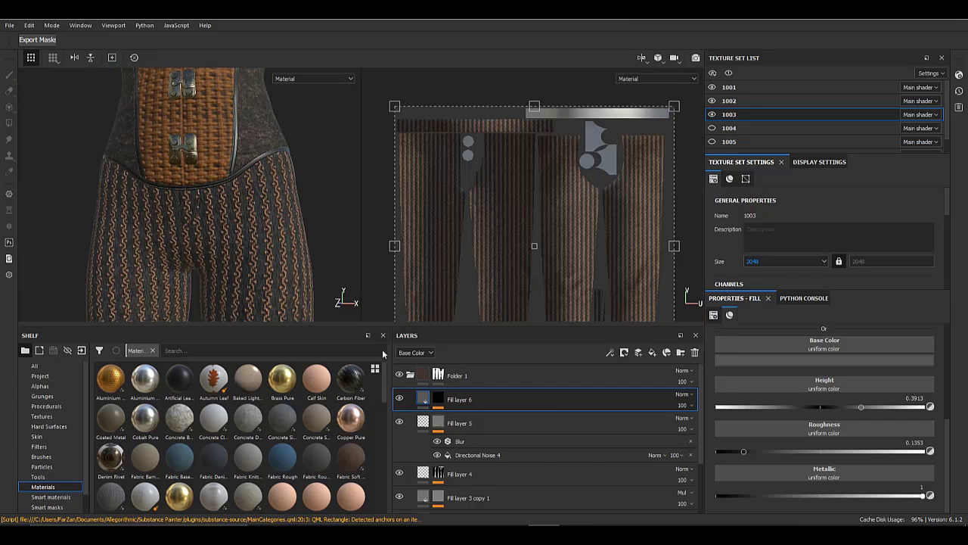
pyautogui.rightClick(437, 398)
pyautogui.click(493, 24)
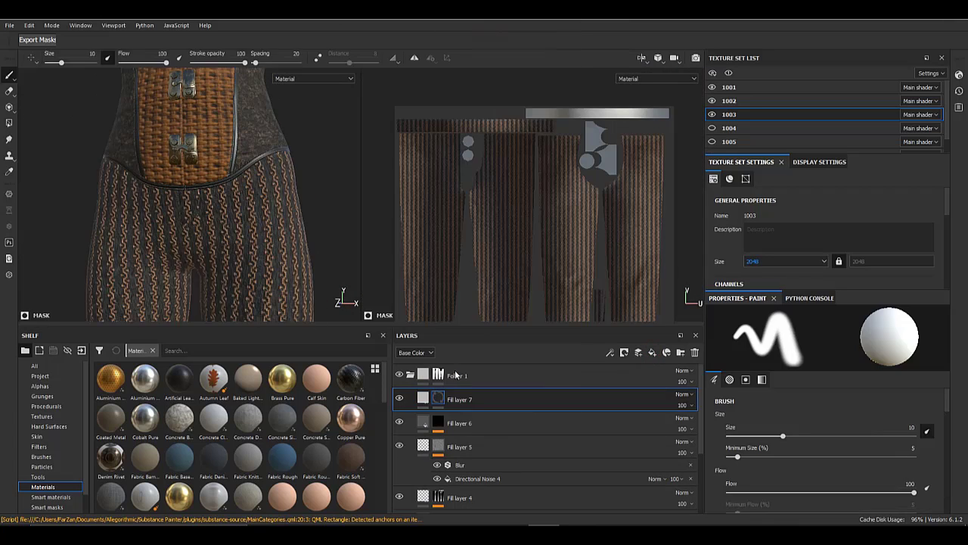
pyautogui.rightClick(437, 399)
pyautogui.click(485, 321)
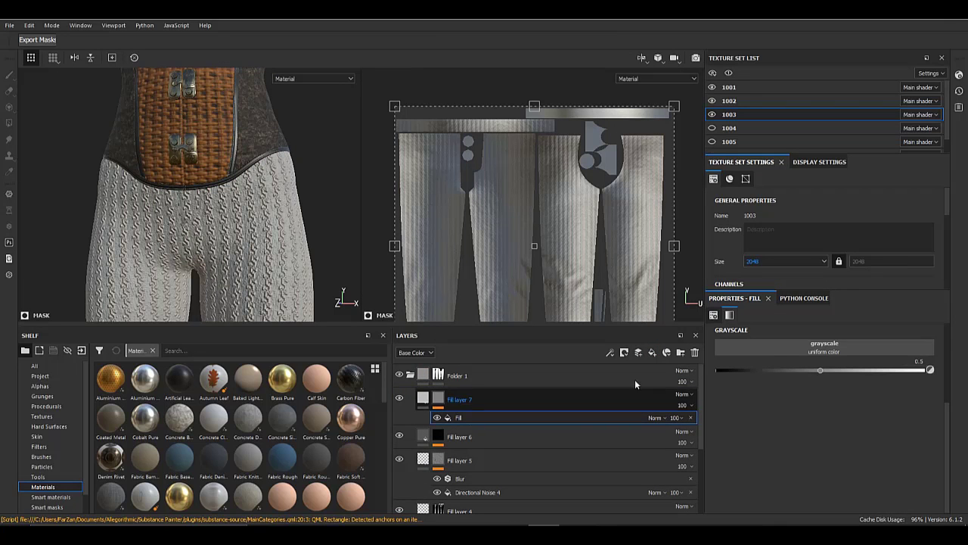
pyautogui.click(691, 417)
# - Add a Dirt generator to Fill layer 7's mask
pyautogui.rightClick(438, 399)
pyautogui.click(509, 292)
pyautogui.click(811, 340)
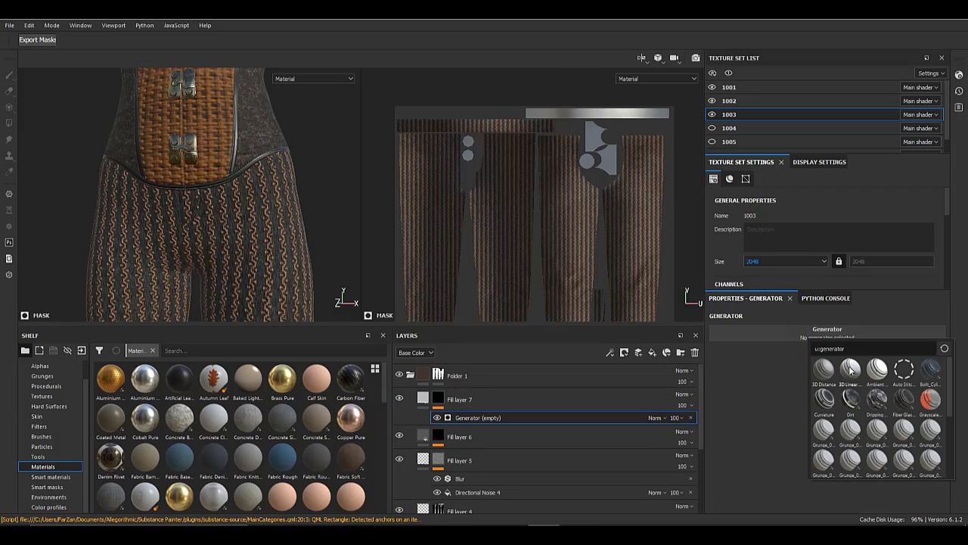
pyautogui.click(851, 400)
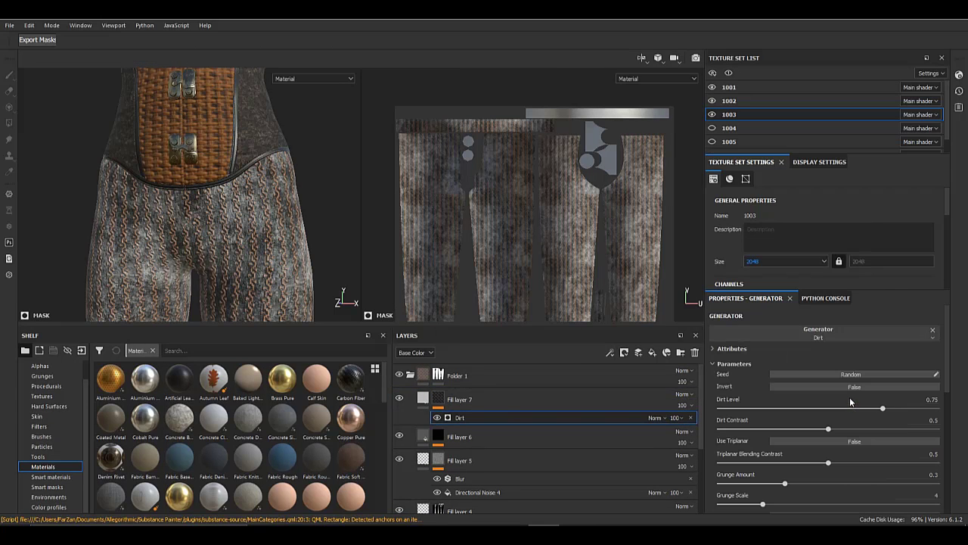
# - Set the Dirt generator's dirt level to 0.63 and dirt contrast to 0.31 while viewing the full trouser legs
pyautogui.keyDown('alt'); pyautogui.moveTo(241, 291); pyautogui.dragTo(216, 302, button='right'); pyautogui.keyUp('alt')
pyautogui.keyDown('alt'); pyautogui.moveTo(215, 303); pyautogui.dragTo(208, 210, button='middle'); pyautogui.keyUp('alt')
pyautogui.keyDown('alt'); pyautogui.moveTo(208, 210); pyautogui.dragTo(201, 216); pyautogui.keyUp('alt')
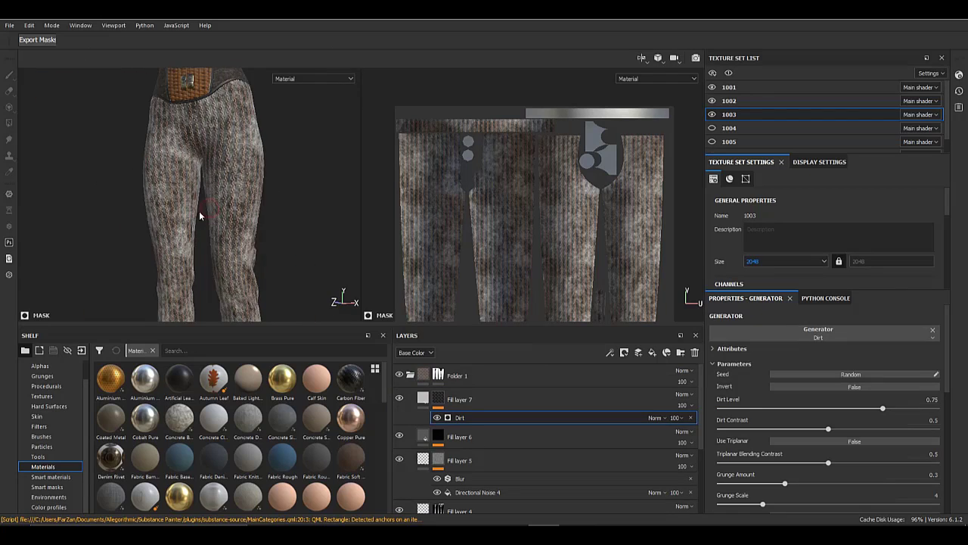
pyautogui.click(834, 410)
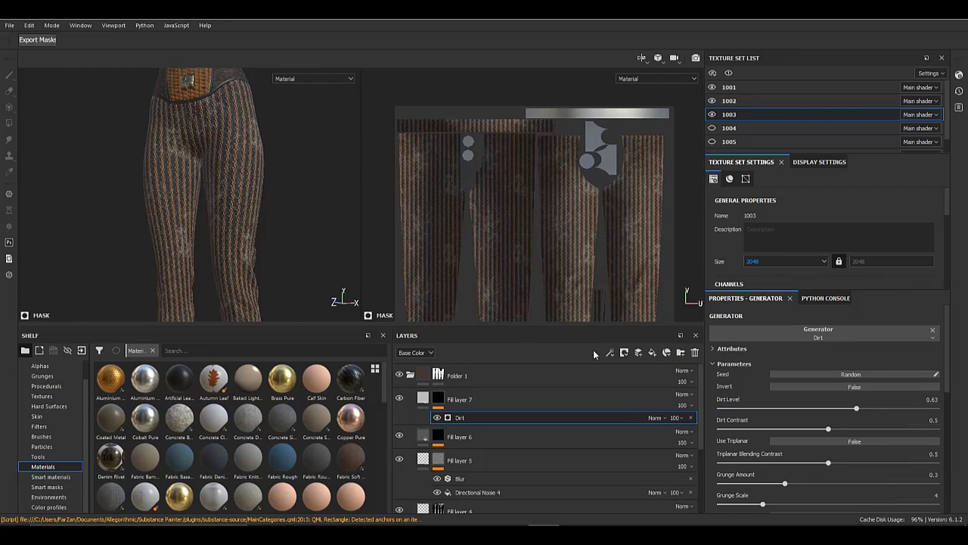
pyautogui.moveTo(827, 427); pyautogui.dragTo(787, 428)
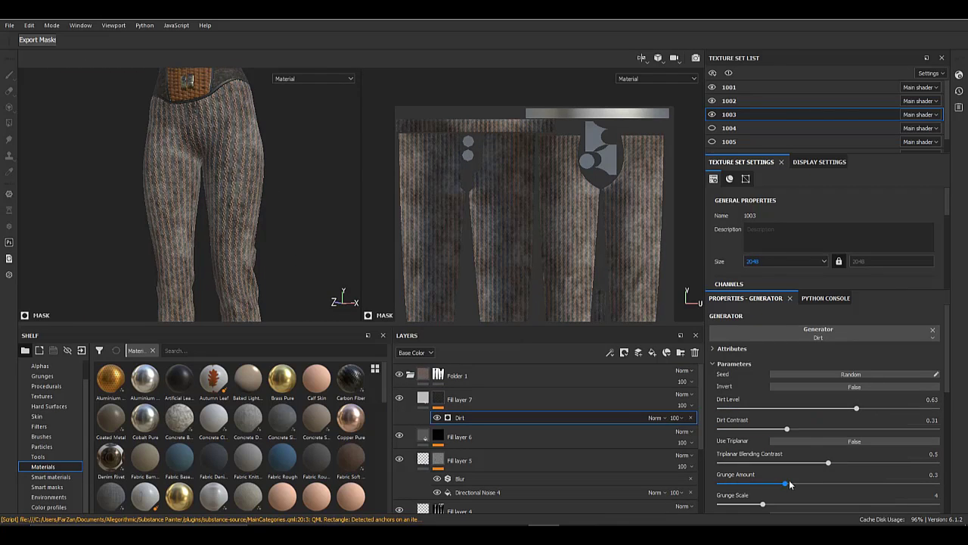
# - Set the Dirt generator's grunge scale to 1, grunge amount to 0.25, triplanar blending contrast to 1 and dirt contrast to 0.36
pyautogui.moveTo(758, 504); pyautogui.dragTo(711, 496)
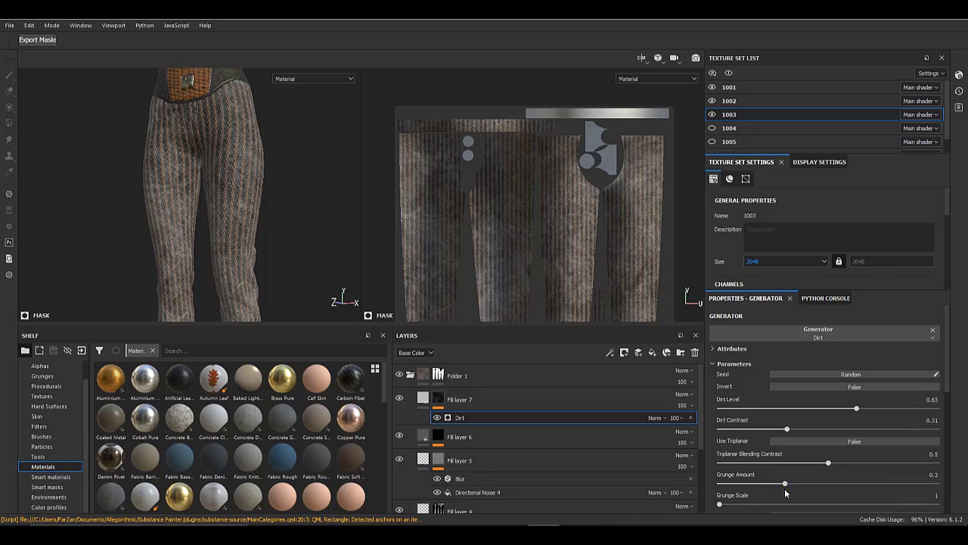
pyautogui.moveTo(784, 483)
pyautogui.mouseDown()
pyautogui.moveTo(876, 483)
pyautogui.moveTo(755, 482)
pyautogui.moveTo(774, 482)
pyautogui.mouseUp()
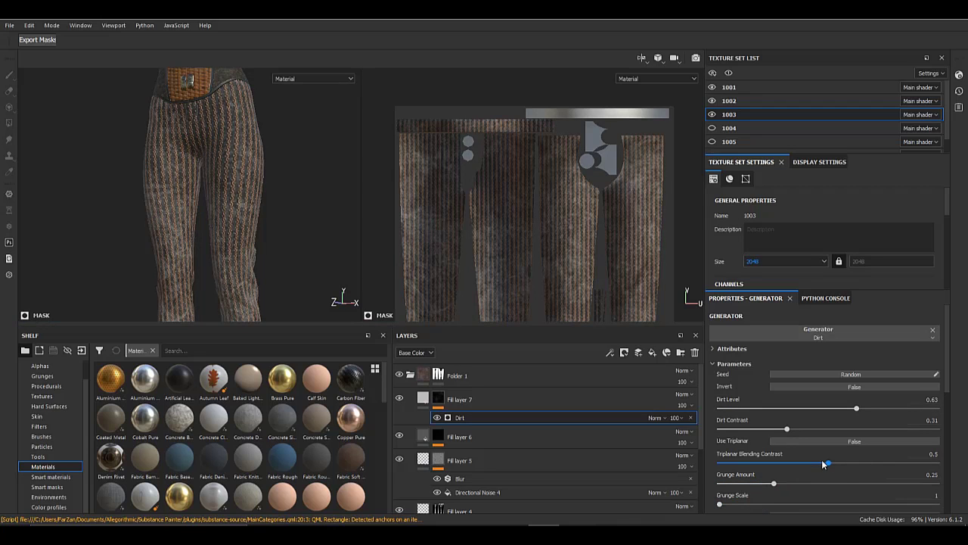
pyautogui.moveTo(825, 462); pyautogui.dragTo(924, 468)
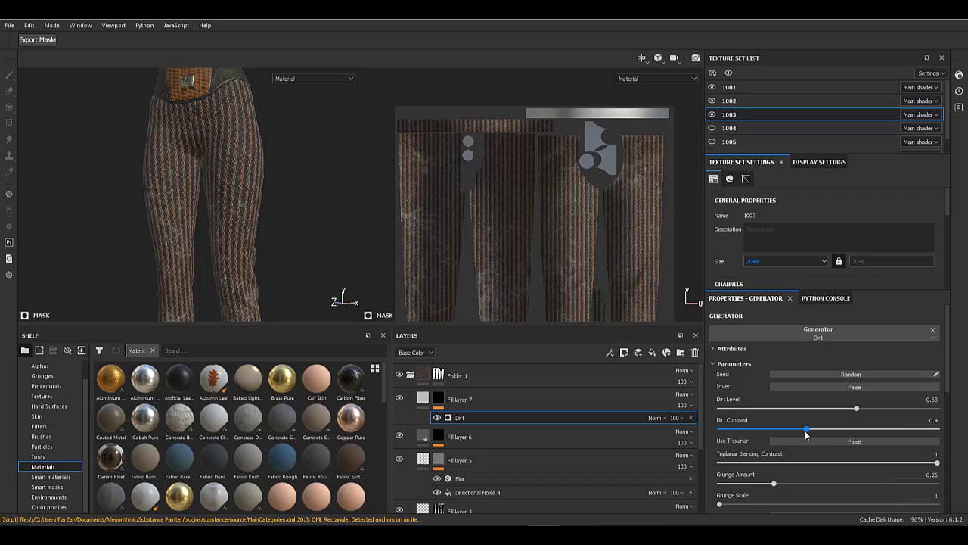
pyautogui.keyDown('alt'); pyautogui.moveTo(243, 252); pyautogui.dragTo(219, 109, button='middle'); pyautogui.keyUp('alt')
pyautogui.scroll(5, 242, 201)
pyautogui.keyDown('alt'); pyautogui.moveTo(242, 201); pyautogui.dragTo(231, 229); pyautogui.keyUp('alt')
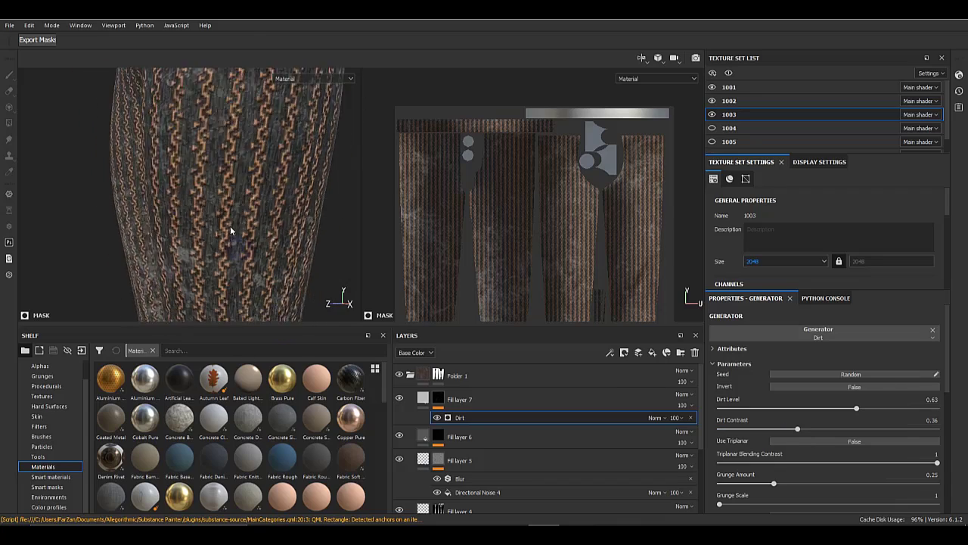
# - Try the Dirt generator's edges masking at 0.79, then set it to 0 and check the generator's image inputs
pyautogui.keyDown('alt'); pyautogui.moveTo(231, 229); pyautogui.dragTo(259, 289, button='middle'); pyautogui.keyUp('alt')
pyautogui.keyDown('alt'); pyautogui.moveTo(190, 178); pyautogui.dragTo(253, 164); pyautogui.keyUp('alt')
pyautogui.scroll(-3, 253, 165)
pyautogui.scroll(5, 253, 164)
pyautogui.keyDown('alt'); pyautogui.moveTo(252, 165); pyautogui.dragTo(270, 225, button='middle'); pyautogui.keyUp('alt')
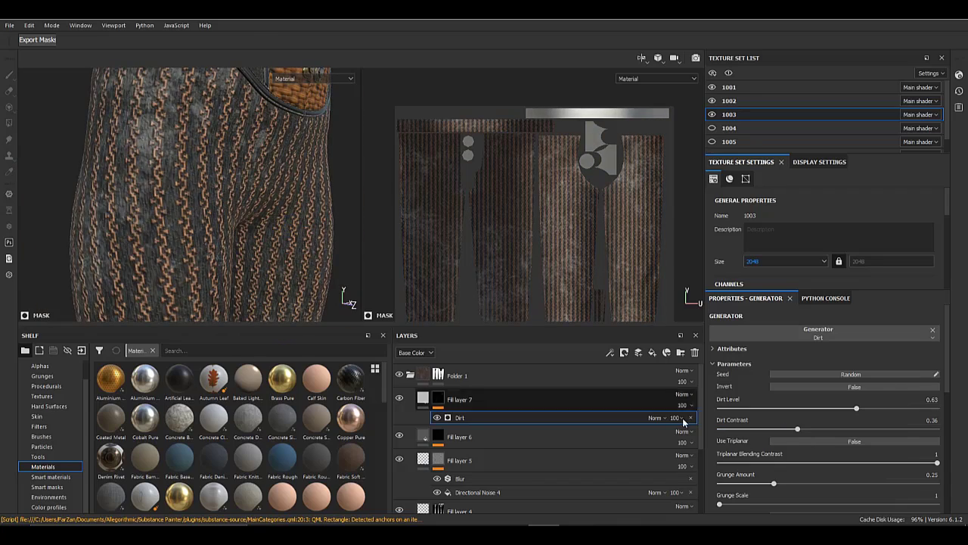
pyautogui.scroll(-3, 769, 428)
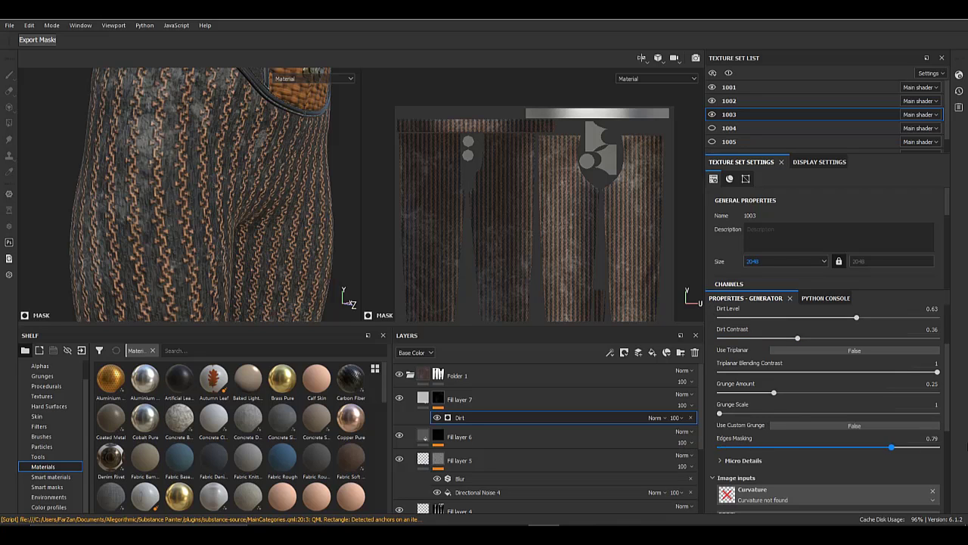
pyautogui.scroll(-5, 784, 441)
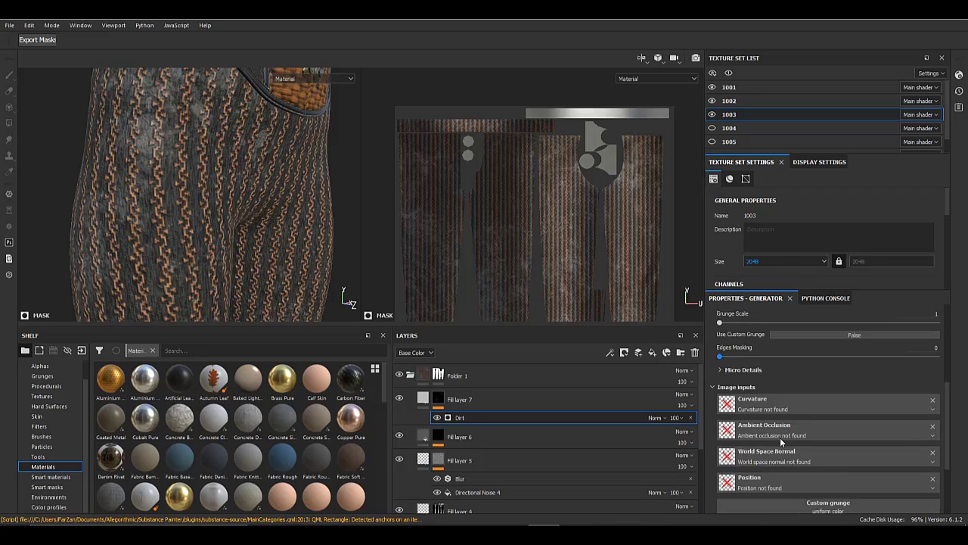
# - Examine the dirt on the trousers around the waist and thighs from several angles
pyautogui.keyDown('alt'); pyautogui.moveTo(287, 255); pyautogui.dragTo(52, 168); pyautogui.keyUp('alt')
pyautogui.scroll(-4, 217, 255)
pyautogui.keyDown('alt'); pyautogui.moveTo(217, 255); pyautogui.dragTo(239, 326, button='middle'); pyautogui.keyUp('alt')
pyautogui.scroll(5, 240, 177)
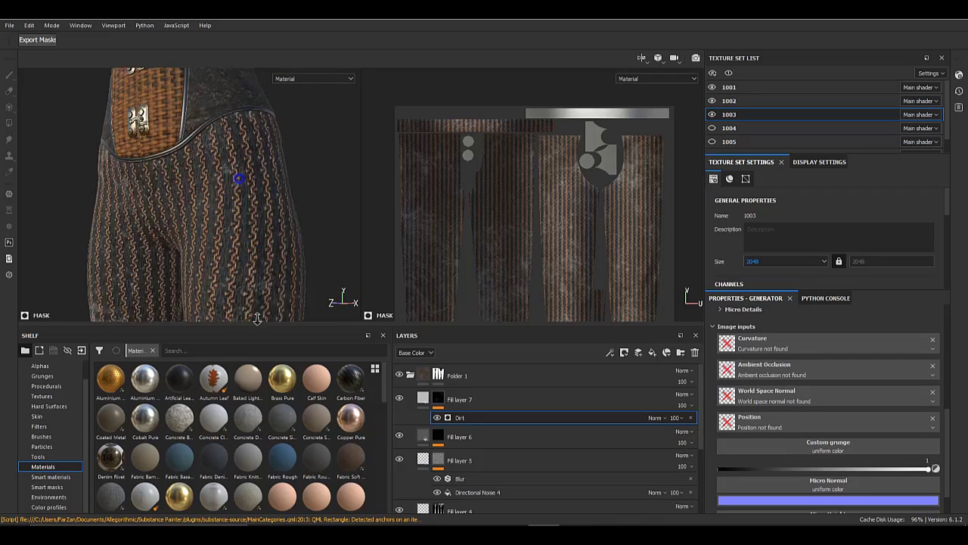
pyautogui.keyDown('alt'); pyautogui.moveTo(243, 241); pyautogui.dragTo(303, 236); pyautogui.keyUp('alt')
pyautogui.scroll(-3, 303, 236)
pyautogui.scroll(2, 877, 317)
# - Bake the world space normal, curvature and position maps for texture set 1003 at 2048, baking curvature a second time
pyautogui.scroll(-5, 832, 227)
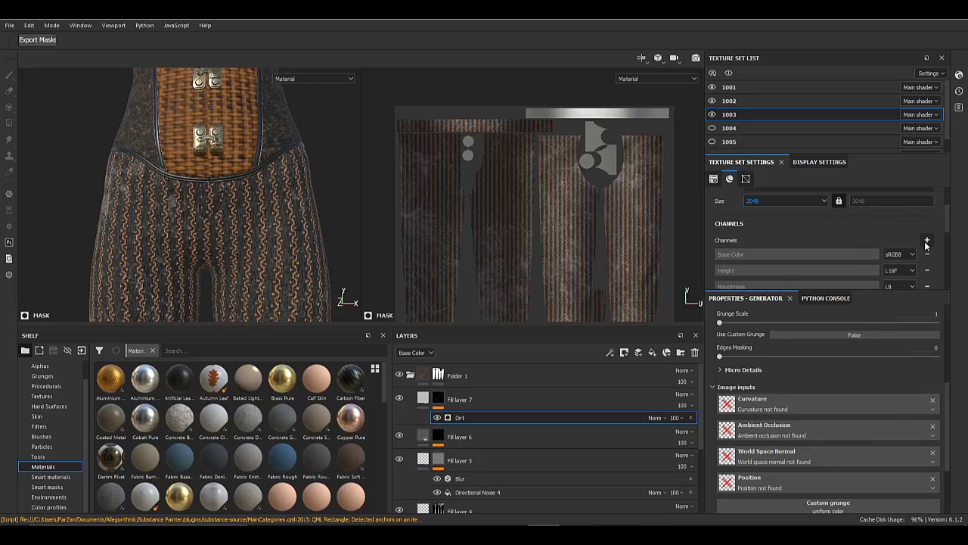
pyautogui.click(906, 220)
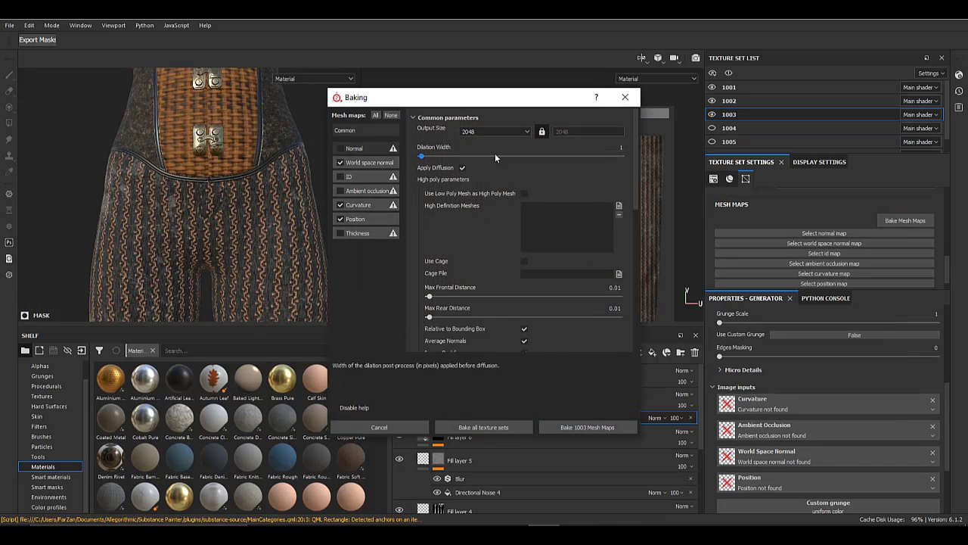
pyautogui.click(588, 423)
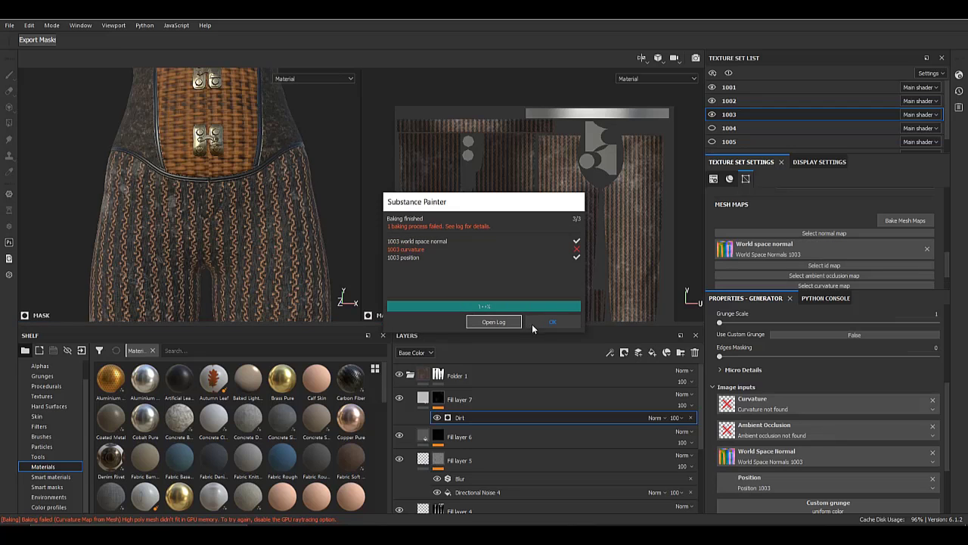
pyautogui.click(543, 322)
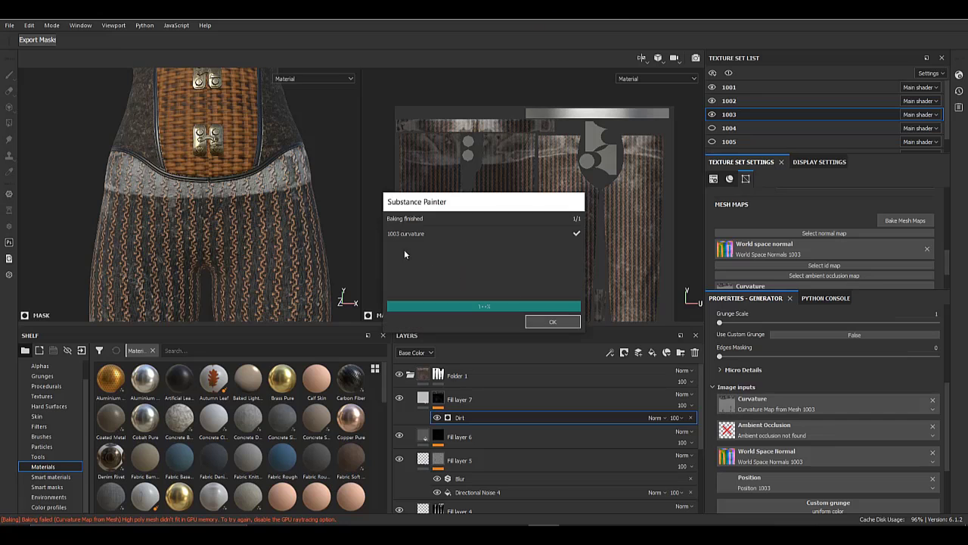
pyautogui.click(552, 322)
# - Check the baked maps' effect on the trousers and remove the curvature map from the Dirt generator's image inputs
pyautogui.scroll(-3, 269, 226)
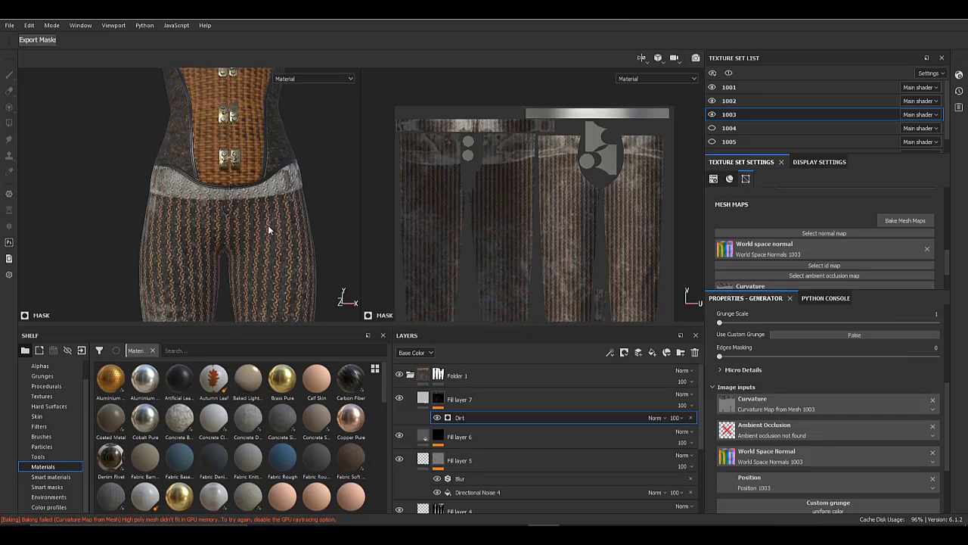
pyautogui.keyDown('alt'); pyautogui.moveTo(268, 227); pyautogui.dragTo(230, 135); pyautogui.keyUp('alt')
pyautogui.scroll(-3, 230, 136)
pyautogui.keyDown('alt'); pyautogui.moveTo(229, 135); pyautogui.dragTo(223, 194, button='middle'); pyautogui.keyUp('alt')
pyautogui.scroll(2, 242, 212)
pyautogui.keyDown('alt'); pyautogui.moveTo(242, 211); pyautogui.dragTo(216, 195); pyautogui.keyUp('alt')
pyautogui.click(934, 403)
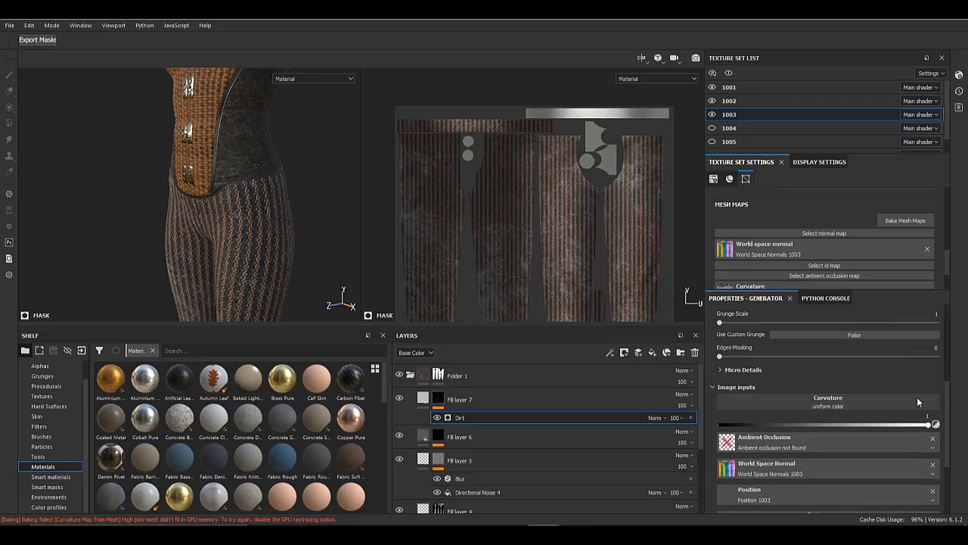
# - Darken Fill layer 7's base color to a medium grey
pyautogui.keyDown('alt'); pyautogui.moveTo(213, 206); pyautogui.dragTo(215, 206); pyautogui.keyUp('alt')
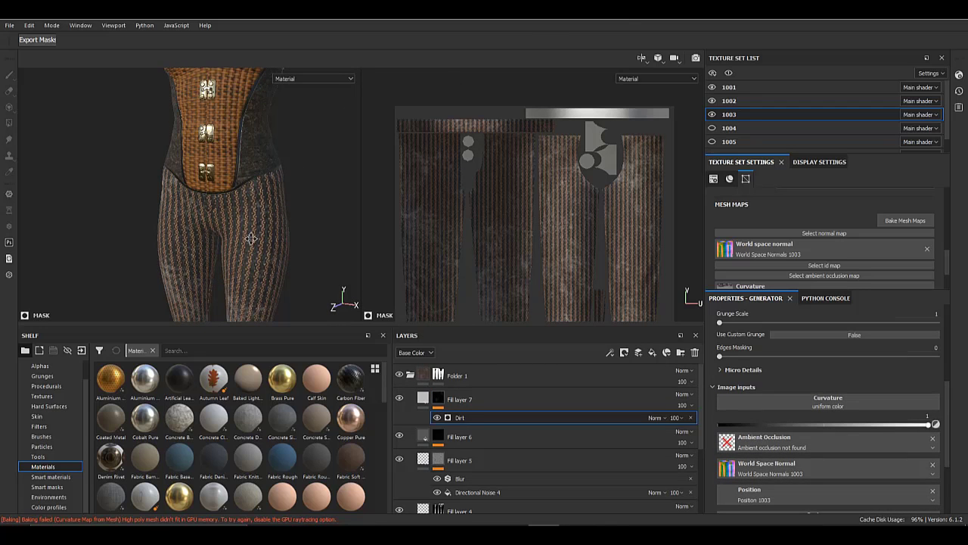
pyautogui.keyDown('alt'); pyautogui.moveTo(251, 238); pyautogui.dragTo(244, 152, button='middle'); pyautogui.keyUp('alt')
pyautogui.keyDown('alt'); pyautogui.moveTo(243, 253); pyautogui.dragTo(261, 245, button='right'); pyautogui.keyUp('alt')
pyautogui.keyDown('alt'); pyautogui.moveTo(178, 223); pyautogui.dragTo(195, 222); pyautogui.keyUp('alt')
pyautogui.keyDown('alt'); pyautogui.moveTo(194, 223); pyautogui.dragTo(224, 241, button='middle'); pyautogui.keyUp('alt')
pyautogui.scroll(2, 763, 468)
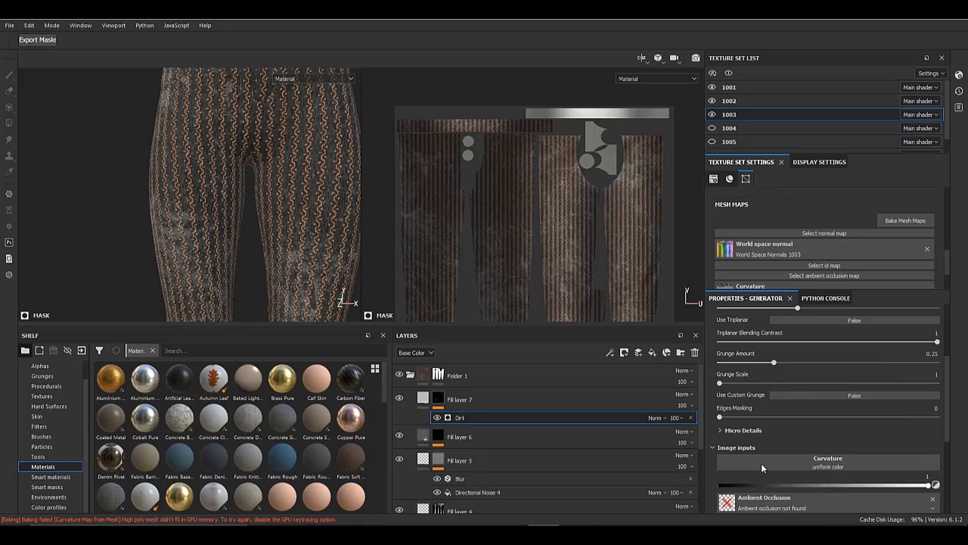
pyautogui.scroll(3, 762, 468)
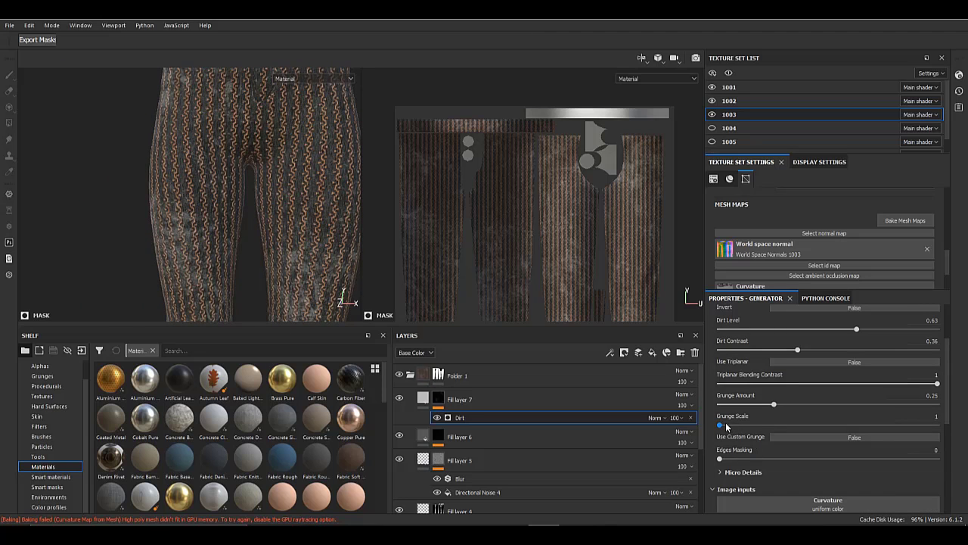
pyautogui.keyDown('alt'); pyautogui.click(440, 399); pyautogui.keyUp('alt')
pyautogui.click(553, 397)
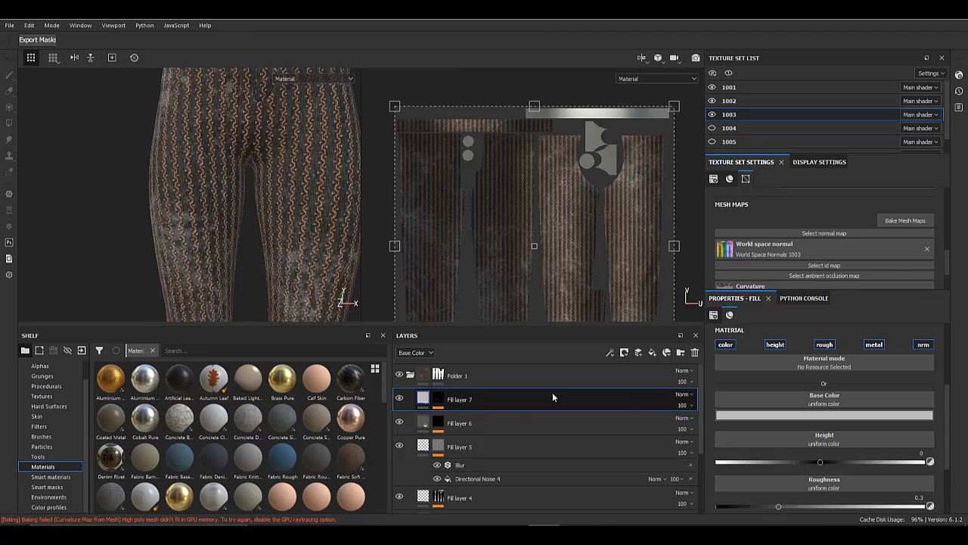
pyautogui.click(788, 415)
pyautogui.moveTo(801, 462); pyautogui.dragTo(702, 466)
pyautogui.click(708, 431)
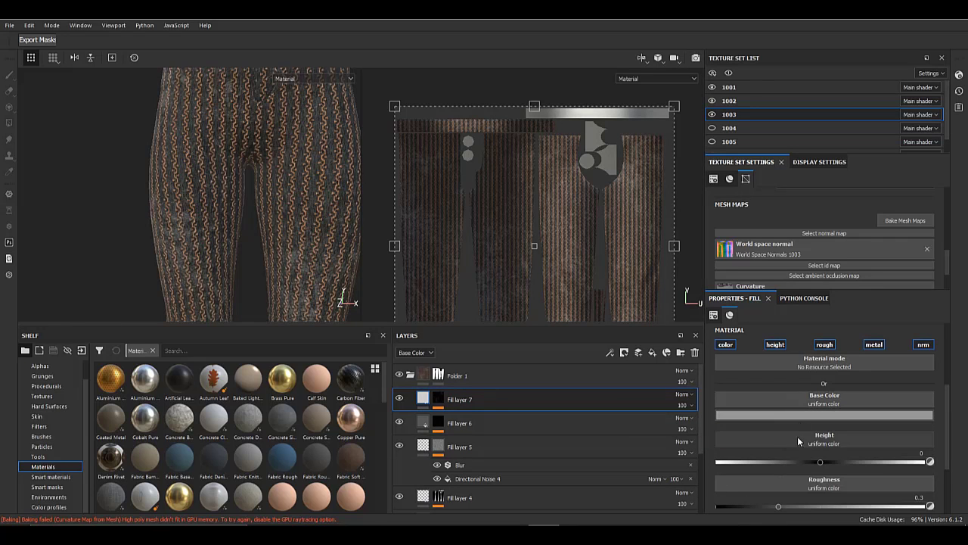
# - Turn off Fill layer 7's height, metal and normal channels and set its roughness to 1
pyautogui.click(775, 344)
pyautogui.click(873, 345)
pyautogui.click(923, 345)
pyautogui.keyDown('alt'); pyautogui.moveTo(196, 236); pyautogui.dragTo(255, 235); pyautogui.keyUp('alt')
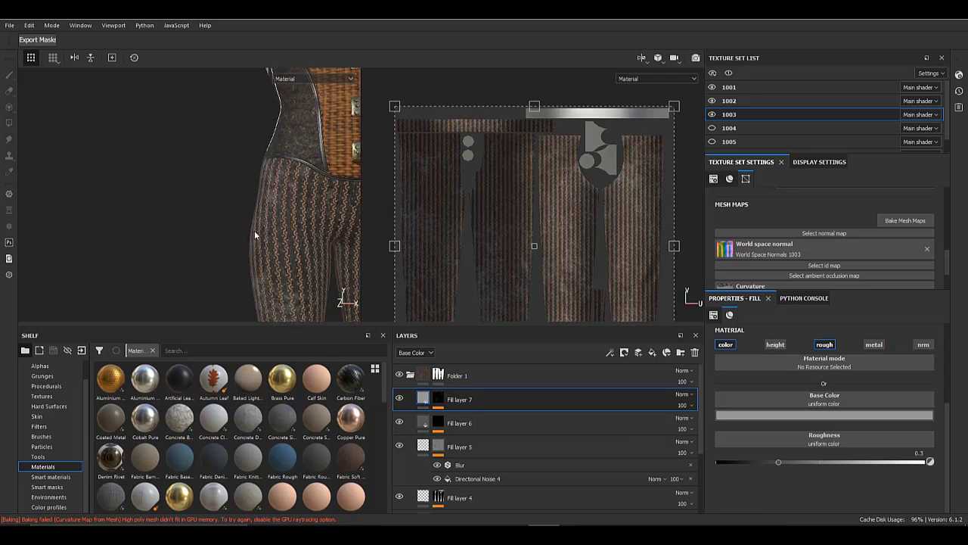
pyautogui.keyDown('alt'); pyautogui.moveTo(255, 235); pyautogui.dragTo(298, 219, button='right'); pyautogui.keyUp('alt')
pyautogui.keyDown('alt'); pyautogui.moveTo(298, 219); pyautogui.dragTo(222, 61, button='middle'); pyautogui.keyUp('alt')
pyautogui.keyDown('alt'); pyautogui.moveTo(231, 136); pyautogui.dragTo(261, 151); pyautogui.keyUp('alt')
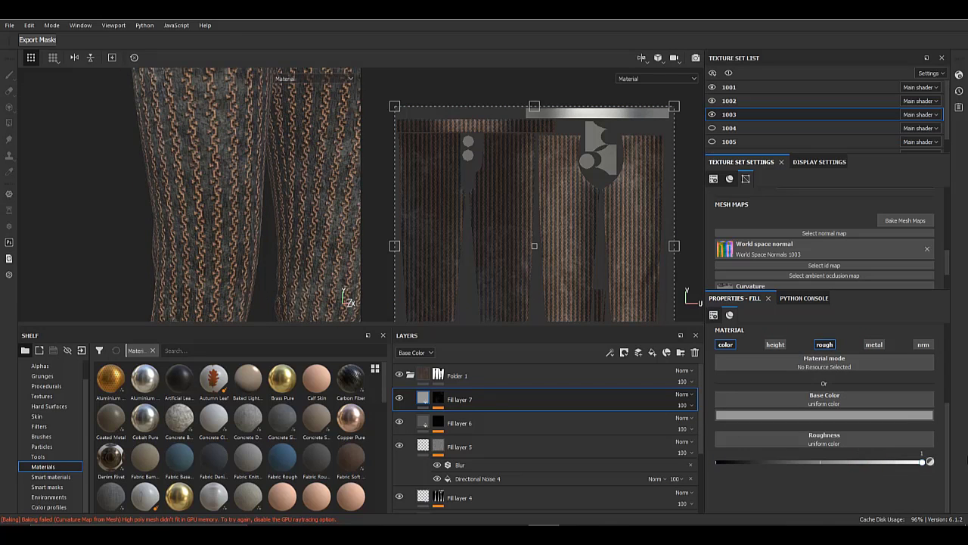
# - Try a roughness of 0.8502 and a dark yellowish-brown base color on Fill layer 7
pyautogui.click(763, 413)
pyautogui.moveTo(776, 467)
pyautogui.mouseDown()
pyautogui.moveTo(729, 478)
pyautogui.moveTo(864, 475)
pyautogui.moveTo(790, 471)
pyautogui.mouseUp()
pyautogui.moveTo(849, 503); pyautogui.dragTo(825, 478)
pyautogui.moveTo(886, 490); pyautogui.dragTo(890, 481)
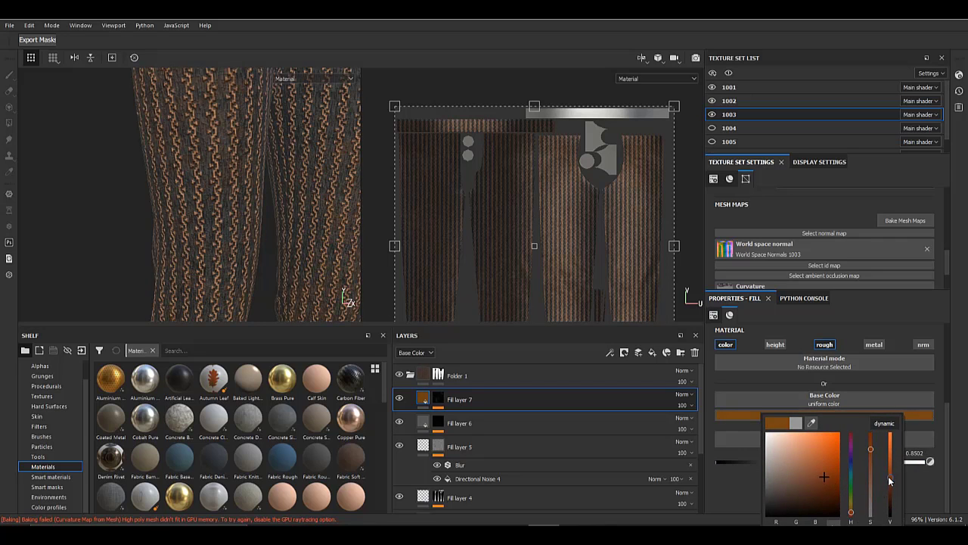
pyautogui.moveTo(854, 511); pyautogui.dragTo(856, 514)
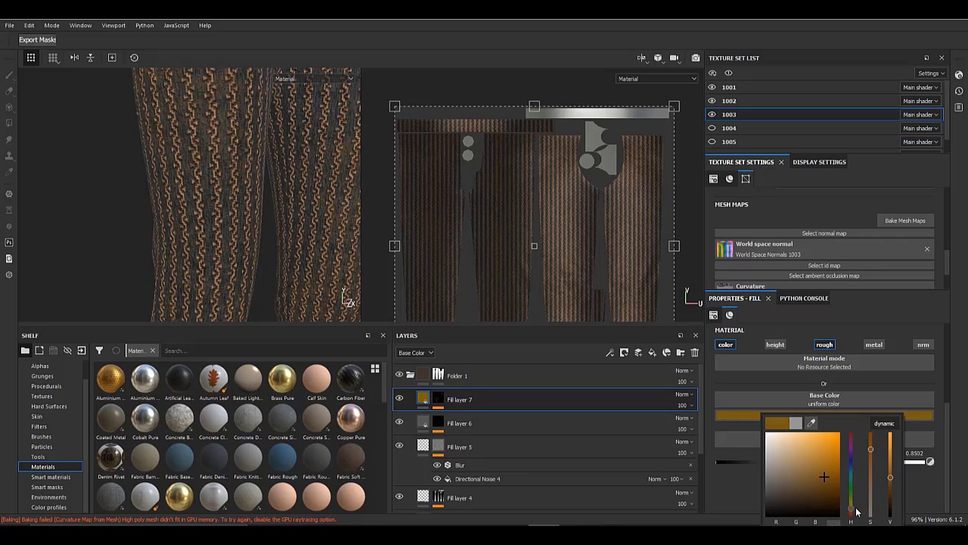
pyautogui.click(890, 488)
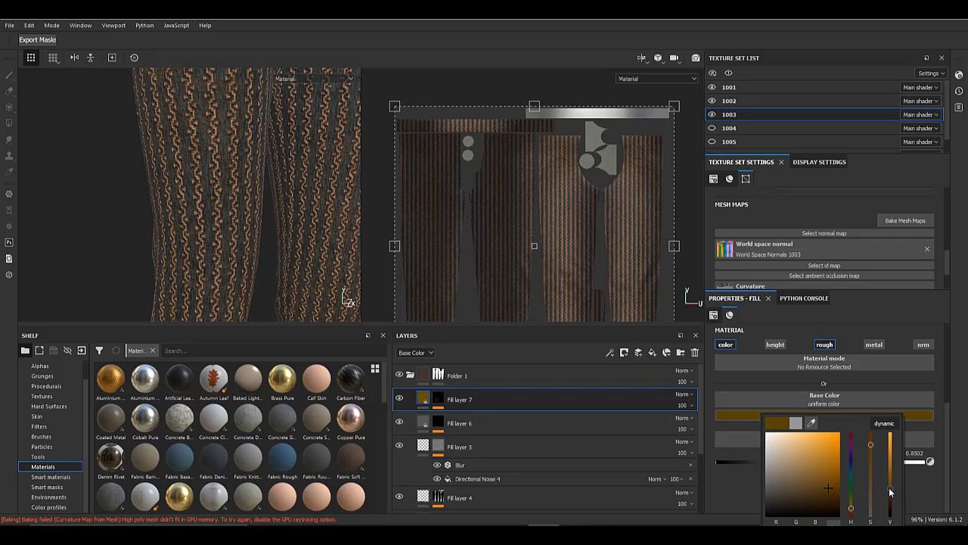
# - Desaturate Fill layer 7's base color and brighten it to a medium grey
pyautogui.keyDown('alt'); pyautogui.moveTo(283, 222); pyautogui.dragTo(177, 222, button='right'); pyautogui.keyUp('alt')
pyautogui.keyDown('alt'); pyautogui.moveTo(177, 222); pyautogui.dragTo(246, 212); pyautogui.keyUp('alt')
pyautogui.click(759, 416)
pyautogui.moveTo(846, 502); pyautogui.dragTo(847, 522)
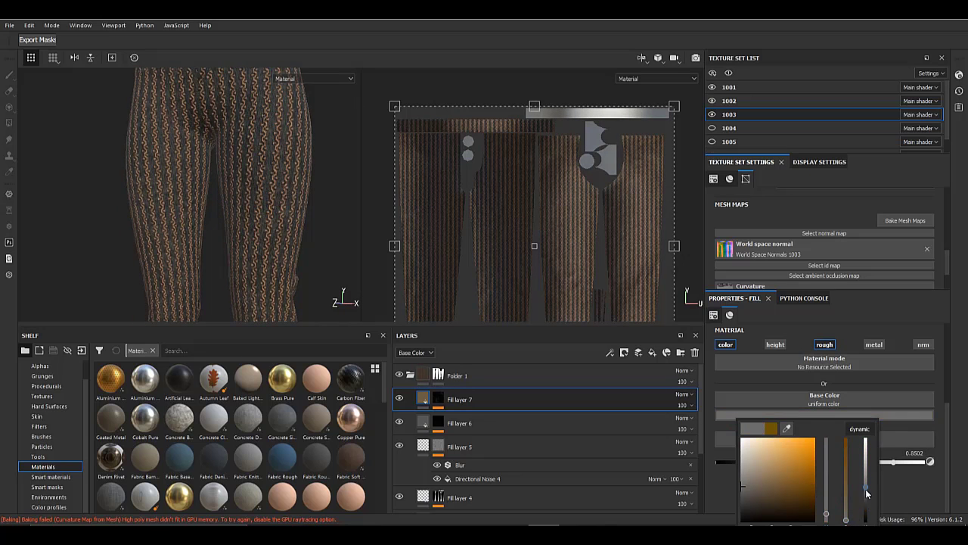
pyautogui.moveTo(865, 489)
pyautogui.mouseDown()
pyautogui.moveTo(866, 522)
pyautogui.moveTo(865, 475)
pyautogui.mouseUp()
# - Set Fill layer 7's roughness to 0.9034 while checking how the dirt catches light on the legs
pyautogui.keyDown('alt'); pyautogui.moveTo(206, 204); pyautogui.dragTo(248, 140); pyautogui.keyUp('alt')
pyautogui.keyDown('alt'); pyautogui.moveTo(249, 141); pyautogui.dragTo(252, 177, button='middle'); pyautogui.keyUp('alt')
pyautogui.keyDown('alt'); pyautogui.moveTo(252, 176); pyautogui.dragTo(257, 287); pyautogui.keyUp('alt')
pyautogui.moveTo(894, 462); pyautogui.dragTo(782, 462)
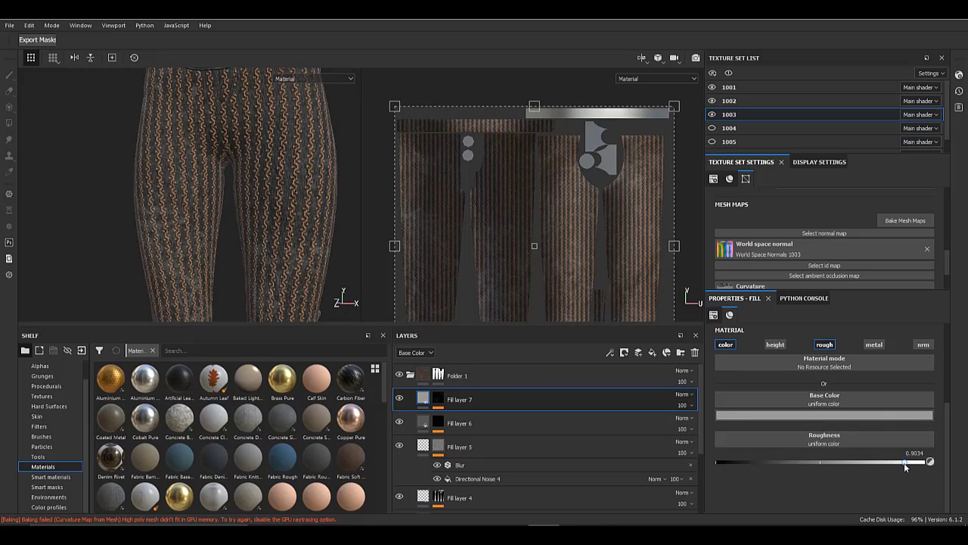
# - Display Fill layer 7's mask alone and set the Dirt generator's dirt level to 0.65, dirt contrast to 0.34 and grunge amount to 0.28
pyautogui.keyDown('alt'); pyautogui.moveTo(289, 173); pyautogui.dragTo(223, 172); pyautogui.keyUp('alt')
pyautogui.keyDown('alt'); pyautogui.moveTo(223, 173); pyautogui.dragTo(232, 201, button='right'); pyautogui.keyUp('alt')
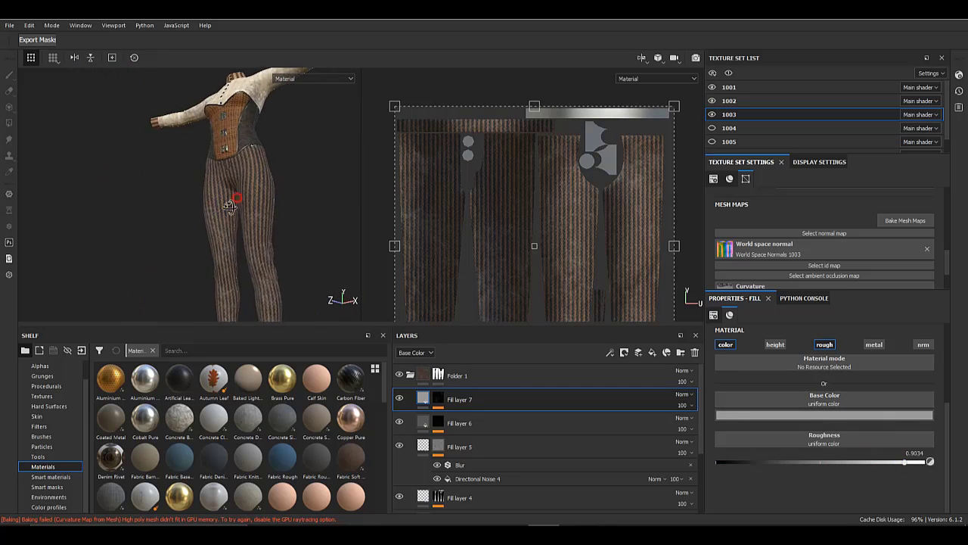
pyautogui.keyDown('alt'); pyautogui.moveTo(231, 202); pyautogui.dragTo(252, 242); pyautogui.keyUp('alt')
pyautogui.keyDown('alt'); pyautogui.moveTo(253, 242); pyautogui.dragTo(282, 381, button='right'); pyautogui.keyUp('alt')
pyautogui.keyDown('alt'); pyautogui.click(438, 399); pyautogui.keyUp('alt')
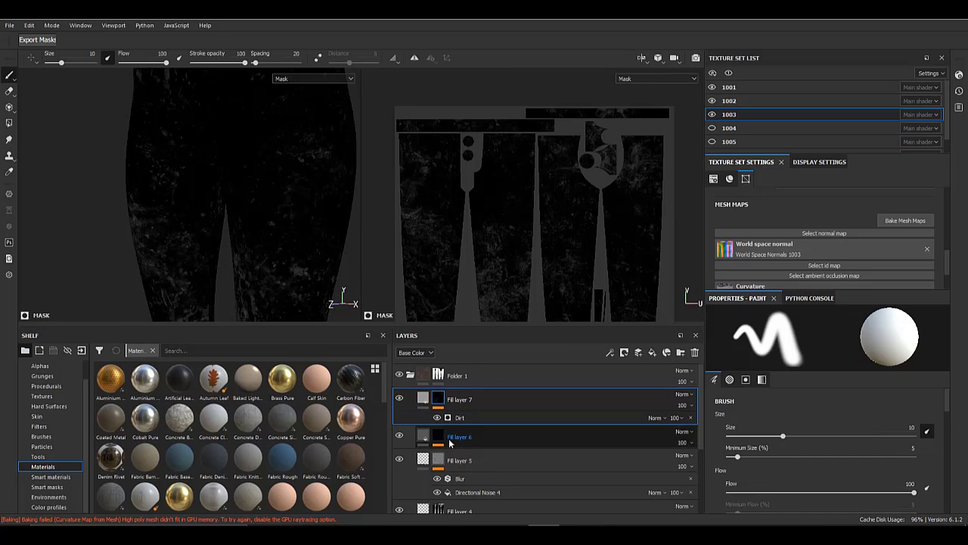
pyautogui.click(463, 418)
pyautogui.scroll(-3, 808, 443)
pyautogui.scroll(1, 809, 443)
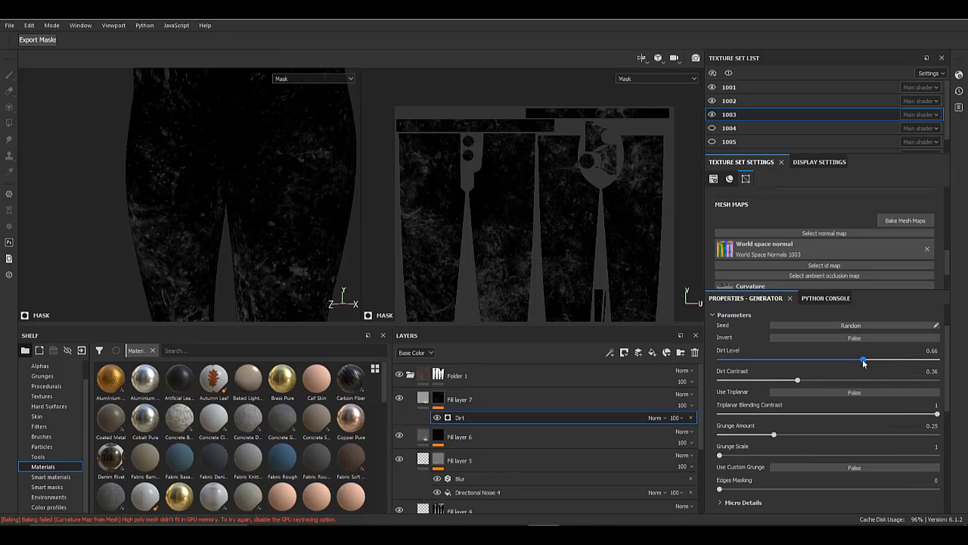
pyautogui.moveTo(797, 383)
pyautogui.mouseDown()
pyautogui.moveTo(767, 373)
pyautogui.moveTo(812, 381)
pyautogui.moveTo(796, 381)
pyautogui.mouseUp()
pyautogui.moveTo(784, 436)
pyautogui.mouseDown()
pyautogui.moveTo(759, 428)
pyautogui.moveTo(774, 430)
pyautogui.mouseUp()
pyautogui.click(804, 415)
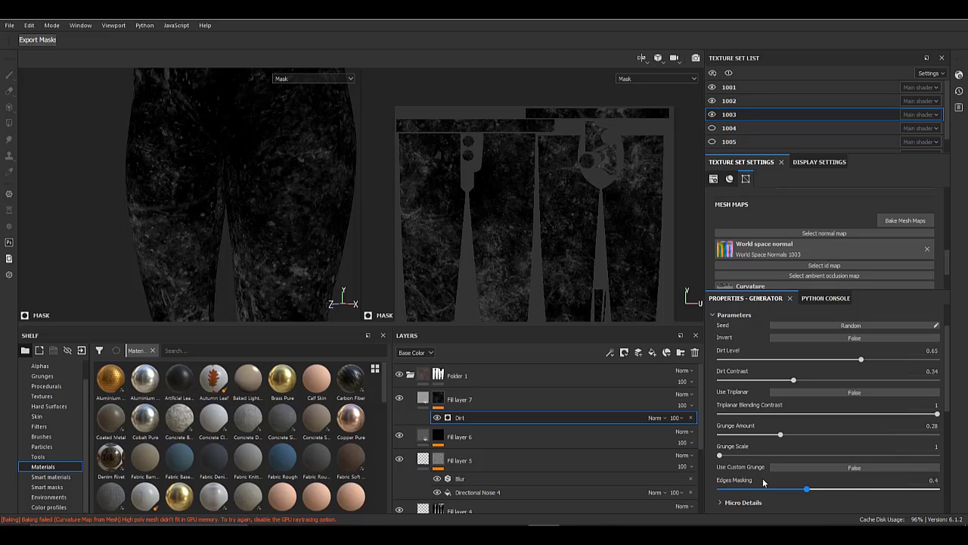
# - Return to the material display and set the Dirt generator's grunge amount to 0.24 and dirt level to 0.63
pyautogui.click(434, 401)
pyautogui.click(423, 398)
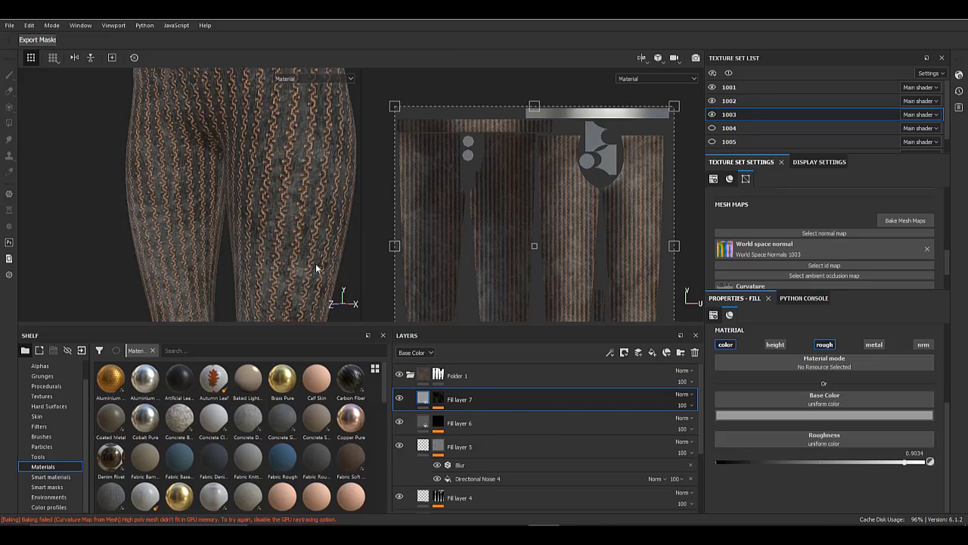
pyautogui.keyDown('alt'); pyautogui.moveTo(254, 223); pyautogui.dragTo(234, 253); pyautogui.keyUp('alt')
pyautogui.keyDown('alt'); pyautogui.moveTo(234, 253); pyautogui.dragTo(208, 185, button='middle'); pyautogui.keyUp('alt')
pyautogui.click(437, 398)
pyautogui.click(504, 419)
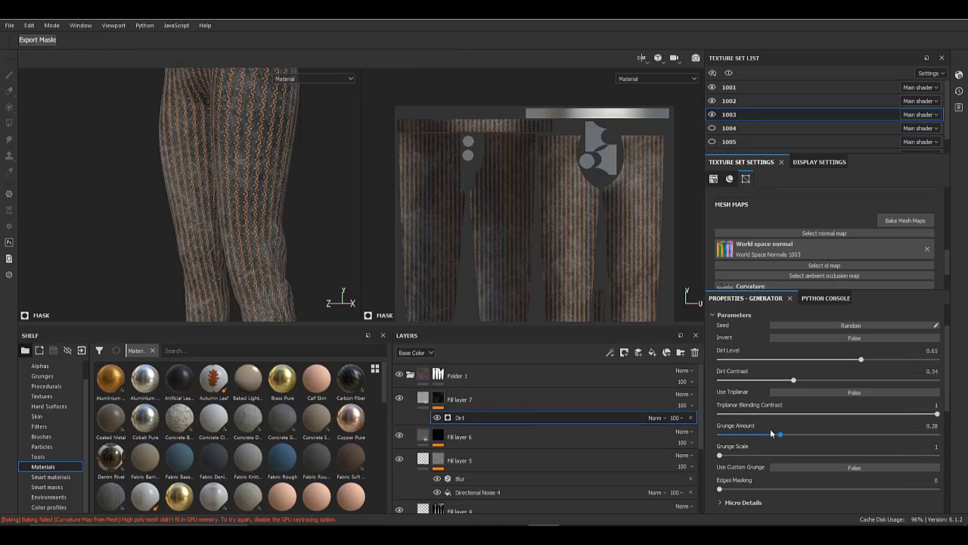
pyautogui.click(772, 435)
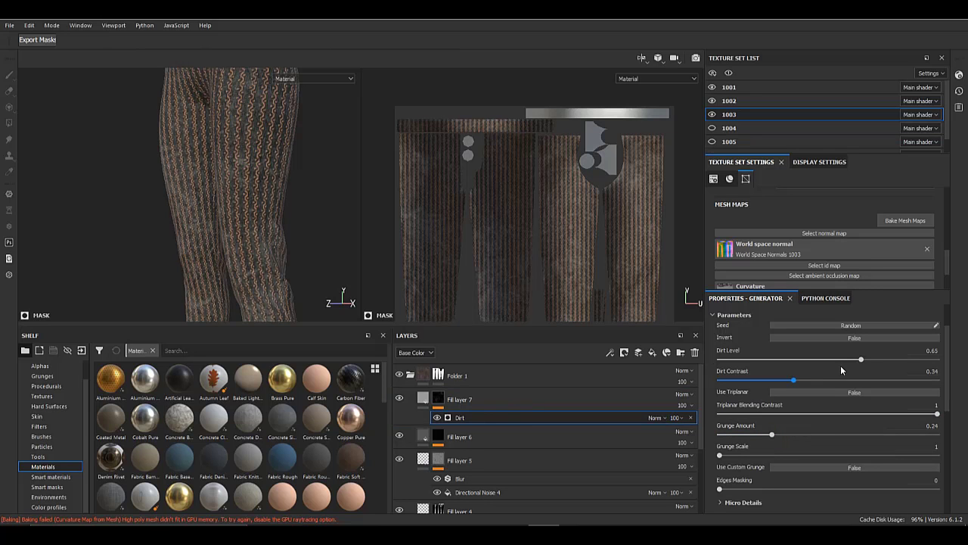
# - Inspect the dirt up close below the waistband and open Fill layer 7's base color
pyautogui.keyDown('alt'); pyautogui.moveTo(242, 217); pyautogui.dragTo(294, 197); pyautogui.keyUp('alt')
pyautogui.keyDown('alt'); pyautogui.moveTo(294, 197); pyautogui.dragTo(295, 242, button='right'); pyautogui.keyUp('alt')
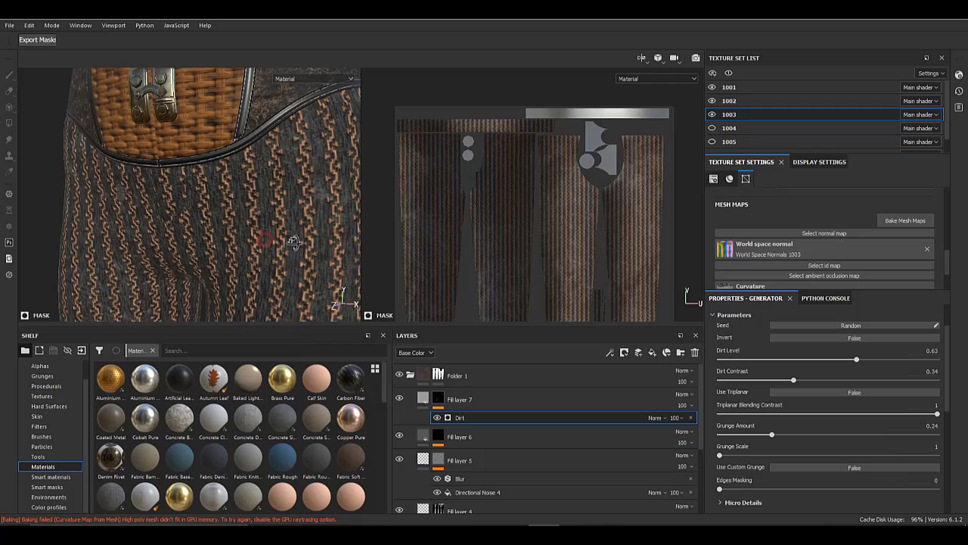
pyautogui.click(424, 399)
pyautogui.click(795, 417)
pyautogui.click(447, 401)
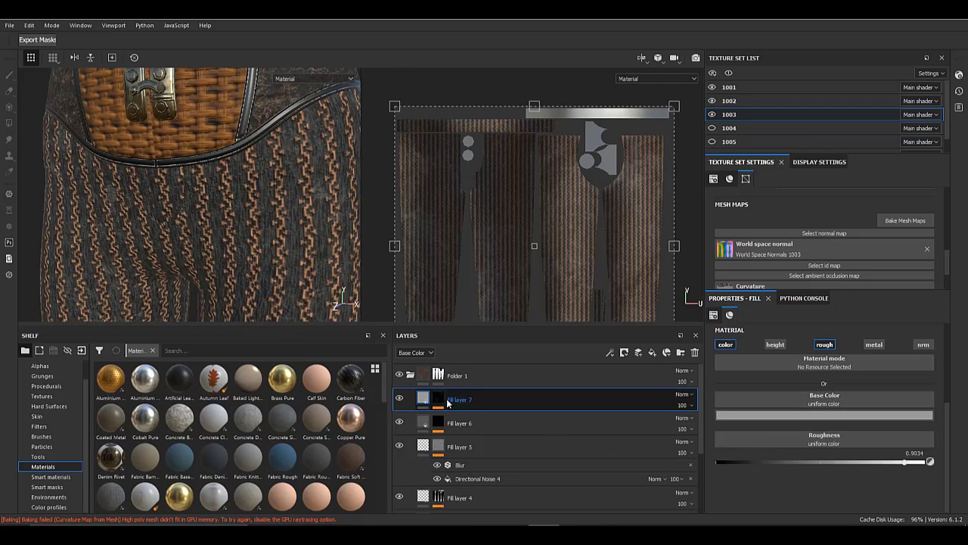
# - Add a Levels adjustment to Fill layer 7's mask and shift its midpoint to bring out more dirt on the trousers
pyautogui.keyDown('alt'); pyautogui.click(438, 398); pyautogui.keyUp('alt')
pyautogui.rightClick(439, 398)
pyautogui.click(475, 335)
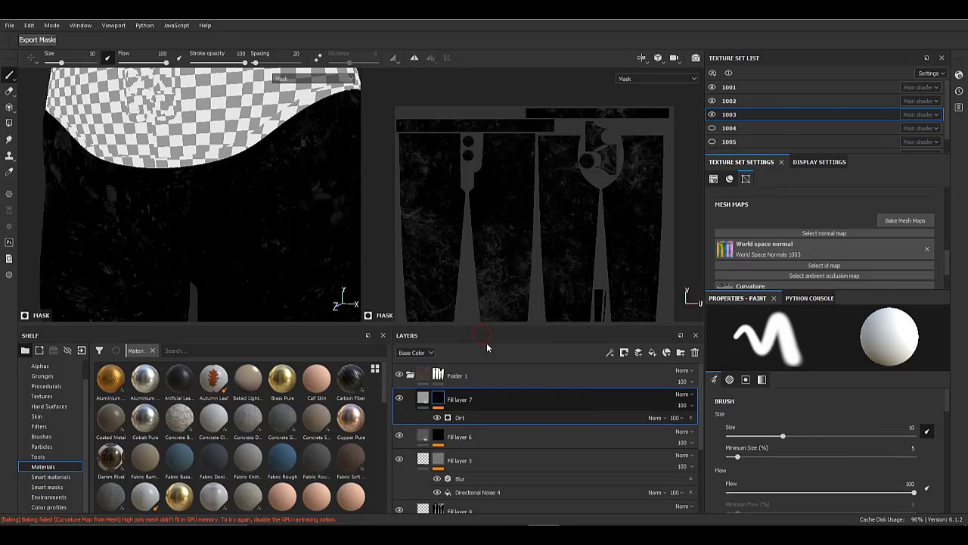
pyautogui.moveTo(828, 341); pyautogui.dragTo(791, 348)
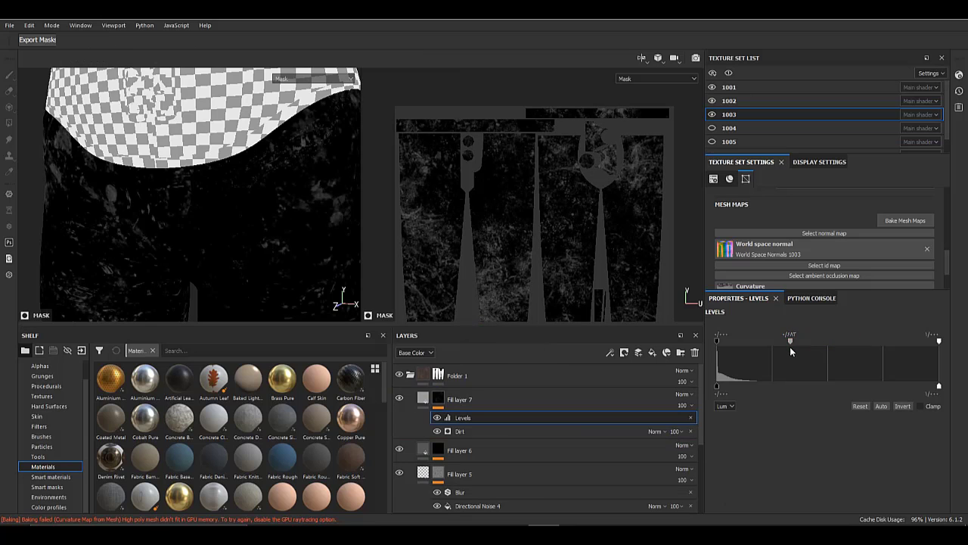
pyautogui.keyDown('alt'); pyautogui.moveTo(298, 230); pyautogui.dragTo(254, 259, button='right'); pyautogui.keyUp('alt')
pyautogui.keyDown('alt'); pyautogui.moveTo(254, 259); pyautogui.dragTo(230, 155, button='middle'); pyautogui.keyUp('alt')
# - Change Fill layer 7's base color from grey to a saturated orange-brown and check the dirt on the legs
pyautogui.click(423, 398)
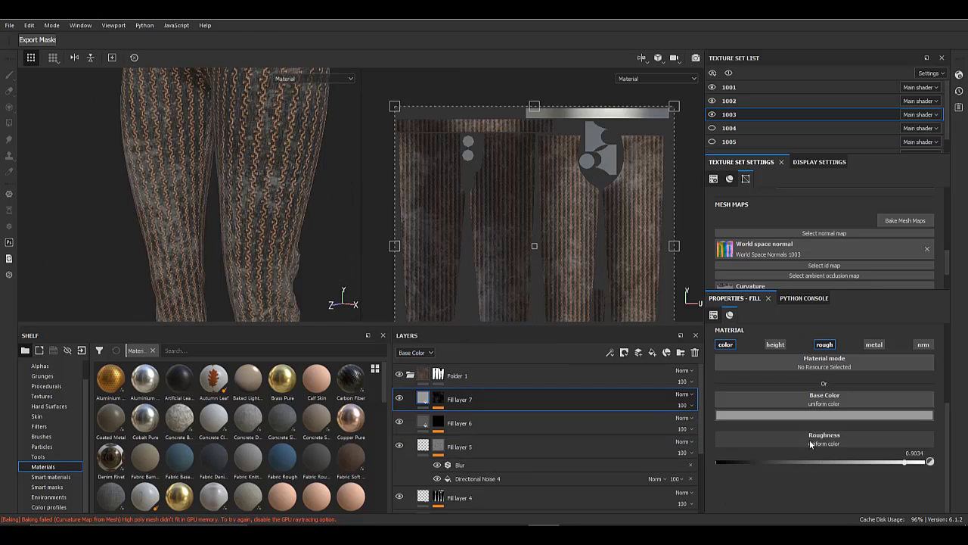
pyautogui.click(804, 416)
pyautogui.moveTo(807, 473); pyautogui.dragTo(852, 470)
pyautogui.moveTo(895, 509); pyautogui.dragTo(899, 519)
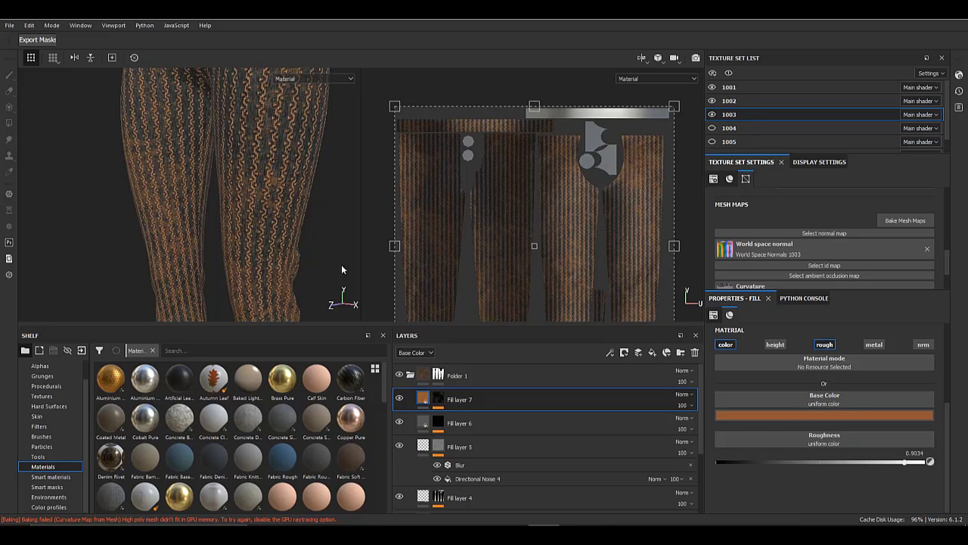
pyautogui.keyDown('alt'); pyautogui.moveTo(247, 172); pyautogui.dragTo(251, 153); pyautogui.keyUp('alt')
pyautogui.keyDown('alt'); pyautogui.moveTo(250, 153); pyautogui.dragTo(301, 160, button='right'); pyautogui.keyUp('alt')
# - Darken Fill layer 7's base color, shift its hue toward yellow and desaturate it to a muted brown
pyautogui.click(875, 415)
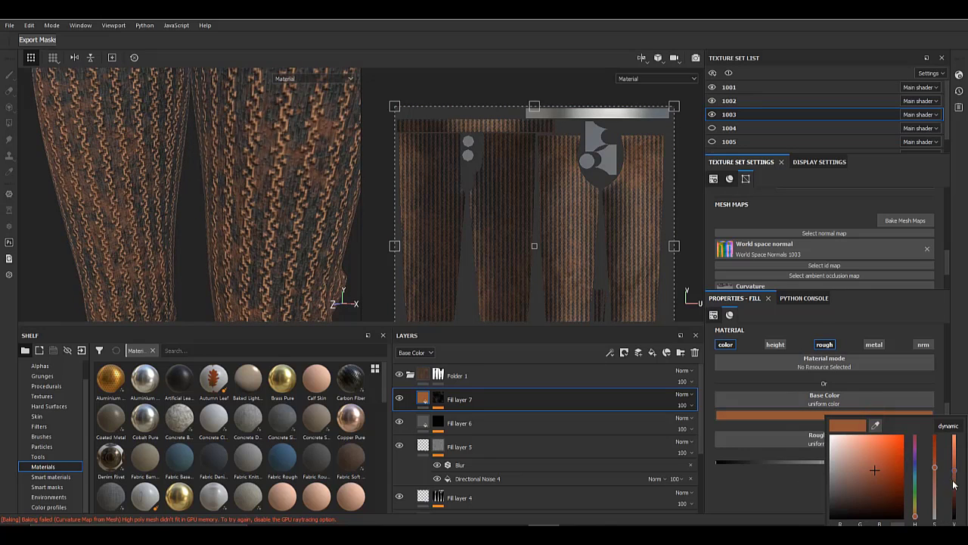
pyautogui.click(954, 480)
pyautogui.click(920, 514)
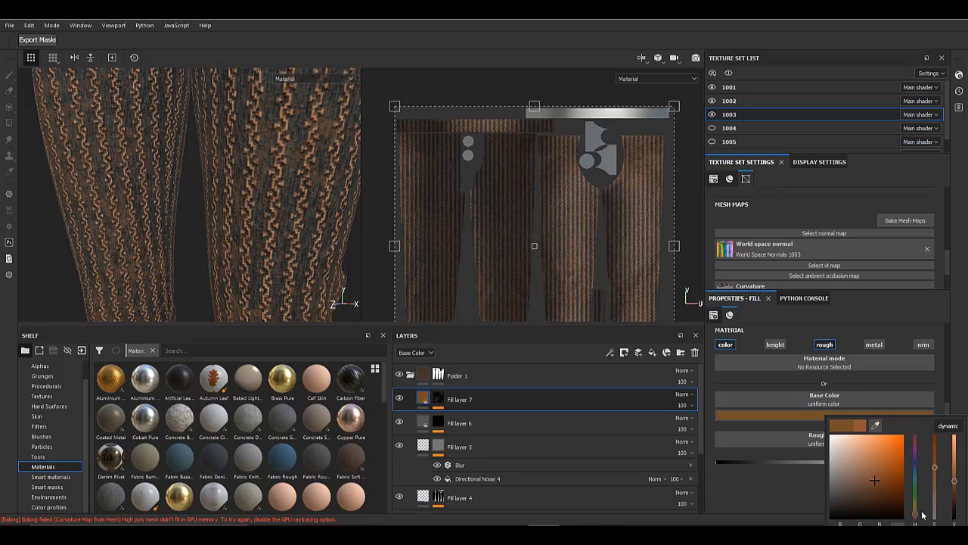
pyautogui.click(922, 511)
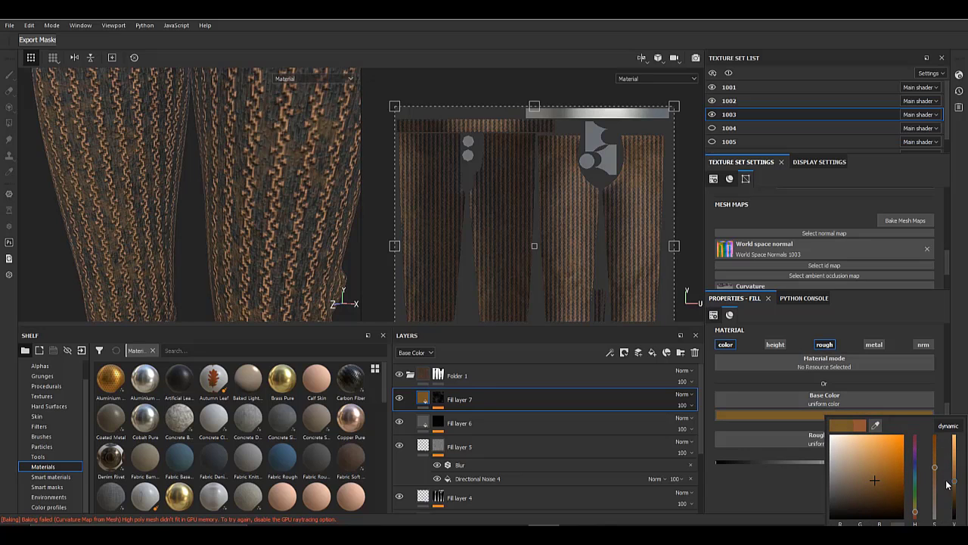
pyautogui.click(935, 499)
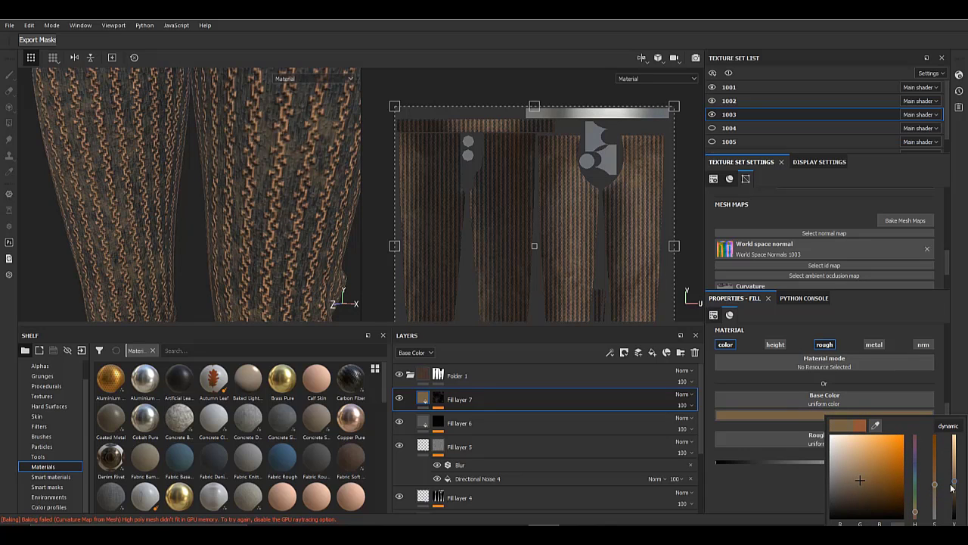
# - Examine the brown dirt on the hips and legs up close, from the front and the side
pyautogui.keyDown('alt'); pyautogui.moveTo(367, 276); pyautogui.dragTo(199, 235, button='right'); pyautogui.keyUp('alt')
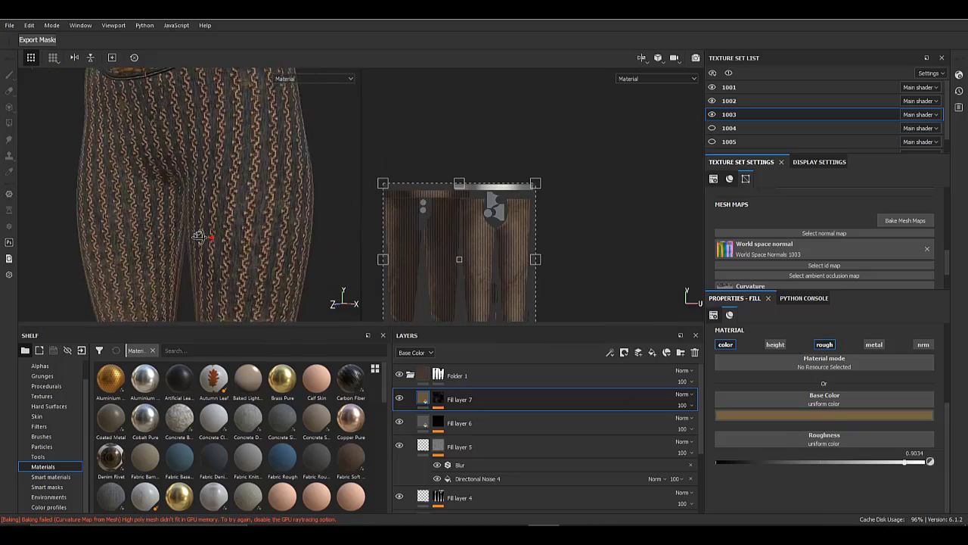
pyautogui.keyDown('alt'); pyautogui.moveTo(199, 235); pyautogui.dragTo(220, 227); pyautogui.keyUp('alt')
pyautogui.keyDown('alt'); pyautogui.moveTo(220, 227); pyautogui.dragTo(280, 219, button='right'); pyautogui.keyUp('alt')
pyautogui.keyDown('alt'); pyautogui.moveTo(280, 219); pyautogui.dragTo(230, 193, button='middle'); pyautogui.keyUp('alt')
pyautogui.keyDown('alt'); pyautogui.moveTo(230, 192); pyautogui.dragTo(171, 169); pyautogui.keyUp('alt')
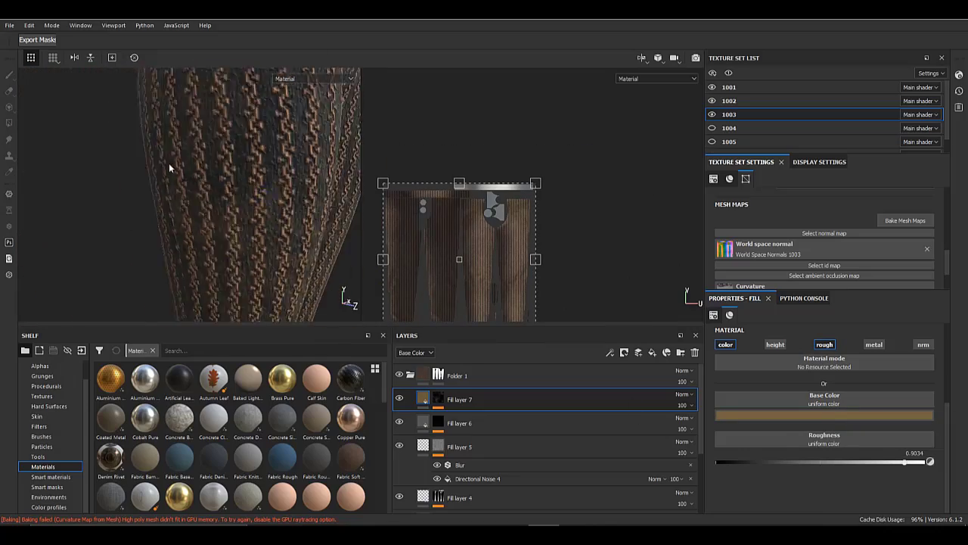
pyautogui.keyDown('alt'); pyautogui.moveTo(171, 168); pyautogui.dragTo(95, 147, button='right'); pyautogui.keyUp('alt')
pyautogui.keyDown('alt'); pyautogui.moveTo(96, 147); pyautogui.dragTo(227, 158); pyautogui.keyUp('alt')
pyautogui.keyDown('alt'); pyautogui.moveTo(227, 158); pyautogui.dragTo(215, 91, button='middle'); pyautogui.keyUp('alt')
pyautogui.keyDown('alt'); pyautogui.moveTo(219, 167); pyautogui.dragTo(197, 179); pyautogui.keyUp('alt')
pyautogui.keyDown('alt'); pyautogui.moveTo(196, 180); pyautogui.dragTo(257, 340, button='middle'); pyautogui.keyUp('alt')
# - Set Fill layer 7's roughness to 0.6739 and review the trousers together with the rest of the outfit
pyautogui.keyDown('alt'); pyautogui.moveTo(240, 218); pyautogui.dragTo(303, 235, button='right'); pyautogui.keyUp('alt')
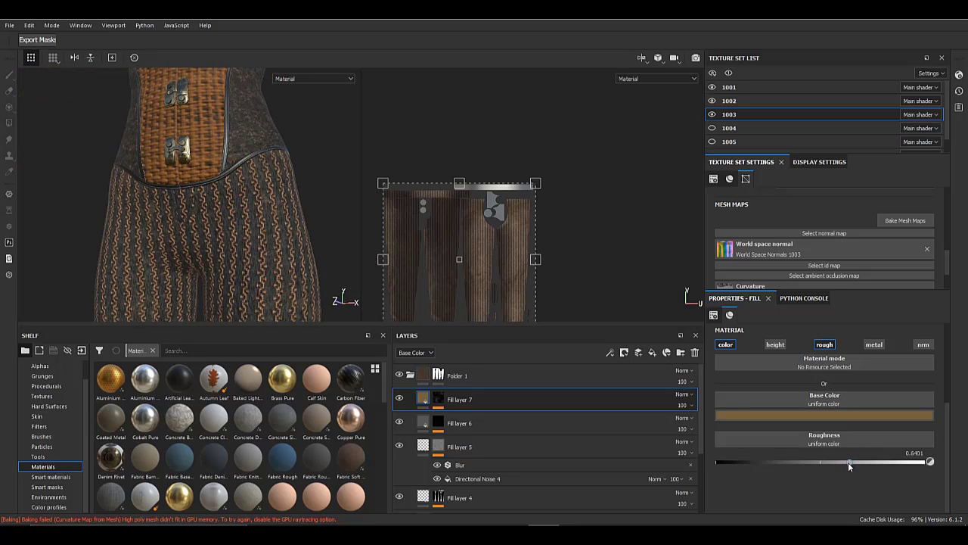
pyautogui.scroll(-6, 238, 180)
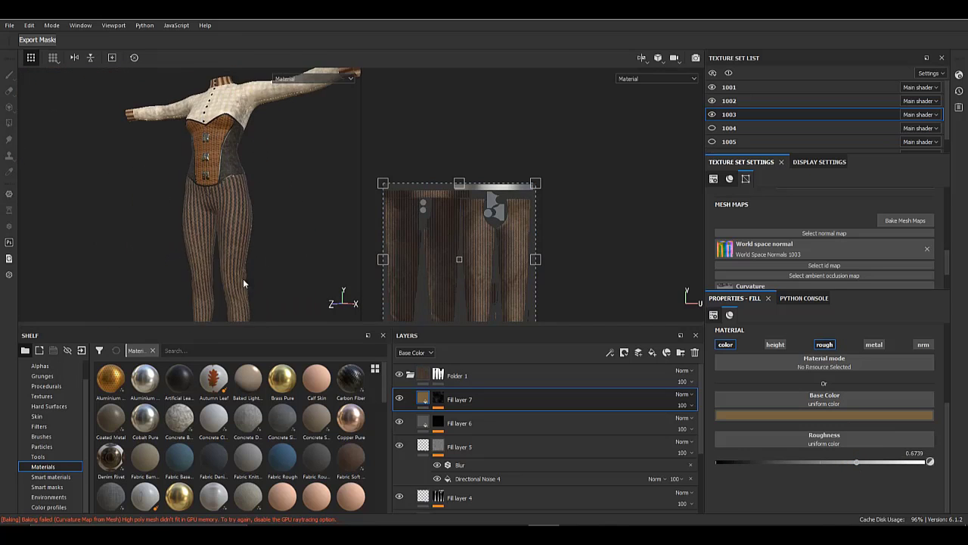
pyautogui.keyDown('alt'); pyautogui.moveTo(182, 179); pyautogui.dragTo(212, 190, button='right'); pyautogui.keyUp('alt')
pyautogui.keyDown('alt'); pyautogui.moveTo(212, 189); pyautogui.dragTo(236, 195); pyautogui.keyUp('alt')
pyautogui.keyDown('alt'); pyautogui.moveTo(220, 208); pyautogui.dragTo(257, 225, button='right'); pyautogui.keyUp('alt')
pyautogui.keyDown('alt'); pyautogui.moveTo(241, 121); pyautogui.dragTo(243, 270, button='middle'); pyautogui.keyUp('alt')
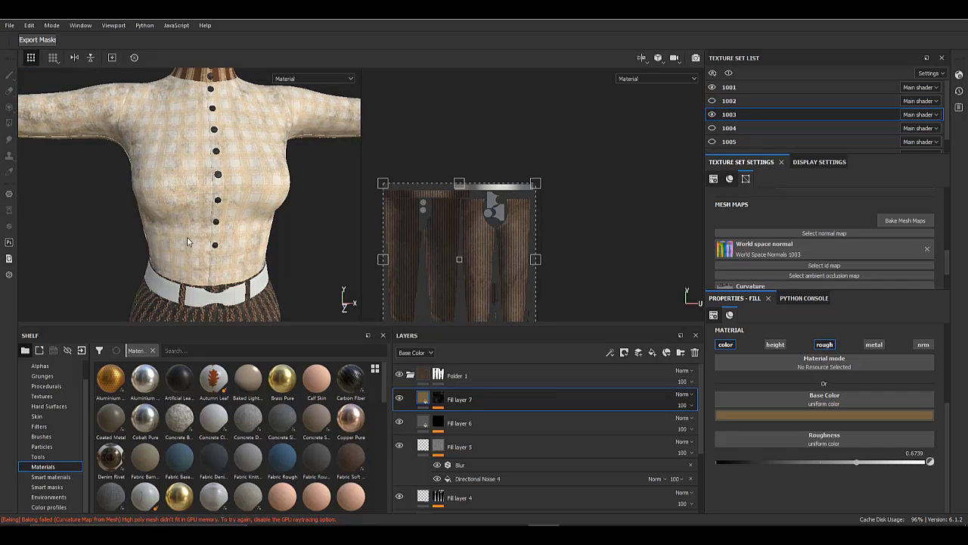
# - Examine the shirt and belt without the corset, toggle texture set 1001's visibility, and show texture set 1002 again
pyautogui.keyDown('alt'); pyautogui.moveTo(188, 242); pyautogui.dragTo(195, 218); pyautogui.keyUp('alt')
pyautogui.keyDown('alt'); pyautogui.moveTo(220, 227); pyautogui.dragTo(227, 178, button='middle'); pyautogui.keyUp('alt')
pyautogui.click(712, 89)
pyautogui.click(712, 88)
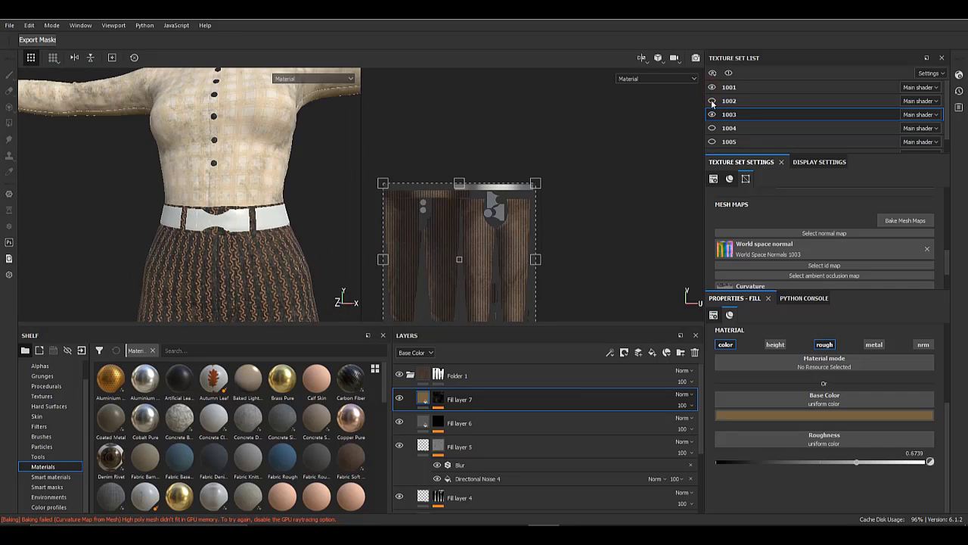
pyautogui.click(711, 104)
# - Show texture sets 1004 and 1005 to view the outfit with the coat, and hide both sets again
pyautogui.keyDown('alt'); pyautogui.moveTo(174, 140); pyautogui.dragTo(76, 103, button='right'); pyautogui.keyUp('alt')
pyautogui.keyDown('alt'); pyautogui.moveTo(194, 189); pyautogui.dragTo(192, 141, button='middle'); pyautogui.keyUp('alt')
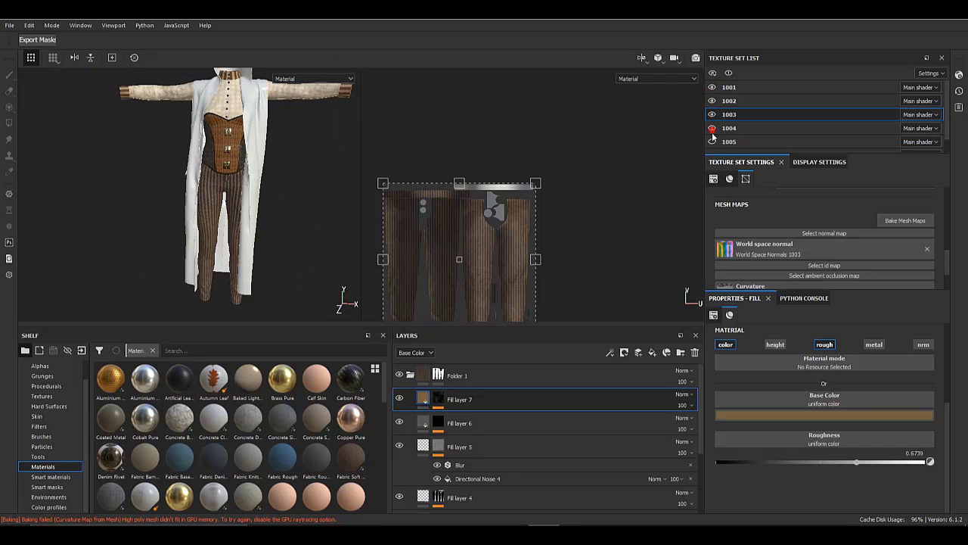
pyautogui.scroll(8, 224, 157)
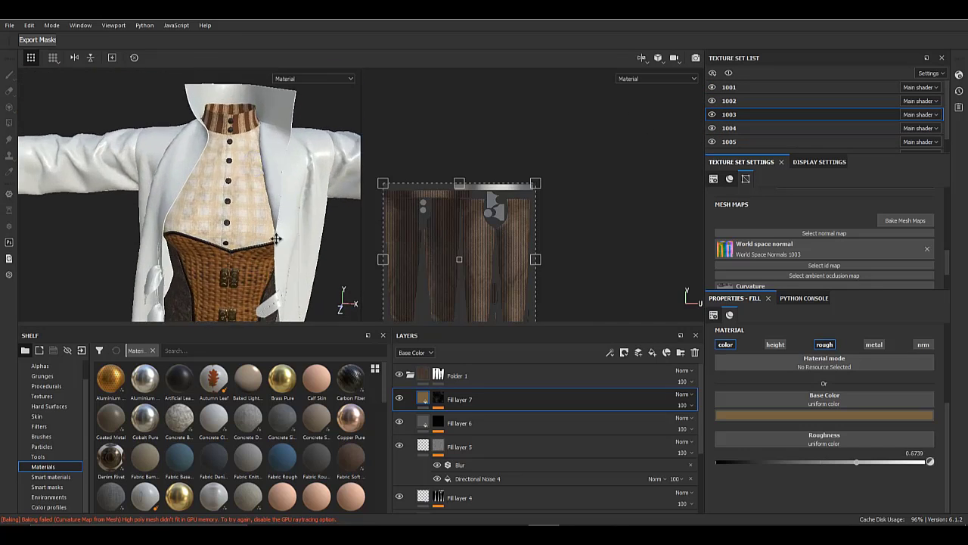
pyautogui.click(712, 141)
pyautogui.click(712, 129)
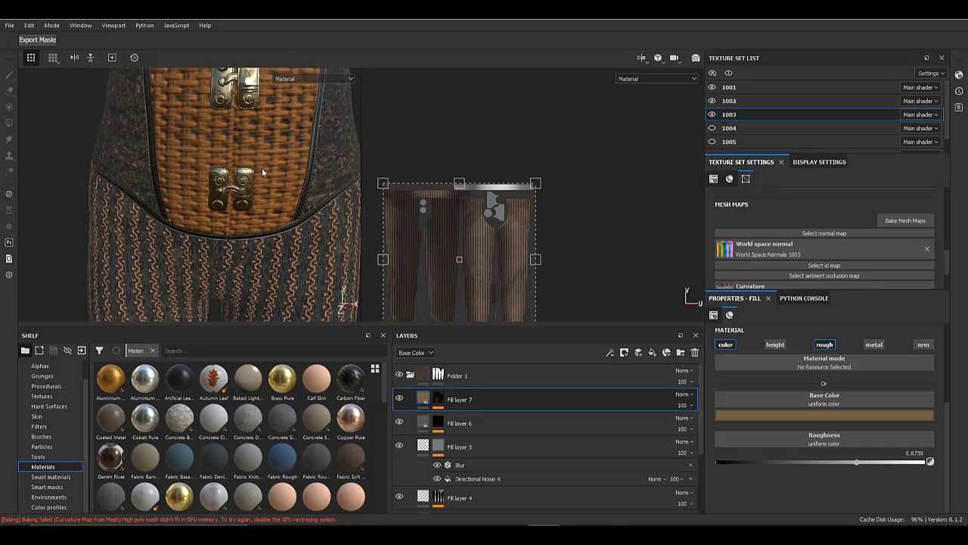
# - Examine the corset's woven front and metal clasps up close from several angles
pyautogui.keyDown('alt'); pyautogui.moveTo(264, 173); pyautogui.dragTo(254, 141); pyautogui.keyUp('alt')
pyautogui.keyDown('alt'); pyautogui.moveTo(219, 136); pyautogui.dragTo(211, 180, button='middle'); pyautogui.keyUp('alt')
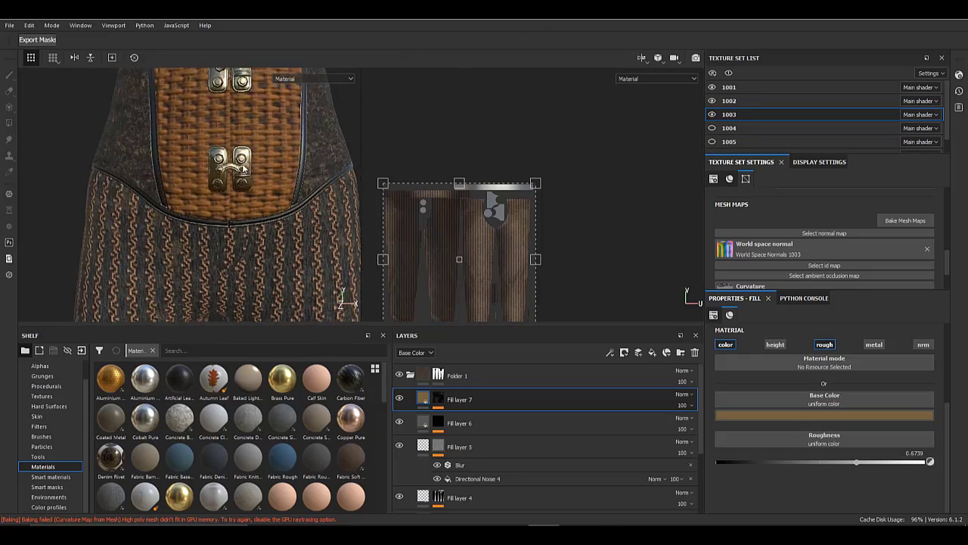
pyautogui.keyDown('alt'); pyautogui.moveTo(174, 143); pyautogui.dragTo(264, 220, button='right'); pyautogui.keyUp('alt')
pyautogui.keyDown('alt'); pyautogui.moveTo(249, 181); pyautogui.dragTo(264, 243, button='middle'); pyautogui.keyUp('alt')
pyautogui.keyDown('alt'); pyautogui.moveTo(256, 234); pyautogui.dragTo(91, 83, button='right'); pyautogui.keyUp('alt')
pyautogui.keyDown('alt'); pyautogui.moveTo(181, 174); pyautogui.dragTo(220, 181); pyautogui.keyUp('alt')
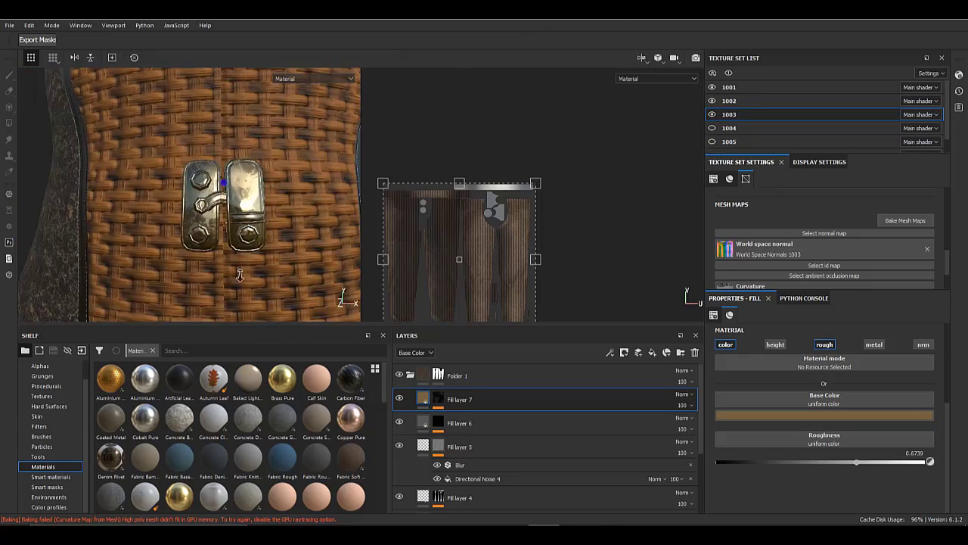
pyautogui.keyDown('alt'); pyautogui.moveTo(151, 136); pyautogui.dragTo(235, 204, button='right'); pyautogui.keyUp('alt')
pyautogui.keyDown('alt'); pyautogui.moveTo(235, 196); pyautogui.dragTo(197, 189); pyautogui.keyUp('alt')
pyautogui.keyDown('alt'); pyautogui.moveTo(212, 197); pyautogui.dragTo(235, 212, button='right'); pyautogui.keyUp('alt')
pyautogui.keyDown('alt'); pyautogui.moveTo(236, 219); pyautogui.dragTo(241, 181, button='middle'); pyautogui.keyUp('alt')
pyautogui.keyDown('alt'); pyautogui.moveTo(240, 181); pyautogui.dragTo(76, 72, button='right'); pyautogui.keyUp('alt')
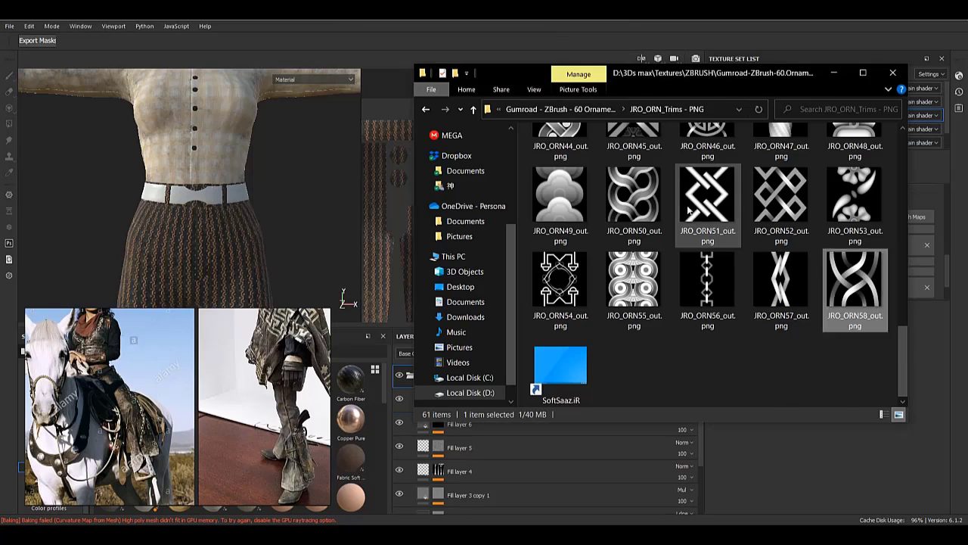
# - Import the ornament image JRO_ORN58_out.png from the JRO_ORN_Trims - PNG folder as a texture resource
pyautogui.scroll(3, 707, 205)
pyautogui.scroll(-3, 708, 204)
pyautogui.moveTo(857, 286)
pyautogui.mouseDown()
pyautogui.moveTo(537, 378)
pyautogui.moveTo(367, 390)
pyautogui.mouseUp()
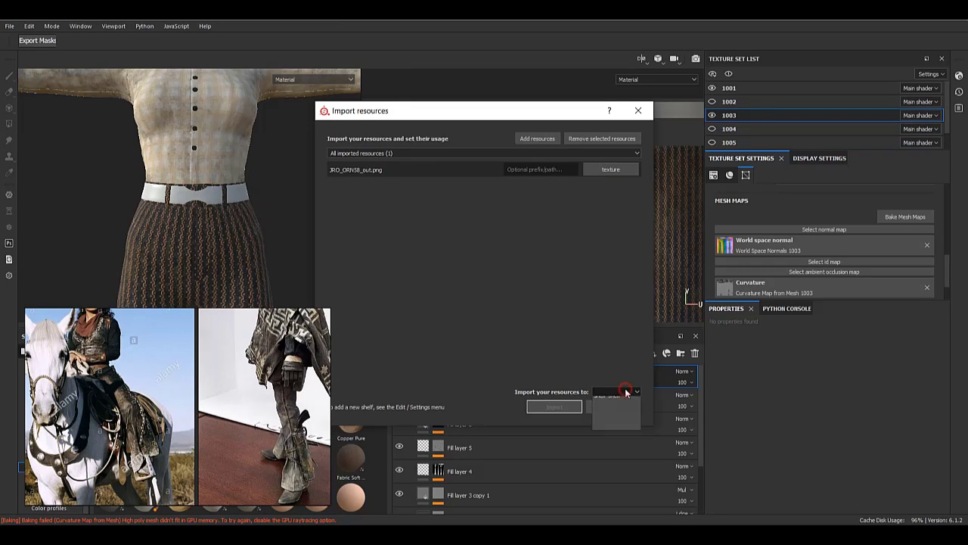
pyautogui.click(617, 409)
pyautogui.click(555, 407)
# - Browse the reference board for carved leather belts and ornate buckles
pyautogui.moveTo(257, 351); pyautogui.dragTo(287, 434, button='right')
pyautogui.scroll(-5, 287, 435)
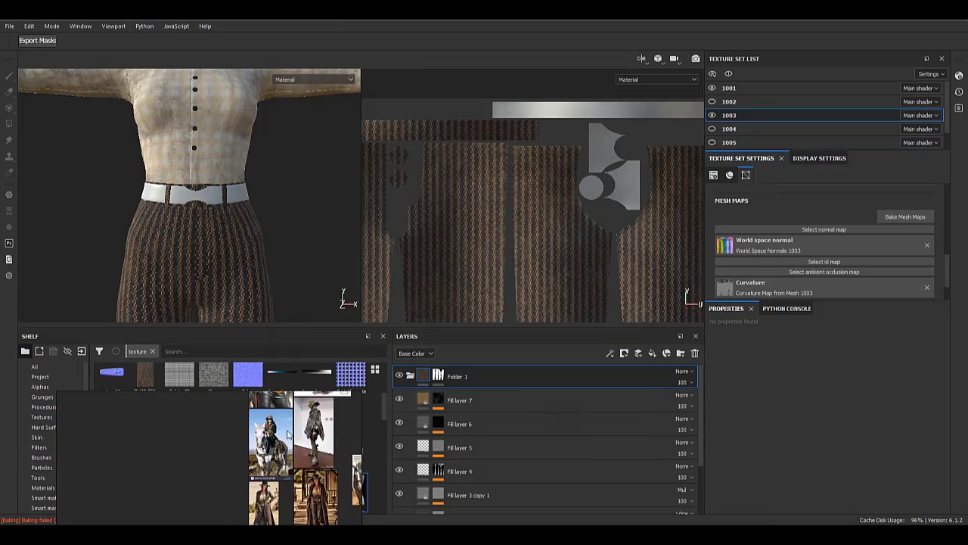
pyautogui.scroll(-4, 287, 434)
pyautogui.scroll(8, 159, 423)
pyautogui.scroll(-2, 239, 469)
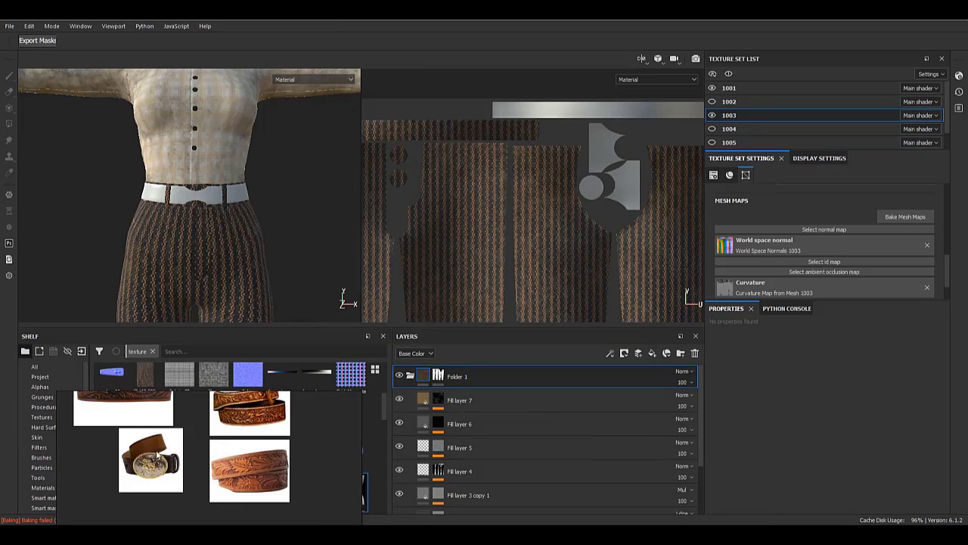
pyautogui.scroll(-2, 157, 455)
pyautogui.scroll(6, 146, 442)
pyautogui.moveTo(221, 398); pyautogui.dragTo(165, 520, button='right')
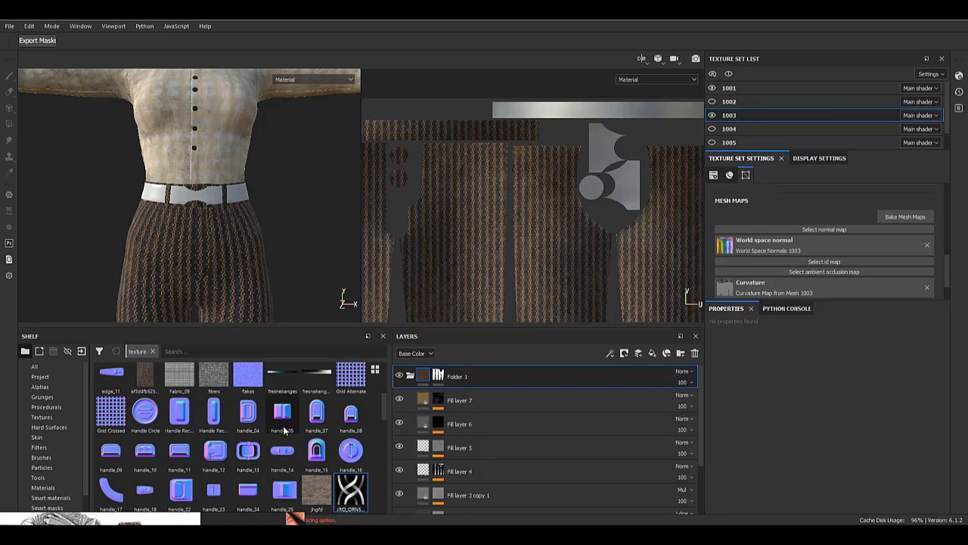
# - Check Folder 1's mask, add Folder 2 above it containing a new fill layer, and give that layer a dark grey base color
pyautogui.click(410, 376)
pyautogui.keyDown('alt'); pyautogui.click(439, 376); pyautogui.keyUp('alt')
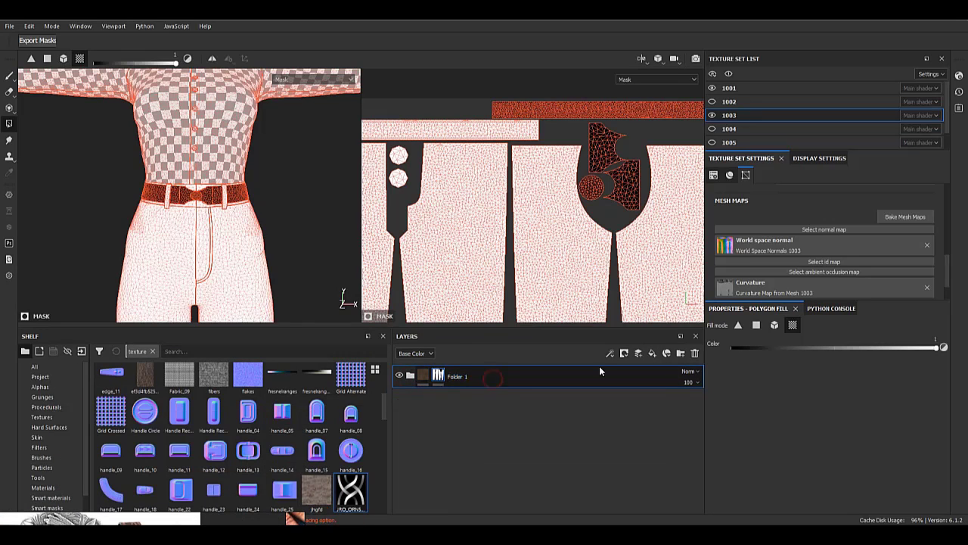
pyautogui.click(652, 354)
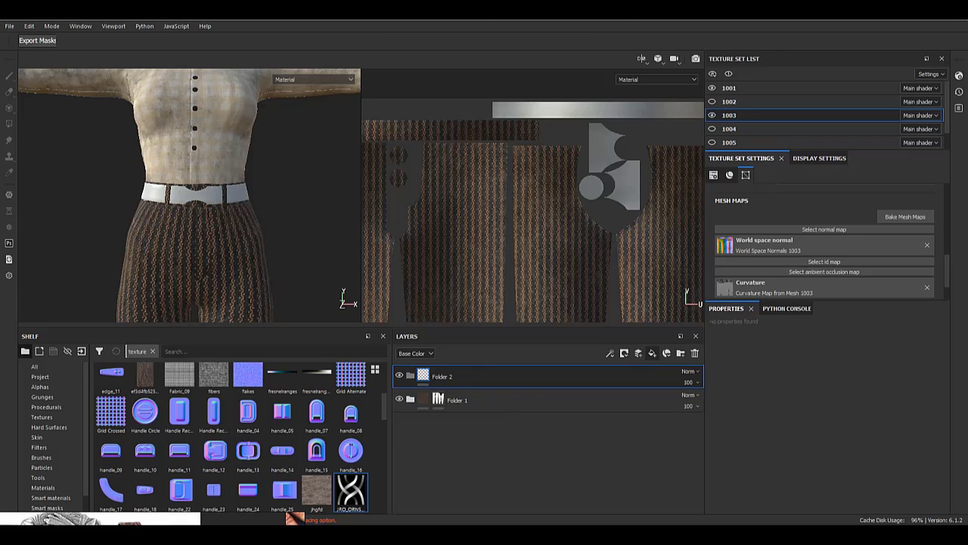
pyautogui.click(652, 353)
pyautogui.moveTo(450, 377); pyautogui.dragTo(444, 402)
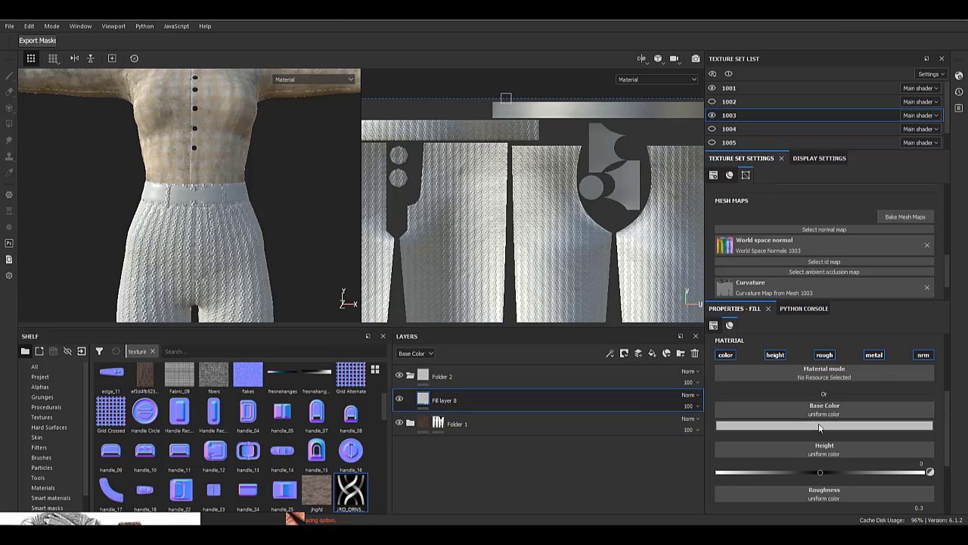
pyautogui.click(819, 426)
pyautogui.click(827, 385)
# - Add a black mask to Folder 2 and reveal only the belt strap with polygon fill, checking the belt on the model
pyautogui.rightClick(426, 377)
pyautogui.click(468, 204)
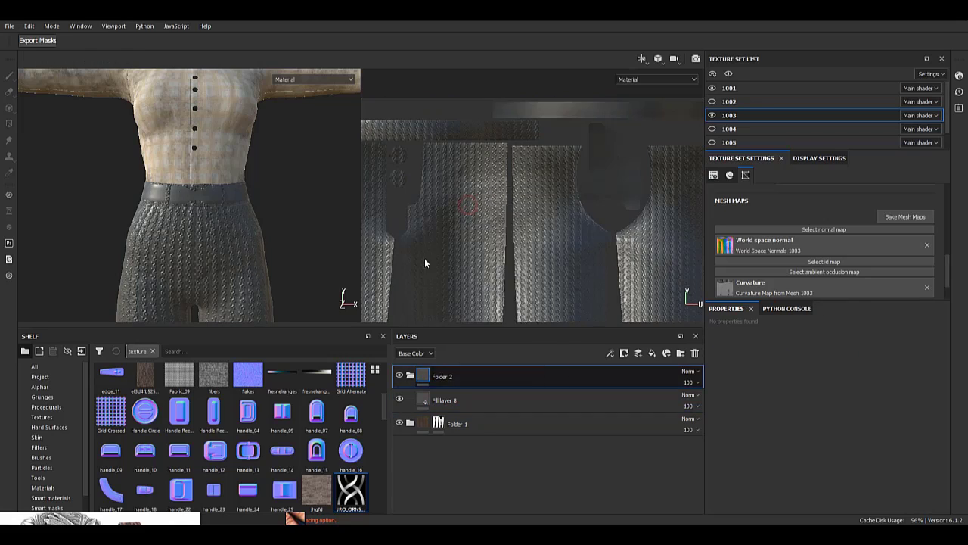
pyautogui.keyDown('alt'); pyautogui.moveTo(545, 207); pyautogui.dragTo(507, 251, button='middle'); pyautogui.keyUp('alt')
pyautogui.click(577, 157)
pyautogui.keyDown('alt'); pyautogui.moveTo(167, 197); pyautogui.dragTo(202, 300, button='right'); pyautogui.keyUp('alt')
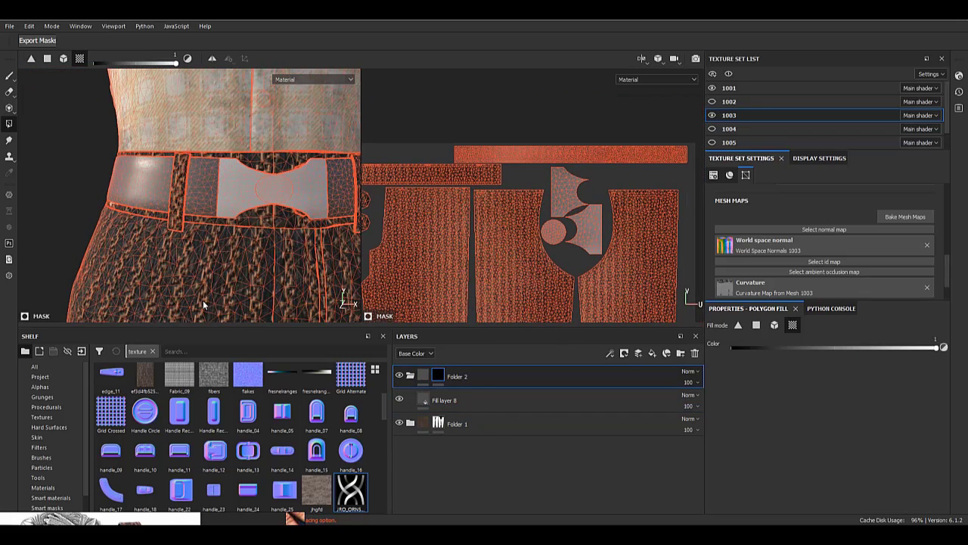
pyautogui.keyDown('alt'); pyautogui.moveTo(123, 185); pyautogui.dragTo(157, 195); pyautogui.keyUp('alt')
pyautogui.keyDown('alt'); pyautogui.moveTo(157, 195); pyautogui.dragTo(91, 164, button='right'); pyautogui.keyUp('alt')
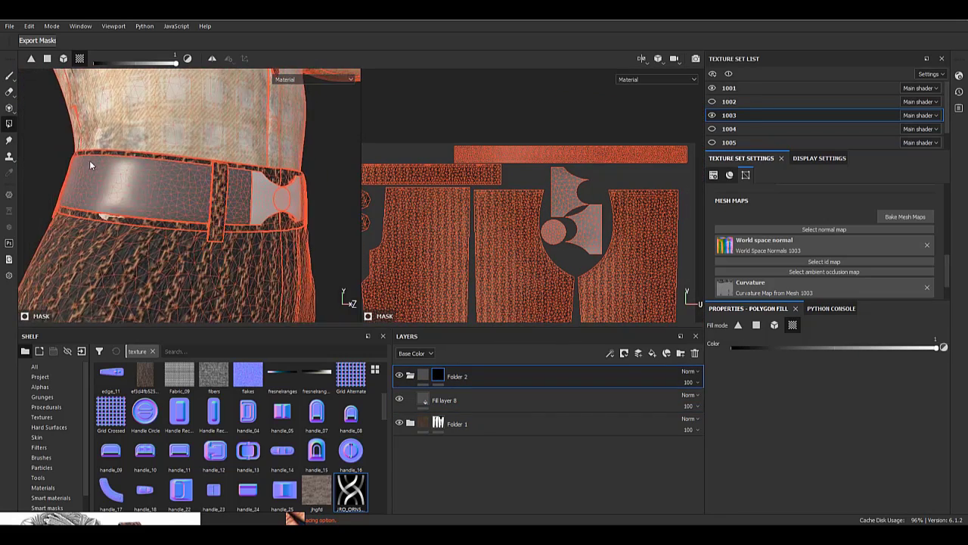
pyautogui.keyDown('alt'); pyautogui.moveTo(89, 160); pyautogui.dragTo(327, 165); pyautogui.keyUp('alt')
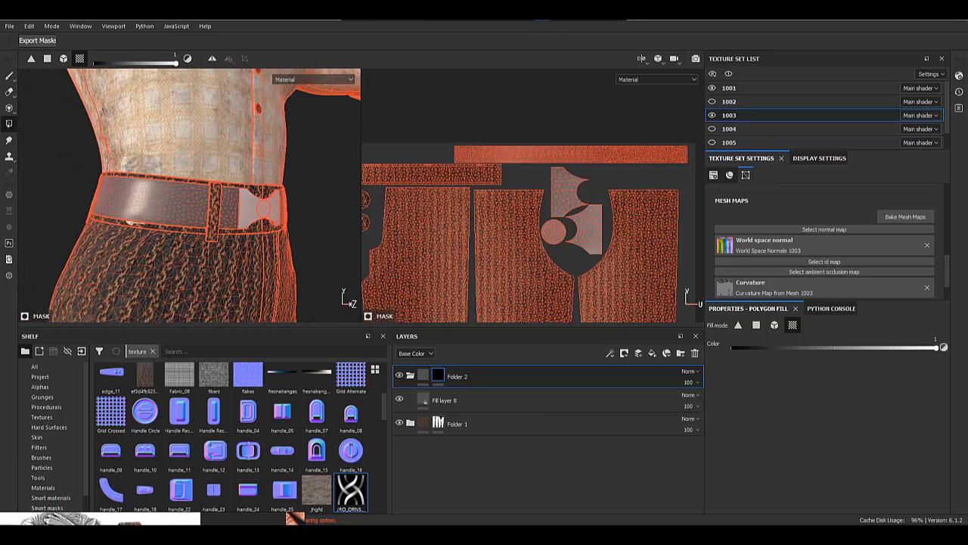
# - Set Fill layer 8's base color to a reddish leather brown sampled from the carved belt reference image
pyautogui.click(555, 398)
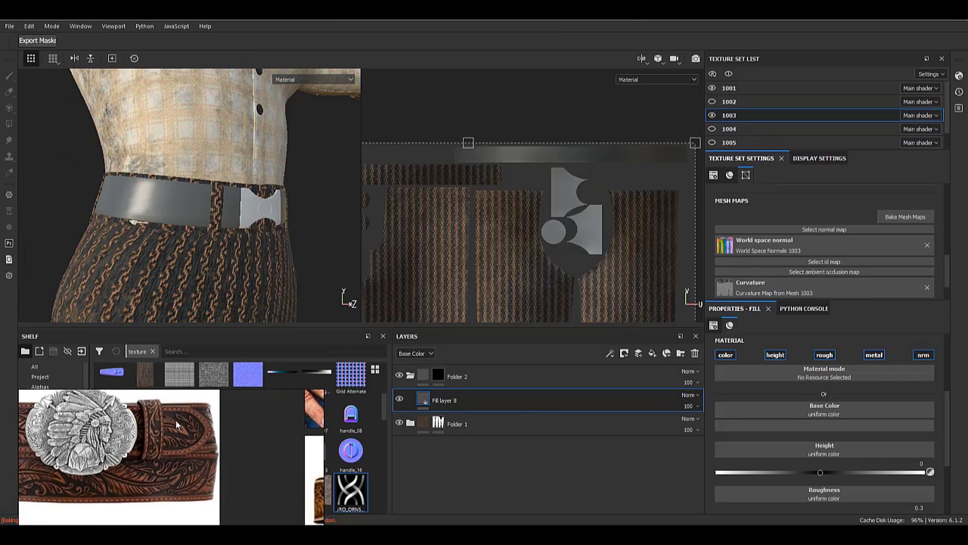
pyautogui.click(810, 426)
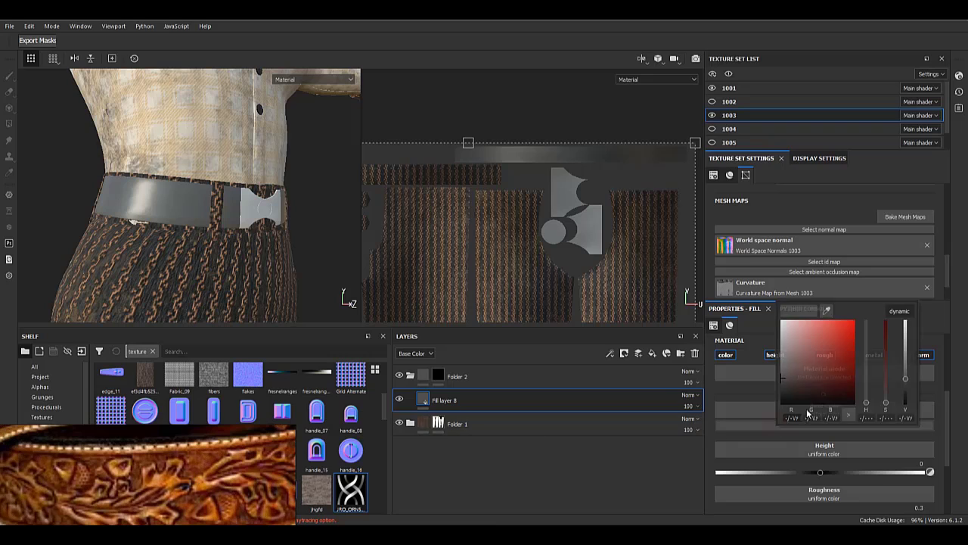
pyautogui.moveTo(827, 310); pyautogui.dragTo(211, 457)
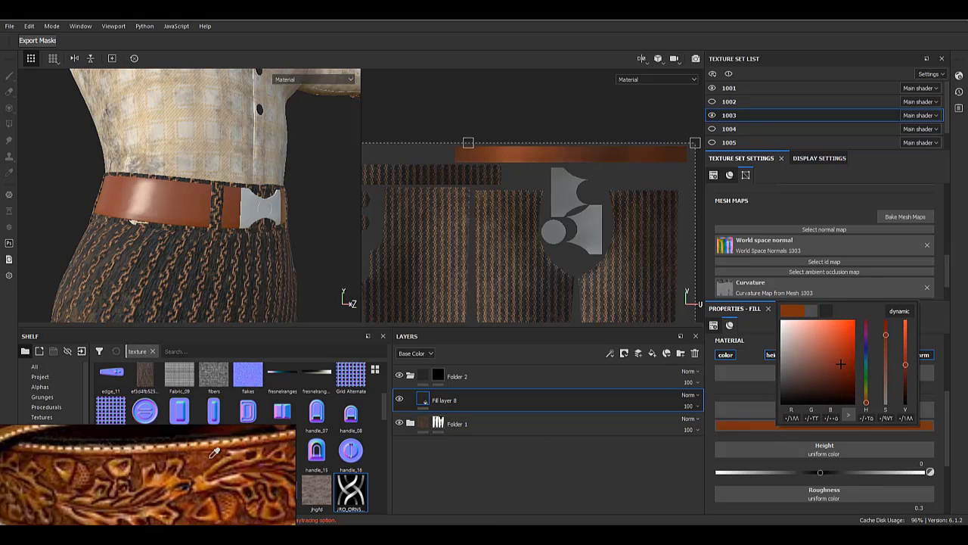
pyautogui.click(721, 396)
pyautogui.scroll(-2, 830, 469)
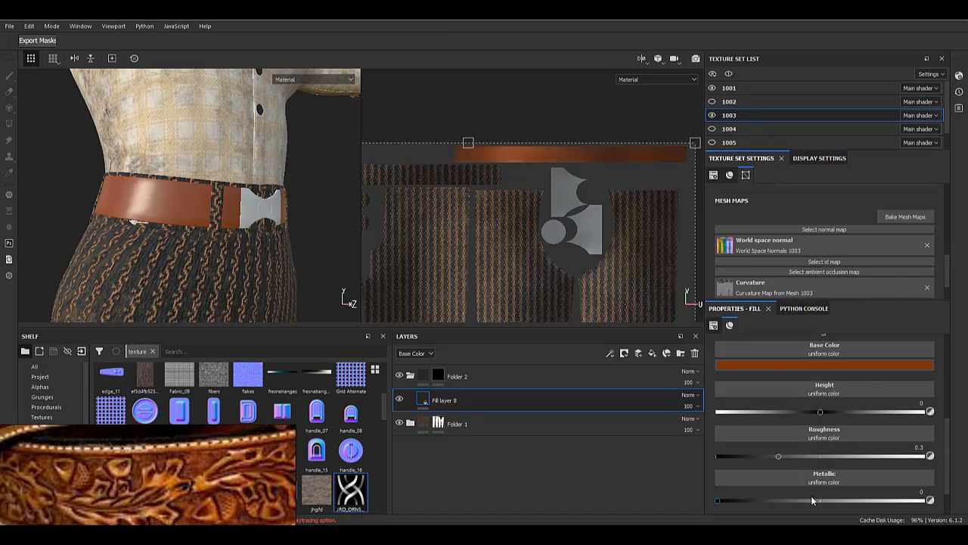
# - Set Fill layer 8's roughness to 0.6667 and add a new fill layer with a black mask above it
pyautogui.scroll(-1, 811, 497)
pyautogui.moveTo(823, 410); pyautogui.dragTo(878, 412)
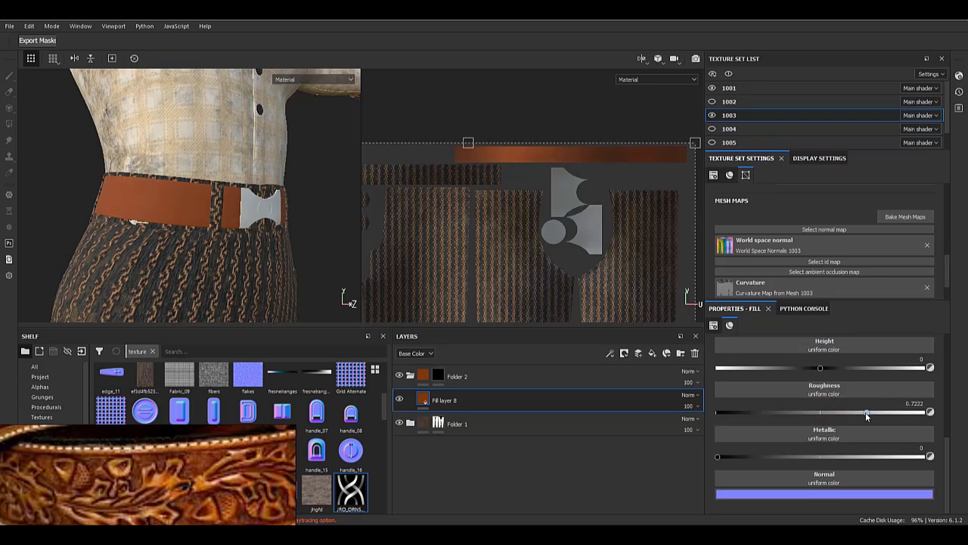
pyautogui.click(653, 355)
pyautogui.rightClick(427, 396)
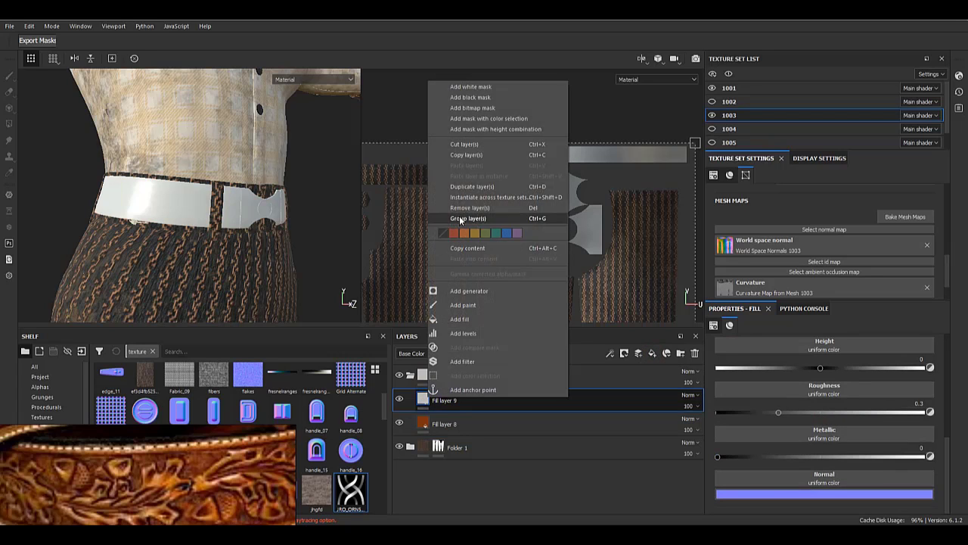
pyautogui.click(480, 98)
# - Add a Dirt generator to Fill layer 9's mask
pyautogui.rightClick(441, 399)
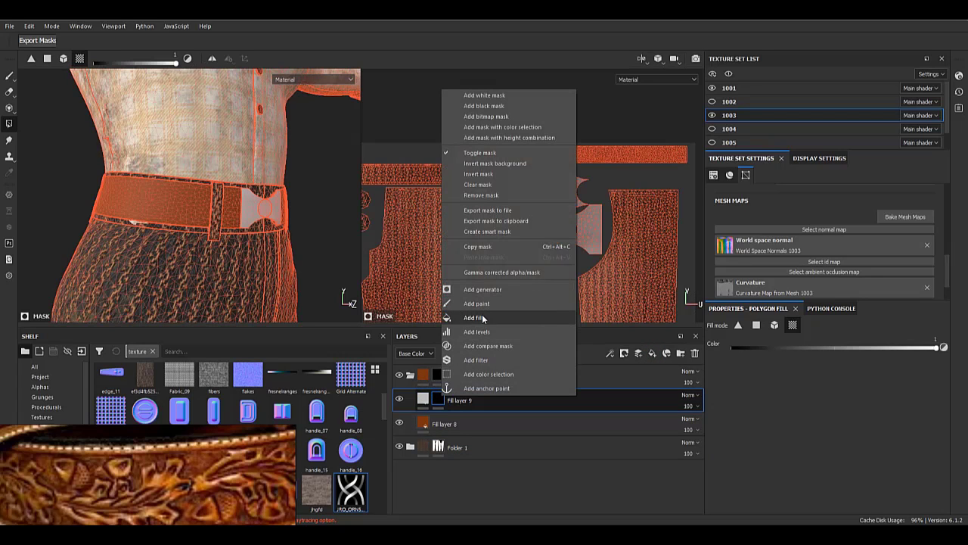
pyautogui.click(482, 290)
pyautogui.click(787, 348)
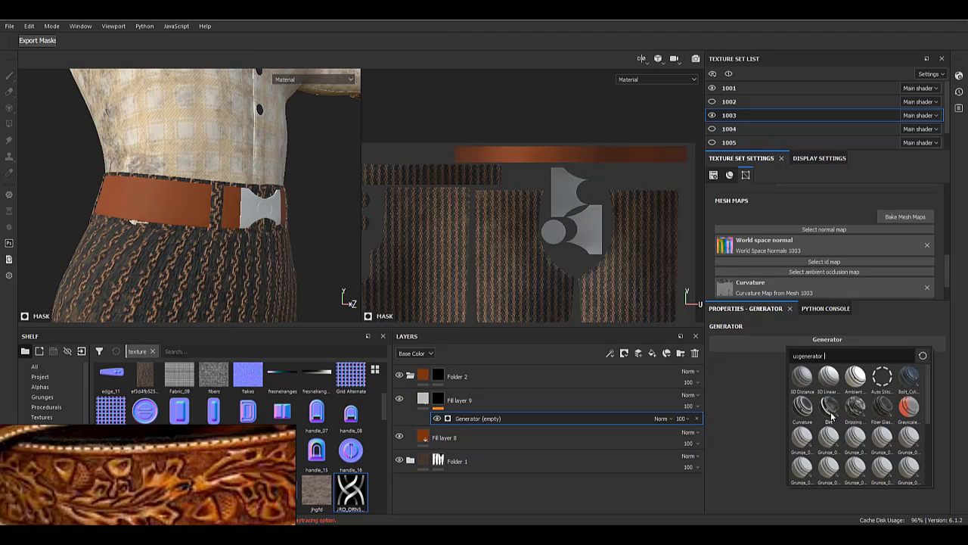
pyautogui.click(829, 407)
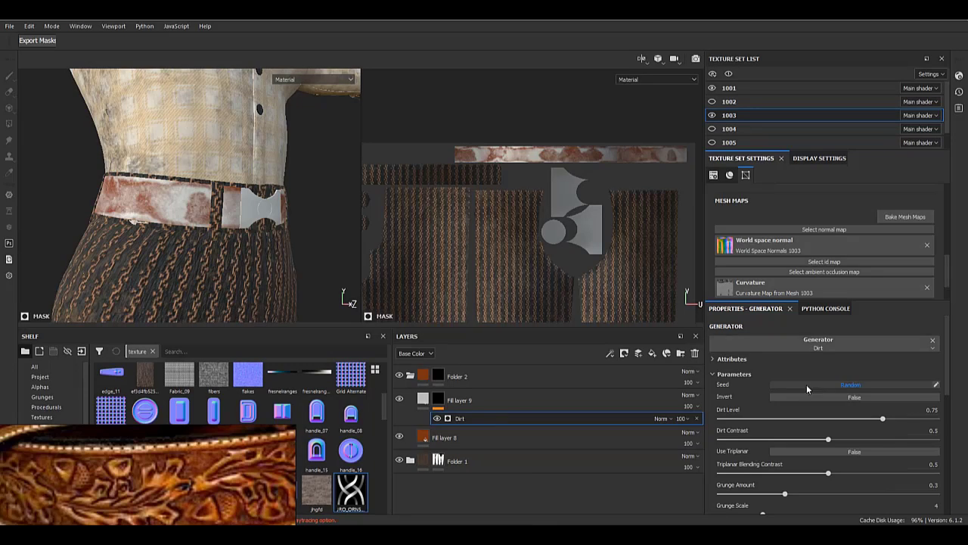
# - Set the Dirt generator's grunge scale to 11 and remove the curvature map from its image inputs
pyautogui.scroll(5, 781, 244)
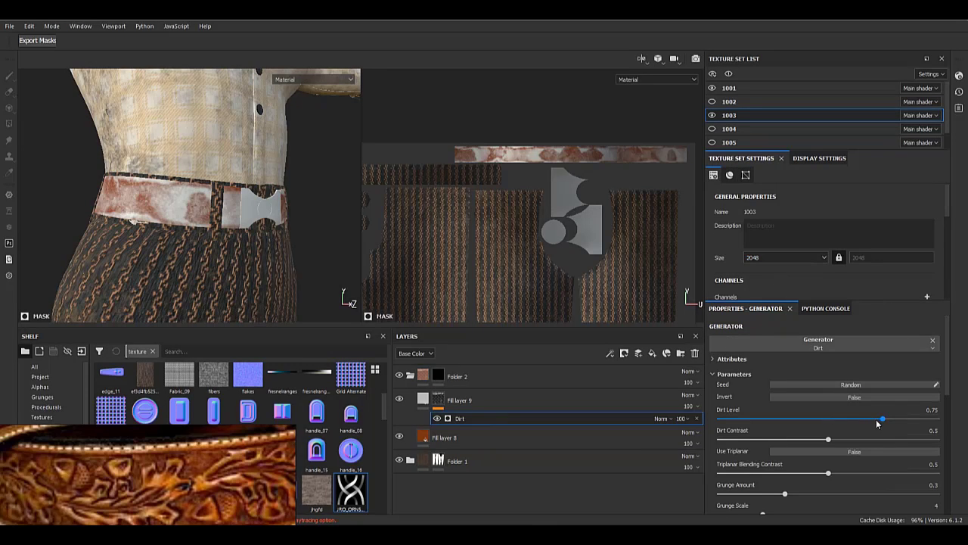
pyautogui.scroll(-2, 756, 482)
pyautogui.moveTo(762, 454); pyautogui.dragTo(710, 452)
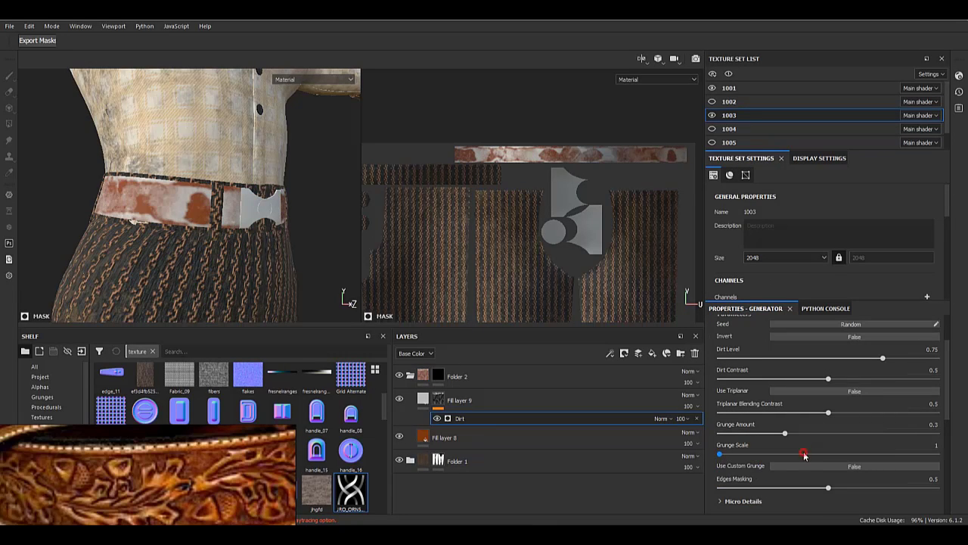
pyautogui.moveTo(804, 455); pyautogui.dragTo(862, 452)
pyautogui.scroll(-3, 810, 466)
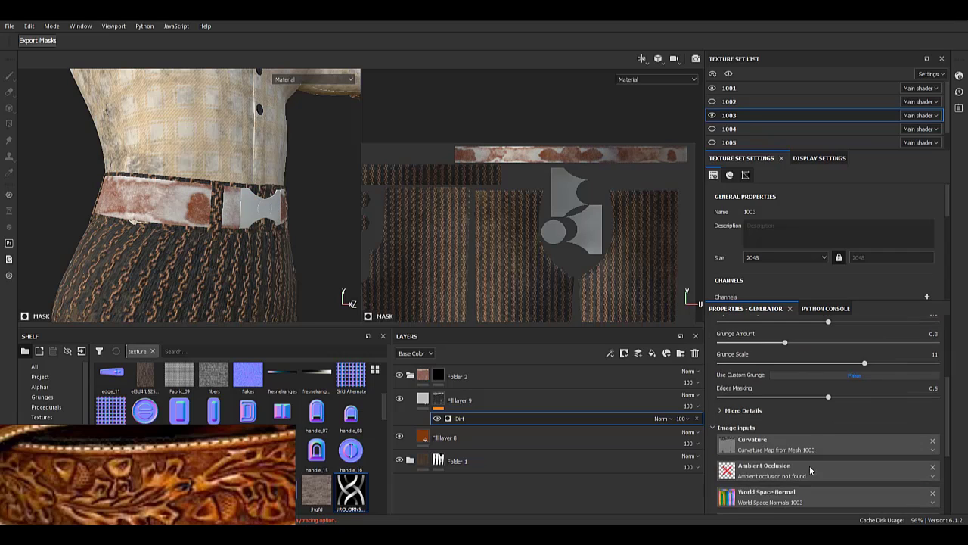
pyautogui.scroll(-2, 810, 466)
# - Set the Dirt generator's dirt level to 0.73 and dirt contrast to 0.57, keeping grunge amount at 0.3
pyautogui.scroll(6, 813, 428)
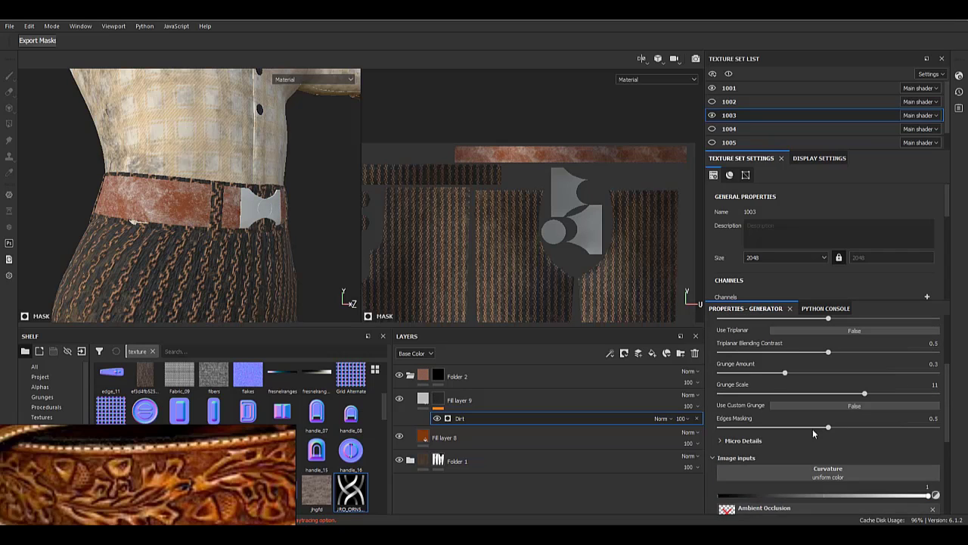
pyautogui.moveTo(884, 389); pyautogui.dragTo(826, 416)
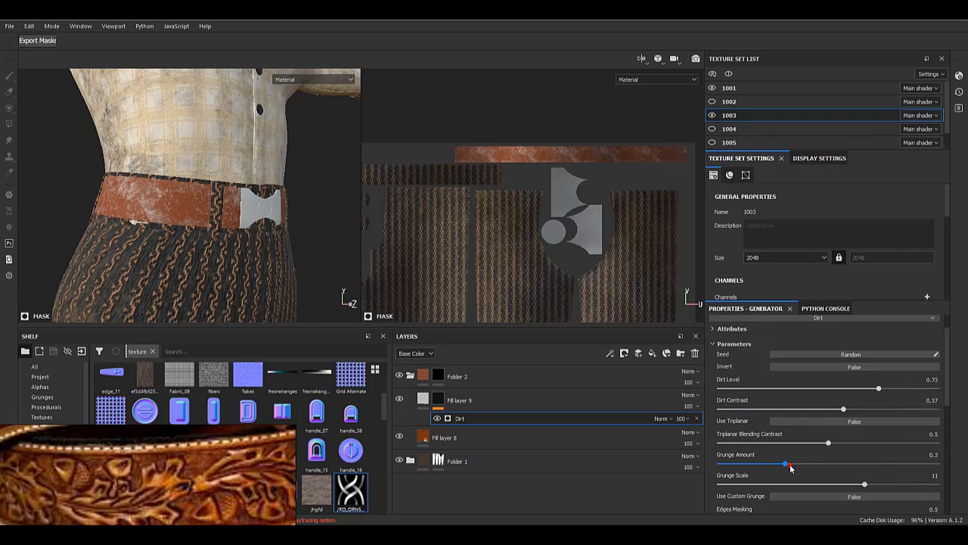
pyautogui.moveTo(790, 465)
pyautogui.mouseDown()
pyautogui.moveTo(802, 464)
pyautogui.moveTo(790, 464)
pyautogui.mouseUp()
# - Sample Fill layer 8's leather brown as the base color of Fill layer 9
pyautogui.click(429, 400)
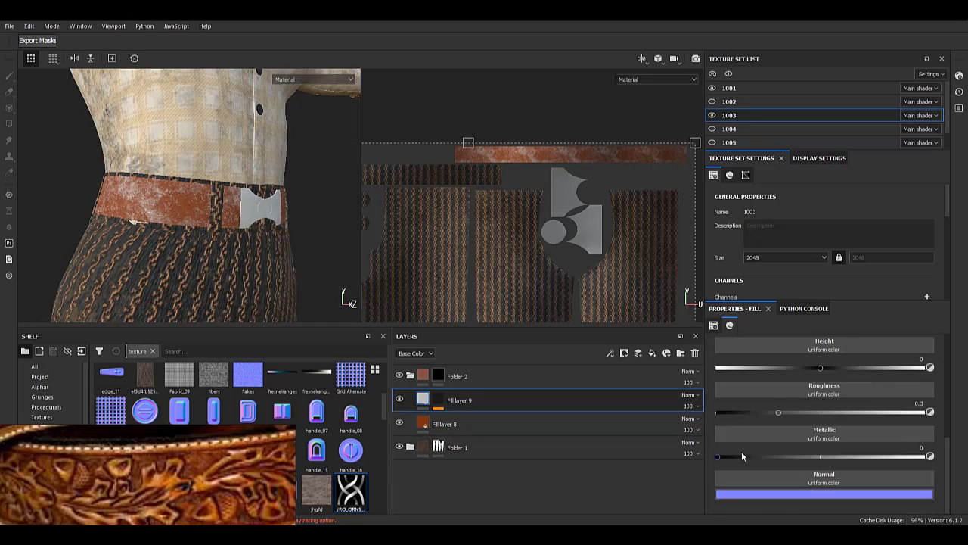
pyautogui.scroll(3, 742, 456)
pyautogui.click(821, 412)
pyautogui.moveTo(850, 426); pyautogui.dragTo(419, 424)
pyautogui.click(604, 422)
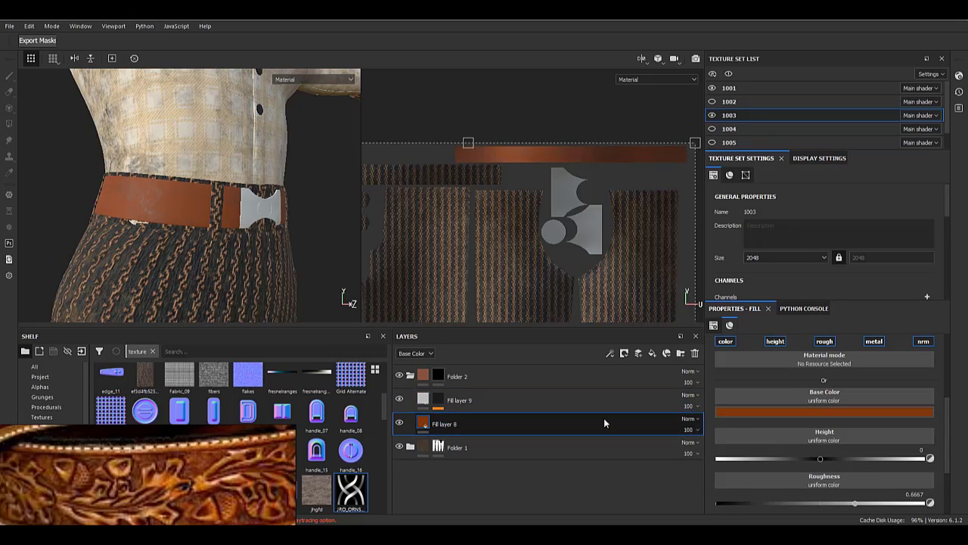
pyautogui.click(729, 409)
pyautogui.click(755, 382)
pyautogui.click(827, 414)
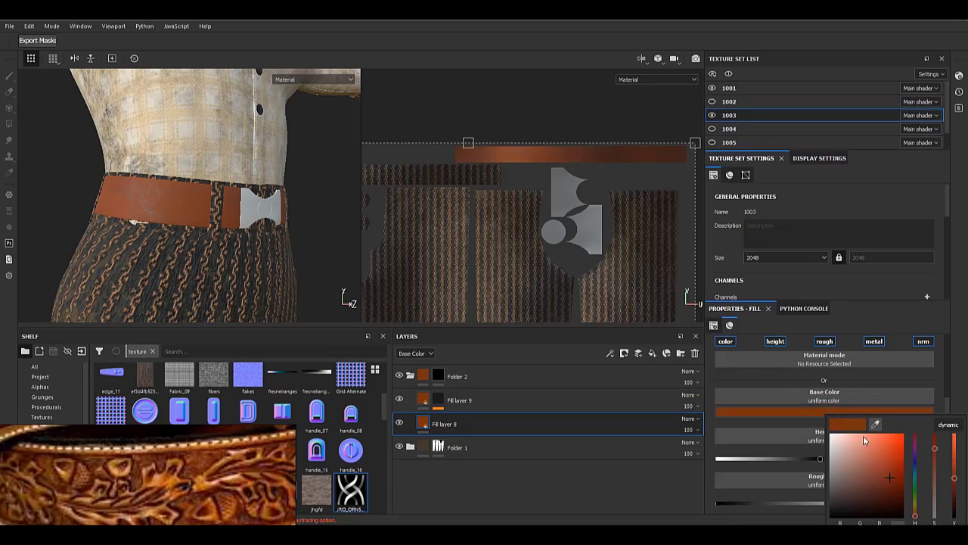
pyautogui.moveTo(955, 476); pyautogui.dragTo(955, 488)
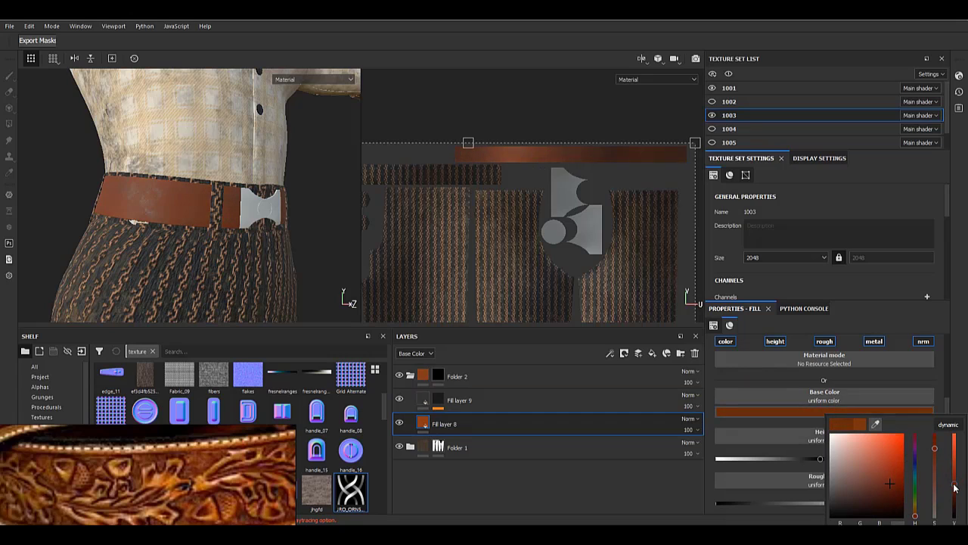
pyautogui.click(776, 343)
pyautogui.click(825, 344)
pyautogui.click(875, 343)
pyautogui.hotkey('ctrl', 'z')
pyautogui.hotkey('ctrl', 'z')
pyautogui.hotkey('ctrl', 'z')
pyautogui.hotkey('ctrl', 'z')
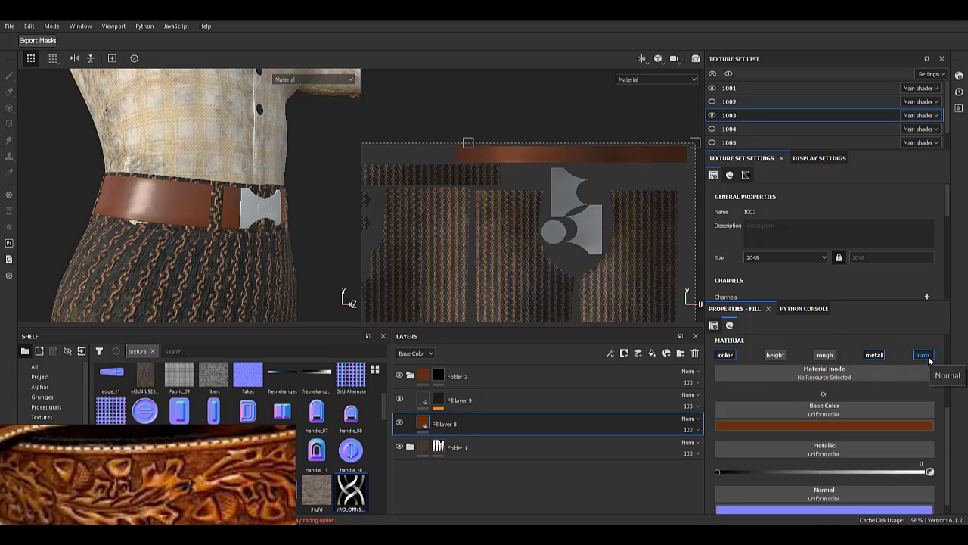
# - Match Fill layer 9's base color to Fill layer 8's brown and disable its roughness, metallic and normal channels
pyautogui.click(424, 403)
pyautogui.click(786, 426)
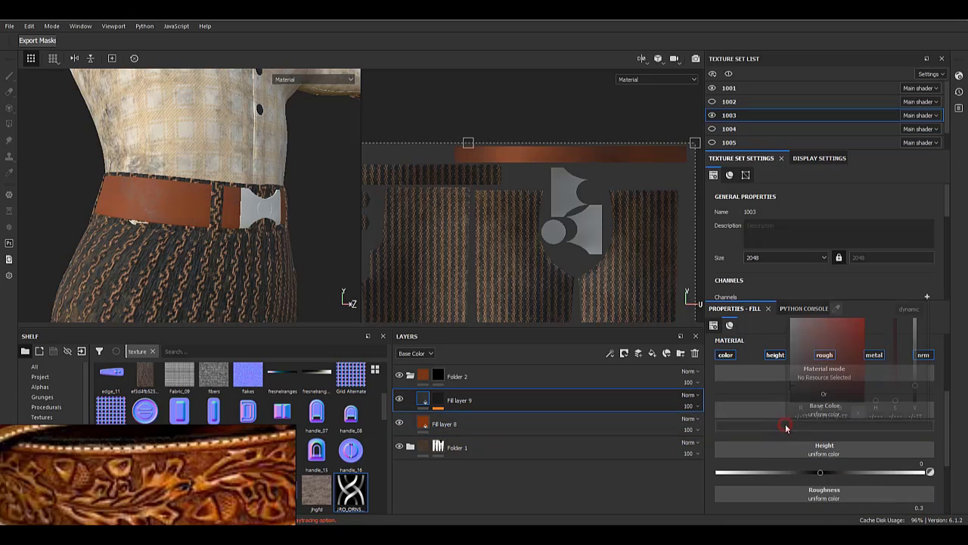
pyautogui.click(423, 421)
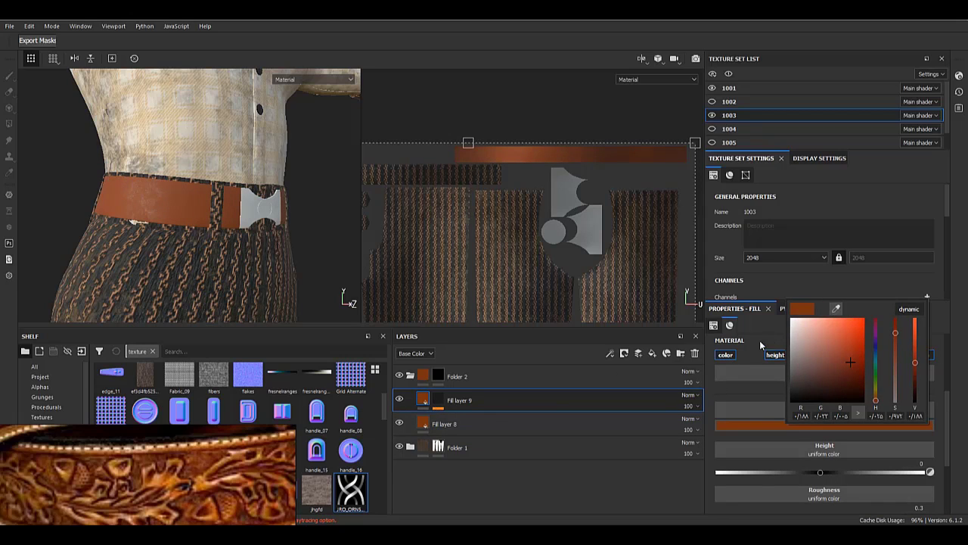
pyautogui.click(761, 345)
pyautogui.click(820, 355)
pyautogui.click(875, 356)
pyautogui.click(922, 355)
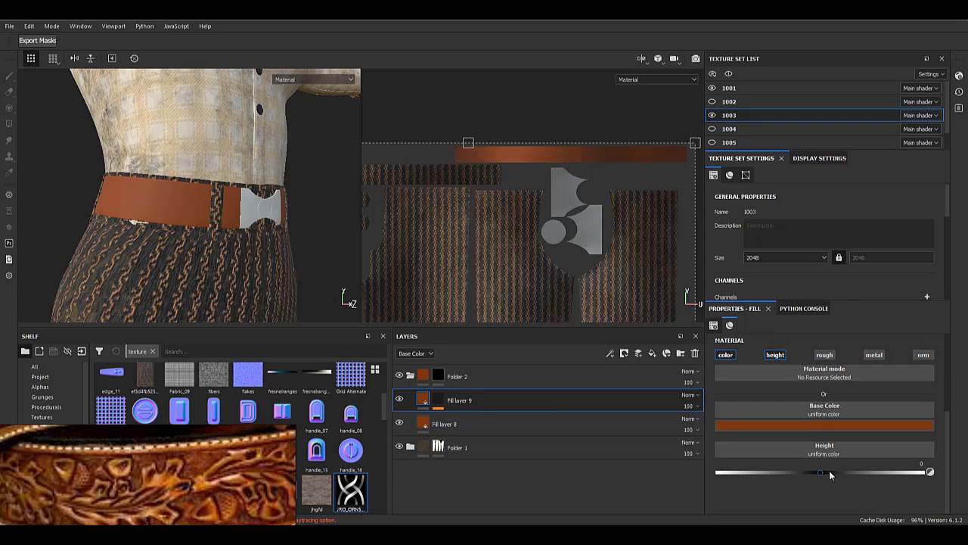
# - Darken Fill layer 9's base color to a deep brown, checking the dirt on the belt
pyautogui.click(832, 427)
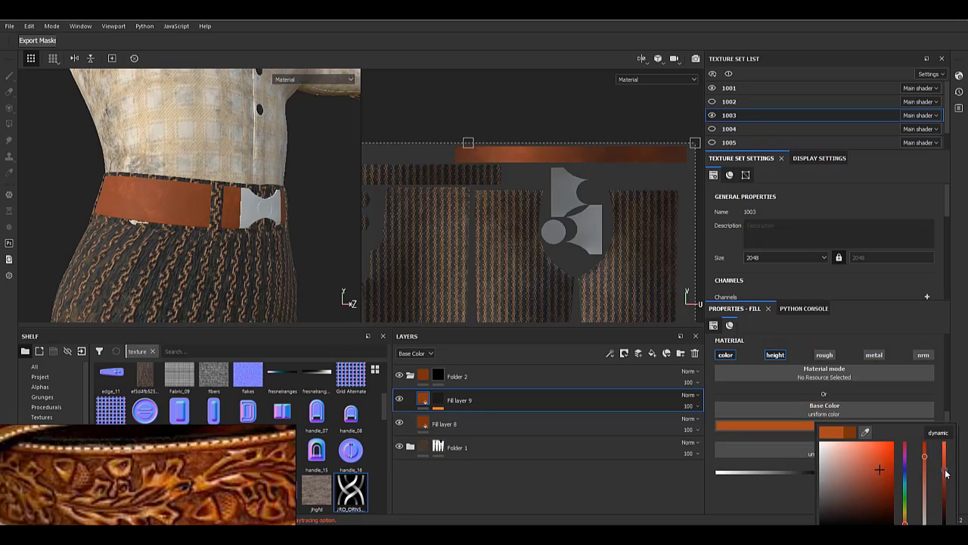
pyautogui.scroll(4, 217, 295)
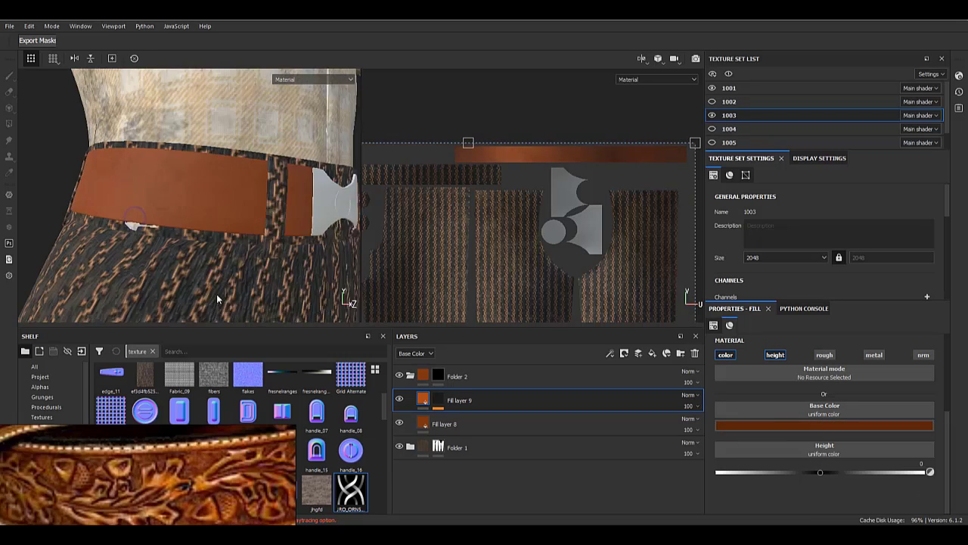
pyautogui.keyDown('alt'); pyautogui.moveTo(216, 298); pyautogui.dragTo(249, 296); pyautogui.keyUp('alt')
pyautogui.scroll(-2, 189, 220)
# - Duplicate Fill layer 9 and give the copy a brighter orange-brown base color, checking the belt on the model
pyautogui.rightClick(476, 400)
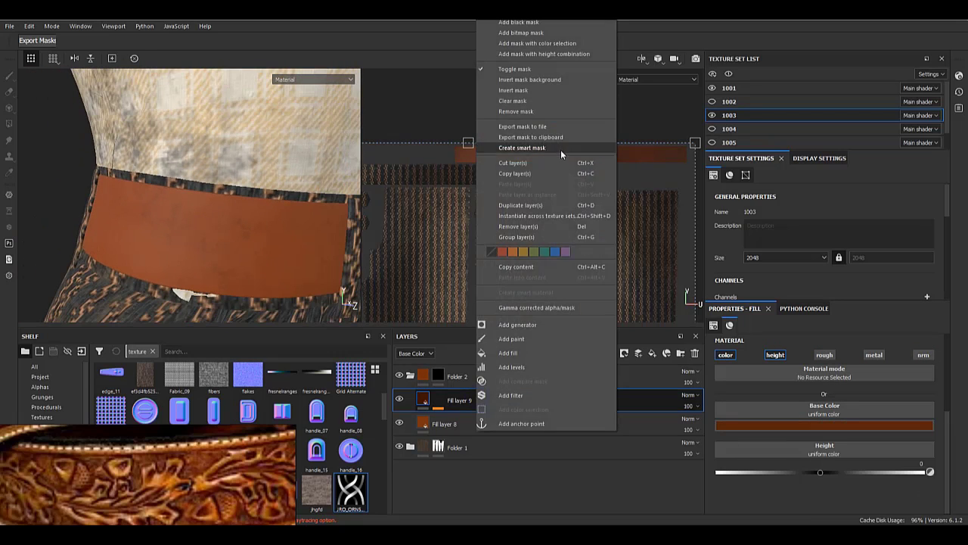
pyautogui.click(520, 205)
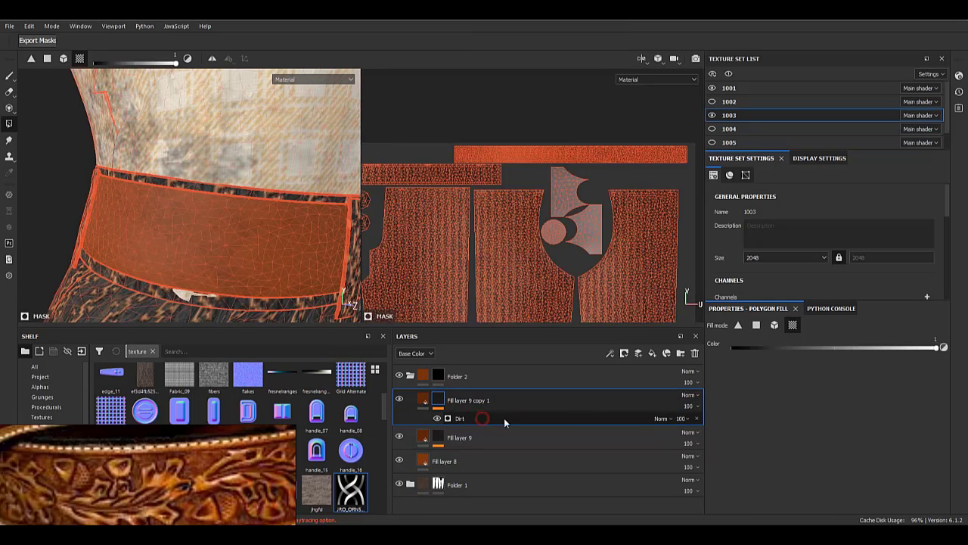
pyautogui.click(556, 404)
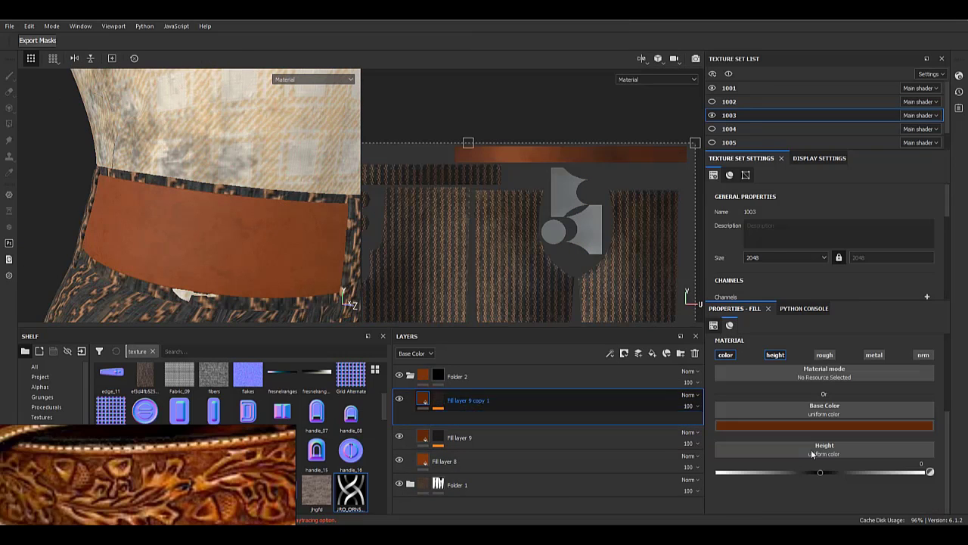
pyautogui.click(826, 426)
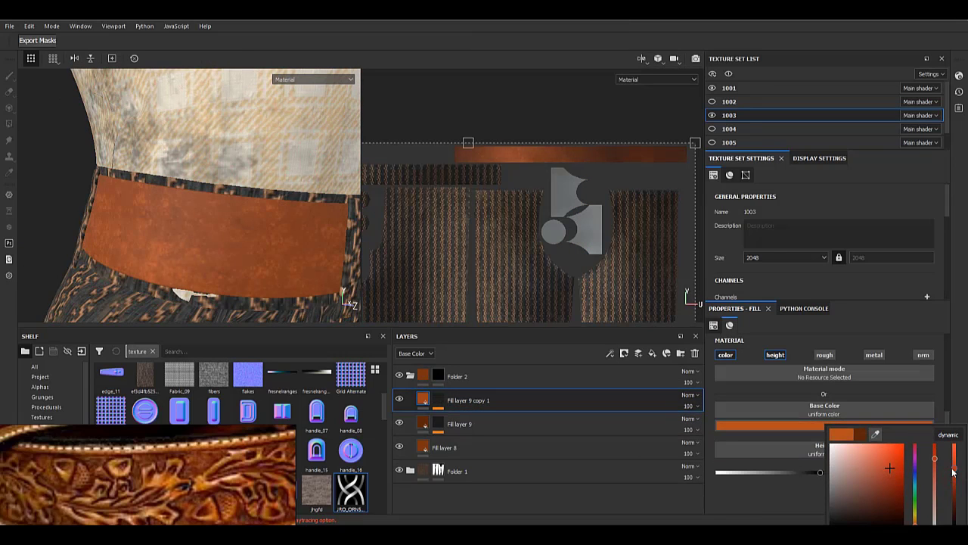
pyautogui.moveTo(954, 471); pyautogui.dragTo(953, 467)
pyautogui.scroll(-4, 238, 236)
pyautogui.keyDown('alt'); pyautogui.moveTo(238, 236); pyautogui.dragTo(98, 140); pyautogui.keyUp('alt')
pyautogui.keyDown('alt'); pyautogui.moveTo(98, 140); pyautogui.dragTo(141, 161, button='middle'); pyautogui.keyUp('alt')
pyautogui.scroll(4, 141, 161)
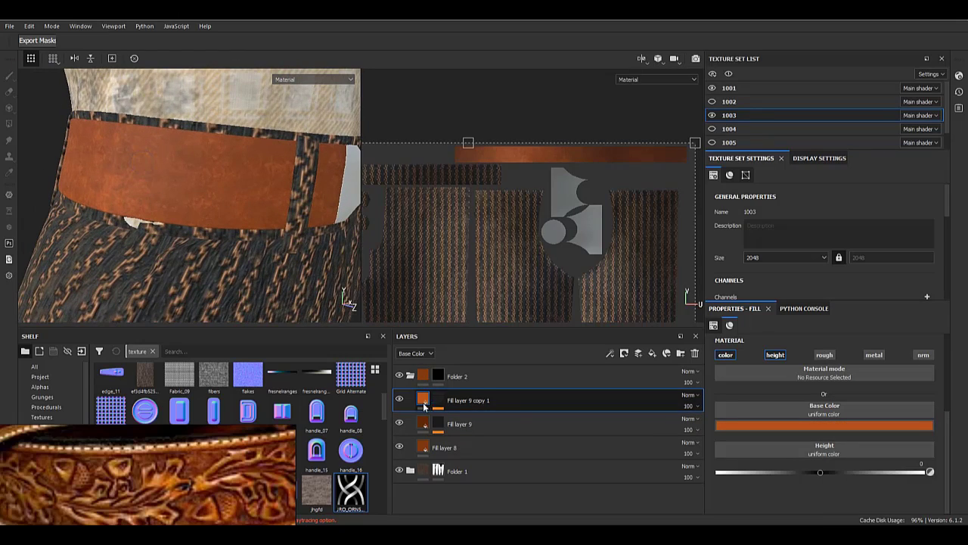
pyautogui.scroll(-4, 52, 174)
pyautogui.keyDown('alt'); pyautogui.moveTo(228, 210); pyautogui.dragTo(185, 198); pyautogui.keyUp('alt')
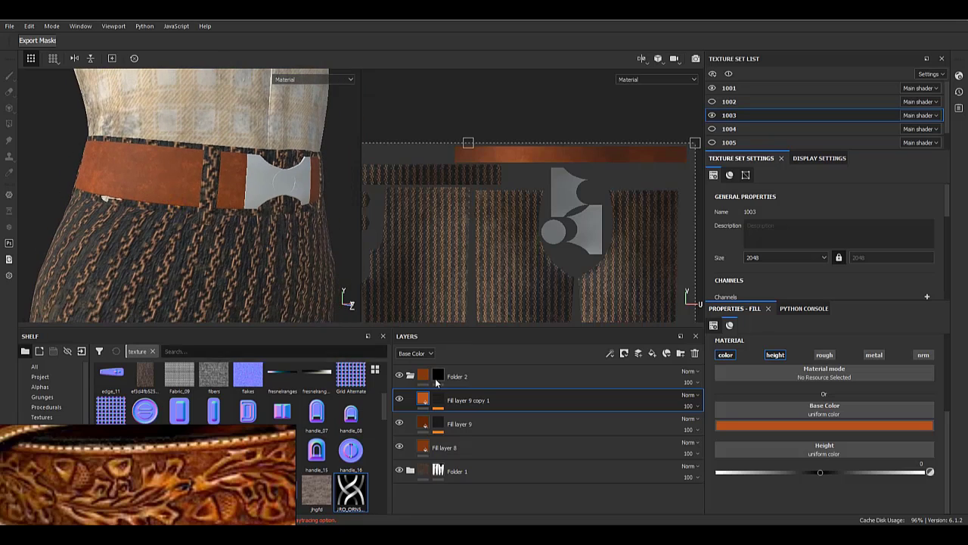
# - Add Fill layer 10 on top inside Folder 2 with a black mask containing a fill effect
pyautogui.click(652, 354)
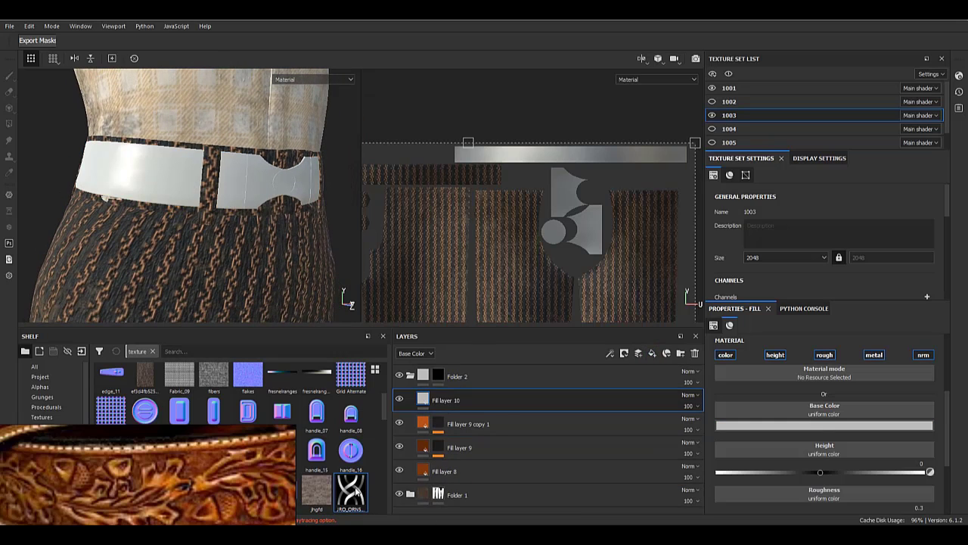
pyautogui.rightClick(441, 404)
pyautogui.click(519, 34)
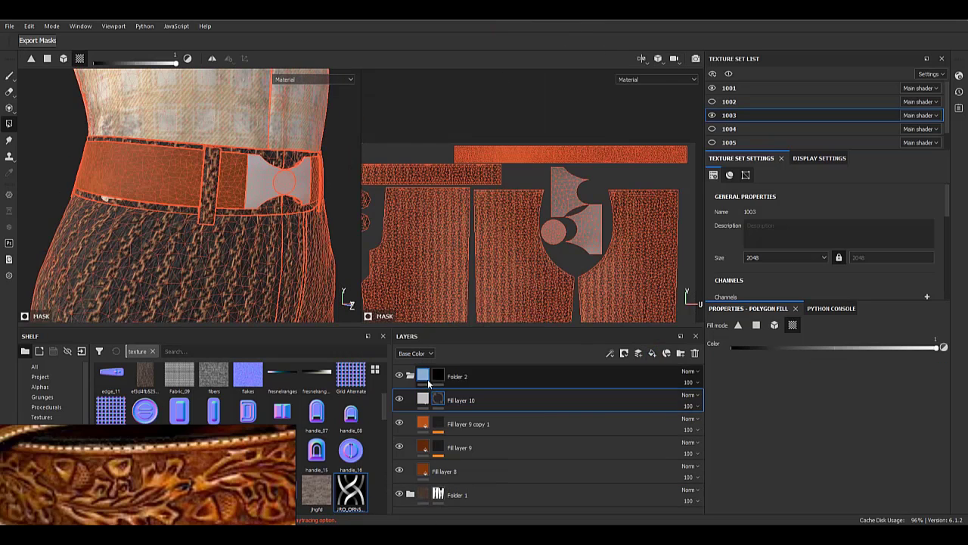
pyautogui.rightClick(430, 396)
pyautogui.click(476, 303)
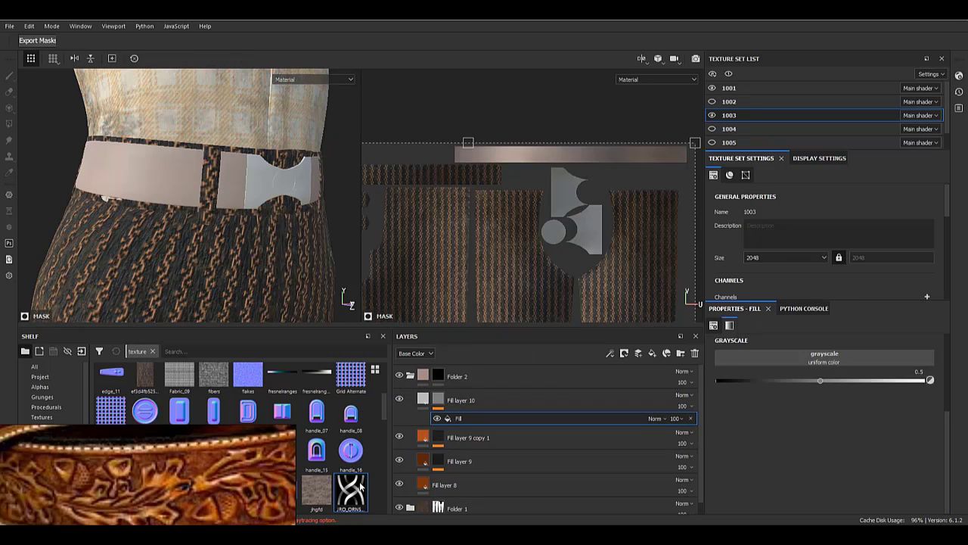
# - Assign the JRO_ORN58_out ornament to the mask's fill, with a scale of 30.54 and a rotation of 90
pyautogui.moveTo(763, 356); pyautogui.dragTo(813, 373)
pyautogui.scroll(2, 779, 374)
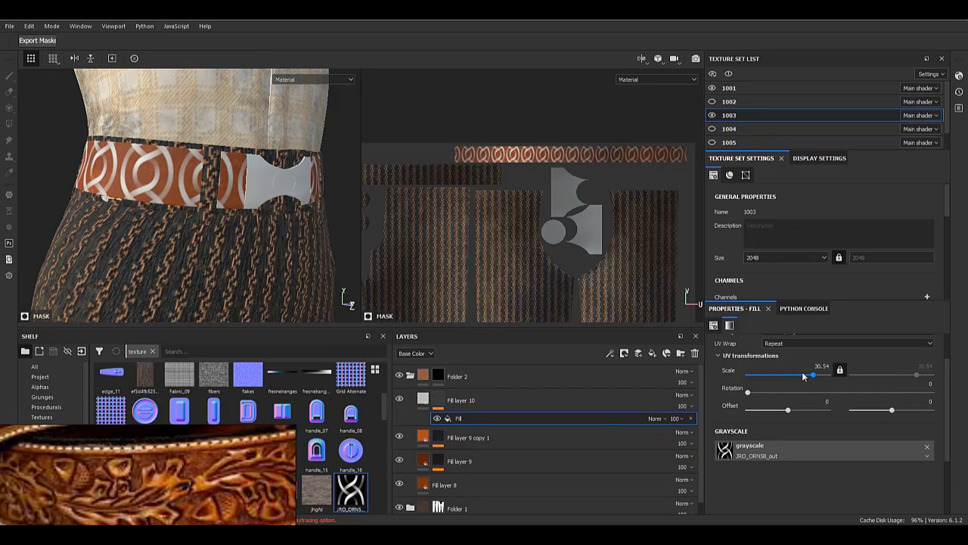
pyautogui.click(923, 383)
pyautogui.write('9')
pyautogui.press('Return')
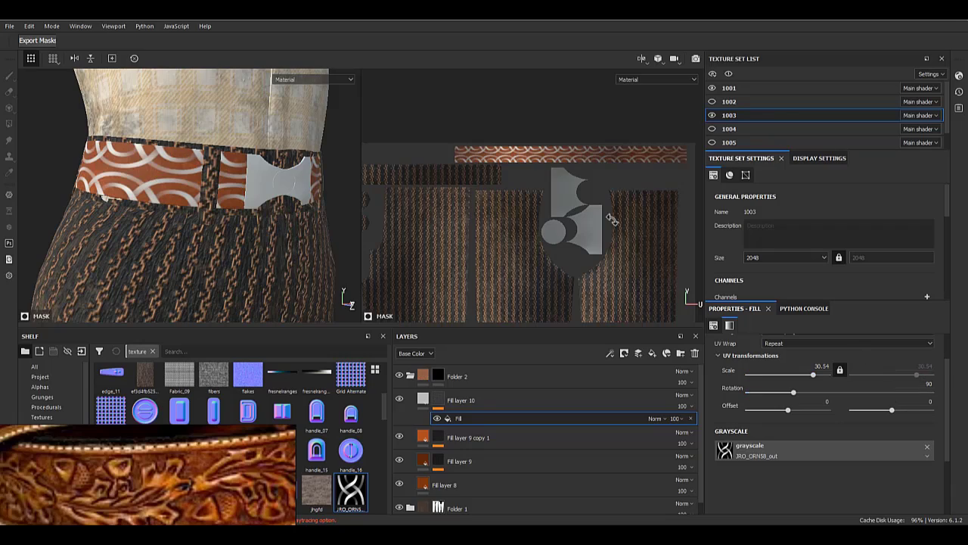
# - Display Fill layer 10's mask on its own and set the ornament fill's scale to 2
pyautogui.keyDown('alt'); pyautogui.click(439, 397); pyautogui.keyUp('alt')
pyautogui.scroll(3, 547, 261)
pyautogui.scroll(-3, 484, 205)
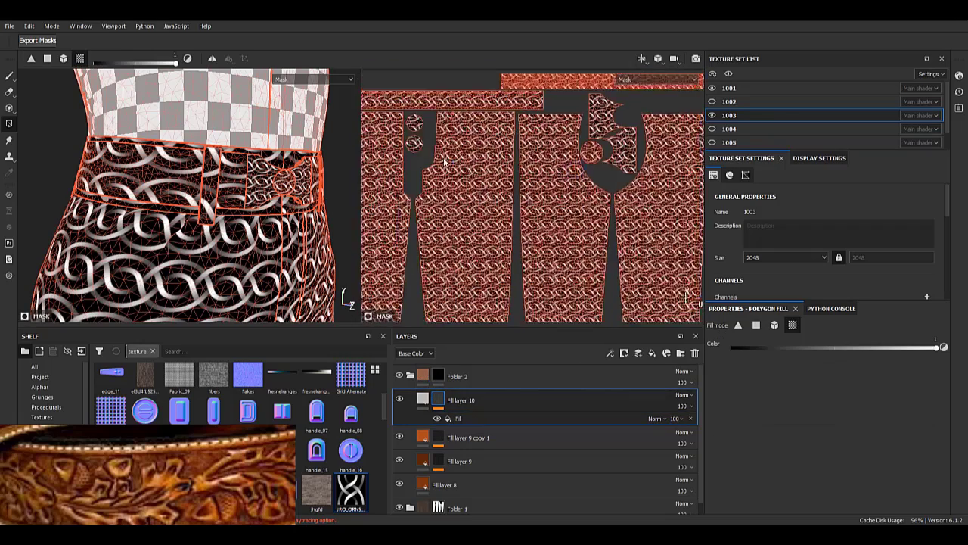
pyautogui.scroll(-4, 470, 195)
pyautogui.click(466, 420)
pyautogui.keyDown('alt'); pyautogui.moveTo(488, 216); pyautogui.dragTo(540, 321, button='right'); pyautogui.keyUp('alt')
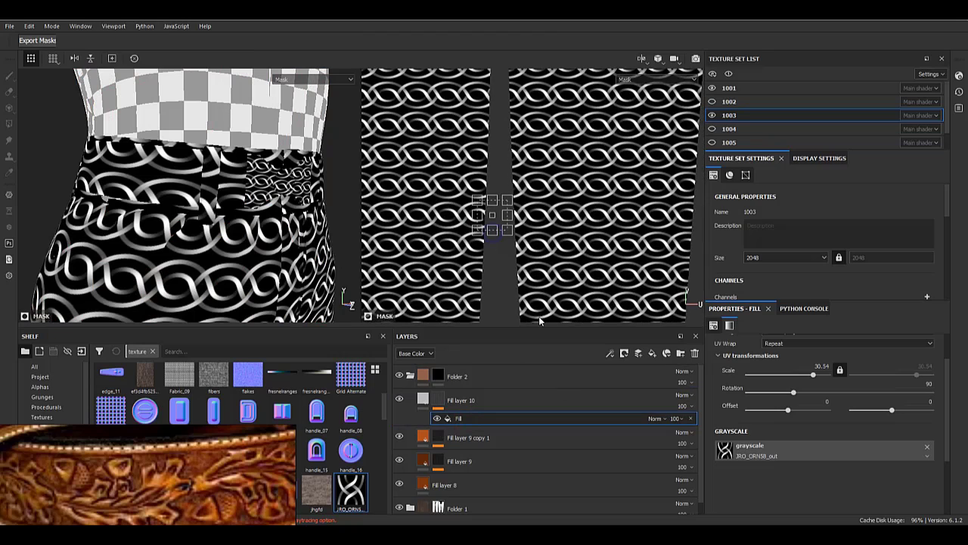
pyautogui.write('2')
pyautogui.press('Return')
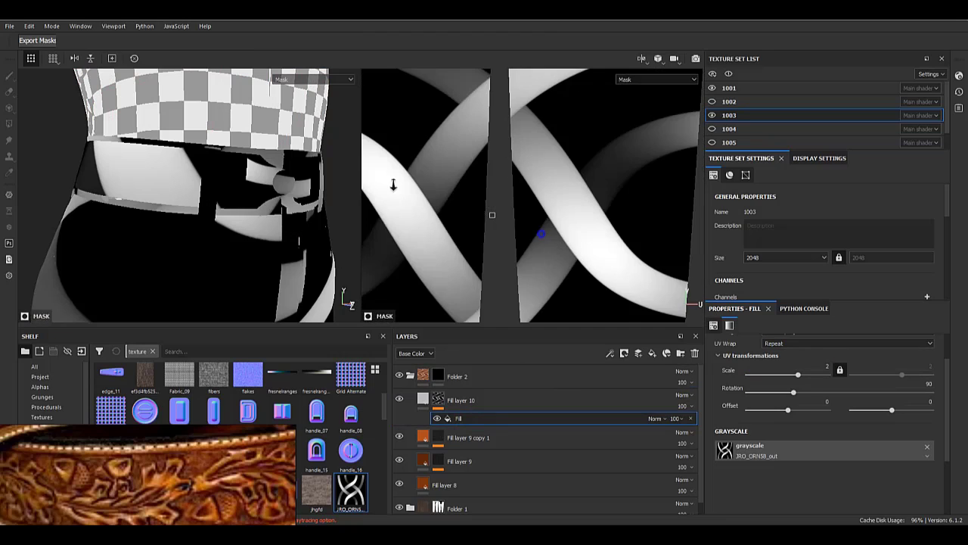
# - Move the ornament tile over the belt's UV strip, at an offset of about 0.247 by 0.470
pyautogui.keyDown('alt'); pyautogui.moveTo(393, 185); pyautogui.dragTo(344, 168, button='right'); pyautogui.keyUp('alt')
pyautogui.moveTo(505, 223); pyautogui.dragTo(553, 134)
pyautogui.keyDown('alt'); pyautogui.moveTo(553, 134); pyautogui.dragTo(543, 179, button='middle'); pyautogui.keyUp('alt')
pyautogui.scroll(3, 543, 178)
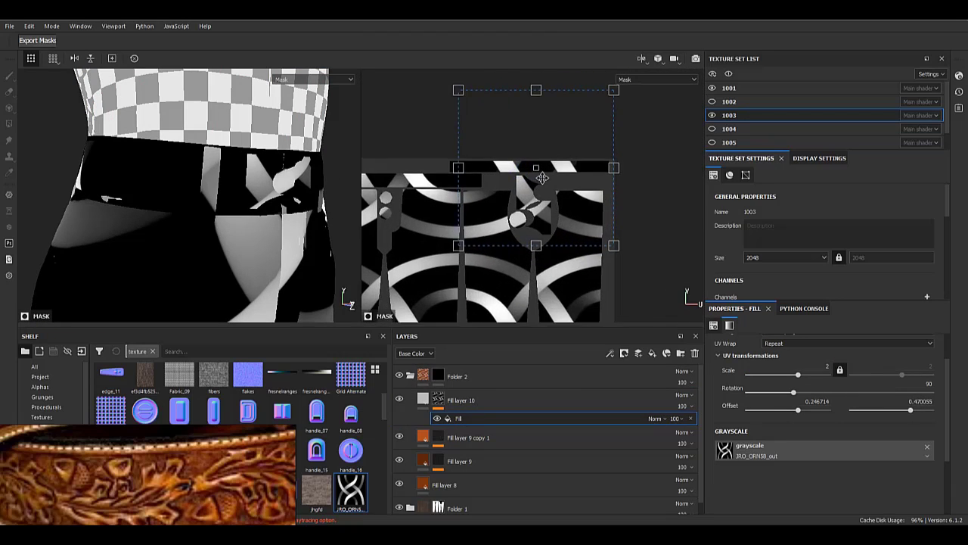
# - Set the ornament fill's scale to 30 and center the pattern on the belt's UV strip, at an offset of about 0.246 by 0.475
pyautogui.scroll(2, 542, 177)
pyautogui.write('50')
pyautogui.press('Return')
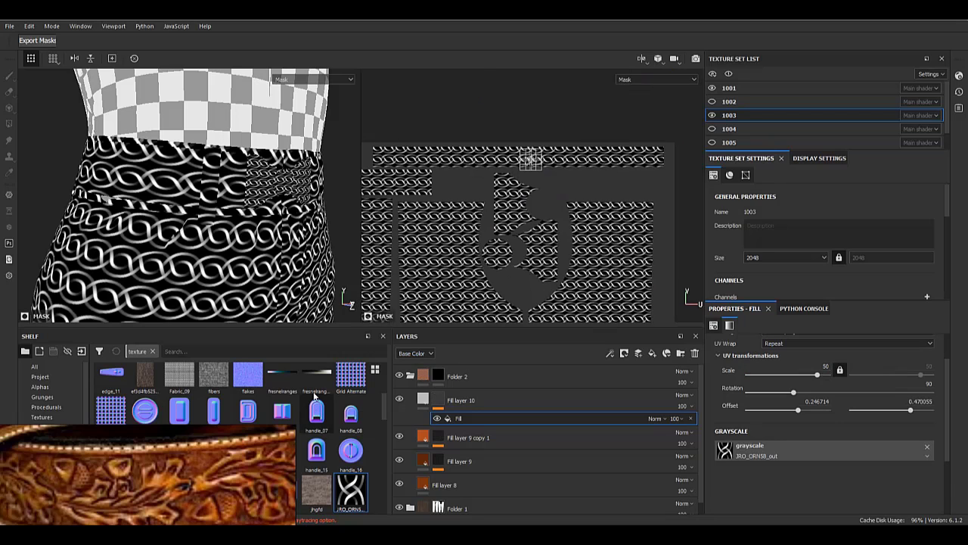
pyautogui.keyDown('alt'); pyautogui.moveTo(510, 230); pyautogui.dragTo(530, 194, button='right'); pyautogui.keyUp('alt')
pyautogui.keyDown('alt'); pyautogui.moveTo(530, 194); pyautogui.dragTo(543, 233, button='middle'); pyautogui.keyUp('alt')
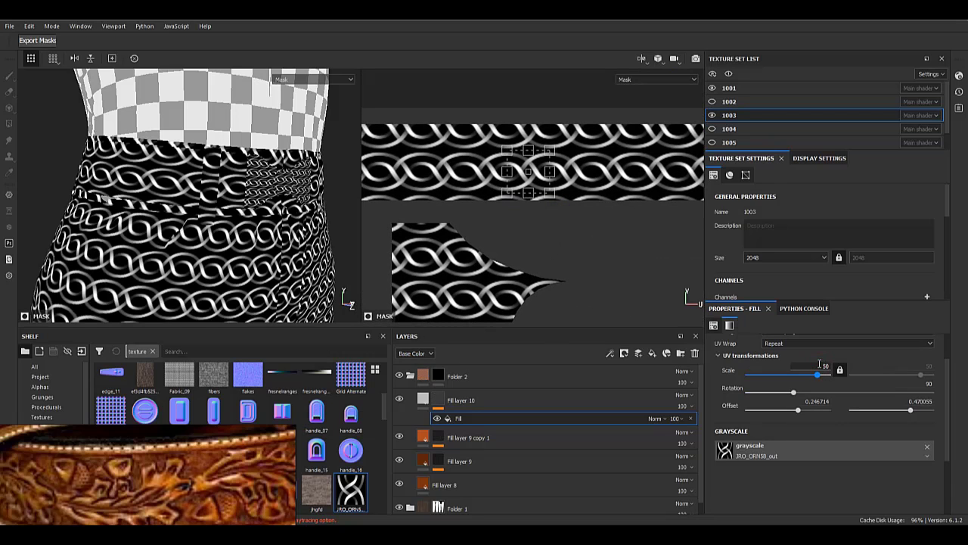
pyautogui.write('30')
pyautogui.press('Return')
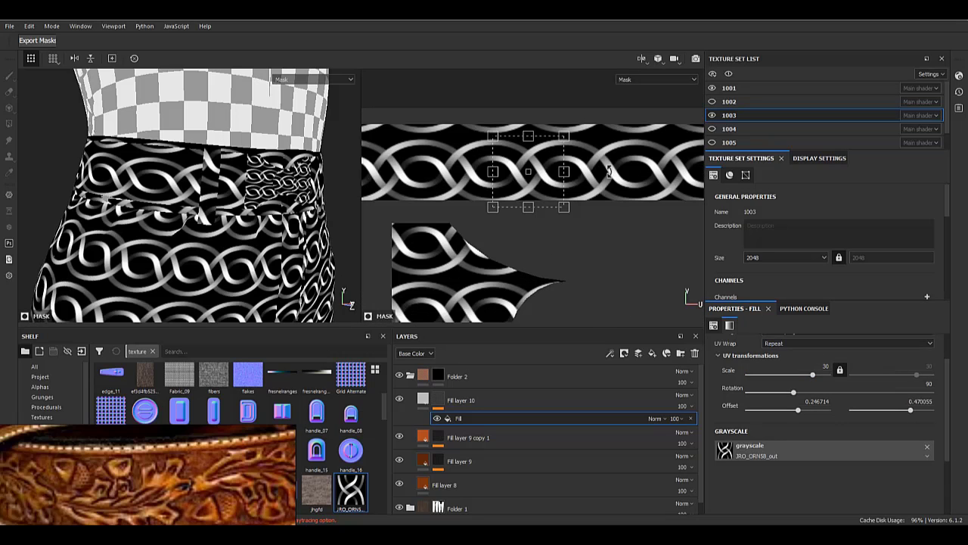
pyautogui.moveTo(533, 170); pyautogui.dragTo(531, 161)
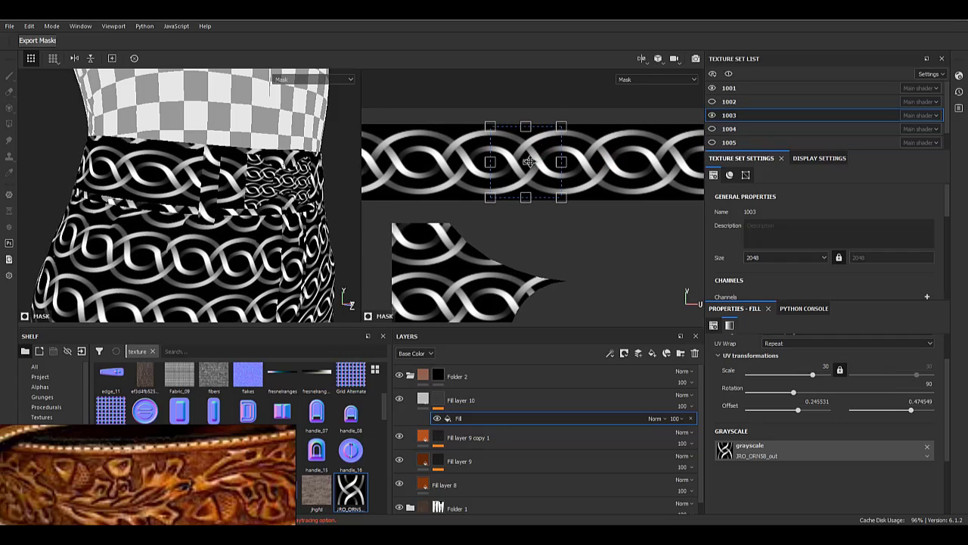
# - Return to the full material display and examine the ornament on the belt from several angles
pyautogui.click(424, 398)
pyautogui.keyDown('alt'); pyautogui.moveTo(246, 227); pyautogui.dragTo(106, 219); pyautogui.keyUp('alt')
pyautogui.keyDown('alt'); pyautogui.moveTo(106, 219); pyautogui.dragTo(113, 200, button='right'); pyautogui.keyUp('alt')
pyautogui.keyDown('alt'); pyautogui.moveTo(115, 198); pyautogui.dragTo(36, 147); pyautogui.keyUp('alt')
pyautogui.keyDown('alt'); pyautogui.moveTo(36, 146); pyautogui.dragTo(156, 216, button='right'); pyautogui.keyUp('alt')
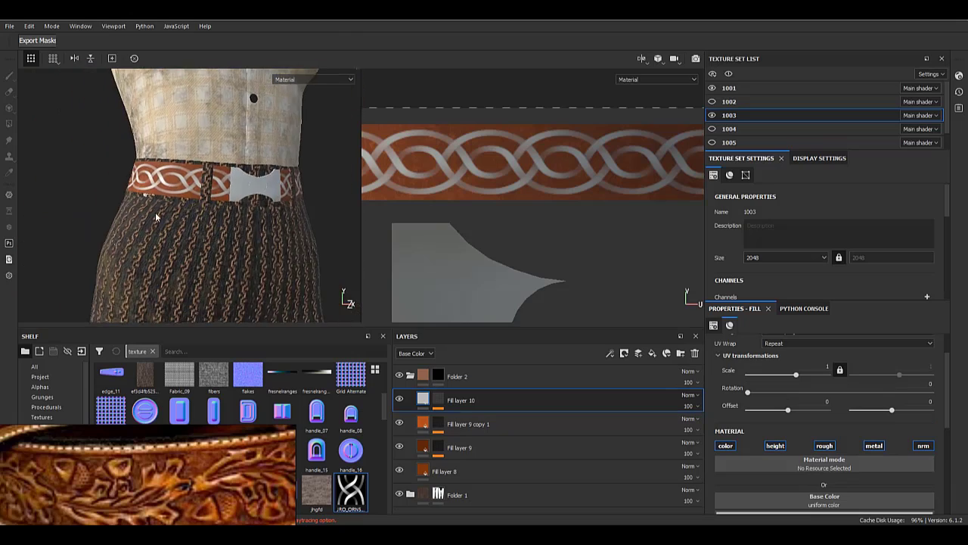
pyautogui.keyDown('alt'); pyautogui.moveTo(155, 217); pyautogui.dragTo(210, 241); pyautogui.keyUp('alt')
pyautogui.keyDown('alt'); pyautogui.moveTo(211, 240); pyautogui.dragTo(283, 247, button='middle'); pyautogui.keyUp('alt')
pyautogui.keyDown('alt'); pyautogui.moveTo(283, 247); pyautogui.dragTo(325, 258, button='right'); pyautogui.keyUp('alt')
pyautogui.click(438, 399)
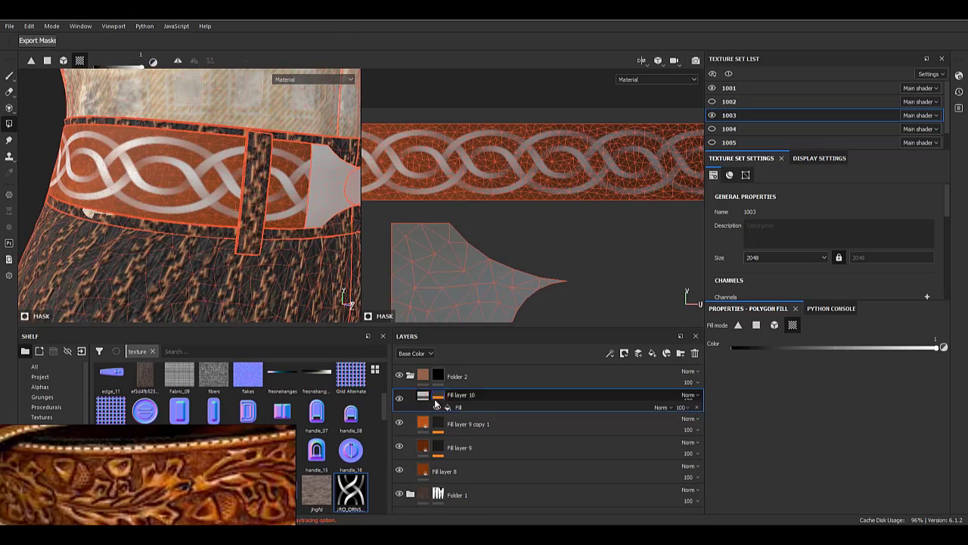
# - Limit Fill layer 10 to the height channel and set its height to 0.2415
pyautogui.click(424, 399)
pyautogui.click(730, 448)
pyautogui.click(824, 447)
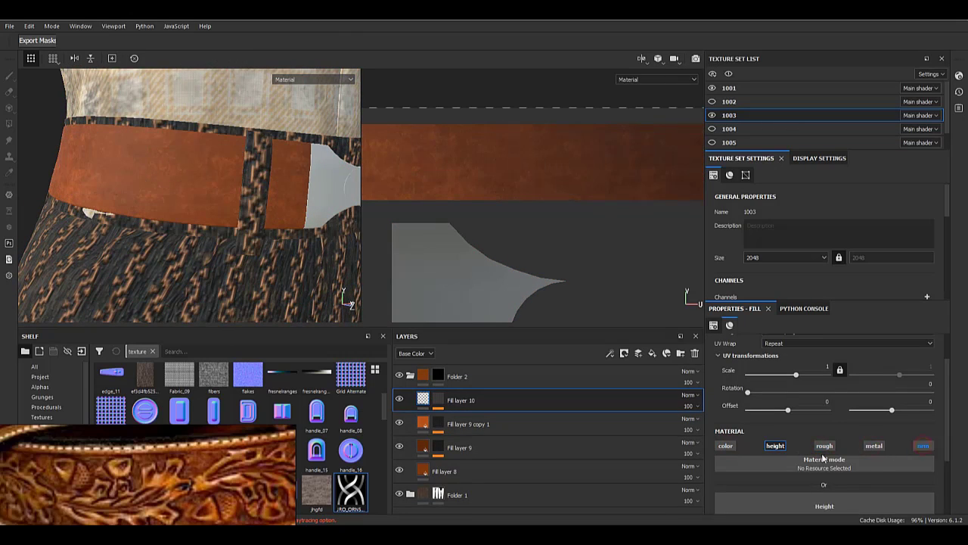
pyautogui.scroll(-2, 824, 458)
pyautogui.moveTo(821, 463); pyautogui.dragTo(846, 462)
# - Enable the color channel on Fill layer 10 and sample Fill layer 9 copy 1's orange as its base color
pyautogui.keyDown('alt'); pyautogui.moveTo(282, 298); pyautogui.dragTo(201, 220, button='right'); pyautogui.keyUp('alt')
pyautogui.keyDown('alt'); pyautogui.moveTo(182, 221); pyautogui.dragTo(136, 241); pyautogui.keyUp('alt')
pyautogui.scroll(-8, 70, 508)
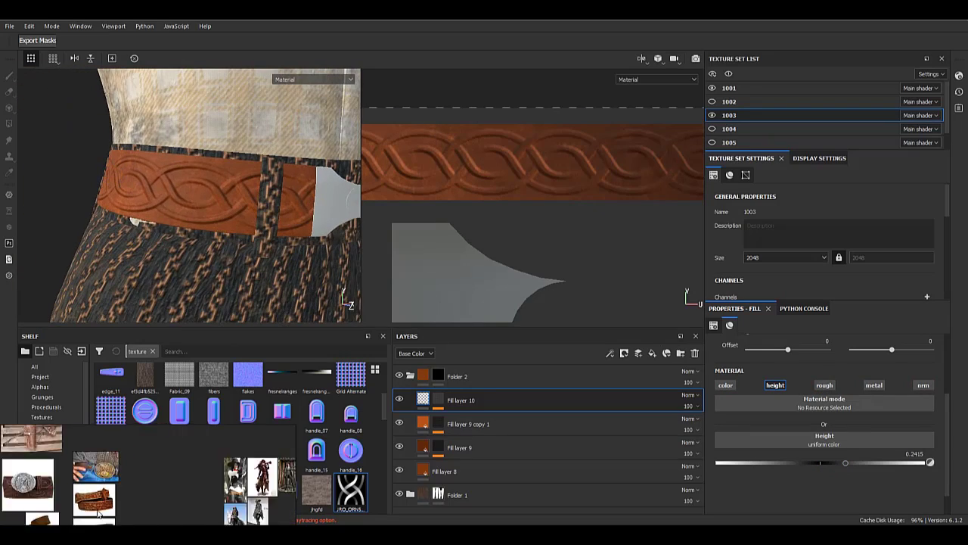
pyautogui.moveTo(212, 518); pyautogui.dragTo(35, 482, button='middle')
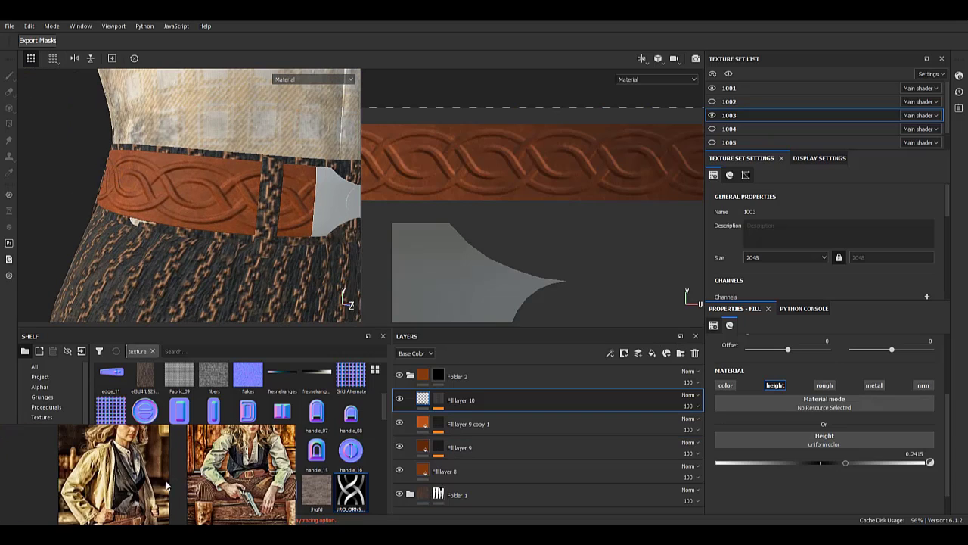
pyautogui.keyDown('alt'); pyautogui.moveTo(172, 219); pyautogui.dragTo(201, 221); pyautogui.keyUp('alt')
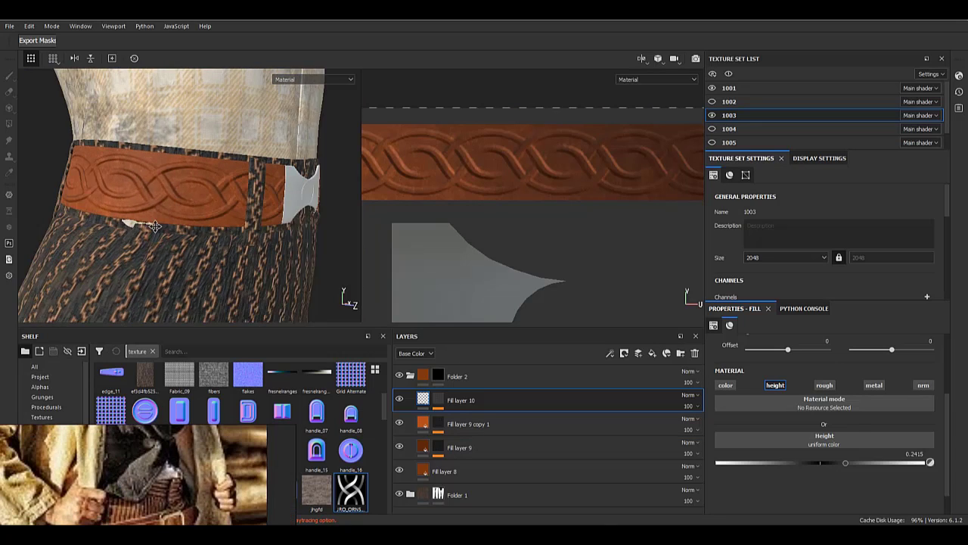
pyautogui.keyDown('alt'); pyautogui.moveTo(201, 221); pyautogui.dragTo(230, 233, button='middle'); pyautogui.keyUp('alt')
pyautogui.click(726, 385)
pyautogui.click(792, 455)
pyautogui.moveTo(838, 339); pyautogui.dragTo(426, 419)
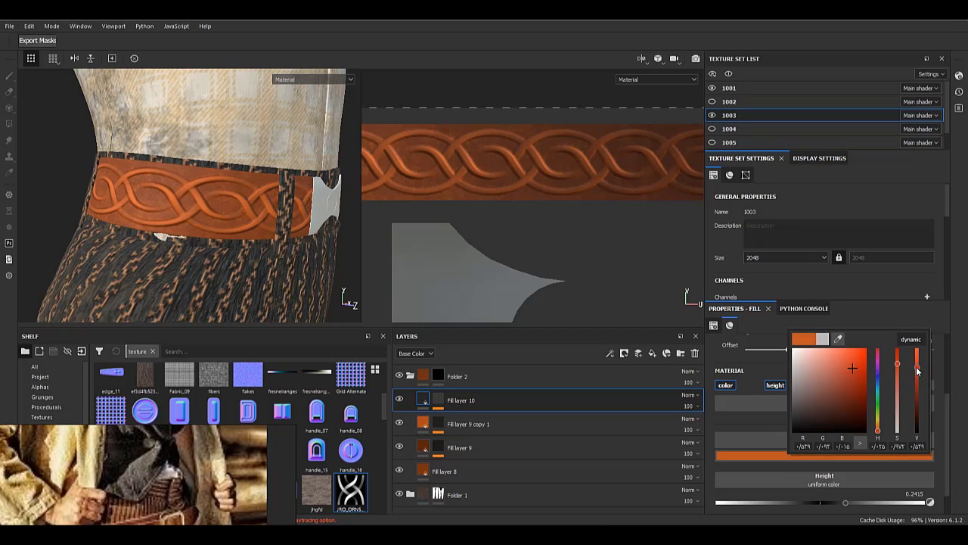
# - Add Fill layer 11 above Fill layer 10 with a black mask containing a fill effect
pyautogui.scroll(4, 140, 206)
pyautogui.keyDown('alt'); pyautogui.moveTo(140, 206); pyautogui.dragTo(43, 182); pyautogui.keyUp('alt')
pyautogui.scroll(-4, 43, 181)
pyautogui.keyDown('alt'); pyautogui.moveTo(220, 201); pyautogui.dragTo(52, 215); pyautogui.keyUp('alt')
pyautogui.keyDown('shift'); pyautogui.moveTo(114, 216); pyautogui.dragTo(174, 216, button='right'); pyautogui.keyUp('shift')
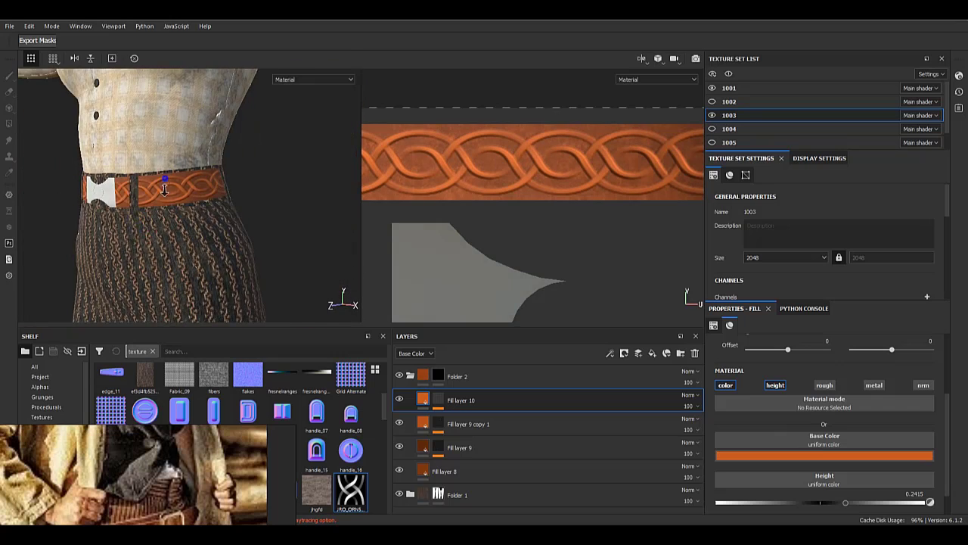
pyautogui.scroll(6, 174, 212)
pyautogui.keyDown('alt'); pyautogui.moveTo(174, 211); pyautogui.dragTo(197, 216); pyautogui.keyUp('alt')
pyautogui.click(652, 354)
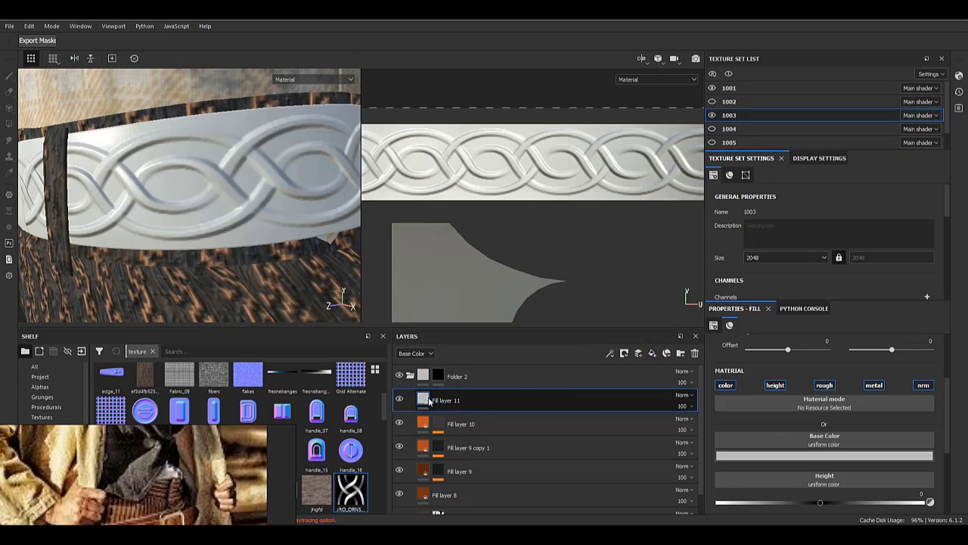
pyautogui.rightClick(427, 397)
pyautogui.click(466, 99)
pyautogui.rightClick(438, 396)
pyautogui.click(470, 319)
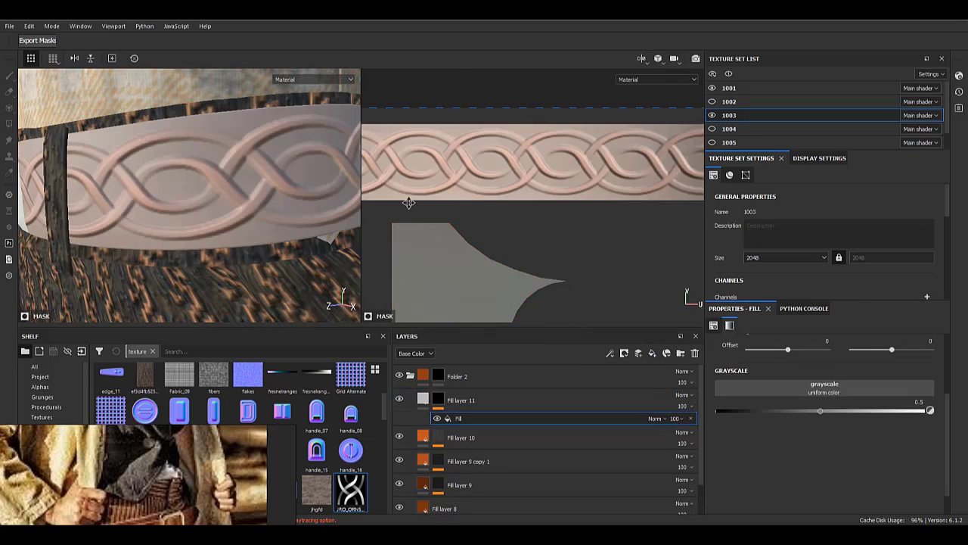
pyautogui.rightClick(461, 418)
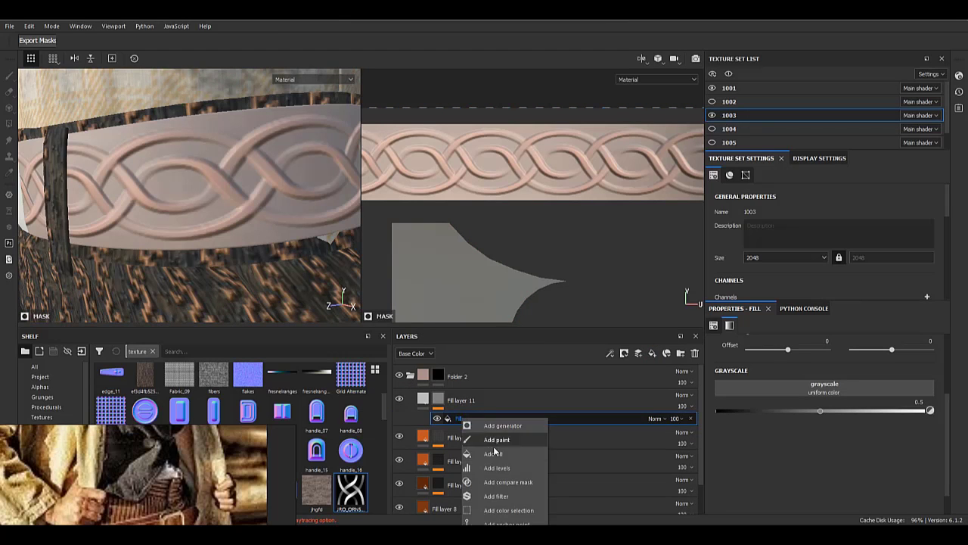
pyautogui.click(830, 389)
pyautogui.scroll(-5, 814, 473)
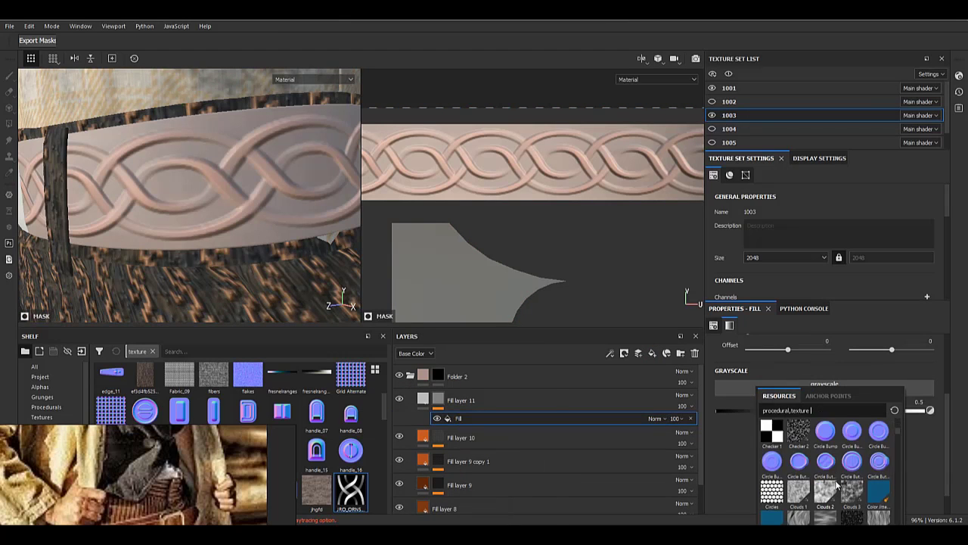
pyautogui.scroll(-5, 838, 486)
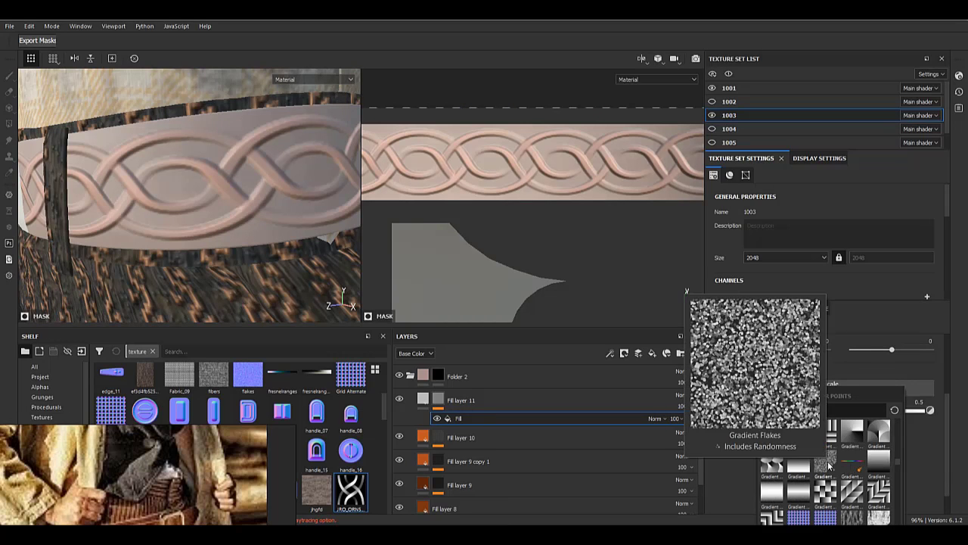
# - Find Grunge Leather Damaged among the shelf's grunges and assign it to the fill in Fill layer 11's mask
pyautogui.moveTo(196, 463); pyautogui.dragTo(210, 534, button='right')
pyautogui.click(50, 399)
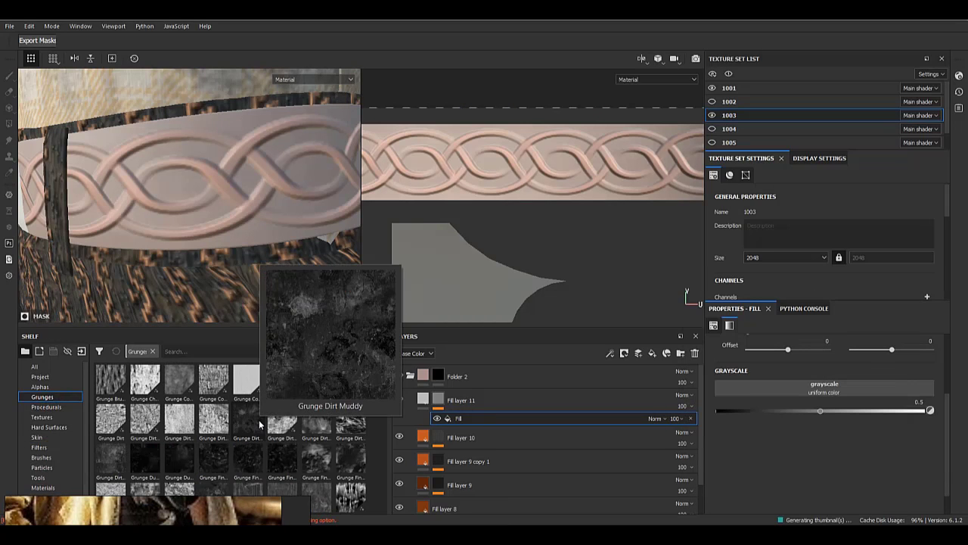
pyautogui.scroll(-5, 327, 469)
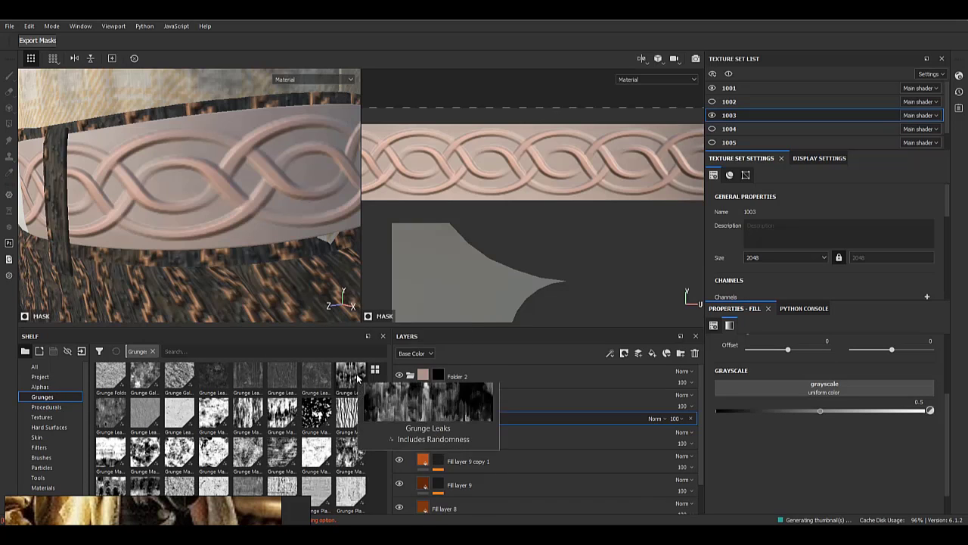
pyautogui.scroll(-5, 324, 418)
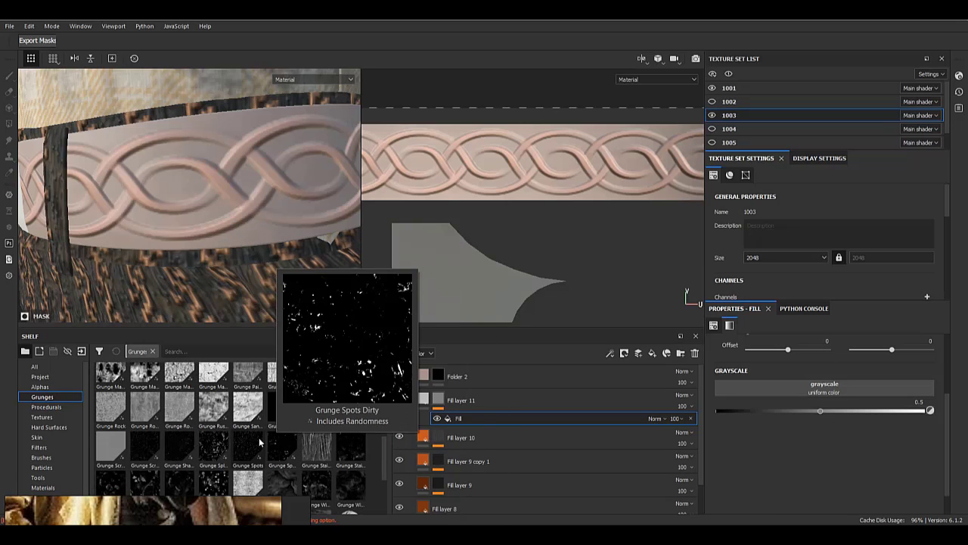
pyautogui.scroll(-5, 221, 444)
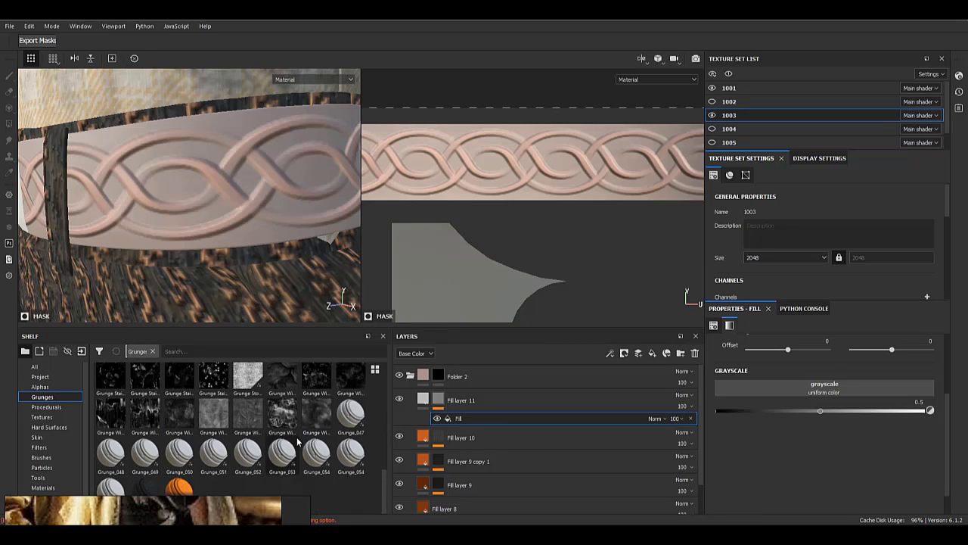
pyautogui.scroll(5, 295, 439)
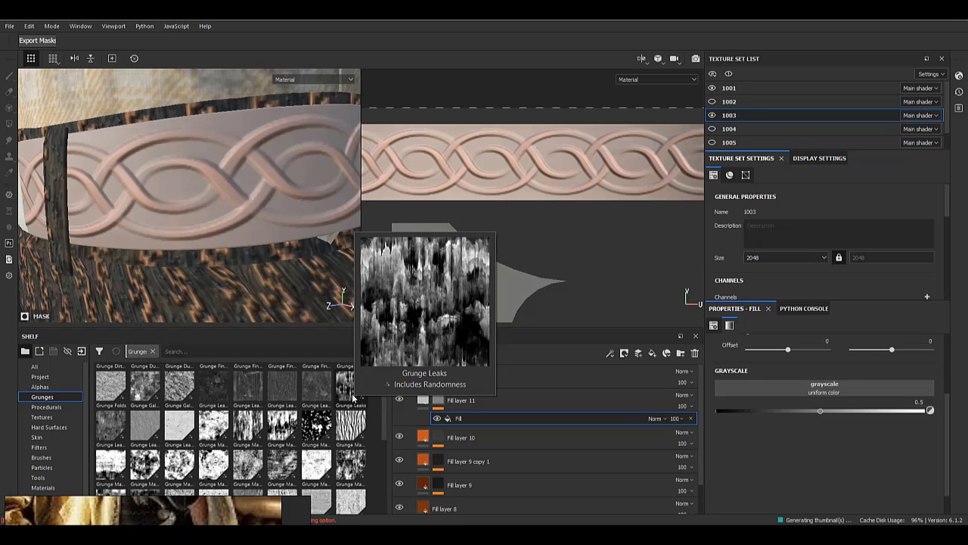
pyautogui.moveTo(153, 424)
pyautogui.moveTo(117, 427)
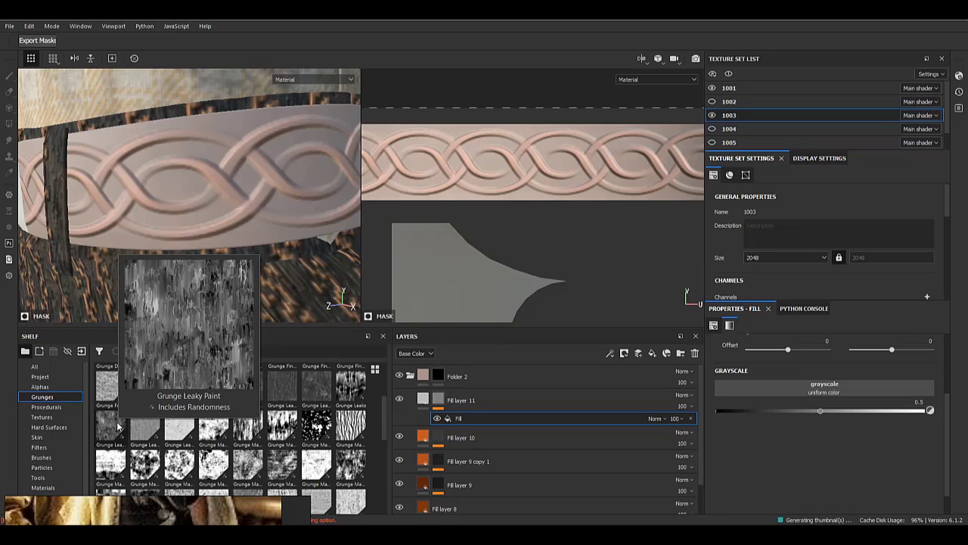
pyautogui.moveTo(179, 429); pyautogui.dragTo(210, 439)
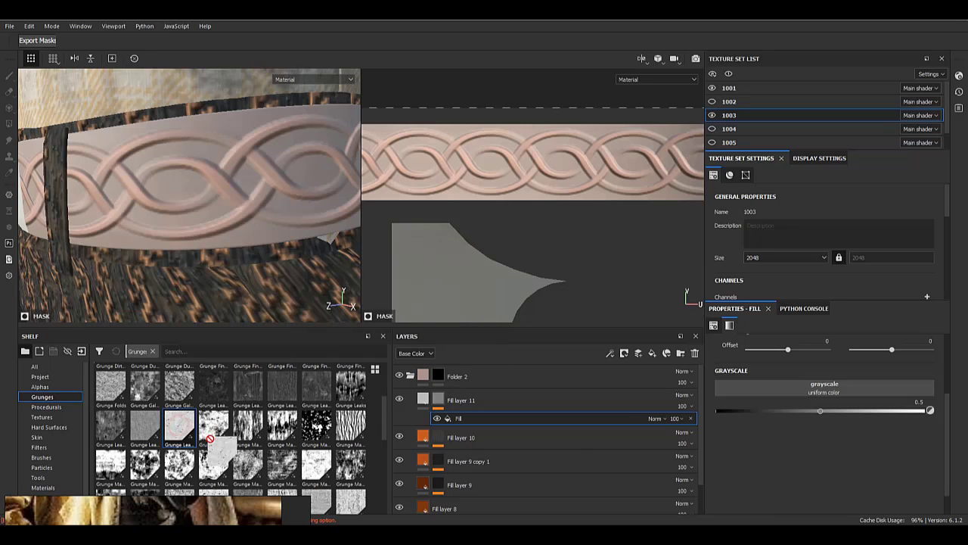
pyautogui.moveTo(749, 392); pyautogui.dragTo(750, 392)
# - Display Fill layer 11's mask on its own and set the leather grunge's scale to 8.51
pyautogui.keyDown('alt'); pyautogui.click(439, 399); pyautogui.keyUp('alt')
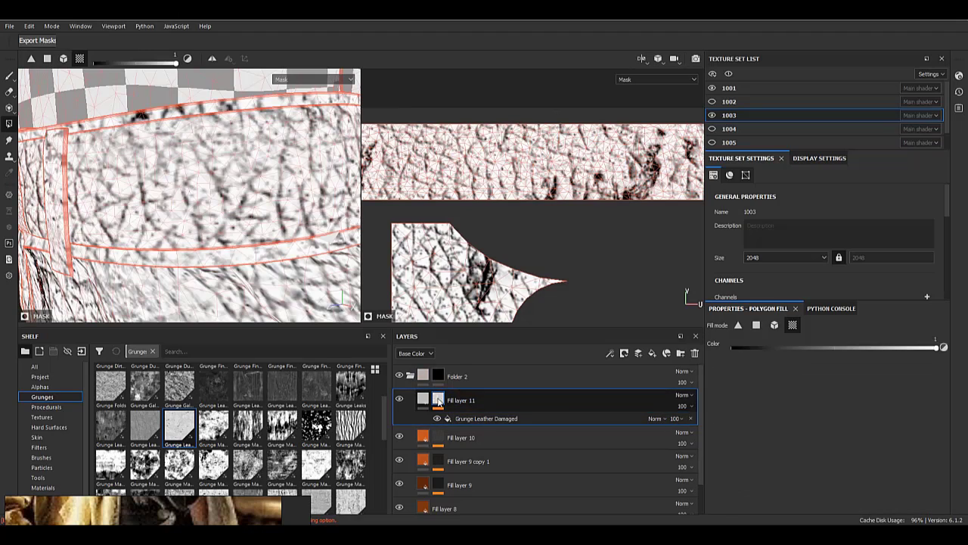
pyautogui.click(572, 420)
pyautogui.scroll(-1, 765, 442)
pyautogui.scroll(2, 751, 474)
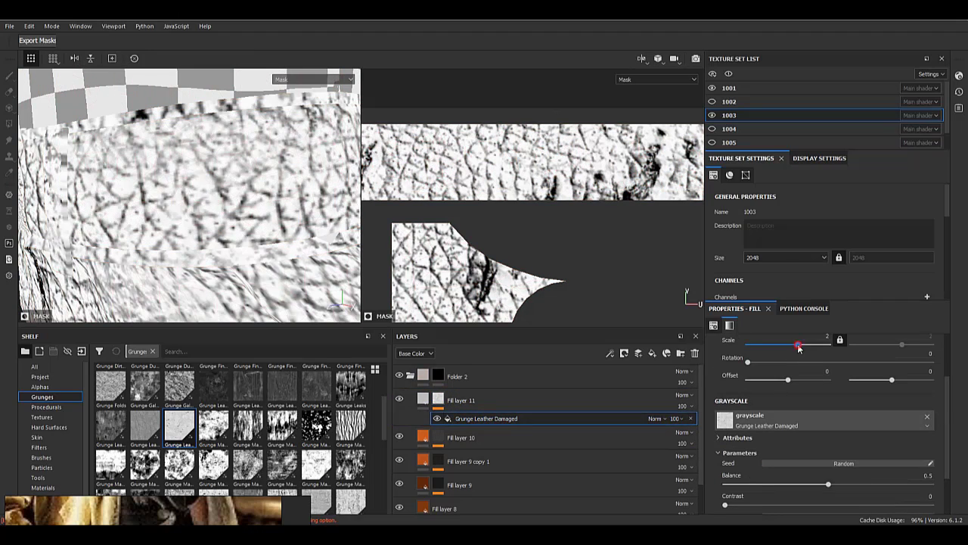
pyautogui.moveTo(798, 345); pyautogui.dragTo(805, 345)
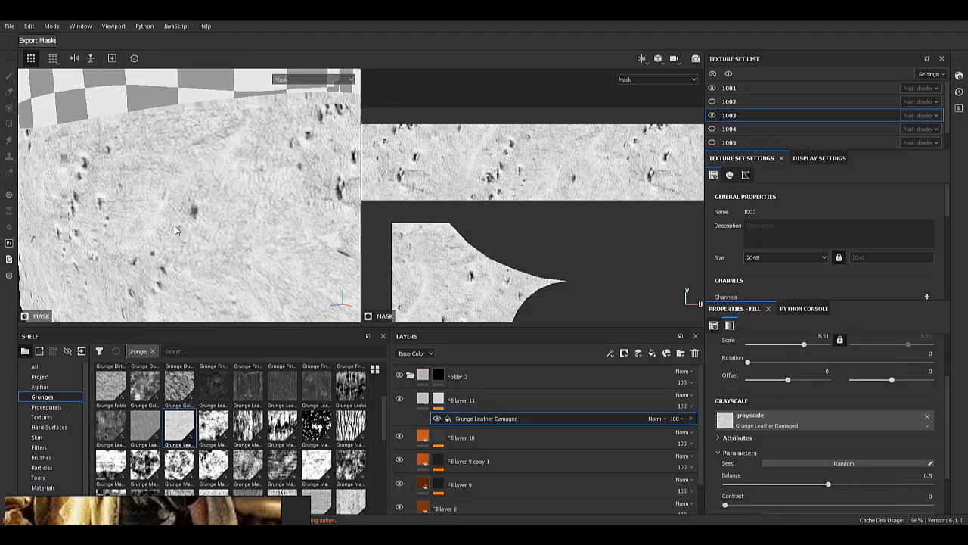
# - Set the leather grunge's balance to 0.25 and contrast to 0.11, and try a brush pattern of 0.05
pyautogui.scroll(-3, 175, 230)
pyautogui.keyDown('alt'); pyautogui.moveTo(174, 231); pyautogui.dragTo(223, 237); pyautogui.keyUp('alt')
pyautogui.keyDown('alt'); pyautogui.moveTo(222, 238); pyautogui.dragTo(257, 351, button='right'); pyautogui.keyUp('alt')
pyautogui.scroll(-1, 787, 416)
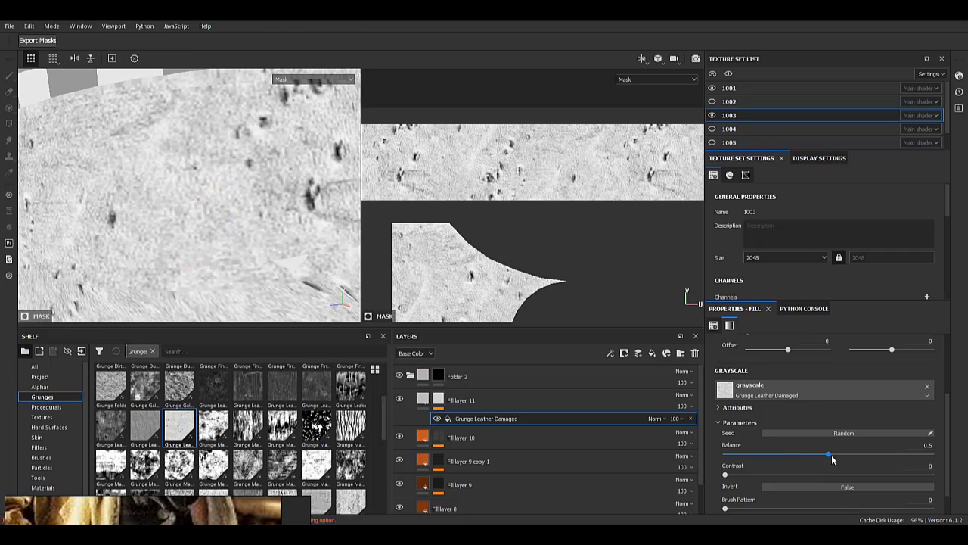
pyautogui.click(804, 475)
pyautogui.moveTo(804, 470); pyautogui.dragTo(748, 475)
pyautogui.moveTo(828, 454); pyautogui.dragTo(777, 454)
pyautogui.scroll(-1, 751, 488)
pyautogui.moveTo(726, 478)
pyautogui.mouseDown()
pyautogui.moveTo(754, 474)
pyautogui.moveTo(731, 471)
pyautogui.mouseUp()
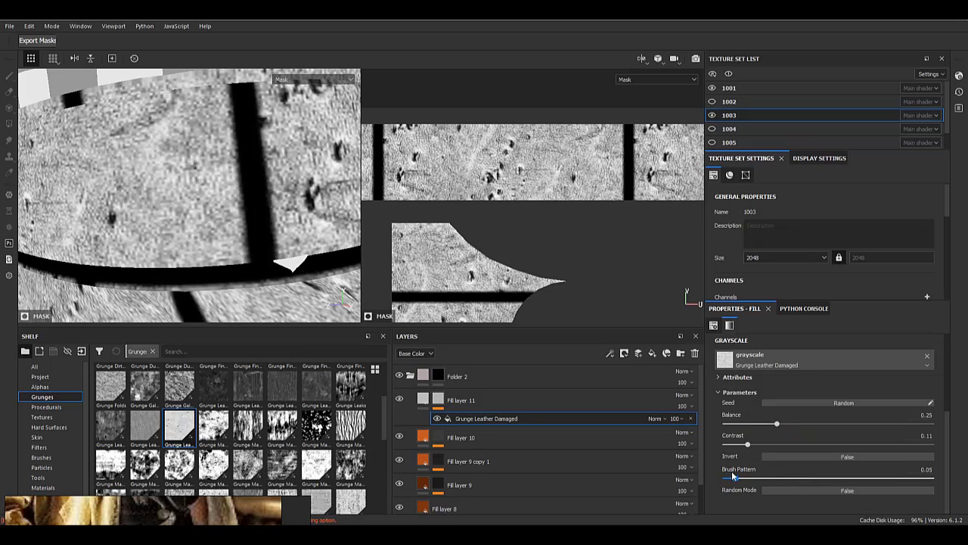
# - Limit Fill layer 11 to the height channel and set its height to 0.1256
pyautogui.click(424, 400)
pyautogui.click(727, 355)
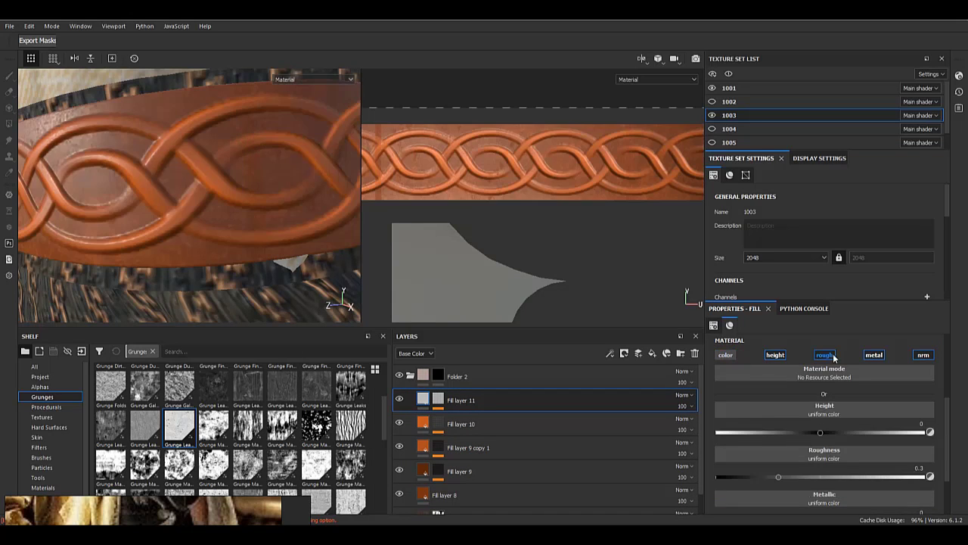
pyautogui.click(831, 355)
pyautogui.click(876, 356)
pyautogui.click(922, 355)
pyautogui.moveTo(830, 434); pyautogui.dragTo(833, 433)
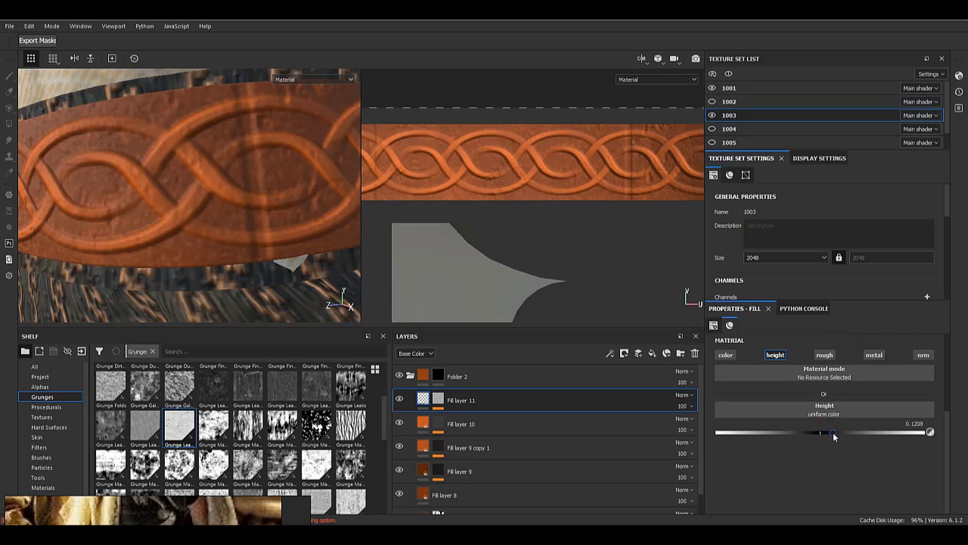
# - Reset the leather grunge's brush pattern to 0 and try its invert option on and off
pyautogui.click(438, 400)
pyautogui.click(509, 417)
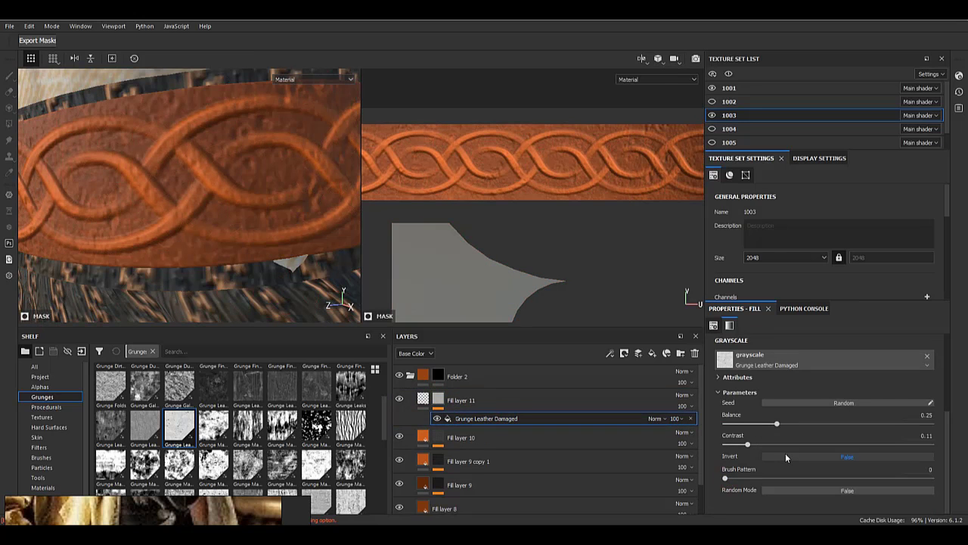
pyautogui.click(785, 457)
pyautogui.click(785, 457)
# - Enable the roughness channel on Fill layer 11 alongside height, with roughness at 0.5362, and inspect the belt from both sides
pyautogui.keyDown('alt'); pyautogui.moveTo(280, 187); pyautogui.dragTo(136, 208, button='right'); pyautogui.keyUp('alt')
pyautogui.keyDown('alt'); pyautogui.moveTo(136, 208); pyautogui.dragTo(197, 212); pyautogui.keyUp('alt')
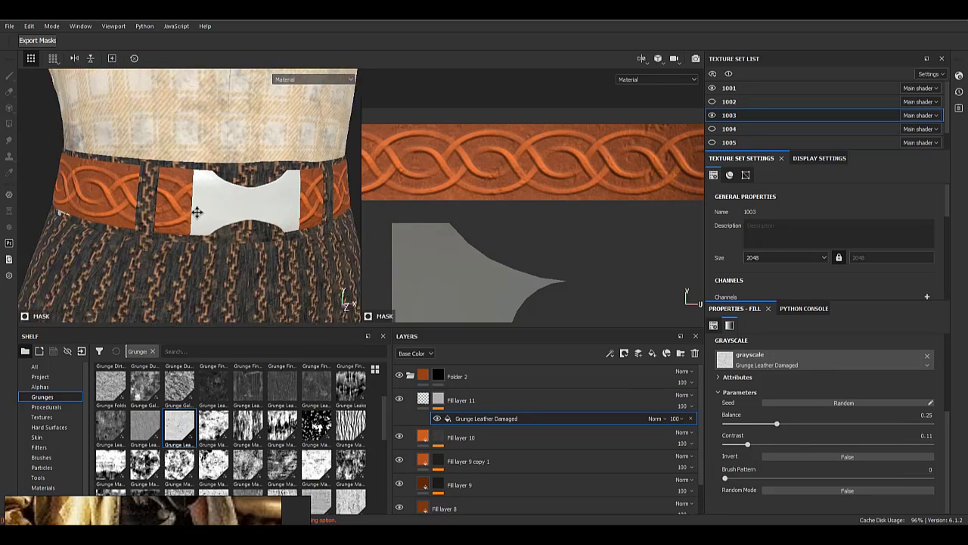
pyautogui.scroll(5, 197, 213)
pyautogui.scroll(3, 783, 384)
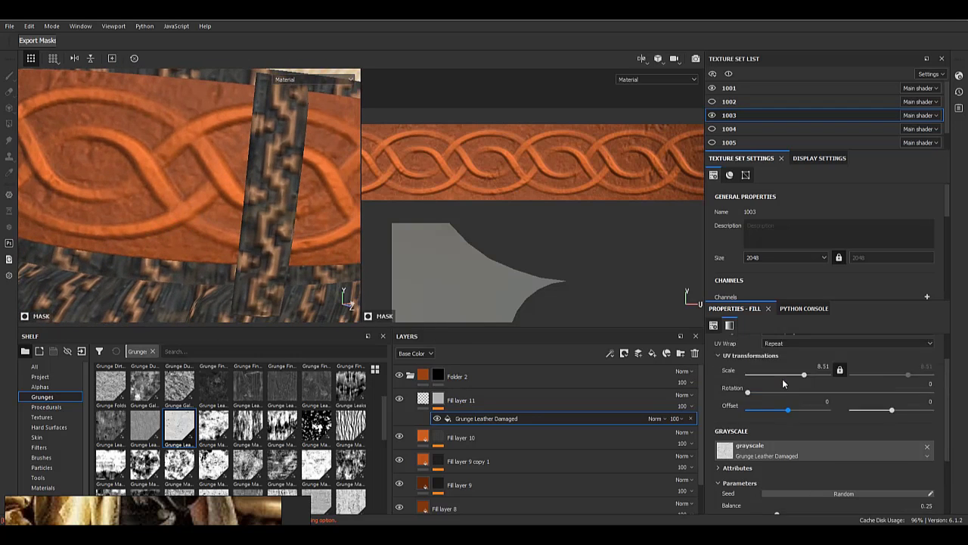
pyautogui.scroll(-5, 795, 389)
pyautogui.click(609, 396)
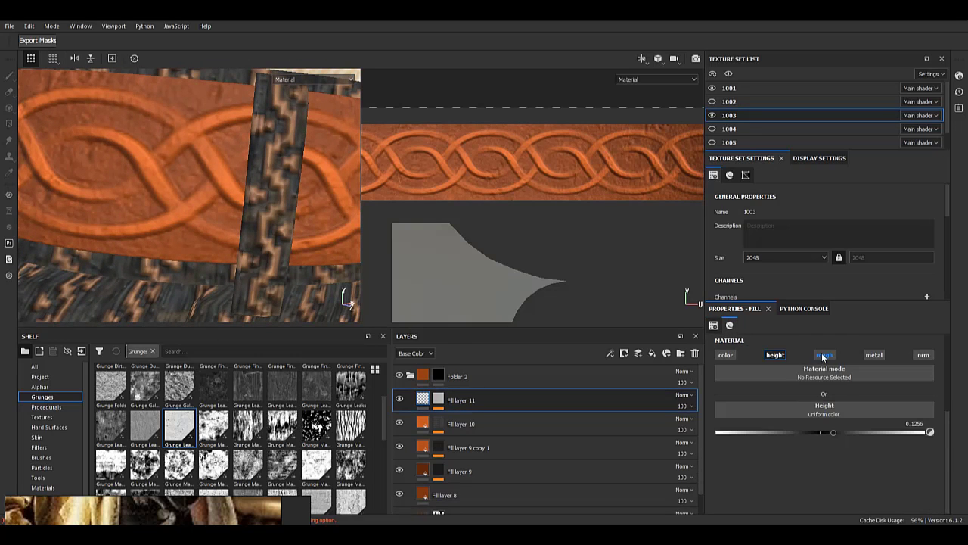
pyautogui.click(823, 354)
pyautogui.keyDown('alt'); pyautogui.moveTo(190, 219); pyautogui.dragTo(33, 114, button='right'); pyautogui.keyUp('alt')
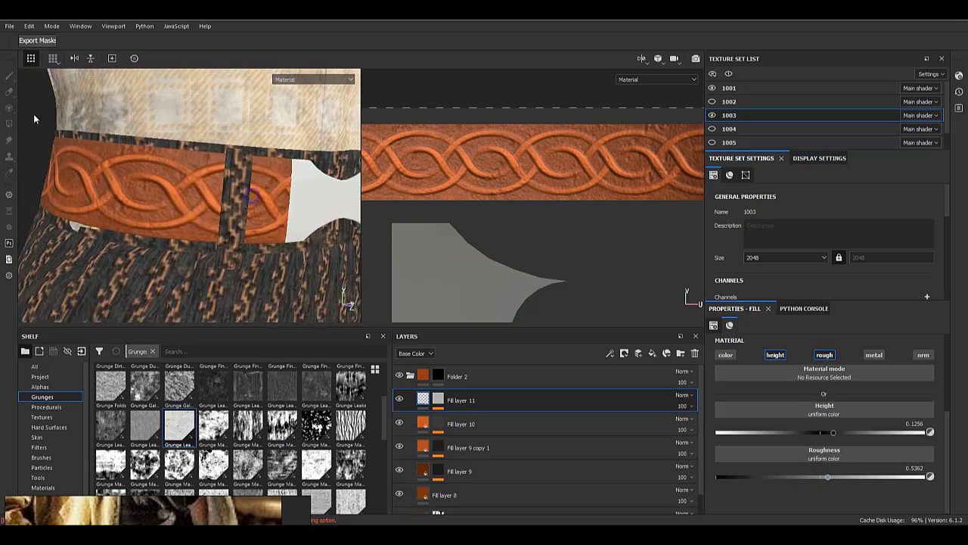
pyautogui.keyDown('alt'); pyautogui.moveTo(333, 193); pyautogui.dragTo(231, 219); pyautogui.keyUp('alt')
pyautogui.keyDown('alt'); pyautogui.moveTo(231, 220); pyautogui.dragTo(182, 198, button='right'); pyautogui.keyUp('alt')
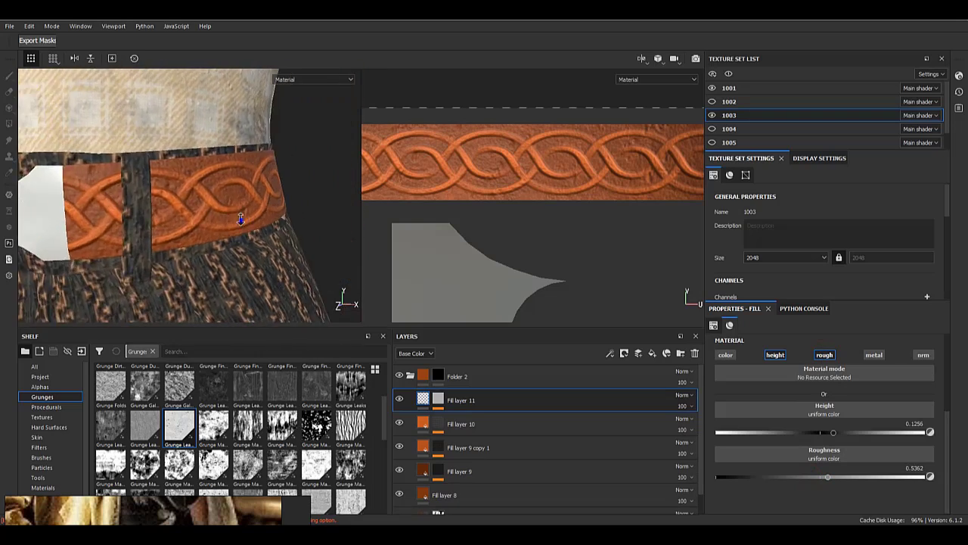
pyautogui.keyDown('alt'); pyautogui.moveTo(181, 198); pyautogui.dragTo(254, 212, button='middle'); pyautogui.keyUp('alt')
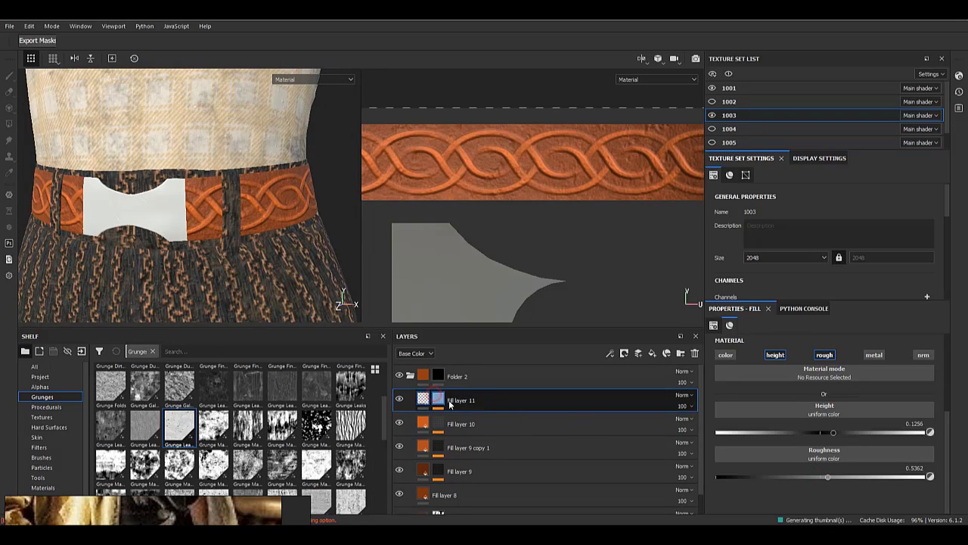
# - Try Grunge Leak Small as Fill layer 11's mask texture with the layer's height at 0.3768
pyautogui.click(443, 399)
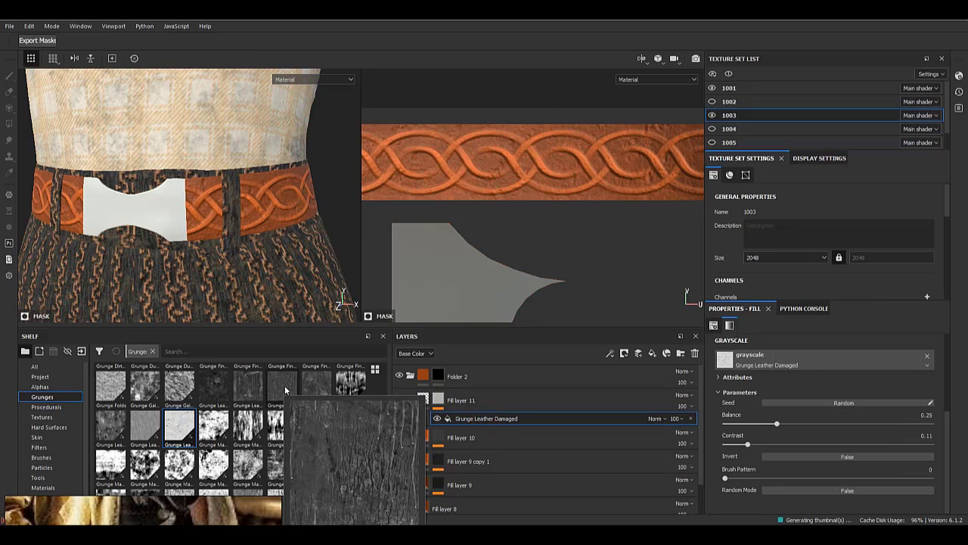
pyautogui.moveTo(283, 391); pyautogui.dragTo(753, 361)
pyautogui.keyDown('alt'); pyautogui.moveTo(277, 183); pyautogui.dragTo(275, 265, button='right'); pyautogui.keyUp('alt')
pyautogui.keyDown('alt'); pyautogui.moveTo(275, 265); pyautogui.dragTo(255, 264); pyautogui.keyUp('alt')
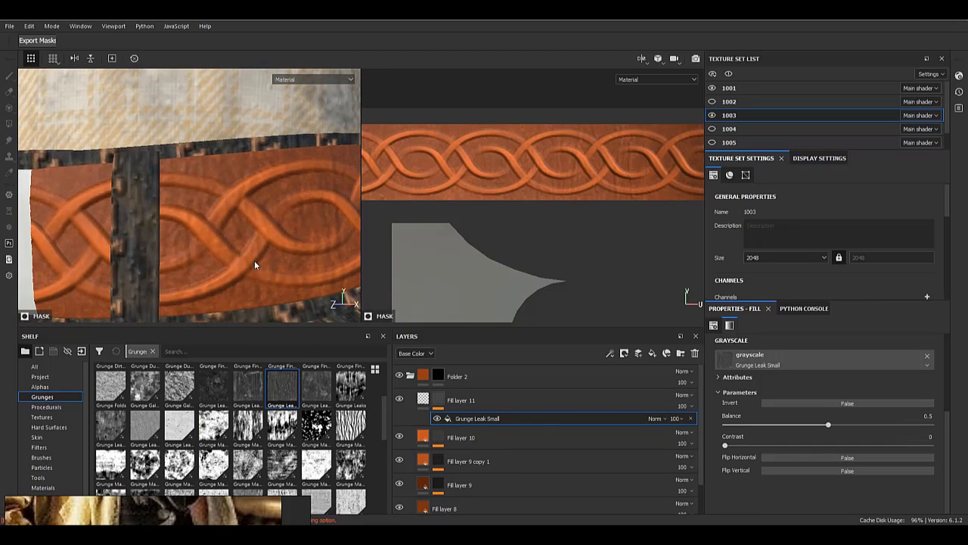
pyautogui.click(422, 400)
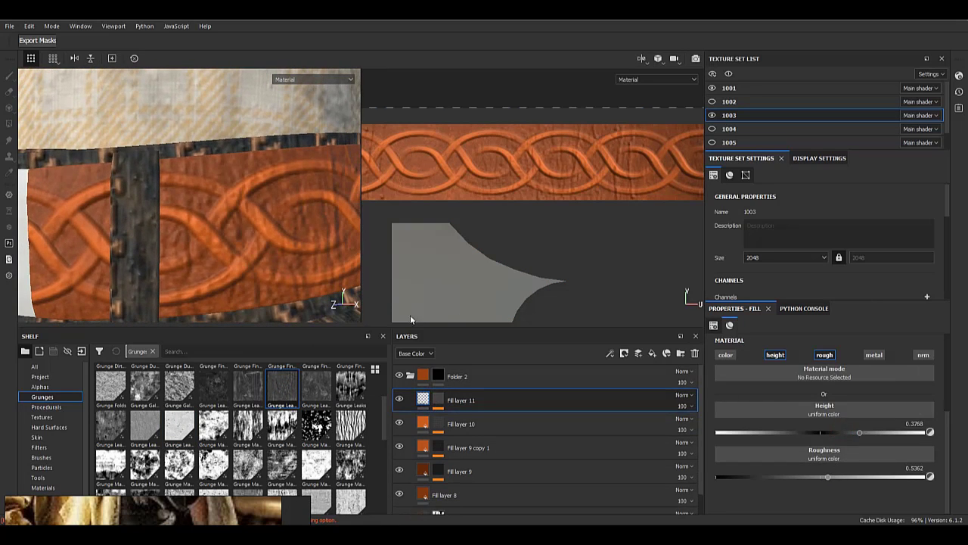
pyautogui.keyDown('alt'); pyautogui.moveTo(277, 257); pyautogui.dragTo(277, 100, button='right'); pyautogui.keyUp('alt')
pyautogui.keyDown('alt'); pyautogui.moveTo(277, 100); pyautogui.dragTo(307, 91); pyautogui.keyUp('alt')
pyautogui.keyDown('alt'); pyautogui.moveTo(307, 91); pyautogui.dragTo(248, 389, button='right'); pyautogui.keyUp('alt')
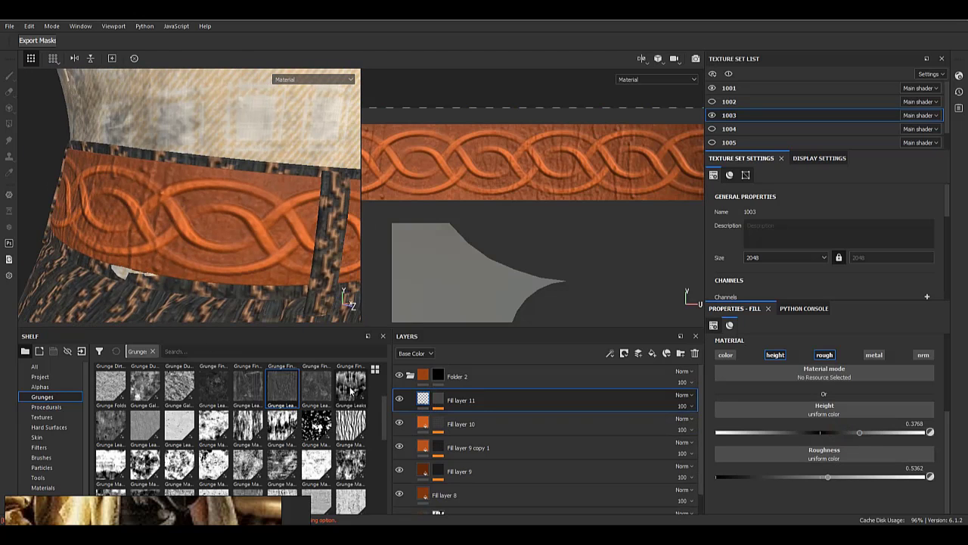
# - Try Grunge Leaks in Fill layer 11's mask, and replace it with Grunge Sand Dry
pyautogui.moveTo(364, 392); pyautogui.dragTo(409, 398)
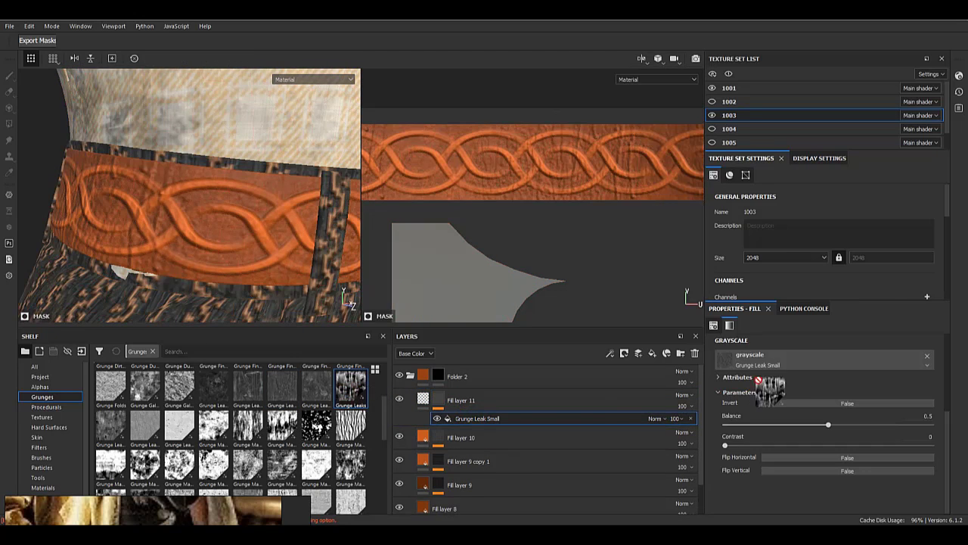
pyautogui.moveTo(793, 380); pyautogui.dragTo(751, 359)
pyautogui.scroll(-3, 302, 454)
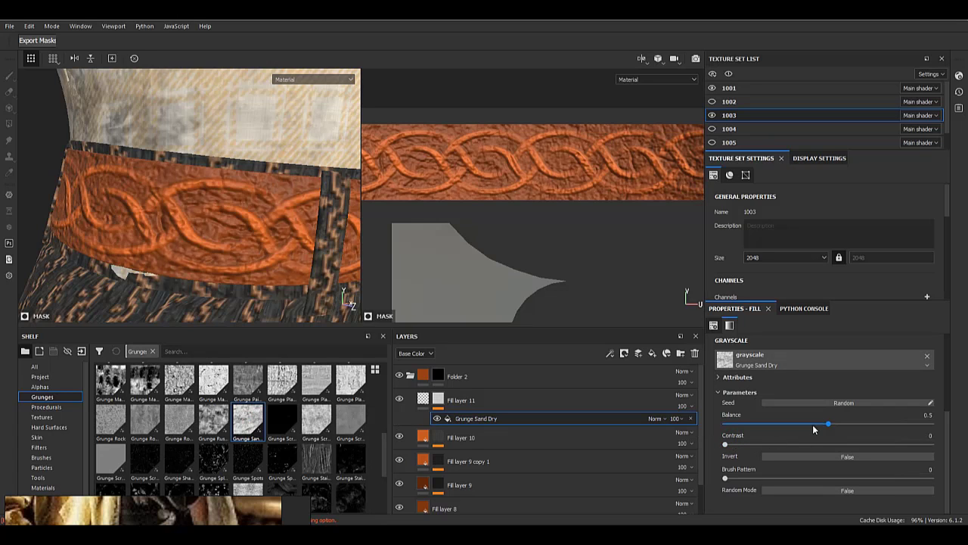
# - Set the balance of Fill layer 11's sand grunge to 0.52 and its scale to 12
pyautogui.click(439, 401)
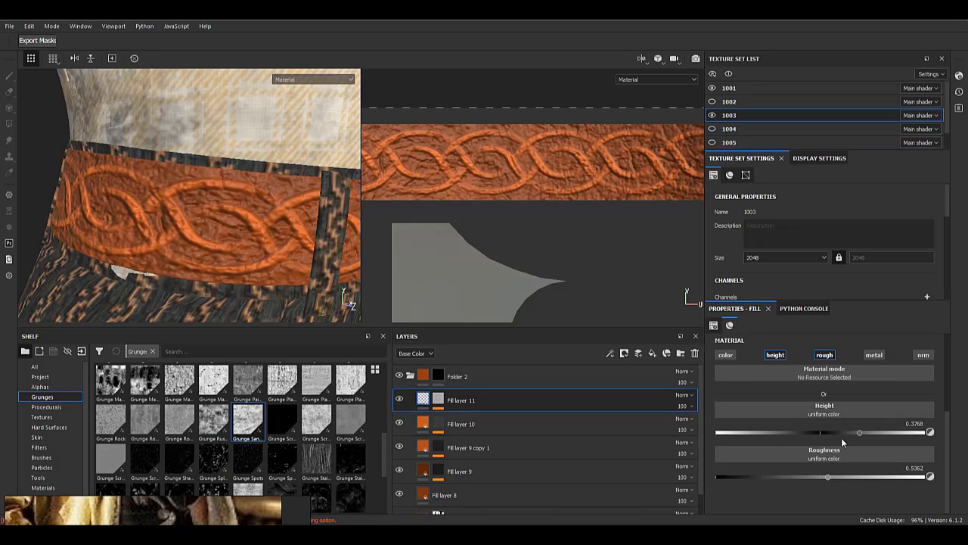
pyautogui.click(440, 403)
pyautogui.doubleClick(487, 420)
pyautogui.scroll(2, 776, 406)
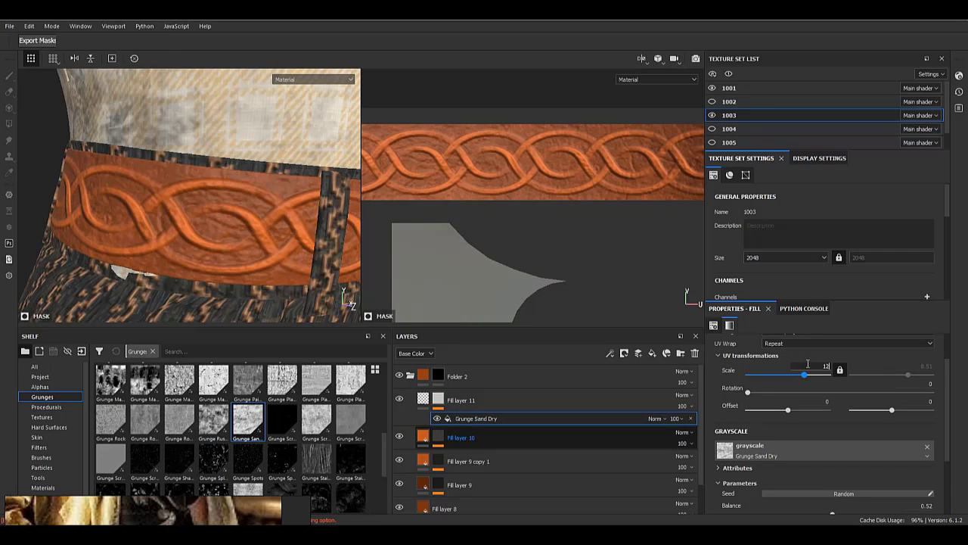
pyautogui.press('Return')
# - Set Fill layer 11's height to 0.1304 and its roughness to 0.5459
pyautogui.click(426, 400)
pyautogui.scroll(-2, 842, 481)
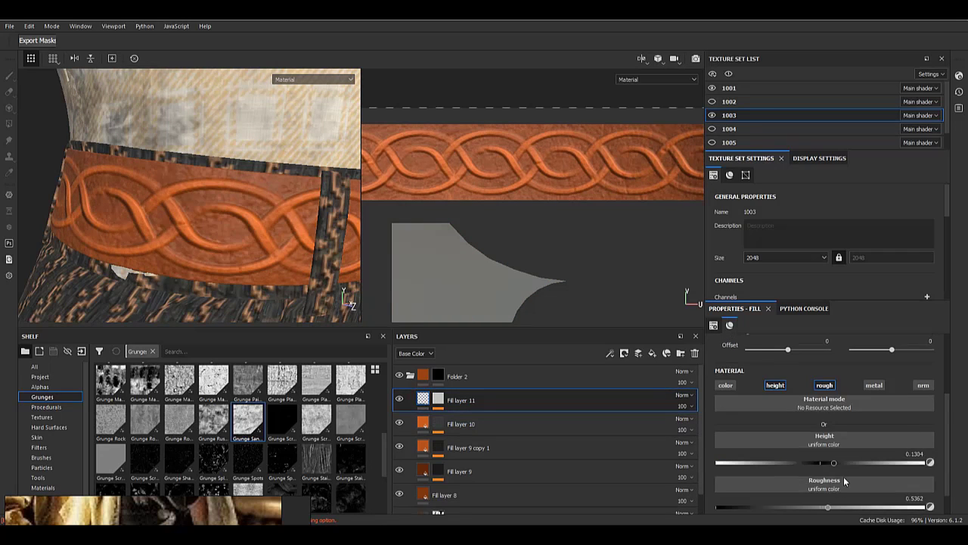
pyautogui.scroll(-1, 846, 482)
pyautogui.click(843, 478)
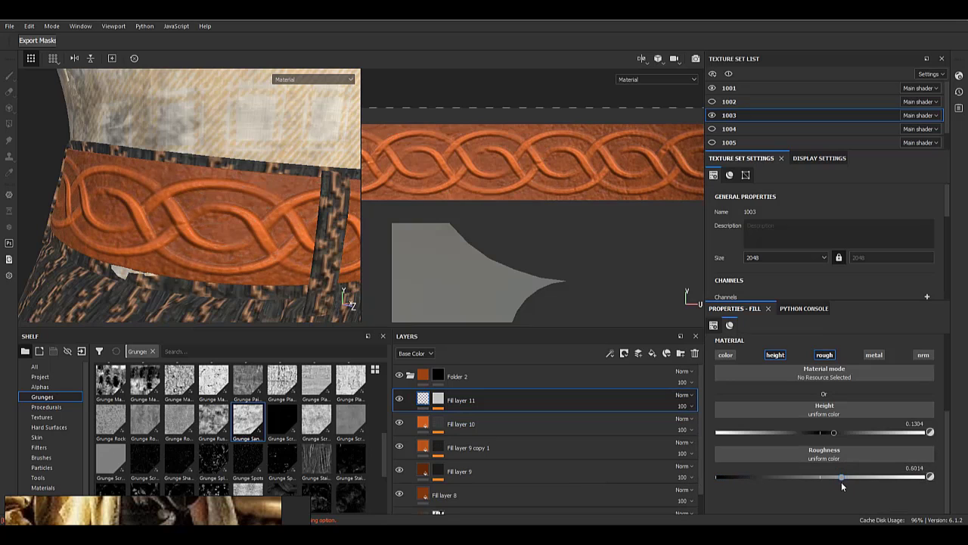
pyautogui.scroll(-3, 322, 250)
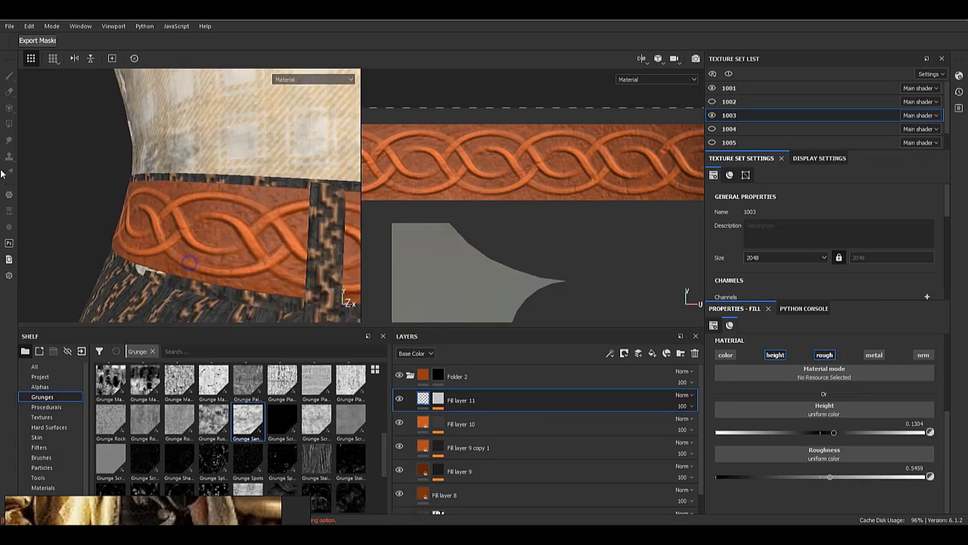
pyautogui.keyDown('alt'); pyautogui.moveTo(321, 227); pyautogui.dragTo(182, 208); pyautogui.keyUp('alt')
pyautogui.scroll(2, 212, 213)
# - Add a new fill layer above Fill layer 11, give it a black mask and add a fill to that mask
pyautogui.click(652, 354)
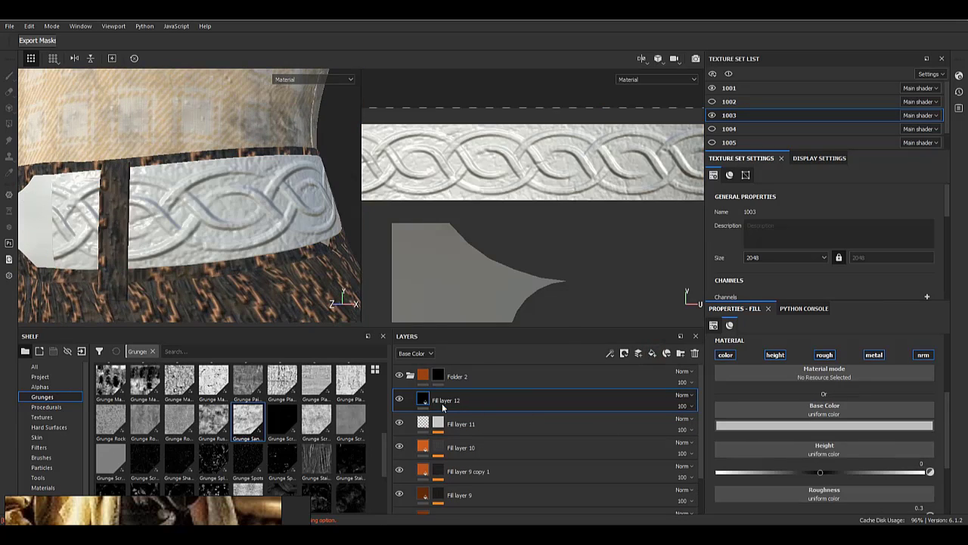
pyautogui.rightClick(428, 394)
pyautogui.click(474, 94)
pyautogui.rightClick(440, 396)
pyautogui.click(476, 319)
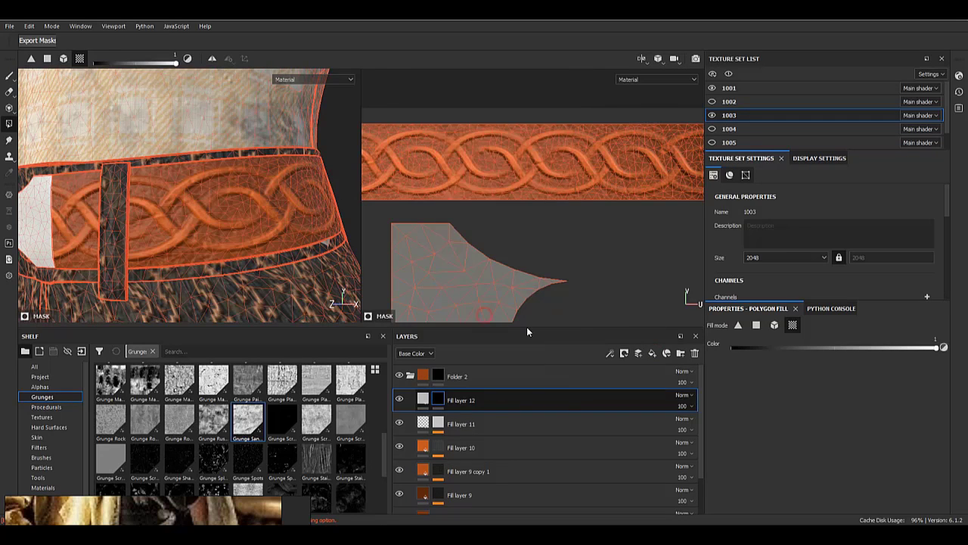
# - Assign Grunge Scratches Rough as the grayscale texture of Fill layer 12's mask fill
pyautogui.click(744, 362)
pyautogui.scroll(-5, 794, 435)
pyautogui.scroll(-5, 813, 454)
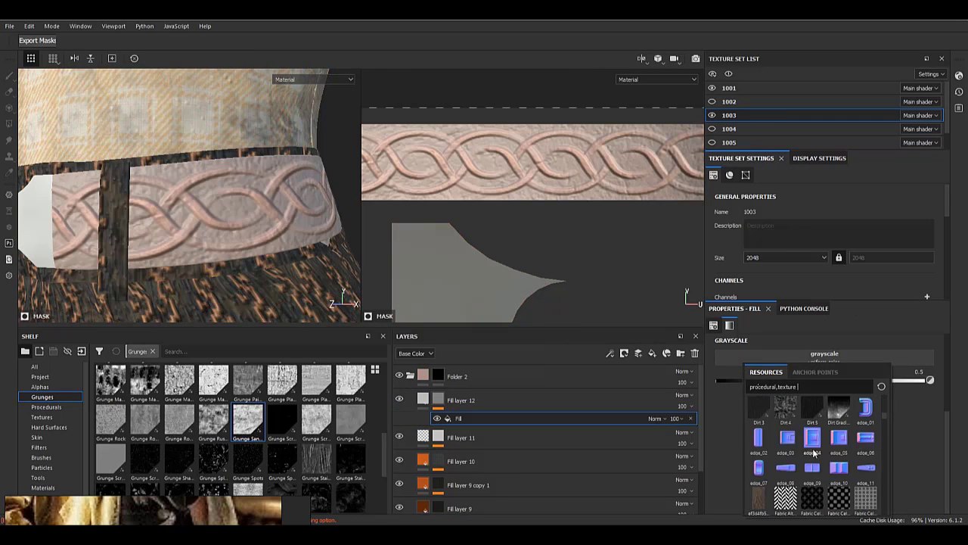
pyautogui.click(252, 463)
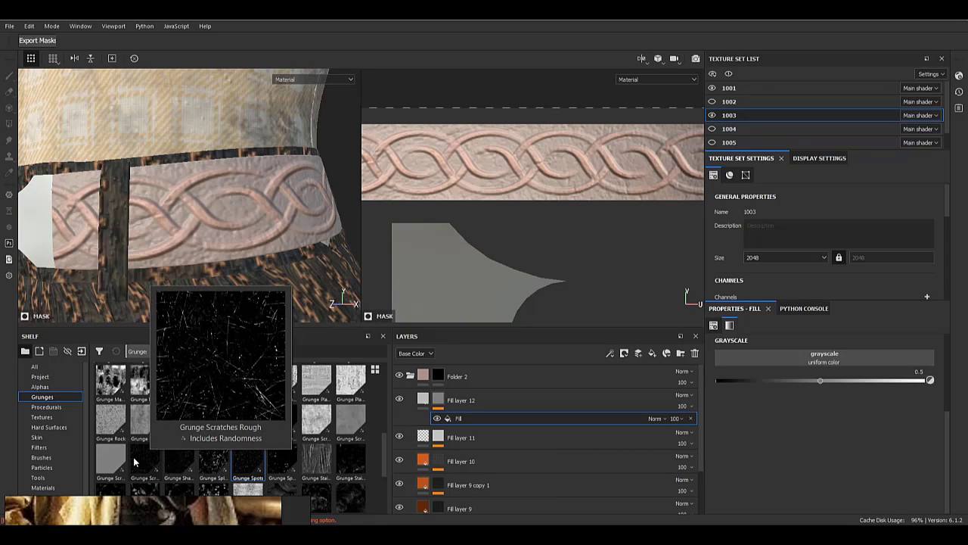
pyautogui.moveTo(140, 467); pyautogui.dragTo(560, 448)
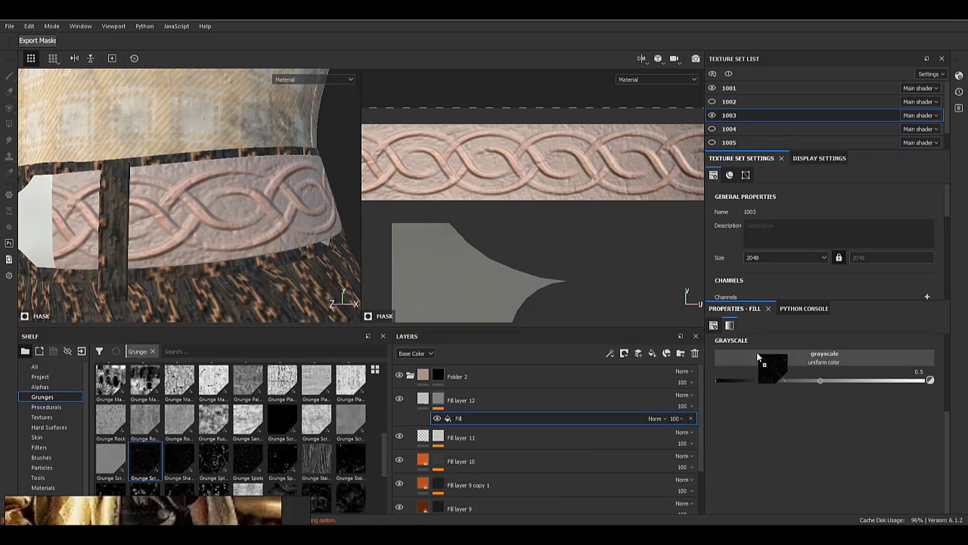
pyautogui.moveTo(759, 358); pyautogui.dragTo(761, 360)
# - Set the scratches grunge's scratch tiling to 6 and its scale to 3
pyautogui.scroll(-2, 775, 483)
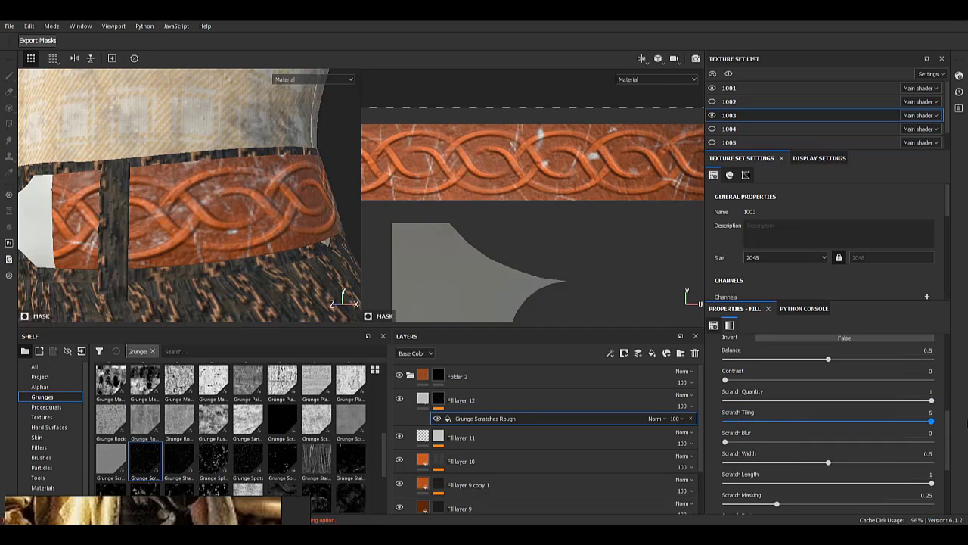
pyautogui.scroll(5, 840, 428)
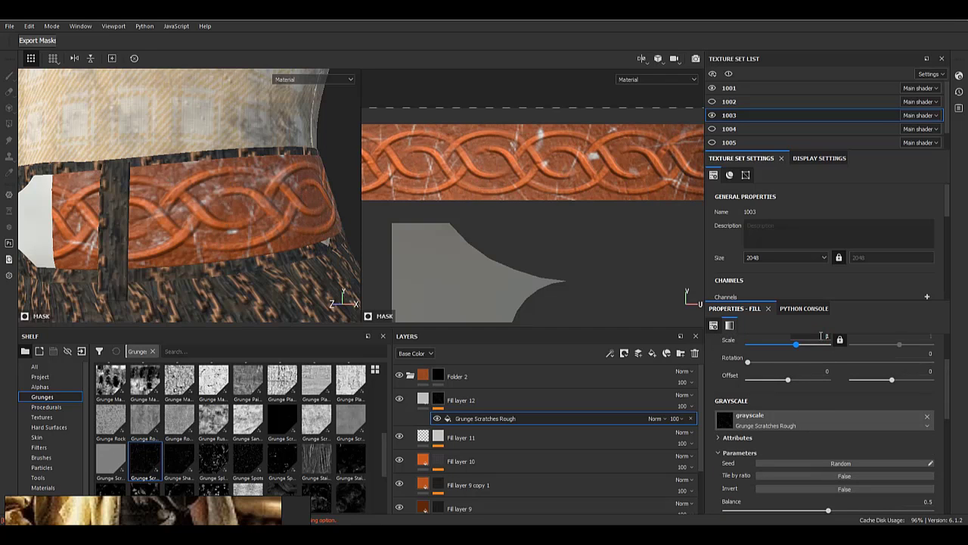
pyautogui.write('3')
pyautogui.press('Return')
pyautogui.scroll(-5, 807, 434)
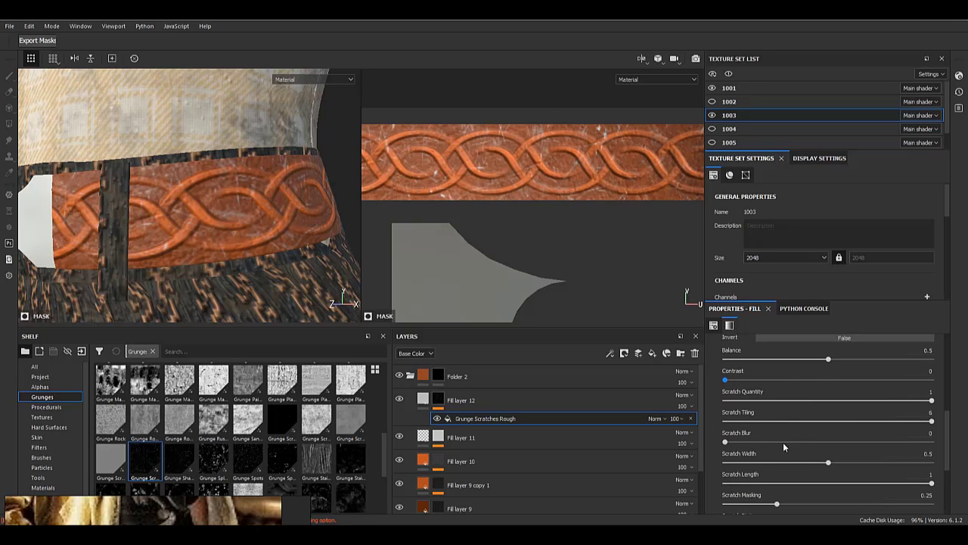
# - Try other scratch quantity and tiling values, and set scratch width to 0.63, length to 0.62 and masking to 0.09
pyautogui.moveTo(824, 400); pyautogui.dragTo(775, 400)
pyautogui.moveTo(905, 423); pyautogui.dragTo(932, 423)
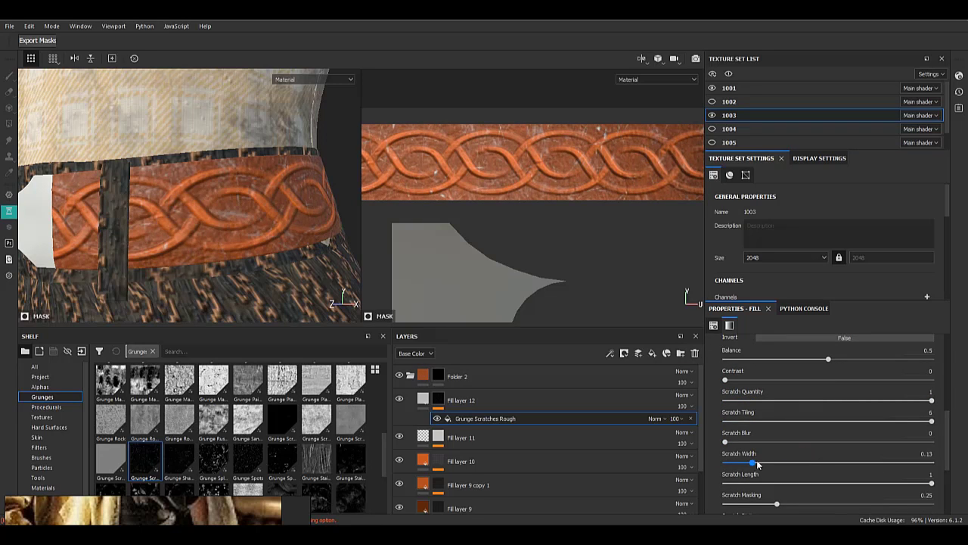
pyautogui.moveTo(757, 464); pyautogui.dragTo(856, 460)
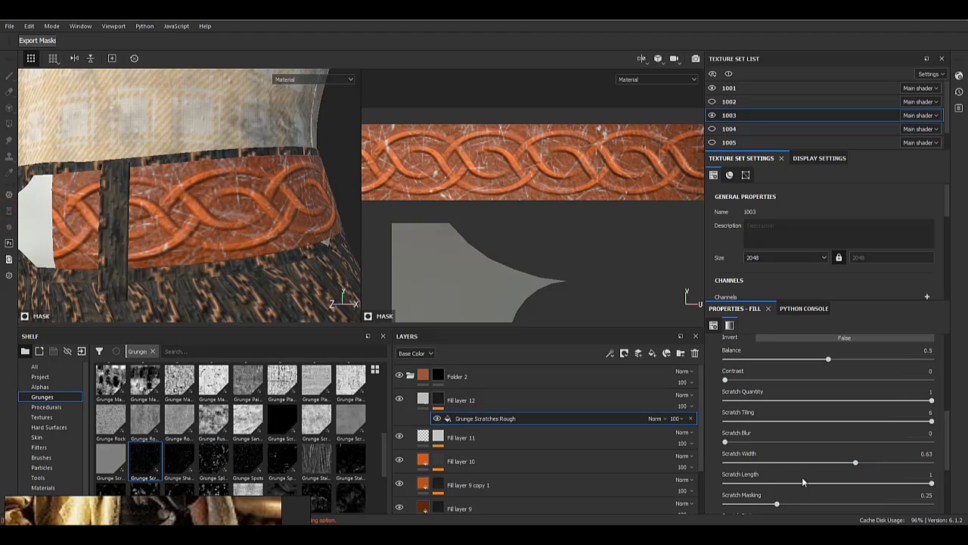
pyautogui.moveTo(852, 482); pyautogui.dragTo(853, 482)
pyautogui.scroll(-1, 803, 488)
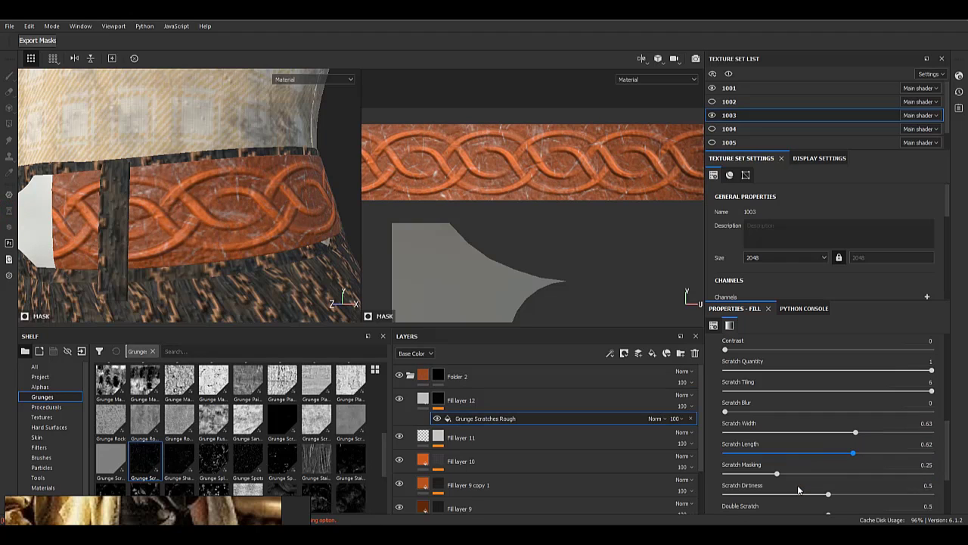
pyautogui.moveTo(774, 473); pyautogui.dragTo(744, 473)
pyautogui.scroll(-2, 758, 474)
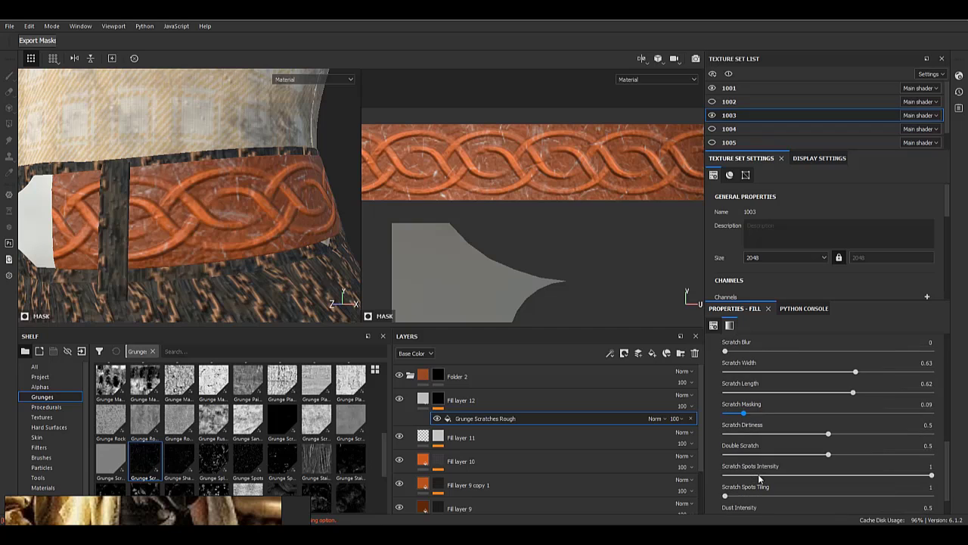
pyautogui.scroll(-1, 758, 474)
# - Limit Fill layer 12 to the height channel and engrave the scratches with a height of -0.2850
pyautogui.click(476, 401)
pyautogui.scroll(3, 752, 376)
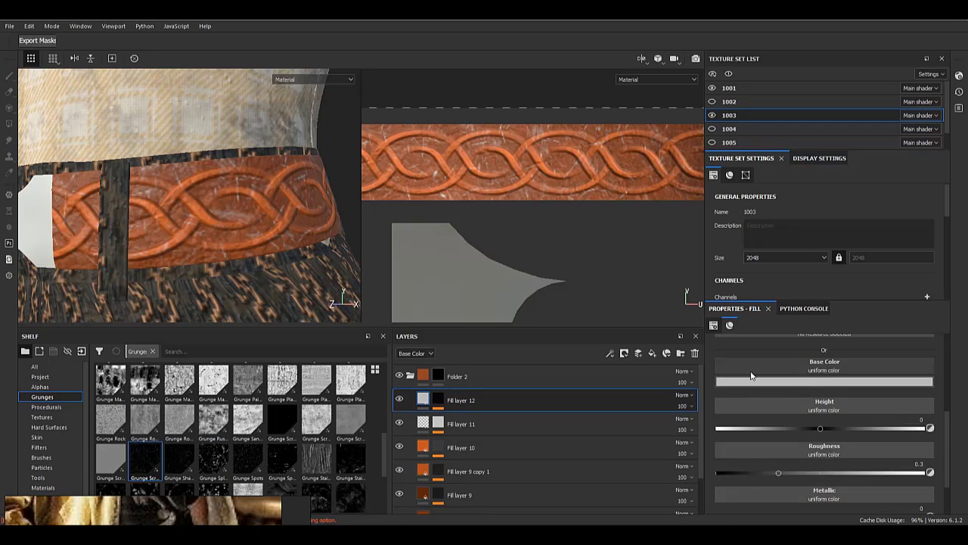
pyautogui.click(727, 372)
pyautogui.click(825, 371)
pyautogui.click(922, 371)
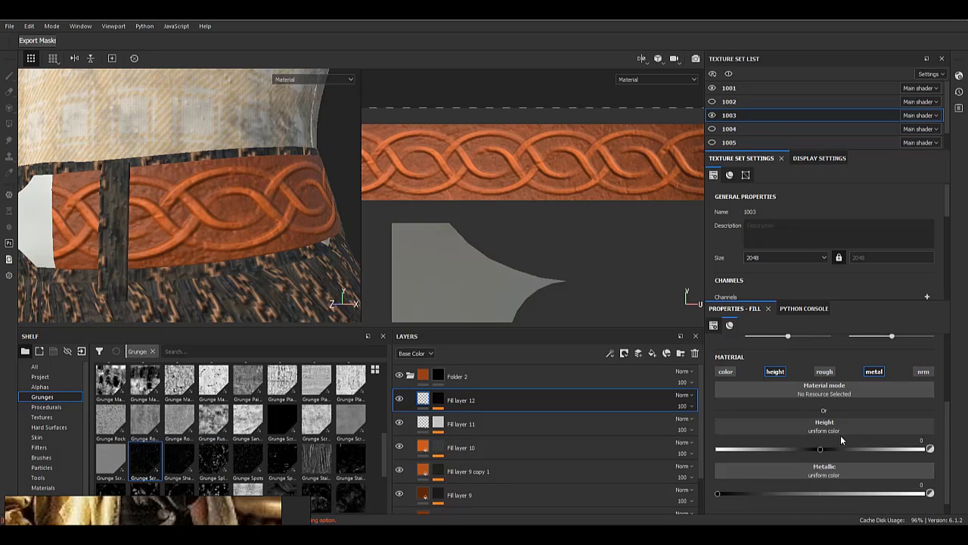
pyautogui.click(877, 373)
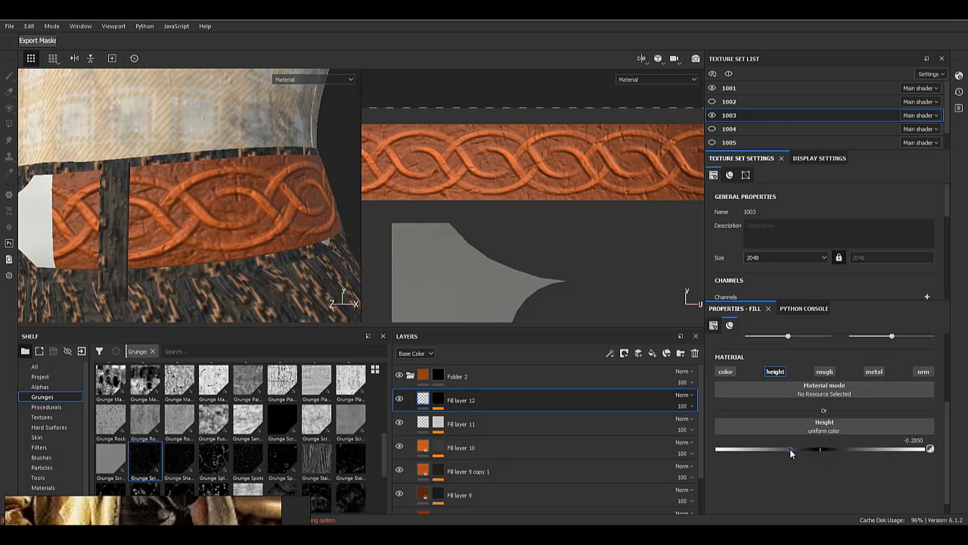
pyautogui.scroll(-4, 262, 220)
pyautogui.keyDown('alt'); pyautogui.moveTo(262, 220); pyautogui.dragTo(352, 261); pyautogui.keyUp('alt')
pyautogui.scroll(4, 233, 306)
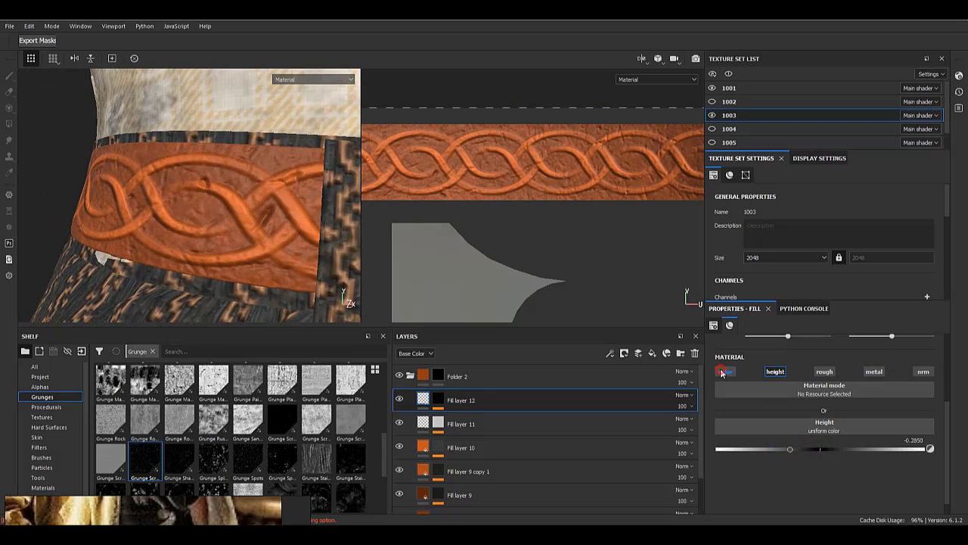
# - Enable Fill layer 12's color channel, give it a very dark base color and set its height to -0.0725
pyautogui.click(722, 373)
pyautogui.click(760, 410)
pyautogui.moveTo(745, 433); pyautogui.dragTo(732, 406)
pyautogui.click(806, 488)
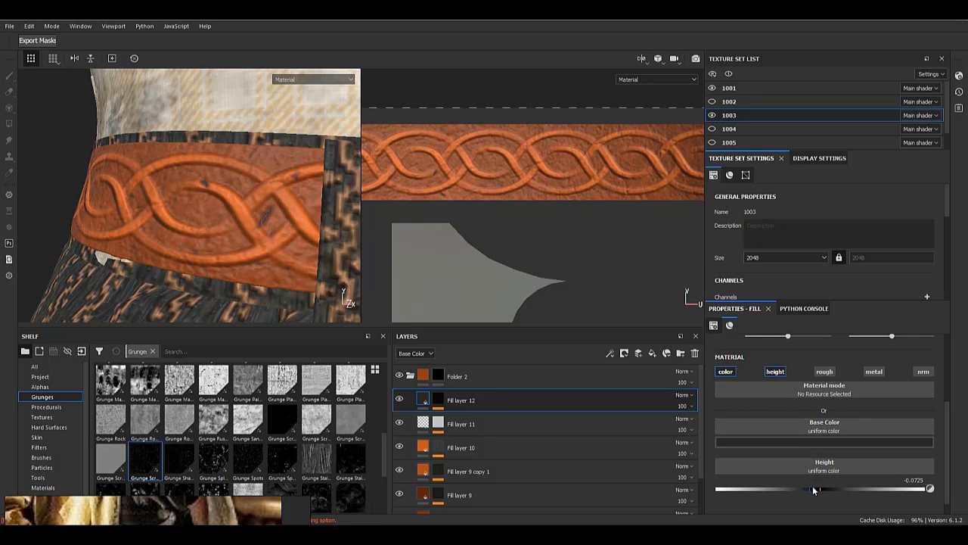
pyautogui.keyDown('alt'); pyautogui.moveTo(325, 234); pyautogui.dragTo(225, 305); pyautogui.keyUp('alt')
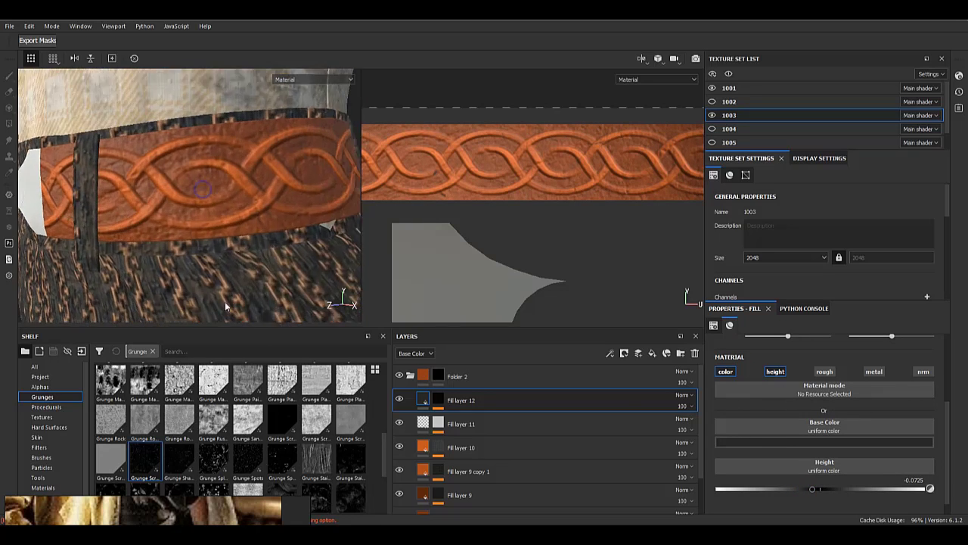
# - Isolate Fill layer 12's mask and set its scratches grunge to balance 0.63 and contrast 0.21
pyautogui.scroll(2, 226, 307)
pyautogui.keyDown('alt'); pyautogui.click(440, 398); pyautogui.keyUp('alt')
pyautogui.click(590, 419)
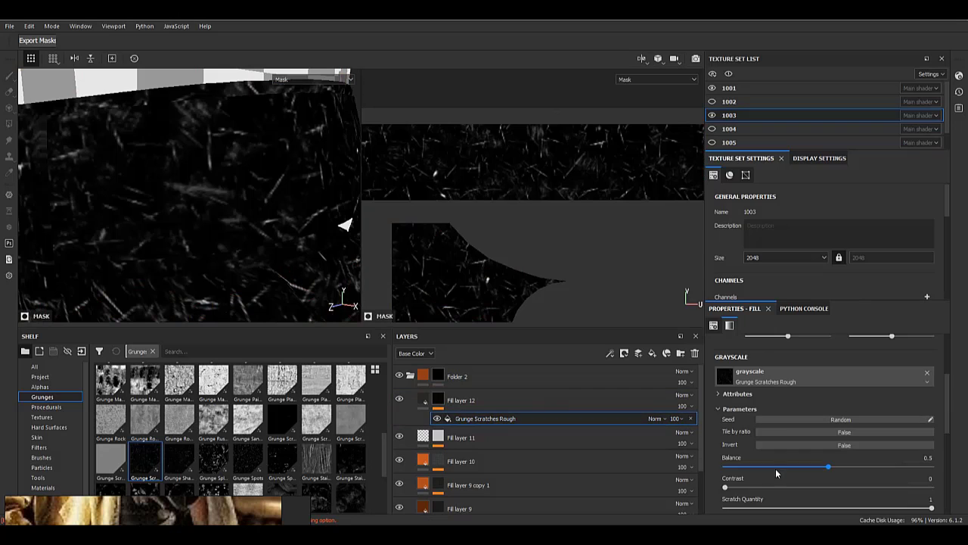
pyautogui.click(768, 486)
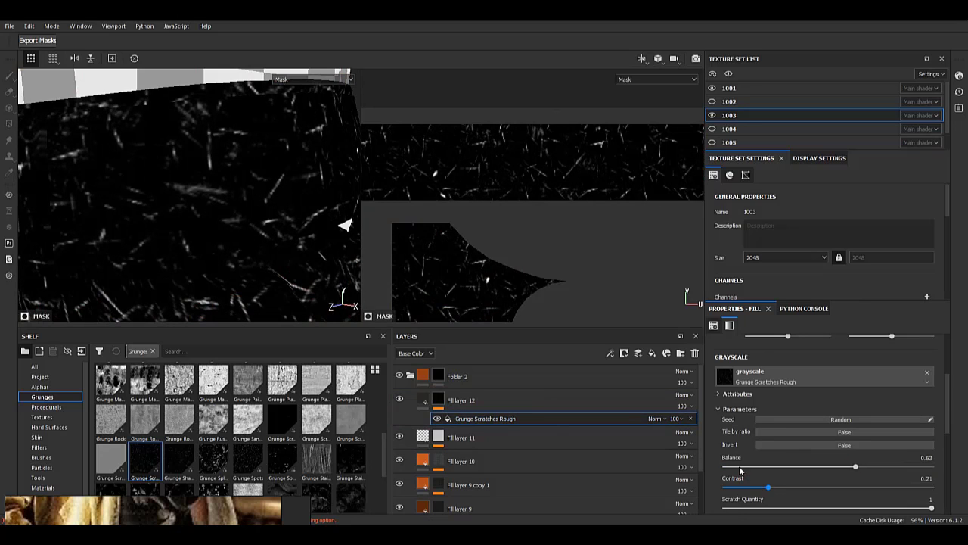
# - Recolor Fill layer 12 to a lighter tint of the orange sampled from Fill layer 10, and enable its roughness channel at 0.9300
pyautogui.click(426, 399)
pyautogui.click(743, 440)
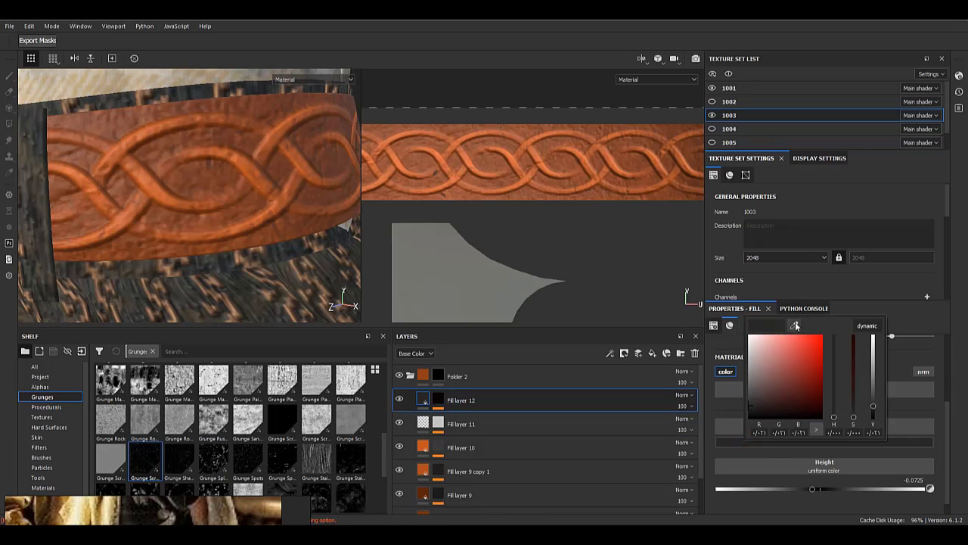
pyautogui.moveTo(796, 326); pyautogui.dragTo(425, 443)
pyautogui.click(736, 439)
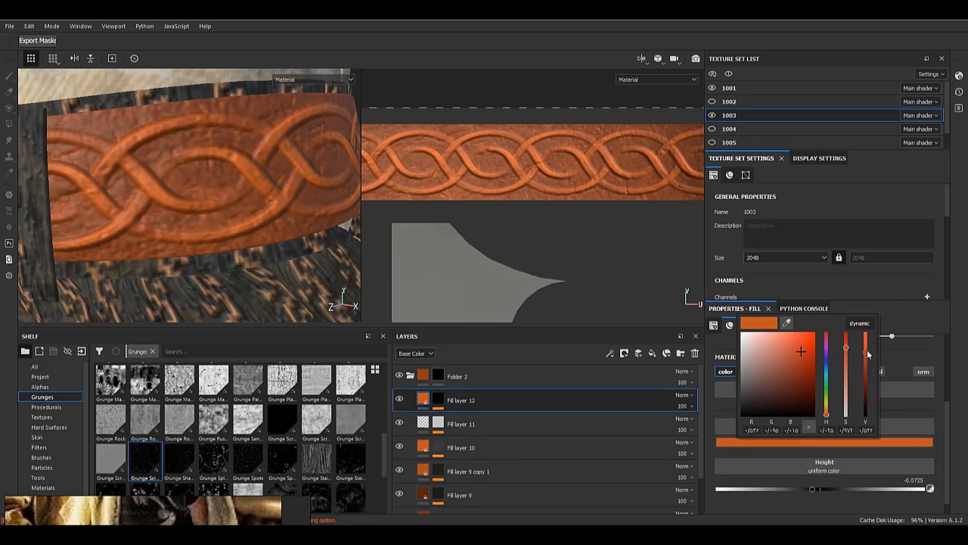
pyautogui.scroll(-3, 109, 199)
pyautogui.keyDown('alt'); pyautogui.moveTo(108, 199); pyautogui.dragTo(242, 203); pyautogui.keyUp('alt')
pyautogui.scroll(4, 170, 204)
pyautogui.keyDown('alt'); pyautogui.moveTo(170, 204); pyautogui.dragTo(151, 219); pyautogui.keyUp('alt')
pyautogui.click(831, 372)
pyautogui.scroll(-1, 829, 480)
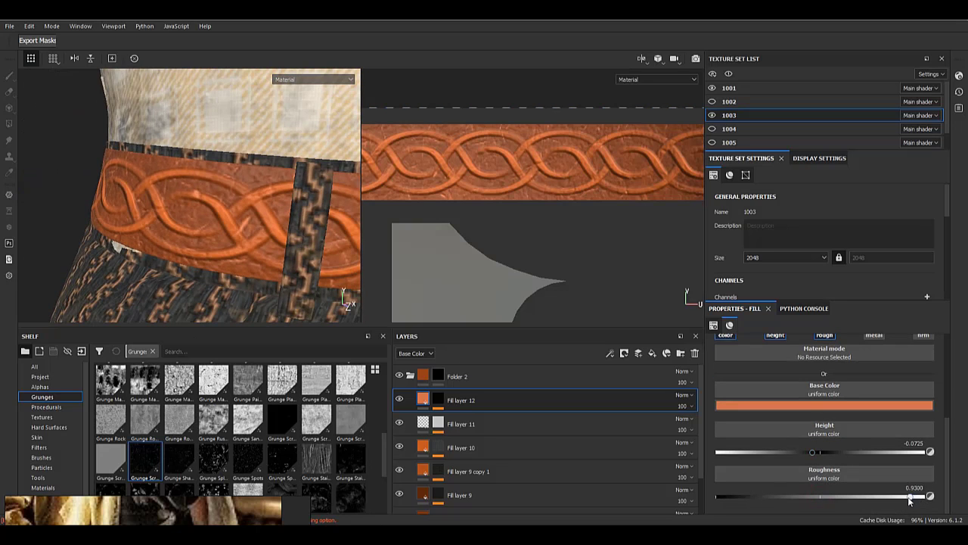
# - Add a new fill layer above Fill layer 12 and give it a black mask with a fill effect
pyautogui.click(652, 353)
pyautogui.rightClick(431, 401)
pyautogui.click(474, 26)
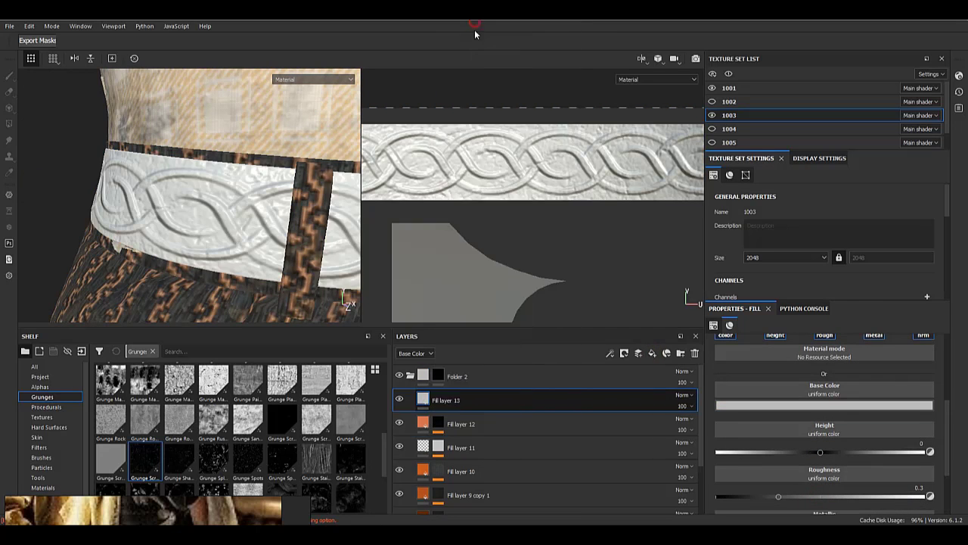
pyautogui.rightClick(437, 399)
pyautogui.click(470, 318)
# - Assign the Grunge Wipe Smudgy Heavy texture to the fill effect in Fill layer 13's mask
pyautogui.click(825, 356)
pyautogui.scroll(-3, 868, 460)
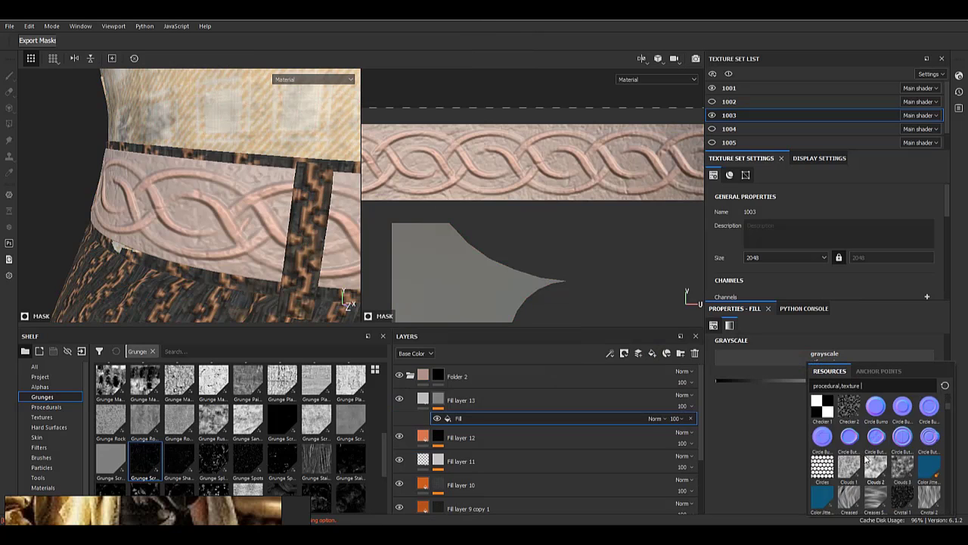
pyautogui.scroll(-3, 869, 465)
pyautogui.click(317, 459)
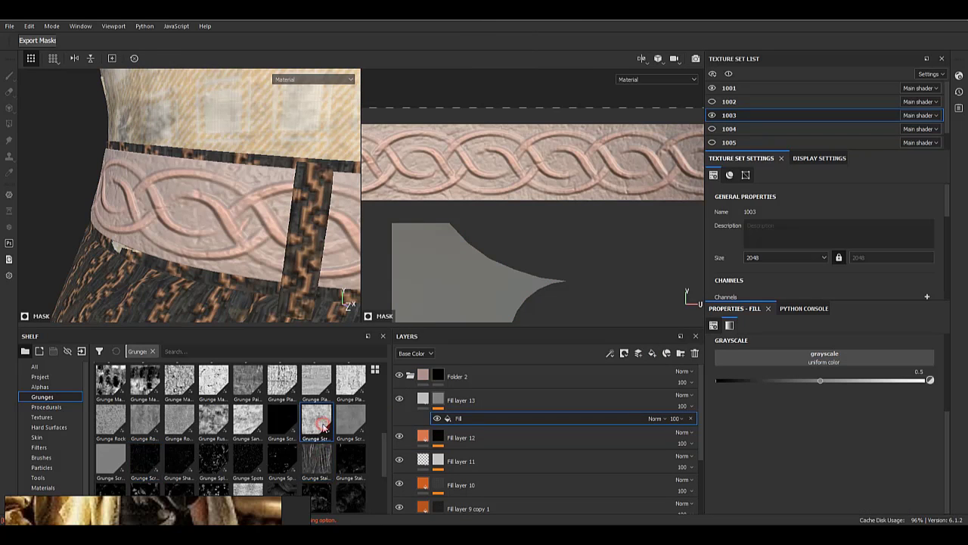
pyautogui.scroll(-3, 319, 422)
pyautogui.moveTo(281, 412); pyautogui.dragTo(790, 358)
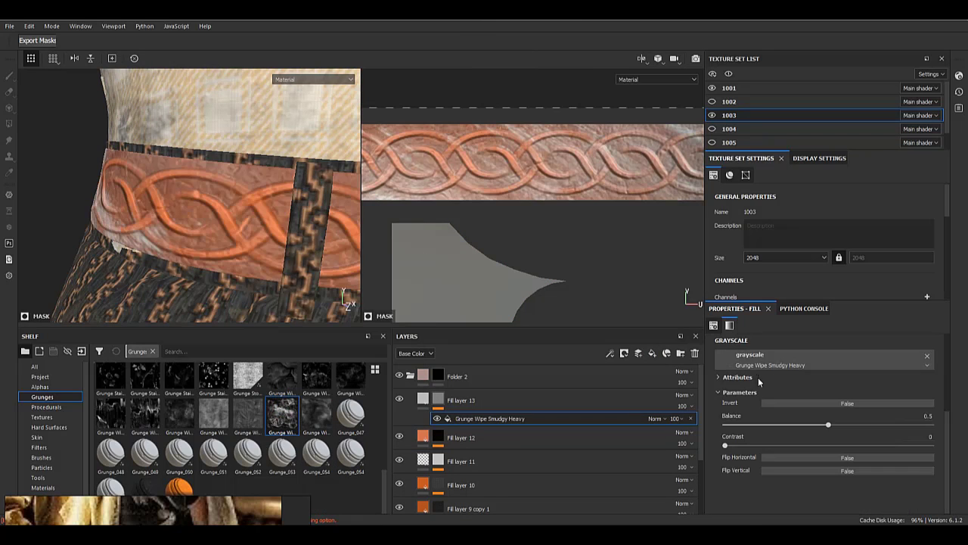
# - Isolate Fill layer 13's mask and set the smudgy grunge's contrast to 0.46 and its scale to 12.11
pyautogui.keyDown('alt'); pyautogui.click(438, 400); pyautogui.keyUp('alt')
pyautogui.click(502, 418)
pyautogui.moveTo(748, 444); pyautogui.dragTo(829, 444)
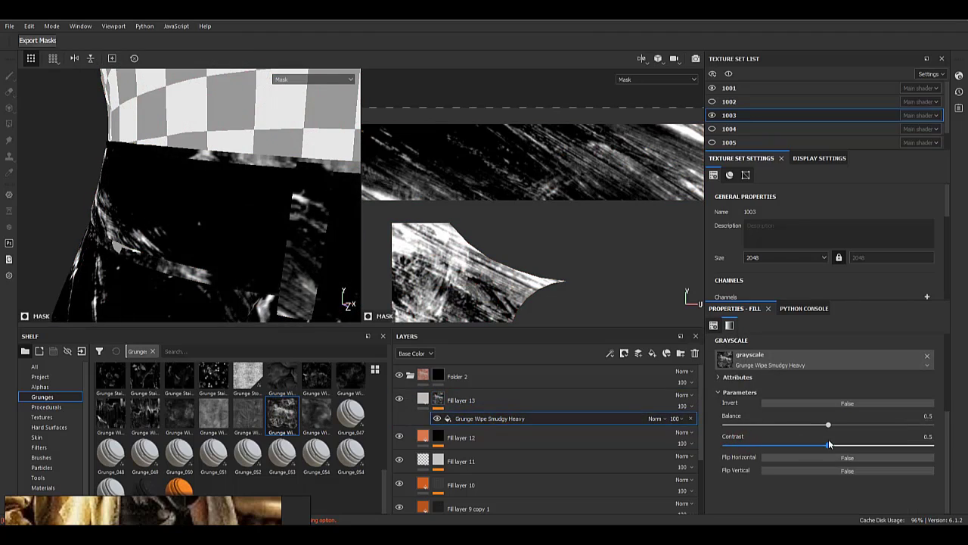
pyautogui.scroll(2, 787, 462)
pyautogui.moveTo(796, 345); pyautogui.dragTo(806, 342)
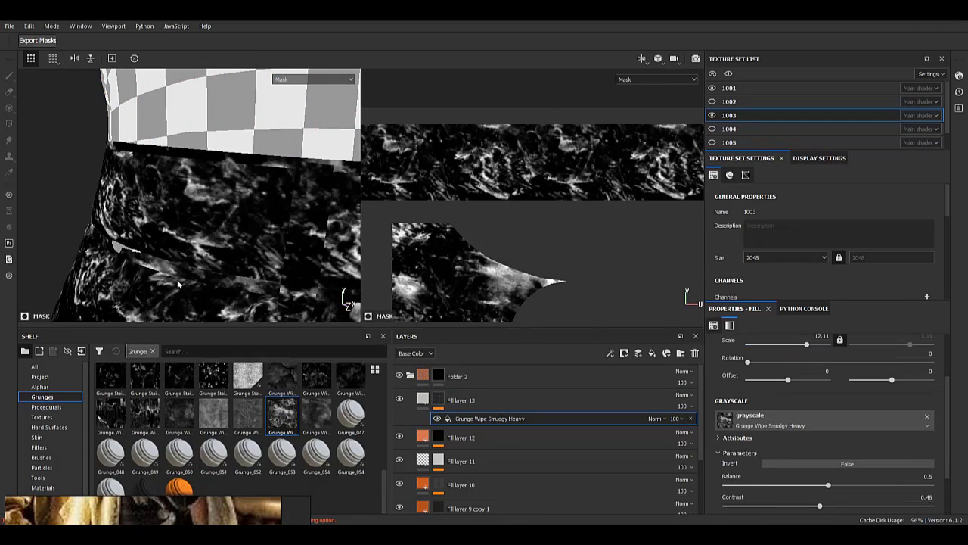
pyautogui.keyDown('alt'); pyautogui.moveTo(178, 284); pyautogui.dragTo(171, 349, button='right'); pyautogui.keyUp('alt')
pyautogui.keyDown('alt'); pyautogui.moveTo(136, 219); pyautogui.dragTo(189, 220); pyautogui.keyUp('alt')
pyautogui.scroll(-2, 808, 474)
# - Try flipping the smudgy grunge horizontally and vertically
pyautogui.click(808, 457)
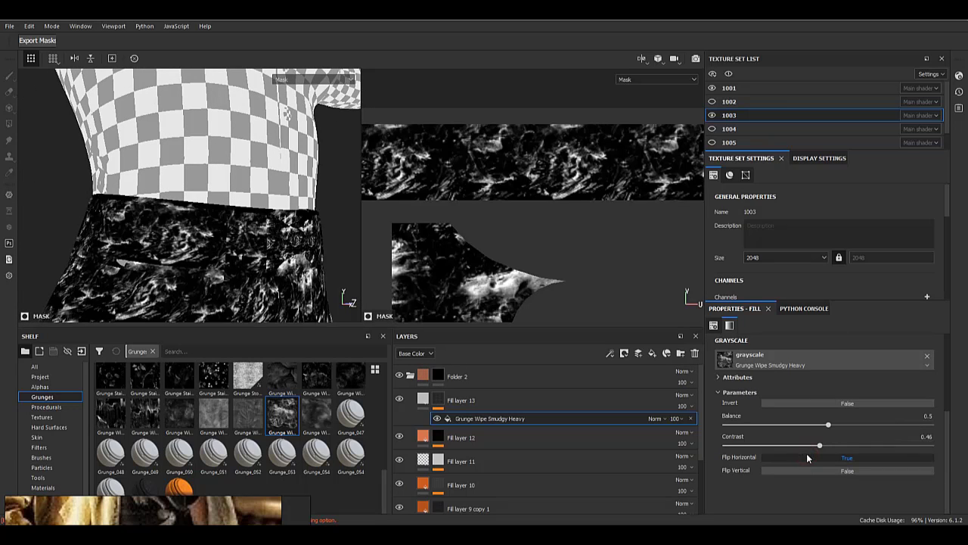
pyautogui.click(808, 457)
pyautogui.click(809, 471)
pyautogui.click(809, 471)
# - Limit Fill layer 13 to the roughness channel and set its roughness to 0.8551
pyautogui.click(426, 398)
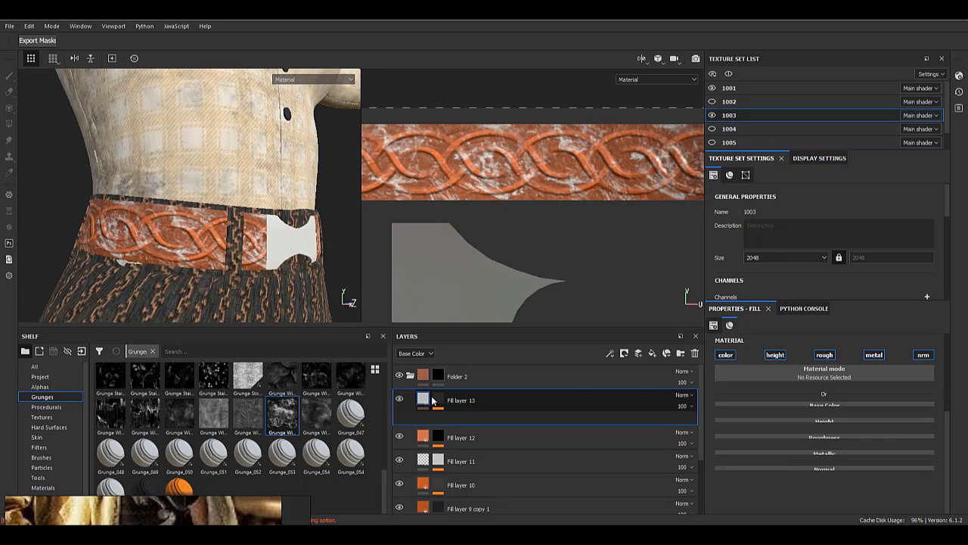
pyautogui.click(726, 356)
pyautogui.click(776, 356)
pyautogui.click(922, 355)
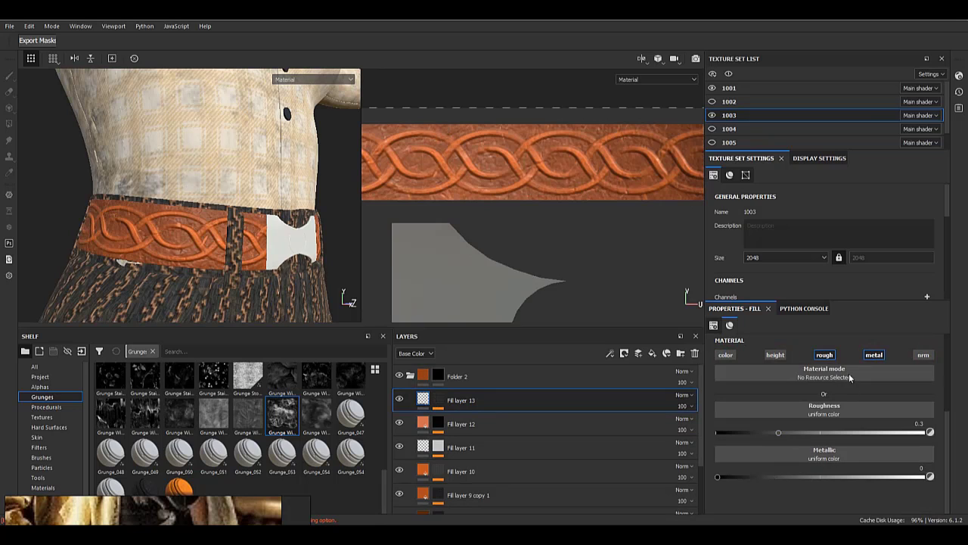
pyautogui.click(874, 355)
pyautogui.moveTo(896, 437); pyautogui.dragTo(896, 436)
pyautogui.scroll(2, 191, 245)
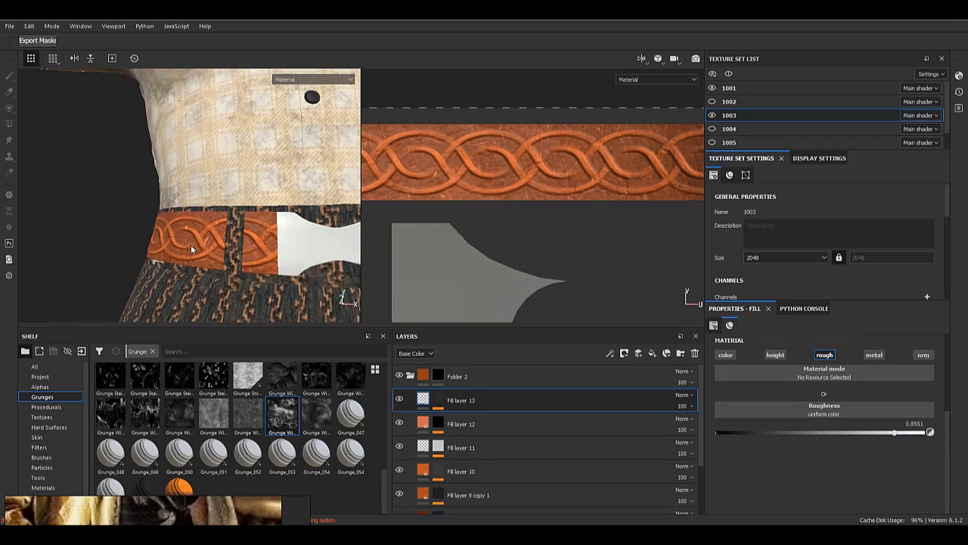
pyautogui.keyDown('alt'); pyautogui.moveTo(190, 244); pyautogui.dragTo(90, 238); pyautogui.keyUp('alt')
pyautogui.keyDown('shift'); pyautogui.moveTo(91, 238); pyautogui.dragTo(197, 238, button='right'); pyautogui.keyUp('shift')
# - Compare the settings of the lower fill layers, set Fill layer 13's roughness to 0.8454 and check the belt from several angles
pyautogui.scroll(-2, 490, 427)
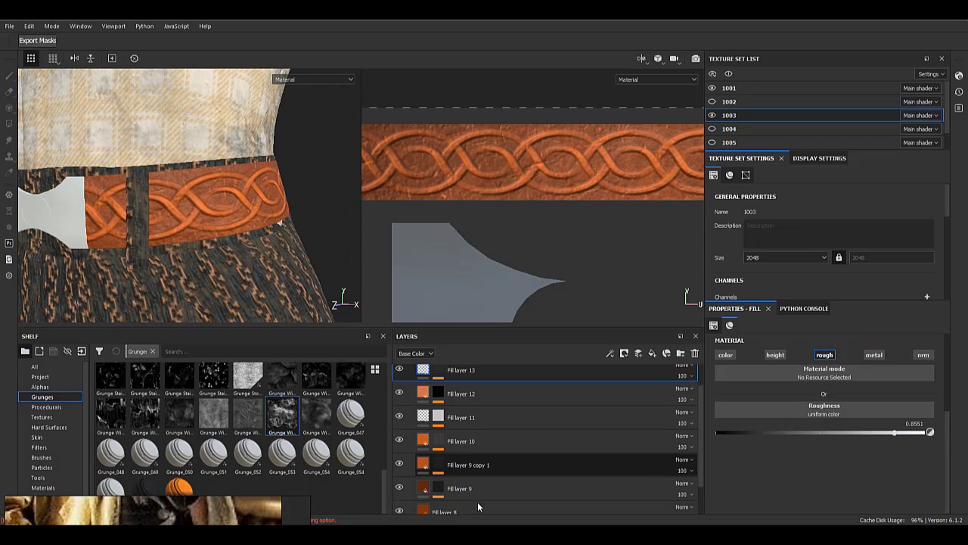
pyautogui.click(478, 493)
pyautogui.click(528, 462)
pyautogui.click(499, 420)
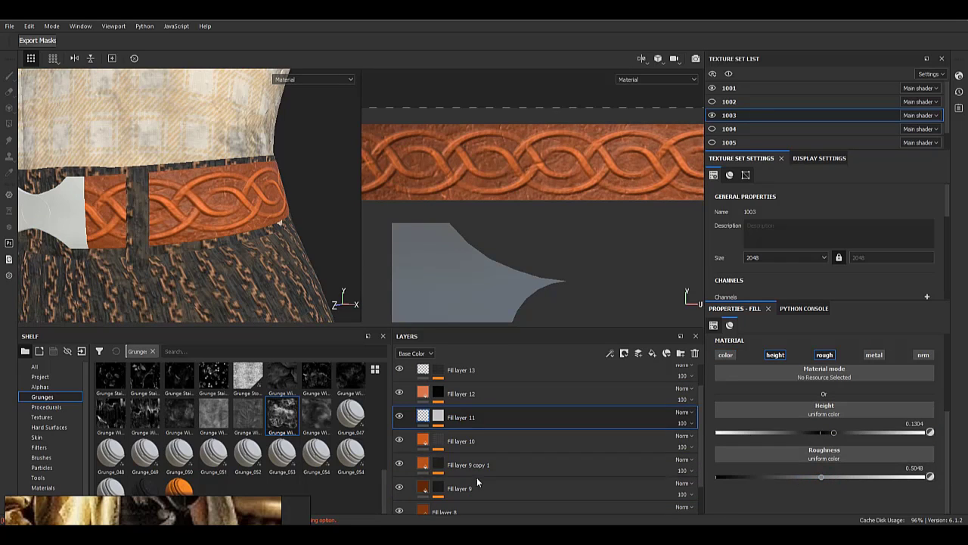
pyautogui.scroll(2, 477, 477)
pyautogui.click(473, 400)
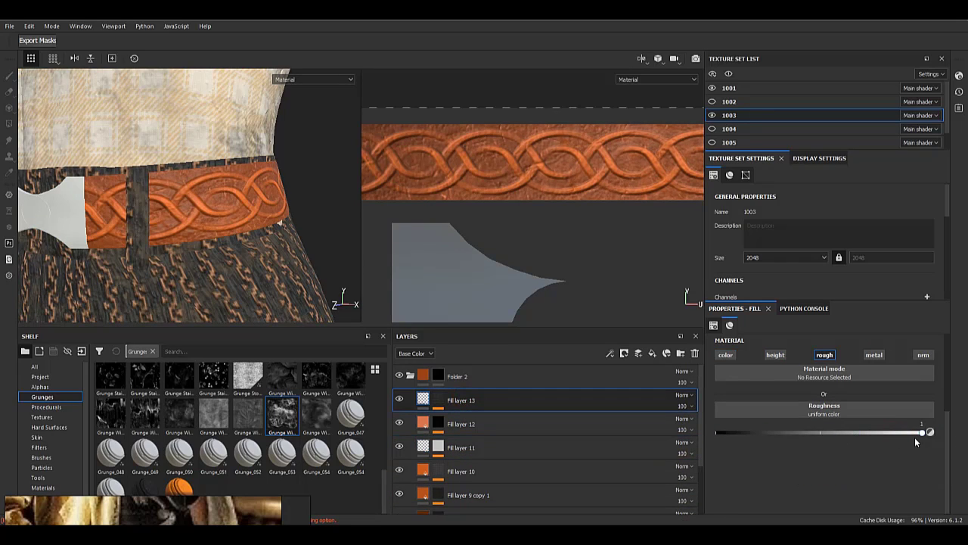
pyautogui.keyDown('alt'); pyautogui.moveTo(170, 220); pyautogui.dragTo(54, 209, button='right'); pyautogui.keyUp('alt')
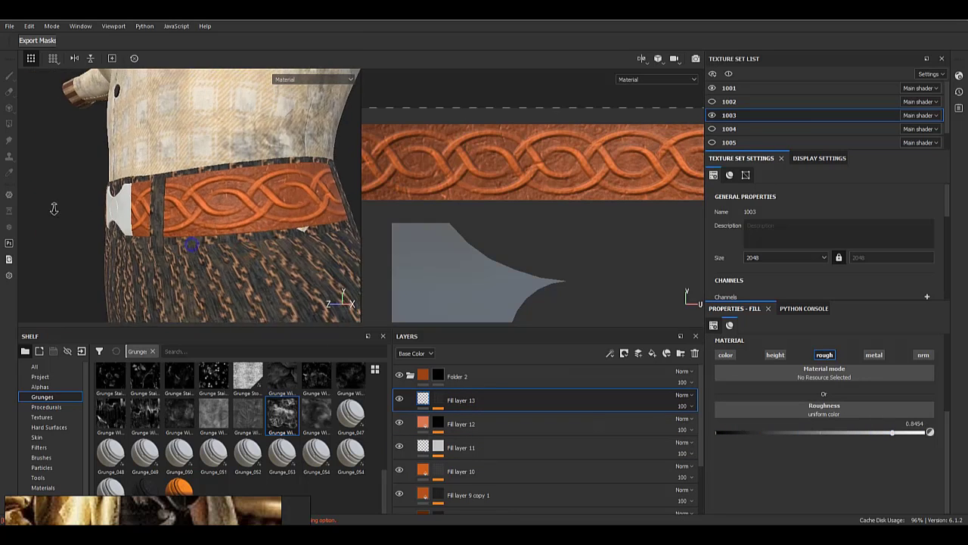
pyautogui.keyDown('alt'); pyautogui.moveTo(55, 208); pyautogui.dragTo(190, 255); pyautogui.keyUp('alt')
pyautogui.keyDown('alt'); pyautogui.moveTo(190, 227); pyautogui.dragTo(270, 299, button='middle'); pyautogui.keyUp('alt')
pyautogui.keyDown('alt'); pyautogui.moveTo(261, 295); pyautogui.dragTo(143, 207, button='right'); pyautogui.keyUp('alt')
pyautogui.keyDown('alt'); pyautogui.moveTo(200, 252); pyautogui.dragTo(212, 115, button='middle'); pyautogui.keyUp('alt')
pyautogui.keyDown('alt'); pyautogui.moveTo(220, 250); pyautogui.dragTo(264, 317, button='right'); pyautogui.keyUp('alt')
pyautogui.keyDown('alt'); pyautogui.moveTo(230, 253); pyautogui.dragTo(256, 227); pyautogui.keyUp('alt')
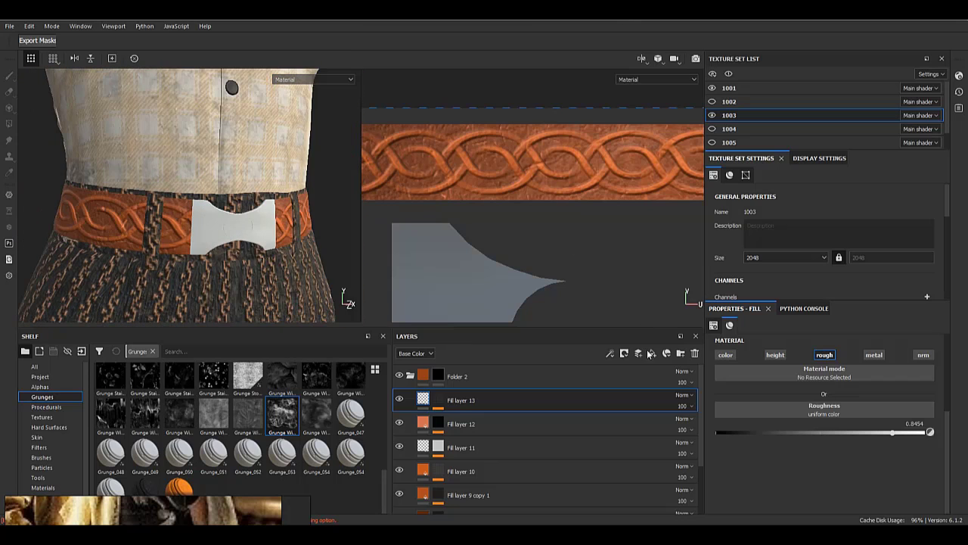
# - Add another fill layer on top inside Folder 2 with a black mask and save the project
pyautogui.click(652, 353)
pyautogui.rightClick(431, 400)
pyautogui.click(477, 31)
pyautogui.rightClick(436, 398)
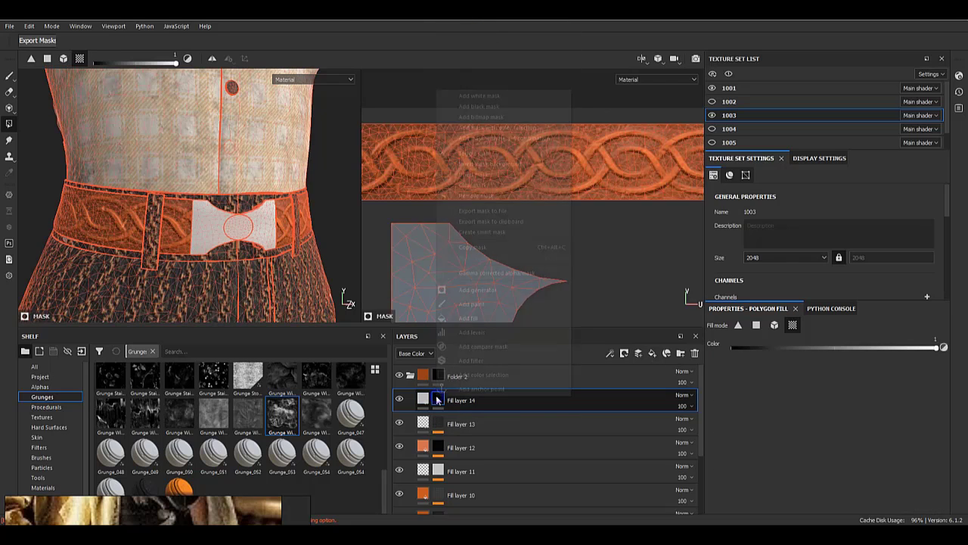
pyautogui.click(597, 404)
pyautogui.hotkey('ctrl', 's')
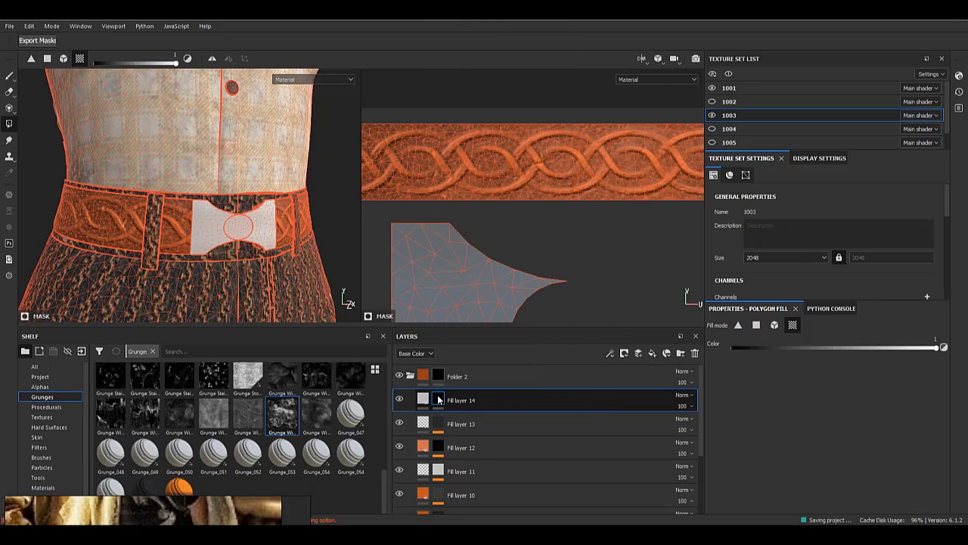
# - Add a UV Border Distance generator to Fill layer 14's mask
pyautogui.rightClick(440, 403)
pyautogui.click(489, 300)
pyautogui.click(799, 345)
pyautogui.scroll(-5, 865, 429)
pyautogui.click(866, 432)
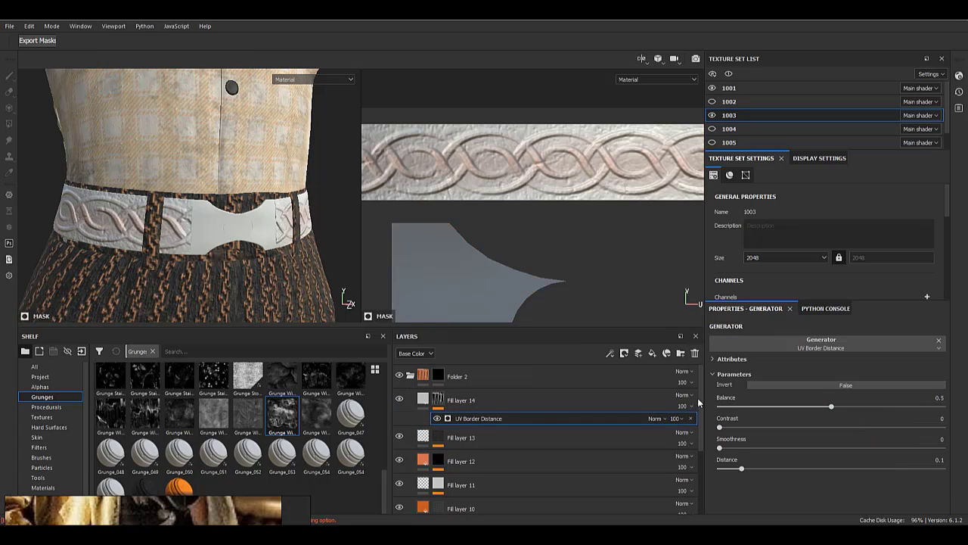
# - Tighten the border mask to a thin hard edge with contrast 1 and balance 0.05
pyautogui.keyDown('alt'); pyautogui.click(439, 400); pyautogui.keyUp('alt')
pyautogui.click(482, 418)
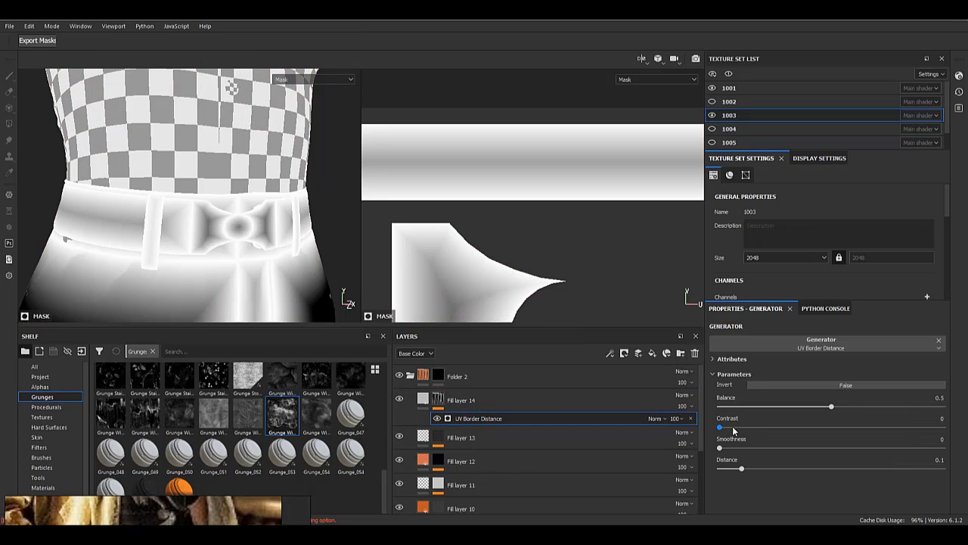
pyautogui.moveTo(732, 428); pyautogui.dragTo(943, 428)
pyautogui.moveTo(781, 407); pyautogui.dragTo(731, 407)
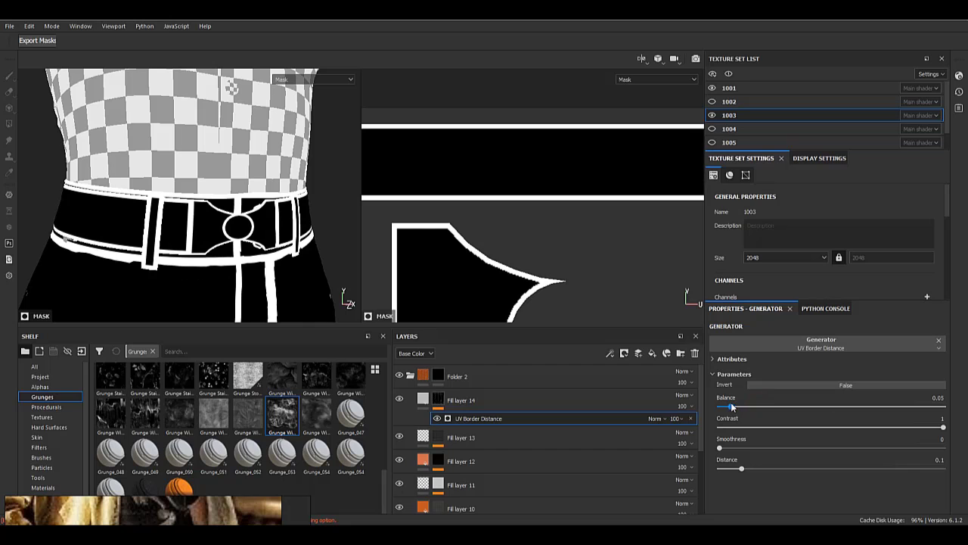
# - Examine the belt's edge strip on the model and the leather belt pictures on the reference board
pyautogui.click(424, 401)
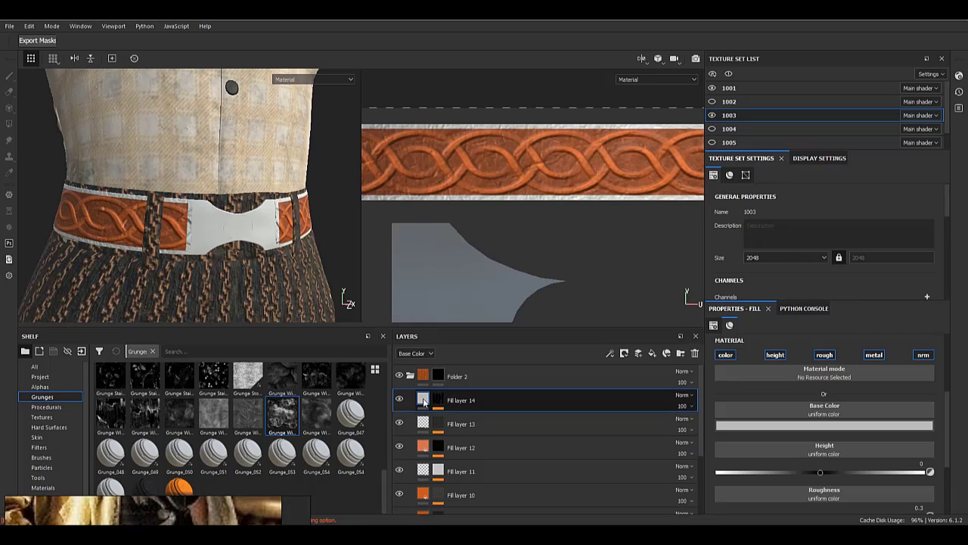
pyautogui.keyDown('alt'); pyautogui.moveTo(106, 237); pyautogui.dragTo(203, 225); pyautogui.keyUp('alt')
pyautogui.keyDown('alt'); pyautogui.moveTo(203, 225); pyautogui.dragTo(250, 231, button='right'); pyautogui.keyUp('alt')
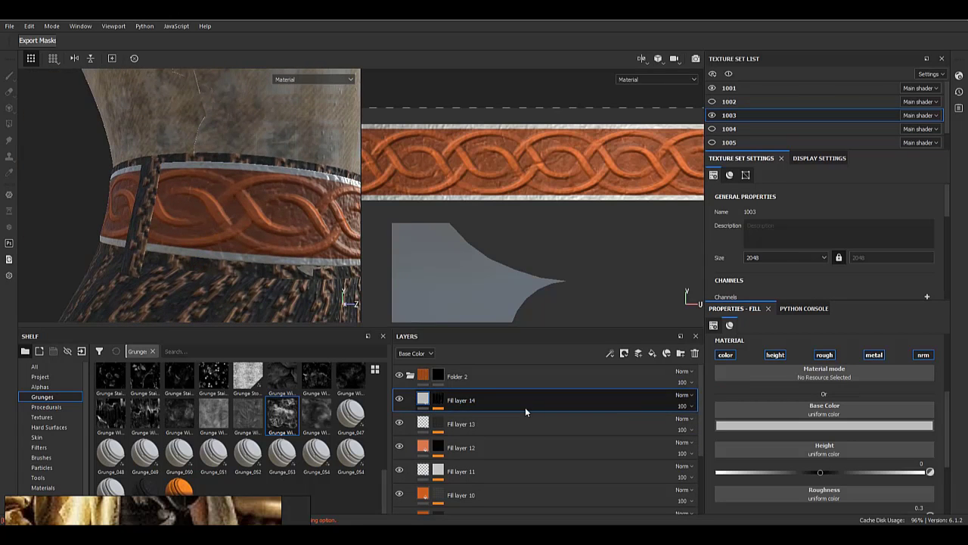
pyautogui.moveTo(247, 522); pyautogui.dragTo(266, 409, button='right')
pyautogui.scroll(-8, 267, 412)
pyautogui.scroll(-3, 109, 432)
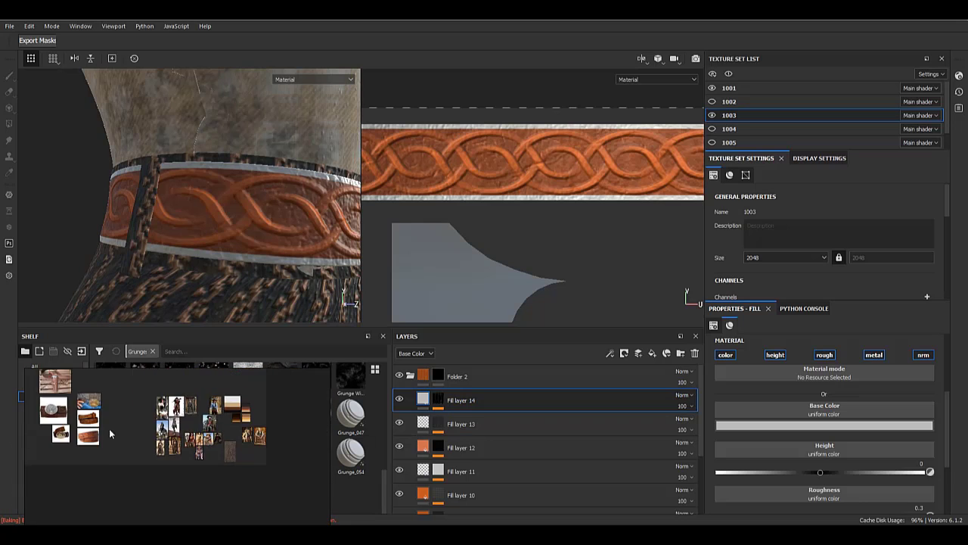
pyautogui.scroll(10, 85, 424)
pyautogui.scroll(-4, 115, 454)
pyautogui.scroll(4, 114, 465)
pyautogui.scroll(-8, 113, 465)
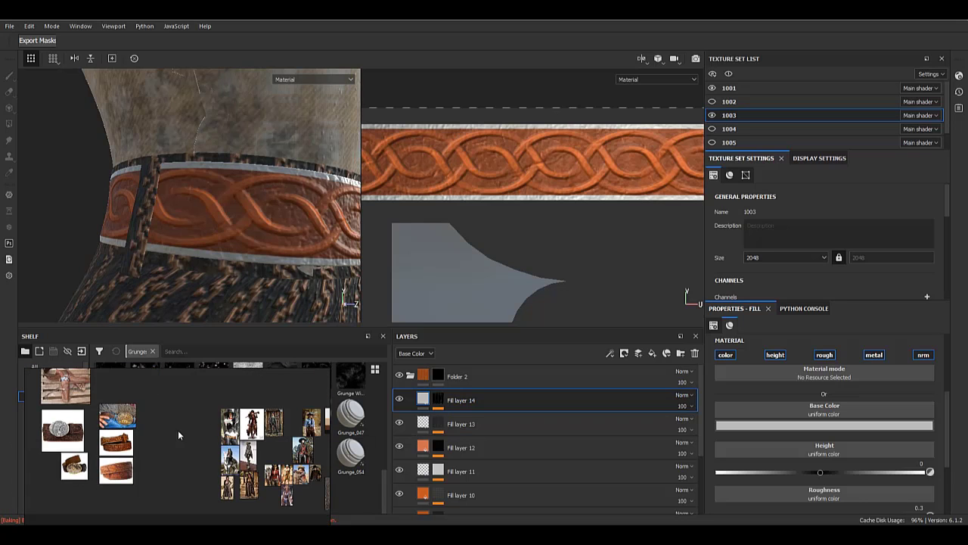
# - Limit Fill layer 14 to the color and height channels
pyautogui.click(439, 403)
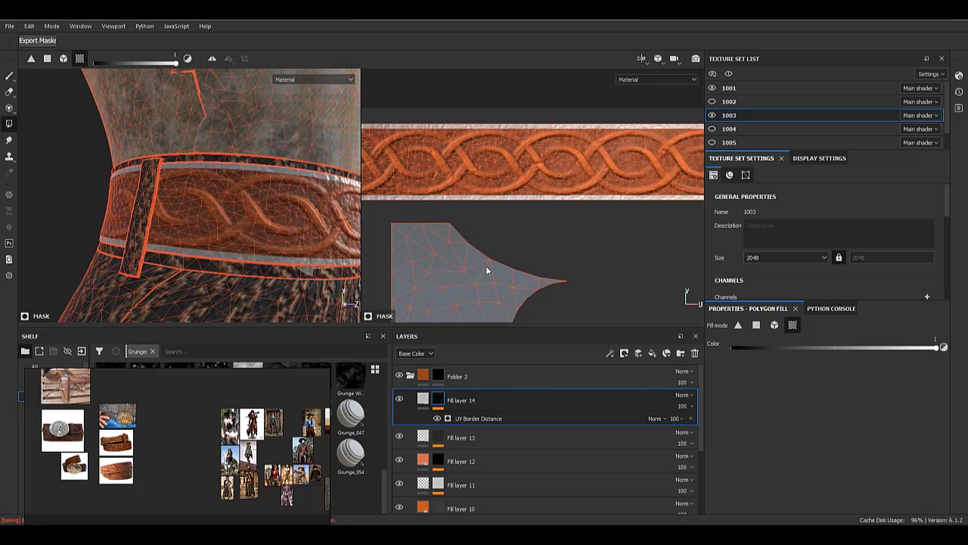
pyautogui.click(423, 399)
pyautogui.click(777, 355)
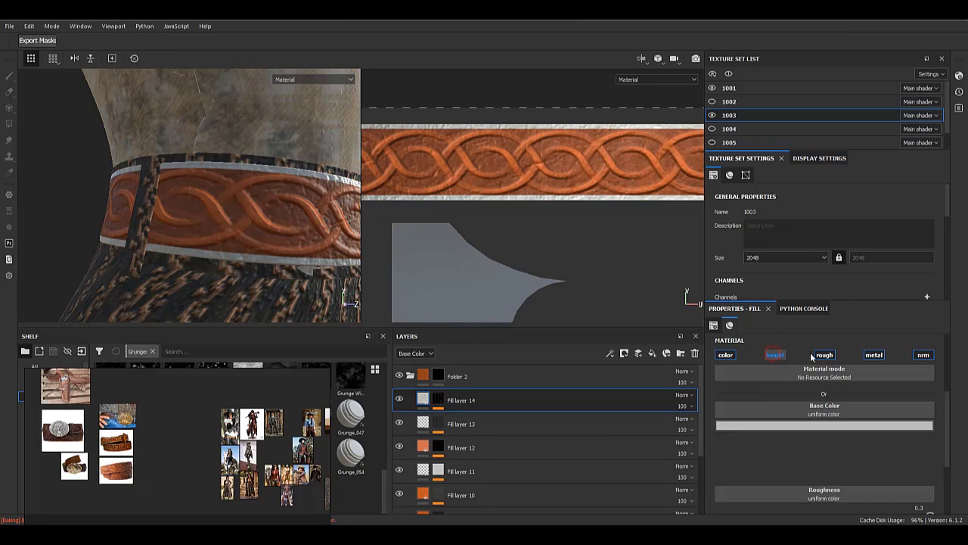
pyautogui.click(823, 355)
pyautogui.click(873, 354)
pyautogui.click(921, 354)
pyautogui.click(772, 354)
# - Give Fill layer 14 the light orange sampled from Fill layer 12 and raise its height to 0.1208
pyautogui.click(765, 425)
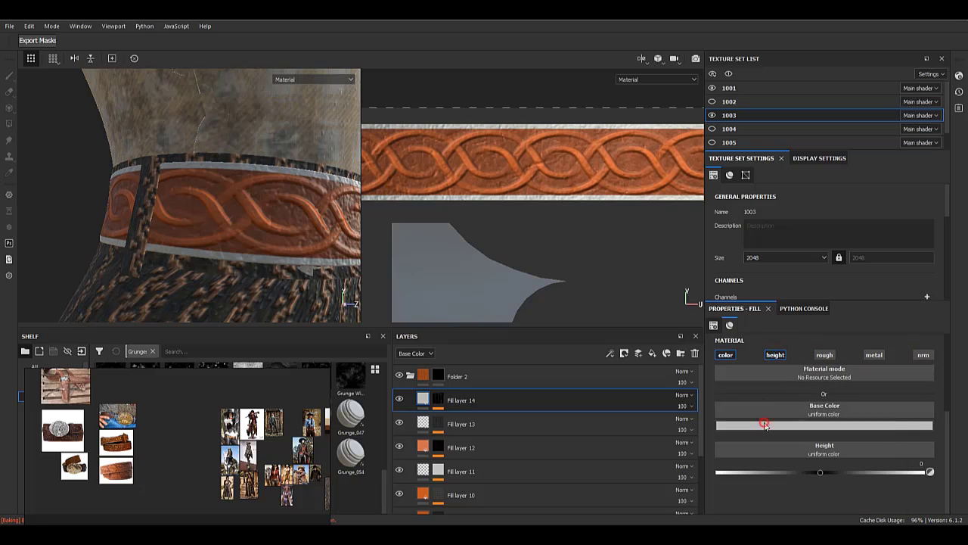
pyautogui.moveTo(814, 434); pyautogui.dragTo(421, 444)
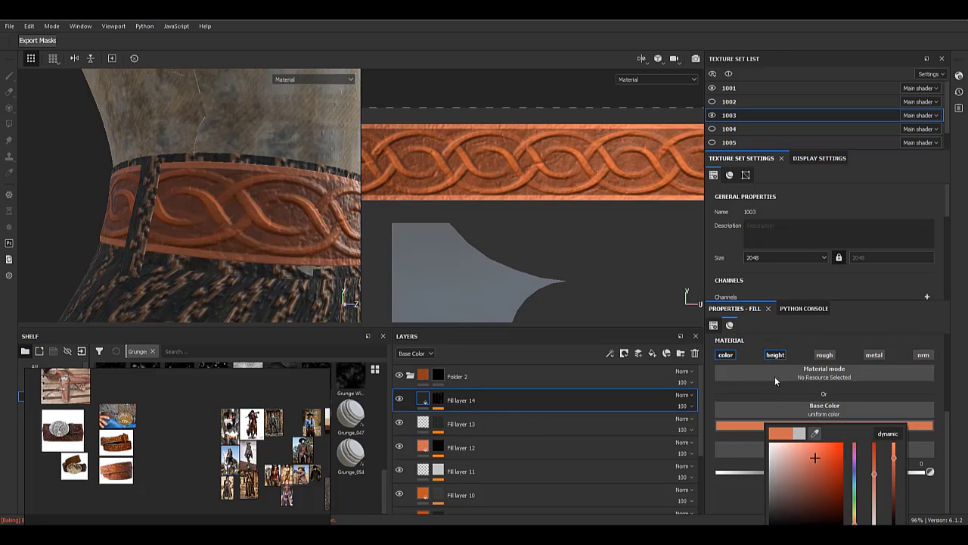
pyautogui.click(743, 342)
pyautogui.keyDown('alt'); pyautogui.moveTo(227, 223); pyautogui.dragTo(74, 236); pyautogui.keyUp('alt')
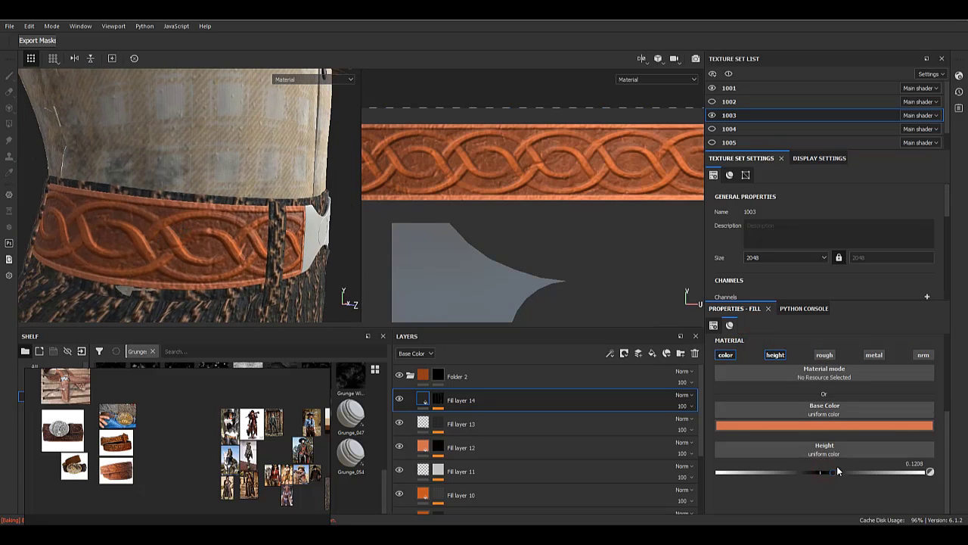
# - Darken Fill layer 14's base color to a brownish orange and set its height to 0.1884, checking the raised belt edge
pyautogui.click(788, 424)
pyautogui.moveTo(918, 457); pyautogui.dragTo(899, 464)
pyautogui.click(756, 342)
pyautogui.keyDown('alt'); pyautogui.moveTo(284, 225); pyautogui.dragTo(140, 241); pyautogui.keyUp('alt')
pyautogui.scroll(5, 203, 188)
pyautogui.scroll(-3, 159, 219)
pyautogui.scroll(-3, 128, 236)
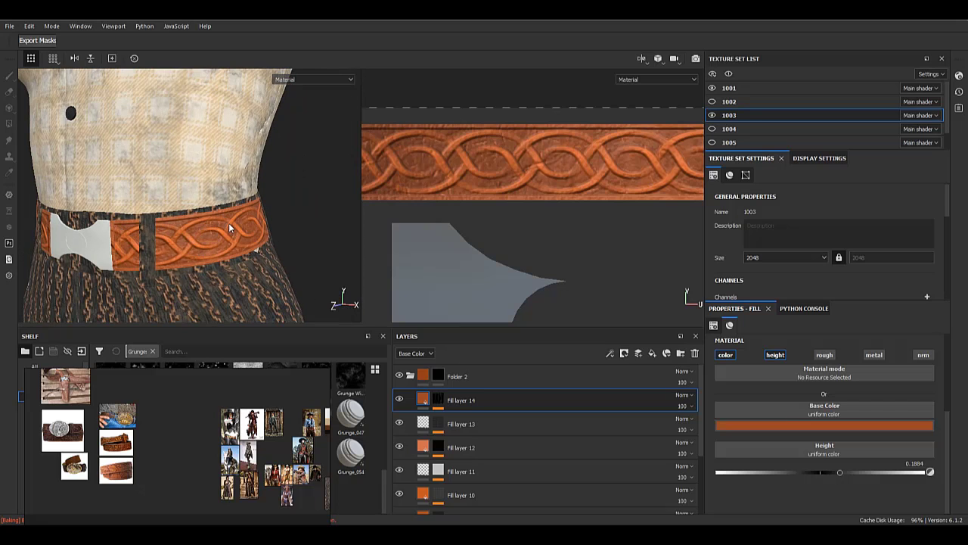
# - Raise Fill layer 14's height to 0.2560 and check the raised border and its mask along the belt's edges
pyautogui.keyDown('alt'); pyautogui.moveTo(229, 227); pyautogui.dragTo(197, 224); pyautogui.keyUp('alt')
pyautogui.keyDown('alt'); pyautogui.moveTo(197, 224); pyautogui.dragTo(283, 226, button='right'); pyautogui.keyUp('alt')
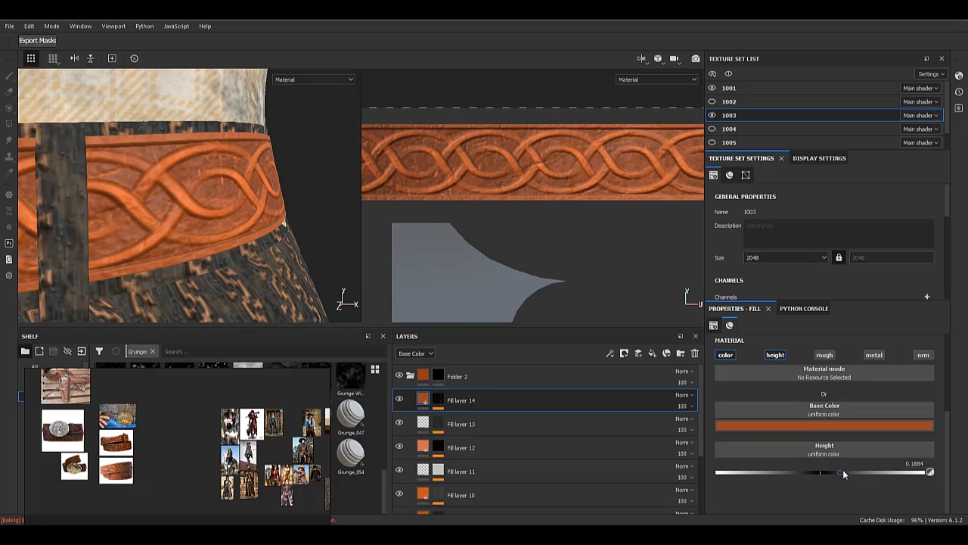
pyautogui.moveTo(842, 472); pyautogui.dragTo(849, 472)
pyautogui.keyDown('alt'); pyautogui.moveTo(91, 203); pyautogui.dragTo(121, 197, button='right'); pyautogui.keyUp('alt')
pyautogui.keyDown('alt'); pyautogui.moveTo(121, 197); pyautogui.dragTo(189, 198); pyautogui.keyUp('alt')
pyautogui.keyDown('alt'); pyautogui.moveTo(189, 198); pyautogui.dragTo(216, 227, button='right'); pyautogui.keyUp('alt')
pyautogui.keyDown('alt'); pyautogui.moveTo(215, 227); pyautogui.dragTo(249, 216); pyautogui.keyUp('alt')
pyautogui.keyDown('alt'); pyautogui.click(438, 399); pyautogui.keyUp('alt')
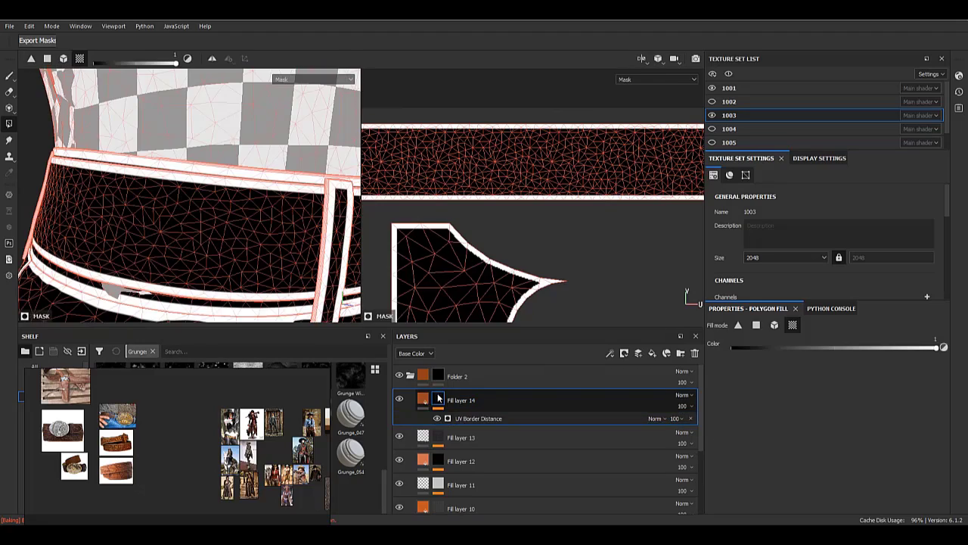
pyautogui.click(423, 398)
pyautogui.keyDown('alt'); pyautogui.moveTo(227, 152); pyautogui.dragTo(140, 84); pyautogui.keyUp('alt')
pyautogui.keyDown('alt'); pyautogui.moveTo(140, 84); pyautogui.dragTo(213, 219, button='right'); pyautogui.keyUp('alt')
pyautogui.keyDown('alt'); pyautogui.moveTo(214, 219); pyautogui.dragTo(231, 109); pyautogui.keyUp('alt')
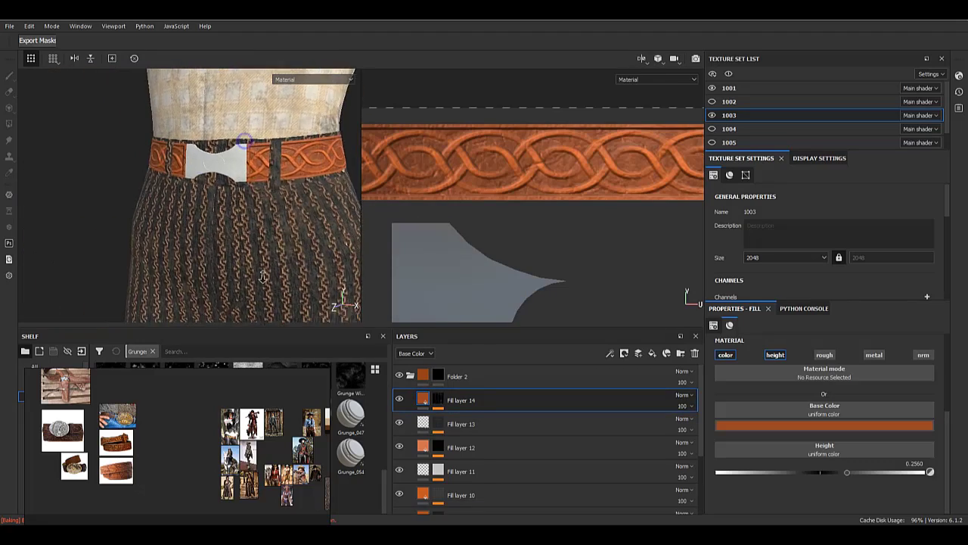
pyautogui.keyDown('alt'); pyautogui.moveTo(232, 109); pyautogui.dragTo(242, 98, button='right'); pyautogui.keyUp('alt')
# - Add a new fill layer above Folder 2 and place it inside a new folder of its own
pyautogui.click(410, 377)
pyautogui.click(653, 354)
pyautogui.click(680, 353)
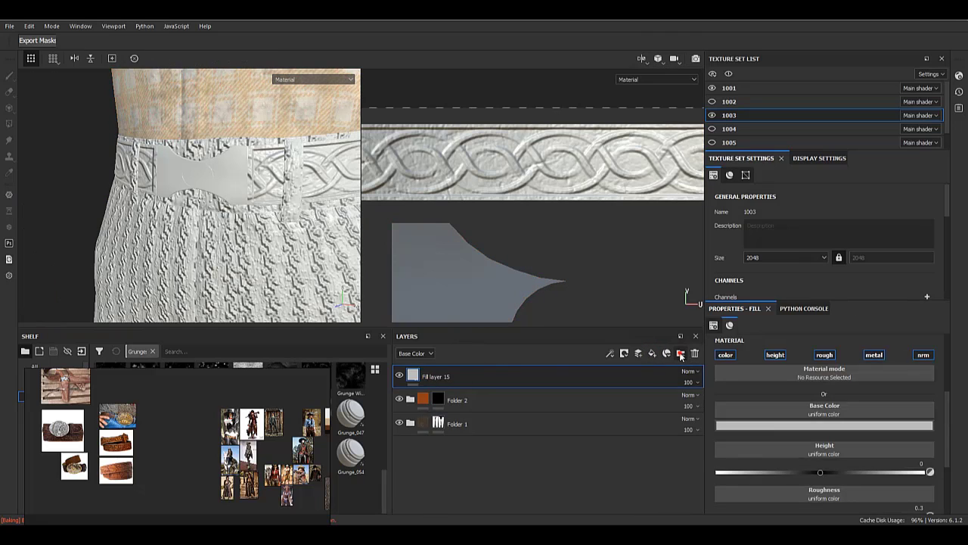
pyautogui.moveTo(440, 398); pyautogui.dragTo(444, 377)
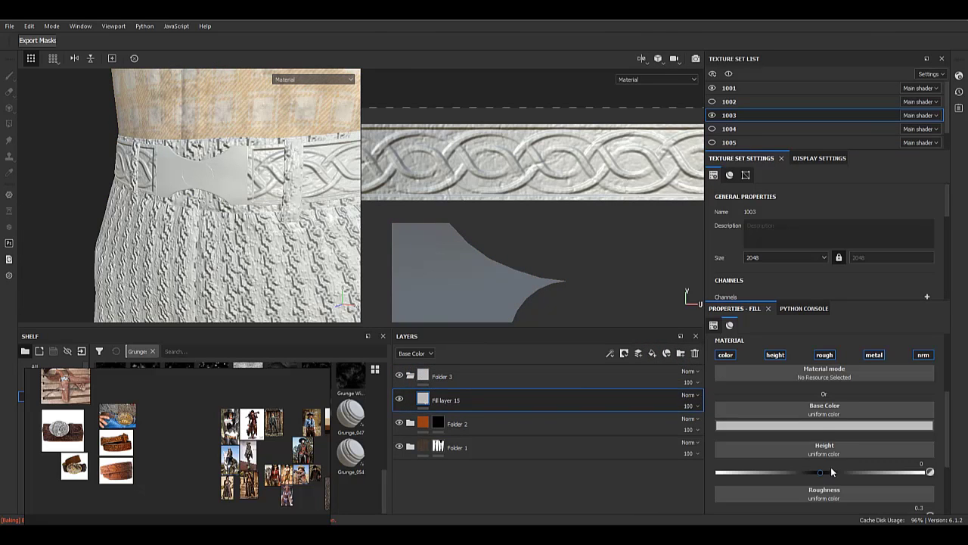
# - Make Fill layer 15 a shiny metal with metallic 1 and roughness 0.0556
pyautogui.scroll(-1, 827, 485)
pyautogui.scroll(-1, 825, 481)
pyautogui.moveTo(829, 499); pyautogui.dragTo(927, 499)
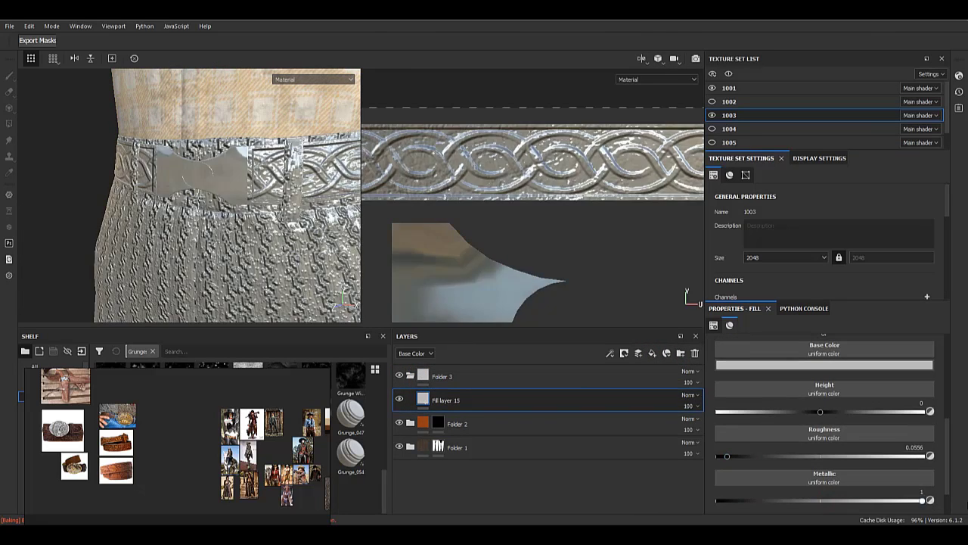
# - Add a black mask to Folder 3 and reveal only the belt buckle with Polygon Fill
pyautogui.rightClick(422, 374)
pyautogui.click(457, 205)
pyautogui.press('4')
pyautogui.click(219, 177)
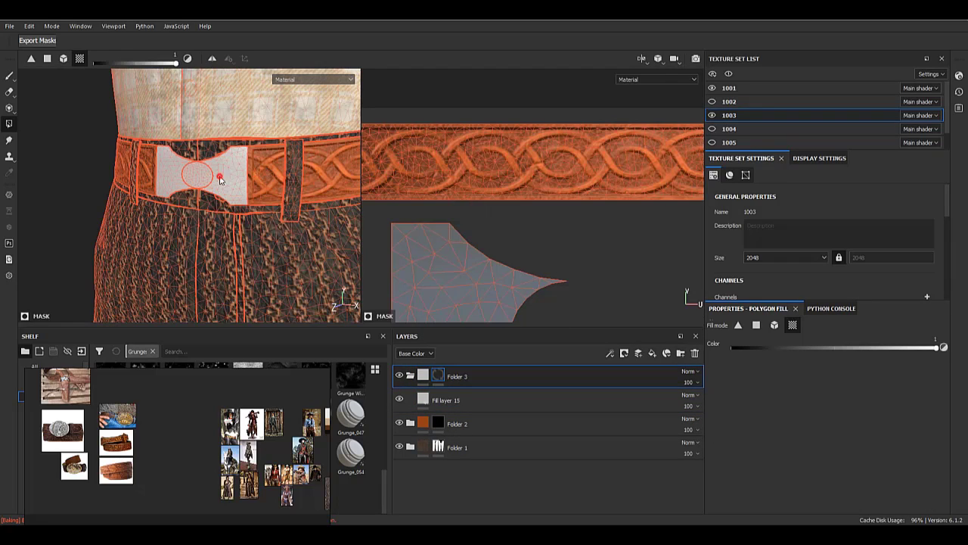
pyautogui.keyDown('alt'); pyautogui.moveTo(227, 161); pyautogui.dragTo(258, 151); pyautogui.keyUp('alt')
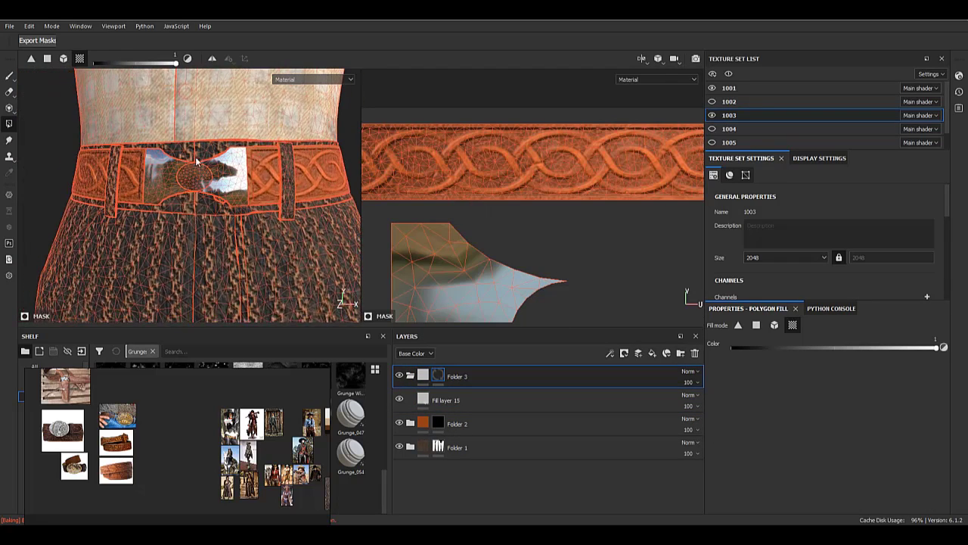
pyautogui.keyDown('alt'); pyautogui.moveTo(257, 151); pyautogui.dragTo(303, 174, button='right'); pyautogui.keyUp('alt')
# - Add a black-masked fill layer above Fill layer 15 with a UV Border Distance generator at balance 0.05 and distance 0.06
pyautogui.click(438, 407)
pyautogui.click(653, 354)
pyautogui.rightClick(434, 401)
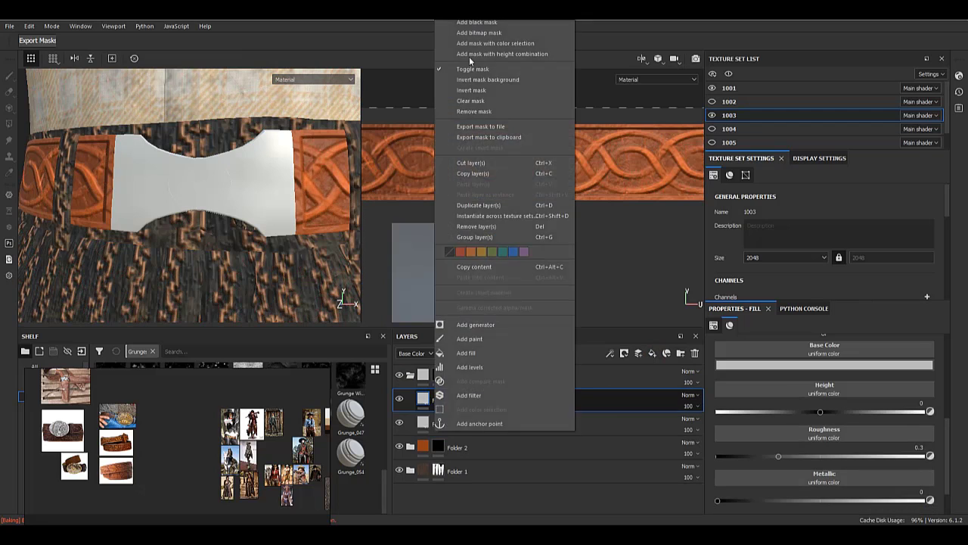
pyautogui.click(470, 23)
pyautogui.rightClick(442, 401)
pyautogui.click(478, 292)
pyautogui.click(781, 345)
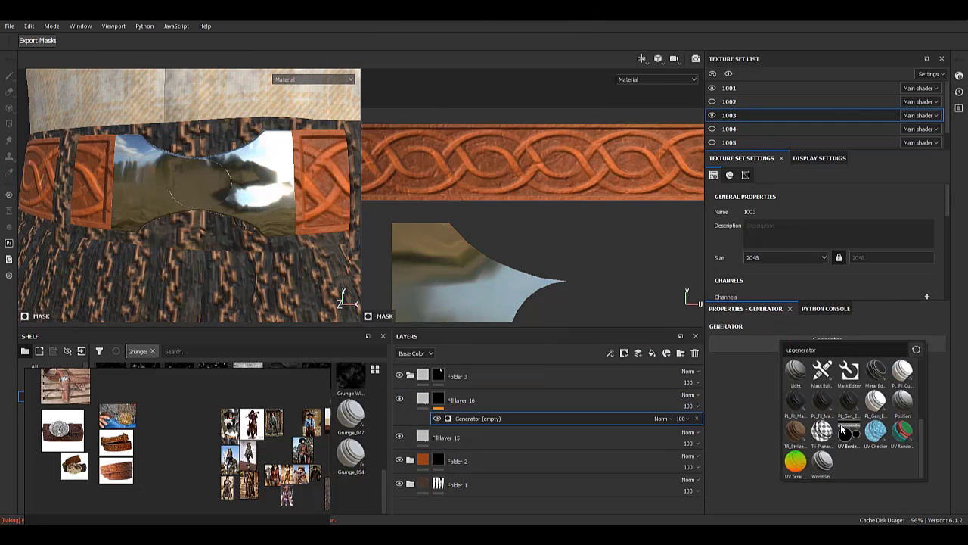
pyautogui.click(822, 433)
pyautogui.click(731, 407)
pyautogui.click(731, 469)
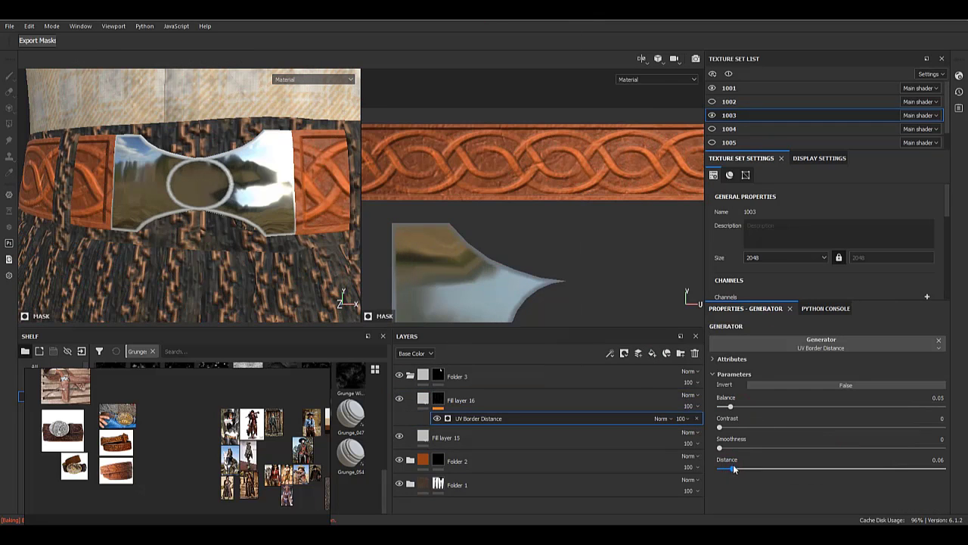
# - Limit Fill layer 16 to the height channel and lower its height to -0.1401
pyautogui.click(422, 399)
pyautogui.scroll(2, 753, 343)
pyautogui.click(730, 356)
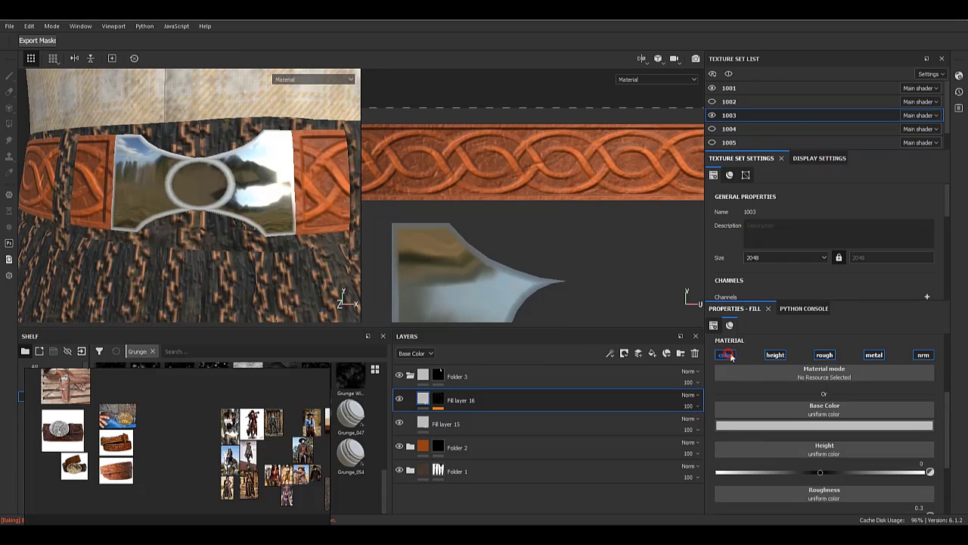
pyautogui.click(825, 355)
pyautogui.click(882, 355)
pyautogui.click(921, 354)
pyautogui.moveTo(819, 433); pyautogui.dragTo(807, 434)
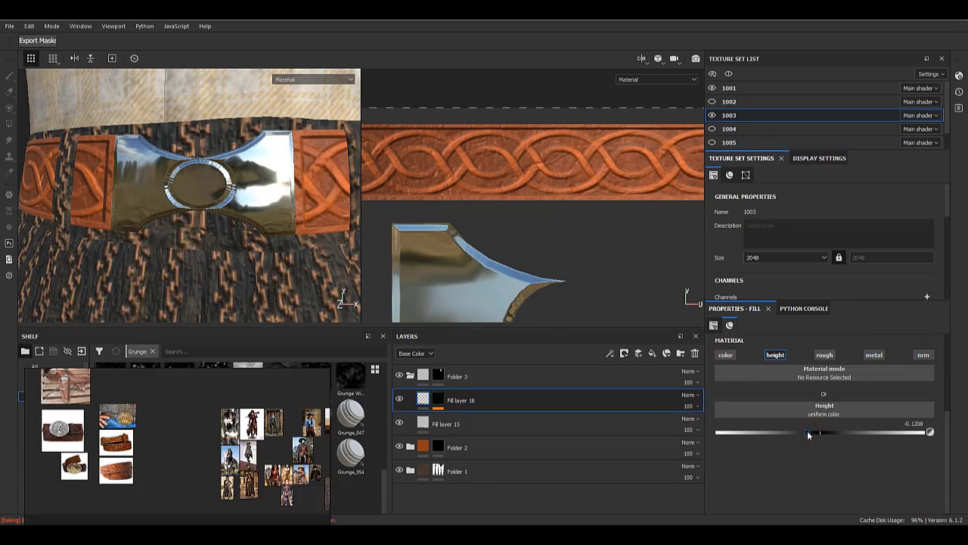
# - Examine the buckle's bevelled border and central oval on the model from close up and farther away
pyautogui.keyDown('alt'); pyautogui.moveTo(198, 241); pyautogui.dragTo(201, 290); pyautogui.keyUp('alt')
pyautogui.scroll(4, 188, 202)
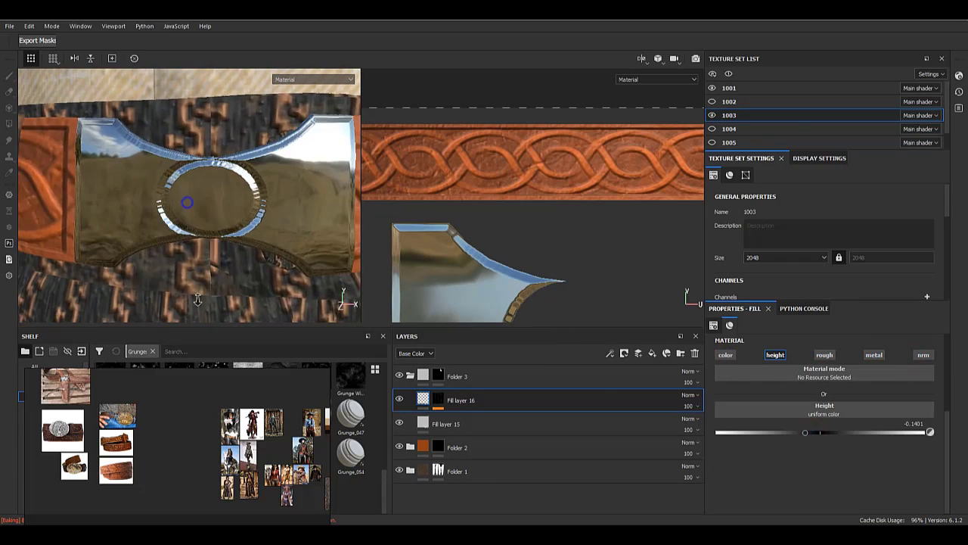
pyautogui.moveTo(189, 203)
pyautogui.keyDown('alt'); pyautogui.mouseDown()
pyautogui.moveTo(190, 232)
pyautogui.moveTo(172, 180)
pyautogui.moveTo(198, 189)
pyautogui.mouseUp(); pyautogui.keyUp('alt')
pyautogui.scroll(-6, 177, 230)
pyautogui.scroll(4, 172, 180)
pyautogui.scroll(-2, 210, 230)
pyautogui.scroll(-3, 211, 231)
pyautogui.keyDown('alt'); pyautogui.moveTo(211, 230); pyautogui.dragTo(235, 218); pyautogui.keyUp('alt')
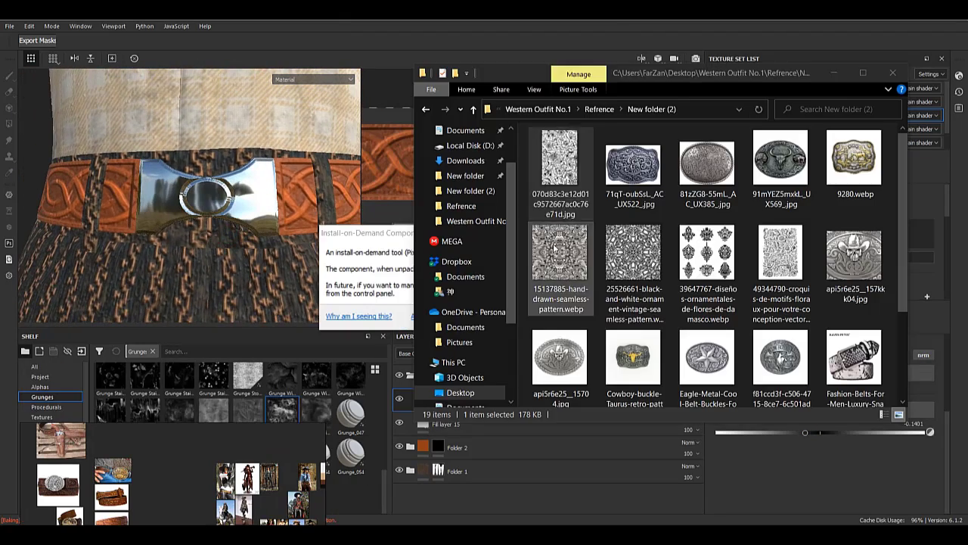
# - Import the hand-drawn seamless, black-and-white vintage ornament and floral motif pattern images from the New folder (2) reference folder into the shelf
pyautogui.click(560, 261)
pyautogui.keyDown('ctrl'); pyautogui.click(634, 261); pyautogui.keyUp('ctrl')
pyautogui.keyDown('ctrl'); pyautogui.click(708, 259); pyautogui.keyUp('ctrl')
pyautogui.keyDown('ctrl'); pyautogui.click(780, 259); pyautogui.keyUp('ctrl')
pyautogui.keyDown('ctrl'); pyautogui.click(709, 259); pyautogui.keyUp('ctrl')
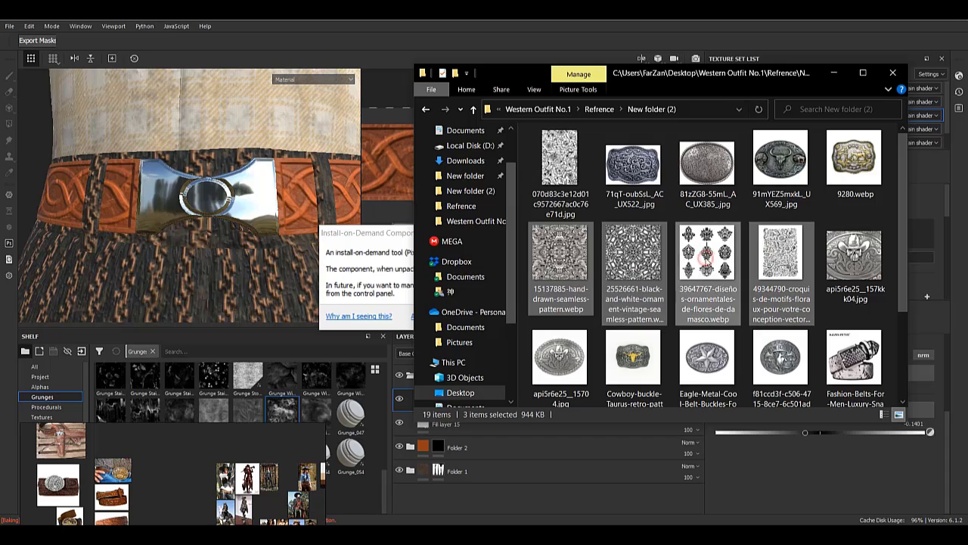
pyautogui.moveTo(642, 271)
pyautogui.mouseDown()
pyautogui.moveTo(216, 368)
pyautogui.moveTo(219, 378)
pyautogui.mouseUp()
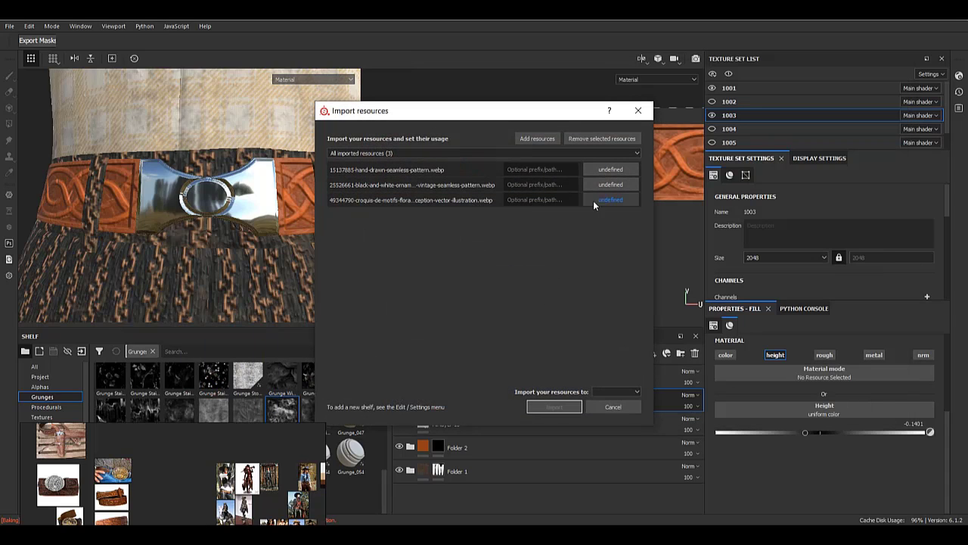
pyautogui.click(609, 407)
pyautogui.click(560, 410)
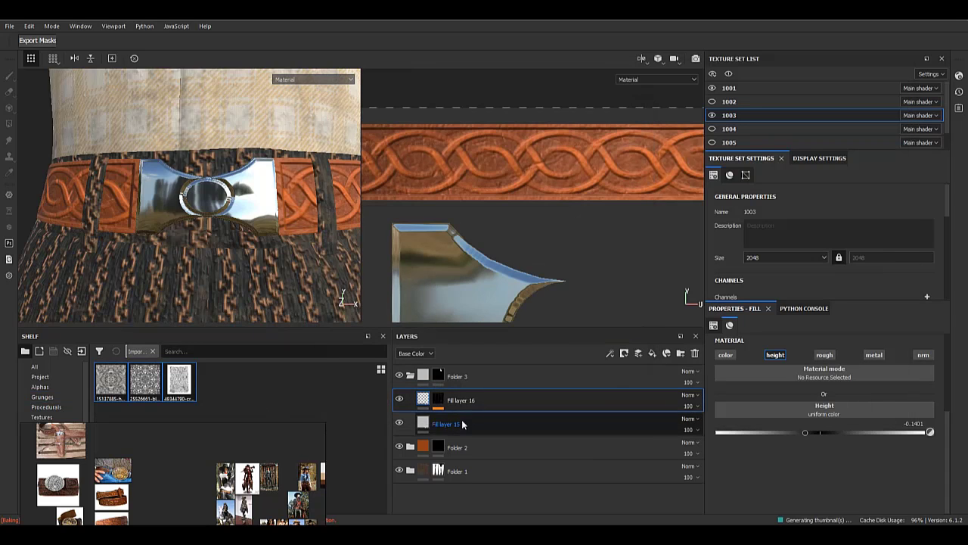
# - Add a new fill layer above Fill layer 16 and give it a mask containing a fill effect
pyautogui.click(653, 354)
pyautogui.rightClick(445, 399)
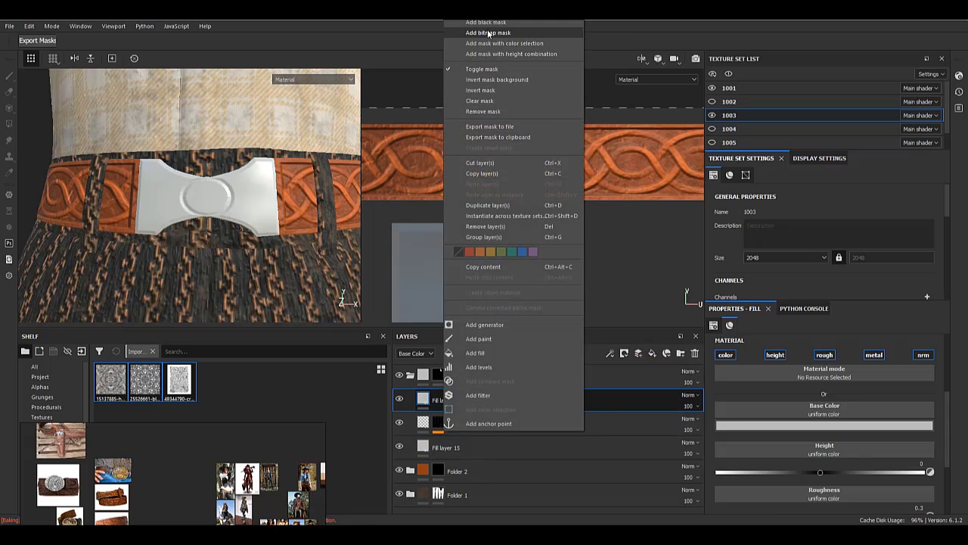
pyautogui.click(489, 33)
pyautogui.rightClick(438, 397)
pyautogui.click(473, 319)
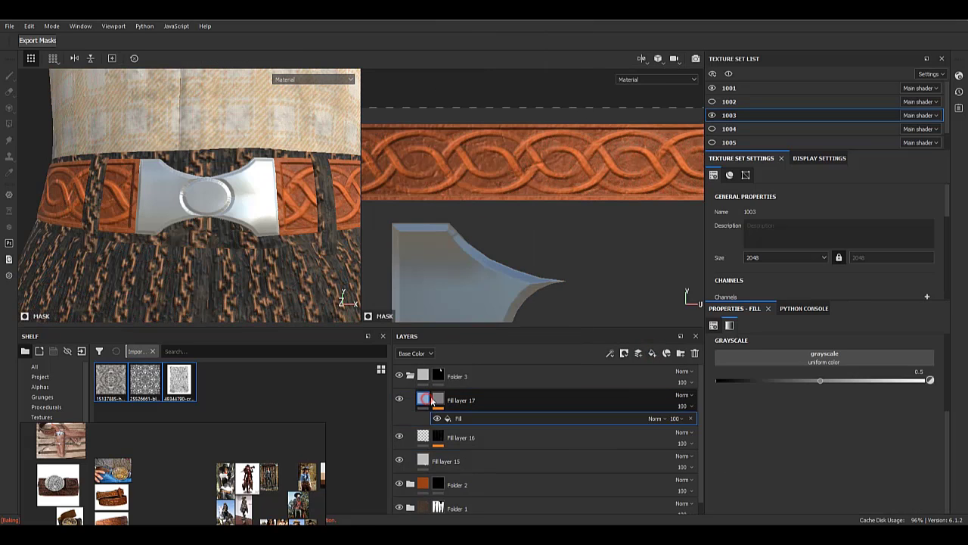
# - Limit Fill layer 17 to the color and height channels
pyautogui.click(424, 398)
pyautogui.click(820, 355)
pyautogui.click(874, 354)
pyautogui.click(922, 355)
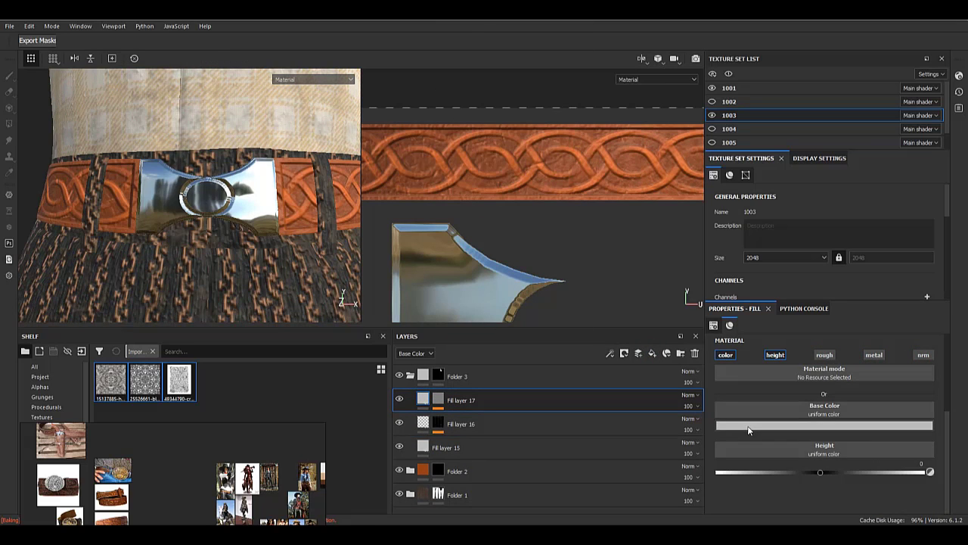
# - Darken Fill layer 15's base color and set its roughness to 0.2923
pyautogui.click(610, 448)
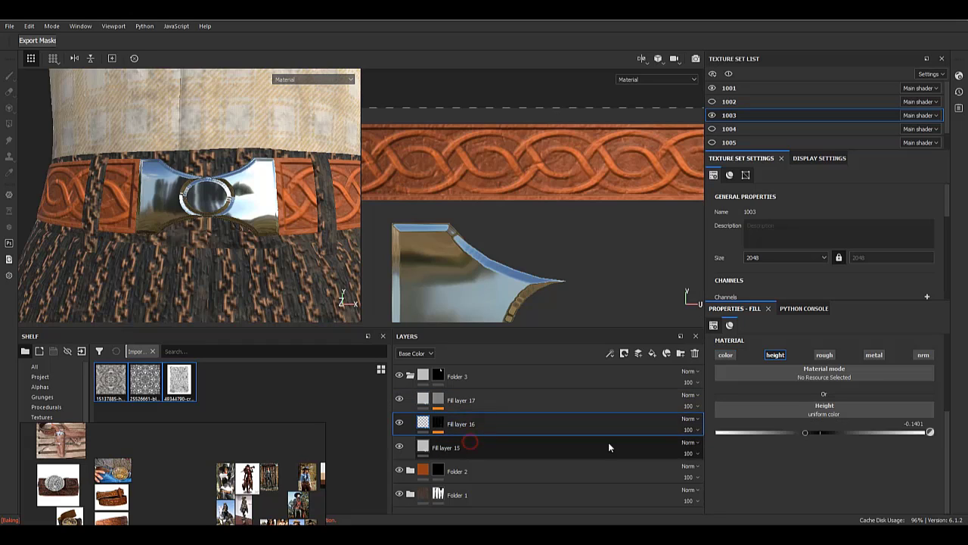
pyautogui.click(798, 421)
pyautogui.moveTo(806, 487); pyautogui.dragTo(787, 522)
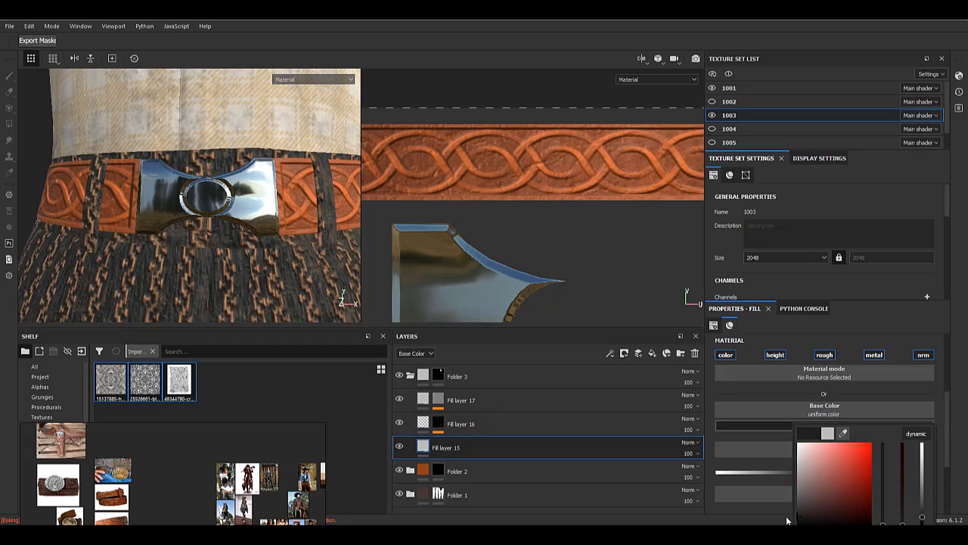
pyautogui.click(535, 448)
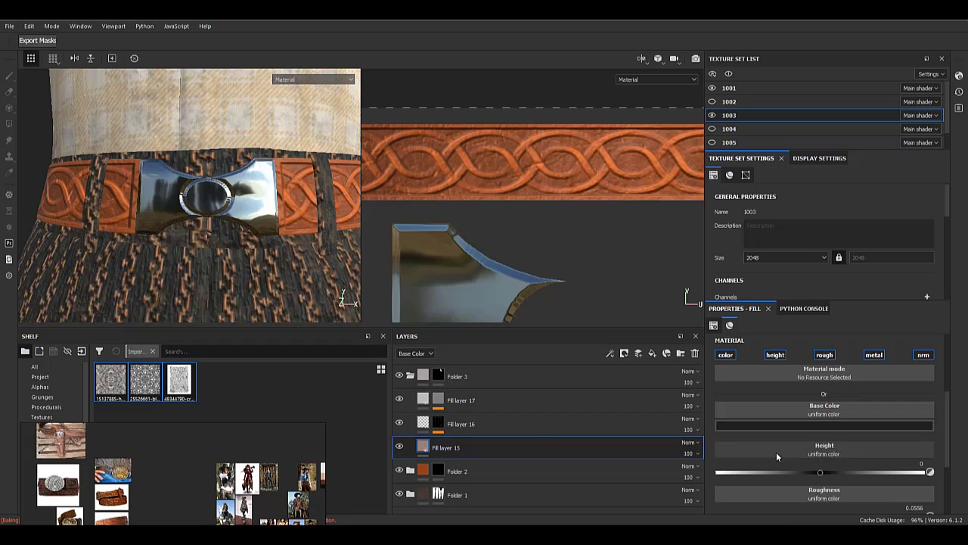
pyautogui.scroll(-1, 776, 452)
pyautogui.moveTo(771, 485); pyautogui.dragTo(771, 506)
# - Hide Fill layer 17 and set Fill layer 15's base color to a very dark gray, checking the buckle
pyautogui.click(778, 396)
pyautogui.click(400, 400)
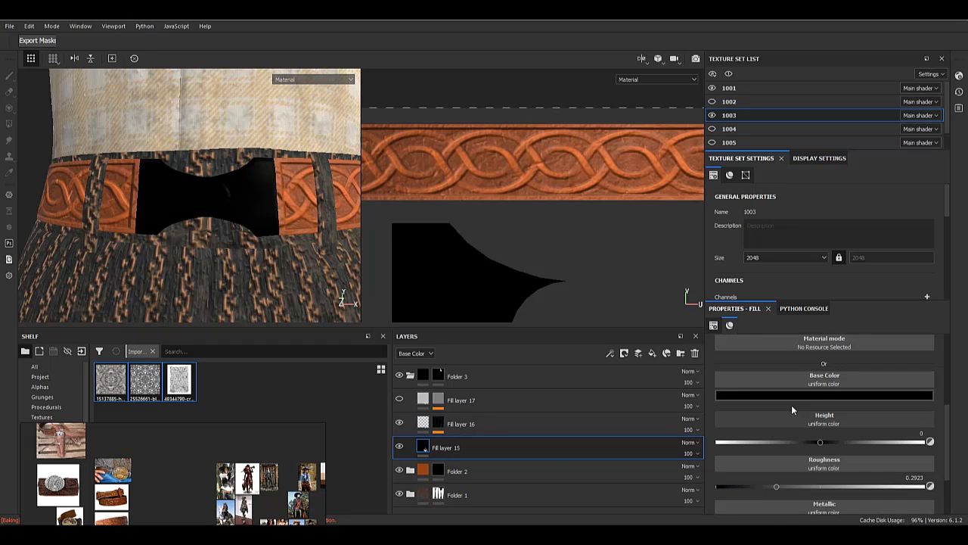
pyautogui.click(770, 400)
pyautogui.moveTo(787, 496); pyautogui.dragTo(766, 485)
pyautogui.click(731, 450)
pyautogui.keyDown('alt'); pyautogui.moveTo(255, 236); pyautogui.dragTo(235, 371); pyautogui.keyUp('alt')
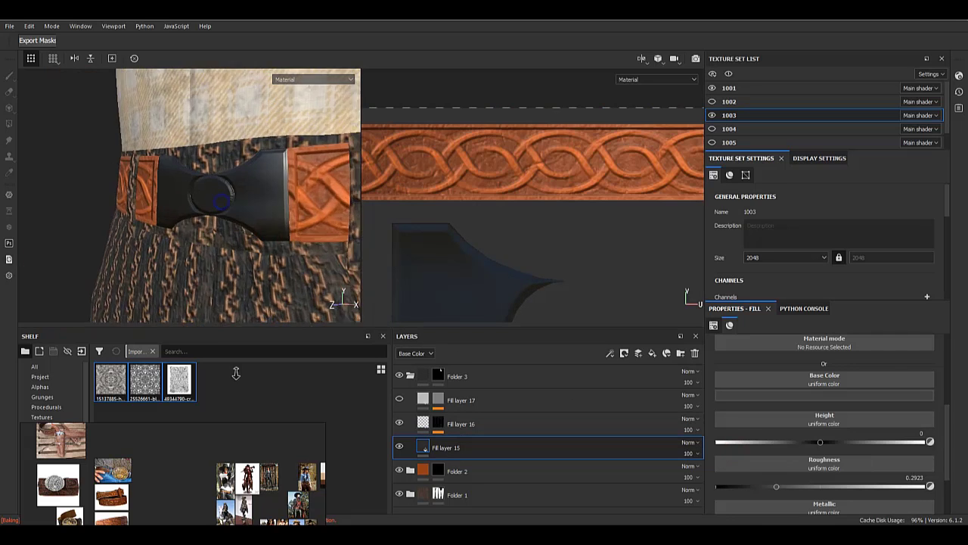
# - Show Fill layer 17 and load the black-and-white vintage ornament seamless pattern into the fill on its mask
pyautogui.keyDown('alt'); pyautogui.moveTo(235, 371); pyautogui.dragTo(413, 355, button='right'); pyautogui.keyUp('alt')
pyautogui.click(400, 399)
pyautogui.click(438, 399)
pyautogui.rightClick(437, 401)
pyautogui.click(471, 421)
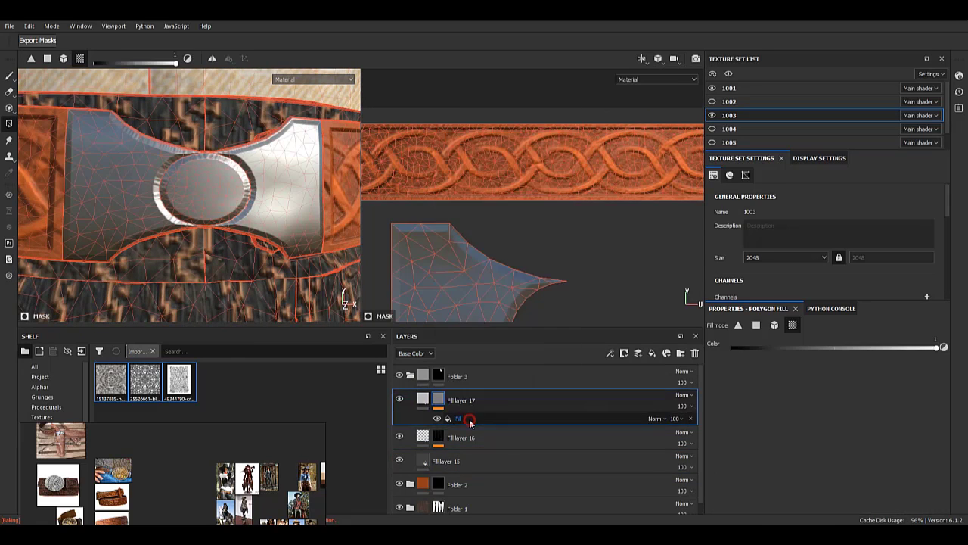
pyautogui.click(786, 362)
pyautogui.click(763, 366)
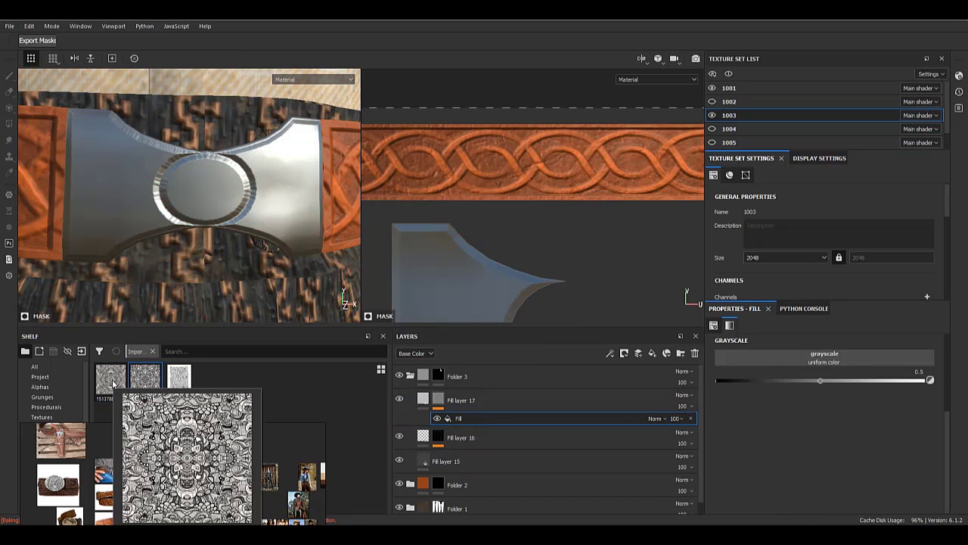
pyautogui.moveTo(146, 382); pyautogui.dragTo(802, 375)
pyautogui.scroll(2, 759, 362)
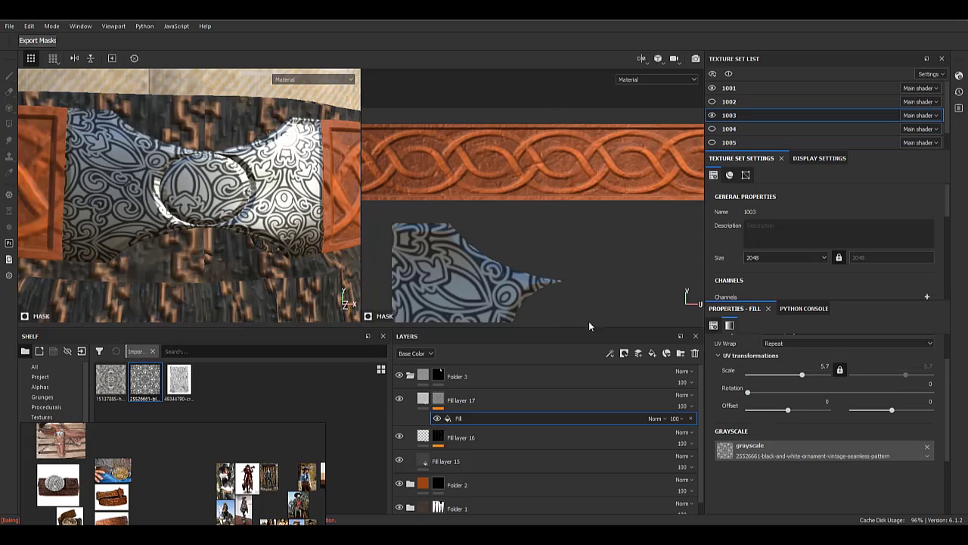
# - Raise Fill layer 17's height to 0.058 so the ornament embosses the belt buckle
pyautogui.scroll(-5, 242, 243)
pyautogui.scroll(-4, 605, 310)
pyautogui.keyDown('alt'); pyautogui.moveTo(605, 310); pyautogui.dragTo(551, 139, button='middle'); pyautogui.keyUp('alt')
pyautogui.scroll(-3, 551, 140)
pyautogui.scroll(5, 215, 230)
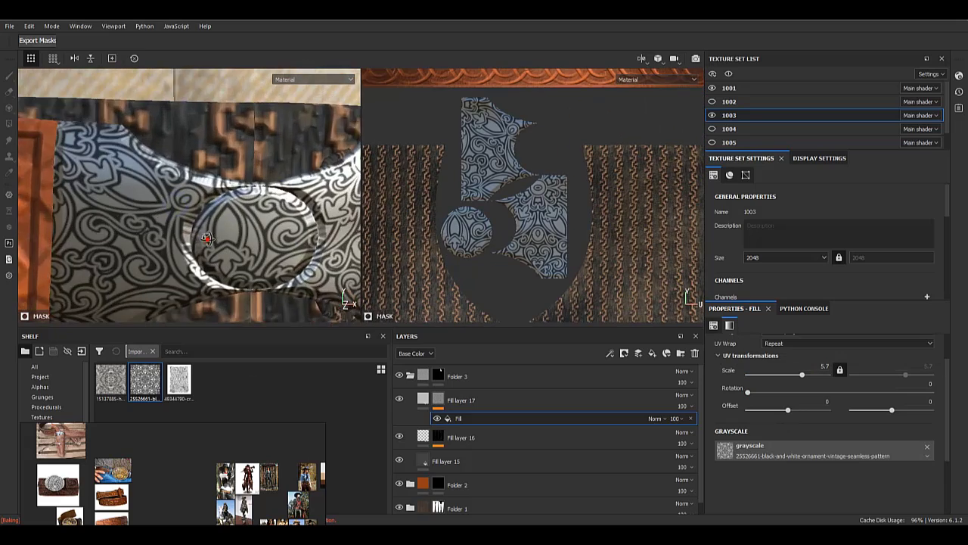
pyautogui.moveTo(215, 231)
pyautogui.keyDown('alt'); pyautogui.mouseDown()
pyautogui.moveTo(250, 236)
pyautogui.moveTo(215, 232)
pyautogui.mouseUp(); pyautogui.keyUp('alt')
pyautogui.click(423, 399)
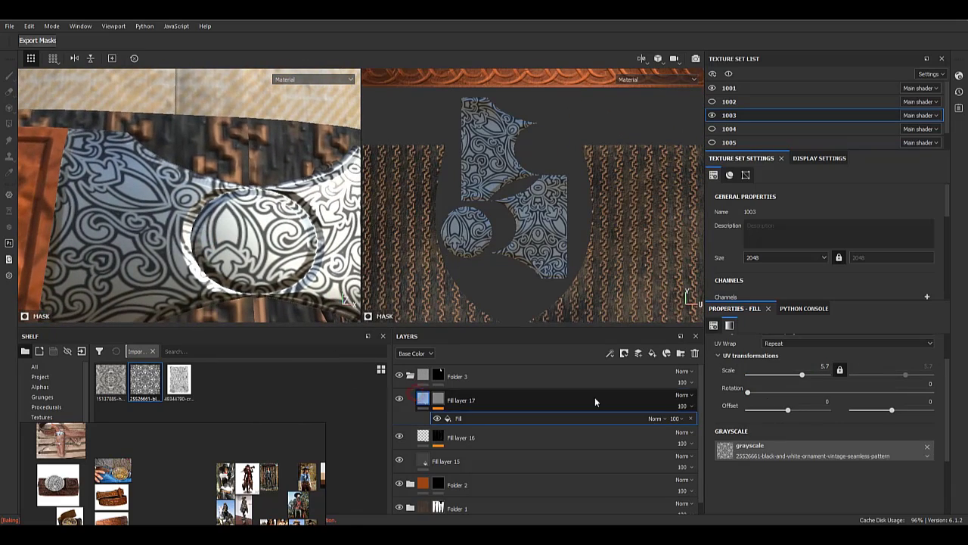
pyautogui.scroll(-3, 796, 448)
pyautogui.moveTo(823, 471); pyautogui.dragTo(826, 471)
pyautogui.click(789, 425)
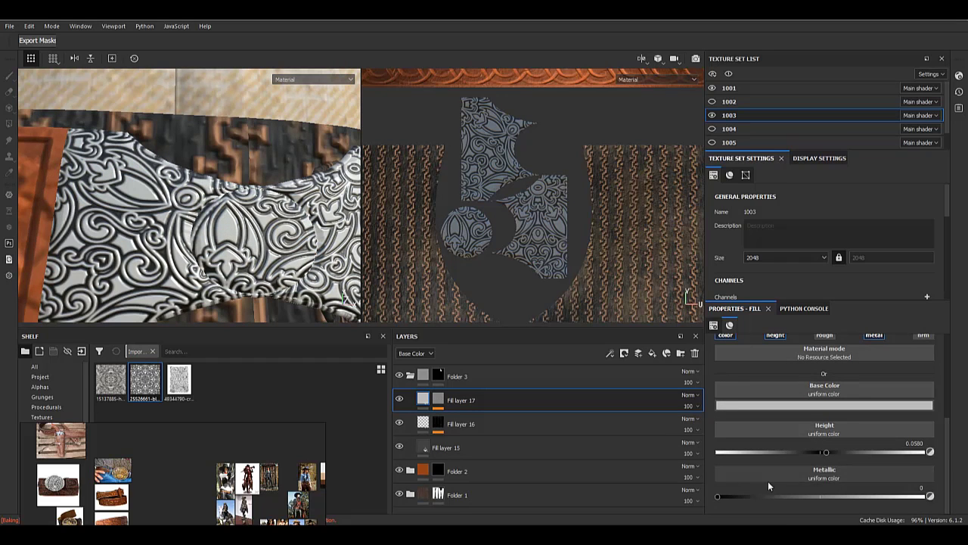
# - Set Fill layer 17's metallic to 1, enable its roughness channel and set roughness to about 0.135
pyautogui.moveTo(718, 497); pyautogui.dragTo(929, 498)
pyautogui.click(827, 337)
pyautogui.scroll(-2, 823, 454)
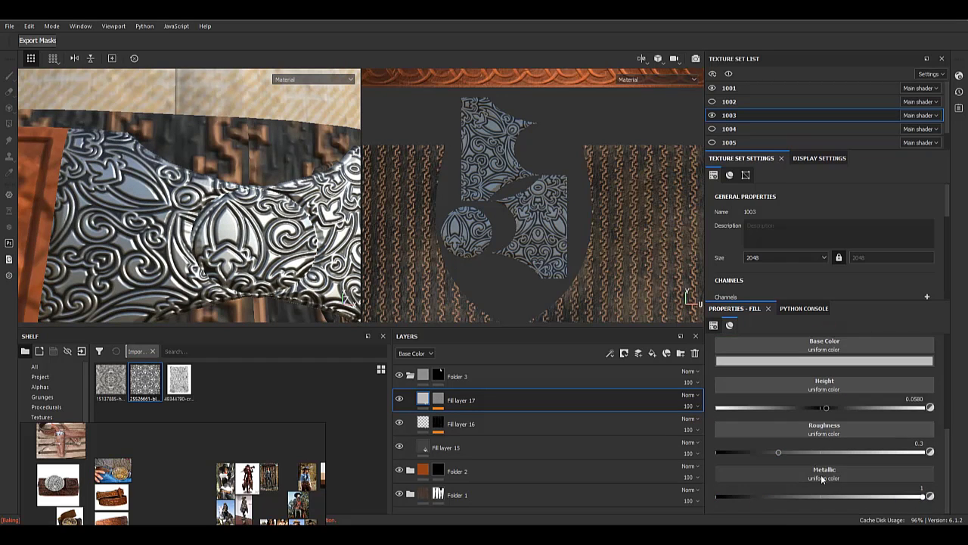
pyautogui.moveTo(782, 452); pyautogui.dragTo(744, 453)
# - Set the base color of Fill layer 15 to a very dark grey
pyautogui.keyDown('shift'); pyautogui.moveTo(178, 220); pyautogui.dragTo(153, 220, button='right'); pyautogui.keyUp('shift')
pyautogui.keyDown('alt'); pyautogui.moveTo(1, 96); pyautogui.dragTo(235, 206, button='right'); pyautogui.keyUp('alt')
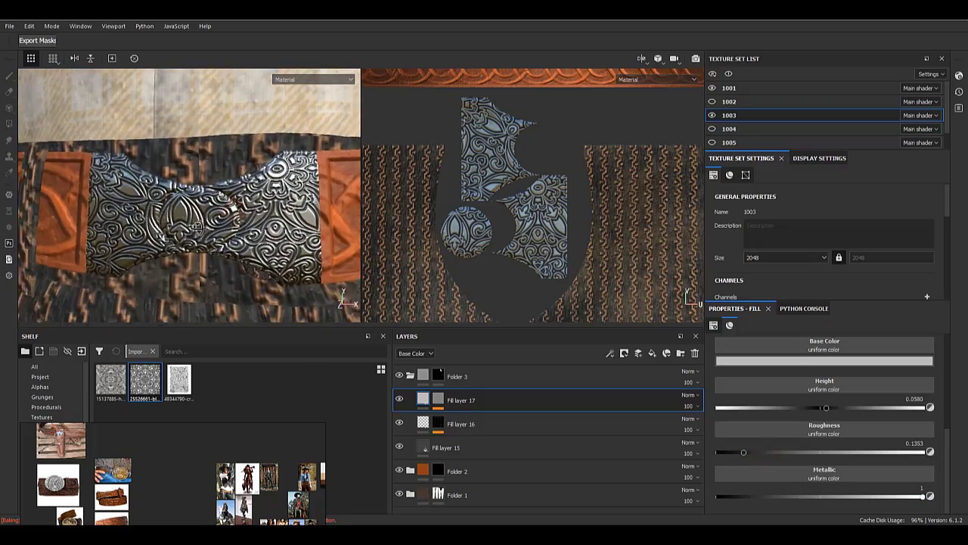
pyautogui.keyDown('alt'); pyautogui.moveTo(235, 206); pyautogui.dragTo(214, 201); pyautogui.keyUp('alt')
pyautogui.keyDown('alt'); pyautogui.moveTo(214, 201); pyautogui.dragTo(302, 333, button='right'); pyautogui.keyUp('alt')
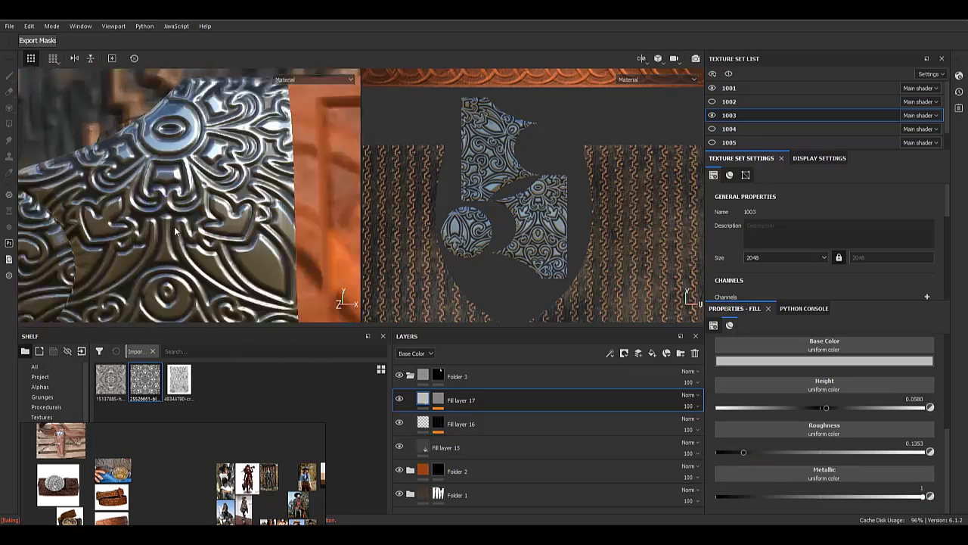
pyautogui.keyDown('alt'); pyautogui.moveTo(227, 189); pyautogui.dragTo(201, 222); pyautogui.keyUp('alt')
pyautogui.keyDown('alt'); pyautogui.moveTo(201, 222); pyautogui.dragTo(350, 333, button='right'); pyautogui.keyUp('alt')
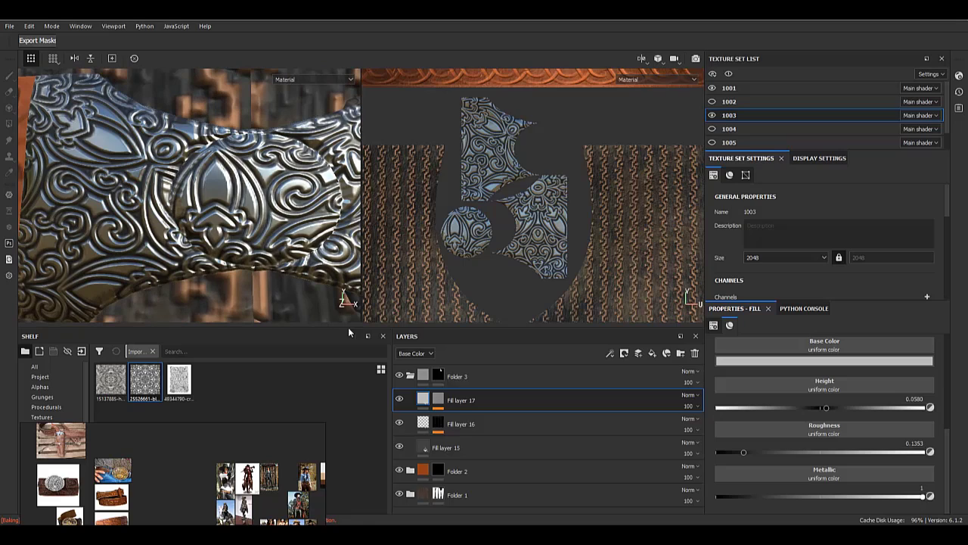
pyautogui.click(464, 444)
pyautogui.click(853, 361)
pyautogui.click(914, 454)
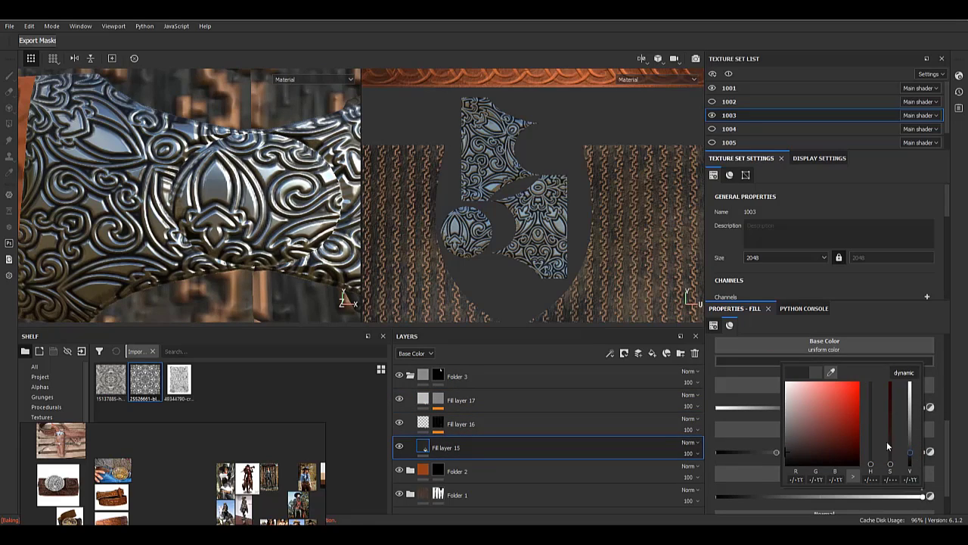
# - Add a paint effect to Fill layer 17's mask and polygon-fill the buckle's central oval with grey 0.5
pyautogui.keyDown('alt'); pyautogui.moveTo(201, 223); pyautogui.dragTo(71, 128, button='right'); pyautogui.keyUp('alt')
pyautogui.keyDown('alt'); pyautogui.moveTo(71, 128); pyautogui.dragTo(125, 284); pyautogui.keyUp('alt')
pyautogui.keyDown('alt'); pyautogui.moveTo(125, 285); pyautogui.dragTo(151, 182, button='right'); pyautogui.keyUp('alt')
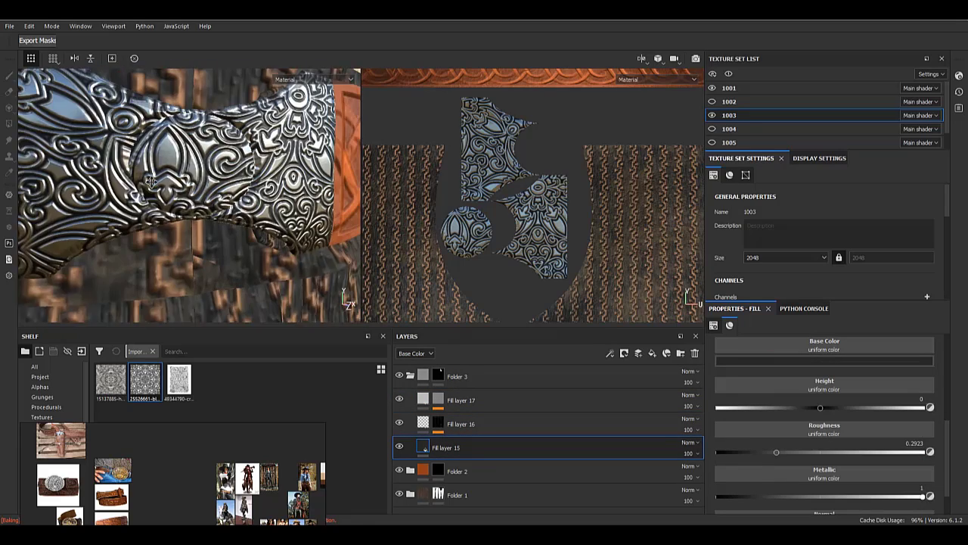
pyautogui.keyDown('alt'); pyautogui.moveTo(151, 182); pyautogui.dragTo(142, 196, button='middle'); pyautogui.keyUp('alt')
pyautogui.keyDown('alt'); pyautogui.click(439, 400); pyautogui.keyUp('alt')
pyautogui.rightClick(436, 400)
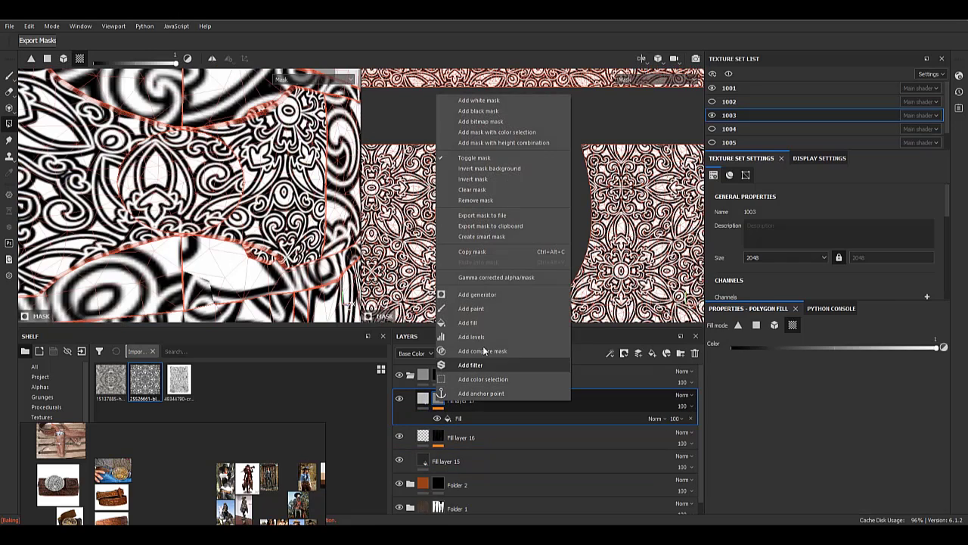
pyautogui.click(476, 308)
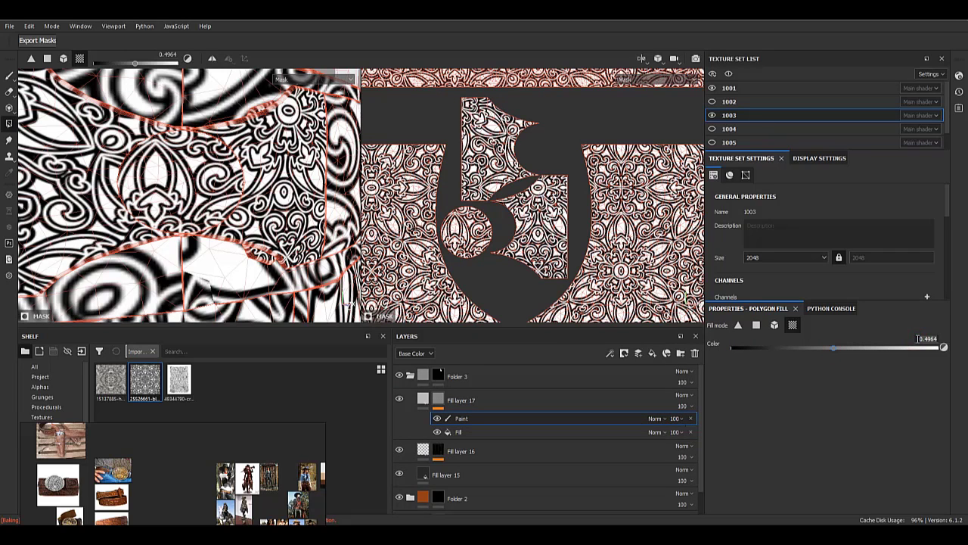
pyautogui.click(180, 181)
pyautogui.click(430, 400)
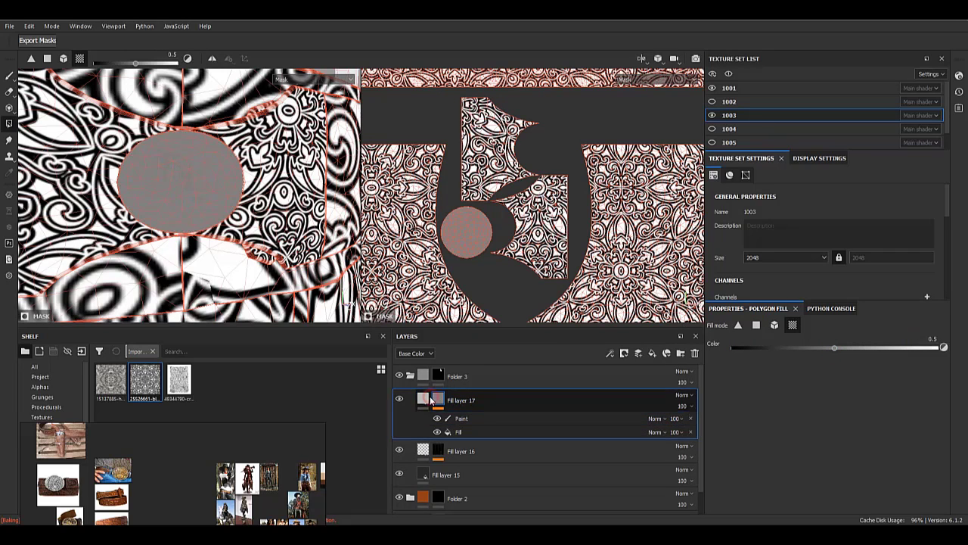
pyautogui.click(424, 401)
# - Import the 39647767 flores-de-damasco ornament image into the current project as an alpha and select it among the project resources
pyautogui.keyDown('alt'); pyautogui.moveTo(219, 247); pyautogui.dragTo(223, 288); pyautogui.keyUp('alt')
pyautogui.keyDown('alt'); pyautogui.moveTo(223, 288); pyautogui.dragTo(212, 270, button='right'); pyautogui.keyUp('alt')
pyautogui.keyDown('alt'); pyautogui.moveTo(213, 270); pyautogui.dragTo(205, 248); pyautogui.keyUp('alt')
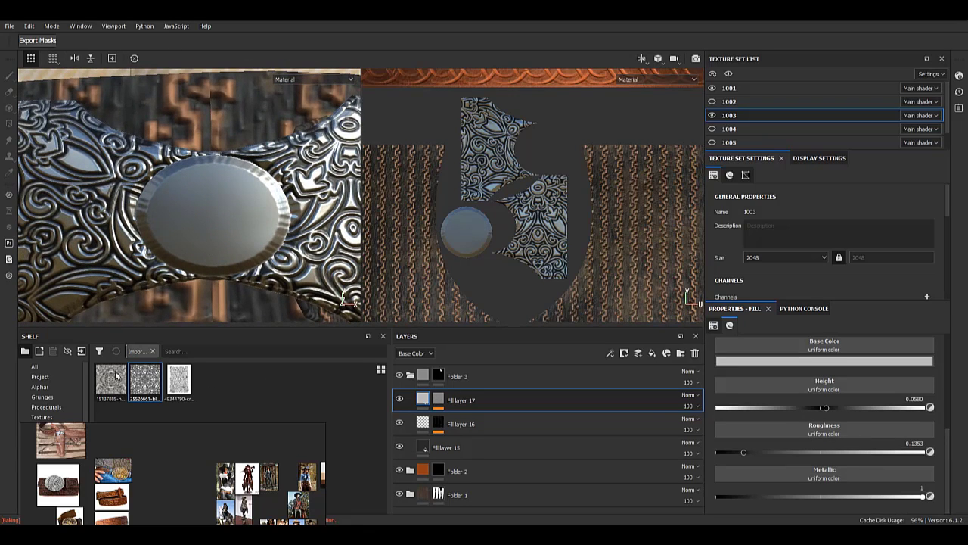
pyautogui.moveTo(111, 385)
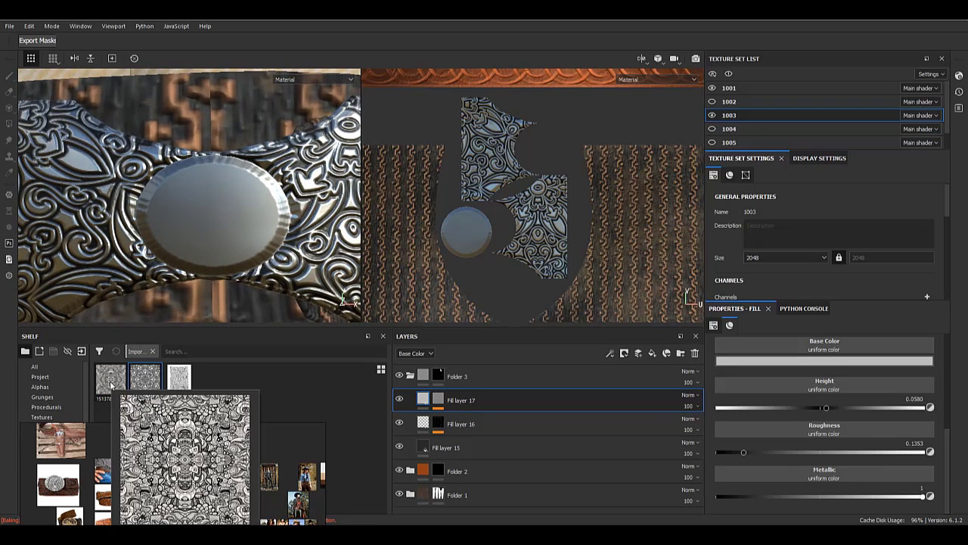
pyautogui.hotkey('alt', 'Tab')
pyautogui.moveTo(705, 251); pyautogui.dragTo(306, 384)
pyautogui.click(611, 169)
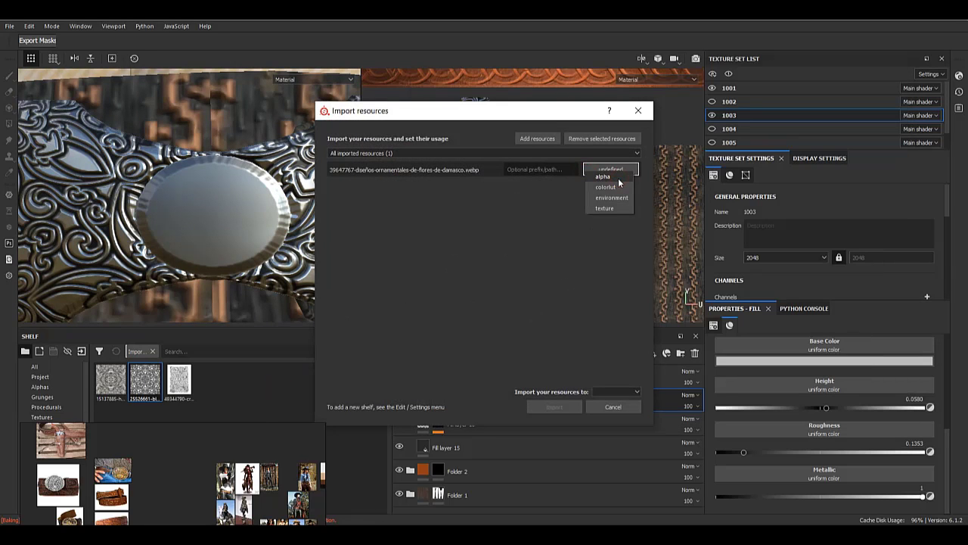
pyautogui.click(619, 181)
pyautogui.click(607, 392)
pyautogui.click(607, 412)
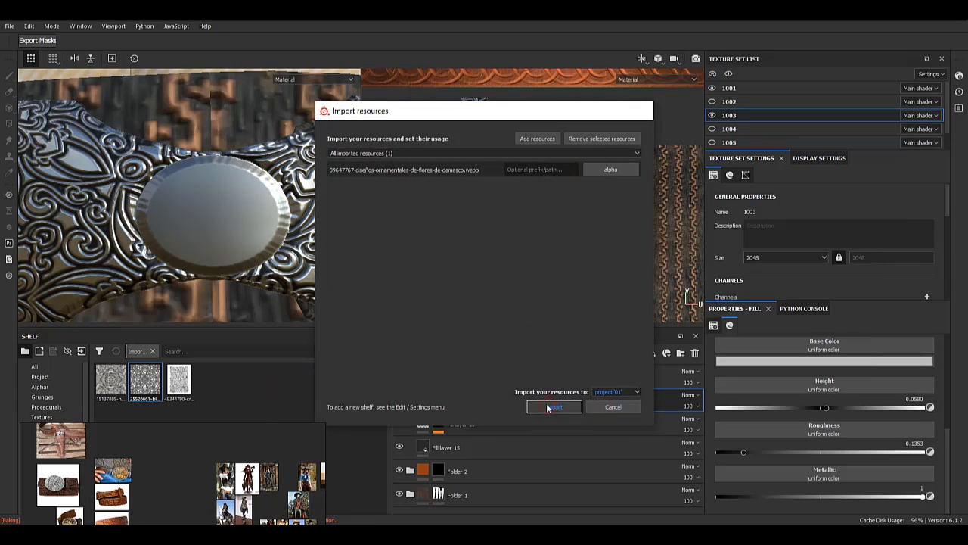
pyautogui.click(550, 407)
pyautogui.click(60, 377)
pyautogui.click(181, 384)
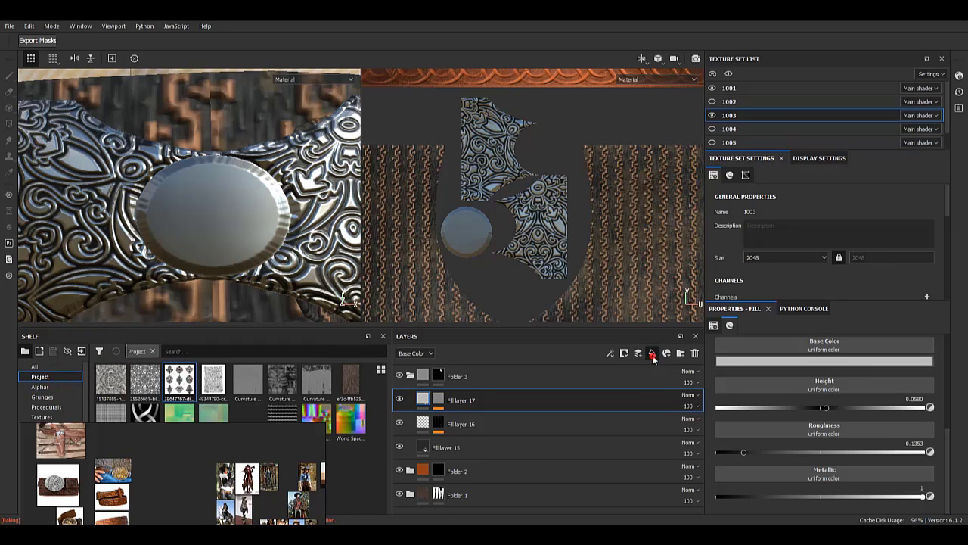
# - Create a fill layer above Fill layer 17 with a white mask, and add a paint effect to that mask
pyautogui.click(652, 354)
pyautogui.rightClick(424, 398)
pyautogui.click(475, 99)
pyautogui.rightClick(438, 401)
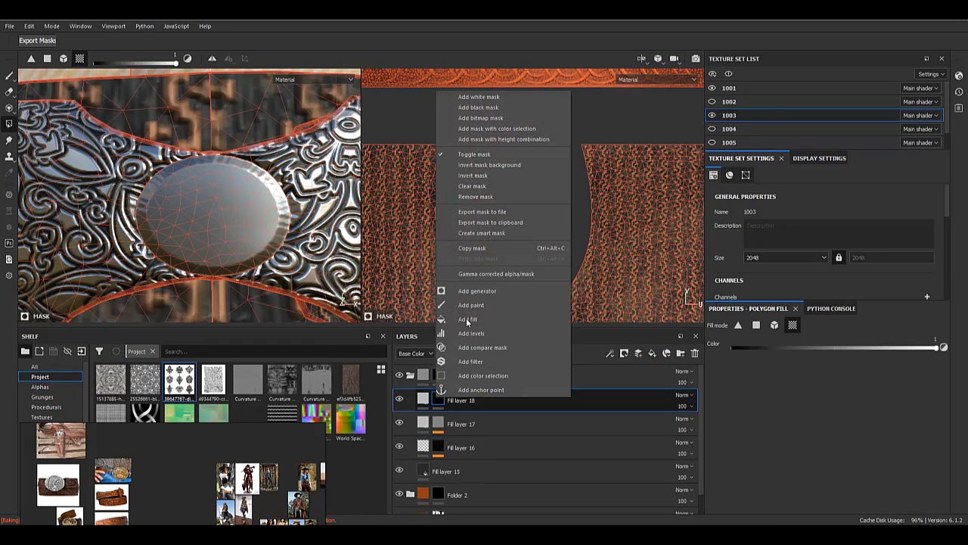
pyautogui.click(471, 97)
pyautogui.rightClick(443, 404)
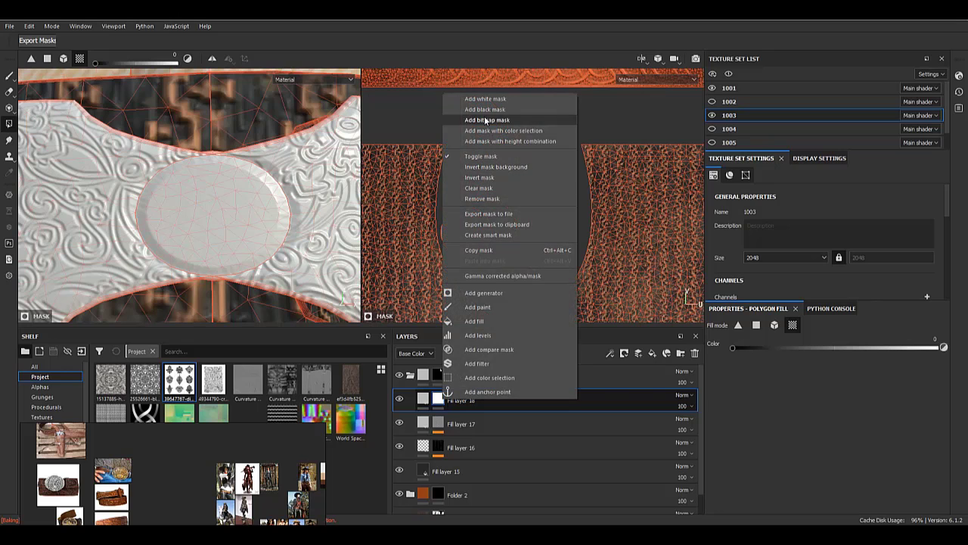
pyautogui.click(486, 308)
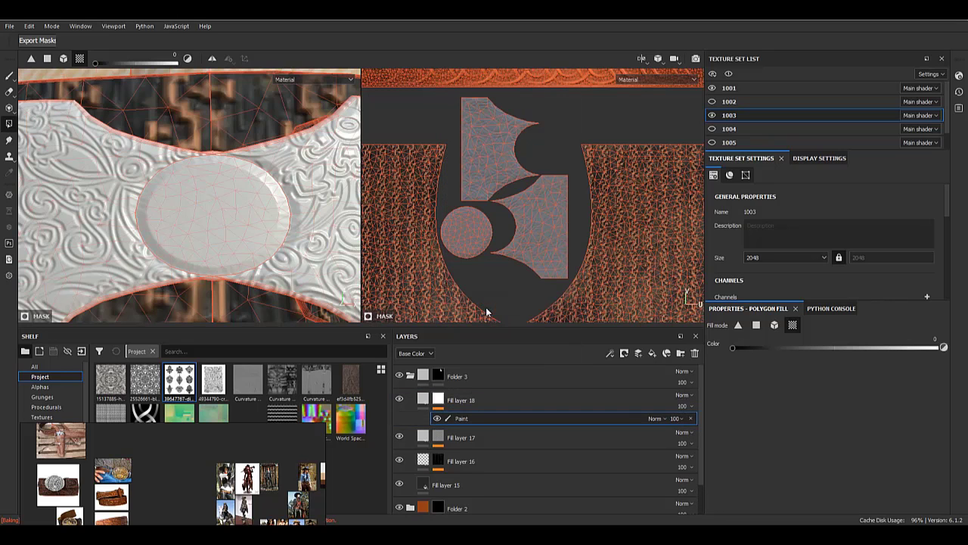
# - Isolate Fill layer 18's mask and set up the Projection tool with the flores-de-damasco image as its grayscale
pyautogui.keyDown('alt'); pyautogui.click(443, 397); pyautogui.keyUp('alt')
pyautogui.keyDown('alt'); pyautogui.moveTo(409, 248); pyautogui.dragTo(610, 262, button='right'); pyautogui.keyUp('alt')
pyautogui.keyDown('alt'); pyautogui.moveTo(609, 263); pyautogui.dragTo(554, 284, button='middle'); pyautogui.keyUp('alt')
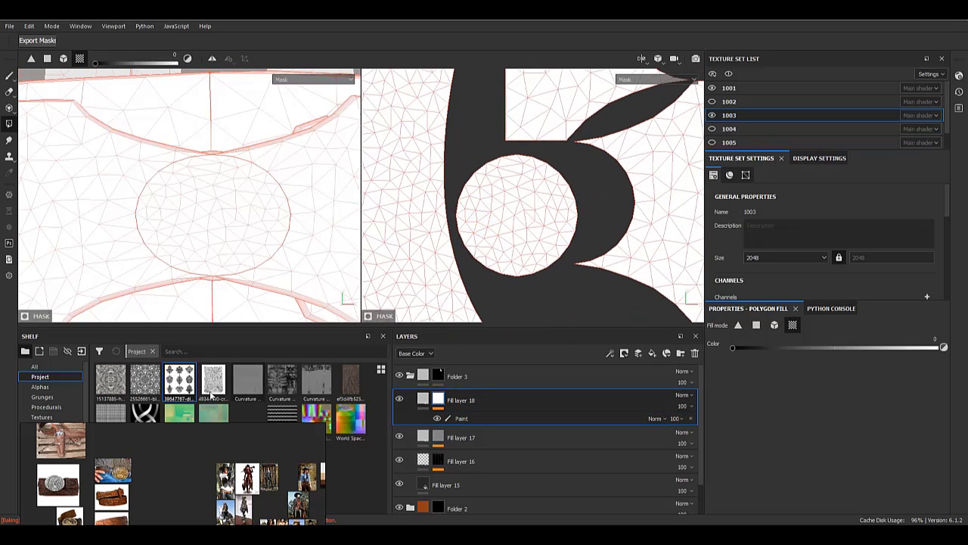
pyautogui.click(9, 109)
pyautogui.moveTo(137, 443); pyautogui.dragTo(131, 516, button='right')
pyautogui.scroll(-15, 825, 476)
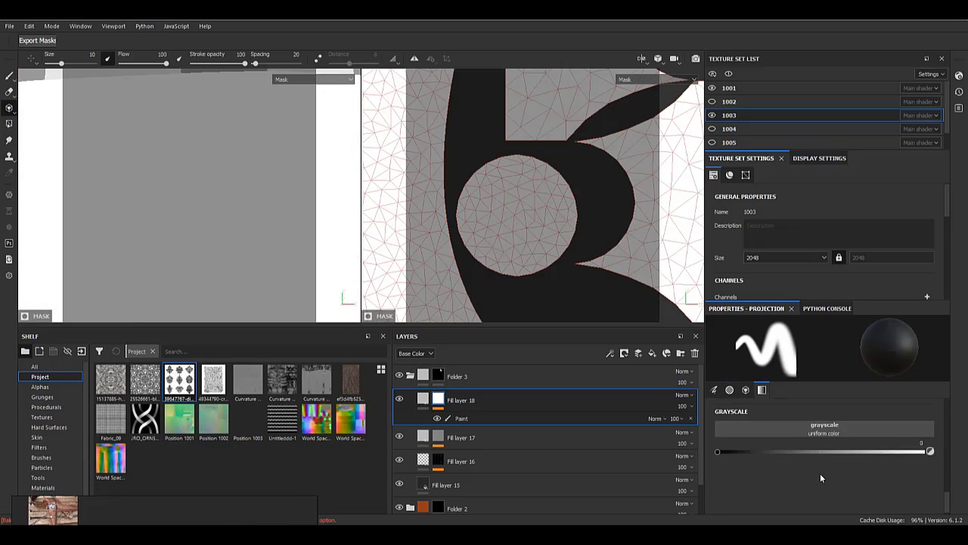
pyautogui.scroll(1, 822, 475)
pyautogui.moveTo(188, 379); pyautogui.dragTo(790, 454)
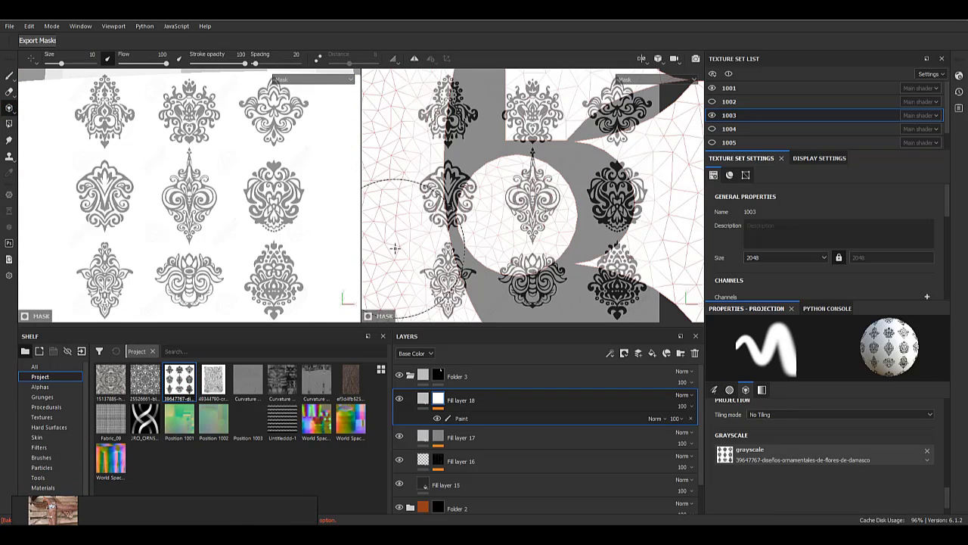
# - Project the first-row middle damask ornament onto the buckle oval's UV island with a brush size of about 1.4
pyautogui.scroll(-2, 567, 237)
pyautogui.keyDown('alt'); pyautogui.moveTo(567, 237); pyautogui.dragTo(560, 215, button='middle'); pyautogui.keyUp('alt')
pyautogui.keyDown('ctrl'); pyautogui.moveTo(547, 210); pyautogui.dragTo(477, 210, button='right'); pyautogui.keyUp('ctrl')
pyautogui.moveTo(573, 221)
pyautogui.keyDown('alt'); pyautogui.mouseDown(button='middle')
pyautogui.moveTo(565, 167)
pyautogui.moveTo(574, 128)
pyautogui.mouseUp(button='middle'); pyautogui.keyUp('alt')
pyautogui.keyDown('ctrl'); pyautogui.moveTo(556, 131); pyautogui.dragTo(530, 130, button='right'); pyautogui.keyUp('ctrl')
pyautogui.keyDown('alt'); pyautogui.moveTo(572, 154); pyautogui.dragTo(554, 149, button='right'); pyautogui.keyUp('alt')
pyautogui.keyDown('alt'); pyautogui.moveTo(554, 149); pyautogui.dragTo(551, 148, button='middle'); pyautogui.keyUp('alt')
pyautogui.moveTo(524, 120)
pyautogui.mouseDown()
pyautogui.moveTo(519, 97)
pyautogui.moveTo(538, 118)
pyautogui.mouseUp()
pyautogui.hotkey('ctrl', 'z')
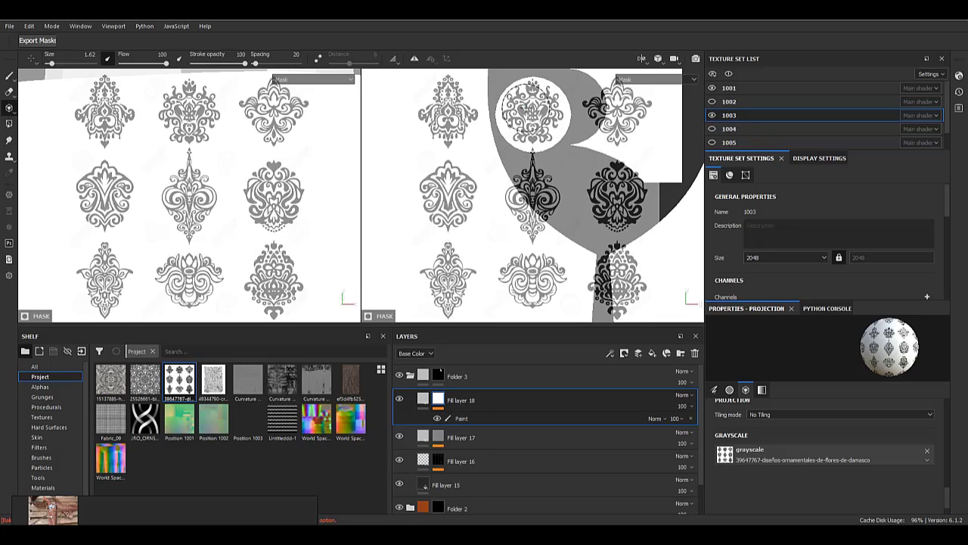
pyautogui.click(532, 112)
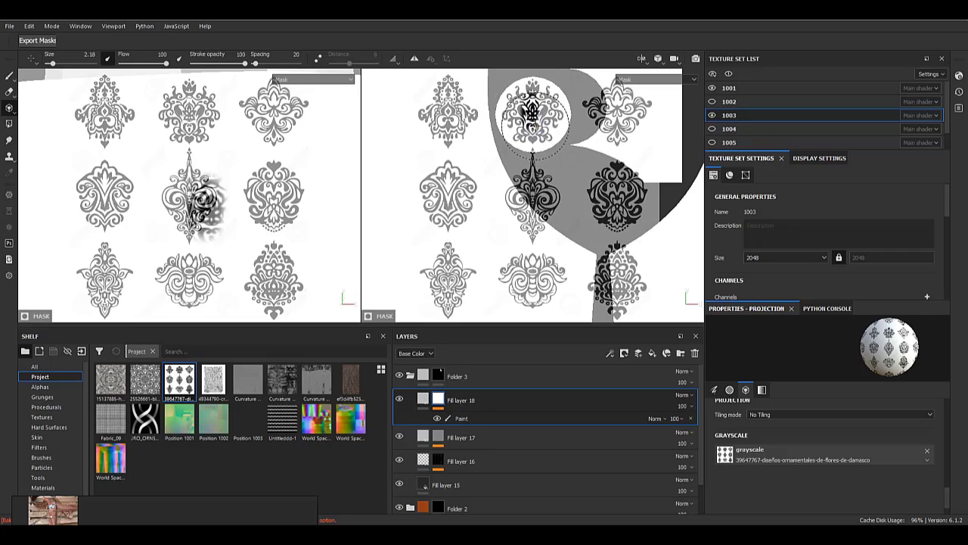
pyautogui.keyDown('ctrl'); pyautogui.moveTo(536, 126); pyautogui.dragTo(527, 125, button='right'); pyautogui.keyUp('ctrl')
pyautogui.moveTo(533, 126)
pyautogui.mouseDown()
pyautogui.moveTo(531, 95)
pyautogui.moveTo(544, 125)
pyautogui.mouseUp()
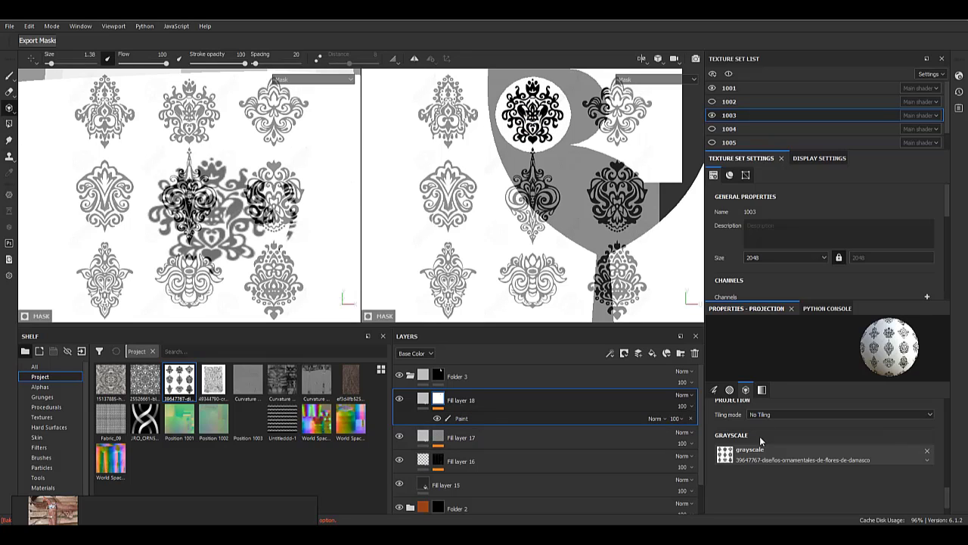
# - Polygon-fill the buckle piece beside the oval with white to remove the projected overspill
pyautogui.scroll(10, 757, 458)
pyautogui.click(9, 124)
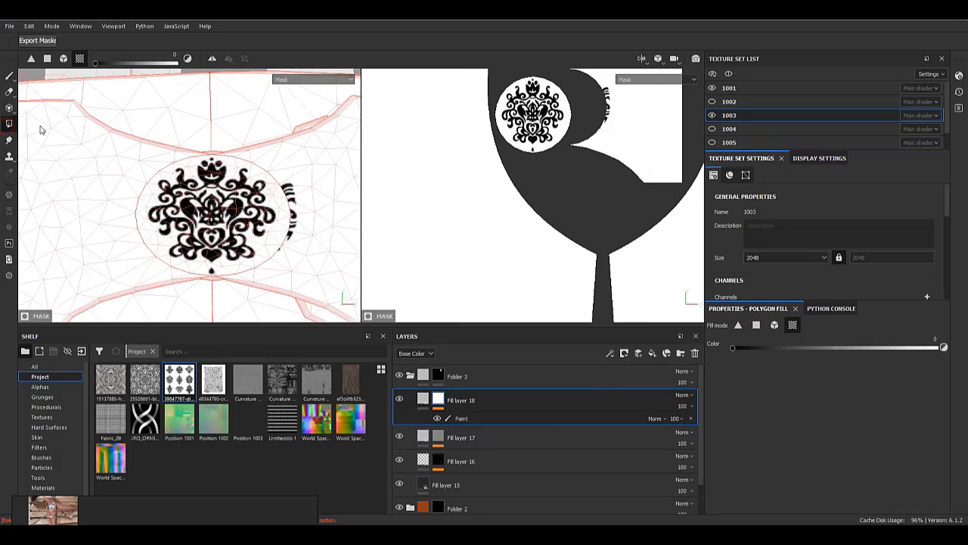
pyautogui.click(636, 134)
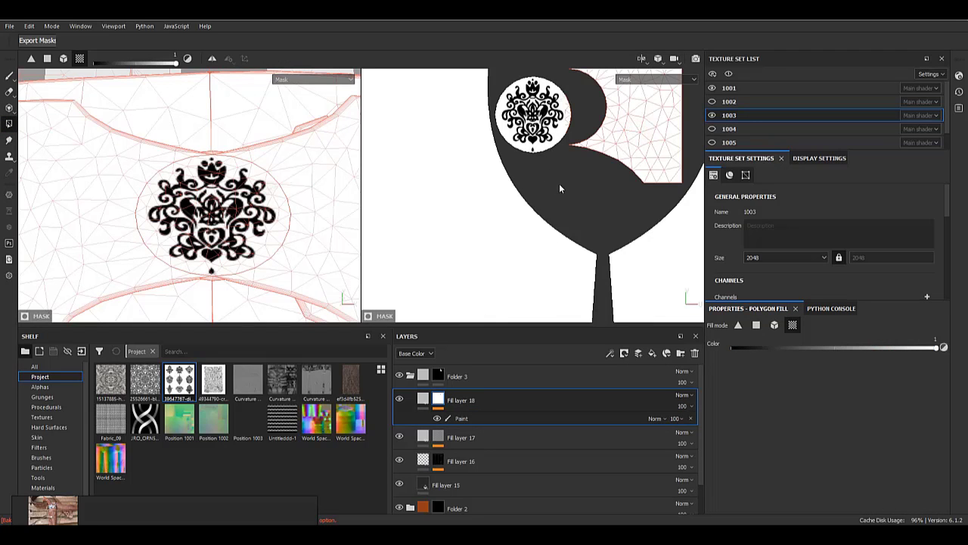
# - Invert Fill layer 18's mask so the layer only affects the oval's damask ornament
pyautogui.keyDown('alt'); pyautogui.moveTo(573, 202); pyautogui.dragTo(563, 286, button='middle'); pyautogui.keyUp('alt')
pyautogui.click(426, 398)
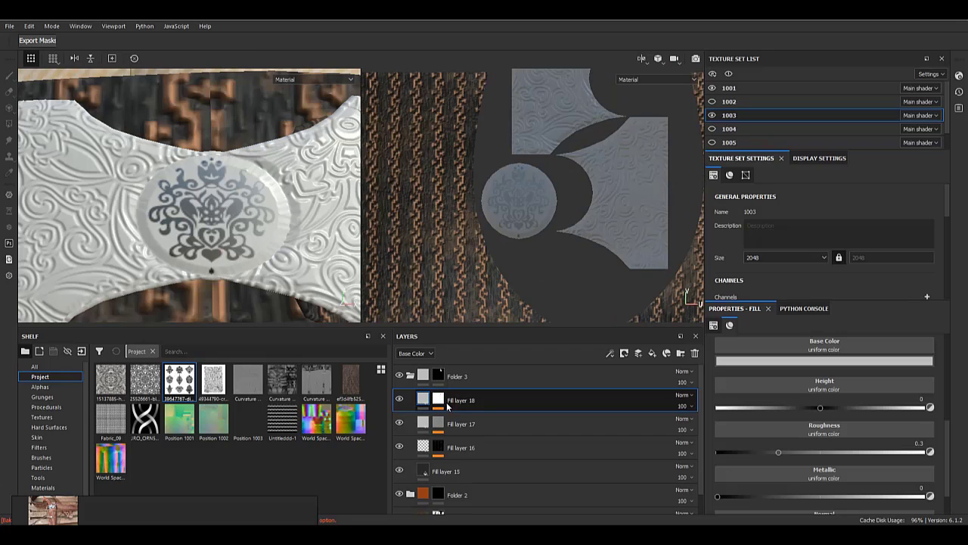
pyautogui.keyDown('alt'); pyautogui.click(441, 399); pyautogui.keyUp('alt')
pyautogui.rightClick(440, 395)
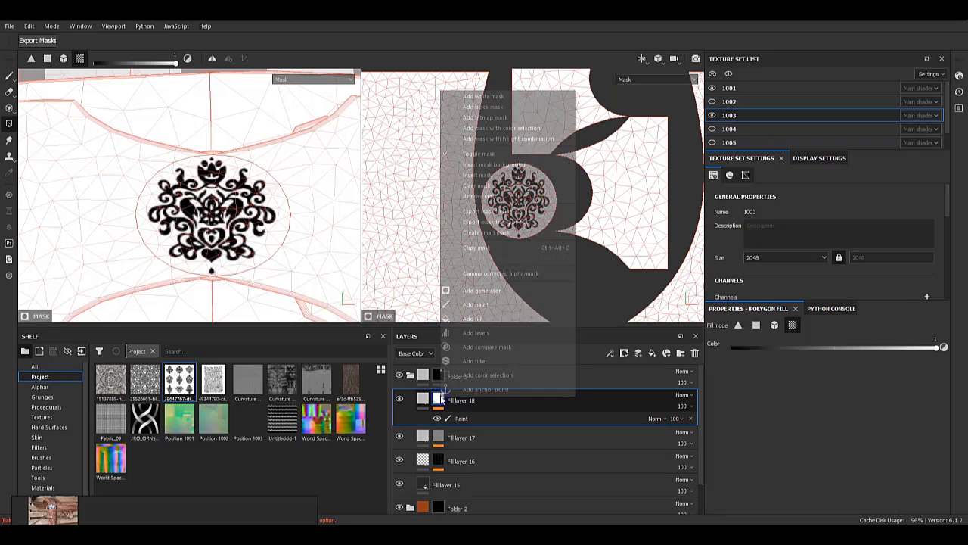
pyautogui.click(502, 176)
# - Set Fill layer 18's height to about 0.13 to raise the oval's damask ornament
pyautogui.click(425, 398)
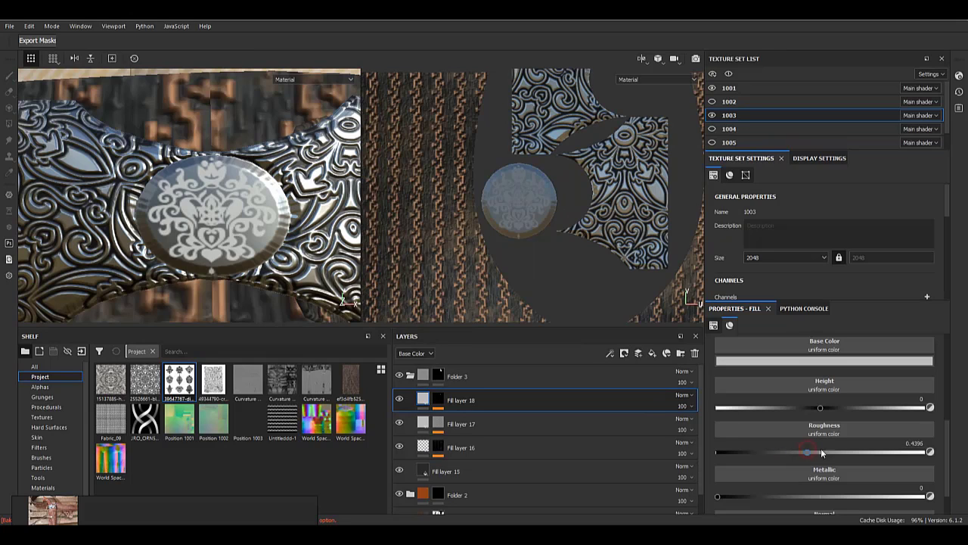
pyautogui.moveTo(821, 409); pyautogui.dragTo(834, 409)
pyautogui.scroll(2, 809, 390)
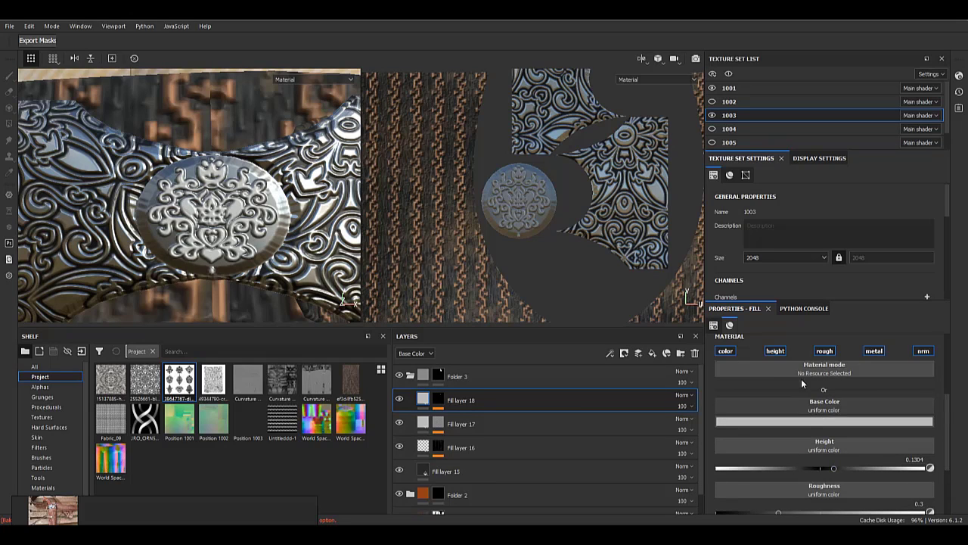
# - Set Fill layer 18's roughness to about 0.14 and compare its settings with Fill layer 17's
pyautogui.click(794, 424)
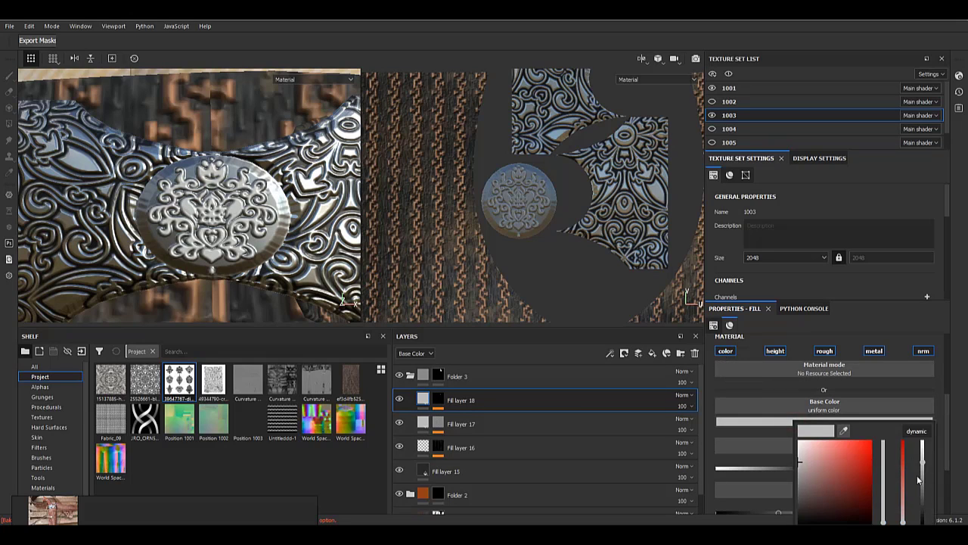
pyautogui.scroll(-3, 833, 409)
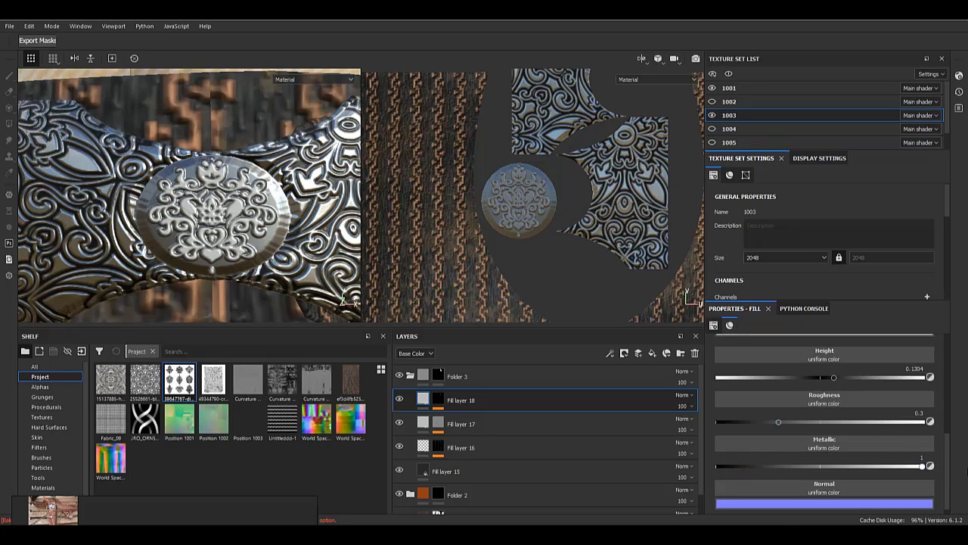
pyautogui.moveTo(743, 422)
pyautogui.mouseDown()
pyautogui.moveTo(814, 423)
pyautogui.moveTo(740, 426)
pyautogui.mouseUp()
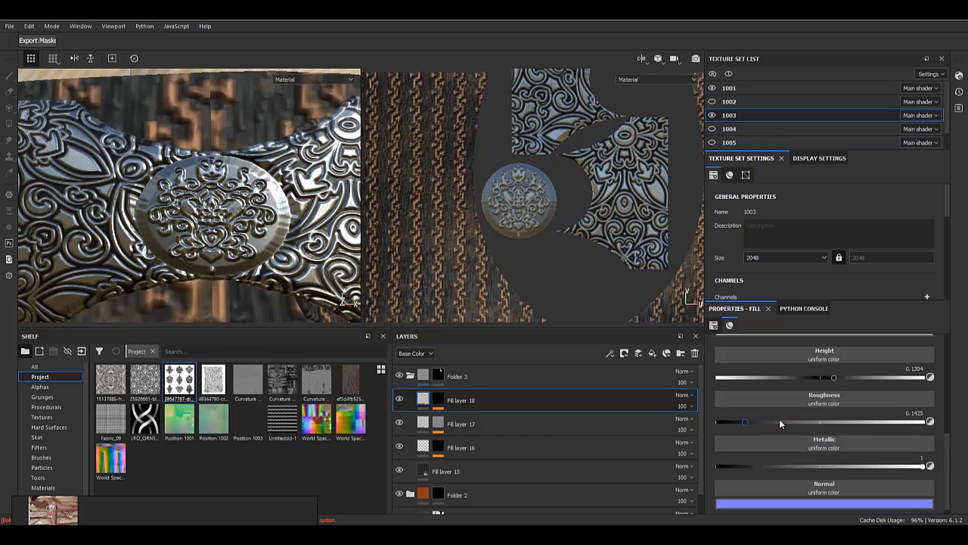
pyautogui.scroll(2, 800, 424)
pyautogui.click(425, 424)
pyautogui.click(426, 402)
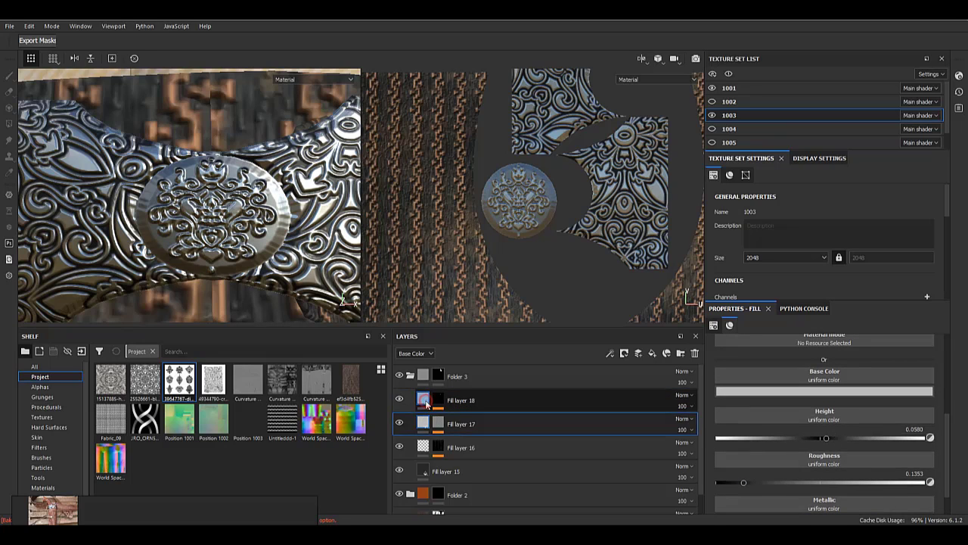
# - Polygon-fill the buckle oval with a dark grey of about 0.17 on the paint effect in Fill layer 17's mask
pyautogui.click(435, 425)
pyautogui.click(497, 443)
pyautogui.click(437, 443)
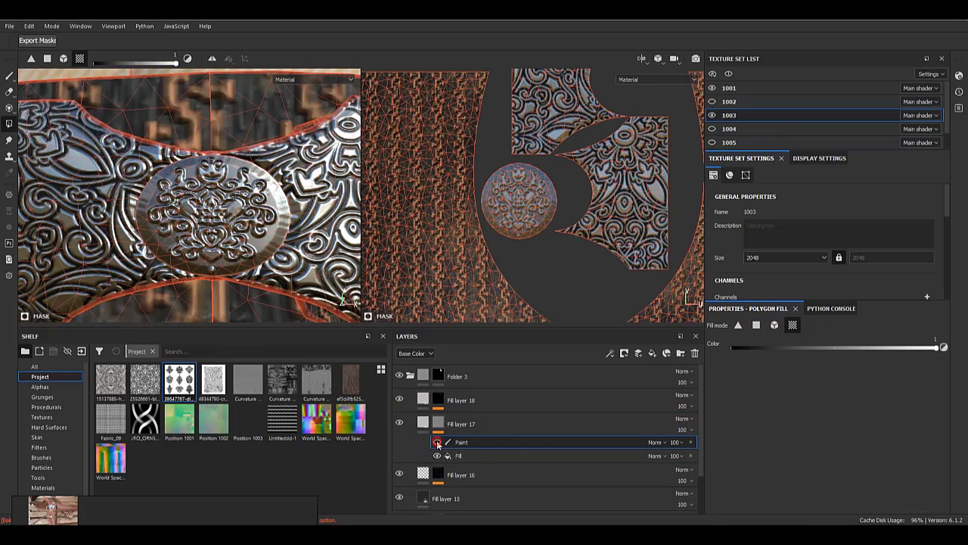
pyautogui.click(438, 444)
pyautogui.keyDown('alt'); pyautogui.click(439, 424); pyautogui.keyUp('alt')
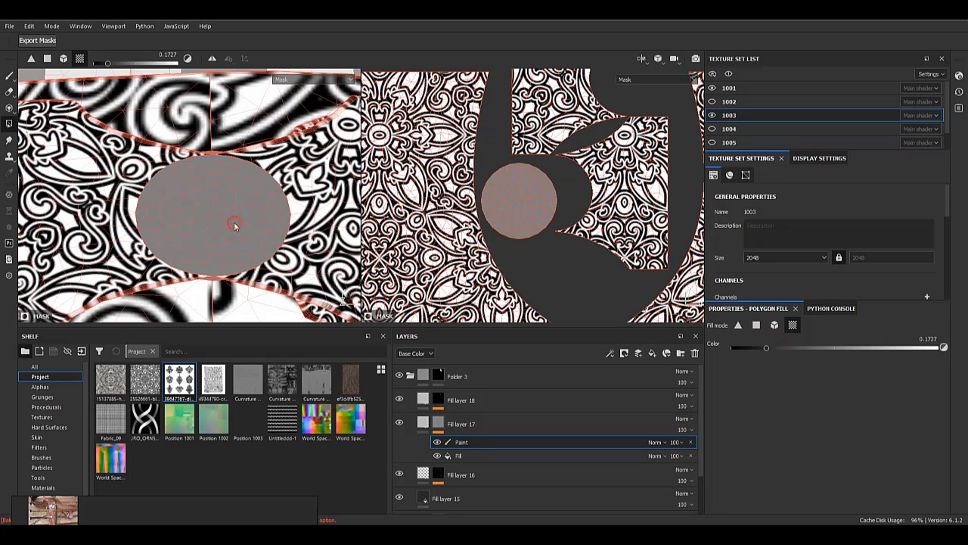
pyautogui.click(423, 424)
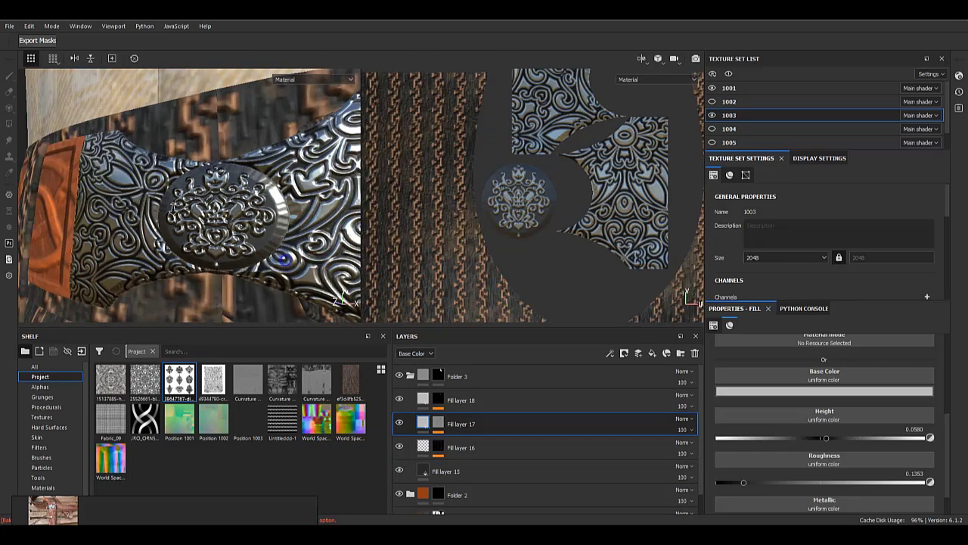
# - Examine the finished buckle and belt from different sides and distances on the character
pyautogui.scroll(-10, 285, 259)
pyautogui.keyDown('alt'); pyautogui.moveTo(192, 209); pyautogui.dragTo(141, 224); pyautogui.keyUp('alt')
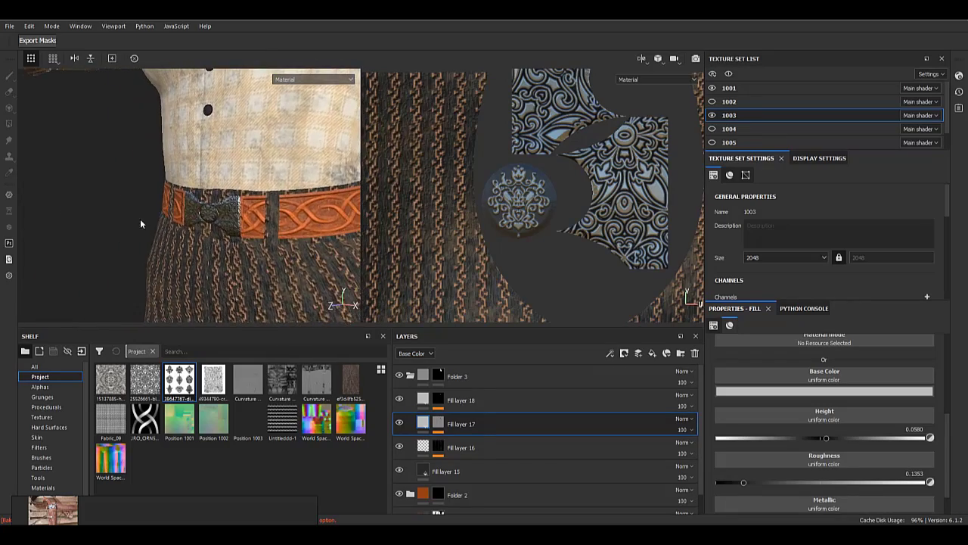
pyautogui.keyDown('alt'); pyautogui.moveTo(216, 228); pyautogui.dragTo(151, 219, button='right'); pyautogui.keyUp('alt')
pyautogui.keyDown('alt'); pyautogui.moveTo(151, 220); pyautogui.dragTo(198, 220); pyautogui.keyUp('alt')
pyautogui.keyDown('alt'); pyautogui.moveTo(236, 230); pyautogui.dragTo(236, 177, button='middle'); pyautogui.keyUp('alt')
pyautogui.keyDown('alt'); pyautogui.moveTo(210, 233); pyautogui.dragTo(156, 216, button='right'); pyautogui.keyUp('alt')
pyautogui.keyDown('alt'); pyautogui.moveTo(193, 223); pyautogui.dragTo(230, 226); pyautogui.keyUp('alt')
pyautogui.keyDown('alt'); pyautogui.moveTo(237, 242); pyautogui.dragTo(127, 209, button='right'); pyautogui.keyUp('alt')
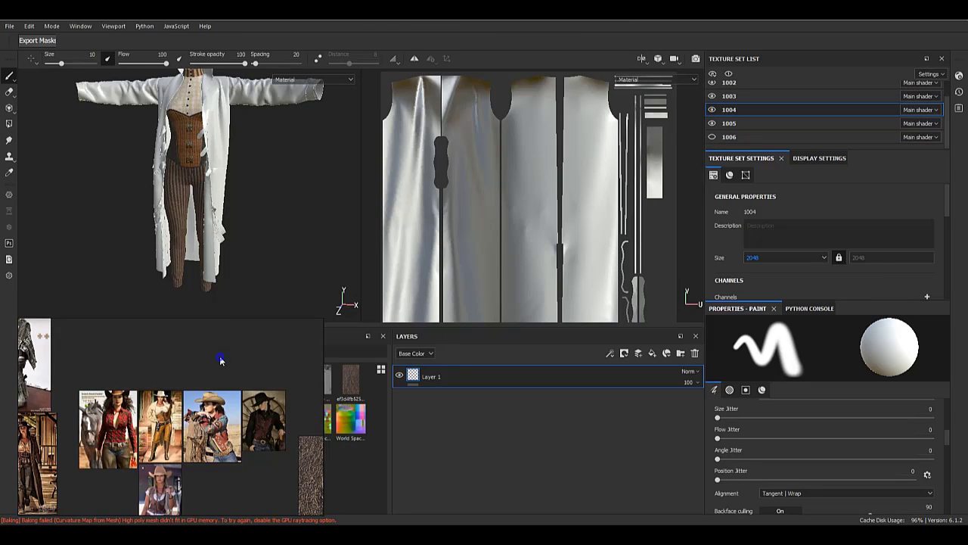
# - Move the reference board out of the way and search the smart materials for leather
pyautogui.moveTo(220, 359); pyautogui.dragTo(232, 543, button='right')
pyautogui.scroll(-1, 43, 432)
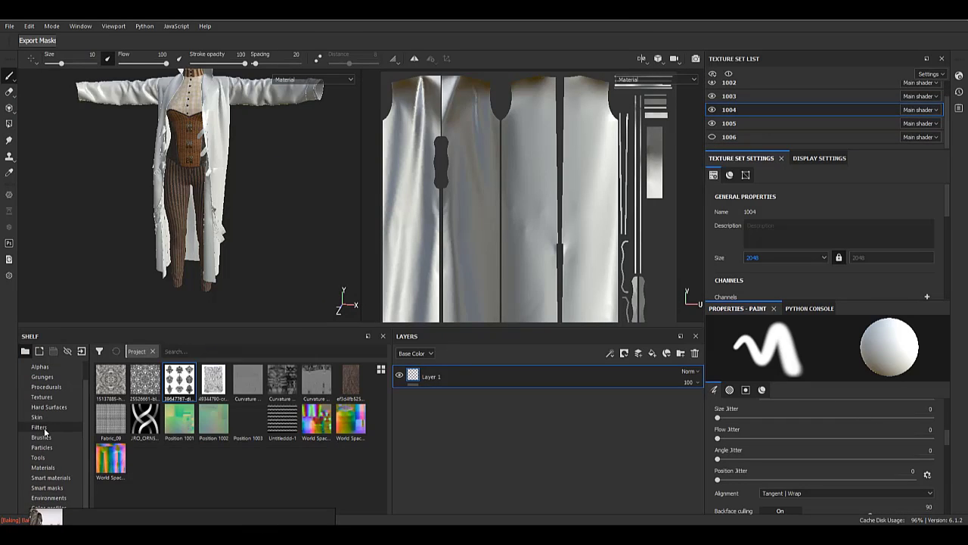
pyautogui.click(199, 351)
pyautogui.press('BackSpace')
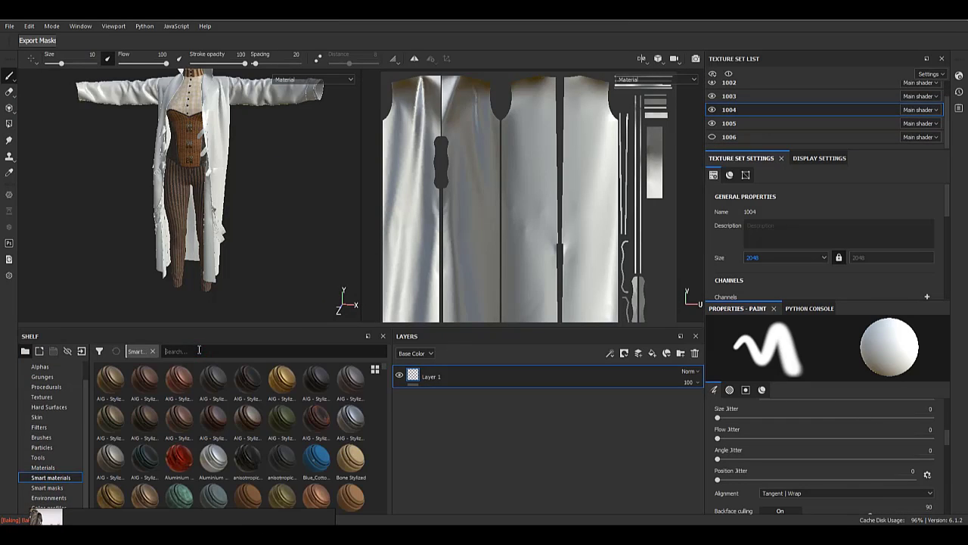
pyautogui.write('lea')
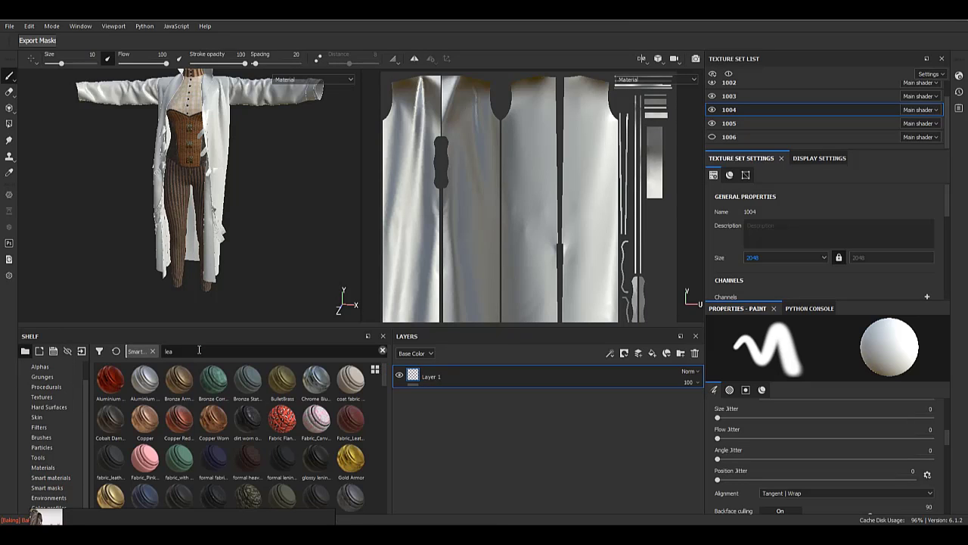
pyautogui.write('th')
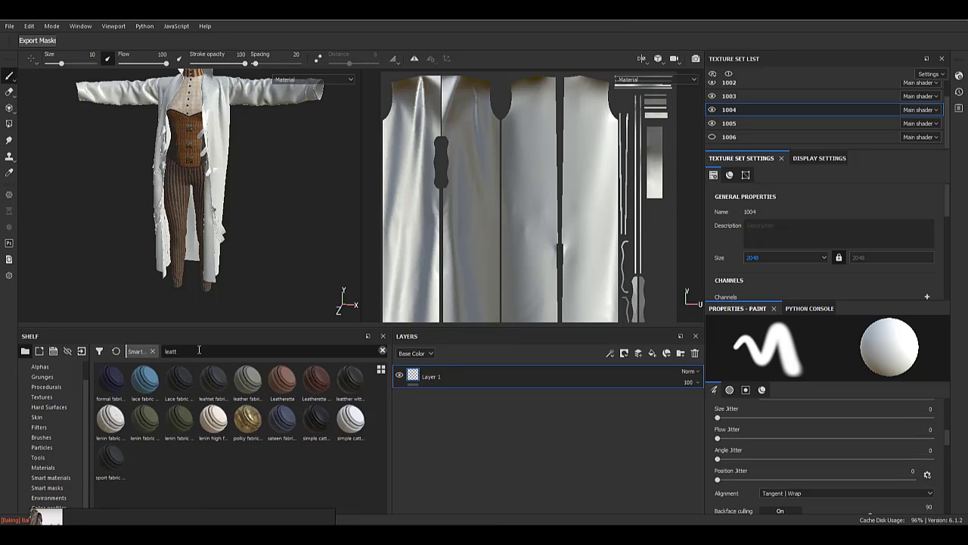
pyautogui.write('ee')
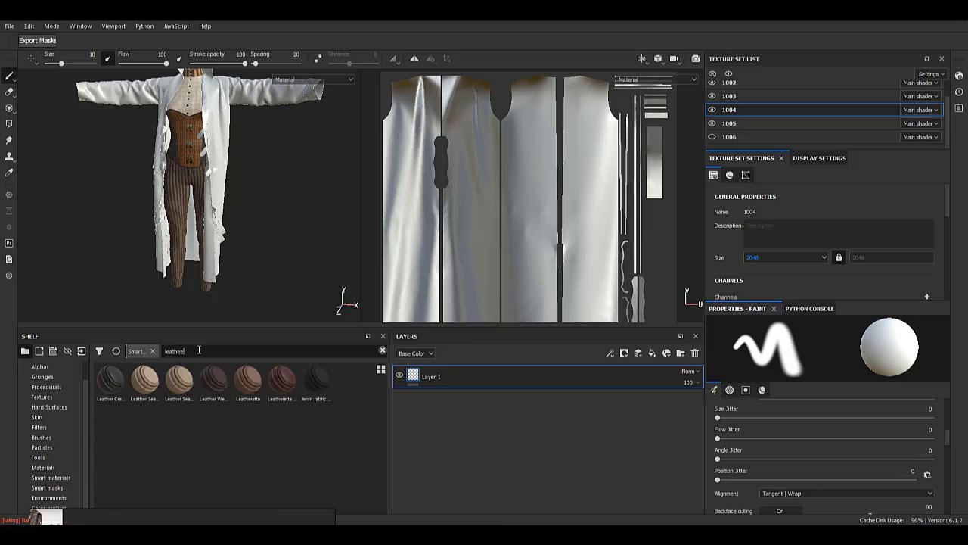
pyautogui.press('BackSpace')
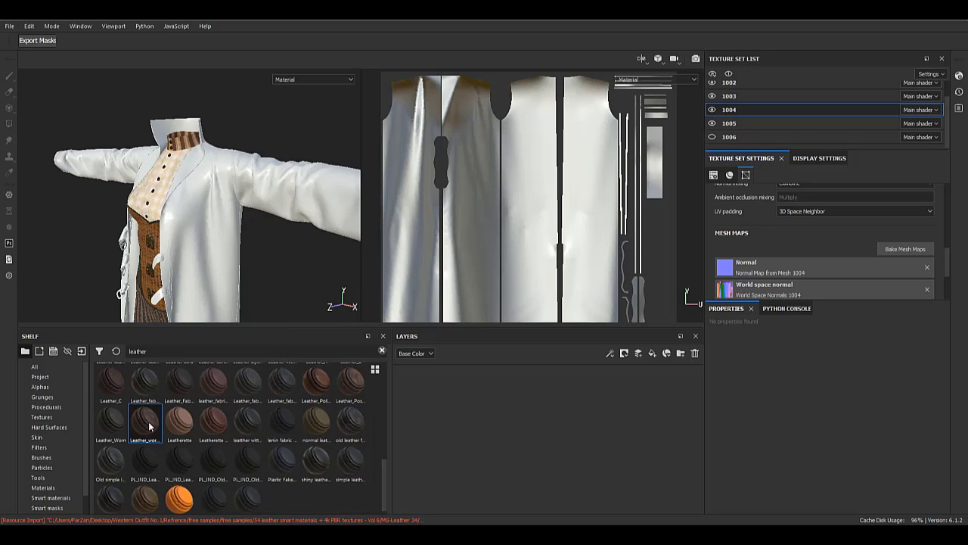
# - Apply the Leather_worn2 smart material to texture set 1004 for the coat and expand its layer folder
pyautogui.scroll(6, 291, 431)
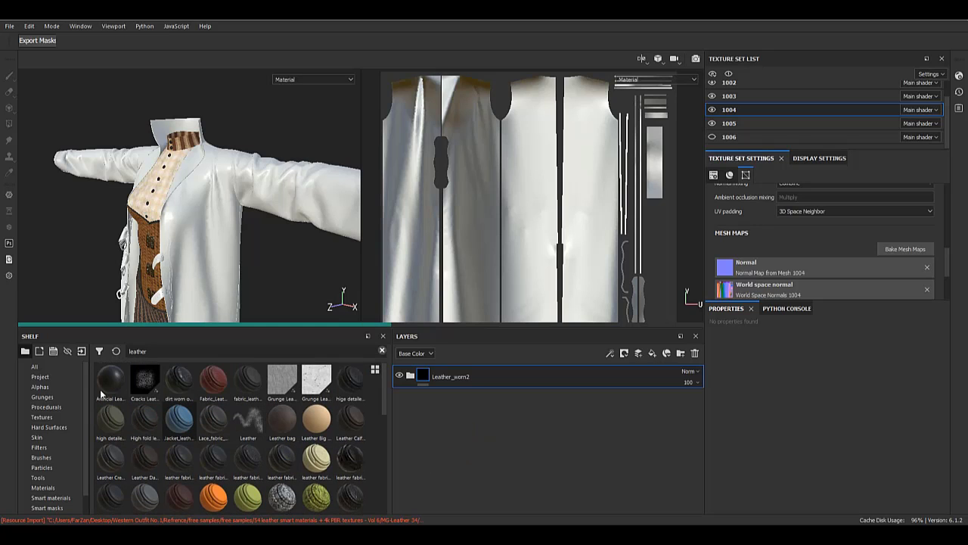
pyautogui.click(411, 376)
pyautogui.keyDown('alt'); pyautogui.moveTo(204, 284); pyautogui.dragTo(220, 196, button='middle'); pyautogui.keyUp('alt')
pyautogui.scroll(-3, 220, 196)
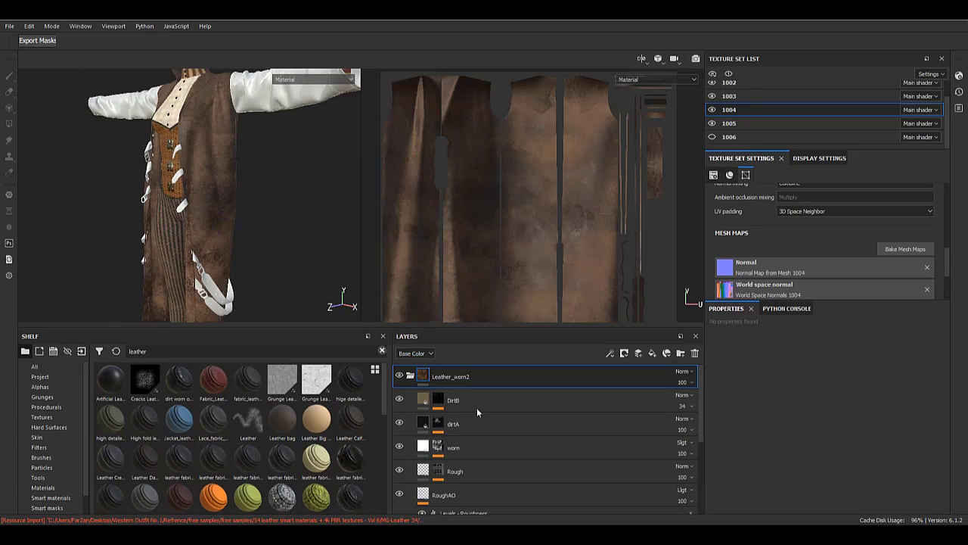
# - Hide the dirt, worn, rough and surface layers of Leather_worn2, leaving only the Base layer active on the coat
pyautogui.moveTo(400, 401); pyautogui.dragTo(400, 494)
pyautogui.scroll(-3, 401, 461)
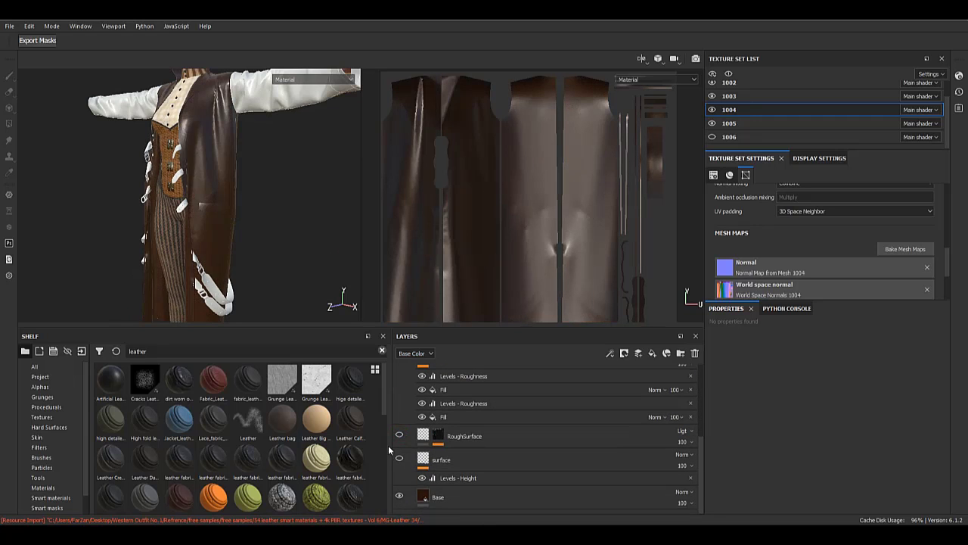
pyautogui.keyDown('alt'); pyautogui.moveTo(152, 151); pyautogui.dragTo(172, 230, button='middle'); pyautogui.keyUp('alt')
pyautogui.keyDown('alt'); pyautogui.moveTo(172, 229); pyautogui.dragTo(262, 280); pyautogui.keyUp('alt')
pyautogui.scroll(5, 186, 229)
pyautogui.keyDown('alt'); pyautogui.moveTo(186, 229); pyautogui.dragTo(232, 220); pyautogui.keyUp('alt')
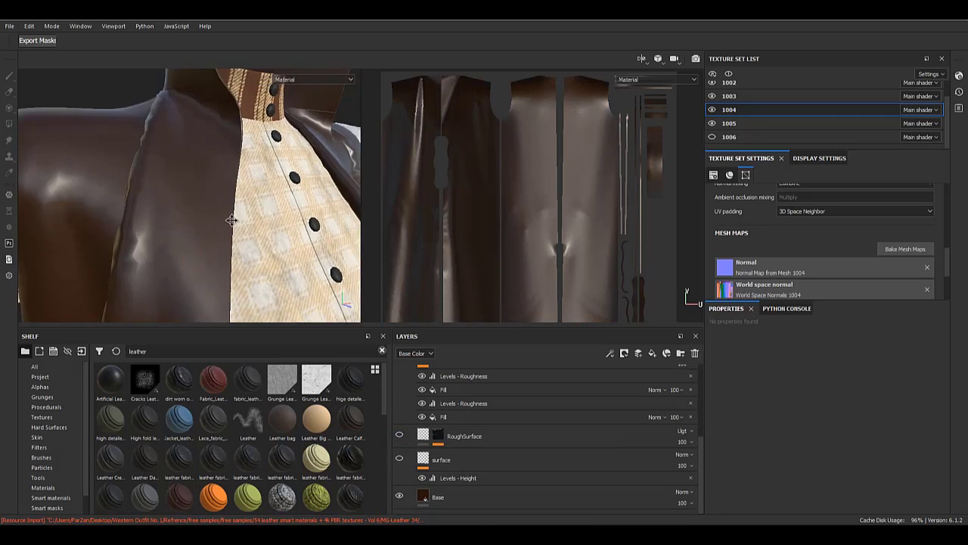
pyautogui.scroll(-5, 231, 220)
# - Try brightening the Base layer's dark brown base color to a mid reddish brown
pyautogui.click(539, 497)
pyautogui.click(797, 426)
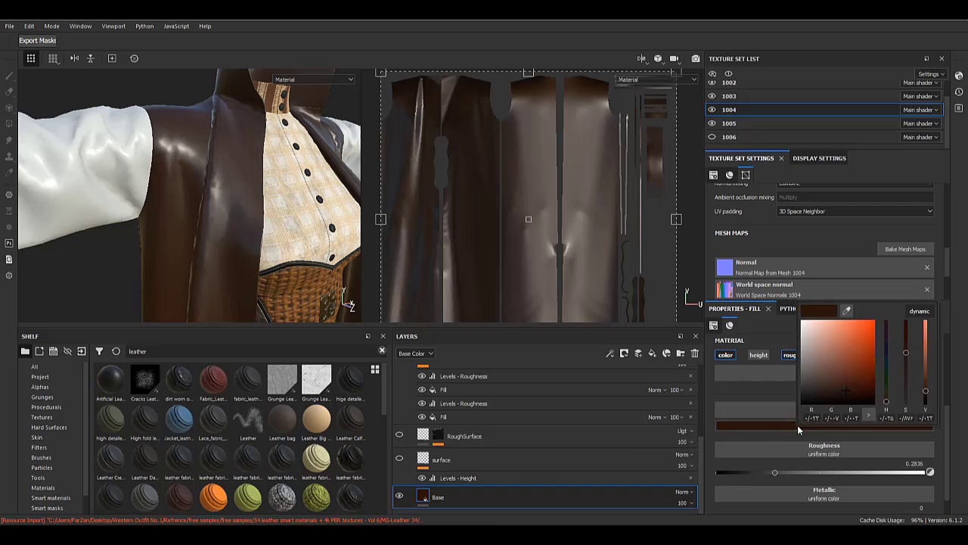
pyautogui.moveTo(925, 392); pyautogui.dragTo(929, 375)
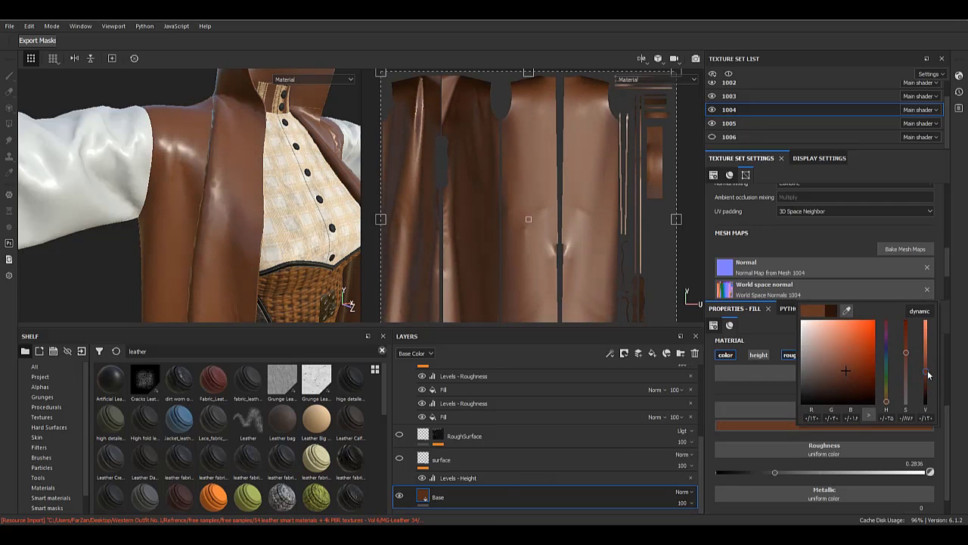
# - Bring up the color palette reference and try its light brown swatch as the Base layer's color on the coat
pyautogui.click(239, 522)
pyautogui.scroll(-5, 188, 340)
pyautogui.scroll(8, 205, 324)
pyautogui.moveTo(233, 391); pyautogui.dragTo(253, 428, button='middle')
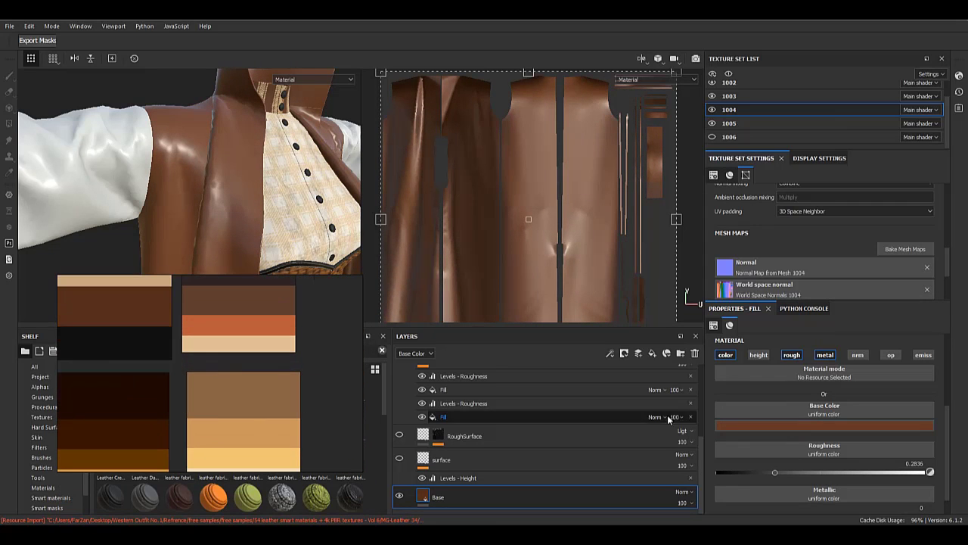
pyautogui.click(776, 426)
pyautogui.moveTo(820, 371); pyautogui.dragTo(248, 389)
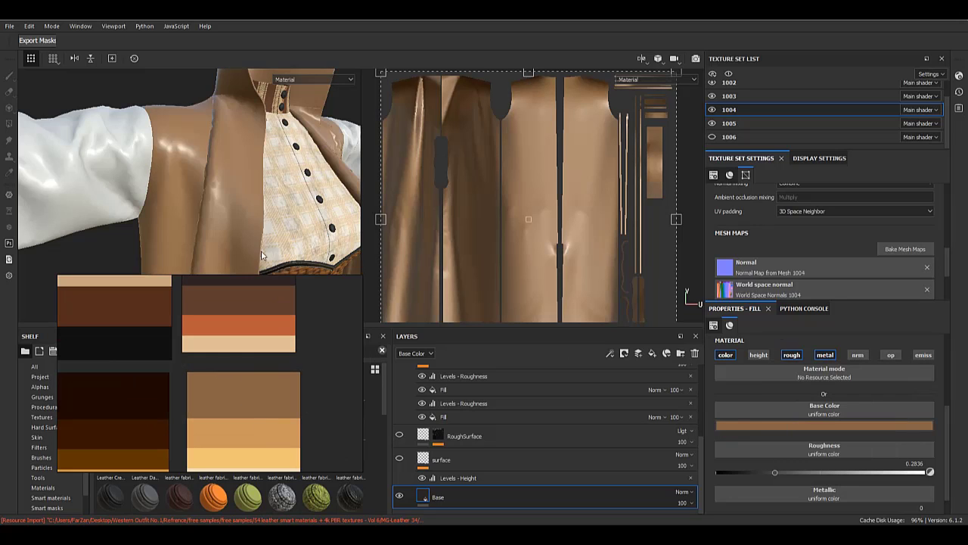
pyautogui.scroll(-5, 262, 256)
pyautogui.keyDown('alt'); pyautogui.moveTo(262, 256); pyautogui.dragTo(242, 190); pyautogui.keyUp('alt')
pyautogui.scroll(5, 264, 212)
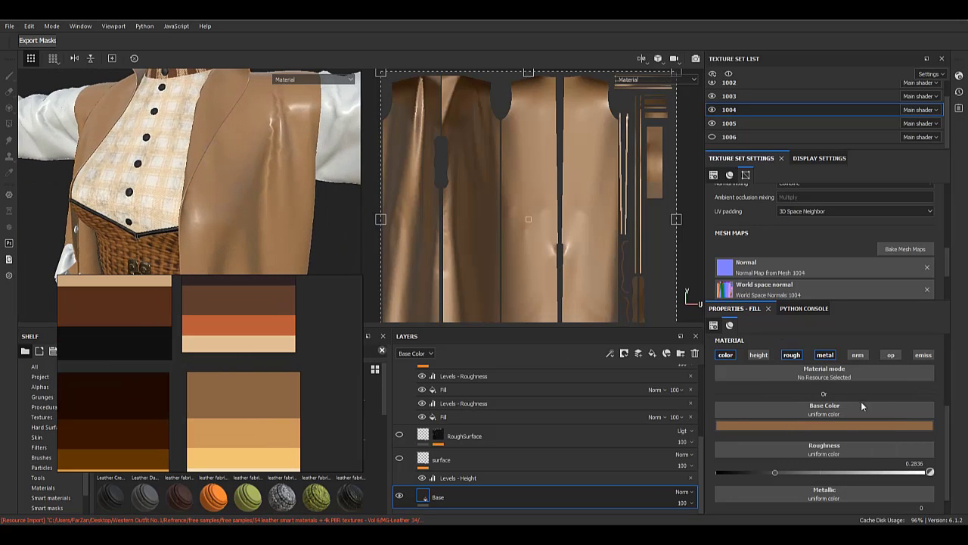
# - Try yellow and several dark tones from the reference palette, ending on dark brown, as the Base layer's color, and check the coat
pyautogui.click(840, 426)
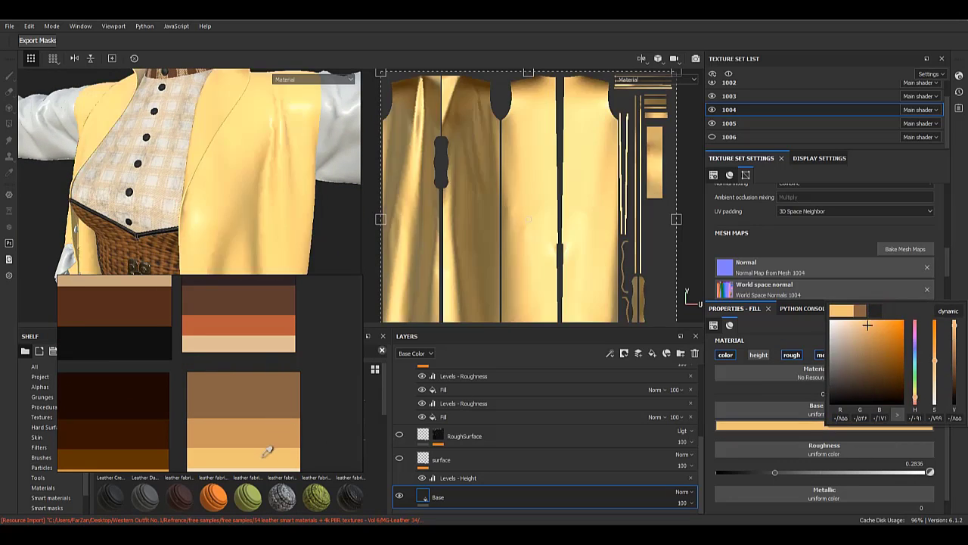
pyautogui.moveTo(263, 457); pyautogui.dragTo(251, 310)
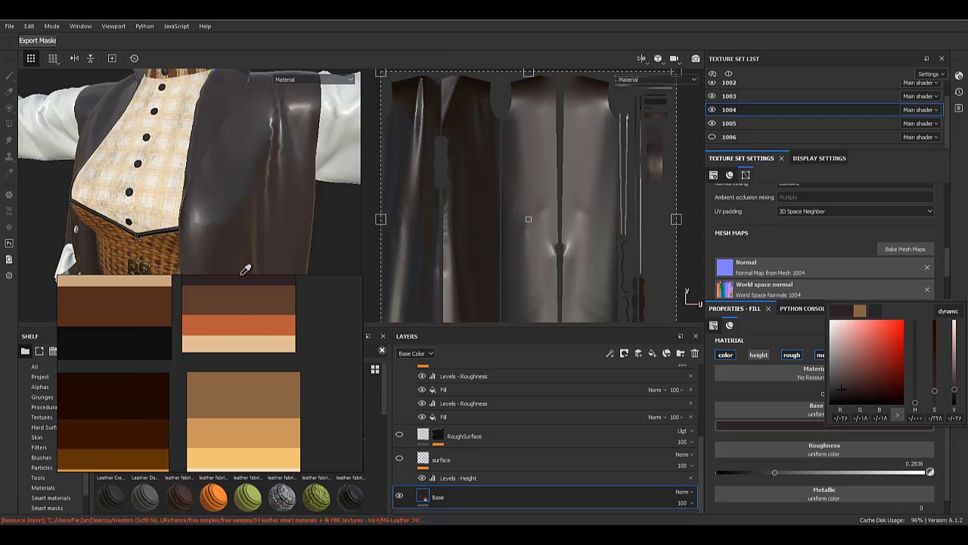
pyautogui.click(143, 427)
pyautogui.keyDown('alt'); pyautogui.moveTo(272, 198); pyautogui.dragTo(138, 85, button='right'); pyautogui.keyUp('alt')
pyautogui.keyDown('alt'); pyautogui.moveTo(127, 156); pyautogui.dragTo(230, 183); pyautogui.keyUp('alt')
pyautogui.keyDown('alt'); pyautogui.moveTo(198, 140); pyautogui.dragTo(197, 213, button='middle'); pyautogui.keyUp('alt')
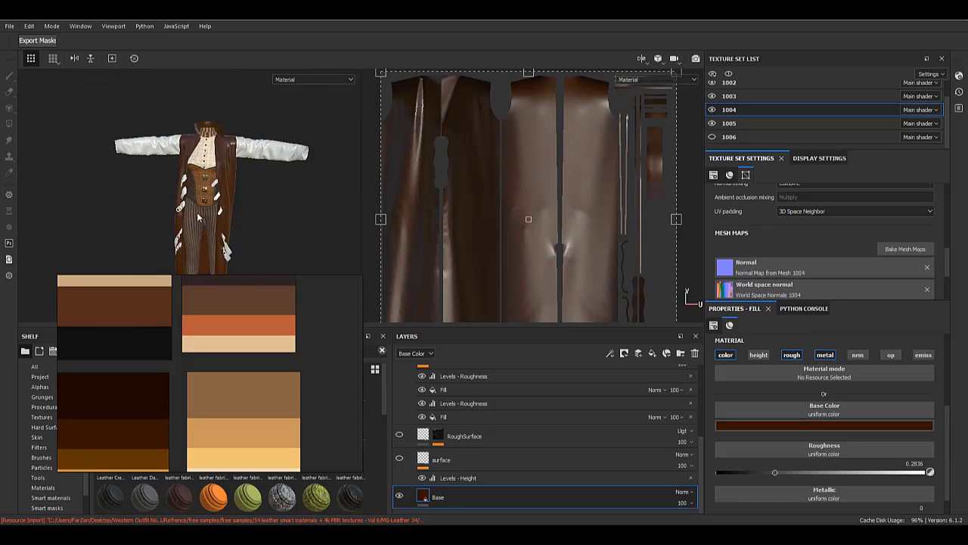
pyautogui.keyDown('alt'); pyautogui.moveTo(196, 213); pyautogui.dragTo(225, 254, button='right'); pyautogui.keyUp('alt')
pyautogui.keyDown('alt'); pyautogui.moveTo(223, 154); pyautogui.dragTo(240, 180, button='right'); pyautogui.keyUp('alt')
pyautogui.keyDown('alt'); pyautogui.moveTo(240, 180); pyautogui.dragTo(198, 172); pyautogui.keyUp('alt')
pyautogui.keyDown('alt'); pyautogui.moveTo(198, 172); pyautogui.dragTo(186, 188, button='right'); pyautogui.keyUp('alt')
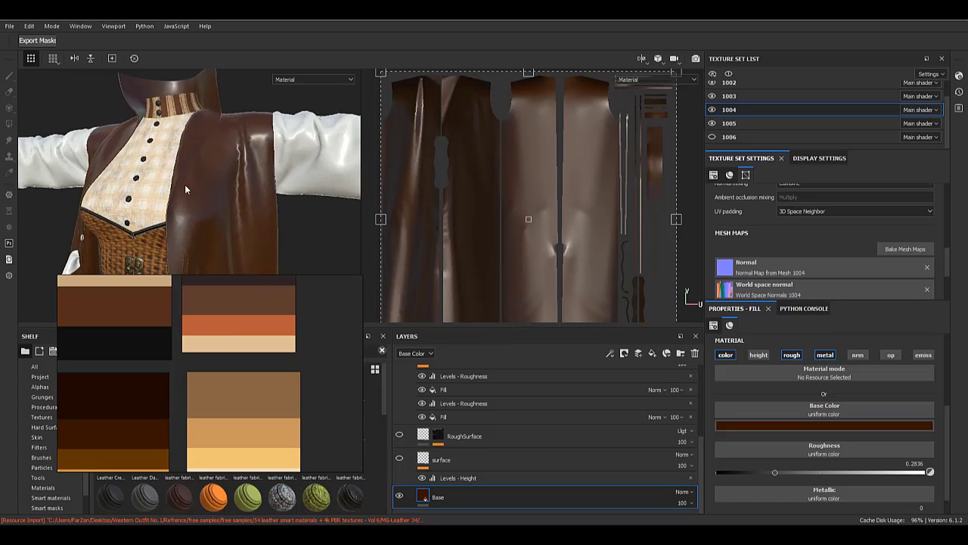
pyautogui.keyDown('alt'); pyautogui.moveTo(187, 189); pyautogui.dragTo(224, 193); pyautogui.keyUp('alt')
pyautogui.keyDown('alt'); pyautogui.moveTo(190, 208); pyautogui.dragTo(189, 171, button='middle'); pyautogui.keyUp('alt')
# - Sample the palette's light brown as the Base layer's color, darken it to a medium brown, and move the reference board aside
pyautogui.click(813, 426)
pyautogui.click(846, 309)
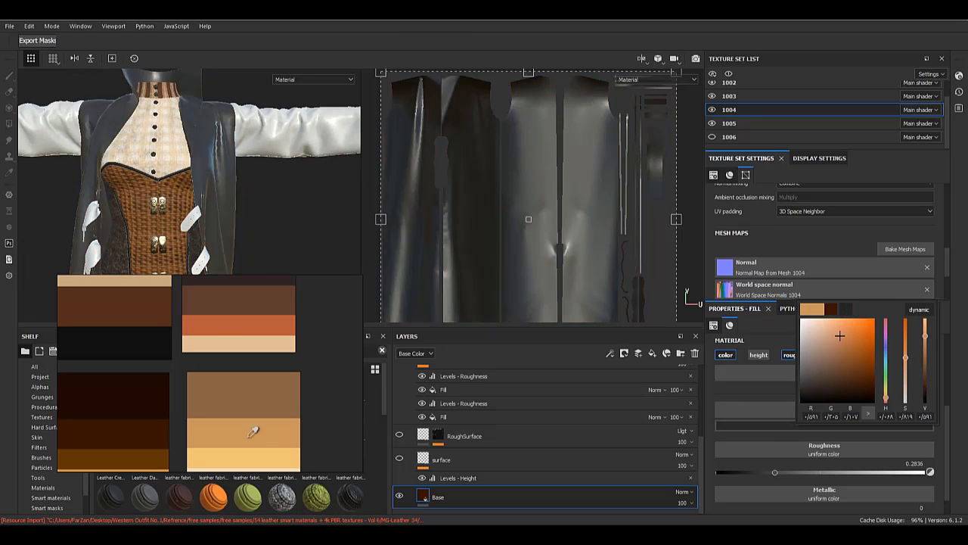
pyautogui.click(246, 402)
pyautogui.click(927, 368)
pyautogui.moveTo(928, 368); pyautogui.dragTo(927, 373)
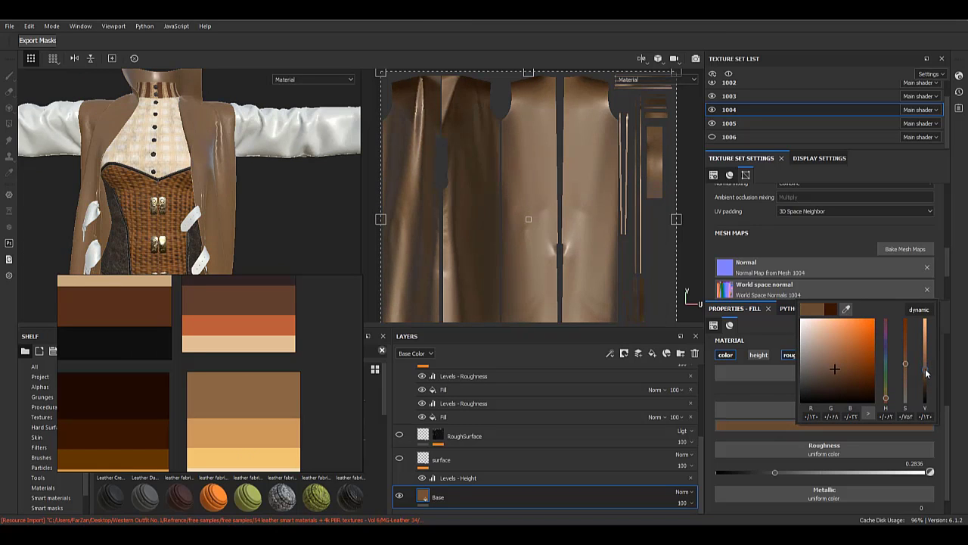
pyautogui.click(416, 492)
pyautogui.moveTo(222, 338); pyautogui.dragTo(167, 460, button='right')
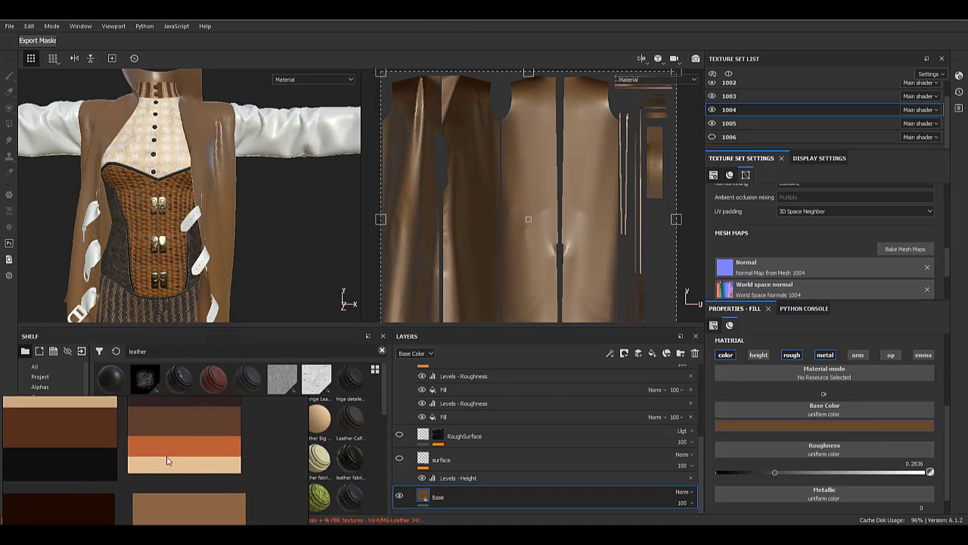
# - Show the surface layer and inspect its fabric_leather_001_bump height texture and height levels on the coat
pyautogui.keyDown('alt'); pyautogui.moveTo(158, 198); pyautogui.dragTo(130, 203); pyautogui.keyUp('alt')
pyautogui.keyDown('alt'); pyautogui.moveTo(131, 203); pyautogui.dragTo(190, 283, button='right'); pyautogui.keyUp('alt')
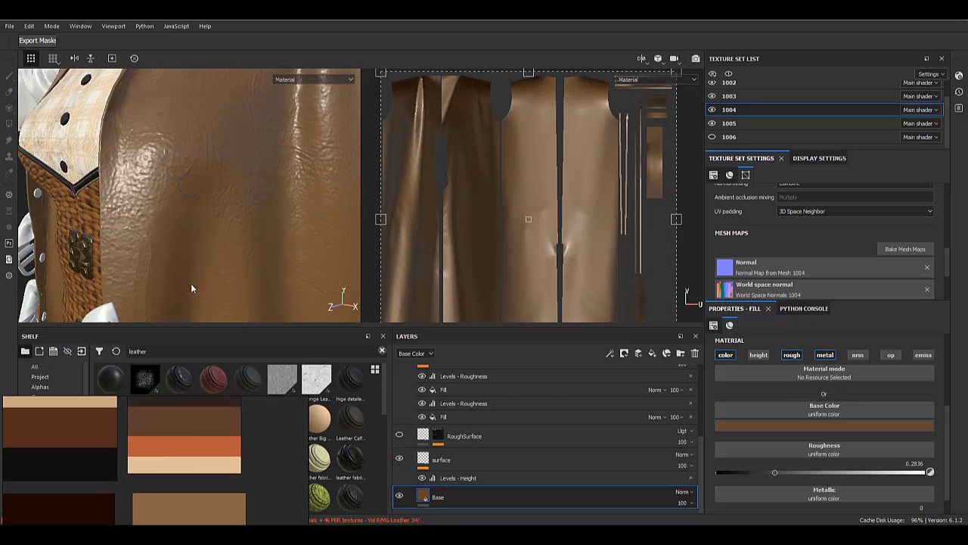
pyautogui.click(444, 460)
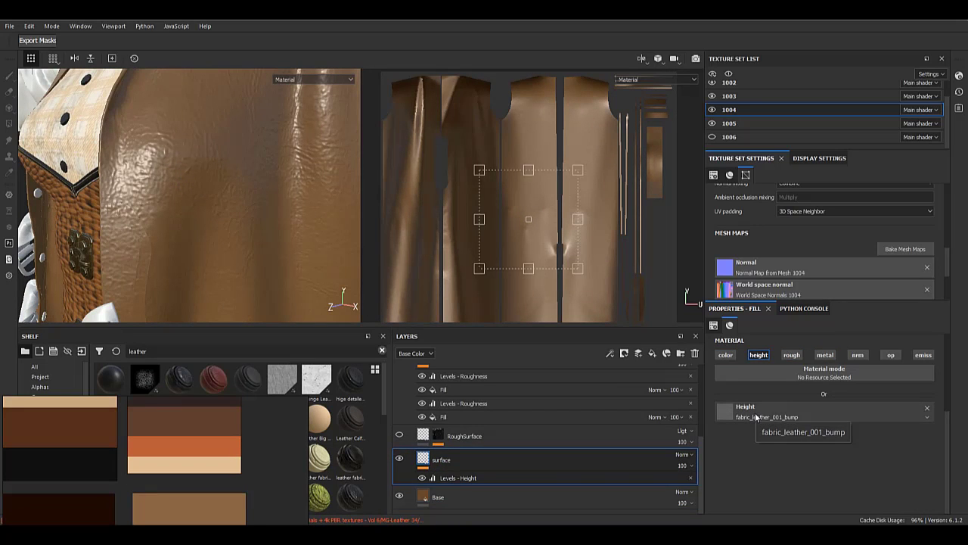
pyautogui.click(458, 478)
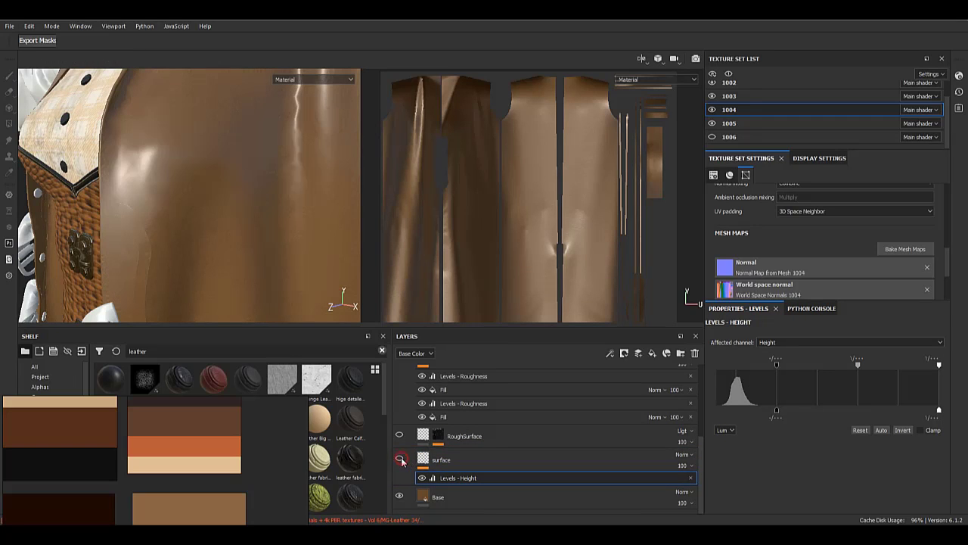
pyautogui.click(424, 463)
# - Add the Artificial Leather material above Base, delete the surface layer, and disable the new layer's color channel
pyautogui.moveTo(199, 439); pyautogui.dragTo(195, 544, button='right')
pyautogui.moveTo(144, 409); pyautogui.dragTo(448, 470)
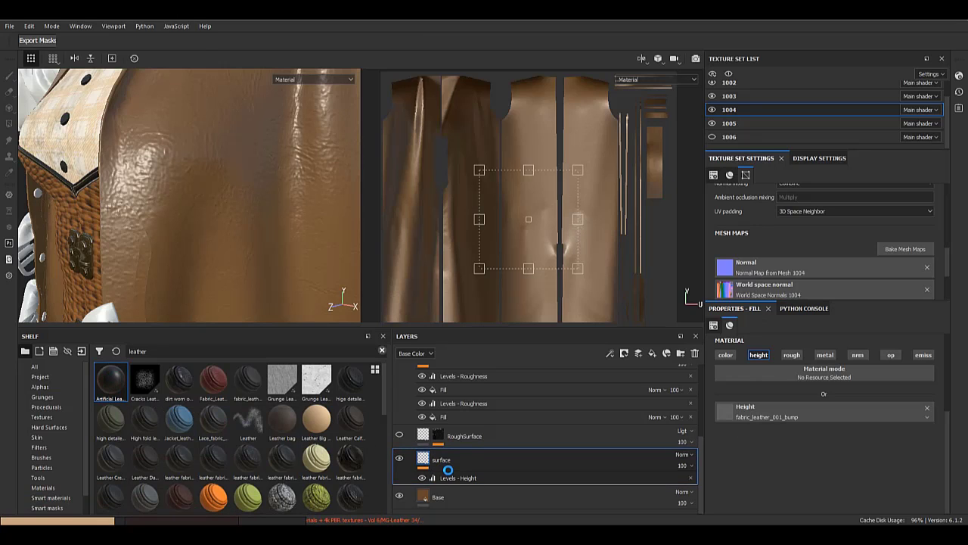
pyautogui.click(466, 460)
pyautogui.click(698, 354)
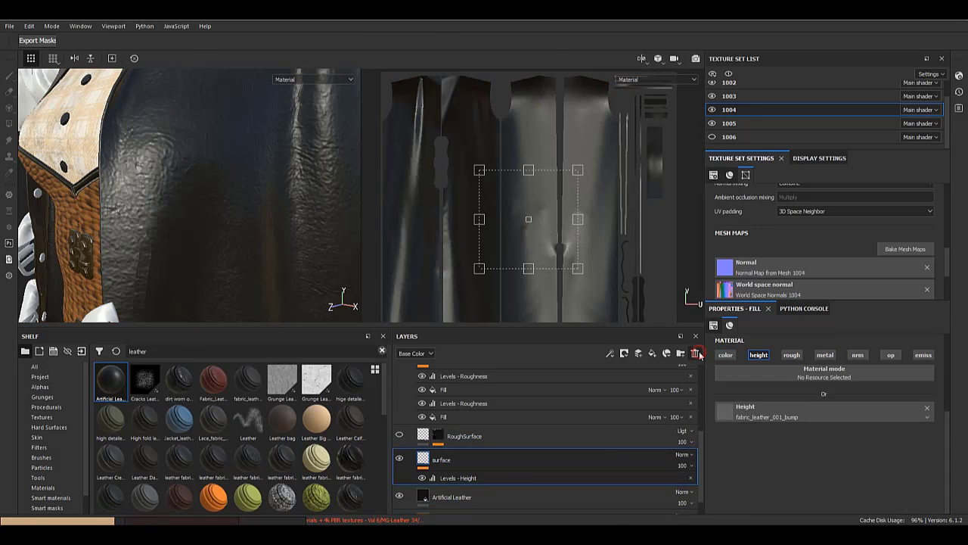
pyautogui.click(726, 355)
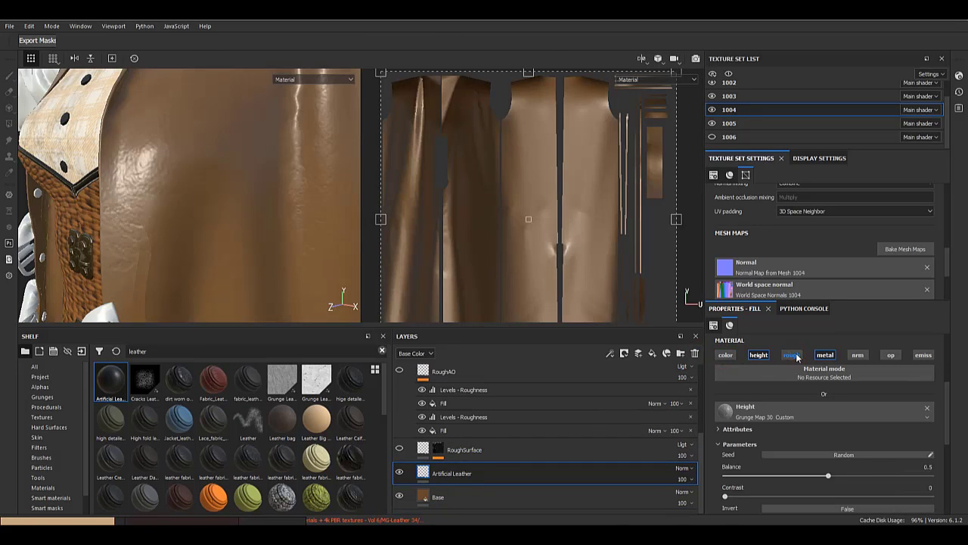
pyautogui.click(830, 354)
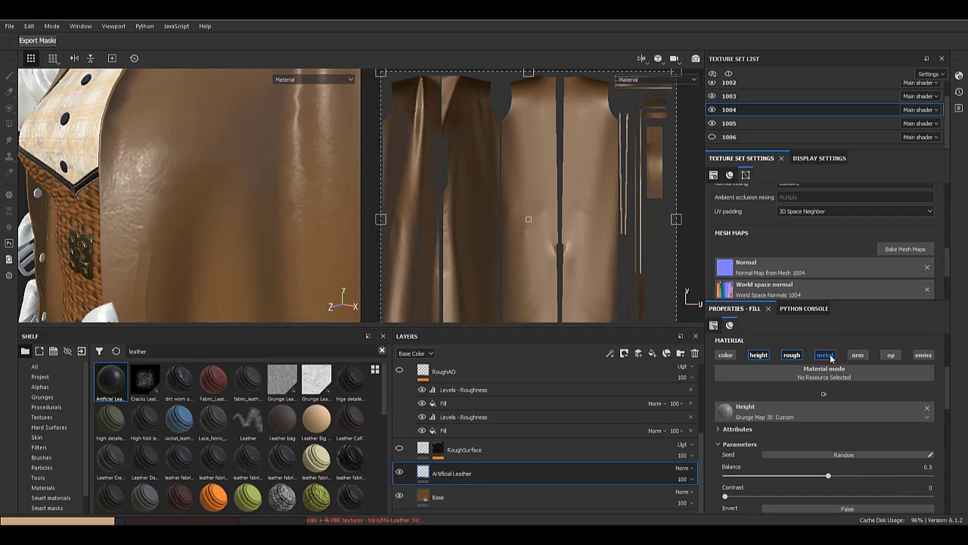
# - Set the Artificial Leather height grunge's Range to 0.02 and Position to 0.48, and adjust its Level_Out_High
pyautogui.scroll(-5, 783, 470)
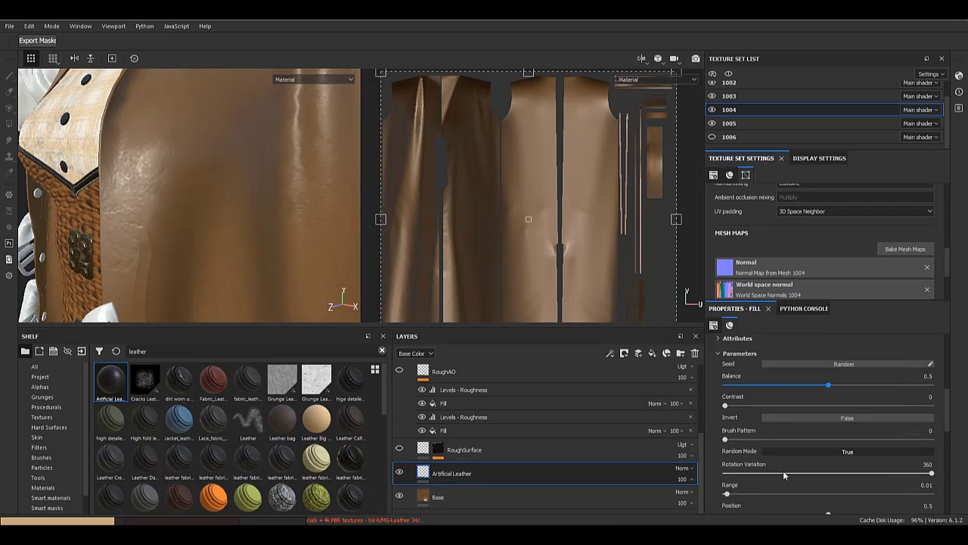
pyautogui.scroll(-8, 737, 452)
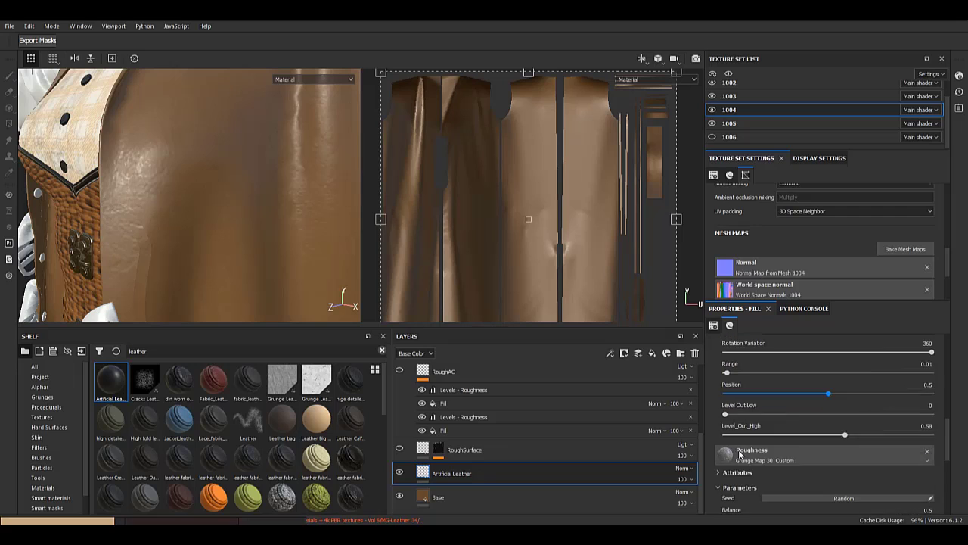
pyautogui.scroll(8, 754, 471)
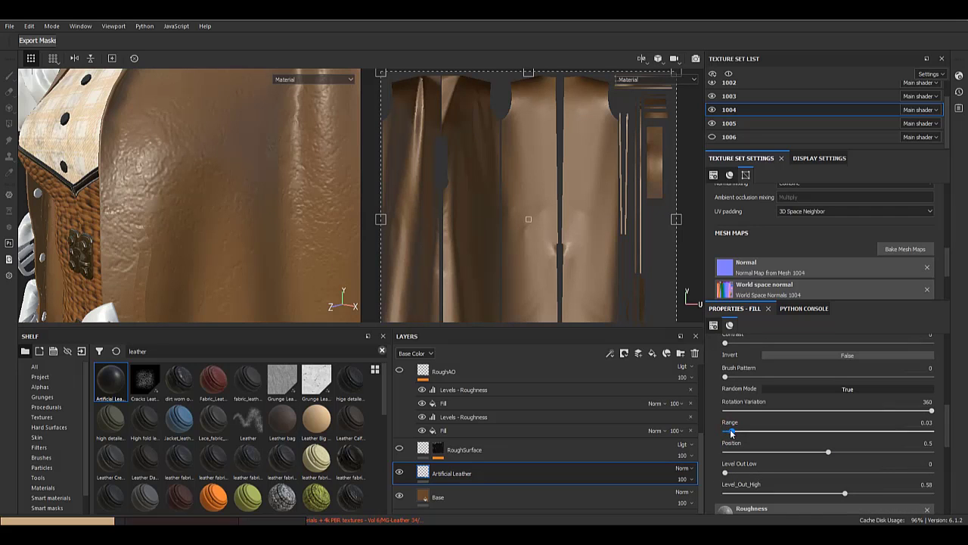
pyautogui.moveTo(730, 429); pyautogui.dragTo(728, 430)
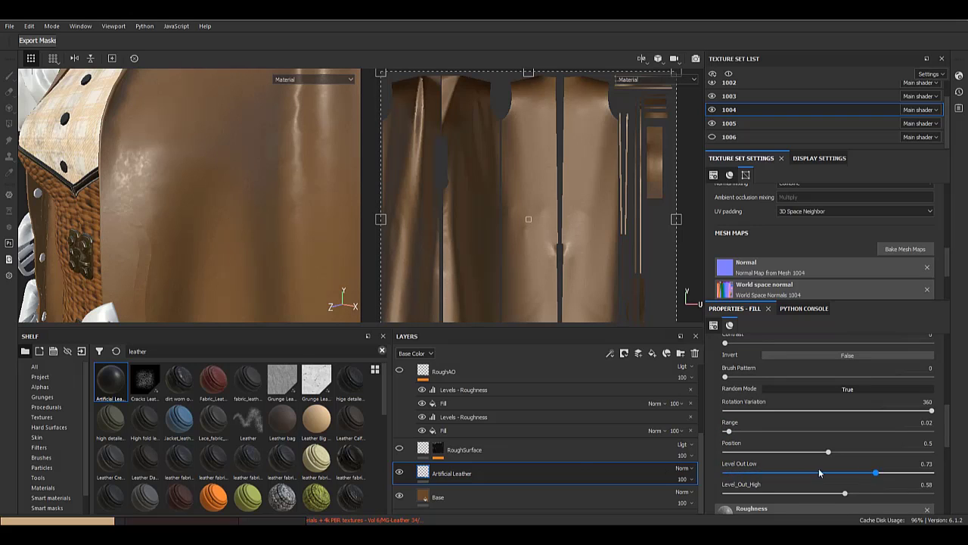
pyautogui.moveTo(821, 454); pyautogui.dragTo(817, 457)
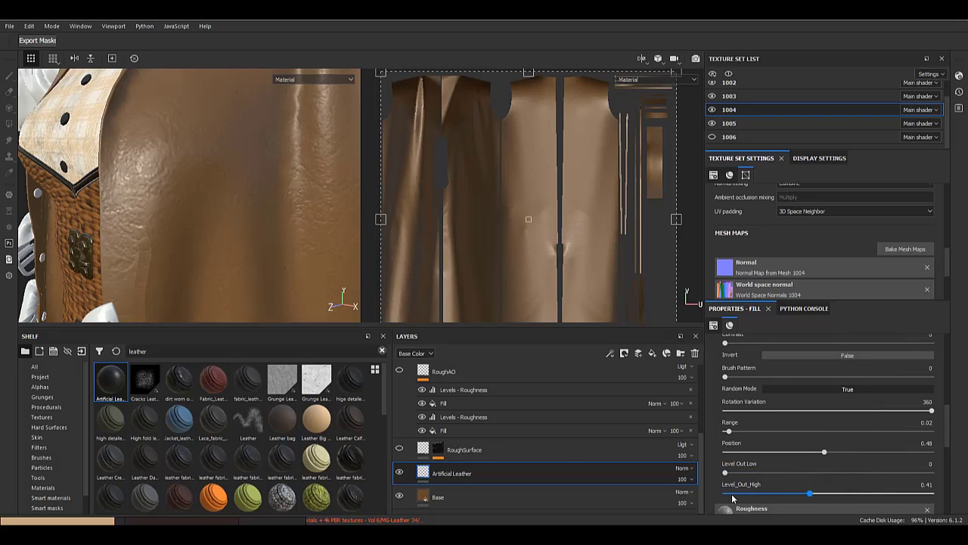
pyautogui.moveTo(732, 498); pyautogui.dragTo(908, 502)
# - Try UV scales of 2 and 1 on the Artificial Leather layer, ending with a scale of 1.5
pyautogui.scroll(8, 839, 484)
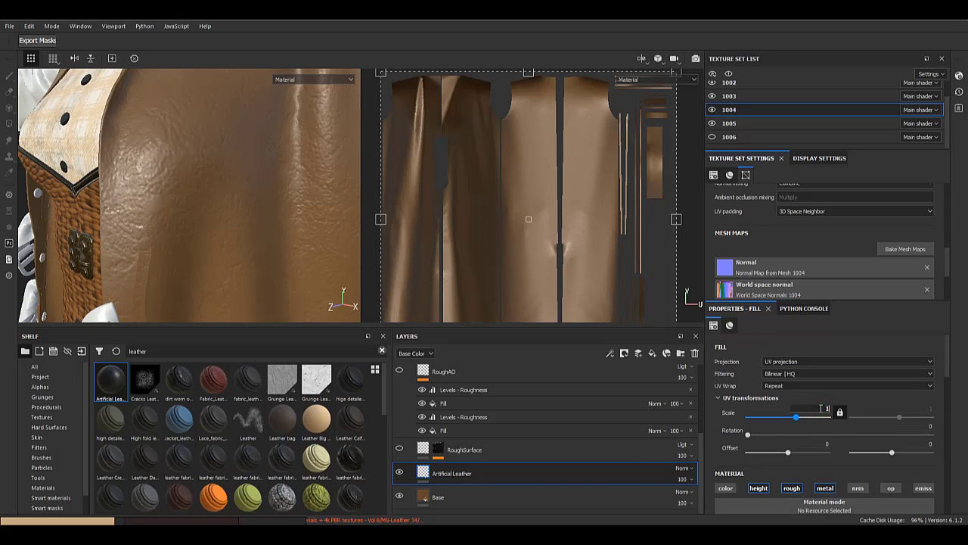
pyautogui.press('BackSpace')
pyautogui.write('2')
pyautogui.press('Return')
pyautogui.scroll(5, 231, 175)
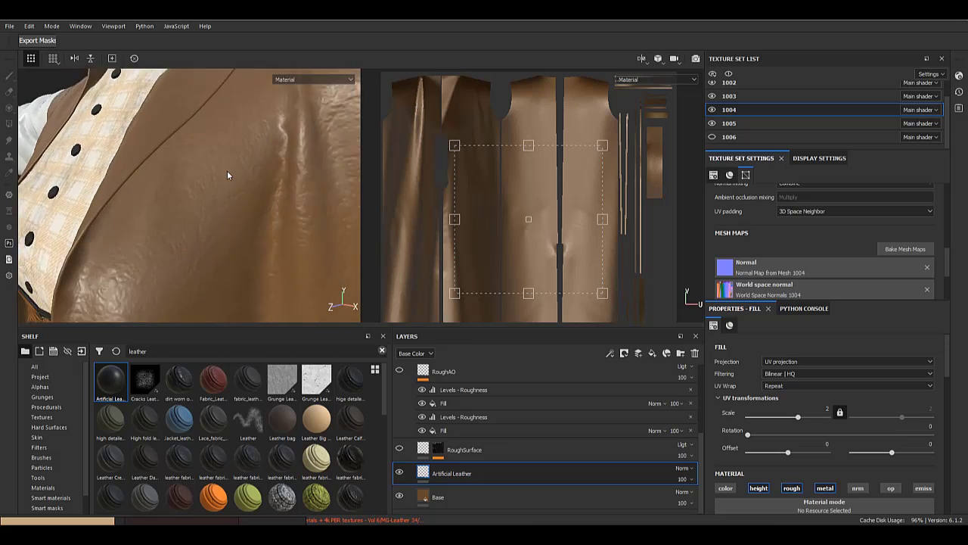
pyautogui.write('1')
pyautogui.press('Return')
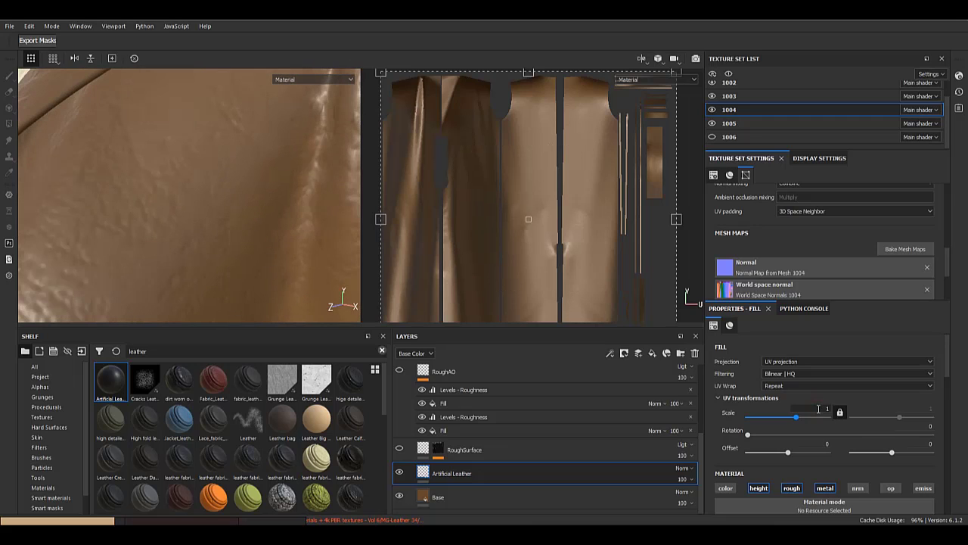
pyautogui.press('Return')
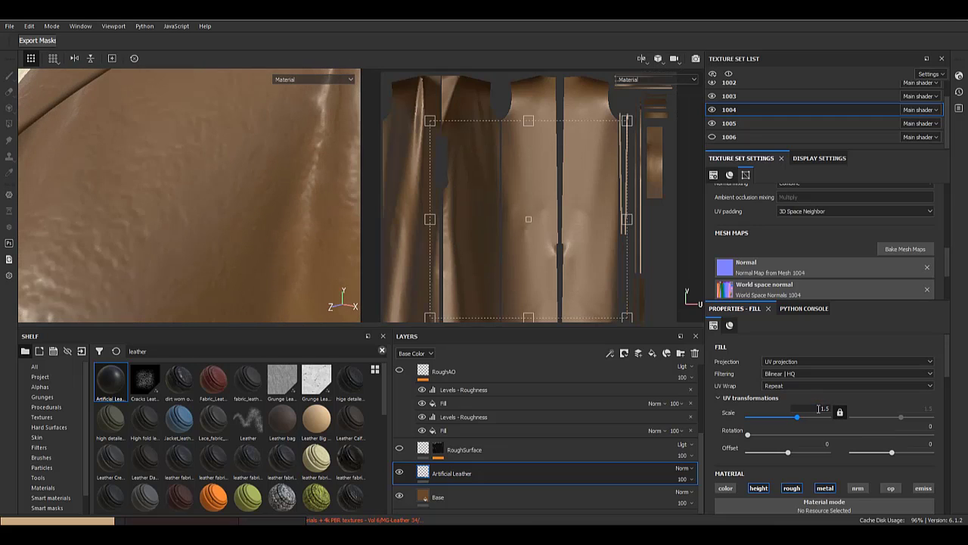
# - Show the RoughSurface layer and compare the coat with its roughness channel off and on
pyautogui.click(437, 449)
pyautogui.click(400, 449)
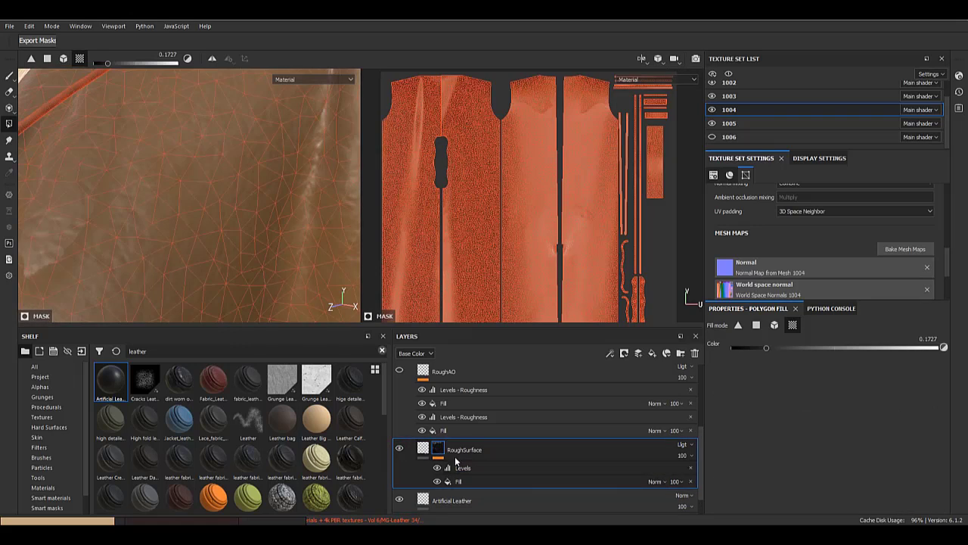
pyautogui.keyDown('alt'); pyautogui.click(439, 449); pyautogui.keyUp('alt')
pyautogui.keyDown('alt'); pyautogui.moveTo(279, 264); pyautogui.dragTo(125, 184, button='right'); pyautogui.keyUp('alt')
pyautogui.keyDown('alt'); pyautogui.moveTo(125, 185); pyautogui.dragTo(102, 75, button='middle'); pyautogui.keyUp('alt')
pyautogui.click(423, 449)
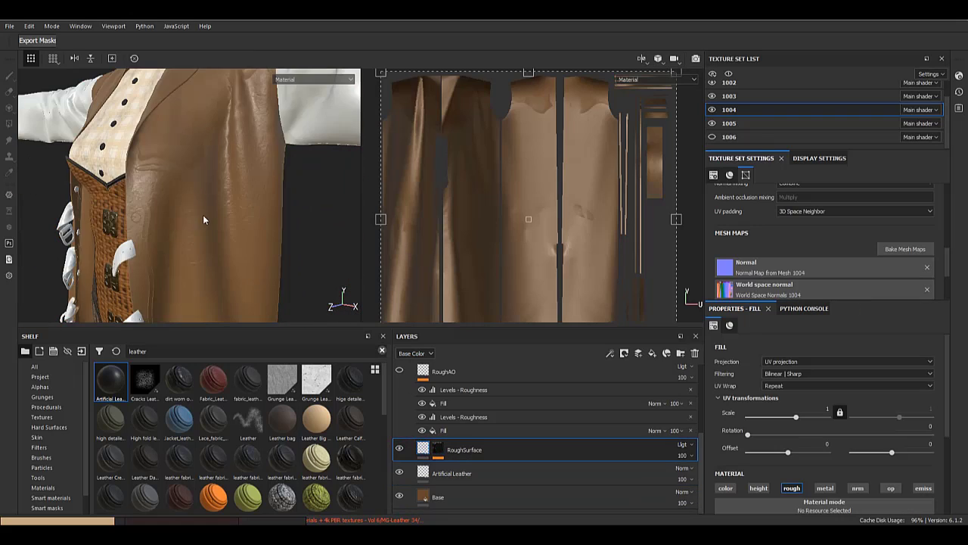
pyautogui.keyDown('alt'); pyautogui.moveTo(205, 218); pyautogui.dragTo(194, 272, button='right'); pyautogui.keyUp('alt')
pyautogui.keyDown('alt'); pyautogui.moveTo(194, 272); pyautogui.dragTo(222, 284, button='middle'); pyautogui.keyUp('alt')
pyautogui.click(792, 488)
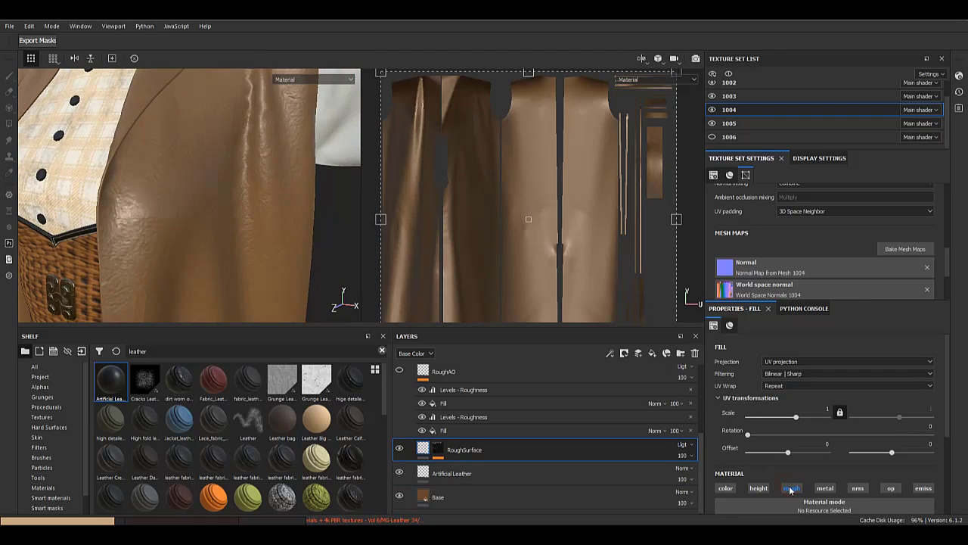
pyautogui.click(792, 488)
# - Compare the RoughSurface mask with its Levels effect on and off, leave Levels hidden, and display the mask alone
pyautogui.click(438, 458)
pyautogui.click(465, 467)
pyautogui.click(438, 467)
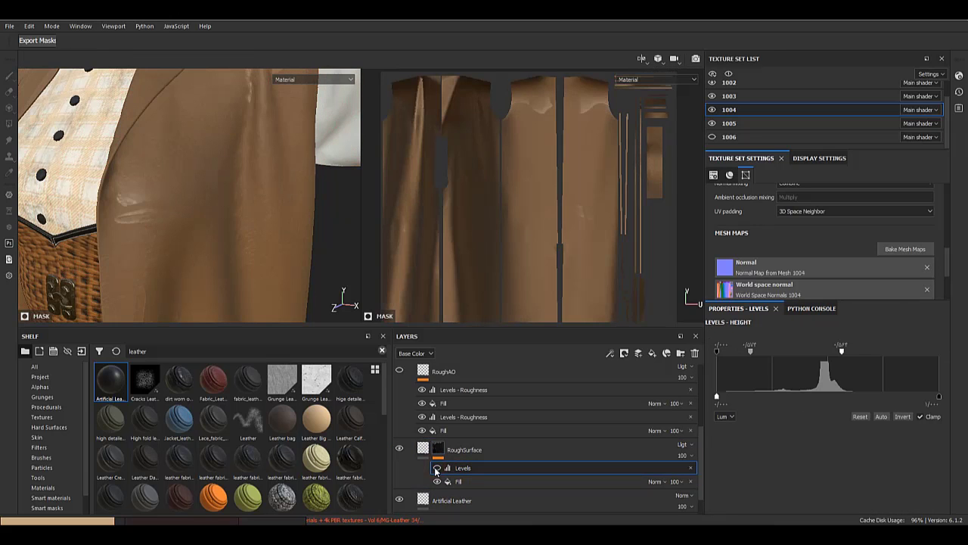
pyautogui.click(435, 468)
pyautogui.click(457, 480)
pyautogui.click(437, 469)
pyautogui.keyDown('alt'); pyautogui.click(439, 449); pyautogui.keyUp('alt')
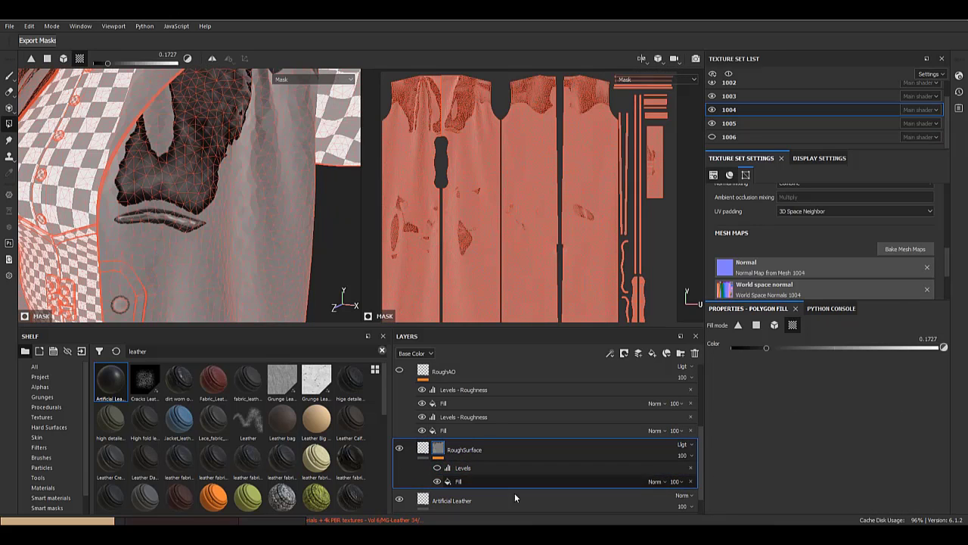
# - Examine the curvature map fill in the RoughSurface mask around the coat's chest and shoulders
pyautogui.click(460, 482)
pyautogui.scroll(-8, 223, 214)
pyautogui.keyDown('alt'); pyautogui.moveTo(245, 220); pyautogui.dragTo(216, 227); pyautogui.keyUp('alt')
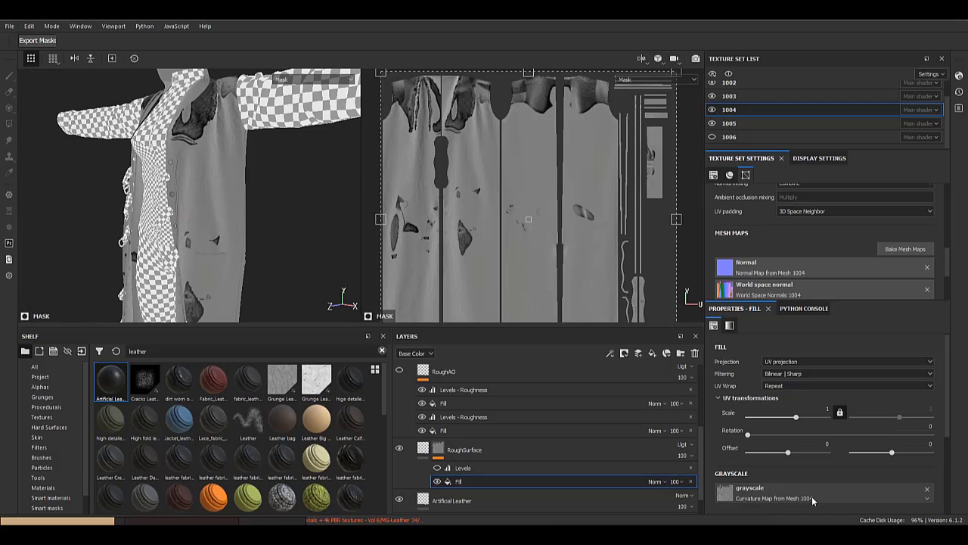
pyautogui.scroll(-3, 780, 481)
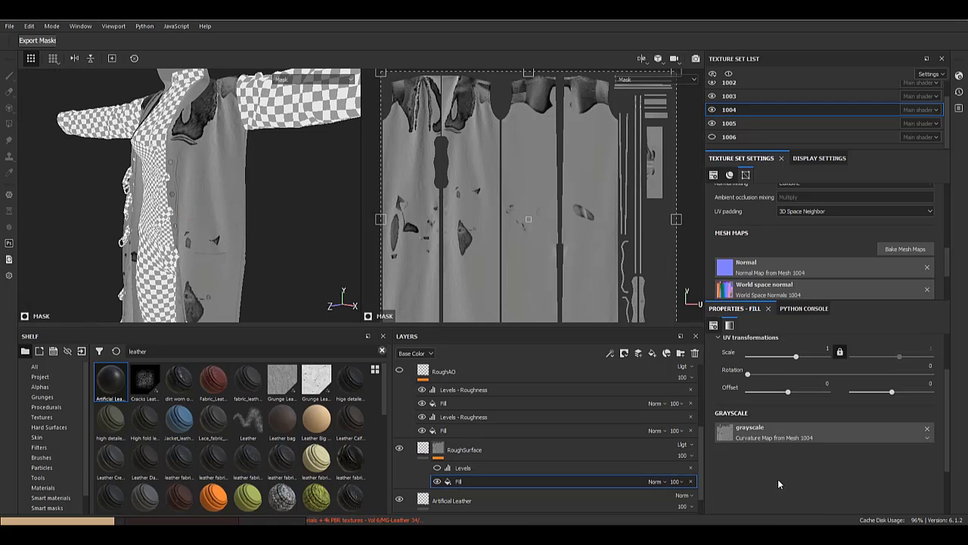
pyautogui.keyDown('alt'); pyautogui.moveTo(249, 245); pyautogui.dragTo(182, 302, button='middle'); pyautogui.keyUp('alt')
pyautogui.scroll(4, 171, 217)
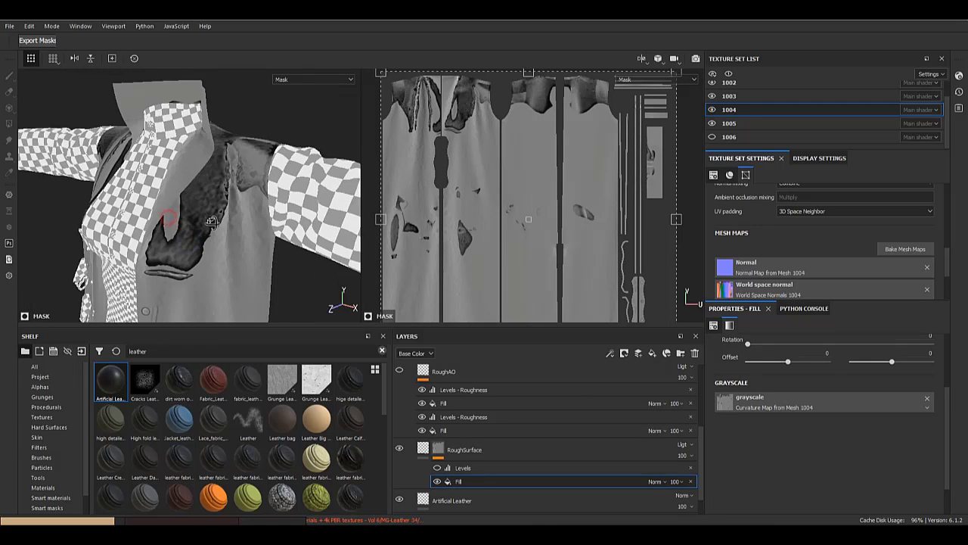
pyautogui.keyDown('alt'); pyautogui.moveTo(171, 217); pyautogui.dragTo(185, 227); pyautogui.keyUp('alt')
pyautogui.scroll(3, 187, 250)
pyautogui.keyDown('alt'); pyautogui.moveTo(190, 262); pyautogui.dragTo(190, 237, button='middle'); pyautogui.keyUp('alt')
pyautogui.scroll(2, 186, 216)
pyautogui.keyDown('alt'); pyautogui.moveTo(186, 217); pyautogui.dragTo(213, 263); pyautogui.keyUp('alt')
pyautogui.click(439, 468)
pyautogui.click(437, 469)
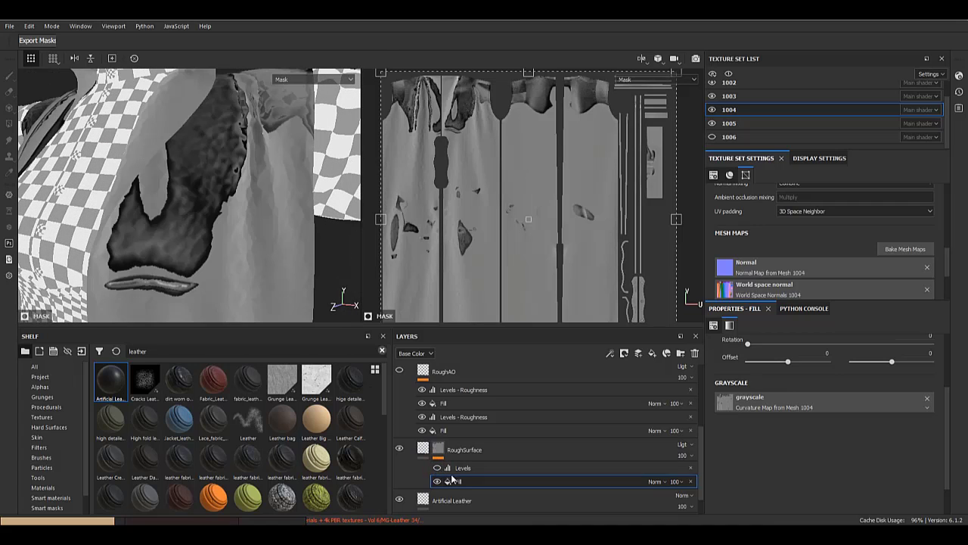
# - Add a Blur filter above the RoughSurface mask's Fill with a Blur Intensity of 2.35
pyautogui.rightClick(457, 482)
pyautogui.click(487, 426)
pyautogui.click(807, 349)
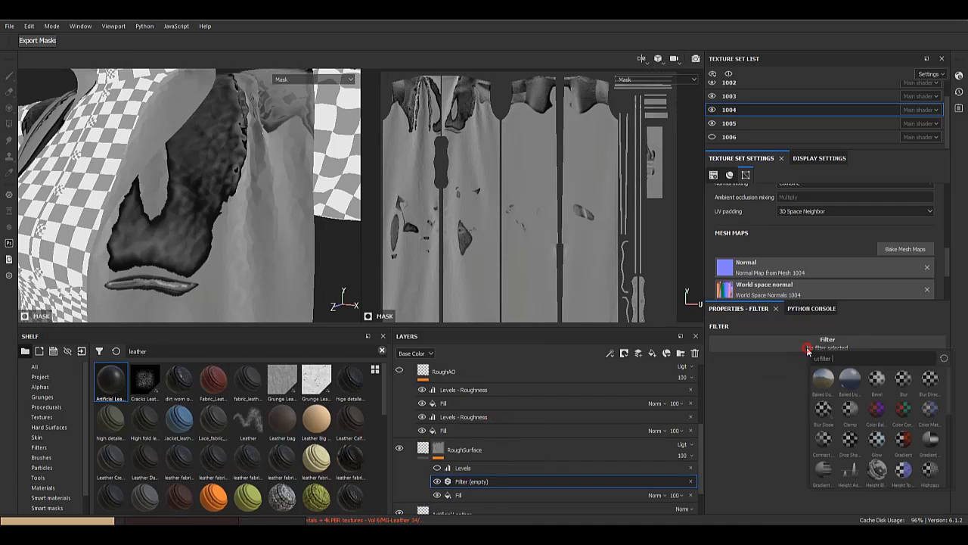
pyautogui.click(905, 382)
pyautogui.moveTo(746, 394); pyautogui.dragTo(752, 394)
pyautogui.scroll(-4, 110, 210)
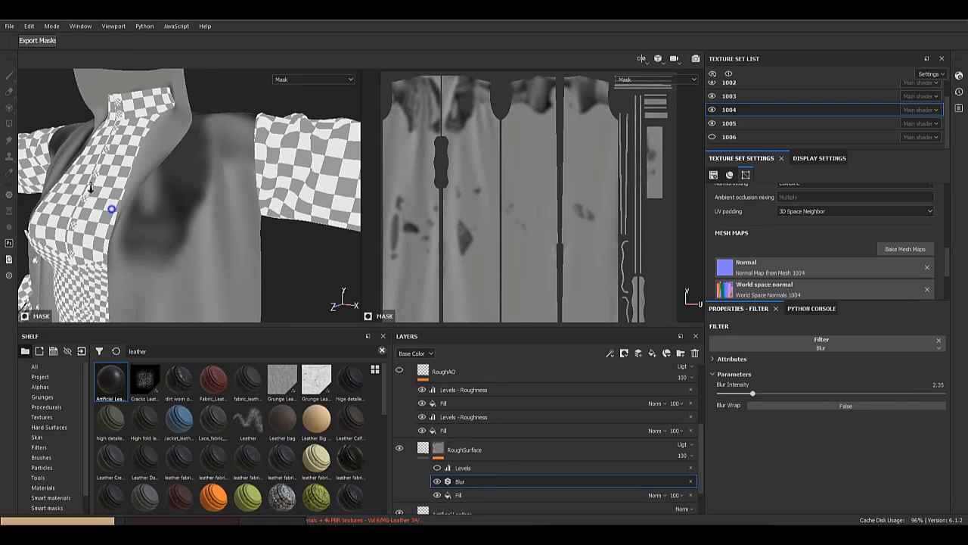
# - Inspect the blurred mask around the coat and set the Blur Intensity to 7.6
pyautogui.keyDown('alt'); pyautogui.moveTo(111, 210); pyautogui.dragTo(199, 208); pyautogui.keyUp('alt')
pyautogui.keyDown('alt'); pyautogui.moveTo(199, 250); pyautogui.dragTo(205, 166, button='middle'); pyautogui.keyUp('alt')
pyautogui.keyDown('alt'); pyautogui.moveTo(237, 199); pyautogui.dragTo(168, 198); pyautogui.keyUp('alt')
pyautogui.keyDown('alt'); pyautogui.moveTo(198, 106); pyautogui.dragTo(227, 250, button='middle'); pyautogui.keyUp('alt')
pyautogui.keyDown('alt'); pyautogui.moveTo(261, 241); pyautogui.dragTo(205, 242); pyautogui.keyUp('alt')
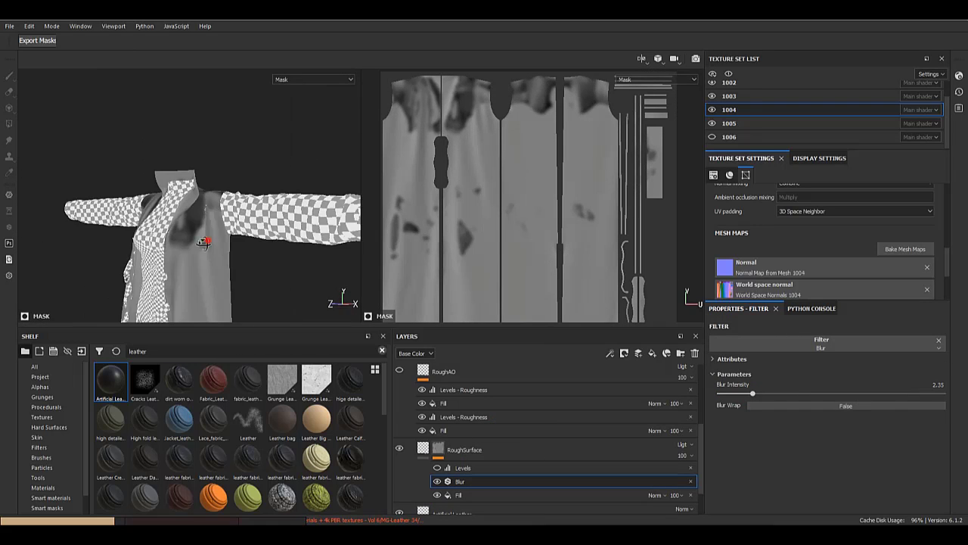
pyautogui.keyDown('alt'); pyautogui.moveTo(208, 244); pyautogui.dragTo(261, 244, button='right'); pyautogui.keyUp('alt')
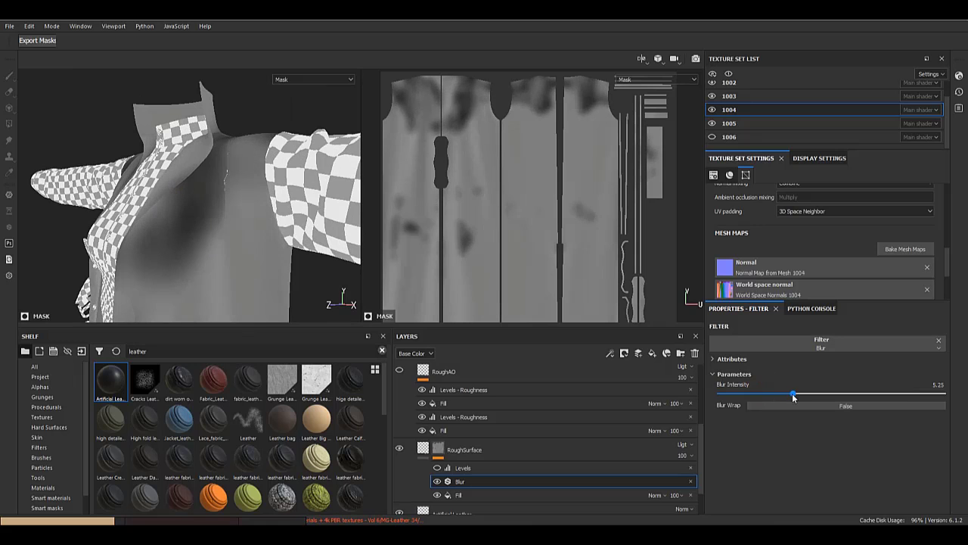
pyautogui.moveTo(824, 395); pyautogui.dragTo(827, 395)
pyautogui.keyDown('alt'); pyautogui.moveTo(239, 227); pyautogui.dragTo(189, 220, button='right'); pyautogui.keyUp('alt')
pyautogui.keyDown('alt'); pyautogui.moveTo(189, 219); pyautogui.dragTo(203, 144, button='middle'); pyautogui.keyUp('alt')
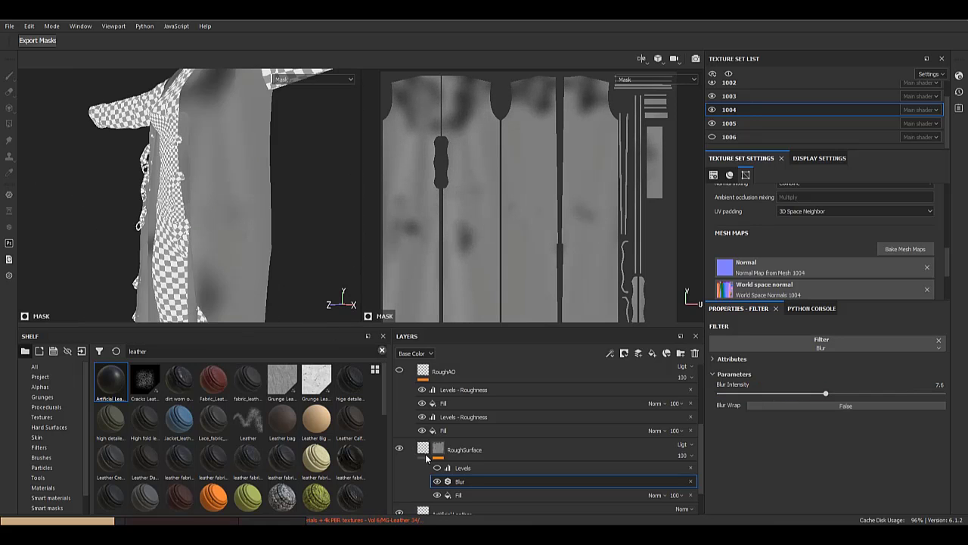
# - Turn the RoughSurface mask's Levels back on and compare the coat material with the layer hidden and shown
pyautogui.click(437, 468)
pyautogui.click(437, 451)
pyautogui.click(423, 450)
pyautogui.keyDown('alt'); pyautogui.moveTo(236, 214); pyautogui.dragTo(257, 216); pyautogui.keyUp('alt')
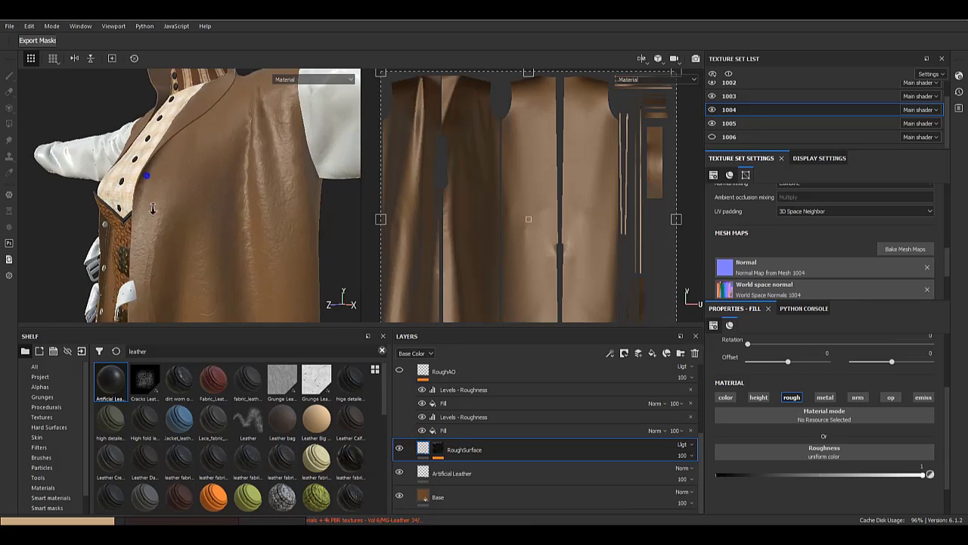
pyautogui.keyDown('alt'); pyautogui.moveTo(174, 197); pyautogui.dragTo(197, 220, button='right'); pyautogui.keyUp('alt')
pyautogui.click(400, 448)
pyautogui.click(400, 448)
pyautogui.keyDown('alt'); pyautogui.moveTo(281, 220); pyautogui.dragTo(222, 154, button='right'); pyautogui.keyUp('alt')
pyautogui.keyDown('alt'); pyautogui.moveTo(222, 153); pyautogui.dragTo(199, 188); pyautogui.keyUp('alt')
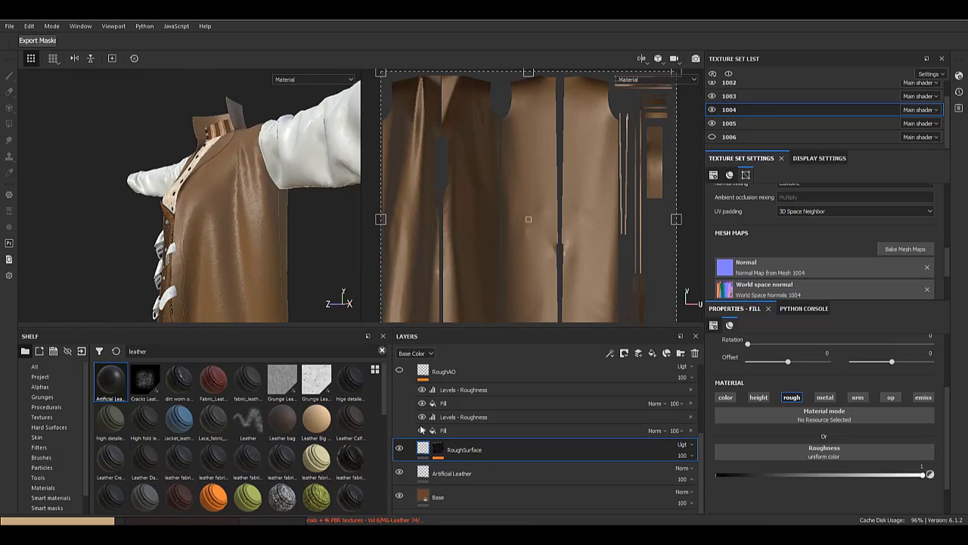
# - Preview the RoughAO layer on the coat from several angles and delete it
pyautogui.scroll(1, 403, 405)
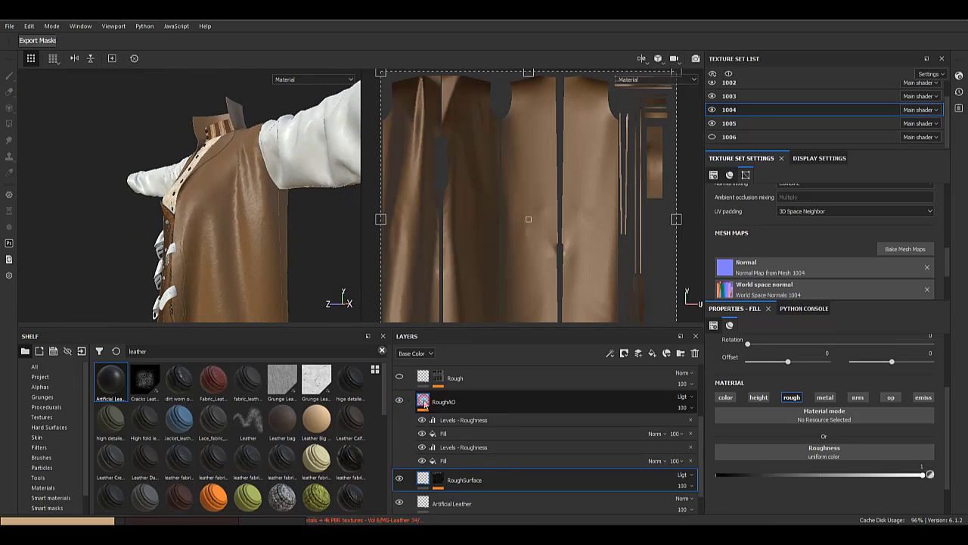
pyautogui.click(423, 401)
pyautogui.keyDown('alt'); pyautogui.moveTo(147, 181); pyautogui.dragTo(200, 172); pyautogui.keyUp('alt')
pyautogui.keyDown('alt'); pyautogui.moveTo(200, 171); pyautogui.dragTo(186, 264, button='right'); pyautogui.keyUp('alt')
pyautogui.keyDown('alt'); pyautogui.moveTo(186, 264); pyautogui.dragTo(149, 227); pyautogui.keyUp('alt')
pyautogui.keyDown('alt'); pyautogui.moveTo(149, 227); pyautogui.dragTo(149, 85, button='middle'); pyautogui.keyUp('alt')
pyautogui.keyDown('alt'); pyautogui.moveTo(149, 85); pyautogui.dragTo(254, 222); pyautogui.keyUp('alt')
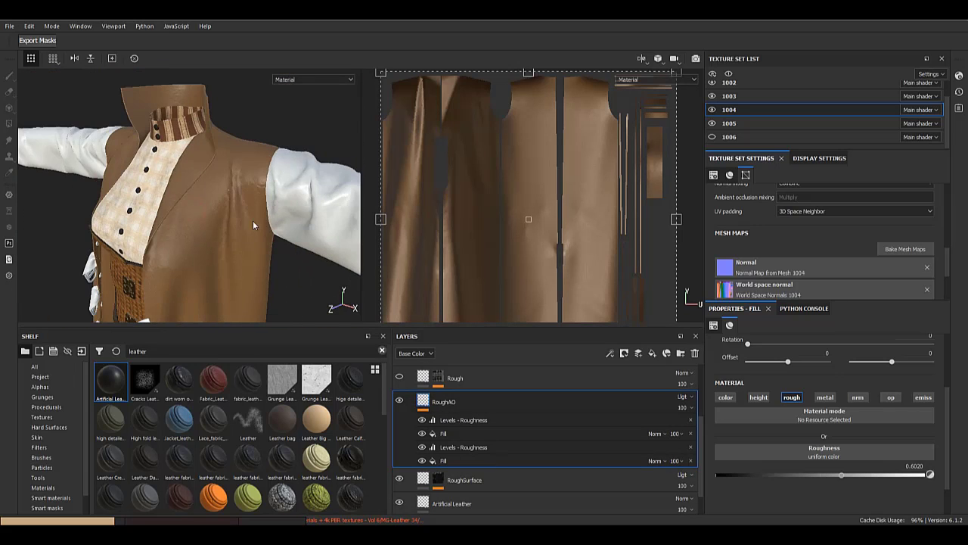
pyautogui.click(695, 353)
# - Show the Rough layer and display its mask across the back of the coat
pyautogui.click(399, 424)
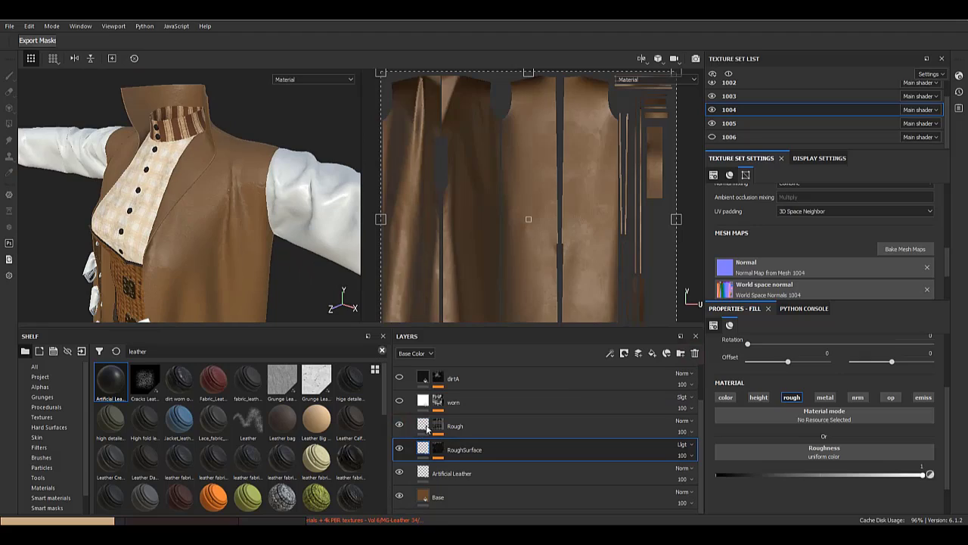
pyautogui.keyDown('alt'); pyautogui.click(438, 425); pyautogui.keyUp('alt')
pyautogui.keyDown('alt'); pyautogui.moveTo(228, 280); pyautogui.dragTo(230, 211, button='middle'); pyautogui.keyUp('alt')
pyautogui.keyDown('alt'); pyautogui.moveTo(173, 157); pyautogui.dragTo(39, 251); pyautogui.keyUp('alt')
pyautogui.keyDown('alt'); pyautogui.moveTo(39, 251); pyautogui.dragTo(31, 241, button='right'); pyautogui.keyUp('alt')
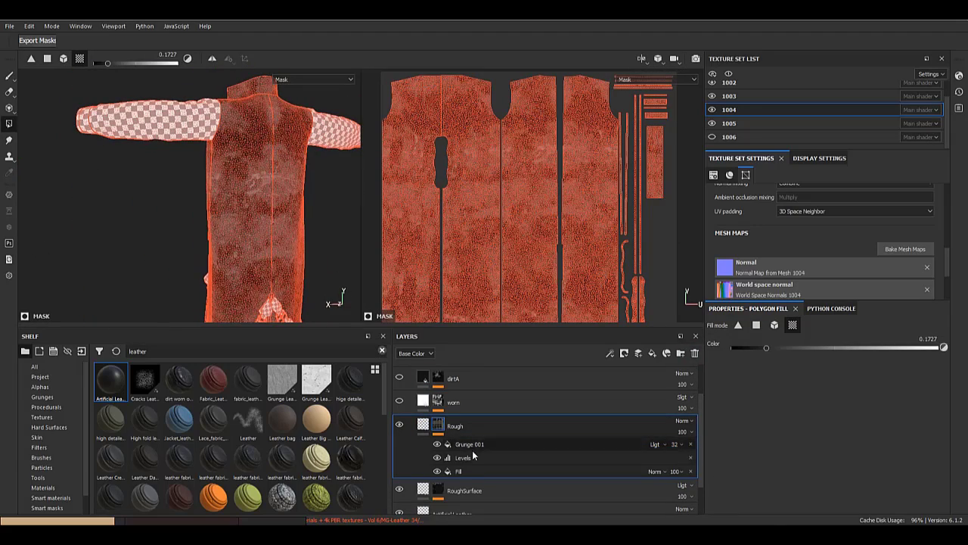
# - Hide the Rough mask's Grunge 001 and Levels effects and set the fill's UV scale to 4.56
pyautogui.click(437, 445)
pyautogui.click(437, 457)
pyautogui.keyDown('alt'); pyautogui.moveTo(257, 175); pyautogui.dragTo(244, 188, button='middle'); pyautogui.keyUp('alt')
pyautogui.keyDown('alt'); pyautogui.moveTo(243, 189); pyautogui.dragTo(295, 243, button='right'); pyautogui.keyUp('alt')
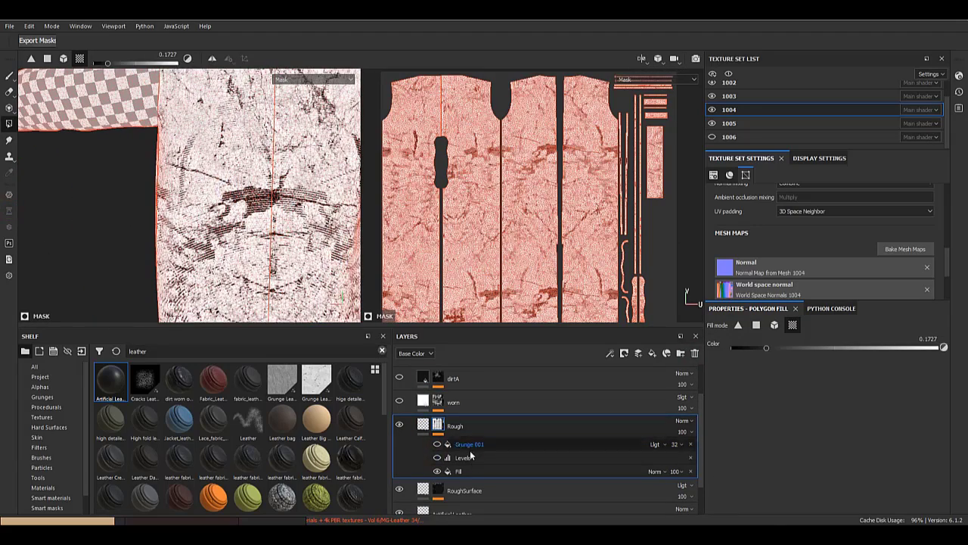
pyautogui.click(470, 470)
pyautogui.scroll(-5, 790, 420)
pyautogui.scroll(2, 791, 423)
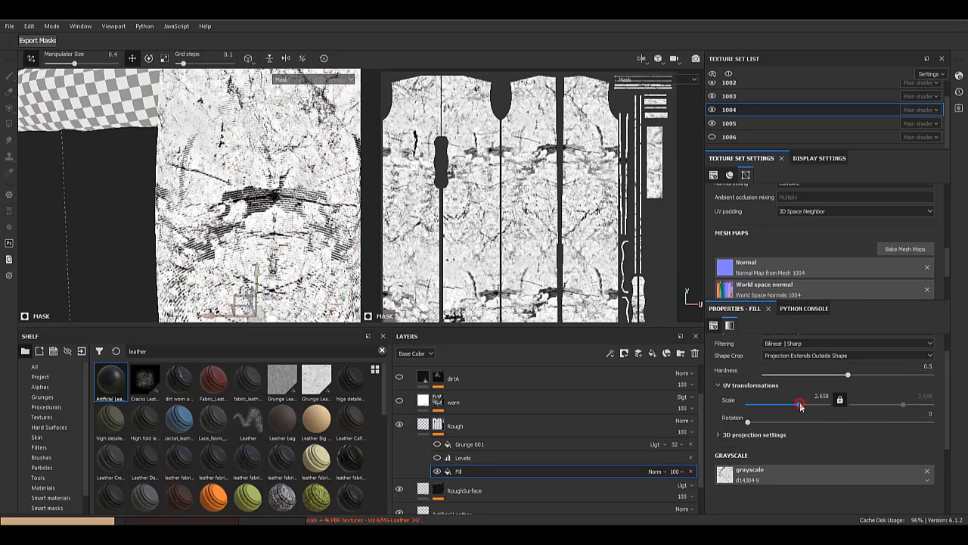
pyautogui.moveTo(801, 406); pyautogui.dragTo(802, 405)
pyautogui.scroll(1, 802, 420)
# - Try UV projection on the Rough mask's fill, check it on the coat and undo the change
pyautogui.click(777, 362)
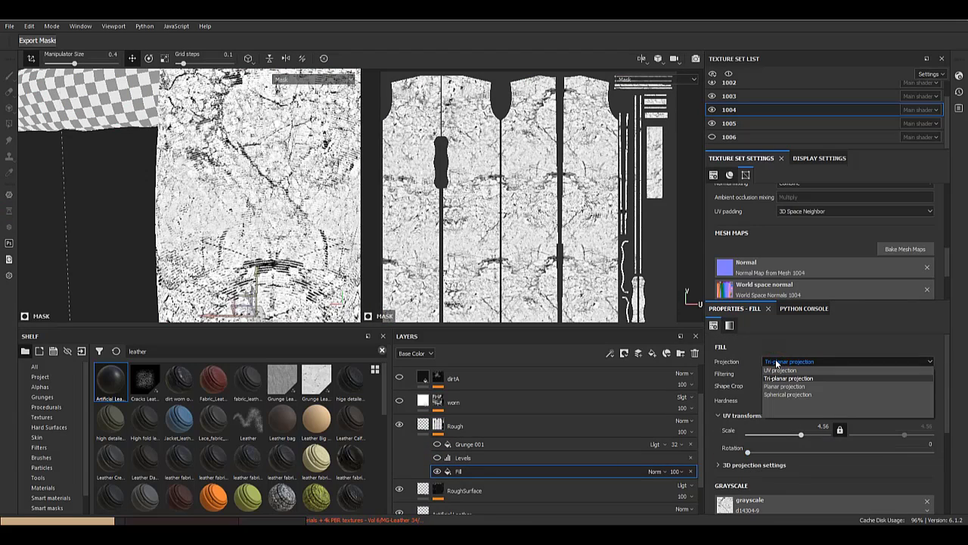
pyautogui.click(779, 371)
pyautogui.keyDown('alt'); pyautogui.moveTo(179, 181); pyautogui.dragTo(113, 152, button='right'); pyautogui.keyUp('alt')
pyautogui.keyDown('alt'); pyautogui.moveTo(114, 151); pyautogui.dragTo(189, 214); pyautogui.keyUp('alt')
pyautogui.hotkey('ctrl', 'z')
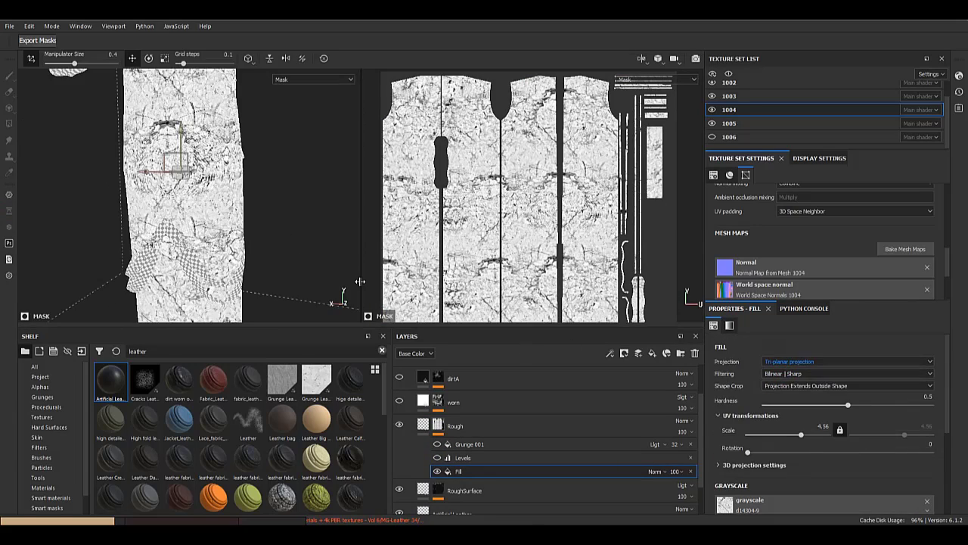
# - Turn the Rough mask's Levels back on and adjust its input range, midtones and white output for soft grey cracks across the coat
pyautogui.keyDown('alt'); pyautogui.moveTo(287, 200); pyautogui.dragTo(98, 154, button='right'); pyautogui.keyUp('alt')
pyautogui.keyDown('alt'); pyautogui.moveTo(97, 154); pyautogui.dragTo(144, 155); pyautogui.keyUp('alt')
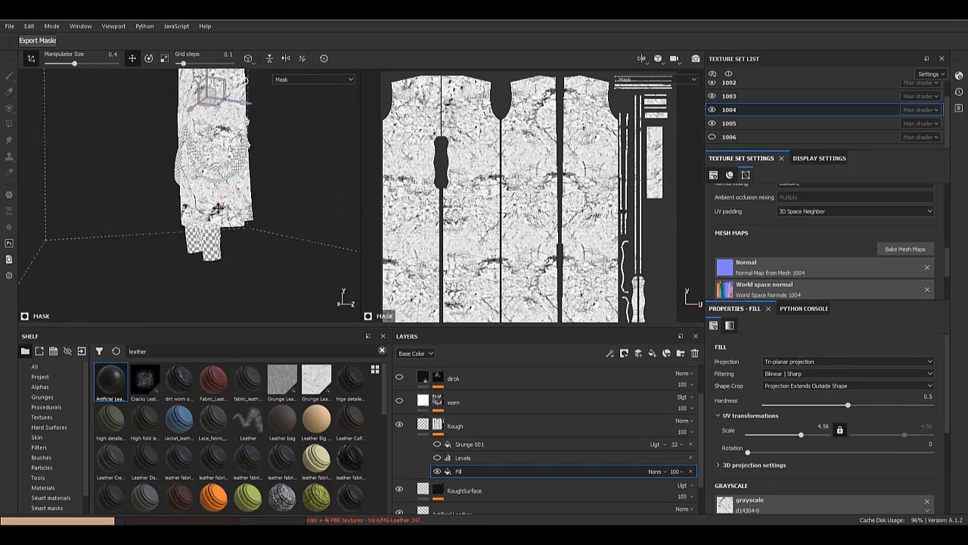
pyautogui.keyDown('alt'); pyautogui.moveTo(144, 155); pyautogui.dragTo(171, 250, button='middle'); pyautogui.keyUp('alt')
pyautogui.keyDown('alt'); pyautogui.moveTo(171, 250); pyautogui.dragTo(286, 230, button='right'); pyautogui.keyUp('alt')
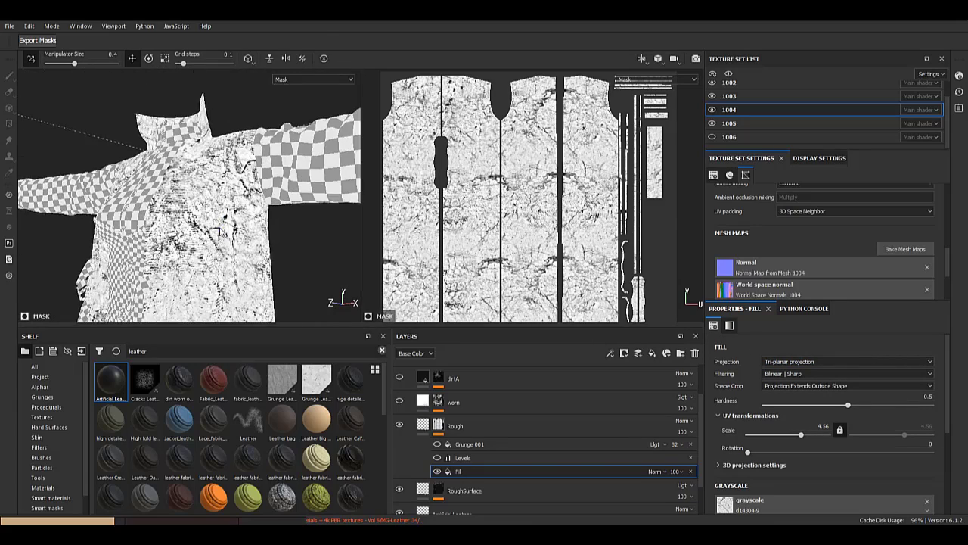
pyautogui.scroll(-2, 764, 456)
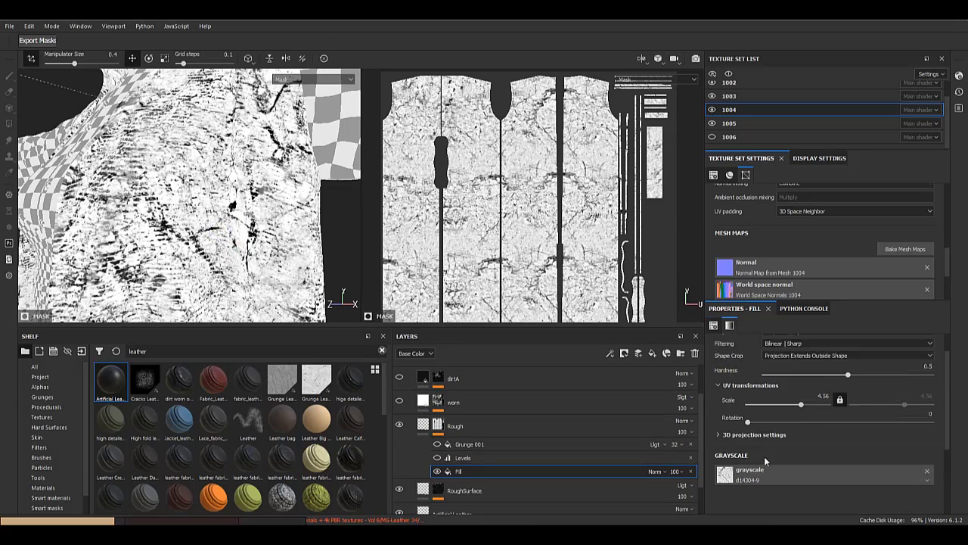
pyautogui.click(437, 458)
pyautogui.click(478, 459)
pyautogui.click(479, 460)
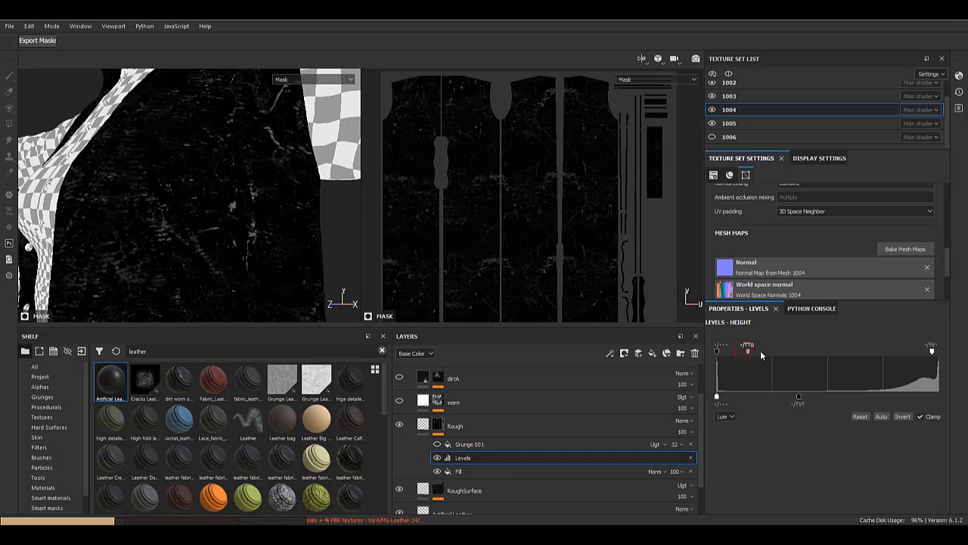
pyautogui.moveTo(761, 350); pyautogui.dragTo(810, 357)
pyautogui.moveTo(718, 353); pyautogui.dragTo(783, 352)
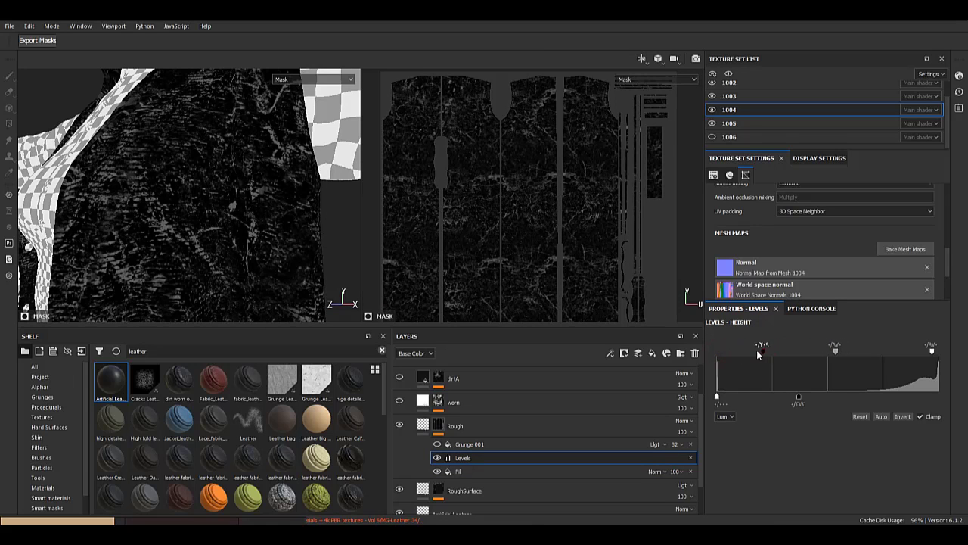
pyautogui.moveTo(932, 354)
pyautogui.mouseDown()
pyautogui.moveTo(889, 350)
pyautogui.moveTo(944, 356)
pyautogui.mouseUp()
pyautogui.moveTo(815, 403)
pyautogui.mouseDown()
pyautogui.moveTo(853, 395)
pyautogui.moveTo(806, 398)
pyautogui.mouseUp()
# - Show the Rough mask's Grunge 001 effect and set its UV scale to 6.33
pyautogui.click(437, 445)
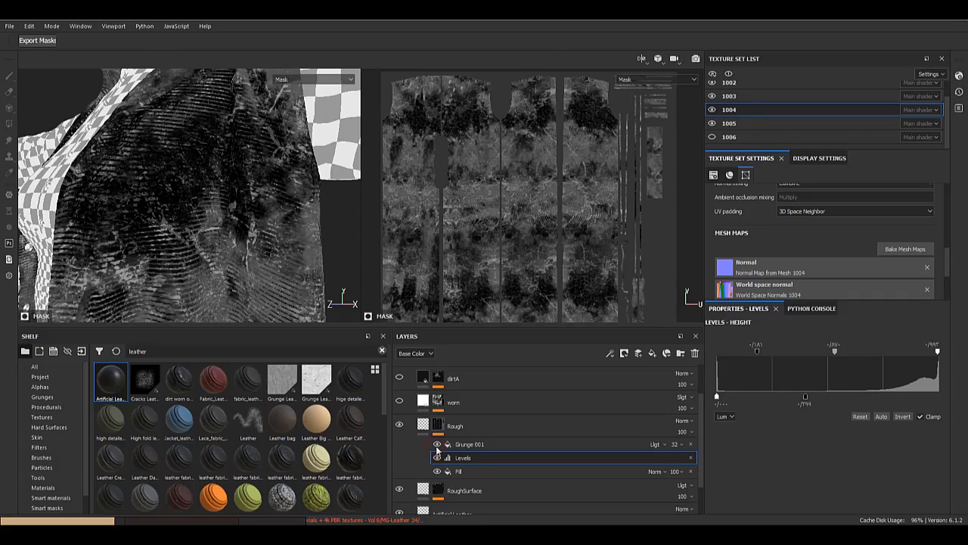
pyautogui.click(454, 445)
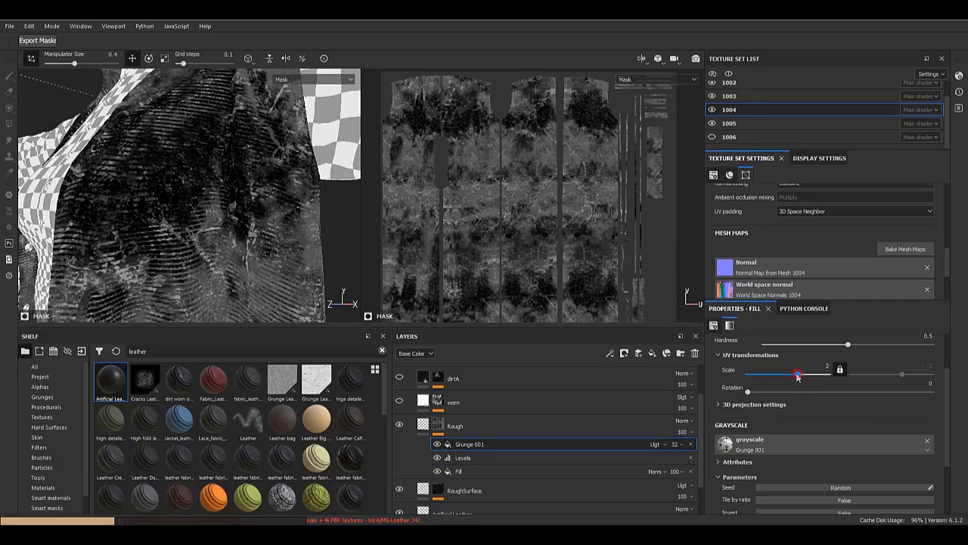
pyautogui.moveTo(798, 377); pyautogui.dragTo(804, 378)
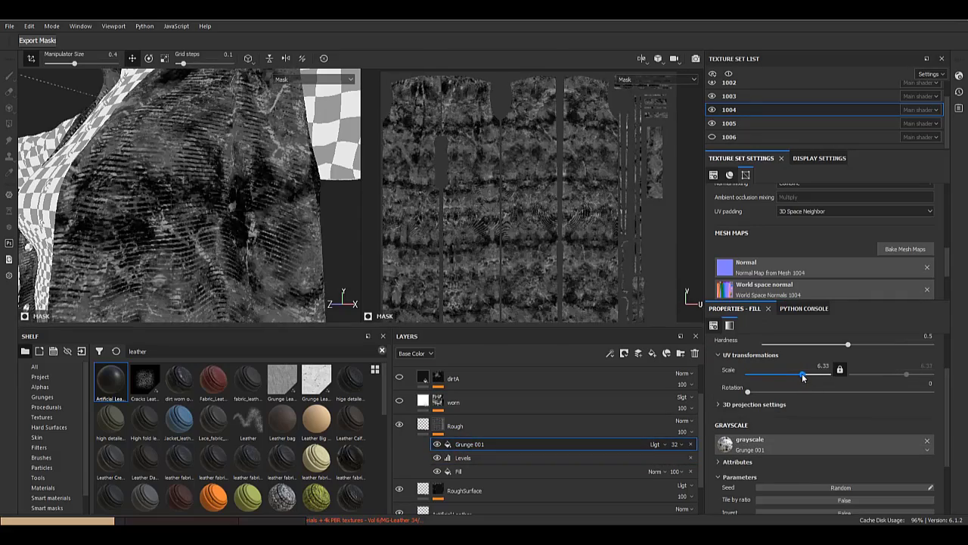
pyautogui.scroll(-5, 216, 251)
pyautogui.keyDown('alt'); pyautogui.moveTo(216, 251); pyautogui.dragTo(178, 246); pyautogui.keyUp('alt')
pyautogui.scroll(-1, 833, 450)
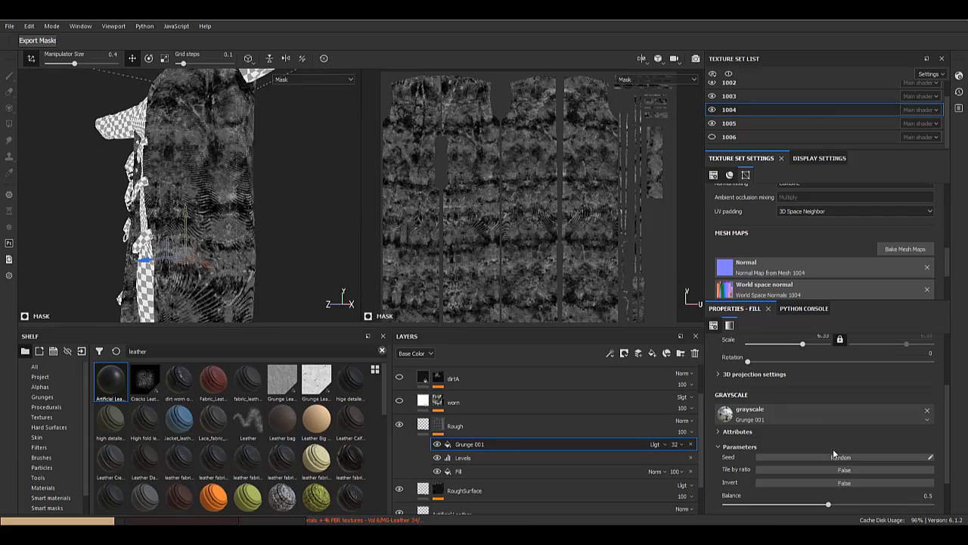
# - Randomize the Grunge 001 seed and set its Balance to 0.43 and Contrast to 0.22
pyautogui.click(830, 457)
pyautogui.scroll(-1, 828, 456)
pyautogui.click(808, 454)
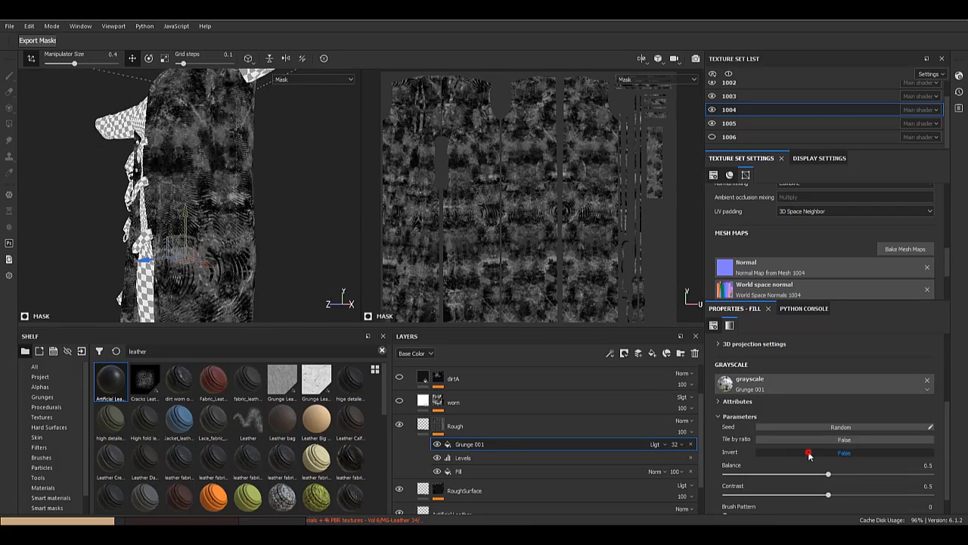
pyautogui.moveTo(828, 474); pyautogui.dragTo(717, 494)
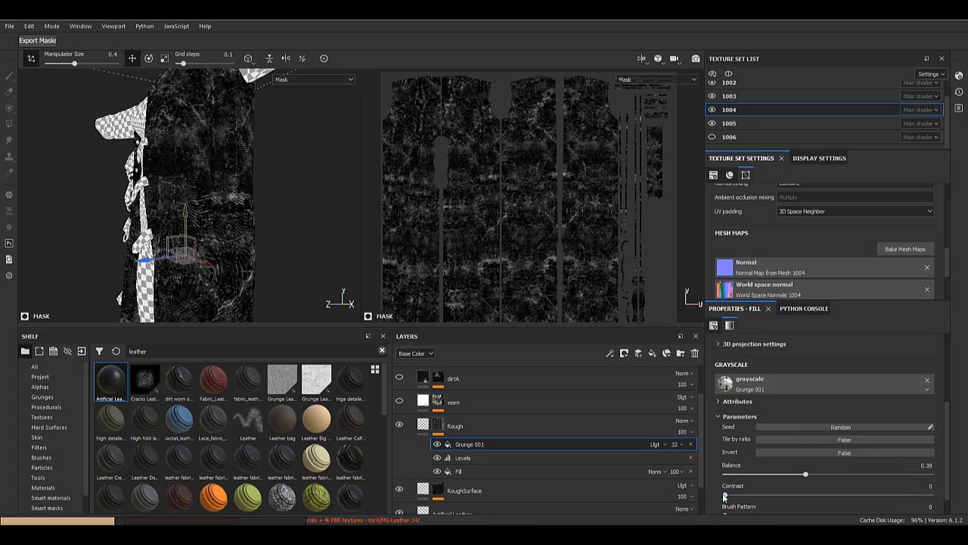
pyautogui.moveTo(801, 478); pyautogui.dragTo(814, 475)
pyautogui.scroll(-1, 815, 479)
# - Check the Rough layer on the coat's back in material view and set Grunge 001's Balance to 0.46 and Contrast to 0.44
pyautogui.click(422, 427)
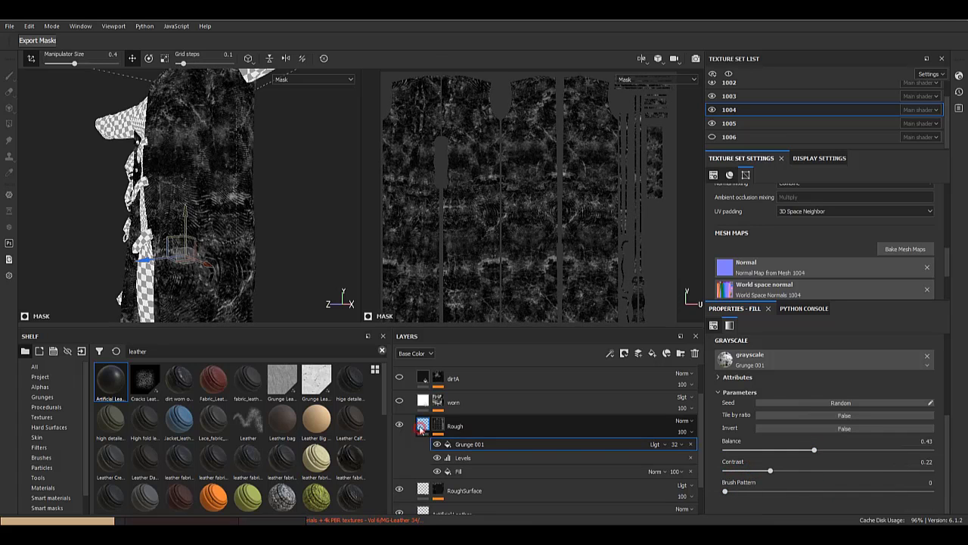
pyautogui.keyDown('alt'); pyautogui.moveTo(216, 194); pyautogui.dragTo(57, 180); pyautogui.keyUp('alt')
pyautogui.scroll(-5, 141, 227)
pyautogui.keyDown('shift'); pyautogui.moveTo(219, 199); pyautogui.dragTo(261, 191, button='right'); pyautogui.keyUp('shift')
pyautogui.keyDown('alt'); pyautogui.moveTo(227, 188); pyautogui.dragTo(186, 177); pyautogui.keyUp('alt')
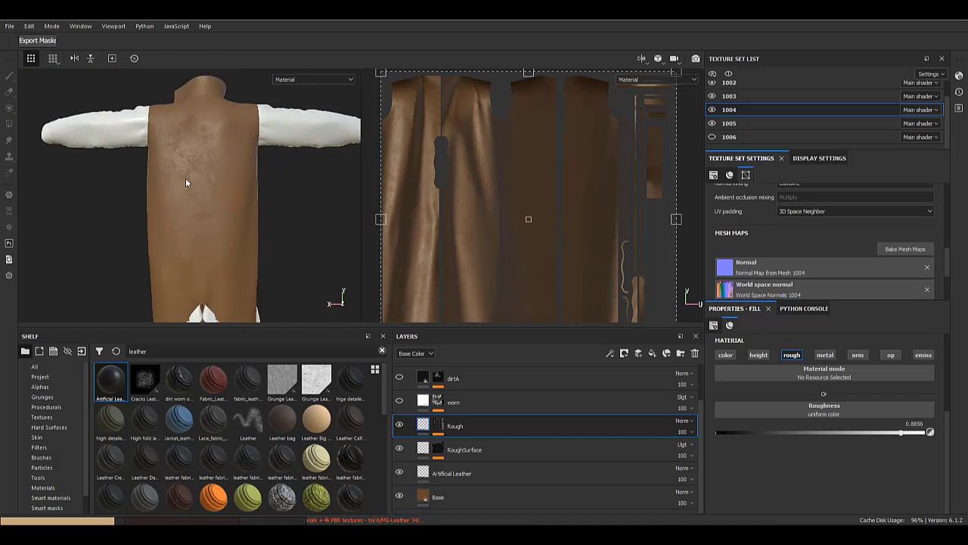
pyautogui.scroll(4, 186, 177)
pyautogui.click(438, 426)
pyautogui.click(506, 446)
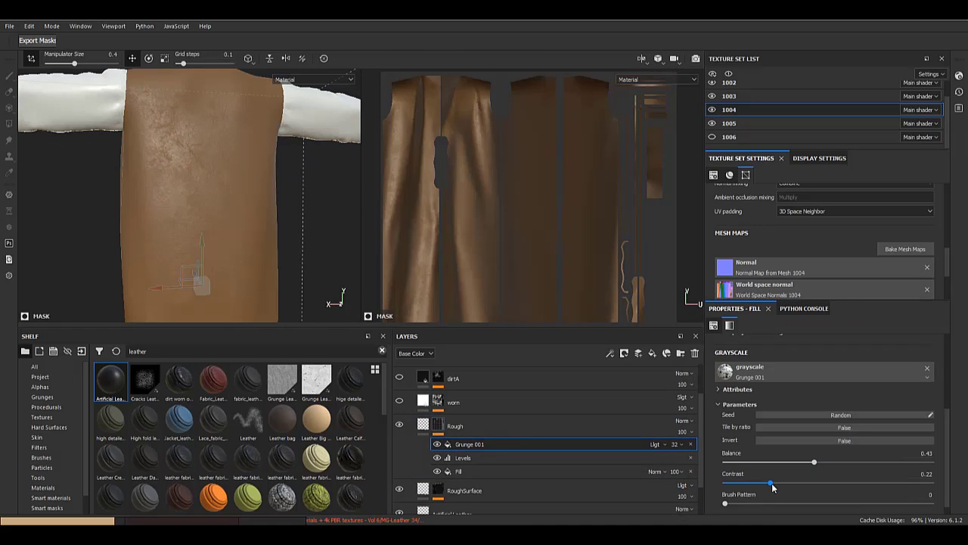
pyautogui.moveTo(815, 461)
pyautogui.mouseDown()
pyautogui.moveTo(857, 458)
pyautogui.moveTo(816, 461)
pyautogui.mouseUp()
# - Select the Rough mask's fill and examine the leather's roughness on the coat's front and side
pyautogui.click(580, 473)
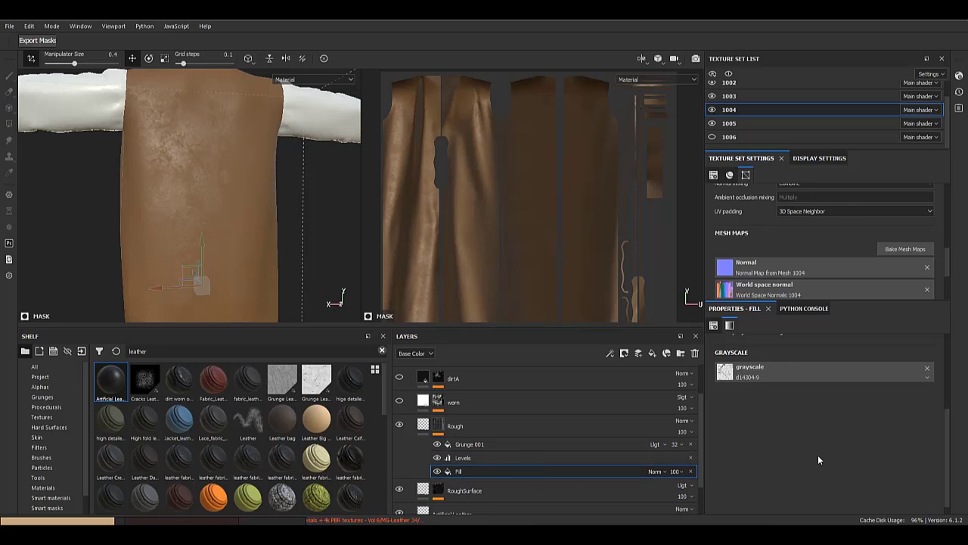
pyautogui.scroll(2, 818, 456)
pyautogui.moveTo(802, 362); pyautogui.dragTo(800, 358)
pyautogui.keyDown('alt'); pyautogui.keyDown('shift'); pyautogui.moveTo(140, 228); pyautogui.dragTo(137, 313); pyautogui.keyUp('shift'); pyautogui.keyUp('alt')
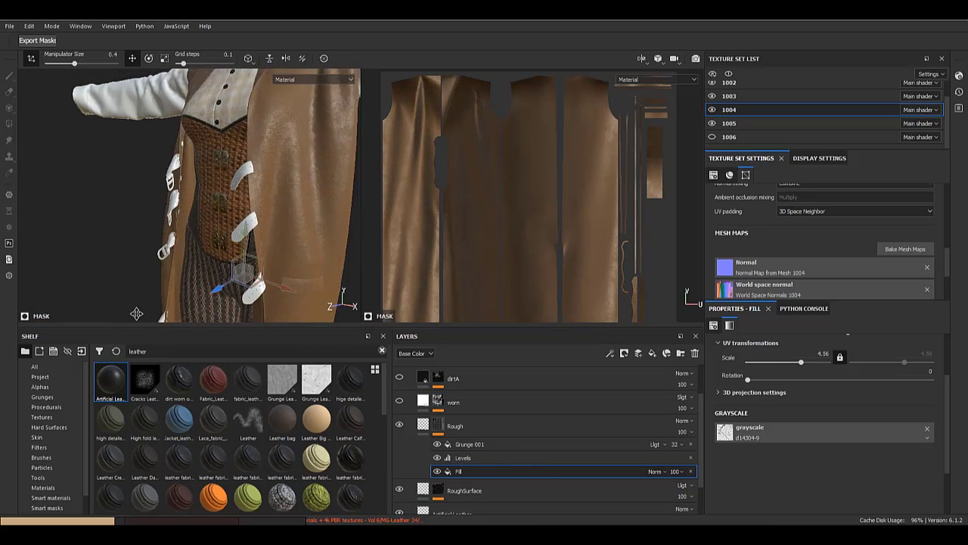
pyautogui.keyDown('alt'); pyautogui.moveTo(136, 314); pyautogui.dragTo(156, 215, button='middle'); pyautogui.keyUp('alt')
pyautogui.moveTo(156, 215)
pyautogui.keyDown('alt'); pyautogui.mouseDown()
pyautogui.moveTo(171, 194)
pyautogui.moveTo(197, 227)
pyautogui.moveTo(183, 222)
pyautogui.mouseUp(); pyautogui.keyUp('alt')
pyautogui.click(182, 222)
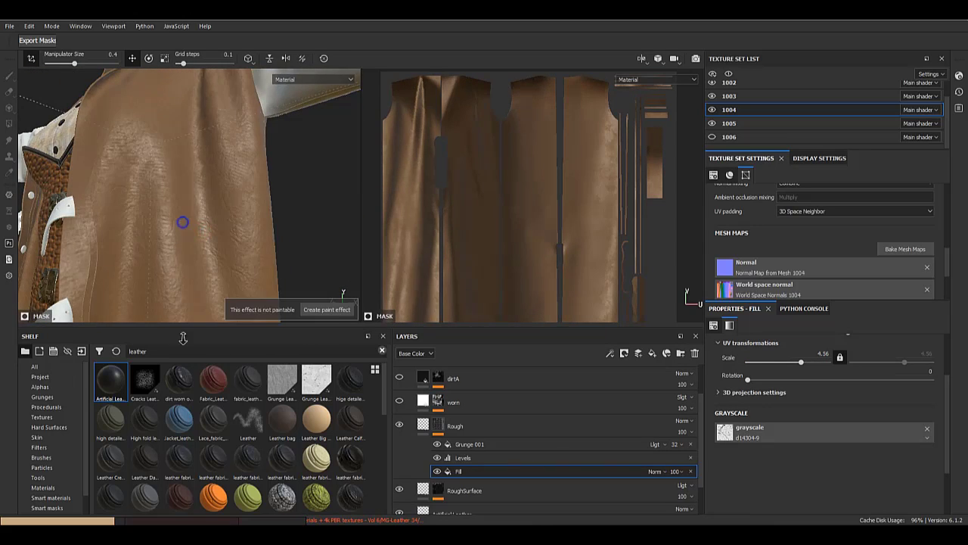
pyautogui.keyDown('alt'); pyautogui.moveTo(182, 222); pyautogui.dragTo(160, 258, button='right'); pyautogui.keyUp('alt')
# - Display the Rough mask, try UV scales of 8.98 on the fill and 8.51 on Grunge 001, and undo both
pyautogui.keyDown('alt'); pyautogui.click(439, 425); pyautogui.keyUp('alt')
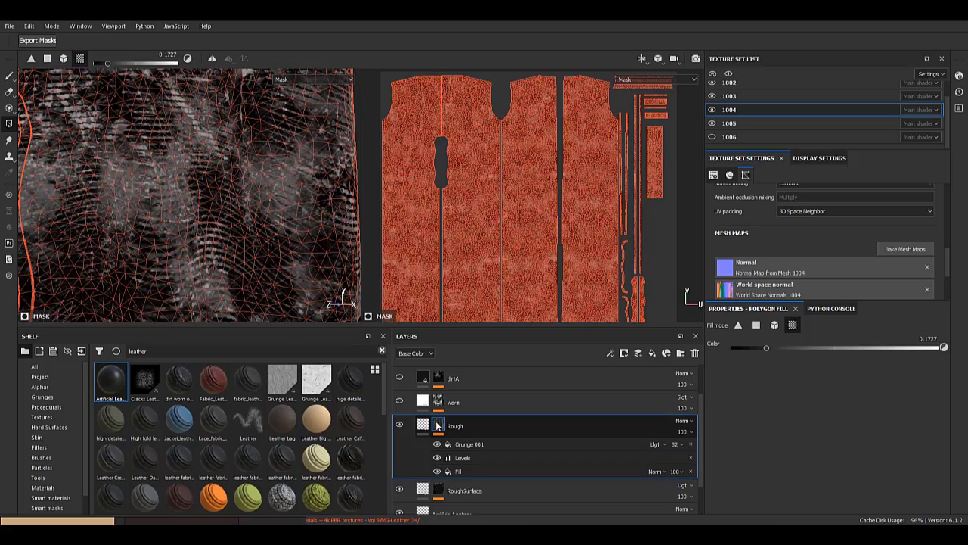
pyautogui.click(465, 471)
pyautogui.click(805, 361)
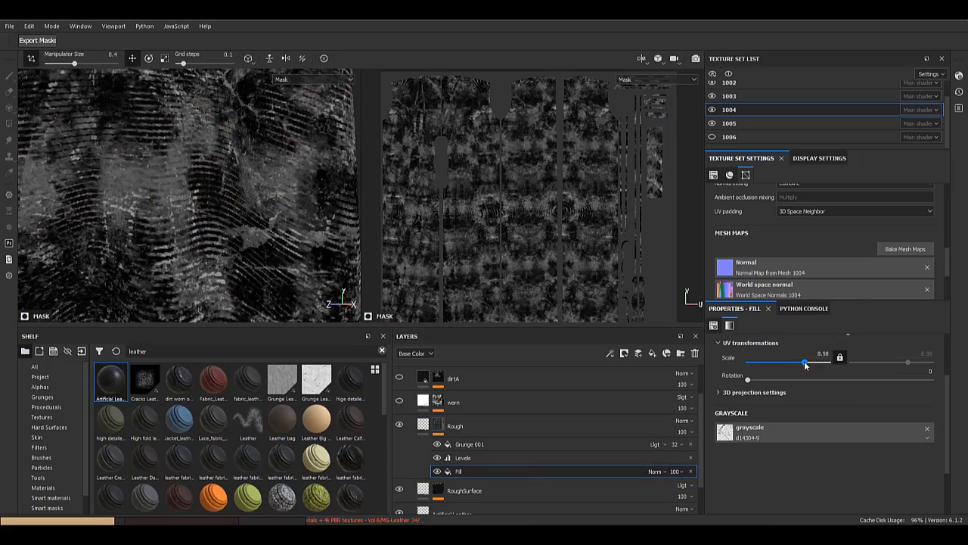
pyautogui.hotkey('ctrl', 'z')
pyautogui.click(535, 448)
pyautogui.moveTo(803, 363); pyautogui.dragTo(805, 363)
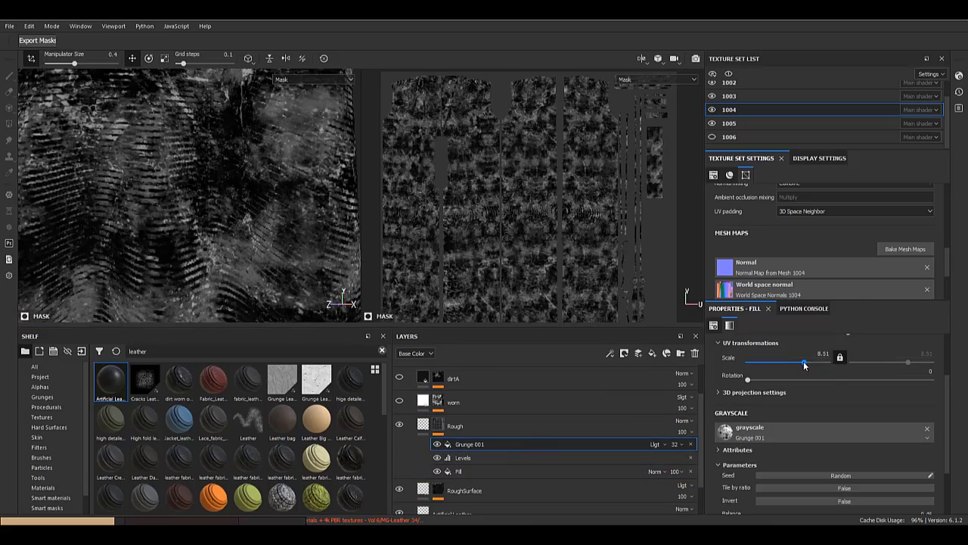
pyautogui.hotkey('ctrl', 'z')
# - Compare the Rough mask with its fill, Levels and Grunge 001 each hidden and shown
pyautogui.click(437, 471)
pyautogui.click(438, 473)
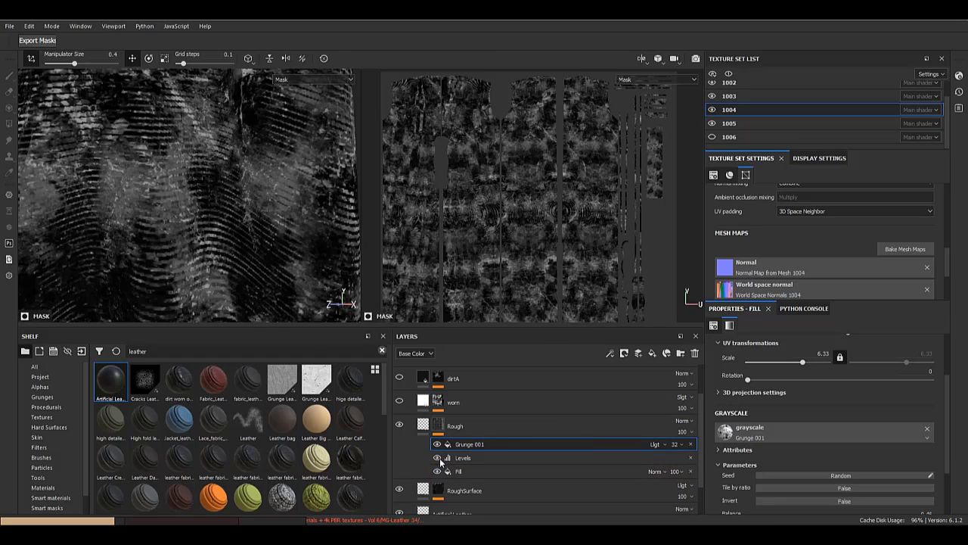
pyautogui.click(438, 459)
pyautogui.click(438, 458)
pyautogui.click(438, 445)
pyautogui.click(438, 445)
pyautogui.scroll(-3, 803, 435)
# - Return to the material view, show the worn layer and display its mask on the coat's front
pyautogui.click(423, 424)
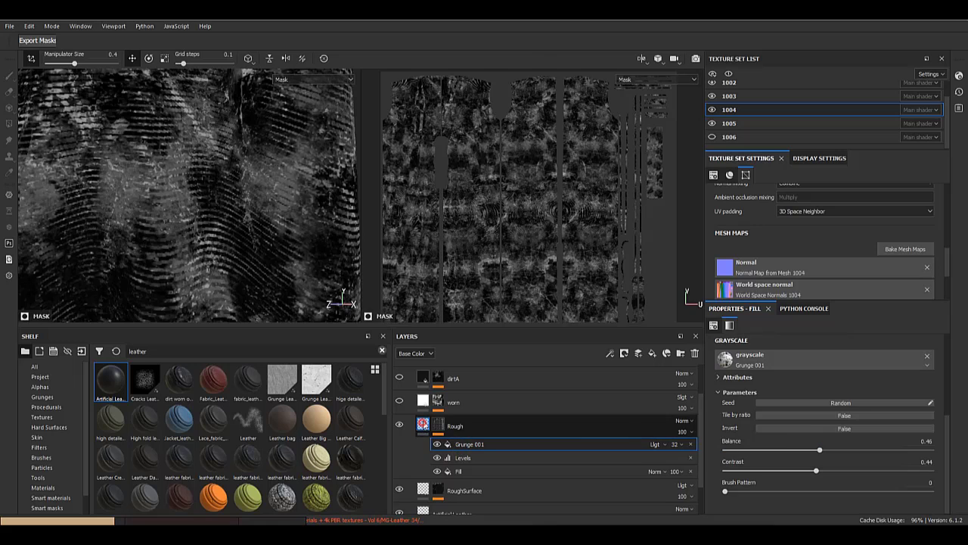
pyautogui.moveTo(261, 192)
pyautogui.keyDown('alt'); pyautogui.mouseDown()
pyautogui.moveTo(185, 185)
pyautogui.moveTo(127, 119)
pyautogui.moveTo(198, 272)
pyautogui.moveTo(212, 262)
pyautogui.moveTo(190, 223)
pyautogui.moveTo(225, 231)
pyautogui.moveTo(225, 256)
pyautogui.mouseUp(); pyautogui.keyUp('alt')
pyautogui.click(400, 401)
pyautogui.scroll(3, 224, 255)
pyautogui.keyDown('alt'); pyautogui.click(439, 400); pyautogui.keyUp('alt')
pyautogui.keyDown('alt'); pyautogui.moveTo(235, 212); pyautogui.dragTo(174, 216); pyautogui.keyUp('alt')
# - Compare the worn mask with and without its Paint effect and leave the Paint effect hidden
pyautogui.click(490, 419)
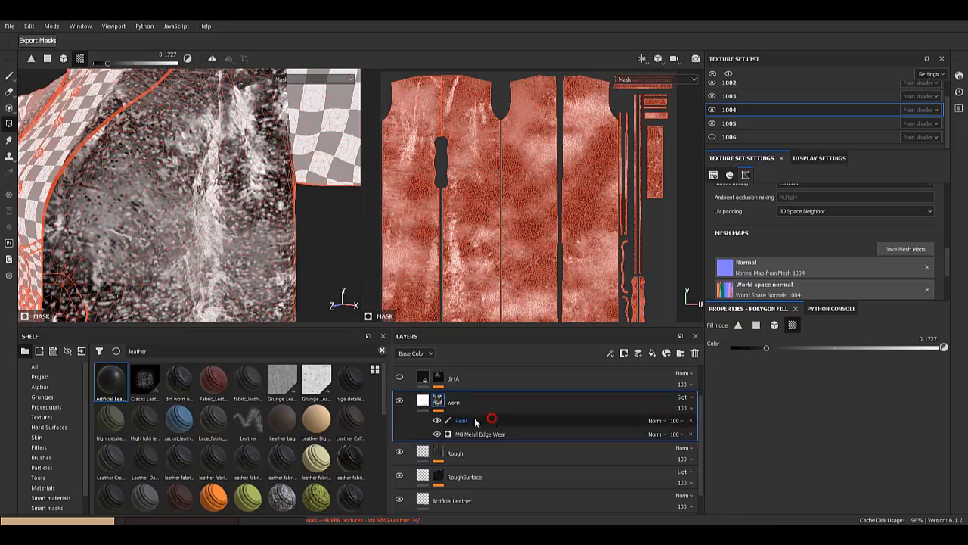
pyautogui.click(439, 419)
pyautogui.click(439, 419)
pyautogui.click(439, 419)
pyautogui.click(439, 419)
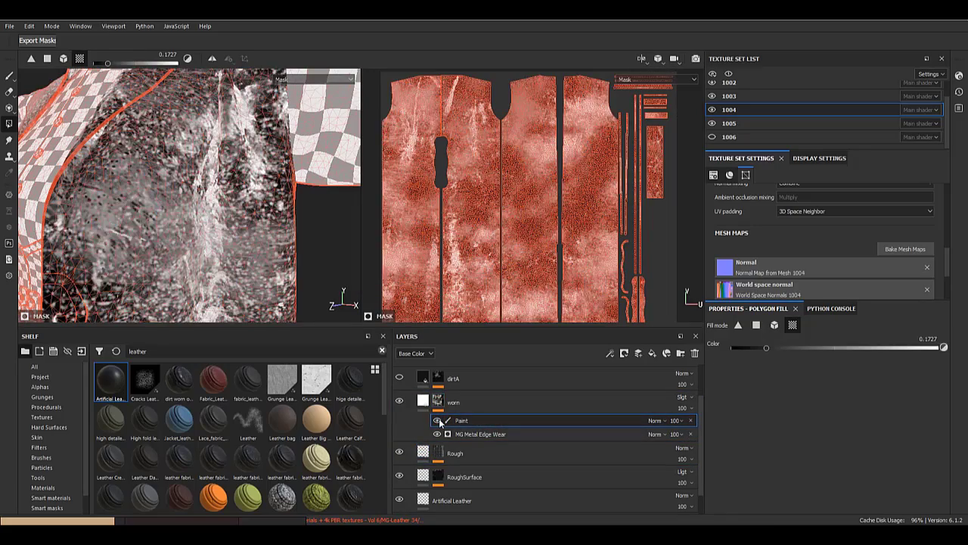
pyautogui.click(438, 420)
# - Set the worn mask's MG Metal Edge Wear generator to Wear Level 0.89 and Wear Contrast 0.16
pyautogui.click(484, 434)
pyautogui.scroll(-5, 219, 196)
pyautogui.keyDown('alt'); pyautogui.moveTo(250, 189); pyautogui.dragTo(83, 184); pyautogui.keyUp('alt')
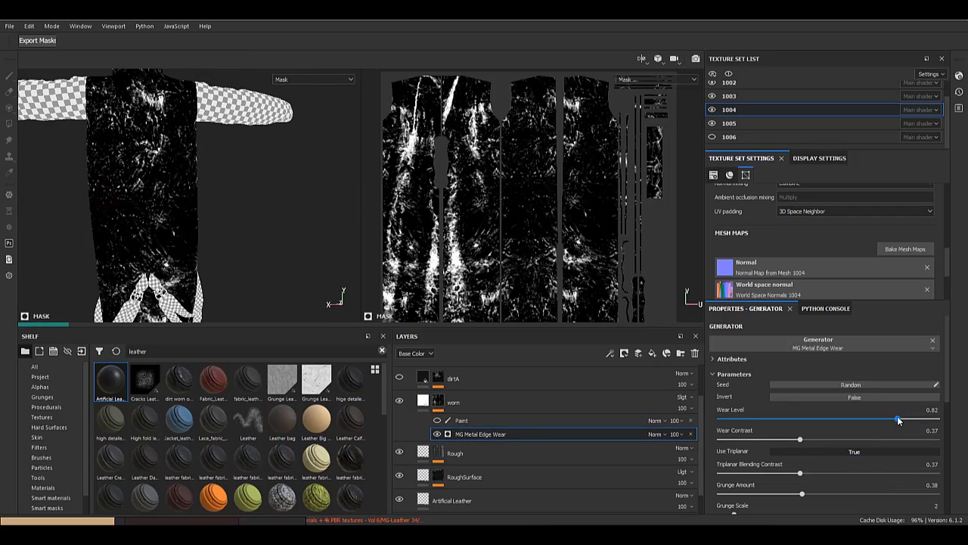
pyautogui.moveTo(898, 421); pyautogui.dragTo(913, 423)
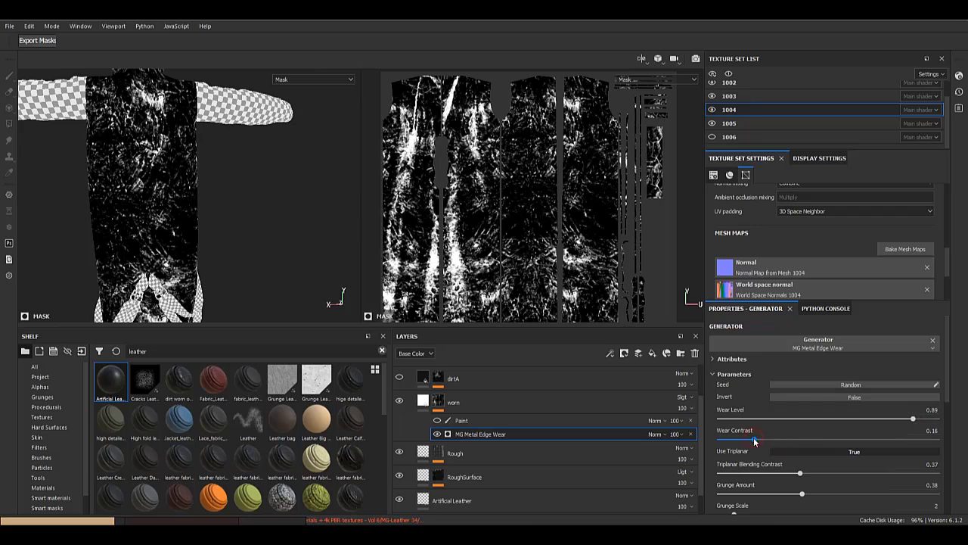
pyautogui.scroll(-1, 820, 476)
# - Set the edge wear generator's Grunge Amount to 0.48, try a Grunge Scale of 7 and return it to 2
pyautogui.moveTo(802, 464); pyautogui.dragTo(771, 465)
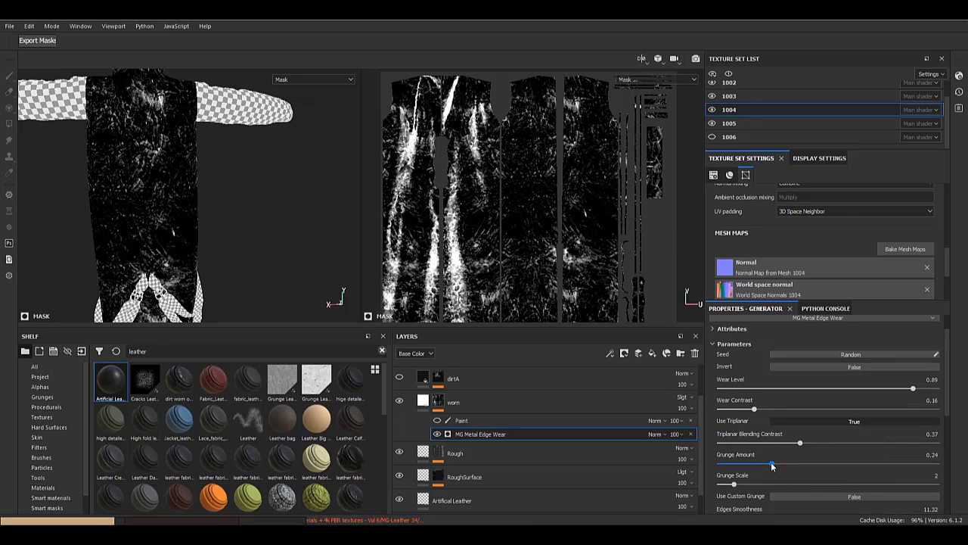
pyautogui.click(849, 462)
pyautogui.click(825, 464)
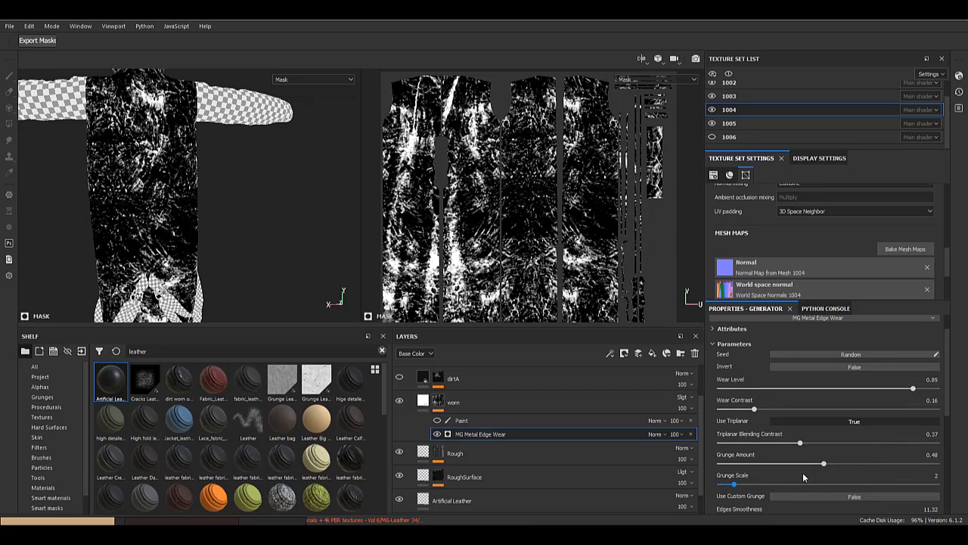
pyautogui.click(813, 486)
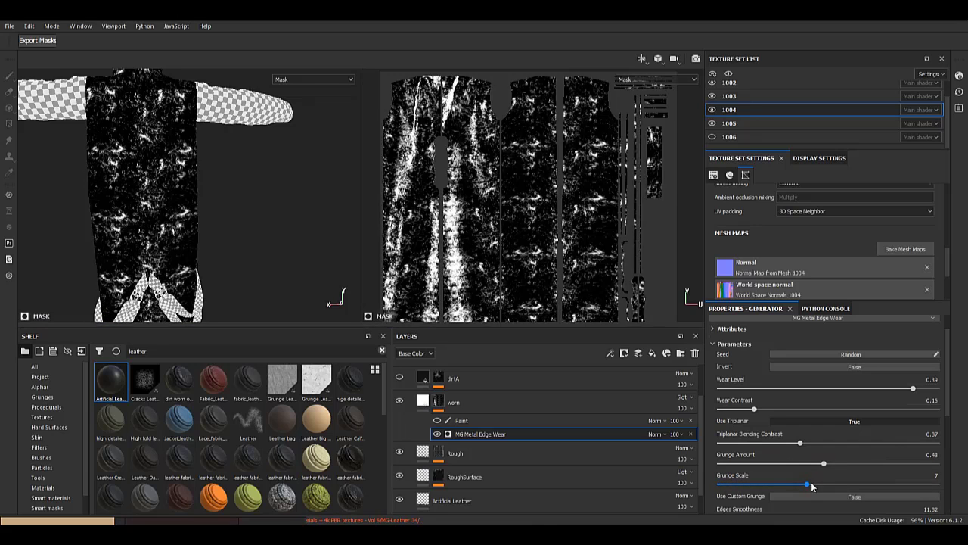
pyautogui.moveTo(755, 486); pyautogui.dragTo(729, 486)
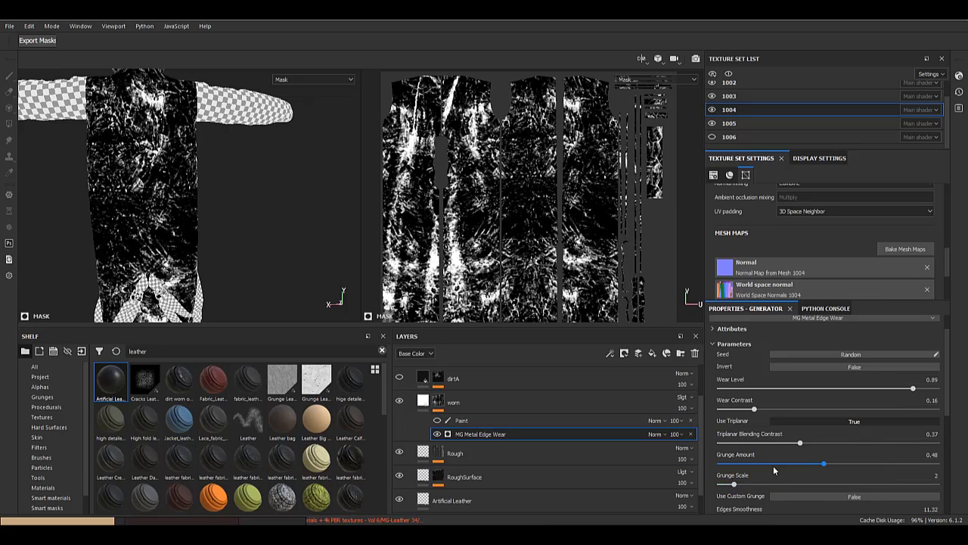
pyautogui.scroll(-2, 773, 465)
pyautogui.scroll(-3, 776, 469)
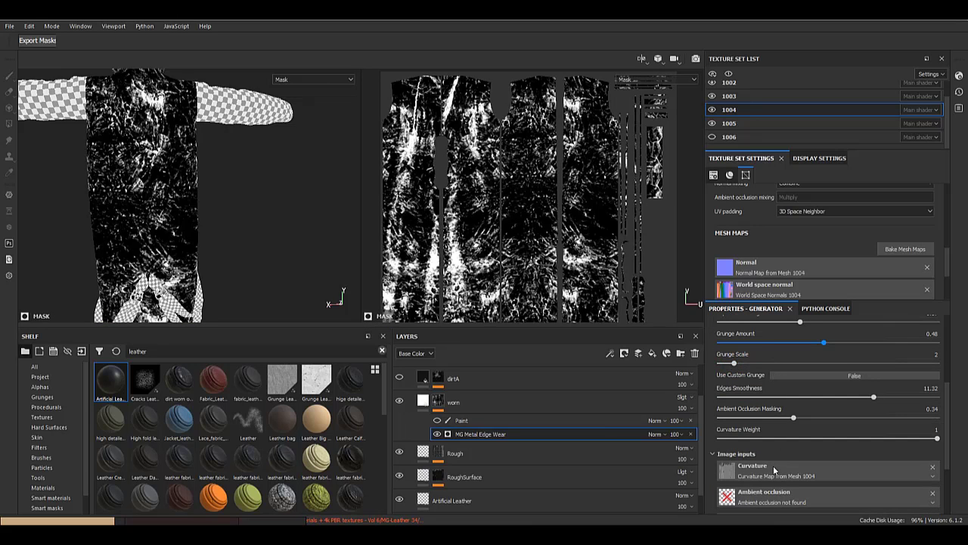
# - Turn off the height, roughness and metallic channels of the worn layer's fill, leaving only color active
pyautogui.scroll(-1, 779, 473)
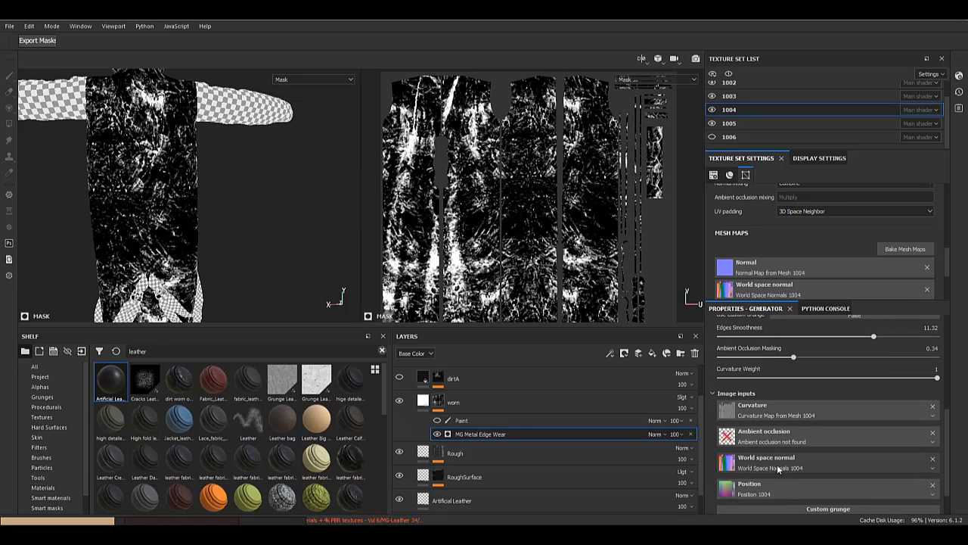
pyautogui.click(424, 402)
pyautogui.keyDown('alt'); pyautogui.moveTo(34, 189); pyautogui.dragTo(82, 190); pyautogui.keyUp('alt')
pyautogui.keyDown('alt'); pyautogui.moveTo(82, 190); pyautogui.dragTo(227, 185, button='middle'); pyautogui.keyUp('alt')
pyautogui.keyDown('alt'); pyautogui.moveTo(133, 167); pyautogui.dragTo(187, 156); pyautogui.keyUp('alt')
pyautogui.keyDown('alt'); pyautogui.moveTo(186, 156); pyautogui.dragTo(183, 213, button='right'); pyautogui.keyUp('alt')
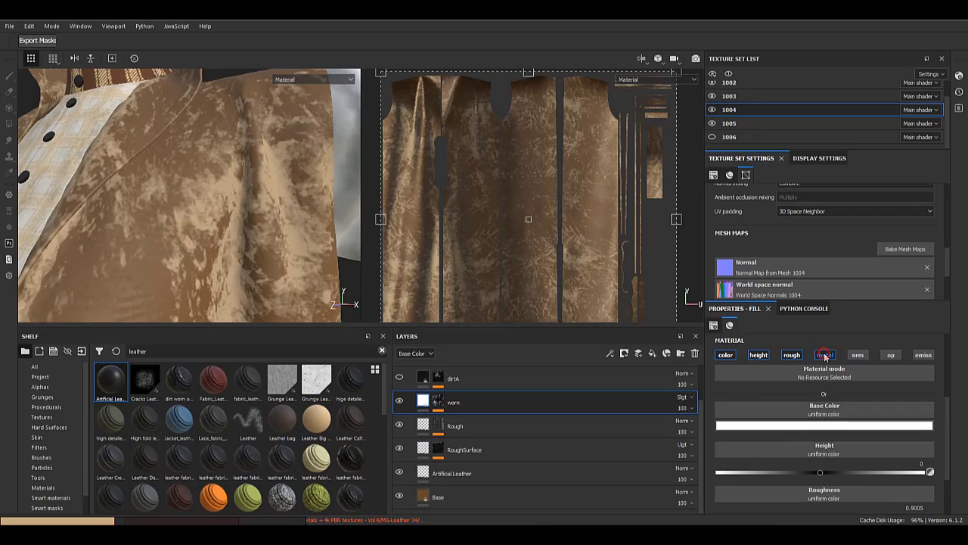
pyautogui.click(791, 355)
pyautogui.click(759, 355)
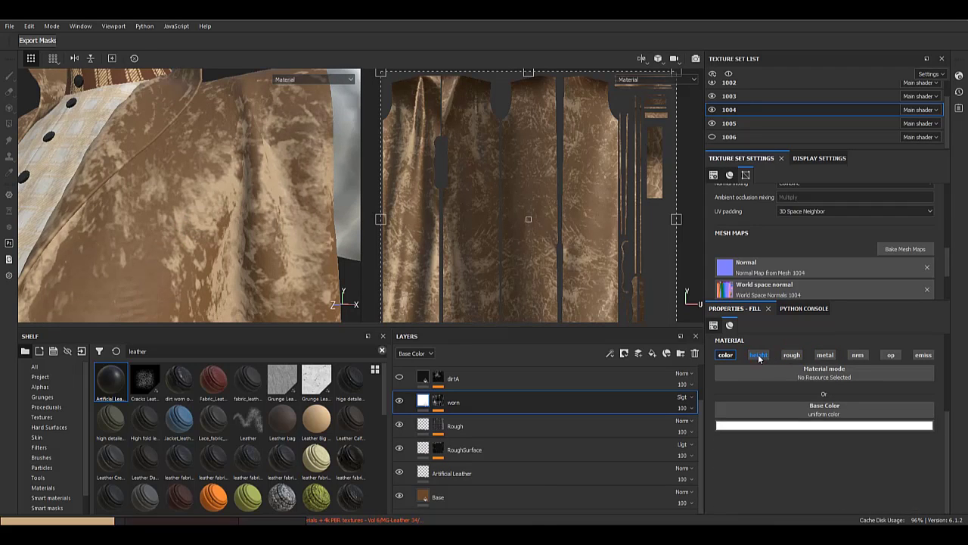
# - Sample the Base layer's brown as the worn layer's base color and set the layer's blending mode to Normal
pyautogui.click(769, 429)
pyautogui.moveTo(819, 311); pyautogui.dragTo(422, 495)
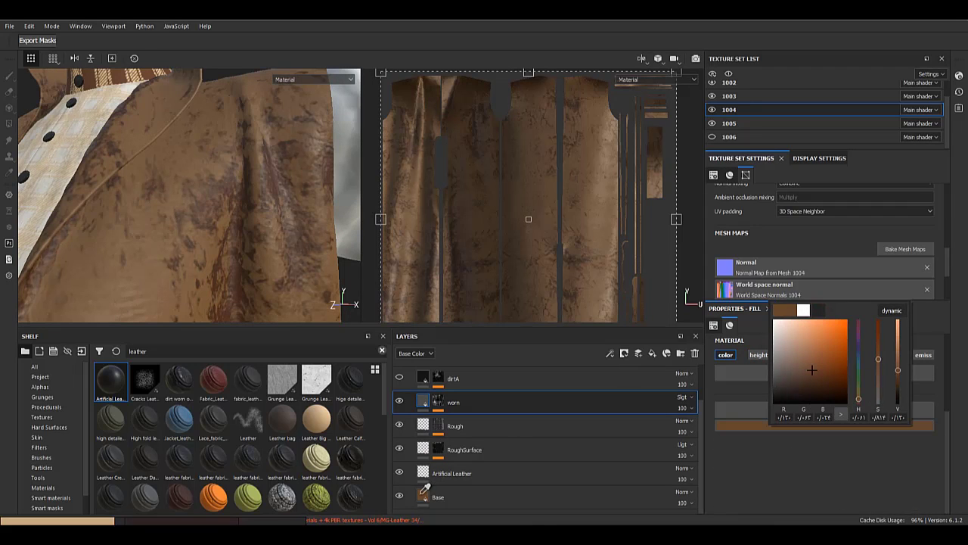
pyautogui.click(682, 398)
pyautogui.click(698, 96)
# - Brighten the worn layer's brown base color slightly and check it along the coat's side
pyautogui.click(810, 425)
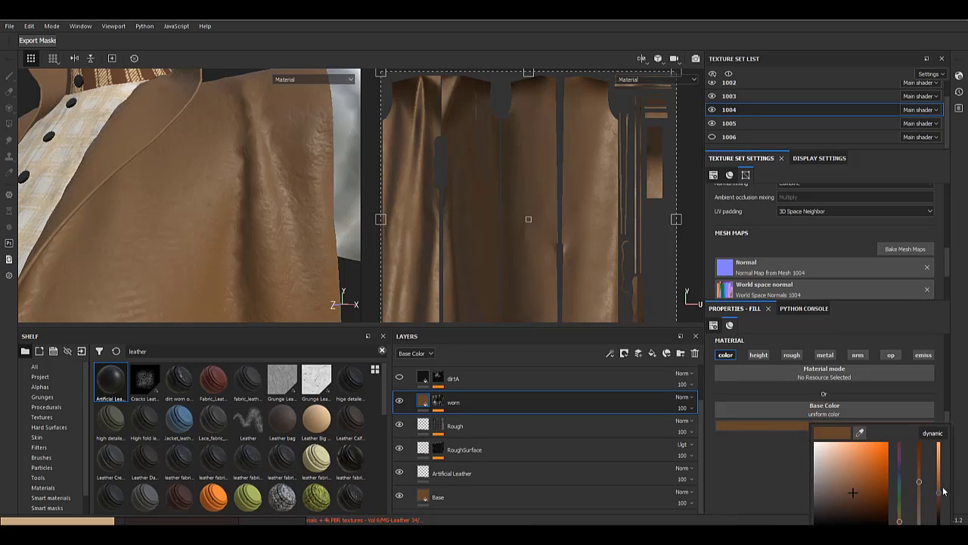
pyautogui.moveTo(944, 491)
pyautogui.mouseDown()
pyautogui.moveTo(942, 505)
pyautogui.moveTo(941, 490)
pyautogui.mouseUp()
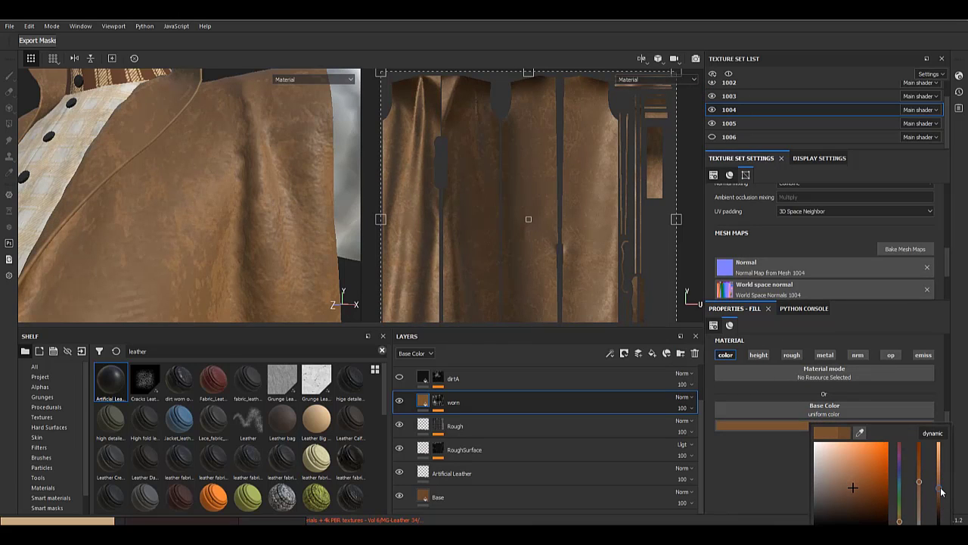
pyautogui.keyDown('alt'); pyautogui.moveTo(321, 226); pyautogui.dragTo(265, 229, button='right'); pyautogui.keyUp('alt')
pyautogui.keyDown('alt'); pyautogui.moveTo(264, 230); pyautogui.dragTo(212, 231); pyautogui.keyUp('alt')
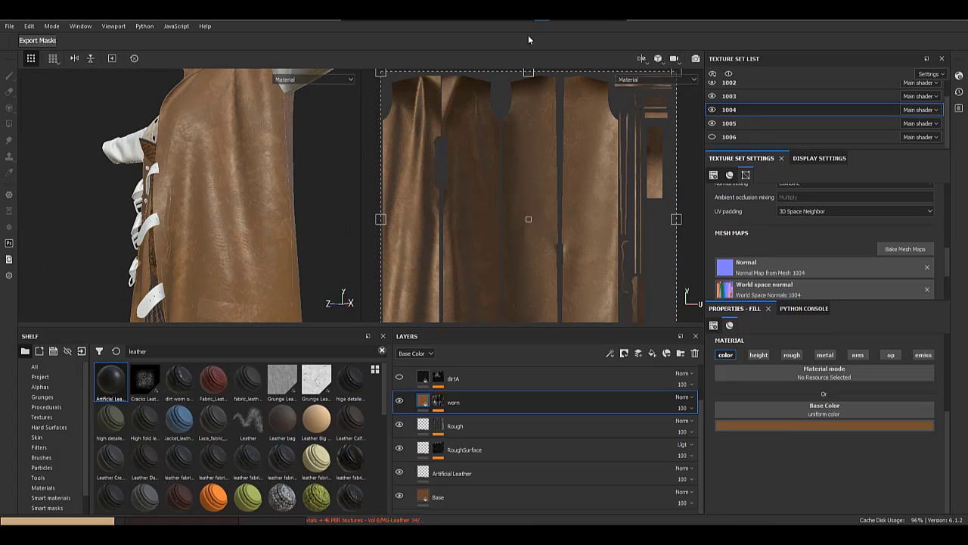
pyautogui.keyDown('alt'); pyautogui.moveTo(198, 240); pyautogui.dragTo(247, 275, button='right'); pyautogui.keyUp('alt')
pyautogui.keyDown('alt'); pyautogui.moveTo(246, 275); pyautogui.dragTo(219, 235); pyautogui.keyUp('alt')
pyautogui.keyDown('alt'); pyautogui.moveTo(219, 236); pyautogui.dragTo(181, 231, button='right'); pyautogui.keyUp('alt')
# - Fine-tune the worn layer's base color to a less saturated brown and check it on the coat's front
pyautogui.click(805, 425)
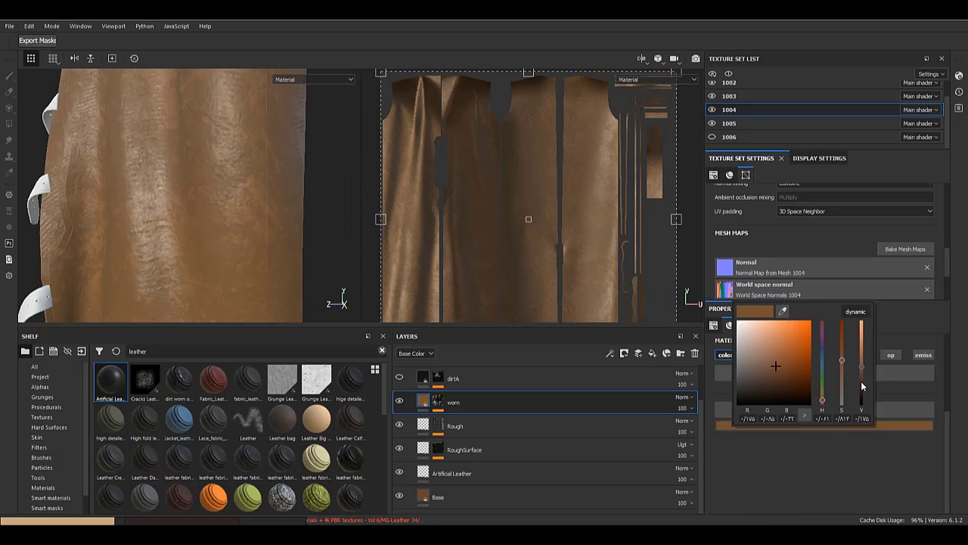
pyautogui.moveTo(861, 381); pyautogui.dragTo(862, 367)
pyautogui.moveTo(842, 359)
pyautogui.mouseDown()
pyautogui.moveTo(841, 346)
pyautogui.moveTo(841, 368)
pyautogui.mouseUp()
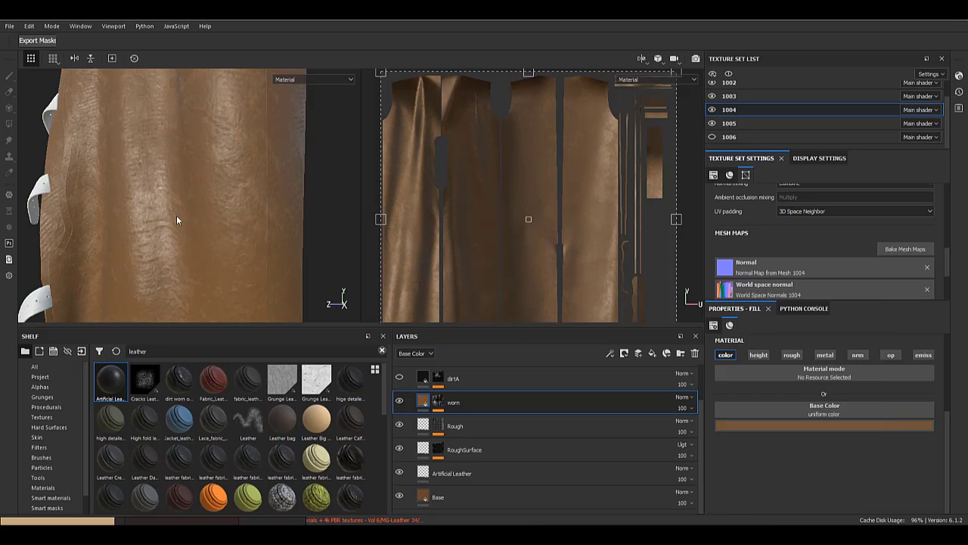
pyautogui.keyDown('alt'); pyautogui.moveTo(176, 218); pyautogui.dragTo(254, 246); pyautogui.keyUp('alt')
pyautogui.scroll(3, 253, 246)
pyautogui.click(817, 427)
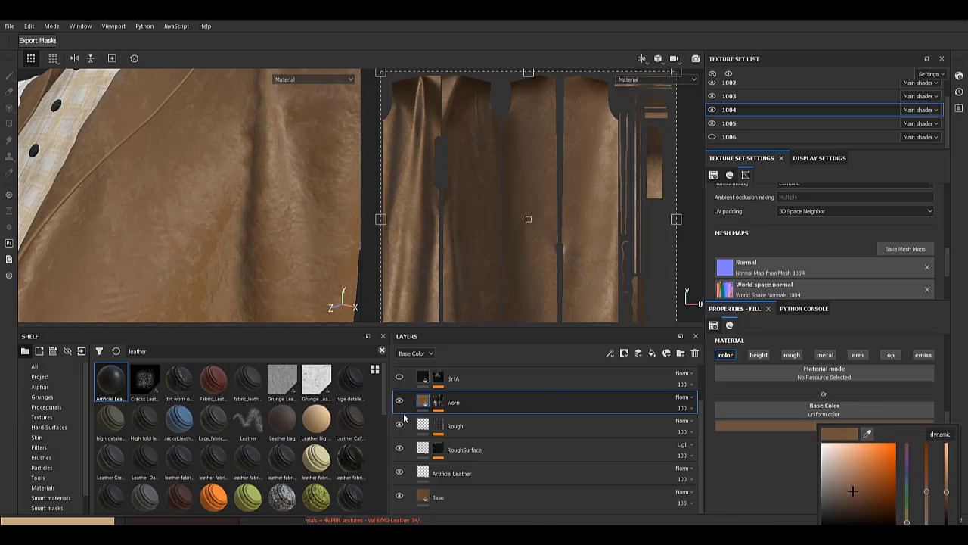
# - Compare the worn layer on the coat with and without its roughness channel, leaving the channel off
pyautogui.click(436, 379)
pyautogui.scroll(-3, 99, 211)
pyautogui.keyDown('alt'); pyautogui.moveTo(99, 212); pyautogui.dragTo(227, 199); pyautogui.keyUp('alt')
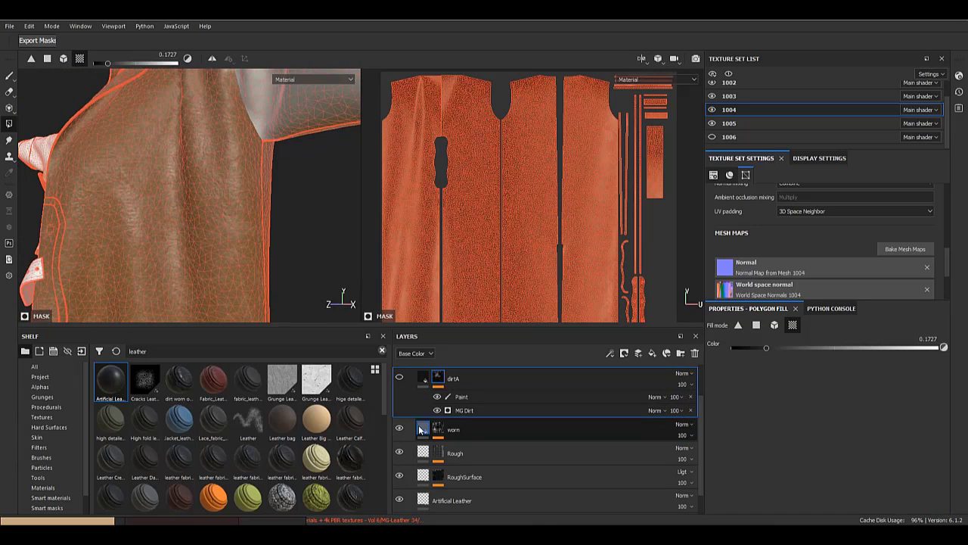
pyautogui.click(423, 430)
pyautogui.click(792, 355)
pyautogui.keyDown('alt'); pyautogui.moveTo(182, 265); pyautogui.dragTo(198, 233); pyautogui.keyUp('alt')
pyautogui.click(790, 353)
pyautogui.click(790, 354)
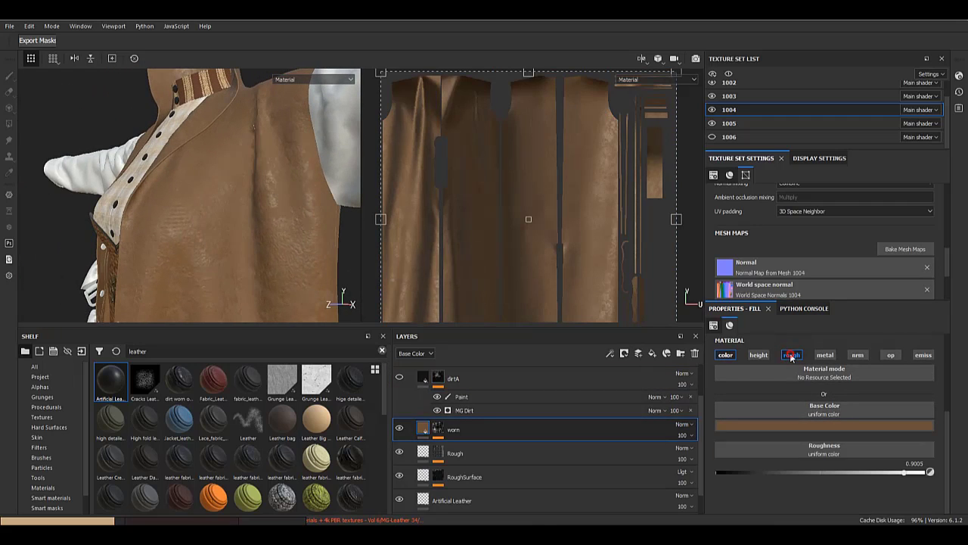
pyautogui.click(790, 353)
pyautogui.keyDown('alt'); pyautogui.moveTo(240, 205); pyautogui.dragTo(280, 219); pyautogui.keyUp('alt')
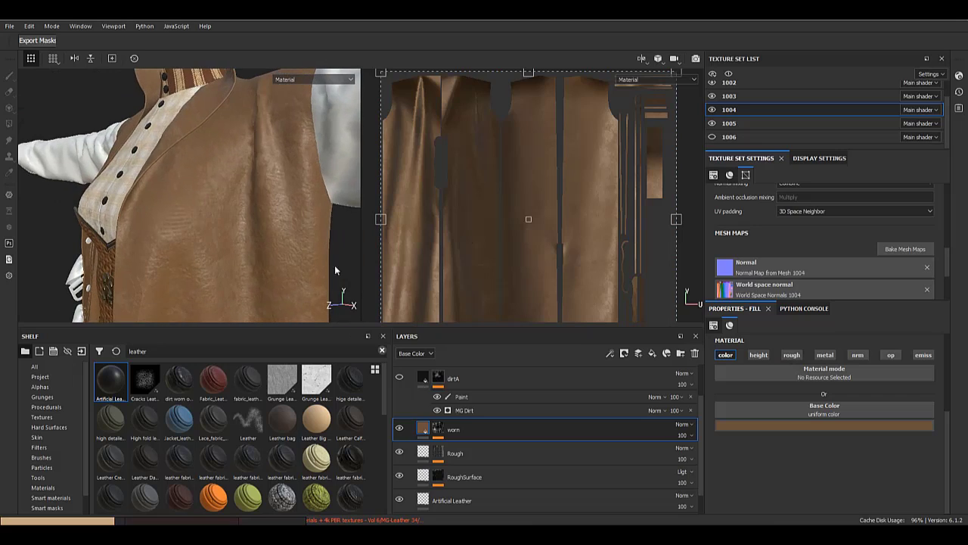
# - Display the worn mask, compare it with and without its Paint effect, and delete that effect
pyautogui.click(398, 378)
pyautogui.click(438, 428)
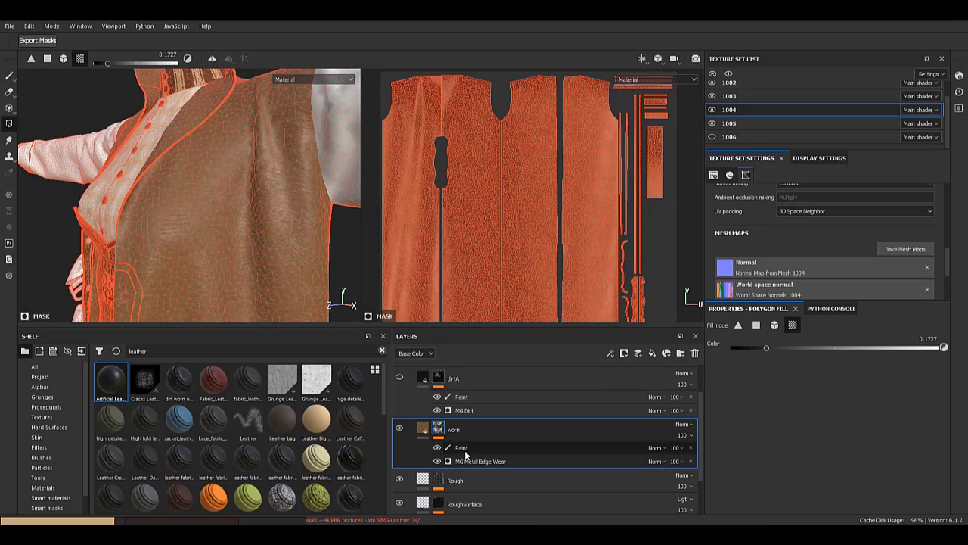
pyautogui.keyDown('alt'); pyautogui.click(438, 428); pyautogui.keyUp('alt')
pyautogui.click(438, 448)
pyautogui.click(437, 448)
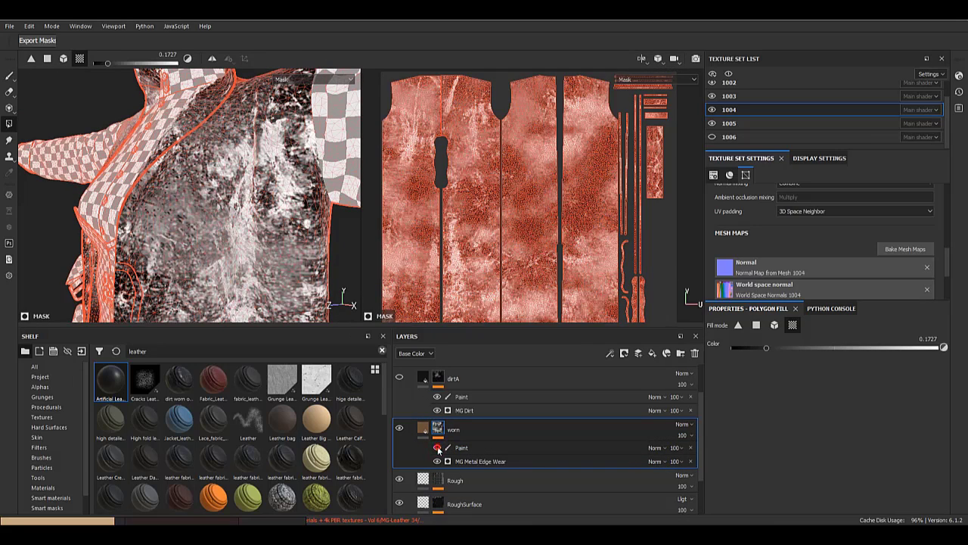
pyautogui.click(437, 448)
pyautogui.click(691, 449)
pyautogui.click(423, 429)
# - Show the dirtA layer, display its mask and delete the Paint effect above MG Dirt
pyautogui.click(399, 377)
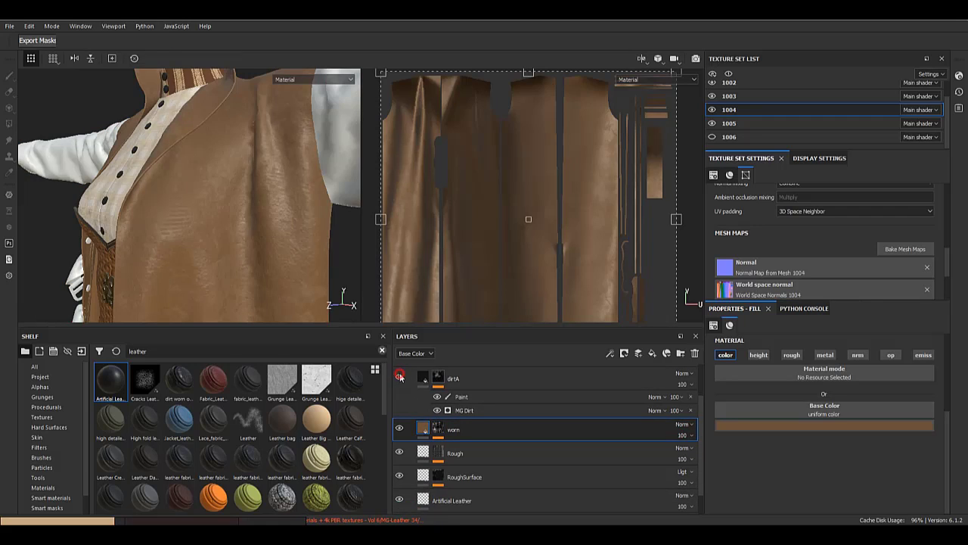
pyautogui.keyDown('alt'); pyautogui.moveTo(216, 267); pyautogui.dragTo(165, 163, button='right'); pyautogui.keyUp('alt')
pyautogui.keyDown('alt'); pyautogui.moveTo(165, 162); pyautogui.dragTo(166, 121, button='middle'); pyautogui.keyUp('alt')
pyautogui.keyDown('alt'); pyautogui.click(438, 377); pyautogui.keyUp('alt')
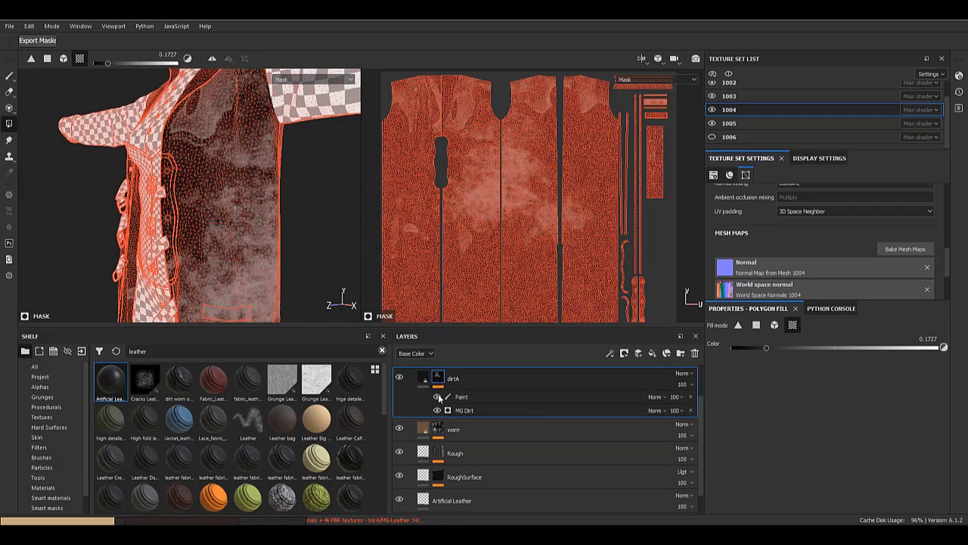
pyautogui.click(438, 395)
pyautogui.click(437, 395)
pyautogui.click(437, 396)
pyautogui.click(691, 396)
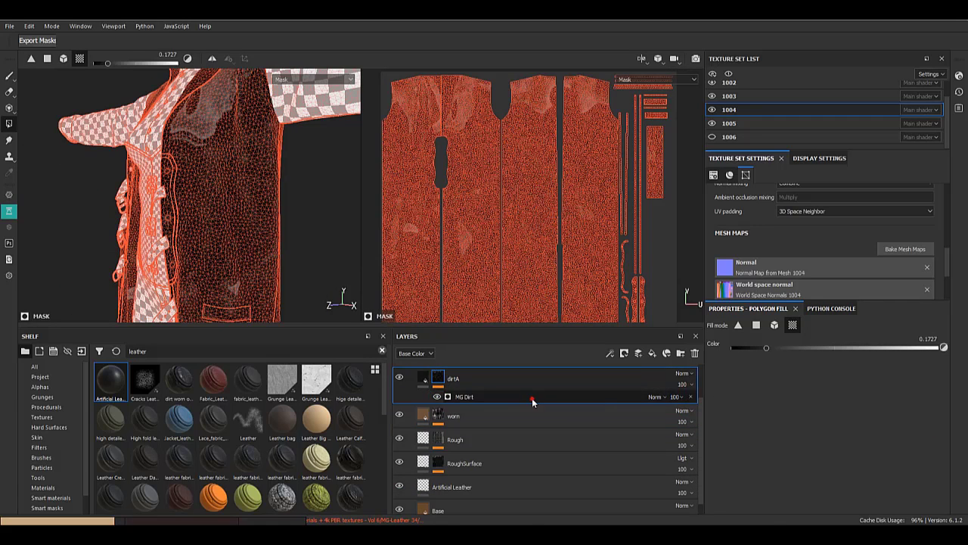
# - Open the dirtA mask's MG Dirt generator settings and save the project
pyautogui.click(534, 398)
pyautogui.keyDown('alt'); pyautogui.moveTo(260, 242); pyautogui.dragTo(268, 316, button='middle'); pyautogui.keyUp('alt')
pyautogui.click(7, 212)
pyautogui.keyDown('alt'); pyautogui.moveTo(246, 247); pyautogui.dragTo(257, 250); pyautogui.keyUp('alt')
pyautogui.hotkey('ctrl', 's')
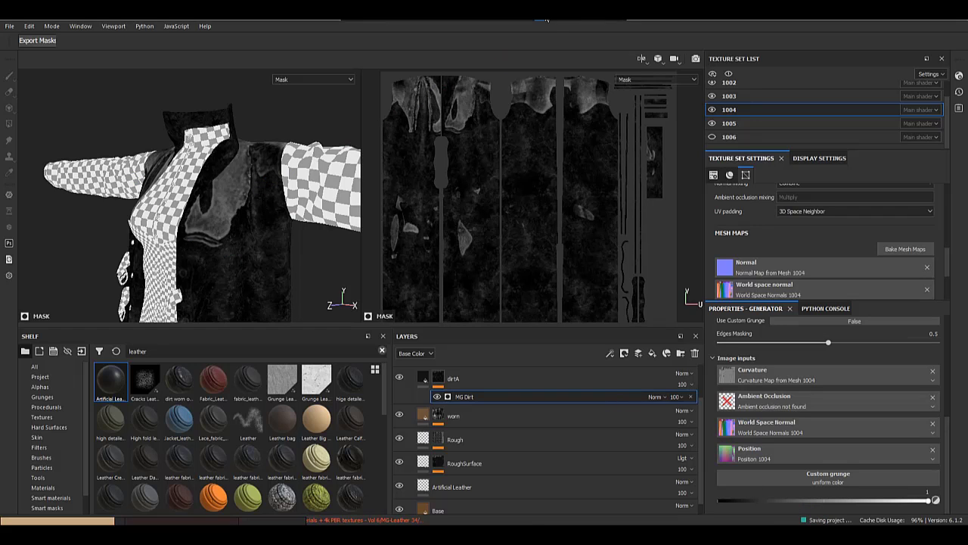
# - Clear the Curvature map from the MG Dirt generator's image inputs and check the mask on the coat's back
pyautogui.scroll(5, 227, 202)
pyautogui.keyDown('alt'); pyautogui.moveTo(222, 201); pyautogui.dragTo(218, 321, button='middle'); pyautogui.keyUp('alt')
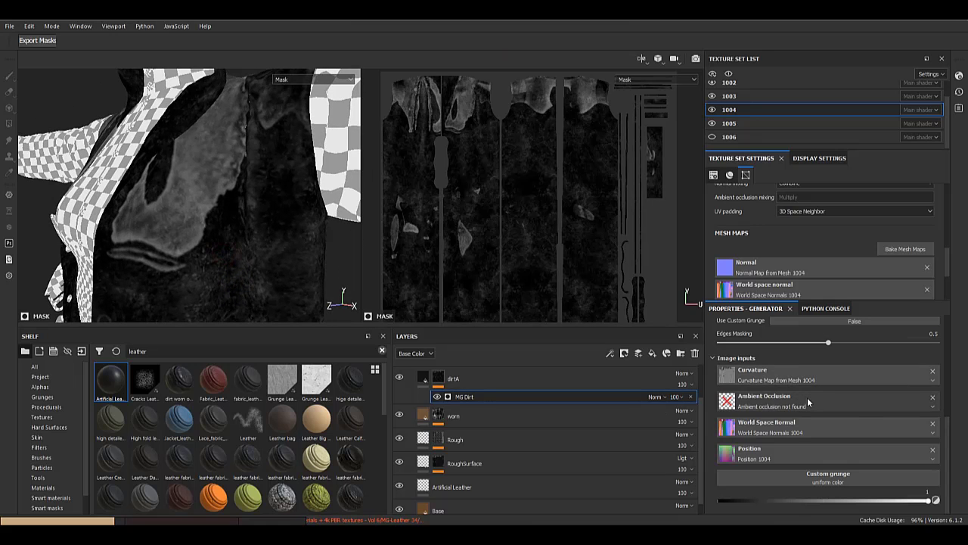
pyautogui.click(933, 373)
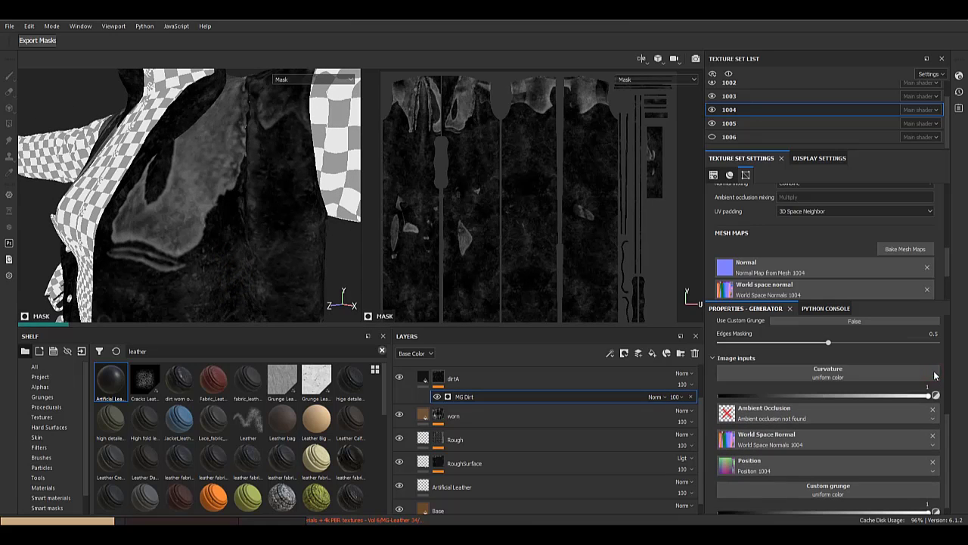
pyautogui.keyDown('alt'); pyautogui.moveTo(178, 260); pyautogui.dragTo(179, 227, button='right'); pyautogui.keyUp('alt')
pyautogui.keyDown('alt'); pyautogui.moveTo(179, 227); pyautogui.dragTo(186, 71, button='middle'); pyautogui.keyUp('alt')
pyautogui.keyDown('alt'); pyautogui.moveTo(186, 71); pyautogui.dragTo(173, 320); pyautogui.keyUp('alt')
pyautogui.keyDown('alt'); pyautogui.moveTo(173, 320); pyautogui.dragTo(192, 377, button='middle'); pyautogui.keyUp('alt')
pyautogui.scroll(5, 767, 450)
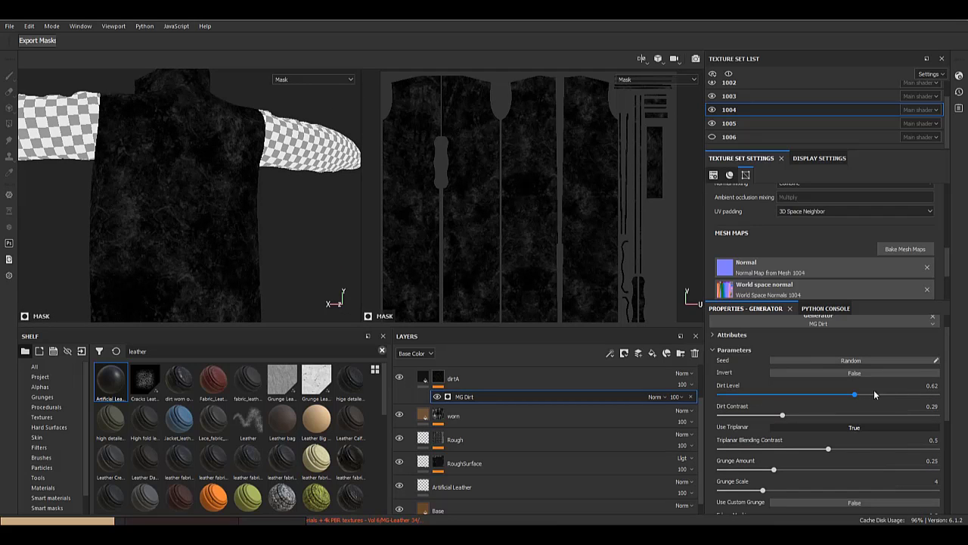
# - Return to the material view, try white as the dirtA layer's base color and set it to black
pyautogui.click(420, 378)
pyautogui.keyDown('alt'); pyautogui.moveTo(196, 215); pyautogui.dragTo(333, 227); pyautogui.keyUp('alt')
pyautogui.keyDown('alt'); pyautogui.moveTo(227, 235); pyautogui.dragTo(242, 348, button='right'); pyautogui.keyUp('alt')
pyautogui.click(438, 379)
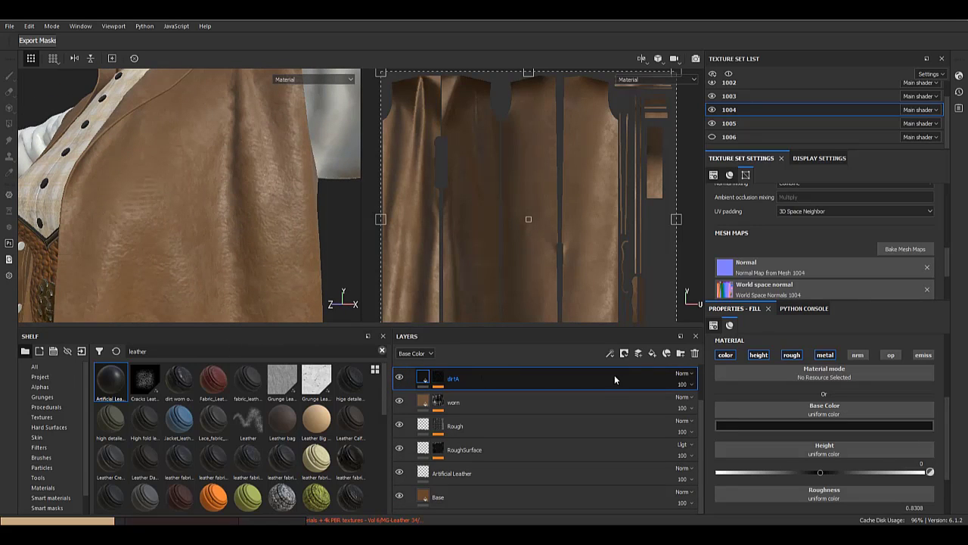
pyautogui.scroll(-2, 817, 439)
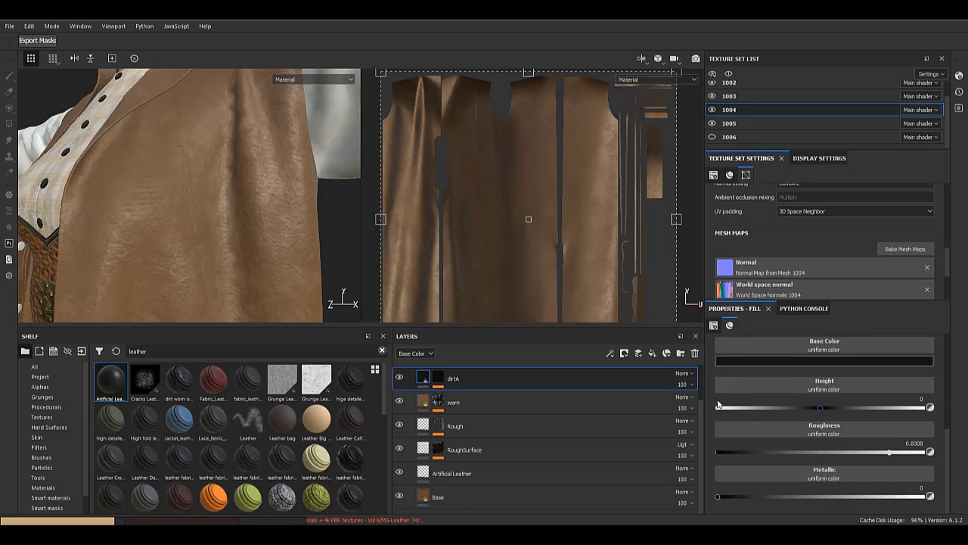
pyautogui.scroll(2, 669, 401)
pyautogui.scroll(1, 817, 397)
pyautogui.click(816, 392)
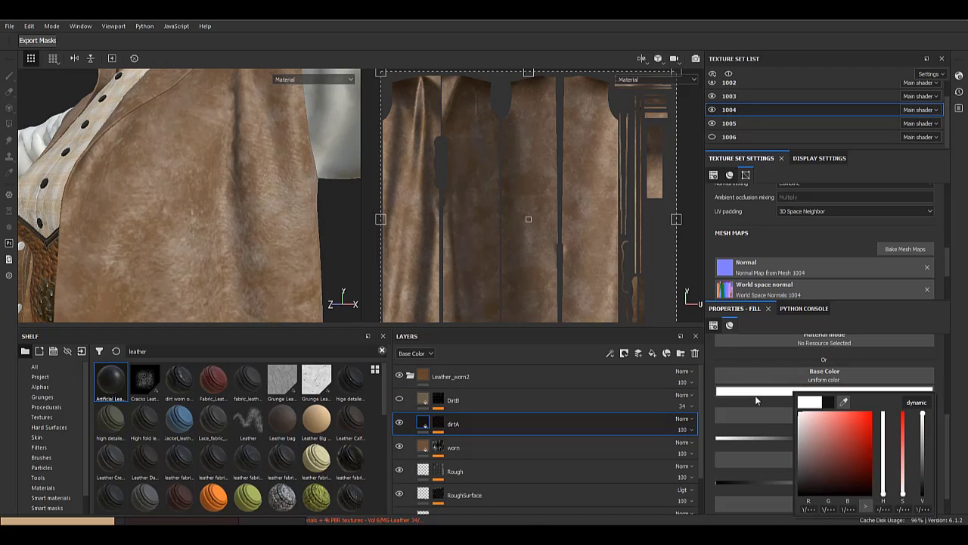
pyautogui.click(714, 406)
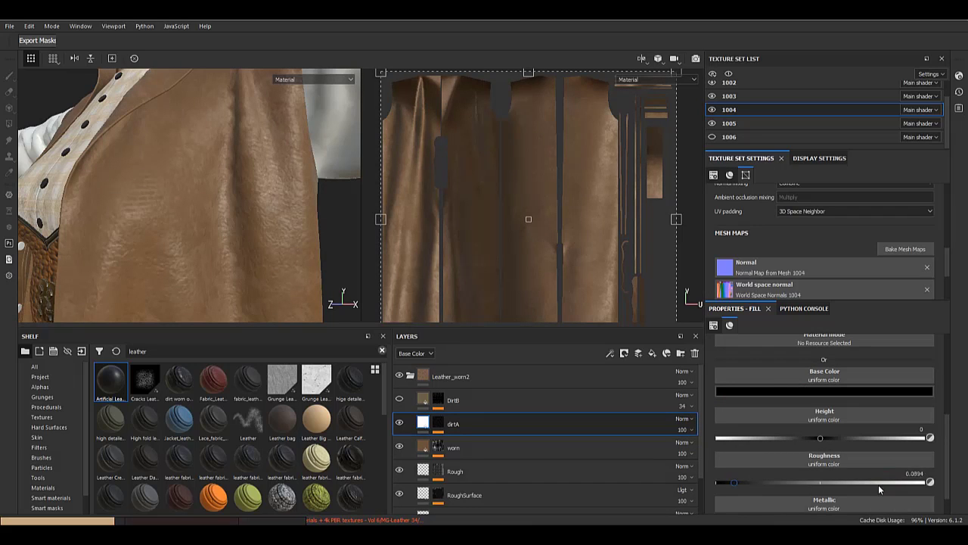
# - Turn off the dirtA fill's height and metallic channels, keeping color and roughness with a roughness of 0.8092
pyautogui.scroll(2, 870, 482)
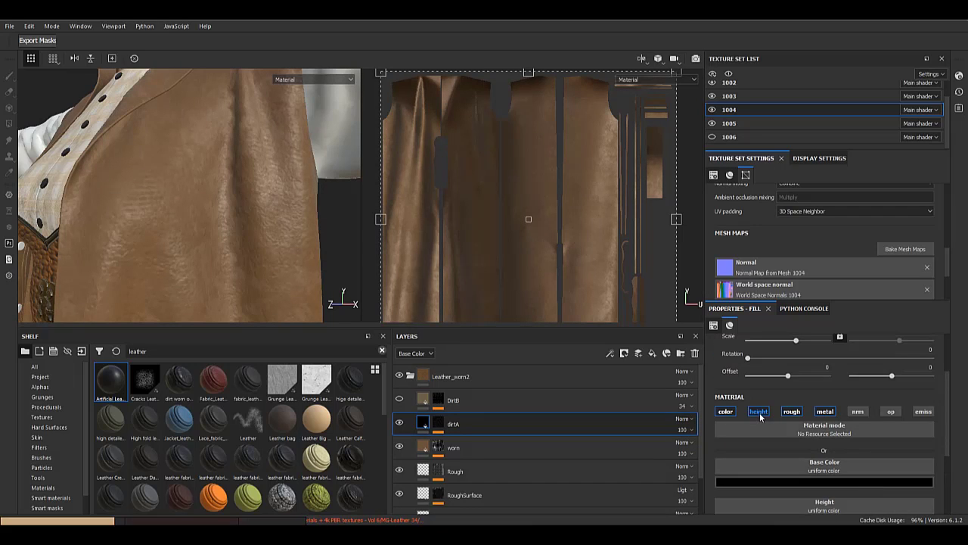
pyautogui.click(795, 412)
pyautogui.click(796, 412)
pyautogui.scroll(-2, 796, 412)
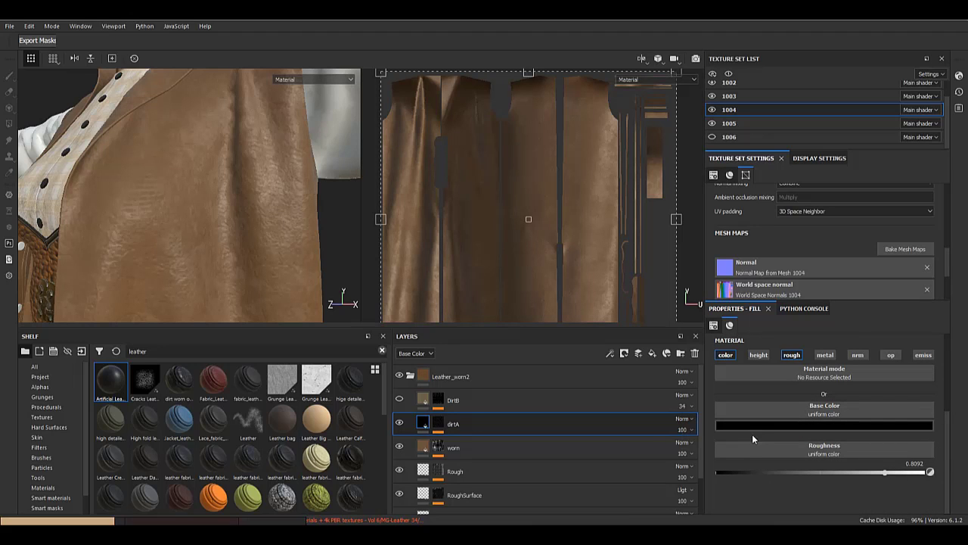
# - Check the dirtA layer's blending for the Roughness channel and return the layer stack to Base Color
pyautogui.click(680, 422)
pyautogui.click(679, 421)
pyautogui.click(413, 354)
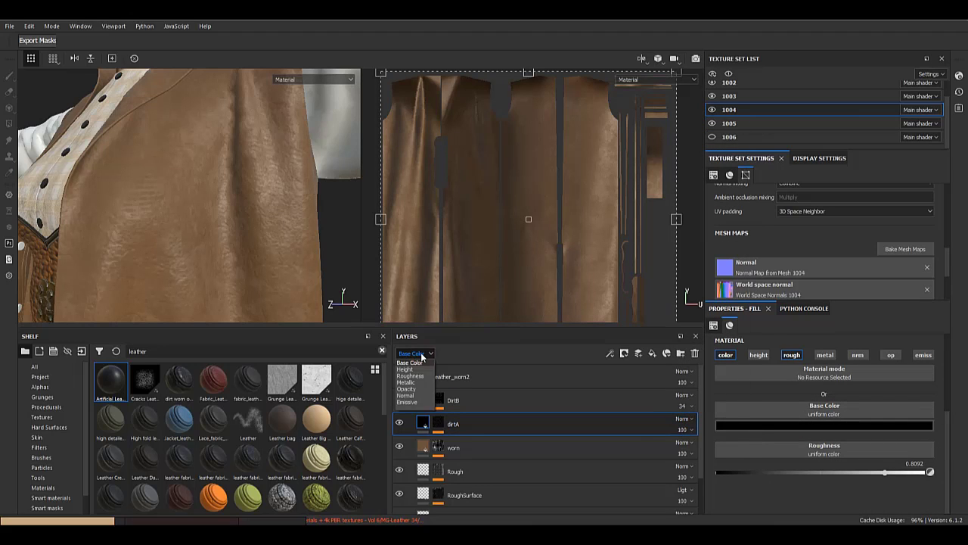
pyautogui.click(418, 375)
pyautogui.click(418, 354)
pyautogui.click(417, 363)
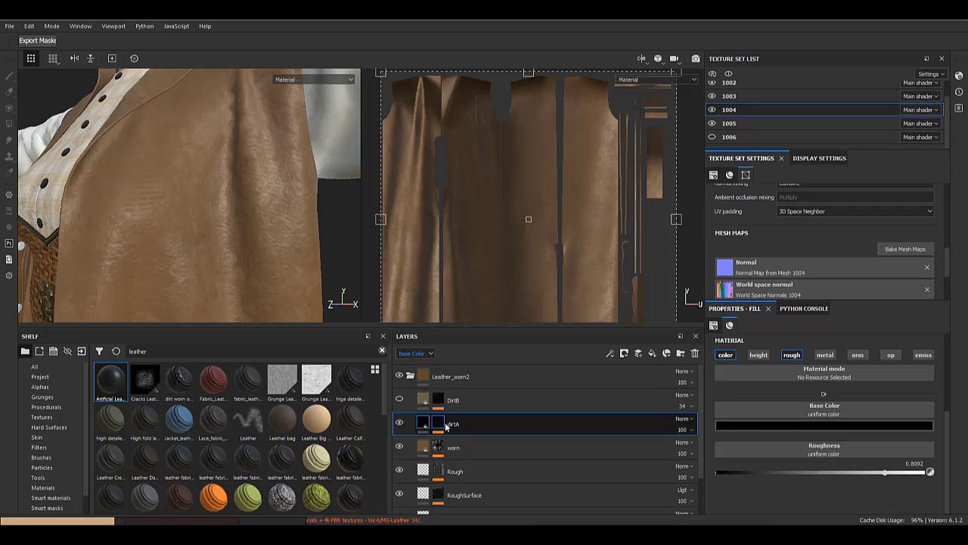
# - Display the dirtA mask, try another Dirt Contrast on MG Dirt, undo it and set Dirt Level to 0.67
pyautogui.click(441, 425)
pyautogui.click(424, 424)
pyautogui.click(442, 422)
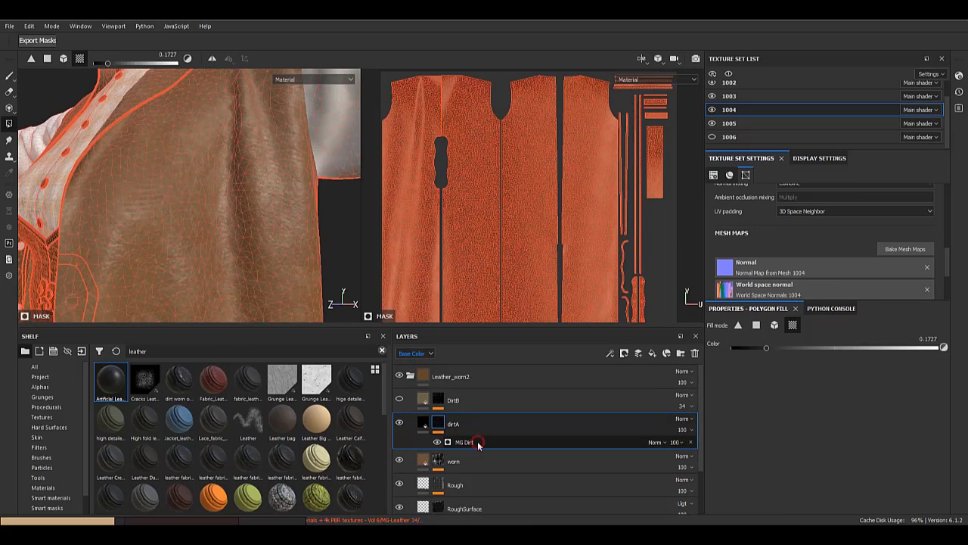
pyautogui.click(479, 443)
pyautogui.keyDown('alt'); pyautogui.click(442, 423); pyautogui.keyUp('alt')
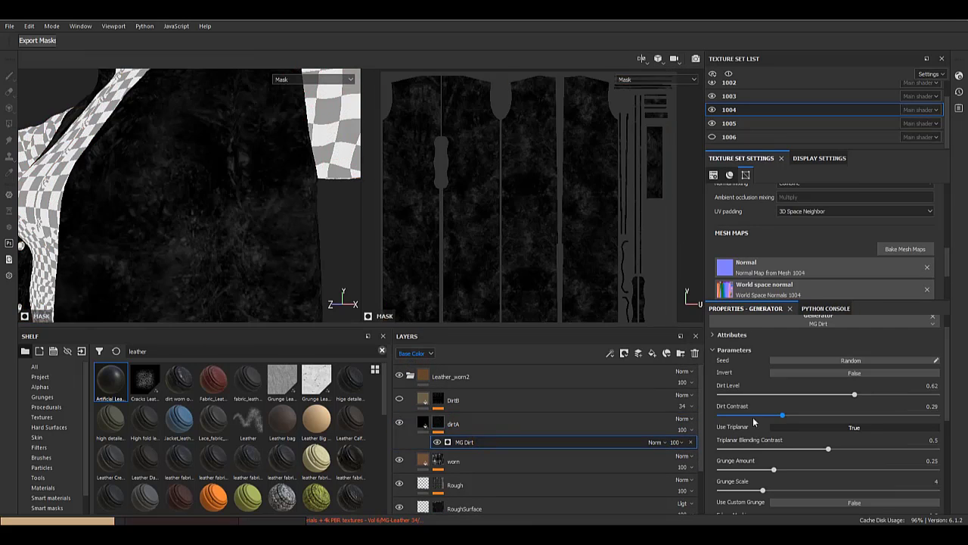
pyautogui.moveTo(783, 415); pyautogui.dragTo(857, 394)
pyautogui.hotkey('ctrl', 'z')
pyautogui.hotkey('ctrl', 'z')
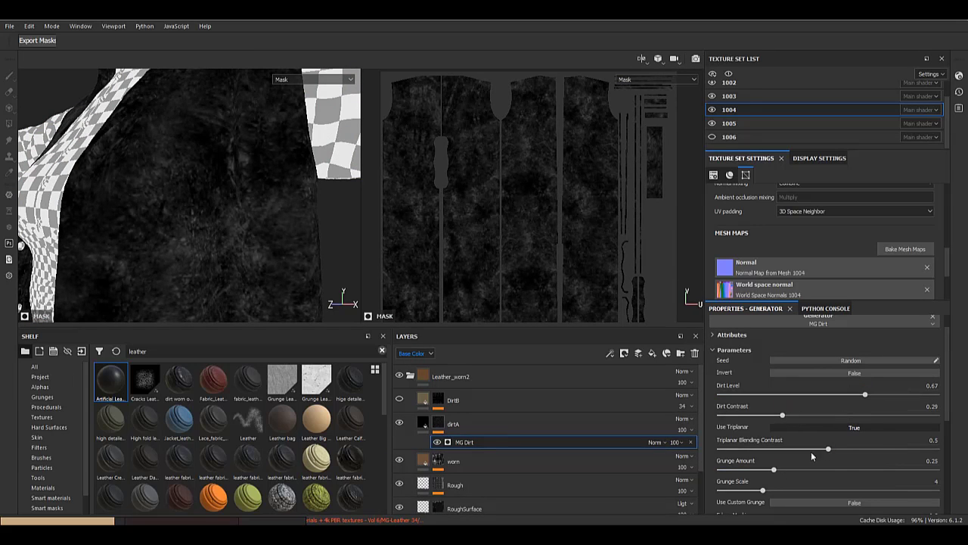
# - Set the MG Dirt generator's Triplanar Blending Contrast to 0.19 and try a Grunge Amount of 0.31
pyautogui.moveTo(738, 446); pyautogui.dragTo(933, 448)
pyautogui.moveTo(780, 471); pyautogui.dragTo(788, 470)
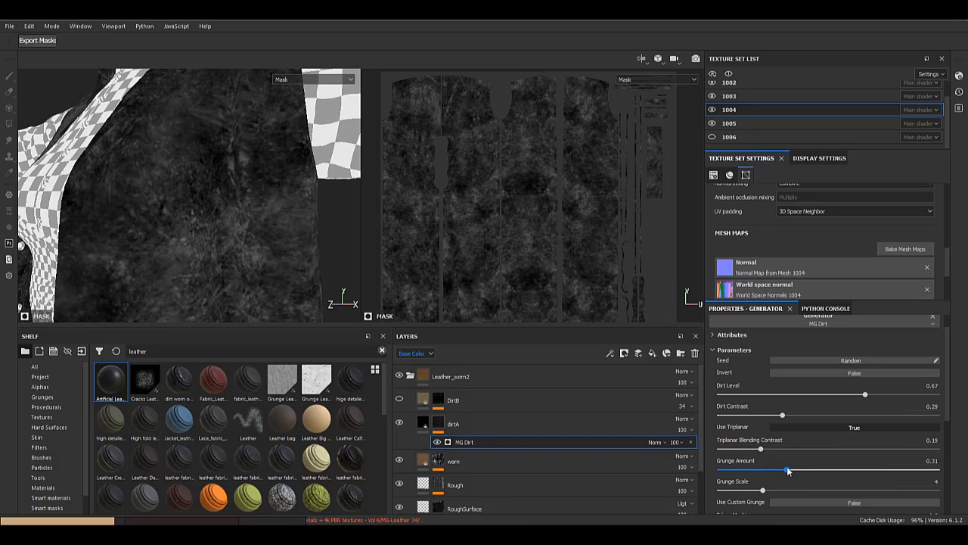
# - Add a Levels effect above MG Dirt in the dirtA mask and shift its midtone handle toward the dark end to brighten the mask
pyautogui.rightClick(512, 444)
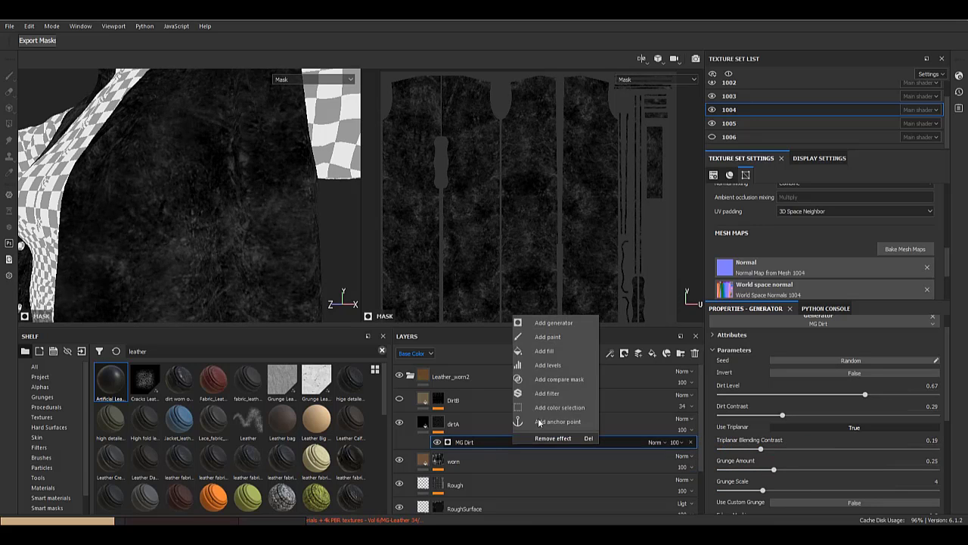
pyautogui.click(540, 365)
pyautogui.moveTo(717, 354); pyautogui.dragTo(714, 353)
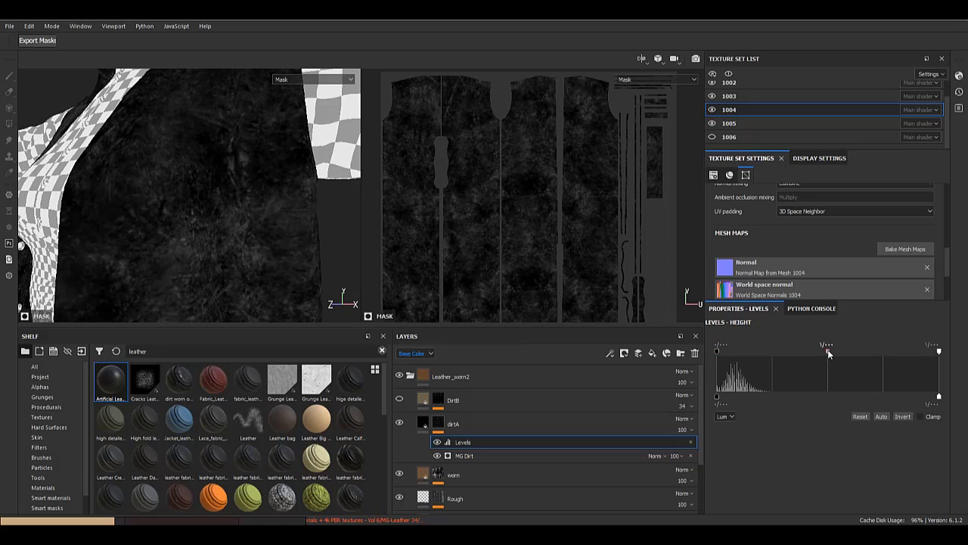
pyautogui.moveTo(939, 352)
pyautogui.mouseDown()
pyautogui.moveTo(870, 353)
pyautogui.moveTo(934, 353)
pyautogui.mouseUp()
pyautogui.moveTo(826, 352); pyautogui.dragTo(814, 352)
# - Return to the material view and compare the coat leather with the dirtA layer hidden and shown
pyautogui.click(420, 422)
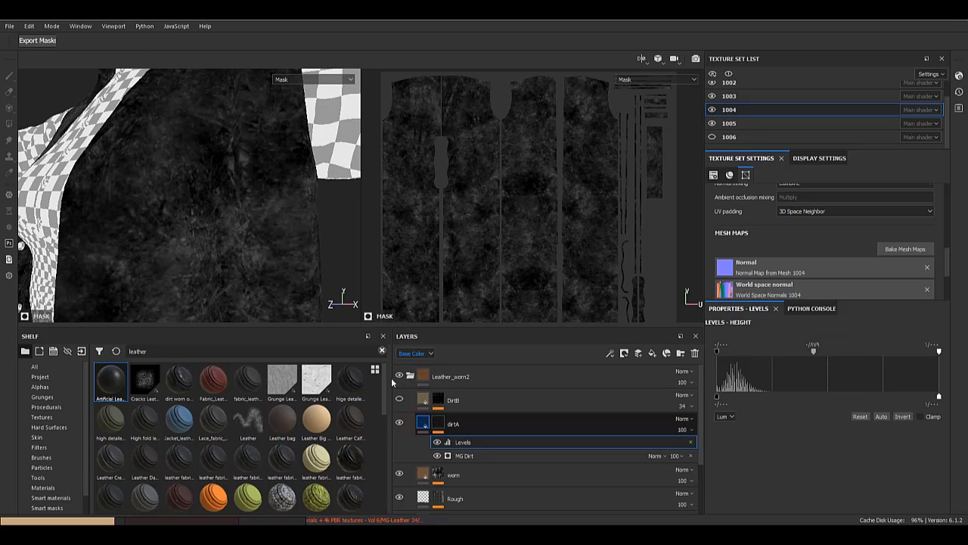
pyautogui.keyDown('alt'); pyautogui.moveTo(216, 130); pyautogui.dragTo(229, 229); pyautogui.keyUp('alt')
pyautogui.click(398, 427)
pyautogui.click(399, 427)
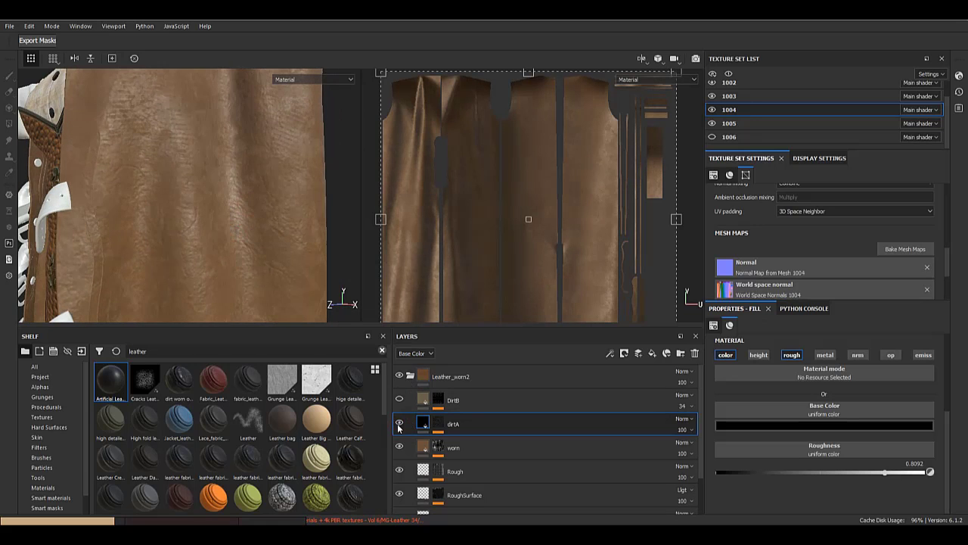
pyautogui.keyDown('alt'); pyautogui.moveTo(263, 187); pyautogui.dragTo(205, 204); pyautogui.keyUp('alt')
pyautogui.keyDown('alt'); pyautogui.moveTo(175, 156); pyautogui.dragTo(235, 378, button='right'); pyautogui.keyUp('alt')
pyautogui.click(398, 426)
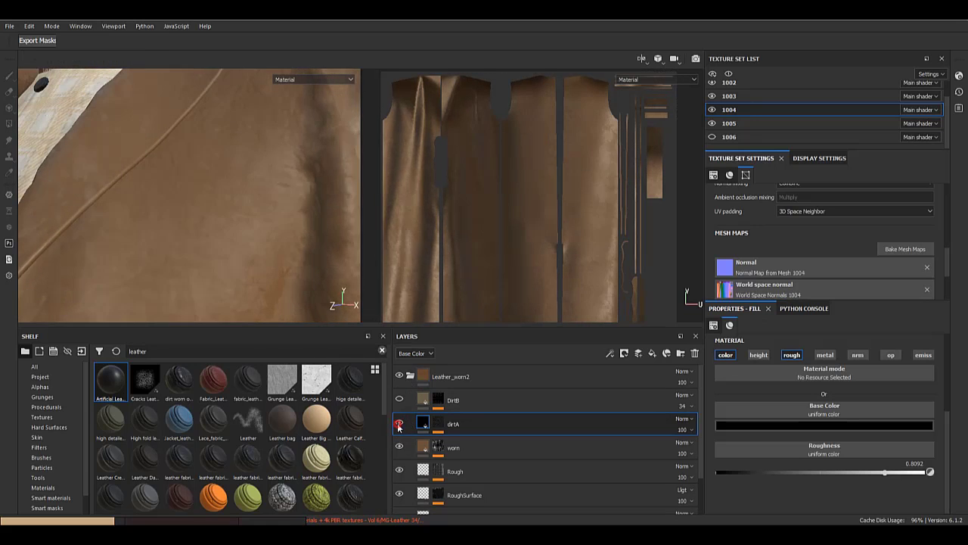
pyautogui.keyDown('alt'); pyautogui.moveTo(220, 253); pyautogui.dragTo(147, 156, button='right'); pyautogui.keyUp('alt')
# - Make the DirtB layer visible and examine its mask on the back of the coat
pyautogui.click(400, 399)
pyautogui.click(439, 400)
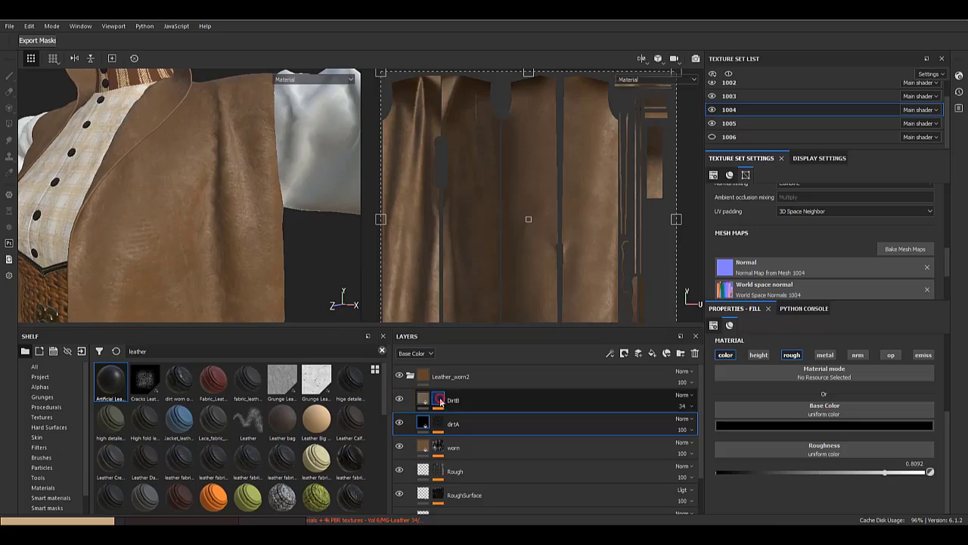
pyautogui.click(439, 400)
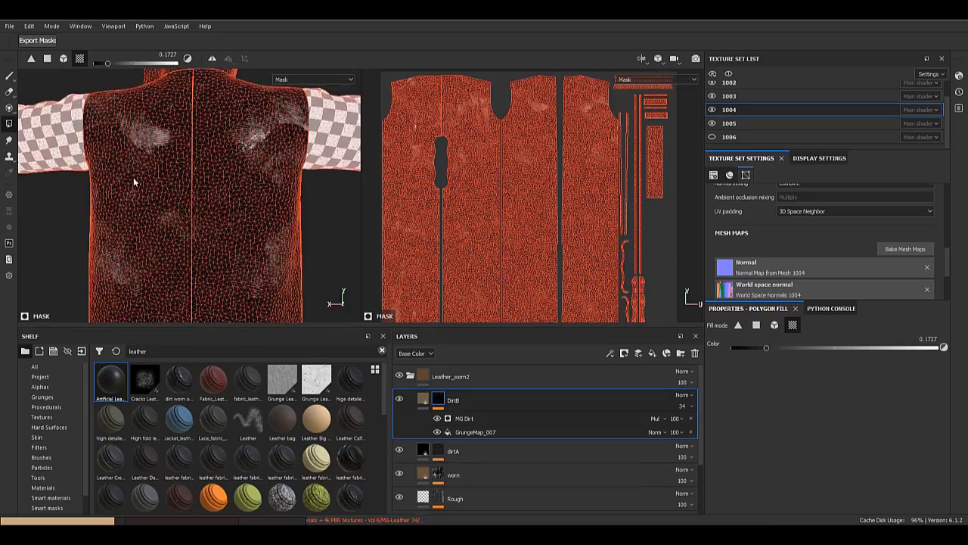
pyautogui.keyDown('alt'); pyautogui.moveTo(133, 180); pyautogui.dragTo(170, 261, button='right'); pyautogui.keyUp('alt')
pyautogui.click(423, 400)
pyautogui.click(439, 400)
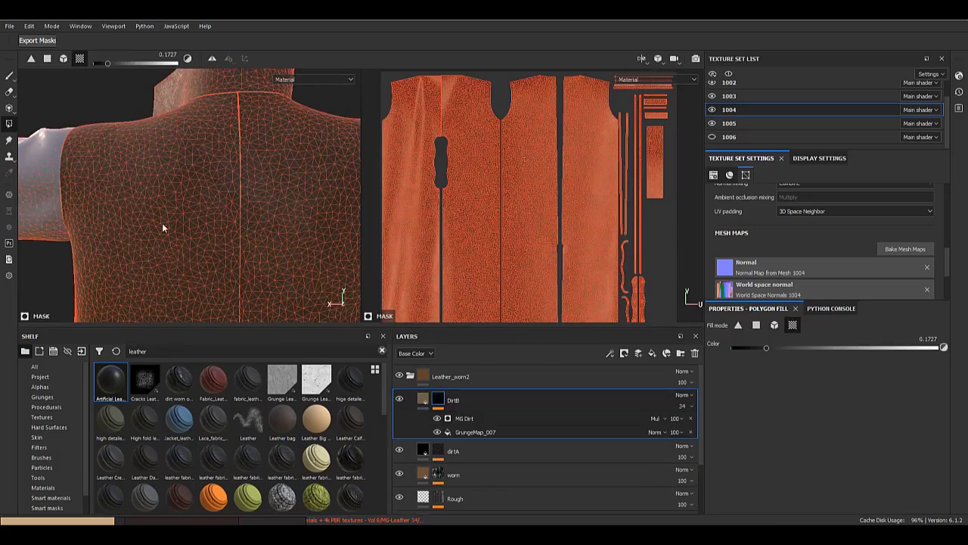
# - Set the DirtB fill's Base Color to white and inspect the dirt on the coat front
pyautogui.click(424, 399)
pyautogui.click(753, 425)
pyautogui.moveTo(813, 445); pyautogui.dragTo(758, 443)
pyautogui.keyDown('alt'); pyautogui.moveTo(93, 174); pyautogui.dragTo(205, 203); pyautogui.keyUp('alt')
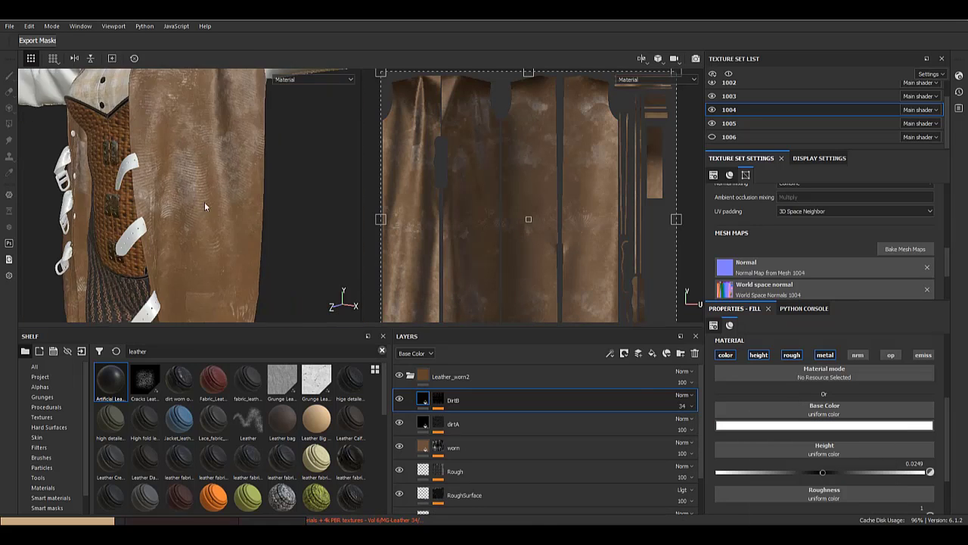
pyautogui.keyDown('alt'); pyautogui.moveTo(205, 207); pyautogui.dragTo(203, 291, button='middle'); pyautogui.keyUp('alt')
pyautogui.keyDown('alt'); pyautogui.moveTo(204, 291); pyautogui.dragTo(252, 288, button='right'); pyautogui.keyUp('alt')
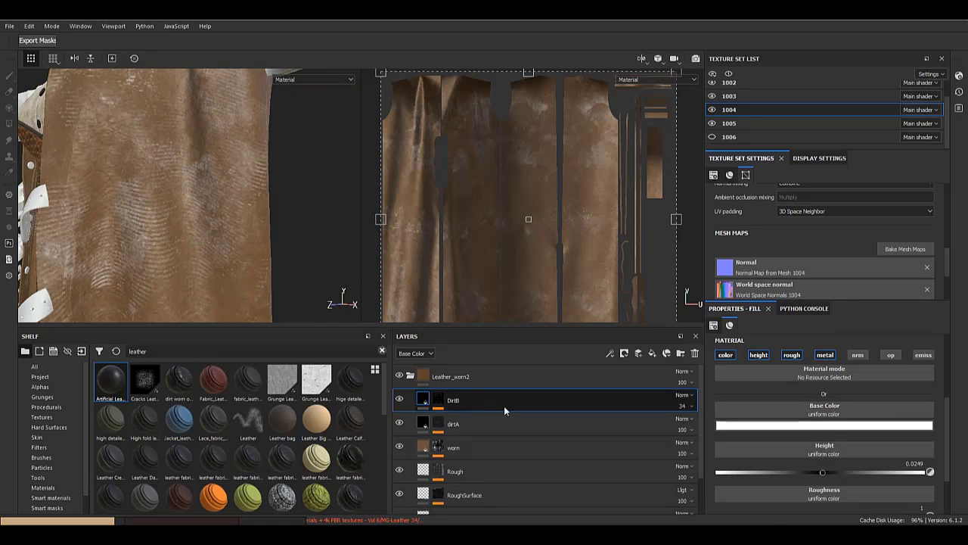
# - Turn off MG Dirt in the DirtB mask and set GrungeMap_007's Contrast to 0 and Balance to 0.66
pyautogui.click(439, 401)
pyautogui.click(469, 417)
pyautogui.click(439, 418)
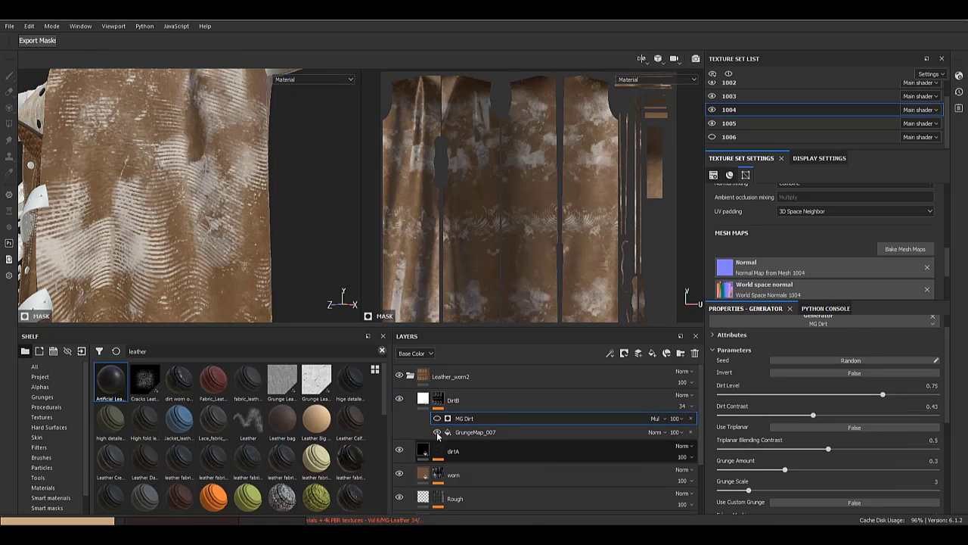
pyautogui.click(463, 433)
pyautogui.moveTo(878, 439); pyautogui.dragTo(906, 435)
pyautogui.scroll(-1, 810, 458)
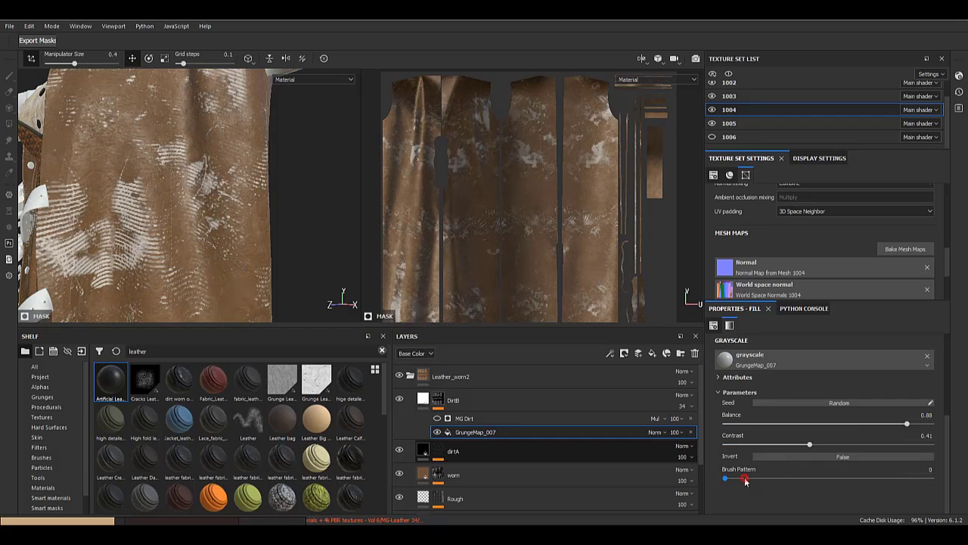
pyautogui.moveTo(744, 479)
pyautogui.mouseDown()
pyautogui.moveTo(966, 483)
pyautogui.moveTo(696, 467)
pyautogui.mouseUp()
pyautogui.moveTo(814, 444); pyautogui.dragTo(816, 444)
pyautogui.moveTo(625, 441); pyautogui.dragTo(625, 441)
pyautogui.moveTo(826, 424); pyautogui.dragTo(861, 429)
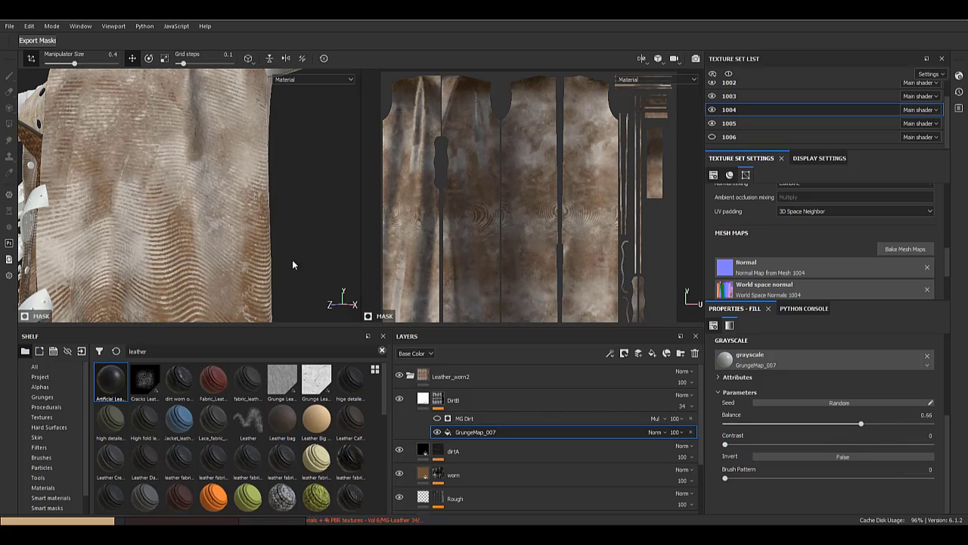
# - Switch GrungeMap_007 in the DirtB mask from tri-planar to UV projection and inspect the pattern on the coat
pyautogui.keyDown('alt'); pyautogui.moveTo(293, 263); pyautogui.dragTo(1, 155, button='right'); pyautogui.keyUp('alt')
pyautogui.scroll(3, 852, 406)
pyautogui.click(819, 362)
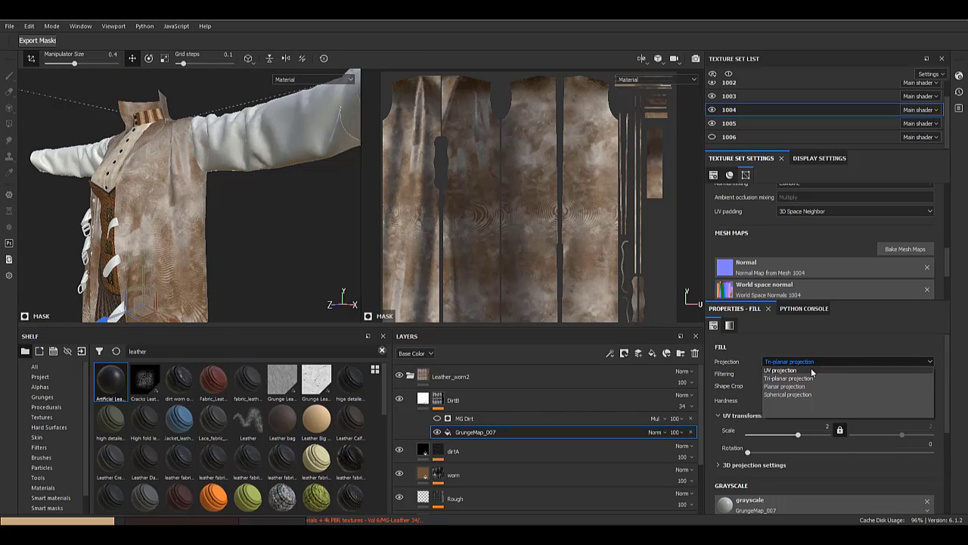
pyautogui.click(812, 371)
pyautogui.keyDown('alt'); pyautogui.moveTo(199, 275); pyautogui.dragTo(202, 208, button='right'); pyautogui.keyUp('alt')
pyautogui.keyDown('alt'); pyautogui.moveTo(202, 208); pyautogui.dragTo(162, 190); pyautogui.keyUp('alt')
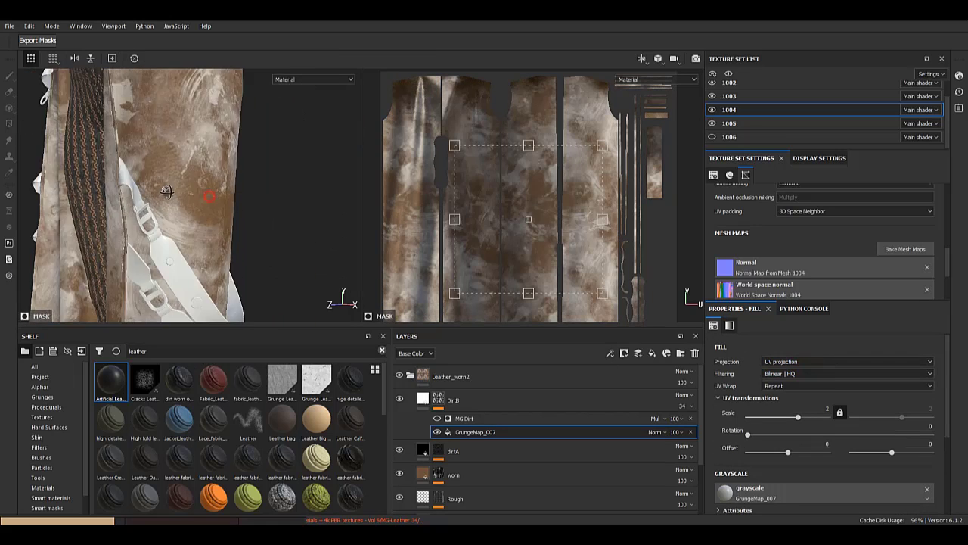
pyautogui.keyDown('alt'); pyautogui.moveTo(157, 169); pyautogui.dragTo(190, 379, button='right'); pyautogui.keyUp('alt')
pyautogui.keyDown('alt'); pyautogui.moveTo(176, 204); pyautogui.dragTo(234, 244); pyautogui.keyUp('alt')
pyautogui.keyDown('alt'); pyautogui.moveTo(234, 244); pyautogui.dragTo(204, 136, button='right'); pyautogui.keyUp('alt')
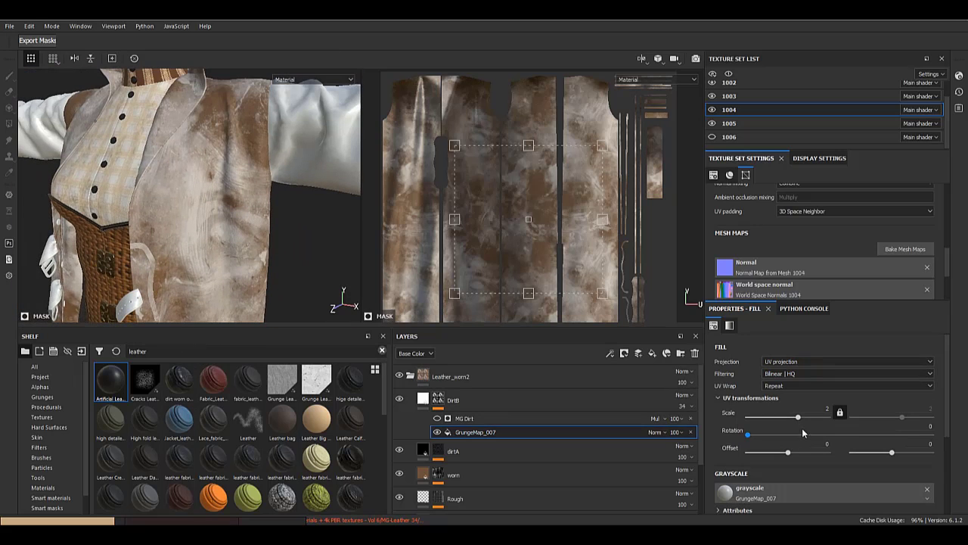
# - Set GrungeMap_007's Balance to 0.88 and turn MG Dirt back on in the DirtB mask
pyautogui.scroll(-1, 788, 456)
pyautogui.scroll(-3, 787, 453)
pyautogui.moveTo(865, 423); pyautogui.dragTo(907, 428)
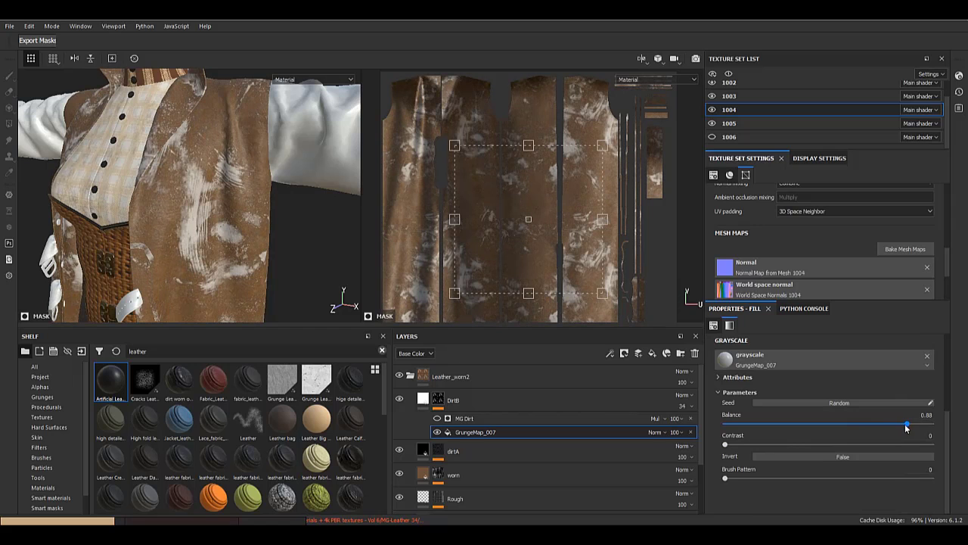
pyautogui.scroll(3, 822, 410)
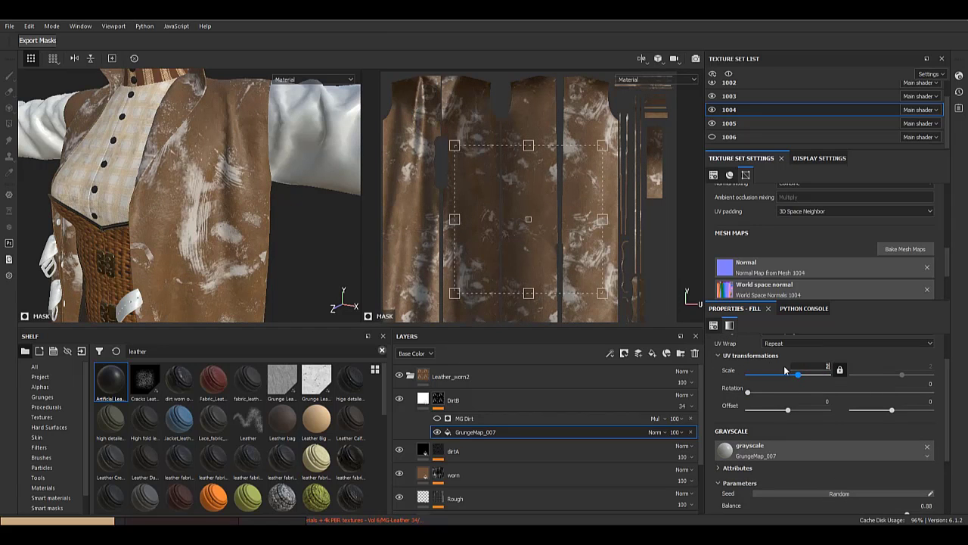
pyautogui.click(438, 419)
pyautogui.click(476, 420)
pyautogui.scroll(-3, 214, 249)
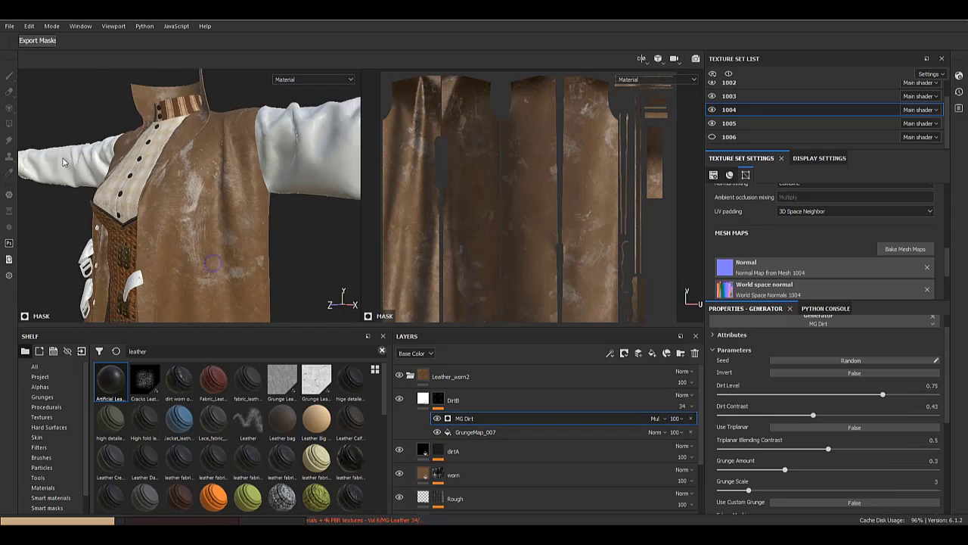
pyautogui.keyDown('alt'); pyautogui.moveTo(214, 249); pyautogui.dragTo(227, 231); pyautogui.keyUp('alt')
# - Duplicate the DirtB layer and display the mask of the upper DirtB
pyautogui.click(438, 399)
pyautogui.hotkey('ctrl', 'd')
pyautogui.click(473, 418)
pyautogui.keyDown('alt'); pyautogui.click(441, 398); pyautogui.keyUp('alt')
# - Set the upper DirtB's MG Dirt generator to Dirt Level 0.77 and its blending mode to Normal
pyautogui.click(473, 417)
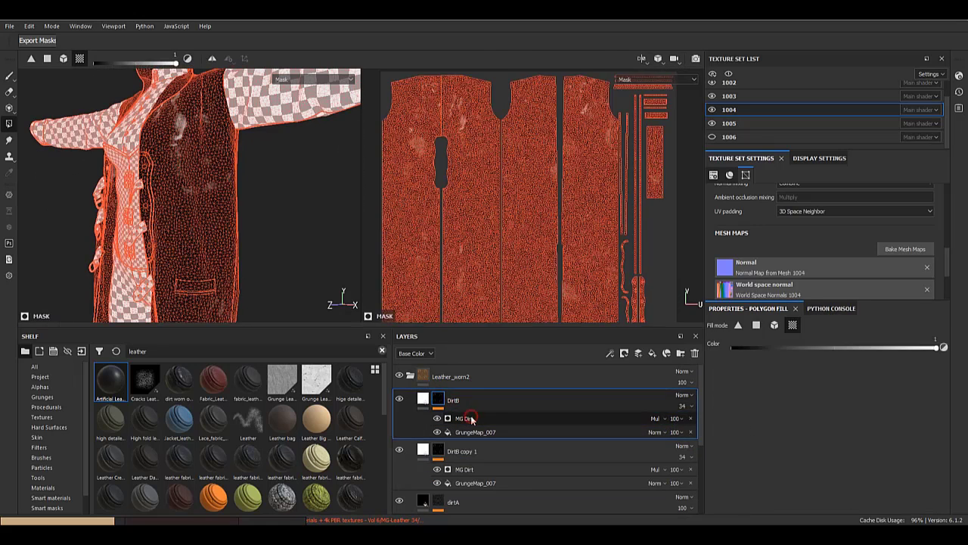
pyautogui.moveTo(883, 394)
pyautogui.mouseDown()
pyautogui.moveTo(906, 394)
pyautogui.moveTo(876, 394)
pyautogui.moveTo(887, 395)
pyautogui.mouseUp()
pyautogui.click(661, 419)
pyautogui.click(666, 119)
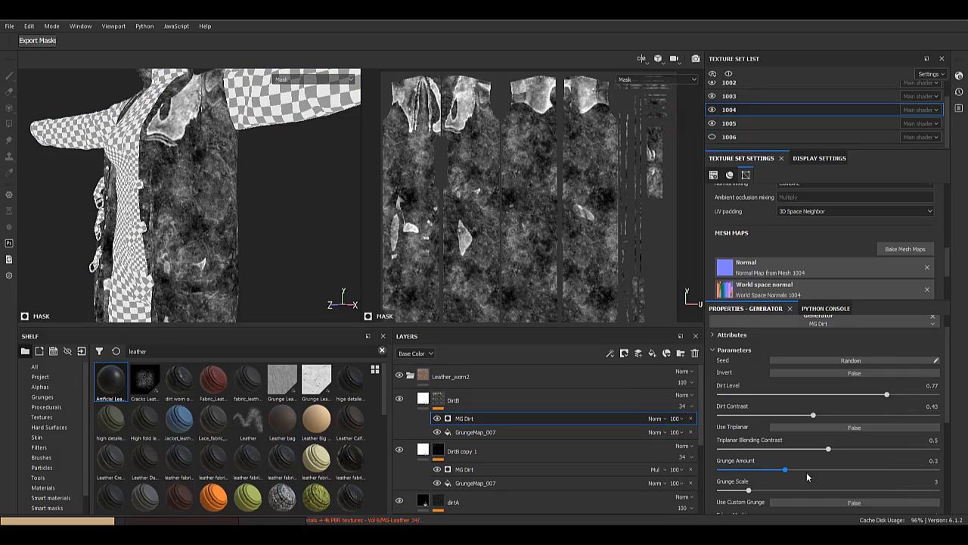
# - Set MG Dirt's Edges Masking to 1, Dirt Contrast to 0.63, Triplanar Blending Contrast to 0.42, Grunge Amount to 0.28 and Grunge Scale to 2
pyautogui.scroll(-4, 811, 470)
pyautogui.click(933, 434)
pyautogui.scroll(3, 852, 432)
pyautogui.click(895, 364)
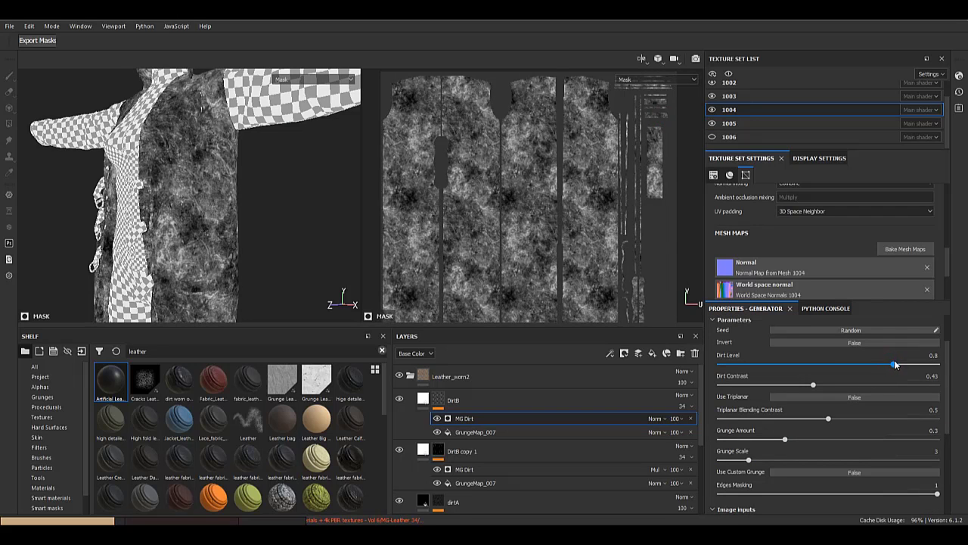
pyautogui.moveTo(895, 364); pyautogui.dragTo(888, 364)
pyautogui.moveTo(813, 385); pyautogui.dragTo(857, 386)
pyautogui.moveTo(828, 419); pyautogui.dragTo(781, 440)
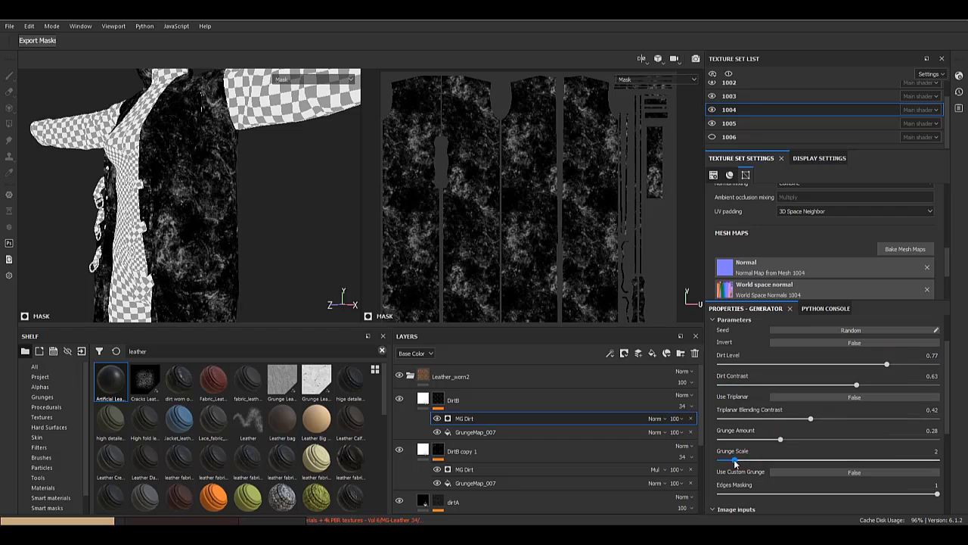
# - Set MG Dirt's blending back to Multiply and give the upper DirtB's GrungeMap_007 a Balance of 0.58 and Contrast of 0.28
pyautogui.click(656, 419)
pyautogui.click(676, 158)
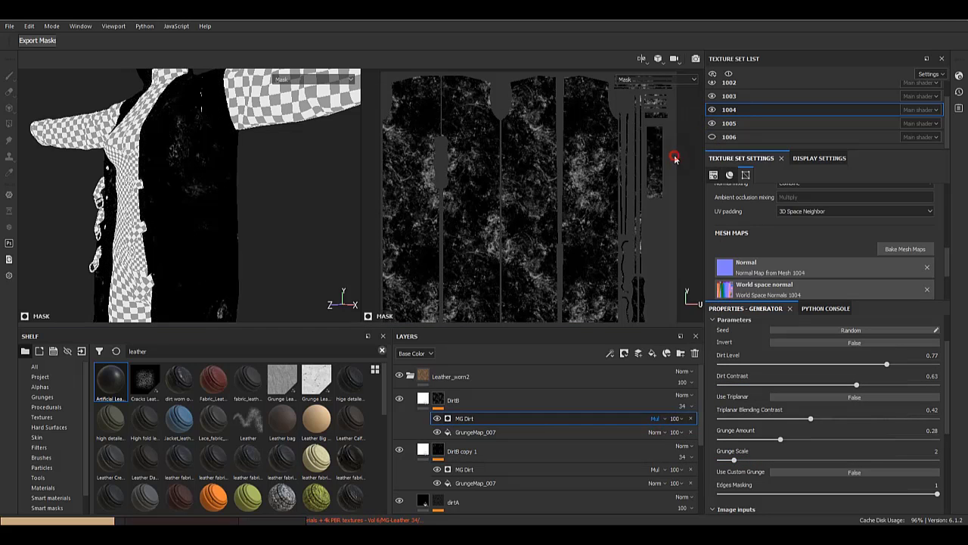
pyautogui.click(596, 432)
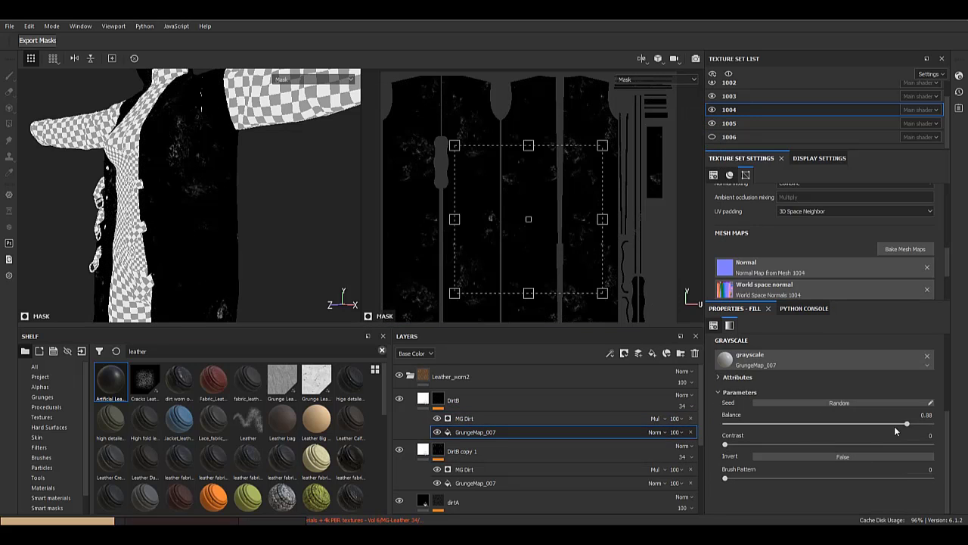
pyautogui.moveTo(908, 425); pyautogui.dragTo(878, 427)
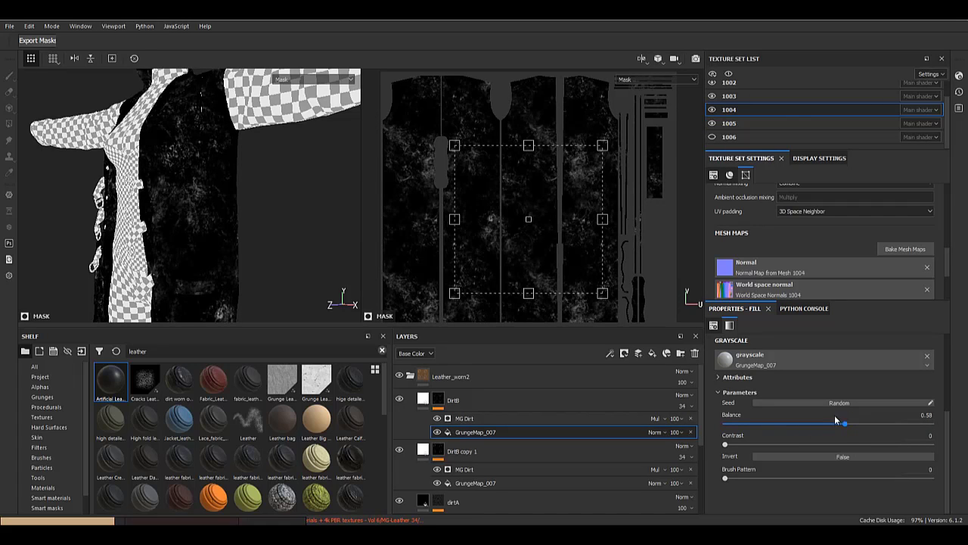
pyautogui.moveTo(803, 444); pyautogui.dragTo(802, 444)
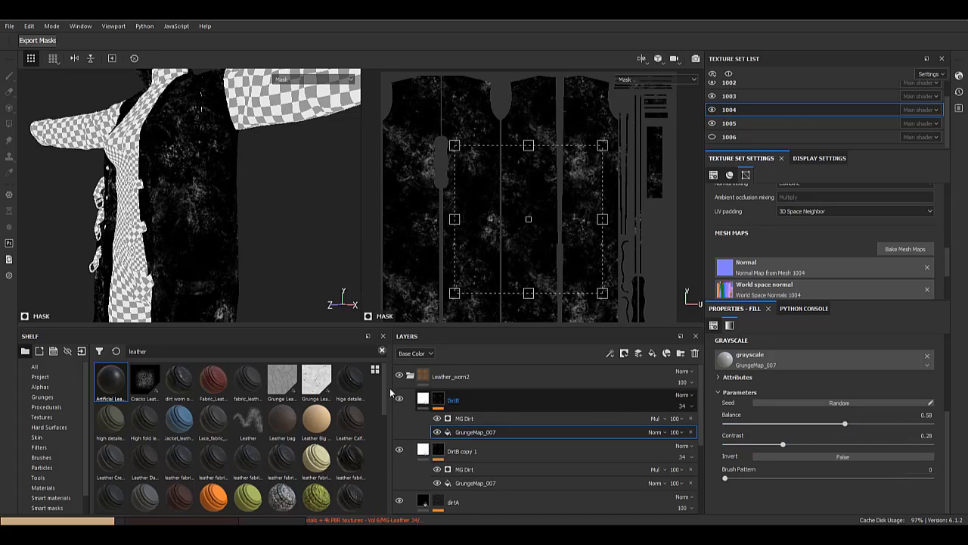
# - Change the upper DirtB fill's Base Color to a light peach orange and inspect the coat
pyautogui.click(423, 399)
pyautogui.scroll(-2, 199, 193)
pyautogui.scroll(5, 198, 193)
pyautogui.click(764, 426)
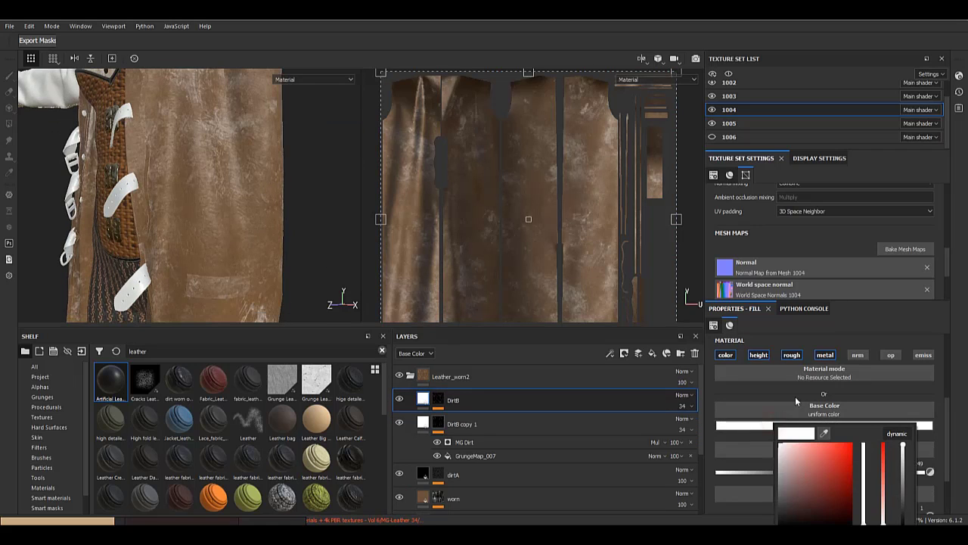
pyautogui.moveTo(699, 425); pyautogui.dragTo(428, 494)
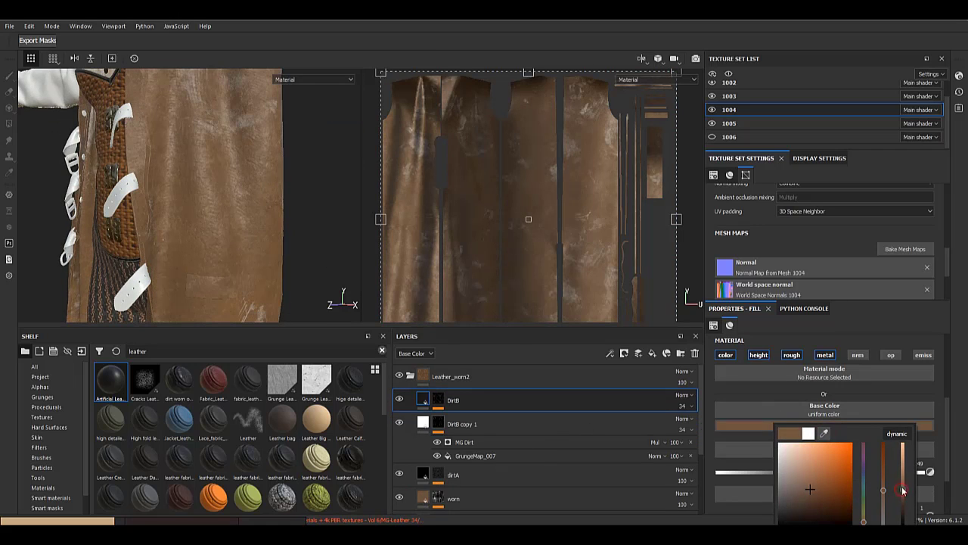
pyautogui.moveTo(903, 491); pyautogui.dragTo(896, 441)
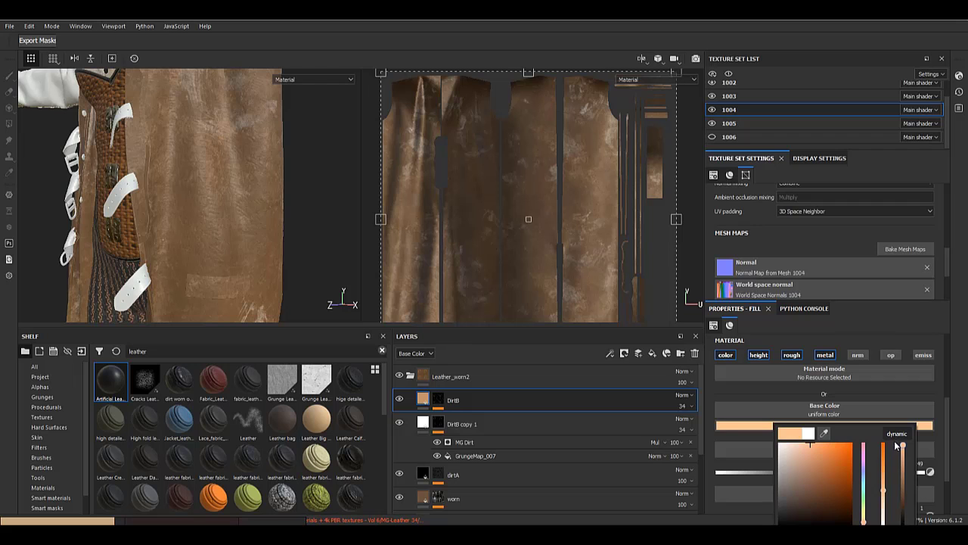
pyautogui.keyDown('alt'); pyautogui.moveTo(211, 83); pyautogui.dragTo(205, 171, button='middle'); pyautogui.keyUp('alt')
pyautogui.moveTo(204, 171)
pyautogui.keyDown('alt'); pyautogui.mouseDown(button='right')
pyautogui.moveTo(234, 267)
pyautogui.moveTo(275, 251)
pyautogui.moveTo(214, 186)
pyautogui.mouseUp(button='right'); pyautogui.keyUp('alt')
# - Hide DirtB copy 1 and check its mask and the DirtB layer's effect on the coat
pyautogui.click(438, 431)
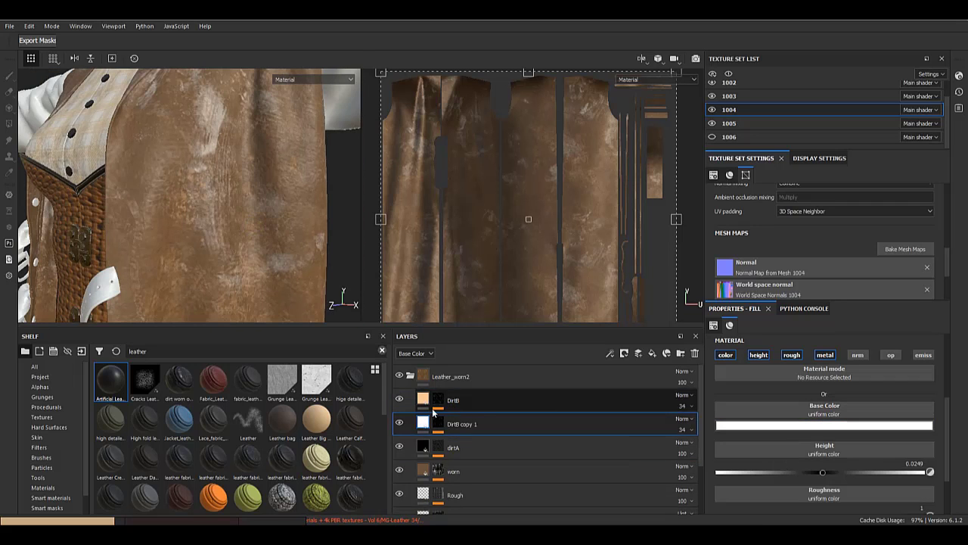
pyautogui.click(399, 424)
pyautogui.click(436, 423)
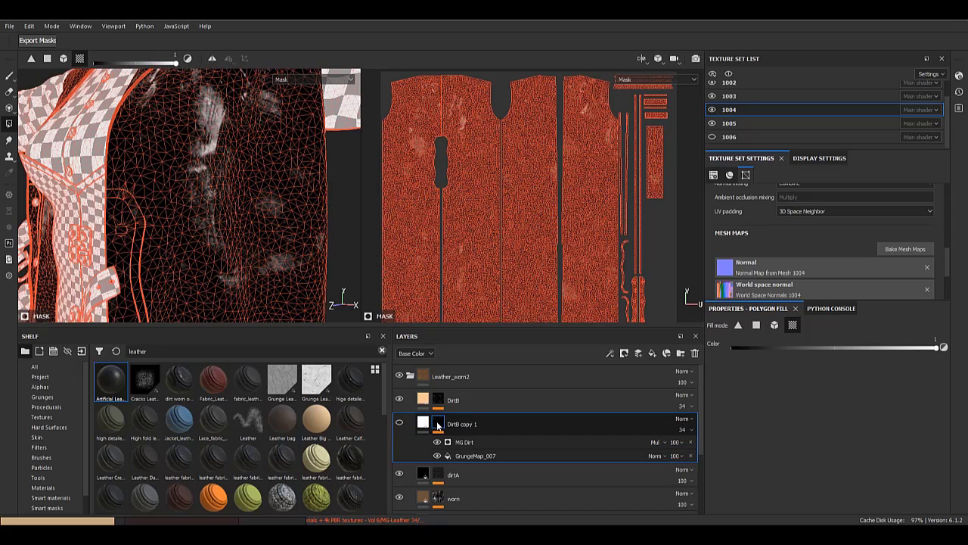
pyautogui.click(436, 401)
pyautogui.click(426, 398)
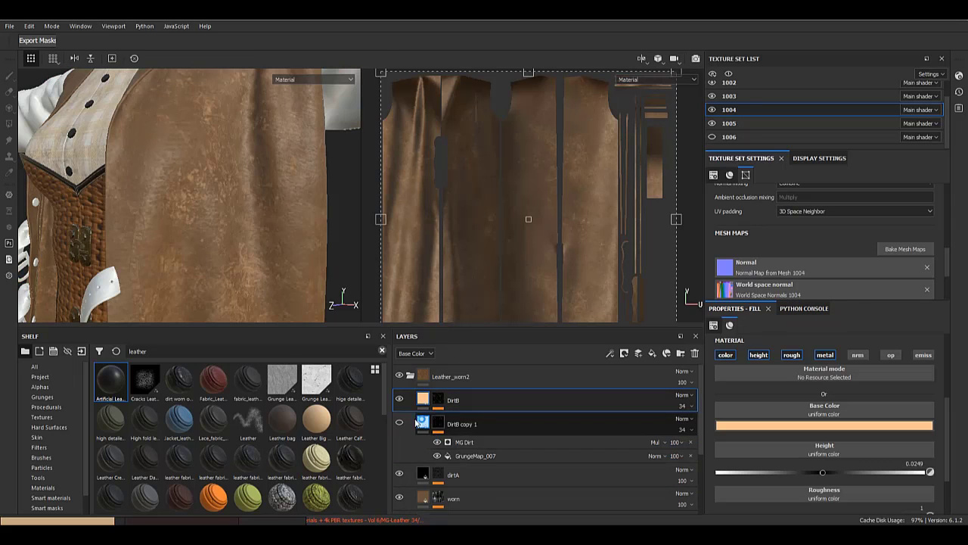
# - Show DirtB copy 1, compare its mask with and without MG Dirt, and try a Dirt Contrast of 0.43
pyautogui.click(399, 423)
pyautogui.click(439, 425)
pyautogui.click(438, 443)
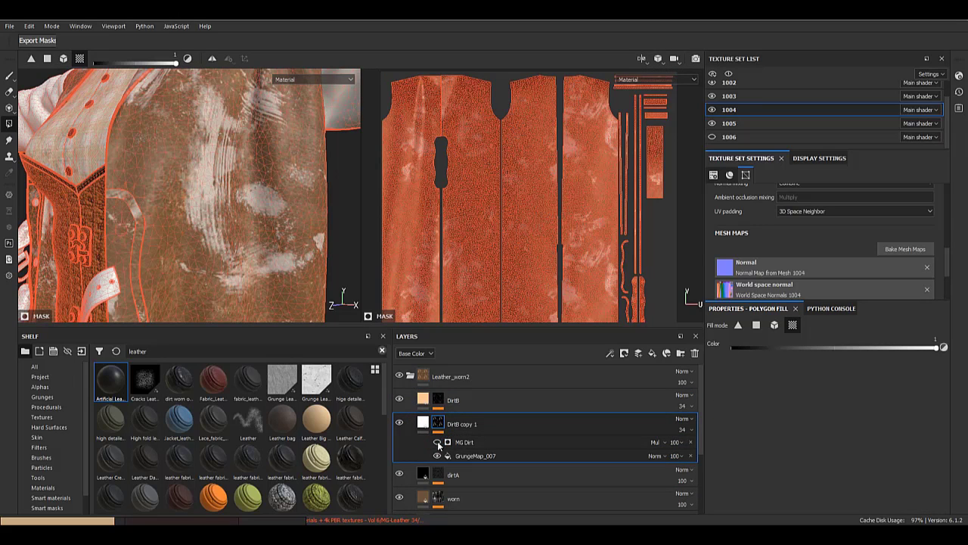
pyautogui.click(437, 441)
pyautogui.click(469, 455)
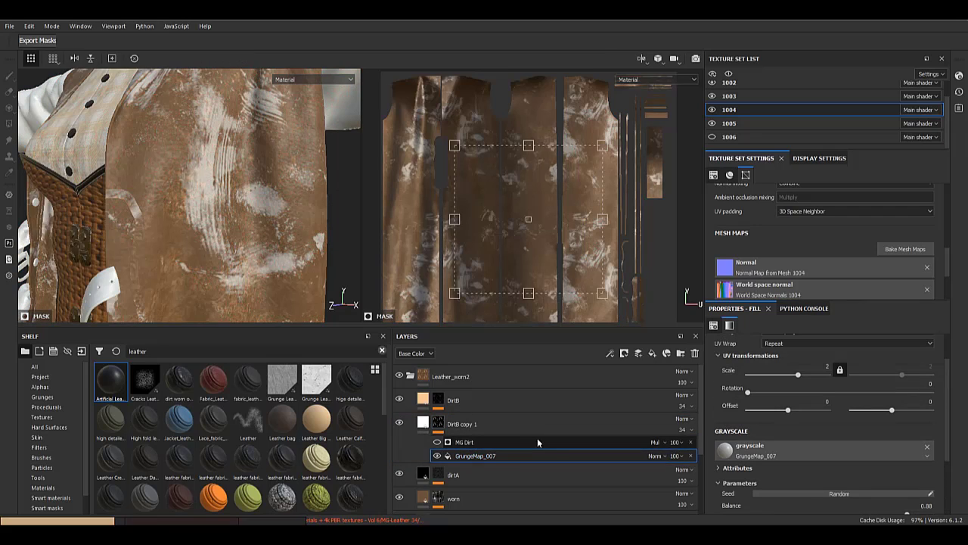
pyautogui.click(479, 442)
pyautogui.click(438, 442)
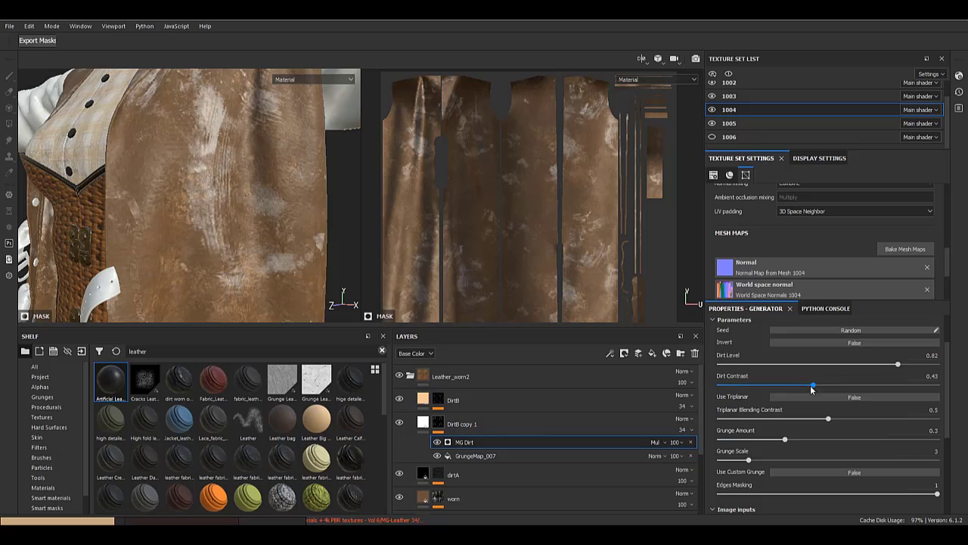
# - Check the DirtB copy 1 mask on the coat and delete that layer
pyautogui.click(440, 423)
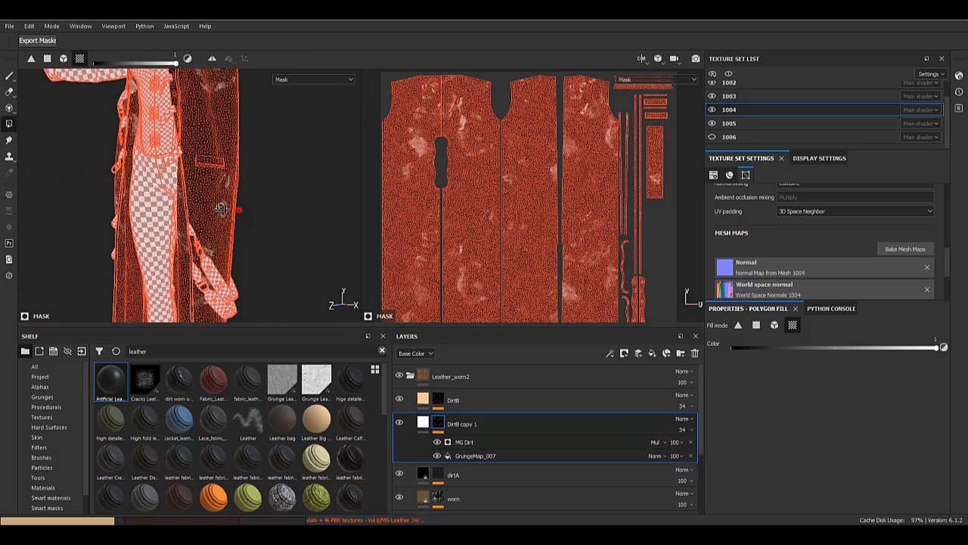
pyautogui.click(695, 353)
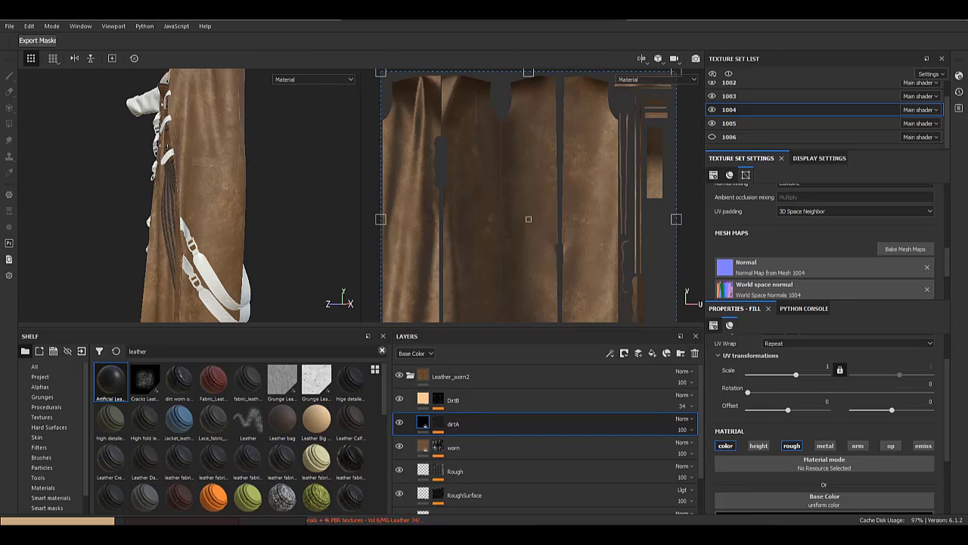
# - Examine the DirtB layer's mask and its dirt effect on the coat from several angles, up close and from afar
pyautogui.click(439, 399)
pyautogui.keyDown('alt'); pyautogui.moveTo(205, 177); pyautogui.dragTo(261, 250, button='right'); pyautogui.keyUp('alt')
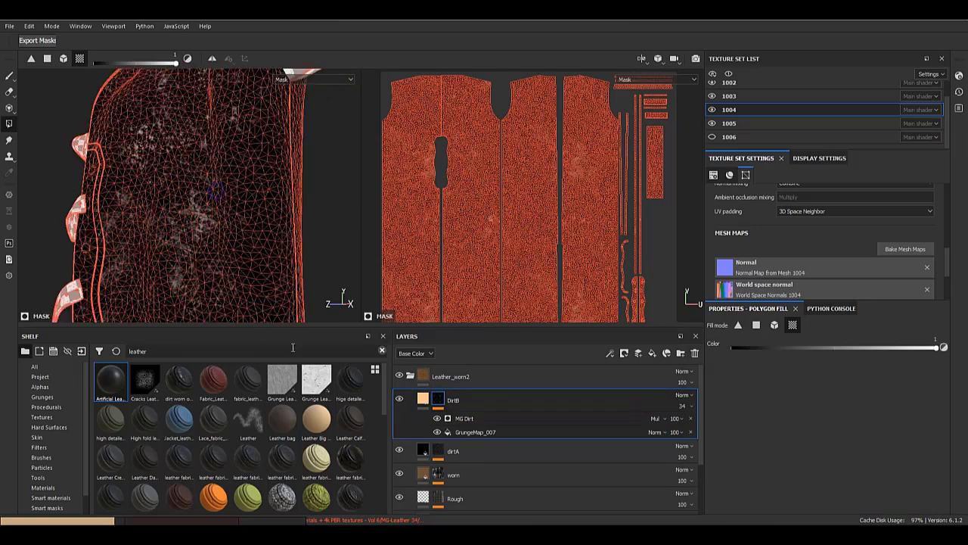
pyautogui.click(424, 399)
pyautogui.keyDown('alt'); pyautogui.moveTo(287, 227); pyautogui.dragTo(250, 229); pyautogui.keyUp('alt')
pyautogui.keyDown('alt'); pyautogui.moveTo(251, 229); pyautogui.dragTo(198, 163, button='right'); pyautogui.keyUp('alt')
pyautogui.keyDown('alt'); pyautogui.moveTo(198, 162); pyautogui.dragTo(227, 178); pyautogui.keyUp('alt')
pyautogui.keyDown('alt'); pyautogui.moveTo(128, 179); pyautogui.dragTo(174, 276, button='right'); pyautogui.keyUp('alt')
pyautogui.keyDown('alt'); pyautogui.moveTo(186, 237); pyautogui.dragTo(216, 236); pyautogui.keyUp('alt')
pyautogui.keyDown('alt'); pyautogui.moveTo(236, 249); pyautogui.dragTo(189, 175, button='right'); pyautogui.keyUp('alt')
pyautogui.keyDown('alt'); pyautogui.moveTo(212, 230); pyautogui.dragTo(69, 233); pyautogui.keyUp('alt')
pyautogui.keyDown('alt'); pyautogui.moveTo(155, 167); pyautogui.dragTo(160, 295, button='right'); pyautogui.keyUp('alt')
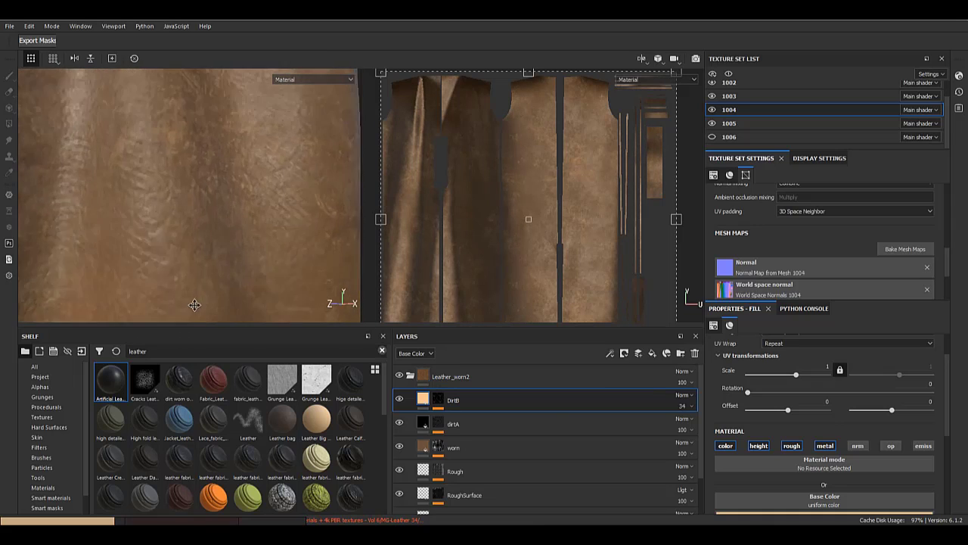
pyautogui.keyDown('alt'); pyautogui.moveTo(174, 231); pyautogui.dragTo(219, 225); pyautogui.keyUp('alt')
pyautogui.keyDown('alt'); pyautogui.moveTo(156, 155); pyautogui.dragTo(173, 238, button='right'); pyautogui.keyUp('alt')
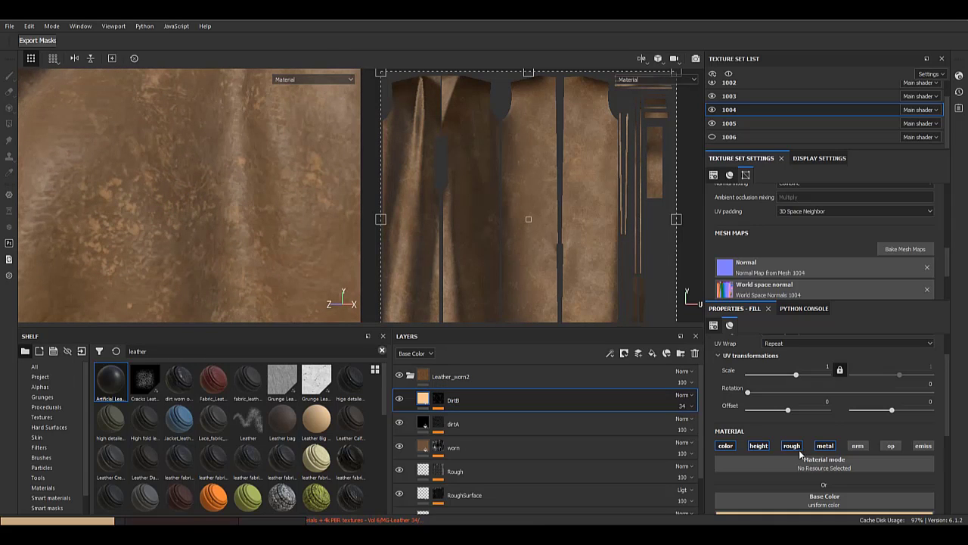
# - Compare DirtB with its height and metal channels off and on, and set its Height to about -0.0628
pyautogui.scroll(-1, 800, 456)
pyautogui.click(757, 387)
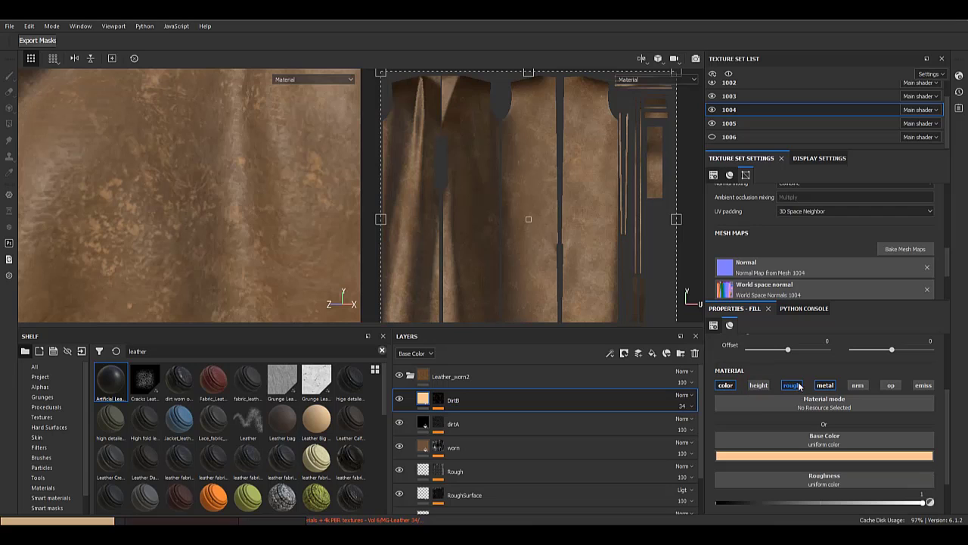
pyautogui.click(822, 384)
pyautogui.click(822, 384)
pyautogui.click(765, 387)
pyautogui.scroll(-1, 817, 439)
pyautogui.moveTo(821, 442); pyautogui.dragTo(811, 441)
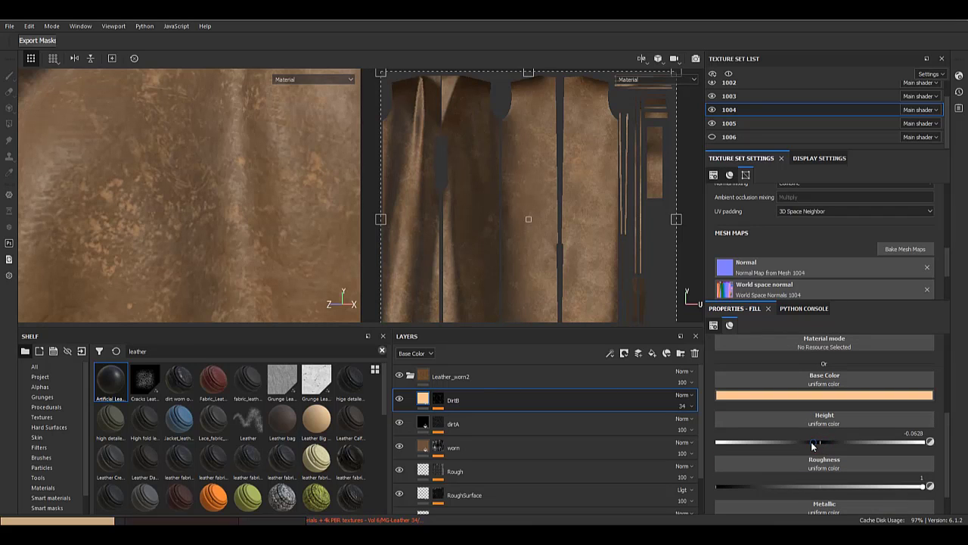
# - Add a fill layer above DirtB with a black mask and apply the Fabric Edge Damage smart mask to it
pyautogui.keyDown('alt'); pyautogui.moveTo(265, 235); pyautogui.dragTo(245, 182, button='right'); pyautogui.keyUp('alt')
pyautogui.click(653, 353)
pyautogui.rightClick(429, 403)
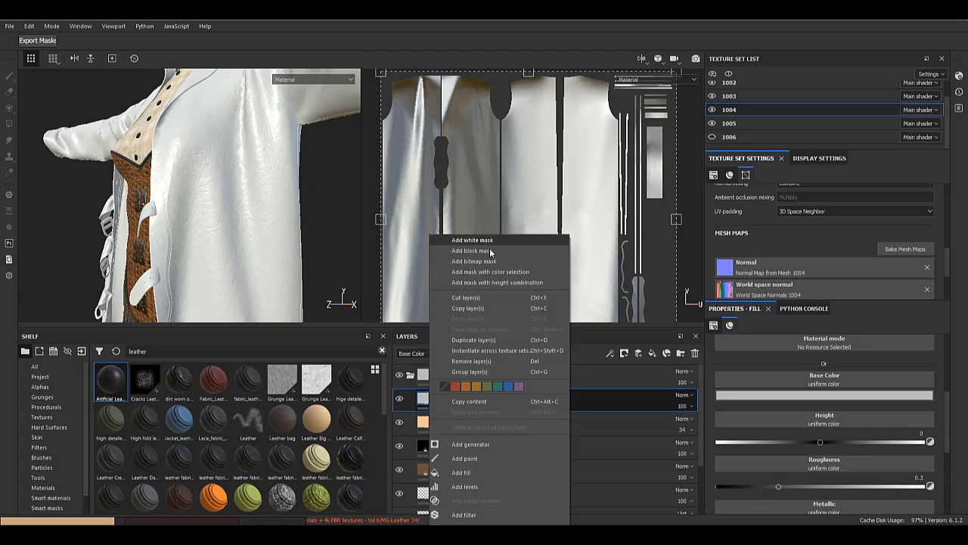
pyautogui.click(490, 248)
pyautogui.click(60, 477)
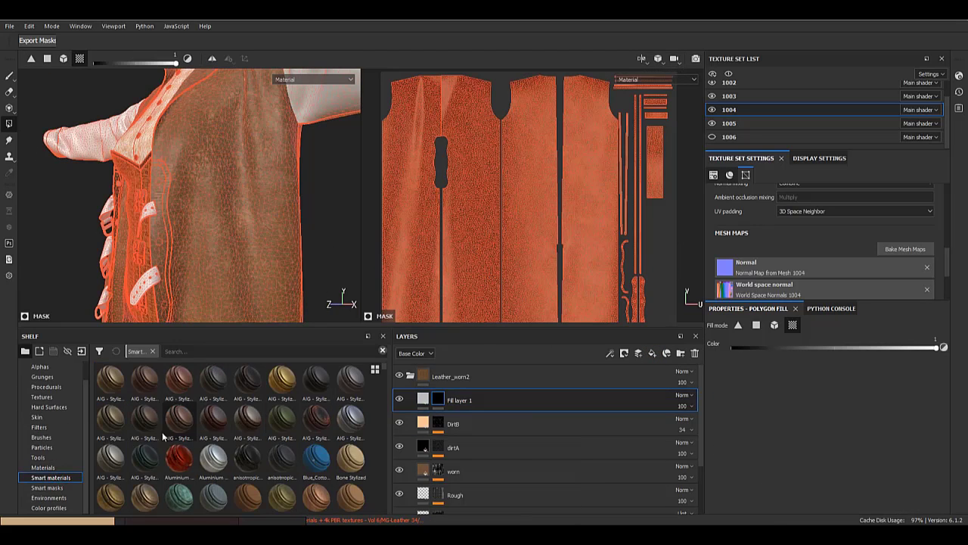
pyautogui.moveTo(253, 430)
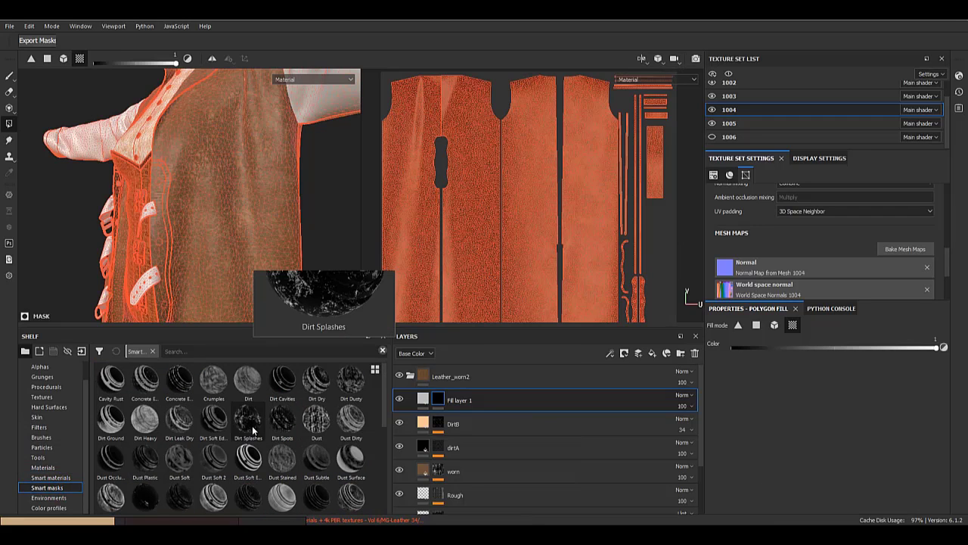
pyautogui.scroll(-3, 273, 457)
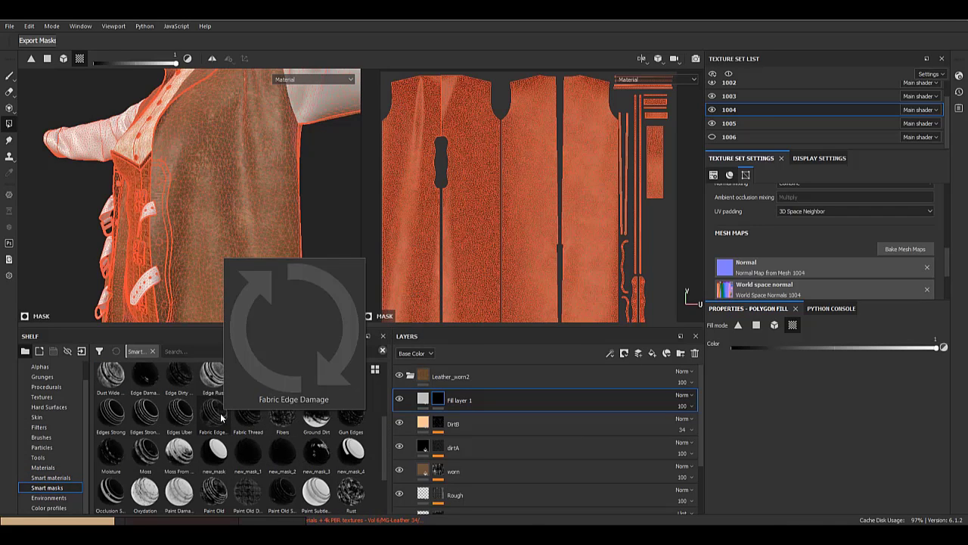
pyautogui.moveTo(221, 413); pyautogui.dragTo(441, 403)
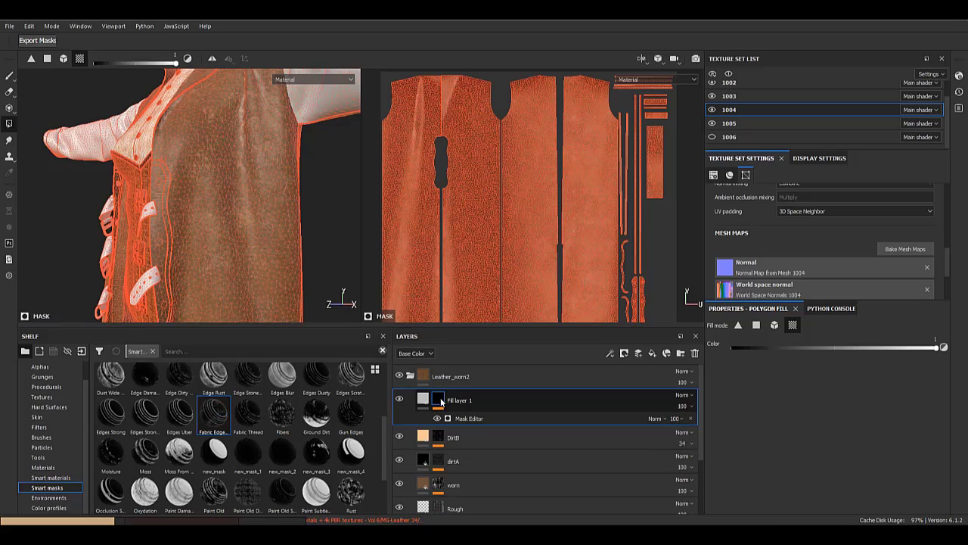
# - Examine Fill layer 1's edge damage on the coat's front, sides and shoulder, including its mask alone
pyautogui.keyDown('alt'); pyautogui.moveTo(258, 307); pyautogui.dragTo(210, 189); pyautogui.keyUp('alt')
pyautogui.keyDown('alt'); pyautogui.moveTo(209, 189); pyautogui.dragTo(250, 233, button='right'); pyautogui.keyUp('alt')
pyautogui.keyDown('alt'); pyautogui.moveTo(250, 232); pyautogui.dragTo(258, 223); pyautogui.keyUp('alt')
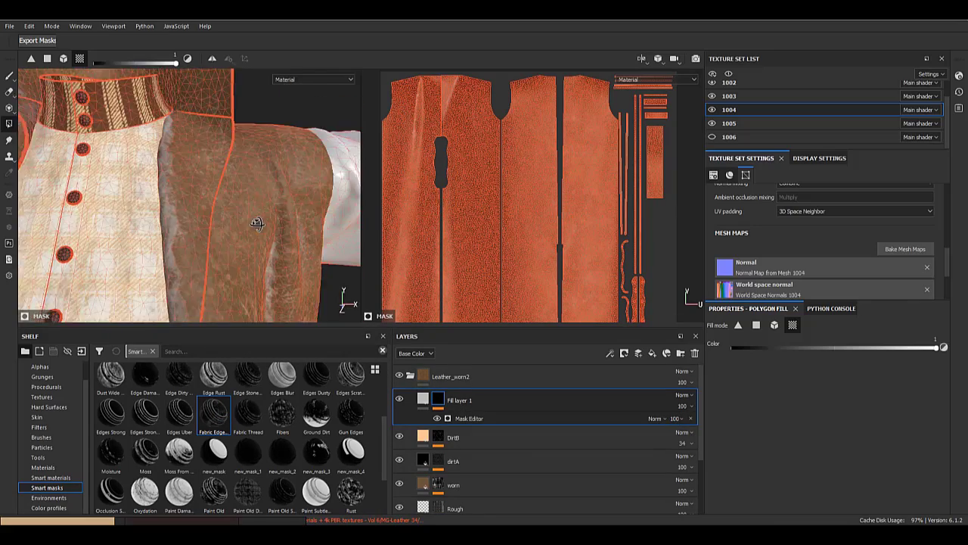
pyautogui.keyDown('alt'); pyautogui.moveTo(257, 223); pyautogui.dragTo(266, 139, button='right'); pyautogui.keyUp('alt')
pyautogui.keyDown('alt'); pyautogui.moveTo(266, 139); pyautogui.dragTo(419, 388); pyautogui.keyUp('alt')
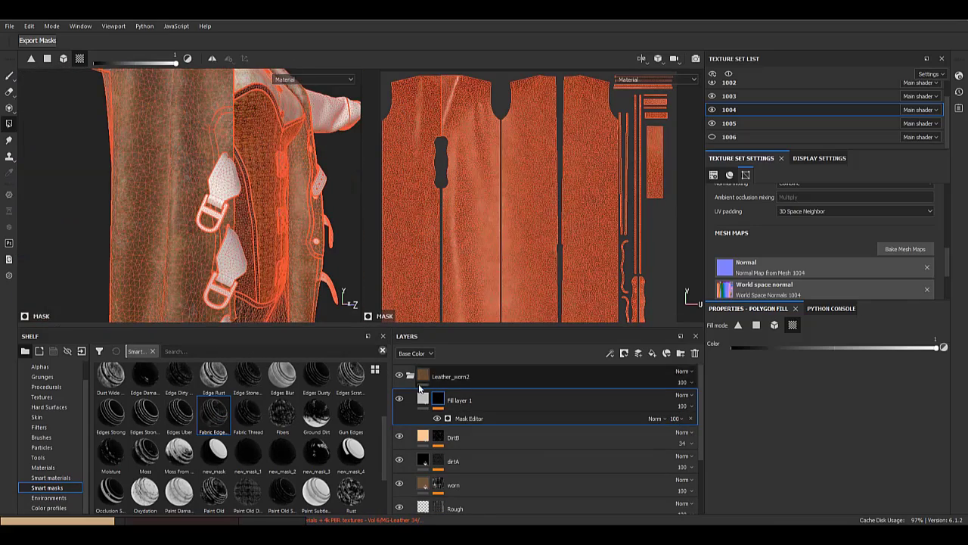
pyautogui.keyDown('alt'); pyautogui.click(439, 398); pyautogui.keyUp('alt')
pyautogui.keyDown('alt'); pyautogui.moveTo(162, 216); pyautogui.dragTo(253, 271); pyautogui.keyUp('alt')
# - In Fill layer 1's Mask Editor, set Global Balance to 0.58 and both Texture and Texture 2 to 1
pyautogui.click(482, 417)
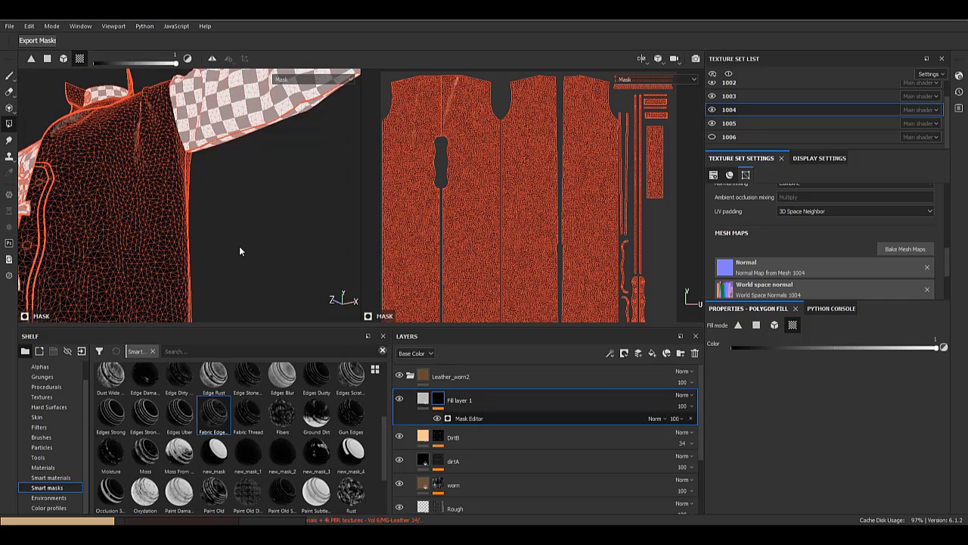
pyautogui.keyDown('alt'); pyautogui.moveTo(216, 237); pyautogui.dragTo(250, 235); pyautogui.keyUp('alt')
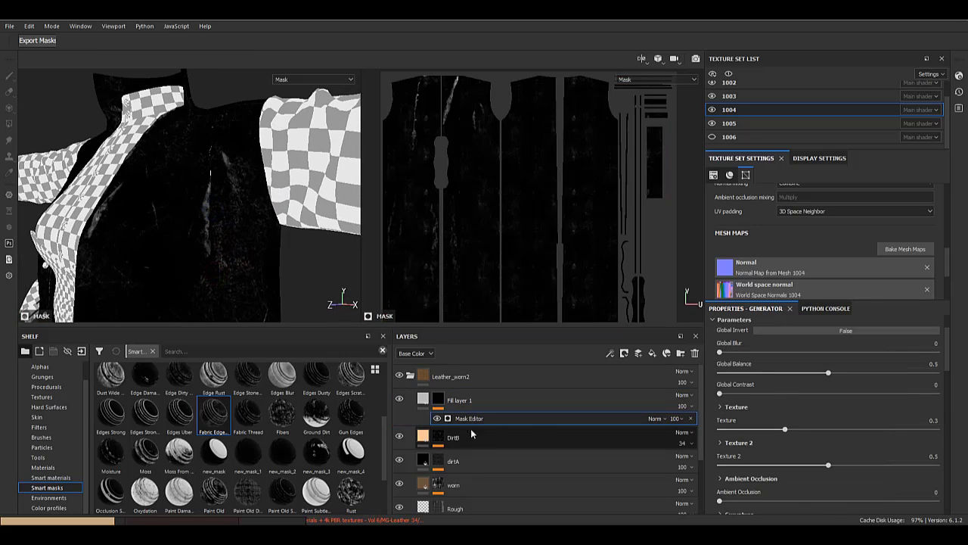
pyautogui.scroll(-1, 799, 442)
pyautogui.scroll(3, 794, 407)
pyautogui.moveTo(830, 428); pyautogui.dragTo(846, 427)
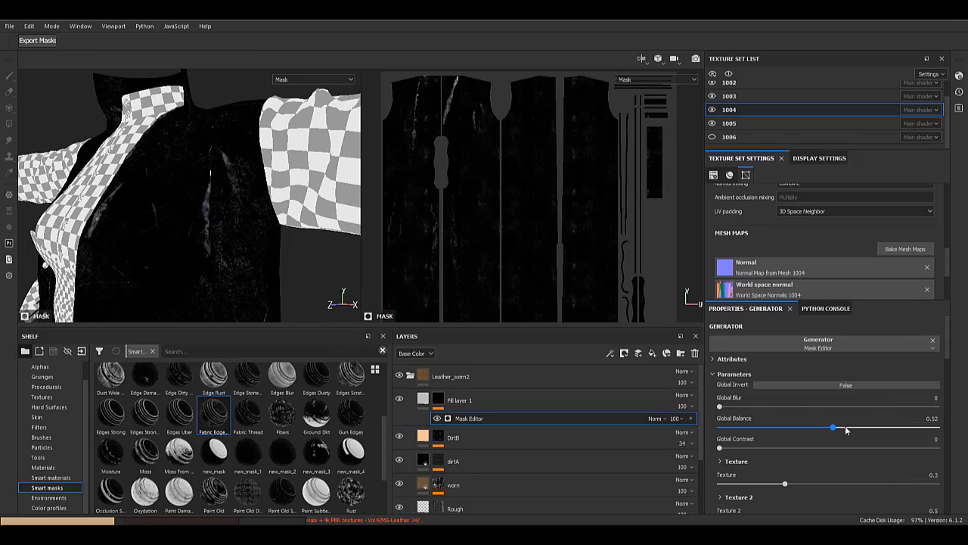
pyautogui.keyDown('alt'); pyautogui.moveTo(200, 197); pyautogui.dragTo(199, 133, button='middle'); pyautogui.keyUp('alt')
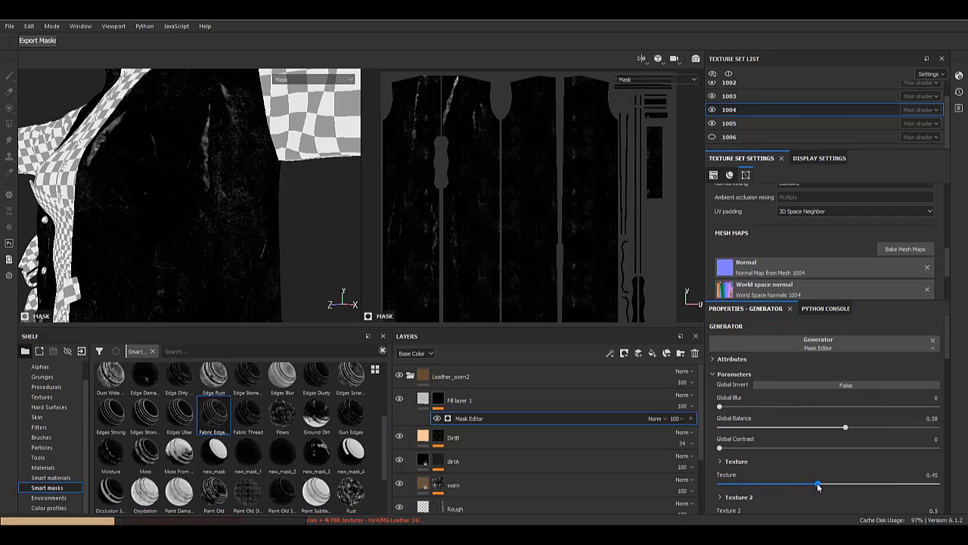
pyautogui.scroll(-2, 933, 483)
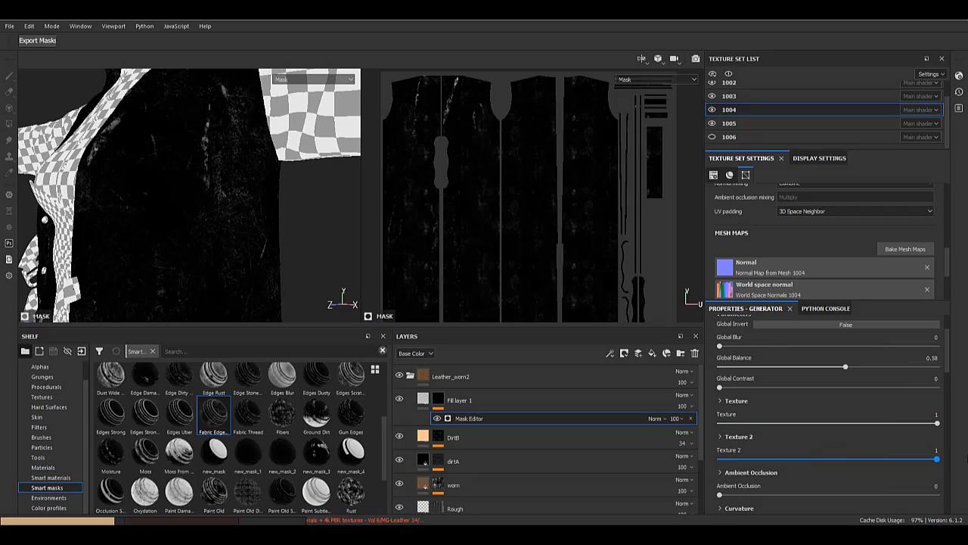
# - Set the Mask Editor's Curvature to 0.55 and both World Space Normal and Position Gradient to 0.03
pyautogui.scroll(-1, 734, 464)
pyautogui.scroll(-2, 822, 467)
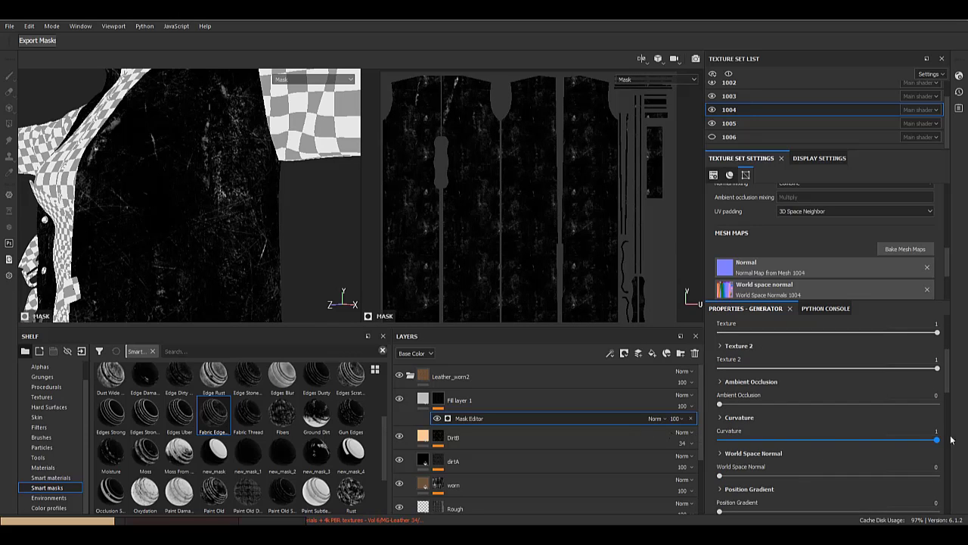
pyautogui.moveTo(871, 439); pyautogui.dragTo(838, 440)
pyautogui.moveTo(724, 475); pyautogui.dragTo(840, 473)
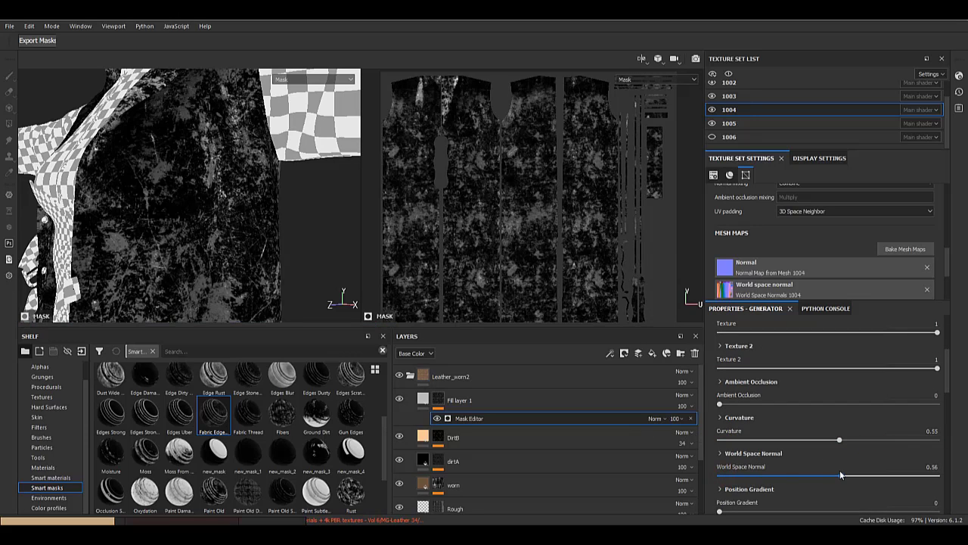
pyautogui.moveTo(777, 474); pyautogui.dragTo(890, 485)
pyautogui.scroll(-1, 726, 474)
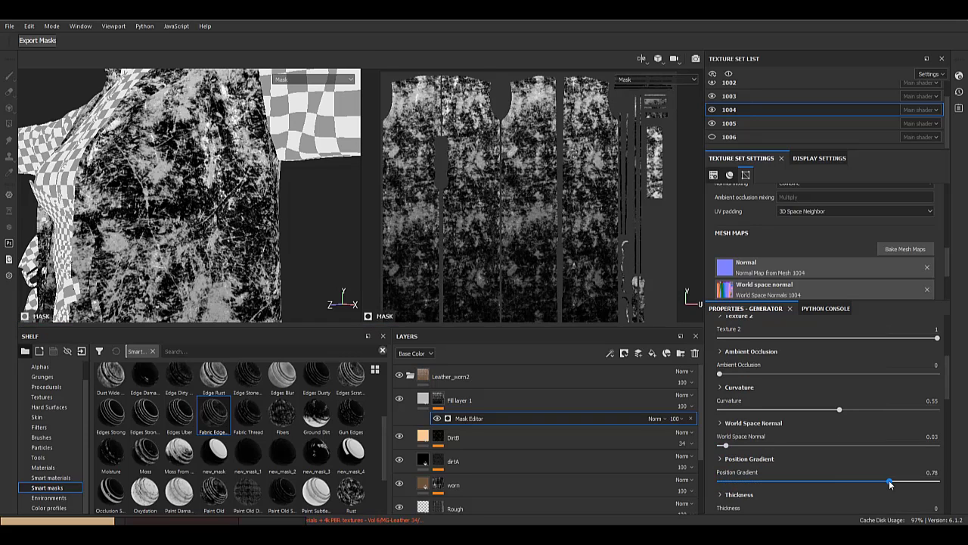
pyautogui.moveTo(817, 485); pyautogui.dragTo(726, 483)
# - Set the Mask Editor's Grunge Scratches Balance to 0.2 and raise Curvature to 1
pyautogui.scroll(-7, 727, 479)
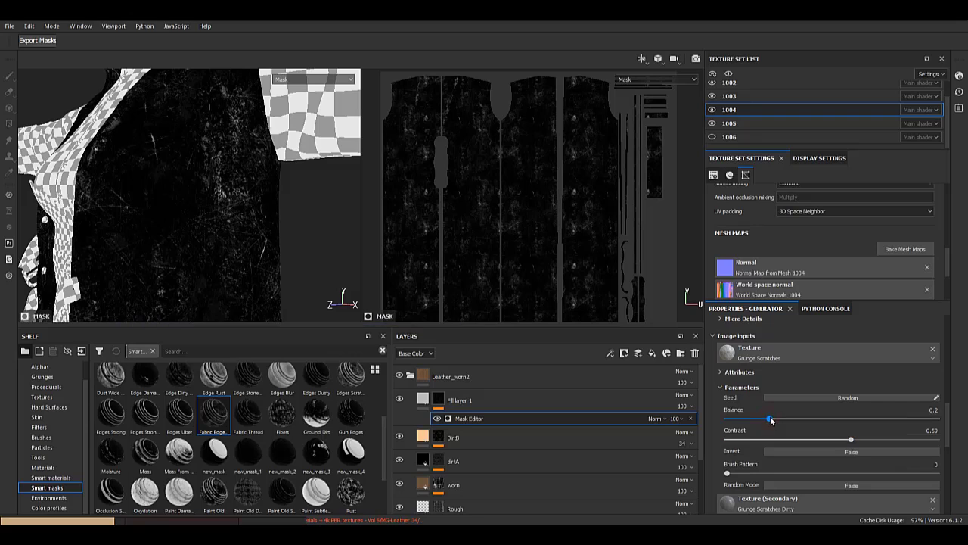
pyautogui.scroll(-5, 765, 476)
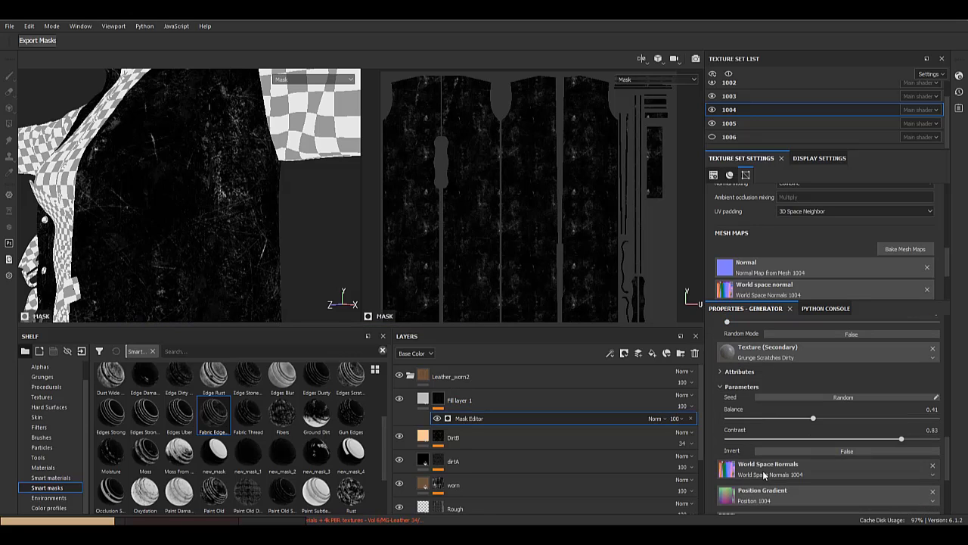
pyautogui.scroll(5, 764, 476)
pyautogui.scroll(-5, 764, 475)
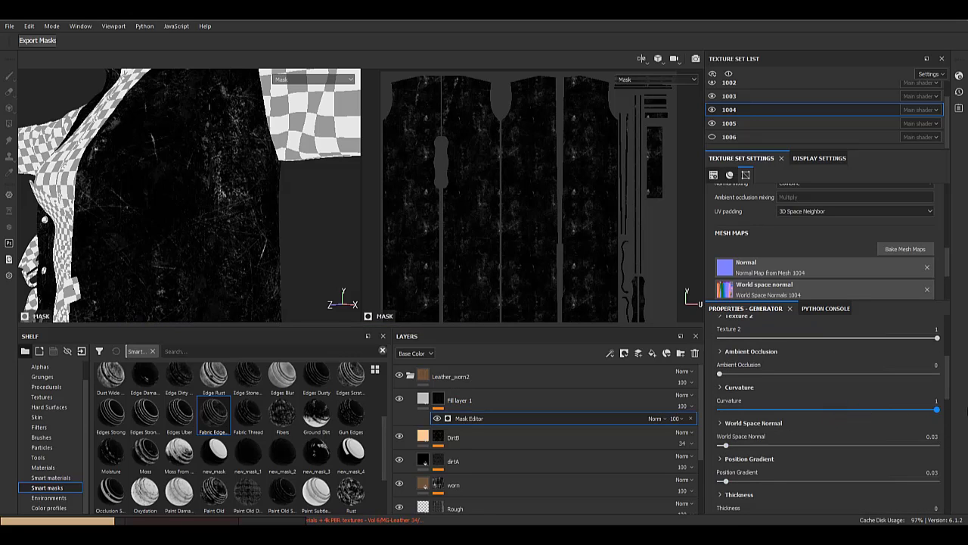
# - Return to the material view and inspect Fill layer 1's worn scratches across the coat
pyautogui.click(438, 398)
pyautogui.click(424, 398)
pyautogui.scroll(-5, 130, 225)
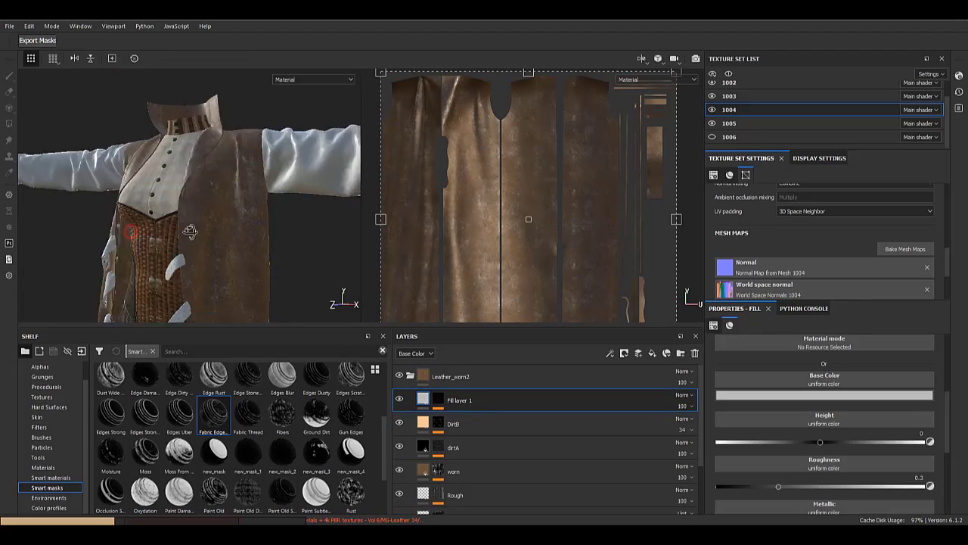
pyautogui.keyDown('alt'); pyautogui.moveTo(130, 225); pyautogui.dragTo(188, 180); pyautogui.keyUp('alt')
pyautogui.scroll(5, 200, 209)
pyautogui.keyDown('alt'); pyautogui.moveTo(202, 214); pyautogui.dragTo(219, 87, button='middle'); pyautogui.keyUp('alt')
pyautogui.keyDown('alt'); pyautogui.moveTo(328, 283); pyautogui.dragTo(181, 216); pyautogui.keyUp('alt')
pyautogui.scroll(-2, 181, 215)
pyautogui.keyDown('alt'); pyautogui.moveTo(237, 151); pyautogui.dragTo(259, 304, button='middle'); pyautogui.keyUp('alt')
# - Duplicate Fill layer 1, hide the original, and replace the copy's mask with the Fabric Thread smart mask
pyautogui.rightClick(509, 405)
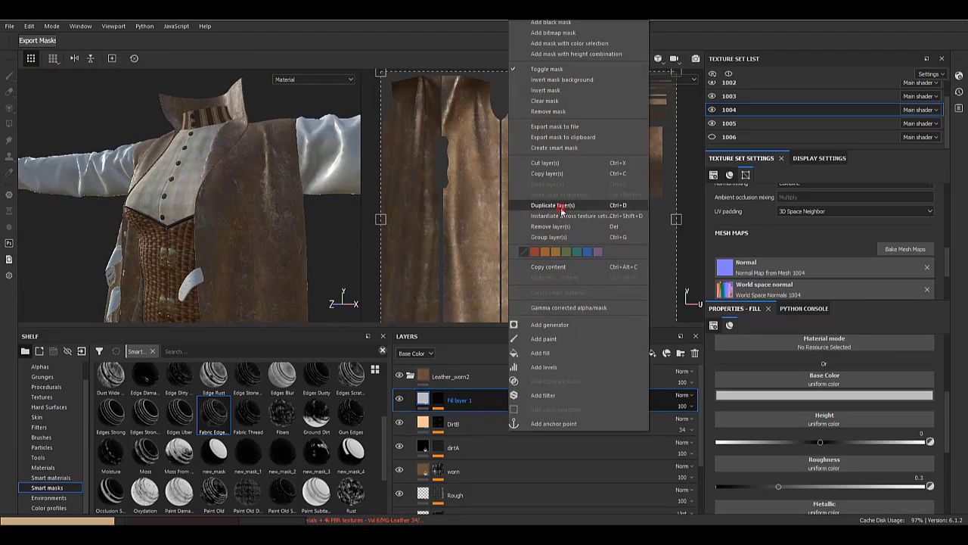
pyautogui.click(562, 209)
pyautogui.click(400, 423)
pyautogui.rightClick(438, 399)
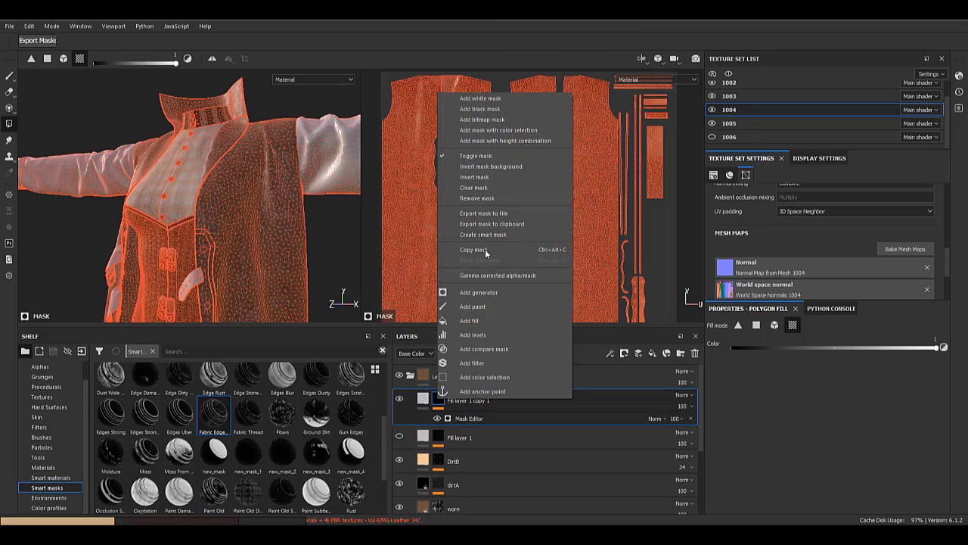
pyautogui.click(482, 199)
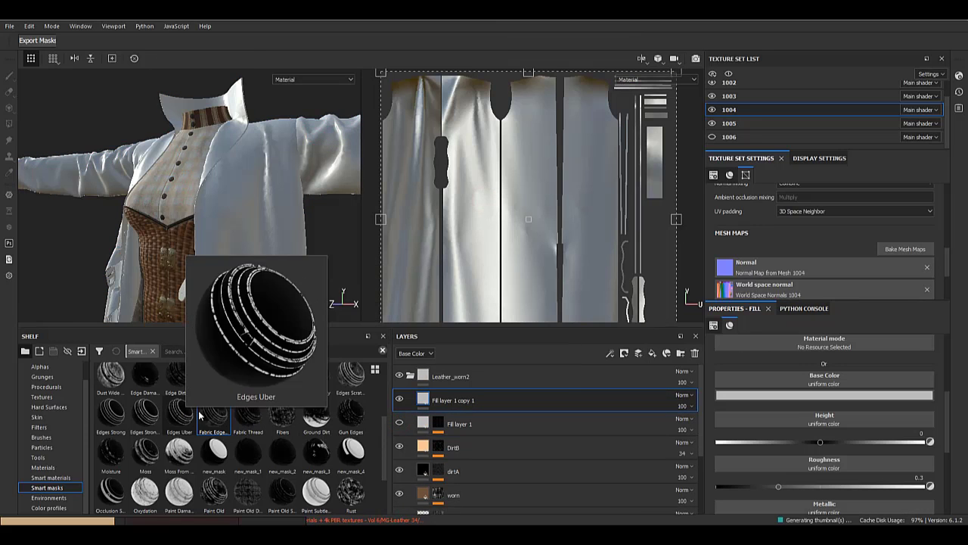
pyautogui.click(248, 421)
pyautogui.moveTo(434, 394); pyautogui.dragTo(435, 397)
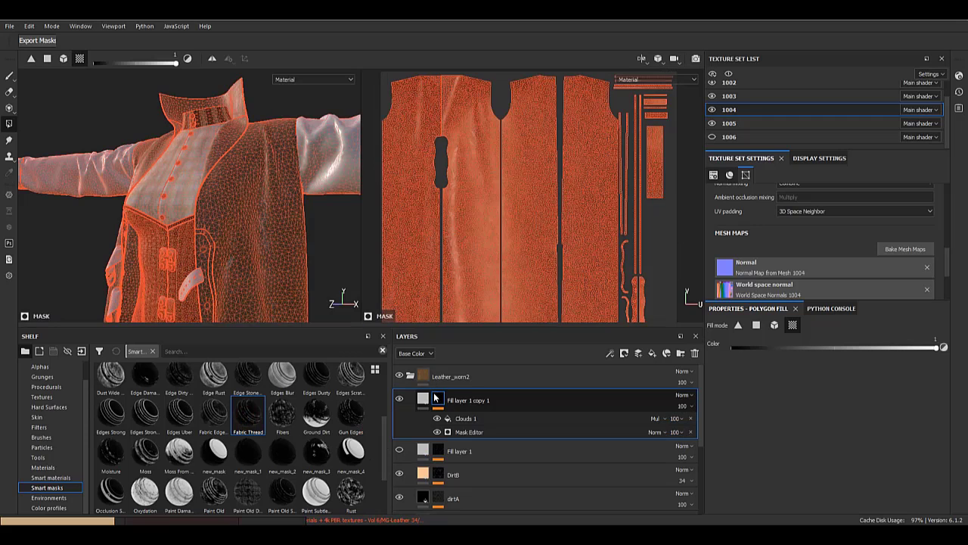
# - Inspect the mask of Fill layer 1 copy 1 on the coat and hide its Clouds 1 effect
pyautogui.click(463, 420)
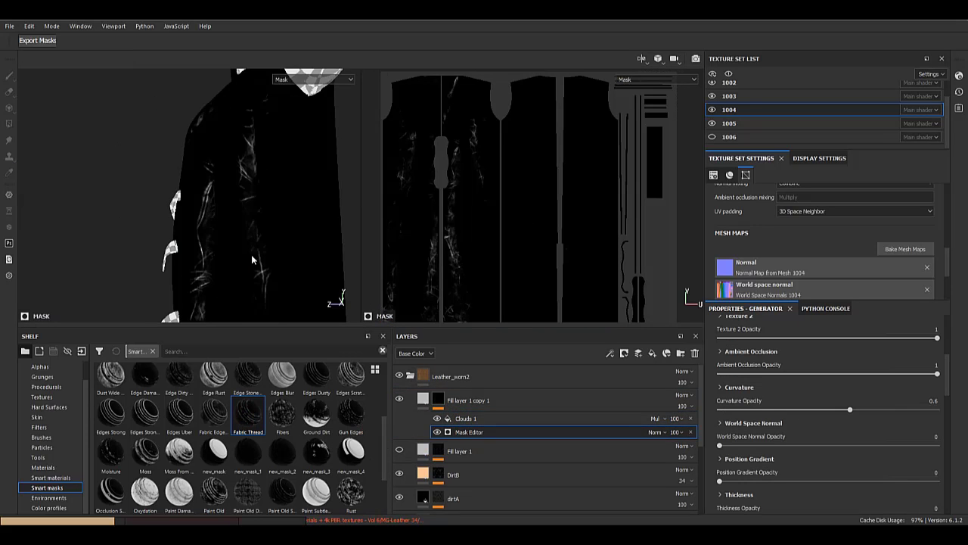
pyautogui.keyDown('alt'); pyautogui.moveTo(259, 250); pyautogui.dragTo(257, 197); pyautogui.keyUp('alt')
pyautogui.scroll(3, 258, 197)
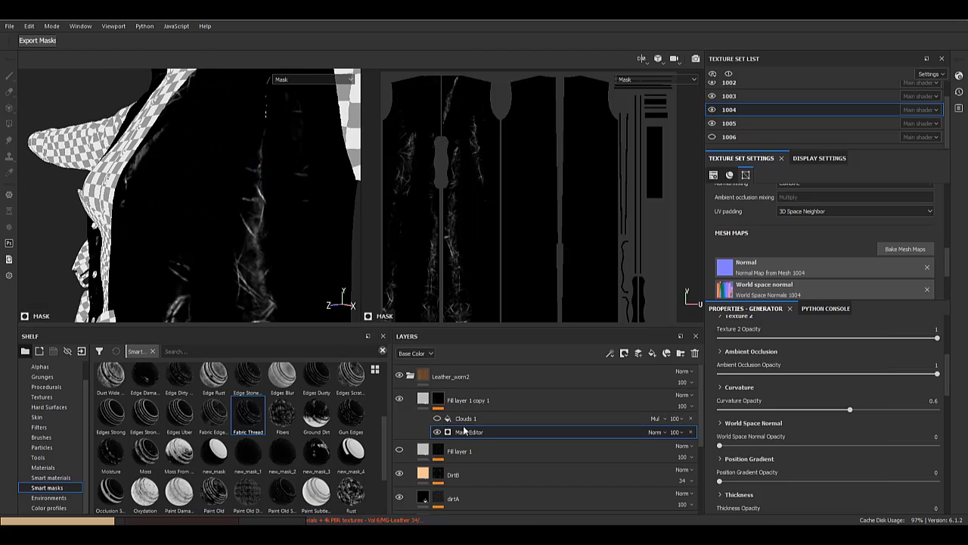
# - In Fill layer 1 copy 1's Mask Editor, set Global Balance to 0.59, Global Contrast to 0.1, and Texture Opacity to 0.88
pyautogui.scroll(5, 821, 429)
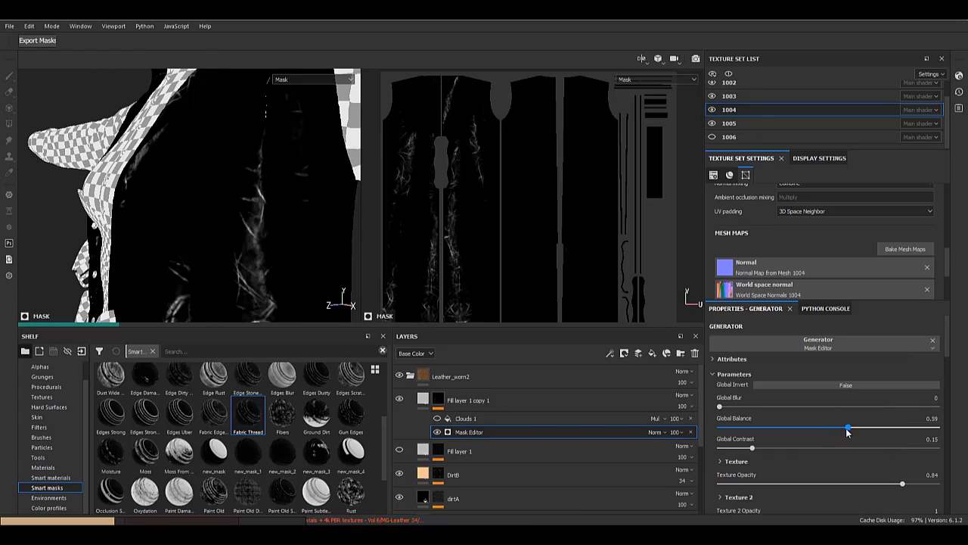
pyautogui.moveTo(751, 448)
pyautogui.mouseDown()
pyautogui.moveTo(733, 448)
pyautogui.moveTo(742, 448)
pyautogui.mouseUp()
pyautogui.scroll(-2, 849, 483)
pyautogui.moveTo(948, 422); pyautogui.dragTo(786, 428)
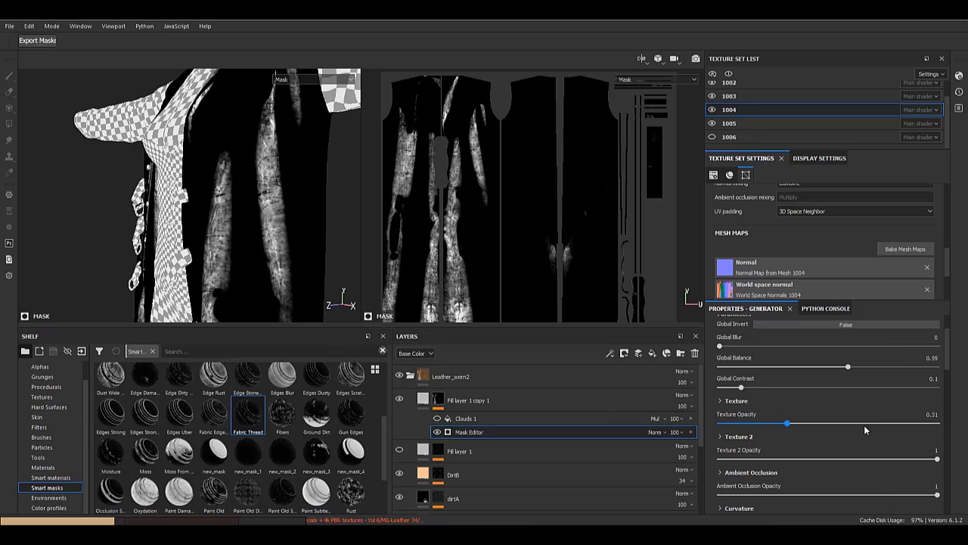
pyautogui.moveTo(866, 426); pyautogui.dragTo(895, 428)
# - Set the Mask Editor's Texture 2 Opacity to 0.93, Ambient Occlusion Opacity to 0.94, and Curvature Opacity to 0.42
pyautogui.moveTo(937, 459); pyautogui.dragTo(844, 459)
pyautogui.moveTo(936, 460); pyautogui.dragTo(918, 433)
pyautogui.scroll(-2, 860, 487)
pyautogui.moveTo(848, 470); pyautogui.dragTo(938, 470)
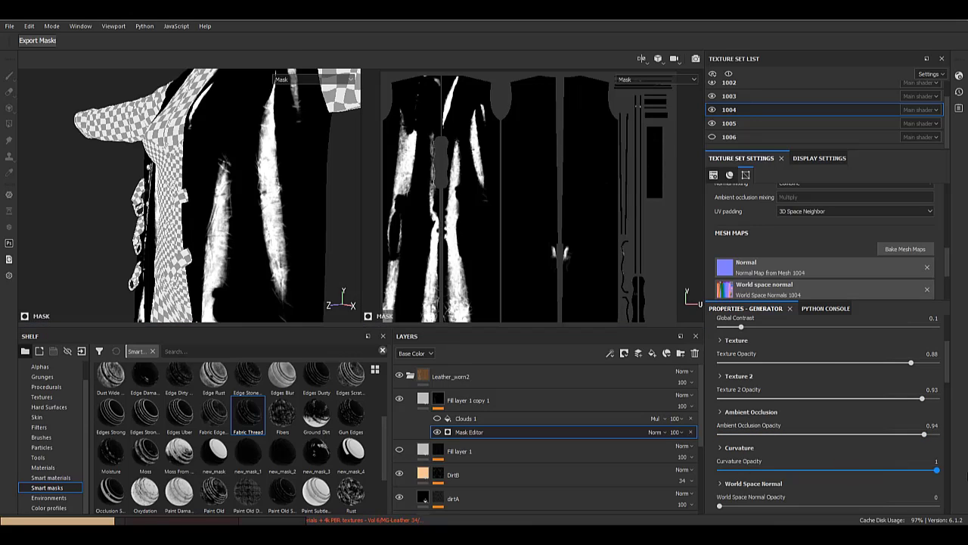
pyautogui.moveTo(816, 463); pyautogui.dragTo(784, 471)
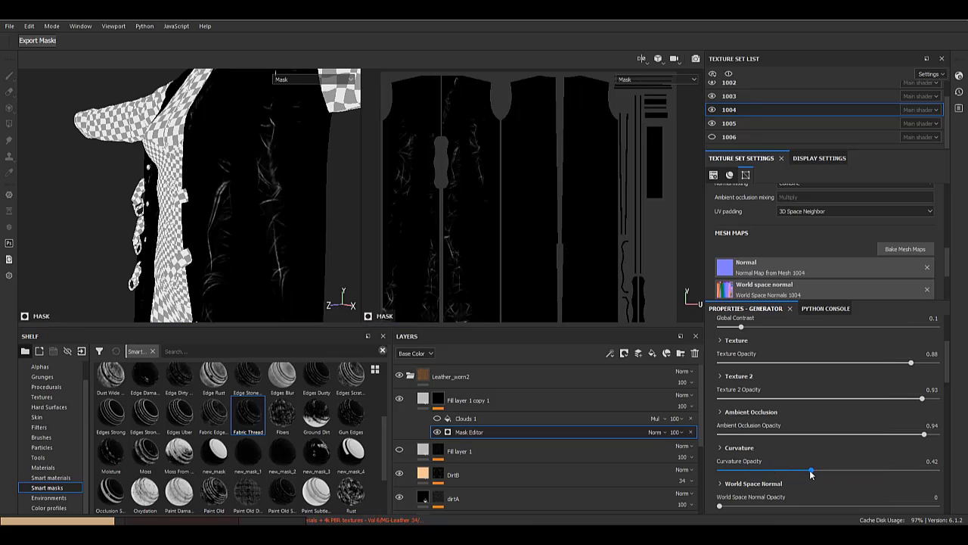
# - Set the Mask Editor's World Space Normal Opacity to 0.27 and Position Gradient Opacity to 0.06
pyautogui.scroll(-2, 811, 469)
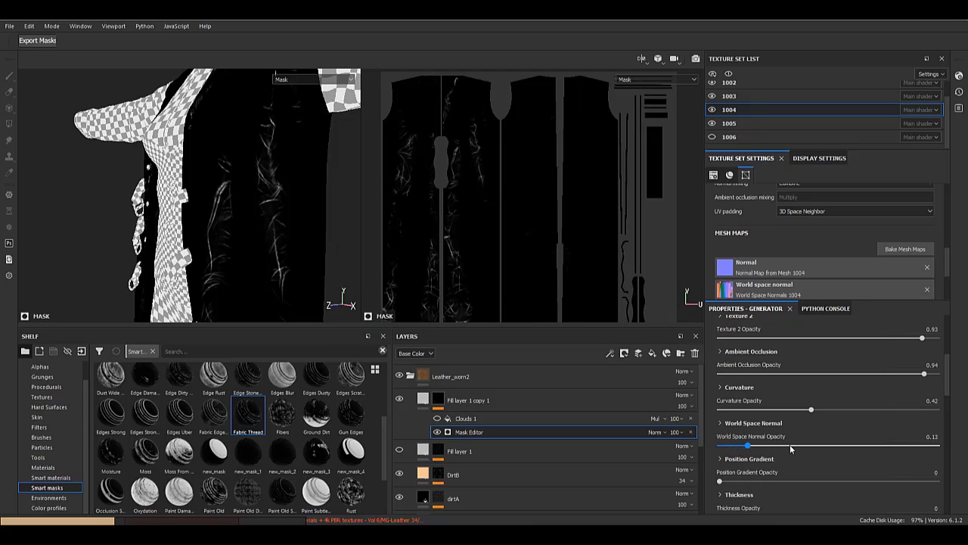
pyautogui.click(791, 448)
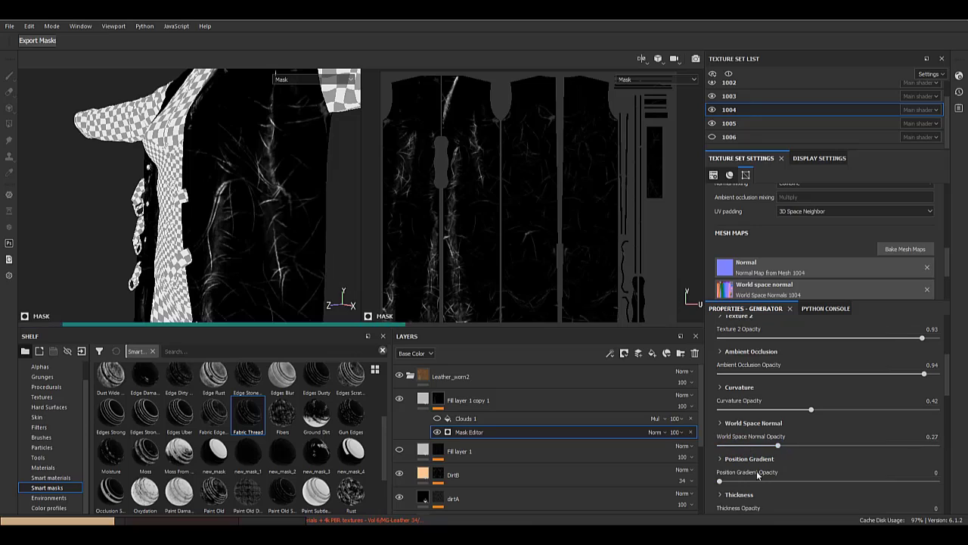
pyautogui.moveTo(752, 481); pyautogui.dragTo(782, 481)
pyautogui.keyDown('alt'); pyautogui.moveTo(54, 129); pyautogui.dragTo(80, 141); pyautogui.keyUp('alt')
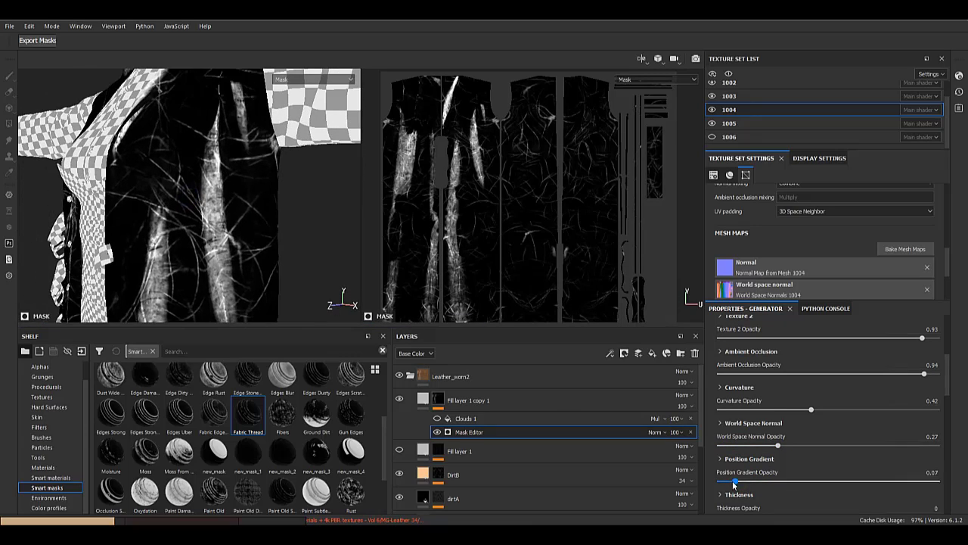
pyautogui.moveTo(733, 483); pyautogui.dragTo(732, 483)
pyautogui.scroll(-4, 197, 219)
# - Show the Clouds 1 effect in the mask of Fill layer 1 copy 1 and reduce its histogram contrast to about 0.4
pyautogui.keyDown('alt'); pyautogui.moveTo(186, 227); pyautogui.dragTo(273, 258); pyautogui.keyUp('alt')
pyautogui.click(437, 419)
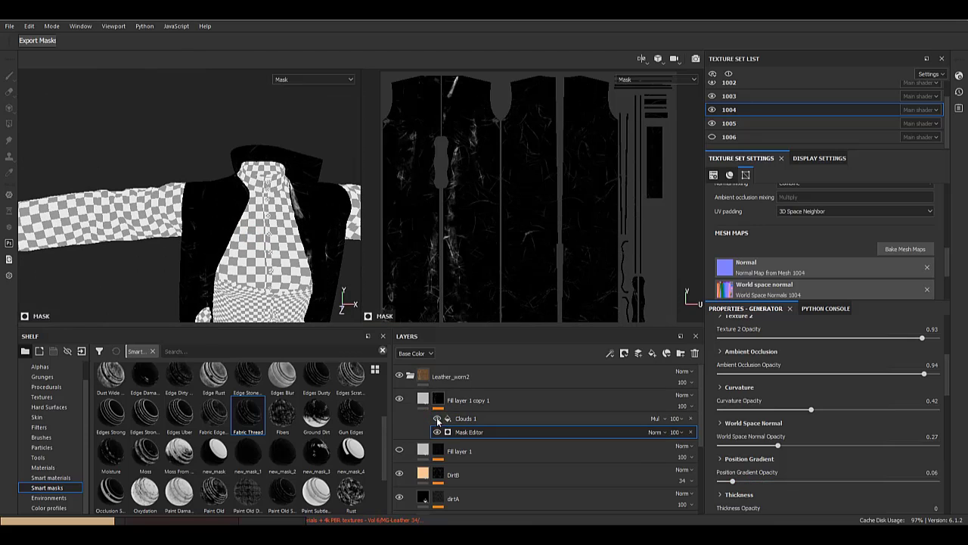
pyautogui.click(454, 421)
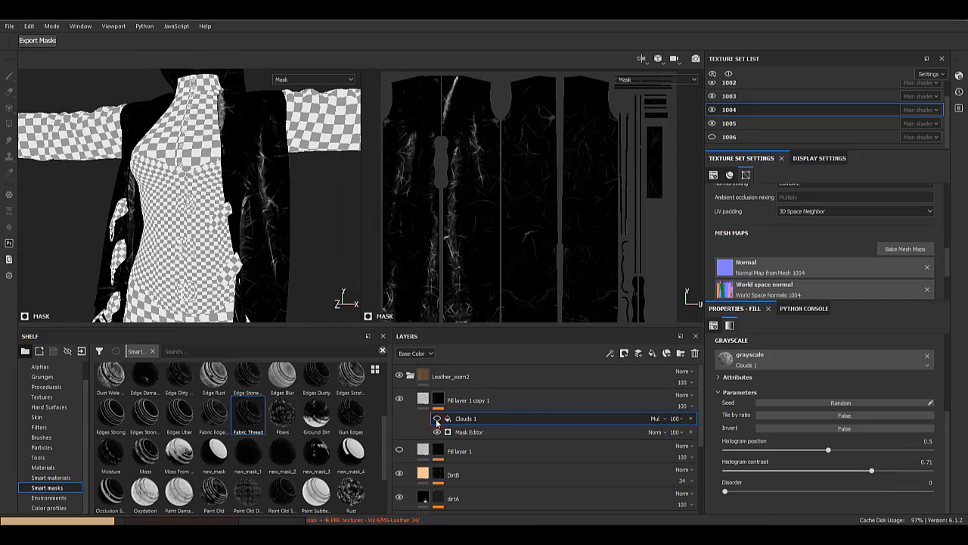
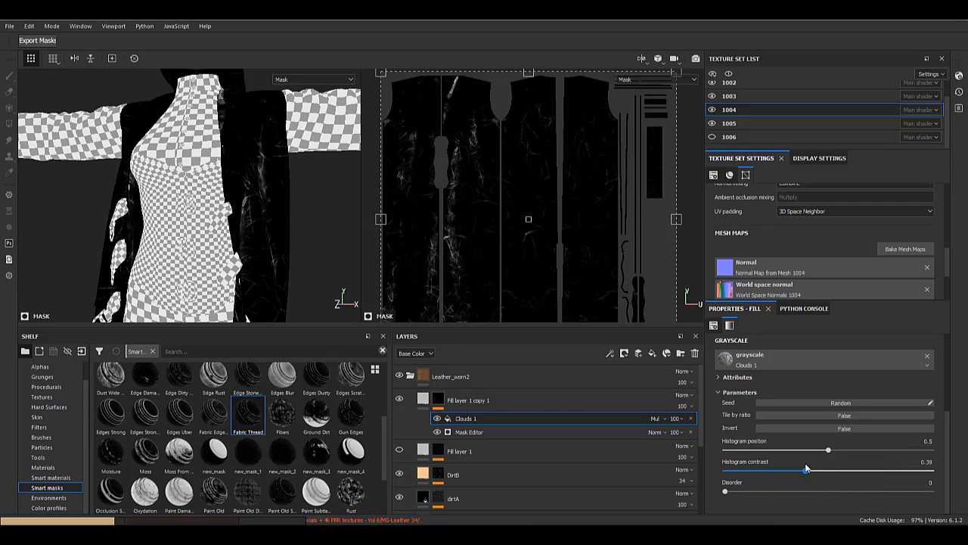
pyautogui.moveTo(805, 470); pyautogui.dragTo(808, 470)
# - Return to the material view, make Fill layer 1 visible again, and inspect the combined scratches on the coat
pyautogui.click(425, 401)
pyautogui.scroll(2, 197, 227)
pyautogui.keyDown('alt'); pyautogui.moveTo(159, 295); pyautogui.dragTo(200, 187); pyautogui.keyUp('alt')
pyautogui.click(400, 423)
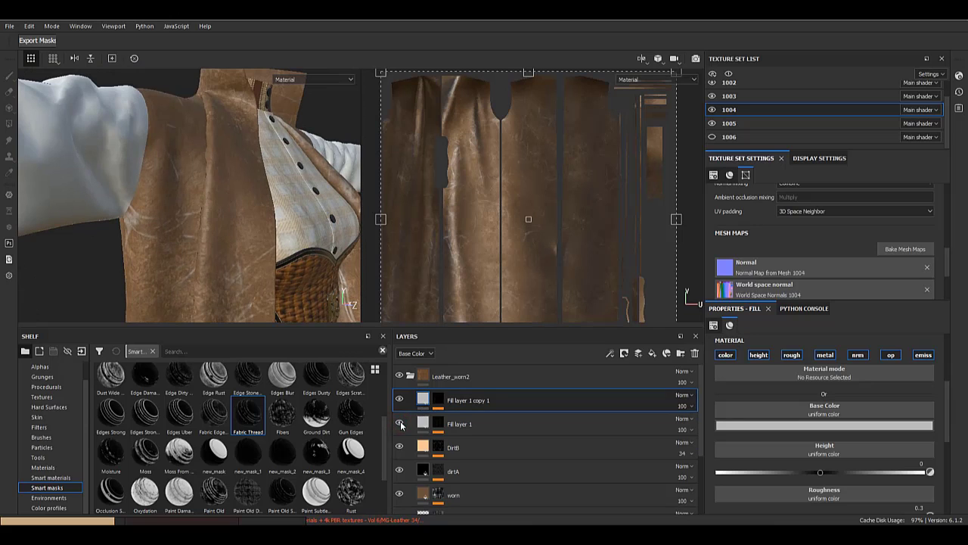
pyautogui.keyDown('alt'); pyautogui.moveTo(309, 274); pyautogui.dragTo(223, 195, button='middle'); pyautogui.keyUp('alt')
pyautogui.scroll(-4, 199, 224)
pyautogui.keyDown('alt'); pyautogui.moveTo(200, 223); pyautogui.dragTo(263, 190); pyautogui.keyUp('alt')
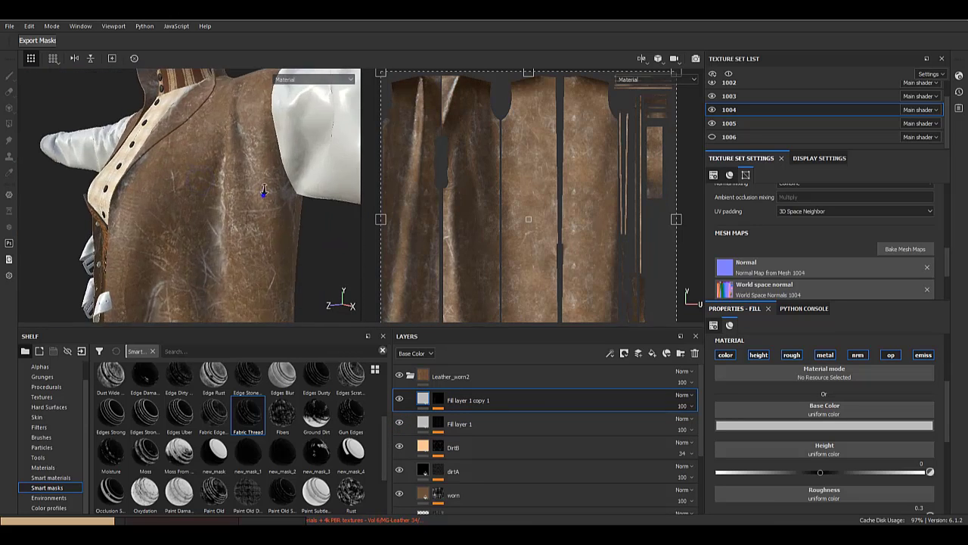
pyautogui.keyDown('alt'); pyautogui.moveTo(263, 191); pyautogui.dragTo(284, 219, button='right'); pyautogui.keyUp('alt')
# - Limit Fill layer 1 to the height channel and adjust its height value
pyautogui.click(582, 422)
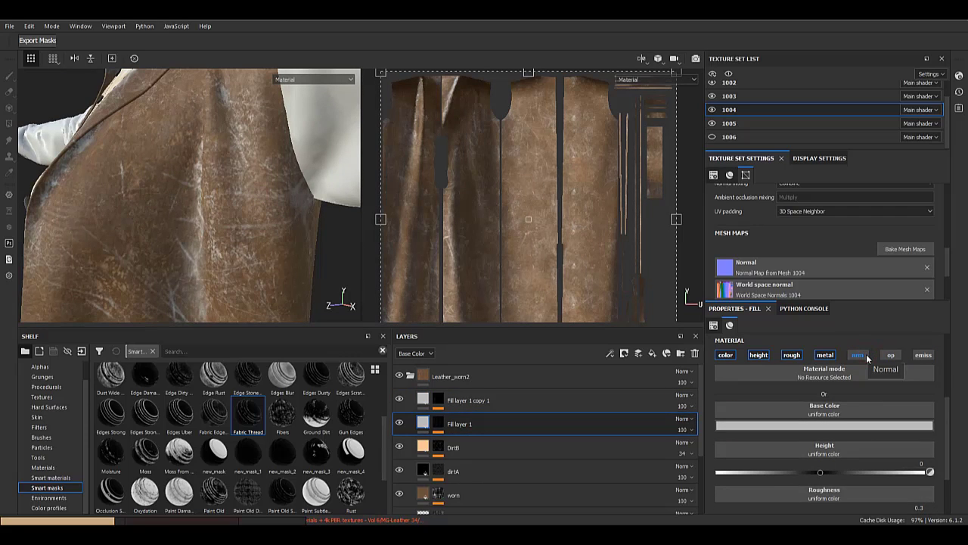
pyautogui.click(821, 358)
pyautogui.click(793, 356)
pyautogui.click(728, 355)
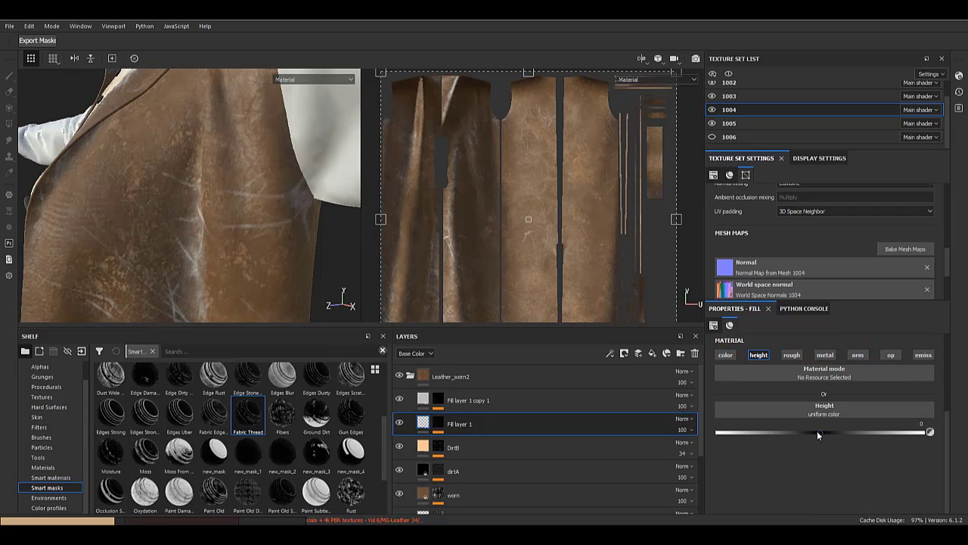
pyautogui.moveTo(816, 431); pyautogui.dragTo(426, 442)
# - Re-enable color on Fill layer 1, sample the worn layer's brown as its base color, and adjust it to a dark brown
pyautogui.click(724, 359)
pyautogui.click(813, 425)
pyautogui.click(424, 495)
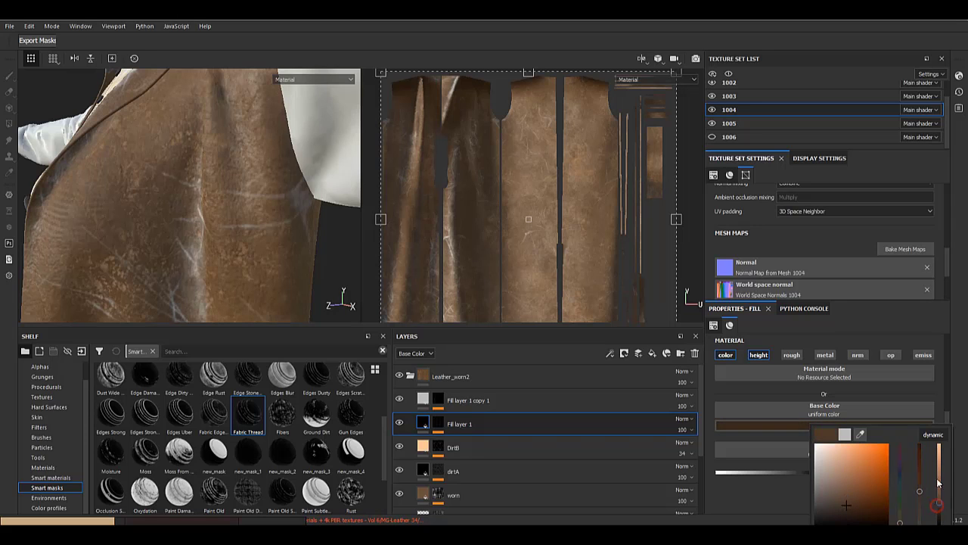
pyautogui.moveTo(938, 483); pyautogui.dragTo(933, 414)
pyautogui.moveTo(942, 472); pyautogui.dragTo(940, 515)
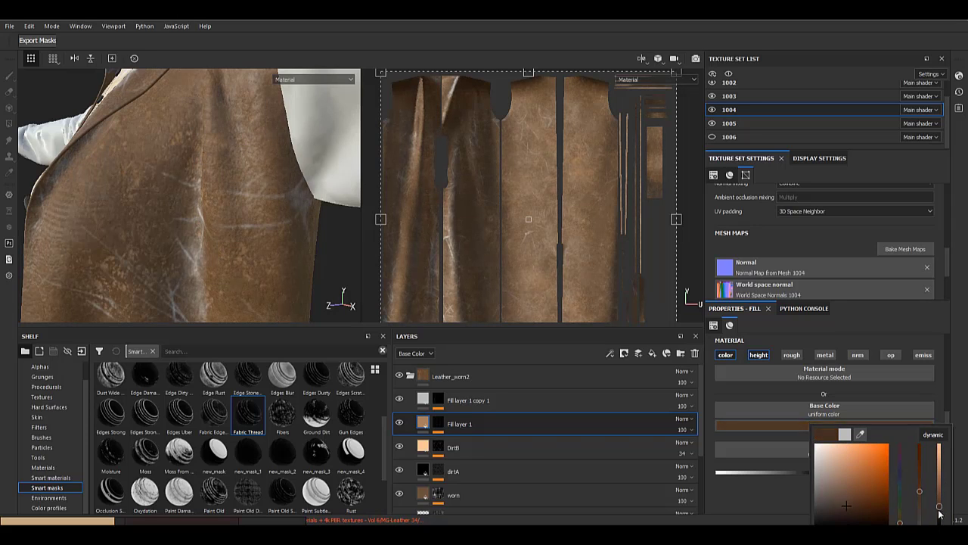
# - Set the height of Fill layer 1 copy 1 to -0.1981 and keep only its color and height channels enabled
pyautogui.click(420, 407)
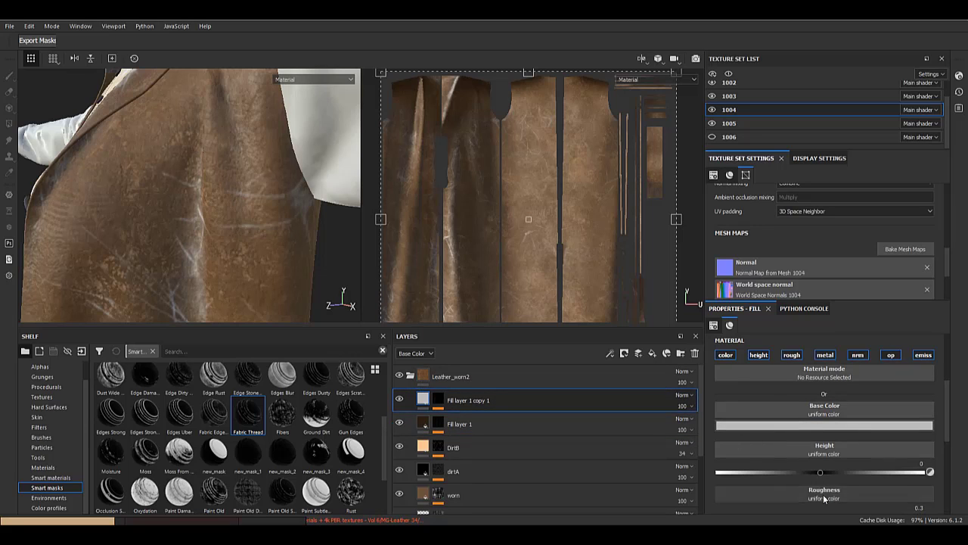
pyautogui.scroll(-3, 821, 494)
pyautogui.scroll(2, 817, 465)
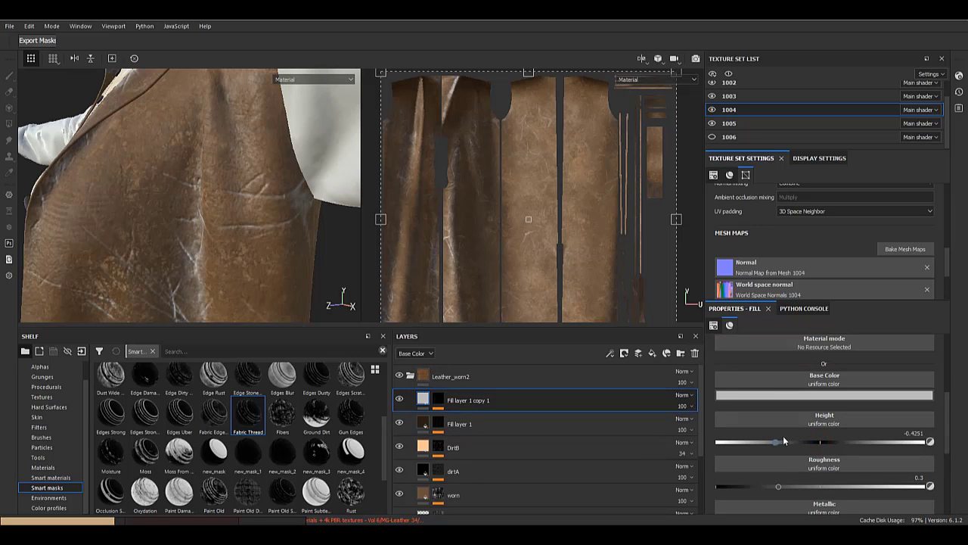
pyautogui.scroll(2, 780, 401)
pyautogui.click(924, 388)
pyautogui.click(892, 386)
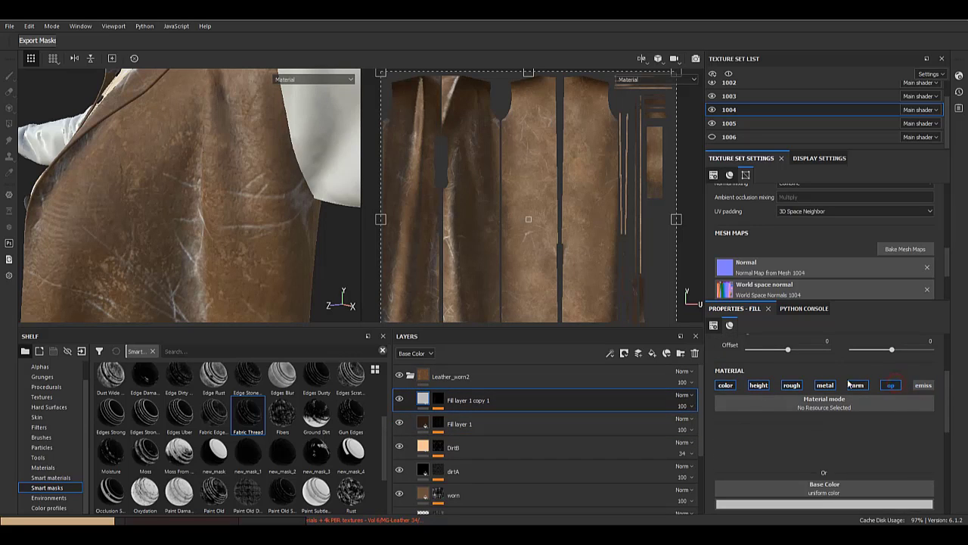
pyautogui.click(858, 386)
pyautogui.click(825, 385)
pyautogui.click(791, 386)
pyautogui.click(731, 387)
pyautogui.click(733, 386)
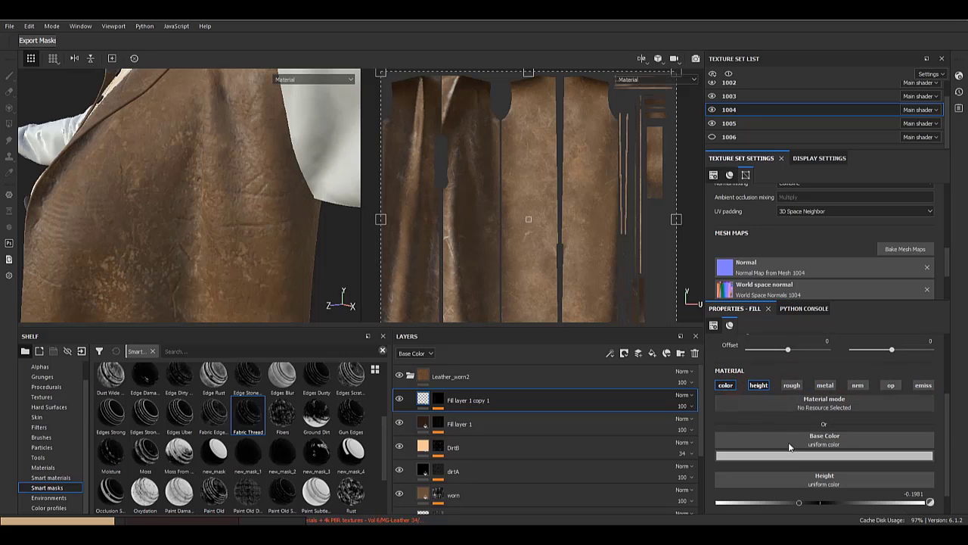
# - Sample a brown from the layer stack as the base color of Fill layer 1 copy 1 and brighten it to light tan
pyautogui.click(796, 456)
pyautogui.click(849, 342)
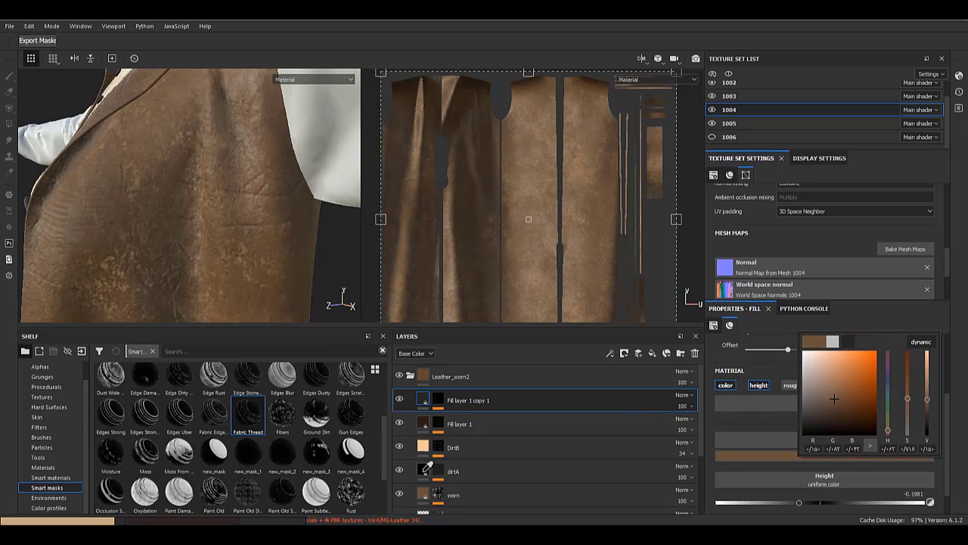
pyautogui.click(424, 449)
pyautogui.keyDown('alt'); pyautogui.moveTo(32, 179); pyautogui.dragTo(194, 186); pyautogui.keyUp('alt')
pyautogui.keyDown('alt'); pyautogui.moveTo(194, 186); pyautogui.dragTo(257, 314, button='right'); pyautogui.keyUp('alt')
pyautogui.click(837, 457)
pyautogui.moveTo(955, 387); pyautogui.dragTo(955, 370)
# - Inspect the recolored scratches on the coat's front, shoulder, and collar from several angles and under rotated lighting
pyautogui.keyDown('alt'); pyautogui.moveTo(343, 246); pyautogui.dragTo(229, 266, button='right'); pyautogui.keyUp('alt')
pyautogui.keyDown('alt'); pyautogui.moveTo(229, 266); pyautogui.dragTo(192, 177); pyautogui.keyUp('alt')
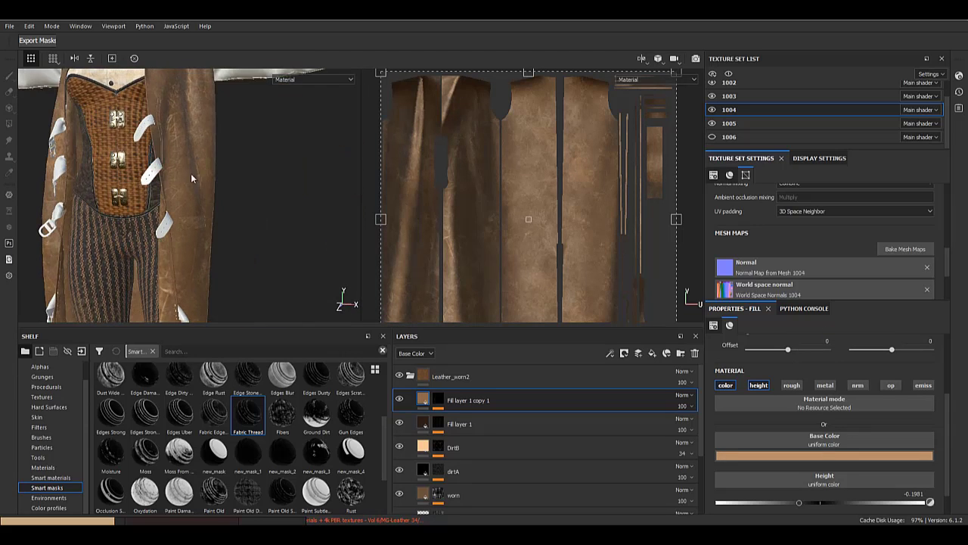
pyautogui.keyDown('alt'); pyautogui.moveTo(125, 79); pyautogui.dragTo(134, 168, button='middle'); pyautogui.keyUp('alt')
pyautogui.keyDown('alt'); pyautogui.moveTo(135, 168); pyautogui.dragTo(222, 337, button='right'); pyautogui.keyUp('alt')
pyautogui.keyDown('alt'); pyautogui.moveTo(125, 156); pyautogui.dragTo(225, 152); pyautogui.keyUp('alt')
pyautogui.keyDown('alt'); pyautogui.moveTo(197, 177); pyautogui.dragTo(26, 68, button='right'); pyautogui.keyUp('alt')
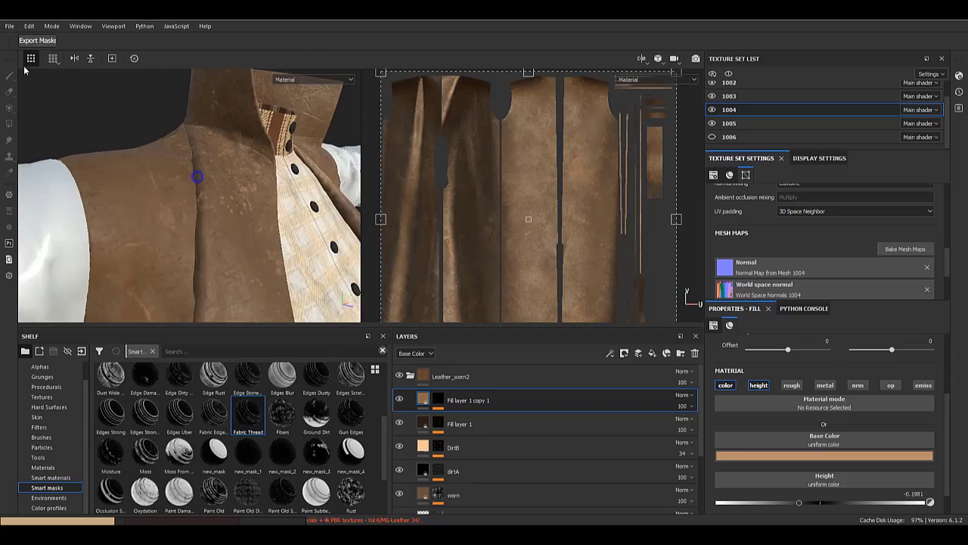
pyautogui.keyDown('alt'); pyautogui.moveTo(215, 246); pyautogui.dragTo(216, 192); pyautogui.keyUp('alt')
pyautogui.keyDown('alt'); pyautogui.moveTo(215, 192); pyautogui.dragTo(25, 85, button='right'); pyautogui.keyUp('alt')
pyautogui.keyDown('alt'); pyautogui.moveTo(234, 193); pyautogui.dragTo(155, 185); pyautogui.keyUp('alt')
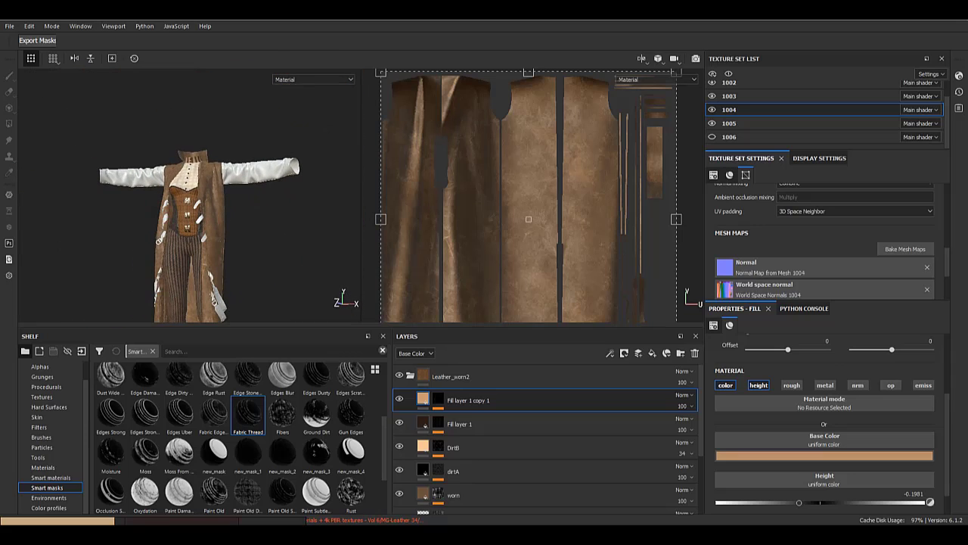
pyautogui.keyDown('alt'); pyautogui.moveTo(155, 185); pyautogui.dragTo(242, 253, button='right'); pyautogui.keyUp('alt')
pyautogui.keyDown('alt'); pyautogui.moveTo(198, 167); pyautogui.dragTo(199, 225, button='middle'); pyautogui.keyUp('alt')
pyautogui.keyDown('shift'); pyautogui.moveTo(199, 205); pyautogui.dragTo(310, 205, button='right'); pyautogui.keyUp('shift')
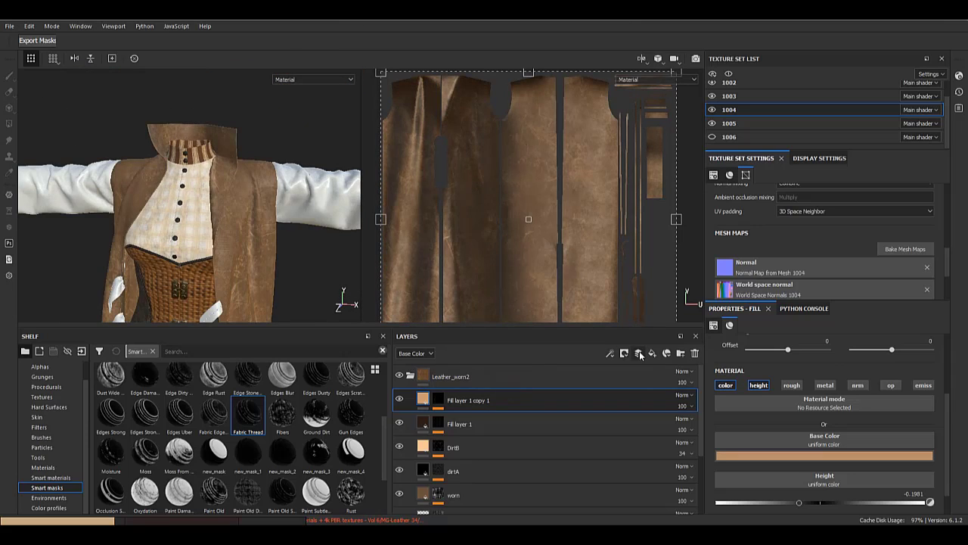
# - Add a new fill layer above Fill layer 1 copy 1 and give it a black mask
pyautogui.click(652, 354)
pyautogui.rightClick(429, 399)
pyautogui.click(471, 101)
pyautogui.rightClick(440, 400)
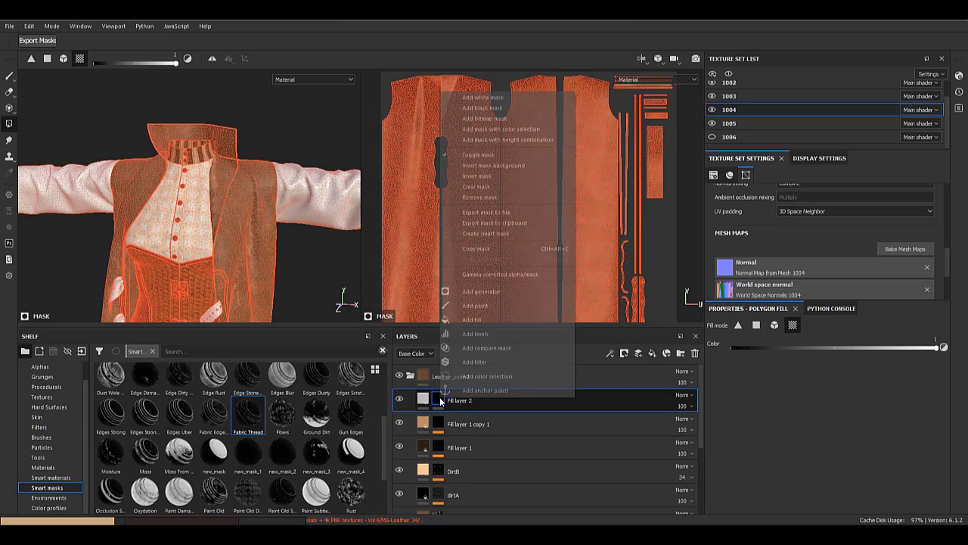
pyautogui.click(501, 318)
pyautogui.hotkey('ctrl', 'z')
# - Add a generator to Fill layer 2's mask and choose UV Border Distance for it
pyautogui.rightClick(441, 405)
pyautogui.click(477, 326)
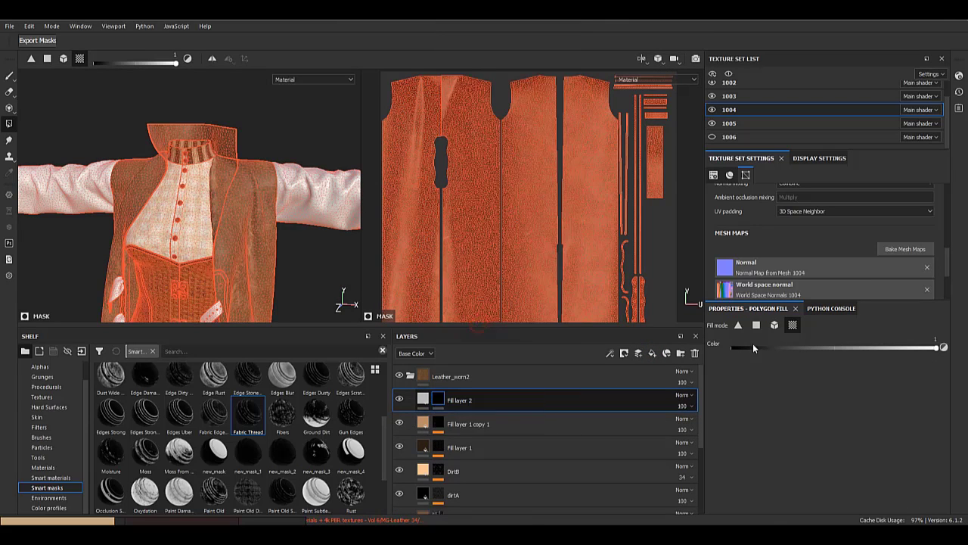
pyautogui.click(813, 349)
pyautogui.click(880, 436)
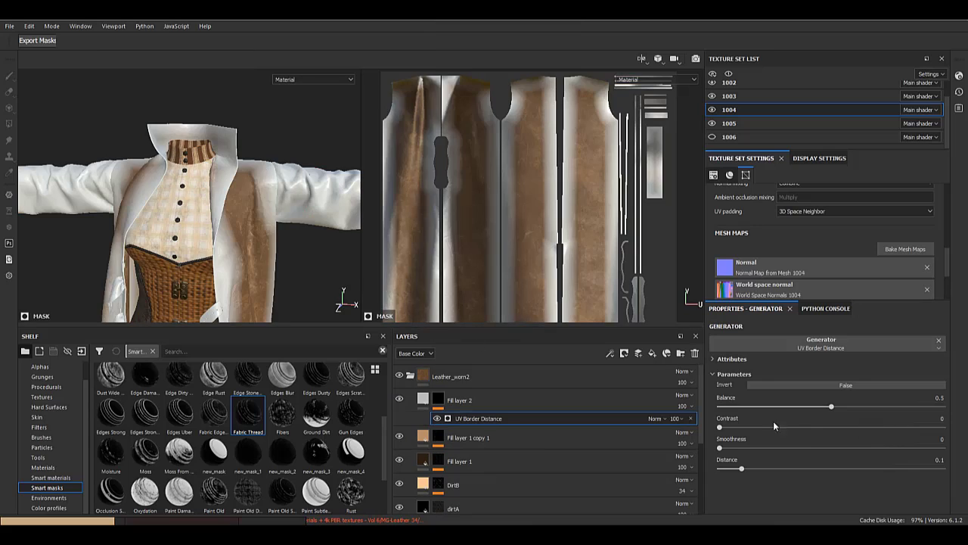
# - Set the UV Border Distance generator's Balance to 0.05 and Distance to 0.22, checking the collar's edges
pyautogui.moveTo(763, 408); pyautogui.dragTo(745, 408)
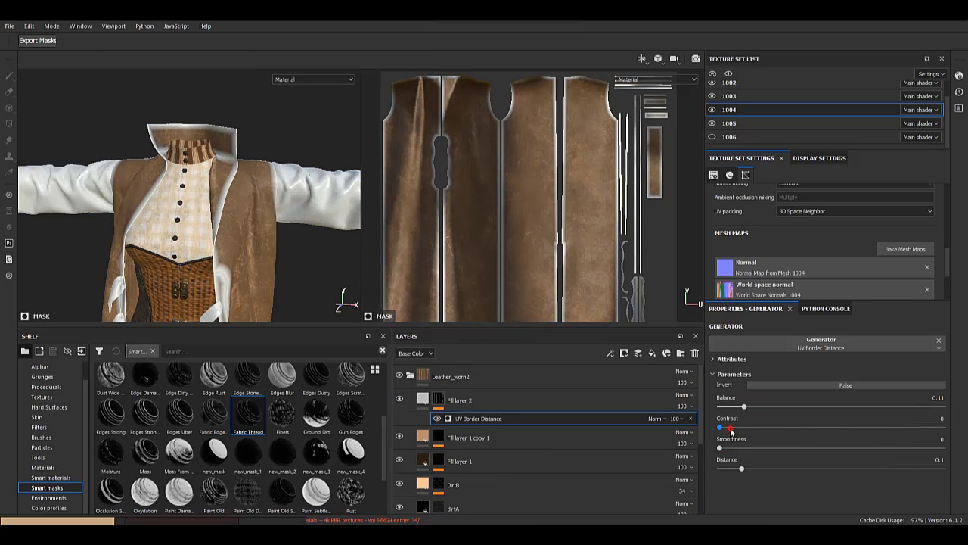
pyautogui.moveTo(744, 468); pyautogui.dragTo(770, 469)
pyautogui.moveTo(743, 407); pyautogui.dragTo(730, 409)
pyautogui.keyDown('alt'); pyautogui.moveTo(209, 177); pyautogui.dragTo(192, 201, button='middle'); pyautogui.keyUp('alt')
pyautogui.scroll(5, 192, 202)
# - Add a fill effect above UV Border Distance in Fill layer 2's mask and assign the Grunge Dirt Dried texture to it
pyautogui.rightClick(469, 419)
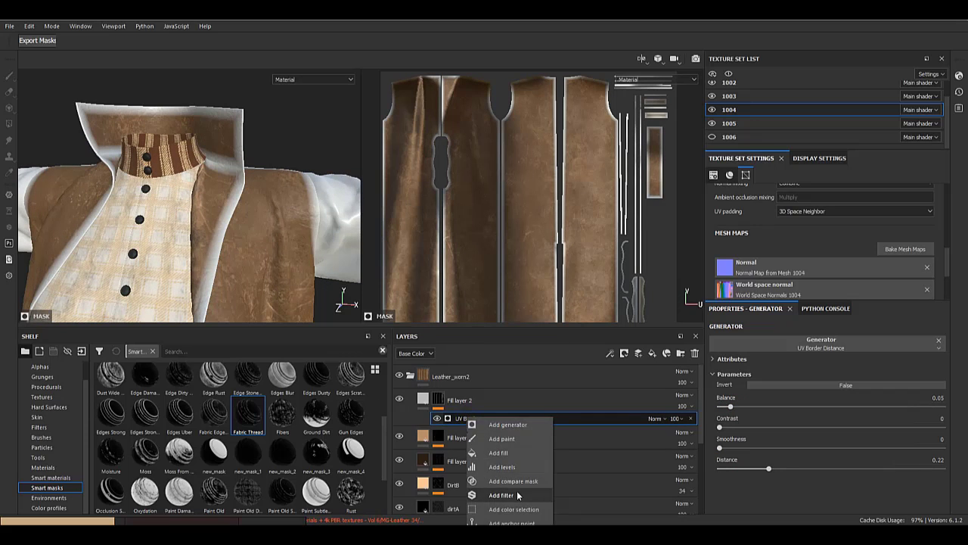
pyautogui.click(512, 456)
pyautogui.click(798, 386)
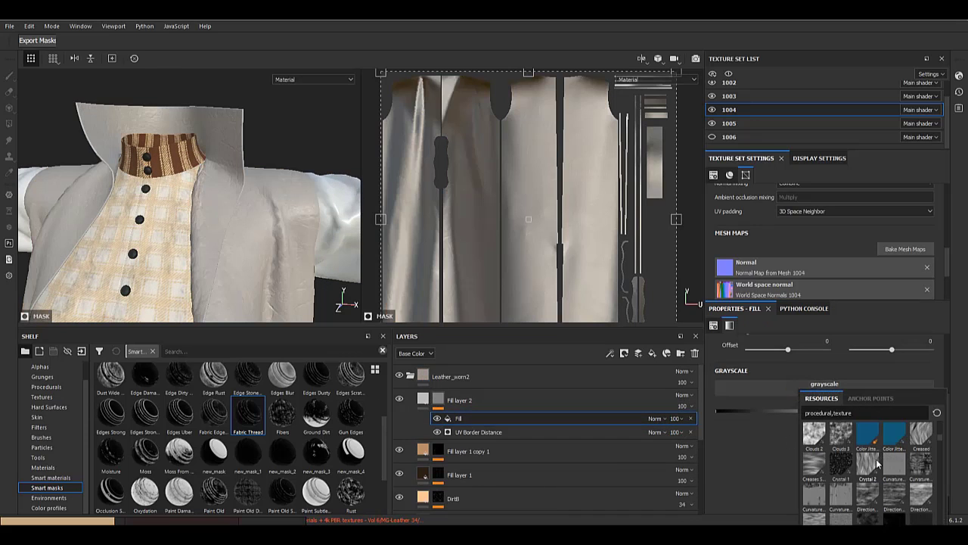
pyautogui.scroll(-5, 872, 473)
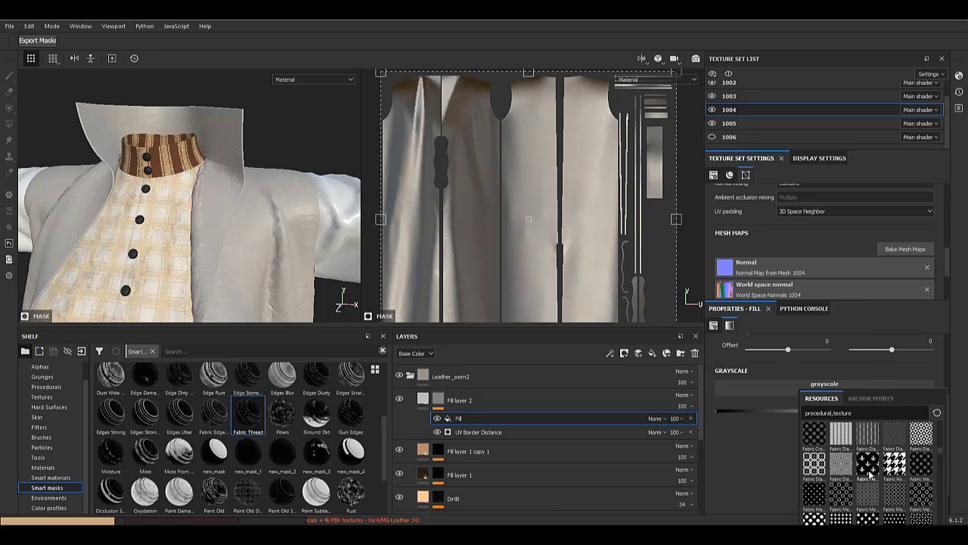
pyautogui.scroll(-3, 870, 475)
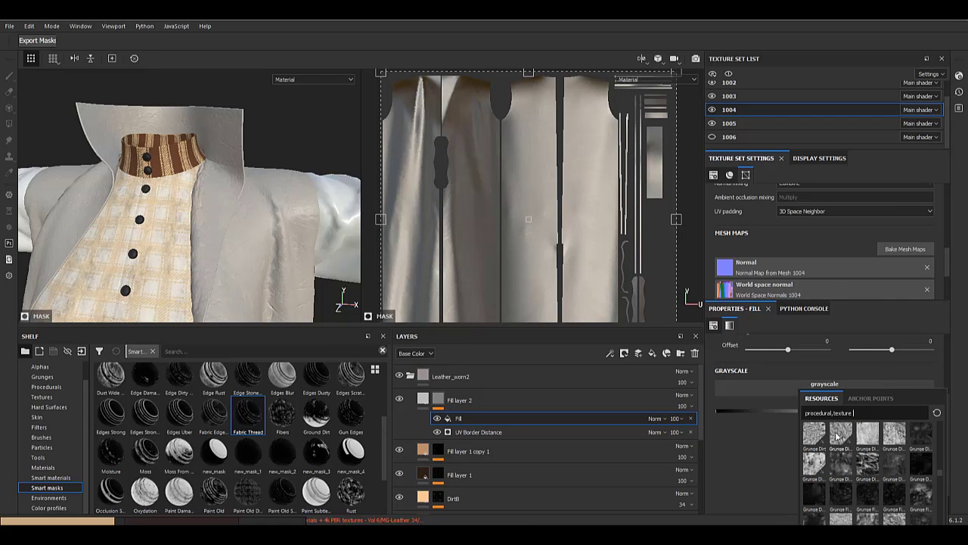
pyautogui.click(840, 434)
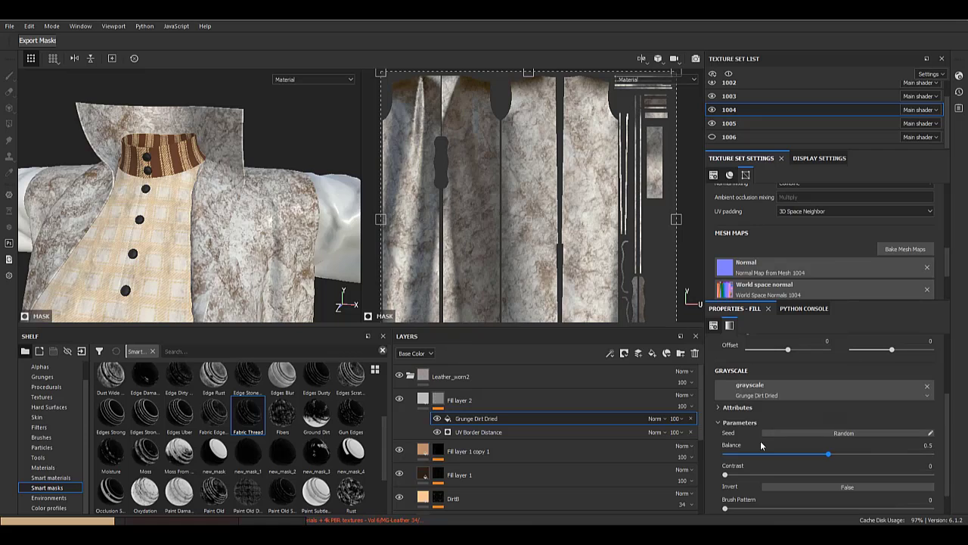
# - Blend Grunge Dirt Dried with Multiply in the mask and set its Balance to 0.34
pyautogui.click(653, 419)
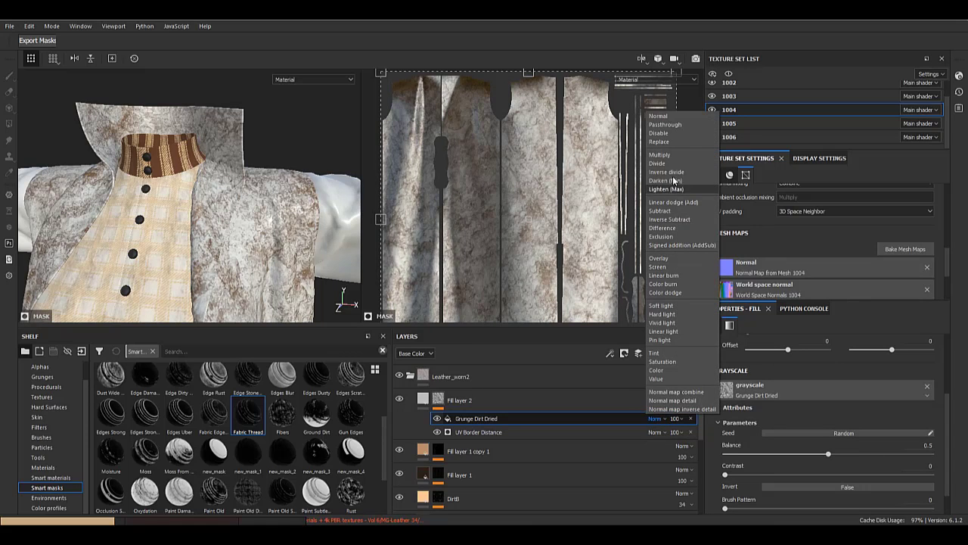
pyautogui.click(661, 154)
pyautogui.keyDown('alt'); pyautogui.moveTo(236, 168); pyautogui.dragTo(242, 188, button='middle'); pyautogui.keyUp('alt')
pyautogui.keyDown('alt'); pyautogui.moveTo(242, 187); pyautogui.dragTo(284, 257, button='right'); pyautogui.keyUp('alt')
pyautogui.moveTo(830, 458); pyautogui.dragTo(796, 453)
pyautogui.scroll(-1, 845, 467)
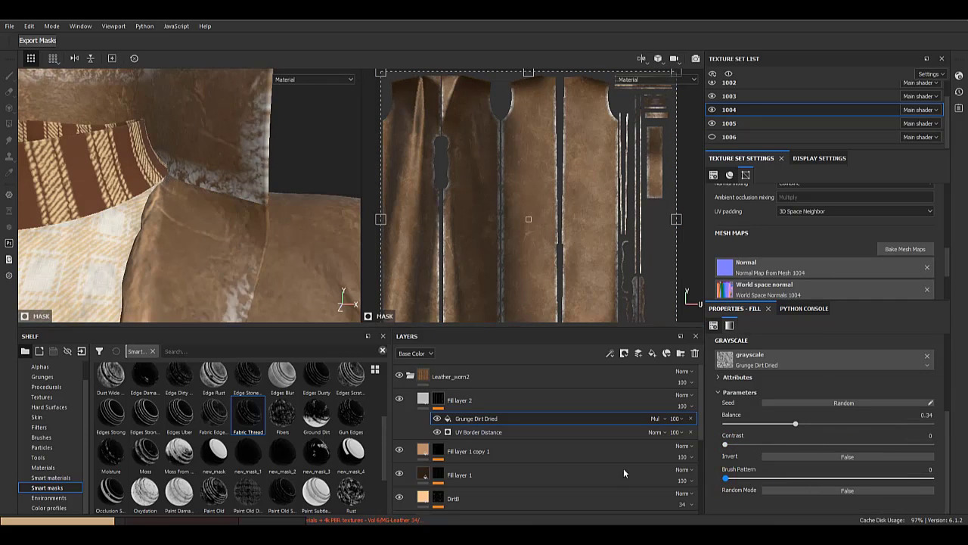
pyautogui.scroll(2, 777, 451)
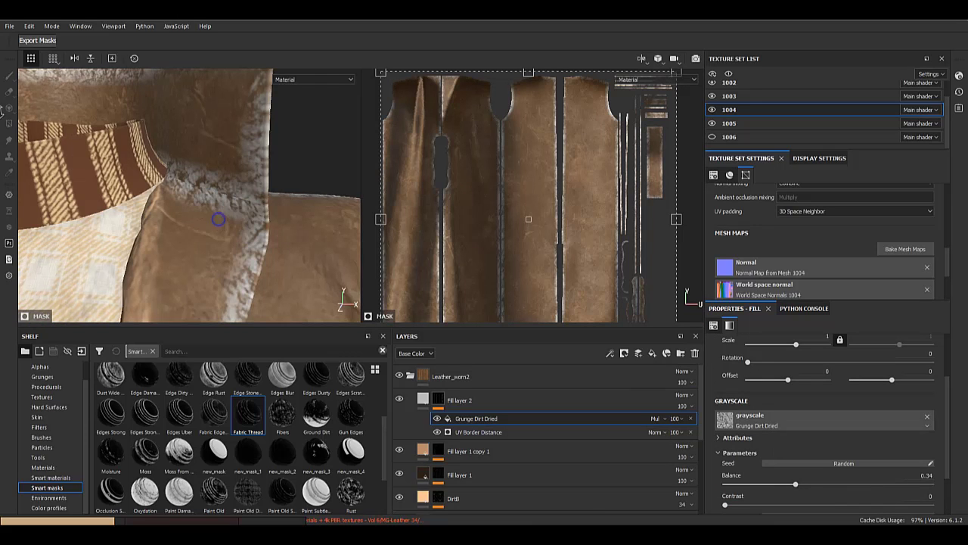
pyautogui.keyDown('alt'); pyautogui.moveTo(218, 218); pyautogui.dragTo(232, 126, button='right'); pyautogui.keyUp('alt')
pyautogui.keyDown('alt'); pyautogui.moveTo(232, 125); pyautogui.dragTo(258, 35, button='middle'); pyautogui.keyUp('alt')
# - Limit Fill layer 2's material to the height channel and set its height to -0.0580, checking the collar and shoulder
pyautogui.click(424, 400)
pyautogui.click(753, 418)
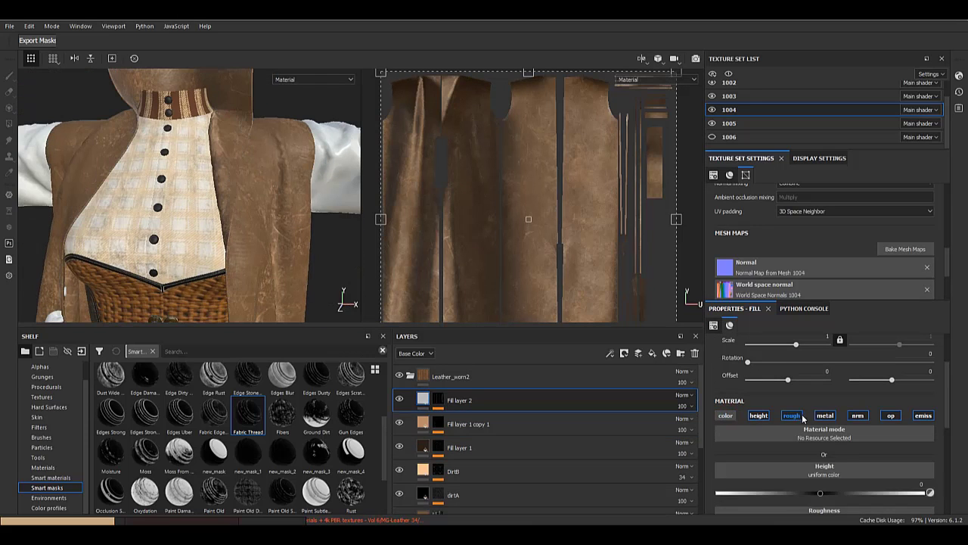
pyautogui.click(925, 415)
pyautogui.click(858, 415)
pyautogui.keyDown('alt'); pyautogui.moveTo(254, 134); pyautogui.dragTo(266, 194, button='middle'); pyautogui.keyUp('alt')
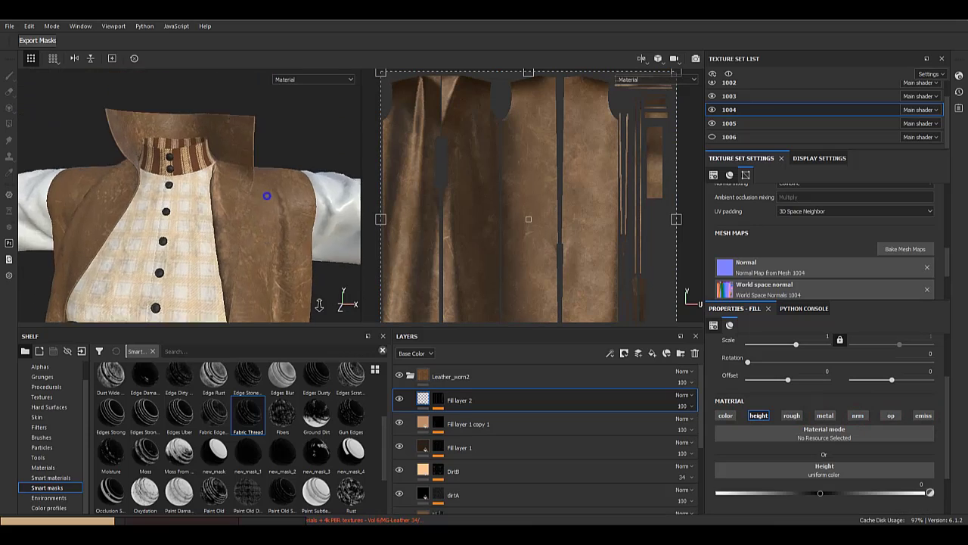
pyautogui.keyDown('alt'); pyautogui.moveTo(265, 194); pyautogui.dragTo(295, 261, button='right'); pyautogui.keyUp('alt')
pyautogui.moveTo(821, 493); pyautogui.dragTo(803, 492)
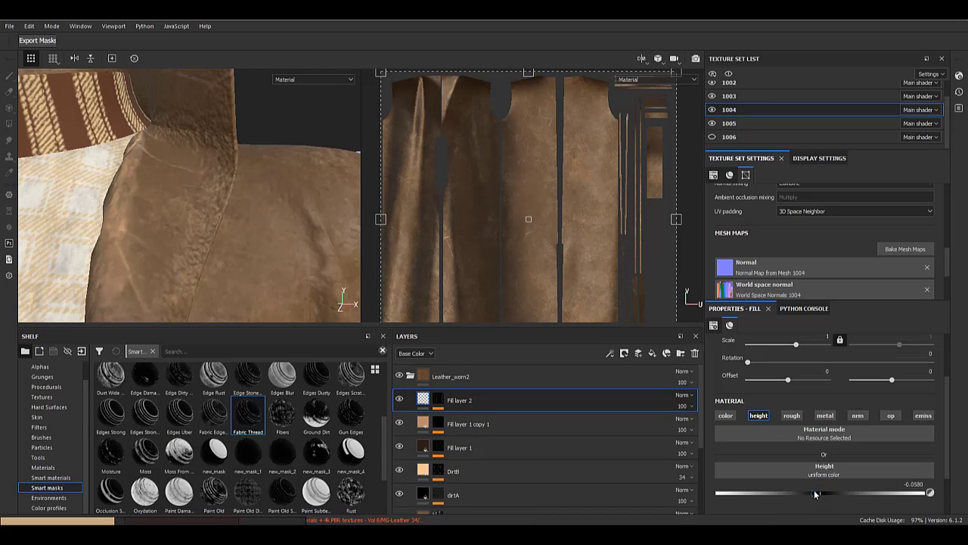
pyautogui.keyDown('alt'); pyautogui.moveTo(230, 195); pyautogui.dragTo(197, 122, button='right'); pyautogui.keyUp('alt')
pyautogui.keyDown('alt'); pyautogui.moveTo(197, 121); pyautogui.dragTo(283, 240); pyautogui.keyUp('alt')
pyautogui.keyDown('alt'); pyautogui.moveTo(283, 240); pyautogui.dragTo(259, 365, button='middle'); pyautogui.keyUp('alt')
pyautogui.keyDown('alt'); pyautogui.moveTo(295, 250); pyautogui.dragTo(358, 336, button='right'); pyautogui.keyUp('alt')
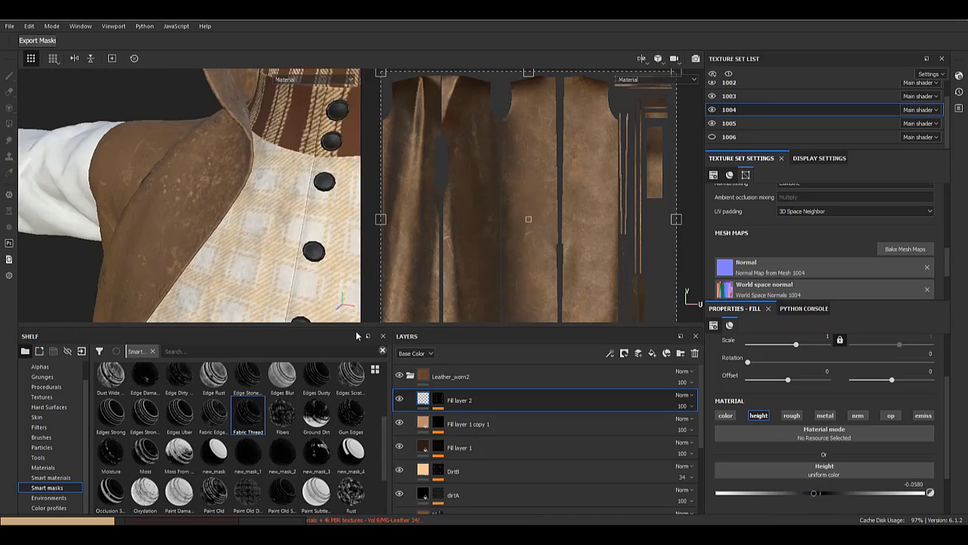
# - Enable Fill layer 2's color channel and sample its base color from the tan of Fill layer 1 copy 1
pyautogui.click(721, 418)
pyautogui.click(818, 485)
pyautogui.moveTo(799, 372); pyautogui.dragTo(421, 424)
pyautogui.keyDown('alt'); pyautogui.moveTo(233, 231); pyautogui.dragTo(211, 174, button='right'); pyautogui.keyUp('alt')
pyautogui.keyDown('alt'); pyautogui.moveTo(212, 174); pyautogui.dragTo(177, 211); pyautogui.keyUp('alt')
pyautogui.keyDown('alt'); pyautogui.moveTo(177, 212); pyautogui.dragTo(143, 168, button='right'); pyautogui.keyUp('alt')
pyautogui.keyDown('alt'); pyautogui.moveTo(144, 168); pyautogui.dragTo(158, 214, button='middle'); pyautogui.keyUp('alt')
pyautogui.keyDown('alt'); pyautogui.moveTo(159, 214); pyautogui.dragTo(206, 162, button='right'); pyautogui.keyUp('alt')
pyautogui.keyDown('alt'); pyautogui.moveTo(206, 162); pyautogui.dragTo(174, 181); pyautogui.keyUp('alt')
pyautogui.keyDown('alt'); pyautogui.moveTo(213, 165); pyautogui.dragTo(233, 293, button='right'); pyautogui.keyUp('alt')
# - Add a Blur filter above UV Border Distance in Fill layer 2's mask and set its intensity to 4.47
pyautogui.keyDown('alt'); pyautogui.click(440, 399); pyautogui.keyUp('alt')
pyautogui.rightClick(470, 432)
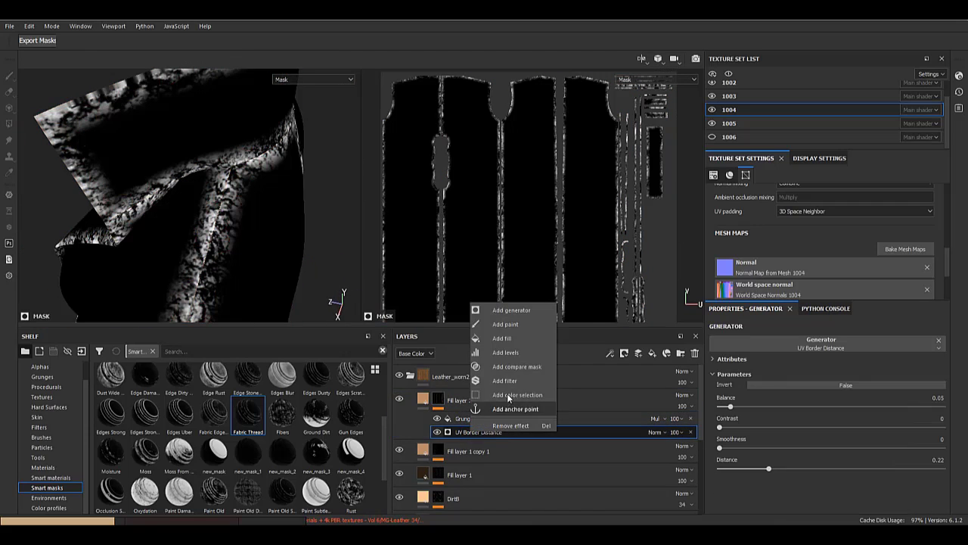
pyautogui.click(505, 381)
pyautogui.click(826, 348)
pyautogui.click(891, 383)
pyautogui.moveTo(733, 392); pyautogui.dragTo(783, 394)
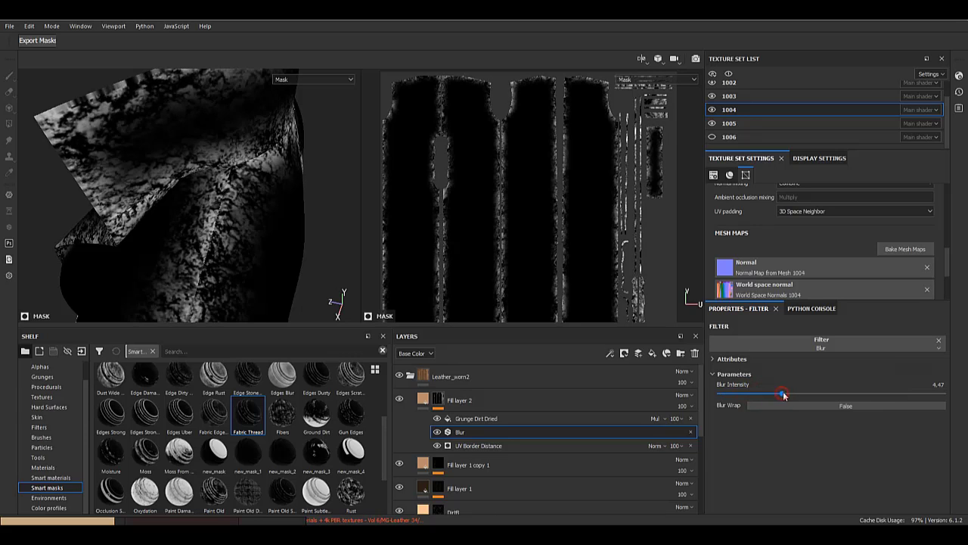
# - Inspect the blurred edge wear along the coat's lower part, front, and collar in the material view
pyautogui.click(423, 399)
pyautogui.keyDown('alt'); pyautogui.moveTo(130, 242); pyautogui.dragTo(185, 246); pyautogui.keyUp('alt')
pyautogui.keyDown('alt'); pyautogui.moveTo(185, 246); pyautogui.dragTo(121, 220, button='right'); pyautogui.keyUp('alt')
pyautogui.keyDown('alt'); pyautogui.moveTo(121, 220); pyautogui.dragTo(149, 46, button='middle'); pyautogui.keyUp('alt')
pyautogui.keyDown('alt'); pyautogui.moveTo(219, 163); pyautogui.dragTo(277, 166); pyautogui.keyUp('alt')
pyautogui.keyDown('alt'); pyautogui.moveTo(277, 166); pyautogui.dragTo(234, 106, button='middle'); pyautogui.keyUp('alt')
pyautogui.keyDown('alt'); pyautogui.moveTo(163, 249); pyautogui.dragTo(186, 255); pyautogui.keyUp('alt')
pyautogui.keyDown('alt'); pyautogui.moveTo(187, 255); pyautogui.dragTo(128, 219, button='right'); pyautogui.keyUp('alt')
pyautogui.keyDown('alt'); pyautogui.moveTo(128, 220); pyautogui.dragTo(170, 170, button='middle'); pyautogui.keyUp('alt')
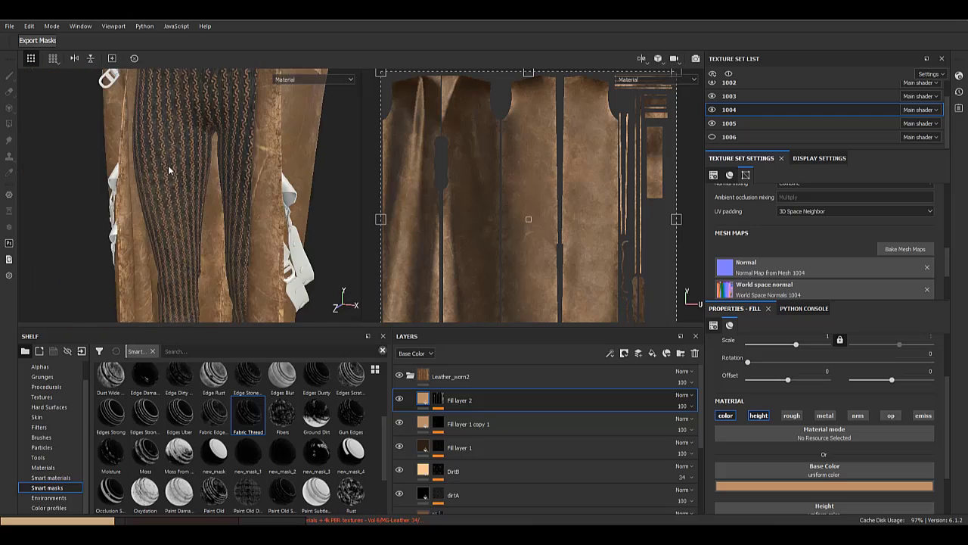
pyautogui.keyDown('alt'); pyautogui.moveTo(169, 170); pyautogui.dragTo(164, 132); pyautogui.keyUp('alt')
pyautogui.keyDown('alt'); pyautogui.moveTo(164, 131); pyautogui.dragTo(170, 265, button='middle'); pyautogui.keyUp('alt')
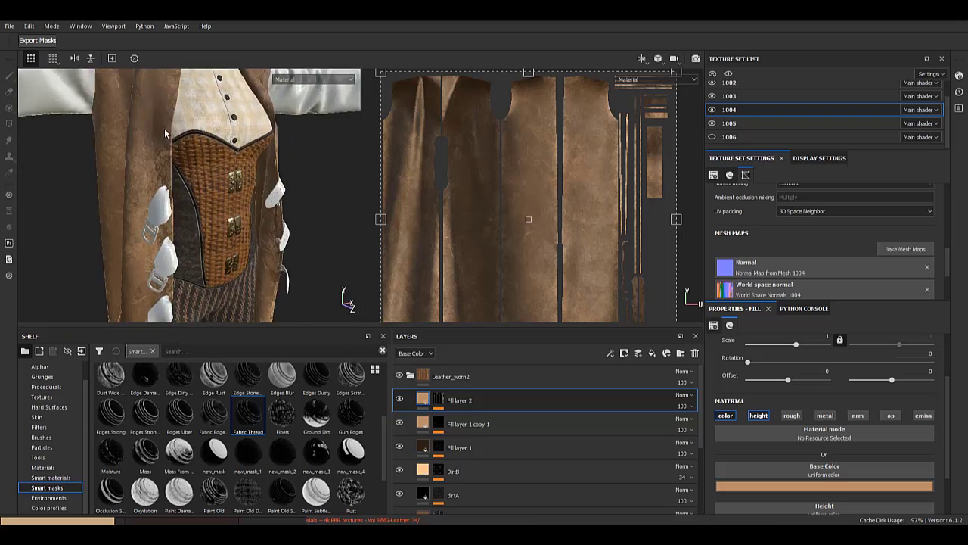
pyautogui.keyDown('alt'); pyautogui.moveTo(170, 189); pyautogui.dragTo(173, 342, button='middle'); pyautogui.keyUp('alt')
pyautogui.keyDown('alt'); pyautogui.moveTo(174, 341); pyautogui.dragTo(235, 359, button='right'); pyautogui.keyUp('alt')
# - Set Grunge Dirt Dried's Balance to 0.5 and Contrast to 0.05 while viewing Fill layer 2's mask
pyautogui.click(442, 401)
pyautogui.click(445, 403)
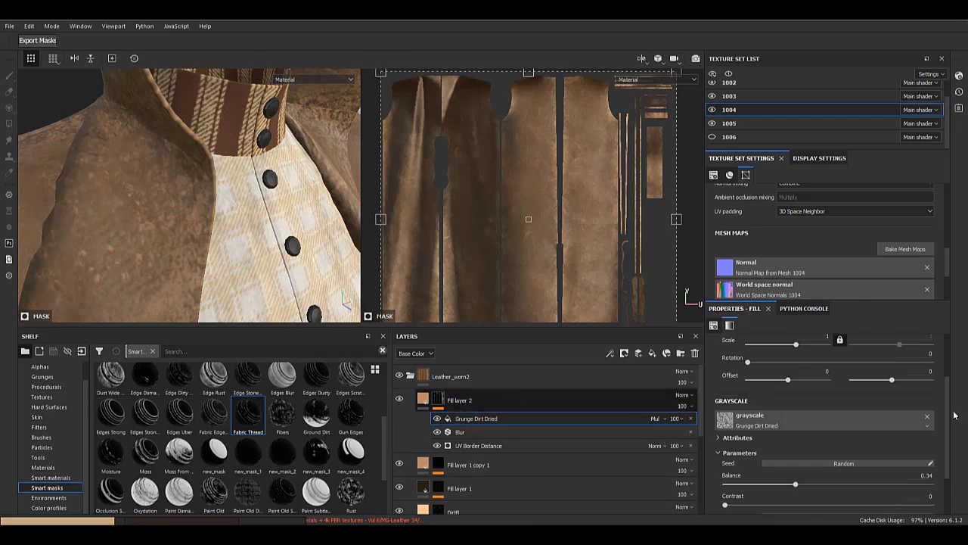
pyautogui.moveTo(837, 485)
pyautogui.mouseDown()
pyautogui.moveTo(750, 483)
pyautogui.moveTo(828, 485)
pyautogui.mouseUp()
pyautogui.scroll(-2, 776, 475)
pyautogui.scroll(2, 775, 475)
pyautogui.keyDown('alt'); pyautogui.click(438, 402); pyautogui.keyUp('alt')
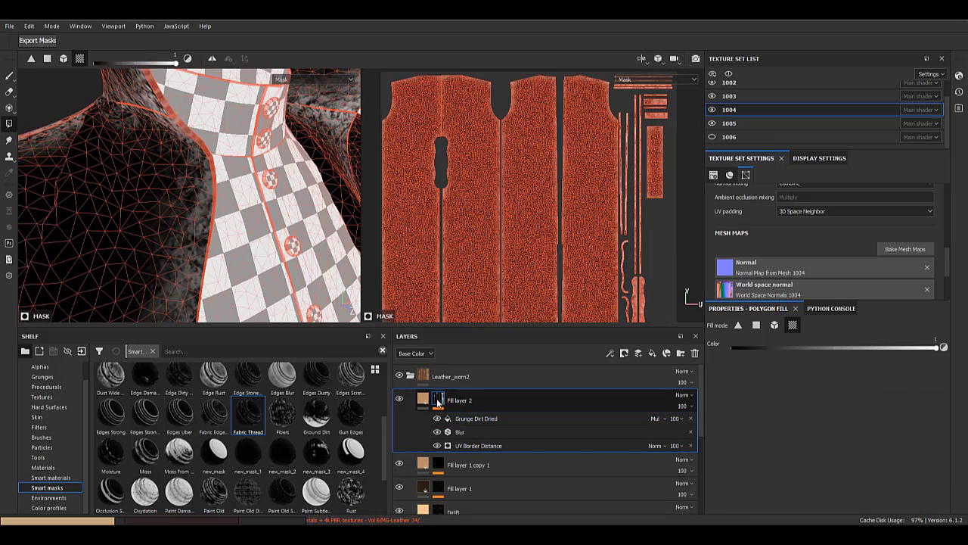
pyautogui.click(501, 422)
pyautogui.moveTo(825, 488); pyautogui.dragTo(817, 476)
pyautogui.scroll(-1, 783, 479)
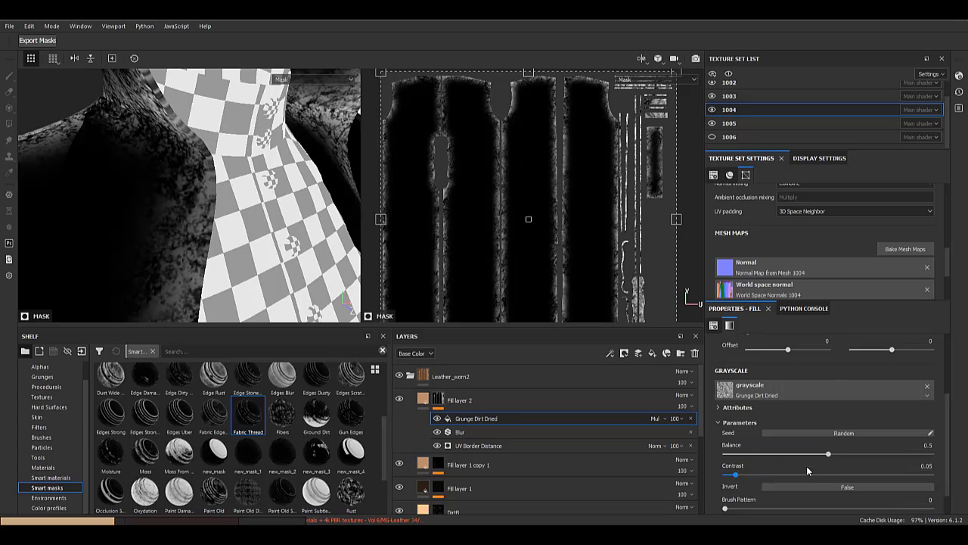
# - Scale the Grunge Dirt Dried texture to 2.08 in its UV transformations, checking the collar and shoulder
pyautogui.scroll(3, 807, 471)
pyautogui.moveTo(794, 405); pyautogui.dragTo(799, 407)
pyautogui.scroll(-4, 135, 226)
pyautogui.keyDown('alt'); pyautogui.moveTo(135, 226); pyautogui.dragTo(259, 196); pyautogui.keyUp('alt')
pyautogui.scroll(4, 256, 186)
pyautogui.click(435, 399)
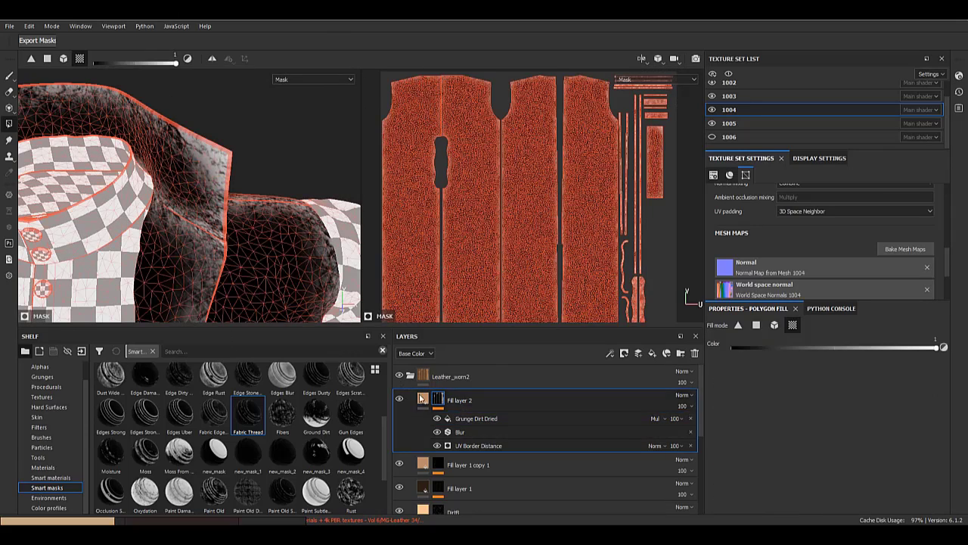
pyautogui.click(422, 397)
# - Add a paint effect at the top of Fill layer 2's mask and set the brush's grayscale to 0 for the back seam
pyautogui.keyDown('alt'); pyautogui.moveTo(162, 201); pyautogui.dragTo(263, 194); pyautogui.keyUp('alt')
pyautogui.scroll(-3, 188, 162)
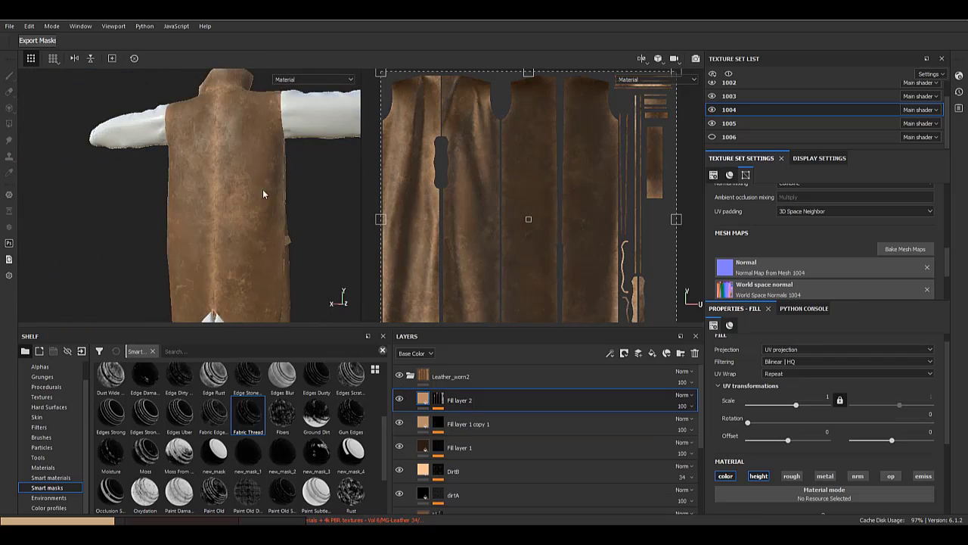
pyautogui.scroll(4, 257, 181)
pyautogui.keyDown('alt'); pyautogui.moveTo(250, 164); pyautogui.dragTo(219, 318, button='middle'); pyautogui.keyUp('alt')
pyautogui.click(437, 398)
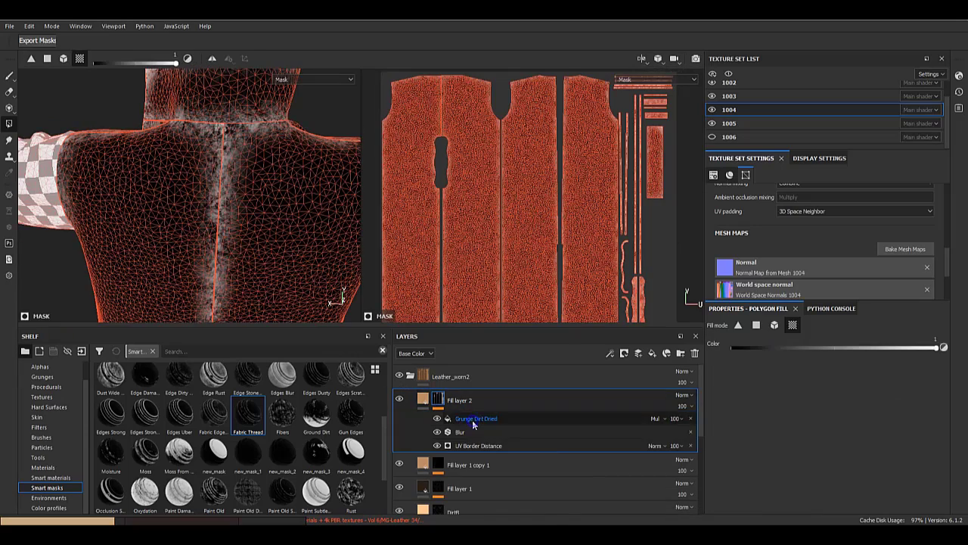
pyautogui.rightClick(473, 425)
pyautogui.click(518, 446)
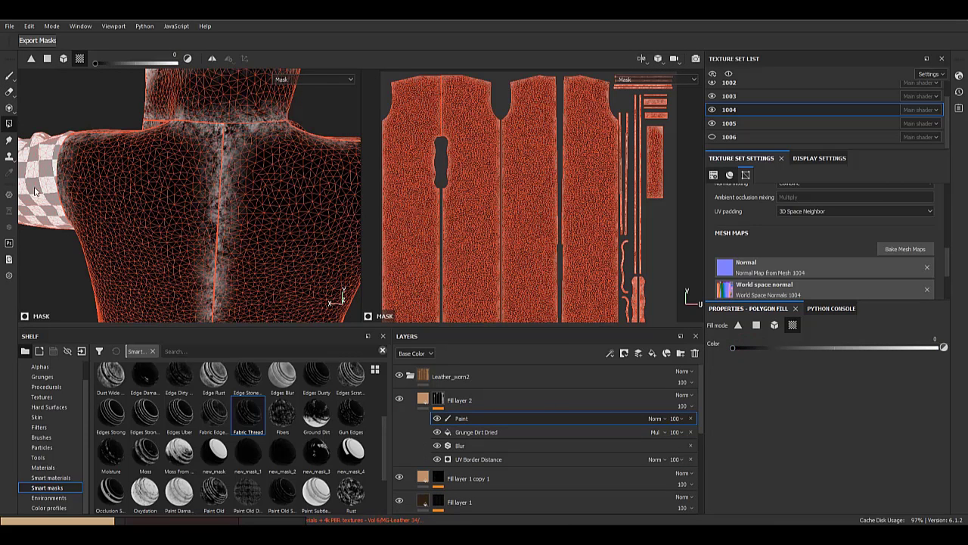
pyautogui.click(9, 77)
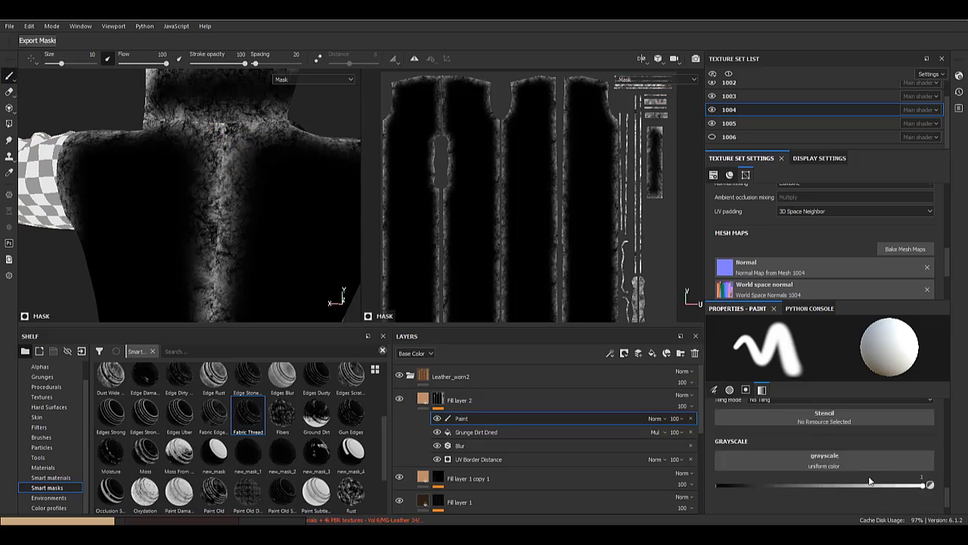
pyautogui.moveTo(663, 447); pyautogui.dragTo(653, 446)
# - Paint black over the wear along the coat's center back seam, from below the collar down toward the hem
pyautogui.moveTo(168, 193); pyautogui.dragTo(265, 194)
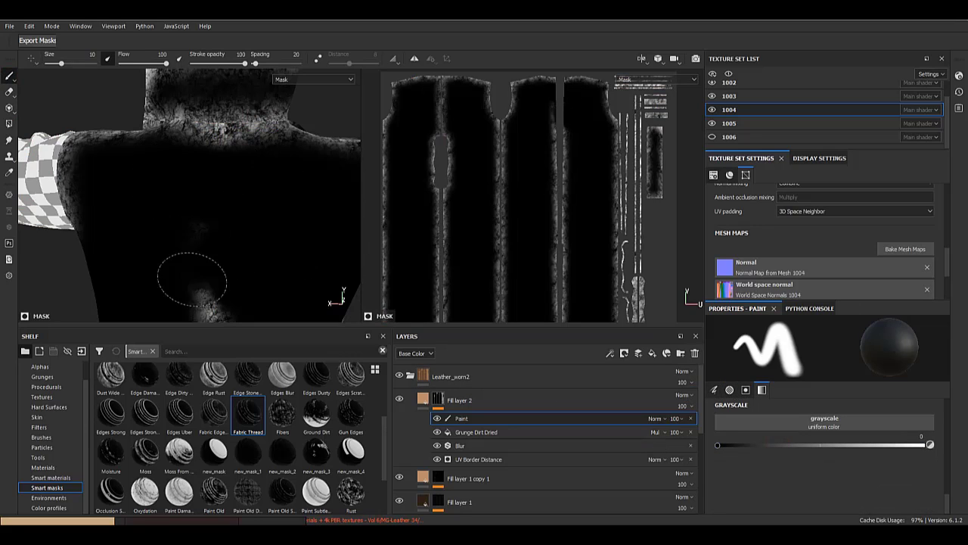
pyautogui.moveTo(192, 279); pyautogui.dragTo(209, 289)
pyautogui.keyDown('alt'); pyautogui.moveTo(209, 289); pyautogui.dragTo(215, 210, button='middle'); pyautogui.keyUp('alt')
pyautogui.moveTo(212, 216); pyautogui.dragTo(231, 275)
pyautogui.keyDown('alt'); pyautogui.moveTo(232, 275); pyautogui.dragTo(231, 190, button='middle'); pyautogui.keyUp('alt')
pyautogui.moveTo(230, 189); pyautogui.dragTo(231, 261)
pyautogui.keyDown('alt'); pyautogui.moveTo(230, 261); pyautogui.dragTo(239, 180, button='middle'); pyautogui.keyUp('alt')
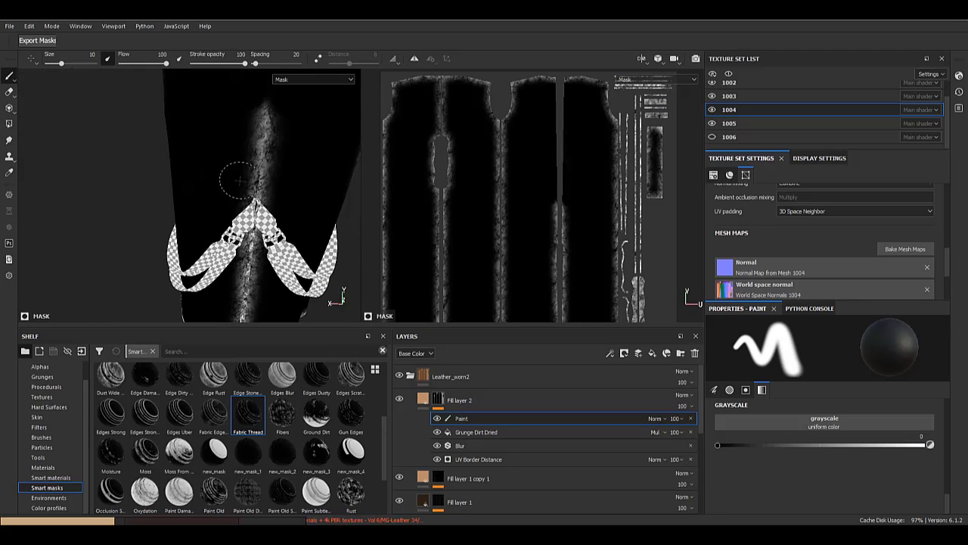
pyautogui.keyDown('alt'); pyautogui.moveTo(241, 295); pyautogui.dragTo(274, 168); pyautogui.keyUp('alt')
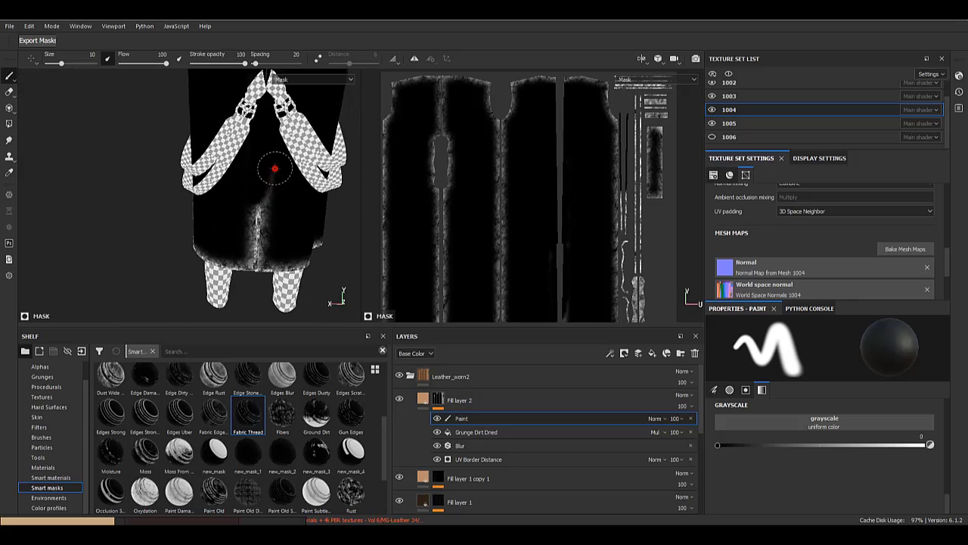
pyautogui.keyDown('alt'); pyautogui.moveTo(292, 165); pyautogui.dragTo(279, 213, button='middle'); pyautogui.keyUp('alt')
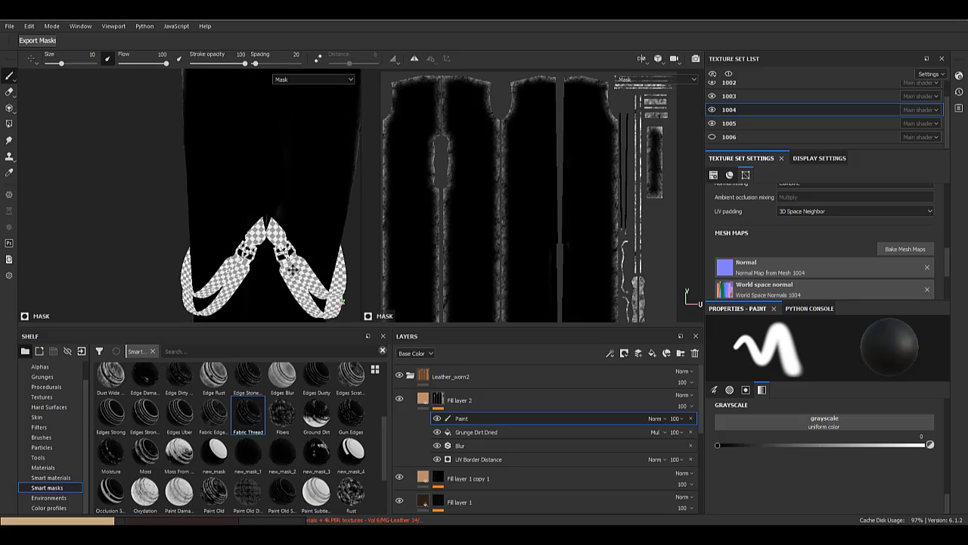
# - Add a fill effect between Paint and Grunge Dirt Dried in the mask and assign the Clouds 3 texture to it
pyautogui.keyDown('alt'); pyautogui.moveTo(279, 214); pyautogui.dragTo(237, 167); pyautogui.keyUp('alt')
pyautogui.keyDown('alt'); pyautogui.moveTo(237, 166); pyautogui.dragTo(266, 174, button='right'); pyautogui.keyUp('alt')
pyautogui.keyDown('alt'); pyautogui.moveTo(265, 172); pyautogui.dragTo(252, 163); pyautogui.keyUp('alt')
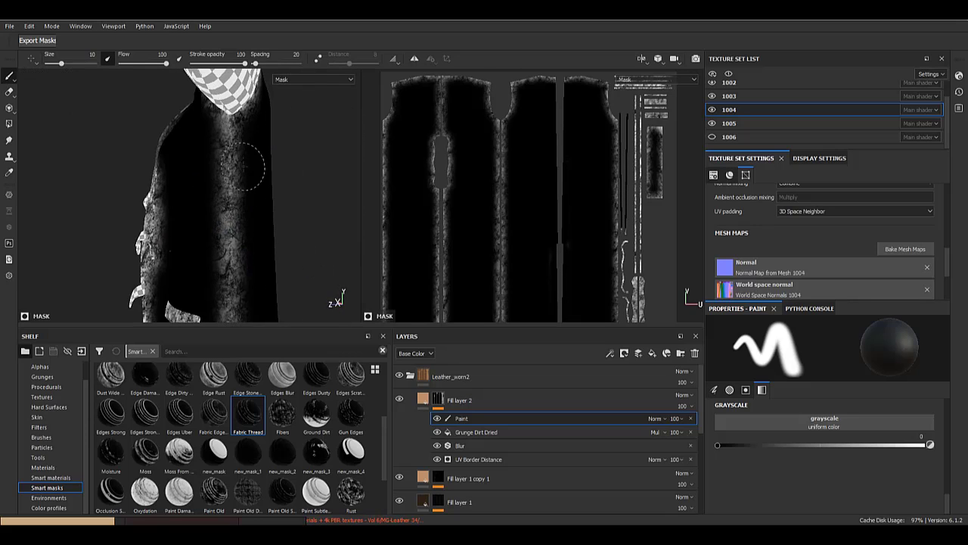
pyautogui.doubleClick(463, 419)
pyautogui.rightClick(461, 436)
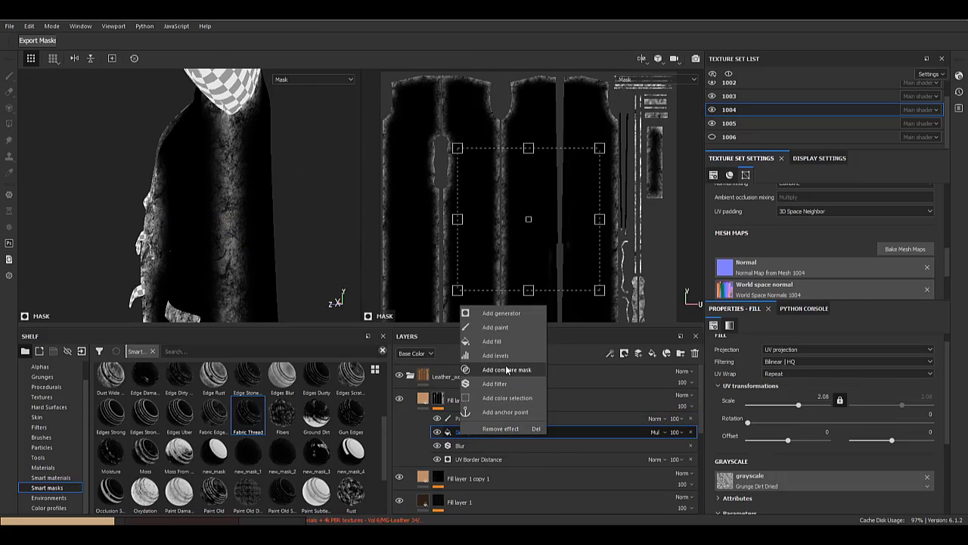
pyautogui.click(503, 342)
pyautogui.click(818, 478)
pyautogui.scroll(-3, 870, 473)
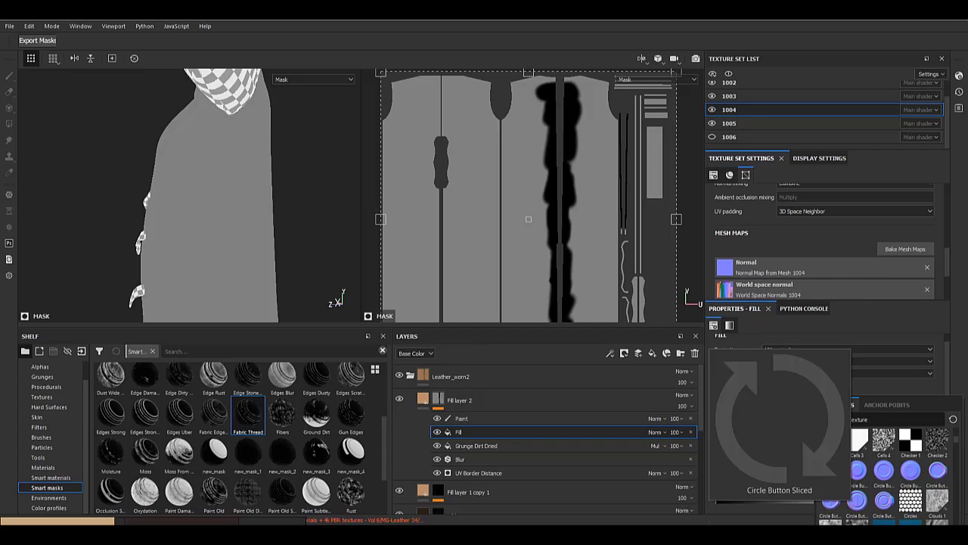
pyautogui.click(857, 522)
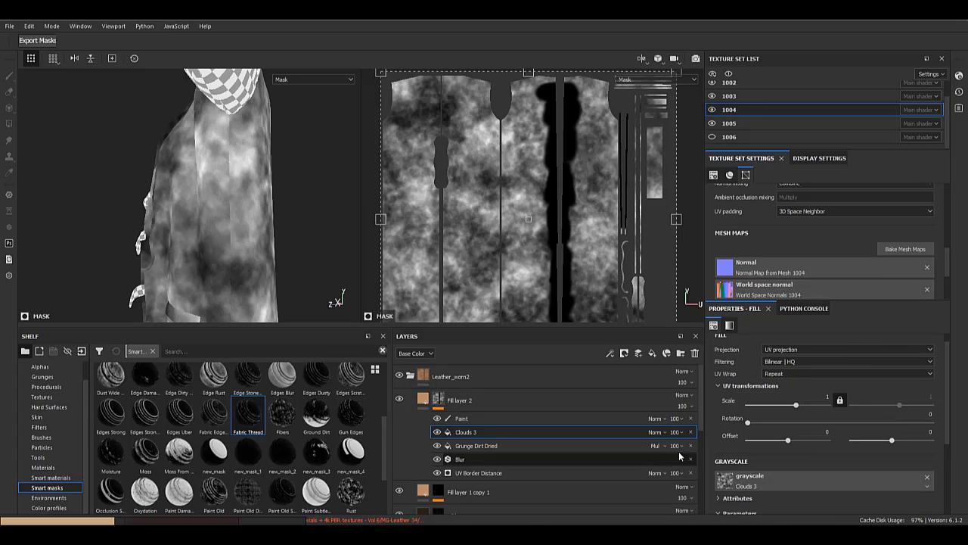
# - Blend Clouds 3 with Multiply, set its Balance to 0.47 and noise Scale to 2, and check the coat's front edges
pyautogui.click(656, 433)
pyautogui.click(663, 171)
pyautogui.scroll(-2, 760, 472)
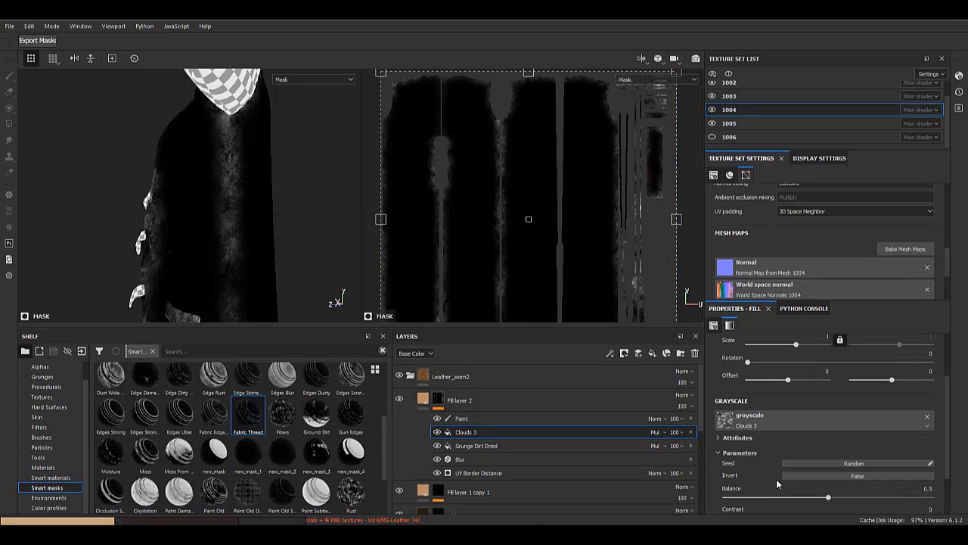
pyautogui.moveTo(830, 497); pyautogui.dragTo(836, 497)
pyautogui.scroll(-1, 782, 448)
pyautogui.moveTo(746, 509); pyautogui.dragTo(766, 506)
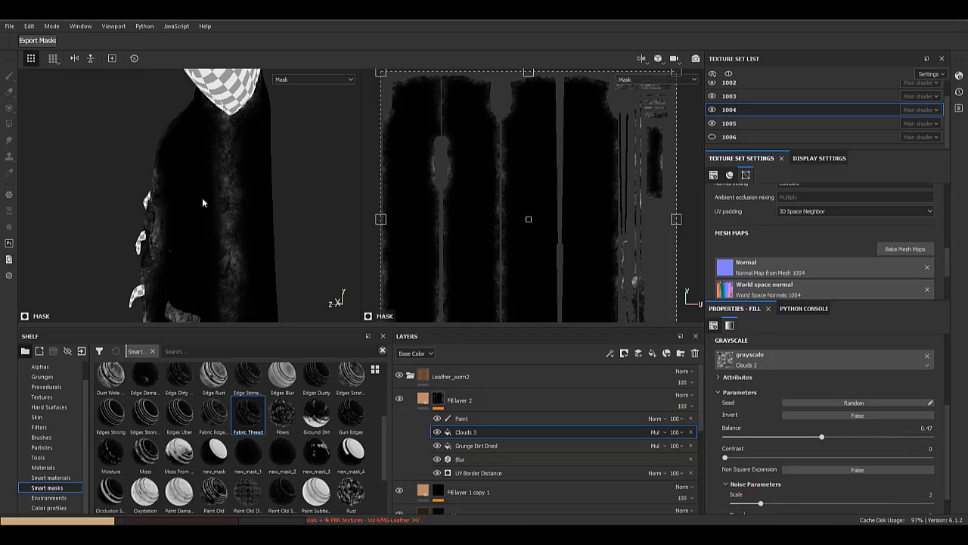
pyautogui.keyDown('alt'); pyautogui.moveTo(202, 203); pyautogui.dragTo(253, 201); pyautogui.keyUp('alt')
pyautogui.click(423, 399)
pyautogui.keyDown('alt'); pyautogui.moveTo(193, 132); pyautogui.dragTo(187, 202, button='middle'); pyautogui.keyUp('alt')
pyautogui.keyDown('alt'); pyautogui.moveTo(186, 202); pyautogui.dragTo(174, 215); pyautogui.keyUp('alt')
pyautogui.keyDown('shift'); pyautogui.moveTo(174, 216); pyautogui.dragTo(195, 218, button='right'); pyautogui.keyUp('shift')
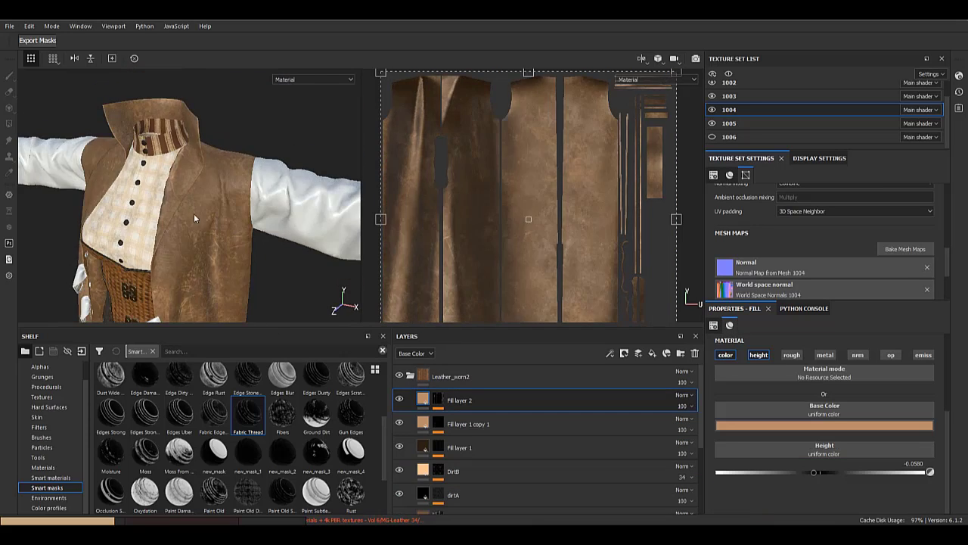
# - Inspect the edge wear on the coat's front, side panel and pocket flap
pyautogui.keyDown('alt'); pyautogui.moveTo(194, 218); pyautogui.dragTo(160, 205); pyautogui.keyUp('alt')
pyautogui.keyDown('alt'); pyautogui.moveTo(160, 205); pyautogui.dragTo(220, 227, button='right'); pyautogui.keyUp('alt')
pyautogui.keyDown('alt'); pyautogui.moveTo(219, 227); pyautogui.dragTo(281, 259, button='middle'); pyautogui.keyUp('alt')
pyautogui.keyDown('alt'); pyautogui.moveTo(281, 260); pyautogui.dragTo(133, 158); pyautogui.keyUp('alt')
pyautogui.keyDown('alt'); pyautogui.moveTo(133, 158); pyautogui.dragTo(287, 208, button='right'); pyautogui.keyUp('alt')
pyautogui.keyDown('alt'); pyautogui.moveTo(288, 208); pyautogui.dragTo(160, 173, button='middle'); pyautogui.keyUp('alt')
pyautogui.keyDown('alt'); pyautogui.moveTo(160, 173); pyautogui.dragTo(150, 281); pyautogui.keyUp('alt')
pyautogui.keyDown('alt'); pyautogui.moveTo(149, 281); pyautogui.dragTo(235, 212, button='middle'); pyautogui.keyUp('alt')
pyautogui.keyDown('shift'); pyautogui.moveTo(235, 211); pyautogui.dragTo(266, 216, button='right'); pyautogui.keyUp('shift')
pyautogui.keyDown('alt'); pyautogui.moveTo(266, 217); pyautogui.dragTo(243, 199); pyautogui.keyUp('alt')
pyautogui.keyDown('alt'); pyautogui.moveTo(244, 198); pyautogui.dragTo(228, 177, button='right'); pyautogui.keyUp('alt')
pyautogui.keyDown('alt'); pyautogui.moveTo(229, 177); pyautogui.dragTo(251, 250, button='middle'); pyautogui.keyUp('alt')
# - Isolate Fill layer 2's mask and set Clouds 3 to Balance 0.44 and Contrast 0.49
pyautogui.click(439, 401)
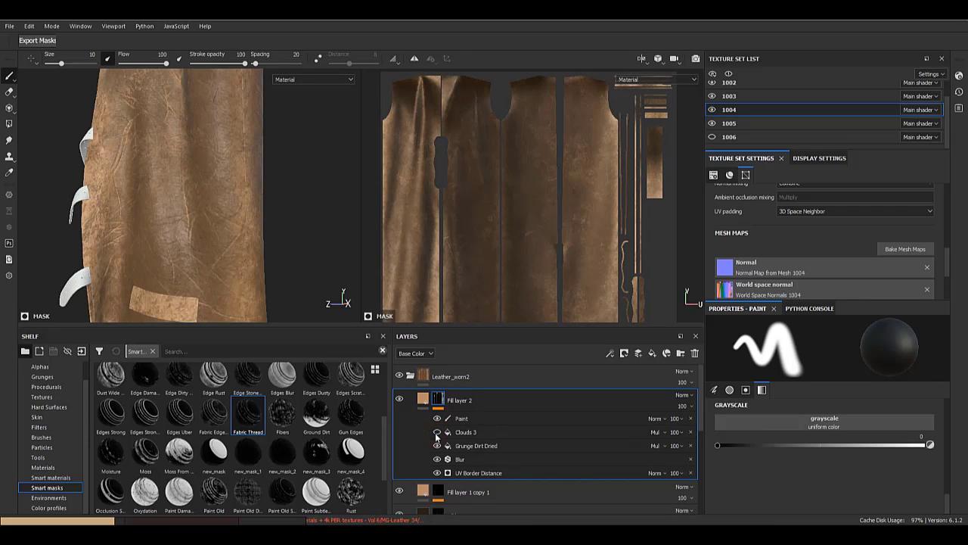
pyautogui.click(463, 433)
pyautogui.scroll(-1, 800, 473)
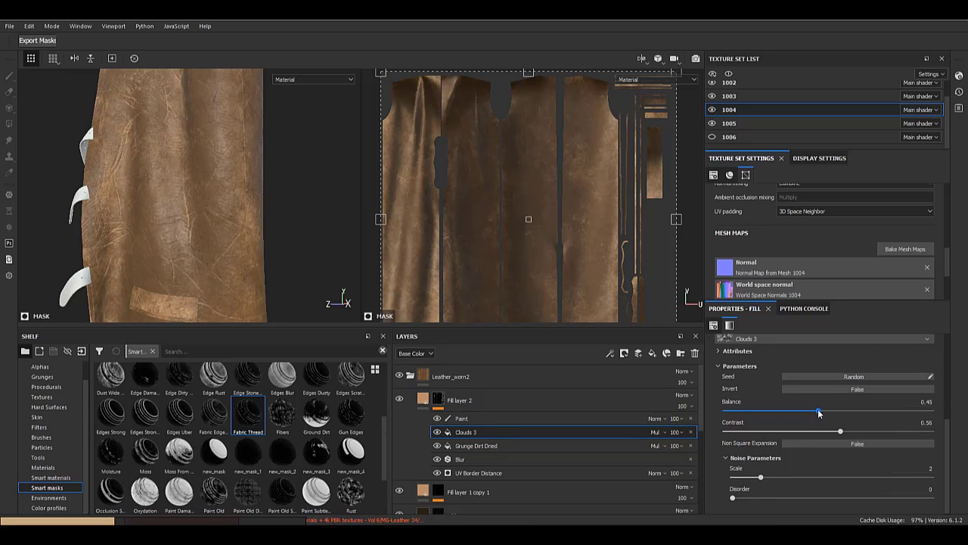
pyautogui.keyDown('alt'); pyautogui.click(441, 399); pyautogui.keyUp('alt')
pyautogui.click(487, 434)
pyautogui.moveTo(820, 412); pyautogui.dragTo(817, 413)
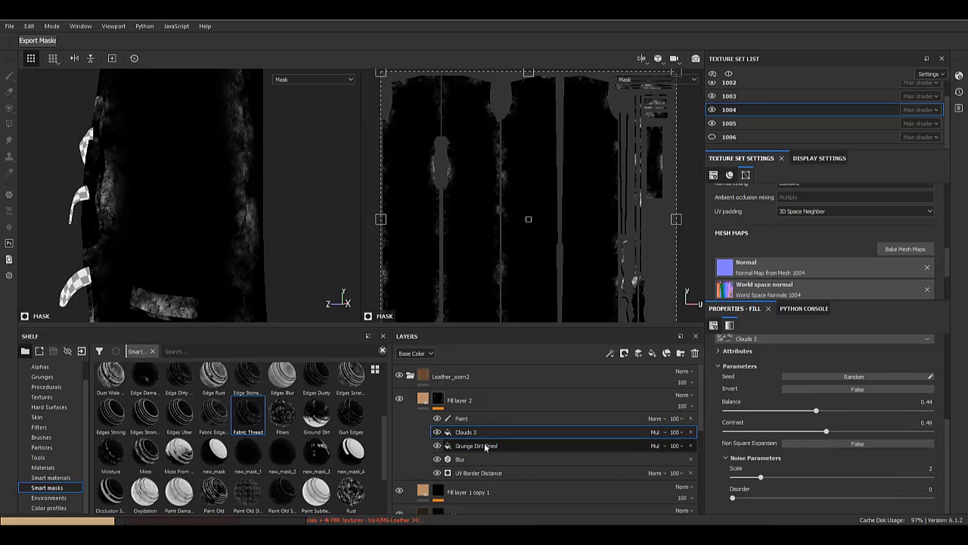
# - Return to the material view and examine the wear along the coat's front edges and collar
pyautogui.click(423, 399)
pyautogui.scroll(-5, 234, 195)
pyautogui.keyDown('alt'); pyautogui.moveTo(235, 196); pyautogui.dragTo(272, 198); pyautogui.keyUp('alt')
pyautogui.scroll(4, 232, 202)
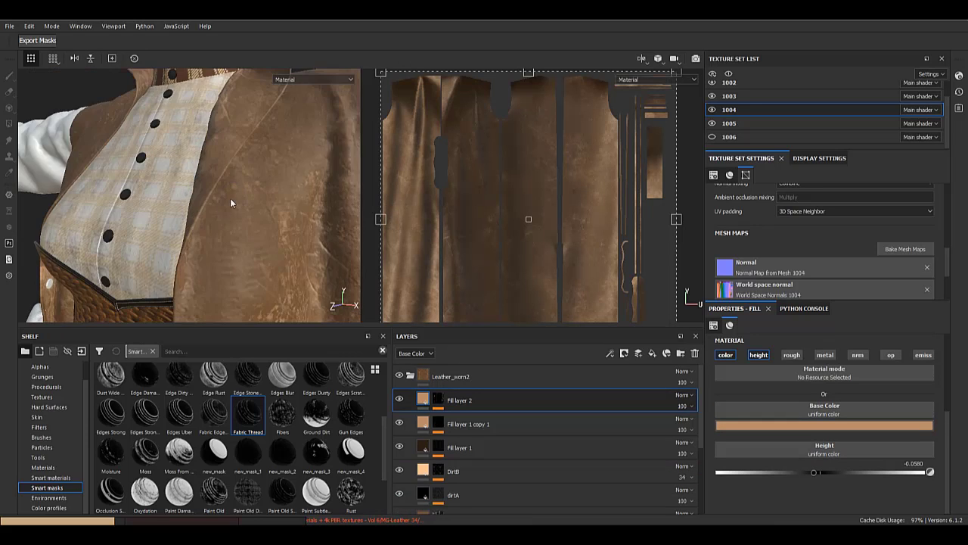
pyautogui.scroll(-3, 231, 203)
pyautogui.keyDown('alt'); pyautogui.moveTo(231, 203); pyautogui.dragTo(187, 193, button='middle'); pyautogui.keyUp('alt')
pyautogui.scroll(3, 127, 213)
pyautogui.scroll(-3, 127, 213)
pyautogui.keyDown('alt'); pyautogui.moveTo(187, 193); pyautogui.dragTo(258, 201); pyautogui.keyUp('alt')
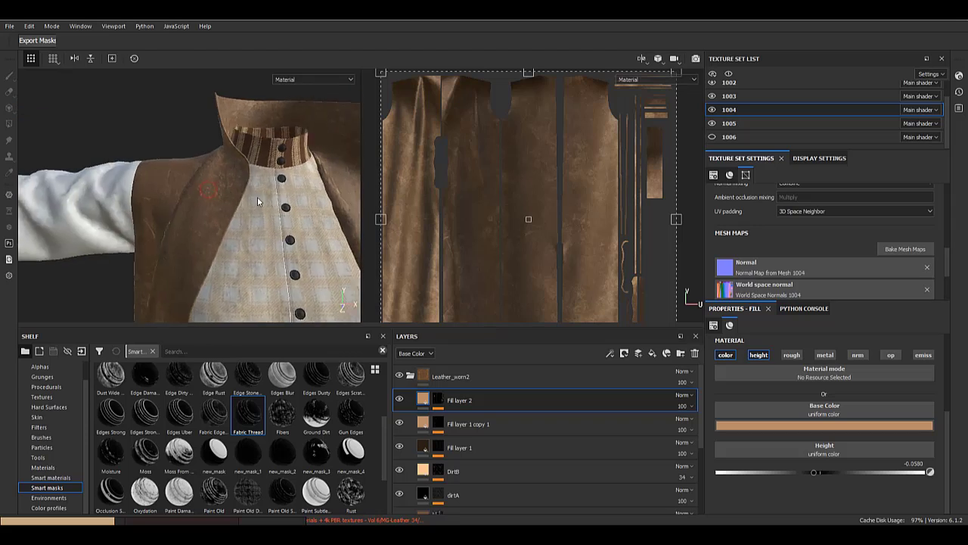
pyautogui.keyDown('shift'); pyautogui.moveTo(258, 201); pyautogui.dragTo(235, 177, button='right'); pyautogui.keyUp('shift')
pyautogui.scroll(3, 235, 189)
# - Examine the coat's sides and back panel from the shoulders down toward the hem
pyautogui.scroll(-5, 257, 212)
pyautogui.keyDown('alt'); pyautogui.moveTo(257, 211); pyautogui.dragTo(227, 114, button='middle'); pyautogui.keyUp('alt')
pyautogui.keyDown('alt'); pyautogui.moveTo(238, 205); pyautogui.dragTo(114, 189); pyautogui.keyUp('alt')
pyautogui.scroll(3, 108, 253)
pyautogui.keyDown('alt'); pyautogui.moveTo(195, 268); pyautogui.dragTo(99, 262); pyautogui.keyUp('alt')
pyautogui.keyDown('alt'); pyautogui.moveTo(174, 227); pyautogui.dragTo(250, 235, button='middle'); pyautogui.keyUp('alt')
pyautogui.keyDown('shift'); pyautogui.moveTo(249, 235); pyautogui.dragTo(302, 231, button='right'); pyautogui.keyUp('shift')
pyautogui.keyDown('alt'); pyautogui.moveTo(302, 231); pyautogui.dragTo(283, 229); pyautogui.keyUp('alt')
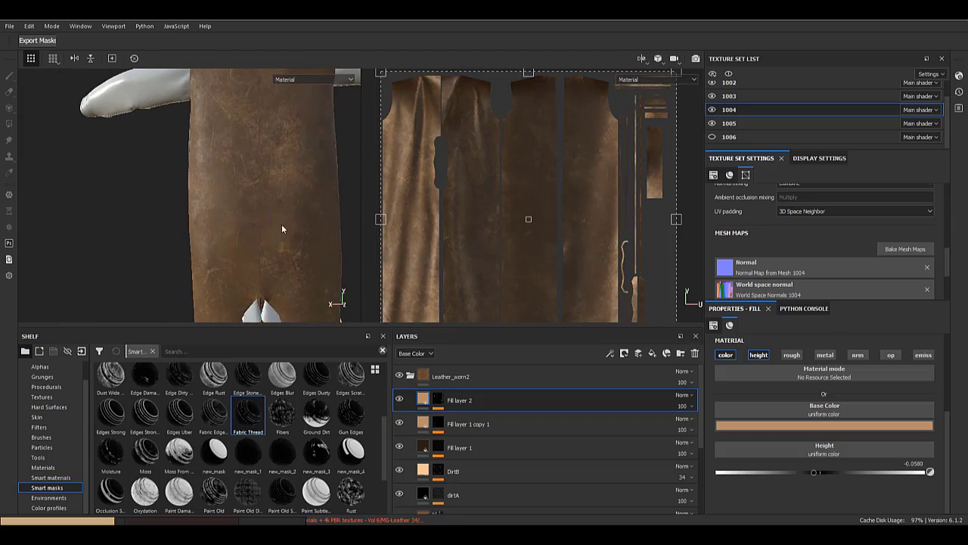
pyautogui.scroll(-4, 282, 228)
pyautogui.moveTo(282, 228)
pyautogui.keyDown('shift'); pyautogui.mouseDown(button='right')
pyautogui.moveTo(242, 263)
pyautogui.moveTo(198, 249)
pyautogui.mouseUp(button='right'); pyautogui.keyUp('shift')
pyautogui.scroll(3, 199, 250)
pyautogui.moveTo(174, 234)
pyautogui.keyDown('alt'); pyautogui.mouseDown()
pyautogui.moveTo(104, 218)
pyautogui.moveTo(72, 272)
pyautogui.moveTo(121, 291)
pyautogui.mouseUp(); pyautogui.keyUp('alt')
pyautogui.keyDown('shift'); pyautogui.moveTo(121, 291); pyautogui.dragTo(188, 304, button='right'); pyautogui.keyUp('shift')
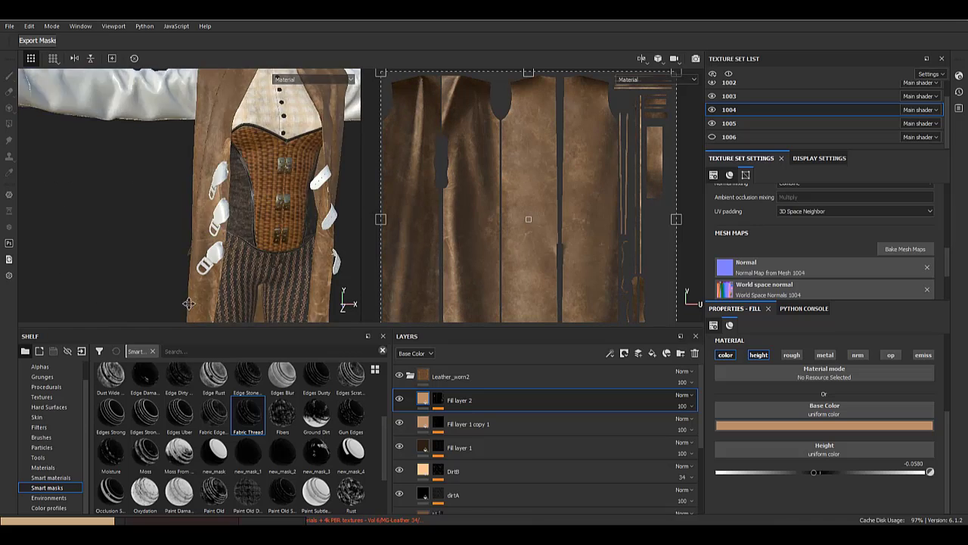
# - Try a light peach at full brightness as Fill layer 2's base color and check it on the coat's front
pyautogui.keyDown('alt'); pyautogui.moveTo(188, 303); pyautogui.dragTo(193, 318, button='middle'); pyautogui.keyUp('alt')
pyautogui.keyDown('alt'); pyautogui.moveTo(185, 282); pyautogui.dragTo(300, 269); pyautogui.keyUp('alt')
pyautogui.keyDown('alt'); pyautogui.moveTo(232, 235); pyautogui.dragTo(205, 188); pyautogui.keyUp('alt')
pyautogui.keyDown('alt'); pyautogui.moveTo(206, 189); pyautogui.dragTo(241, 204, button='middle'); pyautogui.keyUp('alt')
pyautogui.scroll(4, 240, 204)
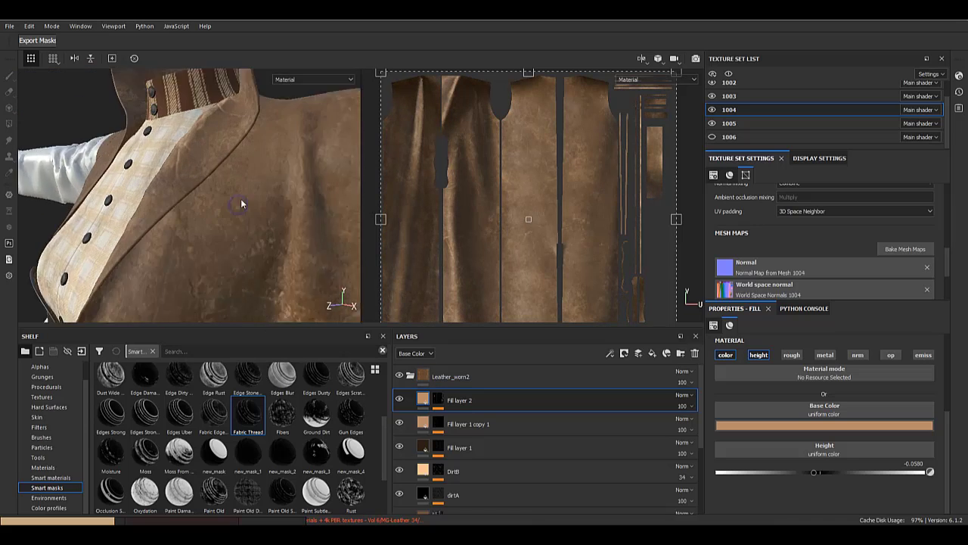
pyautogui.scroll(2, 241, 199)
pyautogui.click(865, 424)
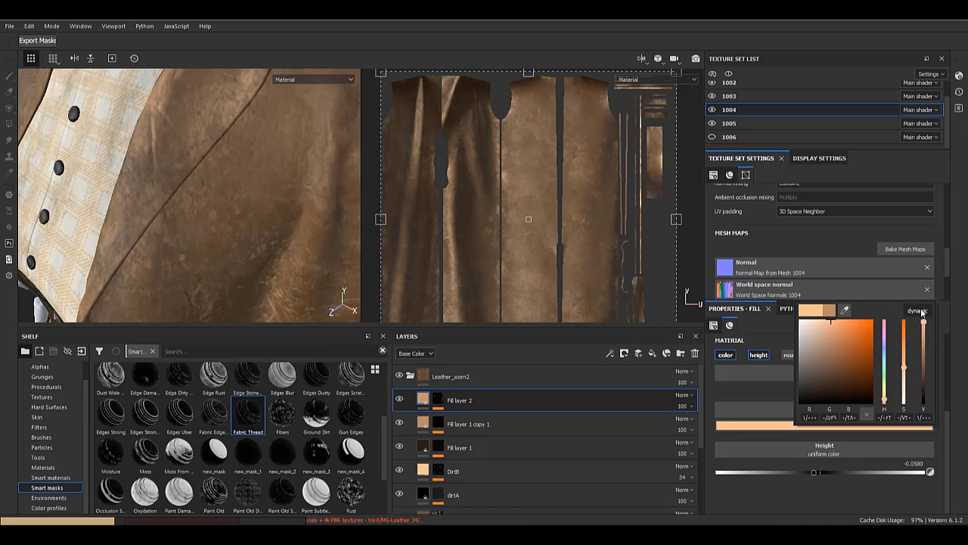
pyautogui.scroll(-4, 303, 166)
pyautogui.keyDown('alt'); pyautogui.moveTo(302, 166); pyautogui.dragTo(283, 264); pyautogui.keyUp('alt')
pyautogui.keyDown('alt'); pyautogui.moveTo(121, 151); pyautogui.dragTo(189, 132); pyautogui.keyUp('alt')
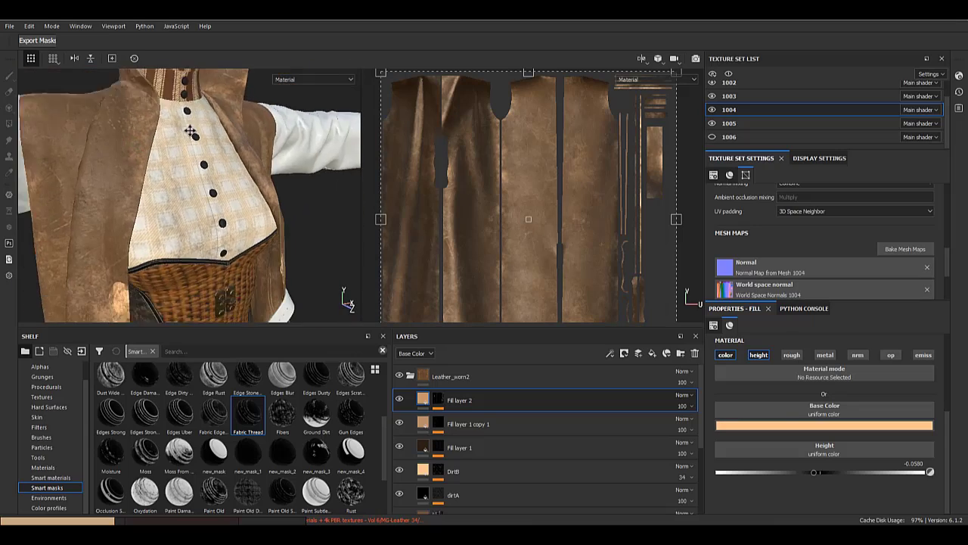
pyautogui.keyDown('alt'); pyautogui.moveTo(190, 131); pyautogui.dragTo(224, 76, button='middle'); pyautogui.keyUp('alt')
pyautogui.keyDown('alt'); pyautogui.moveTo(103, 194); pyautogui.dragTo(189, 215); pyautogui.keyUp('alt')
# - In the Paint effect of Fill layer 2's mask, paint black over the wear beside the straps and on the pocket flap, reducing brush size to 5.96
pyautogui.keyDown('alt'); pyautogui.click(440, 399); pyautogui.keyUp('alt')
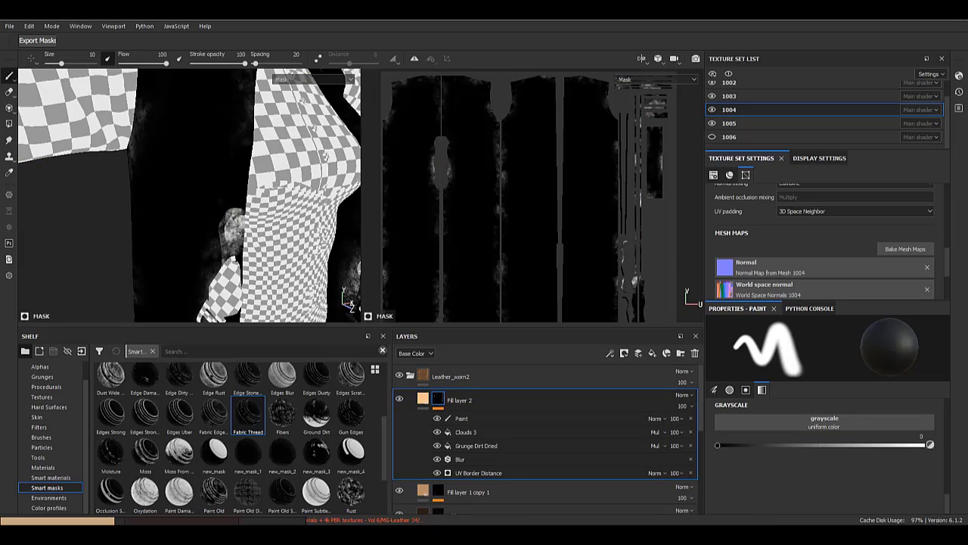
pyautogui.scroll(-3, 326, 156)
pyautogui.keyDown('alt'); pyautogui.moveTo(303, 174); pyautogui.dragTo(192, 178); pyautogui.keyUp('alt')
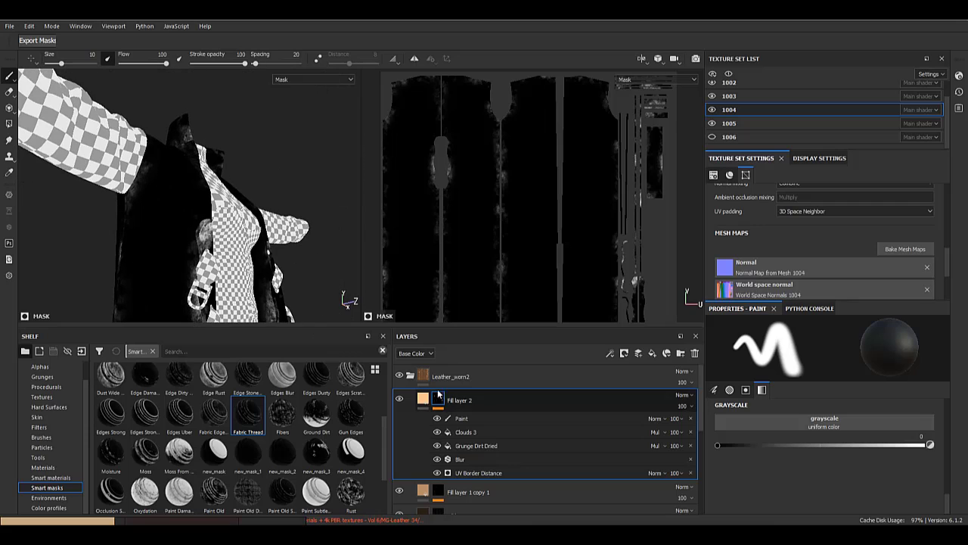
pyautogui.click(468, 417)
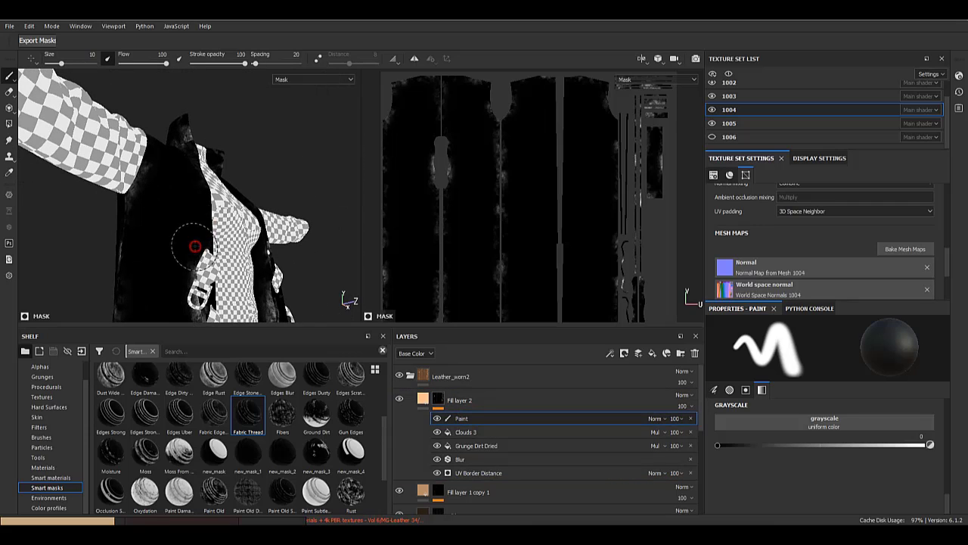
pyautogui.keyDown('alt'); pyautogui.moveTo(160, 265); pyautogui.dragTo(87, 269); pyautogui.keyUp('alt')
pyautogui.keyDown('alt'); pyautogui.moveTo(295, 269); pyautogui.dragTo(236, 295); pyautogui.keyUp('alt')
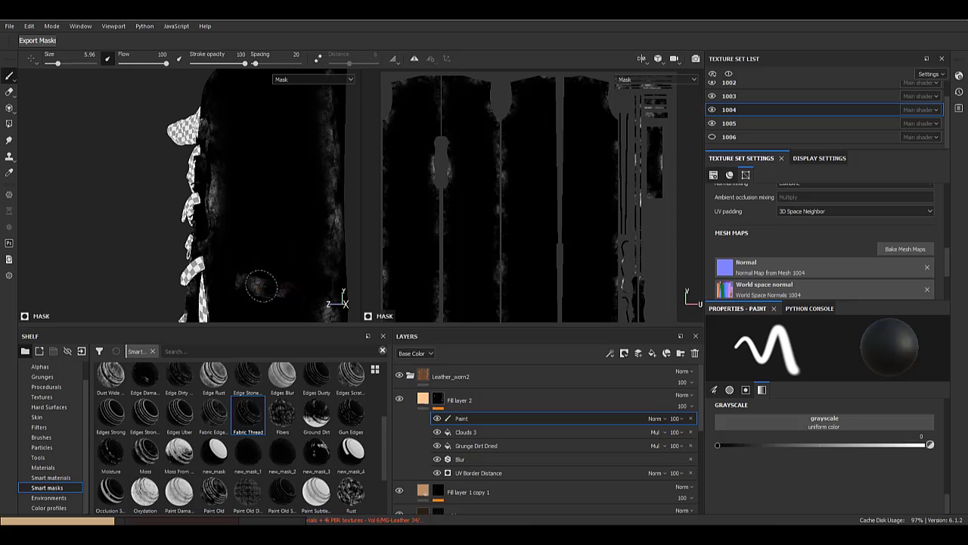
# - Return to the material view and check the retouched wear on the coat's side, lower front and chest
pyautogui.click(424, 398)
pyautogui.keyDown('alt'); pyautogui.moveTo(182, 261); pyautogui.dragTo(272, 263); pyautogui.keyUp('alt')
pyautogui.keyDown('alt'); pyautogui.moveTo(274, 263); pyautogui.dragTo(286, 136, button='middle'); pyautogui.keyUp('alt')
pyautogui.moveTo(286, 136)
pyautogui.keyDown('alt'); pyautogui.mouseDown()
pyautogui.moveTo(378, 162)
pyautogui.moveTo(295, 149)
pyautogui.mouseUp(); pyautogui.keyUp('alt')
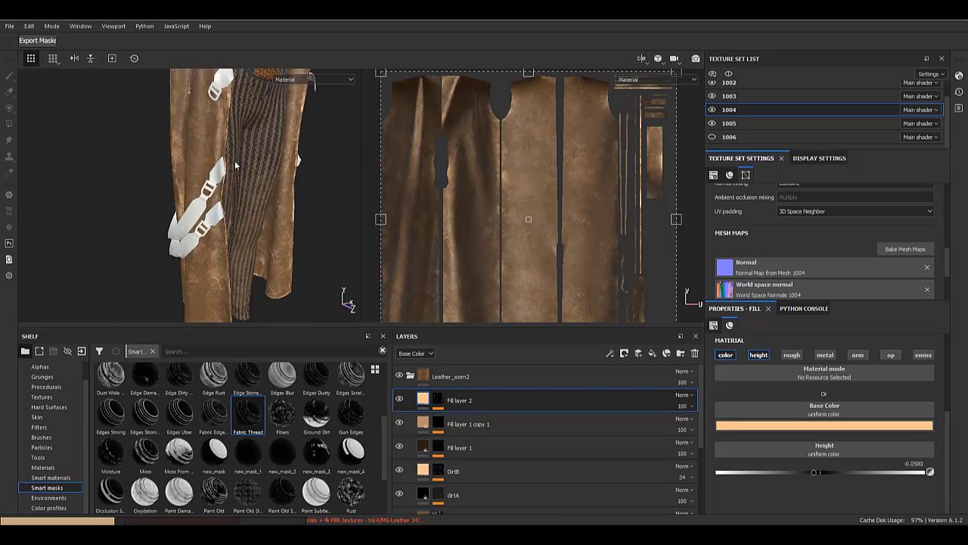
pyautogui.keyDown('alt'); pyautogui.moveTo(295, 148); pyautogui.dragTo(280, 246, button='middle'); pyautogui.keyUp('alt')
pyautogui.keyDown('alt'); pyautogui.moveTo(280, 246); pyautogui.dragTo(217, 263); pyautogui.keyUp('alt')
pyautogui.keyDown('alt'); pyautogui.moveTo(218, 263); pyautogui.dragTo(215, 363, button='middle'); pyautogui.keyUp('alt')
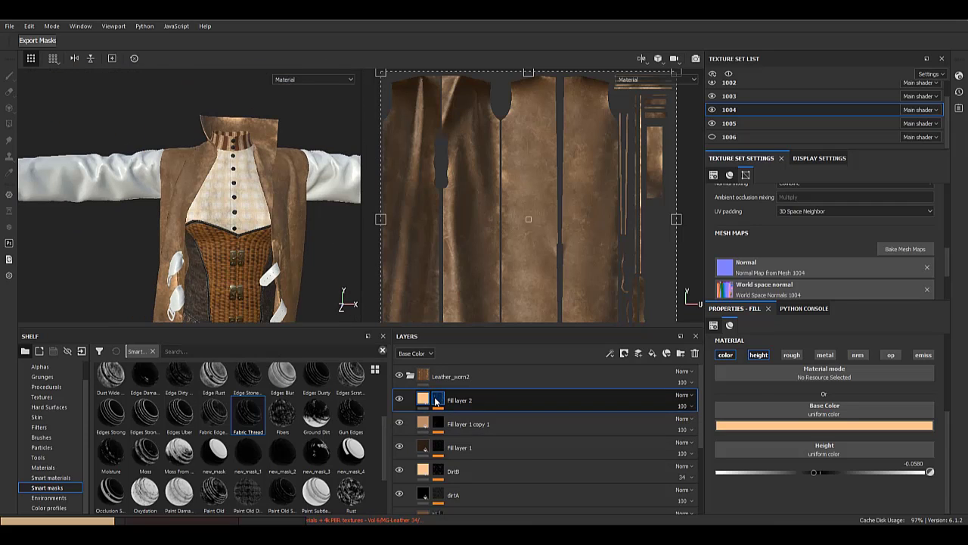
# - Compare the wear with Clouds 3 hidden and shown, and check the shoulder and collar
pyautogui.click(437, 399)
pyautogui.click(436, 433)
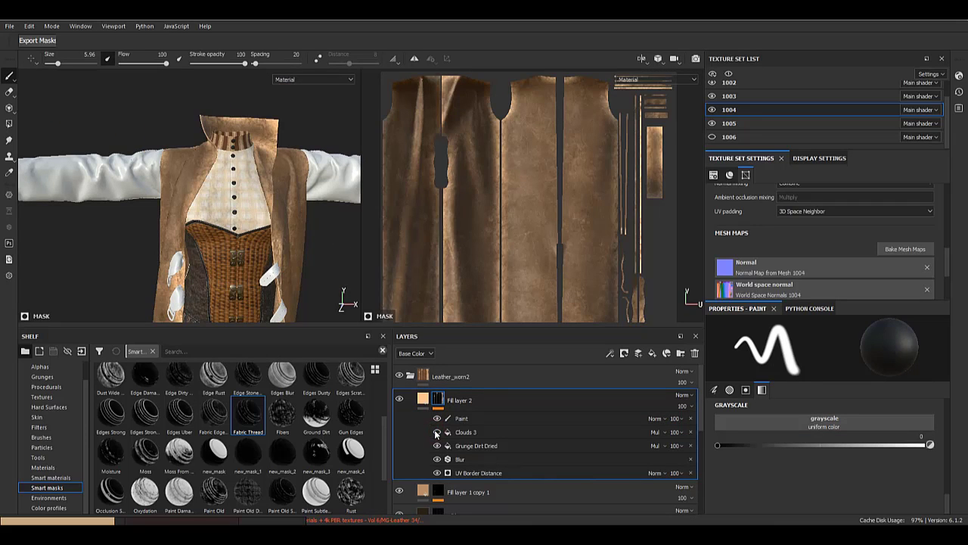
pyautogui.click(437, 432)
pyautogui.keyDown('alt'); pyautogui.moveTo(293, 256); pyautogui.dragTo(270, 385, button='middle'); pyautogui.keyUp('alt')
pyautogui.keyDown('alt'); pyautogui.moveTo(198, 241); pyautogui.dragTo(236, 233); pyautogui.keyUp('alt')
pyautogui.keyDown('alt'); pyautogui.moveTo(237, 233); pyautogui.dragTo(261, 178, button='middle'); pyautogui.keyUp('alt')
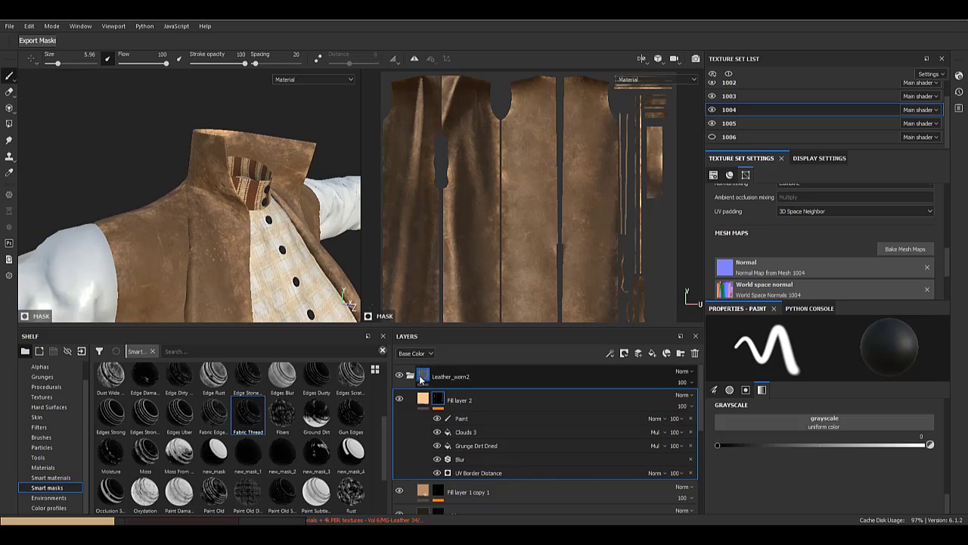
# - Try white, dark orange and black as Fill layer 2's base color
pyautogui.click(423, 399)
pyautogui.click(870, 427)
pyautogui.moveTo(936, 374); pyautogui.dragTo(936, 434)
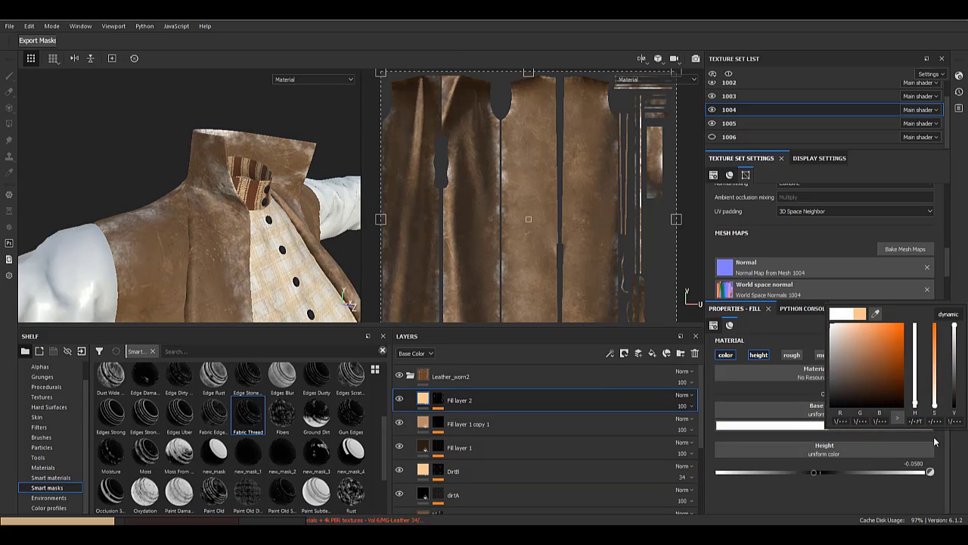
pyautogui.moveTo(955, 362); pyautogui.dragTo(954, 353)
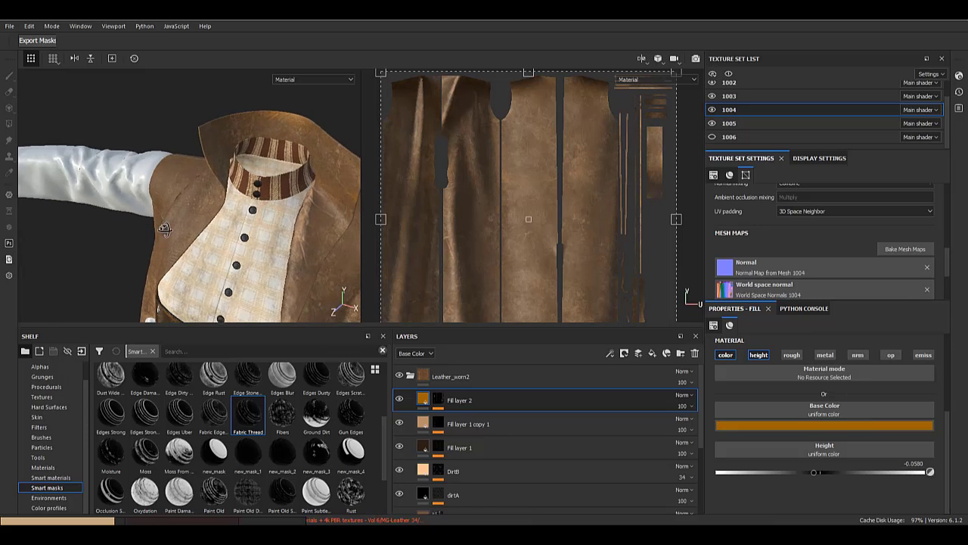
pyautogui.click(870, 425)
pyautogui.moveTo(946, 412); pyautogui.dragTo(945, 424)
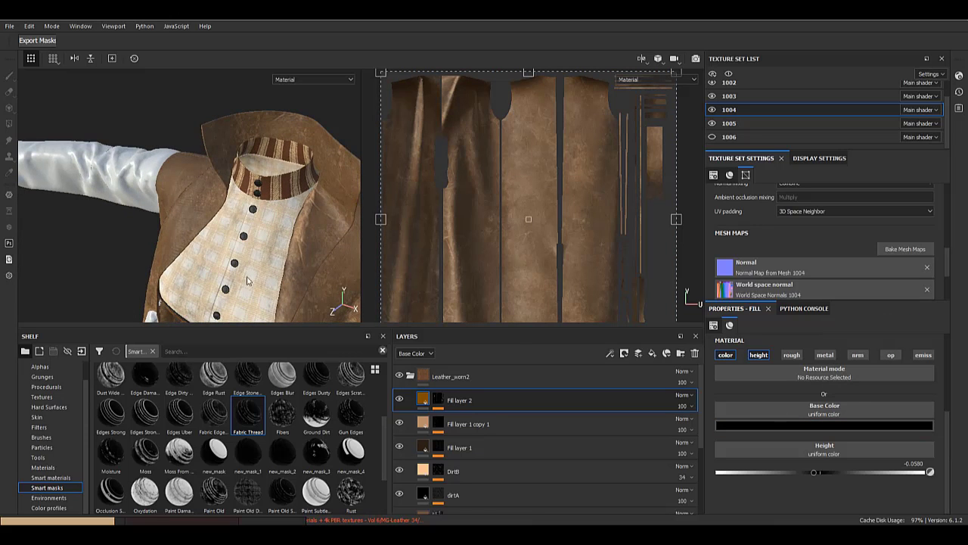
# - Try a light gray base color on Fill layer 2 while viewing the collar up close
pyautogui.keyDown('alt'); pyautogui.moveTo(246, 279); pyautogui.dragTo(250, 312); pyautogui.keyUp('alt')
pyautogui.keyDown('alt'); pyautogui.moveTo(249, 311); pyautogui.dragTo(220, 212, button='middle'); pyautogui.keyUp('alt')
pyautogui.keyDown('alt'); pyautogui.moveTo(220, 211); pyautogui.dragTo(197, 165); pyautogui.keyUp('alt')
pyautogui.scroll(3, 196, 165)
pyautogui.keyDown('alt'); pyautogui.moveTo(197, 165); pyautogui.dragTo(196, 262, button='middle'); pyautogui.keyUp('alt')
pyautogui.click(776, 426)
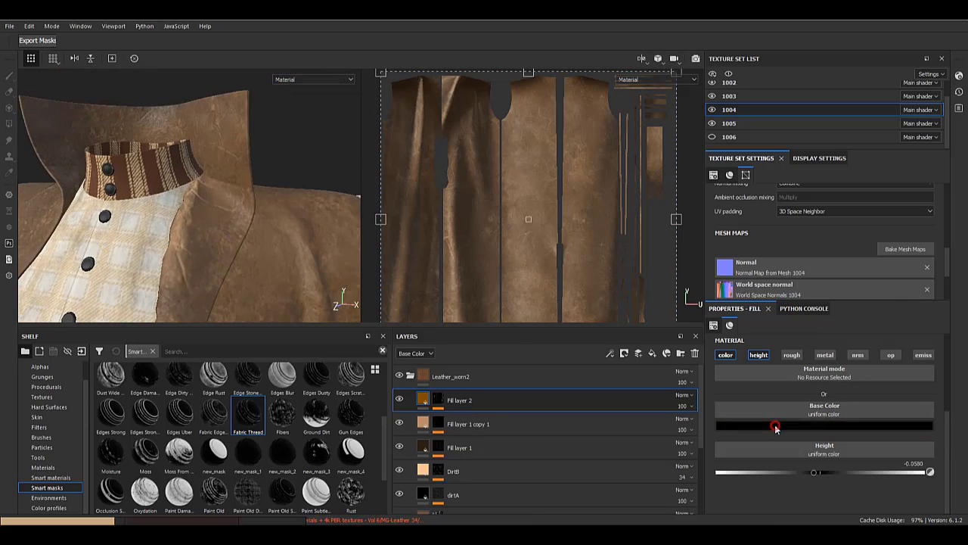
pyautogui.moveTo(790, 361); pyautogui.dragTo(765, 365)
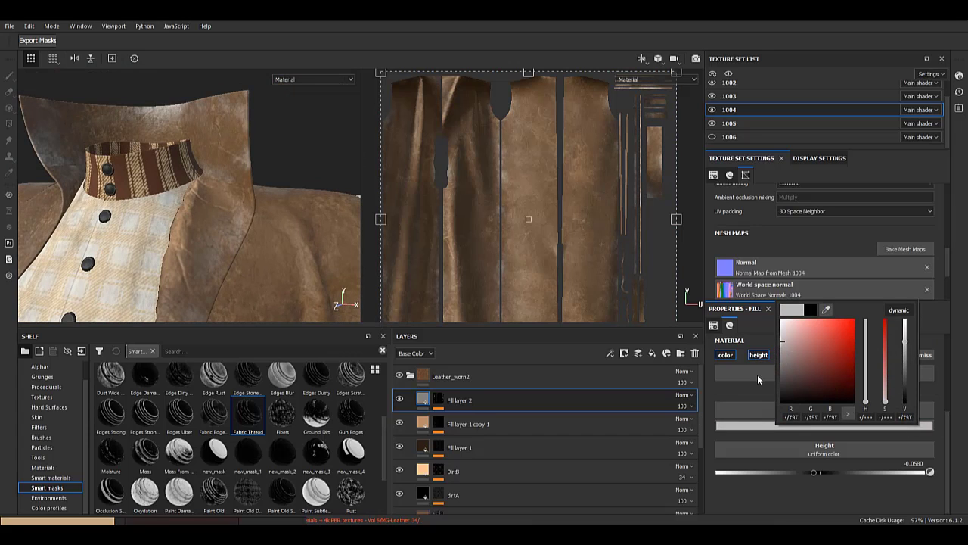
# - Sample the tan of Fill layer 1 copy 1 as Fill layer 2's base color and adjust its brightness
pyautogui.click(811, 425)
pyautogui.moveTo(861, 308); pyautogui.dragTo(425, 421)
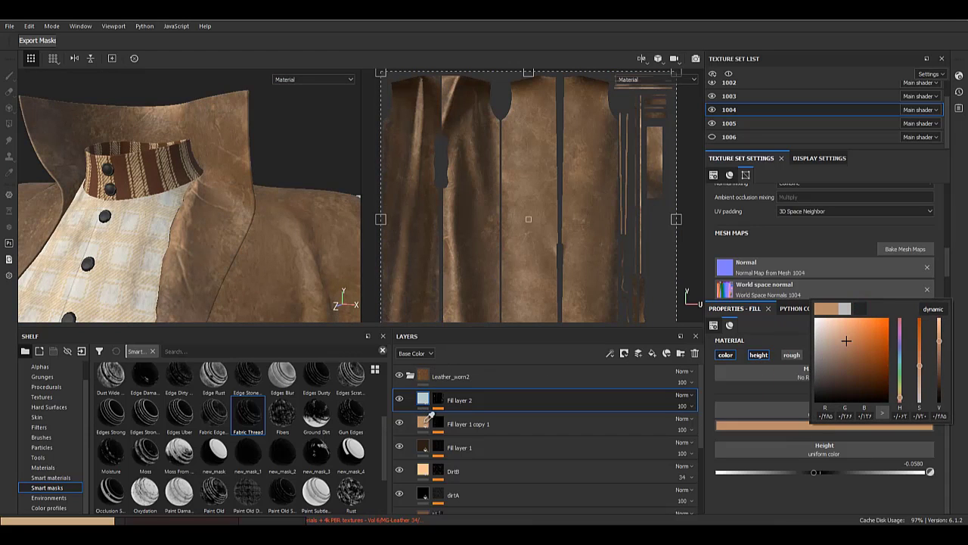
pyautogui.moveTo(940, 343); pyautogui.dragTo(940, 319)
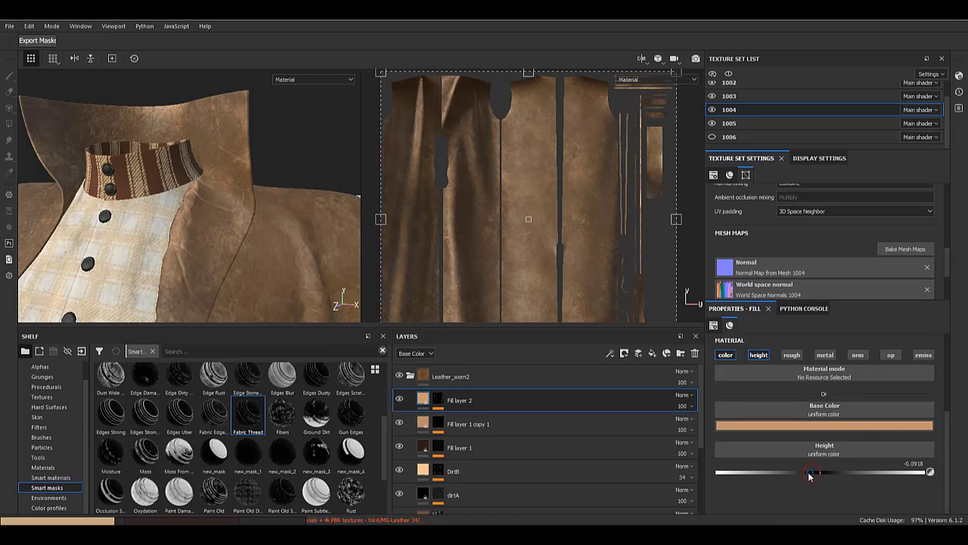
# - Set Fill layer 2's Height to -0.2560, judging the relief up close on the collar
pyautogui.keyDown('alt'); pyautogui.moveTo(235, 162); pyautogui.dragTo(261, 163); pyautogui.keyUp('alt')
pyautogui.scroll(5, 235, 162)
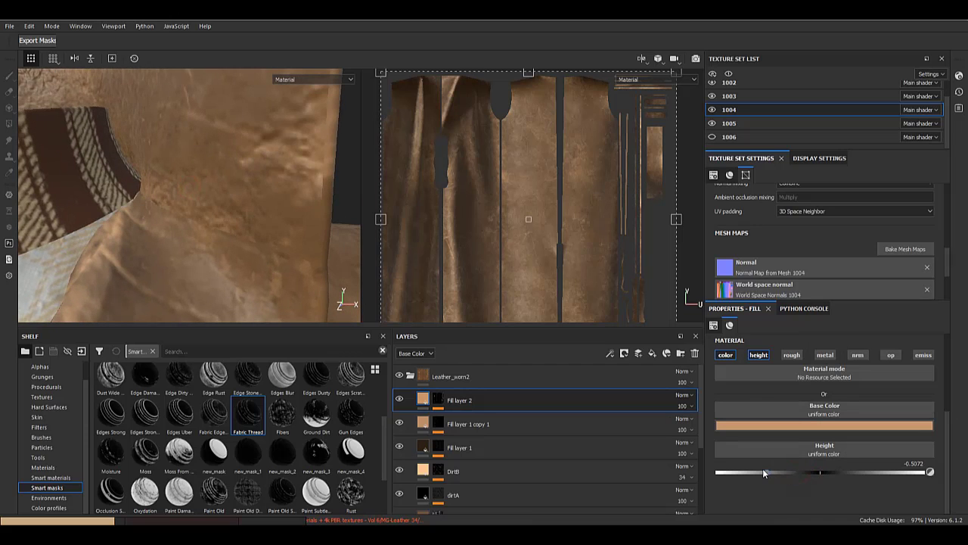
pyautogui.moveTo(762, 468); pyautogui.dragTo(863, 469)
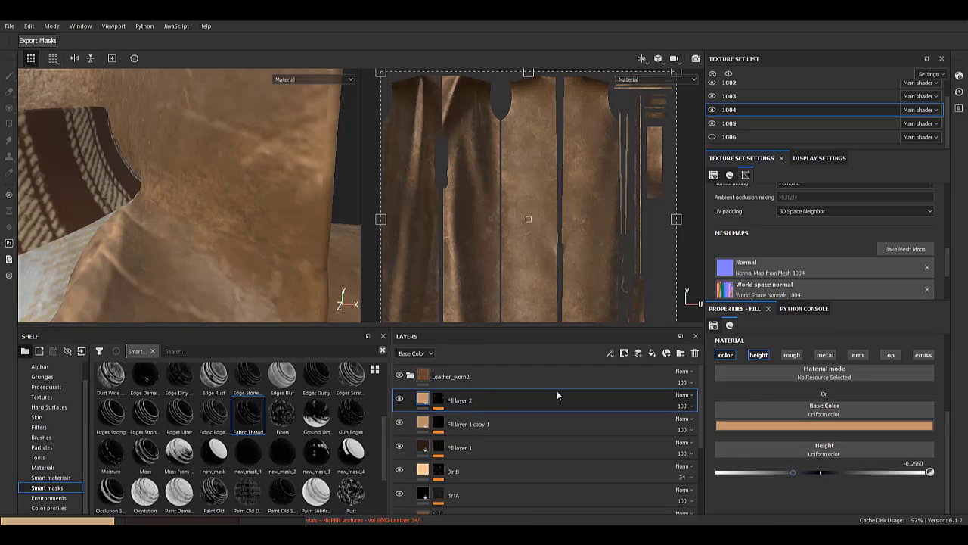
# - Inspect the recolored, recessed wear from the collar across the coat's front and side
pyautogui.scroll(-5, 255, 256)
pyautogui.keyDown('alt'); pyautogui.moveTo(255, 256); pyautogui.dragTo(332, 144, button='middle'); pyautogui.keyUp('alt')
pyautogui.scroll(-3, 104, 134)
pyautogui.keyDown('alt'); pyautogui.moveTo(103, 134); pyautogui.dragTo(248, 179); pyautogui.keyUp('alt')
pyautogui.scroll(5, 242, 241)
pyautogui.keyDown('alt'); pyautogui.moveTo(242, 241); pyautogui.dragTo(189, 205); pyautogui.keyUp('alt')
pyautogui.scroll(-4, 171, 212)
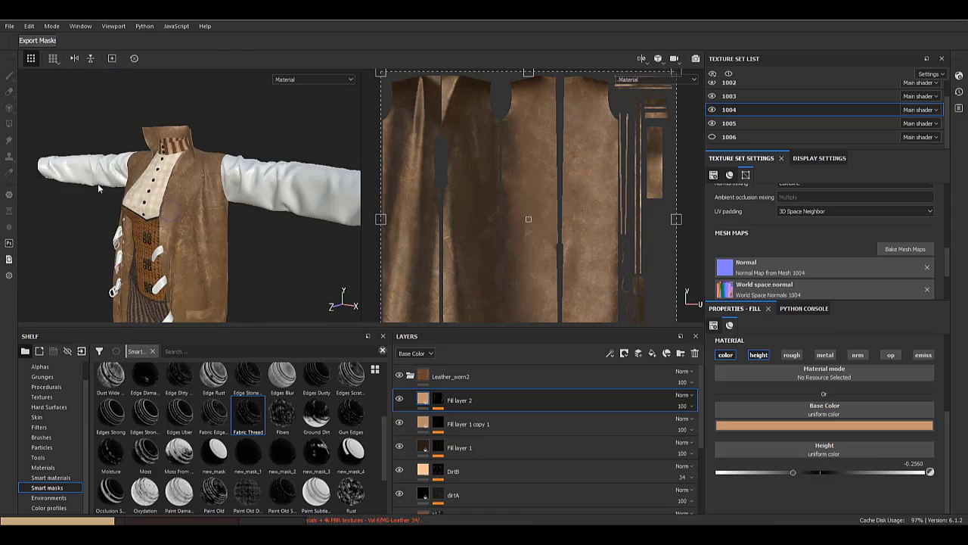
pyautogui.keyDown('alt'); pyautogui.moveTo(97, 188); pyautogui.dragTo(213, 301, button='right'); pyautogui.keyUp('alt')
pyautogui.keyDown('alt'); pyautogui.moveTo(214, 301); pyautogui.dragTo(189, 185, button='middle'); pyautogui.keyUp('alt')
# - View the masks of the layers below Fill layer 2 one by one, down to Rough, to examine their patterns
pyautogui.keyDown('alt'); pyautogui.click(437, 423); pyautogui.keyUp('alt')
pyautogui.keyDown('alt'); pyautogui.click(438, 473); pyautogui.keyUp('alt')
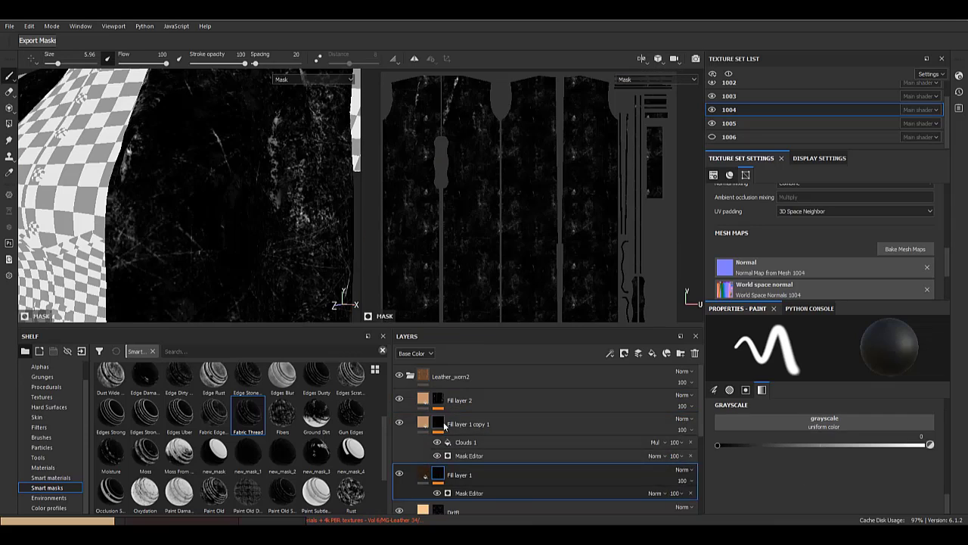
pyautogui.scroll(-2, 444, 426)
pyautogui.keyDown('alt'); pyautogui.click(439, 452); pyautogui.keyUp('alt')
pyautogui.scroll(-2, 442, 446)
pyautogui.keyDown('alt'); pyautogui.click(441, 439); pyautogui.keyUp('alt')
pyautogui.scroll(-2, 449, 398)
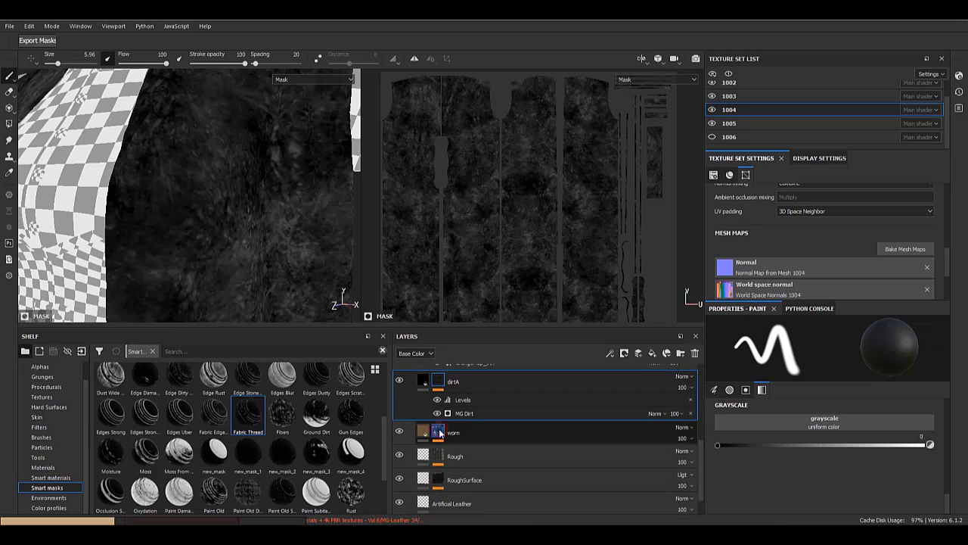
pyautogui.keyDown('alt'); pyautogui.click(439, 432); pyautogui.keyUp('alt')
pyautogui.scroll(-2, 439, 431)
pyautogui.keyDown('alt'); pyautogui.click(438, 428); pyautogui.keyUp('alt')
# - Toggle Grunge 001 and the Fill effect off and on in Rough's mask to compare their contributions
pyautogui.click(475, 471)
pyautogui.click(437, 445)
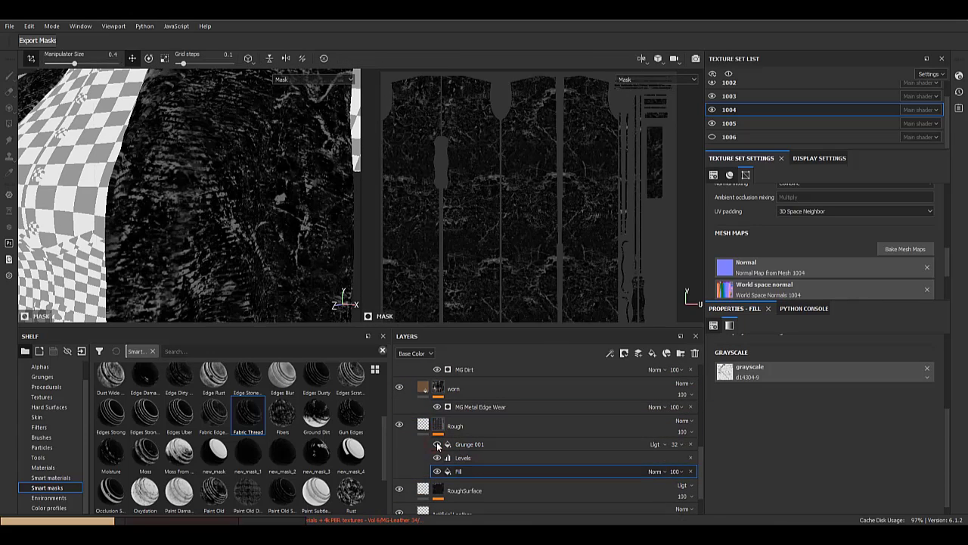
pyautogui.click(437, 445)
pyautogui.click(438, 471)
pyautogui.click(437, 471)
# - Switch the Fill and Grunge 001 effects in Rough's mask to UV projection and check the leather in the material view
pyautogui.scroll(2, 774, 425)
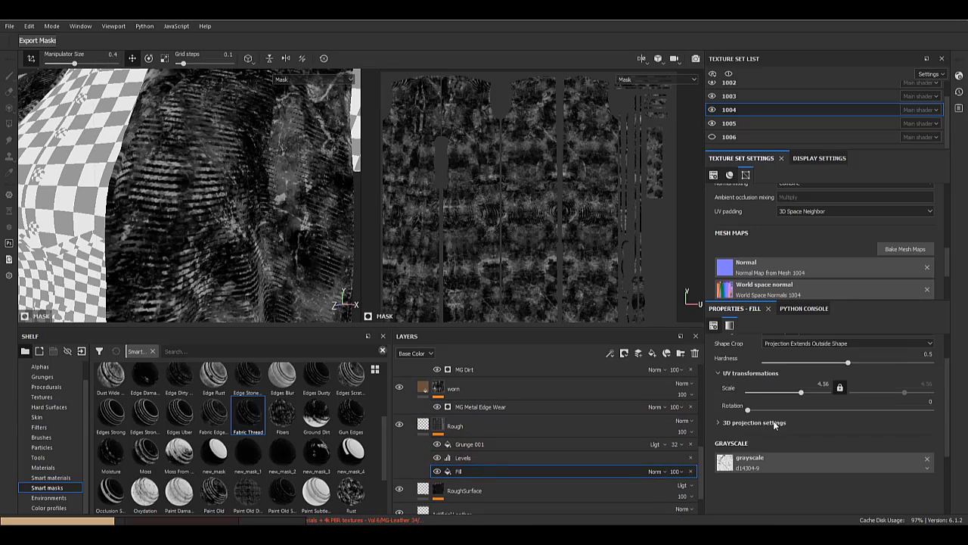
pyautogui.scroll(2, 775, 423)
pyautogui.click(799, 363)
pyautogui.click(791, 371)
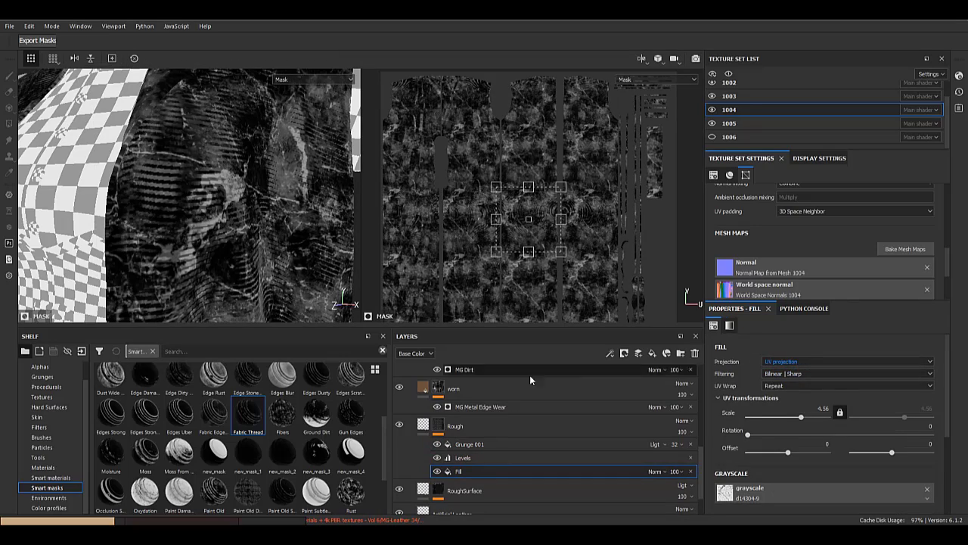
pyautogui.click(463, 447)
pyautogui.click(798, 362)
pyautogui.click(789, 371)
pyautogui.click(424, 424)
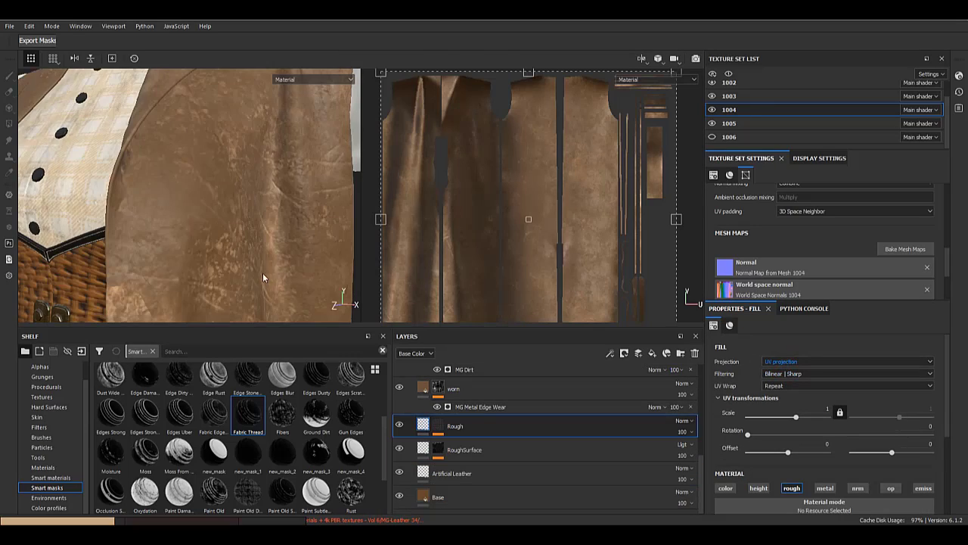
pyautogui.keyDown('alt'); pyautogui.moveTo(249, 246); pyautogui.dragTo(195, 167); pyautogui.keyUp('alt')
pyautogui.keyDown('alt'); pyautogui.moveTo(194, 166); pyautogui.dragTo(221, 189, button='right'); pyautogui.keyUp('alt')
pyautogui.keyDown('alt'); pyautogui.moveTo(221, 189); pyautogui.dragTo(200, 241, button='middle'); pyautogui.keyUp('alt')
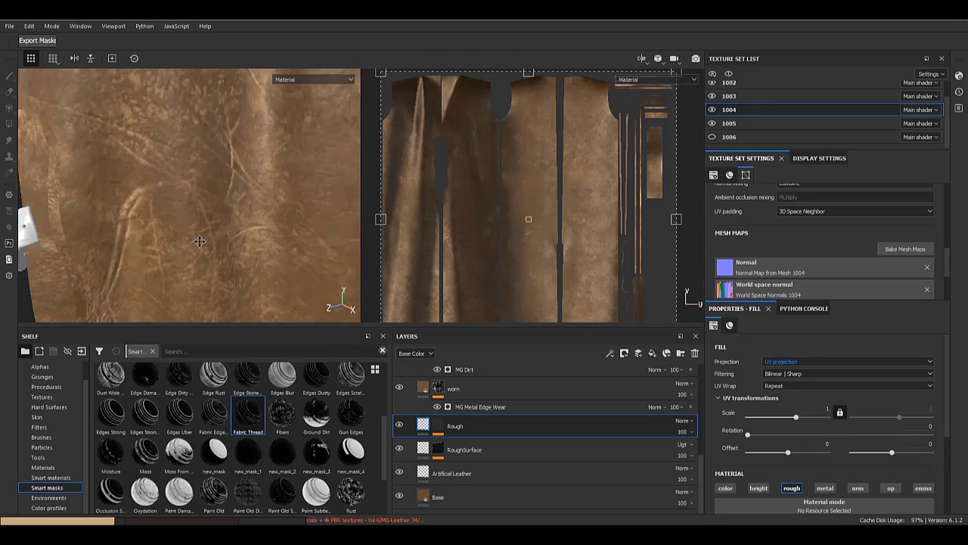
# - Inspect the leather's roughness, scratches and folds from close up across the coat
pyautogui.keyDown('alt'); pyautogui.moveTo(200, 242); pyautogui.dragTo(89, 135, button='right'); pyautogui.keyUp('alt')
pyautogui.keyDown('alt'); pyautogui.moveTo(89, 135); pyautogui.dragTo(174, 249); pyautogui.keyUp('alt')
pyautogui.keyDown('alt'); pyautogui.moveTo(174, 249); pyautogui.dragTo(197, 166, button='middle'); pyautogui.keyUp('alt')
pyautogui.keyDown('alt'); pyautogui.moveTo(197, 166); pyautogui.dragTo(245, 184); pyautogui.keyUp('alt')
pyautogui.keyDown('alt'); pyautogui.moveTo(244, 185); pyautogui.dragTo(248, 301, button='middle'); pyautogui.keyUp('alt')
pyautogui.keyDown('alt'); pyautogui.moveTo(247, 301); pyautogui.dragTo(189, 166, button='right'); pyautogui.keyUp('alt')
pyautogui.keyDown('alt'); pyautogui.moveTo(189, 166); pyautogui.dragTo(218, 163); pyautogui.keyUp('alt')
pyautogui.keyDown('alt'); pyautogui.moveTo(218, 163); pyautogui.dragTo(210, 72, button='middle'); pyautogui.keyUp('alt')
pyautogui.keyDown('alt'); pyautogui.moveTo(209, 72); pyautogui.dragTo(155, 138, button='right'); pyautogui.keyUp('alt')
pyautogui.keyDown('alt'); pyautogui.moveTo(156, 139); pyautogui.dragTo(232, 152); pyautogui.keyUp('alt')
# - Hide texture set 1005 and check the coat's shoulder and front
pyautogui.click(712, 124)
pyautogui.keyDown('alt'); pyautogui.moveTo(132, 182); pyautogui.dragTo(182, 175, button='right'); pyautogui.keyUp('alt')
pyautogui.keyDown('alt'); pyautogui.moveTo(182, 175); pyautogui.dragTo(189, 219, button='middle'); pyautogui.keyUp('alt')
pyautogui.keyDown('alt'); pyautogui.moveTo(189, 219); pyautogui.dragTo(230, 200); pyautogui.keyUp('alt')
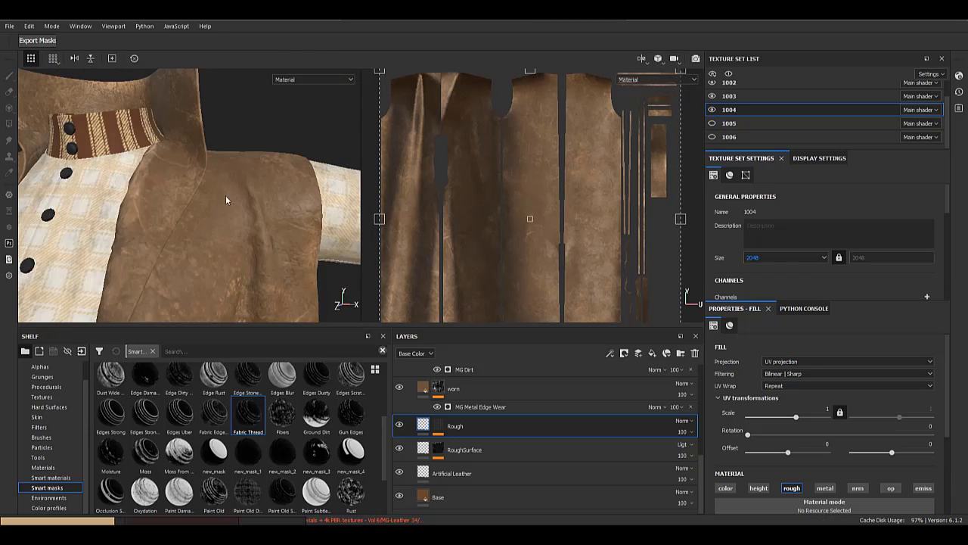
pyautogui.keyDown('alt'); pyautogui.moveTo(227, 199); pyautogui.dragTo(191, 178); pyautogui.keyUp('alt')
pyautogui.keyDown('alt'); pyautogui.moveTo(191, 178); pyautogui.dragTo(178, 255, button='right'); pyautogui.keyUp('alt')
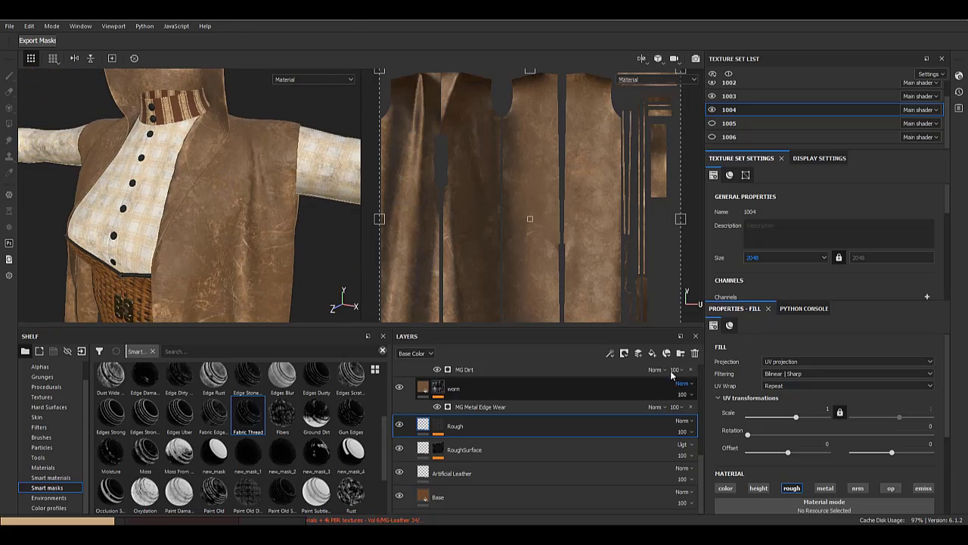
# - Add a new fill layer above Fill layer 2 and give it a black mask
pyautogui.click(652, 355)
pyautogui.hotkey('ctrl', 'z')
pyautogui.scroll(6, 545, 421)
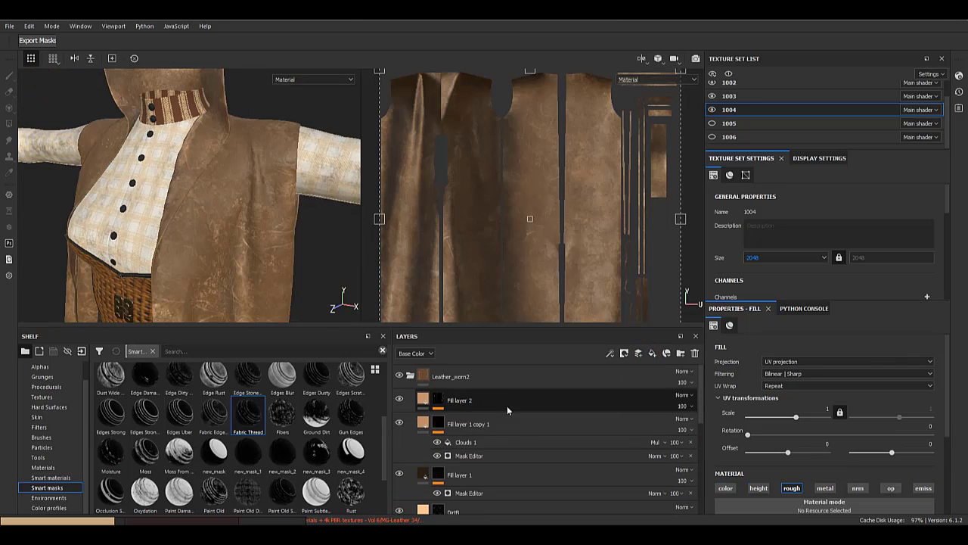
pyautogui.click(507, 409)
pyautogui.click(652, 353)
pyautogui.rightClick(434, 400)
pyautogui.click(522, 25)
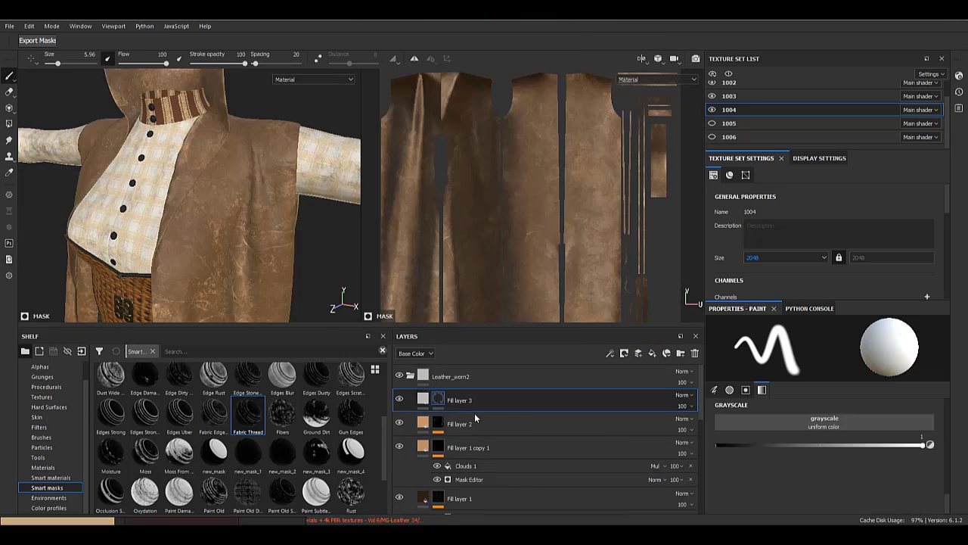
# - Add a UV Border Distance generator to Fill layer 3's mask
pyautogui.rightClick(439, 398)
pyautogui.click(498, 291)
pyautogui.click(787, 345)
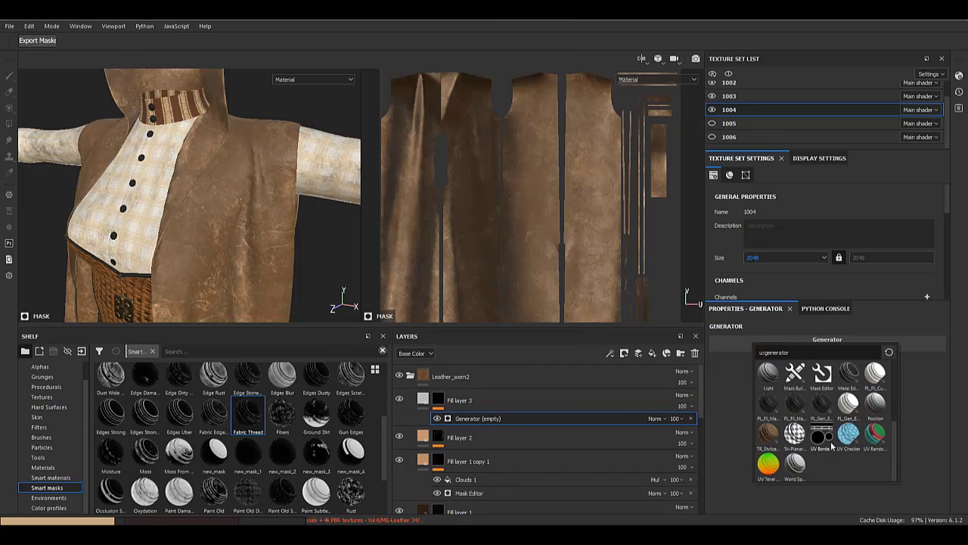
pyautogui.click(827, 441)
# - In the mask view, lower the UV Border Distance generator's Balance and set its Distance to 0.14
pyautogui.keyDown('alt'); pyautogui.click(439, 399); pyautogui.keyUp('alt')
pyautogui.click(495, 420)
pyautogui.moveTo(758, 407); pyautogui.dragTo(741, 409)
pyautogui.moveTo(738, 471); pyautogui.dragTo(751, 469)
# - Add a Blur filter above the UV Border Distance generator and set its intensity to 4.42
pyautogui.rightClick(481, 418)
pyautogui.click(540, 495)
pyautogui.click(840, 344)
pyautogui.click(888, 374)
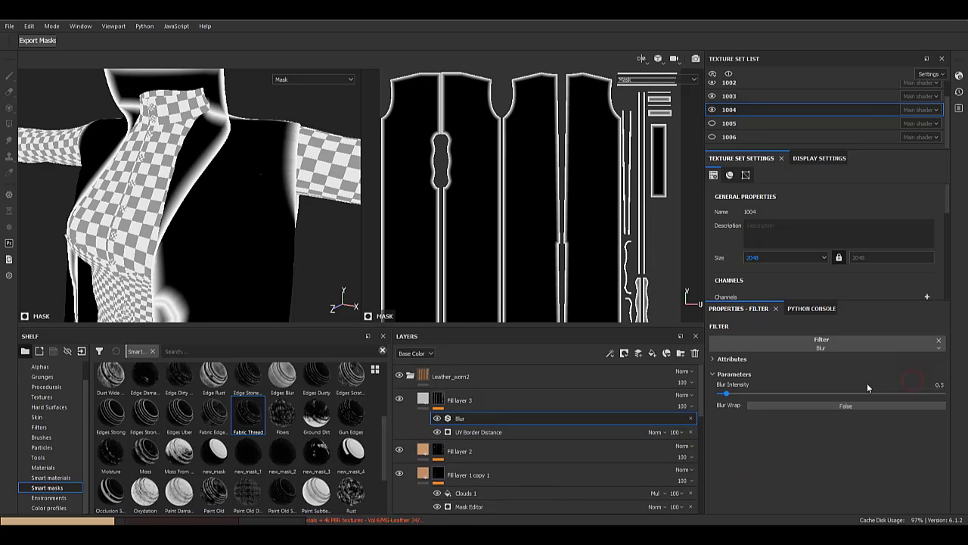
pyautogui.moveTo(765, 395); pyautogui.dragTo(801, 394)
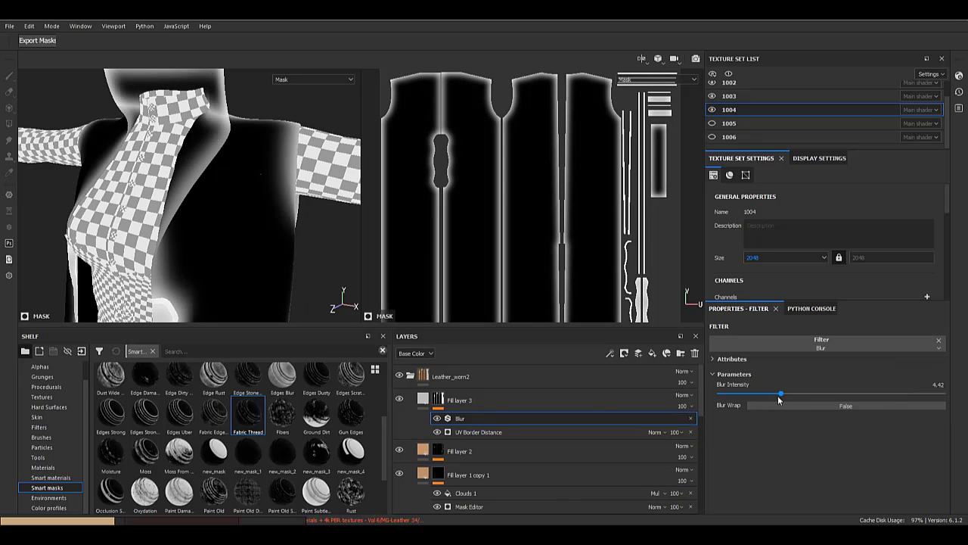
# - Add a fill effect above the Blur in Fill layer 3's mask, using the Directional Noise 4 texture
pyautogui.rightClick(492, 427)
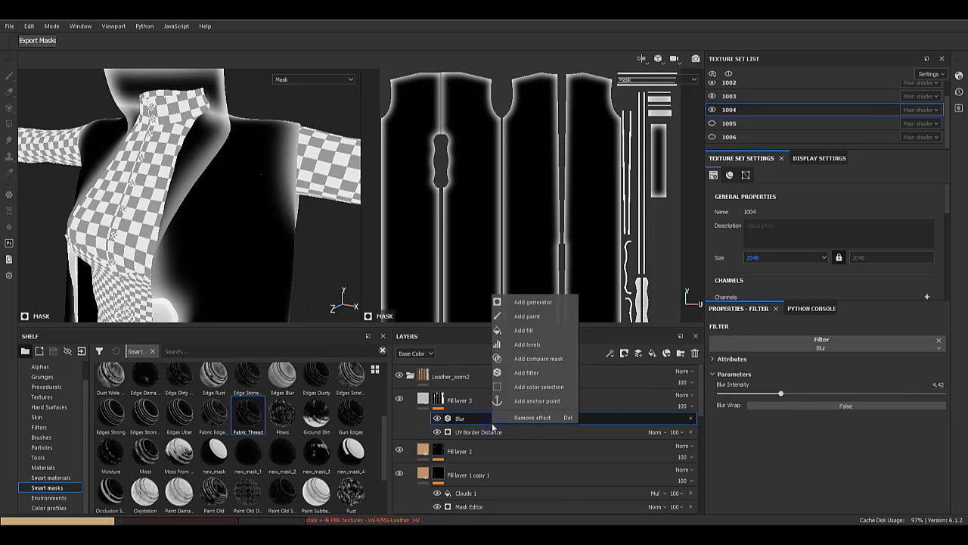
pyautogui.click(526, 332)
pyautogui.click(796, 485)
pyautogui.scroll(-5, 827, 446)
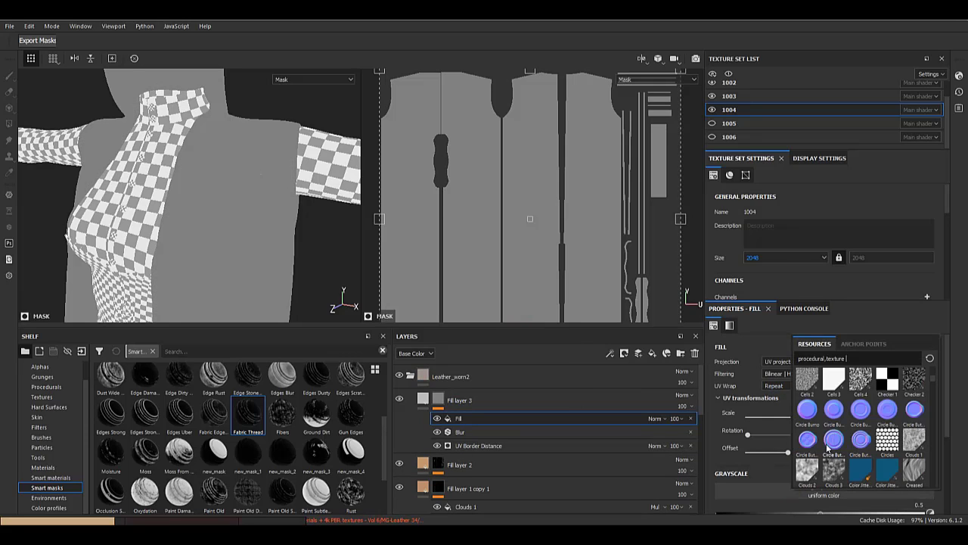
pyautogui.scroll(-3, 921, 452)
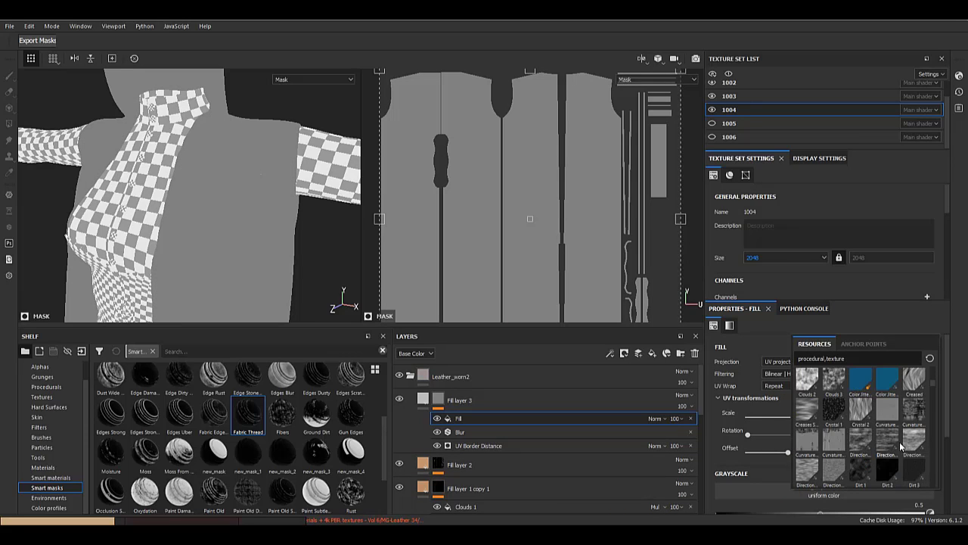
pyautogui.click(809, 469)
# - Set the Angle Random of Directional Noise 4 to 1
pyautogui.scroll(-2, 771, 486)
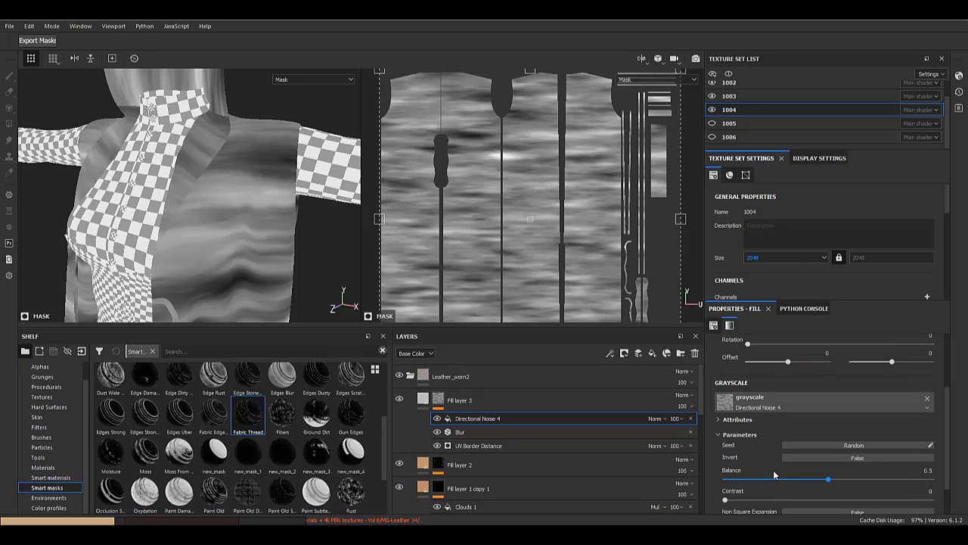
pyautogui.scroll(-4, 772, 451)
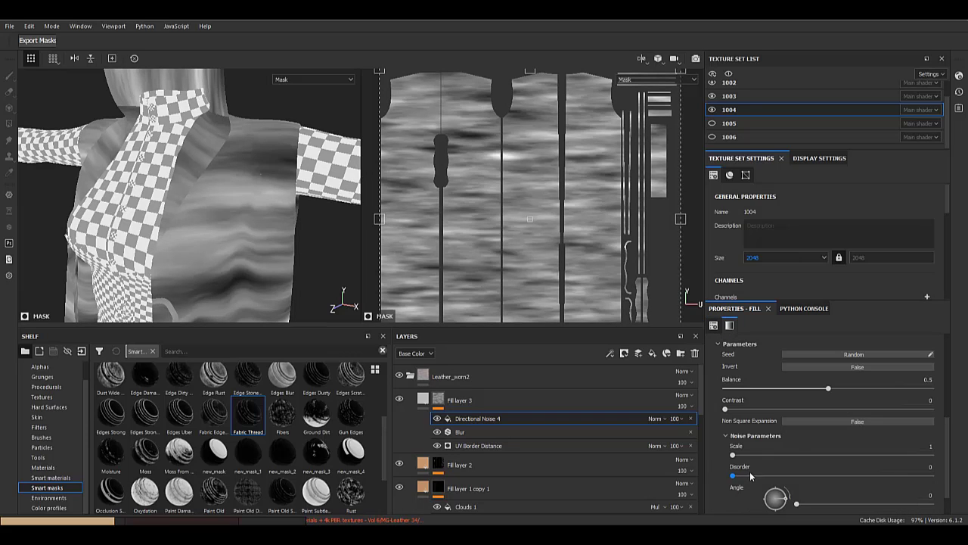
pyautogui.moveTo(799, 497); pyautogui.dragTo(938, 497)
pyautogui.scroll(8, 789, 459)
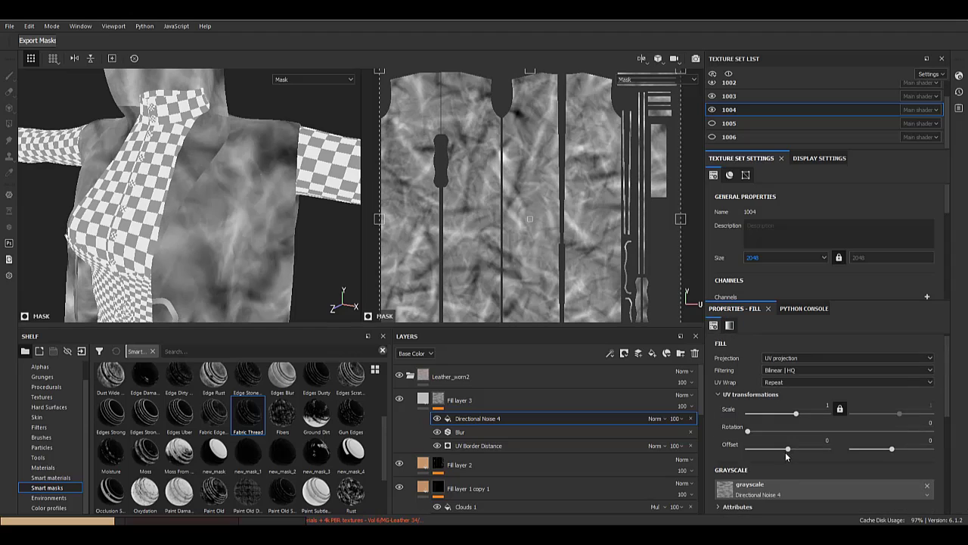
# - Blend Directional Noise 4 with Multiply and set its noise scale to 4
pyautogui.click(655, 418)
pyautogui.click(659, 156)
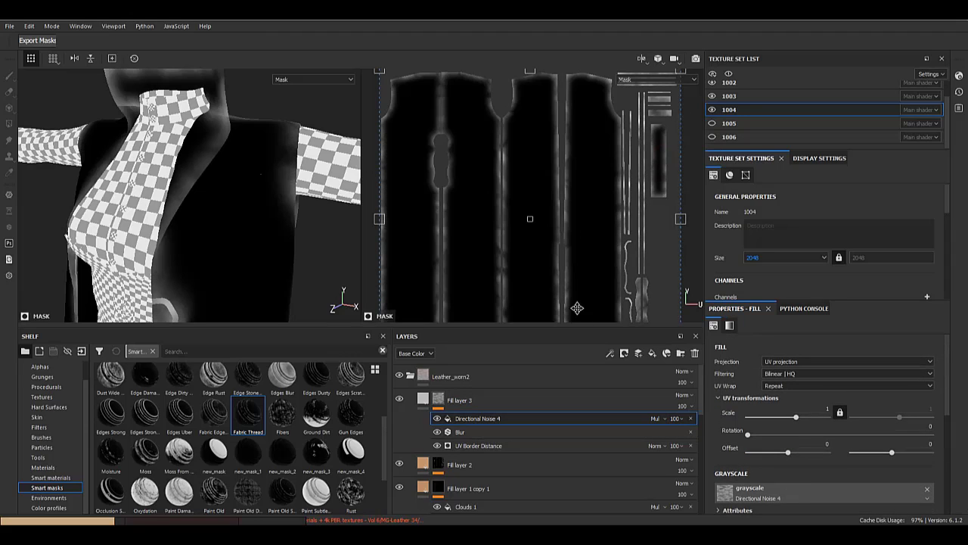
pyautogui.scroll(-5, 768, 444)
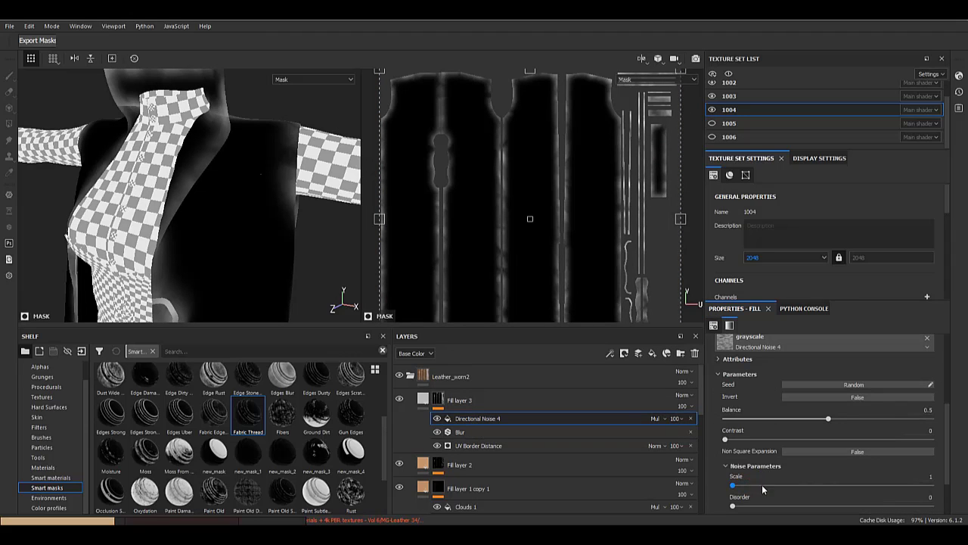
pyautogui.click(762, 485)
pyautogui.click(783, 485)
pyautogui.click(811, 486)
pyautogui.keyDown('alt'); pyautogui.moveTo(246, 234); pyautogui.dragTo(234, 279, button='middle'); pyautogui.keyUp('alt')
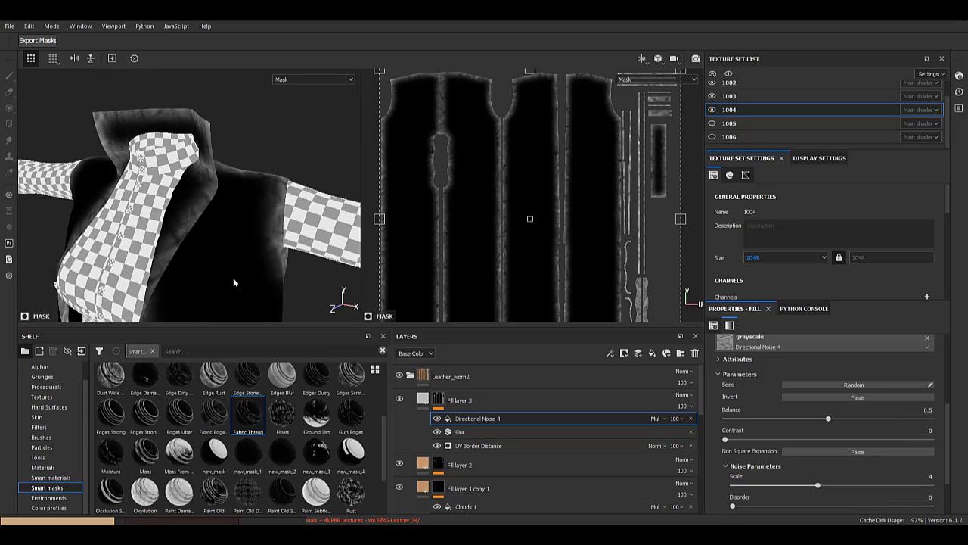
# - Restrict Fill layer 3 to the height channel by disabling color, rough, metal, nrm, op and emiss
pyautogui.click(423, 400)
pyautogui.keyDown('alt'); pyautogui.moveTo(222, 207); pyautogui.dragTo(216, 234); pyautogui.keyUp('alt')
pyautogui.click(726, 337)
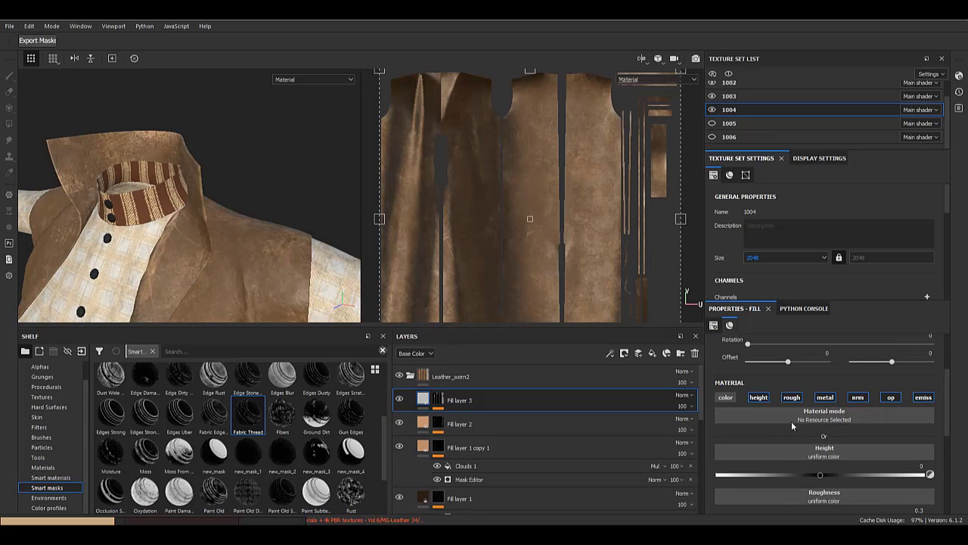
pyautogui.click(819, 400)
pyautogui.click(858, 399)
pyautogui.click(887, 401)
pyautogui.click(921, 399)
# - Remove the Emissive and Opacity channels from texture set 1004
pyautogui.scroll(-3, 881, 261)
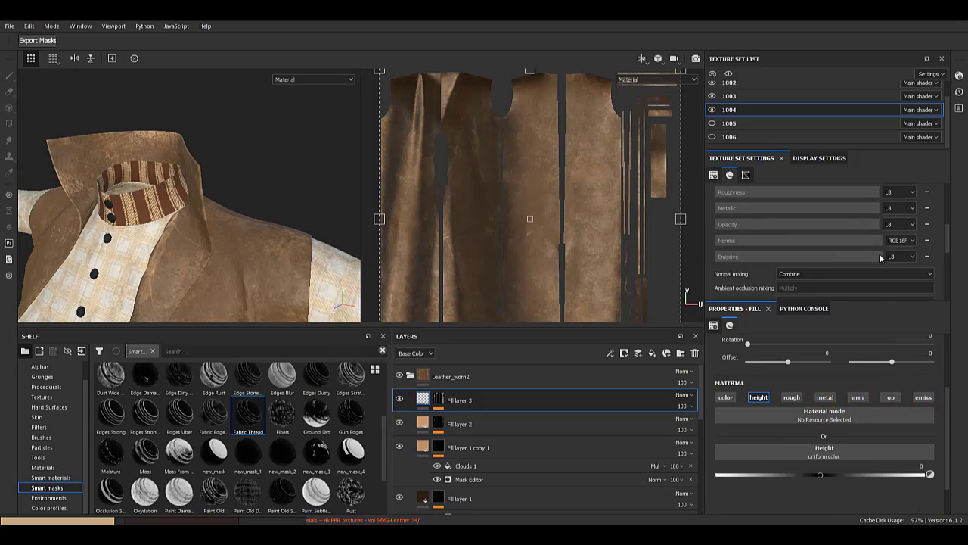
pyautogui.click(928, 257)
pyautogui.scroll(-1, 749, 229)
pyautogui.keyDown('alt'); pyautogui.moveTo(212, 220); pyautogui.dragTo(224, 187); pyautogui.keyUp('alt')
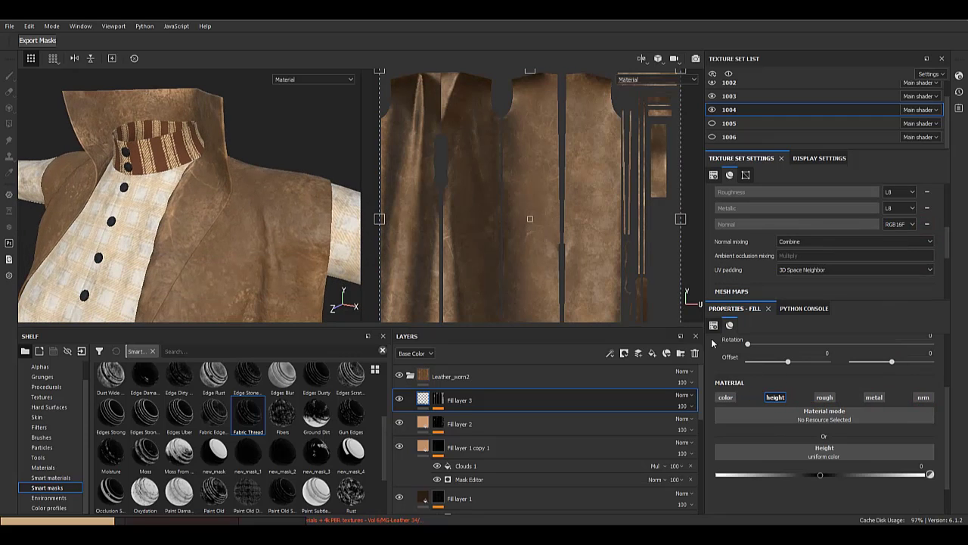
# - Set Fill layer 3's height to 0.4879 and toggle the layer's visibility to compare the coat's edges
pyautogui.moveTo(712, 467); pyautogui.dragTo(958, 475)
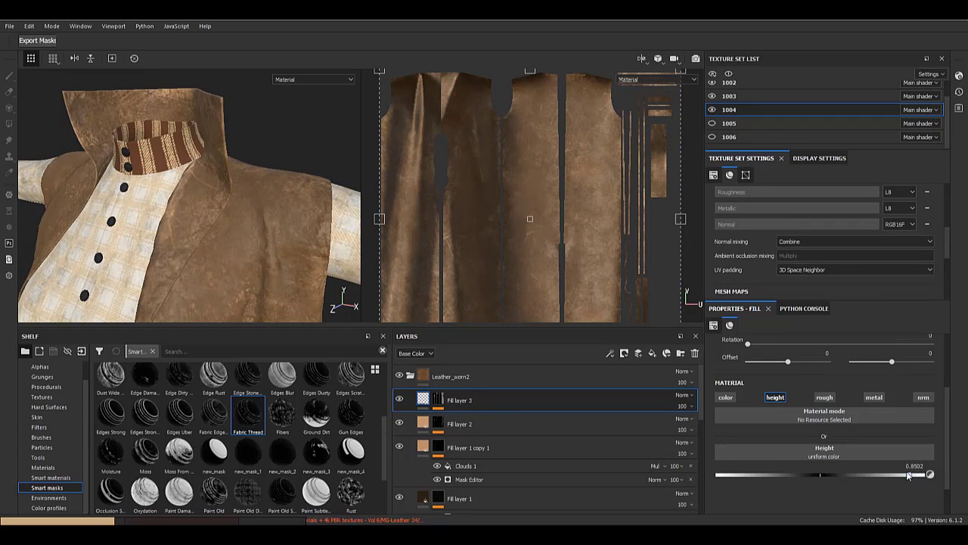
pyautogui.moveTo(873, 478); pyautogui.dragTo(872, 477)
pyautogui.keyDown('alt'); pyautogui.moveTo(274, 280); pyautogui.dragTo(446, 295); pyautogui.keyUp('alt')
pyautogui.click(400, 401)
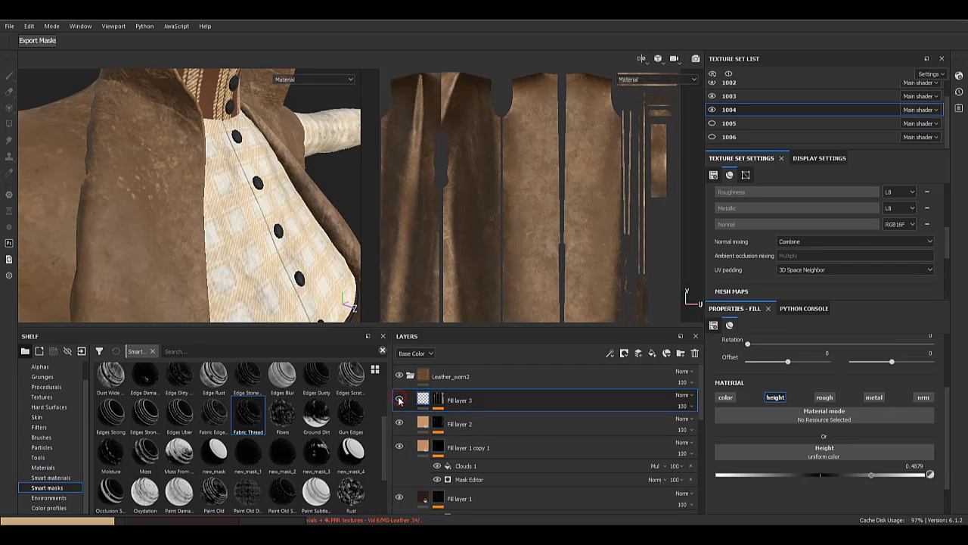
# - Set the Balance of Fill layer 3's UV Border Distance generator to 0.15 and its Contrast to 1, viewing the mask
pyautogui.click(440, 409)
pyautogui.click(479, 421)
pyautogui.scroll(-3, 806, 482)
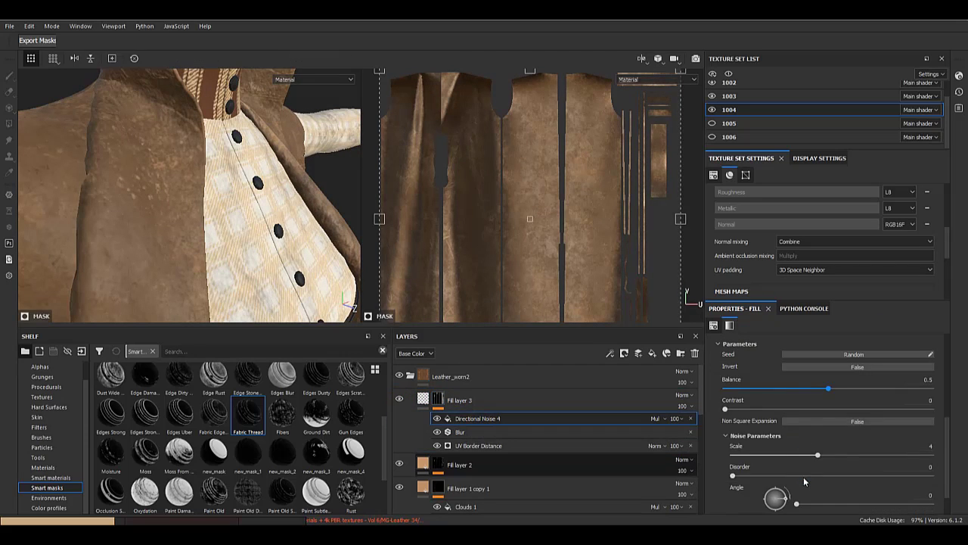
pyautogui.click(439, 402)
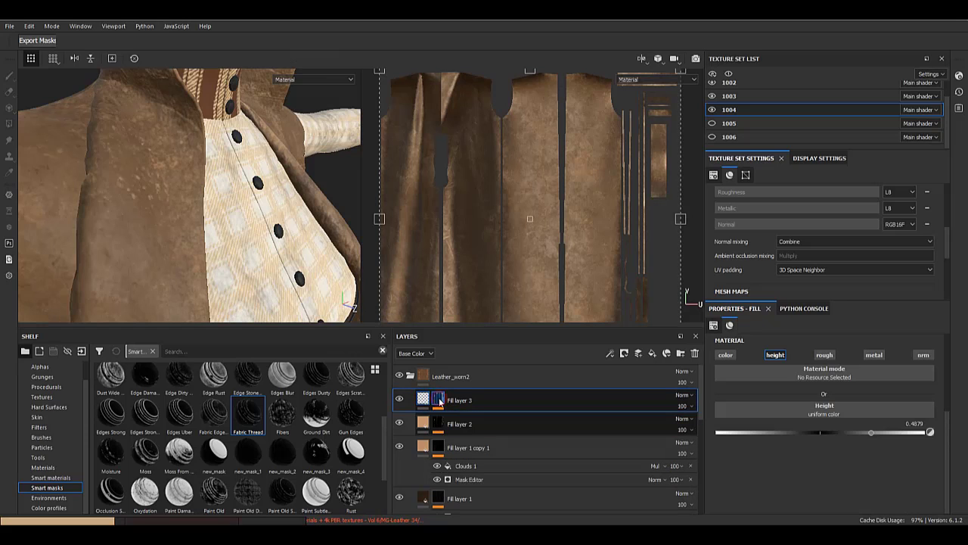
pyautogui.click(440, 403)
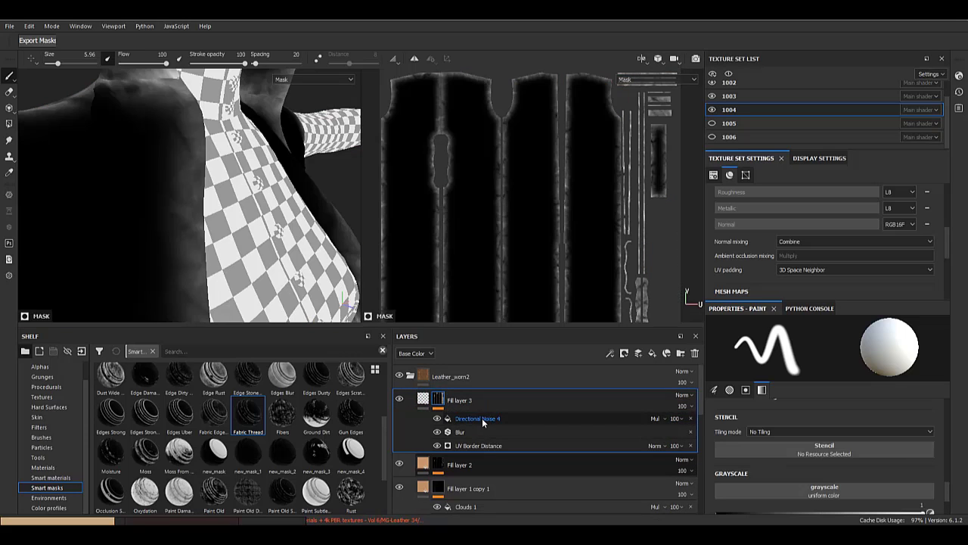
pyautogui.click(482, 443)
pyautogui.moveTo(751, 407); pyautogui.dragTo(741, 427)
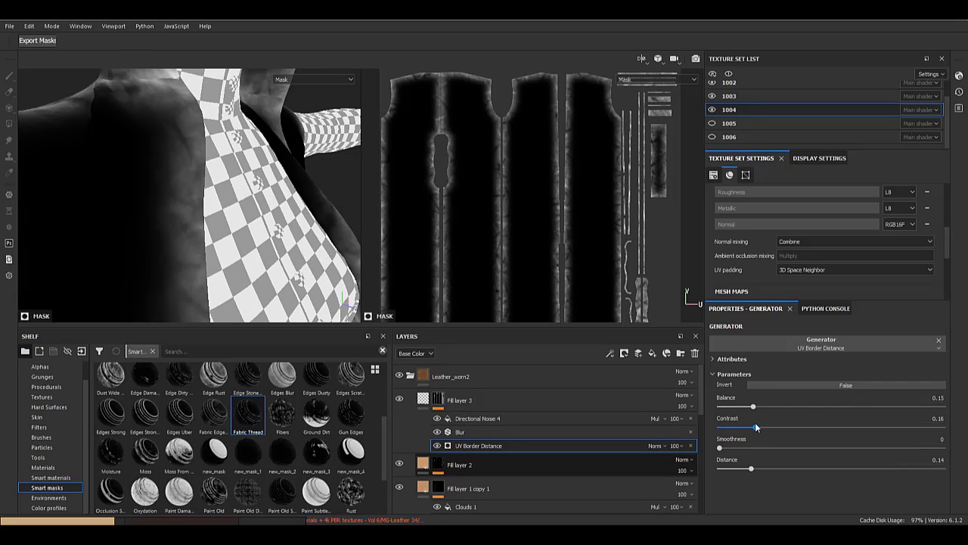
pyautogui.moveTo(860, 427); pyautogui.dragTo(967, 429)
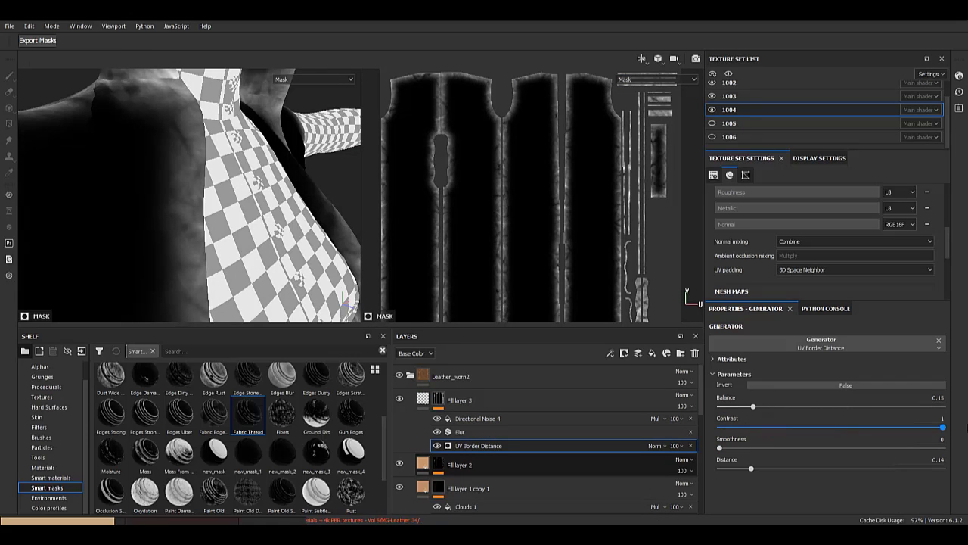
# - Set Directional Noise 4's scale to 3 and check Fill layer 3's effect on the coat in the material view
pyautogui.click(456, 419)
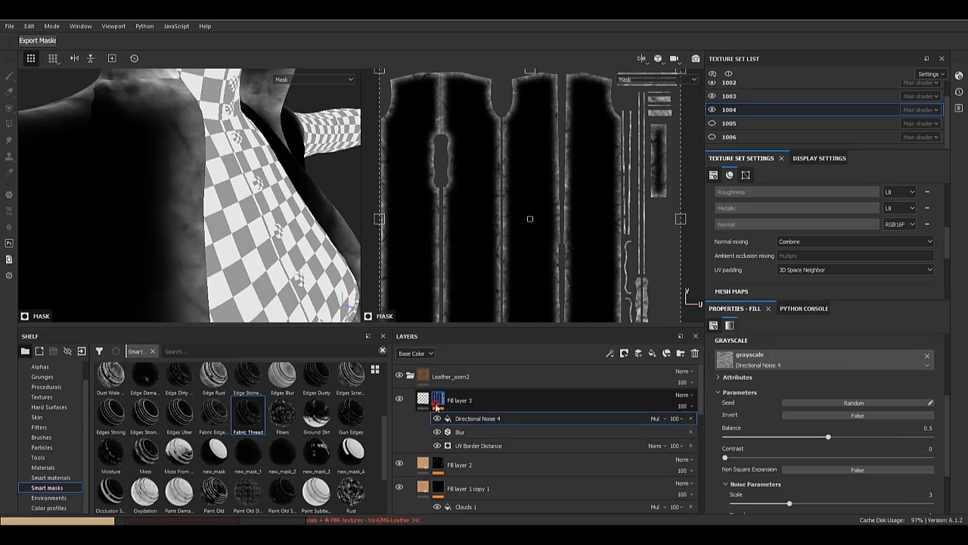
pyautogui.click(438, 407)
pyautogui.click(423, 400)
pyautogui.keyDown('alt'); pyautogui.moveTo(211, 254); pyautogui.dragTo(170, 212); pyautogui.keyUp('alt')
pyautogui.click(400, 401)
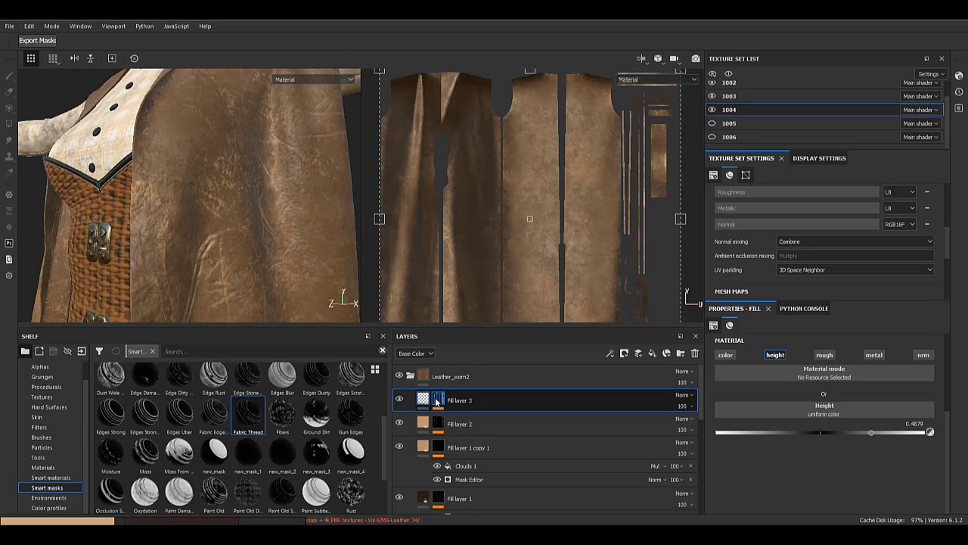
# - Set the Contrast of the UV Border Distance generator in Fill layer 3's mask to 0.11
pyautogui.click(438, 400)
pyautogui.click(491, 420)
pyautogui.scroll(-2, 802, 446)
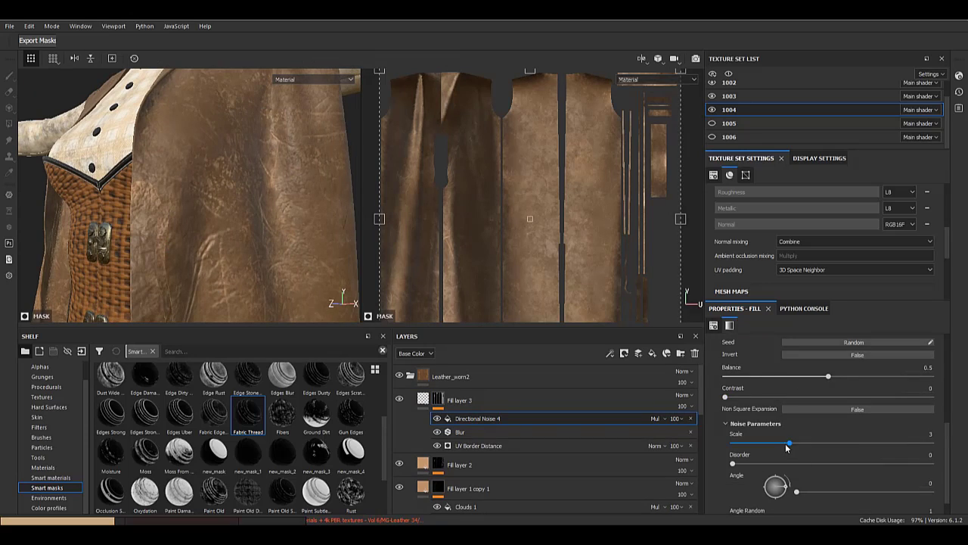
pyautogui.click(497, 434)
pyautogui.click(436, 433)
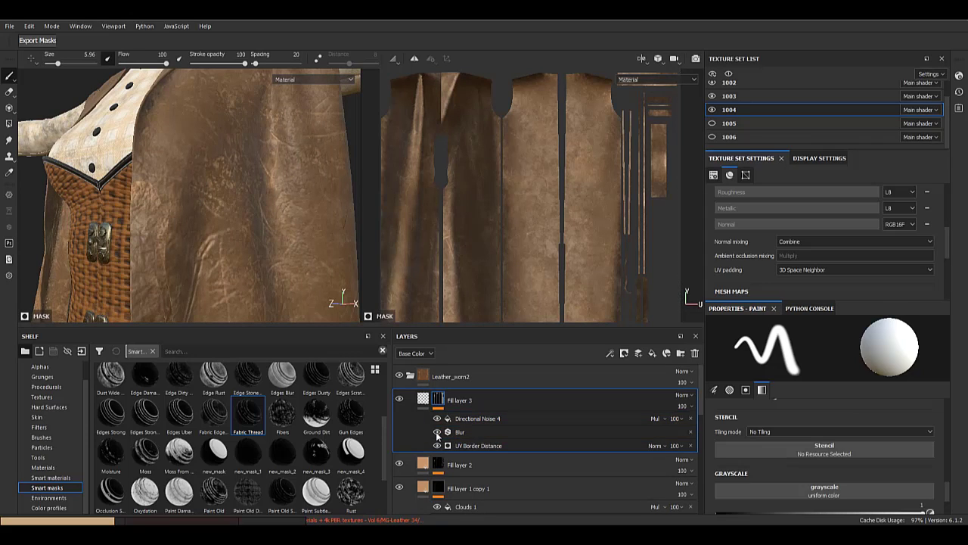
pyautogui.click(486, 435)
pyautogui.click(485, 447)
pyautogui.moveTo(744, 429); pyautogui.dragTo(744, 429)
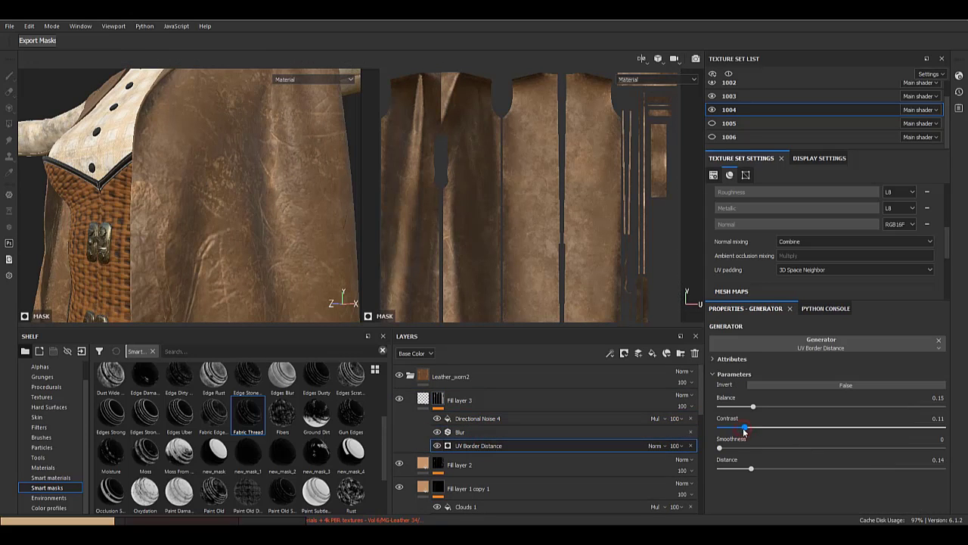
# - Lower the Blur filter's intensity to about 1.09 and Fill layer 3's height to about 0.08
pyautogui.click(464, 432)
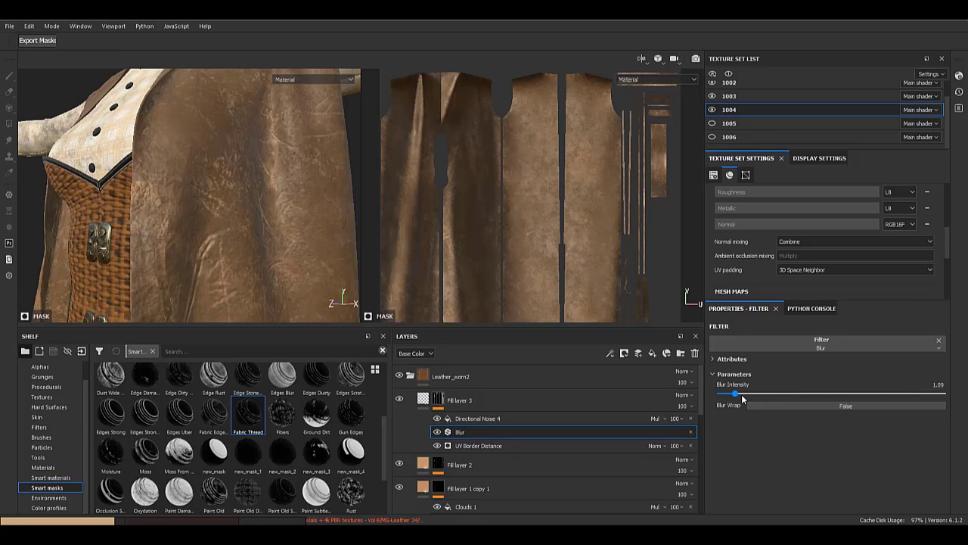
pyautogui.click(500, 420)
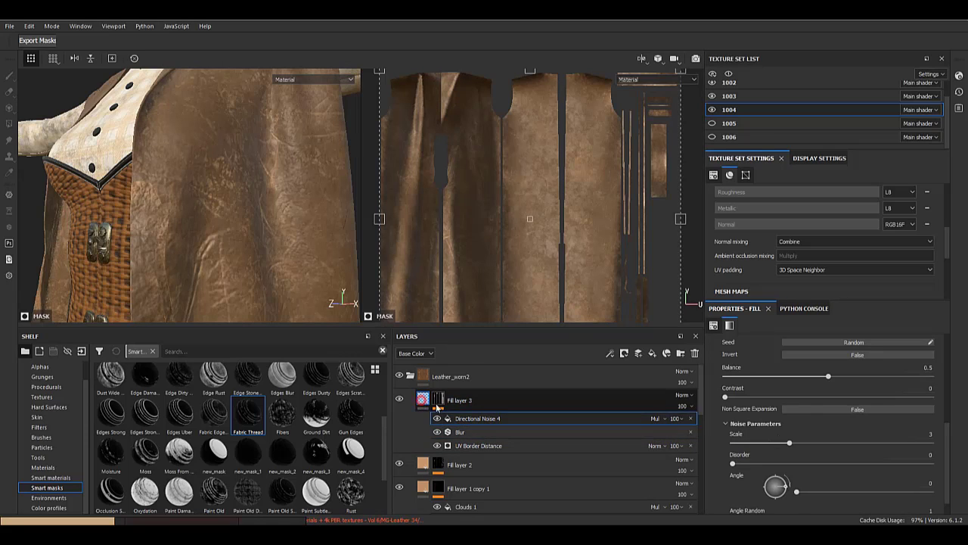
pyautogui.click(424, 400)
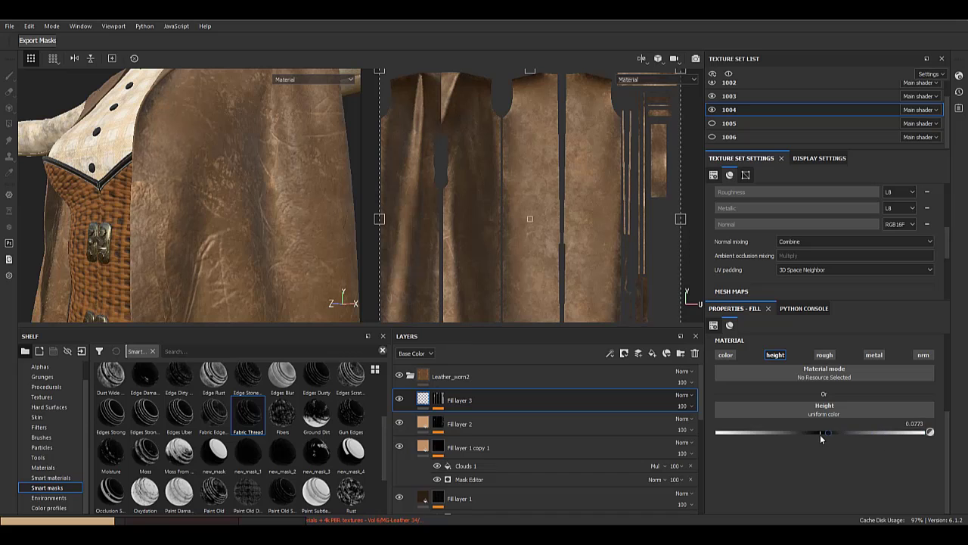
# - Raise the uniform height of Fill layer 3 to 0.3816 to strengthen the leather detail on the coat
pyautogui.moveTo(821, 437); pyautogui.dragTo(851, 436)
pyautogui.scroll(-6, 261, 239)
pyautogui.keyDown('alt'); pyautogui.moveTo(206, 202); pyautogui.dragTo(248, 275); pyautogui.keyUp('alt')
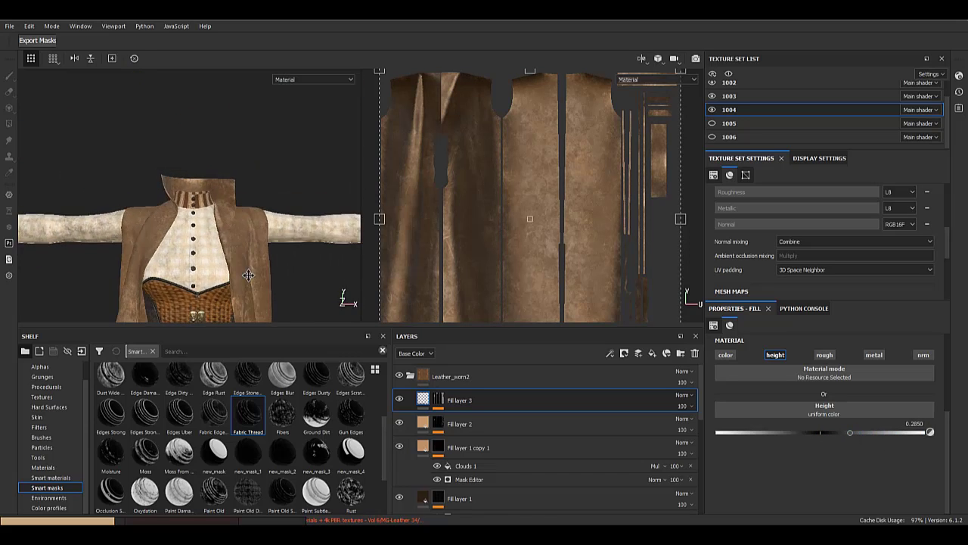
pyautogui.keyDown('alt'); pyautogui.moveTo(248, 276); pyautogui.dragTo(246, 185, button='middle'); pyautogui.keyUp('alt')
pyautogui.scroll(3, 246, 185)
pyautogui.keyDown('alt'); pyautogui.moveTo(246, 185); pyautogui.dragTo(153, 184); pyautogui.keyUp('alt')
pyautogui.scroll(2, 268, 184)
pyautogui.keyDown('alt'); pyautogui.moveTo(268, 184); pyautogui.dragTo(29, 194); pyautogui.keyUp('alt')
pyautogui.moveTo(30, 193)
pyautogui.keyDown('alt'); pyautogui.mouseDown(button='middle')
pyautogui.moveTo(91, 238)
pyautogui.moveTo(174, 212)
pyautogui.mouseUp(button='middle'); pyautogui.keyUp('alt')
pyautogui.moveTo(174, 212)
pyautogui.keyDown('shift'); pyautogui.mouseDown(button='right')
pyautogui.moveTo(257, 203)
pyautogui.moveTo(219, 208)
pyautogui.mouseUp(button='right'); pyautogui.keyUp('shift')
pyautogui.keyDown('alt'); pyautogui.moveTo(219, 208); pyautogui.dragTo(318, 245, button='right'); pyautogui.keyUp('alt')
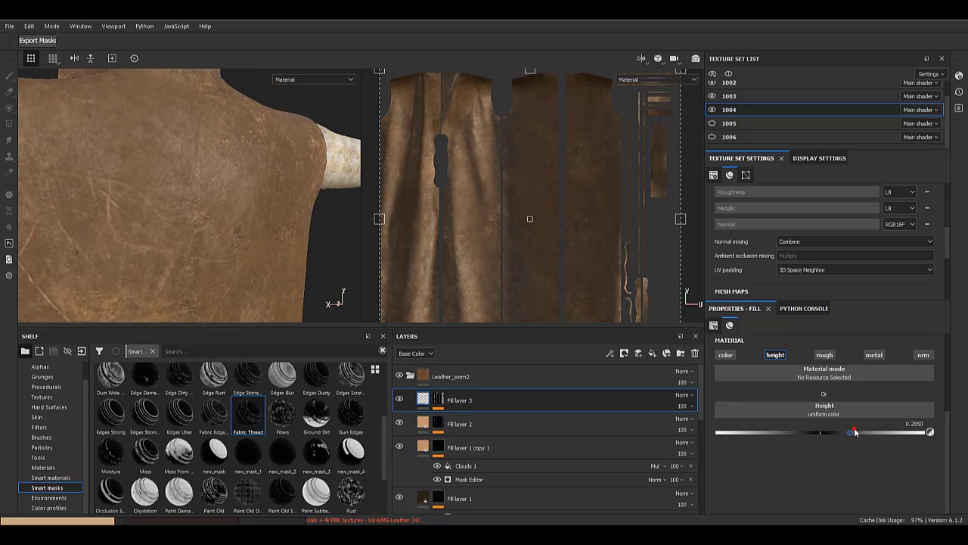
pyautogui.moveTo(897, 440); pyautogui.dragTo(691, 443)
pyautogui.moveTo(853, 445); pyautogui.dragTo(870, 445)
# - Examine the leather relief on the coat's front, side panels and collar
pyautogui.keyDown('alt'); pyautogui.moveTo(260, 240); pyautogui.dragTo(216, 223, button='right'); pyautogui.keyUp('alt')
pyautogui.keyDown('alt'); pyautogui.moveTo(216, 222); pyautogui.dragTo(352, 234); pyautogui.keyUp('alt')
pyautogui.keyDown('shift'); pyautogui.moveTo(351, 232); pyautogui.dragTo(297, 224, button='right'); pyautogui.keyUp('shift')
pyautogui.keyDown('alt'); pyautogui.moveTo(296, 224); pyautogui.dragTo(93, 107, button='middle'); pyautogui.keyUp('alt')
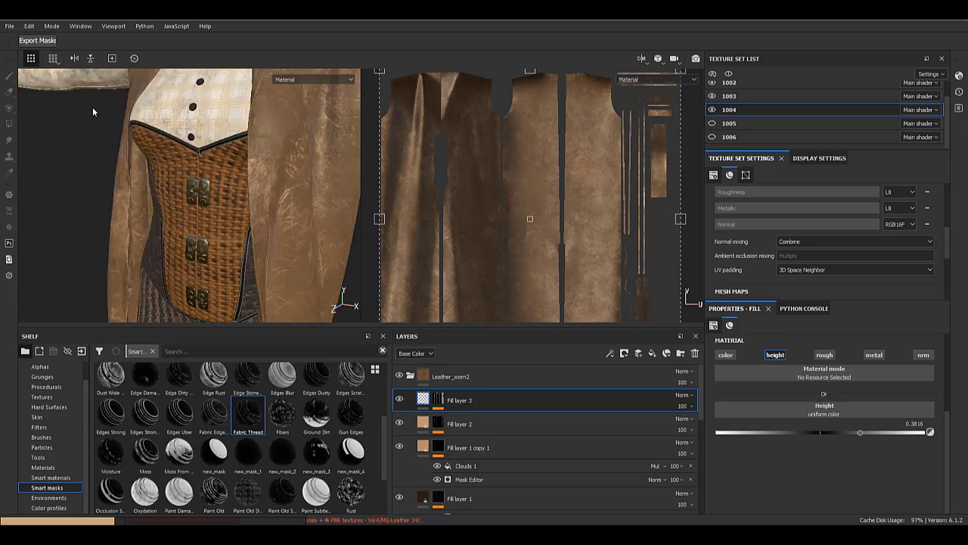
pyautogui.keyDown('alt'); pyautogui.moveTo(295, 257); pyautogui.dragTo(113, 195); pyautogui.keyUp('alt')
pyautogui.keyDown('alt'); pyautogui.moveTo(170, 132); pyautogui.dragTo(142, 126); pyautogui.keyUp('alt')
pyautogui.keyDown('alt'); pyautogui.moveTo(142, 126); pyautogui.dragTo(172, 183, button='middle'); pyautogui.keyUp('alt')
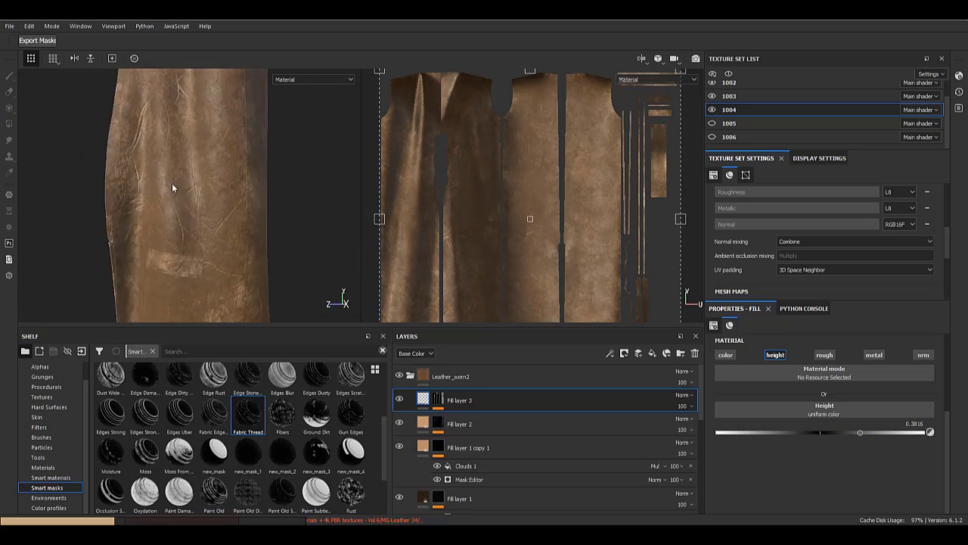
pyautogui.keyDown('alt'); pyautogui.moveTo(171, 183); pyautogui.dragTo(184, 180, button='right'); pyautogui.keyUp('alt')
pyautogui.keyDown('alt'); pyautogui.moveTo(184, 180); pyautogui.dragTo(218, 179); pyautogui.keyUp('alt')
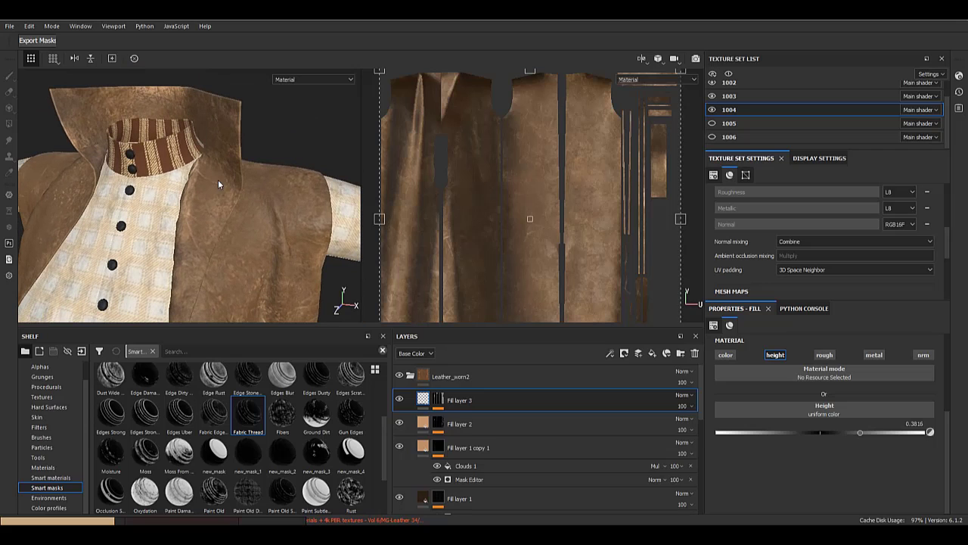
# - Add a fill layer above Fill layer 3 and give it a black mask
pyautogui.click(653, 356)
pyautogui.rightClick(426, 399)
pyautogui.click(474, 100)
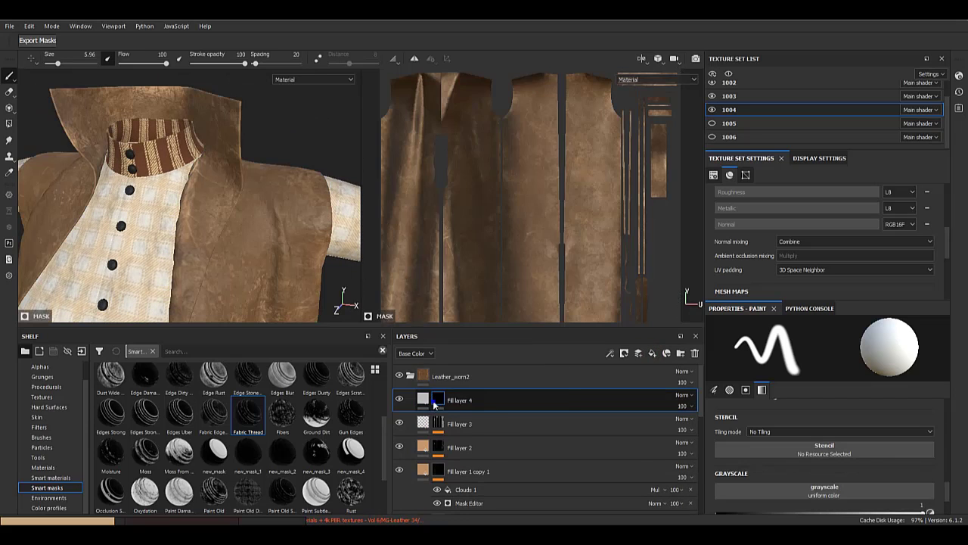
# - Add a fill effect to Fill layer 4's mask and assign the Crystal 2 procedural to it
pyautogui.rightClick(435, 399)
pyautogui.click(469, 327)
pyautogui.click(469, 328)
pyautogui.click(791, 357)
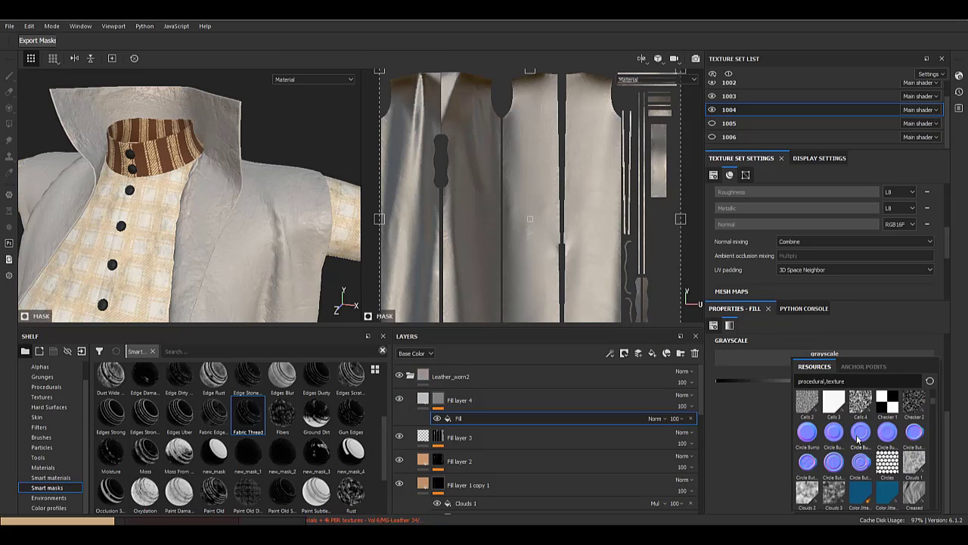
pyautogui.click(860, 435)
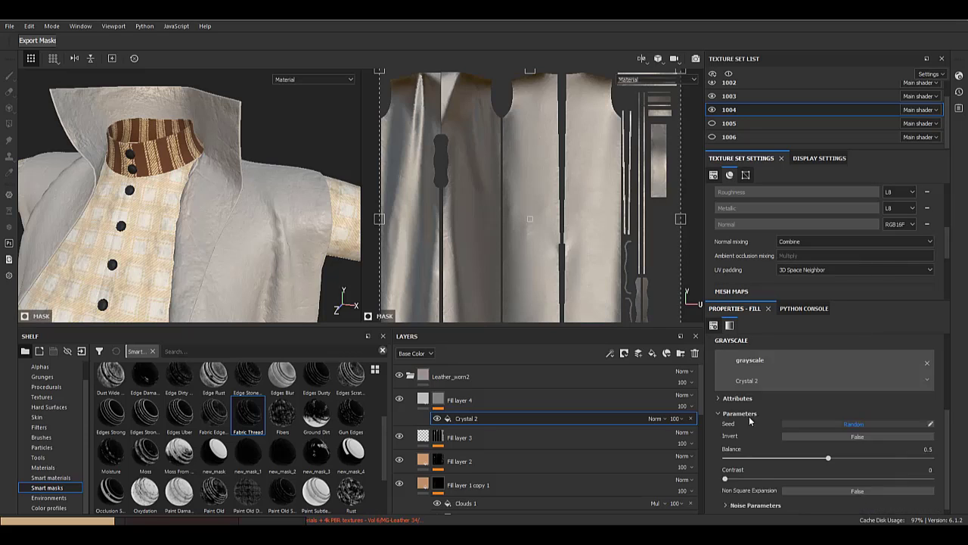
# - Display Fill layer 4's mask and set the Crystal 2 noise scale to 3
pyautogui.keyDown('alt'); pyautogui.click(439, 399); pyautogui.keyUp('alt')
pyautogui.click(478, 421)
pyautogui.click(749, 484)
pyautogui.scroll(-1, 748, 478)
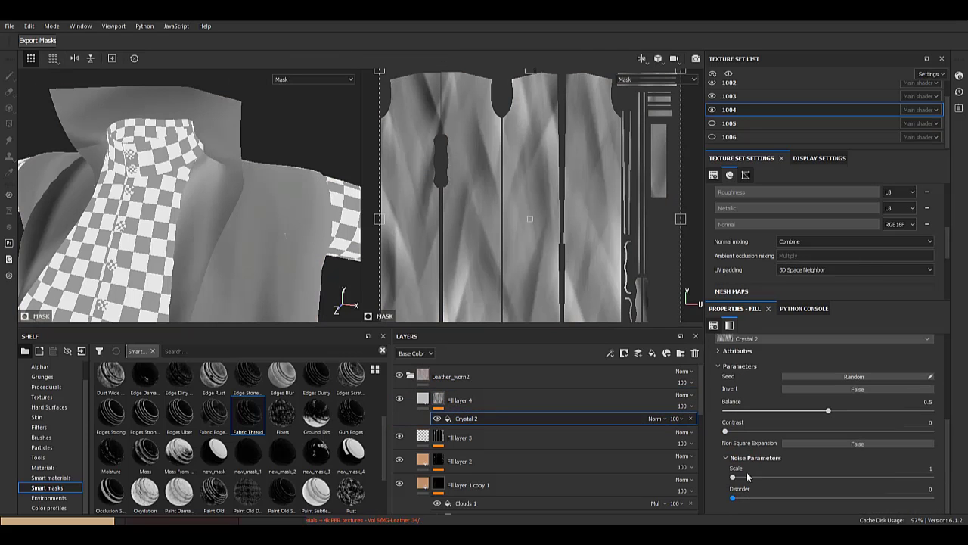
pyautogui.moveTo(746, 477)
pyautogui.mouseDown()
pyautogui.moveTo(780, 479)
pyautogui.moveTo(761, 482)
pyautogui.mouseUp()
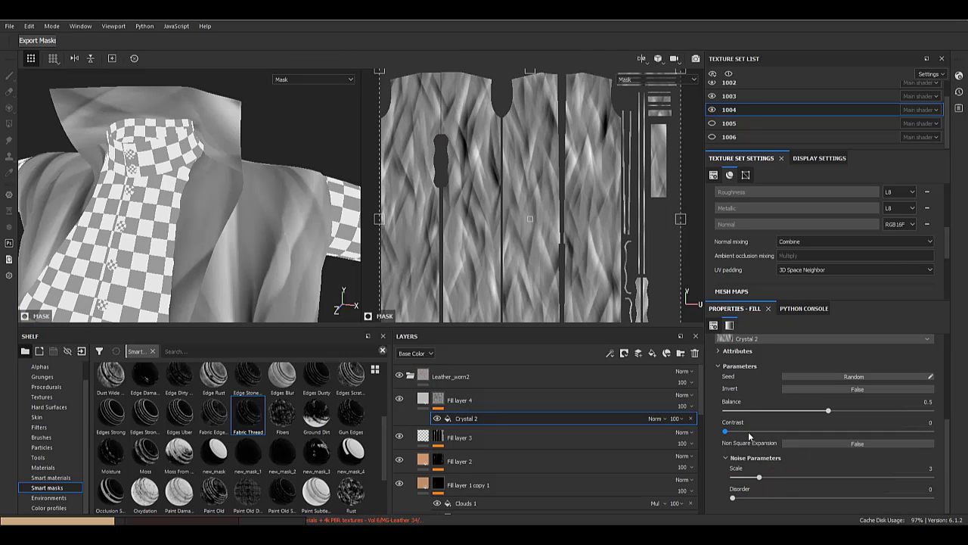
# - Limit Fill layer 4 to the height channel, set its height to 1, and check the coat's front and back
pyautogui.click(420, 399)
pyautogui.click(727, 359)
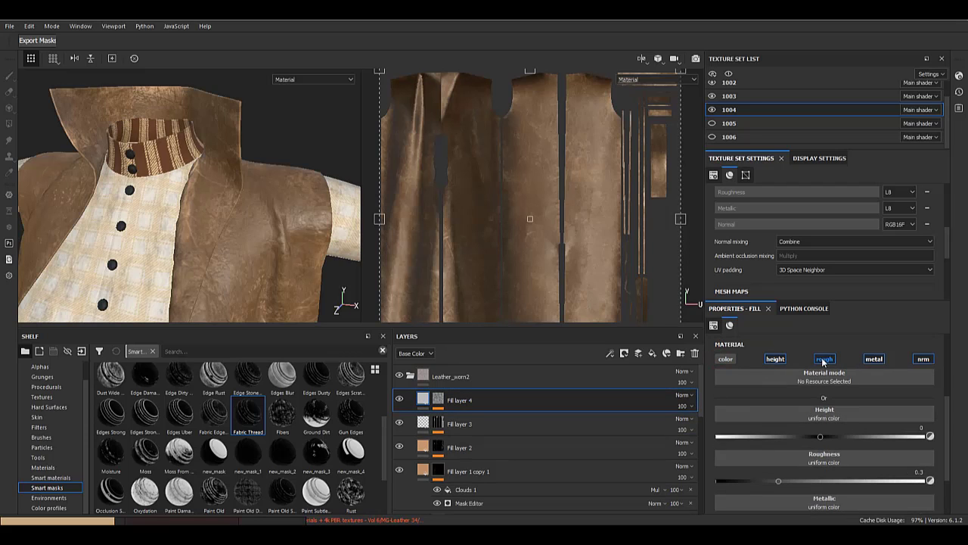
pyautogui.click(823, 360)
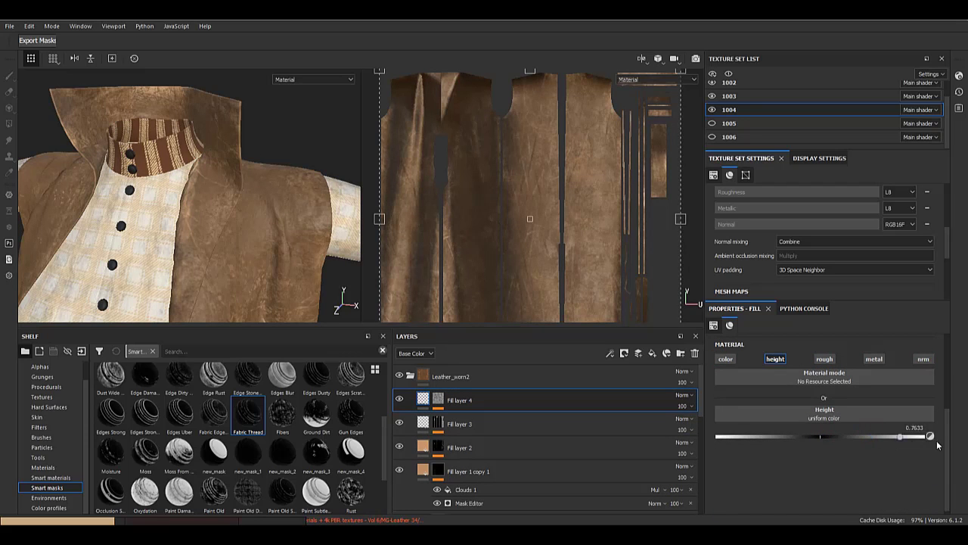
pyautogui.keyDown('alt'); pyautogui.moveTo(284, 280); pyautogui.dragTo(103, 113, button='right'); pyautogui.keyUp('alt')
pyautogui.keyDown('alt'); pyautogui.moveTo(174, 250); pyautogui.dragTo(174, 113, button='middle'); pyautogui.keyUp('alt')
pyautogui.keyDown('alt'); pyautogui.moveTo(283, 216); pyautogui.dragTo(65, 219); pyautogui.keyUp('alt')
pyautogui.keyDown('shift'); pyautogui.moveTo(127, 210); pyautogui.dragTo(163, 212, button='right'); pyautogui.keyUp('shift')
pyautogui.keyDown('alt'); pyautogui.moveTo(162, 212); pyautogui.dragTo(154, 335, button='middle'); pyautogui.keyUp('alt')
pyautogui.keyDown('alt'); pyautogui.moveTo(154, 335); pyautogui.dragTo(117, 246, button='right'); pyautogui.keyUp('alt')
pyautogui.keyDown('alt'); pyautogui.moveTo(117, 246); pyautogui.dragTo(155, 248); pyautogui.keyUp('alt')
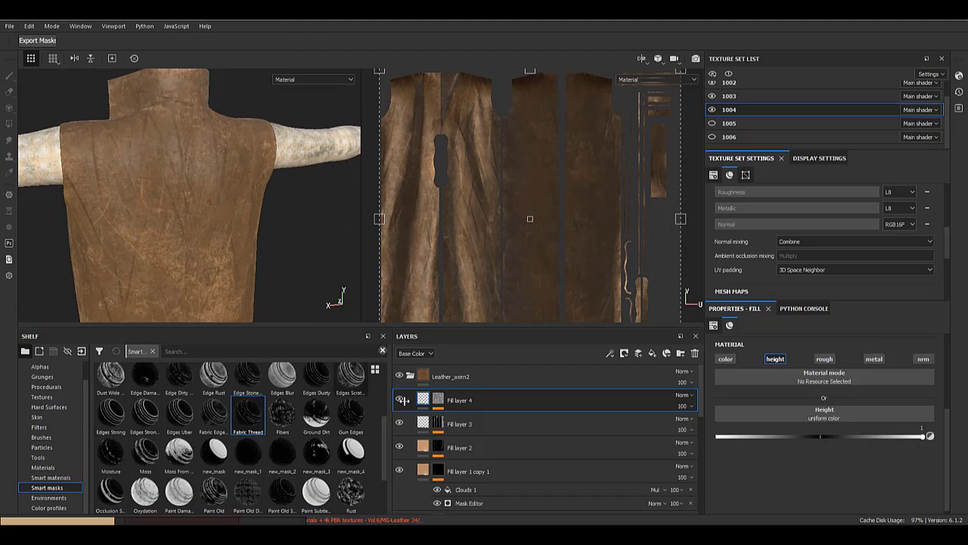
# - Set the Crystal 2 noise scale to 4 and its balance to 0.46 in Fill layer 4's mask
pyautogui.click(438, 407)
pyautogui.click(494, 422)
pyautogui.scroll(-1, 806, 428)
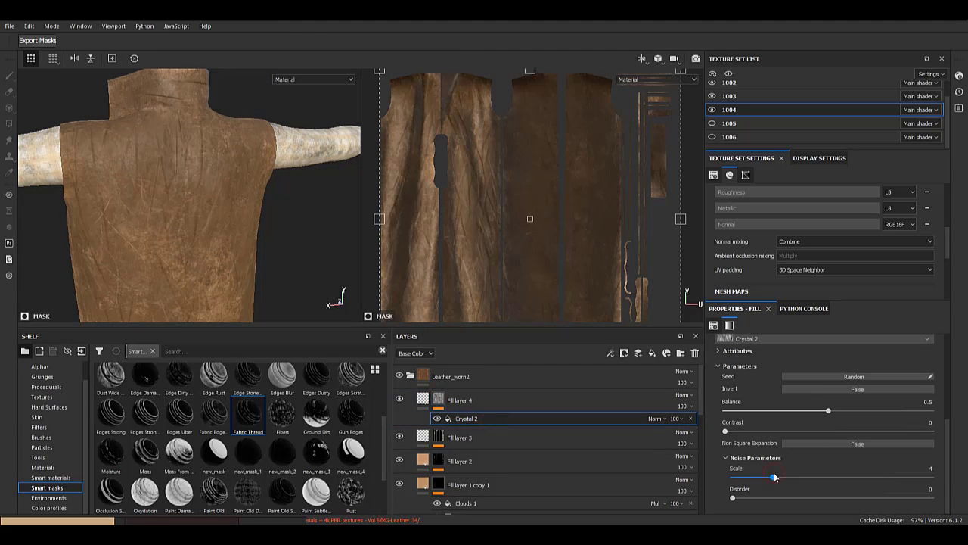
pyautogui.keyDown('alt'); pyautogui.click(438, 398); pyautogui.keyUp('alt')
pyautogui.click(484, 419)
pyautogui.moveTo(822, 410)
pyautogui.mouseDown()
pyautogui.moveTo(837, 413)
pyautogui.moveTo(818, 418)
pyautogui.mouseUp()
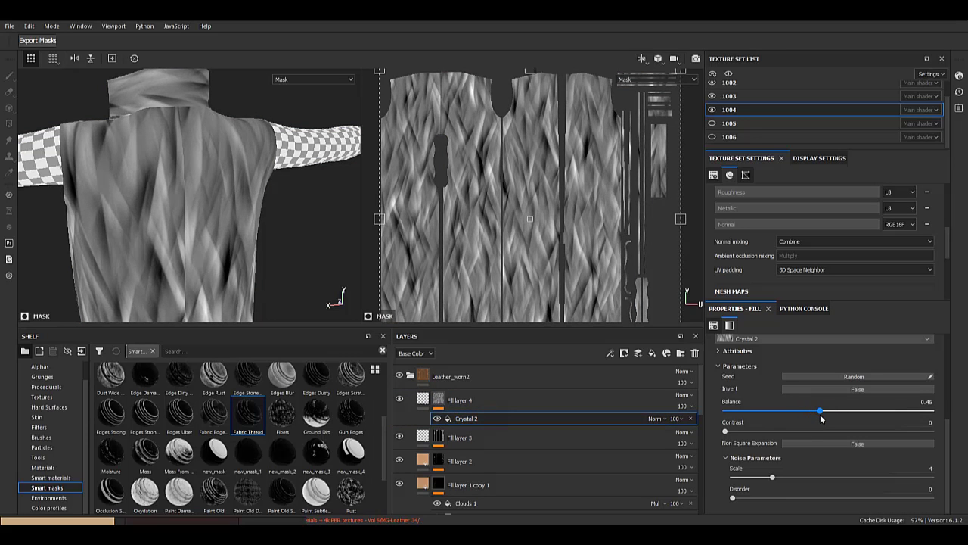
# - Add a Blur filter above Crystal 2 in Fill layer 4's mask and return to the material view
pyautogui.rightClick(473, 416)
pyautogui.click(545, 492)
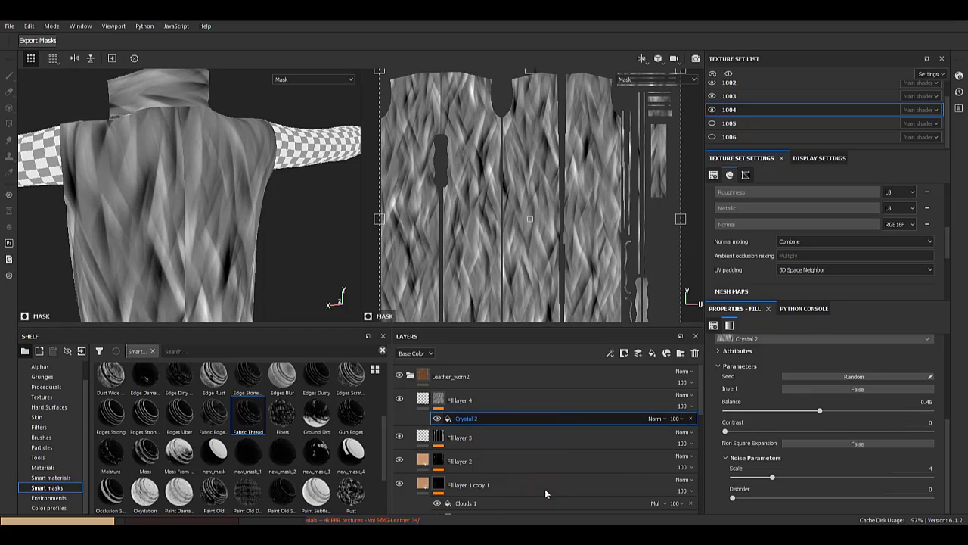
pyautogui.click(825, 349)
pyautogui.click(913, 389)
pyautogui.click(423, 399)
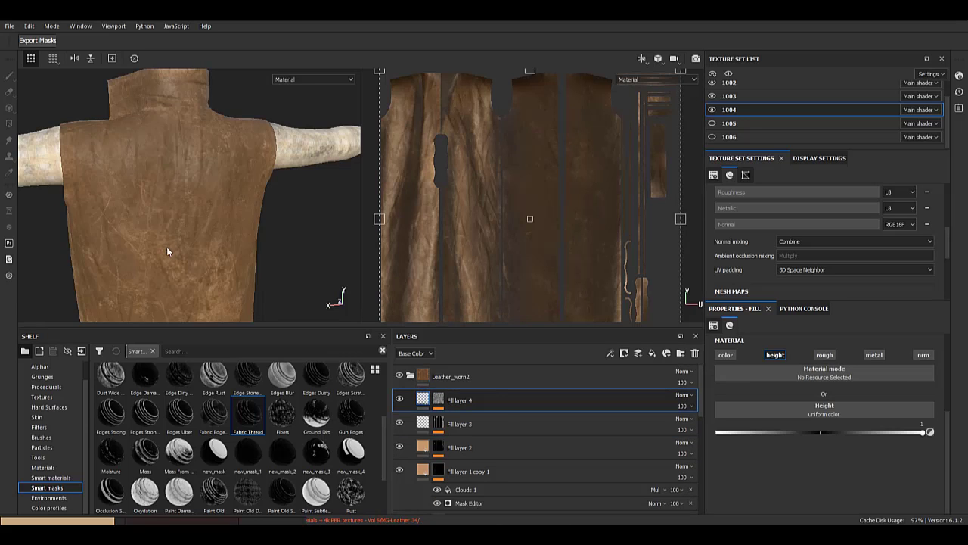
# - Adjust the mask's Blur filter while checking the coat, bringing its intensity to about 0.76
pyautogui.moveTo(167, 247)
pyautogui.keyDown('alt'); pyautogui.mouseDown()
pyautogui.moveTo(172, 186)
pyautogui.moveTo(209, 200)
pyautogui.mouseUp(); pyautogui.keyUp('alt')
pyautogui.click(439, 401)
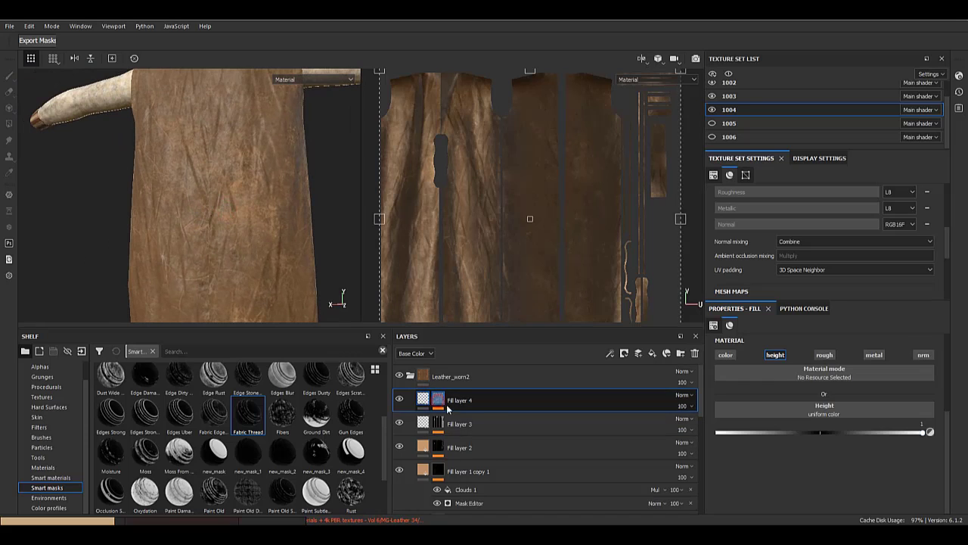
pyautogui.click(506, 423)
pyautogui.click(505, 423)
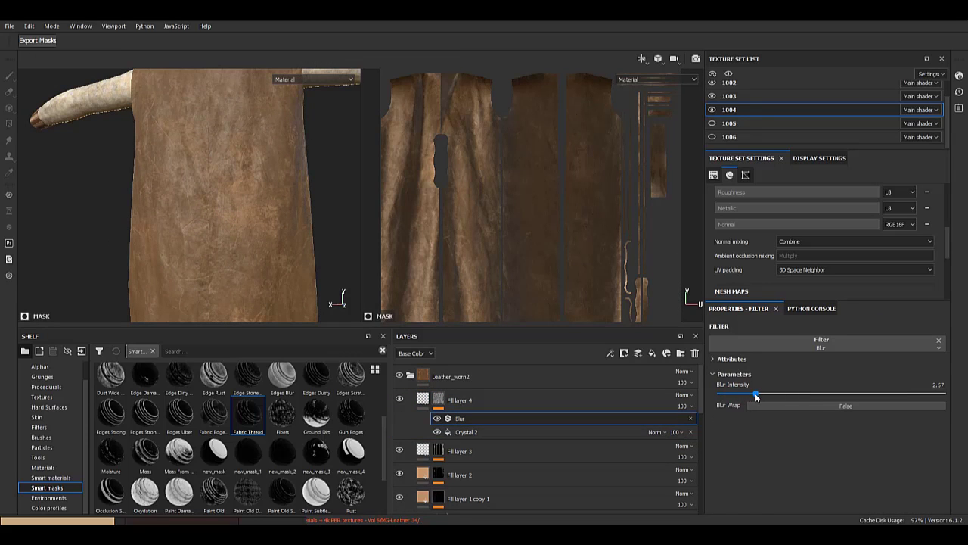
pyautogui.moveTo(745, 394); pyautogui.dragTo(754, 394)
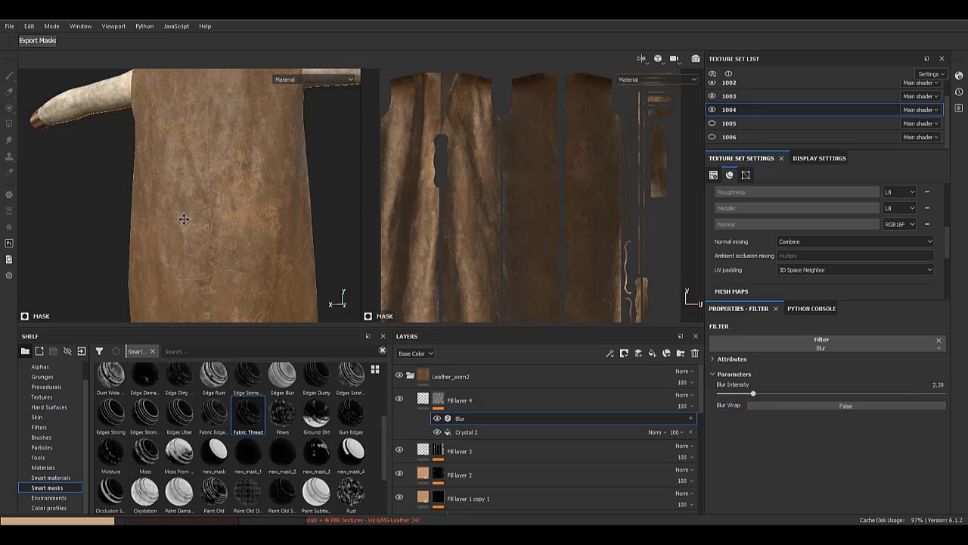
pyautogui.keyDown('alt'); pyautogui.moveTo(184, 218); pyautogui.dragTo(241, 178); pyautogui.keyUp('alt')
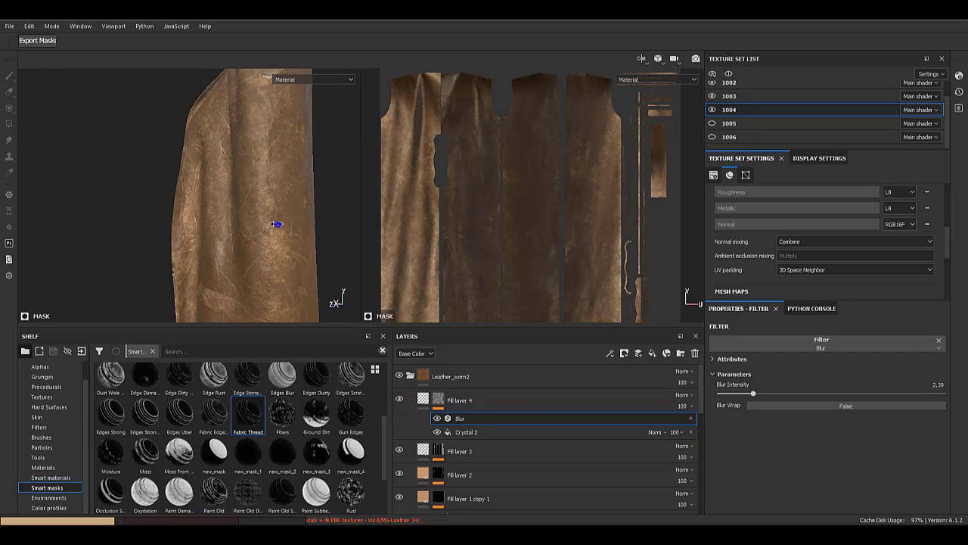
pyautogui.keyDown('shift'); pyautogui.moveTo(277, 224); pyautogui.dragTo(254, 225, button='right'); pyautogui.keyUp('shift')
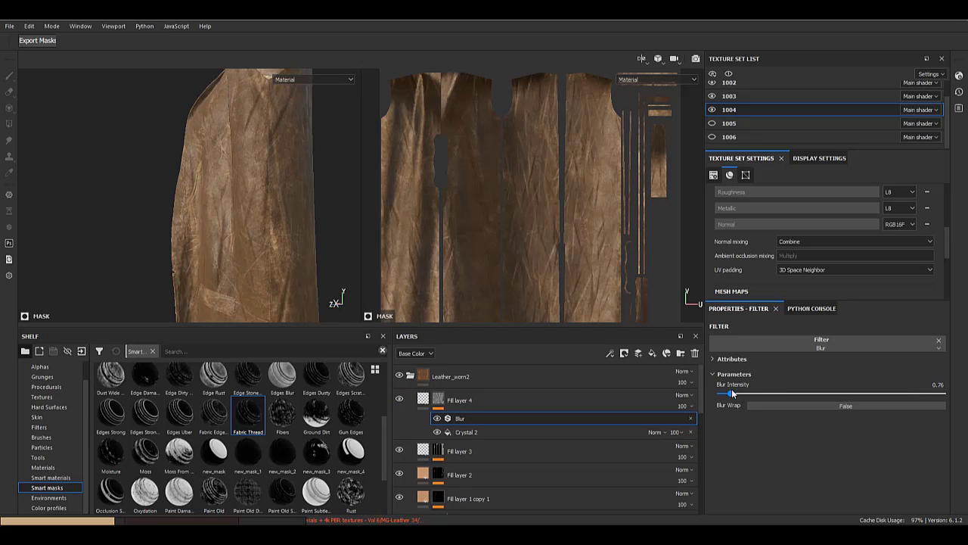
pyautogui.moveTo(733, 393); pyautogui.dragTo(734, 394)
# - Examine the softened wrinkles across the coat from several sides and distances
pyautogui.keyDown('alt'); pyautogui.moveTo(253, 226); pyautogui.dragTo(193, 202); pyautogui.keyUp('alt')
pyautogui.keyDown('alt'); pyautogui.moveTo(192, 201); pyautogui.dragTo(242, 311, button='right'); pyautogui.keyUp('alt')
pyautogui.keyDown('alt'); pyautogui.moveTo(242, 311); pyautogui.dragTo(261, 241, button='middle'); pyautogui.keyUp('alt')
pyautogui.keyDown('alt'); pyautogui.moveTo(261, 241); pyautogui.dragTo(288, 245); pyautogui.keyUp('alt')
pyautogui.keyDown('shift'); pyautogui.moveTo(288, 245); pyautogui.dragTo(250, 190, button='right'); pyautogui.keyUp('shift')
pyautogui.keyDown('alt'); pyautogui.moveTo(250, 189); pyautogui.dragTo(253, 91, button='middle'); pyautogui.keyUp('alt')
pyautogui.keyDown('alt'); pyautogui.moveTo(238, 191); pyautogui.dragTo(189, 193); pyautogui.keyUp('alt')
pyautogui.keyDown('alt'); pyautogui.moveTo(261, 201); pyautogui.dragTo(309, 231, button='right'); pyautogui.keyUp('alt')
pyautogui.keyDown('alt'); pyautogui.moveTo(265, 214); pyautogui.dragTo(303, 200); pyautogui.keyUp('alt')
pyautogui.keyDown('shift'); pyautogui.moveTo(288, 185); pyautogui.dragTo(217, 166, button='right'); pyautogui.keyUp('shift')
pyautogui.moveTo(216, 173)
pyautogui.keyDown('alt'); pyautogui.mouseDown()
pyautogui.moveTo(258, 311)
pyautogui.moveTo(244, 194)
pyautogui.mouseUp(); pyautogui.keyUp('alt')
# - Add another fill effect above Blur in Fill layer 4's mask, set it to Multiply, and display the mask
pyautogui.rightClick(552, 419)
pyautogui.click(527, 458)
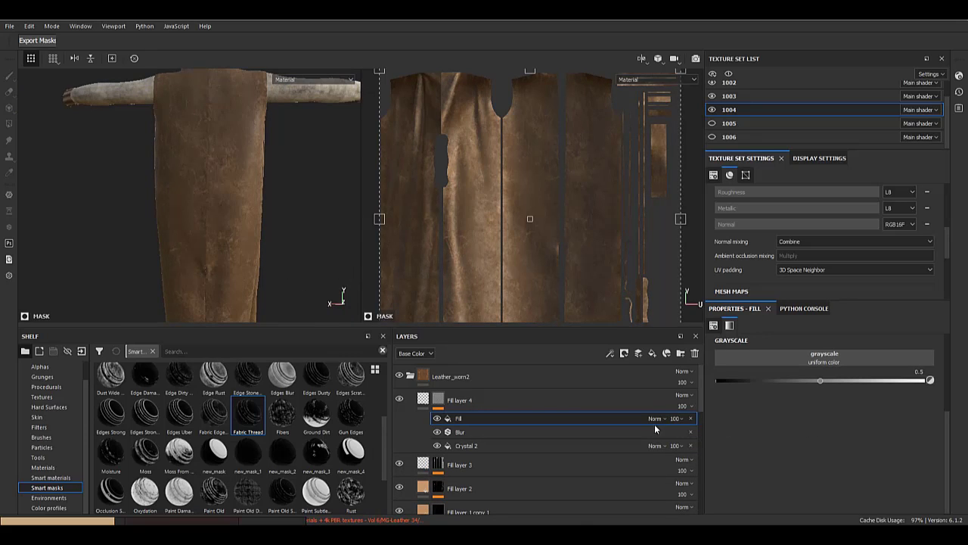
pyautogui.click(655, 419)
pyautogui.click(665, 157)
pyautogui.keyDown('alt'); pyautogui.click(439, 400); pyautogui.keyUp('alt')
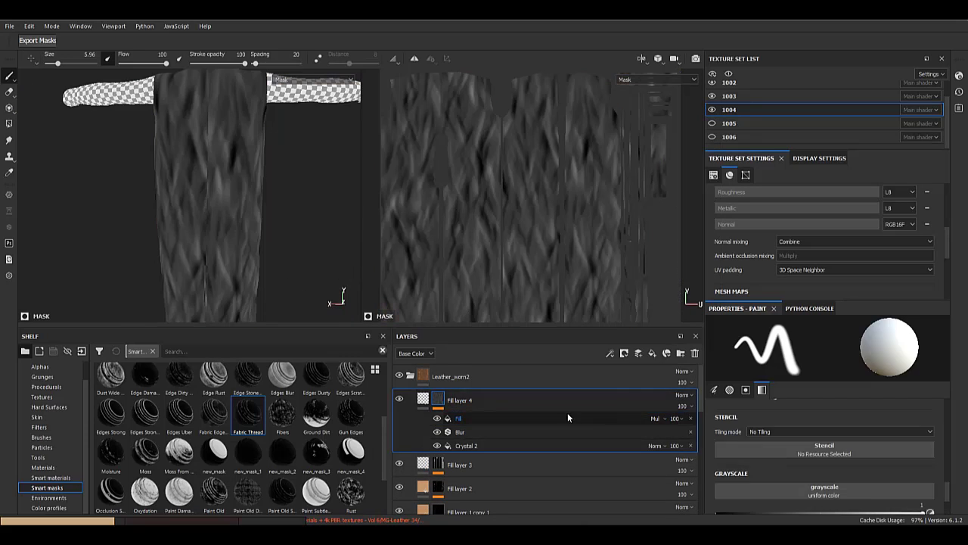
# - Assign the Clouds 3 procedural to the multiplied fill effect in Fill layer 4's mask
pyautogui.click(569, 418)
pyautogui.click(806, 362)
pyautogui.scroll(-3, 855, 453)
pyautogui.scroll(3, 854, 453)
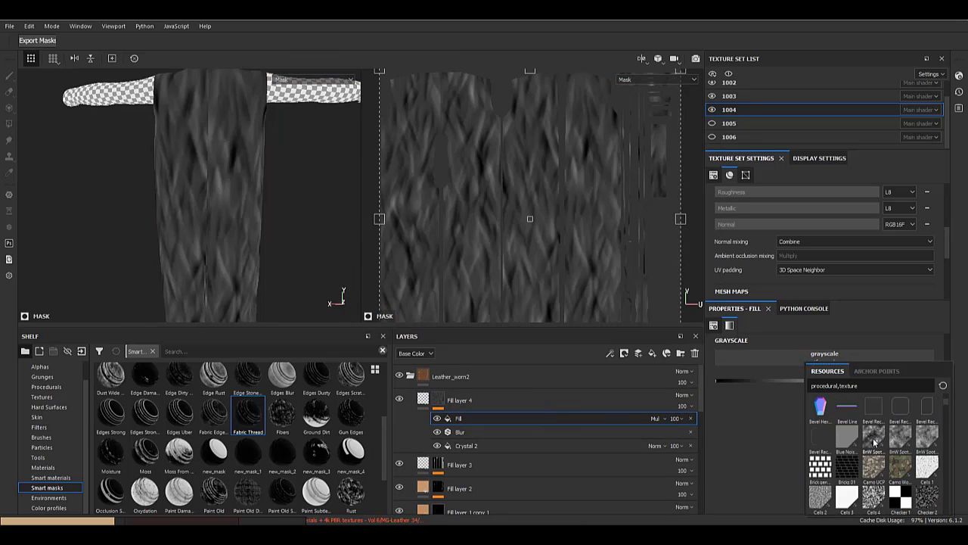
pyautogui.scroll(-5, 872, 442)
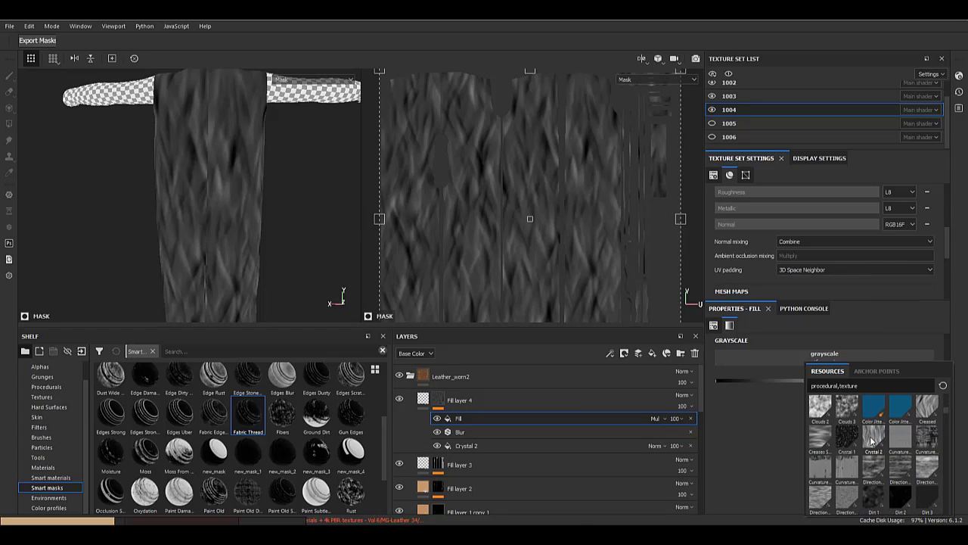
pyautogui.scroll(-3, 870, 439)
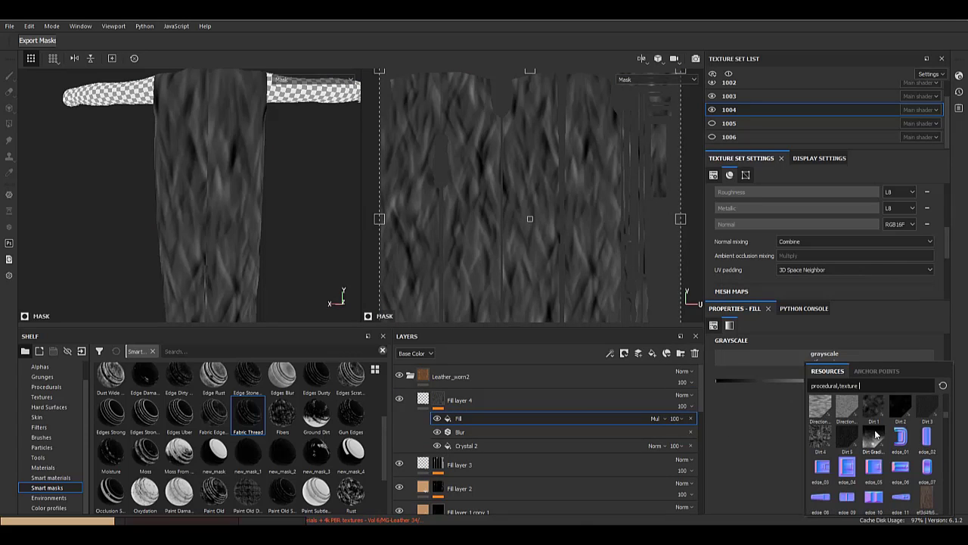
pyautogui.scroll(3, 871, 413)
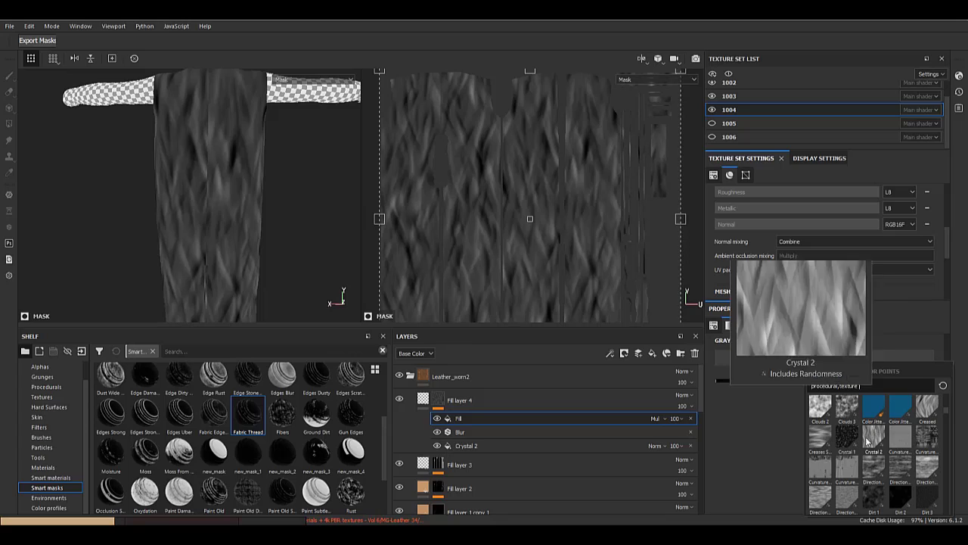
pyautogui.scroll(3, 848, 449)
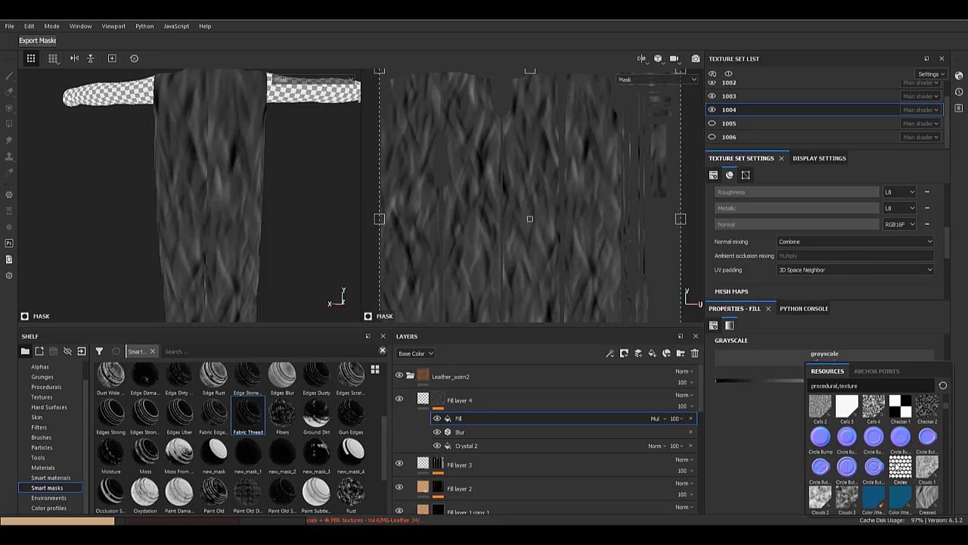
pyautogui.click(849, 497)
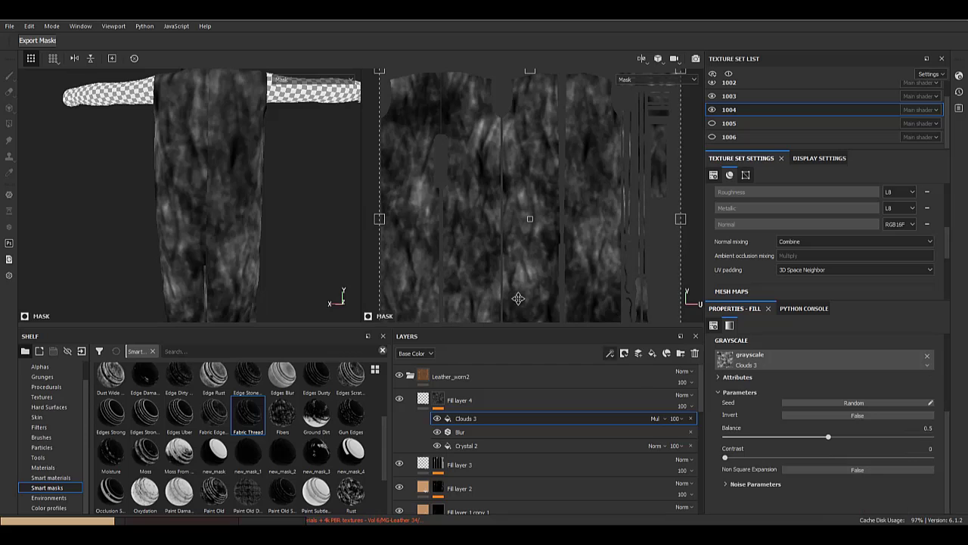
# - Set the Clouds 3 balance to 0.54 and its noise scale to 2, keeping contrast at 0
pyautogui.click(752, 482)
pyautogui.click(751, 475)
pyautogui.moveTo(829, 411)
pyautogui.mouseDown()
pyautogui.moveTo(856, 411)
pyautogui.moveTo(783, 418)
pyautogui.moveTo(933, 422)
pyautogui.moveTo(837, 425)
pyautogui.mouseUp()
pyautogui.moveTo(726, 431)
pyautogui.mouseDown()
pyautogui.moveTo(831, 430)
pyautogui.moveTo(724, 439)
pyautogui.mouseUp()
pyautogui.moveTo(760, 476); pyautogui.dragTo(761, 477)
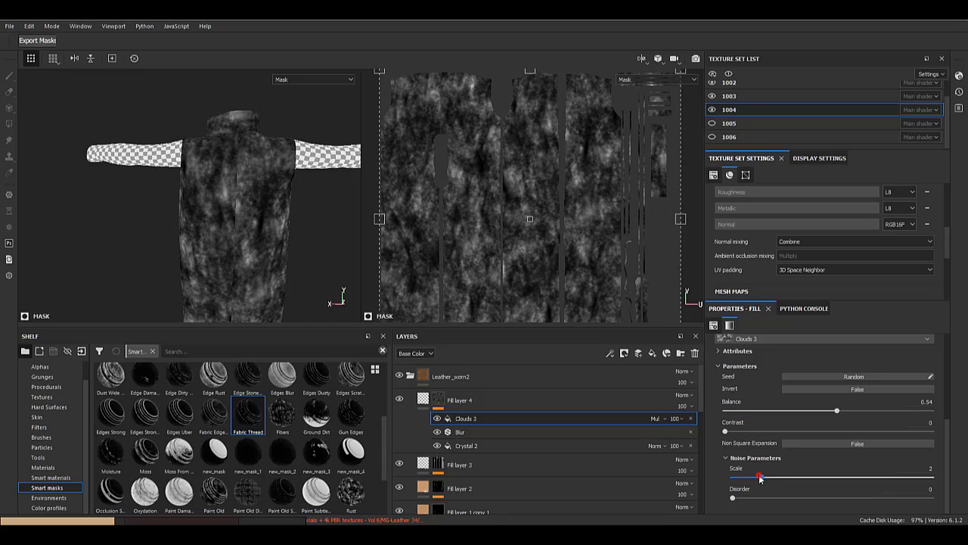
# - Inspect the coat's back in the material view and toggle the Clouds 3 effect's visibility to compare the wrinkles
pyautogui.click(425, 399)
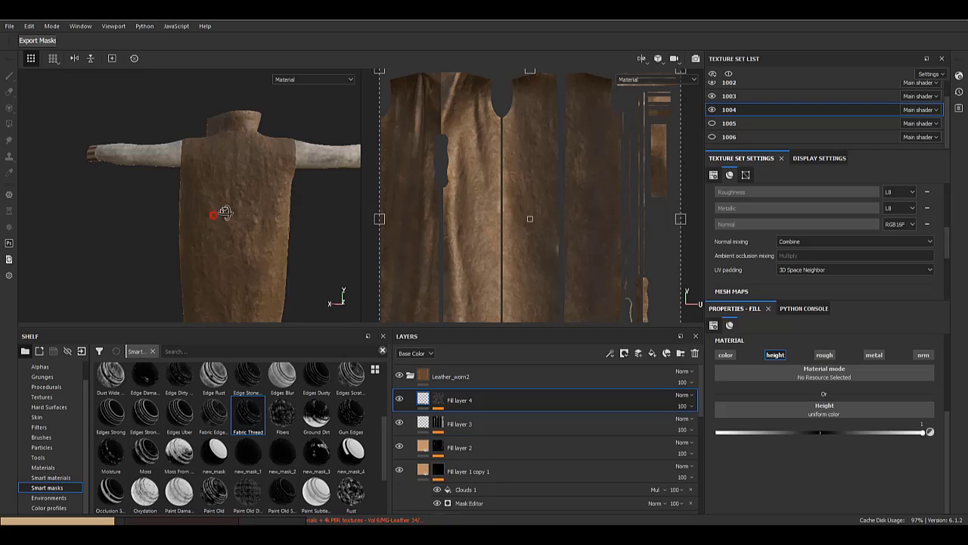
pyautogui.keyDown('alt'); pyautogui.moveTo(213, 215); pyautogui.dragTo(219, 194); pyautogui.keyUp('alt')
pyautogui.scroll(4, 253, 258)
pyautogui.moveTo(253, 257)
pyautogui.keyDown('alt'); pyautogui.mouseDown()
pyautogui.moveTo(111, 197)
pyautogui.moveTo(241, 244)
pyautogui.mouseUp(); pyautogui.keyUp('alt')
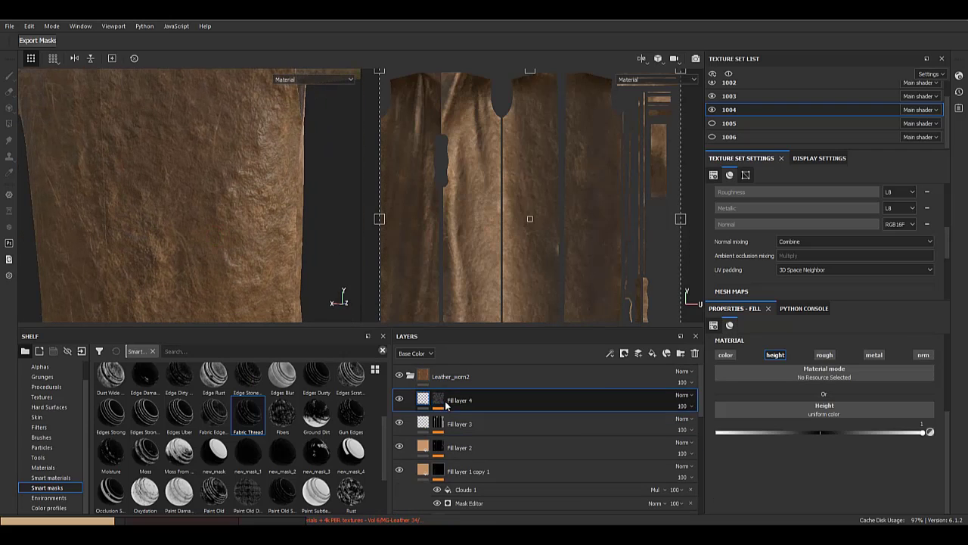
pyautogui.click(445, 401)
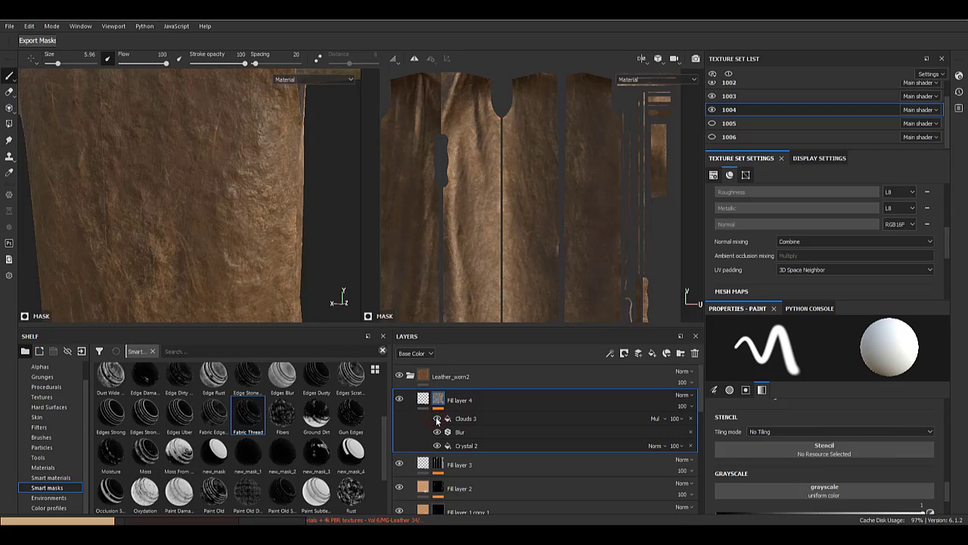
pyautogui.click(436, 419)
pyautogui.click(437, 418)
pyautogui.click(437, 419)
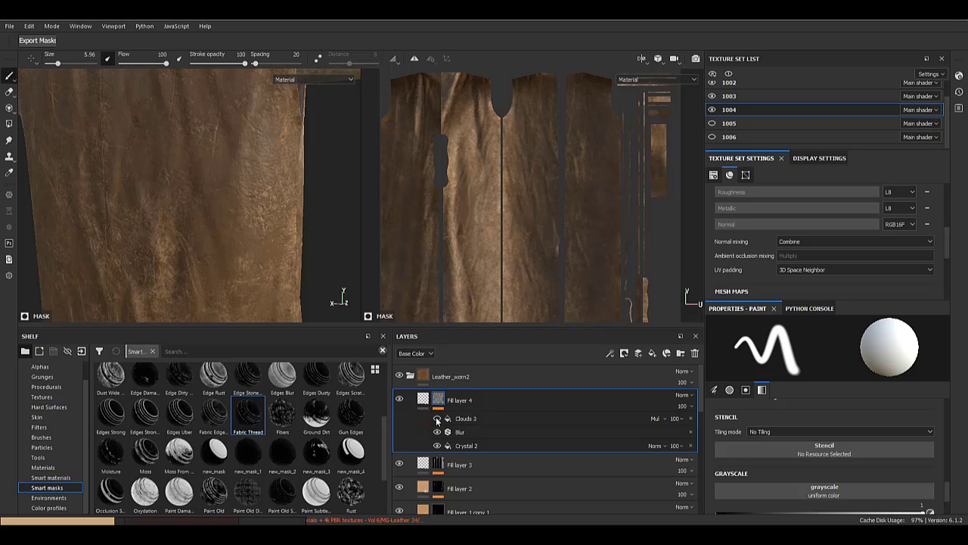
# - Toggle the visibility of the Clouds 3 and Blur effects in Fill layer 4's mask to compare the wrinkles
pyautogui.click(437, 419)
pyautogui.click(436, 419)
pyautogui.moveTo(460, 419)
pyautogui.mouseDown()
pyautogui.moveTo(457, 438)
pyautogui.moveTo(460, 415)
pyautogui.mouseUp()
pyautogui.click(438, 432)
pyautogui.click(436, 420)
# - Set the Clouds 3 noise scale to 1 and its balance to 0.3
pyautogui.click(467, 420)
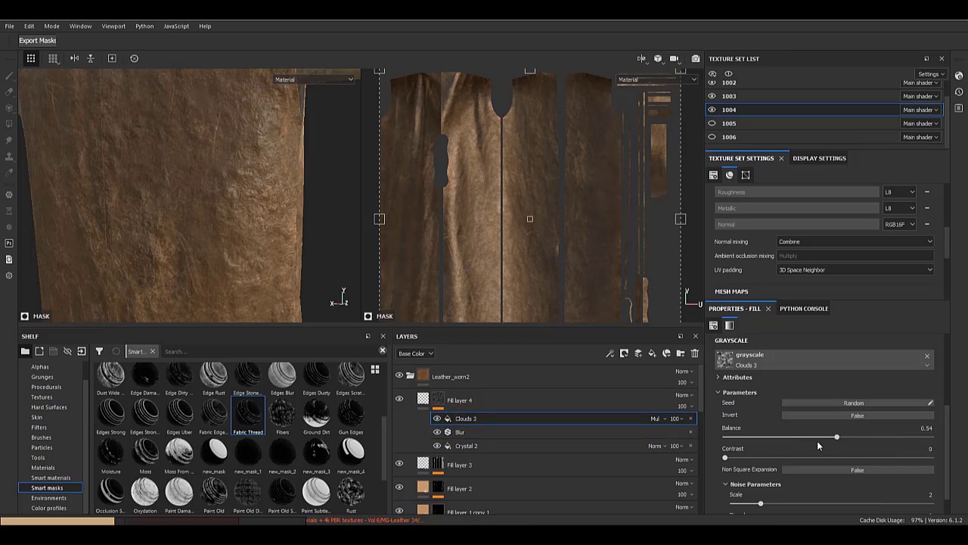
pyautogui.scroll(-1, 817, 441)
pyautogui.click(734, 478)
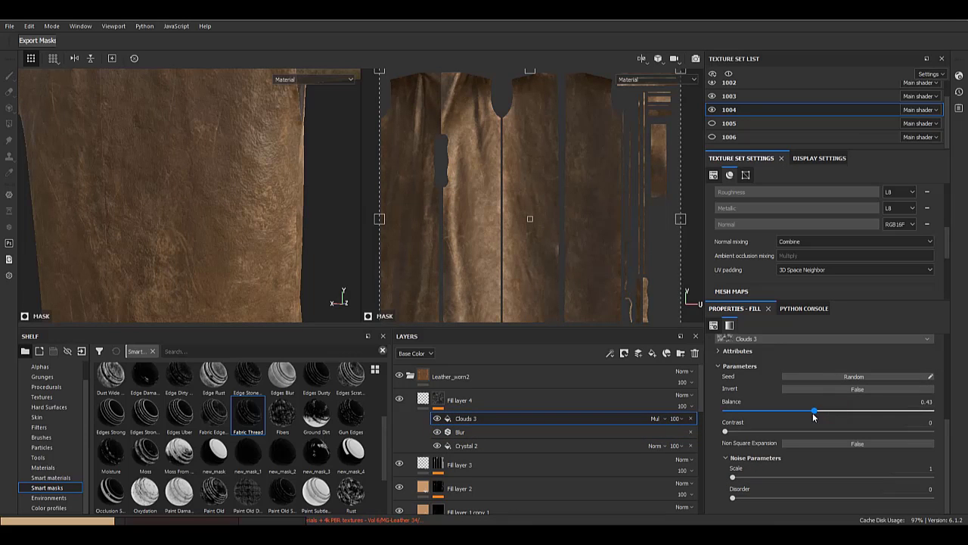
pyautogui.moveTo(787, 416)
pyautogui.mouseDown()
pyautogui.moveTo(759, 410)
pyautogui.moveTo(785, 409)
pyautogui.mouseUp()
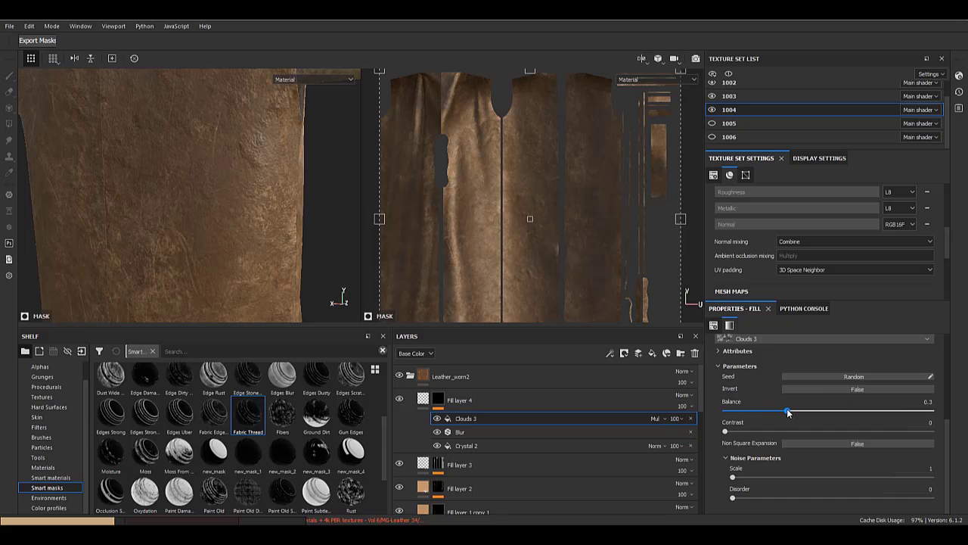
# - Display Fill layer 4's mask on the coat's back and set the Clouds 3 balance to 0.85
pyautogui.keyDown('alt'); pyautogui.moveTo(204, 210); pyautogui.dragTo(152, 204, button='right'); pyautogui.keyUp('alt')
pyautogui.keyDown('alt'); pyautogui.click(438, 399); pyautogui.keyUp('alt')
pyautogui.click(466, 418)
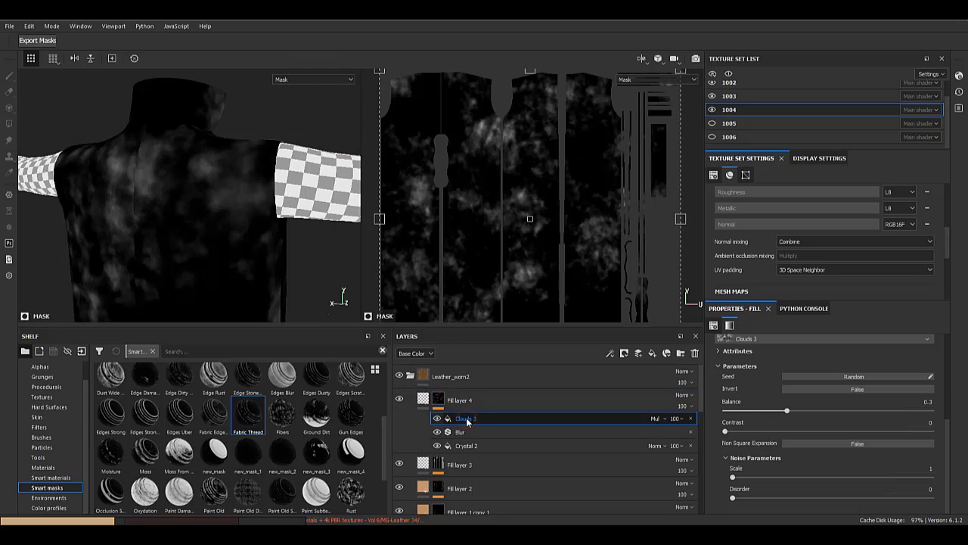
pyautogui.keyDown('alt'); pyautogui.moveTo(91, 216); pyautogui.dragTo(125, 217, button='right'); pyautogui.keyUp('alt')
pyautogui.keyDown('alt'); pyautogui.moveTo(125, 217); pyautogui.dragTo(234, 208); pyautogui.keyUp('alt')
pyautogui.keyDown('alt'); pyautogui.moveTo(234, 208); pyautogui.dragTo(195, 203, button='right'); pyautogui.keyUp('alt')
pyautogui.keyDown('alt'); pyautogui.moveTo(194, 203); pyautogui.dragTo(371, 303); pyautogui.keyUp('alt')
pyautogui.keyDown('alt'); pyautogui.moveTo(340, 304); pyautogui.dragTo(275, 305, button='right'); pyautogui.keyUp('alt')
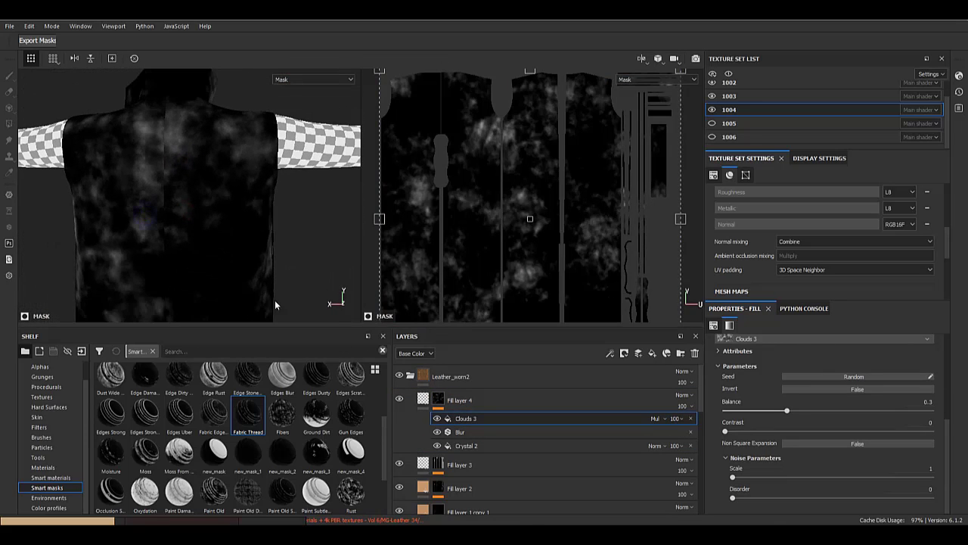
pyautogui.moveTo(787, 411); pyautogui.dragTo(948, 411)
pyautogui.keyDown('alt'); pyautogui.moveTo(282, 209); pyautogui.dragTo(178, 211, button='right'); pyautogui.keyUp('alt')
pyautogui.moveTo(919, 410); pyautogui.dragTo(901, 408)
# - Examine the coat's back in the material view, toggling Fill layer 4's visibility to compare the wrinkles
pyautogui.click(424, 398)
pyautogui.keyDown('alt'); pyautogui.moveTo(236, 274); pyautogui.dragTo(255, 325); pyautogui.keyUp('alt')
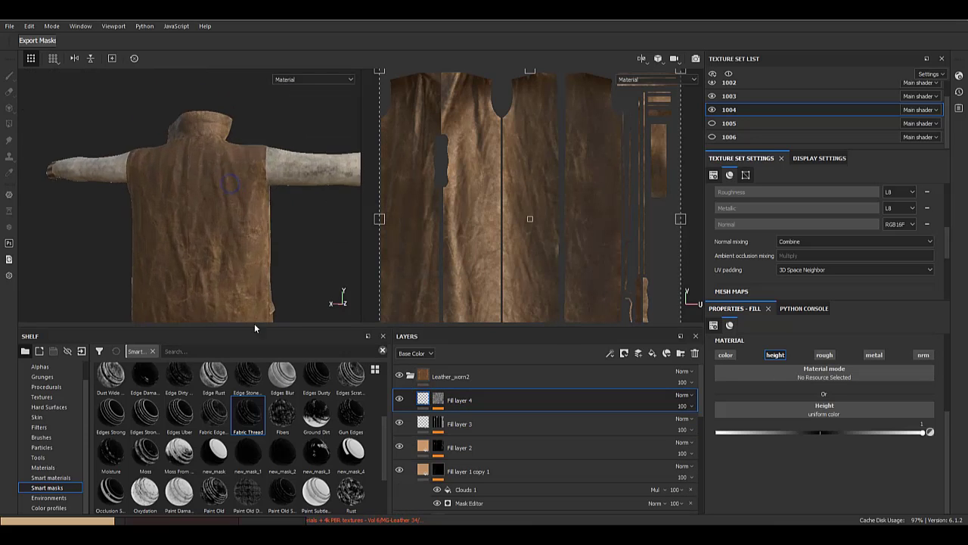
pyautogui.keyDown('alt'); pyautogui.moveTo(255, 325); pyautogui.dragTo(216, 208, button='right'); pyautogui.keyUp('alt')
pyautogui.click(401, 399)
pyautogui.click(401, 398)
pyautogui.click(401, 400)
pyautogui.click(401, 401)
pyautogui.moveTo(257, 234)
pyautogui.keyDown('alt'); pyautogui.mouseDown()
pyautogui.moveTo(229, 260)
pyautogui.moveTo(240, 261)
pyautogui.mouseUp(); pyautogui.keyUp('alt')
# - Set the Clouds 3 balance to 0.69 and move Clouds 3 below the Blur in Fill layer 4's mask
pyautogui.keyDown('alt'); pyautogui.click(438, 399); pyautogui.keyUp('alt')
pyautogui.click(560, 417)
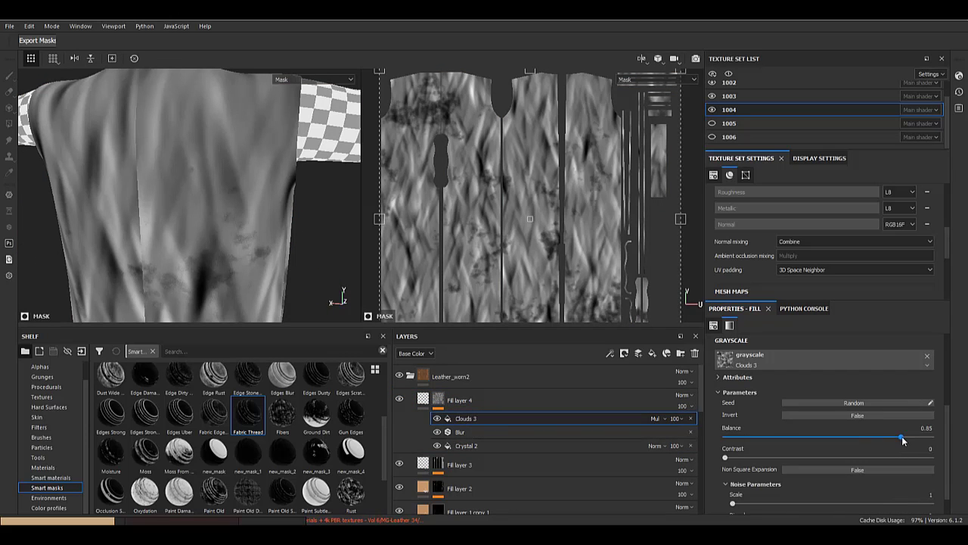
pyautogui.moveTo(902, 436); pyautogui.dragTo(867, 434)
pyautogui.moveTo(487, 420); pyautogui.dragTo(482, 439)
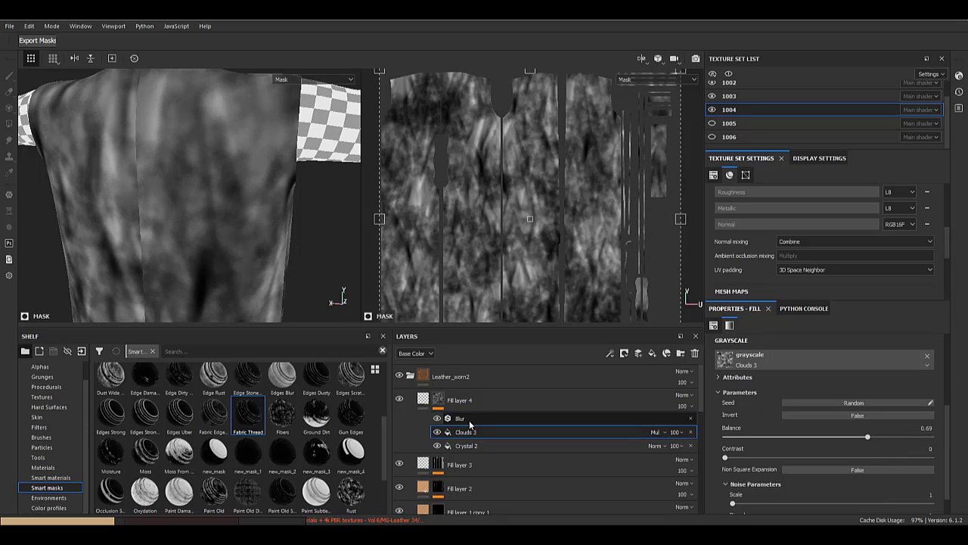
# - Reduce Fill layer 4's height value to 0.5894 in the material view
pyautogui.click(423, 400)
pyautogui.keyDown('alt'); pyautogui.moveTo(210, 250); pyautogui.dragTo(220, 231); pyautogui.keyUp('alt')
pyautogui.keyDown('alt'); pyautogui.moveTo(184, 205); pyautogui.dragTo(208, 284, button='right'); pyautogui.keyUp('alt')
pyautogui.moveTo(244, 303)
pyautogui.keyDown('alt'); pyautogui.mouseDown(button='middle')
pyautogui.moveTo(245, 335)
pyautogui.moveTo(247, 303)
pyautogui.mouseUp(button='middle'); pyautogui.keyUp('alt')
pyautogui.moveTo(246, 264)
pyautogui.keyDown('alt'); pyautogui.mouseDown(button='right')
pyautogui.moveTo(252, 273)
pyautogui.moveTo(246, 254)
pyautogui.mouseUp(button='right'); pyautogui.keyUp('alt')
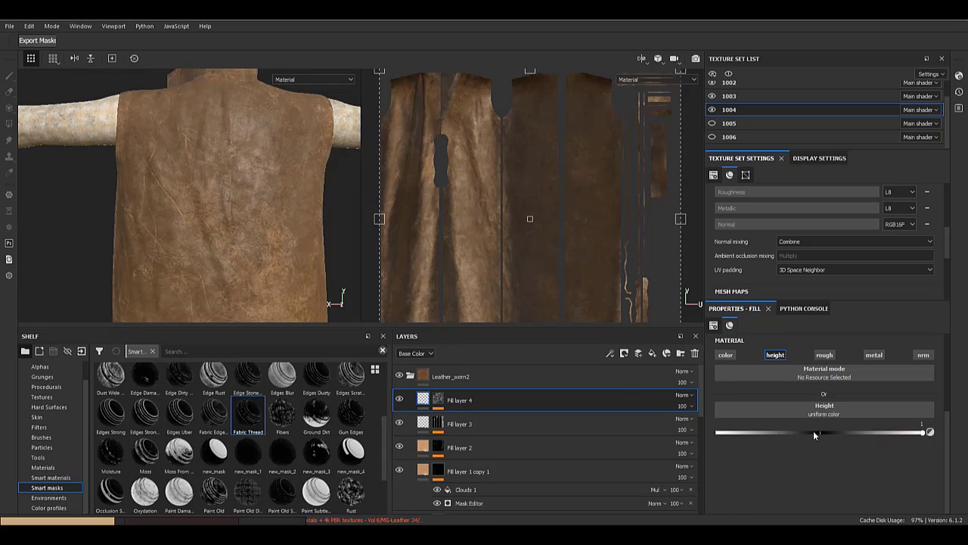
pyautogui.moveTo(881, 437)
pyautogui.mouseDown()
pyautogui.moveTo(897, 434)
pyautogui.moveTo(881, 434)
pyautogui.mouseUp()
# - Examine the softened wrinkles all around the coat and toggle Fill layer 4's visibility to compare
pyautogui.keyDown('alt'); pyautogui.moveTo(333, 297); pyautogui.dragTo(277, 261, button='right'); pyautogui.keyUp('alt')
pyautogui.keyDown('alt'); pyautogui.moveTo(277, 260); pyautogui.dragTo(219, 307); pyautogui.keyUp('alt')
pyautogui.keyDown('alt'); pyautogui.moveTo(219, 308); pyautogui.dragTo(154, 191, button='middle'); pyautogui.keyUp('alt')
pyautogui.keyDown('alt'); pyautogui.moveTo(197, 238); pyautogui.dragTo(218, 205); pyautogui.keyUp('alt')
pyautogui.keyDown('shift'); pyautogui.moveTo(218, 205); pyautogui.dragTo(257, 203, button='right'); pyautogui.keyUp('shift')
pyautogui.keyDown('alt'); pyautogui.moveTo(258, 203); pyautogui.dragTo(198, 192); pyautogui.keyUp('alt')
pyautogui.keyDown('alt'); pyautogui.moveTo(199, 192); pyautogui.dragTo(230, 216, button='right'); pyautogui.keyUp('alt')
pyautogui.keyDown('alt'); pyautogui.moveTo(231, 182); pyautogui.dragTo(240, 240, button='middle'); pyautogui.keyUp('alt')
pyautogui.keyDown('alt'); pyautogui.moveTo(240, 240); pyautogui.dragTo(209, 159); pyautogui.keyUp('alt')
pyautogui.keyDown('alt'); pyautogui.moveTo(209, 159); pyautogui.dragTo(236, 168, button='right'); pyautogui.keyUp('alt')
pyautogui.moveTo(236, 168)
pyautogui.keyDown('shift'); pyautogui.mouseDown(button='right')
pyautogui.moveTo(284, 176)
pyautogui.moveTo(242, 182)
pyautogui.mouseUp(button='right'); pyautogui.keyUp('shift')
pyautogui.click(400, 398)
pyautogui.click(400, 399)
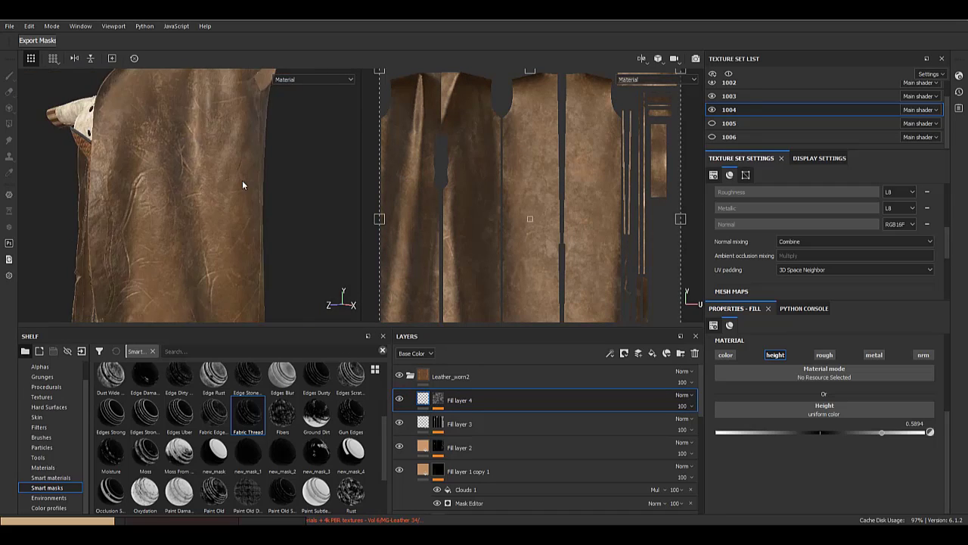
pyautogui.keyDown('alt'); pyautogui.moveTo(243, 182); pyautogui.dragTo(167, 176); pyautogui.keyUp('alt')
pyautogui.keyDown('alt'); pyautogui.moveTo(166, 176); pyautogui.dragTo(128, 196, button='middle'); pyautogui.keyUp('alt')
pyautogui.keyDown('shift'); pyautogui.moveTo(128, 195); pyautogui.dragTo(160, 215, button='right'); pyautogui.keyUp('shift')
pyautogui.keyDown('alt'); pyautogui.moveTo(161, 214); pyautogui.dragTo(183, 168, button='middle'); pyautogui.keyUp('alt')
pyautogui.keyDown('alt'); pyautogui.moveTo(183, 168); pyautogui.dragTo(330, 204, button='right'); pyautogui.keyUp('alt')
pyautogui.keyDown('alt'); pyautogui.moveTo(330, 205); pyautogui.dragTo(307, 273, button='middle'); pyautogui.keyUp('alt')
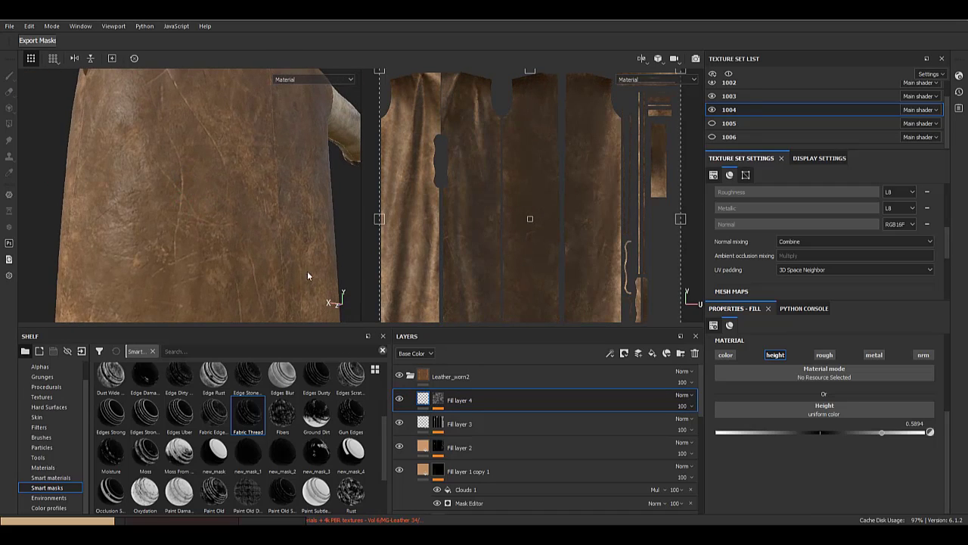
# - Raise the Clouds 3 balance slightly in Fill layer 4's mask and check the coat's back in the material view
pyautogui.keyDown('alt'); pyautogui.click(439, 400); pyautogui.keyUp('alt')
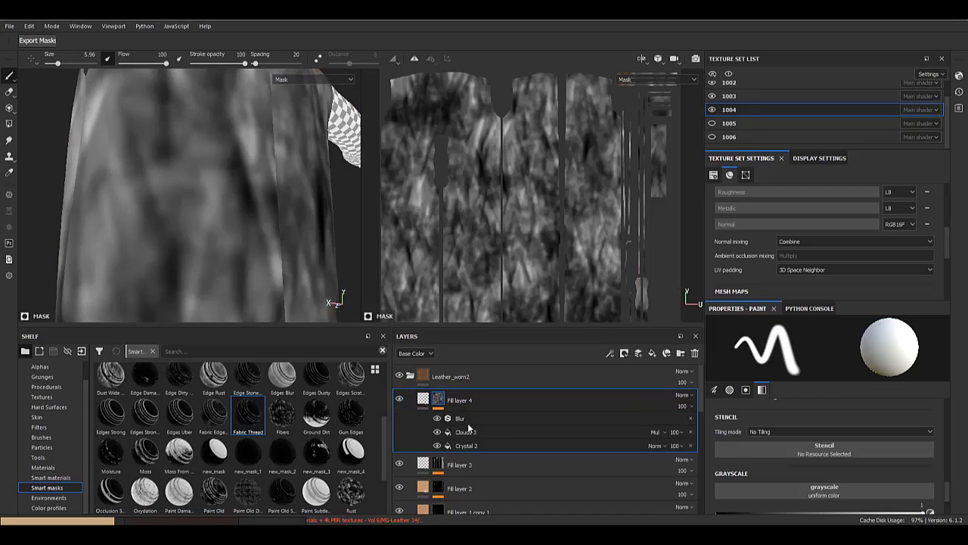
pyautogui.click(512, 431)
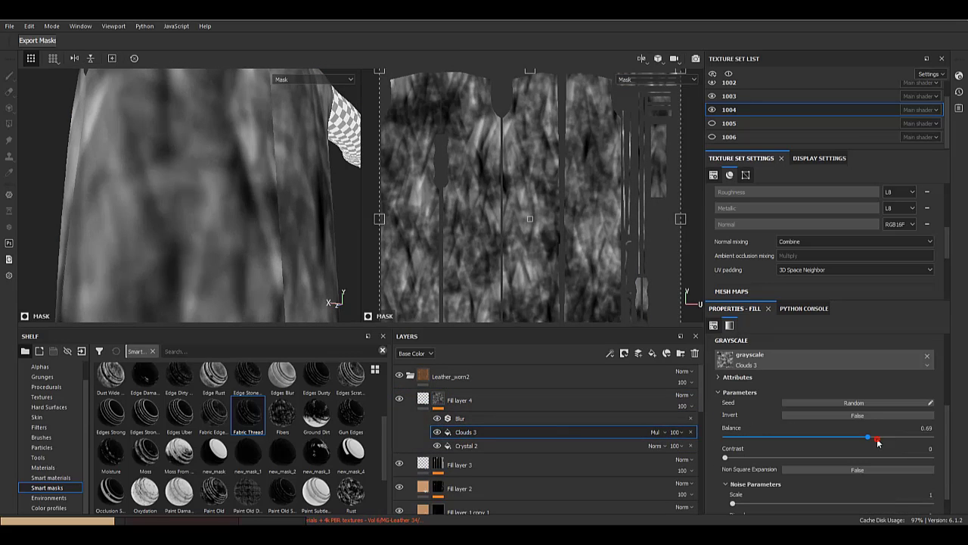
pyautogui.moveTo(878, 439); pyautogui.dragTo(879, 440)
pyautogui.click(424, 401)
pyautogui.keyDown('alt'); pyautogui.moveTo(235, 220); pyautogui.dragTo(228, 212); pyautogui.keyUp('alt')
pyautogui.moveTo(228, 212)
pyautogui.keyDown('alt'); pyautogui.mouseDown(button='right')
pyautogui.moveTo(194, 193)
pyautogui.moveTo(233, 199)
pyautogui.mouseUp(button='right'); pyautogui.keyUp('alt')
pyautogui.keyDown('alt'); pyautogui.moveTo(232, 199); pyautogui.dragTo(244, 152); pyautogui.keyUp('alt')
pyautogui.keyDown('alt'); pyautogui.moveTo(245, 152); pyautogui.dragTo(284, 186, button='right'); pyautogui.keyUp('alt')
pyautogui.keyDown('alt'); pyautogui.moveTo(284, 186); pyautogui.dragTo(283, 257, button='middle'); pyautogui.keyUp('alt')
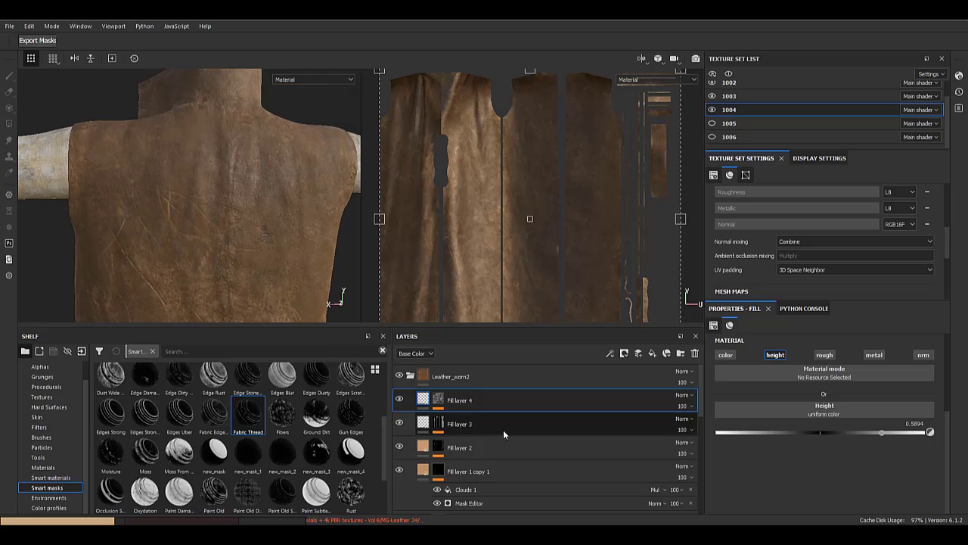
# - Vary the Clouds 3 balance in Fill layer 4's mask, set it to 0.74, and check the wrinkles on the coat
pyautogui.click(439, 400)
pyautogui.click(522, 432)
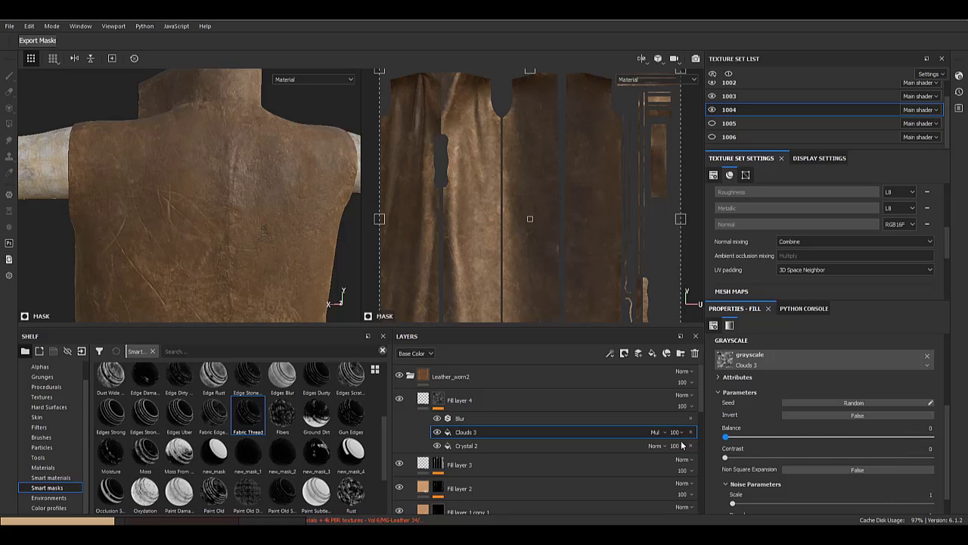
pyautogui.moveTo(911, 439); pyautogui.dragTo(877, 439)
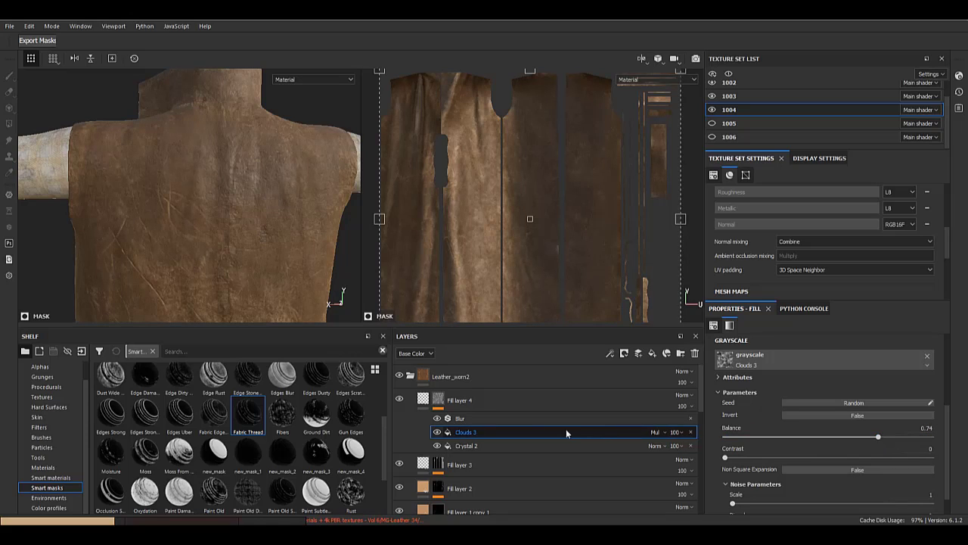
pyautogui.click(518, 419)
pyautogui.click(457, 399)
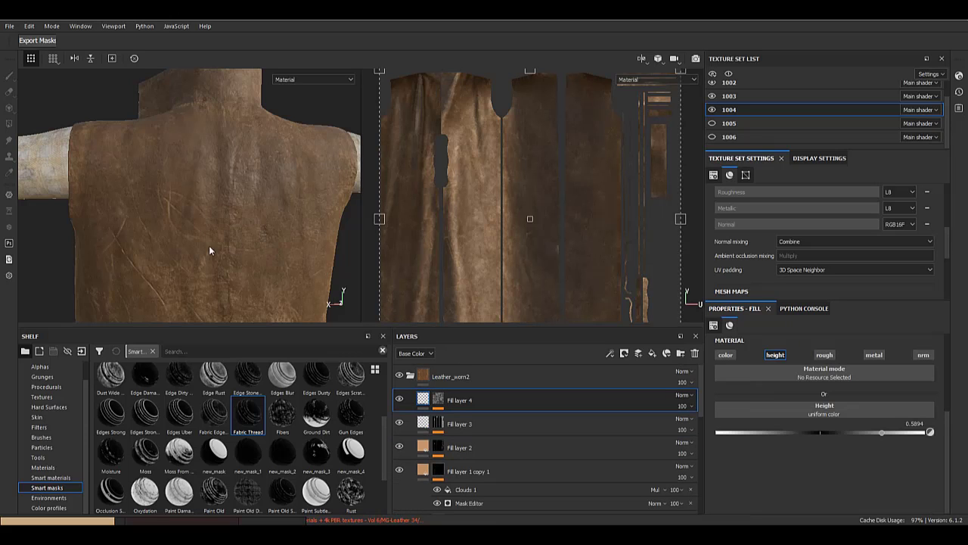
pyautogui.scroll(-3, 208, 245)
pyautogui.keyDown('alt'); pyautogui.moveTo(164, 249); pyautogui.dragTo(356, 218); pyautogui.keyUp('alt')
pyautogui.keyDown('shift'); pyautogui.moveTo(211, 217); pyautogui.dragTo(272, 225, button='right'); pyautogui.keyUp('shift')
pyautogui.keyDown('alt'); pyautogui.moveTo(208, 236); pyautogui.dragTo(151, 250); pyautogui.keyUp('alt')
pyautogui.keyDown('alt'); pyautogui.moveTo(152, 250); pyautogui.dragTo(207, 311, button='right'); pyautogui.keyUp('alt')
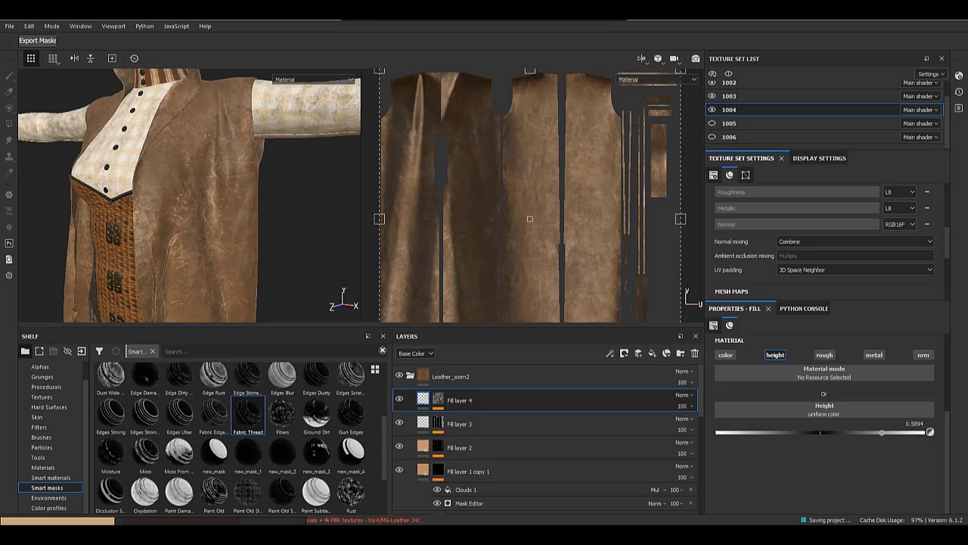
# - Add a fill layer above Fill layer 4 with a black mask driven by the Auto Stitcher generator
pyautogui.click(652, 353)
pyautogui.rightClick(430, 399)
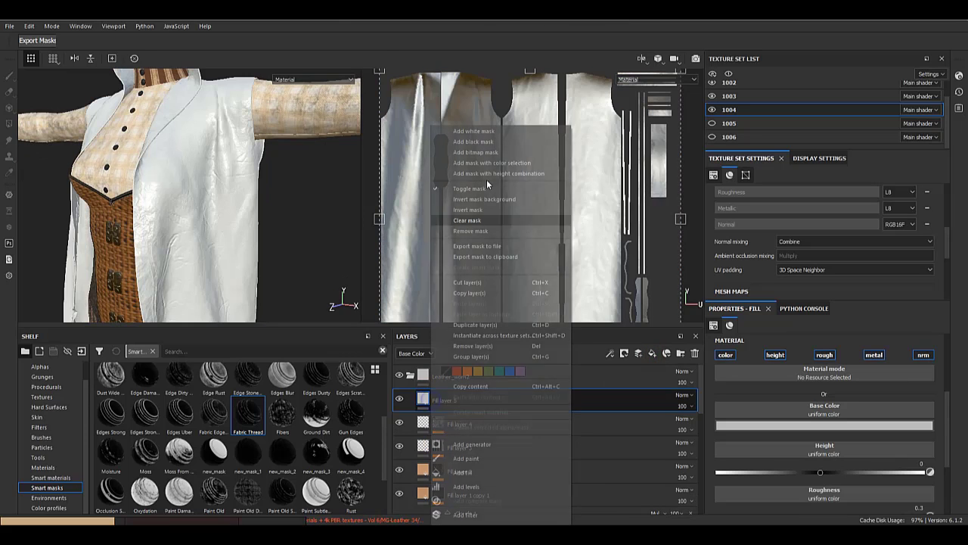
pyautogui.click(475, 142)
pyautogui.rightClick(439, 399)
pyautogui.click(481, 292)
pyautogui.click(754, 346)
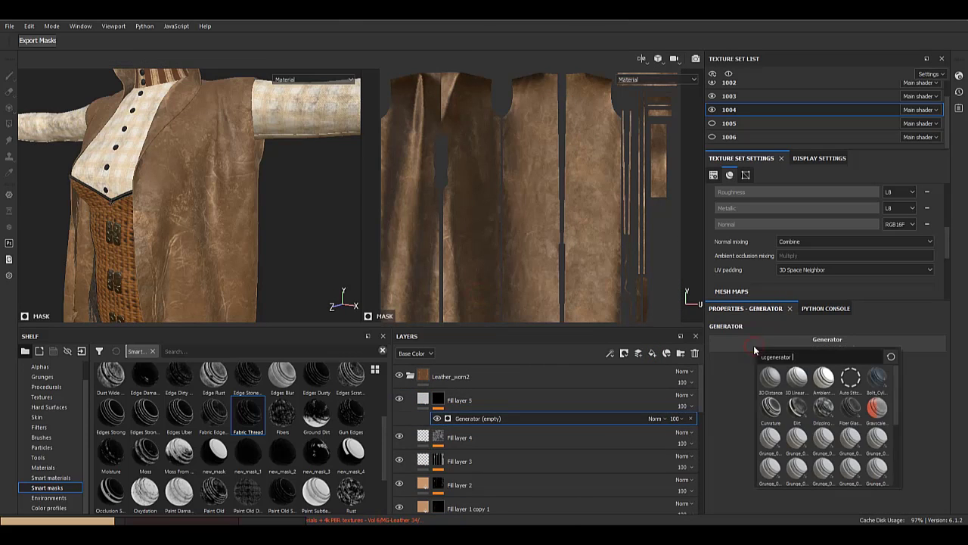
pyautogui.click(606, 409)
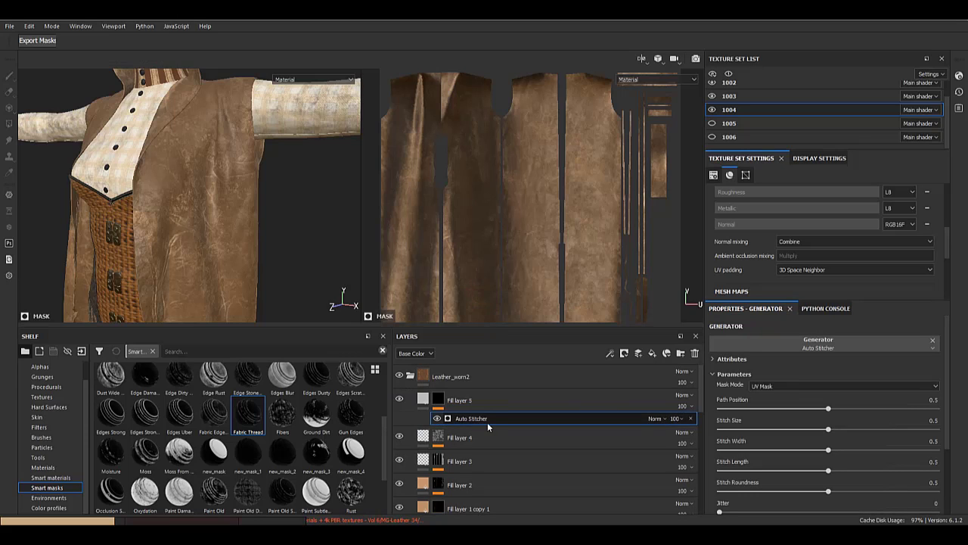
# - Clear the curvature map from the Auto Stitcher's image inputs
pyautogui.moveTo(180, 218)
pyautogui.keyDown('alt'); pyautogui.mouseDown(button='middle')
pyautogui.moveTo(182, 255)
pyautogui.moveTo(169, 70)
pyautogui.mouseUp(button='middle'); pyautogui.keyUp('alt')
pyautogui.scroll(-3, 847, 454)
pyautogui.click(932, 452)
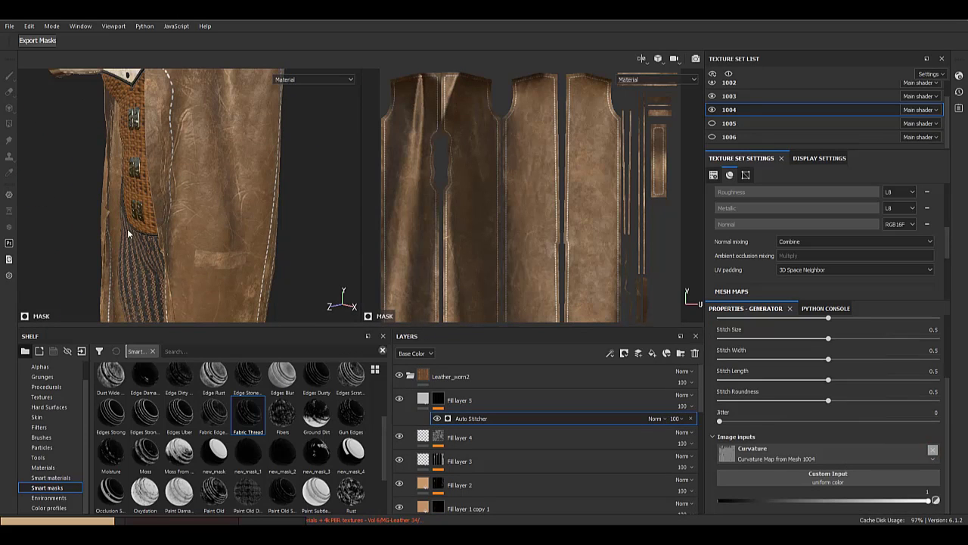
pyautogui.keyDown('alt'); pyautogui.moveTo(175, 206); pyautogui.dragTo(149, 328, button='middle'); pyautogui.keyUp('alt')
pyautogui.scroll(3, 840, 387)
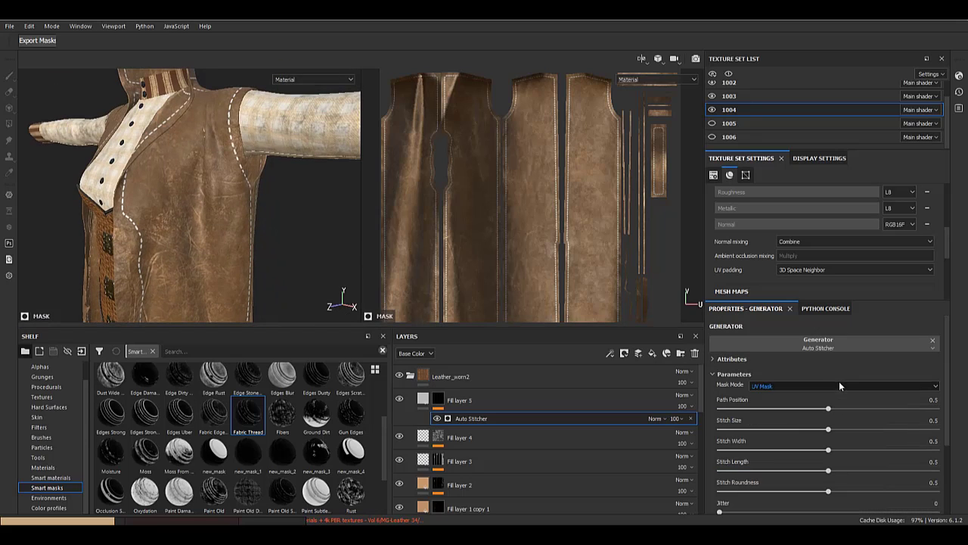
# - Keep the Auto Stitcher's mask mode on UV Mask and examine the stitching along the coat's edges and UV islands
pyautogui.click(796, 388)
pyautogui.click(767, 393)
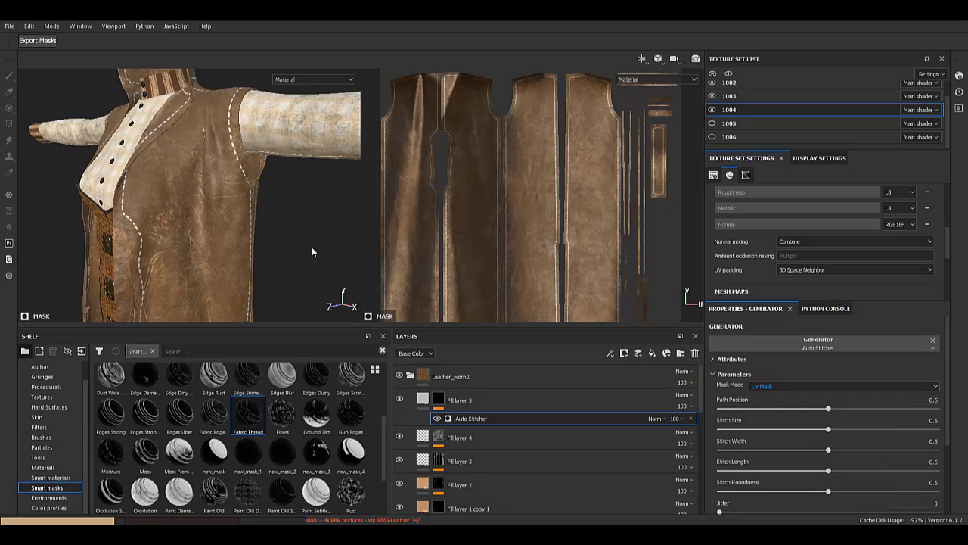
pyautogui.keyDown('alt'); pyautogui.moveTo(182, 198); pyautogui.dragTo(177, 268, button='middle'); pyautogui.keyUp('alt')
pyautogui.keyDown('alt'); pyautogui.moveTo(177, 268); pyautogui.dragTo(248, 296); pyautogui.keyUp('alt')
pyautogui.keyDown('alt'); pyautogui.moveTo(247, 296); pyautogui.dragTo(174, 190, button='middle'); pyautogui.keyUp('alt')
pyautogui.keyDown('alt'); pyautogui.moveTo(174, 189); pyautogui.dragTo(33, 162, button='right'); pyautogui.keyUp('alt')
pyautogui.keyDown('alt'); pyautogui.moveTo(33, 161); pyautogui.dragTo(138, 182); pyautogui.keyUp('alt')
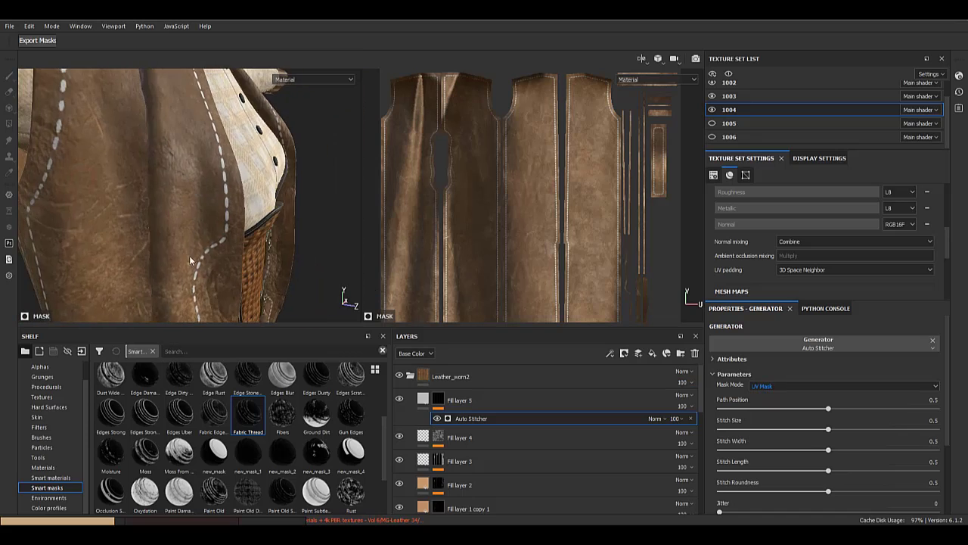
pyautogui.keyDown('alt'); pyautogui.moveTo(138, 182); pyautogui.dragTo(304, 338, button='right'); pyautogui.keyUp('alt')
pyautogui.keyDown('alt'); pyautogui.moveTo(445, 268); pyautogui.dragTo(445, 337, button='middle'); pyautogui.keyUp('alt')
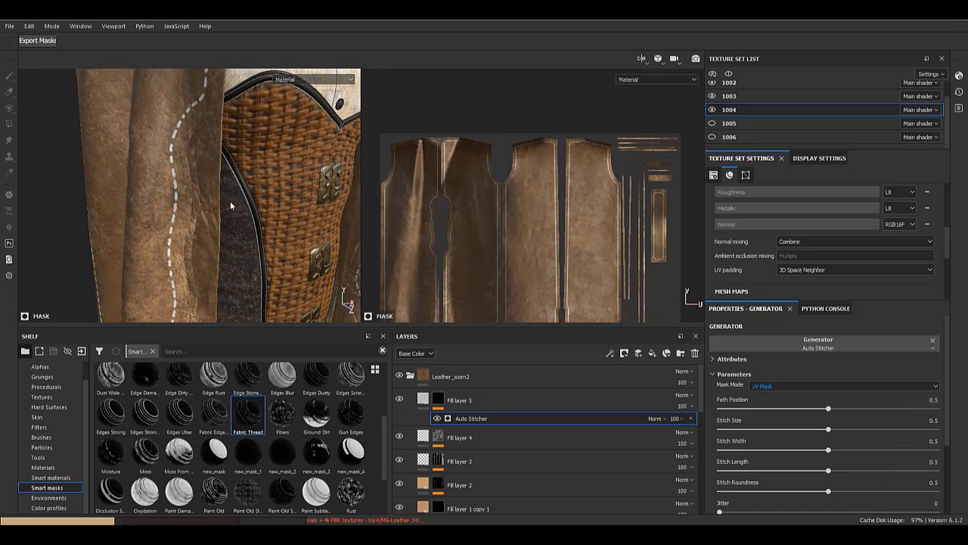
pyautogui.keyDown('alt'); pyautogui.moveTo(230, 200); pyautogui.dragTo(198, 203); pyautogui.keyUp('alt')
pyautogui.keyDown('alt'); pyautogui.moveTo(485, 261); pyautogui.dragTo(473, 179, button='middle'); pyautogui.keyUp('alt')
pyautogui.scroll(-3, 472, 179)
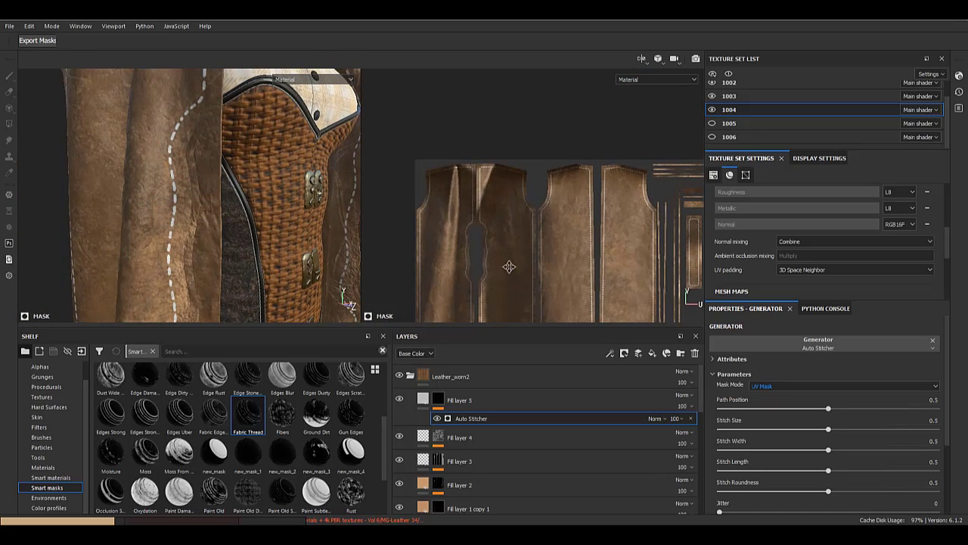
# - Set the Auto Stitcher's path position to 0.02, stitch size to 0.04, width to 0.06, length to 0.07 and roundness to 0.07
pyautogui.moveTo(750, 407); pyautogui.dragTo(725, 409)
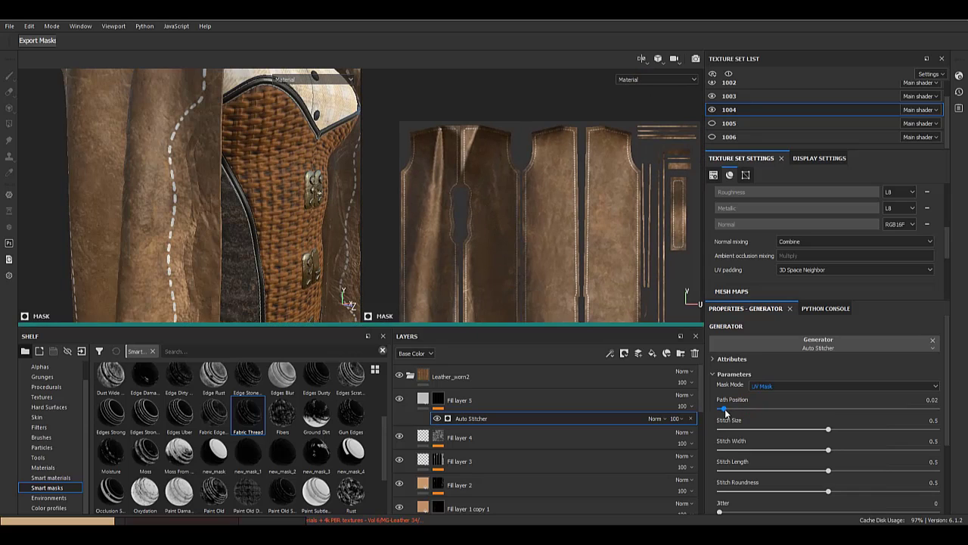
pyautogui.click(726, 470)
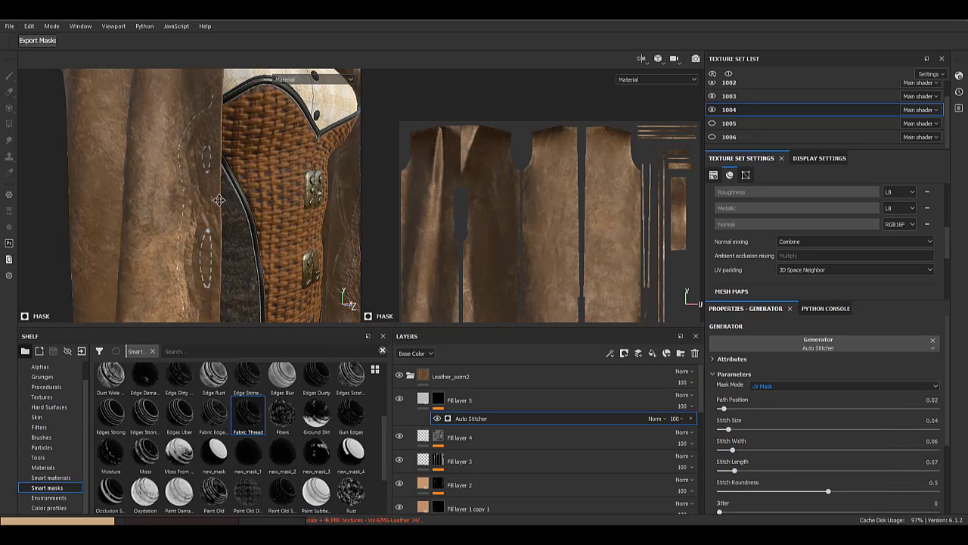
pyautogui.moveTo(219, 199)
pyautogui.keyDown('alt'); pyautogui.mouseDown(button='right')
pyautogui.moveTo(190, 177)
pyautogui.moveTo(227, 216)
pyautogui.mouseUp(button='right'); pyautogui.keyUp('alt')
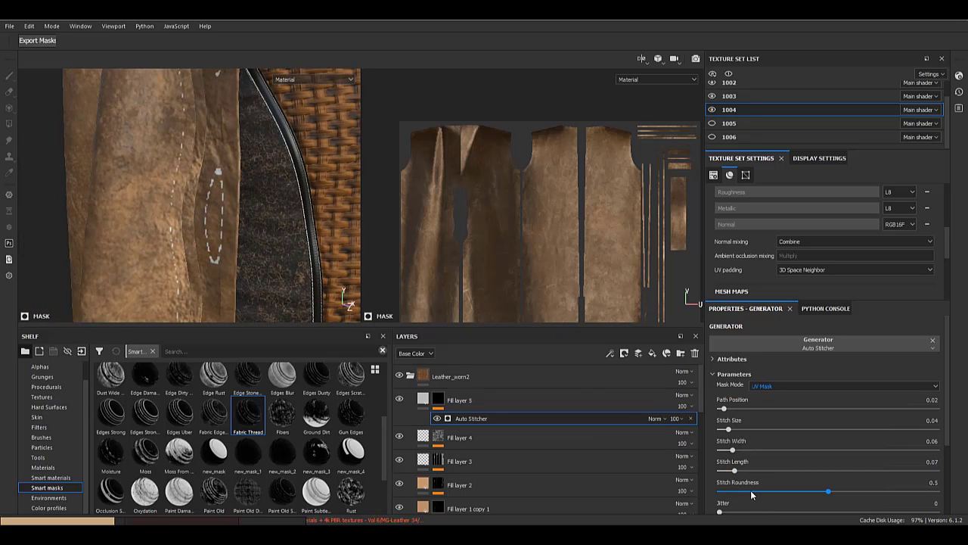
pyautogui.scroll(-3, 740, 509)
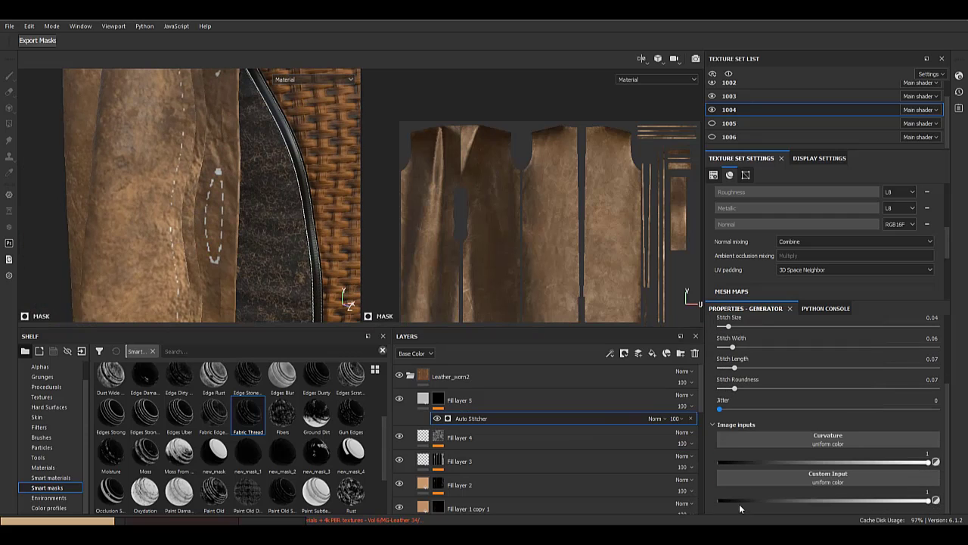
# - Examine the small stitches around the coat's pocket, seams and collar
pyautogui.keyDown('alt'); pyautogui.moveTo(235, 221); pyautogui.dragTo(130, 84, button='right'); pyautogui.keyUp('alt')
pyautogui.keyDown('alt'); pyautogui.moveTo(129, 84); pyautogui.dragTo(233, 192); pyautogui.keyUp('alt')
pyautogui.keyDown('alt'); pyautogui.moveTo(233, 193); pyautogui.dragTo(204, 276, button='middle'); pyautogui.keyUp('alt')
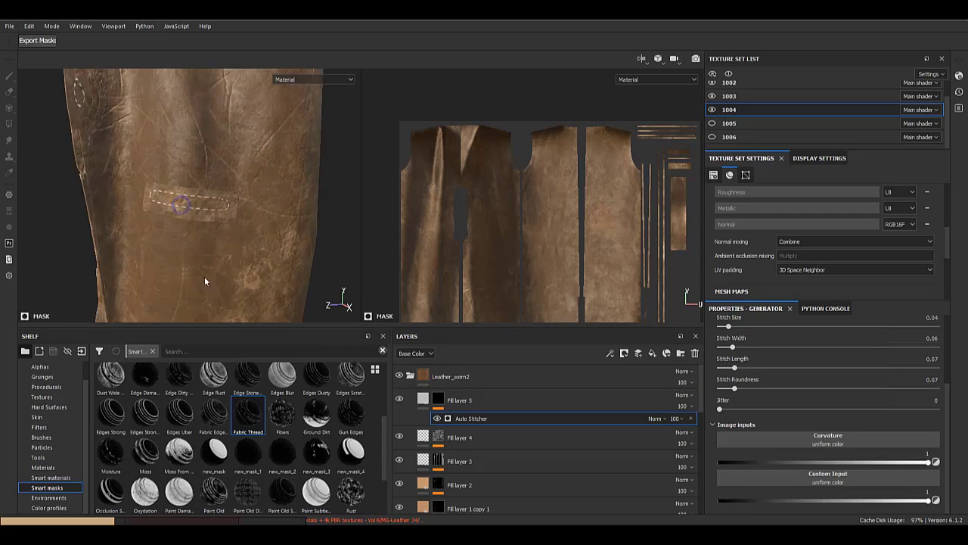
pyautogui.keyDown('alt'); pyautogui.moveTo(205, 276); pyautogui.dragTo(177, 273); pyautogui.keyUp('alt')
pyautogui.keyDown('alt'); pyautogui.moveTo(177, 272); pyautogui.dragTo(198, 299, button='middle'); pyautogui.keyUp('alt')
pyautogui.keyDown('alt'); pyautogui.moveTo(198, 299); pyautogui.dragTo(236, 184); pyautogui.keyUp('alt')
pyautogui.keyDown('alt'); pyautogui.moveTo(236, 184); pyautogui.dragTo(202, 193, button='right'); pyautogui.keyUp('alt')
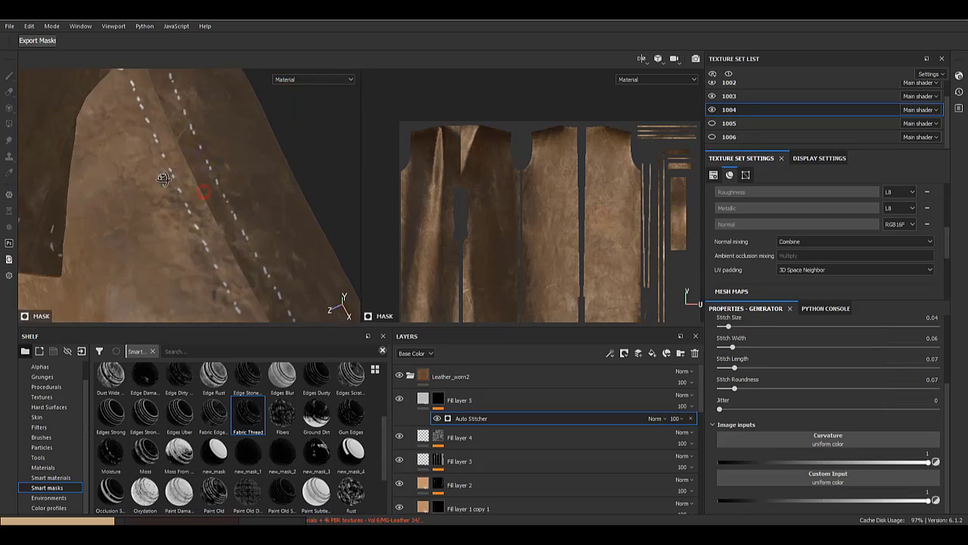
pyautogui.keyDown('alt'); pyautogui.moveTo(202, 193); pyautogui.dragTo(138, 146); pyautogui.keyUp('alt')
pyautogui.keyDown('alt'); pyautogui.moveTo(139, 146); pyautogui.dragTo(97, 135, button='right'); pyautogui.keyUp('alt')
pyautogui.keyDown('alt'); pyautogui.moveTo(97, 134); pyautogui.dragTo(192, 179); pyautogui.keyUp('alt')
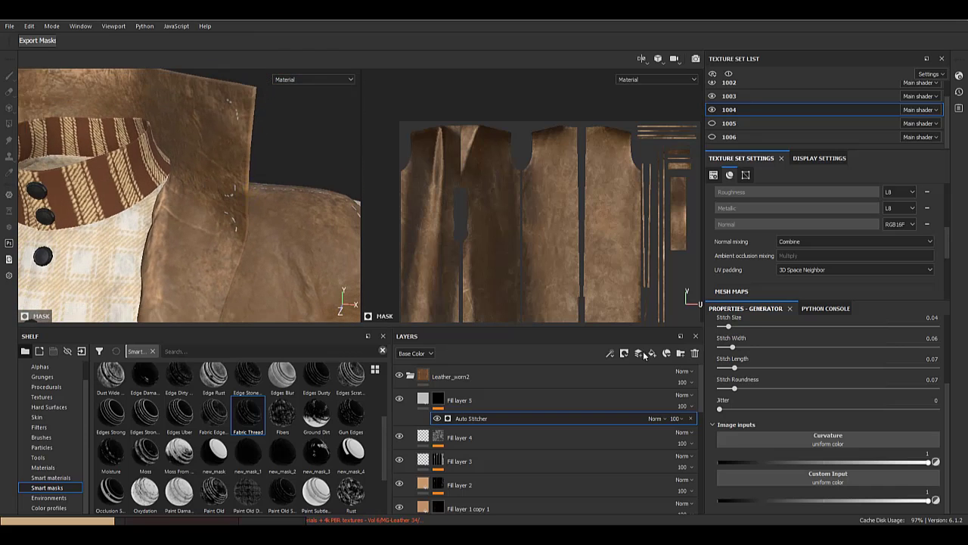
# - Set the Auto Stitcher's stitch size to 0.2, stitch width to 0.14 and stitch length to 0.17
pyautogui.click(734, 325)
pyautogui.click(750, 347)
pyautogui.keyDown('alt'); pyautogui.moveTo(346, 186); pyautogui.dragTo(110, 195, button='right'); pyautogui.keyUp('alt')
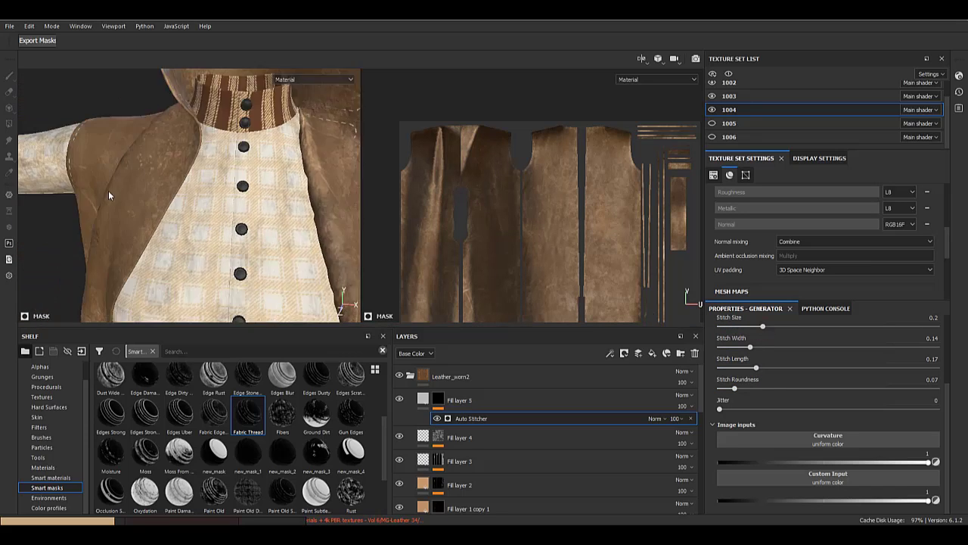
# - Limit the stitching fill layer to the height channel and set its height to 0.0918
pyautogui.keyDown('alt'); pyautogui.moveTo(111, 195); pyautogui.dragTo(176, 122); pyautogui.keyUp('alt')
pyautogui.keyDown('alt'); pyautogui.moveTo(177, 121); pyautogui.dragTo(193, 79, button='middle'); pyautogui.keyUp('alt')
pyautogui.keyDown('alt'); pyautogui.moveTo(144, 246); pyautogui.dragTo(202, 259, button='right'); pyautogui.keyUp('alt')
pyautogui.keyDown('alt'); pyautogui.moveTo(202, 259); pyautogui.dragTo(211, 166, button='middle'); pyautogui.keyUp('alt')
pyautogui.click(416, 397)
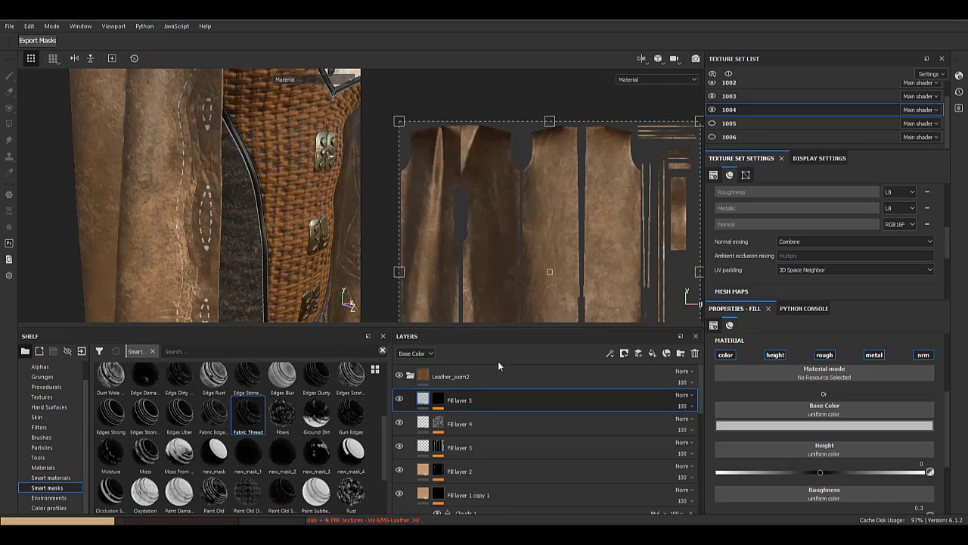
pyautogui.click(734, 357)
pyautogui.click(825, 357)
pyautogui.click(870, 358)
pyautogui.click(913, 358)
pyautogui.moveTo(821, 432)
pyautogui.mouseDown()
pyautogui.moveTo(832, 434)
pyautogui.moveTo(813, 432)
pyautogui.moveTo(830, 429)
pyautogui.mouseUp()
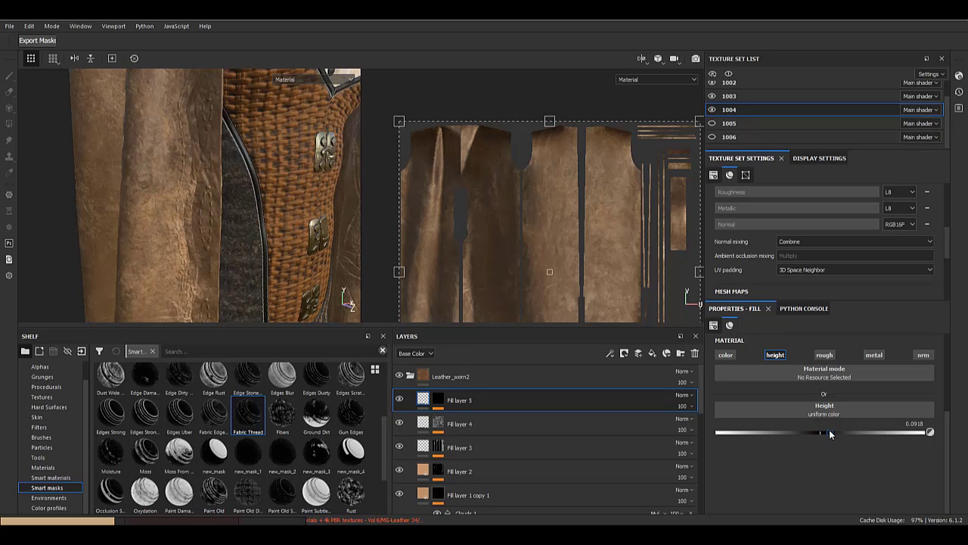
# - Examine the raised stitches along the coat front and delete the stitching fill layer
pyautogui.keyDown('alt'); pyautogui.moveTo(255, 190); pyautogui.dragTo(200, 318, button='middle'); pyautogui.keyUp('alt')
pyautogui.keyDown('alt'); pyautogui.moveTo(211, 235); pyautogui.dragTo(213, 154, button='middle'); pyautogui.keyUp('alt')
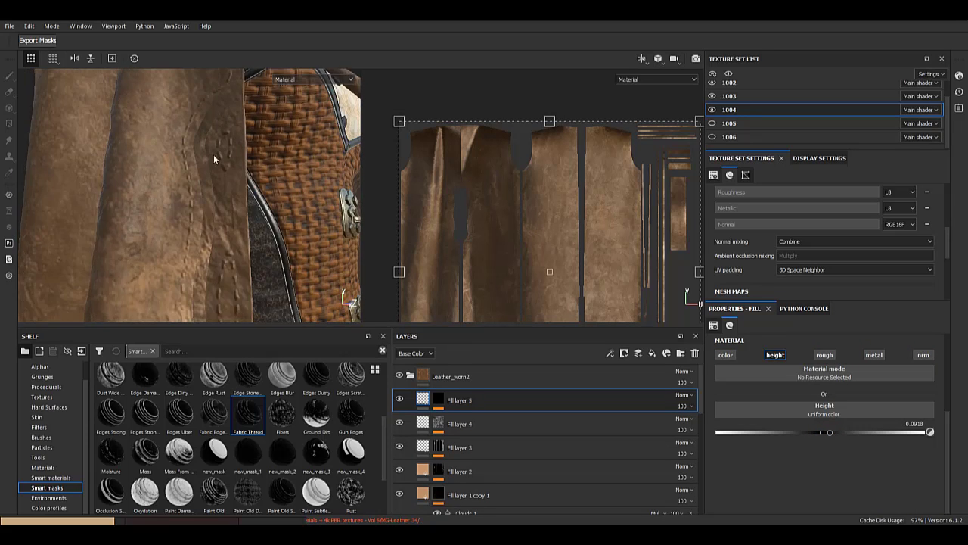
pyautogui.keyDown('alt'); pyautogui.moveTo(210, 212); pyautogui.dragTo(192, 232); pyautogui.keyUp('alt')
pyautogui.keyDown('alt'); pyautogui.moveTo(244, 200); pyautogui.dragTo(147, 195, button='right'); pyautogui.keyUp('alt')
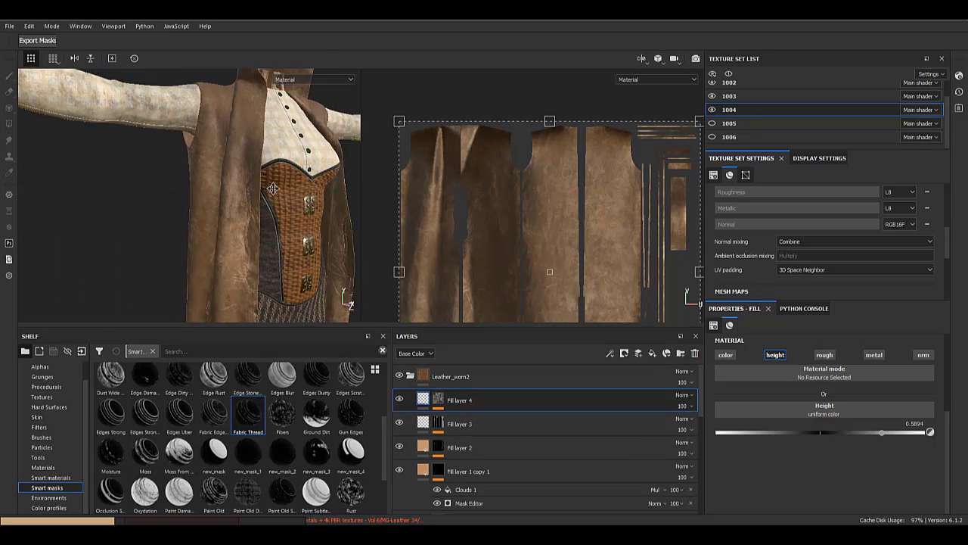
# - Examine the coat's leather around the collar, shoulders, sides, back and front
pyautogui.keyDown('alt'); pyautogui.moveTo(147, 195); pyautogui.dragTo(192, 232); pyautogui.keyUp('alt')
pyautogui.keyDown('alt'); pyautogui.moveTo(192, 231); pyautogui.dragTo(182, 318, button='middle'); pyautogui.keyUp('alt')
pyautogui.keyDown('alt'); pyautogui.moveTo(181, 227); pyautogui.dragTo(242, 227); pyautogui.keyUp('alt')
pyautogui.keyDown('alt'); pyautogui.moveTo(170, 291); pyautogui.dragTo(254, 335, button='right'); pyautogui.keyUp('alt')
pyautogui.keyDown('alt'); pyautogui.moveTo(253, 303); pyautogui.dragTo(203, 250); pyautogui.keyUp('alt')
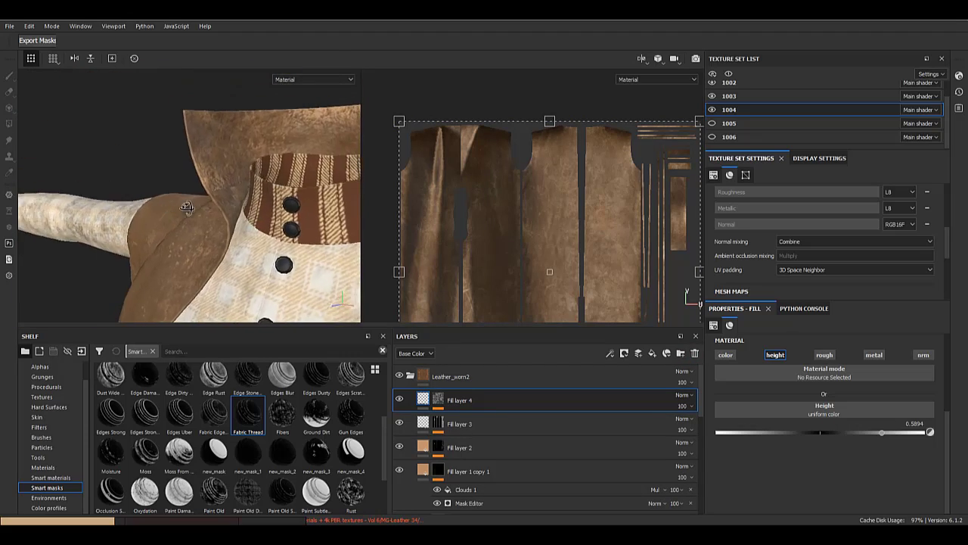
pyautogui.keyDown('alt'); pyautogui.moveTo(203, 250); pyautogui.dragTo(181, 231, button='right'); pyautogui.keyUp('alt')
pyautogui.keyDown('alt'); pyautogui.moveTo(205, 249); pyautogui.dragTo(208, 170, button='middle'); pyautogui.keyUp('alt')
pyautogui.keyDown('alt'); pyautogui.moveTo(208, 178); pyautogui.dragTo(344, 188); pyautogui.keyUp('alt')
pyautogui.keyDown('alt'); pyautogui.moveTo(172, 295); pyautogui.dragTo(161, 188, button='middle'); pyautogui.keyUp('alt')
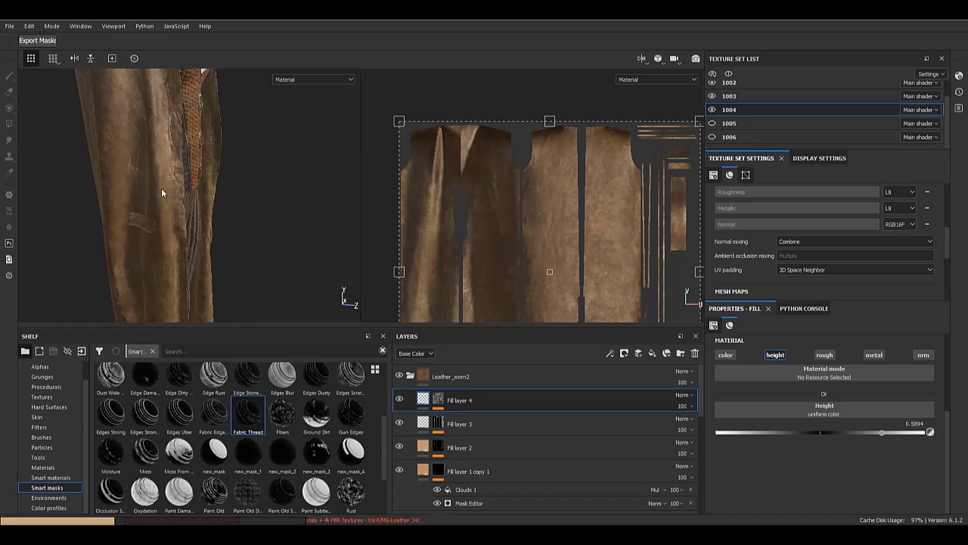
pyautogui.keyDown('alt'); pyautogui.moveTo(161, 188); pyautogui.dragTo(322, 118); pyautogui.keyUp('alt')
pyautogui.keyDown('shift'); pyautogui.moveTo(280, 171); pyautogui.dragTo(167, 173, button='right'); pyautogui.keyUp('shift')
pyautogui.moveTo(163, 155)
pyautogui.keyDown('alt'); pyautogui.mouseDown(button='right')
pyautogui.moveTo(186, 181)
pyautogui.moveTo(163, 155)
pyautogui.mouseUp(button='right'); pyautogui.keyUp('alt')
pyautogui.keyDown('alt'); pyautogui.moveTo(219, 95); pyautogui.dragTo(261, 200, button='middle'); pyautogui.keyUp('alt')
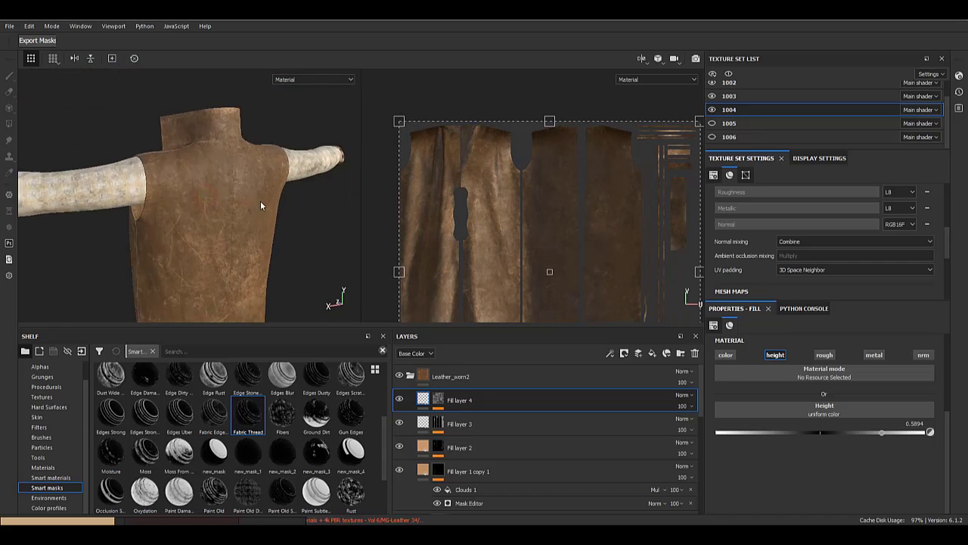
pyautogui.keyDown('alt'); pyautogui.moveTo(260, 201); pyautogui.dragTo(295, 193); pyautogui.keyUp('alt')
pyautogui.keyDown('shift'); pyautogui.moveTo(295, 193); pyautogui.dragTo(238, 200, button='right'); pyautogui.keyUp('shift')
pyautogui.keyDown('alt'); pyautogui.moveTo(238, 200); pyautogui.dragTo(219, 178); pyautogui.keyUp('alt')
pyautogui.keyDown('alt'); pyautogui.moveTo(212, 303); pyautogui.dragTo(203, 168, button='middle'); pyautogui.keyUp('alt')
pyautogui.keyDown('alt'); pyautogui.moveTo(202, 168); pyautogui.dragTo(214, 158); pyautogui.keyUp('alt')
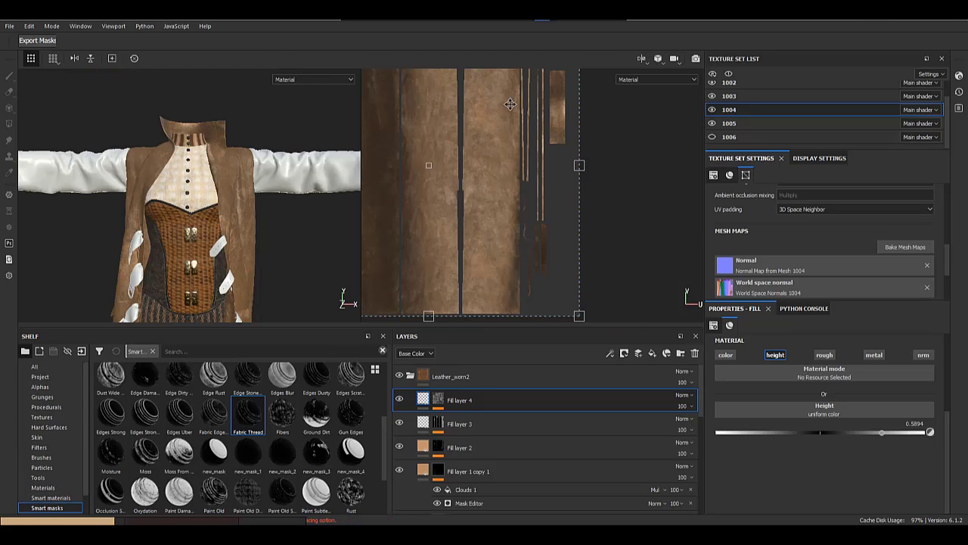
# - Copy the Leather_worn2 folder from texture set 1004 and paste it as an instance into texture set 1005
pyautogui.click(443, 380)
pyautogui.click(411, 376)
pyautogui.rightClick(433, 379)
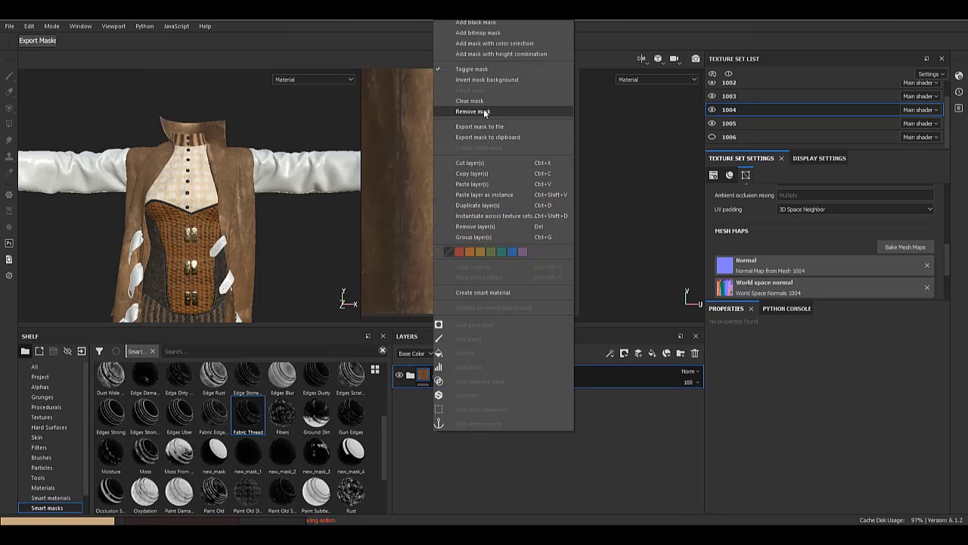
pyautogui.click(481, 173)
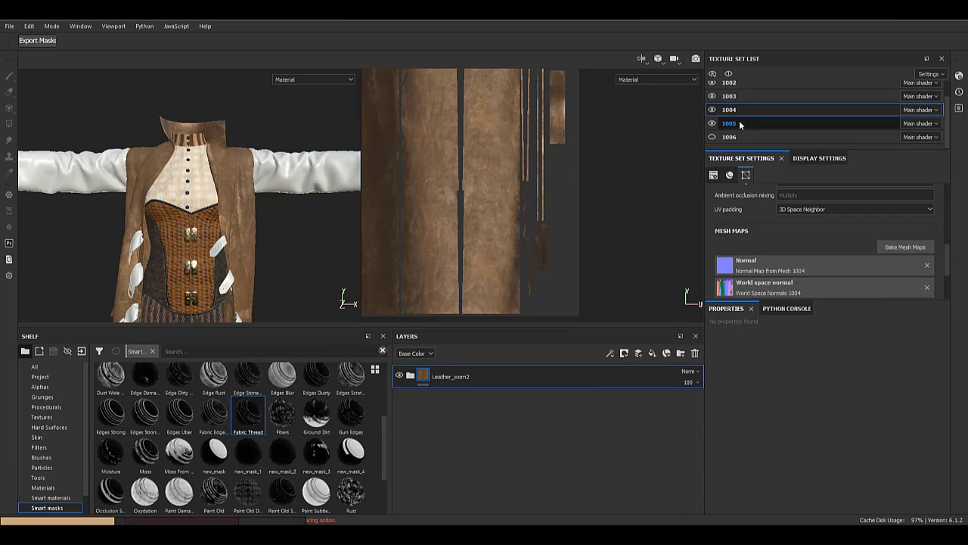
pyautogui.click(739, 123)
pyautogui.rightClick(501, 398)
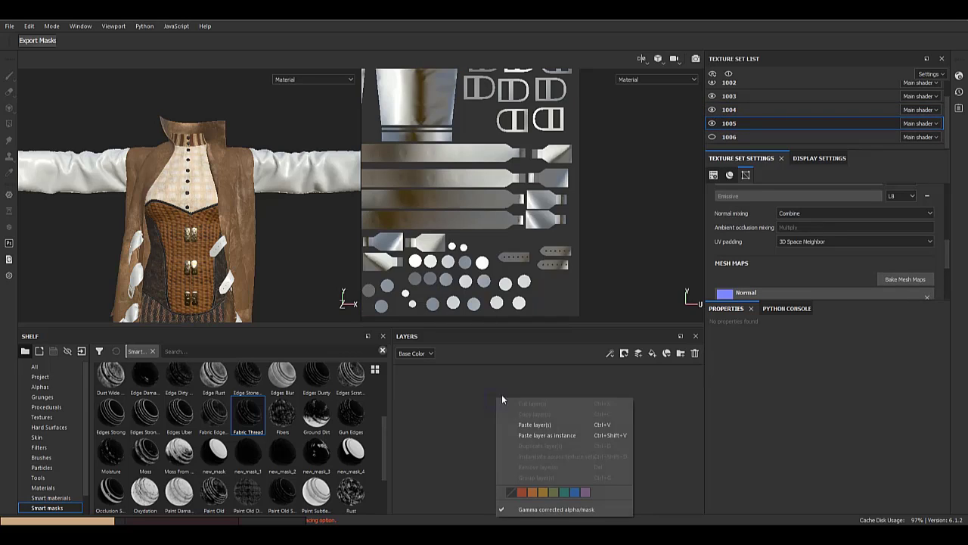
pyautogui.click(534, 436)
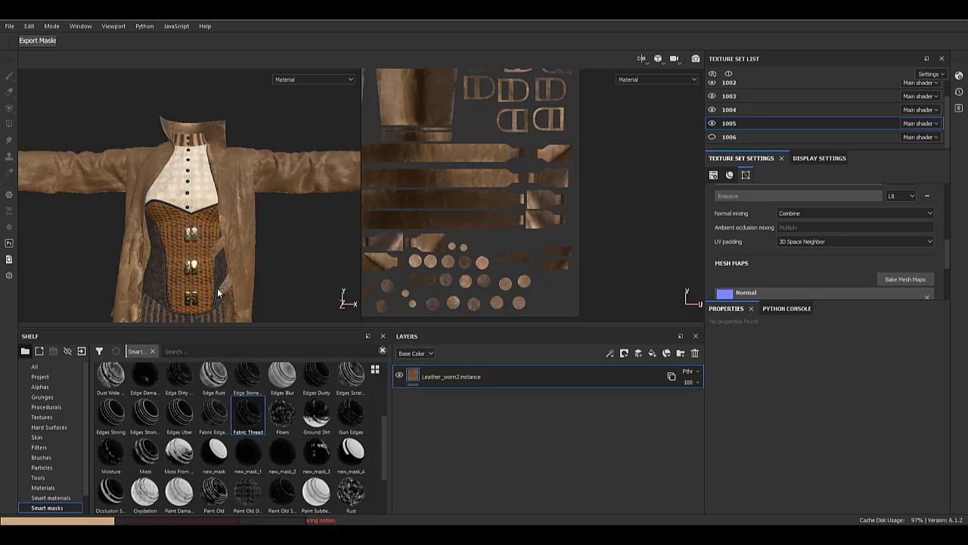
# - Examine the instanced leather on the sleeves and cuffs and how it matches the coat body
pyautogui.scroll(3, 206, 205)
pyautogui.keyDown('alt'); pyautogui.moveTo(203, 186); pyautogui.dragTo(176, 201); pyautogui.keyUp('alt')
pyautogui.scroll(5, 179, 205)
pyautogui.keyDown('alt'); pyautogui.moveTo(189, 209); pyautogui.dragTo(213, 228, button='middle'); pyautogui.keyUp('alt')
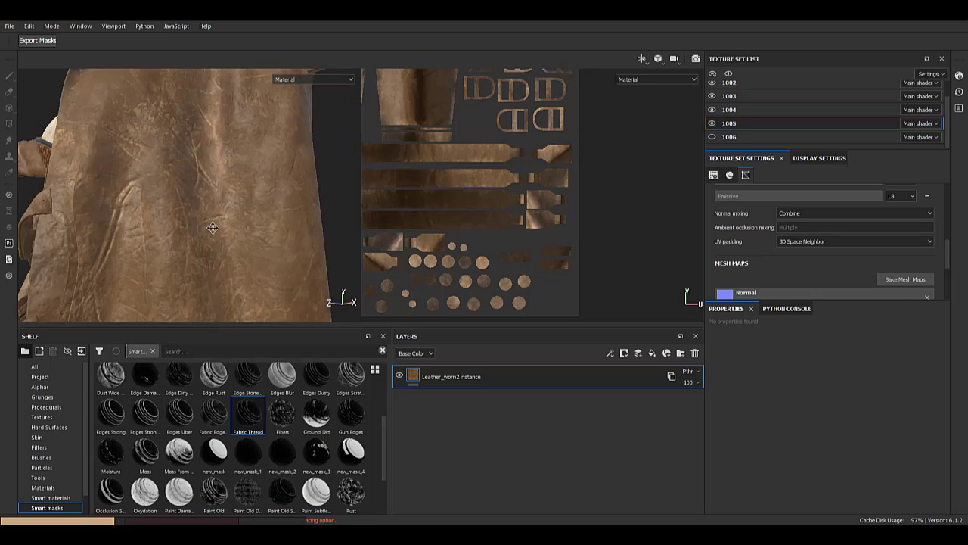
pyautogui.scroll(-5, 213, 228)
pyautogui.keyDown('alt'); pyautogui.moveTo(114, 227); pyautogui.dragTo(145, 231); pyautogui.keyUp('alt')
pyautogui.keyDown('alt'); pyautogui.moveTo(145, 231); pyautogui.dragTo(181, 213, button='middle'); pyautogui.keyUp('alt')
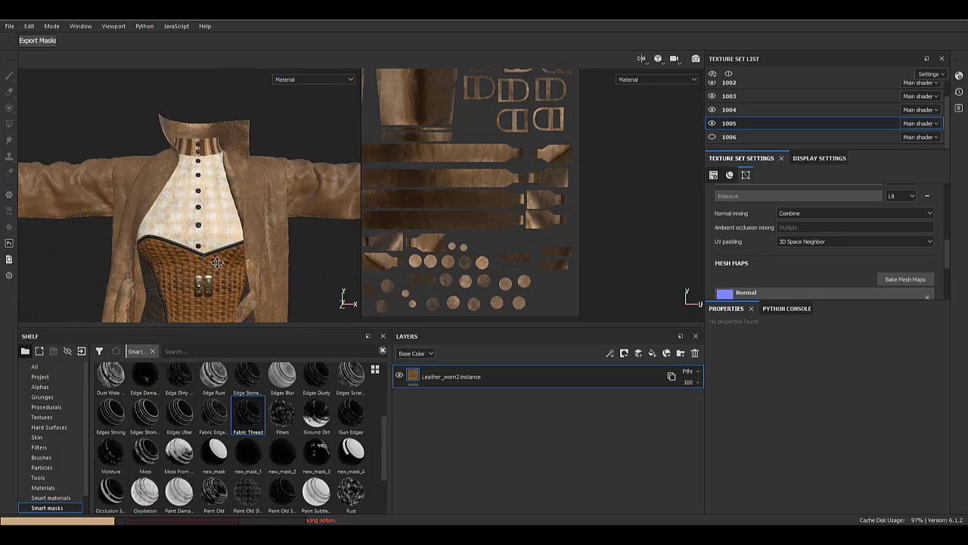
pyautogui.keyDown('alt'); pyautogui.moveTo(217, 263); pyautogui.dragTo(210, 147, button='middle'); pyautogui.keyUp('alt')
pyautogui.scroll(4, 214, 197)
pyautogui.scroll(-4, 178, 218)
pyautogui.keyDown('alt'); pyautogui.moveTo(181, 229); pyautogui.dragTo(34, 215, button='middle'); pyautogui.keyUp('alt')
pyautogui.keyDown('alt'); pyautogui.moveTo(34, 216); pyautogui.dragTo(35, 227); pyautogui.keyUp('alt')
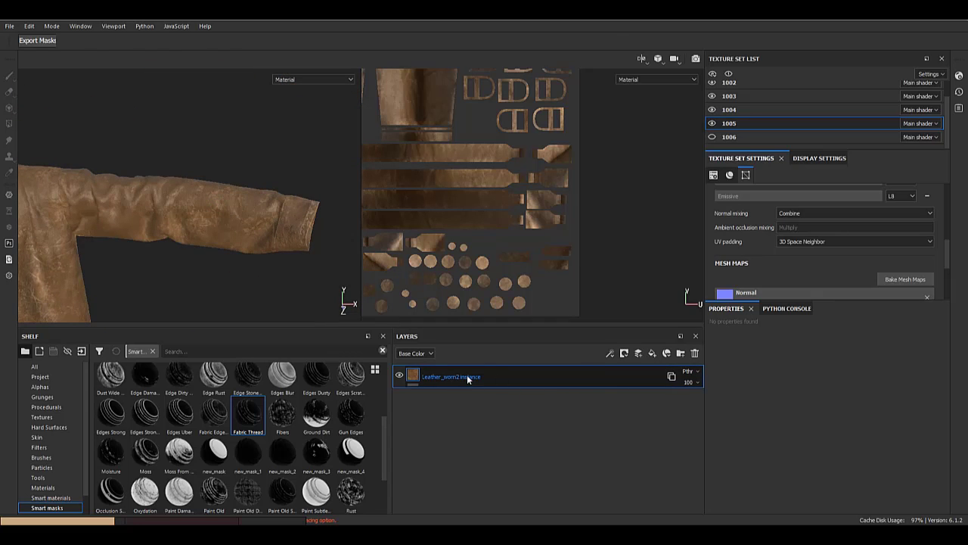
# - Add a white mask to the Leather_worn2 instance and display that mask in the viewports
pyautogui.rightClick(467, 375)
pyautogui.click(523, 23)
pyautogui.scroll(-3, 169, 238)
pyautogui.keyDown('alt'); pyautogui.moveTo(115, 265); pyautogui.dragTo(217, 257, button='middle'); pyautogui.keyUp('alt')
pyautogui.keyDown('alt'); pyautogui.click(429, 376); pyautogui.keyUp('alt')
pyautogui.keyDown('alt'); pyautogui.moveTo(216, 246); pyautogui.dragTo(166, 237); pyautogui.keyUp('alt')
# - Polygon-fill the straps, buckles and buttons black in the instance's mask, keeping the leather on the sleeves and cuffs
pyautogui.keyDown('alt'); pyautogui.moveTo(480, 246); pyautogui.dragTo(578, 221, button='middle'); pyautogui.keyUp('alt')
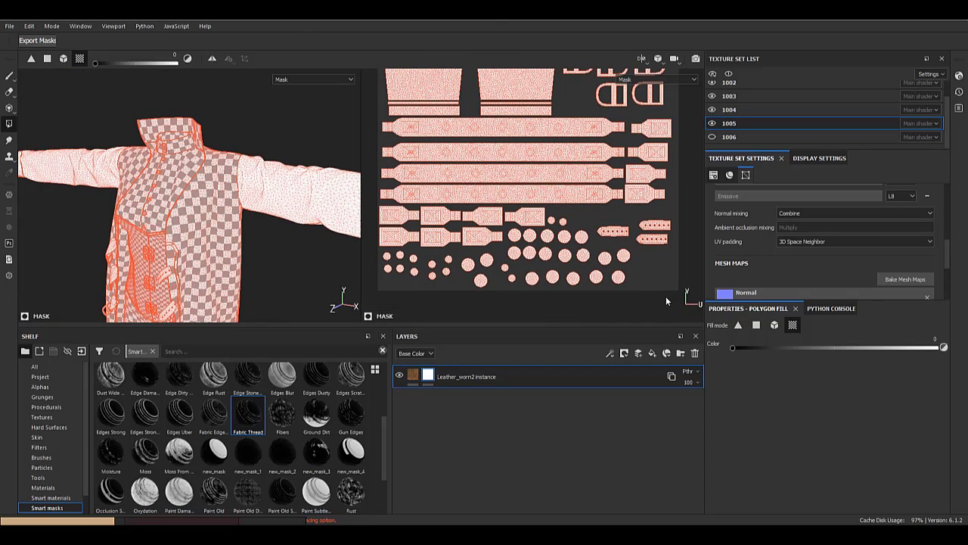
pyautogui.scroll(-2, 655, 291)
pyautogui.keyDown('alt'); pyautogui.moveTo(663, 124); pyautogui.dragTo(569, 195, button='middle'); pyautogui.keyUp('alt')
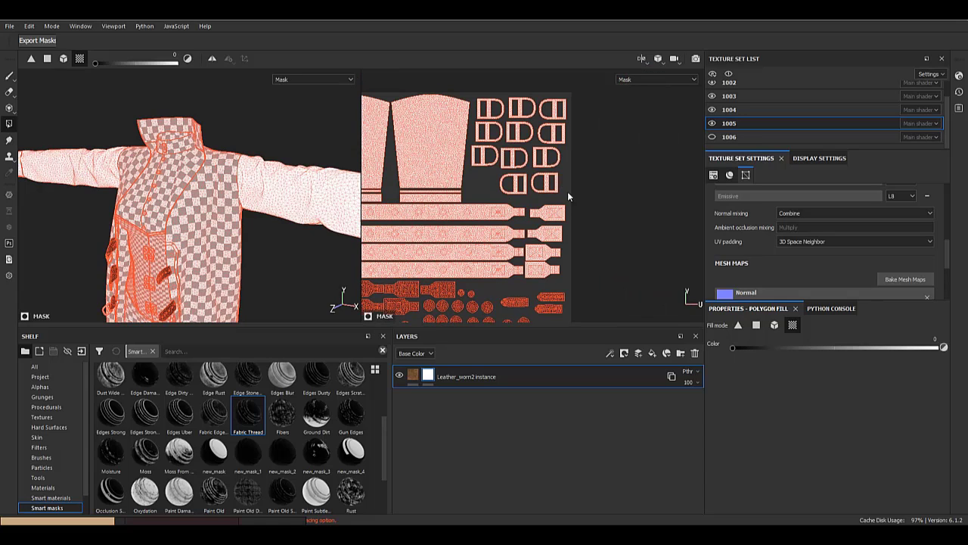
pyautogui.moveTo(612, 207); pyautogui.dragTo(460, 267)
pyautogui.keyDown('alt'); pyautogui.moveTo(551, 242); pyautogui.dragTo(748, 222, button='middle'); pyautogui.keyUp('alt')
pyautogui.click(414, 375)
# - Check the masked leather on the sleeves and coat from all sides and save the project
pyautogui.keyDown('alt'); pyautogui.moveTo(205, 158); pyautogui.dragTo(214, 74, button='middle'); pyautogui.keyUp('alt')
pyautogui.keyDown('alt'); pyautogui.moveTo(218, 184); pyautogui.dragTo(100, 220); pyautogui.keyUp('alt')
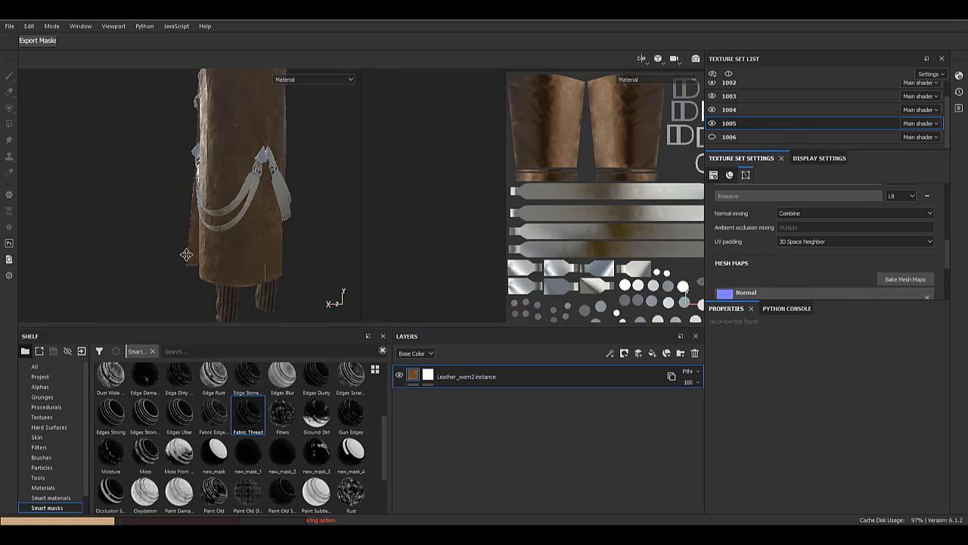
pyautogui.keyDown('alt'); pyautogui.moveTo(186, 255); pyautogui.dragTo(191, 314, button='middle'); pyautogui.keyUp('alt')
pyautogui.keyDown('alt'); pyautogui.moveTo(191, 248); pyautogui.dragTo(240, 258); pyautogui.keyUp('alt')
pyautogui.keyDown('alt'); pyautogui.moveTo(240, 260); pyautogui.dragTo(273, 187, button='middle'); pyautogui.keyUp('alt')
pyautogui.keyDown('alt'); pyautogui.moveTo(272, 188); pyautogui.dragTo(325, 178); pyautogui.keyUp('alt')
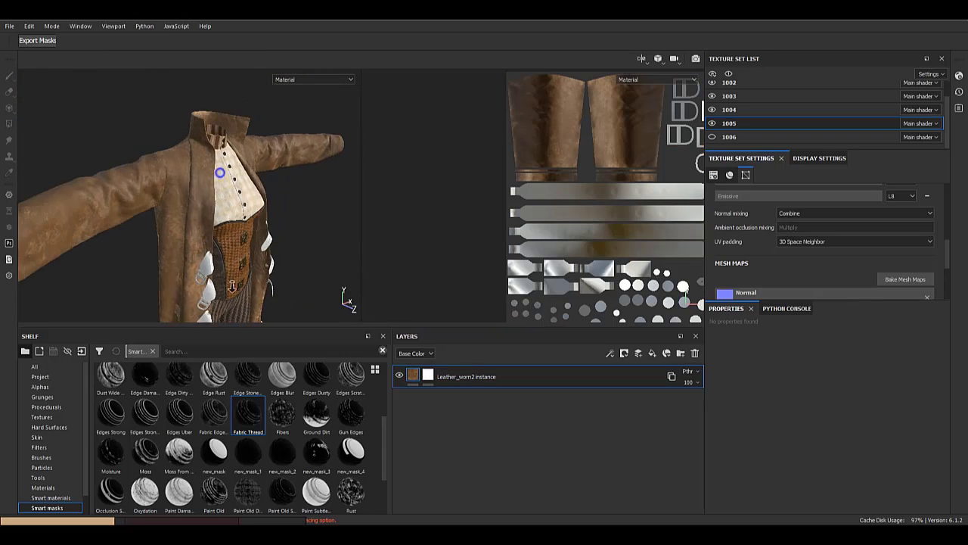
pyautogui.keyDown('alt'); pyautogui.moveTo(220, 173); pyautogui.dragTo(98, 140, button='right'); pyautogui.keyUp('alt')
pyautogui.keyDown('alt'); pyautogui.moveTo(208, 299); pyautogui.dragTo(230, 91, button='middle'); pyautogui.keyUp('alt')
pyautogui.keyDown('alt'); pyautogui.moveTo(250, 159); pyautogui.dragTo(239, 188); pyautogui.keyUp('alt')
pyautogui.keyDown('alt'); pyautogui.moveTo(238, 188); pyautogui.dragTo(125, 92, button='right'); pyautogui.keyUp('alt')
pyautogui.keyDown('alt'); pyautogui.moveTo(203, 212); pyautogui.dragTo(262, 222); pyautogui.keyUp('alt')
pyautogui.keyDown('alt'); pyautogui.moveTo(262, 222); pyautogui.dragTo(219, 180, button='right'); pyautogui.keyUp('alt')
pyautogui.keyDown('alt'); pyautogui.moveTo(223, 181); pyautogui.dragTo(217, 219, button='middle'); pyautogui.keyUp('alt')
pyautogui.hotkey('ctrl', 's')
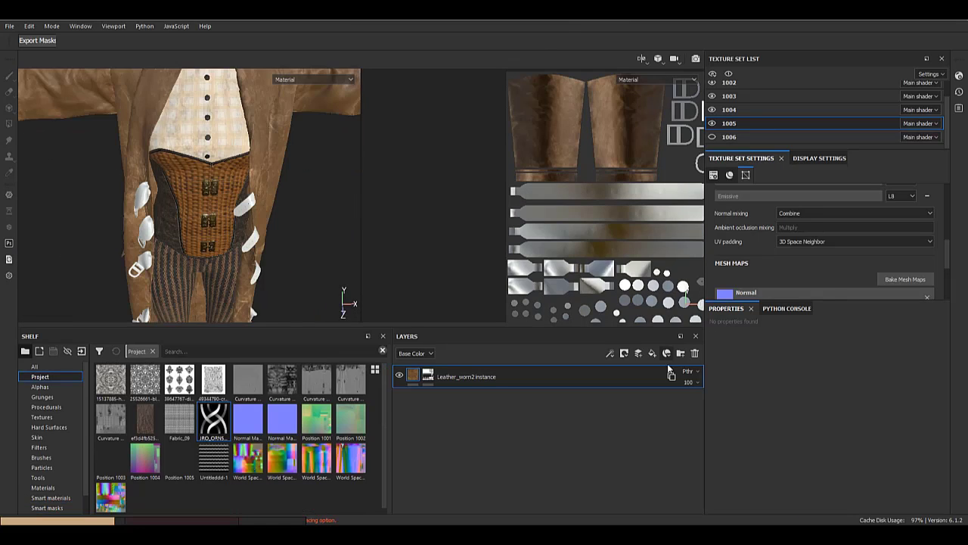
# - Add a fill layer inside a new folder above the leather instance and give the folder a black mask
pyautogui.click(655, 354)
pyautogui.moveTo(489, 383); pyautogui.dragTo(454, 401)
pyautogui.rightClick(434, 377)
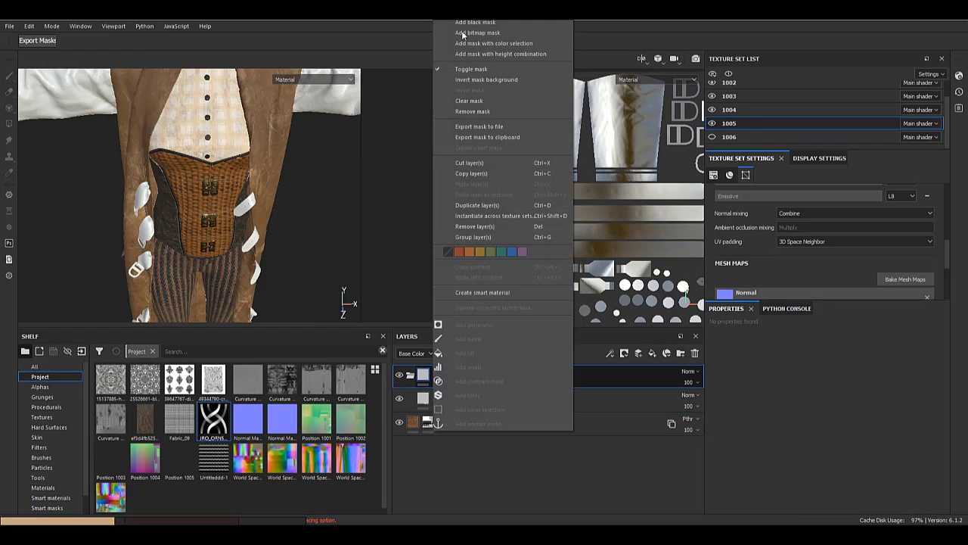
pyautogui.click(474, 23)
pyautogui.keyDown('alt'); pyautogui.click(436, 377); pyautogui.keyUp('alt')
# - Polygon-fill the seven short strap pieces below the long straps white in Folder 1's mask
pyautogui.keyDown('alt'); pyautogui.moveTo(265, 201); pyautogui.dragTo(208, 201); pyautogui.keyUp('alt')
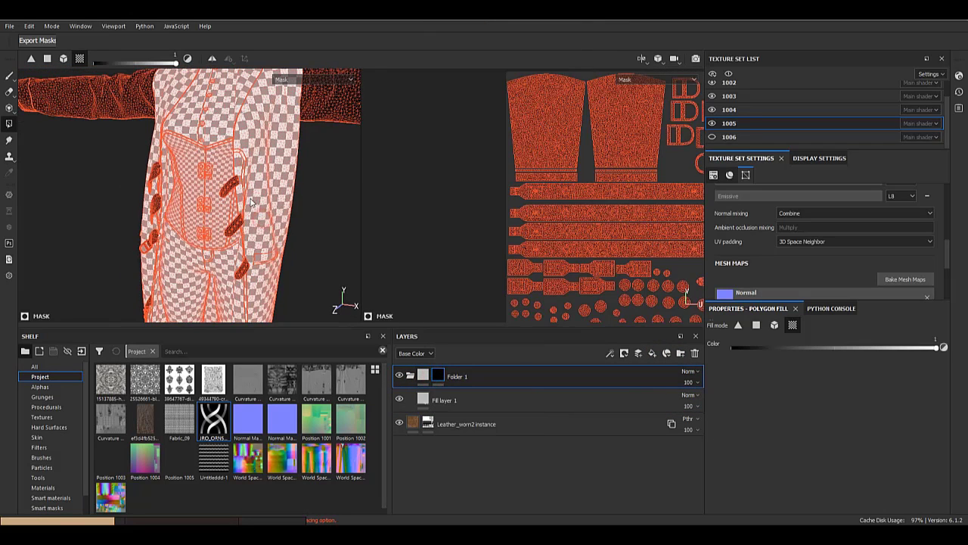
pyautogui.scroll(-1, 592, 238)
pyautogui.keyDown('alt'); pyautogui.moveTo(592, 238); pyautogui.dragTo(510, 182, button='middle'); pyautogui.keyUp('alt')
pyautogui.scroll(3, 510, 181)
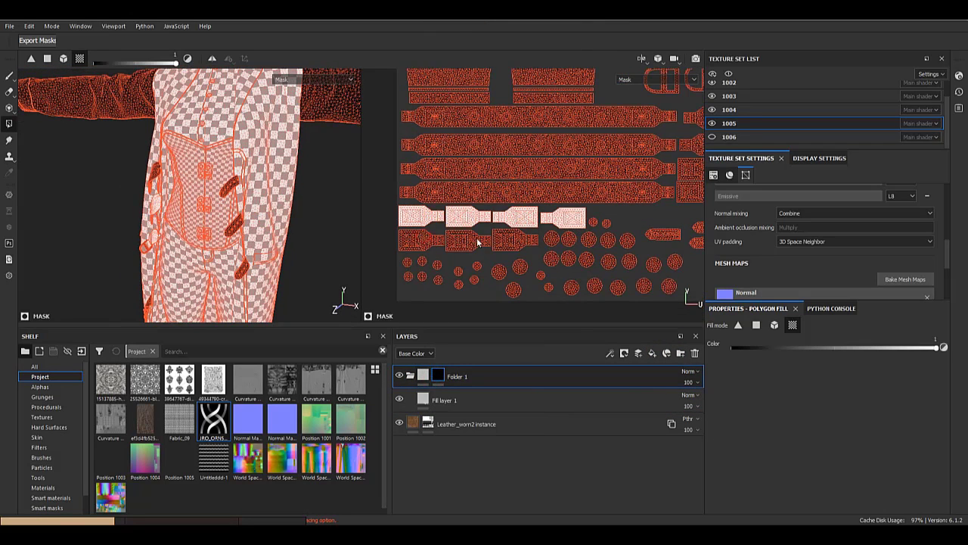
pyautogui.click(403, 242)
# - Polygon-fill the four short strap ends beside the long straps white in Folder 1's mask
pyautogui.keyDown('alt'); pyautogui.moveTo(609, 235); pyautogui.dragTo(450, 234, button='middle'); pyautogui.keyUp('alt')
pyautogui.keyDown('alt'); pyautogui.moveTo(251, 195); pyautogui.dragTo(357, 190); pyautogui.keyUp('alt')
pyautogui.scroll(5, 256, 174)
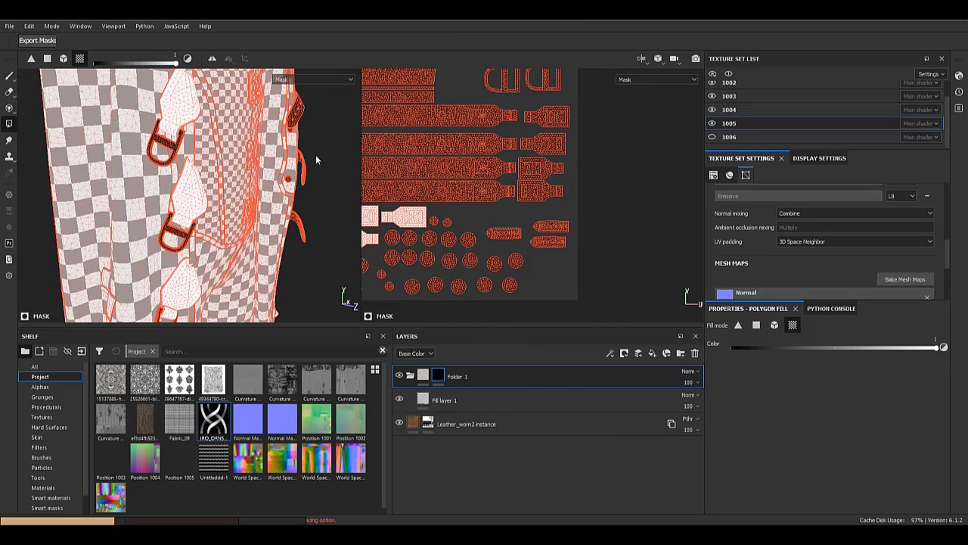
pyautogui.keyDown('alt'); pyautogui.moveTo(531, 233); pyautogui.dragTo(624, 267, button='right'); pyautogui.keyUp('alt')
pyautogui.keyDown('alt'); pyautogui.moveTo(496, 216); pyautogui.dragTo(488, 190, button='right'); pyautogui.keyUp('alt')
pyautogui.keyDown('alt'); pyautogui.moveTo(488, 190); pyautogui.dragTo(520, 312, button='middle'); pyautogui.keyUp('alt')
pyautogui.keyDown('alt'); pyautogui.moveTo(303, 219); pyautogui.dragTo(227, 174, button='right'); pyautogui.keyUp('alt')
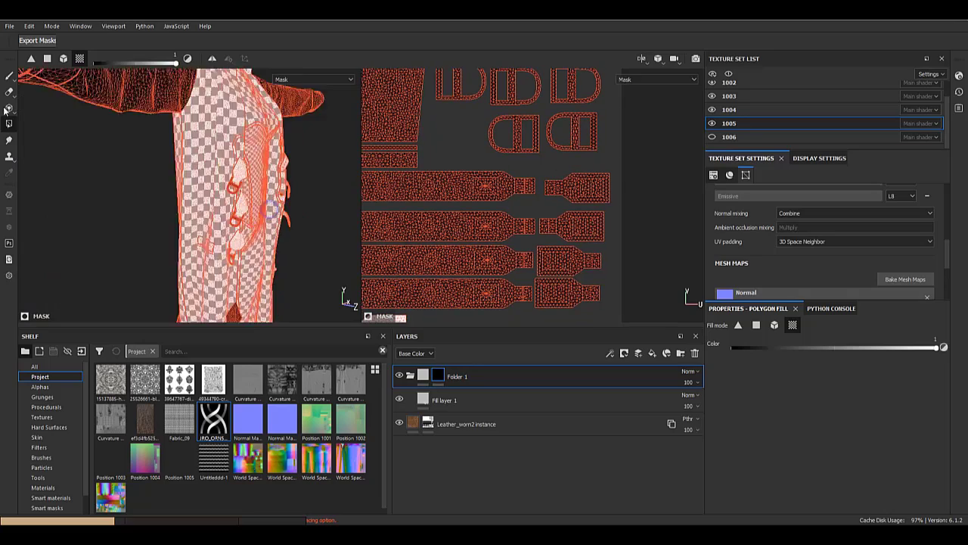
pyautogui.keyDown('alt'); pyautogui.moveTo(265, 170); pyautogui.dragTo(70, 155); pyautogui.keyUp('alt')
pyautogui.keyDown('alt'); pyautogui.moveTo(162, 167); pyautogui.dragTo(198, 311, button='right'); pyautogui.keyUp('alt')
pyautogui.keyDown('alt'); pyautogui.moveTo(196, 311); pyautogui.dragTo(216, 303); pyautogui.keyUp('alt')
pyautogui.keyDown('alt'); pyautogui.moveTo(163, 170); pyautogui.dragTo(189, 242, button='right'); pyautogui.keyUp('alt')
pyautogui.keyDown('alt'); pyautogui.moveTo(152, 182); pyautogui.dragTo(530, 261); pyautogui.keyUp('alt')
pyautogui.moveTo(562, 297); pyautogui.dragTo(561, 300)
# - Take the long strap and the buckle back out of Folder 1's mask and include the small holed tabs
pyautogui.keyDown('alt'); pyautogui.moveTo(175, 194); pyautogui.dragTo(119, 166, button='right'); pyautogui.keyUp('alt')
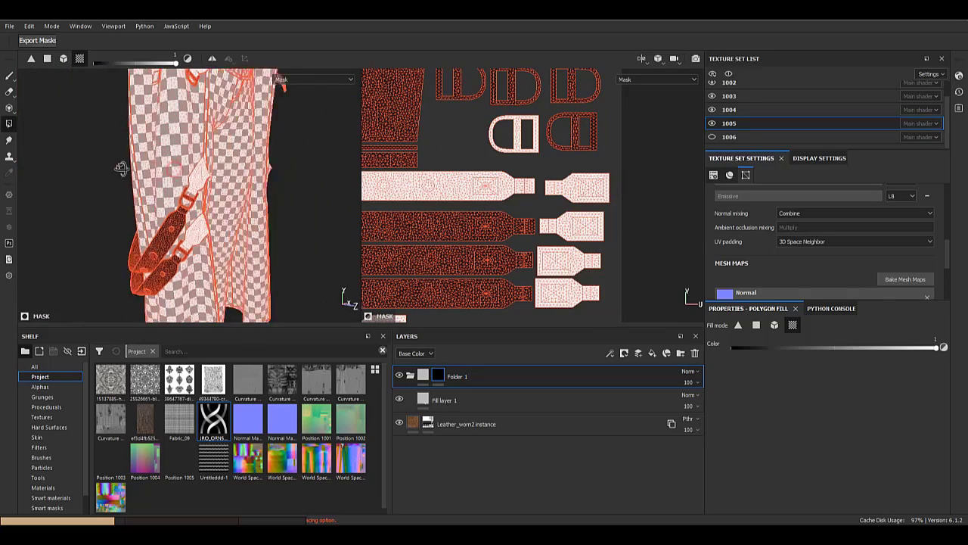
pyautogui.keyDown('alt'); pyautogui.moveTo(196, 180); pyautogui.dragTo(129, 175); pyautogui.keyUp('alt')
pyautogui.keyDown('alt'); pyautogui.moveTo(274, 178); pyautogui.dragTo(228, 188); pyautogui.keyUp('alt')
pyautogui.keyDown('alt'); pyautogui.moveTo(229, 191); pyautogui.dragTo(193, 147, button='right'); pyautogui.keyUp('alt')
pyautogui.keyDown('alt'); pyautogui.moveTo(220, 106); pyautogui.dragTo(231, 177, button='middle'); pyautogui.keyUp('alt')
pyautogui.keyDown('alt'); pyautogui.moveTo(231, 177); pyautogui.dragTo(188, 151); pyautogui.keyUp('alt')
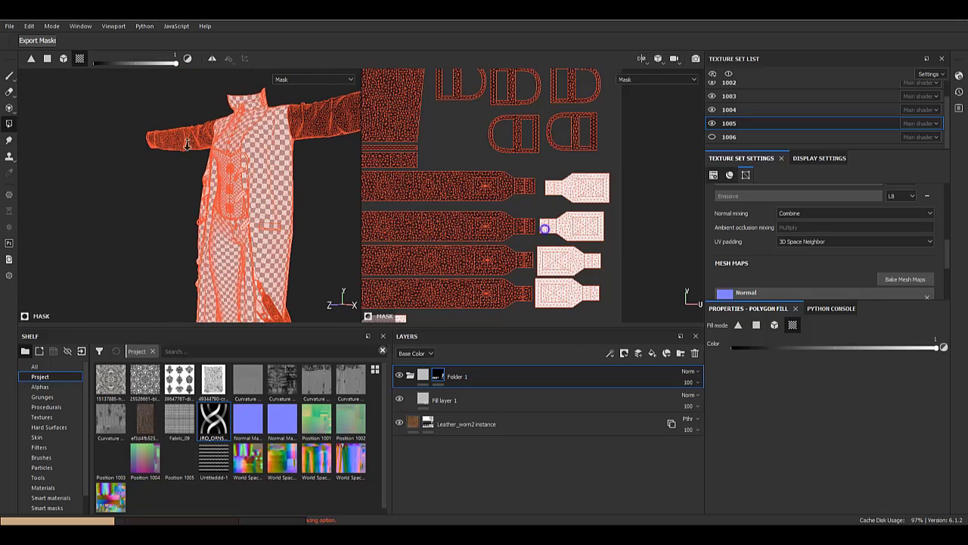
pyautogui.keyDown('alt'); pyautogui.moveTo(545, 226); pyautogui.dragTo(473, 227, button='right'); pyautogui.keyUp('alt')
pyautogui.keyDown('alt'); pyautogui.moveTo(473, 229); pyautogui.dragTo(527, 210, button='middle'); pyautogui.keyUp('alt')
pyautogui.keyDown('alt'); pyautogui.moveTo(527, 210); pyautogui.dragTo(552, 350, button='right'); pyautogui.keyUp('alt')
# - Give Fill layer 1 a near-black base color and a roughness of 0.7802 for the short strap pieces
pyautogui.click(435, 399)
pyautogui.keyDown('alt'); pyautogui.moveTo(249, 189); pyautogui.dragTo(216, 177); pyautogui.keyUp('alt')
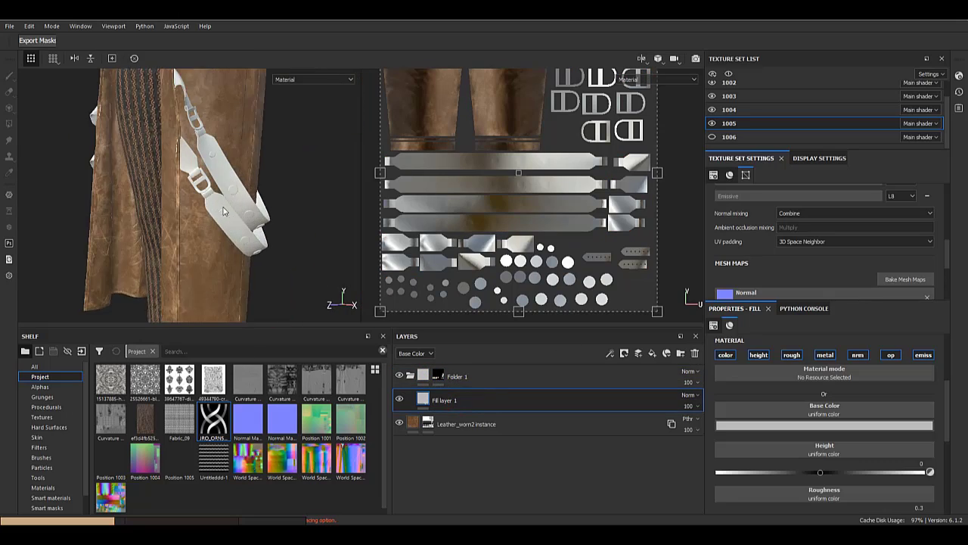
pyautogui.keyDown('alt'); pyautogui.moveTo(216, 178); pyautogui.dragTo(233, 227, button='right'); pyautogui.keyUp('alt')
pyautogui.keyDown('alt'); pyautogui.moveTo(233, 227); pyautogui.dragTo(249, 234); pyautogui.keyUp('alt')
pyautogui.keyDown('alt'); pyautogui.moveTo(214, 155); pyautogui.dragTo(274, 265, button='middle'); pyautogui.keyUp('alt')
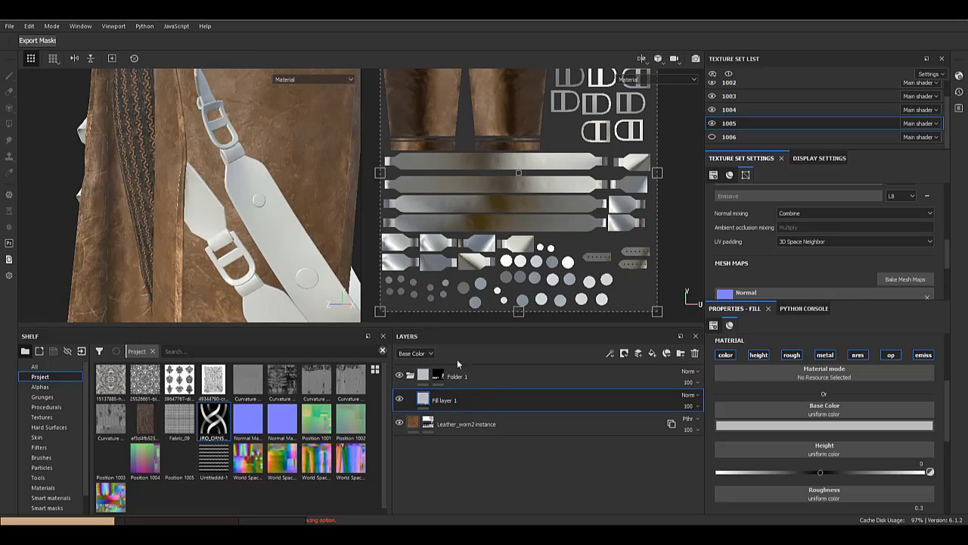
pyautogui.click(807, 426)
pyautogui.moveTo(751, 397); pyautogui.dragTo(721, 393)
pyautogui.scroll(-2, 832, 462)
pyautogui.moveTo(839, 456); pyautogui.dragTo(883, 457)
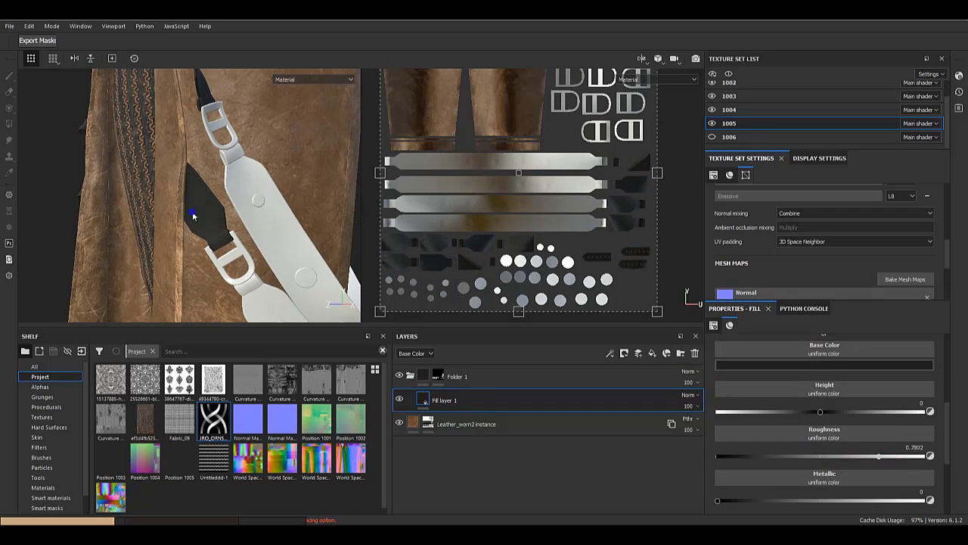
pyautogui.moveTo(193, 214)
pyautogui.keyDown('alt'); pyautogui.mouseDown()
pyautogui.moveTo(177, 175)
pyautogui.moveTo(199, 186)
pyautogui.moveTo(195, 207)
pyautogui.mouseUp(); pyautogui.keyUp('alt')
pyautogui.keyDown('alt'); pyautogui.moveTo(195, 207); pyautogui.dragTo(167, 286, button='middle'); pyautogui.keyUp('alt')
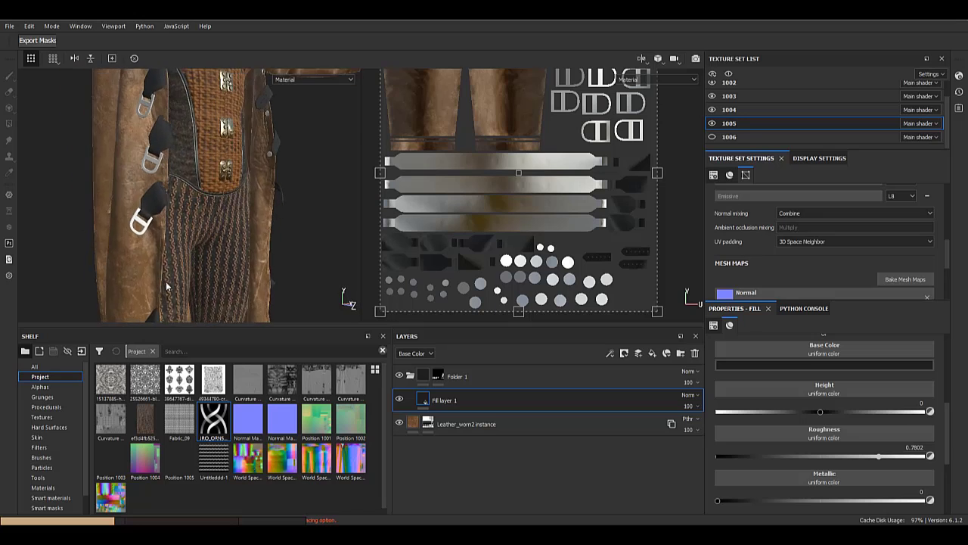
pyautogui.keyDown('alt'); pyautogui.moveTo(167, 286); pyautogui.dragTo(186, 268, button='right'); pyautogui.keyUp('alt')
pyautogui.keyDown('alt'); pyautogui.moveTo(186, 268); pyautogui.dragTo(141, 330); pyautogui.keyUp('alt')
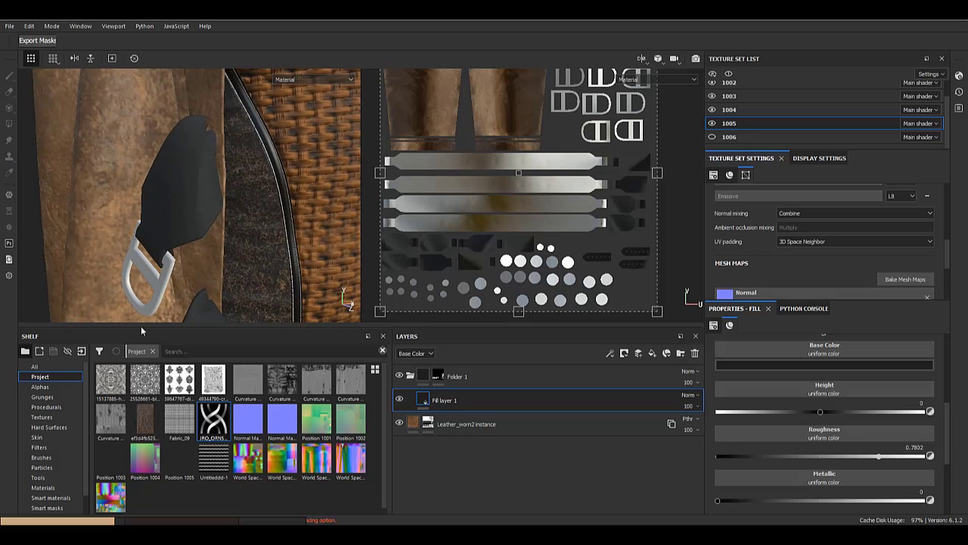
# - Switch to the reference images in New folder and preview the black-and-white tribal and Western patterns
pyautogui.hotkey('alt', 'Tab')
pyautogui.doubleClick(586, 180)
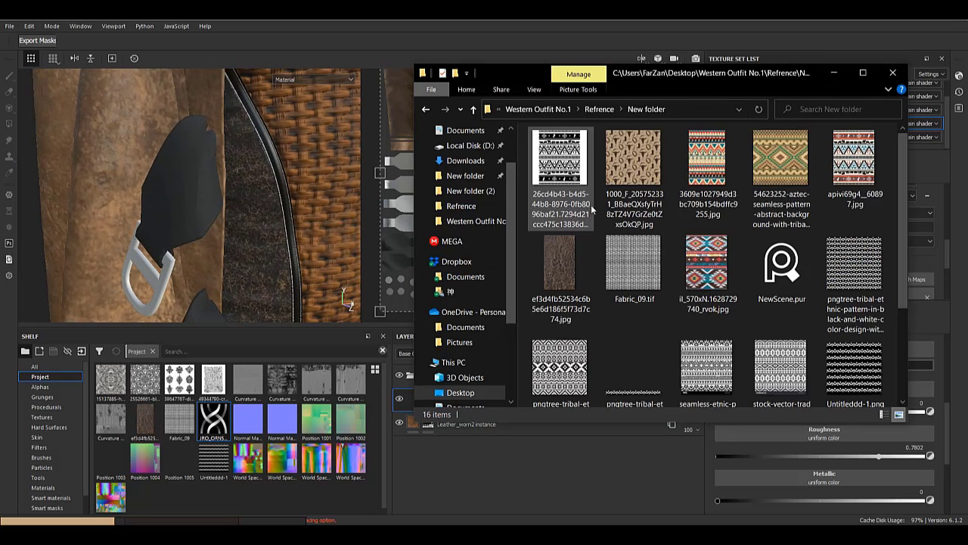
pyautogui.scroll(-2, 626, 242)
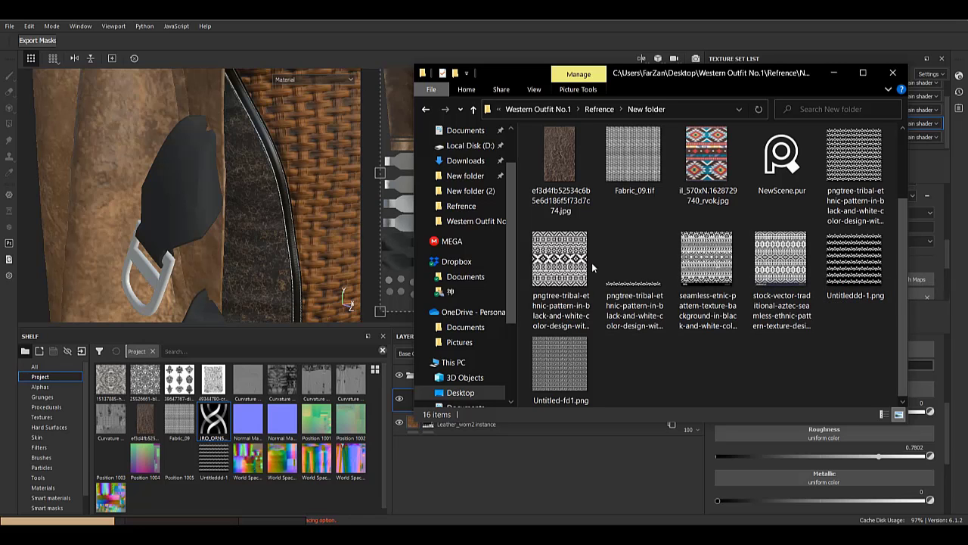
pyautogui.click(560, 307)
pyautogui.scroll(2, 590, 305)
pyautogui.click(648, 294)
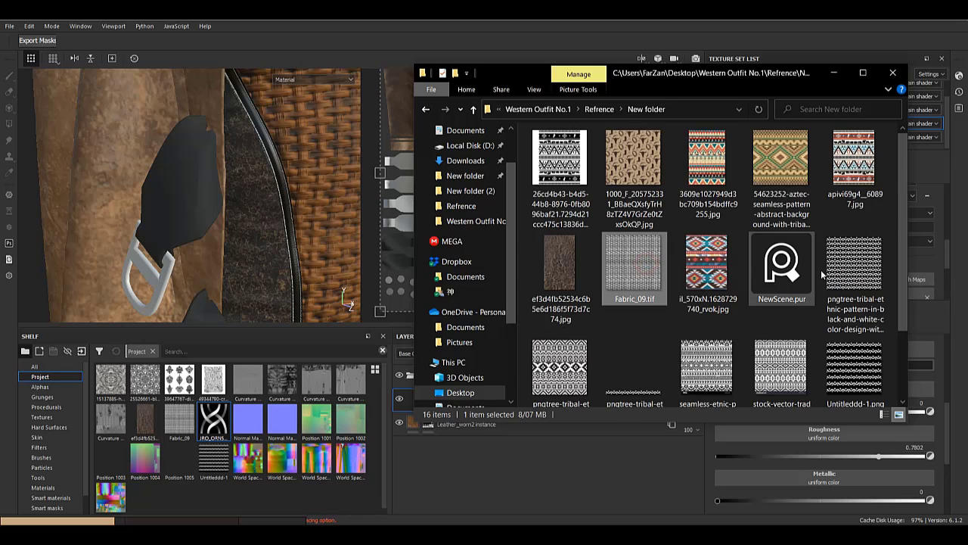
pyautogui.click(833, 273)
pyautogui.doubleClick(583, 175)
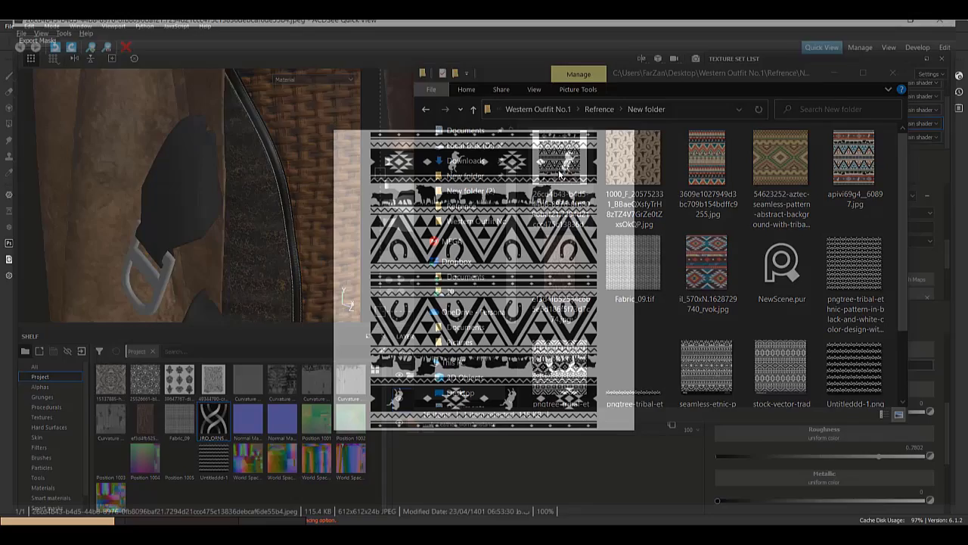
pyautogui.press('Escape')
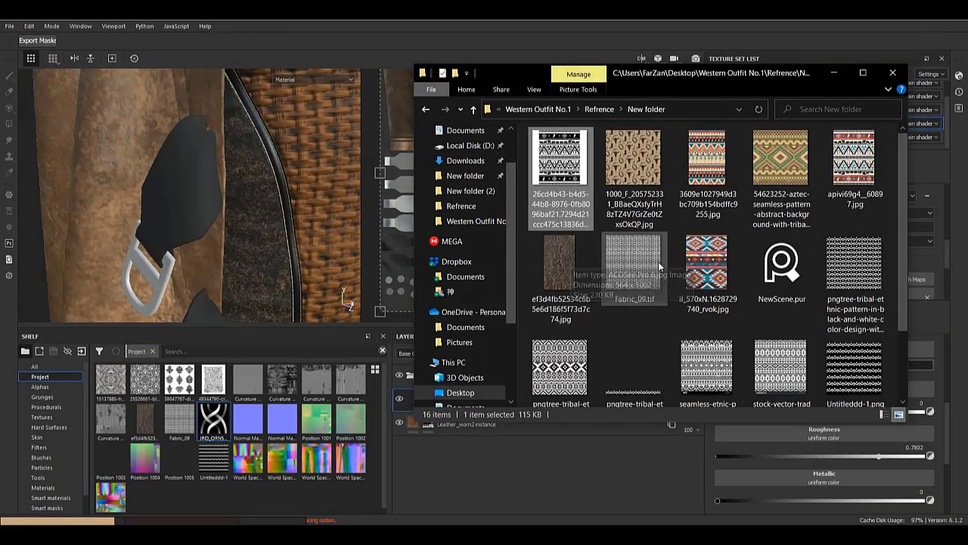
pyautogui.doubleClick(566, 366)
pyautogui.click(950, 31)
pyautogui.doubleClick(711, 340)
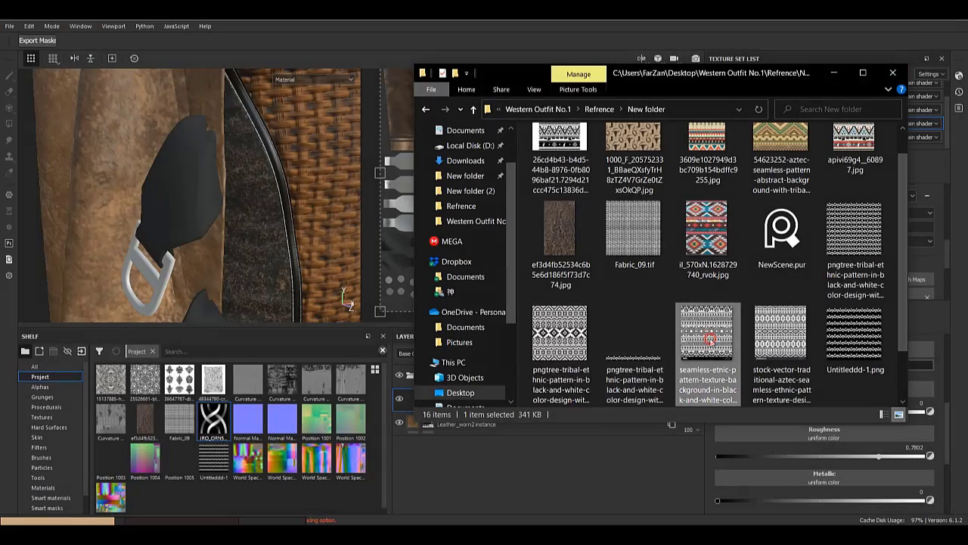
pyautogui.click(950, 16)
pyautogui.doubleClick(553, 330)
pyautogui.click(948, 22)
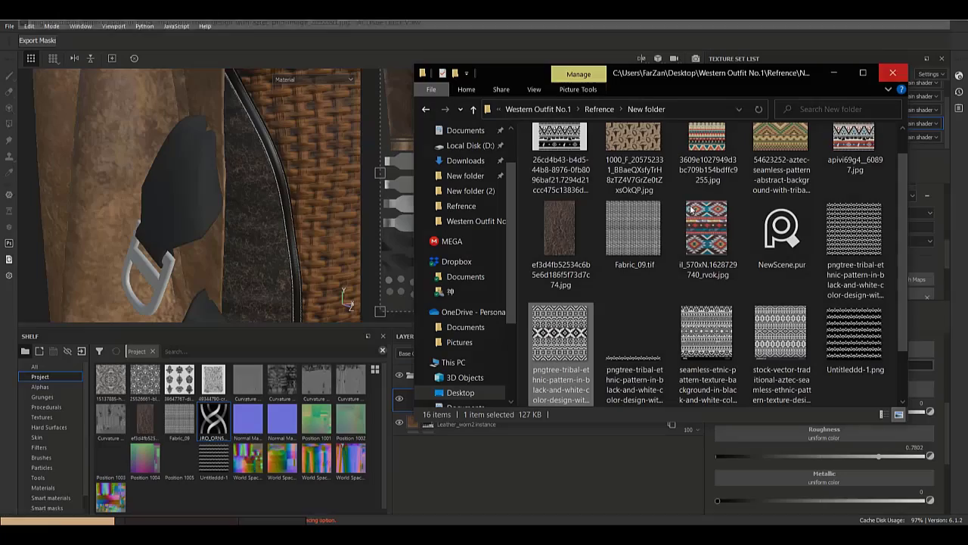
# - Import the pngtree tribal ethnic pattern image from the reference folder into the shelf as a texture
pyautogui.scroll(-2, 578, 331)
pyautogui.moveTo(561, 282); pyautogui.dragTo(328, 421)
pyautogui.click(610, 167)
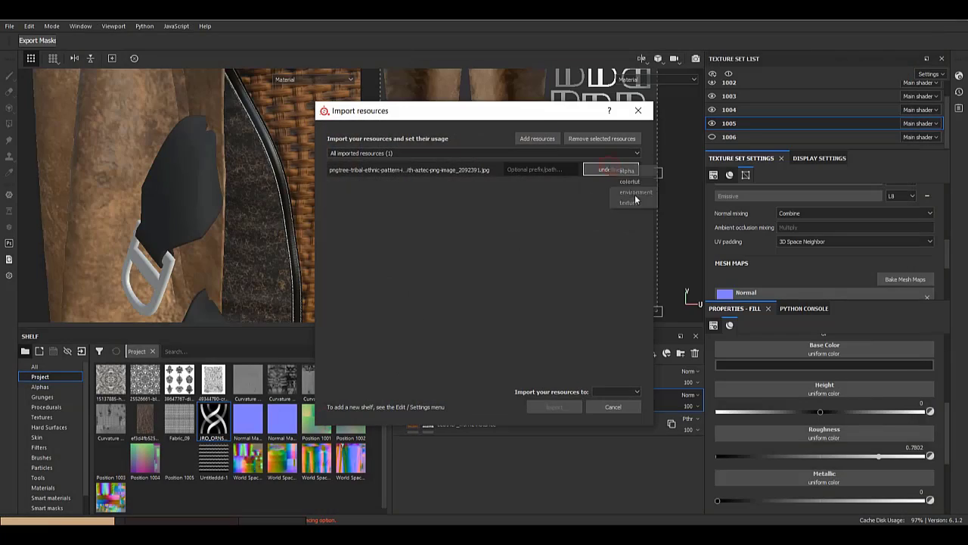
pyautogui.click(560, 407)
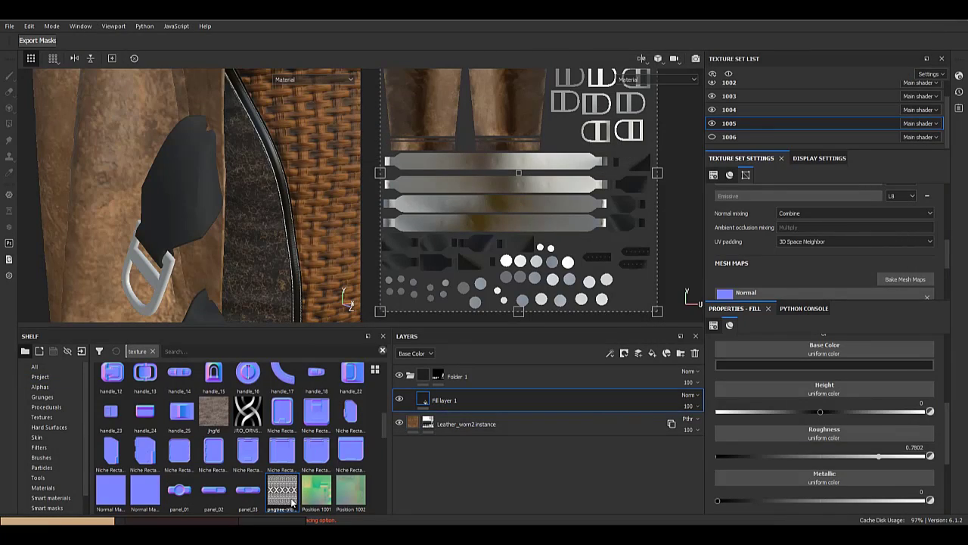
# - Add Fill layer 2 with a black mask above Fill layer 1 and remove the Opacity and Emissive channels from texture set 1005
pyautogui.click(653, 354)
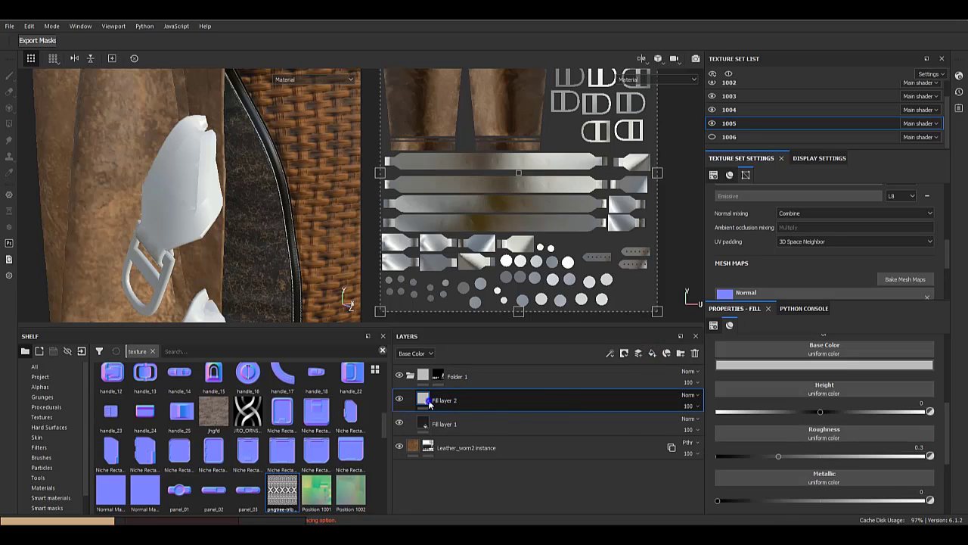
pyautogui.click(726, 386)
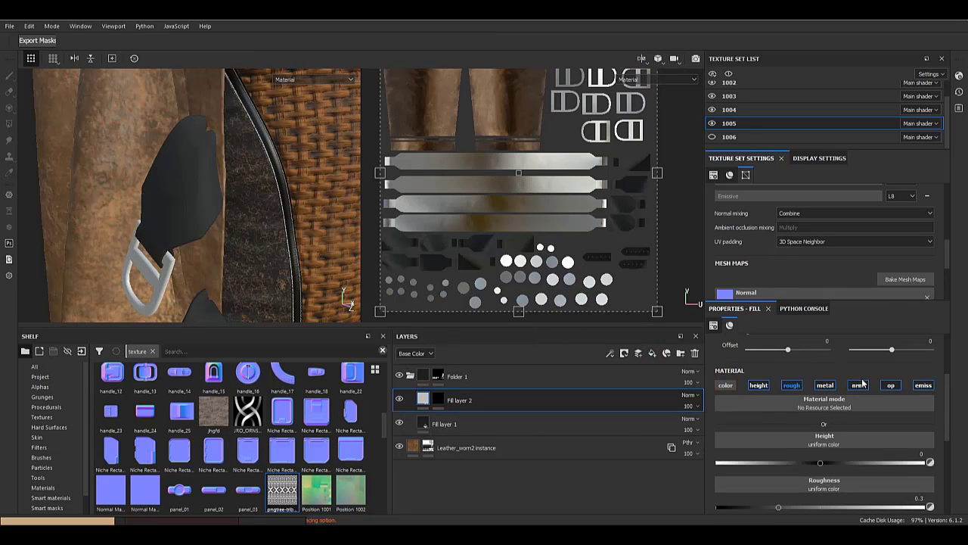
pyautogui.scroll(2, 859, 383)
pyautogui.scroll(1, 839, 275)
pyautogui.scroll(-5, 840, 275)
pyautogui.scroll(7, 840, 274)
pyautogui.scroll(1, 840, 271)
pyautogui.scroll(-2, 839, 271)
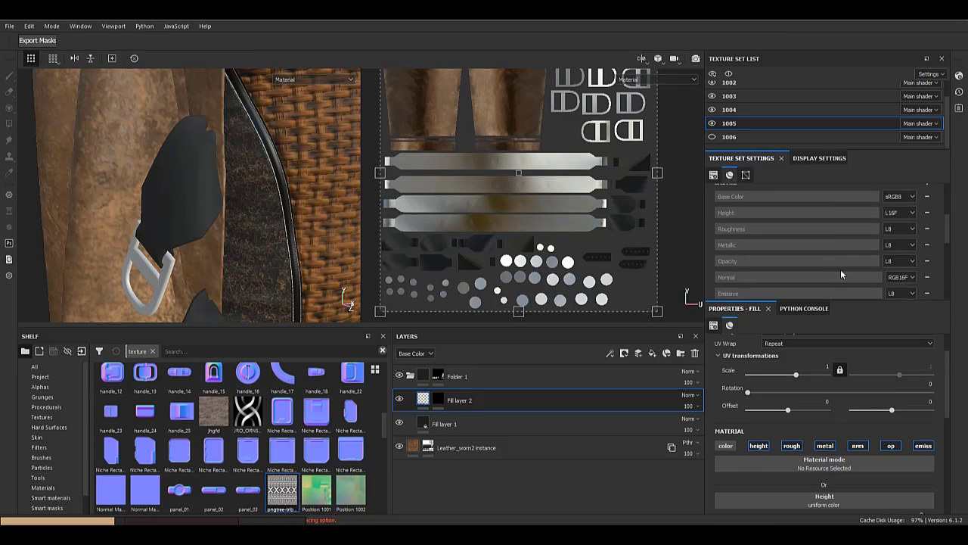
pyautogui.click(928, 262)
pyautogui.click(927, 232)
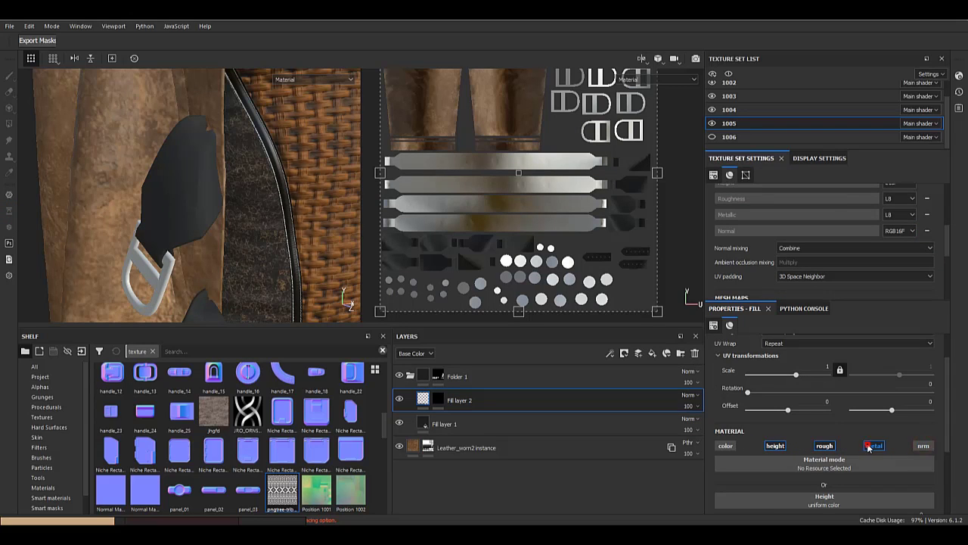
# - Limit Fill layer 2 to the color channel and try the imported tribal pattern as its base color
pyautogui.scroll(-2, 731, 449)
pyautogui.click(739, 456)
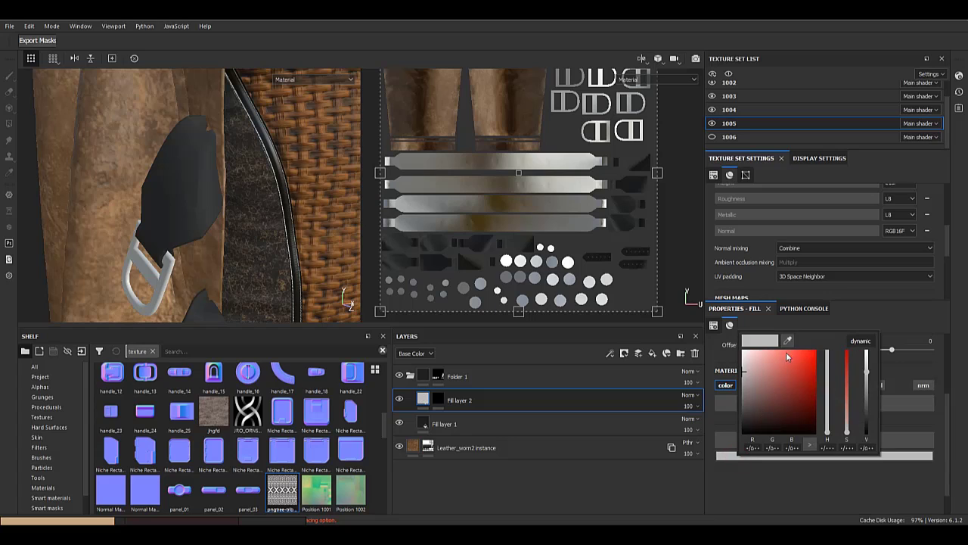
pyautogui.click(166, 520)
pyautogui.moveTo(259, 524); pyautogui.dragTo(266, 489, button='right')
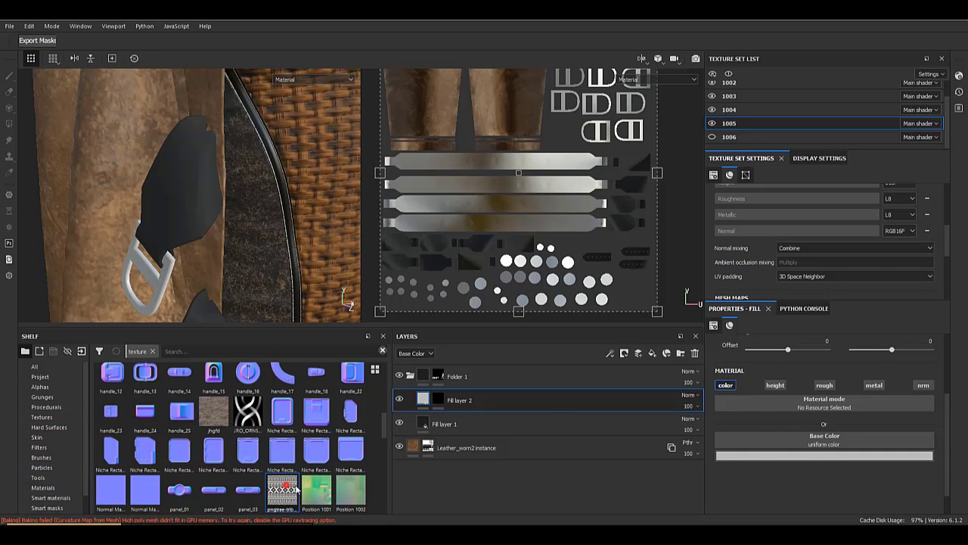
pyautogui.moveTo(783, 438); pyautogui.dragTo(783, 439)
pyautogui.scroll(2, 796, 442)
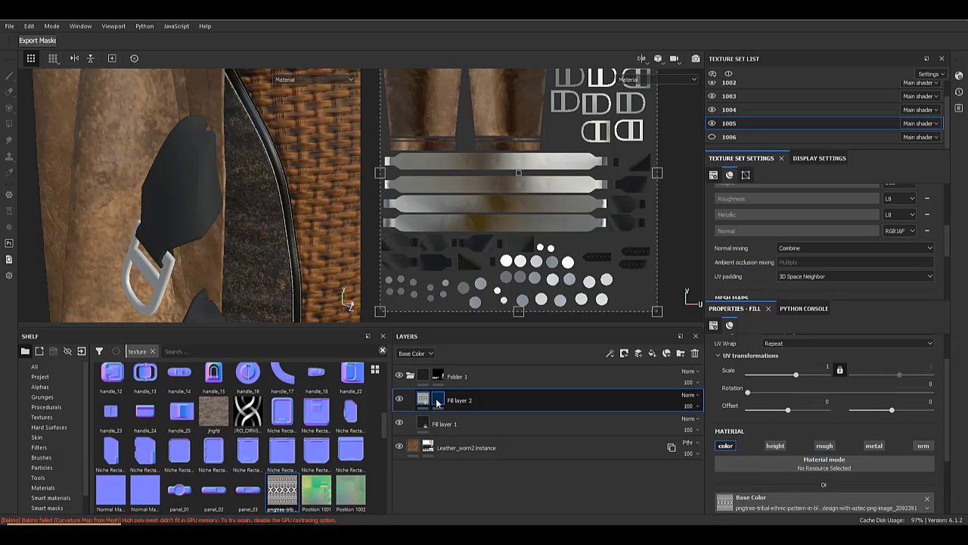
# - Add a fill to Fill layer 2's mask that uses the tribal pattern as grayscale, with a UV scale of 10.2
pyautogui.rightClick(441, 400)
pyautogui.click(473, 319)
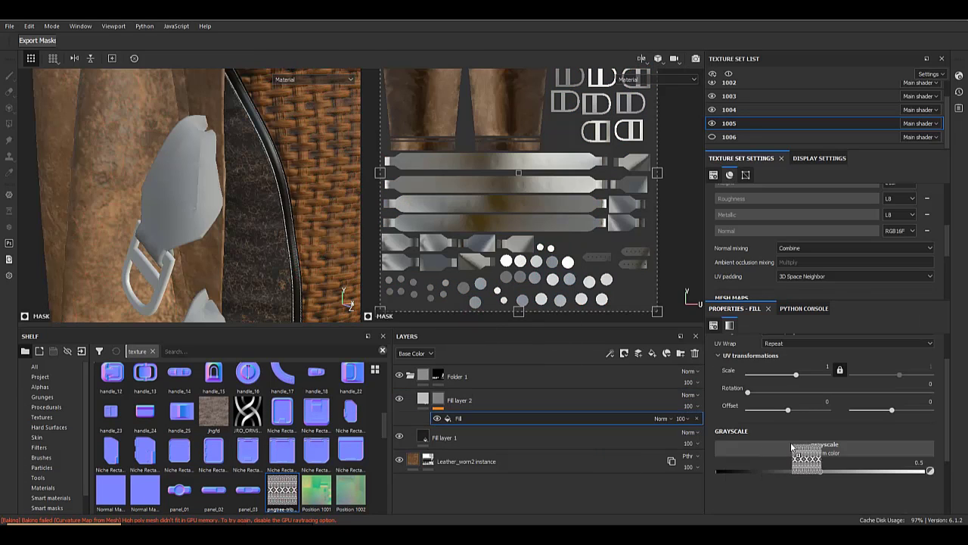
pyautogui.moveTo(791, 443); pyautogui.dragTo(805, 417)
pyautogui.scroll(2, 789, 441)
pyautogui.keyDown('alt'); pyautogui.moveTo(234, 213); pyautogui.dragTo(192, 214); pyautogui.keyUp('alt')
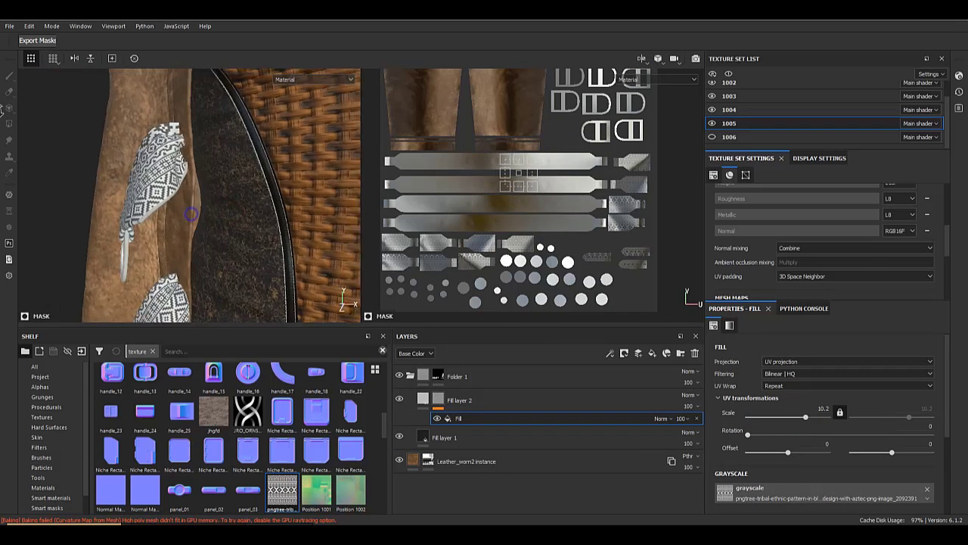
pyautogui.keyDown('alt'); pyautogui.moveTo(0, 110); pyautogui.dragTo(151, 189, button='right'); pyautogui.keyUp('alt')
pyautogui.keyDown('alt'); pyautogui.moveTo(152, 189); pyautogui.dragTo(220, 220); pyautogui.keyUp('alt')
pyautogui.moveTo(221, 220)
pyautogui.keyDown('alt'); pyautogui.mouseDown(button='right')
pyautogui.moveTo(190, 217)
pyautogui.moveTo(219, 227)
pyautogui.mouseUp(button='right'); pyautogui.keyUp('alt')
pyautogui.keyDown('alt'); pyautogui.moveTo(220, 227); pyautogui.dragTo(234, 235); pyautogui.keyUp('alt')
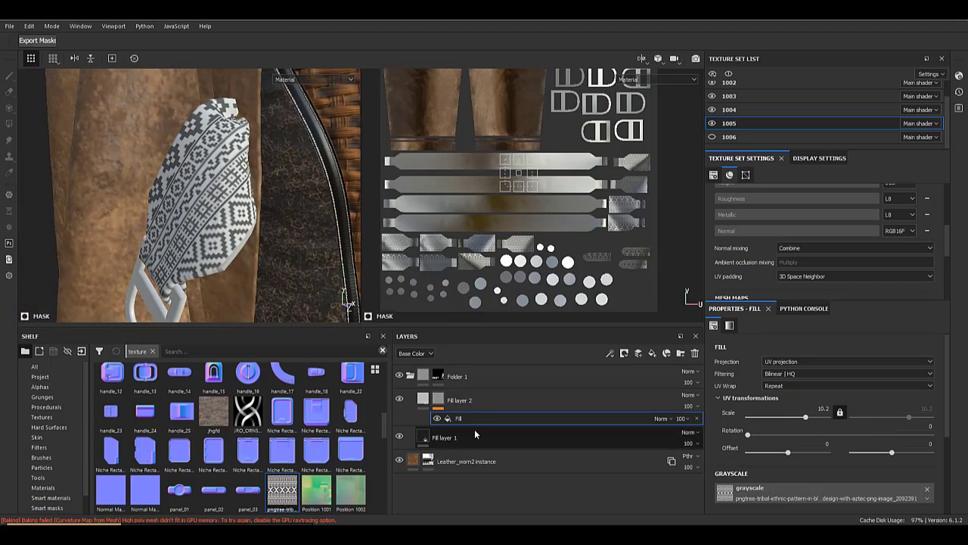
# - Set the UV scale of the pattern fill to 10 and display Fill layer 2's mask on its own
pyautogui.click(438, 400)
pyautogui.click(424, 399)
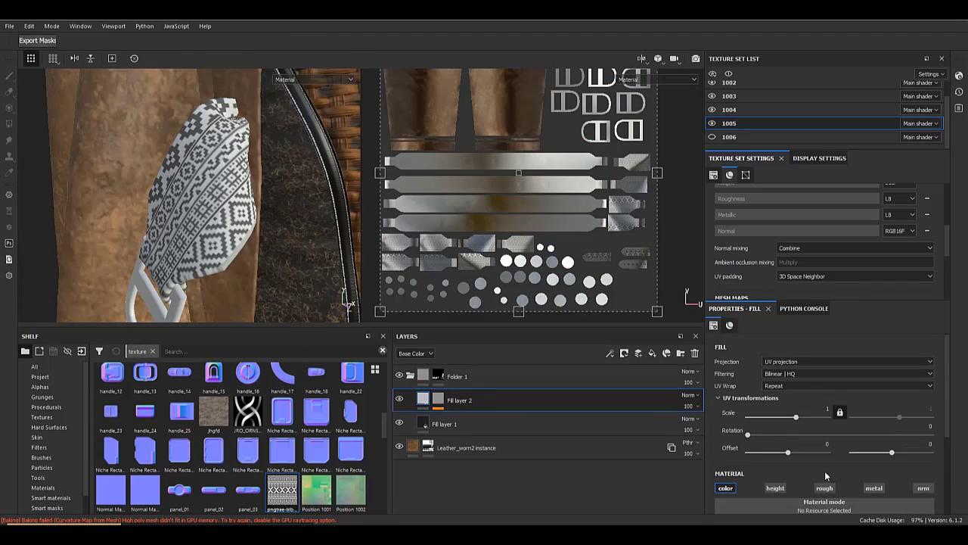
pyautogui.click(439, 396)
pyautogui.click(462, 419)
pyautogui.click(801, 407)
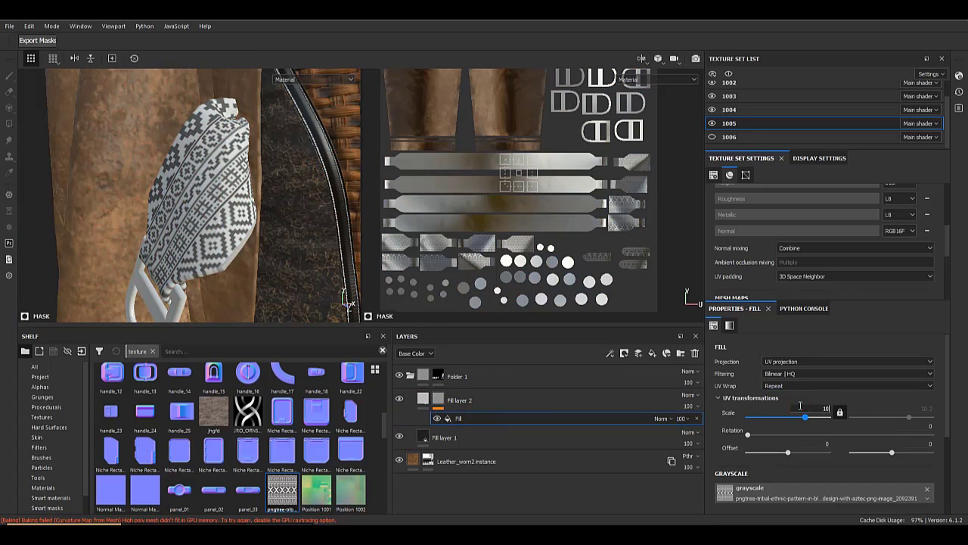
pyautogui.press('Return')
pyautogui.press('Delete')
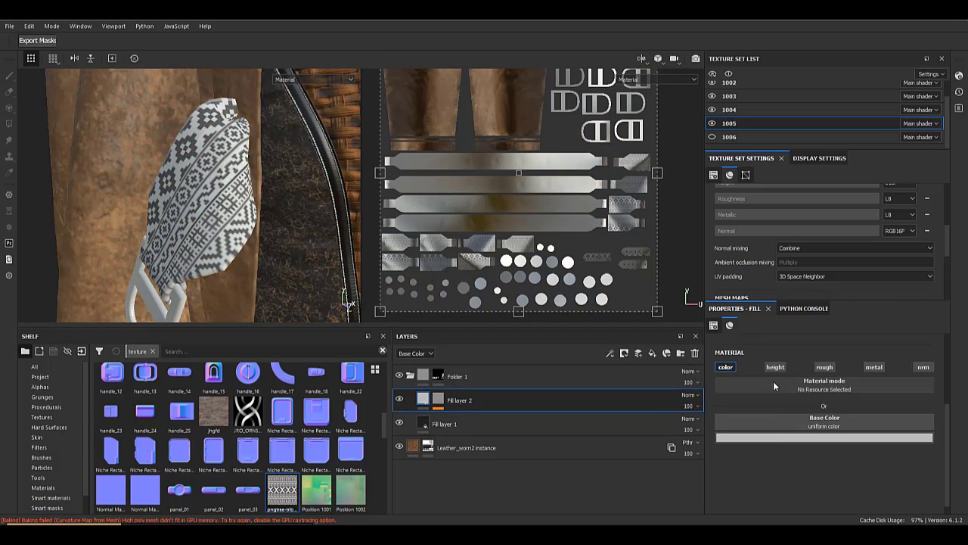
pyautogui.click(439, 398)
pyautogui.rightClick(467, 420)
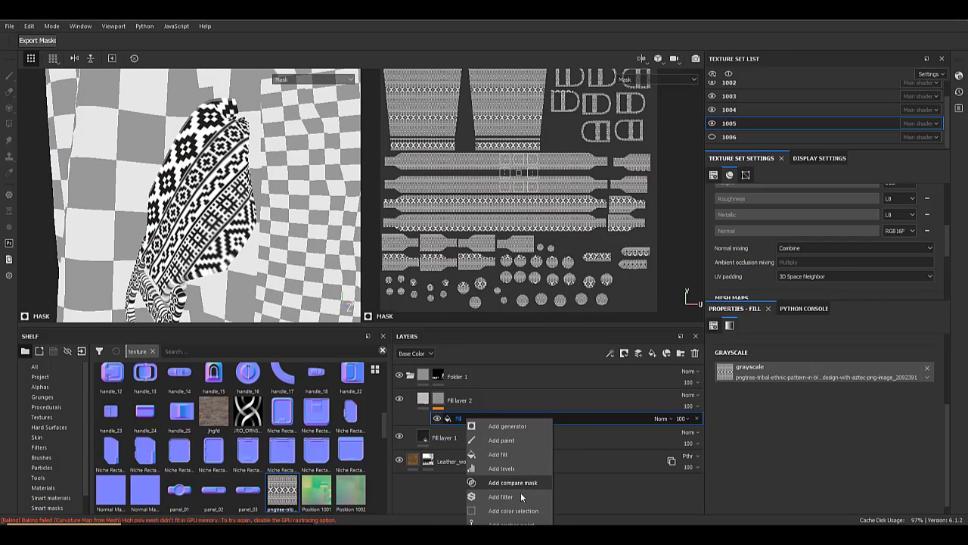
pyautogui.click(495, 457)
pyautogui.hotkey('ctrl', 'z')
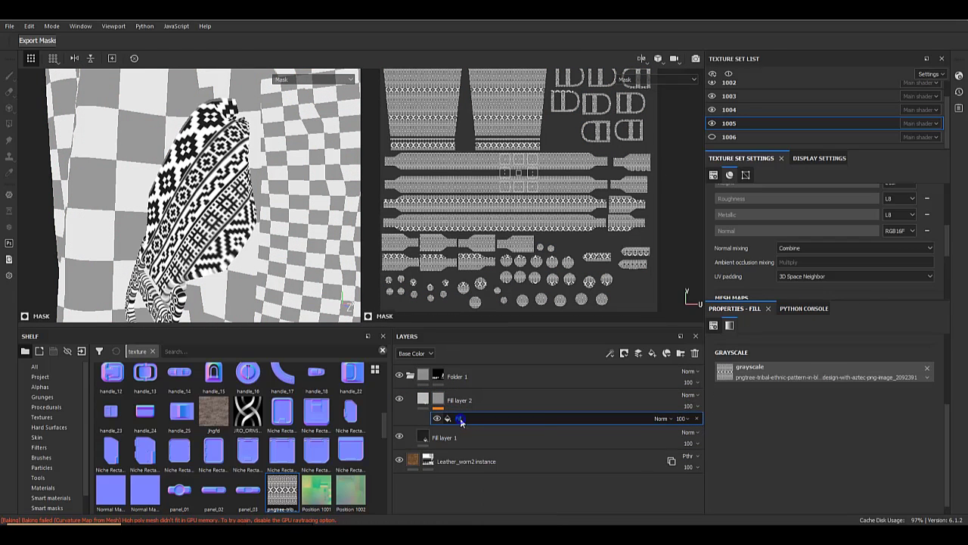
# - Add a UV Border Distance generator above the pattern fill in Fill layer 2's mask
pyautogui.rightClick(461, 419)
pyautogui.click(506, 428)
pyautogui.rightClick(468, 418)
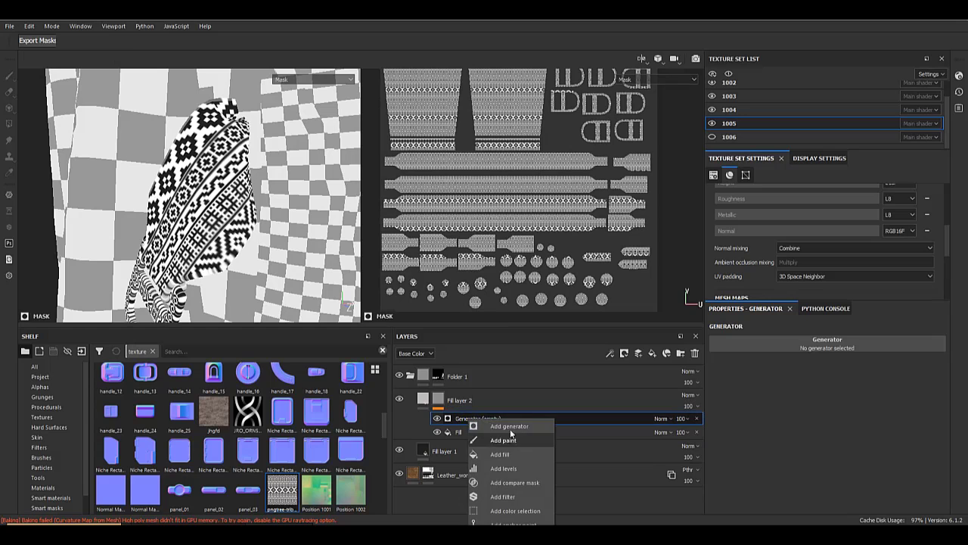
pyautogui.click(505, 427)
pyautogui.hotkey('ctrl', 'z')
pyautogui.moveTo(475, 418); pyautogui.dragTo(501, 416)
pyautogui.click(821, 344)
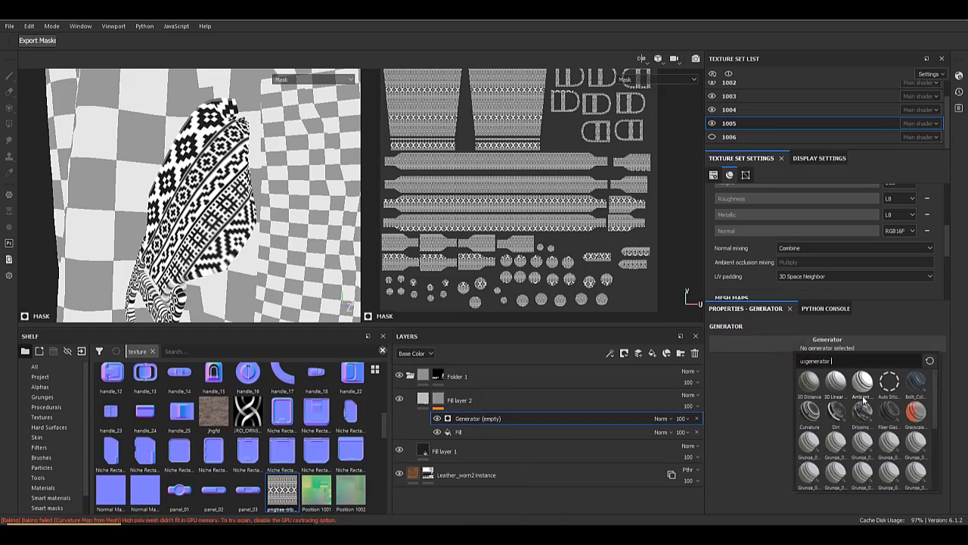
pyautogui.scroll(-4, 864, 445)
pyautogui.click(864, 445)
# - Set the UV Border Distance generator's Balance to 0.05, Distance to 0.05 and Contrast to 1 for a thin, sharp border
pyautogui.click(439, 400)
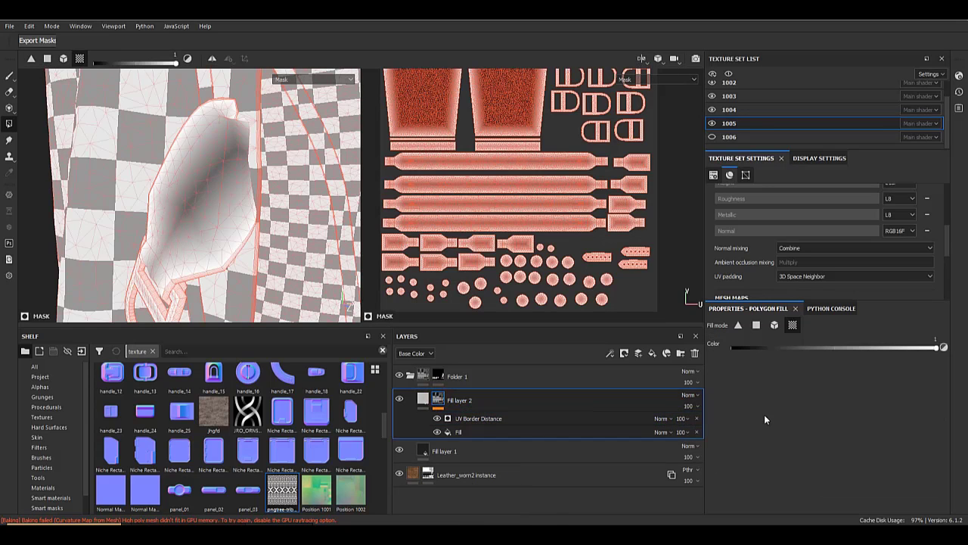
pyautogui.click(522, 420)
pyautogui.scroll(-3, 190, 218)
pyautogui.keyDown('alt'); pyautogui.moveTo(190, 219); pyautogui.dragTo(201, 200); pyautogui.keyUp('alt')
pyautogui.moveTo(744, 406); pyautogui.dragTo(731, 407)
pyautogui.moveTo(741, 468); pyautogui.dragTo(731, 460)
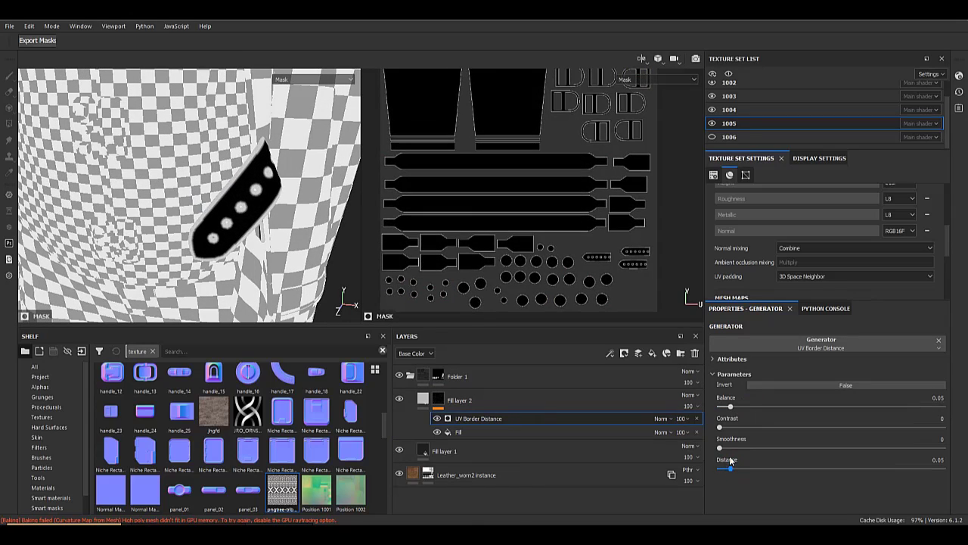
pyautogui.moveTo(719, 428); pyautogui.dragTo(946, 428)
pyautogui.keyDown('alt'); pyautogui.moveTo(322, 246); pyautogui.dragTo(217, 233); pyautogui.keyUp('alt')
pyautogui.keyDown('alt'); pyautogui.moveTo(217, 233); pyautogui.dragTo(860, 508, button='right'); pyautogui.keyUp('alt')
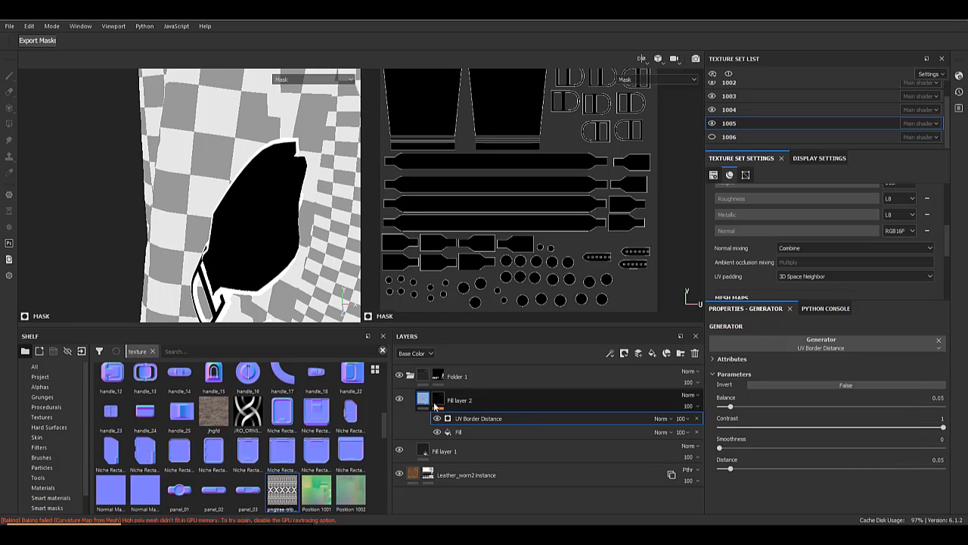
# - Place the pattern fill above UV Border Distance in Multiply mode, with the generator inverted
pyautogui.moveTo(640, 418); pyautogui.dragTo(643, 436)
pyautogui.click(661, 418)
pyautogui.click(674, 158)
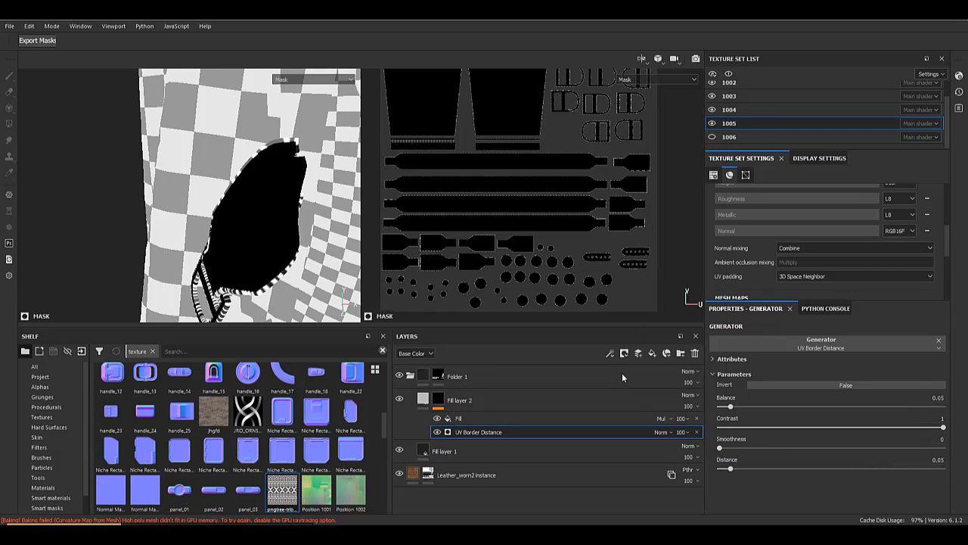
# - Duplicate Fill layer 2, keep only UV Border Distance in the copy's mask, and set the generator's Invert to False
pyautogui.rightClick(507, 397)
pyautogui.click(528, 206)
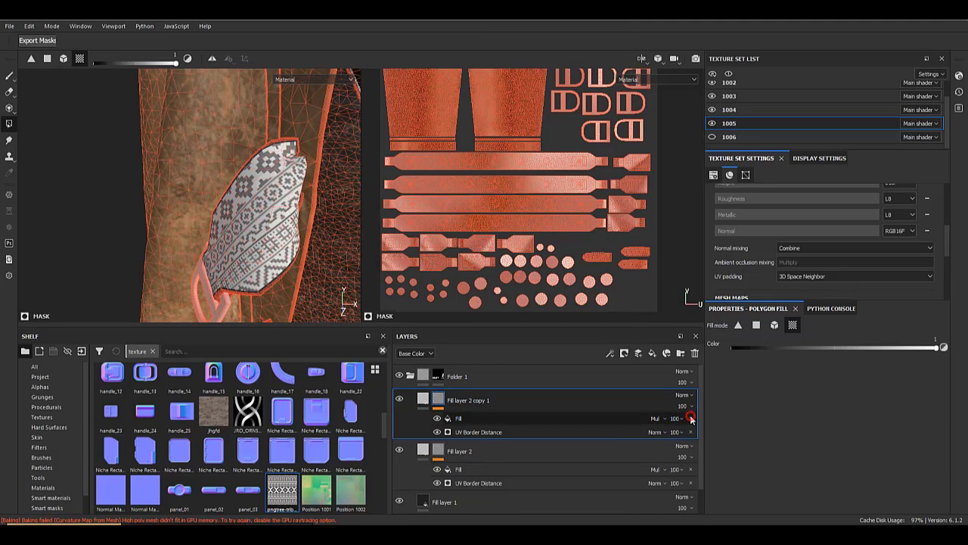
pyautogui.click(690, 419)
pyautogui.click(597, 419)
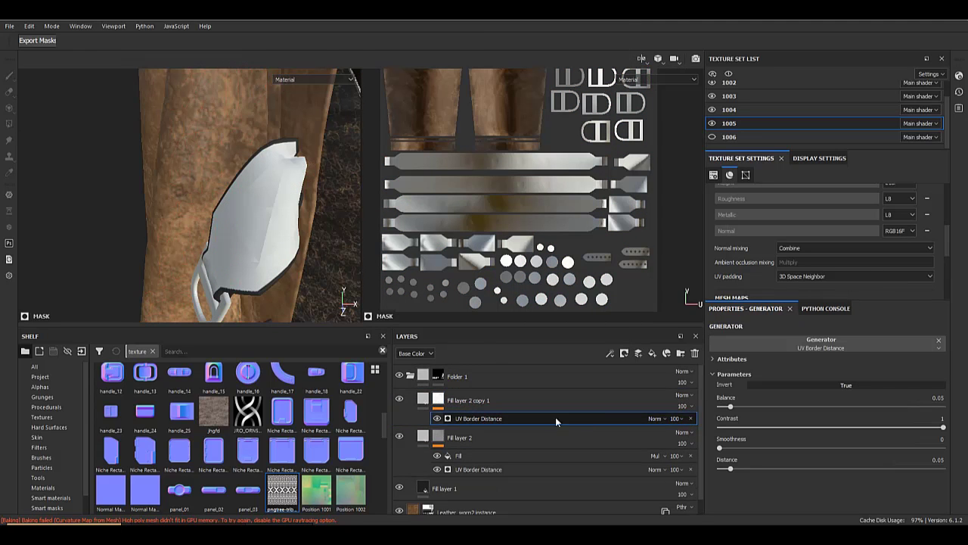
pyautogui.click(815, 384)
# - Set the base color of Fill layer 2 copy 1 to black and select Fill layer 2
pyautogui.click(423, 400)
pyautogui.click(776, 438)
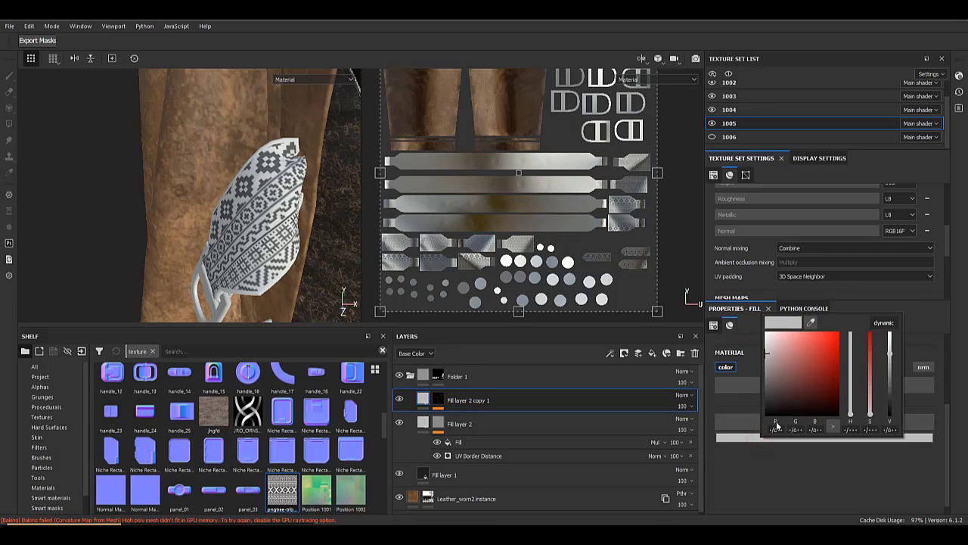
pyautogui.moveTo(780, 407); pyautogui.dragTo(722, 449)
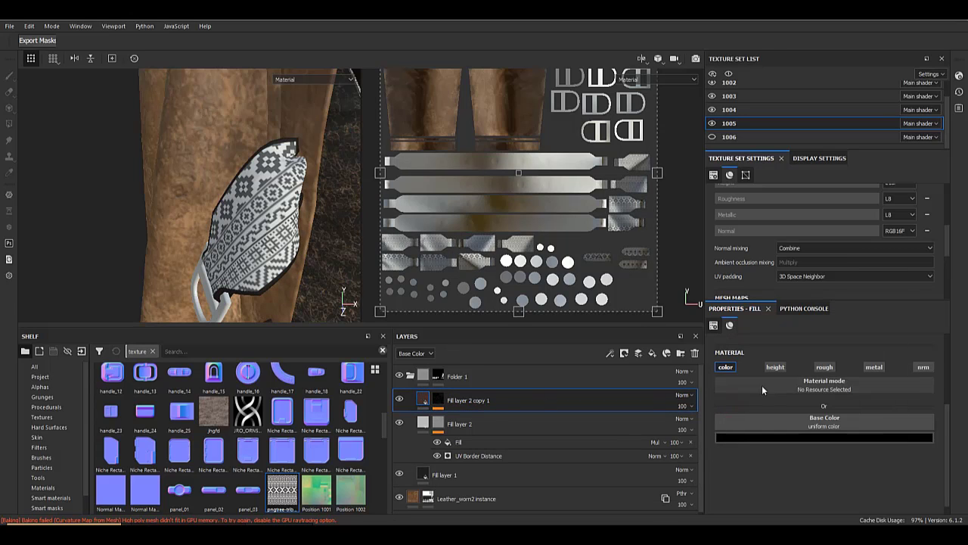
pyautogui.click(423, 423)
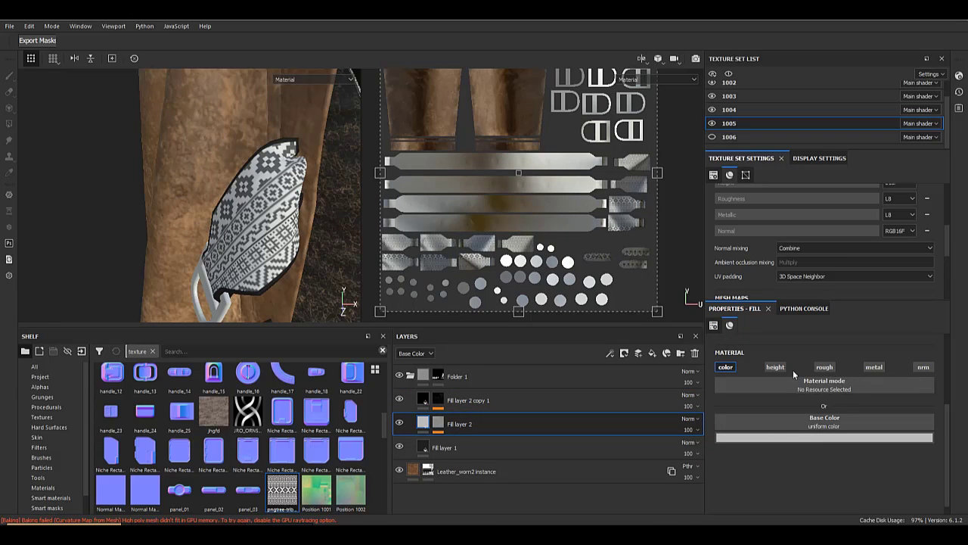
# - Enable the height channel on Fill layer 2 and set its height to 0.2367
pyautogui.moveTo(824, 488); pyautogui.dragTo(845, 487)
pyautogui.keyDown('alt'); pyautogui.moveTo(245, 266); pyautogui.dragTo(305, 223); pyautogui.keyUp('alt')
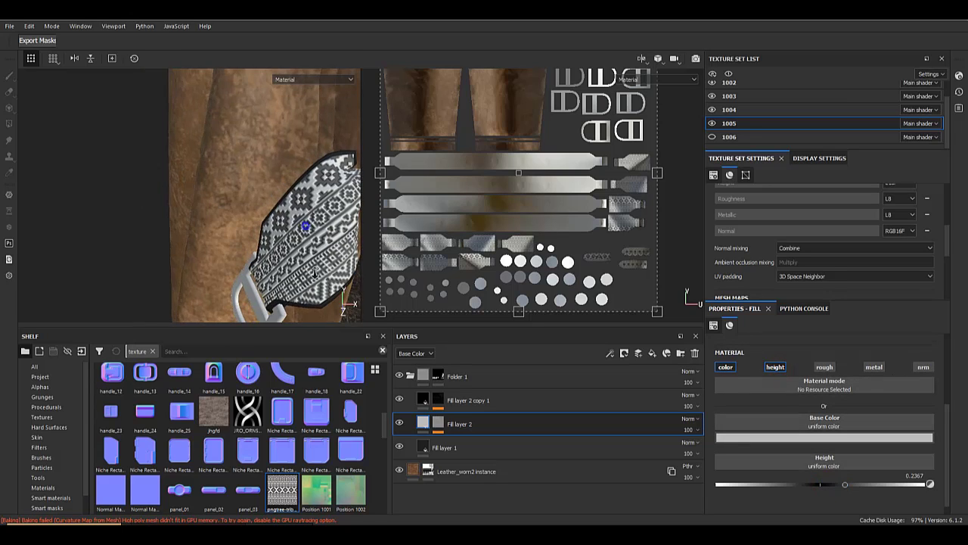
pyautogui.keyDown('alt'); pyautogui.moveTo(305, 222); pyautogui.dragTo(350, 285, button='right'); pyautogui.keyUp('alt')
# - Enable height on Fill layer 2 copy 1 at 0.1256 and adjust its base color within the darkest tones
pyautogui.click(423, 399)
pyautogui.click(775, 367)
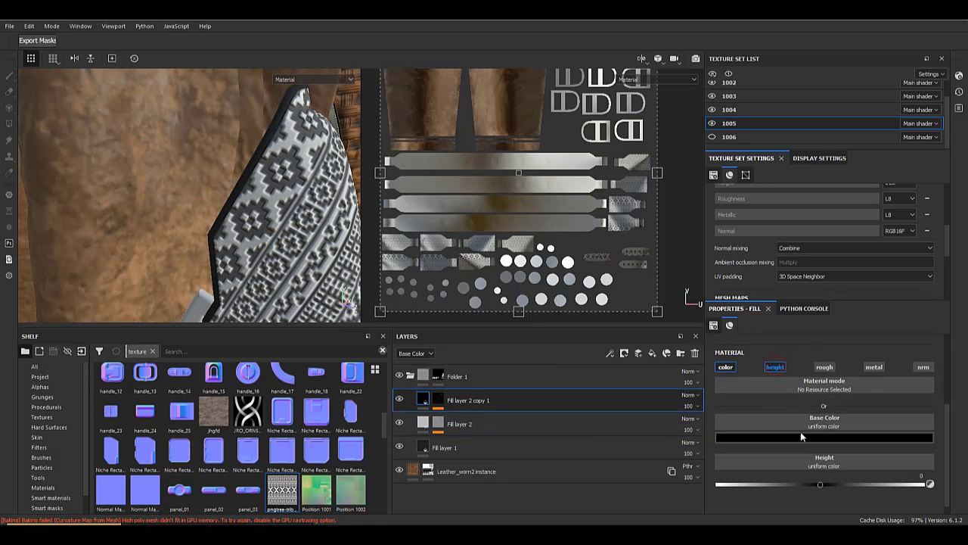
pyautogui.moveTo(841, 483); pyautogui.dragTo(848, 482)
pyautogui.click(799, 439)
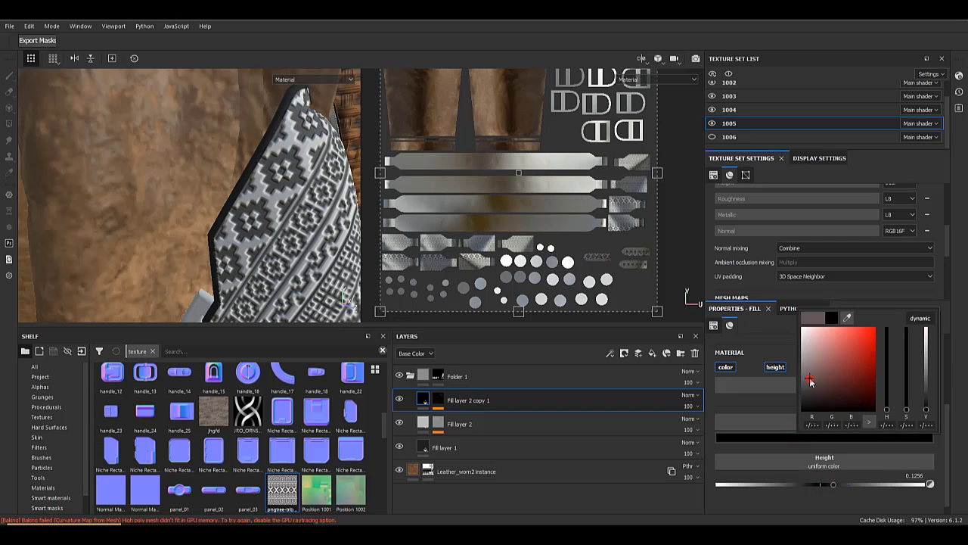
pyautogui.moveTo(758, 400); pyautogui.dragTo(739, 394)
# - Darken the base color of Fill layer 2 to a dark gray so the strap pattern stays distinct from its background
pyautogui.keyDown('alt'); pyautogui.moveTo(241, 244); pyautogui.dragTo(176, 220); pyautogui.keyUp('alt')
pyautogui.keyDown('alt'); pyautogui.moveTo(177, 220); pyautogui.dragTo(143, 203, button='right'); pyautogui.keyUp('alt')
pyautogui.click(501, 424)
pyautogui.click(799, 437)
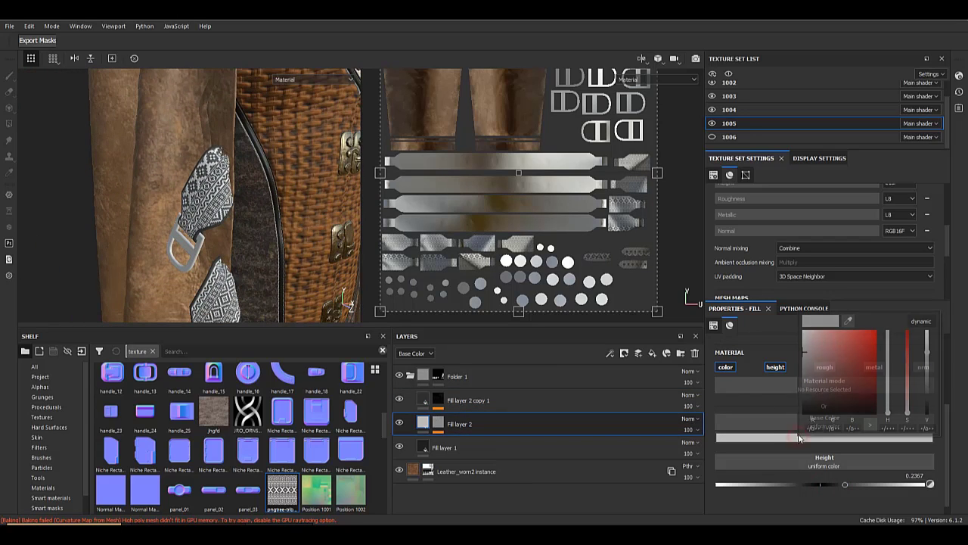
pyautogui.moveTo(817, 396); pyautogui.dragTo(728, 396)
pyautogui.keyDown('alt'); pyautogui.moveTo(203, 196); pyautogui.dragTo(254, 227, button='right'); pyautogui.keyUp('alt')
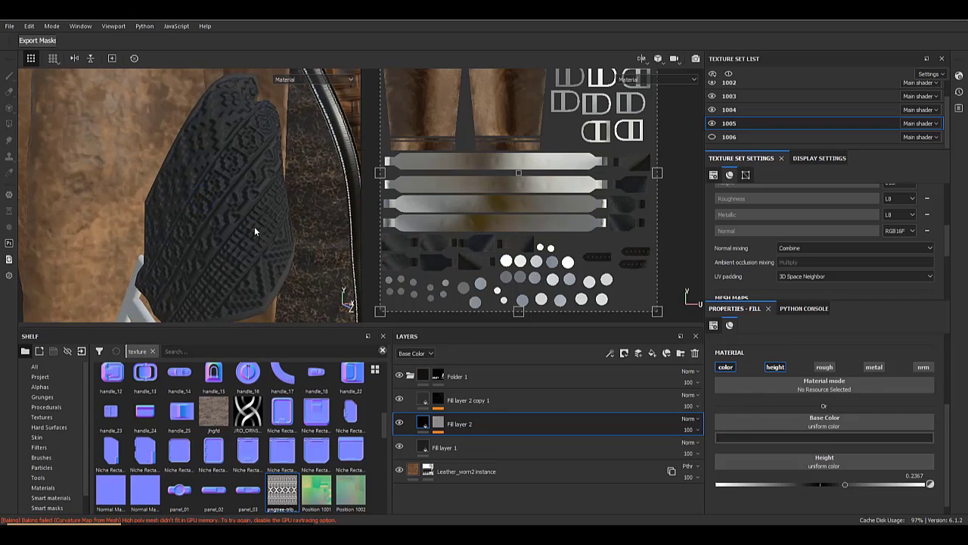
pyautogui.keyDown('alt'); pyautogui.moveTo(255, 226); pyautogui.dragTo(205, 223); pyautogui.keyUp('alt')
pyautogui.click(752, 441)
pyautogui.moveTo(756, 406); pyautogui.dragTo(724, 393)
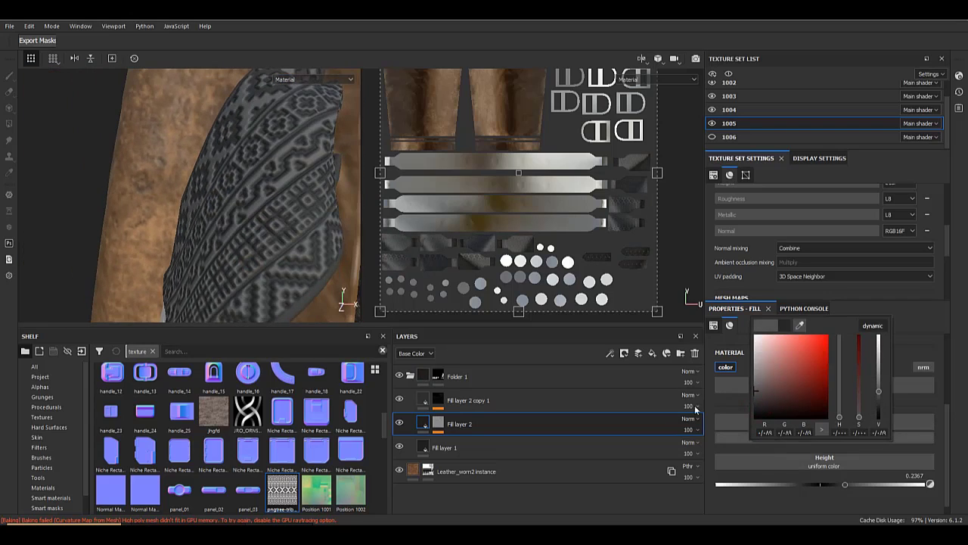
# - Set the base color of the border layer Fill layer 2 copy 1 to black
pyautogui.keyDown('alt'); pyautogui.moveTo(295, 186); pyautogui.dragTo(270, 182); pyautogui.keyUp('alt')
pyautogui.keyDown('alt'); pyautogui.moveTo(270, 181); pyautogui.dragTo(211, 191, button='right'); pyautogui.keyUp('alt')
pyautogui.keyDown('alt'); pyautogui.moveTo(174, 199); pyautogui.dragTo(4, 189); pyautogui.keyUp('alt')
pyautogui.keyDown('alt'); pyautogui.moveTo(219, 197); pyautogui.dragTo(254, 208); pyautogui.keyUp('alt')
pyautogui.keyDown('alt'); pyautogui.moveTo(212, 206); pyautogui.dragTo(249, 214, button='right'); pyautogui.keyUp('alt')
pyautogui.keyDown('alt'); pyautogui.moveTo(250, 213); pyautogui.dragTo(297, 209); pyautogui.keyUp('alt')
pyautogui.click(612, 404)
pyautogui.click(823, 438)
pyautogui.moveTo(808, 404); pyautogui.dragTo(707, 411)
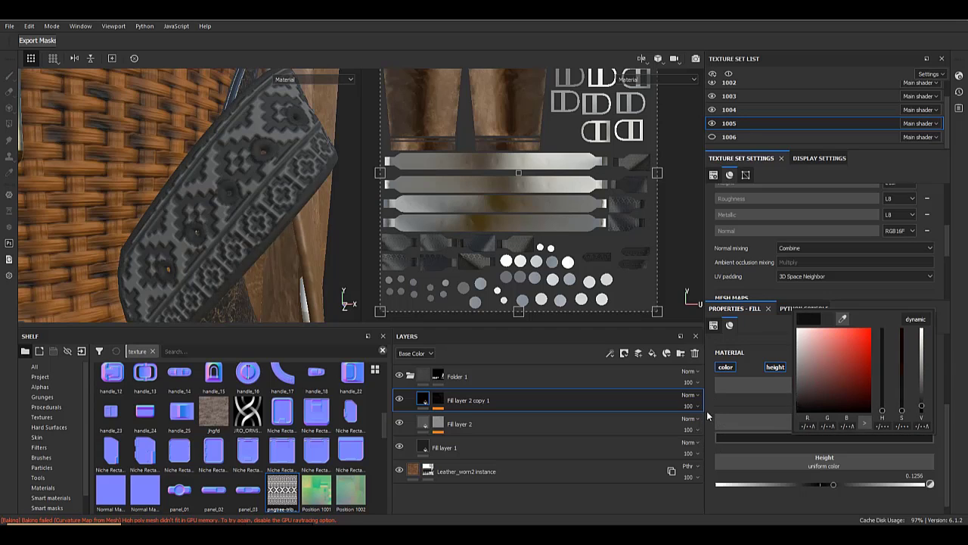
pyautogui.keyDown('alt'); pyautogui.moveTo(136, 228); pyautogui.dragTo(102, 219, button='right'); pyautogui.keyUp('alt')
pyautogui.keyDown('alt'); pyautogui.moveTo(187, 205); pyautogui.dragTo(230, 212); pyautogui.keyUp('alt')
pyautogui.keyDown('alt'); pyautogui.moveTo(150, 244); pyautogui.dragTo(187, 240, button='right'); pyautogui.keyUp('alt')
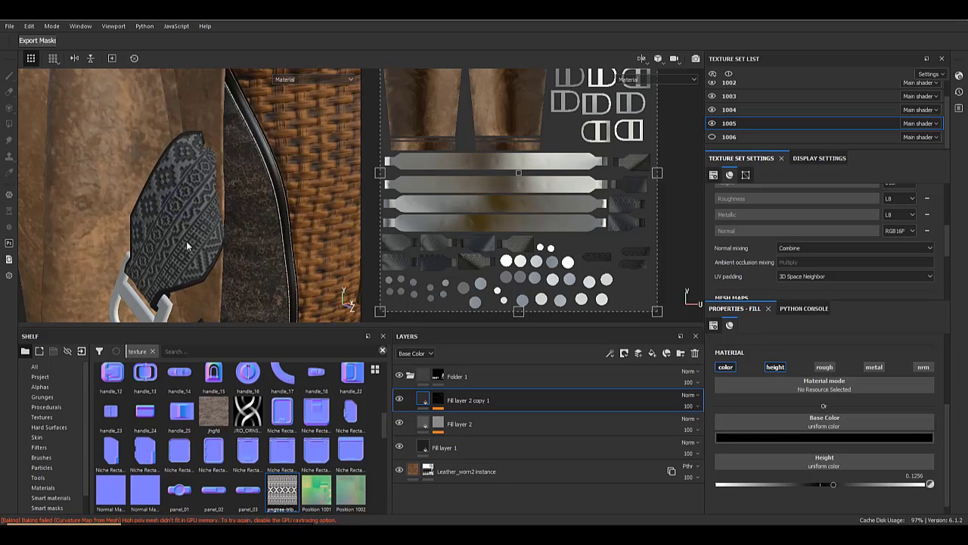
pyautogui.keyDown('alt'); pyautogui.moveTo(186, 240); pyautogui.dragTo(223, 240); pyautogui.keyUp('alt')
# - Duplicate Fill layer 2 copy 1, set the copy's UV Border Distance Contrast to 0.02 and its height to -0.1353
pyautogui.rightClick(458, 402)
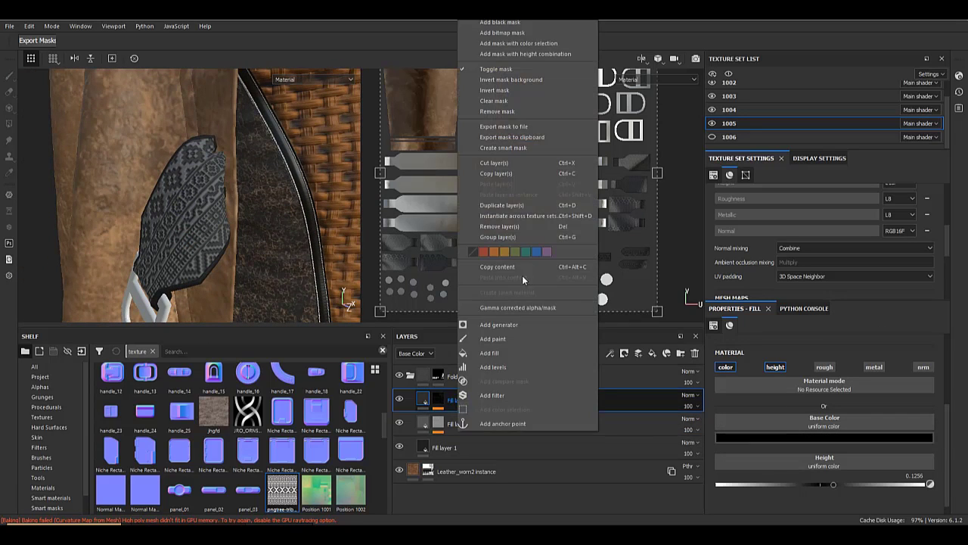
pyautogui.click(490, 208)
pyautogui.keyDown('alt'); pyautogui.click(441, 402); pyautogui.keyUp('alt')
pyautogui.click(480, 419)
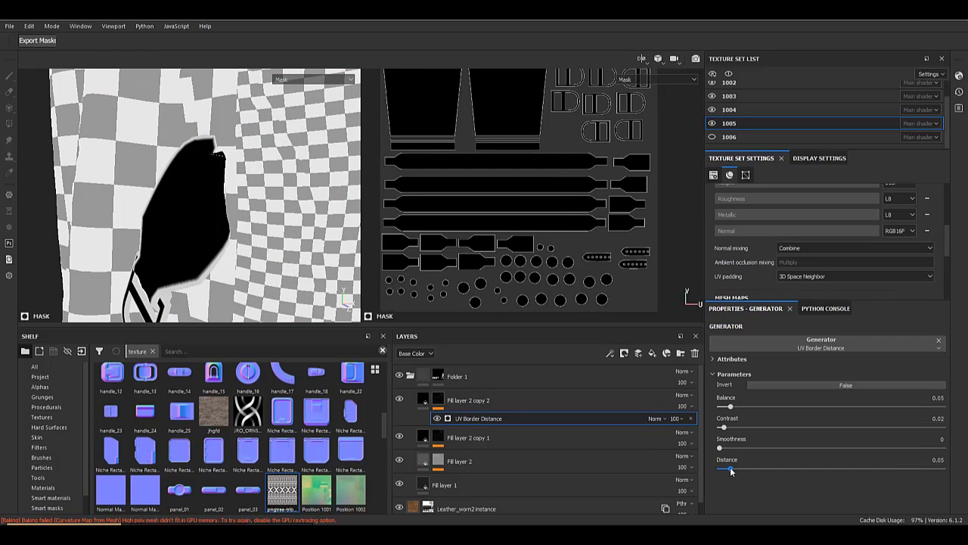
pyautogui.click(424, 399)
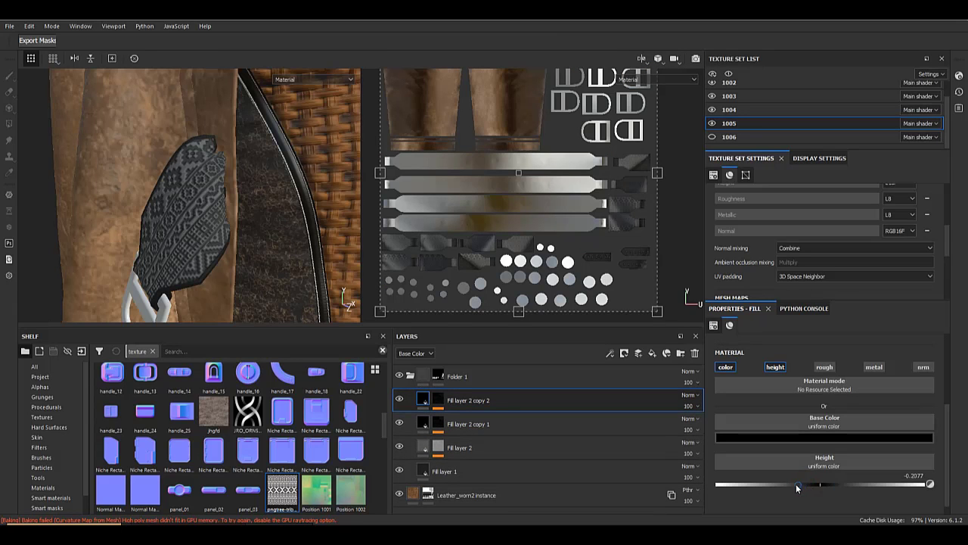
pyautogui.moveTo(806, 488); pyautogui.dragTo(812, 488)
# - Examine the patterned strap pieces and their recessed borders from several sides of the coat
pyautogui.keyDown('alt'); pyautogui.moveTo(211, 223); pyautogui.dragTo(34, 206); pyautogui.keyUp('alt')
pyautogui.keyDown('alt'); pyautogui.moveTo(325, 216); pyautogui.dragTo(268, 223); pyautogui.keyUp('alt')
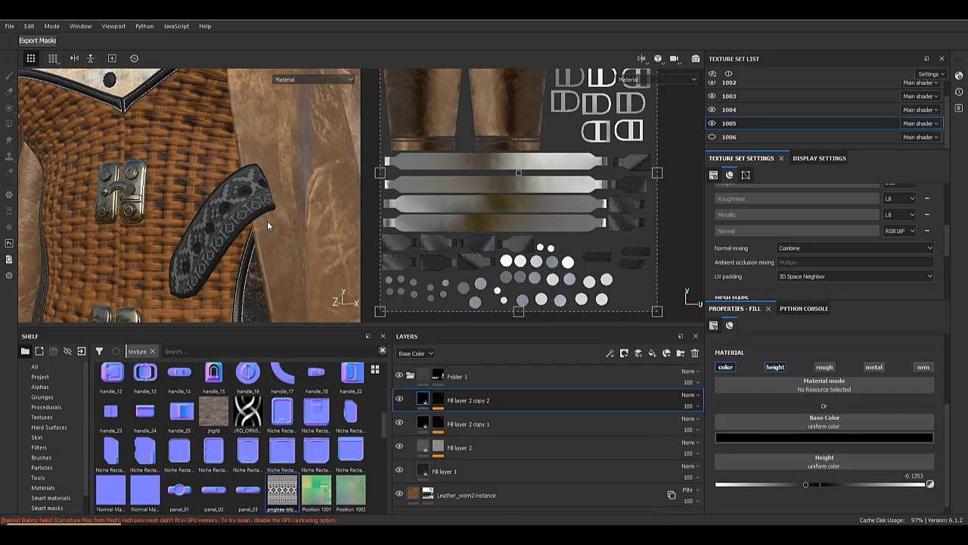
pyautogui.keyDown('alt'); pyautogui.moveTo(235, 208); pyautogui.dragTo(263, 239, button='right'); pyautogui.keyUp('alt')
pyautogui.keyDown('alt'); pyautogui.moveTo(262, 237); pyautogui.dragTo(276, 245); pyautogui.keyUp('alt')
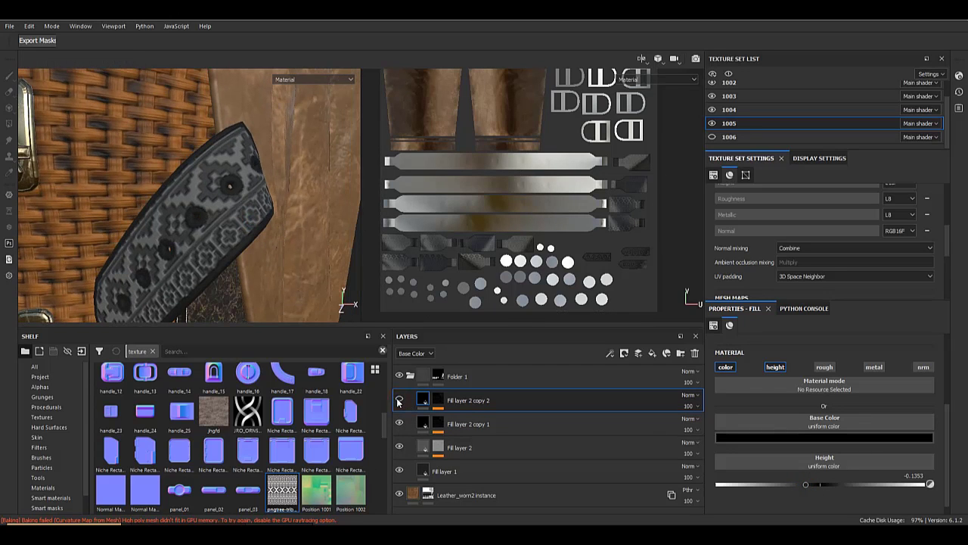
pyautogui.keyDown('alt'); pyautogui.moveTo(235, 261); pyautogui.dragTo(188, 258, button='right'); pyautogui.keyUp('alt')
pyautogui.keyDown('alt'); pyautogui.moveTo(189, 250); pyautogui.dragTo(106, 250); pyautogui.keyUp('alt')
pyautogui.keyDown('alt'); pyautogui.moveTo(144, 219); pyautogui.dragTo(45, 178, button='right'); pyautogui.keyUp('alt')
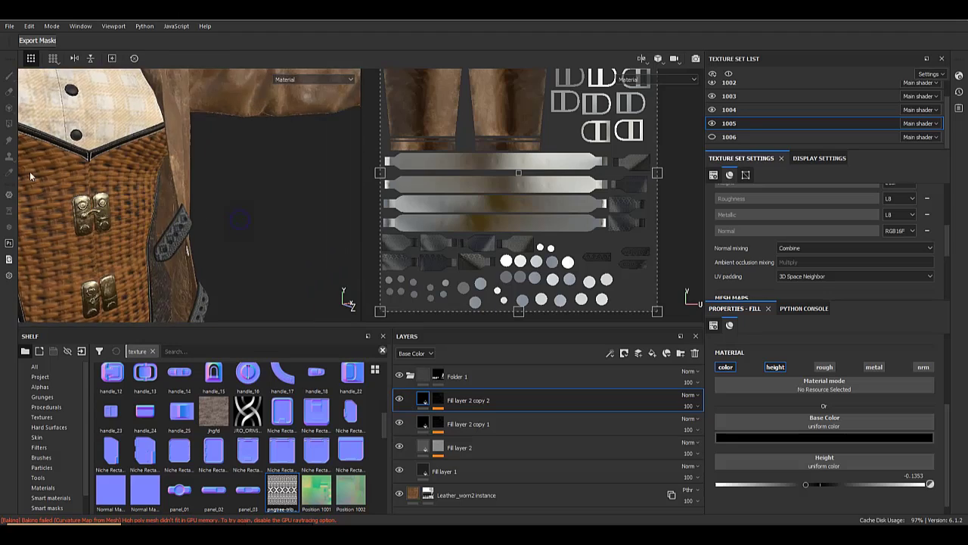
pyautogui.keyDown('alt'); pyautogui.moveTo(45, 177); pyautogui.dragTo(171, 114, button='middle'); pyautogui.keyUp('alt')
pyautogui.keyDown('alt'); pyautogui.moveTo(171, 114); pyautogui.dragTo(113, 91, button='right'); pyautogui.keyUp('alt')
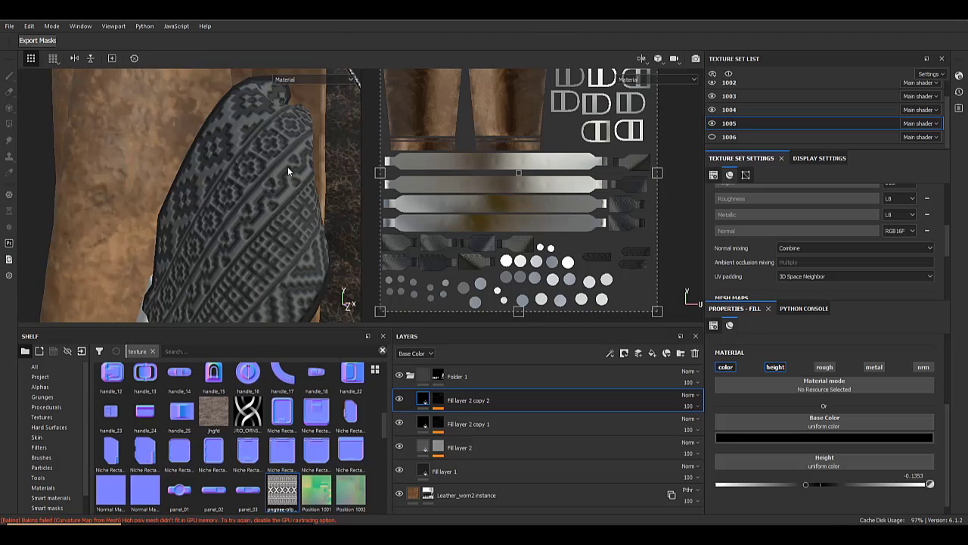
pyautogui.keyDown('alt'); pyautogui.moveTo(290, 173); pyautogui.dragTo(106, 144, button='right'); pyautogui.keyUp('alt')
pyautogui.keyDown('alt'); pyautogui.moveTo(106, 144); pyautogui.dragTo(220, 108, button='middle'); pyautogui.keyUp('alt')
pyautogui.keyDown('alt'); pyautogui.moveTo(221, 108); pyautogui.dragTo(163, 113); pyautogui.keyUp('alt')
pyautogui.keyDown('alt'); pyautogui.moveTo(163, 113); pyautogui.dragTo(178, 106, button='middle'); pyautogui.keyUp('alt')
pyautogui.keyDown('alt'); pyautogui.moveTo(179, 106); pyautogui.dragTo(22, 276, button='right'); pyautogui.keyUp('alt')
pyautogui.keyDown('alt'); pyautogui.moveTo(219, 182); pyautogui.dragTo(115, 164); pyautogui.keyUp('alt')
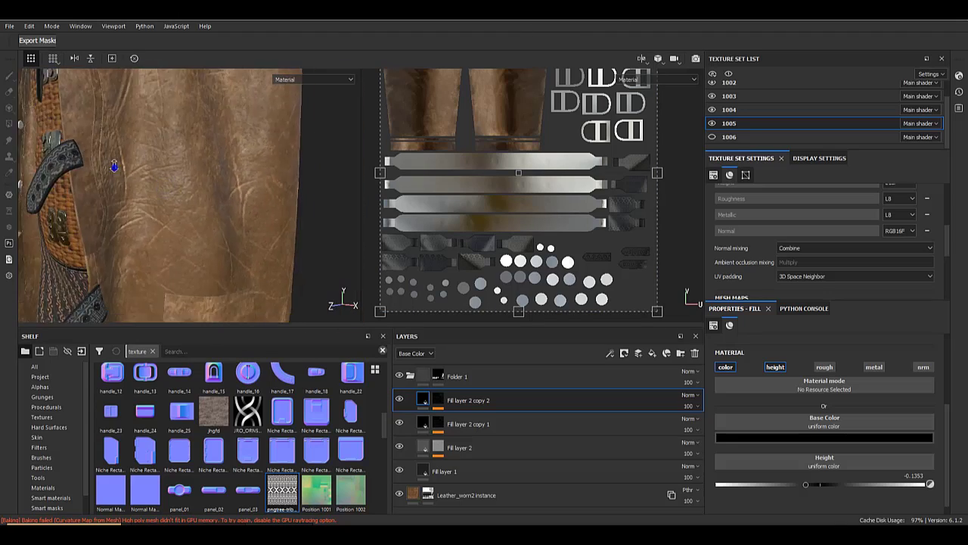
pyautogui.keyDown('alt'); pyautogui.moveTo(114, 164); pyautogui.dragTo(75, 151, button='right'); pyautogui.keyUp('alt')
pyautogui.keyDown('alt'); pyautogui.moveTo(136, 152); pyautogui.dragTo(197, 136); pyautogui.keyUp('alt')
pyautogui.keyDown('alt'); pyautogui.moveTo(197, 136); pyautogui.dragTo(211, 97, button='middle'); pyautogui.keyUp('alt')
pyautogui.keyDown('alt'); pyautogui.moveTo(211, 97); pyautogui.dragTo(144, 106); pyautogui.keyUp('alt')
pyautogui.keyDown('alt'); pyautogui.moveTo(144, 106); pyautogui.dragTo(181, 147, button='right'); pyautogui.keyUp('alt')
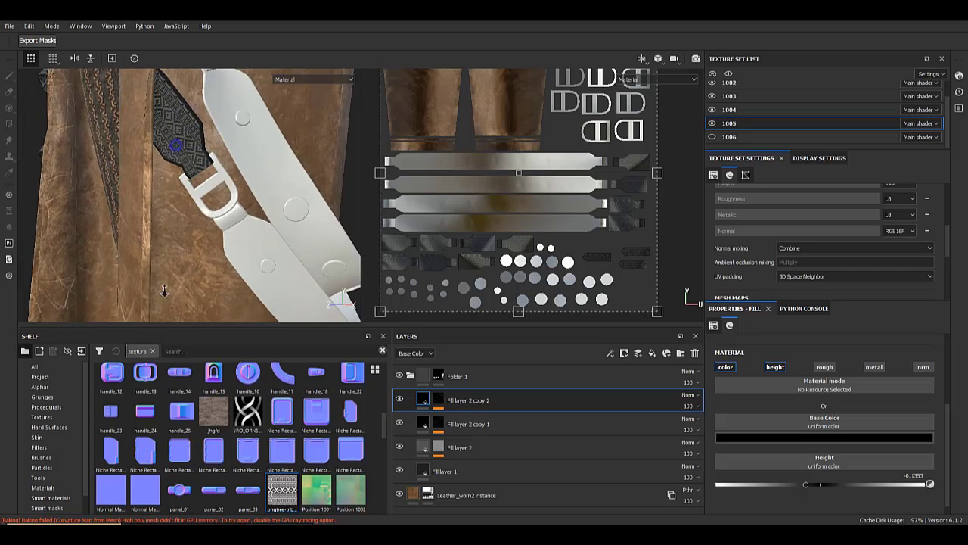
pyautogui.keyDown('alt'); pyautogui.moveTo(180, 146); pyautogui.dragTo(163, 216, button='middle'); pyautogui.keyUp('alt')
pyautogui.keyDown('alt'); pyautogui.moveTo(163, 216); pyautogui.dragTo(137, 208, button='right'); pyautogui.keyUp('alt')
pyautogui.keyDown('alt'); pyautogui.moveTo(136, 209); pyautogui.dragTo(265, 212); pyautogui.keyUp('alt')
# - Toggle Folder 1 off and on, collapse it, and add a fill layer inside a new folder above it
pyautogui.click(399, 376)
pyautogui.click(488, 376)
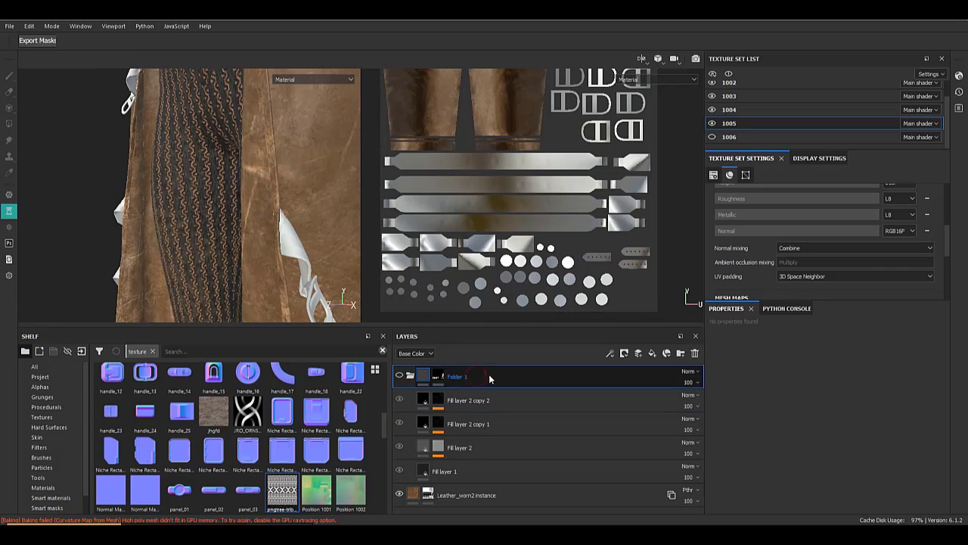
pyautogui.click(400, 375)
pyautogui.click(411, 375)
pyautogui.click(651, 353)
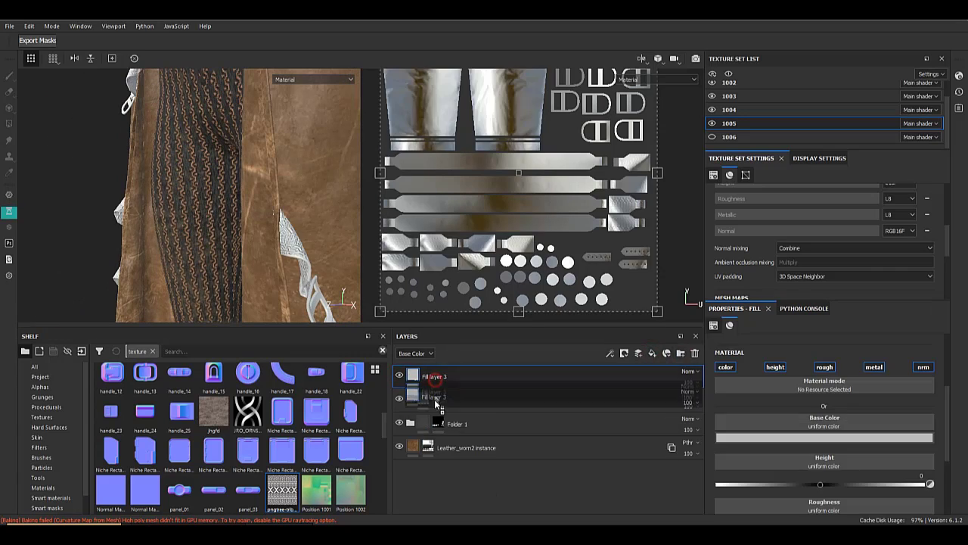
pyautogui.scroll(-2, 801, 485)
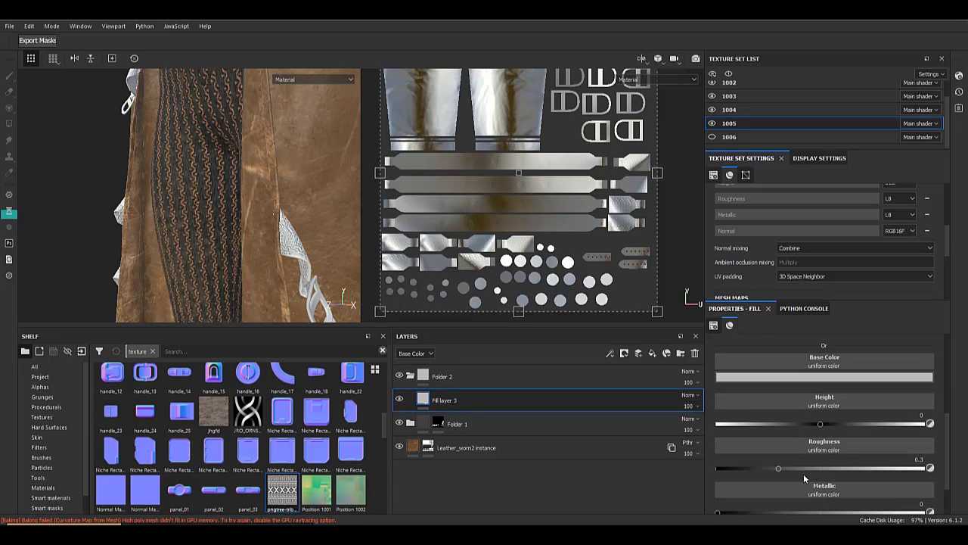
pyautogui.click(817, 377)
pyautogui.click(821, 434)
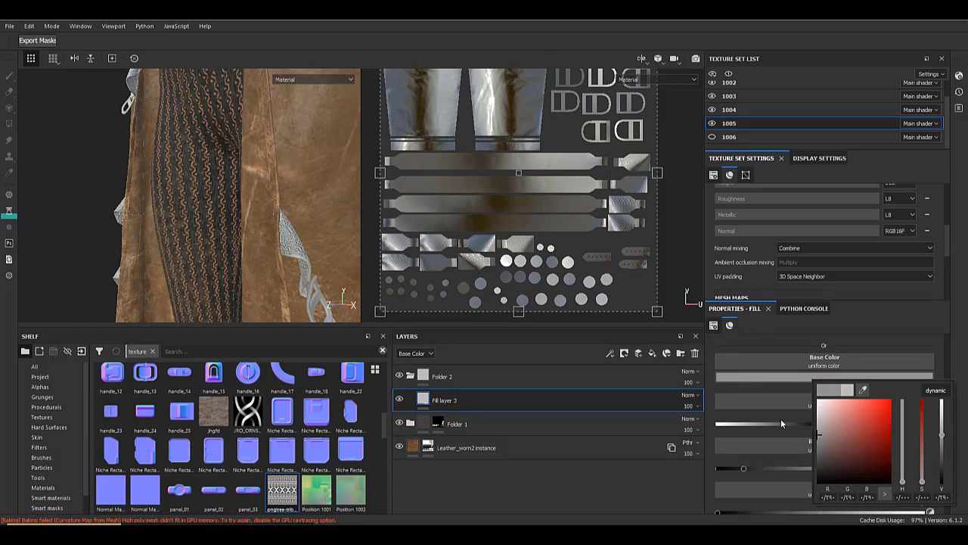
pyautogui.click(774, 423)
pyautogui.hotkey('ctrl', 'z')
pyautogui.hotkey('ctrl', 'z')
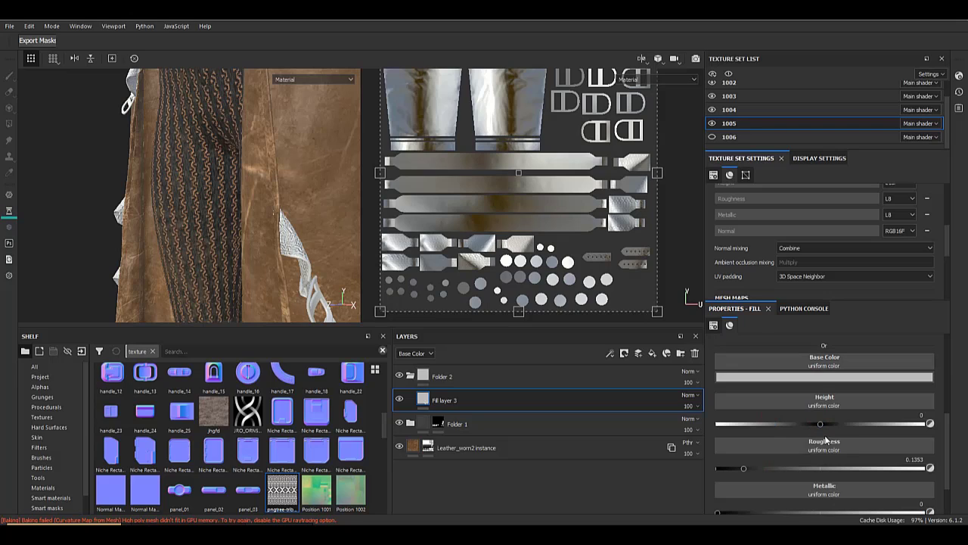
# - Set Fill layer 3's roughness to 0.1353 and metallic to 1, and save the project
pyautogui.moveTo(777, 512); pyautogui.dragTo(960, 508)
pyautogui.hotkey('ctrl', 's')
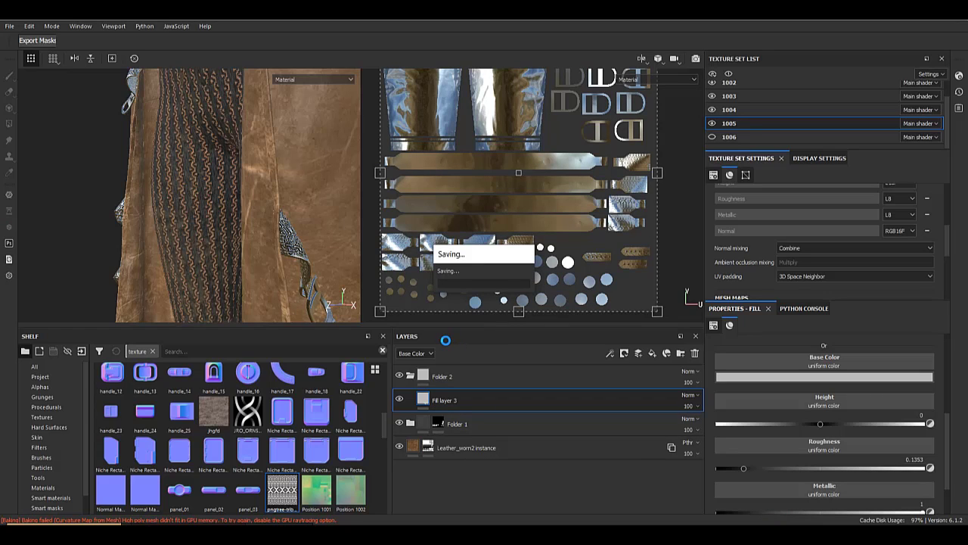
# - Add a black mask to Folder 2 and fill the UV islands of all the D-shaped buckles in it
pyautogui.rightClick(426, 372)
pyautogui.click(460, 201)
pyautogui.keyDown('alt'); pyautogui.moveTo(563, 197); pyautogui.dragTo(523, 295, button='middle'); pyautogui.keyUp('alt')
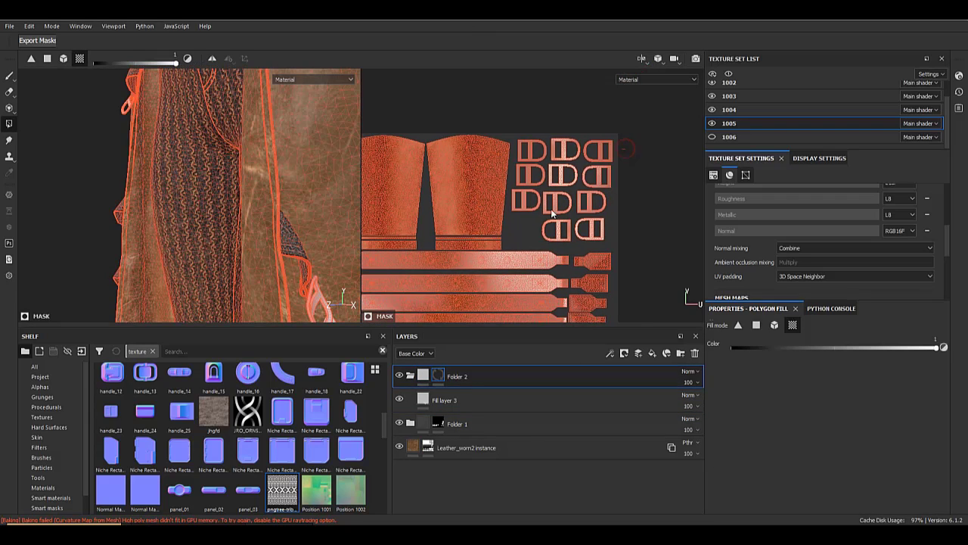
pyautogui.moveTo(625, 149); pyautogui.dragTo(535, 221)
pyautogui.click(425, 375)
# - Darken Fill layer 3's base color to a medium gray and set its roughness to 0.1256
pyautogui.keyDown('alt'); pyautogui.moveTo(245, 225); pyautogui.dragTo(265, 270); pyautogui.keyUp('alt')
pyautogui.keyDown('alt'); pyautogui.moveTo(265, 270); pyautogui.dragTo(288, 227, button='right'); pyautogui.keyUp('alt')
pyautogui.keyDown('shift'); pyautogui.moveTo(287, 227); pyautogui.dragTo(217, 225, button='right'); pyautogui.keyUp('shift')
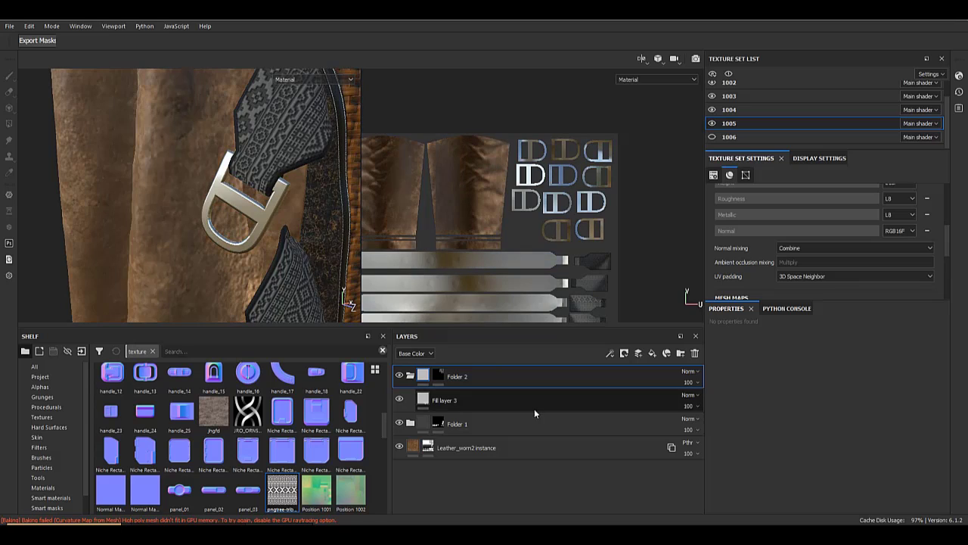
pyautogui.click(534, 406)
pyautogui.click(788, 377)
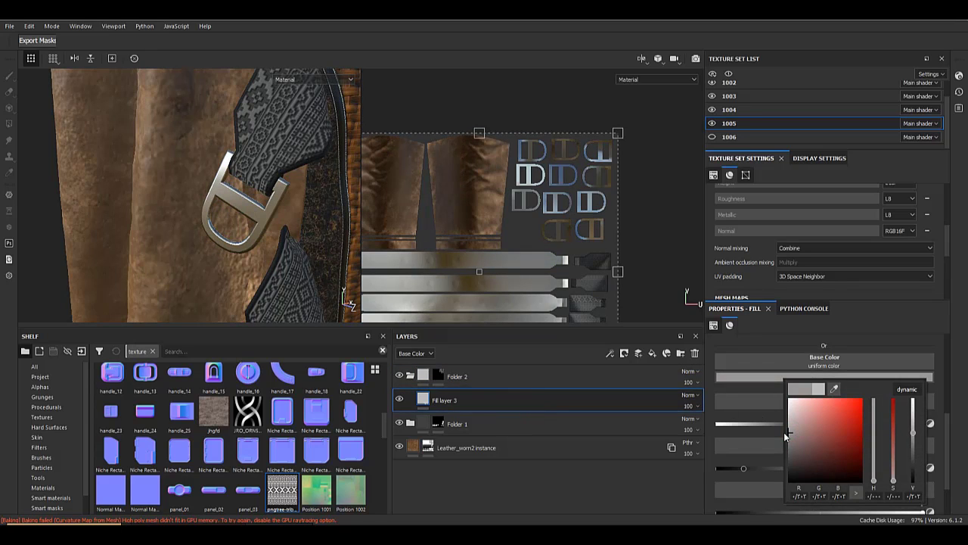
pyautogui.click(711, 368)
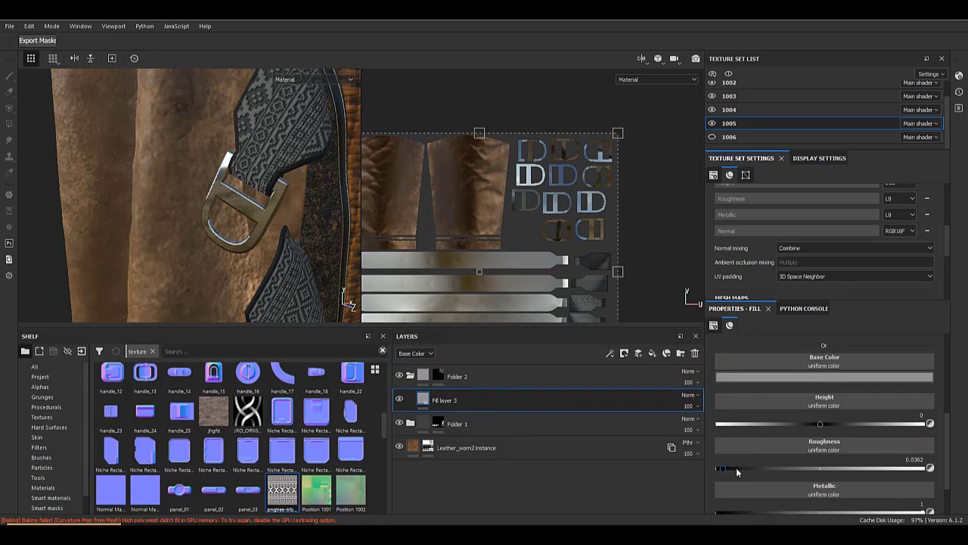
pyautogui.keyDown('alt'); pyautogui.moveTo(202, 215); pyautogui.dragTo(207, 130, button='right'); pyautogui.keyUp('alt')
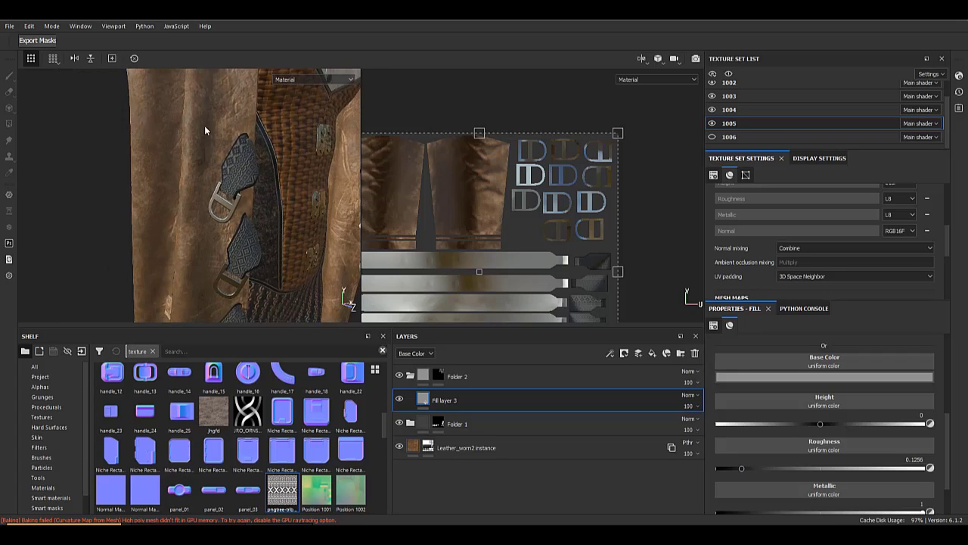
# - Set the buckle metal's roughness on Fill layer 3 to 0.1812 while checking the reflections up close
pyautogui.keyDown('alt'); pyautogui.moveTo(207, 130); pyautogui.dragTo(182, 176); pyautogui.keyUp('alt')
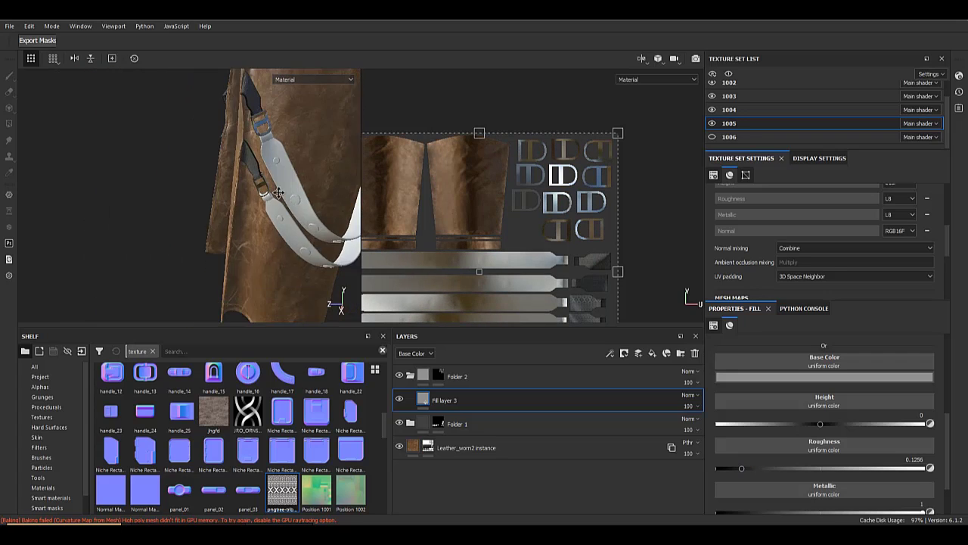
pyautogui.keyDown('alt'); pyautogui.moveTo(277, 193); pyautogui.dragTo(270, 371, button='right'); pyautogui.keyUp('alt')
pyautogui.keyDown('alt'); pyautogui.moveTo(257, 291); pyautogui.dragTo(220, 163, button='middle'); pyautogui.keyUp('alt')
pyautogui.keyDown('alt'); pyautogui.moveTo(219, 162); pyautogui.dragTo(197, 242); pyautogui.keyUp('alt')
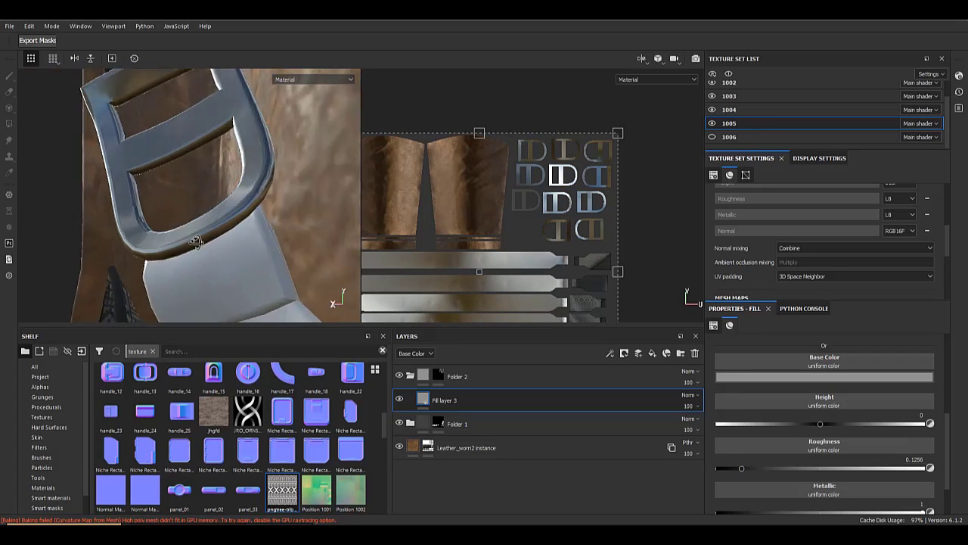
pyautogui.keyDown('alt'); pyautogui.moveTo(197, 242); pyautogui.dragTo(144, 189, button='right'); pyautogui.keyUp('alt')
pyautogui.keyDown('alt'); pyautogui.moveTo(144, 188); pyautogui.dragTo(162, 187); pyautogui.keyUp('alt')
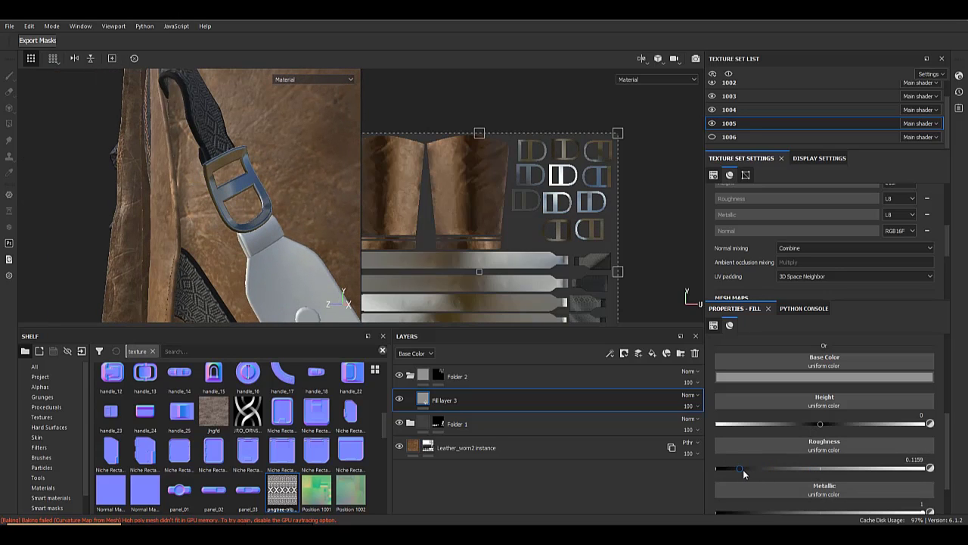
pyautogui.keyDown('alt'); pyautogui.moveTo(264, 368); pyautogui.dragTo(333, 314, button='right'); pyautogui.keyUp('alt')
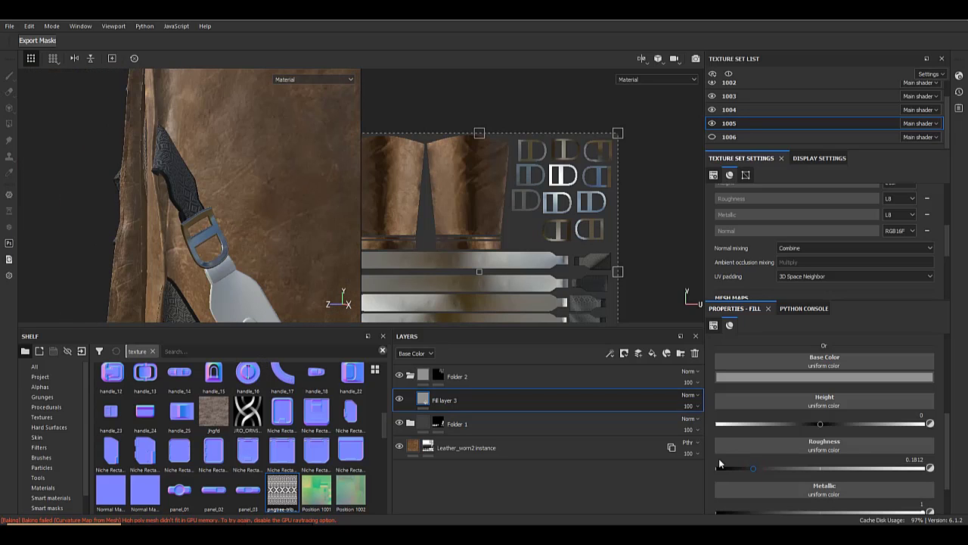
# - Examine the metal buckles and adjoining straps from the front, side and back of the coat
pyautogui.keyDown('alt'); pyautogui.moveTo(257, 276); pyautogui.dragTo(170, 189, button='right'); pyautogui.keyUp('alt')
pyautogui.keyDown('alt'); pyautogui.moveTo(170, 189); pyautogui.dragTo(205, 200); pyautogui.keyUp('alt')
pyautogui.keyDown('alt'); pyautogui.moveTo(204, 125); pyautogui.dragTo(198, 90, button='middle'); pyautogui.keyUp('alt')
pyautogui.keyDown('alt'); pyautogui.moveTo(99, 91); pyautogui.dragTo(134, 177, button='right'); pyautogui.keyUp('alt')
pyautogui.keyDown('alt'); pyautogui.moveTo(134, 177); pyautogui.dragTo(205, 141); pyautogui.keyUp('alt')
pyautogui.keyDown('alt'); pyautogui.moveTo(205, 140); pyautogui.dragTo(257, 76, button='middle'); pyautogui.keyUp('alt')
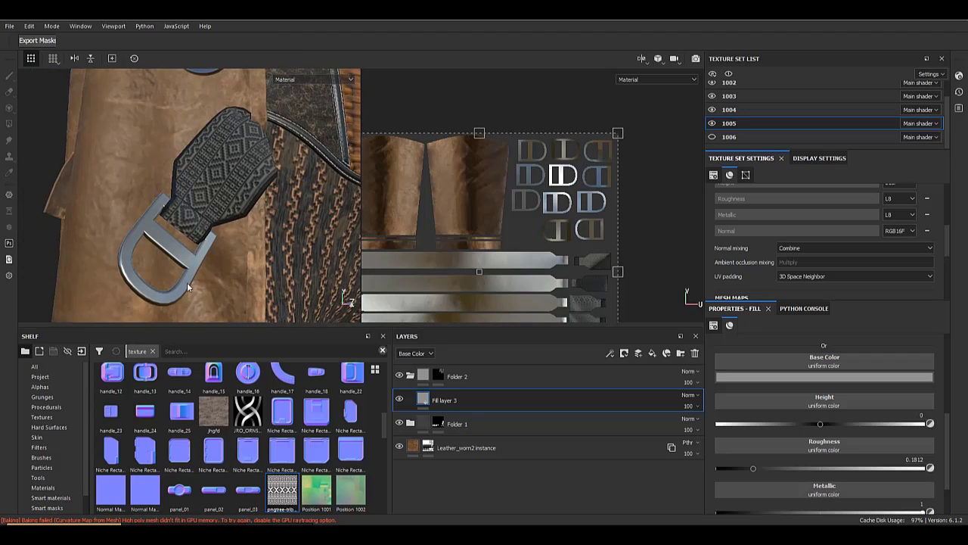
pyautogui.keyDown('alt'); pyautogui.moveTo(187, 286); pyautogui.dragTo(154, 258, button='right'); pyautogui.keyUp('alt')
pyautogui.keyDown('alt'); pyautogui.moveTo(154, 258); pyautogui.dragTo(2, 192); pyautogui.keyUp('alt')
pyautogui.keyDown('alt'); pyautogui.moveTo(3, 192); pyautogui.dragTo(37, 227, button='right'); pyautogui.keyUp('alt')
pyautogui.keyDown('alt'); pyautogui.moveTo(132, 244); pyautogui.dragTo(208, 253); pyautogui.keyUp('alt')
pyautogui.keyDown('alt'); pyautogui.moveTo(208, 254); pyautogui.dragTo(212, 177, button='middle'); pyautogui.keyUp('alt')
pyautogui.keyDown('alt'); pyautogui.moveTo(171, 253); pyautogui.dragTo(190, 238, button='right'); pyautogui.keyUp('alt')
pyautogui.keyDown('alt'); pyautogui.moveTo(242, 239); pyautogui.dragTo(140, 152); pyautogui.keyUp('alt')
pyautogui.keyDown('alt'); pyautogui.moveTo(140, 152); pyautogui.dragTo(188, 192, button='right'); pyautogui.keyUp('alt')
pyautogui.keyDown('alt'); pyautogui.moveTo(188, 192); pyautogui.dragTo(181, 276, button='middle'); pyautogui.keyUp('alt')
pyautogui.keyDown('alt'); pyautogui.moveTo(182, 276); pyautogui.dragTo(216, 291, button='right'); pyautogui.keyUp('alt')
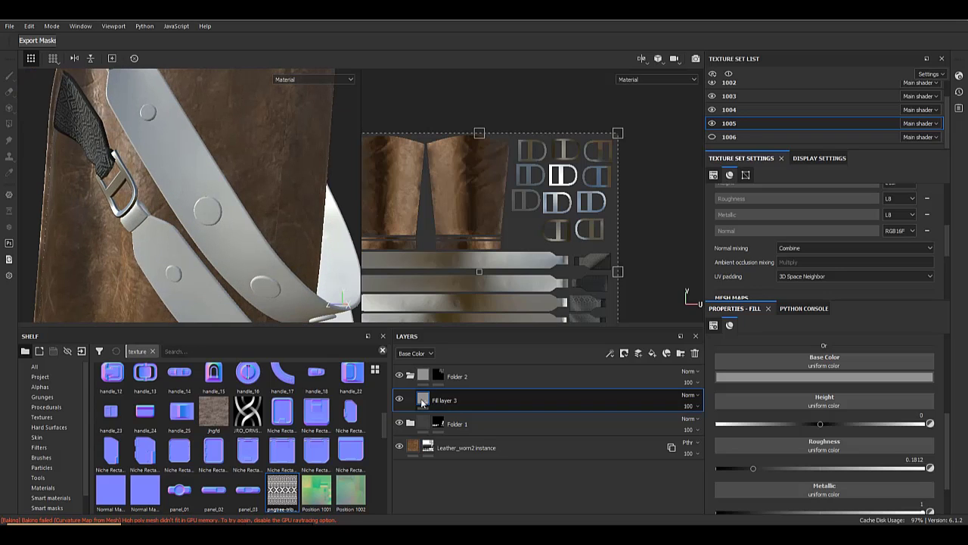
# - Save the project with the finished buckle material
pyautogui.keyDown('alt'); pyautogui.moveTo(171, 206); pyautogui.dragTo(199, 175, button='right'); pyautogui.keyUp('alt')
pyautogui.keyDown('alt'); pyautogui.moveTo(199, 176); pyautogui.dragTo(206, 219, button='middle'); pyautogui.keyUp('alt')
pyautogui.hotkey('ctrl', 's')
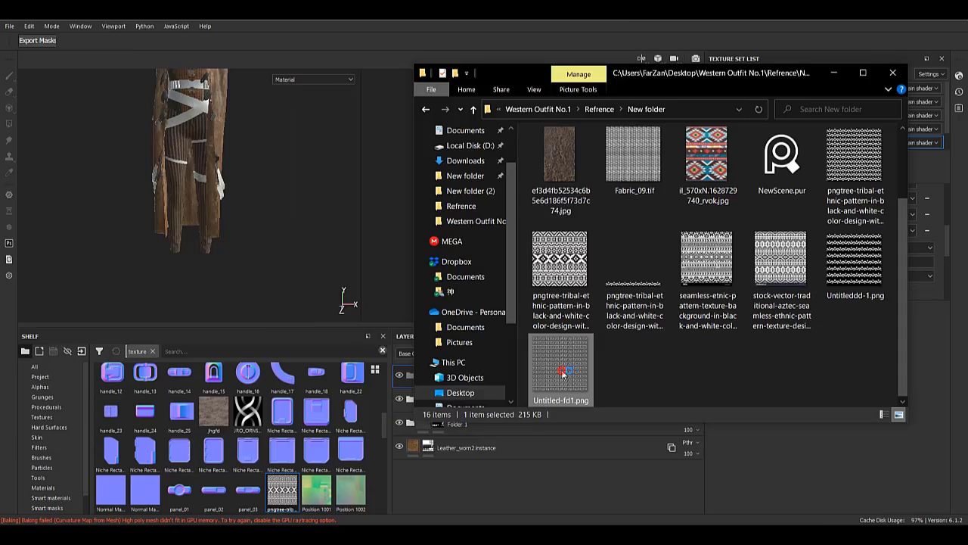
# - Import Untitled-fd1.png from the reference folder into the project as a texture resource
pyautogui.click(959, 25)
pyautogui.click(841, 265)
pyautogui.doubleClick(645, 273)
pyautogui.click(959, 25)
pyautogui.scroll(2, 687, 272)
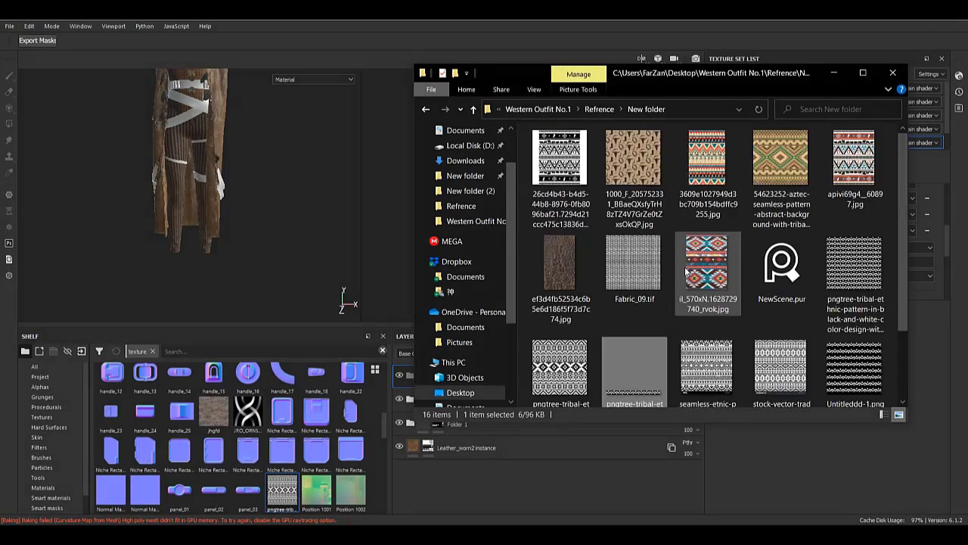
pyautogui.scroll(-2, 686, 273)
pyautogui.moveTo(568, 349); pyautogui.dragTo(247, 455)
pyautogui.click(321, 278)
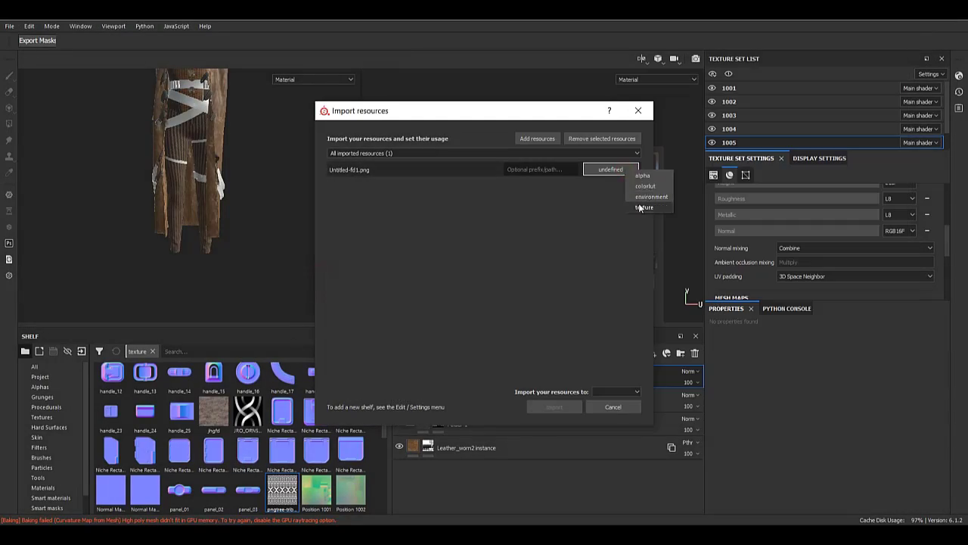
pyautogui.click(575, 406)
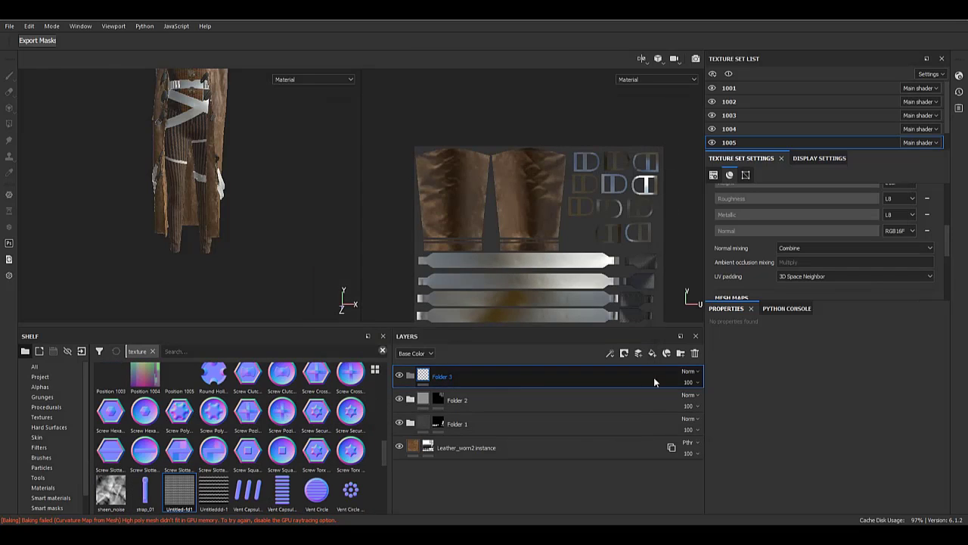
# - Add a fill layer, place it inside Folder 3, and give the folder a black mask
pyautogui.click(652, 353)
pyautogui.moveTo(444, 377); pyautogui.dragTo(445, 398)
pyautogui.rightClick(422, 375)
pyautogui.click(467, 213)
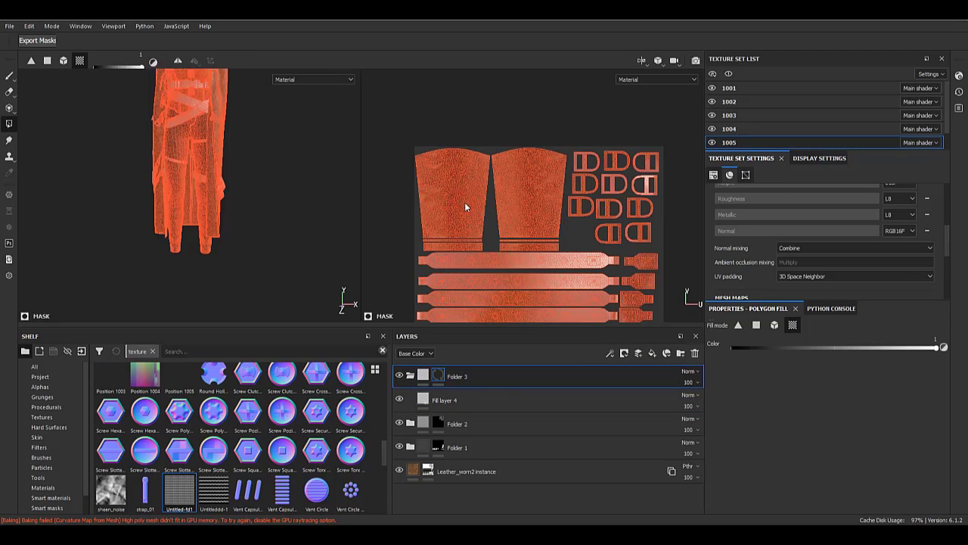
# - Darken Fill layer 4's base color to a dark gray
pyautogui.keyDown('alt'); pyautogui.moveTo(277, 176); pyautogui.dragTo(213, 172); pyautogui.keyUp('alt')
pyautogui.keyDown('alt'); pyautogui.moveTo(213, 174); pyautogui.dragTo(177, 202, button='right'); pyautogui.keyUp('alt')
pyautogui.click(453, 399)
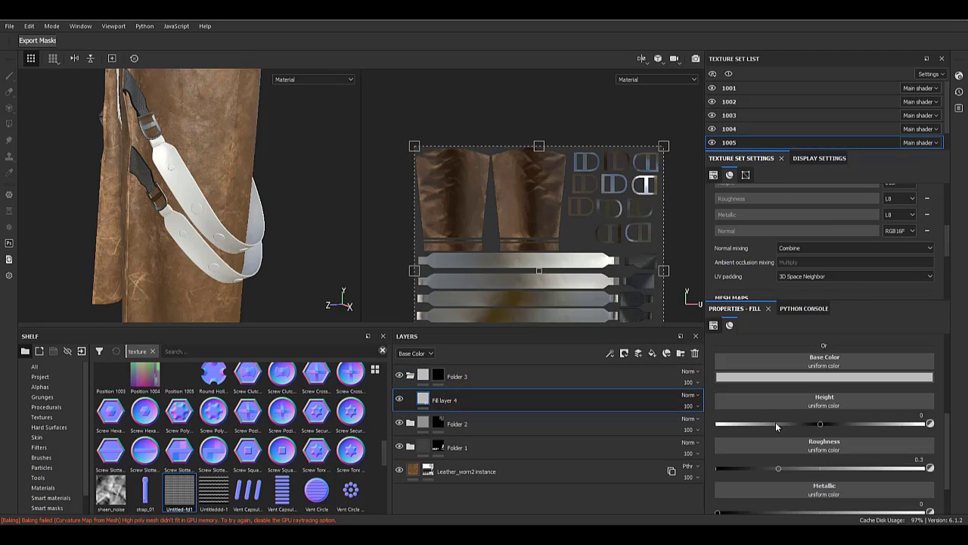
pyautogui.click(760, 377)
# - Reveal Folder 3 on the four long straps in its mask, leaving out the round rivets
pyautogui.click(454, 377)
pyautogui.click(207, 221)
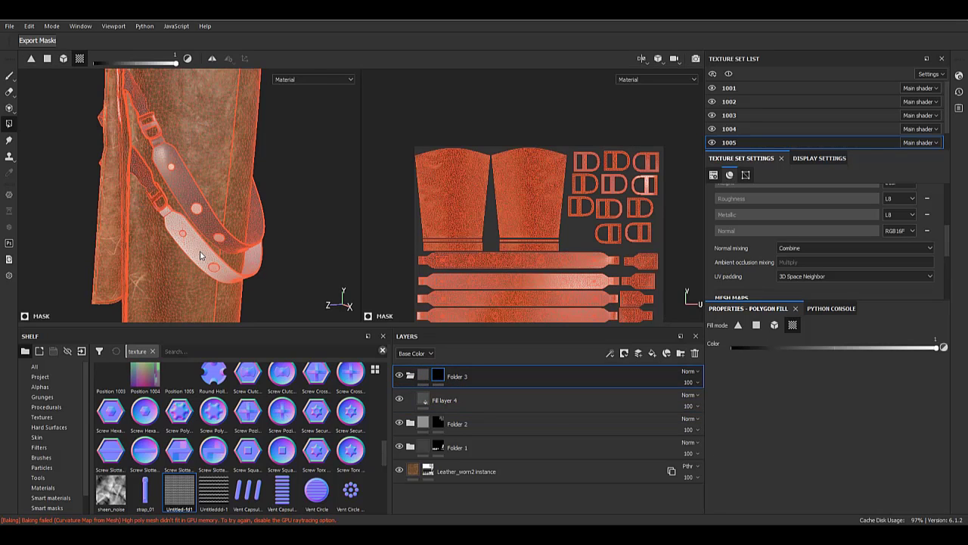
pyautogui.click(202, 255)
pyautogui.keyDown('alt'); pyautogui.moveTo(284, 265); pyautogui.dragTo(262, 320); pyautogui.keyUp('alt')
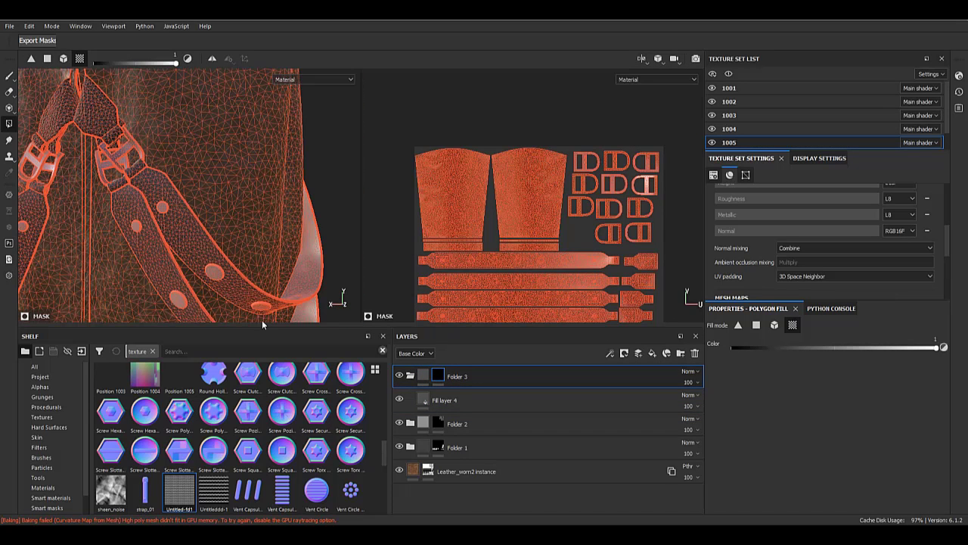
pyautogui.click(423, 376)
pyautogui.keyDown('alt'); pyautogui.moveTo(250, 227); pyautogui.dragTo(242, 183, button='right'); pyautogui.keyUp('alt')
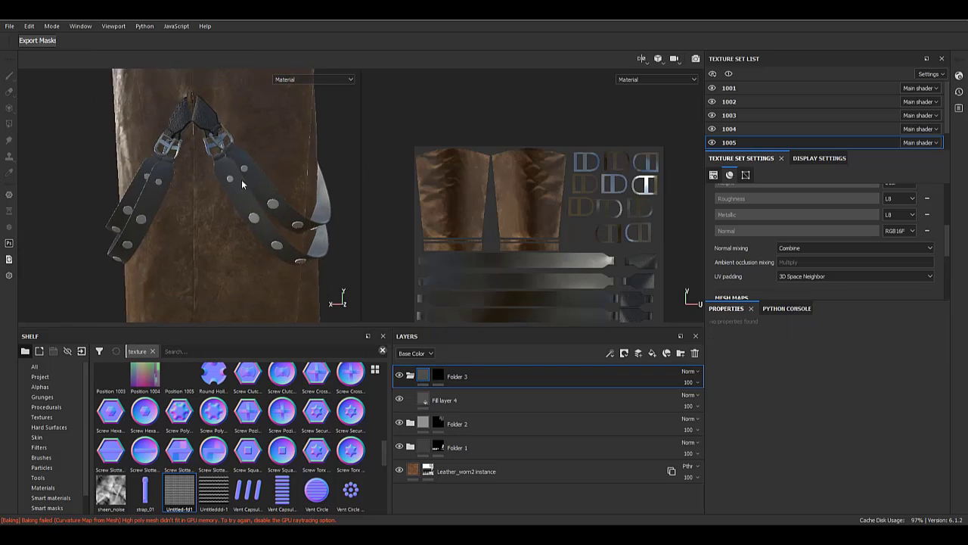
pyautogui.keyDown('alt'); pyautogui.moveTo(321, 197); pyautogui.dragTo(142, 227); pyautogui.keyUp('alt')
pyautogui.click(439, 377)
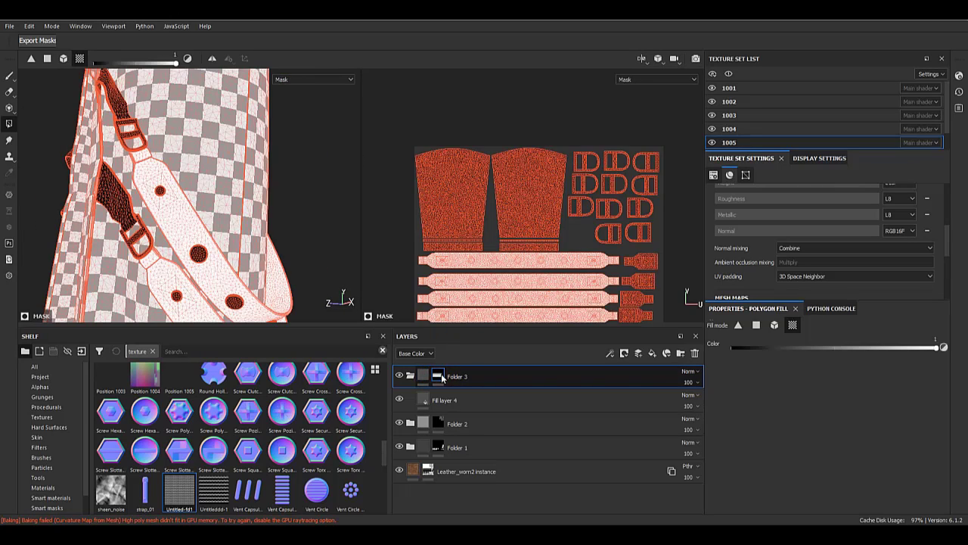
# - Raise Fill layer 4's roughness to 0.7826
pyautogui.click(424, 376)
pyautogui.click(467, 405)
pyautogui.scroll(-3, 833, 480)
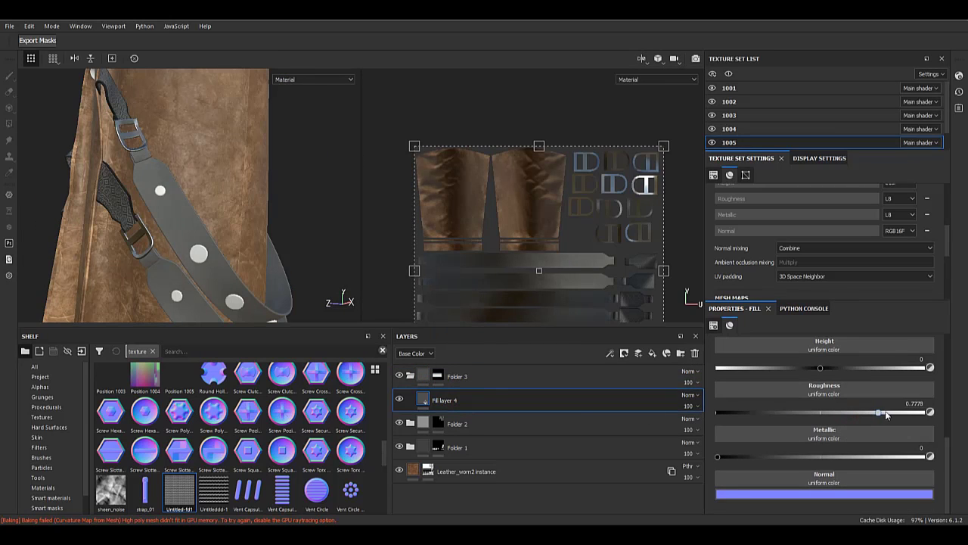
# - Set Fill layer 4's base color to the orange sampled from the reference color palette
pyautogui.scroll(2, 844, 368)
pyautogui.click(826, 382)
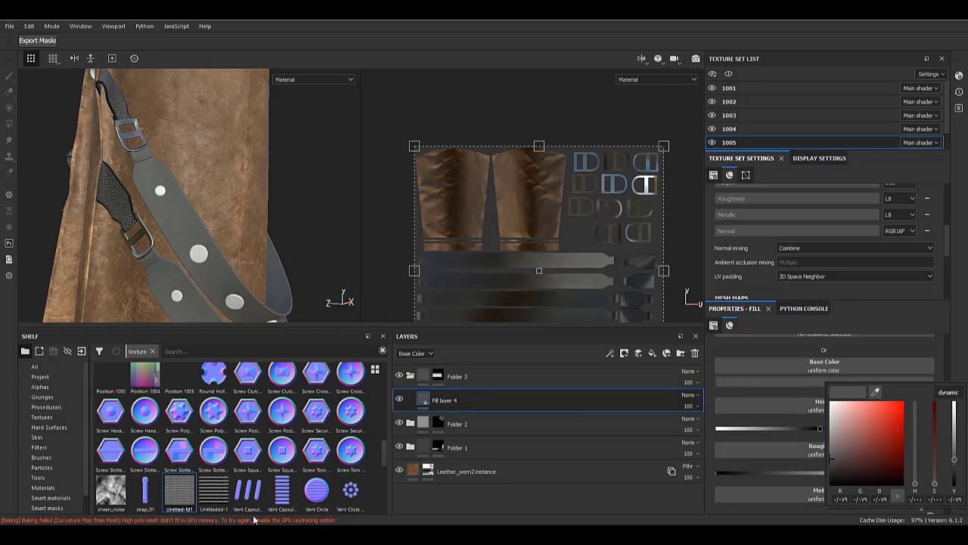
pyautogui.click(317, 534)
pyautogui.scroll(-3, 243, 414)
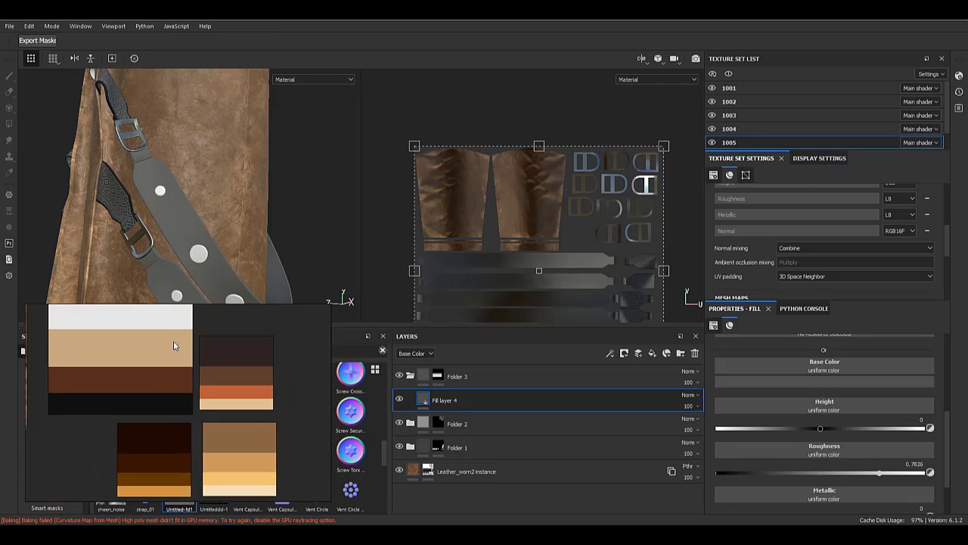
pyautogui.scroll(3, 194, 368)
pyautogui.click(806, 381)
pyautogui.click(855, 389)
pyautogui.click(265, 406)
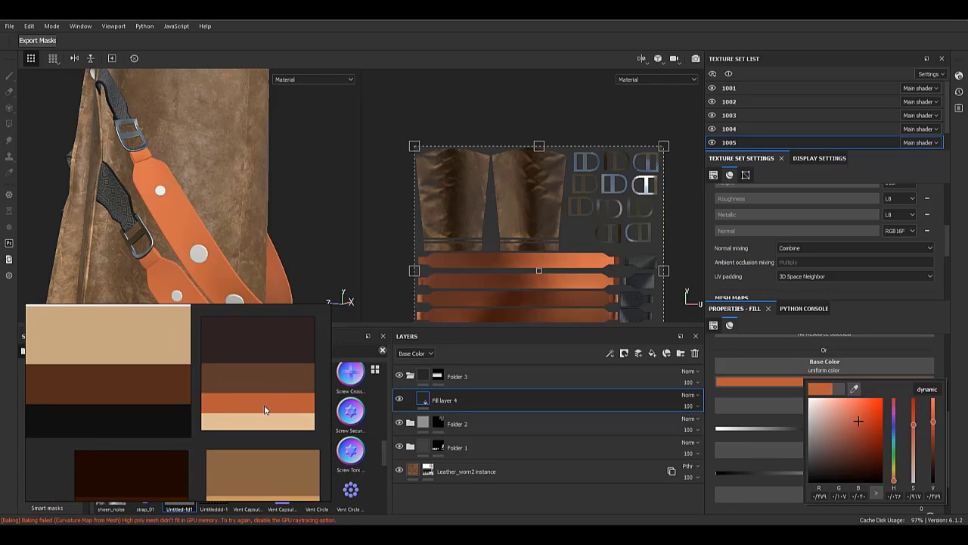
# - Add a second fill layer above the orange one in Folder 3 and give it a black mask
pyautogui.scroll(-3, 194, 190)
pyautogui.keyDown('alt'); pyautogui.moveTo(194, 190); pyautogui.dragTo(320, 197); pyautogui.keyUp('alt')
pyautogui.scroll(-3, 320, 197)
pyautogui.keyDown('alt'); pyautogui.moveTo(248, 189); pyautogui.dragTo(179, 220); pyautogui.keyUp('alt')
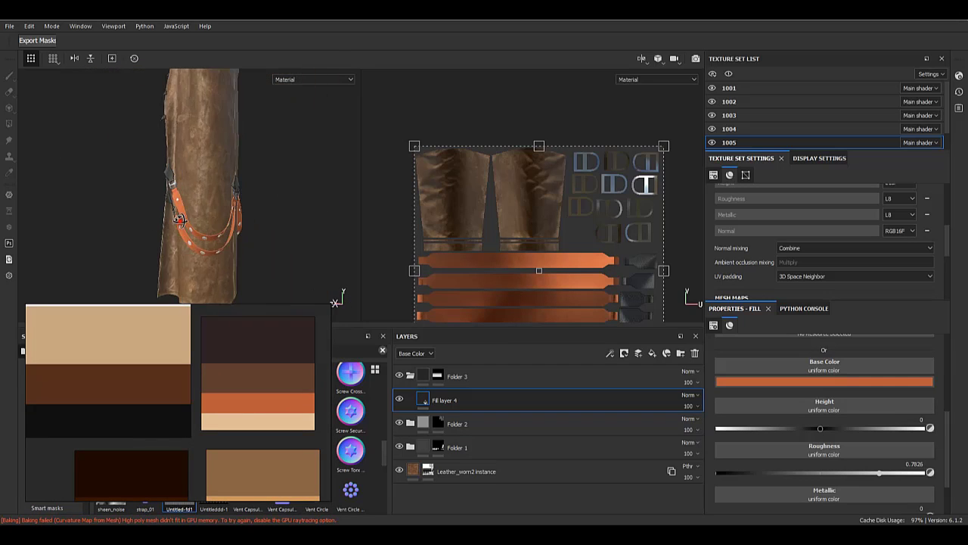
pyautogui.scroll(8, 190, 220)
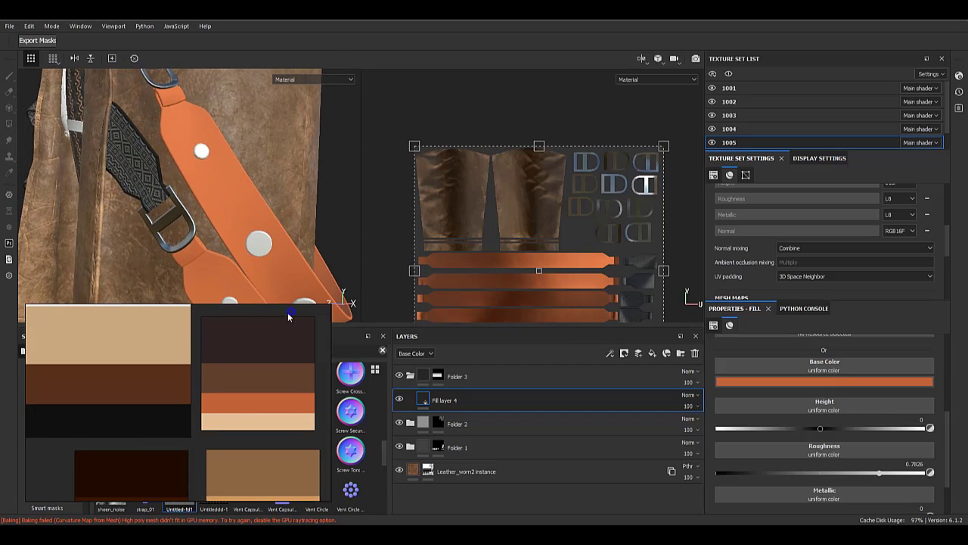
pyautogui.moveTo(288, 316); pyautogui.dragTo(216, 414)
pyautogui.click(652, 353)
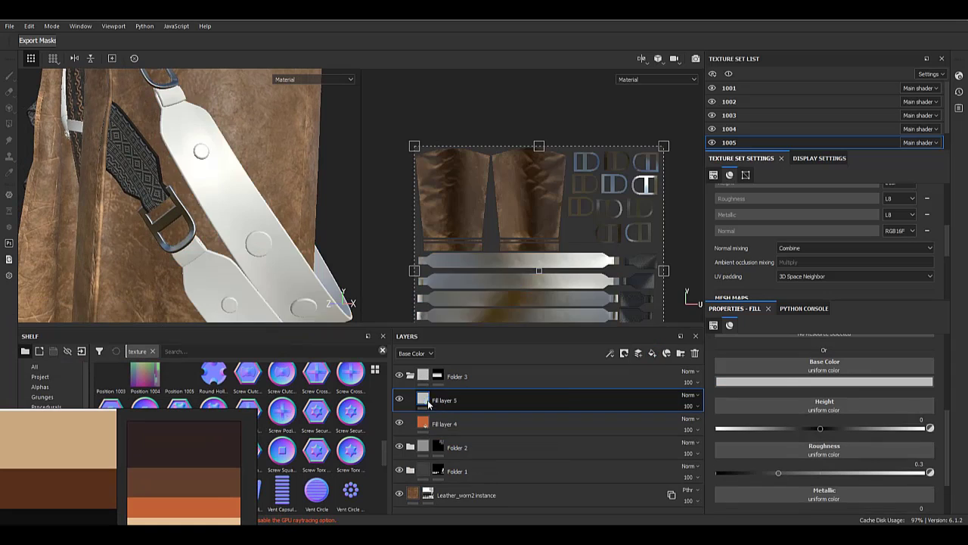
pyautogui.rightClick(427, 401)
pyautogui.click(466, 100)
# - Add a fill to Fill layer 5's mask and use the Untitled-fd1 texture as its grayscale
pyautogui.rightClick(438, 397)
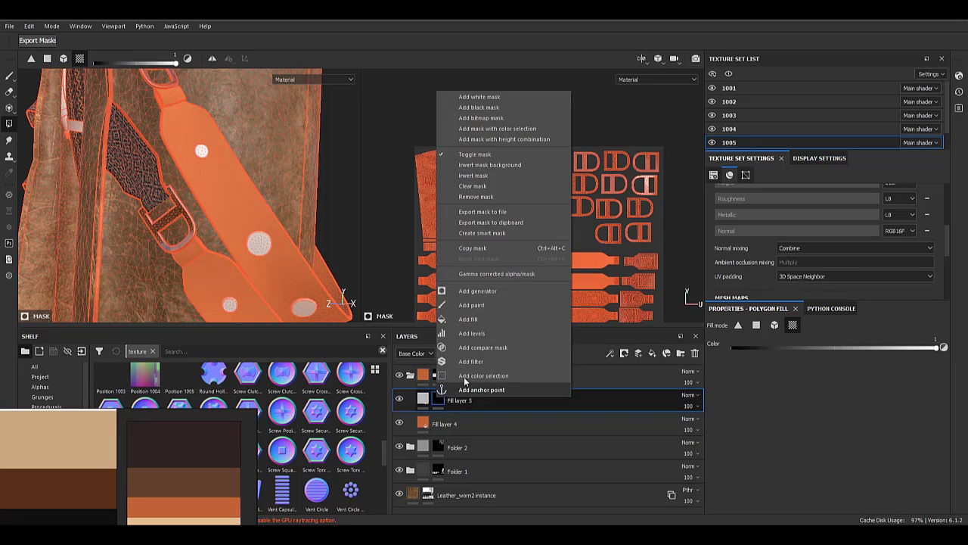
pyautogui.click(489, 319)
pyautogui.moveTo(814, 371); pyautogui.dragTo(808, 354)
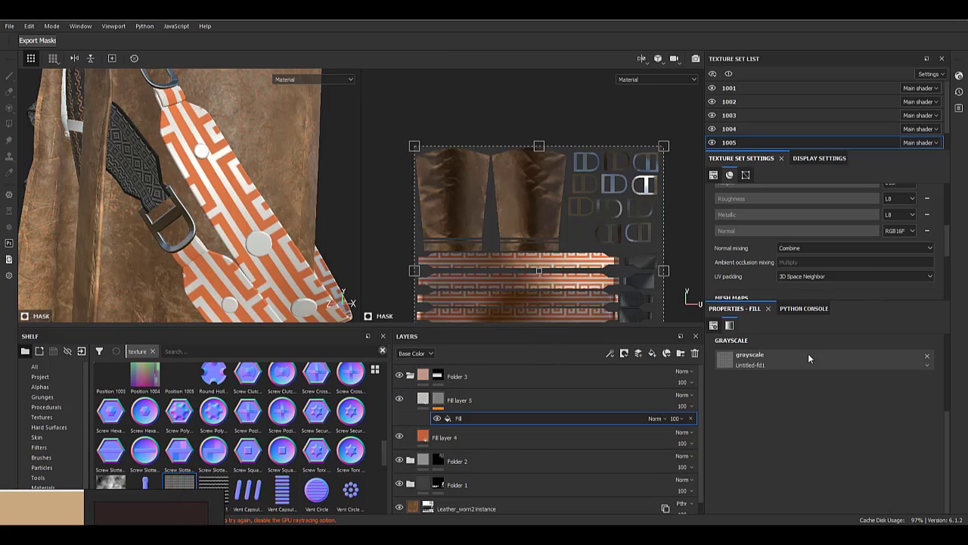
# - Align the Greek key pattern along the long straps and set its UV scale to 2
pyautogui.scroll(3, 554, 274)
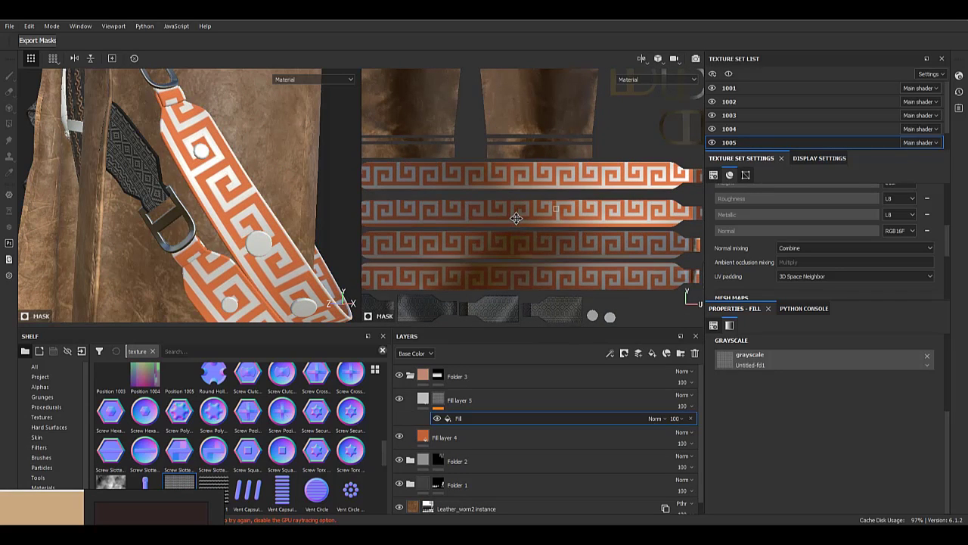
pyautogui.scroll(3, 773, 398)
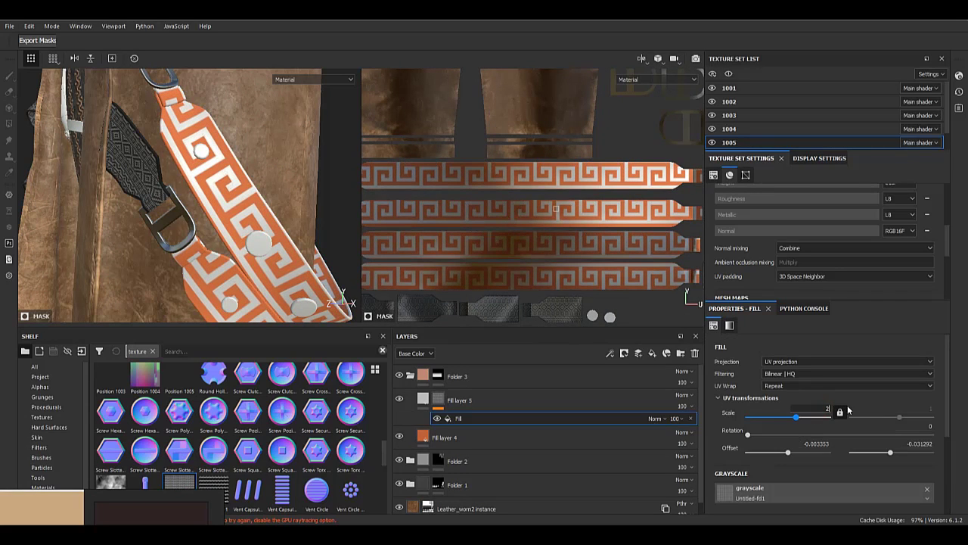
pyautogui.press('Return')
pyautogui.keyDown('alt'); pyautogui.moveTo(281, 261); pyautogui.dragTo(207, 227, button='right'); pyautogui.keyUp('alt')
pyautogui.keyDown('alt'); pyautogui.moveTo(206, 227); pyautogui.dragTo(214, 150, button='middle'); pyautogui.keyUp('alt')
# - Reset Folder 3's mask to black and reveal only the uppermost long strap in the UV layout
pyautogui.click(411, 377)
pyautogui.click(467, 379)
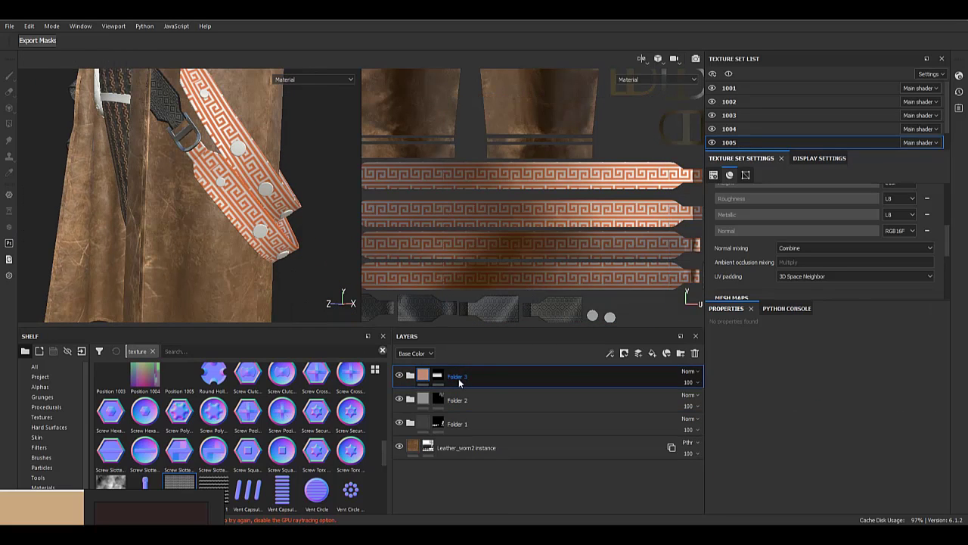
pyautogui.rightClick(437, 379)
pyautogui.click(467, 86)
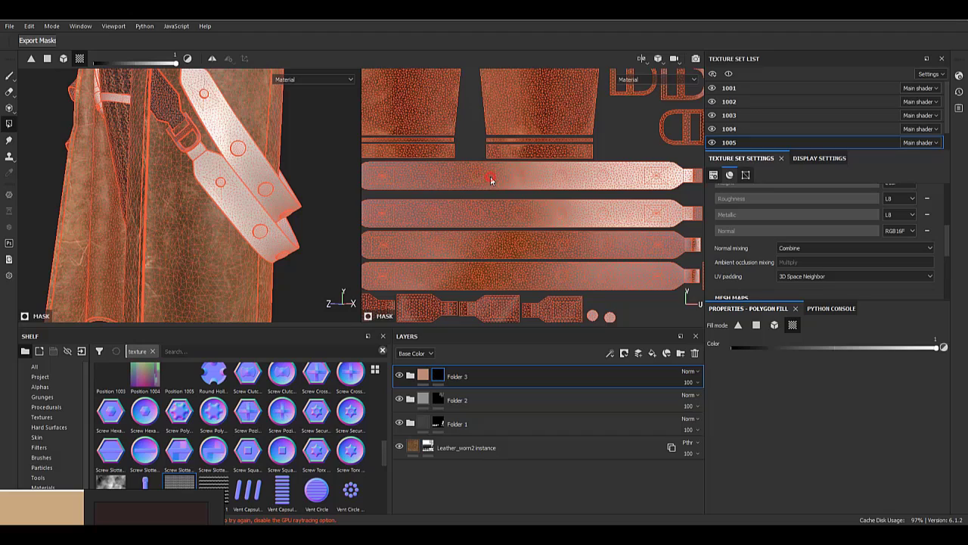
pyautogui.click(491, 175)
# - Set the UV scale of the pattern fill in Fill layer 5's mask to 1
pyautogui.click(424, 377)
pyautogui.click(410, 376)
pyautogui.click(438, 398)
pyautogui.keyDown('alt'); pyautogui.moveTo(433, 198); pyautogui.dragTo(478, 215, button='right'); pyautogui.keyUp('alt')
pyautogui.keyDown('alt'); pyautogui.moveTo(182, 144); pyautogui.dragTo(235, 155, button='right'); pyautogui.keyUp('alt')
pyautogui.keyDown('alt'); pyautogui.moveTo(235, 155); pyautogui.dragTo(199, 189, button='middle'); pyautogui.keyUp('alt')
pyautogui.click(459, 418)
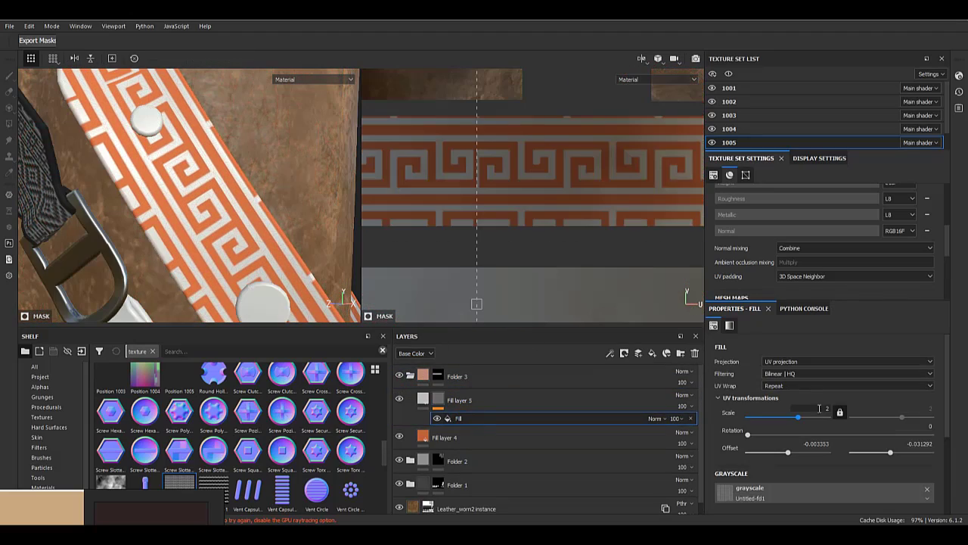
pyautogui.press('Return')
# - Shift the pattern vertically to an offset of -0.035197 so it sits centered on the strap
pyautogui.moveTo(546, 197); pyautogui.dragTo(547, 197)
pyautogui.keyDown('alt'); pyautogui.moveTo(548, 197); pyautogui.dragTo(407, 188, button='right'); pyautogui.keyUp('alt')
pyautogui.keyDown('alt'); pyautogui.moveTo(628, 198); pyautogui.dragTo(400, 184, button='middle'); pyautogui.keyUp('alt')
pyautogui.keyDown('alt'); pyautogui.moveTo(164, 140); pyautogui.dragTo(1, 42, button='right'); pyautogui.keyUp('alt')
pyautogui.keyDown('alt'); pyautogui.moveTo(211, 95); pyautogui.dragTo(252, 192); pyautogui.keyUp('alt')
pyautogui.keyDown('alt'); pyautogui.moveTo(252, 192); pyautogui.dragTo(239, 261, button='middle'); pyautogui.keyUp('alt')
pyautogui.keyDown('alt'); pyautogui.moveTo(240, 261); pyautogui.dragTo(305, 249, button='right'); pyautogui.keyUp('alt')
pyautogui.keyDown('alt'); pyautogui.moveTo(306, 248); pyautogui.dragTo(220, 160, button='middle'); pyautogui.keyUp('alt')
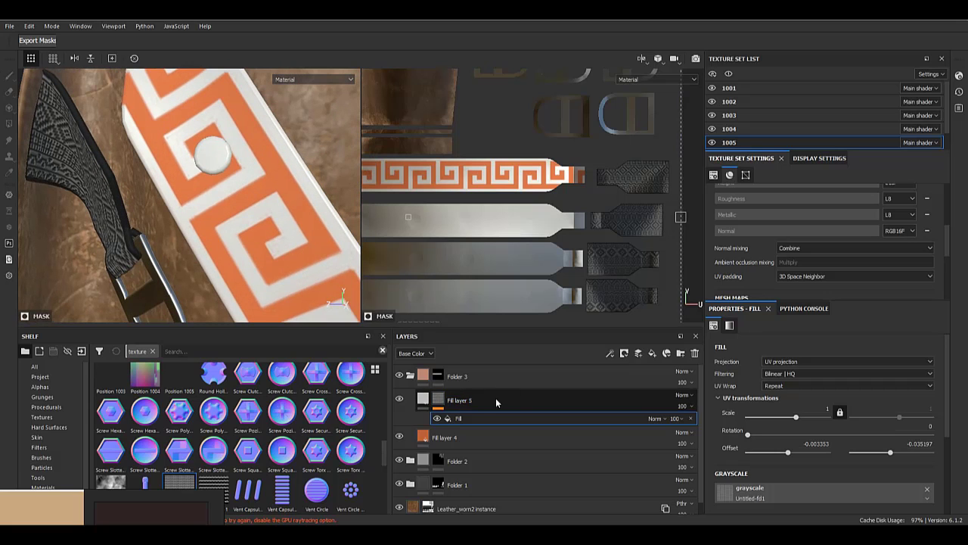
# - Try the palette's light peach and brown swatches as Fill layer 5's base color
pyautogui.click(422, 404)
pyautogui.moveTo(166, 506); pyautogui.dragTo(208, 355, button='right')
pyautogui.scroll(-2, 833, 457)
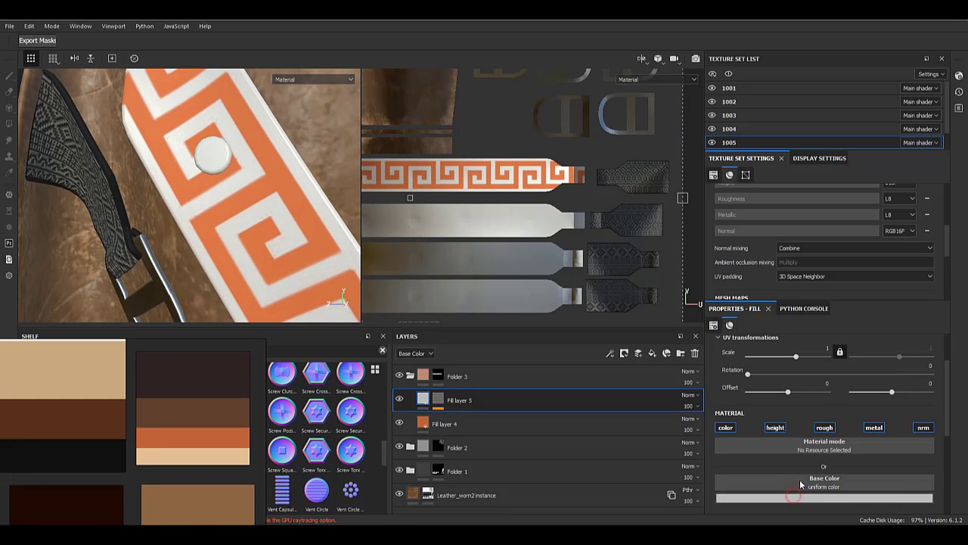
pyautogui.click(799, 497)
pyautogui.moveTo(857, 435); pyautogui.dragTo(188, 454)
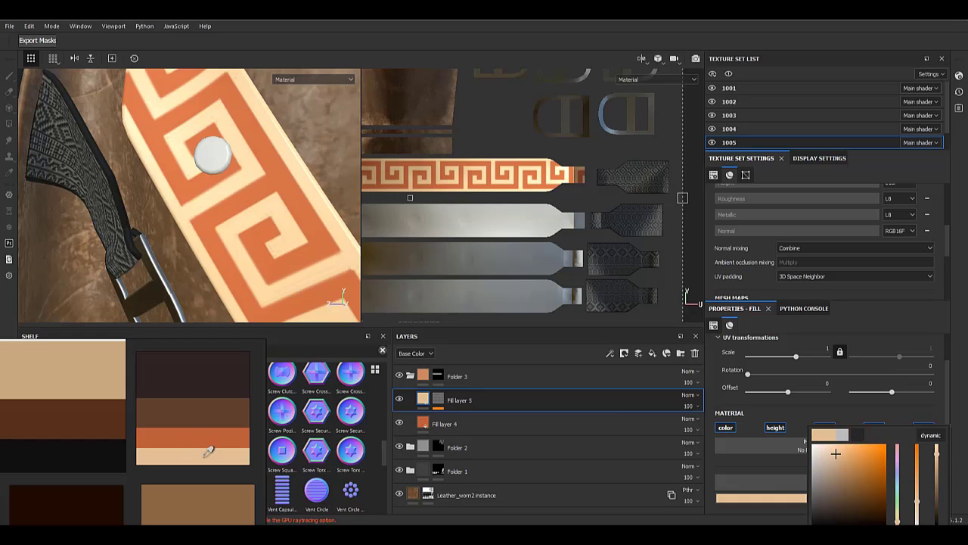
pyautogui.click(221, 505)
pyautogui.click(755, 407)
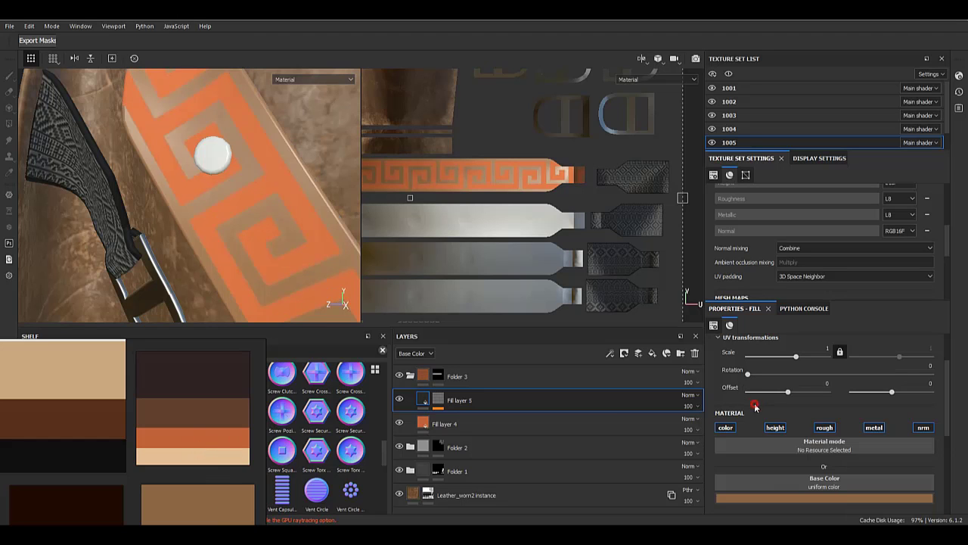
# - Limit Fill layer 5 to the color channel and sample the palette's light peach as its base color
pyautogui.click(873, 429)
pyautogui.click(922, 429)
pyautogui.click(807, 497)
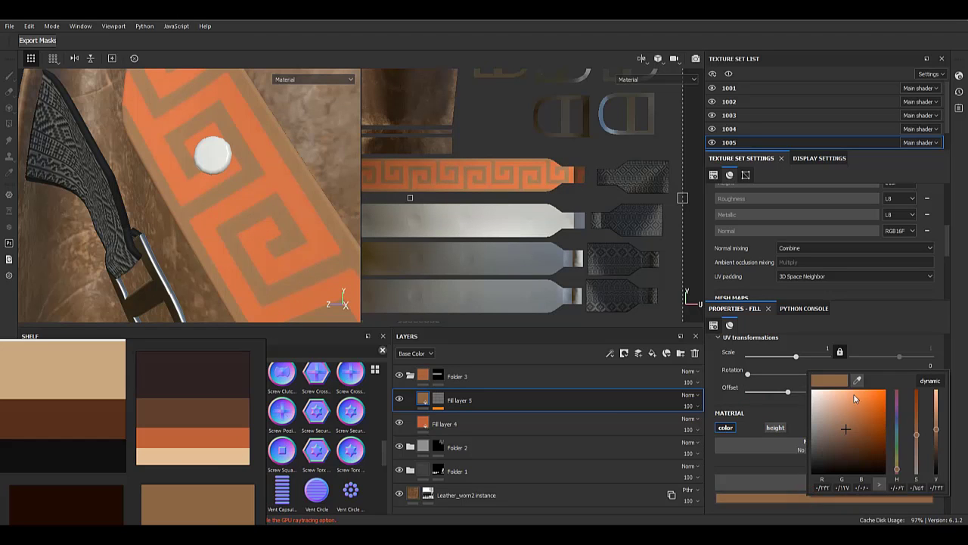
pyautogui.moveTo(174, 508); pyautogui.dragTo(200, 455)
# - Compare the pattern with the whole coat and change Fill layer 5's base color to the palette's tan
pyautogui.scroll(-6, 270, 207)
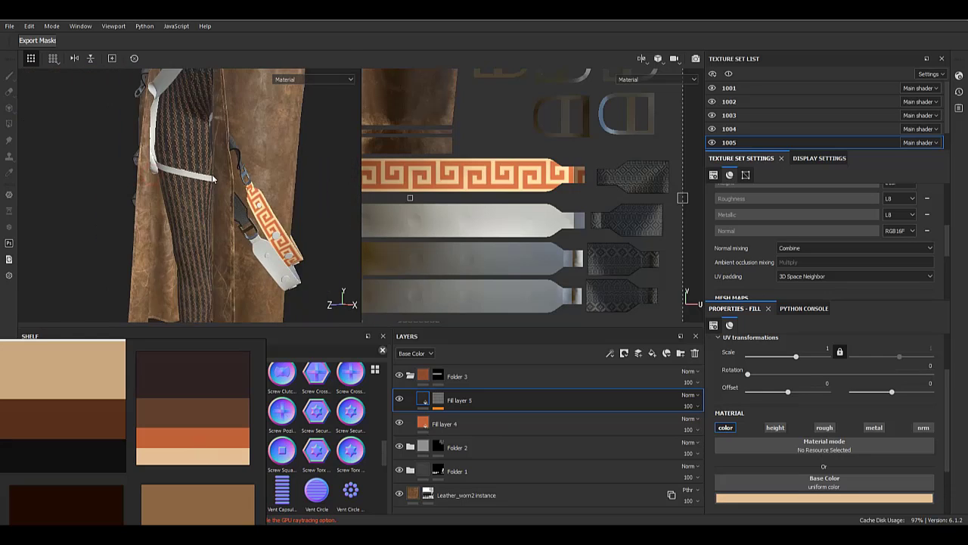
pyautogui.keyDown('alt'); pyautogui.moveTo(189, 159); pyautogui.dragTo(161, 151); pyautogui.keyUp('alt')
pyautogui.scroll(-4, 233, 230)
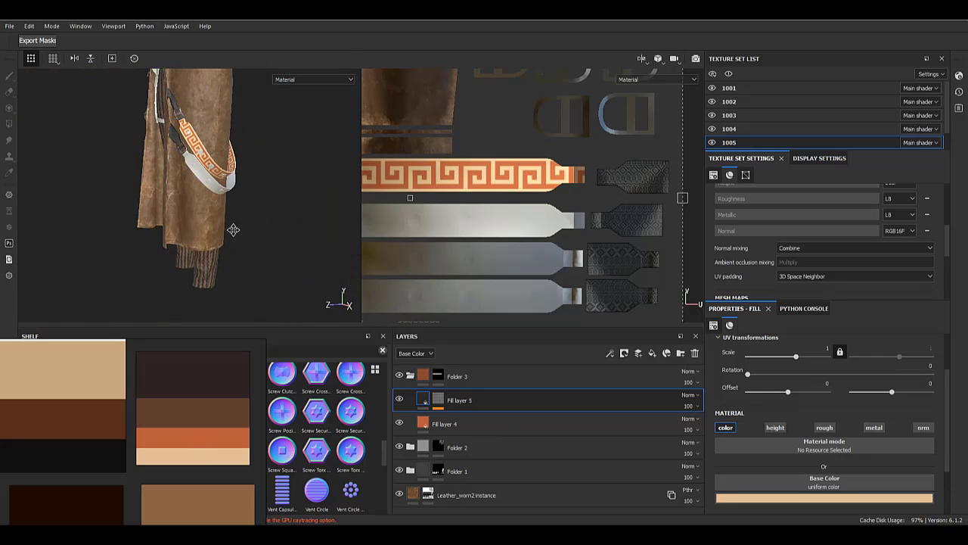
pyautogui.moveTo(234, 229)
pyautogui.keyDown('alt'); pyautogui.mouseDown()
pyautogui.moveTo(256, 209)
pyautogui.moveTo(233, 220)
pyautogui.mouseUp(); pyautogui.keyUp('alt')
pyautogui.scroll(8, 186, 155)
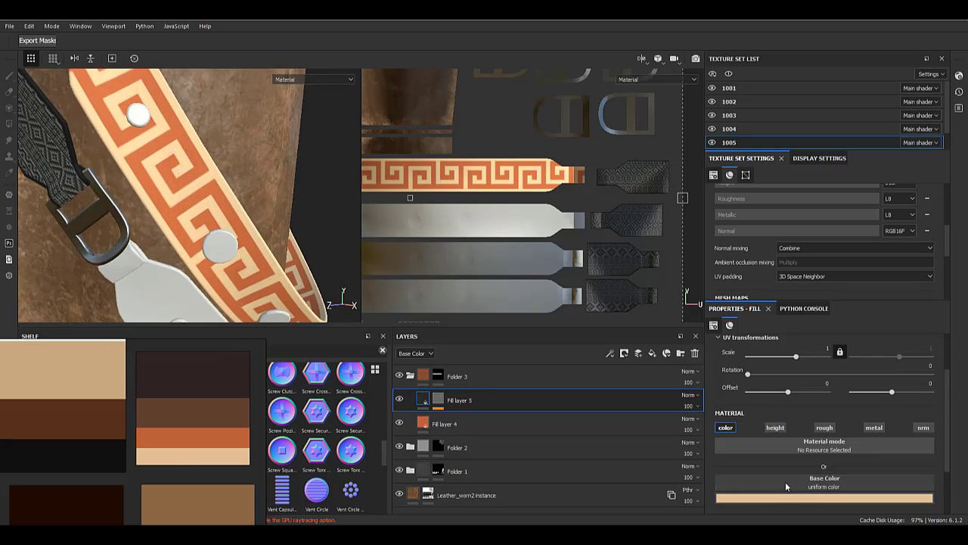
pyautogui.click(784, 498)
pyautogui.click(828, 382)
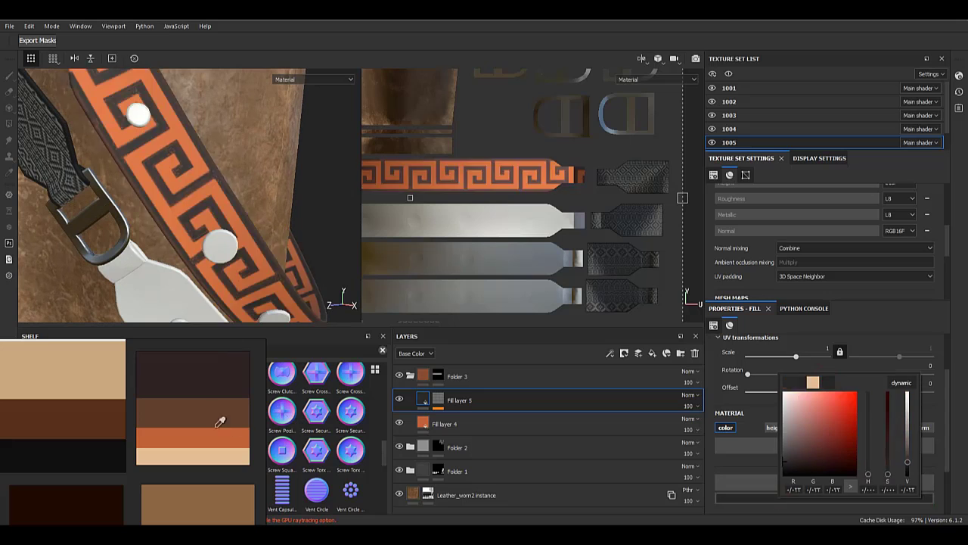
pyautogui.click(90, 371)
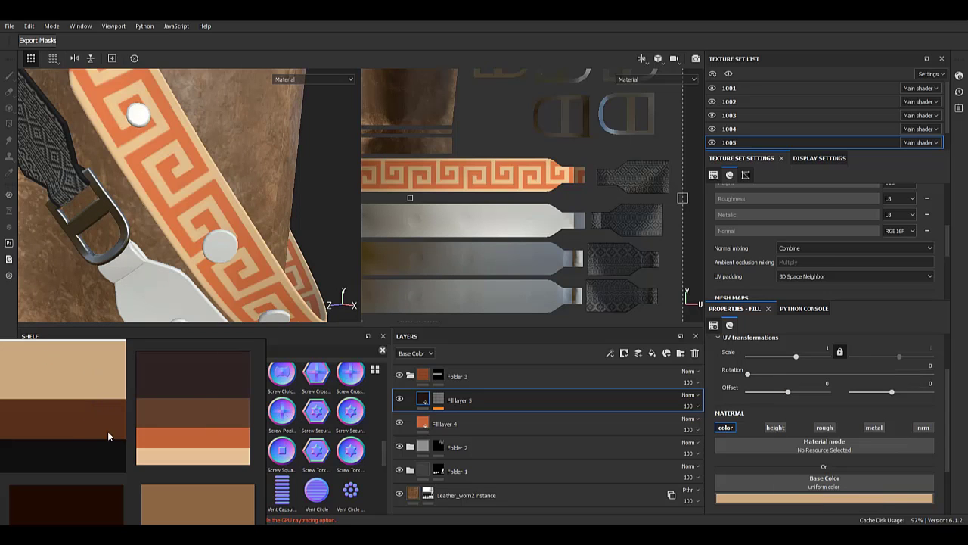
# - Try the palette's brown and golden swatches on Fill layer 5, and sample the light peach as its base color
pyautogui.scroll(-6, 132, 386)
pyautogui.scroll(6, 118, 433)
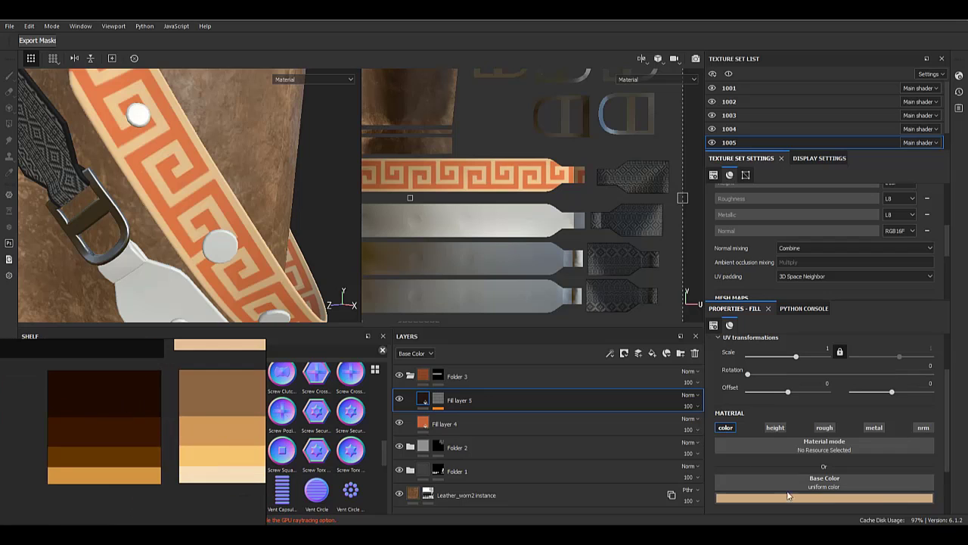
pyautogui.click(821, 497)
pyautogui.click(867, 340)
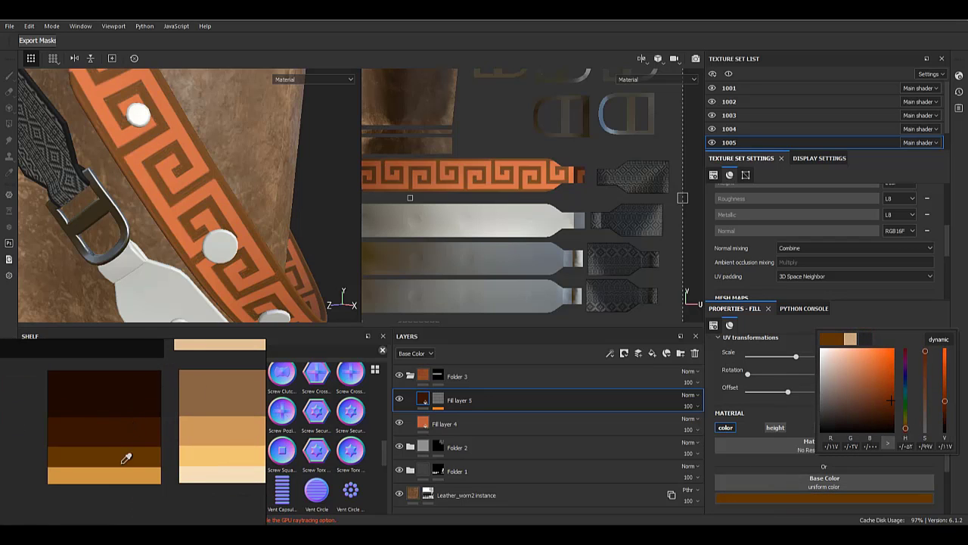
pyautogui.click(127, 475)
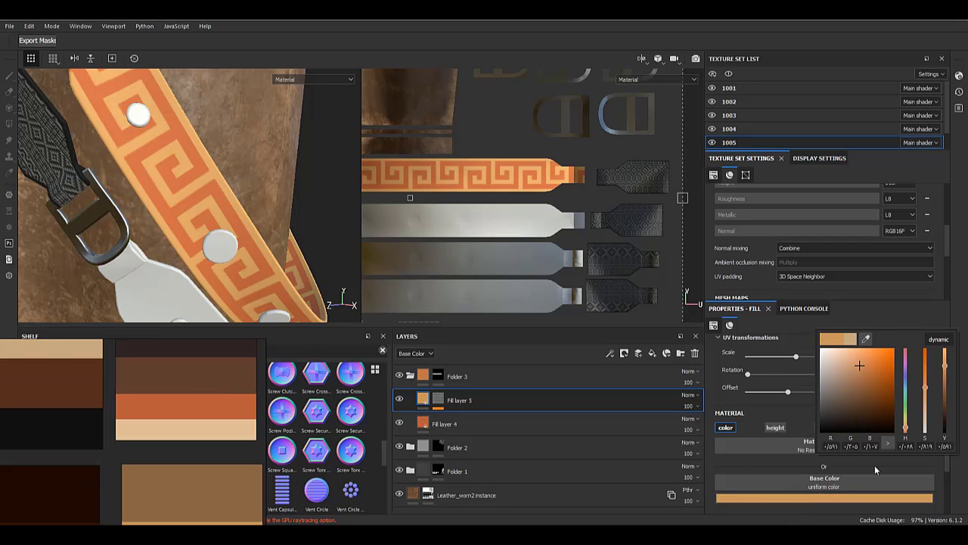
pyautogui.click(236, 428)
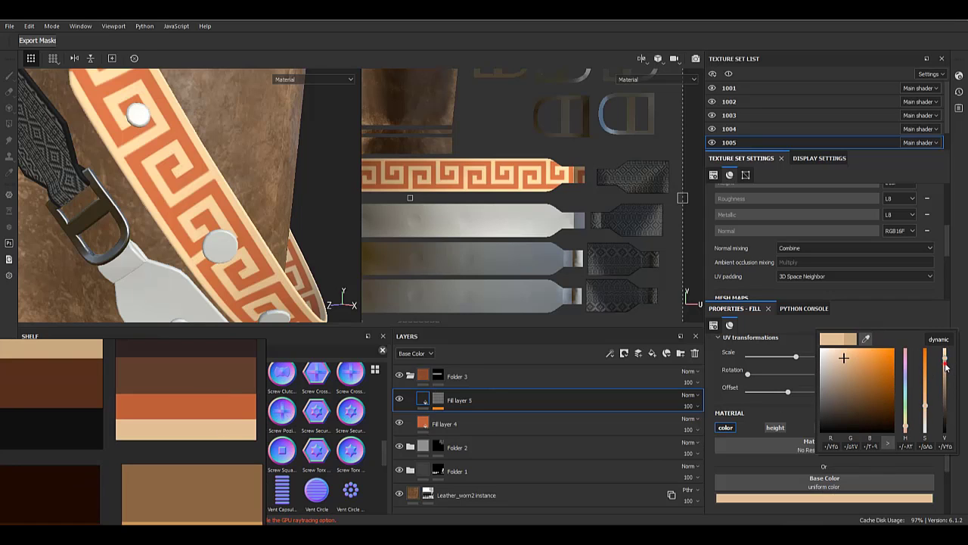
pyautogui.click(425, 401)
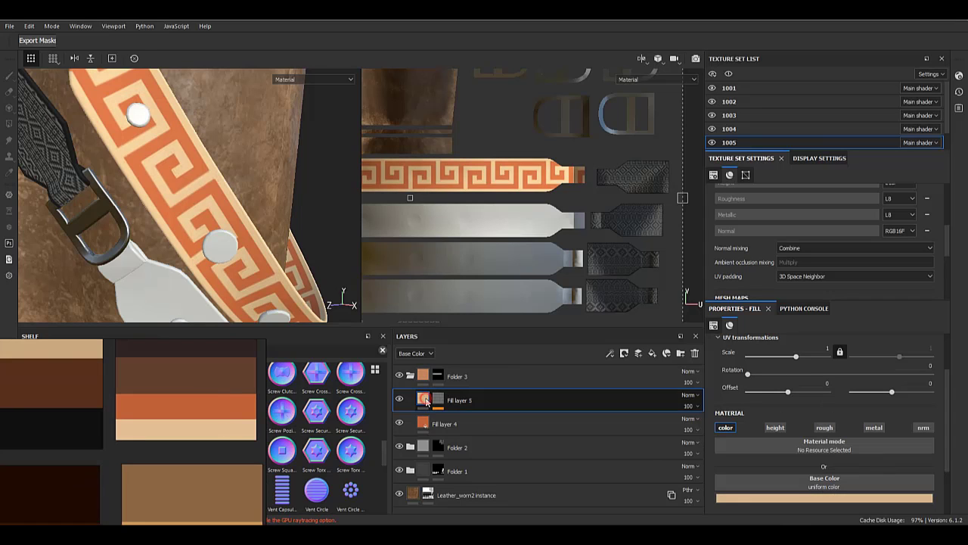
# - Change Fill layer 4's orange base color to a darker, muted reddish brown and compare the strap with the whole coat
pyautogui.click(873, 498)
pyautogui.moveTo(935, 427); pyautogui.dragTo(957, 431)
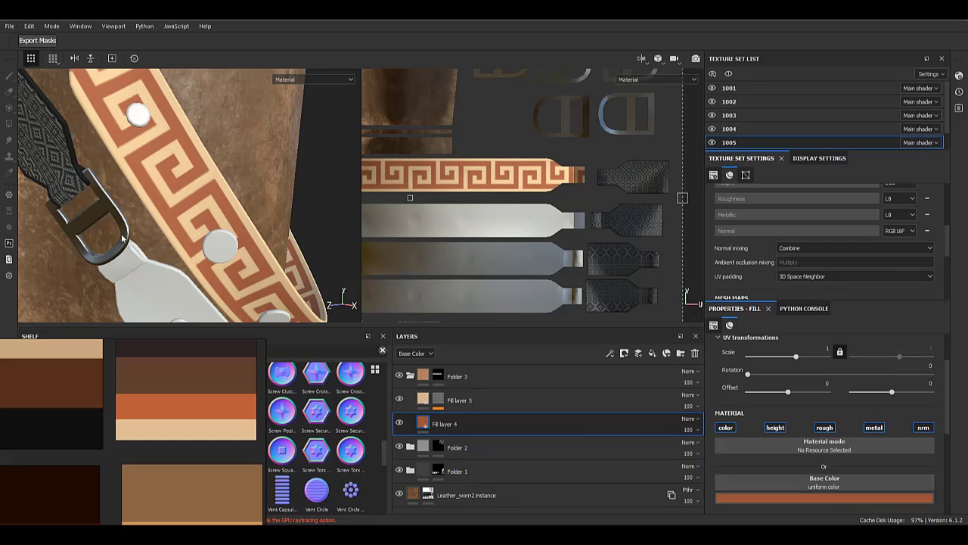
pyautogui.scroll(-5, 174, 174)
pyautogui.keyDown('alt'); pyautogui.moveTo(189, 204); pyautogui.dragTo(391, 242); pyautogui.keyUp('alt')
pyautogui.keyDown('alt'); pyautogui.moveTo(83, 227); pyautogui.dragTo(249, 227, button='middle'); pyautogui.keyUp('alt')
pyautogui.keyDown('alt'); pyautogui.moveTo(249, 227); pyautogui.dragTo(162, 220); pyautogui.keyUp('alt')
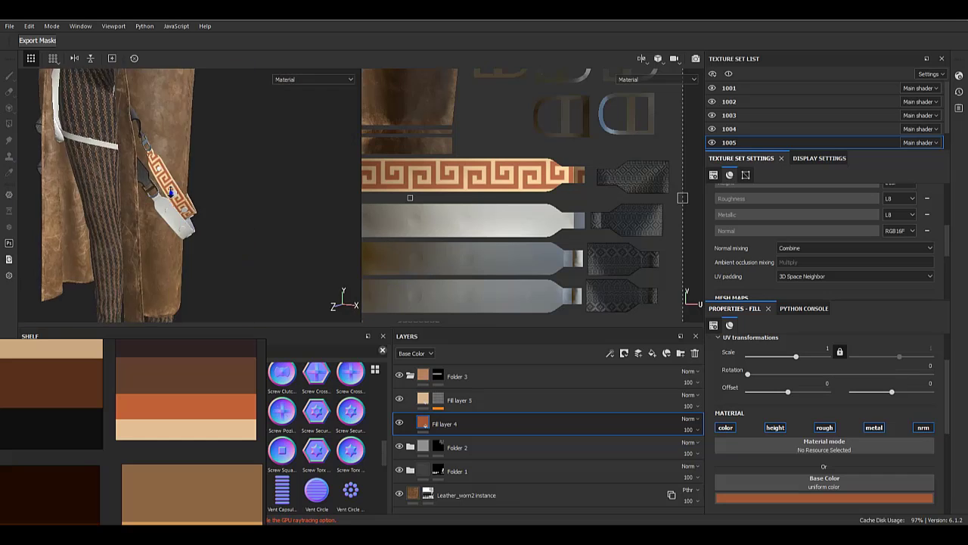
pyautogui.scroll(6, 162, 215)
# - Enable the height channel on Fill layer 5 and raise its height to 0.1353
pyautogui.click(463, 402)
pyautogui.click(776, 428)
pyautogui.scroll(-2, 781, 426)
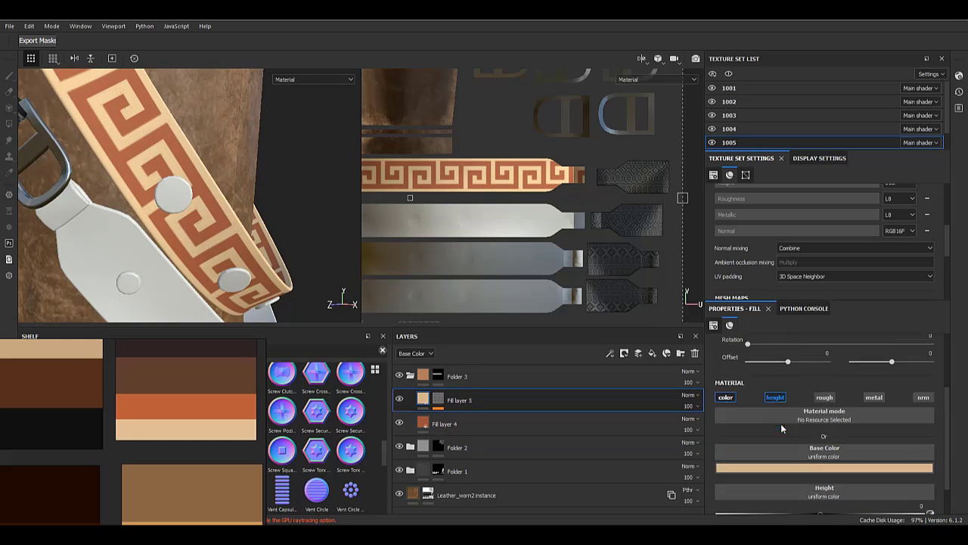
pyautogui.moveTo(821, 486)
pyautogui.mouseDown()
pyautogui.moveTo(833, 487)
pyautogui.moveTo(794, 481)
pyautogui.moveTo(835, 487)
pyautogui.mouseUp()
pyautogui.keyDown('alt'); pyautogui.moveTo(174, 165); pyautogui.dragTo(143, 214, button='middle'); pyautogui.keyUp('alt')
pyautogui.keyDown('alt'); pyautogui.moveTo(143, 214); pyautogui.dragTo(175, 175); pyautogui.keyUp('alt')
# - Examine Fill layer 5's Greek key mask and the raised pattern along the strap
pyautogui.click(648, 423)
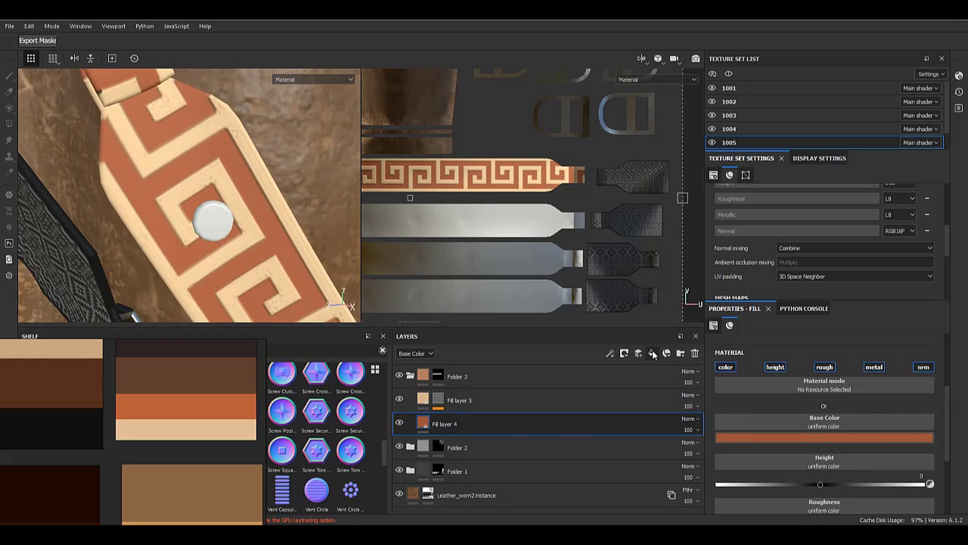
pyautogui.keyDown('alt'); pyautogui.click(439, 402); pyautogui.keyUp('alt')
pyautogui.keyDown('alt'); pyautogui.moveTo(307, 266); pyautogui.dragTo(219, 204, button='right'); pyautogui.keyUp('alt')
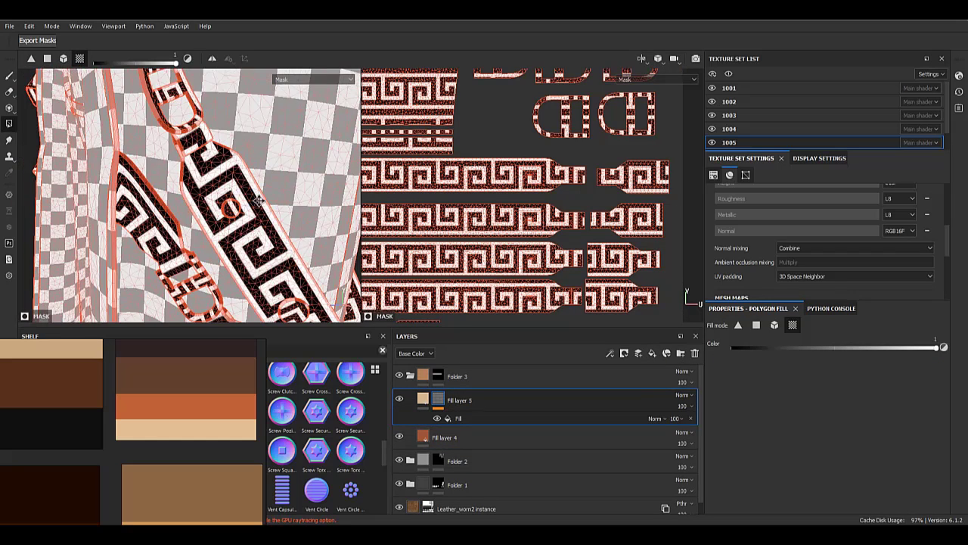
pyautogui.keyDown('alt'); pyautogui.moveTo(220, 204); pyautogui.dragTo(182, 163, button='middle'); pyautogui.keyUp('alt')
pyautogui.keyDown('alt'); pyautogui.moveTo(182, 163); pyautogui.dragTo(264, 219, button='right'); pyautogui.keyUp('alt')
pyautogui.click(423, 400)
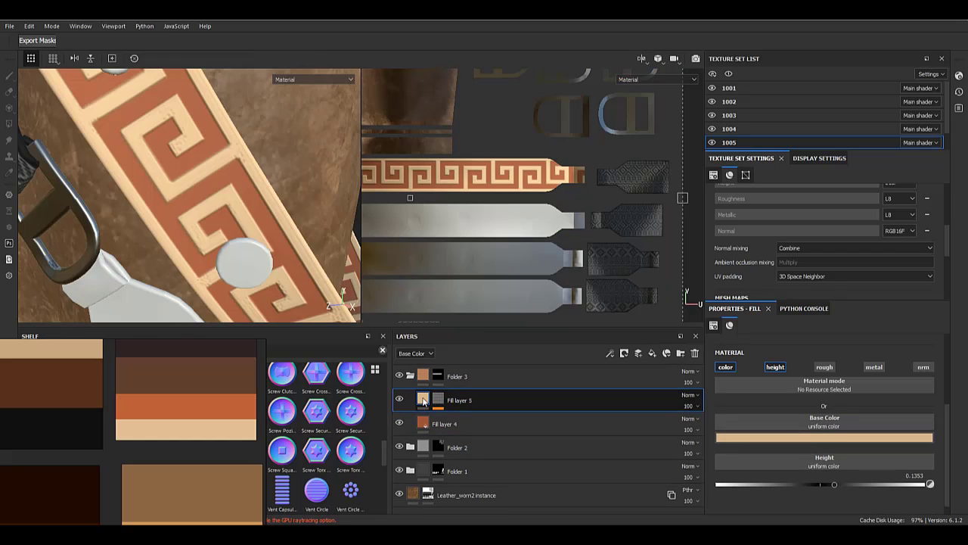
pyautogui.keyDown('alt'); pyautogui.moveTo(270, 275); pyautogui.dragTo(208, 227, button='right'); pyautogui.keyUp('alt')
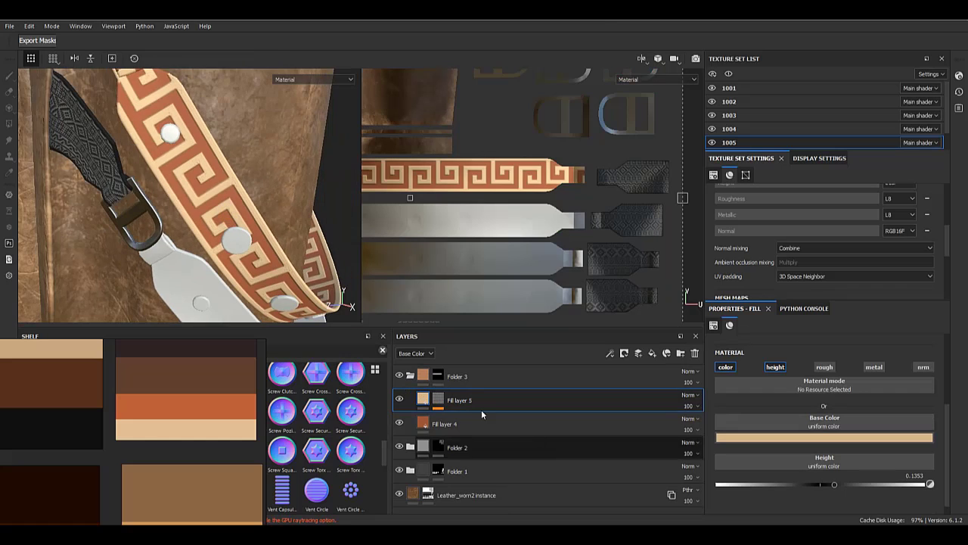
# - Duplicate Fill layer 5 and open the copy's mask
pyautogui.rightClick(467, 401)
pyautogui.click(504, 205)
pyautogui.click(445, 404)
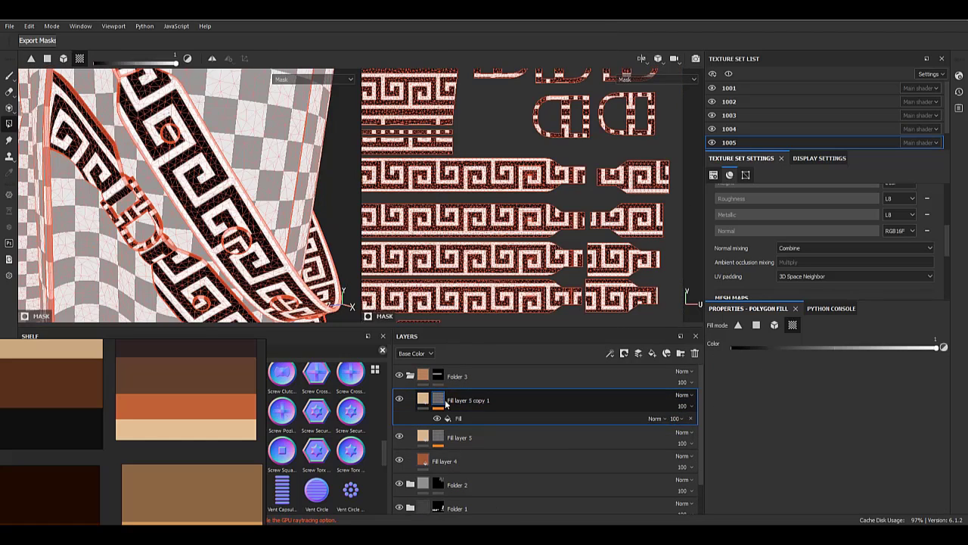
pyautogui.click(422, 399)
pyautogui.click(439, 400)
# - Add a fill using the Mesh 1 procedural to the copy's mask and set its blend mode to Multiply
pyautogui.rightClick(462, 416)
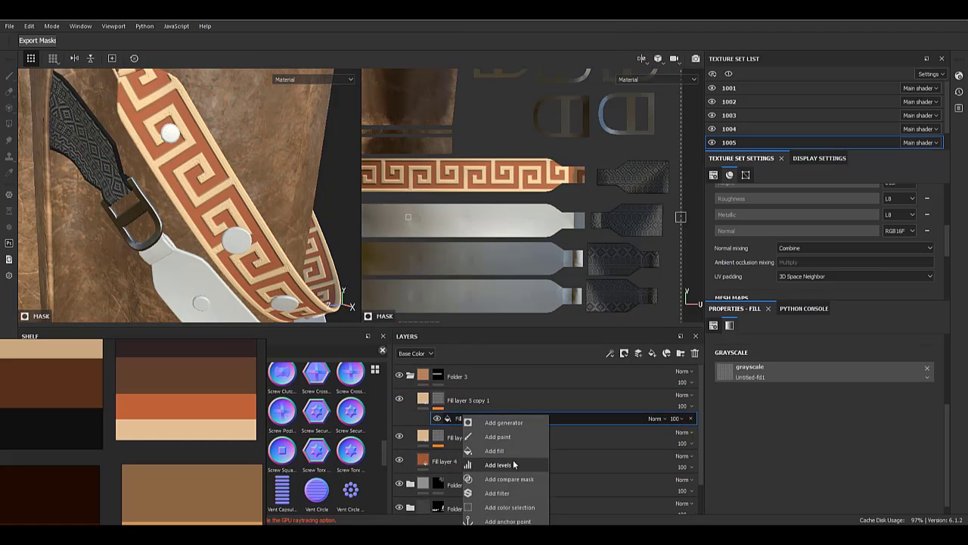
pyautogui.click(508, 451)
pyautogui.click(765, 378)
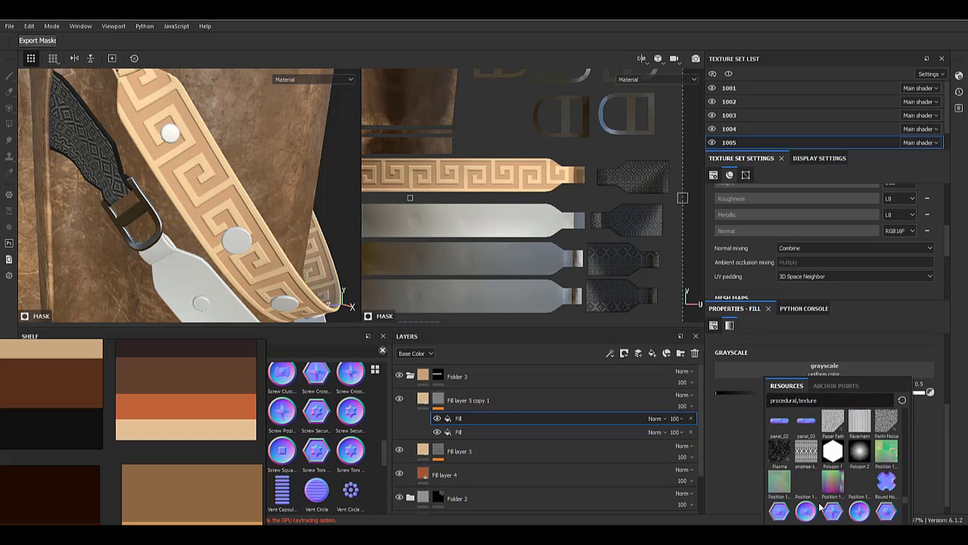
pyautogui.click(777, 448)
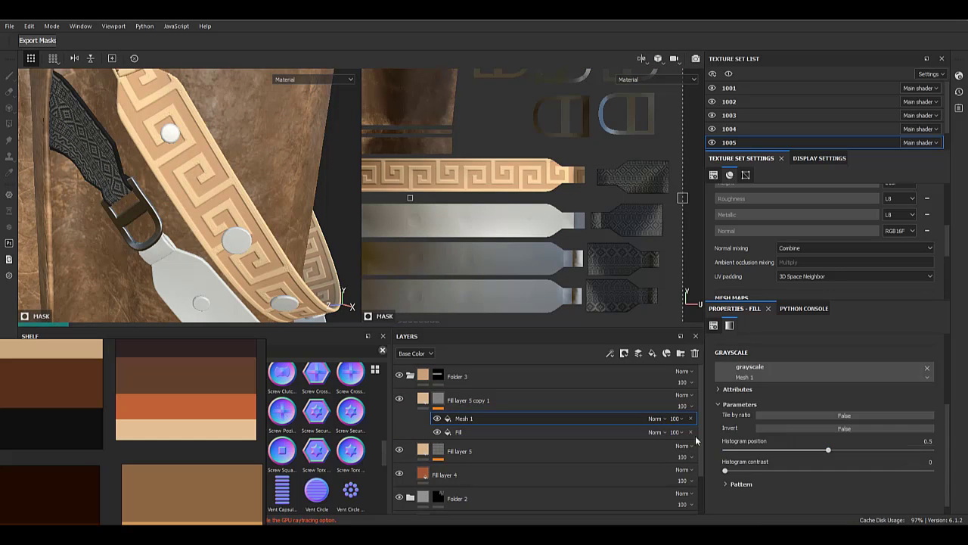
pyautogui.keyDown('alt'); pyautogui.click(441, 401); pyautogui.keyUp('alt')
pyautogui.click(656, 419)
pyautogui.click(660, 155)
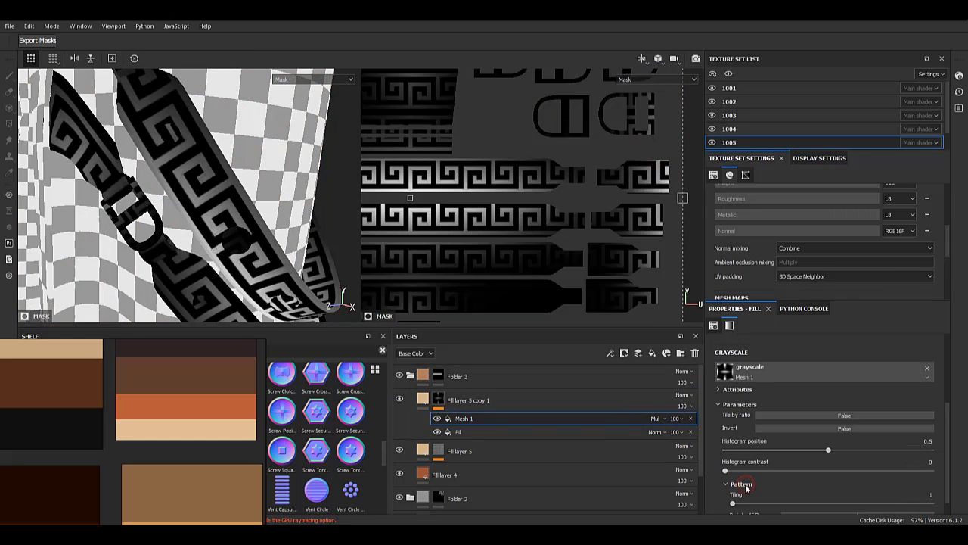
# - Increase the Mesh 1 pattern tiling and set its UV scale to 25
pyautogui.moveTo(732, 504); pyautogui.dragTo(800, 503)
pyautogui.scroll(3, 881, 477)
pyautogui.click(818, 410)
pyautogui.write('25')
pyautogui.press('Return')
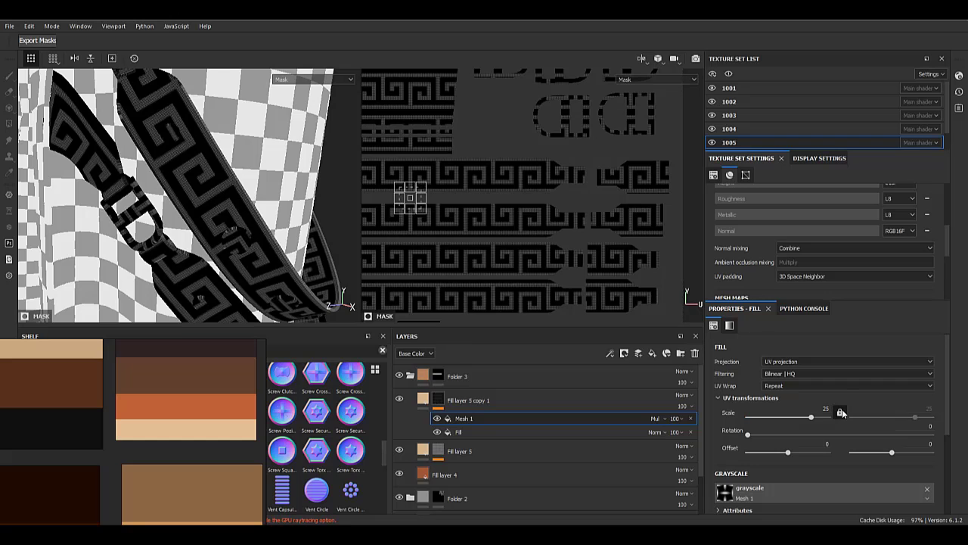
pyautogui.scroll(8, 227, 271)
pyautogui.scroll(-2, 269, 252)
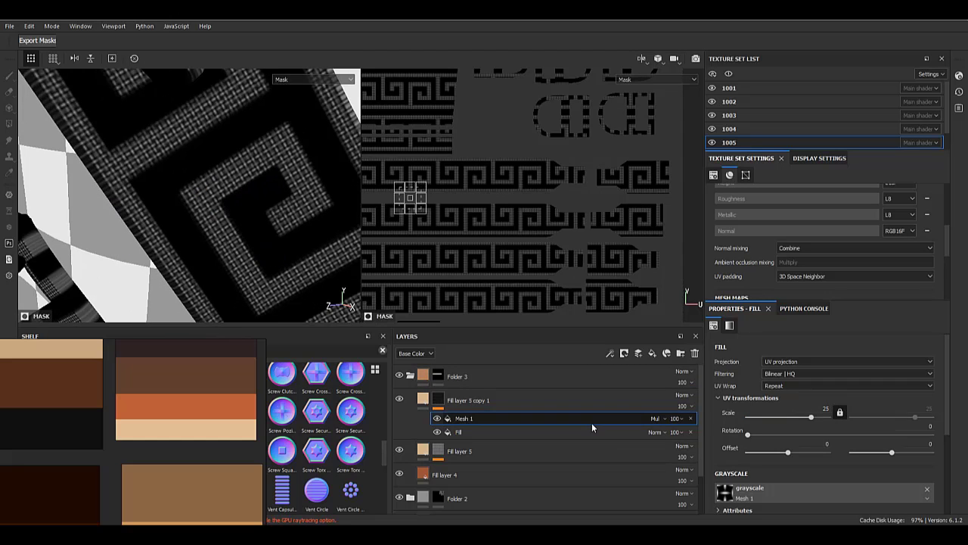
# - Set Fill layer 5 copy 1's height to 0.1932, judging the weave with color off and on and Fill layer 5 hidden
pyautogui.click(423, 401)
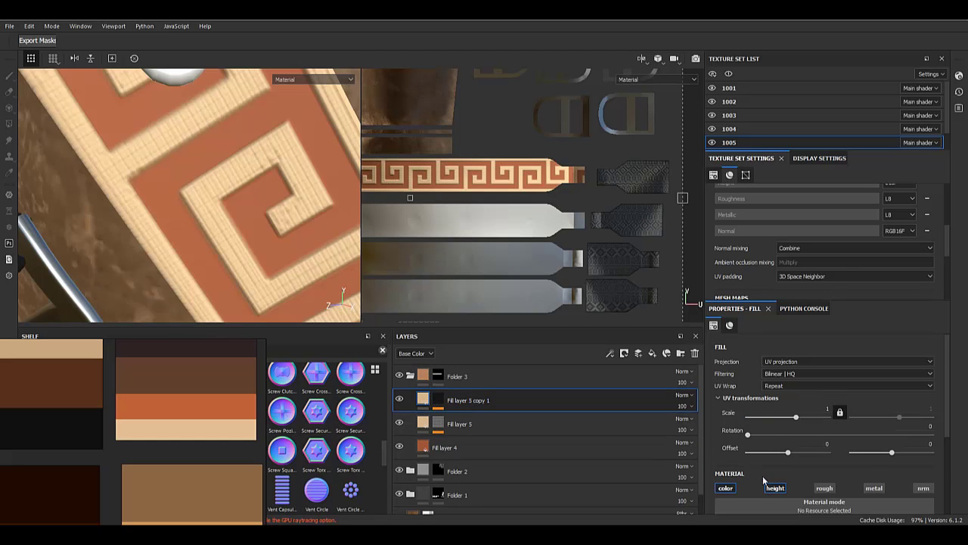
pyautogui.scroll(-1, 764, 476)
pyautogui.click(727, 426)
pyautogui.scroll(-1, 759, 471)
pyautogui.moveTo(818, 448); pyautogui.dragTo(838, 452)
pyautogui.click(399, 424)
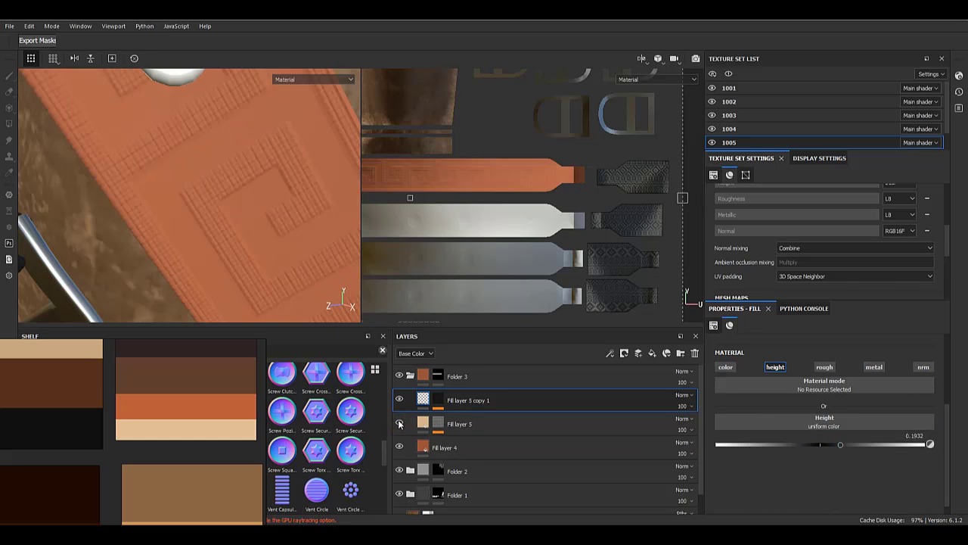
pyautogui.click(726, 368)
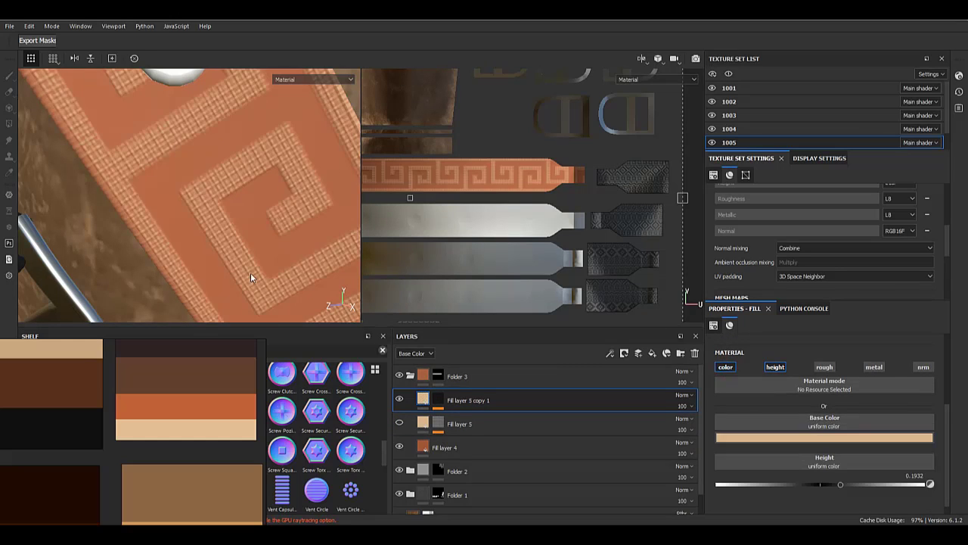
# - Show Fill layer 5 again and lower its height to 0.0580
pyautogui.scroll(-3, 250, 274)
pyautogui.keyDown('alt'); pyautogui.moveTo(229, 262); pyautogui.dragTo(260, 333, button='middle'); pyautogui.keyUp('alt')
pyautogui.click(399, 423)
pyautogui.click(488, 423)
pyautogui.click(598, 432)
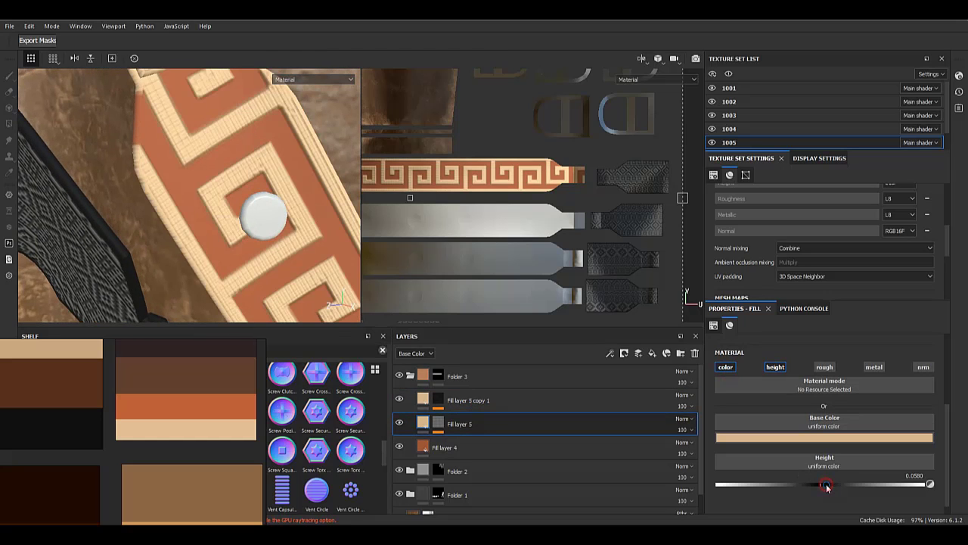
pyautogui.click(597, 402)
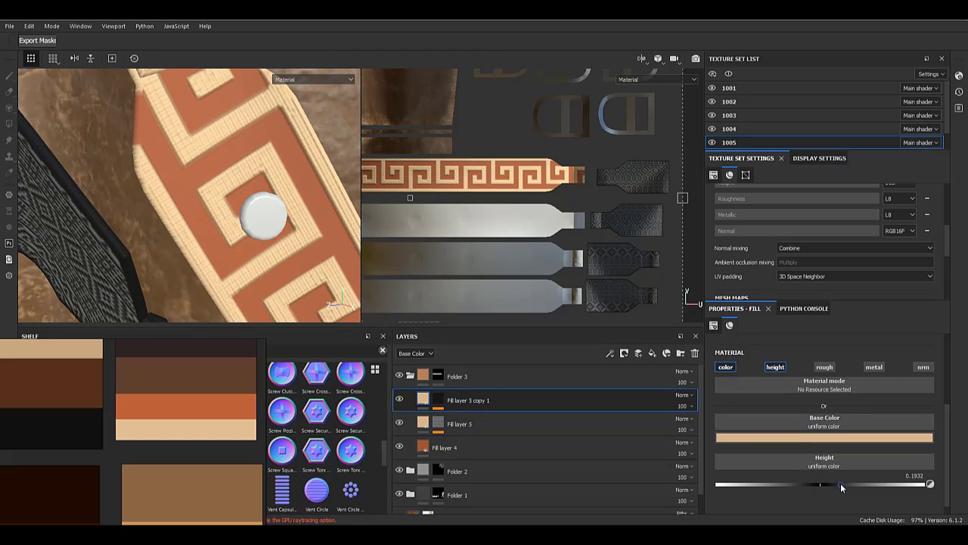
# - Set the UV scale of the Mesh 1 fill in Fill layer 5 copy 1's mask to 20
pyautogui.click(439, 399)
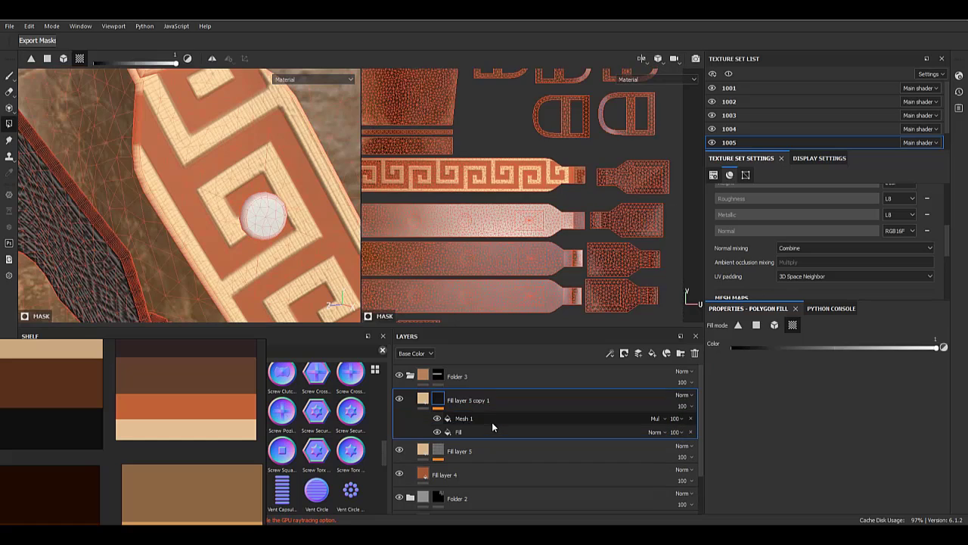
pyautogui.click(492, 421)
pyautogui.scroll(2, 816, 423)
pyautogui.write('20')
pyautogui.press('Return')
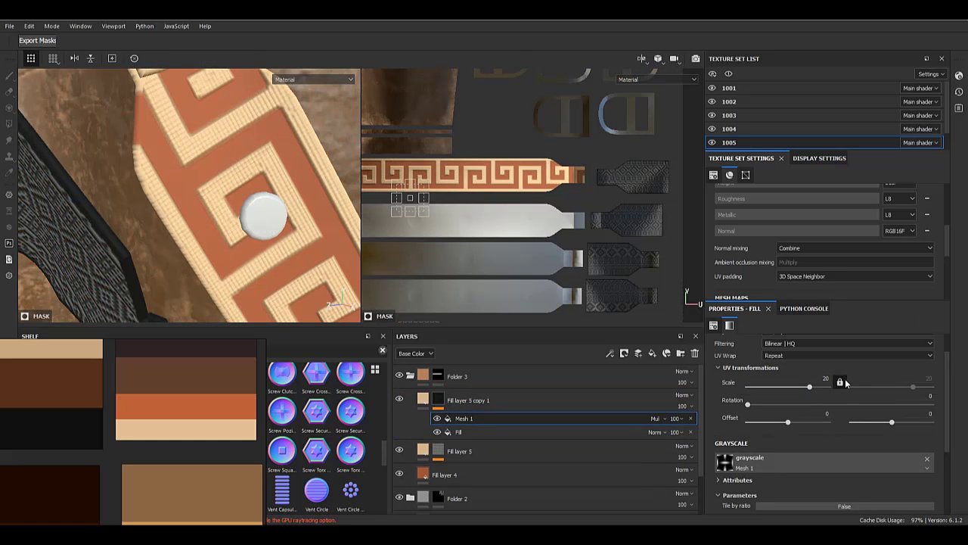
# - Examine the weave on the patterned strap up close and against the rest of the coat
pyautogui.keyDown('alt'); pyautogui.moveTo(273, 272); pyautogui.dragTo(299, 340, button='right'); pyautogui.keyUp('alt')
pyautogui.keyDown('alt'); pyautogui.moveTo(250, 249); pyautogui.dragTo(185, 163, button='right'); pyautogui.keyUp('alt')
pyautogui.keyDown('alt'); pyautogui.moveTo(185, 163); pyautogui.dragTo(219, 159); pyautogui.keyUp('alt')
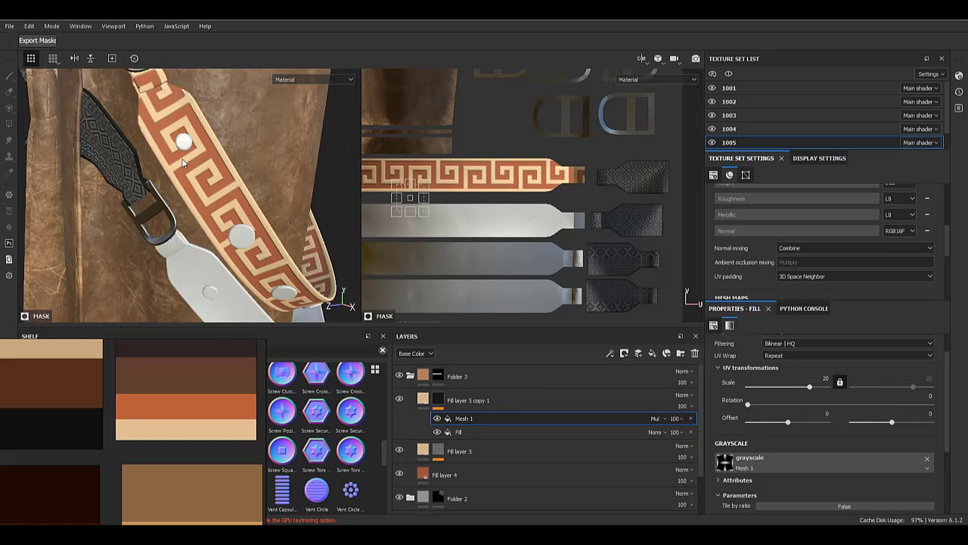
pyautogui.keyDown('alt'); pyautogui.moveTo(225, 158); pyautogui.dragTo(226, 408, button='right'); pyautogui.keyUp('alt')
pyautogui.keyDown('alt'); pyautogui.moveTo(234, 180); pyautogui.dragTo(144, 181, button='right'); pyautogui.keyUp('alt')
pyautogui.keyDown('alt'); pyautogui.moveTo(143, 182); pyautogui.dragTo(174, 157); pyautogui.keyUp('alt')
pyautogui.keyDown('alt'); pyautogui.moveTo(174, 158); pyautogui.dragTo(217, 308, button='right'); pyautogui.keyUp('alt')
pyautogui.keyDown('alt'); pyautogui.moveTo(216, 307); pyautogui.dragTo(333, 357); pyautogui.keyUp('alt')
# - Duplicate Fill layer 5 copy 1 and invert the new copy's mask with a Levels effect
pyautogui.rightClick(473, 418)
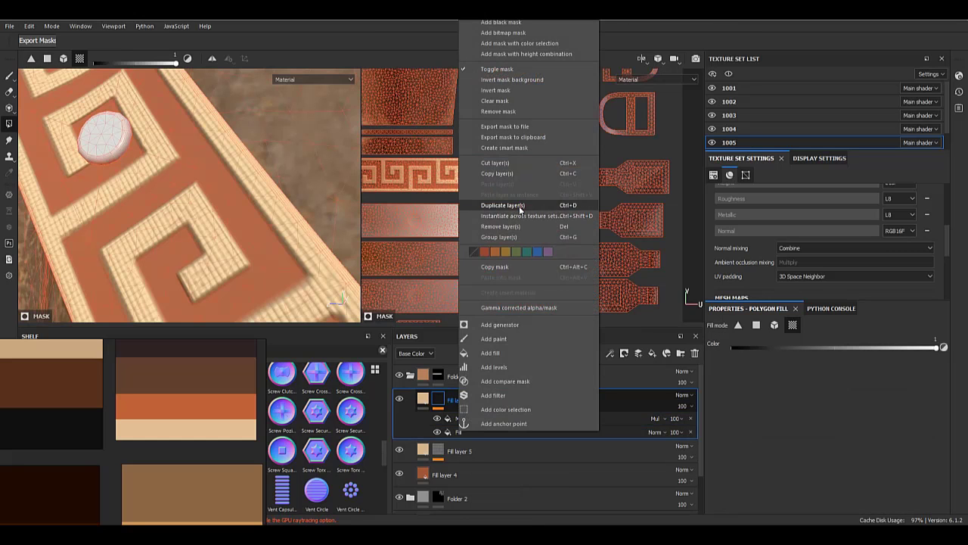
pyautogui.click(491, 210)
pyautogui.rightClick(437, 399)
pyautogui.click(482, 180)
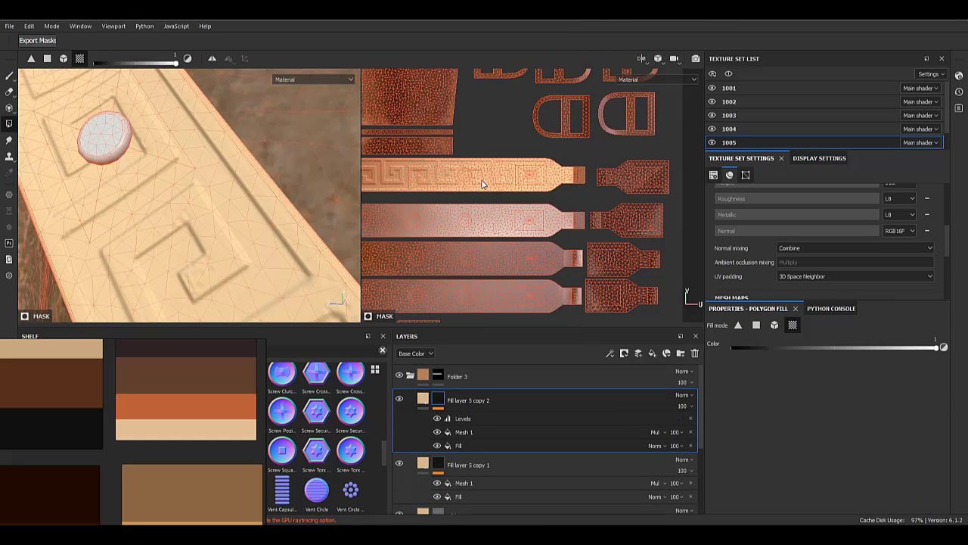
# - Turn off the color channel on Fill layer 5 copy 2 so it affects height only
pyautogui.click(421, 401)
pyautogui.click(727, 457)
pyautogui.scroll(-2, 804, 463)
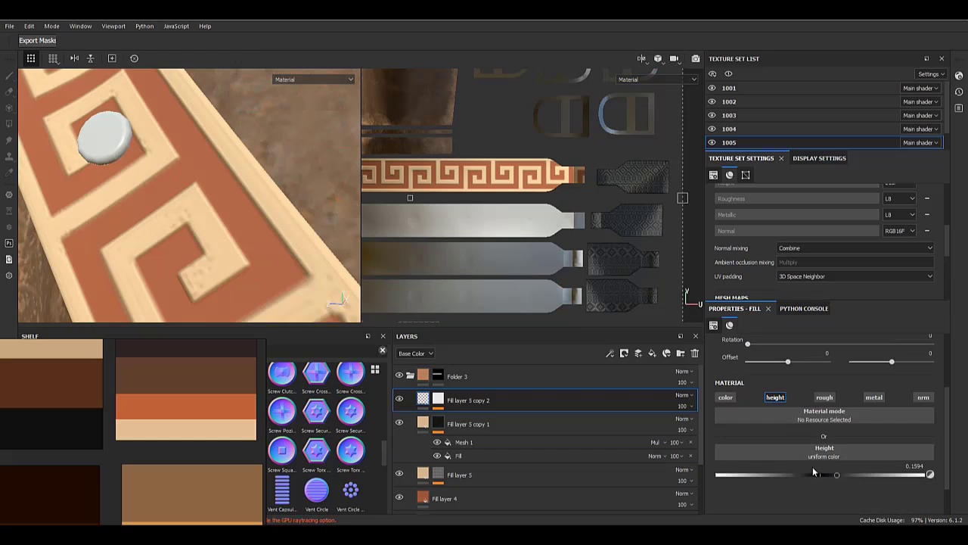
# - Move the Levels effect below Mesh 1 in Fill layer 5 copy 2's mask and set the layer's height to 0.2464
pyautogui.click(440, 400)
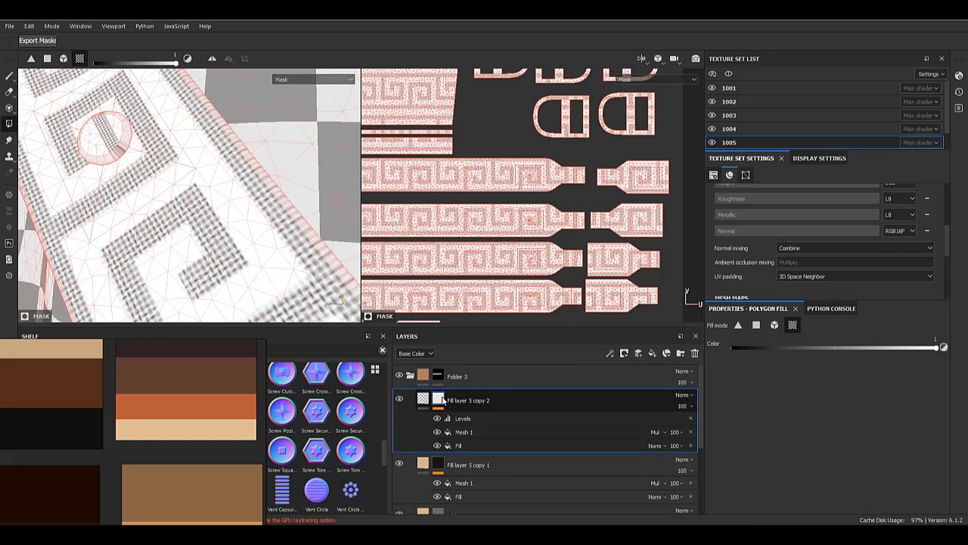
pyautogui.moveTo(473, 417); pyautogui.dragTo(468, 435)
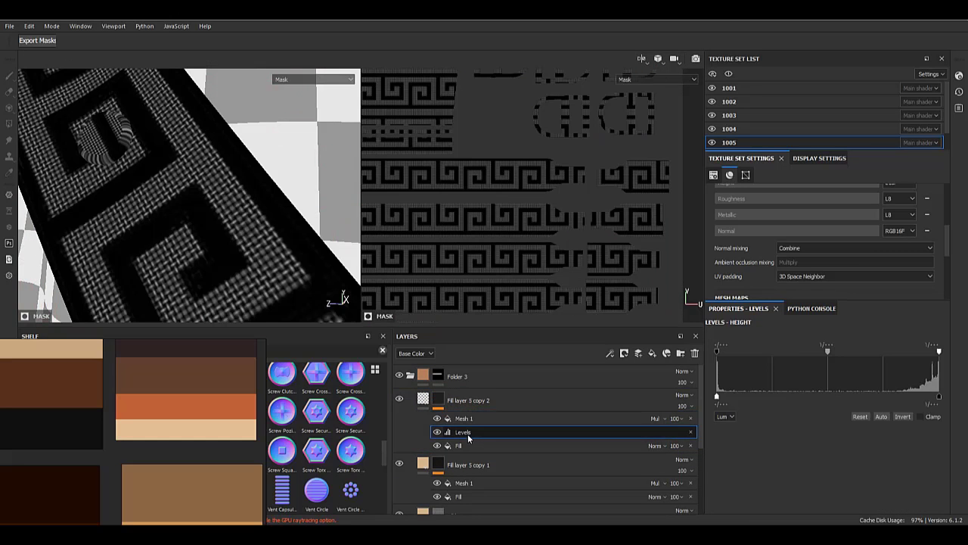
pyautogui.click(422, 400)
pyautogui.moveTo(838, 475); pyautogui.dragTo(800, 477)
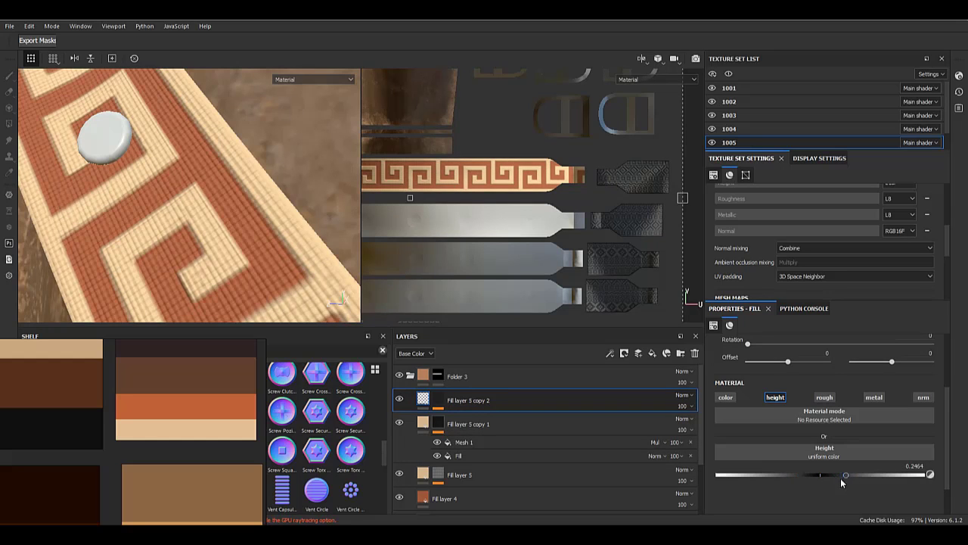
# - Hide the Mesh 1 fill in Fill layer 5 copy 1's mask, keeping the pattern fill on
pyautogui.click(509, 422)
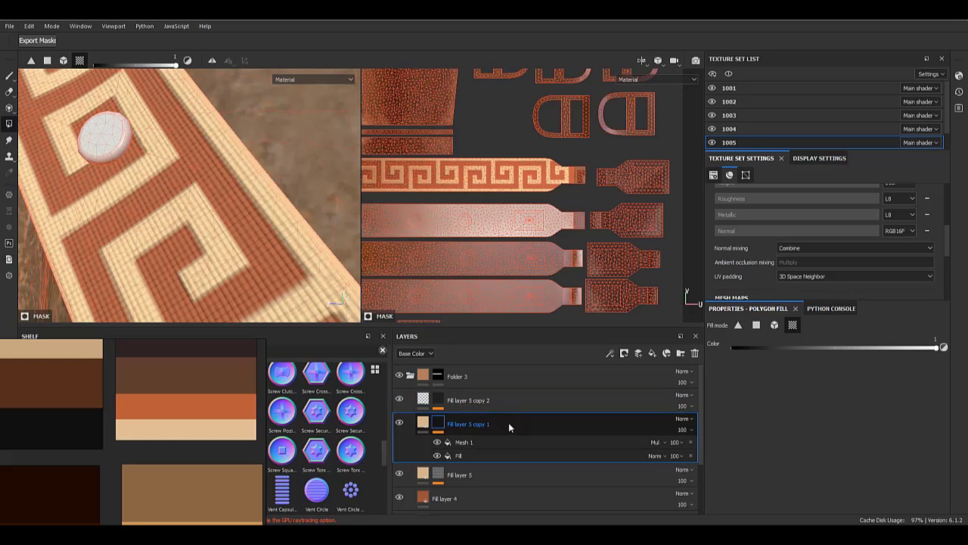
pyautogui.click(437, 442)
pyautogui.click(437, 455)
pyautogui.click(437, 456)
pyautogui.scroll(-5, 202, 217)
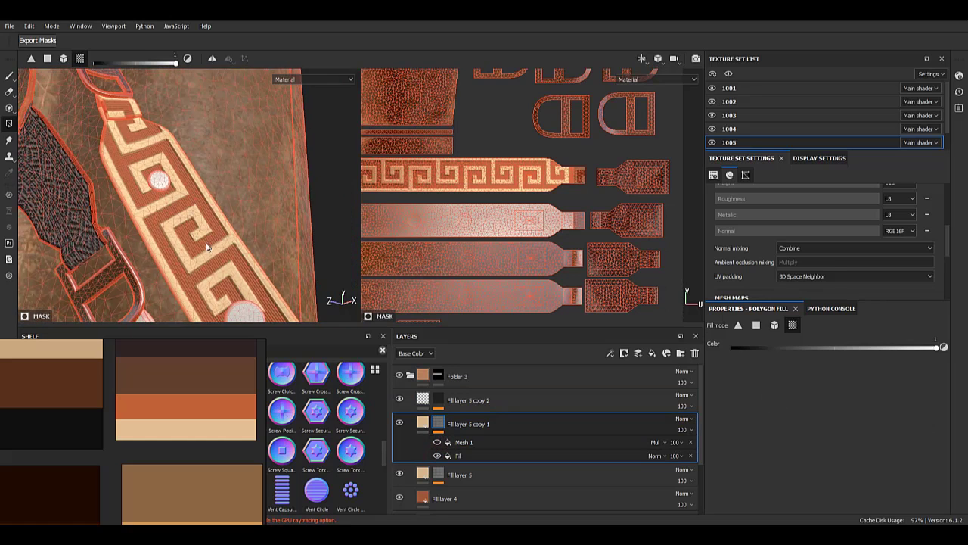
# - Replace the Mesh 1 fill in Fill layer 5 copy 1's mask with a Blue Noise Fast fill blended as Multiply
pyautogui.scroll(6, 190, 227)
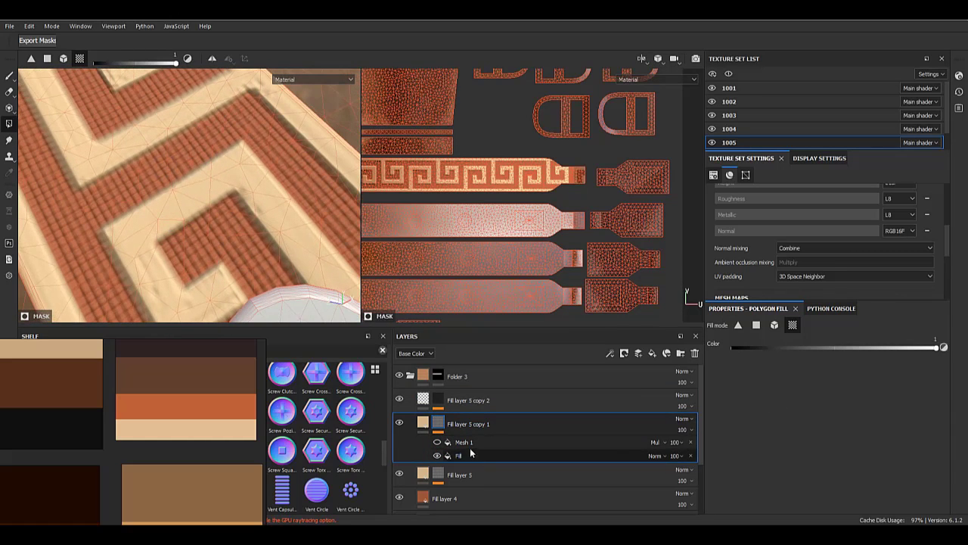
pyautogui.click(472, 444)
pyautogui.click(691, 442)
pyautogui.rightClick(476, 443)
pyautogui.click(510, 347)
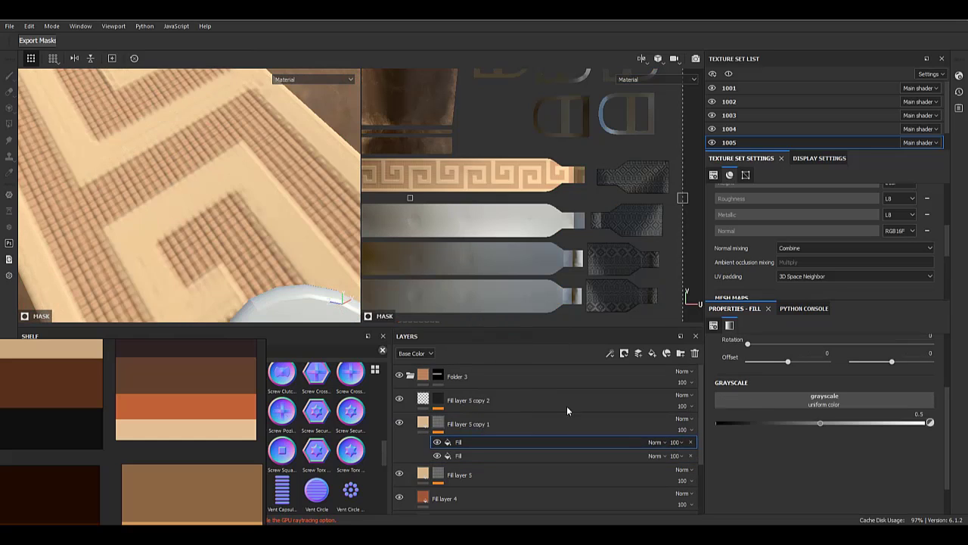
pyautogui.click(783, 402)
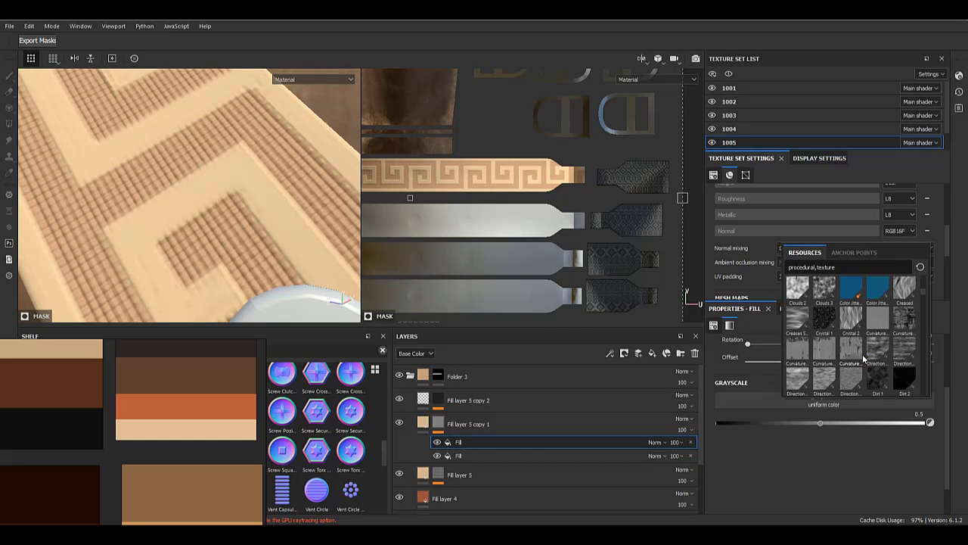
pyautogui.scroll(-3, 882, 299)
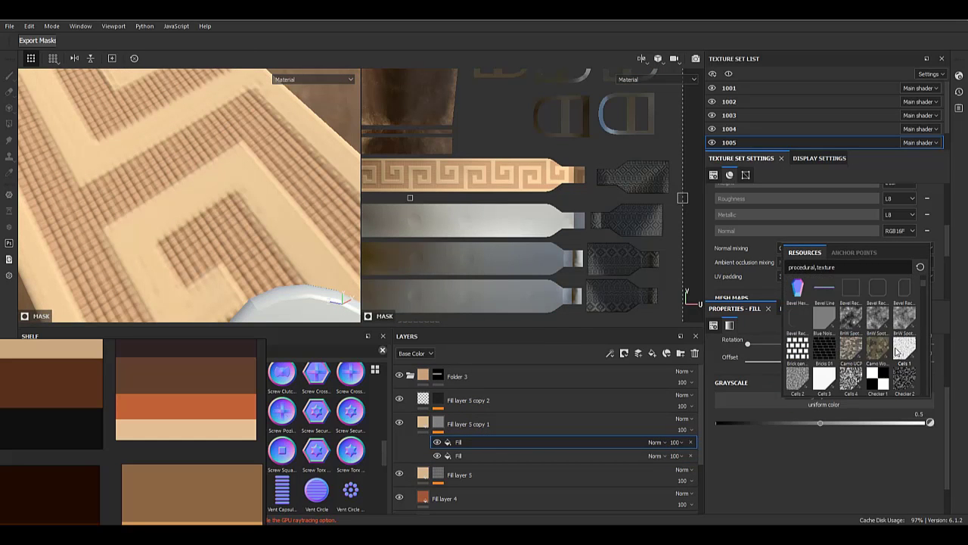
pyautogui.click(831, 321)
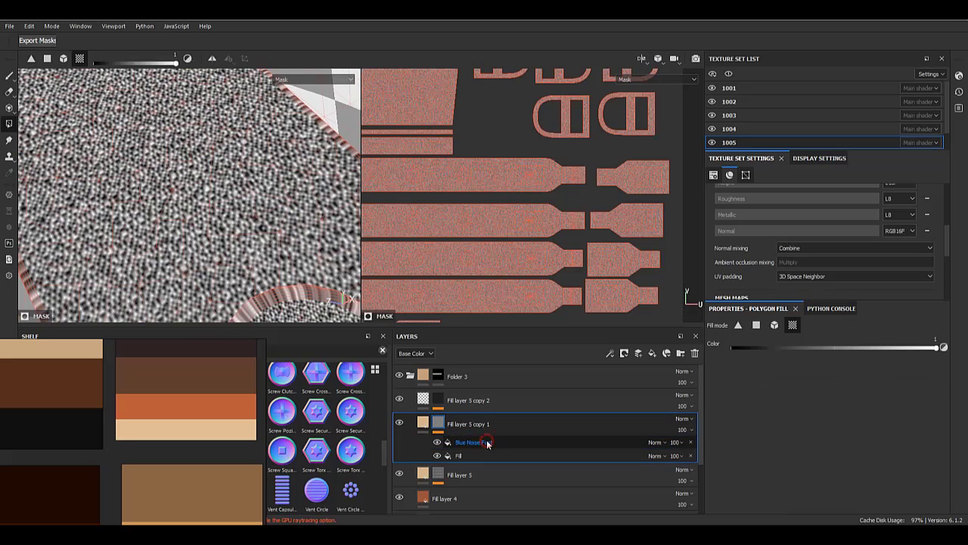
pyautogui.click(656, 443)
pyautogui.click(659, 181)
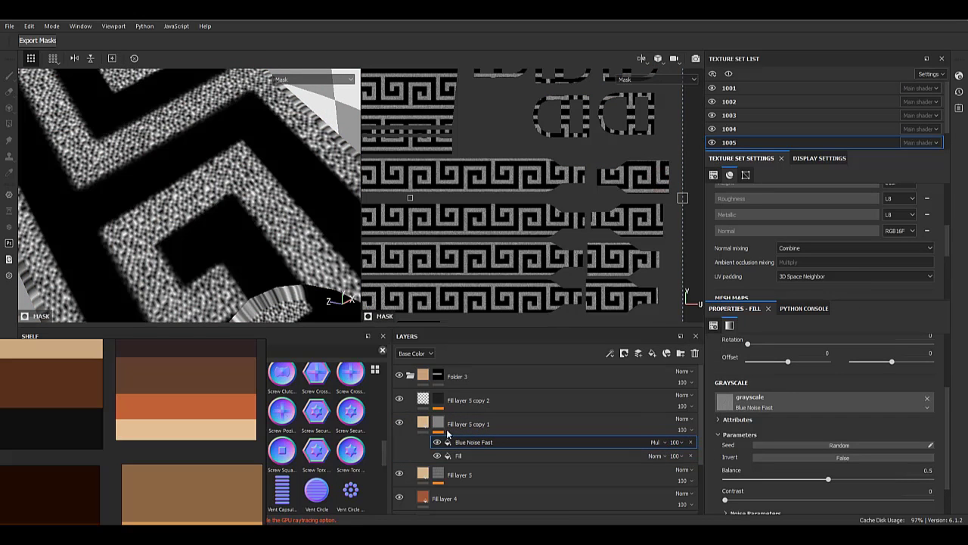
# - Set Fill layer 5 copy 1's height to 0.1063 and turn on its roughness channel
pyautogui.click(423, 425)
pyautogui.scroll(-2, 827, 451)
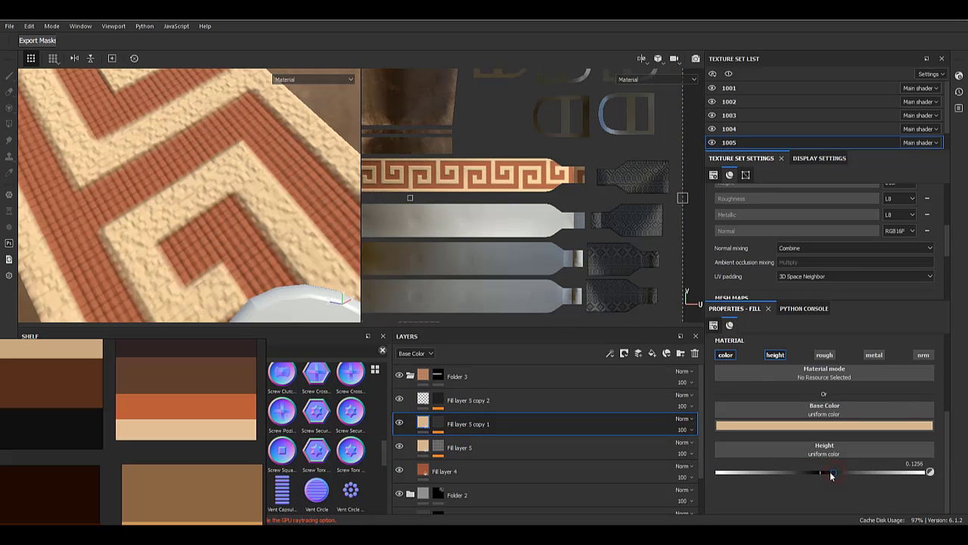
pyautogui.moveTo(830, 471)
pyautogui.mouseDown()
pyautogui.moveTo(814, 467)
pyautogui.moveTo(828, 473)
pyautogui.mouseUp()
pyautogui.scroll(-5, 155, 186)
pyautogui.scroll(-1, 833, 450)
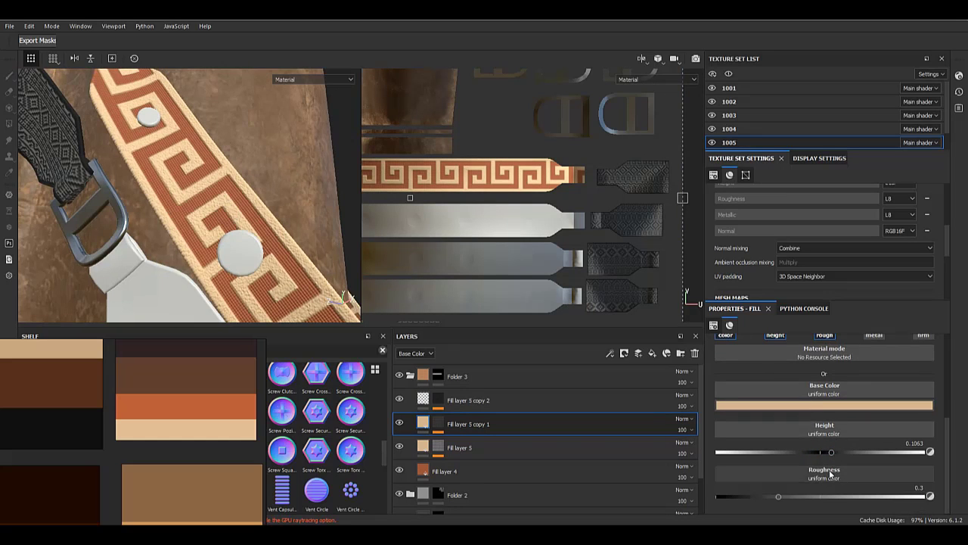
# - Set Fill layer 5 copy 1's roughness to 0.5024
pyautogui.moveTo(823, 497); pyautogui.dragTo(821, 496)
pyautogui.scroll(-5, 230, 180)
pyautogui.keyDown('alt'); pyautogui.moveTo(231, 178); pyautogui.dragTo(124, 204); pyautogui.keyUp('alt')
pyautogui.keyDown('alt'); pyautogui.moveTo(123, 204); pyautogui.dragTo(216, 227, button='middle'); pyautogui.keyUp('alt')
pyautogui.scroll(6, 218, 182)
pyautogui.keyDown('alt'); pyautogui.moveTo(218, 184); pyautogui.dragTo(246, 163); pyautogui.keyUp('alt')
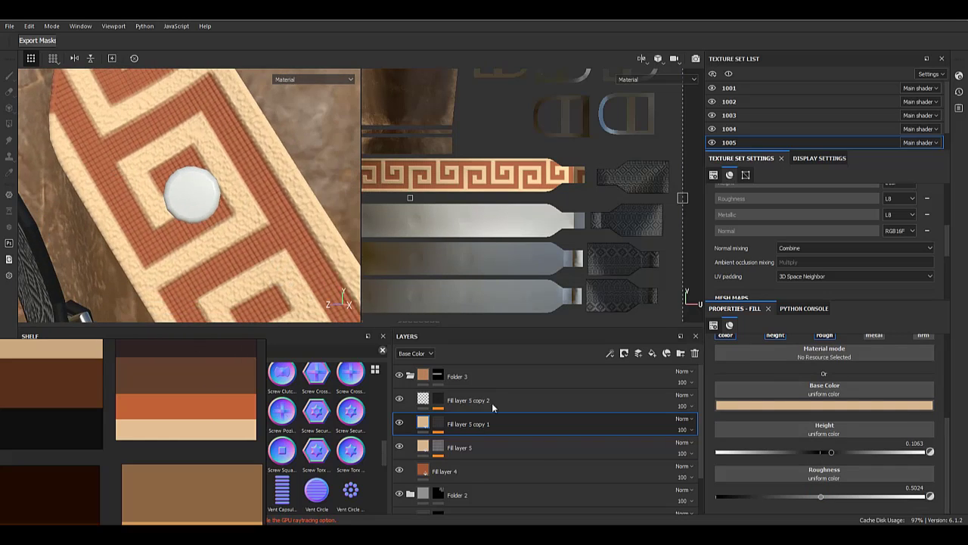
# - Add a new fill layer with a black mask above Fill layer 5 copy 2 in Folder 3
pyautogui.click(492, 402)
pyautogui.click(652, 353)
pyautogui.rightClick(433, 400)
pyautogui.click(476, 23)
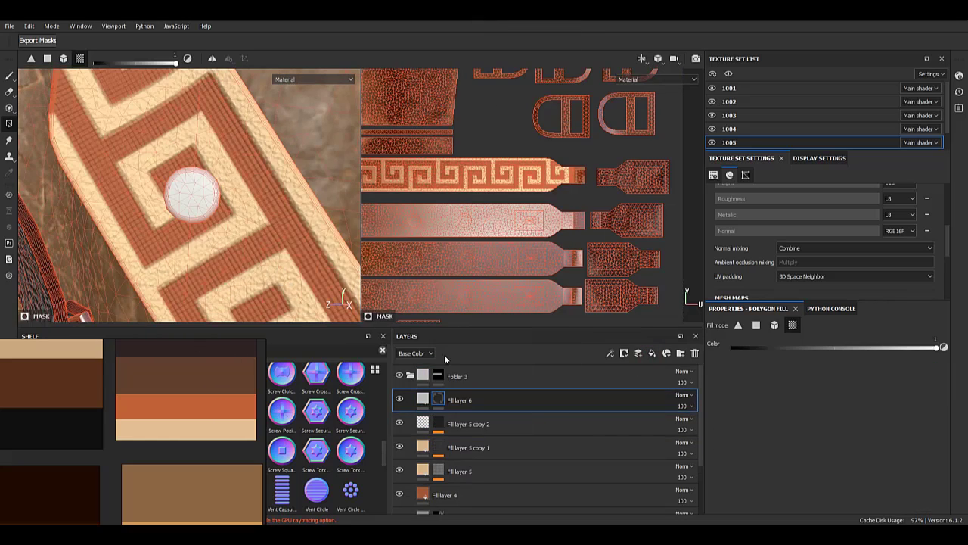
# - Add a generator to Fill layer 6's mask and load the Dirt generator
pyautogui.rightClick(442, 398)
pyautogui.click(488, 291)
pyautogui.click(799, 344)
pyautogui.scroll(5, 866, 437)
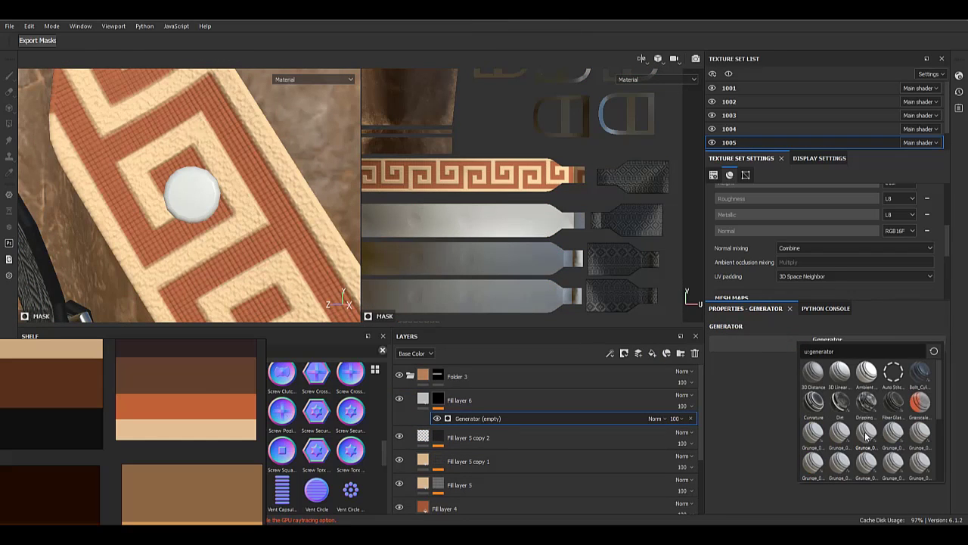
pyautogui.click(833, 403)
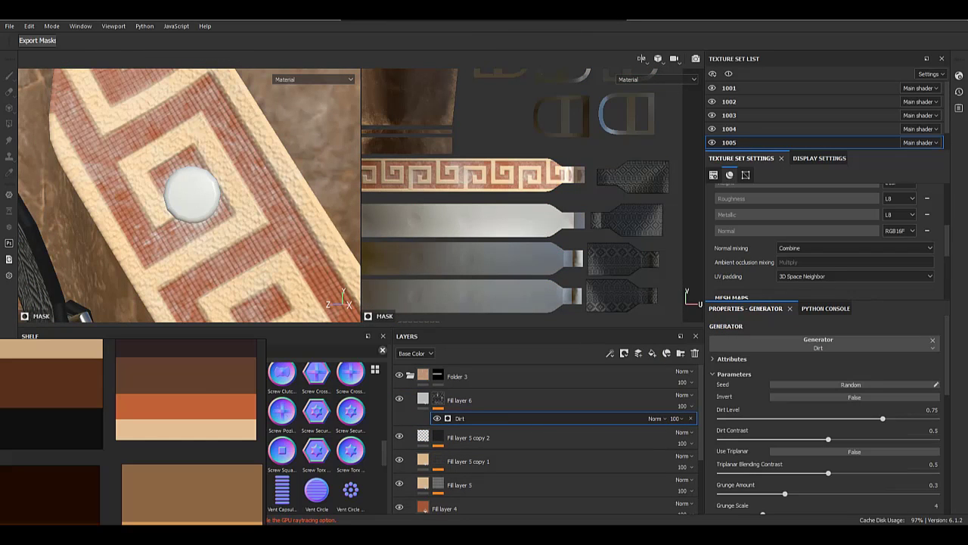
pyautogui.scroll(-3, 256, 181)
pyautogui.keyDown('alt'); pyautogui.moveTo(256, 182); pyautogui.dragTo(265, 98); pyautogui.keyUp('alt')
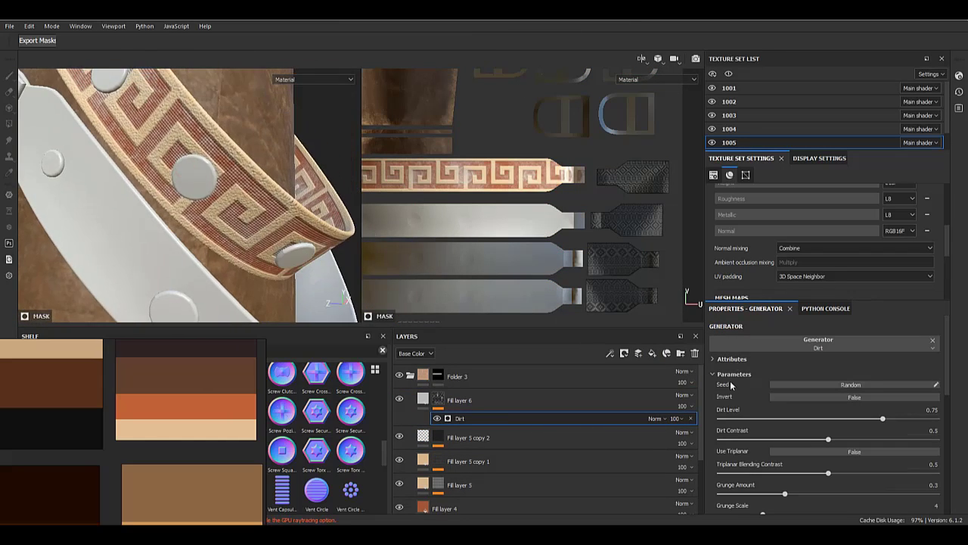
# - Set Fill layer 6's base color to black for the dirt on the strap
pyautogui.click(423, 403)
pyautogui.click(839, 427)
pyautogui.click(838, 388)
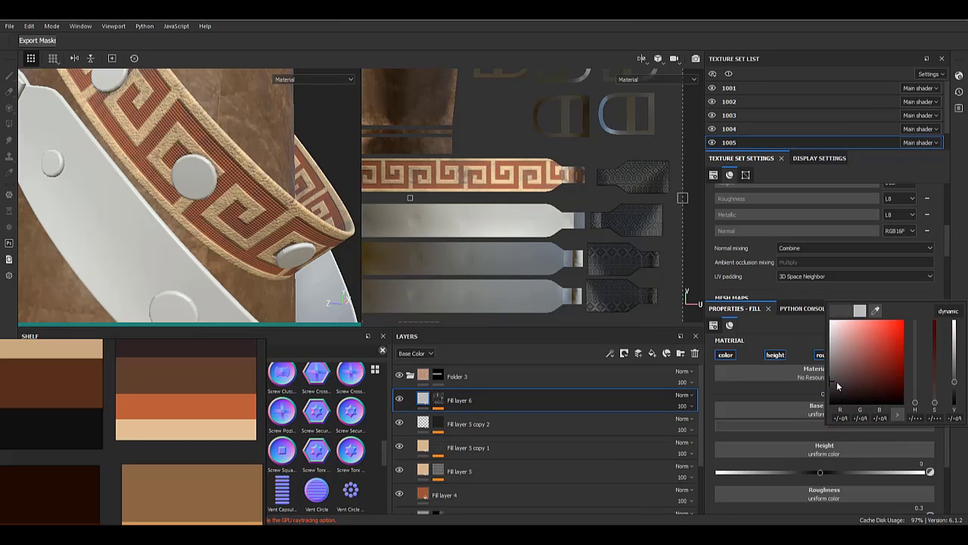
pyautogui.keyDown('alt'); pyautogui.moveTo(281, 245); pyautogui.dragTo(181, 155); pyautogui.keyUp('alt')
pyautogui.keyDown('alt'); pyautogui.moveTo(201, 254); pyautogui.dragTo(238, 190, button='right'); pyautogui.keyUp('alt')
pyautogui.keyDown('alt'); pyautogui.moveTo(237, 190); pyautogui.dragTo(250, 242); pyautogui.keyUp('alt')
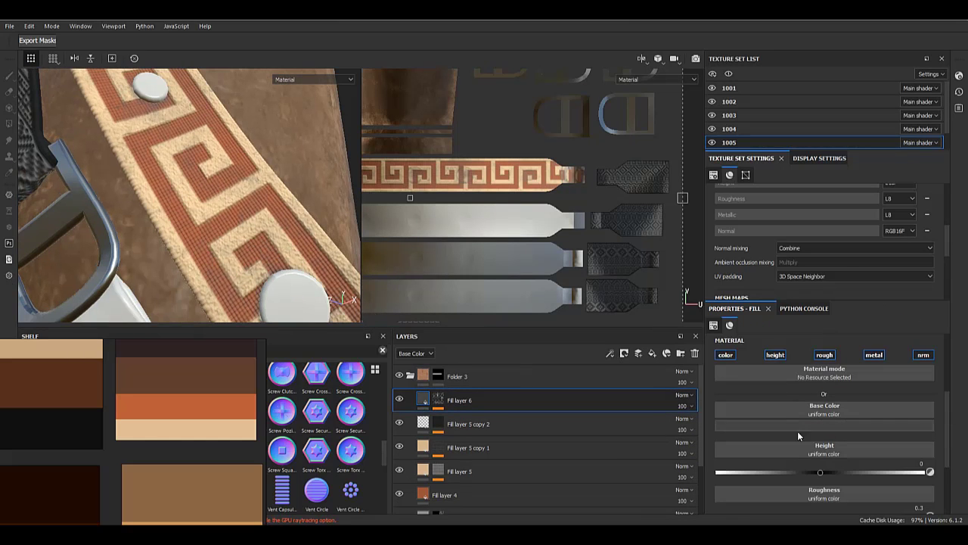
pyautogui.click(800, 427)
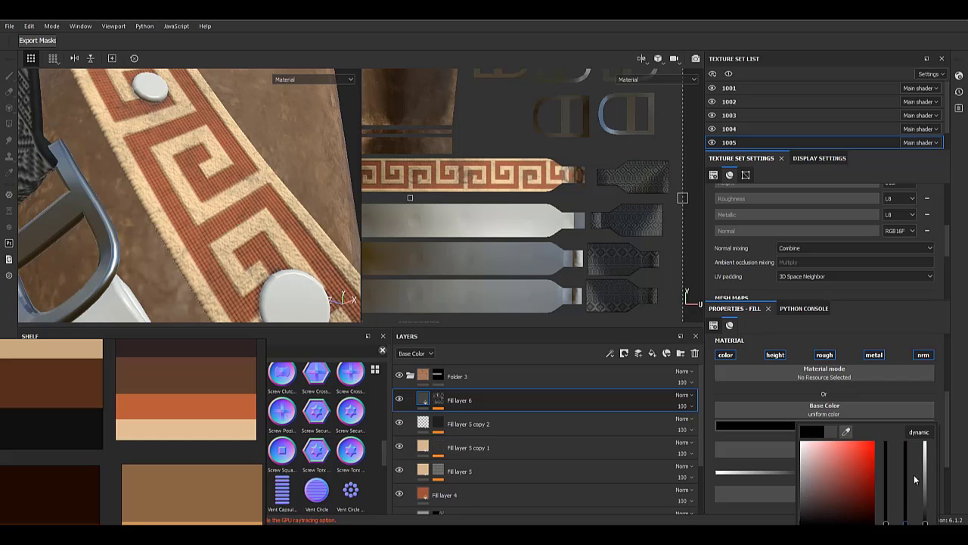
# - Set the Dirt Level of Fill layer 6's Dirt generator to 0.79
pyautogui.click(439, 401)
pyautogui.click(507, 416)
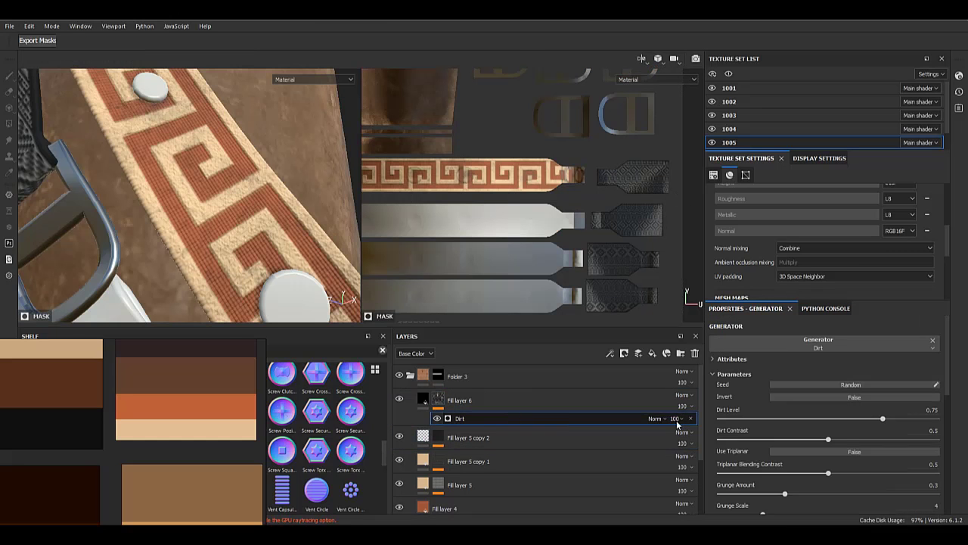
pyautogui.click(438, 402)
pyautogui.click(475, 420)
pyautogui.click(892, 419)
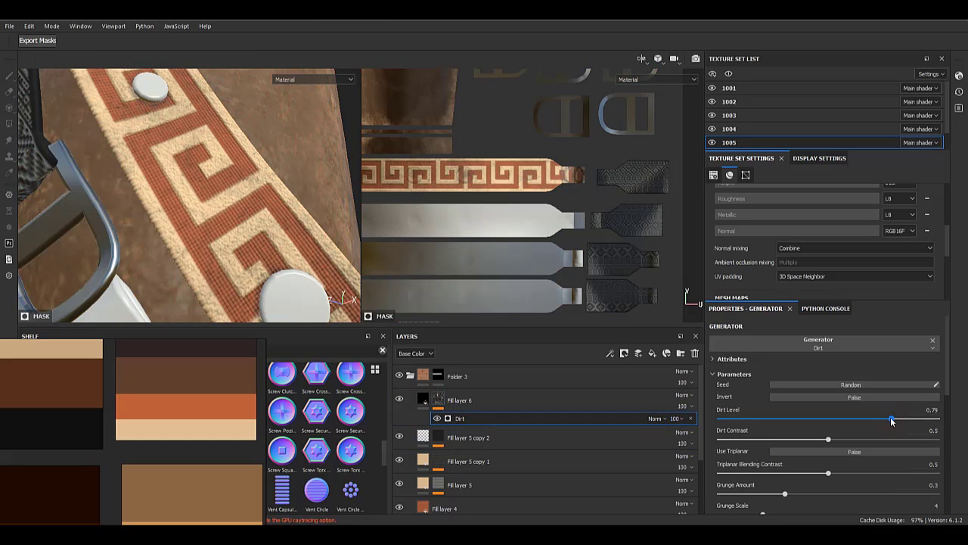
# - Increase the Grunge Scale of Fill layer 6's Dirt generator, previewing the mask to judge the dirt pattern
pyautogui.keyDown('alt'); pyautogui.click(439, 401); pyautogui.keyUp('alt')
pyautogui.click(484, 418)
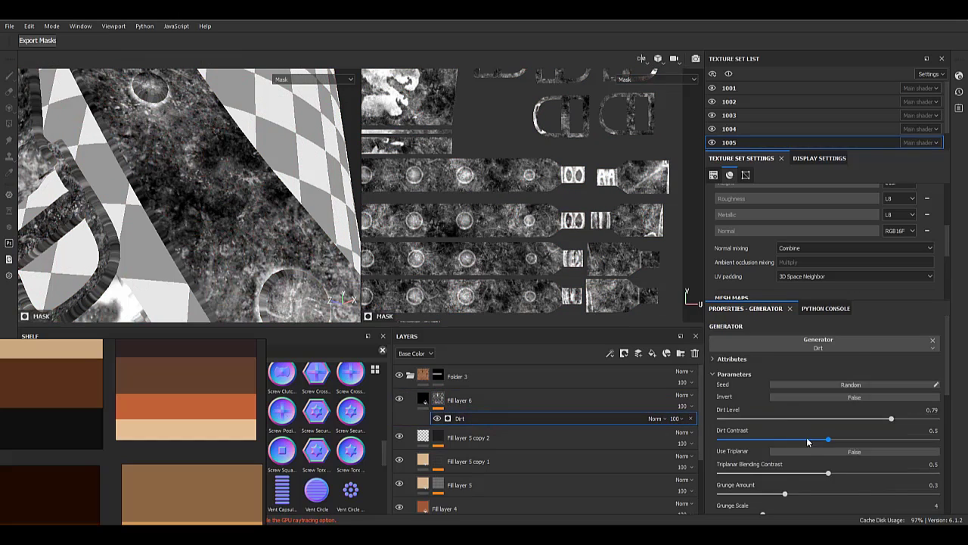
pyautogui.scroll(-2, 754, 491)
pyautogui.click(730, 486)
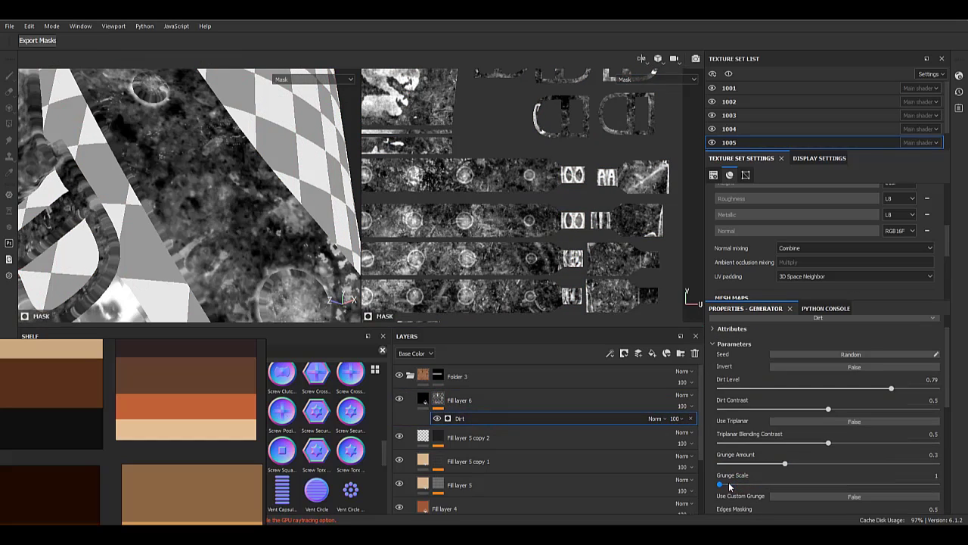
pyautogui.click(776, 484)
pyautogui.click(801, 486)
pyautogui.click(425, 401)
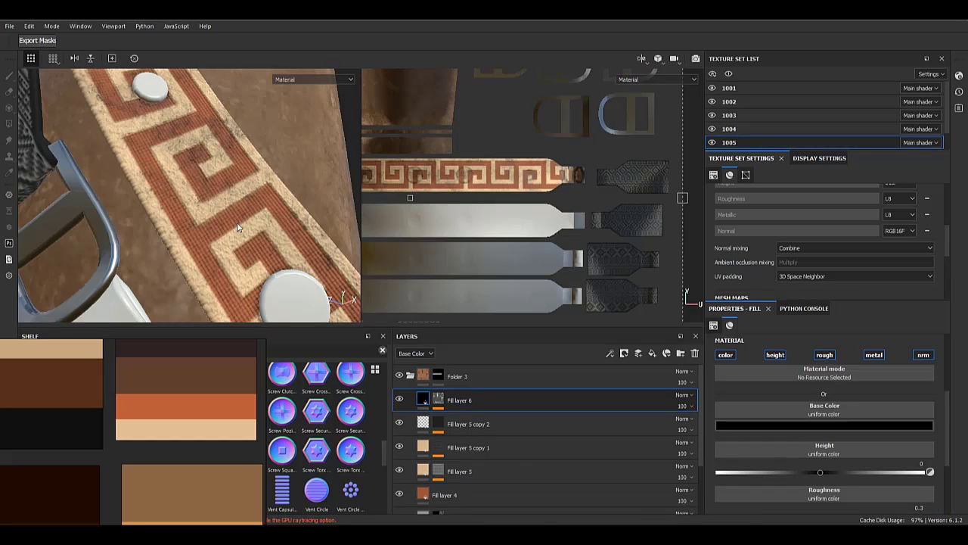
pyautogui.scroll(-5, 229, 208)
pyautogui.keyDown('alt'); pyautogui.moveTo(189, 216); pyautogui.dragTo(99, 56, button='middle'); pyautogui.keyUp('alt')
pyautogui.keyDown('alt'); pyautogui.moveTo(87, 140); pyautogui.dragTo(100, 131); pyautogui.keyUp('alt')
pyautogui.keyDown('alt'); pyautogui.moveTo(99, 131); pyautogui.dragTo(178, 240, button='middle'); pyautogui.keyUp('alt')
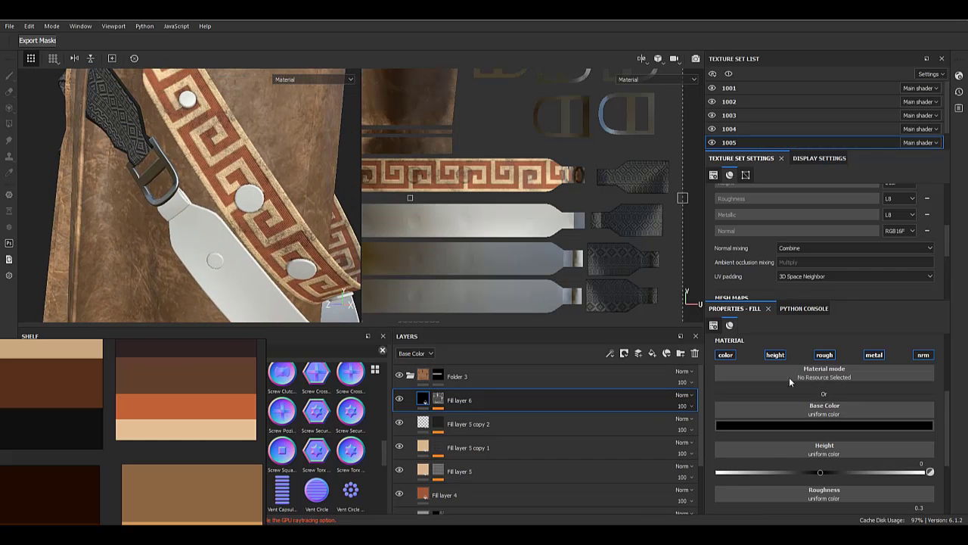
# - Turn off Fill layer 6's height, metal and normal channels and set its roughness to 0.8720
pyautogui.click(871, 357)
pyautogui.click(769, 356)
pyautogui.click(829, 423)
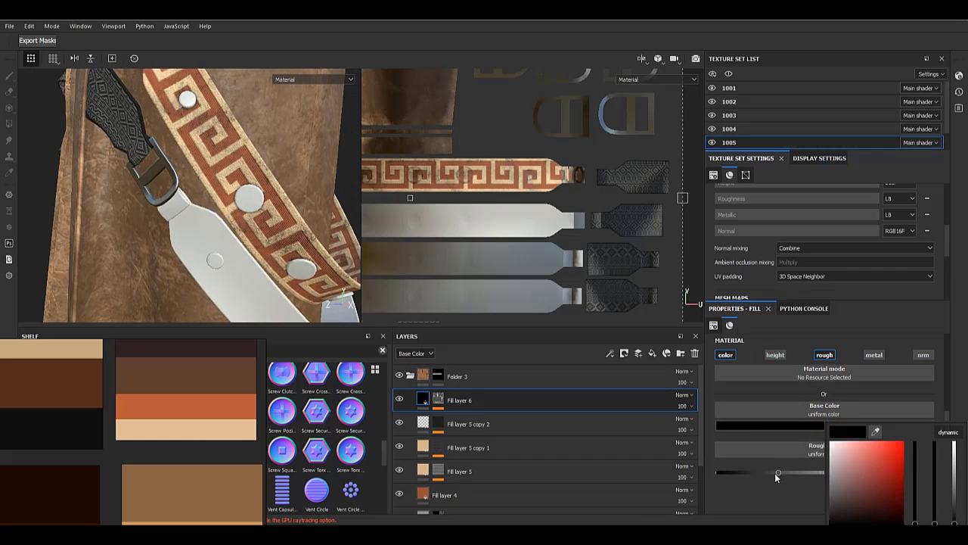
pyautogui.moveTo(777, 472); pyautogui.dragTo(899, 478)
pyautogui.keyDown('alt'); pyautogui.moveTo(198, 229); pyautogui.dragTo(103, 203); pyautogui.keyUp('alt')
pyautogui.scroll(-5, 170, 223)
pyautogui.keyDown('alt'); pyautogui.moveTo(186, 184); pyautogui.dragTo(189, 220, button='right'); pyautogui.keyUp('alt')
pyautogui.keyDown('alt'); pyautogui.moveTo(235, 166); pyautogui.dragTo(223, 130); pyautogui.keyUp('alt')
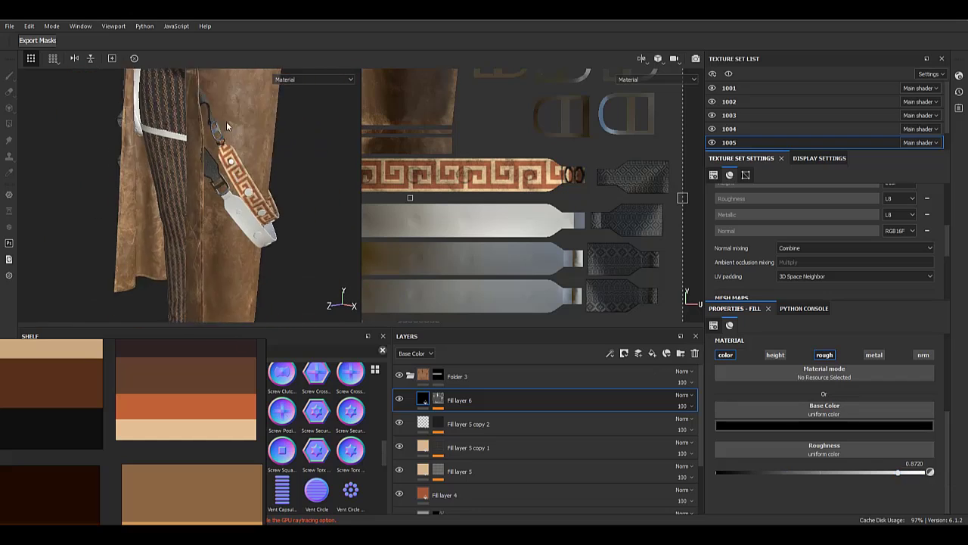
pyautogui.keyDown('alt'); pyautogui.moveTo(233, 128); pyautogui.dragTo(232, 185, button='right'); pyautogui.keyUp('alt')
pyautogui.keyDown('alt'); pyautogui.moveTo(224, 181); pyautogui.dragTo(258, 315, button='middle'); pyautogui.keyUp('alt')
pyautogui.moveTo(210, 205)
pyautogui.keyDown('alt'); pyautogui.mouseDown(button='right')
pyautogui.moveTo(210, 216)
pyautogui.moveTo(215, 189)
pyautogui.mouseUp(button='right'); pyautogui.keyUp('alt')
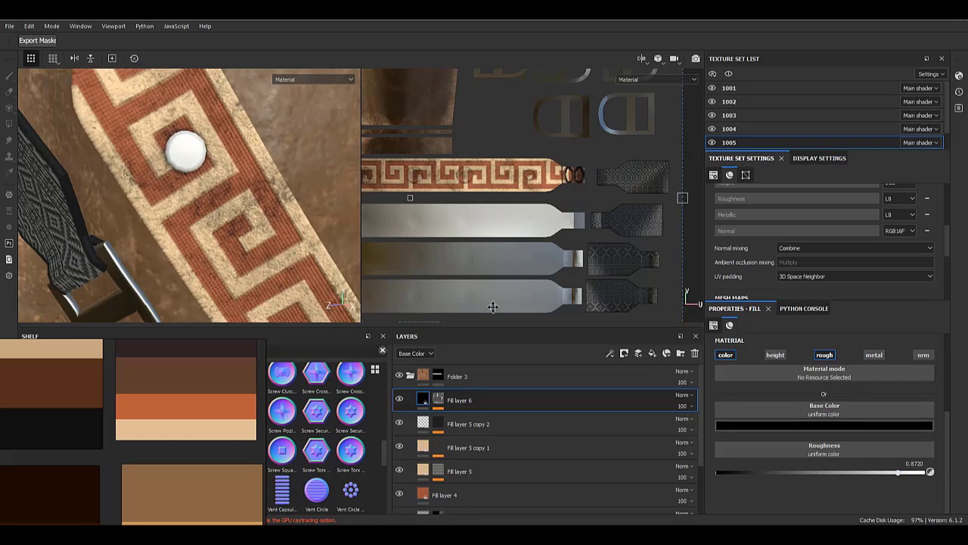
# - Add a Warp filter above the Greek key pattern fill in Fill layer 5's mask
pyautogui.keyDown('alt'); pyautogui.click(443, 396); pyautogui.keyUp('alt')
pyautogui.keyDown('alt'); pyautogui.click(442, 436); pyautogui.keyUp('alt')
pyautogui.scroll(-2, 451, 408)
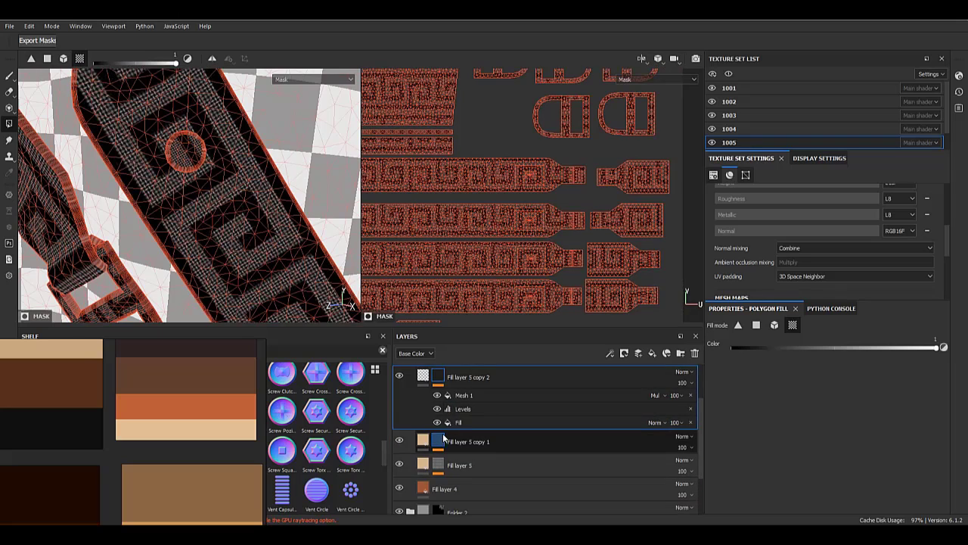
pyautogui.keyDown('alt'); pyautogui.click(440, 439); pyautogui.keyUp('alt')
pyautogui.scroll(-1, 441, 442)
pyautogui.keyDown('alt'); pyautogui.click(439, 457); pyautogui.keyUp('alt')
pyautogui.scroll(-2, 488, 429)
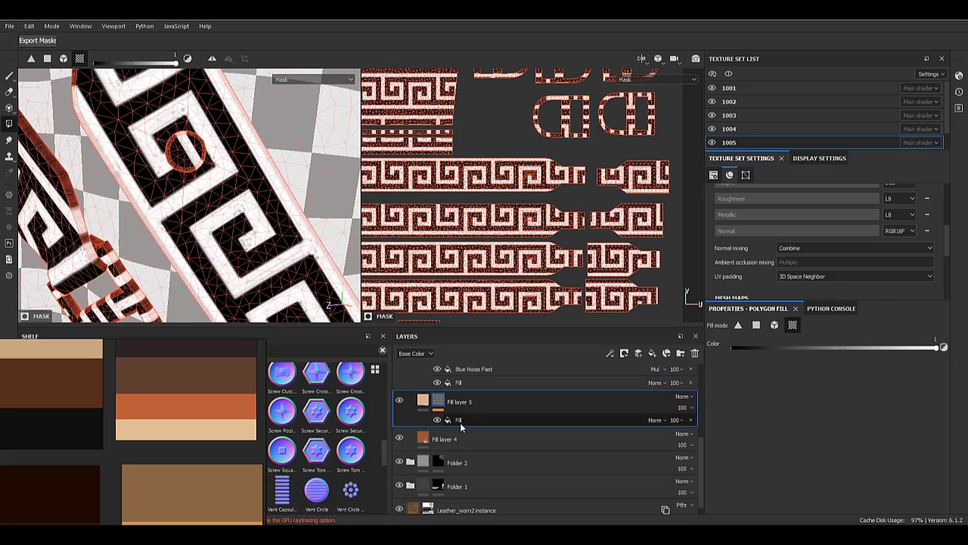
pyautogui.rightClick(461, 421)
pyautogui.click(497, 372)
pyautogui.click(784, 347)
pyautogui.scroll(-5, 855, 439)
pyautogui.click(907, 467)
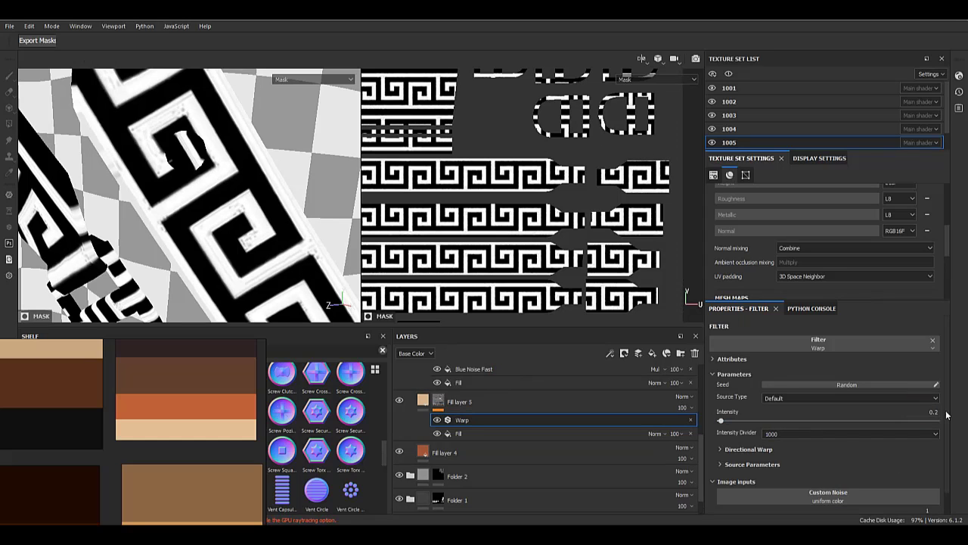
# - Set the Warp filter's Source Tiling to 5.79 and its Intensity to 0.5 in Fill layer 5's mask
pyautogui.click(727, 464)
pyautogui.scroll(-2, 736, 482)
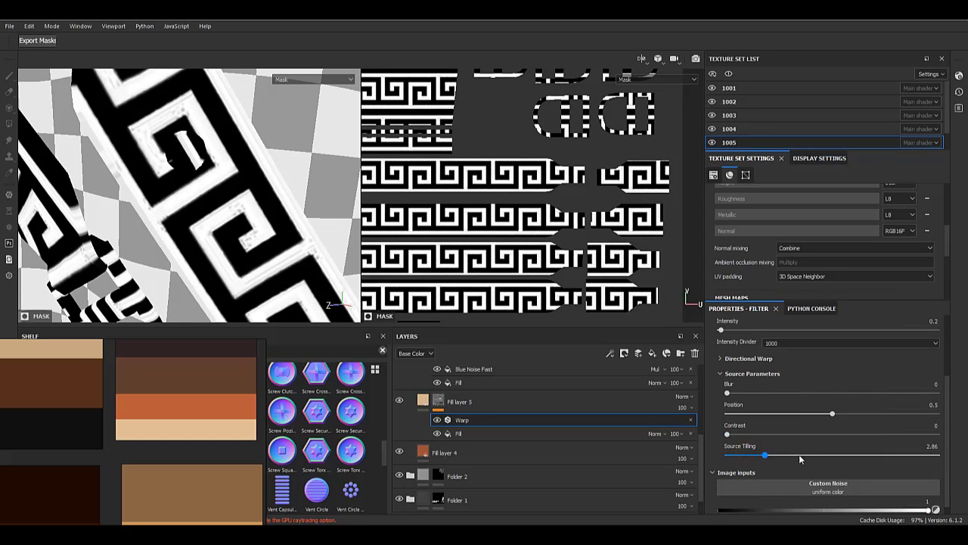
pyautogui.moveTo(814, 456); pyautogui.dragTo(803, 456)
pyautogui.scroll(2, 886, 407)
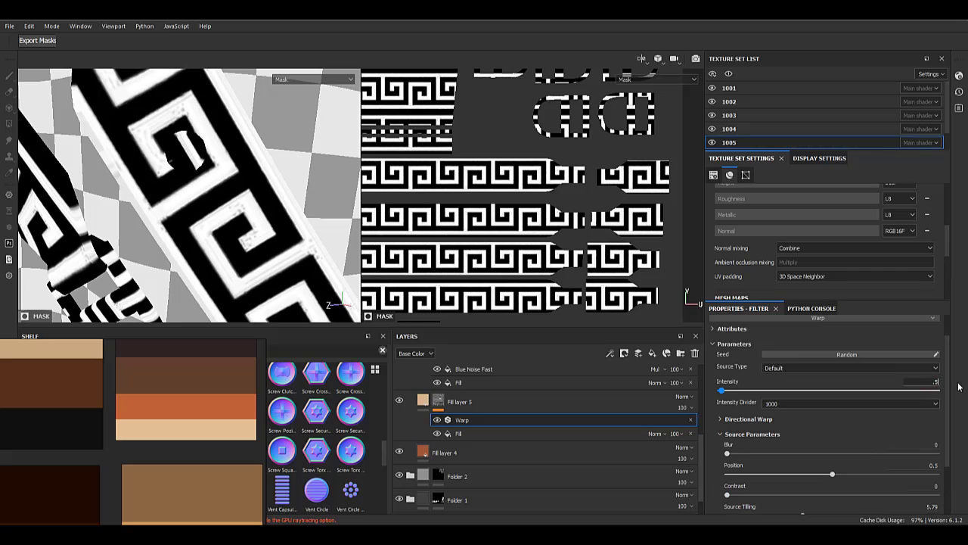
pyautogui.click(425, 401)
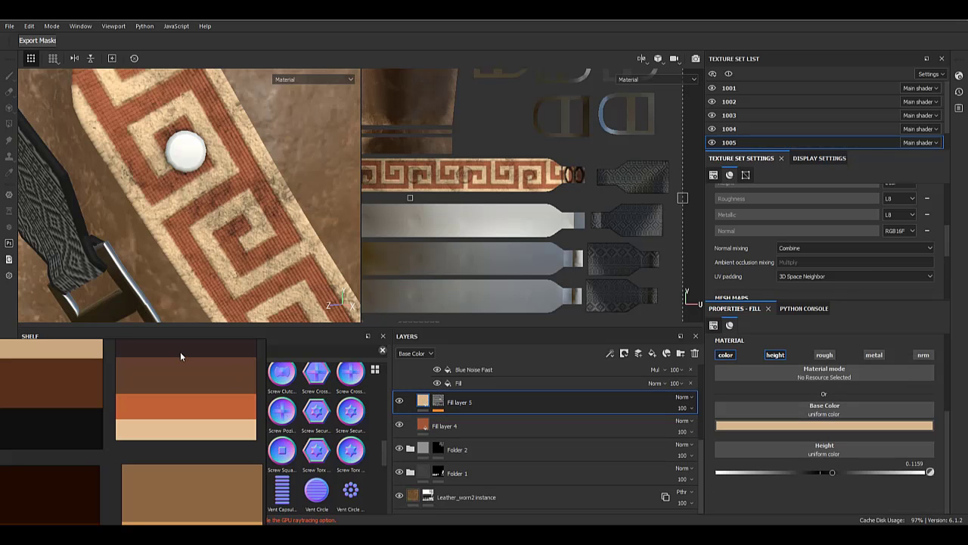
# - Examine the masks of Fill layer 5 copy 1 and copy 2 and the patterned strap's material in the 3D view
pyautogui.scroll(2, 472, 442)
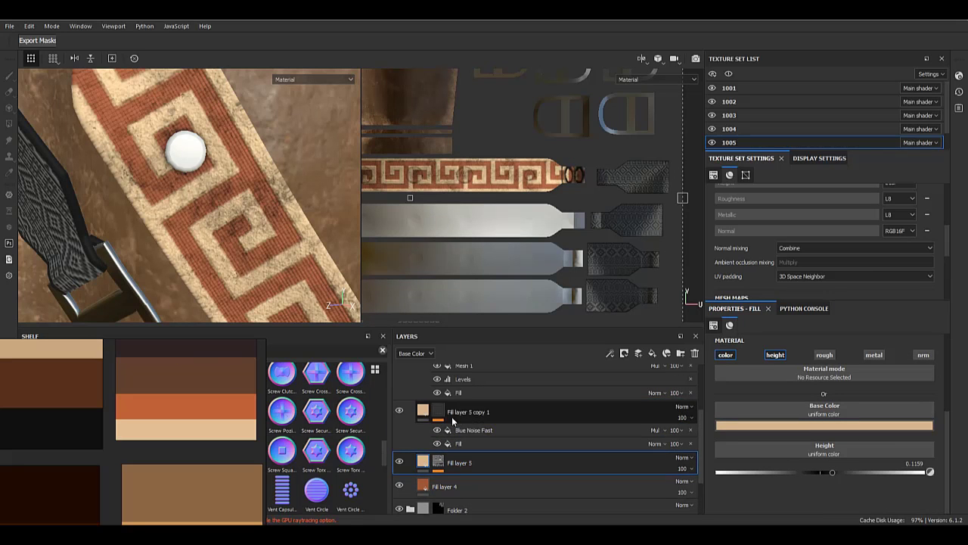
pyautogui.click(440, 411)
pyautogui.scroll(4, 227, 245)
pyautogui.keyDown('alt'); pyautogui.moveTo(228, 245); pyautogui.dragTo(272, 319); pyautogui.keyUp('alt')
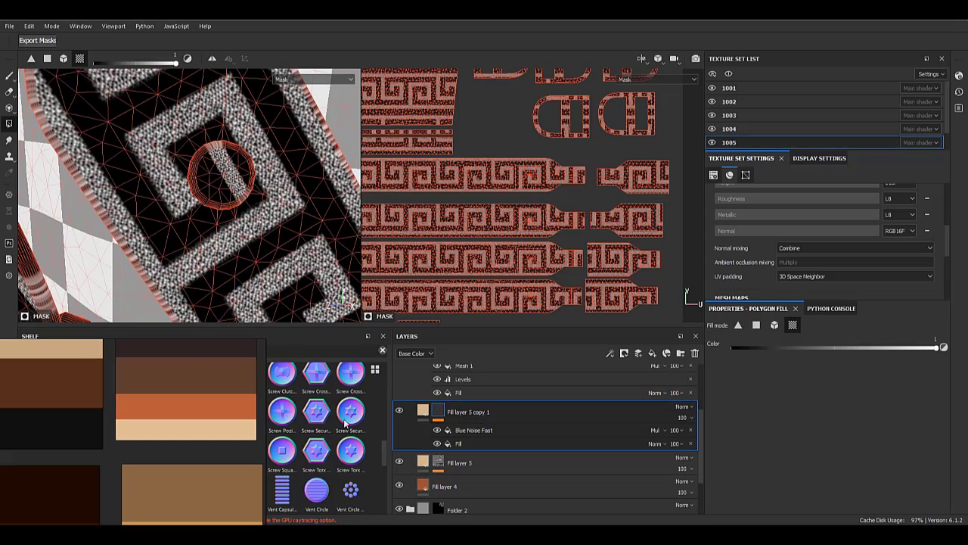
pyautogui.scroll(1, 447, 393)
pyautogui.click(438, 377)
pyautogui.click(426, 376)
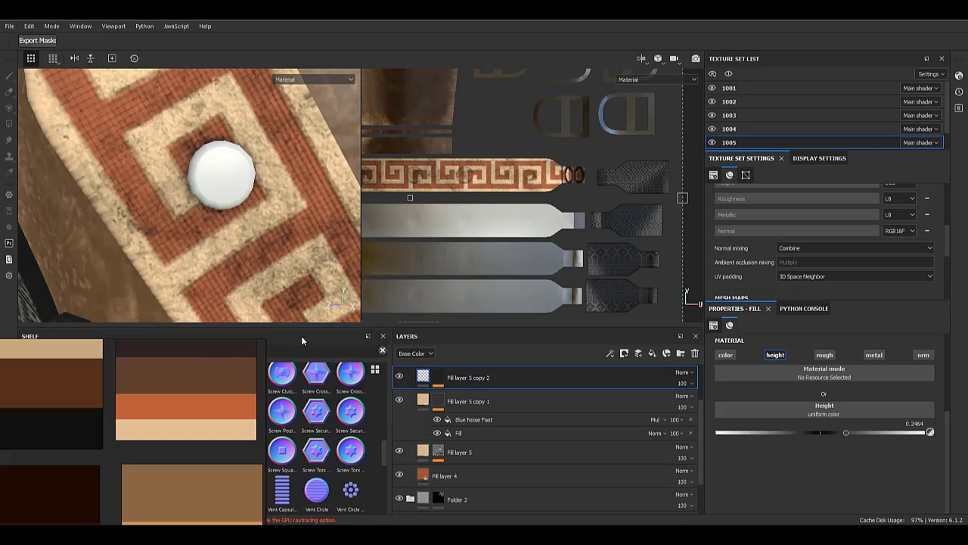
pyautogui.scroll(-3, 182, 237)
pyautogui.keyDown('alt'); pyautogui.moveTo(246, 262); pyautogui.dragTo(183, 211); pyautogui.keyUp('alt')
pyautogui.scroll(-3, 216, 199)
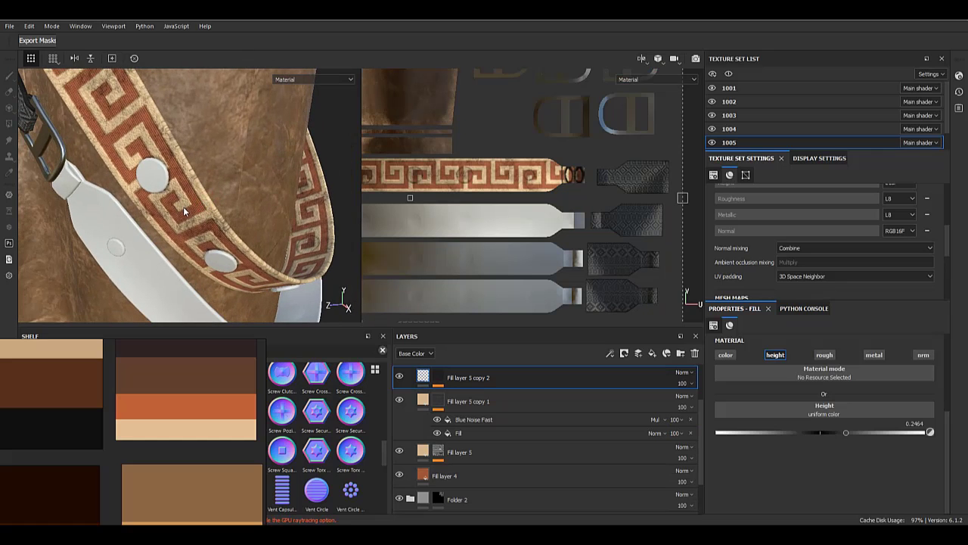
# - Inspect the Greek key strap in the 3D view from several angles, including its buckle end and studs
pyautogui.scroll(-4, 186, 206)
pyautogui.keyDown('alt'); pyautogui.moveTo(215, 172); pyautogui.dragTo(93, 149); pyautogui.keyUp('alt')
pyautogui.scroll(4, 95, 151)
pyautogui.keyDown('alt'); pyautogui.moveTo(121, 182); pyautogui.dragTo(188, 239); pyautogui.keyUp('alt')
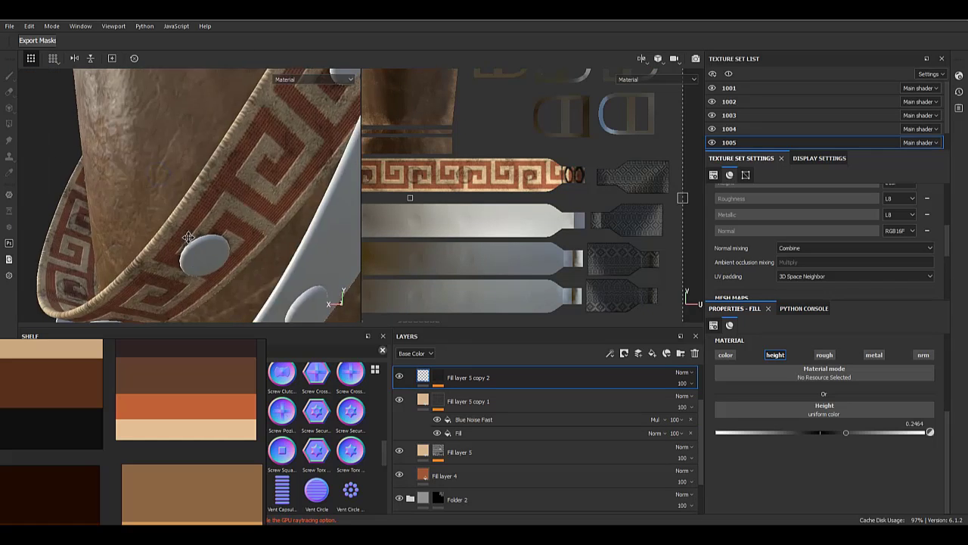
pyautogui.keyDown('alt'); pyautogui.moveTo(189, 239); pyautogui.dragTo(204, 170, button='right'); pyautogui.keyUp('alt')
pyautogui.keyDown('alt'); pyautogui.moveTo(235, 178); pyautogui.dragTo(144, 170); pyautogui.keyUp('alt')
pyautogui.keyDown('alt'); pyautogui.moveTo(182, 183); pyautogui.dragTo(205, 99, button='right'); pyautogui.keyUp('alt')
pyautogui.keyDown('alt'); pyautogui.moveTo(217, 174); pyautogui.dragTo(127, 166); pyautogui.keyUp('alt')
pyautogui.keyDown('alt'); pyautogui.moveTo(151, 193); pyautogui.dragTo(188, 370, button='right'); pyautogui.keyUp('alt')
pyautogui.keyDown('alt'); pyautogui.moveTo(186, 257); pyautogui.dragTo(151, 186, button='middle'); pyautogui.keyUp('alt')
pyautogui.keyDown('alt'); pyautogui.moveTo(178, 188); pyautogui.dragTo(109, 191); pyautogui.keyUp('alt')
pyautogui.keyDown('alt'); pyautogui.moveTo(189, 208); pyautogui.dragTo(191, 155, button='right'); pyautogui.keyUp('alt')
pyautogui.scroll(2, 622, 376)
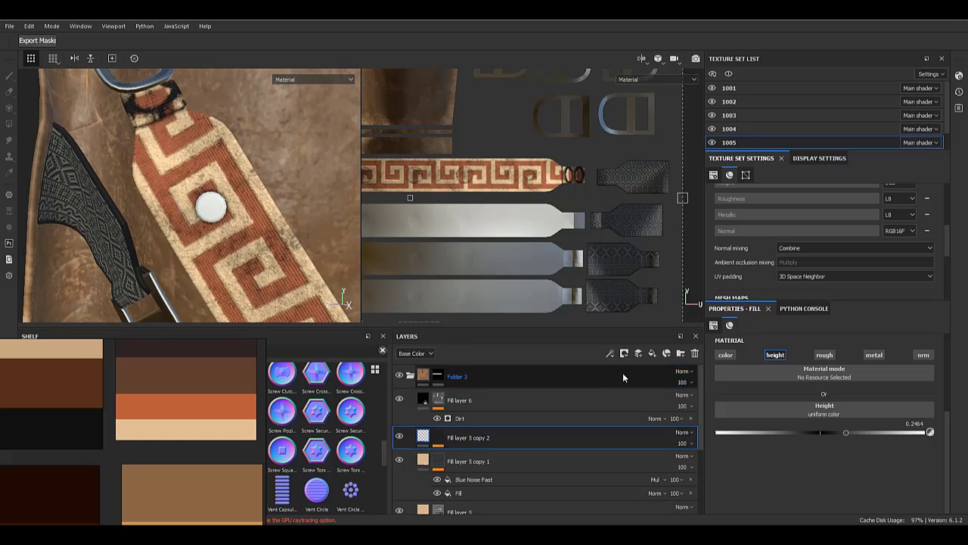
# - Duplicate Folder 3 and restrict the copy to the lower neighbouring strap with a new black mask and a polygon fill
pyautogui.click(429, 378)
pyautogui.click(411, 376)
pyautogui.rightClick(455, 376)
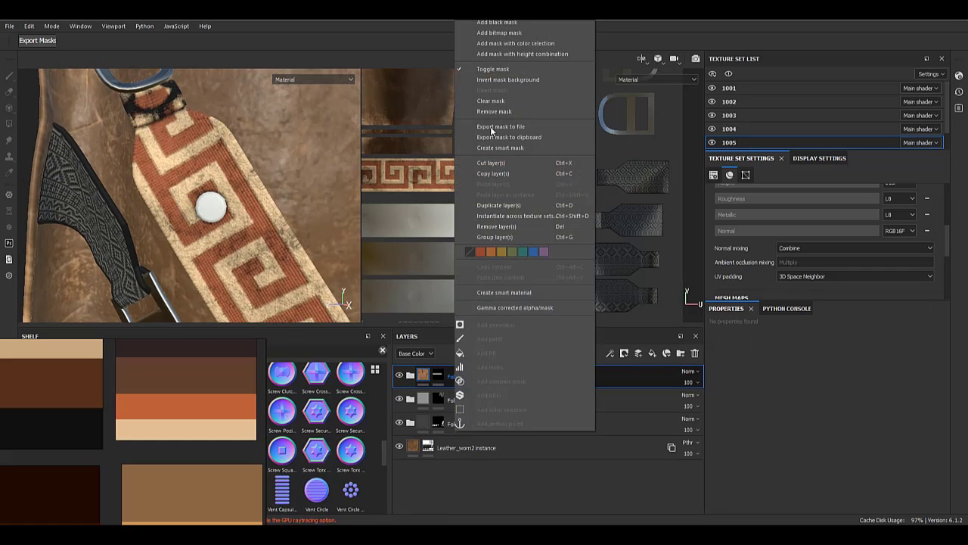
pyautogui.click(501, 205)
pyautogui.rightClick(441, 376)
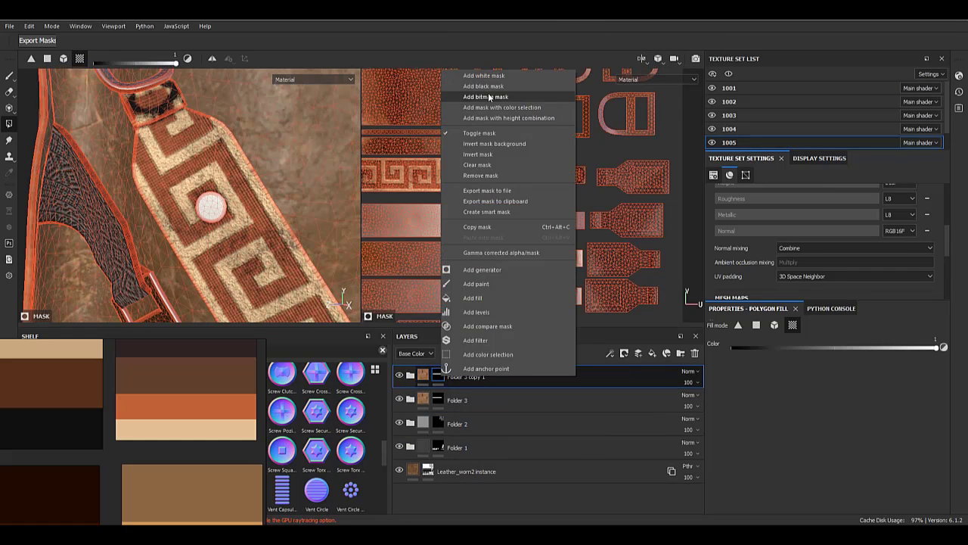
pyautogui.click(484, 86)
pyautogui.keyDown('alt'); pyautogui.moveTo(184, 272); pyautogui.dragTo(180, 82, button='middle'); pyautogui.keyUp('alt')
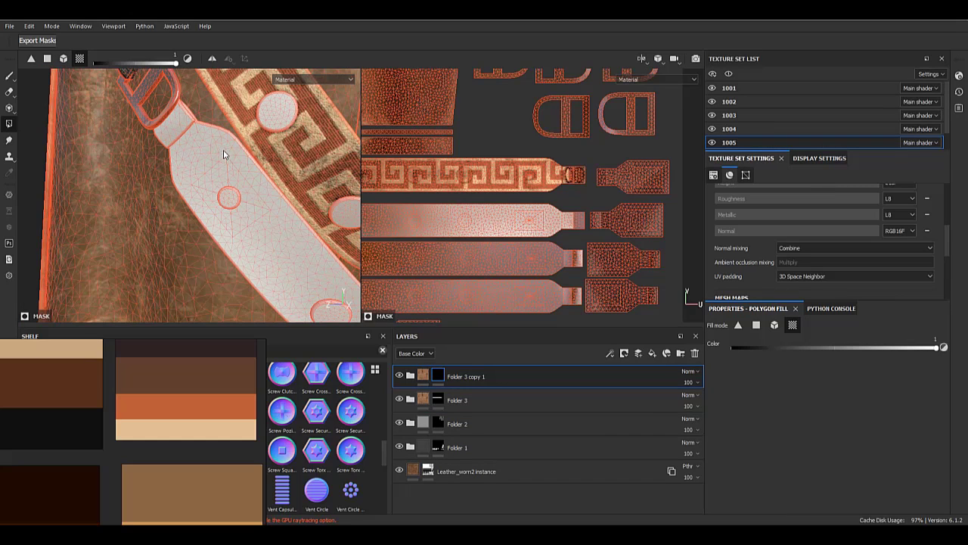
pyautogui.click(224, 154)
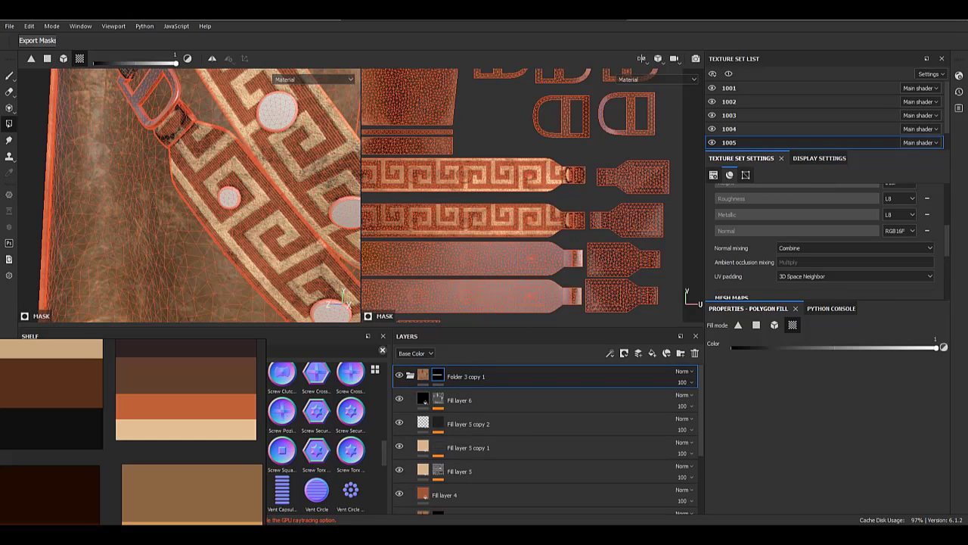
# - Shift the Greek key fill in the mask of Fill layer 5 in Folder 3 copy 1 to fit the second strap
pyautogui.scroll(-3, 463, 424)
pyautogui.keyDown('alt'); pyautogui.moveTo(292, 219); pyautogui.dragTo(240, 304, button='right'); pyautogui.keyUp('alt')
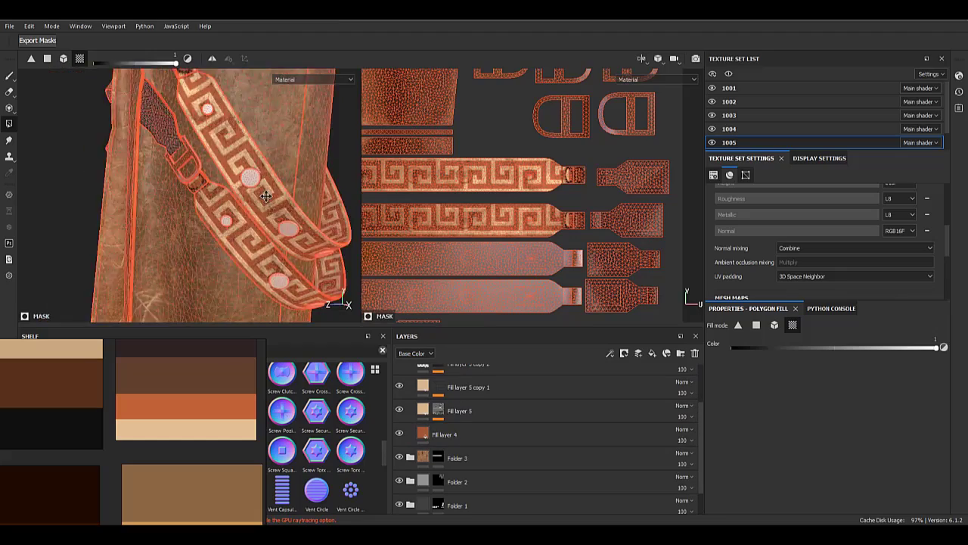
pyautogui.keyDown('alt'); pyautogui.moveTo(239, 304); pyautogui.dragTo(181, 325); pyautogui.keyUp('alt')
pyautogui.keyDown('alt'); pyautogui.moveTo(182, 325); pyautogui.dragTo(186, 197, button='right'); pyautogui.keyUp('alt')
pyautogui.keyDown('alt'); pyautogui.click(438, 408); pyautogui.keyUp('alt')
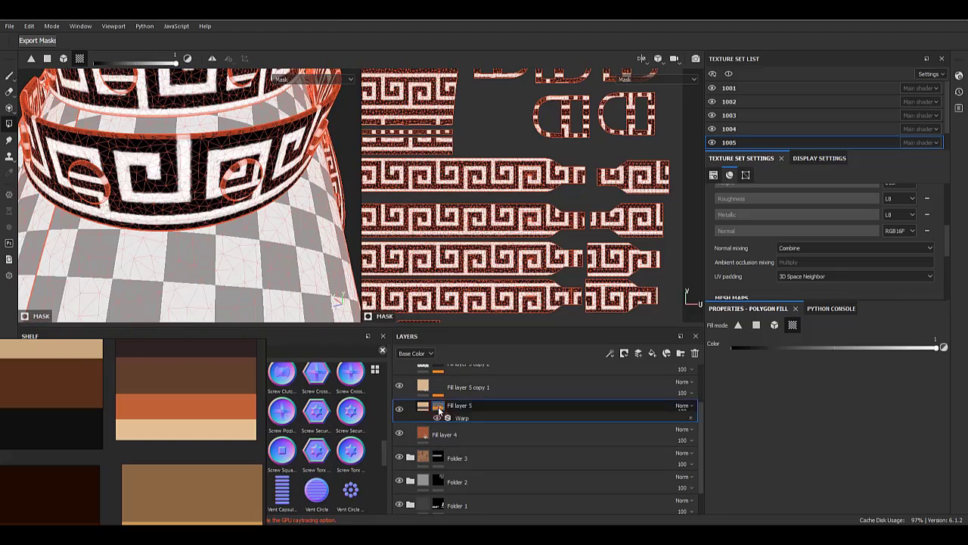
pyautogui.click(471, 442)
pyautogui.keyDown('alt'); pyautogui.moveTo(470, 271); pyautogui.dragTo(508, 208, button='middle'); pyautogui.keyUp('alt')
pyautogui.keyDown('alt'); pyautogui.moveTo(507, 208); pyautogui.dragTo(519, 165, button='right'); pyautogui.keyUp('alt')
pyautogui.keyDown('alt'); pyautogui.moveTo(516, 215); pyautogui.dragTo(493, 209, button='right'); pyautogui.keyUp('alt')
pyautogui.moveTo(501, 178); pyautogui.dragTo(501, 189)
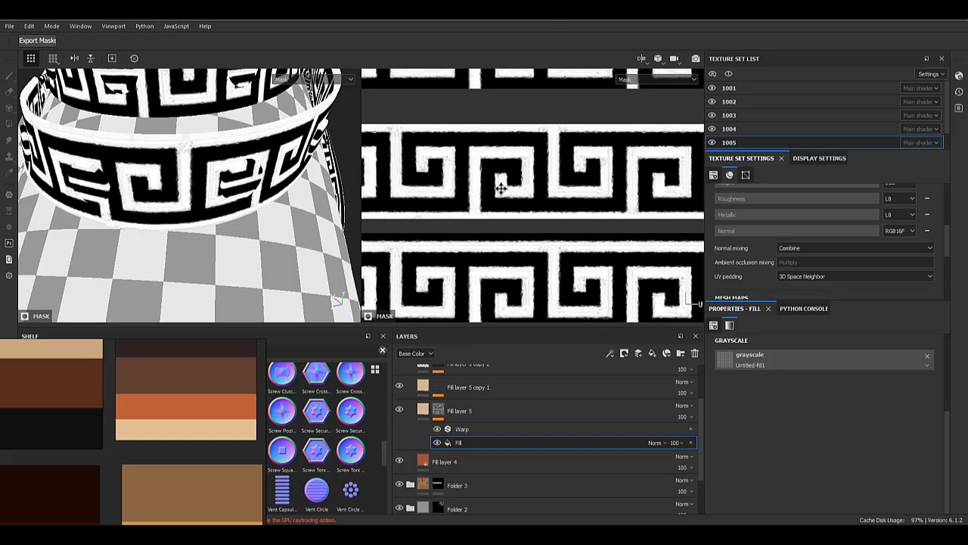
# - Align the Greek key fill in the mask of Fill layer 5 copy 1 with the second strap's pattern
pyautogui.click(436, 410)
pyautogui.click(424, 410)
pyautogui.click(426, 386)
pyautogui.click(435, 385)
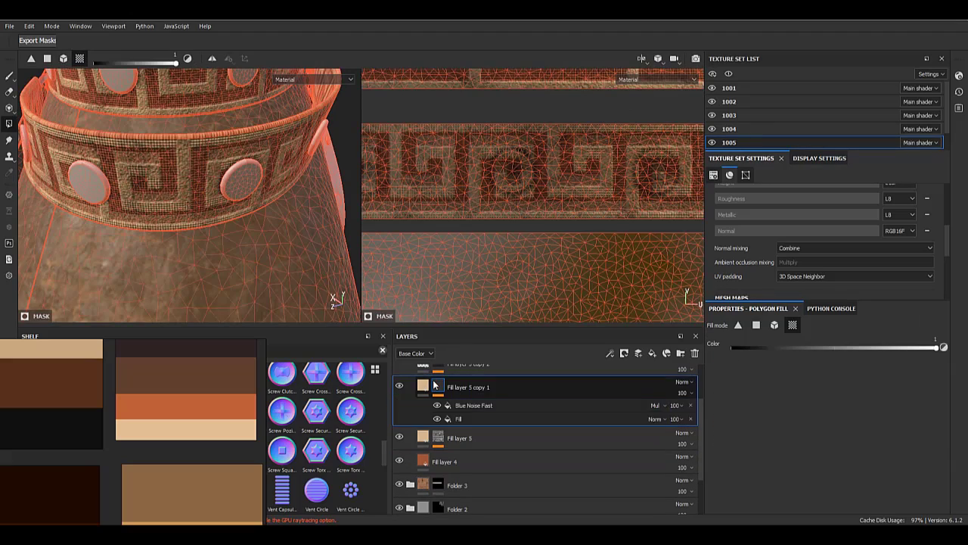
pyautogui.keyDown('alt'); pyautogui.click(436, 386); pyautogui.keyUp('alt')
pyautogui.click(424, 386)
pyautogui.click(438, 386)
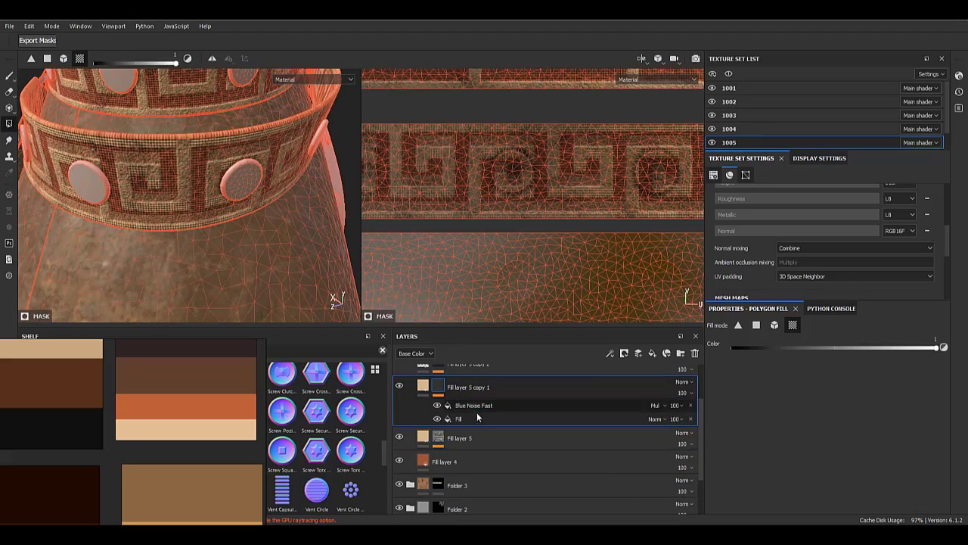
pyautogui.click(476, 418)
pyautogui.moveTo(521, 195); pyautogui.dragTo(510, 197)
# - Align the key pattern fill in Fill layer 5 copy 2's mask with the second strap, and check Fill layer 6's dirt mask
pyautogui.scroll(1, 472, 394)
pyautogui.click(439, 392)
pyautogui.click(470, 439)
pyautogui.scroll(1, 477, 413)
pyautogui.click(439, 403)
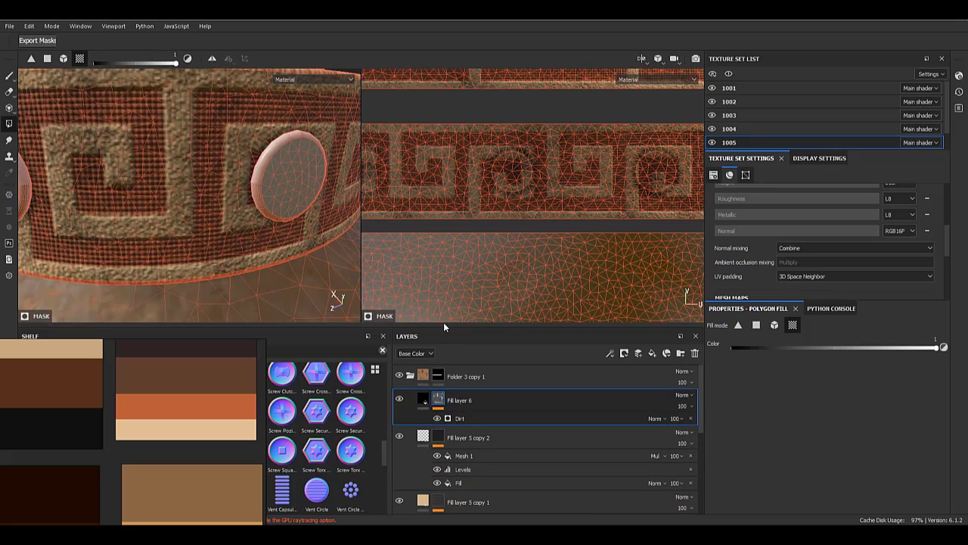
pyautogui.keyDown('alt'); pyautogui.click(438, 403); pyautogui.keyUp('alt')
pyautogui.click(424, 400)
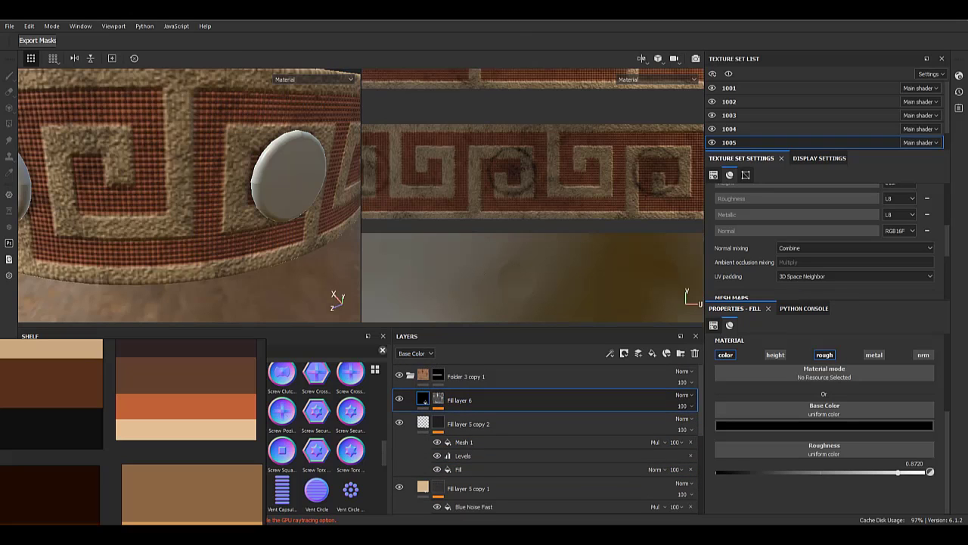
# - Collapse Folder 3 copy 1 and duplicate it for the plain straps on the coat's other side
pyautogui.keyDown('alt'); pyautogui.moveTo(289, 208); pyautogui.dragTo(19, 115, button='right'); pyautogui.keyUp('alt')
pyautogui.keyDown('alt'); pyautogui.moveTo(91, 152); pyautogui.dragTo(261, 160); pyautogui.keyUp('alt')
pyautogui.keyDown('shift'); pyautogui.moveTo(261, 161); pyautogui.dragTo(257, 250, button='right'); pyautogui.keyUp('shift')
pyautogui.click(411, 375)
pyautogui.click(438, 375)
pyautogui.rightClick(461, 376)
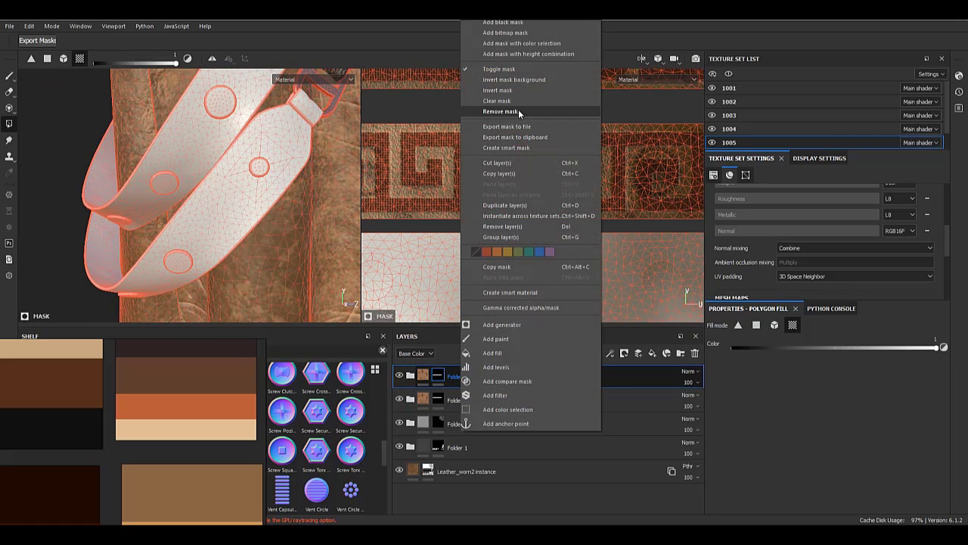
pyautogui.click(508, 206)
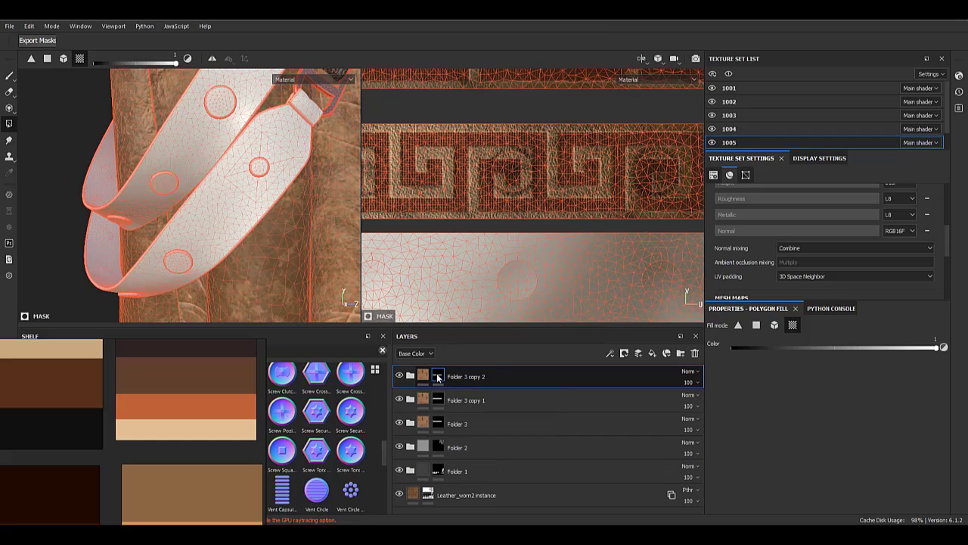
# - Replace the mask of Folder 3 copy 2 with a black mask and check the mask in the viewport
pyautogui.keyDown('alt'); pyautogui.click(437, 374); pyautogui.keyUp('alt')
pyautogui.click(411, 376)
pyautogui.rightClick(451, 378)
pyautogui.click(481, 98)
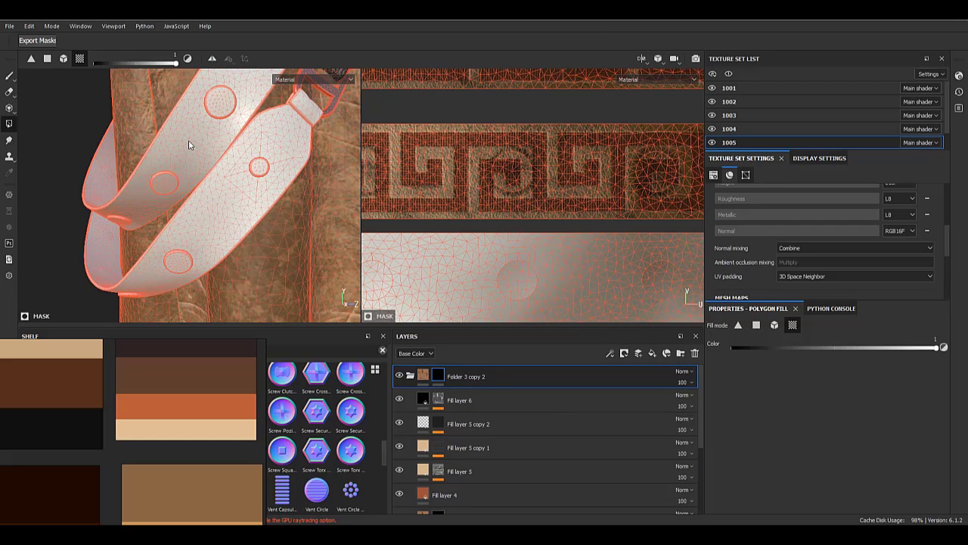
pyautogui.keyDown('alt'); pyautogui.click(437, 377); pyautogui.keyUp('alt')
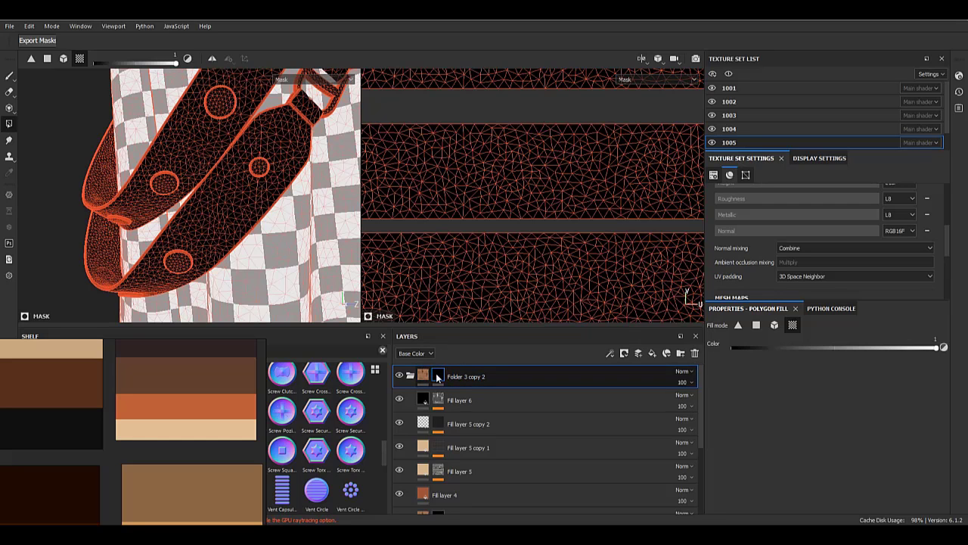
pyautogui.click(423, 376)
# - Polygon-fill the upper plain strap on the coat's other side in Folder 3 copy 2's mask
pyautogui.keyDown('alt'); pyautogui.moveTo(295, 242); pyautogui.dragTo(186, 174, button='right'); pyautogui.keyUp('alt')
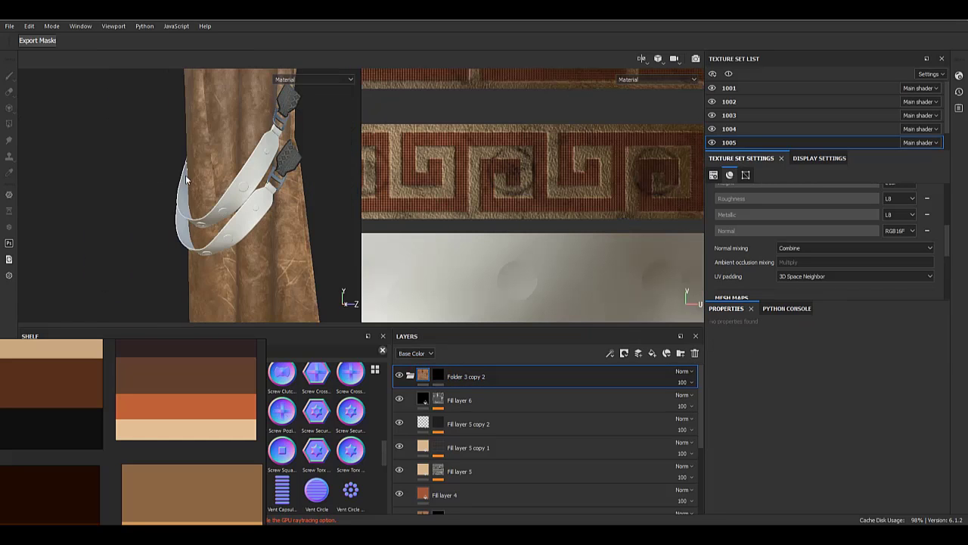
pyautogui.keyDown('alt'); pyautogui.moveTo(266, 181); pyautogui.dragTo(78, 184, button='middle'); pyautogui.keyUp('alt')
pyautogui.keyDown('alt'); pyautogui.moveTo(78, 184); pyautogui.dragTo(174, 235); pyautogui.keyUp('alt')
pyautogui.keyDown('alt'); pyautogui.moveTo(174, 235); pyautogui.dragTo(208, 347, button='right'); pyautogui.keyUp('alt')
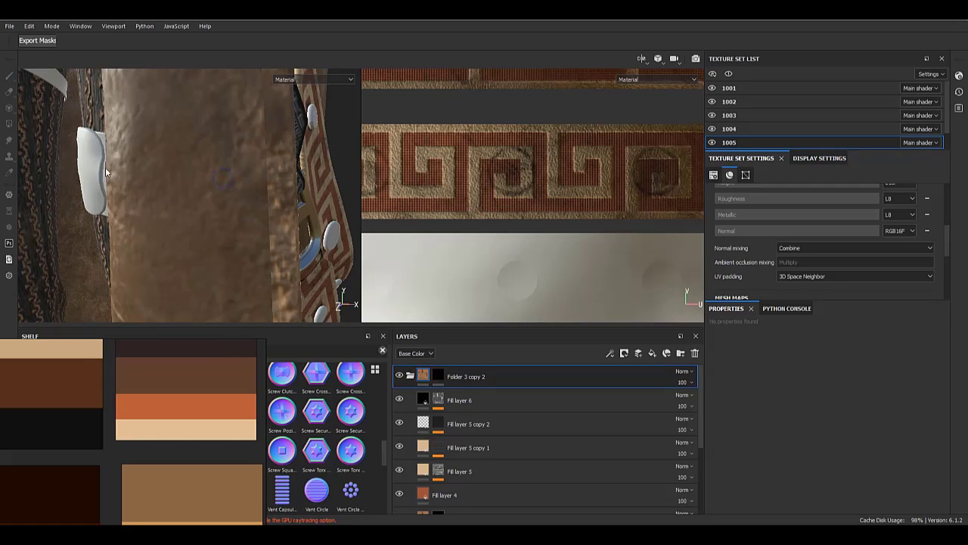
pyautogui.keyDown('alt'); pyautogui.moveTo(106, 172); pyautogui.dragTo(12, 76, button='right'); pyautogui.keyUp('alt')
pyautogui.keyDown('alt'); pyautogui.moveTo(46, 151); pyautogui.dragTo(143, 219); pyautogui.keyUp('alt')
pyautogui.keyDown('alt'); pyautogui.moveTo(144, 220); pyautogui.dragTo(122, 165, button='right'); pyautogui.keyUp('alt')
pyautogui.keyDown('alt'); pyautogui.moveTo(122, 165); pyautogui.dragTo(236, 128); pyautogui.keyUp('alt')
pyautogui.keyDown('alt'); pyautogui.moveTo(236, 129); pyautogui.dragTo(243, 298, button='right'); pyautogui.keyUp('alt')
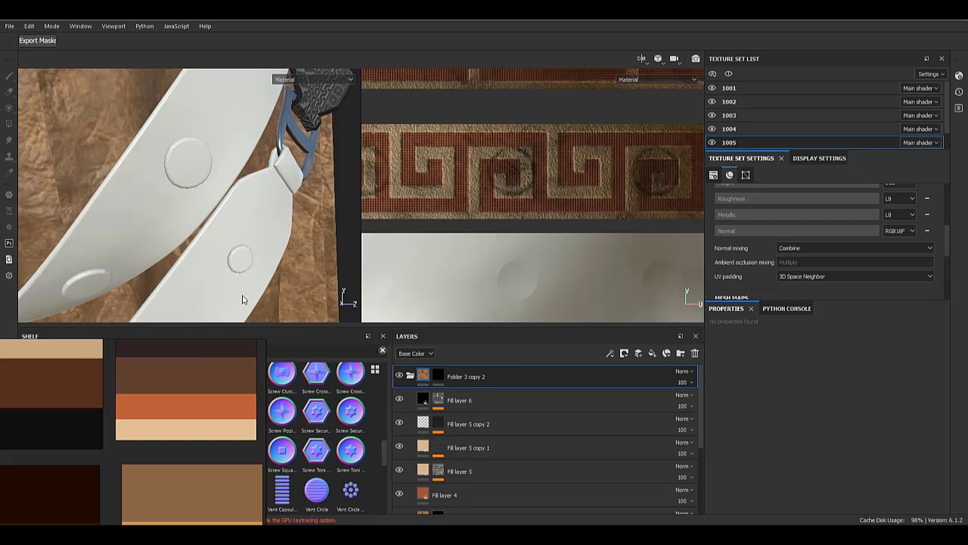
pyautogui.click(439, 375)
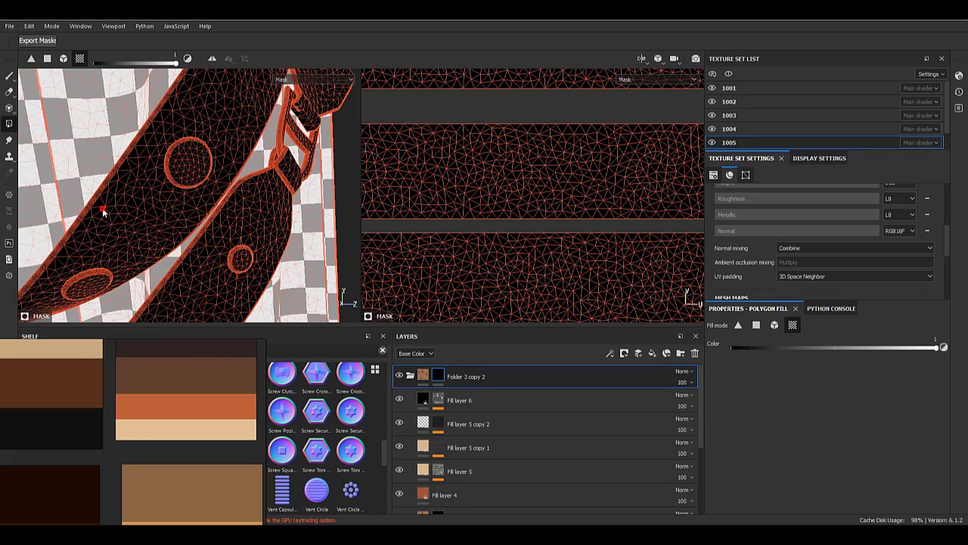
pyautogui.click(103, 211)
pyautogui.click(423, 376)
# - Duplicate Fill layer 5 inside Folder 3 copy 2
pyautogui.keyDown('alt'); pyautogui.moveTo(492, 270); pyautogui.dragTo(531, 182, button='middle'); pyautogui.keyUp('alt')
pyautogui.click(411, 375)
pyautogui.click(410, 374)
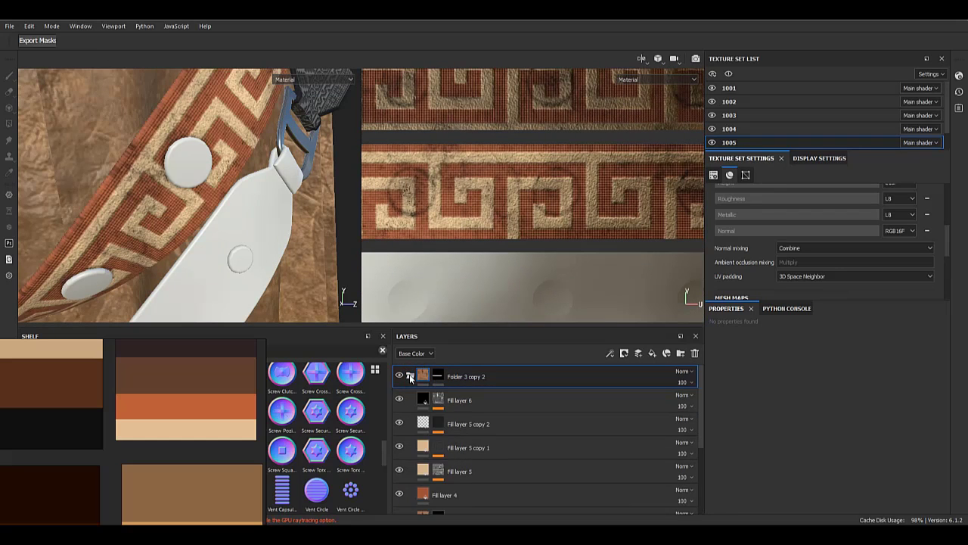
pyautogui.click(465, 400)
pyautogui.click(440, 426)
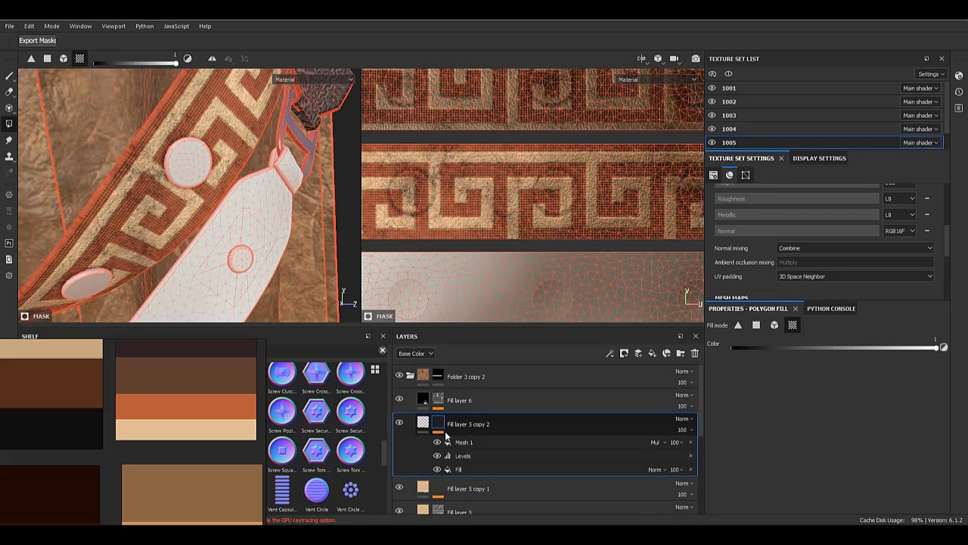
pyautogui.scroll(-2, 448, 434)
pyautogui.click(446, 424)
pyautogui.hotkey('ctrl', 'd')
# - Reposition the Greek key fills in the masks of Fill layer 5 and Fill layer 5 copy 3 to fit the third strap
pyautogui.keyDown('alt'); pyautogui.click(440, 445); pyautogui.keyUp('alt')
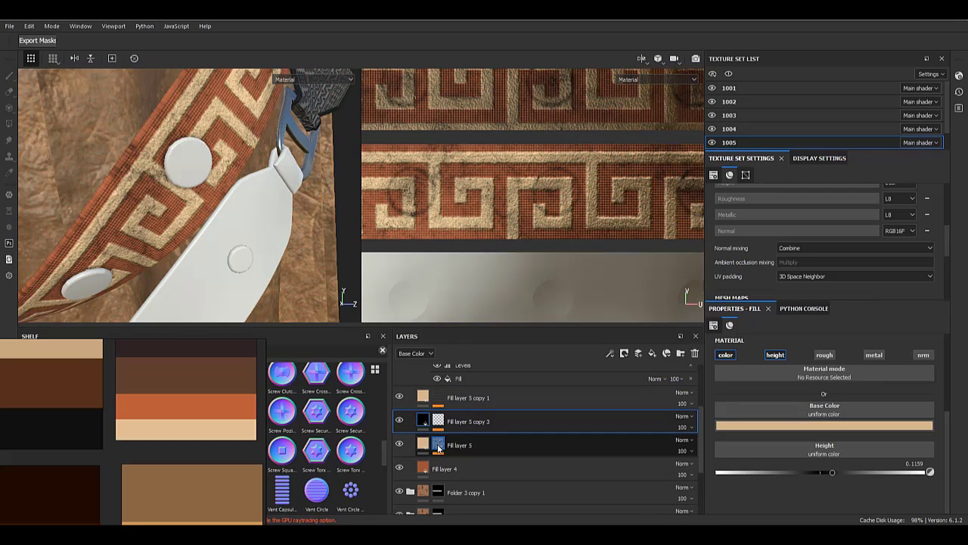
pyautogui.click(489, 476)
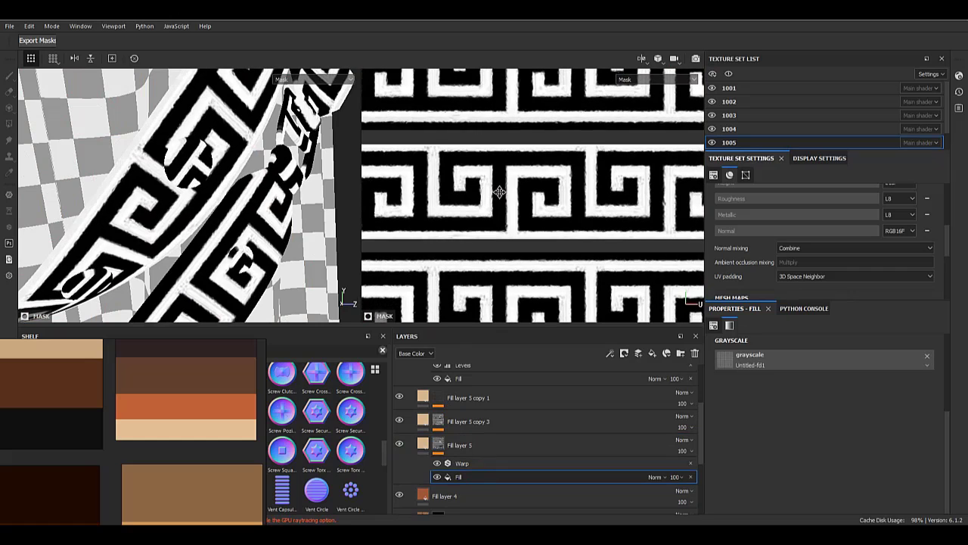
pyautogui.moveTo(480, 222)
pyautogui.mouseDown()
pyautogui.moveTo(482, 210)
pyautogui.moveTo(482, 229)
pyautogui.mouseUp()
pyautogui.click(442, 423)
pyautogui.click(467, 454)
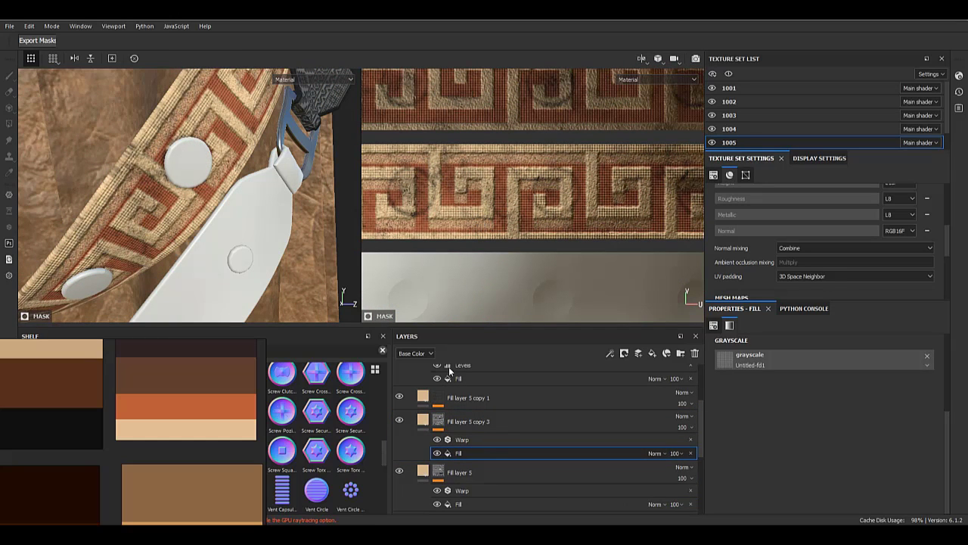
# - Align the pattern fills in the masks of Fill layer 5 copy 1 and copy 2 with the third strap's Greek key
pyautogui.click(442, 398)
pyautogui.click(468, 426)
pyautogui.moveTo(479, 221); pyautogui.dragTo(481, 211)
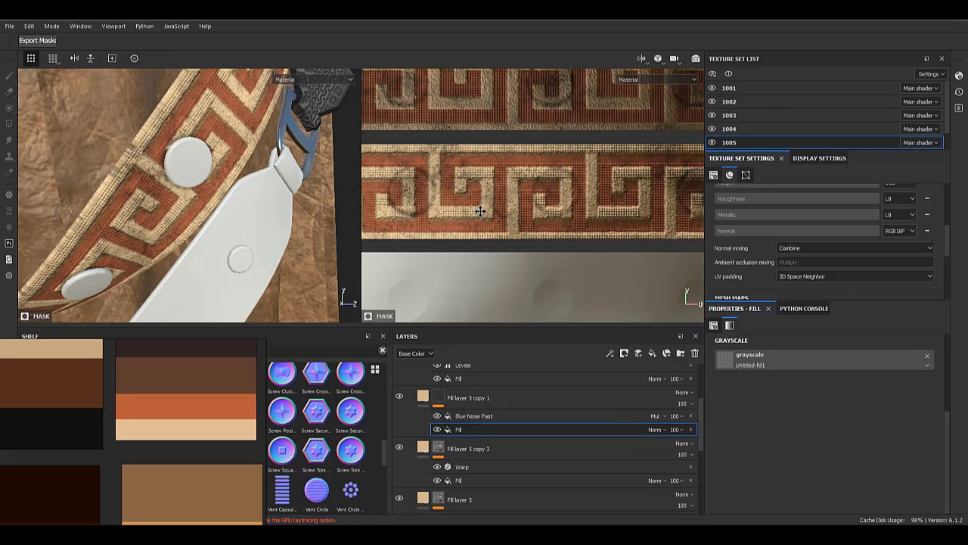
pyautogui.scroll(2, 454, 398)
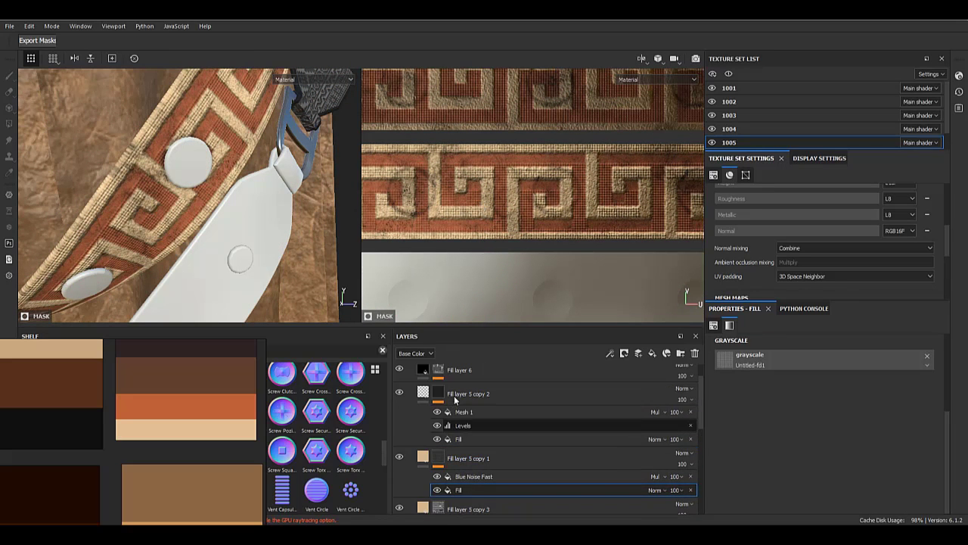
pyautogui.click(461, 439)
pyautogui.moveTo(477, 222); pyautogui.dragTo(477, 211)
pyautogui.keyDown('alt'); pyautogui.moveTo(478, 211); pyautogui.dragTo(350, 216, button='right'); pyautogui.keyUp('alt')
pyautogui.scroll(1, 453, 448)
# - Duplicate Folder 3 copy 2 and restrict the copy to the last plain strap with a new black mask and polygon fill
pyautogui.click(410, 376)
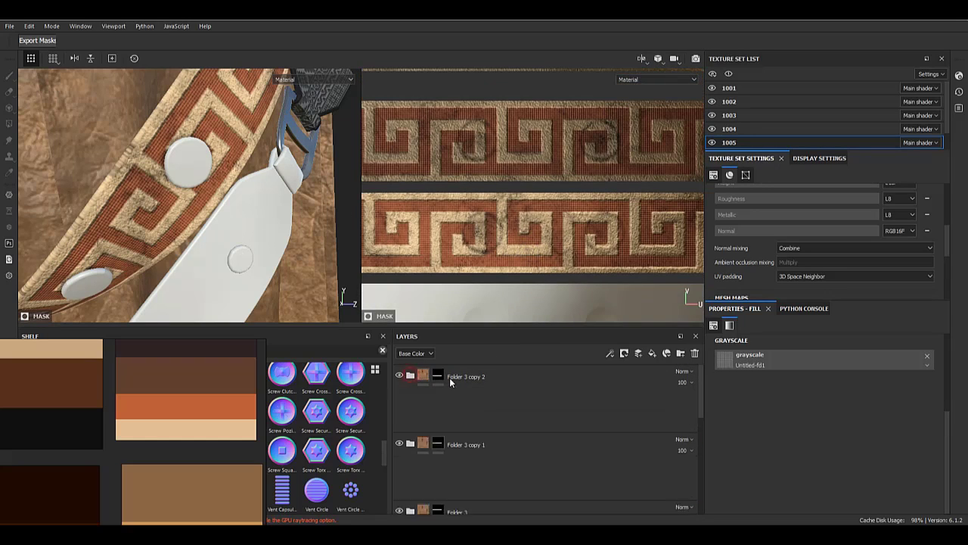
pyautogui.rightClick(469, 378)
pyautogui.click(519, 206)
pyautogui.click(438, 379)
pyautogui.rightClick(437, 380)
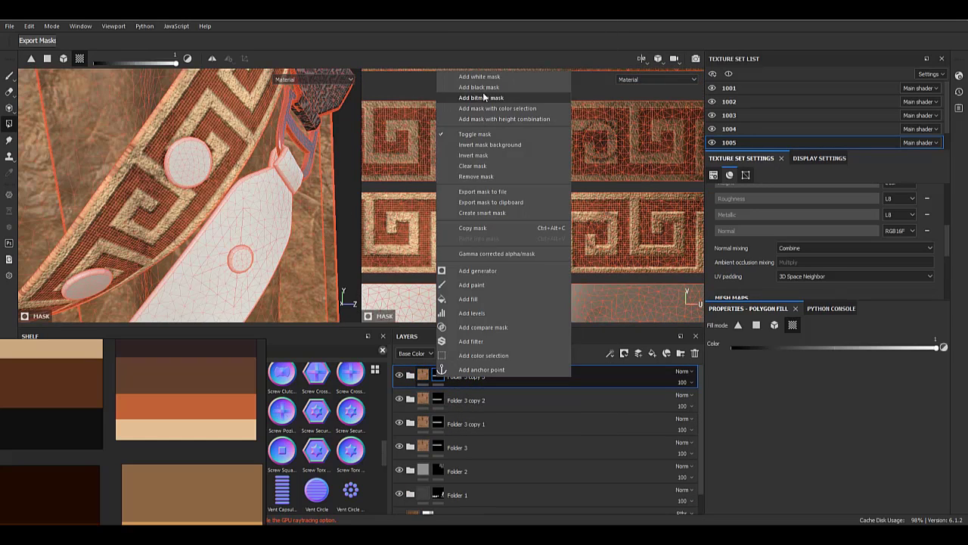
pyautogui.click(485, 87)
pyautogui.click(247, 229)
# - Shift the Greek key fill in the mask of Fill layer 5 in Folder 3 copy 3 to fit the fourth strap
pyautogui.scroll(-2, 469, 408)
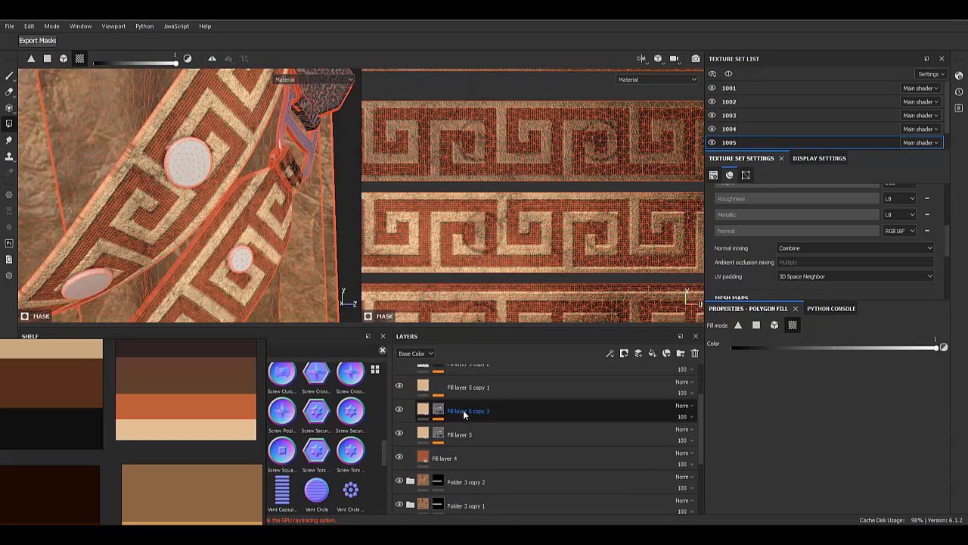
pyautogui.keyDown('alt'); pyautogui.click(439, 436); pyautogui.keyUp('alt')
pyautogui.keyDown('alt'); pyautogui.moveTo(499, 264); pyautogui.dragTo(509, 251, button='right'); pyautogui.keyUp('alt')
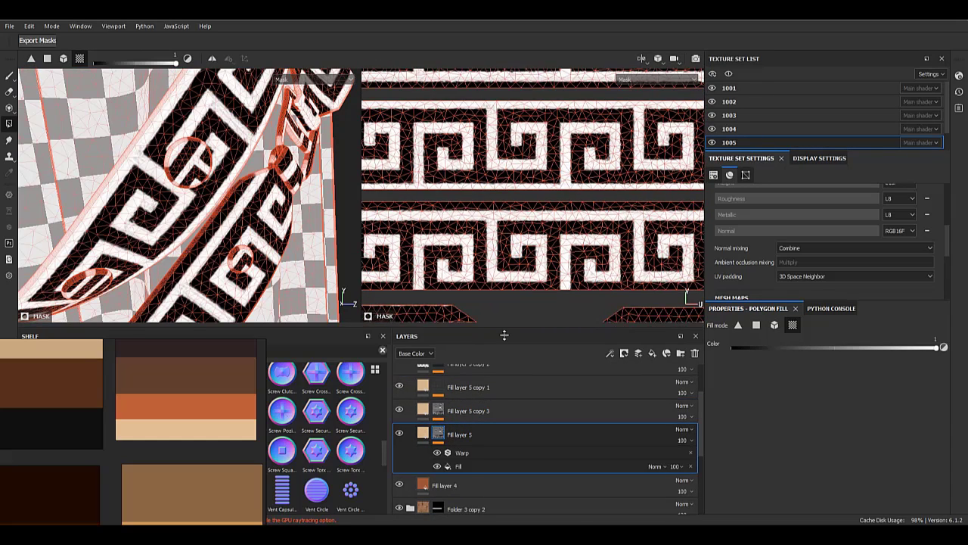
pyautogui.click(474, 466)
pyautogui.moveTo(514, 265); pyautogui.dragTo(513, 257)
# - Select the pattern fill in Fill layer 5 copy 3's mask, and hide Fill layer 5 copy 1 and copy 2
pyautogui.click(439, 410)
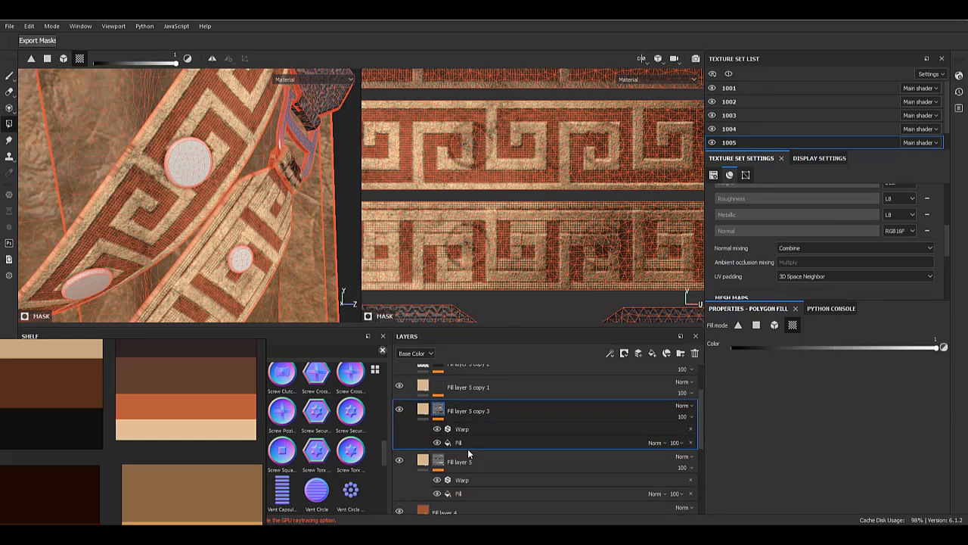
pyautogui.click(467, 444)
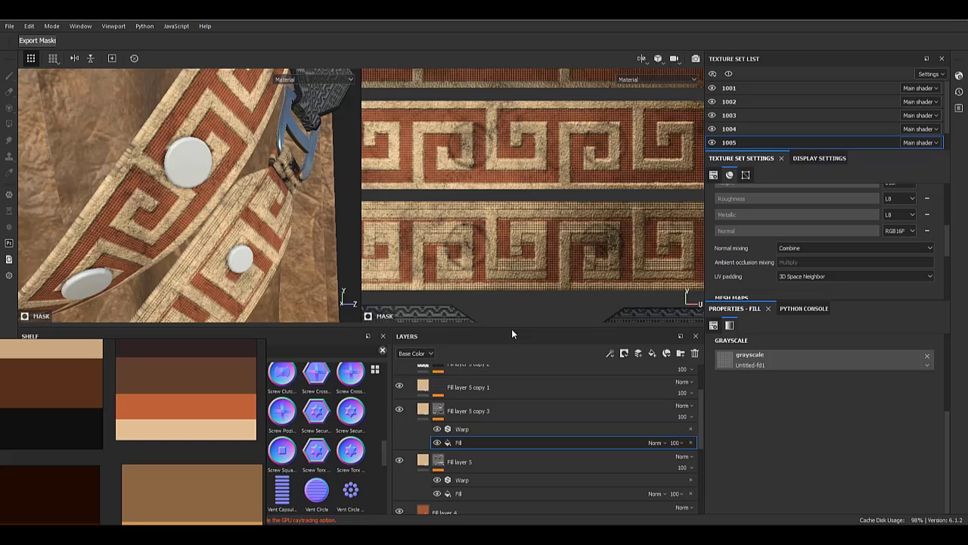
pyautogui.click(402, 388)
pyautogui.scroll(1, 402, 391)
pyautogui.click(402, 391)
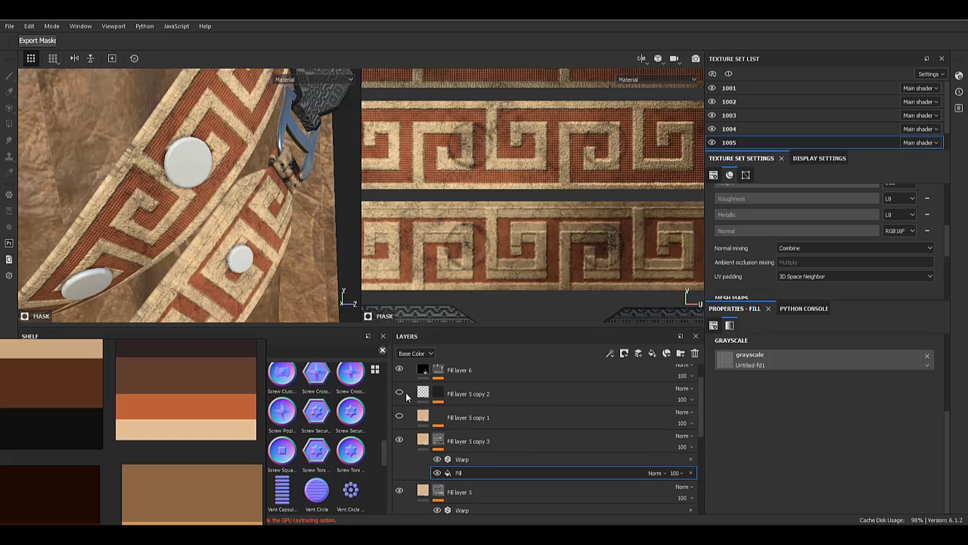
# - Hide Fill layer 6, show Fill layer 5 copy 1, and align its mask's pattern fill with the fourth strap's Greek key
pyautogui.scroll(1, 408, 399)
pyautogui.scroll(-1, 433, 423)
pyautogui.click(400, 369)
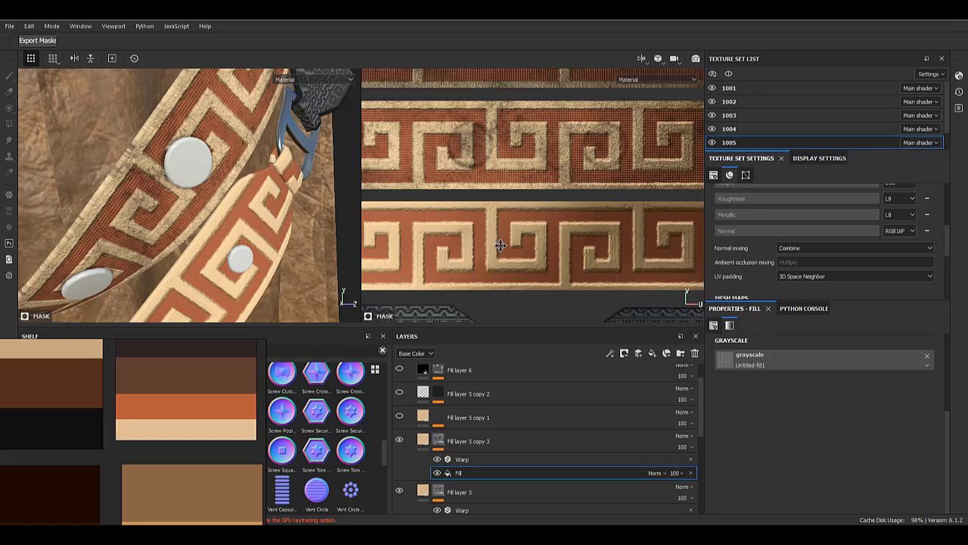
pyautogui.click(399, 416)
pyautogui.click(440, 417)
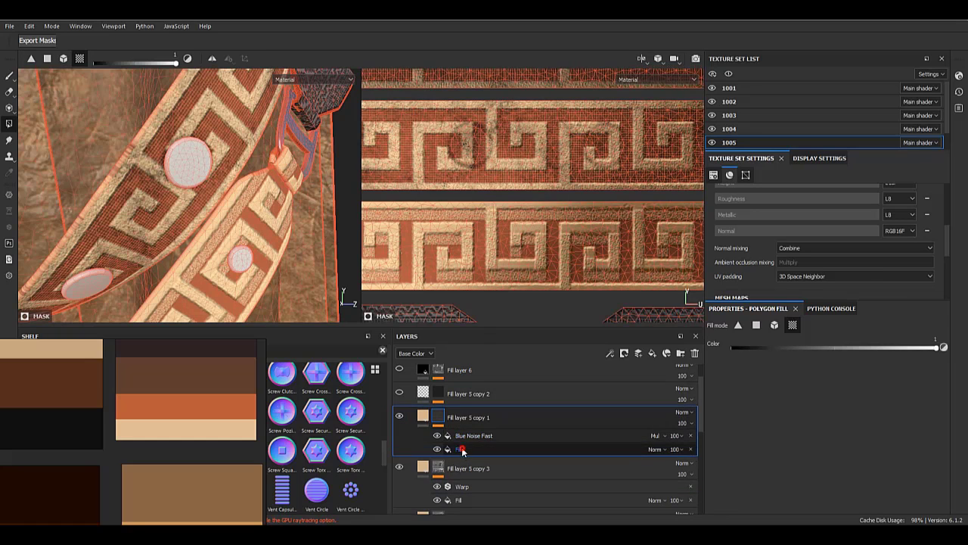
pyautogui.click(460, 450)
pyautogui.scroll(1, 459, 422)
# - Show Fill layer 5 copy 2 and align the pattern fill in its mask with the fourth strap's Greek key
pyautogui.click(400, 424)
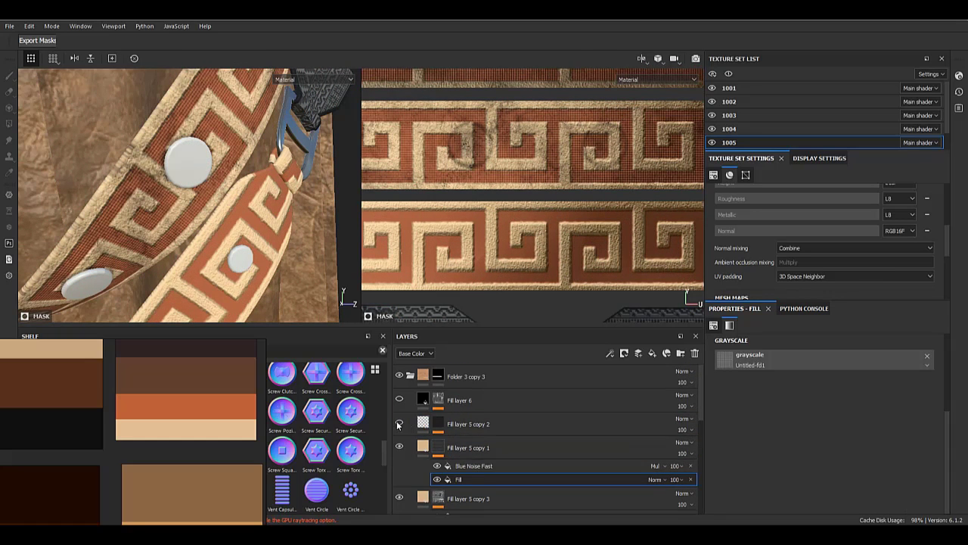
pyautogui.click(454, 426)
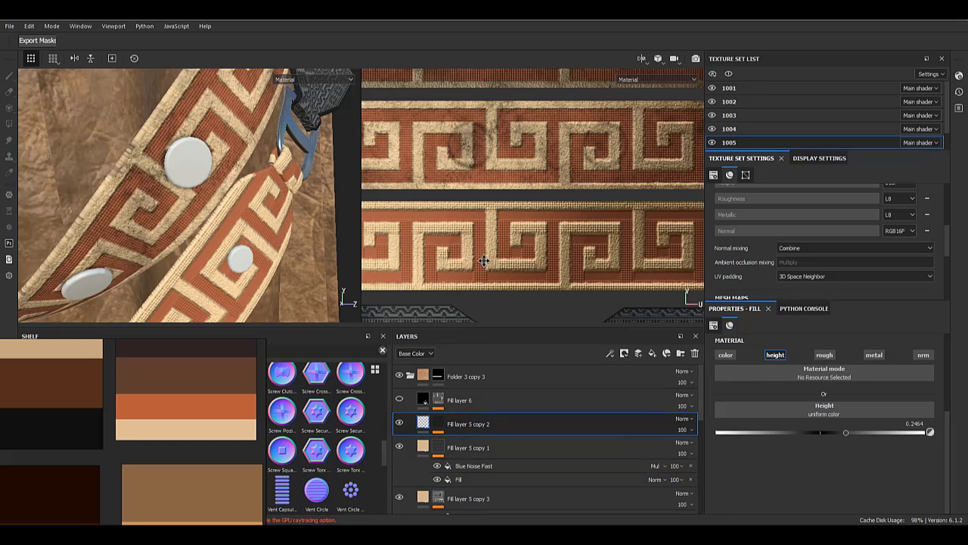
pyautogui.click(439, 428)
pyautogui.click(466, 469)
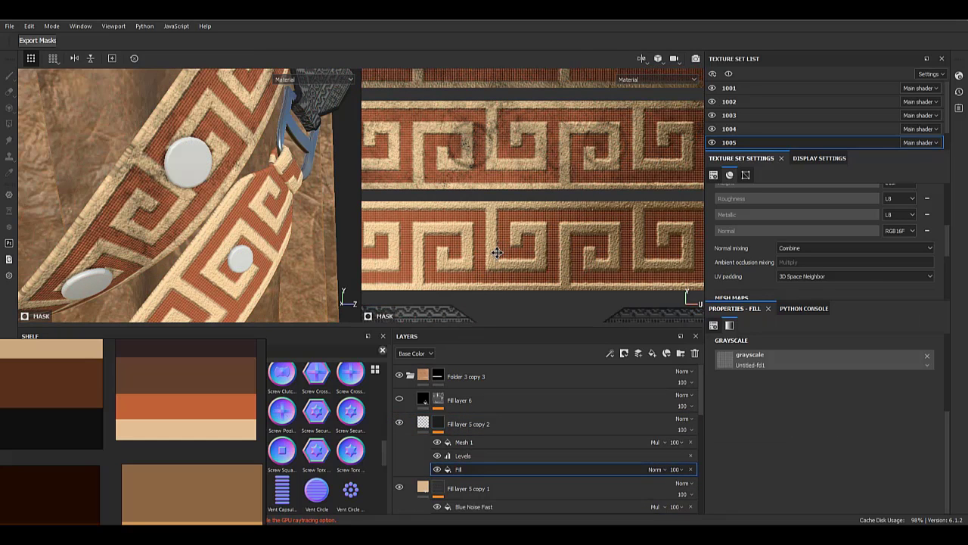
pyautogui.scroll(1, 508, 238)
pyautogui.scroll(-3, 507, 237)
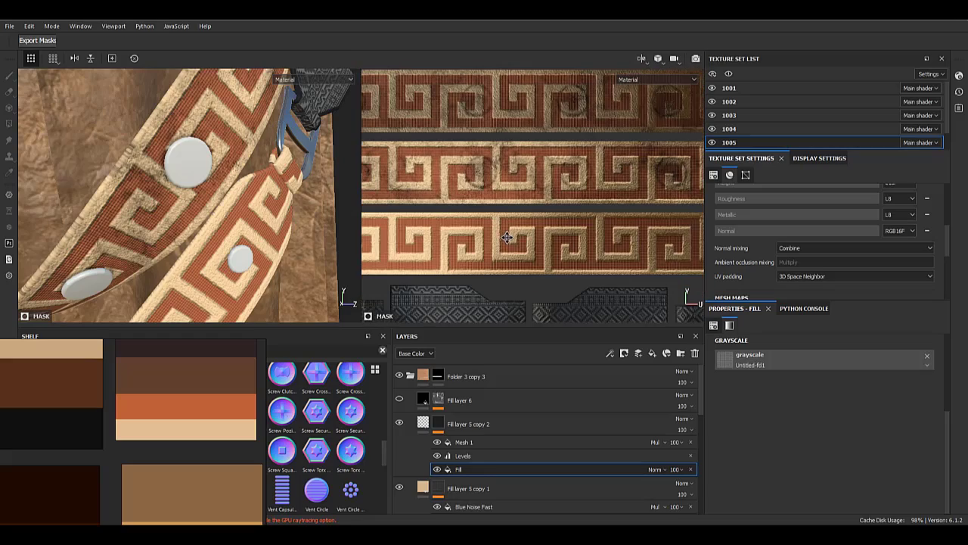
# - Show Fill layer 6 in Folder 3 copy 3 again, check the straps on the coat, and collapse the folder
pyautogui.moveTo(242, 200)
pyautogui.keyDown('alt'); pyautogui.mouseDown()
pyautogui.moveTo(209, 199)
pyautogui.moveTo(204, 236)
pyautogui.moveTo(228, 203)
pyautogui.moveTo(151, 235)
pyautogui.moveTo(178, 193)
pyautogui.moveTo(155, 170)
pyautogui.moveTo(217, 153)
pyautogui.mouseUp(); pyautogui.keyUp('alt')
pyautogui.scroll(-2, 212, 200)
pyautogui.click(400, 398)
pyautogui.scroll(-3, 212, 204)
pyautogui.scroll(5, 154, 169)
pyautogui.click(424, 420)
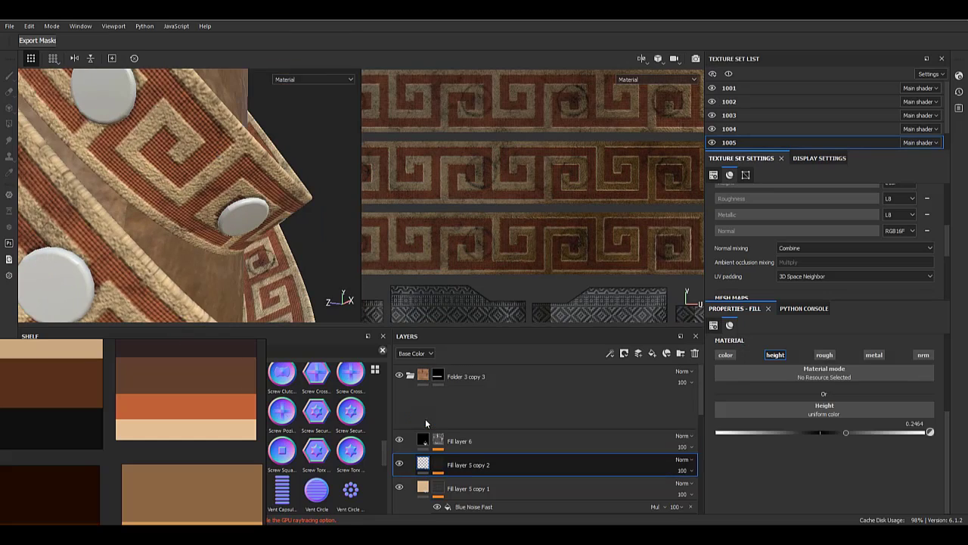
pyautogui.click(424, 398)
pyautogui.click(423, 376)
pyautogui.moveTo(192, 212)
pyautogui.keyDown('alt'); pyautogui.mouseDown()
pyautogui.moveTo(219, 217)
pyautogui.moveTo(232, 189)
pyautogui.moveTo(181, 215)
pyautogui.mouseUp(); pyautogui.keyUp('alt')
pyautogui.keyDown('shift'); pyautogui.moveTo(181, 216); pyautogui.dragTo(136, 212, button='right'); pyautogui.keyUp('shift')
pyautogui.scroll(5, 136, 212)
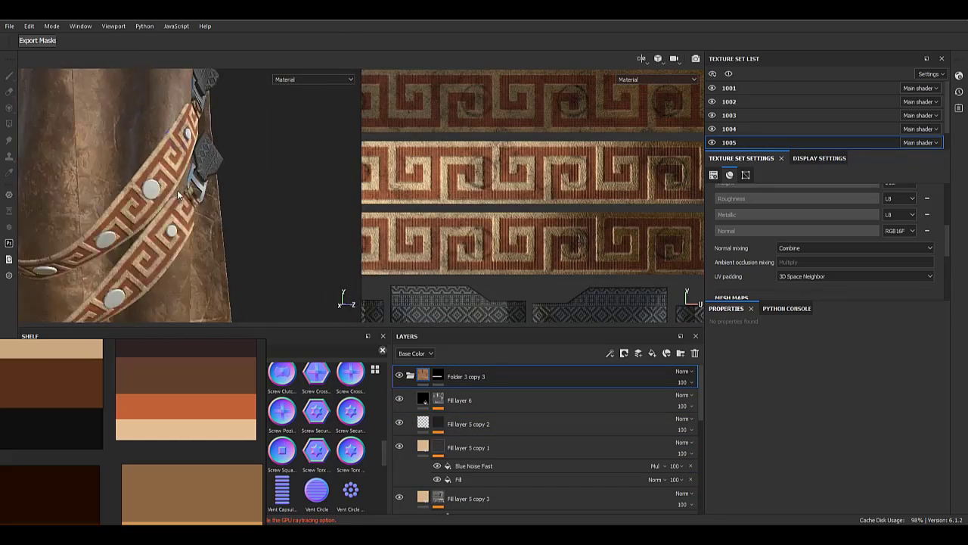
pyautogui.keyDown('alt'); pyautogui.moveTo(136, 212); pyautogui.dragTo(215, 218); pyautogui.keyUp('alt')
pyautogui.click(411, 376)
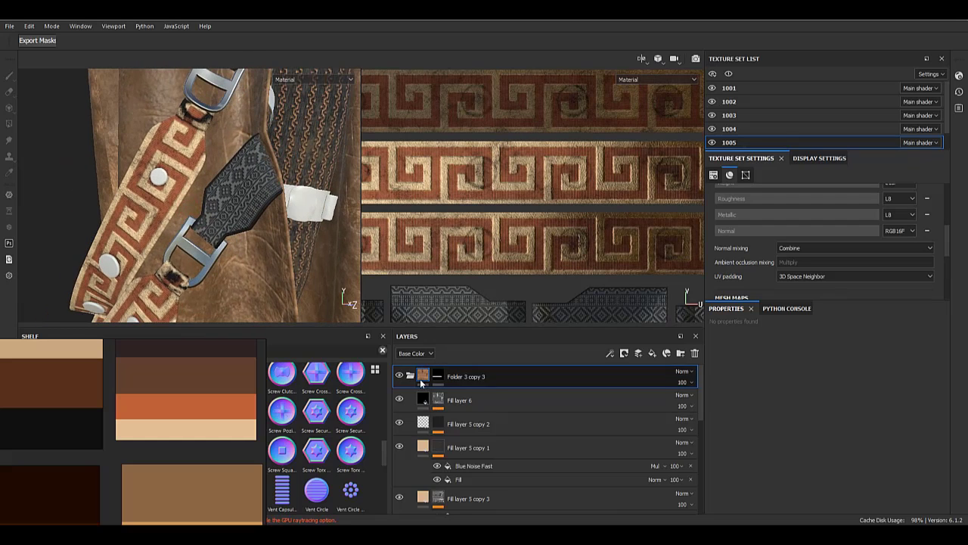
# - Create a new folder above Folder 3 copy 3 with a new fill layer inside it
pyautogui.click(652, 356)
pyautogui.moveTo(461, 384); pyautogui.dragTo(452, 400)
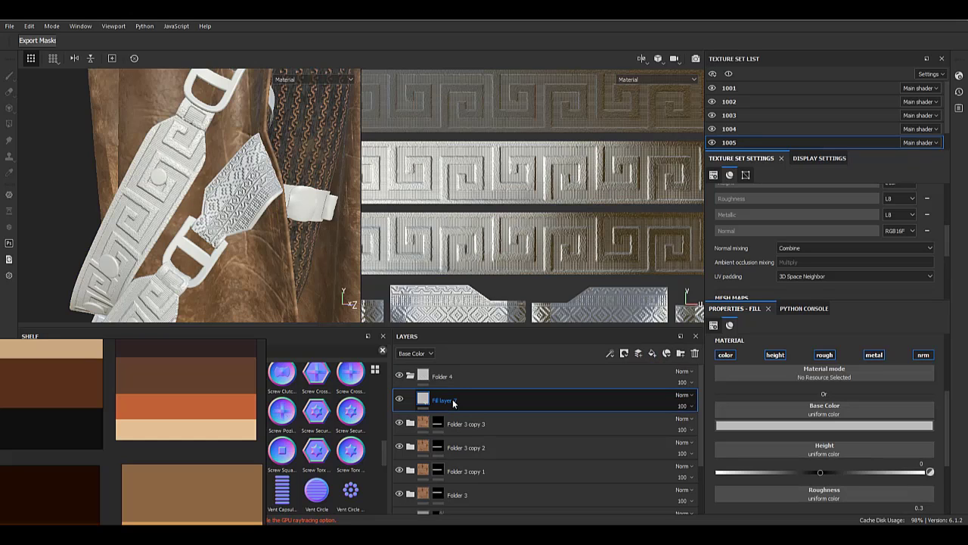
pyautogui.scroll(-1, 213, 219)
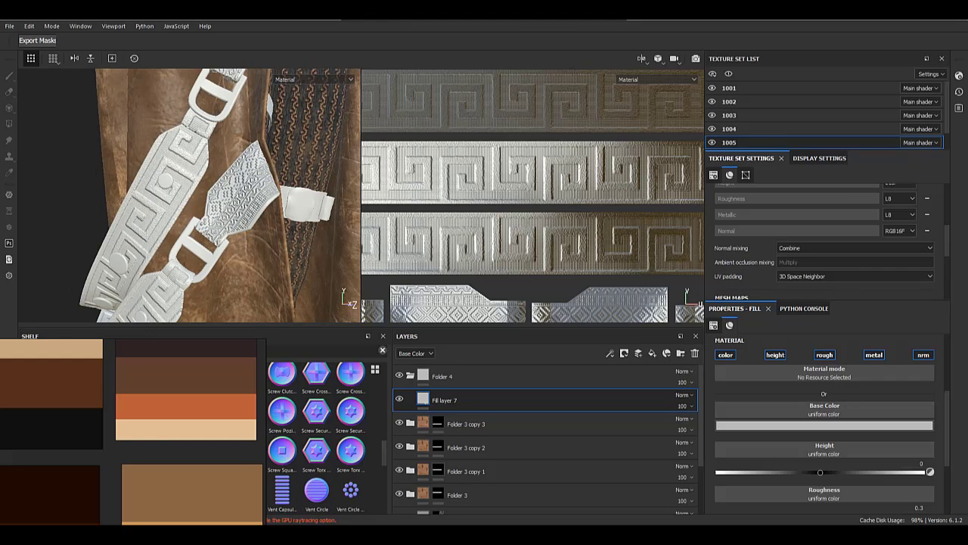
pyautogui.click(695, 354)
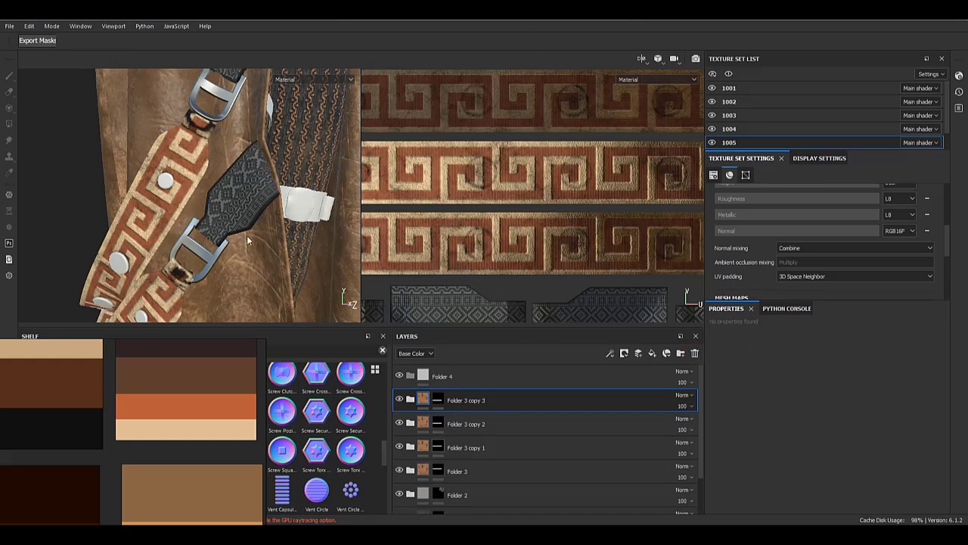
pyautogui.keyDown('alt'); pyautogui.moveTo(216, 231); pyautogui.dragTo(254, 198); pyautogui.keyUp('alt')
pyautogui.hotkey('ctrl', 'z')
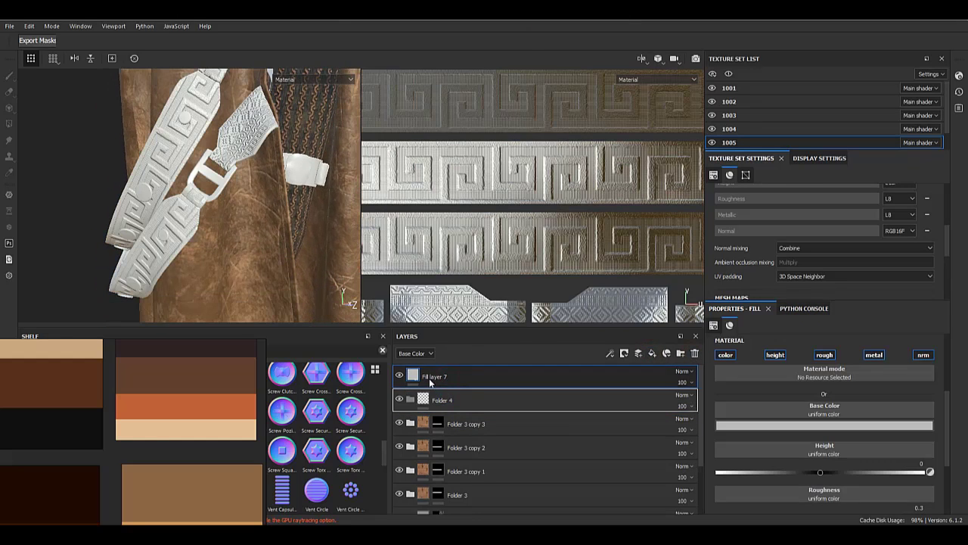
# - Add a black mask to Folder 4, and set Fill layer 7's metallic to 1 and its roughness to 0.1763
pyautogui.rightClick(429, 378)
pyautogui.click(457, 200)
pyautogui.keyDown('alt'); pyautogui.moveTo(508, 286); pyautogui.dragTo(411, 151, button='right'); pyautogui.keyUp('alt')
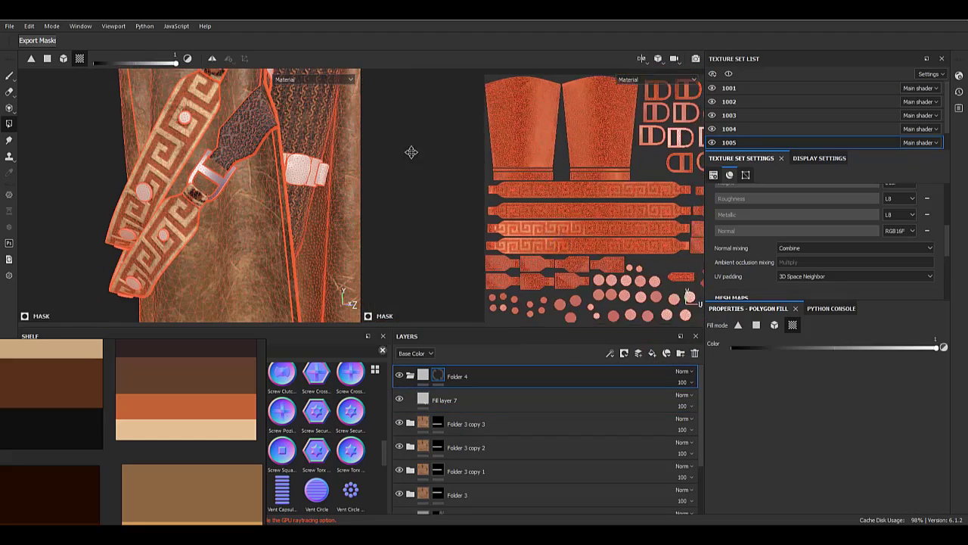
pyautogui.keyDown('alt'); pyautogui.moveTo(411, 151); pyautogui.dragTo(283, 199, button='middle'); pyautogui.keyUp('alt')
pyautogui.scroll(5, 219, 226)
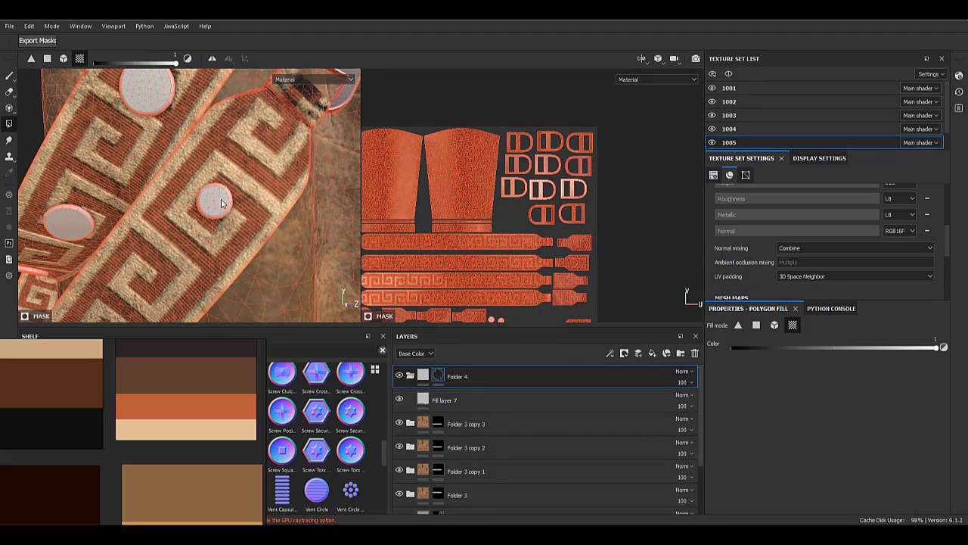
pyautogui.click(437, 399)
pyautogui.scroll(-1, 848, 467)
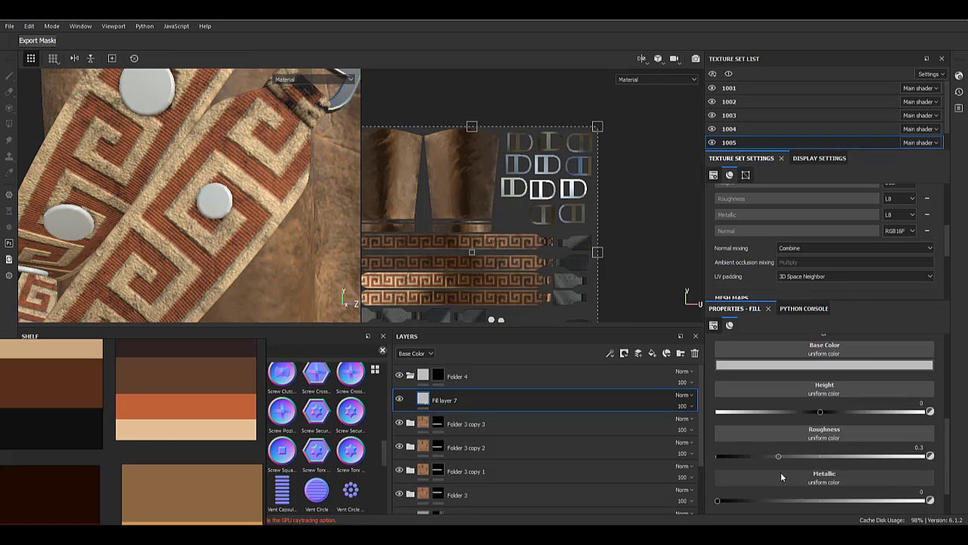
# - Polygon-fill the first group of large round buttons along the straps in Folder 4's mask
pyautogui.click(437, 376)
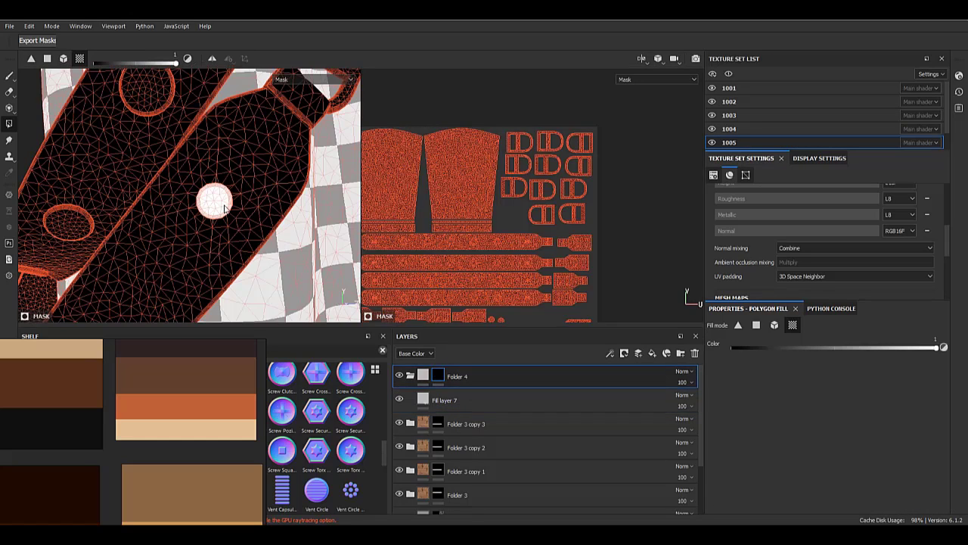
pyautogui.click(161, 100)
pyautogui.keyDown('alt'); pyautogui.moveTo(161, 100); pyautogui.dragTo(210, 168); pyautogui.keyUp('alt')
pyautogui.click(167, 231)
pyautogui.keyDown('alt'); pyautogui.moveTo(121, 195); pyautogui.dragTo(170, 168); pyautogui.keyUp('alt')
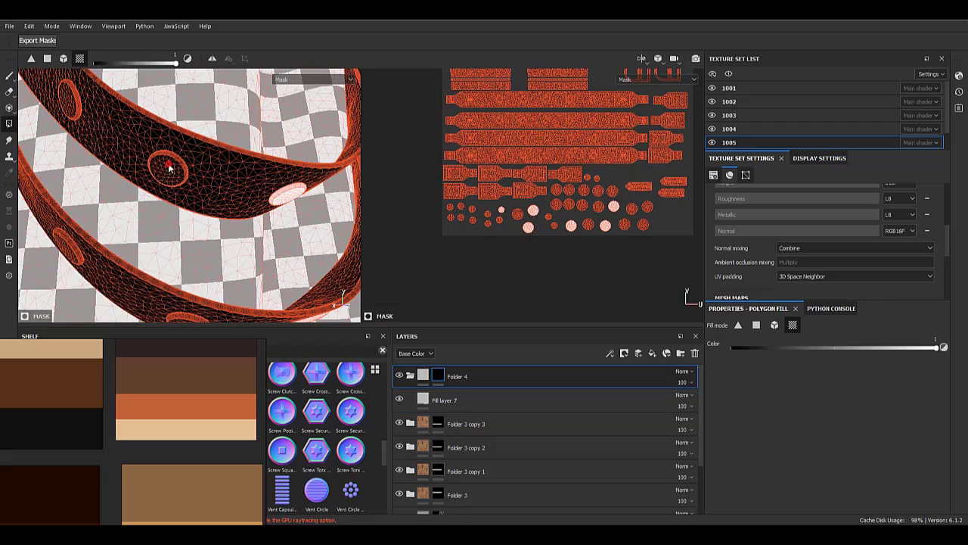
pyautogui.keyDown('alt'); pyautogui.moveTo(74, 97); pyautogui.dragTo(112, 149); pyautogui.keyUp('alt')
pyautogui.keyDown('alt'); pyautogui.moveTo(209, 194); pyautogui.dragTo(257, 250); pyautogui.keyUp('alt')
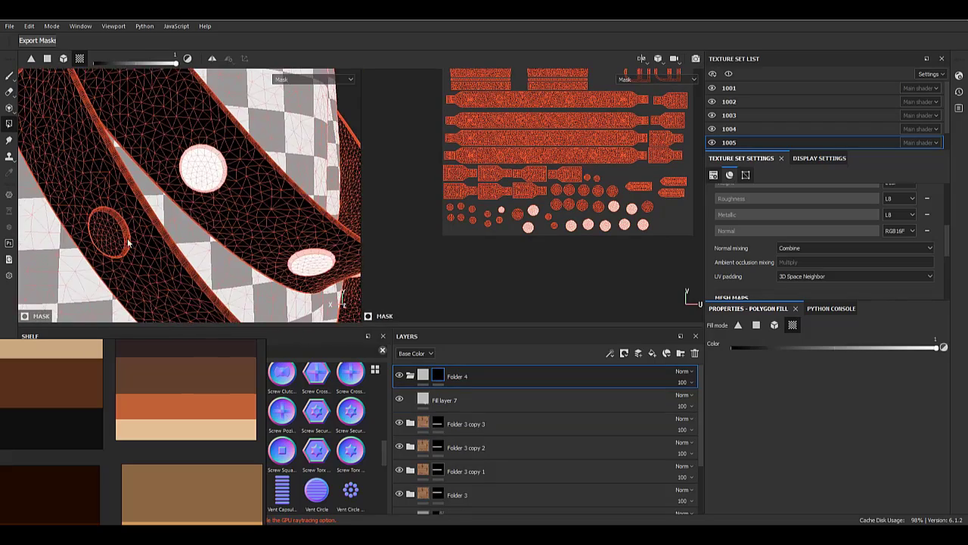
pyautogui.click(110, 233)
pyautogui.keyDown('alt'); pyautogui.moveTo(111, 232); pyautogui.dragTo(218, 270); pyautogui.keyUp('alt')
pyautogui.click(125, 186)
pyautogui.click(128, 189)
# - Add the next round buttons to Folder 4's mask, including the small ones near the strap ends
pyautogui.keyDown('alt'); pyautogui.moveTo(127, 189); pyautogui.dragTo(151, 124); pyautogui.keyUp('alt')
pyautogui.scroll(-3, 121, 143)
pyautogui.scroll(3, 137, 144)
pyautogui.click(232, 198)
pyautogui.keyDown('alt'); pyautogui.moveTo(231, 198); pyautogui.dragTo(169, 157); pyautogui.keyUp('alt')
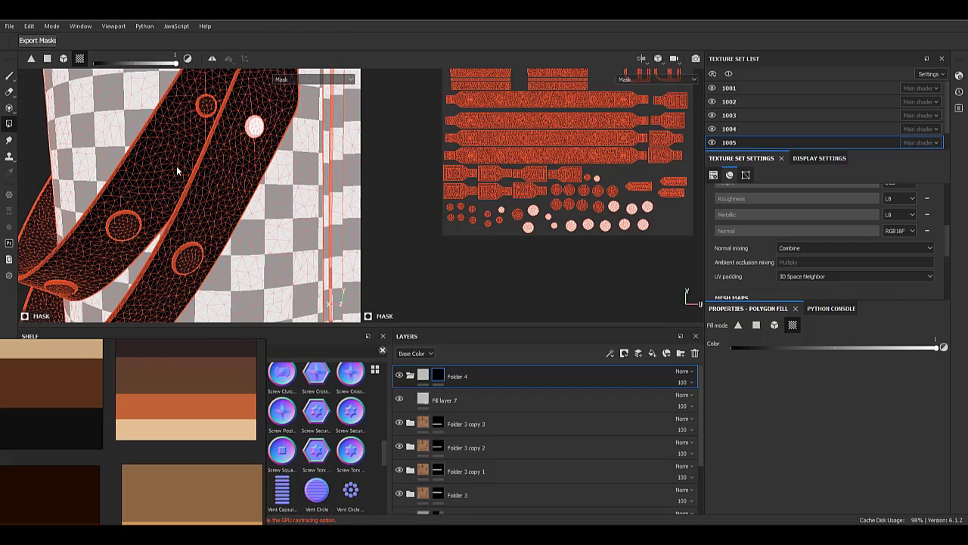
pyautogui.click(209, 108)
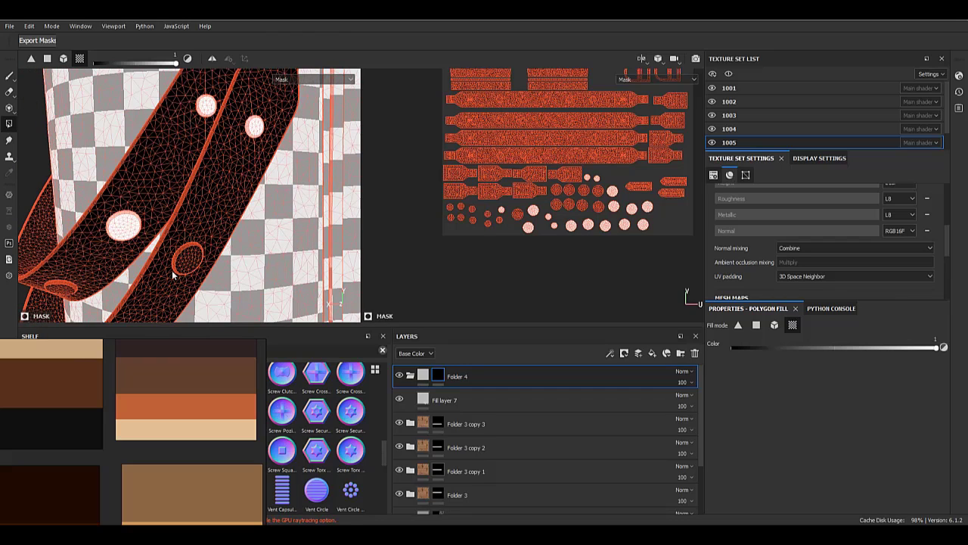
pyautogui.keyDown('alt'); pyautogui.moveTo(172, 276); pyautogui.dragTo(178, 199, button='middle'); pyautogui.keyUp('alt')
pyautogui.click(186, 187)
pyautogui.click(60, 226)
# - Fill the remaining round buttons around the rest of the straps in Folder 4's mask, undoing any stray fill
pyautogui.keyDown('alt'); pyautogui.moveTo(60, 225); pyautogui.dragTo(171, 310); pyautogui.keyUp('alt')
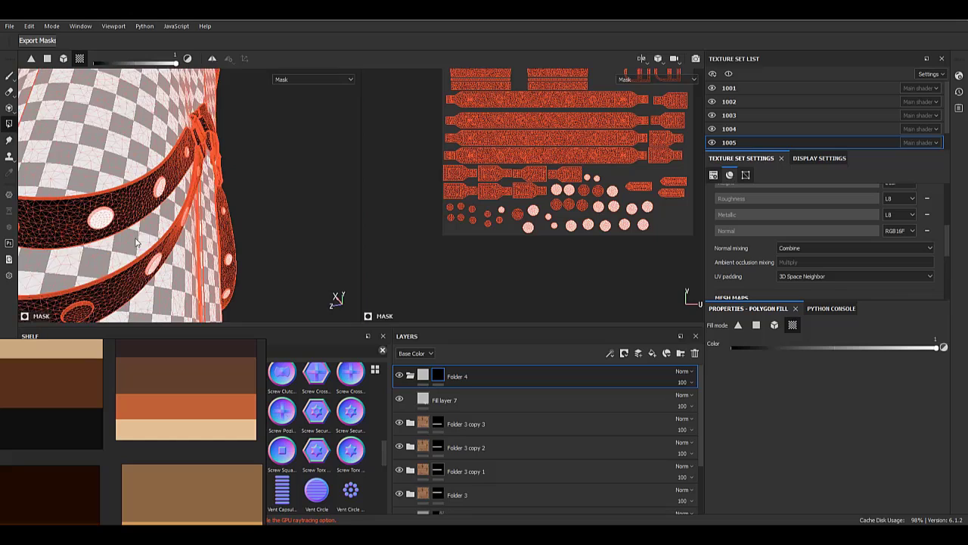
pyautogui.keyDown('alt'); pyautogui.moveTo(171, 310); pyautogui.dragTo(176, 228, button='middle'); pyautogui.keyUp('alt')
pyautogui.click(92, 137)
pyautogui.keyDown('alt'); pyautogui.moveTo(95, 138); pyautogui.dragTo(208, 233); pyautogui.keyUp('alt')
pyautogui.click(159, 223)
pyautogui.hotkey('ctrl', 'z')
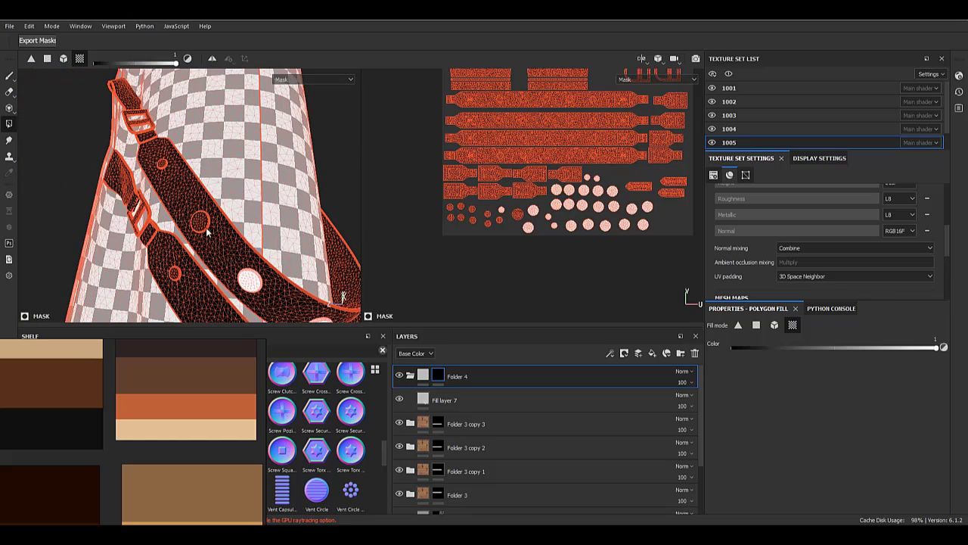
pyautogui.click(179, 275)
pyautogui.keyDown('alt'); pyautogui.moveTo(180, 277); pyautogui.dragTo(213, 271); pyautogui.keyUp('alt')
pyautogui.keyDown('alt'); pyautogui.moveTo(214, 270); pyautogui.dragTo(223, 267, button='right'); pyautogui.keyUp('alt')
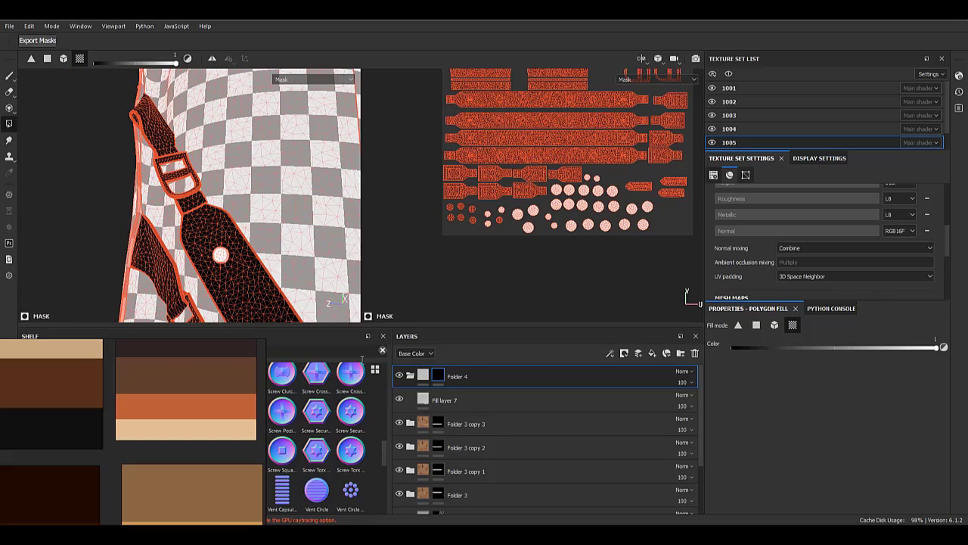
# - Darken the grey base color of Fill layer 7 slightly and set its roughness to 0.1232 for the metal buttons
pyautogui.click(423, 375)
pyautogui.keyDown('alt'); pyautogui.moveTo(278, 275); pyautogui.dragTo(227, 239); pyautogui.keyUp('alt')
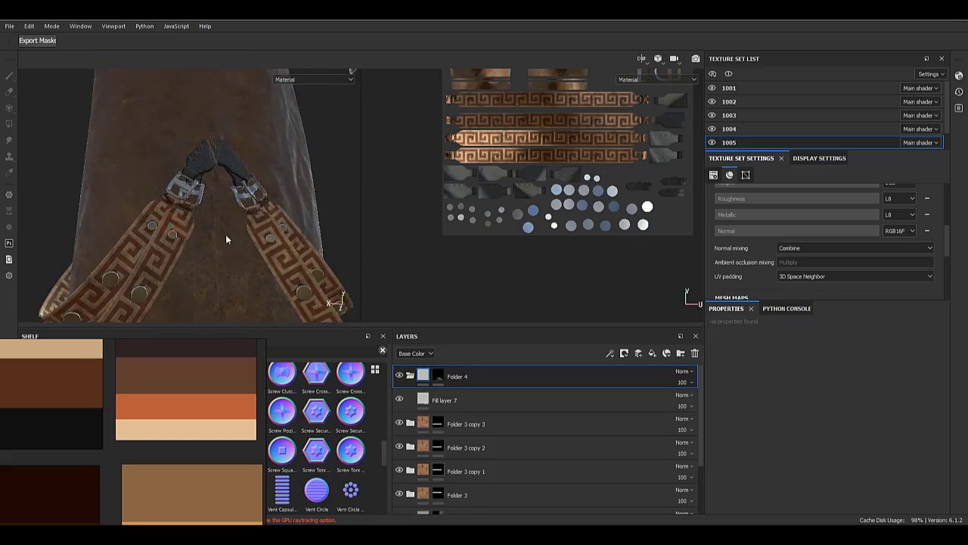
pyautogui.keyDown('alt'); pyautogui.moveTo(226, 239); pyautogui.dragTo(246, 236, button='right'); pyautogui.keyUp('alt')
pyautogui.keyDown('alt'); pyautogui.moveTo(246, 236); pyautogui.dragTo(121, 201, button='middle'); pyautogui.keyUp('alt')
pyautogui.keyDown('shift'); pyautogui.moveTo(121, 200); pyautogui.dragTo(280, 219, button='right'); pyautogui.keyUp('shift')
pyautogui.click(484, 399)
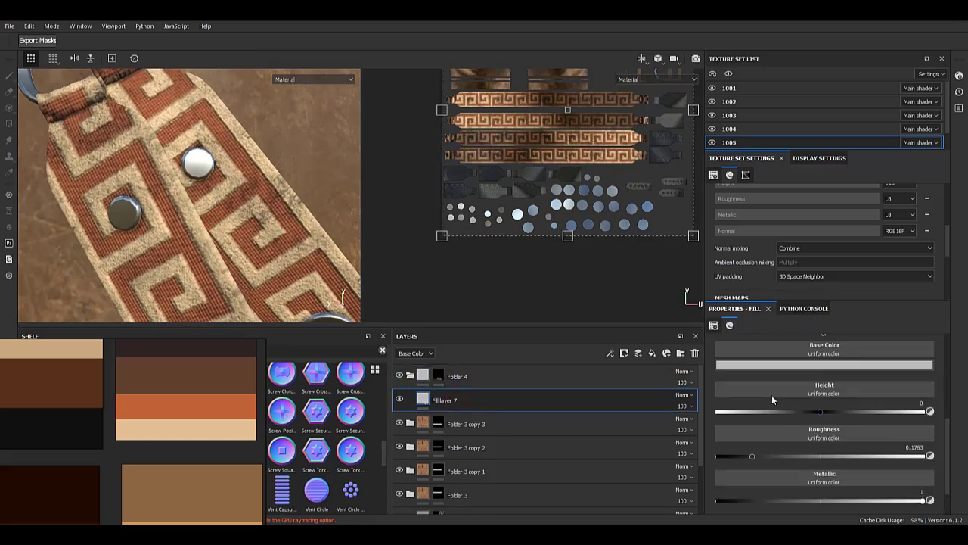
pyautogui.click(814, 366)
pyautogui.moveTo(942, 408); pyautogui.dragTo(942, 421)
pyautogui.moveTo(753, 456)
pyautogui.mouseDown()
pyautogui.moveTo(962, 455)
pyautogui.moveTo(758, 456)
pyautogui.mouseUp()
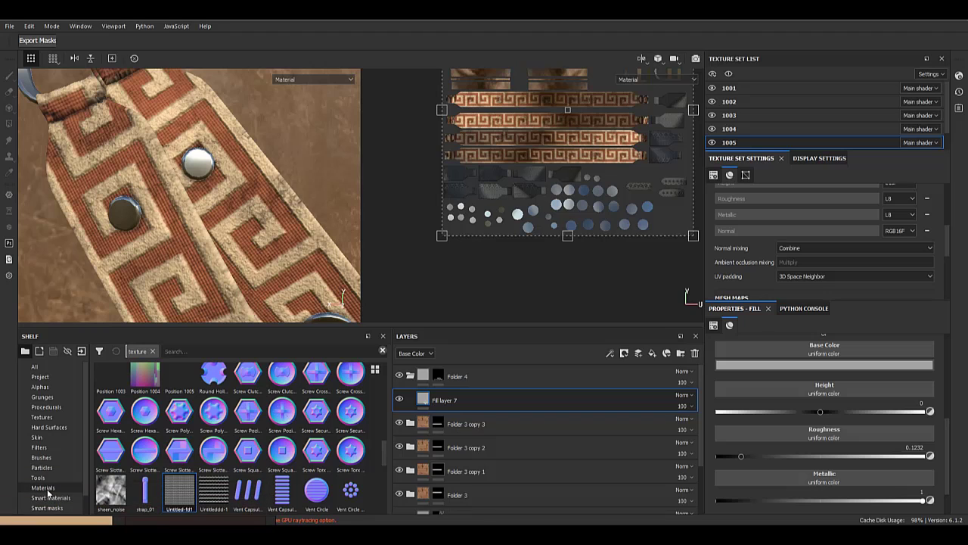
# - Add a roughness-only fill layer above Fill layer 7 in Folder 4 and give it a black mask
pyautogui.click(650, 356)
pyautogui.scroll(3, 800, 422)
pyautogui.click(727, 387)
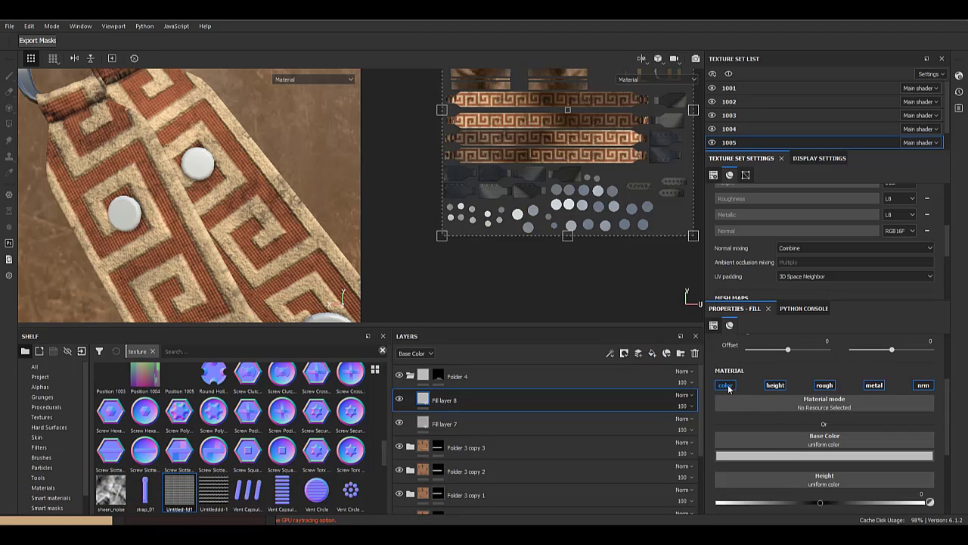
pyautogui.click(775, 387)
pyautogui.click(874, 388)
pyautogui.click(922, 389)
pyautogui.rightClick(434, 391)
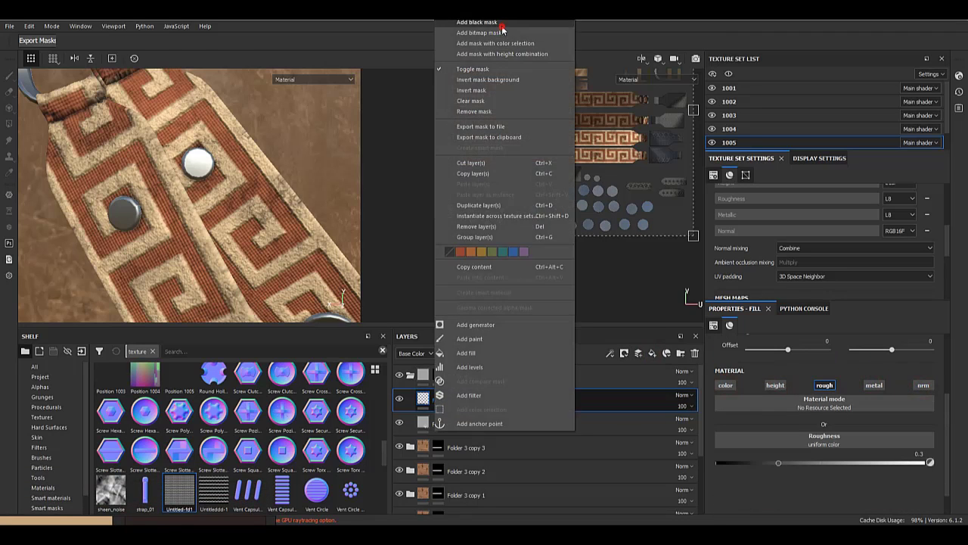
pyautogui.click(503, 28)
# - Try the Rust smart mask on Fill layer 8 and remove its Mask Editor
pyautogui.click(47, 508)
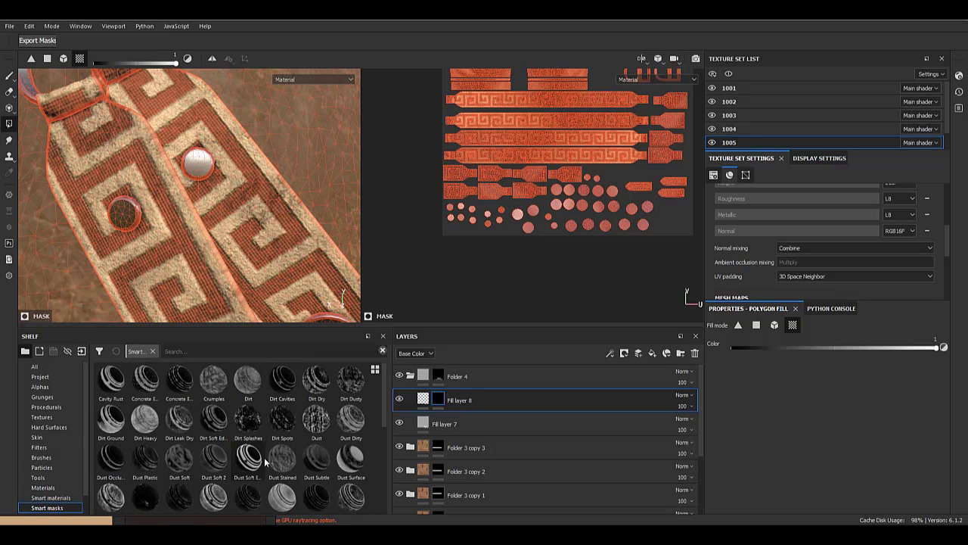
pyautogui.scroll(-3, 315, 457)
pyautogui.moveTo(631, 392); pyautogui.dragTo(471, 399)
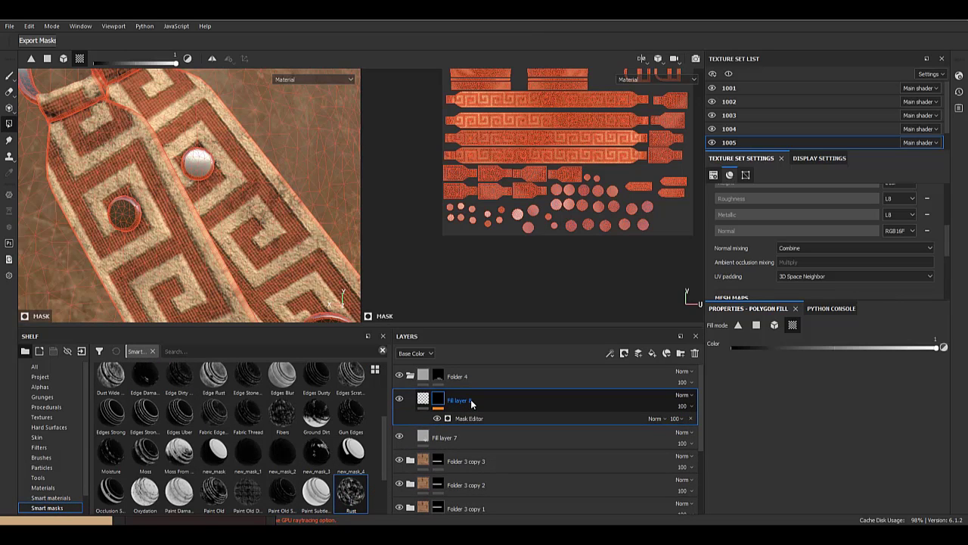
pyautogui.keyDown('alt'); pyautogui.click(442, 399); pyautogui.keyUp('alt')
pyautogui.scroll(-5, 281, 216)
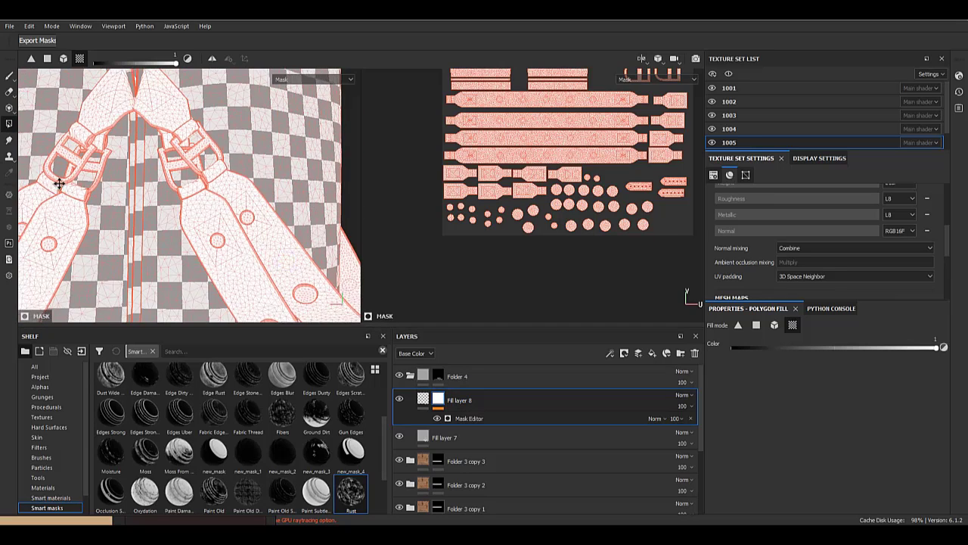
pyautogui.keyDown('alt'); pyautogui.moveTo(227, 197); pyautogui.dragTo(152, 193); pyautogui.keyUp('alt')
pyautogui.click(691, 420)
# - Add a Dirt generator to Fill layer 8's mask with Dirt Level 0.66 and Dirt Contrast 0.55
pyautogui.rightClick(435, 398)
pyautogui.click(471, 292)
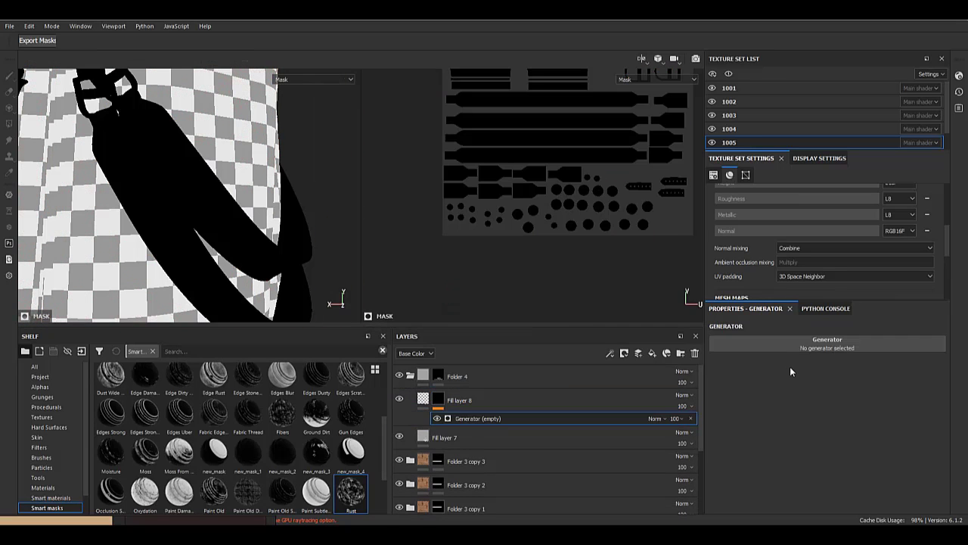
pyautogui.click(814, 344)
pyautogui.click(835, 412)
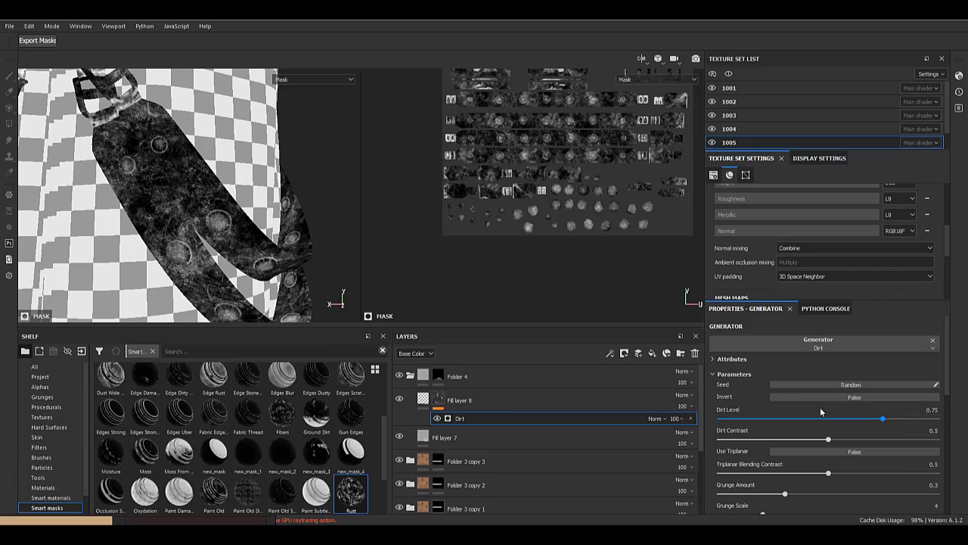
pyautogui.scroll(5, 223, 293)
pyautogui.keyDown('alt'); pyautogui.moveTo(222, 294); pyautogui.dragTo(211, 282); pyautogui.keyUp('alt')
pyautogui.moveTo(836, 422)
pyautogui.mouseDown()
pyautogui.moveTo(864, 424)
pyautogui.moveTo(846, 438)
pyautogui.mouseUp()
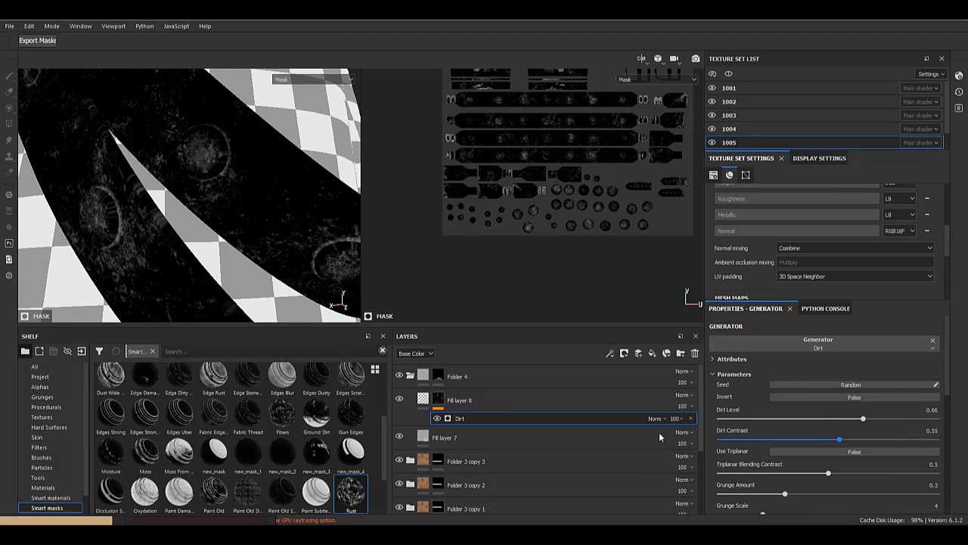
# - Raise Fill layer 8's roughness to about 0.98
pyautogui.click(423, 399)
pyautogui.moveTo(779, 463); pyautogui.dragTo(833, 464)
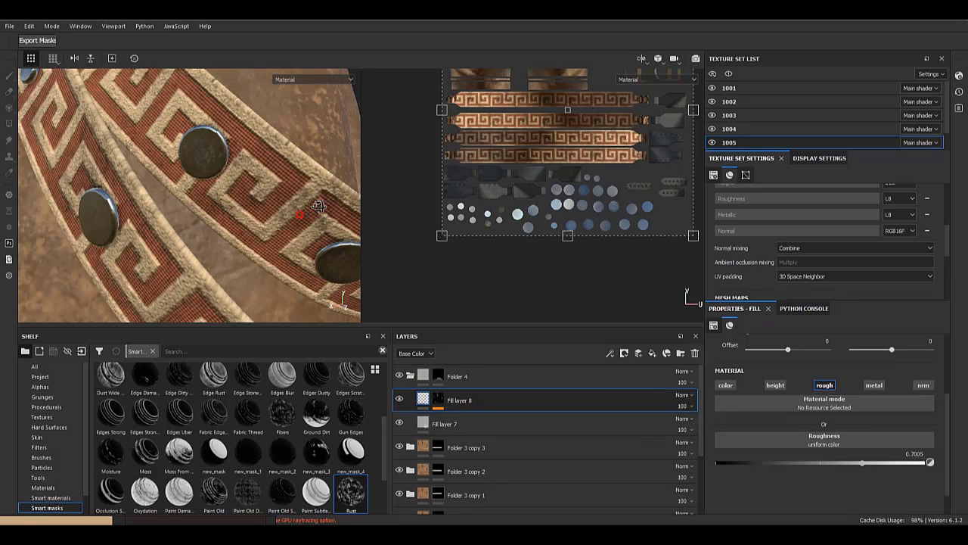
pyautogui.scroll(3, 248, 265)
pyautogui.keyDown('alt'); pyautogui.moveTo(318, 206); pyautogui.dragTo(274, 261); pyautogui.keyUp('alt')
pyautogui.moveTo(863, 464); pyautogui.dragTo(905, 463)
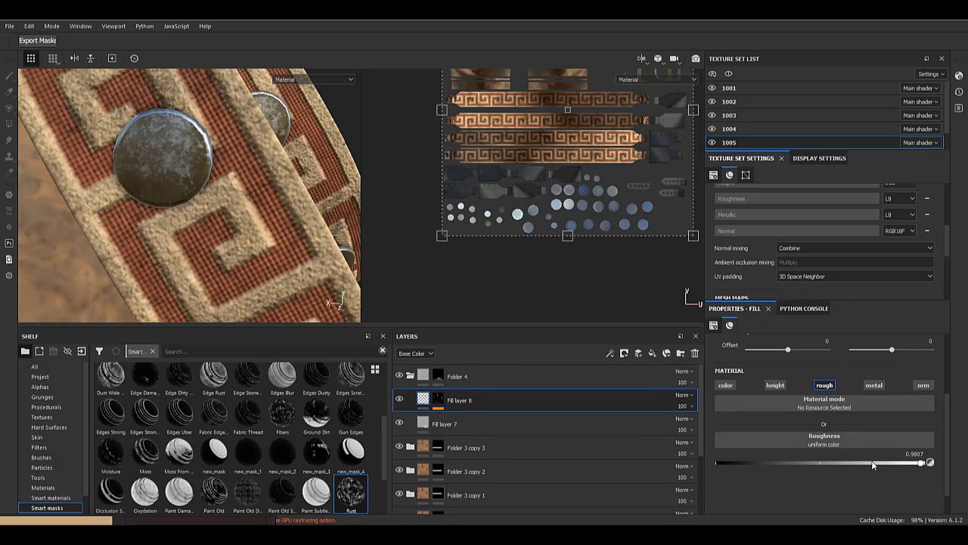
pyautogui.scroll(-3, 190, 186)
pyautogui.keyDown('alt'); pyautogui.moveTo(184, 187); pyautogui.dragTo(220, 198); pyautogui.keyUp('alt')
# - Adjust the Dirt generator on Fill layer 8's mask to Dirt Level 0.69 and Dirt Contrast 0.5
pyautogui.click(438, 400)
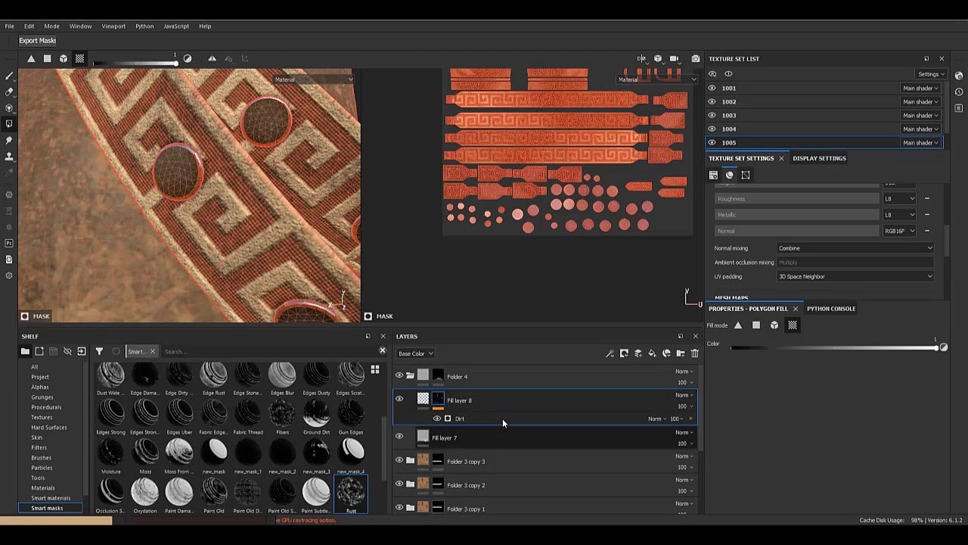
pyautogui.click(502, 418)
pyautogui.moveTo(879, 420); pyautogui.dragTo(885, 420)
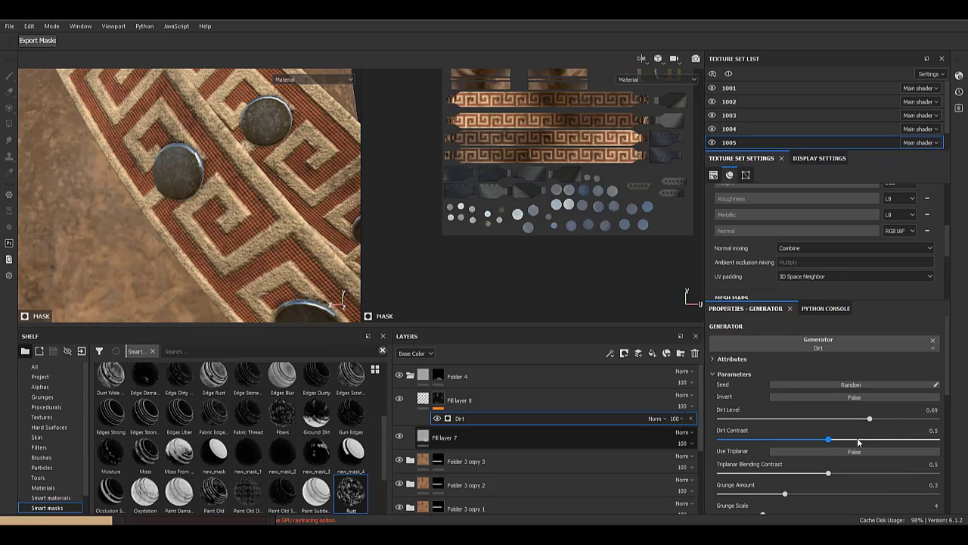
pyautogui.scroll(-8, 184, 197)
pyautogui.keyDown('alt'); pyautogui.moveTo(186, 198); pyautogui.dragTo(190, 225); pyautogui.keyUp('alt')
pyautogui.scroll(-3, 160, 196)
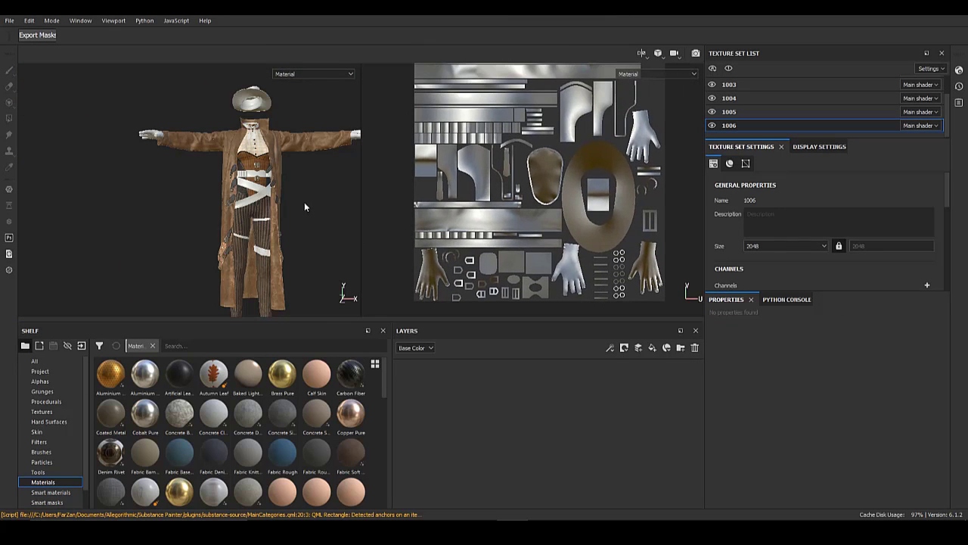
# - Create a folder in texture set 1006 and place a new fill layer inside it
pyautogui.scroll(3, 264, 284)
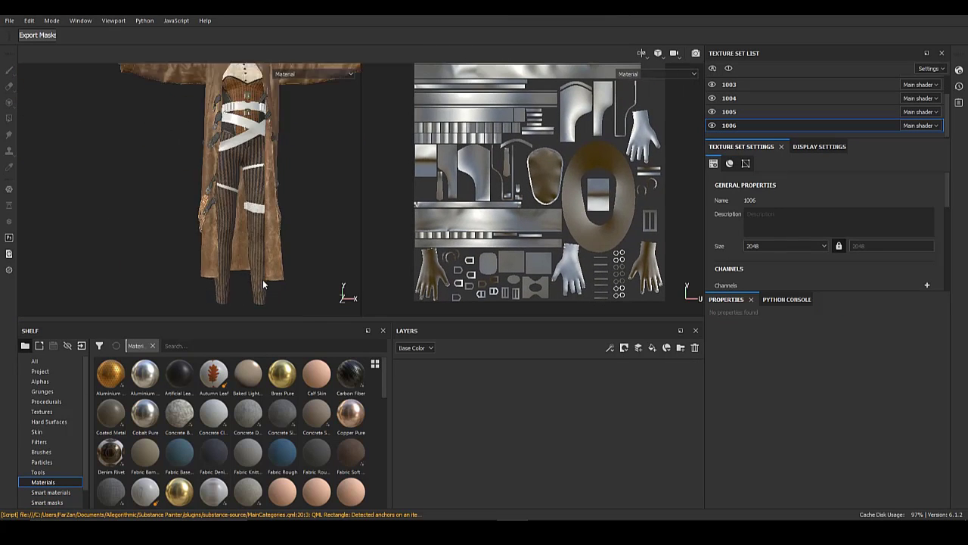
pyautogui.scroll(4, 263, 212)
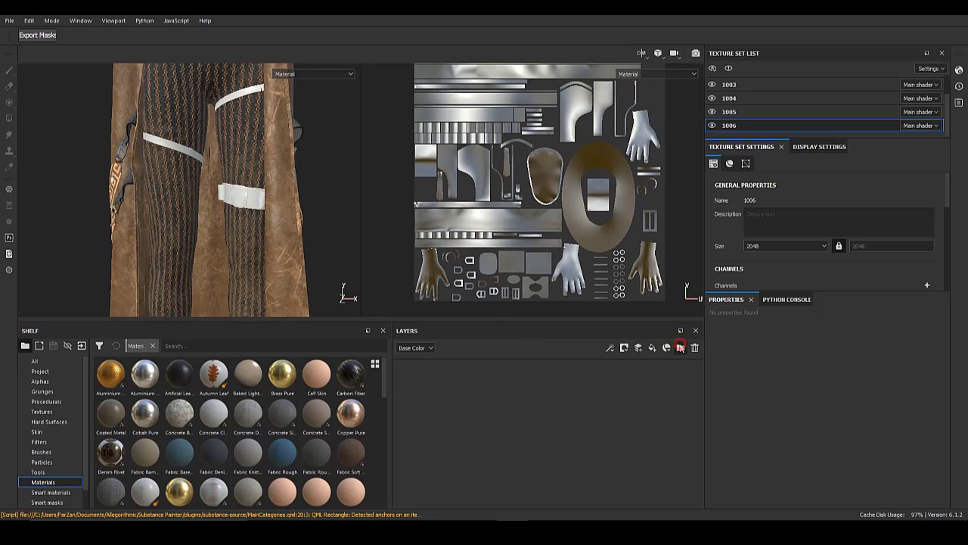
pyautogui.click(680, 348)
pyautogui.click(653, 348)
pyautogui.moveTo(445, 388); pyautogui.dragTo(446, 394)
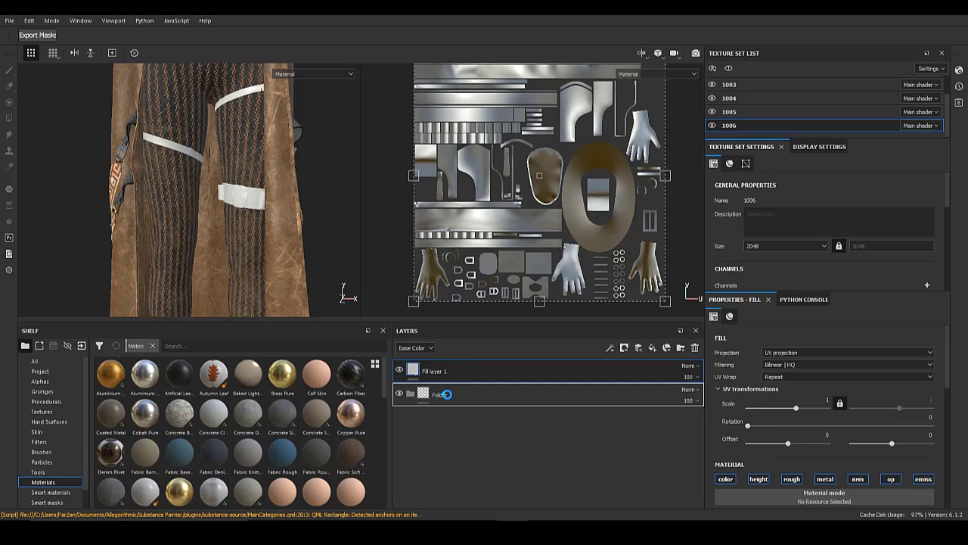
pyautogui.click(464, 395)
# - Set the base color of Fill layer 1 to a dark grey
pyautogui.scroll(-3, 761, 442)
pyautogui.click(761, 429)
pyautogui.click(767, 375)
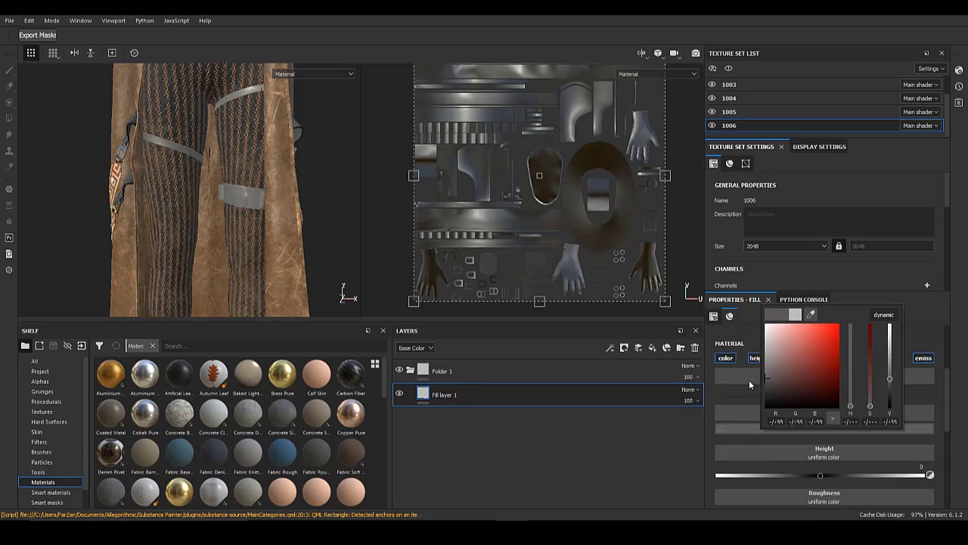
# - Add a black mask to Folder 1 and activate Polygon Fill for it
pyautogui.rightClick(424, 369)
pyautogui.click(454, 194)
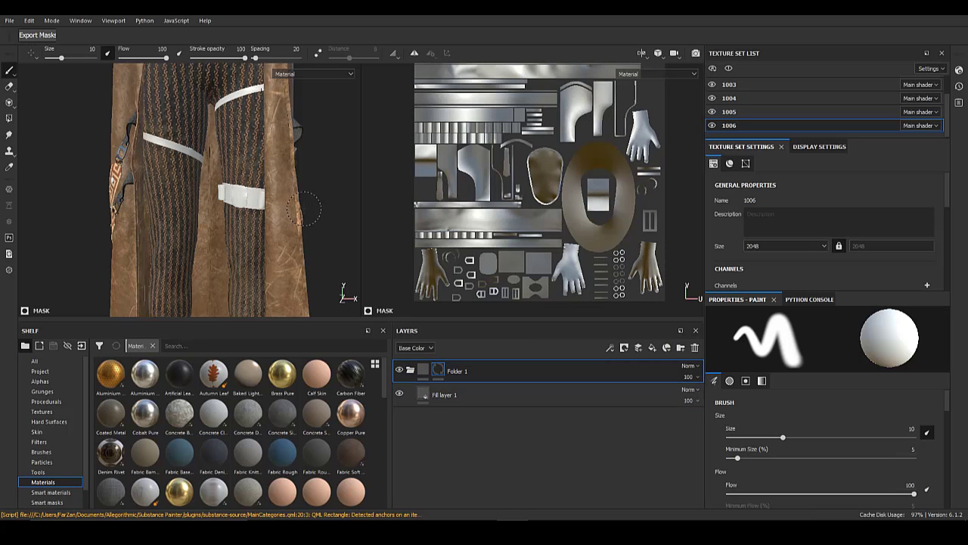
pyautogui.click(11, 119)
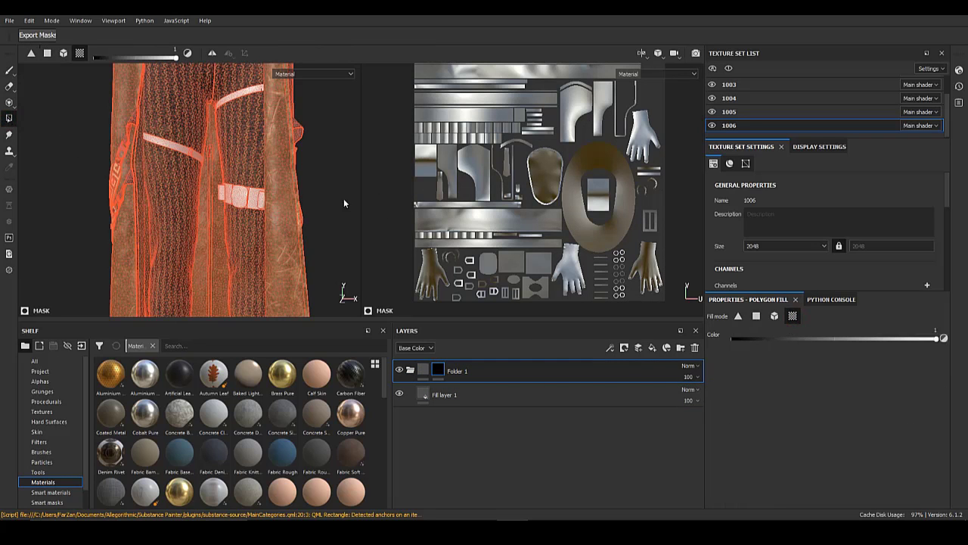
# - Fill the tie's neck band and knot into Folder 1's mask
pyautogui.keyDown('alt'); pyautogui.moveTo(246, 191); pyautogui.dragTo(209, 283); pyautogui.keyUp('alt')
pyautogui.keyDown('alt'); pyautogui.moveTo(219, 114); pyautogui.dragTo(263, 263, button='middle'); pyautogui.keyUp('alt')
pyautogui.scroll(5, 257, 227)
pyautogui.keyDown('alt'); pyautogui.moveTo(253, 108); pyautogui.dragTo(247, 234, button='middle'); pyautogui.keyUp('alt')
pyautogui.scroll(2, 244, 216)
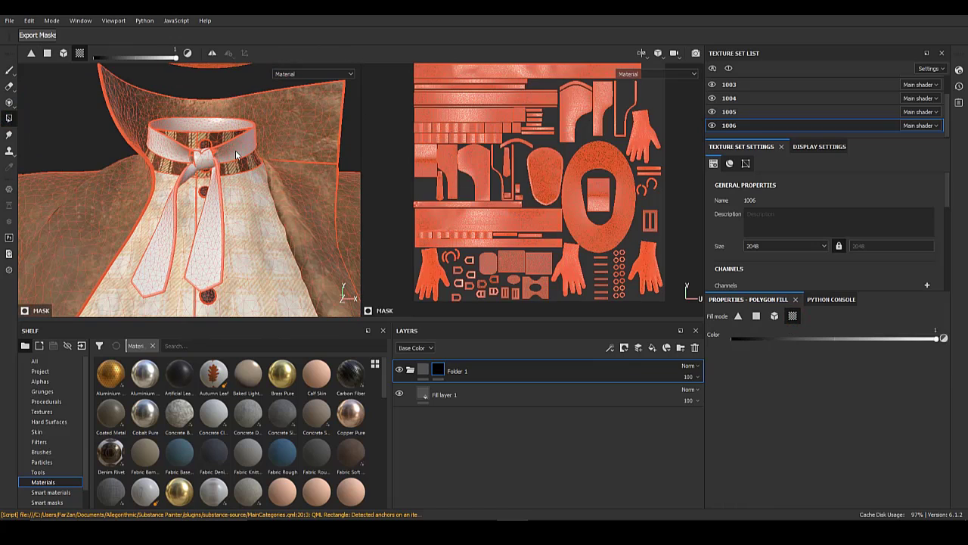
pyautogui.keyDown('alt'); pyautogui.moveTo(505, 168); pyautogui.dragTo(515, 230, button='middle'); pyautogui.keyUp('alt')
pyautogui.scroll(5, 522, 220)
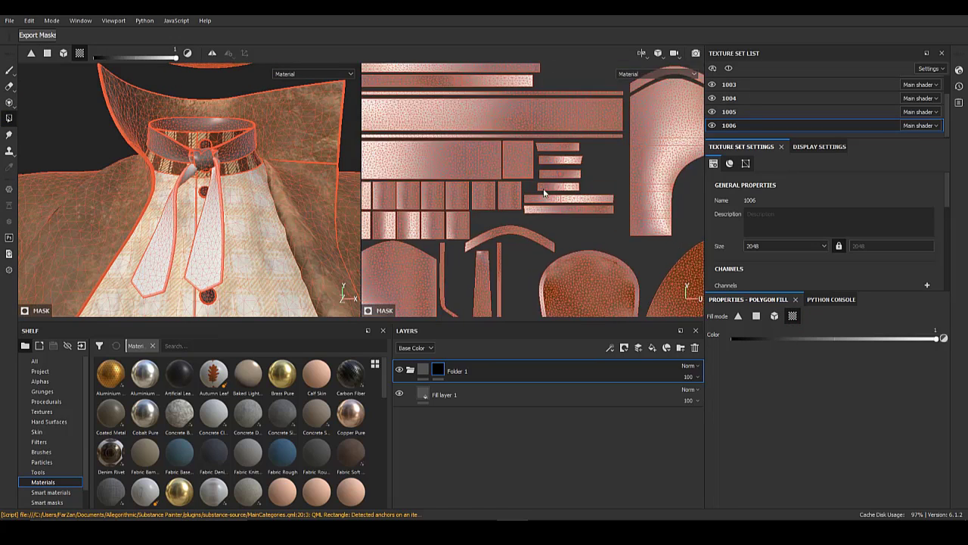
# - Add the tie's hanging ends and the remaining knot piece to Folder 1's mask
pyautogui.keyDown('alt'); pyautogui.moveTo(508, 274); pyautogui.dragTo(542, 166, button='middle'); pyautogui.keyUp('alt')
pyautogui.keyDown('alt'); pyautogui.moveTo(492, 242); pyautogui.dragTo(534, 180, button='middle'); pyautogui.keyUp('alt')
pyautogui.click(534, 181)
pyautogui.click(167, 233)
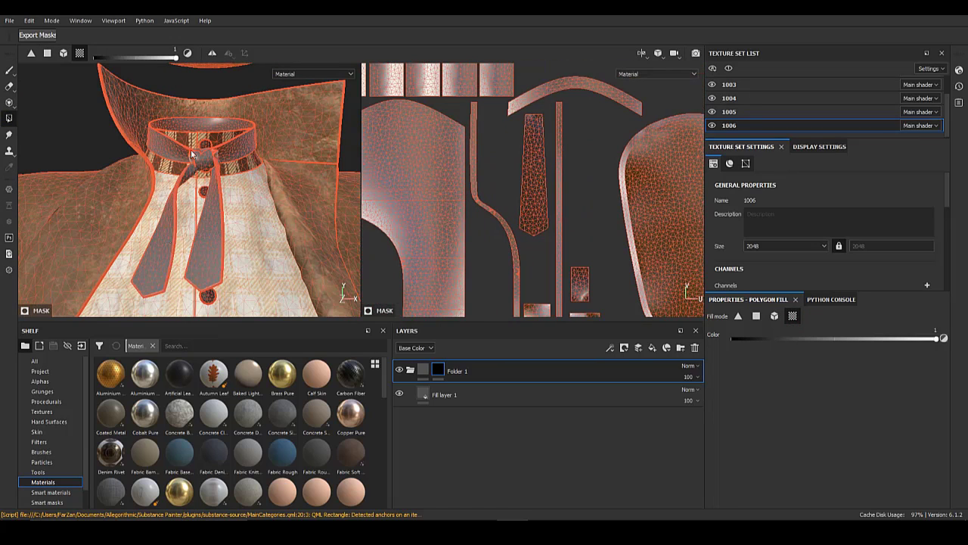
pyautogui.scroll(5, 193, 156)
pyautogui.keyDown('alt'); pyautogui.moveTo(220, 177); pyautogui.dragTo(189, 172); pyautogui.keyUp('alt')
pyautogui.click(161, 183)
pyautogui.moveTo(190, 209)
pyautogui.keyDown('alt'); pyautogui.mouseDown()
pyautogui.moveTo(209, 186)
pyautogui.moveTo(306, 196)
pyautogui.moveTo(281, 206)
pyautogui.moveTo(173, 199)
pyautogui.mouseUp(); pyautogui.keyUp('alt')
pyautogui.scroll(-5, 178, 202)
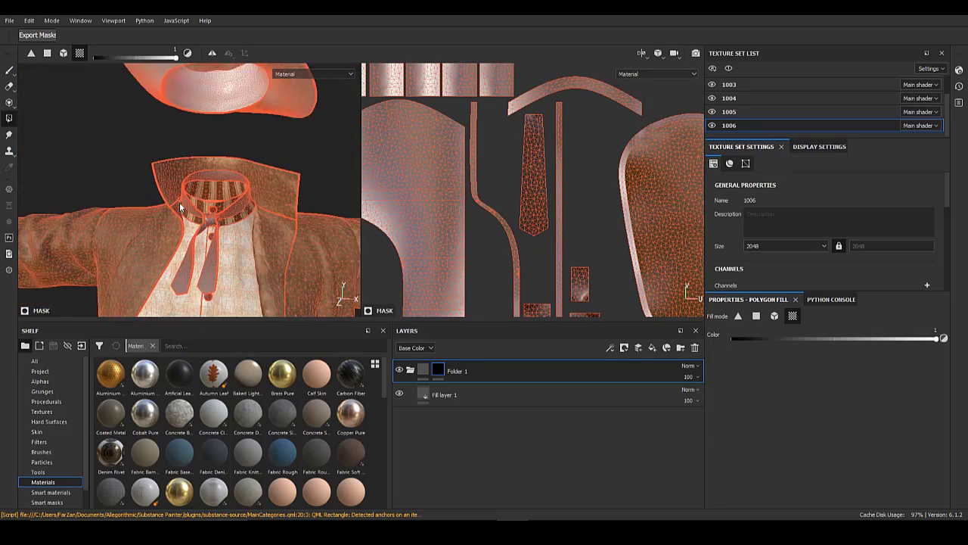
pyautogui.keyDown('alt'); pyautogui.moveTo(179, 202); pyautogui.dragTo(180, 164, button='middle'); pyautogui.keyUp('alt')
# - Bring up the reference image board and add a black-masked fill layer above Fill layer 1 in Folder 1
pyautogui.click(421, 370)
pyautogui.keyDown('alt'); pyautogui.moveTo(277, 182); pyautogui.dragTo(216, 195); pyautogui.keyUp('alt')
pyautogui.scroll(3, 253, 189)
pyautogui.click(445, 395)
pyautogui.hotkey('alt', 'Tab')
pyautogui.click(653, 348)
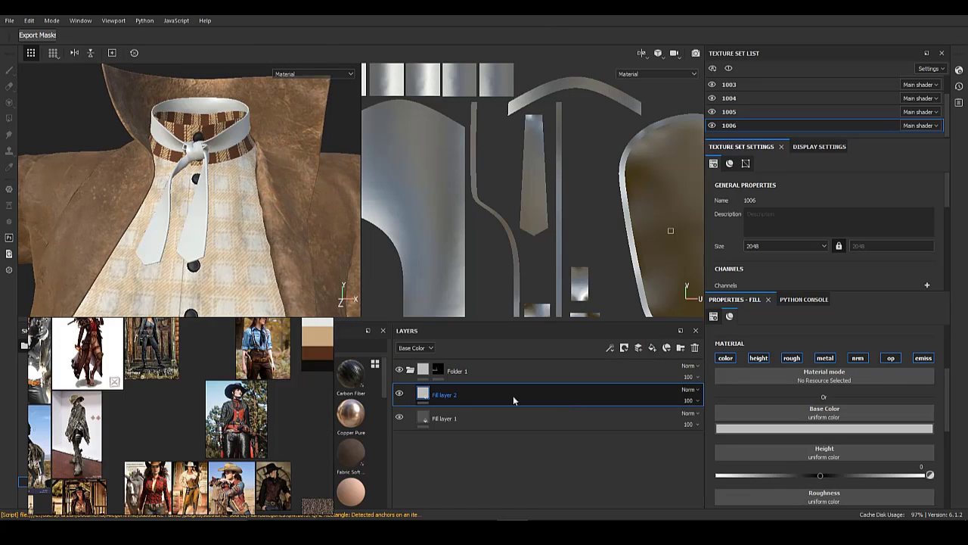
pyautogui.rightClick(436, 394)
pyautogui.click(534, 19)
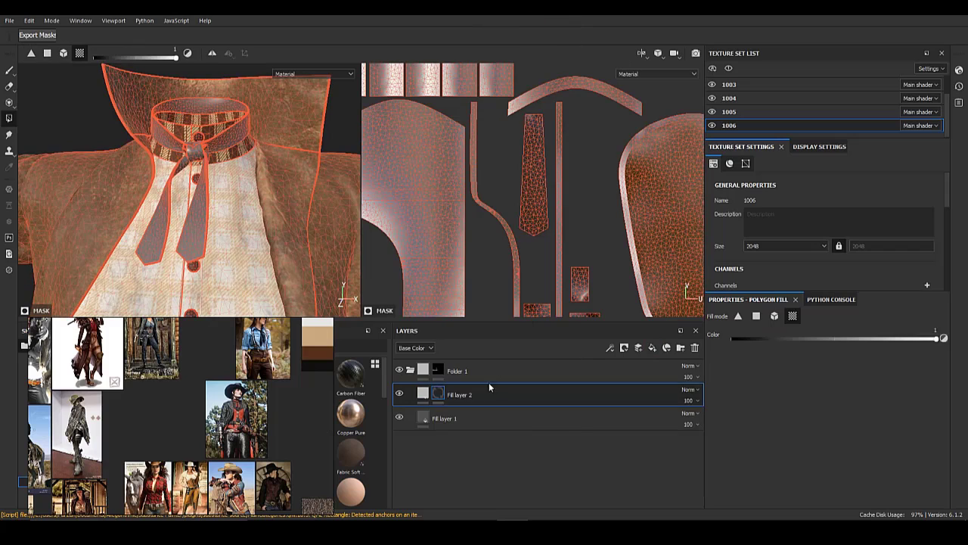
# - Add a fill effect to Fill layer 2's mask and assign the Mesh 1 procedural texture to it
pyautogui.keyDown('alt'); pyautogui.moveTo(198, 210); pyautogui.dragTo(201, 243, button='right'); pyautogui.keyUp('alt')
pyautogui.keyDown('alt'); pyautogui.moveTo(179, 152); pyautogui.dragTo(200, 156); pyautogui.keyUp('alt')
pyautogui.keyDown('alt'); pyautogui.moveTo(200, 156); pyautogui.dragTo(205, 215, button='right'); pyautogui.keyUp('alt')
pyautogui.rightClick(439, 394)
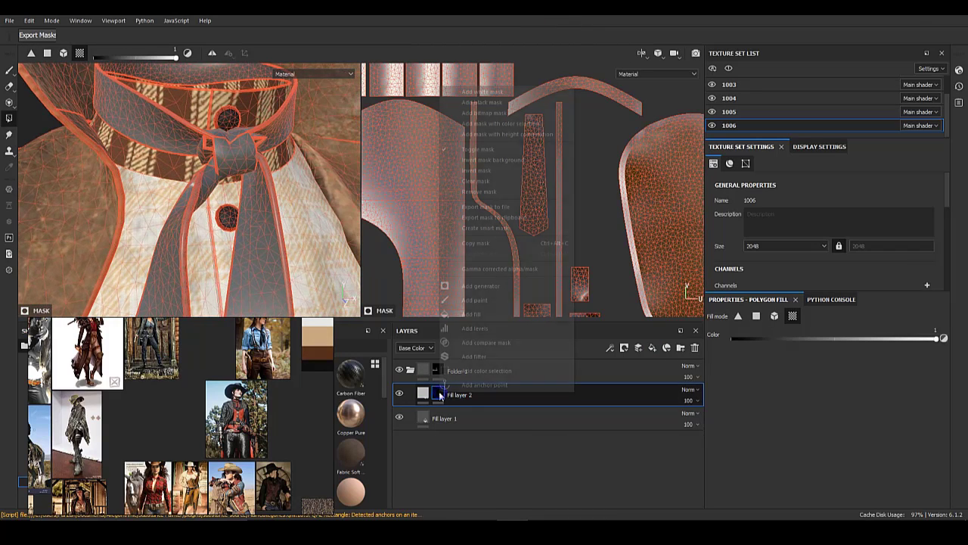
pyautogui.click(472, 313)
pyautogui.click(808, 357)
pyautogui.scroll(-10, 847, 468)
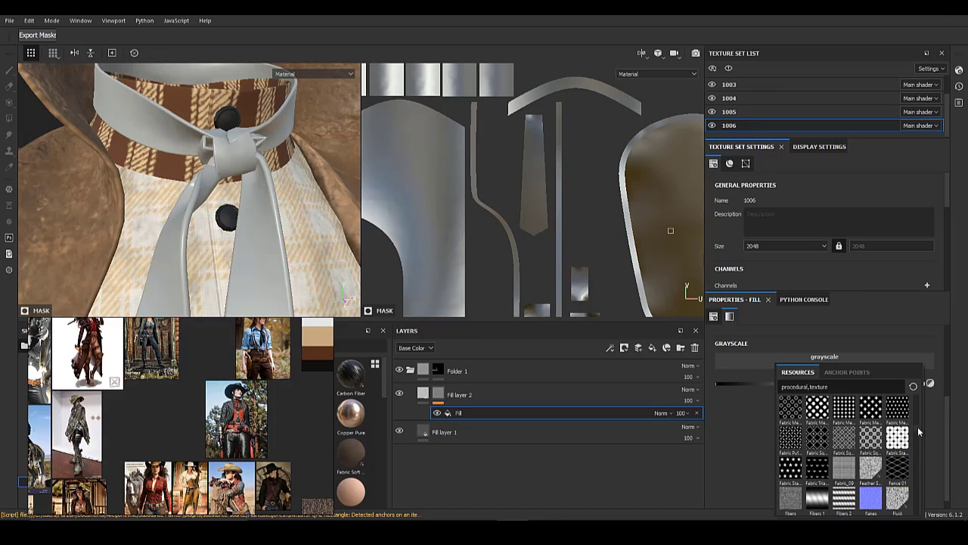
pyautogui.moveTo(918, 428); pyautogui.dragTo(923, 497)
pyautogui.scroll(8, 851, 454)
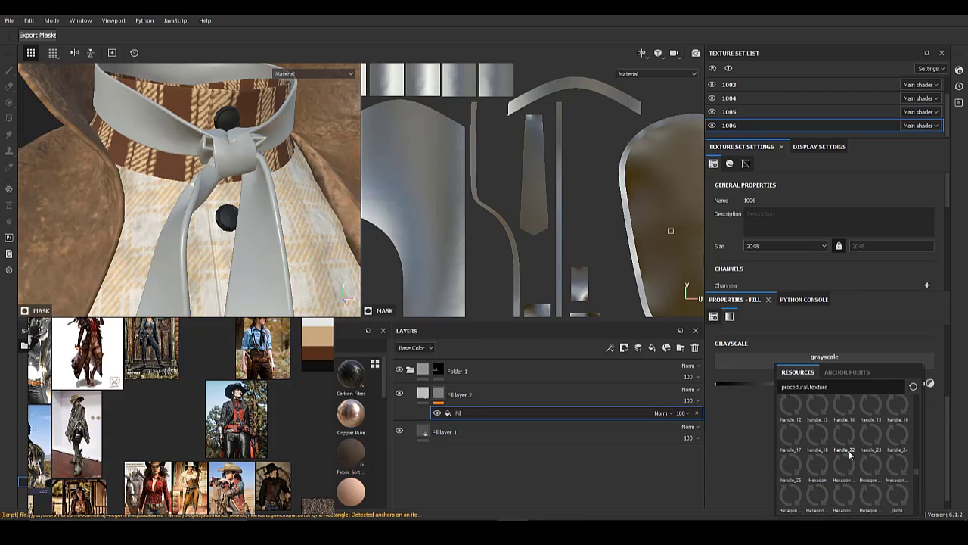
pyautogui.scroll(4, 850, 455)
pyautogui.scroll(-5, 851, 455)
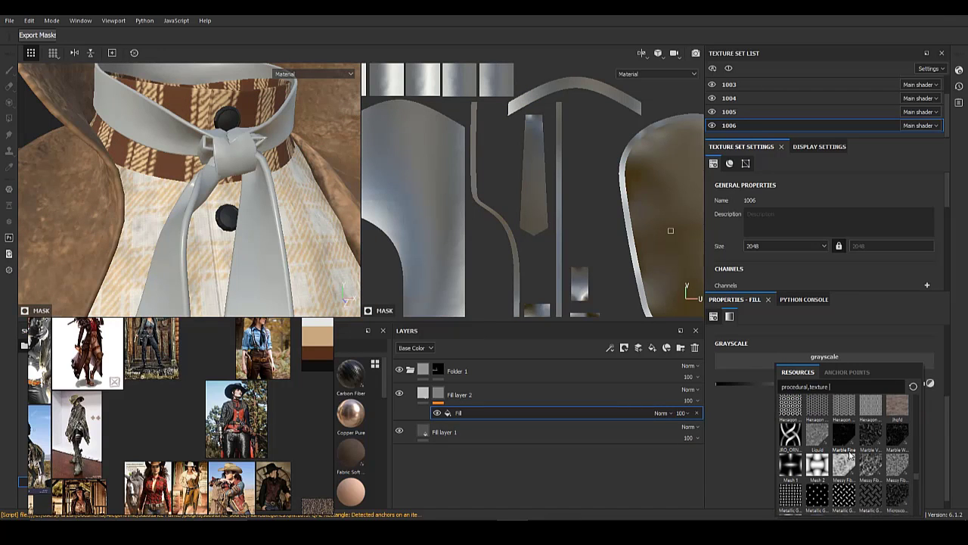
pyautogui.click(794, 468)
# - Set the Mesh 1 pattern to Tiling 16, Histogram position 0.75 and Histogram contrast 0.44
pyautogui.click(733, 475)
pyautogui.scroll(-1, 734, 488)
pyautogui.moveTo(737, 479); pyautogui.dragTo(931, 479)
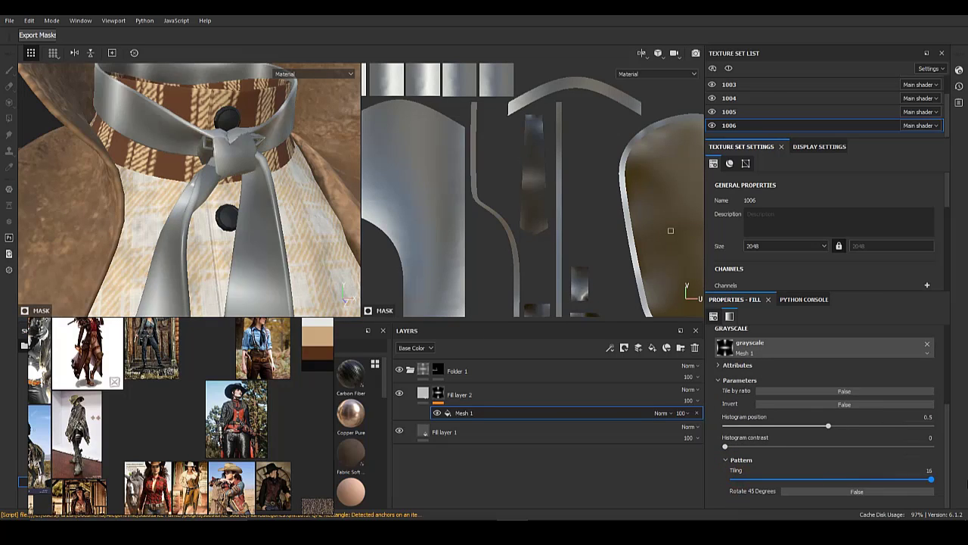
pyautogui.moveTo(851, 428); pyautogui.dragTo(881, 427)
pyautogui.moveTo(816, 448); pyautogui.dragTo(857, 450)
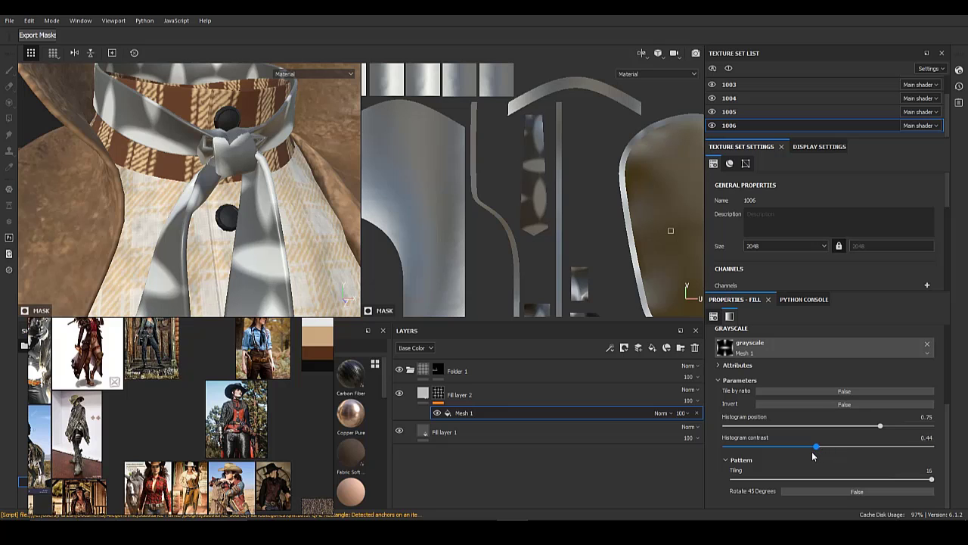
# - Set the UV scale of the Mesh 1 fill to 25 for a fine weave on the tie
pyautogui.scroll(2, 810, 443)
pyautogui.moveTo(804, 398); pyautogui.dragTo(808, 396)
pyautogui.scroll(3, 236, 180)
pyautogui.keyDown('alt'); pyautogui.moveTo(236, 180); pyautogui.dragTo(281, 182); pyautogui.keyUp('alt')
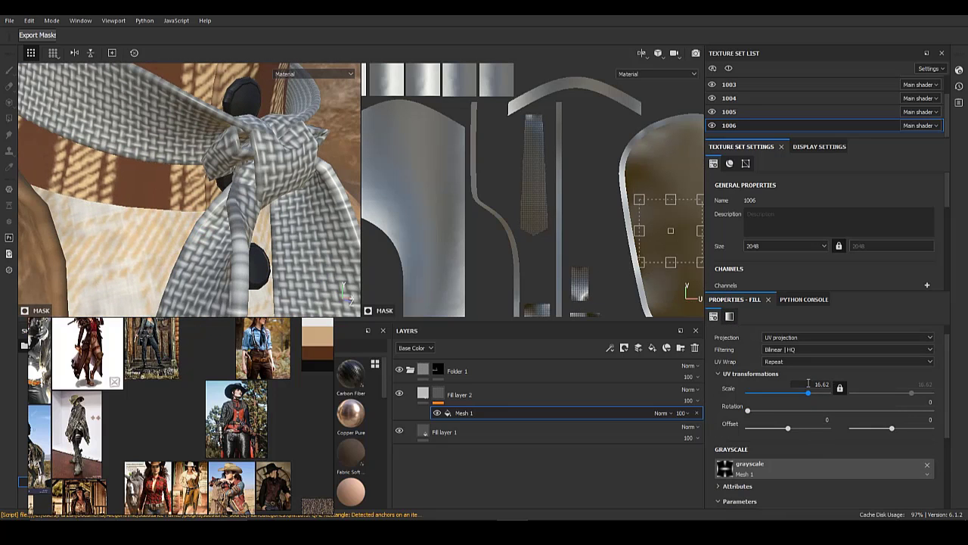
pyautogui.write('25')
pyautogui.press('Return')
pyautogui.keyDown('alt'); pyautogui.moveTo(283, 209); pyautogui.dragTo(217, 229, button='right'); pyautogui.keyUp('alt')
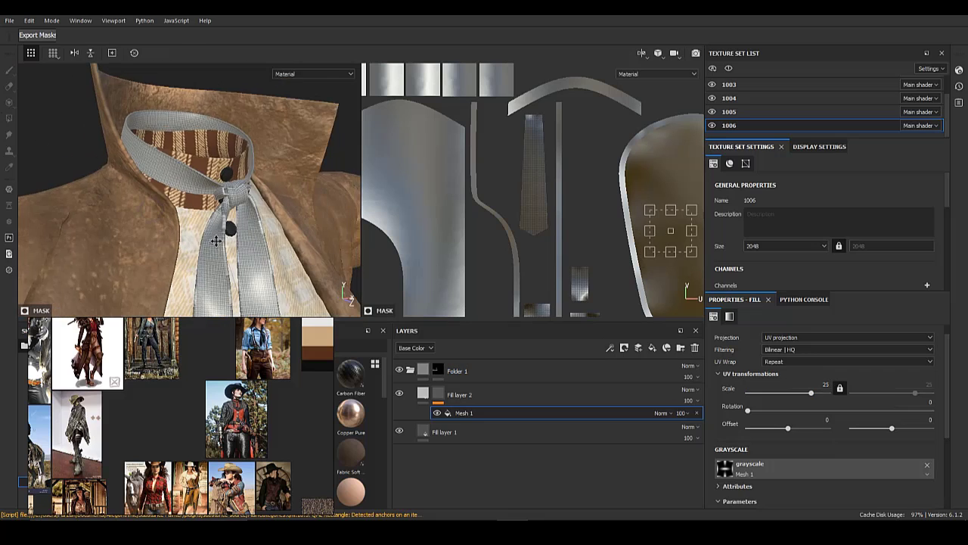
pyautogui.keyDown('alt'); pyautogui.moveTo(216, 228); pyautogui.dragTo(230, 147, button='middle'); pyautogui.keyUp('alt')
# - With Fill layer 2 selected, remove the Emissive and Opacity channels from texture set 1006 and undo the Opacity removal
pyautogui.click(441, 402)
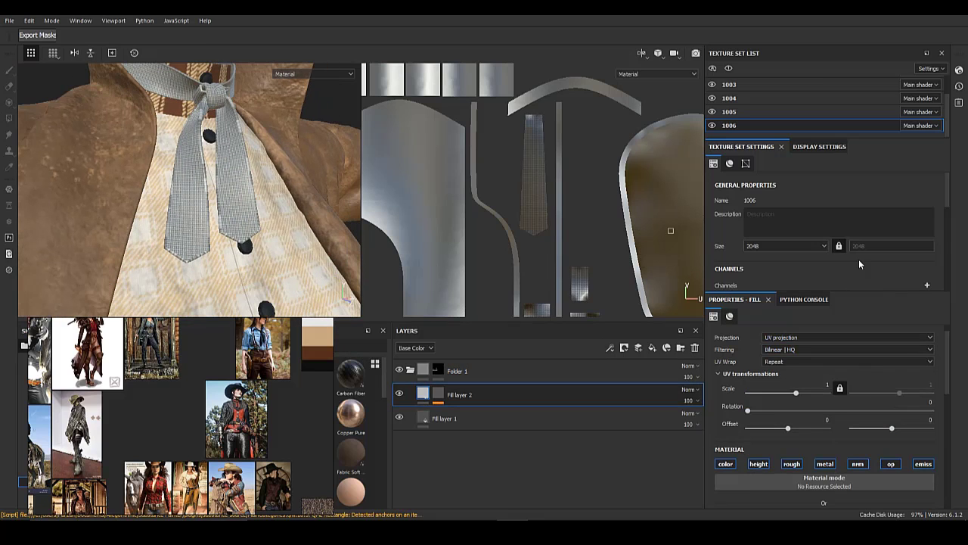
pyautogui.scroll(-4, 859, 261)
pyautogui.click(927, 276)
pyautogui.click(926, 260)
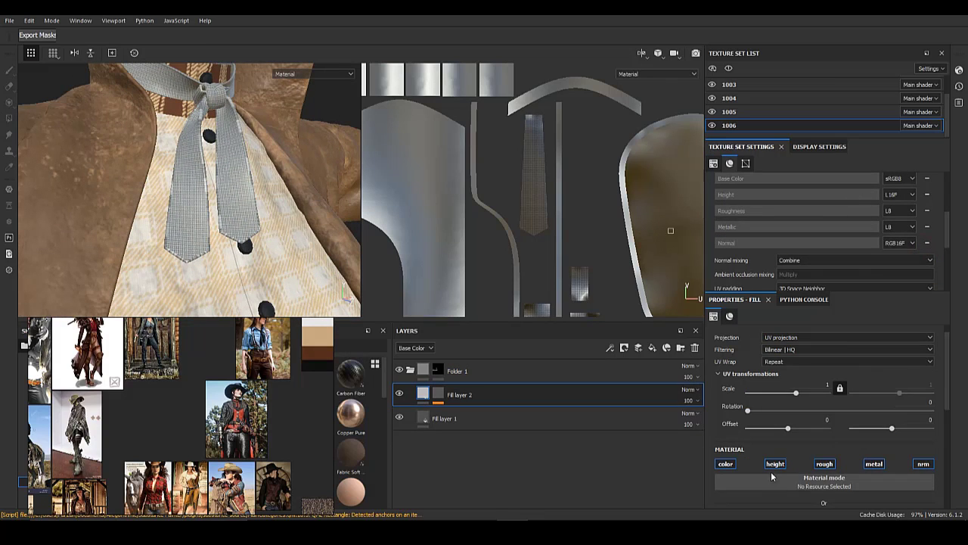
pyautogui.hotkey('ctrl', 'z')
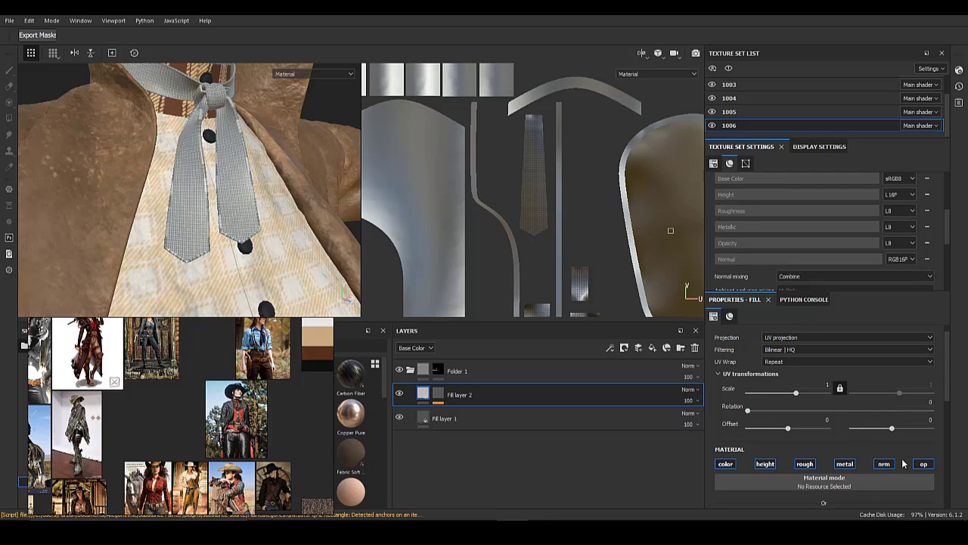
# - Restrict Fill layer 2 to the height channel only and set its height to 0.1256 for the tie's weave
pyautogui.click(756, 464)
pyautogui.scroll(-3, 783, 407)
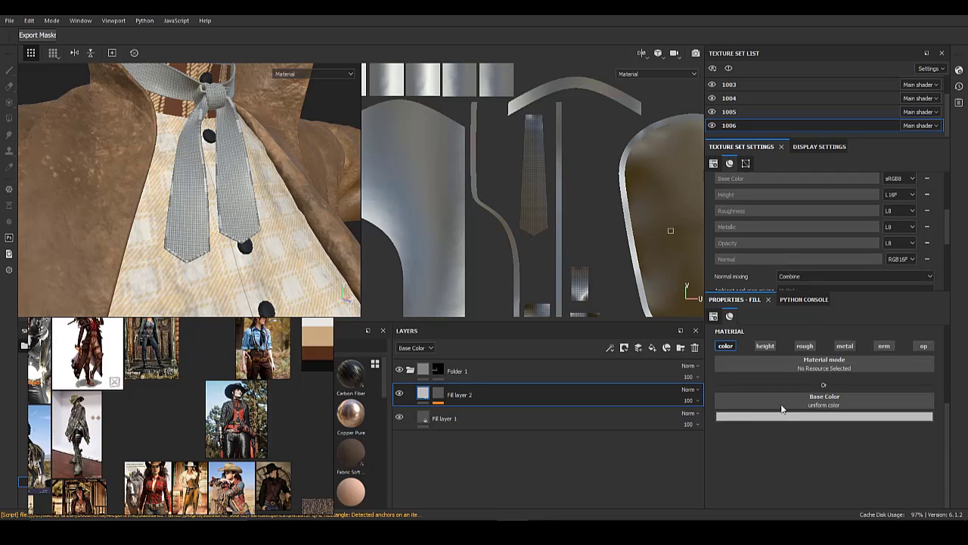
pyautogui.click(727, 346)
pyautogui.click(758, 345)
pyautogui.click(833, 423)
pyautogui.keyDown('alt'); pyautogui.moveTo(251, 153); pyautogui.dragTo(253, 253, button='right'); pyautogui.keyUp('alt')
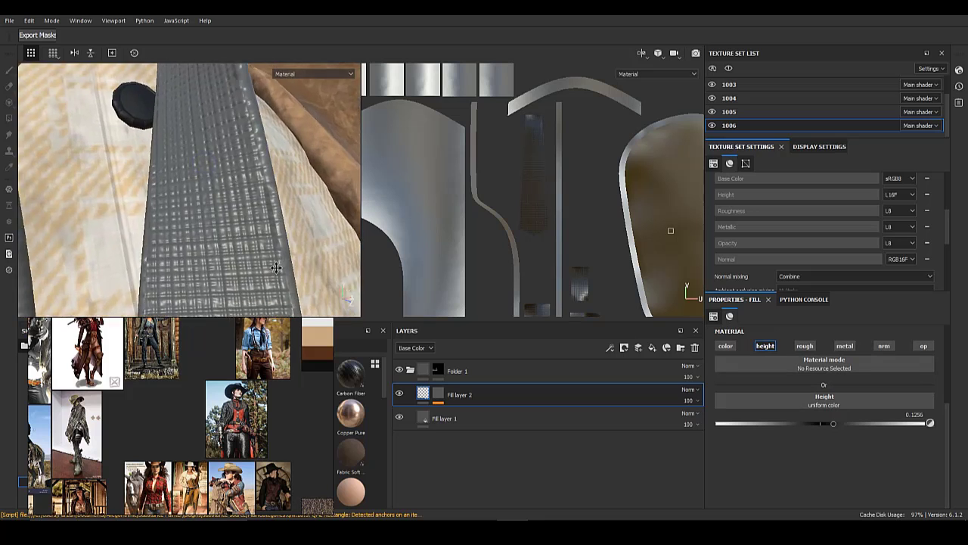
pyautogui.keyDown('alt'); pyautogui.moveTo(185, 163); pyautogui.dragTo(242, 258, button='middle'); pyautogui.keyUp('alt')
# - Raise Fill layer 1's roughness to about 0.79 and keep only its color, height and roughness channels enabled
pyautogui.click(491, 421)
pyautogui.scroll(-2, 839, 464)
pyautogui.moveTo(856, 453); pyautogui.dragTo(904, 445)
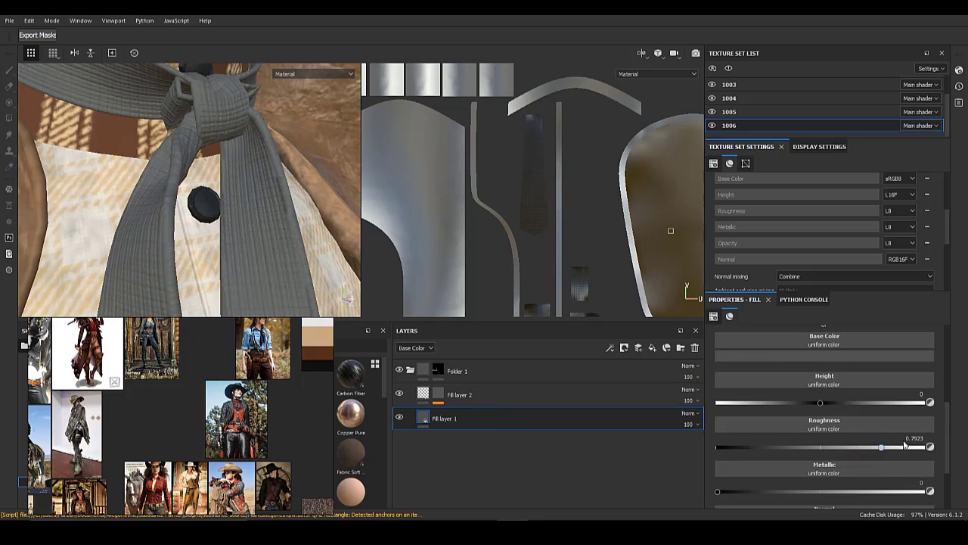
pyautogui.scroll(3, 862, 451)
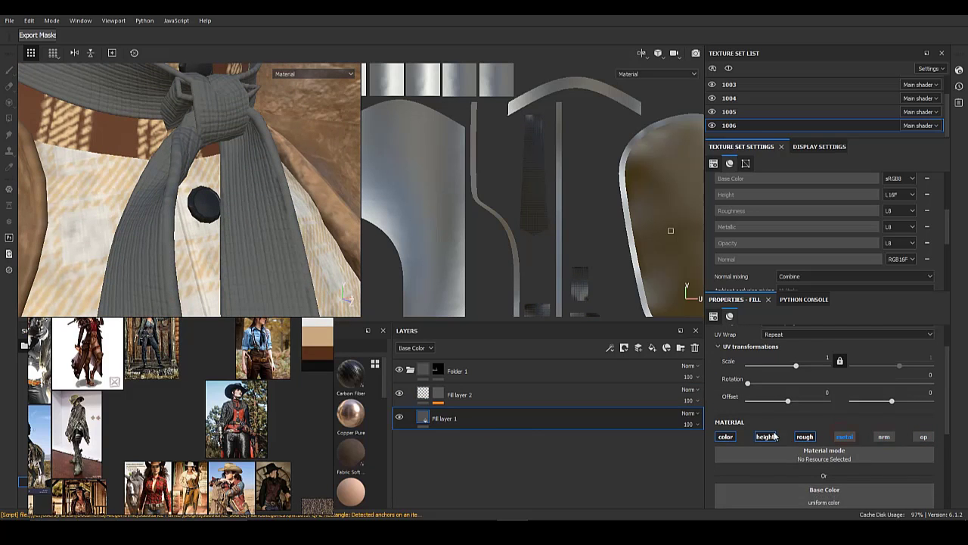
pyautogui.keyDown('alt'); pyautogui.moveTo(128, 115); pyautogui.dragTo(89, 179); pyautogui.keyUp('alt')
pyautogui.keyDown('alt'); pyautogui.moveTo(89, 180); pyautogui.dragTo(79, 136, button='right'); pyautogui.keyUp('alt')
# - Increase the height of the tie's weave on Fill layer 2 to 0.1546
pyautogui.click(429, 397)
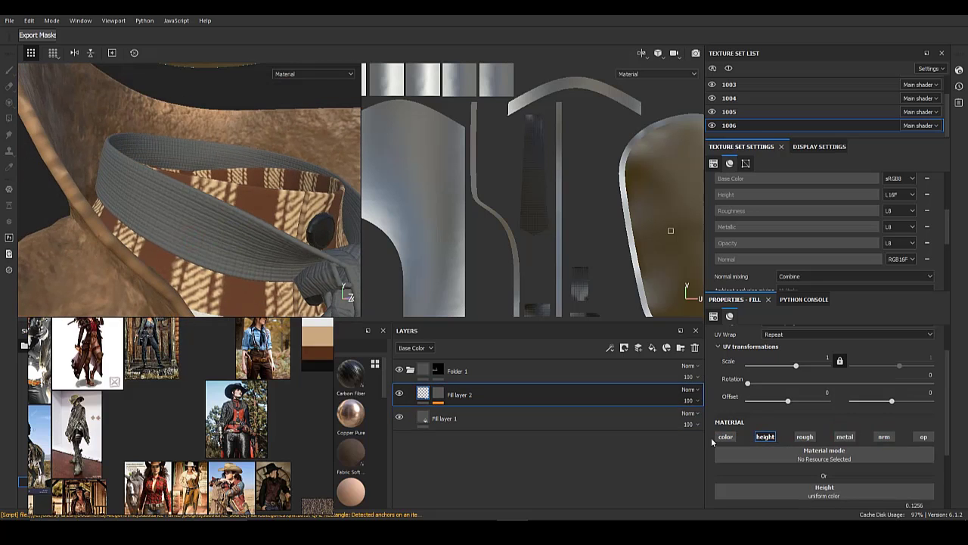
pyautogui.scroll(-2, 780, 443)
pyautogui.moveTo(837, 457); pyautogui.dragTo(846, 454)
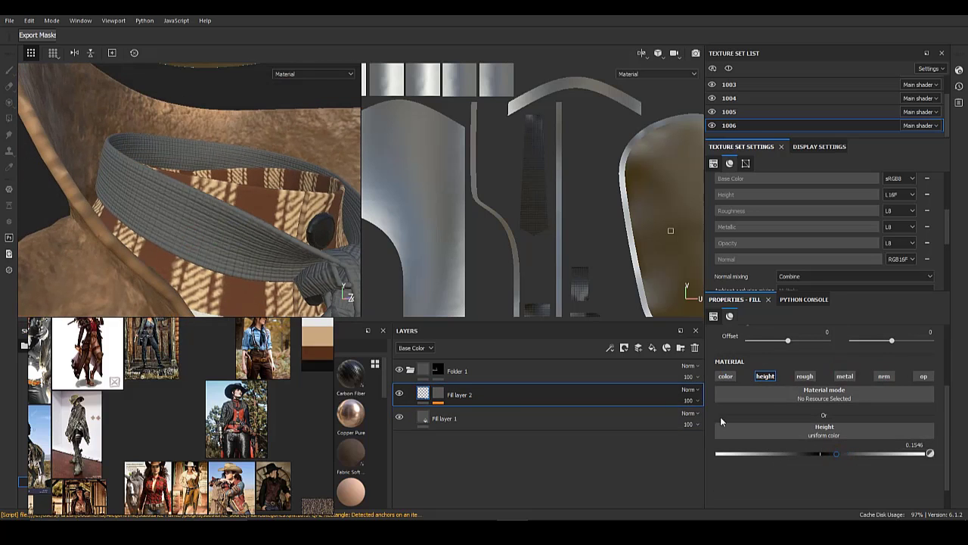
# - Add a Warp filter to the mask of Fill layer 2
pyautogui.rightClick(438, 394)
pyautogui.click(482, 359)
pyautogui.click(779, 338)
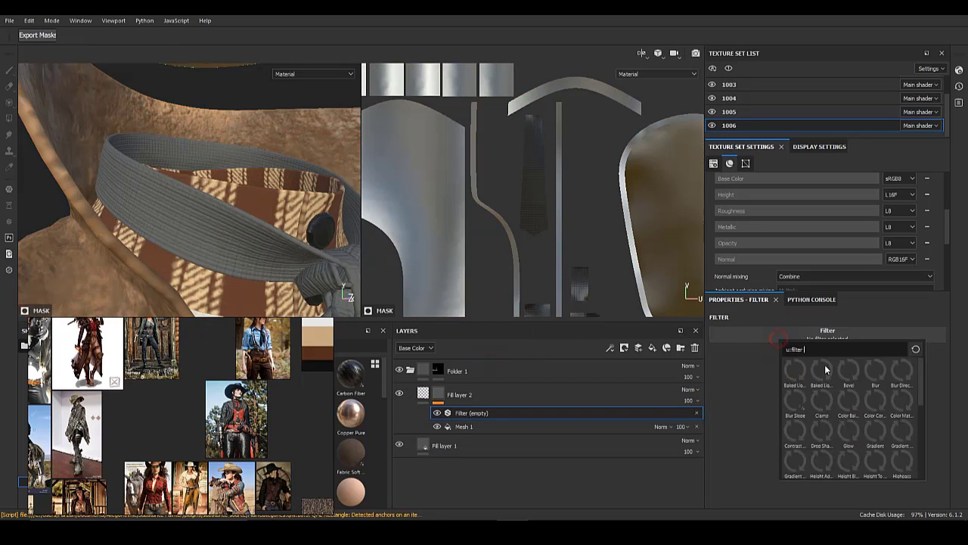
pyautogui.scroll(-10, 863, 408)
pyautogui.click(870, 466)
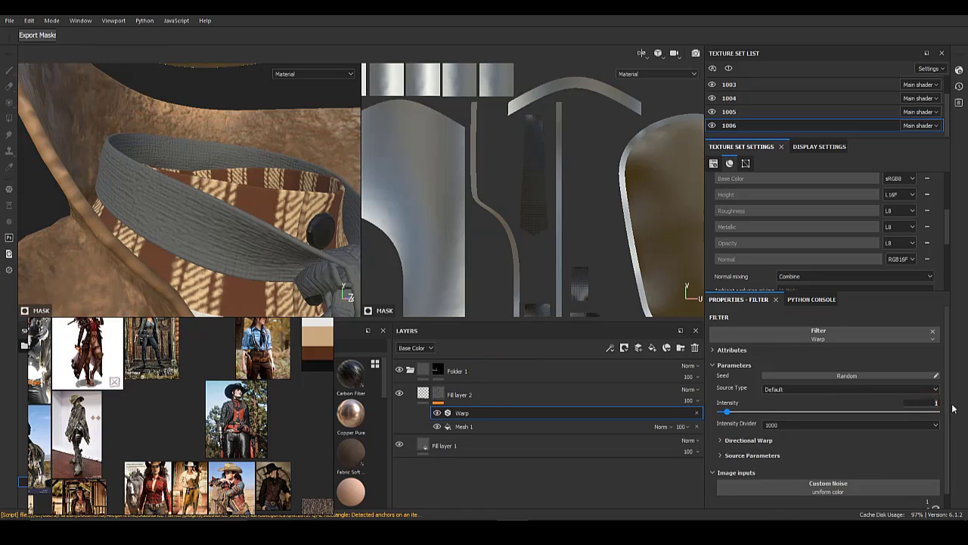
# - Set the Warp filter's intensity to 0.2 and increase its source tiling
pyautogui.press('Return')
pyautogui.scroll(-1, 780, 441)
pyautogui.click(760, 441)
pyautogui.scroll(-2, 760, 453)
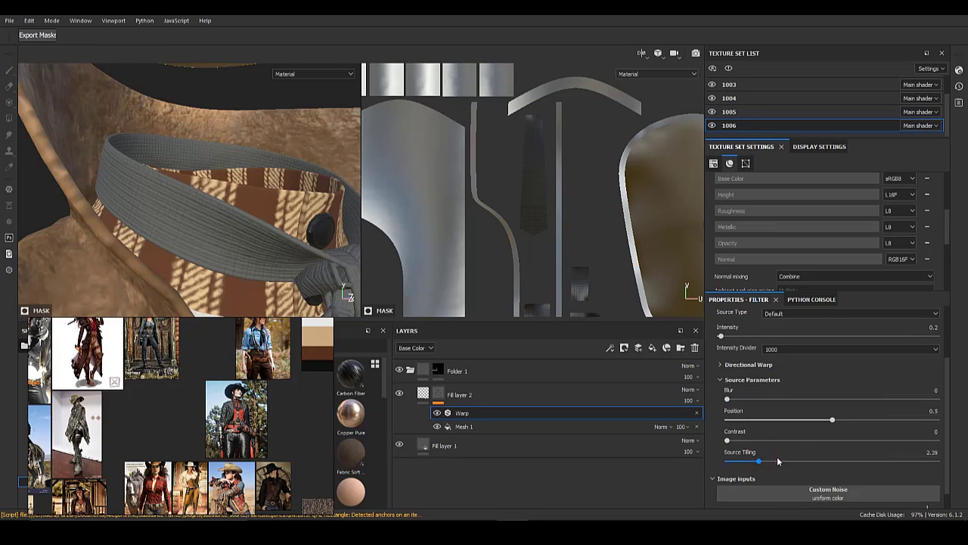
pyautogui.click(399, 402)
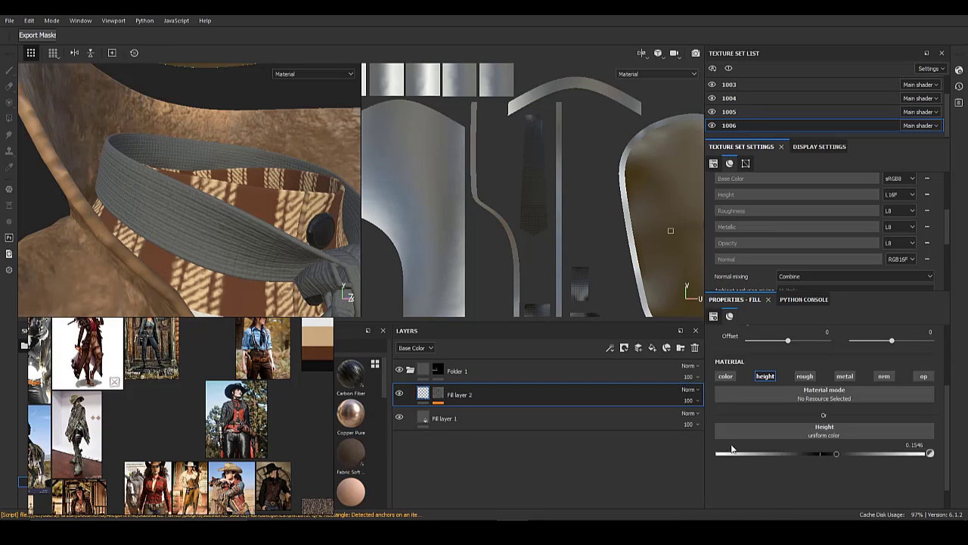
# - Hide texture sets 1004 and 1005 and set the size of texture set 1006 to 4096
pyautogui.click(712, 98)
pyautogui.scroll(4, 849, 230)
pyautogui.click(796, 247)
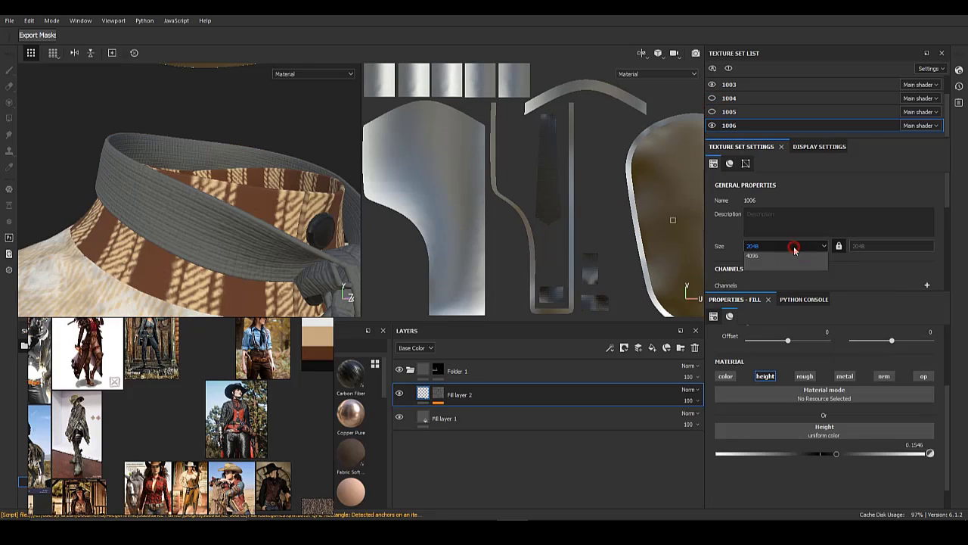
pyautogui.click(770, 288)
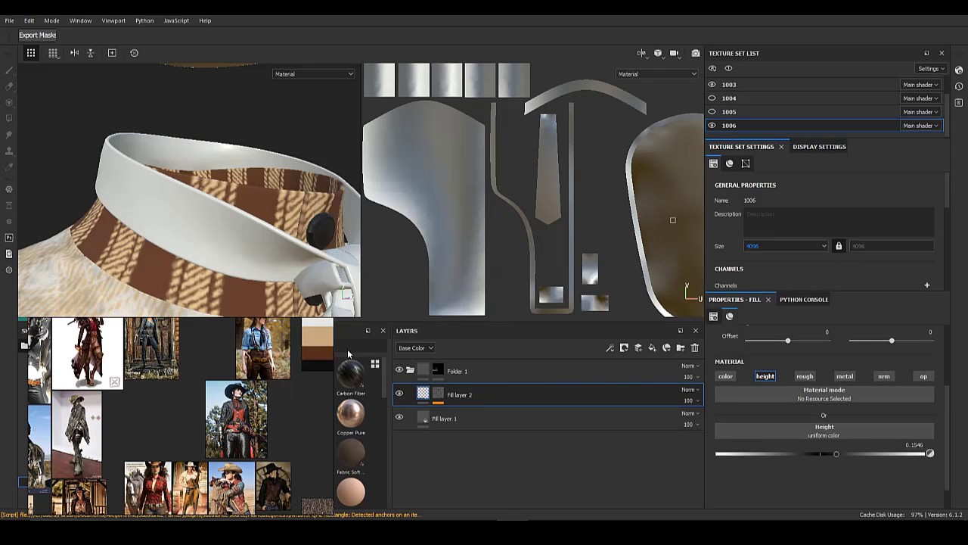
# - Move the reference images off the shelf and reduce Fill layer 2's height to 0.0676
pyautogui.moveTo(262, 368); pyautogui.dragTo(253, 484, button='right')
pyautogui.keyDown('alt'); pyautogui.moveTo(188, 190); pyautogui.dragTo(177, 208); pyautogui.keyUp('alt')
pyautogui.scroll(2, 189, 188)
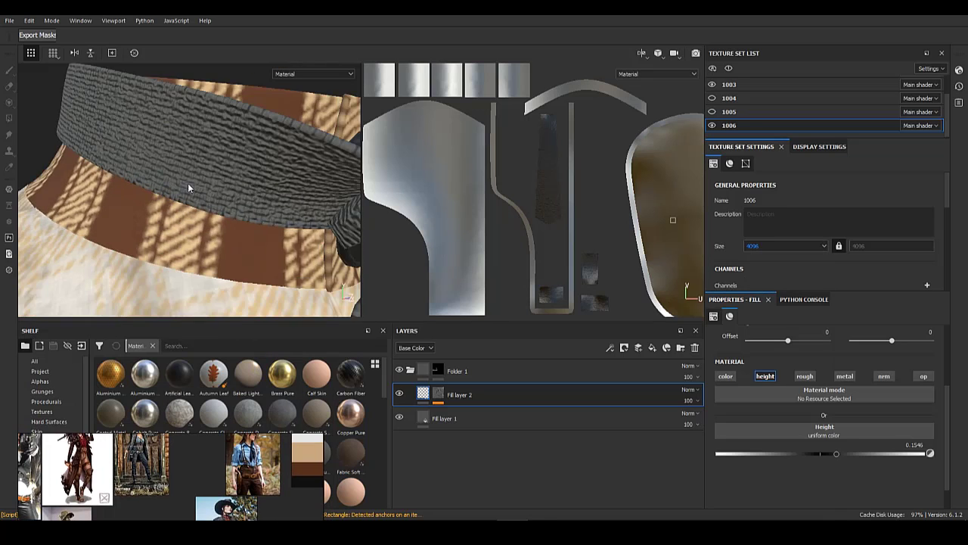
pyautogui.keyDown('alt'); pyautogui.moveTo(232, 186); pyautogui.dragTo(229, 186); pyautogui.keyUp('alt')
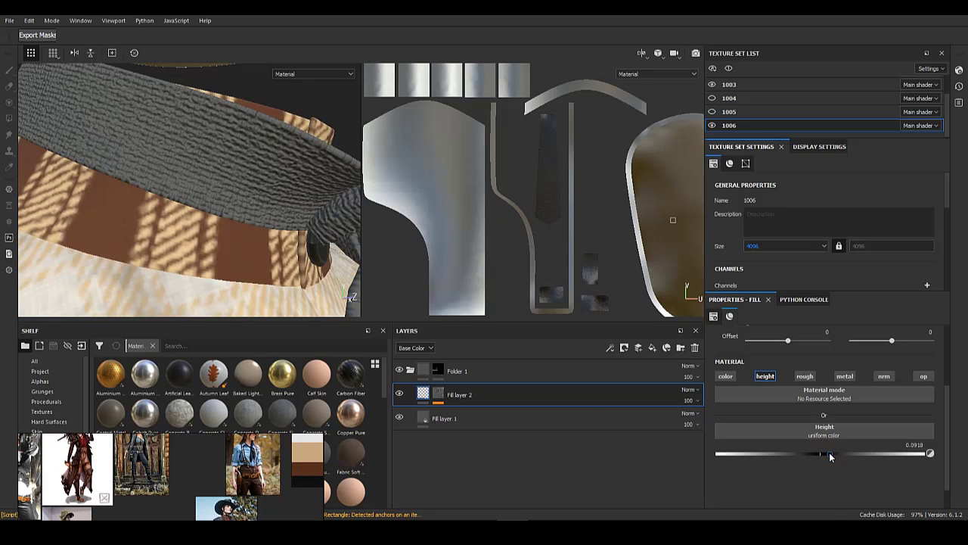
pyautogui.moveTo(830, 457); pyautogui.dragTo(828, 456)
pyautogui.scroll(-3, 262, 219)
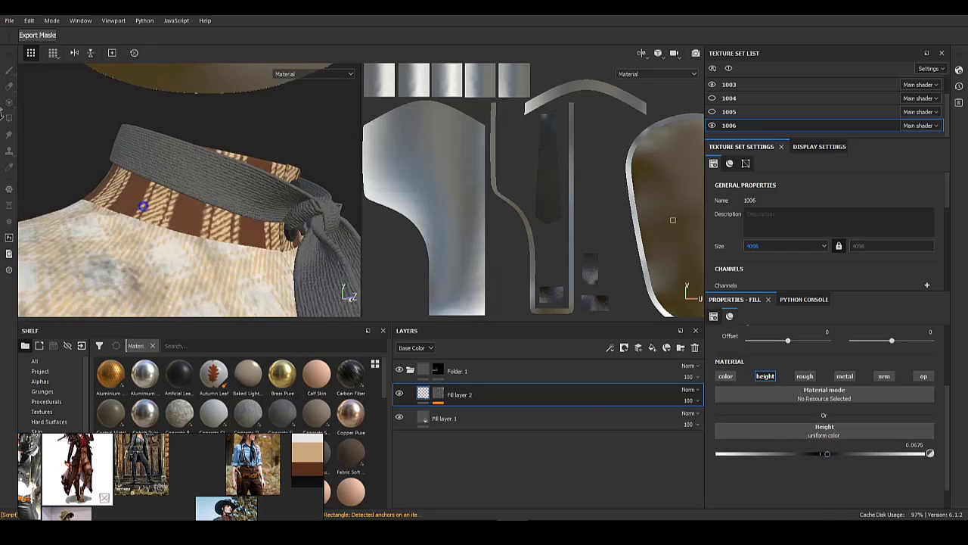
# - Add a new fill layer above Fill layer 2 and give it a black mask
pyautogui.keyDown('alt'); pyautogui.moveTo(262, 219); pyautogui.dragTo(217, 240); pyautogui.keyUp('alt')
pyautogui.keyDown('alt'); pyautogui.moveTo(217, 240); pyautogui.dragTo(116, 204, button='right'); pyautogui.keyUp('alt')
pyautogui.keyDown('alt'); pyautogui.moveTo(117, 203); pyautogui.dragTo(130, 215); pyautogui.keyUp('alt')
pyautogui.keyDown('alt'); pyautogui.moveTo(131, 215); pyautogui.dragTo(257, 189, button='right'); pyautogui.keyUp('alt')
pyautogui.rightClick(435, 396)
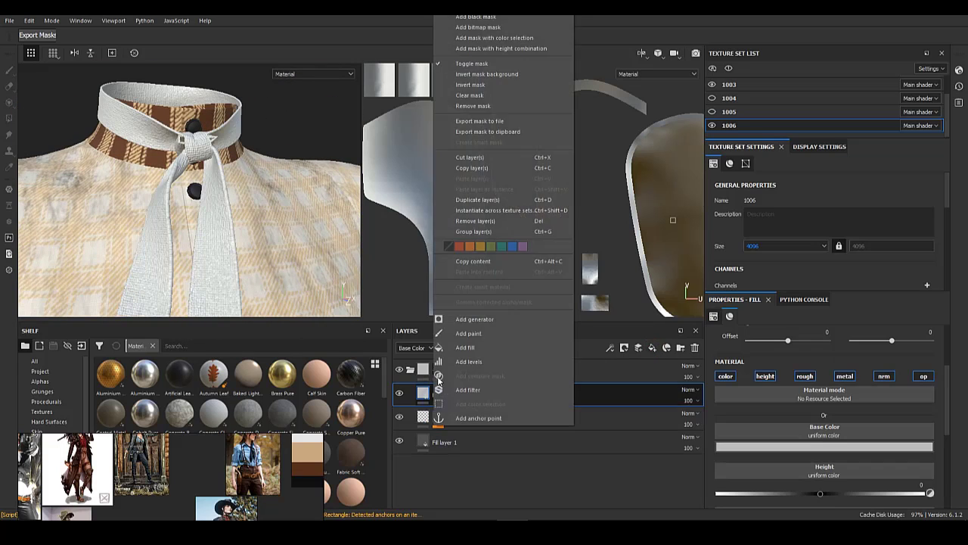
pyautogui.click(476, 18)
# - Add a UV Border Distance generator to Fill layer 3's mask with Balance 0.1 and Distance 0.05
pyautogui.rightClick(439, 394)
pyautogui.click(488, 288)
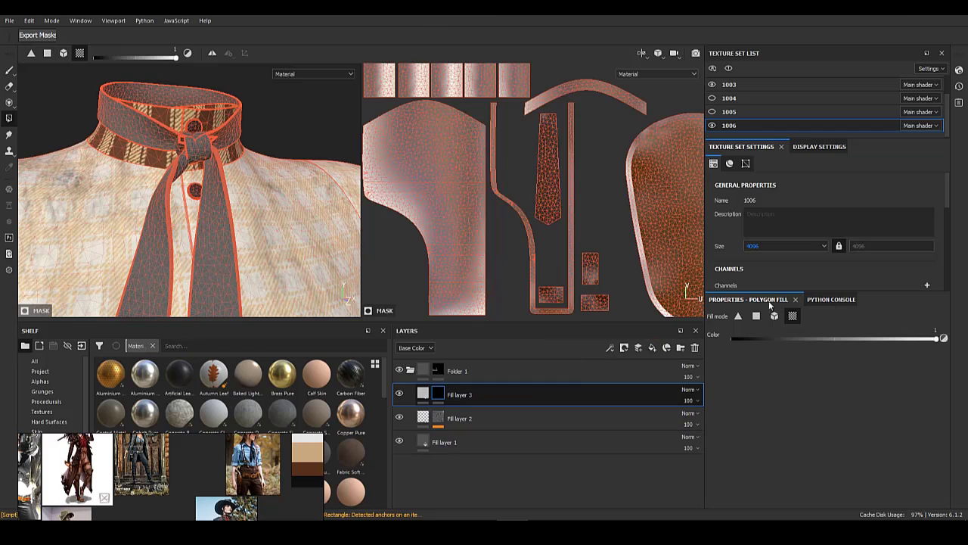
pyautogui.click(805, 335)
pyautogui.click(867, 426)
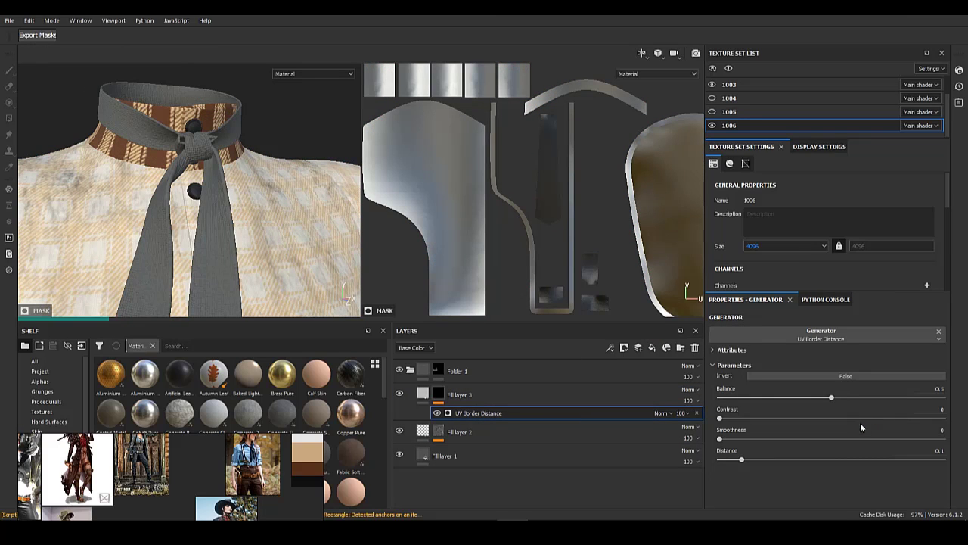
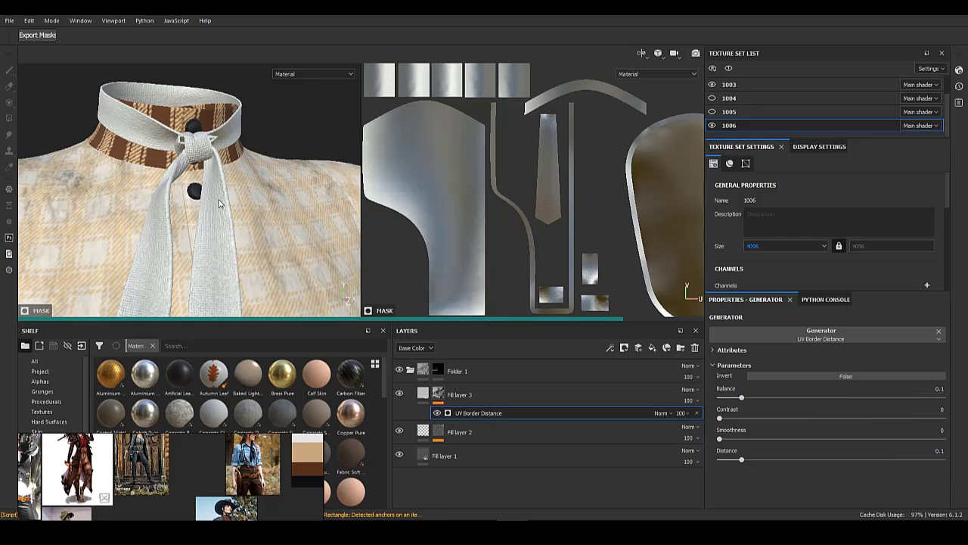
pyautogui.keyDown('alt'); pyautogui.moveTo(233, 231); pyautogui.dragTo(232, 193, button='middle'); pyautogui.keyUp('alt')
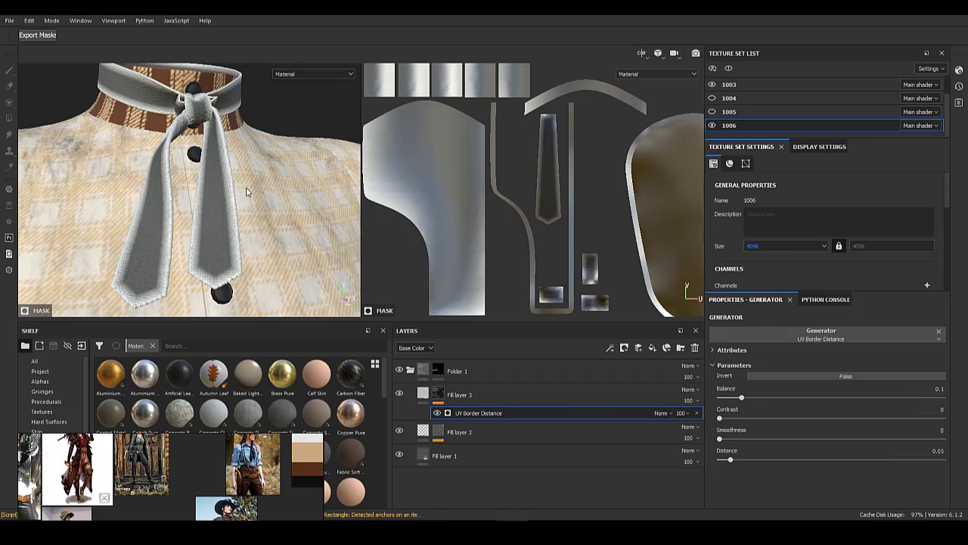
# - Examine the border effect along the tie's edges up close and display Fill layer 3's mask on the model
pyautogui.keyDown('alt'); pyautogui.moveTo(204, 150); pyautogui.dragTo(222, 221, button='middle'); pyautogui.keyUp('alt')
pyautogui.keyDown('alt'); pyautogui.moveTo(222, 222); pyautogui.dragTo(234, 138); pyautogui.keyUp('alt')
pyautogui.keyDown('alt'); pyautogui.moveTo(233, 137); pyautogui.dragTo(259, 162, button='right'); pyautogui.keyUp('alt')
pyautogui.keyDown('alt'); pyautogui.moveTo(260, 227); pyautogui.dragTo(260, 162, button='middle'); pyautogui.keyUp('alt')
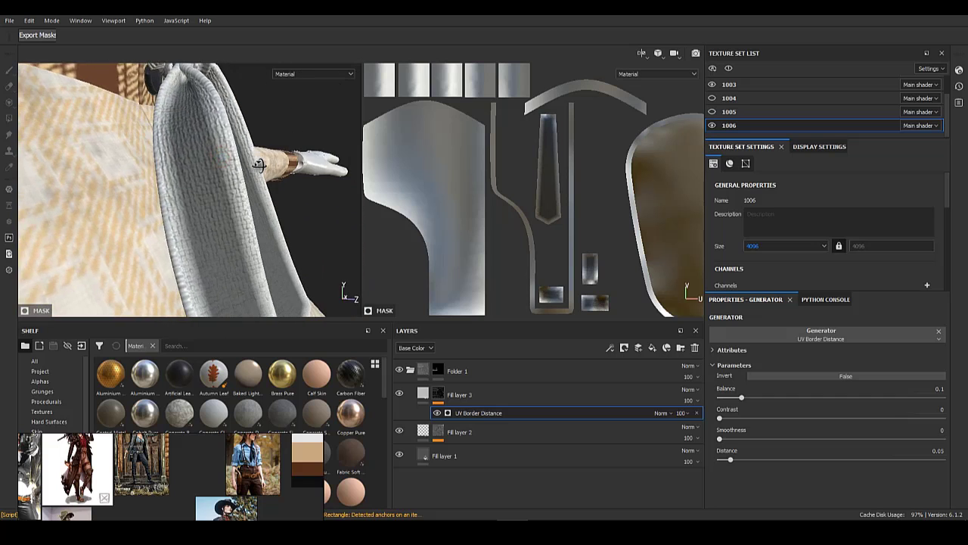
pyautogui.keyDown('alt'); pyautogui.moveTo(259, 161); pyautogui.dragTo(282, 177); pyautogui.keyUp('alt')
pyautogui.keyDown('alt'); pyautogui.click(438, 393); pyautogui.keyUp('alt')
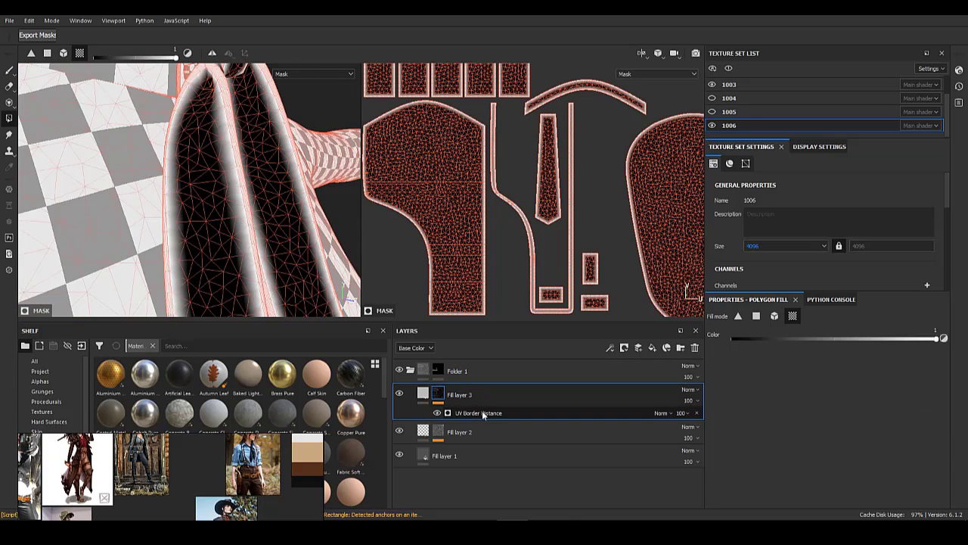
# - Add a fill above the UV Border Distance generator in the mask and assign the Anisotropic Noise texture to it
pyautogui.rightClick(482, 414)
pyautogui.click(535, 455)
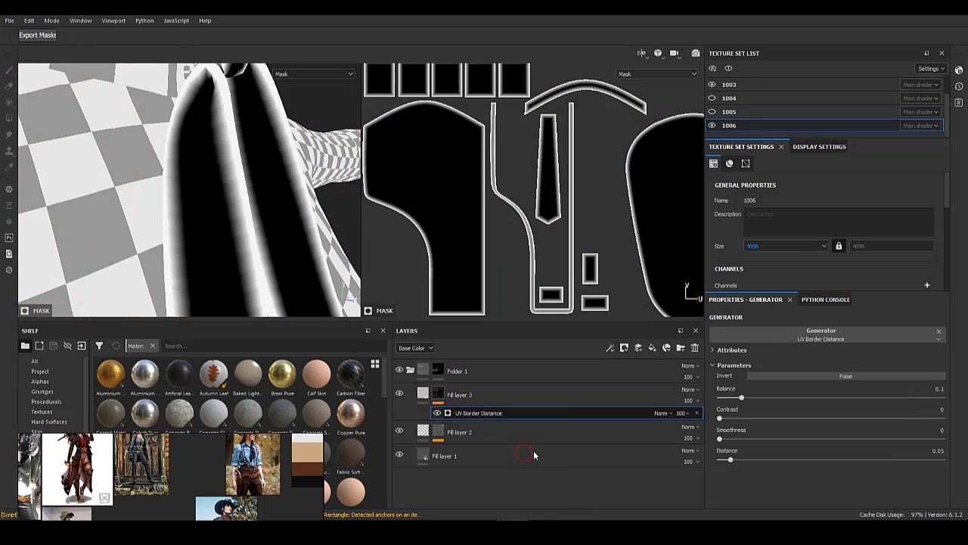
pyautogui.click(777, 382)
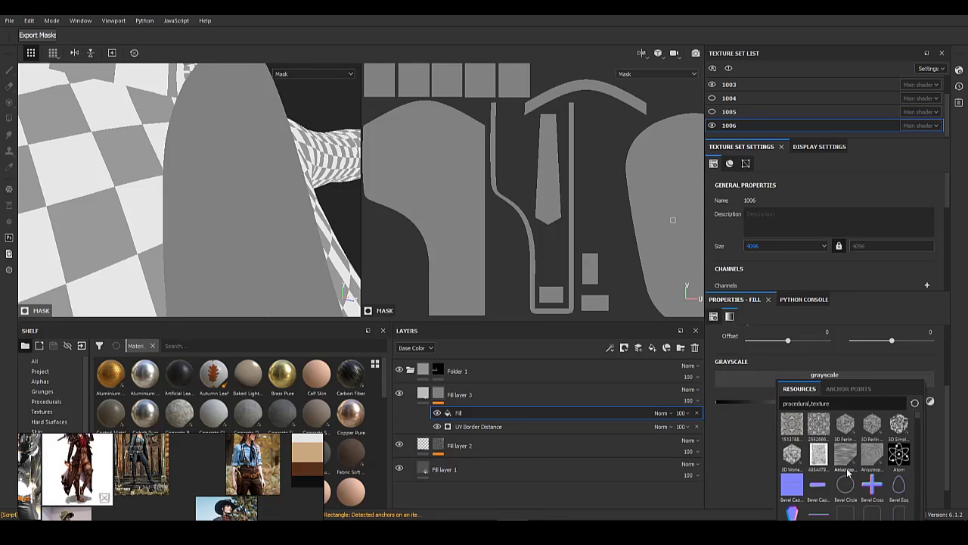
pyautogui.click(845, 454)
pyautogui.scroll(-1, 844, 459)
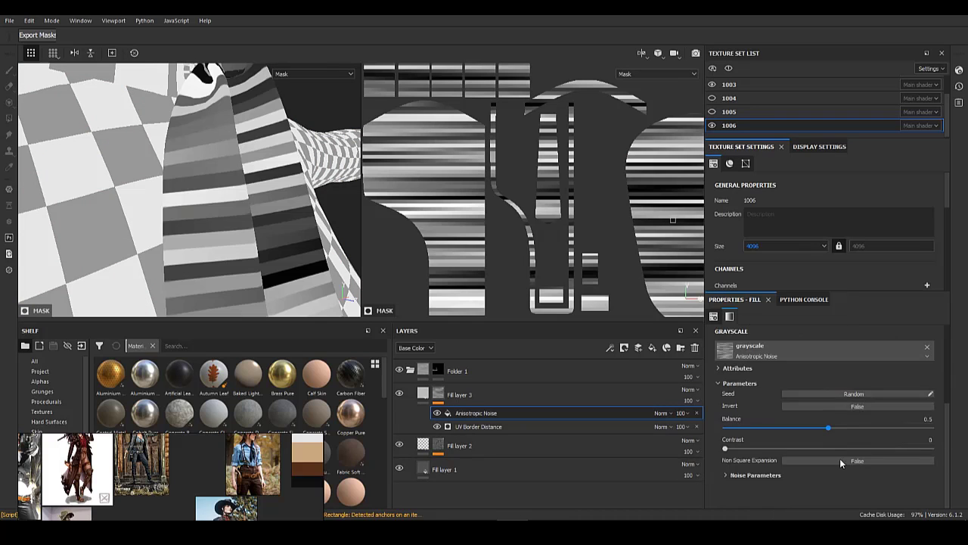
# - Set the Anisotropic Noise's Y Amount to 425 and raise its X Amount
pyautogui.click(764, 477)
pyautogui.scroll(-2, 798, 465)
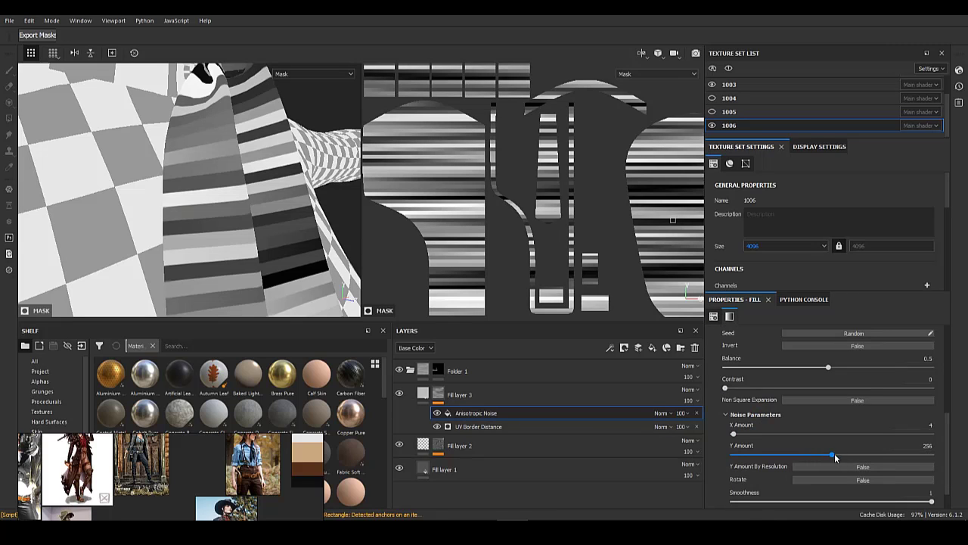
pyautogui.moveTo(834, 453); pyautogui.dragTo(899, 458)
pyautogui.moveTo(735, 433)
pyautogui.mouseDown()
pyautogui.moveTo(807, 438)
pyautogui.moveTo(752, 438)
pyautogui.mouseUp()
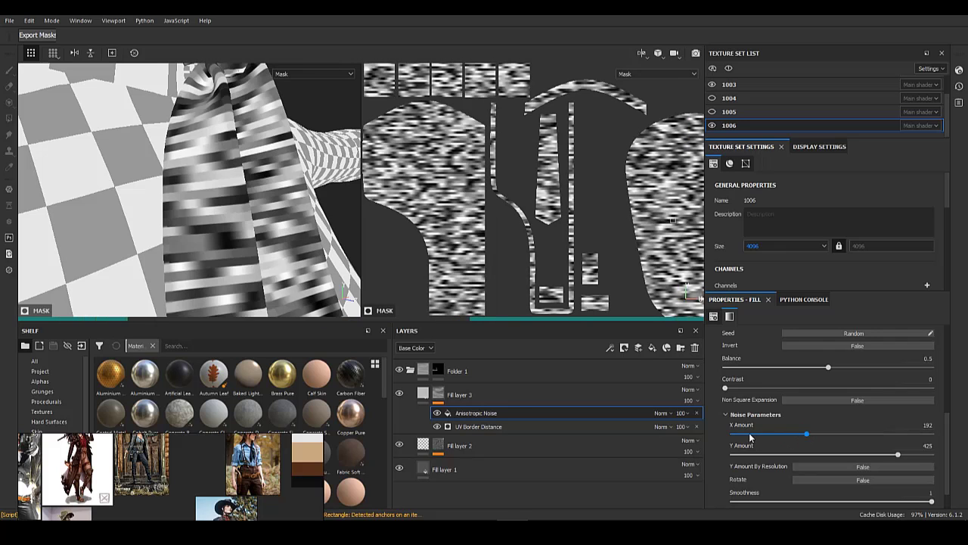
# - Set the Anisotropic Noise fill's UV scale to 10 after trying 5
pyautogui.scroll(5, 802, 437)
pyautogui.click(823, 387)
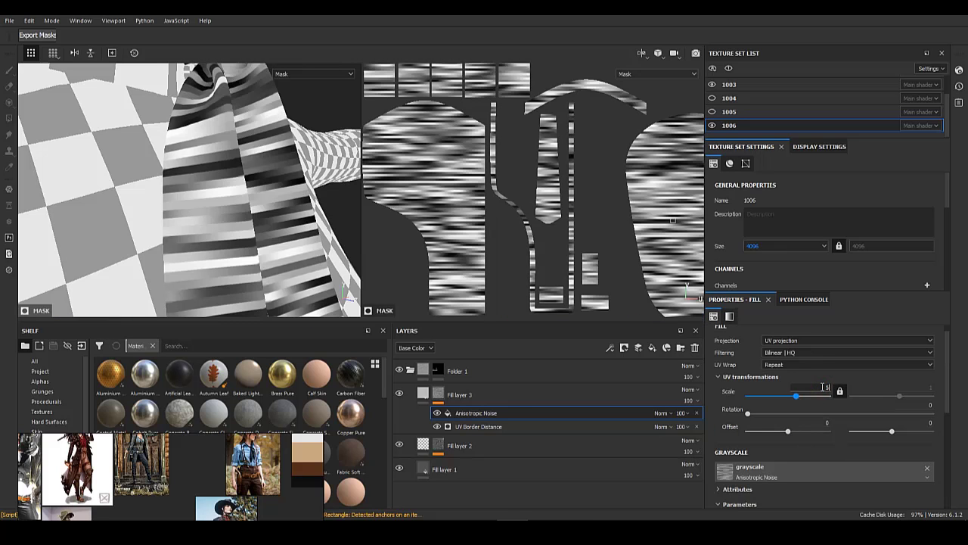
pyautogui.write('5')
pyautogui.press('Return')
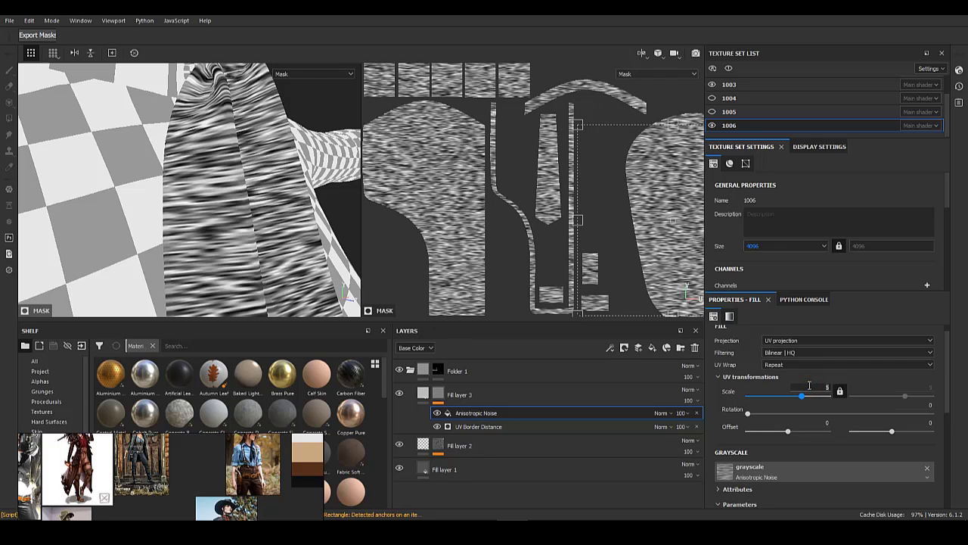
pyautogui.write('10')
pyautogui.press('Return')
# - Set the Anisotropic Noise's X Amount to 15 and check the streaks on the tie ends
pyautogui.scroll(-2, 788, 445)
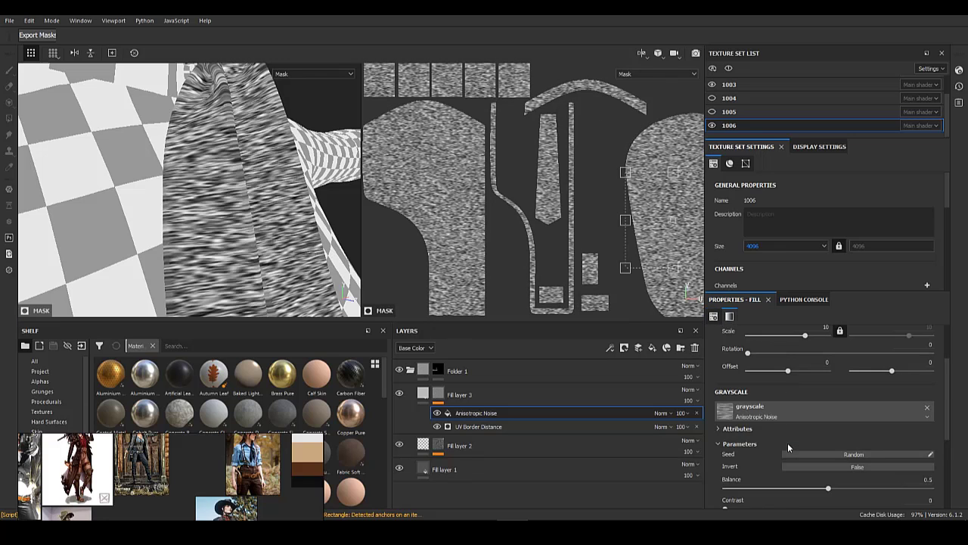
pyautogui.scroll(-3, 787, 442)
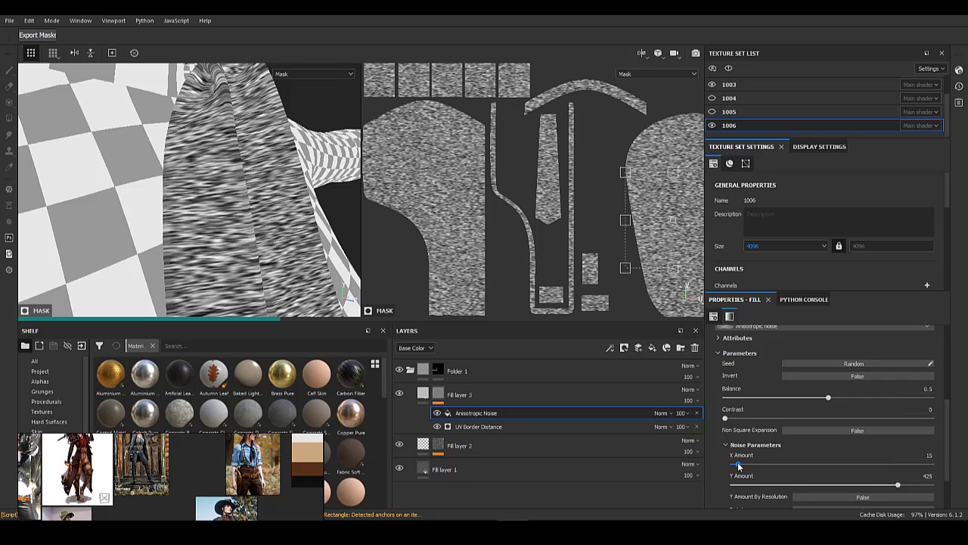
pyautogui.keyDown('alt'); pyautogui.moveTo(310, 161); pyautogui.dragTo(32, 86, button='right'); pyautogui.keyUp('alt')
pyautogui.keyDown('alt'); pyautogui.moveTo(31, 86); pyautogui.dragTo(176, 215); pyautogui.keyUp('alt')
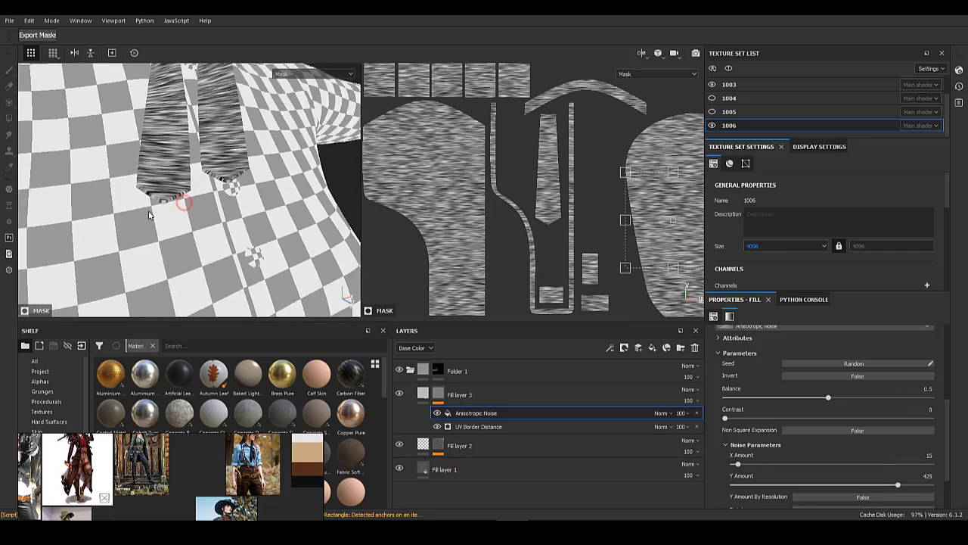
pyautogui.keyDown('alt'); pyautogui.moveTo(176, 216); pyautogui.dragTo(248, 336, button='middle'); pyautogui.keyUp('alt')
pyautogui.keyDown('alt'); pyautogui.moveTo(290, 296); pyautogui.dragTo(248, 243, button='right'); pyautogui.keyUp('alt')
# - Set the Anisotropic Noise fill's blend mode to Multiply in Fill layer 3's mask
pyautogui.click(497, 395)
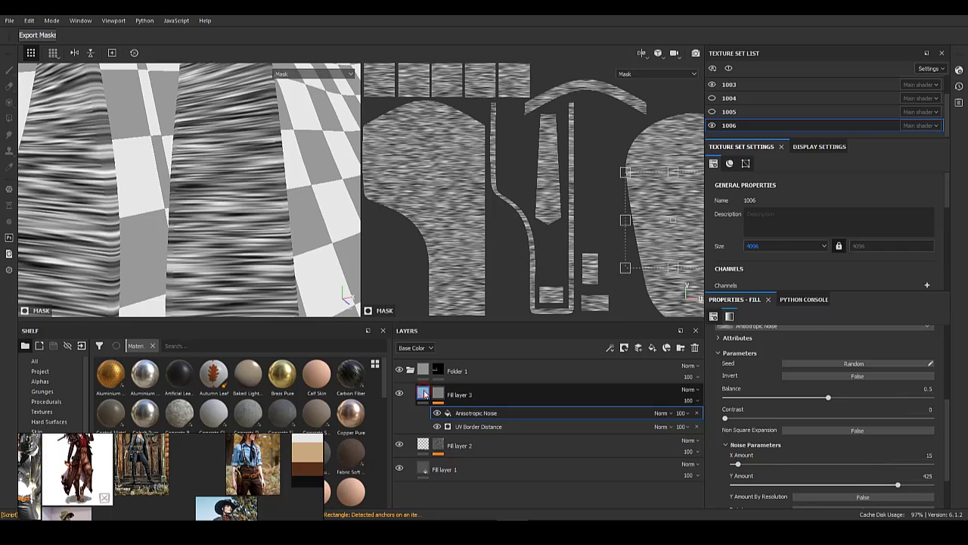
pyautogui.click(663, 414)
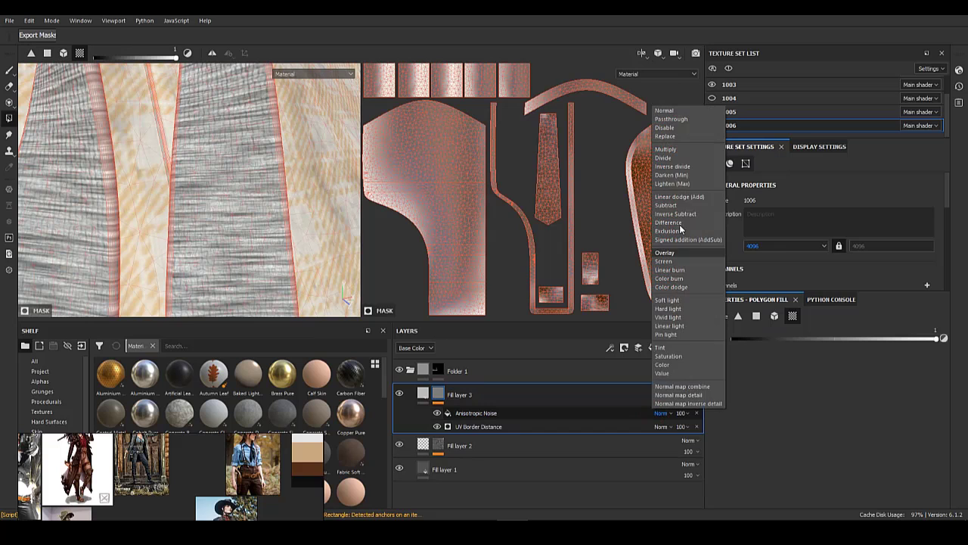
pyautogui.click(667, 151)
# - Examine the frayed-edge mask on the tie's tip in mask view and select the Anisotropic Noise fill
pyautogui.keyDown('alt'); pyautogui.moveTo(270, 244); pyautogui.dragTo(58, 130, button='right'); pyautogui.keyUp('alt')
pyautogui.keyDown('alt'); pyautogui.moveTo(169, 162); pyautogui.dragTo(219, 333, button='right'); pyautogui.keyUp('alt')
pyautogui.keyDown('alt'); pyautogui.click(439, 394); pyautogui.keyUp('alt')
pyautogui.click(490, 414)
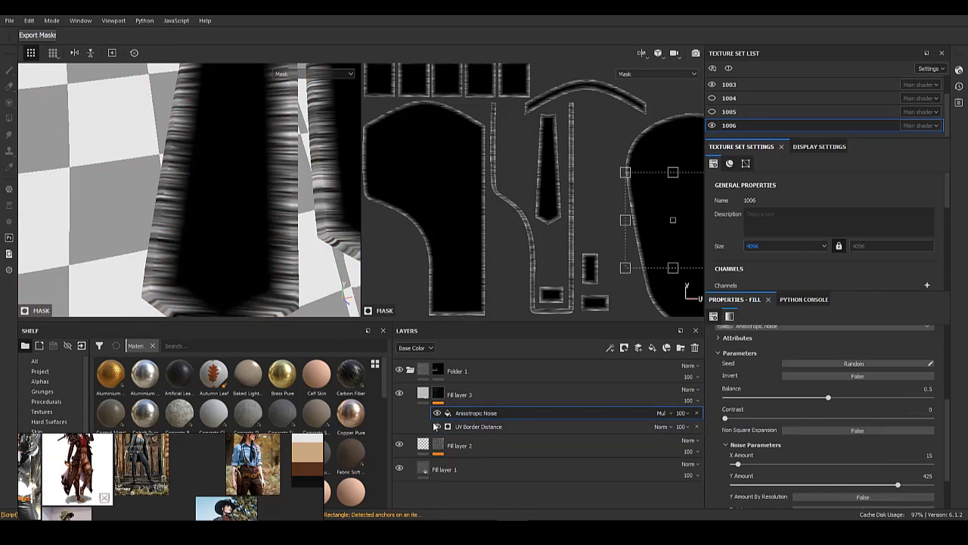
# - Set the Anisotropic Noise fill's Y Amount to 359 and X Amount to 9 in Fill layer 3's mask
pyautogui.scroll(-2, 807, 417)
pyautogui.click(872, 456)
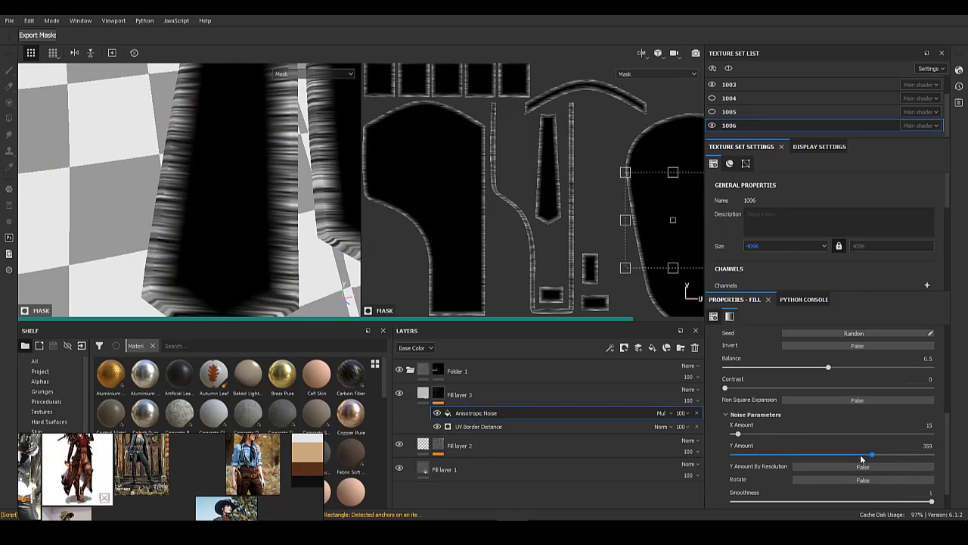
pyautogui.moveTo(738, 435); pyautogui.dragTo(735, 435)
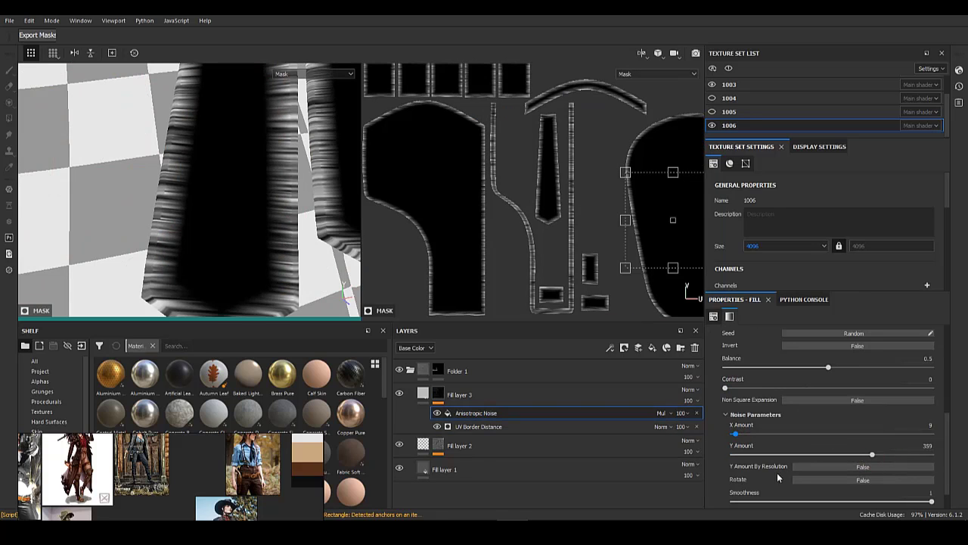
# - Set the Anisotropic Noise's Balance to 0.62 and Contrast to 0.61, and check the streaks on the tie ends
pyautogui.moveTo(836, 369); pyautogui.dragTo(852, 367)
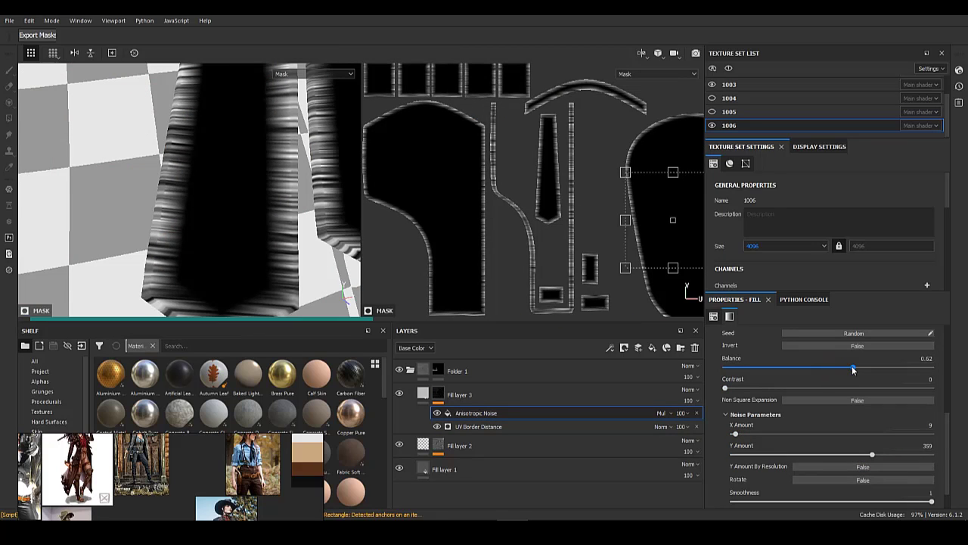
pyautogui.moveTo(726, 387); pyautogui.dragTo(851, 389)
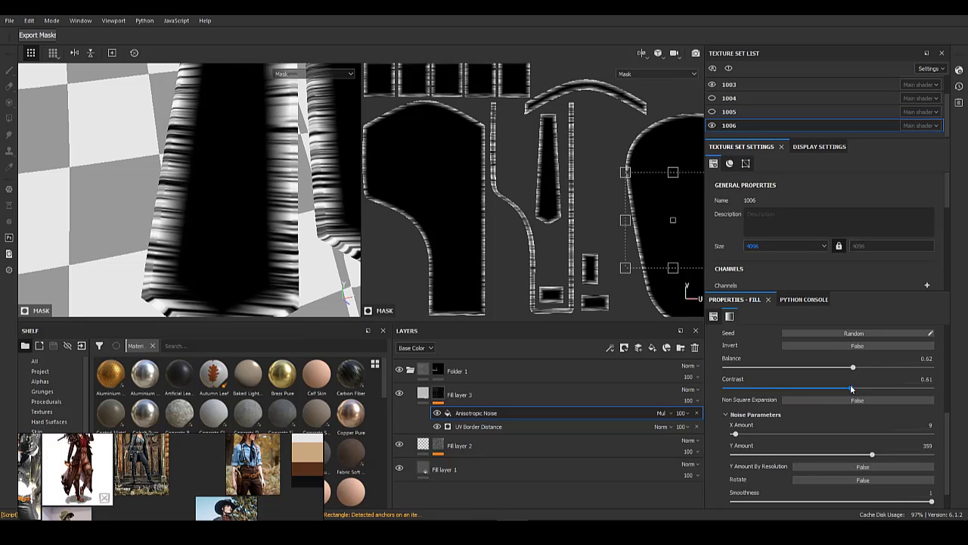
pyautogui.keyDown('alt'); pyautogui.moveTo(244, 259); pyautogui.dragTo(250, 219, button='right'); pyautogui.keyUp('alt')
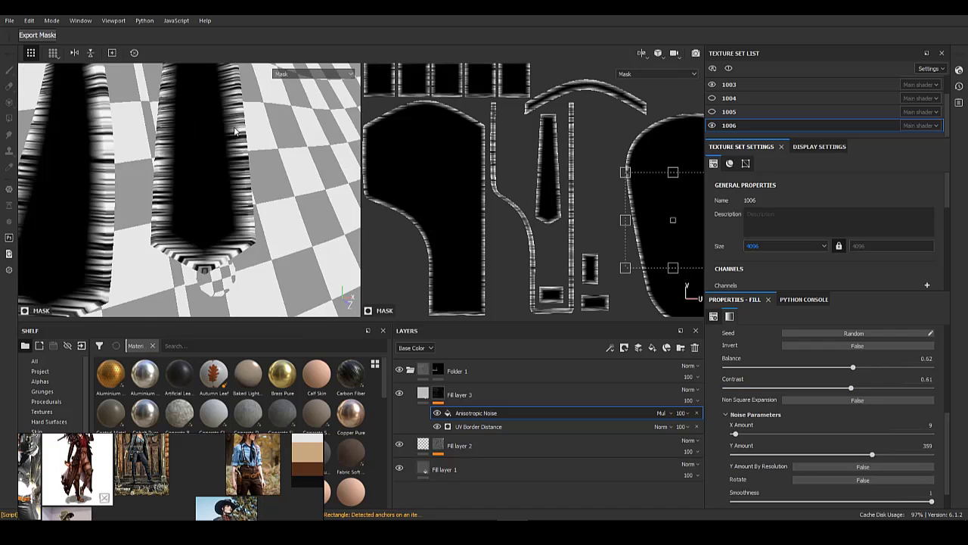
pyautogui.keyDown('alt'); pyautogui.moveTo(220, 139); pyautogui.dragTo(306, 202, button='right'); pyautogui.keyUp('alt')
# - Add a second fill above the Anisotropic Noise in Fill layer 3's mask and assign it the Anisotropic Noise texture
pyautogui.rightClick(481, 413)
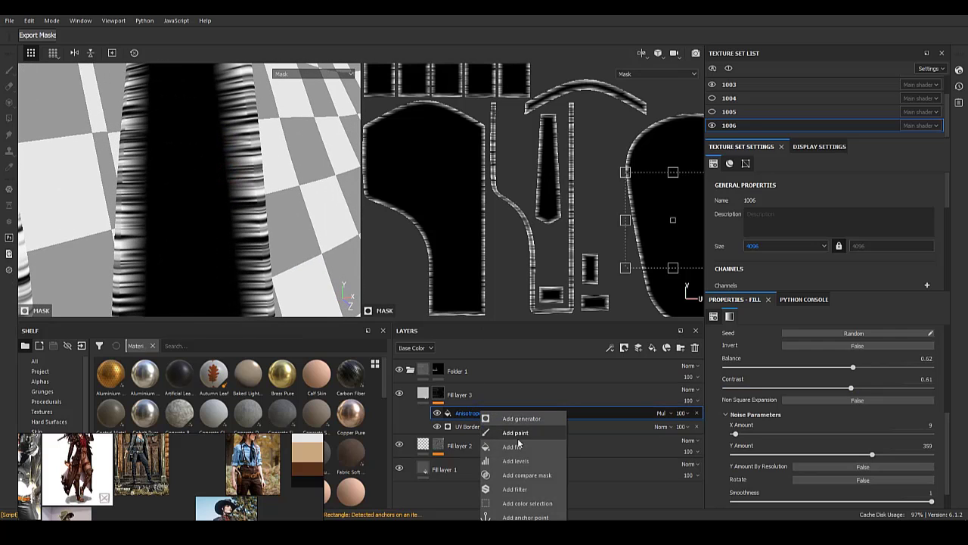
pyautogui.click(516, 445)
pyautogui.click(761, 347)
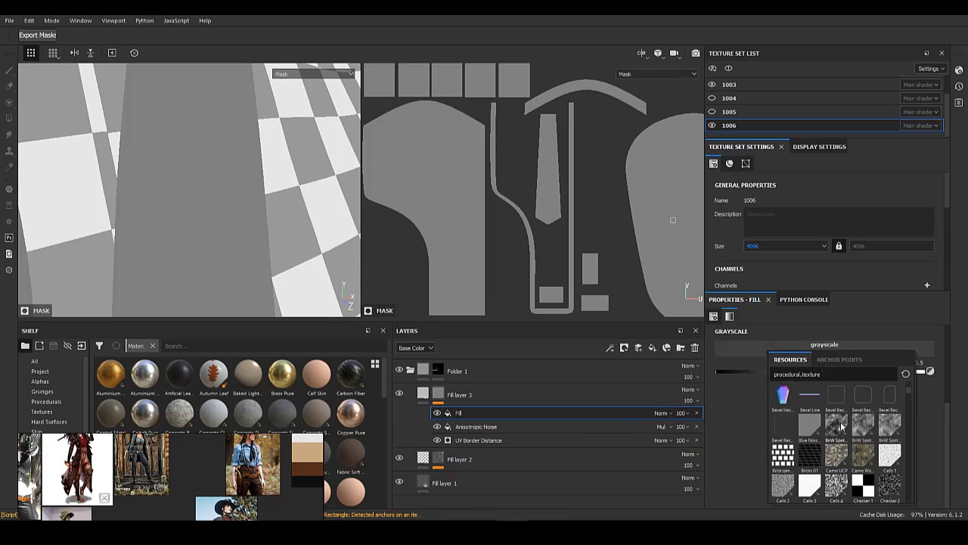
pyautogui.scroll(2, 855, 442)
pyautogui.click(836, 425)
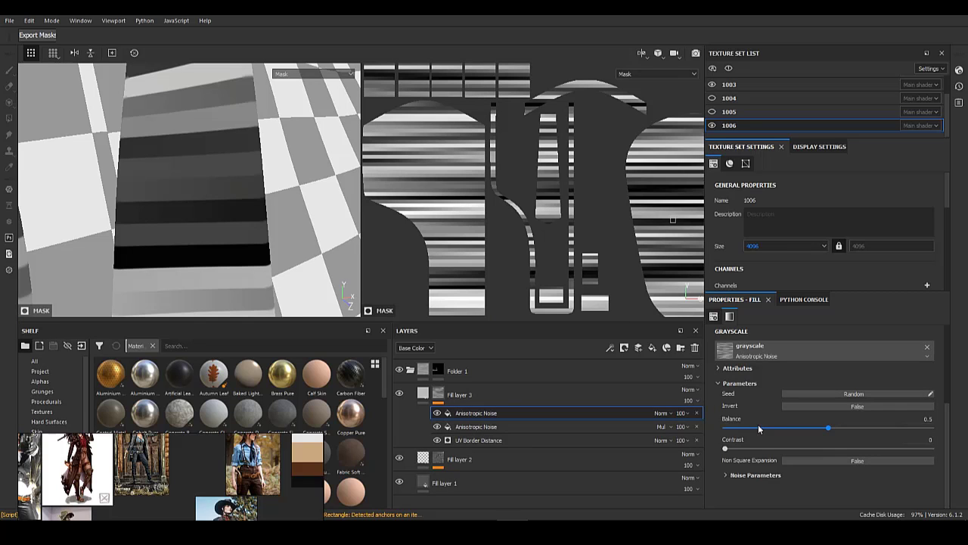
# - Set the new Anisotropic Noise's Balance to 0.65 and Contrast to 0.43, with its noise parameters expanded
pyautogui.click(746, 475)
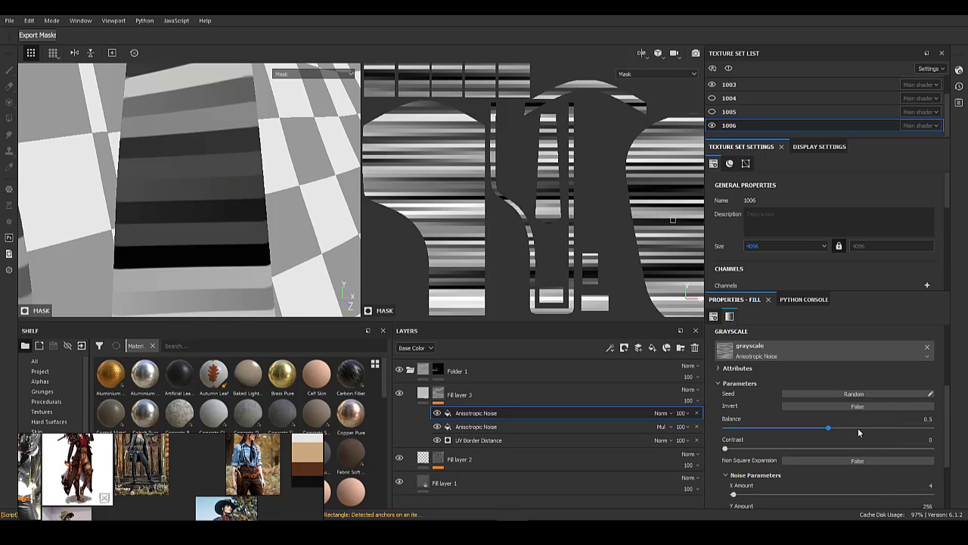
pyautogui.click(860, 429)
pyautogui.click(804, 451)
# - Set the upper Anisotropic Noise's UV scale to 5 and its rotation to 90 so the streaks run along the tie
pyautogui.scroll(1, 809, 463)
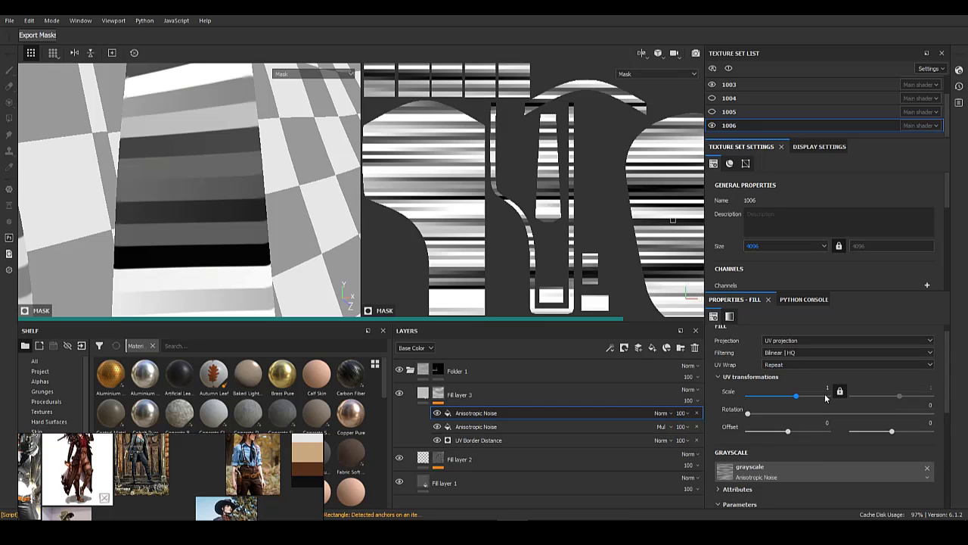
pyautogui.scroll(-1, 832, 437)
pyautogui.scroll(4, 833, 439)
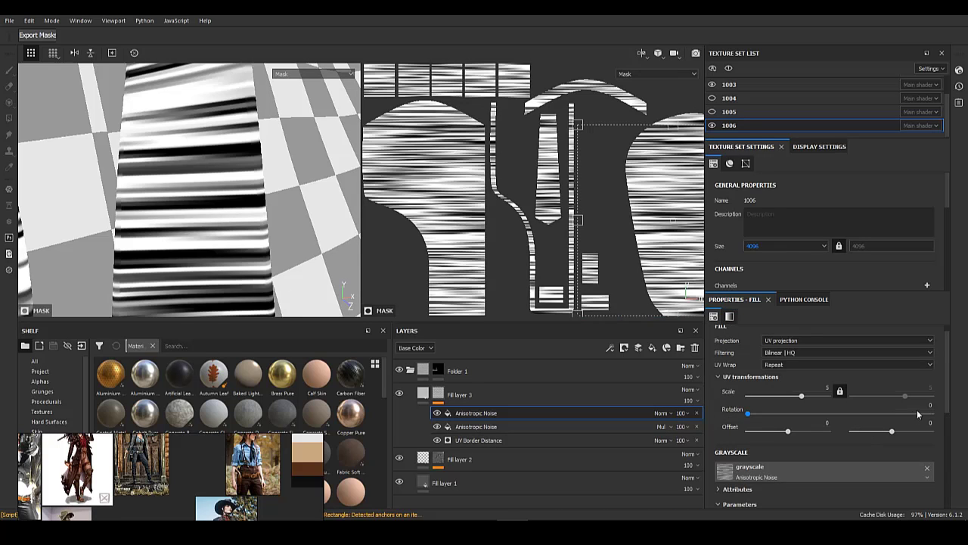
pyautogui.click(919, 413)
pyautogui.click(922, 405)
pyautogui.write('90')
pyautogui.press('Return')
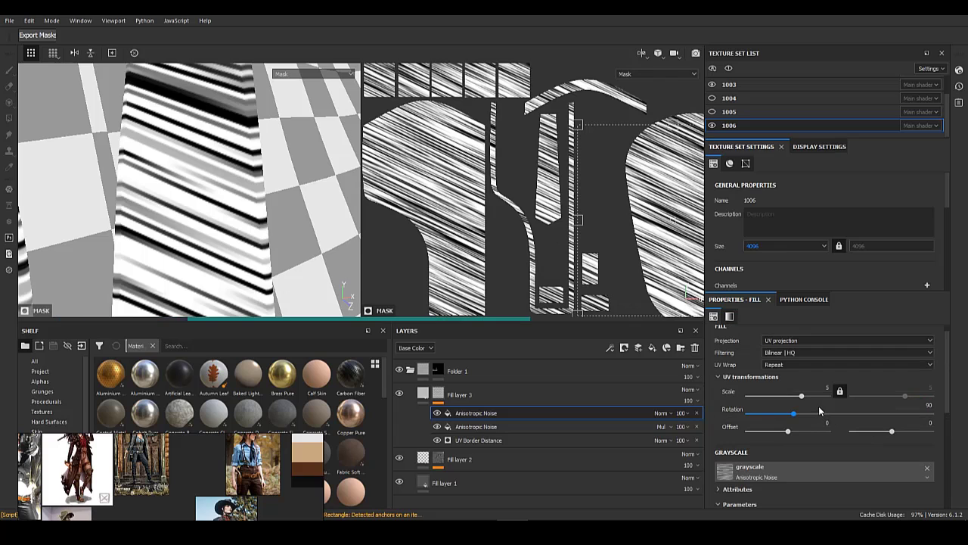
# - Try an X Amount of 36 and a Y Amount of 309 on the upper Anisotropic Noise and check the tie
pyautogui.scroll(-5, 843, 406)
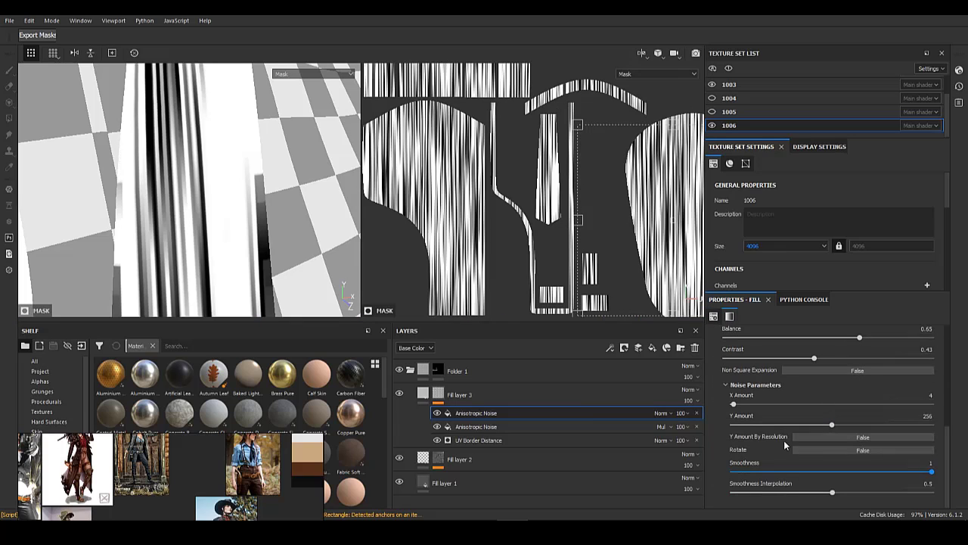
pyautogui.click(747, 405)
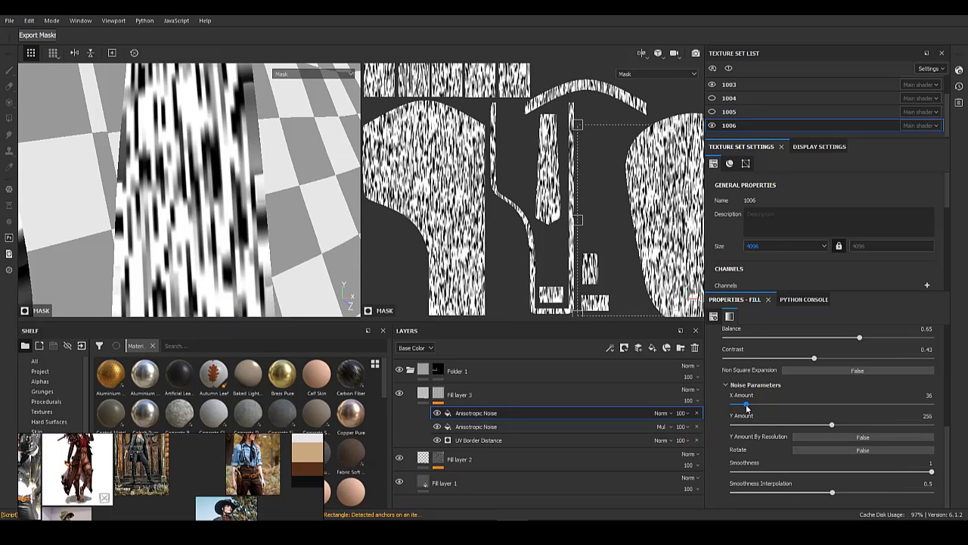
pyautogui.click(853, 425)
pyautogui.scroll(-6, 269, 250)
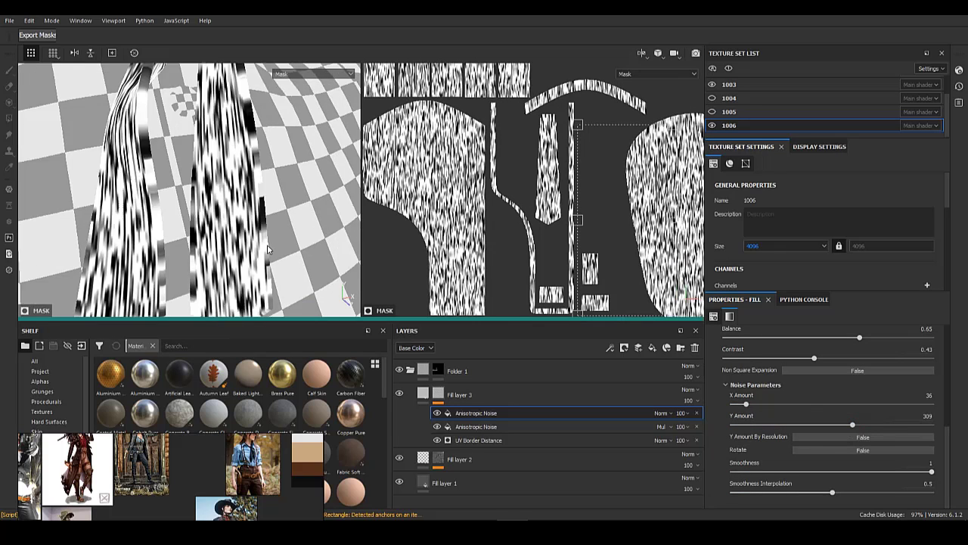
pyautogui.keyDown('alt'); pyautogui.moveTo(267, 246); pyautogui.dragTo(266, 233); pyautogui.keyUp('alt')
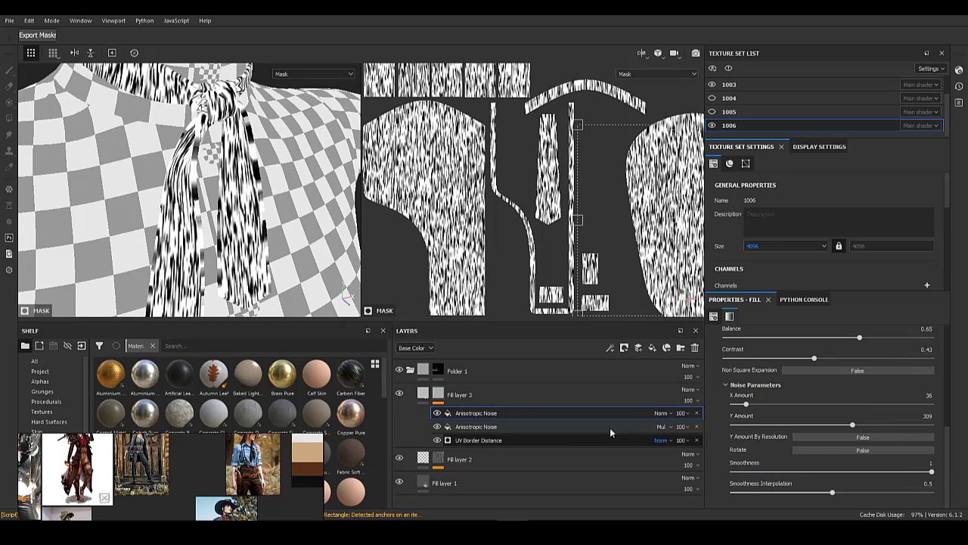
# - Try the Multiply blend mode on the upper Anisotropic Noise with X Amount 124 and Y Amount 73
pyautogui.click(661, 413)
pyautogui.click(669, 151)
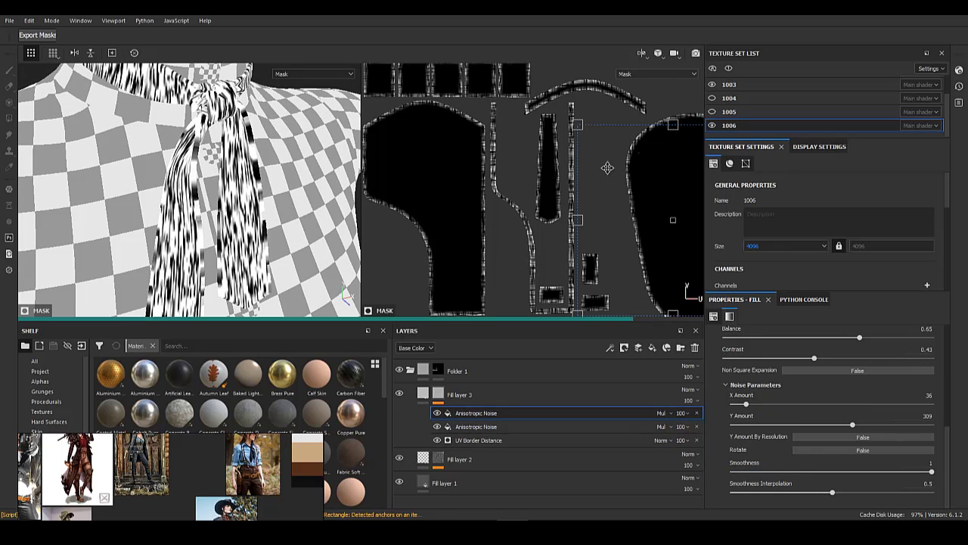
pyautogui.scroll(5, 235, 198)
pyautogui.scroll(-5, 235, 198)
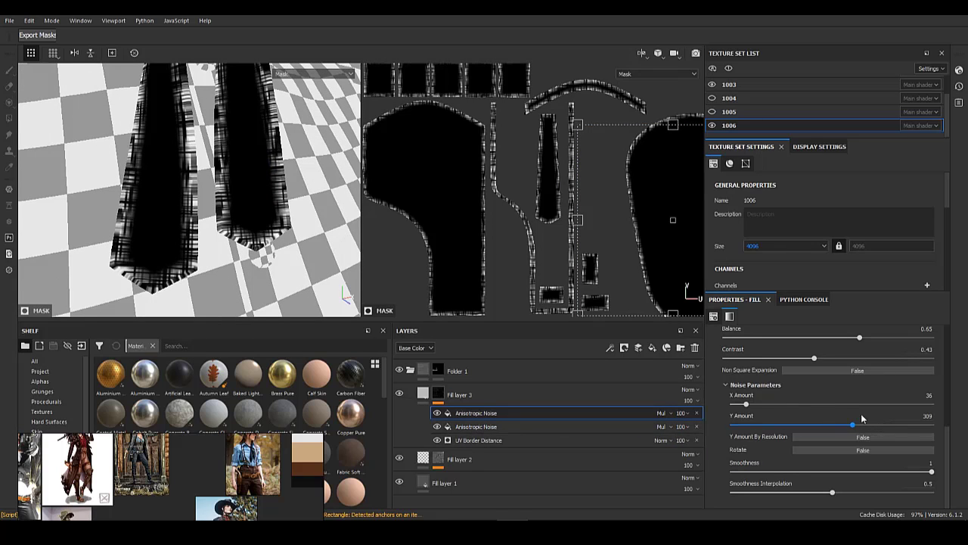
pyautogui.moveTo(746, 404); pyautogui.dragTo(780, 405)
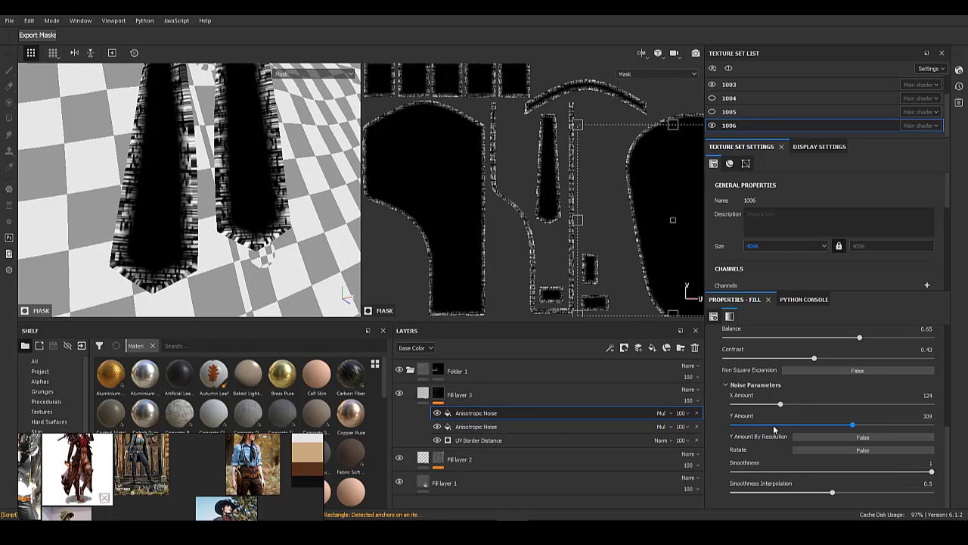
pyautogui.click(761, 425)
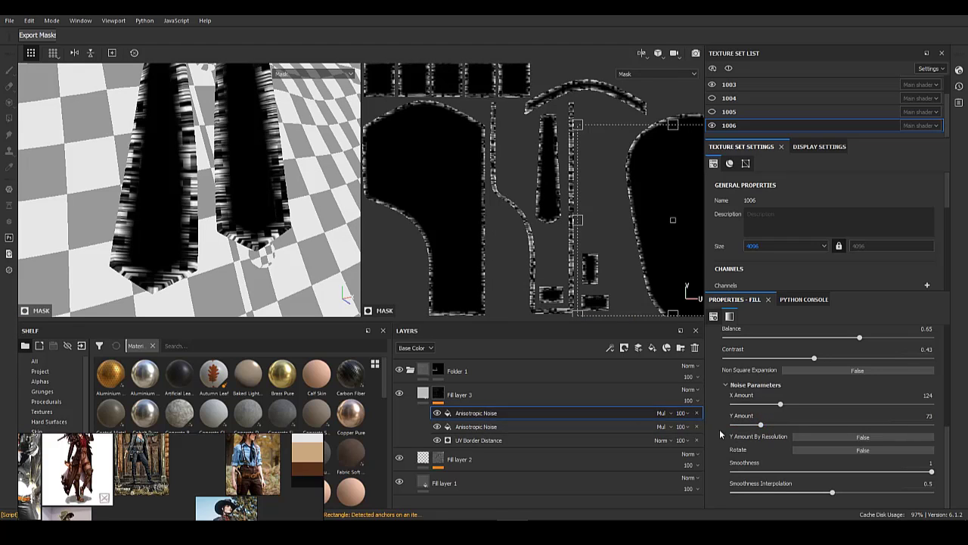
# - Switch the upper Anisotropic Noise's blend mode to Normal and set X Amount to 9 and Y Amount to 512
pyautogui.click(664, 413)
pyautogui.click(666, 111)
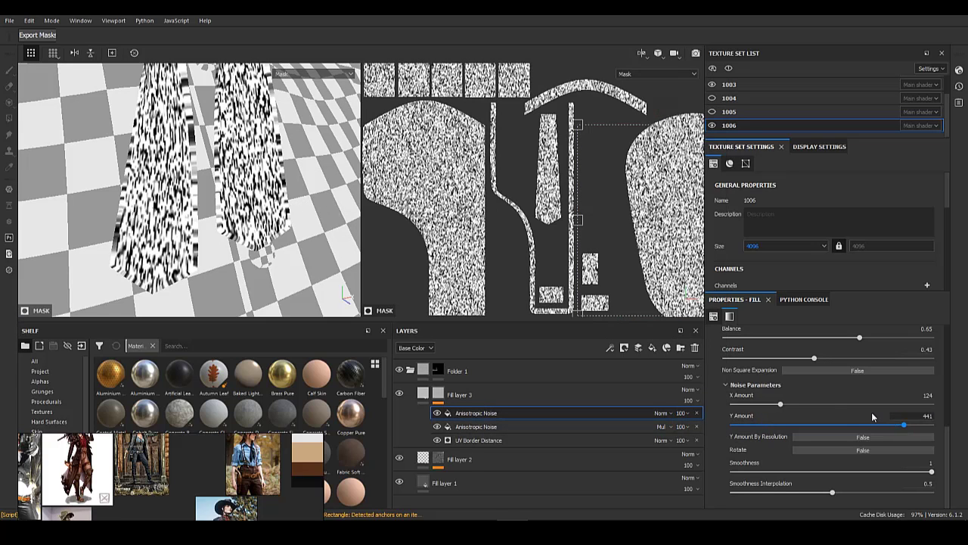
pyautogui.click(737, 406)
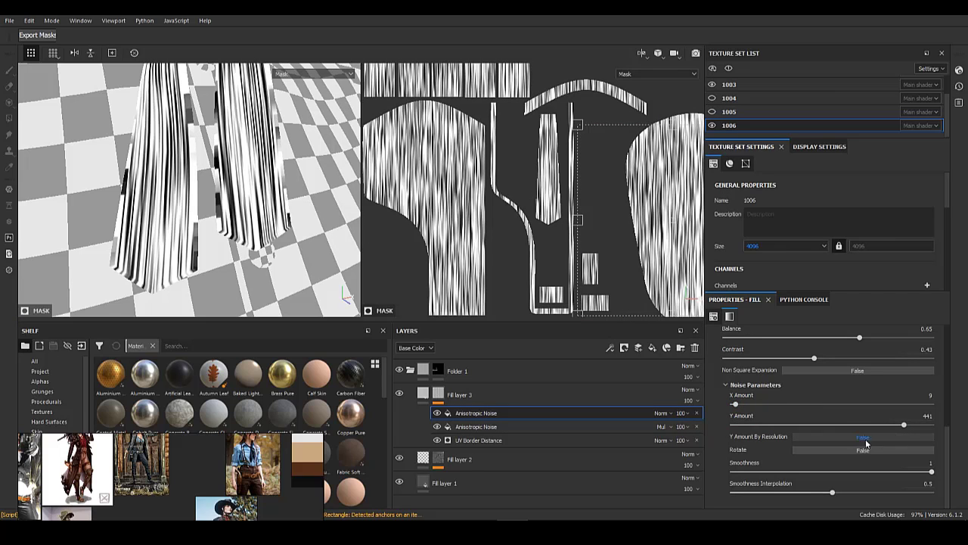
pyautogui.moveTo(905, 425); pyautogui.dragTo(950, 427)
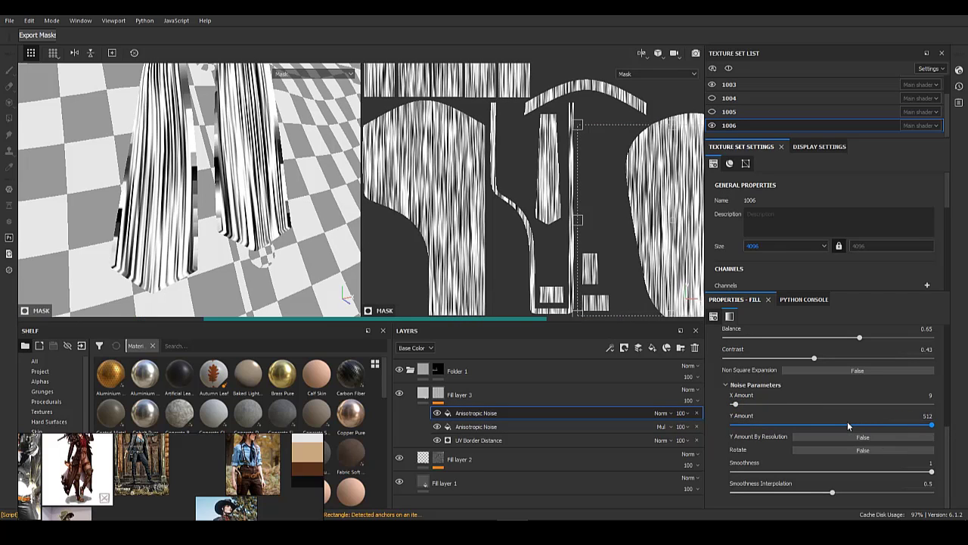
# - Set the upper Anisotropic Noise's UV scale to 10 and compare its settings with the lower Anisotropic Noise fill
pyautogui.scroll(5, 838, 416)
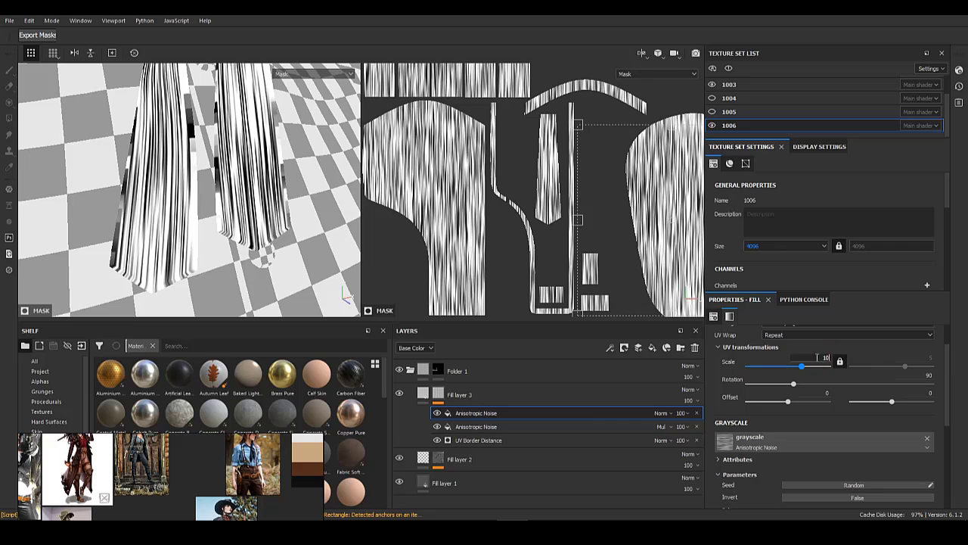
pyautogui.click(520, 428)
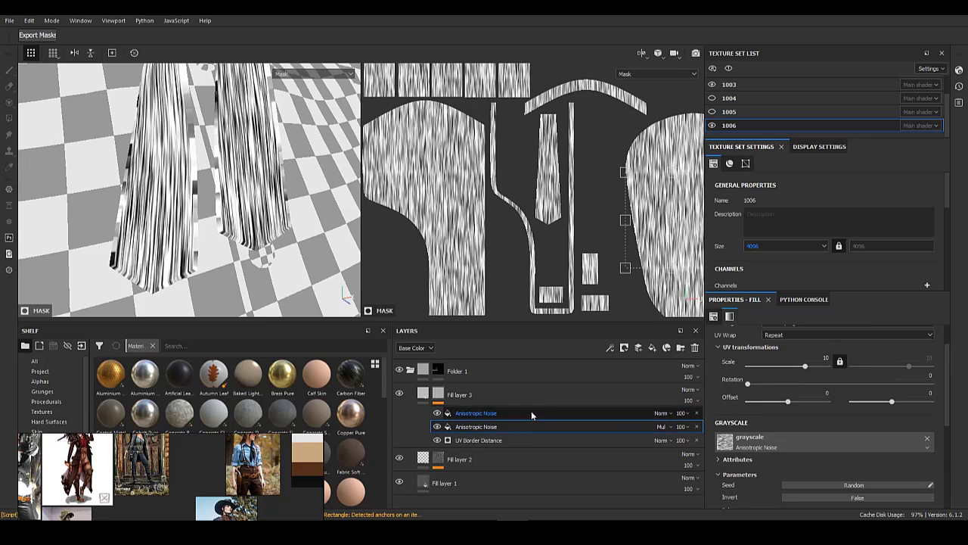
pyautogui.scroll(-2, 840, 454)
pyautogui.scroll(-2, 862, 440)
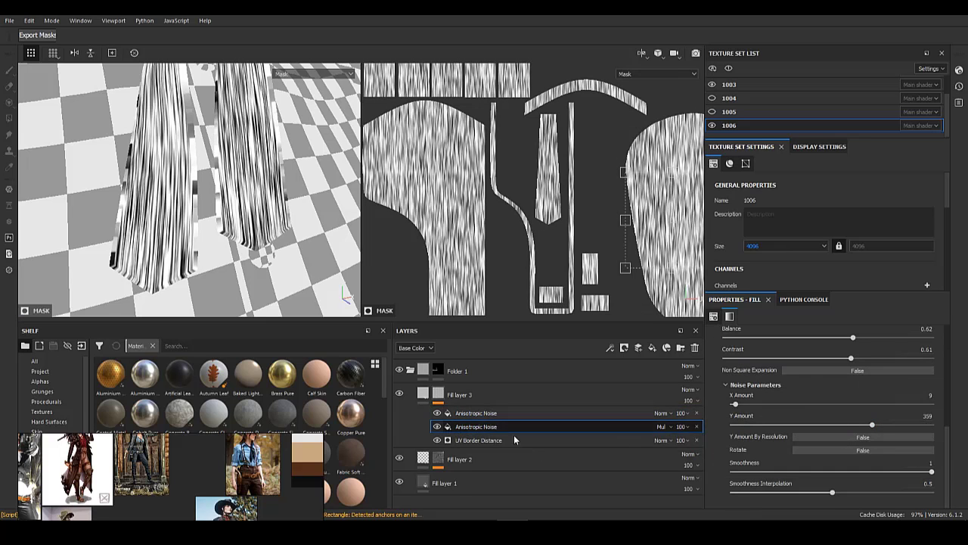
pyautogui.click(503, 414)
# - Set the upper Anisotropic Noise's Y Amount to 405 and its blend mode to Multiply
pyautogui.scroll(-4, 906, 476)
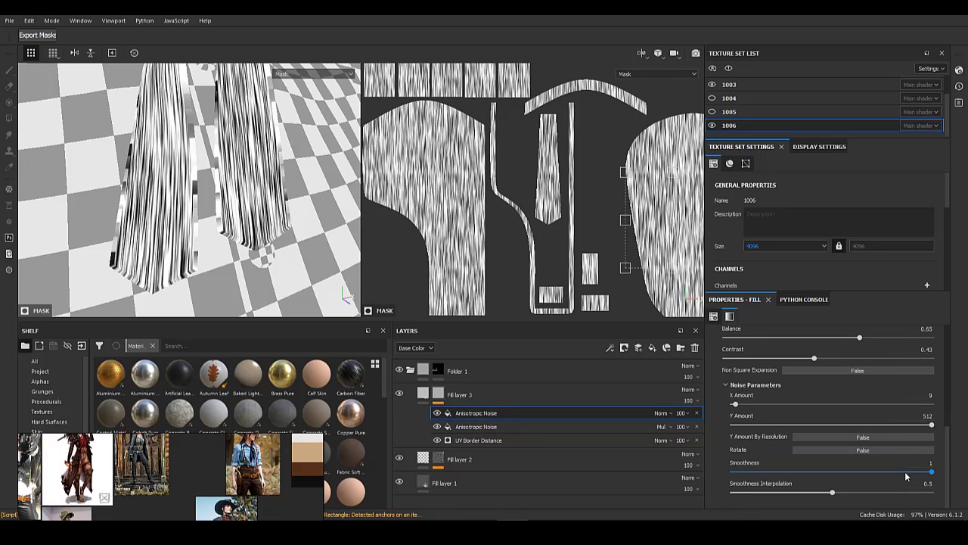
pyautogui.moveTo(902, 426); pyautogui.dragTo(892, 429)
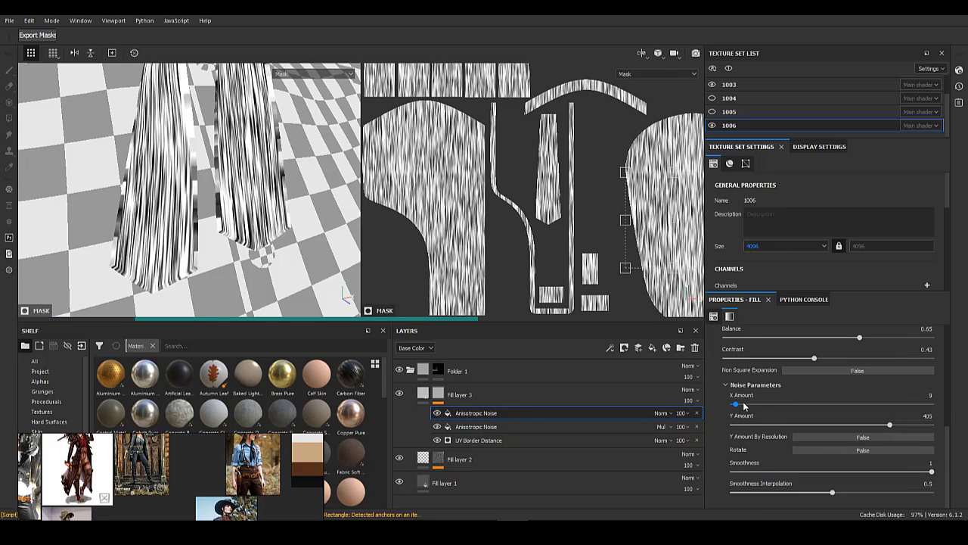
pyautogui.scroll(-3, 258, 203)
pyautogui.keyDown('alt'); pyautogui.moveTo(286, 215); pyautogui.dragTo(310, 314, button='middle'); pyautogui.keyUp('alt')
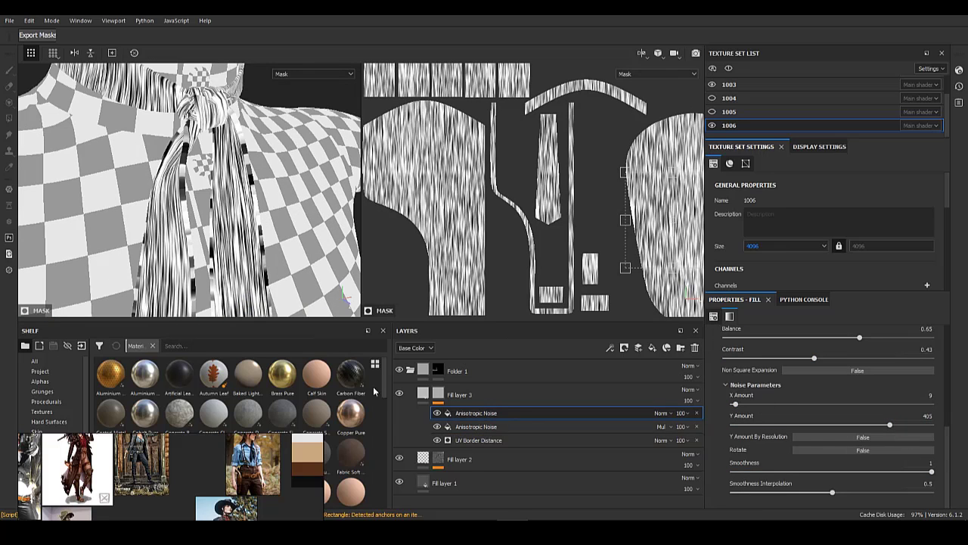
pyautogui.click(661, 414)
pyautogui.click(666, 150)
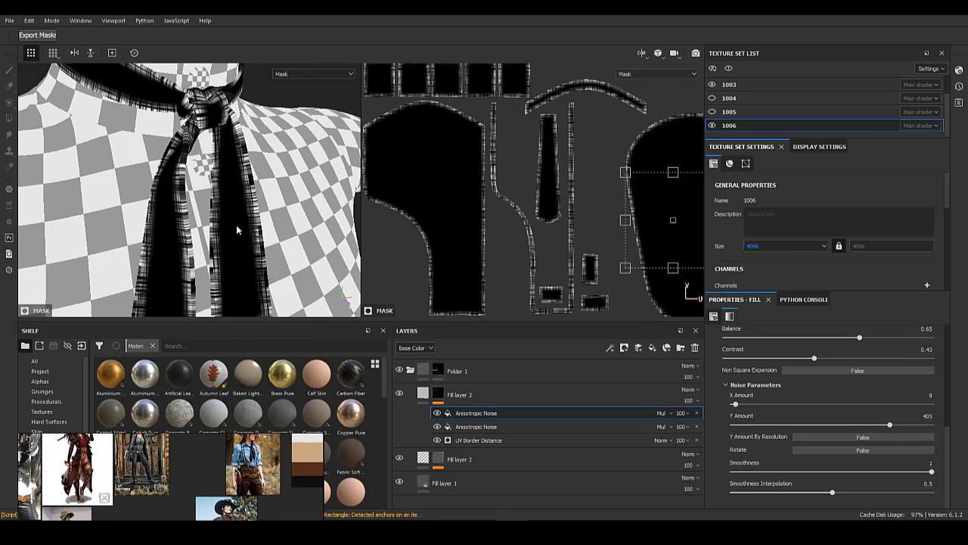
# - Examine the crosshatched edge mask along the tie's ends, knot and side edges from several angles
pyautogui.keyDown('alt'); pyautogui.moveTo(238, 229); pyautogui.dragTo(223, 124, button='middle'); pyautogui.keyUp('alt')
pyautogui.keyDown('alt'); pyautogui.moveTo(223, 125); pyautogui.dragTo(217, 191, button='right'); pyautogui.keyUp('alt')
pyautogui.keyDown('alt'); pyautogui.moveTo(248, 221); pyautogui.dragTo(190, 91, button='right'); pyautogui.keyUp('alt')
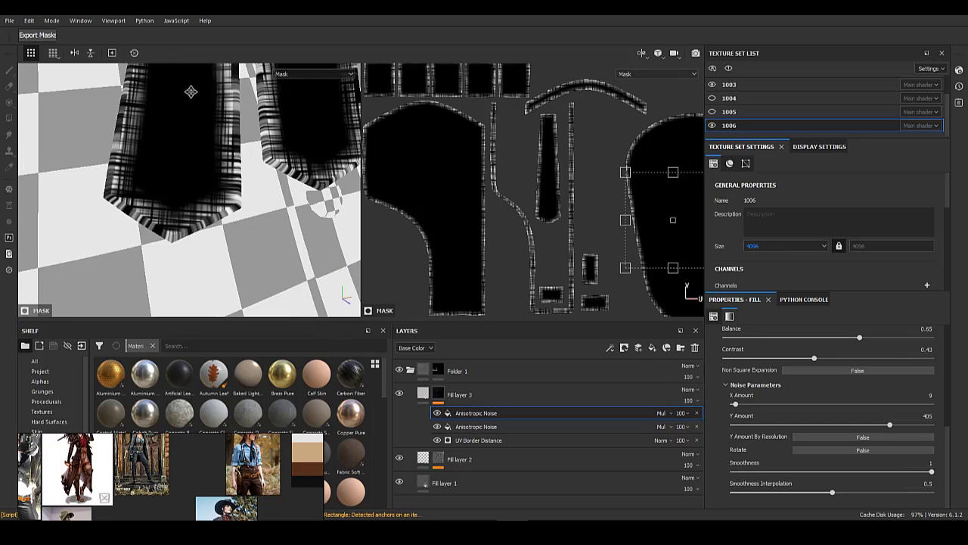
pyautogui.keyDown('alt'); pyautogui.moveTo(190, 91); pyautogui.dragTo(192, 78, button='middle'); pyautogui.keyUp('alt')
pyautogui.keyDown('alt'); pyautogui.moveTo(192, 78); pyautogui.dragTo(261, 98); pyautogui.keyUp('alt')
pyautogui.keyDown('alt'); pyautogui.moveTo(175, 290); pyautogui.dragTo(189, 408, button='middle'); pyautogui.keyUp('alt')
pyautogui.keyDown('alt'); pyautogui.moveTo(222, 147); pyautogui.dragTo(304, 145); pyautogui.keyUp('alt')
pyautogui.keyDown('alt'); pyautogui.moveTo(305, 145); pyautogui.dragTo(224, 171, button='right'); pyautogui.keyUp('alt')
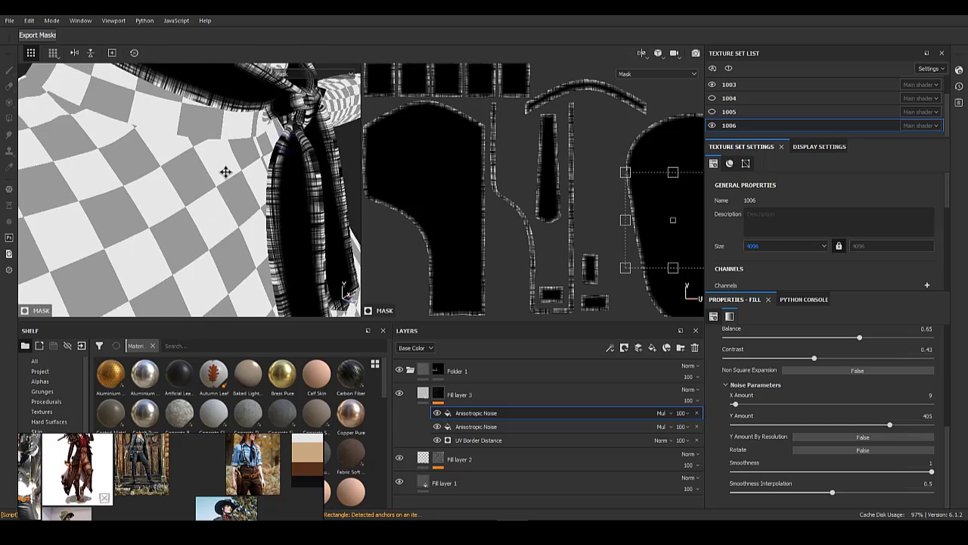
pyautogui.keyDown('alt'); pyautogui.moveTo(225, 171); pyautogui.dragTo(231, 161, button='middle'); pyautogui.keyUp('alt')
pyautogui.keyDown('alt'); pyautogui.moveTo(211, 187); pyautogui.dragTo(234, 290, button='right'); pyautogui.keyUp('alt')
pyautogui.keyDown('alt'); pyautogui.moveTo(229, 192); pyautogui.dragTo(280, 216); pyautogui.keyUp('alt')
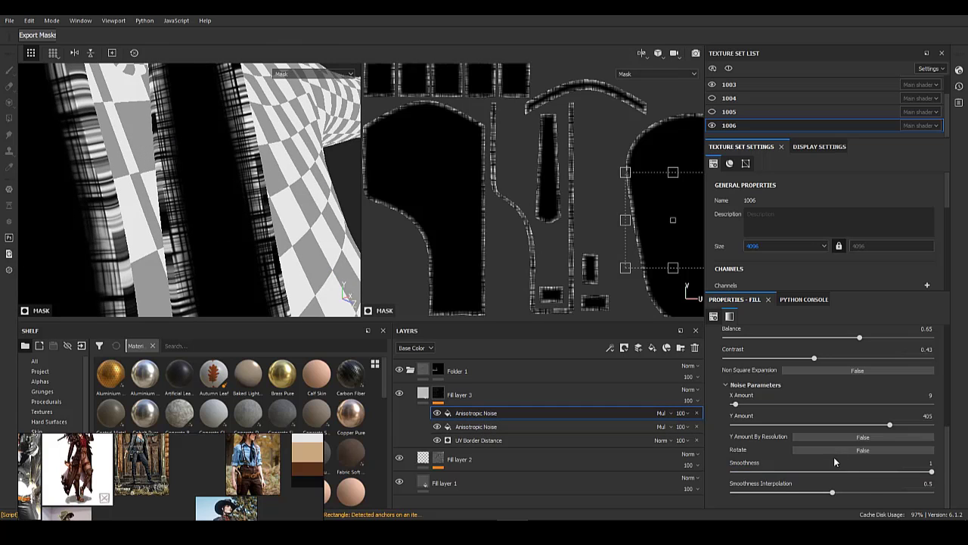
# - Set the upper Anisotropic Noise's Y Amount to 489, X Amount to 5 and Contrast to 0.66
pyautogui.click(922, 425)
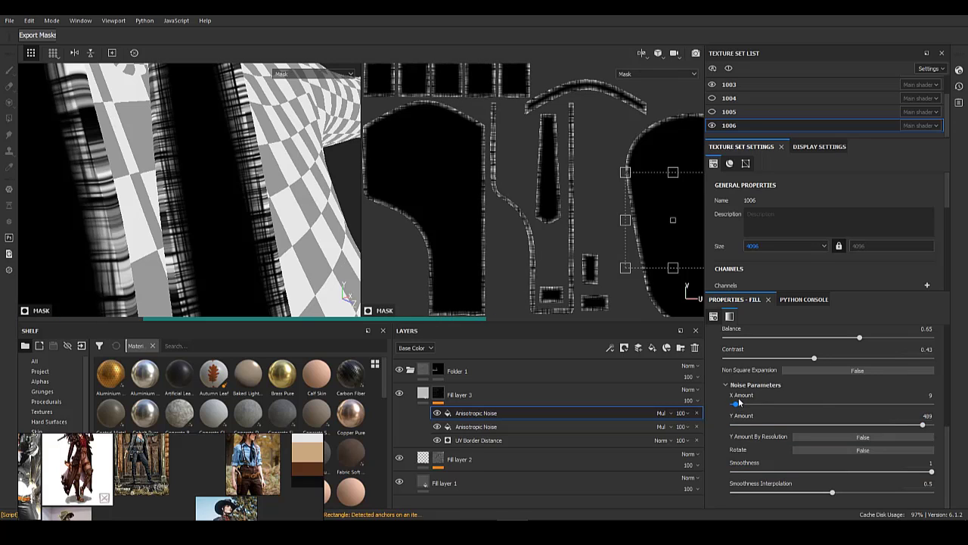
pyautogui.moveTo(735, 406); pyautogui.dragTo(733, 407)
pyautogui.scroll(1, 886, 427)
pyautogui.click(861, 389)
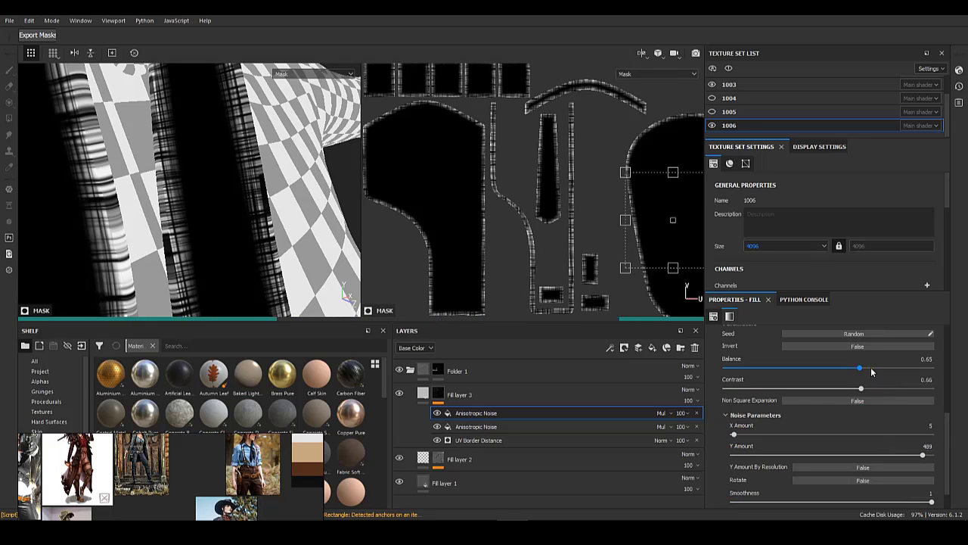
# - Set the upper Anisotropic Noise's Balance to 0.71 and check the edge mask on the tie's two tails
pyautogui.scroll(-4, 182, 227)
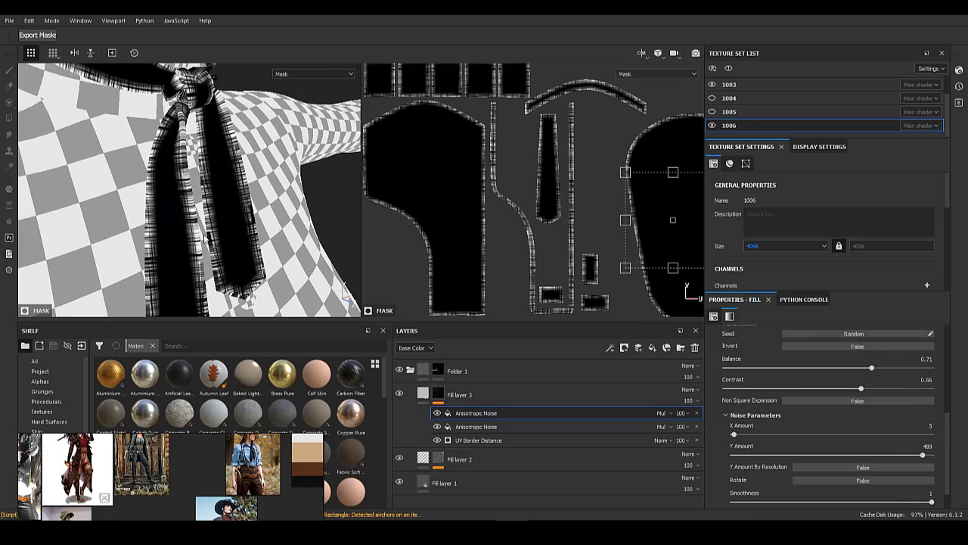
pyautogui.keyDown('alt'); pyautogui.moveTo(177, 292); pyautogui.dragTo(152, 209, button='middle'); pyautogui.keyUp('alt')
pyautogui.scroll(5, 151, 210)
pyautogui.keyDown('alt'); pyautogui.moveTo(151, 210); pyautogui.dragTo(271, 224); pyautogui.keyUp('alt')
pyautogui.scroll(-4, 227, 281)
pyautogui.keyDown('alt'); pyautogui.moveTo(270, 225); pyautogui.dragTo(252, 138, button='middle'); pyautogui.keyUp('alt')
pyautogui.keyDown('alt'); pyautogui.moveTo(251, 138); pyautogui.dragTo(236, 221); pyautogui.keyUp('alt')
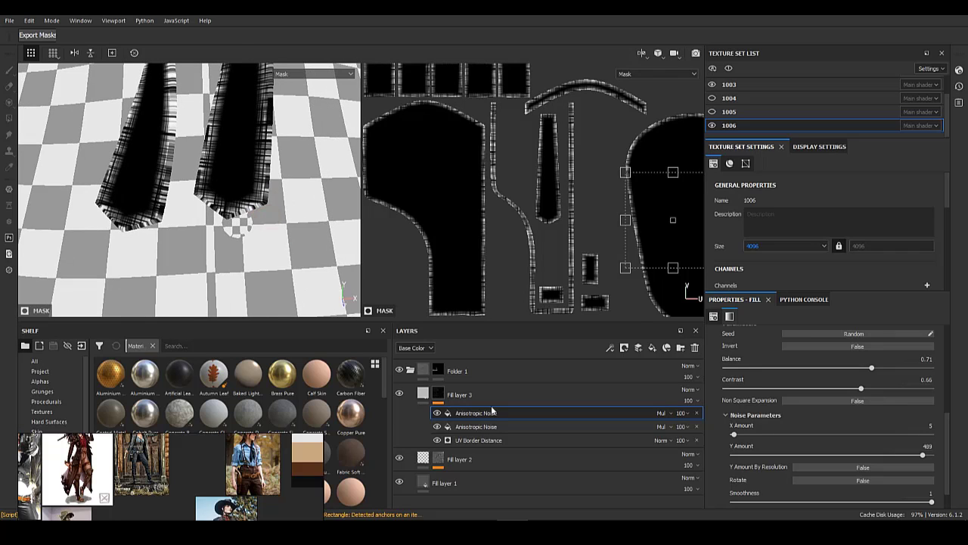
# - Add a Warp filter directly above the UV Border Distance generator in Fill layer 3's mask
pyautogui.click(493, 440)
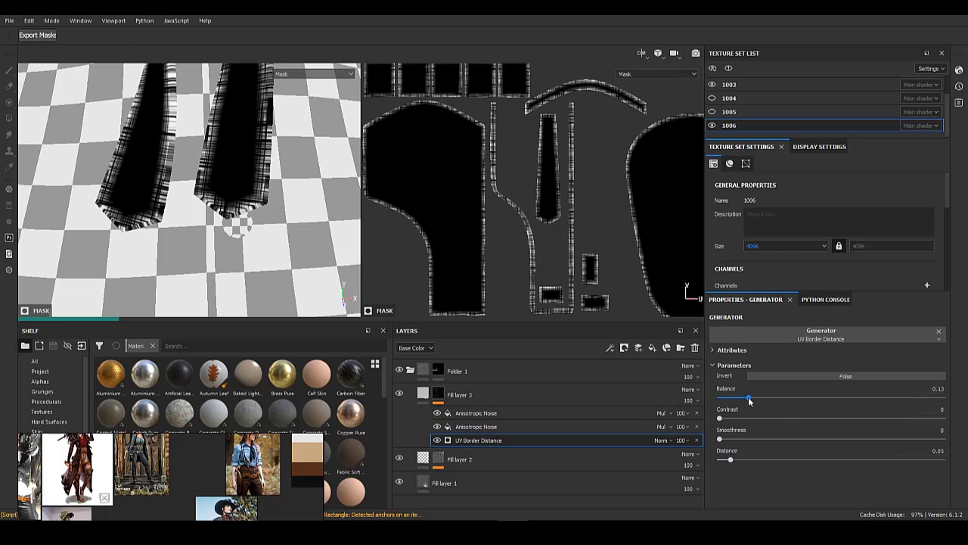
pyautogui.rightClick(511, 438)
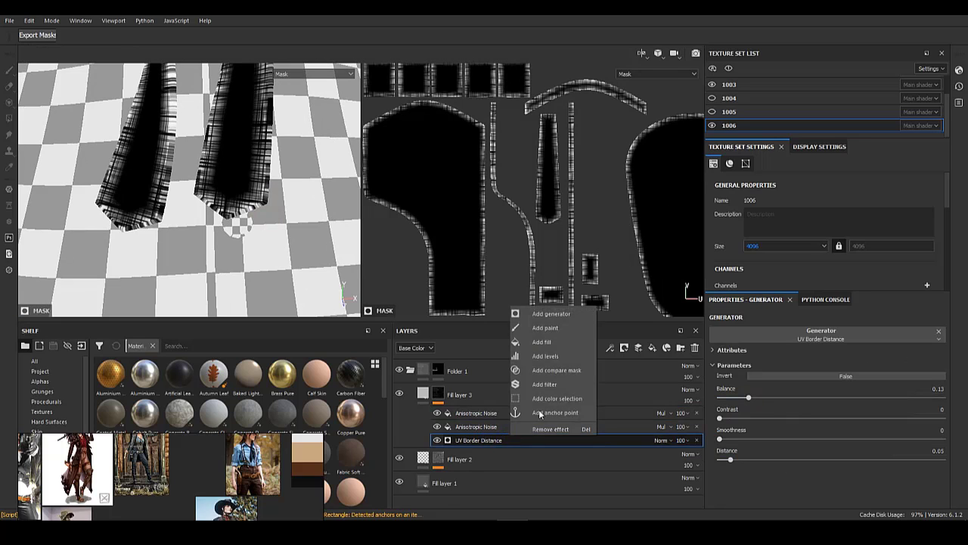
pyautogui.click(545, 385)
pyautogui.click(826, 337)
pyautogui.rightClick(623, 416)
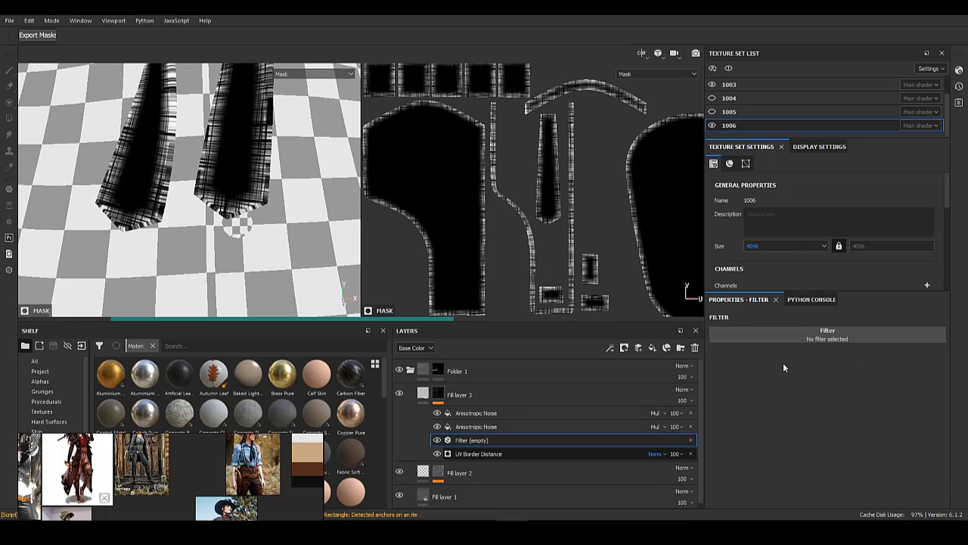
pyautogui.click(802, 335)
pyautogui.click(911, 464)
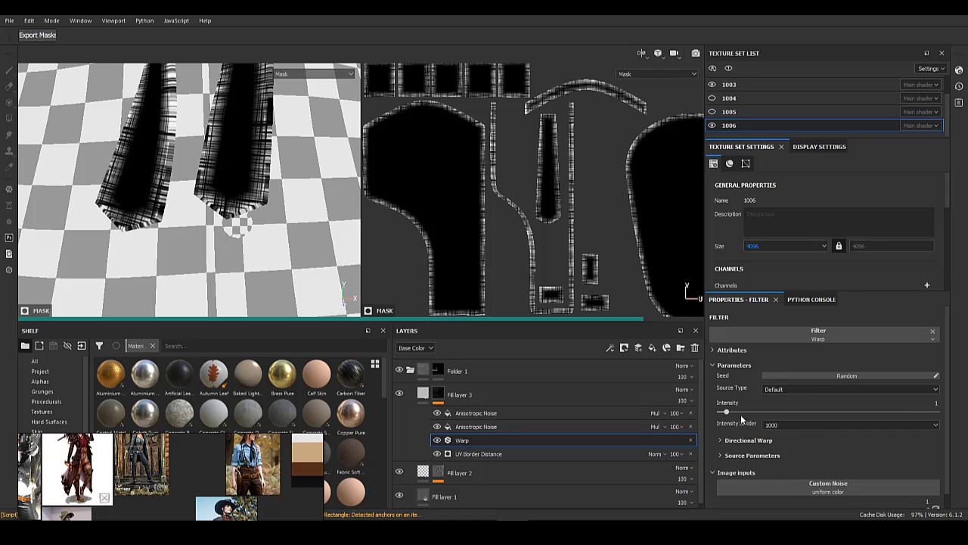
# - Set the Warp filter's Intensity to 1.63 and its Intensity Divider to 100
pyautogui.keyDown('alt'); pyautogui.moveTo(291, 181); pyautogui.dragTo(243, 178, button='middle'); pyautogui.keyUp('alt')
pyautogui.keyDown('alt'); pyautogui.moveTo(207, 217); pyautogui.dragTo(272, 245, button='right'); pyautogui.keyUp('alt')
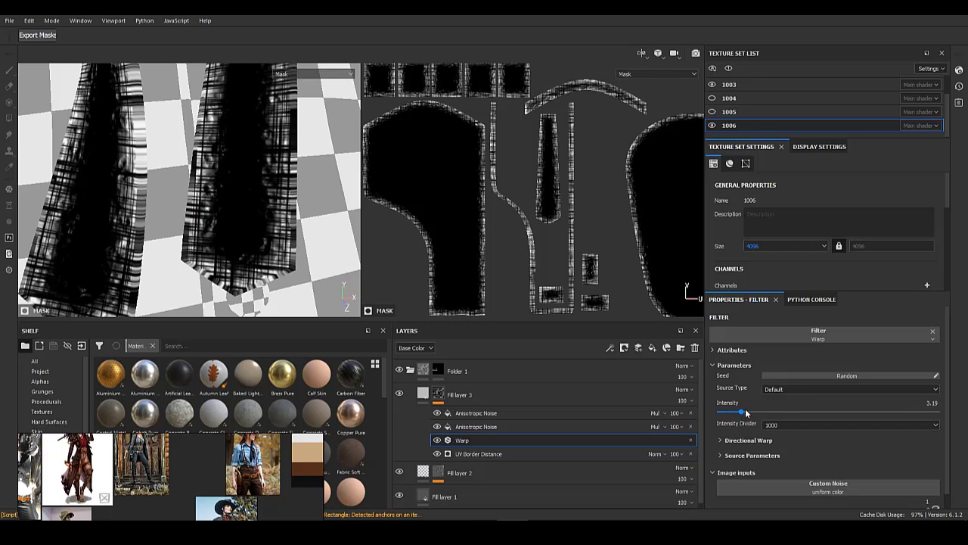
pyautogui.moveTo(747, 411); pyautogui.dragTo(730, 411)
pyautogui.click(808, 425)
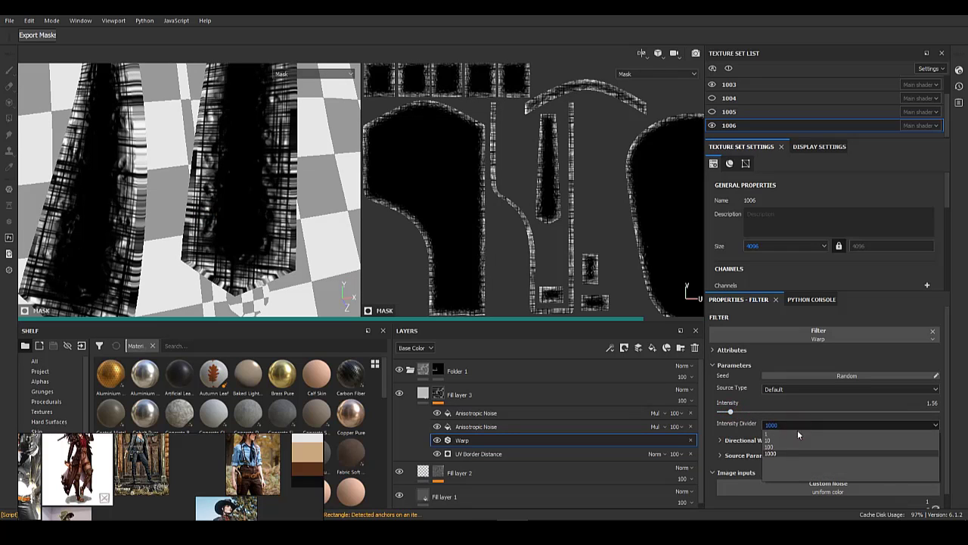
pyautogui.click(787, 451)
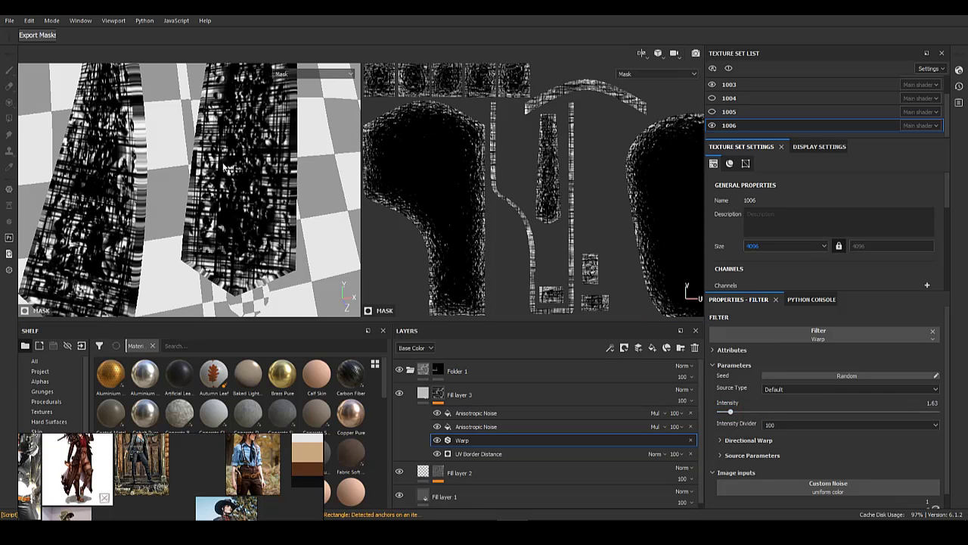
pyautogui.keyDown('alt'); pyautogui.moveTo(188, 143); pyautogui.dragTo(277, 242); pyautogui.keyUp('alt')
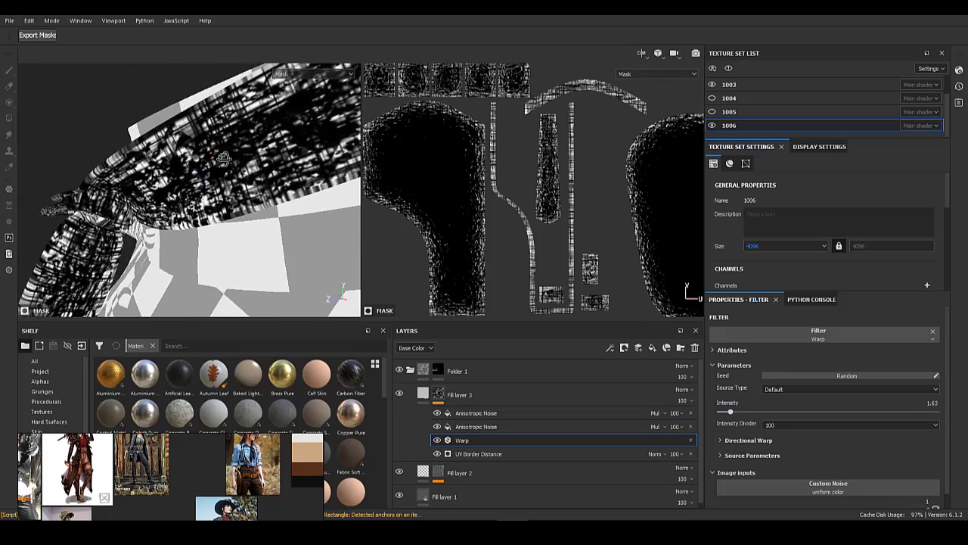
pyautogui.keyDown('alt'); pyautogui.moveTo(276, 242); pyautogui.dragTo(316, 371, button='right'); pyautogui.keyUp('alt')
# - Limit Fill layer 3 to the height and opacity channels, with height at -0.1787 and opacity at 0
pyautogui.click(423, 394)
pyautogui.keyDown('alt'); pyautogui.moveTo(131, 221); pyautogui.dragTo(183, 214); pyautogui.keyUp('alt')
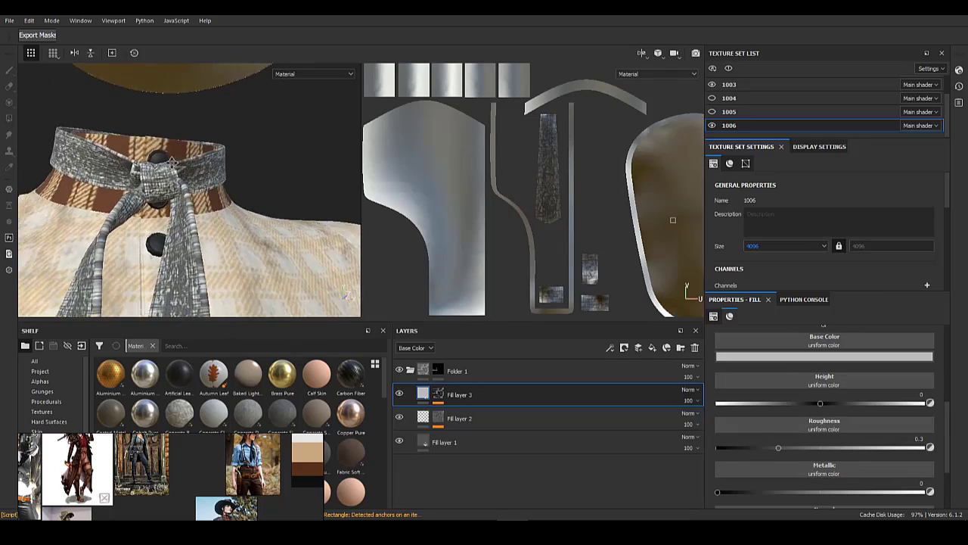
pyautogui.keyDown('alt'); pyautogui.moveTo(184, 214); pyautogui.dragTo(203, 212, button='right'); pyautogui.keyUp('alt')
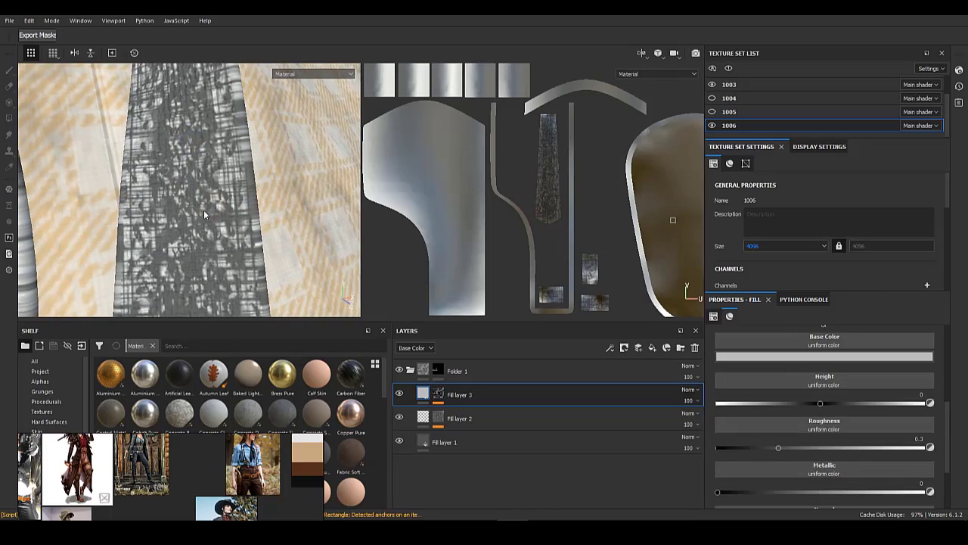
pyautogui.scroll(3, 783, 405)
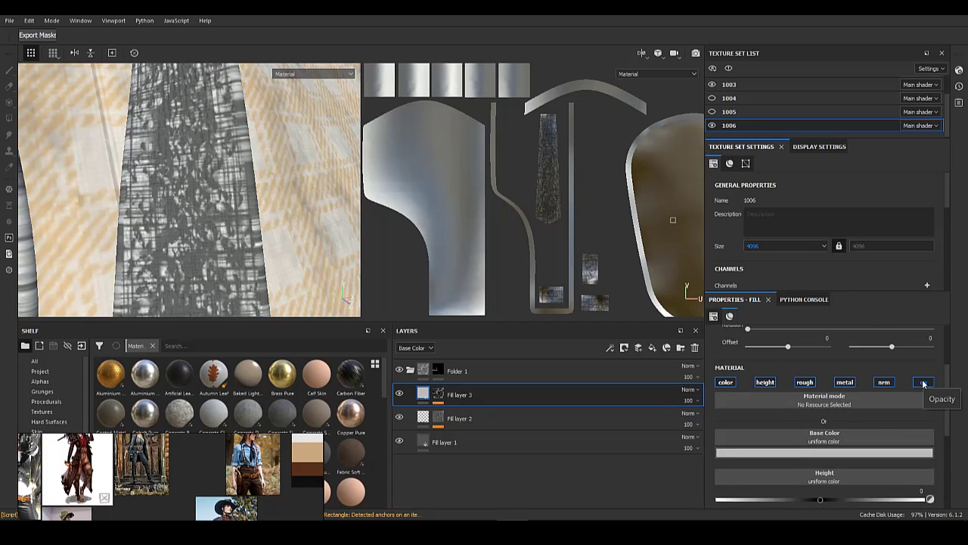
pyautogui.click(923, 382)
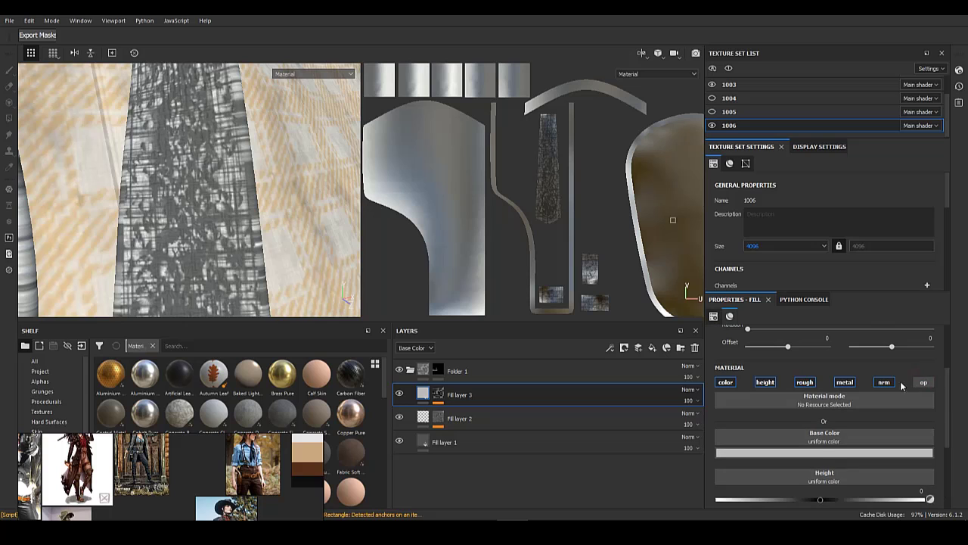
pyautogui.click(726, 383)
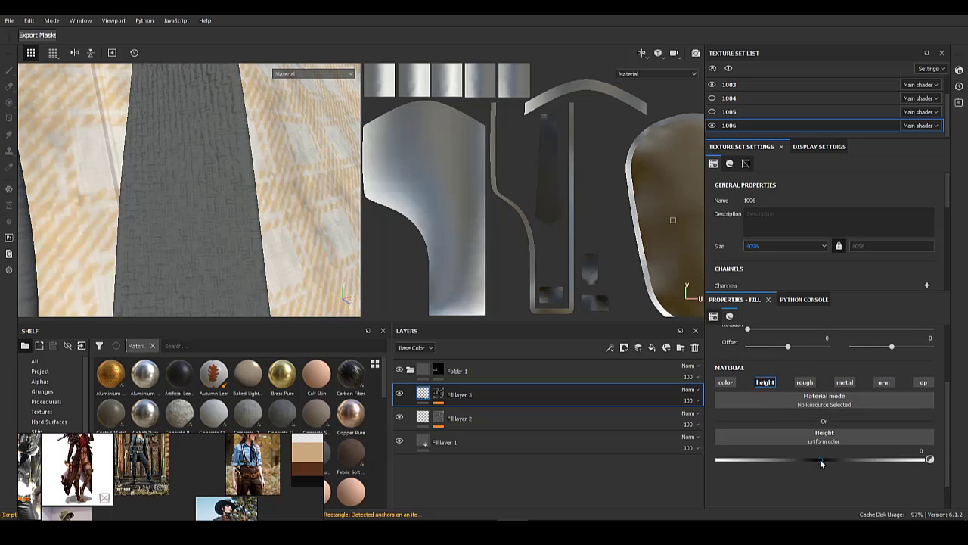
pyautogui.moveTo(821, 463); pyautogui.dragTo(803, 463)
pyautogui.scroll(-2, 895, 425)
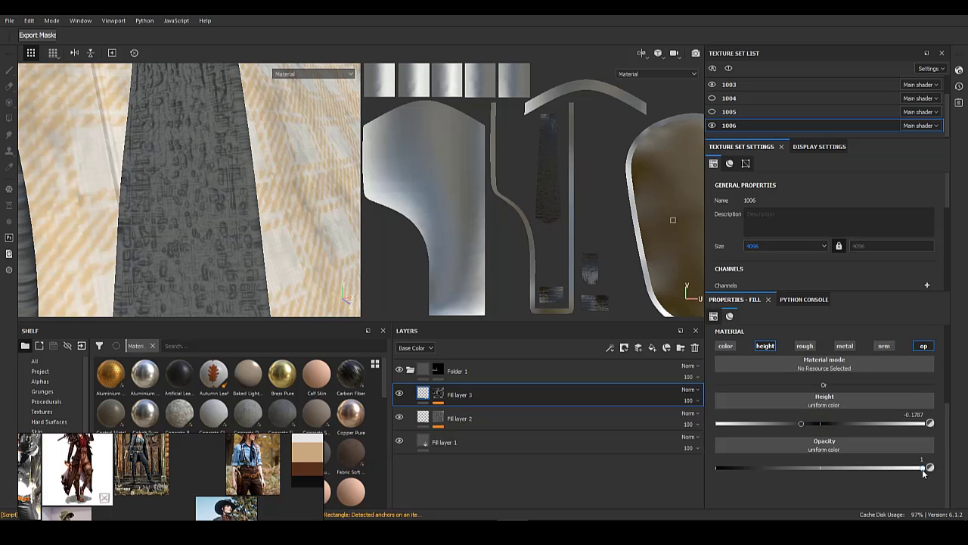
pyautogui.scroll(-4, 270, 219)
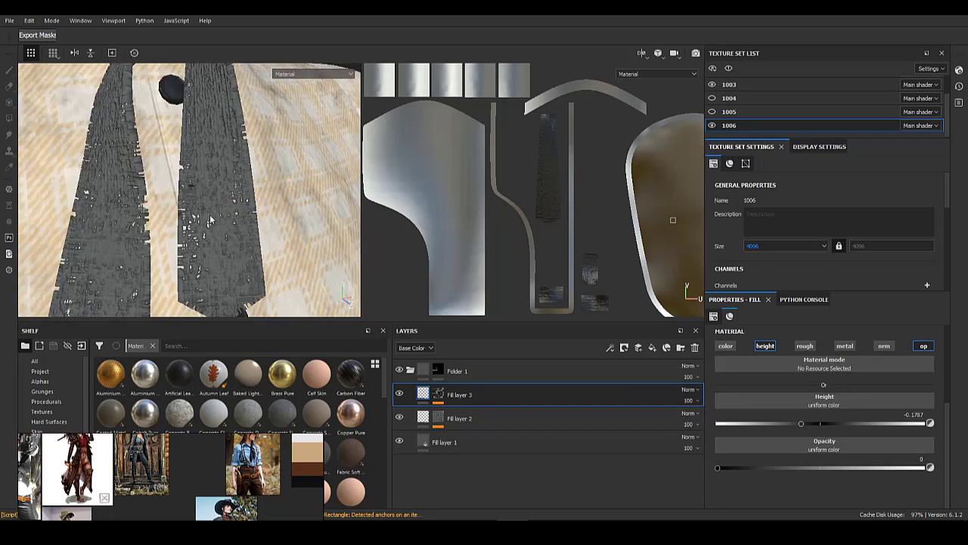
# - Examine the holes and frayed edges along the tie's two tails from several angles
pyautogui.keyDown('alt'); pyautogui.moveTo(227, 204); pyautogui.dragTo(216, 167); pyautogui.keyUp('alt')
pyautogui.keyDown('alt'); pyautogui.moveTo(216, 167); pyautogui.dragTo(240, 231, button='middle'); pyautogui.keyUp('alt')
pyautogui.keyDown('alt'); pyautogui.moveTo(240, 231); pyautogui.dragTo(145, 212); pyautogui.keyUp('alt')
pyautogui.scroll(4, 239, 241)
pyautogui.keyDown('alt'); pyautogui.moveTo(240, 241); pyautogui.dragTo(279, 246); pyautogui.keyUp('alt')
pyautogui.keyDown('alt'); pyautogui.moveTo(279, 246); pyautogui.dragTo(257, 187, button='middle'); pyautogui.keyUp('alt')
pyautogui.scroll(2, 257, 187)
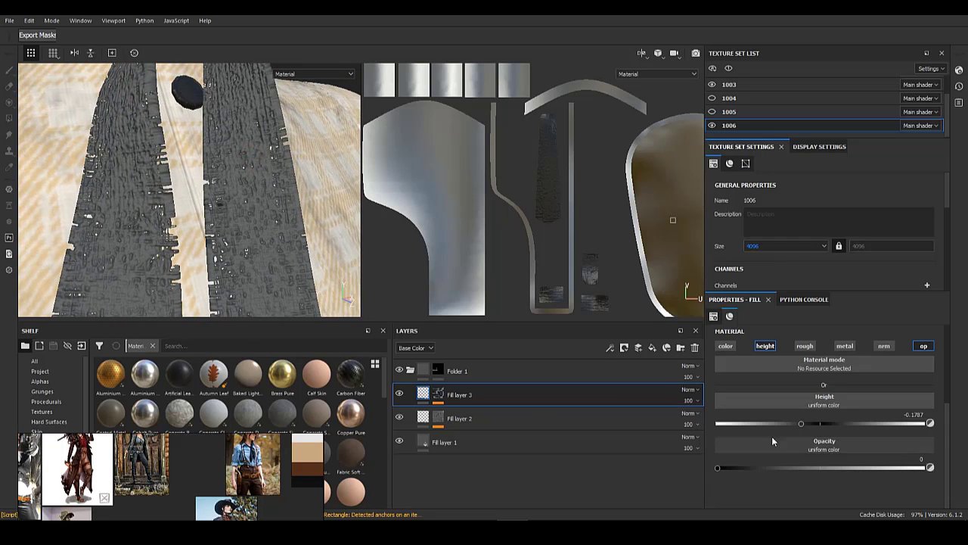
# - Set Fill layer 3's height to -0.2415 and enable its base color channel with a black color
pyautogui.moveTo(817, 420); pyautogui.dragTo(795, 424)
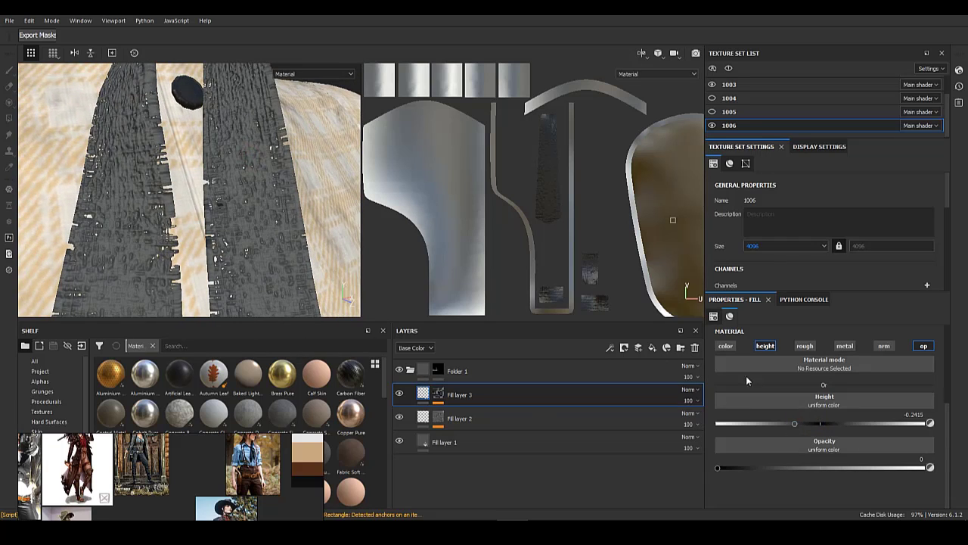
pyautogui.click(726, 346)
pyautogui.click(772, 417)
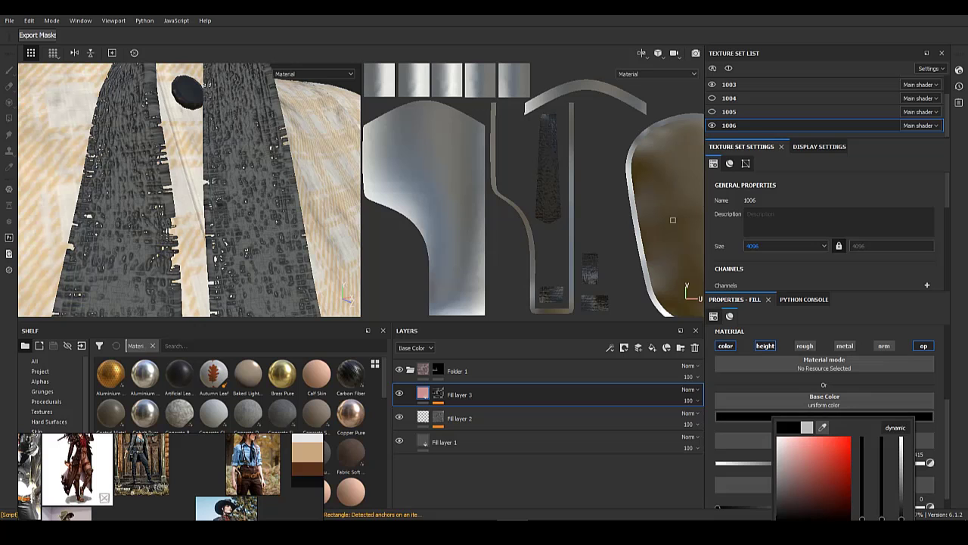
pyautogui.click(466, 420)
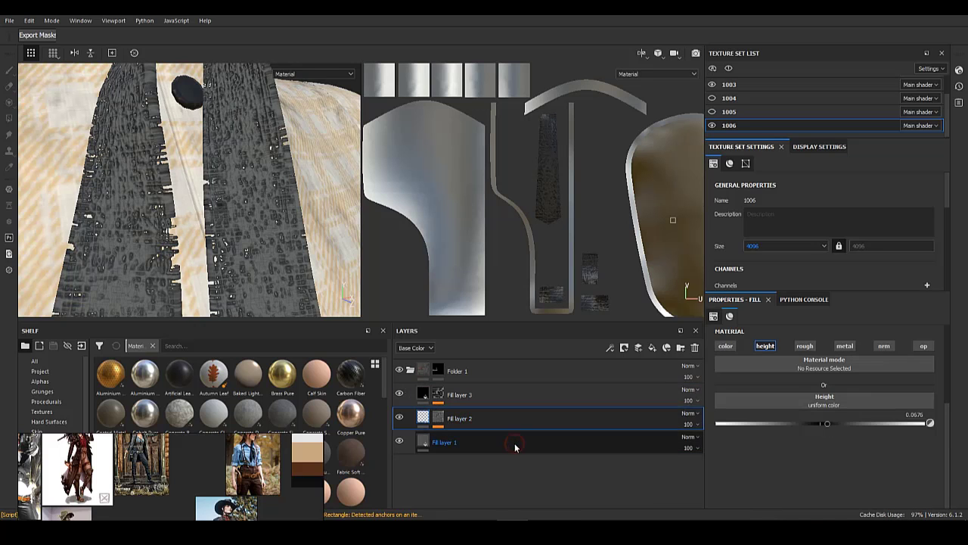
pyautogui.click(515, 447)
pyautogui.click(449, 396)
pyautogui.scroll(-3, 227, 204)
pyautogui.scroll(6, 227, 204)
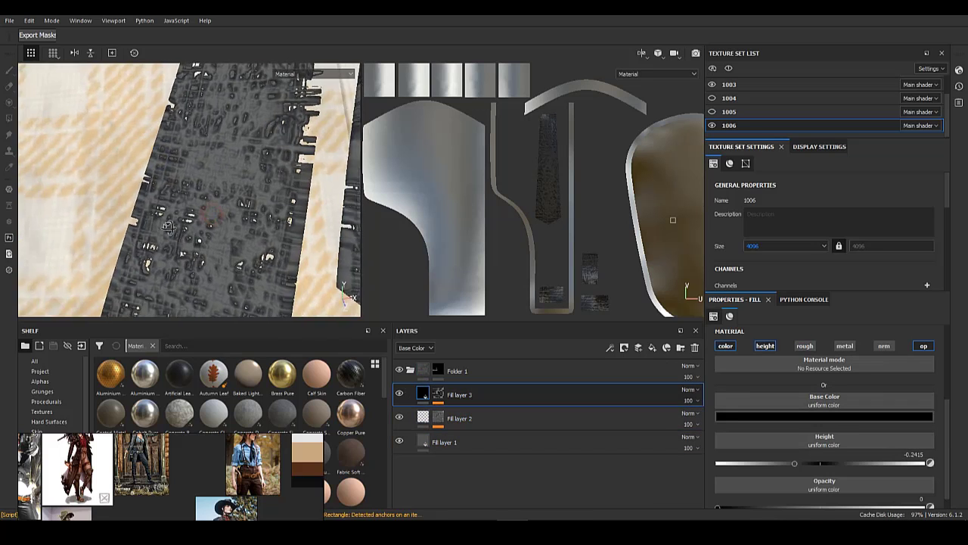
pyautogui.keyDown('alt'); pyautogui.moveTo(212, 204); pyautogui.dragTo(234, 201); pyautogui.keyUp('alt')
# - Change Fill layer 1's base color to dark red and check it on the tie
pyautogui.click(476, 442)
pyautogui.click(813, 418)
pyautogui.moveTo(851, 364); pyautogui.dragTo(879, 364)
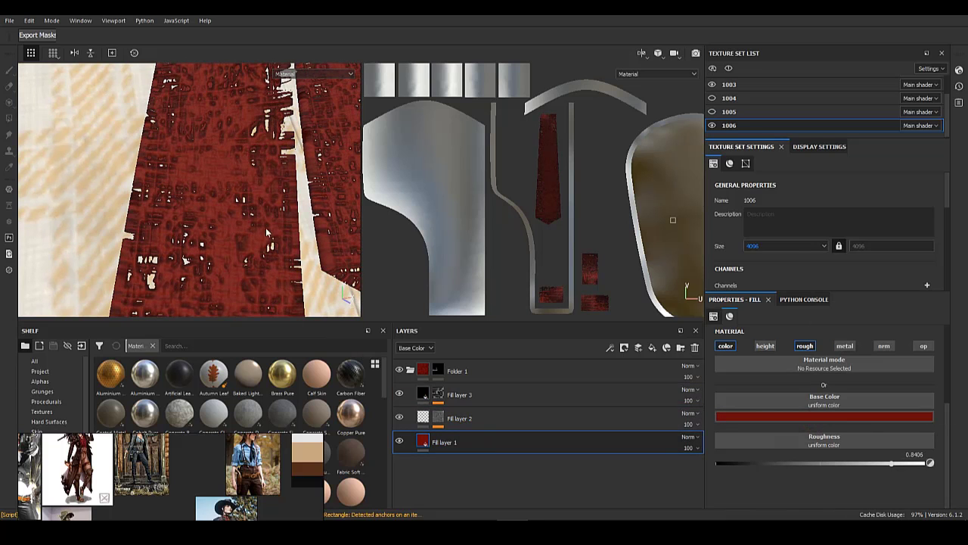
pyautogui.scroll(-5, 266, 227)
pyautogui.moveTo(258, 217)
pyautogui.keyDown('alt'); pyautogui.mouseDown()
pyautogui.moveTo(223, 223)
pyautogui.moveTo(260, 230)
pyautogui.mouseUp(); pyautogui.keyUp('alt')
pyautogui.scroll(5, 260, 230)
# - Refine Fill layer 1's base color to a slightly more muted red, checking the knot and tails
pyautogui.click(877, 417)
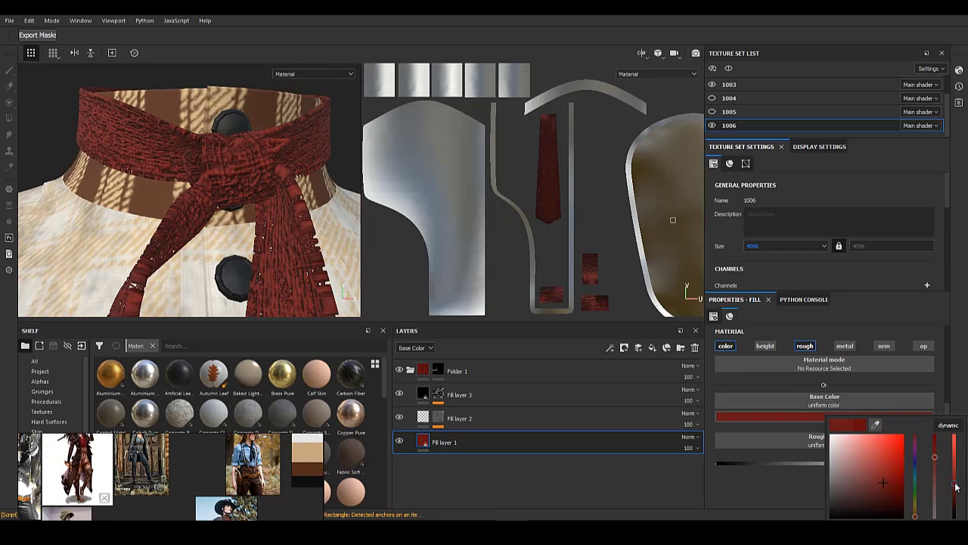
pyautogui.keyDown('alt'); pyautogui.moveTo(234, 214); pyautogui.dragTo(221, 194, button='middle'); pyautogui.keyUp('alt')
pyautogui.keyDown('shift'); pyautogui.moveTo(221, 194); pyautogui.dragTo(248, 175, button='right'); pyautogui.keyUp('shift')
pyautogui.keyDown('alt'); pyautogui.moveTo(249, 175); pyautogui.dragTo(313, 216); pyautogui.keyUp('alt')
pyautogui.scroll(4, 208, 205)
pyautogui.scroll(-4, 199, 203)
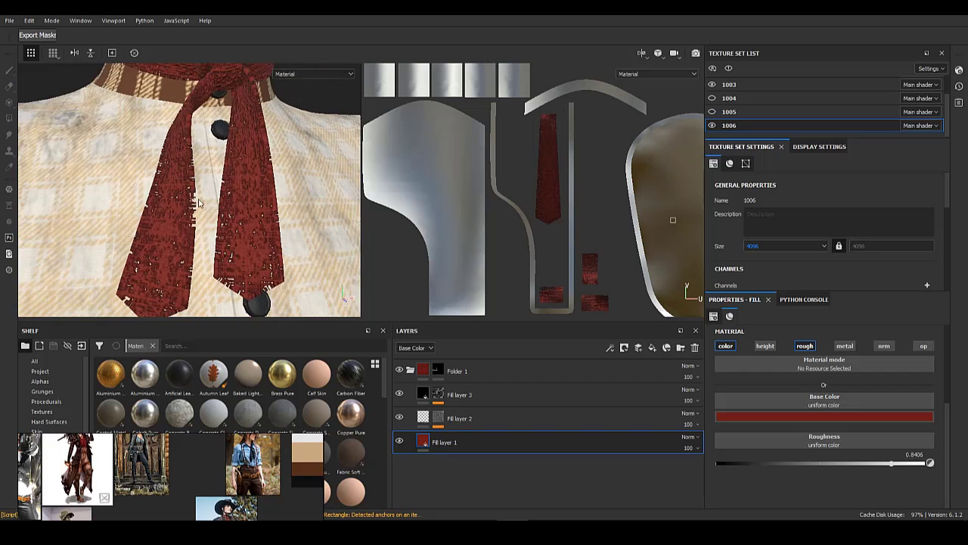
pyautogui.keyDown('alt'); pyautogui.moveTo(199, 203); pyautogui.dragTo(236, 166, button='middle'); pyautogui.keyUp('alt')
# - Set Fill layer 3's height to -0.1449 and check the worn weave up close
pyautogui.click(490, 419)
pyautogui.click(514, 395)
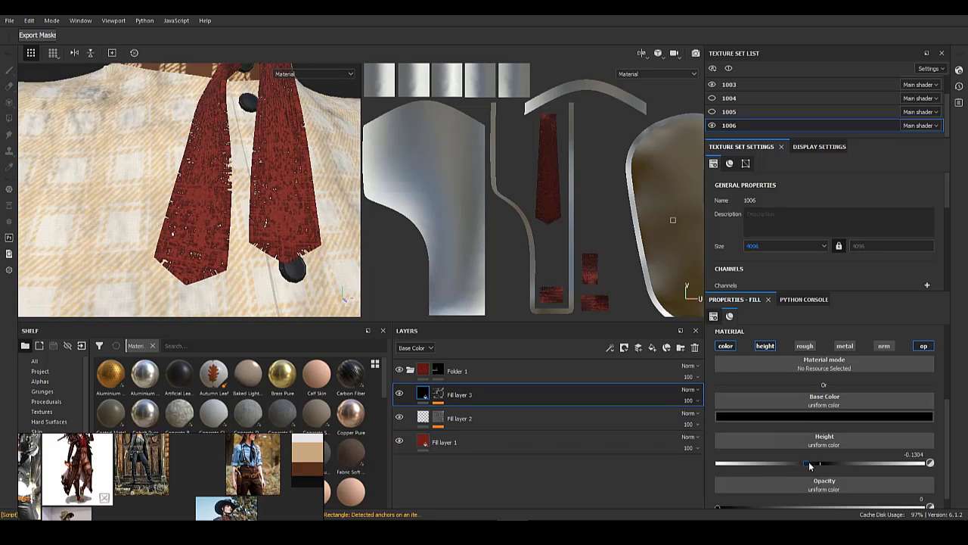
pyautogui.moveTo(865, 463); pyautogui.dragTo(820, 464)
pyautogui.scroll(4, 144, 205)
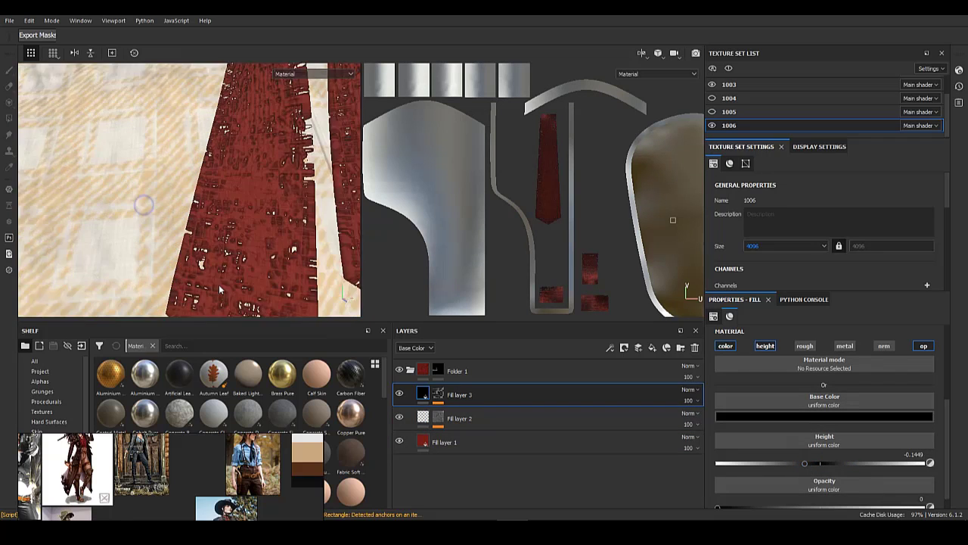
pyautogui.keyDown('alt'); pyautogui.moveTo(144, 205); pyautogui.dragTo(189, 209); pyautogui.keyUp('alt')
pyautogui.scroll(-1, 747, 447)
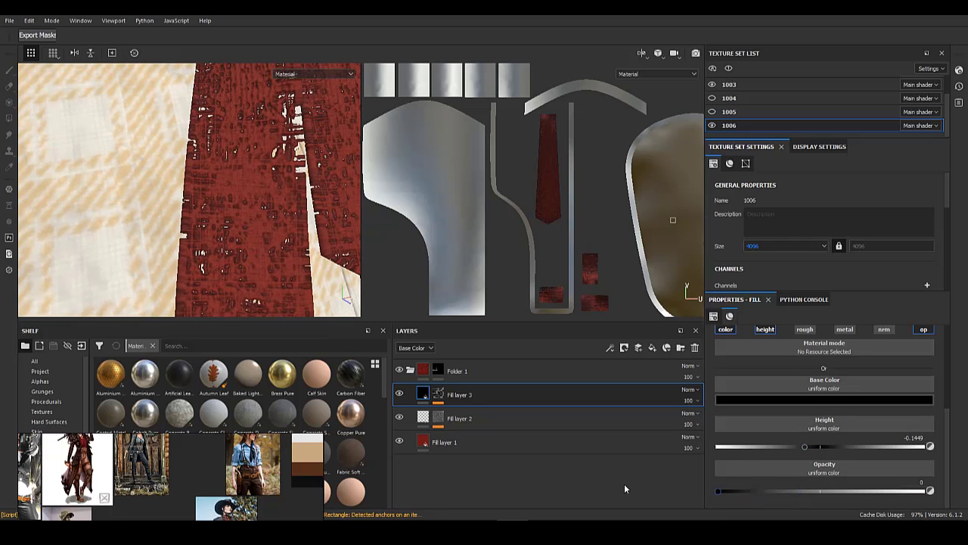
# - Change Fill layer 3's base color to dark grey after trying a dark red
pyautogui.click(793, 400)
pyautogui.moveTo(799, 463); pyautogui.dragTo(915, 522)
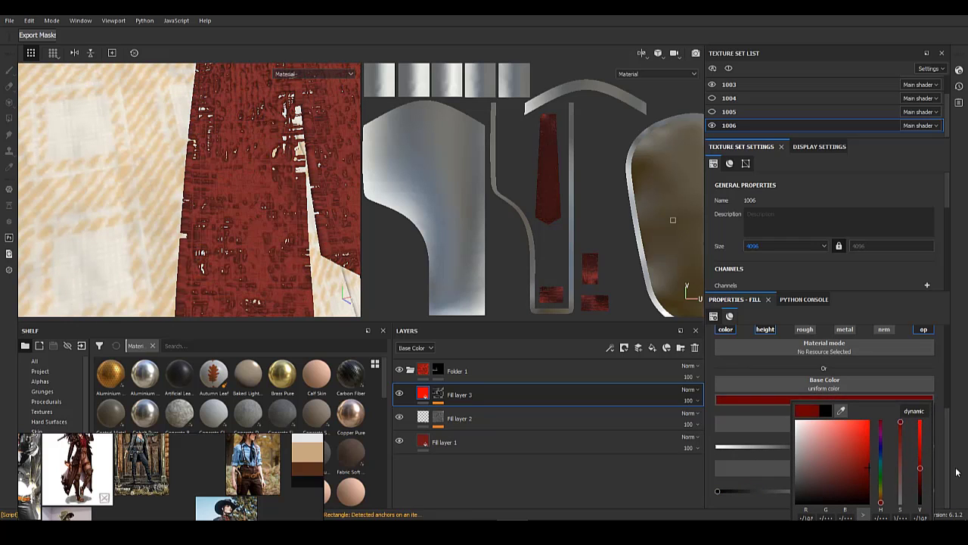
pyautogui.moveTo(957, 469); pyautogui.dragTo(728, 482)
# - Examine the worn fabric on the tie's neck band, knot and tails from several angles
pyautogui.keyDown('alt'); pyautogui.moveTo(160, 225); pyautogui.dragTo(67, 173, button='right'); pyautogui.keyUp('alt')
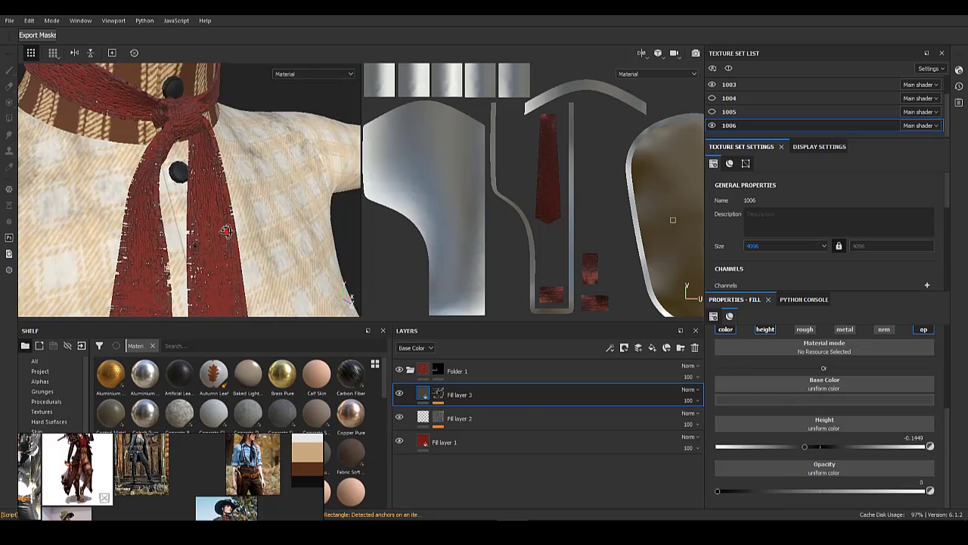
pyautogui.keyDown('alt'); pyautogui.moveTo(163, 170); pyautogui.dragTo(224, 208); pyautogui.keyUp('alt')
pyautogui.keyDown('shift'); pyautogui.moveTo(224, 208); pyautogui.dragTo(199, 215, button='right'); pyautogui.keyUp('shift')
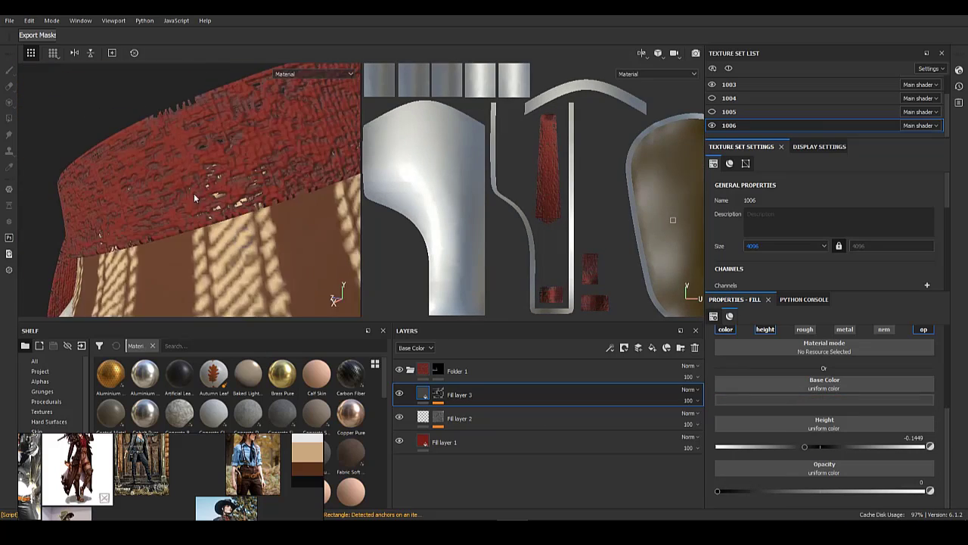
pyautogui.keyDown('alt'); pyautogui.moveTo(200, 215); pyautogui.dragTo(328, 177); pyautogui.keyUp('alt')
pyautogui.keyDown('alt'); pyautogui.moveTo(224, 191); pyautogui.dragTo(305, 216); pyautogui.keyUp('alt')
pyautogui.keyDown('alt'); pyautogui.moveTo(305, 217); pyautogui.dragTo(288, 219, button='right'); pyautogui.keyUp('alt')
pyautogui.keyDown('shift'); pyautogui.moveTo(220, 205); pyautogui.dragTo(272, 204, button='right'); pyautogui.keyUp('shift')
pyautogui.keyDown('alt'); pyautogui.moveTo(252, 203); pyautogui.dragTo(240, 320); pyautogui.keyUp('alt')
pyautogui.keyDown('alt'); pyautogui.moveTo(205, 197); pyautogui.dragTo(214, 255, button='right'); pyautogui.keyUp('alt')
pyautogui.keyDown('alt'); pyautogui.moveTo(215, 255); pyautogui.dragTo(255, 227); pyautogui.keyUp('alt')
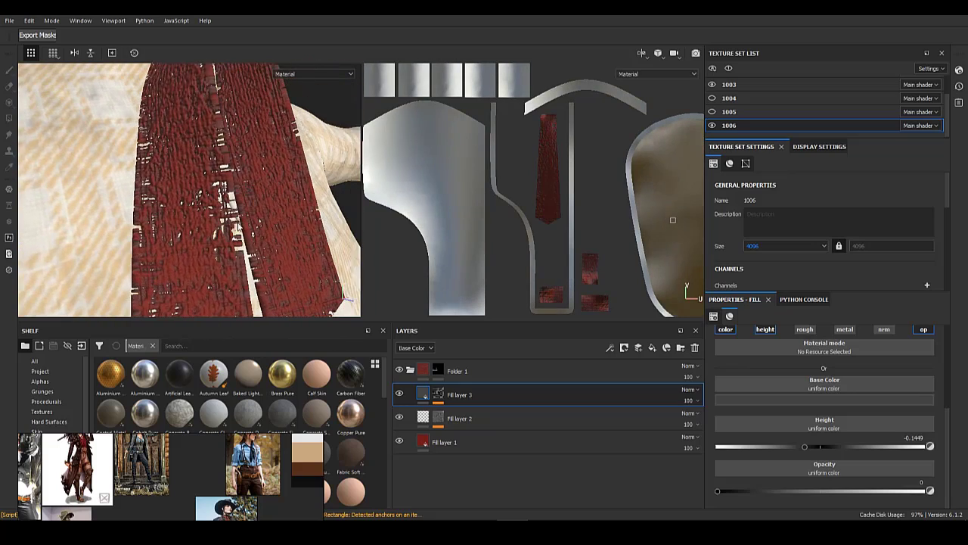
# - Add a second Warp filter above the upper Anisotropic Noise in Fill layer 3's mask
pyautogui.click(440, 395)
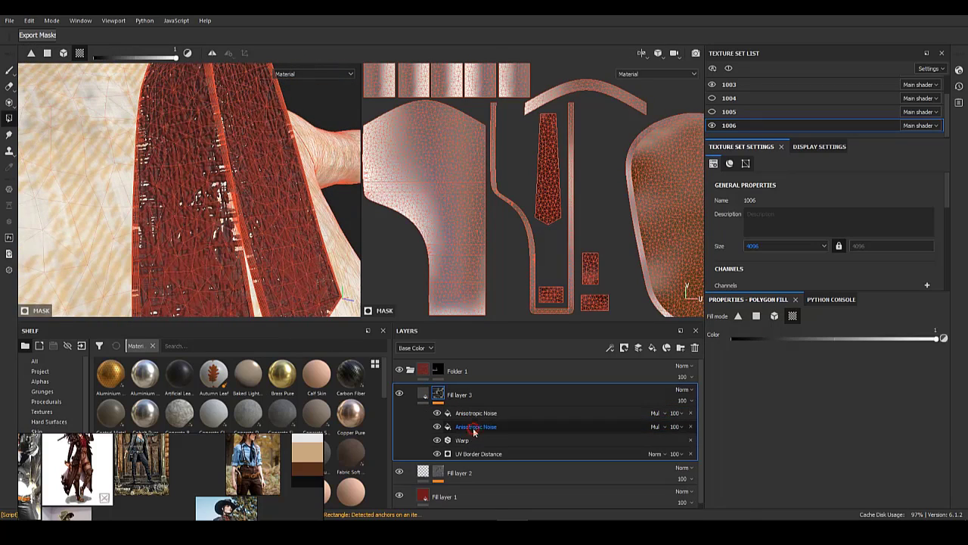
pyautogui.rightClick(473, 427)
pyautogui.click(466, 414)
pyautogui.click(511, 489)
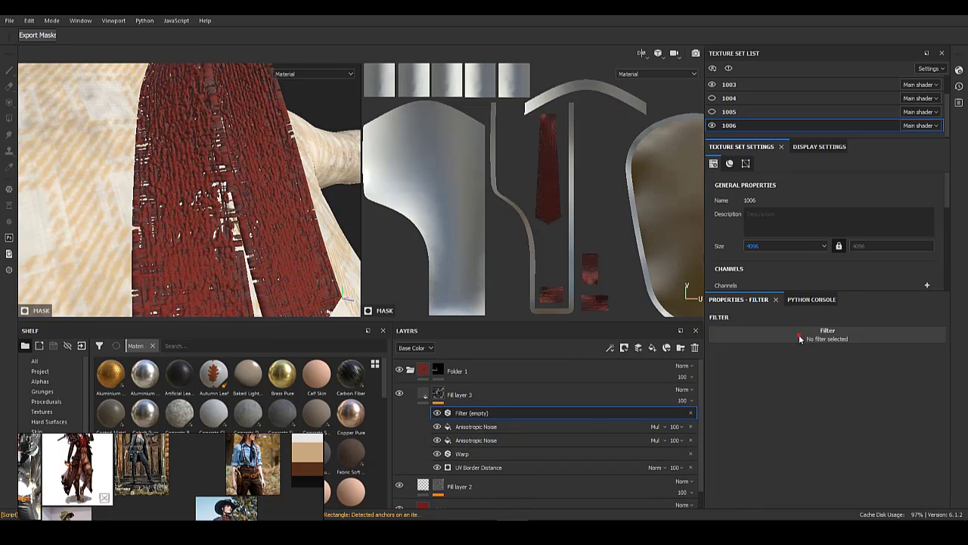
pyautogui.click(801, 336)
pyautogui.scroll(-5, 900, 439)
pyautogui.click(918, 458)
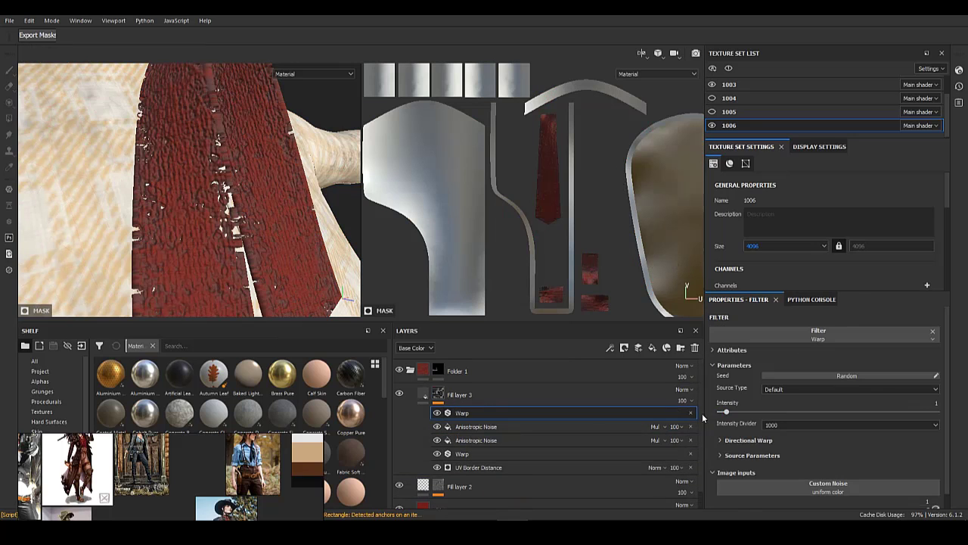
# - Try the upper Warp filter in Fill layer 3's mask at intensity 0.1 with an adjusted source tiling
pyautogui.keyDown('alt'); pyautogui.click(443, 393); pyautogui.keyUp('alt')
pyautogui.click(472, 412)
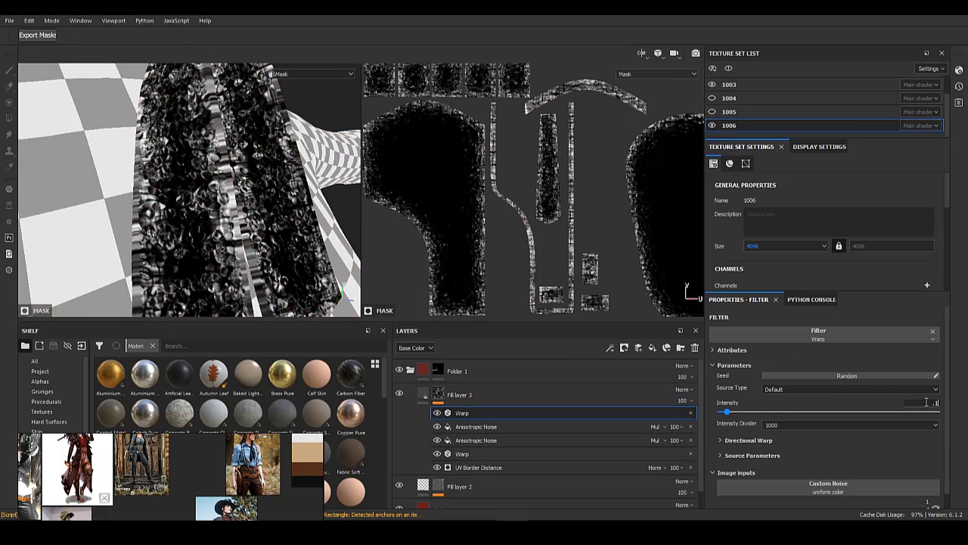
pyautogui.press('Return')
pyautogui.scroll(-1, 825, 442)
pyautogui.click(773, 440)
pyautogui.scroll(-2, 749, 497)
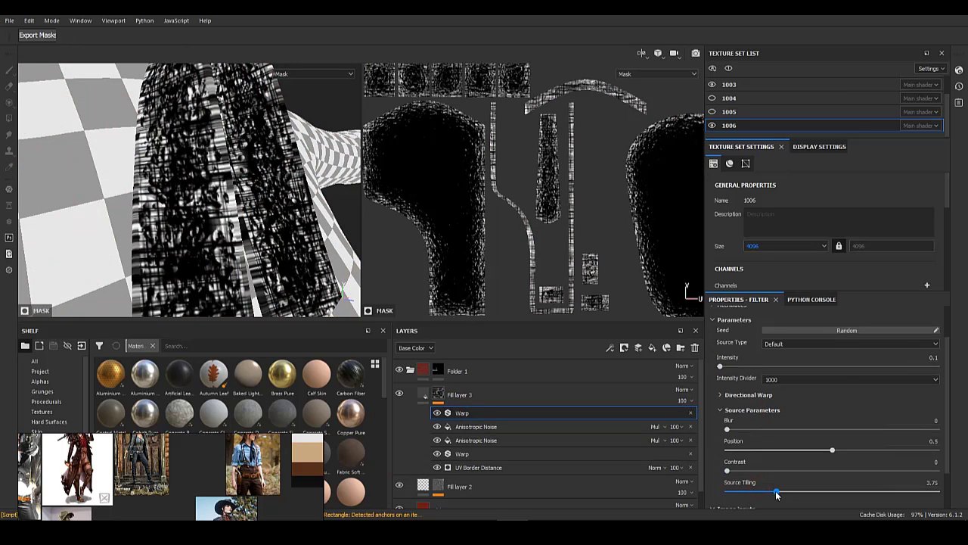
pyautogui.moveTo(776, 494); pyautogui.dragTo(763, 494)
# - Remove the upper Warp filter from Fill layer 3's mask
pyautogui.click(422, 395)
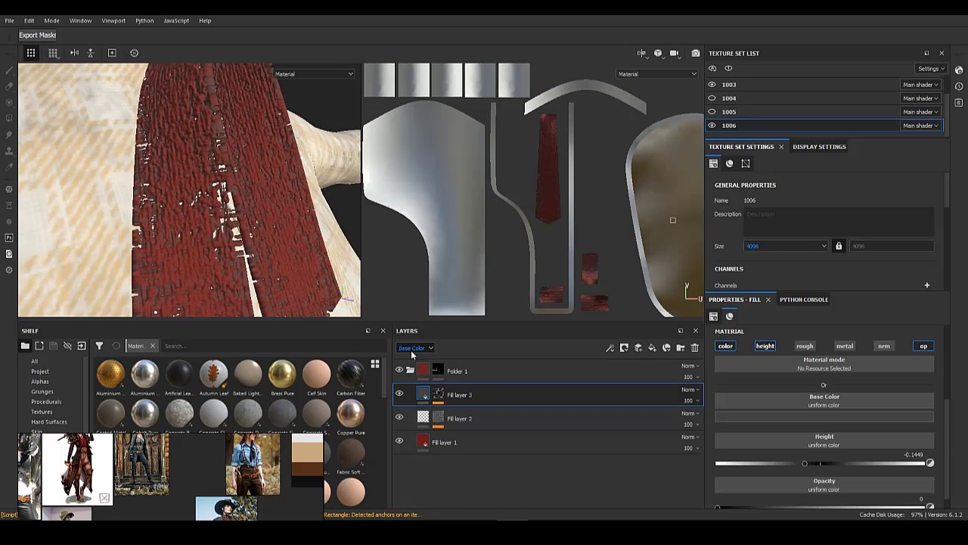
pyautogui.click(443, 393)
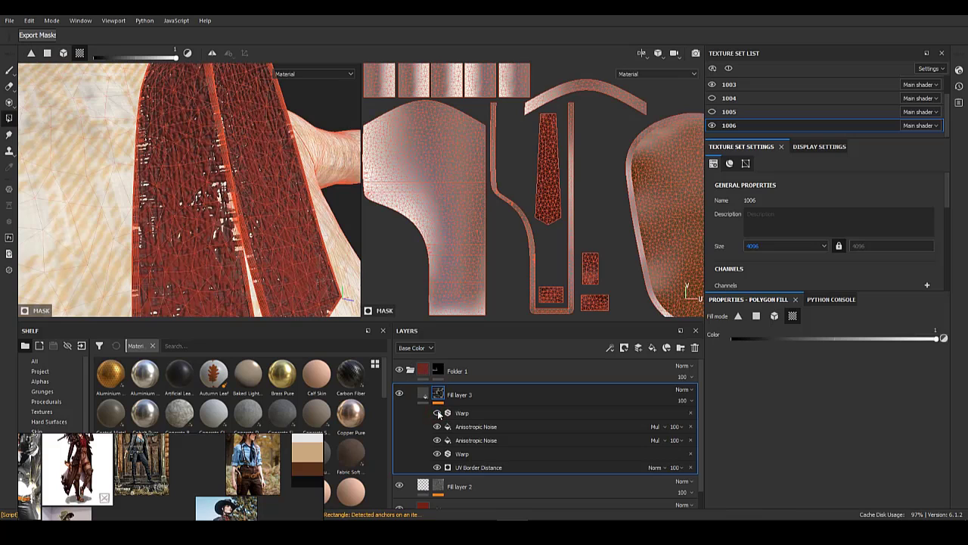
pyautogui.click(690, 414)
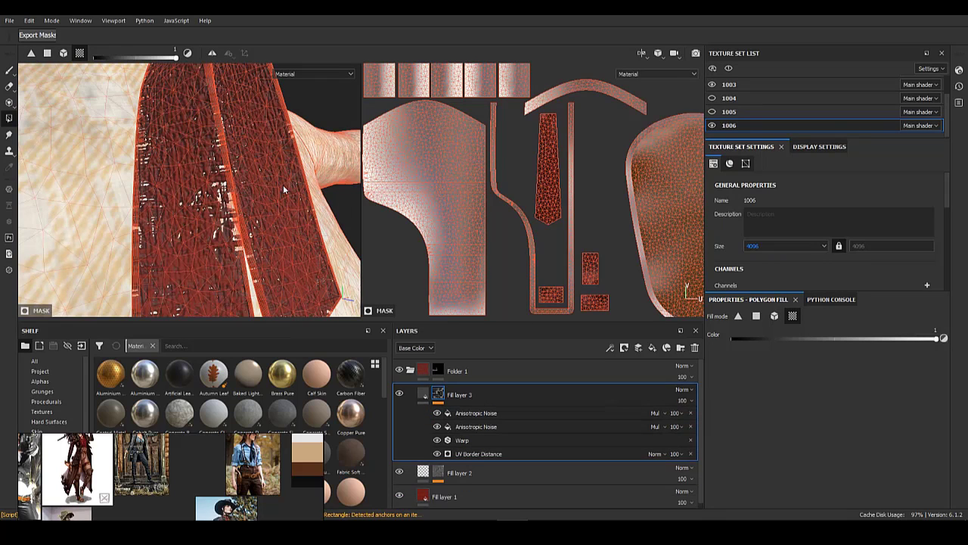
# - Inspect the tips, edges and weave of the two tie tails up close from different angles
pyautogui.keyDown('alt'); pyautogui.moveTo(167, 177); pyautogui.dragTo(69, 172, button='right'); pyautogui.keyUp('alt')
pyautogui.keyDown('alt'); pyautogui.moveTo(68, 173); pyautogui.dragTo(227, 261, button='middle'); pyautogui.keyUp('alt')
pyautogui.keyDown('alt'); pyautogui.moveTo(227, 261); pyautogui.dragTo(157, 238); pyautogui.keyUp('alt')
pyautogui.keyDown('alt'); pyautogui.moveTo(157, 239); pyautogui.dragTo(264, 207, button='right'); pyautogui.keyUp('alt')
pyautogui.keyDown('alt'); pyautogui.moveTo(265, 207); pyautogui.dragTo(263, 180, button='middle'); pyautogui.keyUp('alt')
pyautogui.keyDown('alt'); pyautogui.moveTo(263, 180); pyautogui.dragTo(184, 194); pyautogui.keyUp('alt')
pyautogui.keyDown('alt'); pyautogui.moveTo(184, 194); pyautogui.dragTo(152, 205, button='right'); pyautogui.keyUp('alt')
pyautogui.keyDown('alt'); pyautogui.moveTo(151, 204); pyautogui.dragTo(186, 162); pyautogui.keyUp('alt')
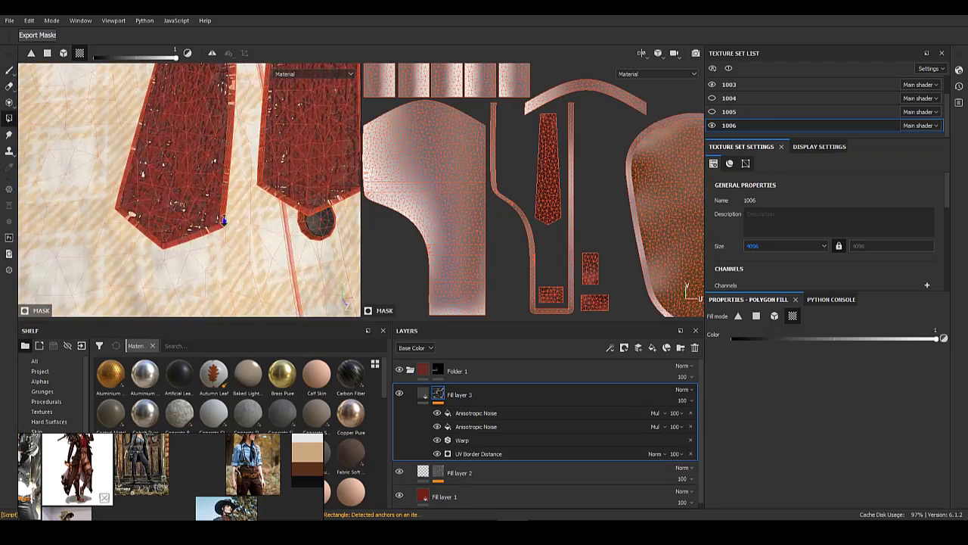
pyautogui.keyDown('alt'); pyautogui.moveTo(186, 162); pyautogui.dragTo(223, 218, button='middle'); pyautogui.keyUp('alt')
pyautogui.keyDown('alt'); pyautogui.moveTo(223, 219); pyautogui.dragTo(246, 201); pyautogui.keyUp('alt')
pyautogui.keyDown('alt'); pyautogui.moveTo(247, 201); pyautogui.dragTo(304, 189, button='right'); pyautogui.keyUp('alt')
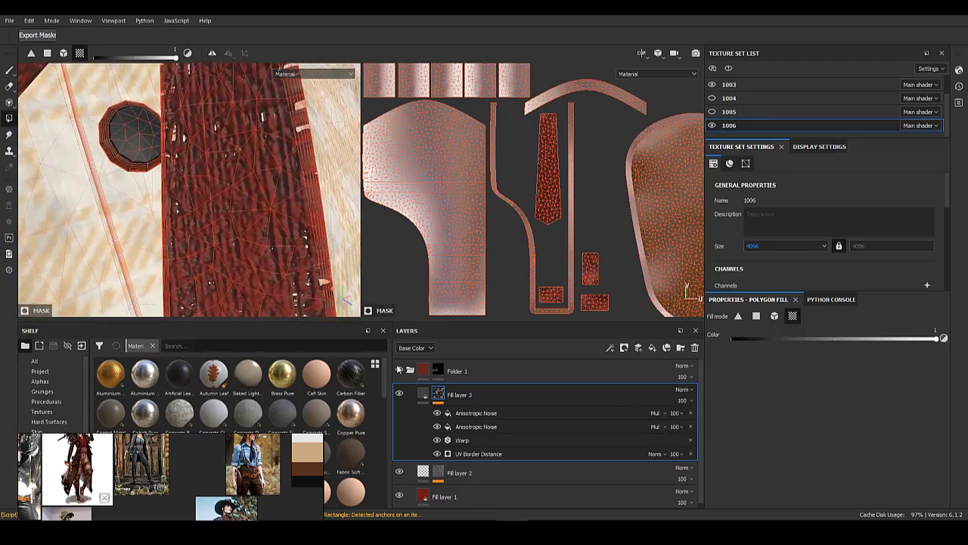
pyautogui.click(423, 394)
pyautogui.keyDown('alt'); pyautogui.moveTo(250, 178); pyautogui.dragTo(252, 198); pyautogui.keyUp('alt')
pyautogui.keyDown('alt'); pyautogui.moveTo(253, 198); pyautogui.dragTo(182, 201, button='right'); pyautogui.keyUp('alt')
pyautogui.keyDown('alt'); pyautogui.moveTo(182, 201); pyautogui.dragTo(249, 233); pyautogui.keyUp('alt')
pyautogui.keyDown('alt'); pyautogui.moveTo(249, 232); pyautogui.dragTo(250, 194, button='right'); pyautogui.keyUp('alt')
pyautogui.keyDown('alt'); pyautogui.moveTo(249, 194); pyautogui.dragTo(262, 186); pyautogui.keyUp('alt')
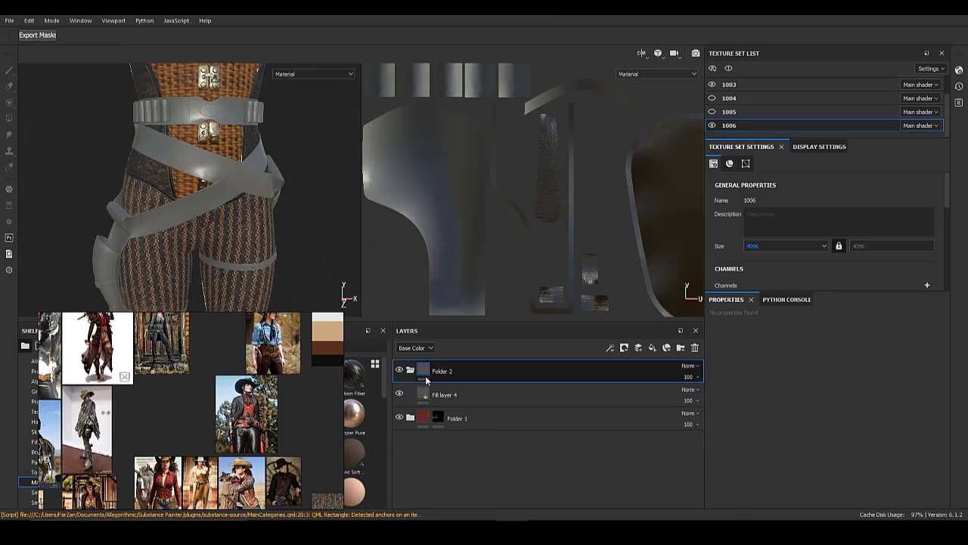
# - Give Folder 2 a black mask and fill the crossed hip straps into it by UV island
pyautogui.rightClick(424, 371)
pyautogui.click(460, 18)
pyautogui.keyDown('alt'); pyautogui.moveTo(238, 169); pyautogui.dragTo(243, 201, button='middle'); pyautogui.keyUp('alt')
pyautogui.keyDown('alt'); pyautogui.moveTo(243, 201); pyautogui.dragTo(189, 203, button='right'); pyautogui.keyUp('alt')
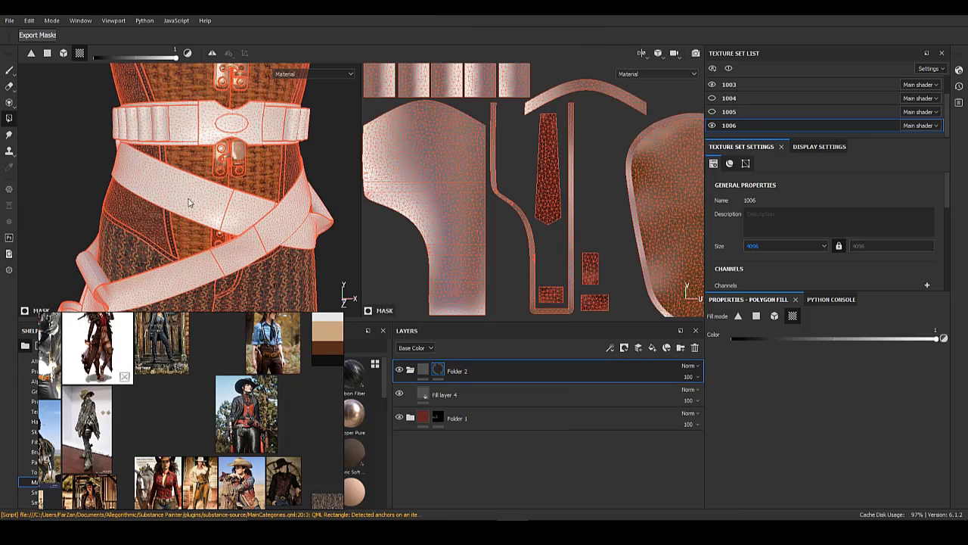
pyautogui.click(278, 223)
pyautogui.keyDown('alt'); pyautogui.moveTo(237, 213); pyautogui.dragTo(197, 233); pyautogui.keyUp('alt')
pyautogui.keyDown('alt'); pyautogui.moveTo(270, 215); pyautogui.dragTo(232, 187); pyautogui.keyUp('alt')
pyautogui.keyDown('alt'); pyautogui.moveTo(232, 187); pyautogui.dragTo(227, 261, button='middle'); pyautogui.keyUp('alt')
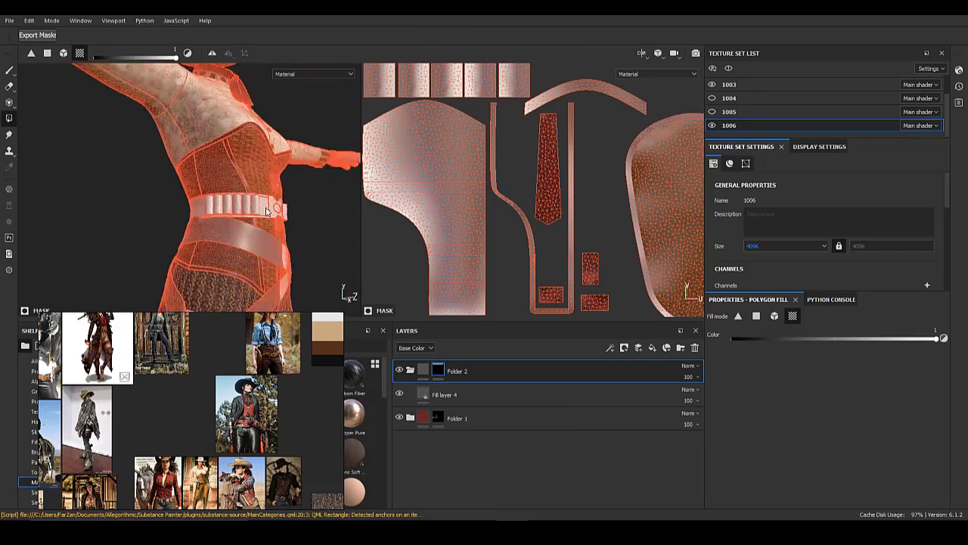
# - Fill the waist belt's strap into Folder 2's mask, leaving out the buckle and the cartridge loops
pyautogui.keyDown('alt'); pyautogui.moveTo(204, 198); pyautogui.dragTo(149, 190, button='right'); pyautogui.keyUp('alt')
pyautogui.keyDown('alt'); pyautogui.moveTo(190, 224); pyautogui.dragTo(21, 195); pyautogui.keyUp('alt')
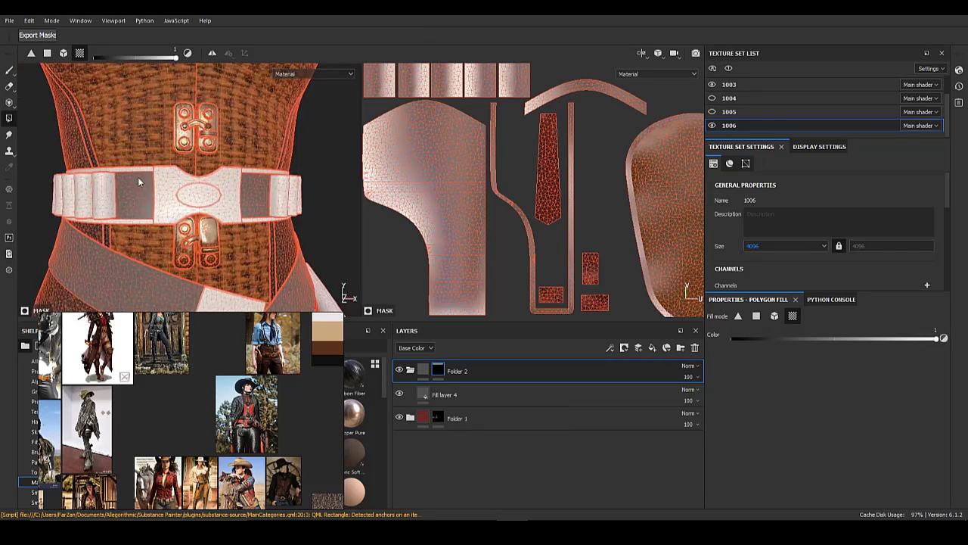
pyautogui.keyDown('alt'); pyautogui.moveTo(139, 180); pyautogui.dragTo(146, 164, button='right'); pyautogui.keyUp('alt')
pyautogui.keyDown('alt'); pyautogui.moveTo(92, 218); pyautogui.dragTo(66, 225); pyautogui.keyUp('alt')
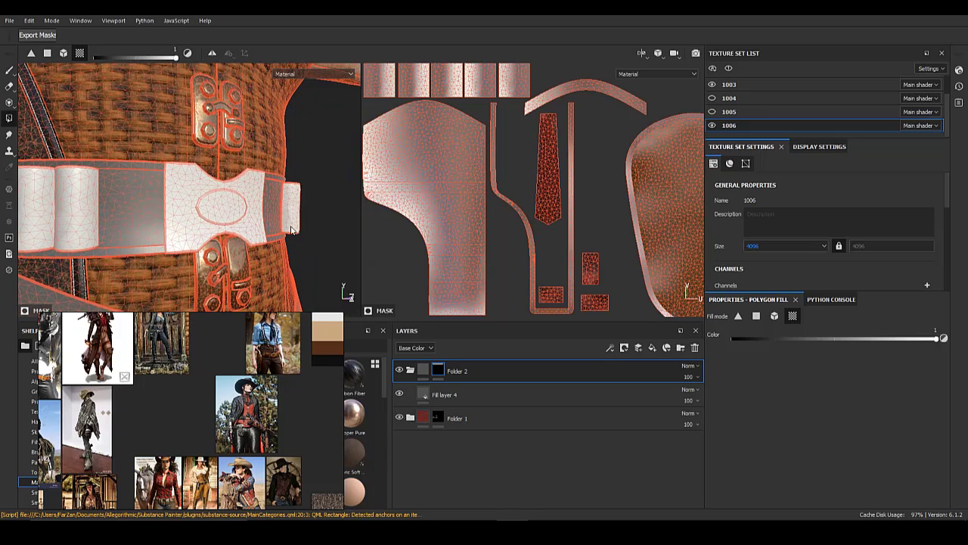
pyautogui.keyDown('alt'); pyautogui.moveTo(292, 224); pyautogui.dragTo(177, 225, button='middle'); pyautogui.keyUp('alt')
pyautogui.keyDown('alt'); pyautogui.moveTo(177, 226); pyautogui.dragTo(148, 220, button='right'); pyautogui.keyUp('alt')
# - Examine the masked waist belt and crossed hip straps on the character, from the whole outfit to close range
pyautogui.click(423, 372)
pyautogui.scroll(-6, 244, 229)
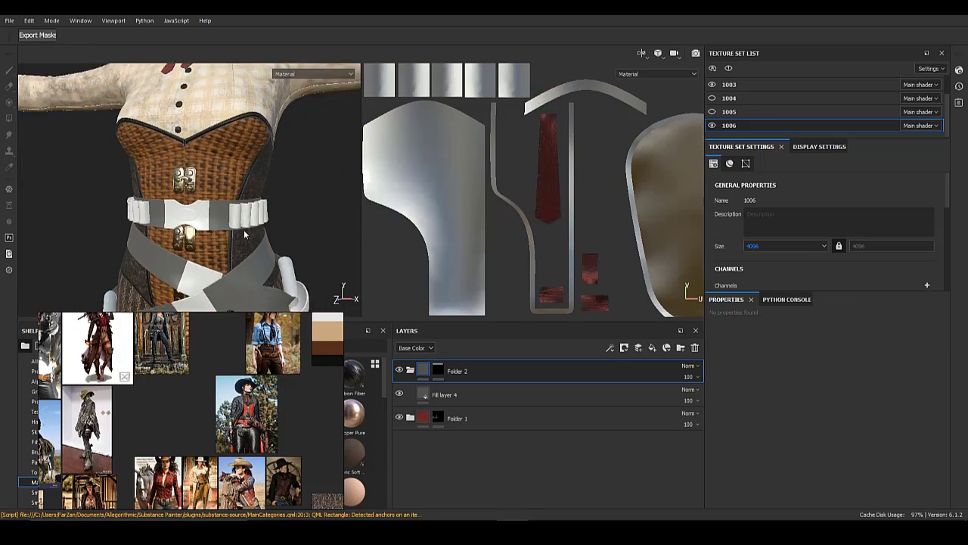
pyautogui.keyDown('alt'); pyautogui.moveTo(241, 236); pyautogui.dragTo(222, 262); pyautogui.keyUp('alt')
pyautogui.scroll(2, 223, 265)
pyautogui.keyDown('alt'); pyautogui.moveTo(222, 265); pyautogui.dragTo(227, 182, button='middle'); pyautogui.keyUp('alt')
pyautogui.moveTo(227, 182)
pyautogui.keyDown('alt'); pyautogui.mouseDown()
pyautogui.moveTo(314, 177)
pyautogui.moveTo(240, 186)
pyautogui.mouseUp(); pyautogui.keyUp('alt')
pyautogui.keyDown('alt'); pyautogui.moveTo(239, 185); pyautogui.dragTo(214, 198, button='middle'); pyautogui.keyUp('alt')
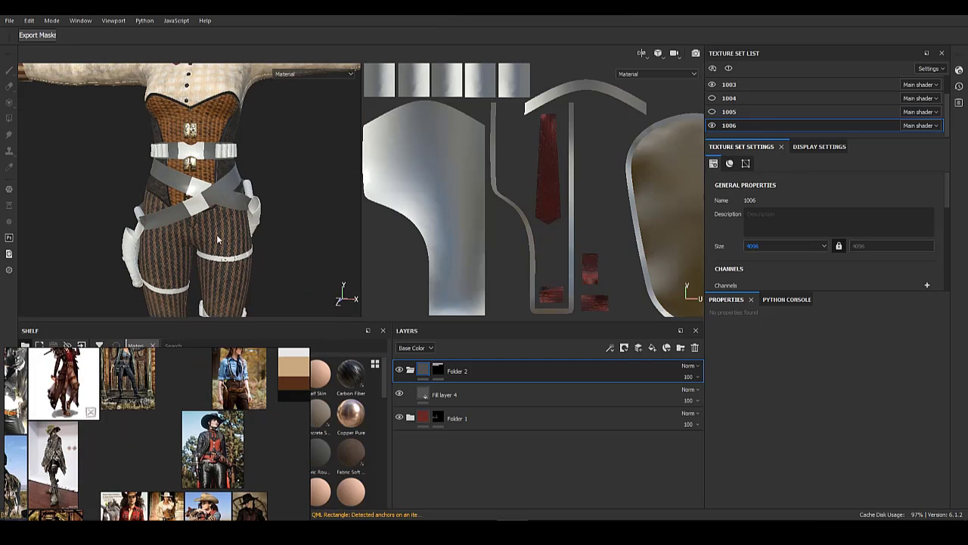
pyautogui.keyDown('alt'); pyautogui.moveTo(217, 234); pyautogui.dragTo(203, 238); pyautogui.keyUp('alt')
pyautogui.keyDown('alt'); pyautogui.moveTo(204, 242); pyautogui.dragTo(219, 327, button='right'); pyautogui.keyUp('alt')
pyautogui.keyDown('alt'); pyautogui.moveTo(234, 191); pyautogui.dragTo(215, 188, button='middle'); pyautogui.keyUp('alt')
# - Set Fill layer 4's base color to the orange picked from the tooled leather belt reference image
pyautogui.click(480, 391)
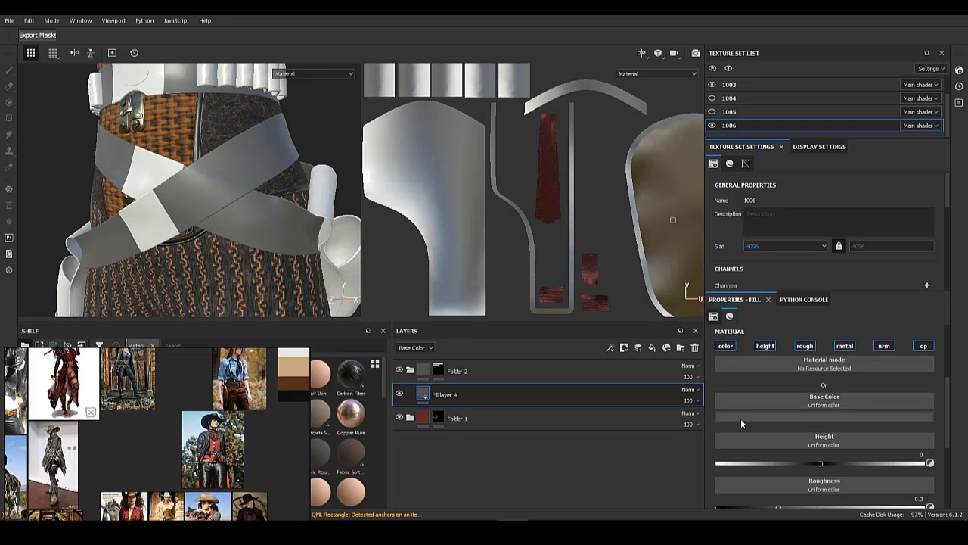
pyautogui.click(741, 418)
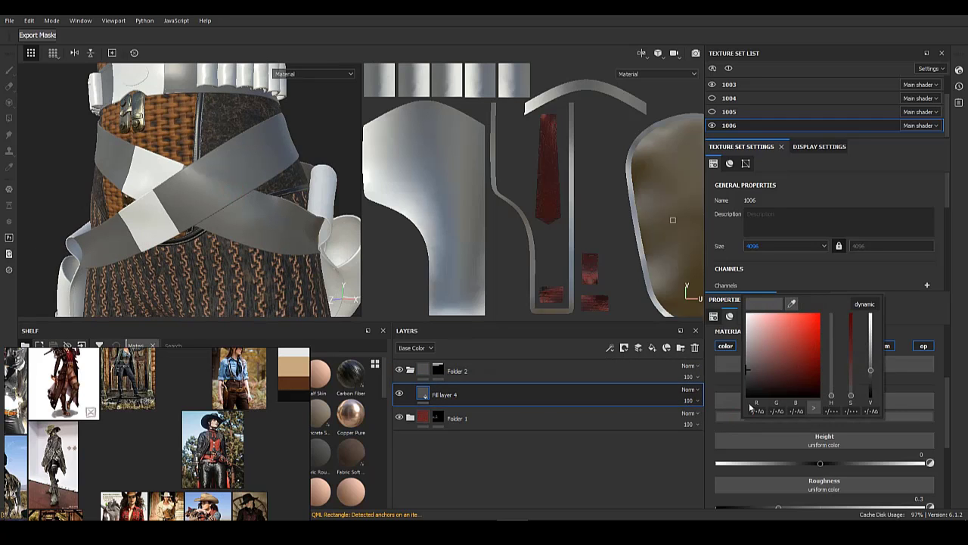
pyautogui.keyDown('alt'); pyautogui.moveTo(660, 206); pyautogui.dragTo(674, 102, button='right'); pyautogui.keyUp('alt')
pyautogui.keyDown('alt'); pyautogui.moveTo(674, 102); pyautogui.dragTo(549, 163, button='middle'); pyautogui.keyUp('alt')
pyautogui.keyDown('alt'); pyautogui.moveTo(549, 163); pyautogui.dragTo(519, 207, button='right'); pyautogui.keyUp('alt')
pyautogui.moveTo(519, 207)
pyautogui.keyDown('alt'); pyautogui.mouseDown(button='middle')
pyautogui.moveTo(550, 219)
pyautogui.moveTo(523, 209)
pyautogui.mouseUp(button='middle'); pyautogui.keyUp('alt')
pyautogui.keyDown('alt'); pyautogui.moveTo(523, 210); pyautogui.dragTo(513, 207, button='right'); pyautogui.keyUp('alt')
pyautogui.keyDown('alt'); pyautogui.moveTo(513, 208); pyautogui.dragTo(509, 206, button='middle'); pyautogui.keyUp('alt')
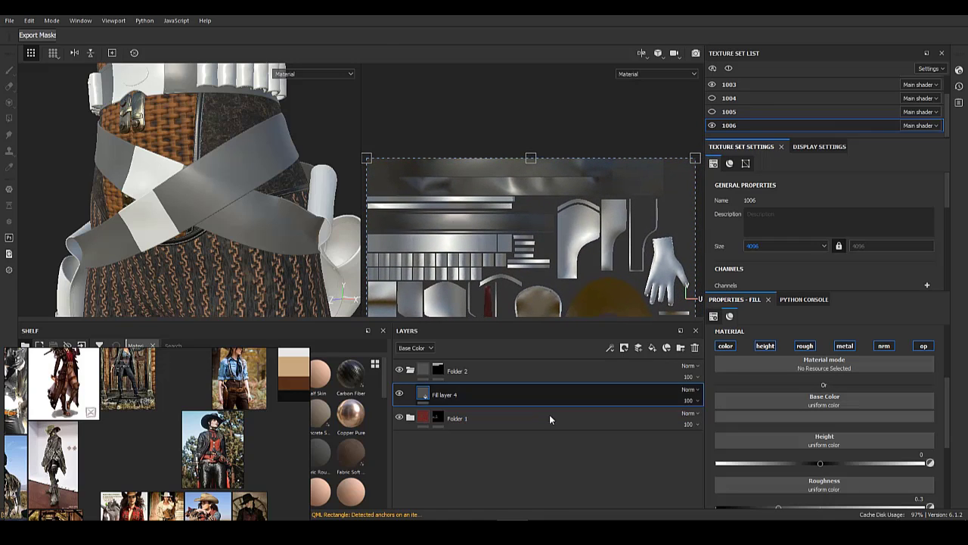
pyautogui.scroll(-5, 246, 435)
pyautogui.scroll(8, 79, 412)
pyautogui.scroll(5, 178, 428)
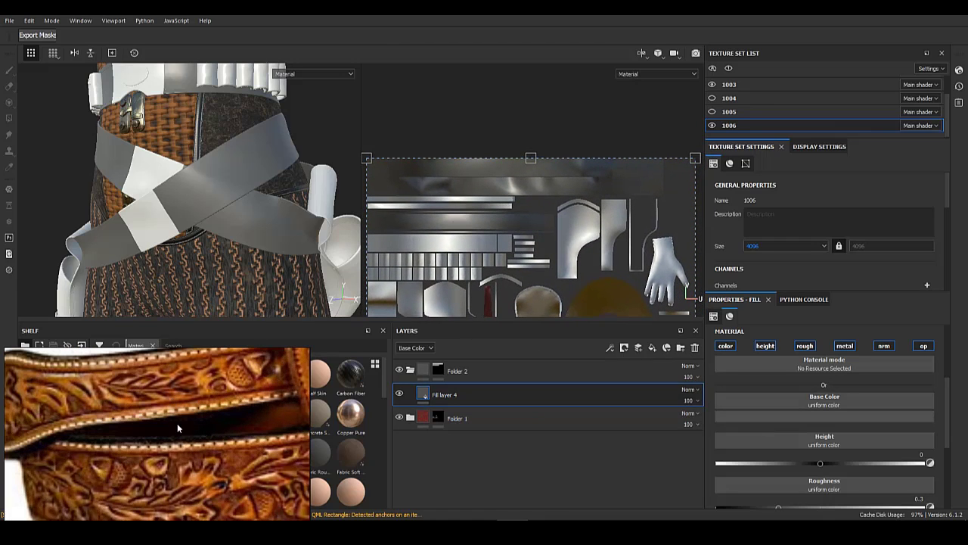
pyautogui.moveTo(759, 418); pyautogui.dragTo(211, 477)
pyautogui.scroll(-5, 207, 186)
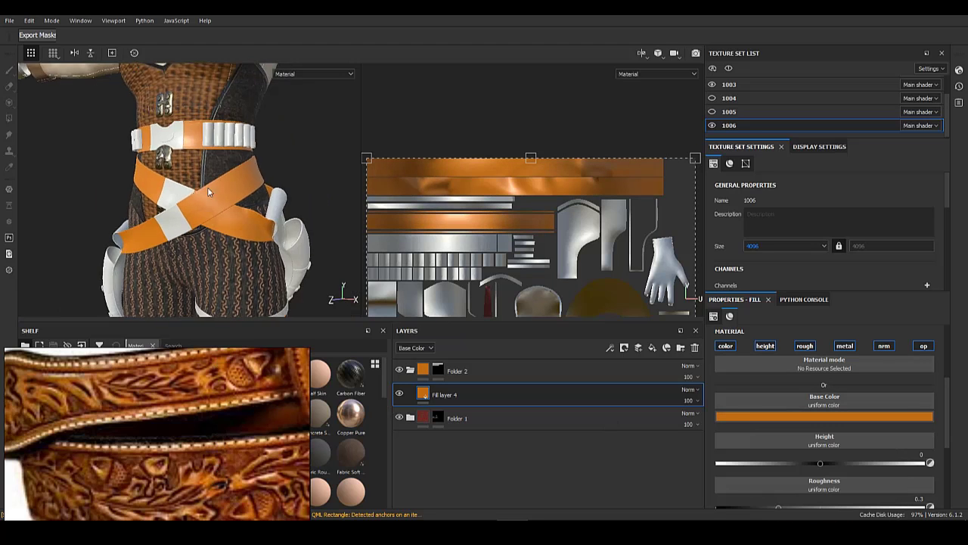
# - Set texture set 1006's size to 2048 and hide texture set 1002 to uncover the trouser belt
pyautogui.click(760, 283)
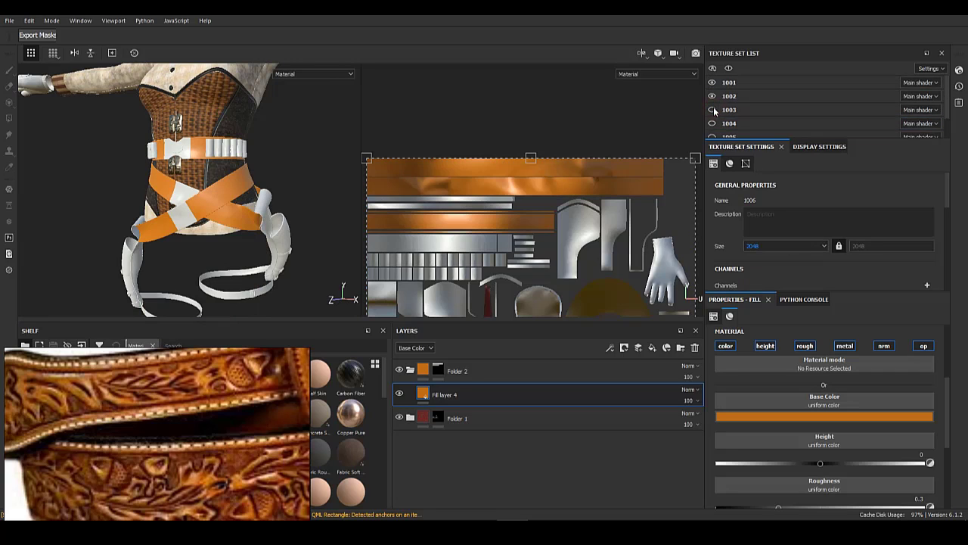
pyautogui.click(712, 96)
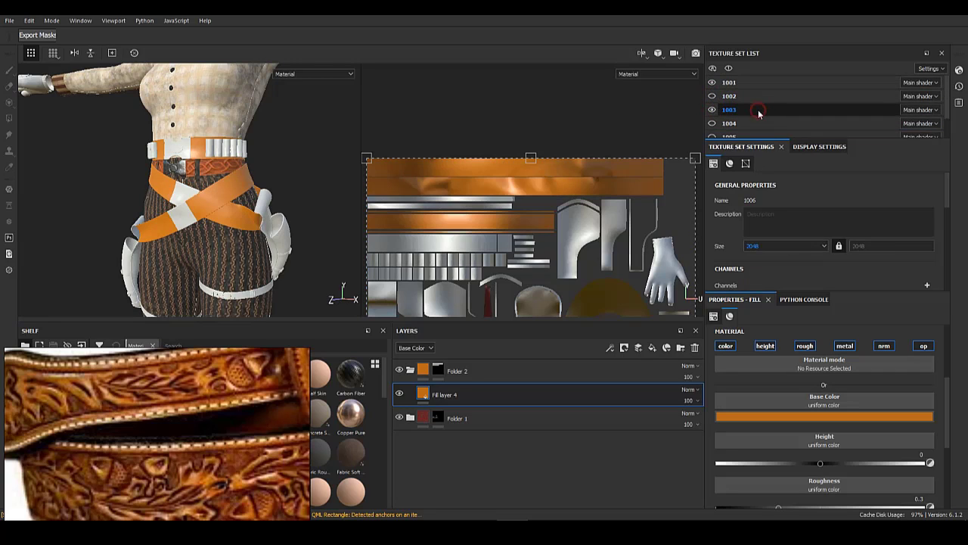
# - Copy the trouser belt's carved leather folder, Folder 2, from texture set 1003
pyautogui.click(758, 110)
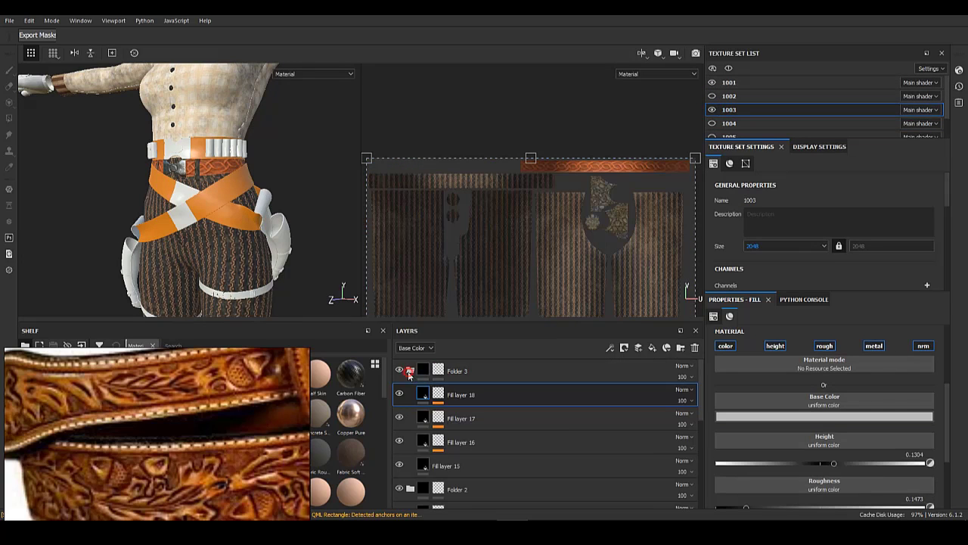
pyautogui.click(410, 373)
pyautogui.click(411, 418)
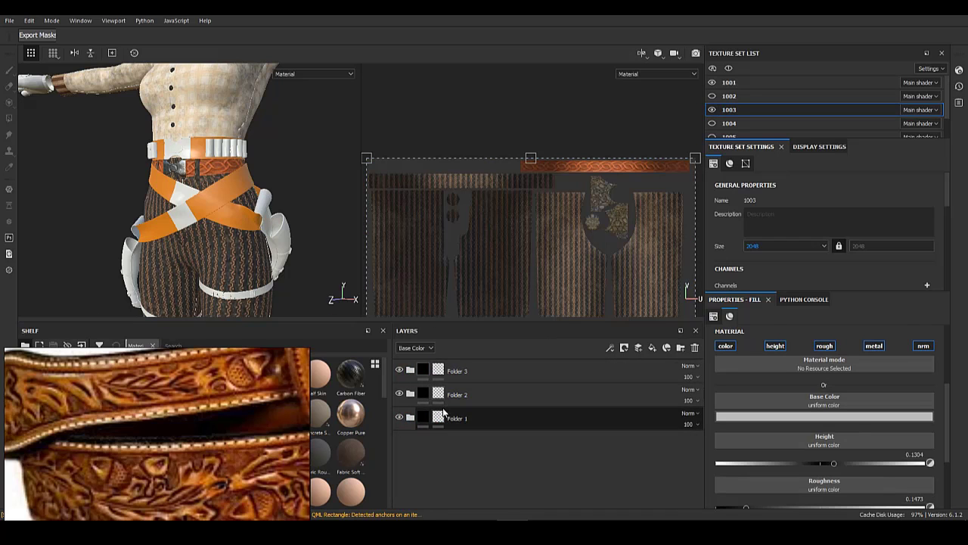
pyautogui.click(439, 416)
pyautogui.click(439, 393)
pyautogui.rightClick(475, 393)
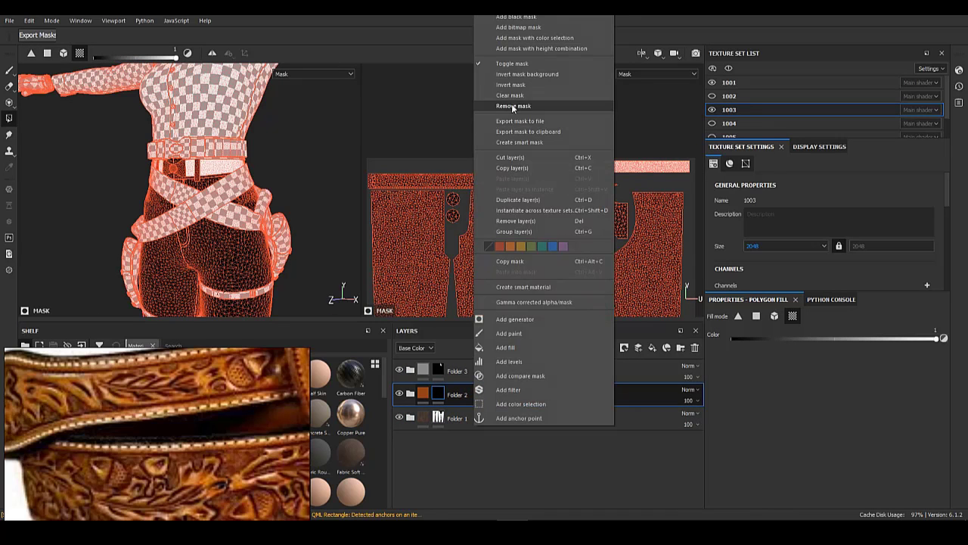
pyautogui.click(513, 171)
# - Paste the copied leather folder into Folder 2 of texture set 1006 and remove the pasted folder's mask
pyautogui.scroll(-2, 729, 125)
pyautogui.click(729, 124)
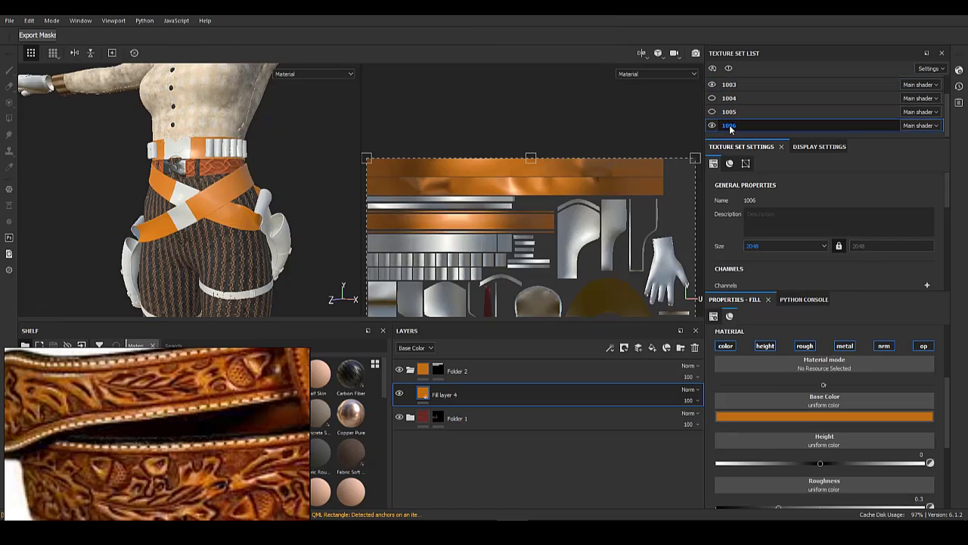
pyautogui.rightClick(452, 392)
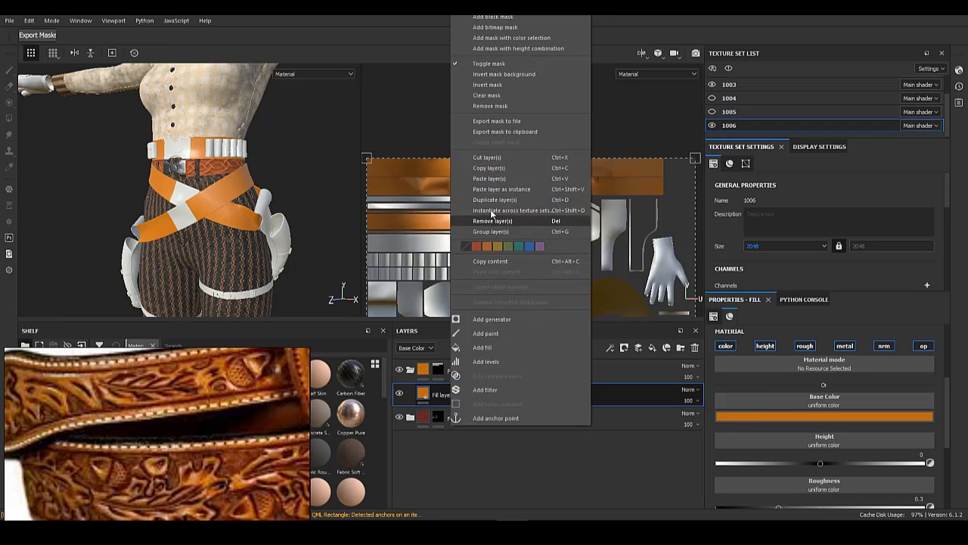
pyautogui.click(496, 179)
pyautogui.rightClick(450, 392)
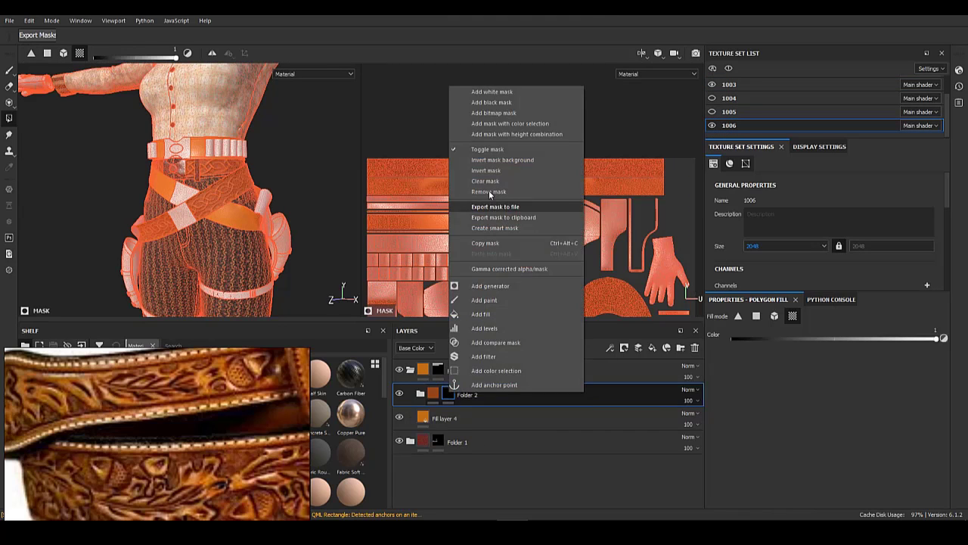
pyautogui.click(490, 193)
# - Delete Fill layer 4 and check the carved leather pattern up close on the hip straps
pyautogui.click(452, 418)
pyautogui.click(694, 348)
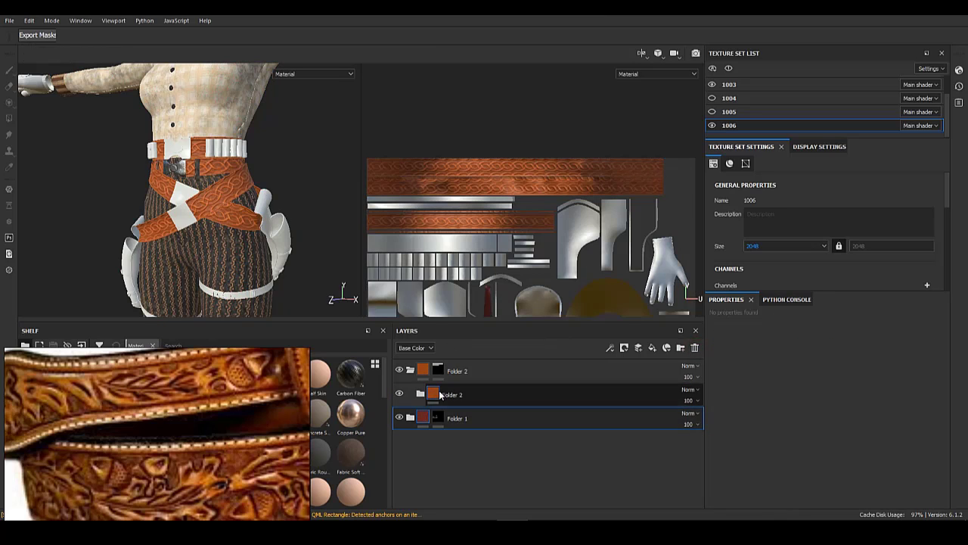
pyautogui.scroll(8, 174, 164)
pyautogui.keyDown('alt'); pyautogui.moveTo(58, 119); pyautogui.dragTo(263, 188); pyautogui.keyUp('alt')
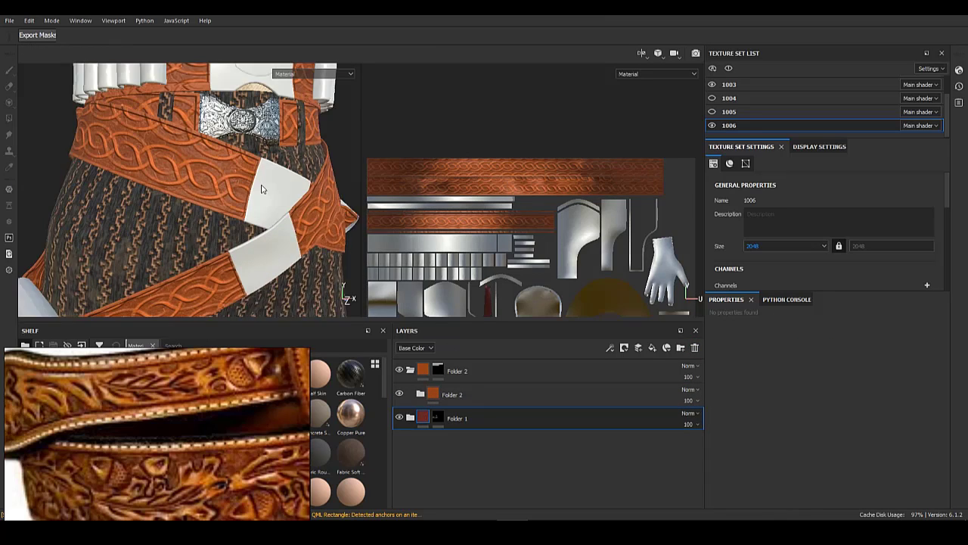
pyautogui.keyDown('alt'); pyautogui.moveTo(263, 188); pyautogui.dragTo(281, 198, button='middle'); pyautogui.keyUp('alt')
pyautogui.scroll(2, 282, 198)
# - Expand the pasted leather folder and hide Fill layers 10 to 14
pyautogui.click(421, 394)
pyautogui.moveTo(400, 417); pyautogui.dragTo(403, 466)
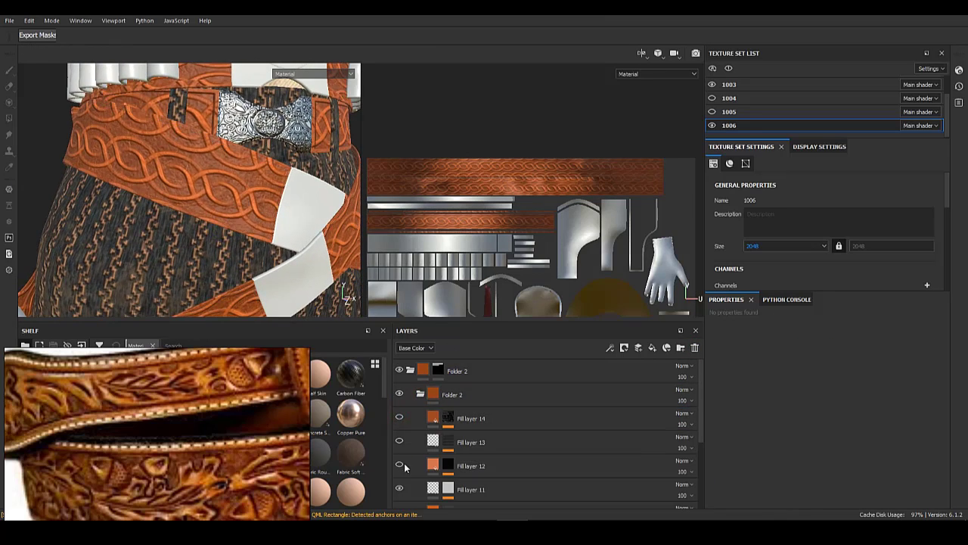
pyautogui.scroll(-2, 408, 446)
pyautogui.click(402, 430)
pyautogui.scroll(-1, 404, 433)
pyautogui.click(401, 424)
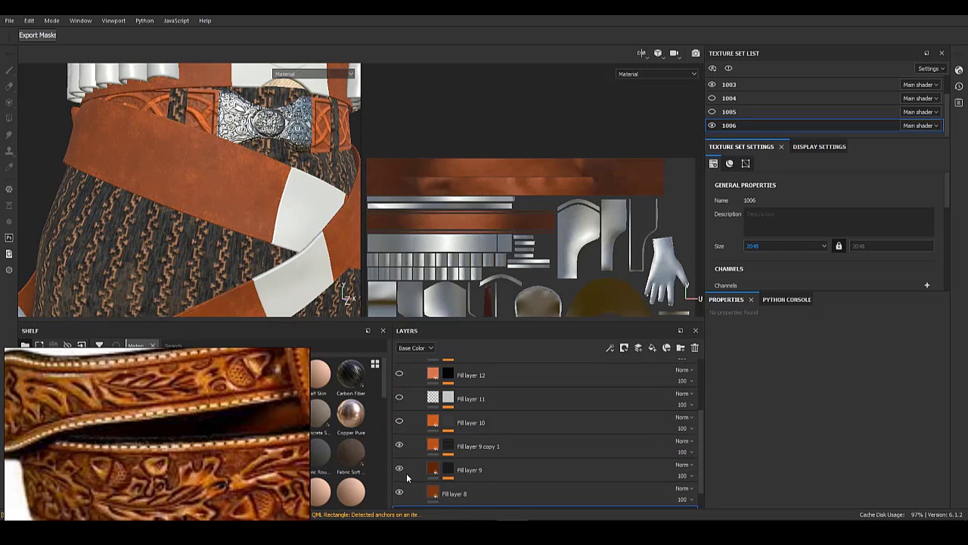
# - Set Fill layer 8's roughness to 0.5169
pyautogui.scroll(-1, 492, 447)
pyautogui.click(560, 464)
pyautogui.moveTo(825, 448); pyautogui.dragTo(824, 448)
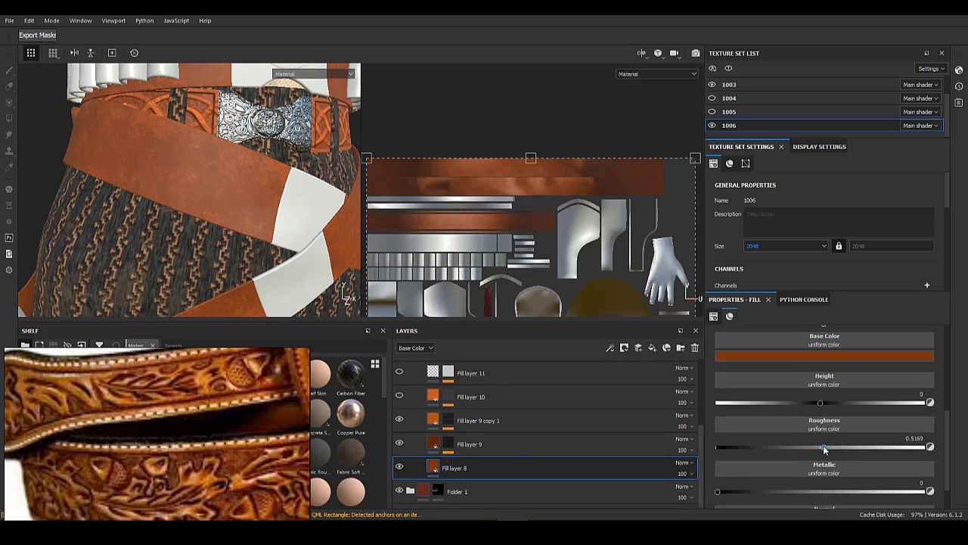
# - Enable the roughness channel on Fill layer 9 and raise its roughness
pyautogui.click(433, 444)
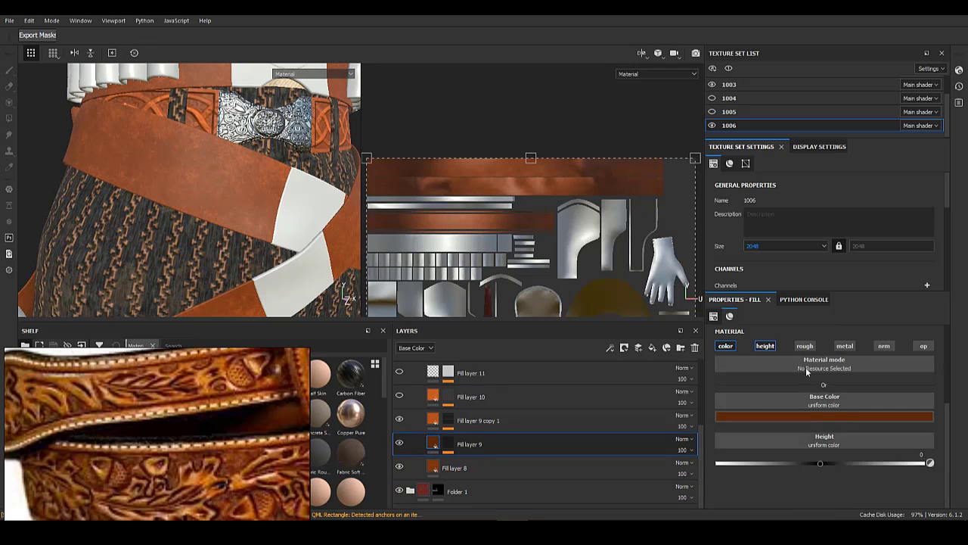
pyautogui.click(806, 347)
pyautogui.scroll(-1, 833, 469)
pyautogui.moveTo(784, 488); pyautogui.dragTo(867, 486)
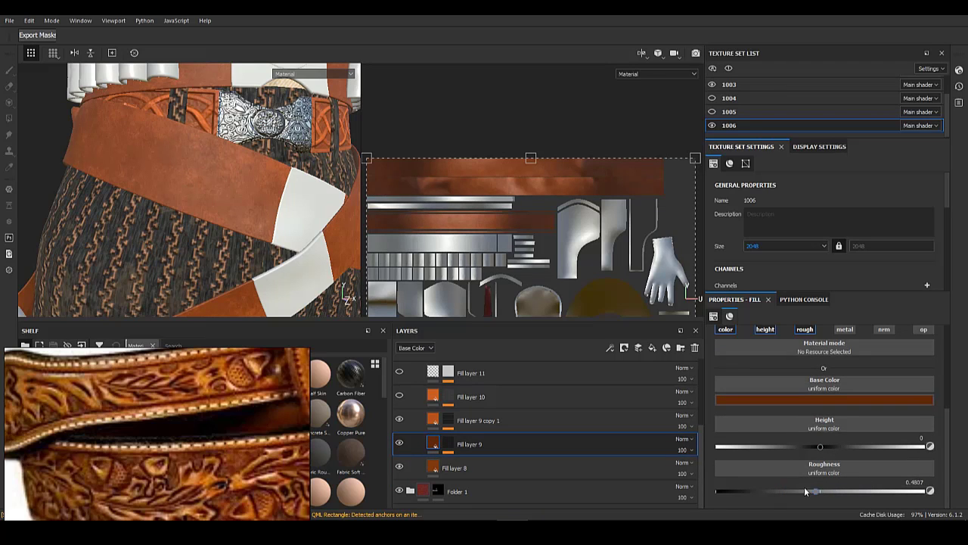
# - Enable the roughness channel on Fill layer 9 copy 1 and set its roughness to 0.3116
pyautogui.click(435, 419)
pyautogui.click(806, 346)
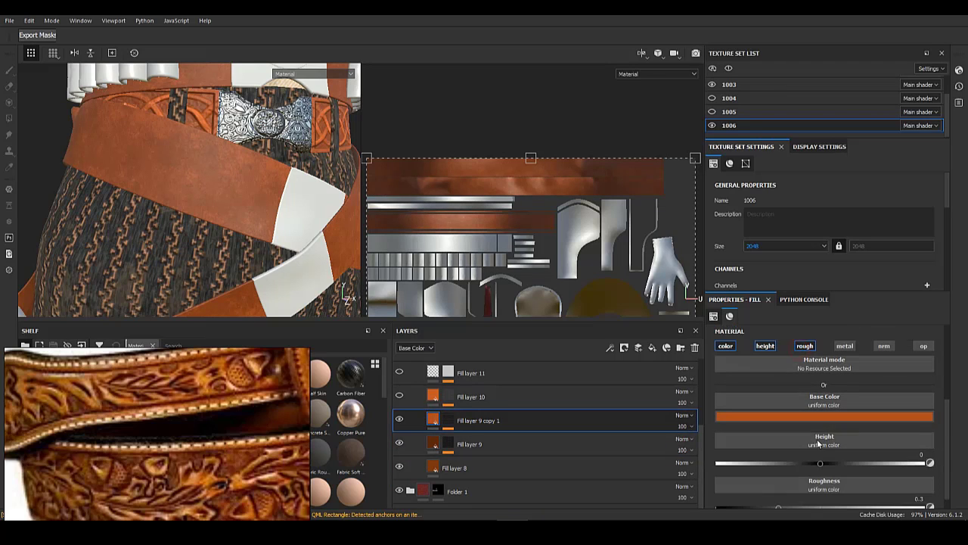
pyautogui.moveTo(784, 506); pyautogui.dragTo(631, 498)
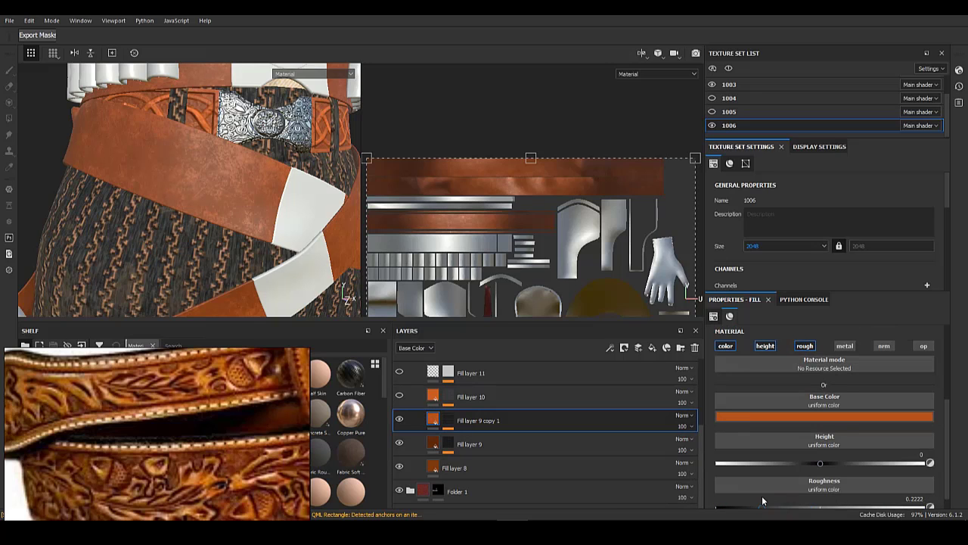
# - Temporarily show Fill layer 10 and examine the braided pattern in its mask on the hip straps
pyautogui.scroll(1, 585, 457)
pyautogui.click(400, 427)
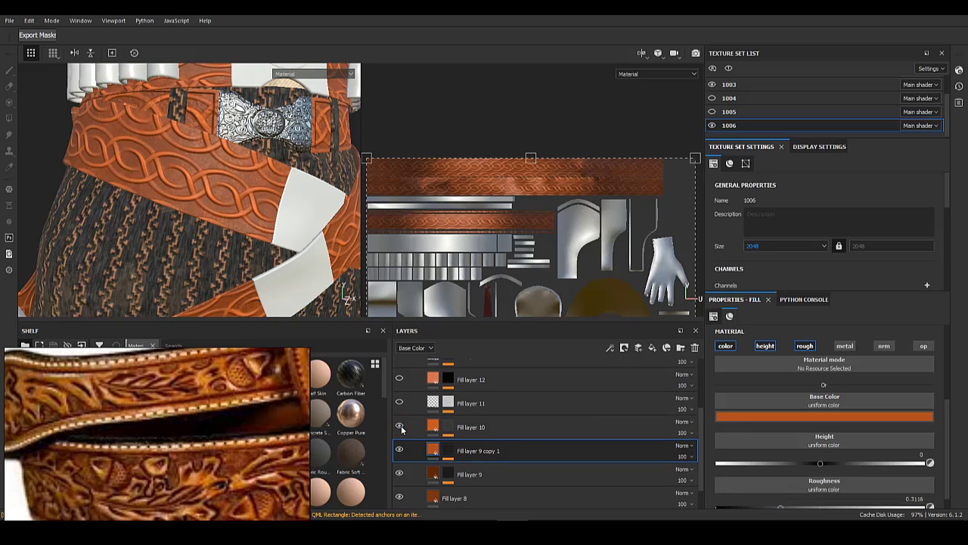
pyautogui.click(486, 427)
pyautogui.keyDown('alt'); pyautogui.click(449, 425); pyautogui.keyUp('alt')
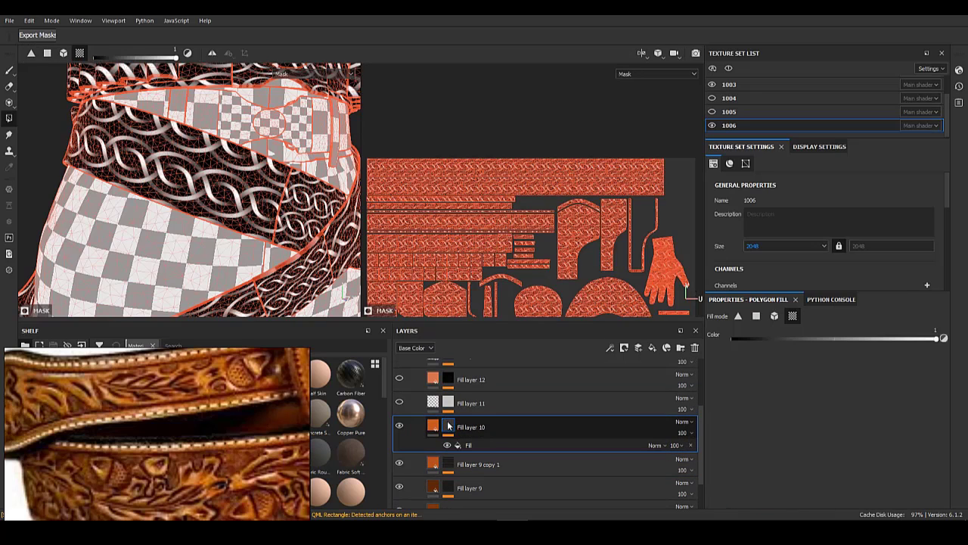
pyautogui.click(486, 443)
pyautogui.scroll(2, 820, 435)
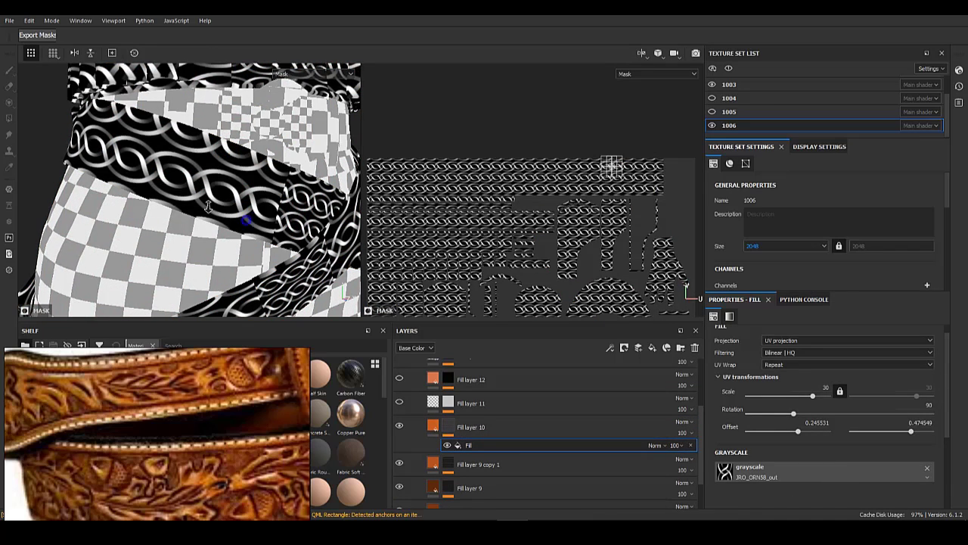
pyautogui.keyDown('alt'); pyautogui.moveTo(245, 219); pyautogui.dragTo(240, 302); pyautogui.keyUp('alt')
pyautogui.click(433, 428)
pyautogui.click(399, 426)
# - Show Fill layer 11 and soften the leather wrinkles on the hip strap by setting its height to 0.0821
pyautogui.click(399, 403)
pyautogui.keyDown('alt'); pyautogui.moveTo(239, 302); pyautogui.dragTo(199, 240, button='right'); pyautogui.keyUp('alt')
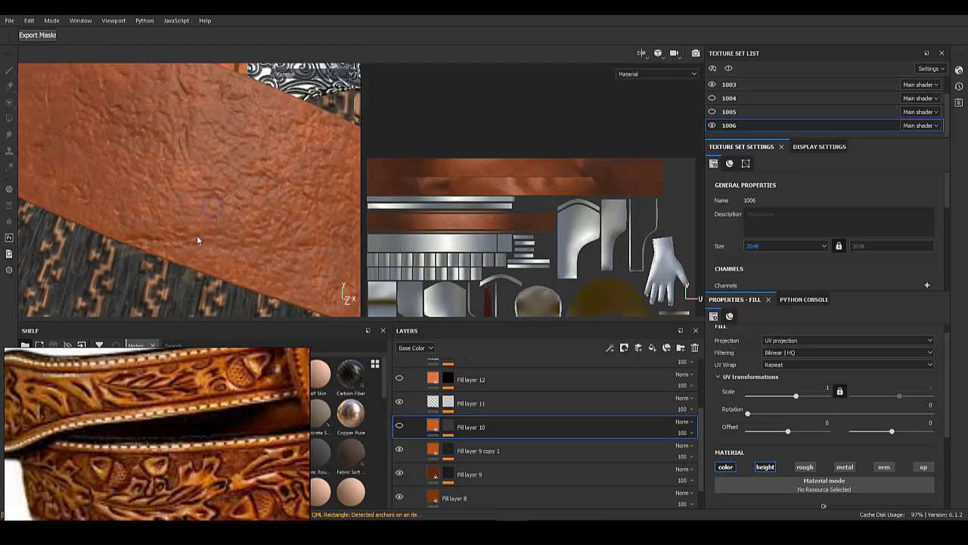
pyautogui.keyDown('alt'); pyautogui.moveTo(199, 240); pyautogui.dragTo(169, 210); pyautogui.keyUp('alt')
pyautogui.keyDown('alt'); pyautogui.moveTo(168, 210); pyautogui.dragTo(286, 277, button='right'); pyautogui.keyUp('alt')
pyautogui.click(482, 408)
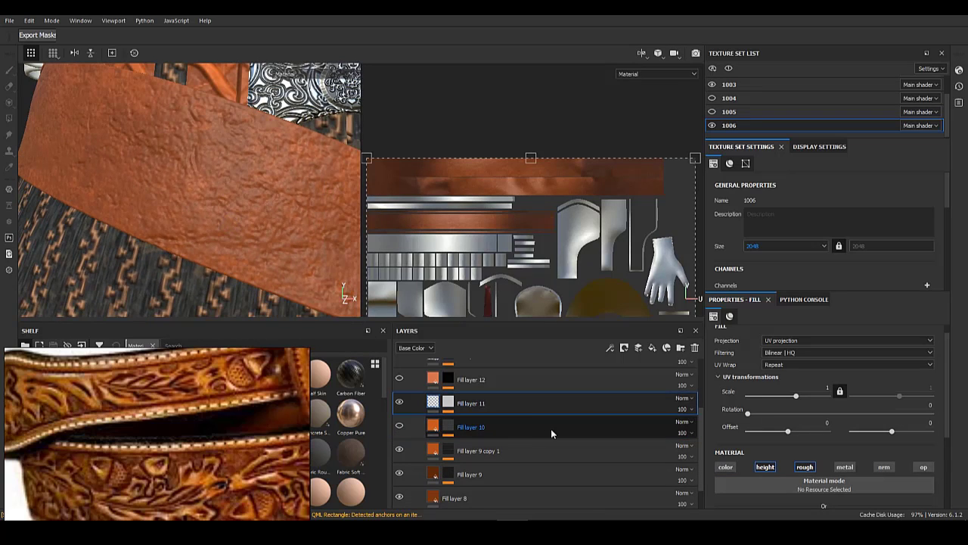
pyautogui.scroll(-1, 791, 461)
pyautogui.scroll(-3, 792, 459)
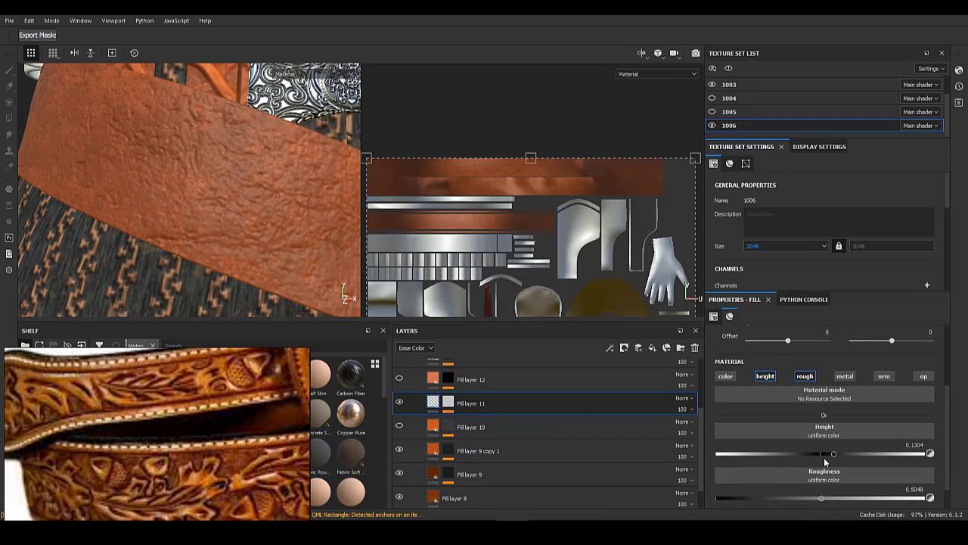
pyautogui.moveTo(833, 424); pyautogui.dragTo(831, 425)
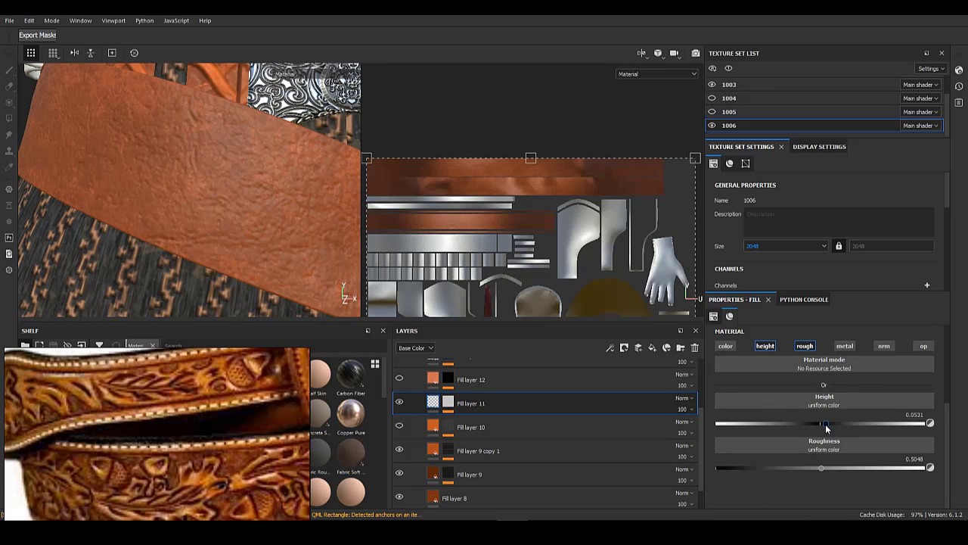
pyautogui.click(400, 427)
pyautogui.click(400, 426)
# - Shift Fill layer 8's base colour from reddish brown to a slightly yellower brown
pyautogui.scroll(-1, 479, 462)
pyautogui.click(485, 466)
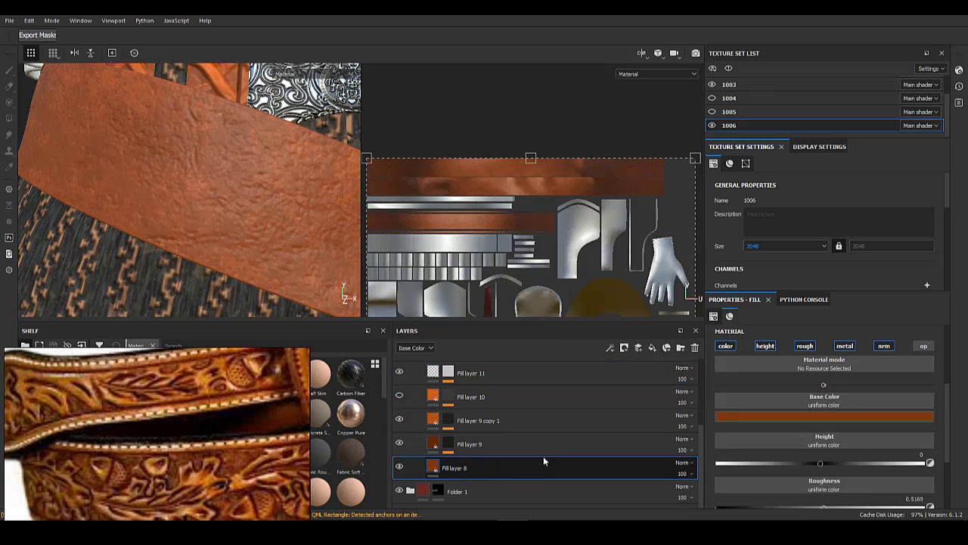
pyautogui.click(767, 417)
pyautogui.moveTo(897, 481)
pyautogui.mouseDown()
pyautogui.moveTo(897, 507)
pyautogui.moveTo(899, 480)
pyautogui.mouseUp()
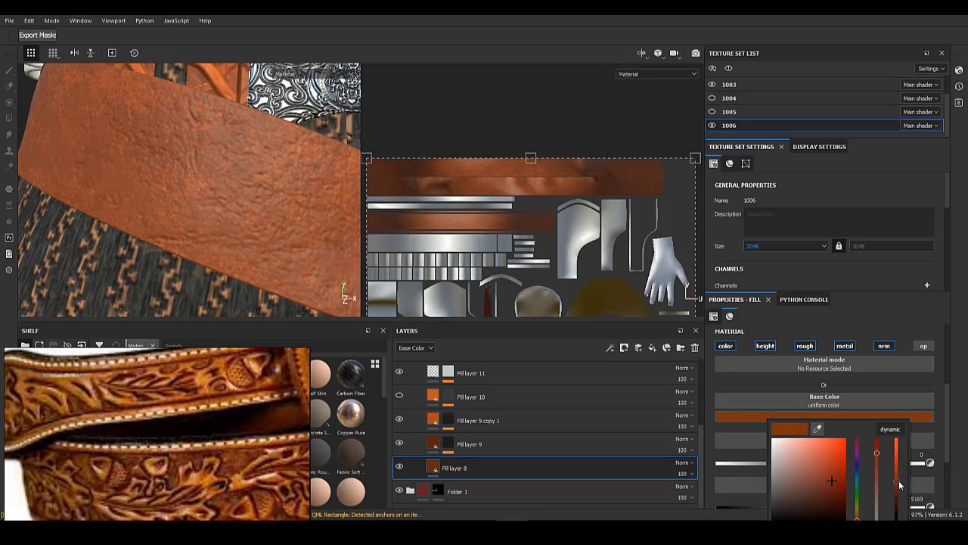
pyautogui.moveTo(858, 519); pyautogui.dragTo(857, 517)
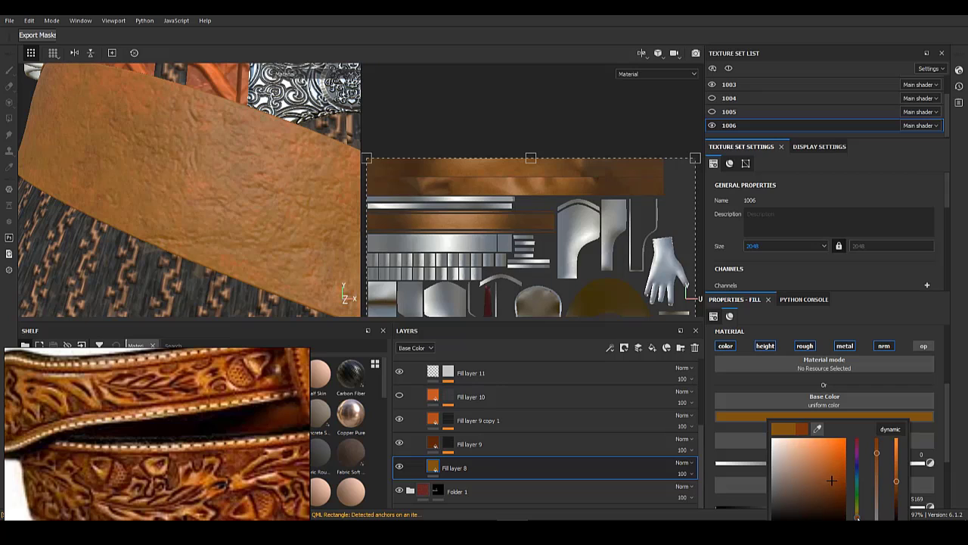
# - Shift the base colours of Fill layer 9 and Fill layer 9 copy 1 towards yellower brown and orange
pyautogui.click(434, 444)
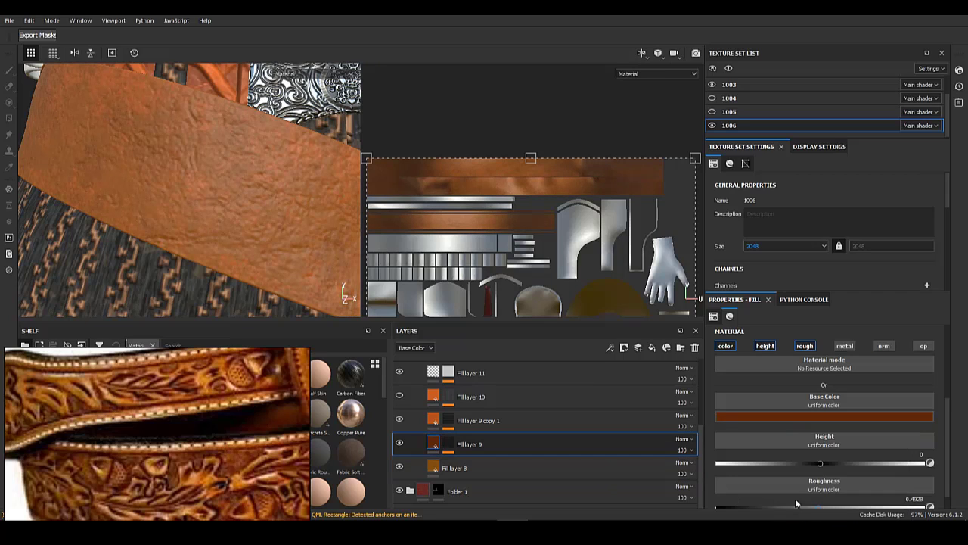
pyautogui.click(807, 418)
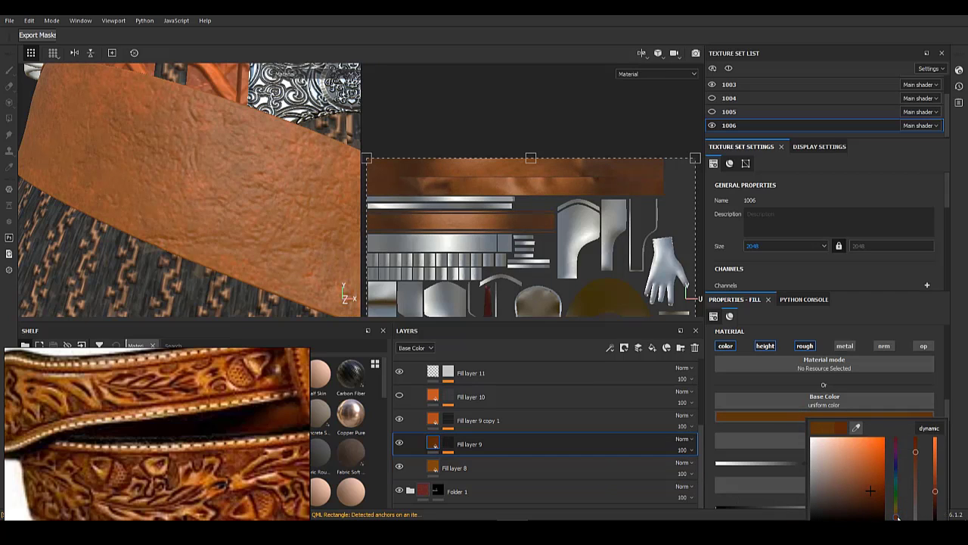
pyautogui.moveTo(898, 516)
pyautogui.mouseDown()
pyautogui.moveTo(896, 501)
pyautogui.moveTo(903, 517)
pyautogui.moveTo(883, 519)
pyautogui.mouseUp()
pyautogui.click(435, 421)
pyautogui.click(791, 417)
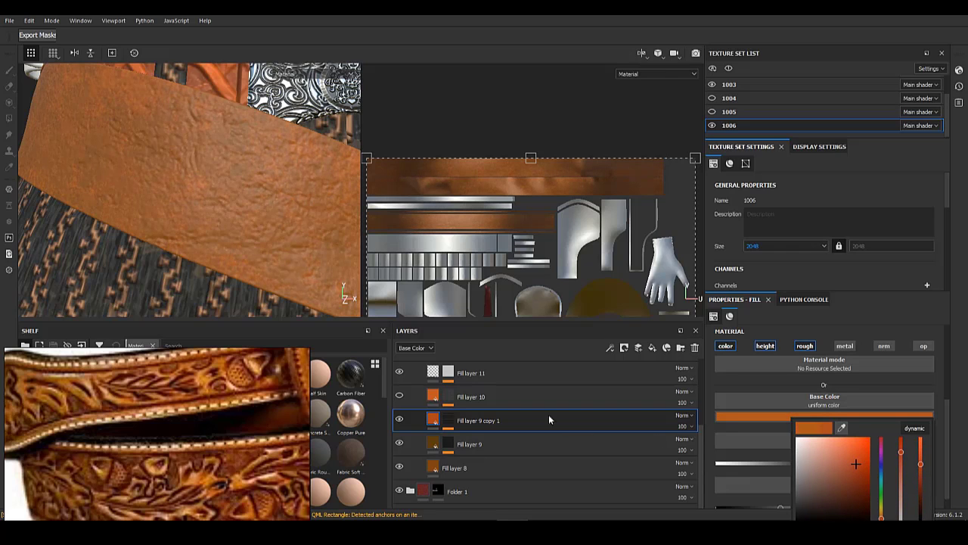
pyautogui.click(451, 417)
pyautogui.click(435, 419)
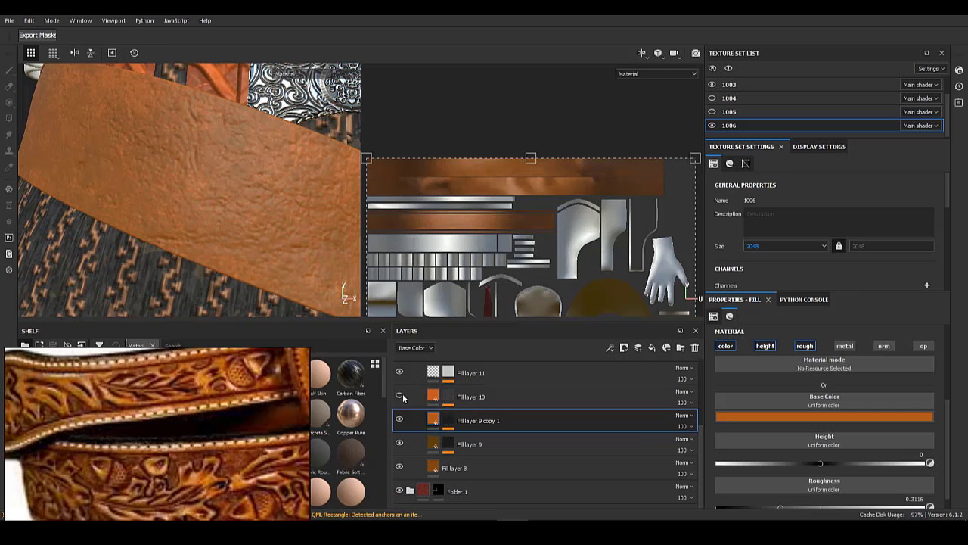
# - Show Fill layer 12, try a darker, less saturated base colour on it, and delete the layer
pyautogui.scroll(2, 464, 422)
pyautogui.click(476, 428)
pyautogui.click(400, 411)
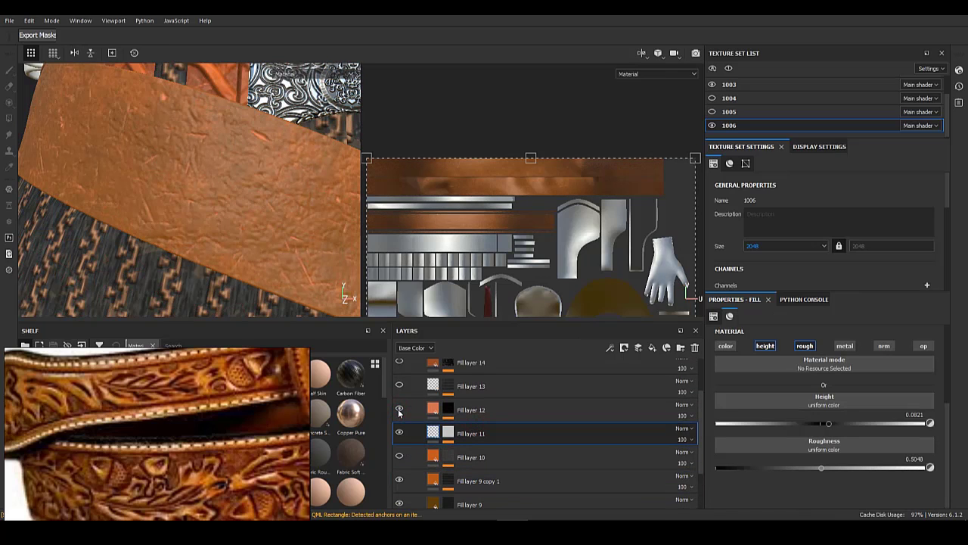
pyautogui.click(478, 407)
pyautogui.click(789, 417)
pyautogui.moveTo(919, 452); pyautogui.dragTo(893, 491)
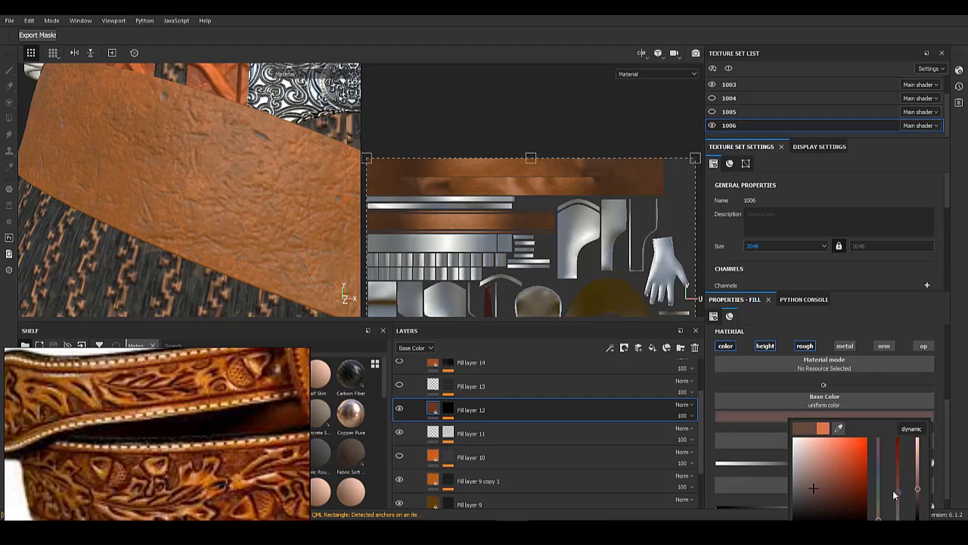
pyautogui.click(509, 412)
pyautogui.click(695, 348)
# - Show Fill layer 13 and replace the Grunge Wipe Smudgy Heavy texture in its mask with BnW Spots 1
pyautogui.click(400, 386)
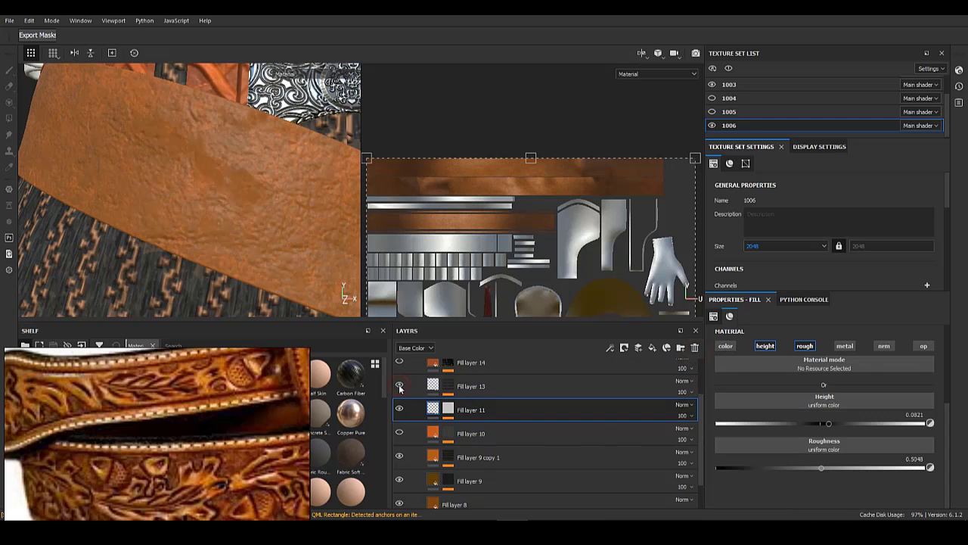
pyautogui.click(399, 386)
pyautogui.click(448, 387)
pyautogui.keyDown('alt'); pyautogui.click(448, 388); pyautogui.keyUp('alt')
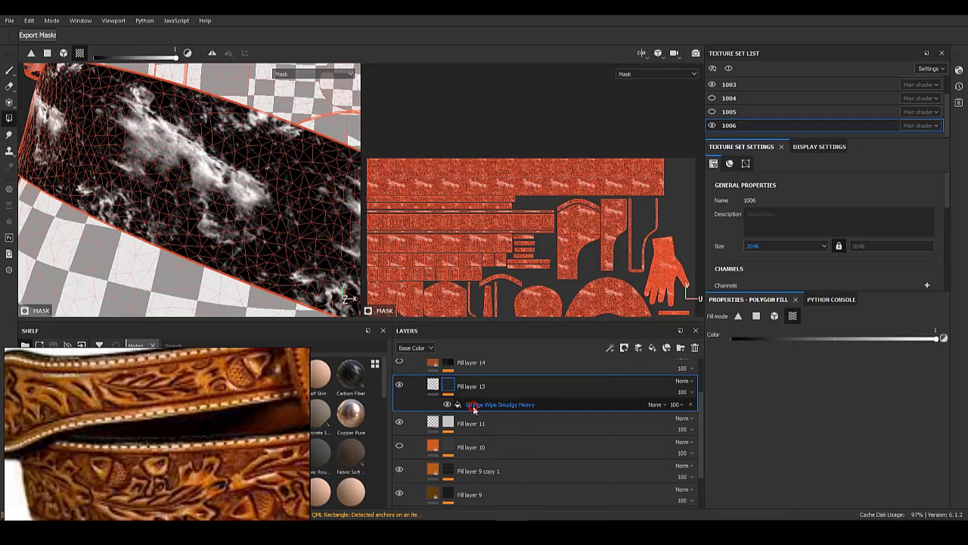
pyautogui.click(475, 407)
pyautogui.scroll(2, 791, 446)
pyautogui.click(764, 436)
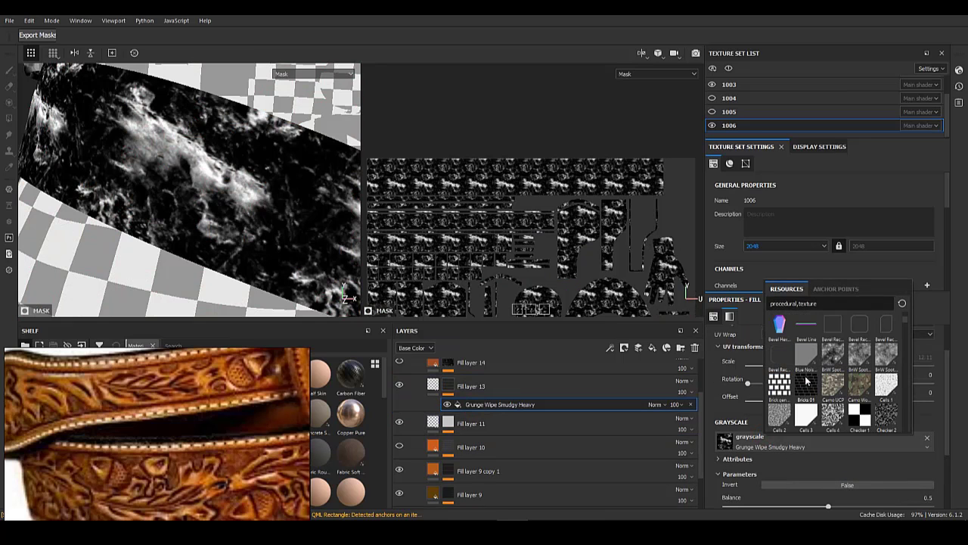
pyautogui.click(860, 352)
pyautogui.scroll(-1, 789, 454)
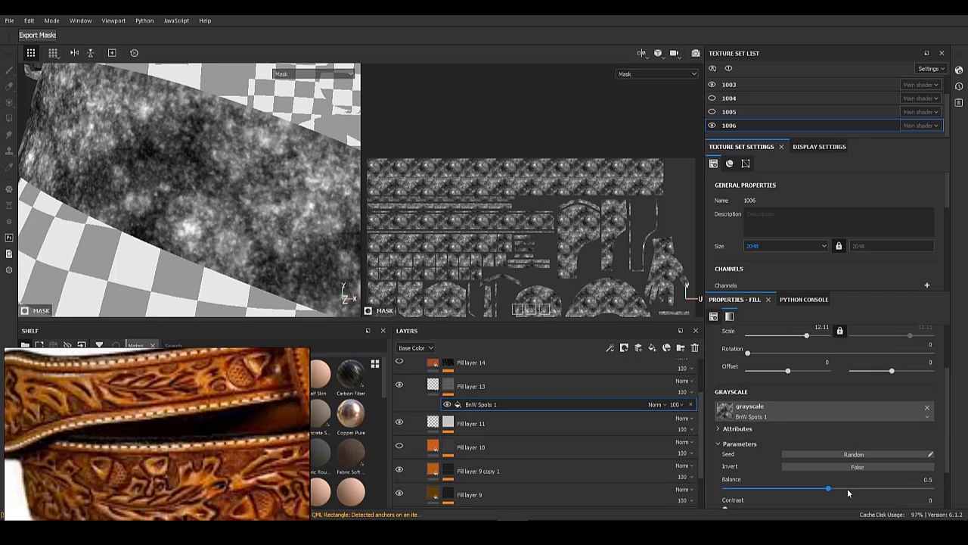
# - Set the BnW Spots 1 mask's balance to 0.52 and contrast to 0.37, and check the material on the strap
pyautogui.moveTo(848, 489); pyautogui.dragTo(832, 490)
pyautogui.scroll(-2, 825, 485)
pyautogui.moveTo(752, 450); pyautogui.dragTo(802, 453)
pyautogui.click(433, 385)
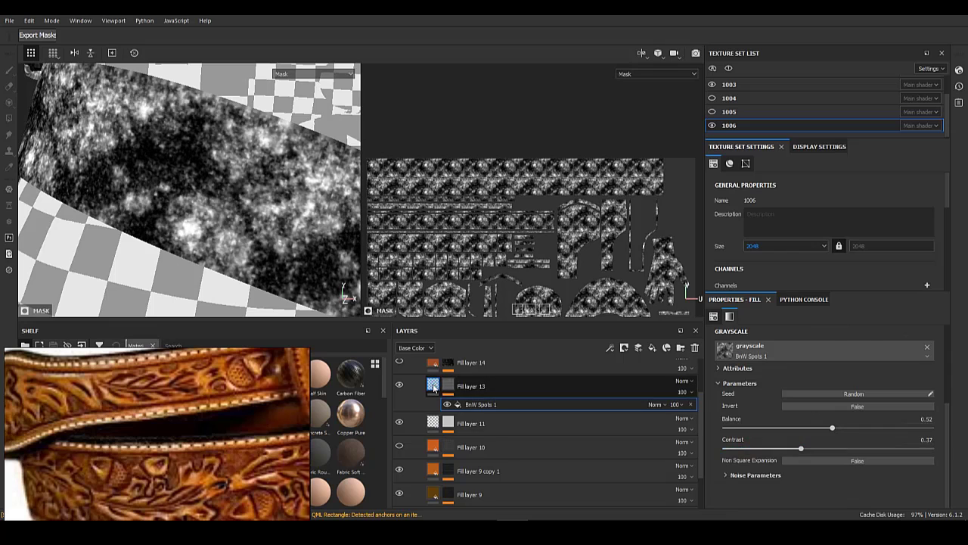
pyautogui.scroll(-3, 135, 232)
pyautogui.moveTo(135, 232)
pyautogui.keyDown('alt'); pyautogui.mouseDown(button='middle')
pyautogui.moveTo(167, 216)
pyautogui.moveTo(143, 230)
pyautogui.mouseUp(button='middle'); pyautogui.keyUp('alt')
pyautogui.keyDown('alt'); pyautogui.moveTo(143, 230); pyautogui.dragTo(221, 238); pyautogui.keyUp('alt')
pyautogui.scroll(1, 409, 395)
# - Show Fill layer 14 and set its UV Border Distance smoothness to 0.03 with a higher balance for a wider strap border
pyautogui.click(399, 390)
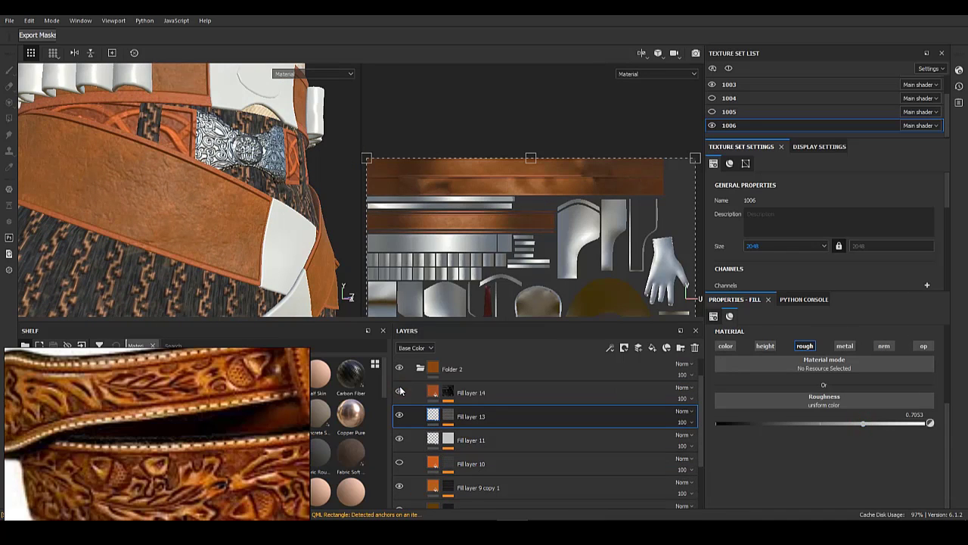
pyautogui.keyDown('alt'); pyautogui.moveTo(232, 244); pyautogui.dragTo(187, 236); pyautogui.keyUp('alt')
pyautogui.scroll(-3, 188, 235)
pyautogui.keyDown('alt'); pyautogui.moveTo(188, 236); pyautogui.dragTo(281, 249, button='middle'); pyautogui.keyUp('alt')
pyautogui.scroll(5, 236, 221)
pyautogui.keyDown('alt'); pyautogui.click(449, 416); pyautogui.keyUp('alt')
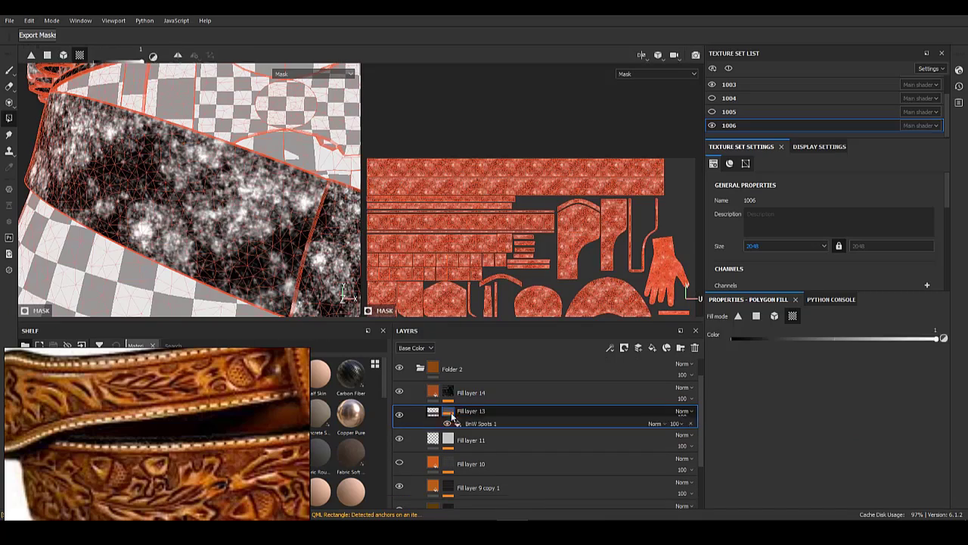
pyautogui.click(503, 434)
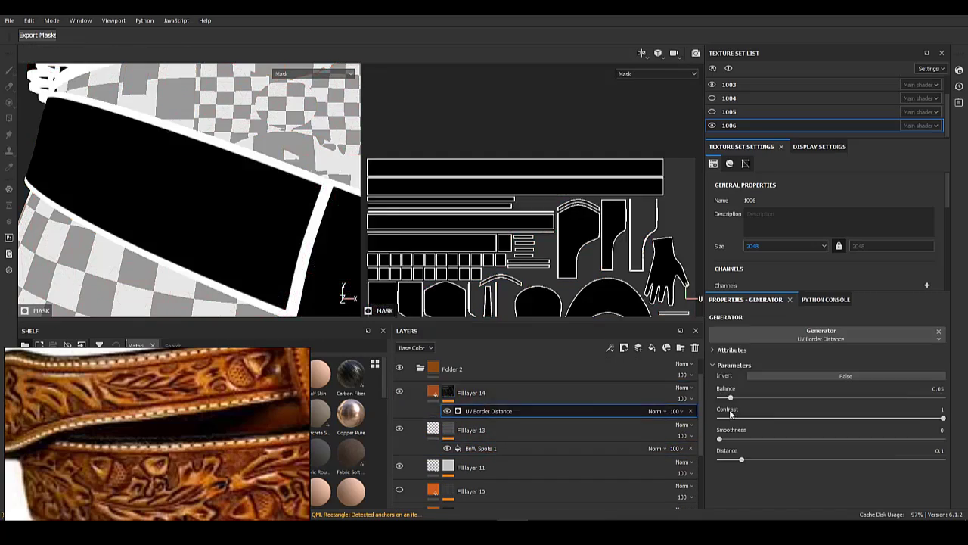
pyautogui.click(727, 440)
pyautogui.moveTo(741, 397); pyautogui.dragTo(740, 398)
pyautogui.click(435, 390)
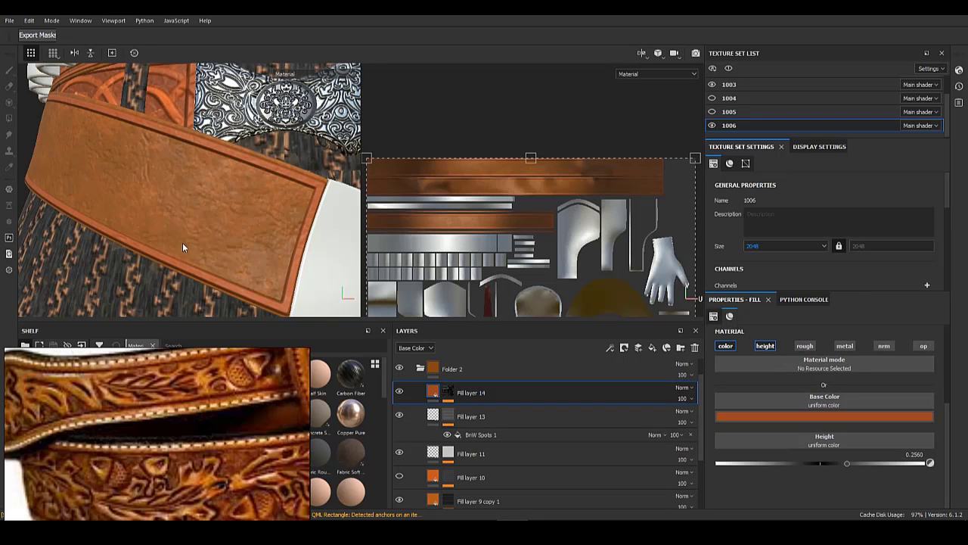
# - Set Fill layer 14's height to 0.2657 while viewing the border where the hip straps cross
pyautogui.keyDown('alt'); pyautogui.moveTo(182, 242); pyautogui.dragTo(208, 205); pyautogui.keyUp('alt')
pyautogui.scroll(5, 189, 200)
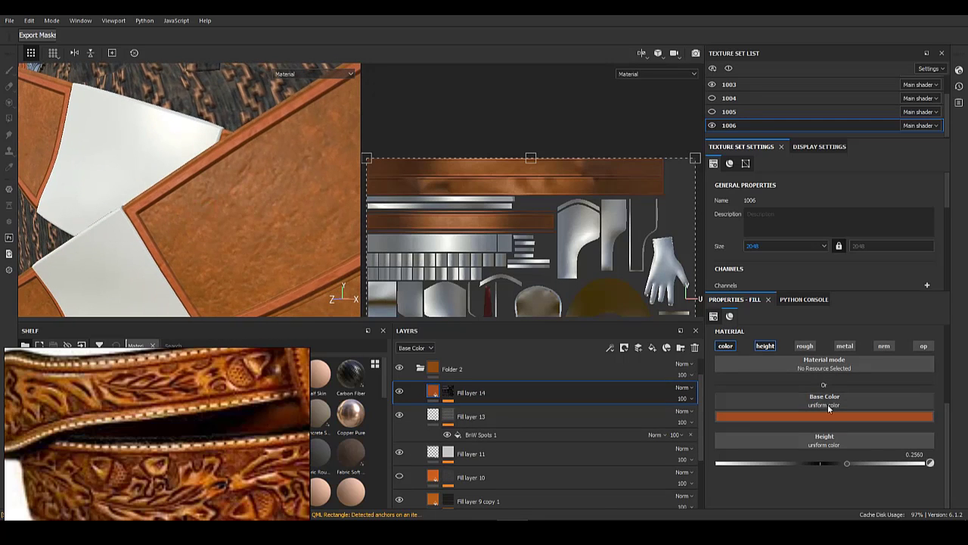
pyautogui.click(836, 464)
pyautogui.moveTo(836, 465)
pyautogui.mouseDown()
pyautogui.moveTo(821, 464)
pyautogui.moveTo(834, 462)
pyautogui.mouseUp()
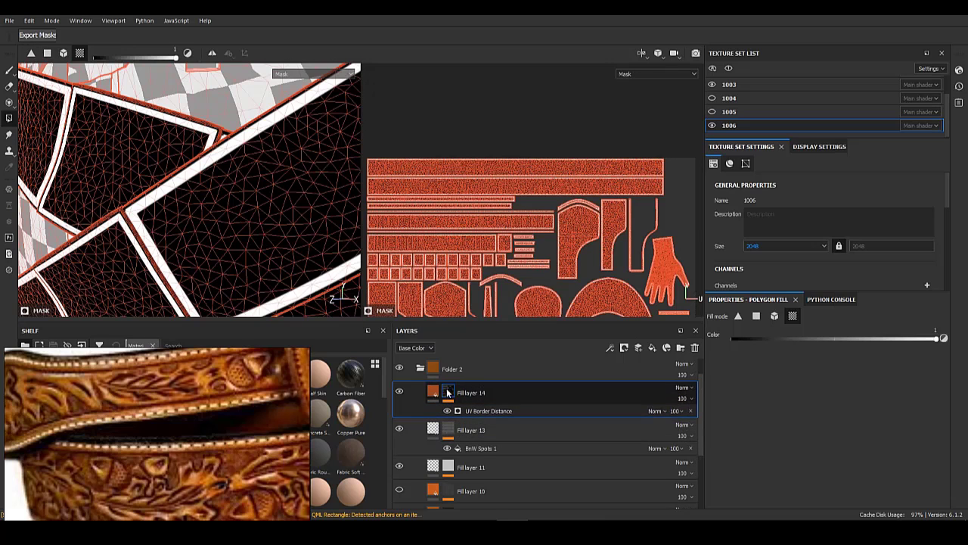
# - Lower the balance and smoothness of Fill layer 14's UV Border Distance generator to give the straps a narrower, sharper border
pyautogui.moveTo(739, 398); pyautogui.dragTo(737, 398)
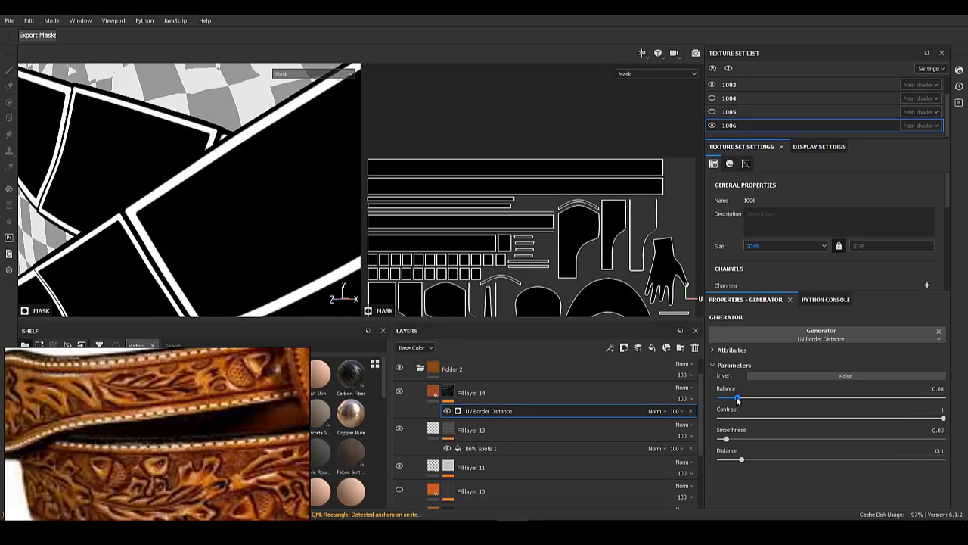
pyautogui.moveTo(726, 439); pyautogui.dragTo(717, 440)
pyautogui.moveTo(736, 398); pyautogui.dragTo(734, 398)
pyautogui.click(432, 390)
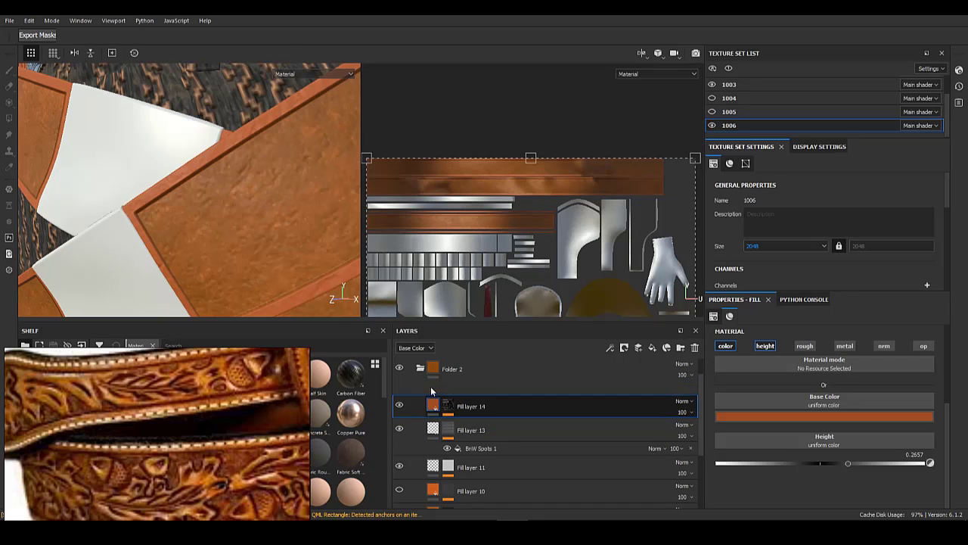
# - Shift Fill layer 14's base colour to a yellower orange-brown and check the border on the crossed straps from several angles
pyautogui.click(808, 417)
pyautogui.moveTo(898, 517); pyautogui.dragTo(899, 516)
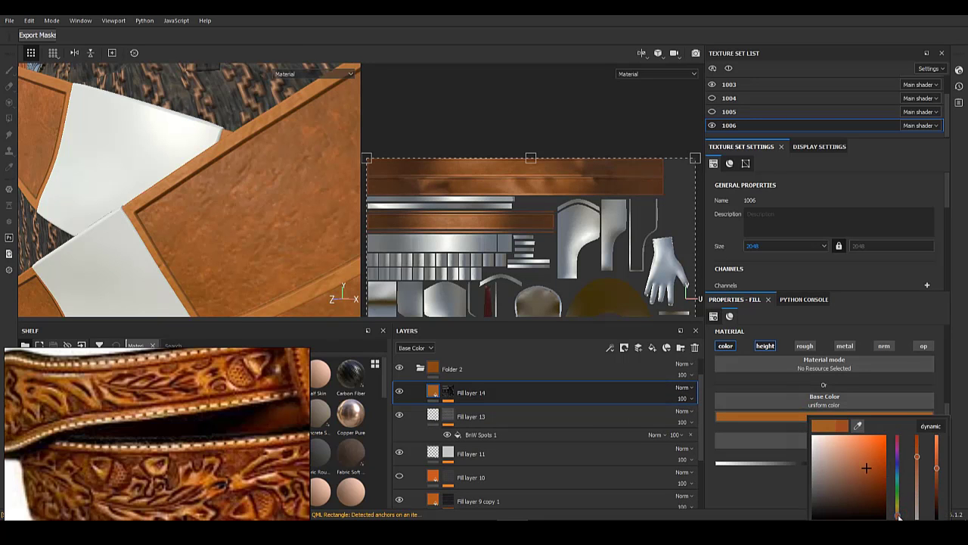
pyautogui.keyDown('alt'); pyautogui.moveTo(234, 165); pyautogui.dragTo(138, 165, button='right'); pyautogui.keyUp('alt')
pyautogui.keyDown('alt'); pyautogui.moveTo(261, 155); pyautogui.dragTo(189, 198); pyautogui.keyUp('alt')
pyautogui.keyDown('alt'); pyautogui.moveTo(189, 198); pyautogui.dragTo(168, 203, button='middle'); pyautogui.keyUp('alt')
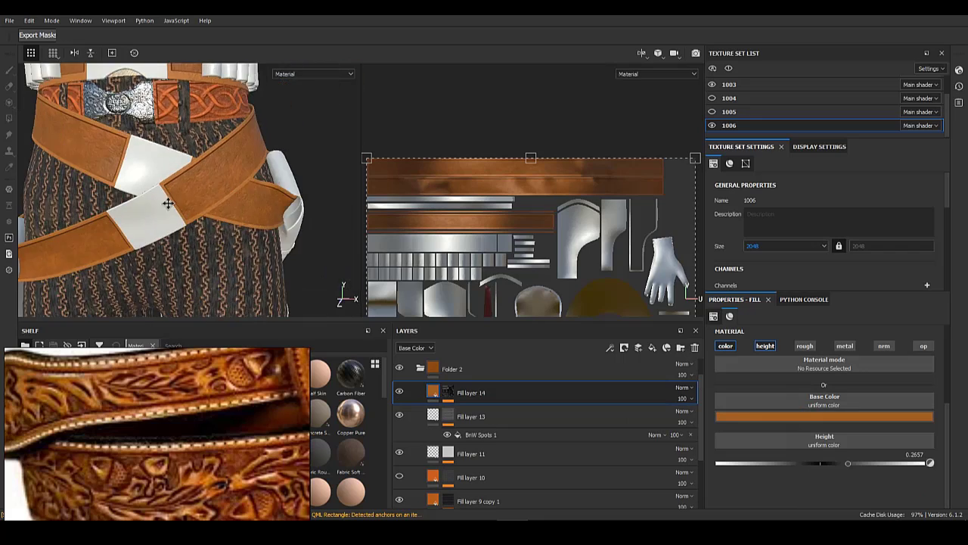
pyautogui.keyDown('alt'); pyautogui.moveTo(168, 203); pyautogui.dragTo(203, 199); pyautogui.keyUp('alt')
pyautogui.keyDown('alt'); pyautogui.moveTo(203, 199); pyautogui.dragTo(124, 228, button='right'); pyautogui.keyUp('alt')
pyautogui.keyDown('alt'); pyautogui.moveTo(260, 183); pyautogui.dragTo(159, 177, button='right'); pyautogui.keyUp('alt')
pyautogui.keyDown('alt'); pyautogui.moveTo(160, 177); pyautogui.dragTo(245, 194); pyautogui.keyUp('alt')
# - Add the Artificial Leather material above Fill layer 8 in the strap folder and delete Fill layer 9
pyautogui.scroll(-3, 519, 446)
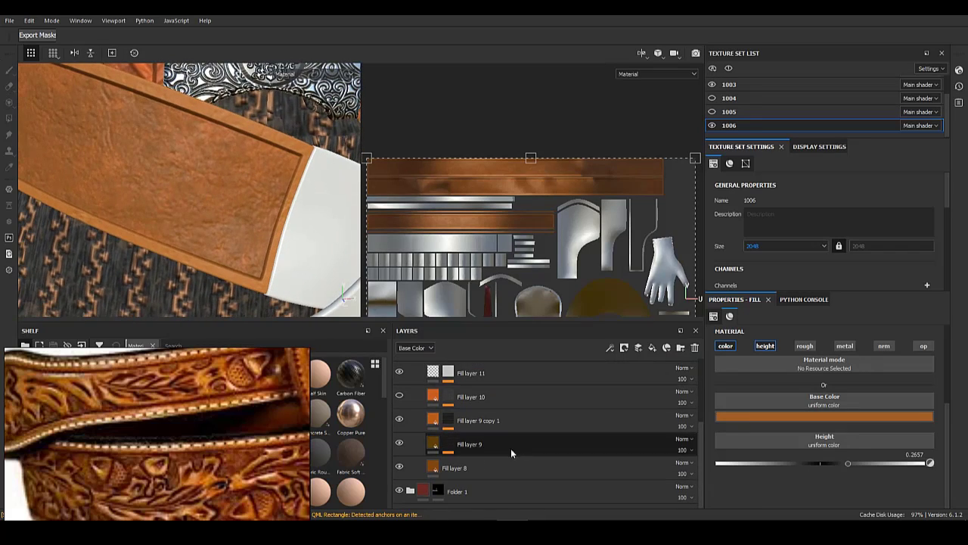
pyautogui.keyDown('alt'); pyautogui.click(450, 445); pyautogui.keyUp('alt')
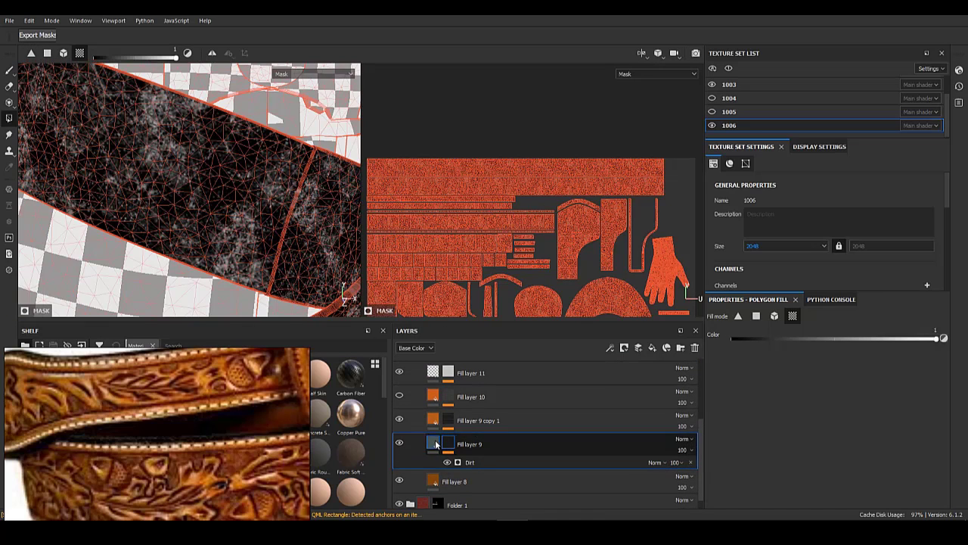
pyautogui.click(436, 445)
pyautogui.moveTo(173, 359); pyautogui.dragTo(176, 518)
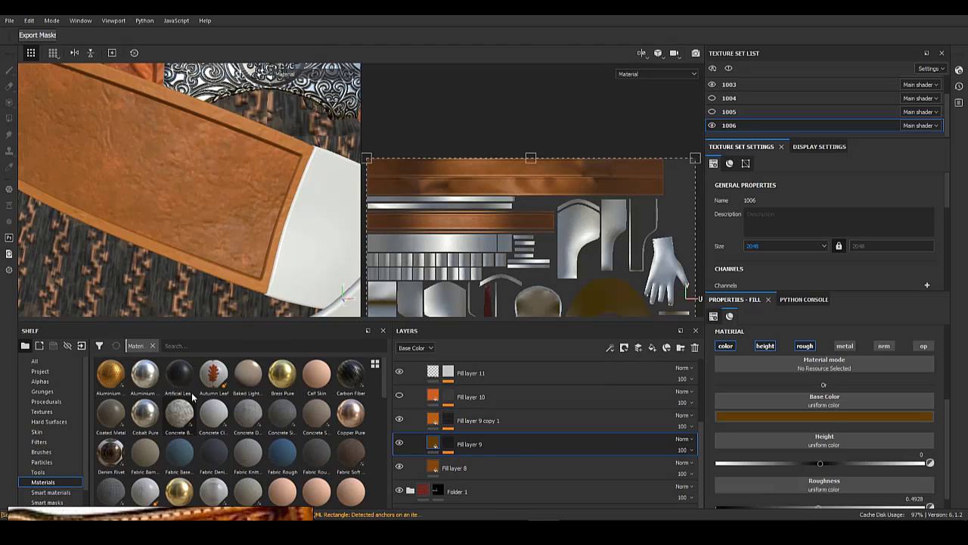
pyautogui.moveTo(193, 398); pyautogui.dragTo(472, 454)
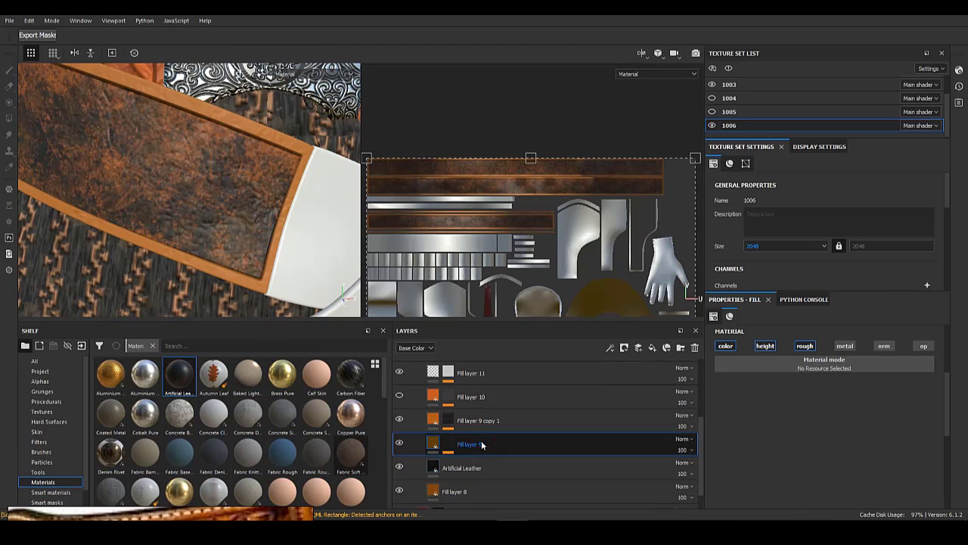
pyautogui.click(494, 447)
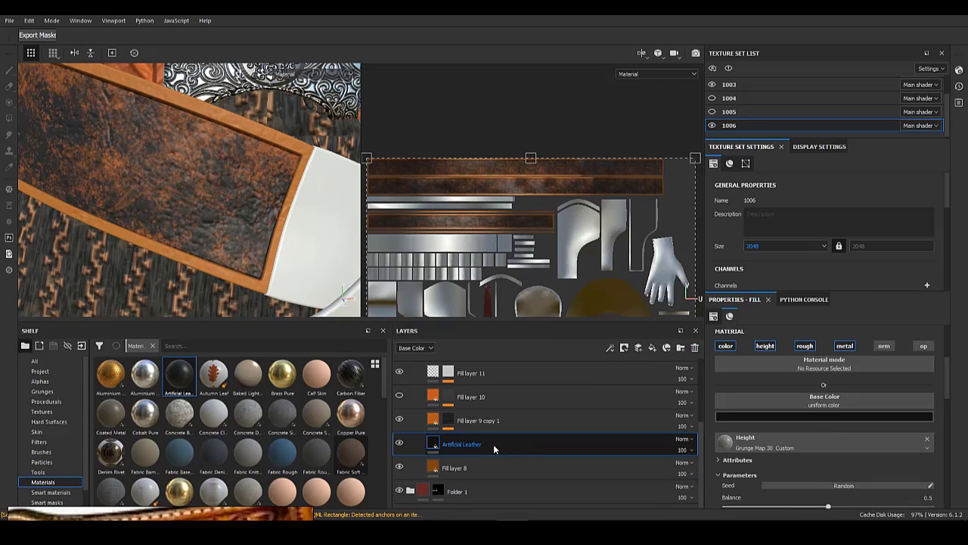
# - Limit the Artificial Leather layer to its height channel and set its UV scale to 2, checking the grain on the straps
pyautogui.click(724, 347)
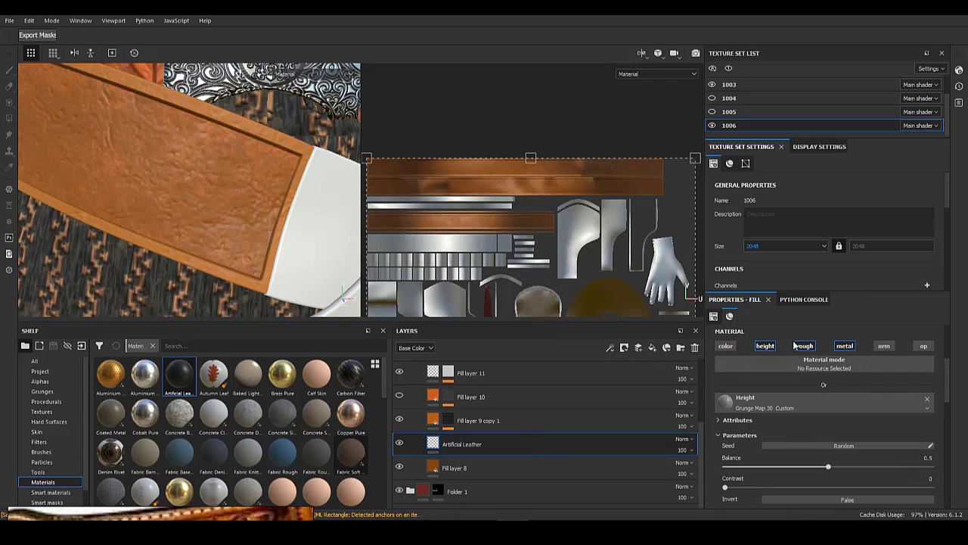
pyautogui.click(845, 346)
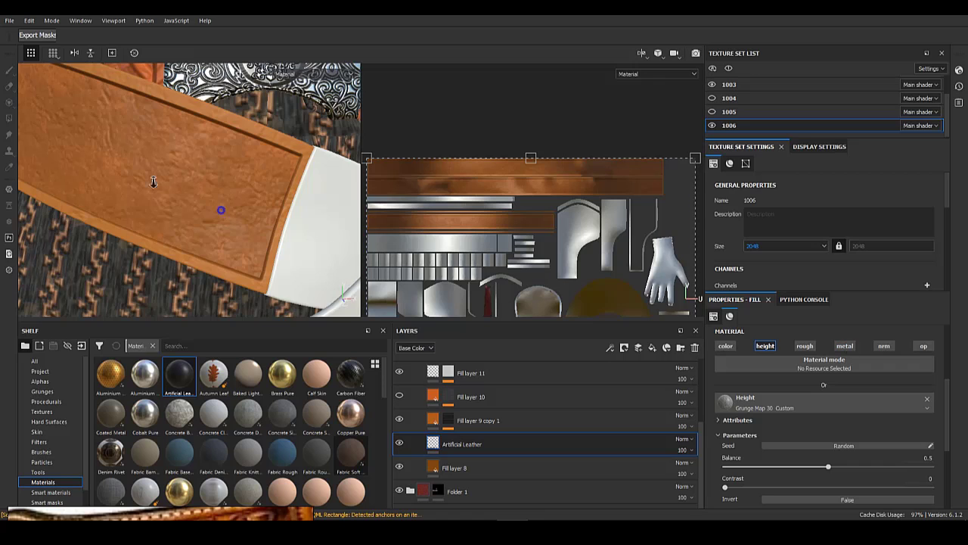
pyautogui.keyDown('alt'); pyautogui.moveTo(152, 181); pyautogui.dragTo(251, 226, button='right'); pyautogui.keyUp('alt')
pyautogui.scroll(3, 795, 431)
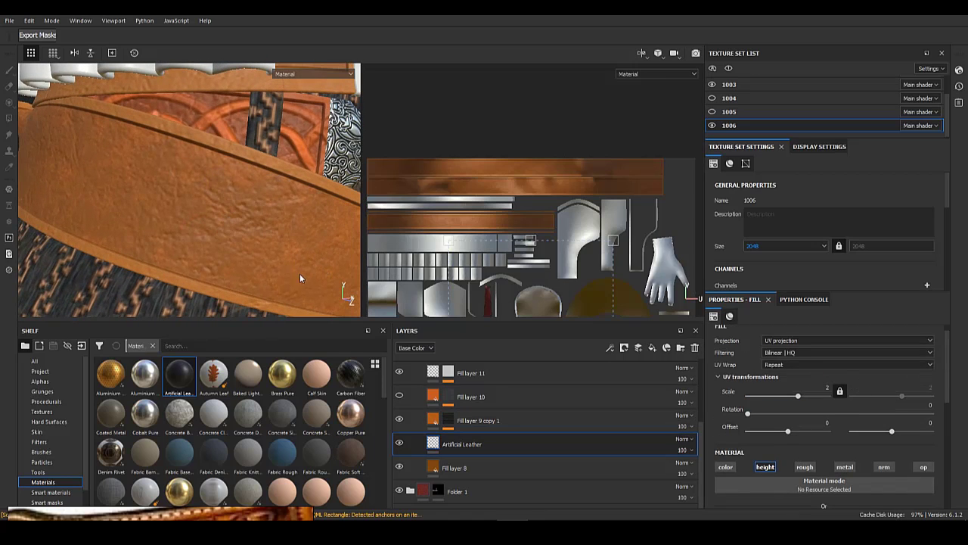
pyautogui.keyDown('alt'); pyautogui.moveTo(202, 239); pyautogui.dragTo(27, 173, button='right'); pyautogui.keyUp('alt')
pyautogui.keyDown('alt'); pyautogui.moveTo(287, 216); pyautogui.dragTo(215, 219); pyautogui.keyUp('alt')
# - Enable the normal channel on the Artificial Leather layer and set its UV scale to 1, comparing with the layer hidden
pyautogui.click(400, 445)
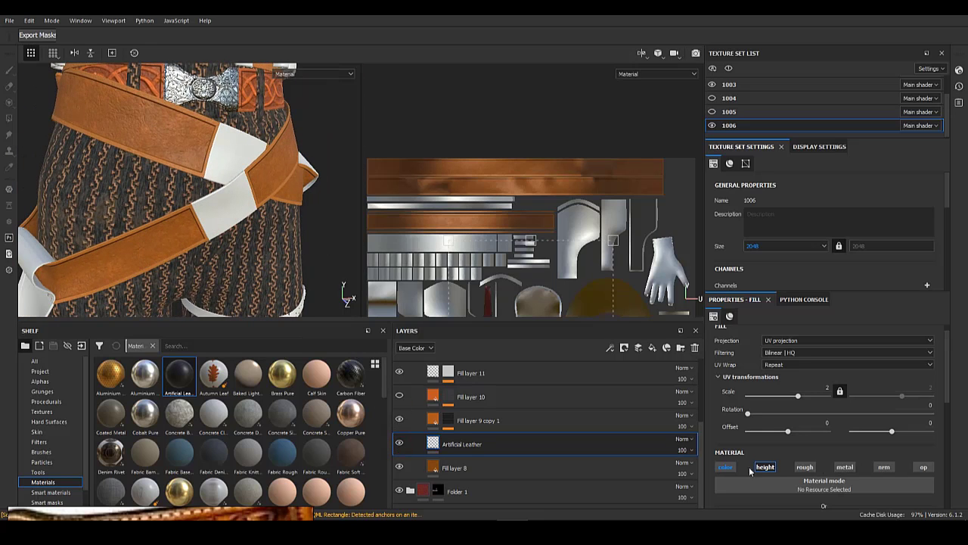
pyautogui.keyDown('alt'); pyautogui.moveTo(172, 129); pyautogui.dragTo(952, 458, button='right'); pyautogui.keyUp('alt')
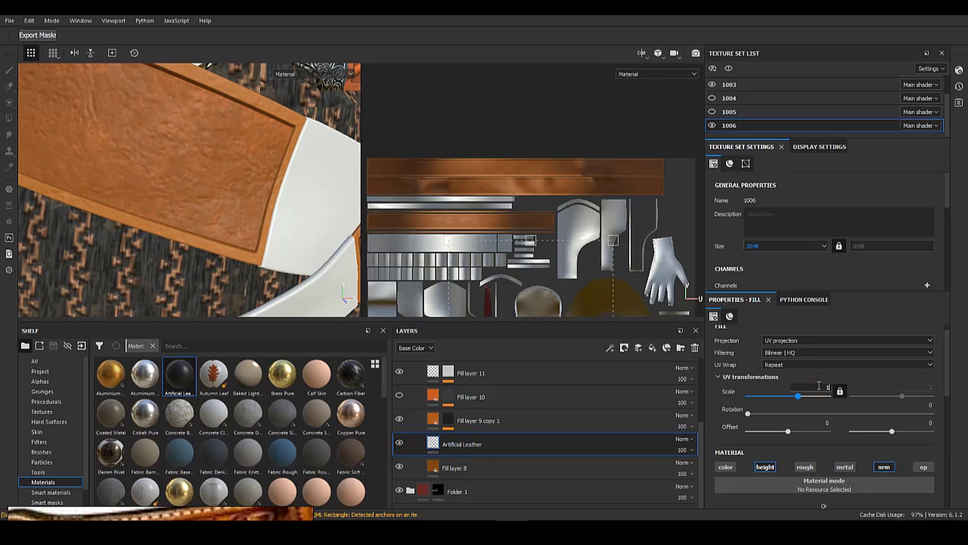
pyautogui.click(400, 445)
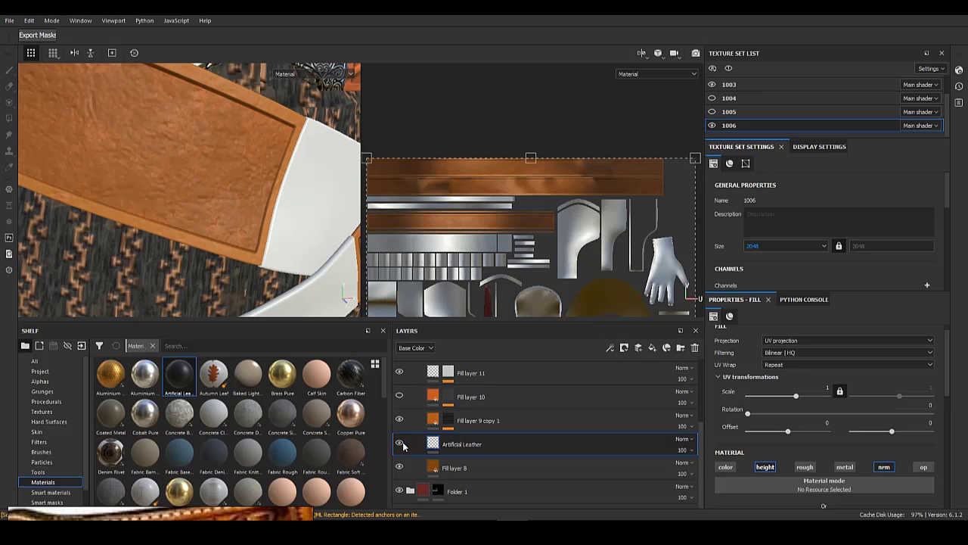
# - Toggle the visibility of Fill layer 9 copy 1, Fill layer 10 and Fill layer 8 to examine each layer's contribution to the leather
pyautogui.click(400, 419)
pyautogui.click(398, 420)
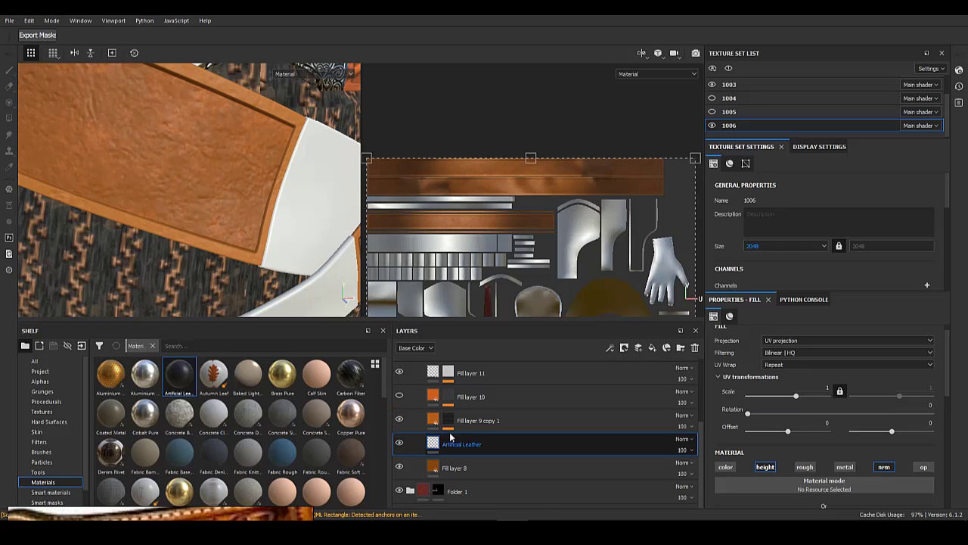
pyautogui.click(399, 395)
pyautogui.click(399, 395)
pyautogui.scroll(2, 466, 469)
pyautogui.scroll(-3, 466, 471)
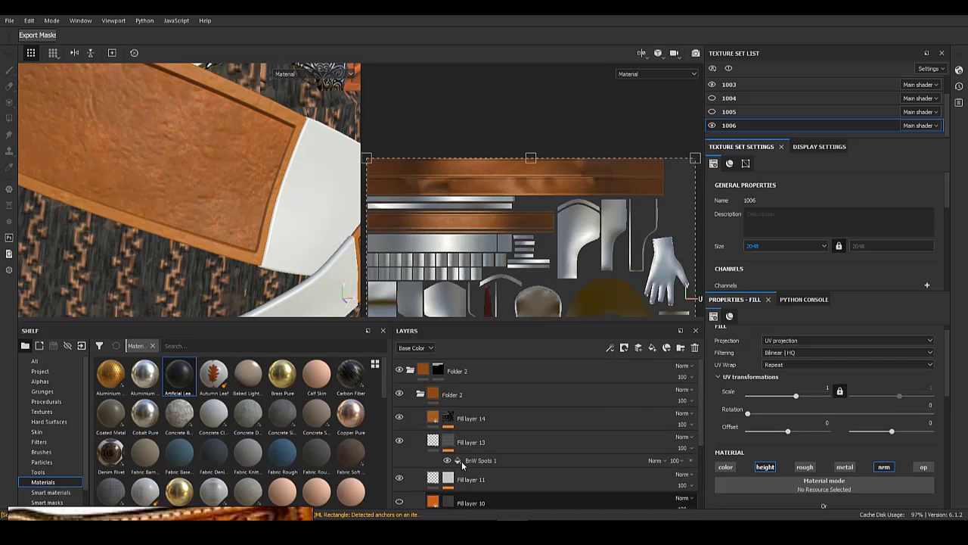
pyautogui.click(398, 467)
pyautogui.click(398, 467)
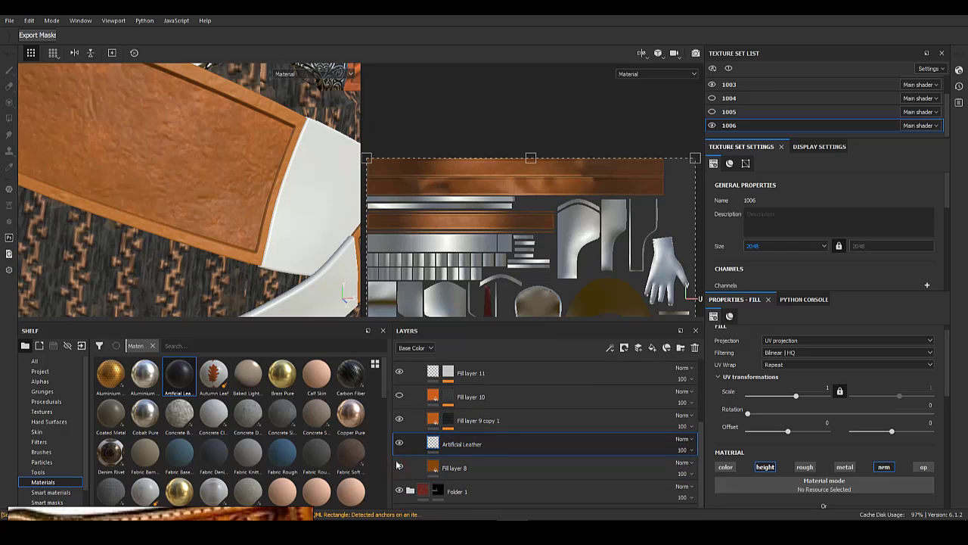
# - Show the layer stack's Height channel and lower the Artificial Leather layer's height opacity to 48
pyautogui.scroll(-6, 809, 462)
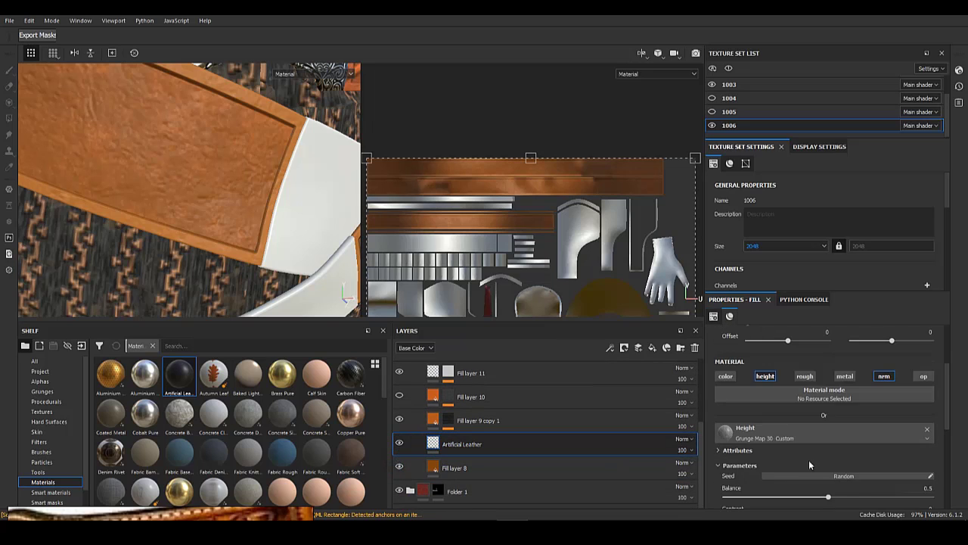
pyautogui.scroll(-1, 764, 483)
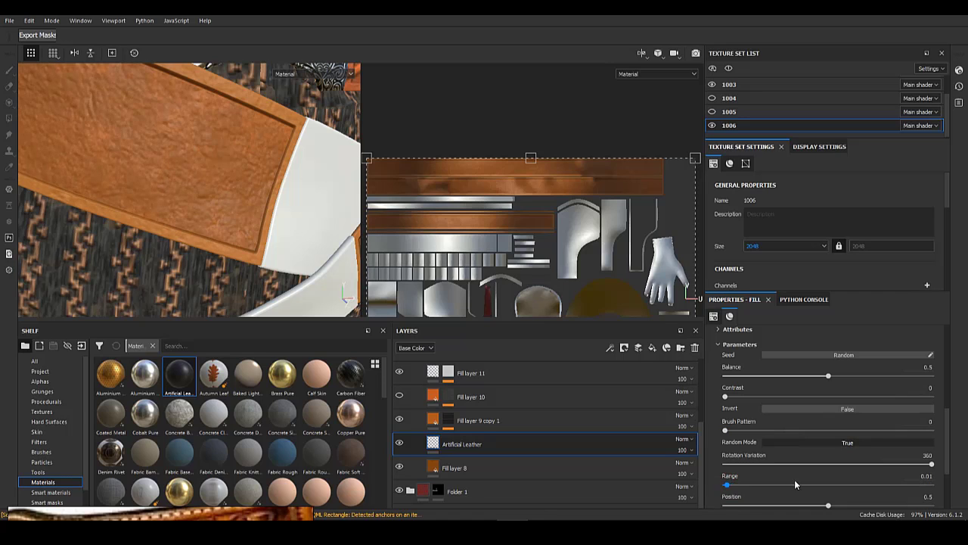
pyautogui.scroll(5, 795, 481)
pyautogui.scroll(-5, 790, 472)
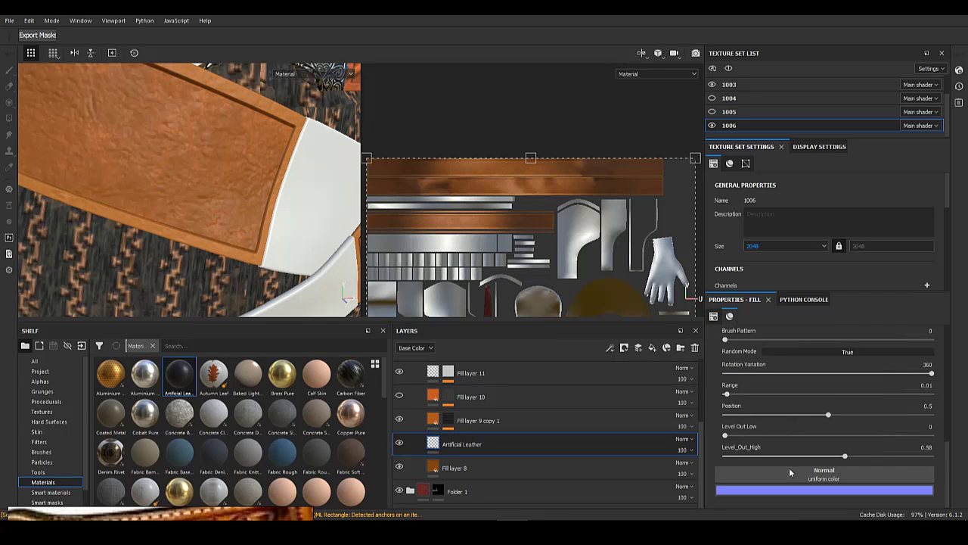
pyautogui.click(422, 348)
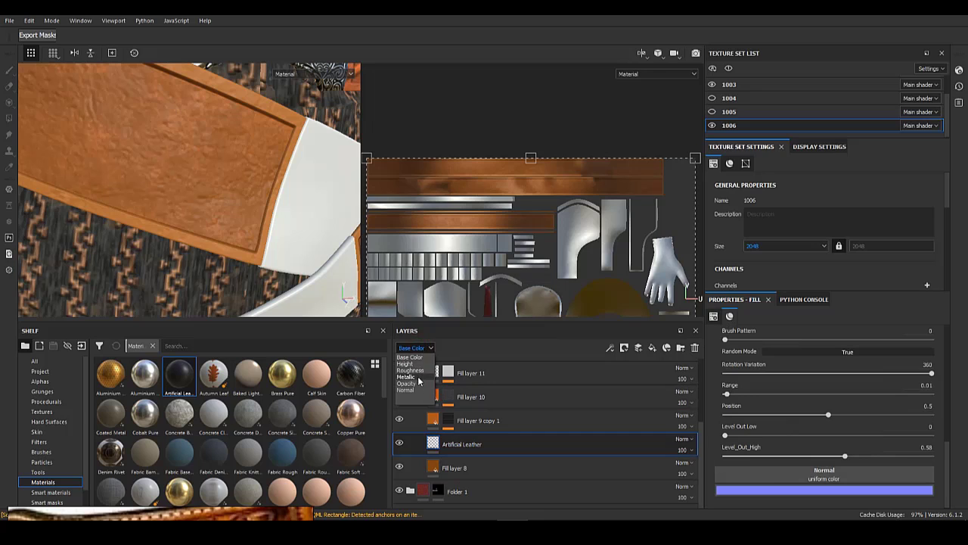
pyautogui.click(419, 366)
pyautogui.moveTo(696, 467)
pyautogui.mouseDown()
pyautogui.moveTo(731, 472)
pyautogui.moveTo(696, 469)
pyautogui.mouseUp()
# - Inspect Fill layer 11's Grunge Sand Dry mask and delete the layer
pyautogui.click(458, 421)
pyautogui.scroll(1, 412, 433)
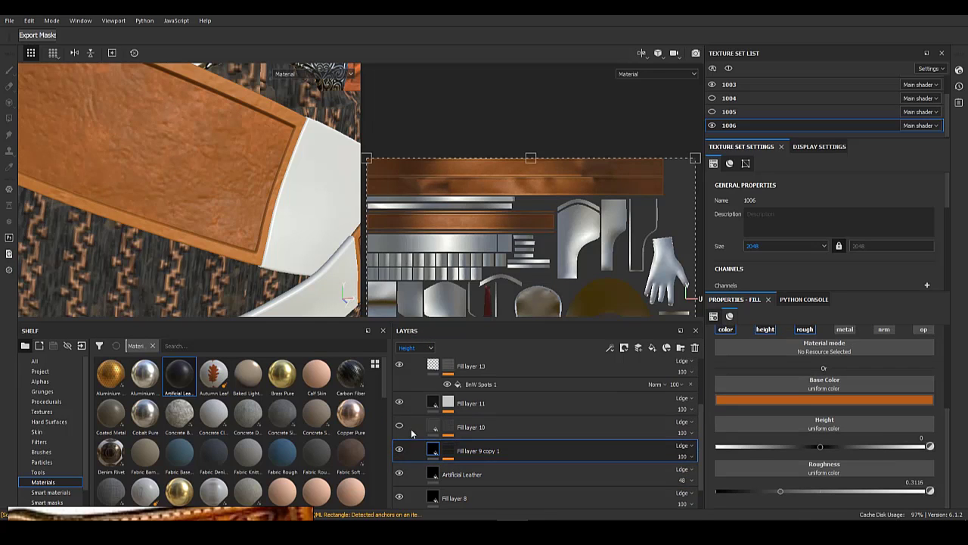
pyautogui.click(450, 403)
pyautogui.keyDown('alt'); pyautogui.click(451, 402); pyautogui.keyUp('alt')
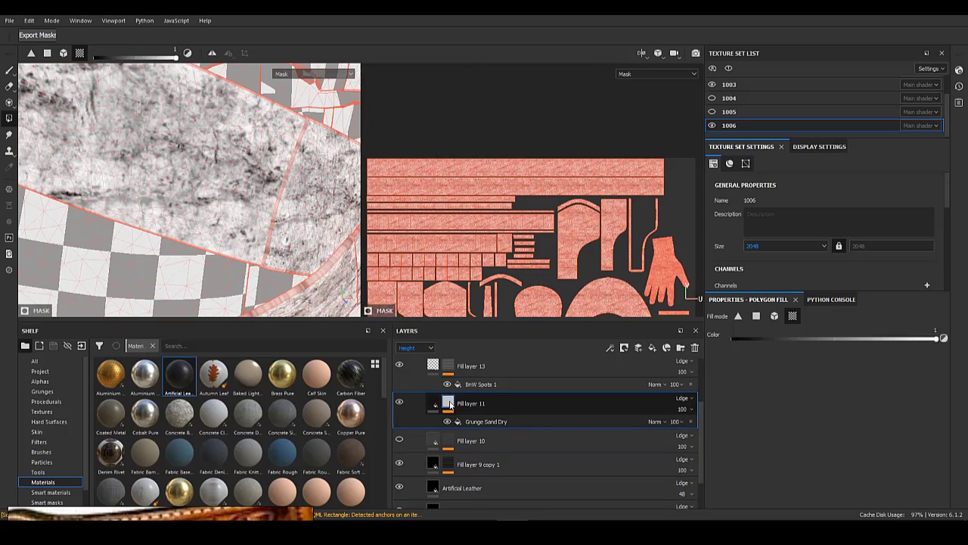
pyautogui.click(433, 403)
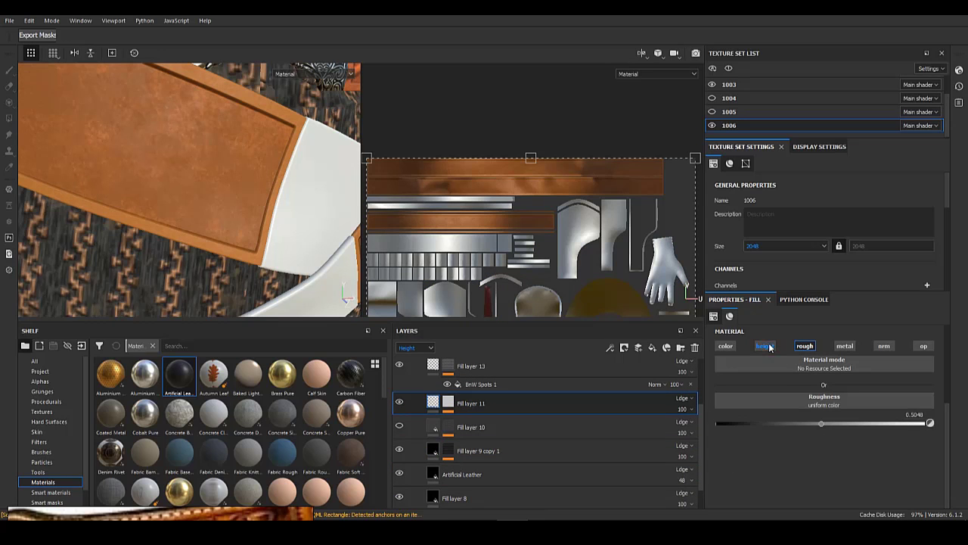
pyautogui.click(694, 348)
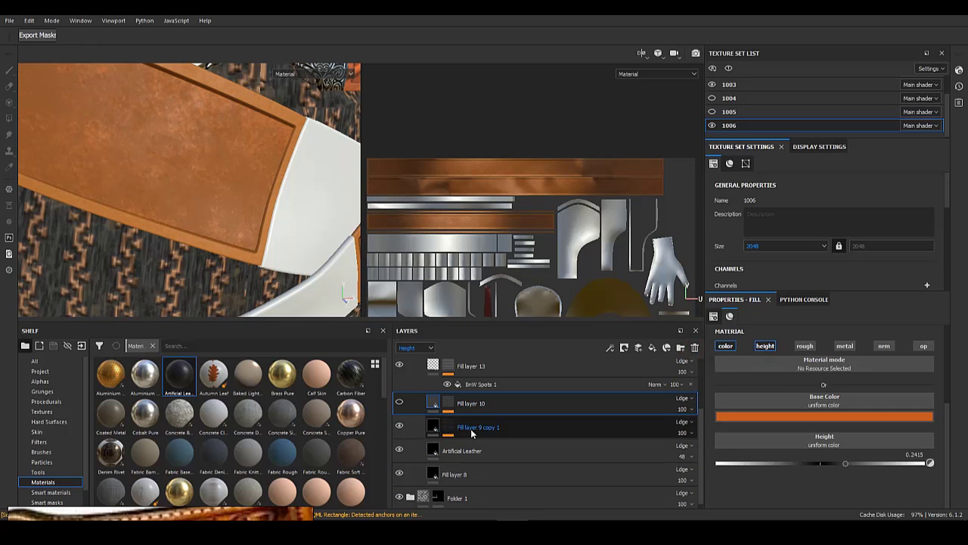
# - Increase the Range of the Artificial Leather's height grunge and set its Level_Out_High to 0.5
pyautogui.keyDown('alt'); pyautogui.click(452, 428); pyautogui.keyUp('alt')
pyautogui.click(434, 427)
pyautogui.click(456, 451)
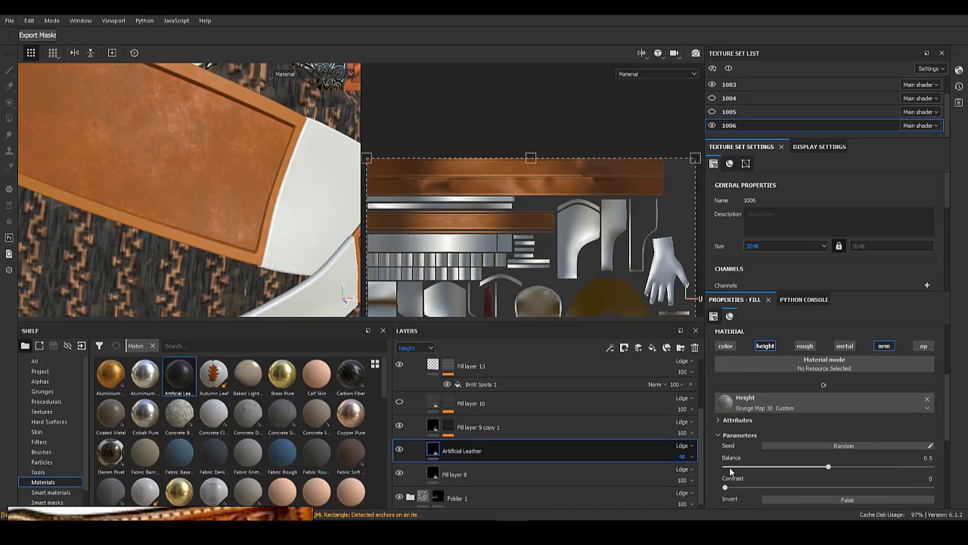
pyautogui.scroll(-4, 730, 472)
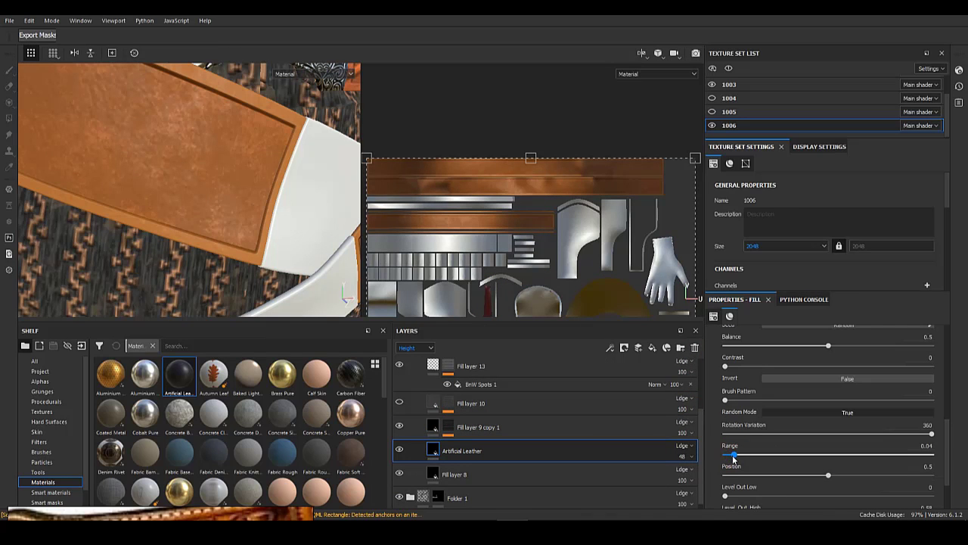
pyautogui.moveTo(733, 455); pyautogui.dragTo(736, 455)
pyautogui.scroll(-2, 733, 497)
pyautogui.moveTo(845, 457); pyautogui.dragTo(922, 456)
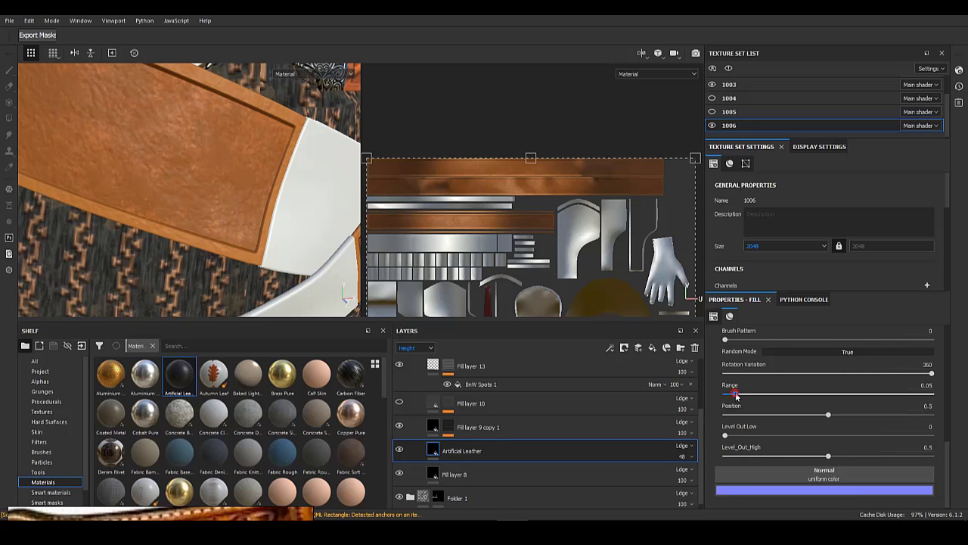
pyautogui.moveTo(735, 394); pyautogui.dragTo(773, 398)
# - Set the Artificial Leather layer's UV scale to 1.5
pyautogui.scroll(10, 737, 399)
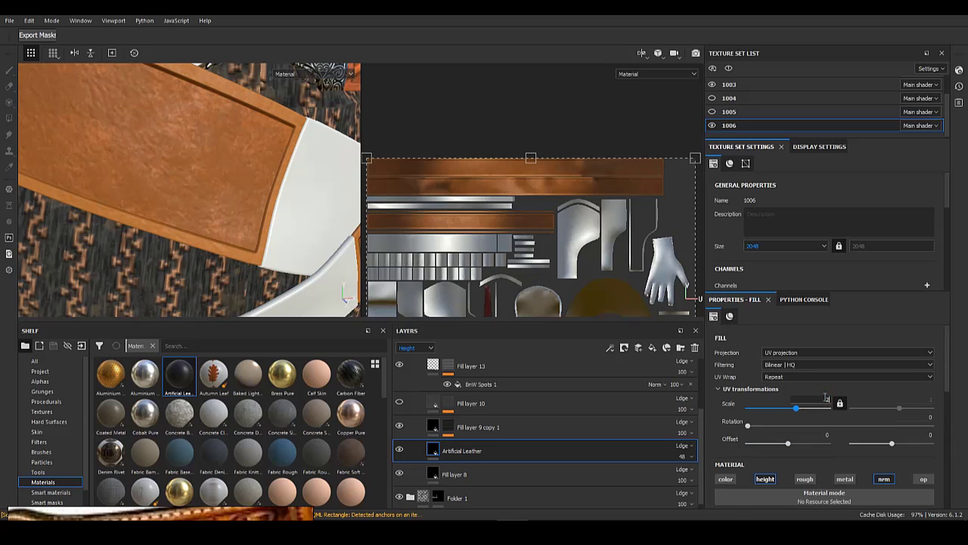
pyautogui.click(819, 399)
pyautogui.write('1.5')
pyautogui.press('Return')
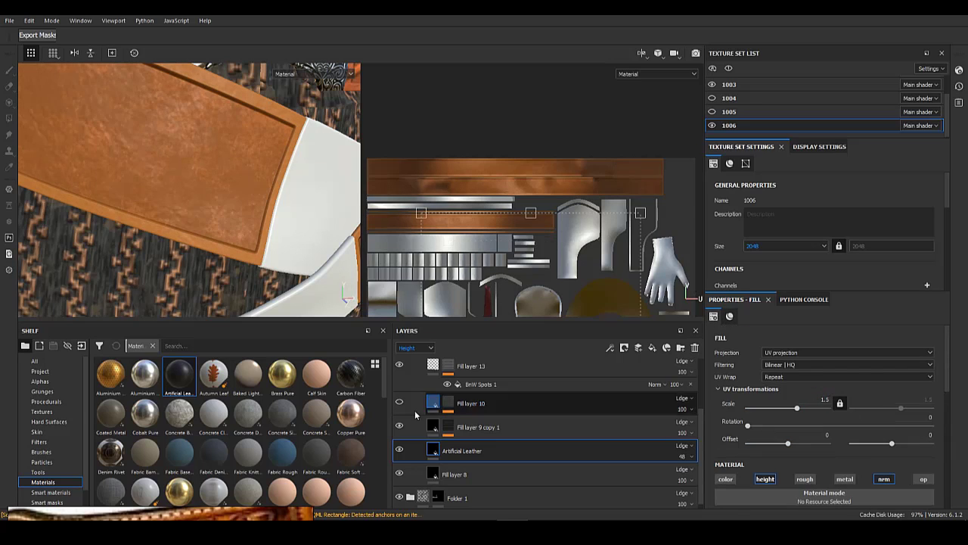
# - Examine the masks of Fill layer 14 and Fill layer 13 and inspect the leather where the side straps cross
pyautogui.scroll(4, 499, 449)
pyautogui.scroll(1, 443, 464)
pyautogui.click(455, 425)
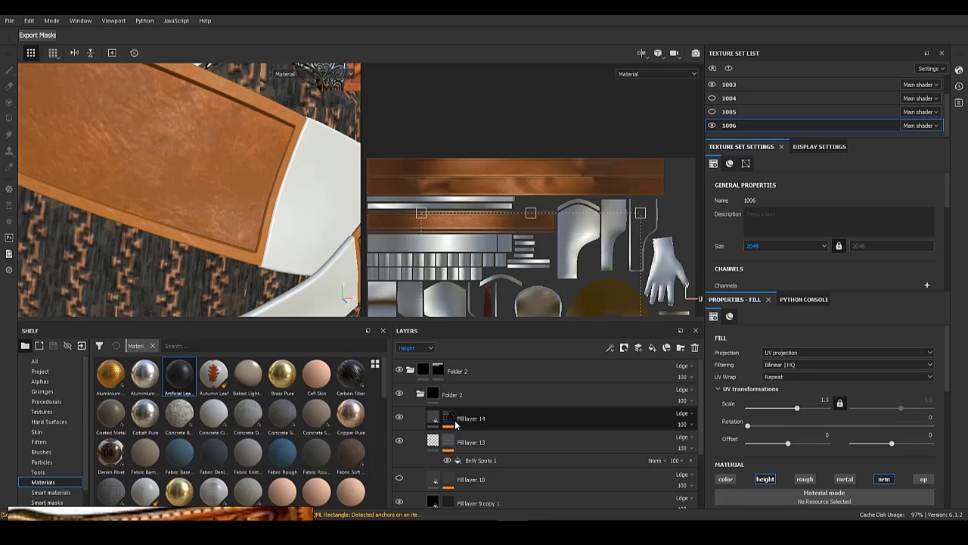
pyautogui.keyDown('alt'); pyautogui.click(447, 420); pyautogui.keyUp('alt')
pyautogui.click(432, 418)
pyautogui.keyDown('alt'); pyautogui.click(449, 442); pyautogui.keyUp('alt')
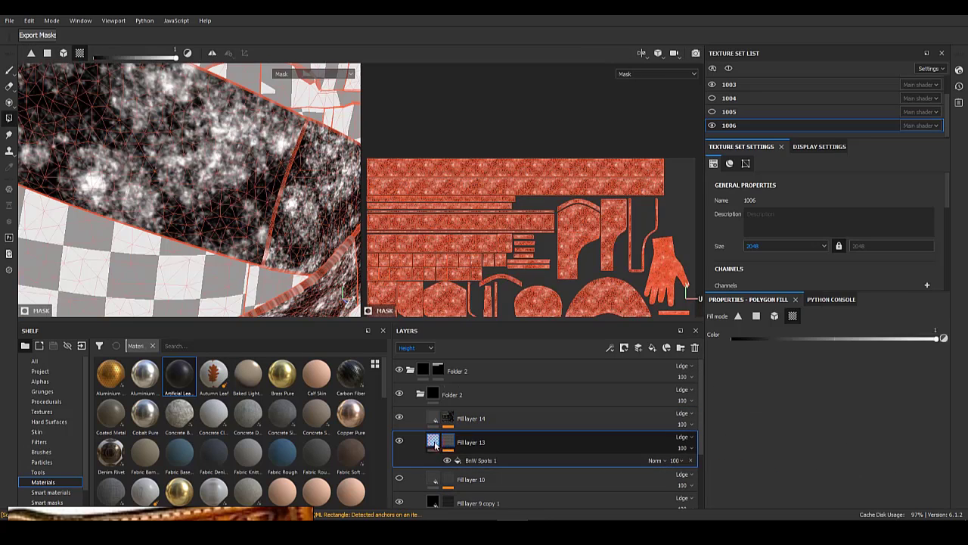
pyautogui.click(434, 442)
pyautogui.keyDown('alt'); pyautogui.moveTo(186, 226); pyautogui.dragTo(141, 187, button='right'); pyautogui.keyUp('alt')
pyautogui.keyDown('alt'); pyautogui.moveTo(141, 186); pyautogui.dragTo(77, 172); pyautogui.keyUp('alt')
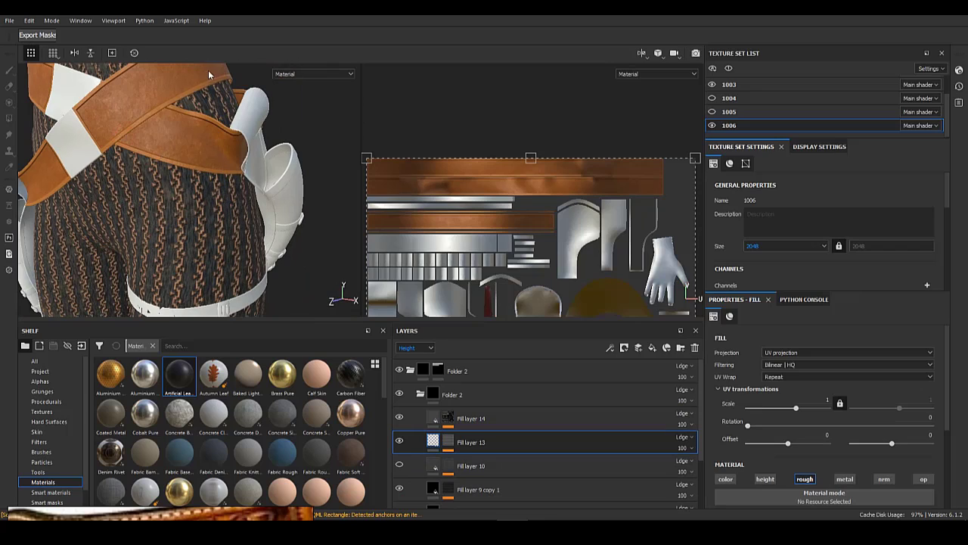
pyautogui.keyDown('alt'); pyautogui.moveTo(182, 113); pyautogui.dragTo(159, 202, button='right'); pyautogui.keyUp('alt')
pyautogui.keyDown('alt'); pyautogui.moveTo(141, 160); pyautogui.dragTo(233, 188, button='middle'); pyautogui.keyUp('alt')
pyautogui.keyDown('alt'); pyautogui.moveTo(234, 189); pyautogui.dragTo(173, 216); pyautogui.keyUp('alt')
pyautogui.keyDown('alt'); pyautogui.moveTo(173, 216); pyautogui.dragTo(219, 232, button='right'); pyautogui.keyUp('alt')
# - Adjust Fill layer 13's roughness to about 0.43
pyautogui.click(444, 442)
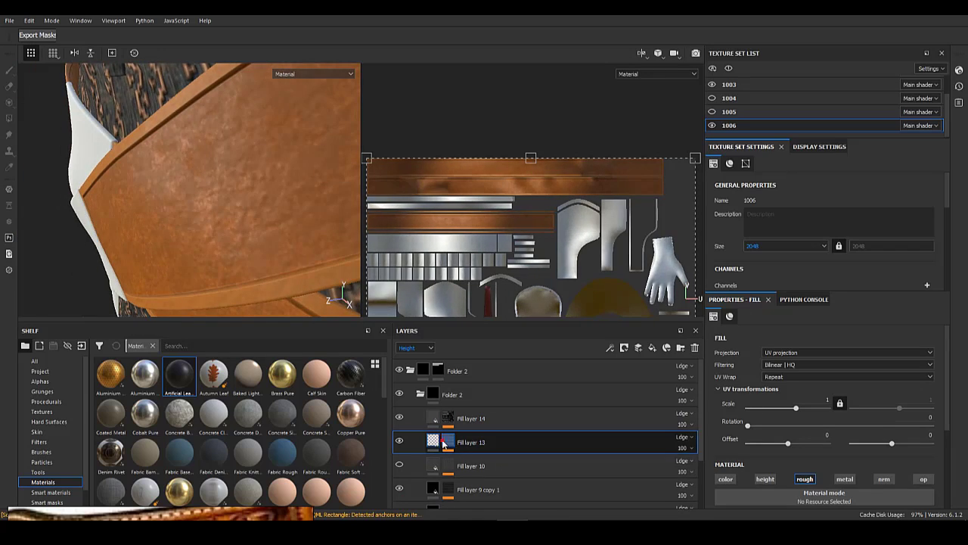
pyautogui.click(433, 441)
pyautogui.scroll(-2, 811, 433)
pyautogui.moveTo(859, 465); pyautogui.dragTo(878, 464)
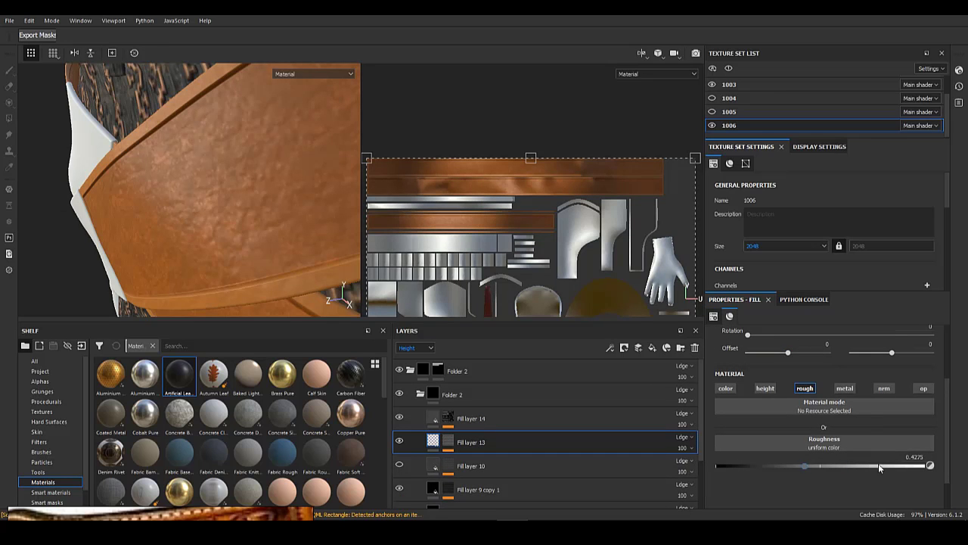
# - Select Fill layer 9 copy 1 and review the crossed straps together with the waist belt from the front
pyautogui.scroll(-1, 431, 454)
pyautogui.click(429, 452)
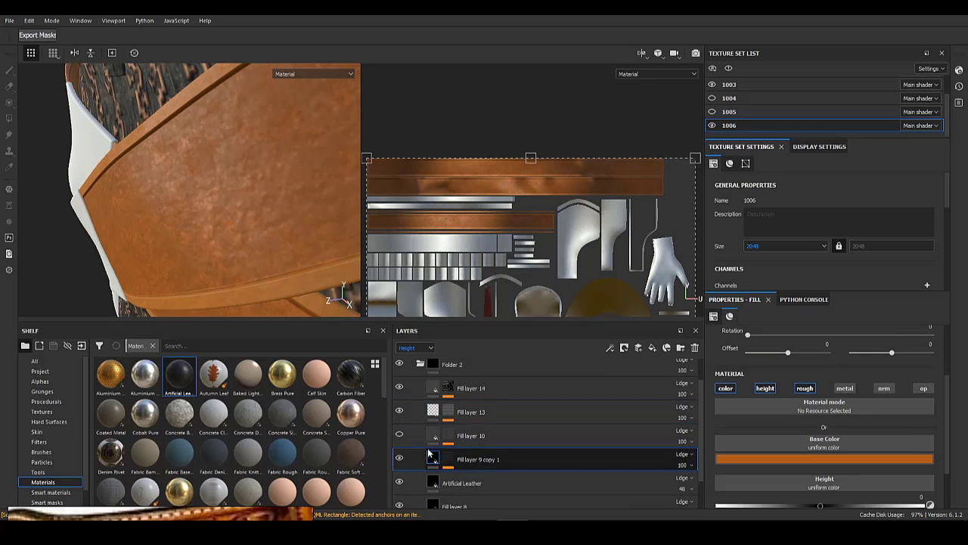
pyautogui.keyDown('alt'); pyautogui.moveTo(297, 236); pyautogui.dragTo(156, 222, button='right'); pyautogui.keyUp('alt')
pyautogui.keyDown('alt'); pyautogui.moveTo(156, 222); pyautogui.dragTo(231, 187); pyautogui.keyUp('alt')
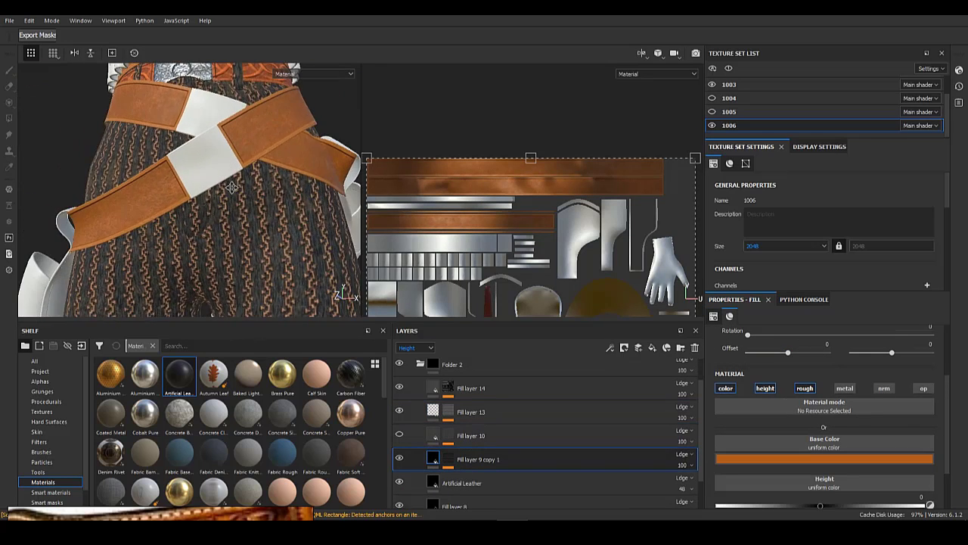
pyautogui.keyDown('alt'); pyautogui.moveTo(232, 187); pyautogui.dragTo(225, 277, button='middle'); pyautogui.keyUp('alt')
pyautogui.keyDown('alt'); pyautogui.moveTo(226, 277); pyautogui.dragTo(193, 274); pyautogui.keyUp('alt')
# - Import the depositphotos seamless black-white floral border JPG from the reference folder as a texture into project '01'
pyautogui.hotkey('alt', 'Tab')
pyautogui.moveTo(426, 182)
pyautogui.mouseDown()
pyautogui.moveTo(181, 406)
pyautogui.moveTo(155, 458)
pyautogui.mouseUp()
pyautogui.click(620, 161)
pyautogui.click(640, 197)
pyautogui.click(610, 387)
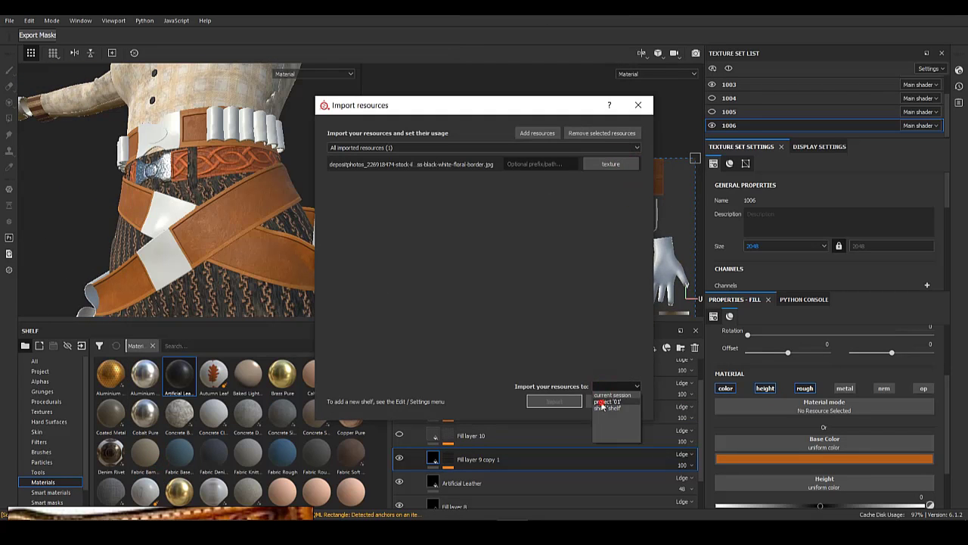
pyautogui.click(602, 404)
pyautogui.click(555, 401)
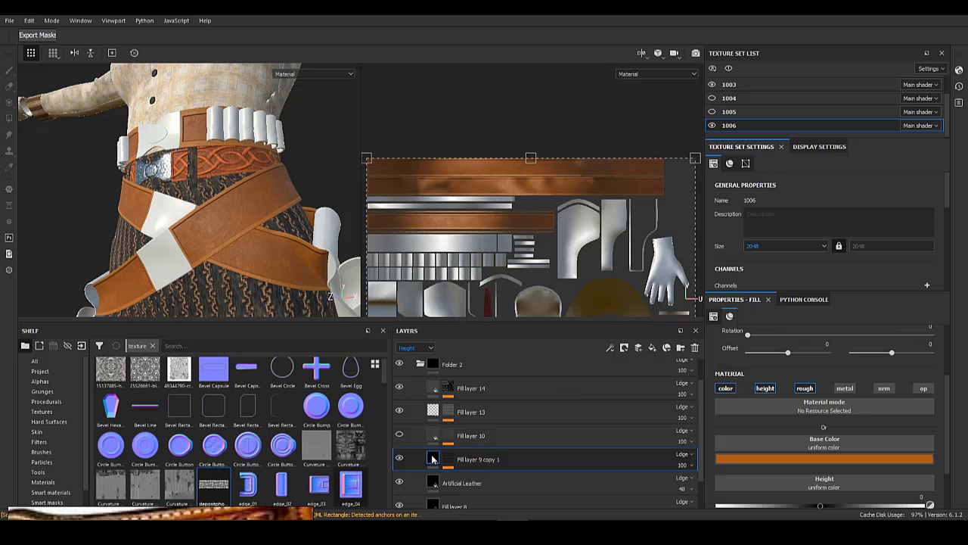
# - Use the depositphotos floral border as Fill layer 10's mask fill and show the layer on the straps
pyautogui.scroll(1, 457, 457)
pyautogui.click(399, 465)
pyautogui.click(400, 464)
pyautogui.click(450, 464)
pyautogui.moveTo(450, 464); pyautogui.dragTo(451, 465)
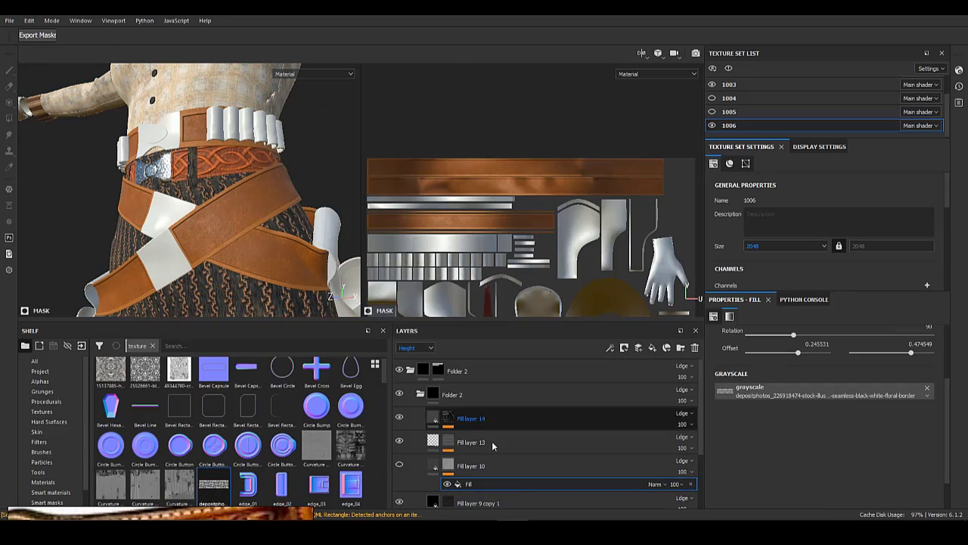
pyautogui.click(399, 464)
pyautogui.keyDown('alt'); pyautogui.moveTo(242, 225); pyautogui.dragTo(206, 287, button='right'); pyautogui.keyUp('alt')
pyautogui.keyDown('alt'); pyautogui.moveTo(205, 286); pyautogui.dragTo(251, 236); pyautogui.keyUp('alt')
pyautogui.keyDown('alt'); pyautogui.moveTo(251, 235); pyautogui.dragTo(205, 245, button='right'); pyautogui.keyUp('alt')
pyautogui.keyDown('alt'); pyautogui.moveTo(205, 246); pyautogui.dragTo(194, 214, button='middle'); pyautogui.keyUp('alt')
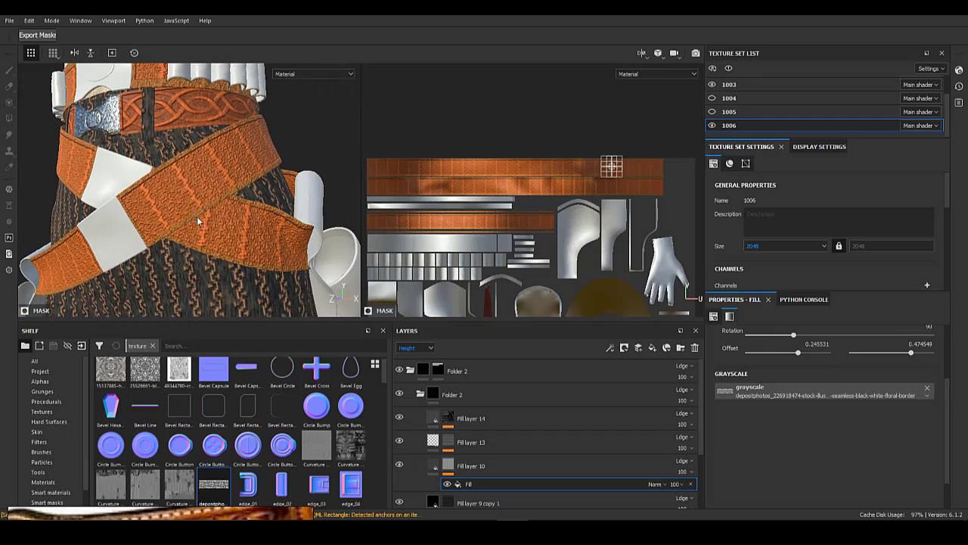
# - Import ddsd-stock-illustration-seamless-black-white-floral-border.png from the reference folder as a texture into project '01'
pyautogui.hotkey('alt', 'Tab')
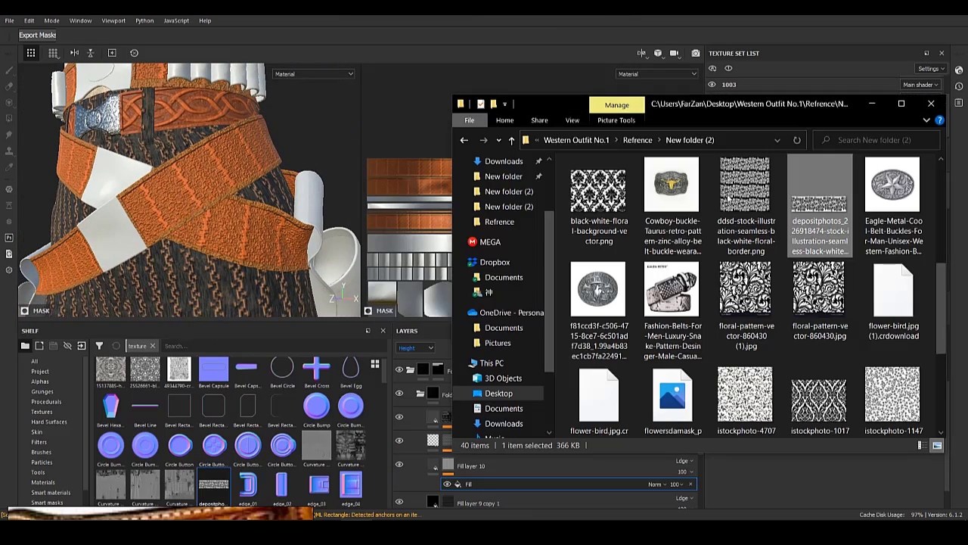
pyautogui.moveTo(752, 182); pyautogui.dragTo(249, 391)
pyautogui.click(625, 164)
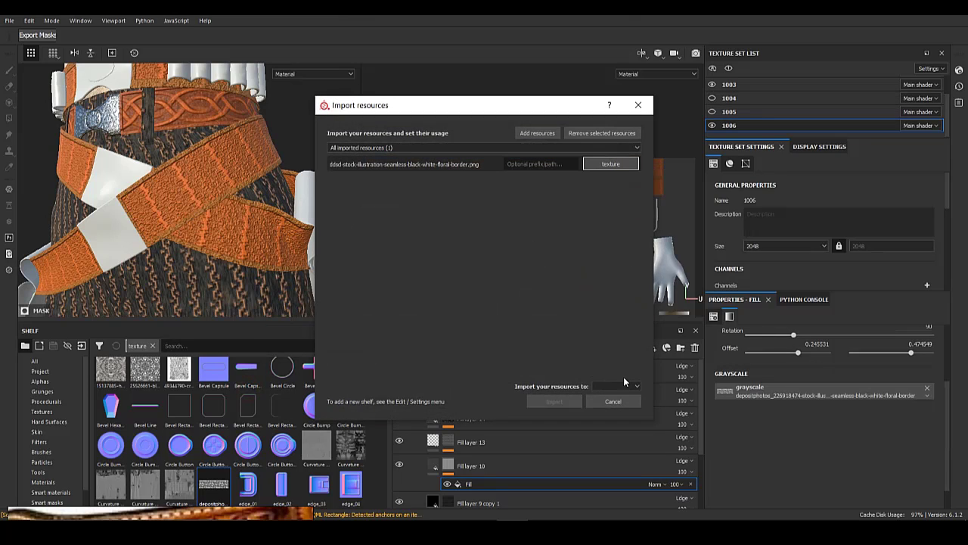
pyautogui.click(616, 401)
pyautogui.click(555, 402)
# - Set the mask fill's rotation to 0, replace its grayscale image with the ddsd floral border, and set the scale to 3.16
pyautogui.scroll(1, 902, 352)
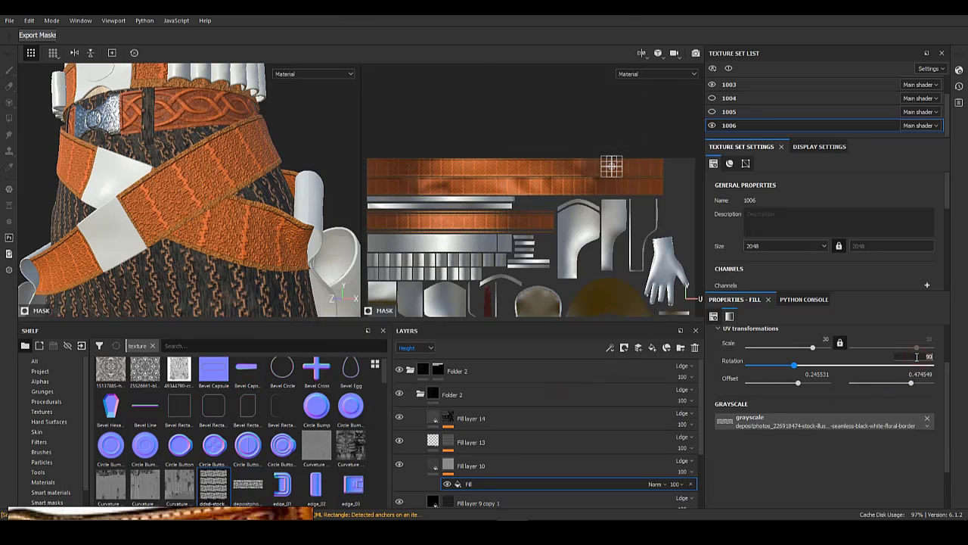
pyautogui.write('0')
pyautogui.press('Return')
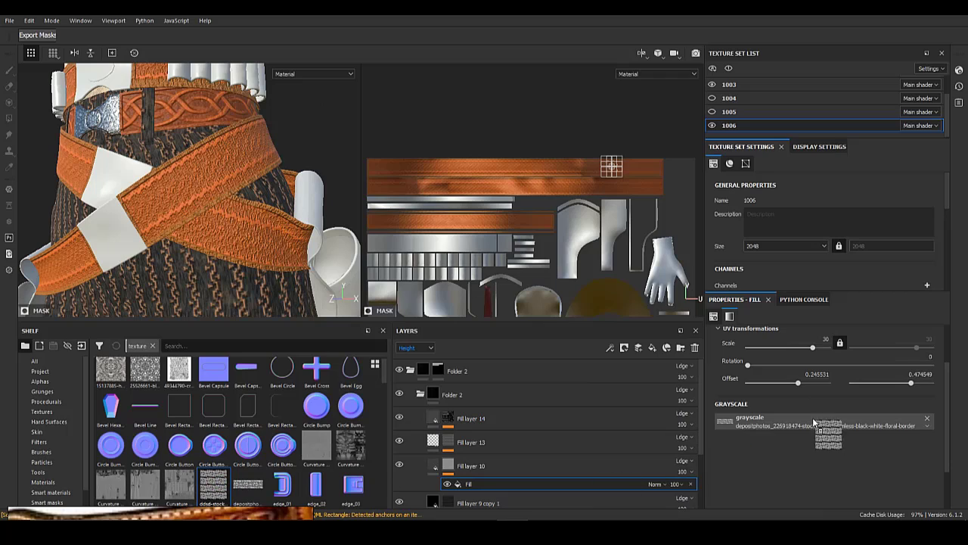
pyautogui.moveTo(813, 418); pyautogui.dragTo(813, 419)
pyautogui.moveTo(814, 347); pyautogui.dragTo(800, 348)
pyautogui.keyDown('alt'); pyautogui.moveTo(228, 214); pyautogui.dragTo(91, 222); pyautogui.keyUp('alt')
pyautogui.keyDown('alt'); pyautogui.moveTo(91, 222); pyautogui.dragTo(128, 257, button='right'); pyautogui.keyUp('alt')
pyautogui.keyDown('alt'); pyautogui.moveTo(129, 257); pyautogui.dragTo(91, 246); pyautogui.keyUp('alt')
# - View Fill layer 10's mask and shift its floral pattern along the strap UVs to an offset of about 0.24, 0.49
pyautogui.click(449, 466)
pyautogui.keyDown('alt'); pyautogui.moveTo(535, 289); pyautogui.dragTo(547, 45, button='middle'); pyautogui.keyUp('alt')
pyautogui.keyDown('alt'); pyautogui.moveTo(548, 45); pyautogui.dragTo(338, 82, button='right'); pyautogui.keyUp('alt')
pyautogui.keyDown('alt'); pyautogui.moveTo(601, 277); pyautogui.dragTo(582, 407, button='middle'); pyautogui.keyUp('alt')
pyautogui.keyDown('alt'); pyautogui.moveTo(394, 144); pyautogui.dragTo(524, 356, button='right'); pyautogui.keyUp('alt')
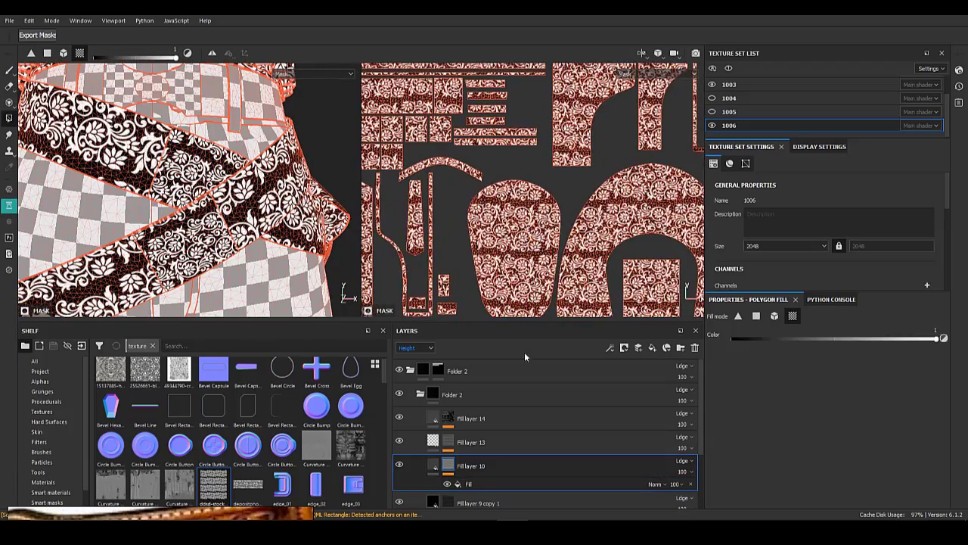
pyautogui.click(472, 483)
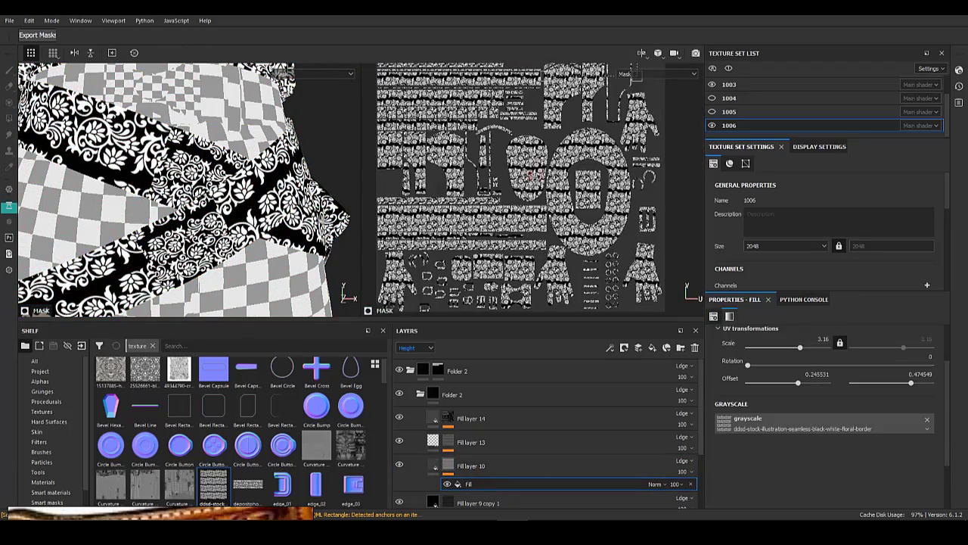
pyautogui.keyDown('alt'); pyautogui.moveTo(531, 176); pyautogui.dragTo(482, 317, button='middle'); pyautogui.keyUp('alt')
pyautogui.keyDown('alt'); pyautogui.moveTo(481, 316); pyautogui.dragTo(541, 278, button='right'); pyautogui.keyUp('alt')
pyautogui.moveTo(542, 190); pyautogui.dragTo(534, 174)
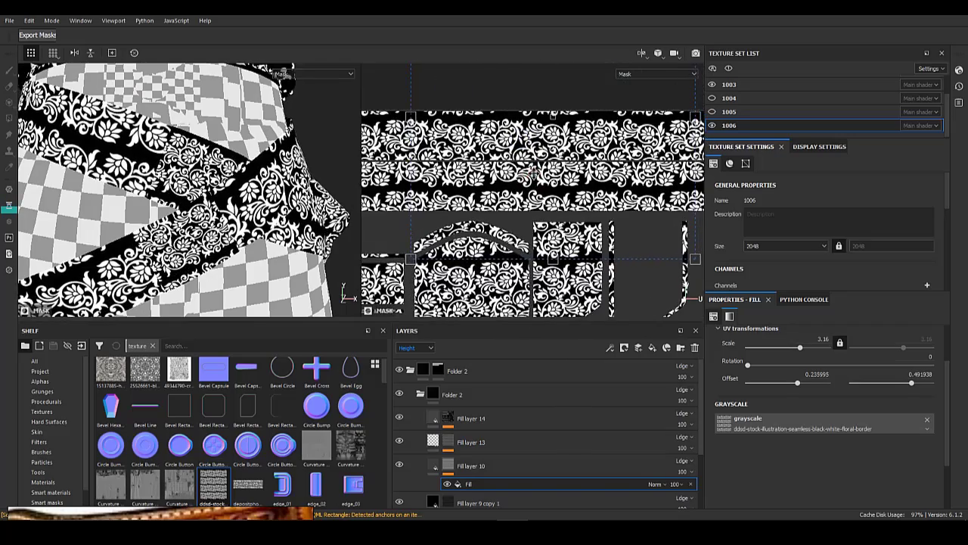
pyautogui.click(470, 465)
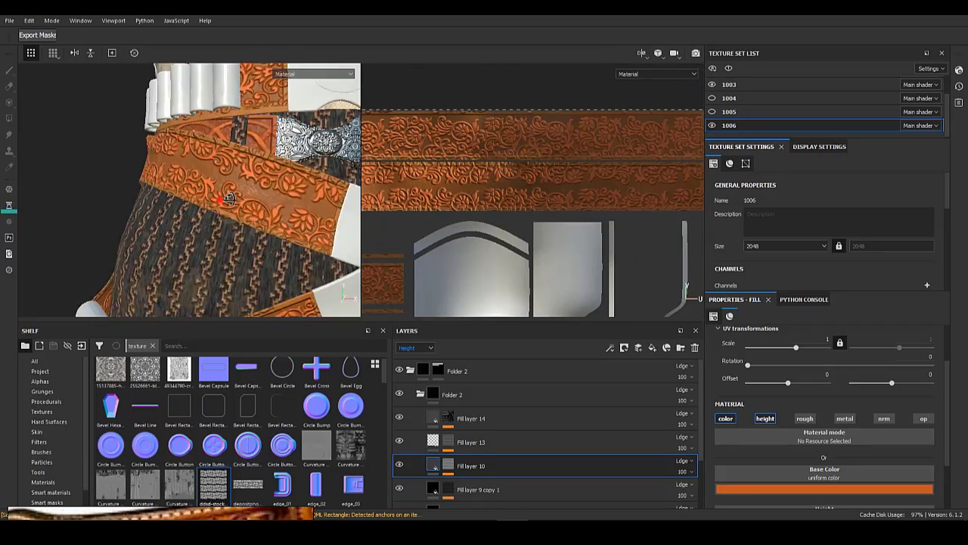
# - Inspect the embossed strap from the side, select Fill layer 10's mask fill, and save the project
pyautogui.keyDown('alt'); pyautogui.moveTo(229, 198); pyautogui.dragTo(183, 227, button='right'); pyautogui.keyUp('alt')
pyautogui.keyDown('alt'); pyautogui.moveTo(183, 227); pyautogui.dragTo(216, 224); pyautogui.keyUp('alt')
pyautogui.keyDown('alt'); pyautogui.moveTo(215, 224); pyautogui.dragTo(265, 198, button='right'); pyautogui.keyUp('alt')
pyautogui.click(448, 464)
pyautogui.click(474, 483)
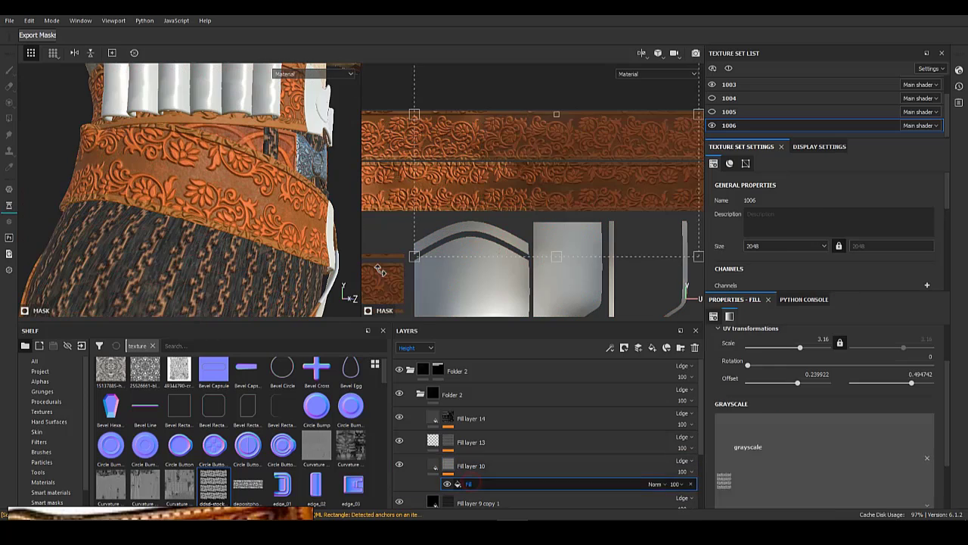
pyautogui.hotkey('ctrl', 's')
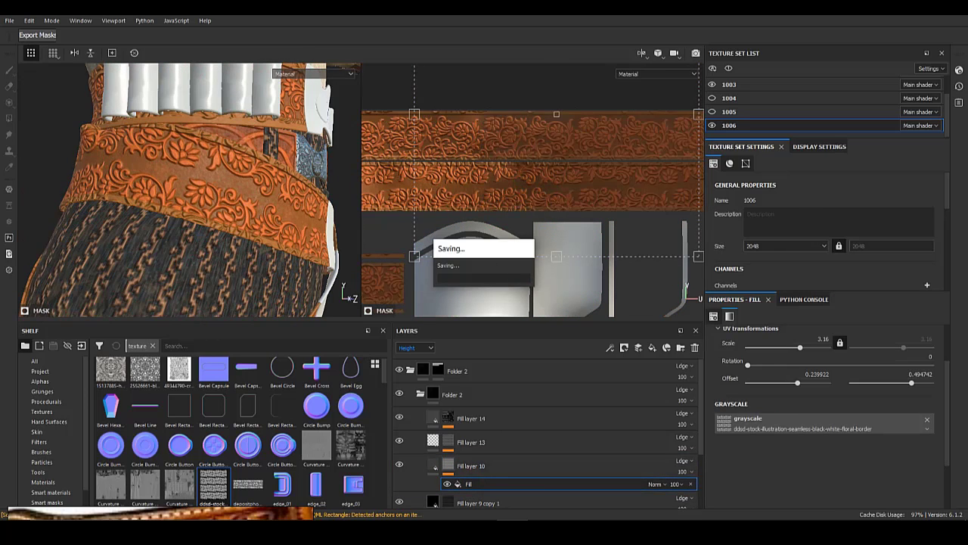
# - Set the floral mask fill's scale to 5 and shift the pattern to an offset of about 0.23, 0.44
pyautogui.moveTo(535, 45); pyautogui.dragTo(532, 63)
pyautogui.moveTo(538, 175); pyautogui.dragTo(535, 183)
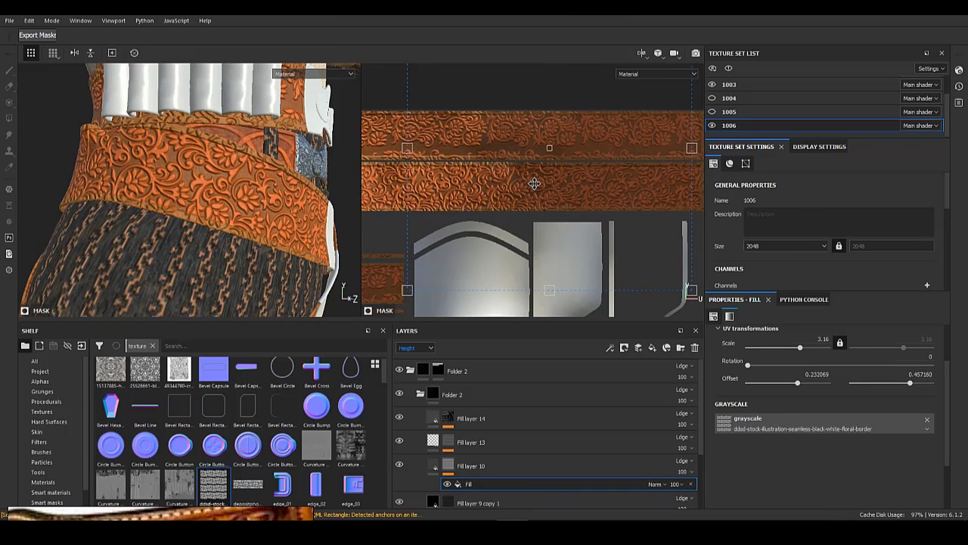
pyautogui.write('5')
pyautogui.press('Return')
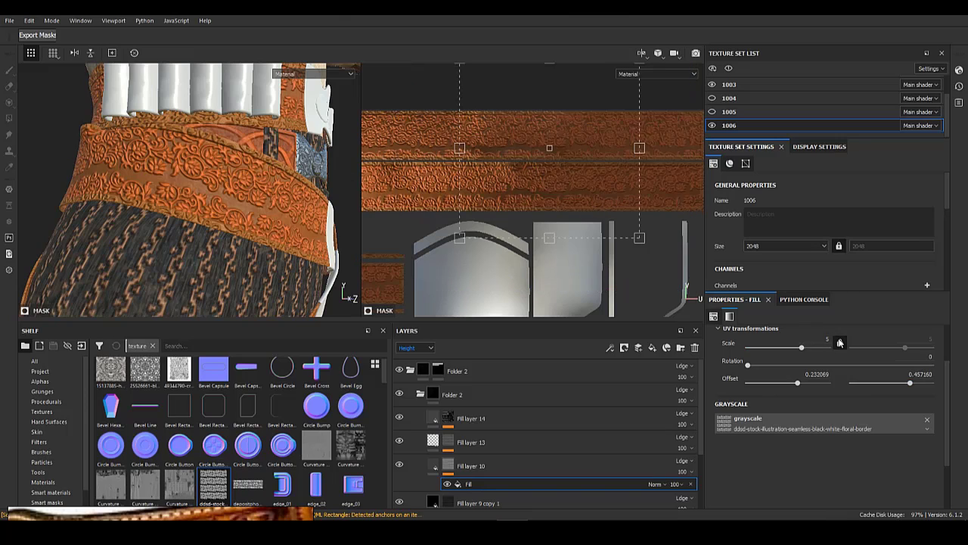
pyautogui.moveTo(548, 178); pyautogui.dragTo(514, 198)
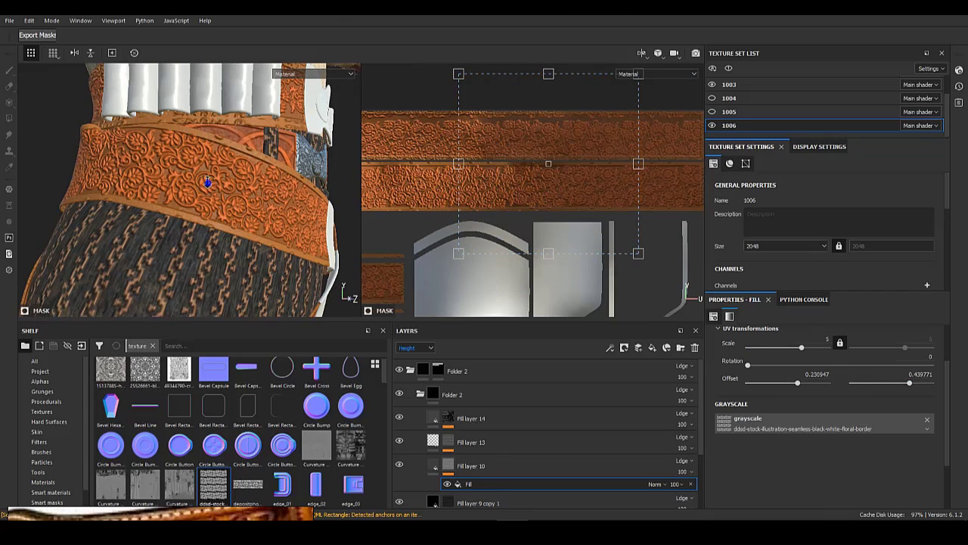
pyautogui.keyDown('alt'); pyautogui.moveTo(207, 182); pyautogui.dragTo(91, 168); pyautogui.keyUp('alt')
pyautogui.keyDown('alt'); pyautogui.moveTo(90, 169); pyautogui.dragTo(222, 209, button='right'); pyautogui.keyUp('alt')
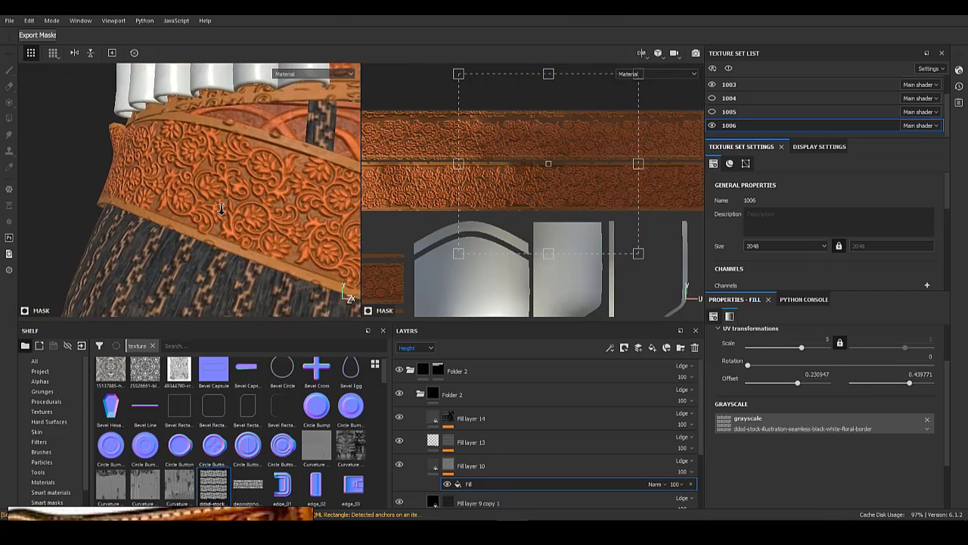
pyautogui.keyDown('alt'); pyautogui.moveTo(221, 209); pyautogui.dragTo(270, 205); pyautogui.keyUp('alt')
pyautogui.keyDown('alt'); pyautogui.moveTo(270, 205); pyautogui.dragTo(69, 123, button='right'); pyautogui.keyUp('alt')
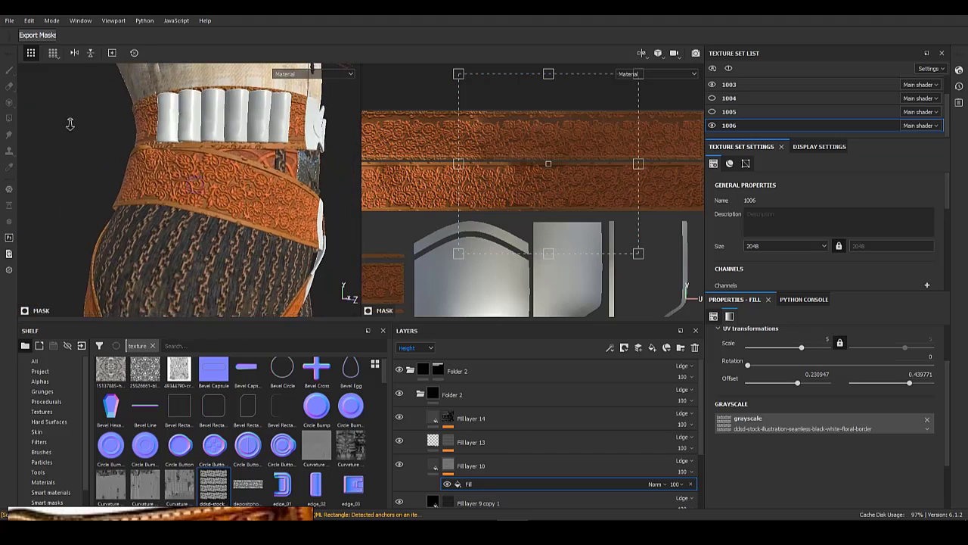
# - Set the floral mask fill's scale to 6 and move the pattern to an offset of about 0.234, 0.435
pyautogui.keyDown('alt'); pyautogui.moveTo(69, 124); pyautogui.dragTo(206, 182); pyautogui.keyUp('alt')
pyautogui.keyDown('alt'); pyautogui.moveTo(206, 182); pyautogui.dragTo(193, 333, button='right'); pyautogui.keyUp('alt')
pyautogui.keyDown('alt'); pyautogui.moveTo(192, 333); pyautogui.dragTo(363, 303); pyautogui.keyUp('alt')
pyautogui.write('6')
pyautogui.press('Return')
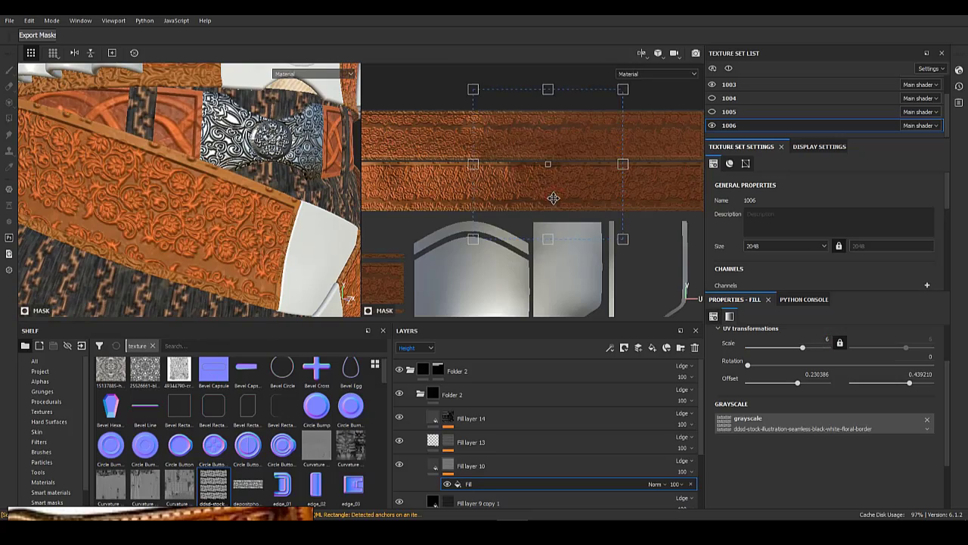
pyautogui.moveTo(554, 198); pyautogui.dragTo(557, 202)
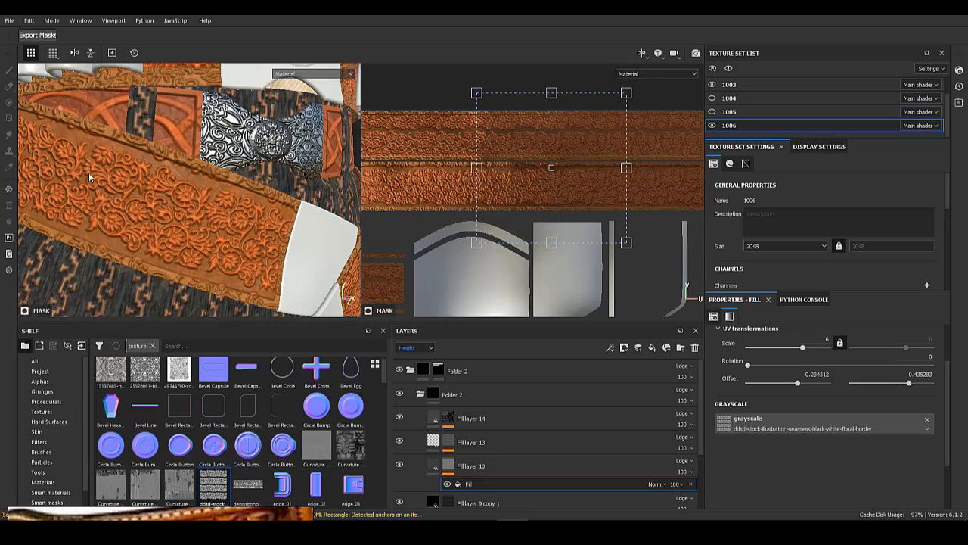
pyautogui.keyDown('alt'); pyautogui.moveTo(89, 178); pyautogui.dragTo(203, 212); pyautogui.keyUp('alt')
pyautogui.keyDown('alt'); pyautogui.moveTo(203, 212); pyautogui.dragTo(163, 196, button='middle'); pyautogui.keyUp('alt')
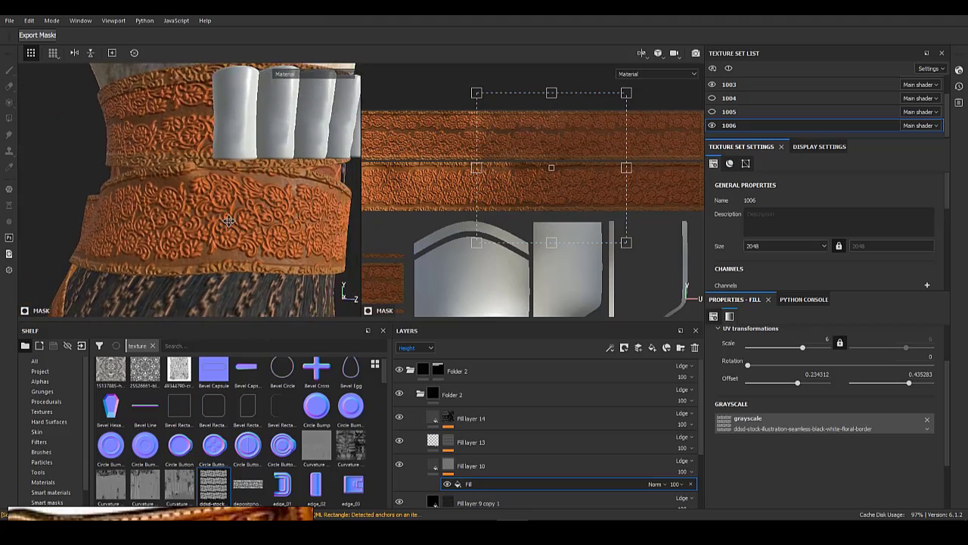
pyautogui.keyDown('alt'); pyautogui.moveTo(161, 207); pyautogui.dragTo(195, 202); pyautogui.keyUp('alt')
# - In the mask view, set the floral fill's scale to 4 and shift the pattern to an offset of about 0.239, 0.447
pyautogui.click(480, 474)
pyautogui.keyDown('alt'); pyautogui.click(448, 465); pyautogui.keyUp('alt')
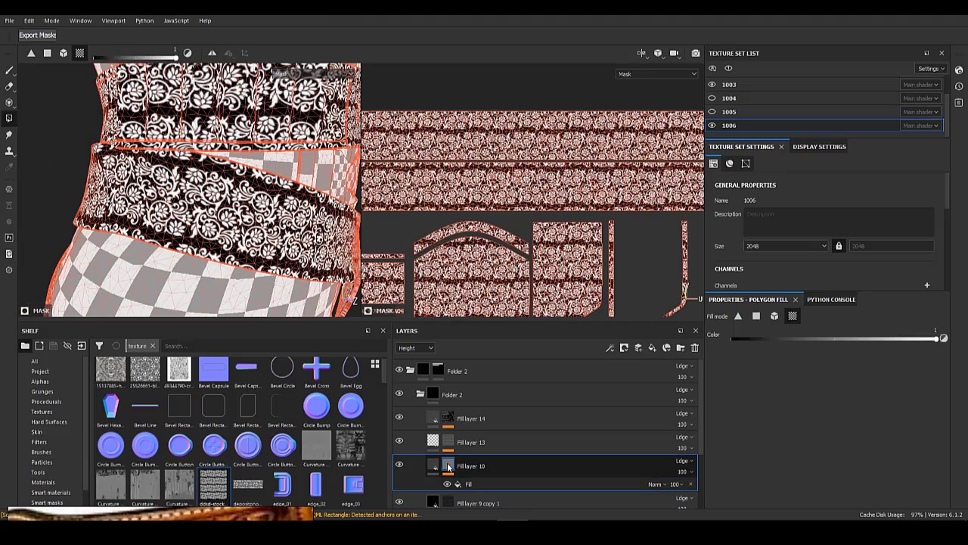
pyautogui.click(468, 484)
pyautogui.moveTo(806, 339); pyautogui.dragTo(851, 340)
pyautogui.write('5')
pyautogui.press('Return')
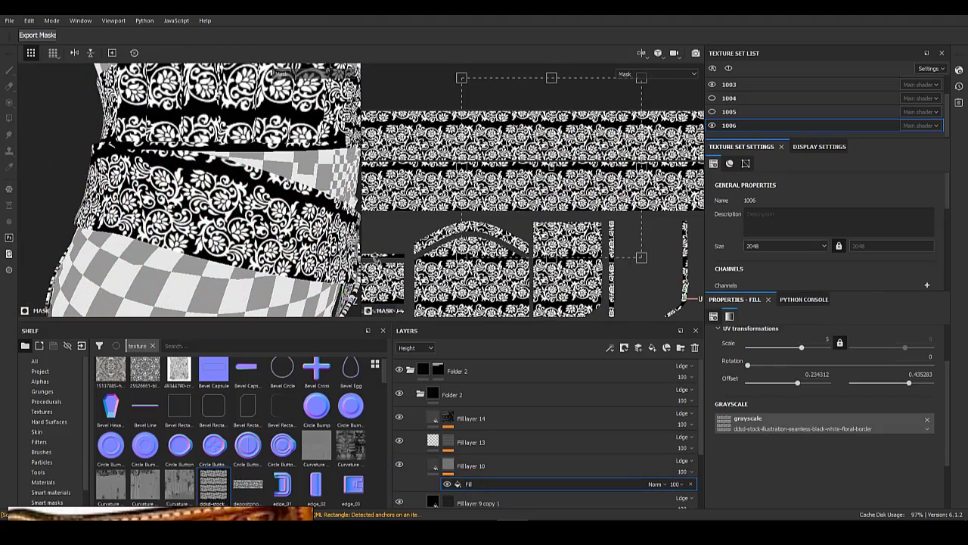
pyautogui.moveTo(556, 189); pyautogui.dragTo(552, 169)
pyautogui.click(822, 337)
pyautogui.write('4')
pyautogui.press('Return')
pyautogui.click(432, 462)
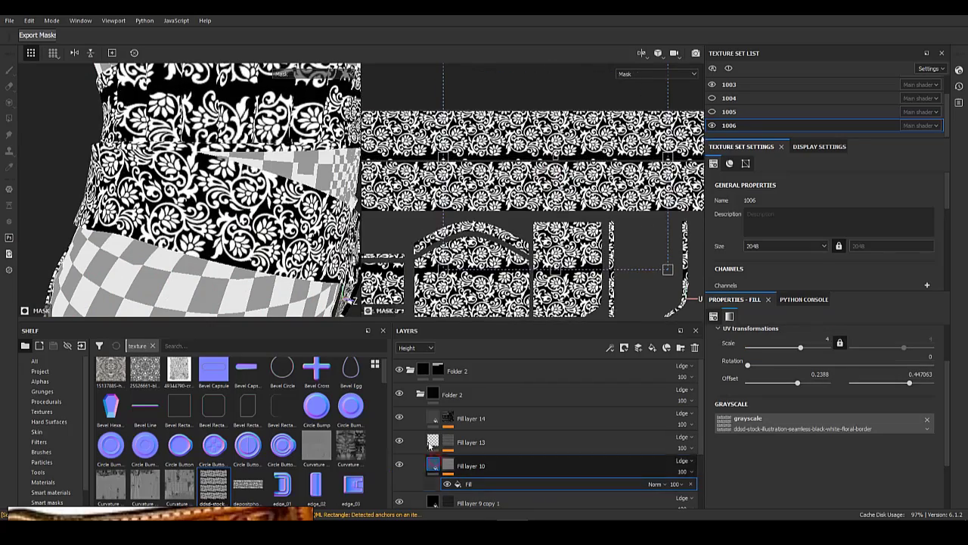
# - Examine the floral embossing on the crossed hip straps from the front, the side and close up
pyautogui.keyDown('alt'); pyautogui.moveTo(281, 234); pyautogui.dragTo(187, 199); pyautogui.keyUp('alt')
pyautogui.scroll(-5, 187, 199)
pyautogui.keyDown('alt'); pyautogui.moveTo(193, 204); pyautogui.dragTo(543, 266, button='right'); pyautogui.keyUp('alt')
pyautogui.scroll(-5, 259, 173)
pyautogui.keyDown('alt'); pyautogui.moveTo(275, 189); pyautogui.dragTo(129, 180); pyautogui.keyUp('alt')
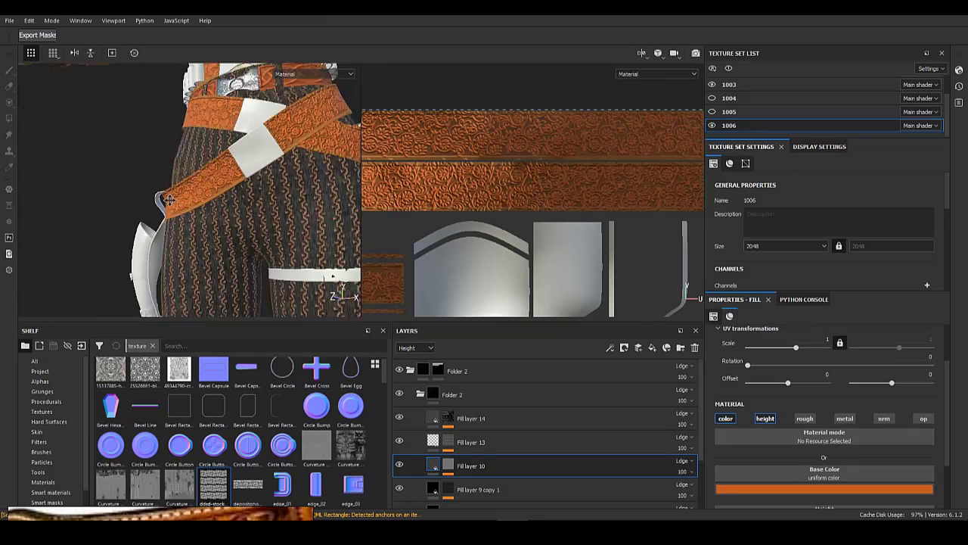
pyautogui.keyDown('alt'); pyautogui.moveTo(169, 199); pyautogui.dragTo(90, 194, button='middle'); pyautogui.keyUp('alt')
pyautogui.keyDown('alt'); pyautogui.moveTo(90, 193); pyautogui.dragTo(164, 182); pyautogui.keyUp('alt')
pyautogui.keyDown('alt'); pyautogui.moveTo(164, 182); pyautogui.dragTo(250, 198, button='right'); pyautogui.keyUp('alt')
pyautogui.keyDown('alt'); pyautogui.moveTo(249, 198); pyautogui.dragTo(236, 181); pyautogui.keyUp('alt')
pyautogui.scroll(-5, 280, 154)
pyautogui.scroll(5, 235, 181)
pyautogui.keyDown('alt'); pyautogui.moveTo(253, 159); pyautogui.dragTo(245, 210, button='middle'); pyautogui.keyUp('alt')
pyautogui.scroll(3, 245, 210)
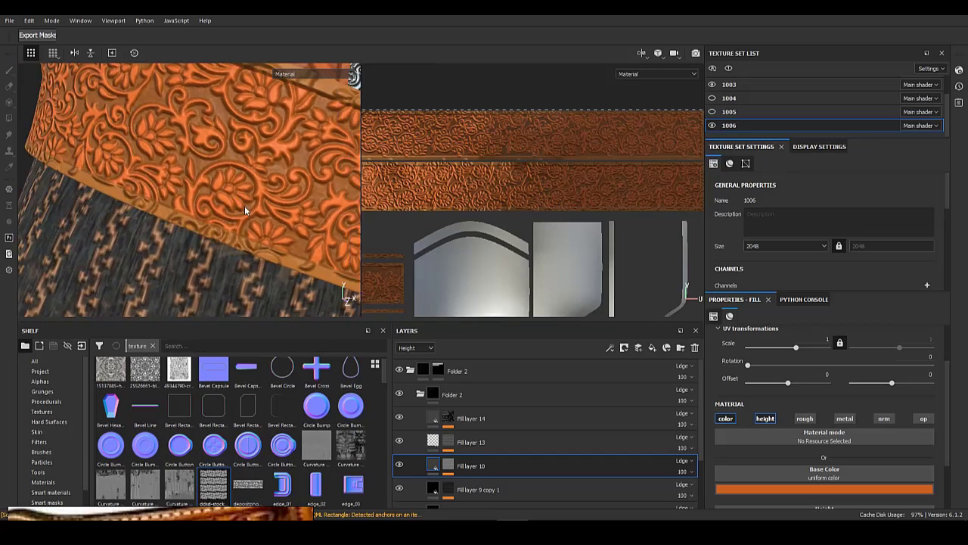
# - Sample the leather reference's orange-brown as Fill layer 10's base color, and display the Base Color channel in the layer stack
pyautogui.keyDown('alt'); pyautogui.click(446, 464); pyautogui.keyUp('alt')
pyautogui.click(434, 465)
pyautogui.scroll(-1, 884, 466)
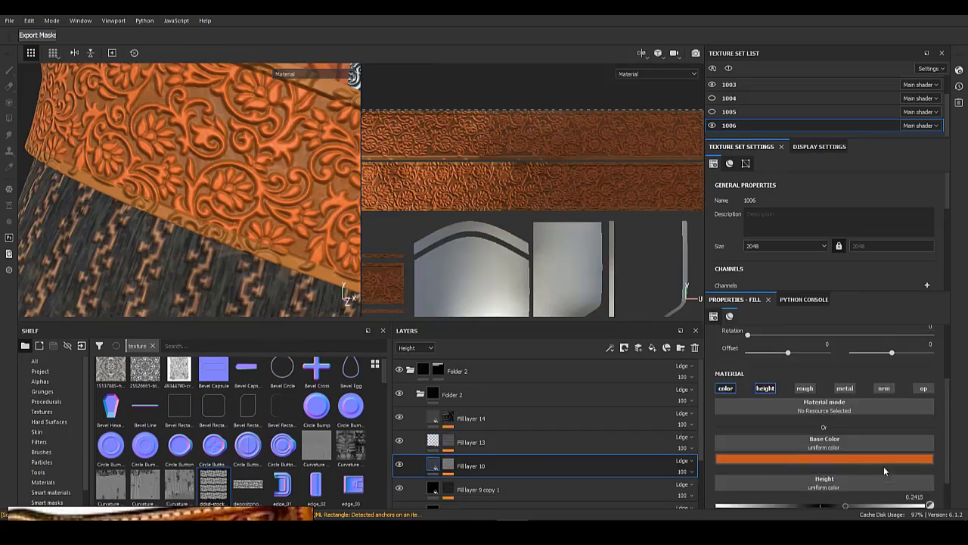
pyautogui.click(854, 459)
pyautogui.moveTo(876, 344); pyautogui.dragTo(307, 515)
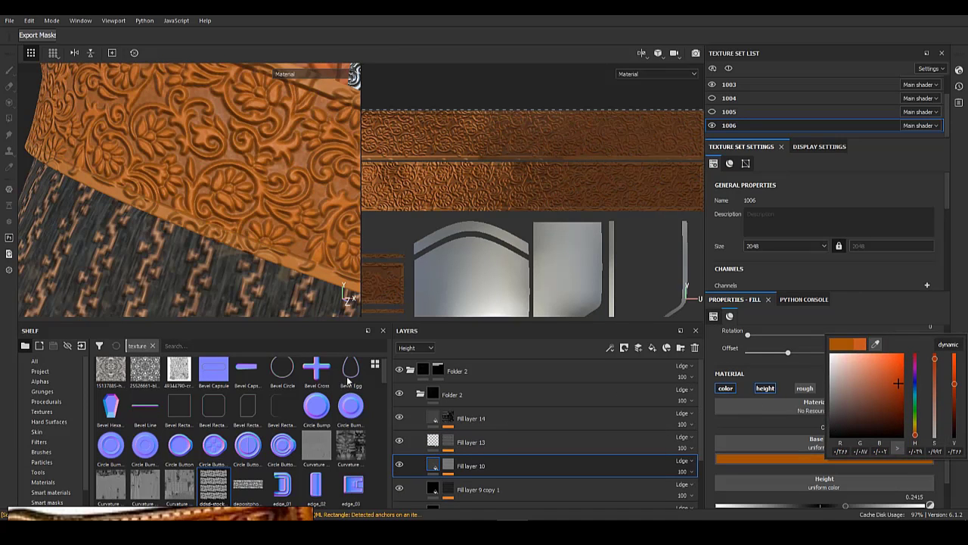
pyautogui.click(433, 348)
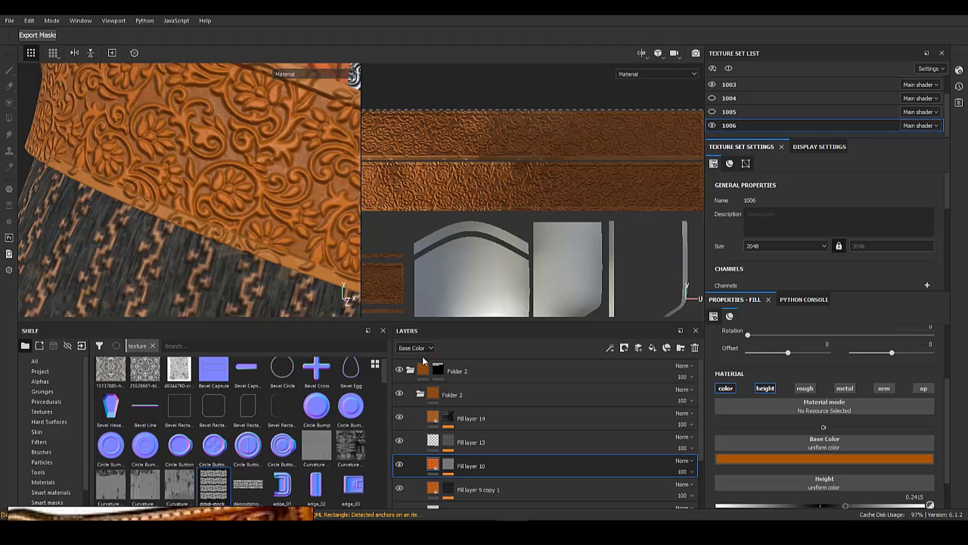
# - Lower Fill layer 10's height to about 0.135 and review the softened embossing where the straps cross
pyautogui.keyDown('alt'); pyautogui.moveTo(212, 183); pyautogui.dragTo(199, 151, button='right'); pyautogui.keyUp('alt')
pyautogui.keyDown('alt'); pyautogui.moveTo(198, 151); pyautogui.dragTo(218, 168); pyautogui.keyUp('alt')
pyautogui.keyDown('alt'); pyautogui.moveTo(254, 173); pyautogui.dragTo(219, 197, button='right'); pyautogui.keyUp('alt')
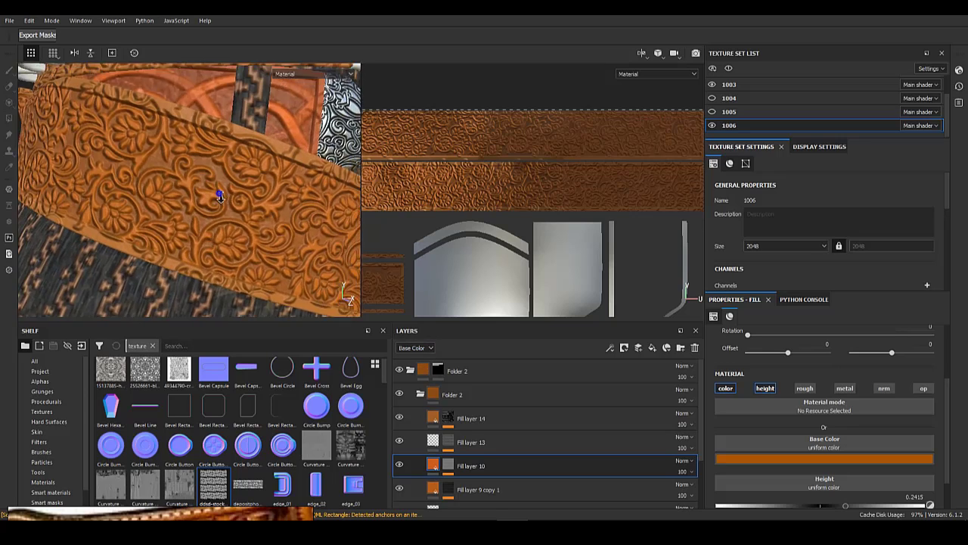
pyautogui.keyDown('alt'); pyautogui.moveTo(218, 197); pyautogui.dragTo(204, 160); pyautogui.keyUp('alt')
pyautogui.scroll(-2, 838, 498)
pyautogui.moveTo(845, 475)
pyautogui.mouseDown()
pyautogui.moveTo(811, 472)
pyautogui.moveTo(845, 477)
pyautogui.mouseUp()
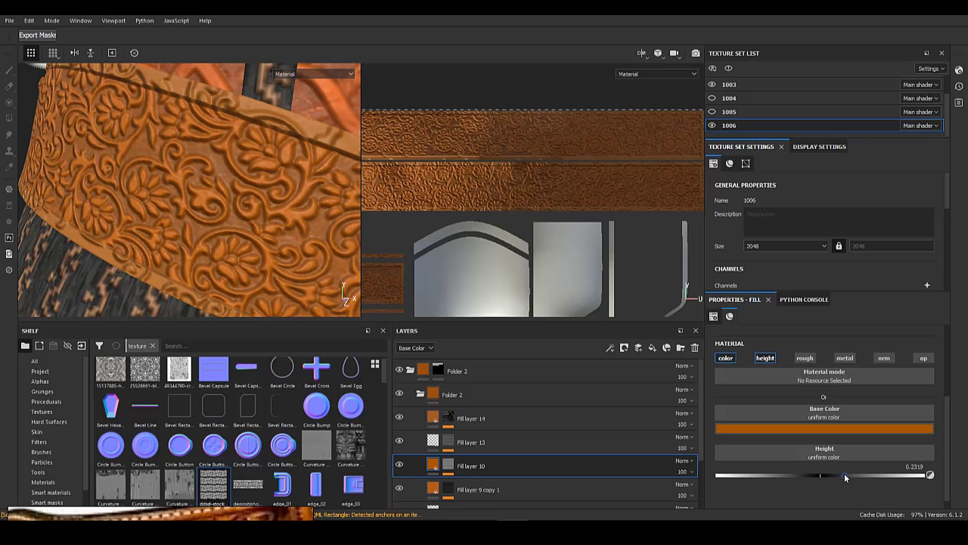
pyautogui.moveTo(844, 473)
pyautogui.mouseDown()
pyautogui.moveTo(825, 472)
pyautogui.moveTo(836, 474)
pyautogui.mouseUp()
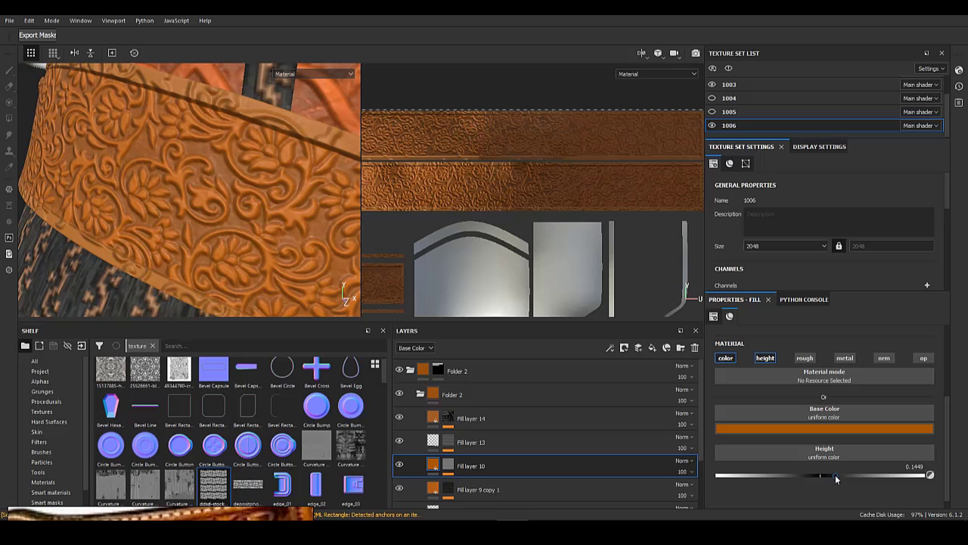
pyautogui.moveTo(835, 474); pyautogui.dragTo(834, 475)
pyautogui.scroll(-5, 288, 226)
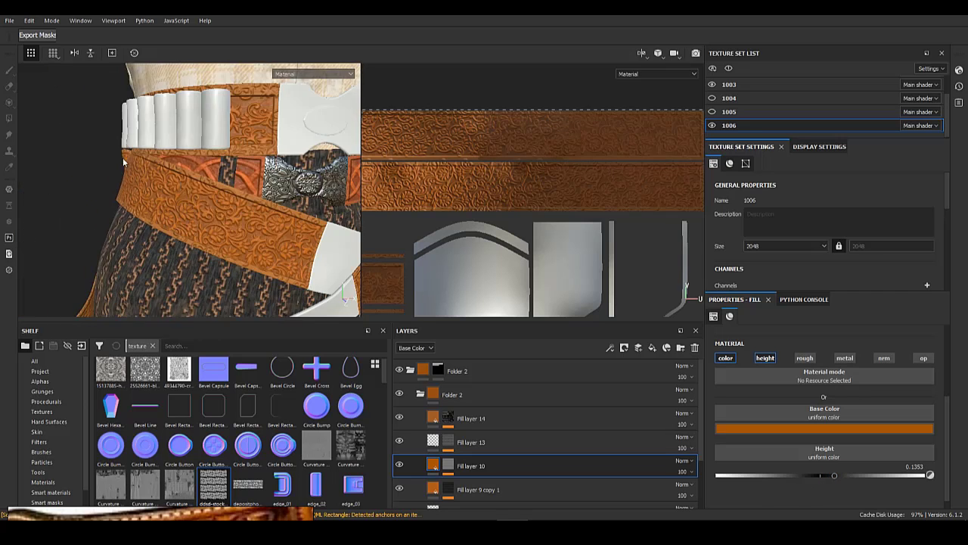
pyautogui.keyDown('alt'); pyautogui.moveTo(123, 157); pyautogui.dragTo(305, 231); pyautogui.keyUp('alt')
pyautogui.scroll(4, 156, 177)
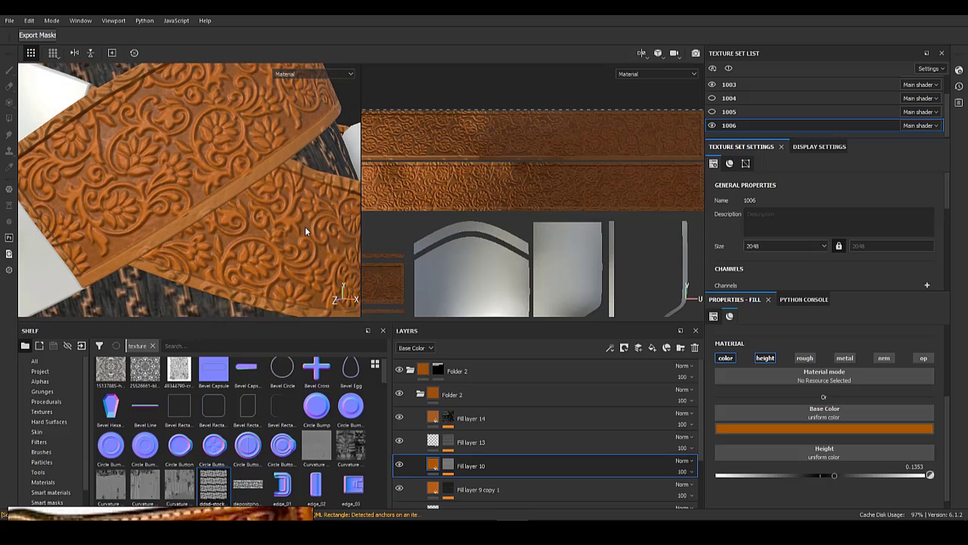
# - Enable Fill layer 10's roughness channel, remove its Grunge Map 30 texture and set a uniform roughness of about 0.486
pyautogui.click(806, 360)
pyautogui.scroll(-2, 838, 469)
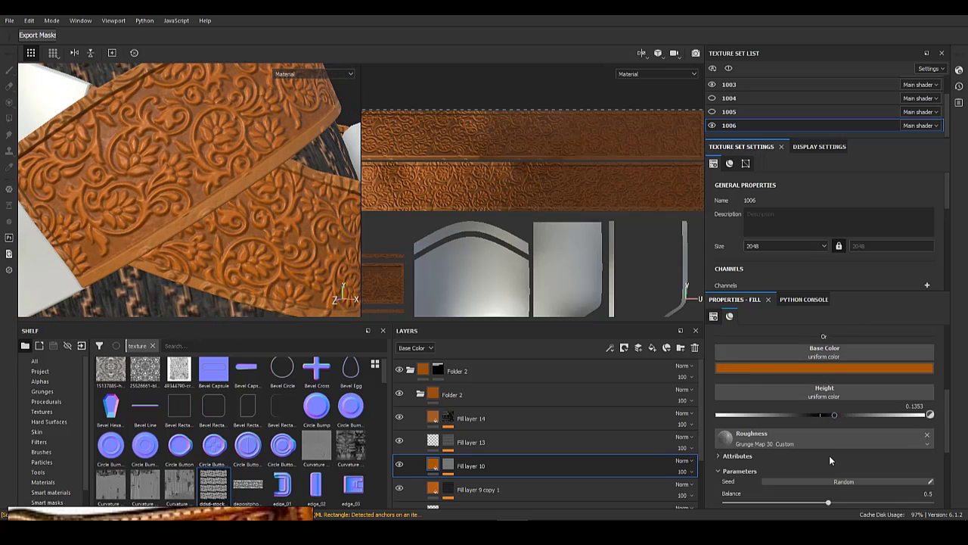
pyautogui.scroll(4, 794, 431)
pyautogui.scroll(-3, 792, 429)
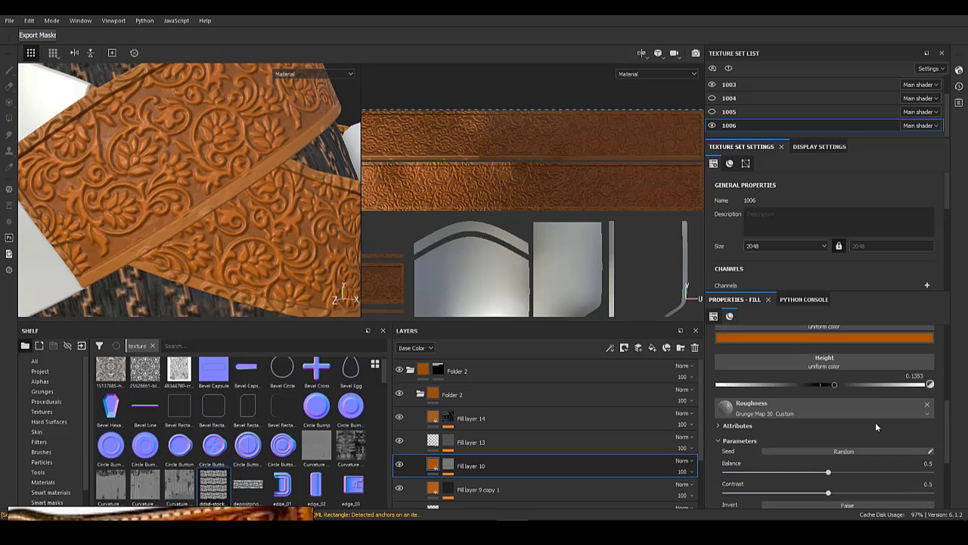
pyautogui.click(927, 405)
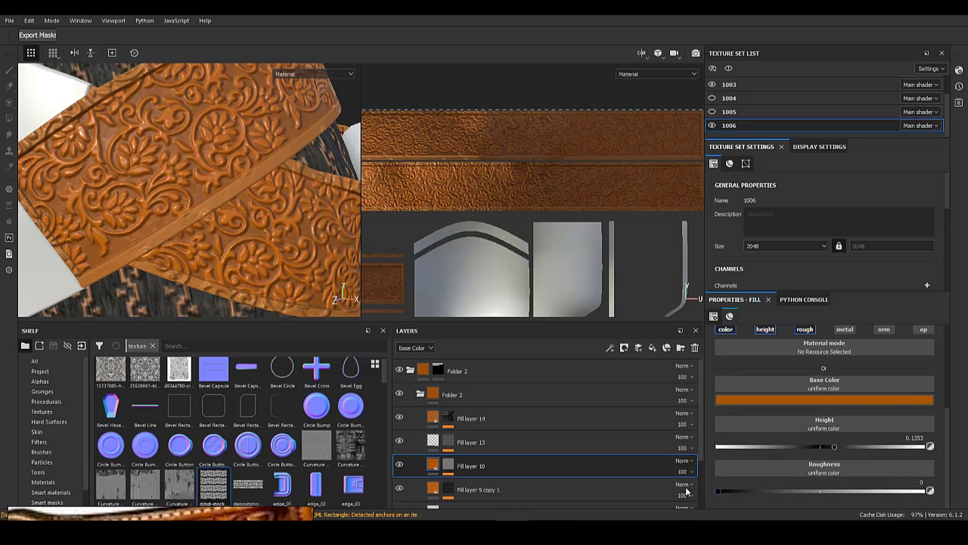
pyautogui.moveTo(822, 490); pyautogui.dragTo(820, 491)
# - Examine the sheen of the floral embossing on the hip straps close up and from the front
pyautogui.keyDown('alt'); pyautogui.moveTo(304, 242); pyautogui.dragTo(250, 212); pyautogui.keyUp('alt')
pyautogui.keyDown('shift'); pyautogui.moveTo(250, 212); pyautogui.dragTo(218, 217, button='right'); pyautogui.keyUp('shift')
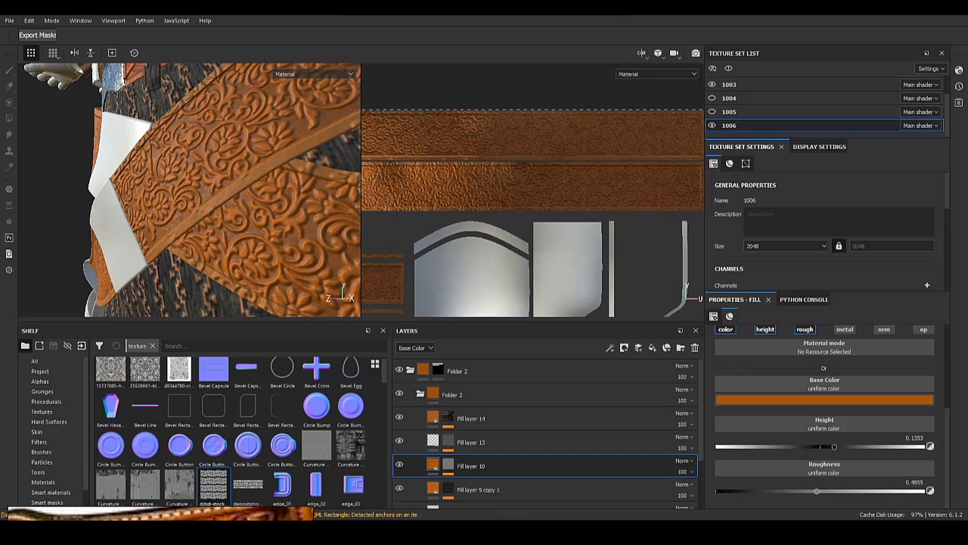
pyautogui.keyDown('alt'); pyautogui.moveTo(222, 178); pyautogui.dragTo(240, 202); pyautogui.keyUp('alt')
pyautogui.keyDown('alt'); pyautogui.moveTo(240, 202); pyautogui.dragTo(221, 199, button='right'); pyautogui.keyUp('alt')
pyautogui.keyDown('alt'); pyautogui.moveTo(221, 199); pyautogui.dragTo(253, 199); pyautogui.keyUp('alt')
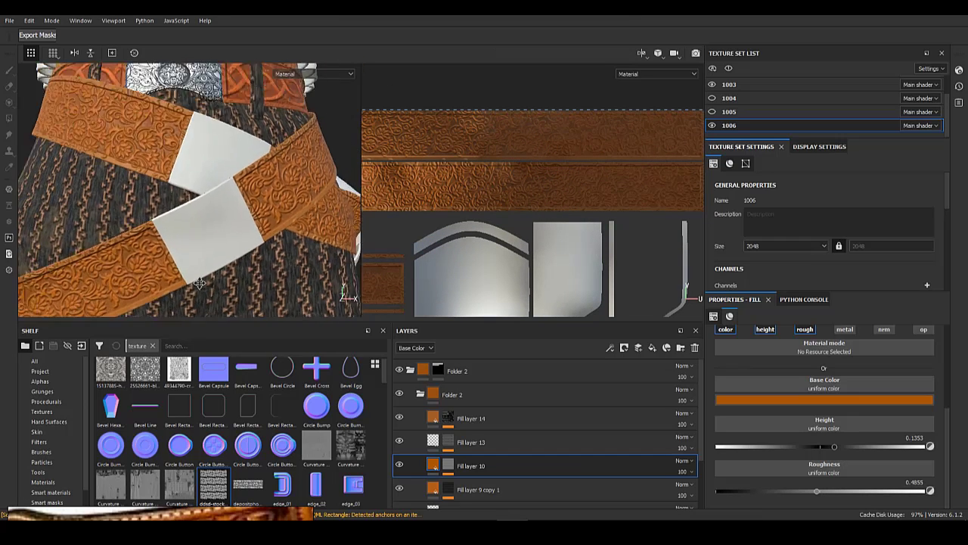
pyautogui.keyDown('alt'); pyautogui.moveTo(125, 178); pyautogui.dragTo(166, 255, button='middle'); pyautogui.keyUp('alt')
pyautogui.keyDown('alt'); pyautogui.moveTo(166, 255); pyautogui.dragTo(128, 195); pyautogui.keyUp('alt')
pyautogui.keyDown('alt'); pyautogui.moveTo(129, 194); pyautogui.dragTo(118, 192, button='middle'); pyautogui.keyUp('alt')
# - Add a UV Border Distance generator to Fill layer 10's mask
pyautogui.click(450, 468)
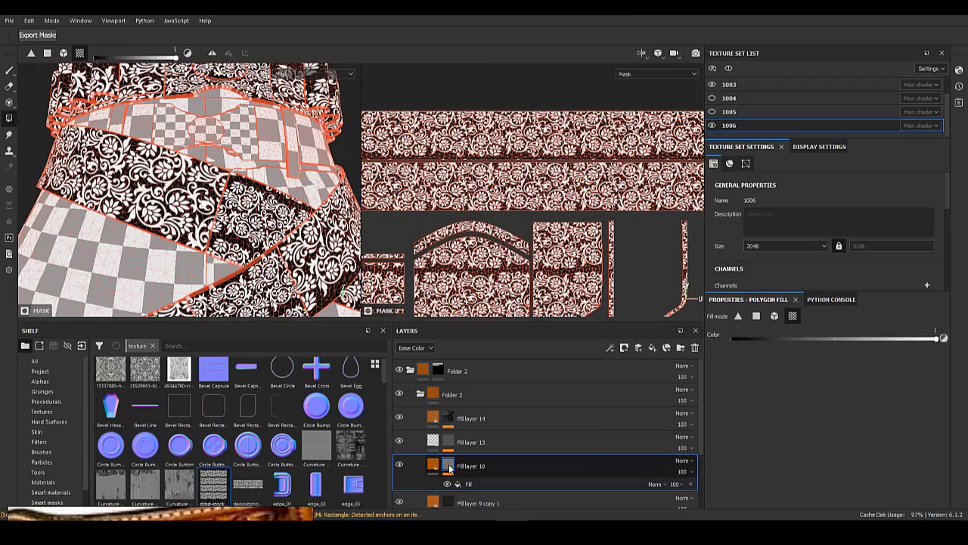
pyautogui.rightClick(450, 468)
pyautogui.click(488, 359)
pyautogui.click(828, 336)
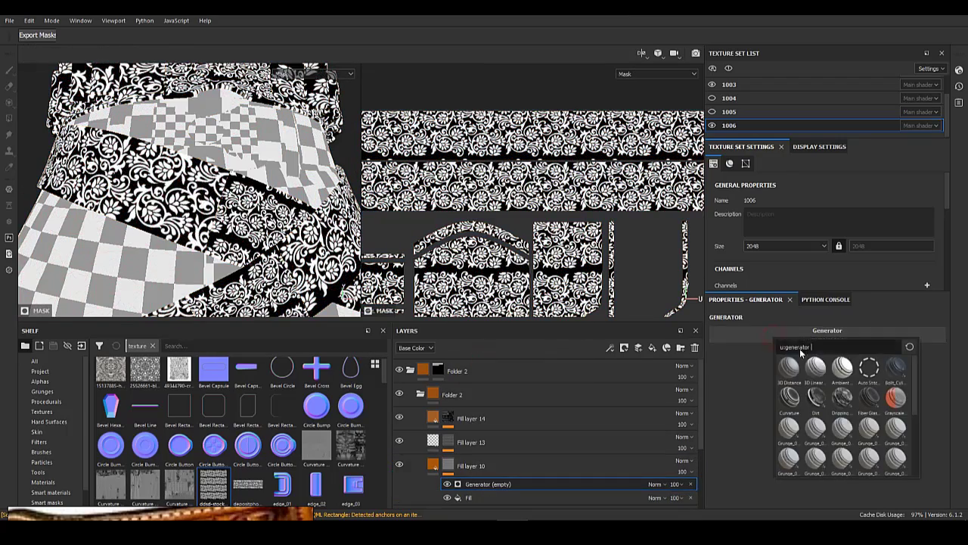
pyautogui.scroll(-3, 866, 408)
pyautogui.click(849, 412)
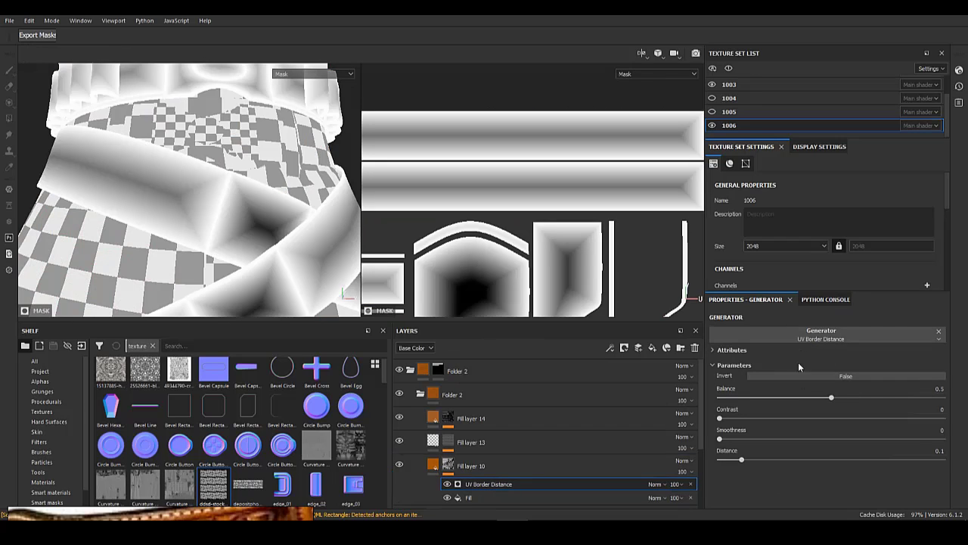
# - Set the border generator to contrast 1, balance 0.05 and inverted, and blend it with Multiply over the floral fill
pyautogui.click(794, 336)
pyautogui.click(775, 356)
pyautogui.moveTo(721, 419); pyautogui.dragTo(945, 421)
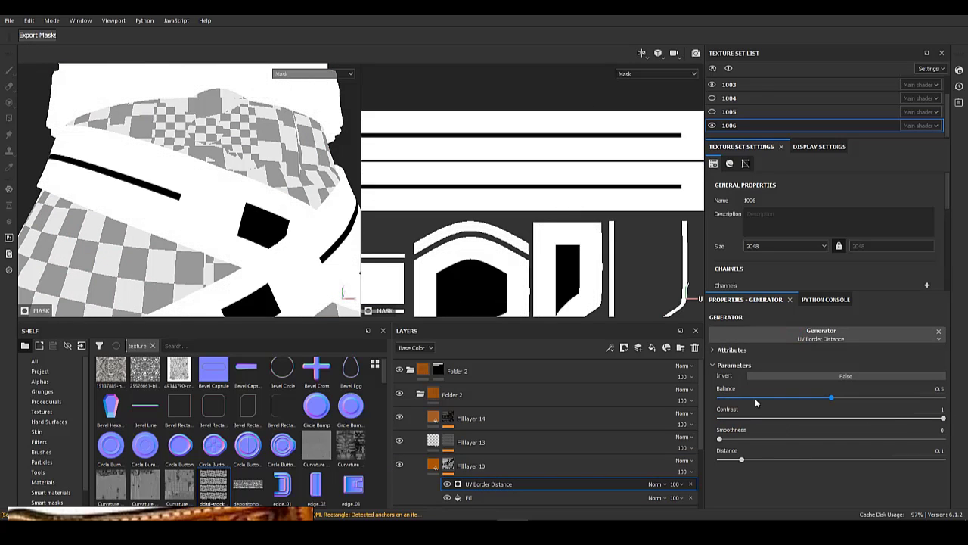
pyautogui.moveTo(736, 400); pyautogui.dragTo(731, 400)
pyautogui.click(660, 485)
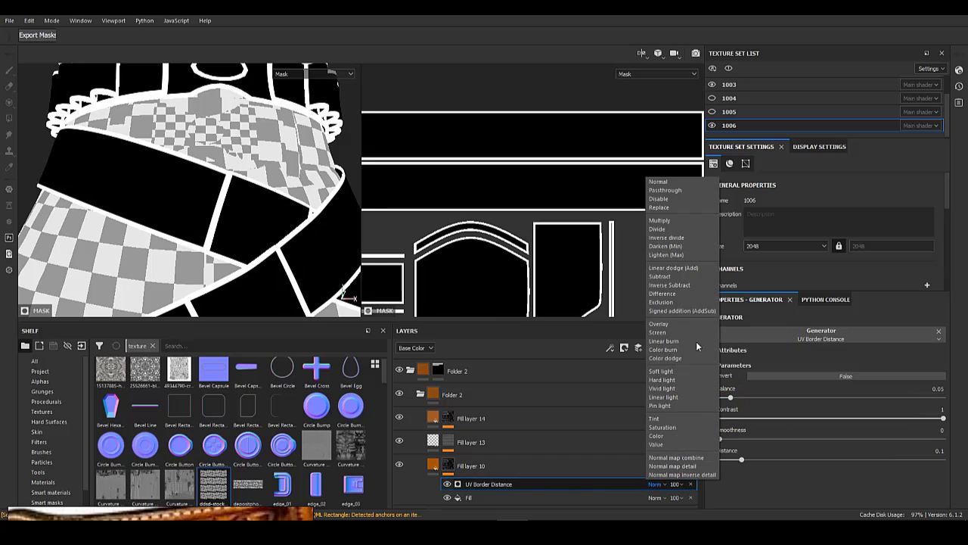
pyautogui.click(661, 220)
pyautogui.click(787, 380)
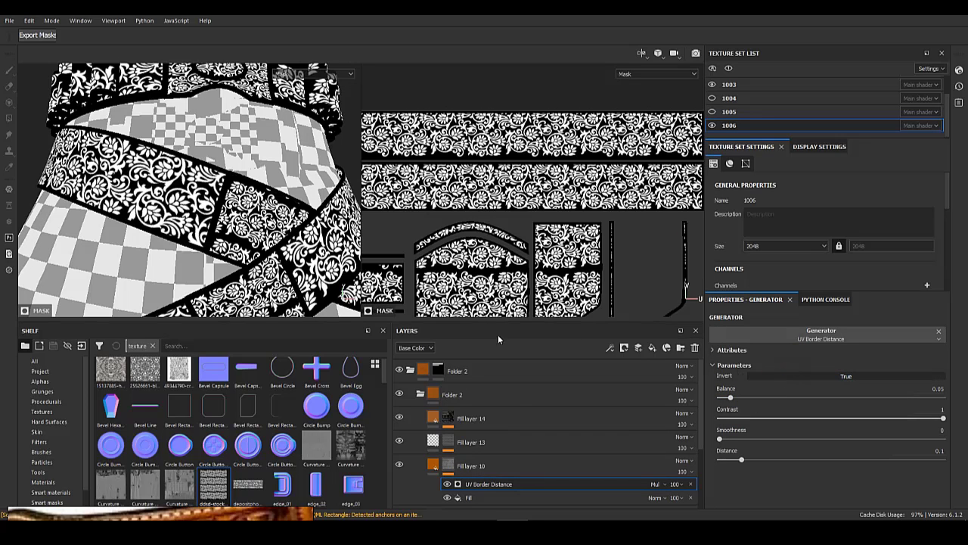
# - Raise the UV Border Distance generator's balance to 0.09 to widen the plain border along the strap edges
pyautogui.click(438, 461)
pyautogui.keyDown('alt'); pyautogui.moveTo(136, 164); pyautogui.dragTo(167, 189, button='middle'); pyautogui.keyUp('alt')
pyautogui.keyDown('alt'); pyautogui.moveTo(151, 189); pyautogui.dragTo(185, 188, button='right'); pyautogui.keyUp('alt')
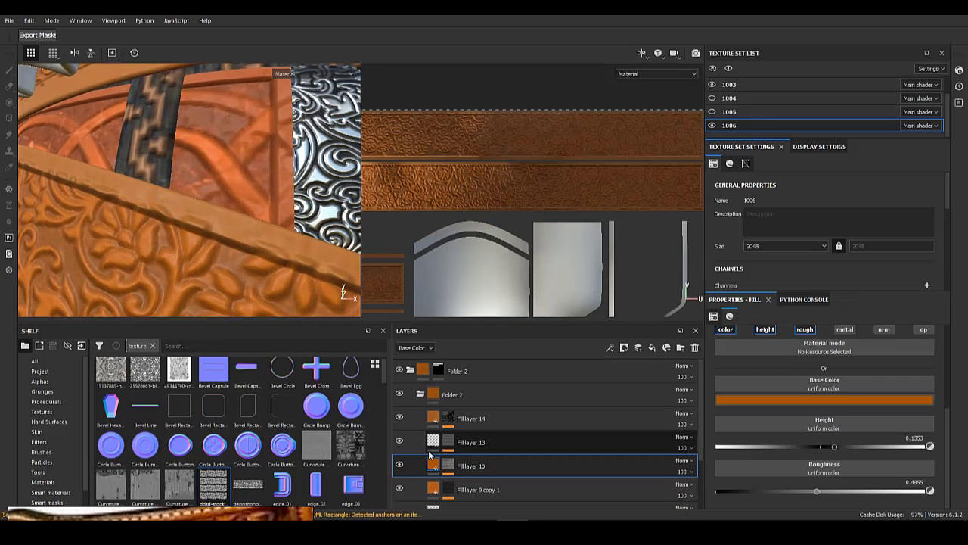
pyautogui.click(449, 465)
pyautogui.click(492, 485)
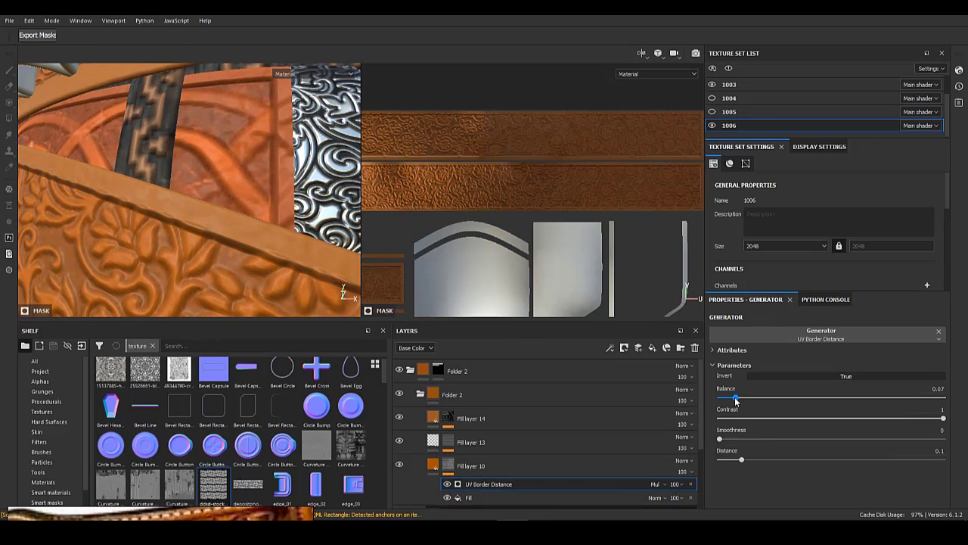
# - Examine the bordered embossing on the belt and hip straps from all around, and compare it with the dark stitched-leather reference
pyautogui.keyDown('alt'); pyautogui.moveTo(237, 240); pyautogui.dragTo(190, 257, button='right'); pyautogui.keyUp('alt')
pyautogui.keyDown('alt'); pyautogui.moveTo(190, 257); pyautogui.dragTo(181, 130, button='middle'); pyautogui.keyUp('alt')
pyautogui.keyDown('alt'); pyautogui.moveTo(125, 231); pyautogui.dragTo(162, 244, button='right'); pyautogui.keyUp('alt')
pyautogui.keyDown('alt'); pyautogui.moveTo(163, 245); pyautogui.dragTo(245, 210); pyautogui.keyUp('alt')
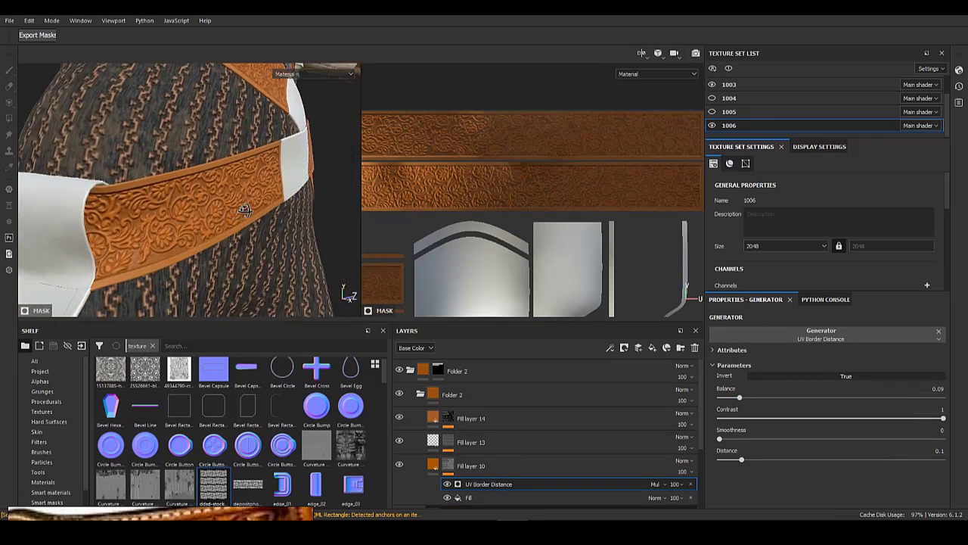
pyautogui.keyDown('alt'); pyautogui.moveTo(244, 209); pyautogui.dragTo(198, 221, button='right'); pyautogui.keyUp('alt')
pyautogui.keyDown('alt'); pyautogui.moveTo(198, 221); pyautogui.dragTo(53, 244); pyautogui.keyUp('alt')
pyautogui.keyDown('alt'); pyautogui.moveTo(54, 245); pyautogui.dragTo(136, 227, button='right'); pyautogui.keyUp('alt')
pyautogui.keyDown('shift'); pyautogui.moveTo(136, 227); pyautogui.dragTo(321, 208, button='right'); pyautogui.keyUp('shift')
pyautogui.keyDown('alt'); pyautogui.moveTo(321, 209); pyautogui.dragTo(217, 227); pyautogui.keyUp('alt')
pyautogui.keyDown('shift'); pyautogui.moveTo(216, 227); pyautogui.dragTo(174, 225, button='right'); pyautogui.keyUp('shift')
pyautogui.keyDown('alt'); pyautogui.moveTo(174, 225); pyautogui.dragTo(235, 220); pyautogui.keyUp('alt')
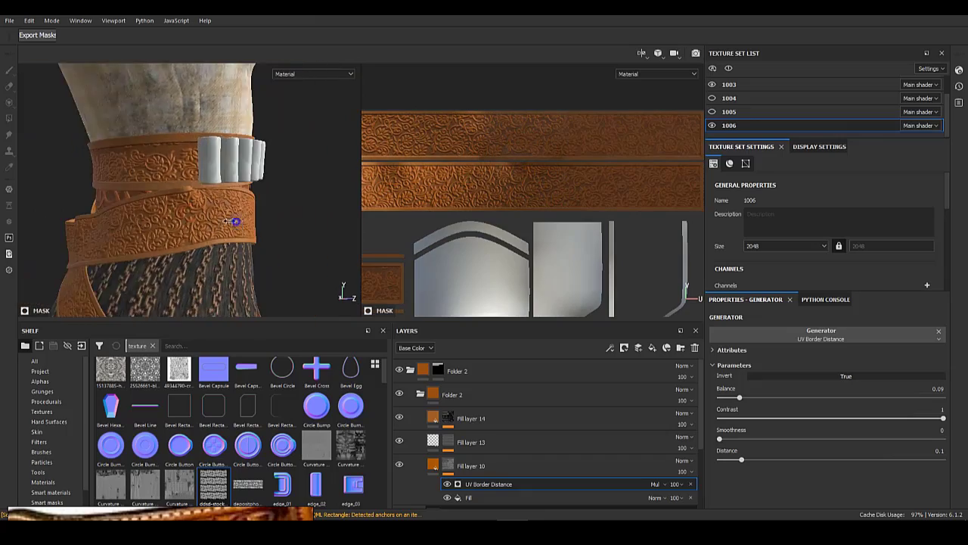
pyautogui.keyDown('shift'); pyautogui.moveTo(235, 221); pyautogui.dragTo(121, 231, button='right'); pyautogui.keyUp('shift')
pyautogui.keyDown('alt'); pyautogui.moveTo(121, 231); pyautogui.dragTo(159, 227, button='right'); pyautogui.keyUp('alt')
pyautogui.keyDown('alt'); pyautogui.moveTo(159, 227); pyautogui.dragTo(138, 238, button='middle'); pyautogui.keyUp('alt')
pyautogui.keyDown('alt'); pyautogui.moveTo(138, 237); pyautogui.dragTo(212, 221); pyautogui.keyUp('alt')
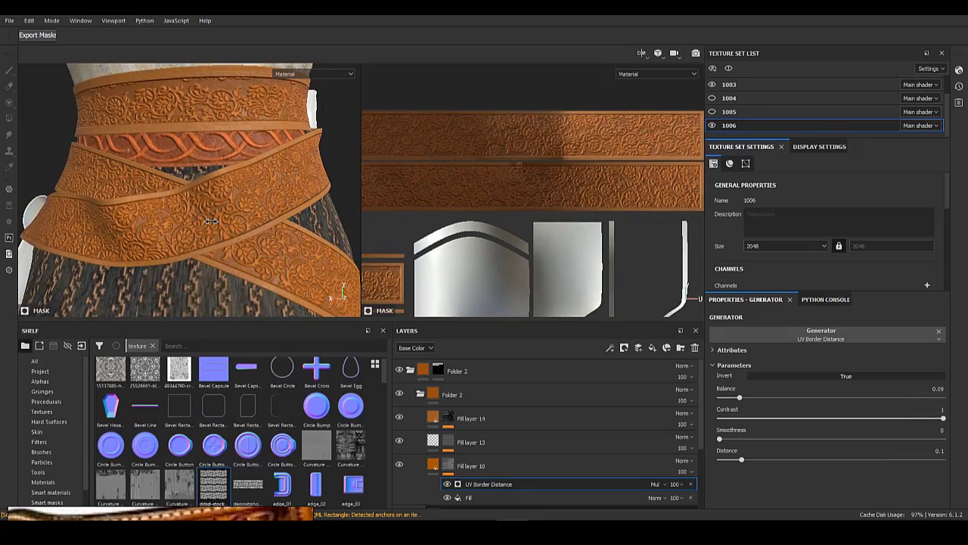
pyautogui.keyDown('shift'); pyautogui.moveTo(212, 221); pyautogui.dragTo(244, 219, button='right'); pyautogui.keyUp('shift')
pyautogui.keyDown('alt'); pyautogui.moveTo(244, 218); pyautogui.dragTo(130, 170); pyautogui.keyUp('alt')
pyautogui.keyDown('alt'); pyautogui.moveTo(129, 170); pyautogui.dragTo(68, 215, button='right'); pyautogui.keyUp('alt')
pyautogui.keyDown('alt'); pyautogui.moveTo(69, 215); pyautogui.dragTo(291, 218); pyautogui.keyUp('alt')
pyautogui.keyDown('shift'); pyautogui.moveTo(291, 218); pyautogui.dragTo(201, 189, button='right'); pyautogui.keyUp('shift')
pyautogui.keyDown('alt'); pyautogui.moveTo(201, 189); pyautogui.dragTo(226, 231, button='middle'); pyautogui.keyUp('alt')
pyautogui.keyDown('alt'); pyautogui.moveTo(225, 231); pyautogui.dragTo(203, 202); pyautogui.keyUp('alt')
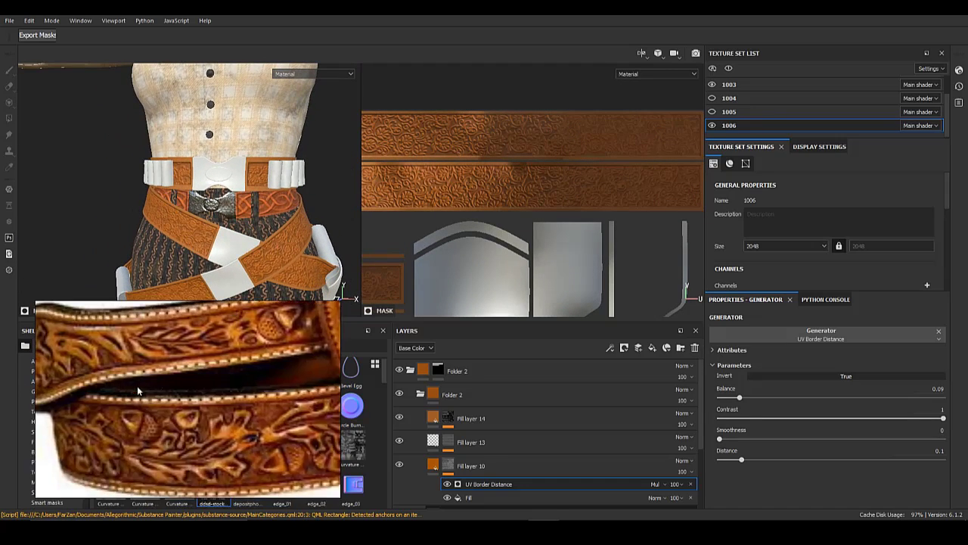
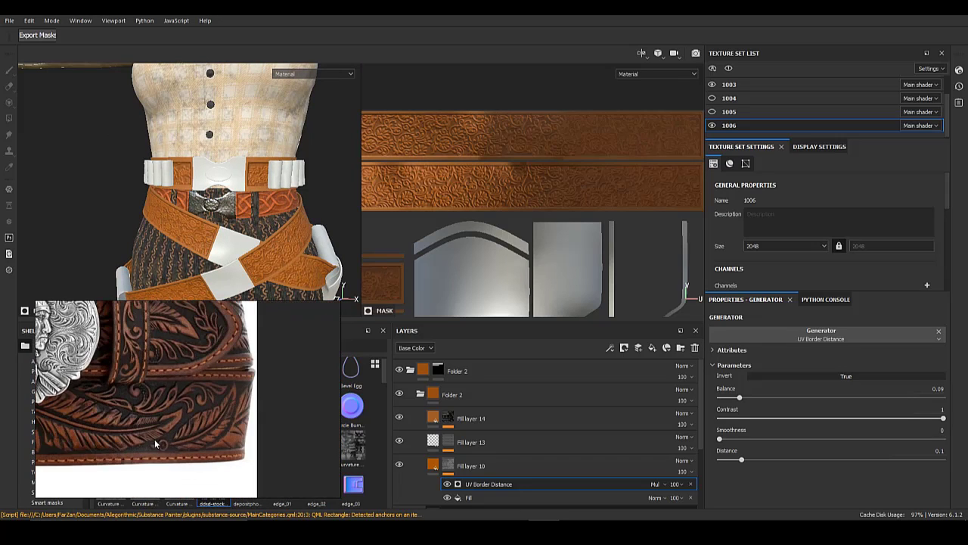
pyautogui.scroll(3, 176, 400)
pyautogui.keyDown('alt'); pyautogui.moveTo(293, 183); pyautogui.dragTo(330, 167, button='middle'); pyautogui.keyUp('alt')
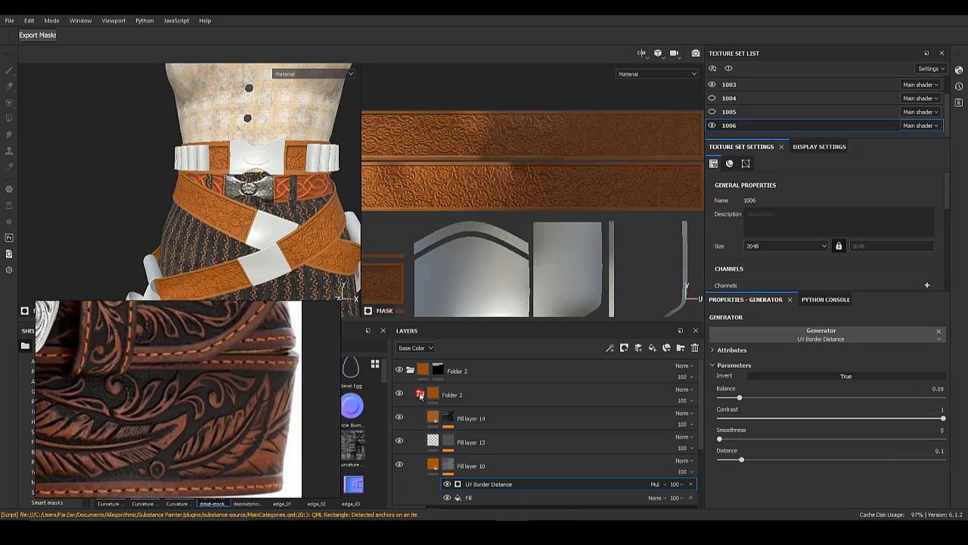
# - Review the layers inside the inner Folder 2 and the material settings of Fill layer 8
pyautogui.click(421, 395)
pyautogui.click(427, 395)
pyautogui.scroll(-3, 469, 435)
pyautogui.click(480, 465)
pyautogui.scroll(-3, 210, 220)
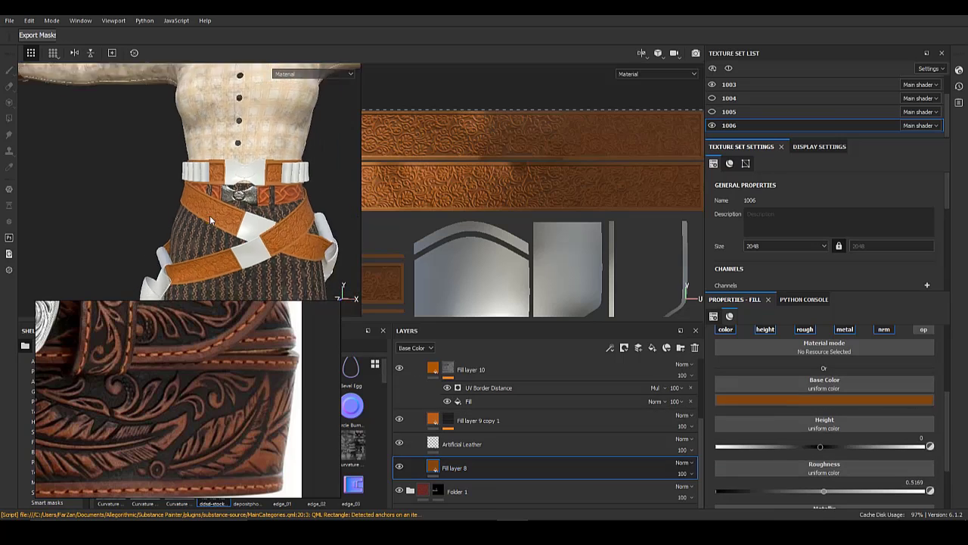
pyautogui.scroll(4, 211, 220)
pyautogui.scroll(4, 448, 418)
# - Collapse the inner Folder 2, move it out of its masked parent folder, and delete that parent
pyautogui.click(421, 394)
pyautogui.click(468, 391)
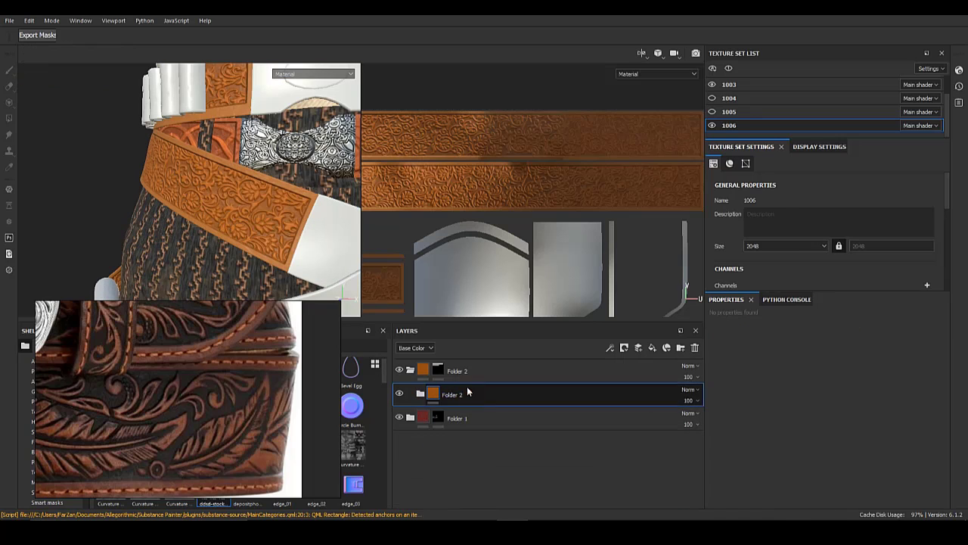
pyautogui.click(438, 370)
pyautogui.rightClick(438, 370)
pyautogui.moveTo(484, 385); pyautogui.dragTo(492, 362)
pyautogui.click(463, 394)
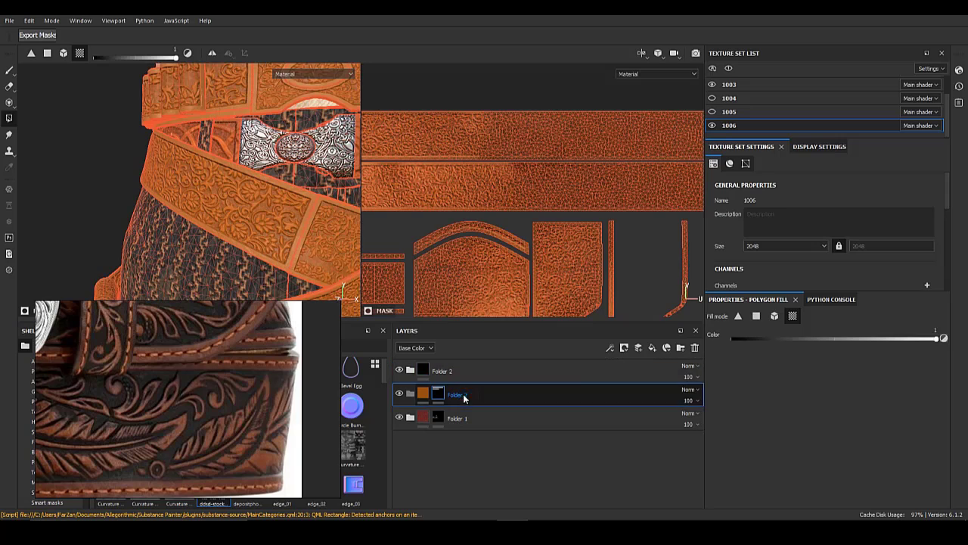
pyautogui.click(695, 347)
# - Give Folder 2 a black mask and fill in only the hip strap that occupies the lower UV strip
pyautogui.rightClick(433, 368)
pyautogui.click(465, 190)
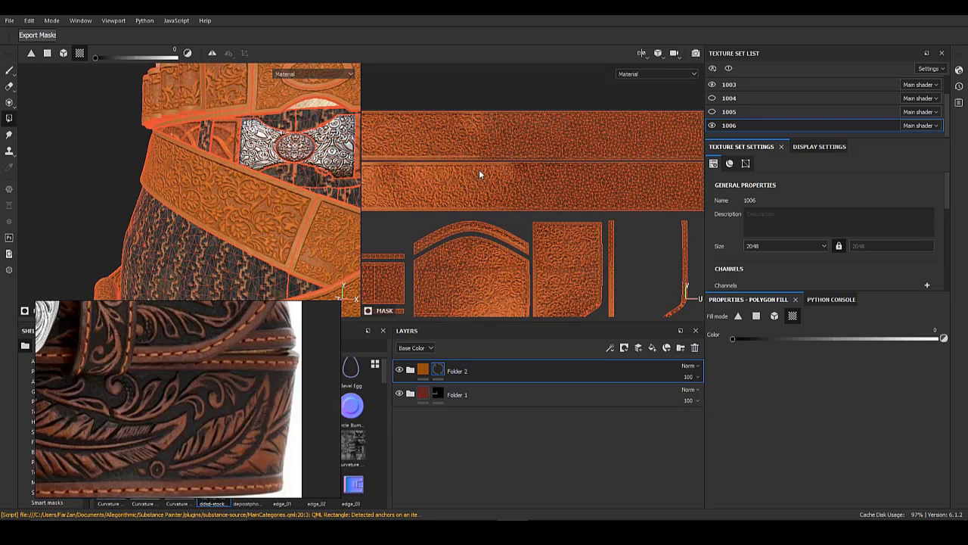
pyautogui.rightClick(441, 369)
pyautogui.click(479, 81)
pyautogui.click(488, 138)
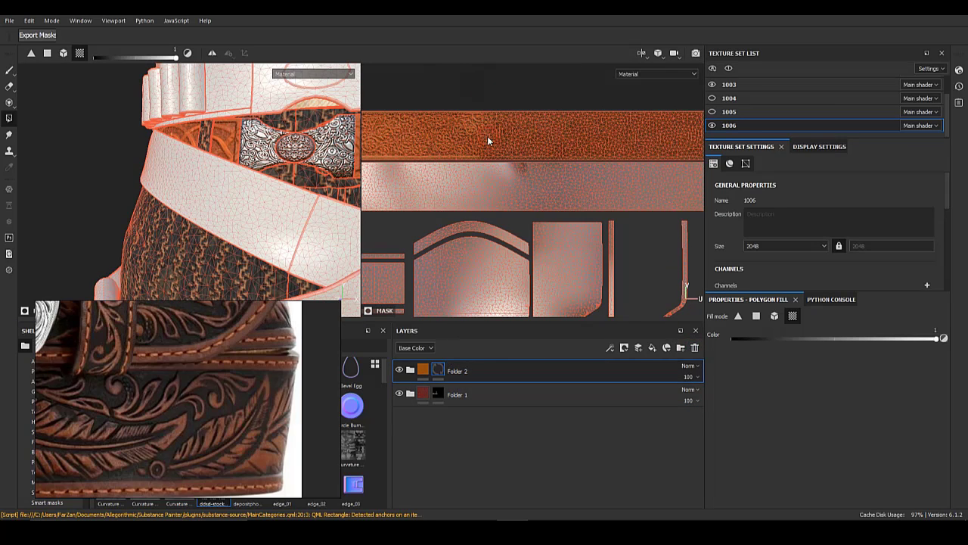
pyautogui.hotkey('ctrl', 'z')
pyautogui.click(250, 203)
# - Inspect the single strap revealed by Folder 2's mask from the front, the back and close up
pyautogui.keyDown('alt'); pyautogui.moveTo(235, 218); pyautogui.dragTo(3, 121, button='right'); pyautogui.keyUp('alt')
pyautogui.keyDown('alt'); pyautogui.moveTo(284, 199); pyautogui.dragTo(197, 193); pyautogui.keyUp('alt')
pyautogui.keyDown('alt'); pyautogui.moveTo(257, 204); pyautogui.dragTo(174, 190, button='right'); pyautogui.keyUp('alt')
pyautogui.keyDown('alt'); pyautogui.moveTo(250, 204); pyautogui.dragTo(144, 113, button='middle'); pyautogui.keyUp('alt')
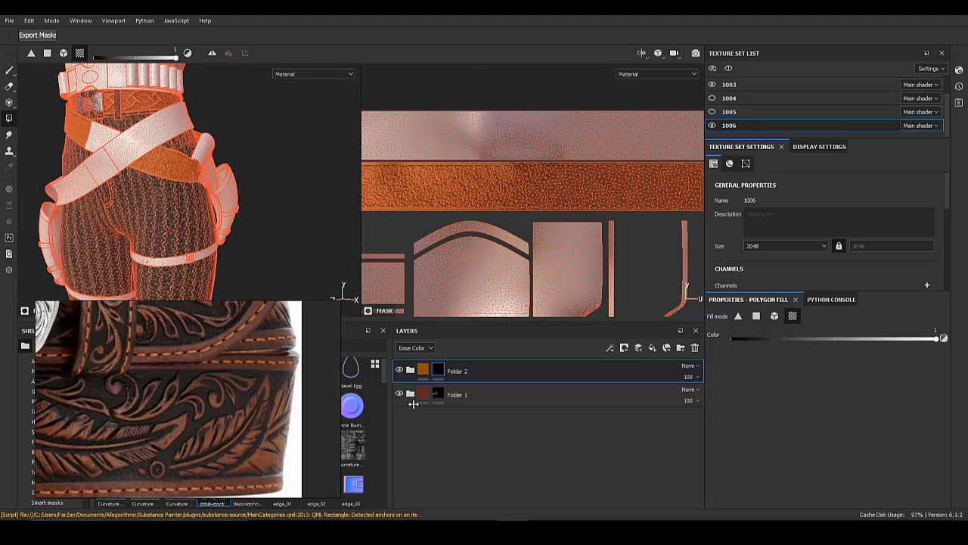
pyautogui.click(421, 372)
pyautogui.keyDown('alt'); pyautogui.moveTo(257, 193); pyautogui.dragTo(227, 174); pyautogui.keyUp('alt')
pyautogui.keyDown('alt'); pyautogui.moveTo(196, 121); pyautogui.dragTo(204, 189, button='middle'); pyautogui.keyUp('alt')
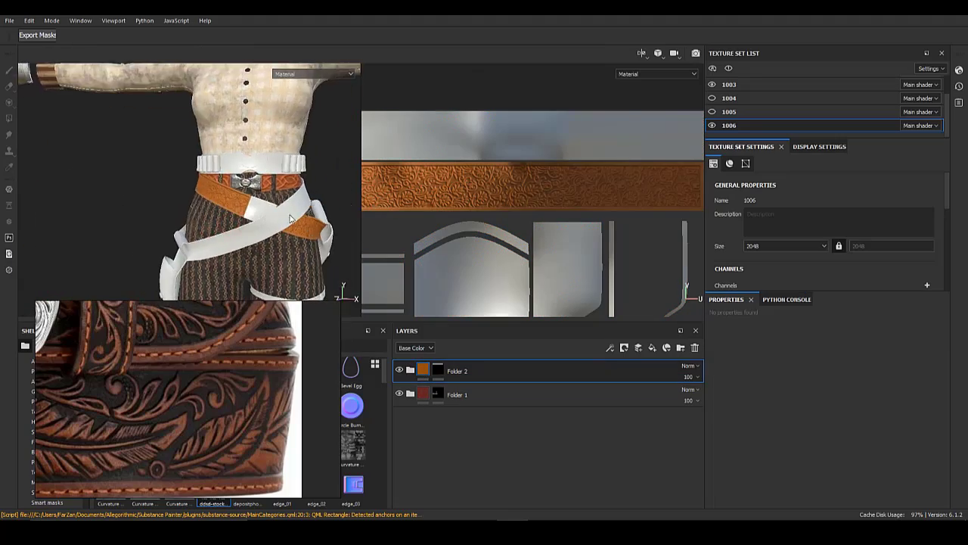
pyautogui.keyDown('alt'); pyautogui.moveTo(113, 166); pyautogui.dragTo(199, 194, button='right'); pyautogui.keyUp('alt')
pyautogui.keyDown('alt'); pyautogui.moveTo(198, 191); pyautogui.dragTo(204, 192); pyautogui.keyUp('alt')
pyautogui.keyDown('alt'); pyautogui.moveTo(203, 192); pyautogui.dragTo(244, 210, button='right'); pyautogui.keyUp('alt')
pyautogui.keyDown('alt'); pyautogui.moveTo(245, 210); pyautogui.dragTo(265, 208); pyautogui.keyUp('alt')
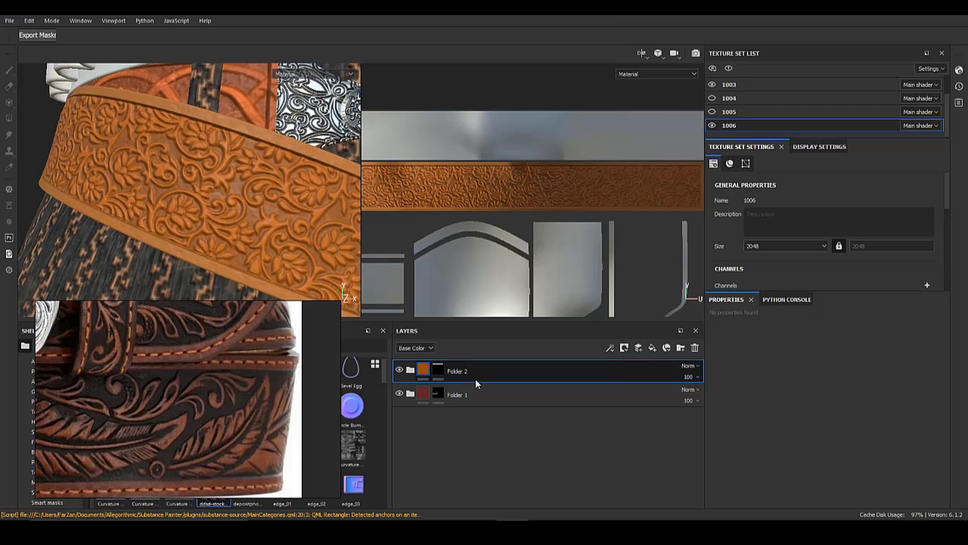
# - Duplicate Folder 2 and reset the copy's mask to black
pyautogui.rightClick(476, 378)
pyautogui.click(531, 201)
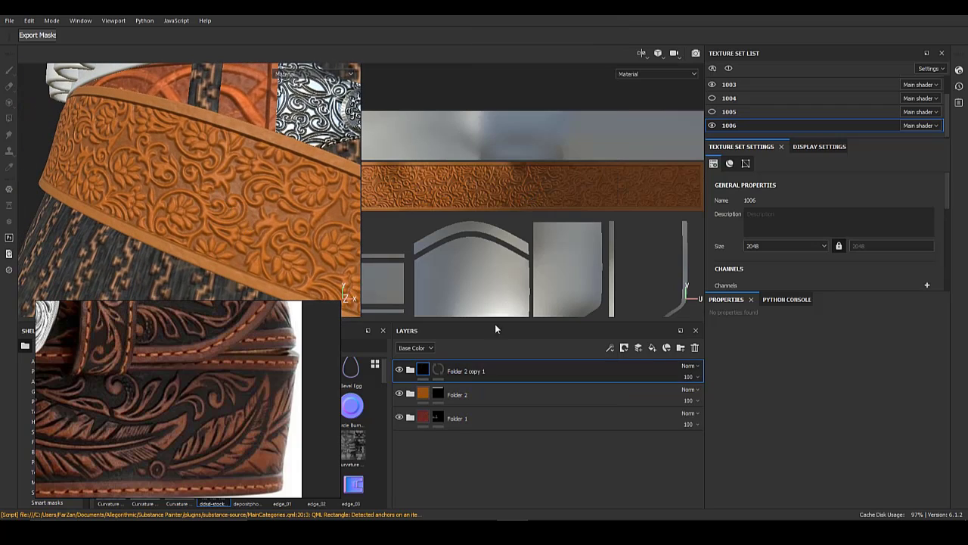
pyautogui.rightClick(439, 369)
pyautogui.click(504, 79)
# - Reveal Folder 2 copy 1 on the other crossed hip strap by filling that strap in its mask
pyautogui.keyDown('alt'); pyautogui.moveTo(294, 137); pyautogui.dragTo(216, 133, button='right'); pyautogui.keyUp('alt')
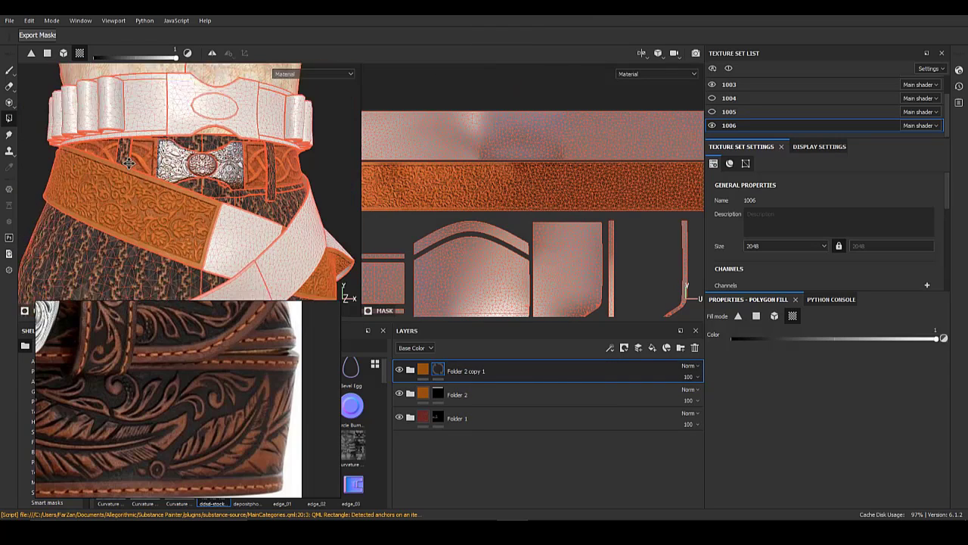
pyautogui.keyDown('alt'); pyautogui.moveTo(230, 253); pyautogui.dragTo(209, 132, button='middle'); pyautogui.keyUp('alt')
pyautogui.click(158, 206)
pyautogui.keyDown('alt'); pyautogui.moveTo(220, 181); pyautogui.dragTo(189, 174, button='right'); pyautogui.keyUp('alt')
pyautogui.keyDown('alt'); pyautogui.moveTo(227, 177); pyautogui.dragTo(255, 177); pyautogui.keyUp('alt')
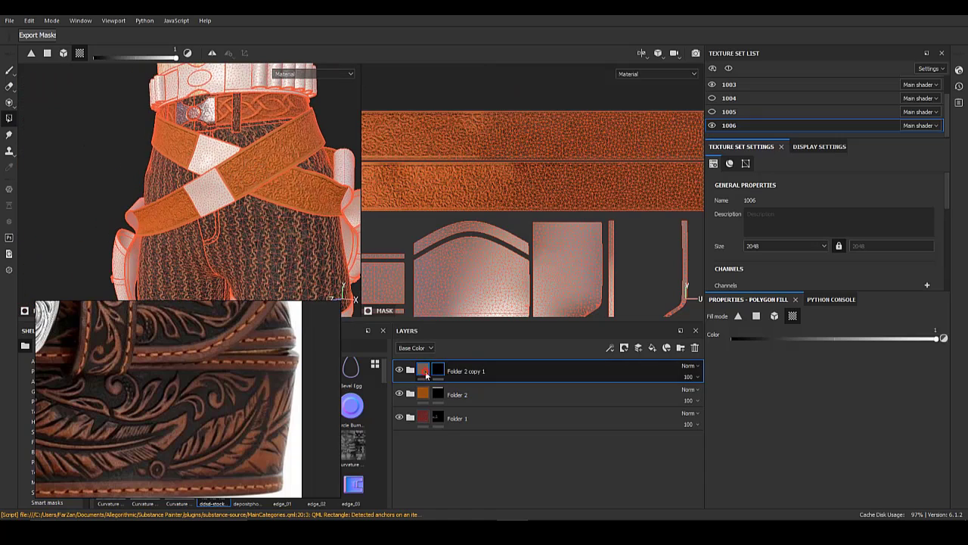
pyautogui.click(424, 370)
pyautogui.keyDown('alt'); pyautogui.moveTo(220, 179); pyautogui.dragTo(303, 198, button='right'); pyautogui.keyUp('alt')
# - Expand Folder 2 copy 1 and hide Fill layers 14, 13, 10 and 9 copy 1 plus Artificial Leather
pyautogui.click(410, 371)
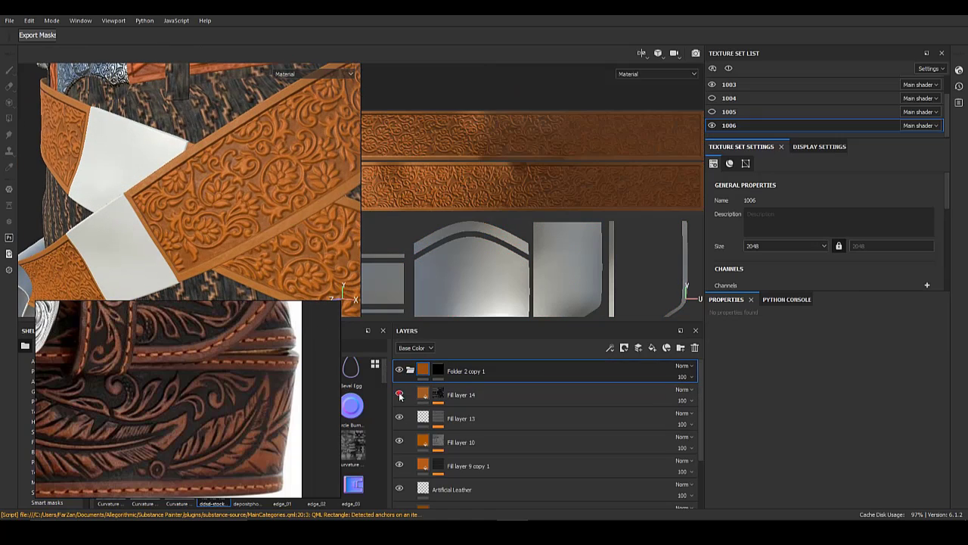
pyautogui.moveTo(401, 394); pyautogui.dragTo(401, 465)
pyautogui.scroll(-3, 406, 414)
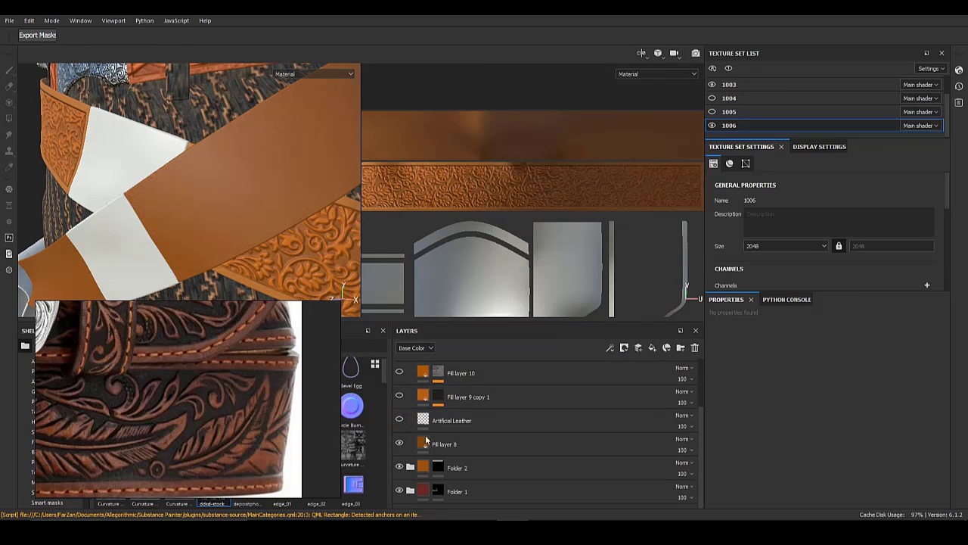
# - Sample the reference's near-black leather background as Fill layer 8's base color, and show and select the Artificial Leather layer
pyautogui.click(425, 441)
pyautogui.moveTo(733, 412); pyautogui.dragTo(183, 410)
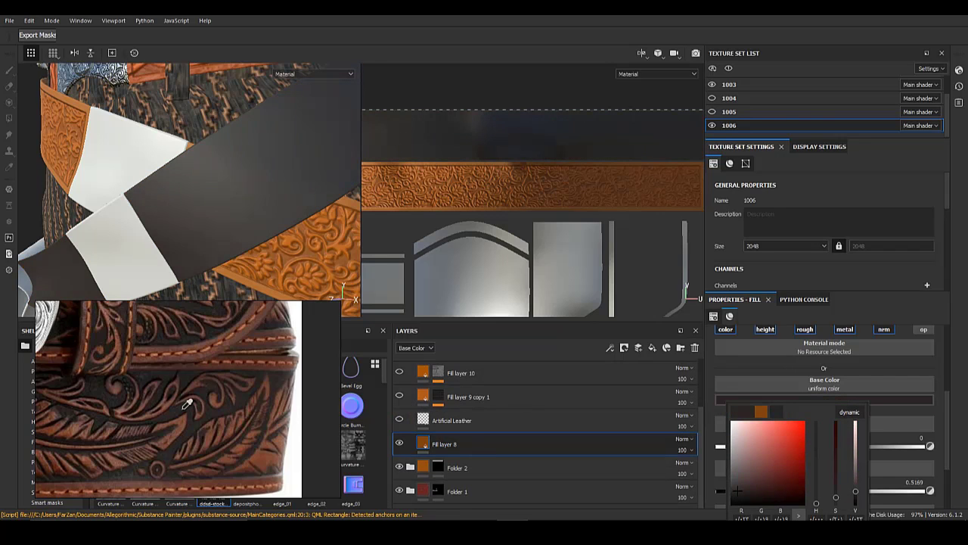
pyautogui.click(729, 365)
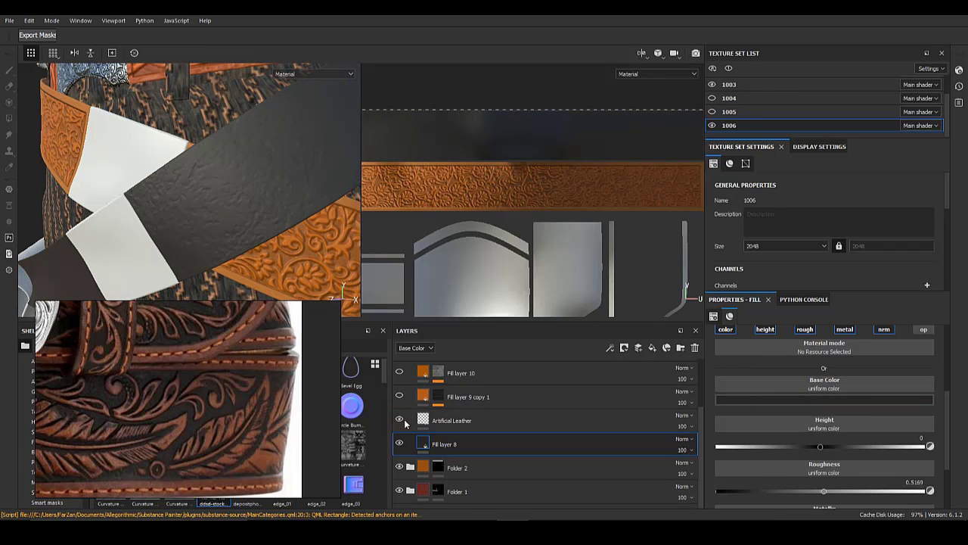
pyautogui.scroll(3, 808, 411)
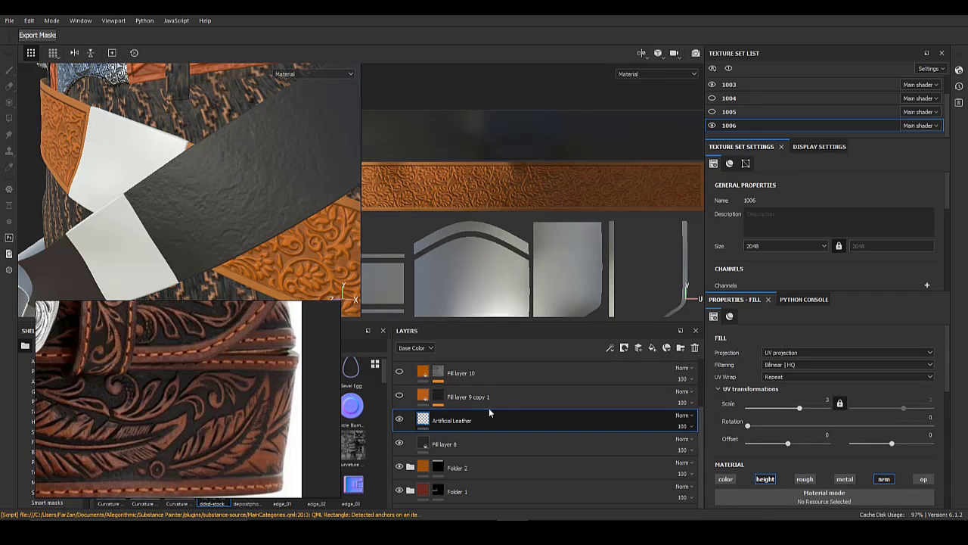
# - Set Artificial Leather's Range to 0.04, and show Fill layer 9 copy 1 with a dark gray base color
pyautogui.scroll(-10, 804, 443)
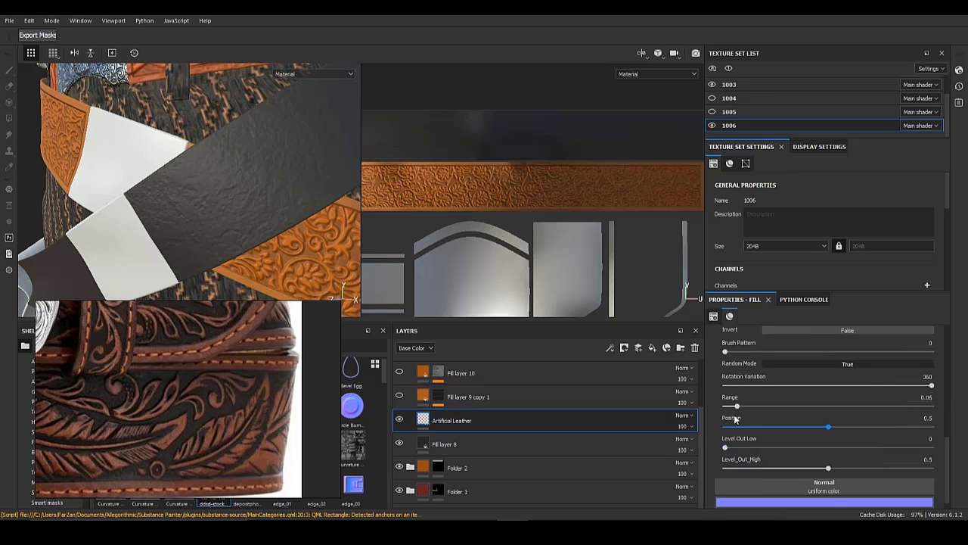
pyautogui.moveTo(732, 406); pyautogui.dragTo(733, 406)
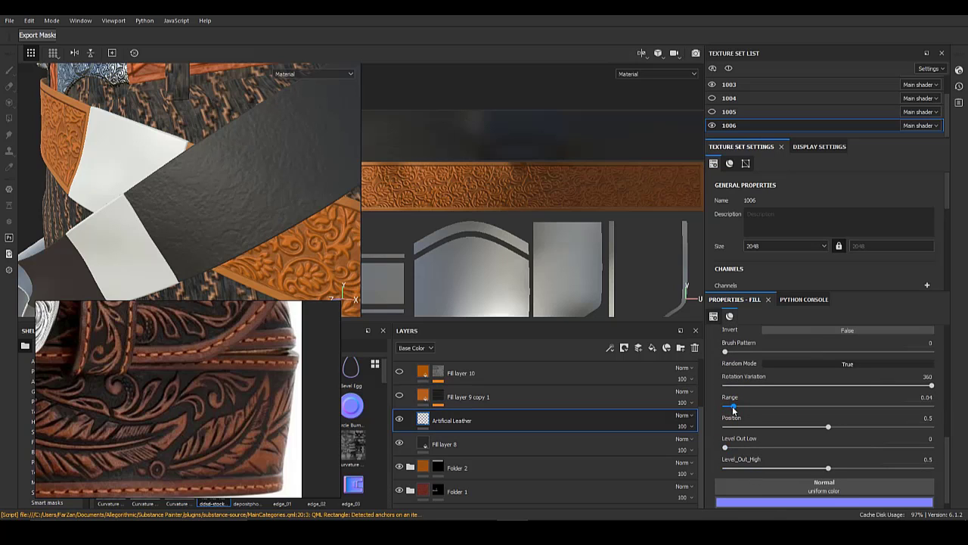
pyautogui.click(401, 396)
pyautogui.click(802, 400)
pyautogui.moveTo(856, 439)
pyautogui.mouseDown()
pyautogui.moveTo(781, 454)
pyautogui.moveTo(773, 478)
pyautogui.mouseUp()
# - Show Fill layers 13 and 14 and sample the reference's reddish-brown leather edge as Fill layer 14's base color
pyautogui.click(418, 370)
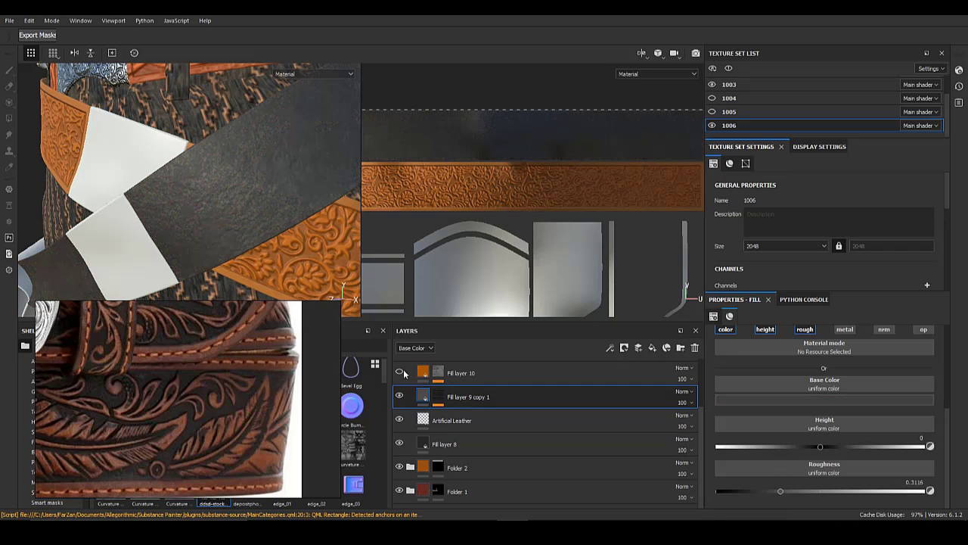
pyautogui.click(402, 372)
pyautogui.click(426, 372)
pyautogui.scroll(1, 451, 412)
pyautogui.click(401, 402)
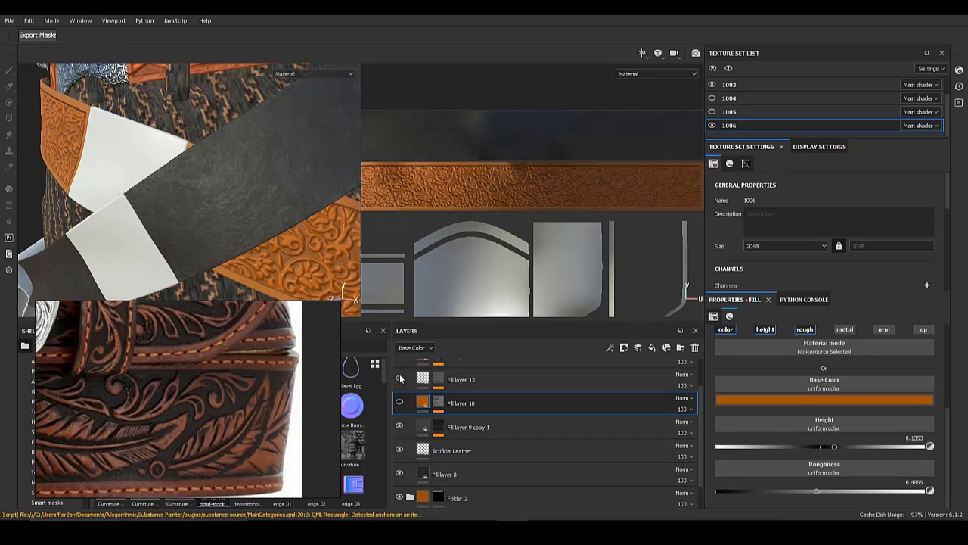
pyautogui.scroll(1, 432, 418)
pyautogui.click(400, 385)
pyautogui.click(423, 385)
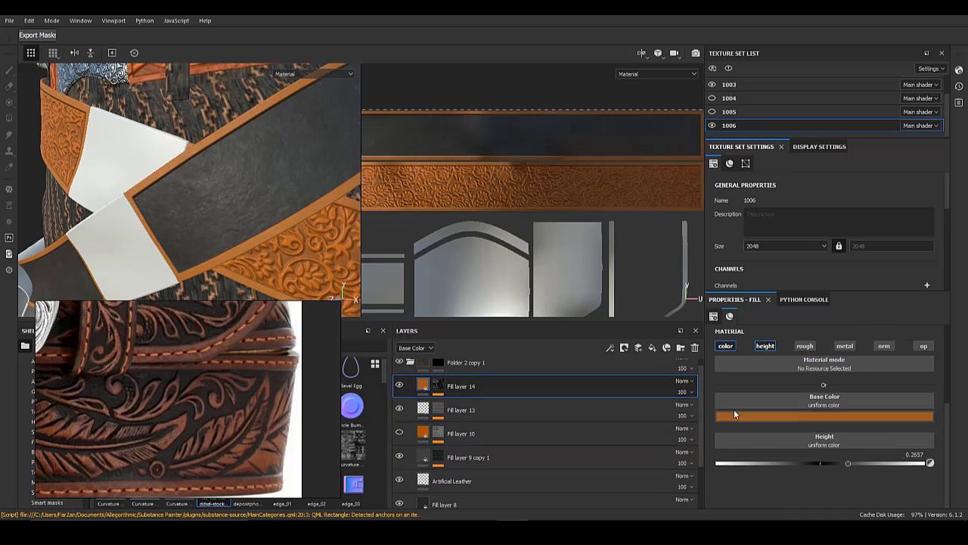
pyautogui.click(738, 416)
pyautogui.moveTo(790, 425); pyautogui.dragTo(216, 350)
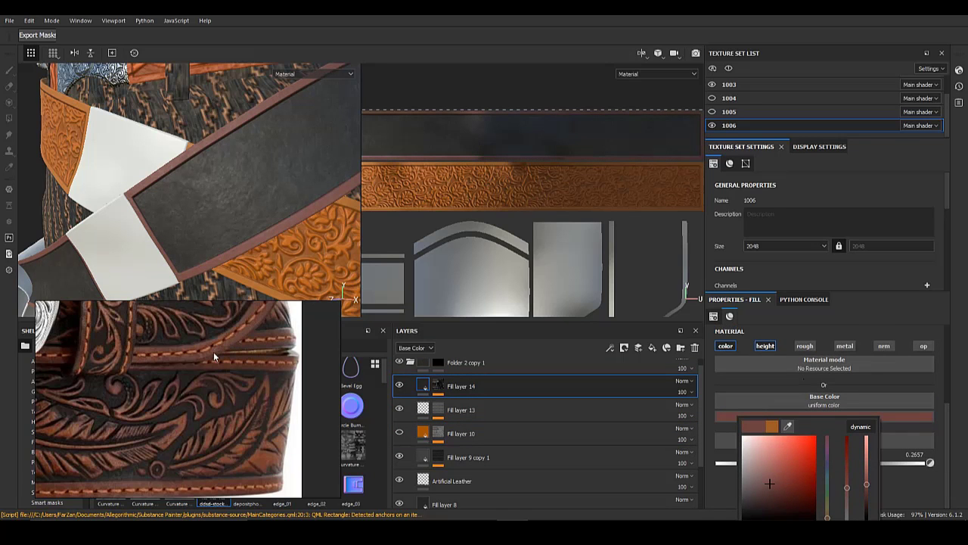
# - Show Fill layer 10 and sample Fill layer 14's reddish-brown as its base color
pyautogui.click(424, 433)
pyautogui.click(400, 432)
pyautogui.click(777, 416)
pyautogui.moveTo(823, 425); pyautogui.dragTo(421, 383)
pyautogui.keyDown('alt'); pyautogui.click(282, 218); pyautogui.keyUp('alt')
pyautogui.keyDown('alt'); pyautogui.moveTo(282, 219); pyautogui.dragTo(323, 238, button='right'); pyautogui.keyUp('alt')
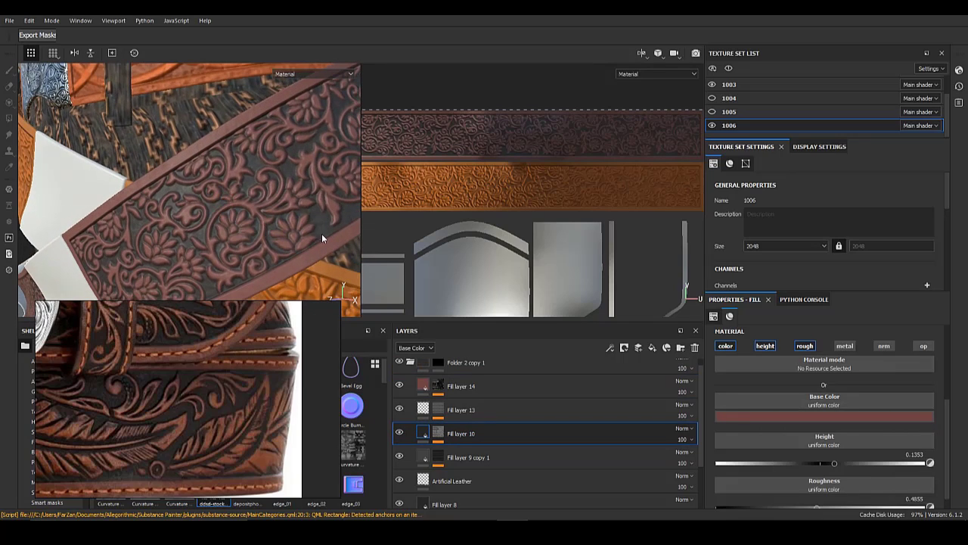
# - Sample the reference's orange-brown leather as Fill layer 10's base color and apply the same color to Fill layer 14
pyautogui.click(442, 443)
pyautogui.click(424, 443)
pyautogui.click(774, 419)
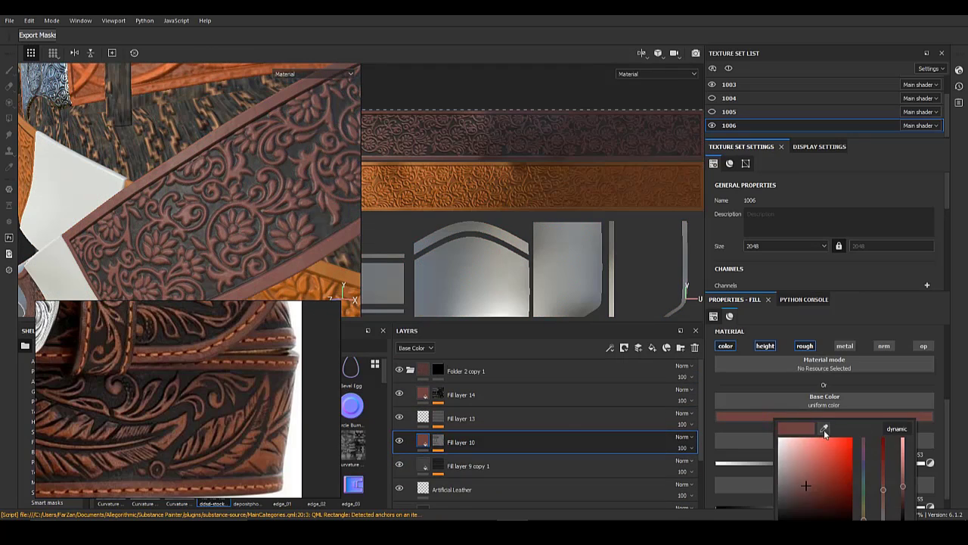
pyautogui.moveTo(825, 431); pyautogui.dragTo(263, 459)
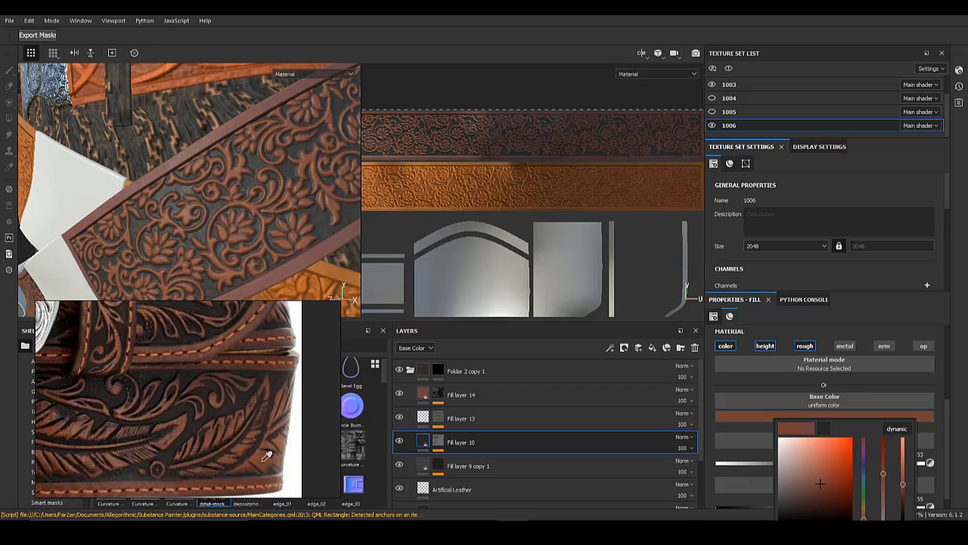
pyautogui.click(423, 394)
pyautogui.click(744, 415)
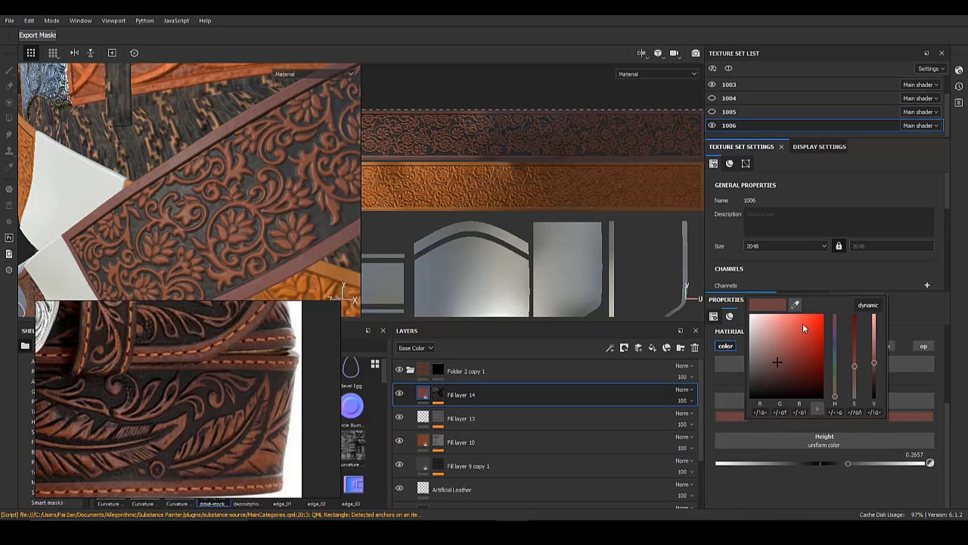
pyautogui.moveTo(796, 306); pyautogui.dragTo(422, 443)
# - Examine the recolored dark strap on the hips from several distances and angles against the leather reference
pyautogui.scroll(-8, 244, 214)
pyautogui.keyDown('alt'); pyautogui.moveTo(243, 214); pyautogui.dragTo(217, 303); pyautogui.keyUp('alt')
pyautogui.scroll(6, 234, 195)
pyautogui.scroll(-4, 234, 195)
pyautogui.moveTo(234, 195)
pyautogui.keyDown('alt'); pyautogui.mouseDown()
pyautogui.moveTo(193, 125)
pyautogui.moveTo(223, 253)
pyautogui.moveTo(243, 193)
pyautogui.moveTo(226, 183)
pyautogui.mouseUp(); pyautogui.keyUp('alt')
pyautogui.scroll(5, 193, 125)
pyautogui.scroll(3, 223, 253)
pyautogui.keyDown('alt'); pyautogui.moveTo(227, 183); pyautogui.dragTo(193, 249, button='right'); pyautogui.keyUp('alt')
pyautogui.keyDown('alt'); pyautogui.moveTo(193, 250); pyautogui.dragTo(209, 211); pyautogui.keyUp('alt')
pyautogui.keyDown('alt'); pyautogui.moveTo(209, 211); pyautogui.dragTo(170, 222, button='right'); pyautogui.keyUp('alt')
pyautogui.keyDown('alt'); pyautogui.moveTo(170, 222); pyautogui.dragTo(188, 214); pyautogui.keyUp('alt')
pyautogui.scroll(6, 196, 221)
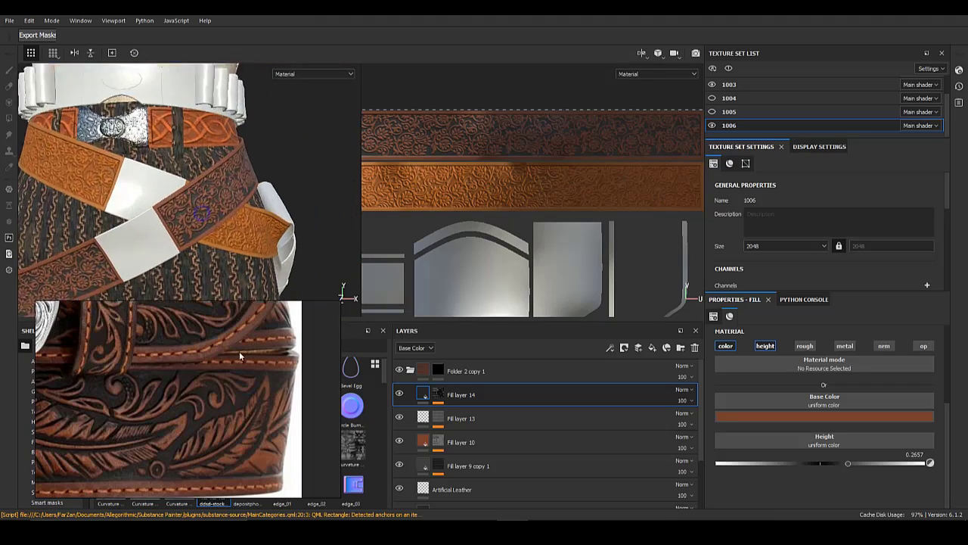
pyautogui.keyDown('alt'); pyautogui.moveTo(210, 235); pyautogui.dragTo(172, 224); pyautogui.keyUp('alt')
# - Shift the floral pattern slightly within the Fill effect of Fill layer 10's mask
pyautogui.click(481, 422)
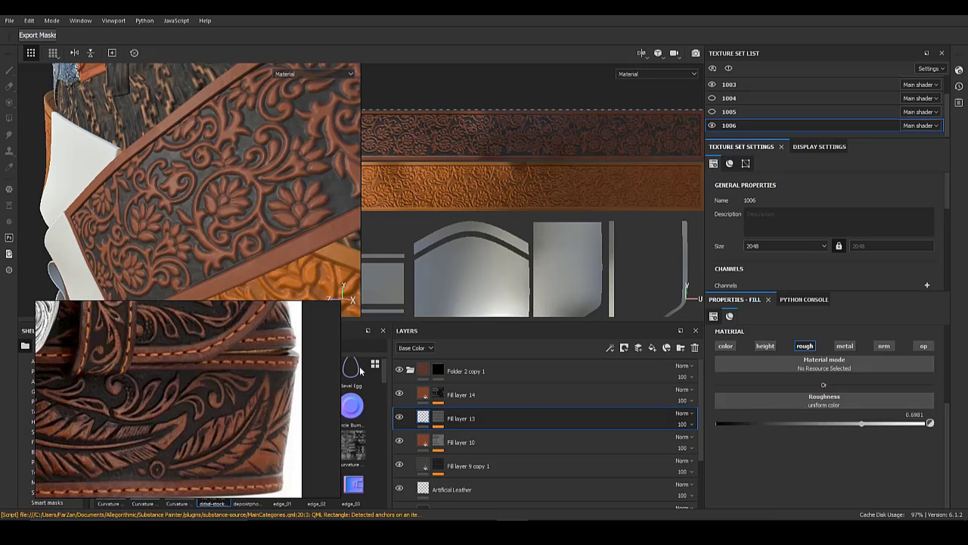
pyautogui.click(427, 440)
pyautogui.keyDown('alt'); pyautogui.click(439, 441); pyautogui.keyUp('alt')
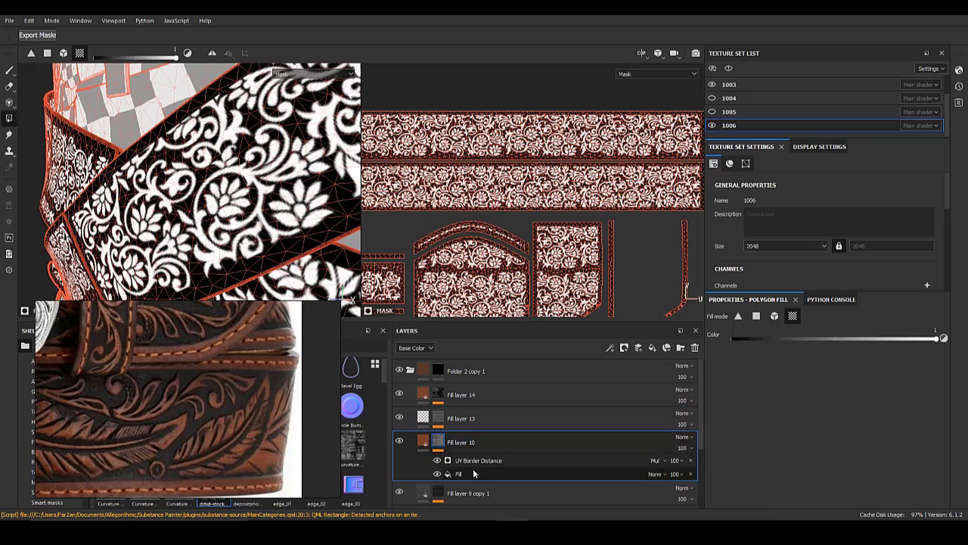
pyautogui.click(473, 472)
pyautogui.moveTo(524, 165); pyautogui.dragTo(523, 171)
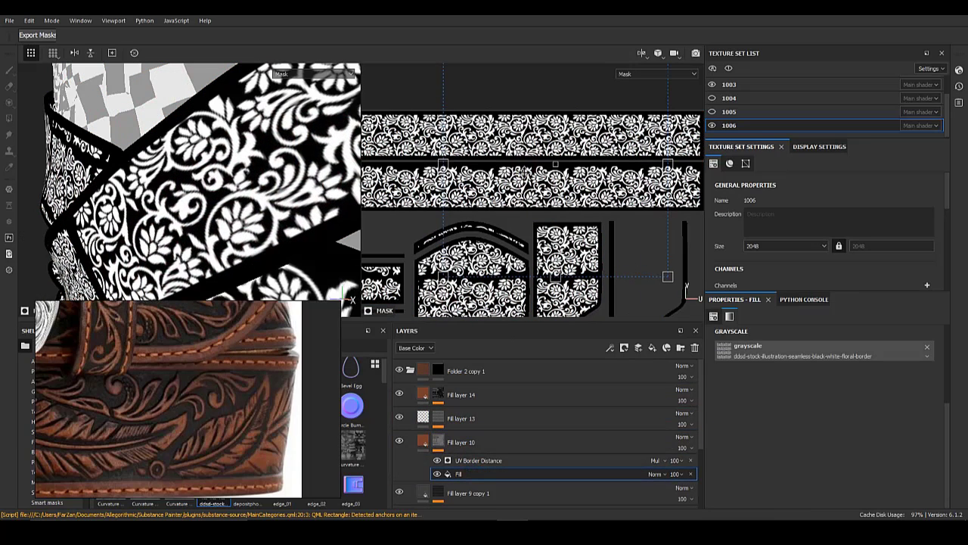
pyautogui.click(425, 441)
pyautogui.hotkey('alt', 'Tab')
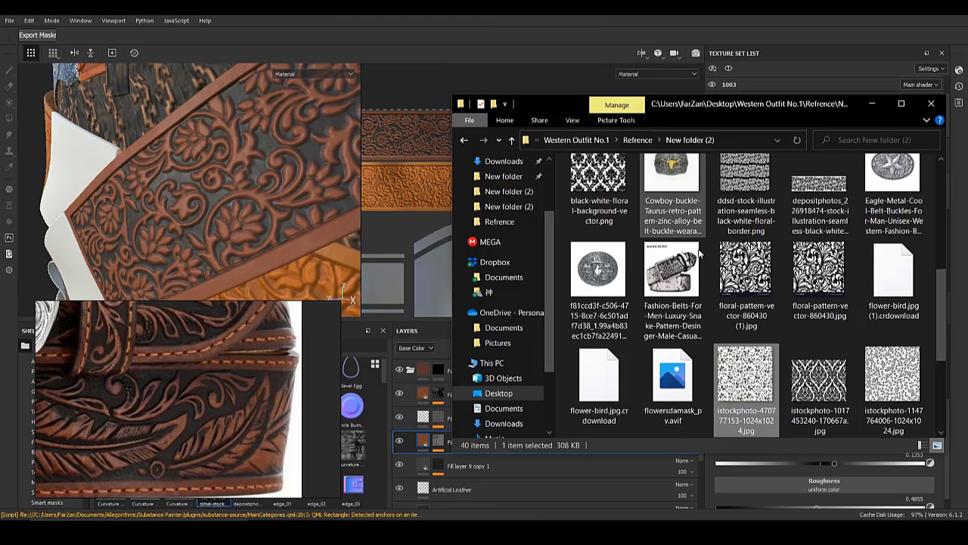
pyautogui.moveTo(821, 384)
pyautogui.mouseDown()
pyautogui.moveTo(502, 424)
pyautogui.moveTo(361, 429)
pyautogui.mouseUp()
pyautogui.click(604, 171)
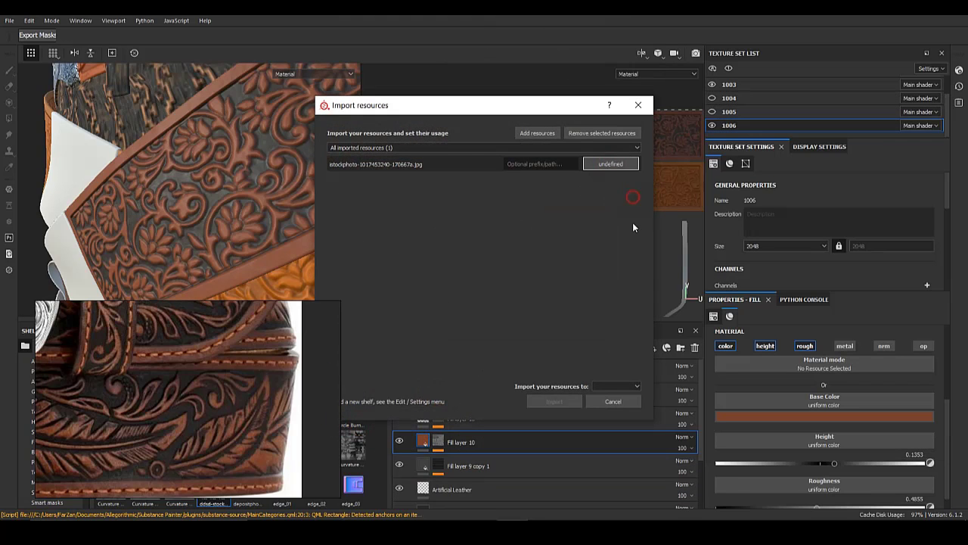
pyautogui.click(575, 403)
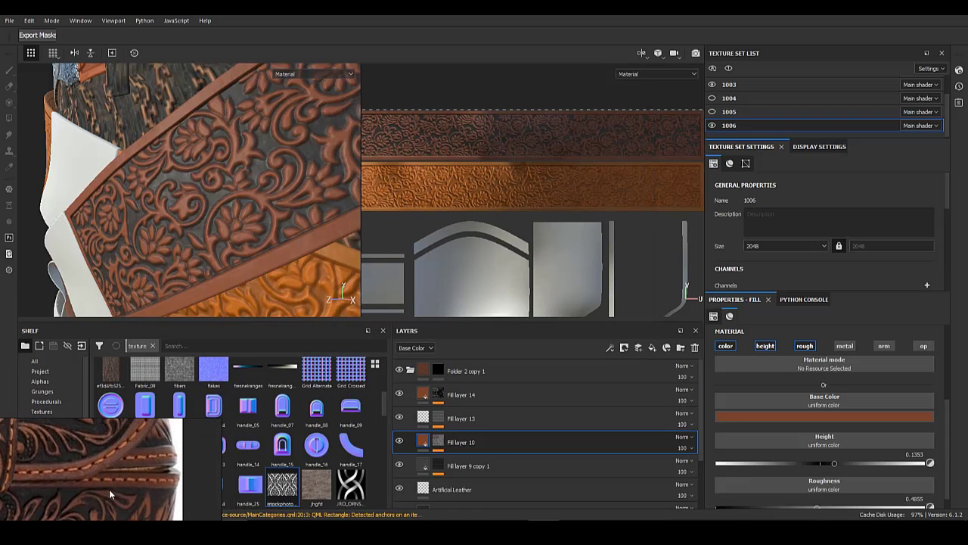
# - Replace the grayscale pattern in Fill layer 10's mask with the imported istockphoto texture and squash it to a scale of 4 by about 8.36
pyautogui.keyDown('alt'); pyautogui.click(434, 446); pyautogui.keyUp('alt')
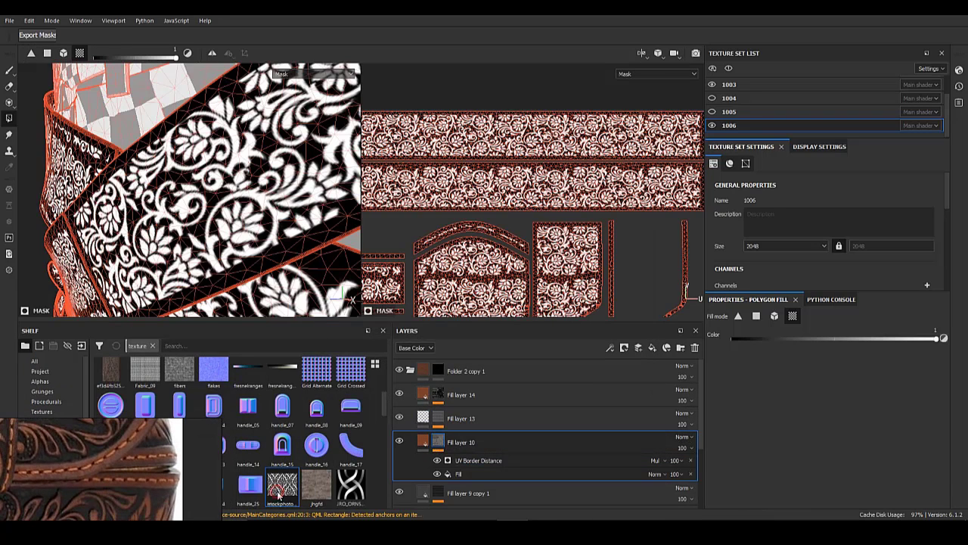
pyautogui.click(453, 475)
pyautogui.moveTo(290, 485); pyautogui.dragTo(758, 352)
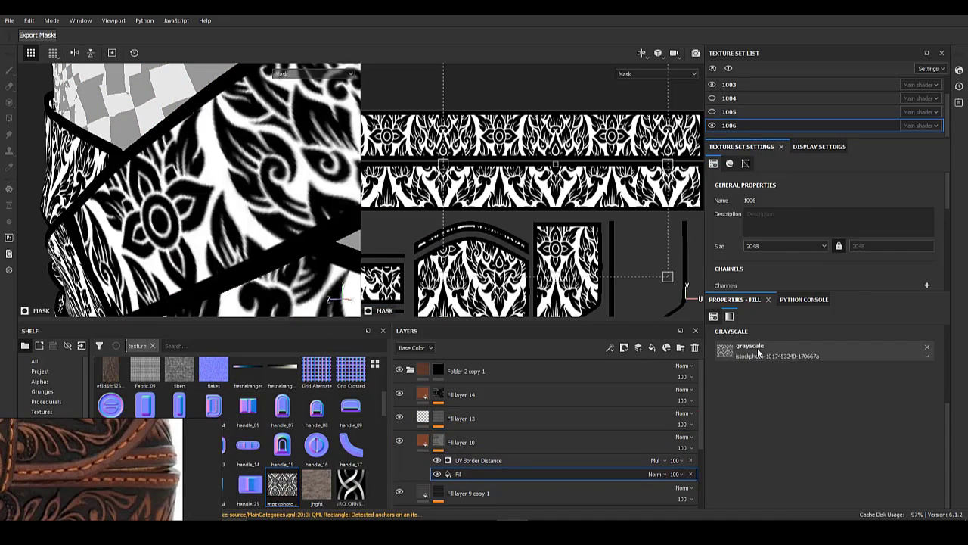
pyautogui.keyDown('alt'); pyautogui.moveTo(563, 211); pyautogui.dragTo(543, 211, button='right'); pyautogui.keyUp('alt')
pyautogui.scroll(2, 847, 364)
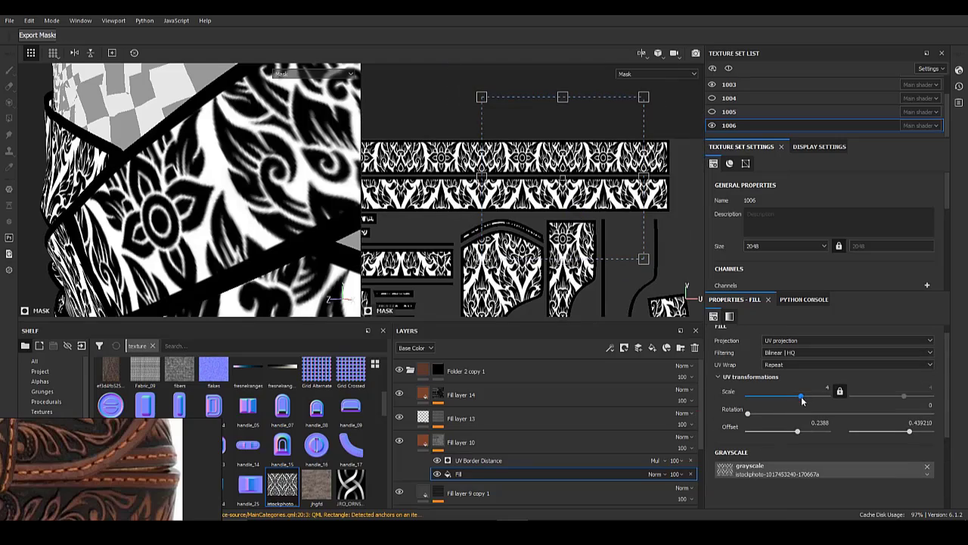
pyautogui.moveTo(564, 99); pyautogui.dragTo(564, 183)
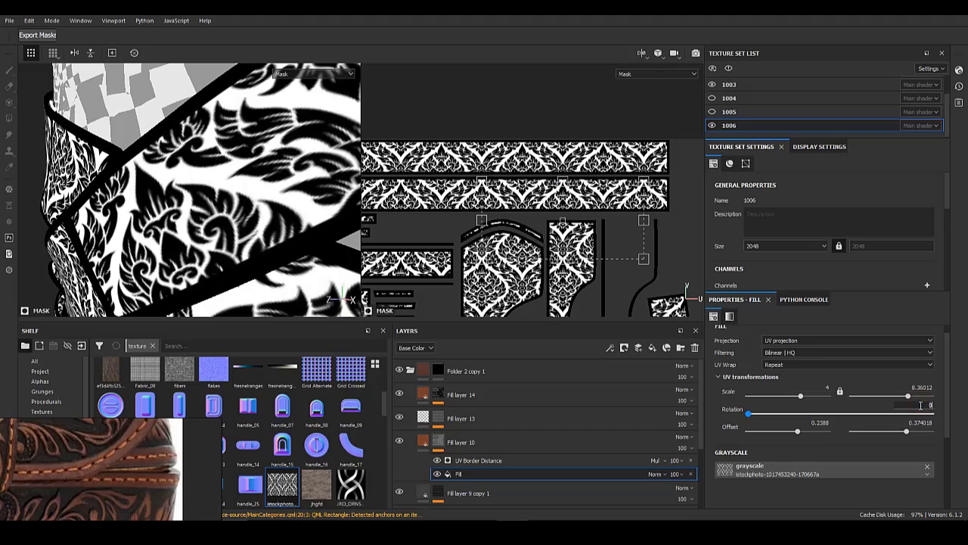
# - Rotate the mask pattern 90 degrees, then reposition and shrink it to a scale of about -6.33 by -14.40
pyautogui.click(920, 404)
pyautogui.write('90')
pyautogui.press('Return')
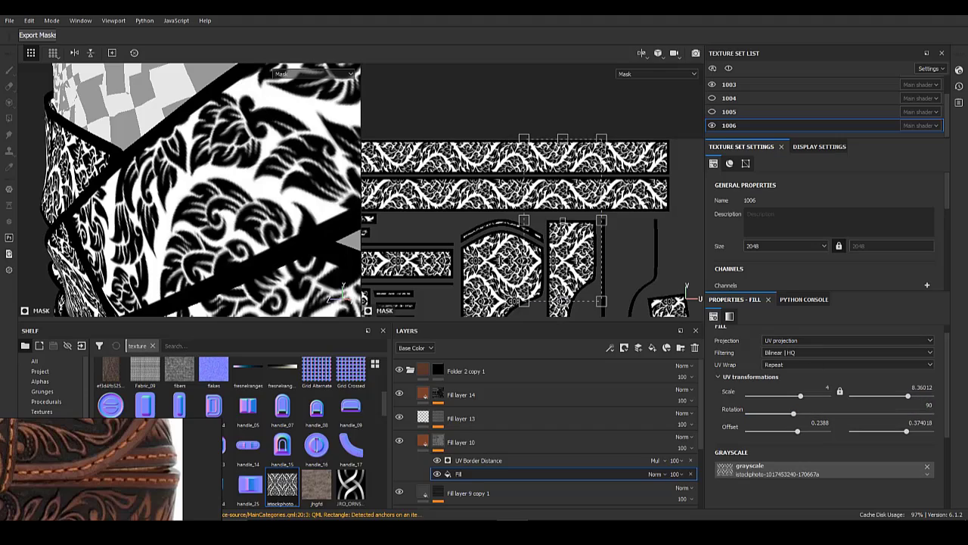
pyautogui.keyDown('alt'); pyautogui.moveTo(218, 187); pyautogui.dragTo(73, 201, button='right'); pyautogui.keyUp('alt')
pyautogui.keyDown('alt'); pyautogui.moveTo(73, 202); pyautogui.dragTo(146, 203); pyautogui.keyUp('alt')
pyautogui.moveTo(572, 203); pyautogui.dragTo(558, 180)
pyautogui.moveTo(589, 117); pyautogui.dragTo(544, 189)
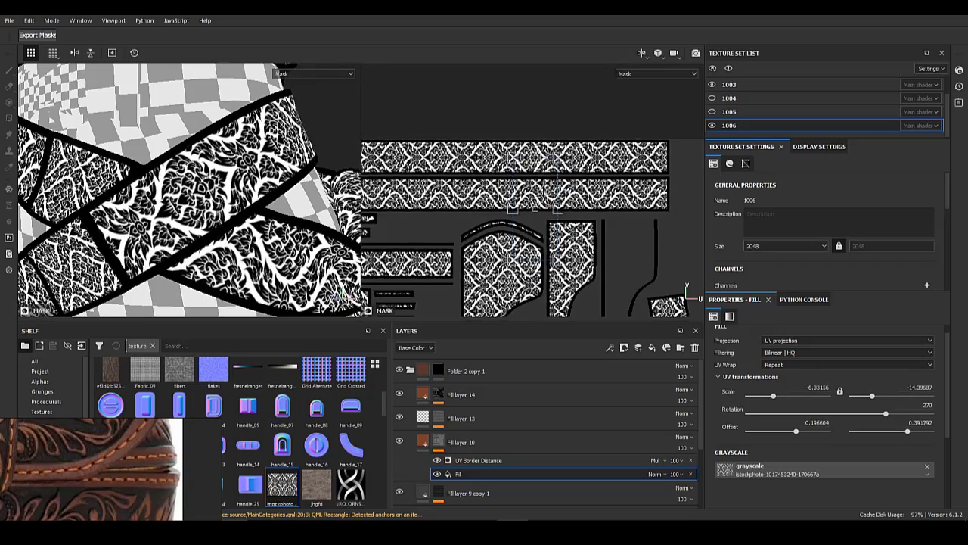
# - Shrink the mask pattern further to a scale of about -8.39 by -18.31, center it along the strap, and return to the material view
pyautogui.scroll(3, 560, 173)
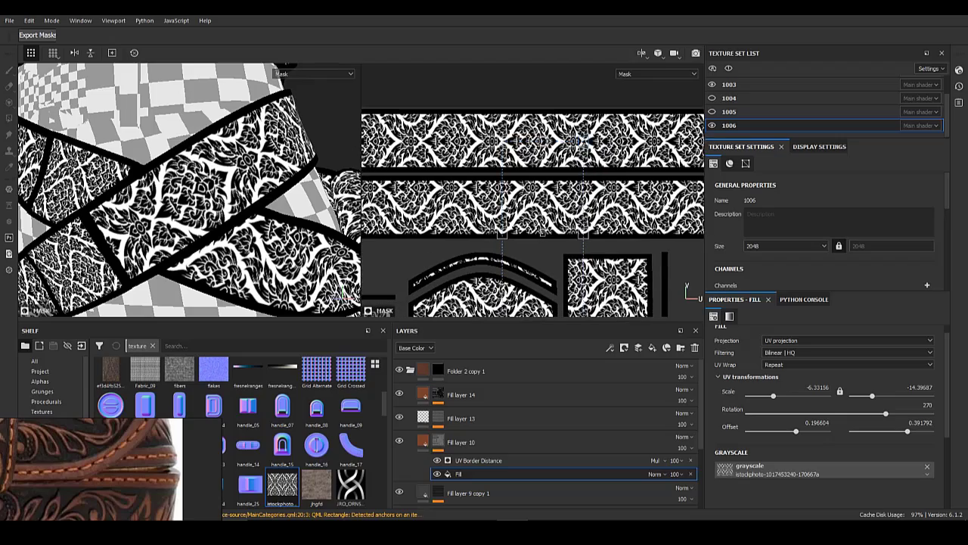
pyautogui.moveTo(584, 142); pyautogui.dragTo(565, 186)
pyautogui.moveTo(540, 234); pyautogui.dragTo(545, 283)
pyautogui.moveTo(553, 190); pyautogui.dragTo(555, 188)
pyautogui.click(424, 441)
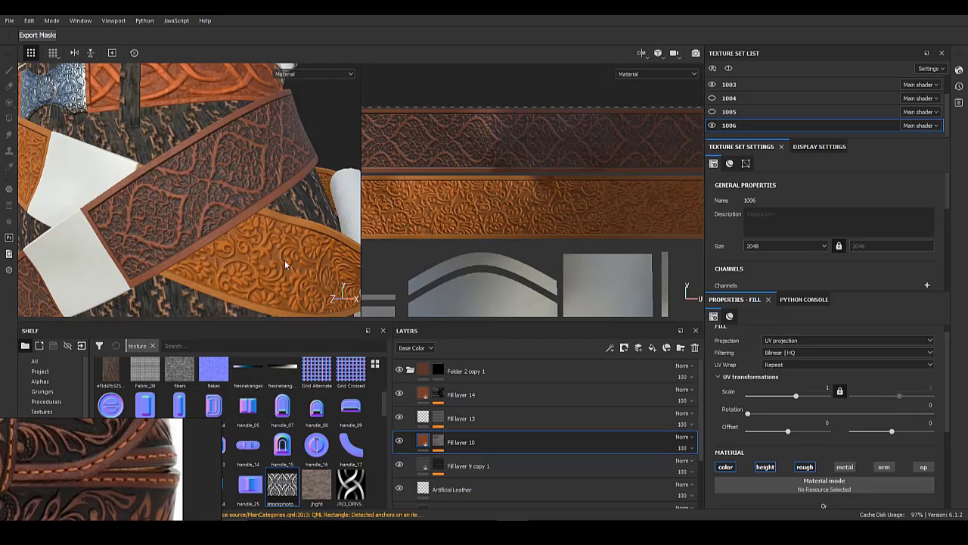
# - Invert Fill layer 10's mask so the leaf shapes are raised instead of the gaps between them
pyautogui.keyDown('alt'); pyautogui.moveTo(286, 263); pyautogui.dragTo(202, 217, button='right'); pyautogui.keyUp('alt')
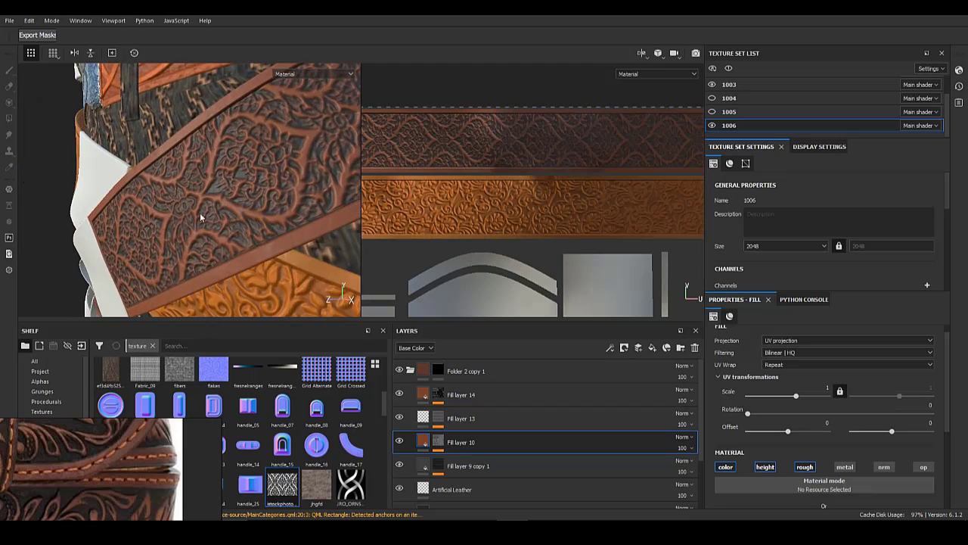
pyautogui.keyDown('alt'); pyautogui.moveTo(201, 217); pyautogui.dragTo(174, 220); pyautogui.keyUp('alt')
pyautogui.keyDown('alt'); pyautogui.moveTo(173, 220); pyautogui.dragTo(244, 253, button='right'); pyautogui.keyUp('alt')
pyautogui.keyDown('alt'); pyautogui.moveTo(244, 253); pyautogui.dragTo(217, 240); pyautogui.keyUp('alt')
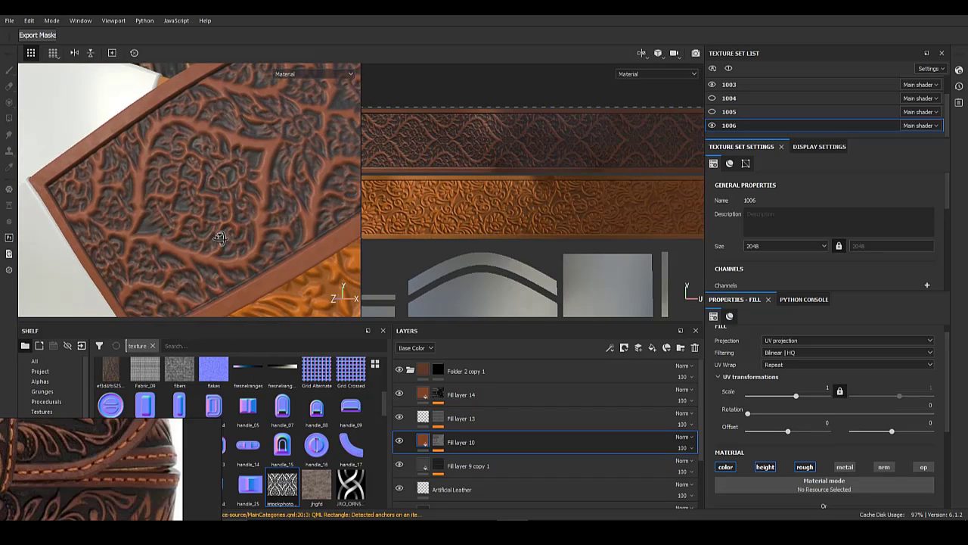
pyautogui.click(428, 443)
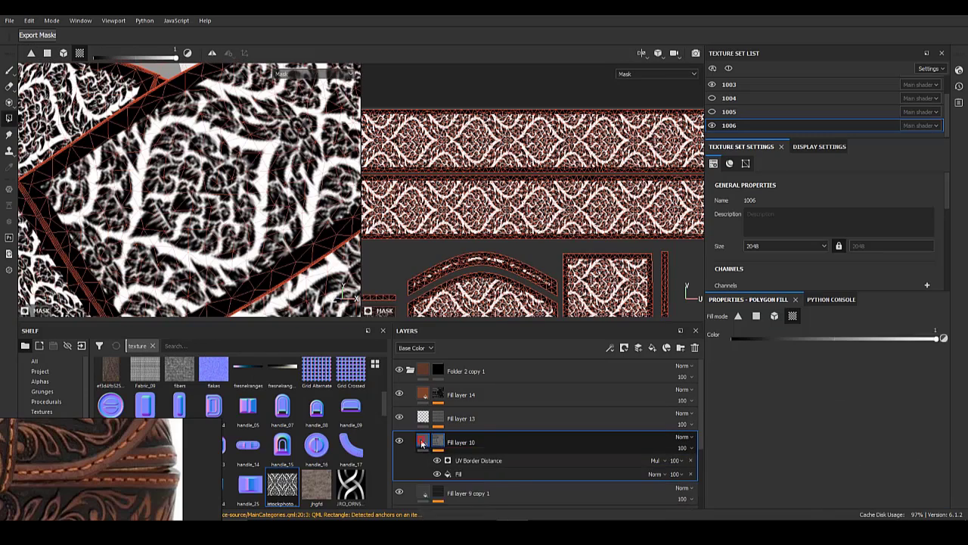
pyautogui.click(423, 443)
pyautogui.click(442, 442)
pyautogui.rightClick(471, 471)
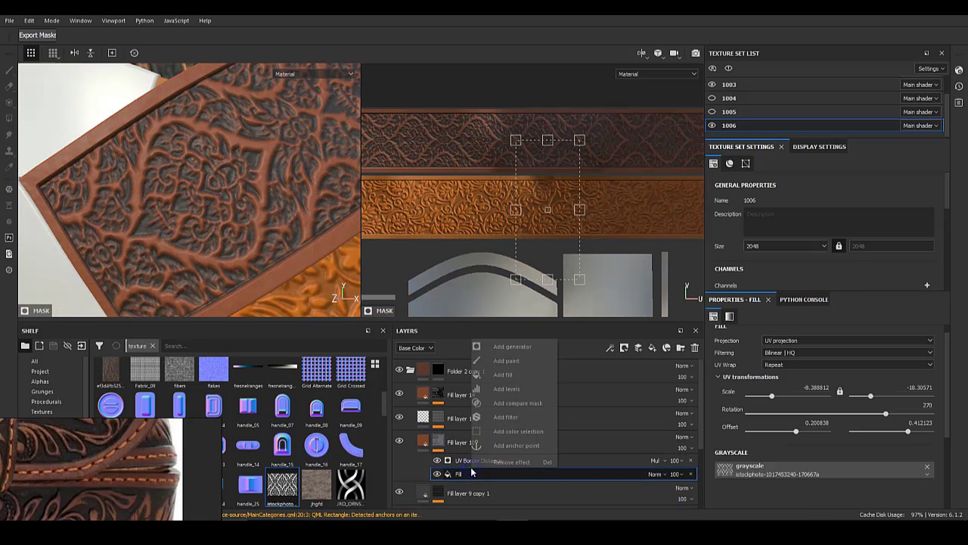
pyautogui.click(442, 442)
pyautogui.rightClick(444, 444)
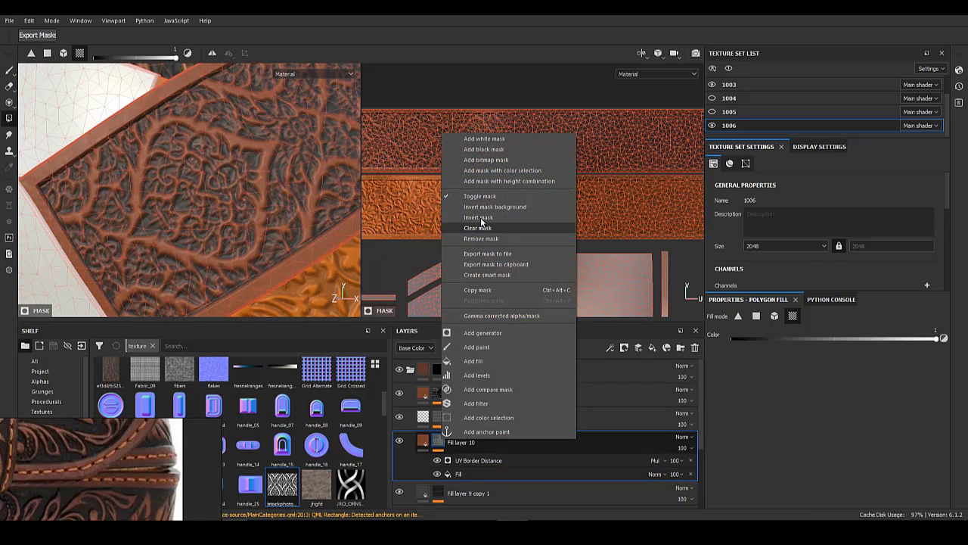
pyautogui.click(504, 218)
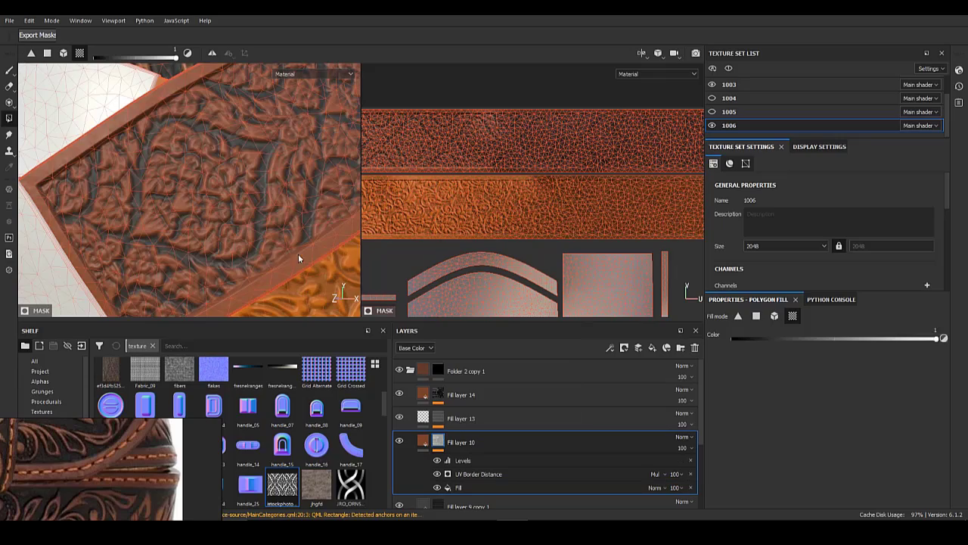
# - Examine the inverted leaf embossing along the strap from several angles
pyautogui.scroll(-4, 205, 195)
pyautogui.keyDown('alt'); pyautogui.moveTo(200, 187); pyautogui.dragTo(227, 261); pyautogui.keyUp('alt')
pyautogui.click(423, 441)
pyautogui.keyDown('alt'); pyautogui.moveTo(227, 261); pyautogui.dragTo(246, 363, button='right'); pyautogui.keyUp('alt')
pyautogui.keyDown('alt'); pyautogui.moveTo(178, 193); pyautogui.dragTo(198, 201); pyautogui.keyUp('alt')
pyautogui.moveTo(199, 201)
pyautogui.keyDown('shift'); pyautogui.mouseDown(button='right')
pyautogui.moveTo(234, 203)
pyautogui.moveTo(204, 202)
pyautogui.mouseUp(button='right'); pyautogui.keyUp('shift')
pyautogui.keyDown('alt'); pyautogui.moveTo(204, 203); pyautogui.dragTo(195, 198); pyautogui.keyUp('alt')
# - Enlarge the leaf pattern in Fill layer 10's mask to a scale of about -5.13 by -11.19 and check it on both hip straps
pyautogui.keyDown('alt'); pyautogui.click(439, 440); pyautogui.keyUp('alt')
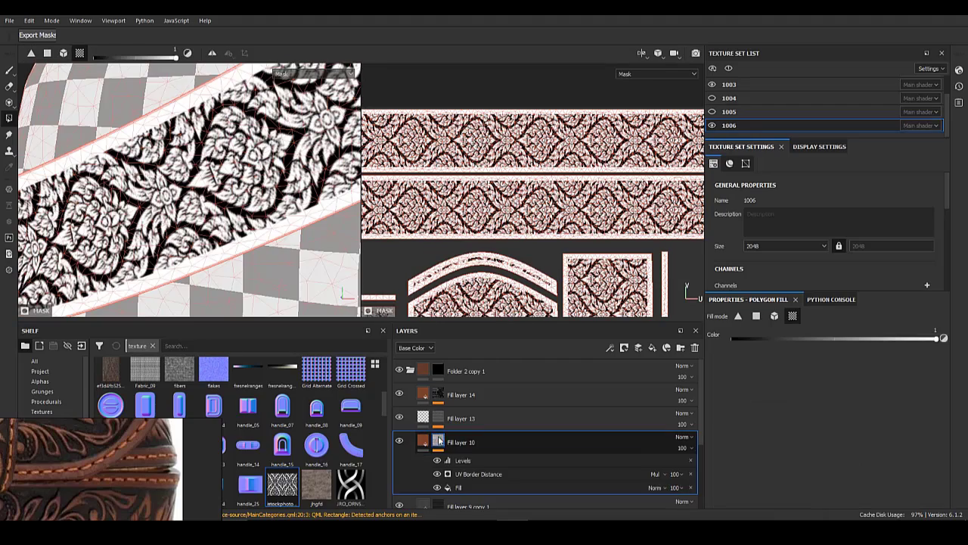
pyautogui.click(482, 487)
pyautogui.moveTo(538, 237); pyautogui.dragTo(538, 238)
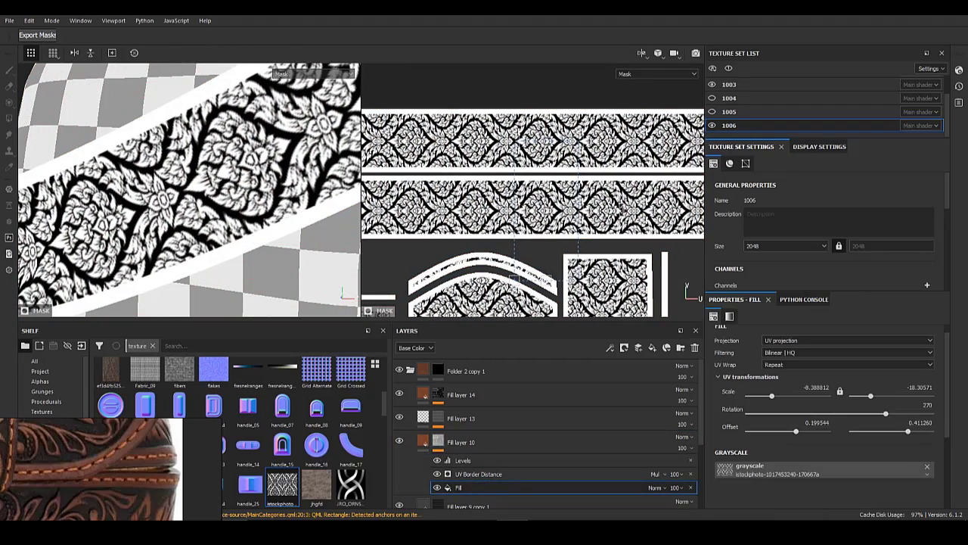
pyautogui.moveTo(581, 142); pyautogui.dragTo(620, 57)
pyautogui.scroll(-3, 288, 160)
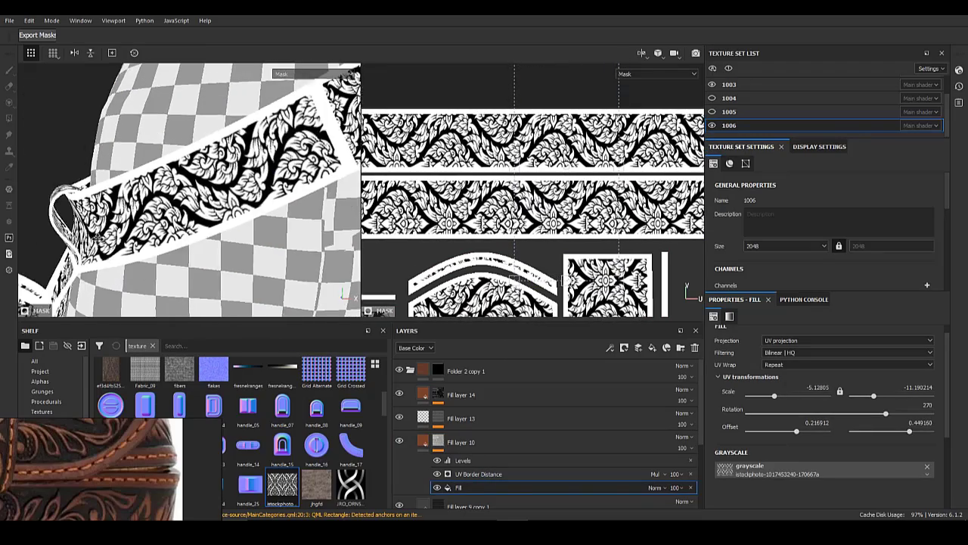
pyautogui.keyDown('alt'); pyautogui.moveTo(258, 170); pyautogui.dragTo(182, 201); pyautogui.keyUp('alt')
pyautogui.click(424, 441)
pyautogui.keyDown('alt'); pyautogui.moveTo(63, 217); pyautogui.dragTo(155, 236, button='middle'); pyautogui.keyUp('alt')
pyautogui.keyDown('alt'); pyautogui.moveTo(155, 236); pyautogui.dragTo(261, 198); pyautogui.keyUp('alt')
pyautogui.scroll(3, 250, 205)
pyautogui.keyDown('alt'); pyautogui.moveTo(262, 198); pyautogui.dragTo(26, 233, button='right'); pyautogui.keyUp('alt')
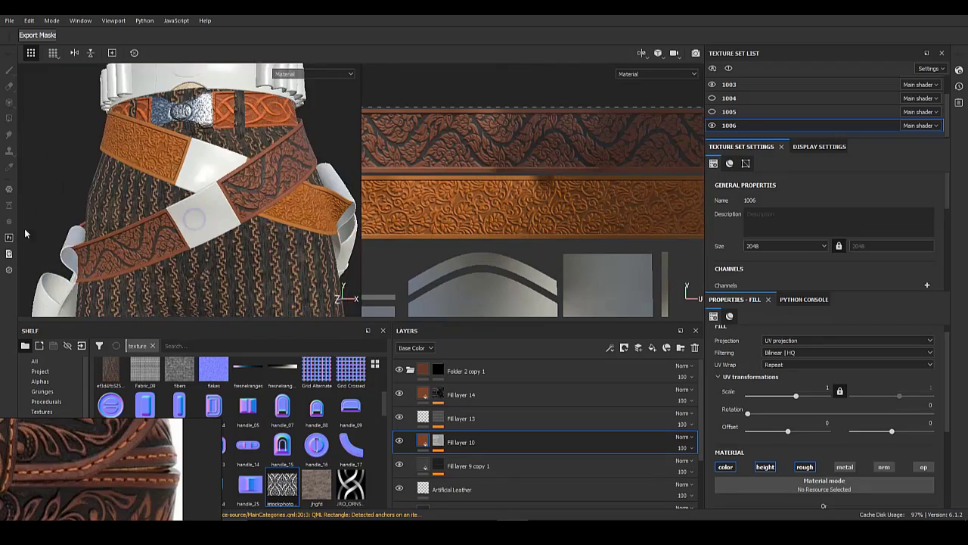
# - Examine the leaf embossing on the crossed hip straps from several angles and up close against the leather reference
pyautogui.keyDown('alt'); pyautogui.moveTo(194, 219); pyautogui.dragTo(102, 280, button='middle'); pyautogui.keyUp('alt')
pyautogui.keyDown('alt'); pyautogui.moveTo(249, 242); pyautogui.dragTo(227, 249); pyautogui.keyUp('alt')
pyautogui.keyDown('alt'); pyautogui.moveTo(227, 249); pyautogui.dragTo(220, 220, button='middle'); pyautogui.keyUp('alt')
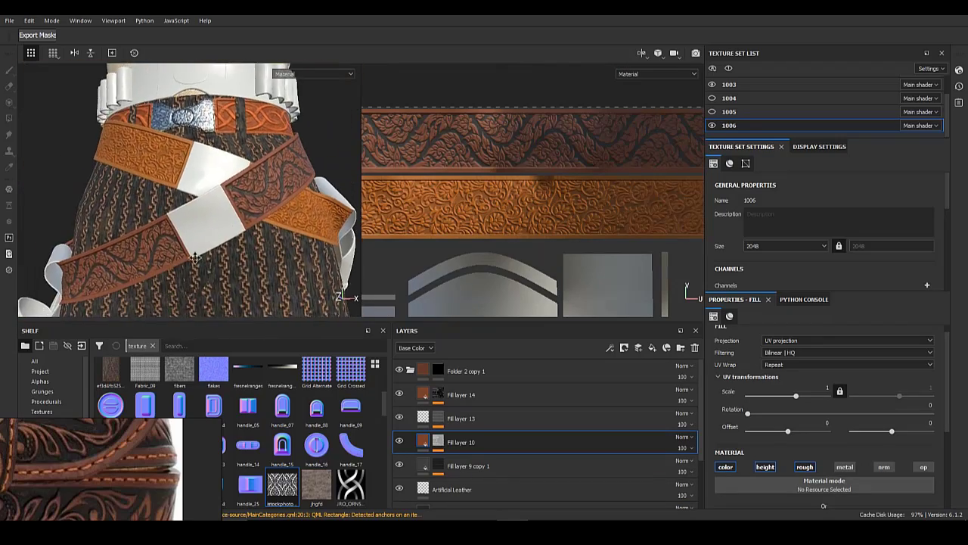
pyautogui.keyDown('alt'); pyautogui.moveTo(220, 219); pyautogui.dragTo(46, 231, button='right'); pyautogui.keyUp('alt')
pyautogui.keyDown('alt'); pyautogui.moveTo(181, 235); pyautogui.dragTo(201, 211); pyautogui.keyUp('alt')
pyautogui.keyDown('alt'); pyautogui.moveTo(170, 272); pyautogui.dragTo(199, 204, button='middle'); pyautogui.keyUp('alt')
pyautogui.moveTo(155, 241)
pyautogui.keyDown('alt'); pyautogui.mouseDown(button='right')
pyautogui.moveTo(254, 243)
pyautogui.moveTo(155, 223)
pyautogui.mouseUp(button='right'); pyautogui.keyUp('alt')
pyautogui.keyDown('alt'); pyautogui.moveTo(249, 235); pyautogui.dragTo(163, 238); pyautogui.keyUp('alt')
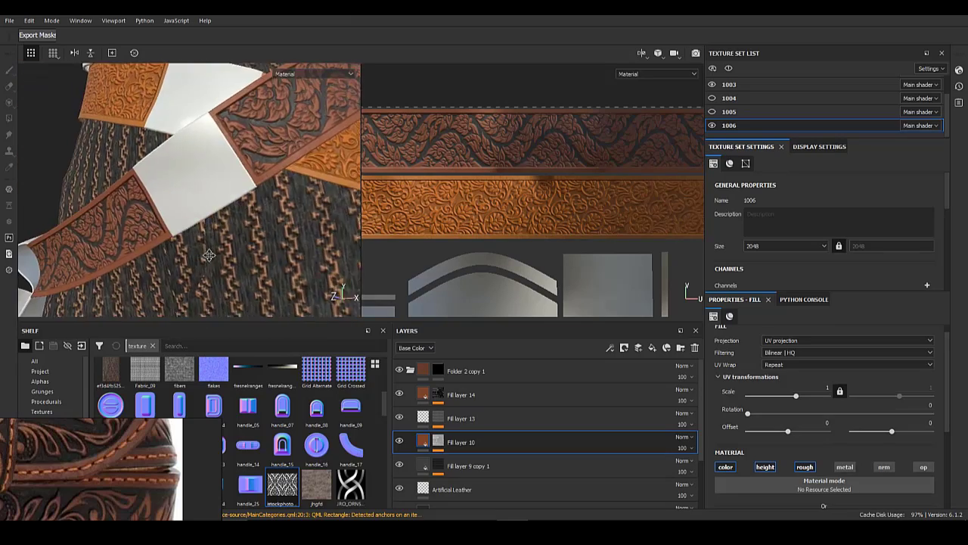
pyautogui.keyDown('alt'); pyautogui.moveTo(197, 182); pyautogui.dragTo(240, 258, button='middle'); pyautogui.keyUp('alt')
pyautogui.keyDown('alt'); pyautogui.moveTo(240, 258); pyautogui.dragTo(270, 183); pyautogui.keyUp('alt')
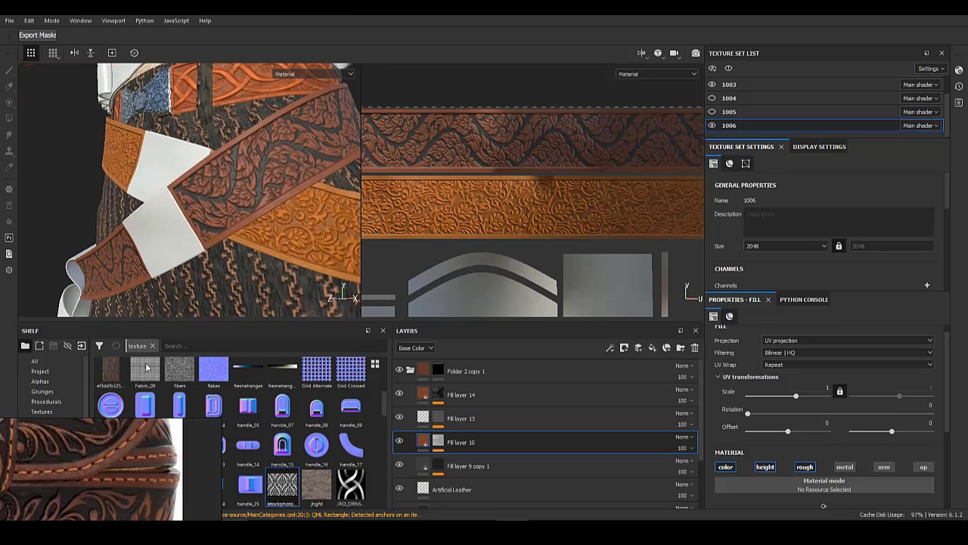
pyautogui.scroll(-4, 79, 483)
pyautogui.scroll(4, 41, 451)
pyautogui.keyDown('alt'); pyautogui.moveTo(200, 208); pyautogui.dragTo(256, 212, button='right'); pyautogui.keyUp('alt')
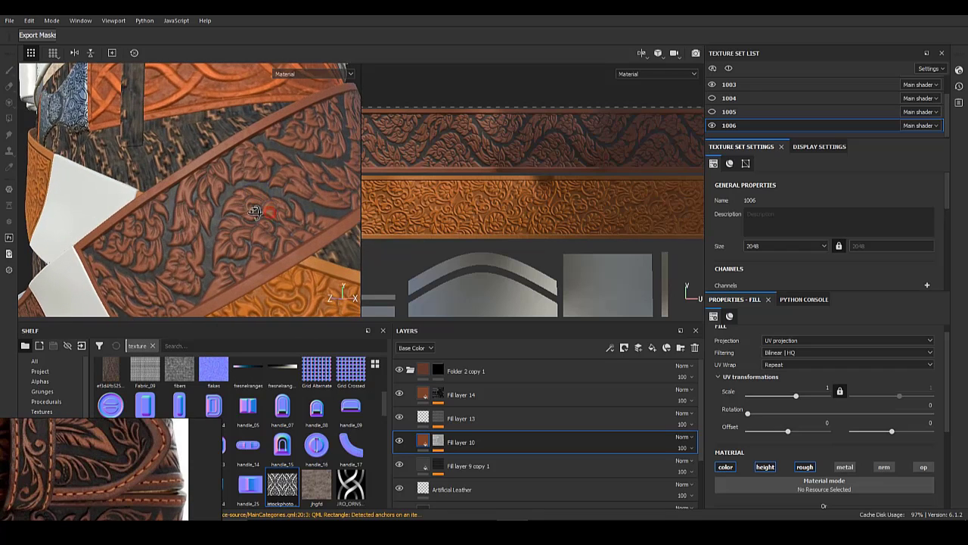
pyautogui.keyDown('alt'); pyautogui.moveTo(256, 213); pyautogui.dragTo(255, 213); pyautogui.keyUp('alt')
# - Shift Fill layer 10's base color to a duller reddish brown and check it on the hip straps
pyautogui.scroll(-2, 818, 478)
pyautogui.click(818, 478)
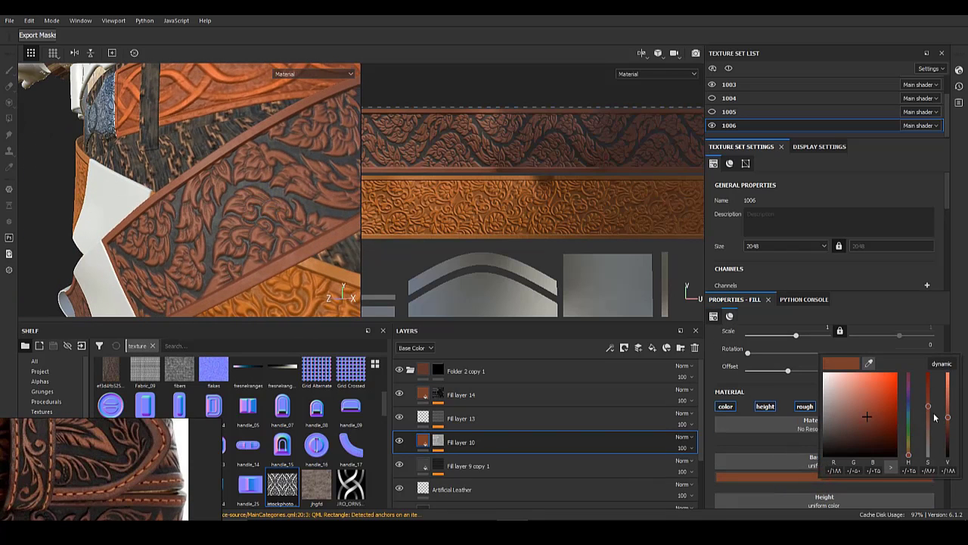
pyautogui.click(422, 445)
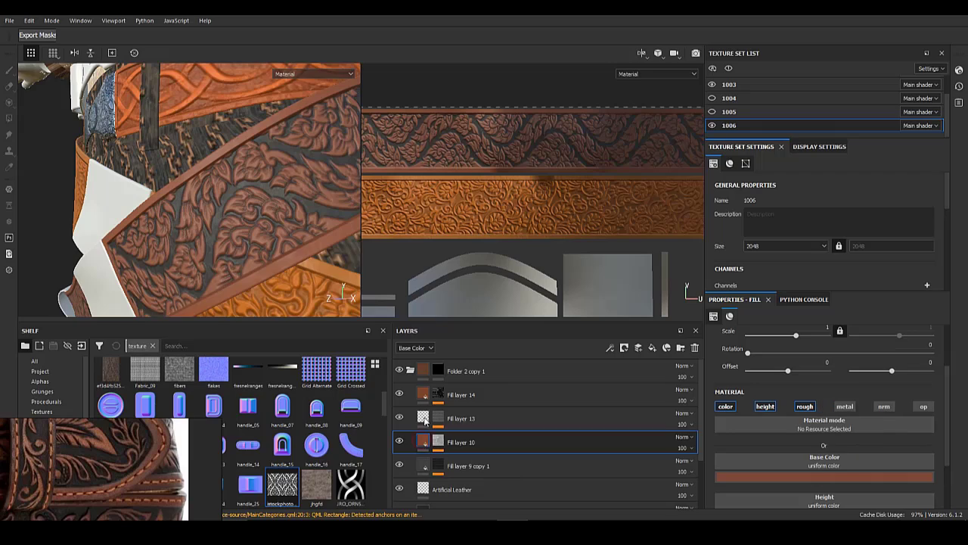
pyautogui.keyDown('alt'); pyautogui.moveTo(195, 301); pyautogui.dragTo(24, 176, button='right'); pyautogui.keyUp('alt')
pyautogui.keyDown('alt'); pyautogui.moveTo(83, 209); pyautogui.dragTo(264, 201); pyautogui.keyUp('alt')
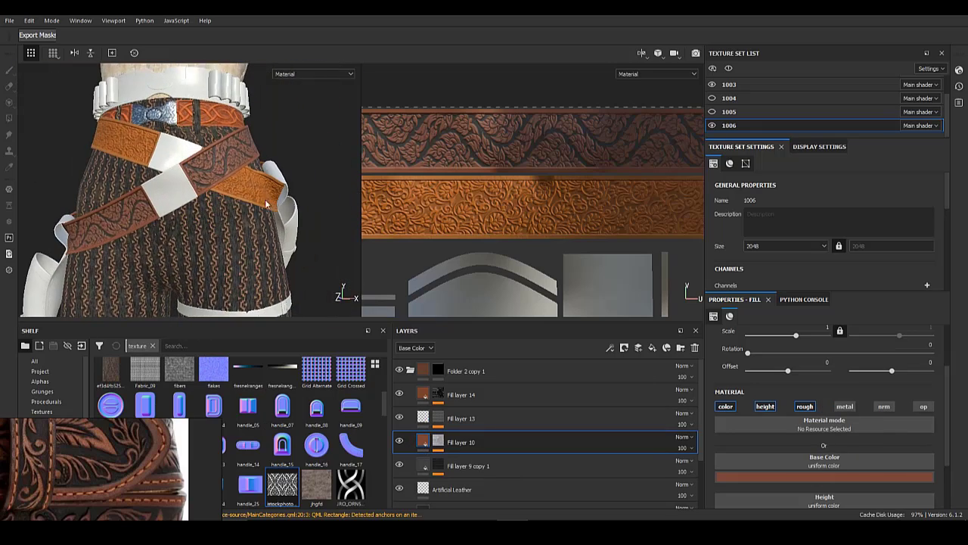
pyautogui.keyDown('alt'); pyautogui.moveTo(265, 201); pyautogui.dragTo(261, 239, button='middle'); pyautogui.keyUp('alt')
pyautogui.keyDown('alt'); pyautogui.moveTo(227, 219); pyautogui.dragTo(295, 234, button='right'); pyautogui.keyUp('alt')
pyautogui.keyDown('alt'); pyautogui.moveTo(295, 235); pyautogui.dragTo(238, 227); pyautogui.keyUp('alt')
pyautogui.keyDown('alt'); pyautogui.moveTo(238, 227); pyautogui.dragTo(233, 285, button='middle'); pyautogui.keyUp('alt')
pyautogui.keyDown('alt'); pyautogui.moveTo(233, 285); pyautogui.dragTo(283, 219); pyautogui.keyUp('alt')
# - Add a new fill layer above Fill layer 14 with a black mask driven by the Auto Stitcher generator
pyautogui.click(497, 393)
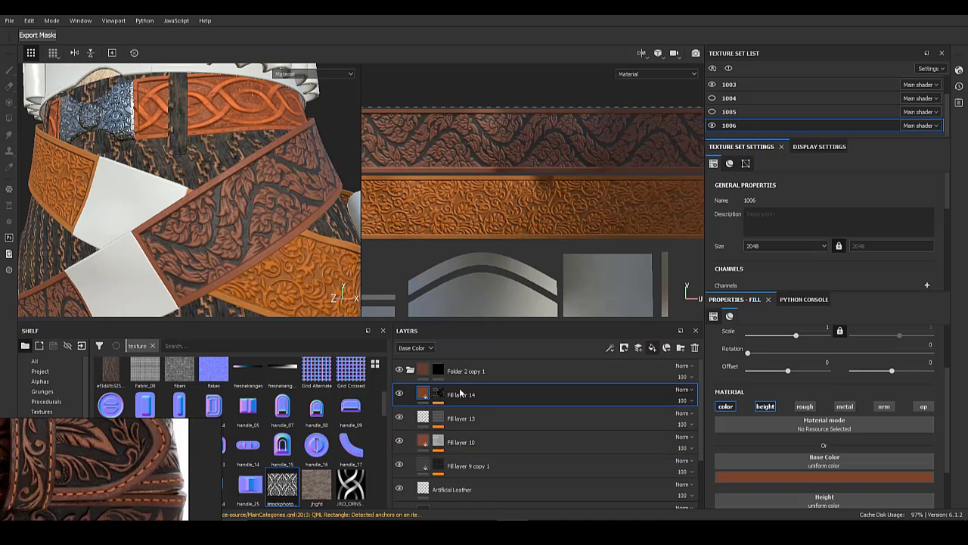
pyautogui.rightClick(429, 402)
pyautogui.click(479, 94)
pyautogui.rightClick(438, 393)
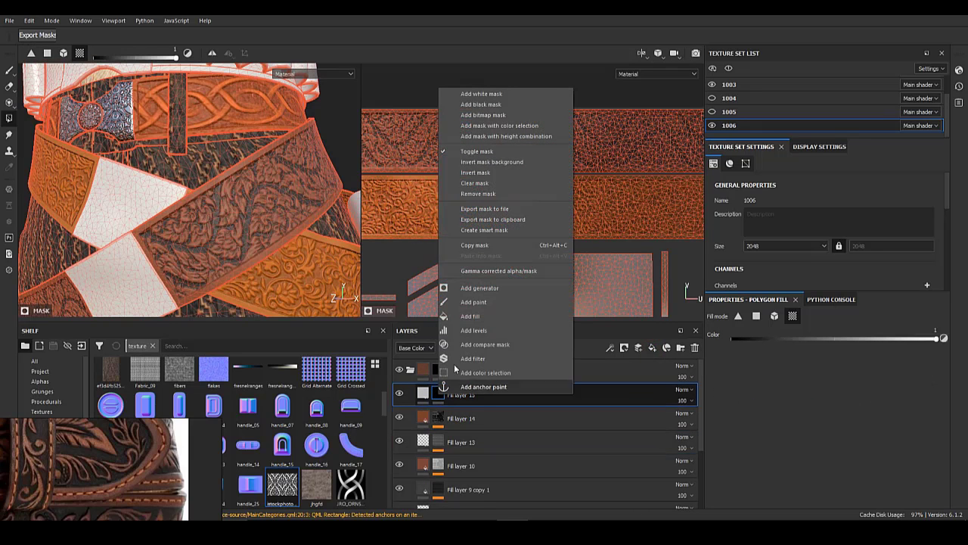
pyautogui.click(477, 290)
pyautogui.click(799, 341)
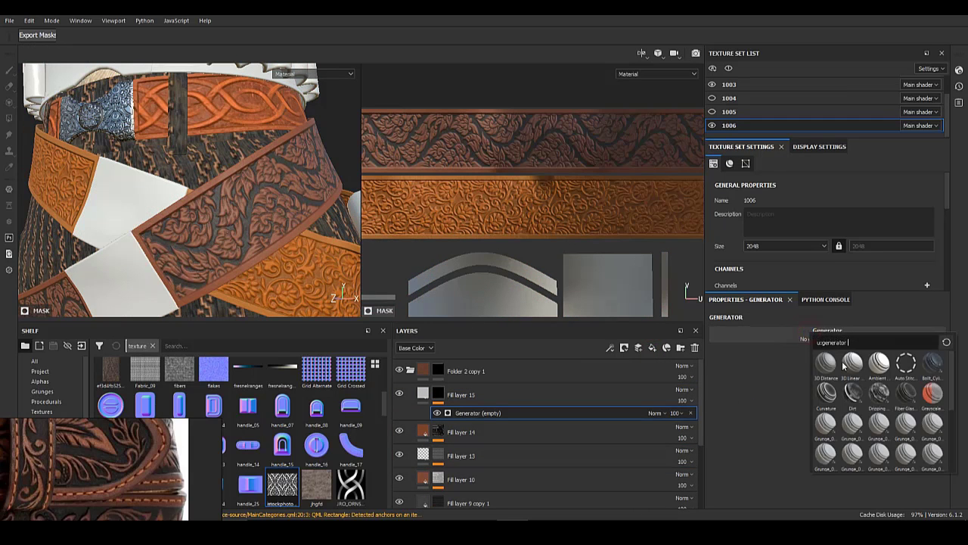
pyautogui.click(906, 365)
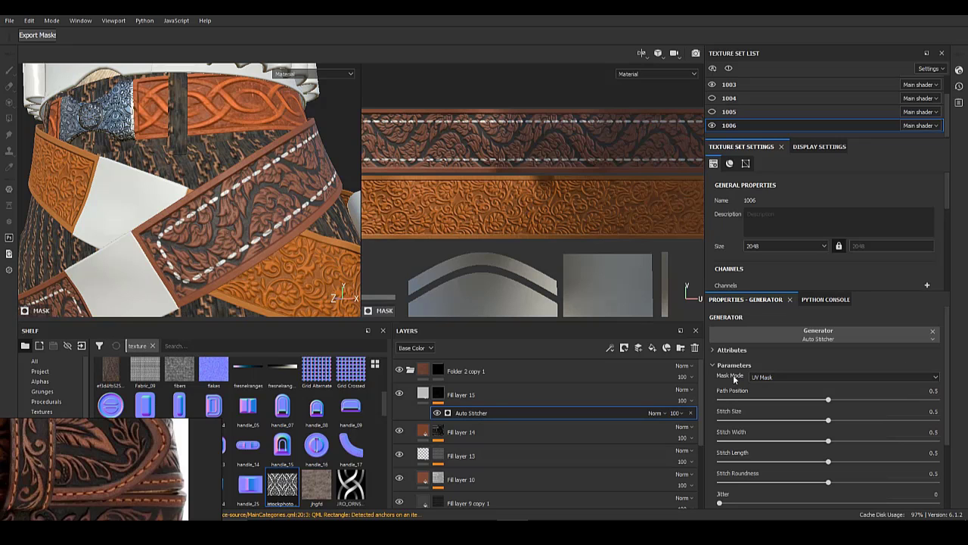
# - Set the stitching's path position to 0, stitch size to 0.17, width to 0.24, length to 0.27 and roundness to 0.29
pyautogui.moveTo(724, 399); pyautogui.dragTo(701, 395)
pyautogui.moveTo(829, 420); pyautogui.dragTo(745, 420)
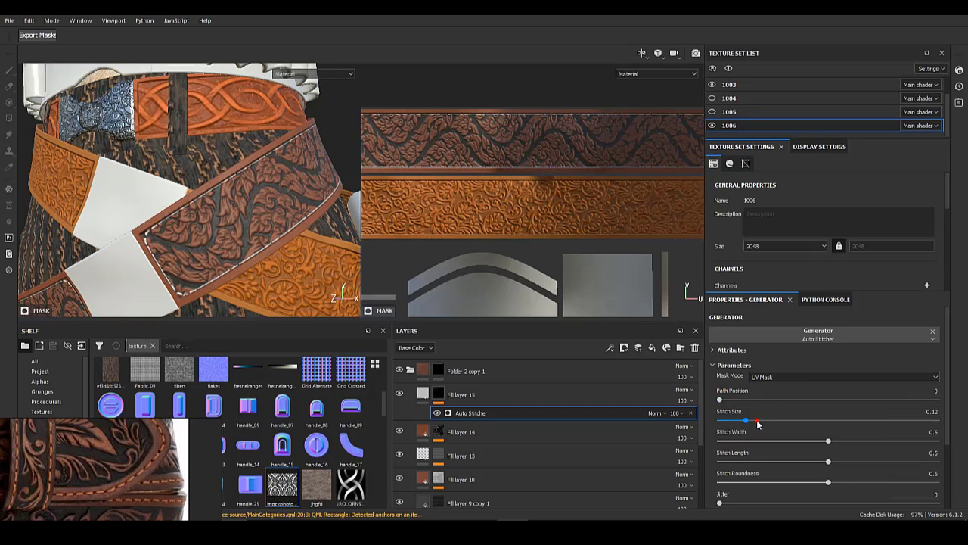
pyautogui.keyDown('alt'); pyautogui.moveTo(205, 350); pyautogui.dragTo(368, 329, button='right'); pyautogui.keyUp('alt')
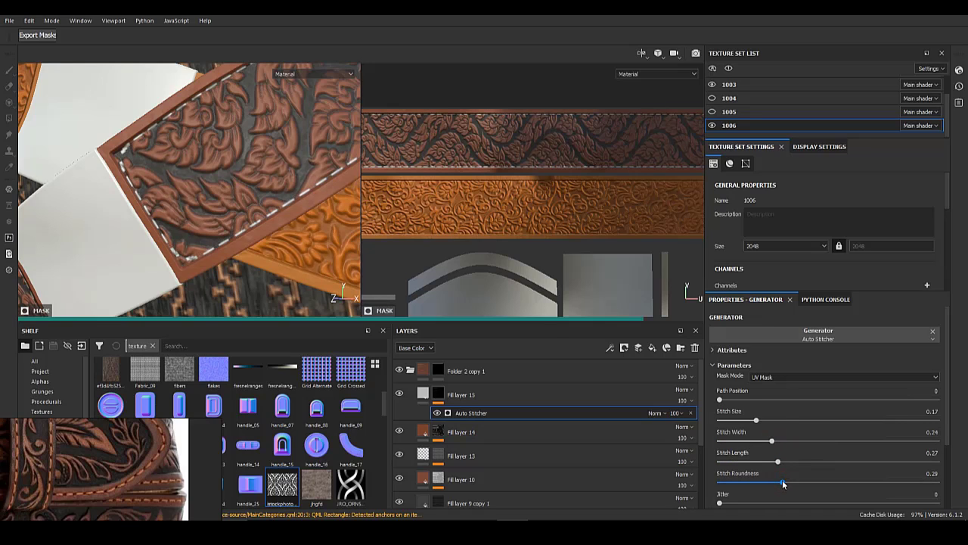
pyautogui.scroll(-2, 749, 486)
pyautogui.scroll(2, 749, 486)
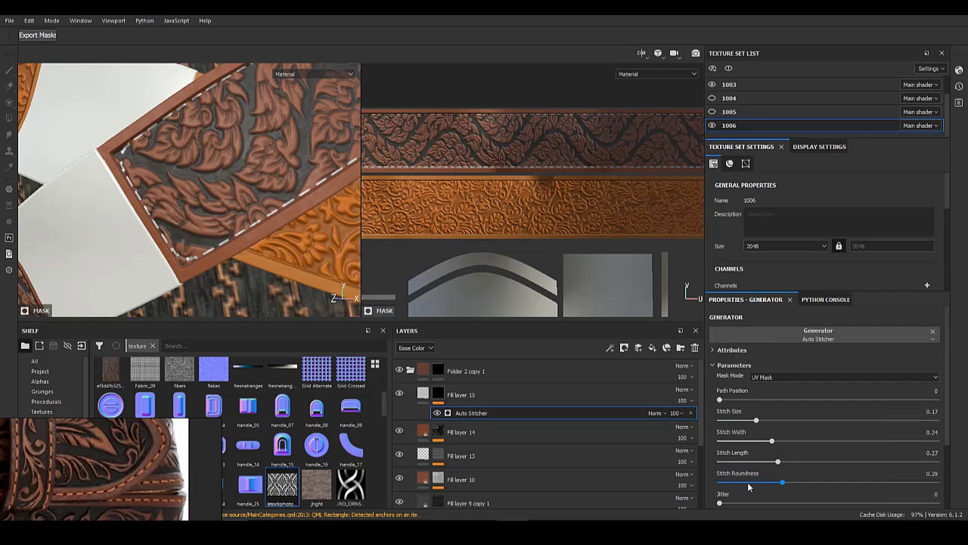
pyautogui.keyDown('alt'); pyautogui.moveTo(1, 135); pyautogui.dragTo(0, 140, button='right'); pyautogui.keyUp('alt')
pyautogui.keyDown('alt'); pyautogui.moveTo(242, 218); pyautogui.dragTo(225, 197); pyautogui.keyUp('alt')
pyautogui.keyDown('alt'); pyautogui.moveTo(226, 195); pyautogui.dragTo(219, 151, button='middle'); pyautogui.keyUp('alt')
pyautogui.keyDown('alt'); pyautogui.moveTo(220, 151); pyautogui.dragTo(250, 166, button='right'); pyautogui.keyUp('alt')
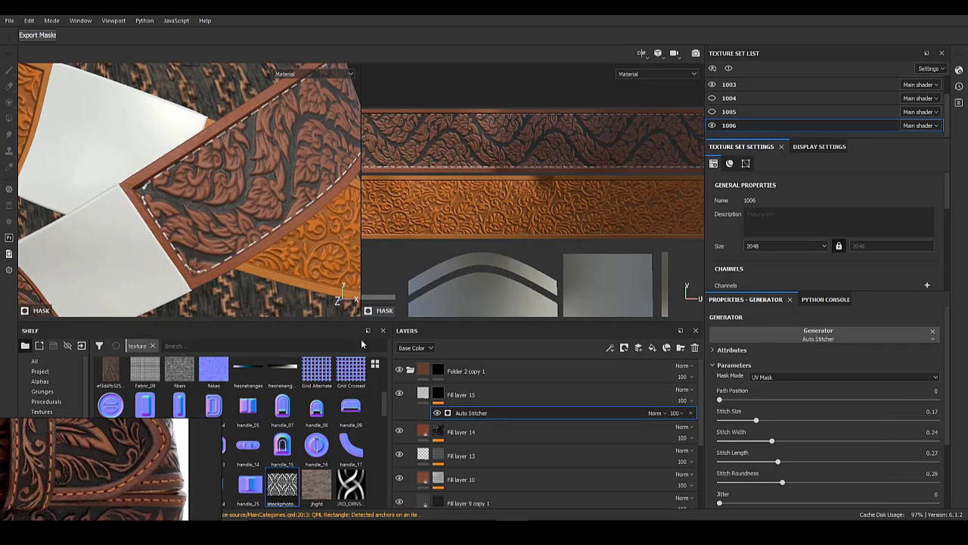
pyautogui.keyDown('alt'); pyautogui.moveTo(250, 167); pyautogui.dragTo(227, 162, button='middle'); pyautogui.keyUp('alt')
# - Duplicate Fill layer 15, hide the original, and soften the copy's stitch mask with a Blur filter at intensity 0.36
pyautogui.click(501, 399)
pyautogui.rightClick(511, 396)
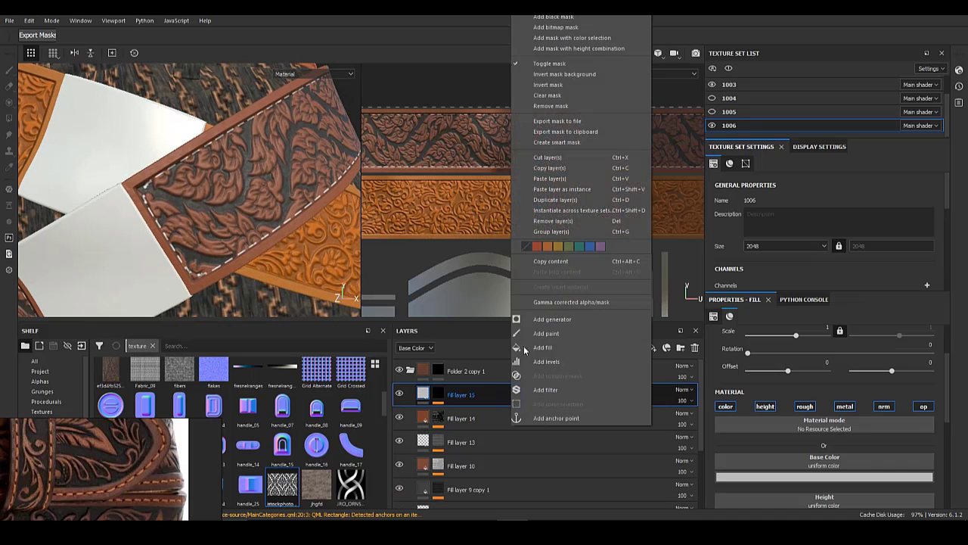
pyautogui.click(583, 200)
pyautogui.click(438, 394)
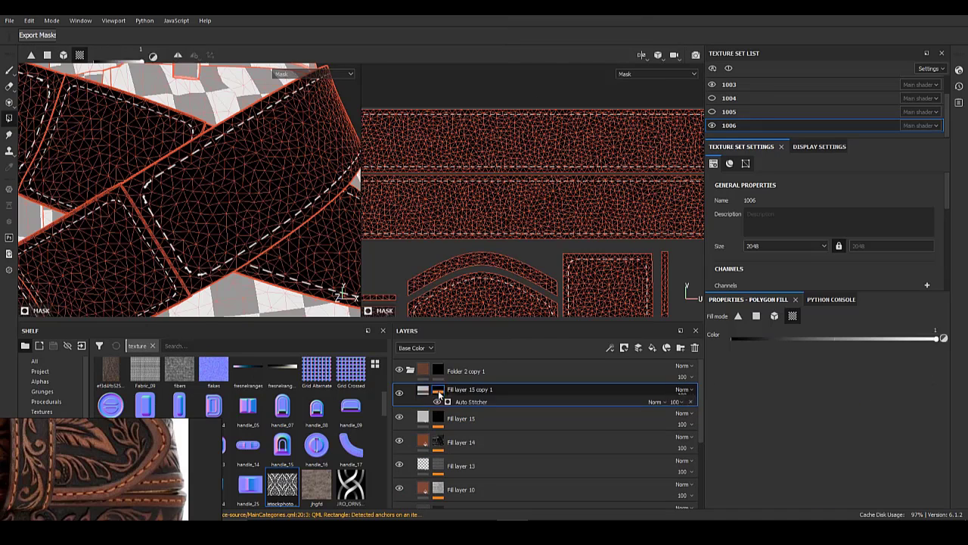
pyautogui.rightClick(438, 394)
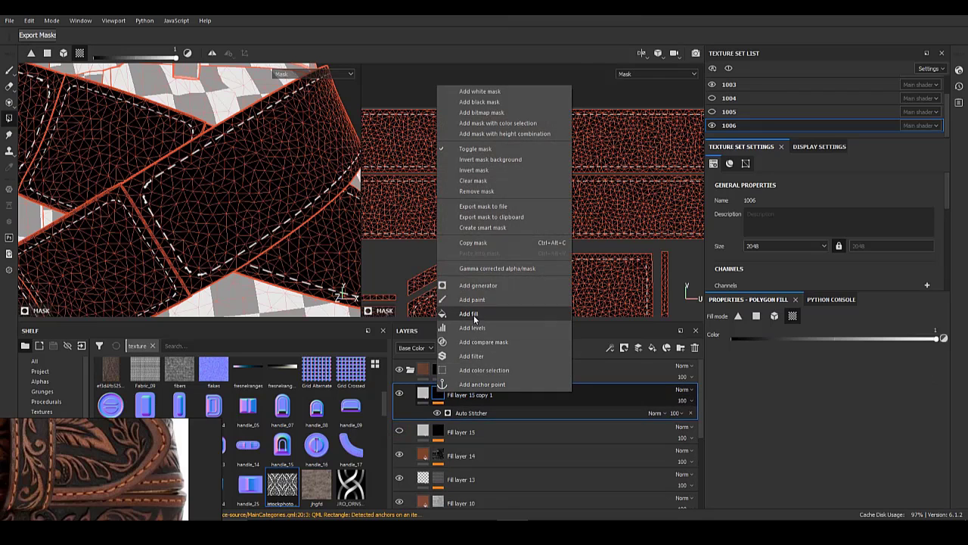
pyautogui.click(481, 355)
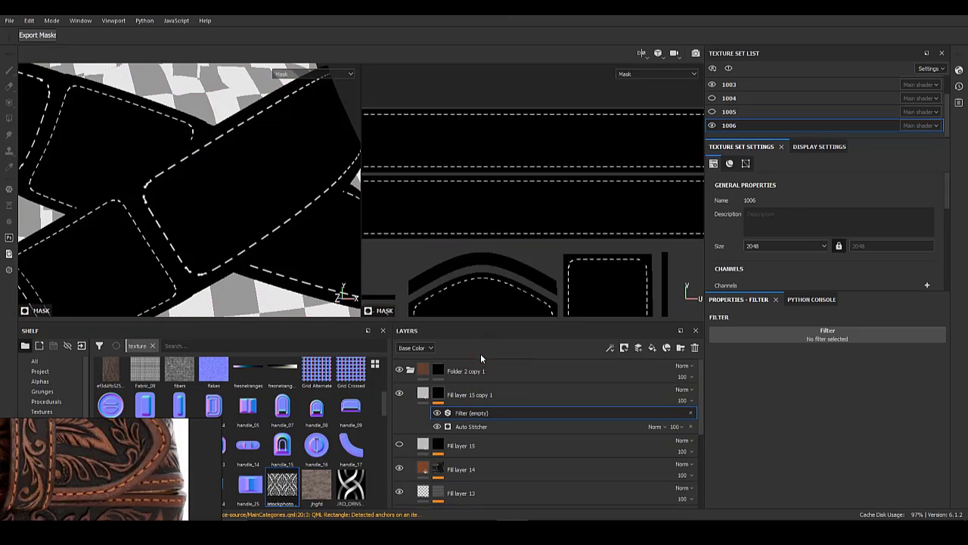
pyautogui.click(747, 335)
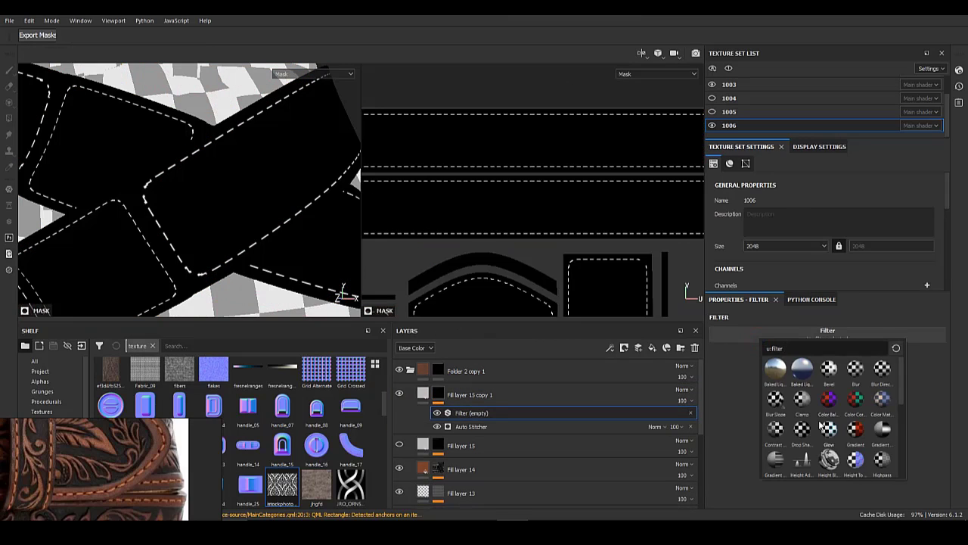
pyautogui.click(855, 370)
pyautogui.moveTo(726, 386); pyautogui.dragTo(723, 387)
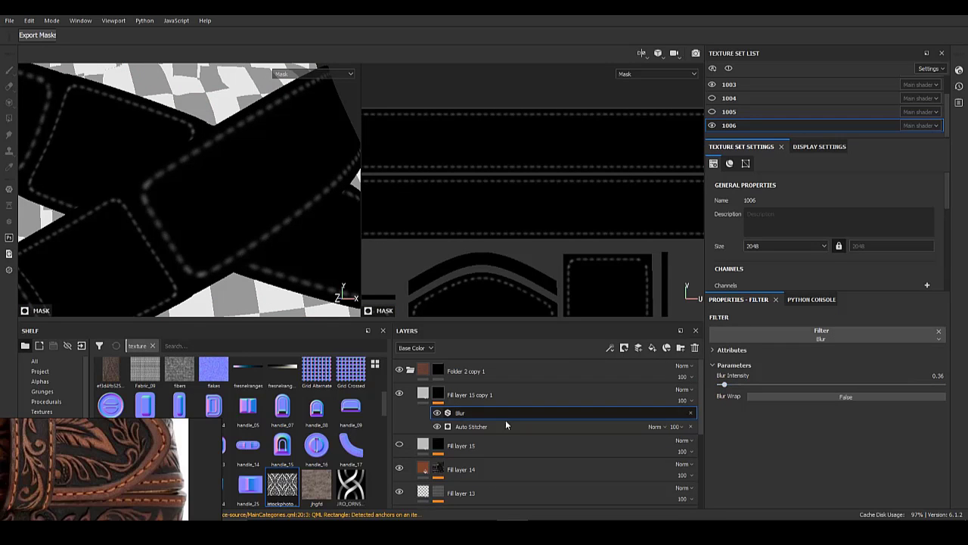
# - Limit the blurred stitch layer to the color and height channels only
pyautogui.click(423, 393)
pyautogui.scroll(4, 174, 236)
pyautogui.click(725, 409)
pyautogui.click(805, 408)
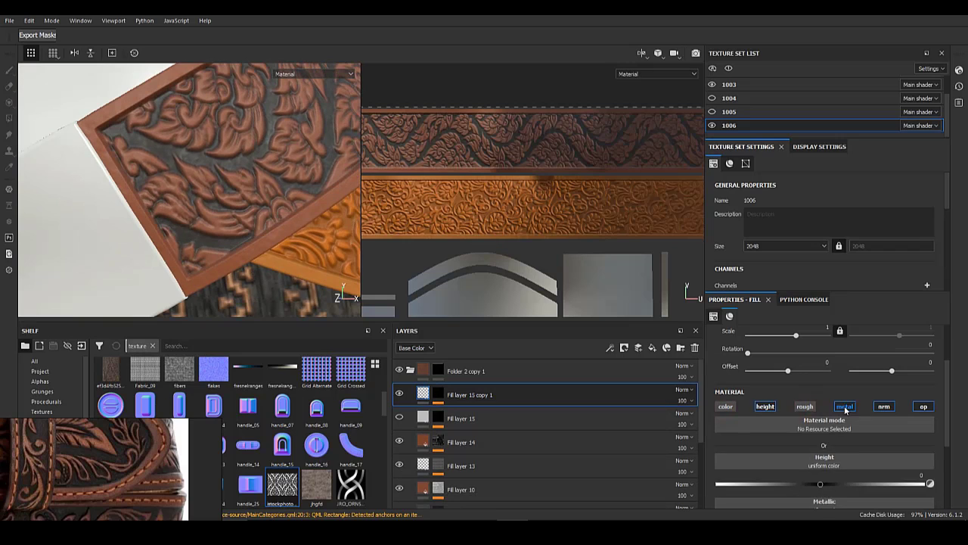
pyautogui.scroll(-1, 794, 435)
pyautogui.click(726, 377)
pyautogui.click(883, 379)
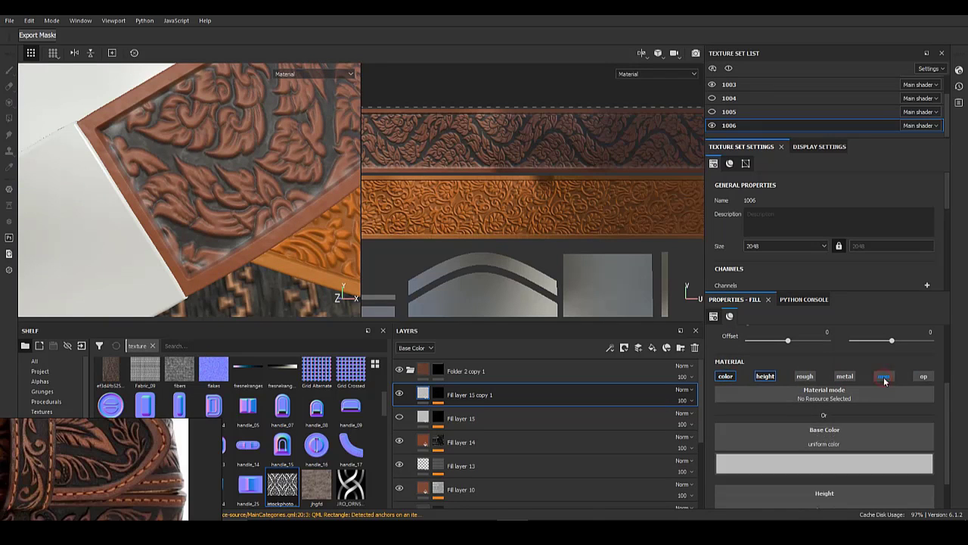
# - Set the blurred stitch layer's base color to black and its height to about -0.80
pyautogui.scroll(-1, 829, 433)
pyautogui.moveTo(793, 461); pyautogui.dragTo(732, 518)
pyautogui.click(775, 416)
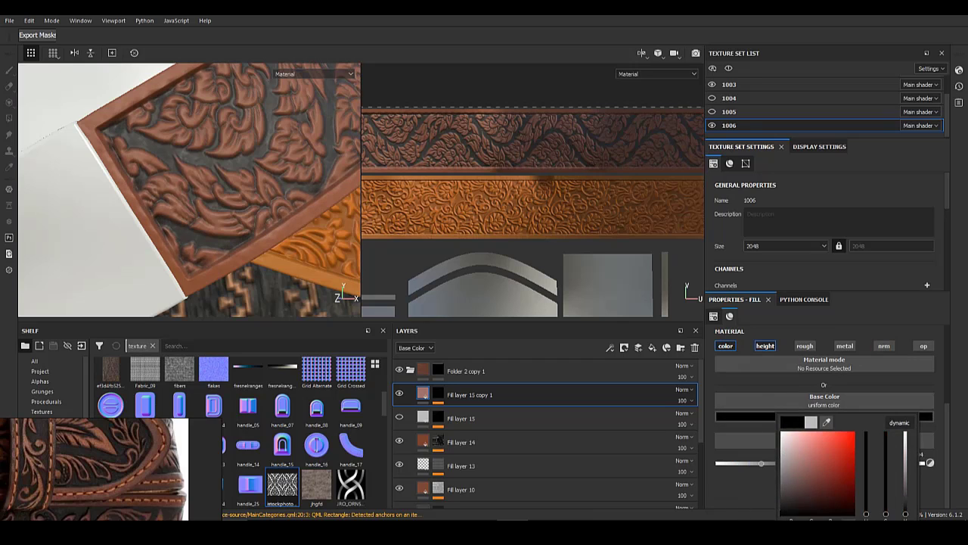
pyautogui.click(767, 465)
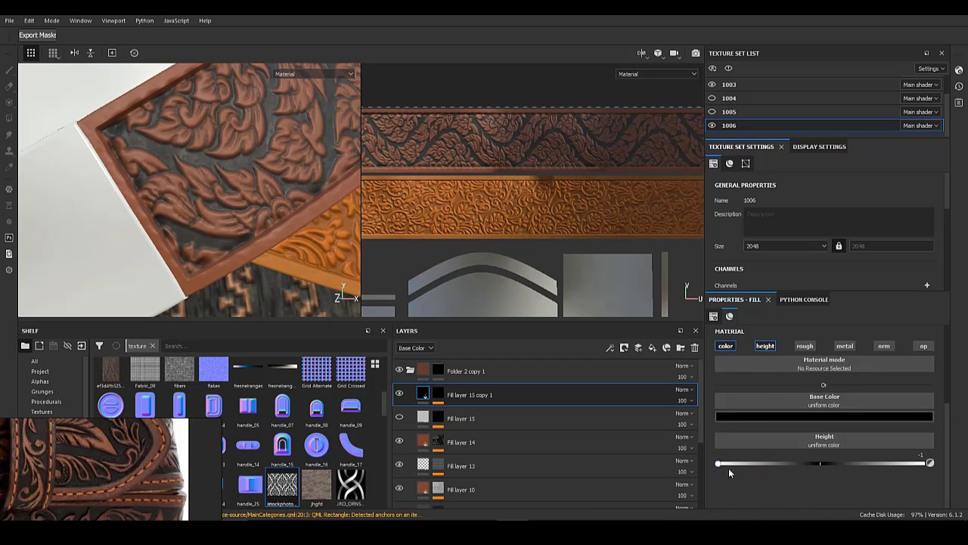
pyautogui.moveTo(742, 467); pyautogui.dragTo(737, 466)
# - Show Fill layer 15 above its blurred copy, set its height to 0.2609, and color the stitches light orange-brown
pyautogui.click(400, 418)
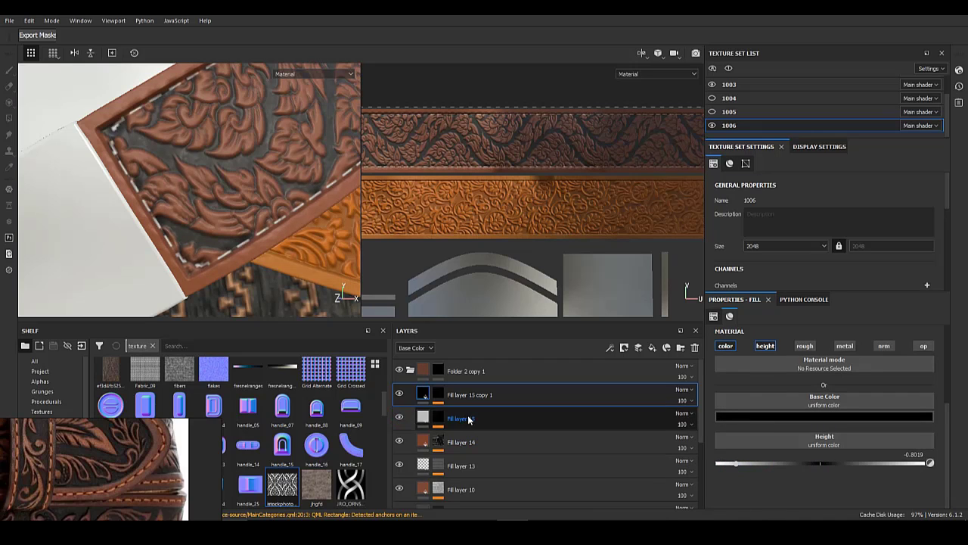
pyautogui.moveTo(469, 419); pyautogui.dragTo(473, 389)
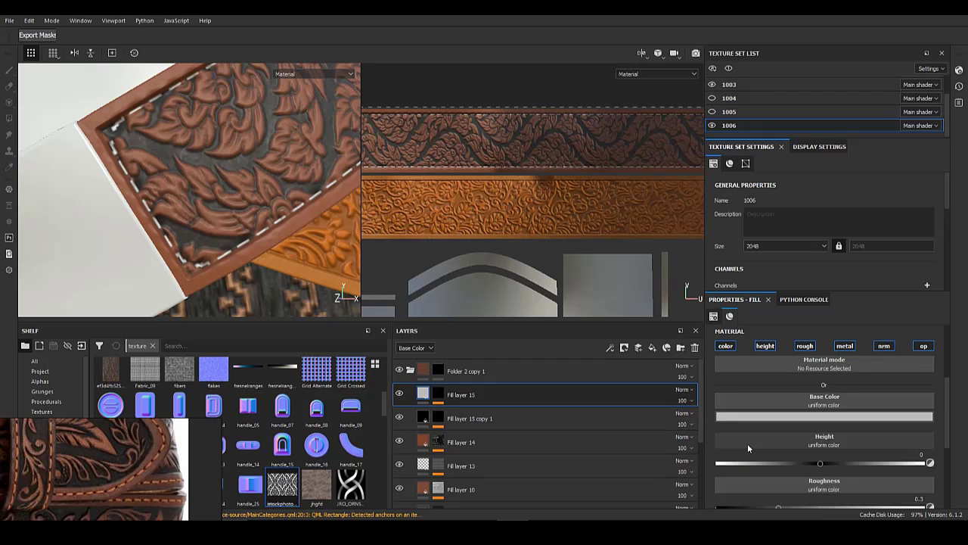
pyautogui.moveTo(843, 462); pyautogui.dragTo(848, 462)
pyautogui.click(819, 418)
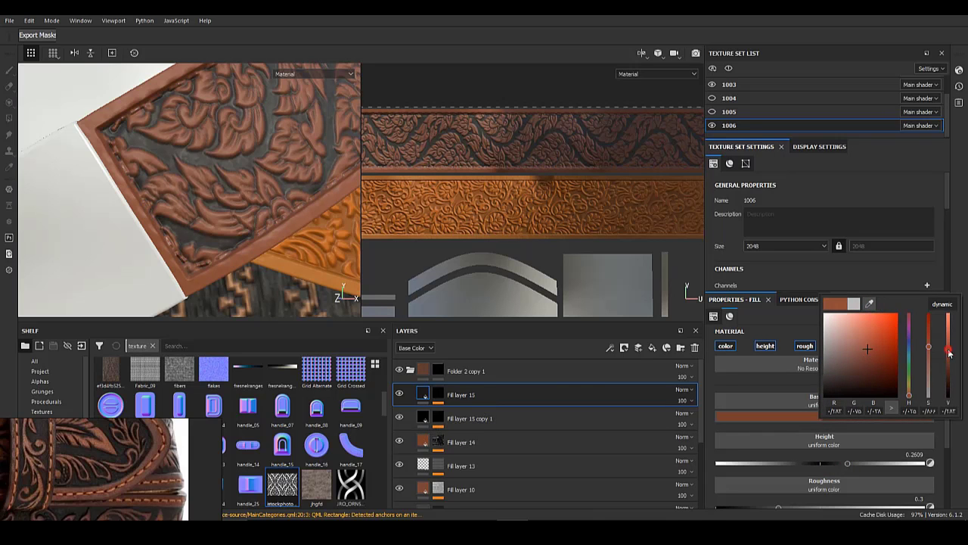
pyautogui.keyDown('alt'); pyautogui.moveTo(290, 164); pyautogui.dragTo(210, 199); pyautogui.keyUp('alt')
pyautogui.keyDown('alt'); pyautogui.moveTo(209, 199); pyautogui.dragTo(265, 204, button='right'); pyautogui.keyUp('alt')
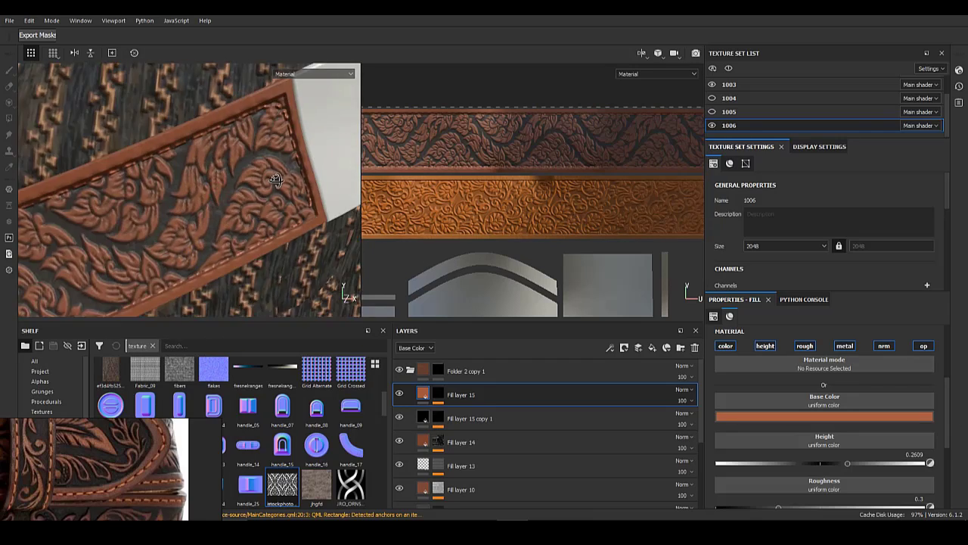
pyautogui.keyDown('alt'); pyautogui.moveTo(265, 204); pyautogui.dragTo(296, 194); pyautogui.keyUp('alt')
pyautogui.keyDown('alt'); pyautogui.moveTo(296, 194); pyautogui.dragTo(244, 240, button='right'); pyautogui.keyUp('alt')
pyautogui.keyDown('alt'); pyautogui.moveTo(244, 240); pyautogui.dragTo(249, 245); pyautogui.keyUp('alt')
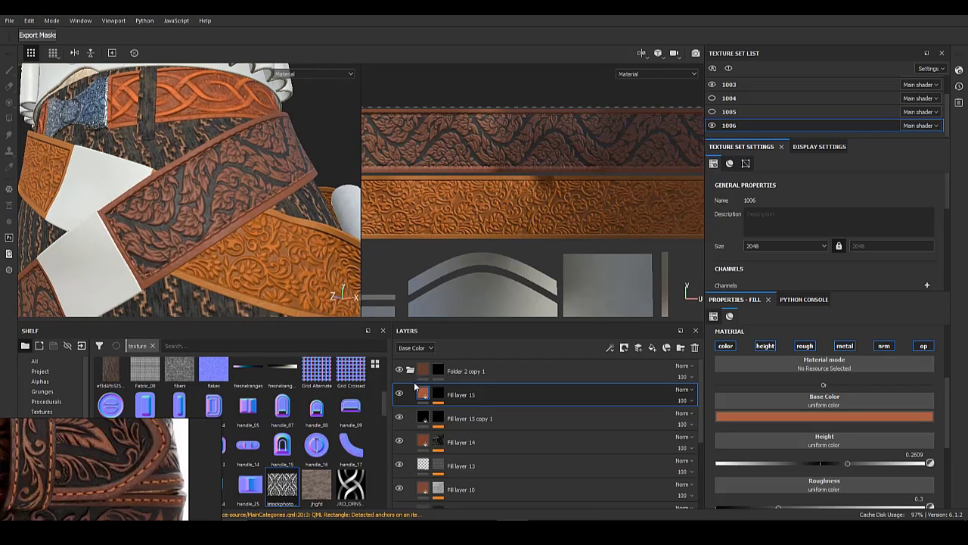
# - Collapse Folder 2 copy 1 and examine the stitched hip straps around the whole character
pyautogui.click(423, 370)
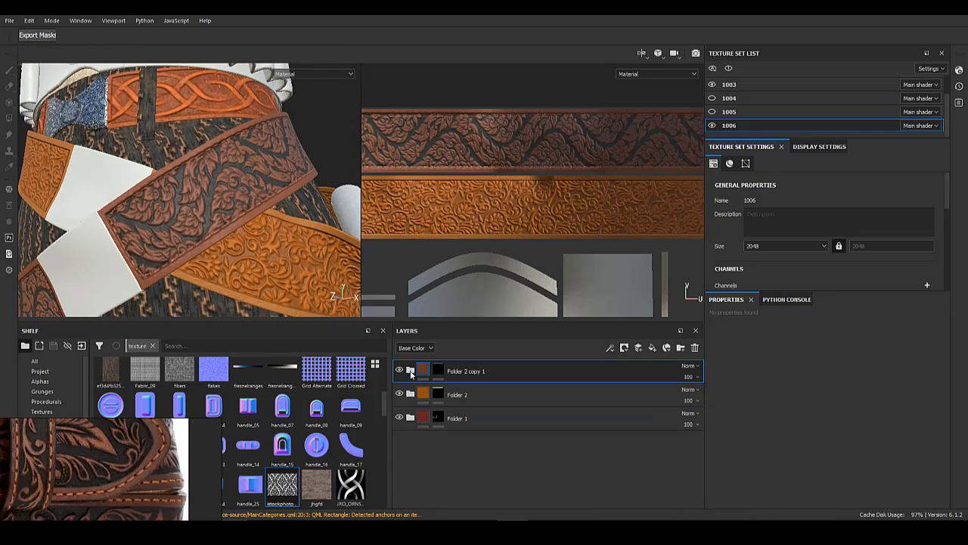
pyautogui.keyDown('alt'); pyautogui.moveTo(227, 207); pyautogui.dragTo(28, 127, button='right'); pyautogui.keyUp('alt')
pyautogui.keyDown('alt'); pyautogui.moveTo(129, 201); pyautogui.dragTo(299, 208); pyautogui.keyUp('alt')
pyautogui.keyDown('alt'); pyautogui.moveTo(299, 208); pyautogui.dragTo(189, 184, button='middle'); pyautogui.keyUp('alt')
pyautogui.keyDown('alt'); pyautogui.moveTo(188, 184); pyautogui.dragTo(36, 214); pyautogui.keyUp('alt')
pyautogui.keyDown('alt'); pyautogui.moveTo(297, 202); pyautogui.dragTo(225, 198, button='right'); pyautogui.keyUp('alt')
pyautogui.keyDown('alt'); pyautogui.moveTo(226, 199); pyautogui.dragTo(248, 198); pyautogui.keyUp('alt')
pyautogui.keyDown('alt'); pyautogui.moveTo(248, 199); pyautogui.dragTo(257, 176, button='middle'); pyautogui.keyUp('alt')
pyautogui.moveTo(257, 177)
pyautogui.keyDown('alt'); pyautogui.mouseDown()
pyautogui.moveTo(296, 197)
pyautogui.moveTo(270, 188)
pyautogui.mouseUp(); pyautogui.keyUp('alt')
pyautogui.keyDown('alt'); pyautogui.moveTo(270, 188); pyautogui.dragTo(171, 248, button='middle'); pyautogui.keyUp('alt')
pyautogui.keyDown('alt'); pyautogui.moveTo(171, 248); pyautogui.dragTo(171, 226); pyautogui.keyUp('alt')
pyautogui.keyDown('alt'); pyautogui.moveTo(170, 226); pyautogui.dragTo(277, 187, button='middle'); pyautogui.keyUp('alt')
pyautogui.keyDown('alt'); pyautogui.moveTo(276, 187); pyautogui.dragTo(318, 198); pyautogui.keyUp('alt')
pyautogui.keyDown('alt'); pyautogui.moveTo(227, 257); pyautogui.dragTo(235, 227, button='middle'); pyautogui.keyUp('alt')
pyautogui.keyDown('alt'); pyautogui.moveTo(235, 227); pyautogui.dragTo(206, 192); pyautogui.keyUp('alt')
pyautogui.keyDown('alt'); pyautogui.moveTo(205, 193); pyautogui.dragTo(211, 233, button='middle'); pyautogui.keyUp('alt')
pyautogui.keyDown('alt'); pyautogui.moveTo(210, 233); pyautogui.dragTo(178, 200); pyautogui.keyUp('alt')
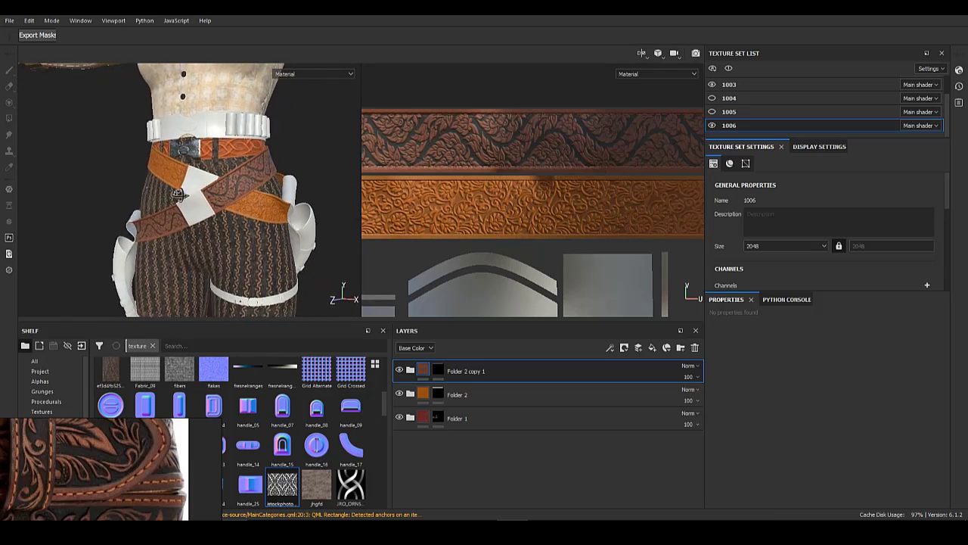
pyautogui.keyDown('alt'); pyautogui.moveTo(178, 200); pyautogui.dragTo(128, 125, button='right'); pyautogui.keyUp('alt')
pyautogui.keyDown('alt'); pyautogui.moveTo(128, 125); pyautogui.dragTo(102, 102, button='middle'); pyautogui.keyUp('alt')
pyautogui.keyDown('alt'); pyautogui.moveTo(265, 242); pyautogui.dragTo(225, 253); pyautogui.keyUp('alt')
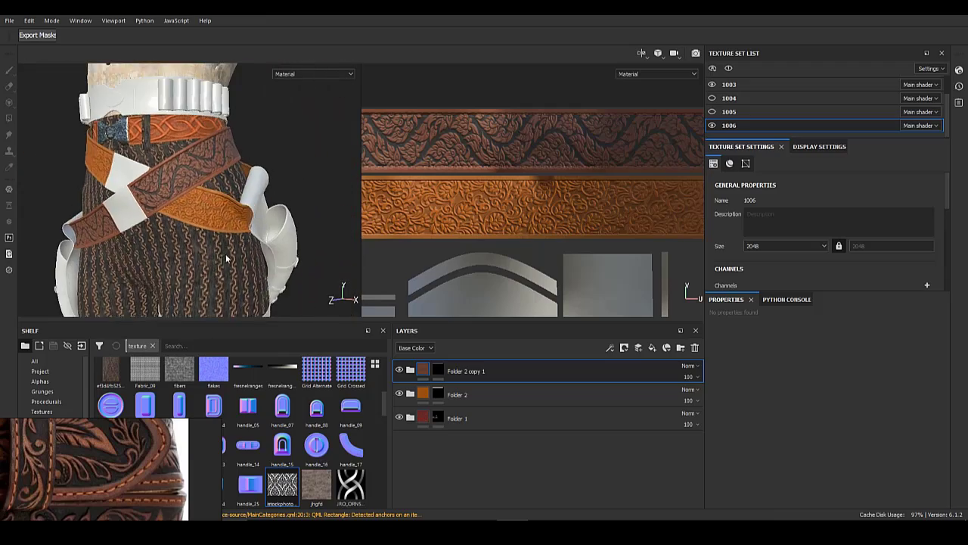
# - Extend Folder 2's mask over the white end of the tan hip strap and the attached holster body
pyautogui.keyDown('alt'); pyautogui.moveTo(225, 253); pyautogui.dragTo(208, 294, button='middle'); pyautogui.keyUp('alt')
pyautogui.click(439, 394)
pyautogui.keyDown('alt'); pyautogui.moveTo(225, 242); pyautogui.dragTo(201, 160); pyautogui.keyUp('alt')
pyautogui.click(424, 394)
pyautogui.click(439, 395)
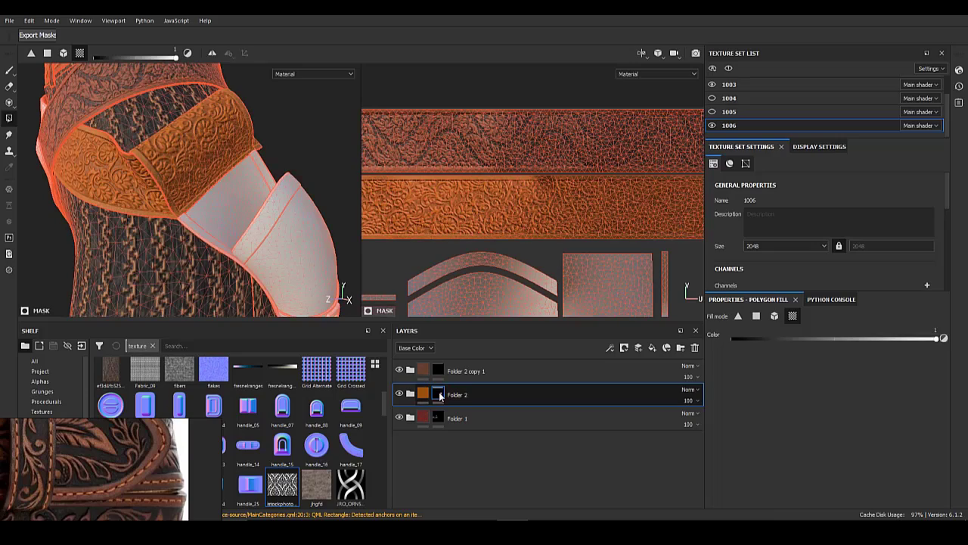
pyautogui.click(233, 205)
pyautogui.click(296, 242)
pyautogui.keyDown('alt'); pyautogui.moveTo(296, 242); pyautogui.dragTo(204, 180); pyautogui.keyUp('alt')
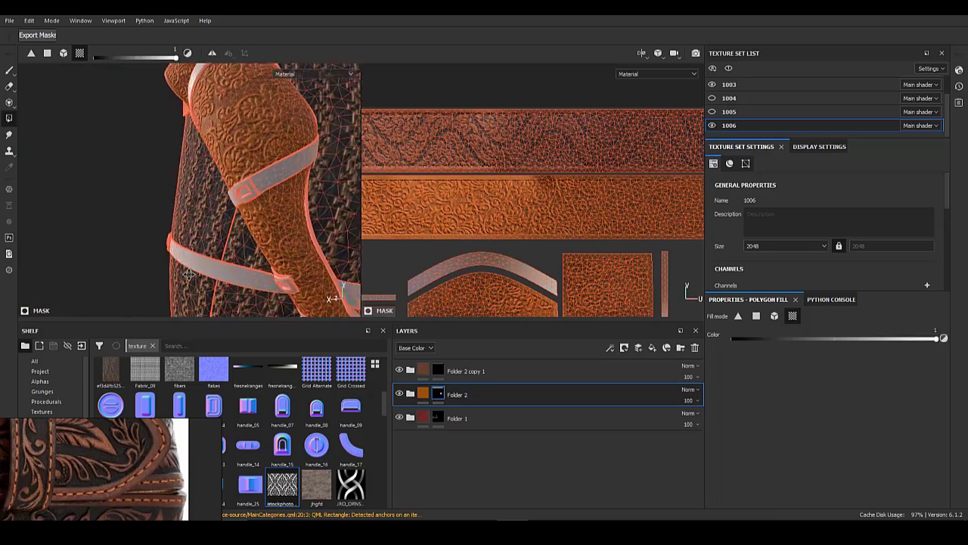
# - Examine the tan leather hip strap and holster from several sides of the character
pyautogui.keyDown('alt'); pyautogui.moveTo(204, 180); pyautogui.dragTo(279, 210, button='middle'); pyautogui.keyUp('alt')
pyautogui.keyDown('alt'); pyautogui.moveTo(279, 210); pyautogui.dragTo(333, 282); pyautogui.keyUp('alt')
pyautogui.keyDown('alt'); pyautogui.moveTo(167, 189); pyautogui.dragTo(297, 219); pyautogui.keyUp('alt')
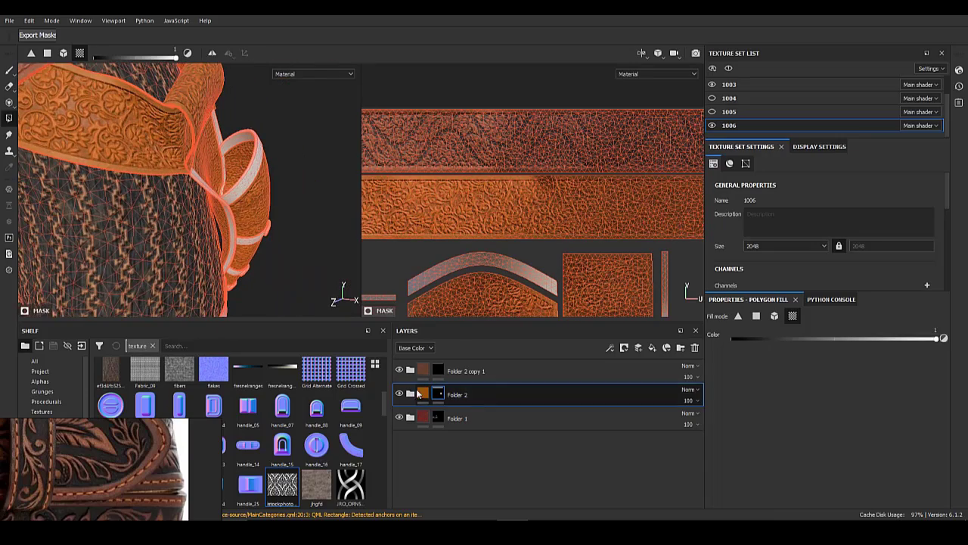
pyautogui.click(424, 398)
pyautogui.click(411, 394)
pyautogui.keyDown('alt'); pyautogui.moveTo(211, 164); pyautogui.dragTo(194, 181); pyautogui.keyUp('alt')
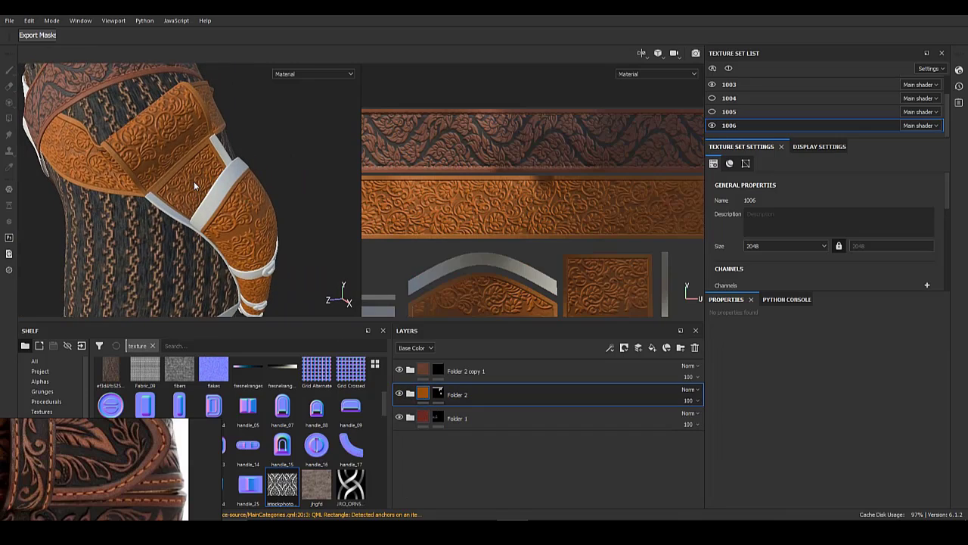
pyautogui.keyDown('alt'); pyautogui.moveTo(237, 230); pyautogui.dragTo(225, 152, button='middle'); pyautogui.keyUp('alt')
pyautogui.keyDown('alt'); pyautogui.moveTo(181, 220); pyautogui.dragTo(205, 238); pyautogui.keyUp('alt')
pyautogui.keyDown('alt'); pyautogui.moveTo(205, 174); pyautogui.dragTo(199, 234, button='middle'); pyautogui.keyUp('alt')
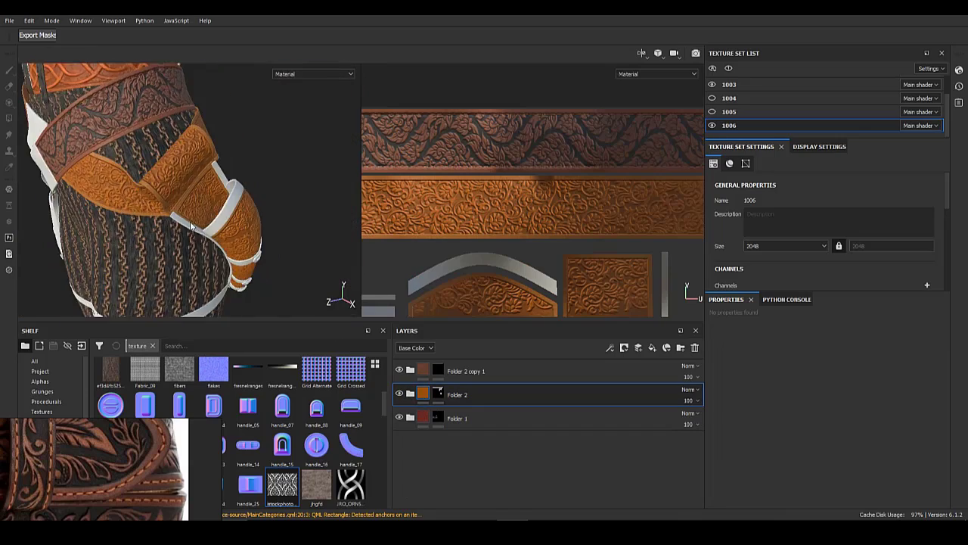
pyautogui.keyDown('alt'); pyautogui.moveTo(198, 189); pyautogui.dragTo(278, 175); pyautogui.keyUp('alt')
pyautogui.keyDown('alt'); pyautogui.moveTo(123, 142); pyautogui.dragTo(252, 188); pyautogui.keyUp('alt')
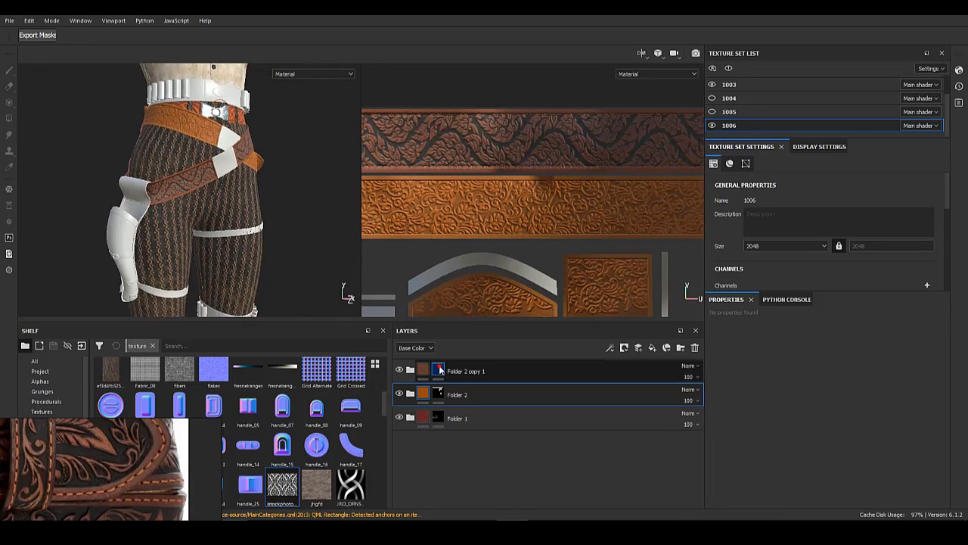
# - Extend Folder 2 copy 1's mask over the white holster body attached to the dark hip strap
pyautogui.click(440, 370)
pyautogui.keyDown('alt'); pyautogui.moveTo(157, 188); pyautogui.dragTo(201, 205, button='middle'); pyautogui.keyUp('alt')
pyautogui.keyDown('alt'); pyautogui.moveTo(162, 189); pyautogui.dragTo(254, 200, button='right'); pyautogui.keyUp('alt')
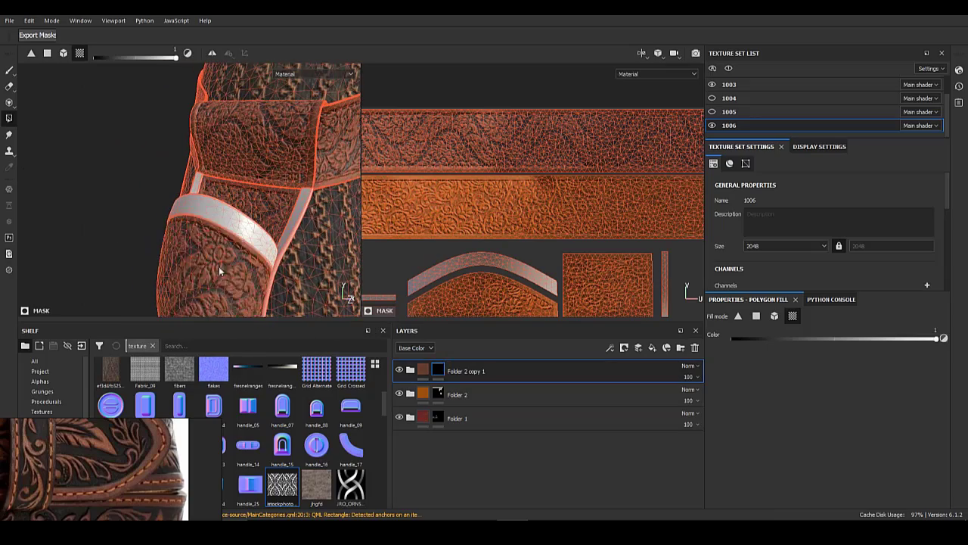
pyautogui.keyDown('alt'); pyautogui.moveTo(219, 266); pyautogui.dragTo(175, 242, button='right'); pyautogui.keyUp('alt')
pyautogui.keyDown('alt'); pyautogui.moveTo(181, 219); pyautogui.dragTo(188, 113, button='middle'); pyautogui.keyUp('alt')
pyautogui.keyDown('alt'); pyautogui.moveTo(188, 114); pyautogui.dragTo(196, 221); pyautogui.keyUp('alt')
pyautogui.keyDown('alt'); pyautogui.moveTo(196, 221); pyautogui.dragTo(163, 227, button='right'); pyautogui.keyUp('alt')
pyautogui.click(423, 370)
# - Examine both leather holsters and the crossed hip straps around the character
pyautogui.keyDown('alt'); pyautogui.moveTo(174, 212); pyautogui.dragTo(291, 204); pyautogui.keyUp('alt')
pyautogui.moveTo(227, 212)
pyautogui.keyDown('alt'); pyautogui.mouseDown(button='right')
pyautogui.moveTo(182, 204)
pyautogui.moveTo(234, 197)
pyautogui.mouseUp(button='right'); pyautogui.keyUp('alt')
pyautogui.moveTo(174, 181)
pyautogui.keyDown('alt'); pyautogui.mouseDown()
pyautogui.moveTo(210, 181)
pyautogui.moveTo(174, 190)
pyautogui.mouseUp(); pyautogui.keyUp('alt')
pyautogui.moveTo(174, 190)
pyautogui.keyDown('alt'); pyautogui.mouseDown(button='right')
pyautogui.moveTo(212, 210)
pyautogui.moveTo(162, 203)
pyautogui.mouseUp(button='right'); pyautogui.keyUp('alt')
pyautogui.keyDown('alt'); pyautogui.moveTo(227, 206); pyautogui.dragTo(3, 135); pyautogui.keyUp('alt')
pyautogui.keyDown('alt'); pyautogui.moveTo(91, 170); pyautogui.dragTo(35, 164, button='right'); pyautogui.keyUp('alt')
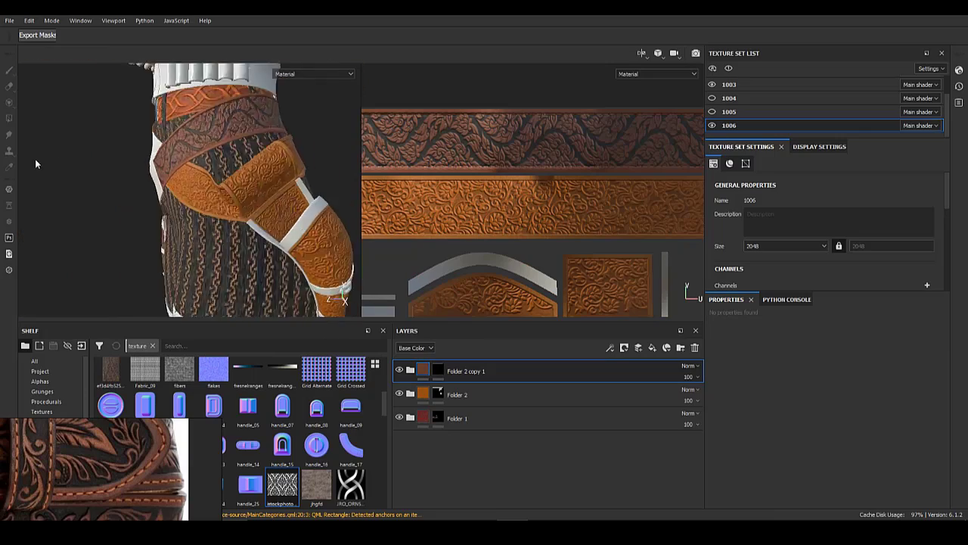
pyautogui.keyDown('alt'); pyautogui.moveTo(35, 163); pyautogui.dragTo(199, 180); pyautogui.keyUp('alt')
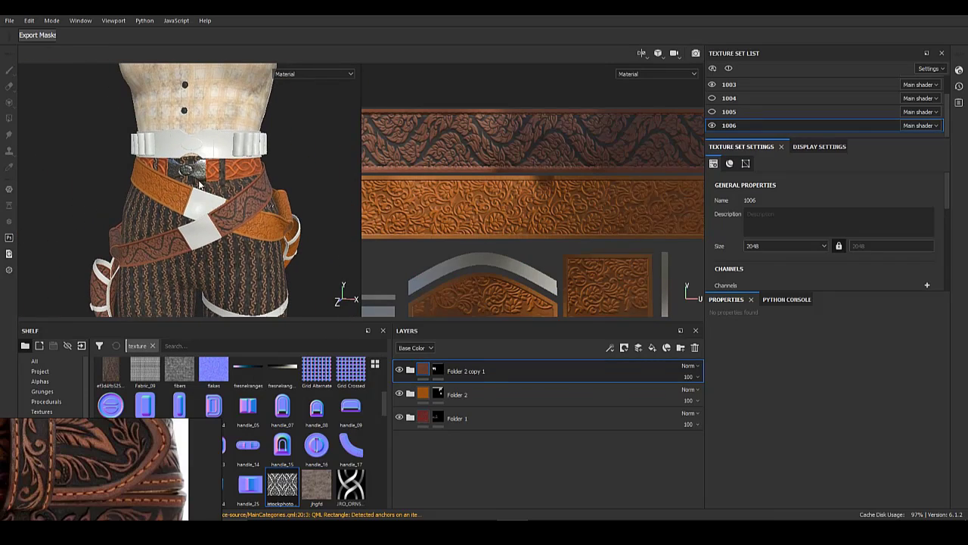
pyautogui.keyDown('alt'); pyautogui.moveTo(227, 251); pyautogui.dragTo(213, 187, button='right'); pyautogui.keyUp('alt')
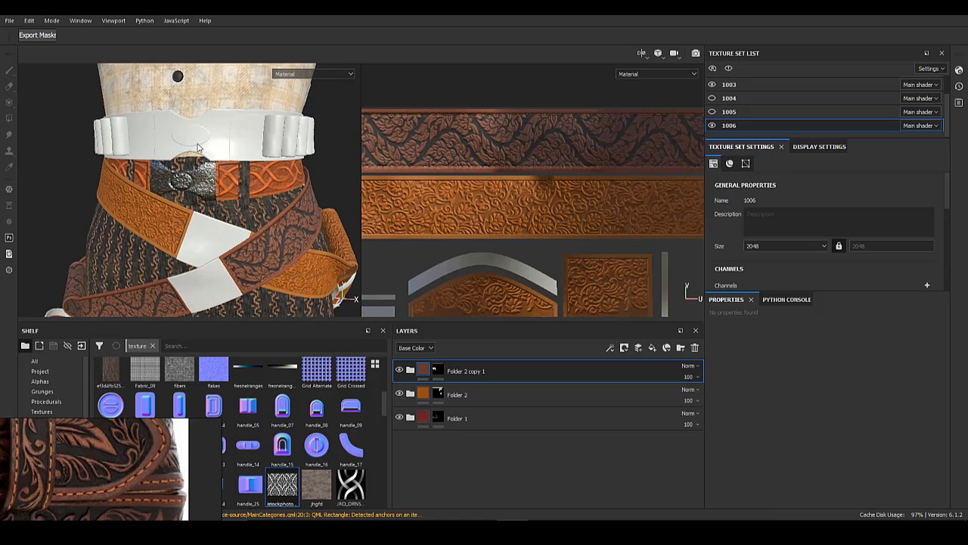
# - Try to extend Folder 2's mask over the square front panels of the white ammunition belt
pyautogui.click(438, 395)
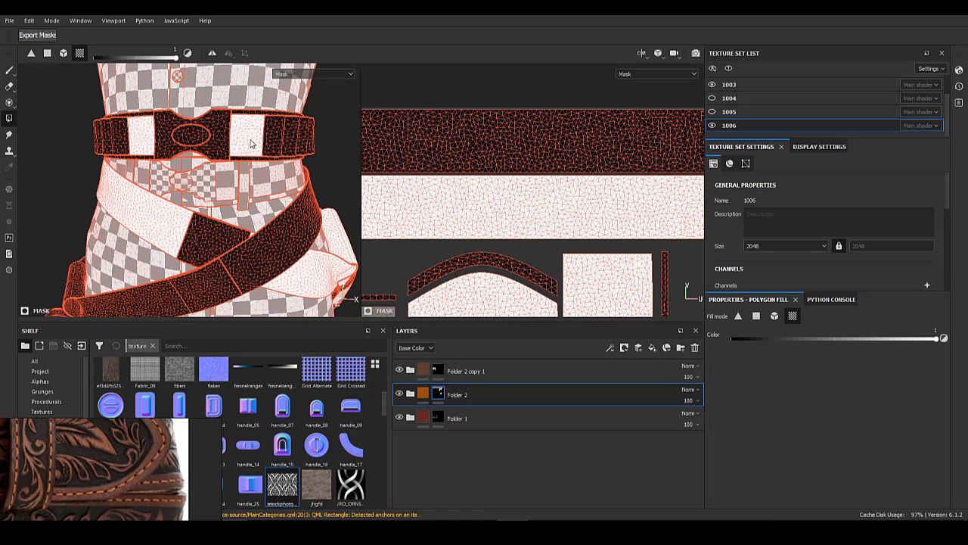
pyautogui.click(423, 393)
pyautogui.moveTo(168, 162)
pyautogui.keyDown('alt'); pyautogui.mouseDown()
pyautogui.moveTo(156, 168)
pyautogui.moveTo(272, 158)
pyautogui.moveTo(203, 154)
pyautogui.moveTo(119, 65)
pyautogui.moveTo(149, 190)
pyautogui.moveTo(2, 184)
pyautogui.mouseUp(); pyautogui.keyUp('alt')
pyautogui.keyDown('alt'); pyautogui.moveTo(231, 187); pyautogui.dragTo(2, 184, button='right'); pyautogui.keyUp('alt')
pyautogui.keyDown('alt'); pyautogui.moveTo(152, 198); pyautogui.dragTo(243, 206, button='middle'); pyautogui.keyUp('alt')
pyautogui.keyDown('alt'); pyautogui.moveTo(171, 181); pyautogui.dragTo(221, 187); pyautogui.keyUp('alt')
pyautogui.keyDown('alt'); pyautogui.moveTo(261, 184); pyautogui.dragTo(235, 176, button='right'); pyautogui.keyUp('alt')
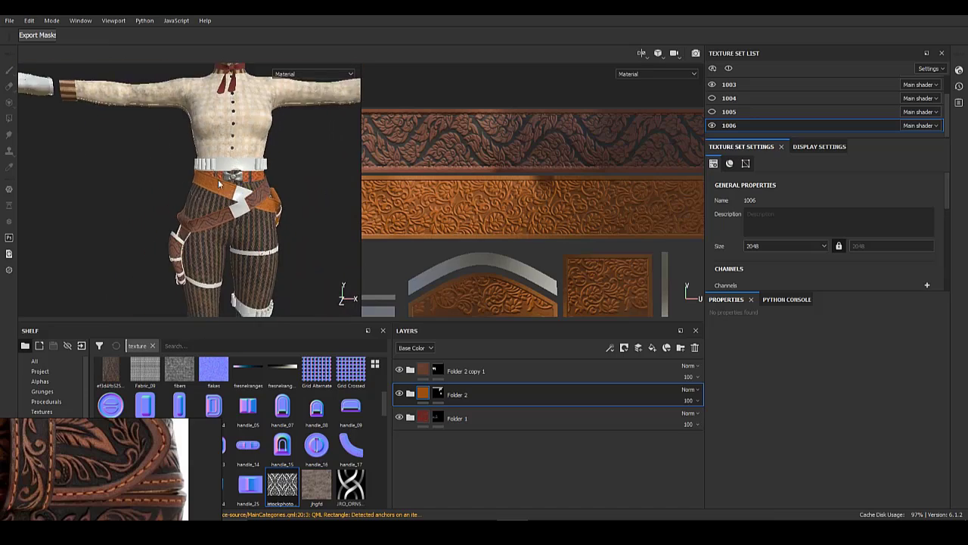
# - Check Folder 2's mask and examine the waist belts, crossed straps and holsters from the front and sides
pyautogui.keyDown('alt'); pyautogui.moveTo(236, 175); pyautogui.dragTo(209, 157, button='middle'); pyautogui.keyUp('alt')
pyautogui.keyDown('alt'); pyautogui.moveTo(209, 157); pyautogui.dragTo(302, 193, button='right'); pyautogui.keyUp('alt')
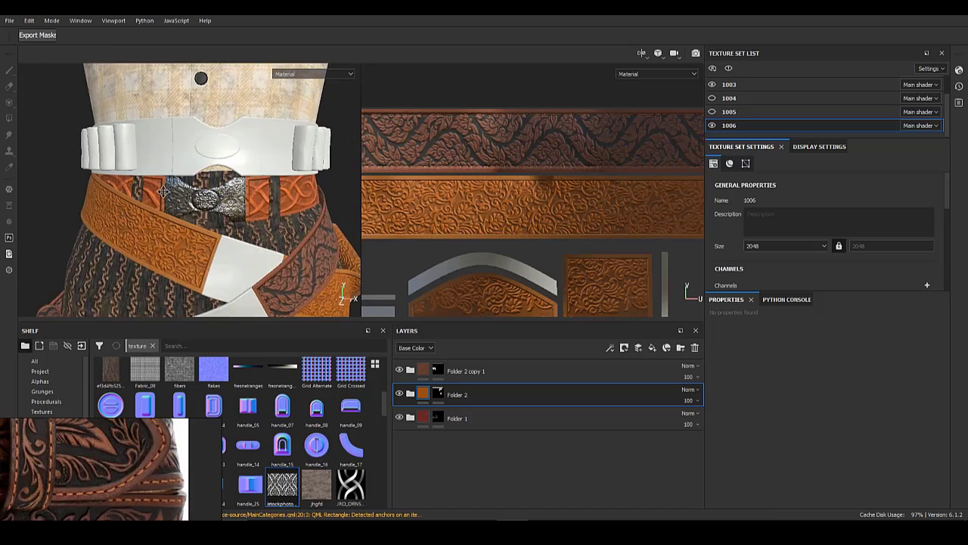
pyautogui.moveTo(186, 230)
pyautogui.keyDown('alt'); pyautogui.mouseDown()
pyautogui.moveTo(266, 235)
pyautogui.moveTo(186, 228)
pyautogui.mouseUp(); pyautogui.keyUp('alt')
pyautogui.keyDown('alt'); pyautogui.moveTo(185, 228); pyautogui.dragTo(162, 163, button='middle'); pyautogui.keyUp('alt')
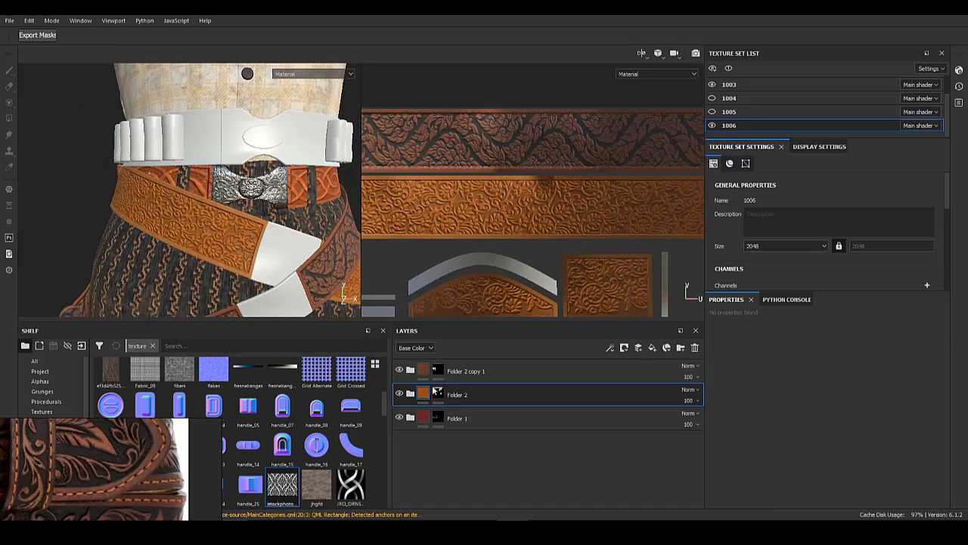
pyautogui.keyDown('alt'); pyautogui.click(437, 393); pyautogui.keyUp('alt')
pyautogui.click(422, 395)
pyautogui.keyDown('alt'); pyautogui.moveTo(232, 235); pyautogui.dragTo(205, 226, button='right'); pyautogui.keyUp('alt')
pyautogui.keyDown('alt'); pyautogui.moveTo(206, 226); pyautogui.dragTo(203, 163, button='middle'); pyautogui.keyUp('alt')
pyautogui.keyDown('alt'); pyautogui.moveTo(203, 197); pyautogui.dragTo(246, 220); pyautogui.keyUp('alt')
pyautogui.keyDown('alt'); pyautogui.moveTo(246, 219); pyautogui.dragTo(241, 231, button='middle'); pyautogui.keyUp('alt')
pyautogui.keyDown('alt'); pyautogui.moveTo(241, 232); pyautogui.dragTo(243, 218, button='right'); pyautogui.keyUp('alt')
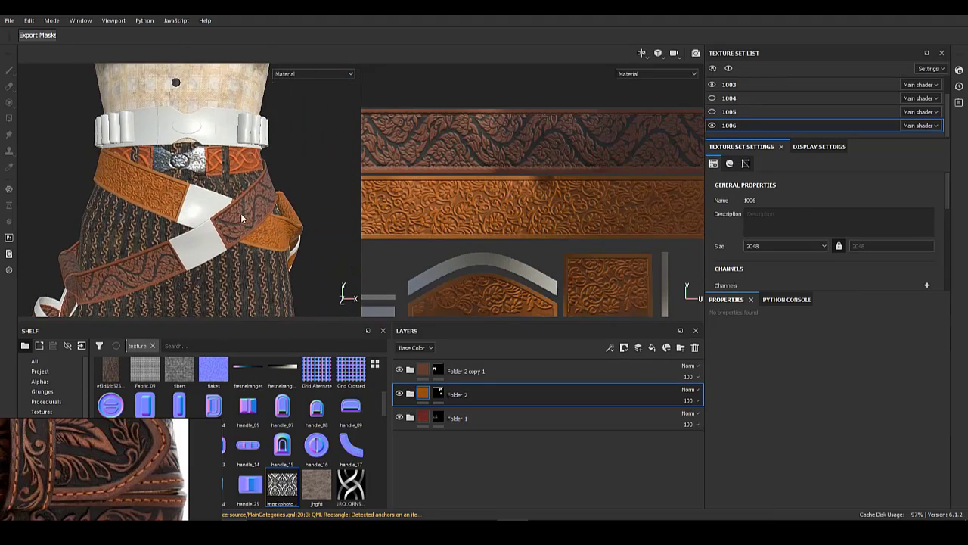
pyautogui.keyDown('alt'); pyautogui.moveTo(243, 218); pyautogui.dragTo(241, 273, button='middle'); pyautogui.keyUp('alt')
pyautogui.keyDown('alt'); pyautogui.moveTo(241, 274); pyautogui.dragTo(146, 258); pyautogui.keyUp('alt')
pyautogui.keyDown('alt'); pyautogui.moveTo(147, 259); pyautogui.dragTo(231, 229, button='middle'); pyautogui.keyUp('alt')
pyautogui.keyDown('alt'); pyautogui.moveTo(231, 230); pyautogui.dragTo(145, 231); pyautogui.keyUp('alt')
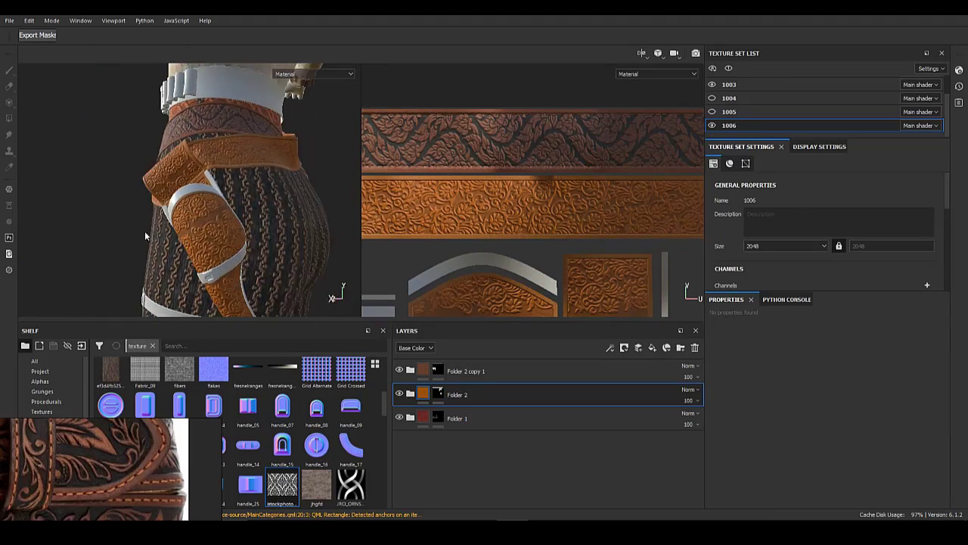
pyautogui.keyDown('shift'); pyautogui.moveTo(144, 231); pyautogui.dragTo(218, 265, button='right'); pyautogui.keyUp('shift')
pyautogui.keyDown('alt'); pyautogui.moveTo(218, 265); pyautogui.dragTo(379, 233); pyautogui.keyUp('alt')
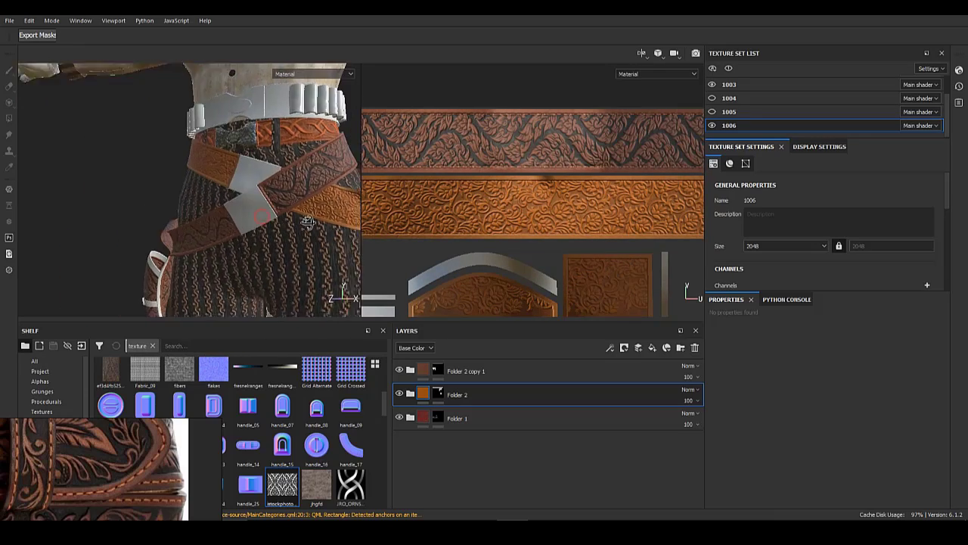
pyautogui.keyDown('shift'); pyautogui.moveTo(333, 236); pyautogui.dragTo(244, 249, button='right'); pyautogui.keyUp('shift')
# - Duplicate Folder 2 and replace the duplicate's mask with an empty black mask
pyautogui.rightClick(463, 394)
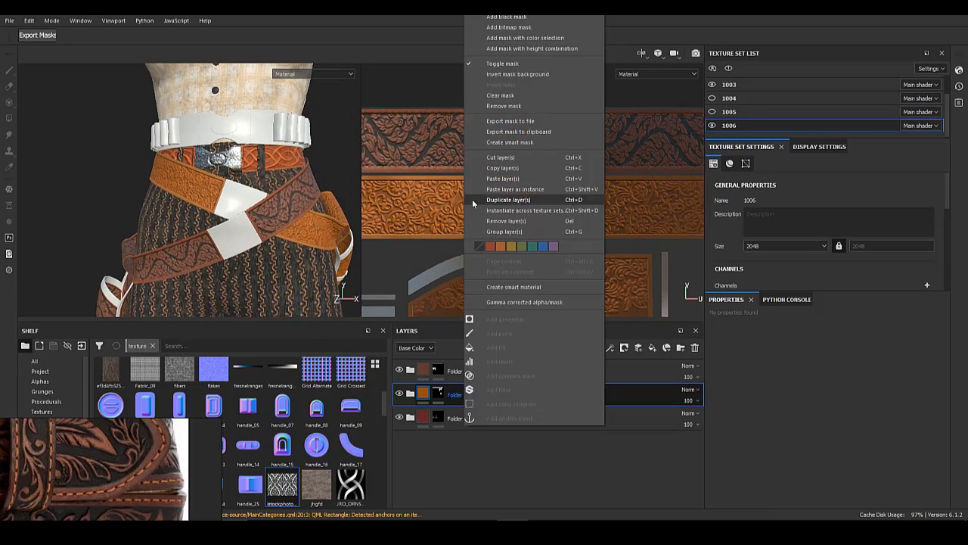
pyautogui.click(515, 202)
pyautogui.rightClick(432, 395)
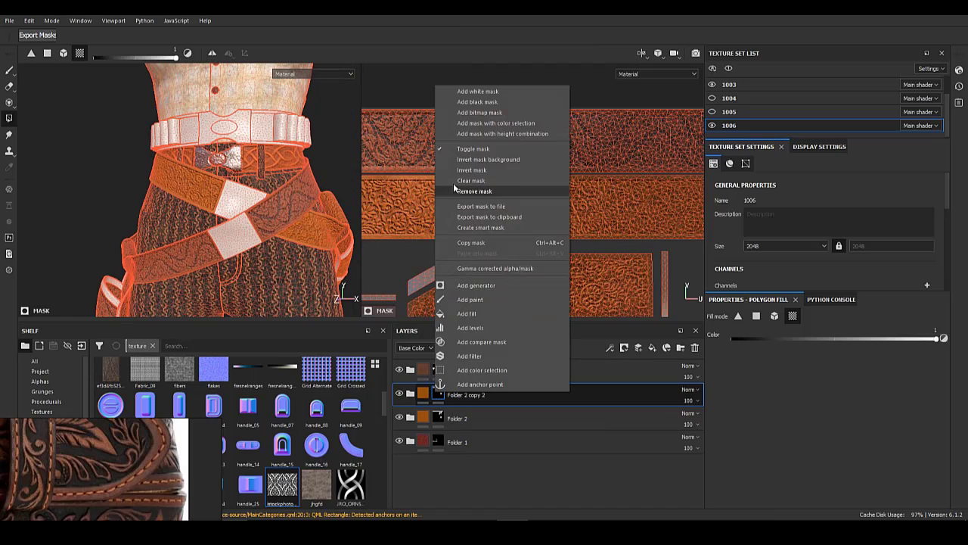
pyautogui.click(493, 193)
pyautogui.rightClick(436, 393)
pyautogui.click(476, 20)
# - Fill the square front panels of the white ammunition belt in Folder 2 copy 2's mask
pyautogui.scroll(4, 276, 144)
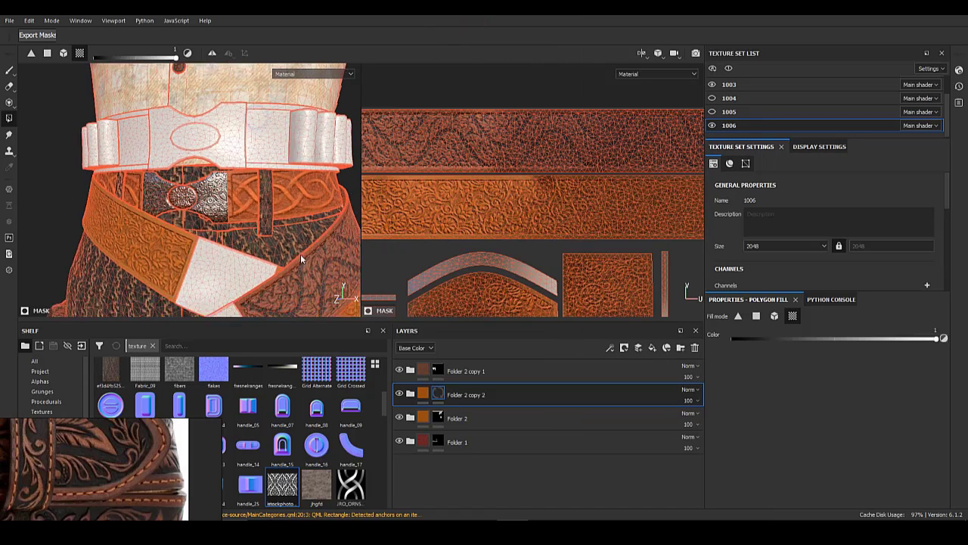
pyautogui.click(275, 141)
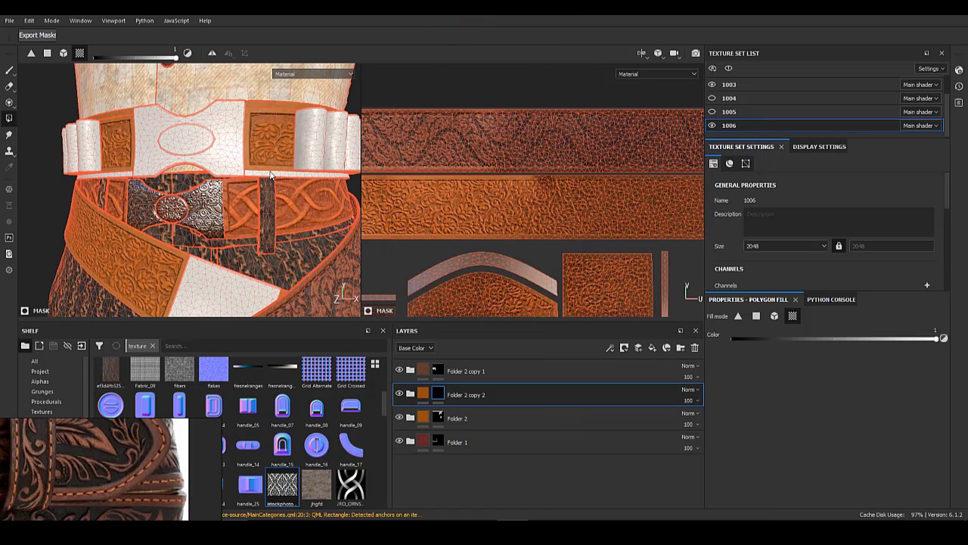
pyautogui.keyDown('alt'); pyautogui.moveTo(233, 164); pyautogui.dragTo(277, 173); pyautogui.keyUp('alt')
pyautogui.scroll(3, 224, 160)
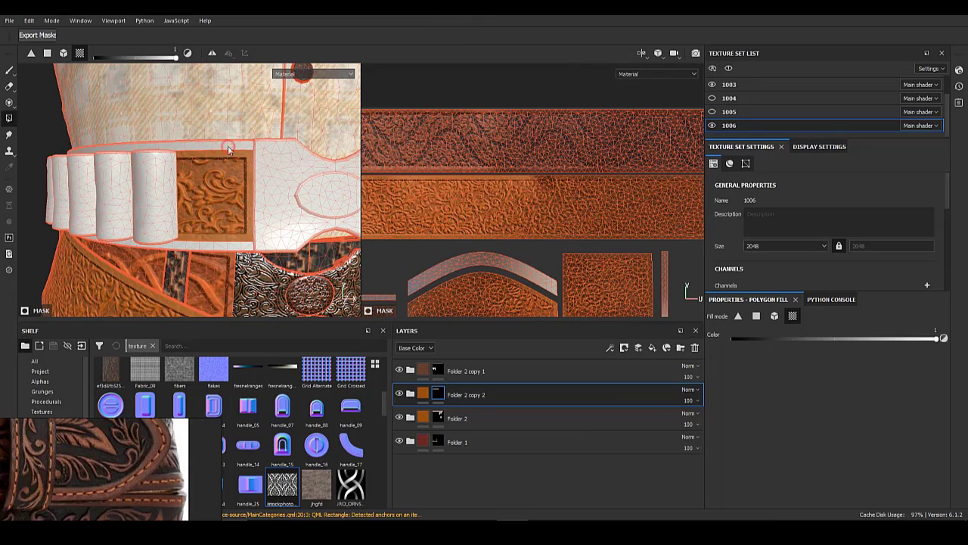
# - Try to add the ammunition belt's thin edge strips to Folder 2 copy 2's mask
pyautogui.click(228, 145)
pyautogui.click(239, 249)
pyautogui.hotkey('ctrl', 'z')
pyautogui.scroll(-4, 239, 206)
pyautogui.keyDown('alt'); pyautogui.moveTo(235, 204); pyautogui.dragTo(186, 229); pyautogui.keyUp('alt')
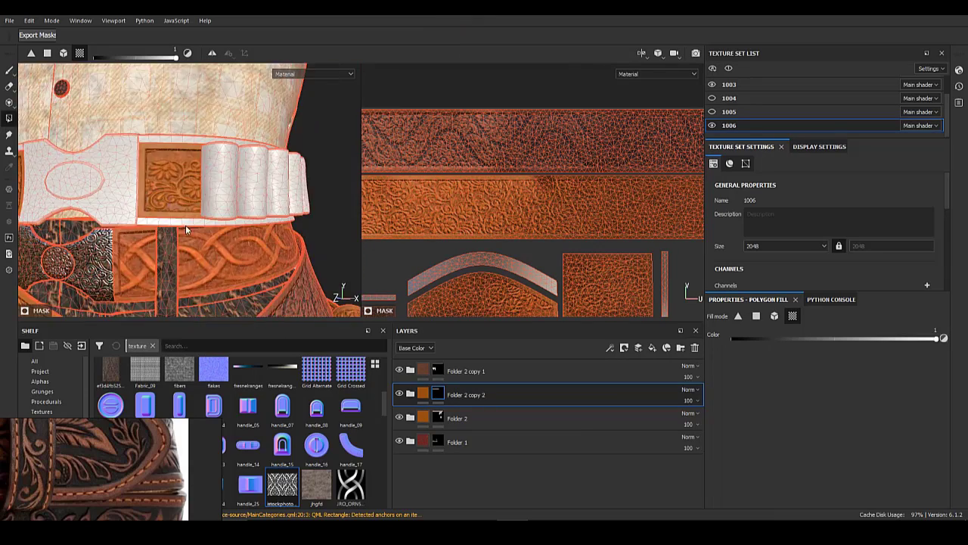
# - Delete Fill layer 14 from Folder 2 copy 2 and remove the UV Border Distance generator from Fill layer 10's mask
pyautogui.keyDown('alt'); pyautogui.click(439, 419); pyautogui.keyUp('alt')
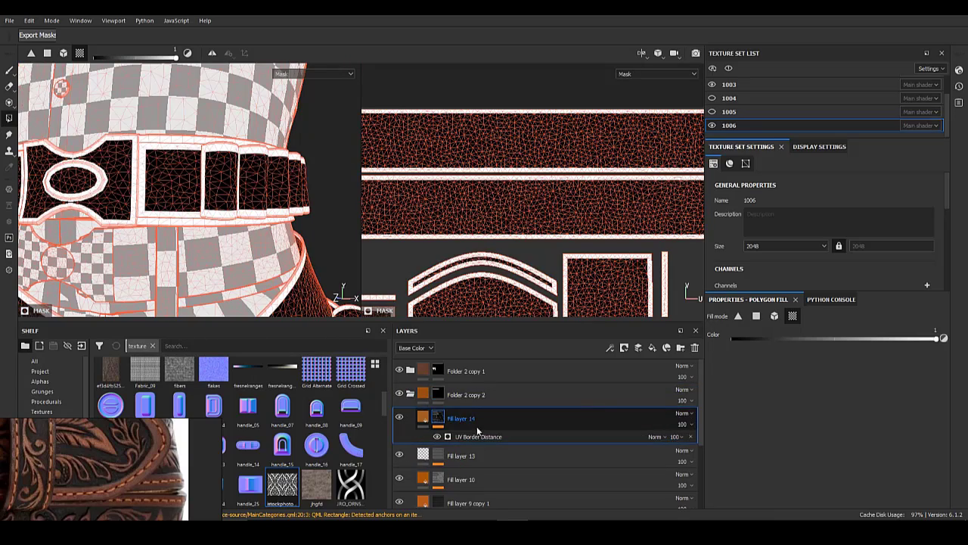
pyautogui.click(693, 349)
pyautogui.keyDown('alt'); pyautogui.click(438, 445); pyautogui.keyUp('alt')
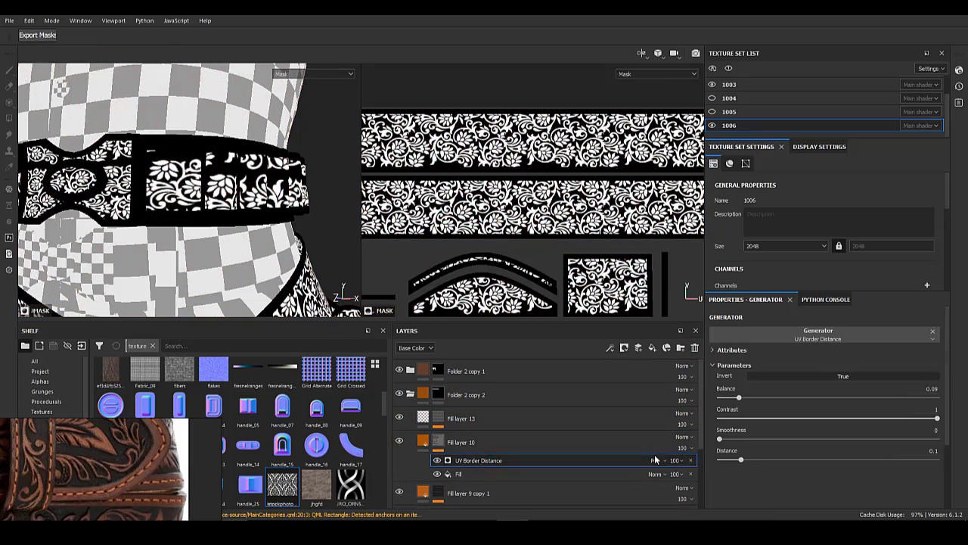
pyautogui.click(690, 461)
pyautogui.click(424, 441)
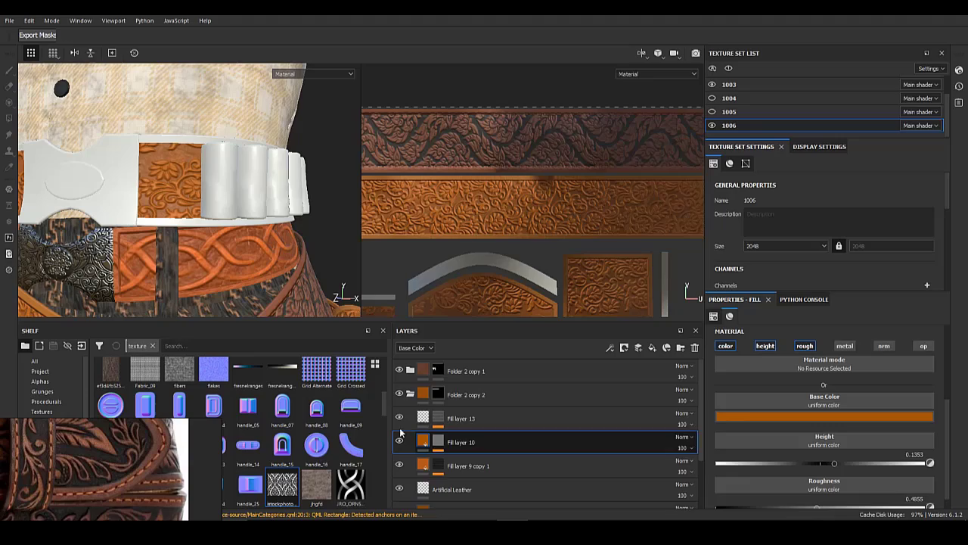
# - Shift the floral pattern fill in Fill layer 10's mask slightly to reposition the tooling on the belt panels
pyautogui.keyDown('alt'); pyautogui.click(438, 440); pyautogui.keyUp('alt')
pyautogui.scroll(-2, 515, 212)
pyautogui.click(482, 459)
pyautogui.keyDown('alt'); pyautogui.moveTo(571, 269); pyautogui.dragTo(527, 319, button='middle'); pyautogui.keyUp('alt')
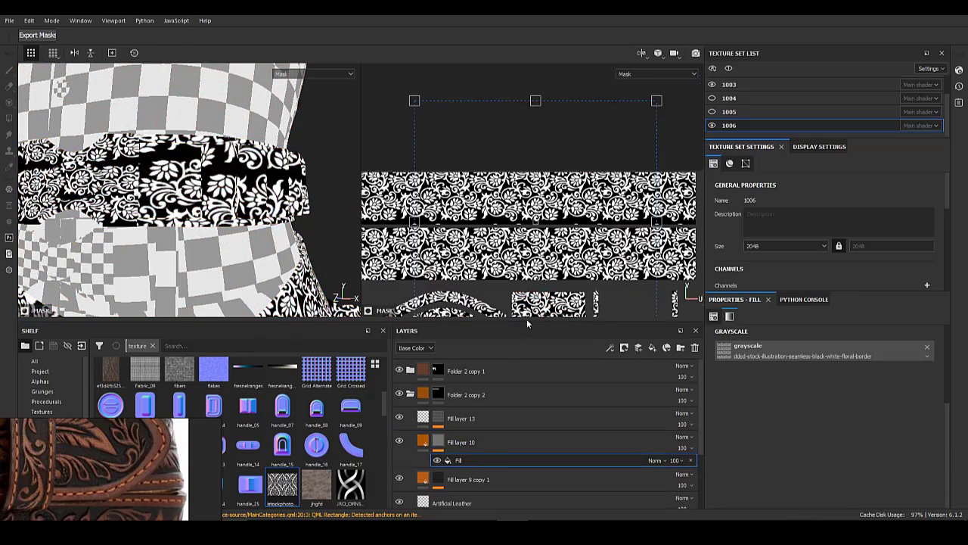
pyautogui.moveTo(517, 264); pyautogui.dragTo(514, 256)
pyautogui.click(424, 442)
pyautogui.click(435, 443)
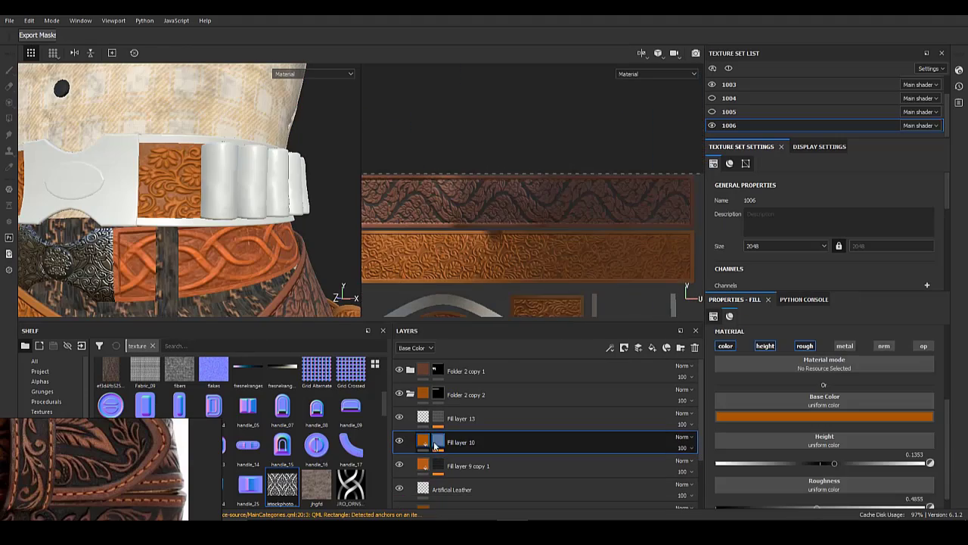
# - Inspect the floral leather pattern on the waist and hip belts from several angles
pyautogui.click(475, 458)
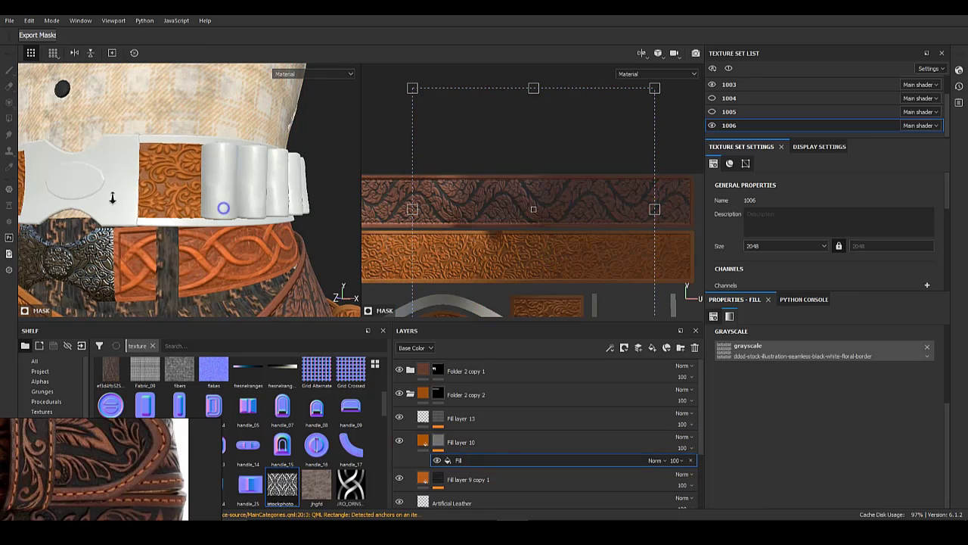
pyautogui.keyDown('alt'); pyautogui.moveTo(113, 197); pyautogui.dragTo(121, 280, button='right'); pyautogui.keyUp('alt')
pyautogui.keyDown('alt'); pyautogui.moveTo(121, 280); pyautogui.dragTo(271, 300); pyautogui.keyUp('alt')
pyautogui.click(423, 441)
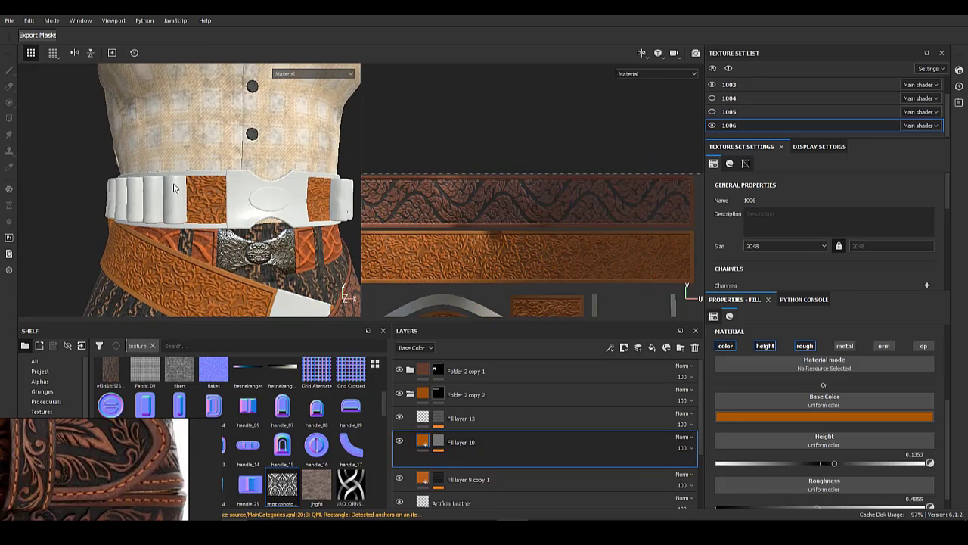
pyautogui.keyDown('alt'); pyautogui.moveTo(253, 246); pyautogui.dragTo(219, 249); pyautogui.keyUp('alt')
pyautogui.keyDown('alt'); pyautogui.moveTo(219, 249); pyautogui.dragTo(194, 202, button='middle'); pyautogui.keyUp('alt')
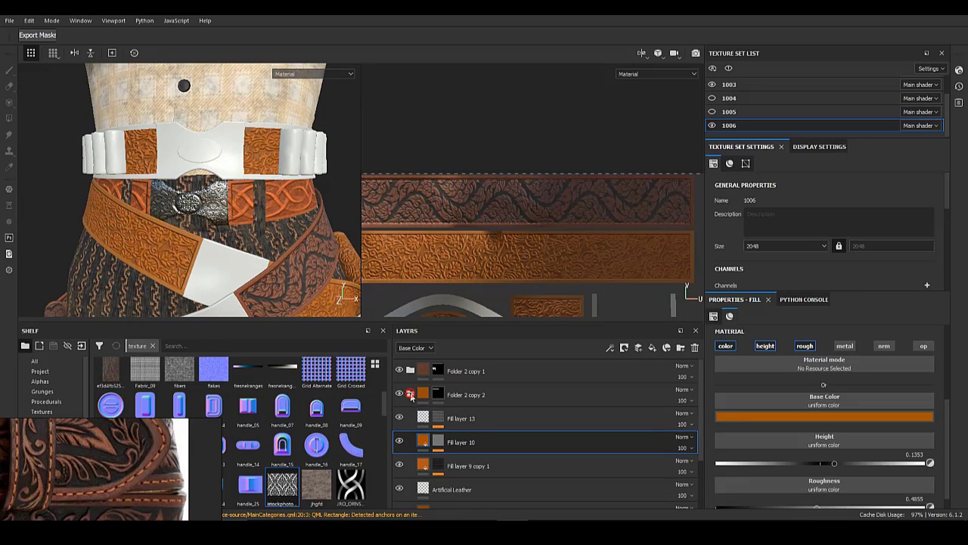
pyautogui.keyDown('alt'); pyautogui.moveTo(254, 241); pyautogui.dragTo(224, 161, button='middle'); pyautogui.keyUp('alt')
pyautogui.keyDown('alt'); pyautogui.moveTo(224, 161); pyautogui.dragTo(180, 172); pyautogui.keyUp('alt')
pyautogui.keyDown('alt'); pyautogui.moveTo(180, 172); pyautogui.dragTo(273, 189, button='right'); pyautogui.keyUp('alt')
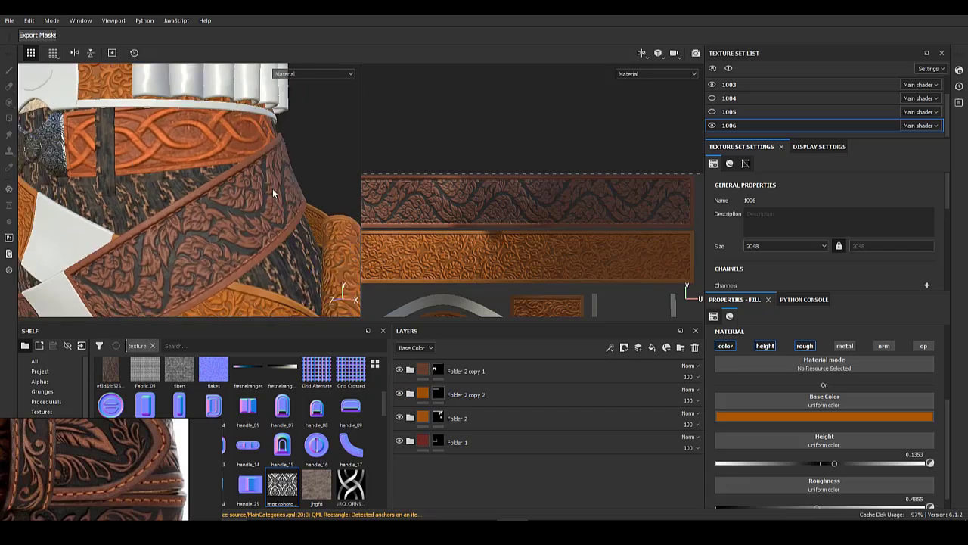
# - Duplicate Folder 2, reset the copy's mask to black and fill that mask on the upper waist belt's strap
pyautogui.keyDown('alt'); pyautogui.moveTo(272, 188); pyautogui.dragTo(237, 269, button='middle'); pyautogui.keyUp('alt')
pyautogui.rightClick(465, 424)
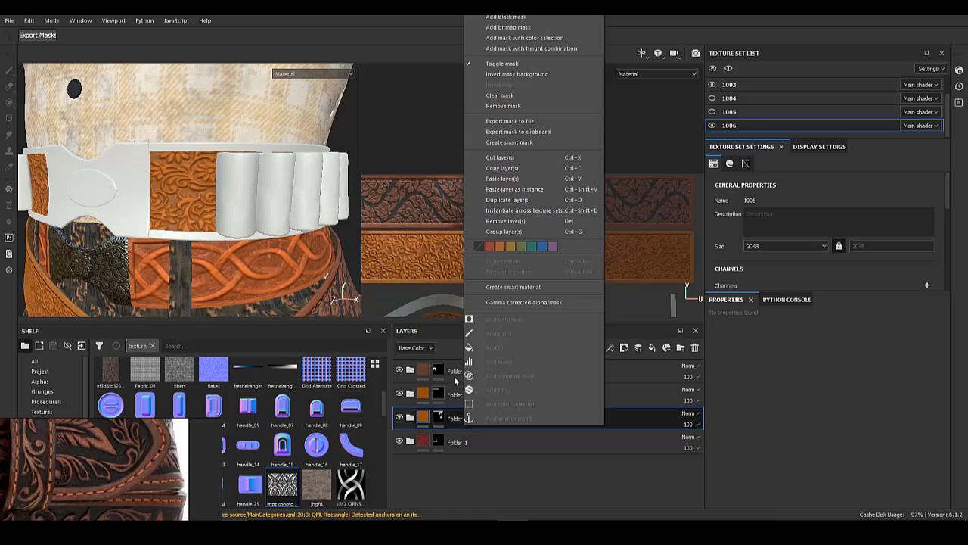
pyautogui.click(508, 202)
pyautogui.rightClick(436, 416)
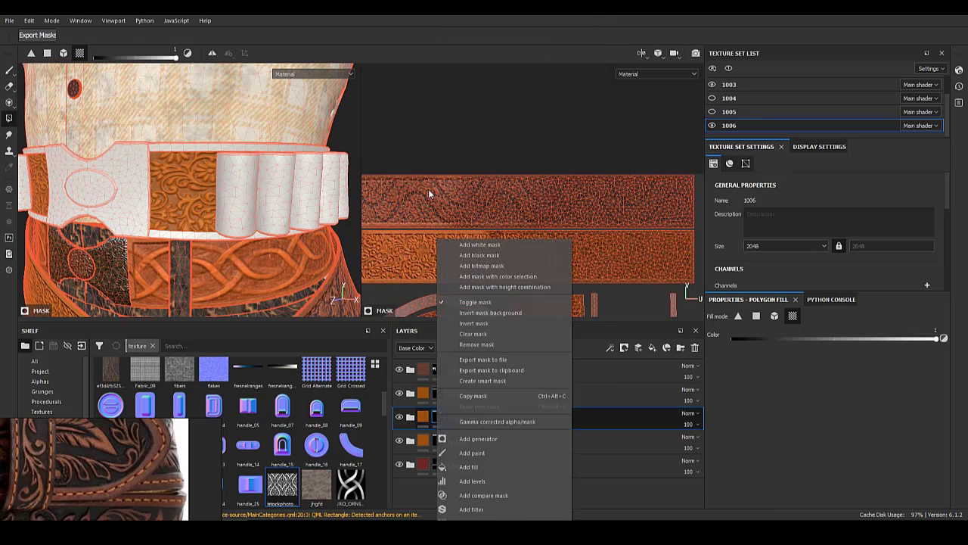
pyautogui.click(480, 258)
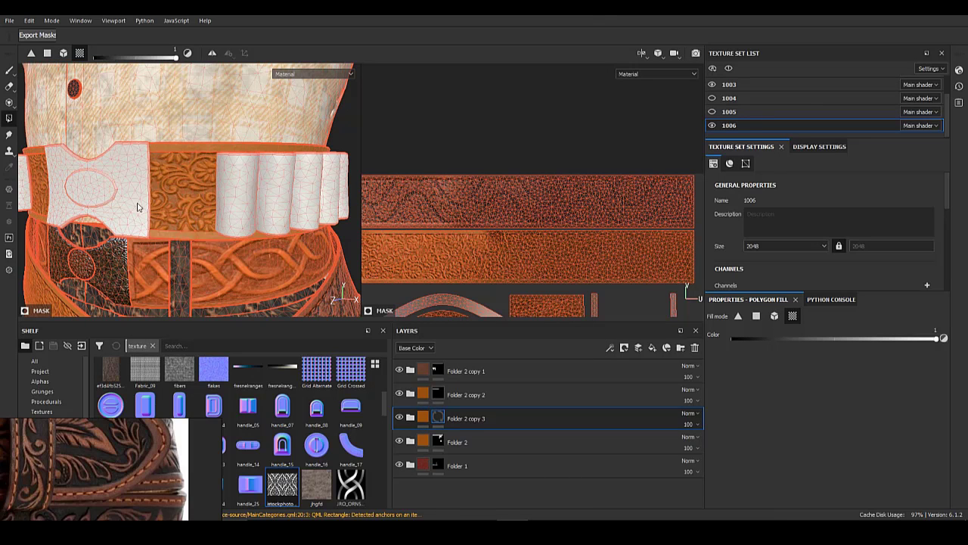
# - Examine the floral leather on the upper waist belt's strap around the buckle and cartridge loops
pyautogui.keyDown('alt'); pyautogui.moveTo(138, 207); pyautogui.dragTo(215, 211); pyautogui.keyUp('alt')
pyautogui.keyDown('alt'); pyautogui.moveTo(216, 212); pyautogui.dragTo(242, 218, button='right'); pyautogui.keyUp('alt')
pyautogui.click(423, 417)
pyautogui.keyDown('alt'); pyautogui.moveTo(180, 239); pyautogui.dragTo(215, 242); pyautogui.keyUp('alt')
pyautogui.keyDown('alt'); pyautogui.moveTo(151, 244); pyautogui.dragTo(204, 253, button='right'); pyautogui.keyUp('alt')
pyautogui.keyDown('alt'); pyautogui.moveTo(204, 253); pyautogui.dragTo(188, 254); pyautogui.keyUp('alt')
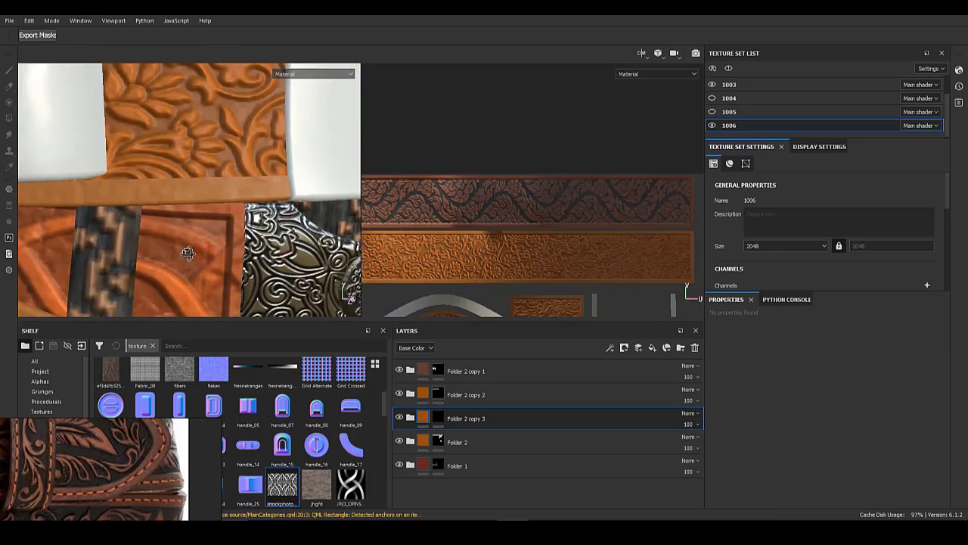
pyautogui.keyDown('alt'); pyautogui.moveTo(188, 253); pyautogui.dragTo(95, 177, button='right'); pyautogui.keyUp('alt')
pyautogui.keyDown('alt'); pyautogui.moveTo(95, 177); pyautogui.dragTo(153, 180); pyautogui.keyUp('alt')
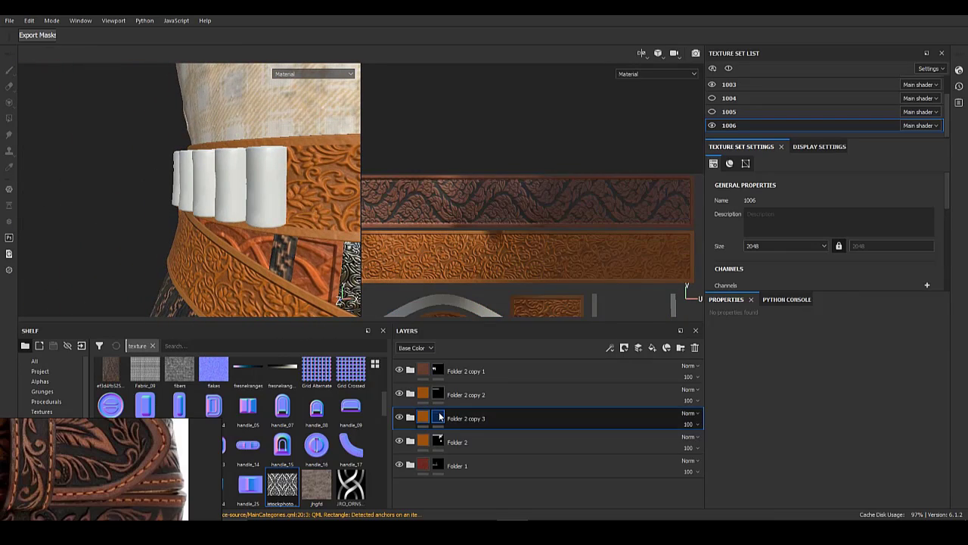
# - Fill Folder 2 copy 3's mask on the cartridge loops at the character's right side of the waist belt
pyautogui.click(437, 417)
pyautogui.keyDown('alt'); pyautogui.moveTo(202, 181); pyautogui.dragTo(194, 184); pyautogui.keyUp('alt')
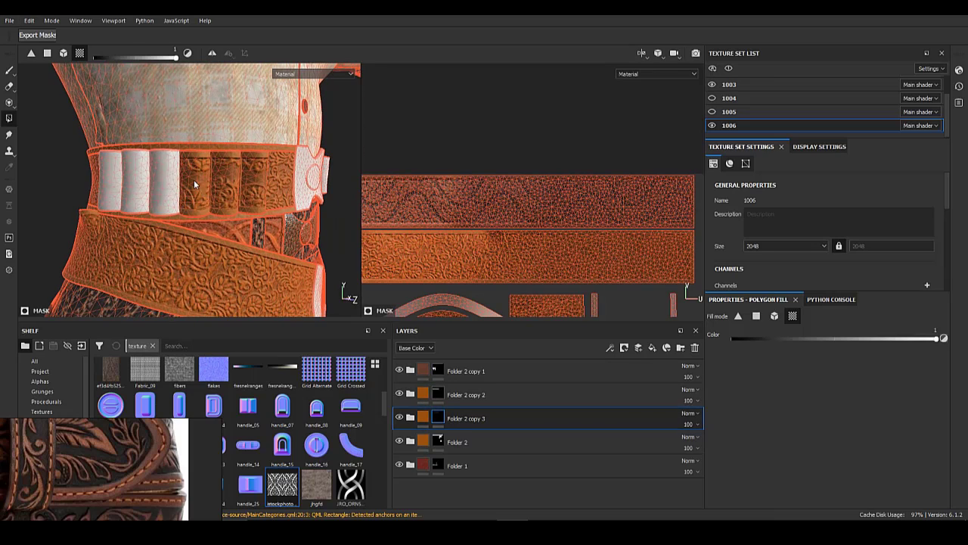
pyautogui.click(128, 182)
pyautogui.keyDown('alt'); pyautogui.moveTo(131, 183); pyautogui.dragTo(4, 195); pyautogui.keyUp('alt')
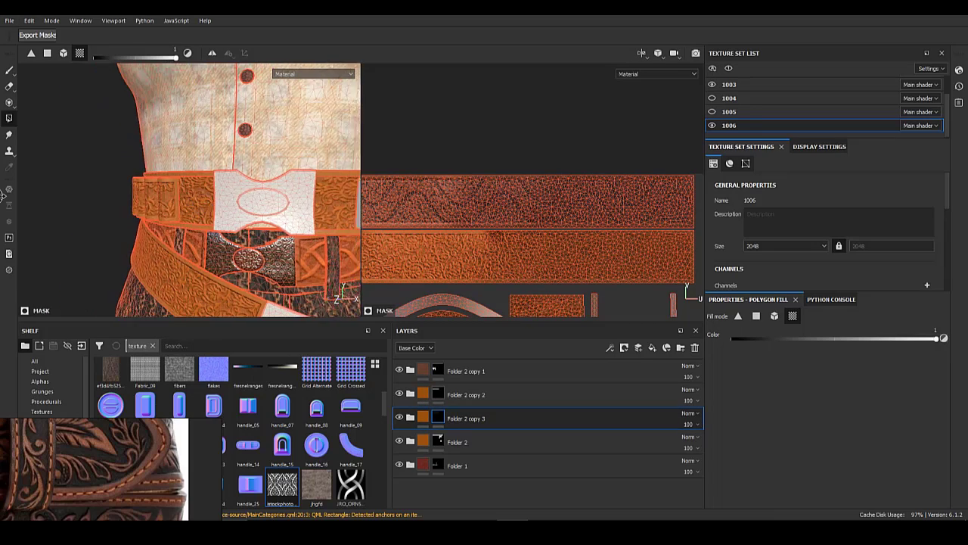
# - Fill Folder 2 copy 3's mask on the cartridge loops at the character's left side of the waist belt
pyautogui.keyDown('alt'); pyautogui.moveTo(182, 193); pyautogui.dragTo(125, 151); pyautogui.keyUp('alt')
pyautogui.keyDown('alt'); pyautogui.moveTo(126, 195); pyautogui.dragTo(169, 327, button='right'); pyautogui.keyUp('alt')
pyautogui.click(139, 203)
pyautogui.click(172, 206)
pyautogui.click(205, 200)
pyautogui.keyDown('alt'); pyautogui.moveTo(239, 201); pyautogui.dragTo(207, 210); pyautogui.keyUp('alt')
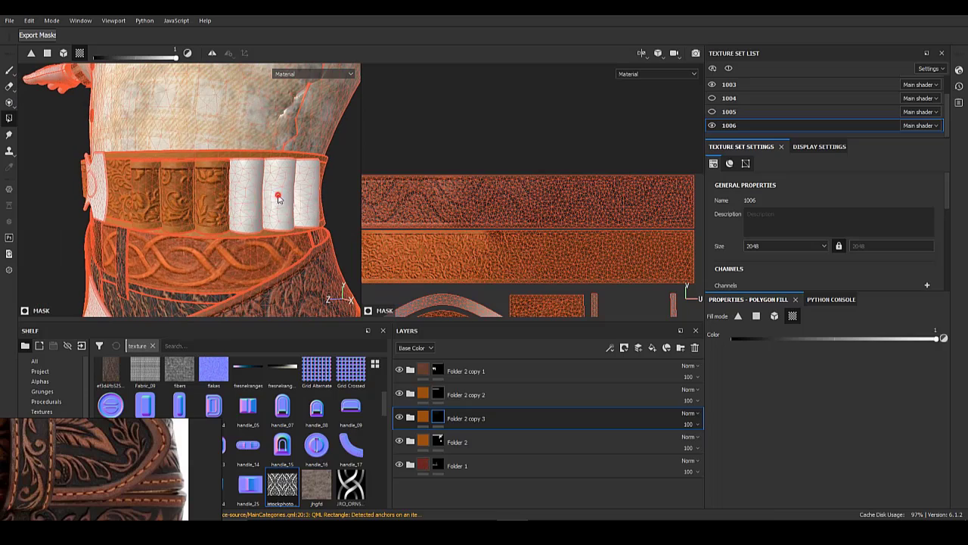
pyautogui.click(312, 192)
pyautogui.keyDown('alt'); pyautogui.moveTo(311, 193); pyautogui.dragTo(143, 198); pyautogui.keyUp('alt')
# - Shift the floral pattern fill slightly upward in the mask of Fill layer 10 inside Folder 2 copy 3
pyautogui.keyDown('alt'); pyautogui.moveTo(167, 190); pyautogui.dragTo(257, 212, button='right'); pyautogui.keyUp('alt')
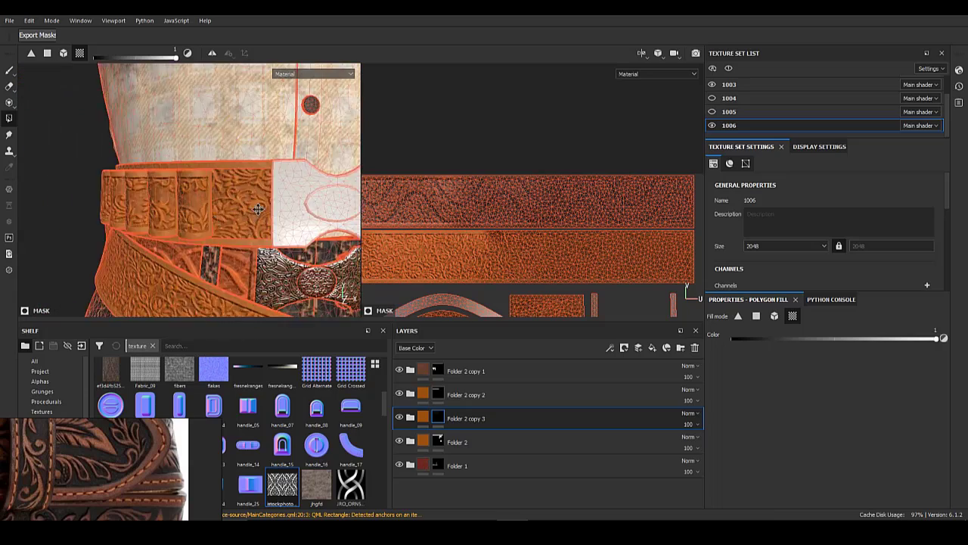
pyautogui.keyDown('alt'); pyautogui.moveTo(257, 212); pyautogui.dragTo(310, 215); pyautogui.keyUp('alt')
pyautogui.click(438, 445)
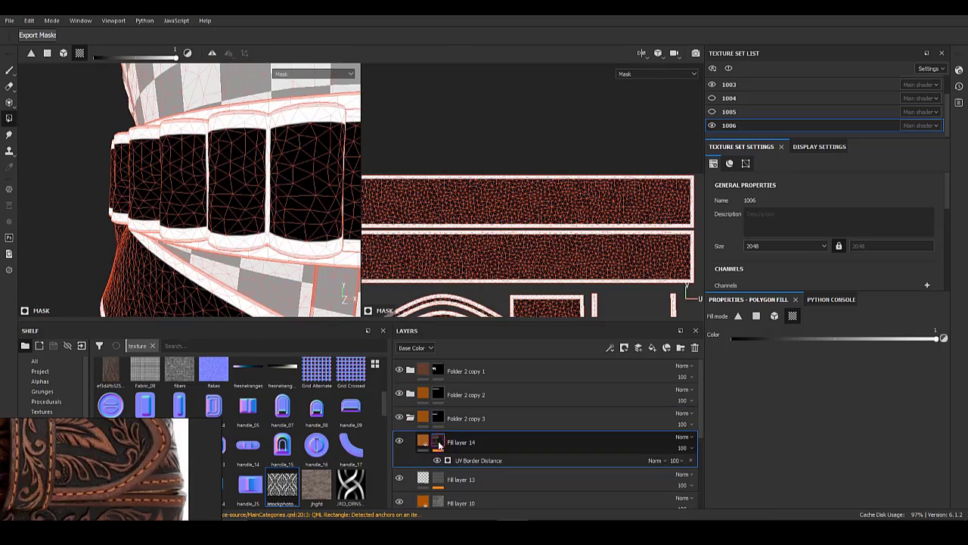
pyautogui.click(444, 480)
pyautogui.scroll(-1, 446, 424)
pyautogui.click(441, 485)
pyautogui.scroll(-1, 446, 454)
pyautogui.click(475, 488)
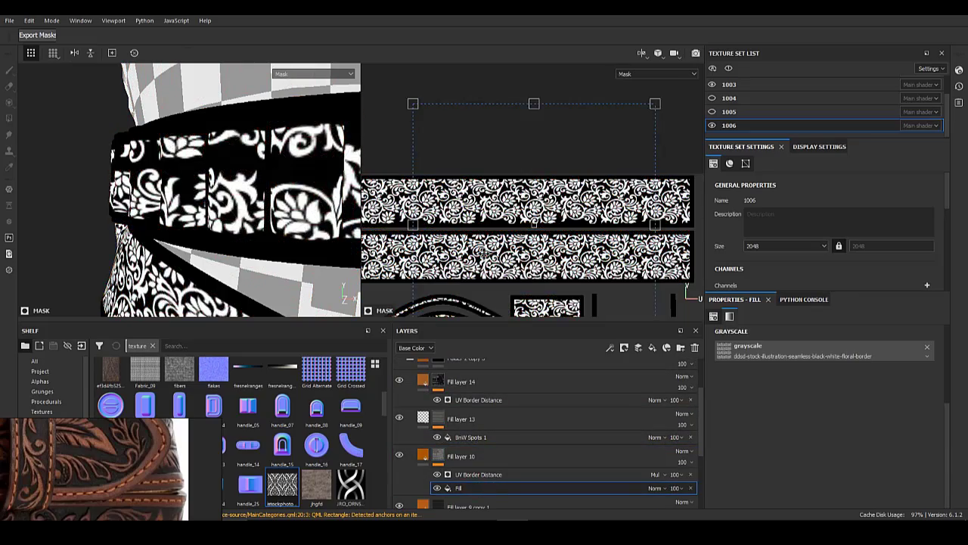
pyautogui.moveTo(482, 277); pyautogui.dragTo(481, 258)
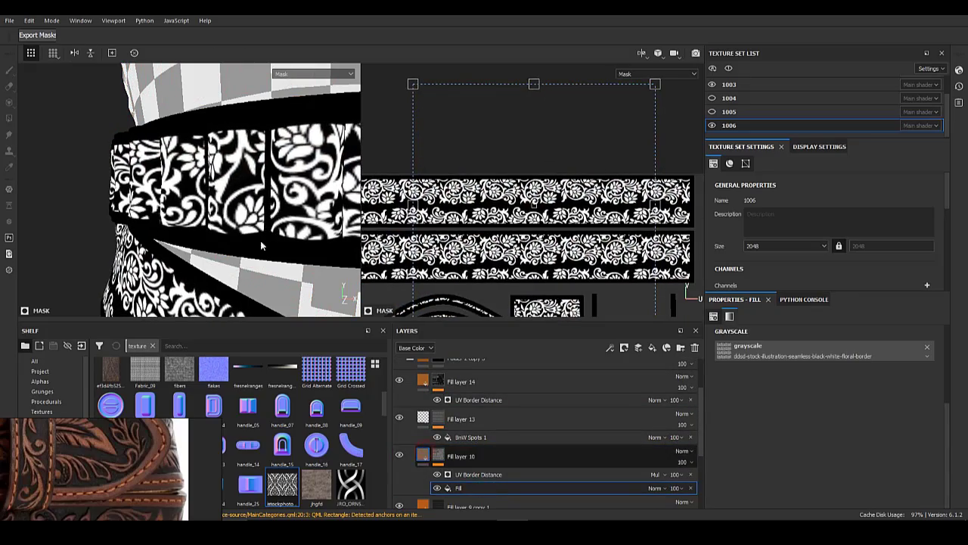
# - Check the shifted floral pattern on the waist belt and its cartridge loops from several angles
pyautogui.keyDown('alt'); pyautogui.moveTo(260, 241); pyautogui.dragTo(186, 198); pyautogui.keyUp('alt')
pyautogui.keyDown('alt'); pyautogui.moveTo(185, 198); pyautogui.dragTo(144, 212, button='right'); pyautogui.keyUp('alt')
pyautogui.keyDown('alt'); pyautogui.moveTo(144, 212); pyautogui.dragTo(180, 209); pyautogui.keyUp('alt')
pyautogui.keyDown('alt'); pyautogui.moveTo(184, 178); pyautogui.dragTo(230, 145, button='middle'); pyautogui.keyUp('alt')
pyautogui.keyDown('alt'); pyautogui.moveTo(244, 210); pyautogui.dragTo(198, 206); pyautogui.keyUp('alt')
pyautogui.keyDown('alt'); pyautogui.moveTo(198, 206); pyautogui.dragTo(140, 215, button='right'); pyautogui.keyUp('alt')
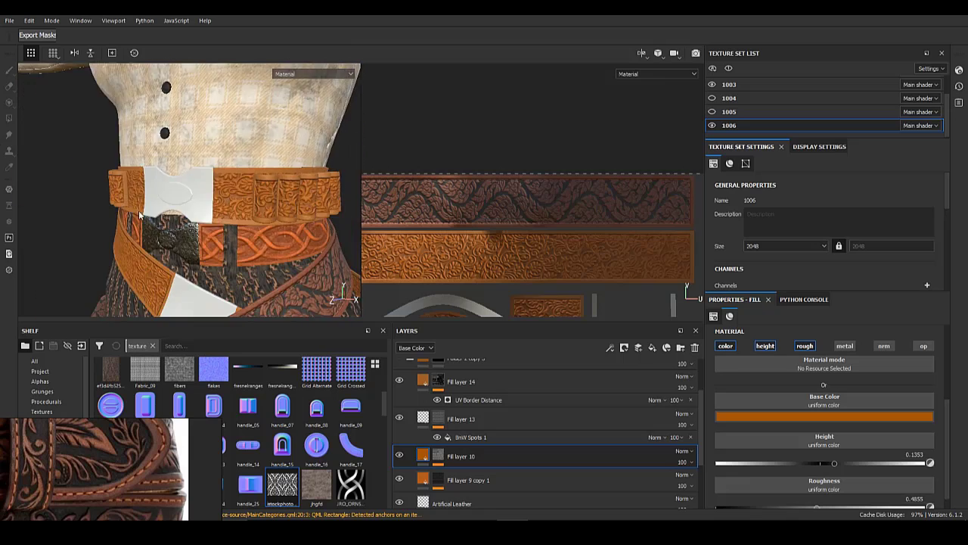
pyautogui.keyDown('alt'); pyautogui.moveTo(139, 216); pyautogui.dragTo(179, 213); pyautogui.keyUp('alt')
pyautogui.keyDown('alt'); pyautogui.moveTo(178, 213); pyautogui.dragTo(246, 180, button='middle'); pyautogui.keyUp('alt')
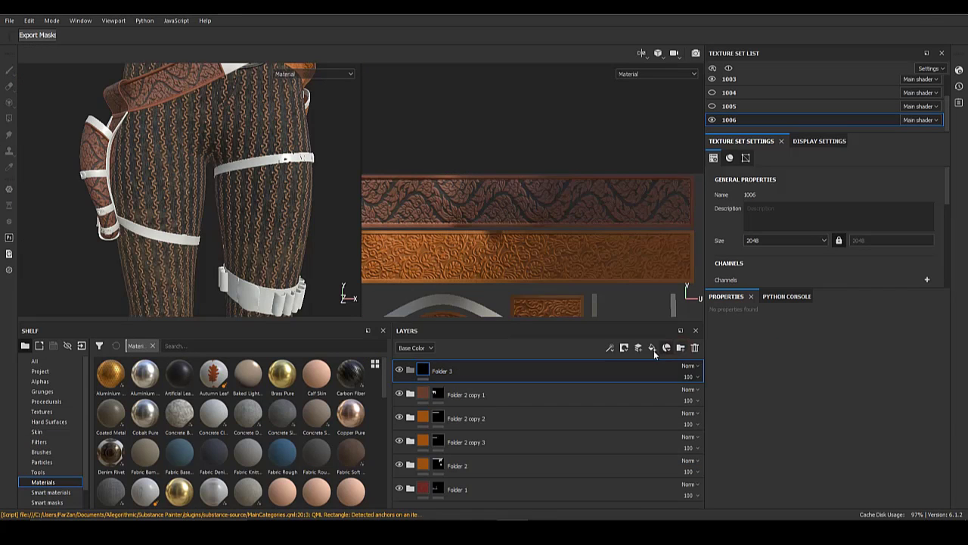
# - Add a fill layer inside Folder 3 and set its metallic value to 1
pyautogui.click(652, 348)
pyautogui.moveTo(464, 369); pyautogui.dragTo(448, 391)
pyautogui.rightClick(423, 368)
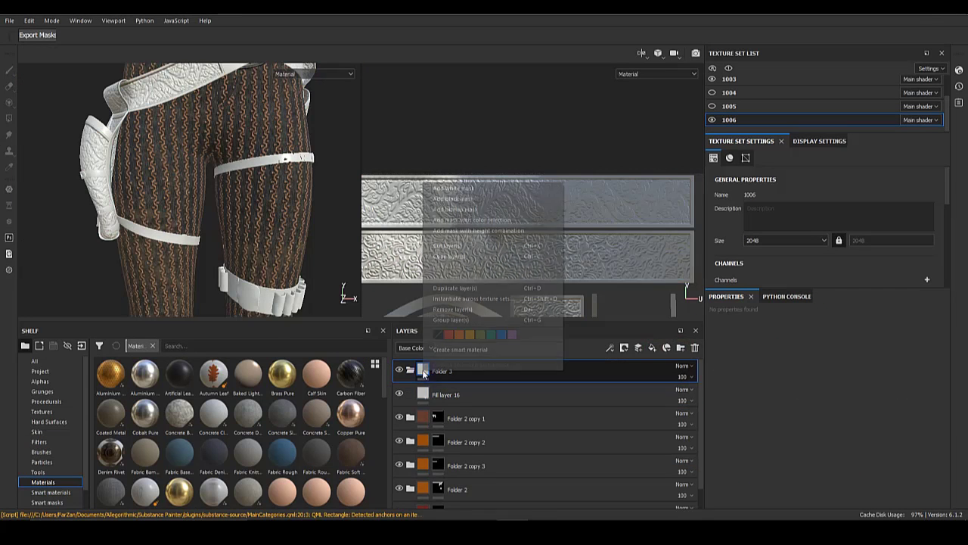
pyautogui.click(620, 395)
pyautogui.scroll(-2, 756, 447)
pyautogui.scroll(-2, 772, 458)
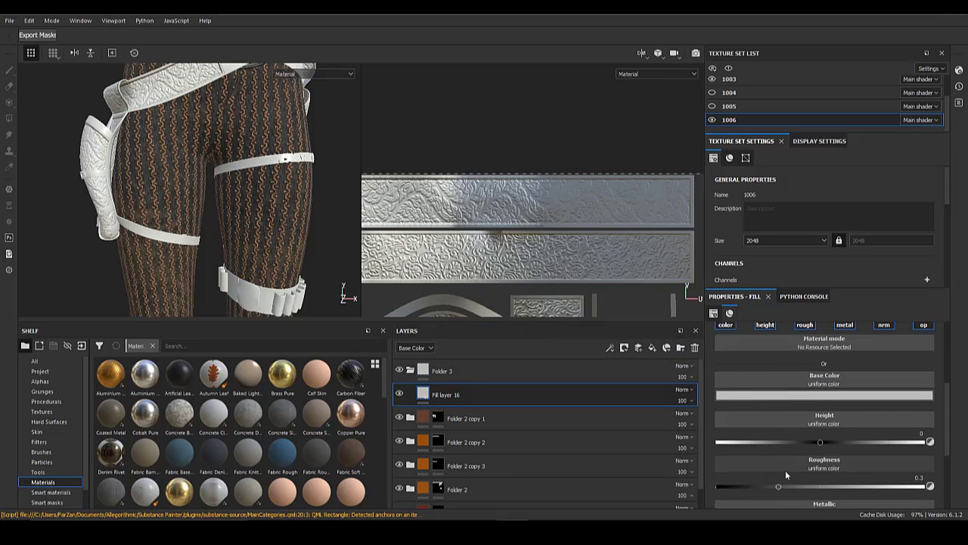
pyautogui.scroll(-2, 790, 469)
# - Add a black mask to Folder 3 and activate the Polygon Fill tool on it
pyautogui.rightClick(426, 370)
pyautogui.click(462, 197)
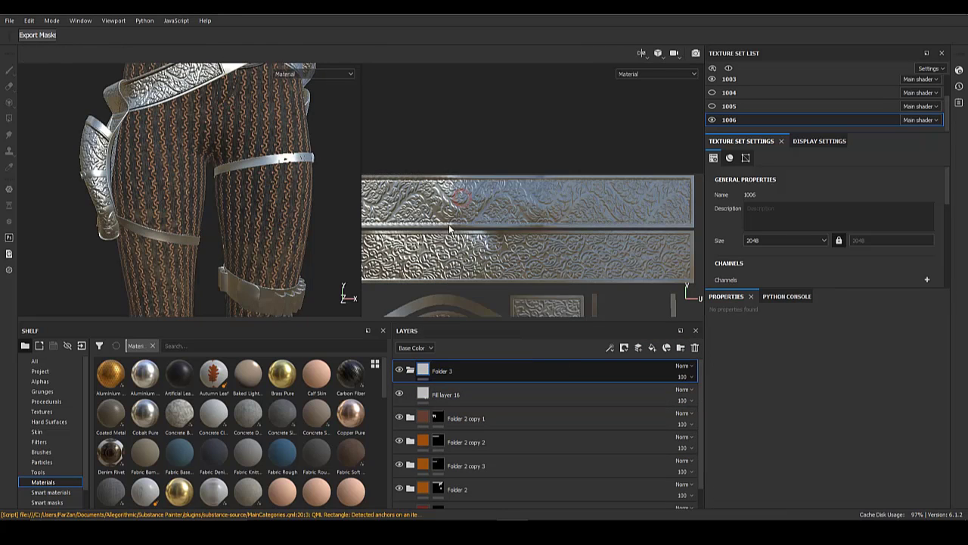
pyautogui.rightClick(439, 369)
pyautogui.click(424, 370)
pyautogui.click(9, 118)
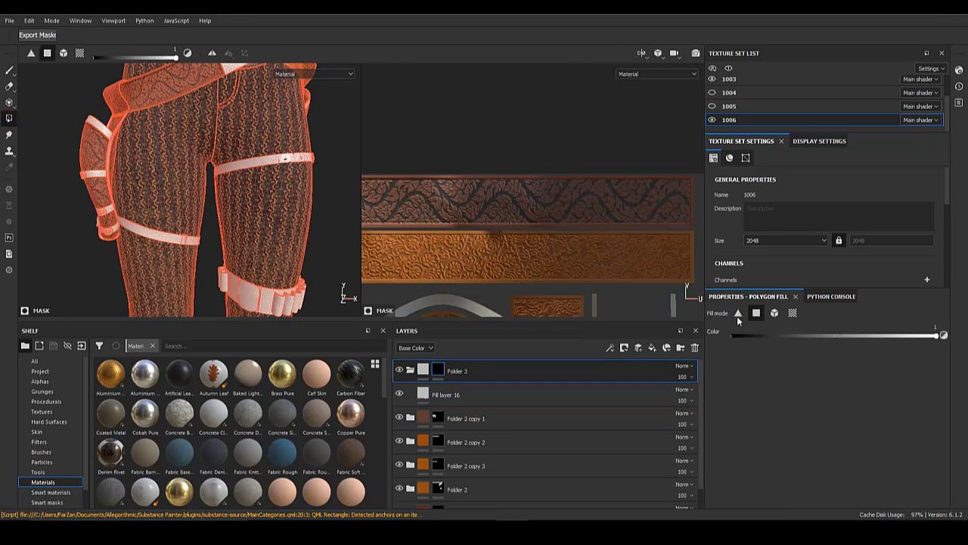
# - Fill Folder 3's mask by UV chunk on the rectangular plates of the crossed hip belts
pyautogui.keyDown('alt'); pyautogui.moveTo(239, 216); pyautogui.dragTo(188, 142, button='middle'); pyautogui.keyUp('alt')
pyautogui.keyDown('alt'); pyautogui.moveTo(188, 143); pyautogui.dragTo(199, 219); pyautogui.keyUp('alt')
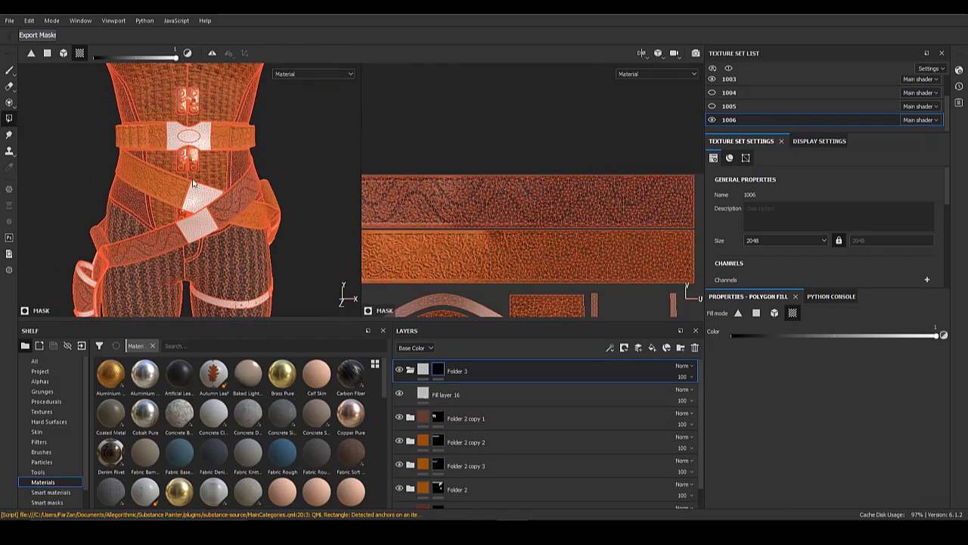
pyautogui.keyDown('alt'); pyautogui.moveTo(196, 227); pyautogui.dragTo(189, 253, button='middle'); pyautogui.keyUp('alt')
pyautogui.scroll(4, 206, 227)
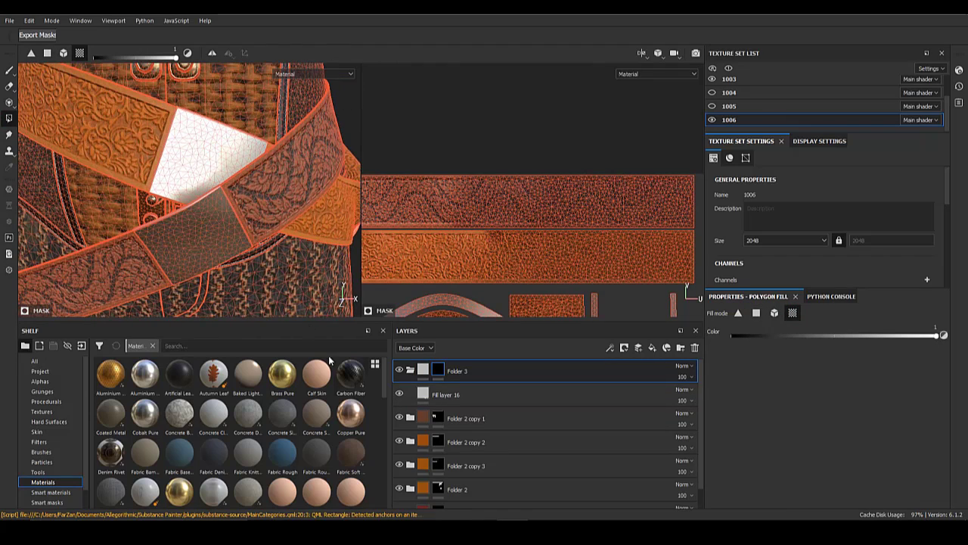
# - Fill Folder 3's mask on the rounded plate of the thigh cartridge strap
pyautogui.scroll(-4, 211, 235)
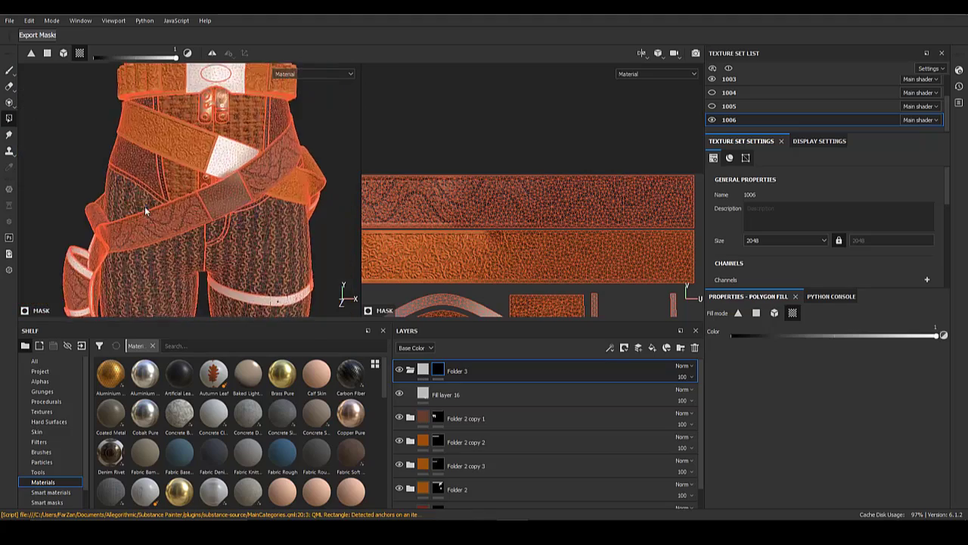
pyautogui.keyDown('alt'); pyautogui.moveTo(199, 291); pyautogui.dragTo(202, 193, button='middle'); pyautogui.keyUp('alt')
pyautogui.scroll(4, 216, 200)
pyautogui.click(228, 213)
pyautogui.keyDown('alt'); pyautogui.moveTo(230, 214); pyautogui.dragTo(261, 227); pyautogui.keyUp('alt')
pyautogui.click(423, 369)
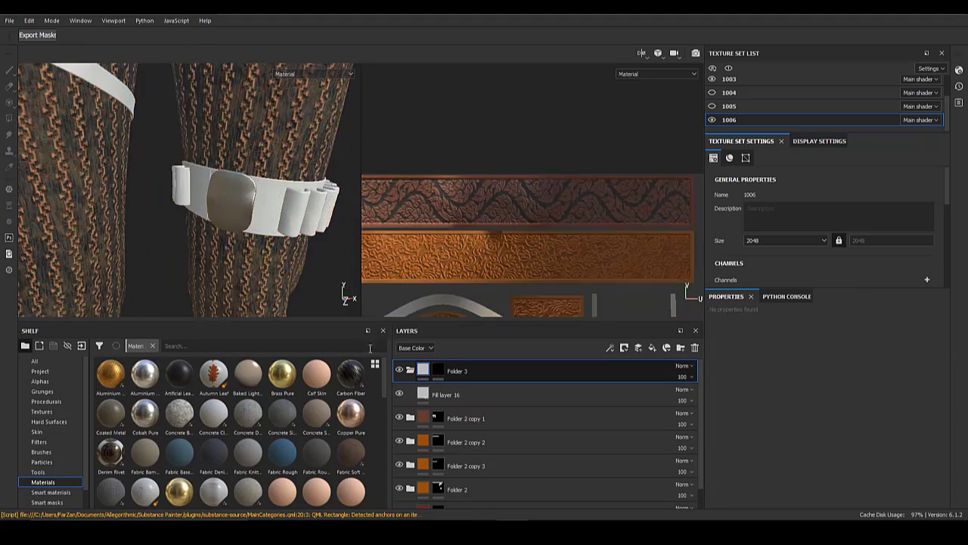
# - Look over the belts, holster and thigh straps from all sides for parts that still lack a material
pyautogui.keyDown('alt'); pyautogui.moveTo(198, 213); pyautogui.dragTo(17, 136, button='right'); pyautogui.keyUp('alt')
pyautogui.keyDown('alt'); pyautogui.moveTo(205, 213); pyautogui.dragTo(469, 214); pyautogui.keyUp('alt')
pyautogui.keyDown('alt'); pyautogui.moveTo(469, 214); pyautogui.dragTo(505, 250); pyautogui.keyUp('alt')
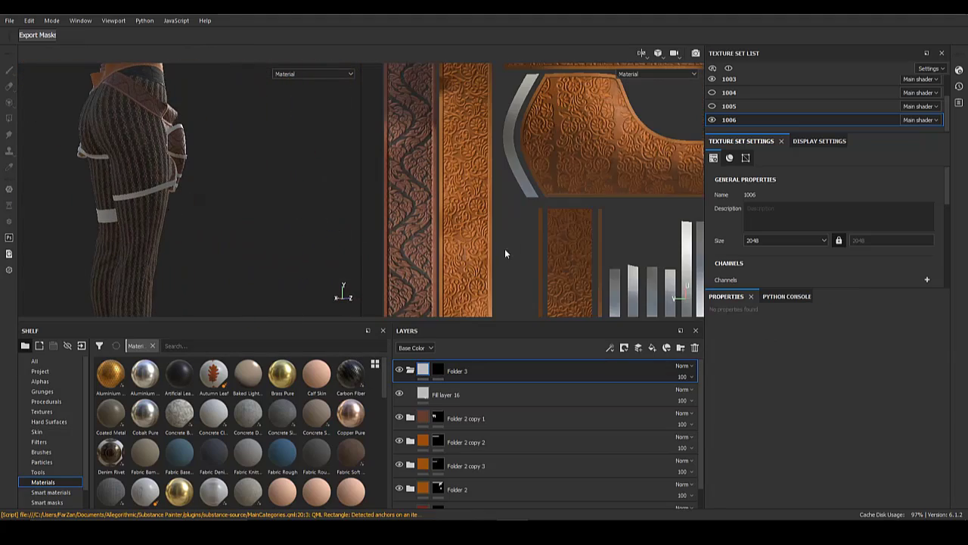
pyautogui.scroll(3, 134, 227)
pyautogui.keyDown('alt'); pyautogui.moveTo(134, 236); pyautogui.dragTo(97, 225); pyautogui.keyUp('alt')
pyautogui.keyDown('alt'); pyautogui.moveTo(97, 226); pyautogui.dragTo(159, 288, button='middle'); pyautogui.keyUp('alt')
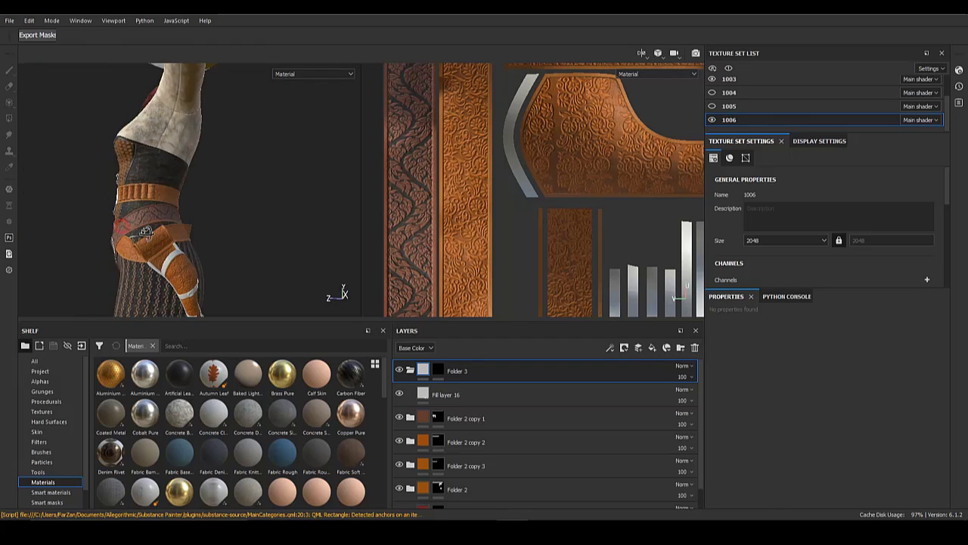
pyautogui.keyDown('alt'); pyautogui.moveTo(159, 227); pyautogui.dragTo(356, 239); pyautogui.keyUp('alt')
pyautogui.keyDown('alt'); pyautogui.moveTo(227, 258); pyautogui.dragTo(393, 265, button='right'); pyautogui.keyUp('alt')
pyautogui.keyDown('alt'); pyautogui.moveTo(184, 291); pyautogui.dragTo(133, 325, button='middle'); pyautogui.keyUp('alt')
pyautogui.keyDown('alt'); pyautogui.moveTo(144, 306); pyautogui.dragTo(408, 227, button='right'); pyautogui.keyUp('alt')
# - Fill Folder 3's mask on the square buckle-plate island in the UV layout
pyautogui.keyDown('alt'); pyautogui.moveTo(483, 222); pyautogui.dragTo(411, 150, button='middle'); pyautogui.keyUp('alt')
pyautogui.keyDown('alt'); pyautogui.moveTo(558, 162); pyautogui.dragTo(628, 341, button='right'); pyautogui.keyUp('alt')
pyautogui.keyDown('alt'); pyautogui.moveTo(552, 273); pyautogui.dragTo(498, 257, button='middle'); pyautogui.keyUp('alt')
pyautogui.click(438, 370)
pyautogui.keyDown('alt'); pyautogui.moveTo(493, 227); pyautogui.dragTo(508, 231, button='right'); pyautogui.keyUp('alt')
pyautogui.keyDown('alt'); pyautogui.moveTo(507, 232); pyautogui.dragTo(516, 212, button='middle'); pyautogui.keyUp('alt')
pyautogui.click(516, 214)
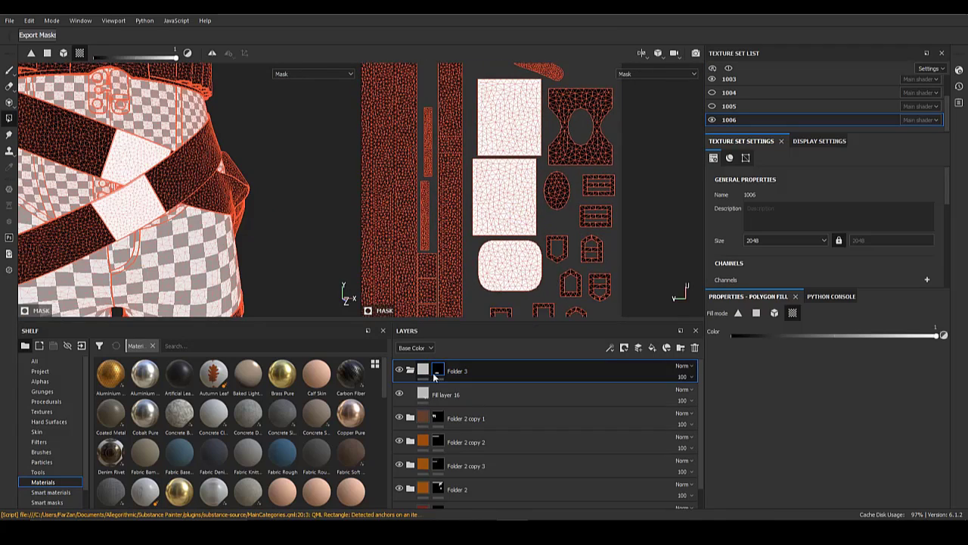
# - Examine the metal plates and the remaining buckle islands in the UV layout with the full material displayed
pyautogui.click(423, 370)
pyautogui.keyDown('alt'); pyautogui.moveTo(565, 284); pyautogui.dragTo(584, 189); pyautogui.keyUp('alt')
pyautogui.keyDown('alt'); pyautogui.moveTo(558, 232); pyautogui.dragTo(492, 227, button='right'); pyautogui.keyUp('alt')
pyautogui.keyDown('alt'); pyautogui.moveTo(509, 321); pyautogui.dragTo(546, 213, button='middle'); pyautogui.keyUp('alt')
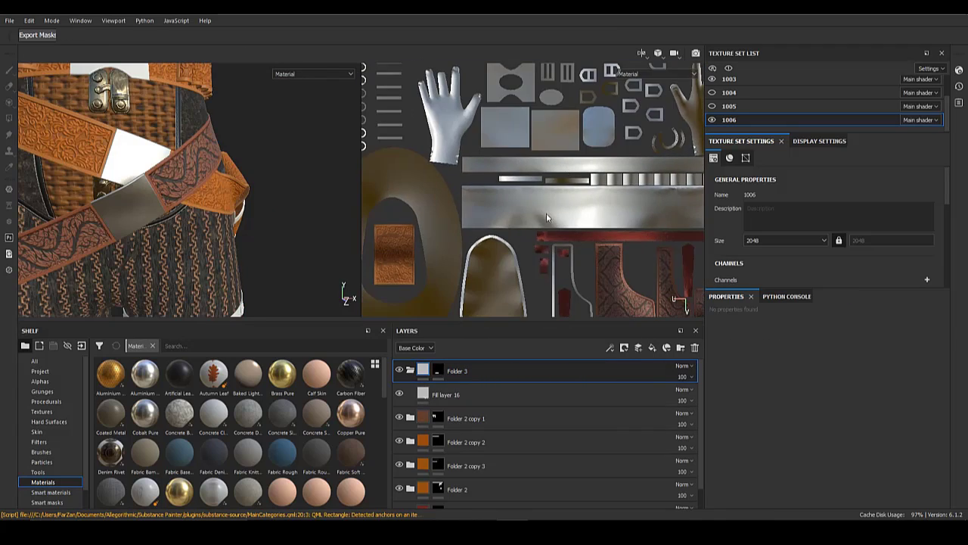
pyautogui.keyDown('alt'); pyautogui.moveTo(545, 228); pyautogui.dragTo(446, 184, button='right'); pyautogui.keyUp('alt')
pyautogui.keyDown('alt'); pyautogui.moveTo(446, 184); pyautogui.dragTo(447, 68, button='middle'); pyautogui.keyUp('alt')
pyautogui.keyDown('alt'); pyautogui.moveTo(446, 68); pyautogui.dragTo(464, 243); pyautogui.keyUp('alt')
pyautogui.keyDown('alt'); pyautogui.moveTo(464, 244); pyautogui.dragTo(483, 168, button='middle'); pyautogui.keyUp('alt')
pyautogui.keyDown('alt'); pyautogui.moveTo(483, 168); pyautogui.dragTo(576, 333, button='right'); pyautogui.keyUp('alt')
pyautogui.scroll(2, 539, 235)
# - Import the two oval buckle PNG images, the ornament picture and its white silhouette, as shelf resources
pyautogui.click(476, 398)
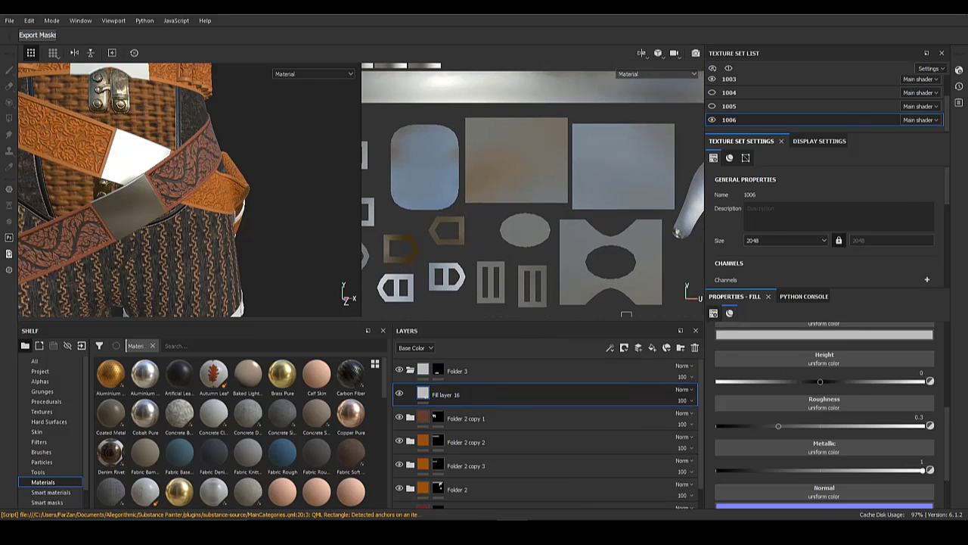
pyautogui.hotkey('alt', 'Tab')
pyautogui.moveTo(800, 163); pyautogui.dragTo(787, 173)
pyautogui.keyDown('ctrl'); pyautogui.moveTo(528, 250); pyautogui.dragTo(258, 416); pyautogui.keyUp('ctrl')
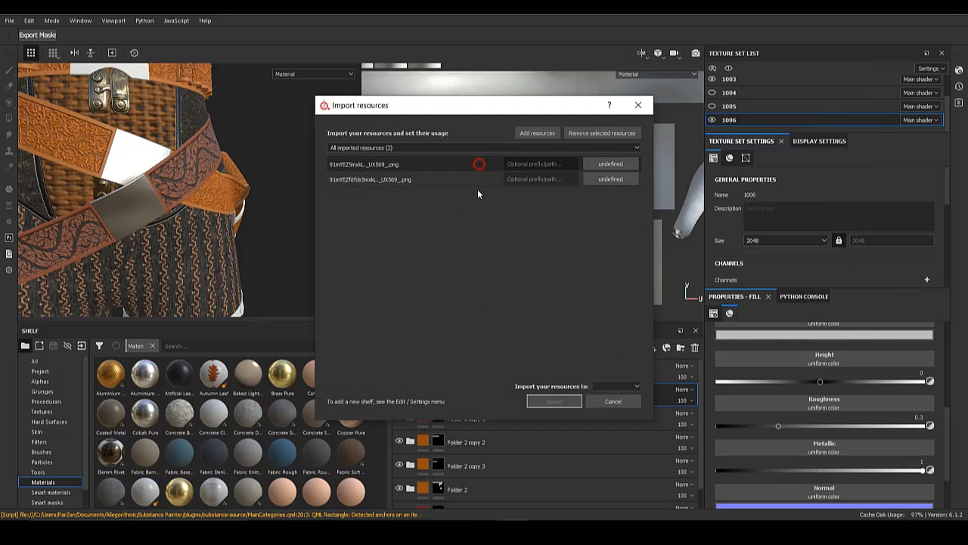
pyautogui.click(554, 402)
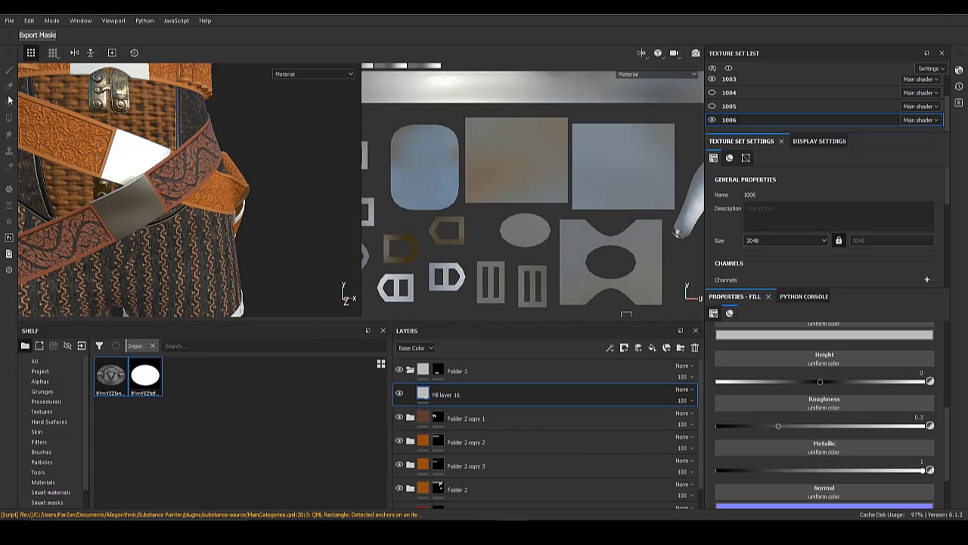
# - Disable the normal and opacity channels of Fill layer 16 and set its roughness to about 0.2
pyautogui.scroll(3, 784, 455)
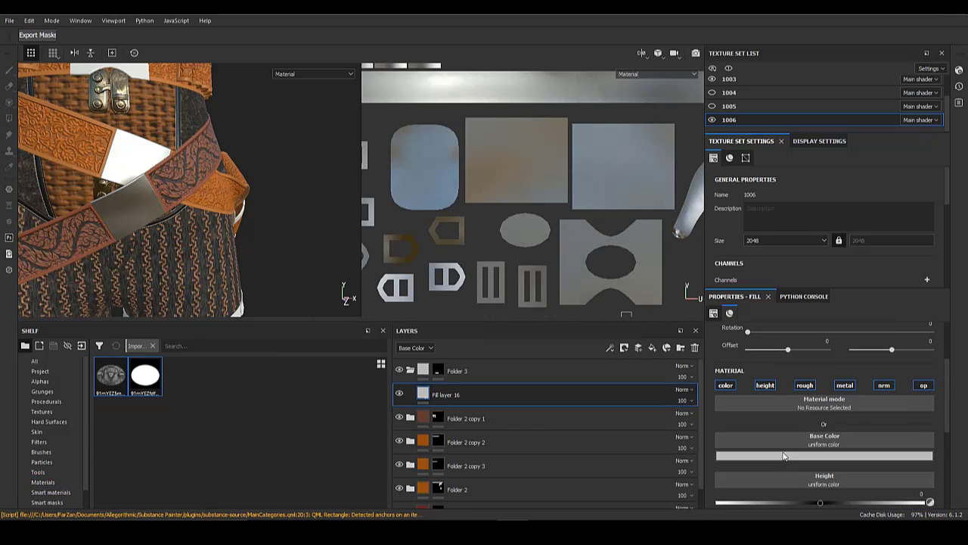
pyautogui.click(886, 386)
pyautogui.click(845, 386)
pyautogui.click(806, 386)
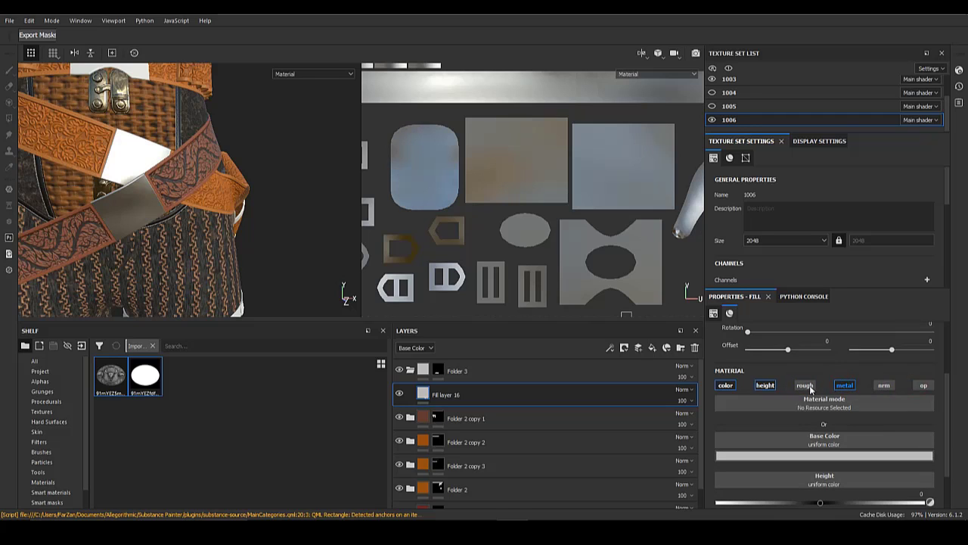
pyautogui.scroll(-2, 801, 459)
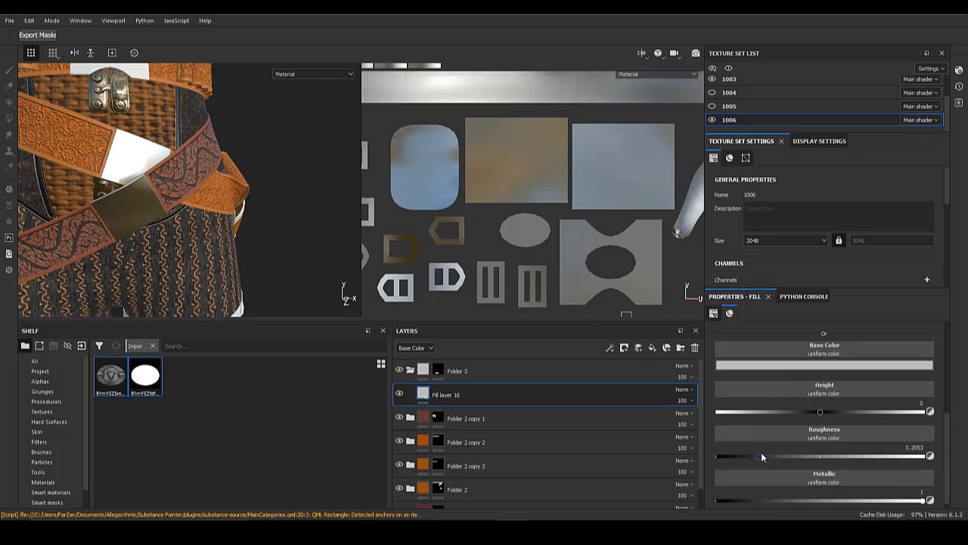
# - Add a fill layer above Fill layer 16 with only the opacity channel enabled and give it a black mask
pyautogui.scroll(2, 765, 453)
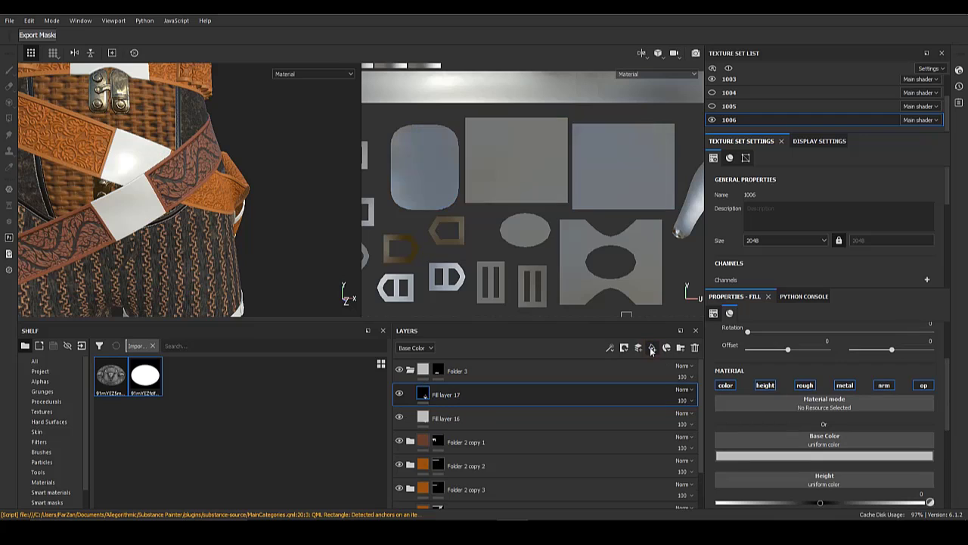
pyautogui.rightClick(450, 394)
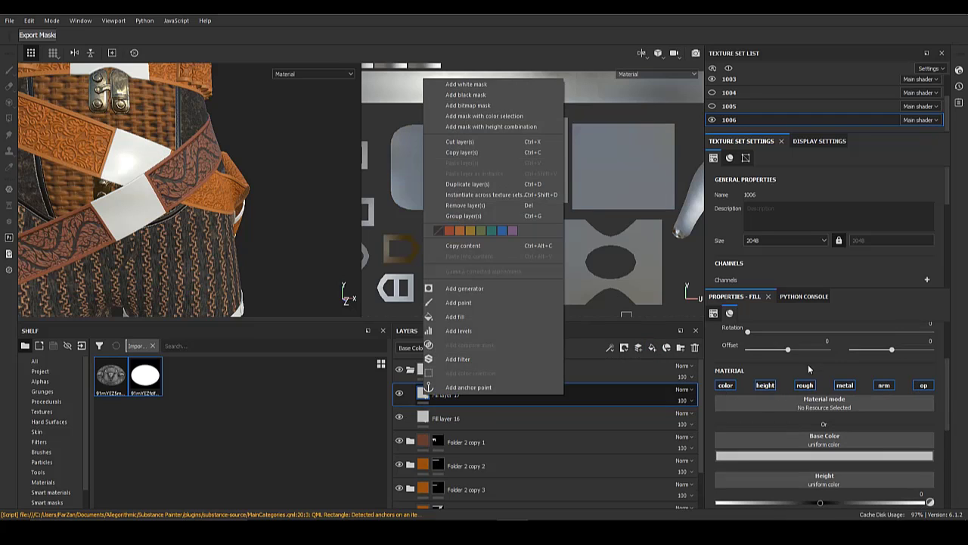
pyautogui.click(924, 386)
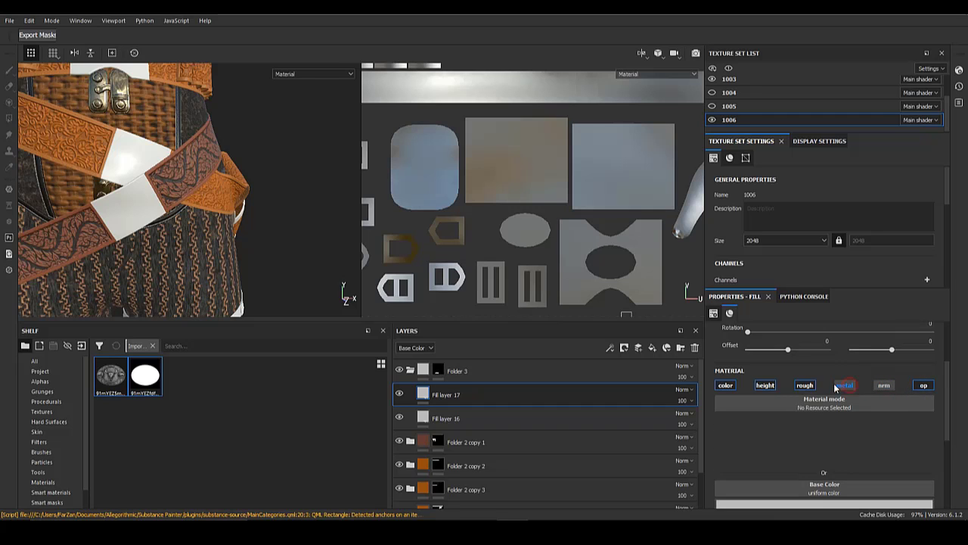
pyautogui.rightClick(438, 393)
pyautogui.click(506, 21)
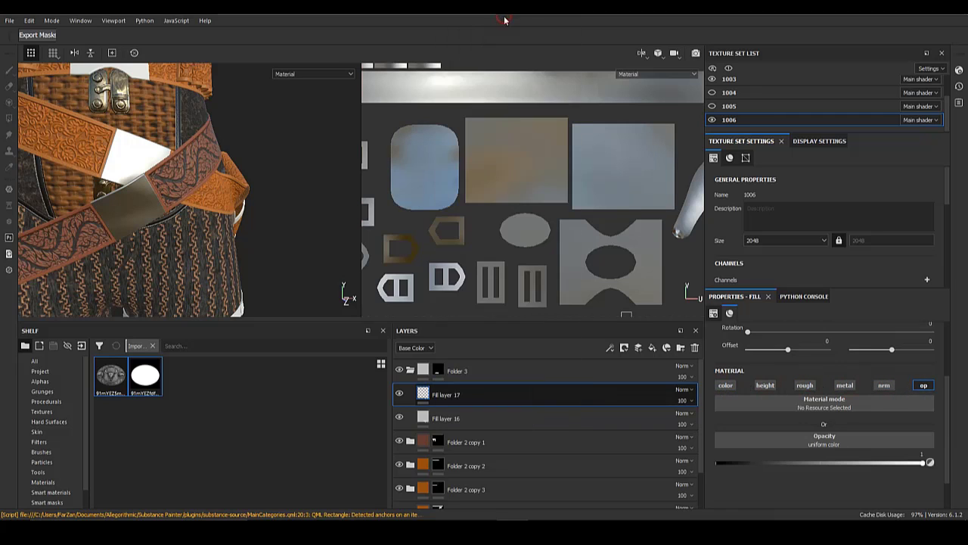
# - Project the white oval silhouette into Fill layer 17's mask, fitted over the rectangular plate beside the rounded one in the UV layout
pyautogui.click(9, 103)
pyautogui.scroll(-10, 776, 408)
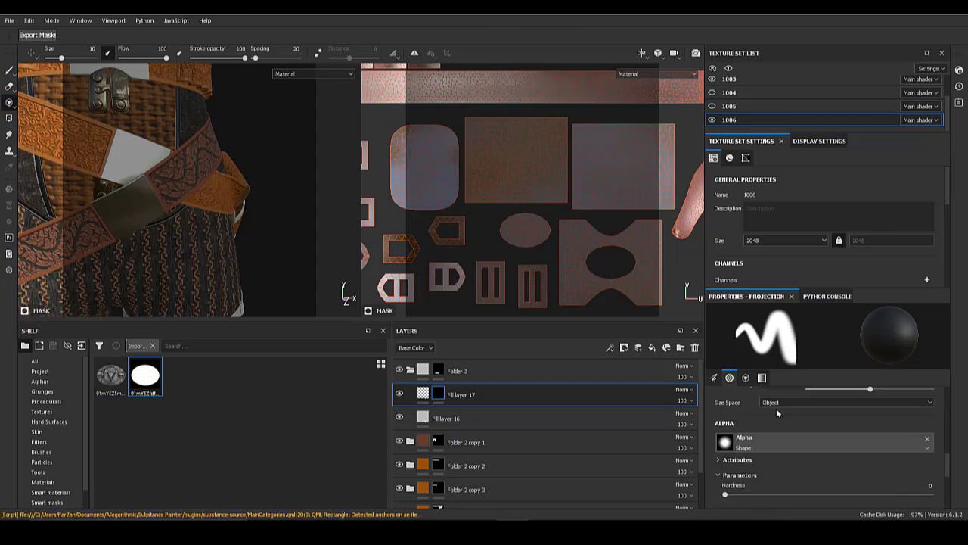
pyautogui.moveTo(158, 382); pyautogui.dragTo(785, 407)
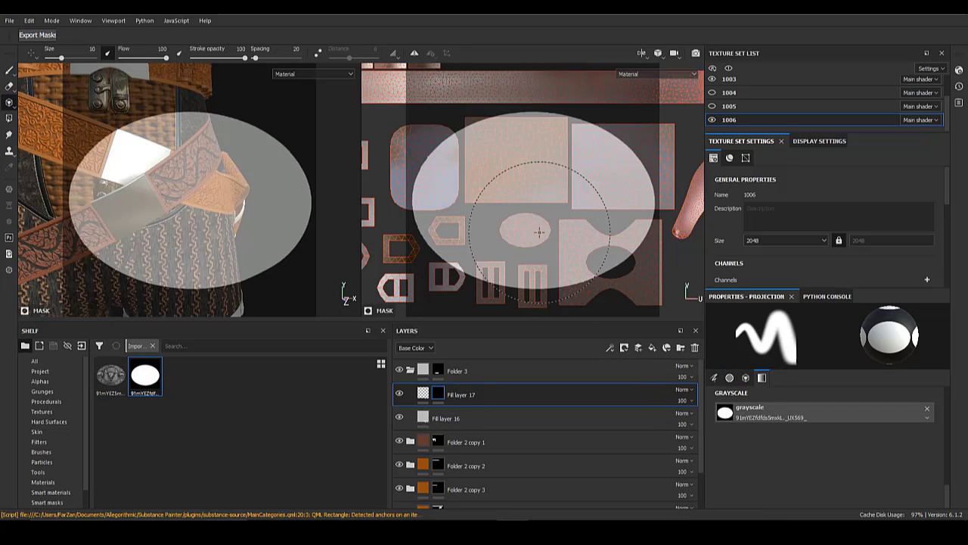
pyautogui.keyDown('alt'); pyautogui.moveTo(540, 231); pyautogui.dragTo(564, 256, button='right'); pyautogui.keyUp('alt')
pyautogui.keyDown('alt'); pyautogui.moveTo(564, 257); pyautogui.dragTo(560, 286, button='middle'); pyautogui.keyUp('alt')
pyautogui.keyDown('alt'); pyautogui.moveTo(559, 285); pyautogui.dragTo(550, 279, button='right'); pyautogui.keyUp('alt')
pyautogui.keyDown('alt'); pyautogui.moveTo(550, 279); pyautogui.dragTo(588, 311, button='middle'); pyautogui.keyUp('alt')
pyautogui.keyDown('alt'); pyautogui.moveTo(587, 311); pyautogui.dragTo(584, 296, button='right'); pyautogui.keyUp('alt')
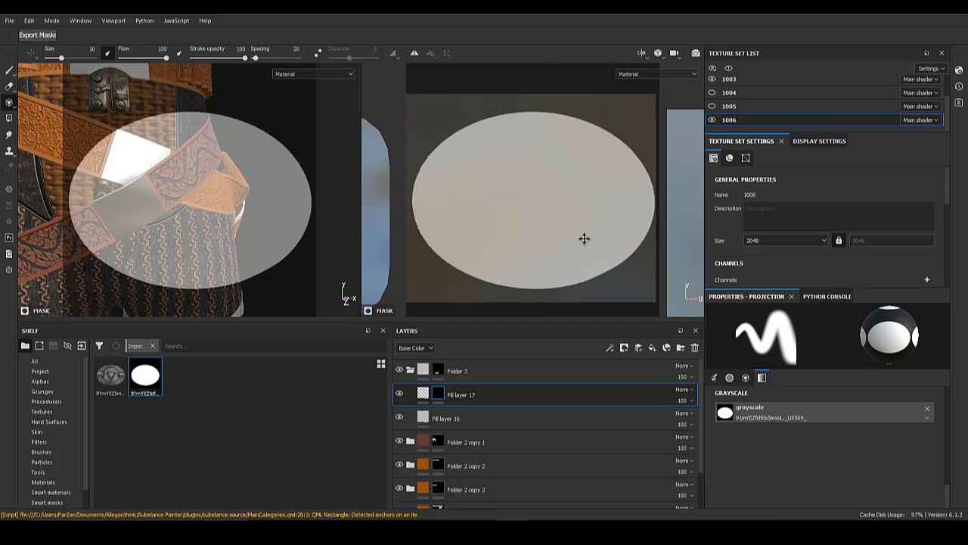
pyautogui.moveTo(568, 213); pyautogui.dragTo(600, 173)
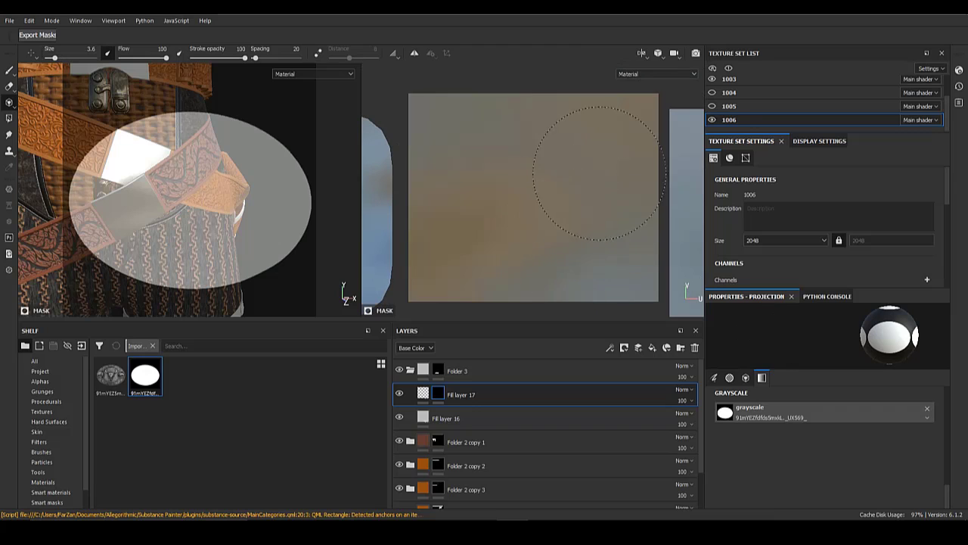
# - Set Fill layer 17's opacity channel to 0 and invert its mask so the plate is cut away outside the oval
pyautogui.click(423, 392)
pyautogui.moveTo(809, 463); pyautogui.dragTo(646, 458)
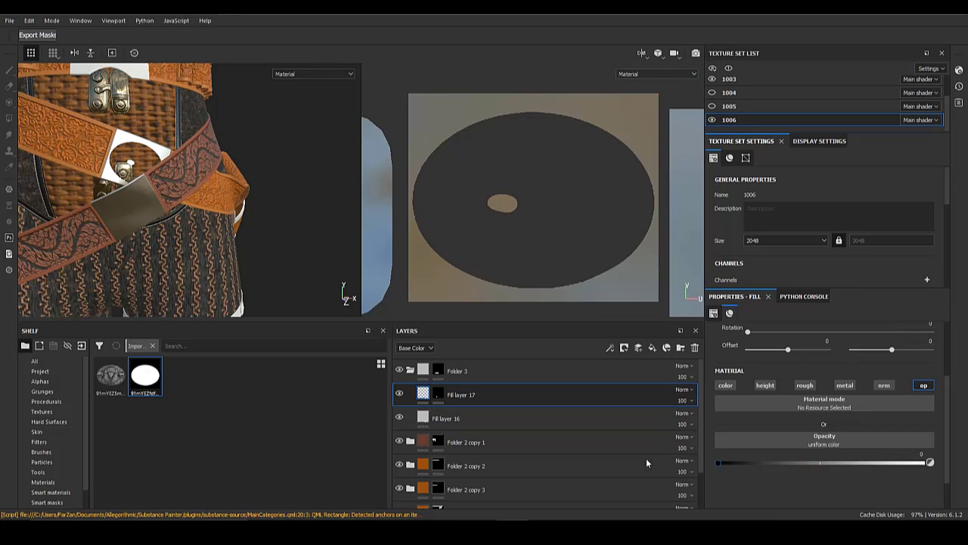
pyautogui.keyDown('alt'); pyautogui.click(438, 392); pyautogui.keyUp('alt')
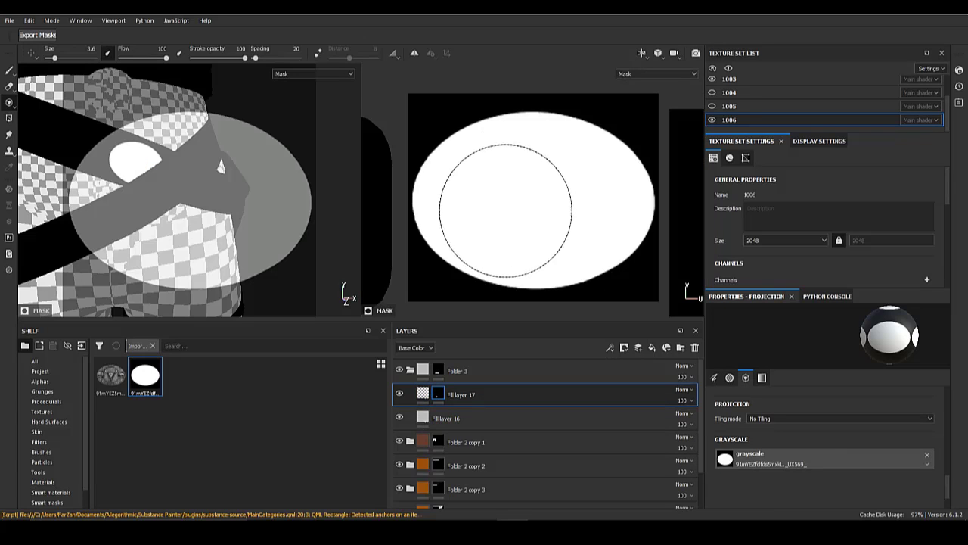
pyautogui.rightClick(441, 386)
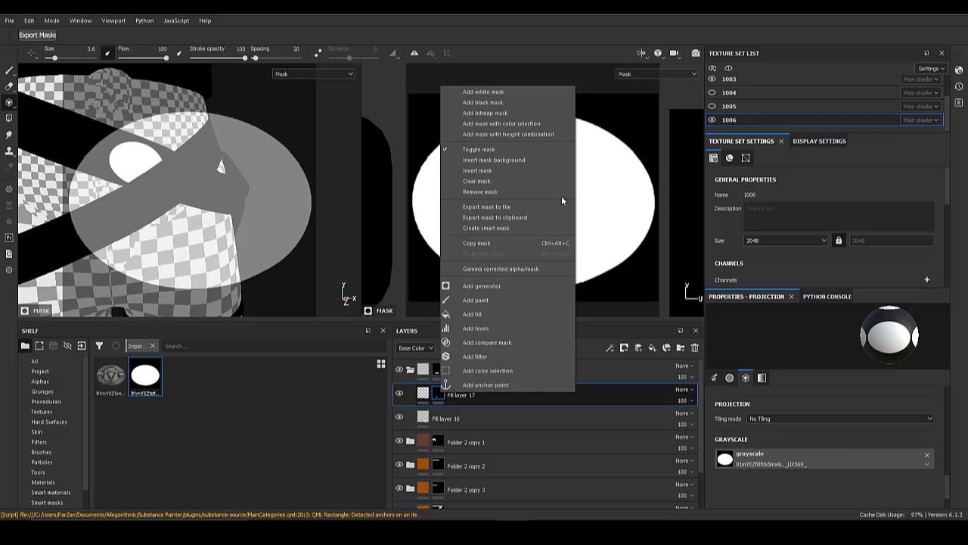
pyautogui.click(503, 171)
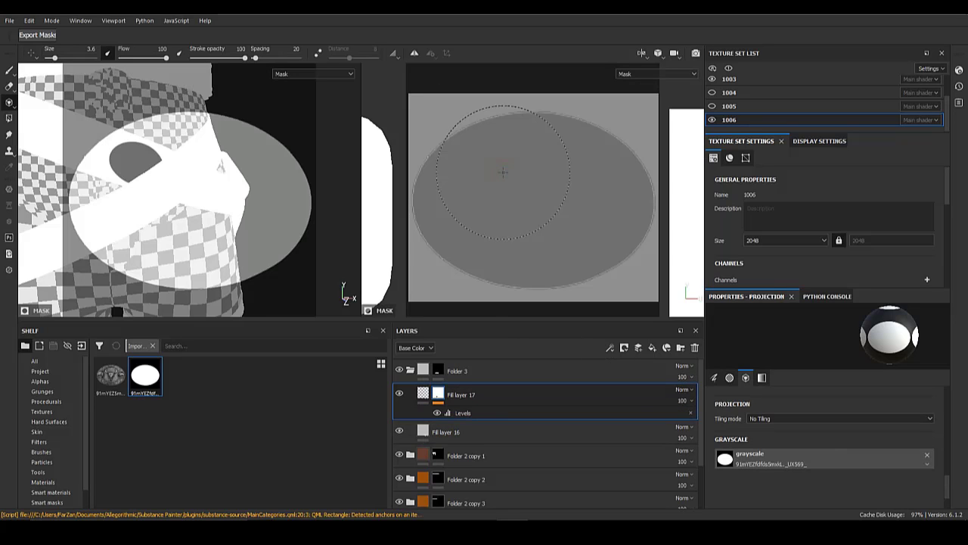
# - Project the same oval silhouette into Fill layer 17's mask over the second rectangular plate in the UV layout
pyautogui.click(424, 398)
pyautogui.scroll(-4, 182, 209)
pyautogui.moveTo(181, 209)
pyautogui.keyDown('alt'); pyautogui.mouseDown()
pyautogui.moveTo(165, 209)
pyautogui.moveTo(178, 191)
pyautogui.mouseUp(); pyautogui.keyUp('alt')
pyautogui.scroll(8, 165, 209)
pyautogui.scroll(-5, 165, 209)
pyautogui.click(438, 393)
pyautogui.moveTo(508, 231)
pyautogui.keyDown('alt'); pyautogui.mouseDown(button='middle')
pyautogui.moveTo(444, 206)
pyautogui.moveTo(489, 214)
pyautogui.moveTo(469, 215)
pyautogui.mouseUp(button='middle'); pyautogui.keyUp('alt')
pyautogui.moveTo(452, 186)
pyautogui.mouseDown()
pyautogui.moveTo(594, 220)
pyautogui.moveTo(502, 144)
pyautogui.moveTo(537, 181)
pyautogui.mouseUp()
pyautogui.hotkey('ctrl', 'z')
pyautogui.keyDown('alt'); pyautogui.moveTo(556, 194); pyautogui.dragTo(550, 195, button='right'); pyautogui.keyUp('alt')
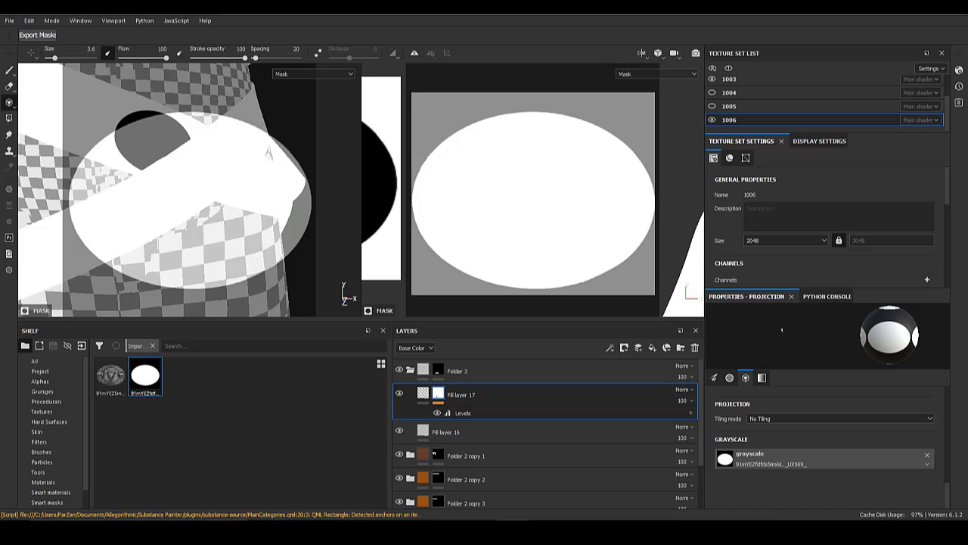
pyautogui.moveTo(534, 182)
pyautogui.mouseDown()
pyautogui.moveTo(480, 169)
pyautogui.moveTo(601, 255)
pyautogui.moveTo(520, 182)
pyautogui.mouseUp()
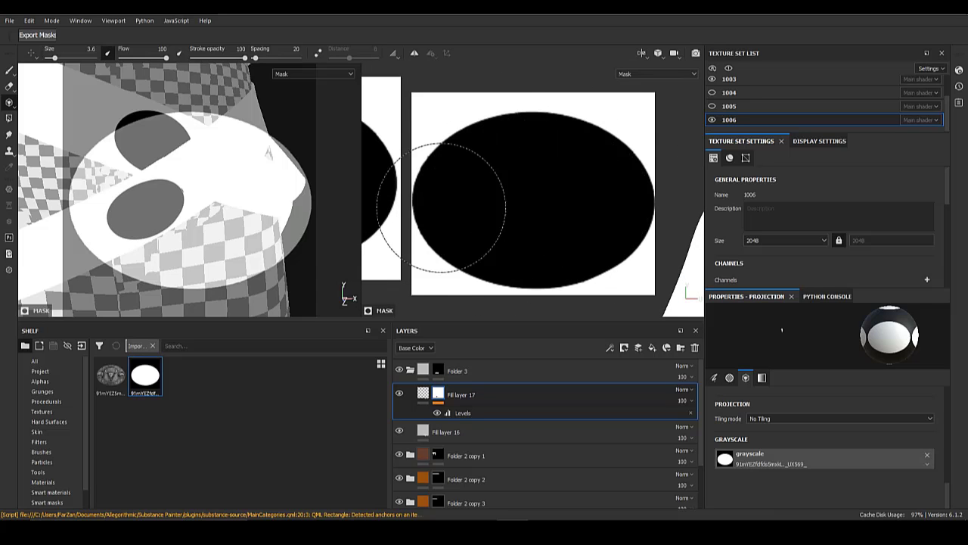
pyautogui.moveTo(441, 208); pyautogui.dragTo(514, 203)
pyautogui.click(422, 395)
# - Examine the oval belt plates and the rounded thigh-strap plate on the model, in the UV layout and in Folder 3's mask
pyautogui.keyDown('alt'); pyautogui.moveTo(503, 279); pyautogui.dragTo(555, 249, button='middle'); pyautogui.keyUp('alt')
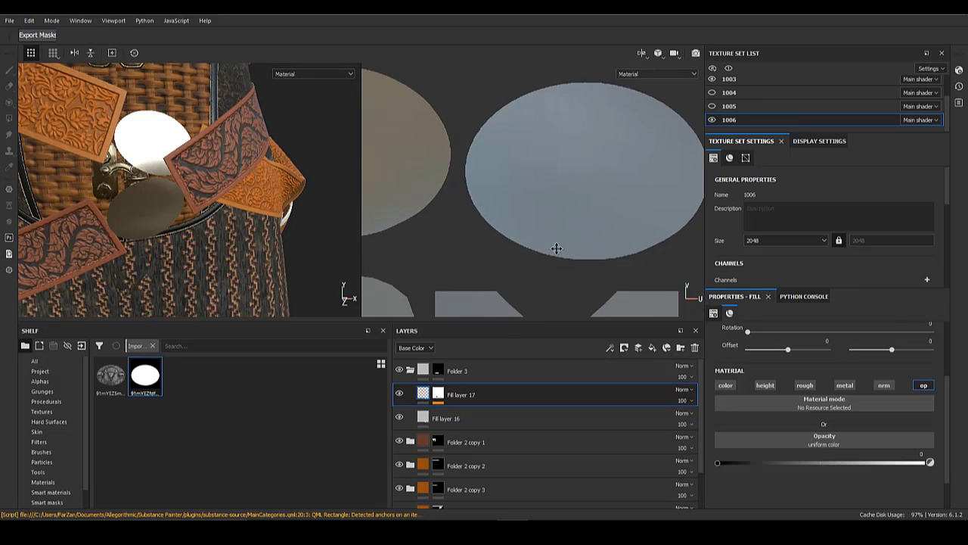
pyautogui.keyDown('alt'); pyautogui.moveTo(555, 249); pyautogui.dragTo(510, 241, button='right'); pyautogui.keyUp('alt')
pyautogui.keyDown('alt'); pyautogui.moveTo(510, 241); pyautogui.dragTo(598, 218, button='middle'); pyautogui.keyUp('alt')
pyautogui.keyDown('alt'); pyautogui.moveTo(599, 218); pyautogui.dragTo(545, 203, button='right'); pyautogui.keyUp('alt')
pyautogui.keyDown('alt'); pyautogui.moveTo(484, 170); pyautogui.dragTo(571, 181, button='middle'); pyautogui.keyUp('alt')
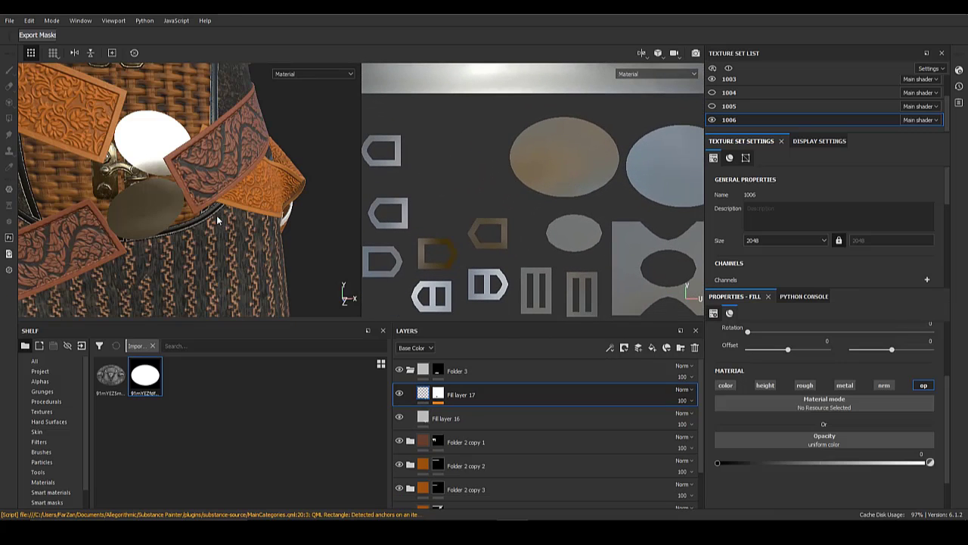
pyautogui.keyDown('alt'); pyautogui.moveTo(217, 216); pyautogui.dragTo(227, 220); pyautogui.keyUp('alt')
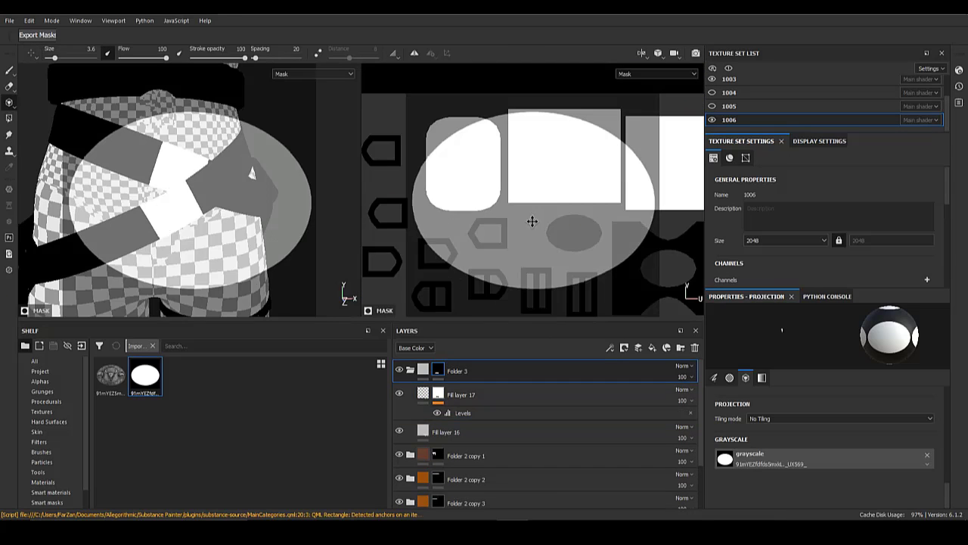
pyautogui.keyDown('alt'); pyautogui.moveTo(533, 221); pyautogui.dragTo(570, 242, button='middle'); pyautogui.keyUp('alt')
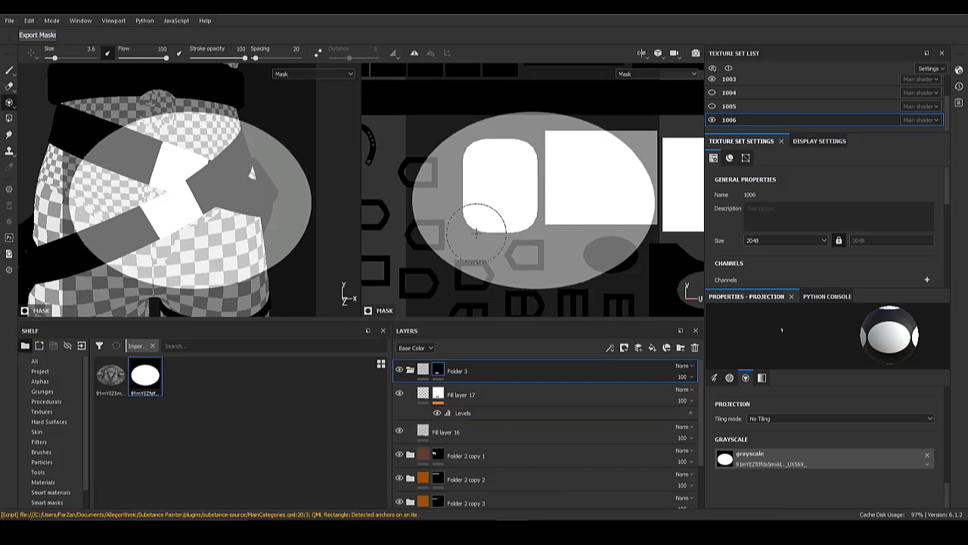
pyautogui.keyDown('alt'); pyautogui.moveTo(219, 284); pyautogui.dragTo(208, 163, button='middle'); pyautogui.keyUp('alt')
pyautogui.keyDown('alt'); pyautogui.moveTo(208, 162); pyautogui.dragTo(151, 219); pyautogui.keyUp('alt')
pyautogui.keyDown('alt'); pyautogui.moveTo(151, 220); pyautogui.dragTo(206, 248, button='right'); pyautogui.keyUp('alt')
pyautogui.keyDown('alt'); pyautogui.moveTo(206, 249); pyautogui.dragTo(191, 263, button='middle'); pyautogui.keyUp('alt')
pyautogui.keyDown('alt'); pyautogui.moveTo(528, 195); pyautogui.dragTo(552, 205, button='middle'); pyautogui.keyUp('alt')
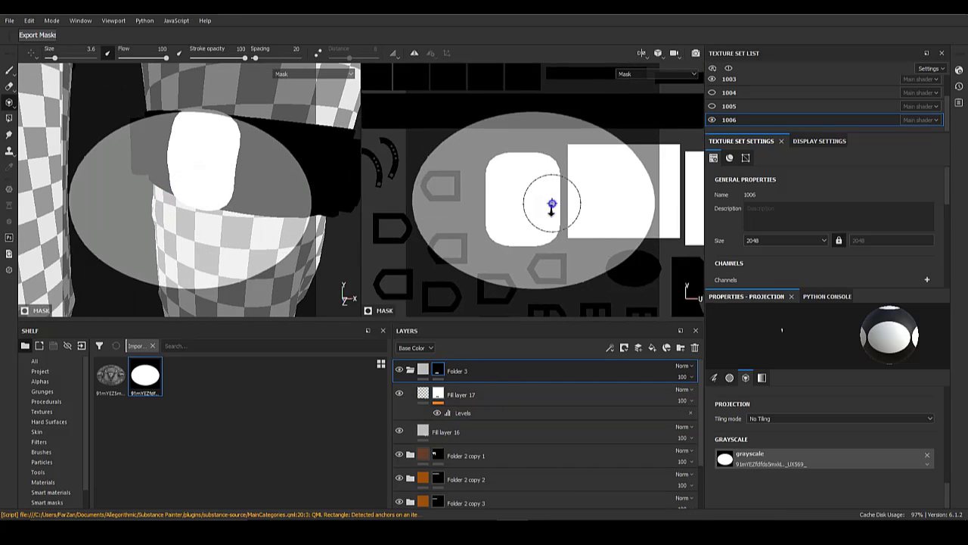
pyautogui.keyDown('alt'); pyautogui.moveTo(551, 205); pyautogui.dragTo(587, 227, button='right'); pyautogui.keyUp('alt')
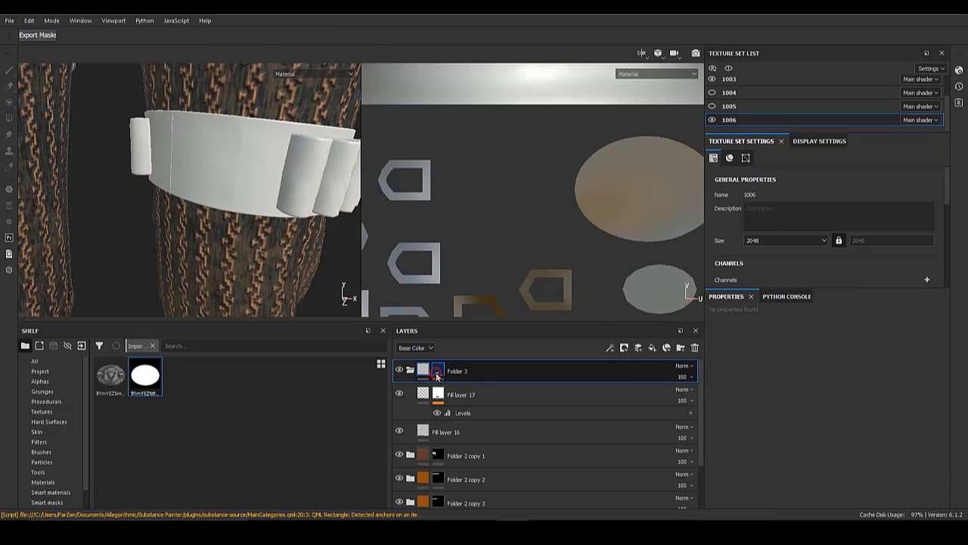
# - Remove the rounded thigh-strap plate from Folder 3's mask by polygon-filling its UV island with color 0
pyautogui.click(436, 376)
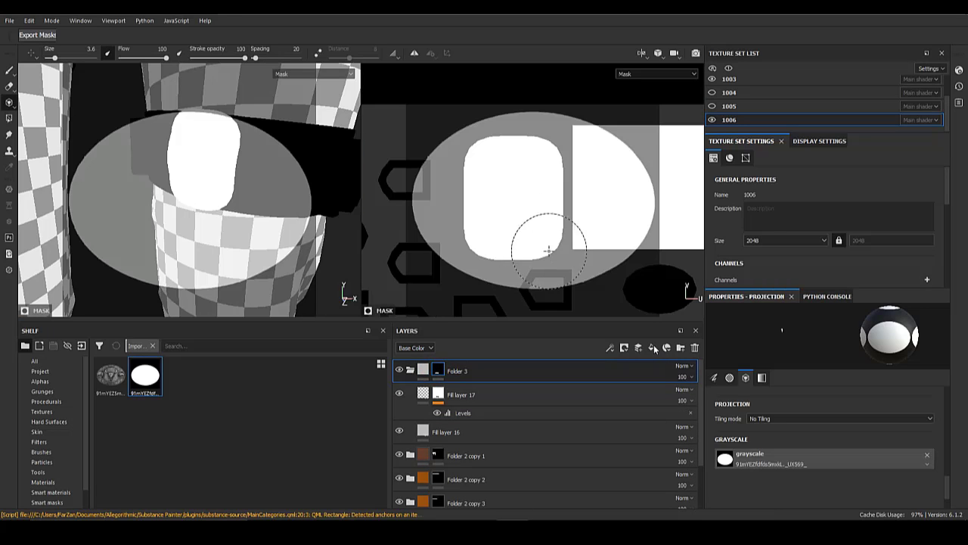
pyautogui.click(9, 119)
pyautogui.click(509, 205)
pyautogui.click(425, 370)
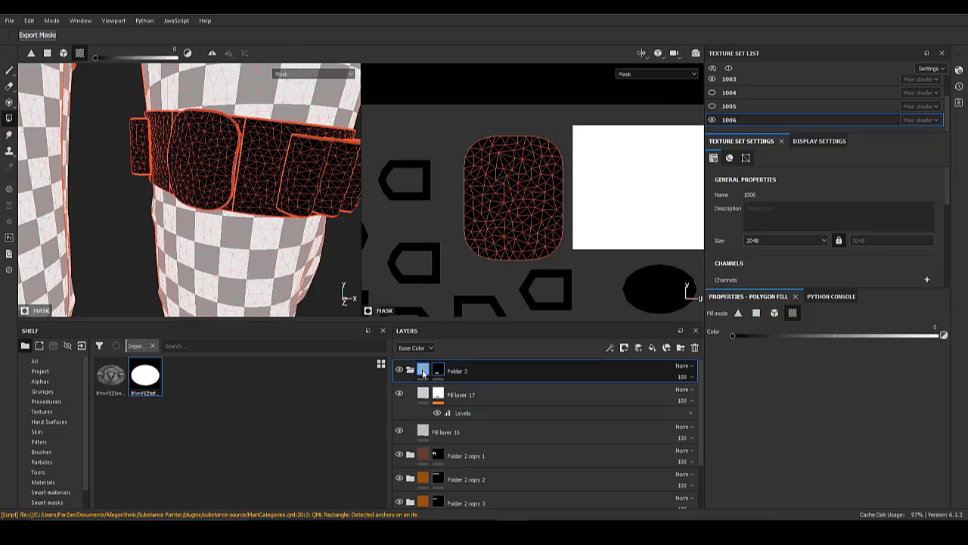
# - Inspect the two oval buckle plates up close on the model and check Fill layer 17's mask and its levels
pyautogui.click(438, 394)
pyautogui.keyDown('alt'); pyautogui.moveTo(231, 130); pyautogui.dragTo(237, 237, button='middle'); pyautogui.keyUp('alt')
pyautogui.keyDown('alt'); pyautogui.moveTo(238, 237); pyautogui.dragTo(233, 147); pyautogui.keyUp('alt')
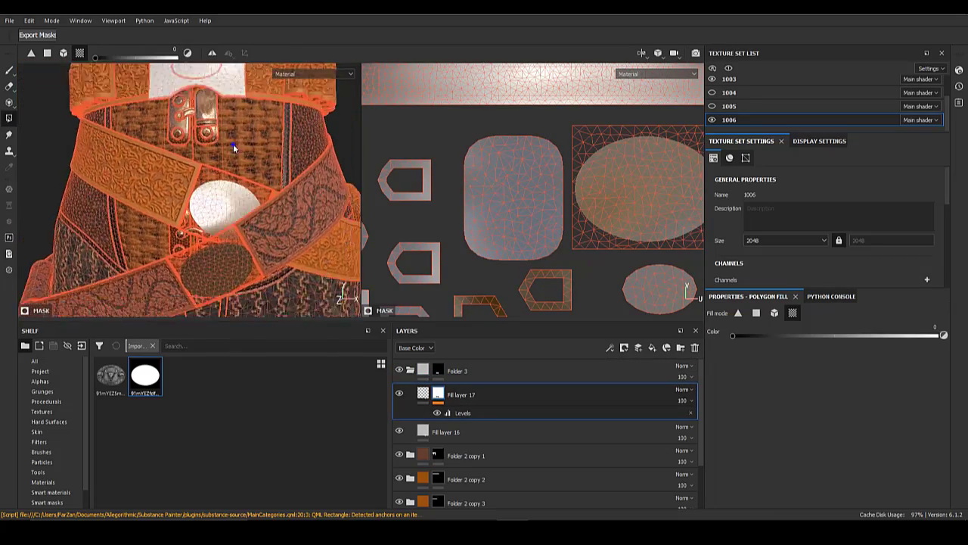
pyautogui.keyDown('alt'); pyautogui.moveTo(234, 146); pyautogui.dragTo(190, 182, button='right'); pyautogui.keyUp('alt')
pyautogui.keyDown('alt'); pyautogui.moveTo(190, 182); pyautogui.dragTo(235, 189); pyautogui.keyUp('alt')
pyautogui.click(425, 391)
pyautogui.click(425, 392)
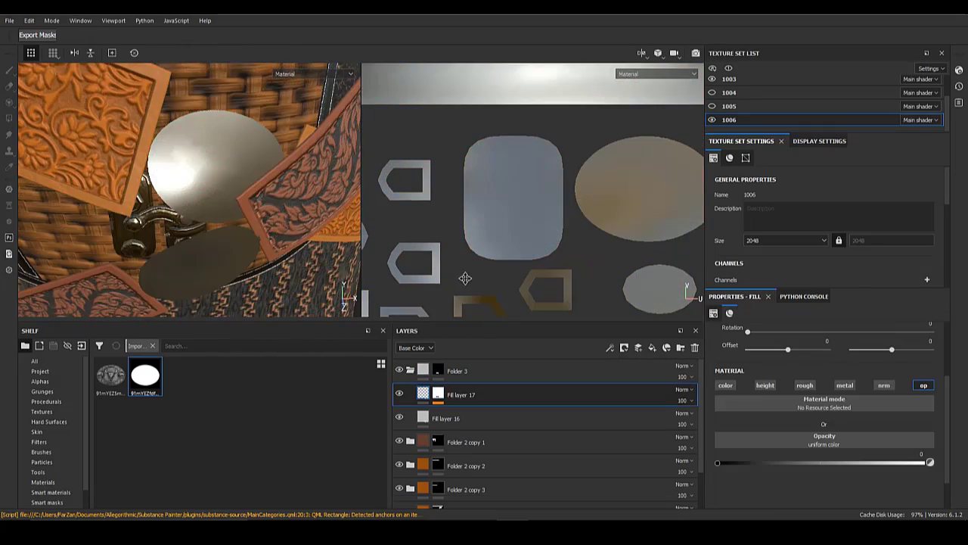
pyautogui.click(438, 393)
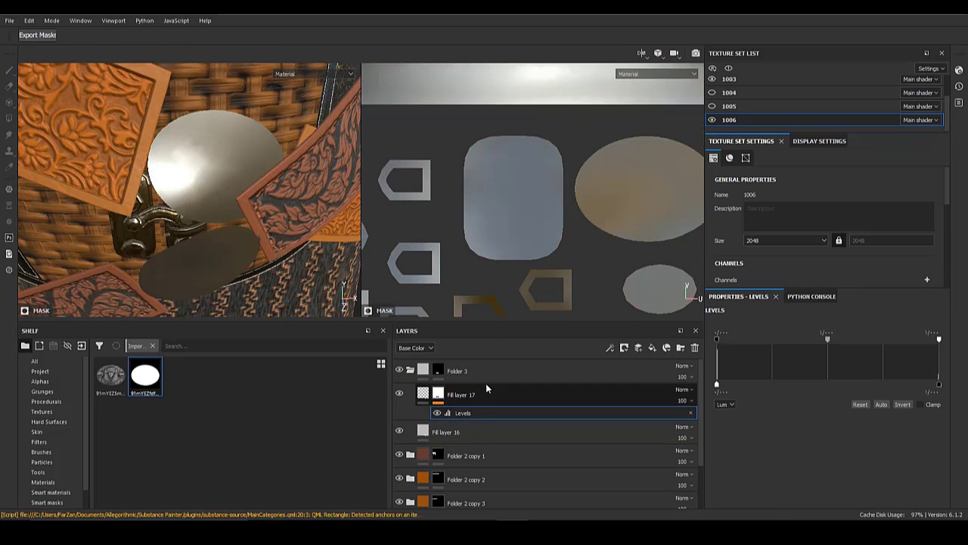
# - Add a fill layer above Fill layer 17 with normal and opacity disabled and give it a black mask
pyautogui.click(652, 348)
pyautogui.rightClick(428, 394)
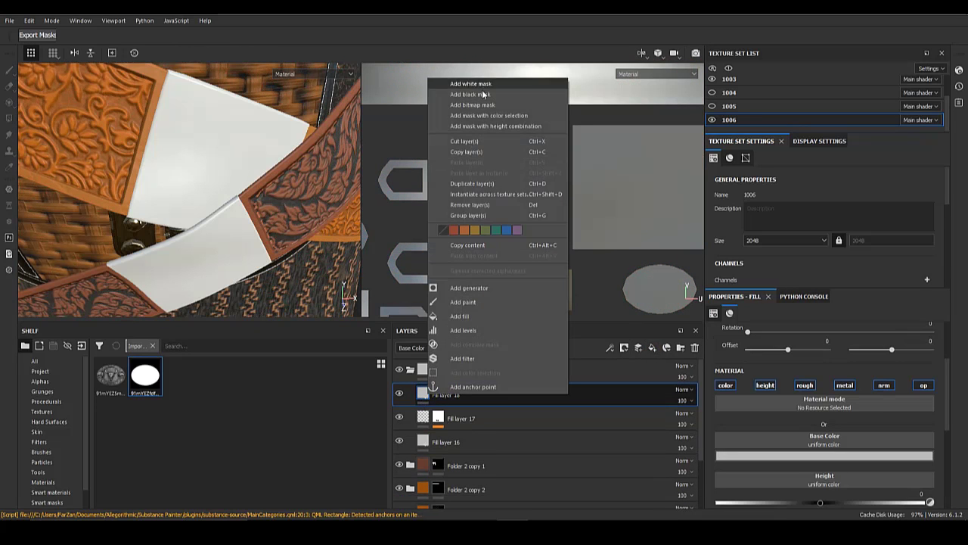
pyautogui.click(921, 387)
pyautogui.click(847, 386)
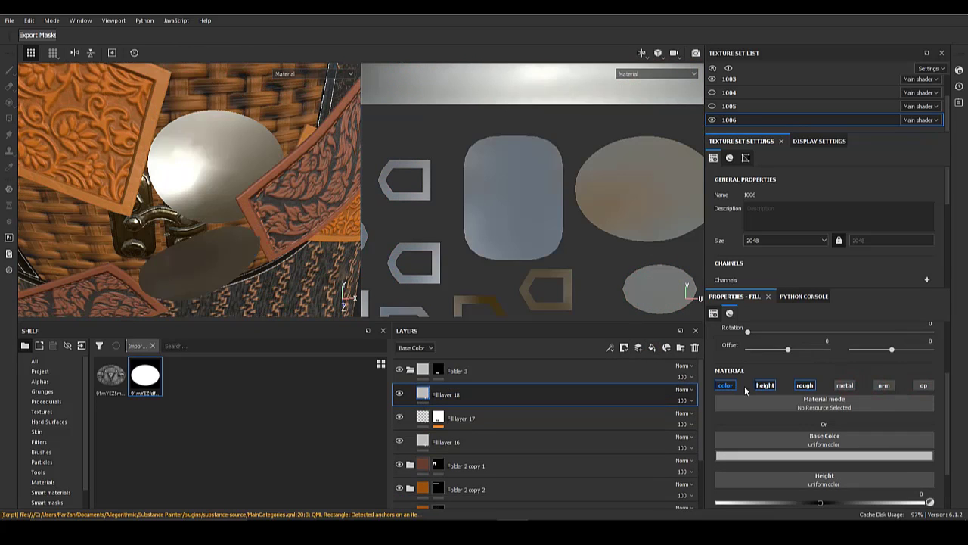
pyautogui.click(845, 390)
pyautogui.rightClick(440, 397)
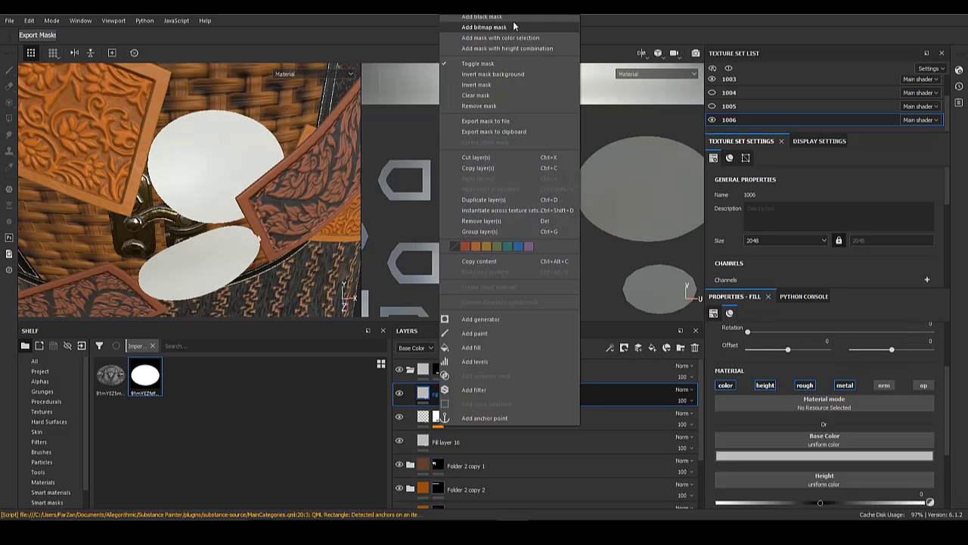
pyautogui.click(514, 27)
pyautogui.rightClick(437, 394)
pyautogui.click(195, 423)
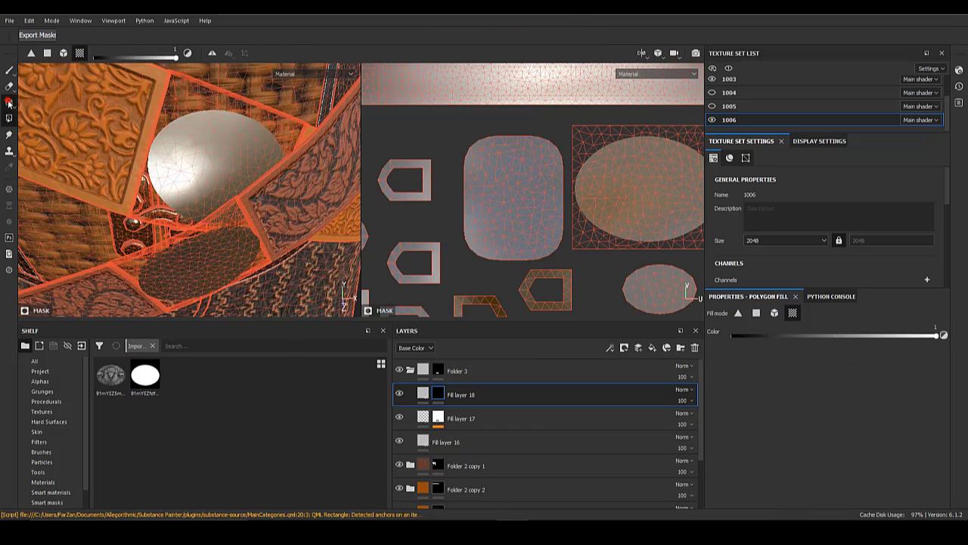
# - Project the bull-skull buckle picture into Fill layer 18's mask, aligned over the first oval plate in the UV layout
pyautogui.click(9, 102)
pyautogui.keyDown('alt'); pyautogui.moveTo(578, 217); pyautogui.dragTo(454, 229, button='middle'); pyautogui.keyUp('alt')
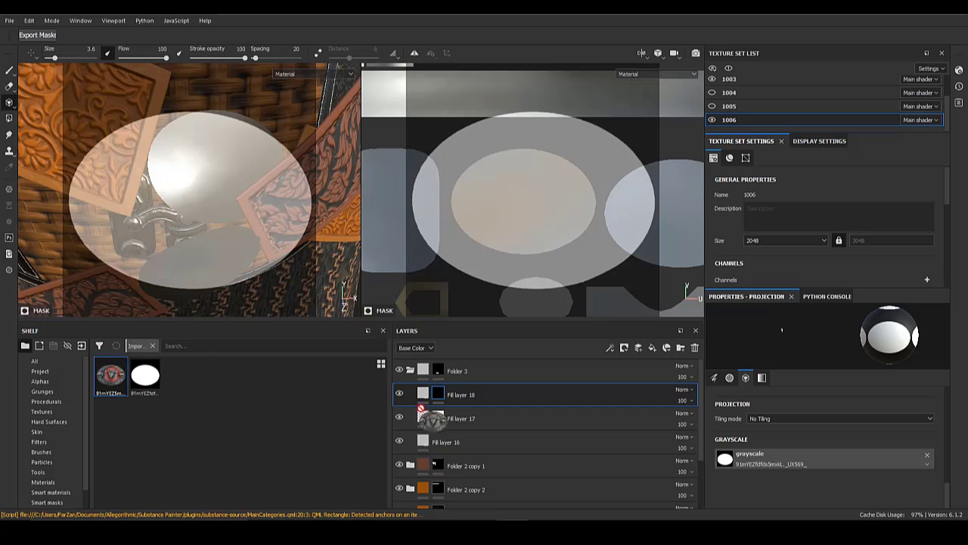
pyautogui.moveTo(420, 409); pyautogui.dragTo(782, 459)
pyautogui.scroll(3, 560, 220)
pyautogui.moveTo(560, 220)
pyautogui.keyDown('alt'); pyautogui.mouseDown(button='middle')
pyautogui.moveTo(571, 240)
pyautogui.moveTo(587, 236)
pyautogui.moveTo(565, 226)
pyautogui.mouseUp(button='middle'); pyautogui.keyUp('alt')
pyautogui.scroll(1, 559, 210)
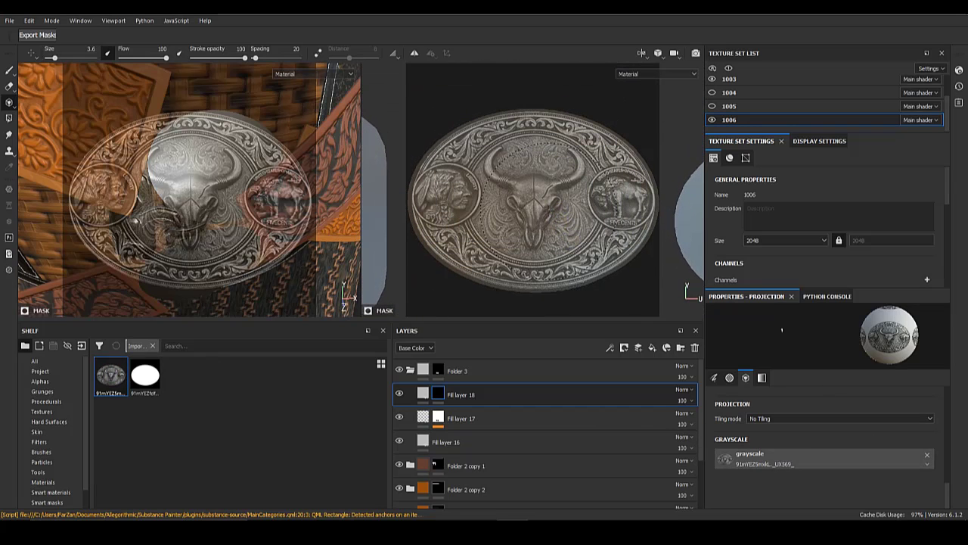
pyautogui.moveTo(459, 189); pyautogui.dragTo(459, 169)
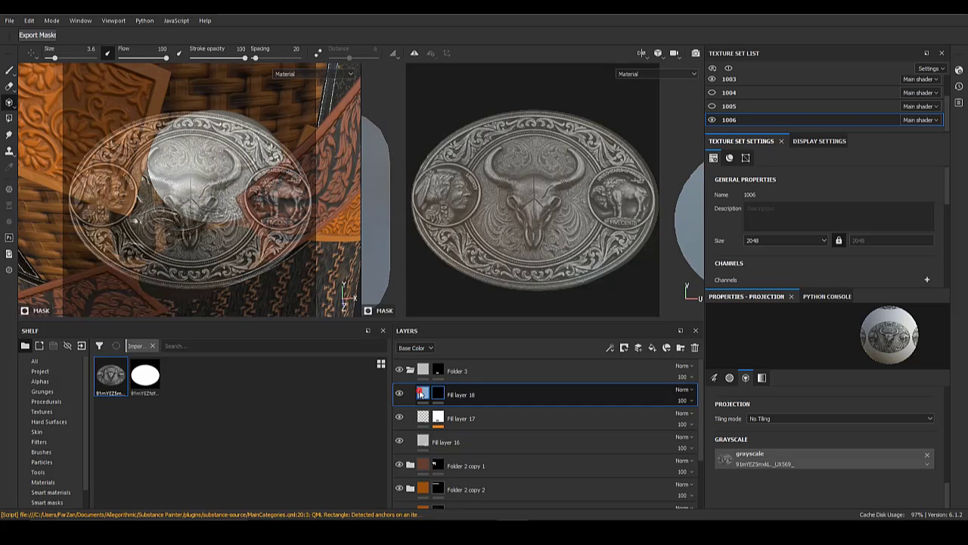
# - Set Fill layer 18's height to 0.1111 and darken its base color slightly
pyautogui.click(423, 394)
pyautogui.keyDown('alt'); pyautogui.moveTo(227, 241); pyautogui.dragTo(278, 241); pyautogui.keyUp('alt')
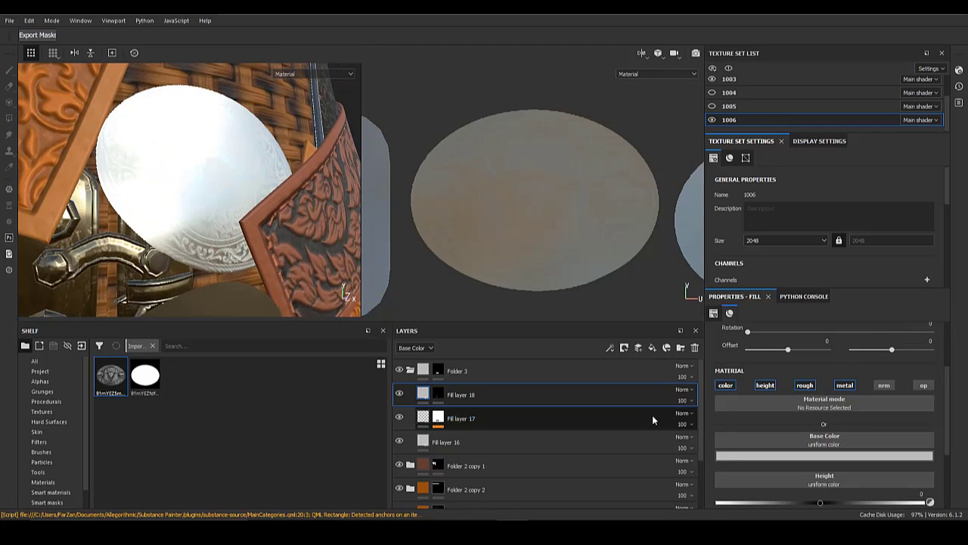
pyautogui.scroll(-1, 785, 437)
pyautogui.moveTo(821, 473); pyautogui.dragTo(832, 474)
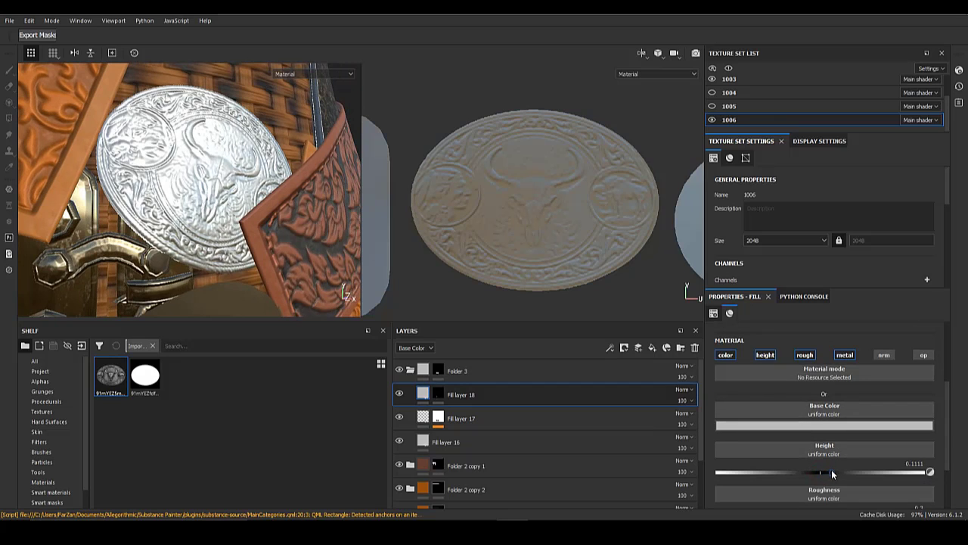
pyautogui.keyDown('alt'); pyautogui.moveTo(204, 208); pyautogui.dragTo(219, 193); pyautogui.keyUp('alt')
pyautogui.scroll(-3, 187, 188)
pyautogui.scroll(3, 187, 187)
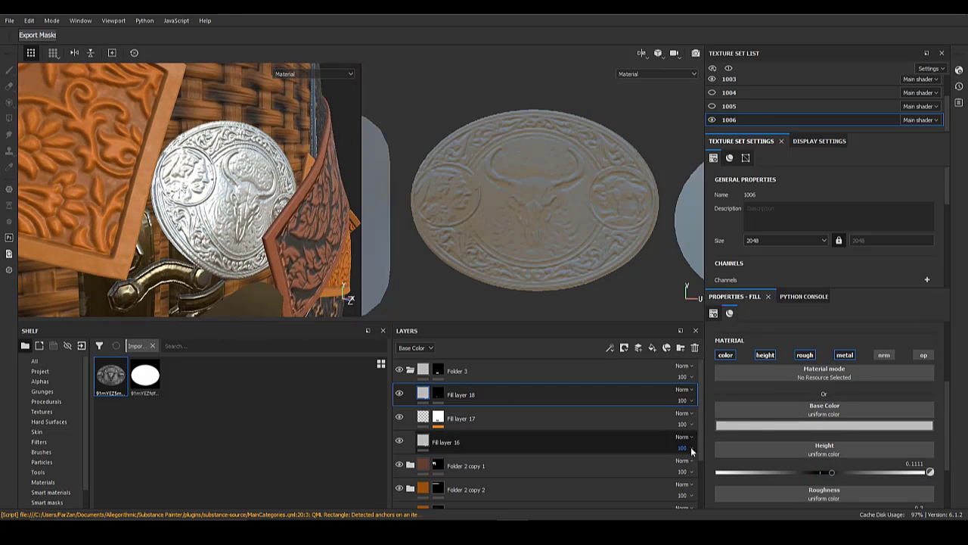
pyautogui.click(805, 425)
pyautogui.moveTo(934, 344); pyautogui.dragTo(953, 350)
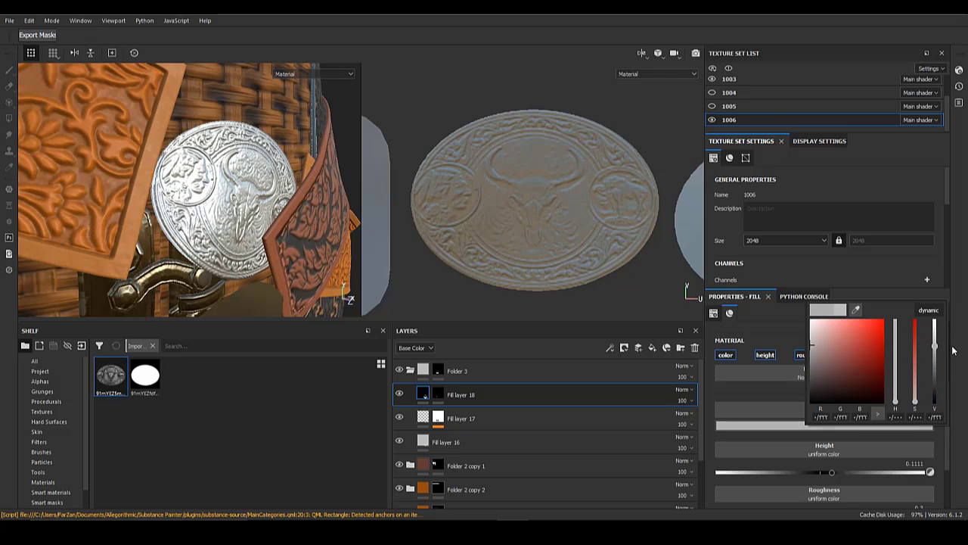
# - Darken Fill layer 16's base color to near-black so the engraved recesses on the oval plates contrast with the ornament
pyautogui.click(471, 443)
pyautogui.click(847, 426)
pyautogui.moveTo(955, 358); pyautogui.dragTo(955, 394)
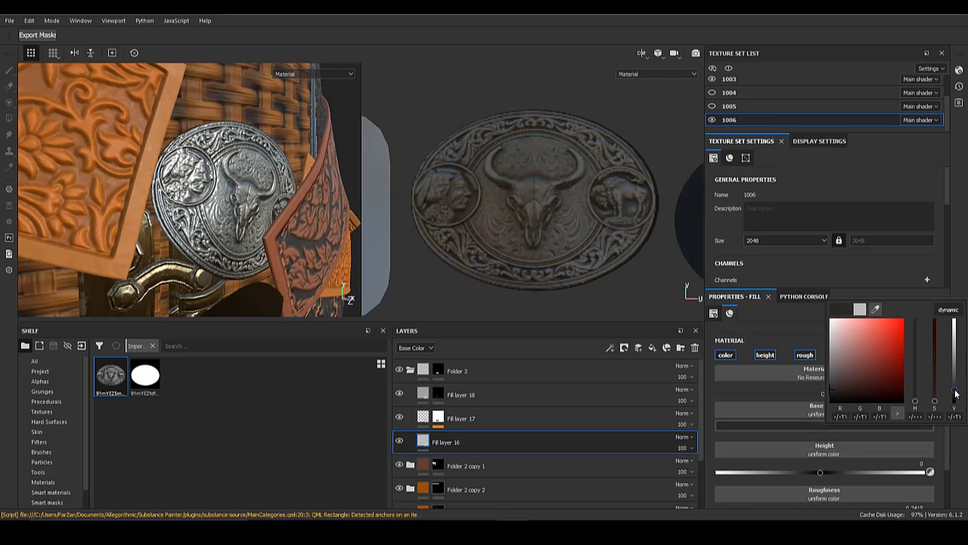
pyautogui.keyDown('alt'); pyautogui.moveTo(318, 266); pyautogui.dragTo(180, 235); pyautogui.keyUp('alt')
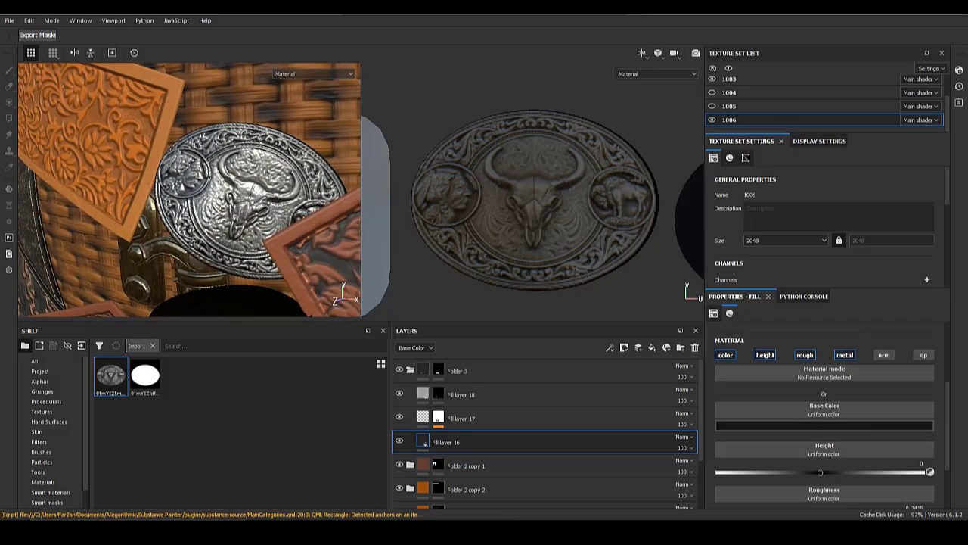
pyautogui.keyDown('alt'); pyautogui.moveTo(263, 222); pyautogui.dragTo(236, 182); pyautogui.keyUp('alt')
pyautogui.keyDown('alt'); pyautogui.moveTo(236, 182); pyautogui.dragTo(167, 202, button='right'); pyautogui.keyUp('alt')
pyautogui.keyDown('alt'); pyautogui.moveTo(228, 220); pyautogui.dragTo(208, 207, button='right'); pyautogui.keyUp('alt')
pyautogui.keyDown('alt'); pyautogui.moveTo(284, 204); pyautogui.dragTo(145, 187, button='middle'); pyautogui.keyUp('alt')
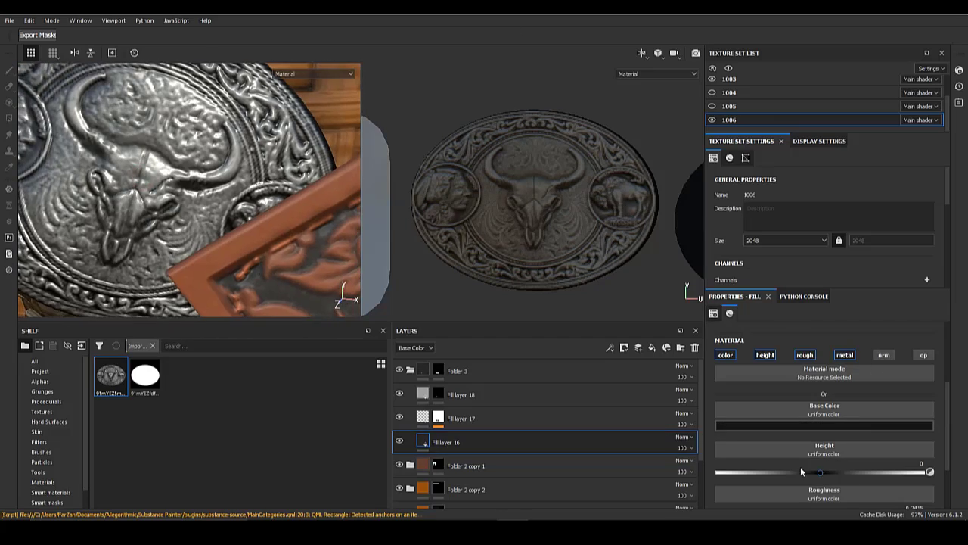
# - Set Fill layer 18's height to 0.1643, roughness to 0.2319 and metallic to 1
pyautogui.click(438, 394)
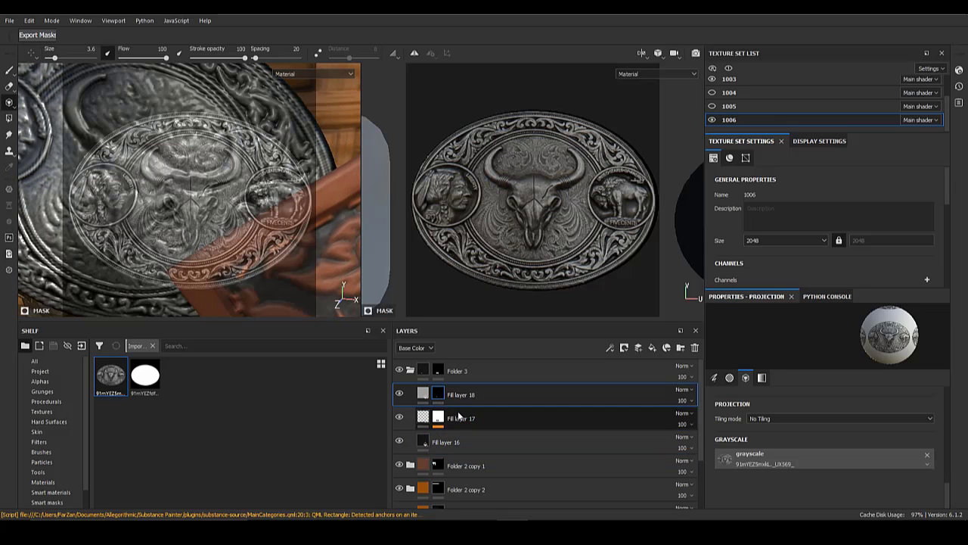
pyautogui.click(421, 394)
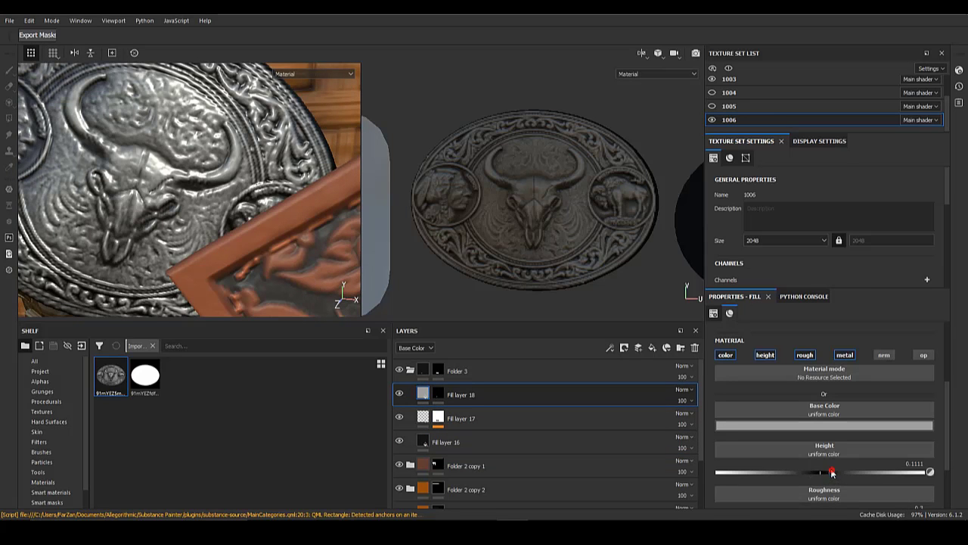
pyautogui.moveTo(832, 471)
pyautogui.mouseDown()
pyautogui.moveTo(814, 471)
pyautogui.moveTo(834, 468)
pyautogui.mouseUp()
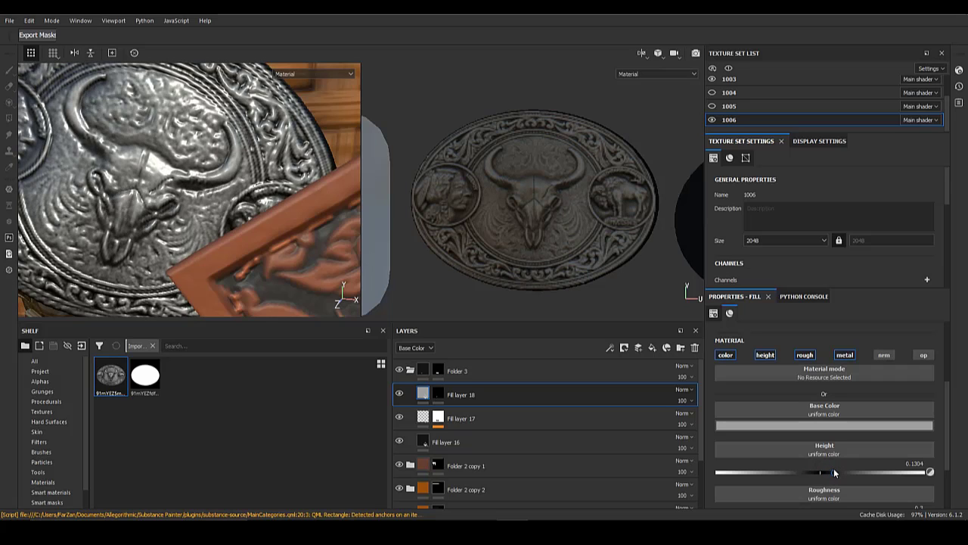
pyautogui.scroll(-2, 789, 463)
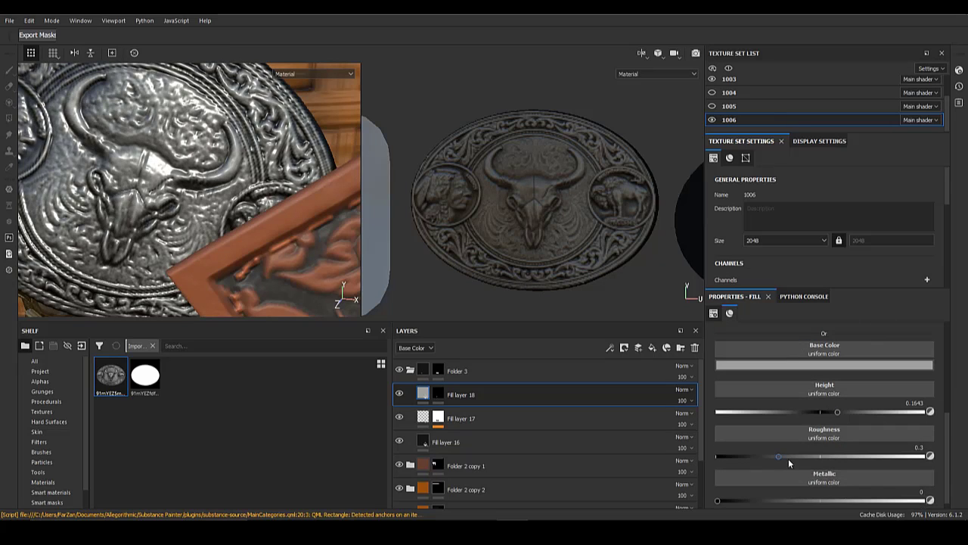
pyautogui.moveTo(739, 457); pyautogui.dragTo(892, 457)
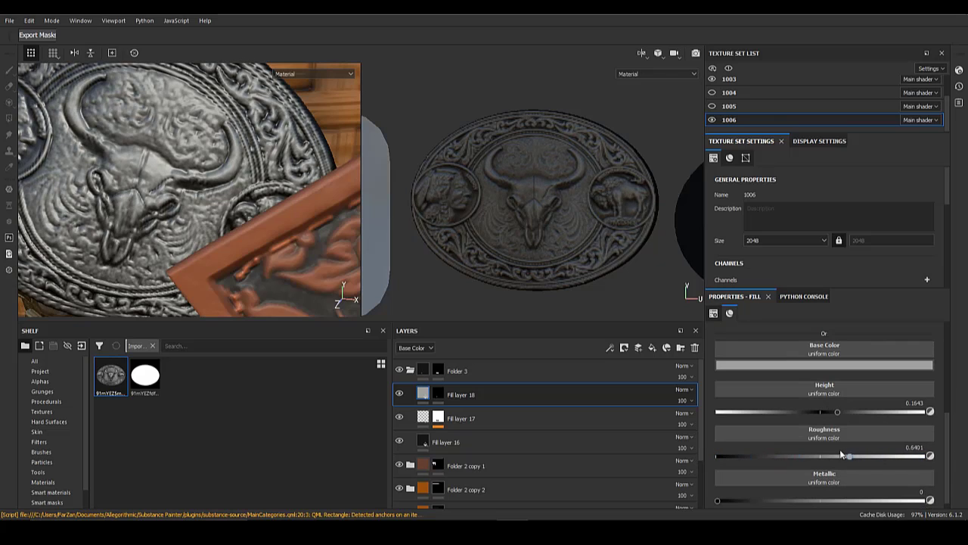
pyautogui.moveTo(770, 454); pyautogui.dragTo(762, 455)
pyautogui.moveTo(729, 499); pyautogui.dragTo(924, 500)
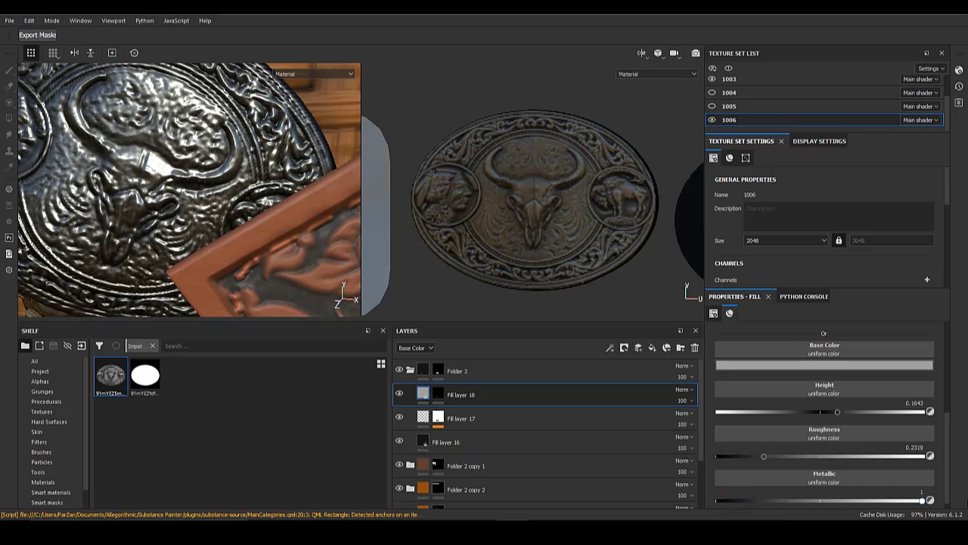
# - Set the roughness to 0.3261 on Fill layer 18 and to 0.5338 on Fill layer 16
pyautogui.scroll(-3, 255, 238)
pyautogui.keyDown('alt'); pyautogui.moveTo(256, 238); pyautogui.dragTo(274, 241); pyautogui.keyUp('alt')
pyautogui.scroll(2, 273, 241)
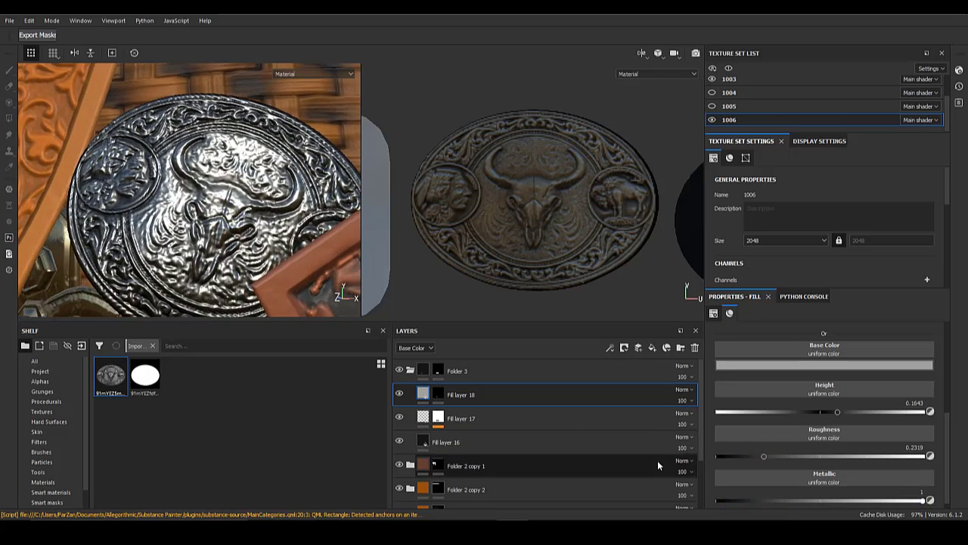
pyautogui.moveTo(765, 457); pyautogui.dragTo(798, 458)
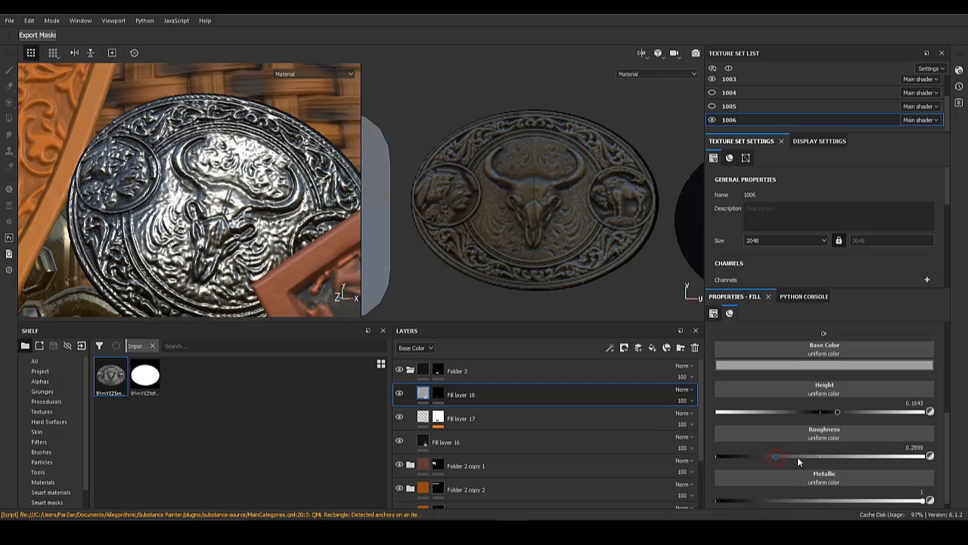
pyautogui.click(448, 438)
pyautogui.moveTo(798, 452)
pyautogui.mouseDown()
pyautogui.moveTo(863, 451)
pyautogui.moveTo(827, 447)
pyautogui.mouseUp()
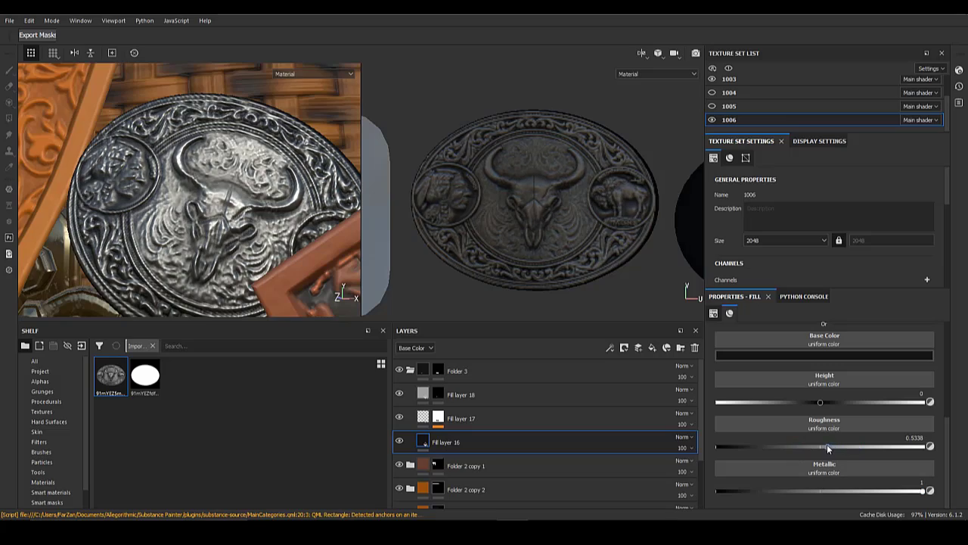
pyautogui.keyDown('alt'); pyautogui.moveTo(227, 182); pyautogui.dragTo(151, 151); pyautogui.keyUp('alt')
pyautogui.scroll(-9, 163, 170)
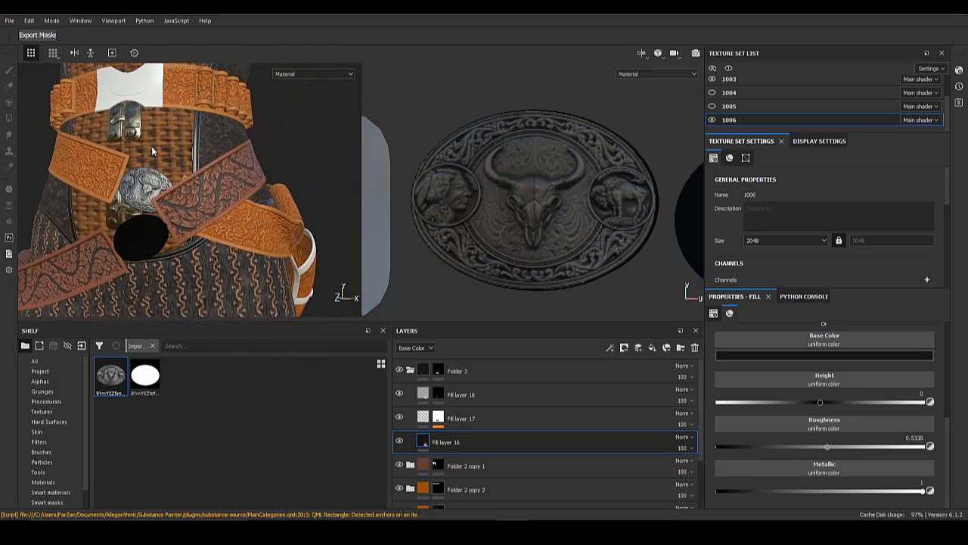
# - Project the bull-skull buckle picture into Fill layer 18's mask over the second oval plate in the UV layout
pyautogui.scroll(8, 151, 151)
pyautogui.keyDown('alt'); pyautogui.click(439, 394); pyautogui.keyUp('alt')
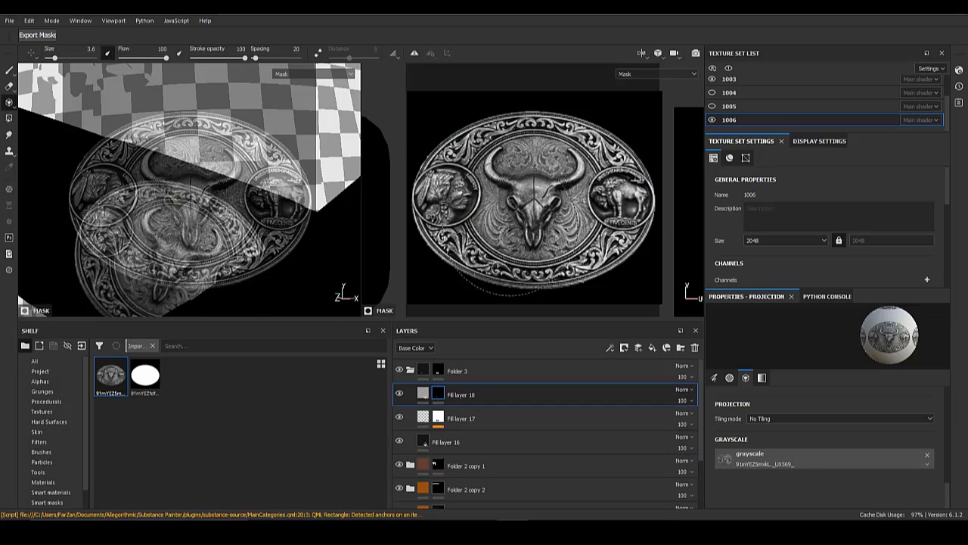
pyautogui.keyDown('alt'); pyautogui.moveTo(511, 229); pyautogui.dragTo(258, 231, button='middle'); pyautogui.keyUp('alt')
pyautogui.click(424, 394)
pyautogui.click(438, 394)
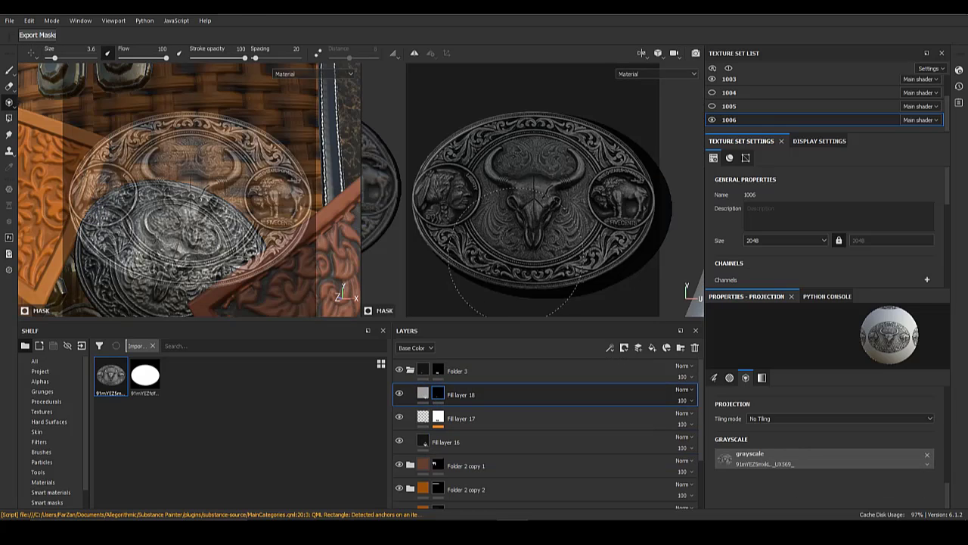
pyautogui.keyDown('alt'); pyautogui.moveTo(542, 237); pyautogui.dragTo(531, 235, button='middle'); pyautogui.keyUp('alt')
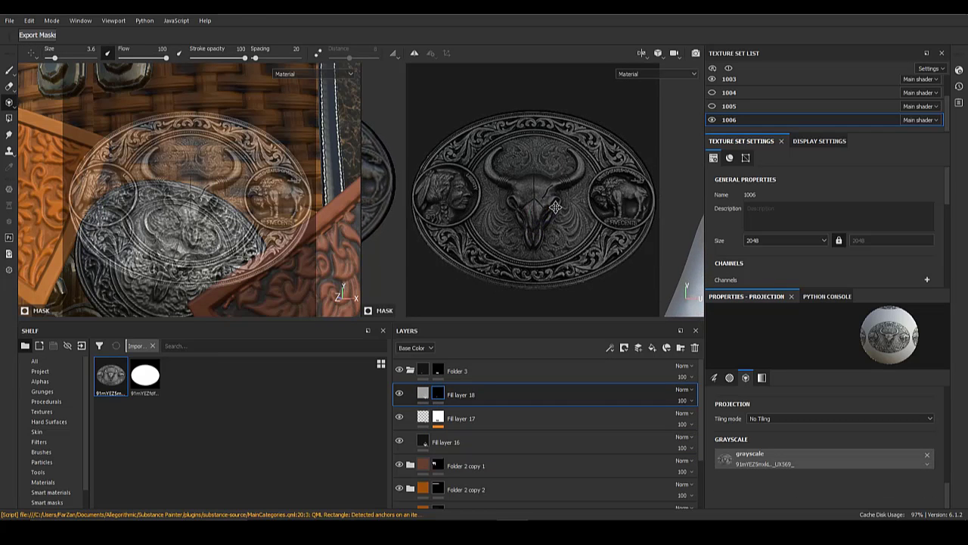
pyautogui.moveTo(470, 180)
pyautogui.mouseDown()
pyautogui.moveTo(616, 229)
pyautogui.moveTo(494, 154)
pyautogui.mouseUp()
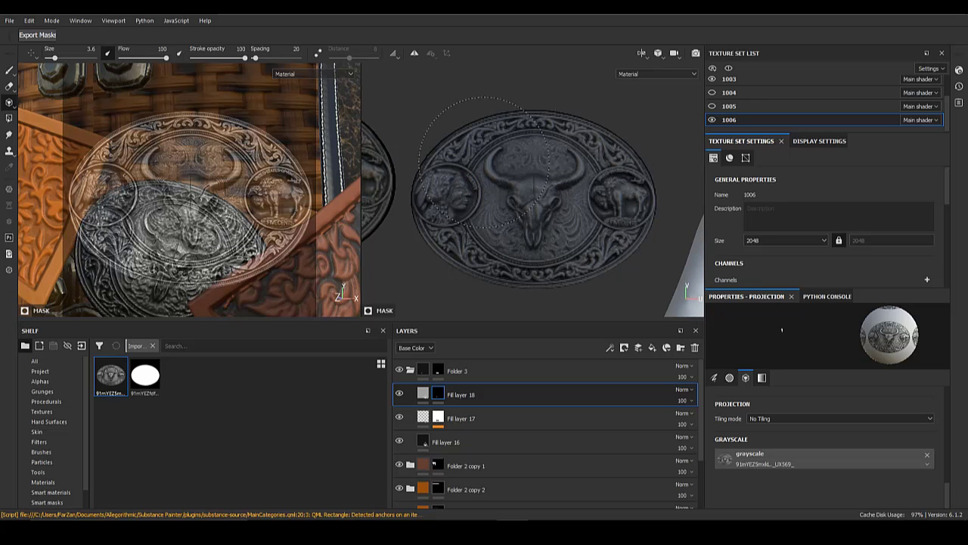
pyautogui.click(425, 394)
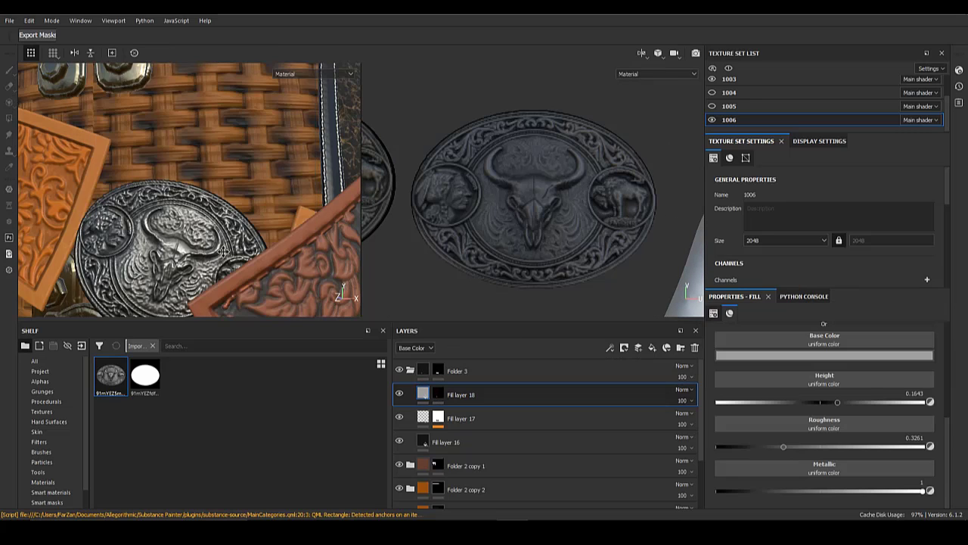
# - Examine the two engraved oval buckles up close and in the context of the whole outfit
pyautogui.keyDown('alt'); pyautogui.moveTo(223, 252); pyautogui.dragTo(197, 150); pyautogui.keyUp('alt')
pyautogui.scroll(-5, 257, 181)
pyautogui.scroll(-5, 248, 186)
pyautogui.keyDown('alt'); pyautogui.moveTo(196, 150); pyautogui.dragTo(186, 189, button='middle'); pyautogui.keyUp('alt')
pyautogui.scroll(7, 185, 189)
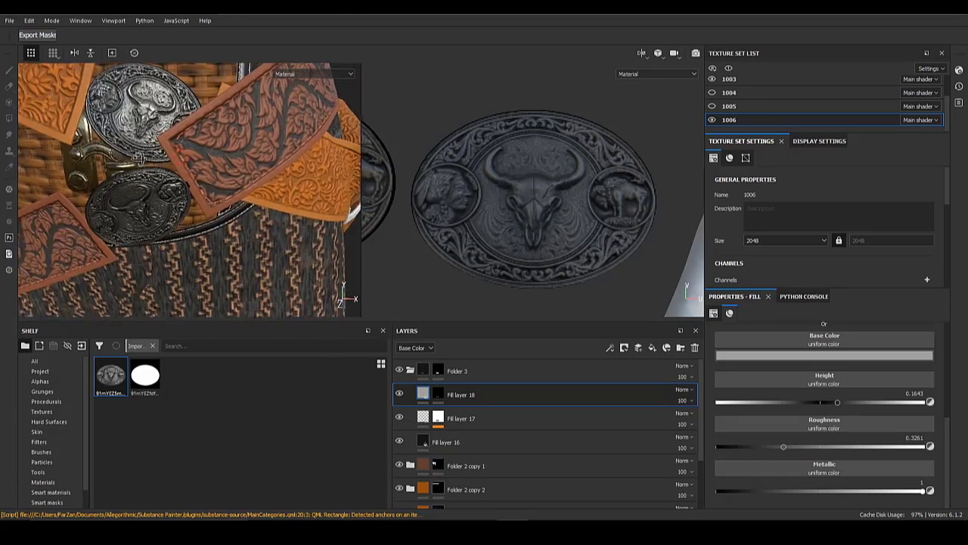
pyautogui.keyDown('alt'); pyautogui.moveTo(205, 155); pyautogui.dragTo(200, 215); pyautogui.keyUp('alt')
pyautogui.scroll(-7, 220, 174)
pyautogui.keyDown('alt'); pyautogui.moveTo(200, 218); pyautogui.dragTo(201, 183, button='middle'); pyautogui.keyUp('alt')
pyautogui.moveTo(201, 183)
pyautogui.keyDown('alt'); pyautogui.mouseDown()
pyautogui.moveTo(113, 177)
pyautogui.moveTo(191, 180)
pyautogui.moveTo(202, 225)
pyautogui.moveTo(204, 202)
pyautogui.mouseUp(); pyautogui.keyUp('alt')
pyautogui.keyDown('alt'); pyautogui.moveTo(204, 202); pyautogui.dragTo(210, 91, button='middle'); pyautogui.keyUp('alt')
pyautogui.keyDown('alt'); pyautogui.moveTo(204, 174); pyautogui.dragTo(201, 287); pyautogui.keyUp('alt')
pyautogui.keyDown('alt'); pyautogui.moveTo(200, 295); pyautogui.dragTo(198, 363, button='middle'); pyautogui.keyUp('alt')
pyautogui.keyDown('alt'); pyautogui.moveTo(198, 235); pyautogui.dragTo(184, 222); pyautogui.keyUp('alt')
pyautogui.keyDown('alt'); pyautogui.moveTo(184, 223); pyautogui.dragTo(176, 245, button='middle'); pyautogui.keyUp('alt')
# - Import the buckle picture f81ccd3f-c506-4715-8ce7-hfdffdf.png and its matching white oval image from New folder (2) into the shelf
pyautogui.hotkey('alt', 'Tab')
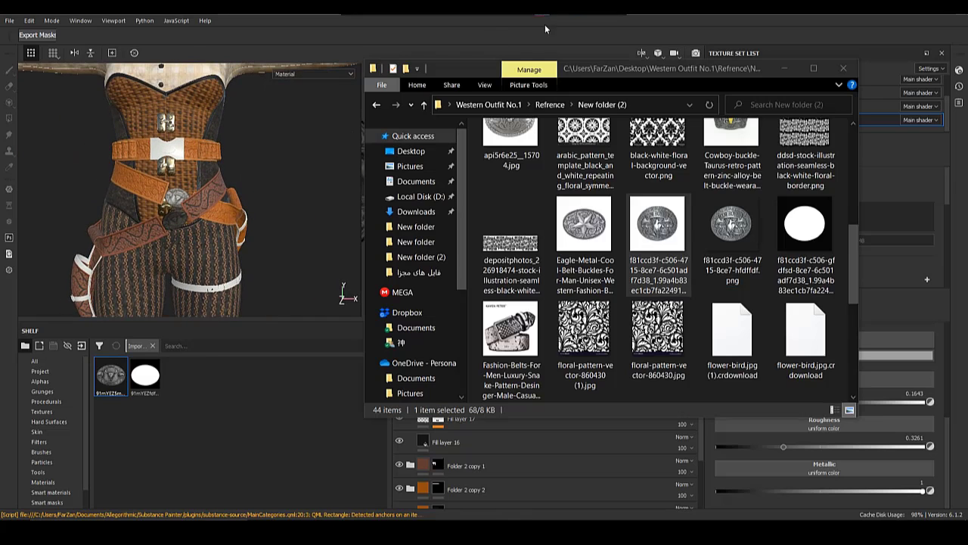
pyautogui.click(716, 229)
pyautogui.keyDown('ctrl'); pyautogui.click(804, 229); pyautogui.keyUp('ctrl')
pyautogui.moveTo(804, 230); pyautogui.dragTo(273, 431)
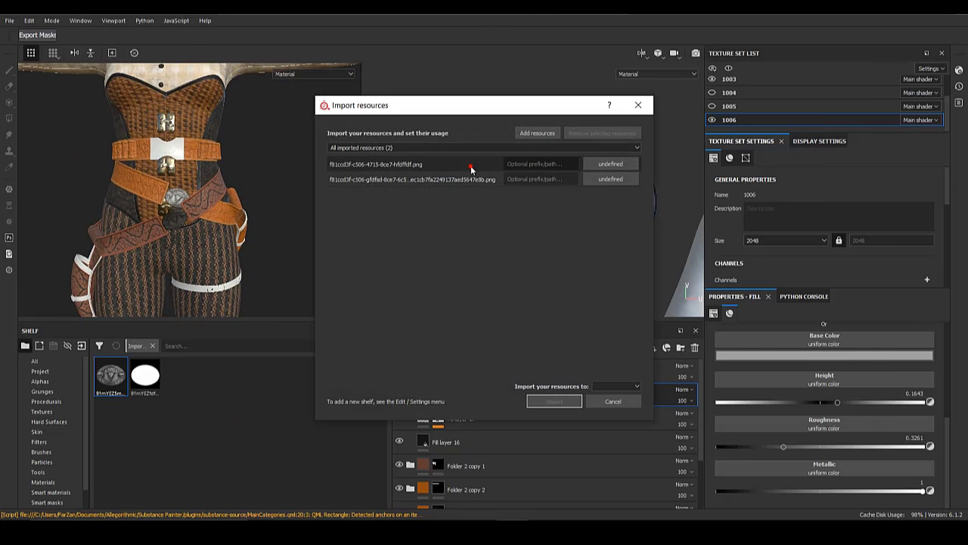
pyautogui.click(571, 402)
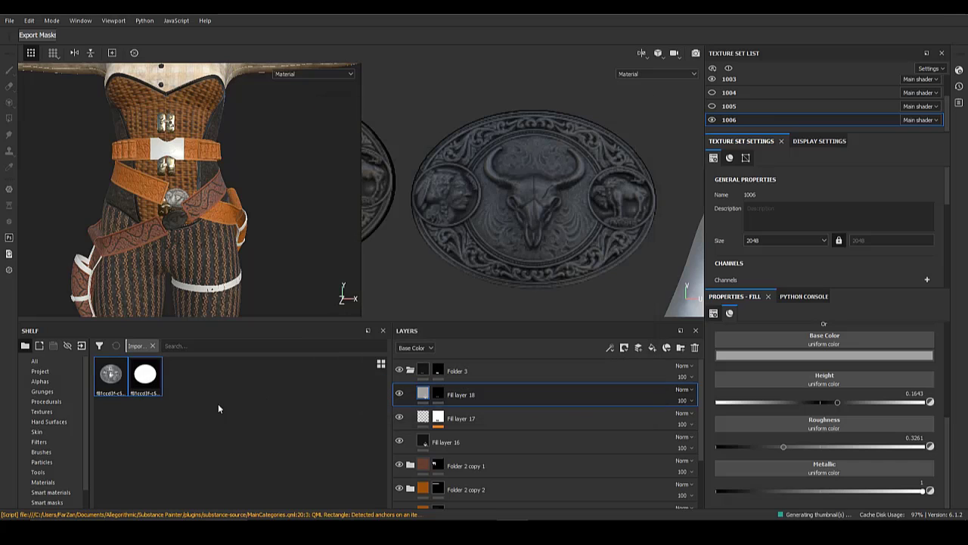
# - Duplicate Fill layer 18 in Folder 3 and clear the copy's mask for the thigh-strap plate
pyautogui.keyDown('alt'); pyautogui.moveTo(214, 278); pyautogui.dragTo(198, 282); pyautogui.keyUp('alt')
pyautogui.keyDown('alt'); pyautogui.moveTo(190, 302); pyautogui.dragTo(182, 179, button='middle'); pyautogui.keyUp('alt')
pyautogui.click(437, 373)
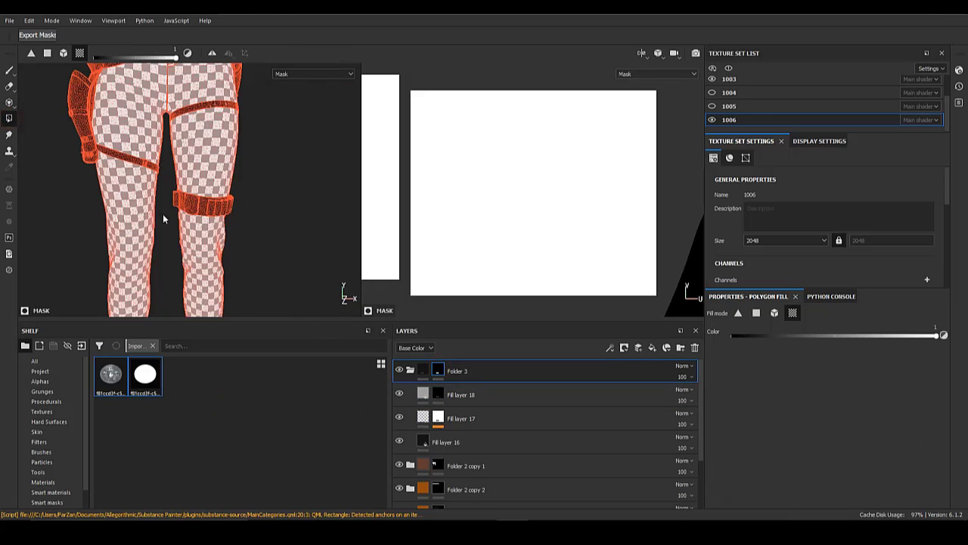
pyautogui.click(452, 394)
pyautogui.click(453, 396)
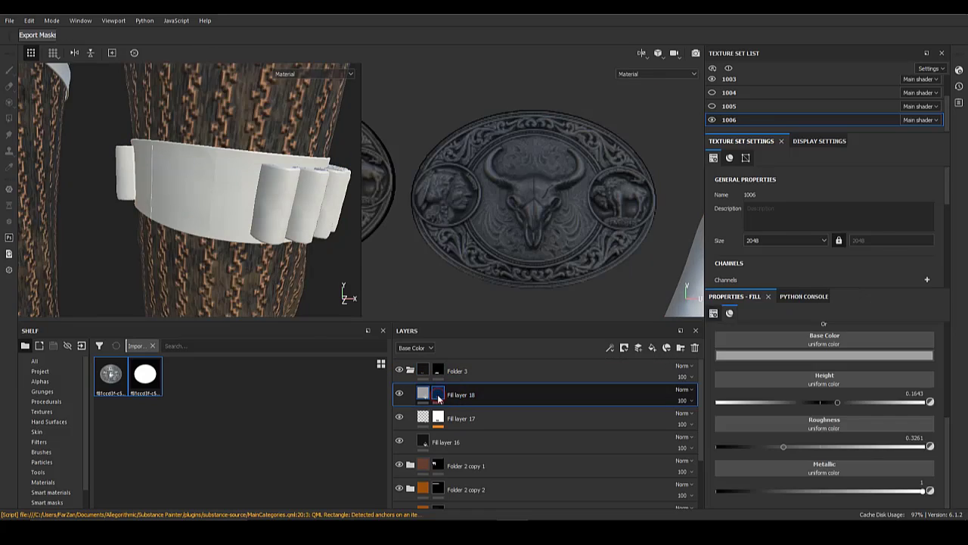
pyautogui.click(438, 396)
pyautogui.click(422, 396)
pyautogui.rightClick(422, 396)
pyautogui.click(495, 185)
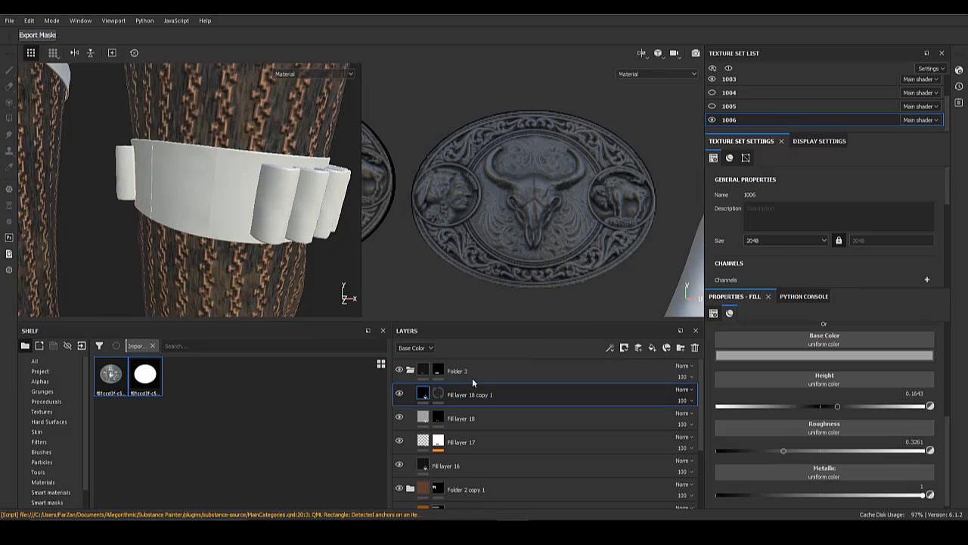
pyautogui.rightClick(439, 395)
pyautogui.click(455, 105)
pyautogui.click(10, 117)
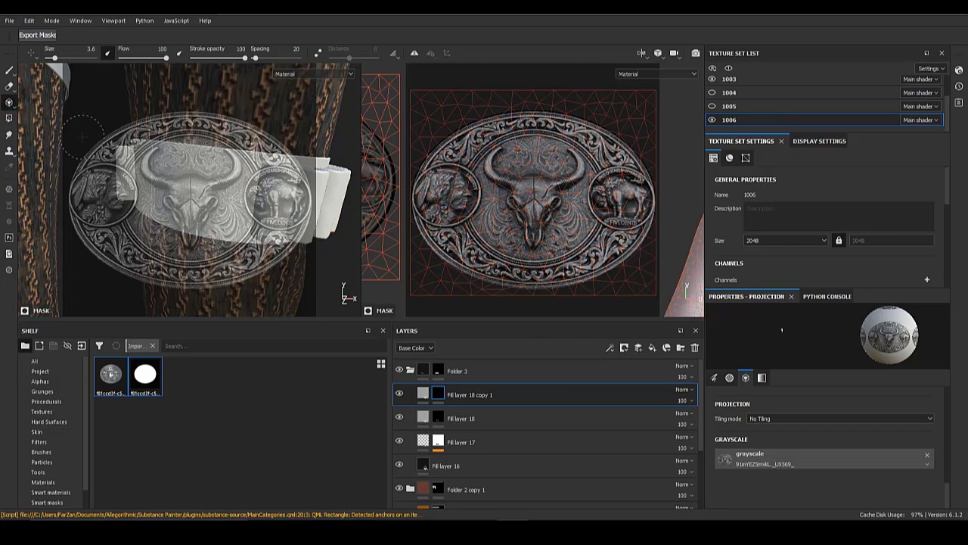
# - Assign the imported white oval image as the grayscale projection source for the mask of Fill layer 18 copy 1
pyautogui.keyDown('alt'); pyautogui.moveTo(494, 185); pyautogui.dragTo(485, 206, button='middle'); pyautogui.keyUp('alt')
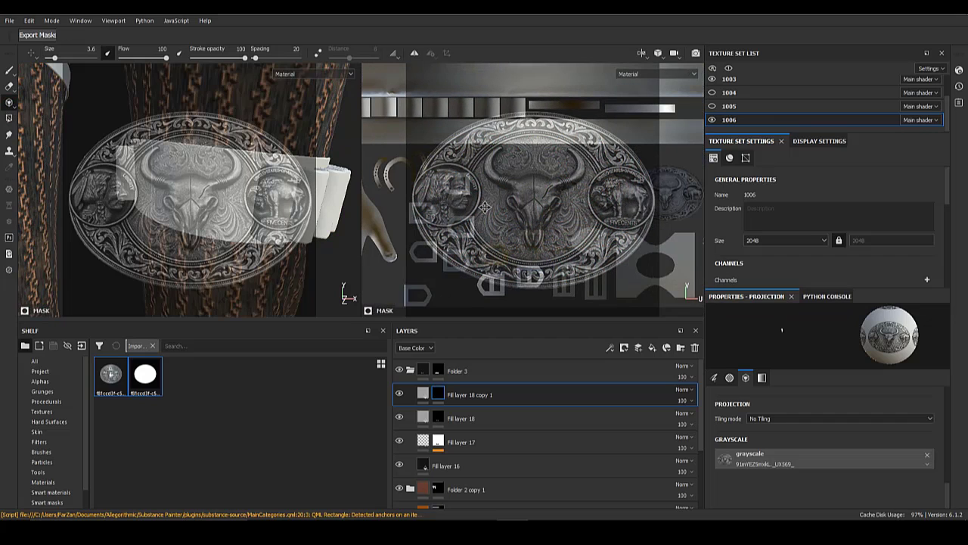
pyautogui.keyDown('alt'); pyautogui.click(440, 368); pyautogui.keyUp('alt')
pyautogui.keyDown('alt'); pyautogui.click(441, 393); pyautogui.keyUp('alt')
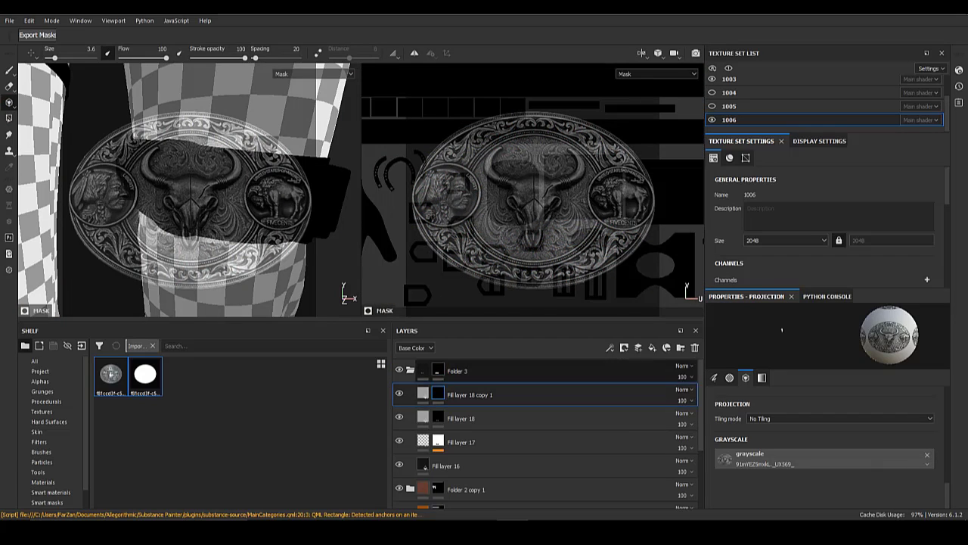
pyautogui.click(425, 395)
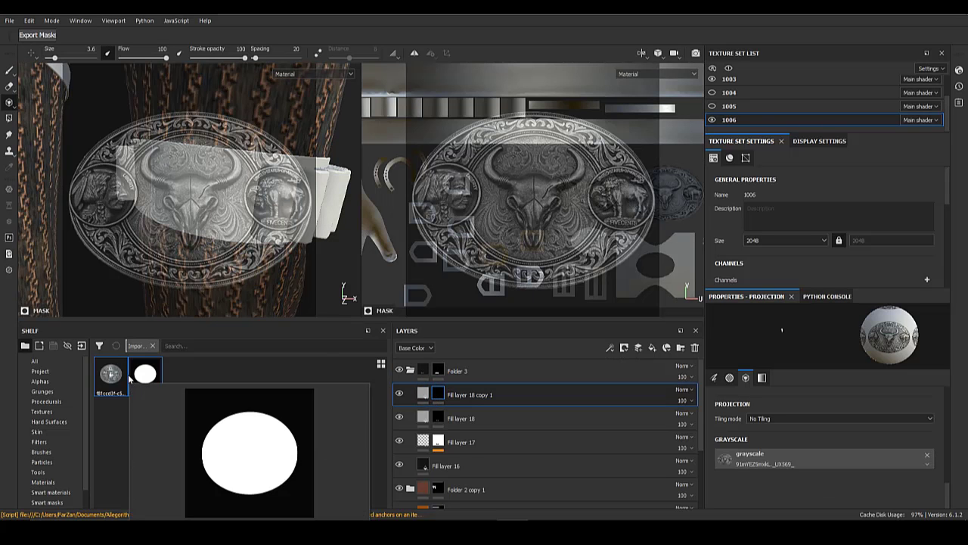
pyautogui.click(151, 374)
pyautogui.keyDown('alt'); pyautogui.click(437, 394); pyautogui.keyUp('alt')
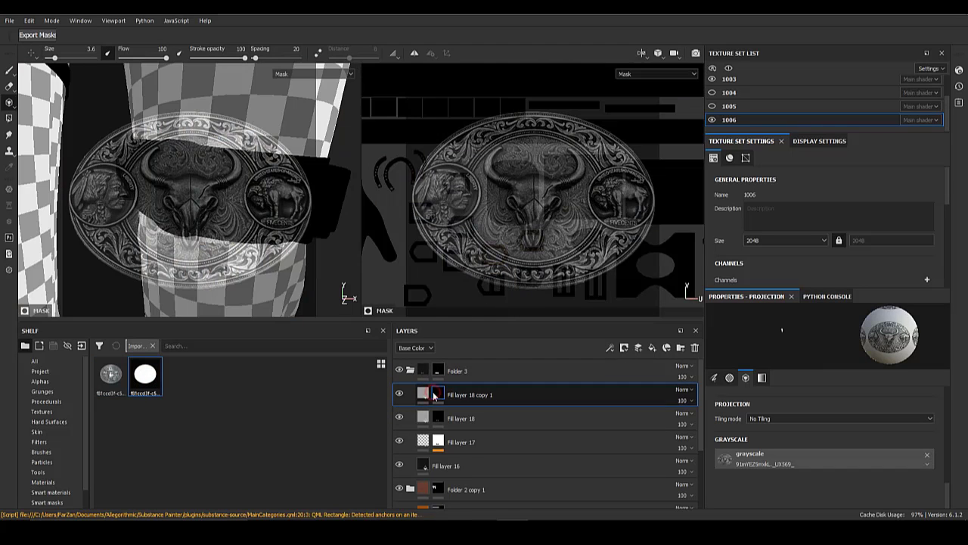
pyautogui.moveTo(552, 430); pyautogui.dragTo(786, 459)
# - Project the white oval into the mask of Fill layer 18 copy 1, aligned over the rounded thigh-strap plate's UV island
pyautogui.keyDown('alt'); pyautogui.moveTo(537, 244); pyautogui.dragTo(573, 253, button='right'); pyautogui.keyUp('alt')
pyautogui.keyDown('alt'); pyautogui.moveTo(573, 253); pyautogui.dragTo(547, 179); pyautogui.keyUp('alt')
pyautogui.keyDown('alt'); pyautogui.moveTo(547, 178); pyautogui.dragTo(551, 207, button='right'); pyautogui.keyUp('alt')
pyautogui.keyDown('alt'); pyautogui.moveTo(551, 207); pyautogui.dragTo(551, 194, button='middle'); pyautogui.keyUp('alt')
pyautogui.keyDown('alt'); pyautogui.moveTo(552, 194); pyautogui.dragTo(554, 217, button='right'); pyautogui.keyUp('alt')
pyautogui.keyDown('alt'); pyautogui.moveTo(554, 217); pyautogui.dragTo(553, 213, button='middle'); pyautogui.keyUp('alt')
pyautogui.moveTo(114, 184)
pyautogui.keyDown('alt'); pyautogui.mouseDown()
pyautogui.moveTo(219, 209)
pyautogui.moveTo(241, 204)
pyautogui.mouseUp(); pyautogui.keyUp('alt')
pyautogui.moveTo(505, 180)
pyautogui.mouseDown()
pyautogui.moveTo(466, 214)
pyautogui.moveTo(569, 127)
pyautogui.mouseUp()
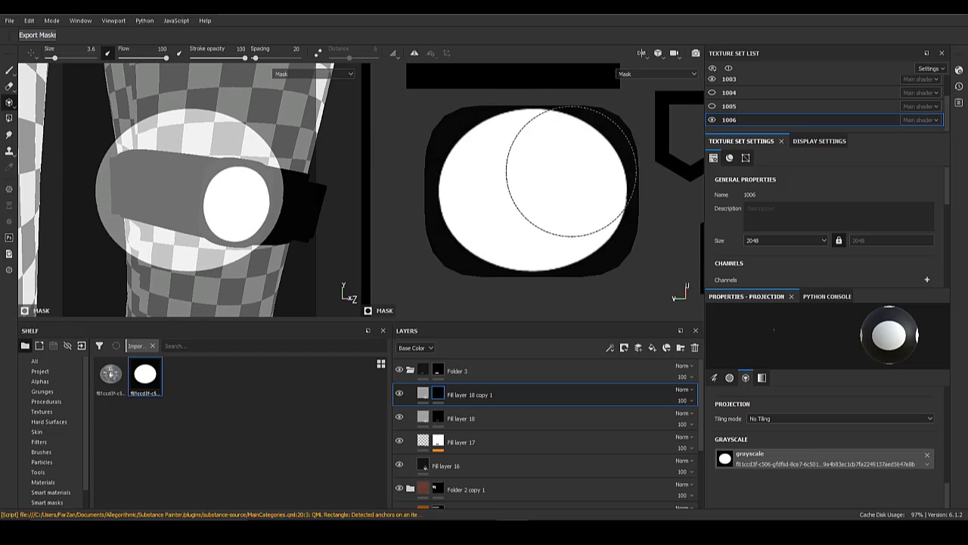
# - Undo the white oval projections in the masks of Fill layer 18 copy 1 and Fill layer 18
pyautogui.moveTo(571, 172); pyautogui.dragTo(558, 199)
pyautogui.hotkey('ctrl', 'z')
pyautogui.keyDown('alt'); pyautogui.moveTo(552, 190); pyautogui.dragTo(521, 188, button='right'); pyautogui.keyUp('alt')
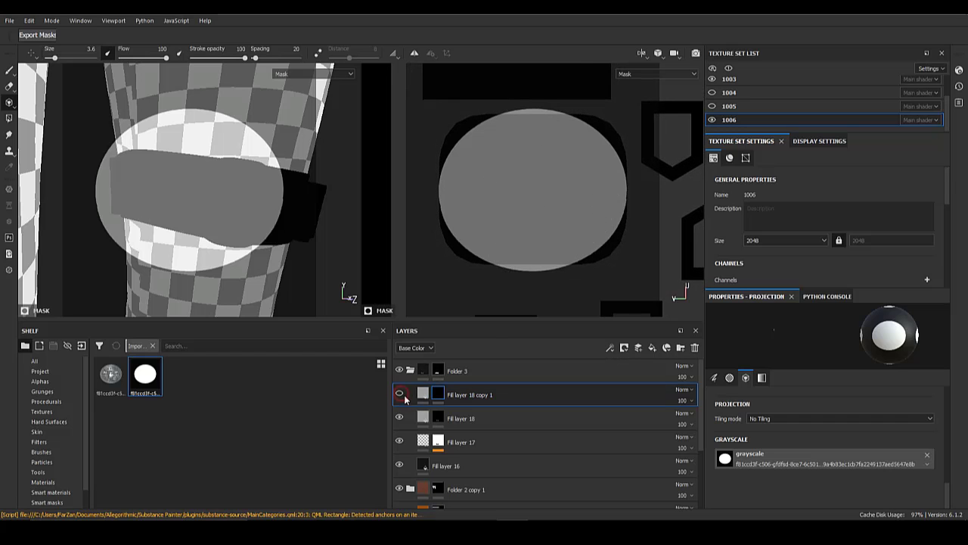
pyautogui.click(437, 420)
pyautogui.moveTo(496, 182)
pyautogui.mouseDown()
pyautogui.moveTo(555, 244)
pyautogui.moveTo(584, 199)
pyautogui.mouseUp()
pyautogui.hotkey('ctrl', 'z')
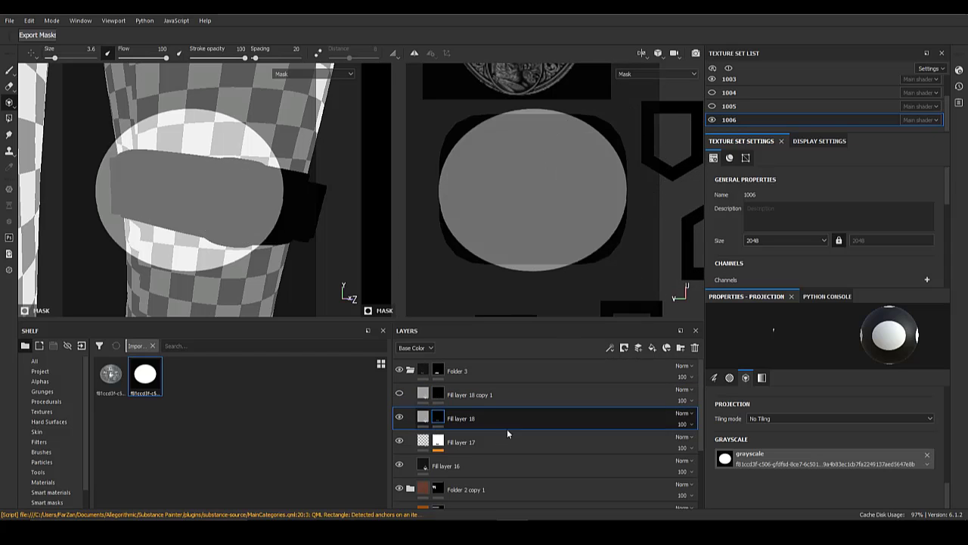
# - Project the white oval into the mask of Fill layer 17 over the rounded thigh-strap plate's UV island
pyautogui.click(484, 442)
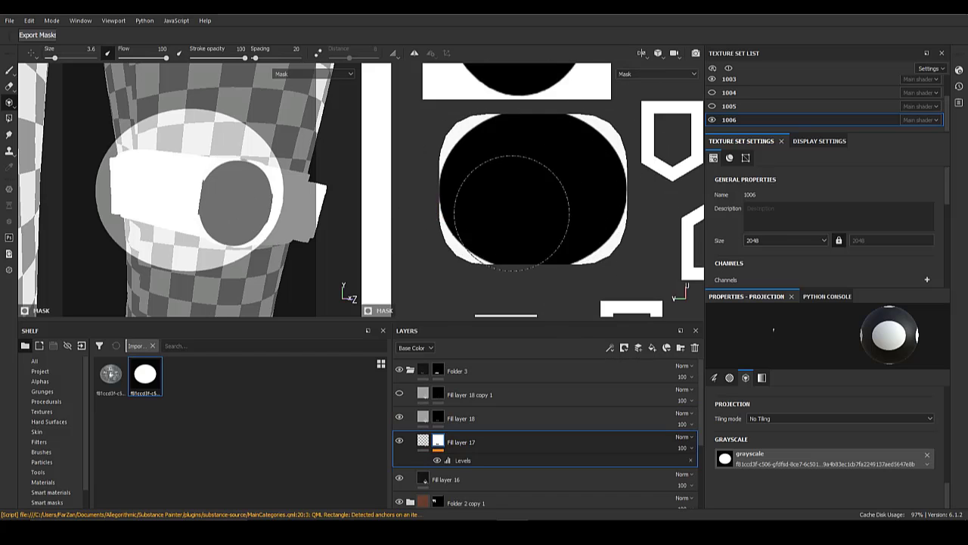
pyautogui.click(425, 442)
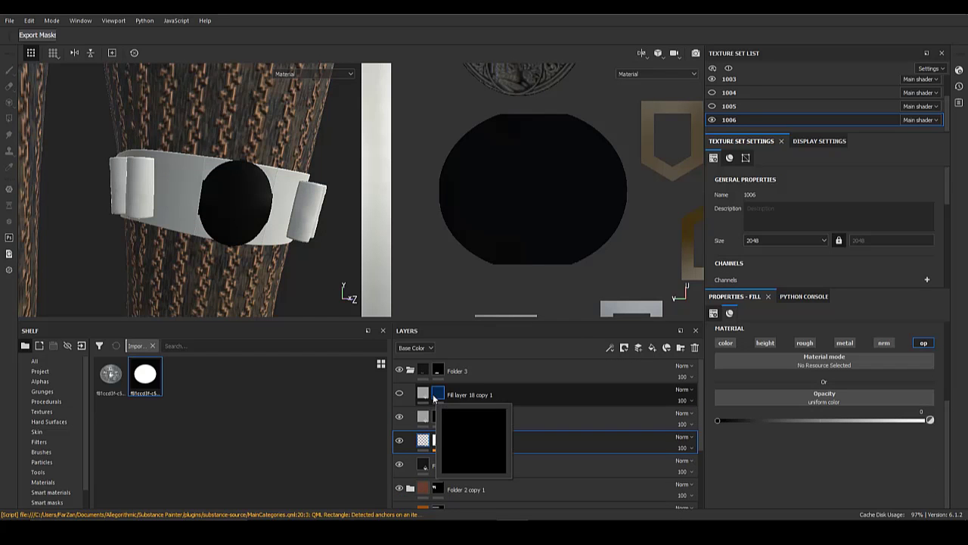
# - Project the buckle picture f81ccd3f-c506-4715-8ce7-hfdffdf into the mask of Fill layer 18 copy 1 over the thigh-strap plate's UV island
pyautogui.click(437, 394)
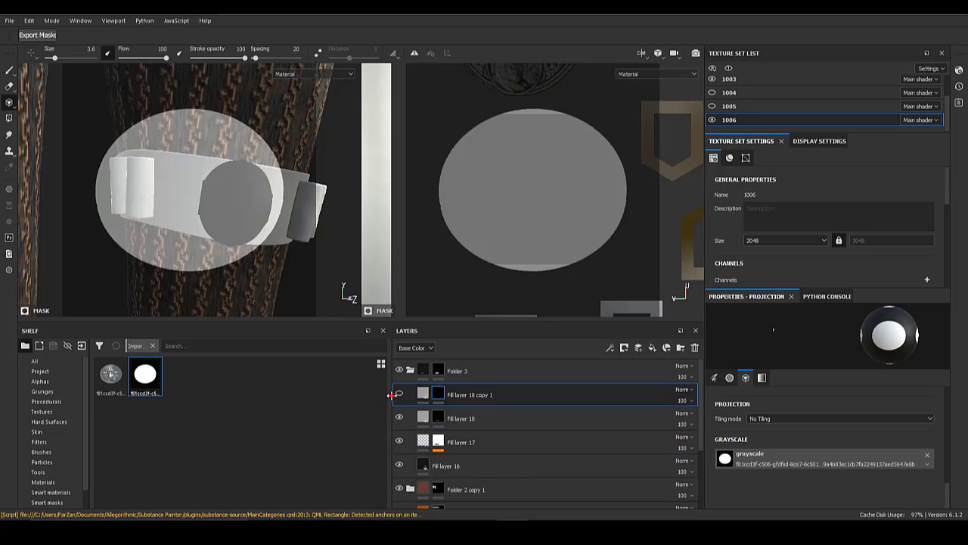
pyautogui.click(437, 395)
pyautogui.click(423, 393)
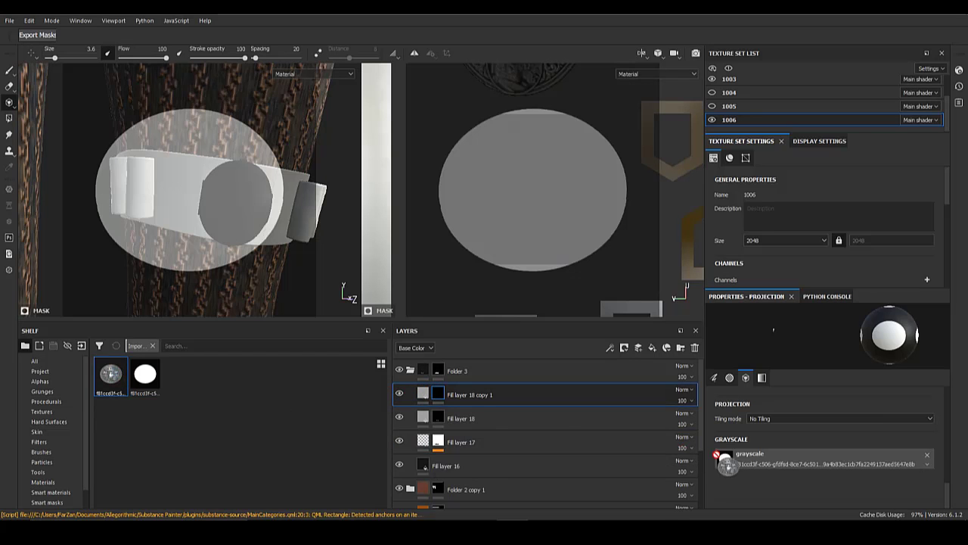
pyautogui.moveTo(719, 458); pyautogui.dragTo(725, 460)
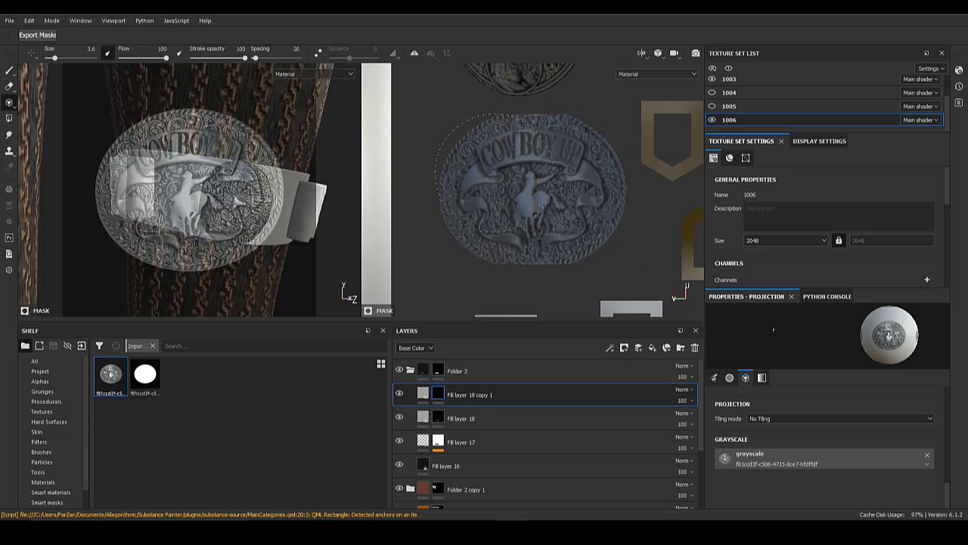
# - Set the height of Fill layer 18 copy 1 to 0.1353 to adjust the thigh-strap plate's relief
pyautogui.click(423, 394)
pyautogui.keyDown('alt'); pyautogui.moveTo(250, 231); pyautogui.dragTo(183, 220); pyautogui.keyUp('alt')
pyautogui.scroll(6, 241, 219)
pyautogui.keyDown('alt'); pyautogui.moveTo(184, 220); pyautogui.dragTo(132, 119, button='right'); pyautogui.keyUp('alt')
pyautogui.keyDown('alt'); pyautogui.moveTo(131, 118); pyautogui.dragTo(149, 123); pyautogui.keyUp('alt')
pyautogui.keyDown('alt'); pyautogui.moveTo(149, 123); pyautogui.dragTo(196, 223, button='right'); pyautogui.keyUp('alt')
pyautogui.keyDown('alt'); pyautogui.moveTo(196, 223); pyautogui.dragTo(256, 217); pyautogui.keyUp('alt')
pyautogui.moveTo(837, 460); pyautogui.dragTo(830, 469)
# - Add Levels to the mask of Fill layer 18 copy 1 and raise its contrast with input limits of about 0.18 and 0.94
pyautogui.keyDown('alt'); pyautogui.click(442, 394); pyautogui.keyUp('alt')
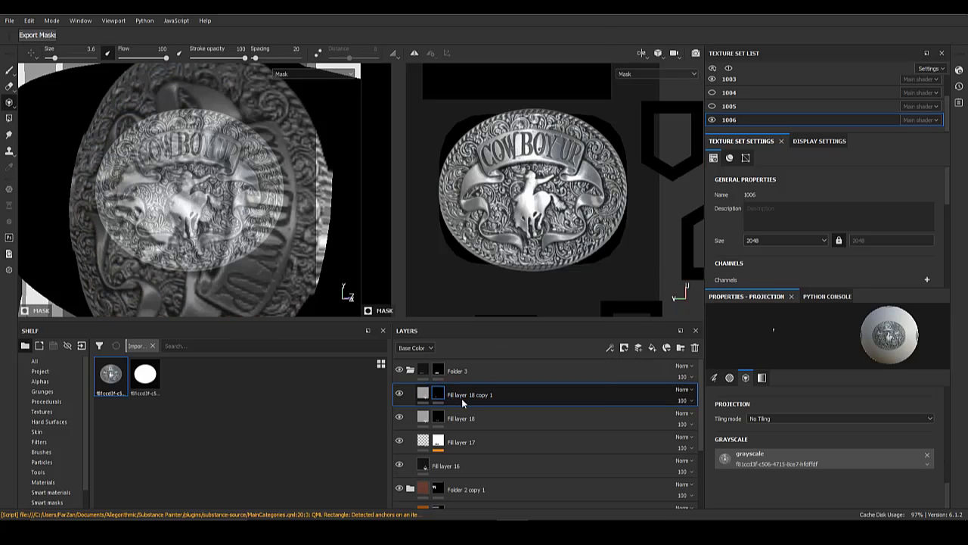
pyautogui.rightClick(463, 401)
pyautogui.click(497, 362)
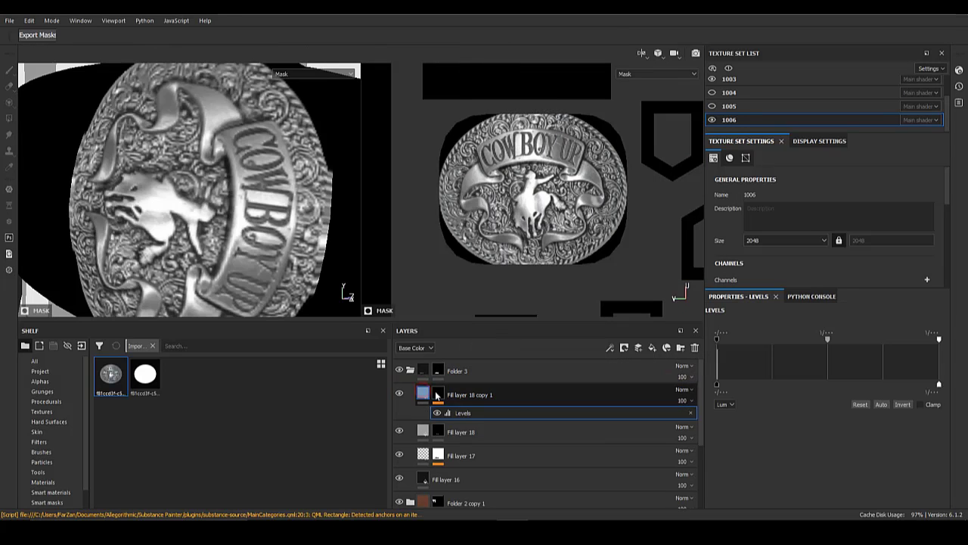
pyautogui.click(455, 413)
pyautogui.moveTo(837, 337); pyautogui.dragTo(818, 343)
pyautogui.moveTo(717, 339); pyautogui.dragTo(772, 345)
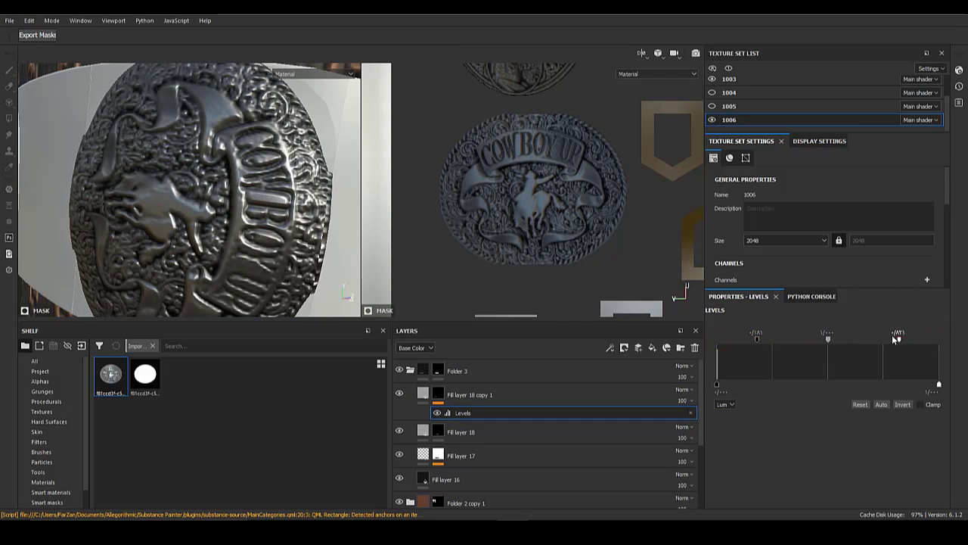
pyautogui.moveTo(893, 336); pyautogui.dragTo(925, 338)
# - Examine the engraved relief on the thigh-strap plate from several angles, plus the front plate of the waist belt
pyautogui.keyDown('alt'); pyautogui.moveTo(240, 184); pyautogui.dragTo(218, 179); pyautogui.keyUp('alt')
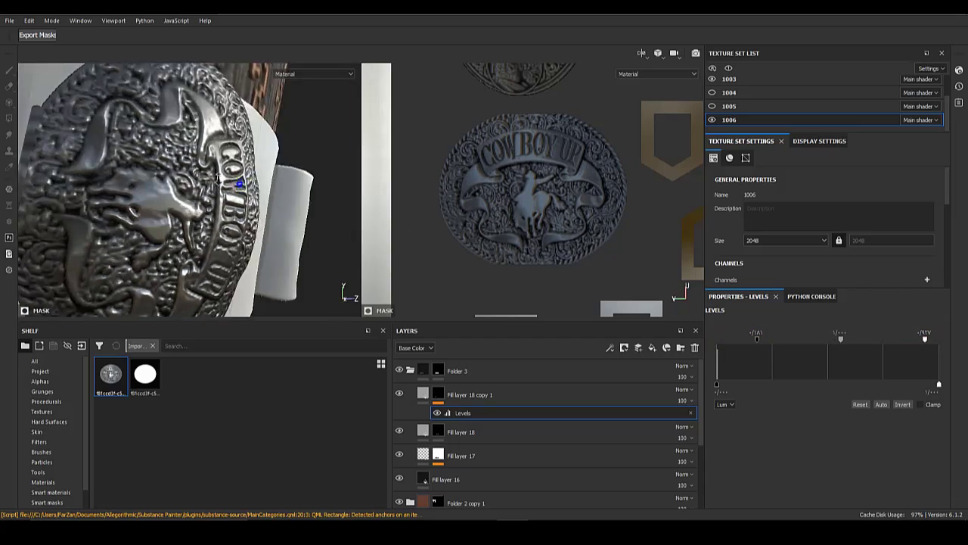
pyautogui.keyDown('alt'); pyautogui.moveTo(217, 179); pyautogui.dragTo(136, 210, button='right'); pyautogui.keyUp('alt')
pyautogui.keyDown('alt'); pyautogui.moveTo(136, 210); pyautogui.dragTo(99, 210); pyautogui.keyUp('alt')
pyautogui.click(424, 395)
pyautogui.keyDown('alt'); pyautogui.moveTo(227, 227); pyautogui.dragTo(326, 231); pyautogui.keyUp('alt')
pyautogui.keyDown('alt'); pyautogui.moveTo(249, 234); pyautogui.dragTo(310, 259, button='right'); pyautogui.keyUp('alt')
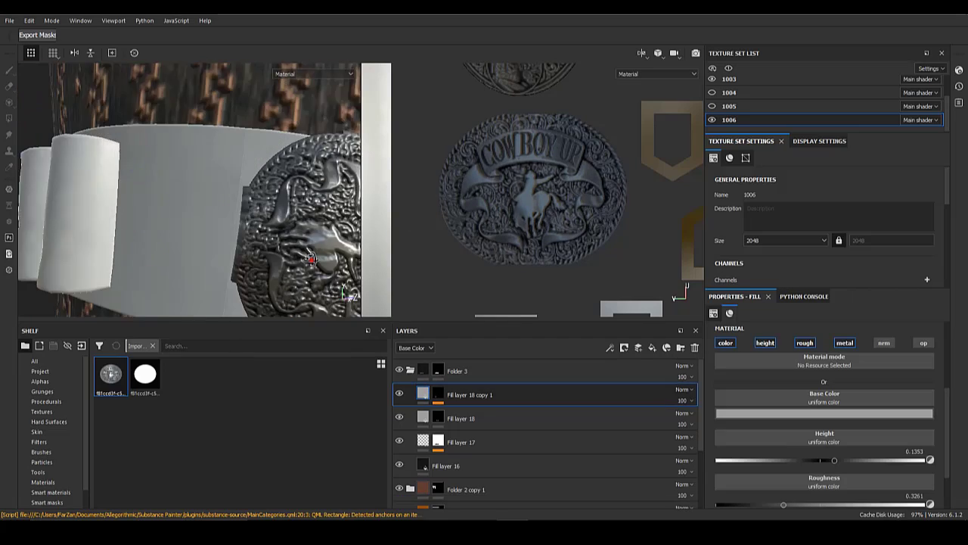
pyautogui.keyDown('alt'); pyautogui.moveTo(311, 259); pyautogui.dragTo(65, 156); pyautogui.keyUp('alt')
pyautogui.keyDown('alt'); pyautogui.moveTo(65, 156); pyautogui.dragTo(194, 225, button='right'); pyautogui.keyUp('alt')
pyautogui.keyDown('alt'); pyautogui.moveTo(195, 225); pyautogui.dragTo(180, 232, button='middle'); pyautogui.keyUp('alt')
pyautogui.keyDown('alt'); pyautogui.moveTo(180, 232); pyautogui.dragTo(25, 231); pyautogui.keyUp('alt')
pyautogui.keyDown('alt'); pyautogui.moveTo(227, 231); pyautogui.dragTo(296, 240); pyautogui.keyUp('alt')
pyautogui.keyDown('alt'); pyautogui.moveTo(163, 80); pyautogui.dragTo(157, 169, button='middle'); pyautogui.keyUp('alt')
pyautogui.keyDown('alt'); pyautogui.moveTo(158, 169); pyautogui.dragTo(214, 187); pyautogui.keyUp('alt')
pyautogui.keyDown('alt'); pyautogui.moveTo(198, 250); pyautogui.dragTo(195, 291, button='middle'); pyautogui.keyUp('alt')
pyautogui.keyDown('alt'); pyautogui.moveTo(195, 292); pyautogui.dragTo(202, 240, button='right'); pyautogui.keyUp('alt')
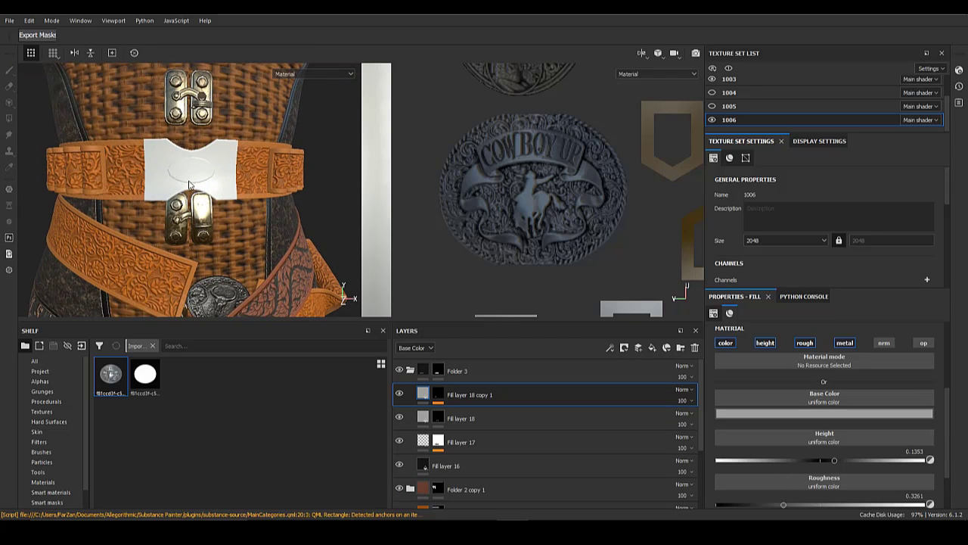
# - Add the waist belt's front plate and its oval centre to the mask of Folder 3 with Polygon Fill
pyautogui.click(39, 370)
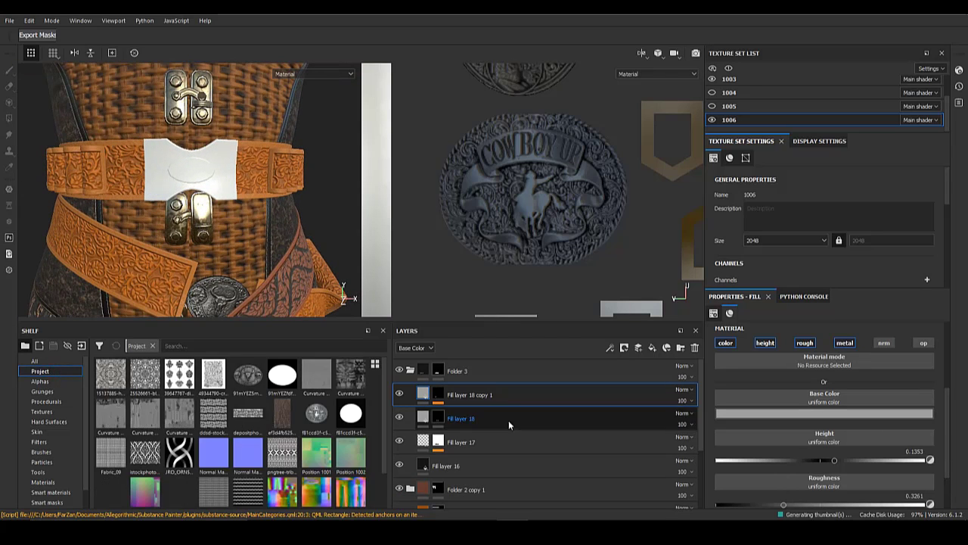
pyautogui.click(438, 370)
pyautogui.click(9, 118)
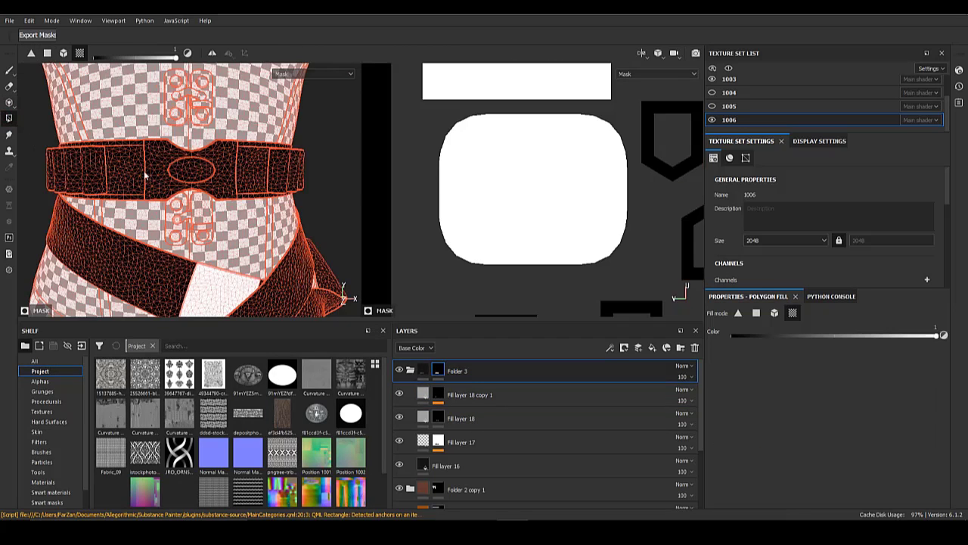
pyautogui.keyDown('alt'); pyautogui.moveTo(143, 170); pyautogui.dragTo(70, 187, button='right'); pyautogui.keyUp('alt')
pyautogui.click(242, 178)
pyautogui.click(298, 220)
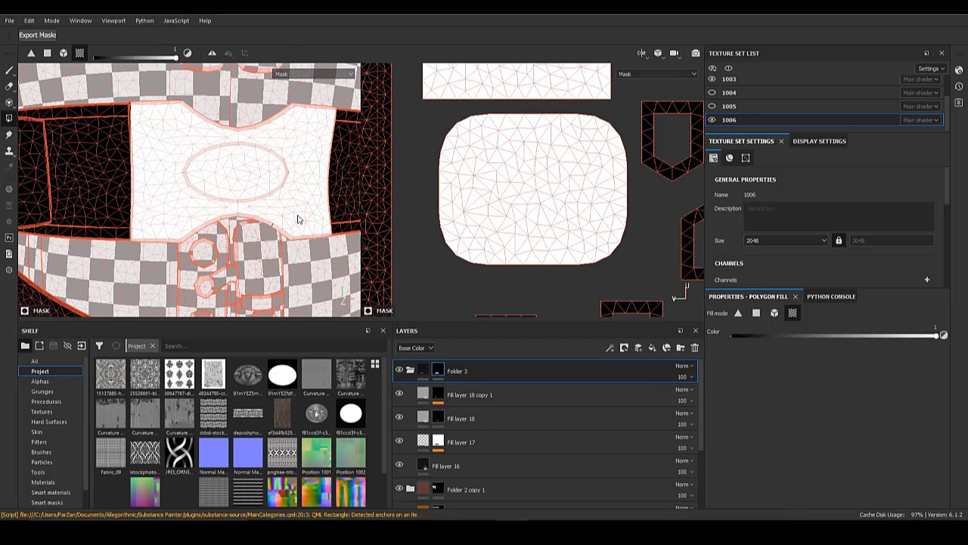
# - Polygon-fill the waist belt's front plate and its oval centre black in the mask of Fill layer 17
pyautogui.click(461, 442)
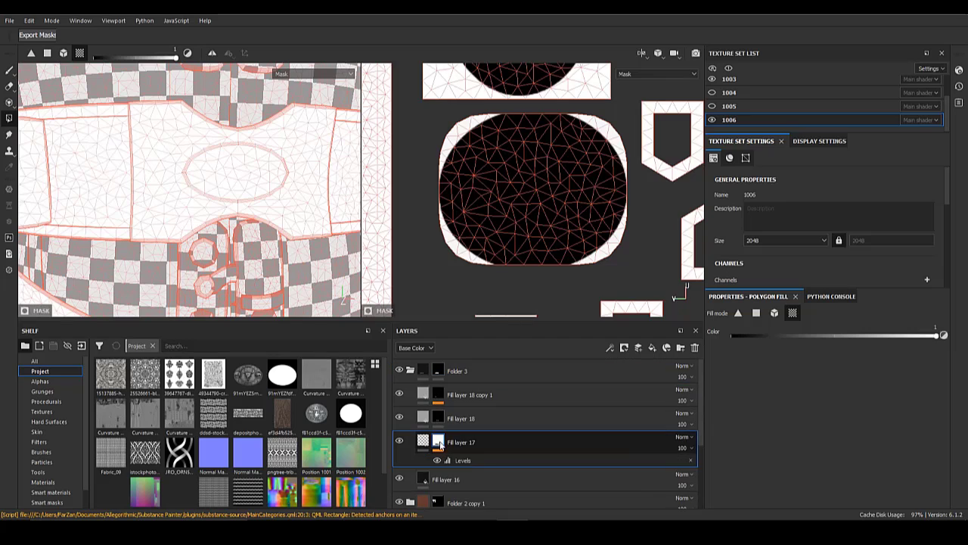
pyautogui.click(317, 200)
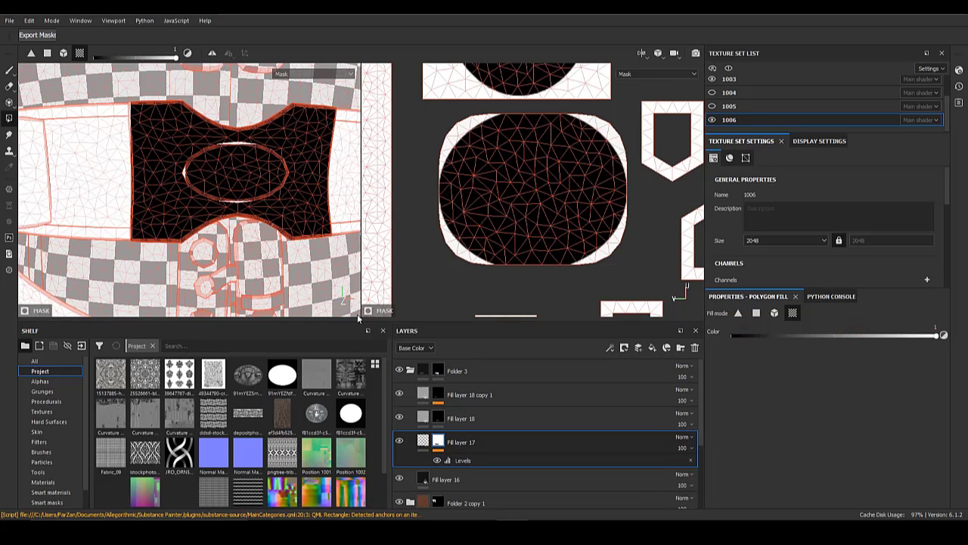
pyautogui.click(240, 202)
pyautogui.keyDown('alt'); pyautogui.moveTo(240, 204); pyautogui.dragTo(223, 188); pyautogui.keyUp('alt')
pyautogui.click(424, 440)
# - Duplicate Fill layer 18 copy 1 and give the duplicate a fresh black mask
pyautogui.click(479, 397)
pyautogui.click(480, 397)
pyautogui.rightClick(488, 394)
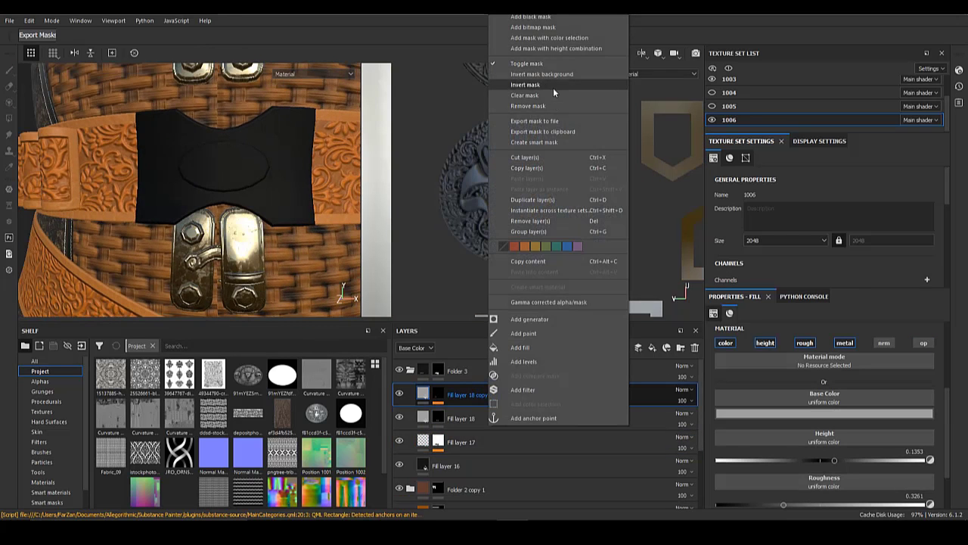
pyautogui.click(540, 200)
pyautogui.rightClick(438, 395)
pyautogui.click(479, 107)
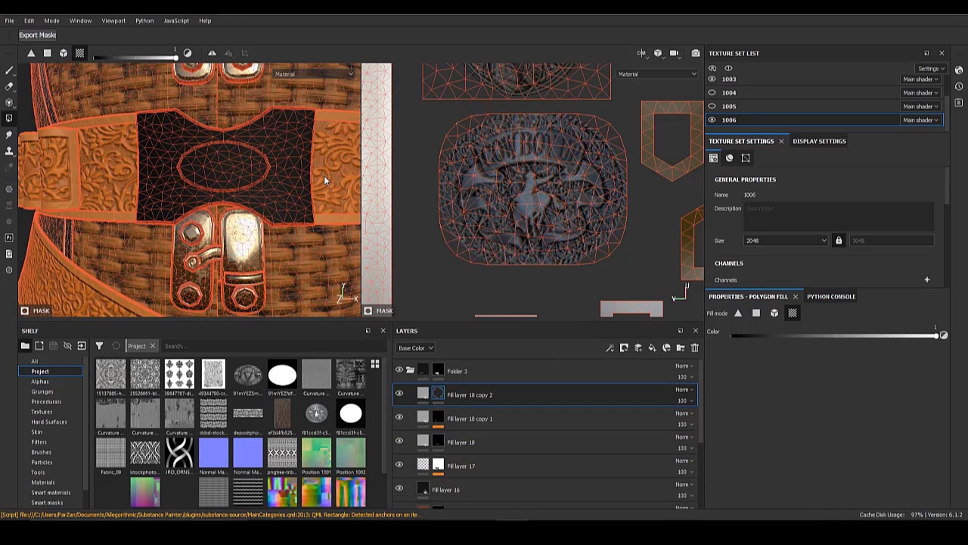
# - Set the longhorn-skull buckle picture 91mYEZ5mxkL._UX569_ as the grayscale projection source for the mask of Fill layer 18 copy 2
pyautogui.scroll(-5, 493, 200)
pyautogui.scroll(5, 553, 136)
pyautogui.keyDown('alt'); pyautogui.moveTo(553, 136); pyautogui.dragTo(514, 251, button='middle'); pyautogui.keyUp('alt')
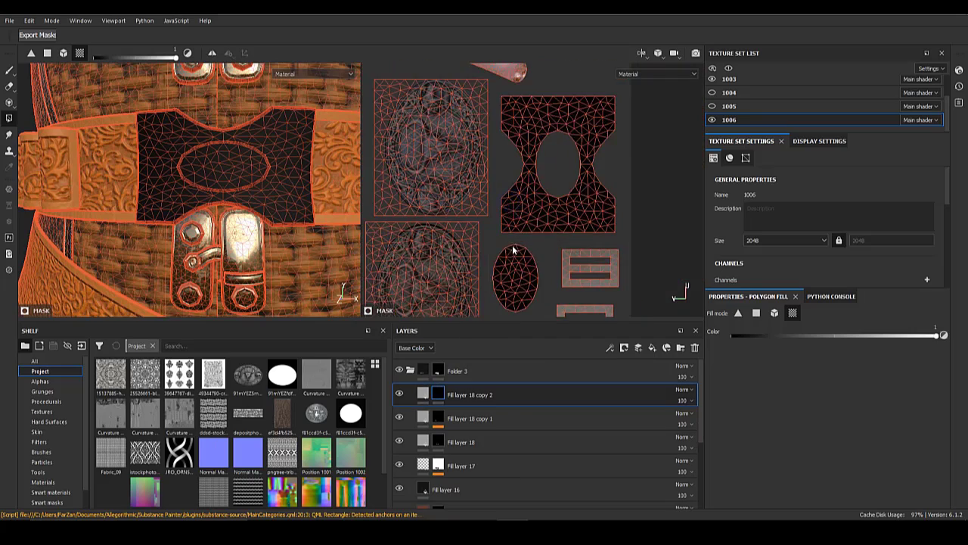
pyautogui.keyDown('alt'); pyautogui.moveTo(514, 251); pyautogui.dragTo(505, 203); pyautogui.keyUp('alt')
pyautogui.keyDown('alt'); pyautogui.moveTo(534, 227); pyautogui.dragTo(568, 248, button='middle'); pyautogui.keyUp('alt')
pyautogui.scroll(4, 488, 228)
pyautogui.keyDown('alt'); pyautogui.moveTo(490, 233); pyautogui.dragTo(556, 237, button='middle'); pyautogui.keyUp('alt')
pyautogui.click(9, 103)
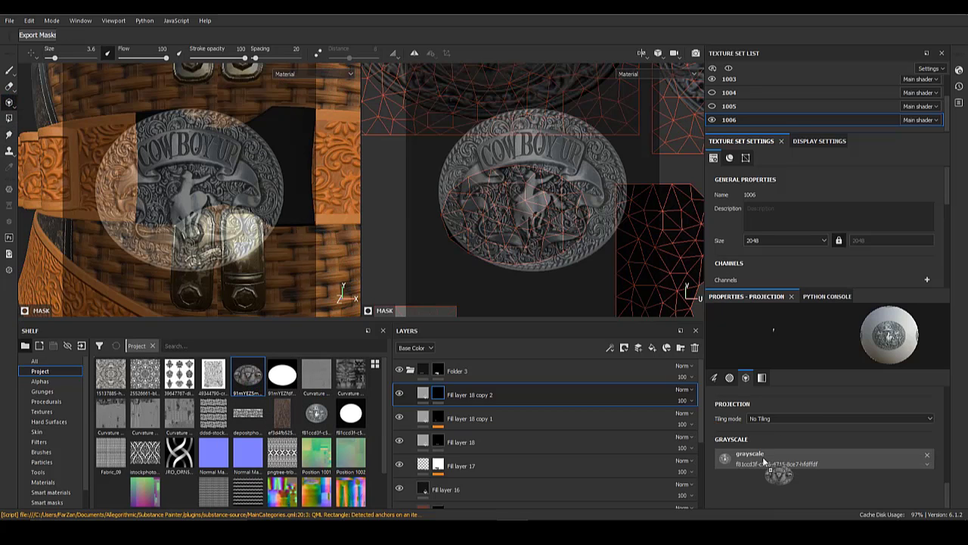
pyautogui.moveTo(764, 461); pyautogui.dragTo(764, 460)
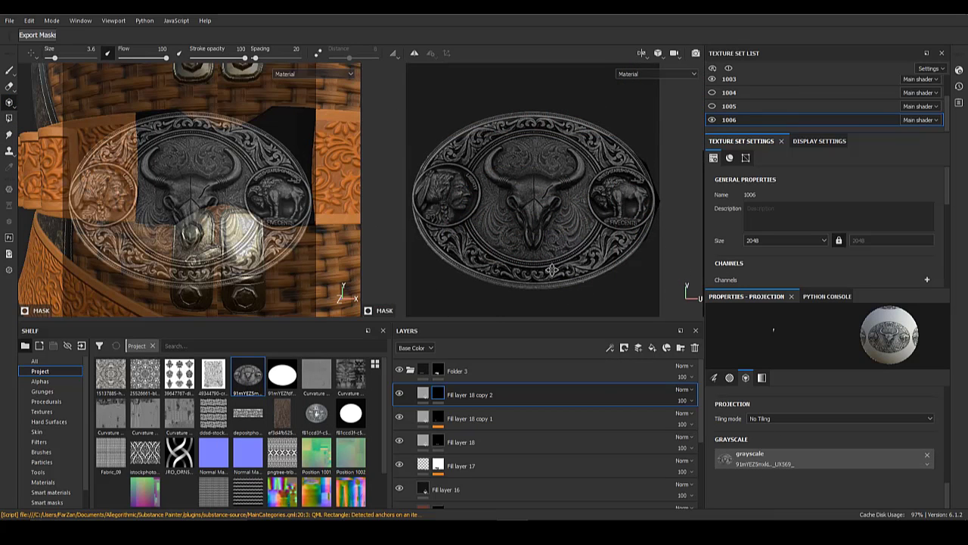
# - Project the longhorn-skull picture into the mask of Fill layer 18 copy 2 over the UV island of the waist plate's oval
pyautogui.moveTo(494, 191); pyautogui.dragTo(526, 190)
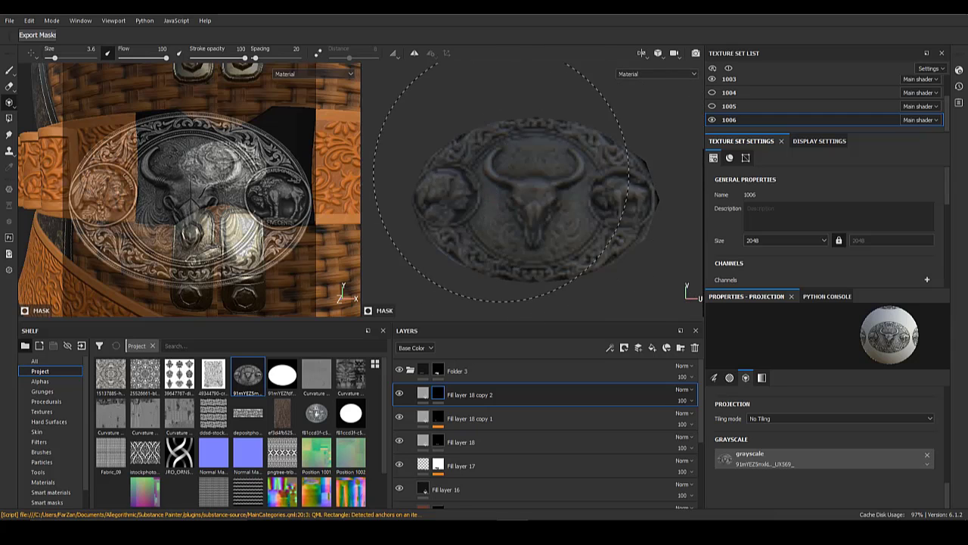
pyautogui.click(423, 394)
pyautogui.scroll(5, 227, 192)
pyautogui.scroll(-5, 213, 205)
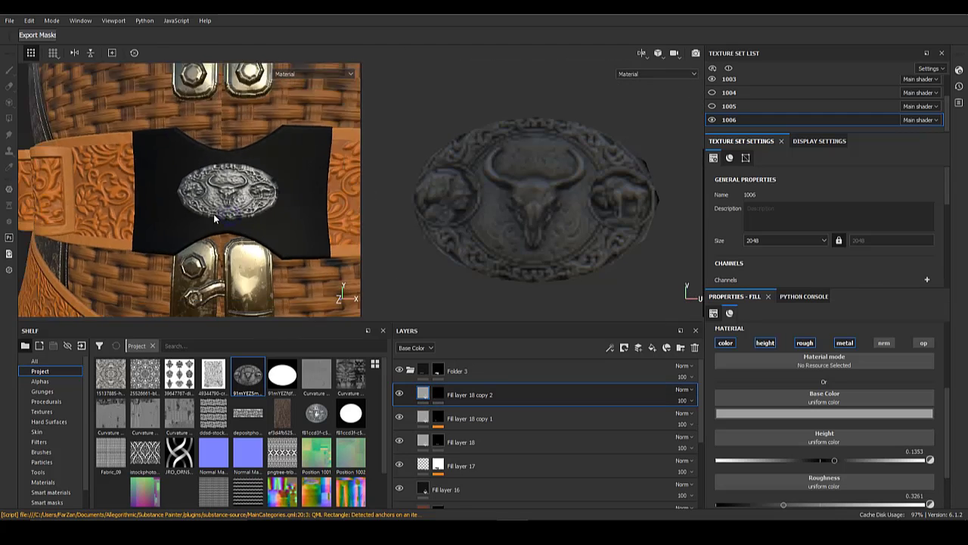
pyautogui.keyDown('alt'); pyautogui.moveTo(271, 237); pyautogui.dragTo(245, 242); pyautogui.keyUp('alt')
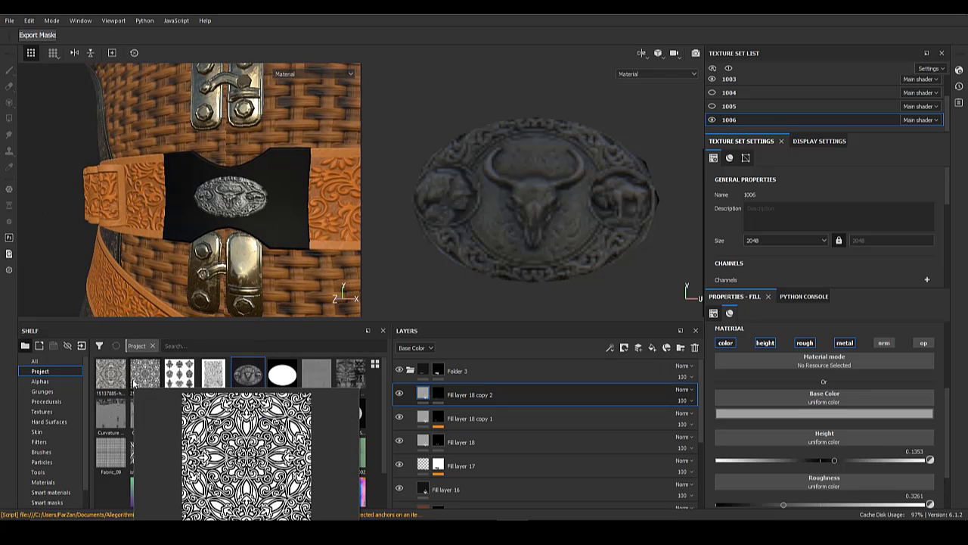
# - Pick the black-and-white ornamental pattern from the project images and add a new black-masked fill layer above Fill layer 18 copy 2
pyautogui.moveTo(315, 421)
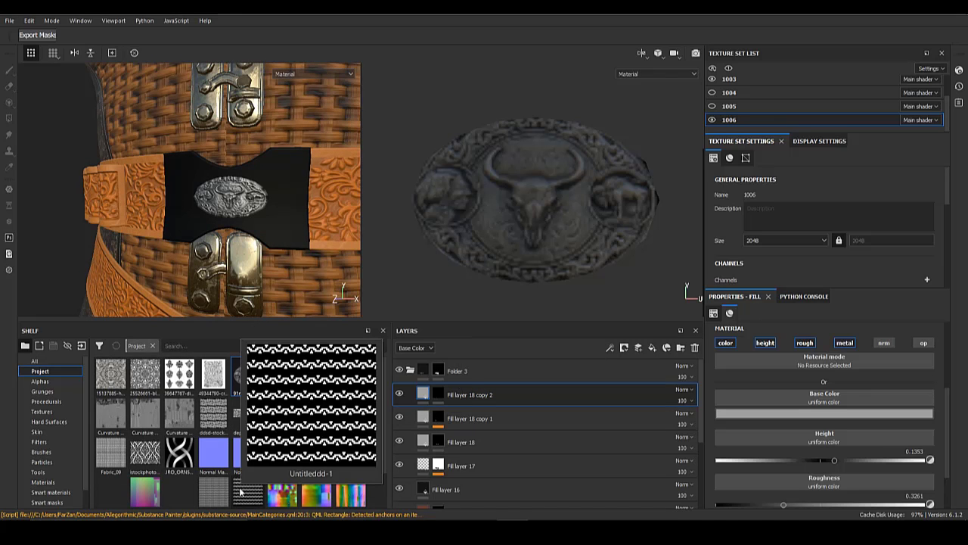
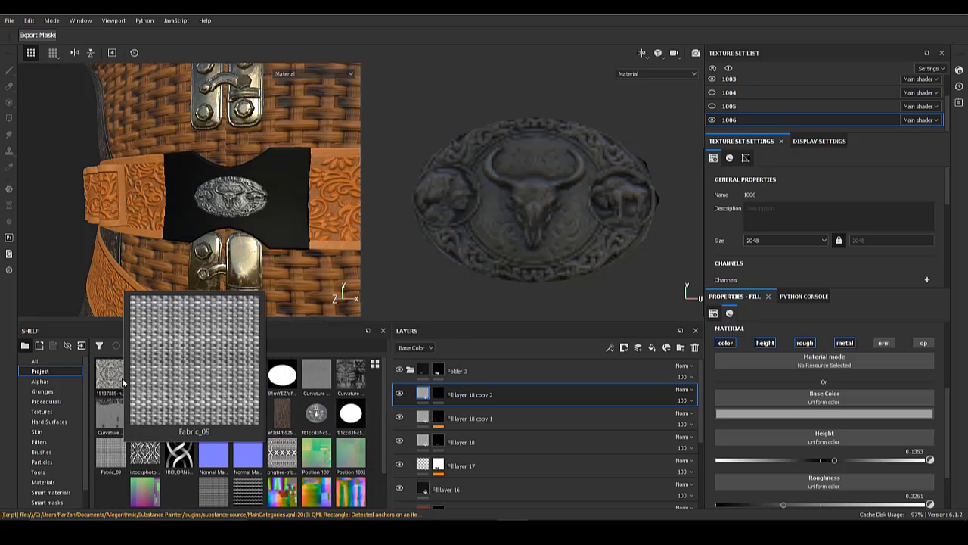
pyautogui.moveTo(148, 377)
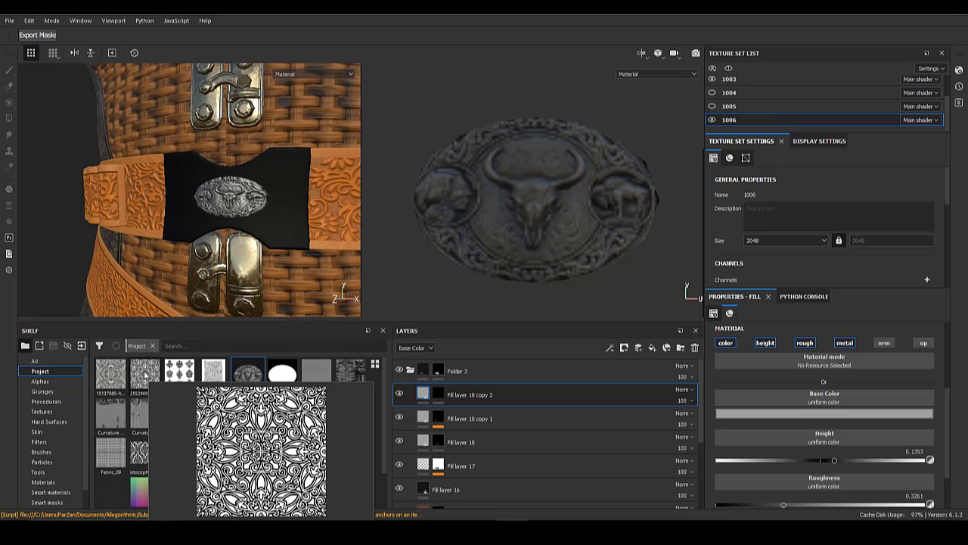
pyautogui.click(145, 375)
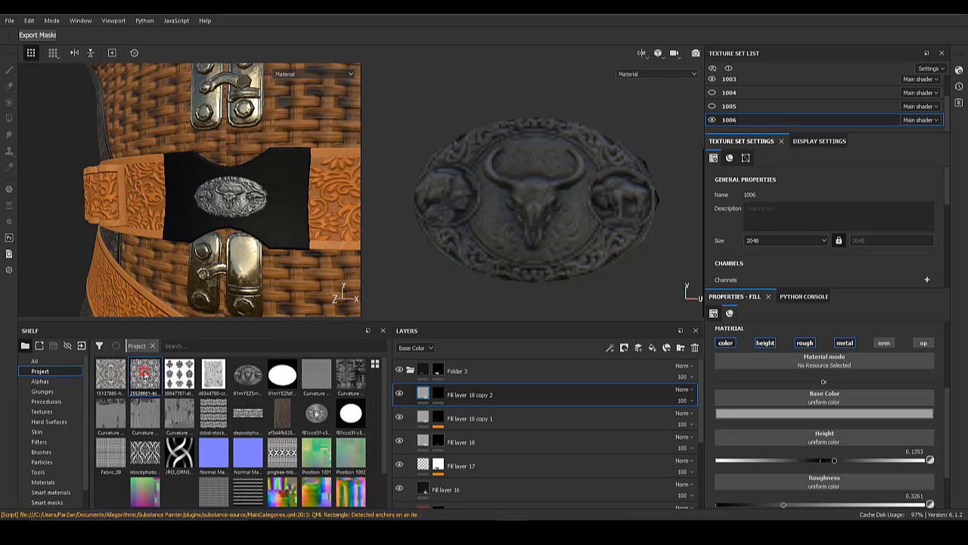
pyautogui.click(652, 349)
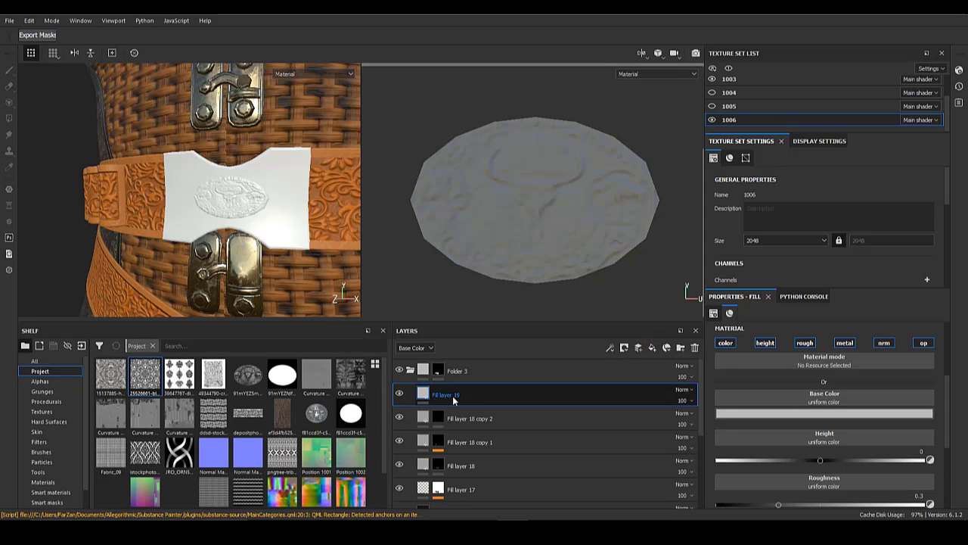
pyautogui.rightClick(433, 392)
pyautogui.click(469, 20)
# - Polygon-fill the waist belt's front plate around the oval in the mask of Fill layer 19 and add a Fill effect to that mask
pyautogui.click(9, 102)
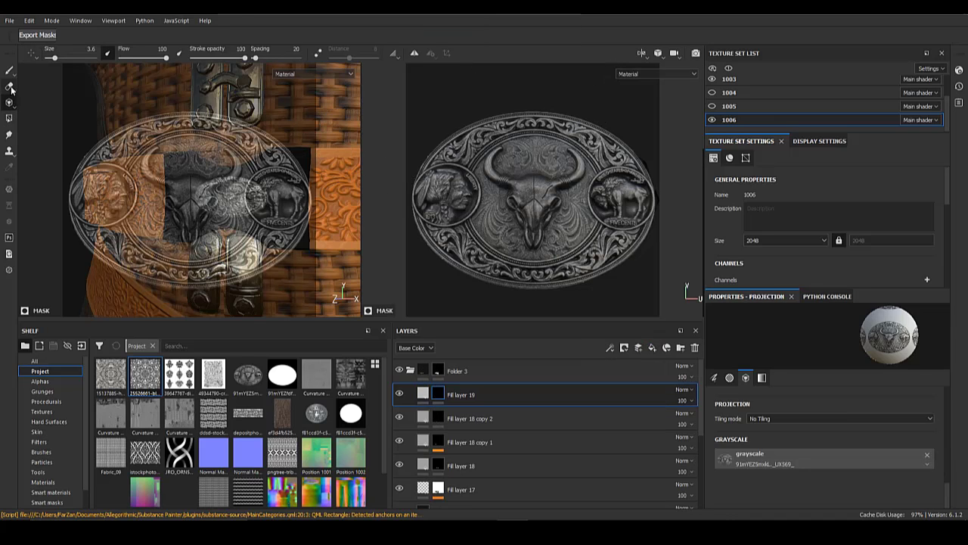
pyautogui.click(9, 118)
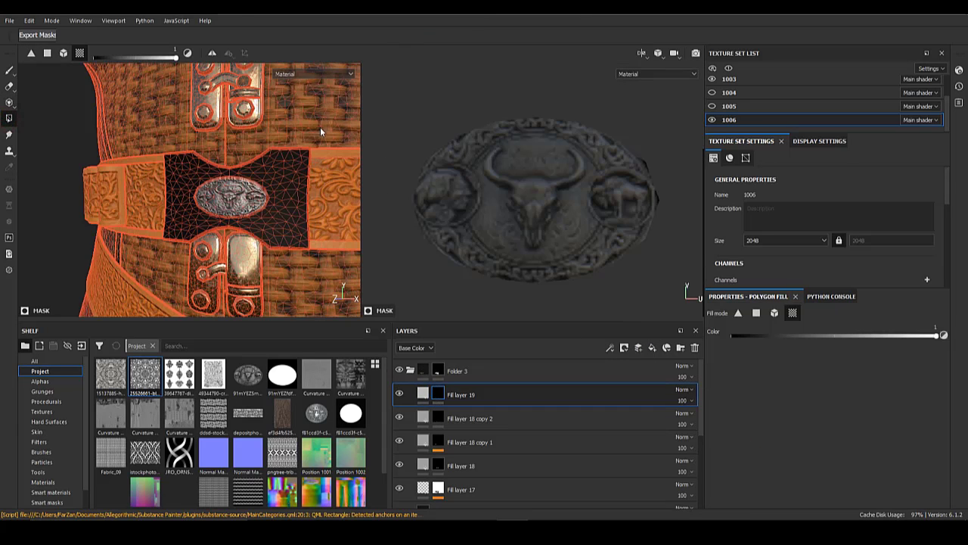
pyautogui.click(283, 174)
pyautogui.rightClick(439, 393)
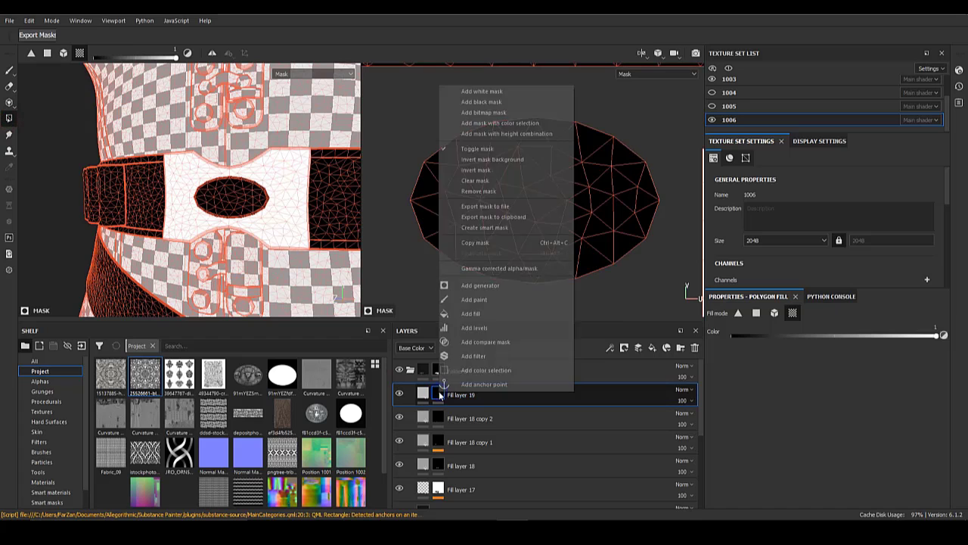
pyautogui.click(477, 313)
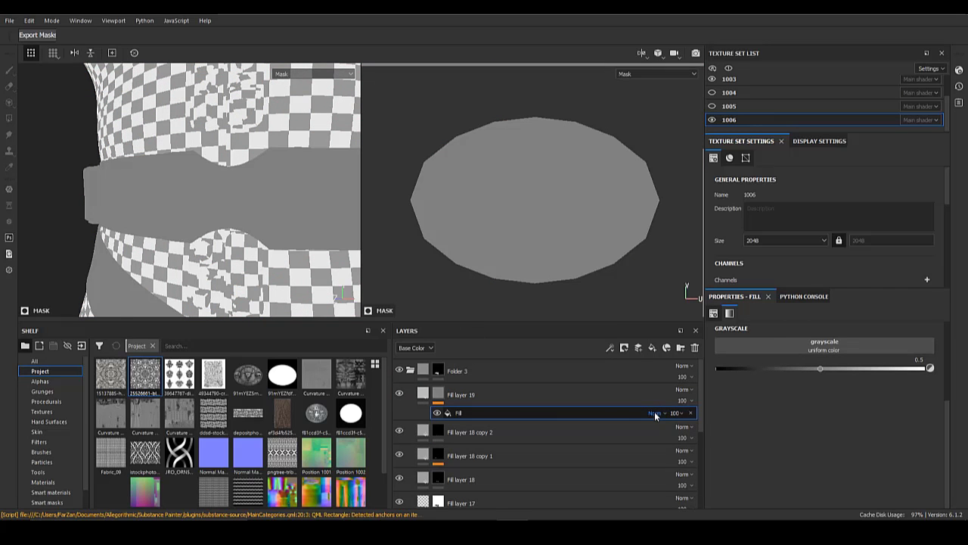
# - Replace the Fill effect in the mask of Fill layer 19 with a Paint effect and polygon-fill the waist belt's front plate white
pyautogui.hotkey('ctrl', 'z')
pyautogui.hotkey('ctrl', 'z')
pyautogui.rightClick(439, 393)
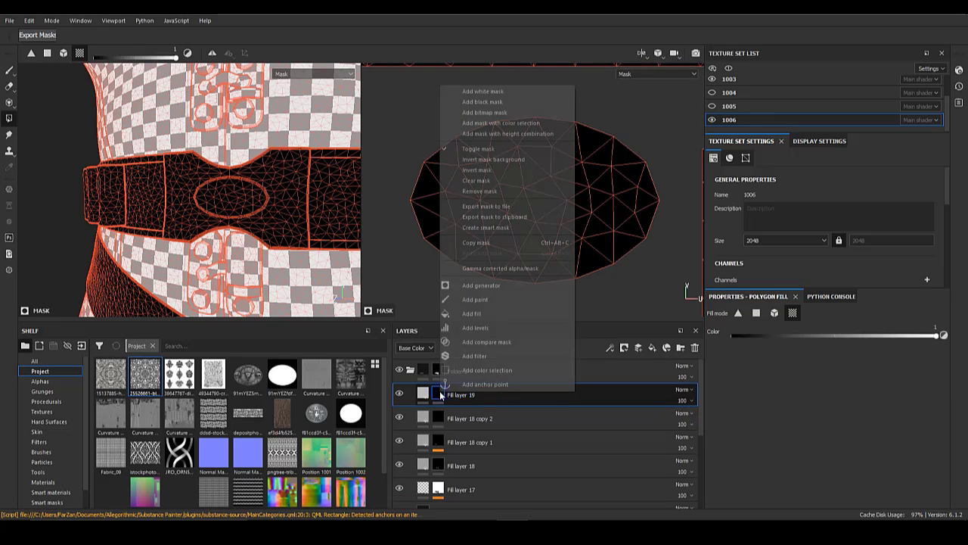
pyautogui.click(475, 301)
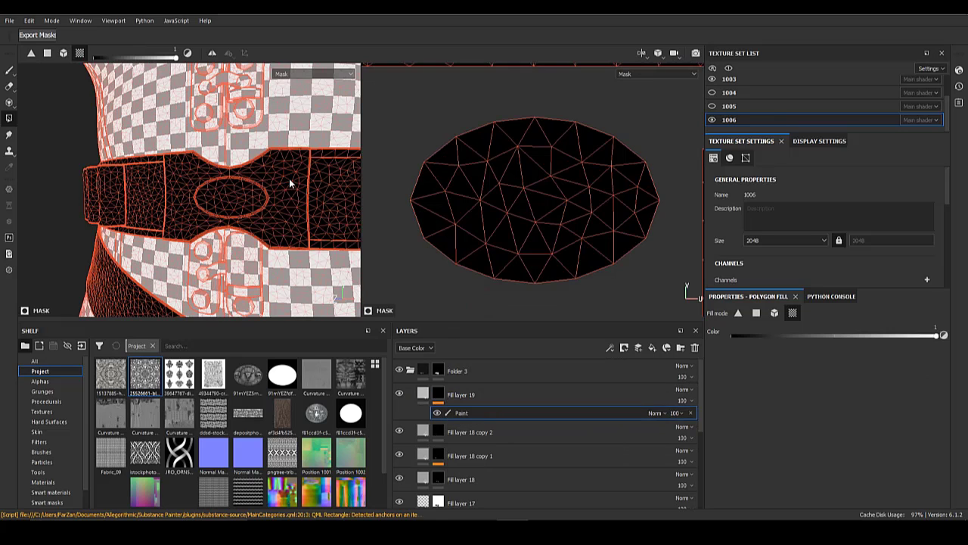
pyautogui.click(290, 179)
# - Try to put the black-and-white ornamental pattern over the waist plate with a Multiply Fill effect in the mask of Fill layer 19
pyautogui.rightClick(474, 411)
pyautogui.click(527, 445)
pyautogui.click(653, 413)
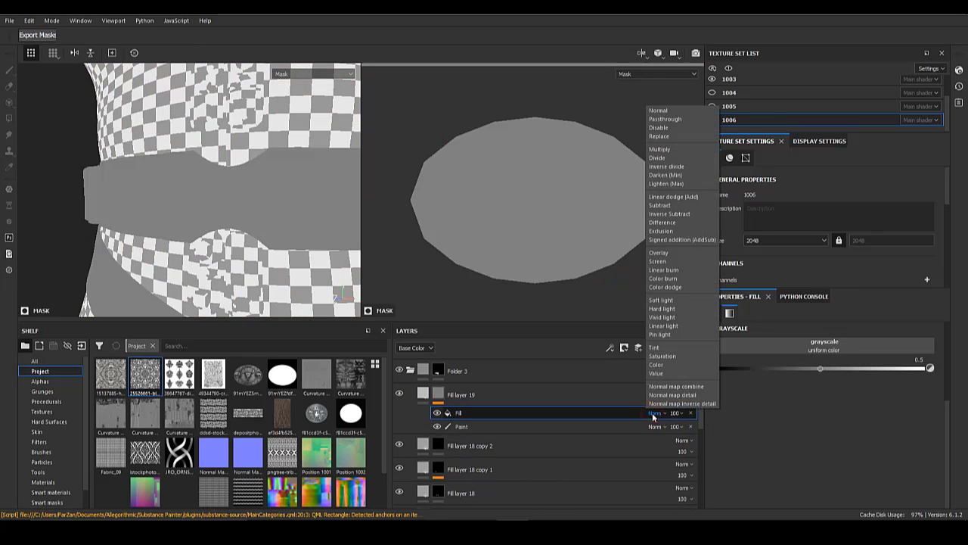
pyautogui.click(661, 151)
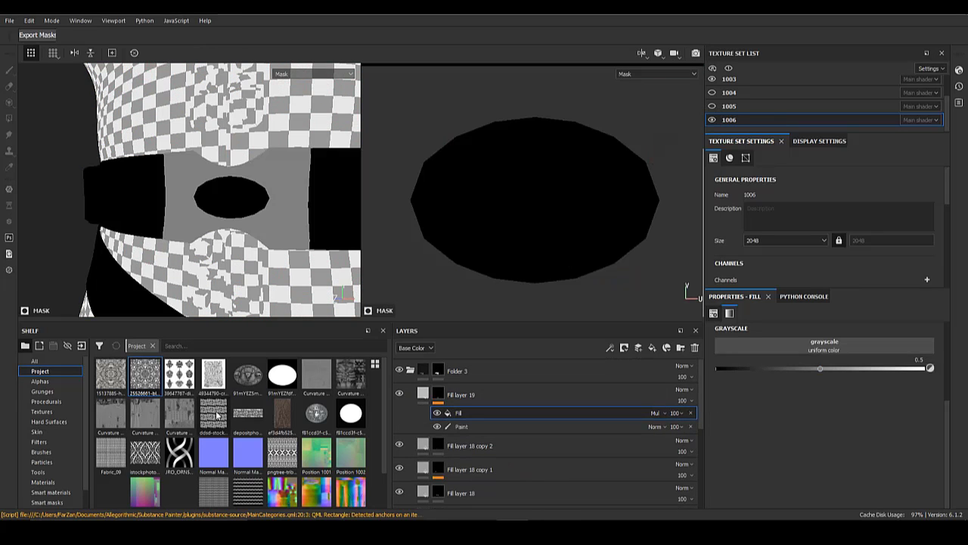
pyautogui.moveTo(821, 386); pyautogui.dragTo(827, 342)
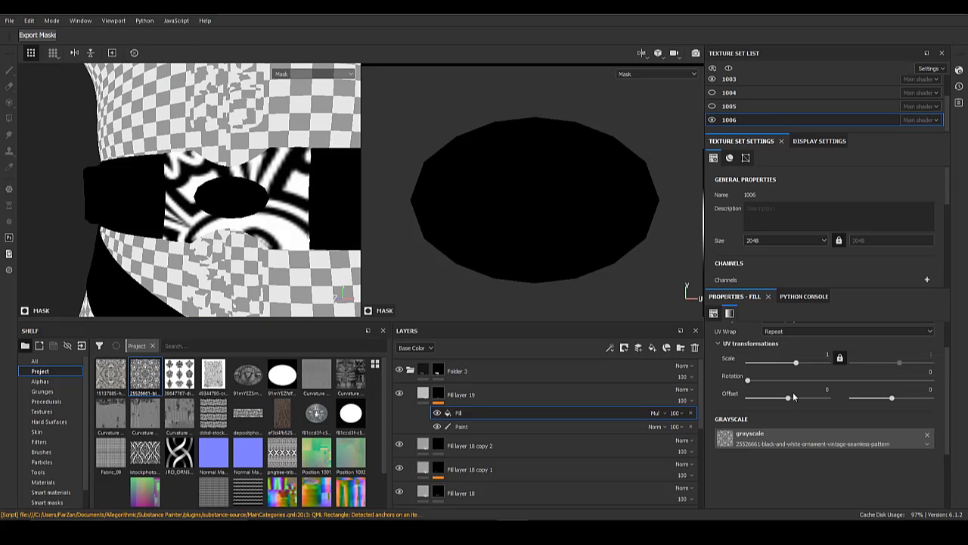
pyautogui.hotkey('ctrl', 'z')
pyautogui.hotkey('ctrl', 'z')
pyautogui.hotkey('ctrl', 'z')
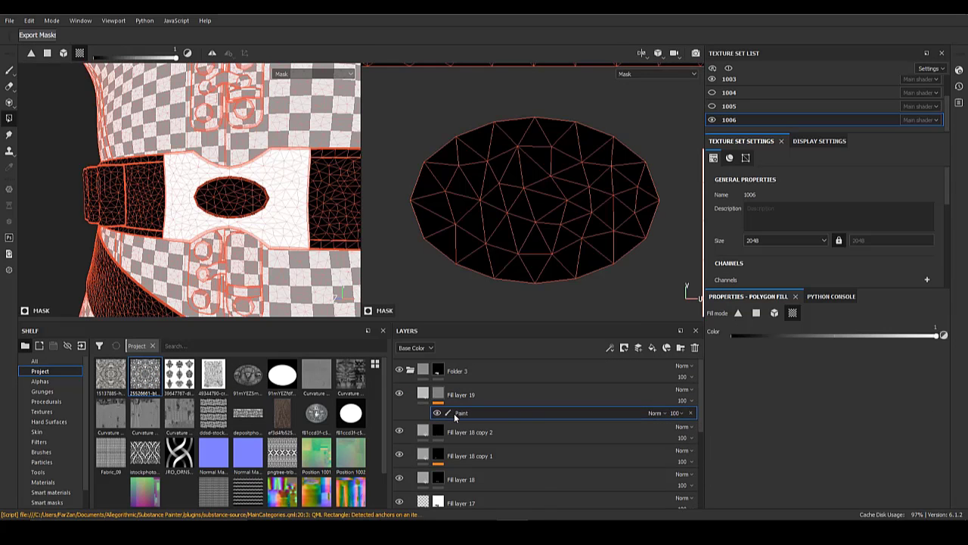
# - Add a second Paint effect above the first in the mask of Fill layer 19 and set its blending to Multiply
pyautogui.rightClick(454, 414)
pyautogui.click(504, 436)
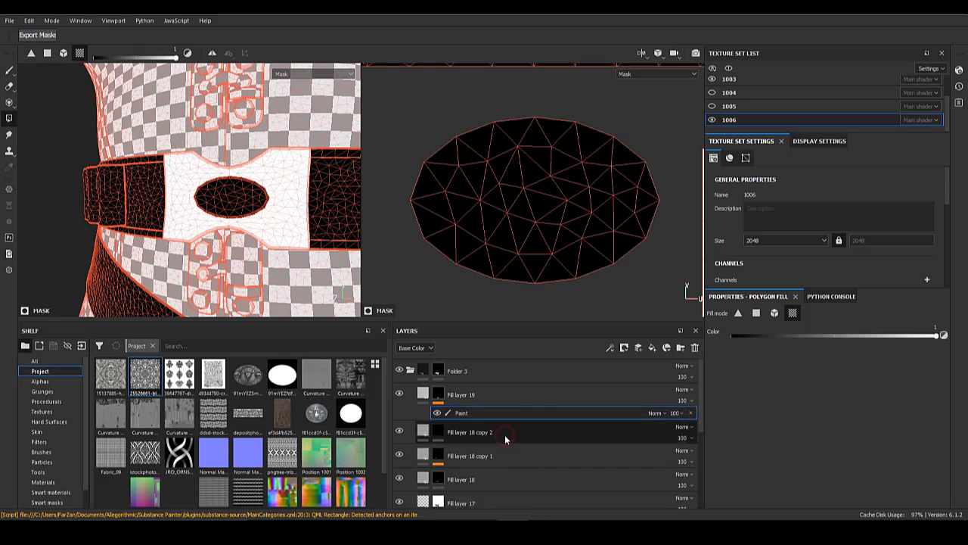
pyautogui.click(654, 413)
pyautogui.click(660, 149)
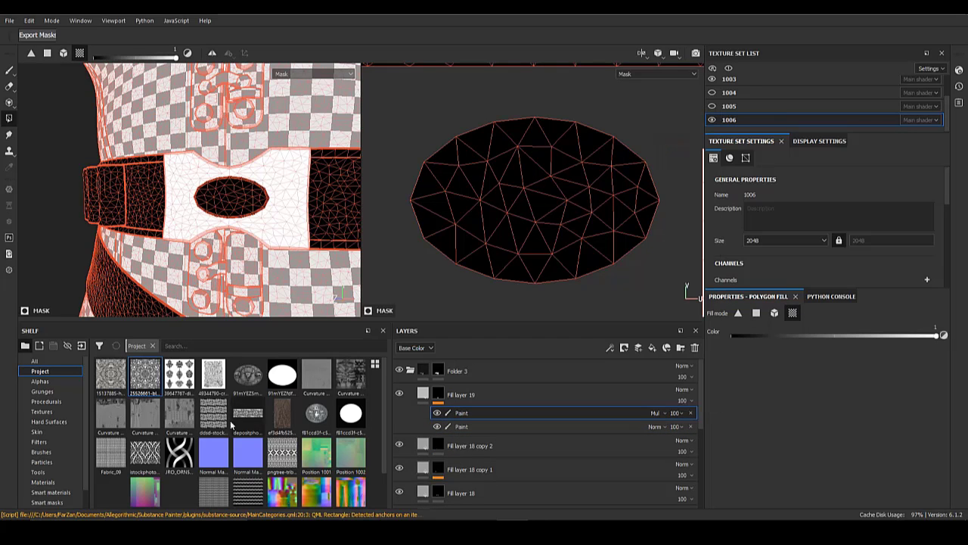
# - Project the black-and-white ornamental pattern 25526661 into the Multiply Paint effect over the UV island of the waist belt's front plate
pyautogui.click(9, 103)
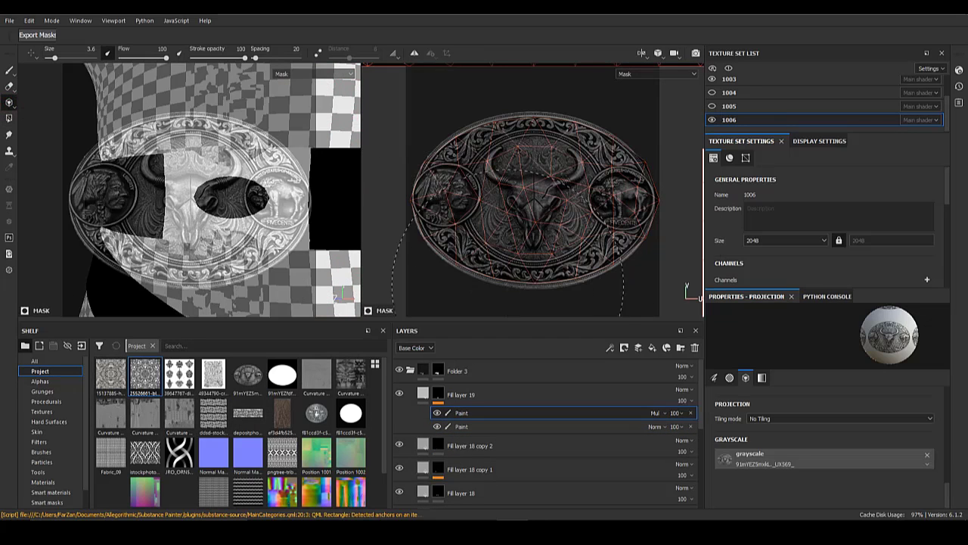
pyautogui.keyDown('alt'); pyautogui.moveTo(556, 261); pyautogui.dragTo(394, 235, button='middle'); pyautogui.keyUp('alt')
pyautogui.scroll(-4, 484, 235)
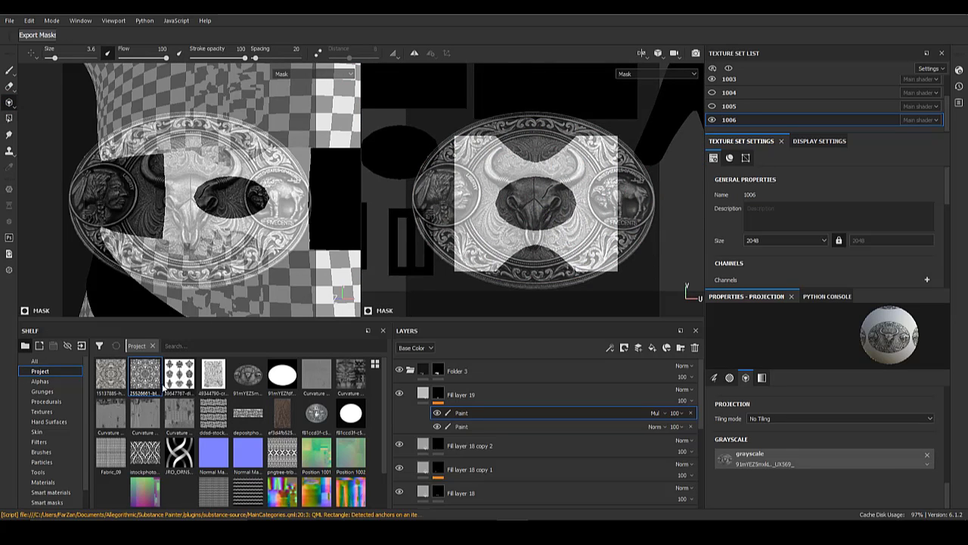
pyautogui.moveTo(738, 457); pyautogui.dragTo(739, 458)
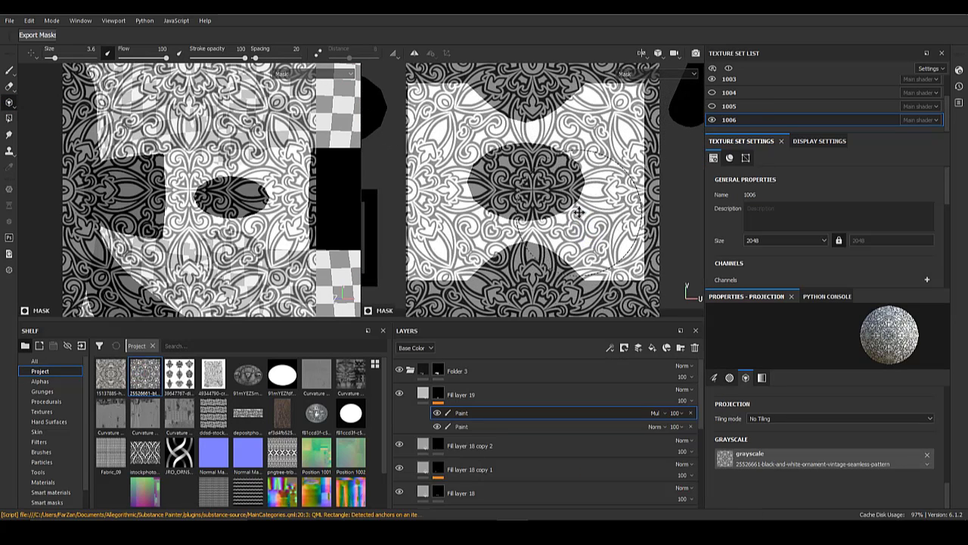
pyautogui.keyDown('alt'); pyautogui.moveTo(590, 224); pyautogui.dragTo(591, 225, button='middle'); pyautogui.keyUp('alt')
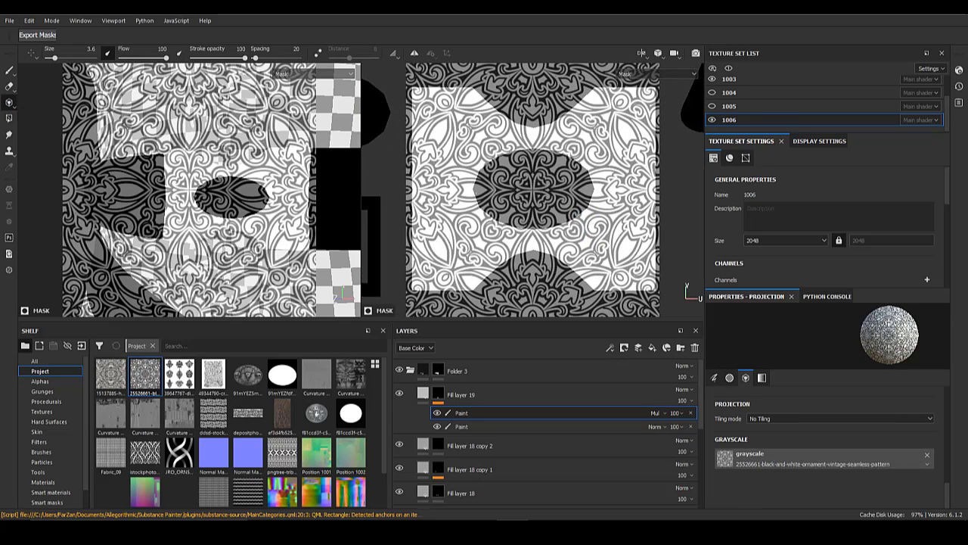
pyautogui.keyDown('alt'); pyautogui.moveTo(588, 220); pyautogui.dragTo(588, 226, button='right'); pyautogui.keyUp('alt')
pyautogui.moveTo(461, 125)
pyautogui.mouseDown()
pyautogui.moveTo(534, 133)
pyautogui.moveTo(601, 222)
pyautogui.moveTo(491, 246)
pyautogui.moveTo(435, 141)
pyautogui.mouseUp()
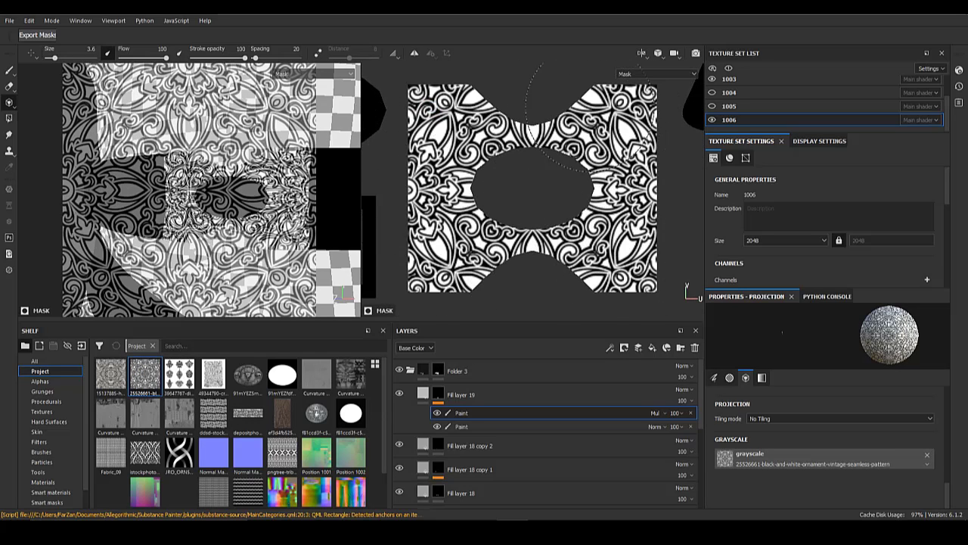
# - Increase the metallic value of Fill layer 19 and set its height to about 0.07 to raise the plate's ornament
pyautogui.click(425, 394)
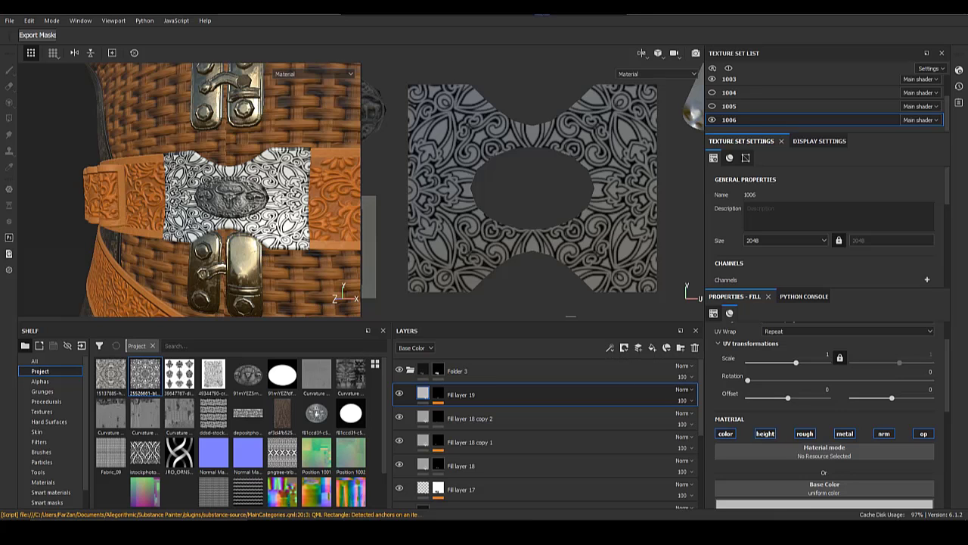
pyautogui.keyDown('alt'); pyautogui.moveTo(284, 192); pyautogui.dragTo(306, 194); pyautogui.keyUp('alt')
pyautogui.keyDown('alt'); pyautogui.moveTo(305, 194); pyautogui.dragTo(333, 220, button='right'); pyautogui.keyUp('alt')
pyautogui.keyDown('alt'); pyautogui.moveTo(333, 220); pyautogui.dragTo(336, 201, button='middle'); pyautogui.keyUp('alt')
pyautogui.keyDown('alt'); pyautogui.moveTo(336, 201); pyautogui.dragTo(350, 215, button='right'); pyautogui.keyUp('alt')
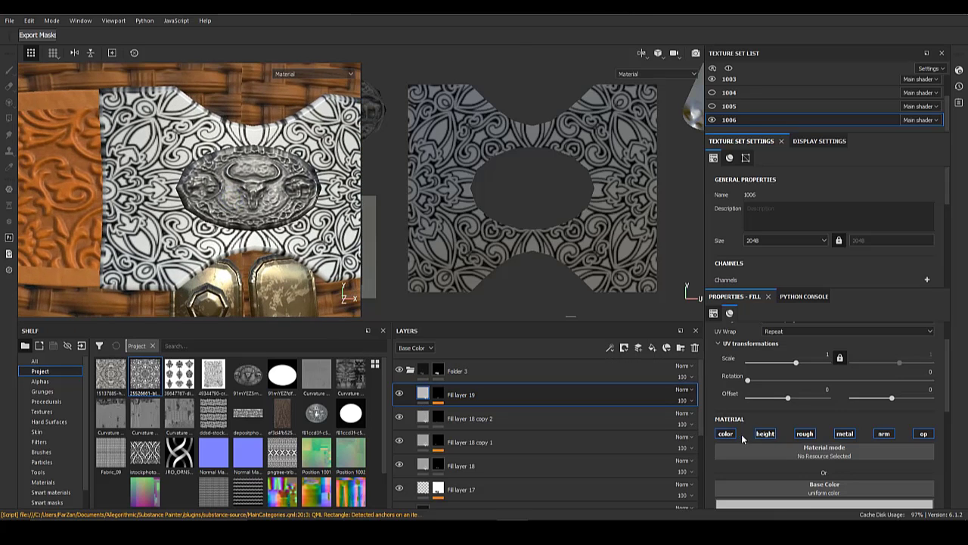
pyautogui.scroll(-3, 799, 456)
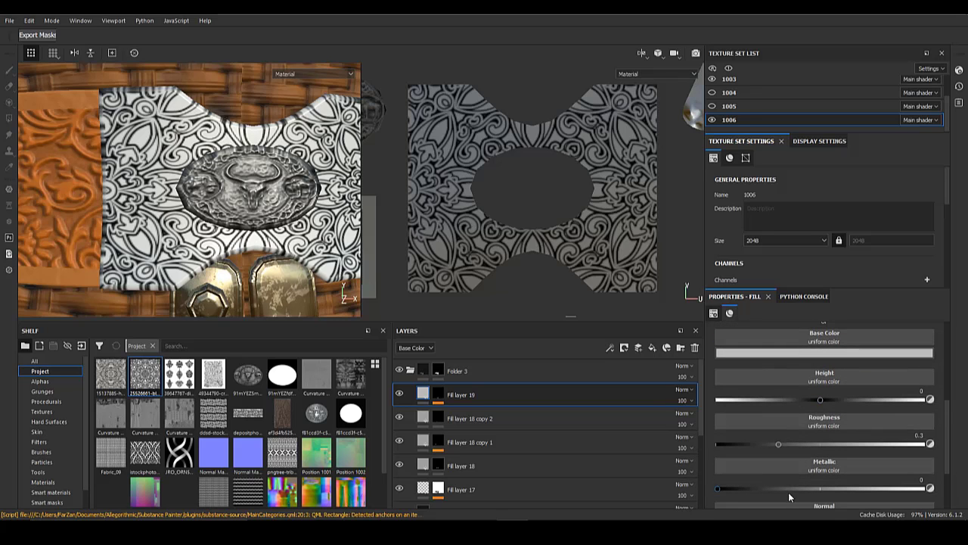
pyautogui.click(792, 490)
pyautogui.scroll(2, 797, 462)
pyautogui.moveTo(827, 460); pyautogui.dragTo(831, 461)
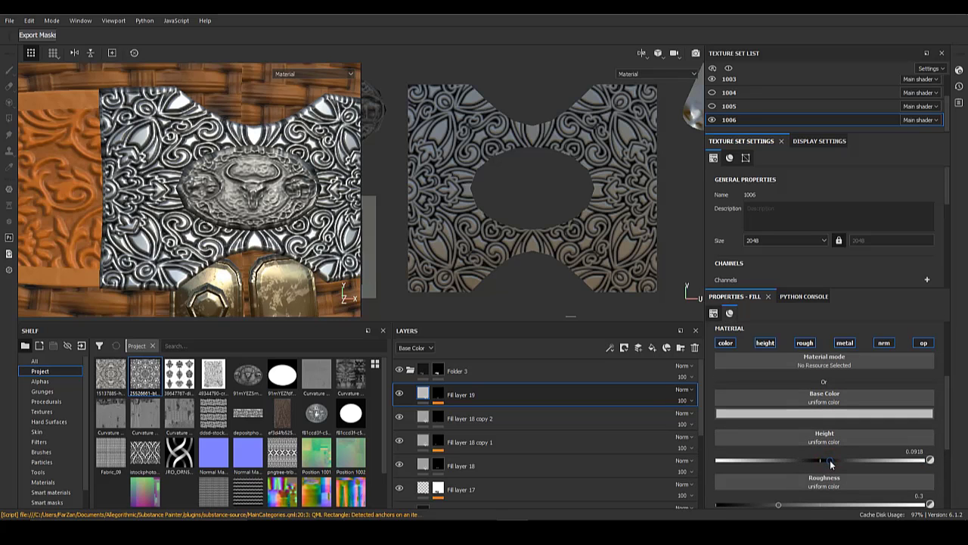
# - Add a UV Border Distance generator to the mask of Fill layer 19
pyautogui.keyDown('alt'); pyautogui.moveTo(293, 256); pyautogui.dragTo(198, 241, button='right'); pyautogui.keyUp('alt')
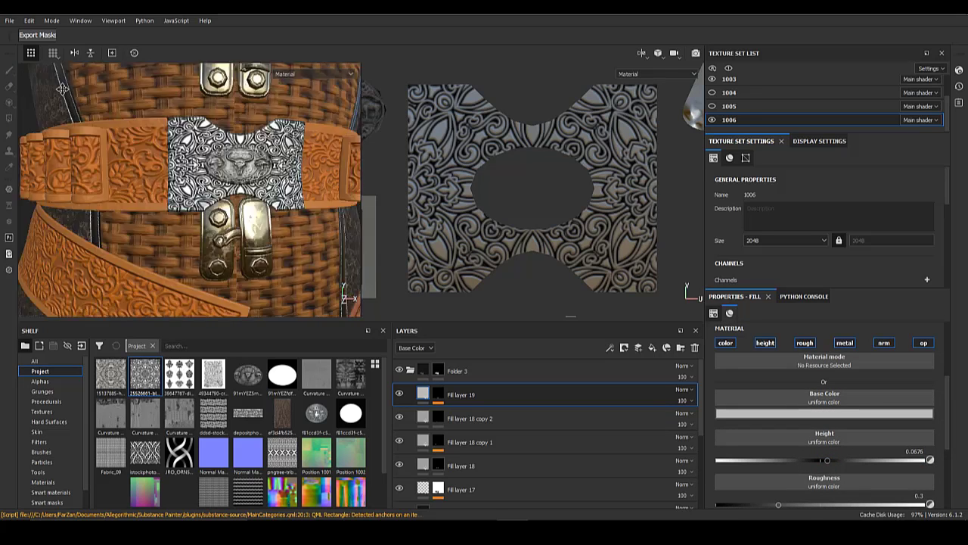
pyautogui.keyDown('alt'); pyautogui.moveTo(199, 241); pyautogui.dragTo(108, 194, button='middle'); pyautogui.keyUp('alt')
pyautogui.keyDown('alt'); pyautogui.moveTo(109, 195); pyautogui.dragTo(180, 195); pyautogui.keyUp('alt')
pyautogui.keyDown('alt'); pyautogui.moveTo(180, 195); pyautogui.dragTo(200, 256, button='middle'); pyautogui.keyUp('alt')
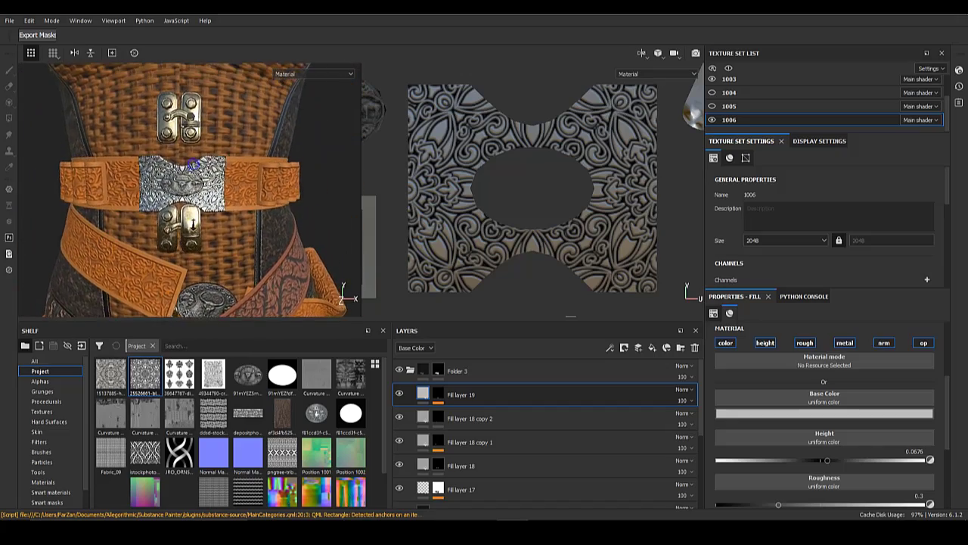
pyautogui.keyDown('alt'); pyautogui.moveTo(200, 255); pyautogui.dragTo(291, 254, button='right'); pyautogui.keyUp('alt')
pyautogui.keyDown('alt'); pyautogui.moveTo(291, 254); pyautogui.dragTo(265, 240); pyautogui.keyUp('alt')
pyautogui.click(440, 394)
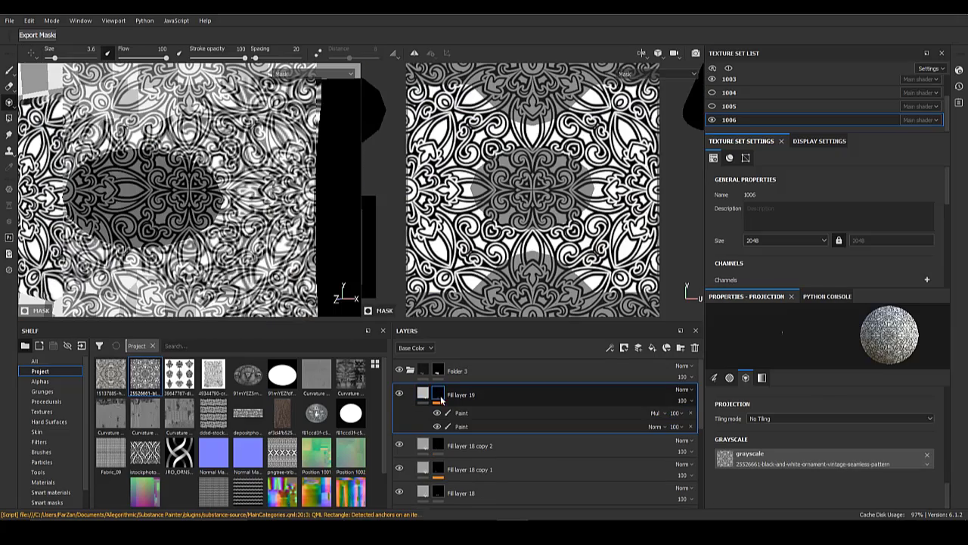
pyautogui.rightClick(439, 395)
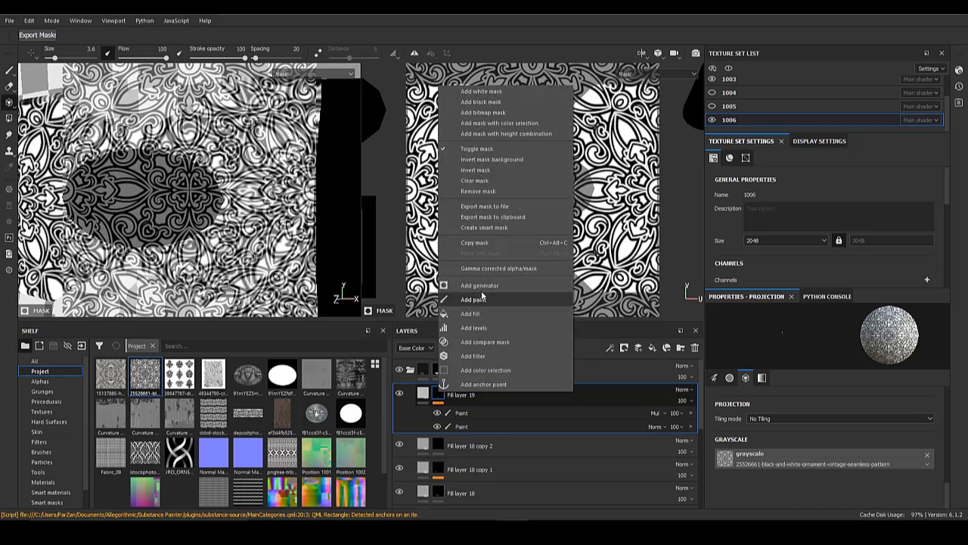
pyautogui.click(482, 286)
pyautogui.click(814, 336)
pyautogui.click(890, 427)
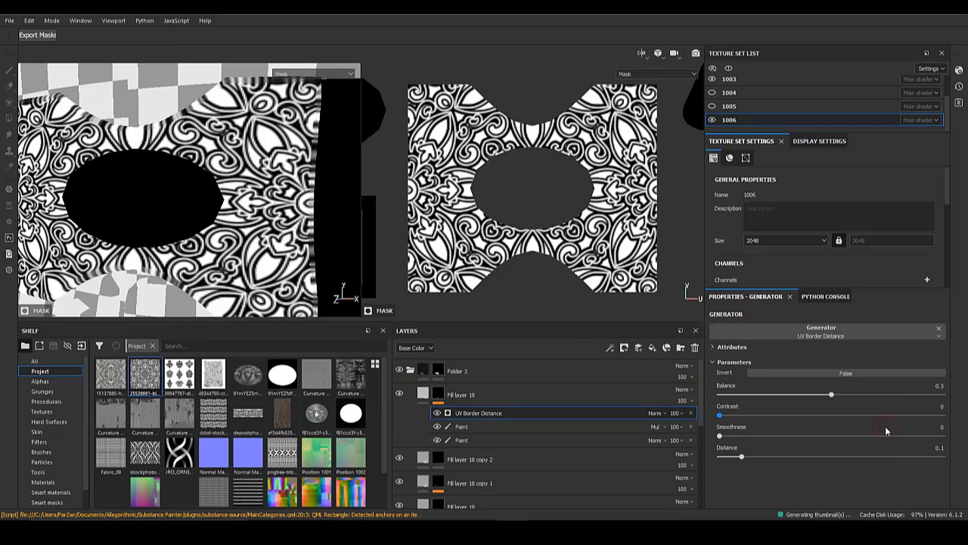
# - Set the UV Border Distance generator to balance 0.07, contrast 1, inverted, with Multiply blending to clear the ornament from the plate's border
pyautogui.click(740, 395)
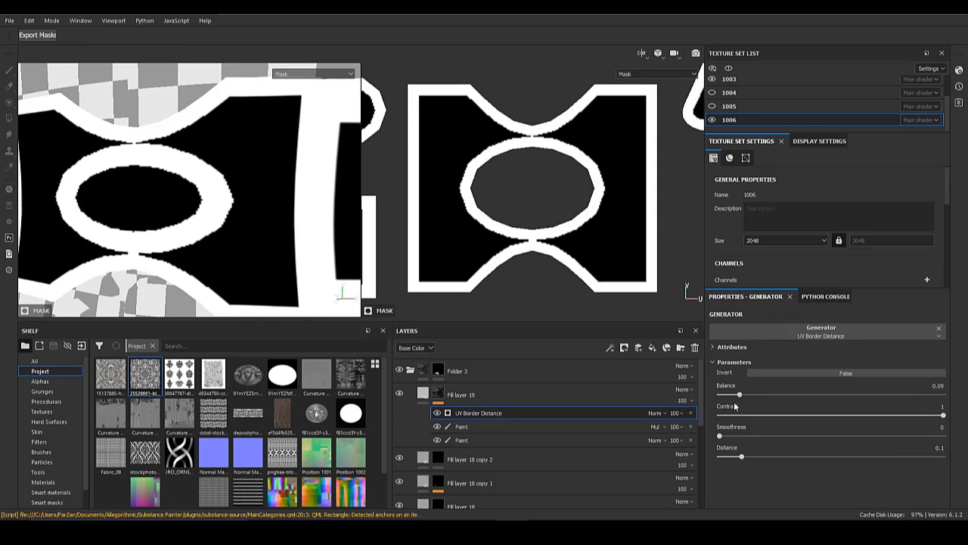
pyautogui.click(736, 395)
pyautogui.click(662, 412)
pyautogui.click(657, 157)
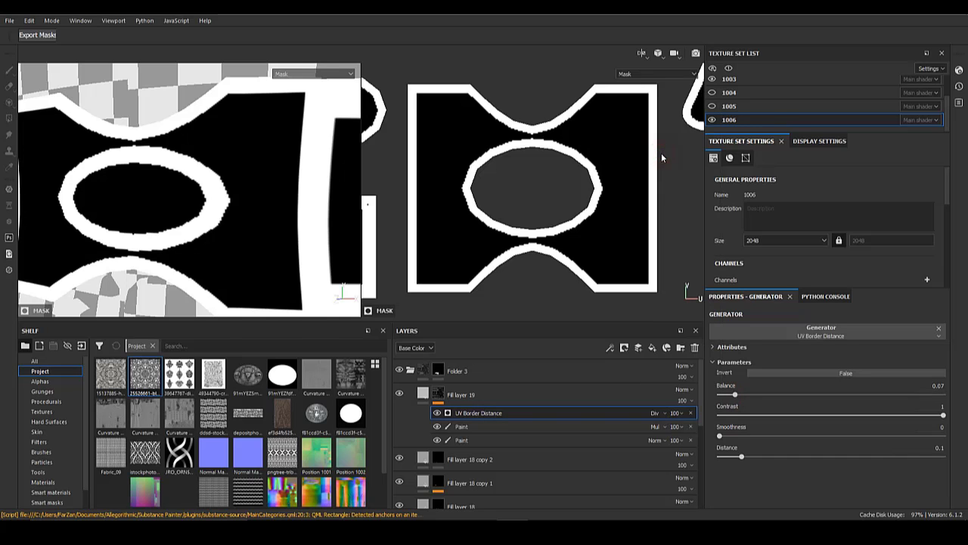
pyautogui.click(656, 414)
pyautogui.click(659, 149)
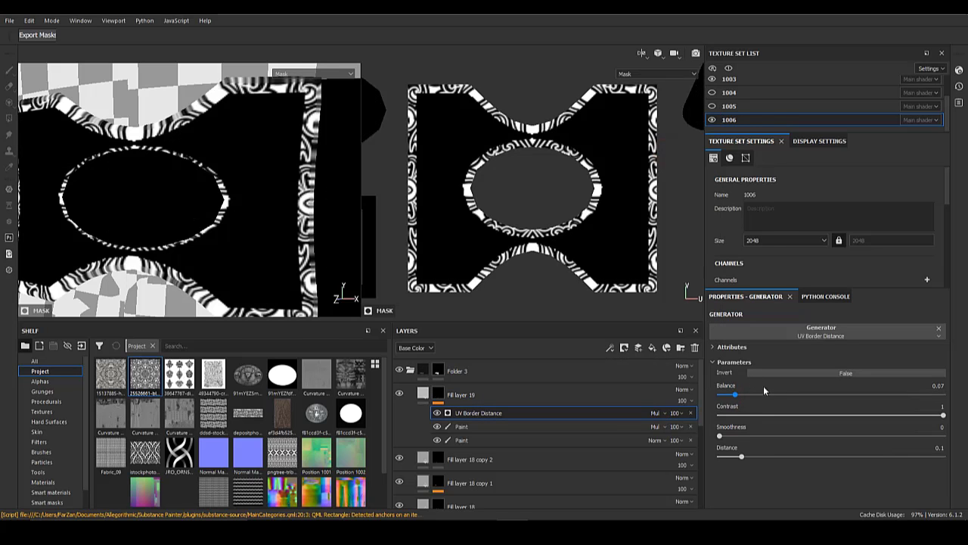
# - Add a new fill layer with a black mask above Fill layer 19 and put an empty generator in that mask
pyautogui.click(423, 394)
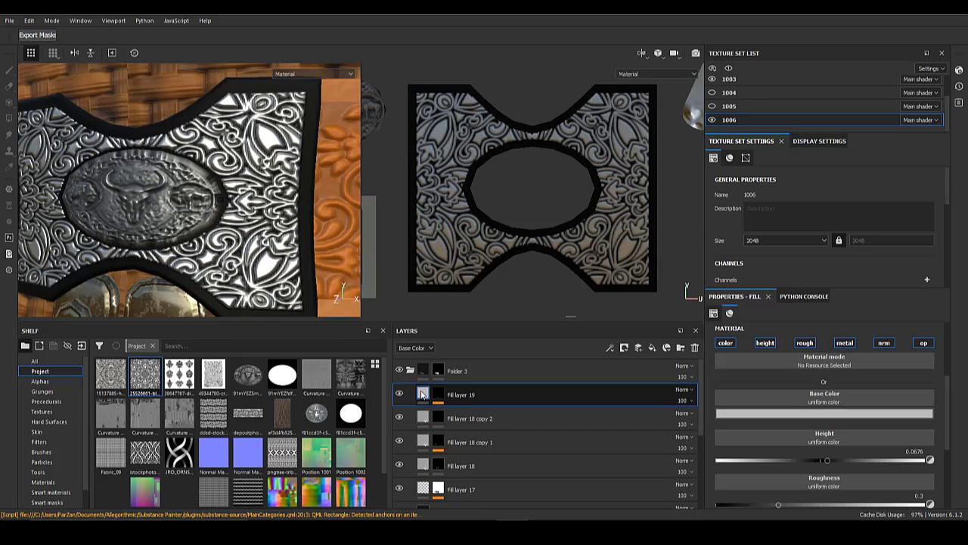
pyautogui.scroll(-6, 271, 254)
pyautogui.keyDown('alt'); pyautogui.moveTo(271, 254); pyautogui.dragTo(235, 190); pyautogui.keyUp('alt')
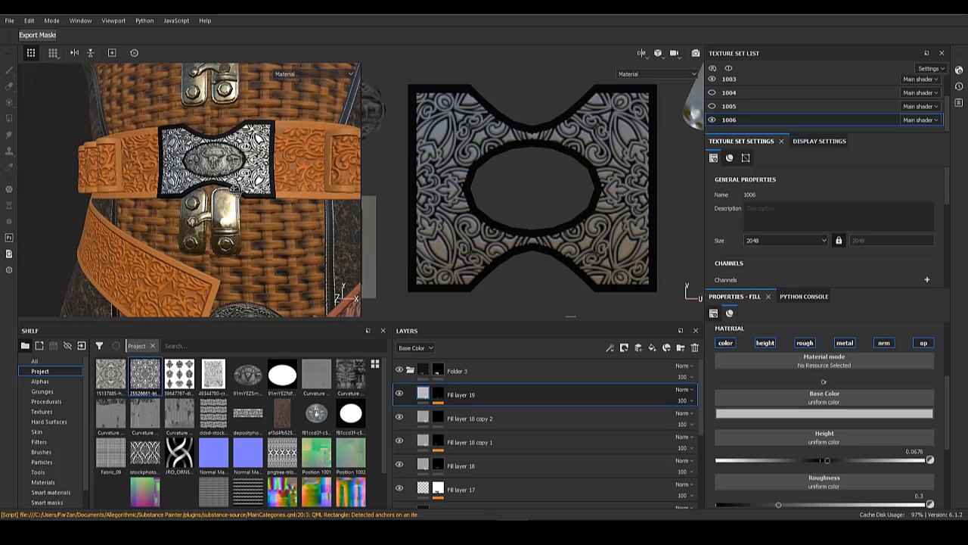
pyautogui.click(649, 351)
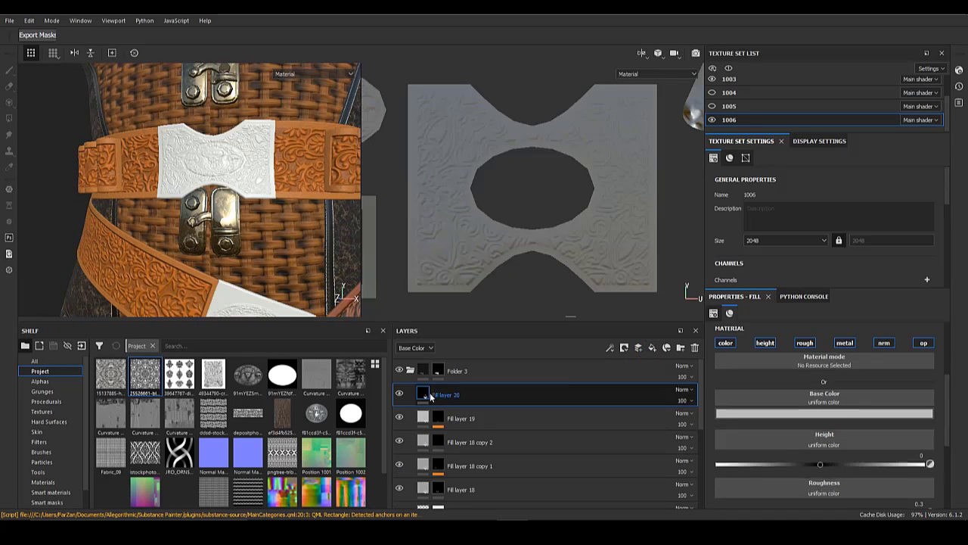
pyautogui.rightClick(428, 395)
pyautogui.click(492, 93)
pyautogui.rightClick(439, 390)
pyautogui.click(480, 284)
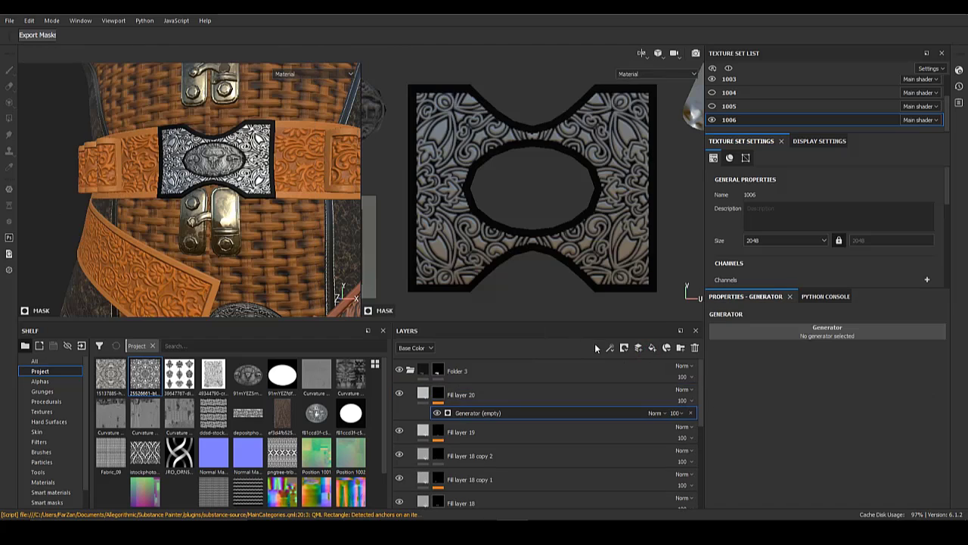
# - Use UV Border Distance as the generator in the mask of Fill layer 20, with contrast 1 and balance 0.06
pyautogui.click(760, 338)
pyautogui.scroll(-5, 832, 424)
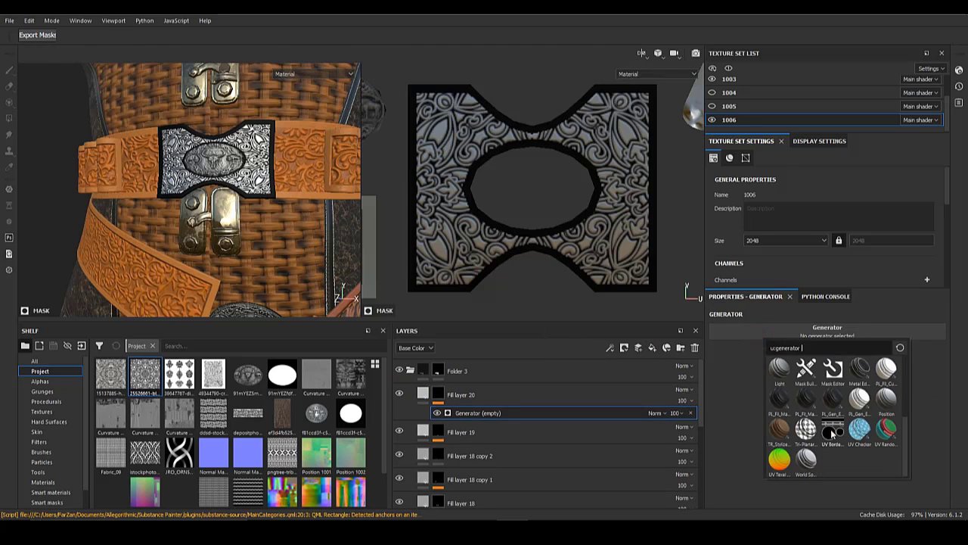
pyautogui.click(833, 431)
pyautogui.moveTo(742, 416); pyautogui.dragTo(945, 415)
pyautogui.click(732, 395)
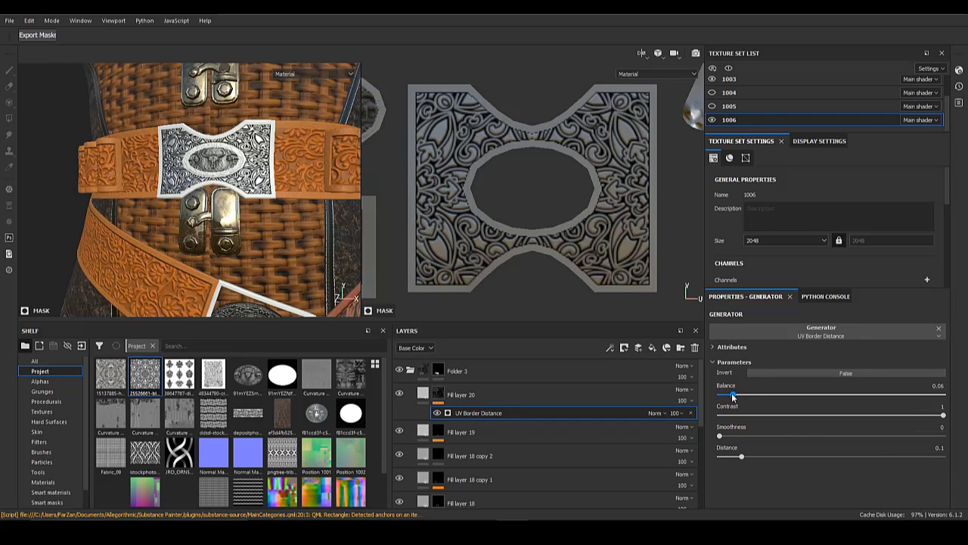
pyautogui.moveTo(733, 395); pyautogui.dragTo(732, 395)
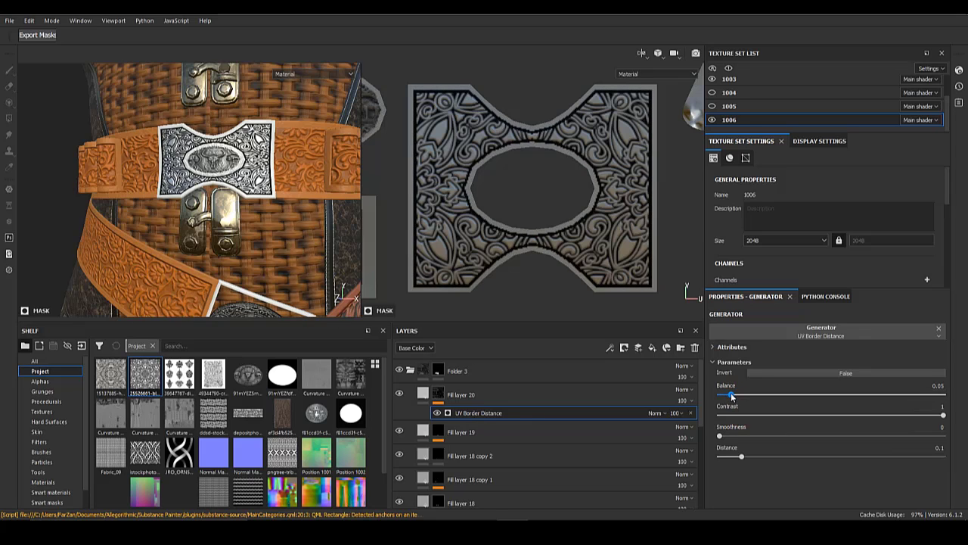
# - Add a Paint effect to the mask of Fill layer 20 and polygon-fill the waist belt's front plate
pyautogui.rightClick(438, 395)
pyautogui.click(483, 301)
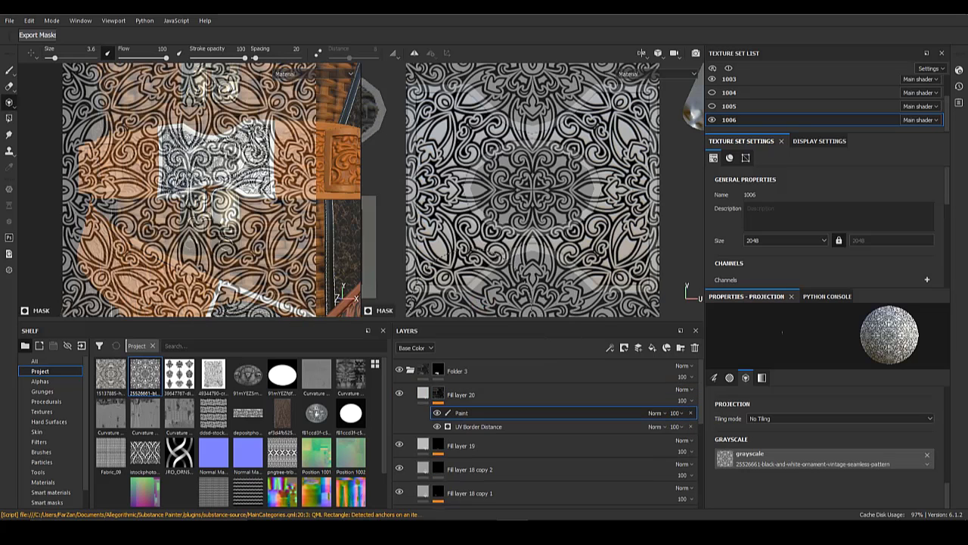
pyautogui.click(10, 118)
pyautogui.click(426, 153)
# - Place the UV Border Distance generator above the Paint effect in Fill layer 20's mask and set its blending to Multiply
pyautogui.moveTo(473, 414)
pyautogui.mouseDown()
pyautogui.moveTo(475, 426)
pyautogui.moveTo(476, 411)
pyautogui.mouseUp()
pyautogui.click(656, 413)
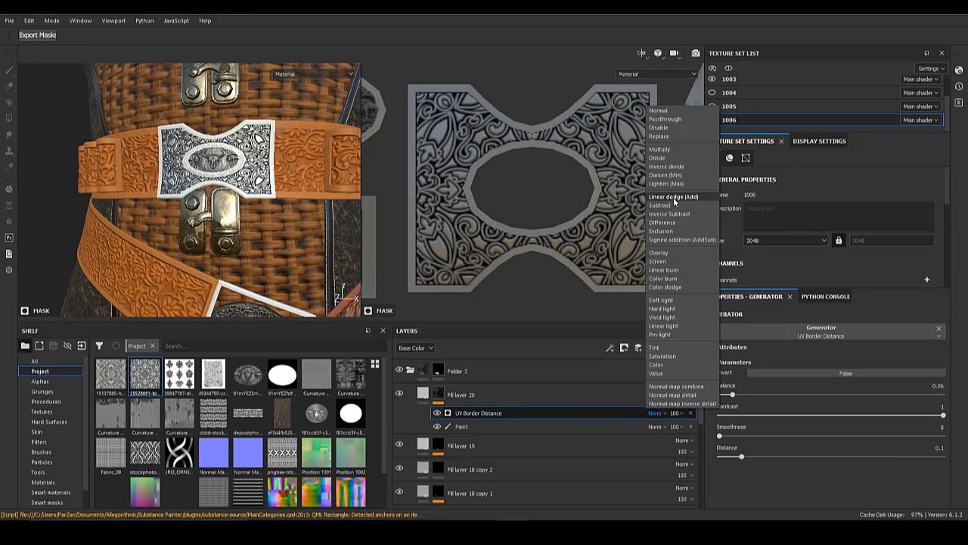
pyautogui.click(660, 150)
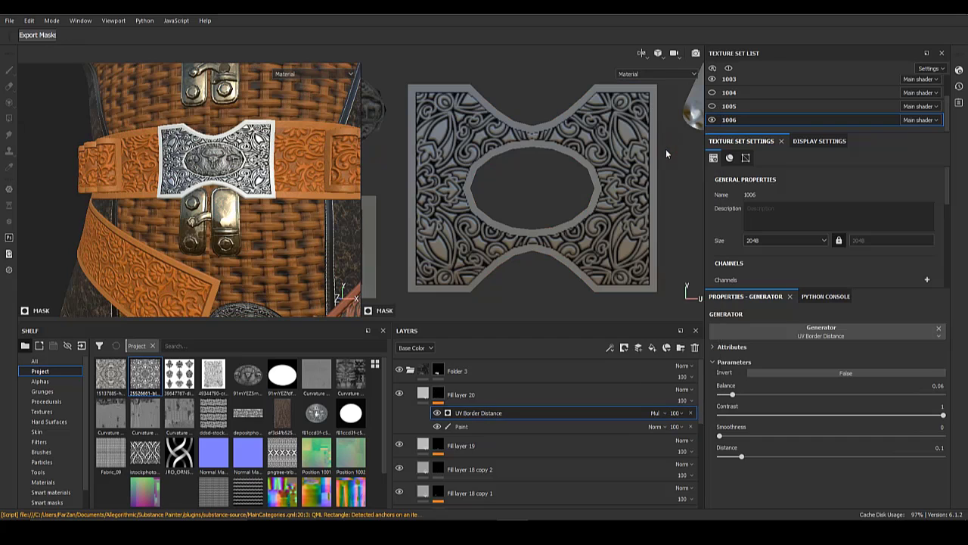
# - Make Fill layer 20 fully metallic, with metallic 1, height 0.1401 and roughness 0.3454, to raise the plate's border
pyautogui.click(426, 394)
pyautogui.scroll(-2, 796, 482)
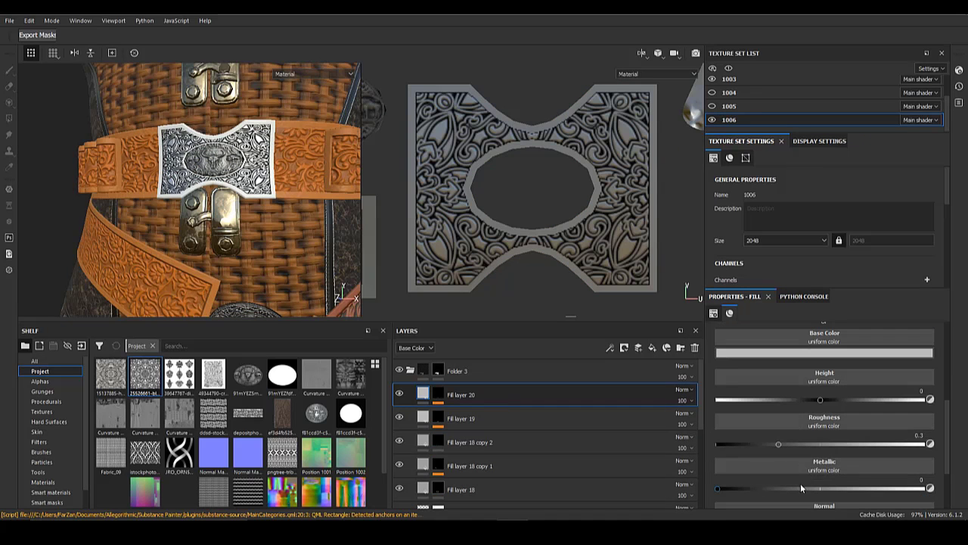
pyautogui.keyDown('alt'); pyautogui.moveTo(184, 263); pyautogui.dragTo(280, 270, button='right'); pyautogui.keyUp('alt')
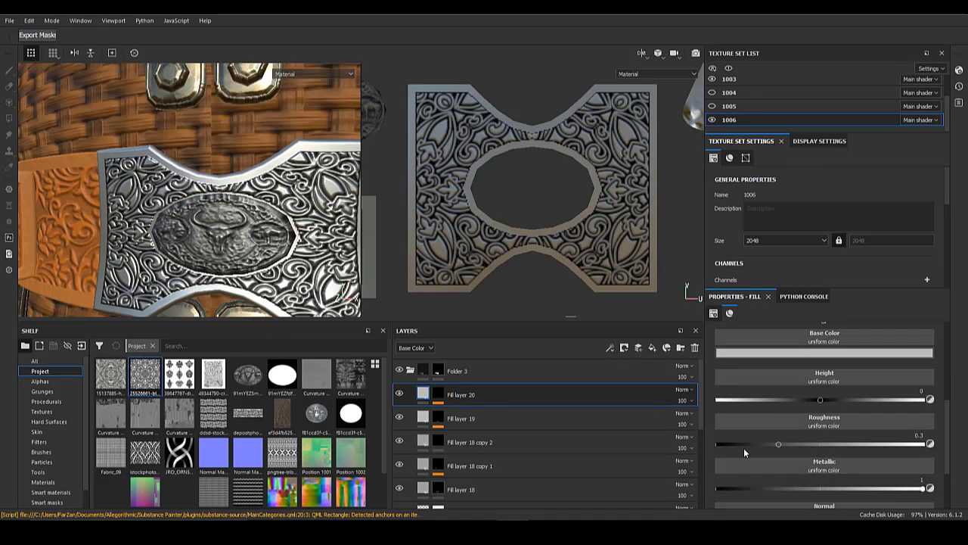
pyautogui.scroll(1, 804, 434)
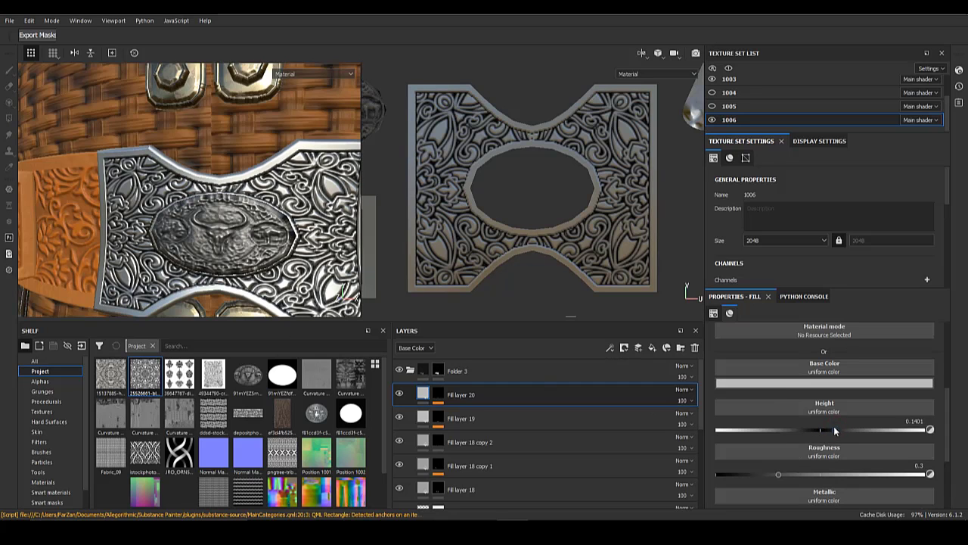
pyautogui.moveTo(779, 475); pyautogui.dragTo(788, 474)
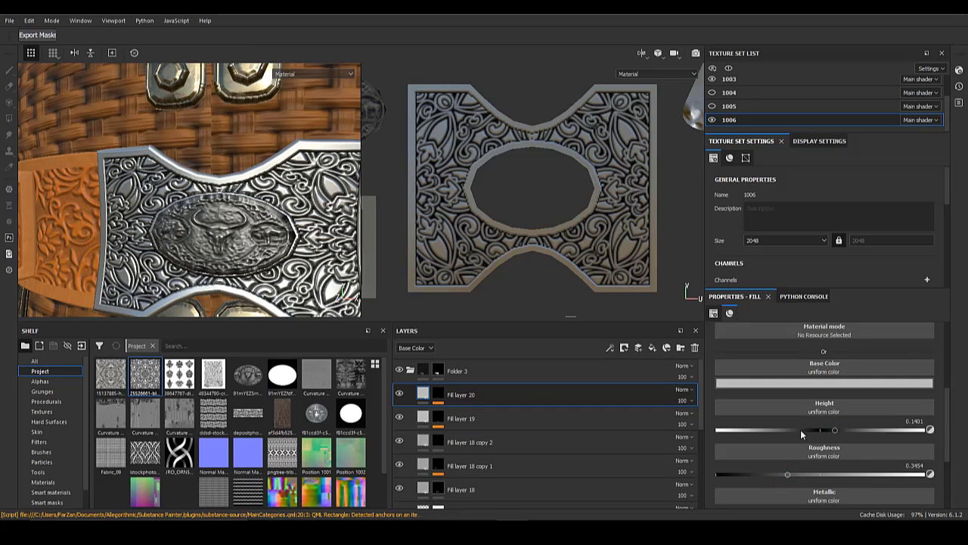
# - Examine the waist belts, round buckles, thigh straps and cartridge belt from several angles for parts lacking a material
pyautogui.keyDown('alt'); pyautogui.moveTo(256, 281); pyautogui.dragTo(104, 76, button='right'); pyautogui.keyUp('alt')
pyautogui.keyDown('alt'); pyautogui.moveTo(104, 76); pyautogui.dragTo(176, 140); pyautogui.keyUp('alt')
pyautogui.keyDown('alt'); pyautogui.moveTo(176, 140); pyautogui.dragTo(283, 447, button='right'); pyautogui.keyUp('alt')
pyautogui.keyDown('alt'); pyautogui.moveTo(226, 325); pyautogui.dragTo(224, 235, button='middle'); pyautogui.keyUp('alt')
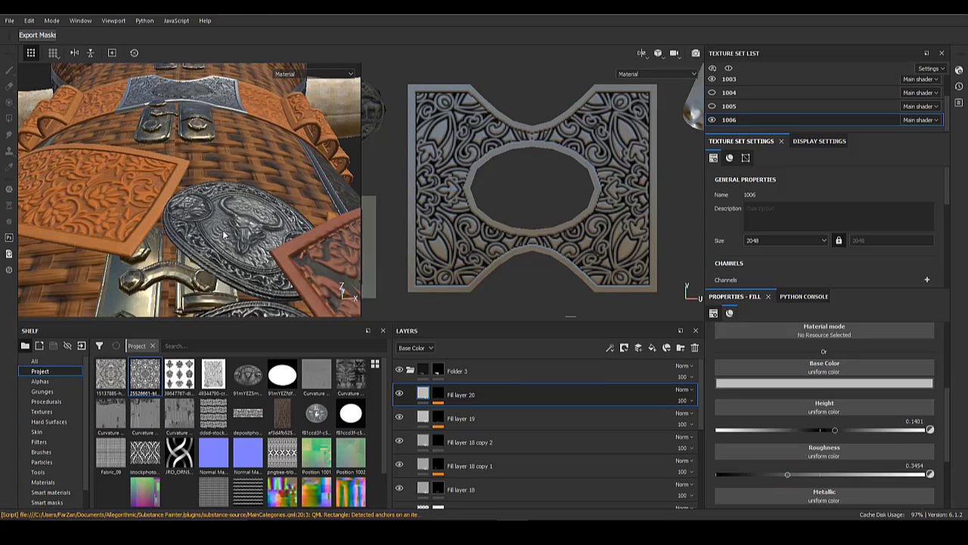
pyautogui.keyDown('alt'); pyautogui.moveTo(225, 324); pyautogui.dragTo(225, 223, button='middle'); pyautogui.keyUp('alt')
pyautogui.keyDown('alt'); pyautogui.moveTo(99, 208); pyautogui.dragTo(53, 98, button='right'); pyautogui.keyUp('alt')
pyautogui.keyDown('alt'); pyautogui.moveTo(181, 250); pyautogui.dragTo(178, 152, button='middle'); pyautogui.keyUp('alt')
pyautogui.keyDown('alt'); pyautogui.moveTo(177, 151); pyautogui.dragTo(234, 227, button='right'); pyautogui.keyUp('alt')
pyautogui.keyDown('alt'); pyautogui.moveTo(233, 227); pyautogui.dragTo(161, 253); pyautogui.keyUp('alt')
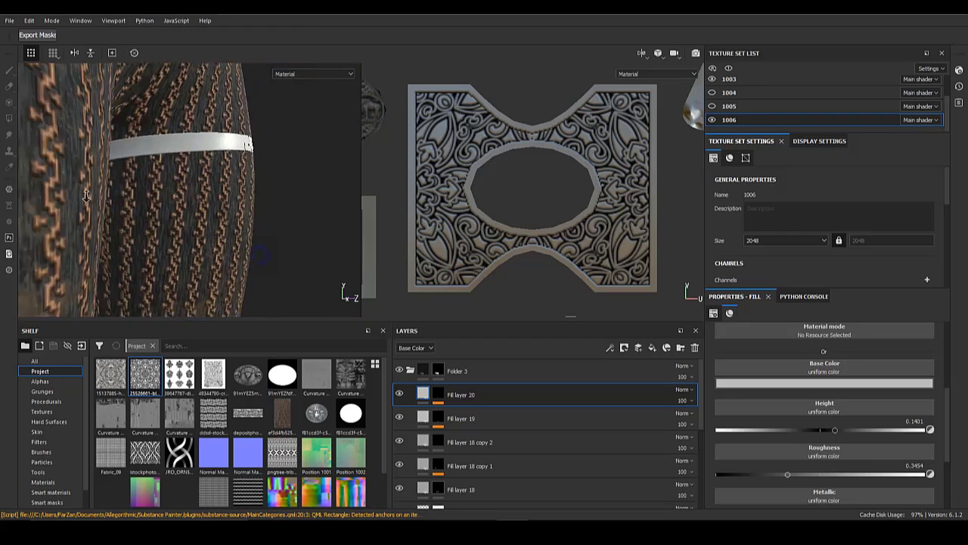
pyautogui.keyDown('alt'); pyautogui.moveTo(161, 253); pyautogui.dragTo(132, 137, button='middle'); pyautogui.keyUp('alt')
pyautogui.keyDown('alt'); pyautogui.moveTo(131, 137); pyautogui.dragTo(180, 275, button='right'); pyautogui.keyUp('alt')
pyautogui.keyDown('alt'); pyautogui.moveTo(179, 276); pyautogui.dragTo(162, 196, button='middle'); pyautogui.keyUp('alt')
pyautogui.keyDown('alt'); pyautogui.moveTo(129, 227); pyautogui.dragTo(198, 333, button='right'); pyautogui.keyUp('alt')
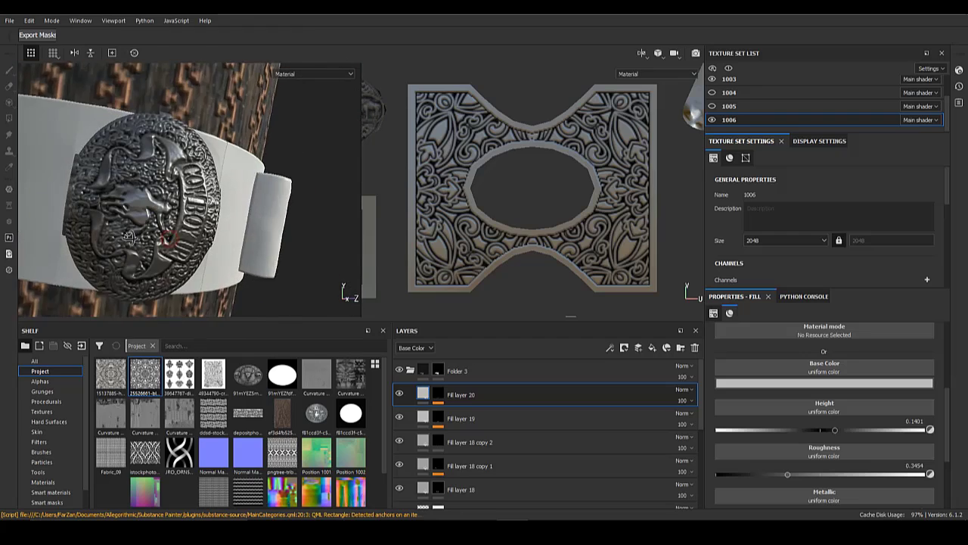
pyautogui.keyDown('alt'); pyautogui.moveTo(219, 261); pyautogui.dragTo(155, 261); pyautogui.keyUp('alt')
pyautogui.keyDown('alt'); pyautogui.moveTo(155, 303); pyautogui.dragTo(92, 198, button='right'); pyautogui.keyUp('alt')
pyautogui.keyDown('alt'); pyautogui.moveTo(92, 198); pyautogui.dragTo(233, 320, button='middle'); pyautogui.keyUp('alt')
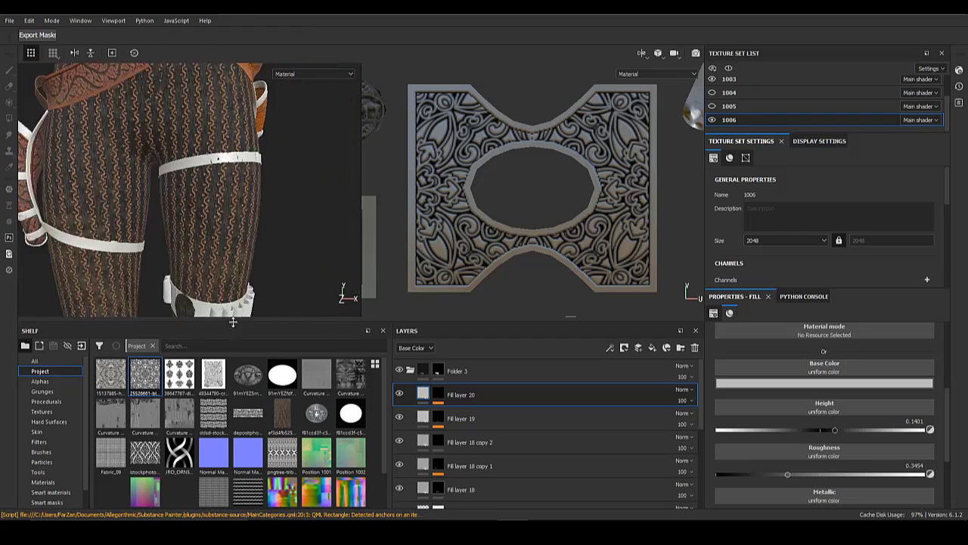
pyautogui.keyDown('alt'); pyautogui.moveTo(233, 320); pyautogui.dragTo(180, 91, button='right'); pyautogui.keyUp('alt')
pyautogui.keyDown('alt'); pyautogui.moveTo(180, 91); pyautogui.dragTo(180, 204, button='middle'); pyautogui.keyUp('alt')
pyautogui.keyDown('alt'); pyautogui.moveTo(180, 204); pyautogui.dragTo(185, 230); pyautogui.keyUp('alt')
pyautogui.keyDown('alt'); pyautogui.moveTo(185, 229); pyautogui.dragTo(174, 280, button='right'); pyautogui.keyUp('alt')
pyautogui.keyDown('alt'); pyautogui.moveTo(174, 280); pyautogui.dragTo(168, 113, button='middle'); pyautogui.keyUp('alt')
pyautogui.moveTo(265, 322)
pyautogui.keyDown('alt'); pyautogui.mouseDown(button='right')
pyautogui.moveTo(246, 302)
pyautogui.moveTo(276, 329)
pyautogui.mouseUp(button='right'); pyautogui.keyUp('alt')
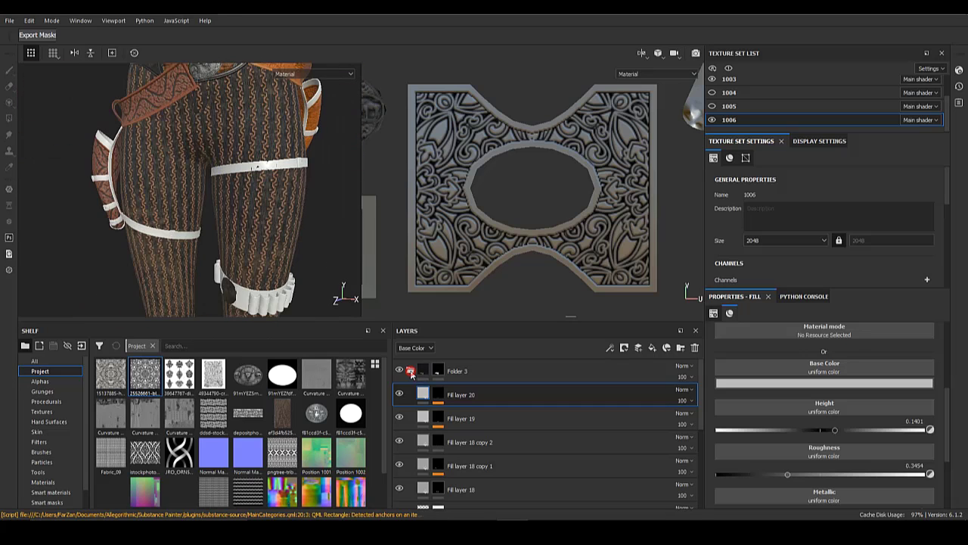
# - Save the project, collapse Folder 3 and show the mask of Folder 2 copy 2
pyautogui.click(411, 371)
pyautogui.click(488, 370)
pyautogui.hotkey('ctrl', 's')
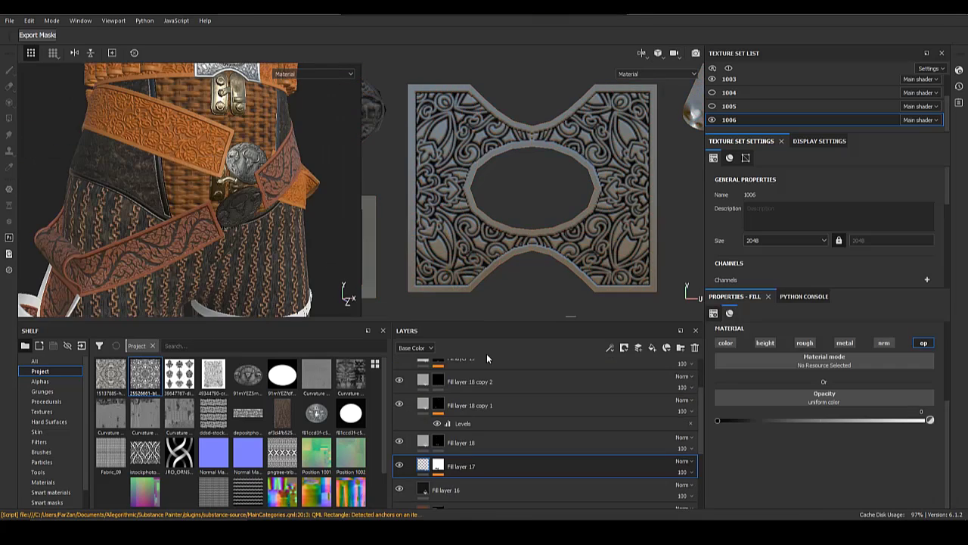
pyautogui.scroll(3, 487, 394)
pyautogui.click(411, 371)
pyautogui.click(437, 420)
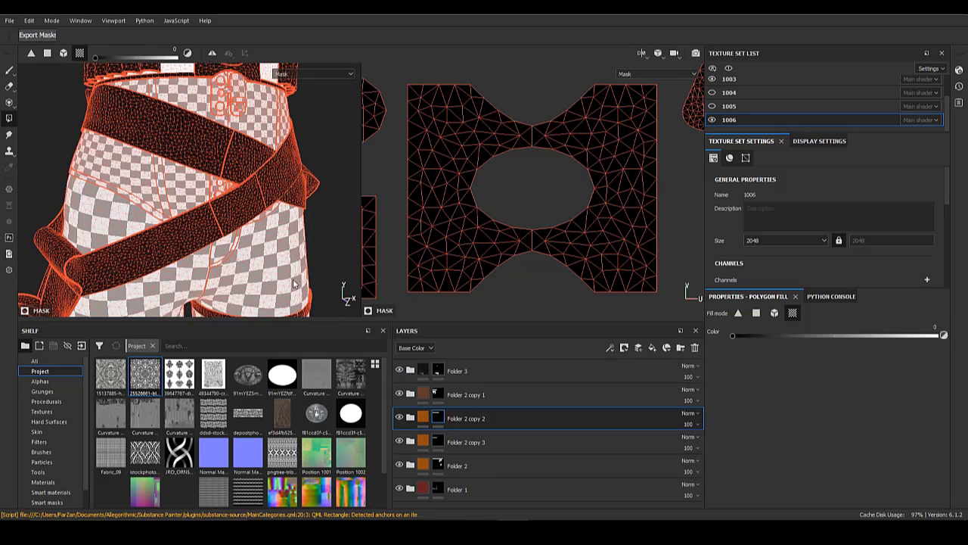
# - Duplicate Folder 2 copy 2 and give the duplicate an empty black mask
pyautogui.scroll(-3, 296, 281)
pyautogui.click(421, 422)
pyautogui.rightClick(461, 418)
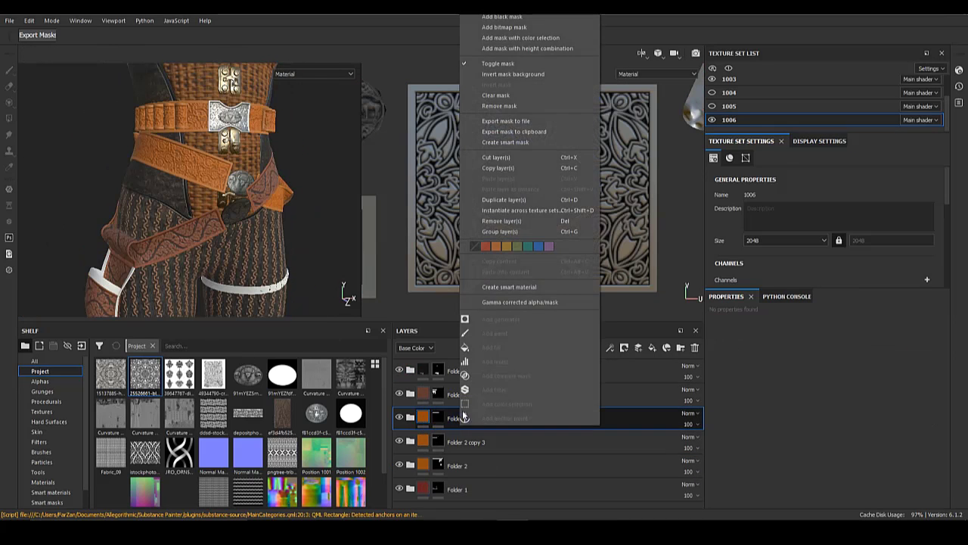
pyautogui.click(506, 200)
pyautogui.rightClick(438, 419)
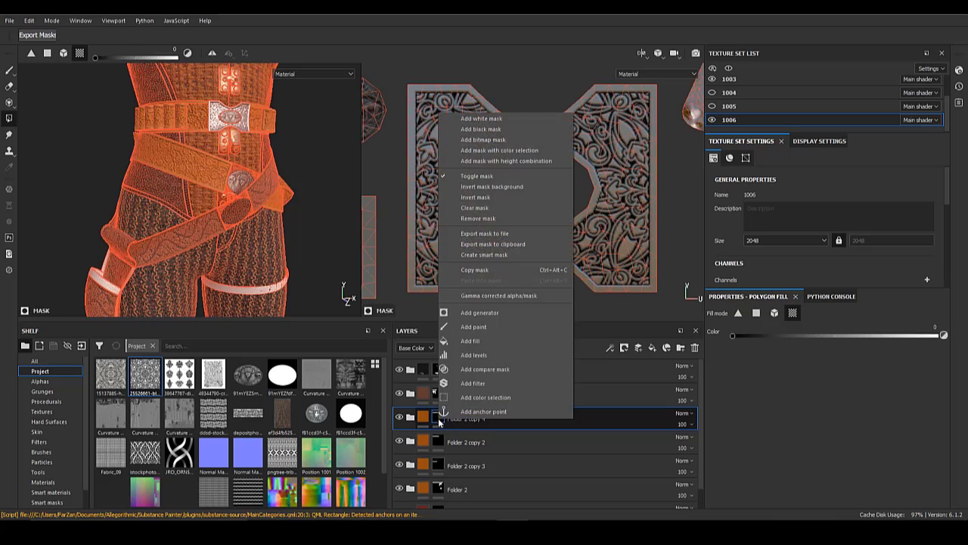
pyautogui.click(487, 130)
# - Polygon-fill the wide strap across the thigh holster in the mask of Folder 2 copy 4
pyautogui.keyDown('alt'); pyautogui.moveTo(114, 266); pyautogui.dragTo(258, 221, button='right'); pyautogui.keyUp('alt')
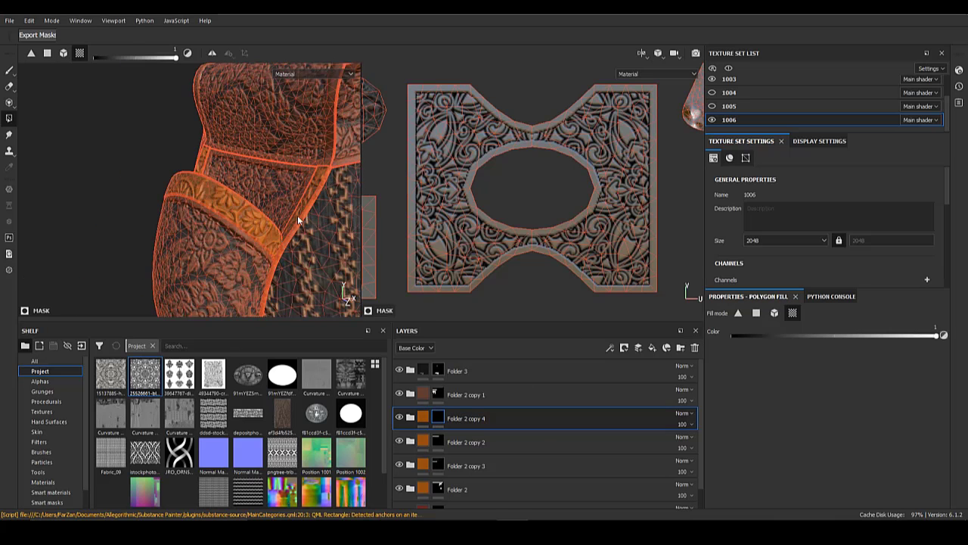
pyautogui.keyDown('alt'); pyautogui.moveTo(298, 217); pyautogui.dragTo(321, 226); pyautogui.keyUp('alt')
pyautogui.click(424, 418)
pyautogui.moveTo(190, 219)
pyautogui.keyDown('alt'); pyautogui.mouseDown()
pyautogui.moveTo(219, 223)
pyautogui.moveTo(203, 225)
pyautogui.mouseUp(); pyautogui.keyUp('alt')
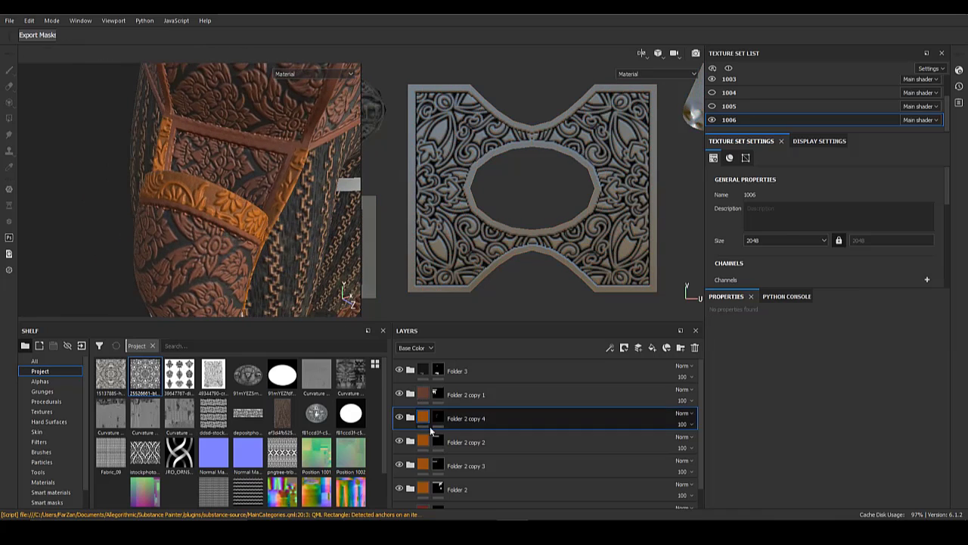
# - Check the layers inside Folder 2 copy 4 and delete Fill layer 10, which holds the embossed ornament
pyautogui.click(410, 418)
pyautogui.scroll(-1, 431, 434)
pyautogui.click(438, 412)
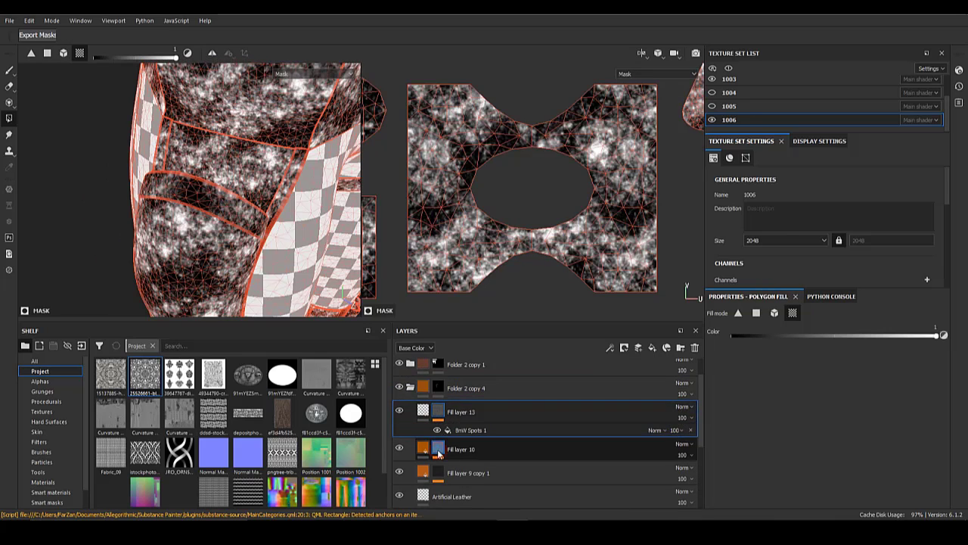
pyautogui.click(439, 452)
pyautogui.scroll(-1, 584, 420)
pyautogui.click(400, 418)
pyautogui.click(423, 456)
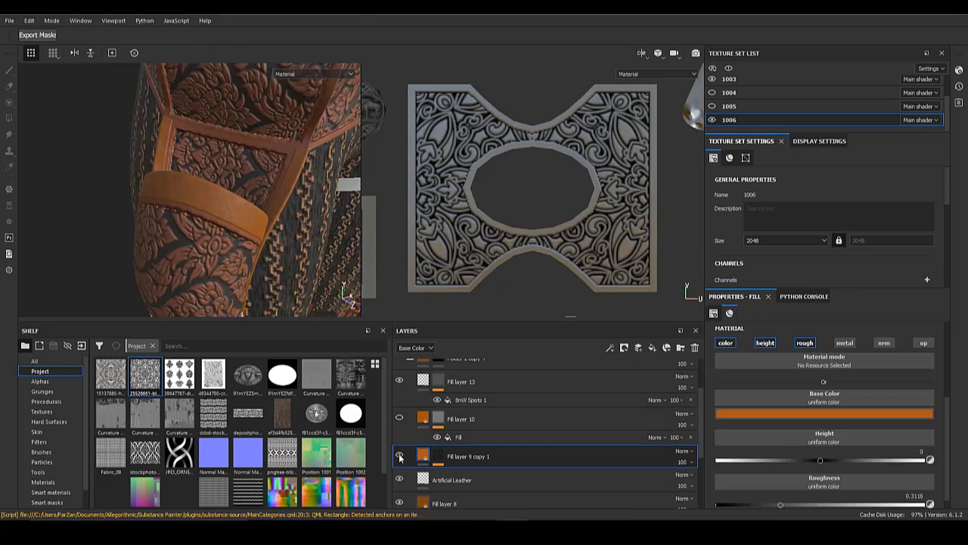
pyautogui.keyDown('alt'); pyautogui.moveTo(258, 219); pyautogui.dragTo(229, 250); pyautogui.keyUp('alt')
pyautogui.click(439, 419)
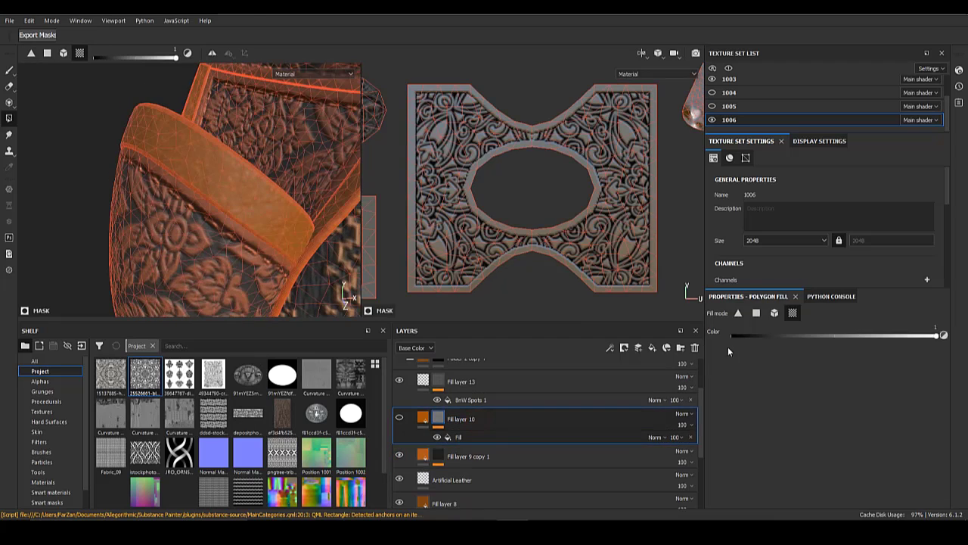
pyautogui.click(695, 348)
# - Polygon-fill the narrow holster straps and the thigh strap holding the holster in the mask of Folder 2 copy 4
pyautogui.keyDown('alt'); pyautogui.moveTo(220, 216); pyautogui.dragTo(208, 125); pyautogui.keyUp('alt')
pyautogui.scroll(-3, 216, 252)
pyautogui.keyDown('alt'); pyautogui.click(438, 418); pyautogui.keyUp('alt')
pyautogui.click(421, 416)
pyautogui.scroll(2, 454, 418)
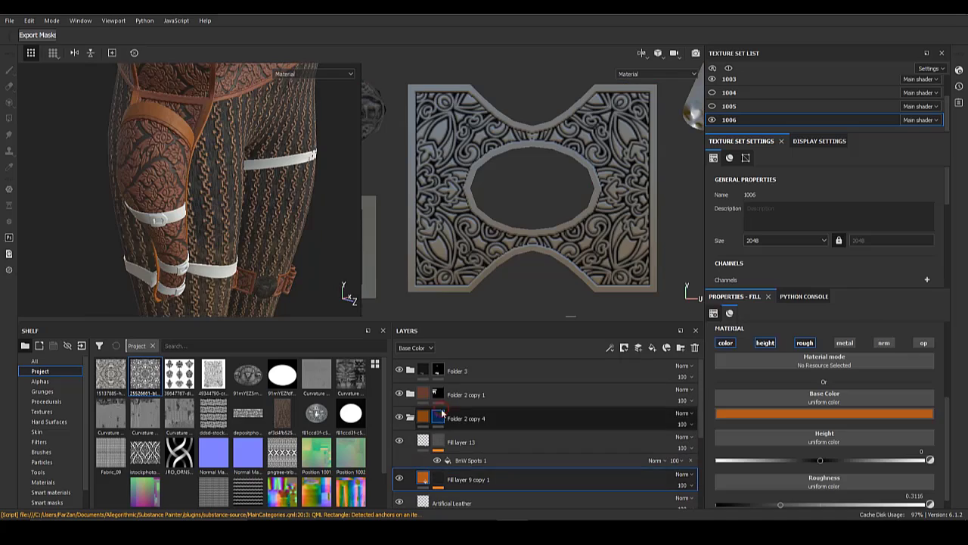
pyautogui.keyDown('alt'); pyautogui.click(438, 417); pyautogui.keyUp('alt')
pyautogui.keyDown('alt'); pyautogui.moveTo(202, 256); pyautogui.dragTo(184, 279); pyautogui.keyUp('alt')
pyautogui.scroll(4, 186, 210)
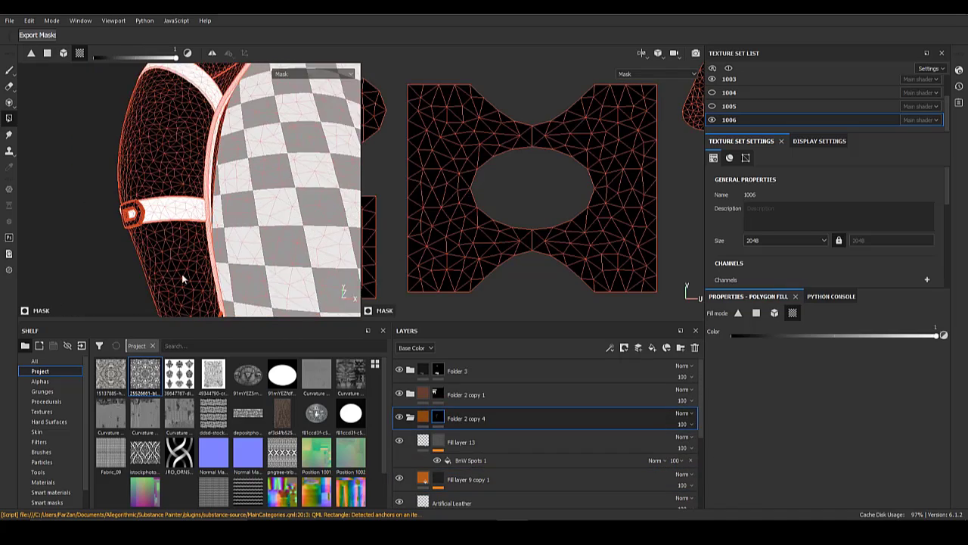
pyautogui.keyDown('alt'); pyautogui.moveTo(184, 279); pyautogui.dragTo(210, 213, button='middle'); pyautogui.keyUp('alt')
pyautogui.keyDown('alt'); pyautogui.moveTo(222, 223); pyautogui.dragTo(207, 239); pyautogui.keyUp('alt')
pyautogui.keyDown('alt'); pyautogui.moveTo(63, 137); pyautogui.dragTo(212, 296); pyautogui.keyUp('alt')
pyautogui.click(423, 419)
pyautogui.keyDown('shift'); pyautogui.moveTo(250, 242); pyautogui.dragTo(333, 302, button='right'); pyautogui.keyUp('shift')
pyautogui.click(438, 418)
pyautogui.click(228, 269)
# - Examine the leather straps around both thighs and the holsters from all sides
pyautogui.keyDown('alt'); pyautogui.moveTo(163, 246); pyautogui.dragTo(287, 251); pyautogui.keyUp('alt')
pyautogui.scroll(-4, 222, 201)
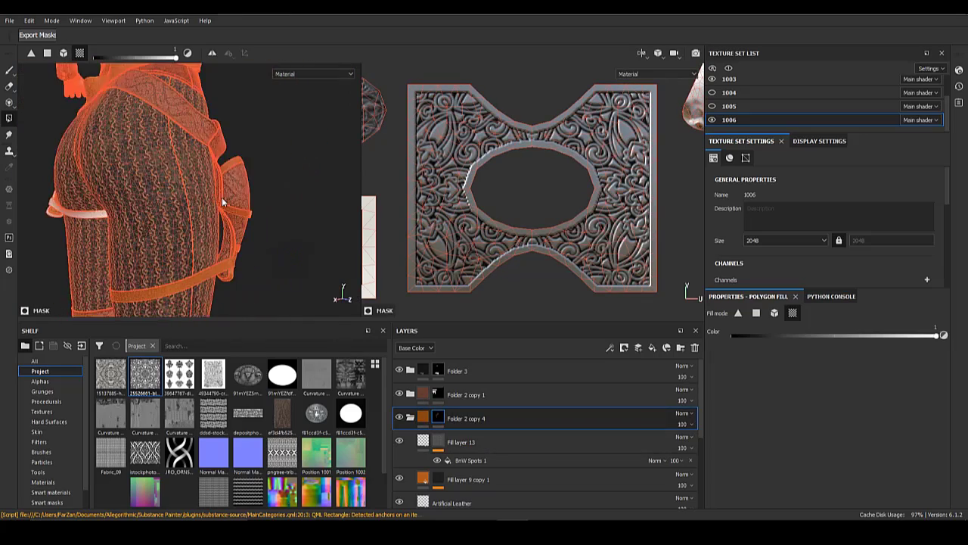
pyautogui.keyDown('alt'); pyautogui.moveTo(222, 201); pyautogui.dragTo(170, 240); pyautogui.keyUp('alt')
pyautogui.keyDown('alt'); pyautogui.moveTo(250, 231); pyautogui.dragTo(236, 279); pyautogui.keyUp('alt')
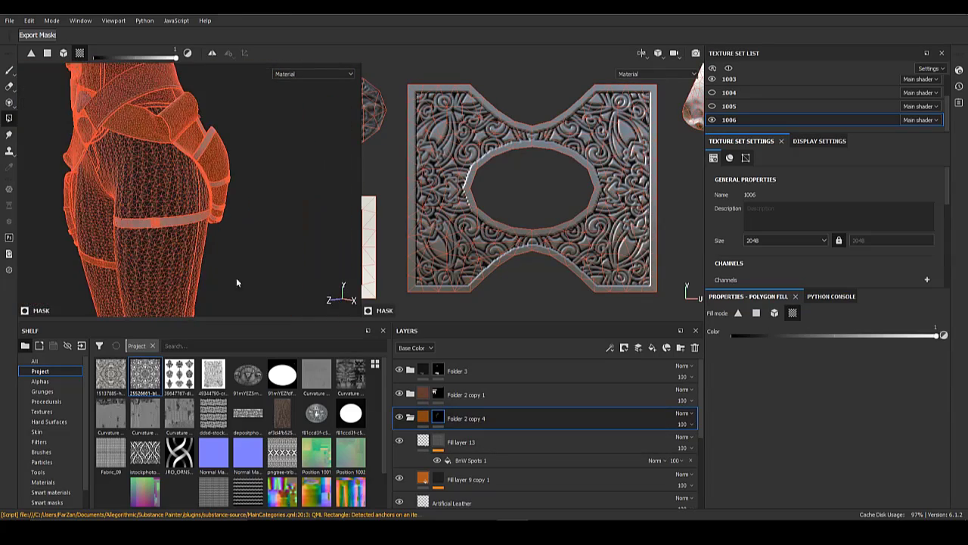
pyautogui.click(423, 418)
pyautogui.keyDown('alt'); pyautogui.moveTo(250, 242); pyautogui.dragTo(208, 234); pyautogui.keyUp('alt')
pyautogui.keyDown('shift'); pyautogui.moveTo(208, 234); pyautogui.dragTo(157, 230, button='right'); pyautogui.keyUp('shift')
pyautogui.keyDown('alt'); pyautogui.moveTo(99, 229); pyautogui.dragTo(305, 223); pyautogui.keyUp('alt')
pyautogui.keyDown('alt'); pyautogui.moveTo(305, 223); pyautogui.dragTo(304, 197, button='middle'); pyautogui.keyUp('alt')
pyautogui.scroll(4, 288, 185)
pyautogui.keyDown('alt'); pyautogui.moveTo(259, 162); pyautogui.dragTo(227, 170); pyautogui.keyUp('alt')
pyautogui.scroll(-4, 122, 131)
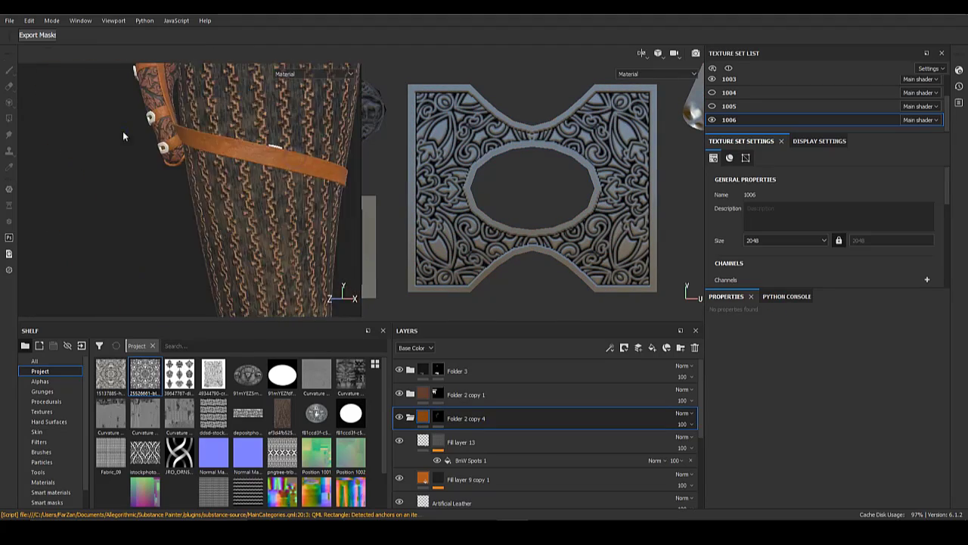
pyautogui.keyDown('alt'); pyautogui.moveTo(123, 131); pyautogui.dragTo(291, 216); pyautogui.keyUp('alt')
pyautogui.keyDown('alt'); pyautogui.moveTo(43, 171); pyautogui.dragTo(213, 195); pyautogui.keyUp('alt')
pyautogui.keyDown('shift'); pyautogui.moveTo(213, 194); pyautogui.dragTo(295, 77, button='right'); pyautogui.keyUp('shift')
pyautogui.keyDown('alt'); pyautogui.moveTo(292, 87); pyautogui.dragTo(83, 180); pyautogui.keyUp('alt')
# - Duplicate Folder 2 copy 1 and empty the duplicate's mask
pyautogui.rightClick(450, 395)
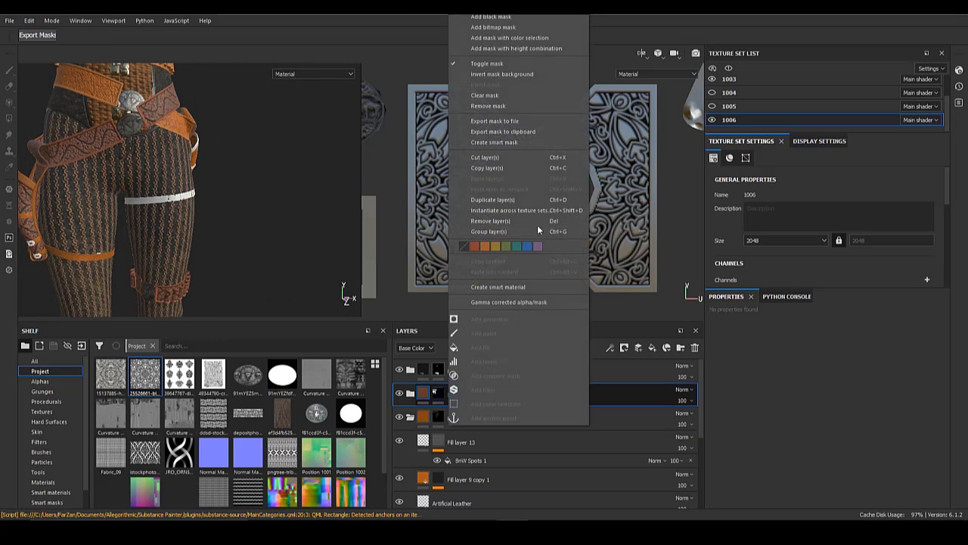
pyautogui.click(499, 201)
pyautogui.rightClick(439, 393)
pyautogui.click(485, 257)
# - Polygon-fill the untextured strap around the other thigh in the mask of Folder 2 copy 5
pyautogui.keyDown('alt'); pyautogui.moveTo(189, 195); pyautogui.dragTo(170, 197); pyautogui.keyUp('alt')
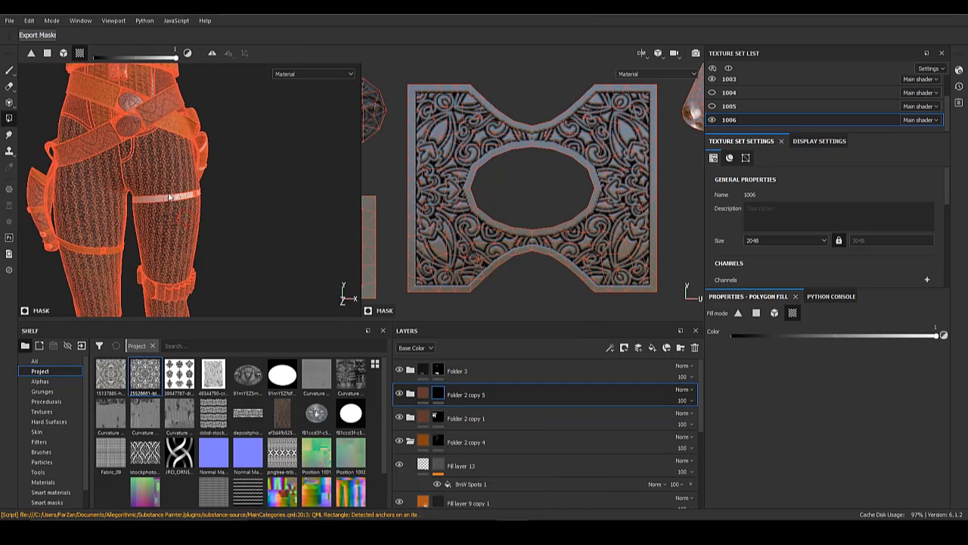
pyautogui.keyDown('alt'); pyautogui.moveTo(170, 196); pyautogui.dragTo(223, 248, button='right'); pyautogui.keyUp('alt')
pyautogui.click(425, 394)
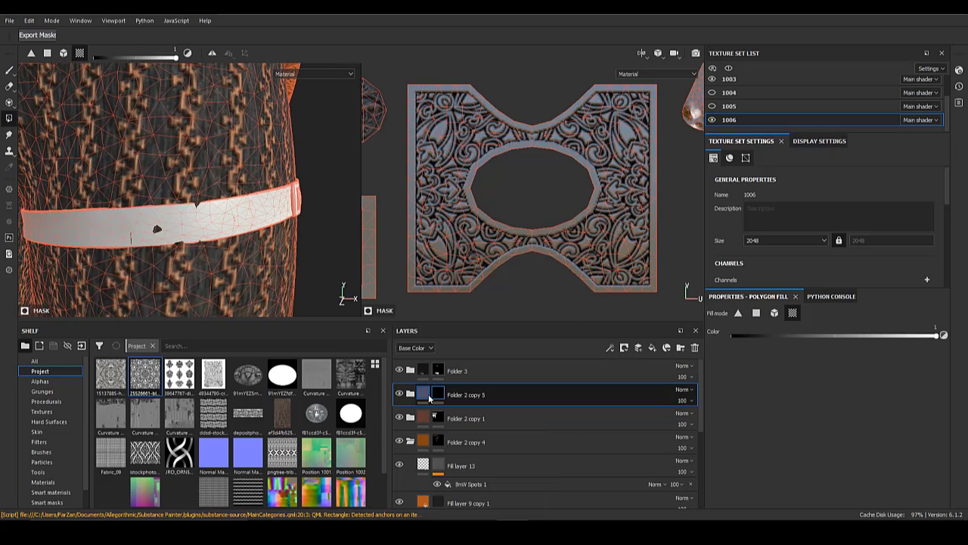
pyautogui.click(438, 394)
pyautogui.click(198, 225)
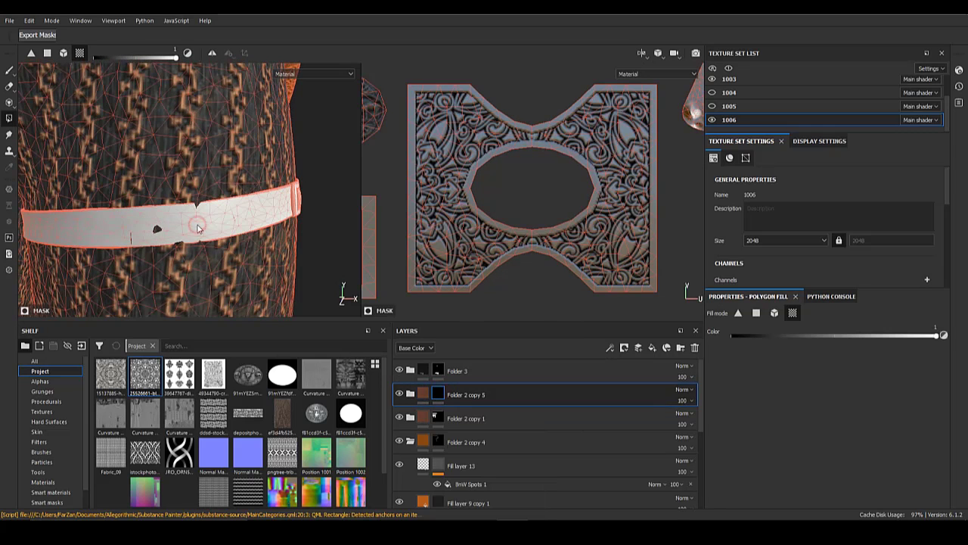
pyautogui.click(424, 394)
pyautogui.keyDown('alt'); pyautogui.moveTo(195, 241); pyautogui.dragTo(229, 241); pyautogui.keyUp('alt')
# - Delete Fill layer 15, Fill layer 15 copy 1 and Fill layer 14 from Folder 2 copy 5
pyautogui.keyDown('alt'); pyautogui.click(437, 393); pyautogui.keyUp('alt')
pyautogui.click(411, 394)
pyautogui.click(463, 421)
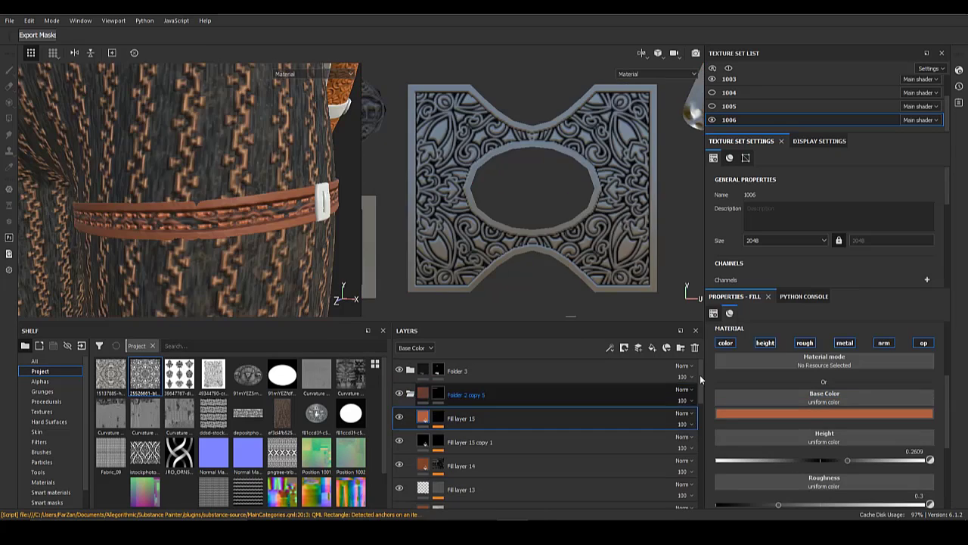
pyautogui.click(695, 350)
pyautogui.keyDown('alt'); pyautogui.click(438, 420); pyautogui.keyUp('alt')
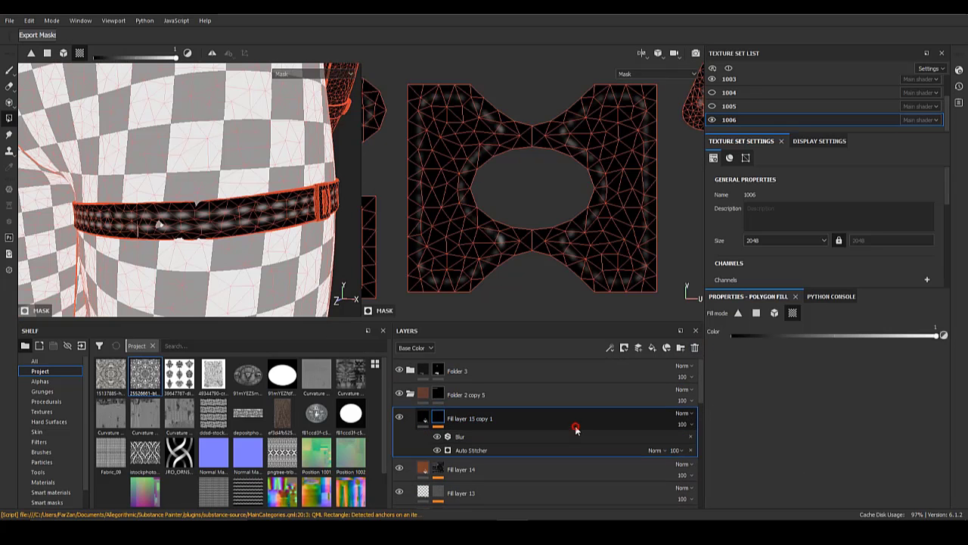
pyautogui.click(695, 349)
pyautogui.keyDown('alt'); pyautogui.click(439, 419); pyautogui.keyUp('alt')
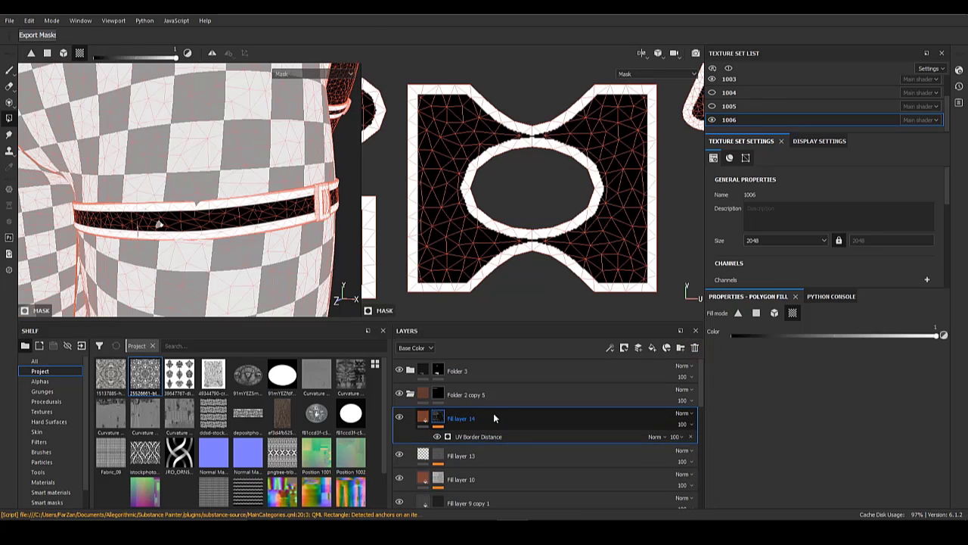
pyautogui.click(694, 348)
# - Try deleting the ornament layer, Fill layer 10, from Folder 2 copy 5, and undo the deletion
pyautogui.keyDown('alt'); pyautogui.click(438, 418); pyautogui.keyUp('alt')
pyautogui.click(478, 456)
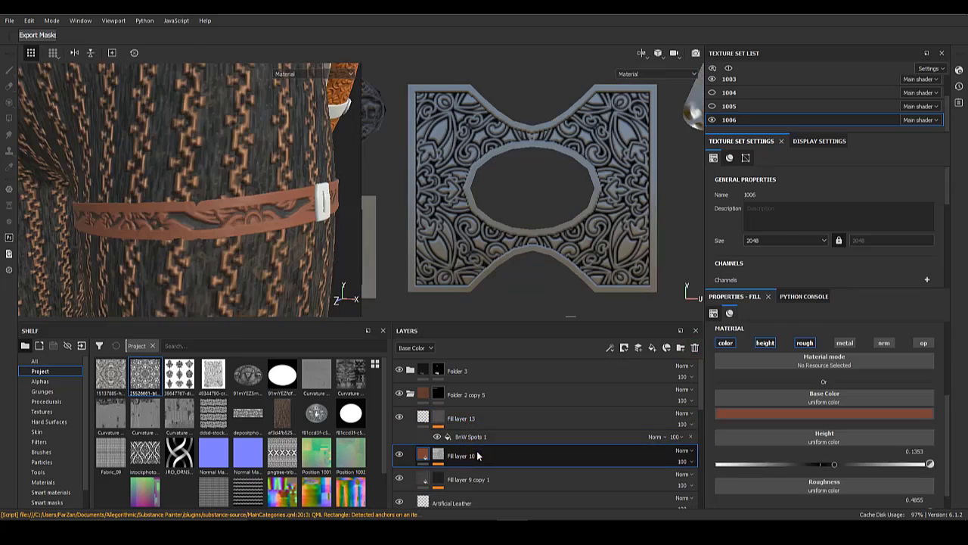
pyautogui.keyDown('alt'); pyautogui.click(439, 454); pyautogui.keyUp('alt')
pyautogui.click(438, 464)
pyautogui.click(691, 488)
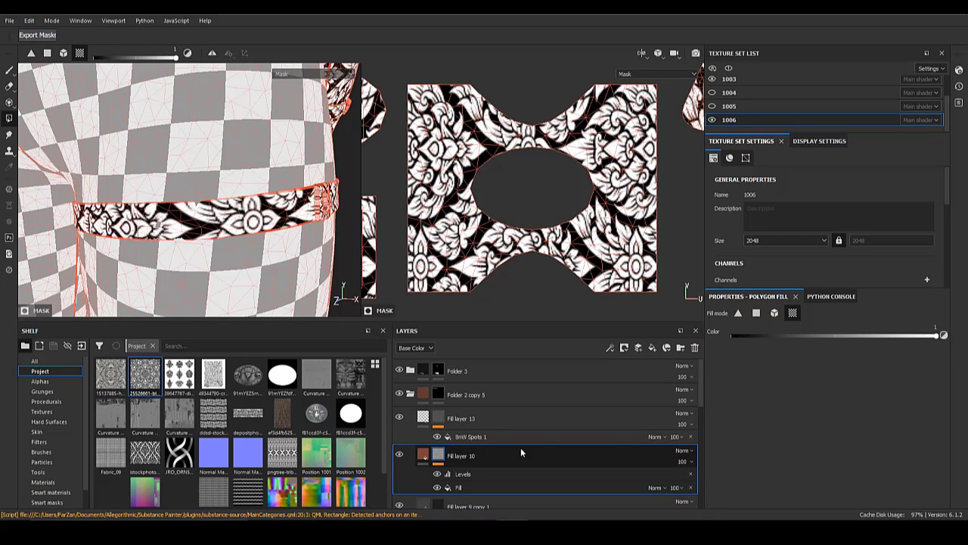
pyautogui.click(521, 449)
pyautogui.click(695, 349)
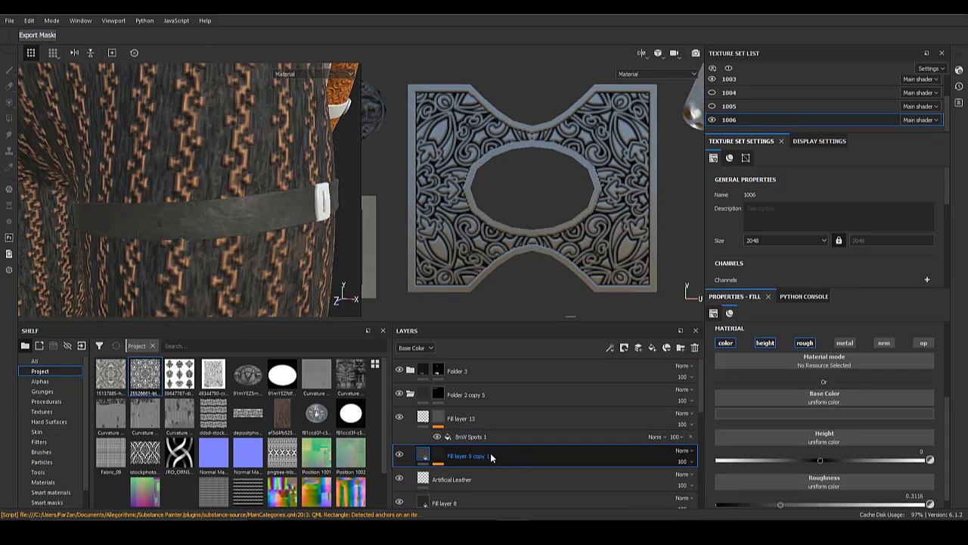
pyautogui.hotkey('ctrl', 'z')
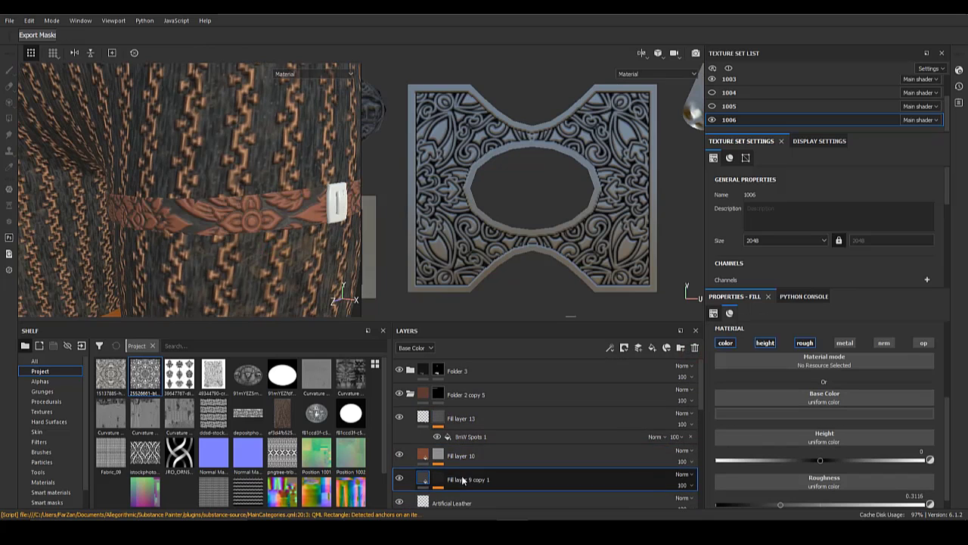
# - Turn off the ornament Fill effect in the mask of Fill layer 10 inside Folder 2 copy 5
pyautogui.keyDown('alt'); pyautogui.click(438, 456); pyautogui.keyUp('alt')
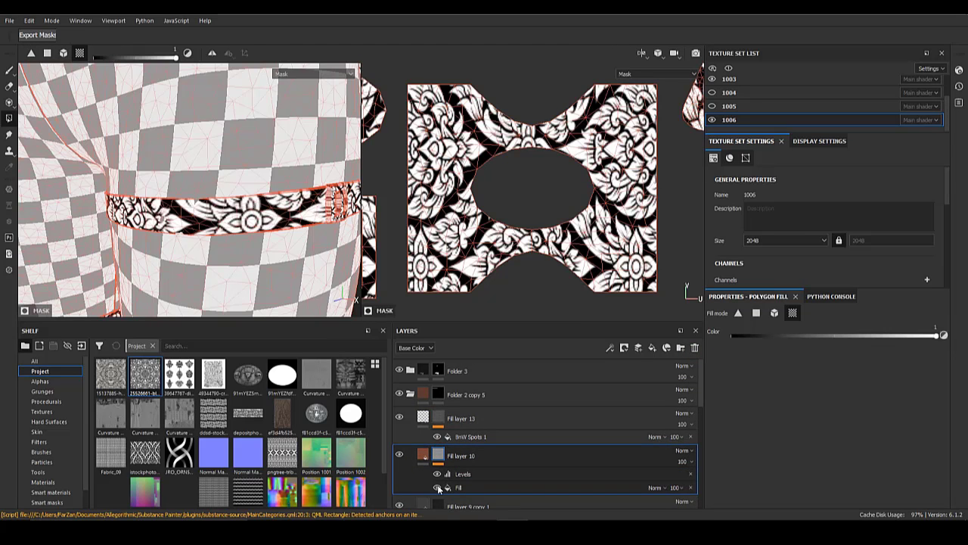
pyautogui.click(437, 487)
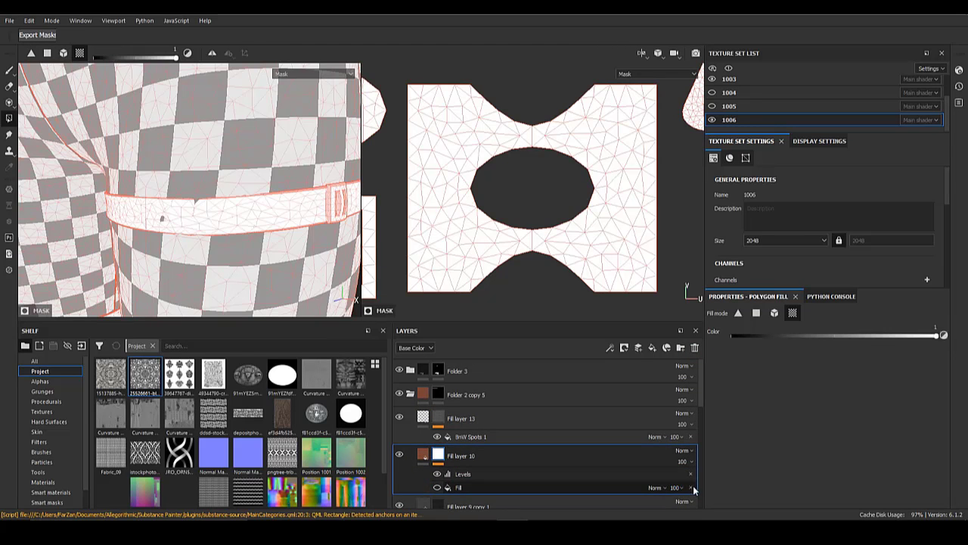
pyautogui.click(424, 455)
pyautogui.keyDown('alt'); pyautogui.moveTo(238, 291); pyautogui.dragTo(249, 250, button='right'); pyautogui.keyUp('alt')
pyautogui.keyDown('alt'); pyautogui.moveTo(325, 250); pyautogui.dragTo(235, 261); pyautogui.keyUp('alt')
pyautogui.moveTo(266, 286)
pyautogui.keyDown('alt'); pyautogui.mouseDown(button='right')
pyautogui.moveTo(287, 462)
pyautogui.moveTo(445, 444)
pyautogui.mouseUp(button='right'); pyautogui.keyUp('alt')
# - Examine the remaining layers of Folder 2 copy 5, the dirt mask of Fill layer 9 copy 1, and the leather thigh strap
pyautogui.click(424, 479)
pyautogui.keyDown('alt'); pyautogui.click(438, 480); pyautogui.keyUp('alt')
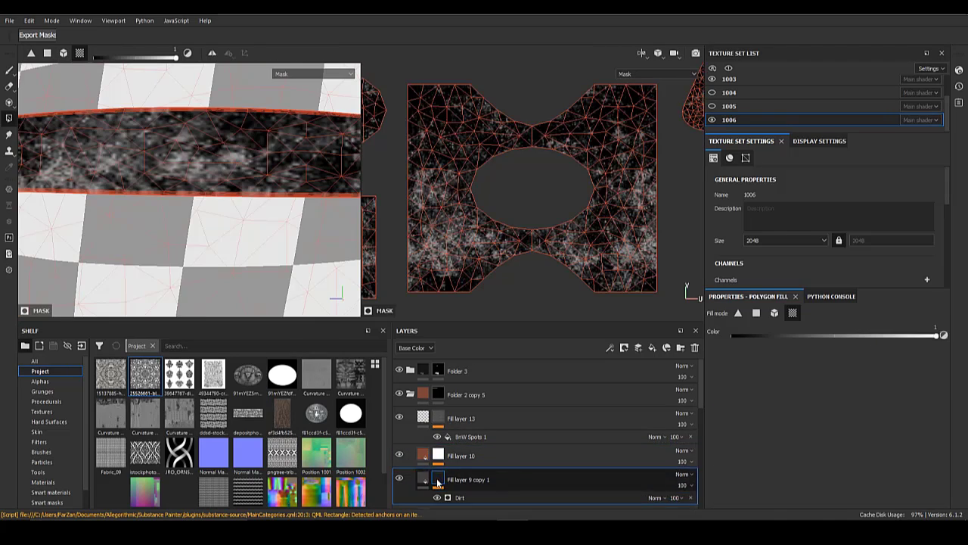
pyautogui.scroll(-1, 438, 480)
pyautogui.click(424, 450)
pyautogui.scroll(-1, 468, 463)
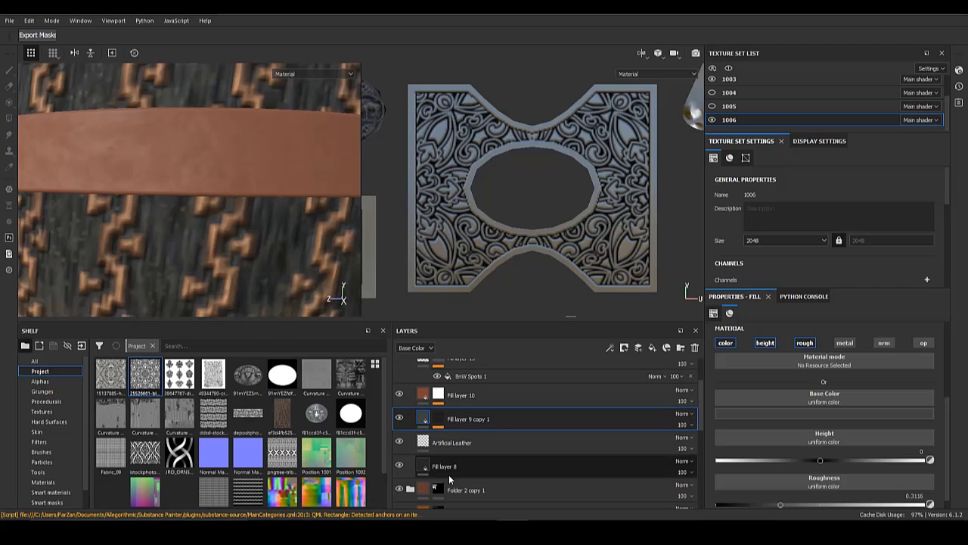
pyautogui.click(445, 467)
pyautogui.click(424, 396)
pyautogui.scroll(2, 423, 444)
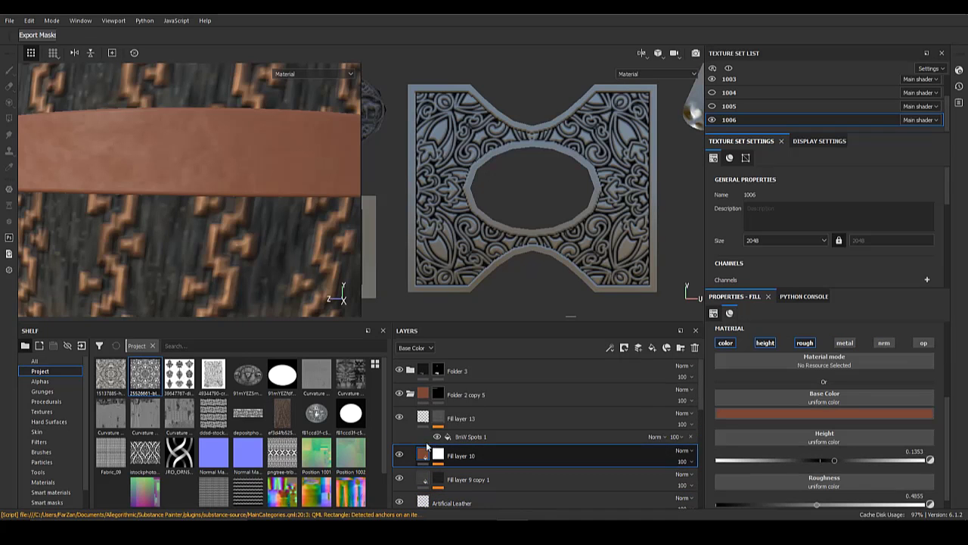
pyautogui.keyDown('alt'); pyautogui.moveTo(268, 266); pyautogui.dragTo(42, 123, button='right'); pyautogui.keyUp('alt')
pyautogui.keyDown('alt'); pyautogui.moveTo(193, 171); pyautogui.dragTo(205, 247, button='middle'); pyautogui.keyUp('alt')
pyautogui.keyDown('alt'); pyautogui.moveTo(208, 249); pyautogui.dragTo(265, 246); pyautogui.keyUp('alt')
pyautogui.keyDown('alt'); pyautogui.moveTo(246, 272); pyautogui.dragTo(230, 202, button='middle'); pyautogui.keyUp('alt')
pyautogui.keyDown('alt'); pyautogui.moveTo(229, 202); pyautogui.dragTo(302, 246, button='right'); pyautogui.keyUp('alt')
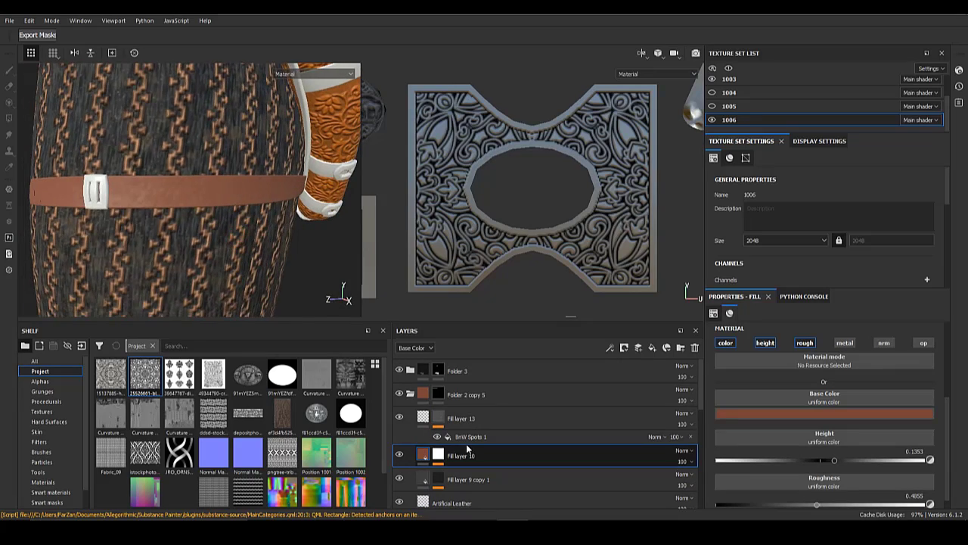
# - Polygon-fill the small buckled straps around the holster in the mask of Folder 2 copy 5 and collapse the folder
pyautogui.click(439, 394)
pyautogui.keyDown('alt'); pyautogui.moveTo(231, 164); pyautogui.dragTo(170, 168); pyautogui.keyUp('alt')
pyautogui.keyDown('alt'); pyautogui.moveTo(170, 168); pyautogui.dragTo(273, 227, button='middle'); pyautogui.keyUp('alt')
pyautogui.click(411, 394)
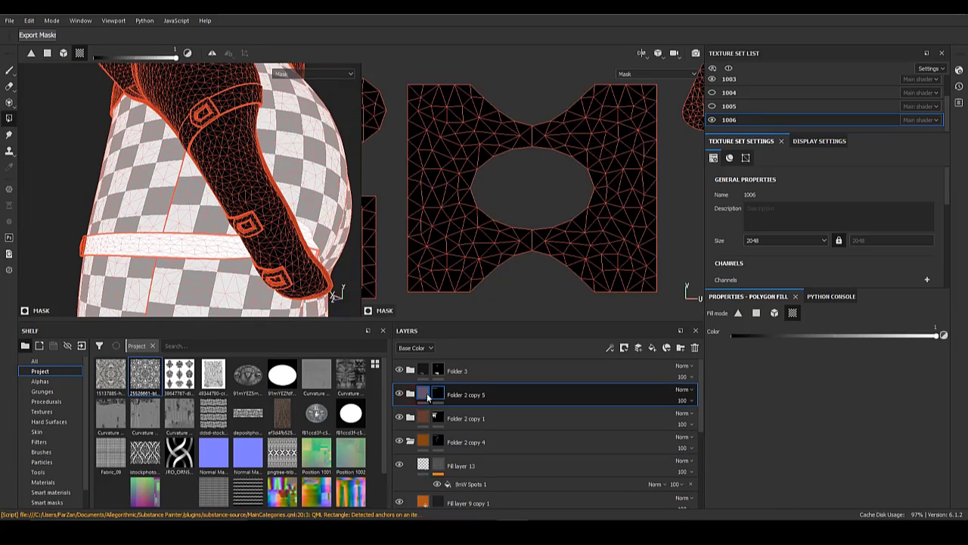
pyautogui.click(427, 396)
pyautogui.click(437, 394)
pyautogui.keyDown('alt'); pyautogui.moveTo(163, 193); pyautogui.dragTo(223, 229, button='right'); pyautogui.keyUp('alt')
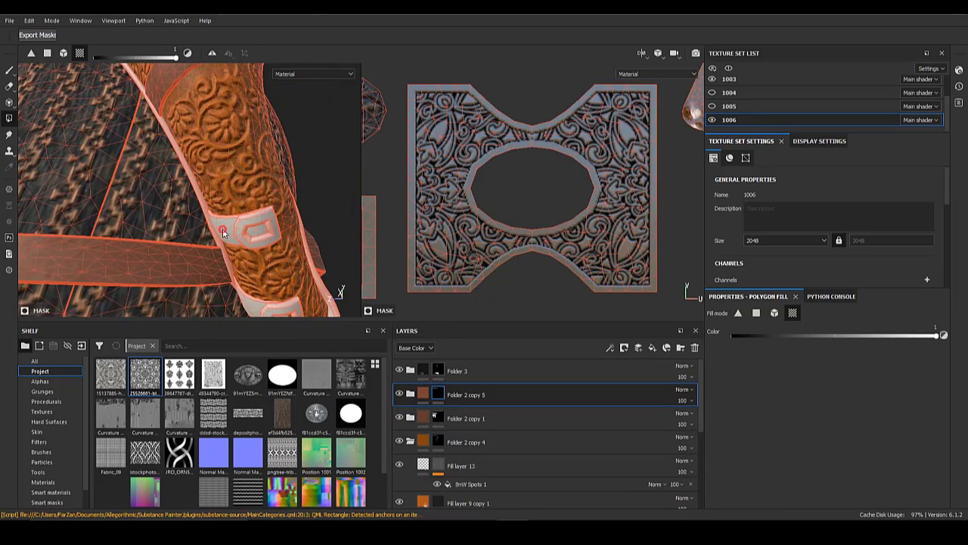
pyautogui.keyDown('alt'); pyautogui.moveTo(222, 228); pyautogui.dragTo(336, 248); pyautogui.keyUp('alt')
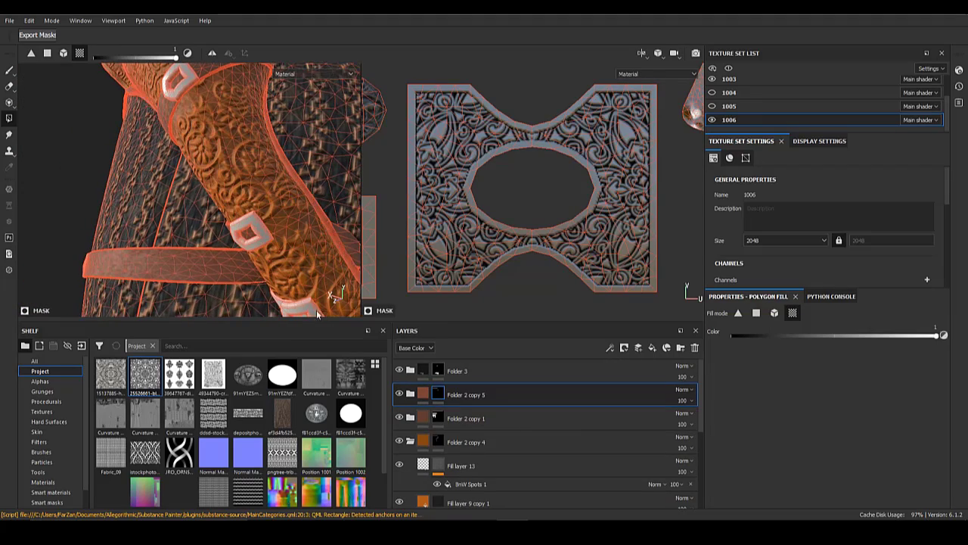
pyautogui.keyDown('alt'); pyautogui.moveTo(316, 309); pyautogui.dragTo(325, 216); pyautogui.keyUp('alt')
pyautogui.keyDown('alt'); pyautogui.moveTo(277, 190); pyautogui.dragTo(241, 332, button='middle'); pyautogui.keyUp('alt')
pyautogui.keyDown('alt'); pyautogui.moveTo(241, 332); pyautogui.dragTo(409, 378); pyautogui.keyUp('alt')
pyautogui.click(423, 393)
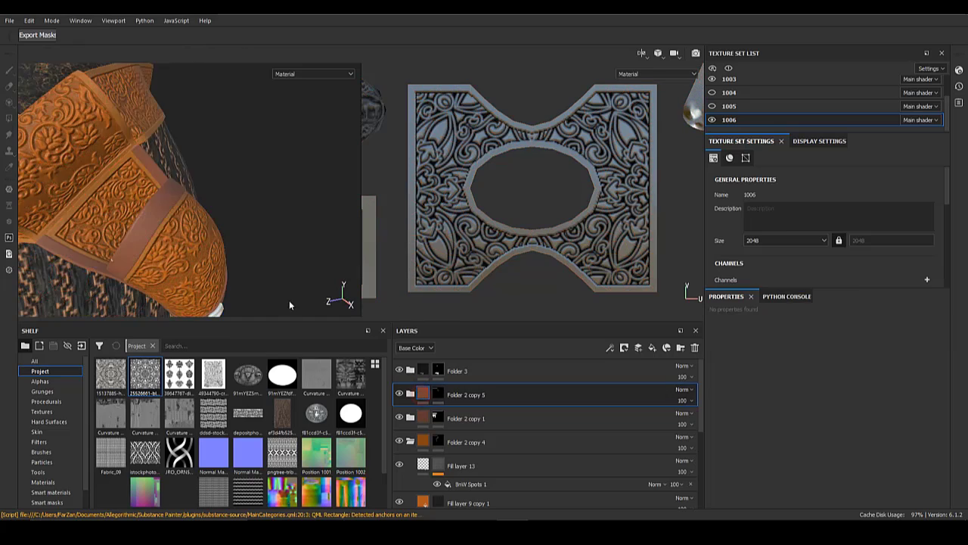
# - Create a new folder above Folder 3 and add a new fill layer inside it
pyautogui.keyDown('alt'); pyautogui.moveTo(290, 304); pyautogui.dragTo(265, 276); pyautogui.keyUp('alt')
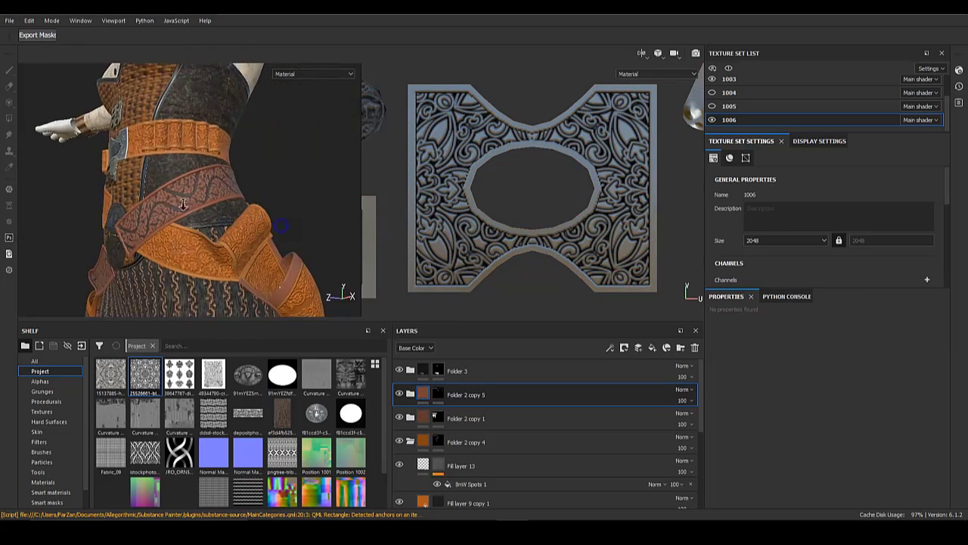
pyautogui.keyDown('alt'); pyautogui.moveTo(265, 276); pyautogui.dragTo(262, 195, button='middle'); pyautogui.keyUp('alt')
pyautogui.keyDown('alt'); pyautogui.moveTo(262, 194); pyautogui.dragTo(223, 162, button='right'); pyautogui.keyUp('alt')
pyautogui.keyDown('alt'); pyautogui.moveTo(223, 162); pyautogui.dragTo(271, 349); pyautogui.keyUp('alt')
pyautogui.keyDown('alt'); pyautogui.moveTo(257, 174); pyautogui.dragTo(265, 307, button='middle'); pyautogui.keyUp('alt')
pyautogui.keyDown('alt'); pyautogui.moveTo(265, 306); pyautogui.dragTo(303, 303); pyautogui.keyUp('alt')
pyautogui.click(437, 393)
pyautogui.click(481, 375)
pyautogui.click(680, 348)
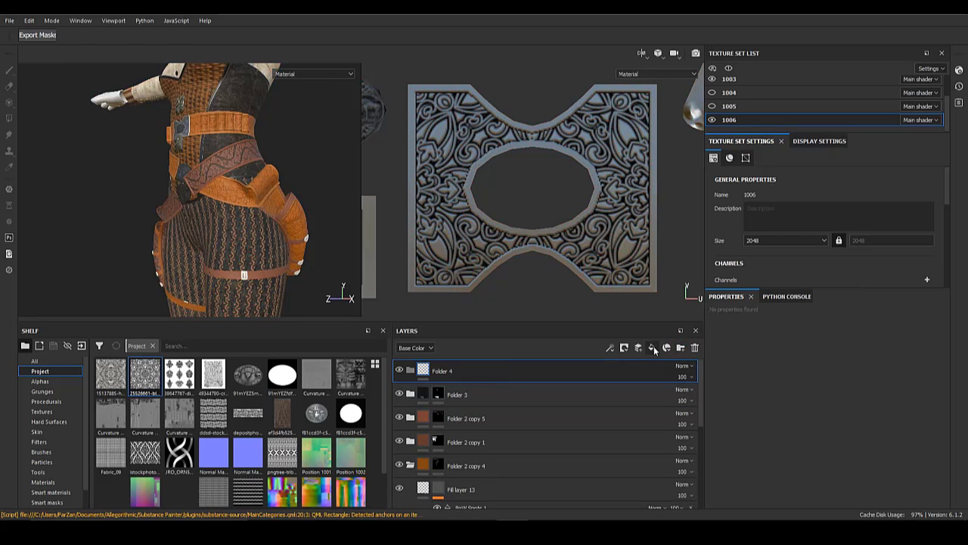
pyautogui.click(653, 348)
pyautogui.moveTo(463, 375)
pyautogui.mouseDown()
pyautogui.moveTo(435, 396)
pyautogui.moveTo(452, 379)
pyautogui.mouseUp()
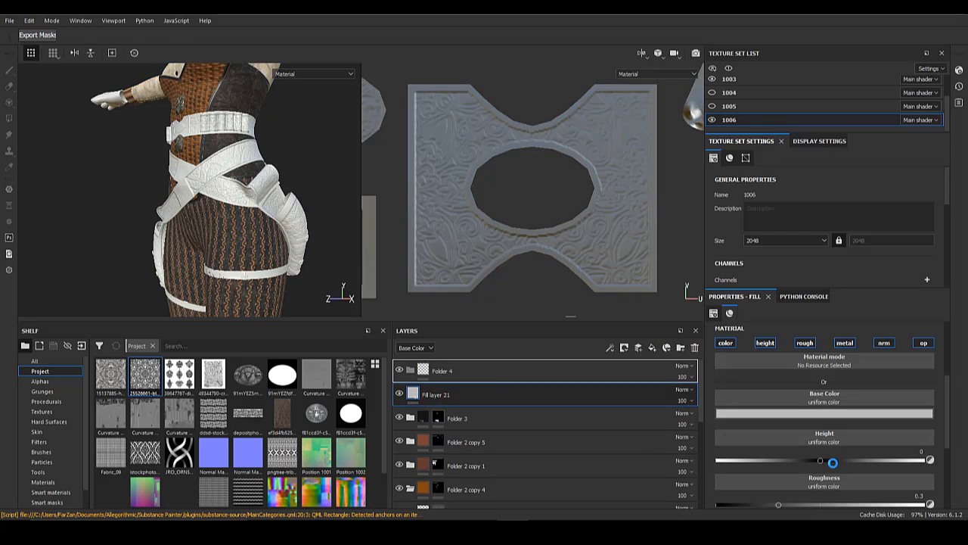
# - Set the new fill layer's Metallic to 0.7536 and darken its base color to a mid grey
pyautogui.scroll(-2, 799, 502)
pyautogui.moveTo(799, 490); pyautogui.dragTo(874, 491)
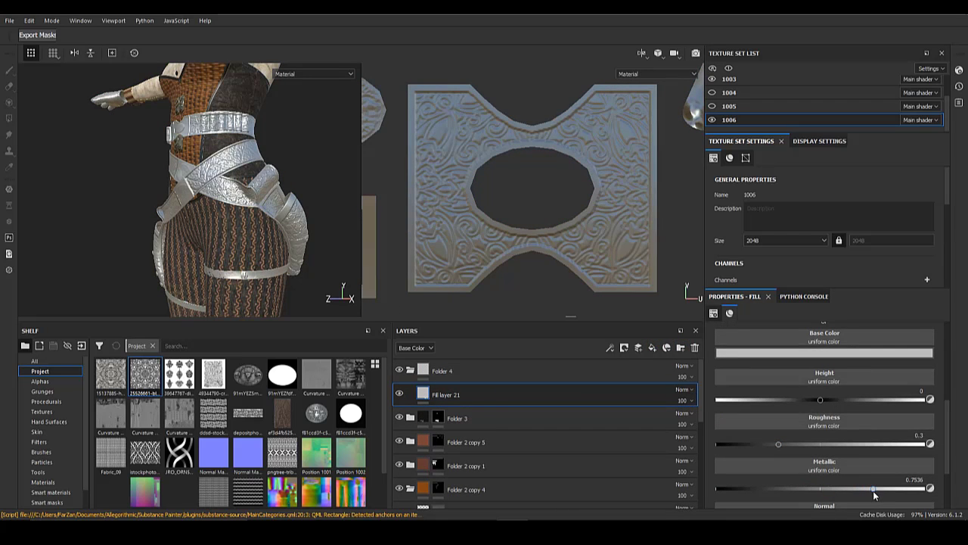
pyautogui.keyDown('alt'); pyautogui.moveTo(210, 184); pyautogui.dragTo(194, 250, button='middle'); pyautogui.keyUp('alt')
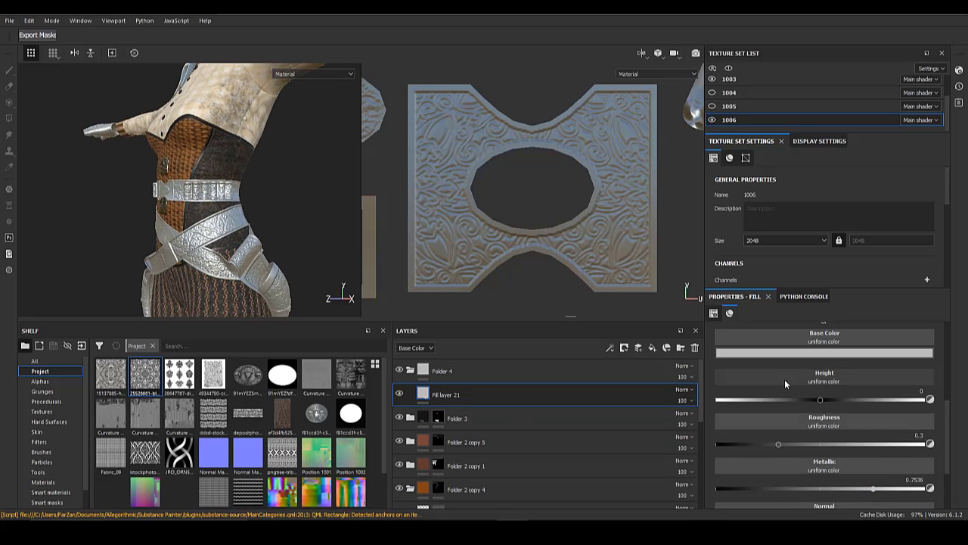
pyautogui.click(801, 353)
pyautogui.moveTo(808, 391); pyautogui.dragTo(792, 413)
# - Add a black mask to Folder 4 and polygon-fill the small buckle islands in the UV layout
pyautogui.rightClick(425, 371)
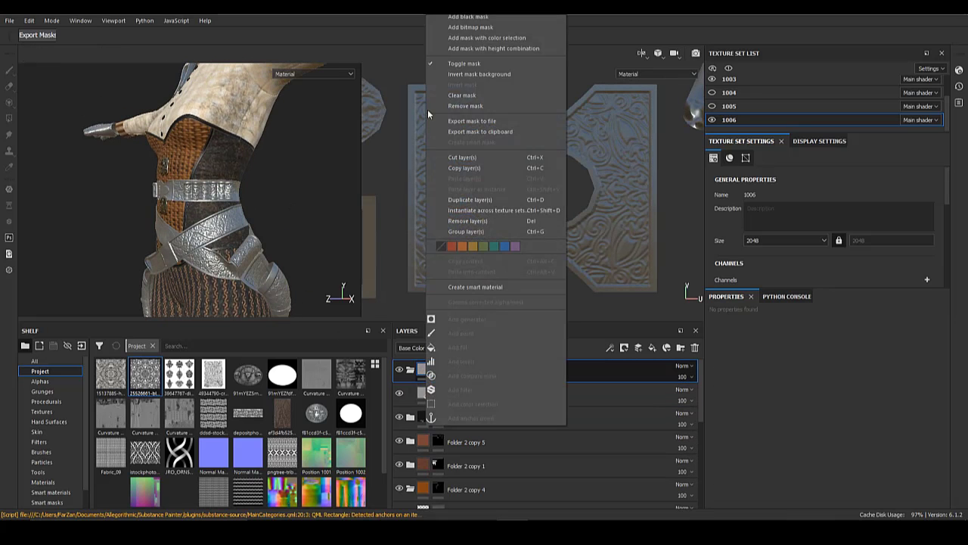
pyautogui.click(445, 19)
pyautogui.press('4')
pyautogui.keyDown('alt'); pyautogui.moveTo(582, 218); pyautogui.dragTo(404, 166, button='right'); pyautogui.keyUp('alt')
pyautogui.keyDown('alt'); pyautogui.moveTo(404, 166); pyautogui.dragTo(478, 180, button='middle'); pyautogui.keyUp('alt')
pyautogui.keyDown('alt'); pyautogui.moveTo(478, 179); pyautogui.dragTo(508, 375, button='right'); pyautogui.keyUp('alt')
pyautogui.moveTo(494, 298); pyautogui.dragTo(450, 124)
pyautogui.keyDown('alt'); pyautogui.moveTo(467, 271); pyautogui.dragTo(475, 205, button='middle'); pyautogui.keyUp('alt')
pyautogui.moveTo(465, 267); pyautogui.dragTo(442, 248)
pyautogui.moveTo(562, 162); pyautogui.dragTo(566, 198)
pyautogui.keyDown('alt'); pyautogui.moveTo(645, 239); pyautogui.dragTo(512, 256, button='middle'); pyautogui.keyUp('alt')
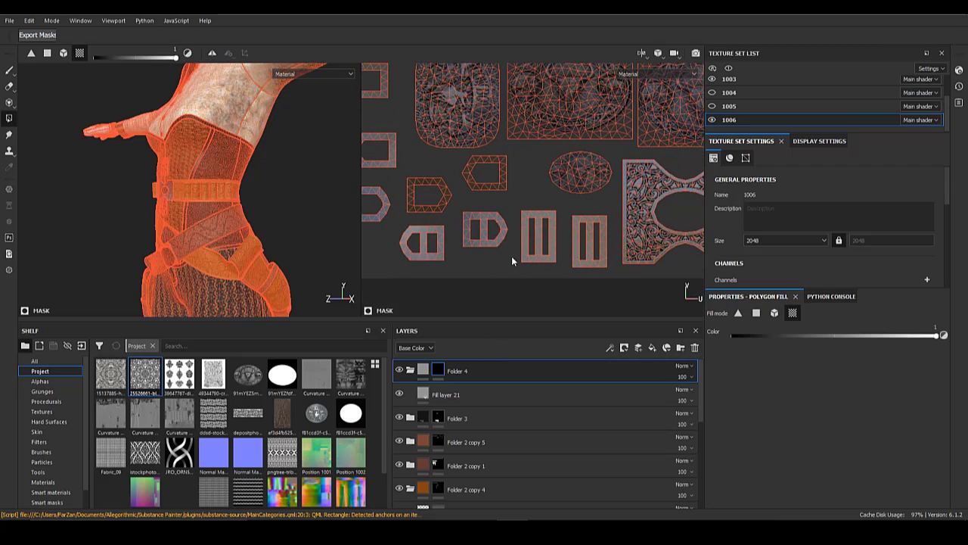
# - Try including the separate double-slot buckle island beside the large hat brim in the mask of Folder 4
pyautogui.keyDown('alt'); pyautogui.moveTo(200, 246); pyautogui.dragTo(196, 160, button='middle'); pyautogui.keyUp('alt')
pyautogui.keyDown('alt'); pyautogui.moveTo(196, 161); pyautogui.dragTo(49, 181, button='right'); pyautogui.keyUp('alt')
pyautogui.keyDown('alt'); pyautogui.moveTo(47, 182); pyautogui.dragTo(155, 184); pyautogui.keyUp('alt')
pyautogui.keyDown('alt'); pyautogui.moveTo(161, 220); pyautogui.dragTo(227, 178, button='middle'); pyautogui.keyUp('alt')
pyautogui.keyDown('alt'); pyautogui.moveTo(505, 219); pyautogui.dragTo(475, 195, button='right'); pyautogui.keyUp('alt')
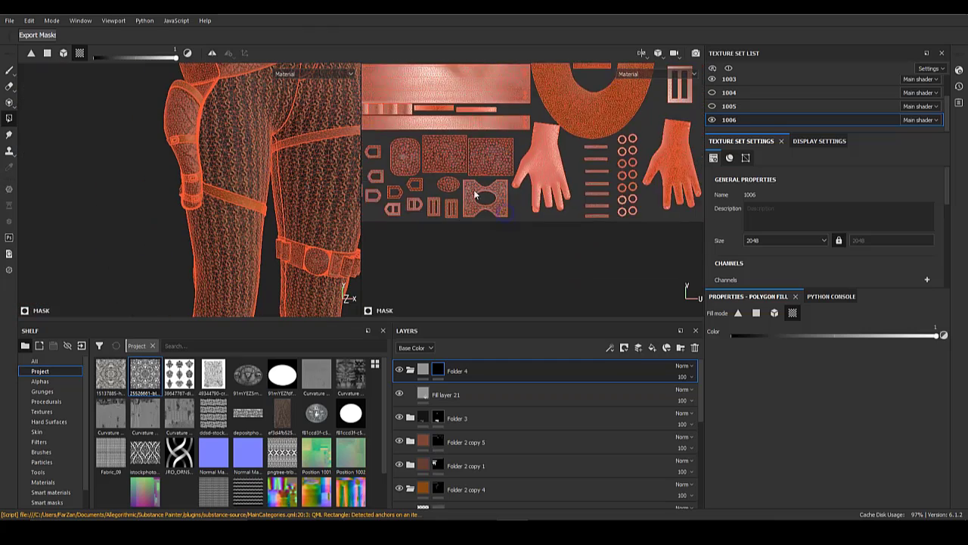
pyautogui.keyDown('alt'); pyautogui.moveTo(576, 119); pyautogui.dragTo(497, 303, button='middle'); pyautogui.keyUp('alt')
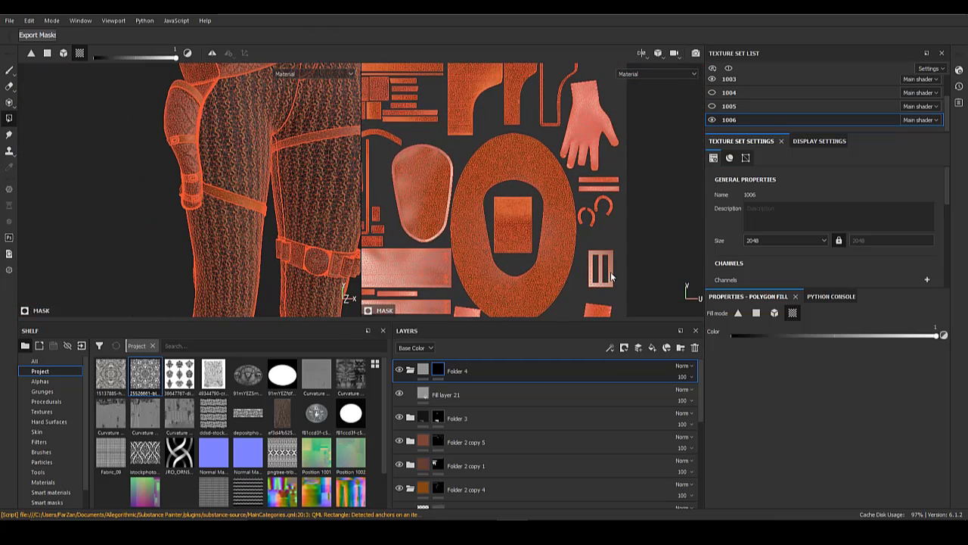
pyautogui.keyDown('alt'); pyautogui.moveTo(285, 190); pyautogui.dragTo(253, 265, button='middle'); pyautogui.keyUp('alt')
# - Locate the double-slot buckle on the hat band and remove it from Folder 4's mask with fill color 0
pyautogui.keyDown('alt'); pyautogui.click(438, 369); pyautogui.keyUp('alt')
pyautogui.keyDown('alt'); pyautogui.moveTo(253, 265); pyautogui.dragTo(174, 216, button='right'); pyautogui.keyUp('alt')
pyautogui.keyDown('alt'); pyautogui.moveTo(250, 219); pyautogui.dragTo(254, 170, button='middle'); pyautogui.keyUp('alt')
pyautogui.keyDown('alt'); pyautogui.moveTo(254, 170); pyautogui.dragTo(143, 129); pyautogui.keyUp('alt')
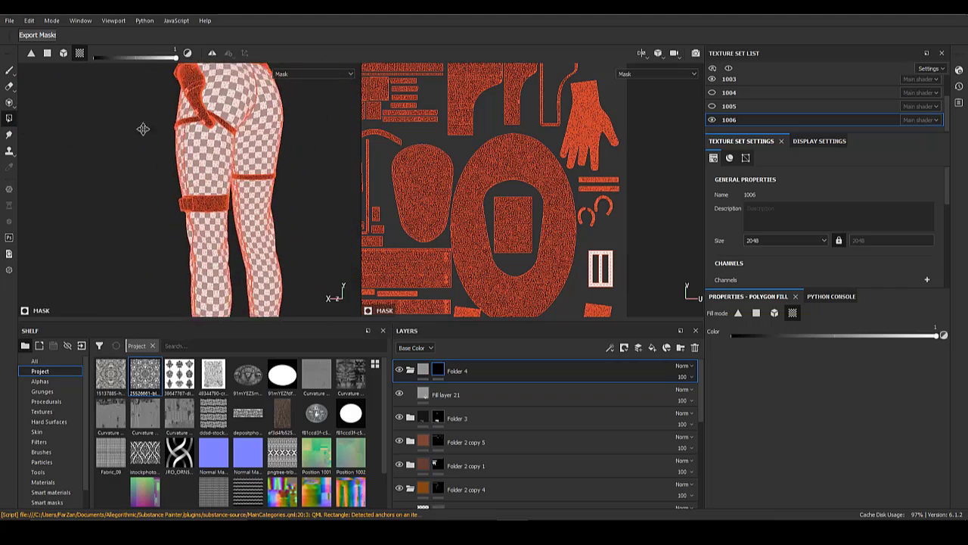
pyautogui.keyDown('alt'); pyautogui.moveTo(143, 129); pyautogui.dragTo(219, 219, button='right'); pyautogui.keyUp('alt')
pyautogui.keyDown('alt'); pyautogui.moveTo(184, 253); pyautogui.dragTo(234, 244); pyautogui.keyUp('alt')
pyautogui.keyDown('alt'); pyautogui.moveTo(233, 181); pyautogui.dragTo(174, 253, button='middle'); pyautogui.keyUp('alt')
pyautogui.keyDown('alt'); pyautogui.moveTo(173, 252); pyautogui.dragTo(106, 189, button='right'); pyautogui.keyUp('alt')
pyautogui.keyDown('alt'); pyautogui.moveTo(276, 166); pyautogui.dragTo(282, 333, button='middle'); pyautogui.keyUp('alt')
pyautogui.keyDown('alt'); pyautogui.moveTo(142, 181); pyautogui.dragTo(249, 197, button='right'); pyautogui.keyUp('alt')
pyautogui.keyDown('alt'); pyautogui.moveTo(249, 144); pyautogui.dragTo(365, 179); pyautogui.keyUp('alt')
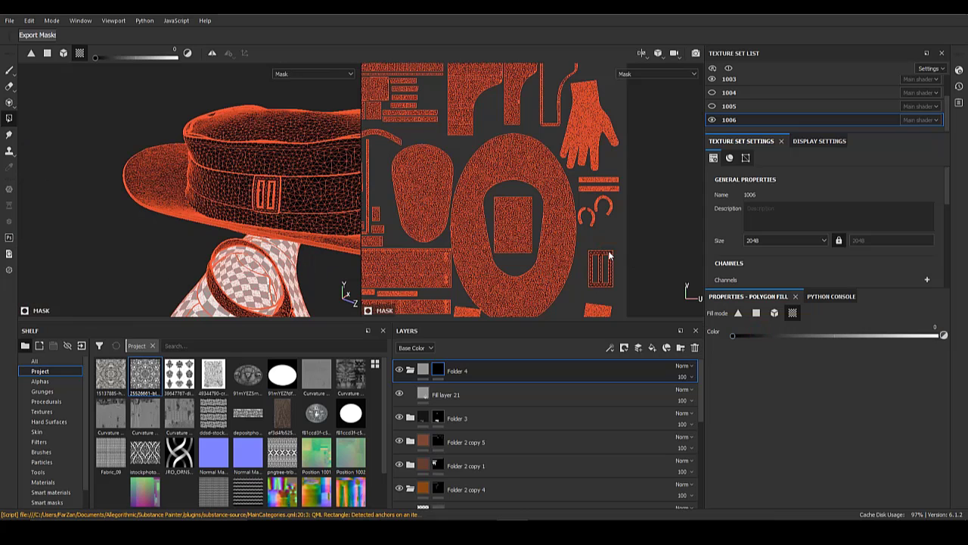
# - Set Fill layer 21's Metallic to 1 and Roughness to 0.2150, and give it a light grey base color
pyautogui.click(423, 370)
pyautogui.keyDown('alt'); pyautogui.moveTo(205, 189); pyautogui.dragTo(62, 132, button='right'); pyautogui.keyUp('alt')
pyautogui.keyDown('alt'); pyautogui.moveTo(167, 295); pyautogui.dragTo(164, 132, button='middle'); pyautogui.keyUp('alt')
pyautogui.keyDown('alt'); pyautogui.moveTo(164, 132); pyautogui.dragTo(212, 135); pyautogui.keyUp('alt')
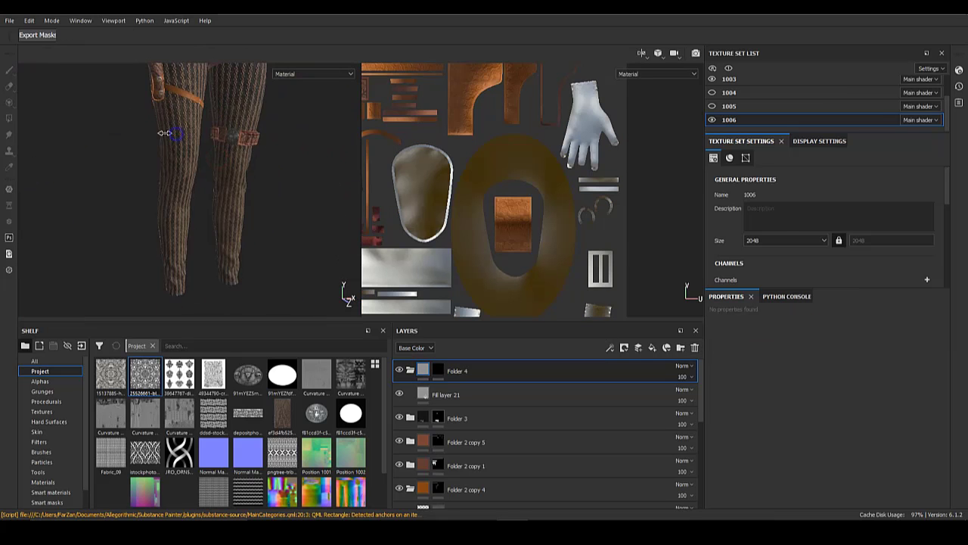
pyautogui.keyDown('alt'); pyautogui.moveTo(203, 163); pyautogui.dragTo(283, 290, button='right'); pyautogui.keyUp('alt')
pyautogui.keyDown('alt'); pyautogui.moveTo(284, 216); pyautogui.dragTo(311, 70); pyautogui.keyUp('alt')
pyautogui.keyDown('alt'); pyautogui.moveTo(242, 182); pyautogui.dragTo(312, 227, button='right'); pyautogui.keyUp('alt')
pyautogui.click(560, 394)
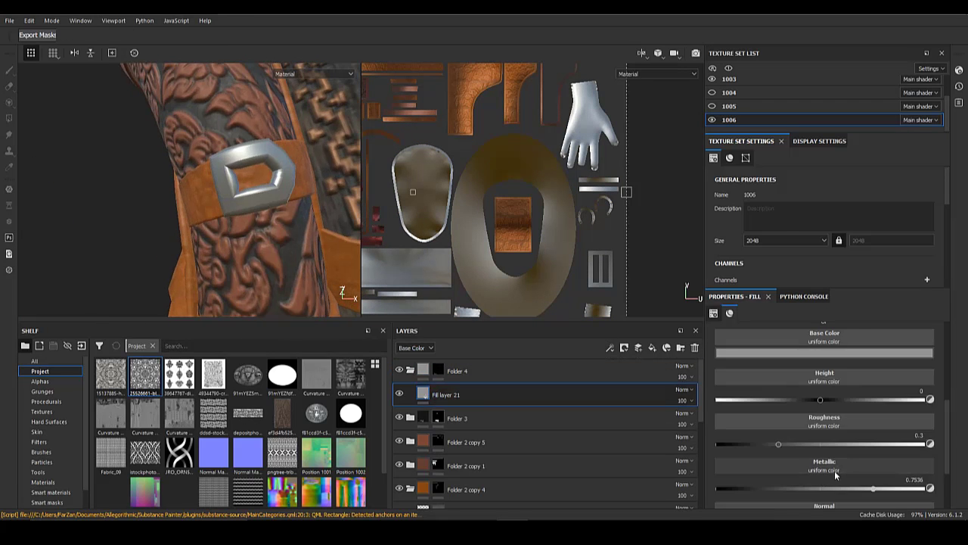
pyautogui.scroll(-2, 818, 480)
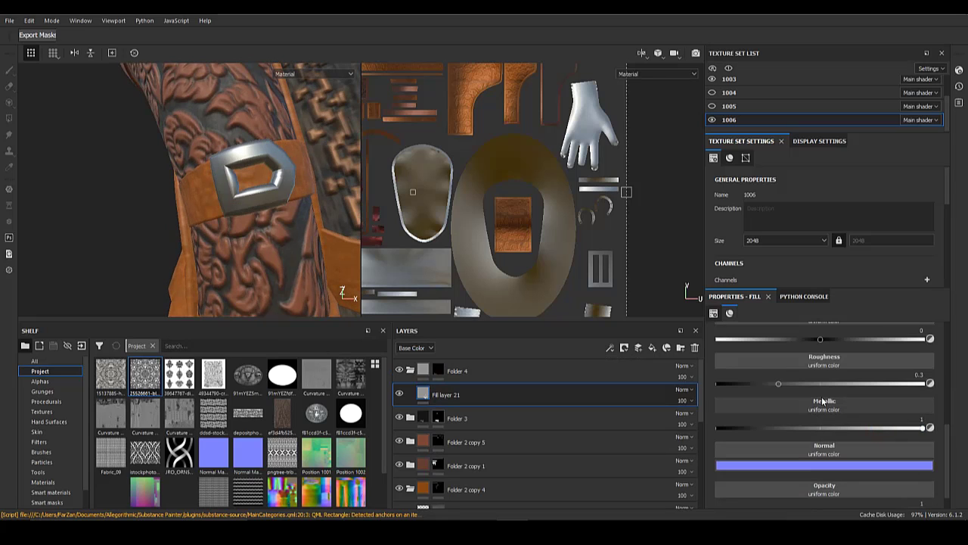
pyautogui.scroll(2, 823, 401)
pyautogui.click(810, 355)
pyautogui.click(940, 405)
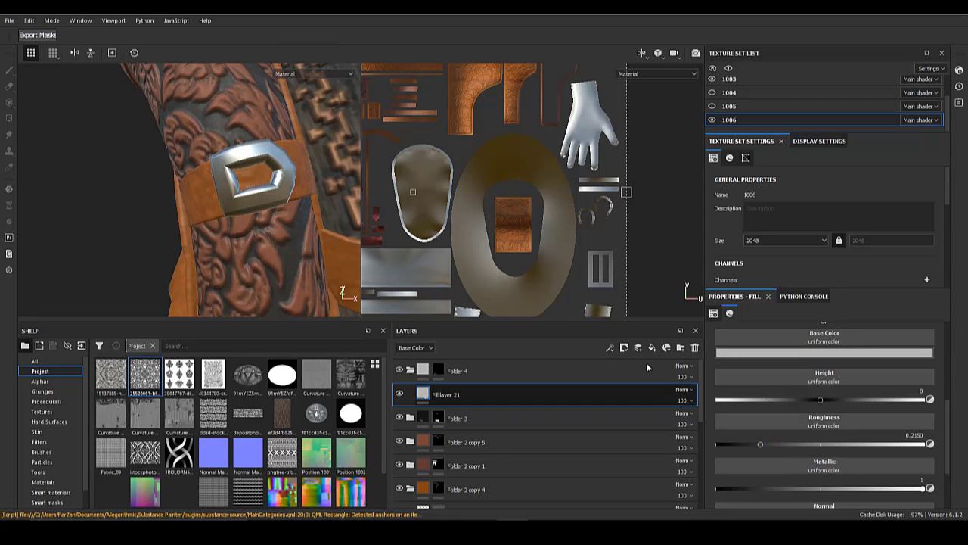
# - Add a fill layer above Fill layer 21 with a black mask driven by a Dirt generator
pyautogui.rightClick(428, 394)
pyautogui.click(472, 96)
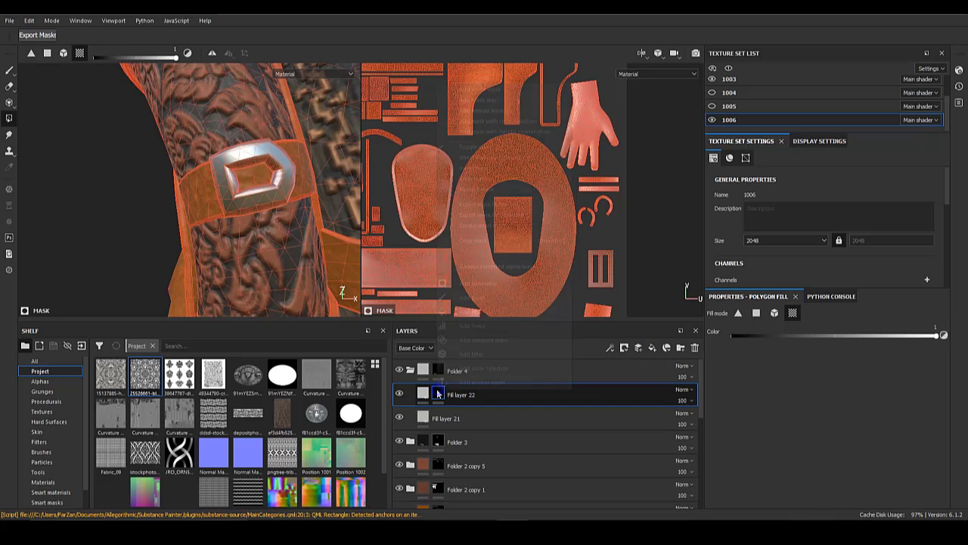
pyautogui.rightClick(438, 394)
pyautogui.click(478, 283)
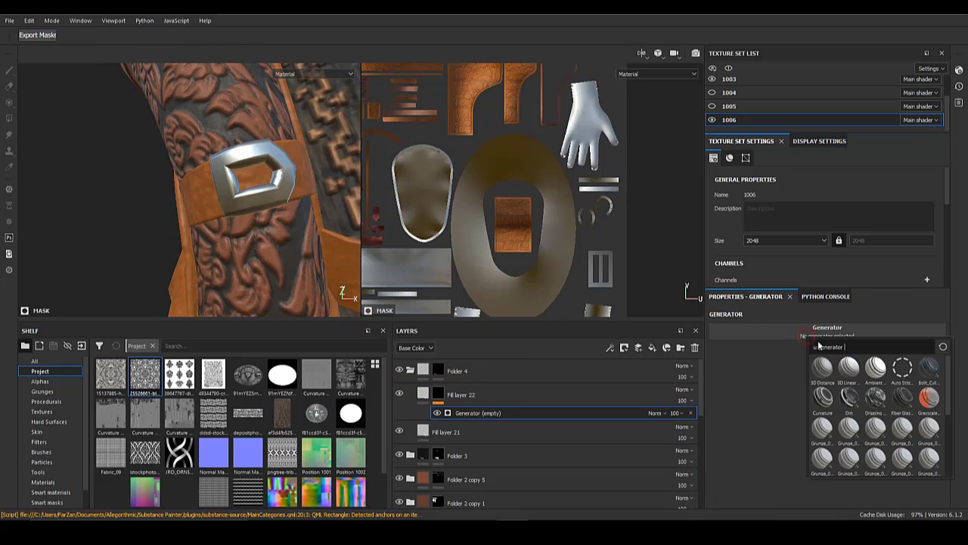
pyautogui.click(848, 399)
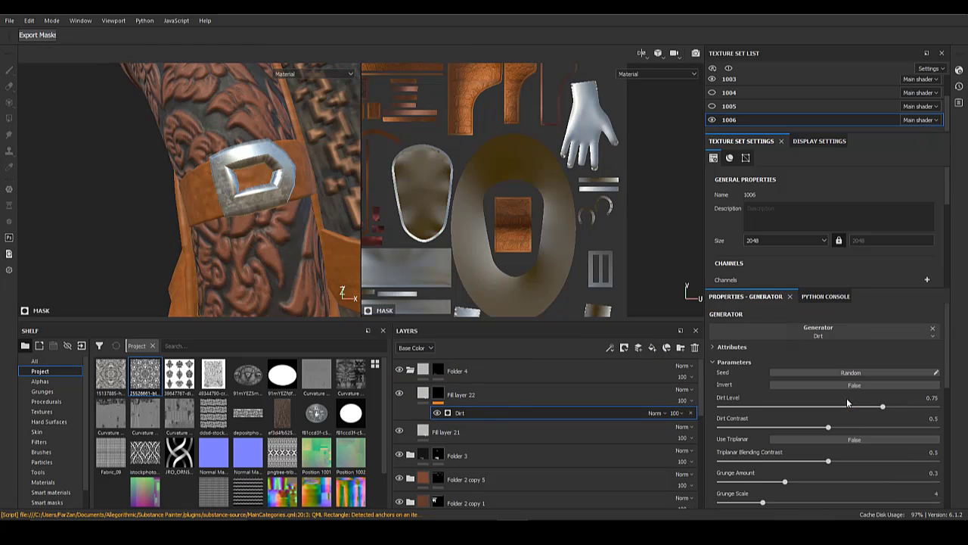
# - Lower the Dirt generator's Grunge Scale and fine-tune its Dirt Level
pyautogui.keyDown('alt'); pyautogui.click(472, 415); pyautogui.keyUp('alt')
pyautogui.moveTo(773, 504); pyautogui.dragTo(745, 506)
pyautogui.moveTo(883, 407); pyautogui.dragTo(882, 407)
# - Limit Fill layer 22 to the roughness channel and set its Roughness to 0.6522
pyautogui.click(424, 394)
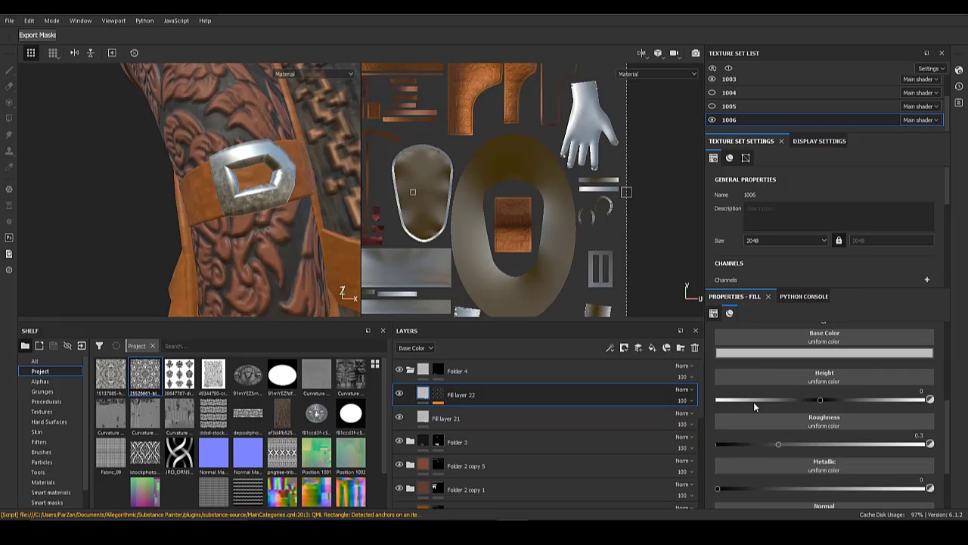
pyautogui.click(767, 375)
pyautogui.click(806, 376)
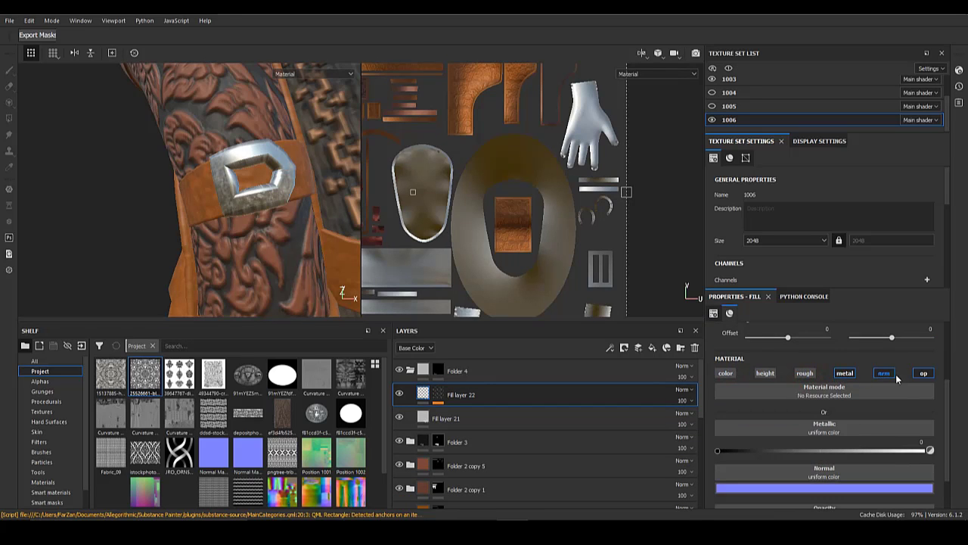
pyautogui.click(896, 374)
pyautogui.click(844, 373)
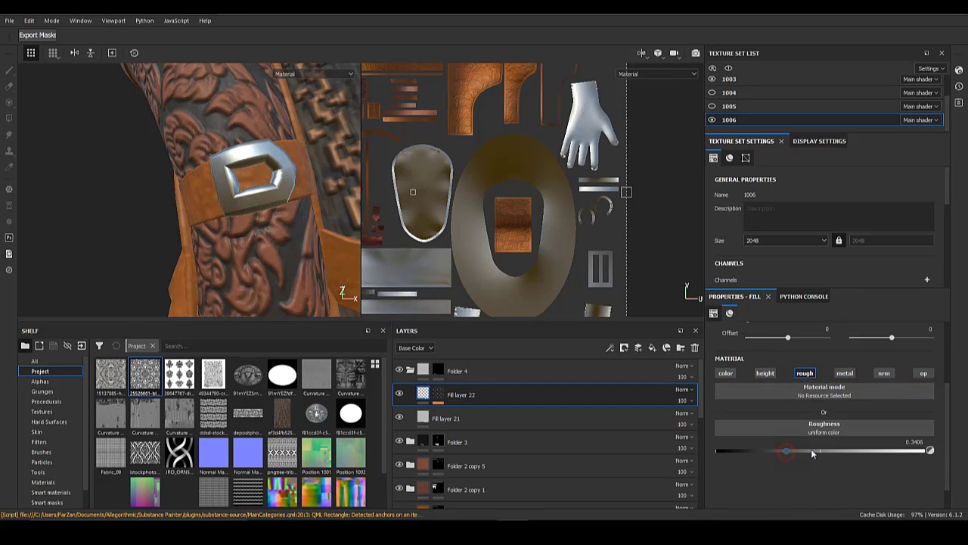
pyautogui.moveTo(812, 452); pyautogui.dragTo(853, 455)
# - Enable the color channel on Fill layer 22 and set its base color to a light grey
pyautogui.keyDown('alt'); pyautogui.moveTo(198, 216); pyautogui.dragTo(209, 240); pyautogui.keyUp('alt')
pyautogui.click(726, 374)
pyautogui.click(858, 442)
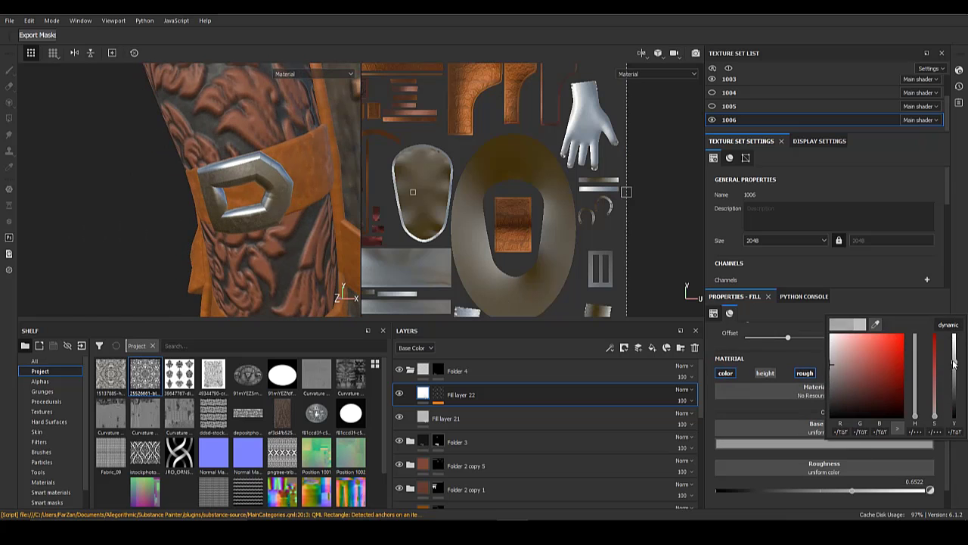
pyautogui.moveTo(954, 364); pyautogui.dragTo(954, 357)
# - Save the project and frame the whole character
pyautogui.keyDown('alt'); pyautogui.moveTo(250, 191); pyautogui.dragTo(227, 189, button='right'); pyautogui.keyUp('alt')
pyautogui.keyDown('alt'); pyautogui.moveTo(227, 189); pyautogui.dragTo(236, 196, button='middle'); pyautogui.keyUp('alt')
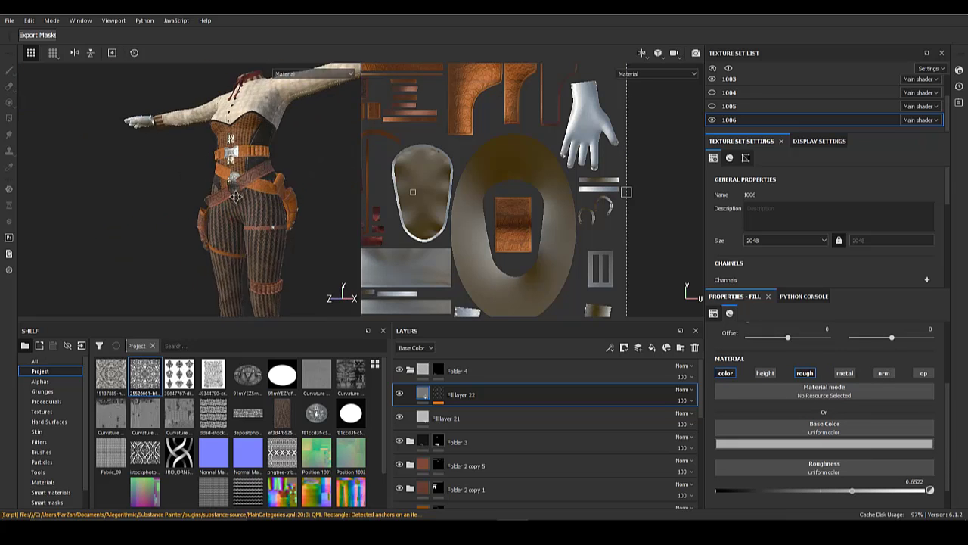
pyautogui.moveTo(236, 197)
pyautogui.keyDown('alt'); pyautogui.mouseDown()
pyautogui.moveTo(234, 295)
pyautogui.moveTo(309, 232)
pyautogui.moveTo(231, 189)
pyautogui.mouseUp(); pyautogui.keyUp('alt')
pyautogui.keyDown('alt'); pyautogui.moveTo(231, 189); pyautogui.dragTo(229, 281, button='middle'); pyautogui.keyUp('alt')
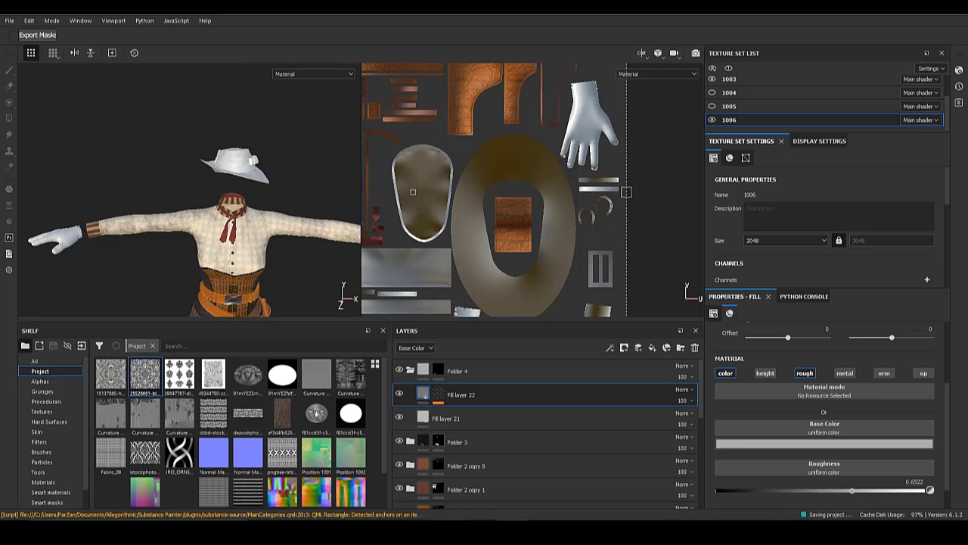
pyautogui.press('f')
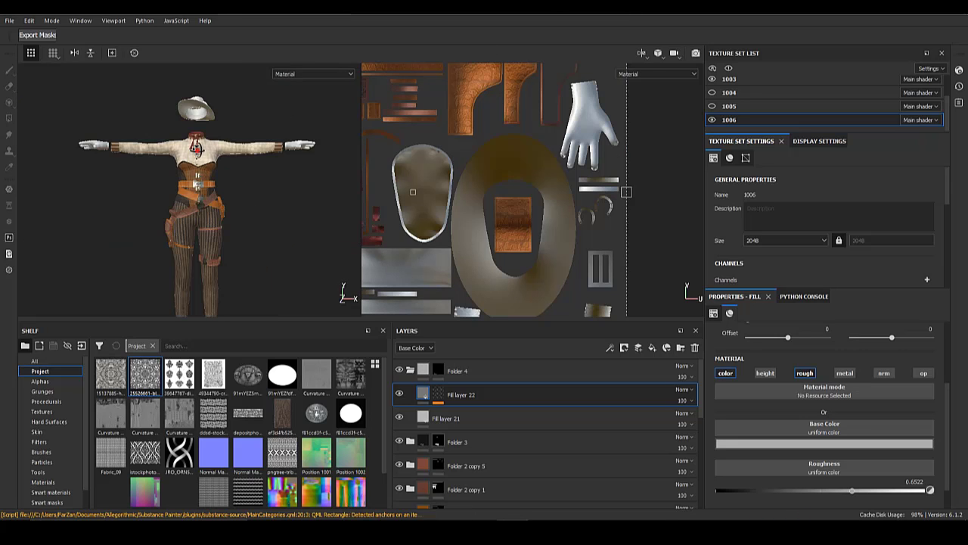
# - Create a new folder above Folder 4 containing a fill layer with a black base color
pyautogui.keyDown('alt'); pyautogui.moveTo(198, 151); pyautogui.dragTo(221, 283, button='right'); pyautogui.keyUp('alt')
pyautogui.keyDown('alt'); pyautogui.moveTo(221, 283); pyautogui.dragTo(292, 249); pyautogui.keyUp('alt')
pyautogui.keyDown('alt'); pyautogui.moveTo(292, 249); pyautogui.dragTo(311, 183, button='right'); pyautogui.keyUp('alt')
pyautogui.keyDown('alt'); pyautogui.moveTo(311, 183); pyautogui.dragTo(270, 166, button='middle'); pyautogui.keyUp('alt')
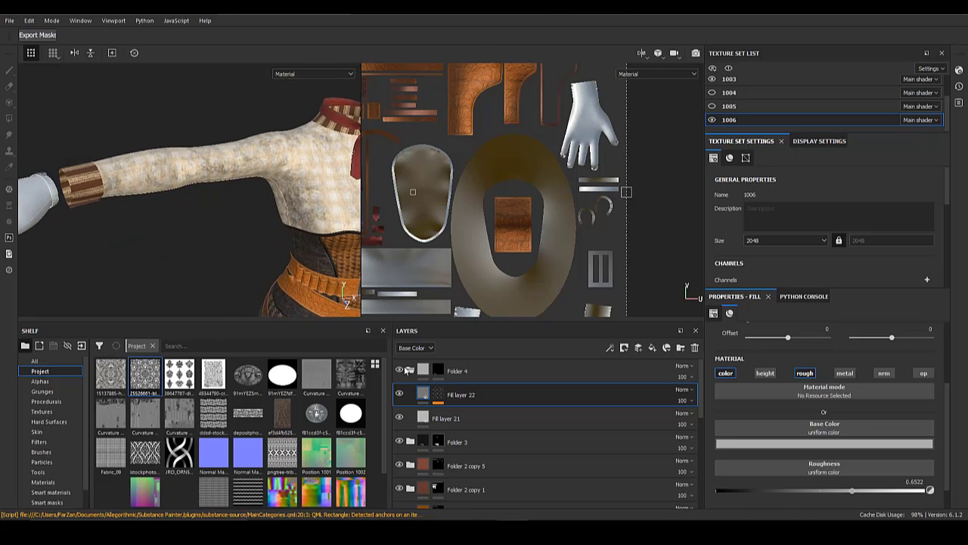
pyautogui.click(410, 371)
pyautogui.click(480, 371)
pyautogui.click(680, 349)
pyautogui.moveTo(447, 365); pyautogui.dragTo(449, 395)
pyautogui.click(918, 447)
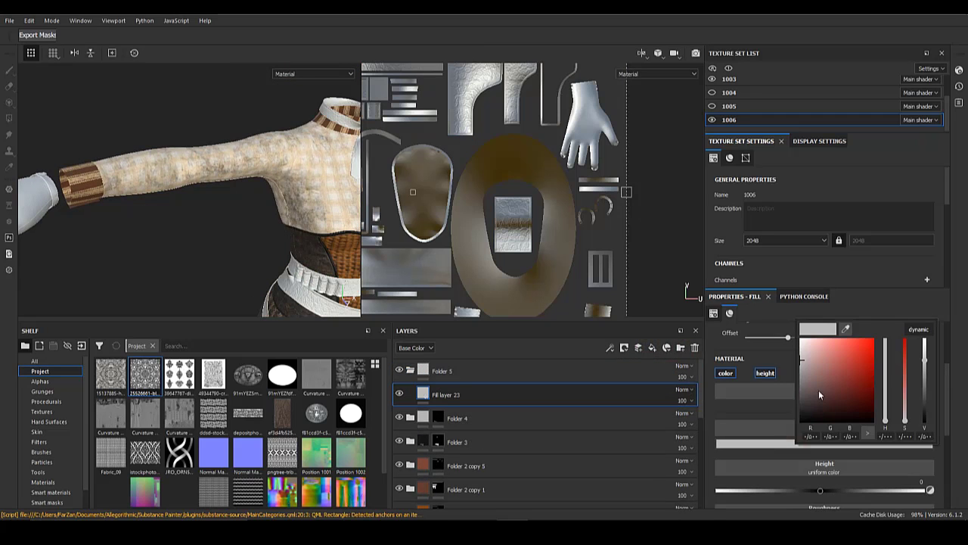
pyautogui.moveTo(819, 391); pyautogui.dragTo(747, 428)
# - Add a black mask to the new folder and polygon-fill the glove so the material shows only there
pyautogui.rightClick(436, 370)
pyautogui.click(471, 20)
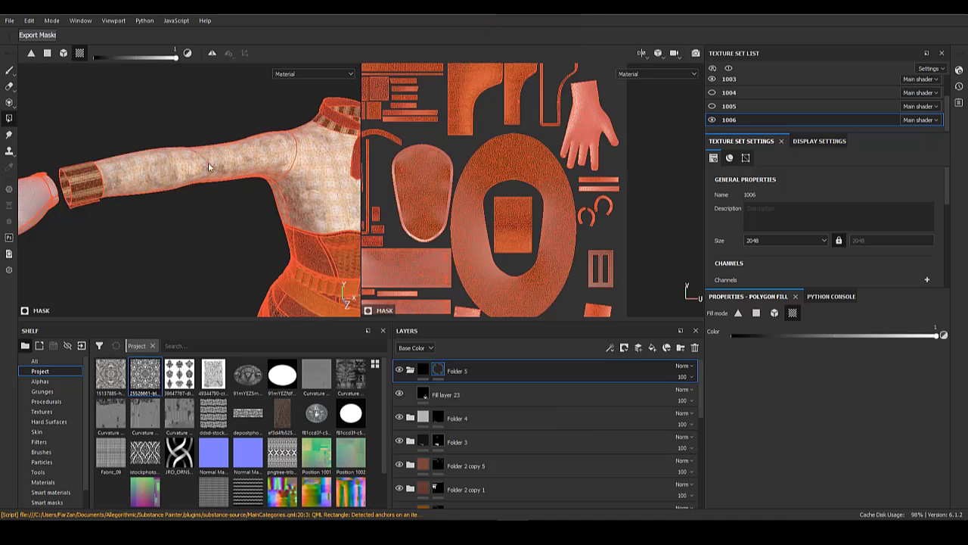
pyautogui.keyDown('alt'); pyautogui.moveTo(209, 162); pyautogui.dragTo(348, 136, button='middle'); pyautogui.keyUp('alt')
pyautogui.keyDown('alt'); pyautogui.moveTo(273, 168); pyautogui.dragTo(241, 172); pyautogui.keyUp('alt')
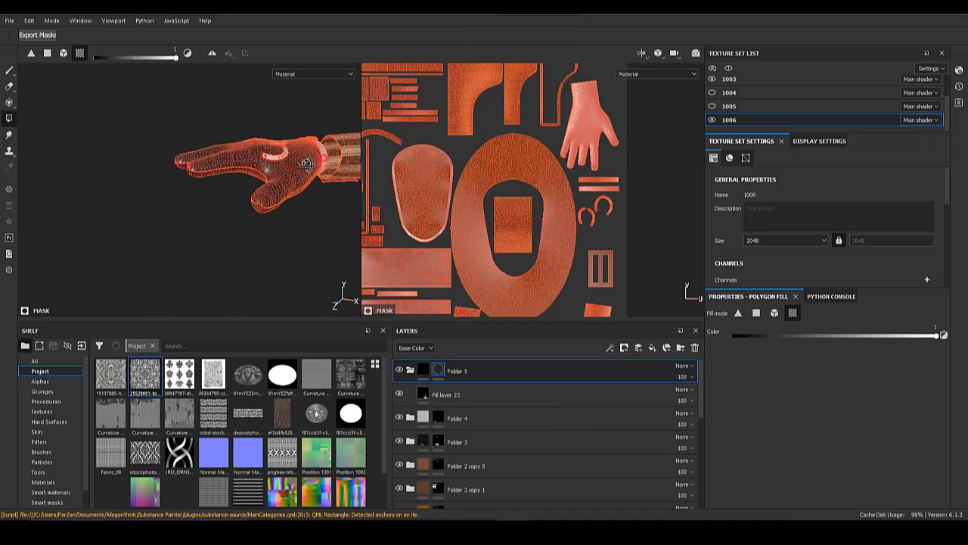
pyautogui.keyDown('alt'); pyautogui.moveTo(302, 158); pyautogui.dragTo(295, 193); pyautogui.keyUp('alt')
pyautogui.keyDown('alt'); pyautogui.moveTo(295, 194); pyautogui.dragTo(345, 225, button='right'); pyautogui.keyUp('alt')
pyautogui.keyDown('alt'); pyautogui.moveTo(246, 224); pyautogui.dragTo(160, 198); pyautogui.keyUp('alt')
pyautogui.keyDown('alt'); pyautogui.moveTo(160, 199); pyautogui.dragTo(2, 159, button='right'); pyautogui.keyUp('alt')
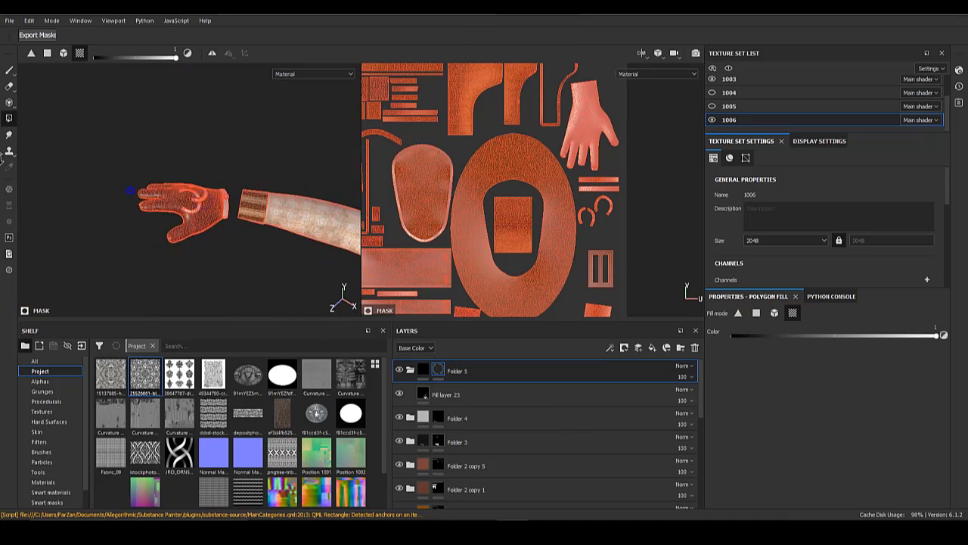
pyautogui.keyDown('alt'); pyautogui.moveTo(151, 196); pyautogui.dragTo(227, 170); pyautogui.keyUp('alt')
pyautogui.keyDown('alt'); pyautogui.moveTo(227, 170); pyautogui.dragTo(280, 162, button='right'); pyautogui.keyUp('alt')
pyautogui.keyDown('alt'); pyautogui.moveTo(240, 150); pyautogui.dragTo(282, 202); pyautogui.keyUp('alt')
pyautogui.click(255, 134)
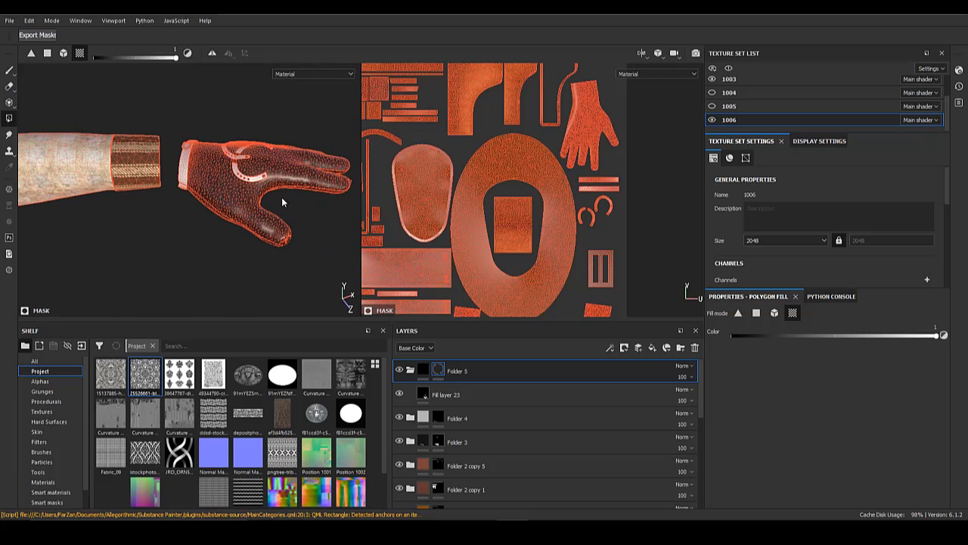
pyautogui.click(424, 376)
pyautogui.keyDown('alt'); pyautogui.moveTo(219, 181); pyautogui.dragTo(303, 204, button='right'); pyautogui.keyUp('alt')
pyautogui.keyDown('alt'); pyautogui.moveTo(197, 178); pyautogui.dragTo(284, 189); pyautogui.keyUp('alt')
pyautogui.keyDown('alt'); pyautogui.moveTo(285, 190); pyautogui.dragTo(242, 201, button='right'); pyautogui.keyUp('alt')
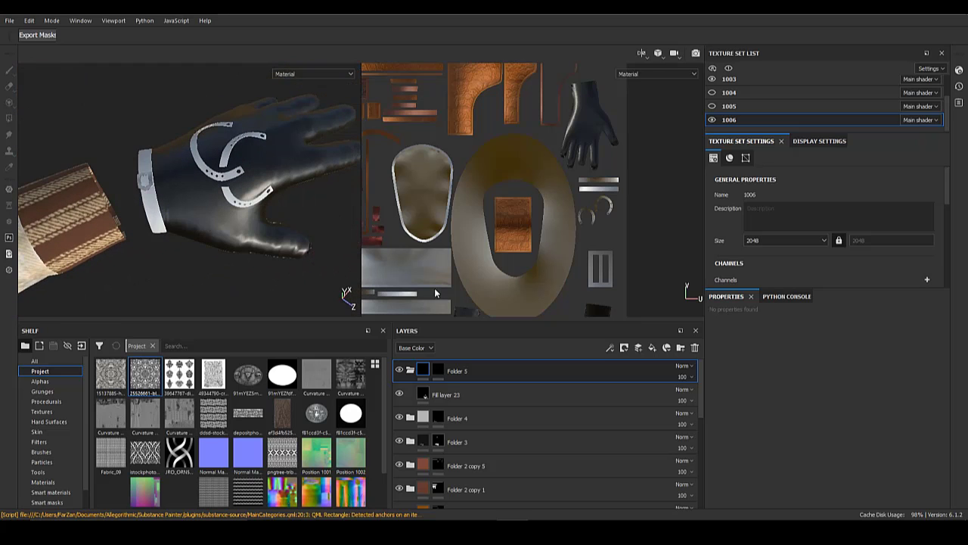
# - Lighten the base color of the glove's fill layer from black to a dark grey
pyautogui.click(467, 394)
pyautogui.click(760, 445)
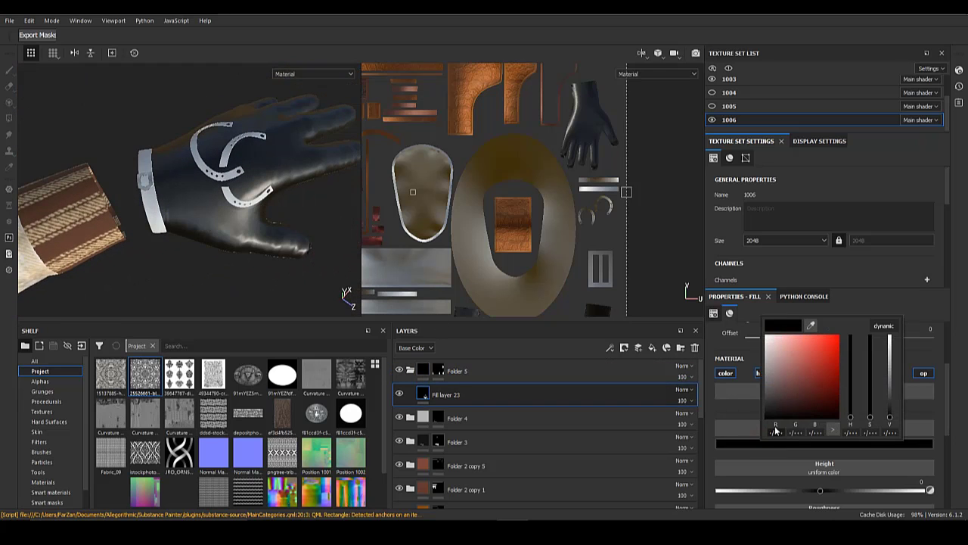
pyautogui.moveTo(891, 414)
pyautogui.mouseDown()
pyautogui.moveTo(892, 387)
pyautogui.moveTo(891, 397)
pyautogui.mouseUp()
pyautogui.keyDown('alt'); pyautogui.moveTo(331, 228); pyautogui.dragTo(296, 203); pyautogui.keyUp('alt')
pyautogui.keyDown('alt'); pyautogui.moveTo(297, 203); pyautogui.dragTo(199, 199, button='right'); pyautogui.keyUp('alt')
pyautogui.keyDown('alt'); pyautogui.moveTo(198, 198); pyautogui.dragTo(130, 172); pyautogui.keyUp('alt')
pyautogui.keyDown('alt'); pyautogui.moveTo(131, 172); pyautogui.dragTo(99, 146, button='right'); pyautogui.keyUp('alt')
pyautogui.keyDown('alt'); pyautogui.moveTo(177, 153); pyautogui.dragTo(178, 194, button='middle'); pyautogui.keyUp('alt')
pyautogui.keyDown('alt'); pyautogui.moveTo(179, 194); pyautogui.dragTo(289, 189, button='right'); pyautogui.keyUp('alt')
pyautogui.keyDown('alt'); pyautogui.moveTo(289, 190); pyautogui.dragTo(216, 215, button='middle'); pyautogui.keyUp('alt')
pyautogui.click(783, 448)
pyautogui.moveTo(797, 417); pyautogui.dragTo(772, 413)
# - Raise the Roughness of the glove's fill layer to 0.6449
pyautogui.scroll(-5, 812, 450)
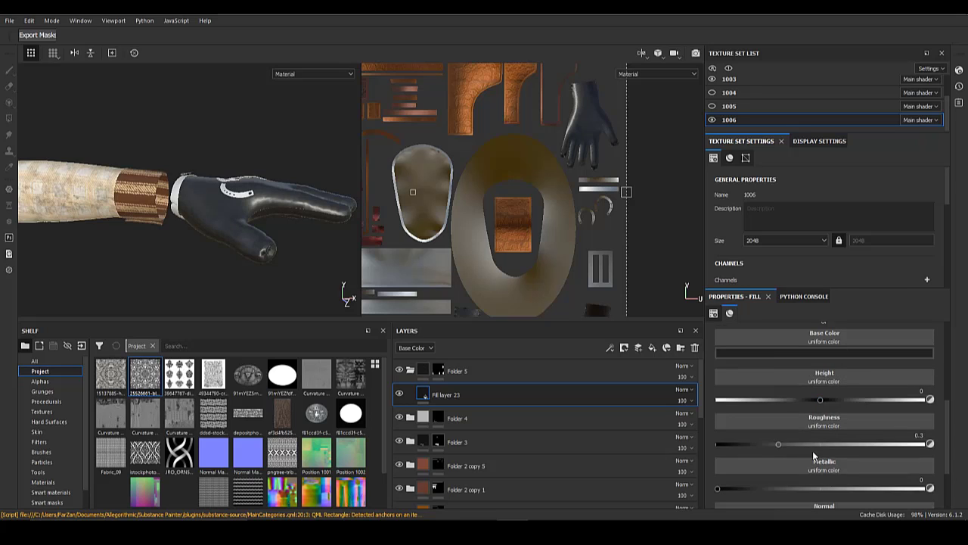
pyautogui.moveTo(667, 459); pyautogui.dragTo(661, 459)
pyautogui.moveTo(779, 414); pyautogui.dragTo(842, 414)
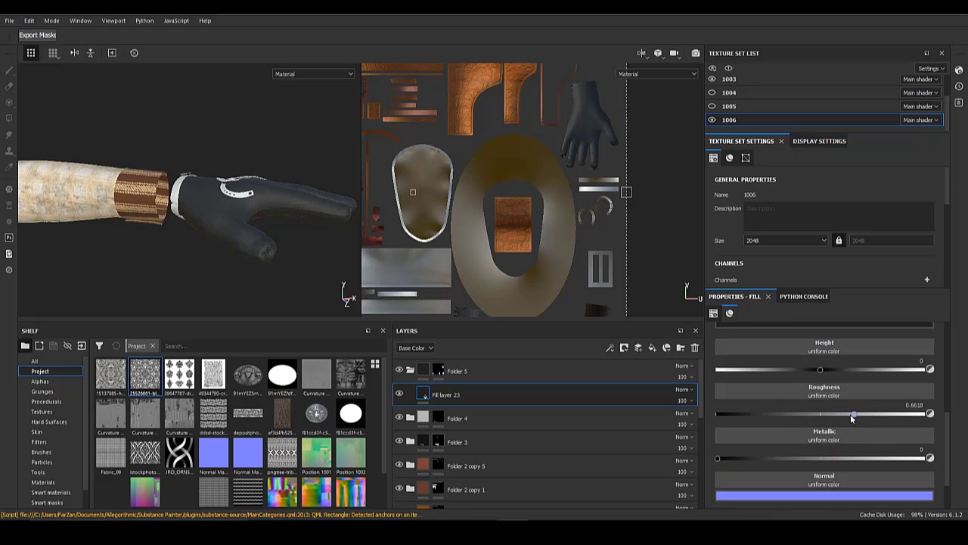
# - Switch to File Explorer and import the three normal map images from New folder (3) as textures into project '01'
pyautogui.hotkey('alt', 'Tab')
pyautogui.doubleClick(655, 156)
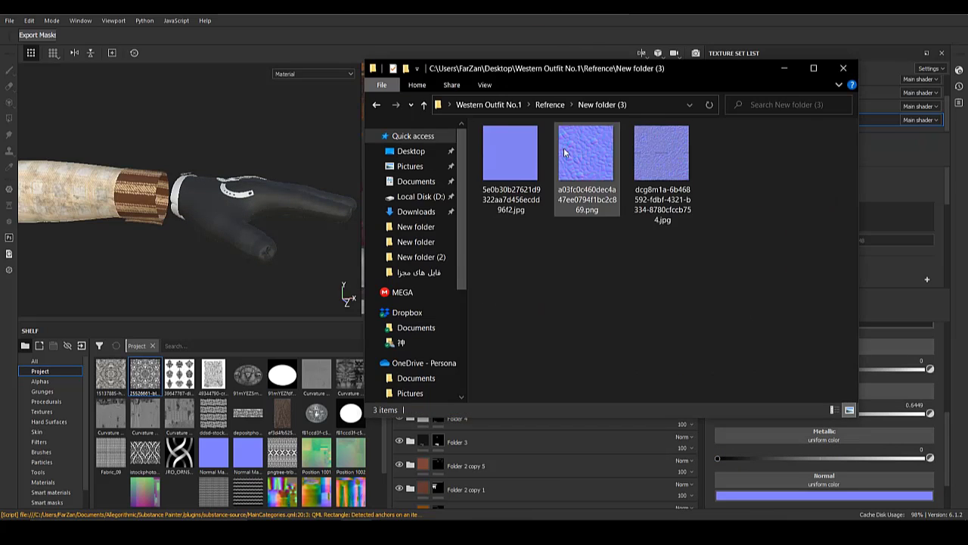
pyautogui.click(514, 157)
pyautogui.keyDown('shift'); pyautogui.click(657, 160); pyautogui.keyUp('shift')
pyautogui.moveTo(657, 161); pyautogui.dragTo(271, 404)
pyautogui.click(439, 158)
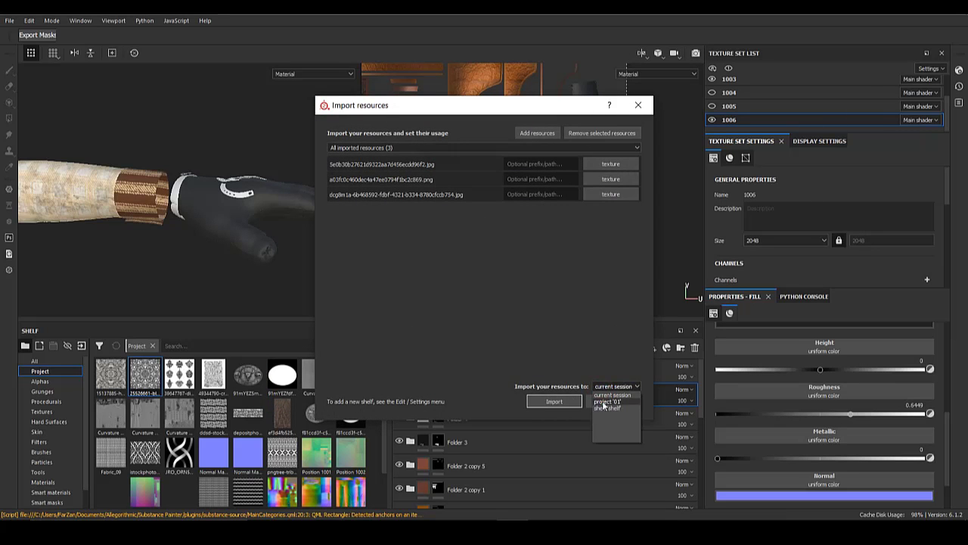
# - Add a fill layer above Fill layer 23 in the glove folder and limit it to the normal channel
pyautogui.click(654, 347)
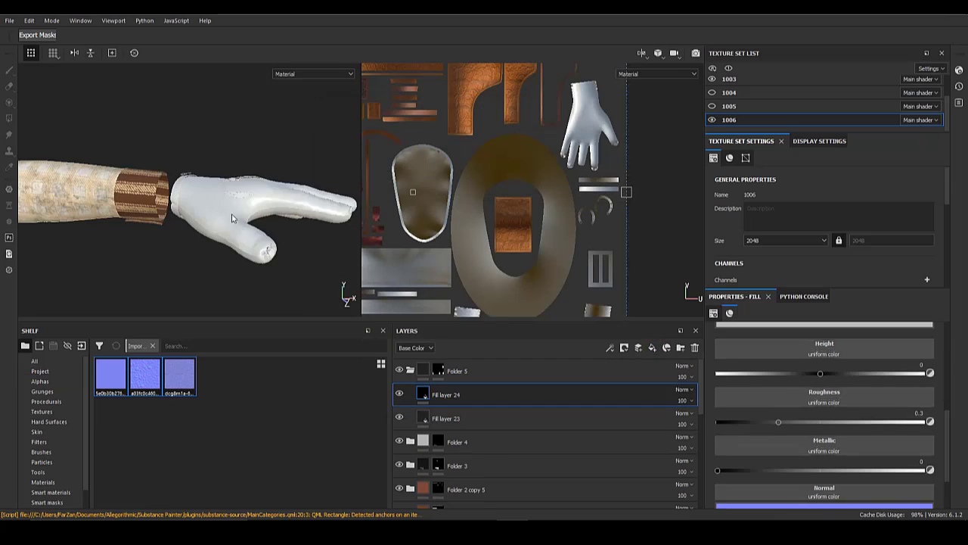
pyautogui.scroll(4, 233, 217)
pyautogui.scroll(3, 724, 372)
pyautogui.click(728, 374)
pyautogui.click(766, 374)
pyautogui.click(807, 374)
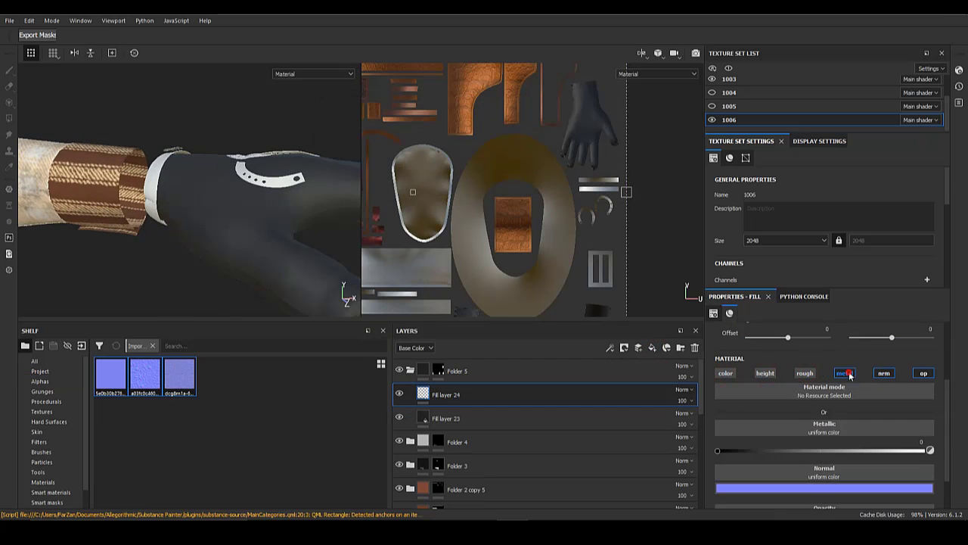
pyautogui.click(848, 374)
pyautogui.click(924, 374)
# - Try the dcg8m1a leather image as the new layer's normal map with a UV scale of 9.33
pyautogui.moveTo(762, 429); pyautogui.dragTo(763, 429)
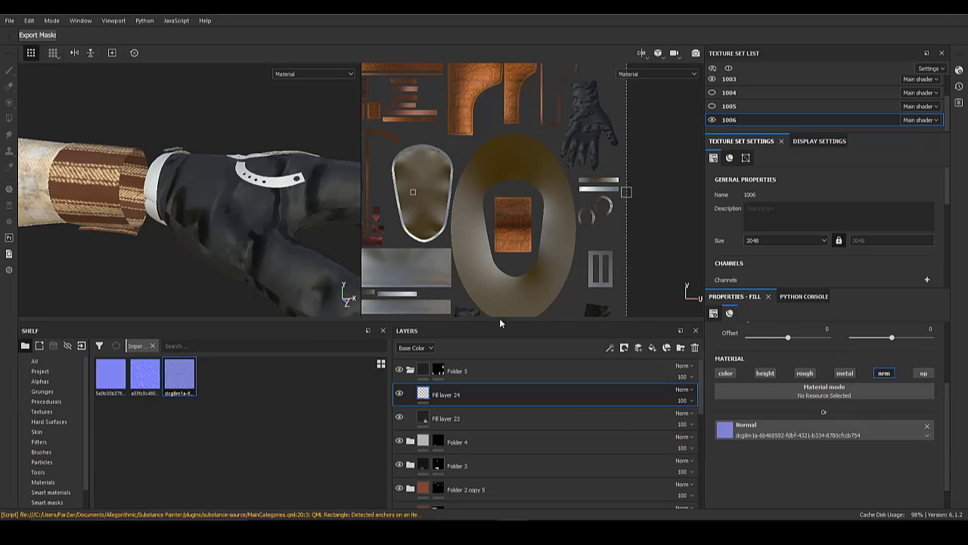
pyautogui.scroll(3, 805, 403)
pyautogui.moveTo(798, 394); pyautogui.dragTo(805, 395)
pyautogui.keyDown('alt'); pyautogui.moveTo(248, 202); pyautogui.dragTo(186, 341); pyautogui.keyUp('alt')
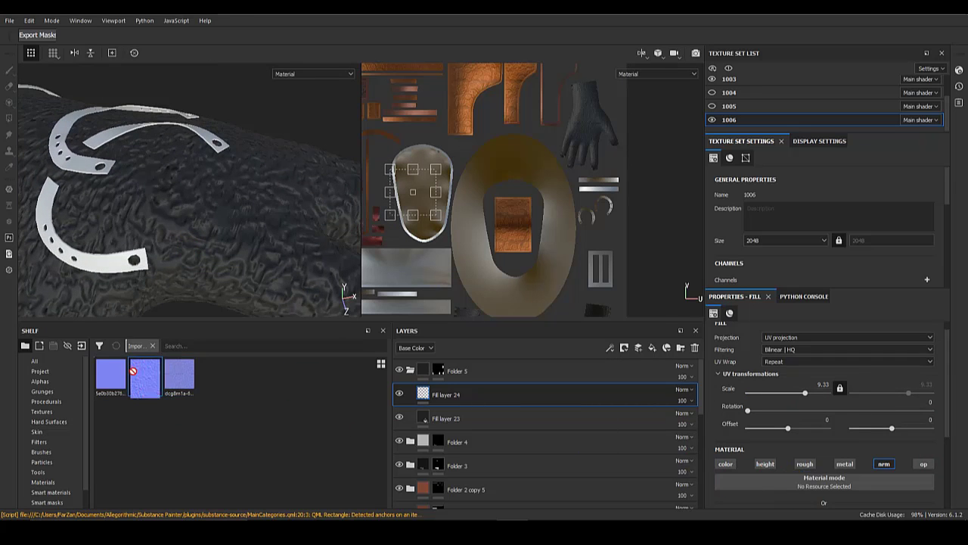
# - Compare the three imported normal maps on the glove by swapping them in, ending with the a03fc0c460 map
pyautogui.scroll(-3, 835, 438)
pyautogui.keyDown('alt'); pyautogui.moveTo(210, 247); pyautogui.dragTo(192, 225); pyautogui.keyUp('alt')
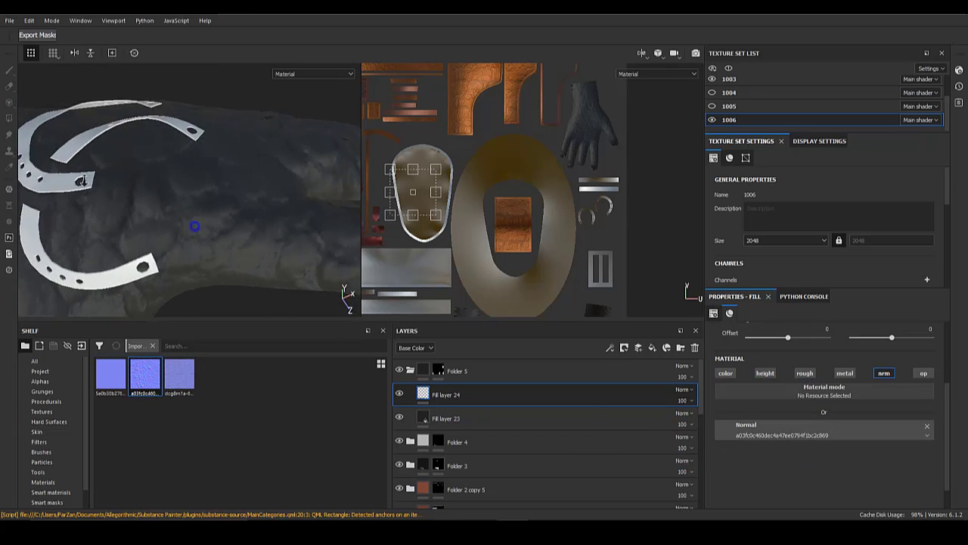
pyautogui.keyDown('alt'); pyautogui.moveTo(192, 225); pyautogui.dragTo(193, 158, button='right'); pyautogui.keyUp('alt')
pyautogui.moveTo(111, 376); pyautogui.dragTo(772, 426)
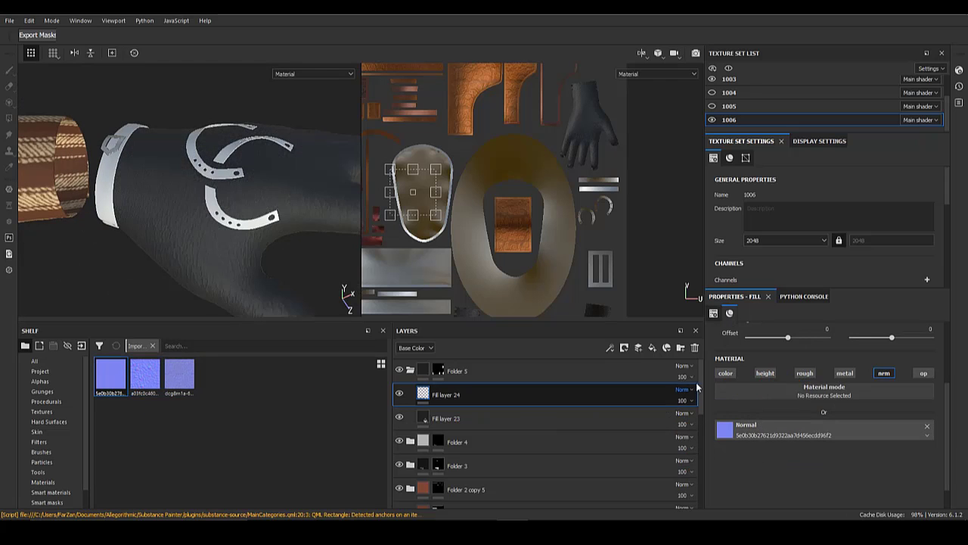
pyautogui.keyDown('alt'); pyautogui.moveTo(201, 209); pyautogui.dragTo(202, 268, button='right'); pyautogui.keyUp('alt')
pyautogui.moveTo(180, 376); pyautogui.dragTo(772, 428)
pyautogui.moveTo(144, 377); pyautogui.dragTo(813, 428)
pyautogui.keyDown('alt'); pyautogui.moveTo(244, 219); pyautogui.dragTo(244, 174, button='right'); pyautogui.keyUp('alt')
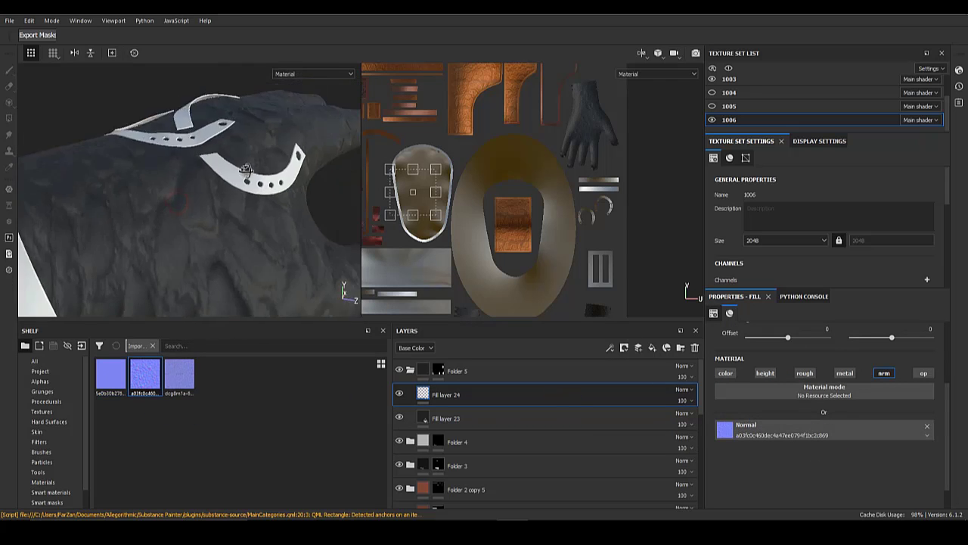
pyautogui.keyDown('alt'); pyautogui.moveTo(244, 174); pyautogui.dragTo(279, 240); pyautogui.keyUp('alt')
pyautogui.keyDown('shift'); pyautogui.moveTo(278, 265); pyautogui.dragTo(341, 274, button='right'); pyautogui.keyUp('shift')
# - Try a UV scale of 38.65 for the a03fc0c460 normal map and inspect the glove from several sides
pyautogui.scroll(3, 812, 430)
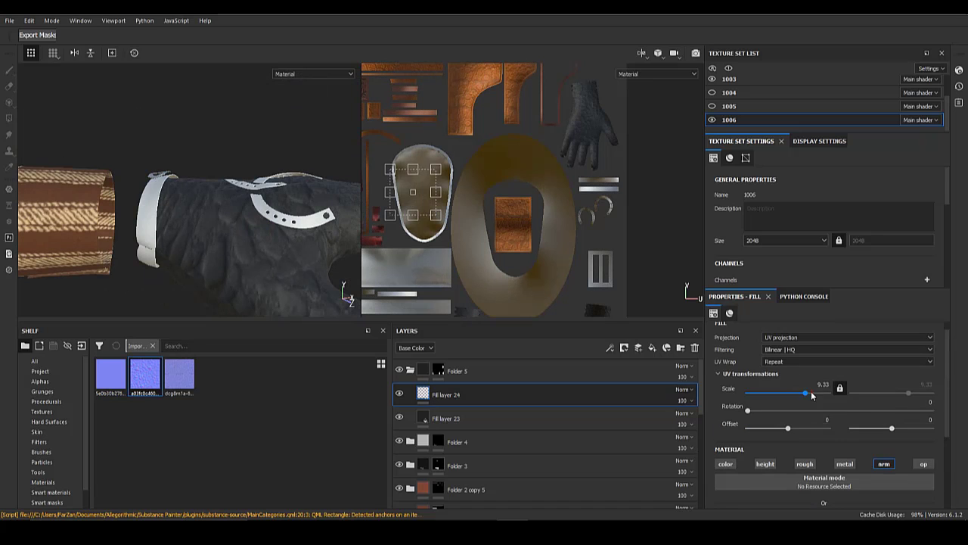
pyautogui.moveTo(810, 392); pyautogui.dragTo(814, 392)
pyautogui.keyDown('alt'); pyautogui.moveTo(327, 285); pyautogui.dragTo(147, 209, button='middle'); pyautogui.keyUp('alt')
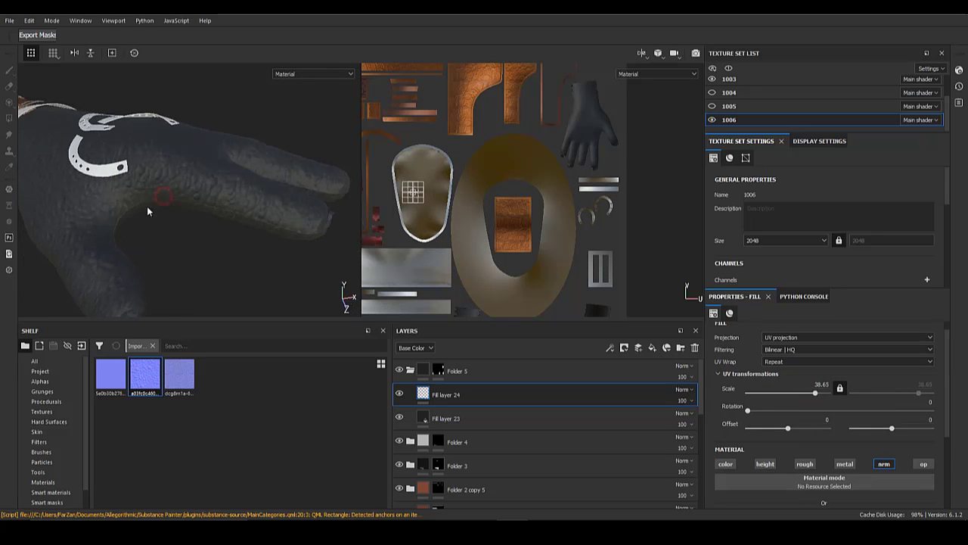
pyautogui.keyDown('alt'); pyautogui.moveTo(147, 163); pyautogui.dragTo(146, 196, button='right'); pyautogui.keyUp('alt')
pyautogui.keyDown('alt'); pyautogui.moveTo(147, 197); pyautogui.dragTo(209, 199); pyautogui.keyUp('alt')
pyautogui.moveTo(209, 198)
pyautogui.keyDown('alt'); pyautogui.mouseDown(button='right')
pyautogui.moveTo(209, 207)
pyautogui.moveTo(205, 189)
pyautogui.mouseUp(button='right'); pyautogui.keyUp('alt')
pyautogui.keyDown('alt'); pyautogui.moveTo(205, 190); pyautogui.dragTo(266, 210); pyautogui.keyUp('alt')
pyautogui.keyDown('alt'); pyautogui.moveTo(265, 210); pyautogui.dragTo(249, 189, button='right'); pyautogui.keyUp('alt')
pyautogui.keyDown('alt'); pyautogui.moveTo(250, 189); pyautogui.dragTo(216, 220); pyautogui.keyUp('alt')
pyautogui.keyDown('alt'); pyautogui.moveTo(216, 220); pyautogui.dragTo(219, 249, button='middle'); pyautogui.keyUp('alt')
pyautogui.keyDown('alt'); pyautogui.moveTo(219, 248); pyautogui.dragTo(184, 217, button='right'); pyautogui.keyUp('alt')
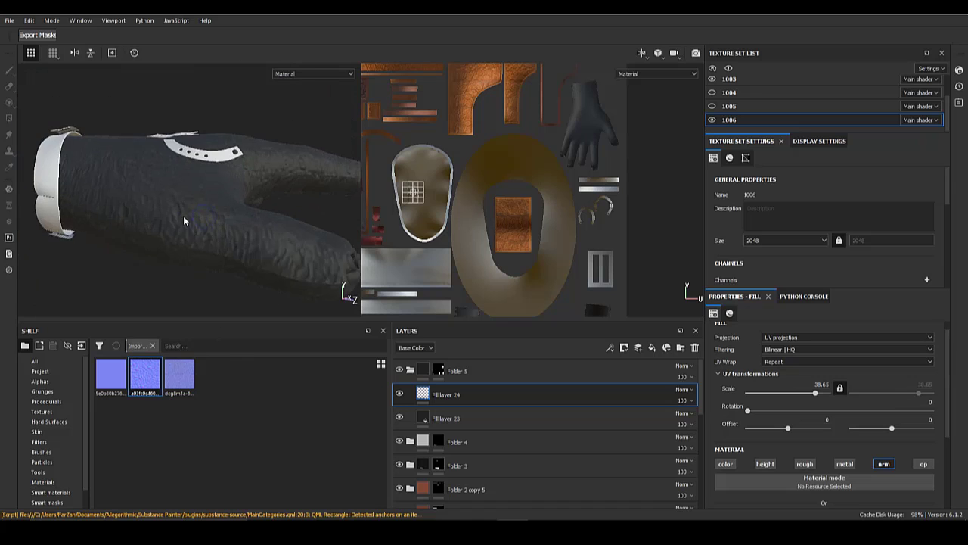
# - Try the 5e0b30b276 image as the glove layer's normal map with a UV scale of 3.91
pyautogui.keyDown('alt'); pyautogui.moveTo(184, 218); pyautogui.dragTo(176, 220); pyautogui.keyUp('alt')
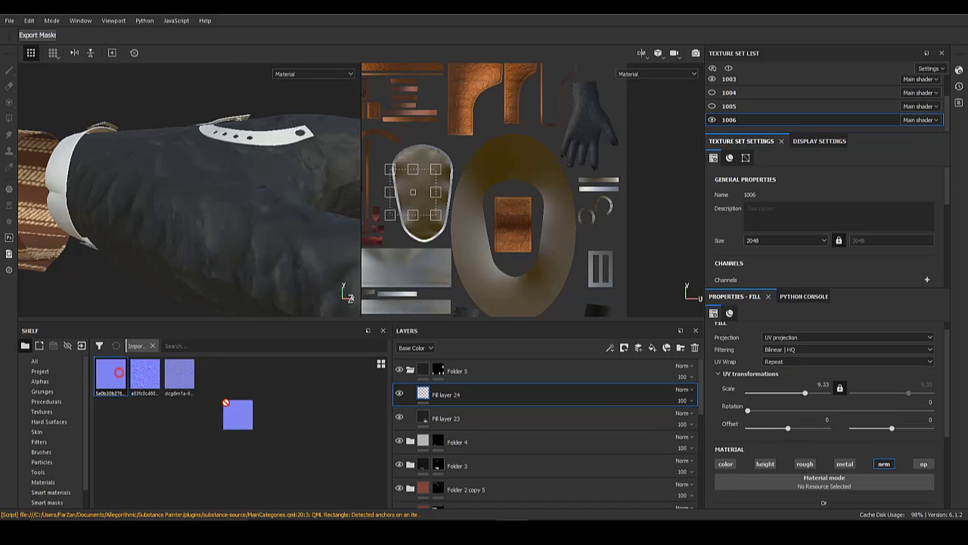
pyautogui.moveTo(117, 375); pyautogui.dragTo(753, 482)
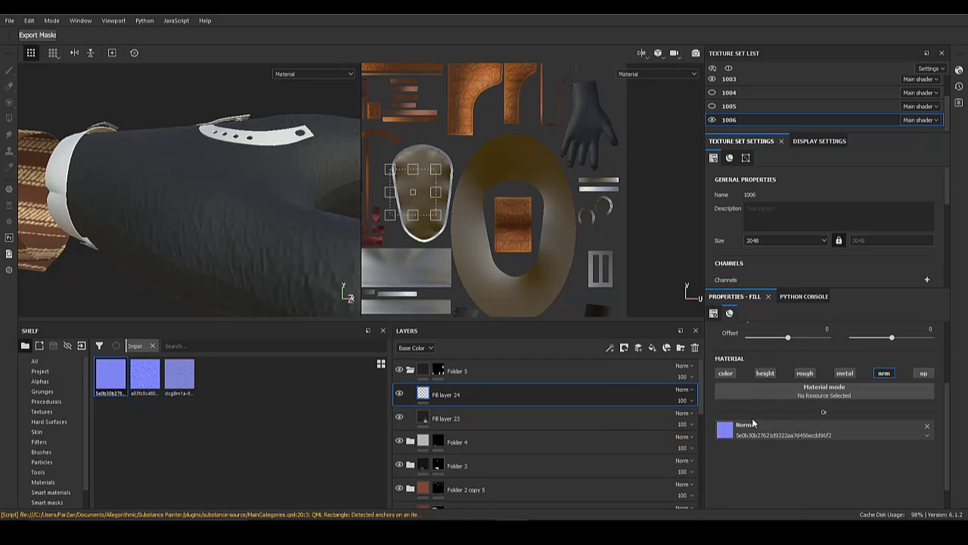
pyautogui.scroll(1, 794, 352)
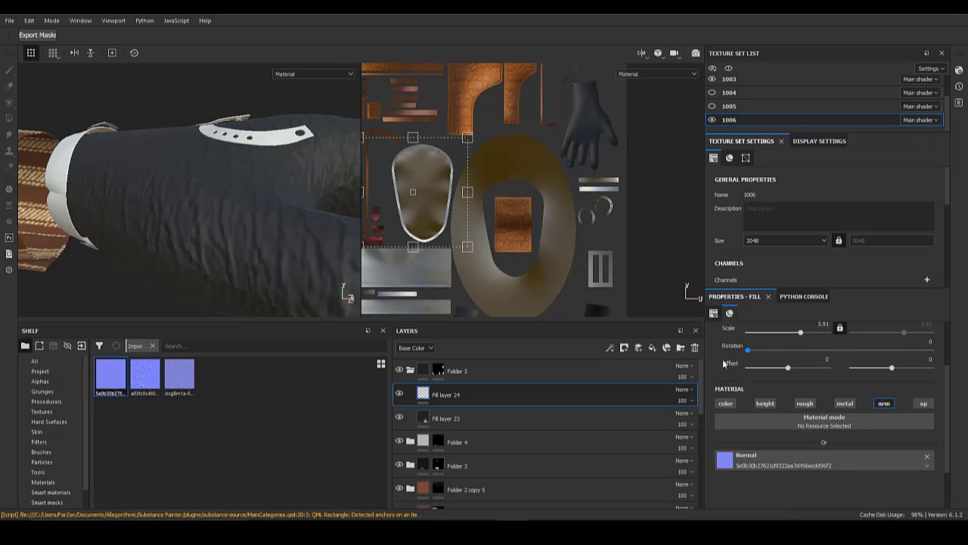
# - Clear the normal map from Fill layer 24 and disable its normal channel
pyautogui.click(927, 458)
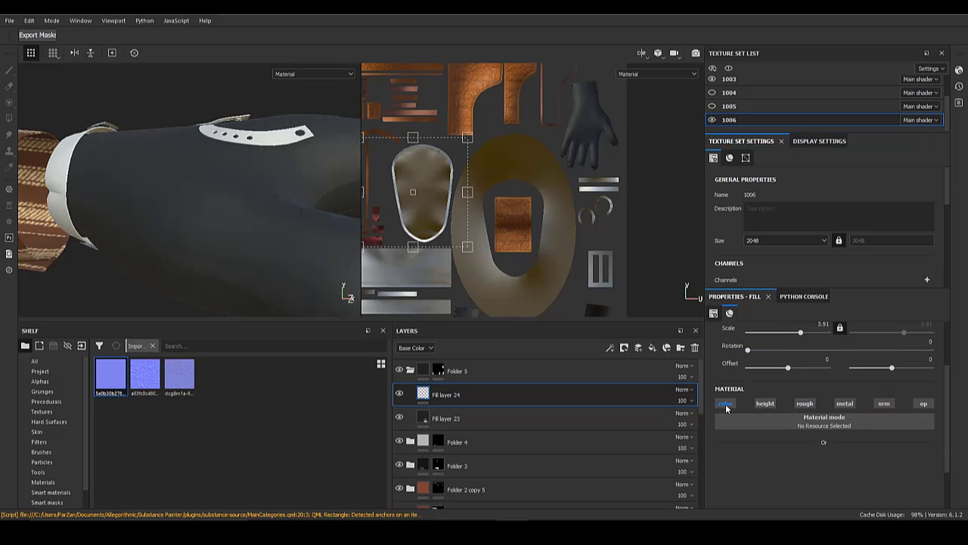
pyautogui.scroll(-6, 313, 212)
pyautogui.keyDown('alt'); pyautogui.moveTo(155, 251); pyautogui.dragTo(252, 232); pyautogui.keyUp('alt')
pyautogui.keyDown('alt'); pyautogui.moveTo(227, 244); pyautogui.dragTo(231, 222, button='middle'); pyautogui.keyUp('alt')
# - Switch to File Explorer and import leather_bump.jpg as a texture into project '01'
pyautogui.hotkey('alt', 'Tab')
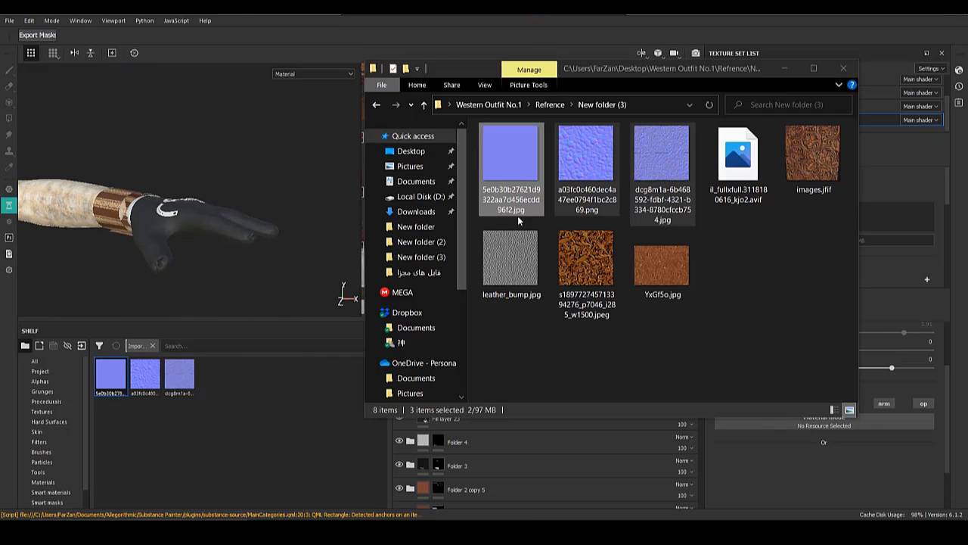
pyautogui.moveTo(513, 259); pyautogui.dragTo(251, 410)
pyautogui.click(606, 165)
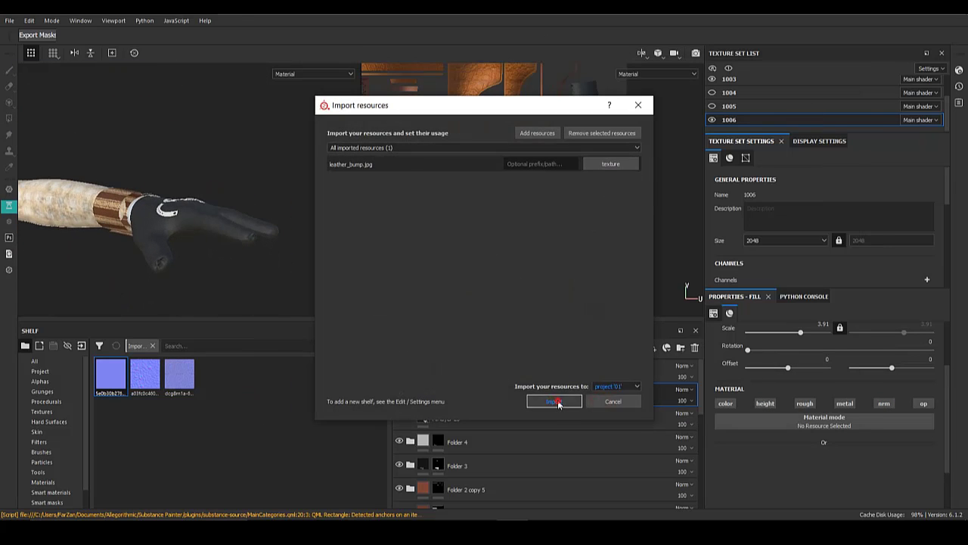
pyautogui.click(557, 401)
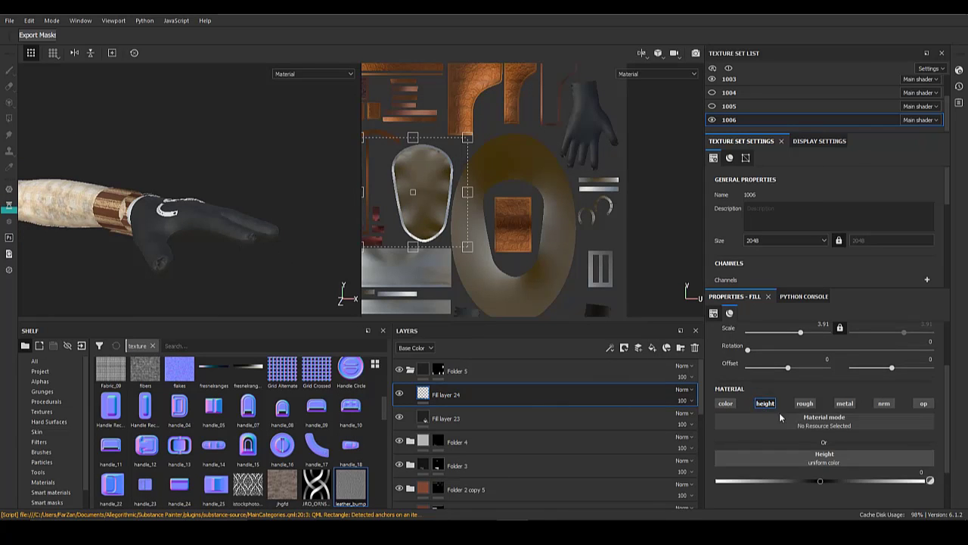
# - Try leather_bump as the base color of Fill layer 24, and turn the color channel back off
pyautogui.click(724, 403)
pyautogui.moveTo(418, 489); pyautogui.dragTo(761, 459)
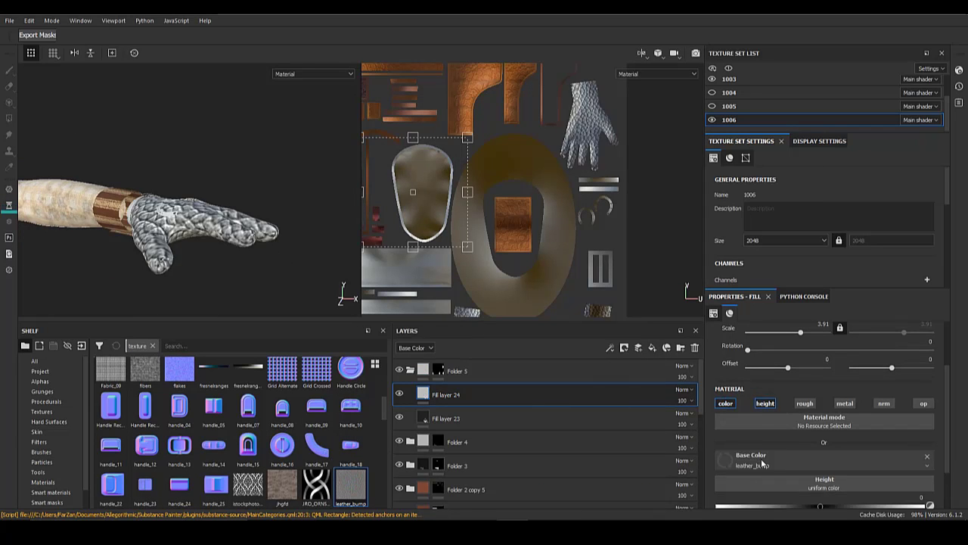
pyautogui.click(732, 403)
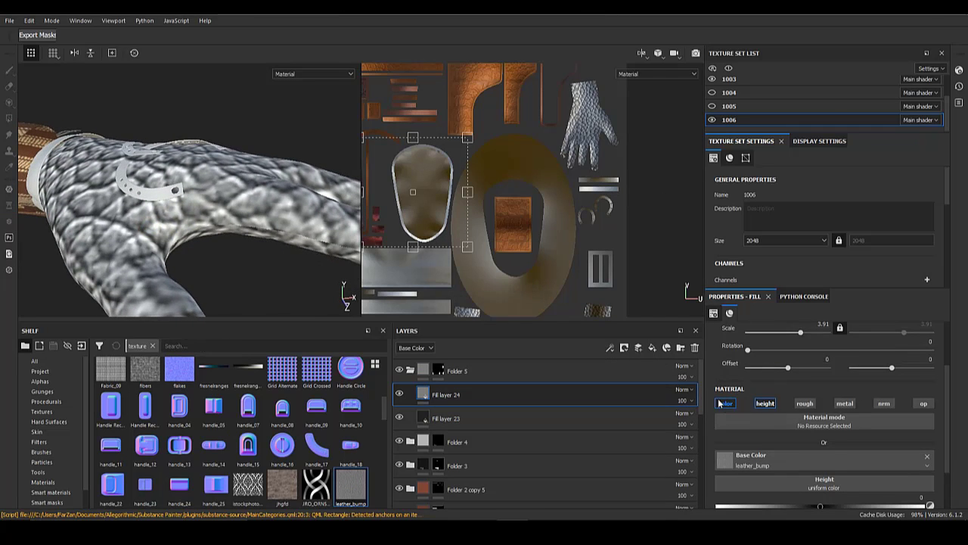
pyautogui.click(720, 403)
# - Set the Height of Fill layer 24 to 0.1304 and give the layer a black mask with a fill effect
pyautogui.scroll(-2, 810, 468)
pyautogui.moveTo(836, 451); pyautogui.dragTo(866, 454)
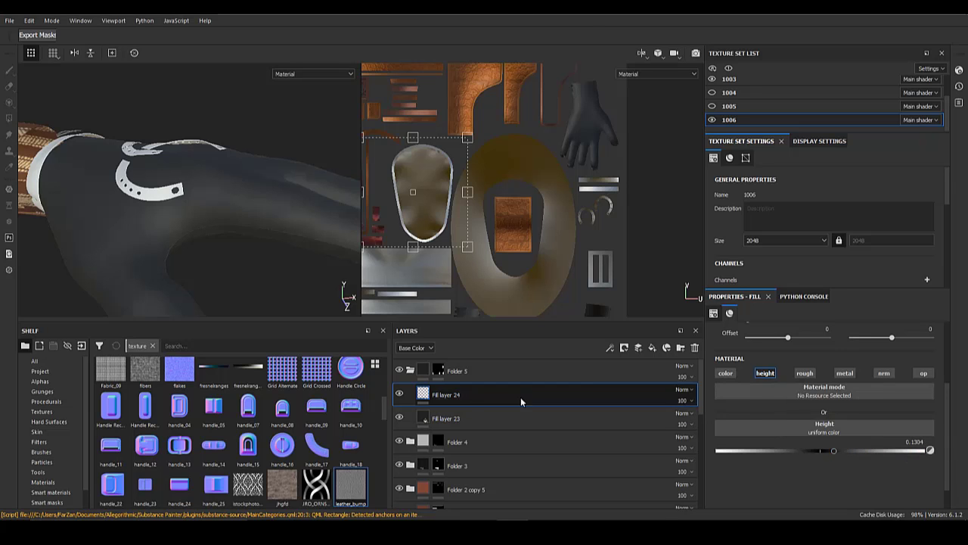
pyautogui.rightClick(447, 395)
pyautogui.click(534, 20)
pyautogui.rightClick(434, 393)
pyautogui.click(465, 313)
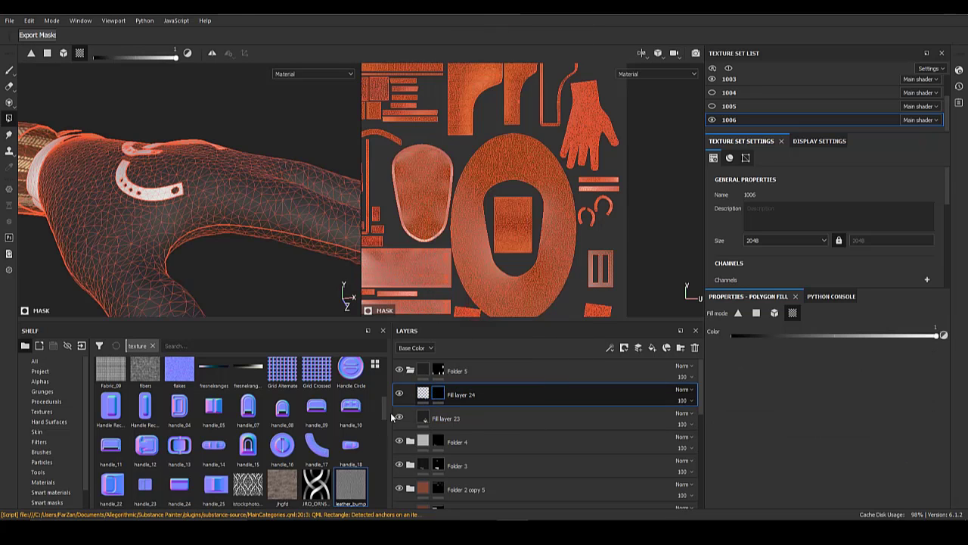
# - Assign leather_bump as the mask fill's grayscale image, set its UV scale to 19.23, and check the glove's leather grain
pyautogui.moveTo(351, 485); pyautogui.dragTo(745, 380)
pyautogui.scroll(2, 782, 401)
pyautogui.moveTo(799, 365); pyautogui.dragTo(810, 366)
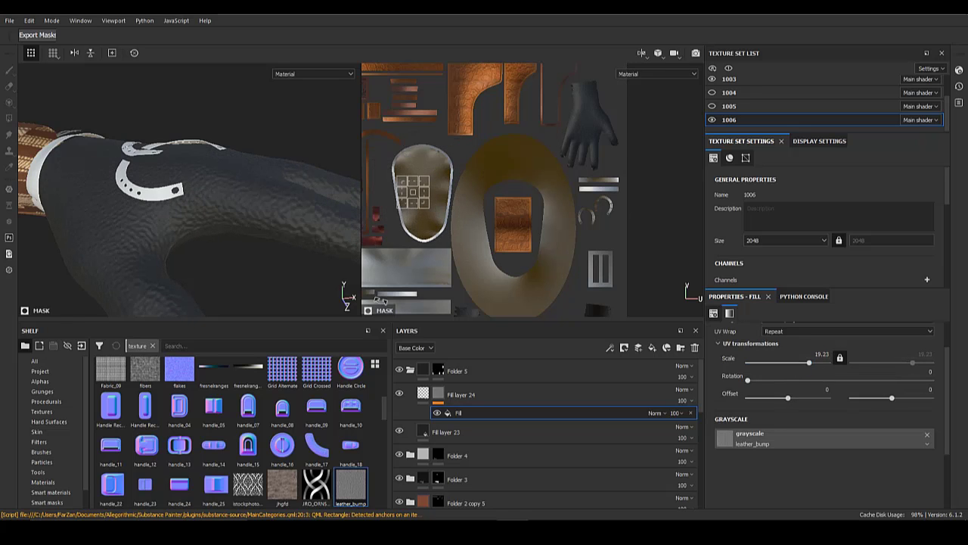
pyautogui.scroll(-5, 246, 214)
pyautogui.keyDown('alt'); pyautogui.moveTo(246, 214); pyautogui.dragTo(220, 220); pyautogui.keyUp('alt')
pyautogui.scroll(5, 264, 259)
pyautogui.keyDown('alt'); pyautogui.moveTo(264, 259); pyautogui.dragTo(225, 269); pyautogui.keyUp('alt')
pyautogui.keyDown('alt'); pyautogui.moveTo(230, 180); pyautogui.dragTo(170, 224); pyautogui.keyUp('alt')
pyautogui.scroll(-4, 248, 199)
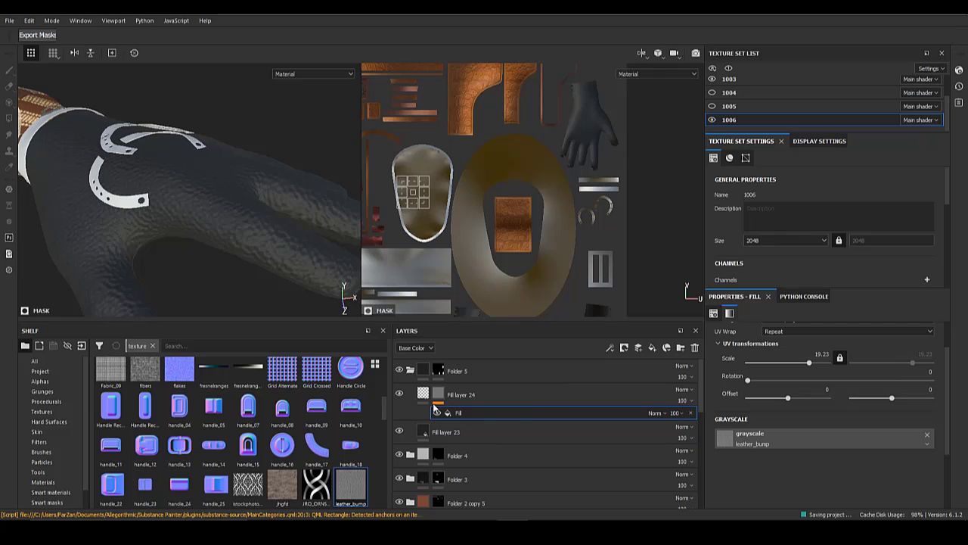
# - Set the size of texture set 1006 to 4096 and check the glove's leather grain up close
pyautogui.click(757, 241)
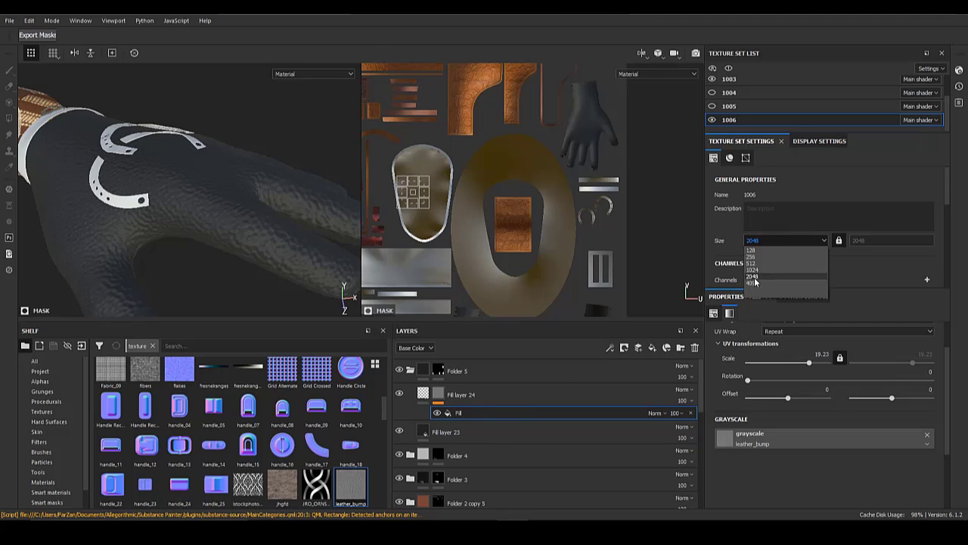
pyautogui.click(703, 280)
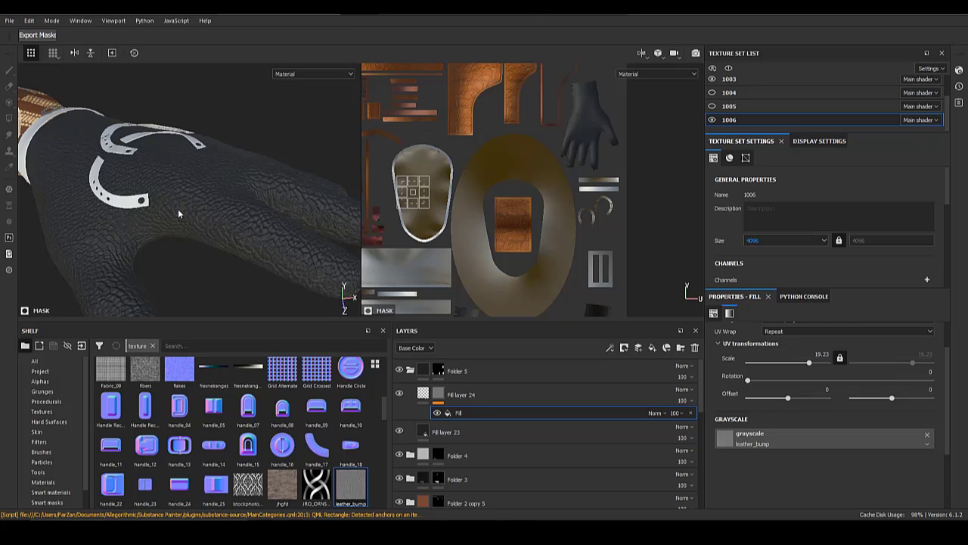
pyautogui.scroll(3, 212, 193)
pyautogui.keyDown('alt'); pyautogui.moveTo(218, 186); pyautogui.dragTo(207, 276); pyautogui.keyUp('alt')
pyautogui.scroll(3, 245, 197)
pyautogui.keyDown('alt'); pyautogui.moveTo(245, 197); pyautogui.dragTo(186, 207, button='middle'); pyautogui.keyUp('alt')
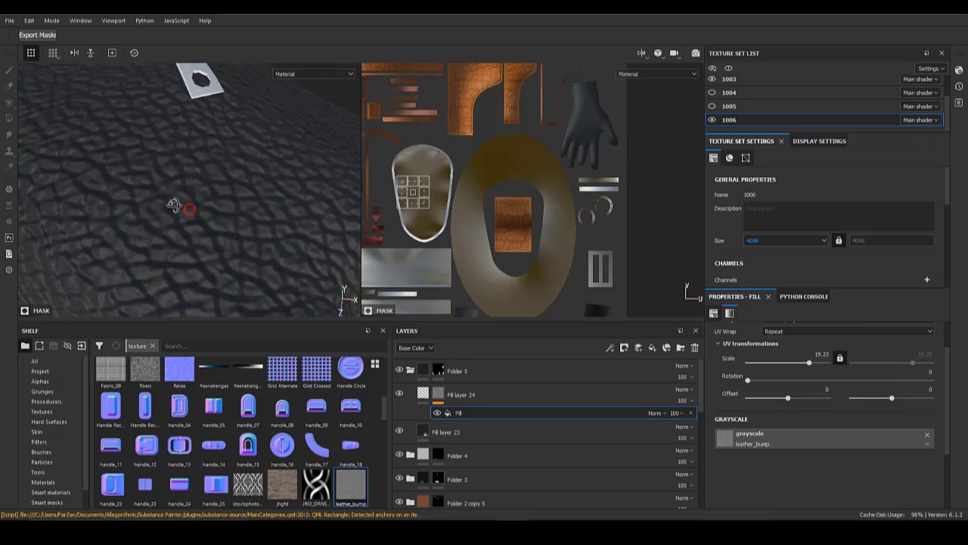
# - Set the UV scale of the leather_bump mask fill on Fill layer 24 to 25
pyautogui.press('Return')
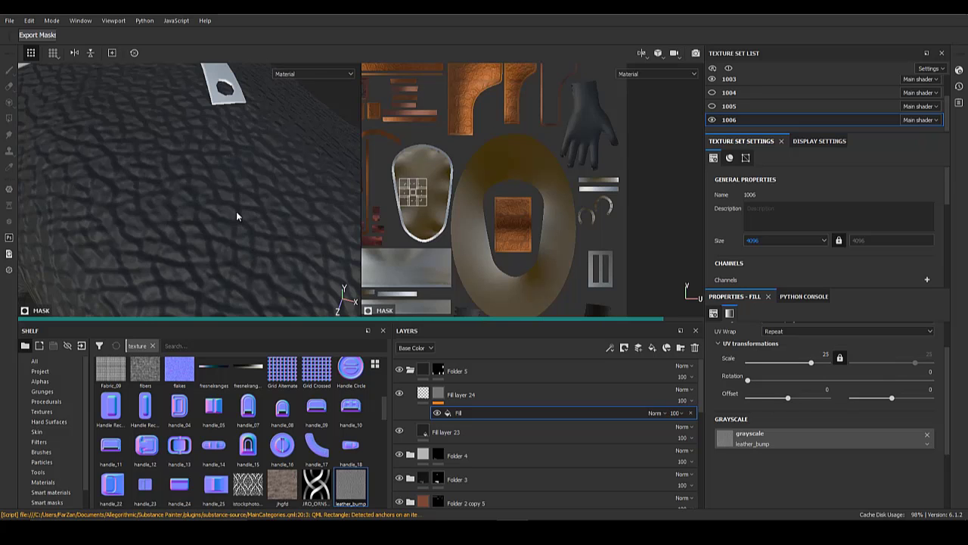
pyautogui.keyDown('alt'); pyautogui.moveTo(236, 211); pyautogui.dragTo(251, 218); pyautogui.keyUp('alt')
pyautogui.keyDown('alt'); pyautogui.moveTo(251, 218); pyautogui.dragTo(177, 201, button='right'); pyautogui.keyUp('alt')
pyautogui.keyDown('alt'); pyautogui.moveTo(176, 201); pyautogui.dragTo(212, 205); pyautogui.keyUp('alt')
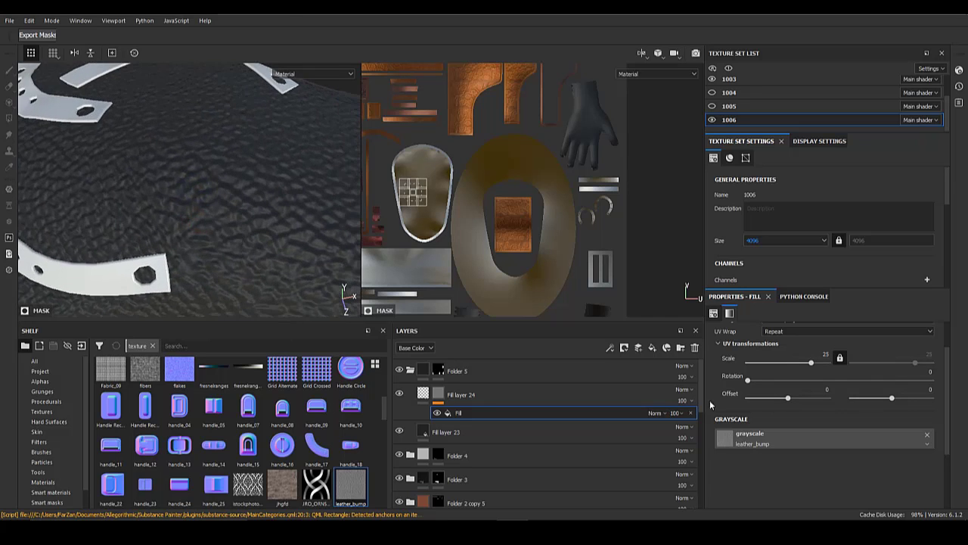
# - Reduce the Height of Fill layer 24 to 0.0773 while checking the grain on the glove
pyautogui.scroll(1, 713, 406)
pyautogui.click(603, 396)
pyautogui.scroll(-2, 831, 477)
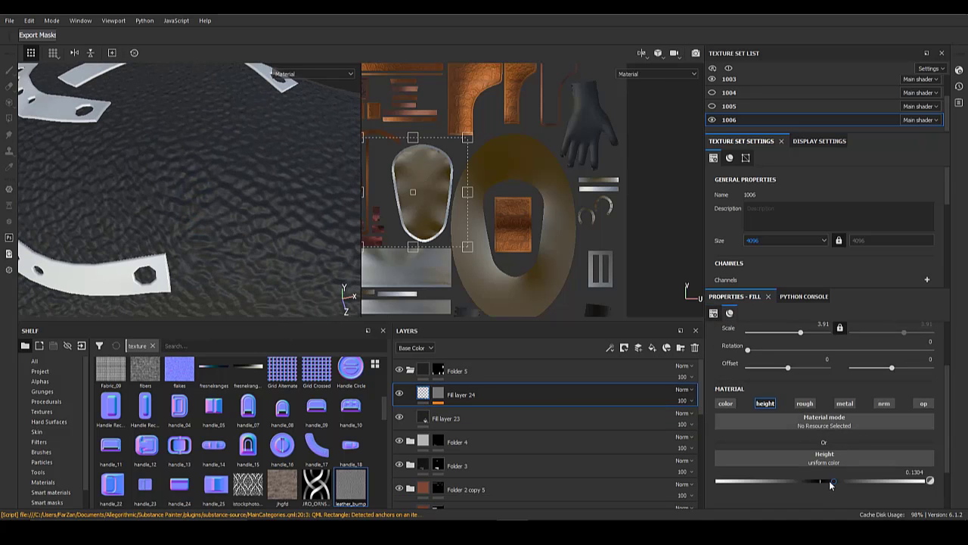
pyautogui.click(829, 481)
pyautogui.keyDown('alt'); pyautogui.moveTo(126, 191); pyautogui.dragTo(173, 239); pyautogui.keyUp('alt')
pyautogui.keyDown('alt'); pyautogui.moveTo(173, 240); pyautogui.dragTo(203, 236, button='right'); pyautogui.keyUp('alt')
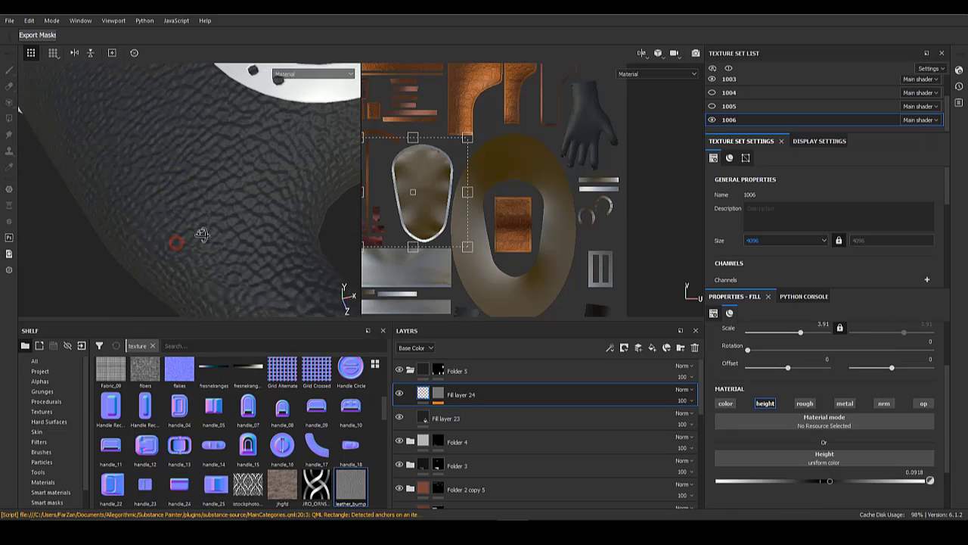
pyautogui.keyDown('alt'); pyautogui.moveTo(202, 235); pyautogui.dragTo(189, 254); pyautogui.keyUp('alt')
pyautogui.moveTo(826, 482); pyautogui.dragTo(829, 480)
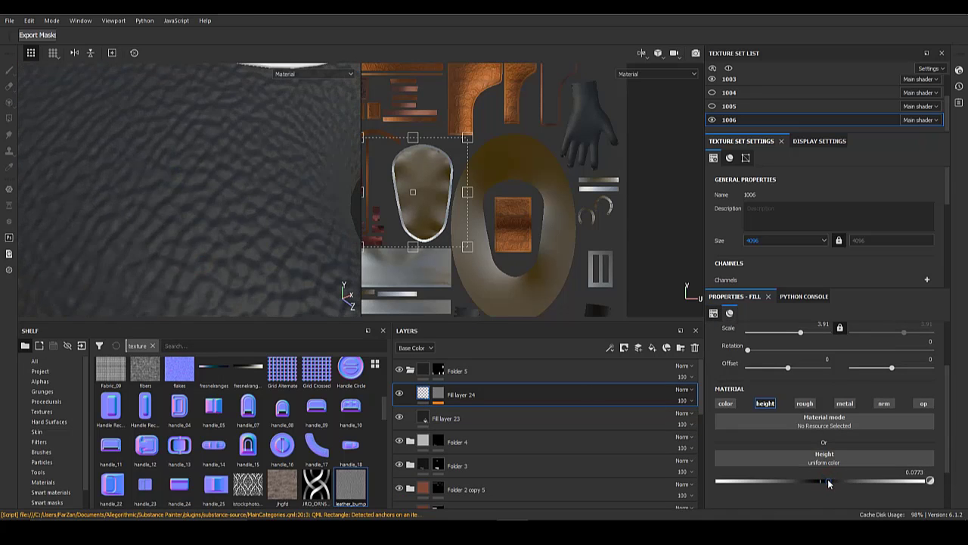
# - Duplicate Fill layer 24 and switch the copy from the height channel to the color channel
pyautogui.rightClick(463, 395)
pyautogui.click(507, 199)
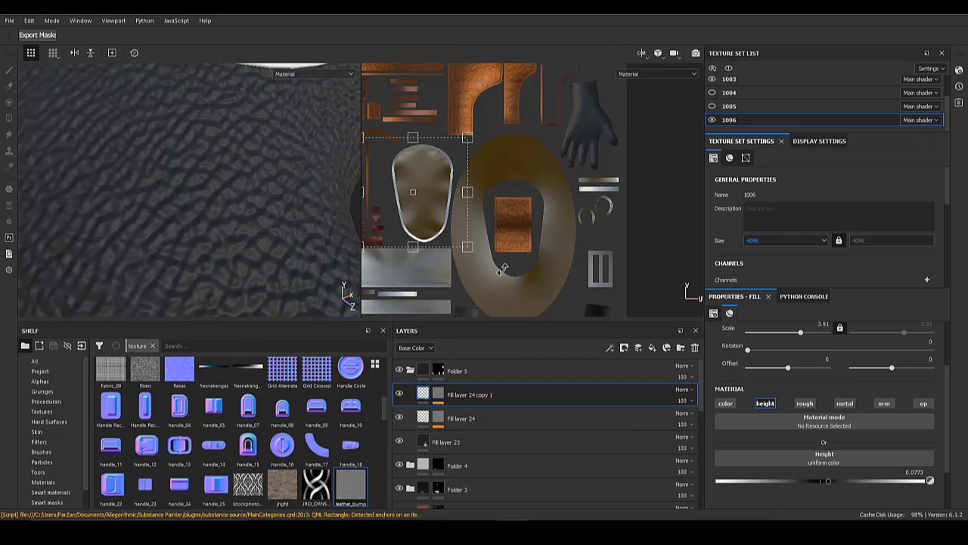
pyautogui.click(763, 406)
pyautogui.click(726, 404)
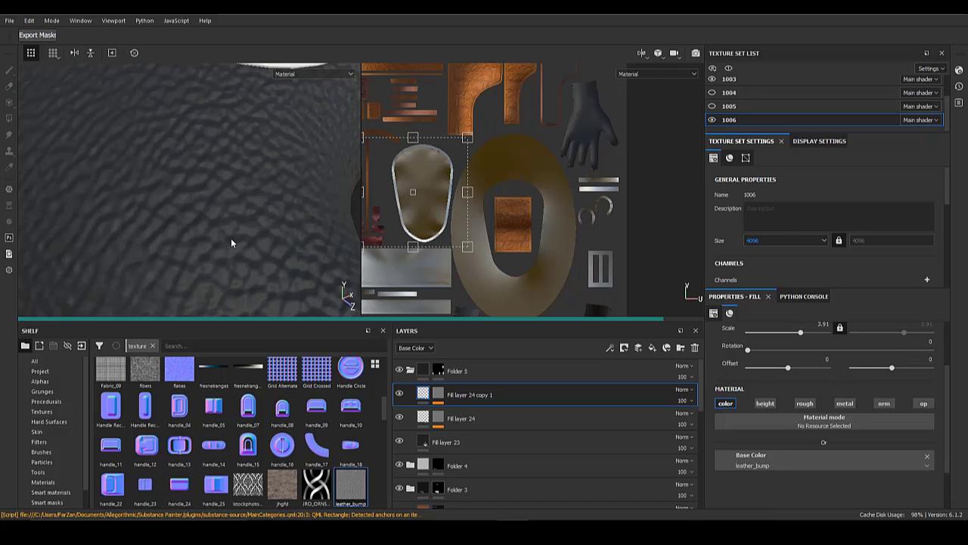
# - Set the UV scale of Fill layer 24 copy 1 to 25 and remove leather_bump from its base color
pyautogui.click(814, 326)
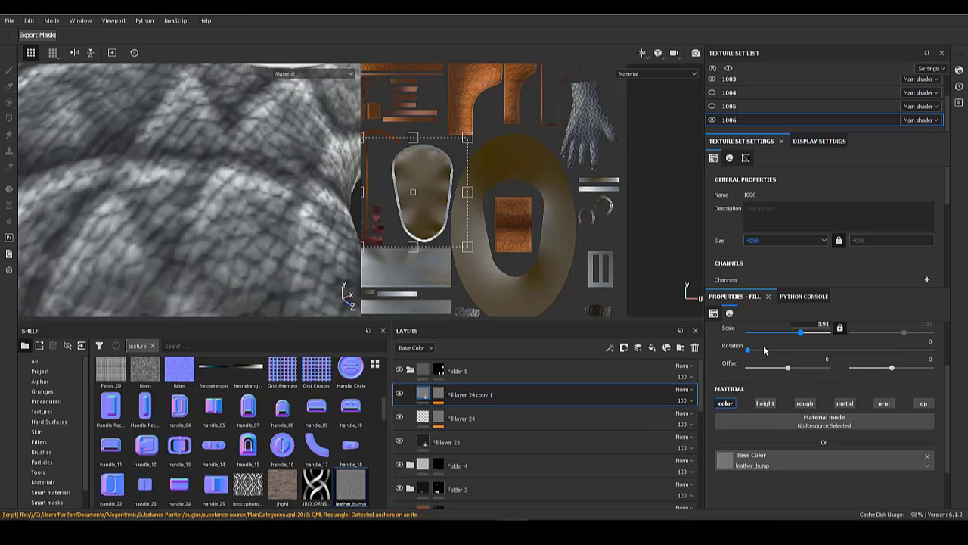
pyautogui.press('Return')
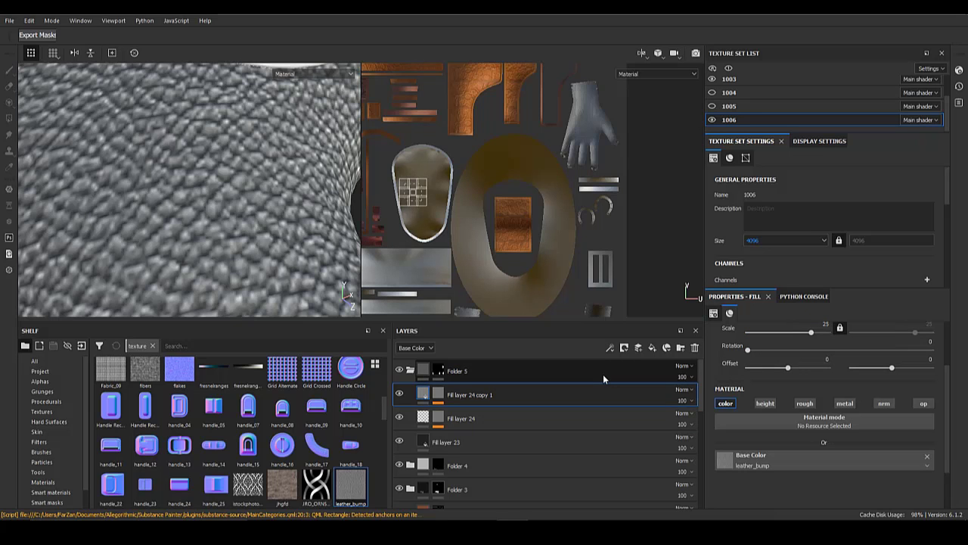
pyautogui.click(927, 457)
pyautogui.click(439, 394)
pyautogui.click(465, 413)
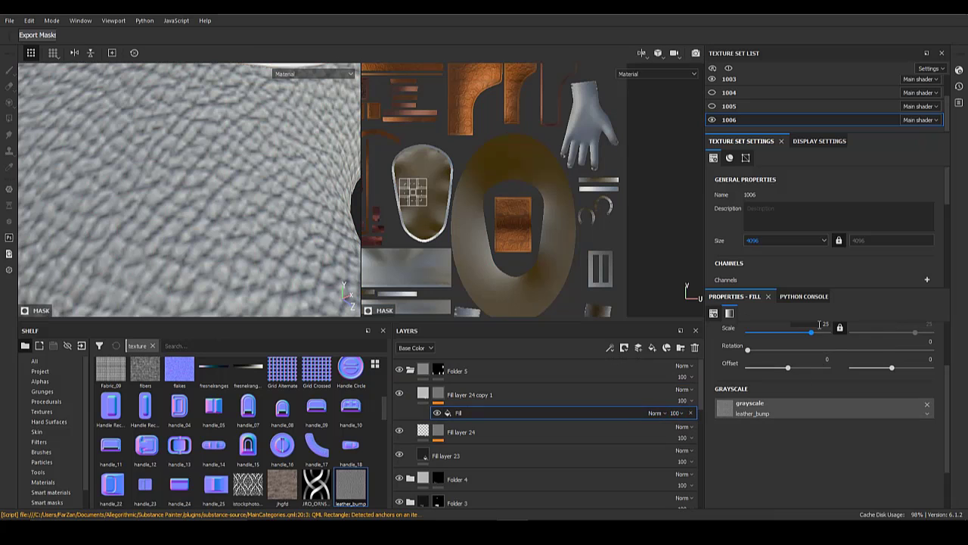
pyautogui.click(423, 394)
pyautogui.keyDown('alt'); pyautogui.moveTo(284, 225); pyautogui.dragTo(91, 186, button='right'); pyautogui.keyUp('alt')
pyautogui.keyDown('alt'); pyautogui.moveTo(182, 220); pyautogui.dragTo(198, 215); pyautogui.keyUp('alt')
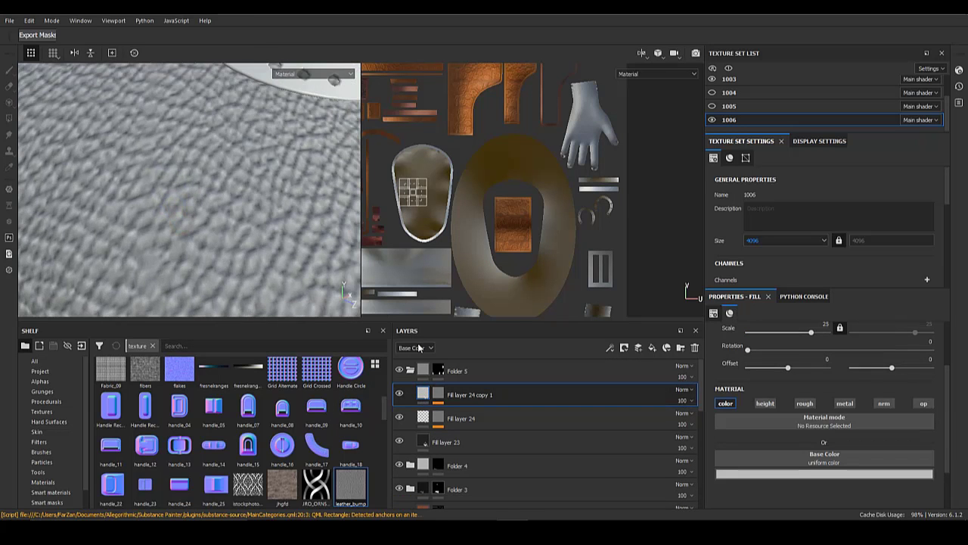
# - Add a Levels effect to the mask of Fill layer 24 copy 1 and tighten its black, mid and white input points for stronger contrast
pyautogui.keyDown('alt'); pyautogui.click(436, 396); pyautogui.keyUp('alt')
pyautogui.rightClick(458, 413)
pyautogui.click(501, 461)
pyautogui.moveTo(829, 341); pyautogui.dragTo(838, 340)
pyautogui.moveTo(719, 340); pyautogui.dragTo(738, 340)
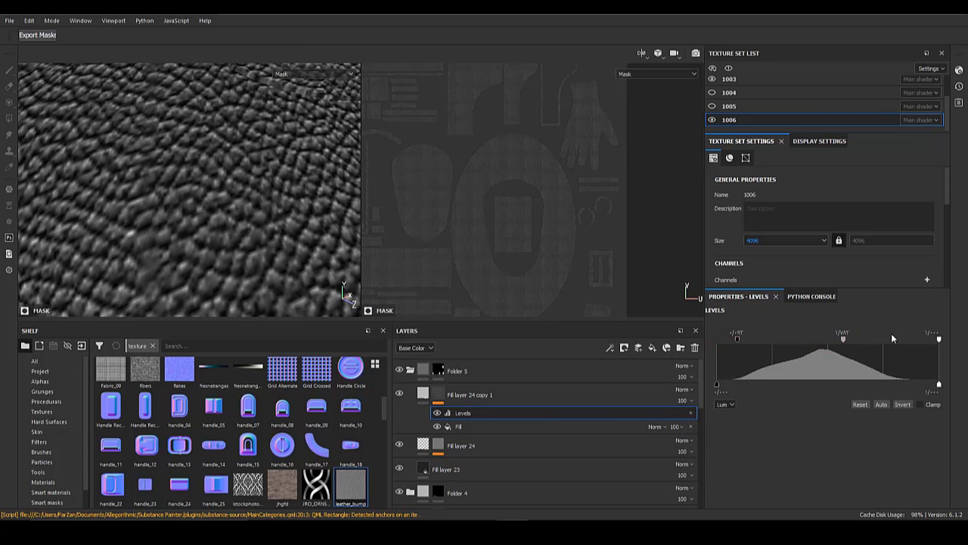
pyautogui.moveTo(939, 338); pyautogui.dragTo(885, 340)
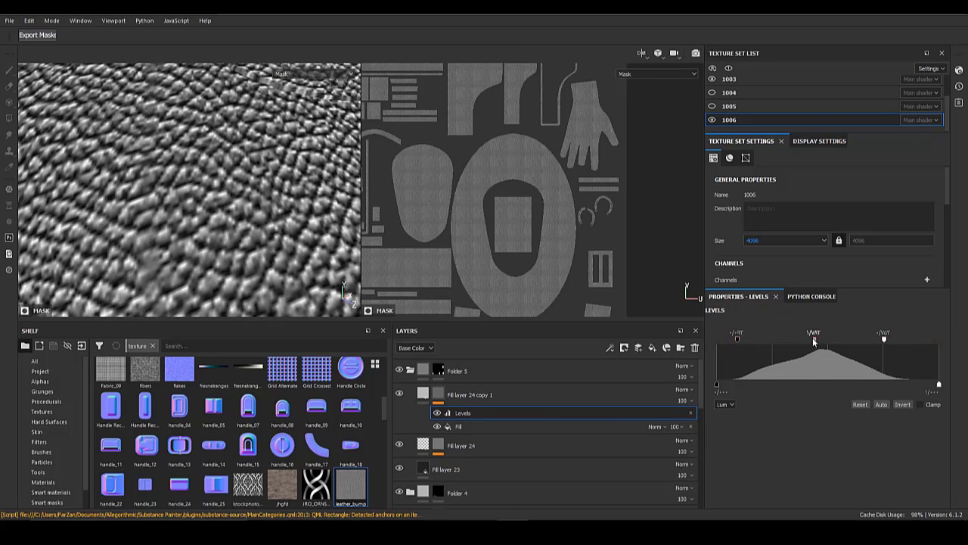
pyautogui.moveTo(737, 338); pyautogui.dragTo(761, 340)
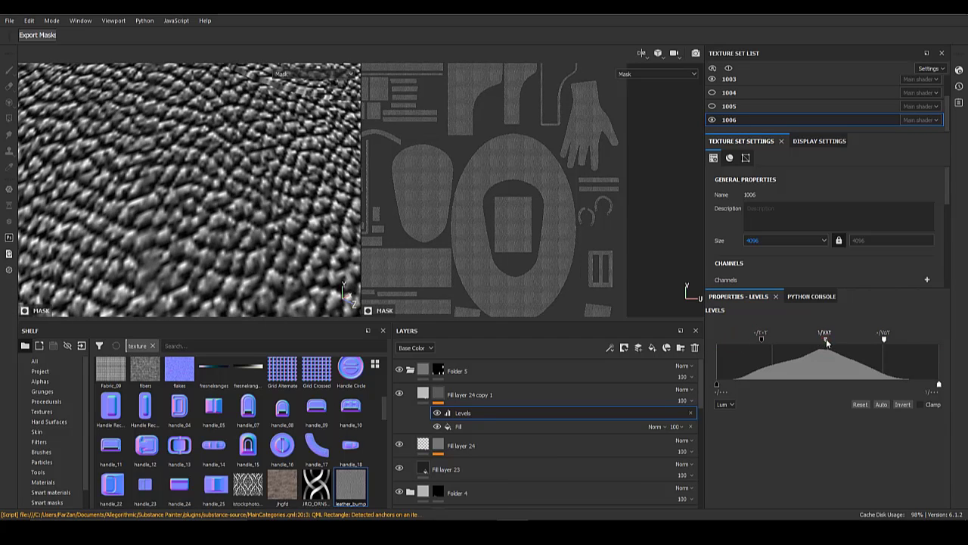
pyautogui.moveTo(826, 343)
pyautogui.mouseDown()
pyautogui.moveTo(835, 342)
pyautogui.moveTo(825, 340)
pyautogui.mouseUp()
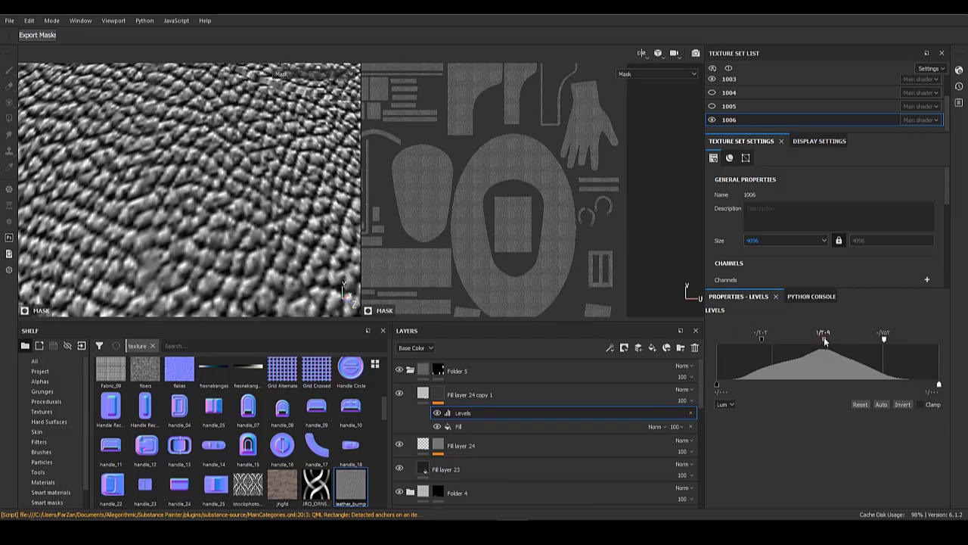
# - Give Fill layer 24 copy 1 a very dark base color and enable its roughness channel at 0.6232
pyautogui.click(428, 400)
pyautogui.click(739, 475)
pyautogui.moveTo(748, 425); pyautogui.dragTo(707, 439)
pyautogui.keyDown('alt'); pyautogui.moveTo(221, 182); pyautogui.dragTo(127, 173, button='right'); pyautogui.keyUp('alt')
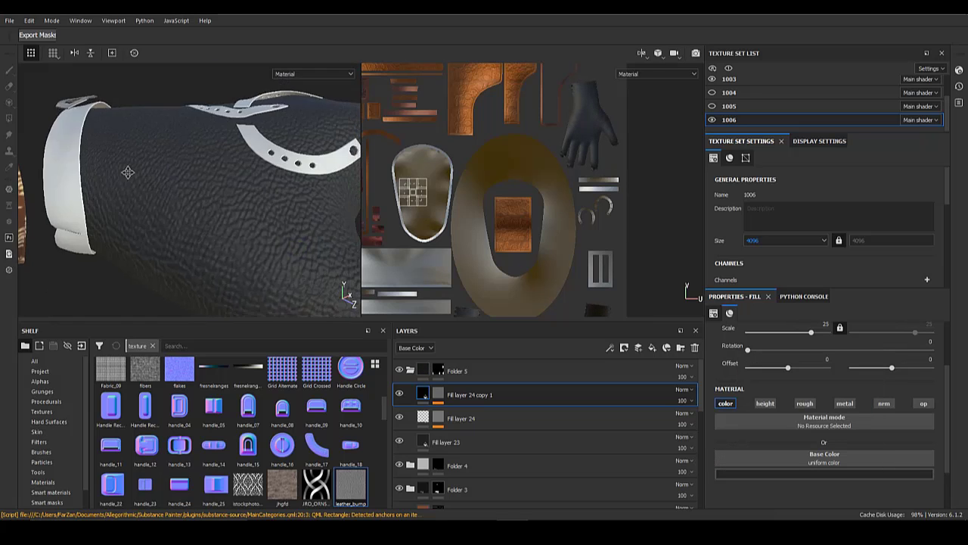
pyautogui.keyDown('alt'); pyautogui.moveTo(128, 173); pyautogui.dragTo(106, 157); pyautogui.keyUp('alt')
pyautogui.click(805, 403)
pyautogui.scroll(-2, 838, 466)
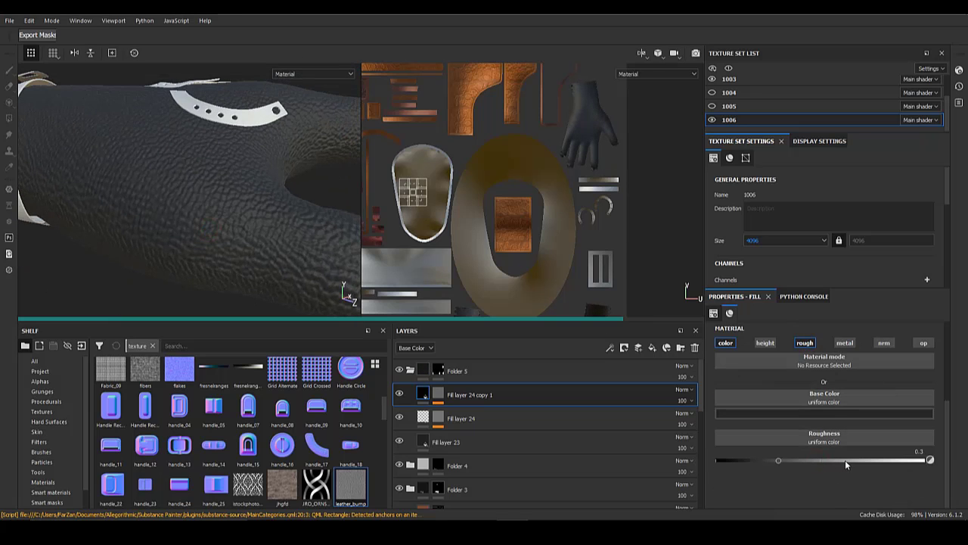
pyautogui.keyDown('alt'); pyautogui.moveTo(207, 226); pyautogui.dragTo(113, 211); pyautogui.keyUp('alt')
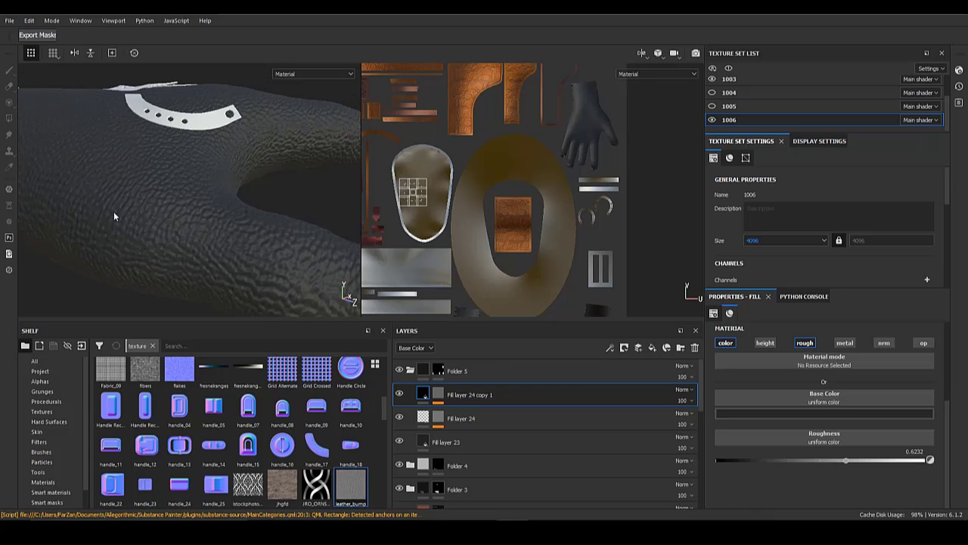
pyautogui.keyDown('alt'); pyautogui.moveTo(113, 211); pyautogui.dragTo(122, 217, button='right'); pyautogui.keyUp('alt')
pyautogui.keyDown('alt'); pyautogui.moveTo(121, 217); pyautogui.dragTo(171, 239); pyautogui.keyUp('alt')
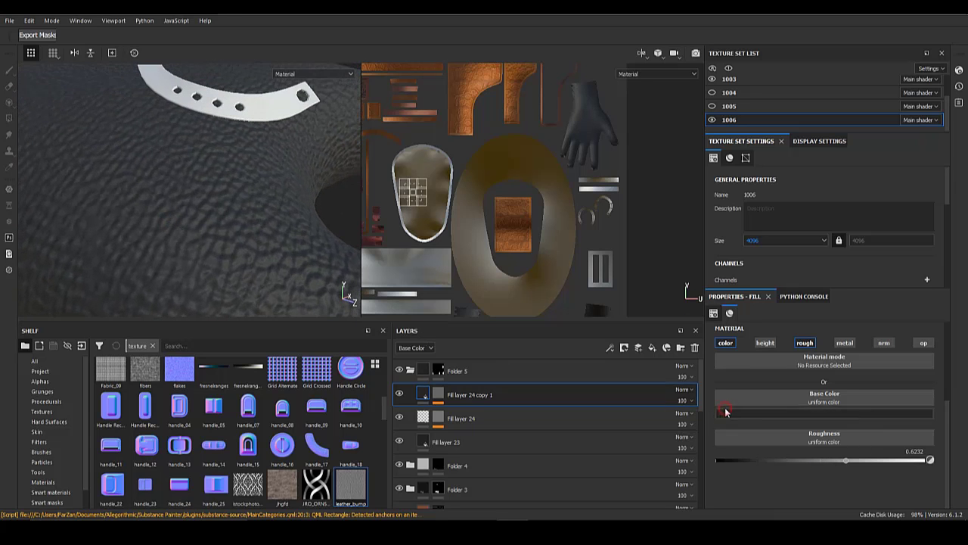
# - Try a lighter gray base color on Fill layer 24 copy 1 and check the glove's grain
pyautogui.click(727, 412)
pyautogui.moveTo(732, 490); pyautogui.dragTo(721, 485)
pyautogui.scroll(-2, 154, 184)
pyautogui.scroll(4, 156, 188)
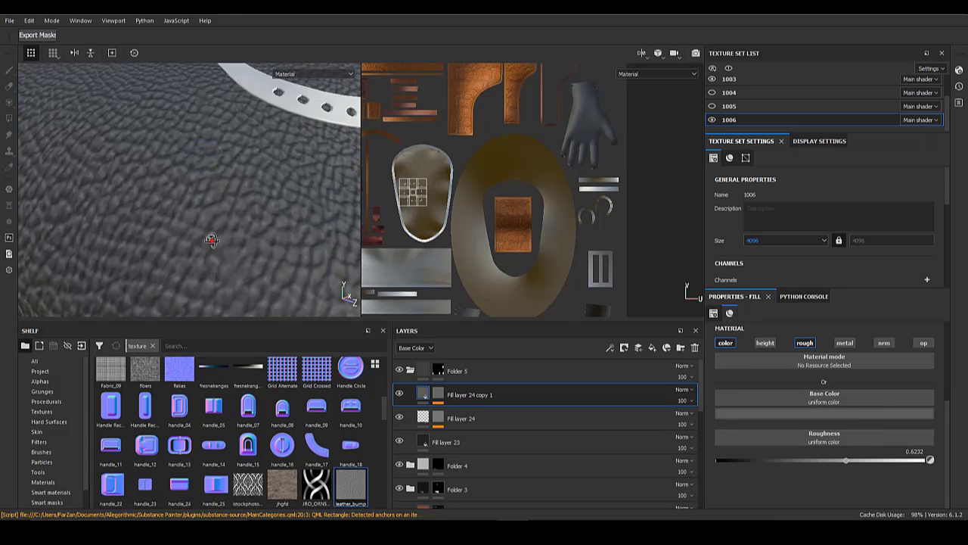
pyautogui.keyDown('alt'); pyautogui.moveTo(156, 187); pyautogui.dragTo(186, 230); pyautogui.keyUp('alt')
pyautogui.keyDown('shift'); pyautogui.moveTo(186, 230); pyautogui.dragTo(178, 234, button='right'); pyautogui.keyUp('shift')
pyautogui.keyDown('alt'); pyautogui.moveTo(178, 234); pyautogui.dragTo(230, 227); pyautogui.keyUp('alt')
# - Set the base color of Fill layer 24 copy 1 to black
pyautogui.click(760, 414)
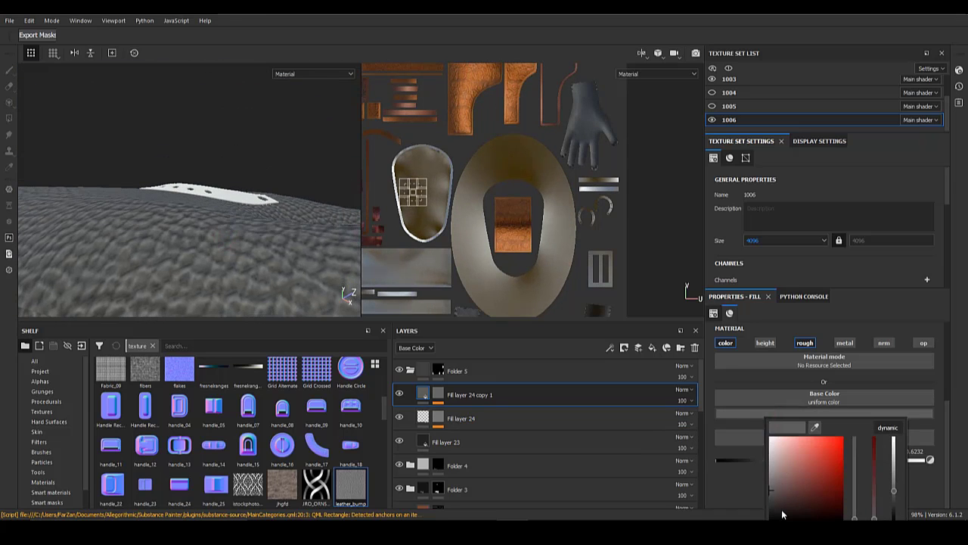
pyautogui.click(781, 509)
pyautogui.click(425, 419)
pyautogui.click(423, 395)
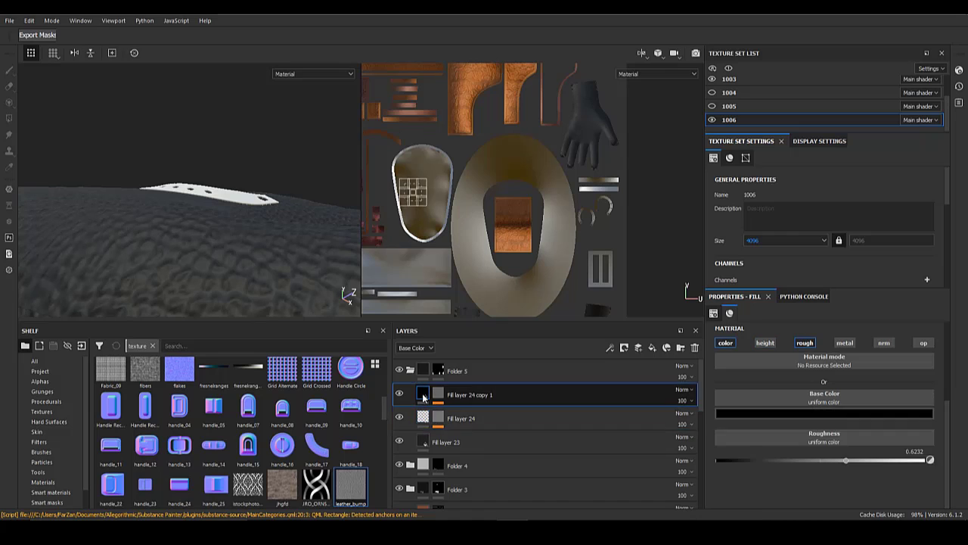
# - Change the base color of Fill layer 23 to light gray and view it on the glove
pyautogui.click(424, 441)
pyautogui.click(754, 414)
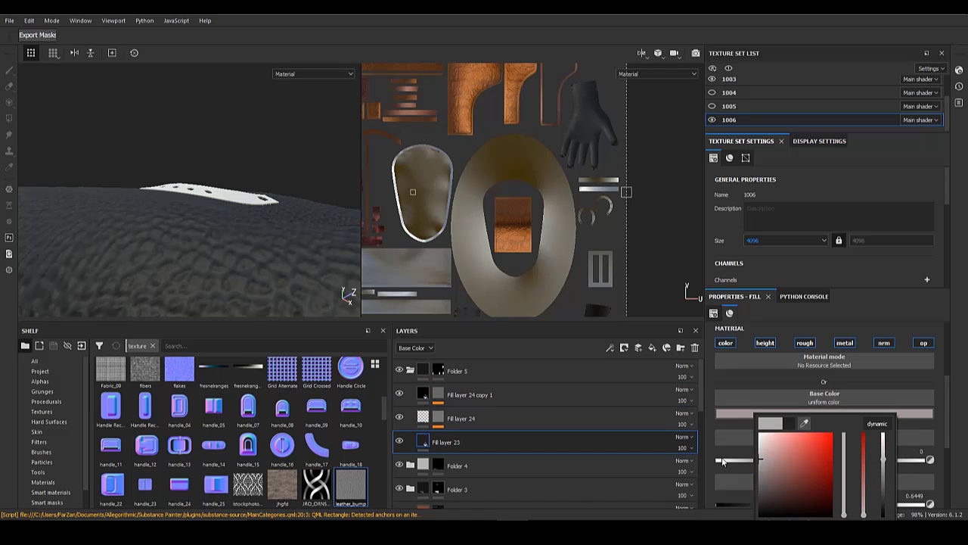
pyautogui.click(237, 263)
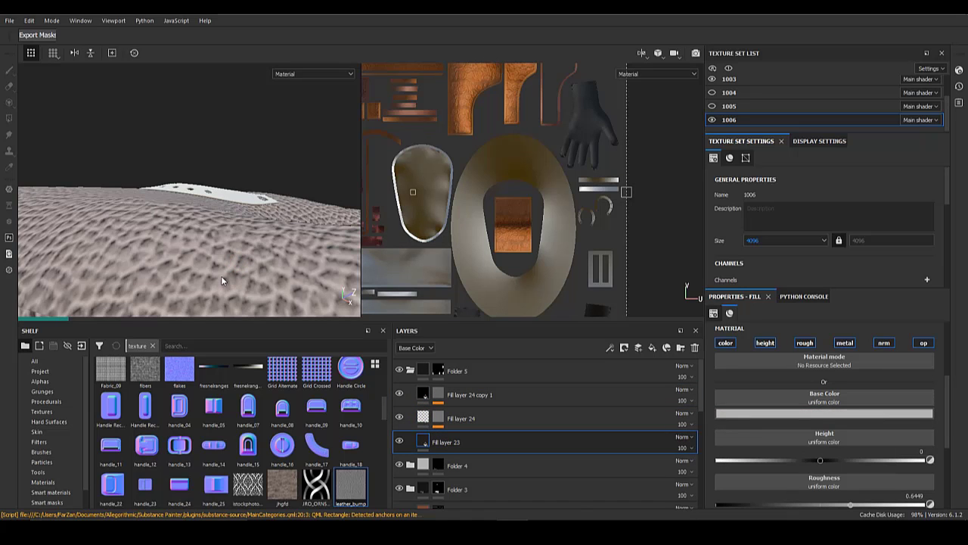
pyautogui.keyDown('alt'); pyautogui.moveTo(239, 280); pyautogui.dragTo(260, 248); pyautogui.keyUp('alt')
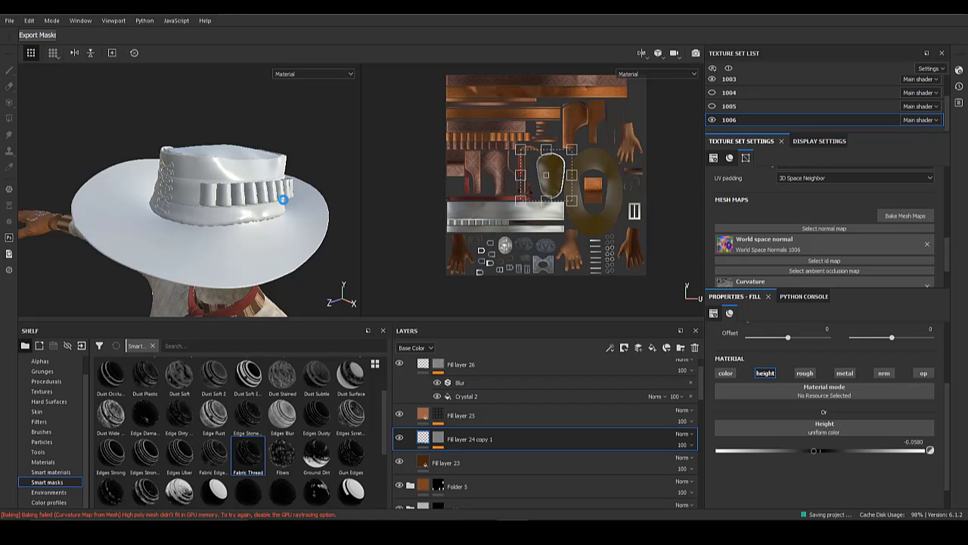
# - Examine the hat, the sleeve and the brown leather glove from several angles
pyautogui.keyDown('alt'); pyautogui.moveTo(283, 200); pyautogui.dragTo(231, 93); pyautogui.keyUp('alt')
pyautogui.keyDown('alt'); pyautogui.moveTo(333, 274); pyautogui.dragTo(162, 147, button='middle'); pyautogui.keyUp('alt')
pyautogui.scroll(4, 163, 182)
pyautogui.keyDown('alt'); pyautogui.moveTo(164, 187); pyautogui.dragTo(177, 167); pyautogui.keyUp('alt')
pyautogui.scroll(-3, 177, 167)
pyautogui.keyDown('shift'); pyautogui.moveTo(177, 166); pyautogui.dragTo(226, 169, button='right'); pyautogui.keyUp('shift')
pyautogui.keyDown('alt'); pyautogui.moveTo(225, 169); pyautogui.dragTo(210, 143); pyautogui.keyUp('alt')
pyautogui.keyDown('alt'); pyautogui.moveTo(210, 143); pyautogui.dragTo(13, 195, button='right'); pyautogui.keyUp('alt')
pyautogui.keyDown('alt'); pyautogui.moveTo(13, 194); pyautogui.dragTo(53, 215, button='middle'); pyautogui.keyUp('alt')
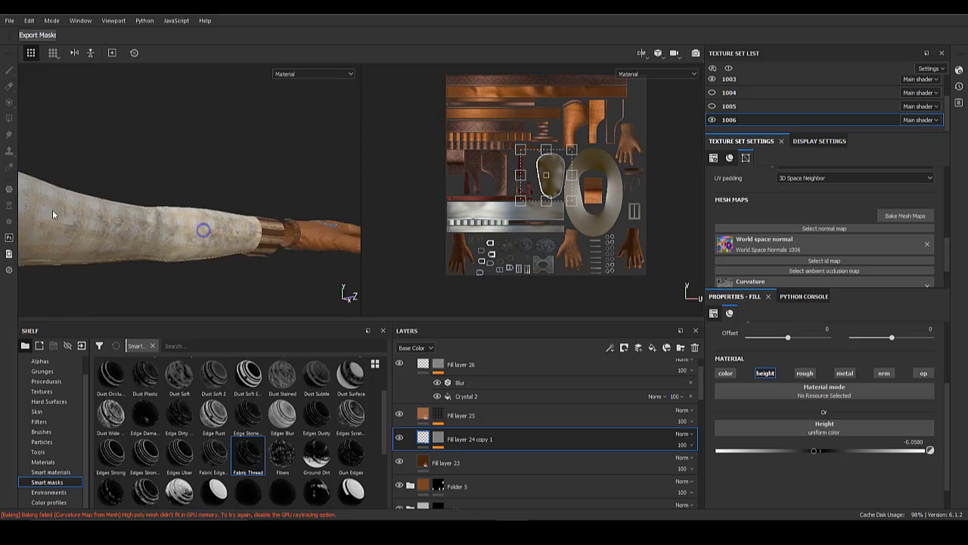
pyautogui.keyDown('alt'); pyautogui.moveTo(53, 215); pyautogui.dragTo(219, 236); pyautogui.keyUp('alt')
pyautogui.scroll(-4, 219, 235)
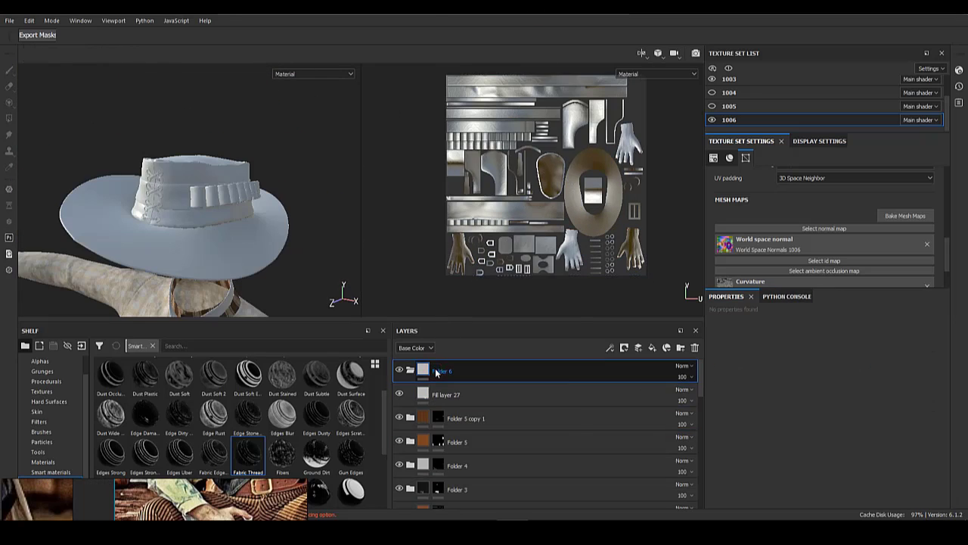
# - Add a black mask to Folder 6 and set the base color of Fill layer 27 to dark red
pyautogui.rightClick(436, 371)
pyautogui.click(490, 316)
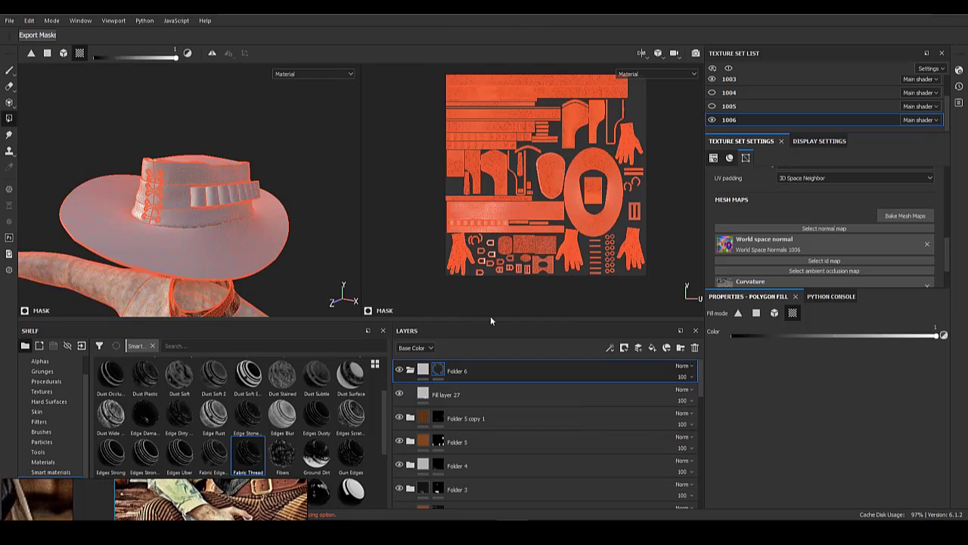
pyautogui.click(476, 394)
pyautogui.click(815, 444)
pyautogui.click(831, 387)
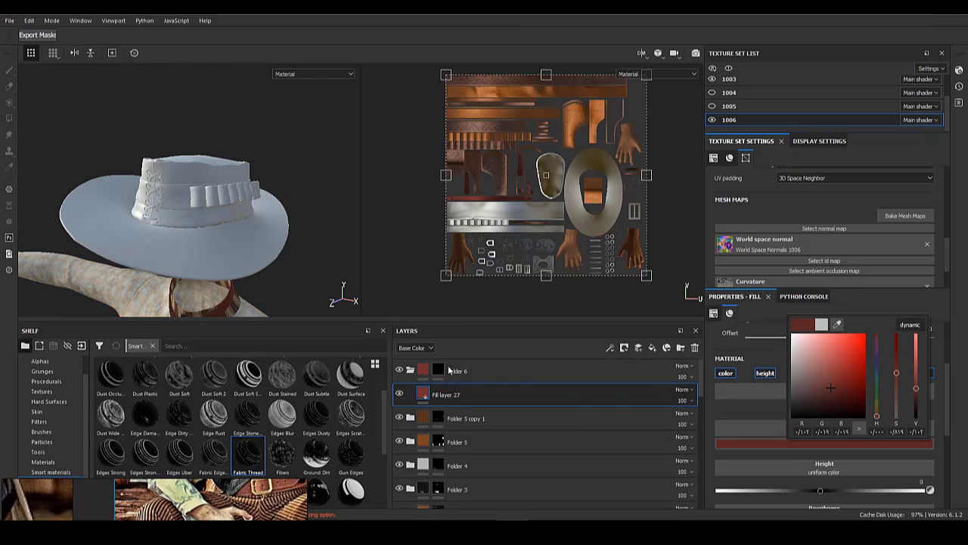
# - Reveal the hat's brim and crown in the Folder 6 mask with Polygon Fill, leaving the cartridge band out
pyautogui.click(440, 370)
pyautogui.click(205, 245)
pyautogui.click(184, 215)
pyautogui.keyDown('alt'); pyautogui.moveTo(184, 201); pyautogui.dragTo(364, 228); pyautogui.keyUp('alt')
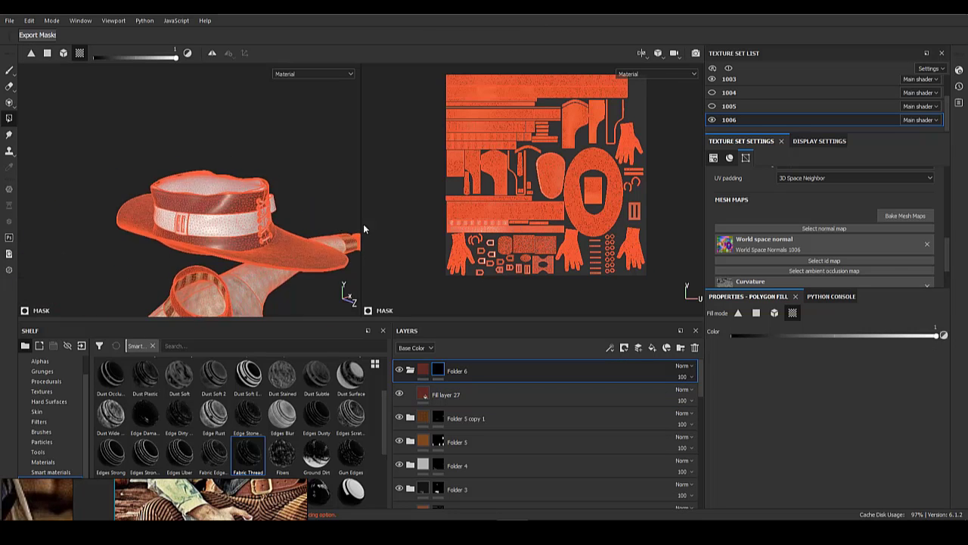
pyautogui.keyDown('alt'); pyautogui.moveTo(250, 151); pyautogui.dragTo(54, 91); pyautogui.keyUp('alt')
pyautogui.scroll(4, 177, 164)
pyautogui.keyDown('alt'); pyautogui.moveTo(54, 91); pyautogui.dragTo(205, 177, button='middle'); pyautogui.keyUp('alt')
pyautogui.keyDown('alt'); pyautogui.moveTo(205, 177); pyautogui.dragTo(279, 235); pyautogui.keyUp('alt')
pyautogui.keyDown('alt'); pyautogui.moveTo(279, 234); pyautogui.dragTo(177, 196, button='middle'); pyautogui.keyUp('alt')
pyautogui.keyDown('alt'); pyautogui.moveTo(177, 197); pyautogui.dragTo(84, 196); pyautogui.keyUp('alt')
pyautogui.scroll(2, 85, 196)
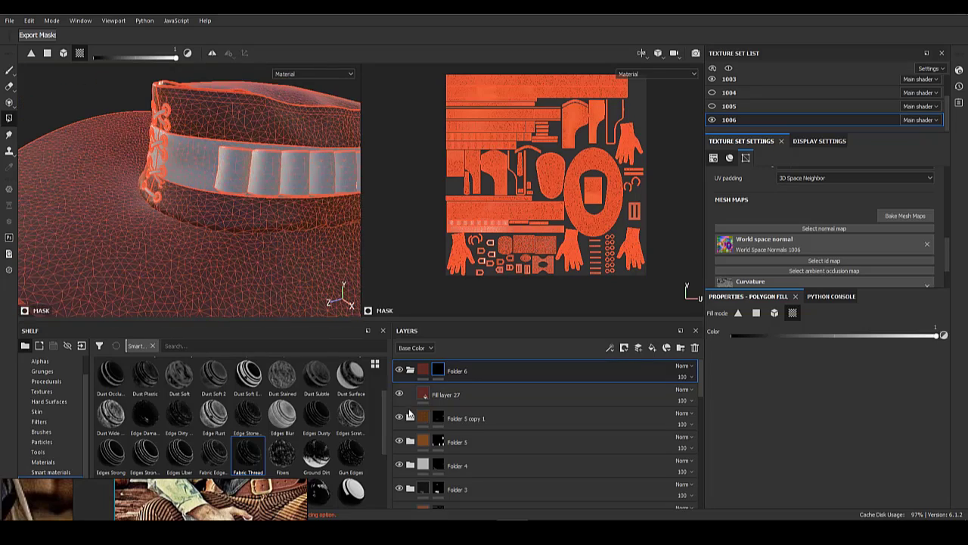
# - Examine the dark red hat's crown, brim and band from several angles and distances
pyautogui.click(423, 370)
pyautogui.scroll(-3, 320, 244)
pyautogui.keyDown('alt'); pyautogui.moveTo(257, 227); pyautogui.dragTo(171, 227); pyautogui.keyUp('alt')
pyautogui.scroll(2, 190, 219)
pyautogui.keyDown('shift'); pyautogui.moveTo(201, 214); pyautogui.dragTo(246, 208, button='right'); pyautogui.keyUp('shift')
pyautogui.moveTo(245, 208)
pyautogui.keyDown('alt'); pyautogui.mouseDown()
pyautogui.moveTo(270, 174)
pyautogui.moveTo(252, 205)
pyautogui.mouseUp(); pyautogui.keyUp('alt')
pyautogui.scroll(-5, 270, 174)
pyautogui.scroll(-4, 265, 189)
pyautogui.scroll(8, 253, 205)
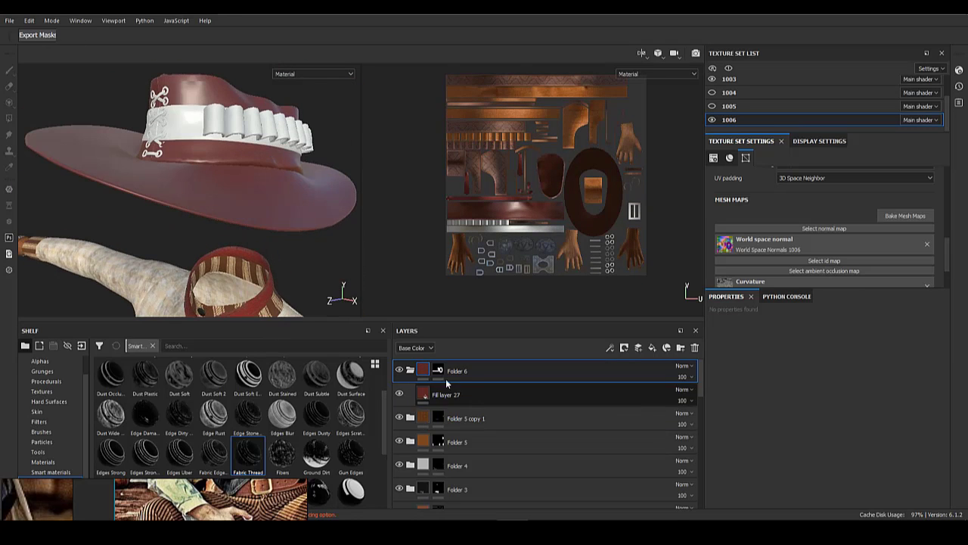
# - Change Fill layer 27's base color to brown and set its roughness to 0.6836
pyautogui.click(450, 388)
pyautogui.click(745, 444)
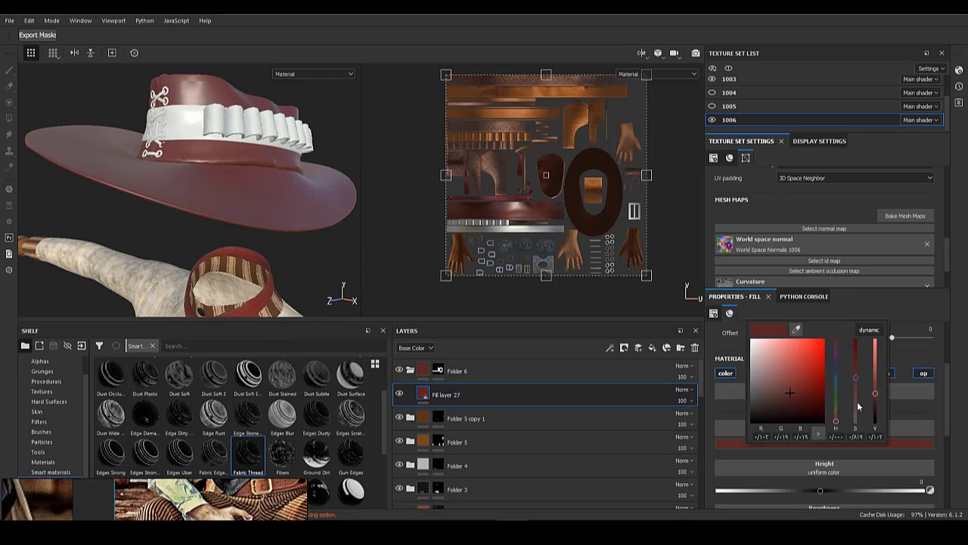
pyautogui.moveTo(875, 393); pyautogui.dragTo(875, 393)
pyautogui.moveTo(836, 421); pyautogui.dragTo(836, 419)
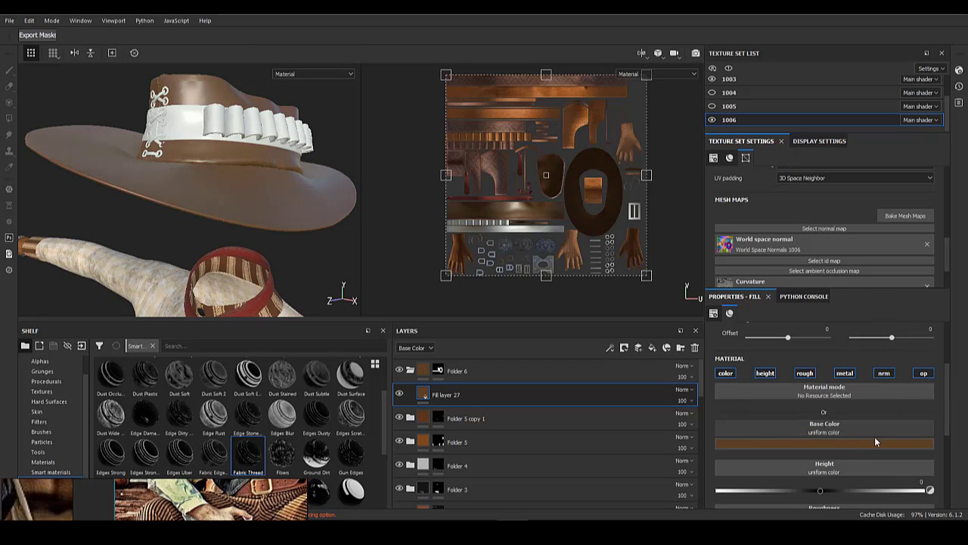
pyautogui.scroll(1, 866, 435)
pyautogui.scroll(-4, 855, 431)
pyautogui.moveTo(837, 445); pyautogui.dragTo(859, 444)
pyautogui.keyDown('alt'); pyautogui.moveTo(109, 232); pyautogui.dragTo(235, 201); pyautogui.keyUp('alt')
pyautogui.scroll(-5, 296, 160)
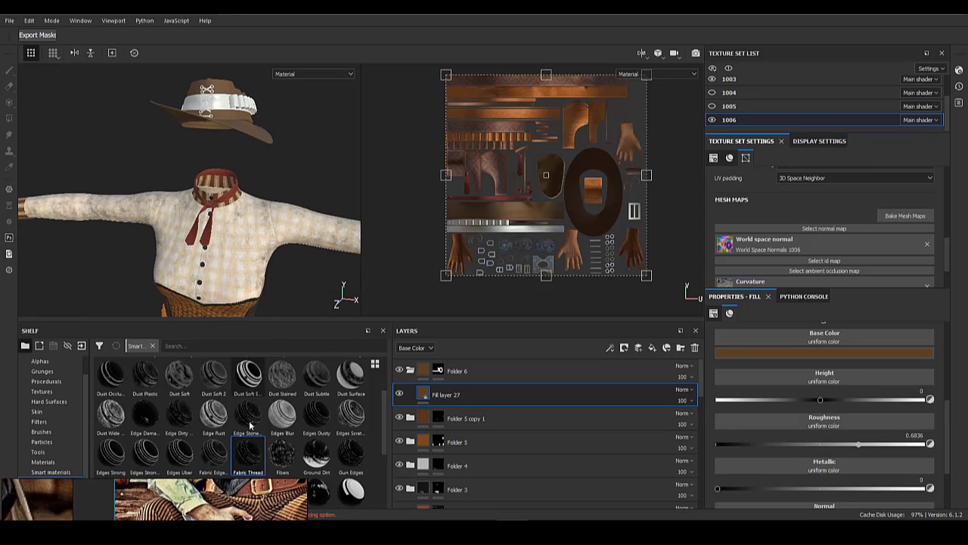
# - Search the smart materials for leather and add Leather_Polish inside Folder 6 above Fill layer 27
pyautogui.click(57, 472)
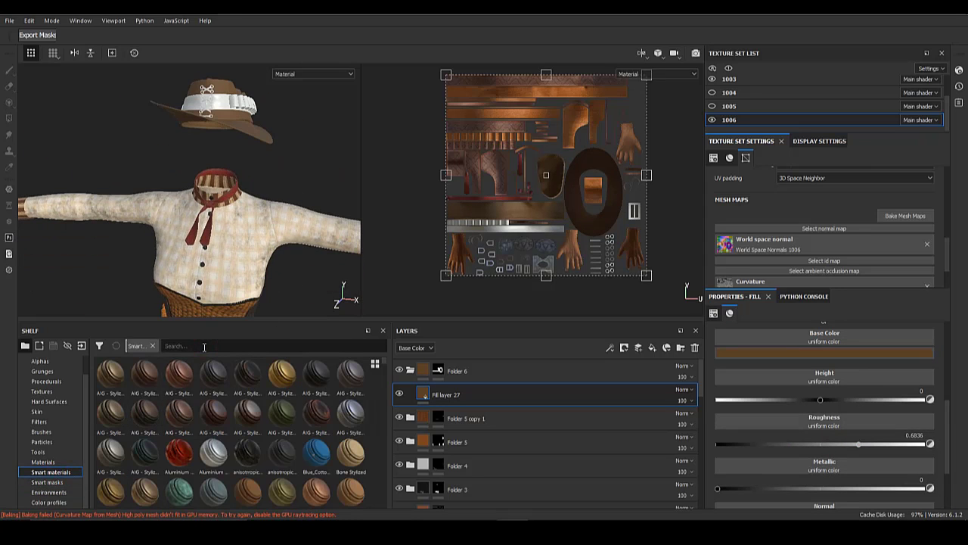
pyautogui.click(203, 346)
pyautogui.write('lea')
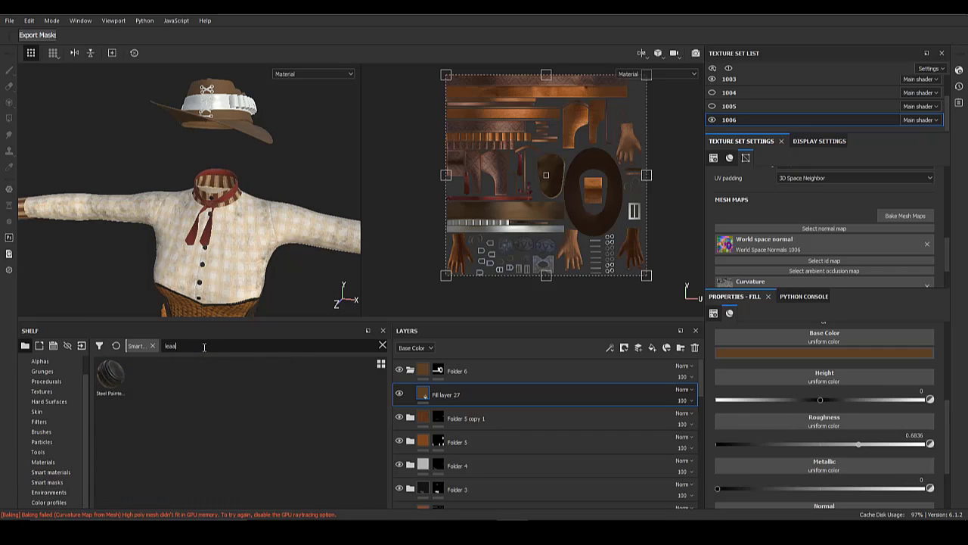
pyautogui.write('t')
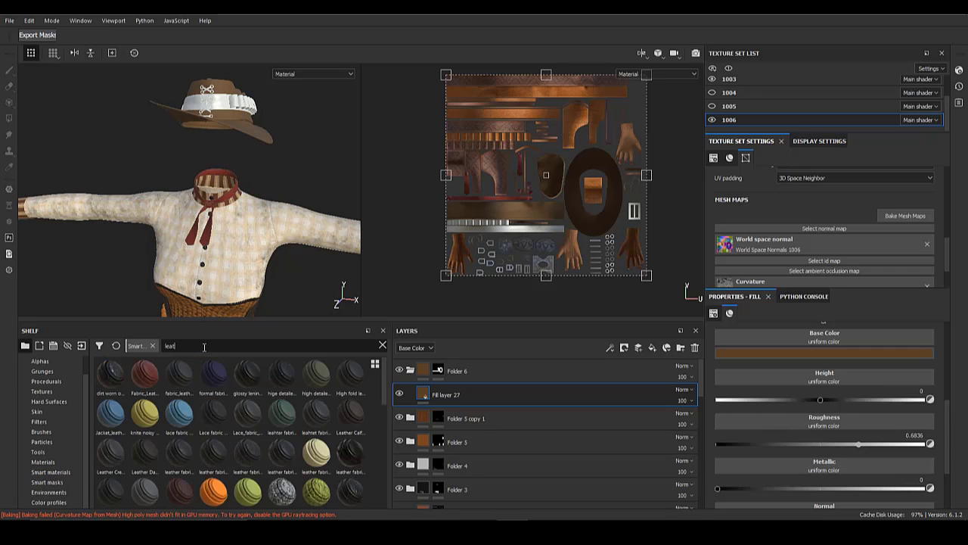
pyautogui.write('her')
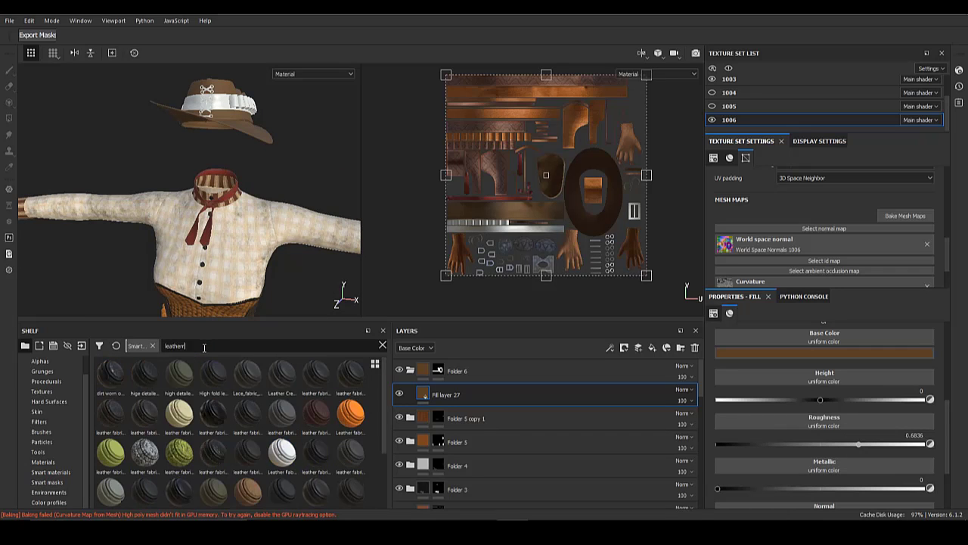
pyautogui.scroll(-3, 218, 447)
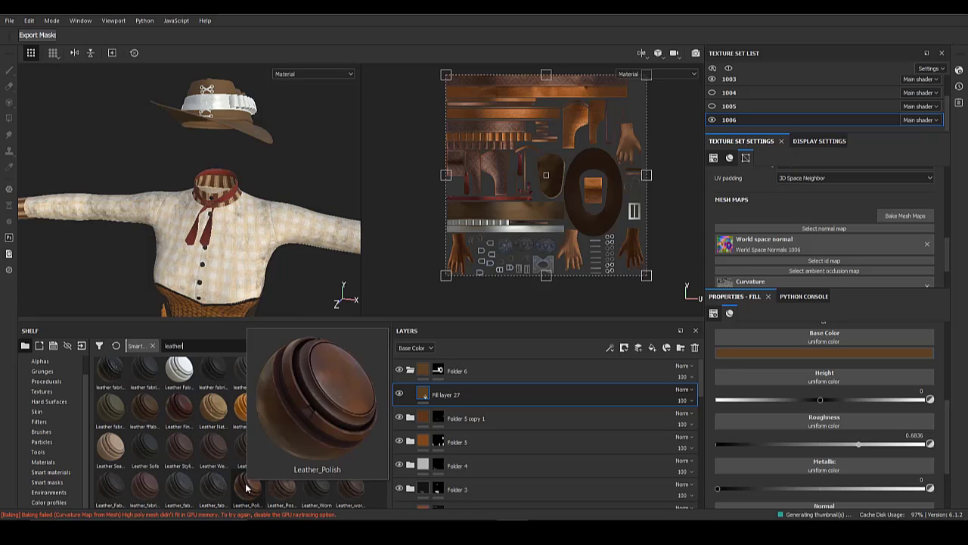
pyautogui.moveTo(245, 483); pyautogui.dragTo(449, 390)
pyautogui.moveTo(182, 166); pyautogui.dragTo(258, 214)
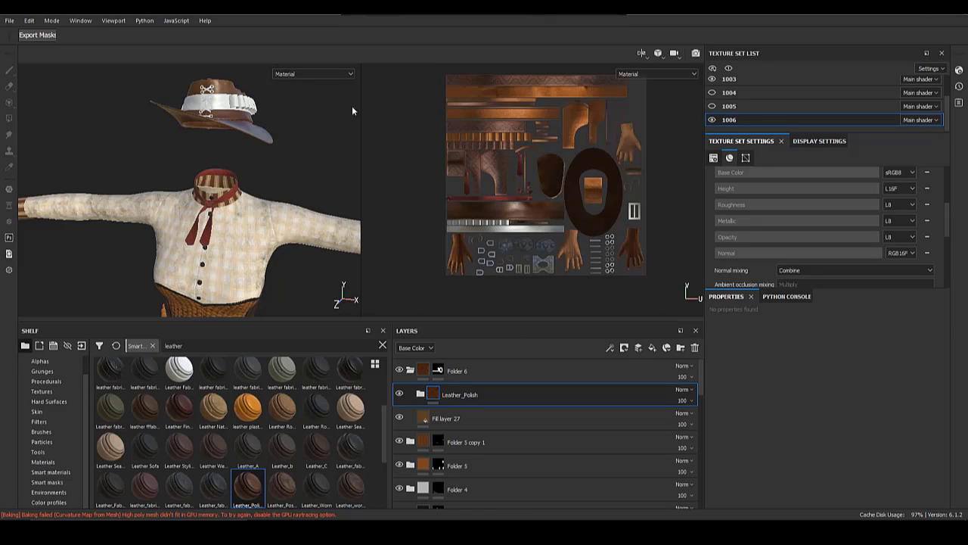
# - Examine the polished leather on the hat's brim, crown and band area from several angles and distances
pyautogui.keyDown('alt'); pyautogui.moveTo(255, 138); pyautogui.dragTo(261, 208); pyautogui.keyUp('alt')
pyautogui.keyDown('alt'); pyautogui.moveTo(261, 208); pyautogui.dragTo(253, 297, button='right'); pyautogui.keyUp('alt')
pyautogui.keyDown('alt'); pyautogui.moveTo(252, 297); pyautogui.dragTo(290, 199); pyautogui.keyUp('alt')
pyautogui.keyDown('alt'); pyautogui.moveTo(290, 199); pyautogui.dragTo(311, 224, button='right'); pyautogui.keyUp('alt')
pyautogui.keyDown('alt'); pyautogui.moveTo(311, 224); pyautogui.dragTo(318, 178); pyautogui.keyUp('alt')
pyautogui.moveTo(424, 376)
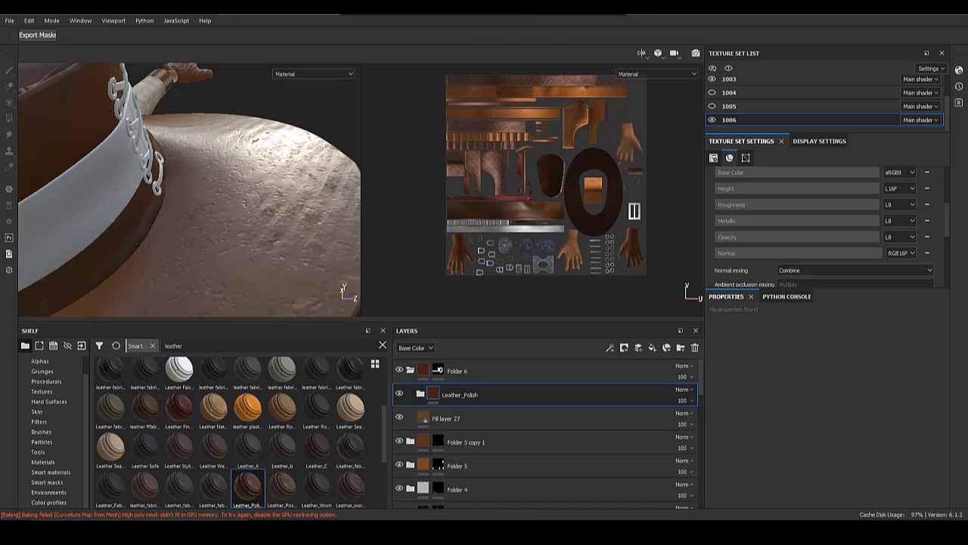
pyautogui.keyDown('alt'); pyautogui.moveTo(302, 189); pyautogui.dragTo(174, 208); pyautogui.keyUp('alt')
pyautogui.keyDown('alt'); pyautogui.moveTo(174, 208); pyautogui.dragTo(148, 185, button='right'); pyautogui.keyUp('alt')
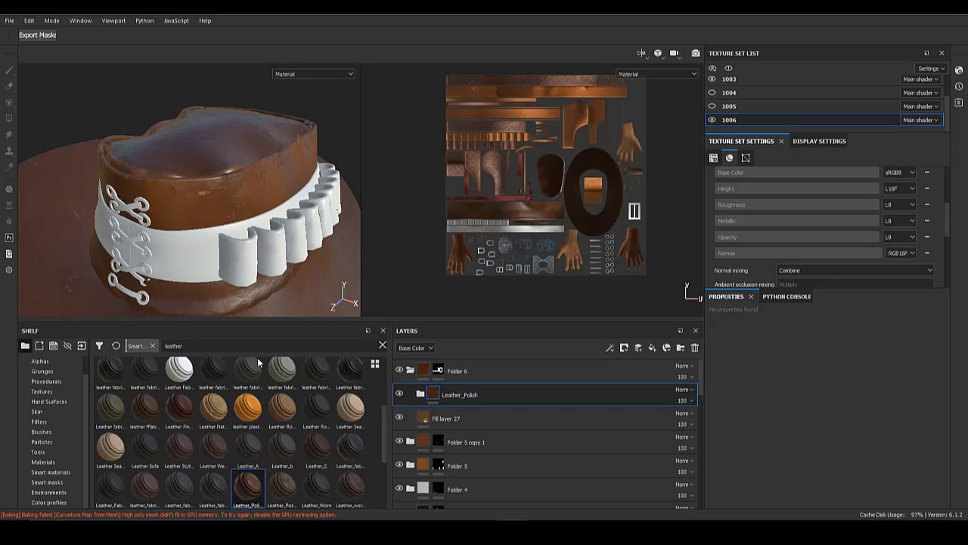
pyautogui.keyDown('alt'); pyautogui.moveTo(183, 191); pyautogui.dragTo(253, 211); pyautogui.keyUp('alt')
pyautogui.keyDown('alt'); pyautogui.moveTo(254, 211); pyautogui.dragTo(112, 182, button='right'); pyautogui.keyUp('alt')
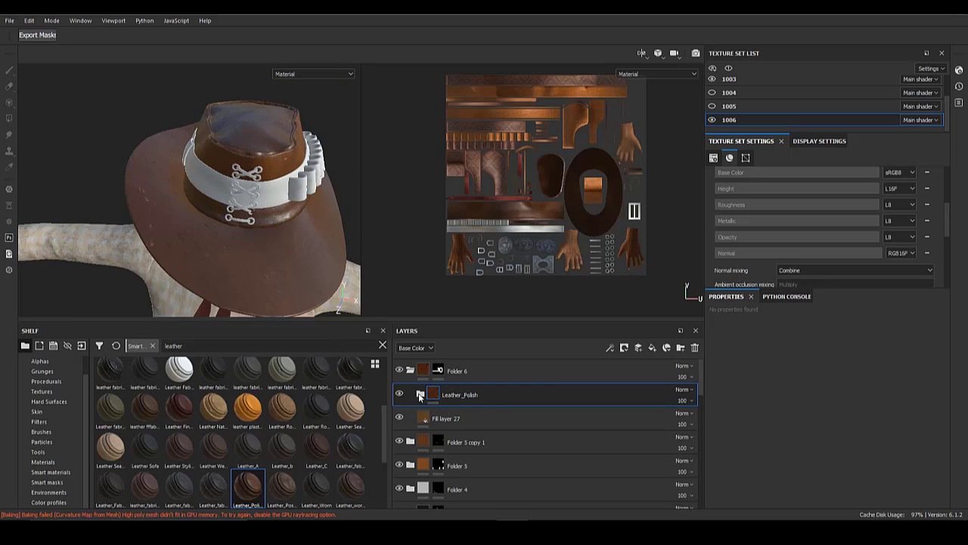
# - Expand the Leather_Polish folder and inspect its DirtB mask and RoughAO layer on the hat
pyautogui.click(420, 395)
pyautogui.keyDown('alt'); pyautogui.click(447, 420); pyautogui.keyUp('alt')
pyautogui.scroll(-2, 455, 426)
pyautogui.keyDown('alt'); pyautogui.click(448, 420); pyautogui.keyUp('alt')
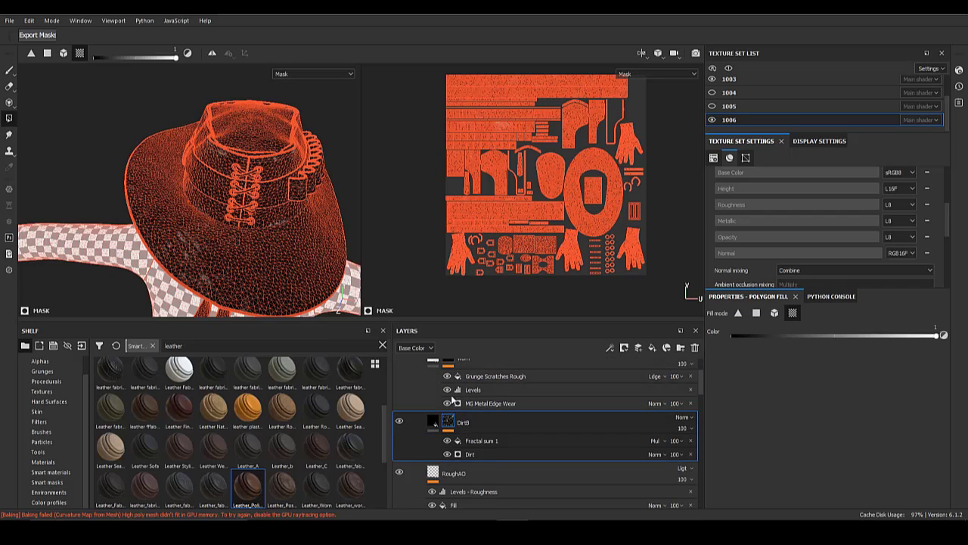
pyautogui.scroll(-1, 453, 405)
pyautogui.click(453, 442)
pyautogui.keyDown('alt'); pyautogui.moveTo(162, 234); pyautogui.dragTo(215, 229); pyautogui.keyUp('alt')
pyautogui.scroll(1, 454, 442)
pyautogui.scroll(-1, 453, 443)
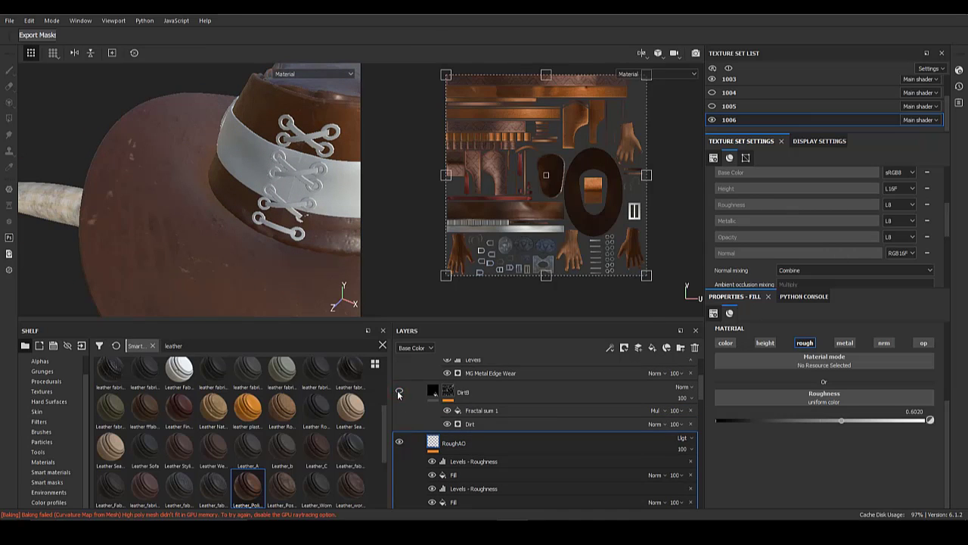
pyautogui.scroll(3, 402, 439)
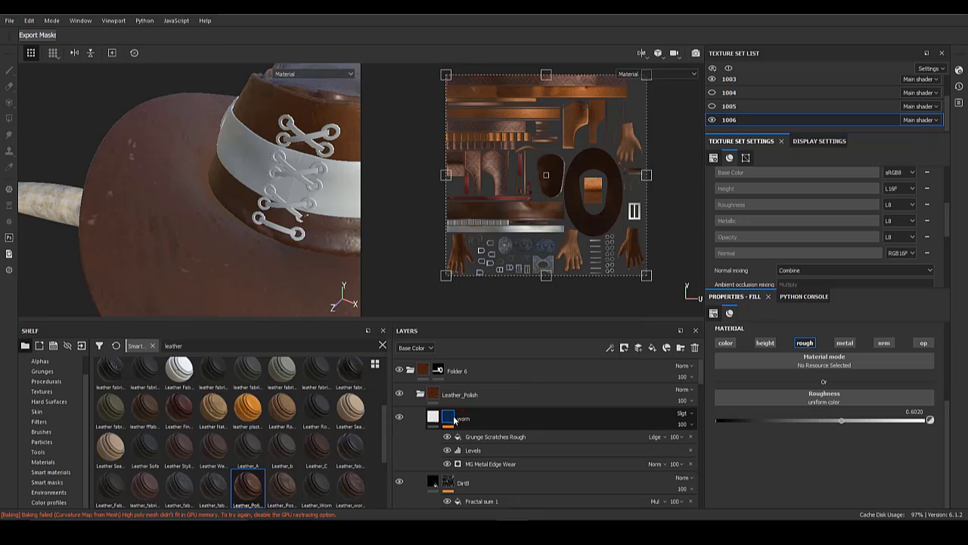
# - In the worn layer's MG Metal Edge Wear generator, set Wear Level to 0.77, Triplanar Blending Contrast to 0.23 and Grunge Amount to 0.56
pyautogui.click(583, 463)
pyautogui.click(879, 343)
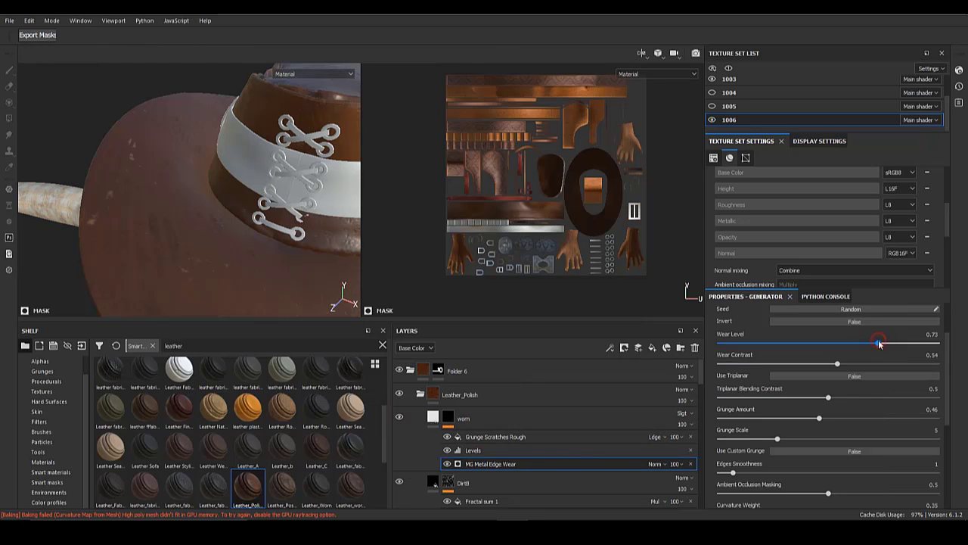
pyautogui.click(452, 418)
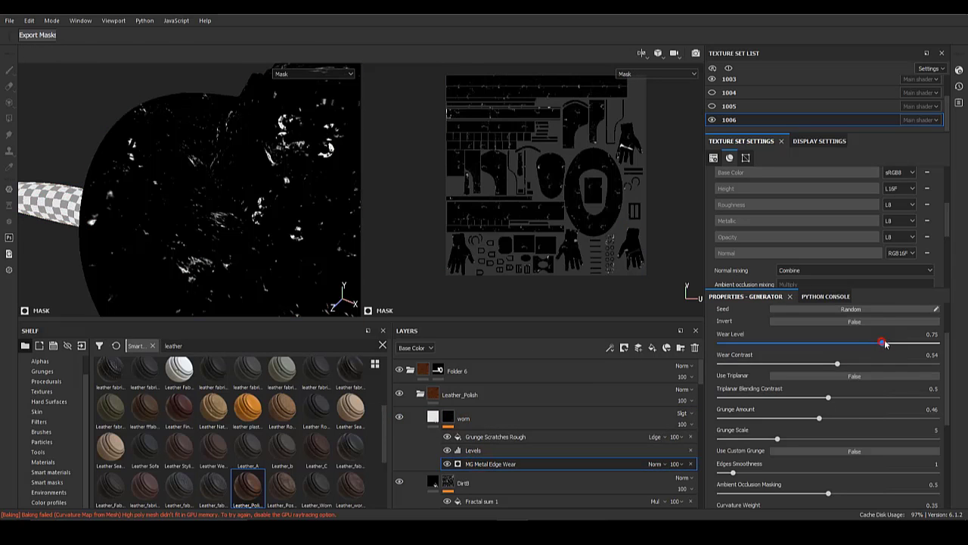
pyautogui.moveTo(882, 343); pyautogui.dragTo(888, 343)
pyautogui.moveTo(831, 400); pyautogui.dragTo(769, 398)
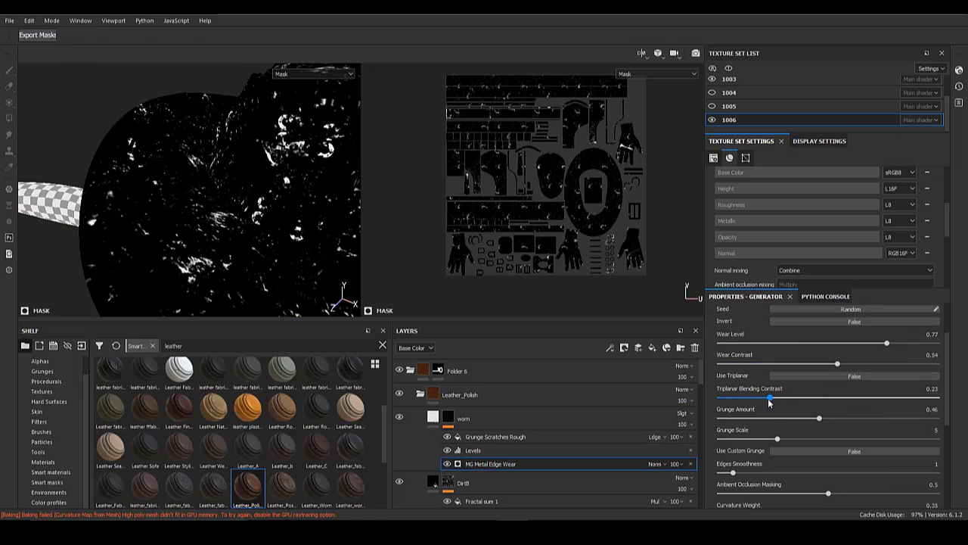
pyautogui.moveTo(819, 417); pyautogui.dragTo(841, 419)
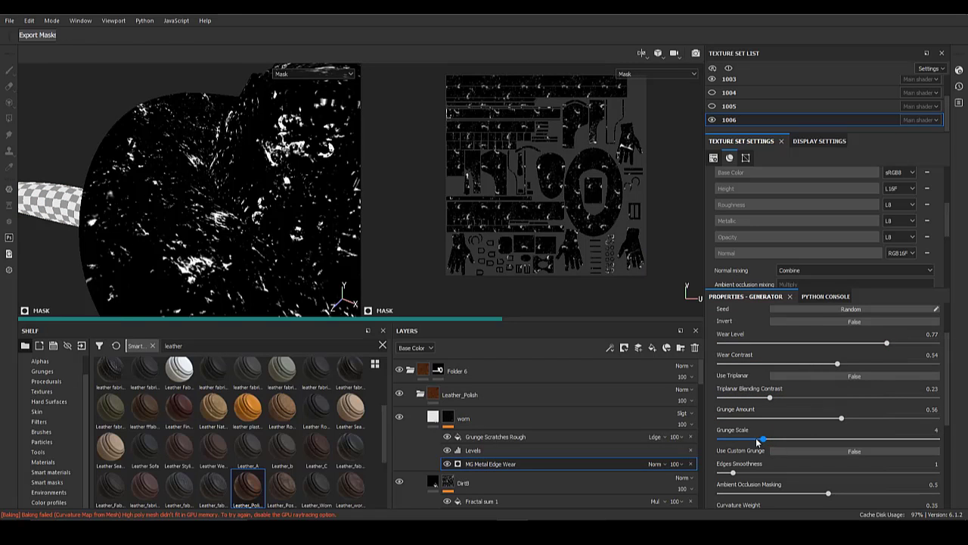
# - Compare the worn mask with and without its Levels and Grunge Scratches Rough effects, and inspect the wear on the hat
pyautogui.click(448, 450)
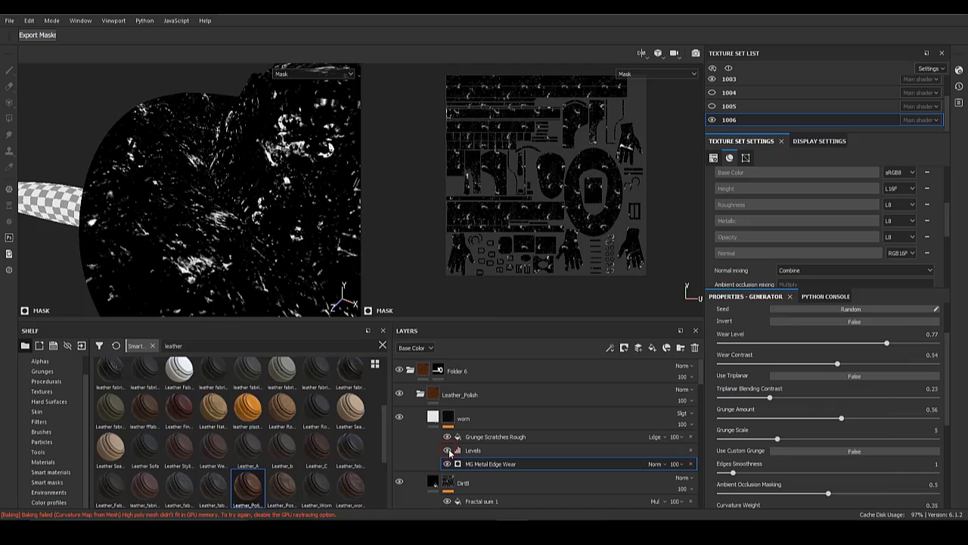
pyautogui.click(448, 451)
pyautogui.click(447, 437)
pyautogui.click(448, 437)
pyautogui.click(432, 416)
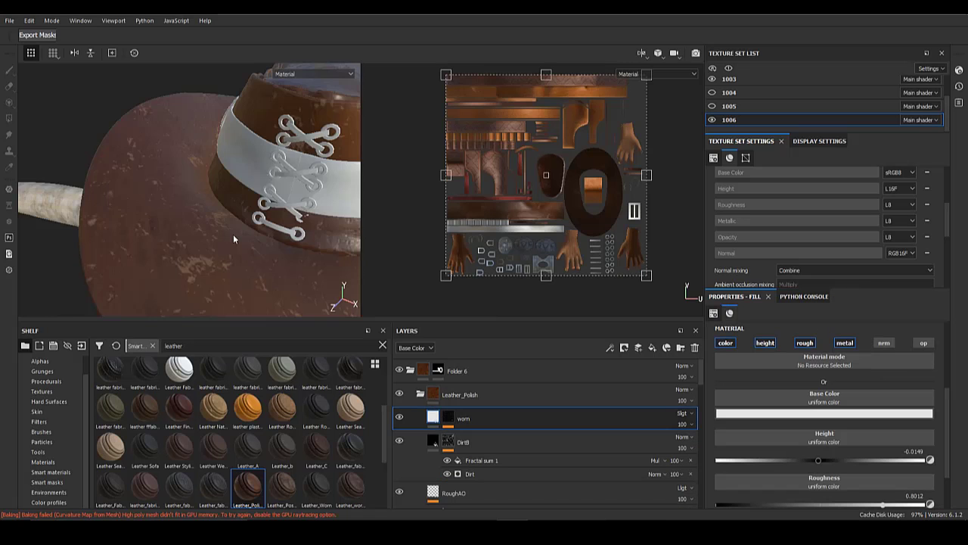
pyautogui.keyDown('alt'); pyautogui.moveTo(233, 235); pyautogui.dragTo(207, 181); pyautogui.keyUp('alt')
pyautogui.keyDown('alt'); pyautogui.moveTo(207, 182); pyautogui.dragTo(241, 212, button='right'); pyautogui.keyUp('alt')
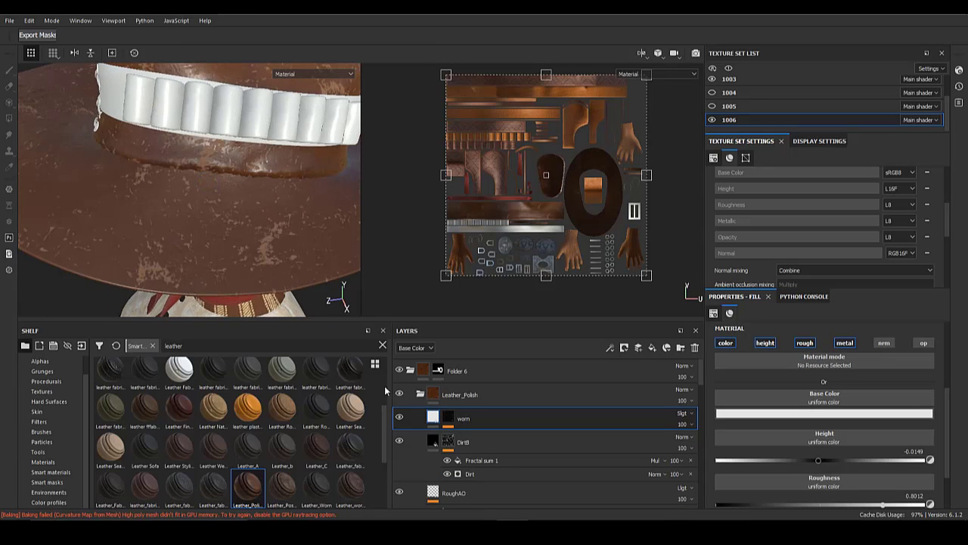
# - Inspect the DirtB mask and compare the hat's leather with the RoughAO layer hidden and shown
pyautogui.keyDown('alt'); pyautogui.click(453, 444); pyautogui.keyUp('alt')
pyautogui.scroll(-2, 456, 444)
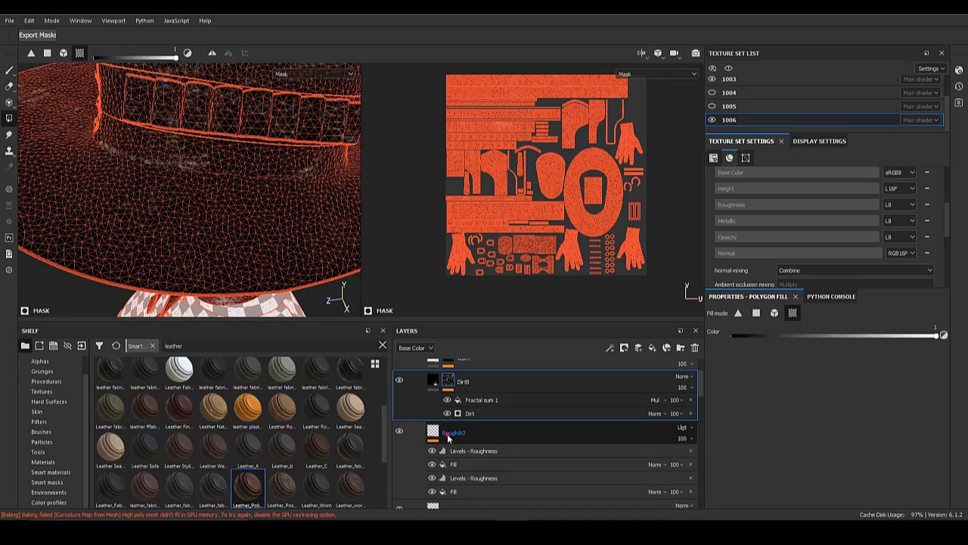
pyautogui.click(445, 438)
pyautogui.click(401, 431)
pyautogui.click(402, 431)
pyautogui.scroll(-3, 422, 439)
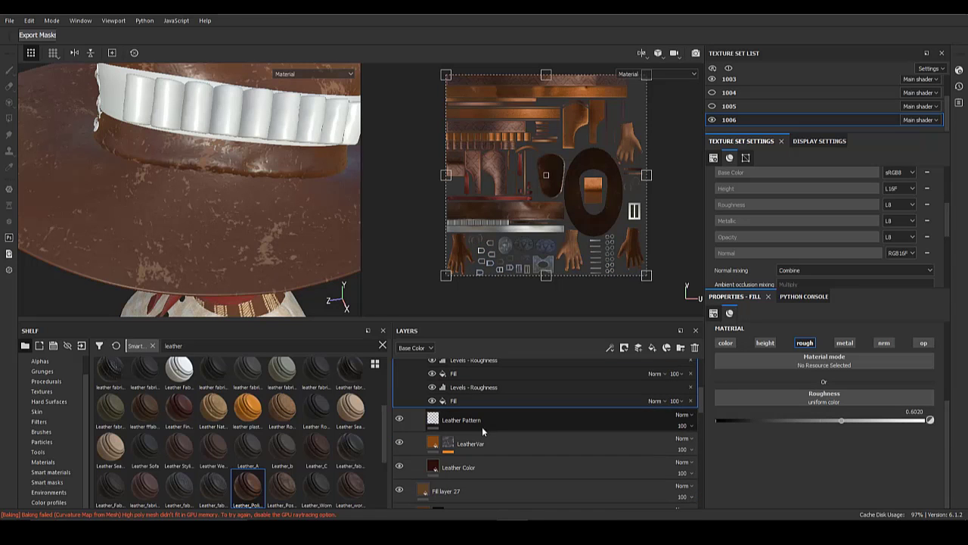
pyautogui.keyDown('alt'); pyautogui.moveTo(194, 261); pyautogui.dragTo(186, 215, button='right'); pyautogui.keyUp('alt')
# - Check the Leather Pattern layer's effect on the hat and switch its projection from tri-planar to UV projection
pyautogui.click(400, 418)
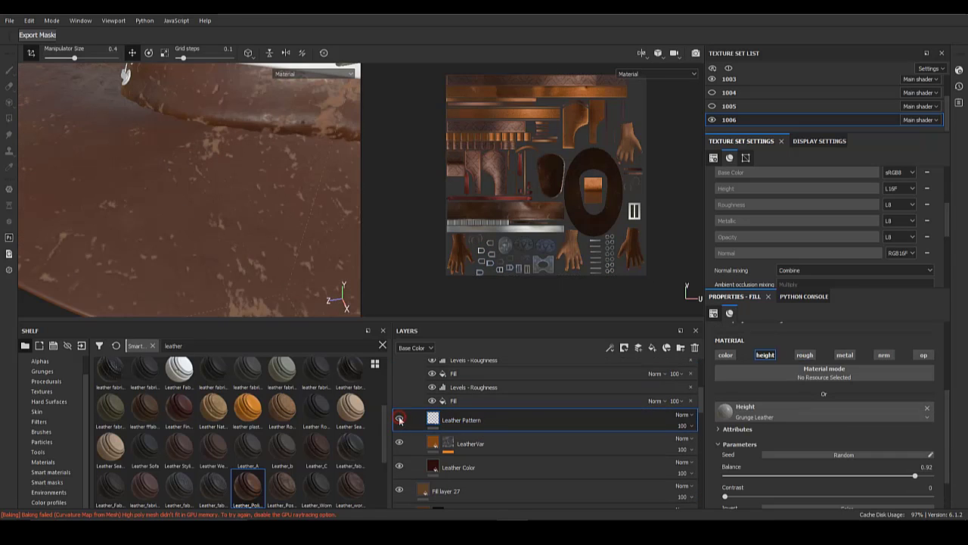
pyautogui.click(400, 418)
pyautogui.click(433, 418)
pyautogui.scroll(4, 875, 437)
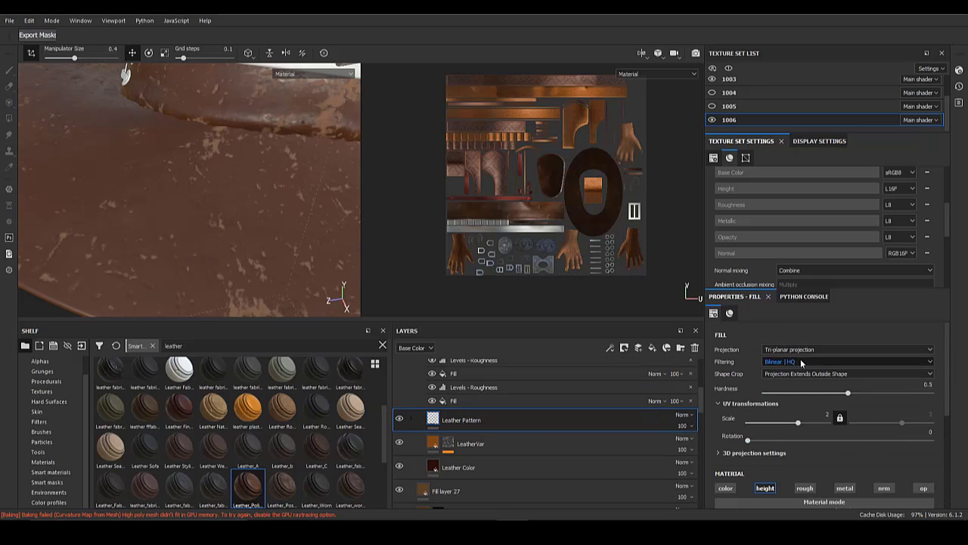
pyautogui.click(796, 350)
pyautogui.click(791, 361)
pyautogui.keyDown('alt'); pyautogui.moveTo(242, 236); pyautogui.dragTo(189, 244, button='right'); pyautogui.keyUp('alt')
pyautogui.keyDown('alt'); pyautogui.moveTo(189, 243); pyautogui.dragTo(173, 250); pyautogui.keyUp('alt')
pyautogui.keyDown('alt'); pyautogui.moveTo(173, 251); pyautogui.dragTo(220, 247, button='right'); pyautogui.keyUp('alt')
pyautogui.keyDown('alt'); pyautogui.moveTo(219, 247); pyautogui.dragTo(189, 246); pyautogui.keyUp('alt')
# - Lower the Balance of the Leather Pattern layer's Grunge Leather height to 0.68
pyautogui.scroll(-4, 870, 492)
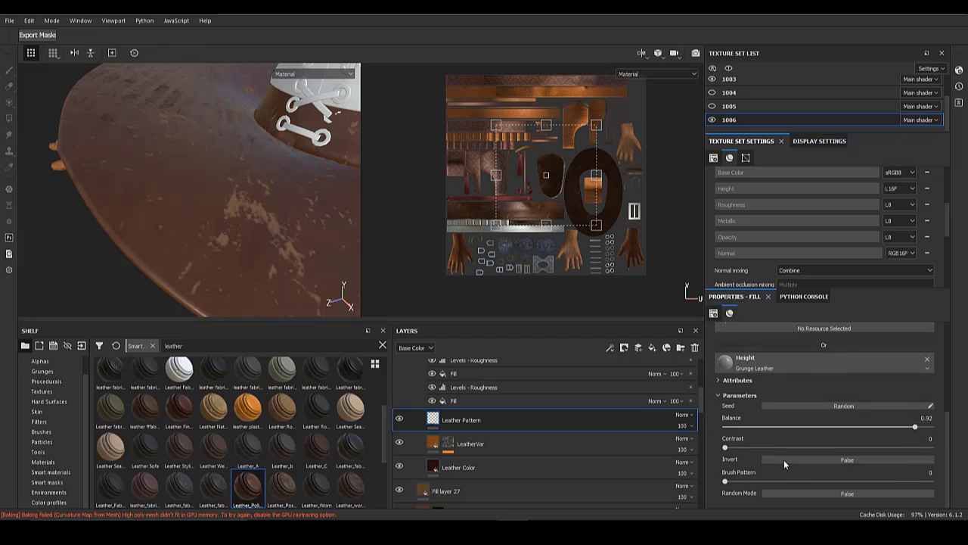
pyautogui.moveTo(898, 426); pyautogui.dragTo(867, 425)
pyautogui.keyDown('alt'); pyautogui.moveTo(245, 244); pyautogui.dragTo(217, 262); pyautogui.keyUp('alt')
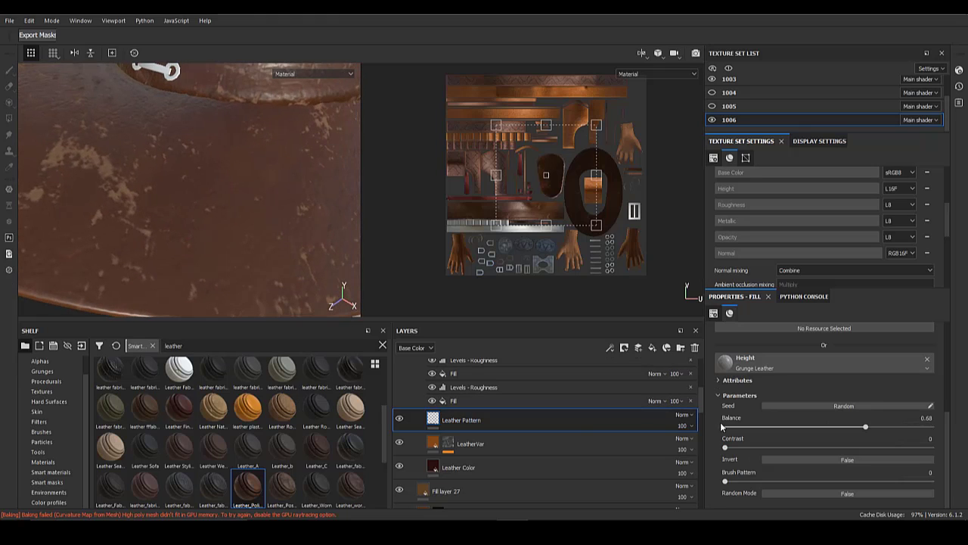
# - Try a UV scale of 1 on the Leather Pattern layer and return the scale to 2
pyautogui.scroll(3, 818, 355)
pyautogui.moveTo(817, 348); pyautogui.dragTo(849, 352)
pyautogui.write('1')
pyautogui.press('Return')
pyautogui.write('2')
pyautogui.press('Return')
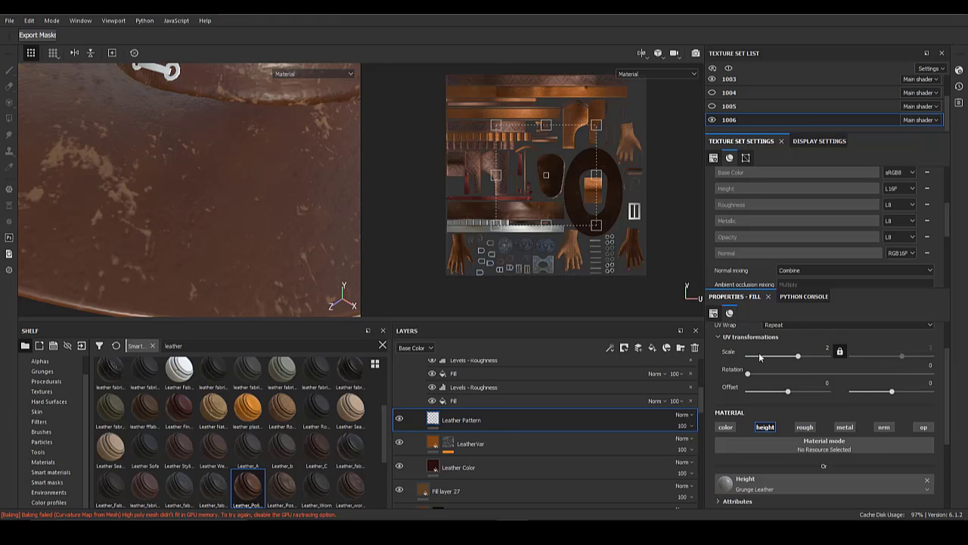
# - Set the LeatherVar layer's projection to UV projection
pyautogui.click(452, 450)
pyautogui.click(436, 442)
pyautogui.scroll(3, 810, 408)
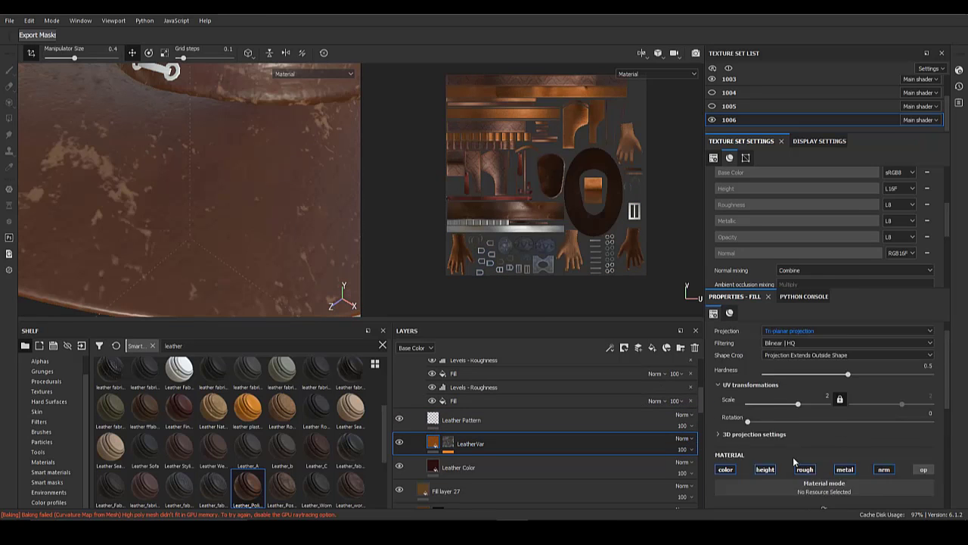
pyautogui.click(813, 350)
pyautogui.click(791, 358)
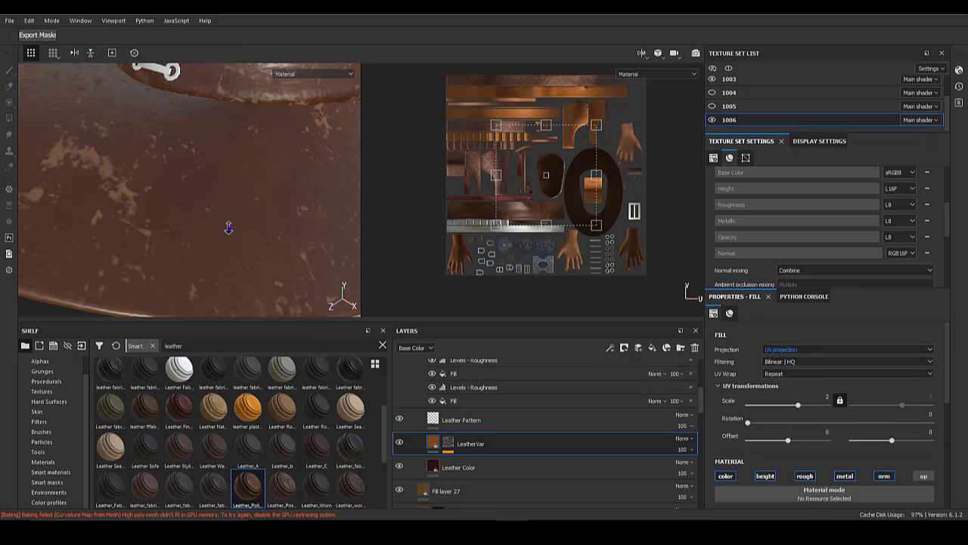
# - Set the Grunge Wipe Smudgy Soft fill in the LeatherVar mask to UV projection and check the whole hat
pyautogui.scroll(-3, 228, 229)
pyautogui.click(449, 443)
pyautogui.scroll(-2, 280, 232)
pyautogui.scroll(-2, 484, 463)
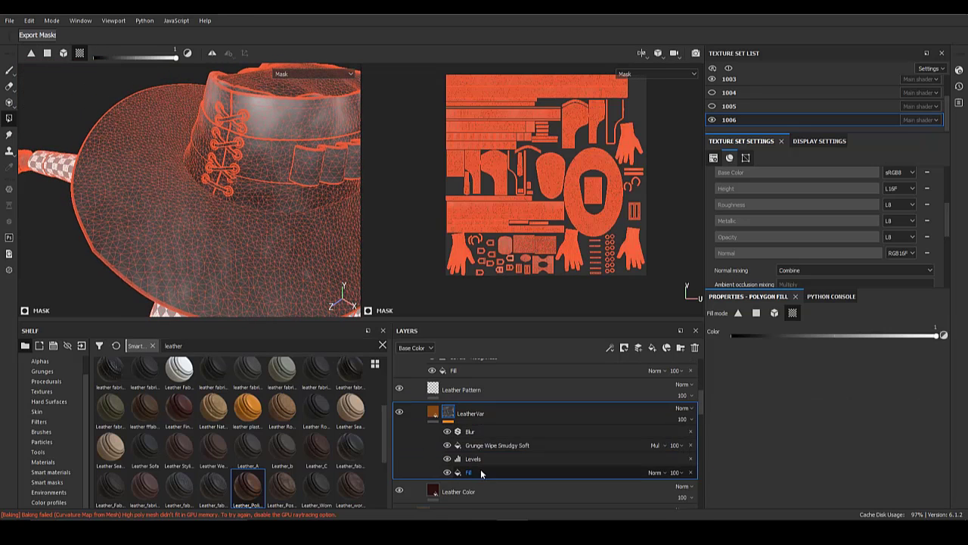
pyautogui.click(481, 469)
pyautogui.click(564, 445)
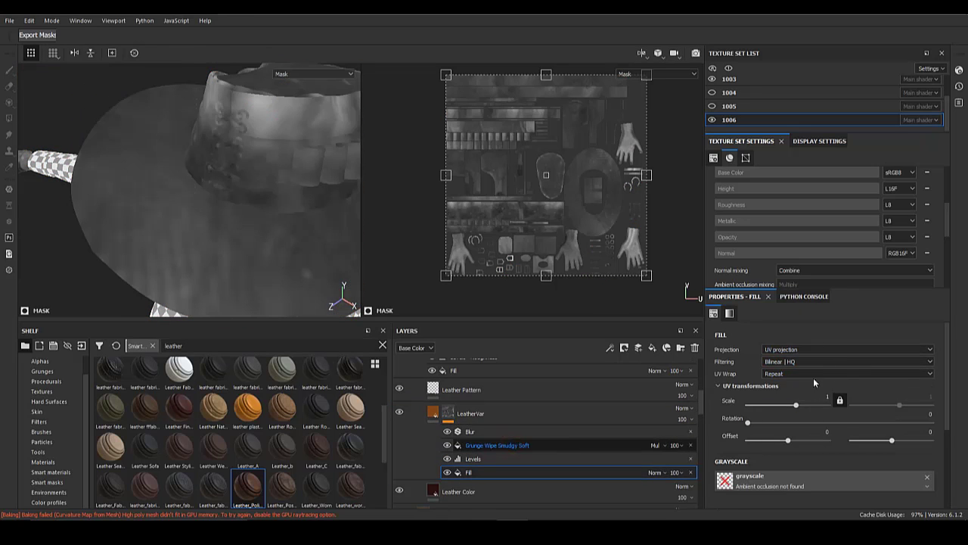
pyautogui.click(804, 349)
pyautogui.click(801, 360)
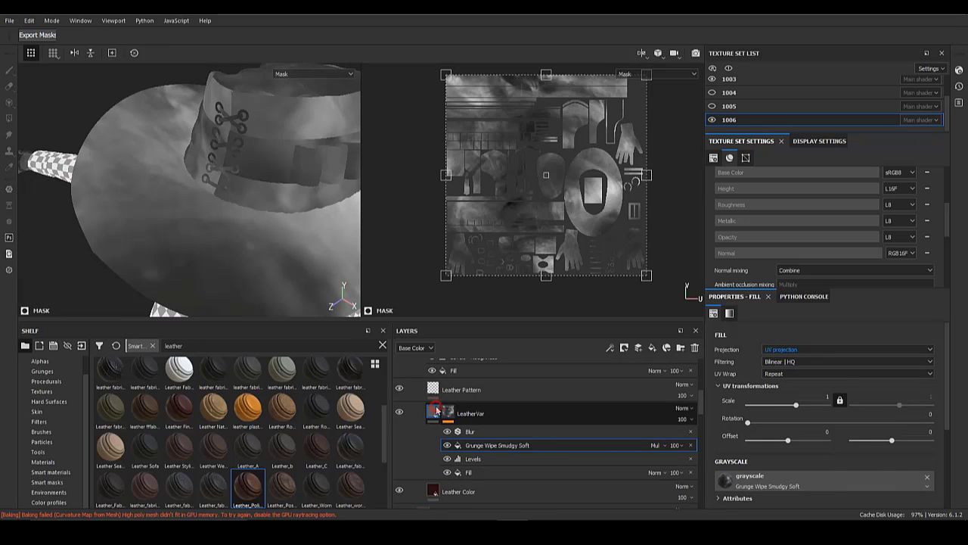
pyautogui.click(434, 412)
pyautogui.moveTo(179, 226)
pyautogui.keyDown('alt'); pyautogui.mouseDown()
pyautogui.moveTo(187, 217)
pyautogui.moveTo(159, 195)
pyautogui.mouseUp(); pyautogui.keyUp('alt')
pyautogui.keyDown('alt'); pyautogui.moveTo(159, 194); pyautogui.dragTo(46, 161, button='right'); pyautogui.keyUp('alt')
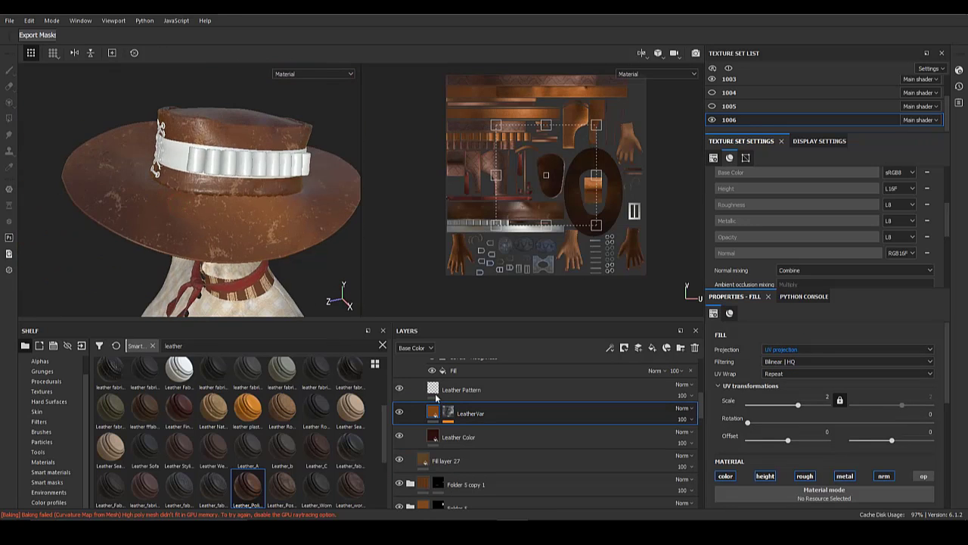
# - Try UV scales of 2 and 3 on the Grunge Wipe Smudgy Soft fill in the LeatherVar mask
pyautogui.keyDown('alt'); pyautogui.click(448, 413); pyautogui.keyUp('alt')
pyautogui.click(493, 442)
pyautogui.click(818, 396)
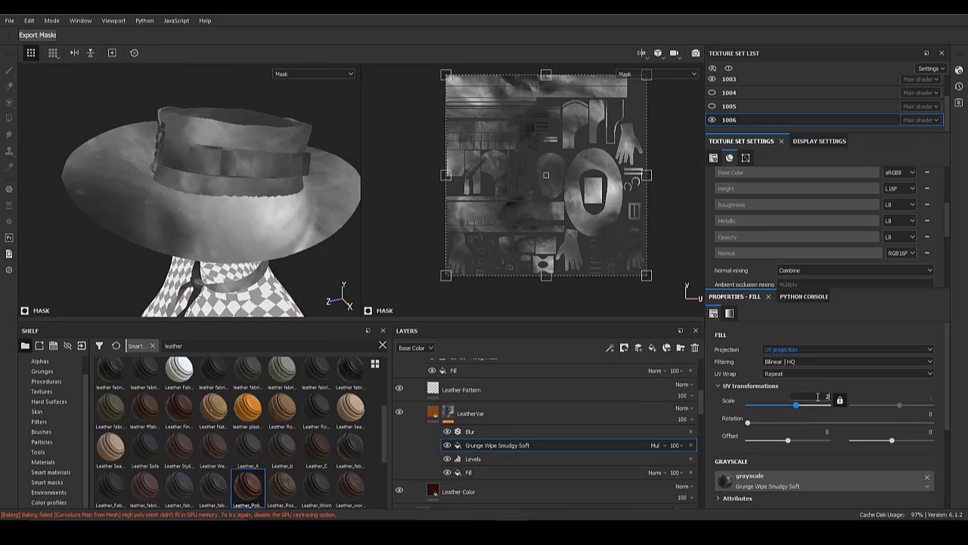
pyautogui.write('2')
pyautogui.press('Return')
pyautogui.click(821, 396)
pyautogui.write('3')
pyautogui.press('Return')
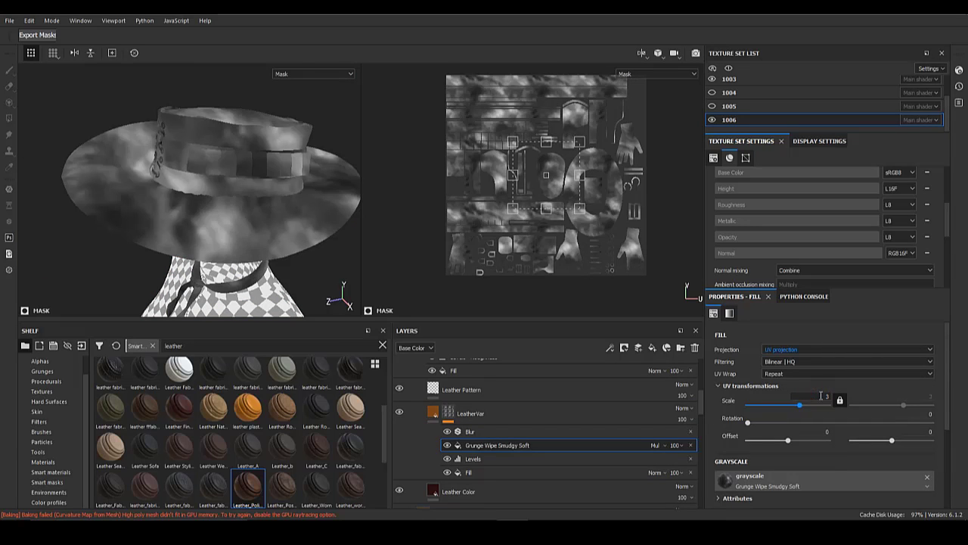
# - Set the Balance of the Grunge Wipe Smudgy Soft fill to 0.76 and check the hat brim up close
pyautogui.scroll(-4, 835, 411)
pyautogui.moveTo(872, 437)
pyautogui.mouseDown()
pyautogui.moveTo(880, 440)
pyautogui.moveTo(856, 441)
pyautogui.moveTo(882, 441)
pyautogui.mouseUp()
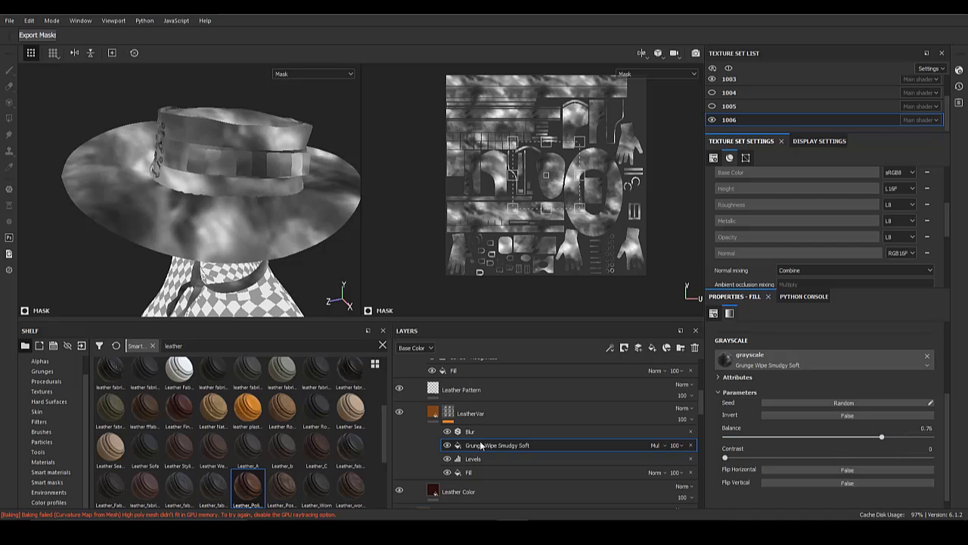
pyautogui.click(431, 414)
pyautogui.keyDown('alt'); pyautogui.moveTo(188, 189); pyautogui.dragTo(338, 210); pyautogui.keyUp('alt')
pyautogui.scroll(4, 160, 206)
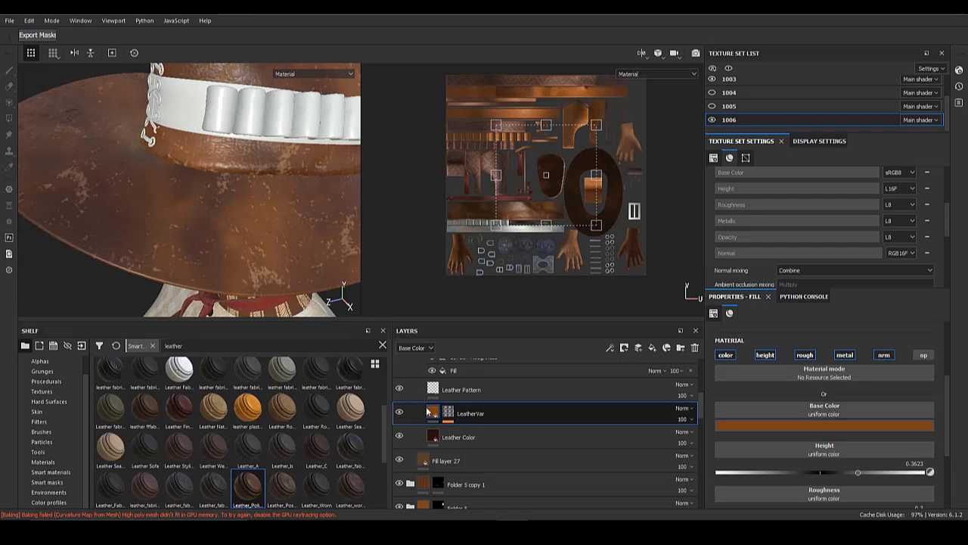
# - Set the UV scale of the Grunge Wipe Smudgy Soft fill in the LeatherVar mask back to 1
pyautogui.click(450, 413)
pyautogui.click(496, 445)
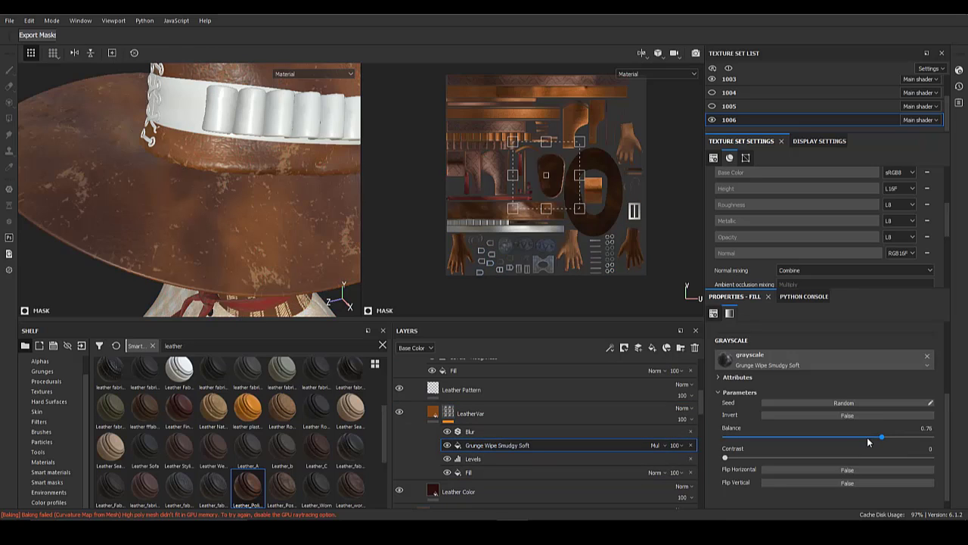
pyautogui.scroll(2, 786, 447)
pyautogui.scroll(1, 786, 446)
pyautogui.click(827, 367)
pyautogui.write('1')
pyautogui.press('Return')
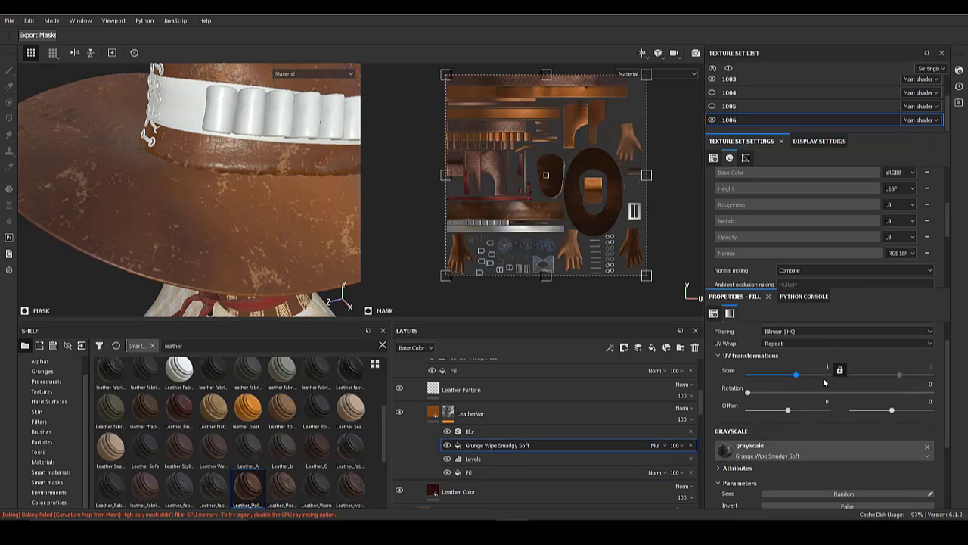
pyautogui.scroll(-3, 790, 409)
# - Compare the hat leather with the Blur filter of the LeatherVar mask turned off and back on
pyautogui.click(447, 431)
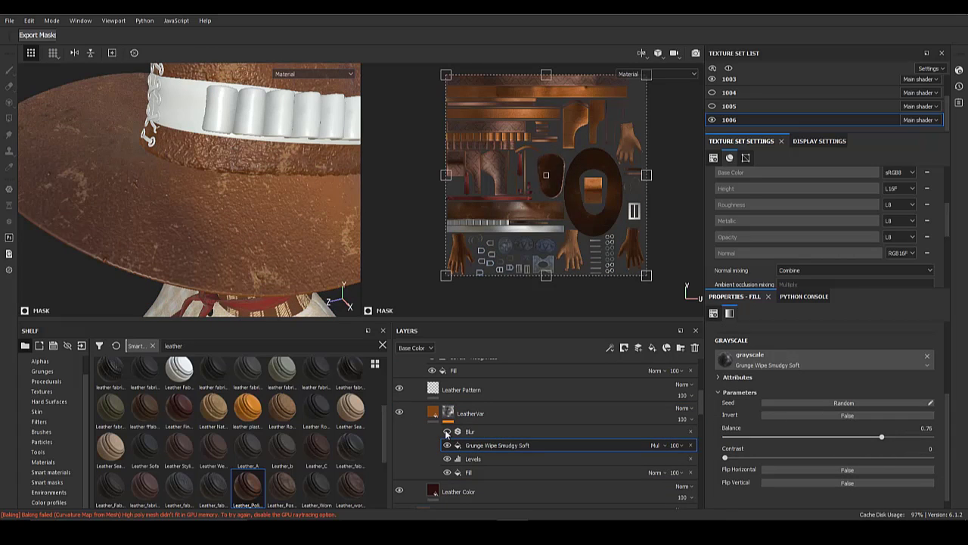
pyautogui.scroll(5, 199, 237)
pyautogui.keyDown('alt'); pyautogui.moveTo(199, 237); pyautogui.dragTo(219, 242); pyautogui.keyUp('alt')
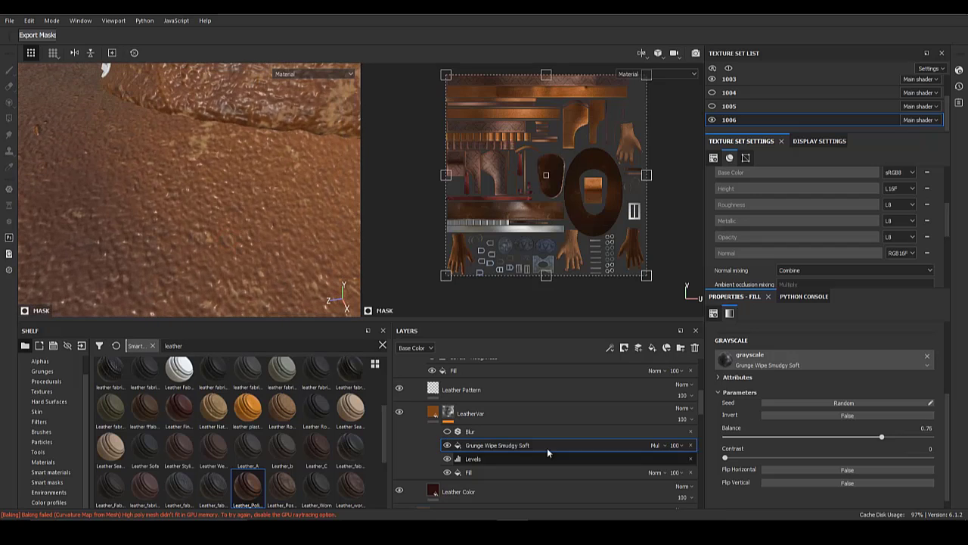
pyautogui.click(448, 432)
pyautogui.scroll(-5, 278, 236)
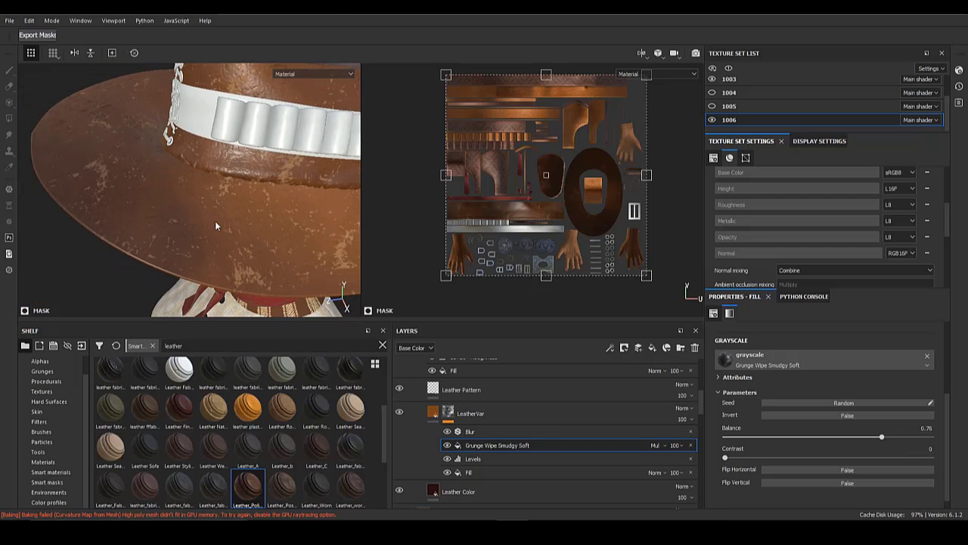
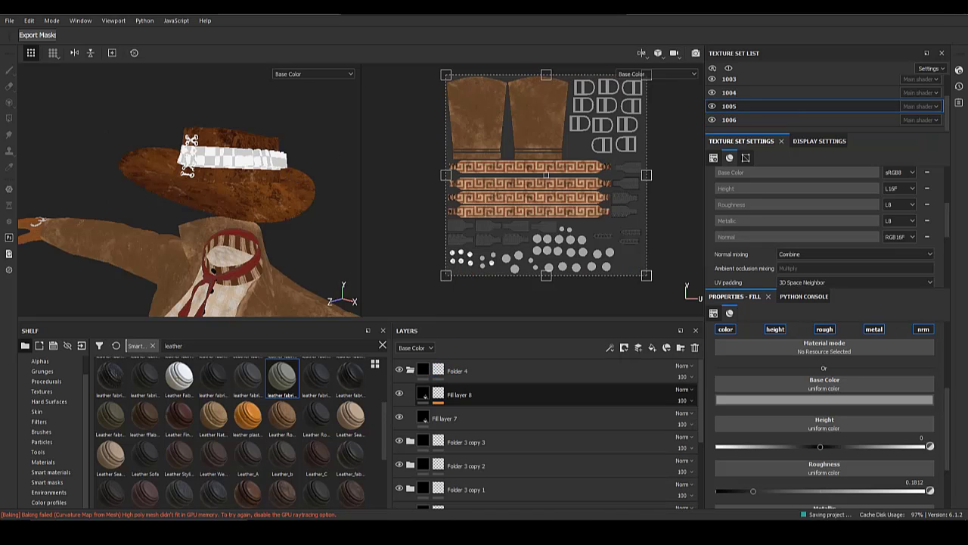
# - In texture set 1005, collapse Folder 4, check the mask of Folder 3 copy 3 and copy that patterned folder
pyautogui.keyDown('alt'); pyautogui.moveTo(318, 163); pyautogui.dragTo(401, 155); pyautogui.keyUp('alt')
pyautogui.click(410, 370)
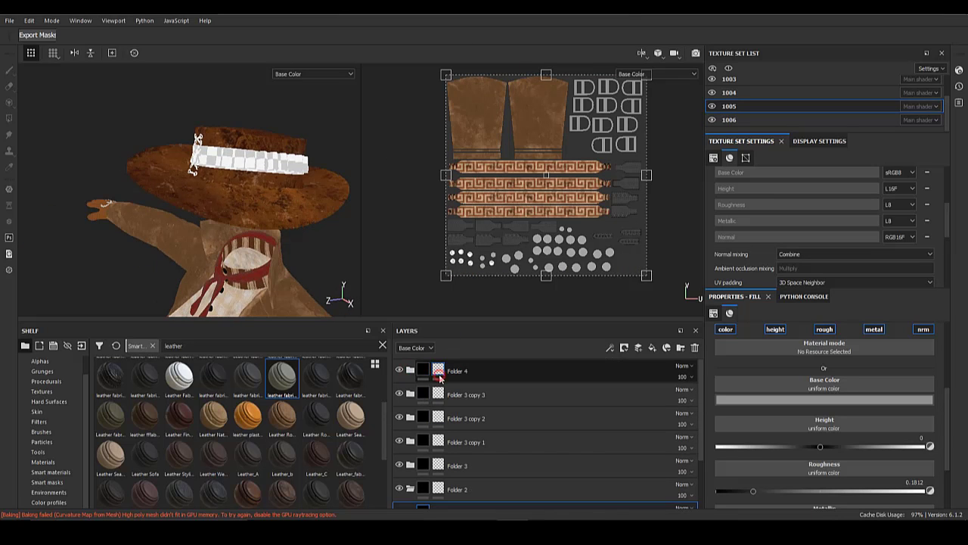
pyautogui.keyDown('alt'); pyautogui.click(440, 376); pyautogui.keyUp('alt')
pyautogui.keyDown('alt'); pyautogui.click(441, 398); pyautogui.keyUp('alt')
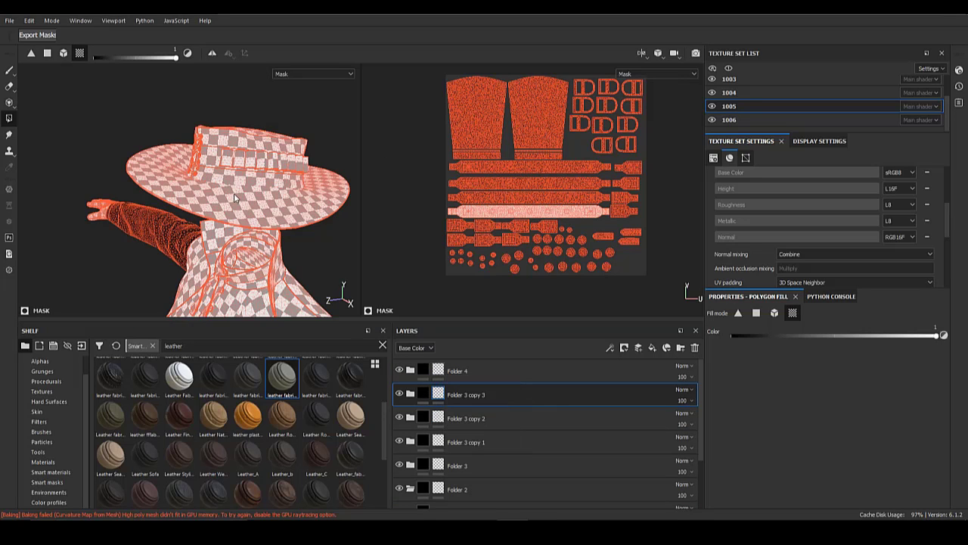
pyautogui.keyDown('alt'); pyautogui.moveTo(233, 193); pyautogui.dragTo(249, 134); pyautogui.keyUp('alt')
pyautogui.rightClick(449, 395)
pyautogui.click(500, 167)
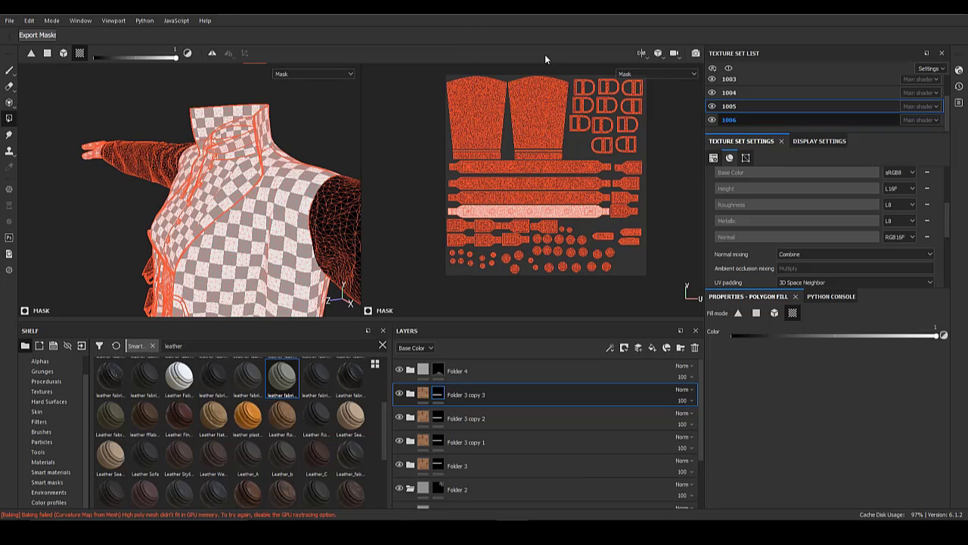
# - Add a new folder with a black mask on top of the layer stack of texture set 1006
pyautogui.click(681, 348)
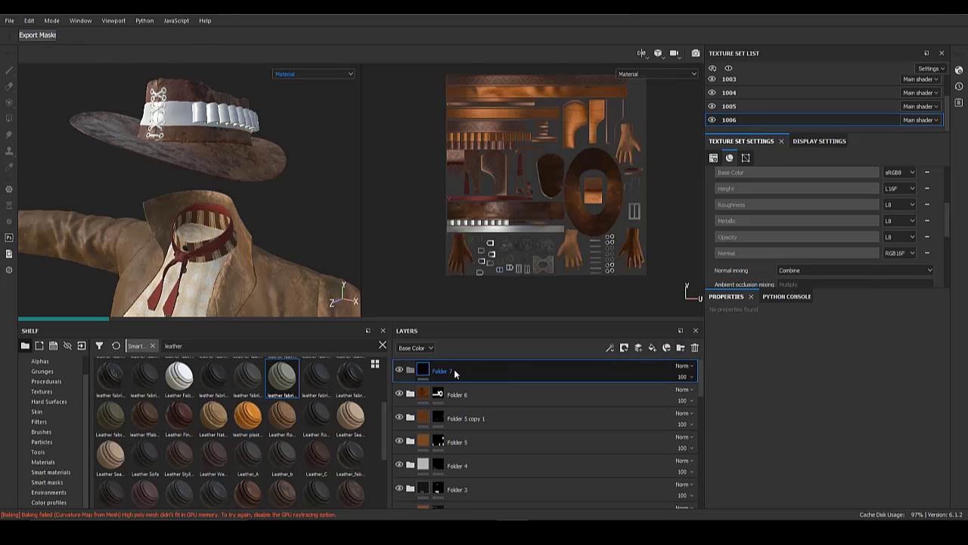
pyautogui.rightClick(433, 369)
pyautogui.click(460, 199)
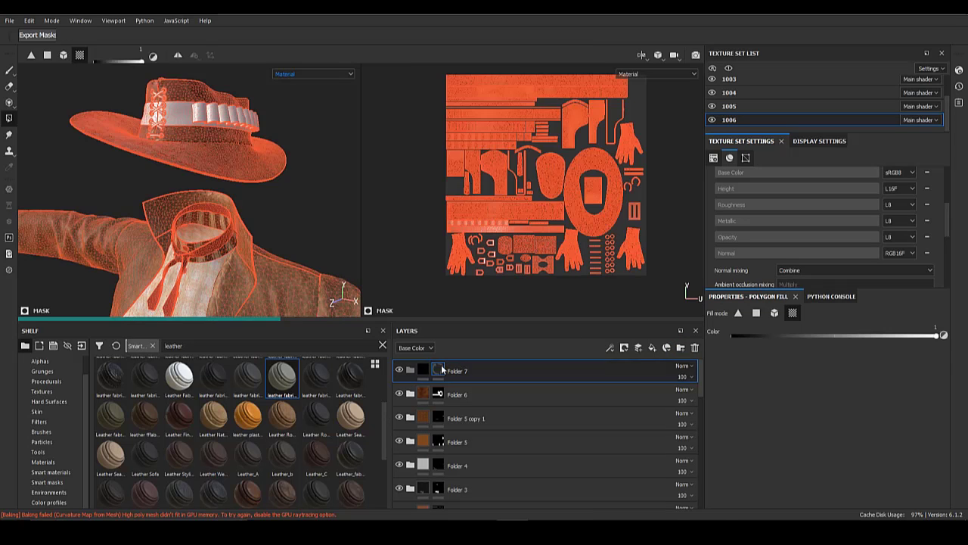
# - Reveal the hat band in the Folder 7 mask with a UV-chunk polygon fill
pyautogui.keyDown('alt'); pyautogui.click(441, 368); pyautogui.keyUp('alt')
pyautogui.keyDown('alt'); pyautogui.moveTo(305, 198); pyautogui.dragTo(326, 224); pyautogui.keyUp('alt')
pyautogui.scroll(3, 325, 225)
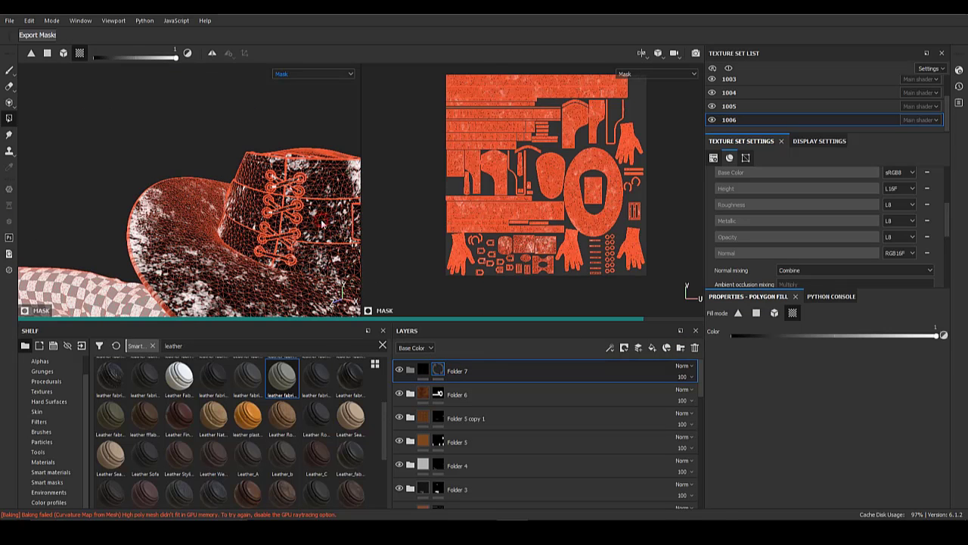
pyautogui.click(291, 220)
pyautogui.keyDown('alt'); pyautogui.moveTo(291, 219); pyautogui.dragTo(180, 212, button='middle'); pyautogui.keyUp('alt')
pyautogui.keyDown('alt'); pyautogui.moveTo(519, 227); pyautogui.dragTo(520, 192, button='middle'); pyautogui.keyUp('alt')
pyautogui.scroll(5, 520, 192)
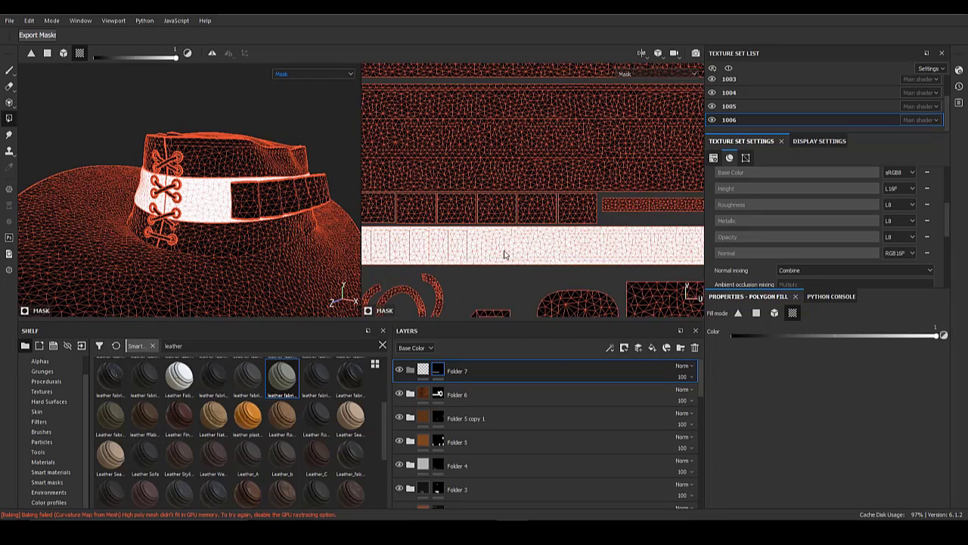
# - Add all the cartridge loops on the hat band to the Folder 7 mask and return to the material view
pyautogui.click(275, 200)
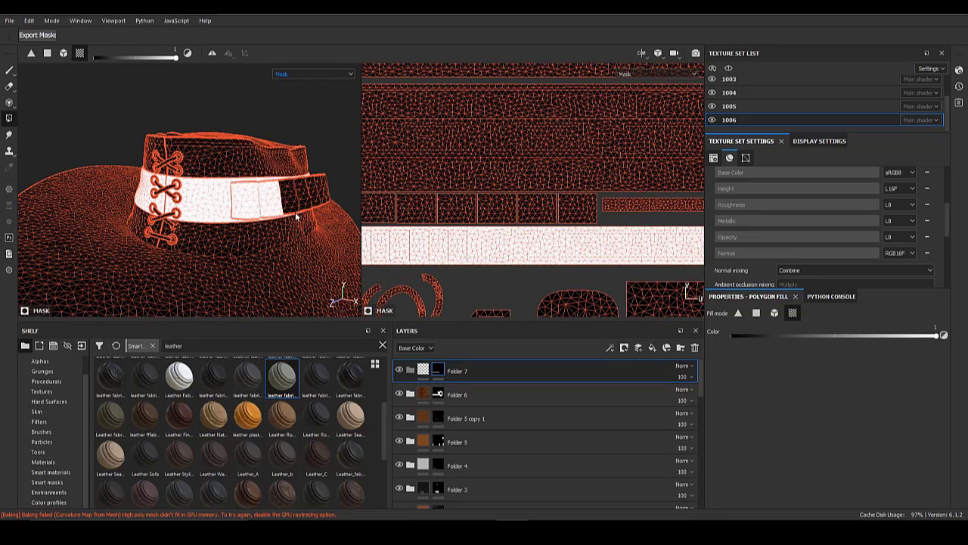
pyautogui.keyDown('alt'); pyautogui.moveTo(295, 210); pyautogui.dragTo(208, 214); pyautogui.keyUp('alt')
pyautogui.click(211, 196)
pyautogui.click(198, 200)
pyautogui.click(240, 201)
pyautogui.click(264, 201)
pyautogui.click(283, 203)
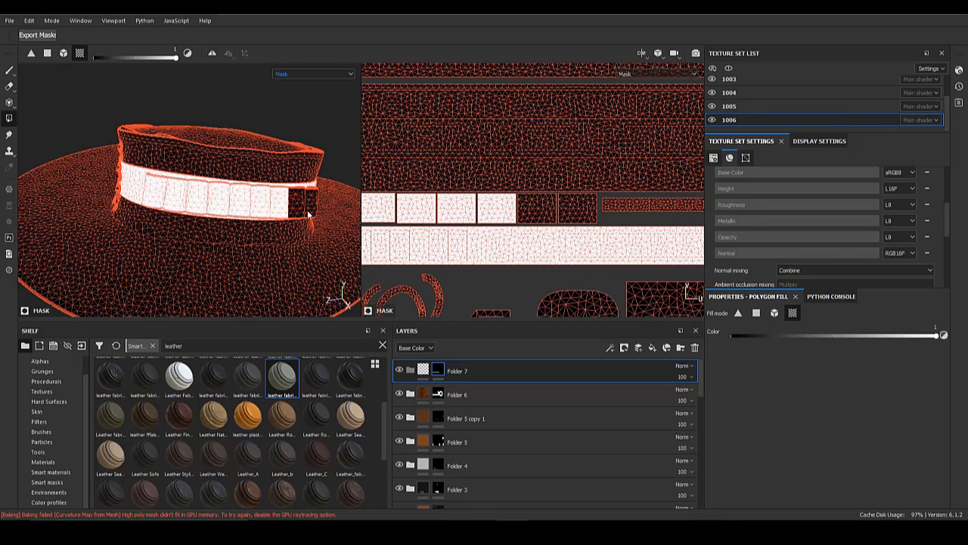
pyautogui.click(300, 205)
pyautogui.click(310, 207)
pyautogui.moveTo(303, 209)
pyautogui.keyDown('alt'); pyautogui.mouseDown()
pyautogui.moveTo(254, 219)
pyautogui.moveTo(314, 205)
pyautogui.mouseUp(); pyautogui.keyUp('alt')
pyautogui.click(419, 367)
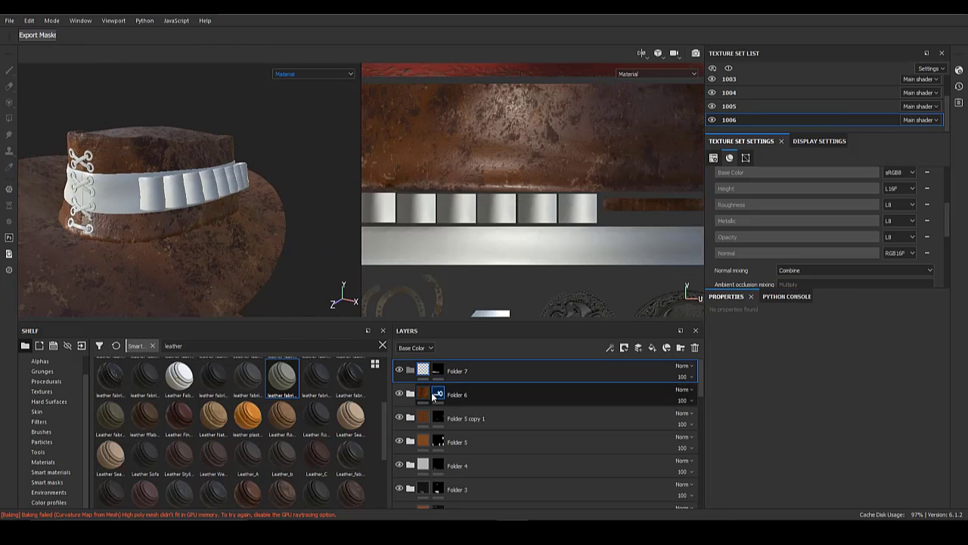
# - Add a fill layer and place it inside Folder 7
pyautogui.click(411, 369)
pyautogui.click(653, 348)
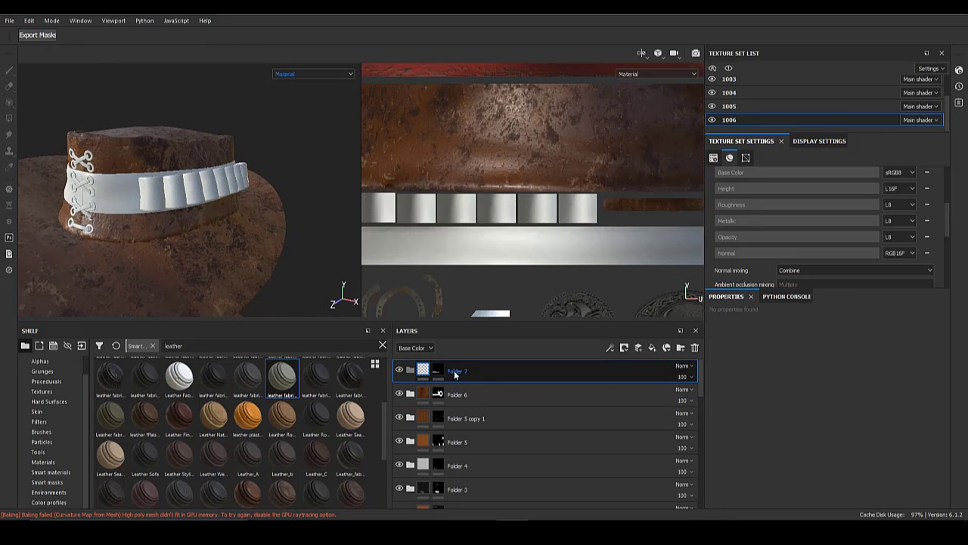
pyautogui.moveTo(449, 369); pyautogui.dragTo(445, 394)
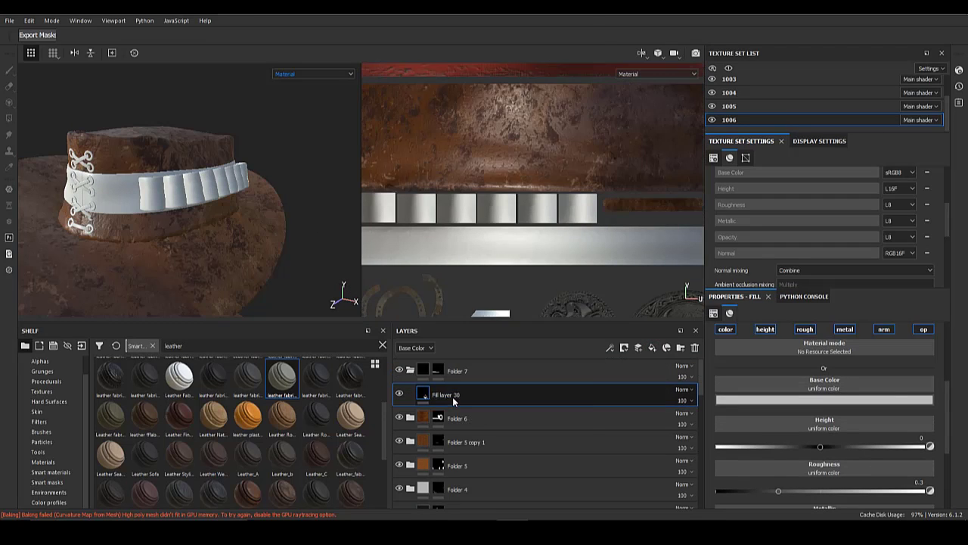
# - Paste the copied Folder 3 copy 3 into Folder 7, remove its own mask and check the pattern on the hat band
pyautogui.rightClick(455, 400)
pyautogui.click(493, 183)
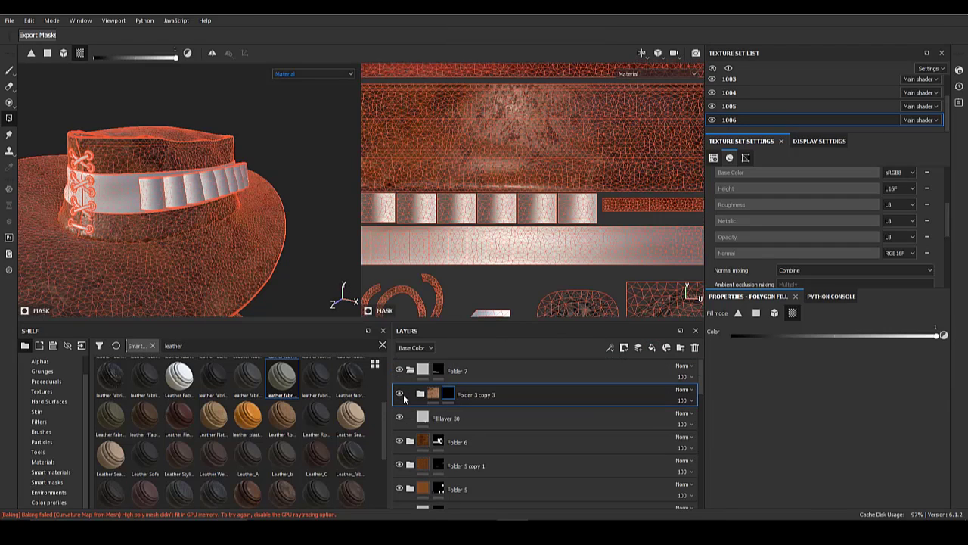
pyautogui.rightClick(453, 392)
pyautogui.click(483, 189)
pyautogui.keyDown('alt'); pyautogui.moveTo(167, 250); pyautogui.dragTo(248, 263, button='middle'); pyautogui.keyUp('alt')
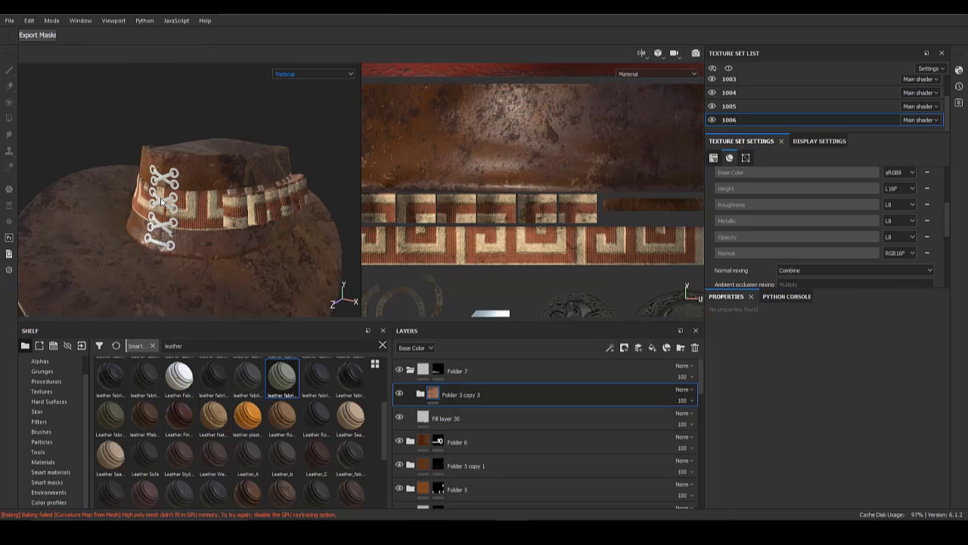
pyautogui.keyDown('alt'); pyautogui.moveTo(248, 263); pyautogui.dragTo(329, 297, button='right'); pyautogui.keyUp('alt')
pyautogui.keyDown('alt'); pyautogui.moveTo(330, 296); pyautogui.dragTo(266, 299, button='middle'); pyautogui.keyUp('alt')
# - Open Folder 3 copy 3 and examine the masks of Fill layer 6 and Fill layer 5 copy 2
pyautogui.click(421, 394)
pyautogui.keyDown('alt'); pyautogui.click(448, 418); pyautogui.keyUp('alt')
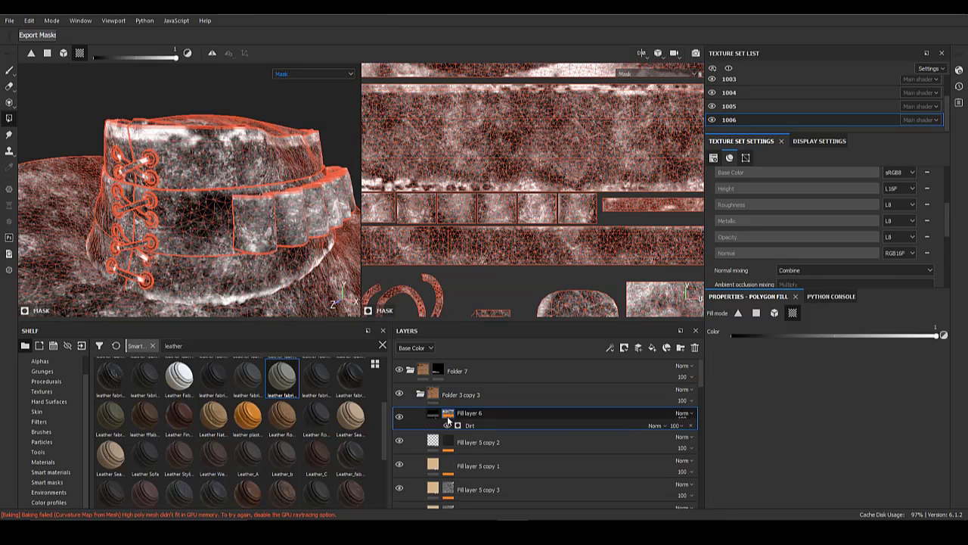
pyautogui.keyDown('alt'); pyautogui.click(448, 454); pyautogui.keyUp('alt')
pyautogui.click(434, 455)
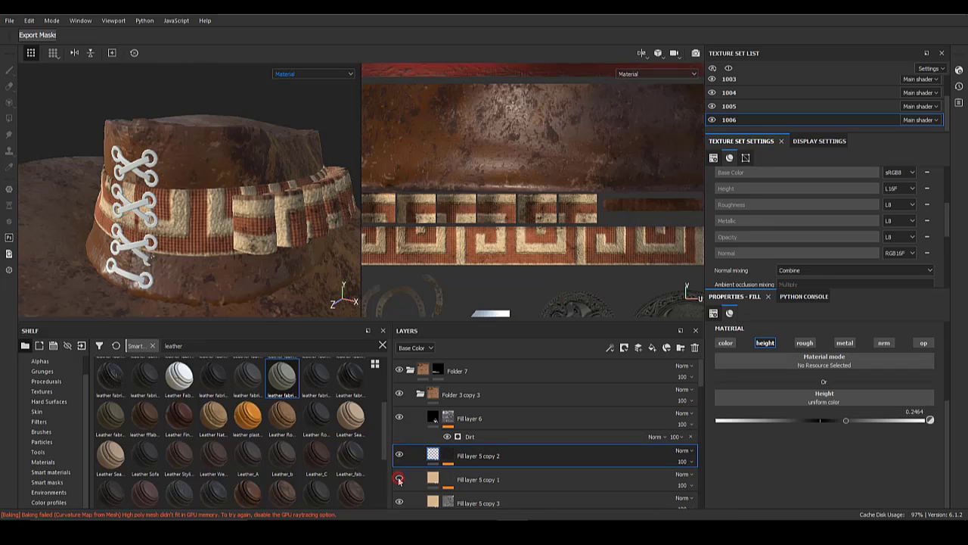
# - Hide the Fill layer 5 copy 1, Fill layer 5 copy 3 and Fill layer 5 layers of the hat band
pyautogui.scroll(-1, 402, 447)
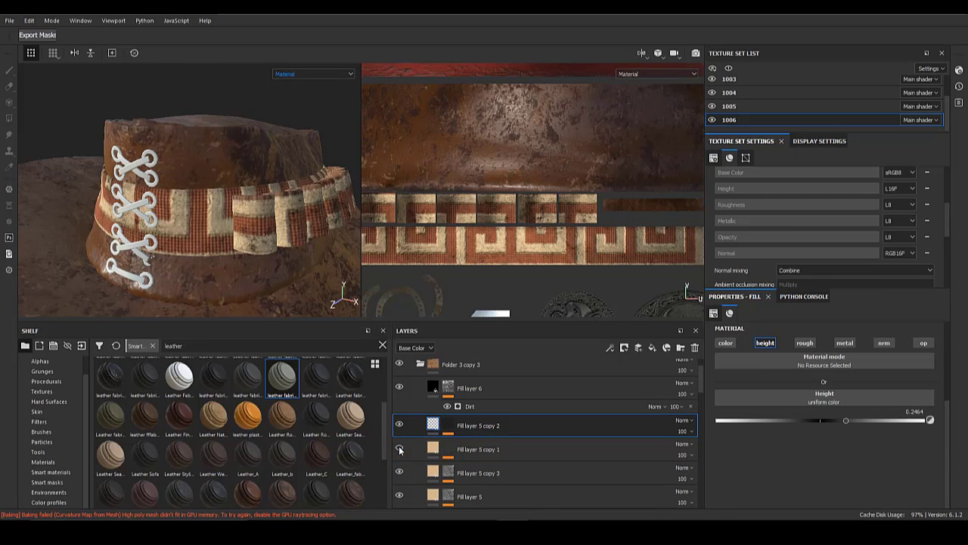
pyautogui.click(399, 470)
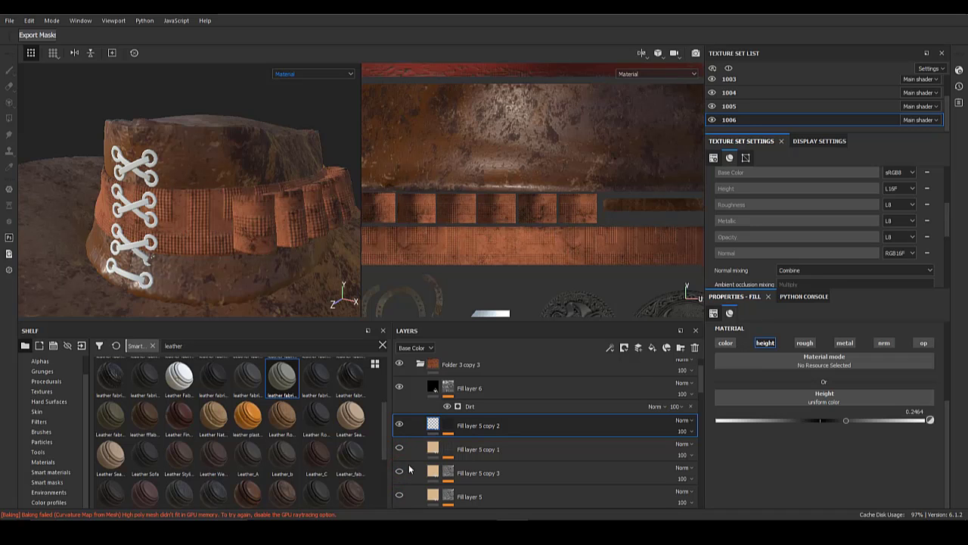
pyautogui.scroll(-1, 410, 469)
pyautogui.scroll(2, 410, 469)
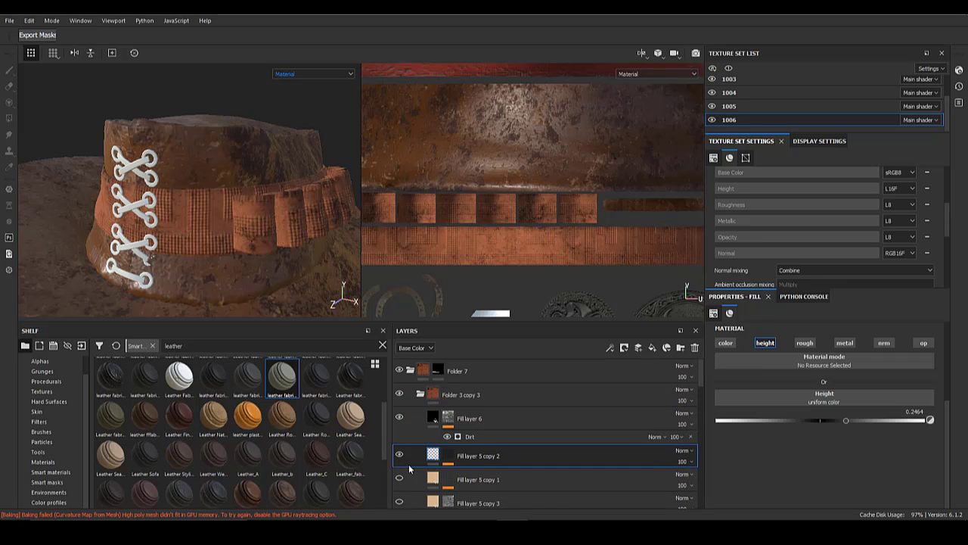
# - Toggle Fill layer 6 to check its effect, and remove the Fill effect from the mask of Fill layer 5 copy 2
pyautogui.click(400, 418)
pyautogui.click(399, 419)
pyautogui.click(449, 461)
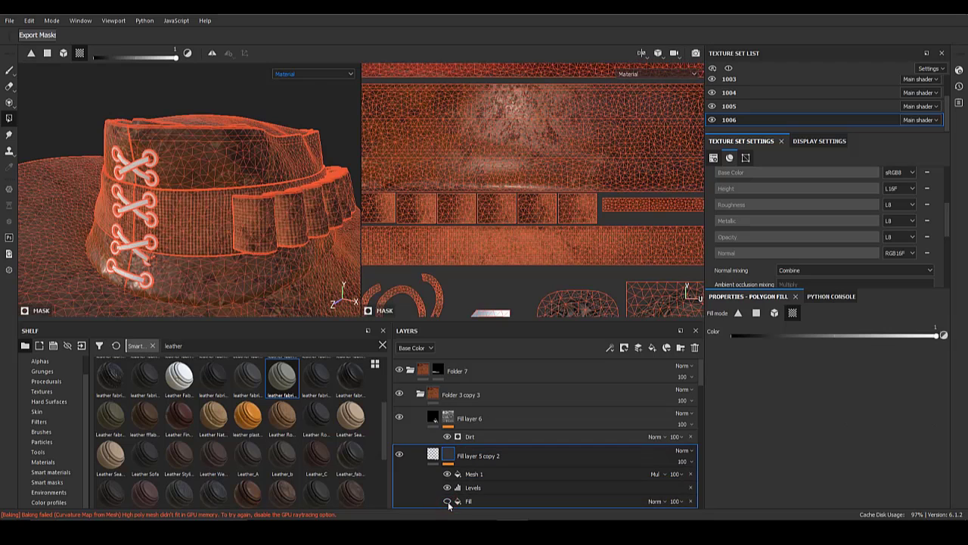
pyautogui.click(690, 501)
pyautogui.click(434, 455)
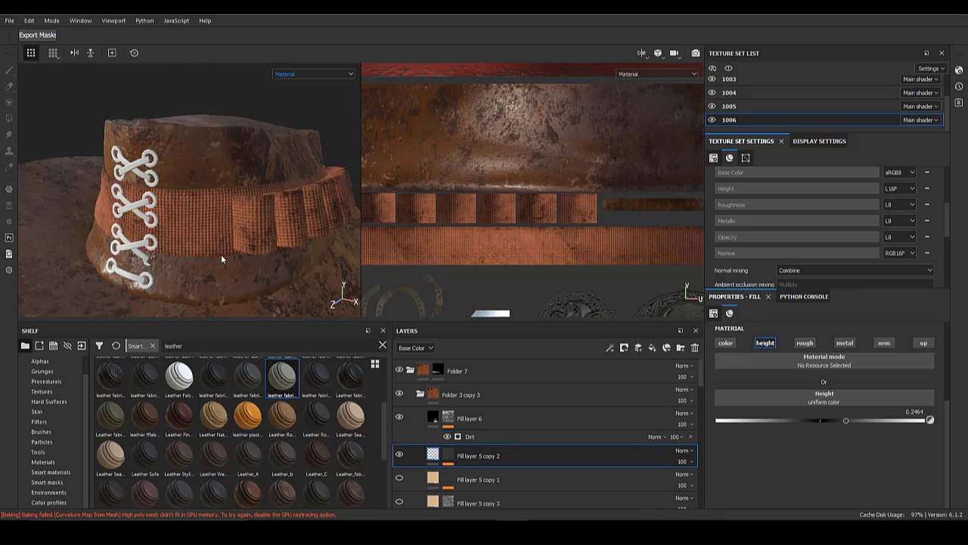
# - Compare the hat band up close with Fill layer 5 copy 1 shown while toggling Fill layer 5 copy 2 and copy 3
pyautogui.scroll(-4, 263, 285)
pyautogui.keyDown('alt'); pyautogui.moveTo(221, 254); pyautogui.dragTo(106, 261); pyautogui.keyUp('alt')
pyautogui.keyDown('alt'); pyautogui.moveTo(106, 261); pyautogui.dragTo(166, 352, button='right'); pyautogui.keyUp('alt')
pyautogui.keyDown('alt'); pyautogui.moveTo(169, 233); pyautogui.dragTo(106, 268); pyautogui.keyUp('alt')
pyautogui.scroll(-3, 435, 464)
pyautogui.click(401, 389)
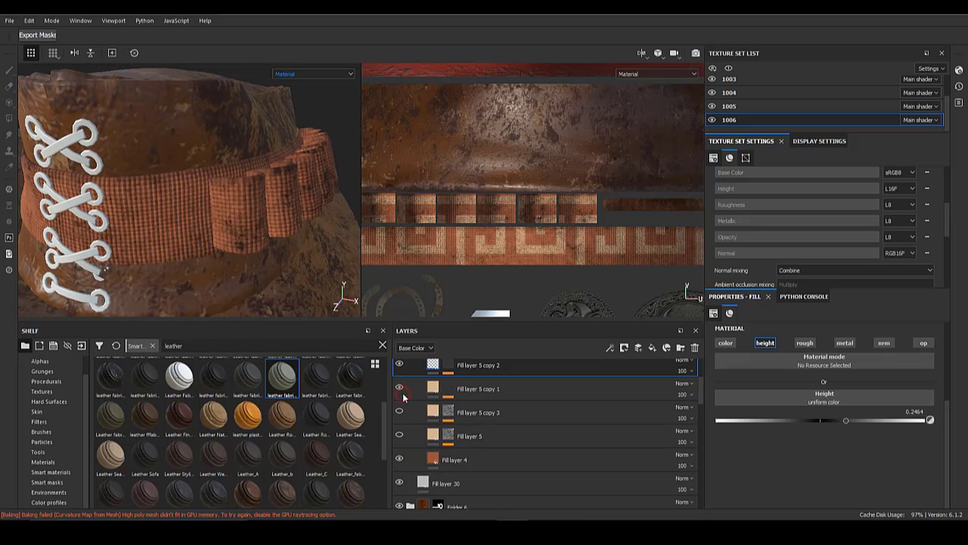
pyautogui.click(400, 412)
pyautogui.click(399, 367)
pyautogui.click(398, 366)
pyautogui.click(400, 411)
# - Hide Fill layer 5 copy 1 and show Fill layer 5 on the hat band
pyautogui.click(447, 366)
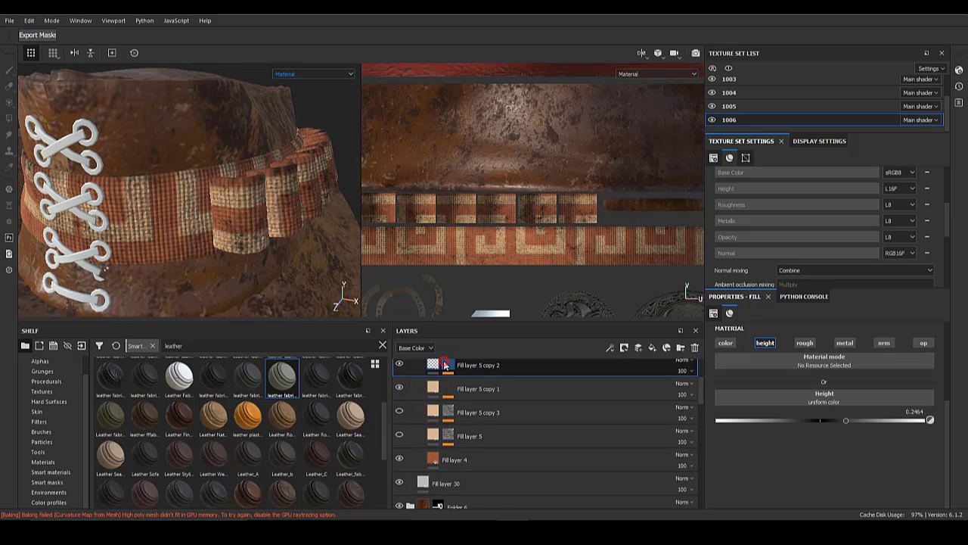
pyautogui.click(434, 366)
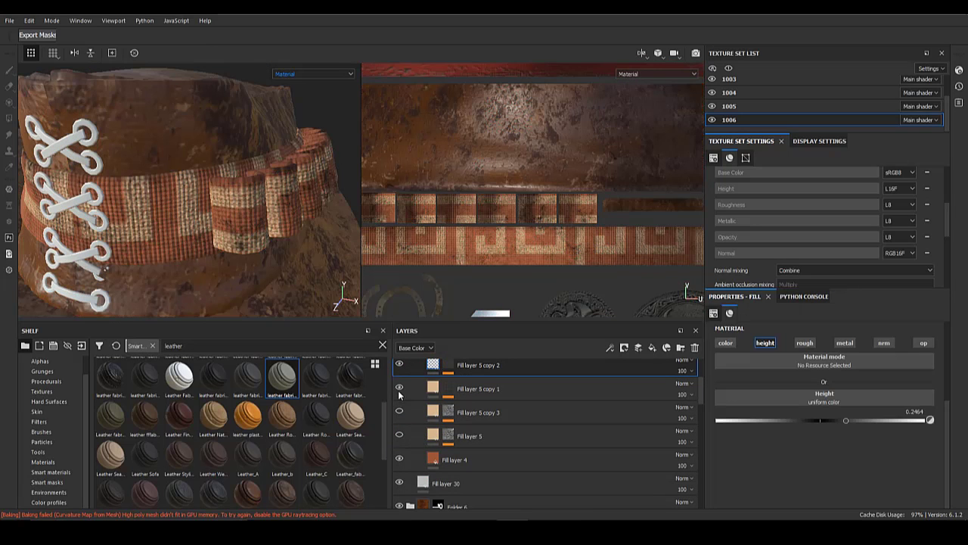
pyautogui.click(399, 387)
pyautogui.click(400, 435)
# - Look through the Refrence folder in File Explorer and examine the band's woven pattern from several angles
pyautogui.hotkey('alt', 'Tab')
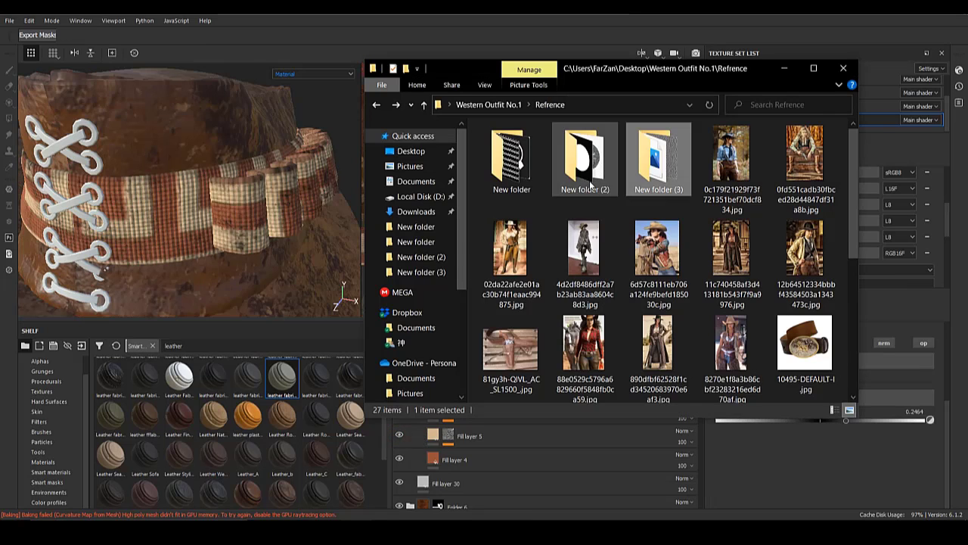
pyautogui.moveTo(852, 205)
pyautogui.mouseDown()
pyautogui.moveTo(848, 347)
pyautogui.moveTo(853, 183)
pyautogui.mouseUp()
pyautogui.keyDown('alt'); pyautogui.moveTo(237, 254); pyautogui.dragTo(67, 151, button='right'); pyautogui.keyUp('alt')
pyautogui.keyDown('alt'); pyautogui.moveTo(68, 154); pyautogui.dragTo(166, 219); pyautogui.keyUp('alt')
pyautogui.keyDown('alt'); pyautogui.moveTo(167, 219); pyautogui.dragTo(87, 182, button='right'); pyautogui.keyUp('alt')
pyautogui.keyDown('alt'); pyautogui.moveTo(87, 182); pyautogui.dragTo(218, 159); pyautogui.keyUp('alt')
pyautogui.keyDown('alt'); pyautogui.moveTo(218, 159); pyautogui.dragTo(221, 255, button='middle'); pyautogui.keyUp('alt')
pyautogui.keyDown('alt'); pyautogui.moveTo(221, 254); pyautogui.dragTo(401, 411, button='right'); pyautogui.keyUp('alt')
# - Select the Fill effect in Fill layer 5's mask and toggle it to check what it contributes to the pattern
pyautogui.click(451, 433)
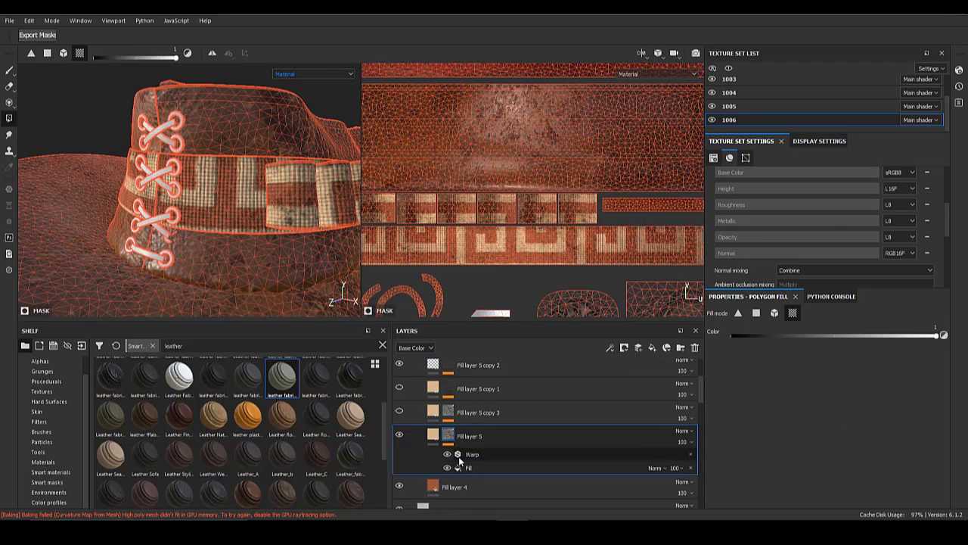
pyautogui.click(481, 469)
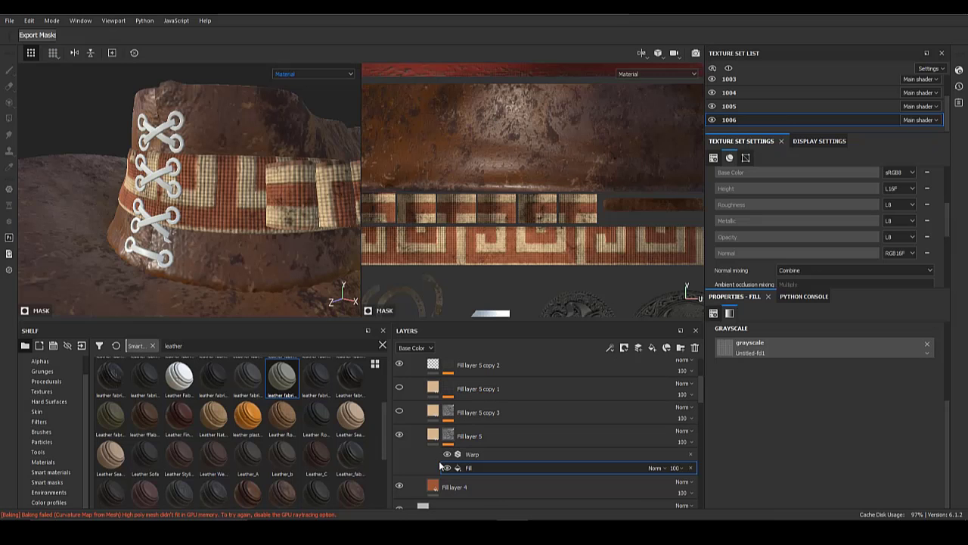
pyautogui.click(447, 468)
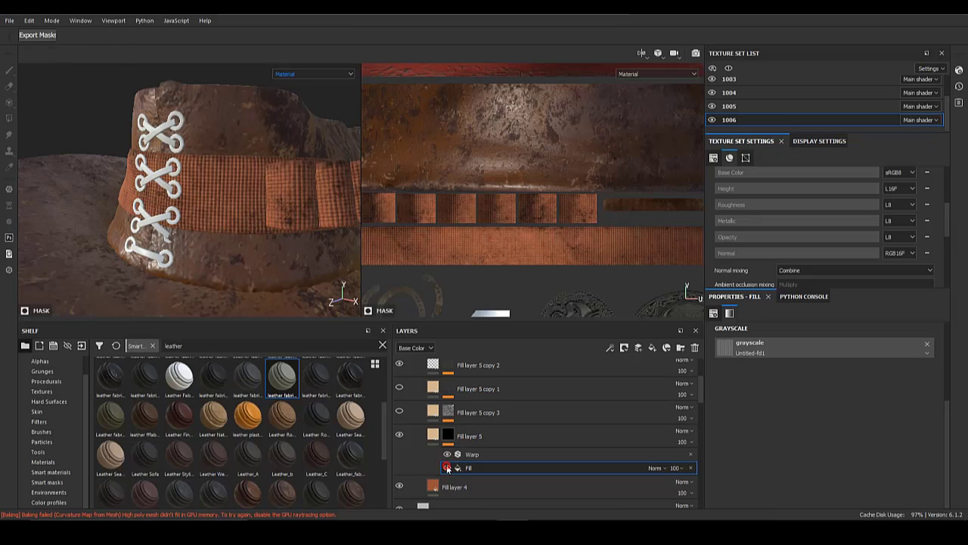
pyautogui.click(447, 468)
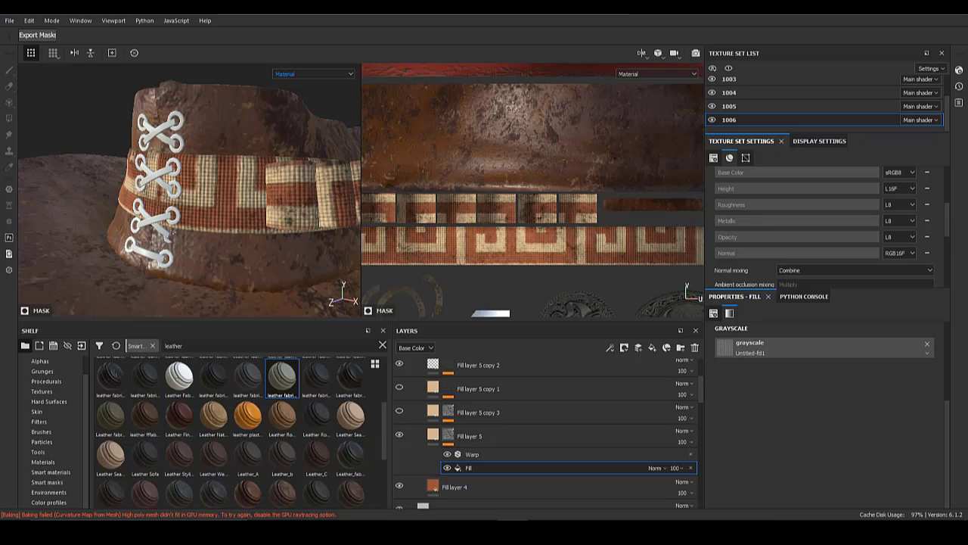
# - Import the reference image il_570xN.1628729740_rvok.jpg from File Explorer as a texture resource
pyautogui.hotkey('alt', 'Tab')
pyautogui.moveTo(637, 163); pyautogui.dragTo(175, 461)
pyautogui.click(616, 172)
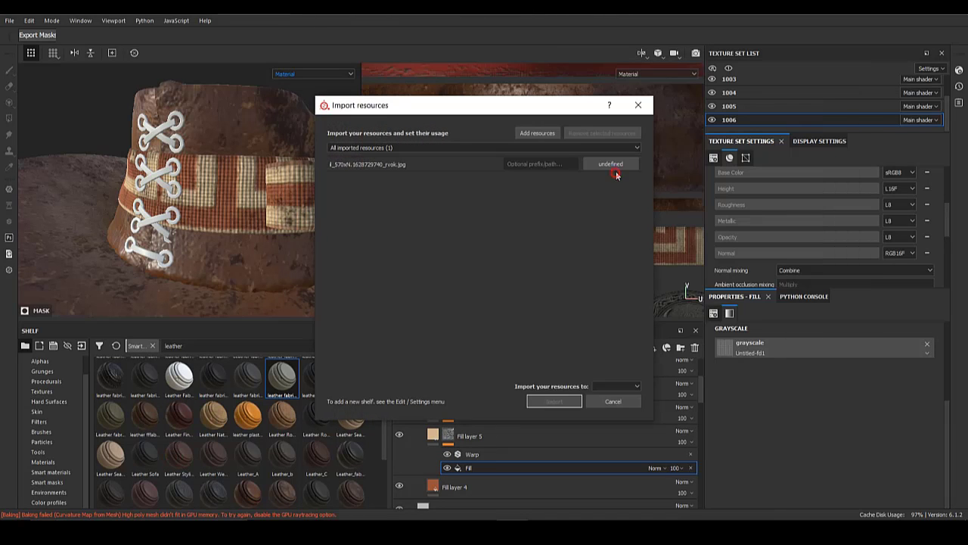
pyautogui.click(573, 401)
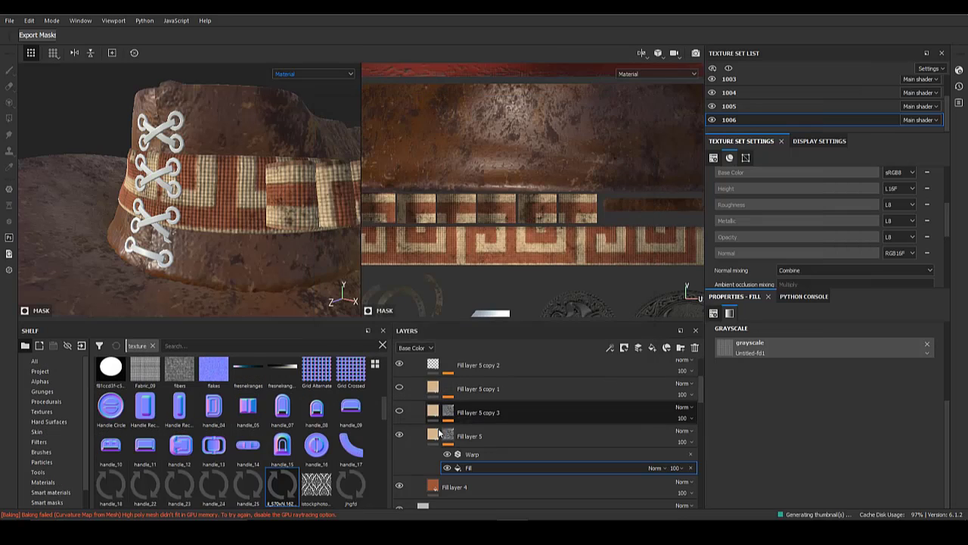
# - Apply the imported image as Fill layer 5's base color, then disable its mask's Fill effect and invert the mask
pyautogui.click(434, 436)
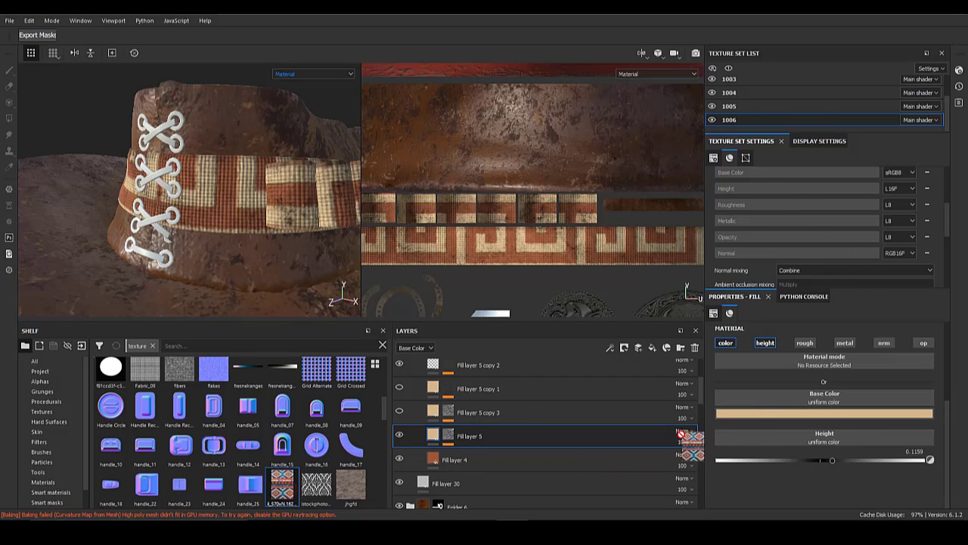
pyautogui.moveTo(681, 435); pyautogui.dragTo(747, 399)
pyautogui.click(449, 437)
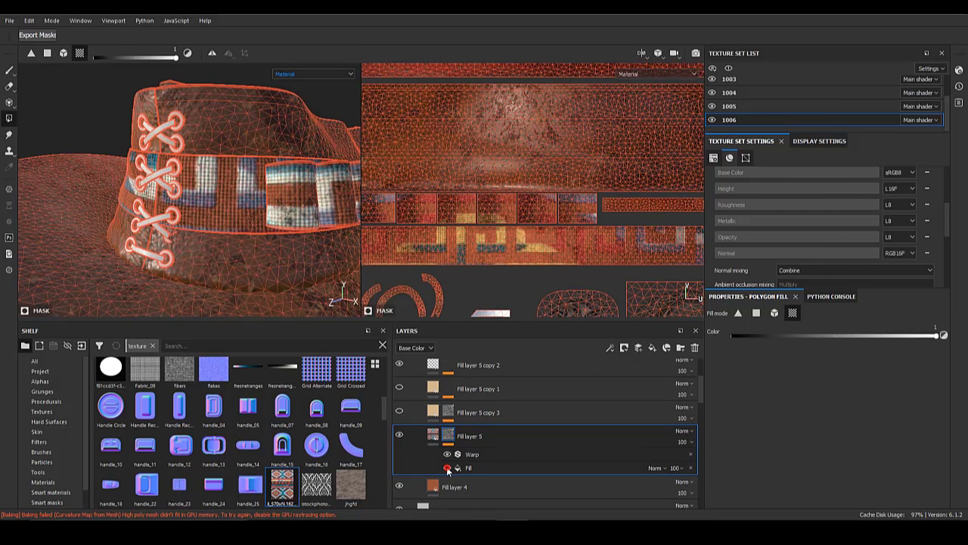
pyautogui.click(447, 467)
pyautogui.rightClick(447, 437)
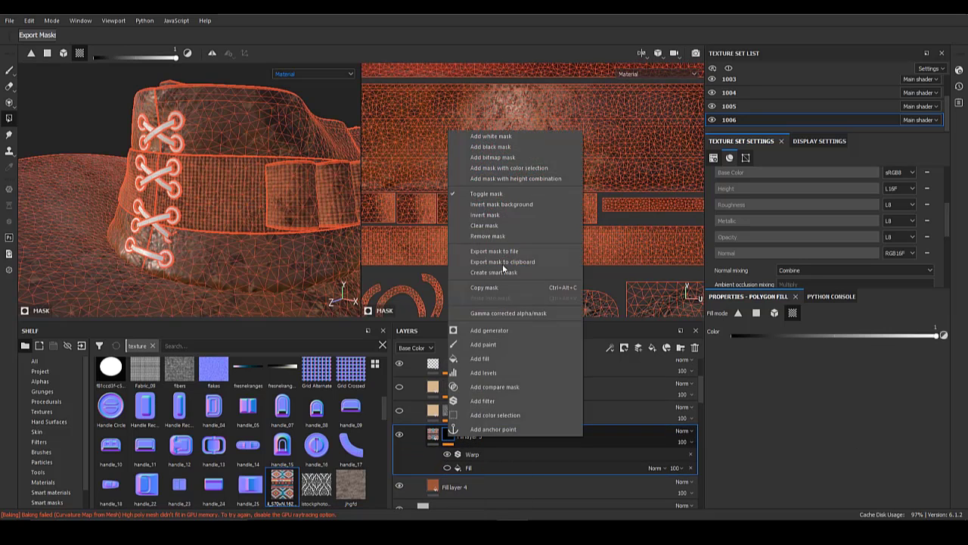
pyautogui.click(497, 216)
# - Scale Fill layer 5's image to 9.33 and move it in the UV view to an offset of about -0.22, -0.27
pyautogui.click(434, 435)
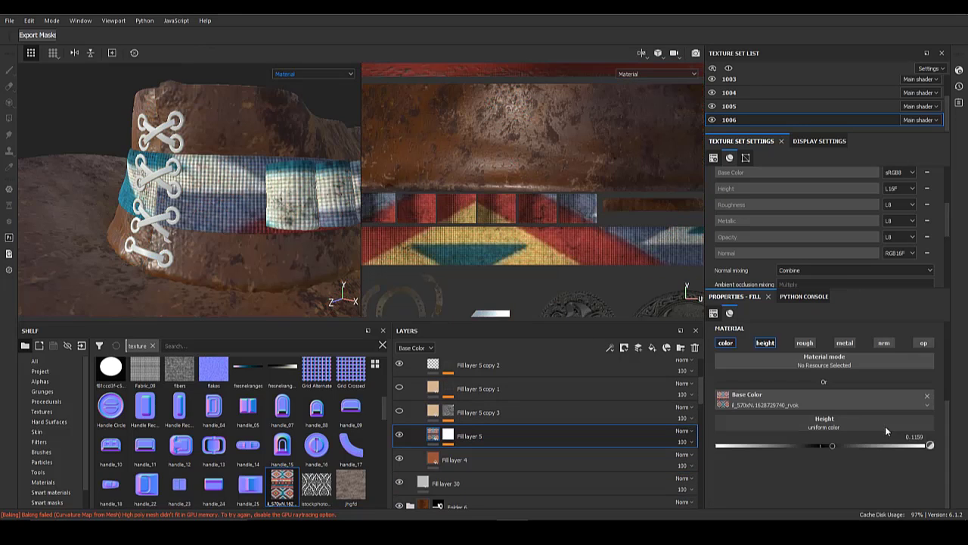
pyautogui.scroll(2, 840, 386)
pyautogui.moveTo(802, 333); pyautogui.dragTo(805, 333)
pyautogui.keyDown('alt'); pyautogui.moveTo(176, 217); pyautogui.dragTo(265, 227); pyautogui.keyUp('alt')
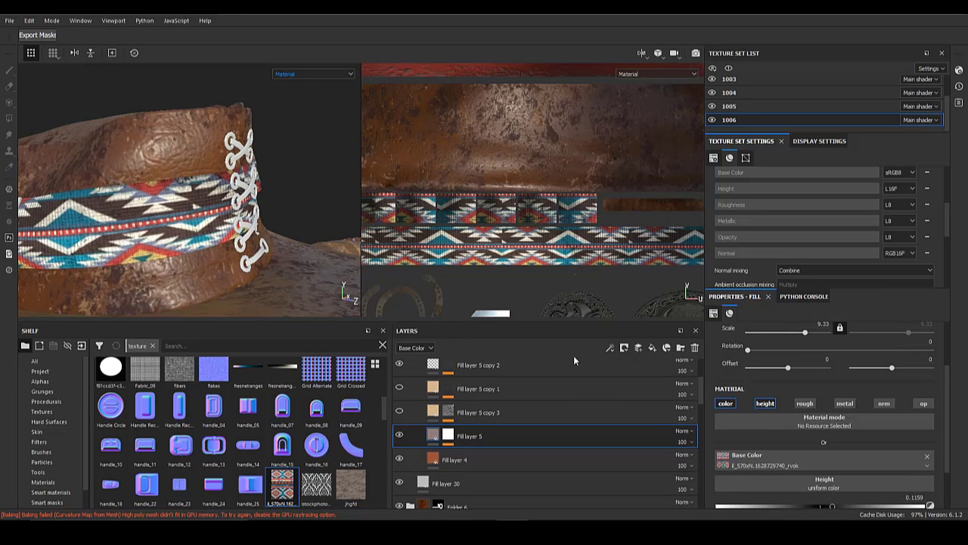
pyautogui.scroll(-5, 572, 277)
pyautogui.keyDown('alt'); pyautogui.moveTo(693, 182); pyautogui.dragTo(534, 219, button='middle'); pyautogui.keyUp('alt')
pyautogui.moveTo(498, 169); pyautogui.dragTo(405, 284)
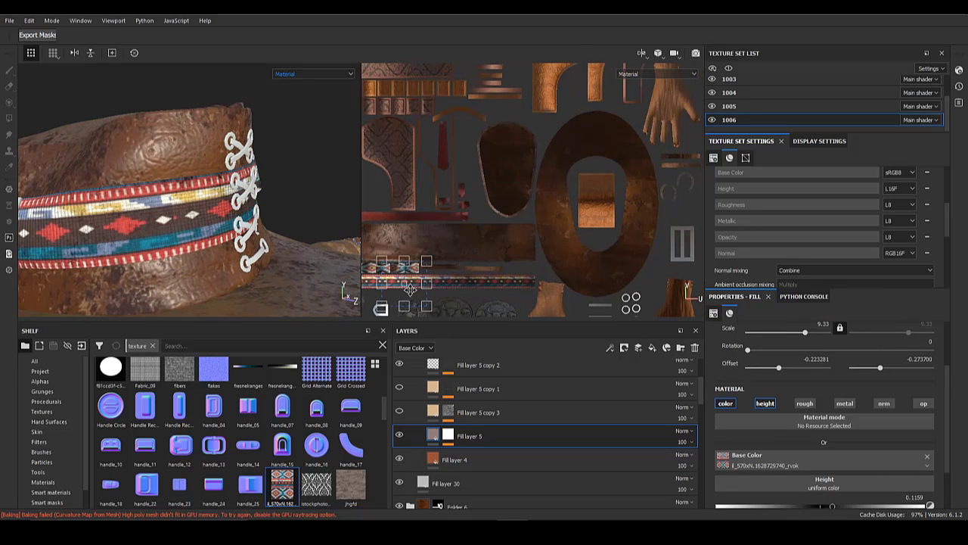
# - Inspect the colorful patterned band on the hat from several distances and in the UV view
pyautogui.keyDown('alt'); pyautogui.moveTo(412, 280); pyautogui.dragTo(501, 280, button='middle'); pyautogui.keyUp('alt')
pyautogui.keyDown('alt'); pyautogui.moveTo(188, 230); pyautogui.dragTo(233, 239, button='right'); pyautogui.keyUp('alt')
pyautogui.keyDown('alt'); pyautogui.moveTo(233, 238); pyautogui.dragTo(210, 207); pyautogui.keyUp('alt')
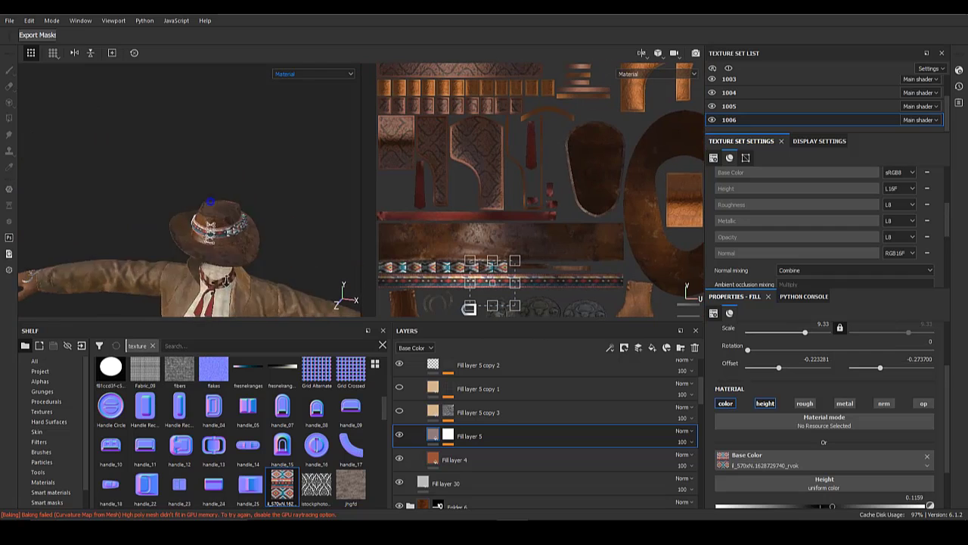
pyautogui.keyDown('alt'); pyautogui.moveTo(209, 207); pyautogui.dragTo(303, 198, button='right'); pyautogui.keyUp('alt')
pyautogui.keyDown('alt'); pyautogui.moveTo(303, 198); pyautogui.dragTo(245, 190, button='middle'); pyautogui.keyUp('alt')
pyautogui.keyDown('alt'); pyautogui.moveTo(245, 190); pyautogui.dragTo(216, 184); pyautogui.keyUp('alt')
pyautogui.keyDown('alt'); pyautogui.moveTo(216, 184); pyautogui.dragTo(363, 267, button='right'); pyautogui.keyUp('alt')
pyautogui.keyDown('alt'); pyautogui.moveTo(485, 280); pyautogui.dragTo(474, 211, button='middle'); pyautogui.keyUp('alt')
pyautogui.keyDown('alt'); pyautogui.moveTo(474, 211); pyautogui.dragTo(513, 208, button='right'); pyautogui.keyUp('alt')
pyautogui.scroll(-8, 166, 183)
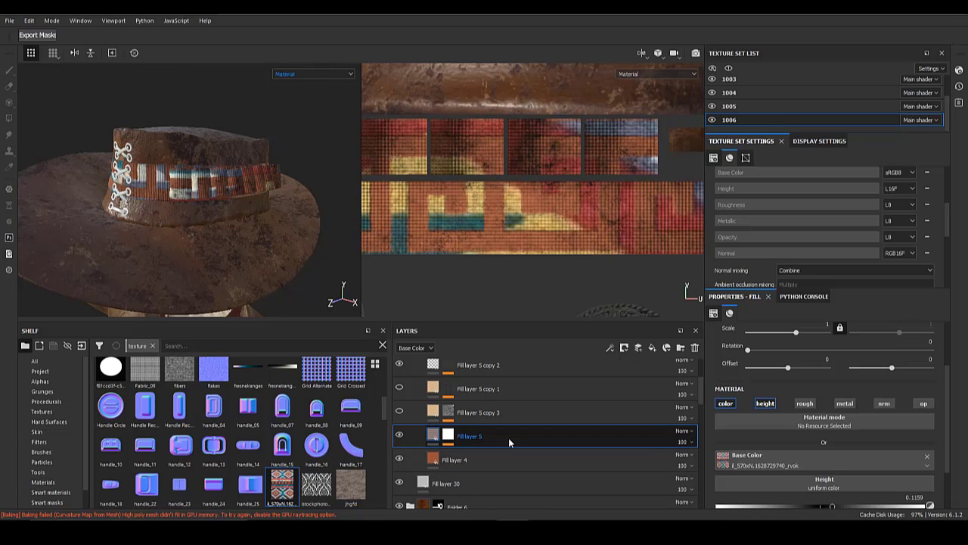
# - Toggle Fill layer 5 to check the band pattern and leave the layer hidden
pyautogui.scroll(5, 212, 246)
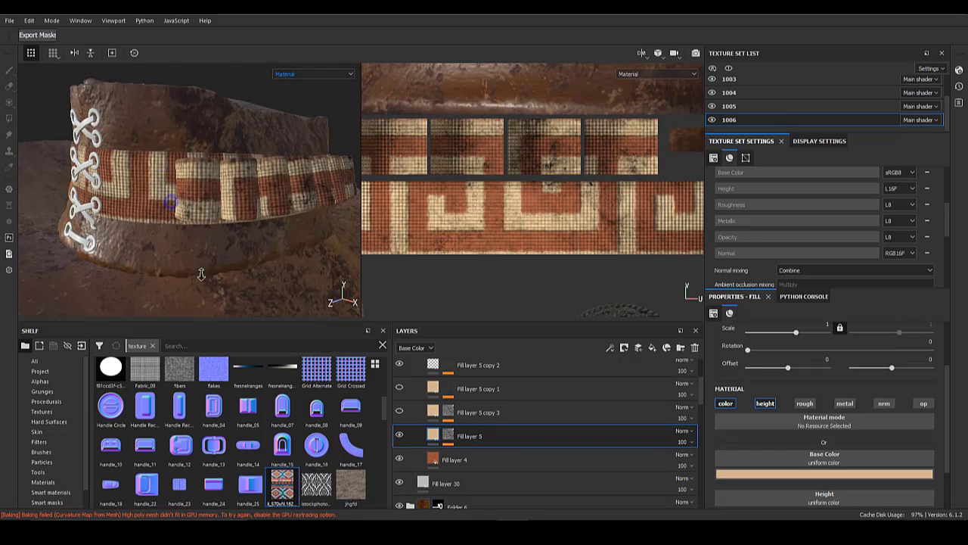
pyautogui.click(399, 435)
pyautogui.click(399, 435)
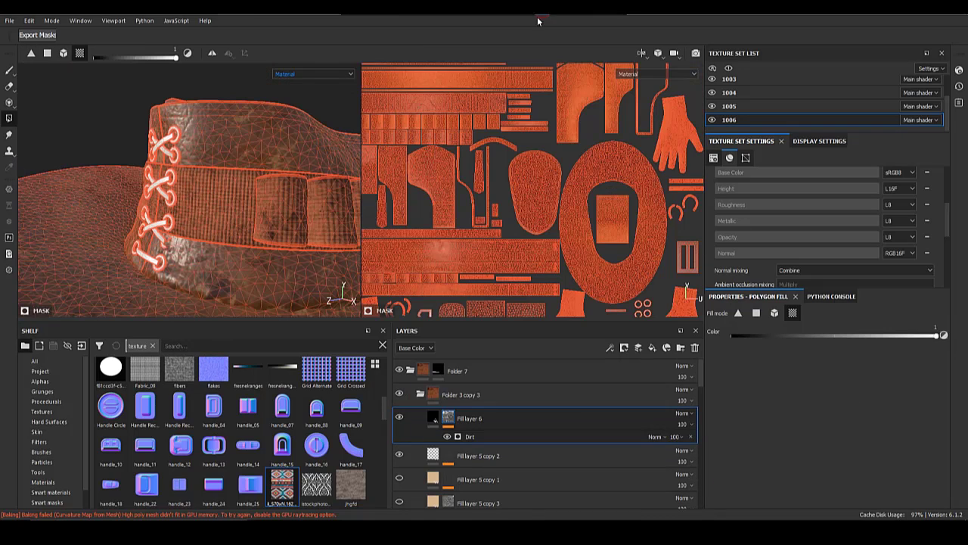
# - Compare the band with Fill layer 5 copy 1 and Fill layer 5 copy 3 toggled, viewing the hat all around
pyautogui.scroll(-2, 424, 462)
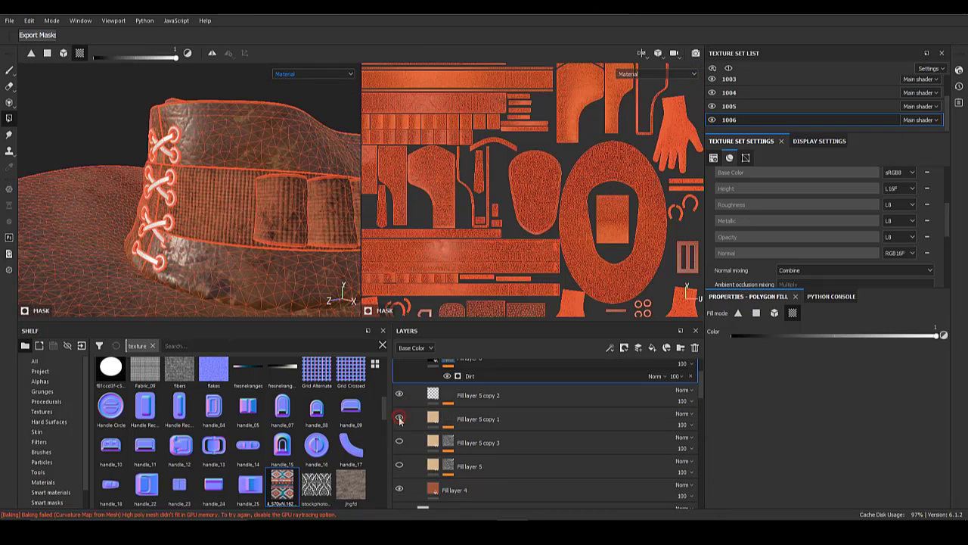
pyautogui.click(399, 443)
pyautogui.click(399, 443)
pyautogui.click(400, 419)
pyautogui.keyDown('alt'); pyautogui.moveTo(299, 261); pyautogui.dragTo(243, 221); pyautogui.keyUp('alt')
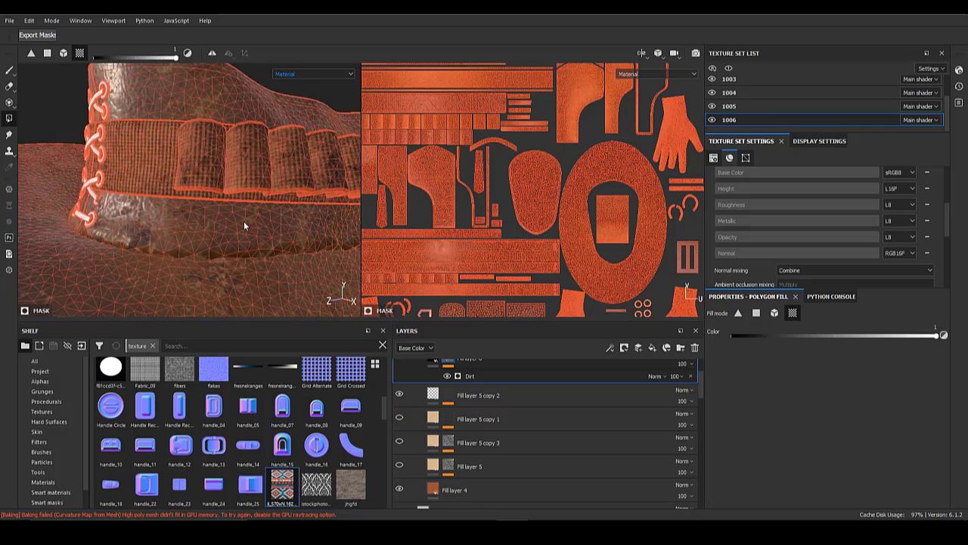
pyautogui.keyDown('alt'); pyautogui.moveTo(244, 221); pyautogui.dragTo(162, 217, button='right'); pyautogui.keyUp('alt')
pyautogui.keyDown('alt'); pyautogui.moveTo(162, 217); pyautogui.dragTo(232, 260); pyautogui.keyUp('alt')
pyautogui.keyDown('alt'); pyautogui.moveTo(231, 260); pyautogui.dragTo(360, 333, button='right'); pyautogui.keyUp('alt')
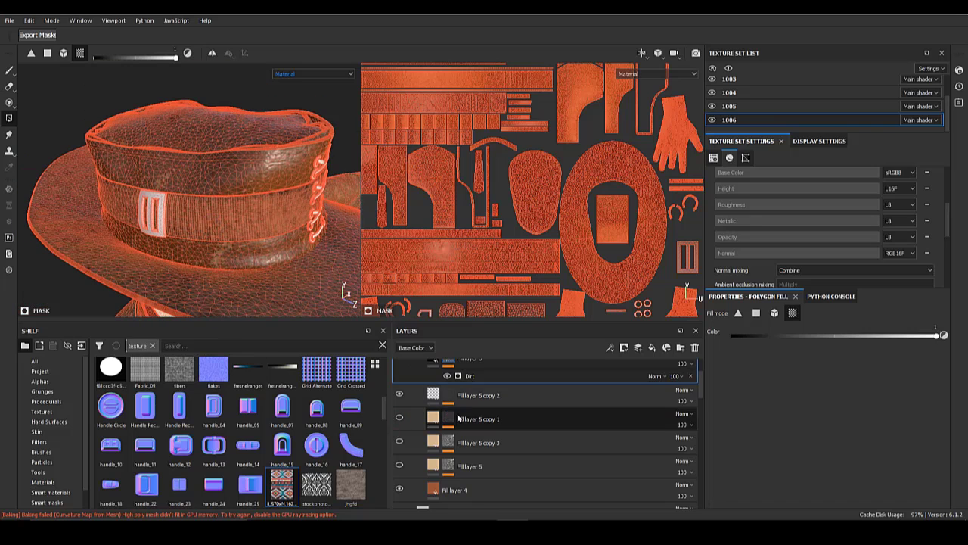
# - Select the Folder 3 copy 3 group inside Folder 7 and collapse it
pyautogui.scroll(3, 458, 416)
pyautogui.moveTo(701, 379)
pyautogui.mouseDown()
pyautogui.moveTo(706, 494)
pyautogui.moveTo(717, 409)
pyautogui.moveTo(704, 364)
pyautogui.mouseUp()
pyautogui.keyDown('alt'); pyautogui.moveTo(265, 241); pyautogui.dragTo(84, 224); pyautogui.keyUp('alt')
pyautogui.click(437, 396)
pyautogui.click(421, 394)
# - Inspect the plain woven hat band and compare it with the shirt and corset fabrics on the character
pyautogui.keyDown('alt'); pyautogui.moveTo(274, 220); pyautogui.dragTo(195, 160); pyautogui.keyUp('alt')
pyautogui.keyDown('alt'); pyautogui.moveTo(266, 200); pyautogui.dragTo(186, 212); pyautogui.keyUp('alt')
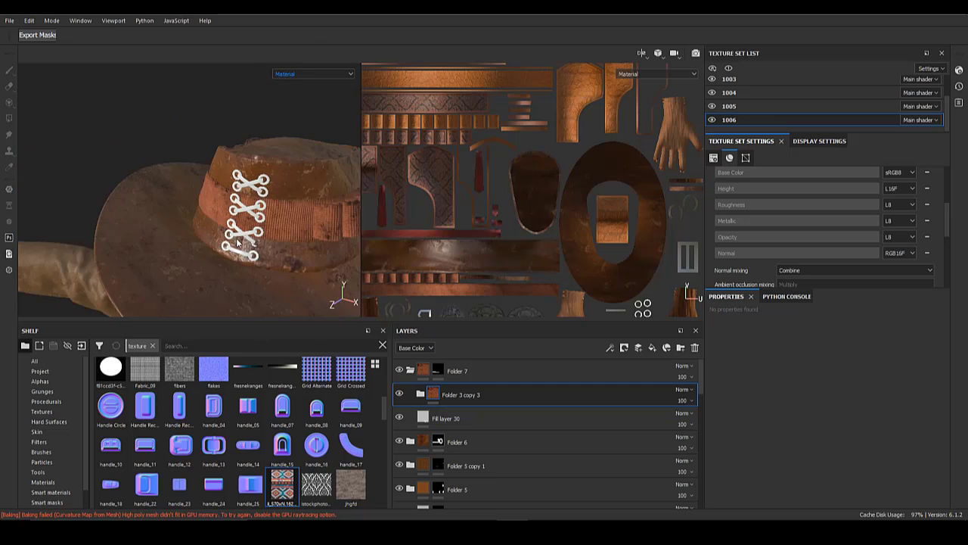
pyautogui.scroll(5, 227, 219)
pyautogui.keyDown('alt'); pyautogui.moveTo(250, 230); pyautogui.dragTo(212, 225); pyautogui.keyUp('alt')
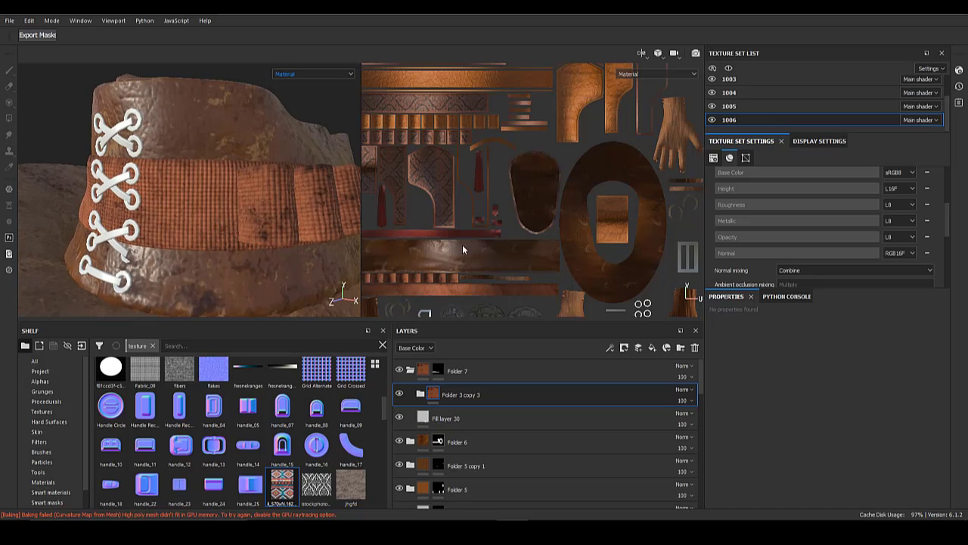
pyautogui.scroll(-6, 227, 212)
pyautogui.keyDown('alt'); pyautogui.moveTo(235, 234); pyautogui.dragTo(226, 152, button='middle'); pyautogui.keyUp('alt')
pyautogui.keyDown('alt'); pyautogui.moveTo(224, 189); pyautogui.dragTo(200, 227); pyautogui.keyUp('alt')
pyautogui.scroll(5, 200, 233)
pyautogui.keyDown('alt'); pyautogui.moveTo(221, 236); pyautogui.dragTo(272, 334, button='middle'); pyautogui.keyUp('alt')
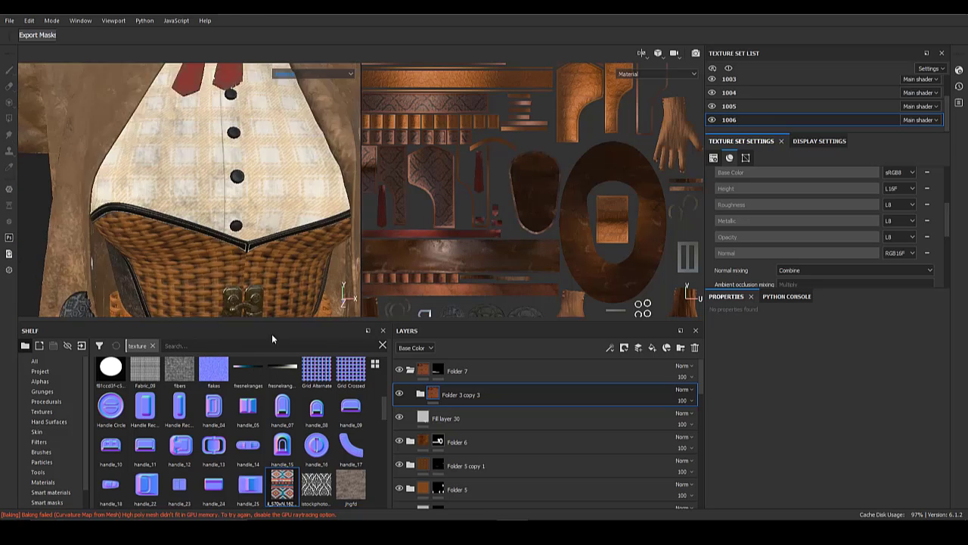
pyautogui.scroll(-3, 238, 227)
pyautogui.keyDown('alt'); pyautogui.moveTo(234, 204); pyautogui.dragTo(237, 424, button='middle'); pyautogui.keyUp('alt')
pyautogui.keyDown('alt'); pyautogui.moveTo(282, 186); pyautogui.dragTo(195, 179); pyautogui.keyUp('alt')
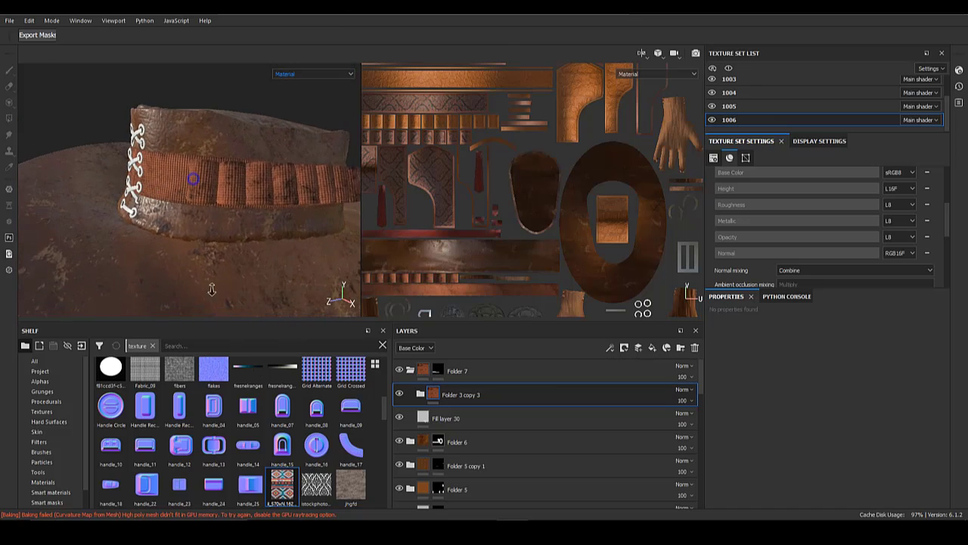
pyautogui.scroll(3, 212, 197)
# - Show Fill layer 5 and replace the fill in its mask with the Fence 01 pattern
pyautogui.scroll(-5, 479, 440)
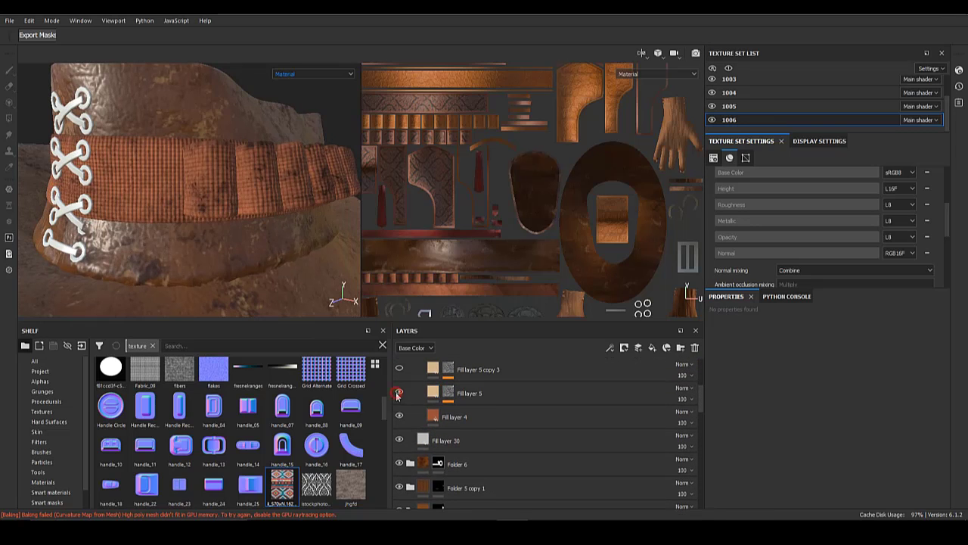
pyautogui.click(398, 394)
pyautogui.click(448, 392)
pyautogui.click(488, 429)
pyautogui.click(927, 424)
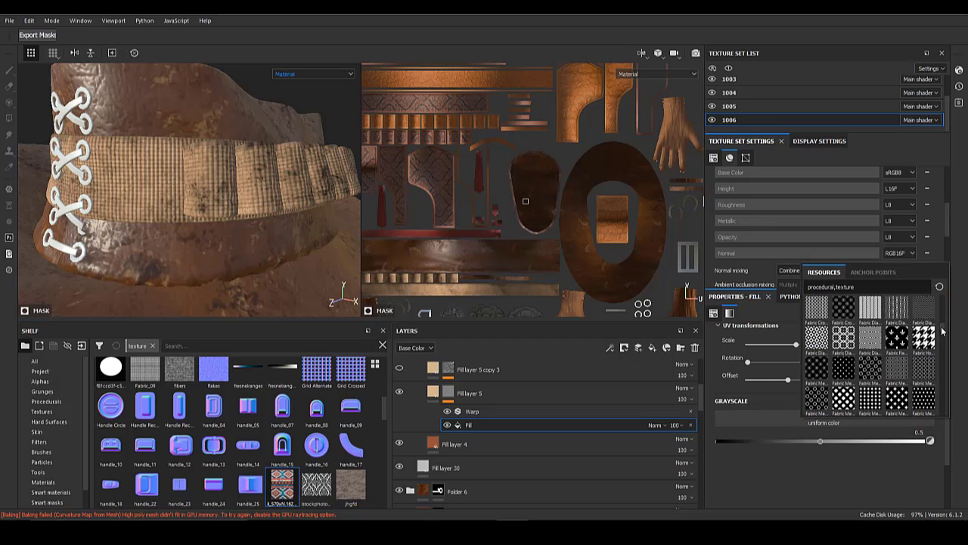
pyautogui.moveTo(943, 331); pyautogui.dragTo(932, 349)
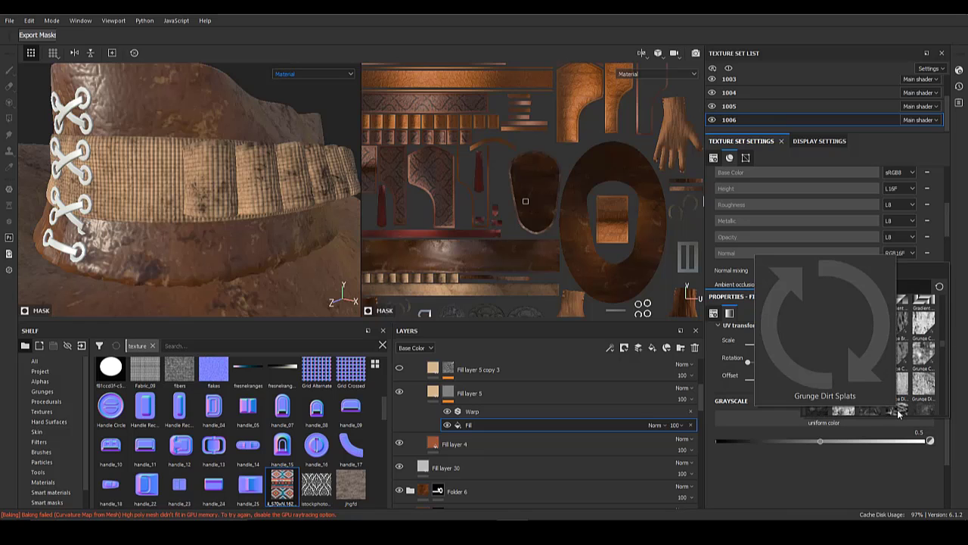
pyautogui.moveTo(942, 350); pyautogui.dragTo(944, 340)
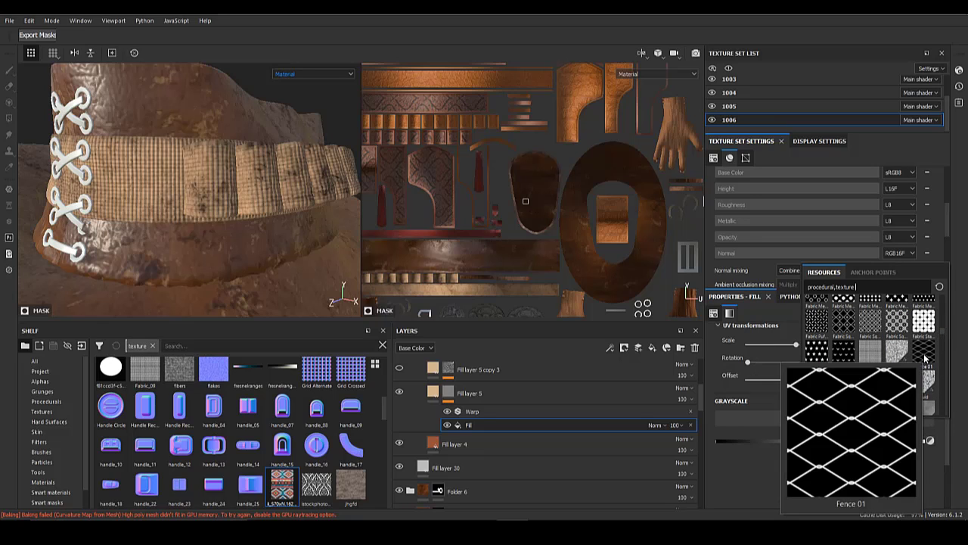
pyautogui.click(925, 352)
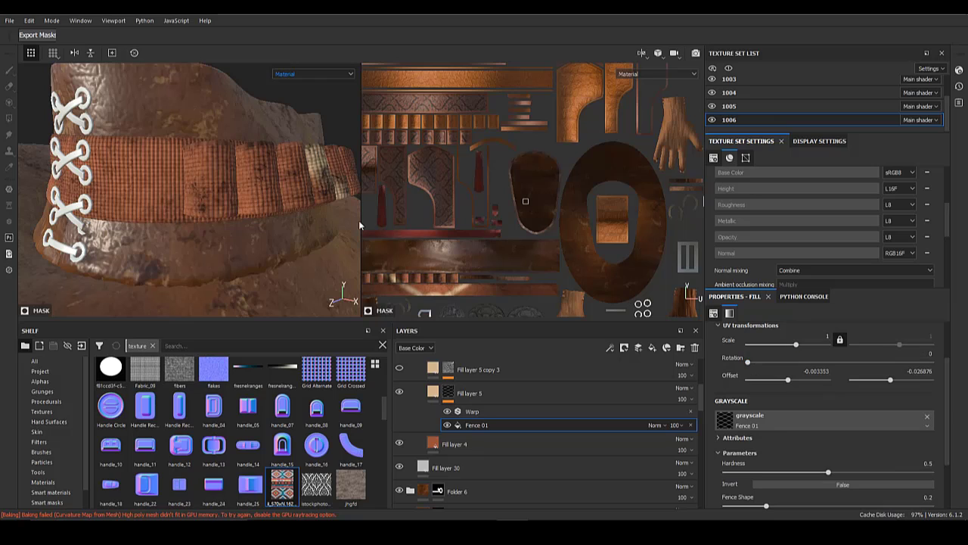
# - Set the scale of the Fence 01 mask pattern to about 30.54 and check it on the hat band
pyautogui.keyDown('alt'); pyautogui.moveTo(305, 245); pyautogui.dragTo(212, 254, button='right'); pyautogui.keyUp('alt')
pyautogui.keyDown('alt'); pyautogui.click(449, 392); pyautogui.keyUp('alt')
pyautogui.click(487, 425)
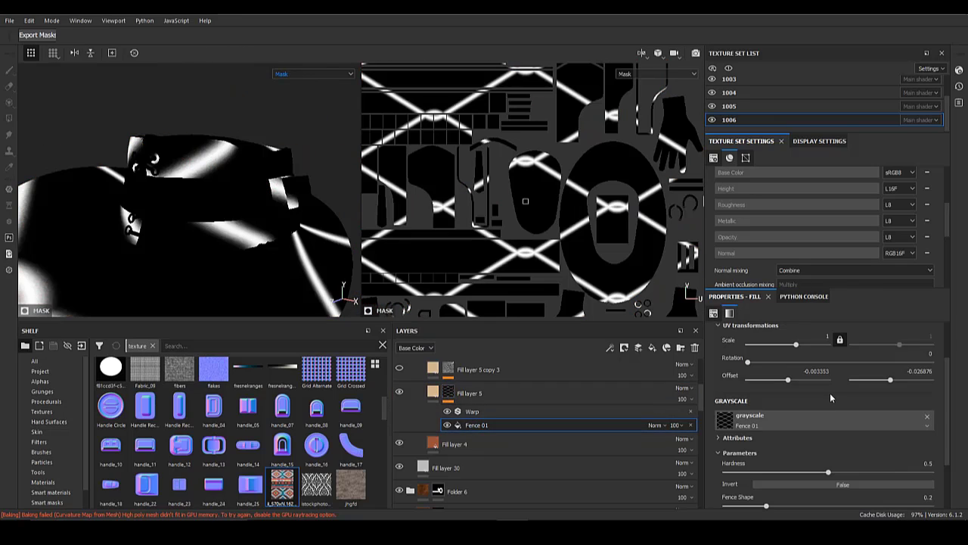
pyautogui.moveTo(796, 344); pyautogui.dragTo(814, 348)
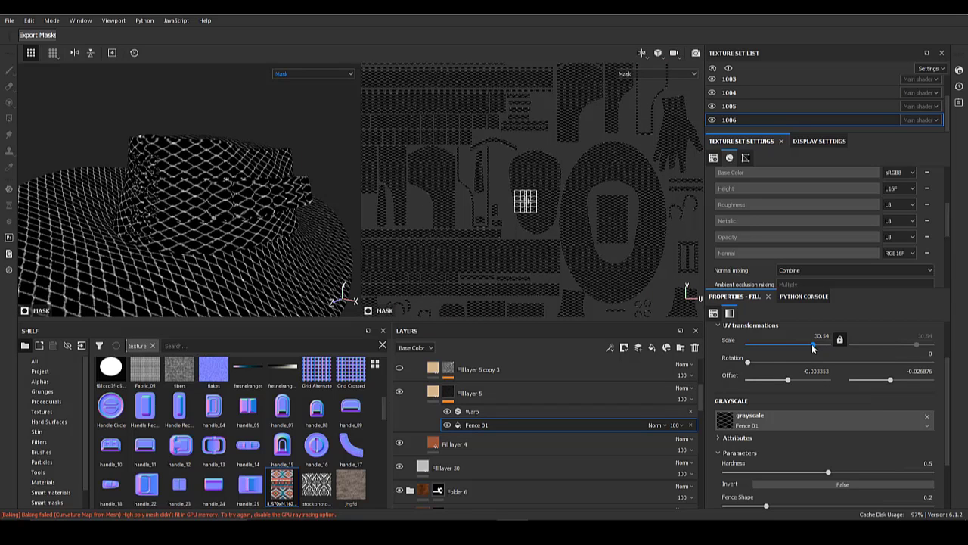
pyautogui.click(433, 392)
pyautogui.keyDown('alt'); pyautogui.moveTo(181, 186); pyautogui.dragTo(206, 232, button='right'); pyautogui.keyUp('alt')
pyautogui.click(448, 392)
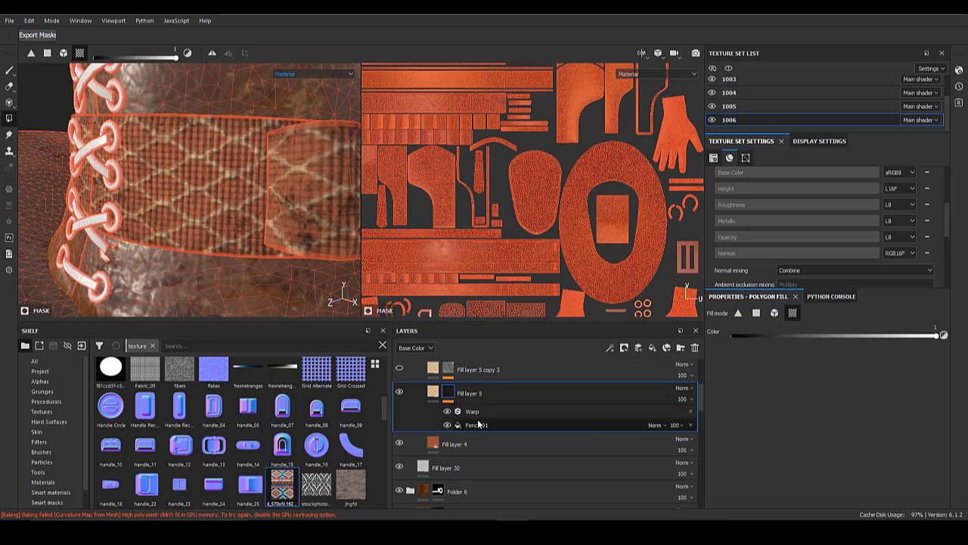
# - Raise the Fence 01 pattern's Hardness to about 0.7 and its Fence Shape to 0.33
pyautogui.click(478, 423)
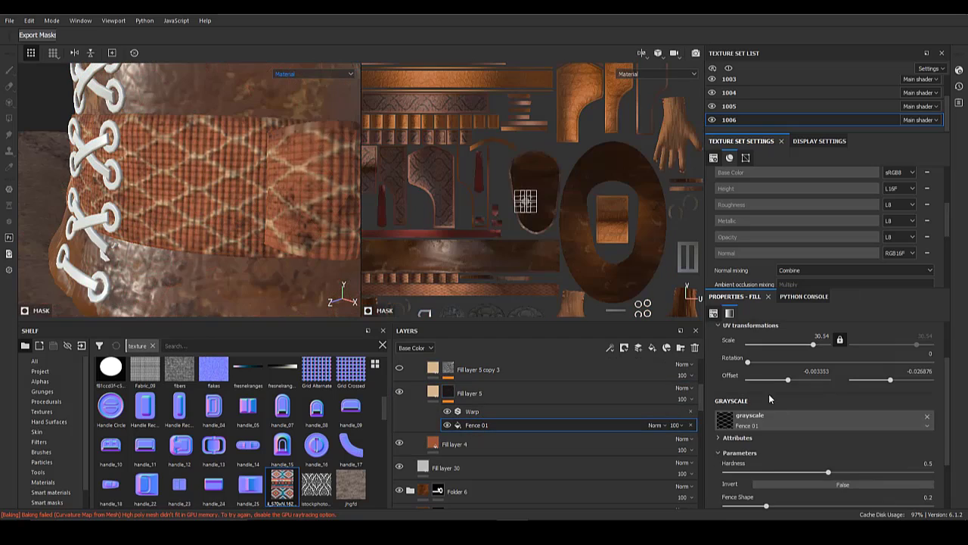
pyautogui.scroll(-2, 772, 476)
pyautogui.moveTo(827, 441); pyautogui.dragTo(842, 442)
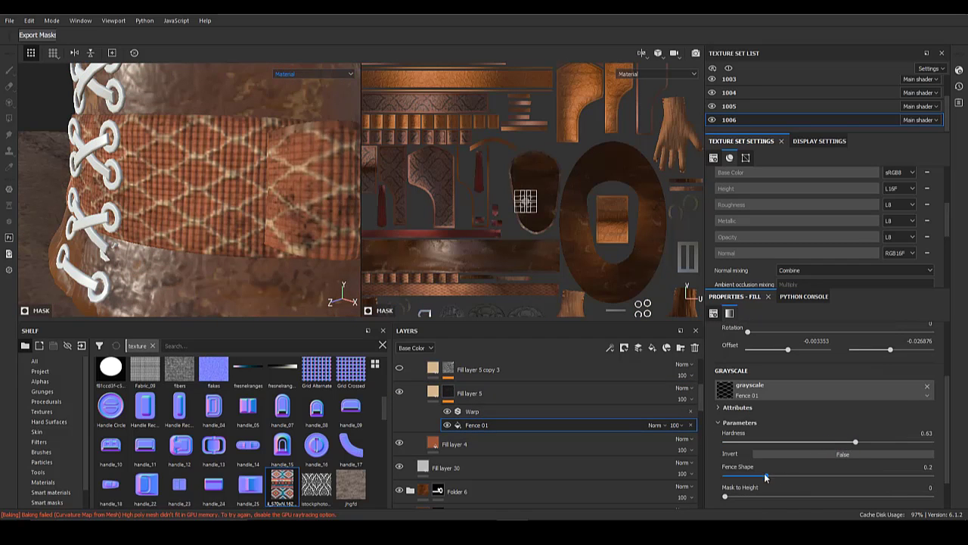
pyautogui.moveTo(764, 472); pyautogui.dragTo(792, 473)
pyautogui.moveTo(856, 441); pyautogui.dragTo(867, 444)
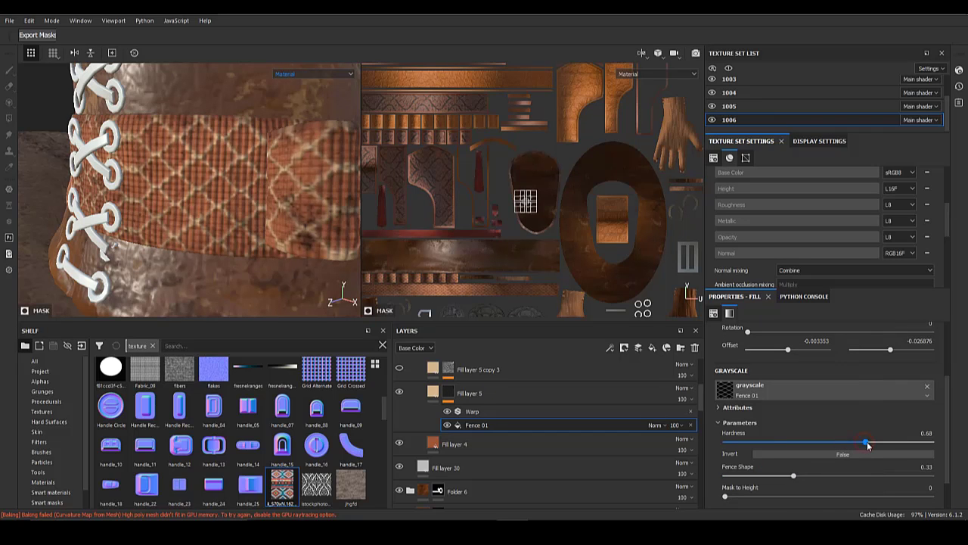
pyautogui.scroll(-1, 827, 446)
pyautogui.scroll(1, 827, 446)
# - Set the Fence 01 pattern's UV scale to 35 for a denser lattice on the band
pyautogui.moveTo(948, 409); pyautogui.dragTo(947, 341)
pyautogui.keyDown('alt'); pyautogui.moveTo(218, 152); pyautogui.dragTo(179, 197, button='right'); pyautogui.keyUp('alt')
pyautogui.keyDown('alt'); pyautogui.moveTo(180, 198); pyautogui.dragTo(240, 198); pyautogui.keyUp('alt')
pyautogui.keyDown('alt'); pyautogui.moveTo(240, 197); pyautogui.dragTo(211, 233, button='right'); pyautogui.keyUp('alt')
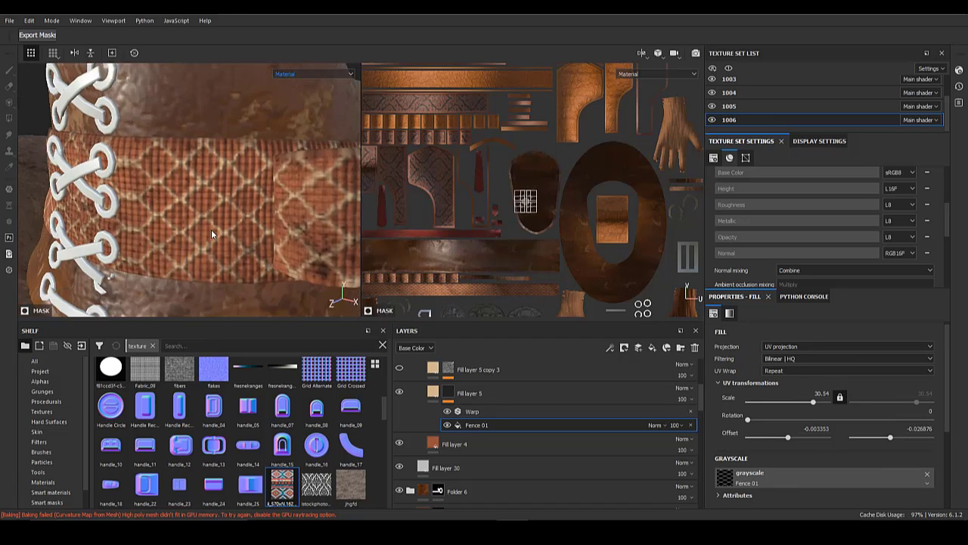
pyautogui.moveTo(212, 234)
pyautogui.keyDown('alt'); pyautogui.mouseDown()
pyautogui.moveTo(202, 227)
pyautogui.moveTo(220, 231)
pyautogui.mouseUp(); pyautogui.keyUp('alt')
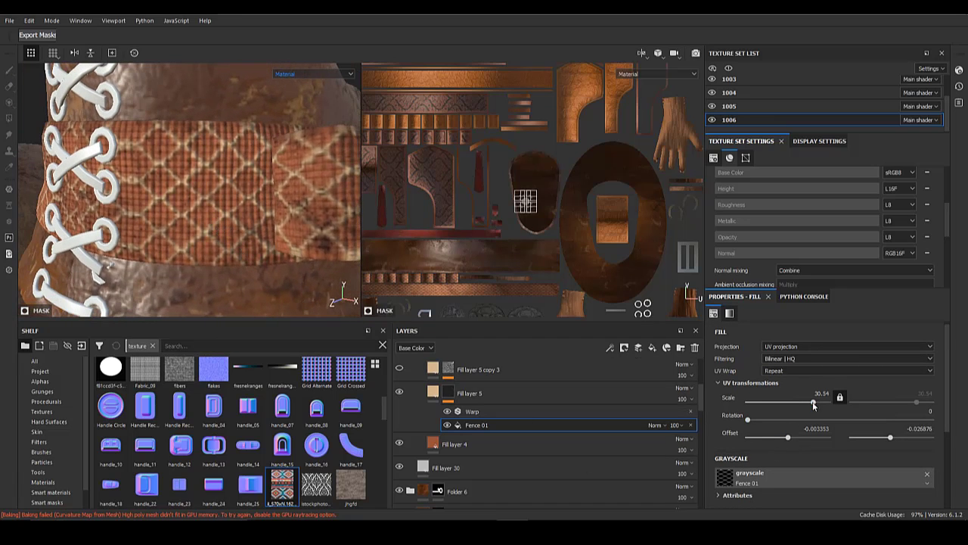
pyautogui.press('Return')
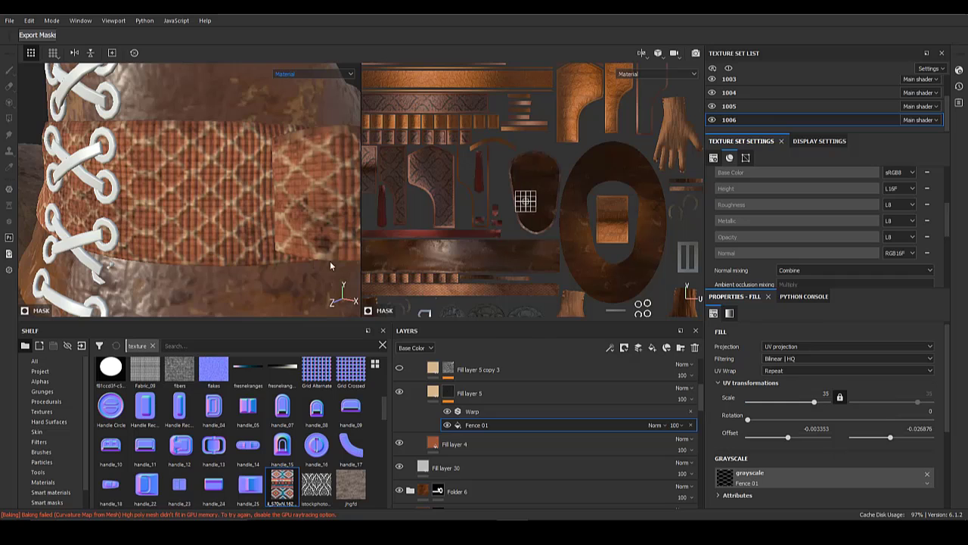
# - Set the Fence 01 pattern's Hardness to 1 and view the whole band
pyautogui.scroll(-2, 829, 473)
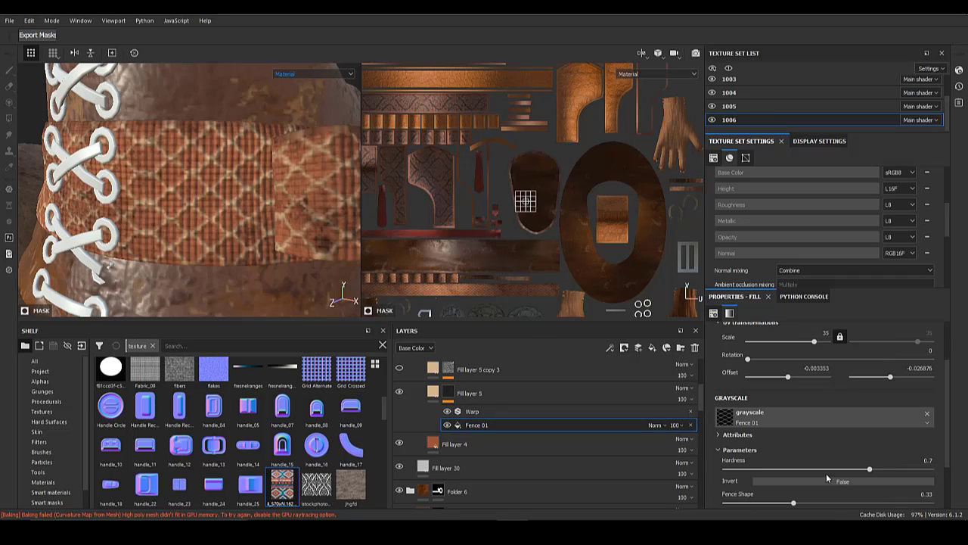
pyautogui.moveTo(871, 469); pyautogui.dragTo(943, 472)
pyautogui.scroll(-6, 243, 248)
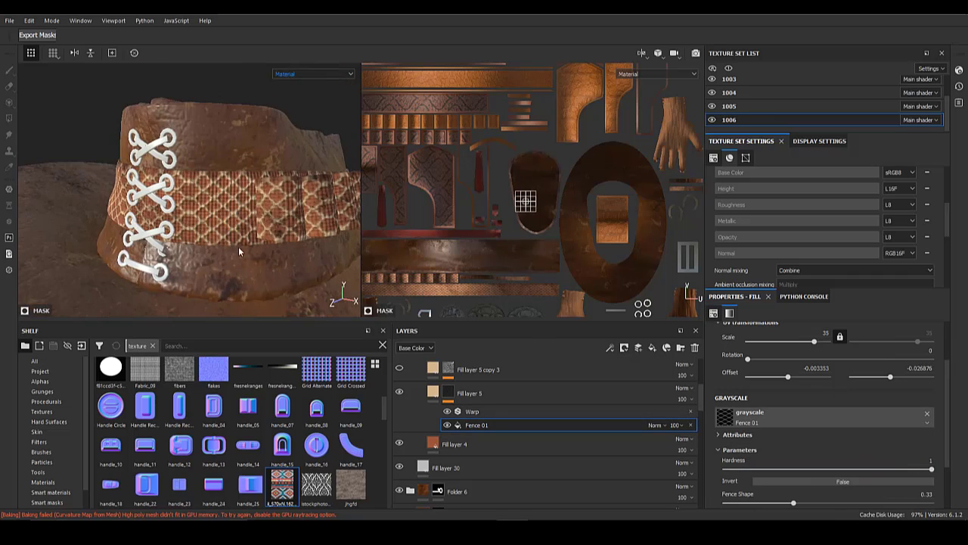
pyautogui.keyDown('alt'); pyautogui.moveTo(249, 213); pyautogui.dragTo(253, 261); pyautogui.keyUp('alt')
pyautogui.scroll(2, 284, 256)
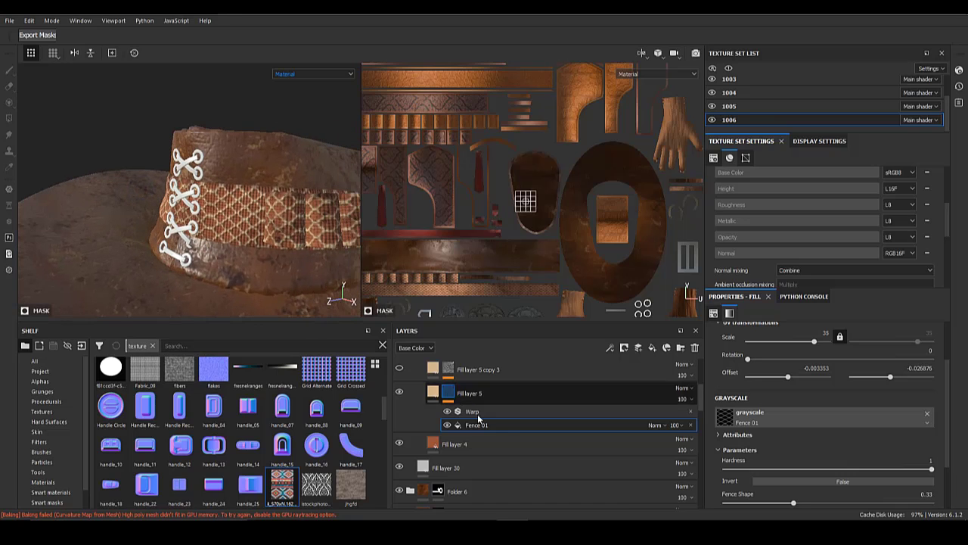
# - Delete the Folder 3 copy 3 group from Folder 7
pyautogui.scroll(3, 506, 423)
pyautogui.click(481, 384)
pyautogui.click(695, 348)
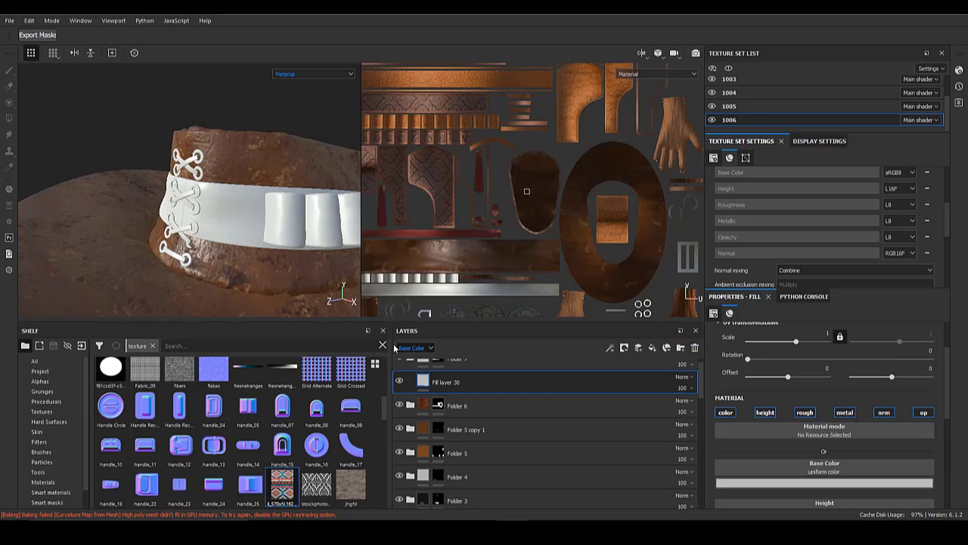
# - Examine the masks of Folder 2 copy 2, Folder 2 copy 3 and Folder 2 to identify the belt leather materials
pyautogui.moveTo(701, 383); pyautogui.dragTo(697, 430)
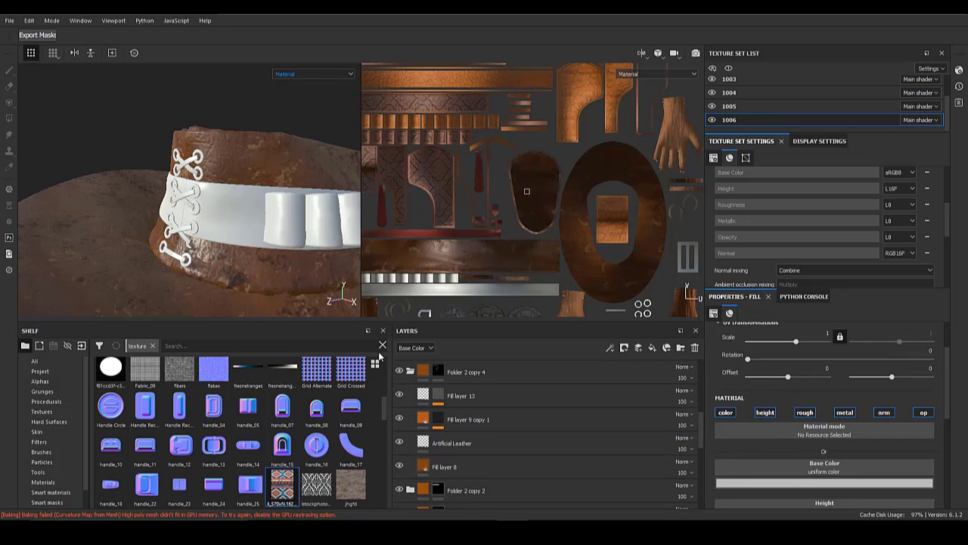
pyautogui.click(410, 419)
pyautogui.keyDown('alt'); pyautogui.click(436, 422); pyautogui.keyUp('alt')
pyautogui.scroll(-5, 255, 233)
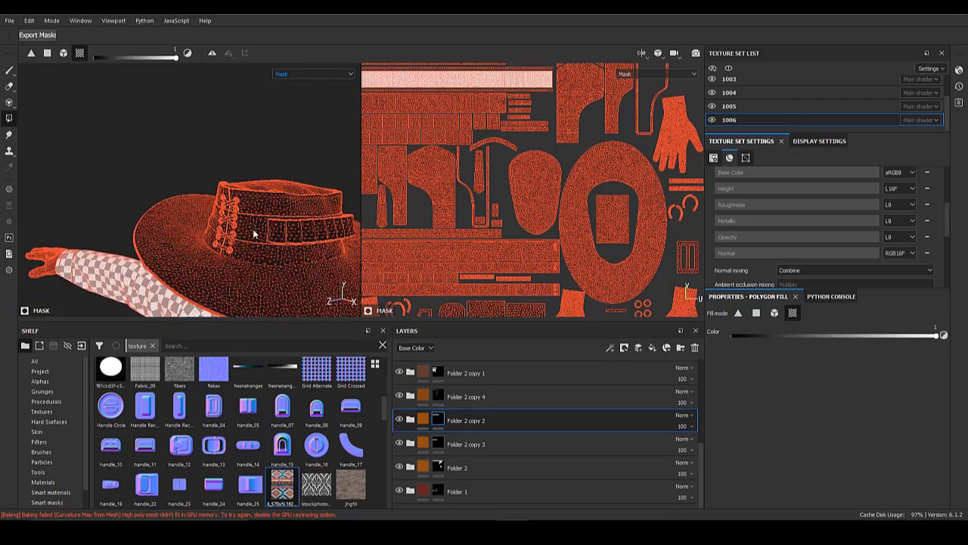
pyautogui.keyDown('alt'); pyautogui.moveTo(255, 234); pyautogui.dragTo(255, 91, button='middle'); pyautogui.keyUp('alt')
pyautogui.keyDown('alt'); pyautogui.moveTo(227, 227); pyautogui.dragTo(451, 351); pyautogui.keyUp('alt')
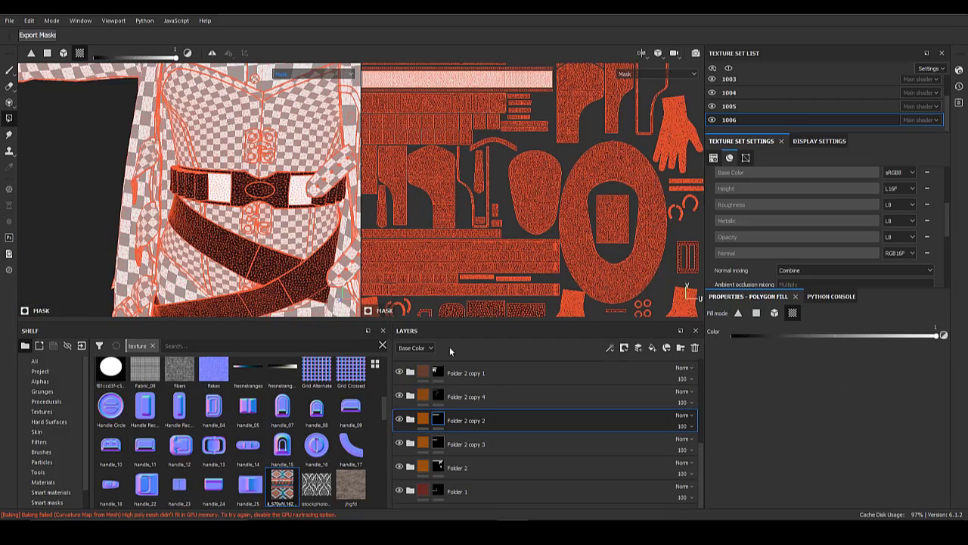
pyautogui.click(438, 444)
pyautogui.click(438, 465)
# - Copy the Folder 2 embossed leather group and paste it above Fill layer 30 inside Folder 7
pyautogui.keyDown('alt'); pyautogui.moveTo(257, 276); pyautogui.dragTo(293, 249); pyautogui.keyUp('alt')
pyautogui.click(461, 474)
pyautogui.rightClick(458, 473)
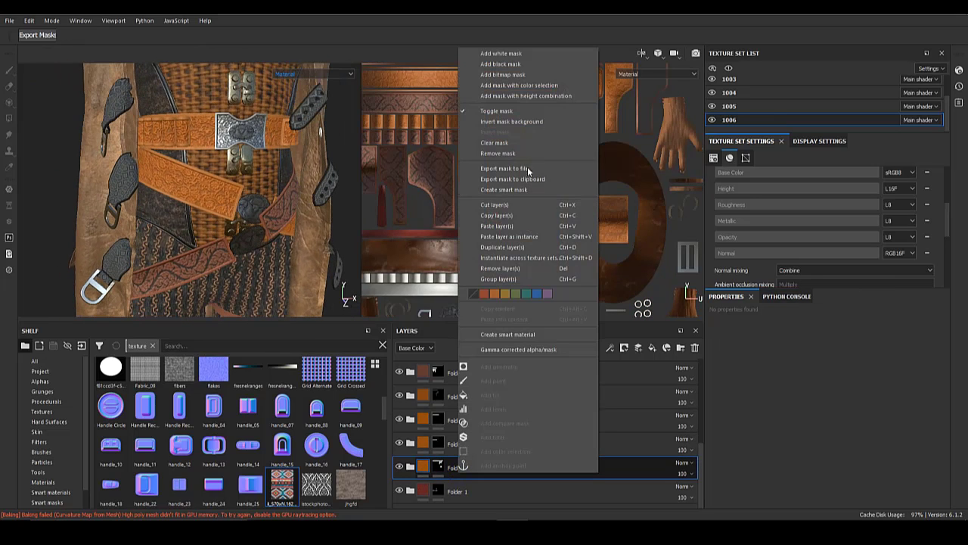
pyautogui.click(497, 216)
pyautogui.moveTo(701, 458); pyautogui.dragTo(705, 369)
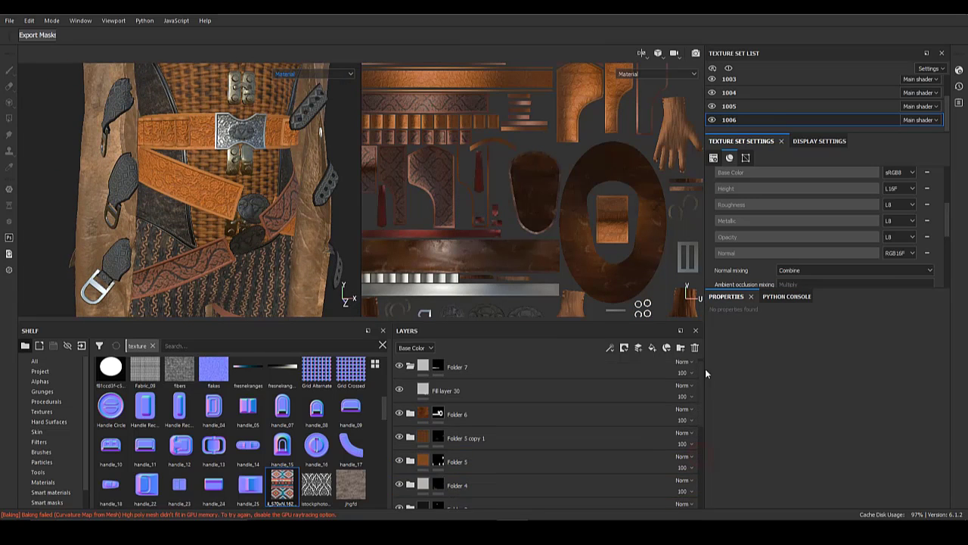
pyautogui.rightClick(448, 394)
pyautogui.click(492, 178)
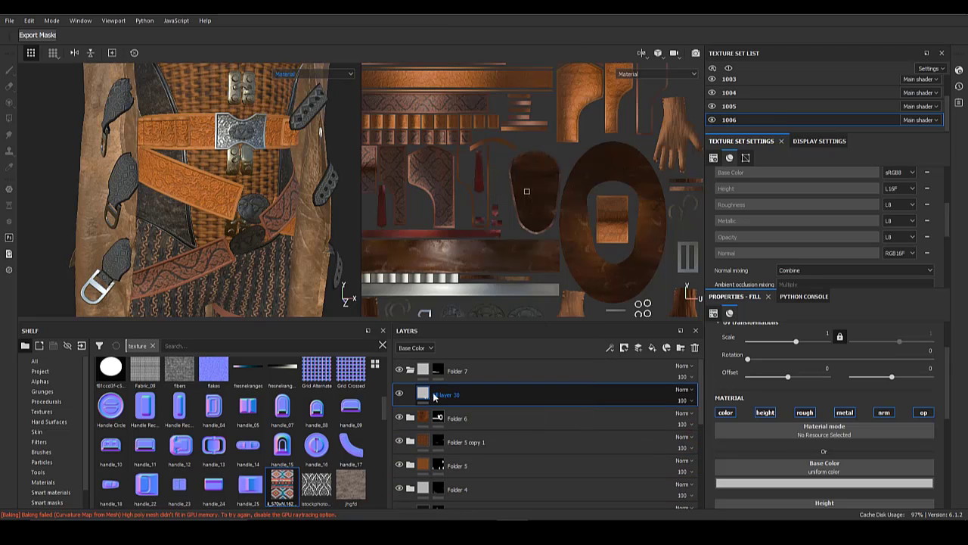
# - Remove the mask from the pasted Folder 2 so its leather covers the entire hat band
pyautogui.keyDown('alt'); pyautogui.moveTo(208, 265); pyautogui.dragTo(228, 321, button='middle'); pyautogui.keyUp('alt')
pyautogui.keyDown('alt'); pyautogui.moveTo(227, 91); pyautogui.dragTo(227, 307, button='middle'); pyautogui.keyUp('alt')
pyautogui.keyDown('alt'); pyautogui.moveTo(225, 190); pyautogui.dragTo(205, 244, button='right'); pyautogui.keyUp('alt')
pyautogui.keyDown('alt'); pyautogui.moveTo(205, 243); pyautogui.dragTo(235, 241); pyautogui.keyUp('alt')
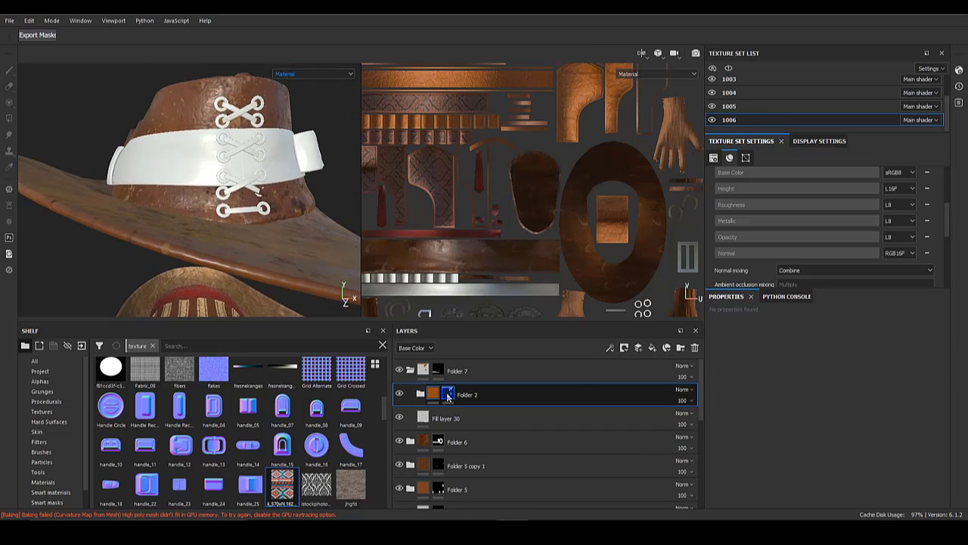
pyautogui.rightClick(448, 392)
pyautogui.click(500, 195)
pyautogui.keyDown('alt'); pyautogui.moveTo(250, 194); pyautogui.dragTo(192, 200); pyautogui.keyUp('alt')
pyautogui.keyDown('alt'); pyautogui.moveTo(192, 200); pyautogui.dragTo(206, 246, button='right'); pyautogui.keyUp('alt')
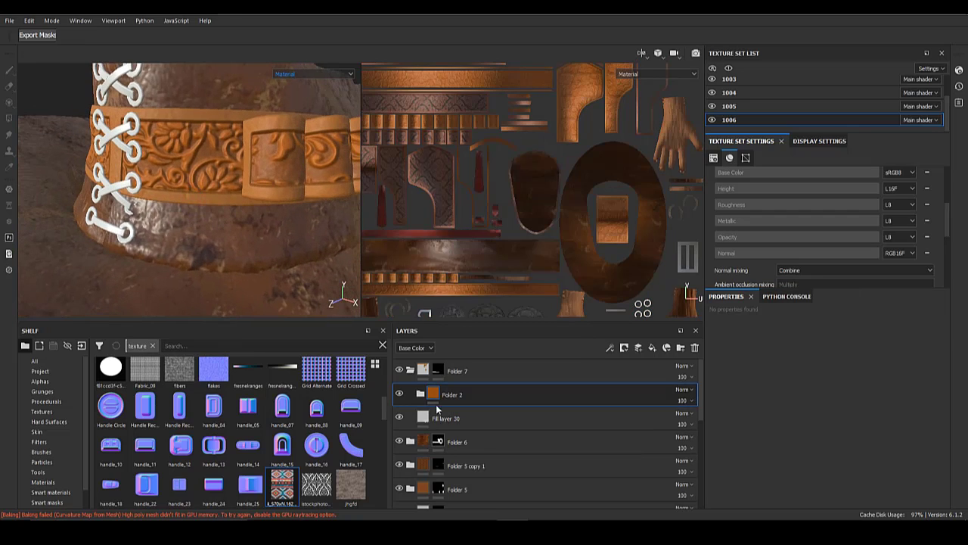
# - Expand the pasted Folder 2 and hide its Fill layer 14 border trim
pyautogui.click(448, 419)
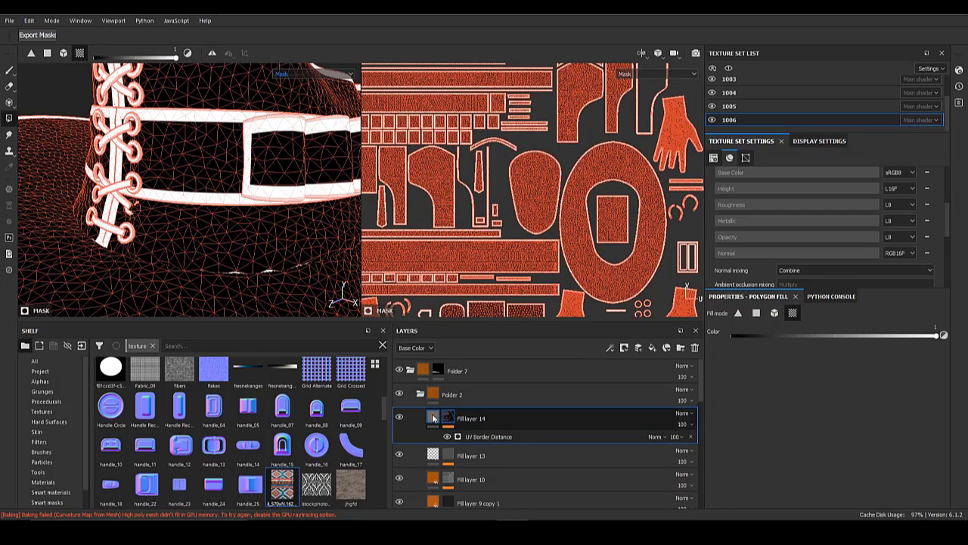
pyautogui.click(434, 418)
pyautogui.click(401, 417)
# - Inspect the masks in the pasted Folder 2 and delete the UV Border Distance generator from Fill layer 10's mask
pyautogui.click(450, 444)
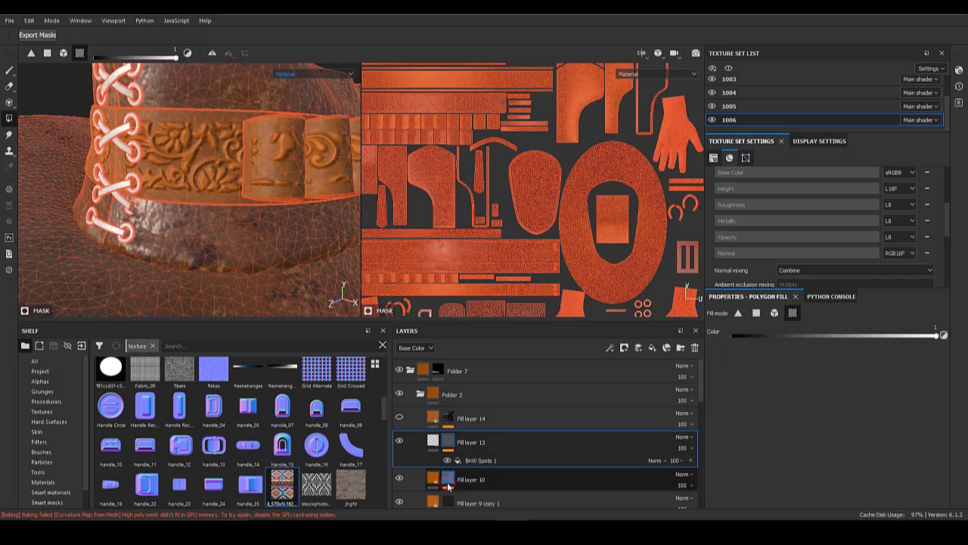
pyautogui.click(448, 485)
pyautogui.scroll(-2, 449, 480)
pyautogui.keyDown('alt'); pyautogui.click(449, 440); pyautogui.keyUp('alt')
pyautogui.keyDown('alt'); pyautogui.click(449, 389); pyautogui.keyUp('alt')
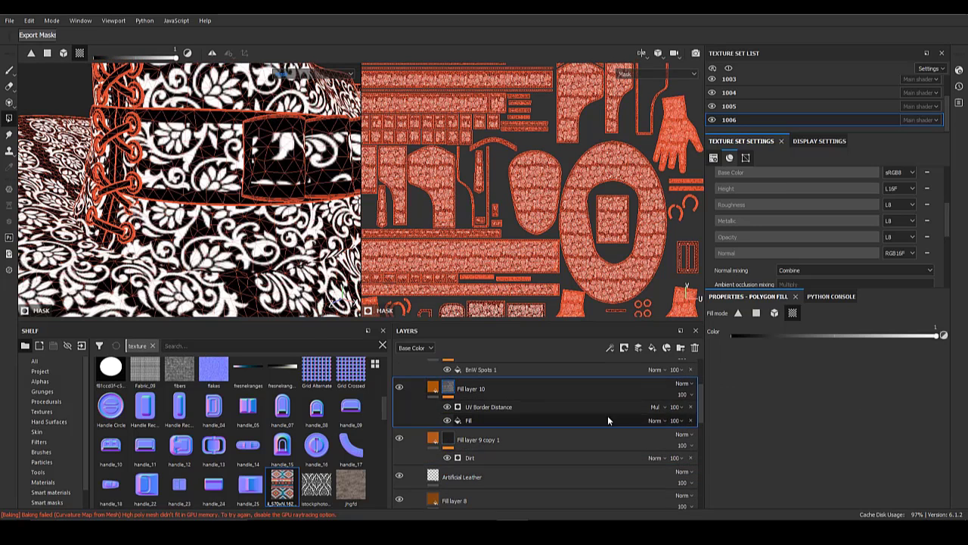
pyautogui.click(690, 407)
pyautogui.click(433, 388)
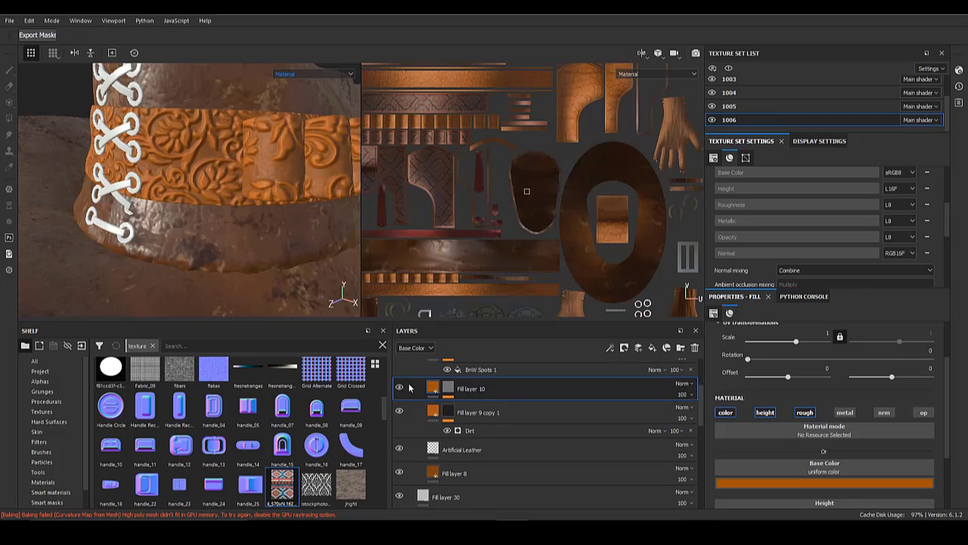
# - Hide Fill layer 10 to remove the floral embossing from the hat band
pyautogui.click(399, 387)
pyautogui.moveTo(198, 236)
pyautogui.keyDown('alt'); pyautogui.mouseDown()
pyautogui.moveTo(129, 222)
pyautogui.moveTo(127, 198)
pyautogui.moveTo(219, 223)
pyautogui.moveTo(195, 238)
pyautogui.moveTo(199, 219)
pyautogui.mouseUp(); pyautogui.keyUp('alt')
pyautogui.scroll(-5, 459, 409)
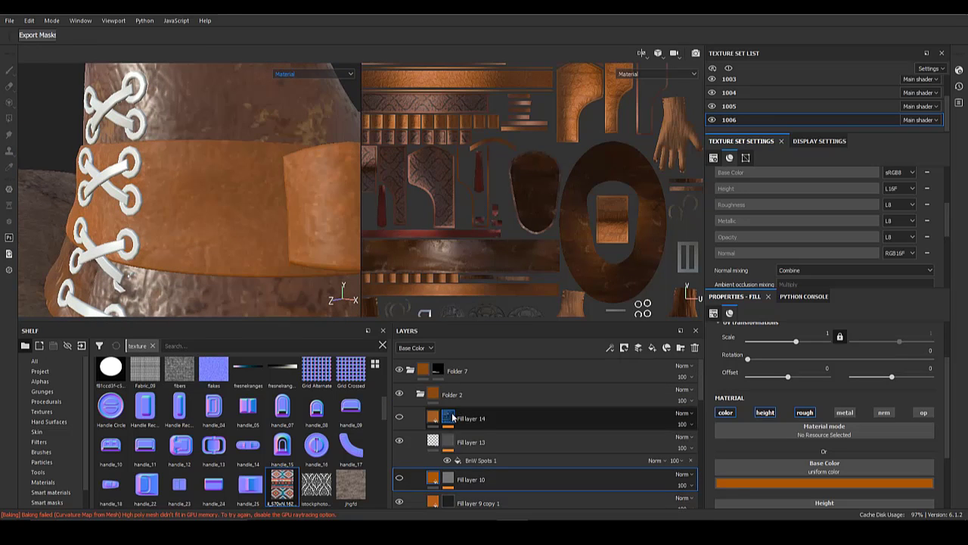
# - Set the Range of the band's Artificial Leather layer to 0.13 and check the surface on the hat
pyautogui.click(446, 367)
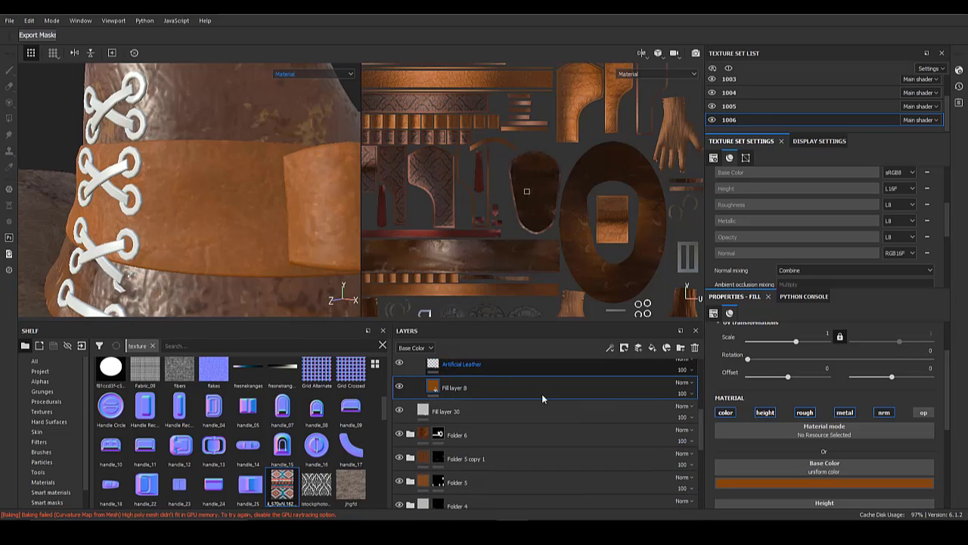
pyautogui.scroll(-1, 770, 445)
pyautogui.moveTo(950, 402); pyautogui.dragTo(950, 477)
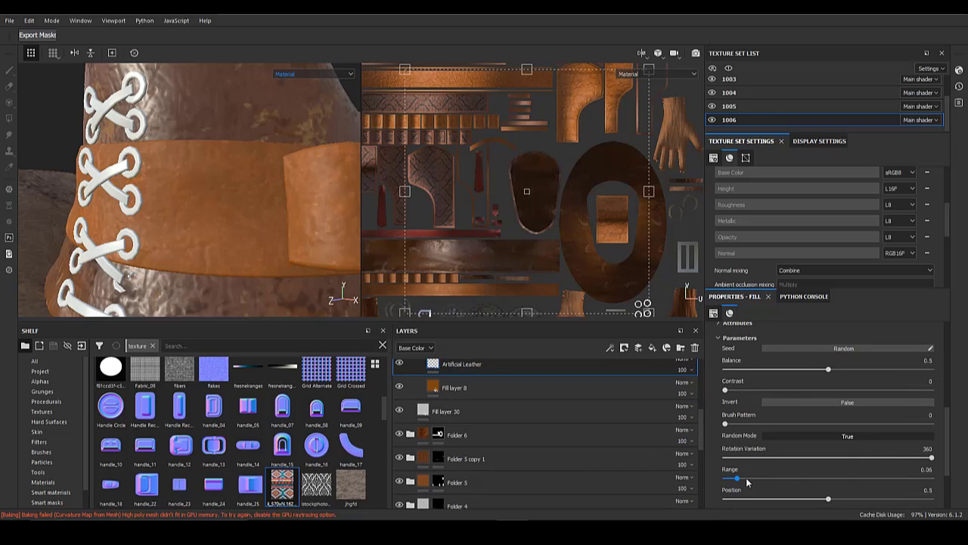
pyautogui.moveTo(746, 478); pyautogui.dragTo(764, 479)
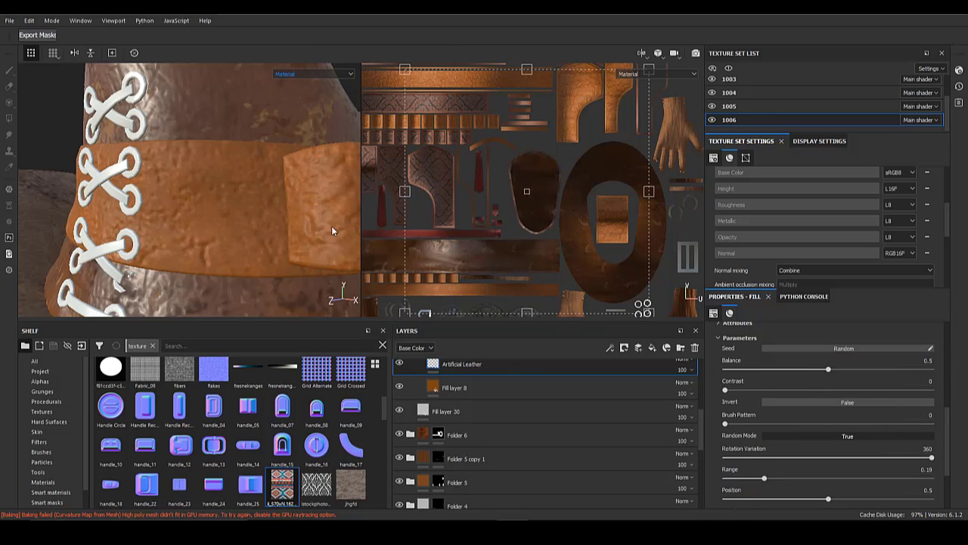
pyautogui.scroll(-5, 186, 224)
pyautogui.keyDown('alt'); pyautogui.moveTo(187, 225); pyautogui.dragTo(219, 256); pyautogui.keyUp('alt')
pyautogui.scroll(5, 141, 199)
pyautogui.scroll(-3, 125, 212)
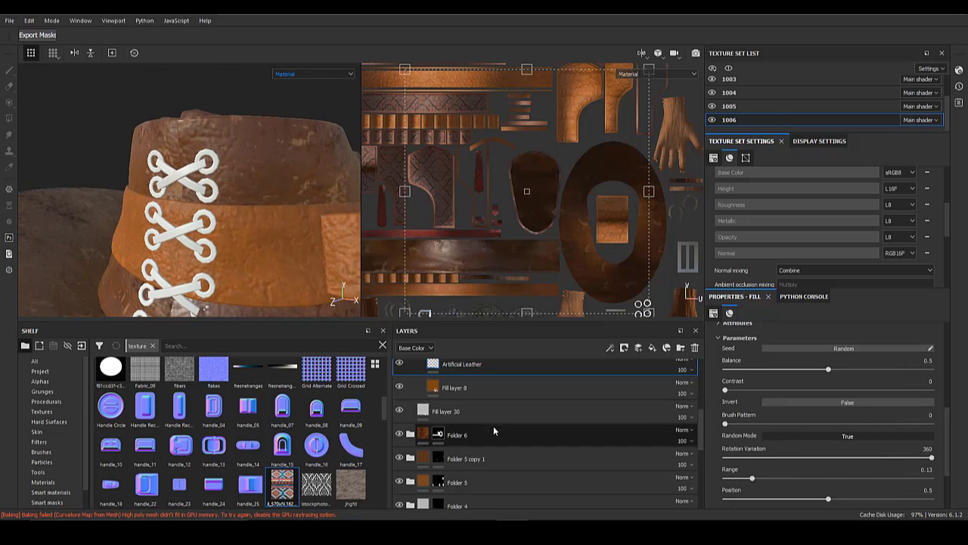
# - Change the Base Color of Fill layer 9 copy 1 in the hat band's folder to a paler, muted orange
pyautogui.scroll(3, 454, 413)
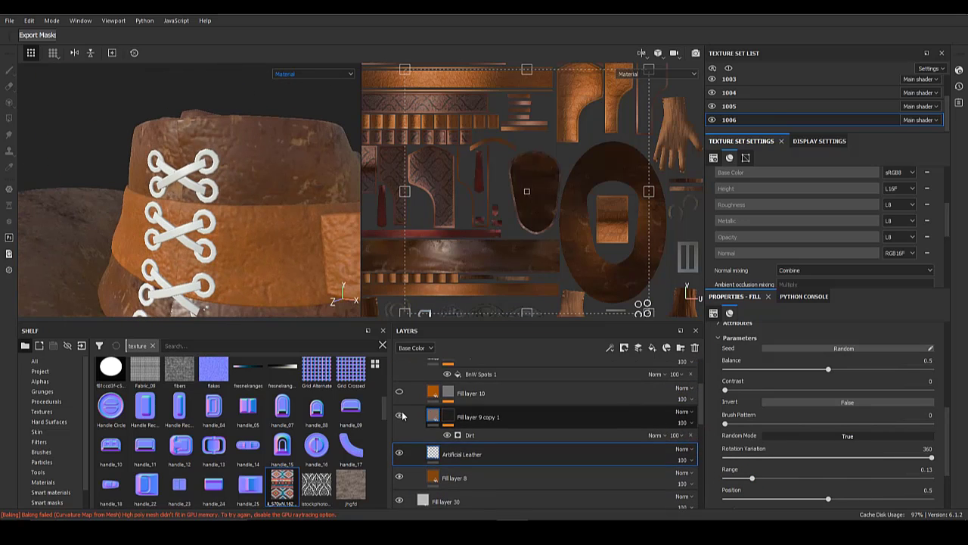
pyautogui.click(403, 416)
pyautogui.click(446, 417)
pyautogui.click(434, 417)
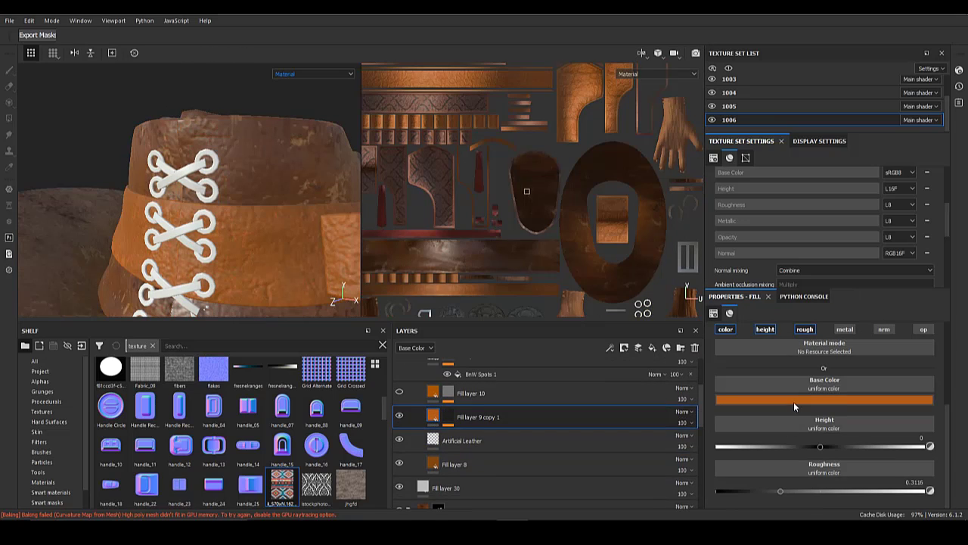
pyautogui.click(794, 407)
pyautogui.moveTo(924, 446); pyautogui.dragTo(923, 441)
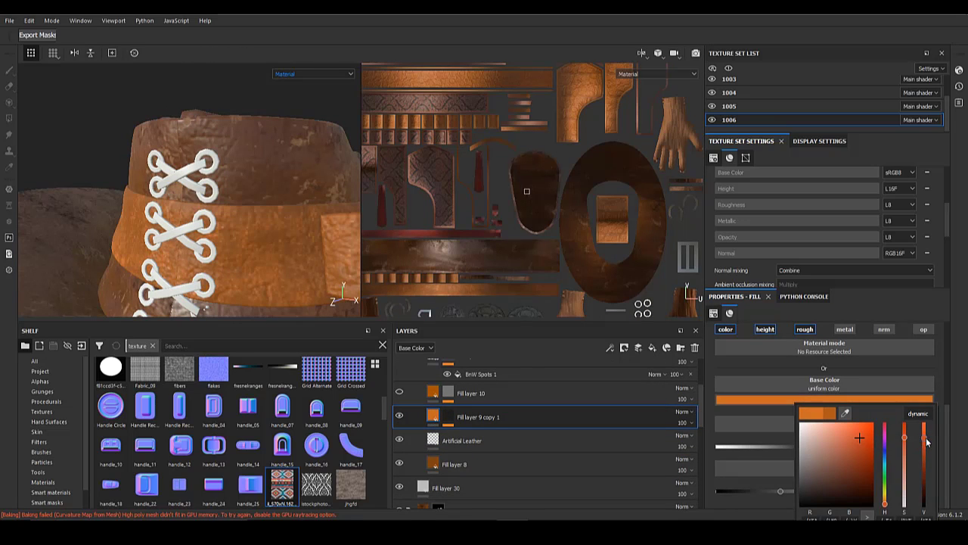
pyautogui.click(923, 448)
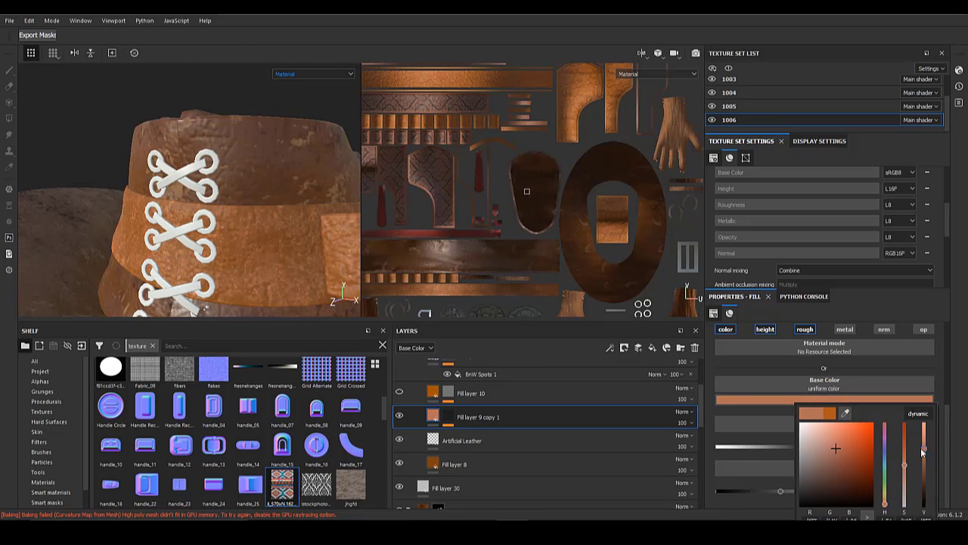
pyautogui.click(905, 453)
# - Preview the floral embossing of Fill layer 10 on the hat band and delete that layer from Folder 2
pyautogui.click(400, 393)
pyautogui.click(400, 393)
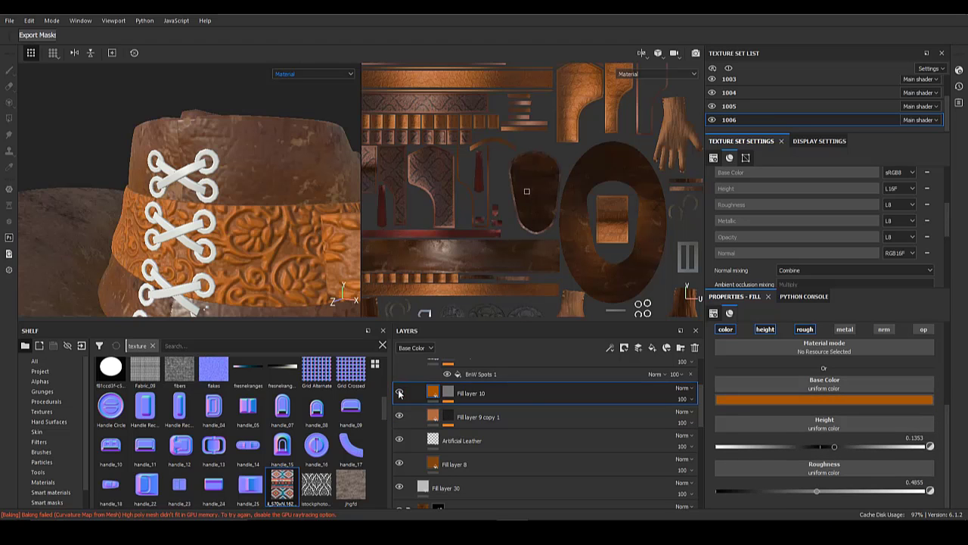
pyautogui.click(400, 393)
pyautogui.click(569, 416)
pyautogui.click(569, 394)
pyautogui.click(696, 348)
pyautogui.scroll(2, 534, 426)
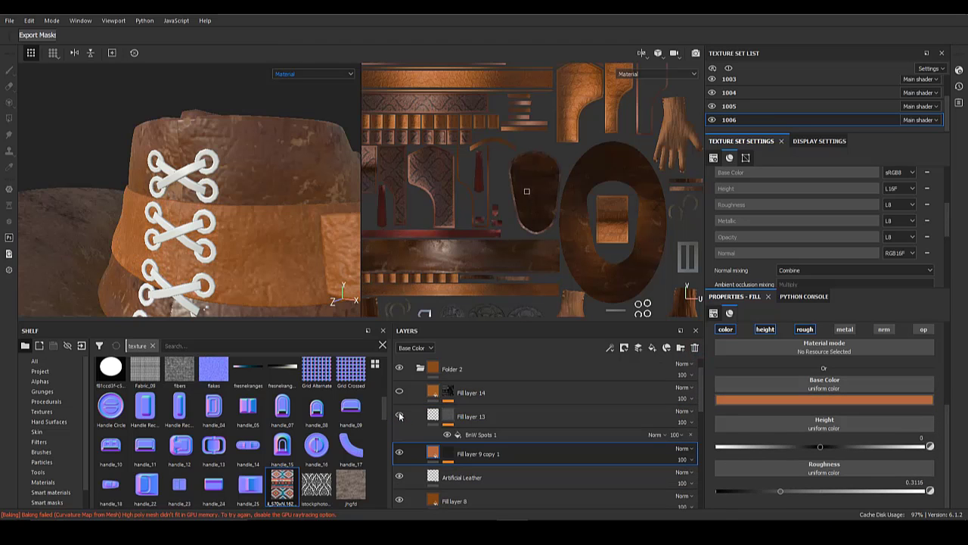
# - Set the Roughness of Fill layer 13 to 0.8068 and show the Fill layer 14 border trim
pyautogui.click(399, 415)
pyautogui.click(400, 415)
pyautogui.keyDown('alt'); pyautogui.click(448, 419); pyautogui.keyUp('alt')
pyautogui.click(436, 418)
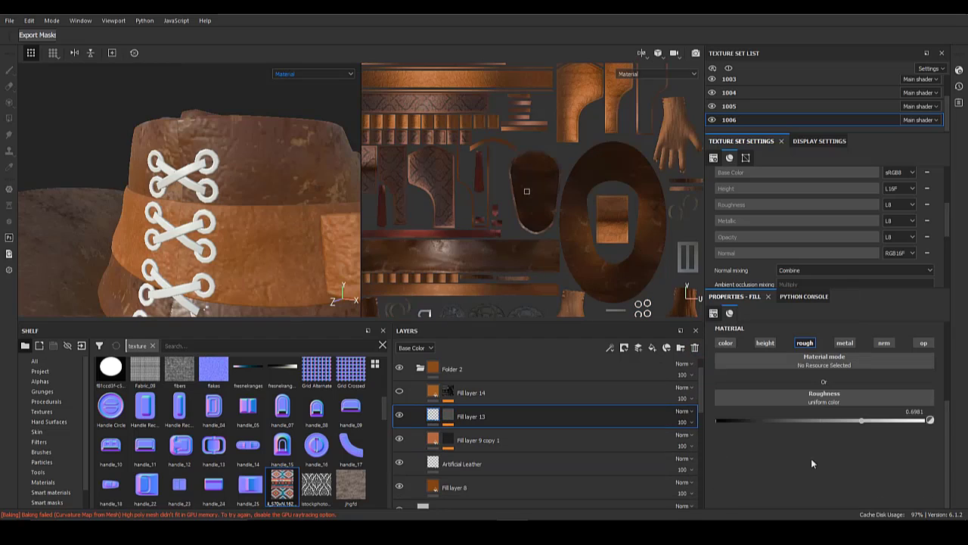
pyautogui.click(399, 392)
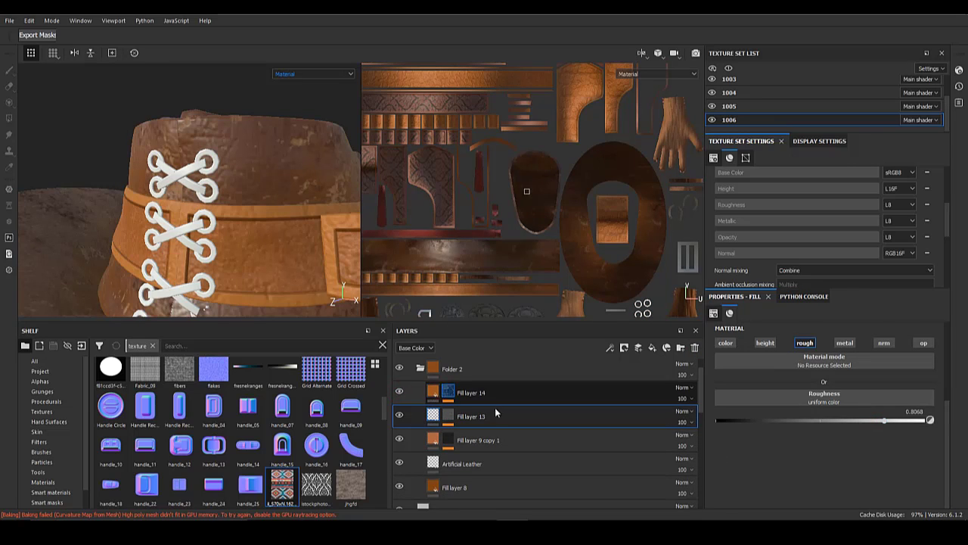
# - Try removing the Fill layer 14 border trim from the hat band and undo the removal
pyautogui.click(493, 403)
pyautogui.click(435, 393)
pyautogui.click(399, 392)
pyautogui.click(556, 392)
pyautogui.click(694, 349)
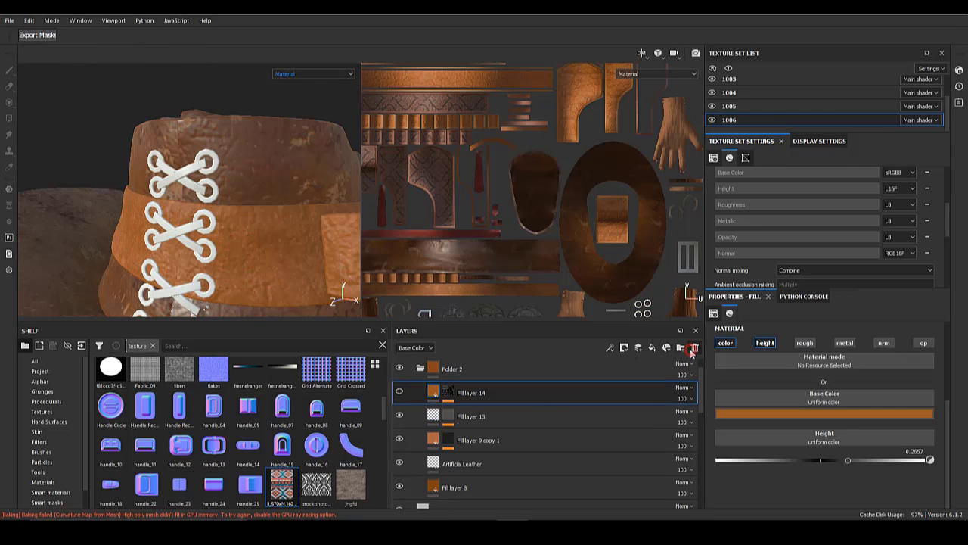
pyautogui.scroll(-3, 282, 279)
pyautogui.keyDown('alt'); pyautogui.moveTo(283, 278); pyautogui.dragTo(296, 250, button='middle'); pyautogui.keyUp('alt')
pyautogui.keyDown('alt'); pyautogui.moveTo(296, 250); pyautogui.dragTo(61, 199); pyautogui.keyUp('alt')
pyautogui.hotkey('ctrl', 'z')
pyautogui.hotkey('ctrl', 'z')
# - Set the Contrast of the UV Border Distance generator on Fill layer 14's mask to 1
pyautogui.keyDown('alt'); pyautogui.moveTo(257, 220); pyautogui.dragTo(235, 248); pyautogui.keyUp('alt')
pyautogui.scroll(-3, 205, 217)
pyautogui.scroll(5, 211, 271)
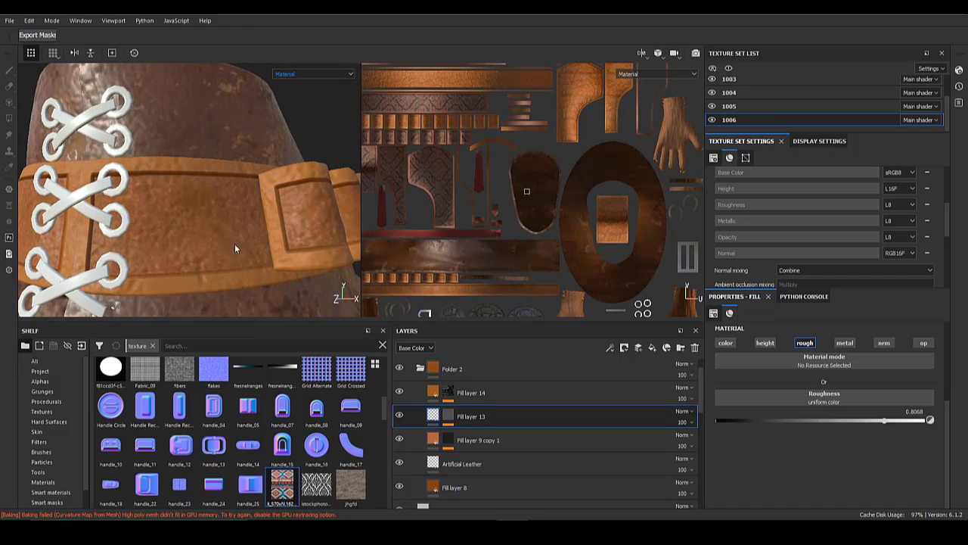
pyautogui.click(451, 417)
pyautogui.click(480, 433)
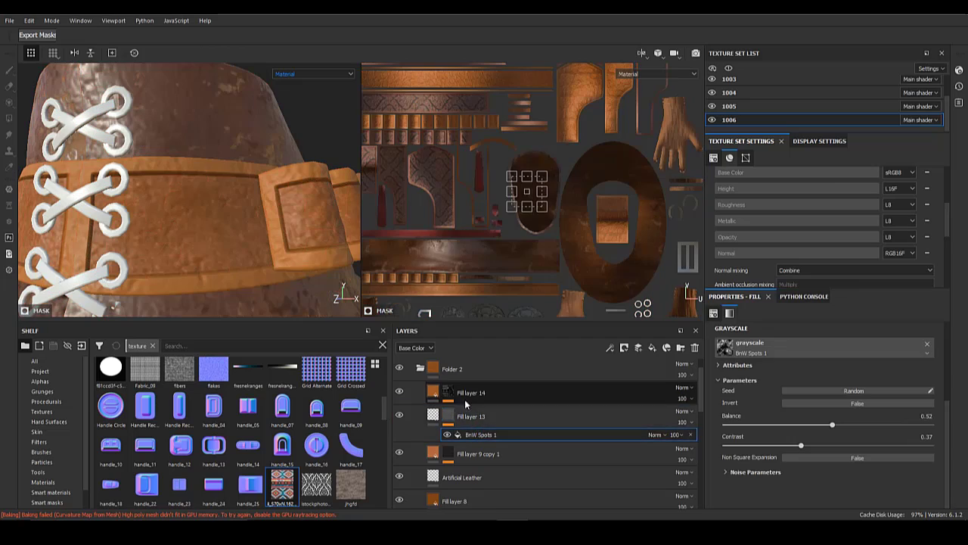
pyautogui.click(451, 392)
pyautogui.click(489, 405)
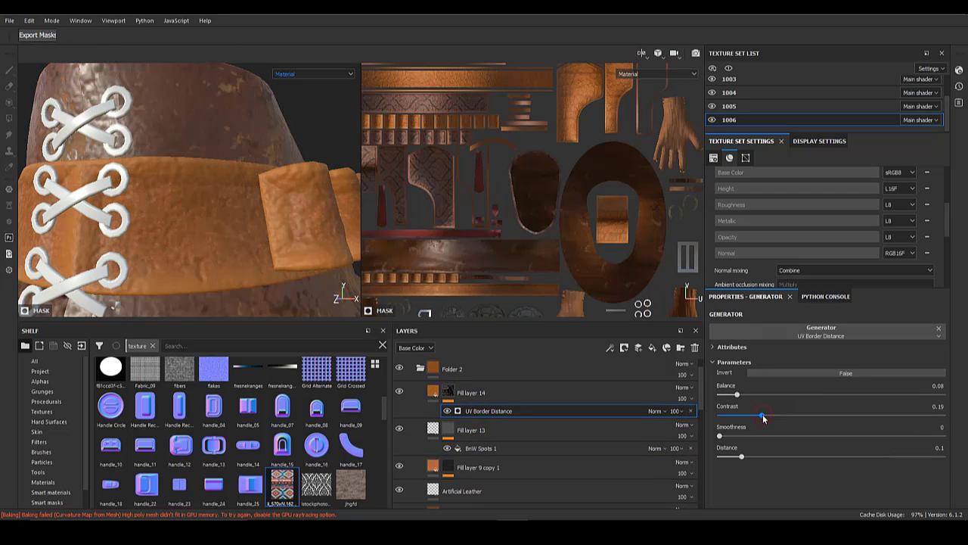
pyautogui.moveTo(763, 416); pyautogui.dragTo(748, 416)
pyautogui.scroll(-4, 145, 225)
pyautogui.keyDown('alt'); pyautogui.moveTo(144, 226); pyautogui.dragTo(103, 225); pyautogui.keyUp('alt')
pyautogui.keyDown('alt'); pyautogui.moveTo(284, 215); pyautogui.dragTo(195, 221); pyautogui.keyUp('alt')
pyautogui.keyDown('shift'); pyautogui.moveTo(195, 221); pyautogui.dragTo(280, 223, button='right'); pyautogui.keyUp('shift')
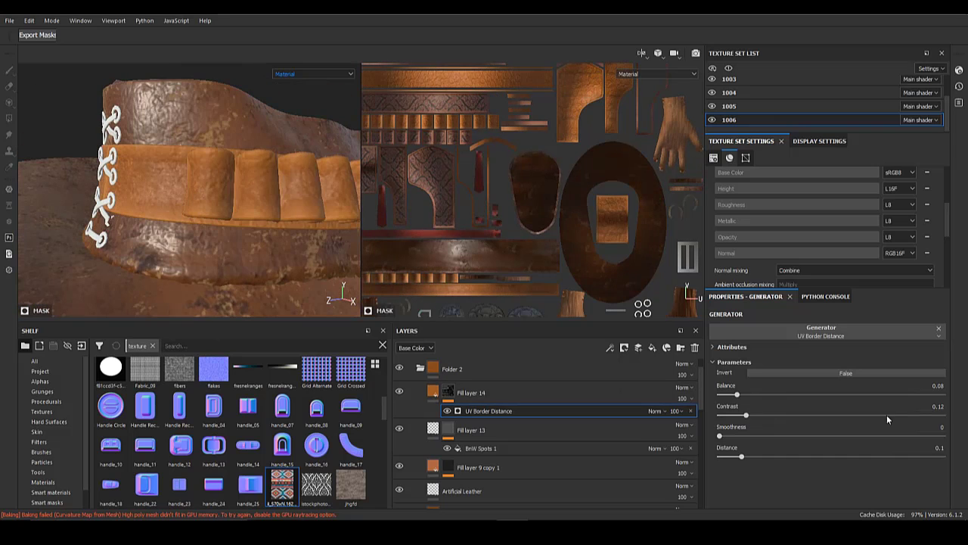
pyautogui.moveTo(887, 419); pyautogui.dragTo(967, 417)
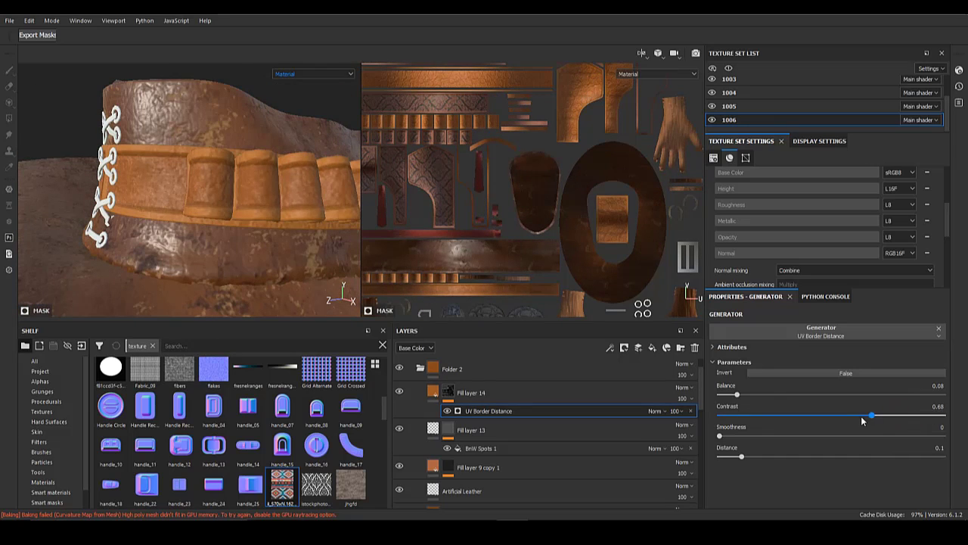
pyautogui.moveTo(836, 415); pyautogui.dragTo(833, 414)
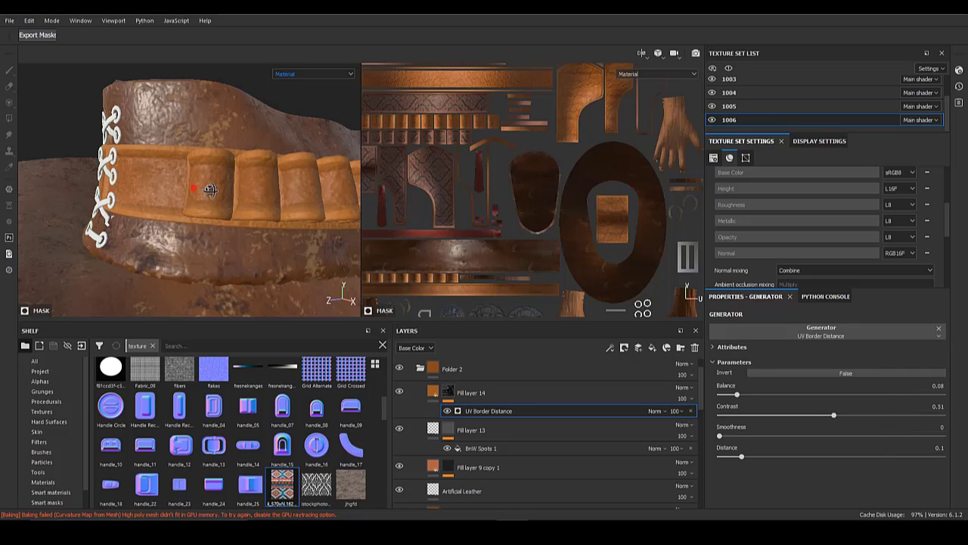
pyautogui.keyDown('alt'); pyautogui.moveTo(212, 191); pyautogui.dragTo(277, 258); pyautogui.keyUp('alt')
pyautogui.moveTo(891, 415); pyautogui.dragTo(952, 424)
# - Add a Blur filter with an intensity of 0.76 above the UV Border Distance generator in Fill layer 14's mask
pyautogui.rightClick(509, 411)
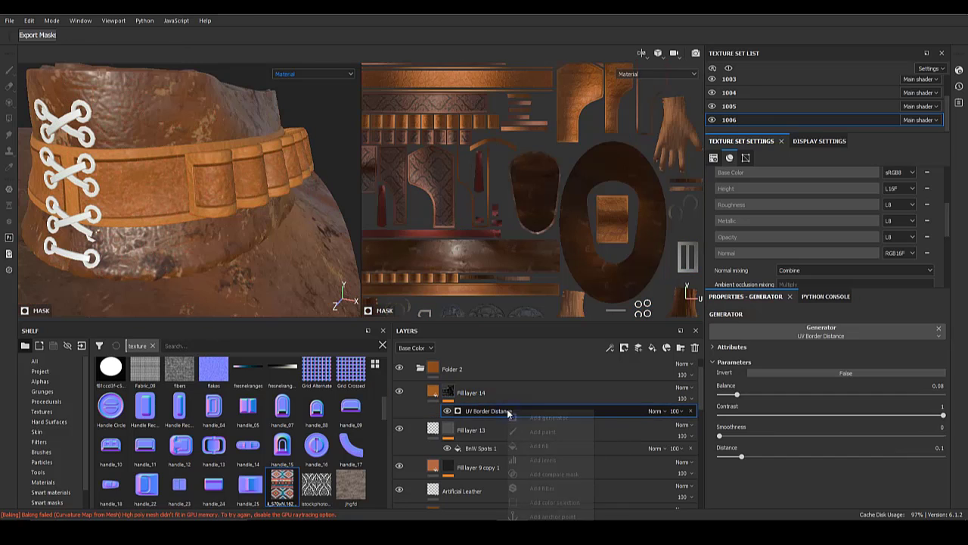
pyautogui.click(560, 484)
pyautogui.click(823, 336)
pyautogui.click(917, 366)
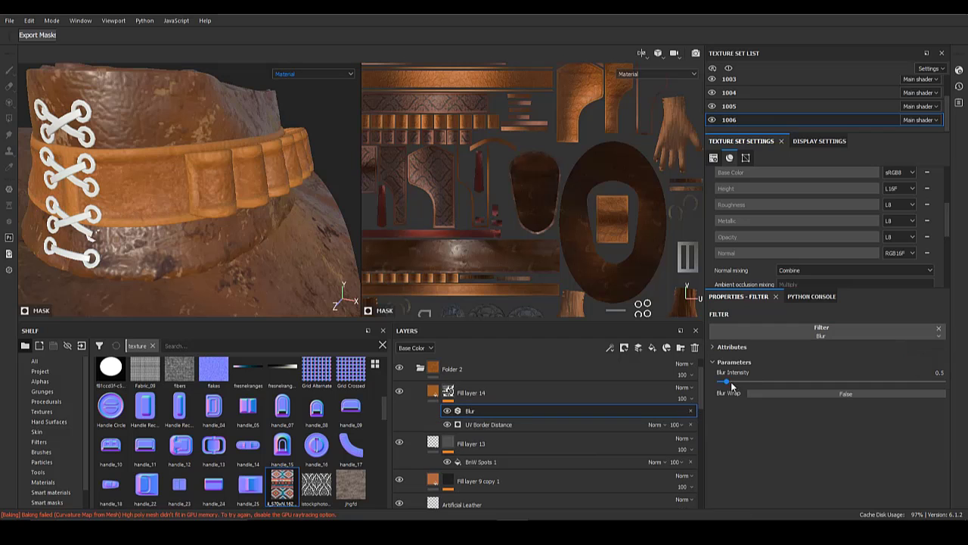
pyautogui.keyDown('alt'); pyautogui.moveTo(225, 200); pyautogui.dragTo(289, 226); pyautogui.keyUp('alt')
pyautogui.scroll(-5, 291, 213)
pyautogui.scroll(5, 243, 233)
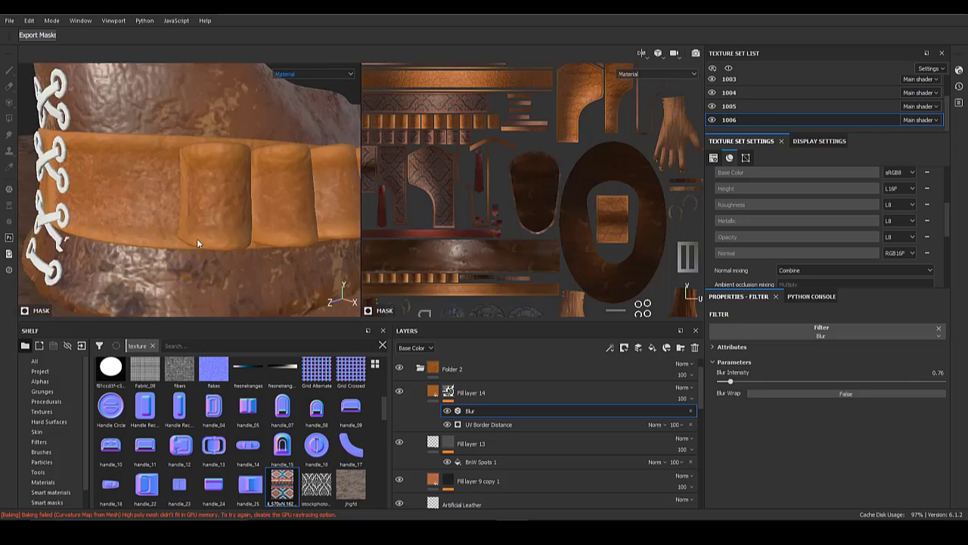
pyautogui.keyDown('alt'); pyautogui.moveTo(196, 238); pyautogui.dragTo(245, 237); pyautogui.keyUp('alt')
# - Brighten the orange Base Color of Fill layer 14 slightly and check the trim around the hat band
pyautogui.click(432, 392)
pyautogui.click(859, 422)
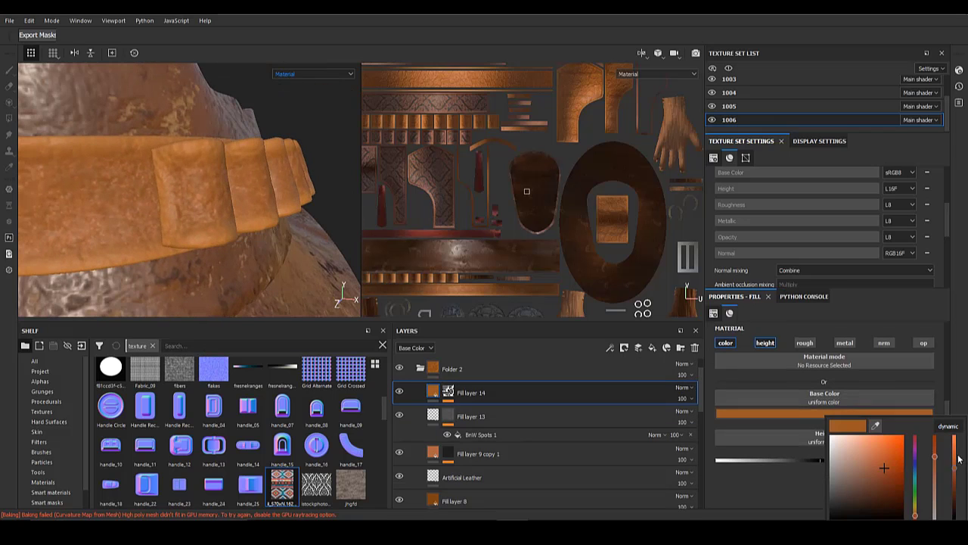
pyautogui.moveTo(954, 468); pyautogui.dragTo(954, 462)
pyautogui.click(483, 403)
pyautogui.scroll(-5, 258, 190)
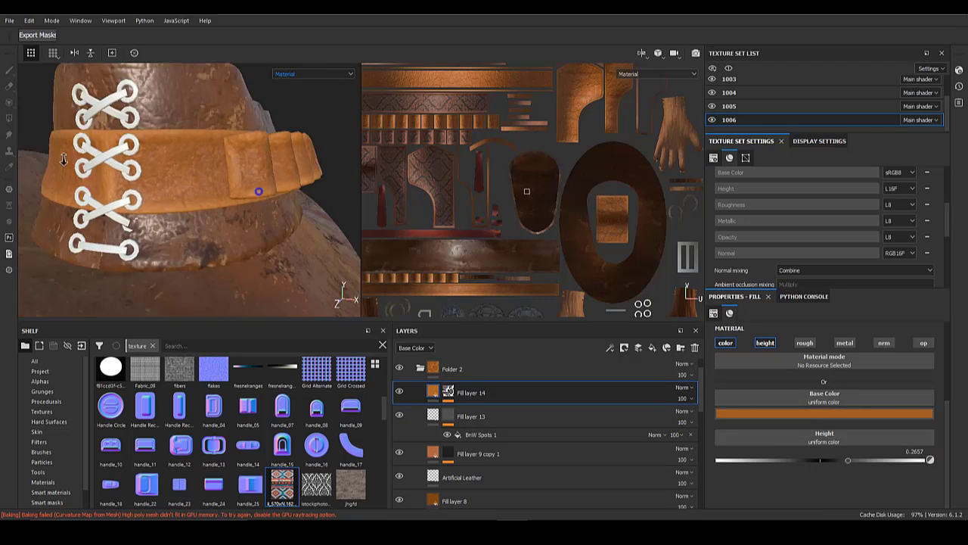
pyautogui.keyDown('alt'); pyautogui.moveTo(259, 190); pyautogui.dragTo(301, 294); pyautogui.keyUp('alt')
pyautogui.scroll(6, 205, 198)
pyautogui.keyDown('alt'); pyautogui.moveTo(228, 251); pyautogui.dragTo(180, 219); pyautogui.keyUp('alt')
pyautogui.scroll(-6, 246, 215)
pyautogui.keyDown('alt'); pyautogui.moveTo(328, 209); pyautogui.dragTo(169, 325, button='right'); pyautogui.keyUp('alt')
pyautogui.keyDown('alt'); pyautogui.moveTo(169, 220); pyautogui.dragTo(234, 210, button='middle'); pyautogui.keyUp('alt')
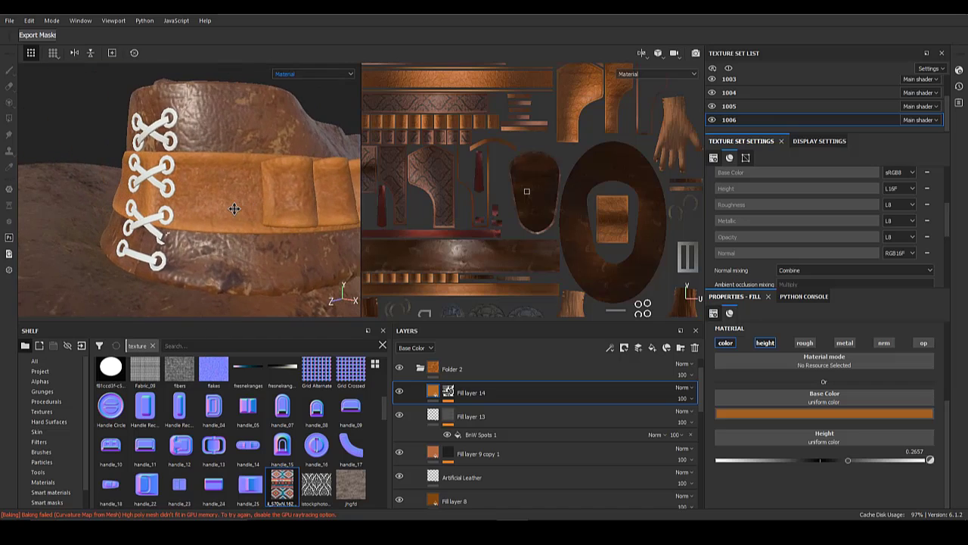
pyautogui.keyDown('alt'); pyautogui.moveTo(234, 209); pyautogui.dragTo(246, 212); pyautogui.keyUp('alt')
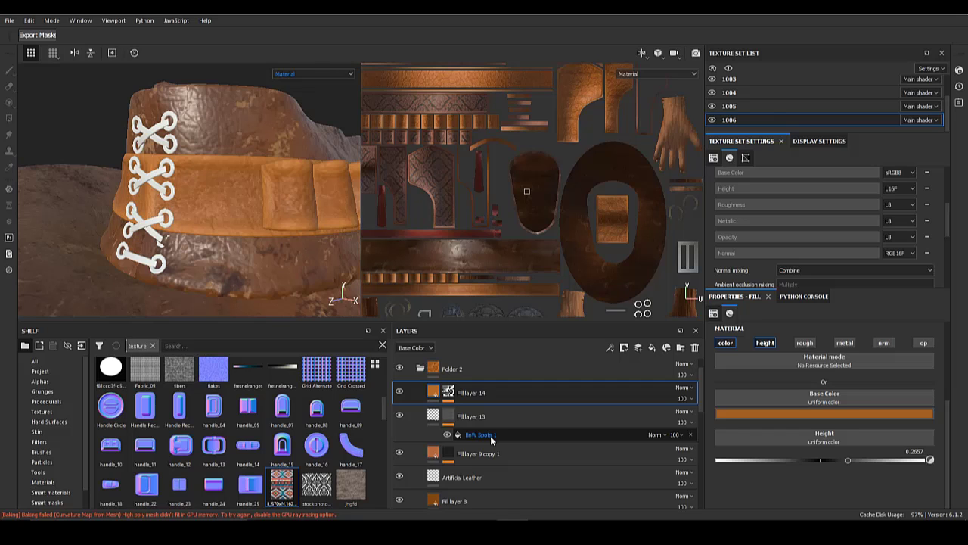
# - Add a new fill layer above Fill layer 14 and give it a black mask with a fill effect
pyautogui.click(653, 347)
pyautogui.rightClick(445, 392)
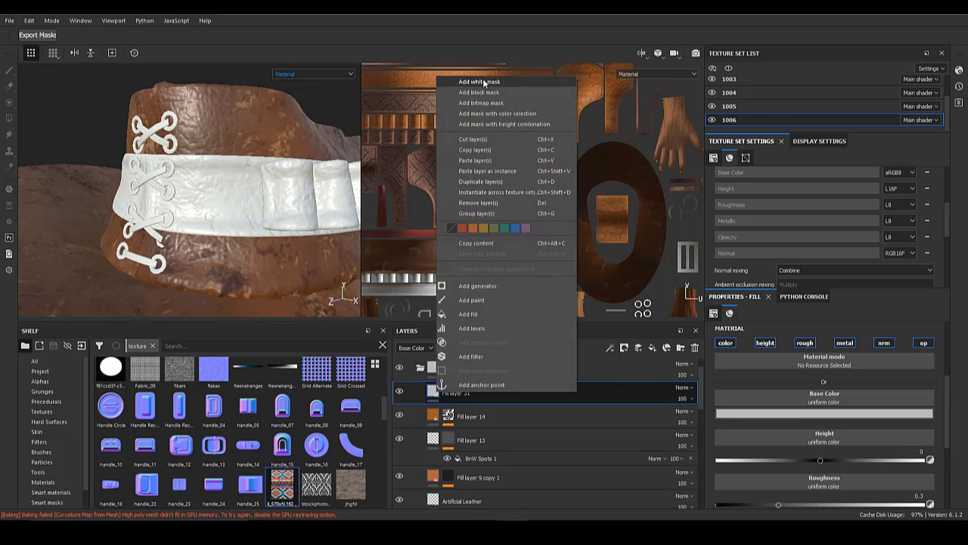
pyautogui.click(483, 81)
pyautogui.rightClick(448, 391)
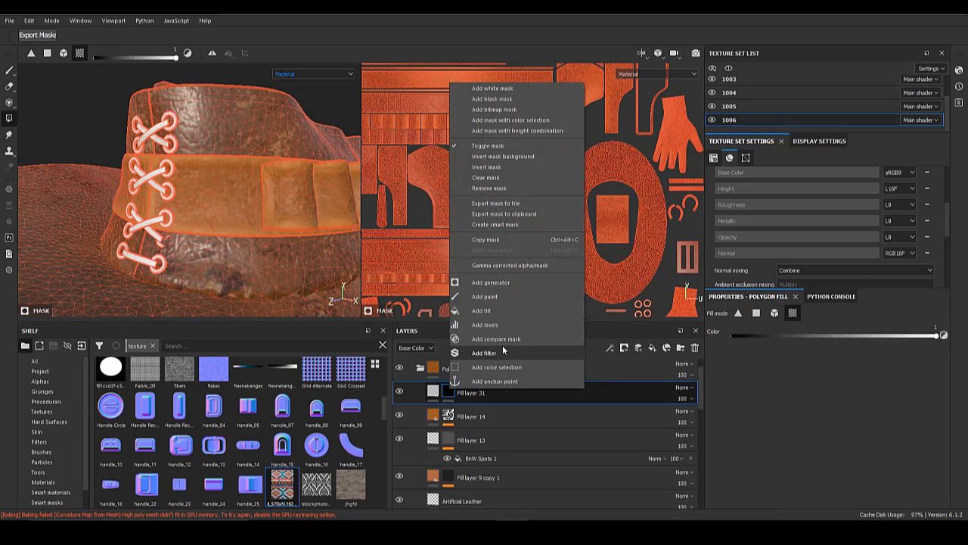
pyautogui.click(500, 311)
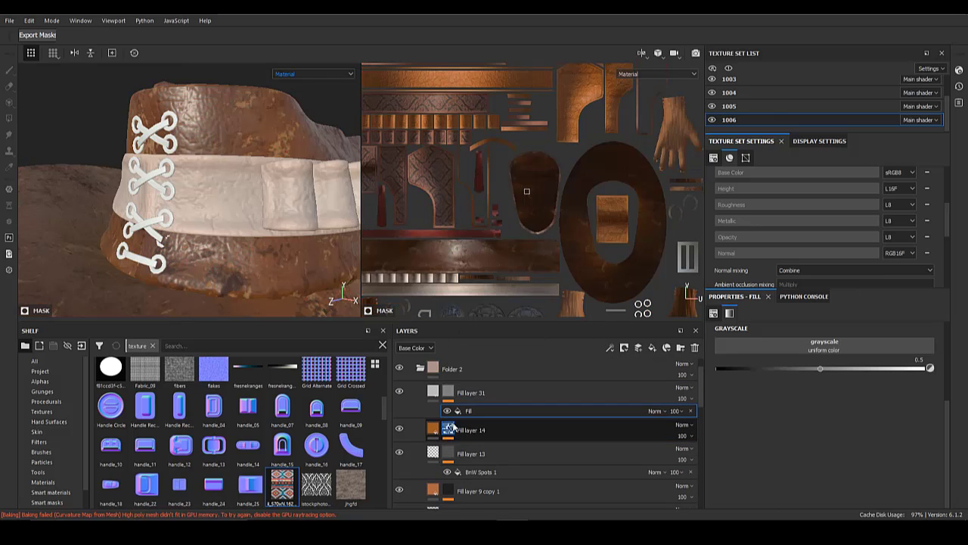
# - Search the textures for "stri" and assign the Stripes procedural to Fill layer 31's mask fill
pyautogui.click(826, 350)
pyautogui.write('stri')
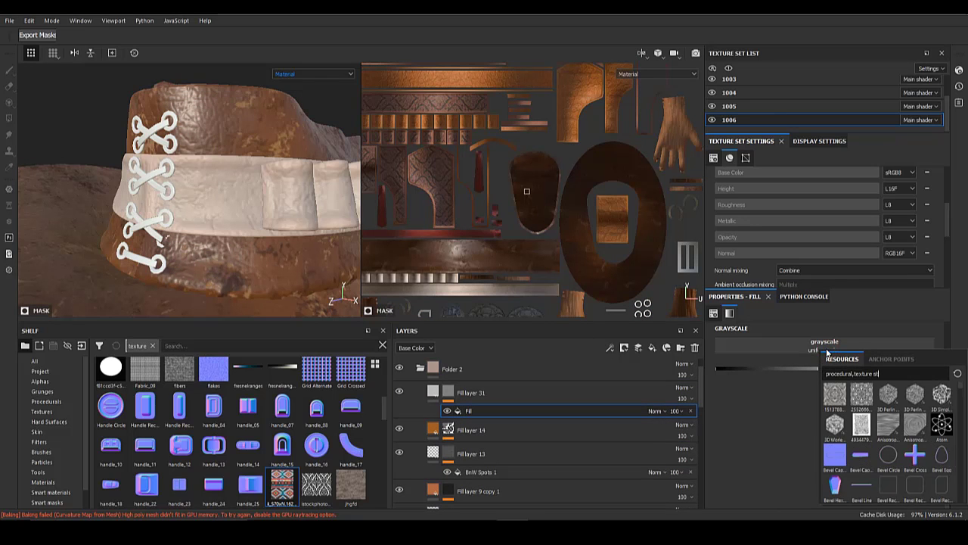
pyautogui.press('BackSpace')
pyautogui.scroll(-5, 889, 460)
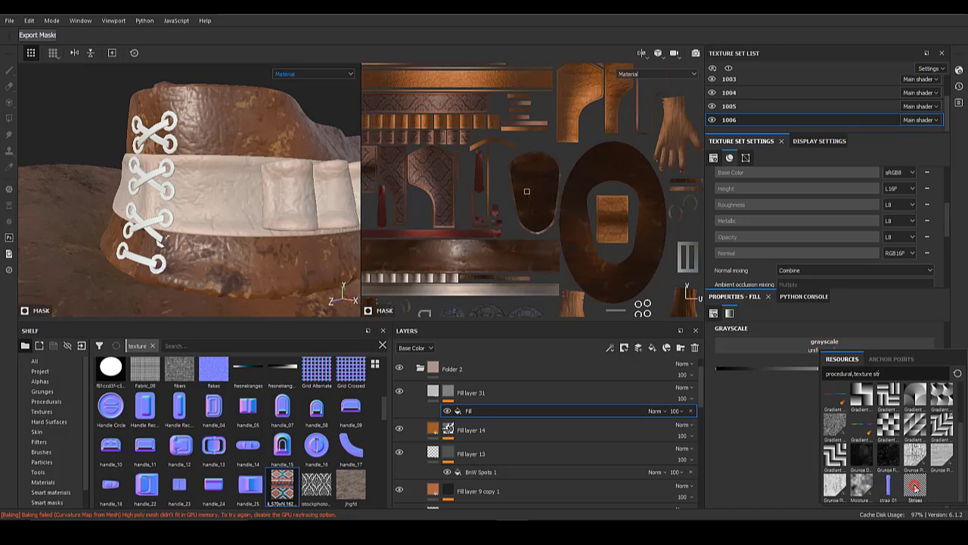
pyautogui.click(916, 484)
# - Set the Softness and Shift of the Stripes pattern to 0 so the stripes run along the band
pyautogui.click(740, 458)
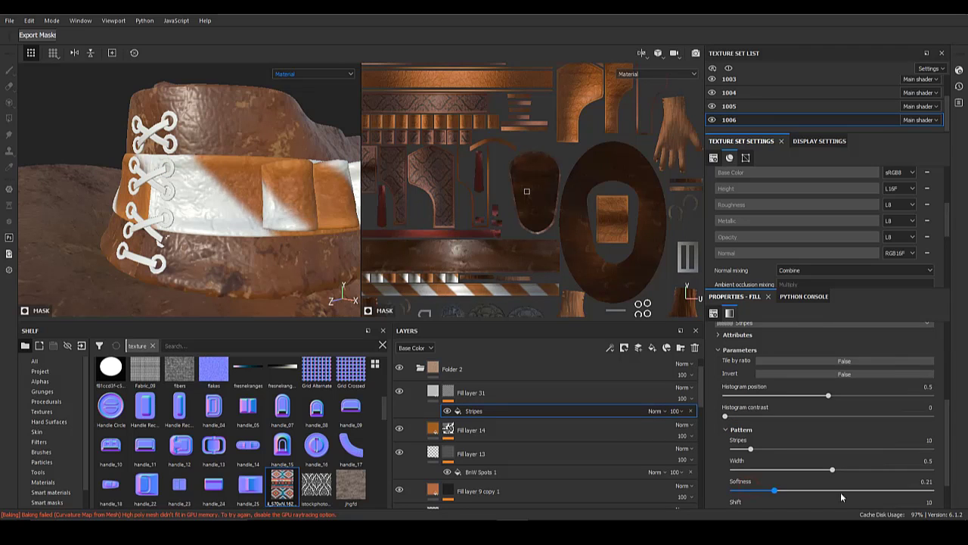
pyautogui.moveTo(833, 464); pyautogui.dragTo(651, 467)
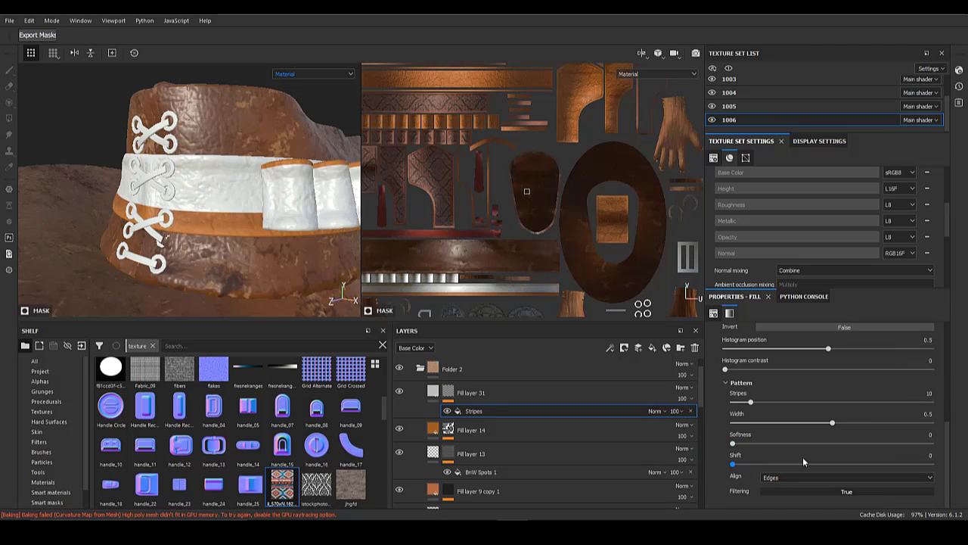
pyautogui.scroll(2, 803, 458)
# - Set the number of stripes to 35 and move the projection so one white stripe follows the middle of the band
pyautogui.moveTo(781, 463); pyautogui.dragTo(809, 467)
pyautogui.scroll(-5, 522, 250)
pyautogui.scroll(4, 522, 249)
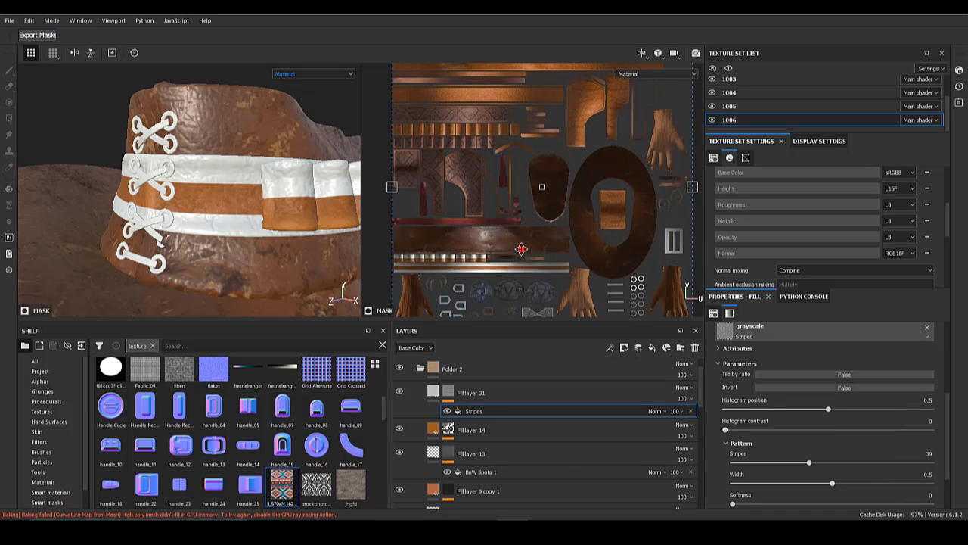
pyautogui.moveTo(521, 249)
pyautogui.mouseDown()
pyautogui.moveTo(524, 230)
pyautogui.moveTo(525, 245)
pyautogui.mouseUp()
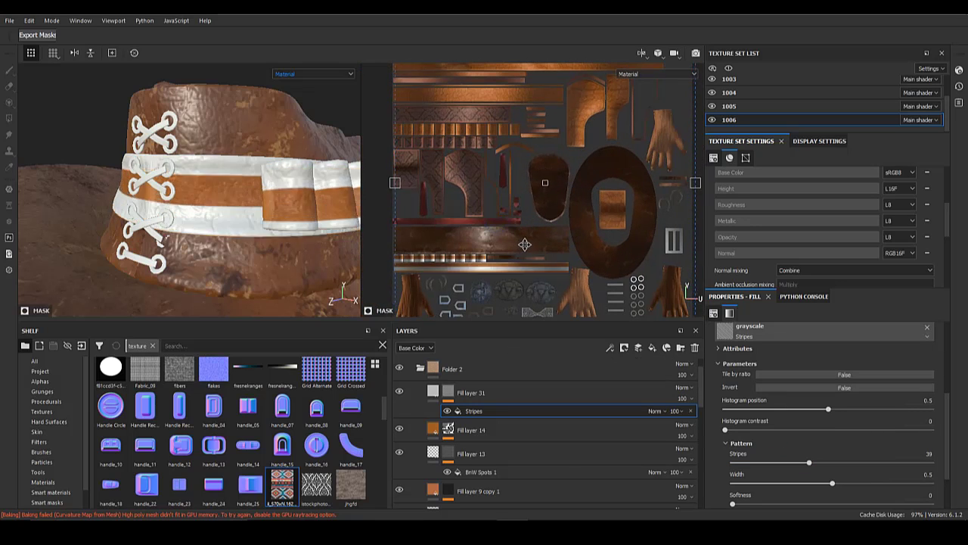
pyautogui.moveTo(809, 464); pyautogui.dragTo(801, 463)
pyautogui.moveTo(510, 249); pyautogui.dragTo(512, 247)
pyautogui.keyDown('alt'); pyautogui.moveTo(262, 226); pyautogui.dragTo(3, 173, button='right'); pyautogui.keyUp('alt')
pyautogui.keyDown('alt'); pyautogui.moveTo(113, 193); pyautogui.dragTo(144, 220); pyautogui.keyUp('alt')
pyautogui.keyDown('alt'); pyautogui.moveTo(143, 220); pyautogui.dragTo(295, 227, button='right'); pyautogui.keyUp('alt')
pyautogui.keyDown('alt'); pyautogui.moveTo(295, 227); pyautogui.dragTo(292, 201); pyautogui.keyUp('alt')
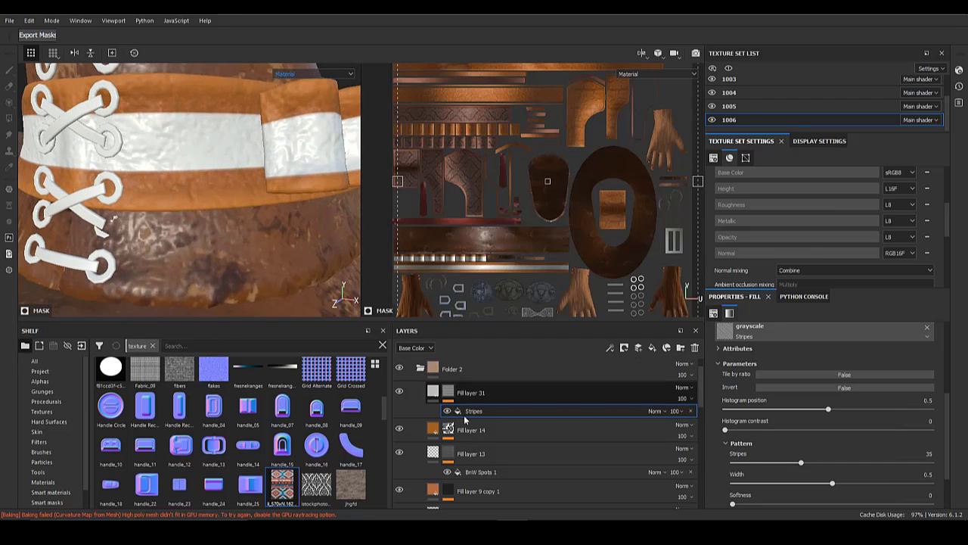
# - Add a fill effect above Stripes in Fill layer 31's mask and assign the Fabric Star Five Branch texture found with "star"
pyautogui.rightClick(477, 412)
pyautogui.click(535, 451)
pyautogui.click(805, 346)
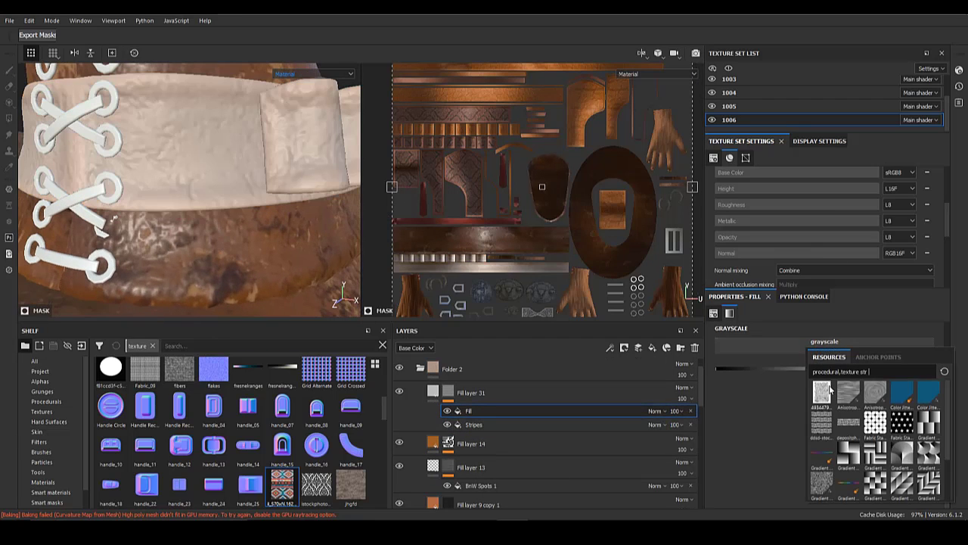
pyautogui.write('st')
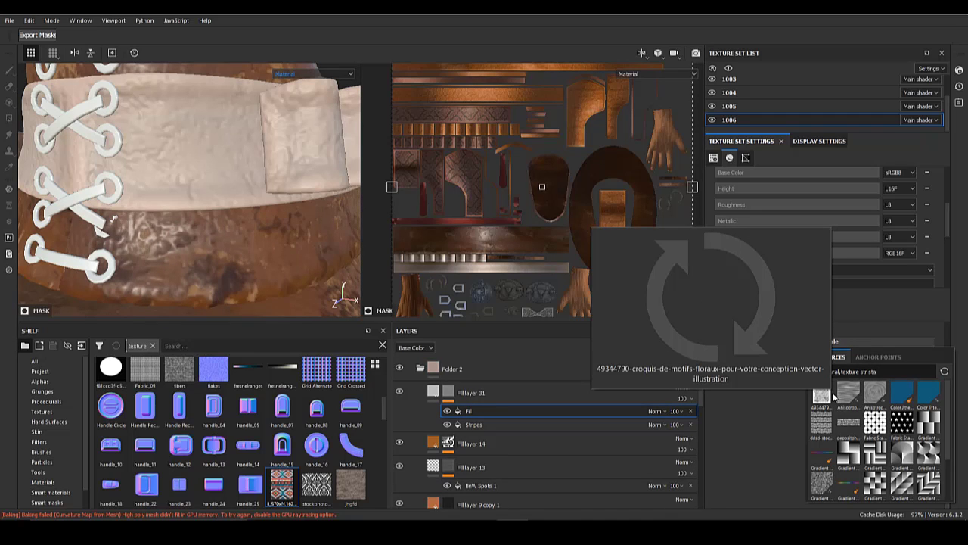
pyautogui.write('a')
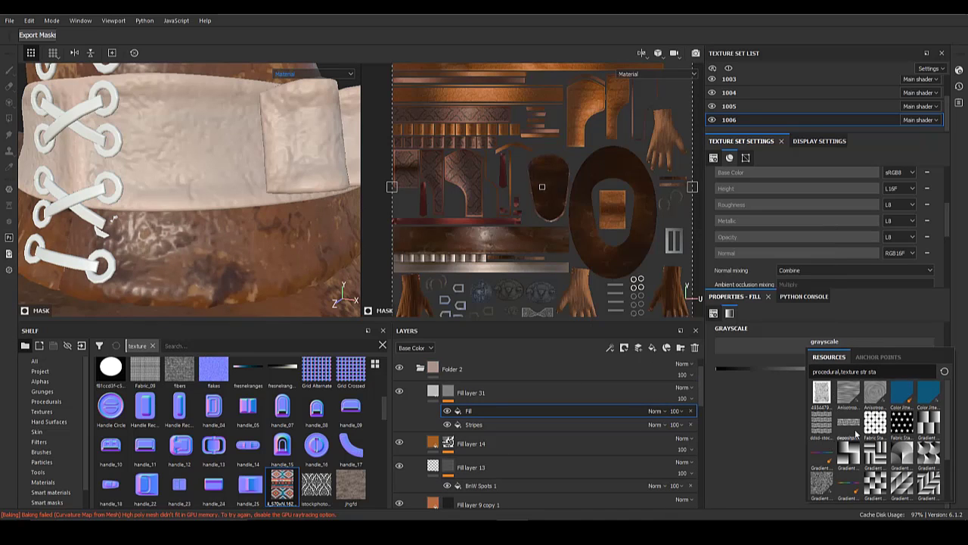
pyautogui.write('r')
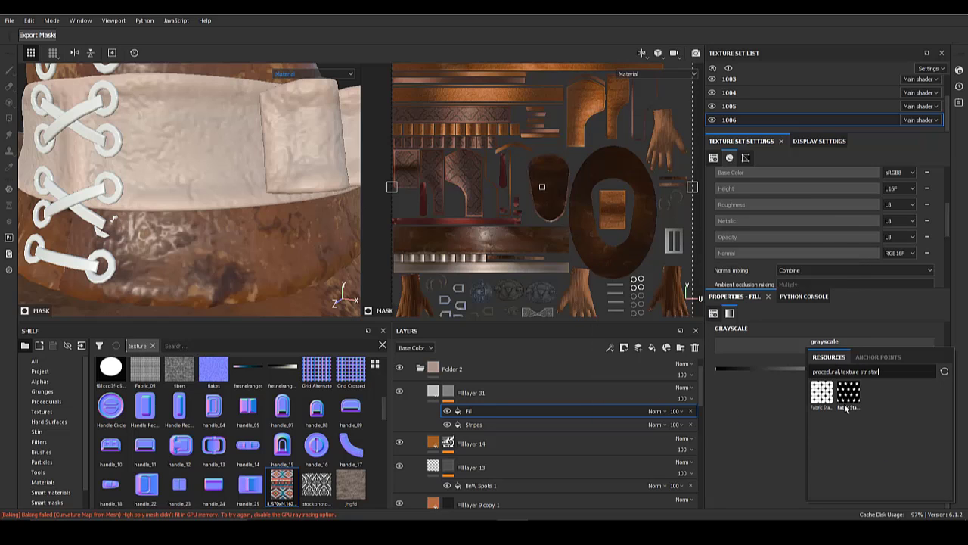
pyautogui.click(845, 400)
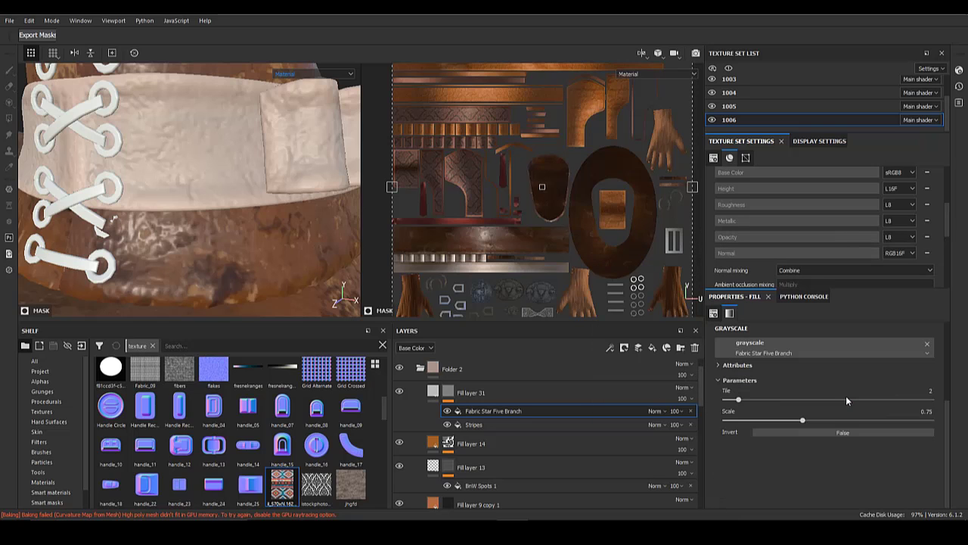
# - Show Fill layer 31's mask in the viewports and set the star pattern's Tile to 16
pyautogui.keyDown('alt'); pyautogui.click(452, 393); pyautogui.keyUp('alt')
pyautogui.click(504, 411)
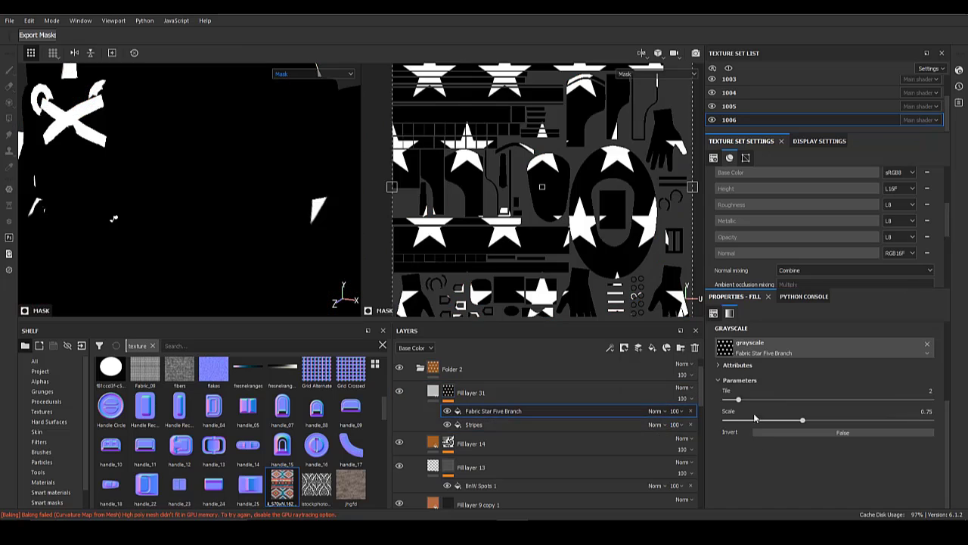
pyautogui.moveTo(739, 399); pyautogui.dragTo(963, 409)
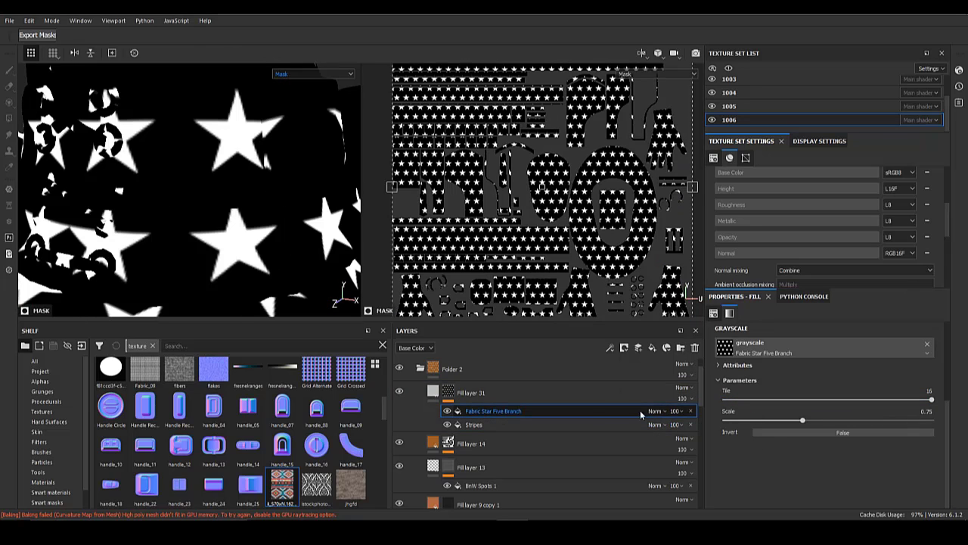
# - Set the star fill's blending mode to Multiply so stars appear only within the stripe, and return to the material view
pyautogui.click(653, 411)
pyautogui.click(663, 152)
pyautogui.scroll(-4, 172, 186)
pyautogui.keyDown('alt'); pyautogui.moveTo(173, 186); pyautogui.dragTo(204, 226, button='middle'); pyautogui.keyUp('alt')
pyautogui.keyDown('alt'); pyautogui.click(452, 395); pyautogui.keyUp('alt')
pyautogui.click(450, 394)
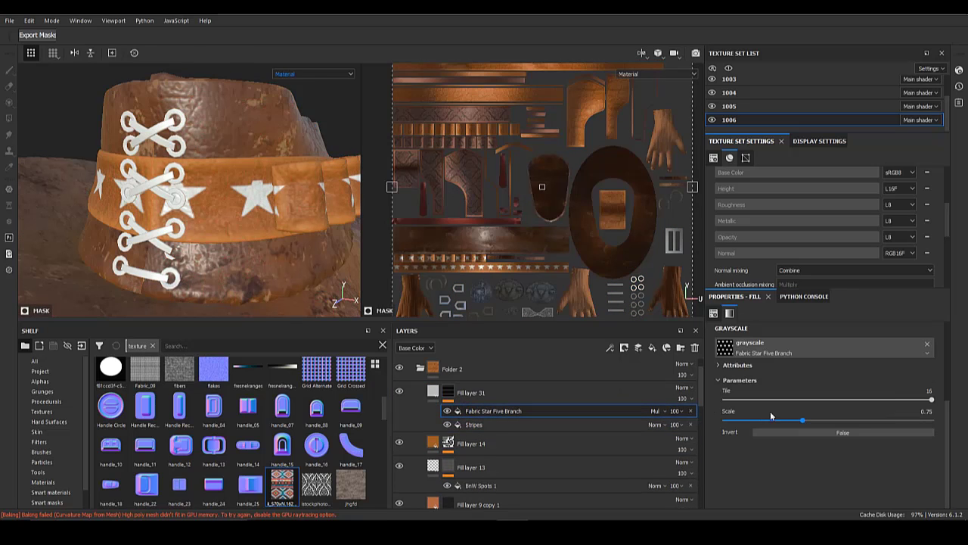
# - Set the star pattern's UV scale to 1.5 and shift its projection so a row of whole stars runs along the band
pyautogui.scroll(3, 794, 427)
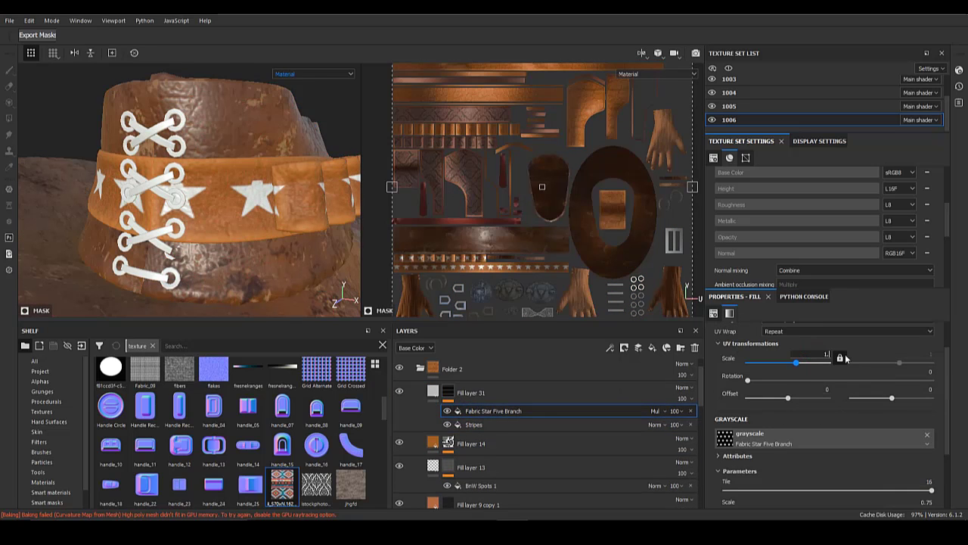
pyautogui.moveTo(568, 226); pyautogui.dragTo(563, 250)
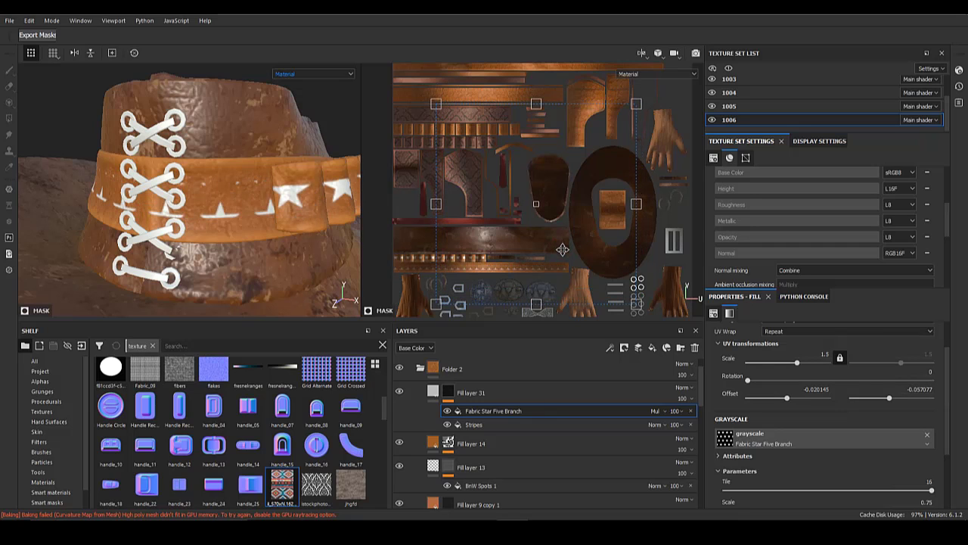
pyautogui.keyDown('alt'); pyautogui.moveTo(496, 268); pyautogui.dragTo(485, 197, button='middle'); pyautogui.keyUp('alt')
pyautogui.keyDown('alt'); pyautogui.moveTo(485, 197); pyautogui.dragTo(497, 323, button='right'); pyautogui.keyUp('alt')
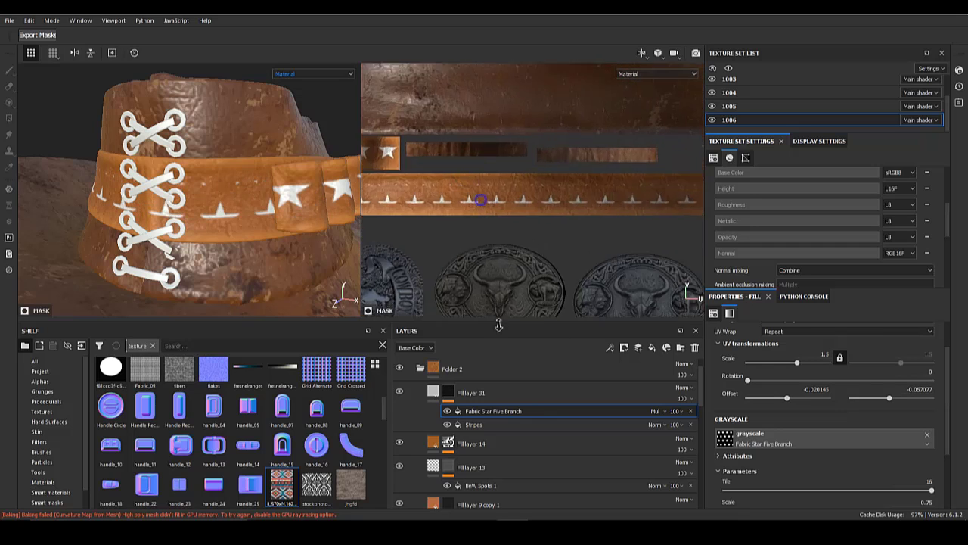
pyautogui.moveTo(515, 199); pyautogui.dragTo(515, 186)
pyautogui.keyDown('alt'); pyautogui.moveTo(280, 213); pyautogui.dragTo(70, 197); pyautogui.keyUp('alt')
pyautogui.keyDown('alt'); pyautogui.moveTo(70, 197); pyautogui.dragTo(128, 220, button='middle'); pyautogui.keyUp('alt')
pyautogui.keyDown('alt'); pyautogui.moveTo(129, 220); pyautogui.dragTo(184, 226, button='right'); pyautogui.keyUp('alt')
pyautogui.keyDown('alt'); pyautogui.moveTo(184, 225); pyautogui.dragTo(219, 222); pyautogui.keyUp('alt')
# - Set the star pattern's UV scale to 1.6 and shift the projection to centre the star row on the band again
pyautogui.click(817, 354)
pyautogui.write('1.')
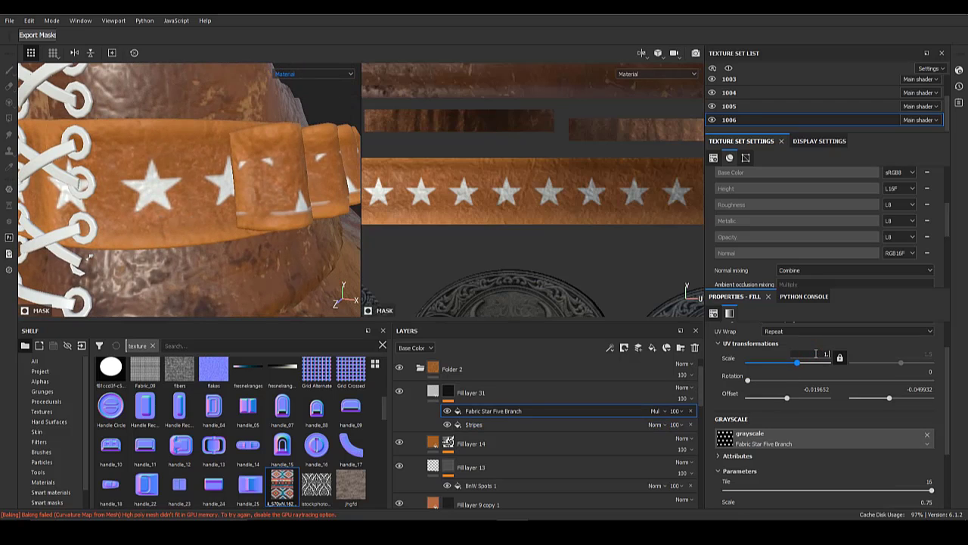
pyautogui.write('6')
pyautogui.press('Return')
pyautogui.moveTo(549, 202); pyautogui.dragTo(549, 193)
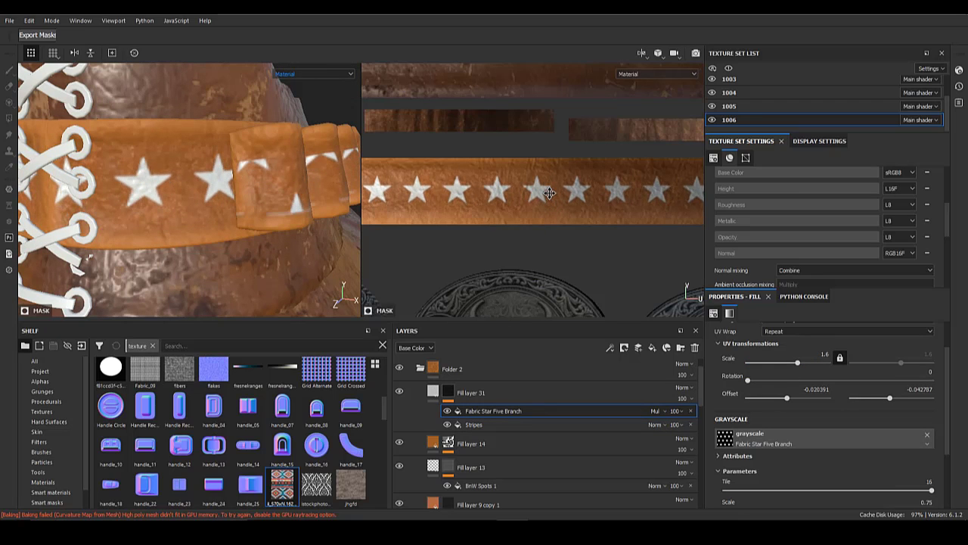
pyautogui.rightClick(488, 411)
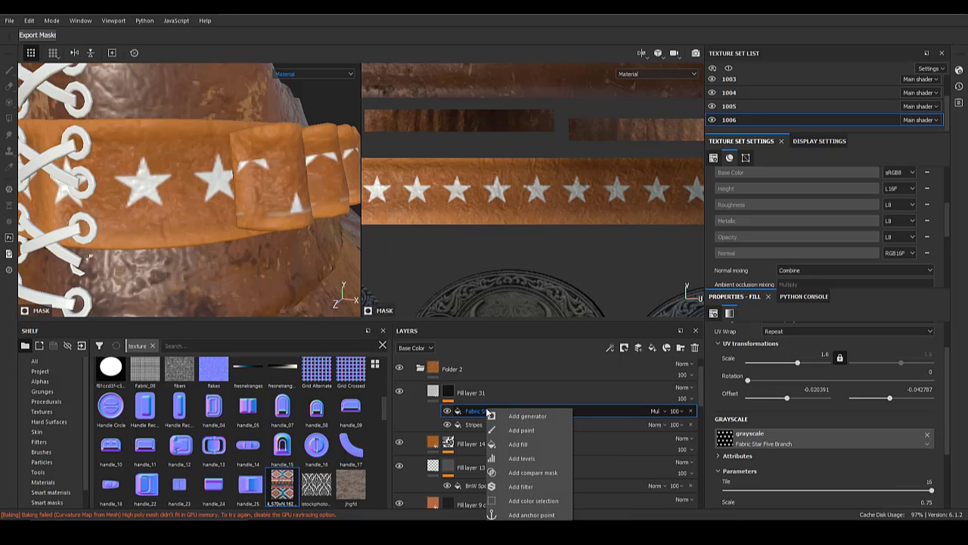
pyautogui.click(226, 250)
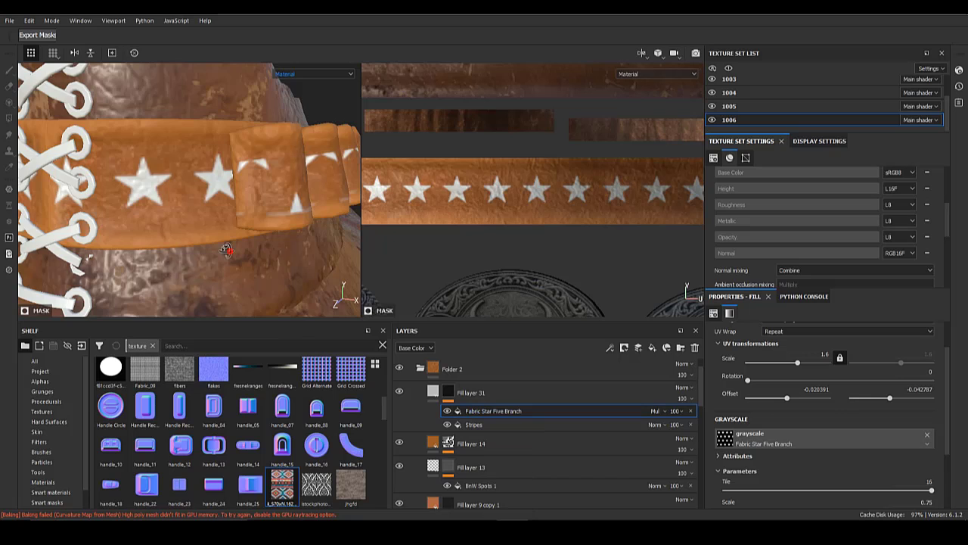
pyautogui.scroll(-4, 225, 253)
pyautogui.keyDown('alt'); pyautogui.moveTo(224, 256); pyautogui.dragTo(303, 245); pyautogui.keyUp('alt')
pyautogui.scroll(5, 154, 247)
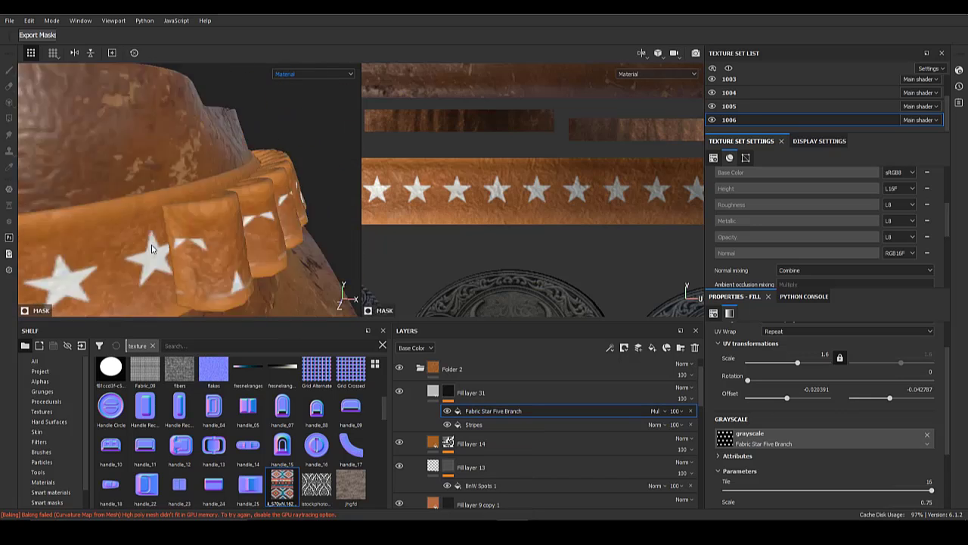
pyautogui.keyDown('alt'); pyautogui.moveTo(154, 246); pyautogui.dragTo(204, 211); pyautogui.keyUp('alt')
pyautogui.keyDown('alt'); pyautogui.moveTo(174, 201); pyautogui.dragTo(122, 143, button='middle'); pyautogui.keyUp('alt')
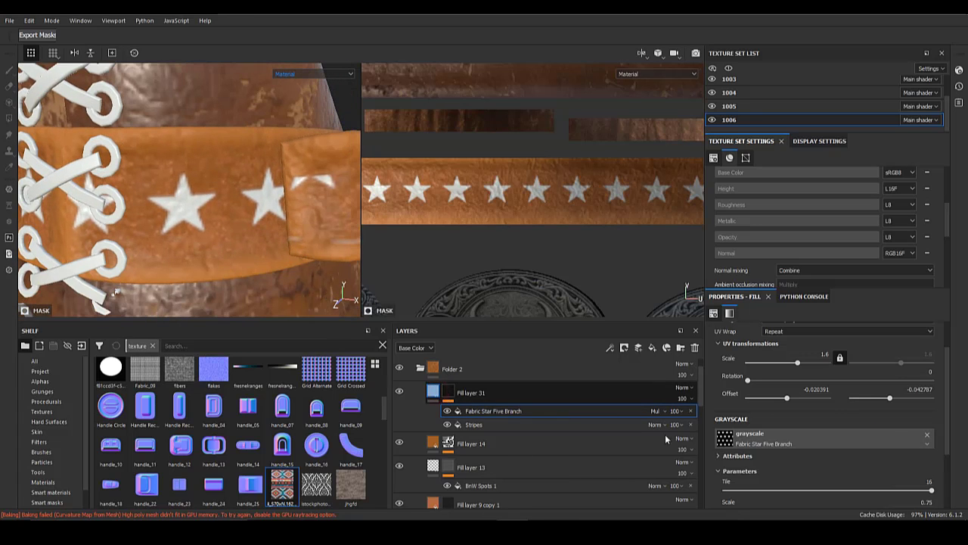
# - Turn off Fill layer 31's color, roughness, metallic and normal channels and raise its Height to 0.2222
pyautogui.click(639, 395)
pyautogui.click(728, 433)
pyautogui.click(805, 434)
pyautogui.click(842, 435)
pyautogui.click(884, 435)
pyautogui.scroll(-1, 844, 485)
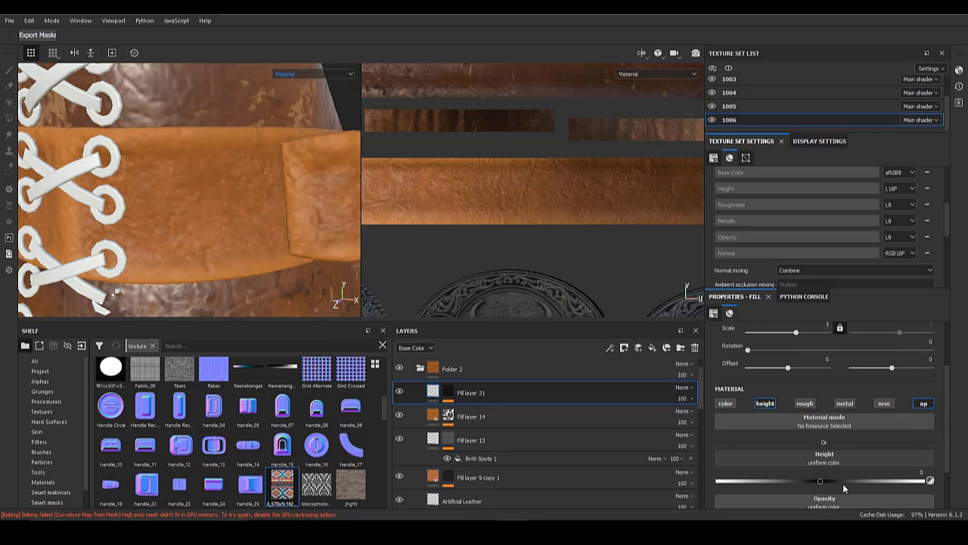
pyautogui.moveTo(843, 483); pyautogui.dragTo(840, 480)
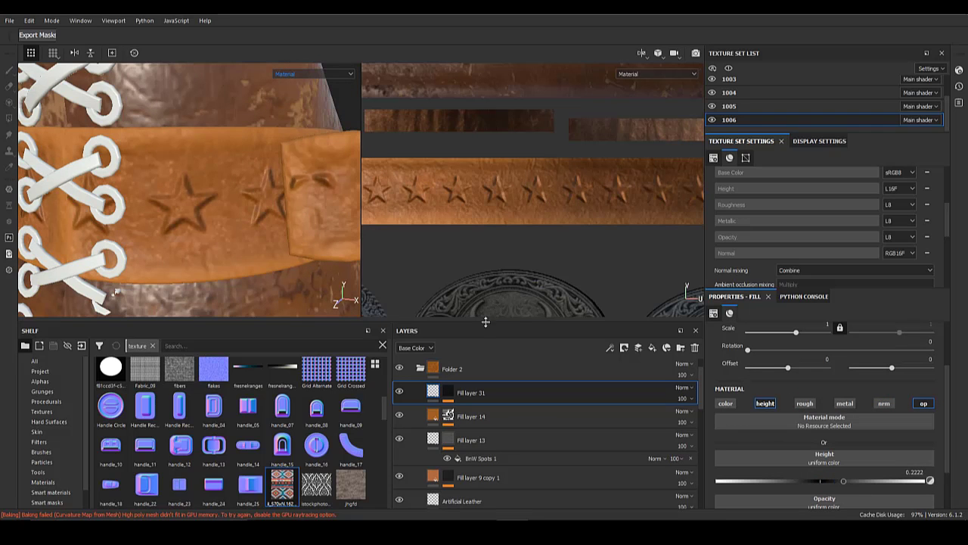
# - Inspect the embossed stars up close and soften their relief by setting Fill layer 31's Height to 0.1449
pyautogui.keyDown('alt'); pyautogui.moveTo(239, 215); pyautogui.dragTo(33, 167, button='right'); pyautogui.keyUp('alt')
pyautogui.keyDown('alt'); pyautogui.moveTo(144, 179); pyautogui.dragTo(183, 194); pyautogui.keyUp('alt')
pyautogui.keyDown('alt'); pyautogui.moveTo(184, 194); pyautogui.dragTo(314, 257, button='right'); pyautogui.keyUp('alt')
pyautogui.keyDown('alt'); pyautogui.moveTo(203, 244); pyautogui.dragTo(180, 236); pyautogui.keyUp('alt')
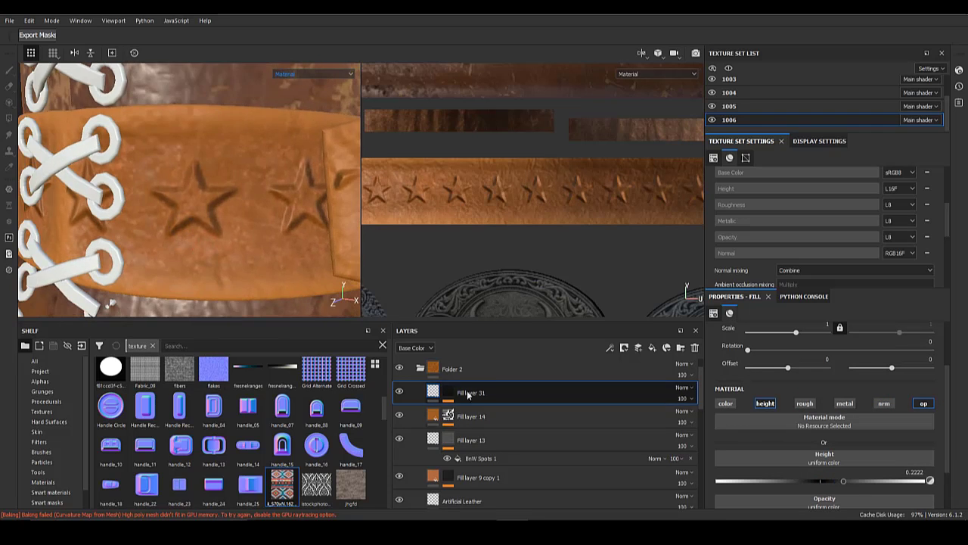
pyautogui.keyDown('alt'); pyautogui.click(448, 394); pyautogui.keyUp('alt')
pyautogui.click(433, 393)
pyautogui.moveTo(835, 482); pyautogui.dragTo(791, 477)
# - Duplicate Fill layer 31 and add a Mask Outline filter to the copy's mask
pyautogui.rightClick(458, 394)
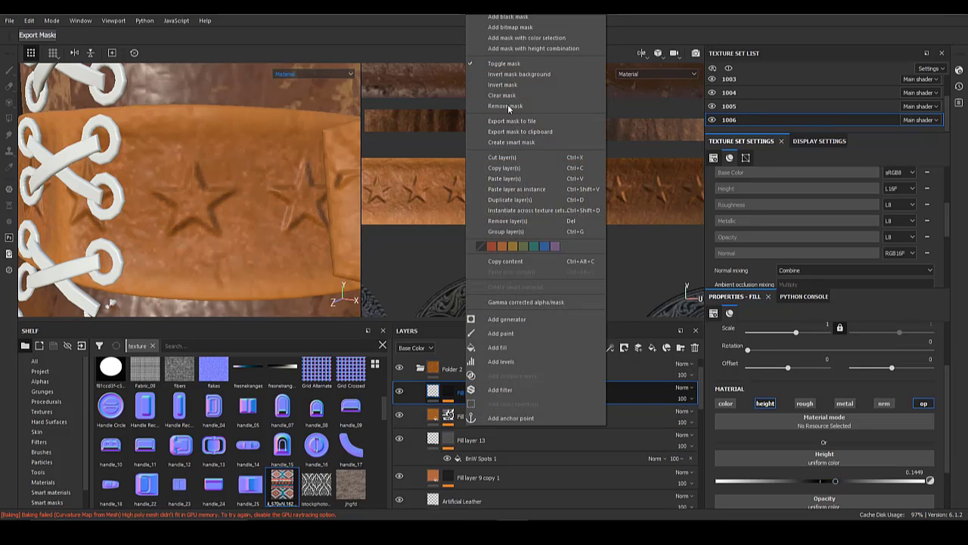
pyautogui.click(511, 199)
pyautogui.keyDown('alt'); pyautogui.click(448, 392); pyautogui.keyUp('alt')
pyautogui.rightClick(449, 392)
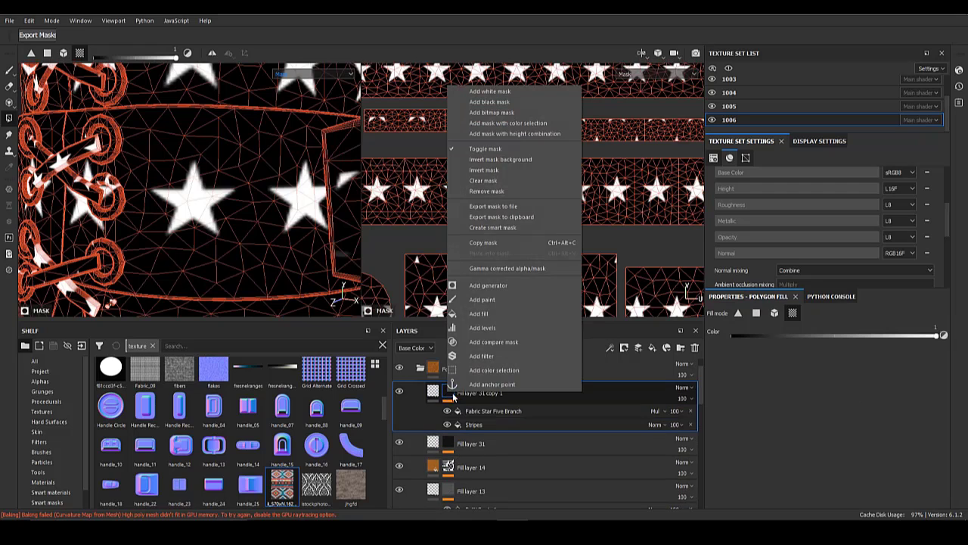
pyautogui.click(485, 356)
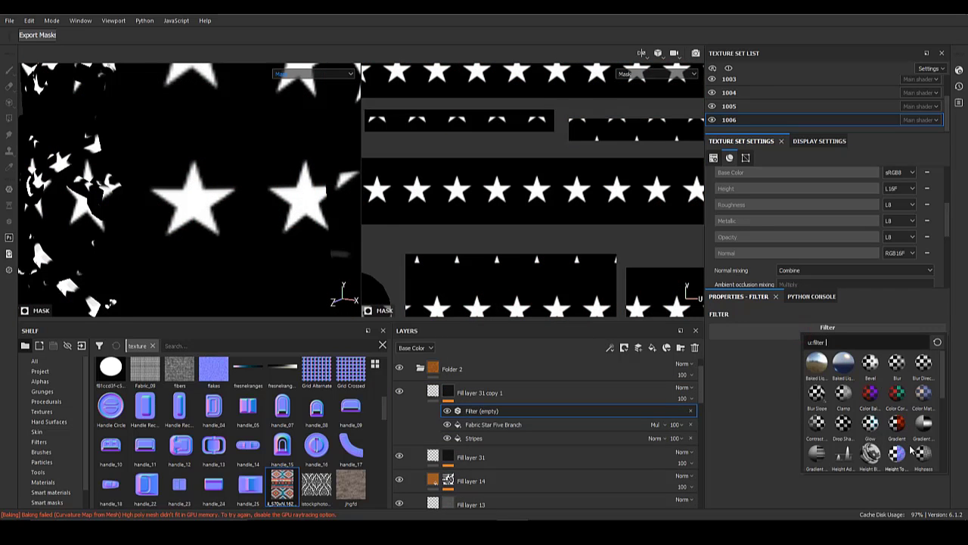
pyautogui.scroll(-3, 911, 448)
pyautogui.click(921, 392)
# - Set the Mask Outline filter's Width to 0.01 and Curve Shape to 1 for a thin, crisp star outline
pyautogui.moveTo(732, 410); pyautogui.dragTo(724, 411)
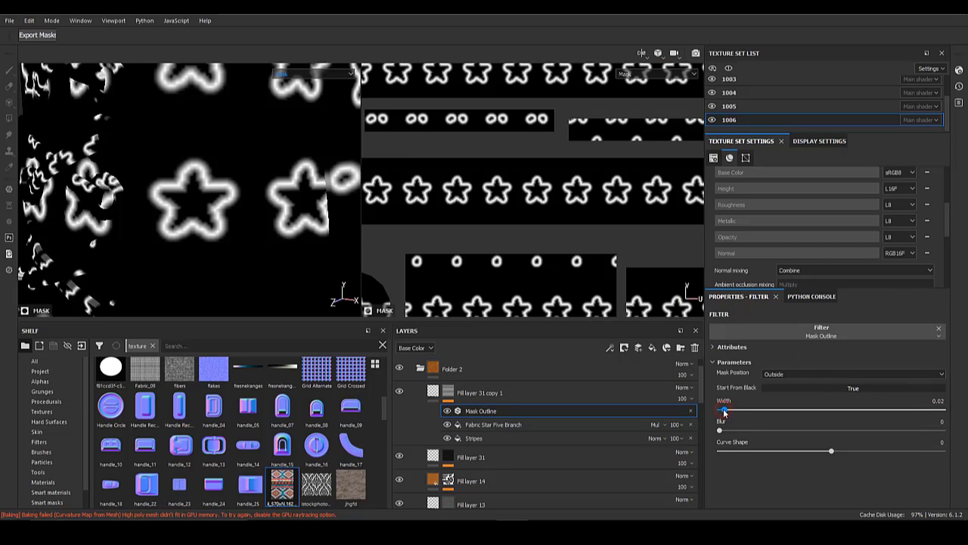
pyautogui.moveTo(807, 451); pyautogui.dragTo(780, 445)
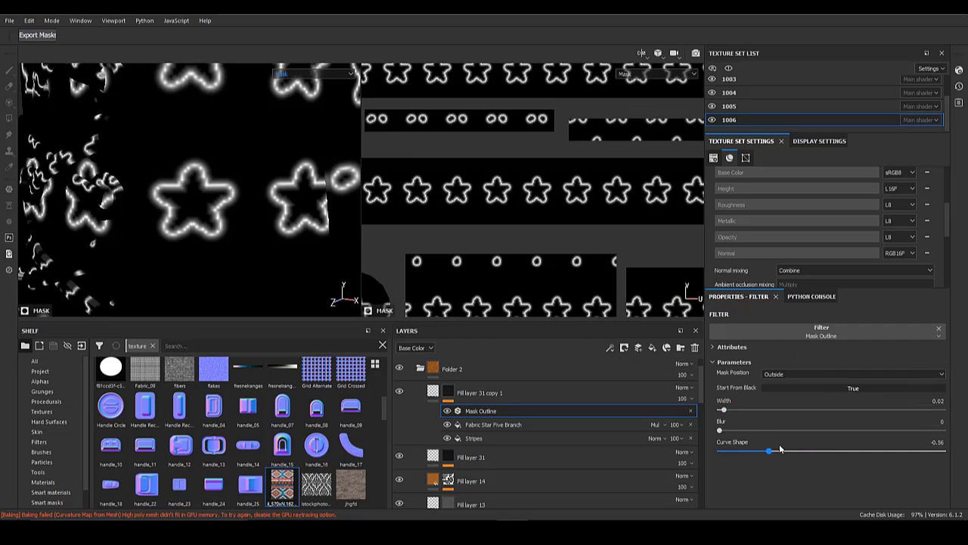
pyautogui.click(724, 408)
pyautogui.moveTo(724, 411); pyautogui.dragTo(724, 411)
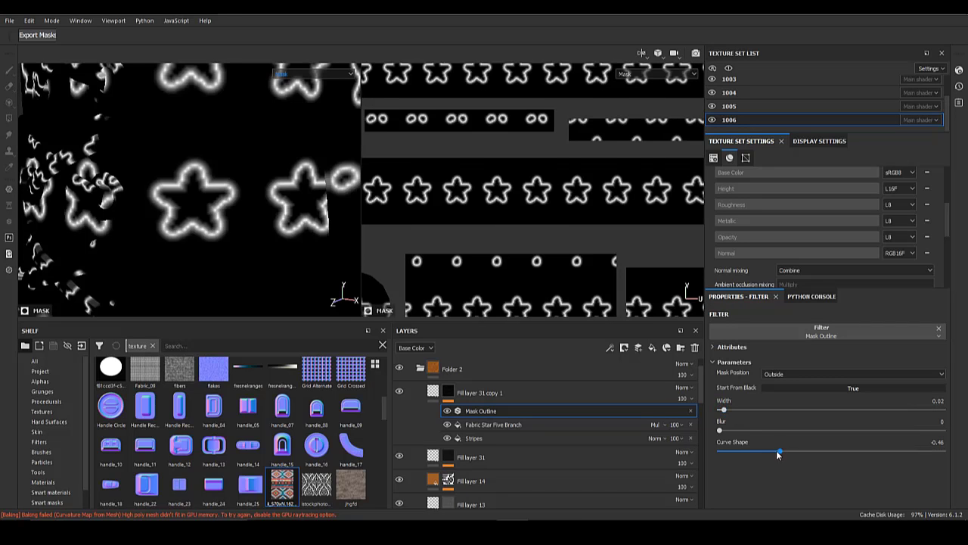
pyautogui.moveTo(779, 453); pyautogui.dragTo(943, 455)
pyautogui.moveTo(723, 413); pyautogui.dragTo(723, 413)
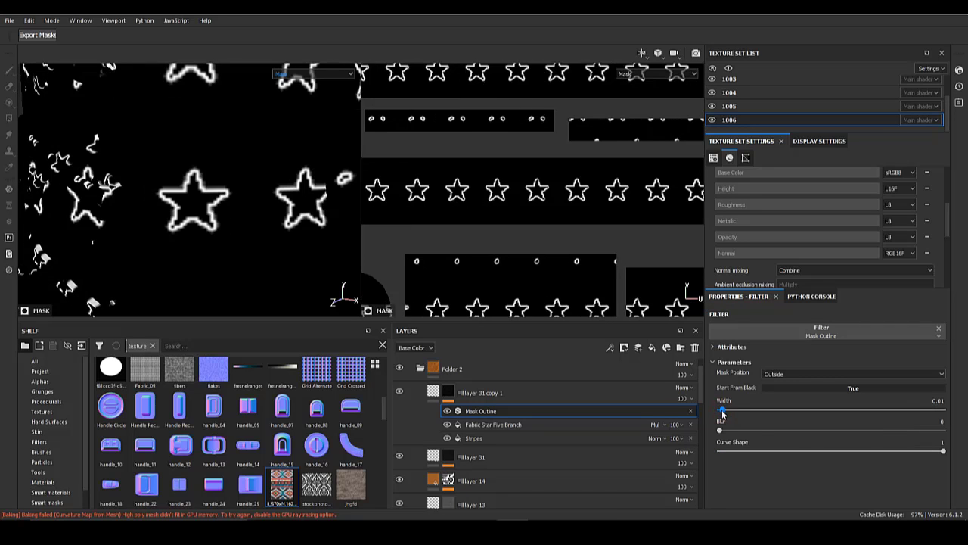
# - Add a Blur filter above Mask Outline and set its Blur Intensity to about 0.25
pyautogui.rightClick(478, 411)
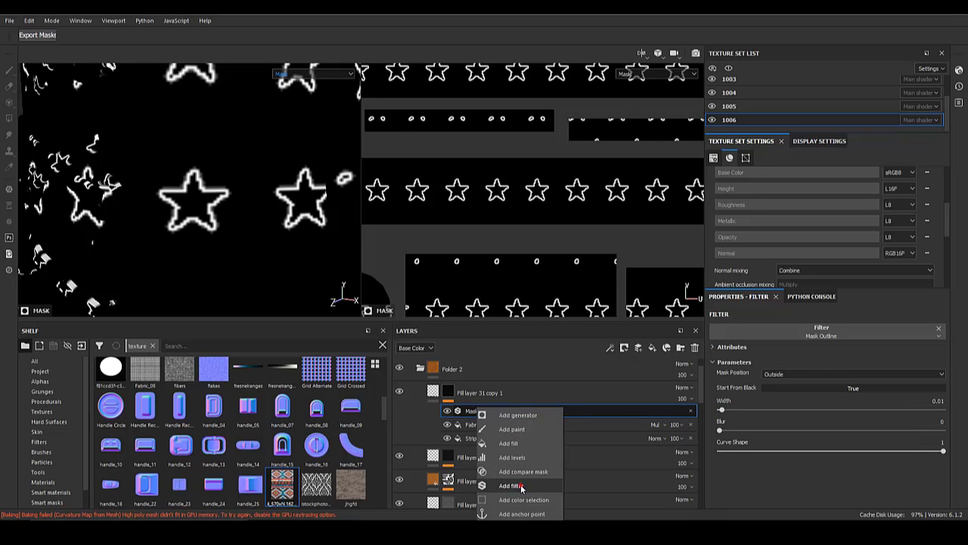
pyautogui.click(522, 488)
pyautogui.click(802, 335)
pyautogui.click(898, 379)
pyautogui.moveTo(726, 382); pyautogui.dragTo(724, 384)
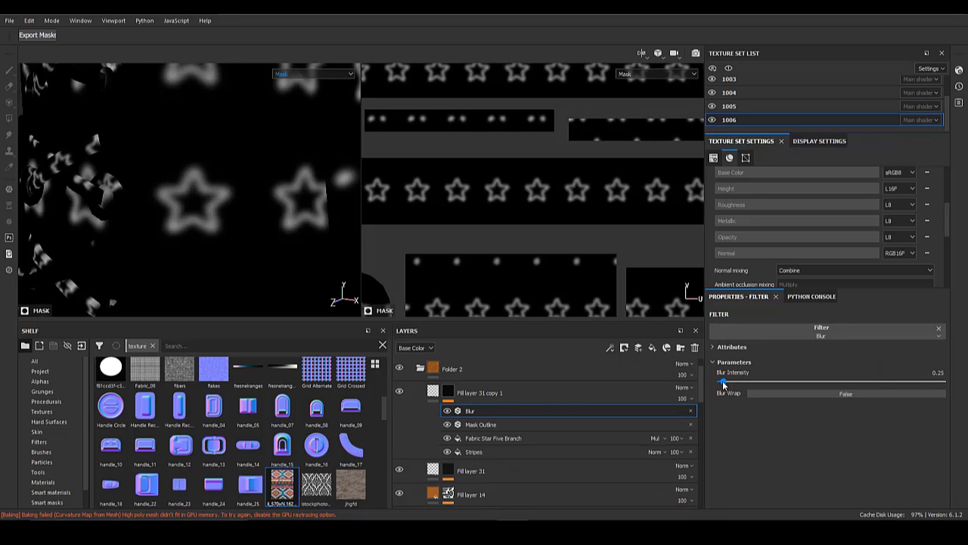
# - Set the Height of Fill layer 31 copy 1 to about -0.23 to engrave the star outlines into the leather
pyautogui.click(432, 392)
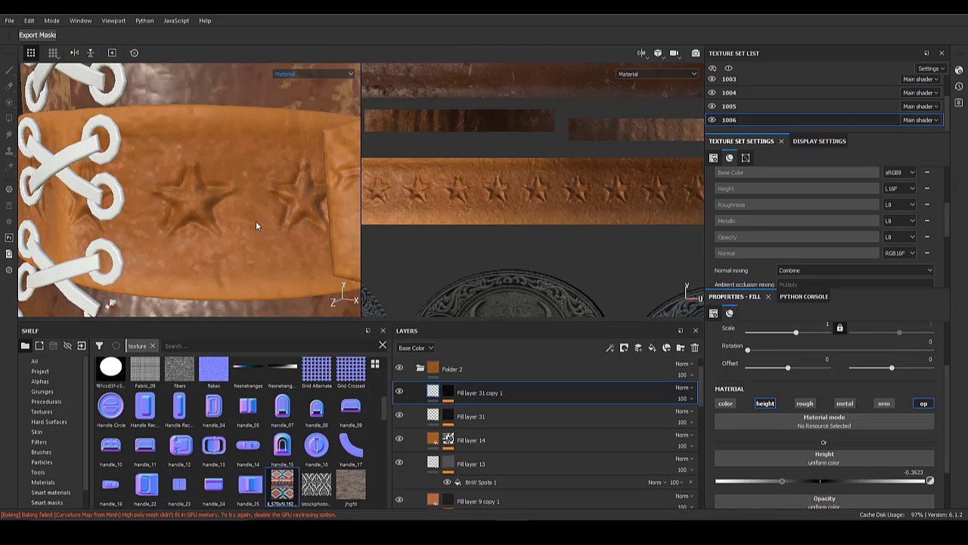
pyautogui.scroll(-3, 257, 225)
pyautogui.keyDown('alt'); pyautogui.moveTo(166, 227); pyautogui.dragTo(246, 241); pyautogui.keyUp('alt')
pyautogui.scroll(3, 246, 241)
pyautogui.keyDown('alt'); pyautogui.moveTo(246, 204); pyautogui.dragTo(224, 262, button='middle'); pyautogui.keyUp('alt')
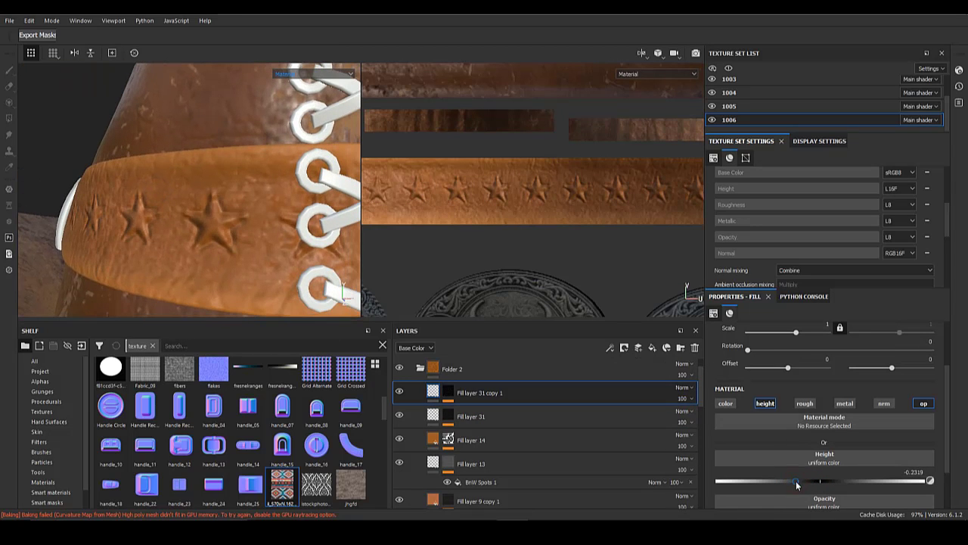
# - Raise Fill layer 31's Height to about 0.29 and check the stars across the hat band
pyautogui.click(434, 414)
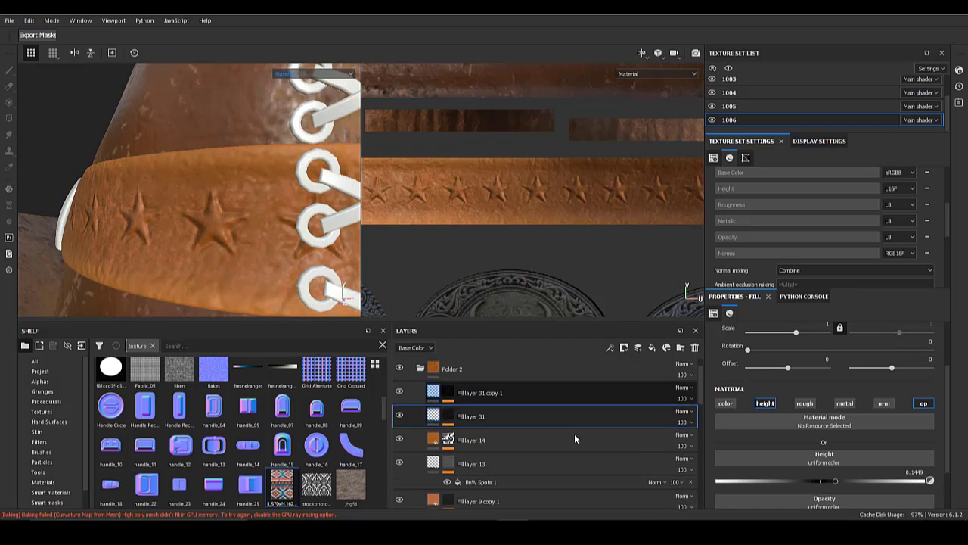
pyautogui.moveTo(844, 482); pyautogui.dragTo(849, 481)
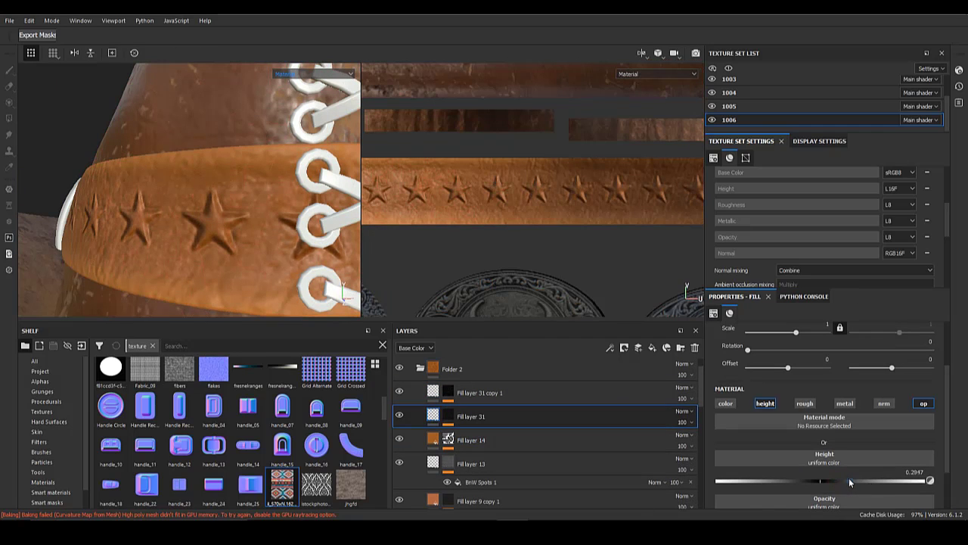
pyautogui.scroll(-3, 203, 242)
pyautogui.keyDown('alt'); pyautogui.moveTo(203, 242); pyautogui.dragTo(184, 230); pyautogui.keyUp('alt')
# - Deepen the engraved star outlines by setting the Height of Fill layer 31 copy 1 to -0.2754
pyautogui.click(429, 387)
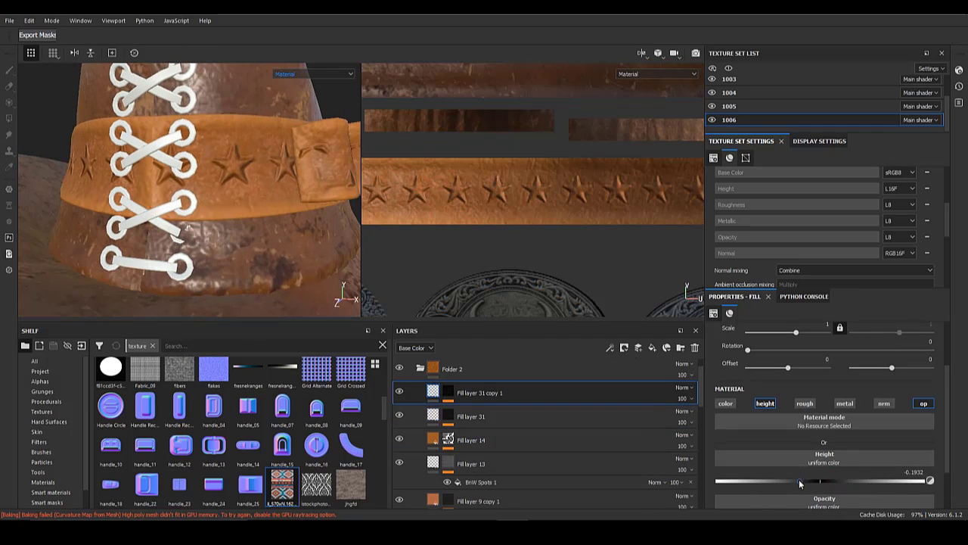
pyautogui.keyDown('alt'); pyautogui.moveTo(286, 174); pyautogui.dragTo(259, 177); pyautogui.keyUp('alt')
pyautogui.click(450, 399)
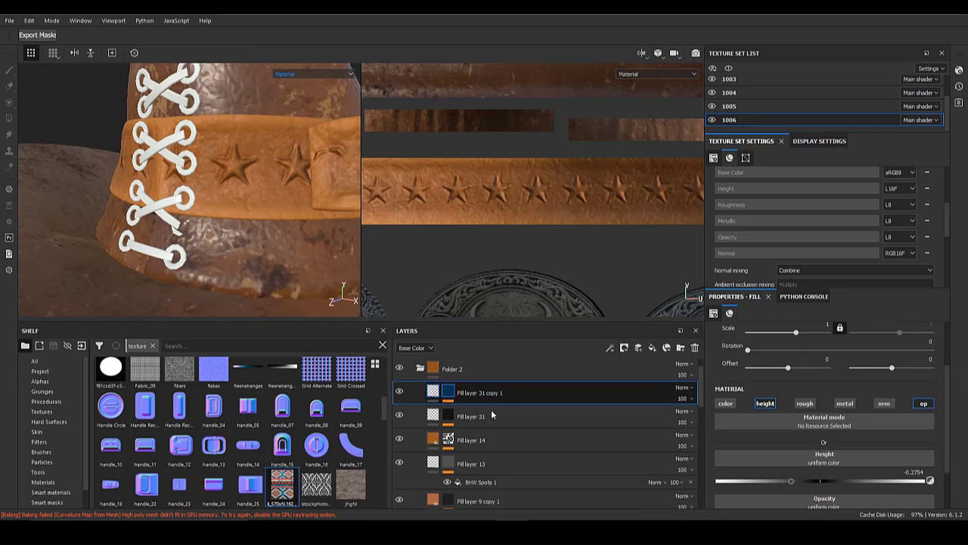
# - Set the Blur Intensity on the mask of Fill layer 31 copy 1 to 0.4 and compare the band with that layer hidden and shown
pyautogui.click(491, 411)
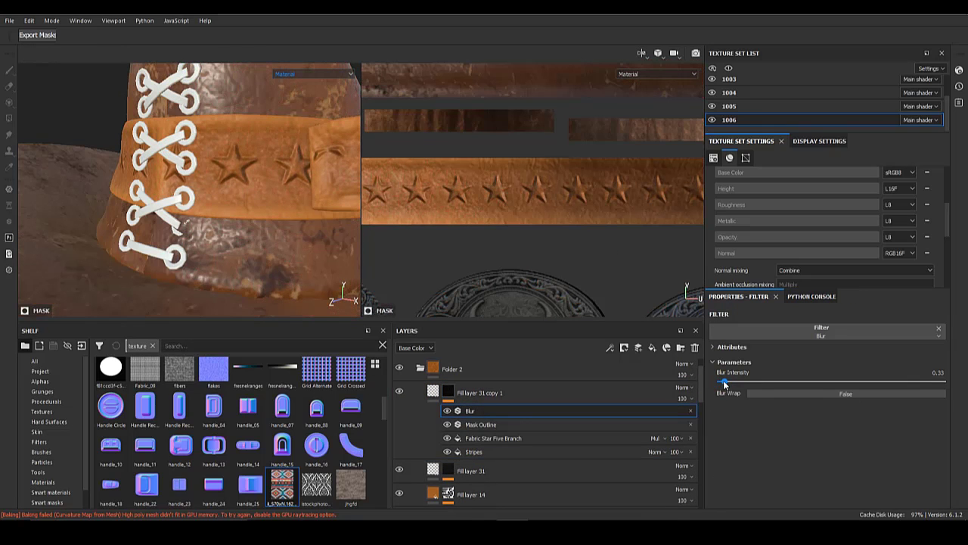
pyautogui.moveTo(724, 381); pyautogui.dragTo(726, 381)
pyautogui.keyDown('alt'); pyautogui.moveTo(252, 151); pyautogui.dragTo(239, 254, button='right'); pyautogui.keyUp('alt')
pyautogui.click(400, 391)
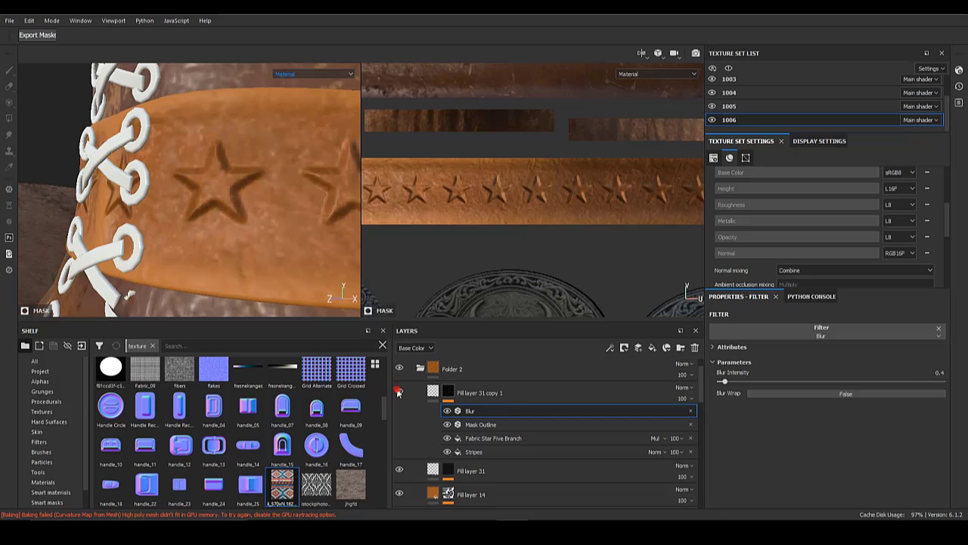
pyautogui.click(400, 391)
pyautogui.scroll(-5, 180, 232)
pyautogui.keyDown('alt'); pyautogui.moveTo(227, 232); pyautogui.dragTo(271, 288); pyautogui.keyUp('alt')
# - Add a Paint effect above Blur in Fill layer 31 copy 1's mask, polygon-fill the pouches with 0 and inspect the mask
pyautogui.rightClick(514, 412)
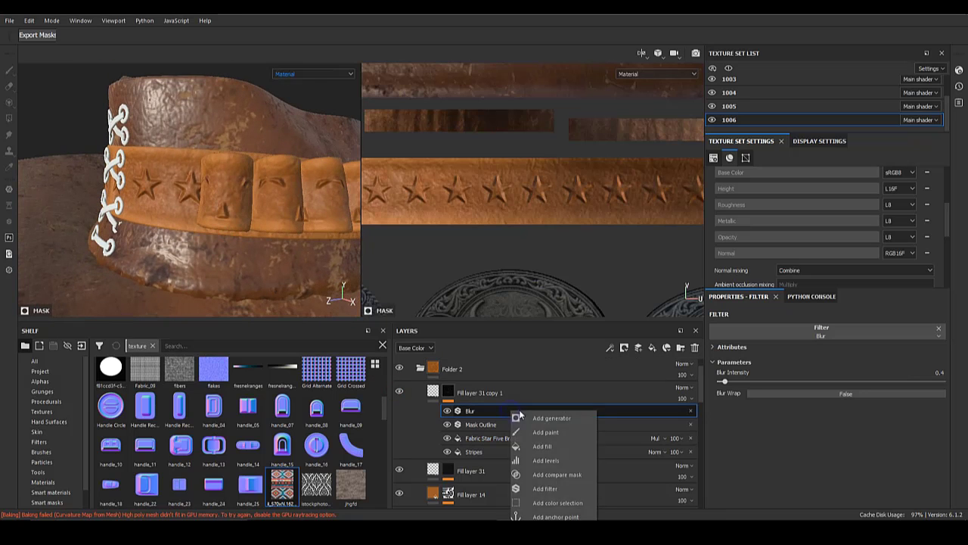
pyautogui.click(559, 433)
pyautogui.click(9, 119)
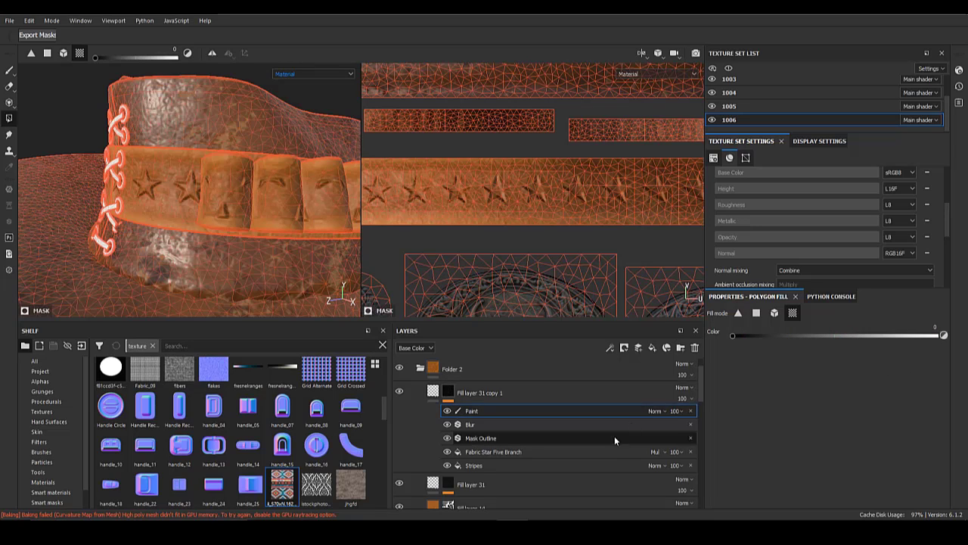
pyautogui.keyDown('alt'); pyautogui.click(452, 392); pyautogui.keyUp('alt')
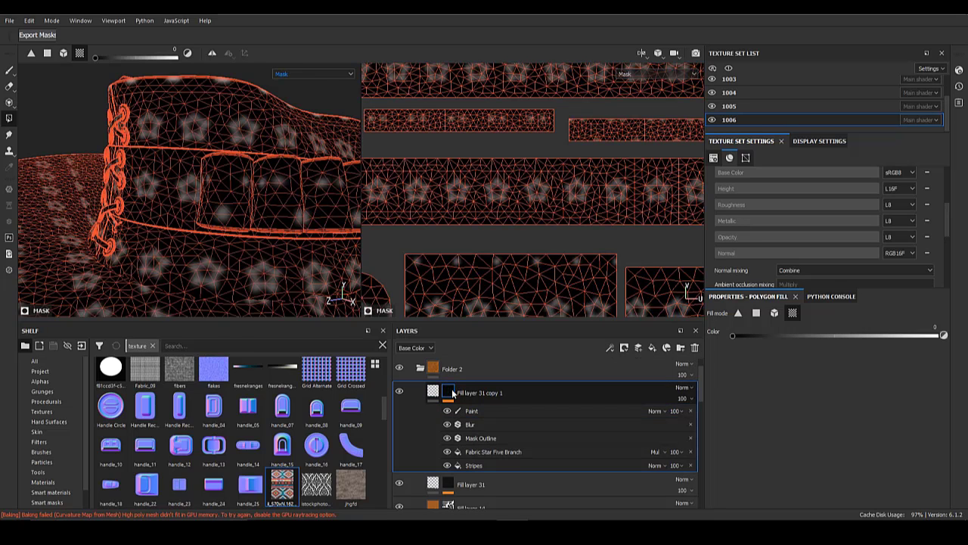
pyautogui.click(436, 394)
# - Add a Paint effect to Fill layer 31's mask and erase the partial stars from the band's pouches with Polygon Fill at 0
pyautogui.rightClick(449, 418)
pyautogui.click(492, 334)
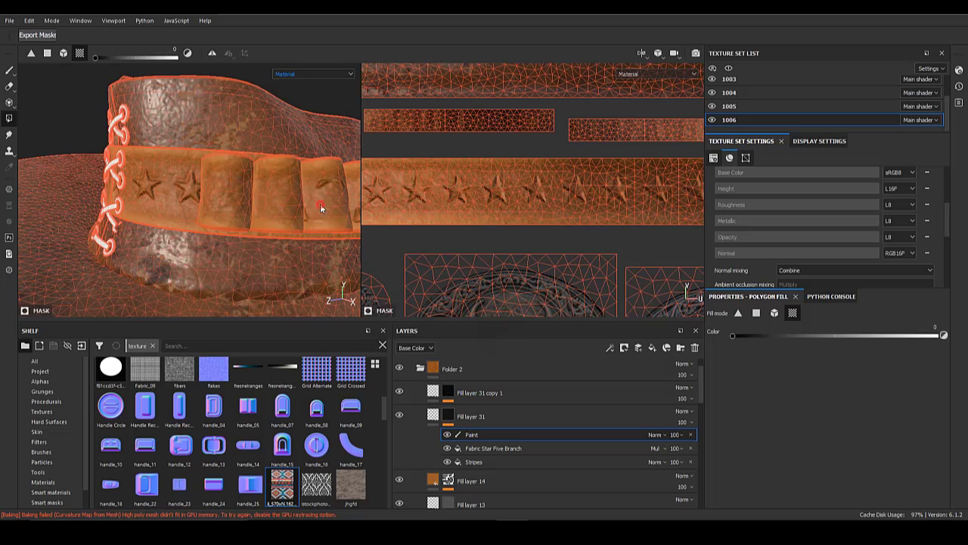
pyautogui.keyDown('alt'); pyautogui.moveTo(320, 204); pyautogui.dragTo(232, 215); pyautogui.keyUp('alt')
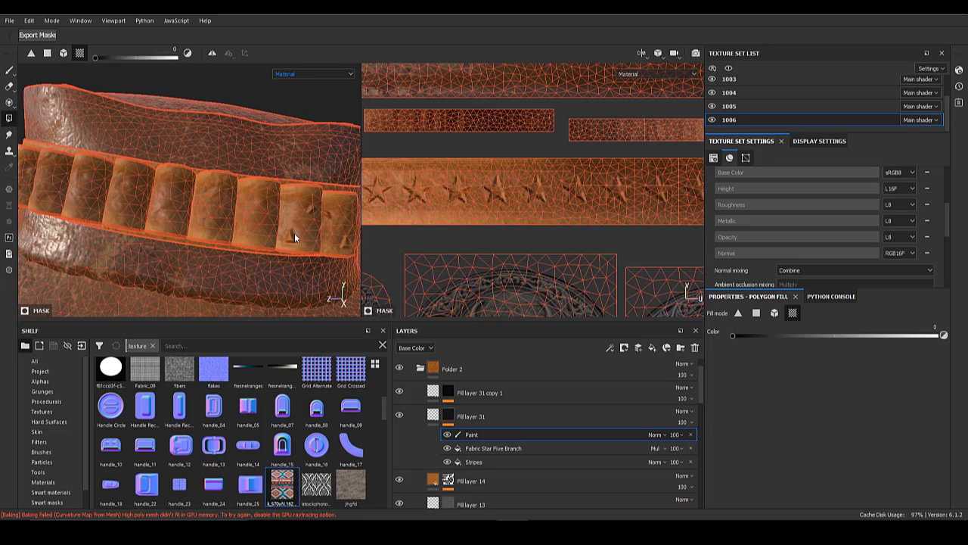
pyautogui.keyDown('alt'); pyautogui.moveTo(295, 233); pyautogui.dragTo(235, 224); pyautogui.keyUp('alt')
pyautogui.click(434, 415)
# - Erase the leftover star outlines from the remaining pouches in the mask of Fill layer 31 copy 1
pyautogui.click(448, 394)
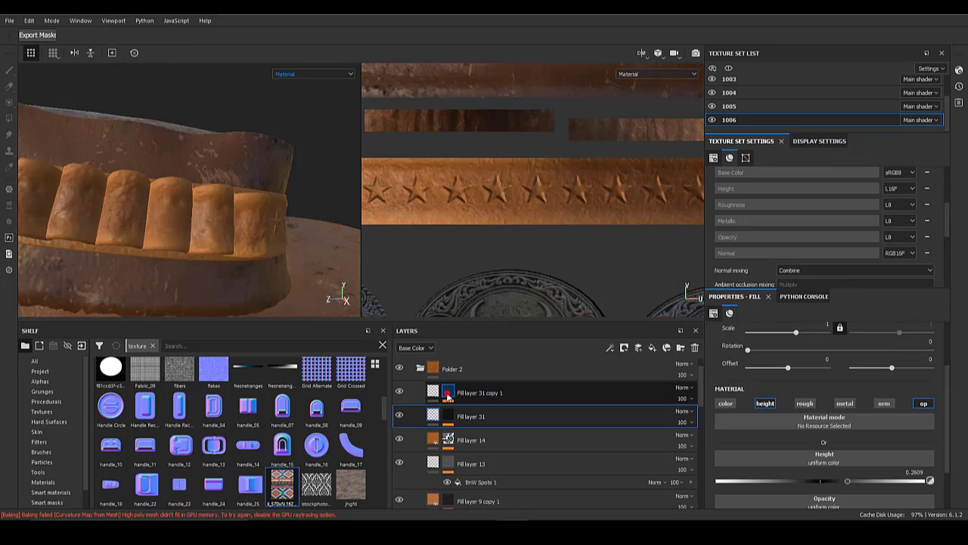
pyautogui.click(448, 393)
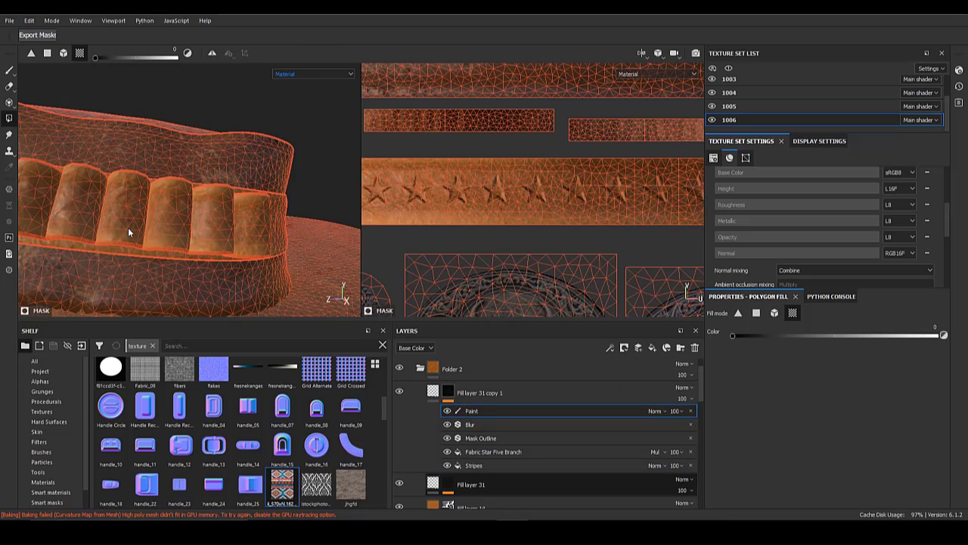
pyautogui.keyDown('alt'); pyautogui.moveTo(188, 232); pyautogui.dragTo(221, 275); pyautogui.keyUp('alt')
pyautogui.click(431, 391)
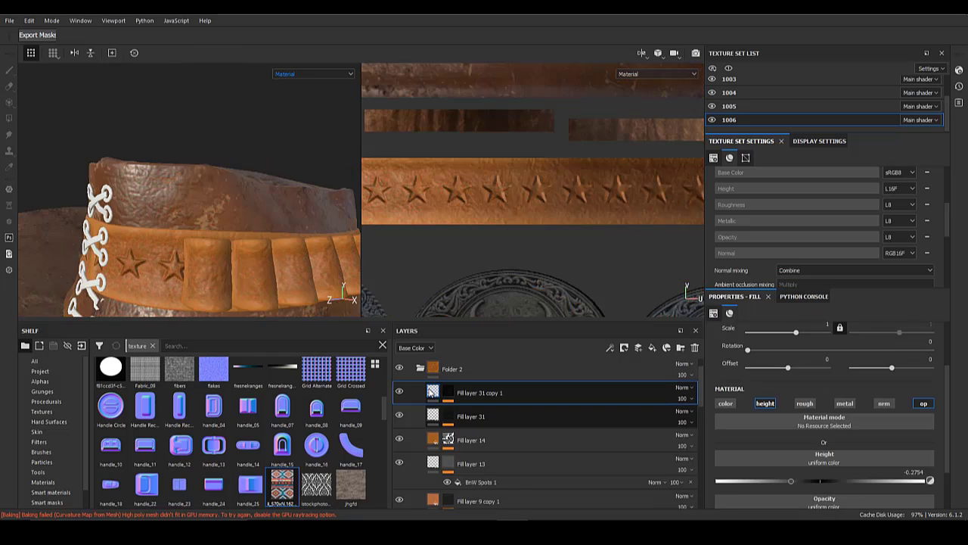
# - Duplicate Fill layer 31 to create a separate star layer for the pouches
pyautogui.scroll(-1, 263, 260)
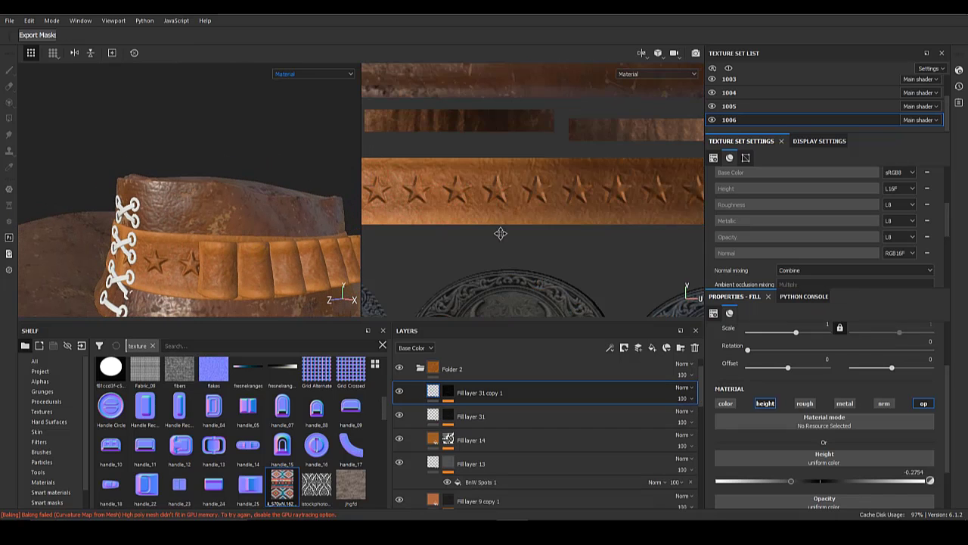
pyautogui.scroll(-2, 499, 233)
pyautogui.keyDown('alt'); pyautogui.moveTo(412, 197); pyautogui.dragTo(520, 240, button='middle'); pyautogui.keyUp('alt')
pyautogui.keyDown('alt'); pyautogui.moveTo(386, 235); pyautogui.dragTo(468, 248, button='middle'); pyautogui.keyUp('alt')
pyautogui.click(472, 417)
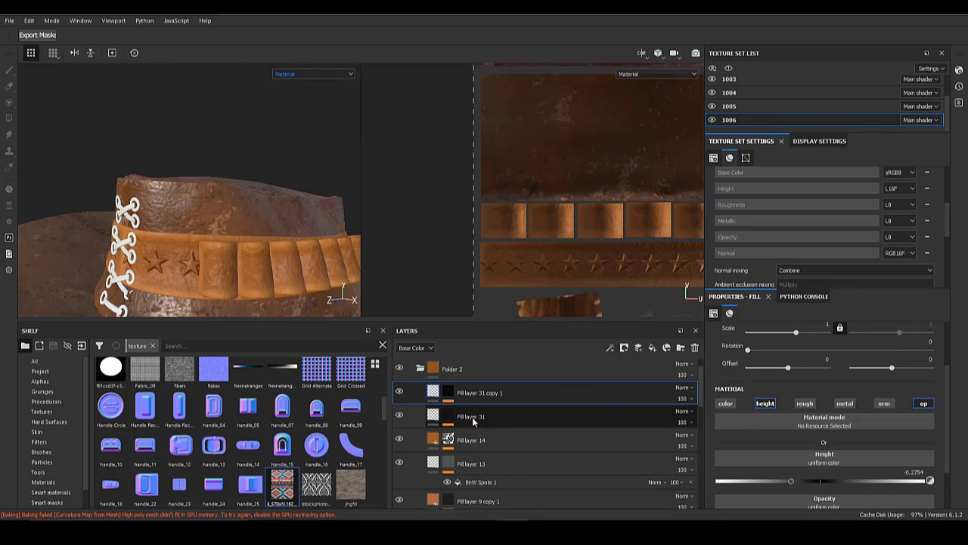
pyautogui.rightClick(472, 417)
pyautogui.click(524, 199)
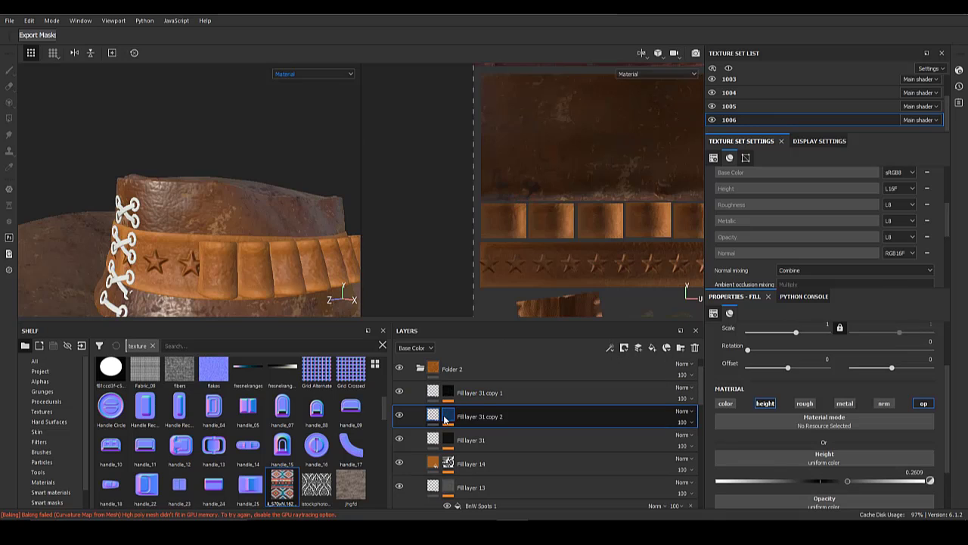
# - Remove the Fabric Star Five Branch and Stripes fills from the mask of Fill layer 31 copy 2
pyautogui.click(448, 416)
pyautogui.click(690, 435)
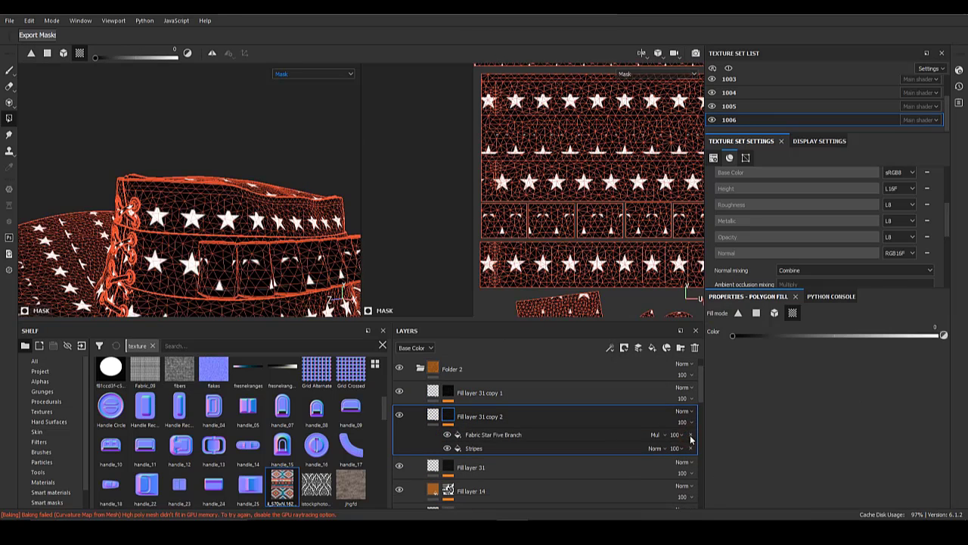
pyautogui.click(448, 435)
pyautogui.click(447, 435)
pyautogui.click(448, 435)
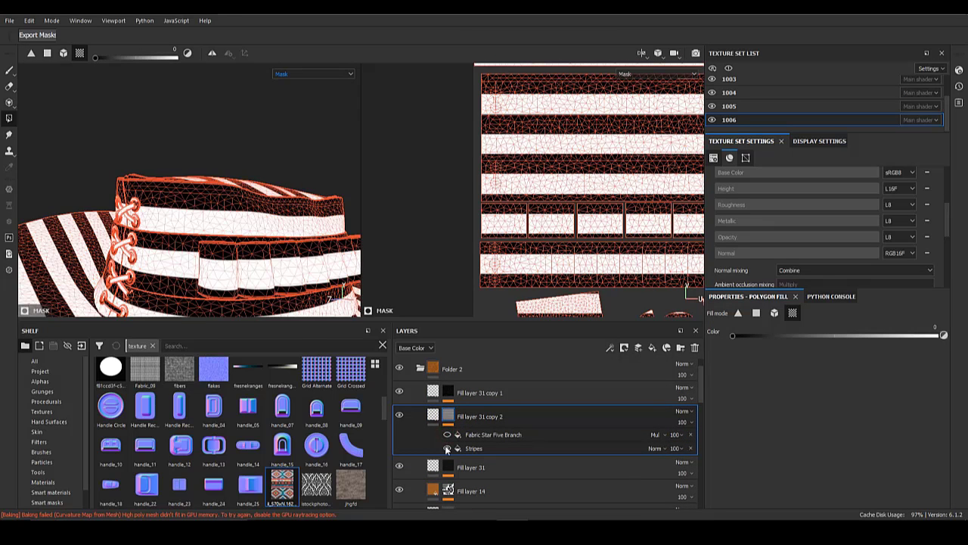
pyautogui.click(448, 436)
pyautogui.click(690, 435)
pyautogui.click(690, 436)
# - Add a Paint effect to Fill layer 31 copy 2's mask and set the Star Five Branch alpha as the Projection tool's grayscale
pyautogui.rightClick(450, 419)
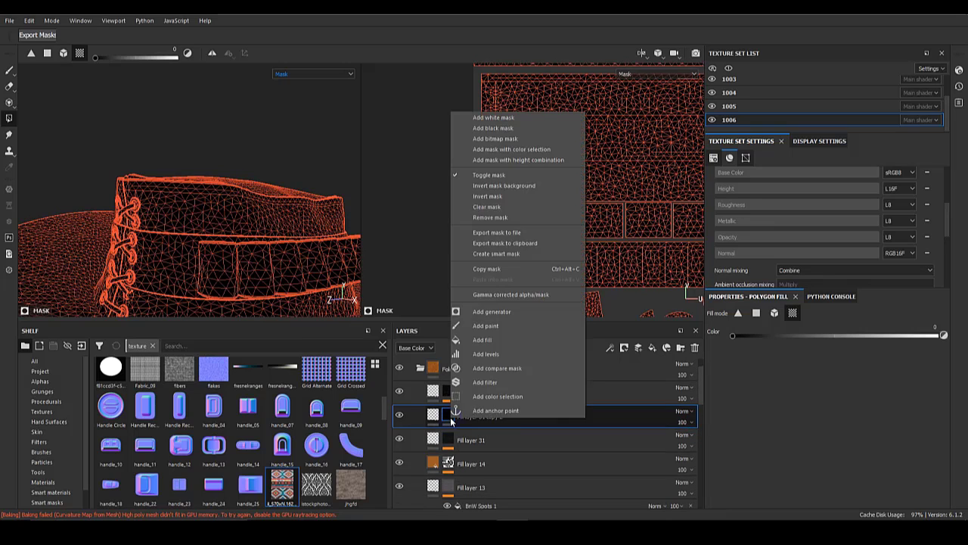
pyautogui.click(453, 333)
pyautogui.click(49, 381)
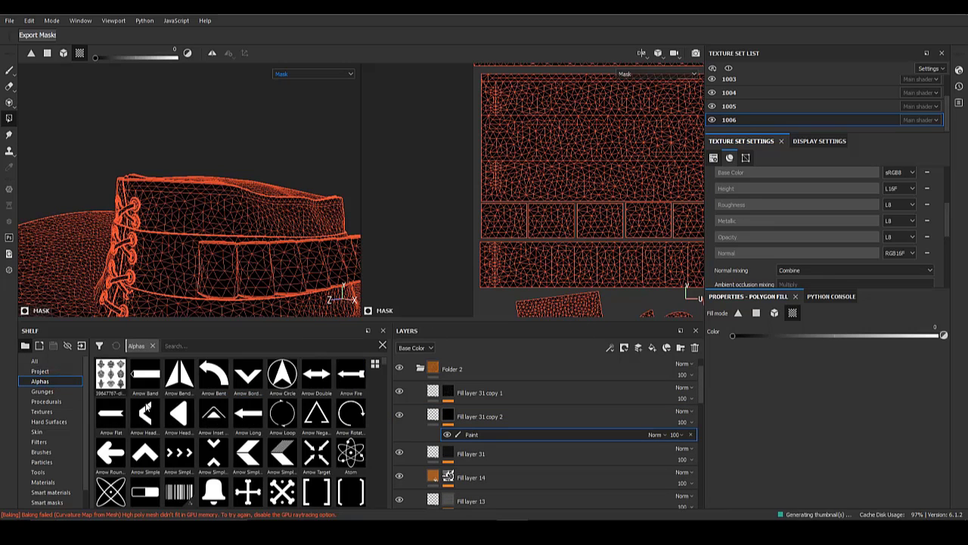
pyautogui.click(181, 346)
pyautogui.write('st')
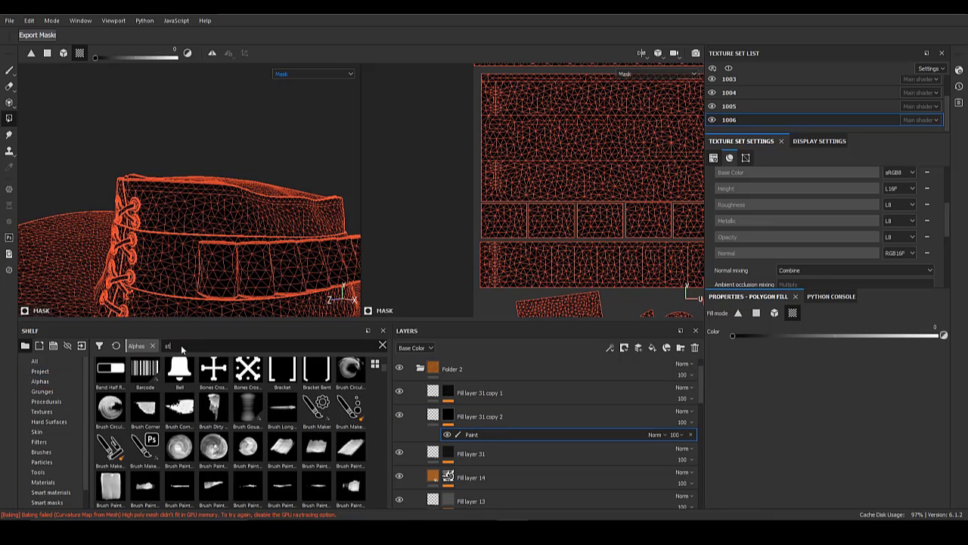
pyautogui.write('ar')
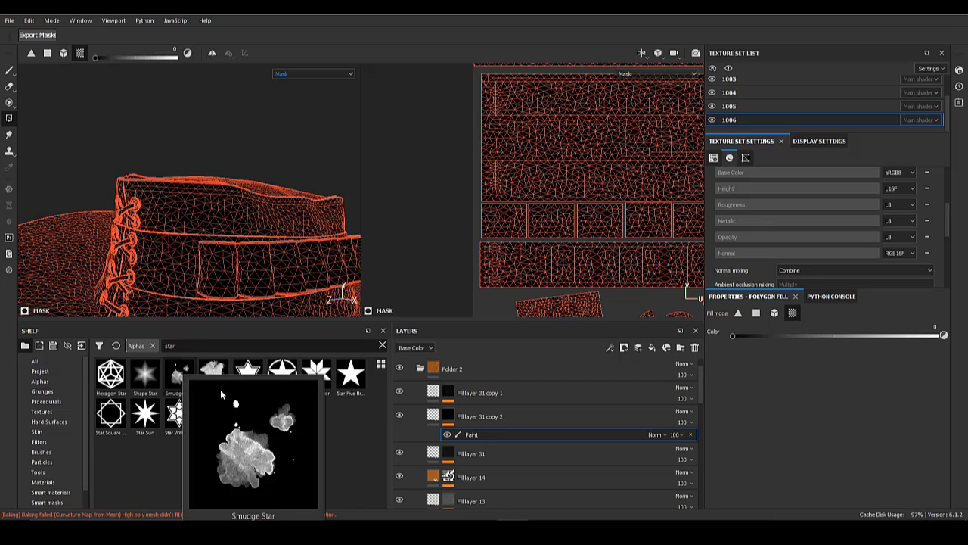
pyautogui.click(355, 383)
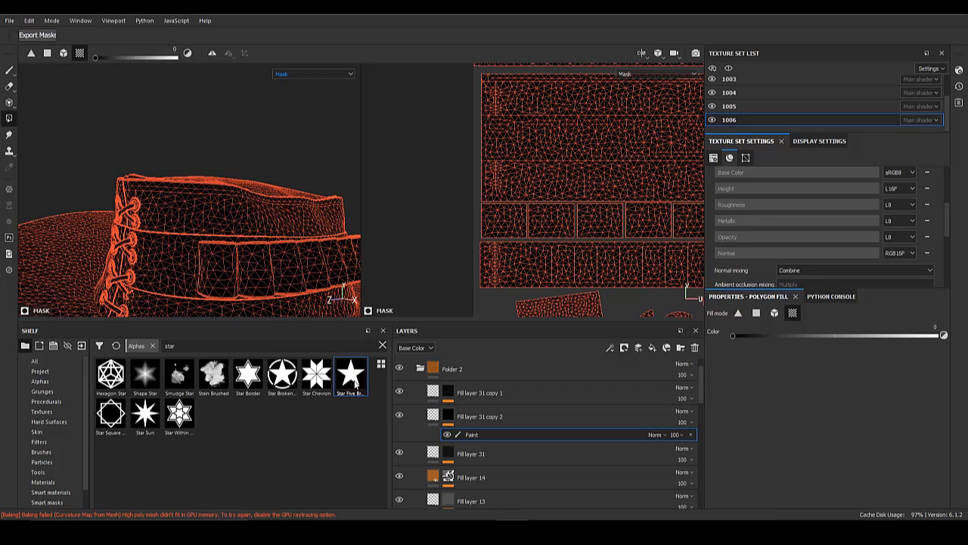
pyautogui.click(10, 104)
pyautogui.moveTo(948, 403); pyautogui.dragTo(947, 492)
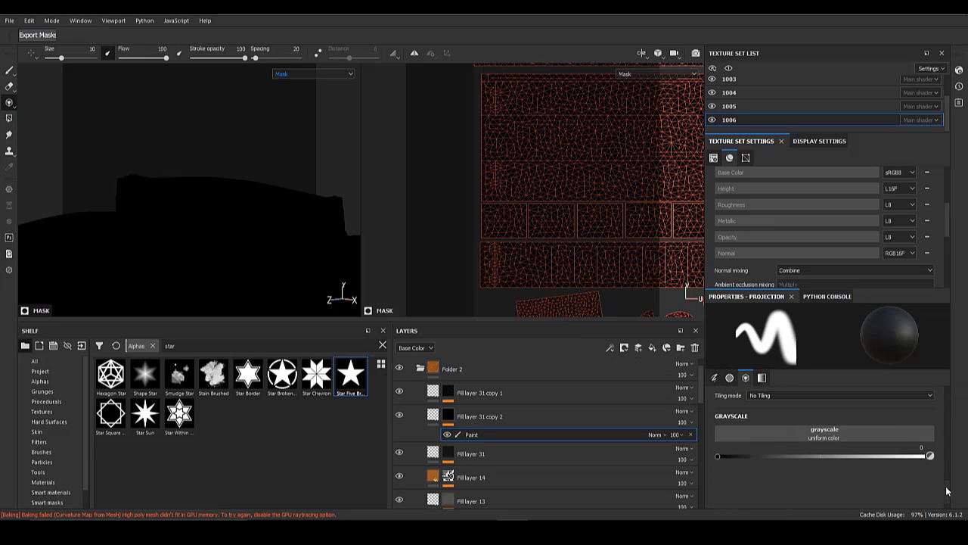
pyautogui.moveTo(802, 436); pyautogui.dragTo(799, 430)
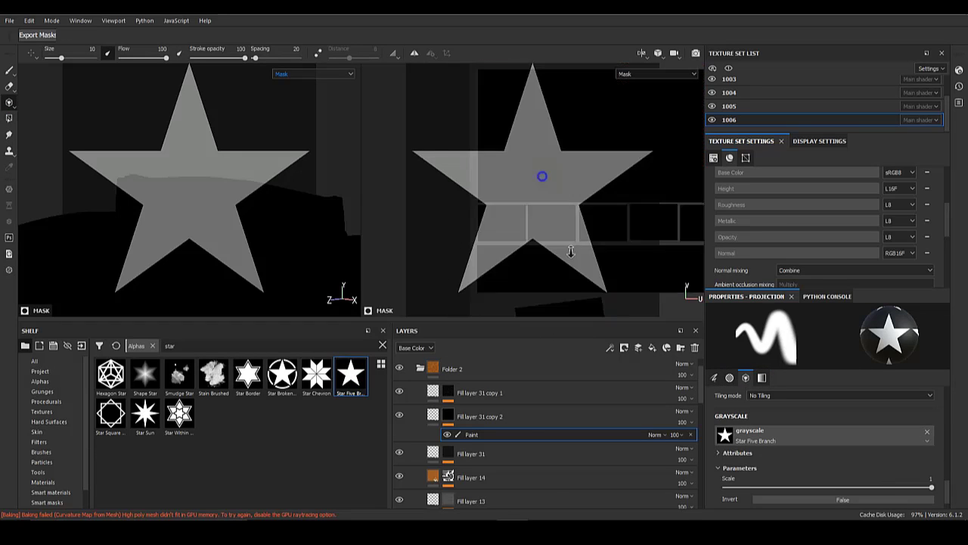
# - Project a star centred on the first pouch in the UV view with brush size 1.33, then realign and repaint it
pyautogui.keyDown('alt'); pyautogui.moveTo(580, 253); pyautogui.dragTo(531, 187, button='right'); pyautogui.keyUp('alt')
pyautogui.keyDown('alt'); pyautogui.moveTo(531, 187); pyautogui.dragTo(606, 227, button='middle'); pyautogui.keyUp('alt')
pyautogui.moveTo(606, 227)
pyautogui.keyDown('alt'); pyautogui.mouseDown(button='right')
pyautogui.moveTo(587, 210)
pyautogui.moveTo(591, 181)
pyautogui.moveTo(530, 188)
pyautogui.mouseUp(button='right'); pyautogui.keyUp('alt')
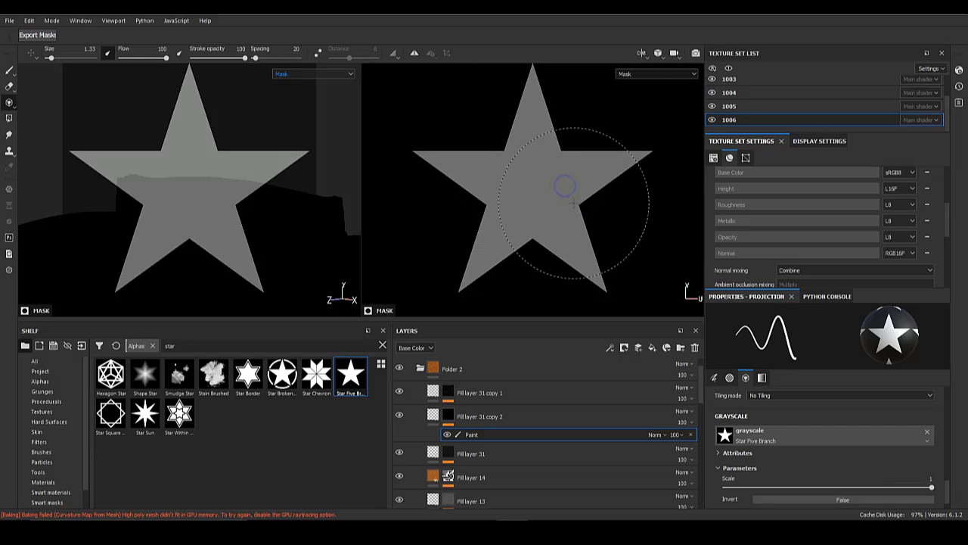
pyautogui.moveTo(574, 203)
pyautogui.mouseDown()
pyautogui.moveTo(620, 201)
pyautogui.moveTo(625, 181)
pyautogui.mouseUp()
pyautogui.click(437, 413)
pyautogui.click(448, 415)
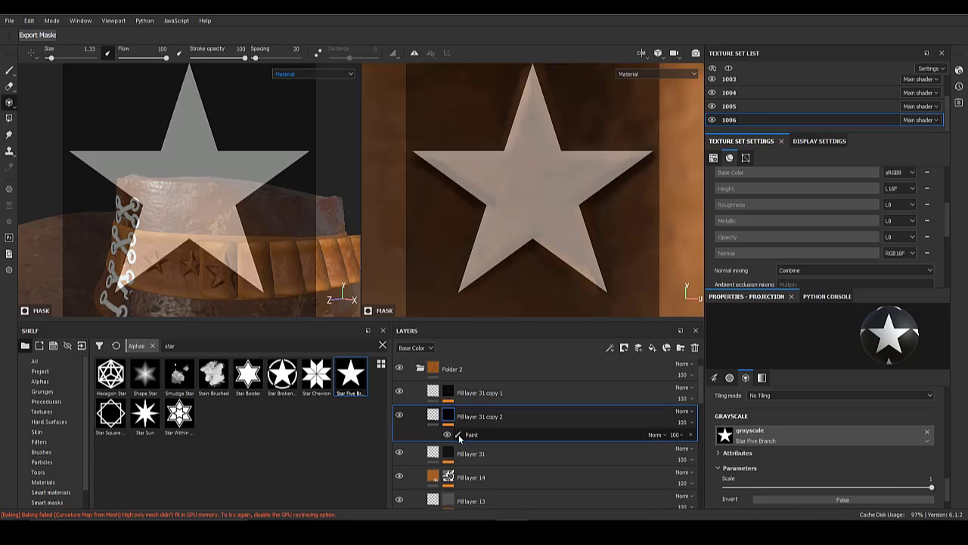
pyautogui.click(459, 437)
pyautogui.scroll(5, 519, 218)
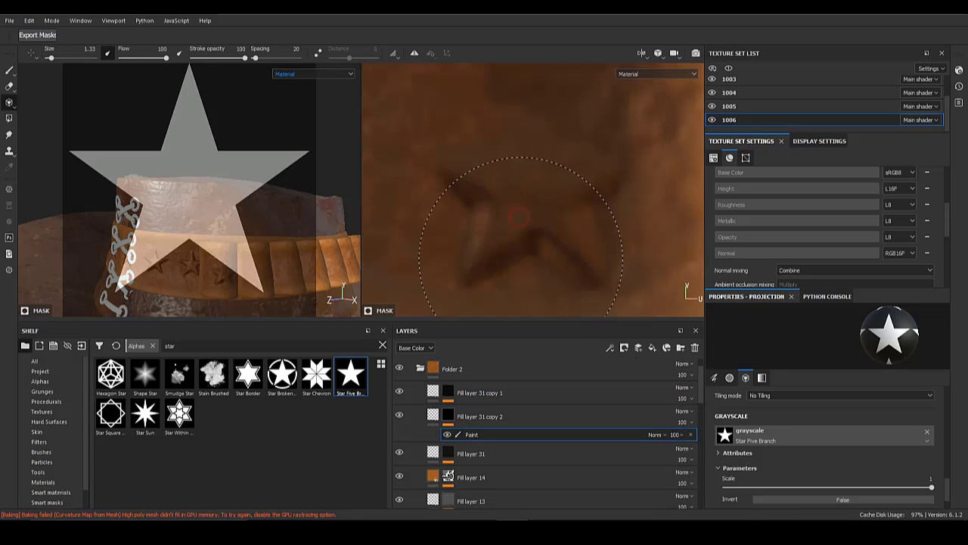
pyautogui.moveTo(521, 259)
pyautogui.mouseDown()
pyautogui.moveTo(580, 115)
pyautogui.moveTo(530, 129)
pyautogui.mouseUp()
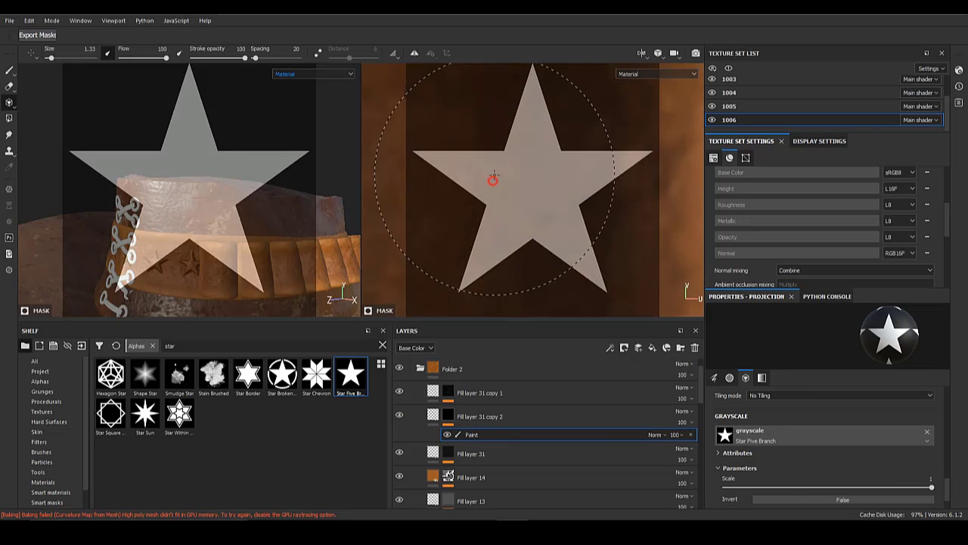
pyautogui.moveTo(494, 176)
pyautogui.mouseDown()
pyautogui.moveTo(485, 199)
pyautogui.moveTo(530, 212)
pyautogui.mouseUp()
# - Project a star onto the second pouch, undoing the first stroke and repainting with the star realigned
pyautogui.keyDown('alt'); pyautogui.moveTo(610, 194); pyautogui.dragTo(302, 180, button='middle'); pyautogui.keyUp('alt')
pyautogui.moveTo(529, 197)
pyautogui.mouseDown()
pyautogui.moveTo(593, 211)
pyautogui.moveTo(553, 151)
pyautogui.mouseUp()
pyautogui.hotkey('ctrl', 'z')
pyautogui.keyDown('alt'); pyautogui.moveTo(543, 127); pyautogui.dragTo(545, 164, button='right'); pyautogui.keyUp('alt')
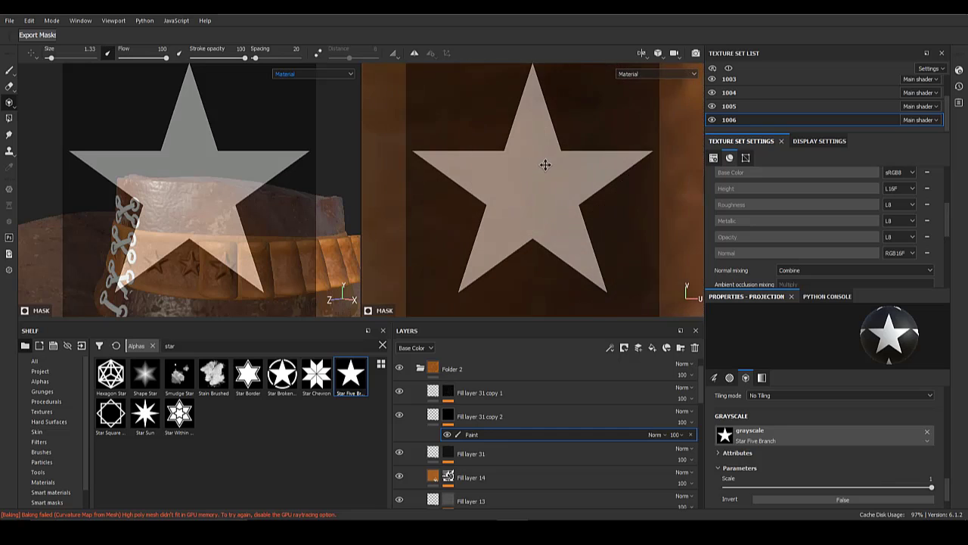
pyautogui.moveTo(545, 164); pyautogui.dragTo(600, 196)
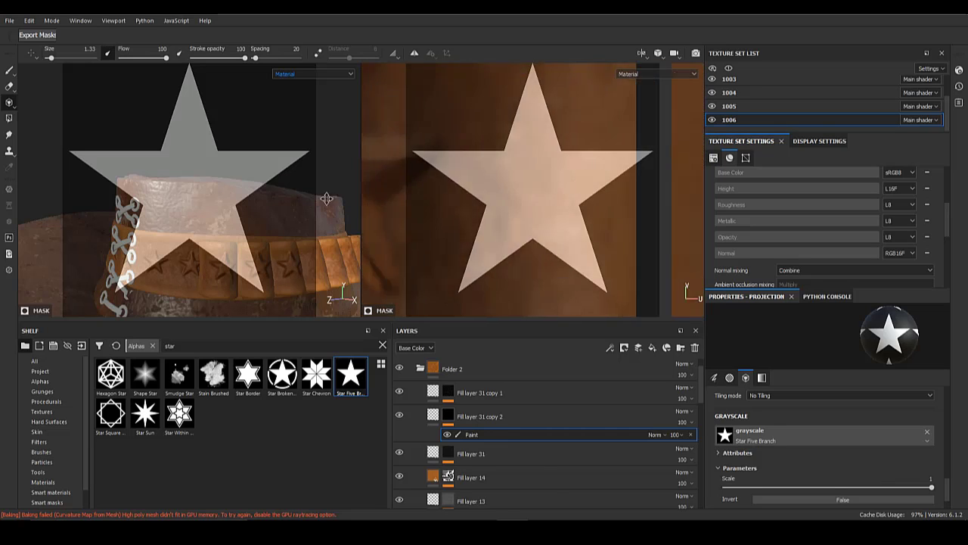
# - Continue projecting one centred star onto each of the following pouches around the hat band
pyautogui.keyDown('alt'); pyautogui.moveTo(327, 198); pyautogui.dragTo(299, 199, button='middle'); pyautogui.keyUp('alt')
pyautogui.keyDown('alt'); pyautogui.moveTo(650, 208); pyautogui.dragTo(466, 211, button='middle'); pyautogui.keyUp('alt')
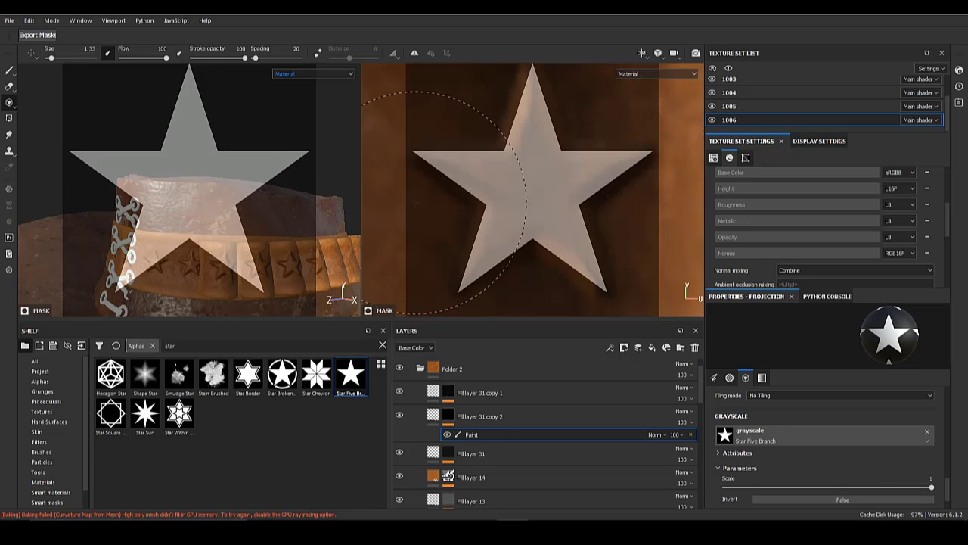
pyautogui.keyDown('alt'); pyautogui.moveTo(302, 204); pyautogui.dragTo(250, 216); pyautogui.keyUp('alt')
pyautogui.keyDown('alt'); pyautogui.moveTo(303, 218); pyautogui.dragTo(464, 222, button='right'); pyautogui.keyUp('alt')
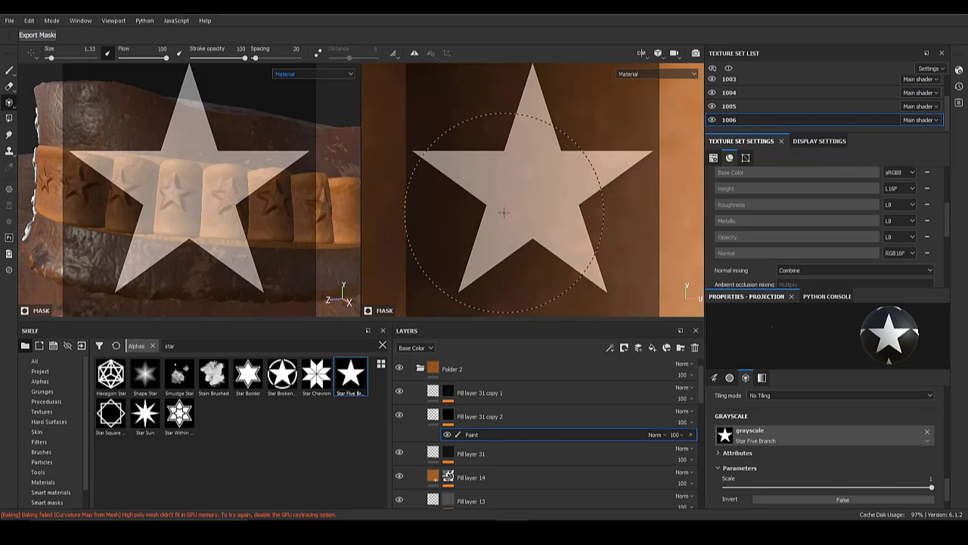
pyautogui.keyDown('alt'); pyautogui.moveTo(247, 217); pyautogui.dragTo(190, 212, button='middle'); pyautogui.keyUp('alt')
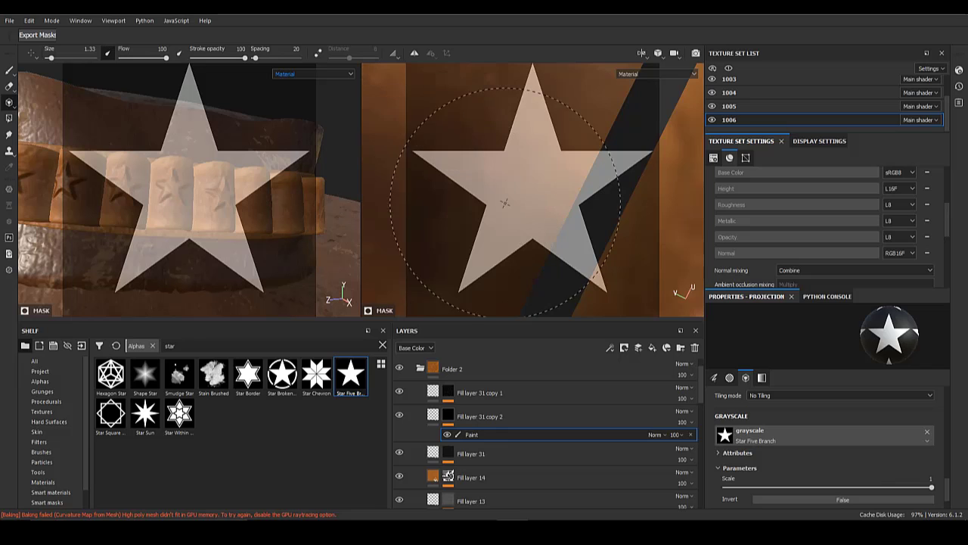
pyautogui.moveTo(504, 202)
pyautogui.keyDown('alt'); pyautogui.mouseDown()
pyautogui.moveTo(575, 212)
pyautogui.moveTo(560, 214)
pyautogui.moveTo(559, 150)
pyautogui.moveTo(559, 178)
pyautogui.moveTo(466, 149)
pyautogui.moveTo(507, 159)
pyautogui.mouseUp(); pyautogui.keyUp('alt')
pyautogui.keyDown('alt'); pyautogui.moveTo(269, 202); pyautogui.dragTo(215, 205); pyautogui.keyUp('alt')
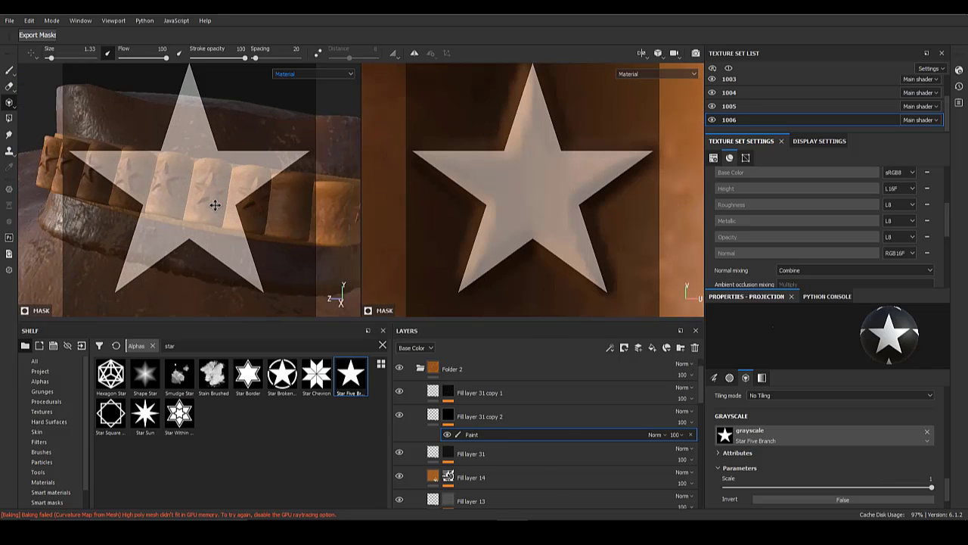
# - Project centred stars onto the last remaining pouches at the far end of the row
pyautogui.keyDown('alt'); pyautogui.moveTo(215, 205); pyautogui.dragTo(177, 197, button='middle'); pyautogui.keyUp('alt')
pyautogui.keyDown('alt'); pyautogui.moveTo(560, 198); pyautogui.dragTo(412, 185, button='middle'); pyautogui.keyUp('alt')
pyautogui.keyDown('alt'); pyautogui.moveTo(499, 193); pyautogui.dragTo(422, 192, button='middle'); pyautogui.keyUp('alt')
pyautogui.keyDown('alt'); pyautogui.moveTo(597, 195); pyautogui.dragTo(518, 191, button='middle'); pyautogui.keyUp('alt')
pyautogui.moveTo(524, 189)
pyautogui.mouseDown()
pyautogui.moveTo(527, 178)
pyautogui.moveTo(659, 189)
pyautogui.mouseUp()
pyautogui.keyDown('alt'); pyautogui.moveTo(659, 190); pyautogui.dragTo(454, 186, button='middle'); pyautogui.keyUp('alt')
pyautogui.keyDown('alt'); pyautogui.moveTo(643, 196); pyautogui.dragTo(503, 191, button='middle'); pyautogui.keyUp('alt')
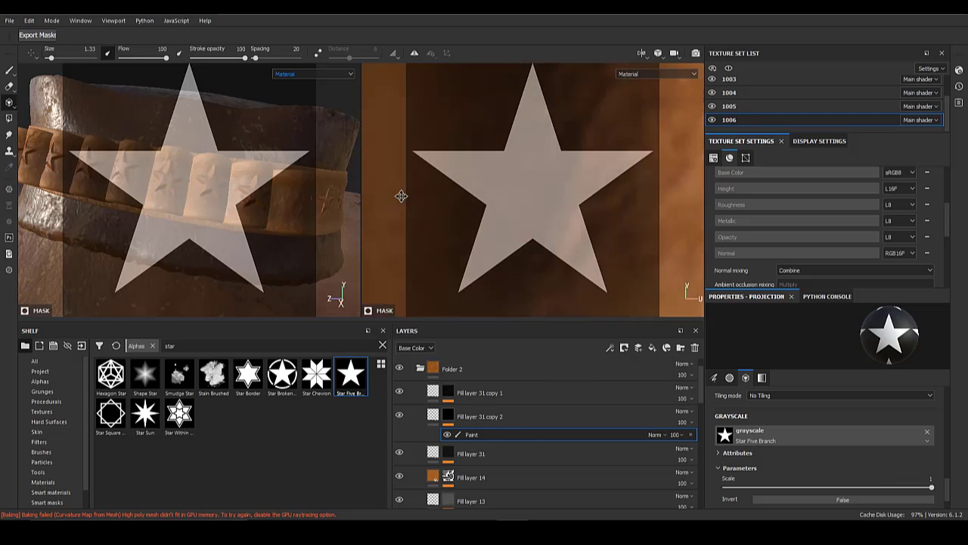
pyautogui.moveTo(485, 214); pyautogui.dragTo(584, 215)
# - Duplicate the raised star layer, Fill layer 31 copy 2, together with its painted star mask
pyautogui.keyDown('alt'); pyautogui.moveTo(168, 214); pyautogui.dragTo(257, 227); pyautogui.keyUp('alt')
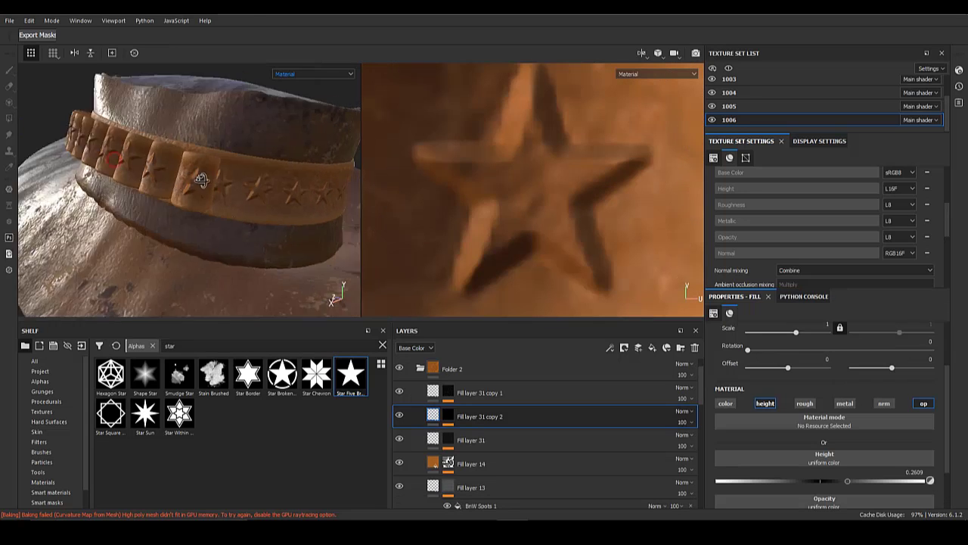
pyautogui.keyDown('alt'); pyautogui.moveTo(227, 197); pyautogui.dragTo(261, 173); pyautogui.keyUp('alt')
pyautogui.rightClick(465, 417)
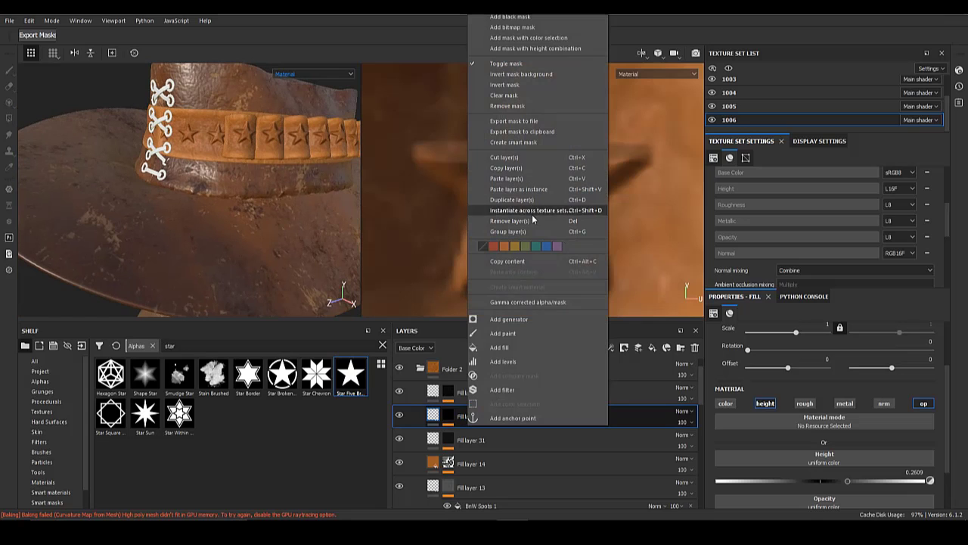
pyautogui.click(528, 210)
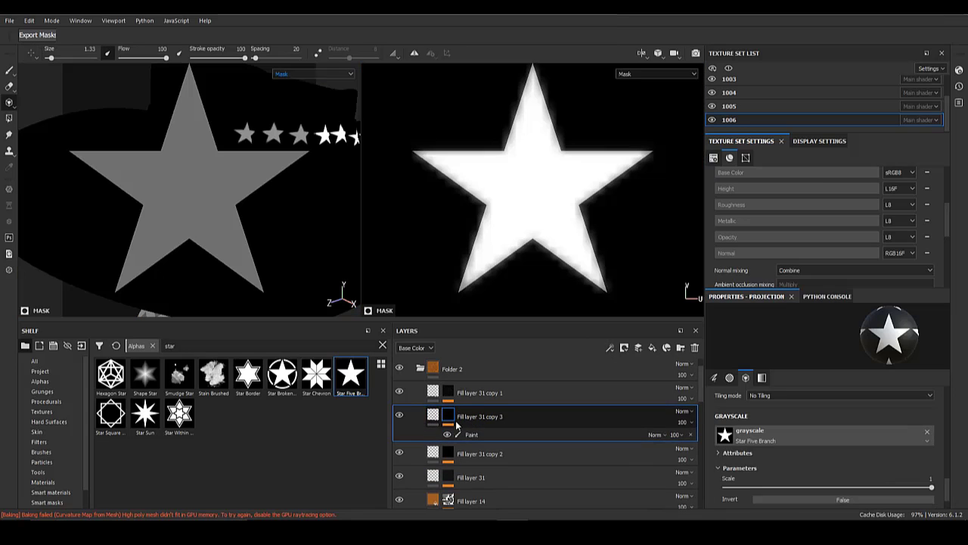
# - Add a Mask Outline filter to the duplicated layer's star mask with width 0.01 and curve shape 1
pyautogui.rightClick(471, 432)
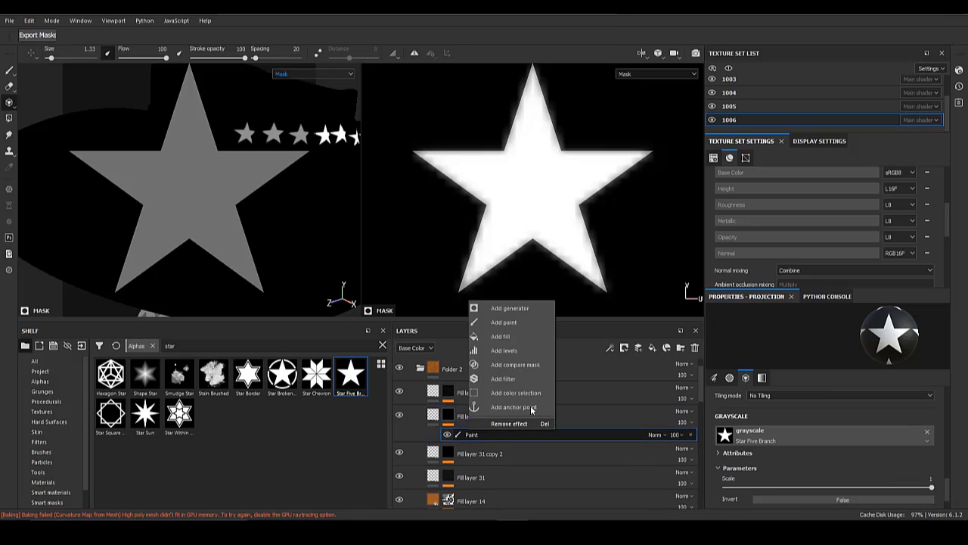
pyautogui.click(515, 424)
pyautogui.click(827, 332)
pyautogui.click(933, 396)
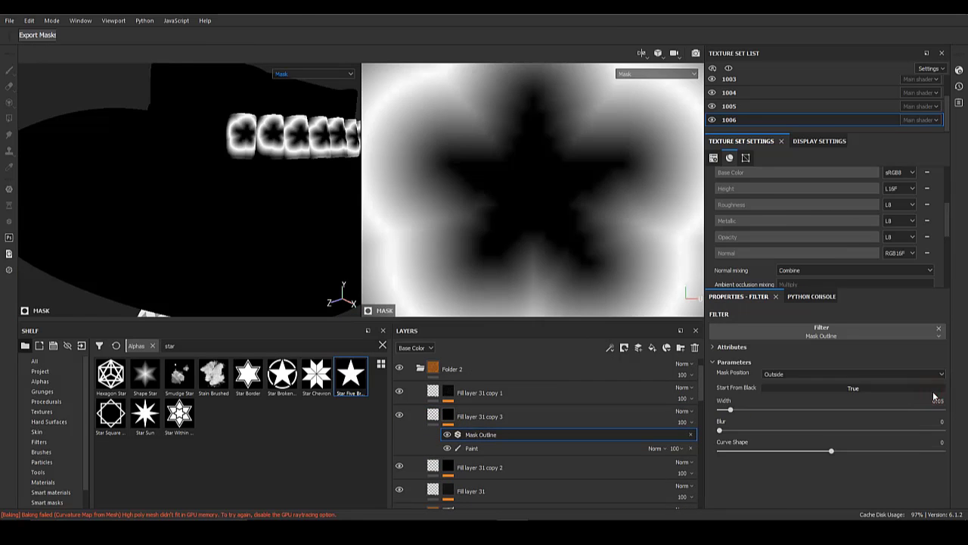
pyautogui.moveTo(832, 452); pyautogui.dragTo(946, 451)
pyautogui.click(723, 409)
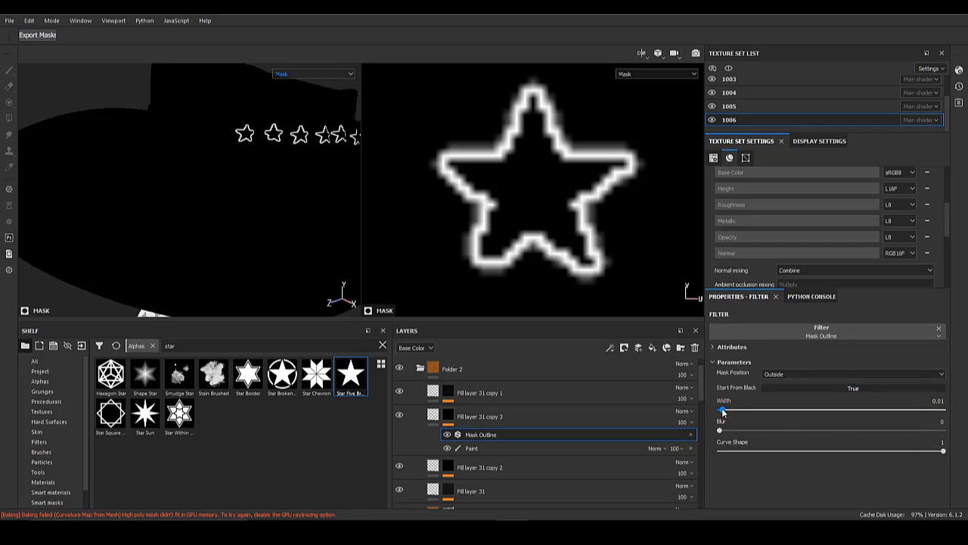
# - Add a Blur filter over the star outline mask and lower its blur intensity to soften the lines slightly
pyautogui.rightClick(467, 437)
pyautogui.click(515, 382)
pyautogui.click(823, 332)
pyautogui.click(896, 369)
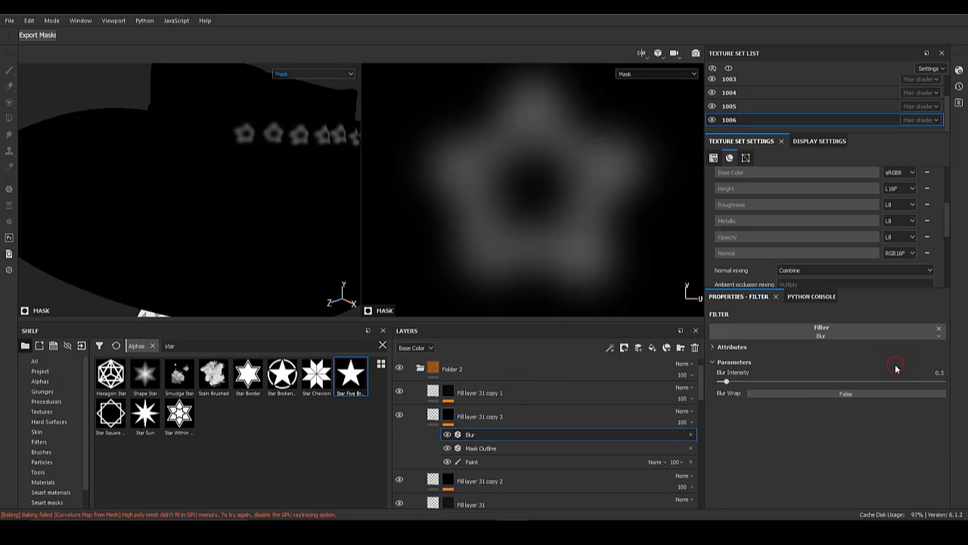
pyautogui.moveTo(726, 383); pyautogui.dragTo(722, 384)
# - Set the height of the star outline layer, Fill layer 31 copy 3, to -0.4589
pyautogui.click(433, 416)
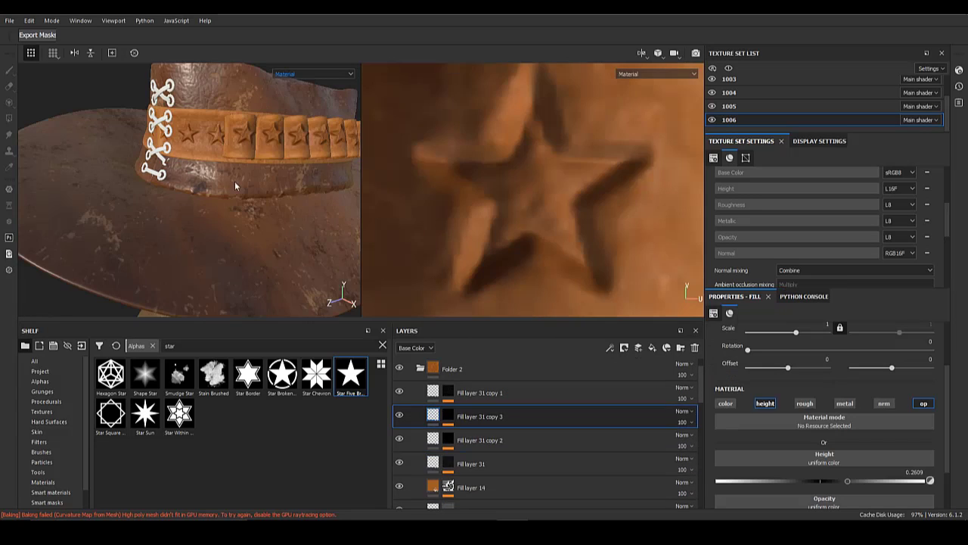
pyautogui.scroll(4, 236, 186)
pyautogui.keyDown('alt'); pyautogui.moveTo(236, 186); pyautogui.dragTo(139, 211, button='middle'); pyautogui.keyUp('alt')
pyautogui.moveTo(805, 481); pyautogui.dragTo(773, 481)
# - Examine the outlined stars around the hat band and the back lacing from several angles
pyautogui.scroll(-6, 158, 223)
pyautogui.moveTo(158, 223)
pyautogui.keyDown('alt'); pyautogui.mouseDown()
pyautogui.moveTo(91, 220)
pyautogui.moveTo(220, 253)
pyautogui.moveTo(190, 255)
pyautogui.moveTo(218, 273)
pyautogui.mouseUp(); pyautogui.keyUp('alt')
pyautogui.scroll(-3, 219, 253)
pyautogui.scroll(2, 217, 274)
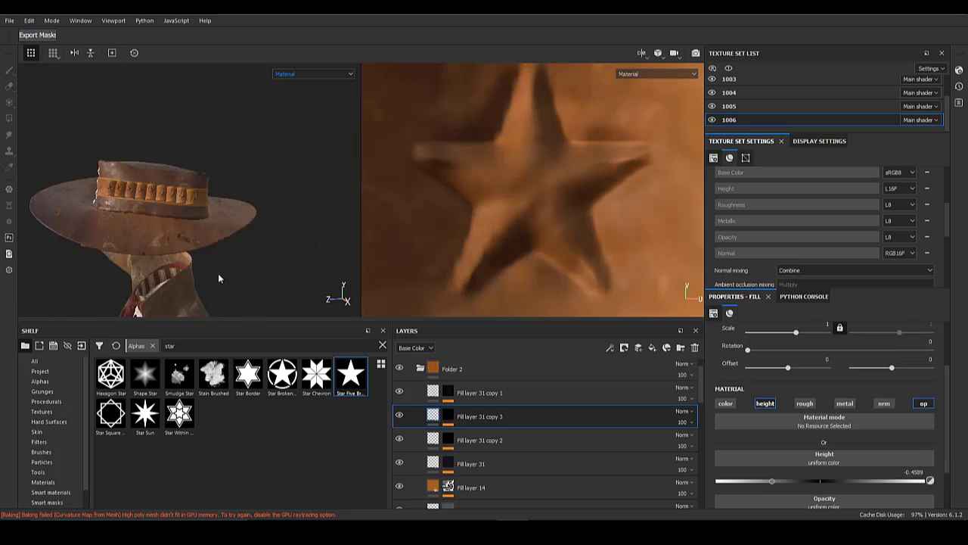
pyautogui.moveTo(218, 273)
pyautogui.keyDown('shift'); pyautogui.mouseDown(button='right')
pyautogui.moveTo(151, 248)
pyautogui.moveTo(222, 250)
pyautogui.mouseUp(button='right'); pyautogui.keyUp('shift')
pyautogui.keyDown('alt'); pyautogui.moveTo(222, 250); pyautogui.dragTo(182, 275); pyautogui.keyUp('alt')
pyautogui.scroll(5, 190, 265)
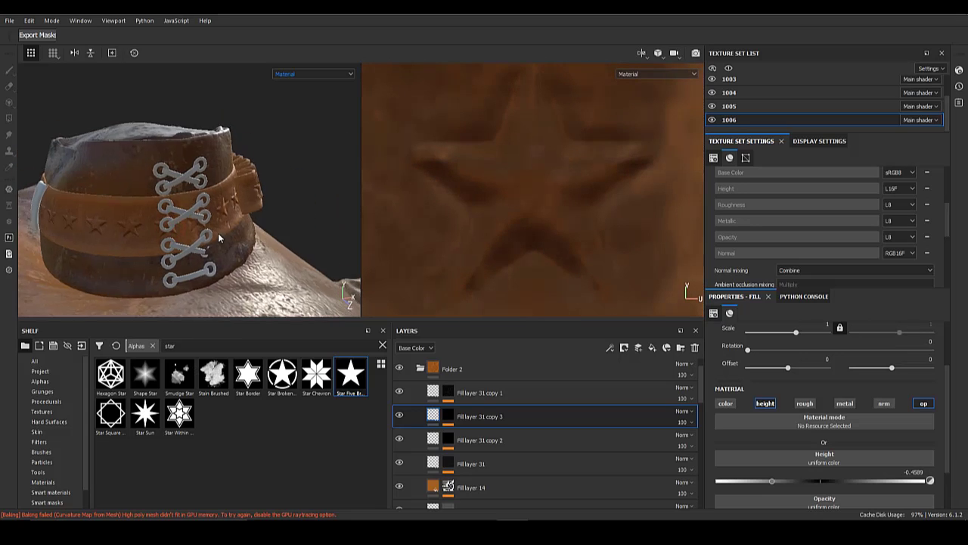
pyautogui.keyDown('alt'); pyautogui.moveTo(216, 234); pyautogui.dragTo(203, 251); pyautogui.keyUp('alt')
# - Show the mask of the metal folder, Folder 4, and add the hat band buckle to it with polygon fill
pyautogui.click(421, 369)
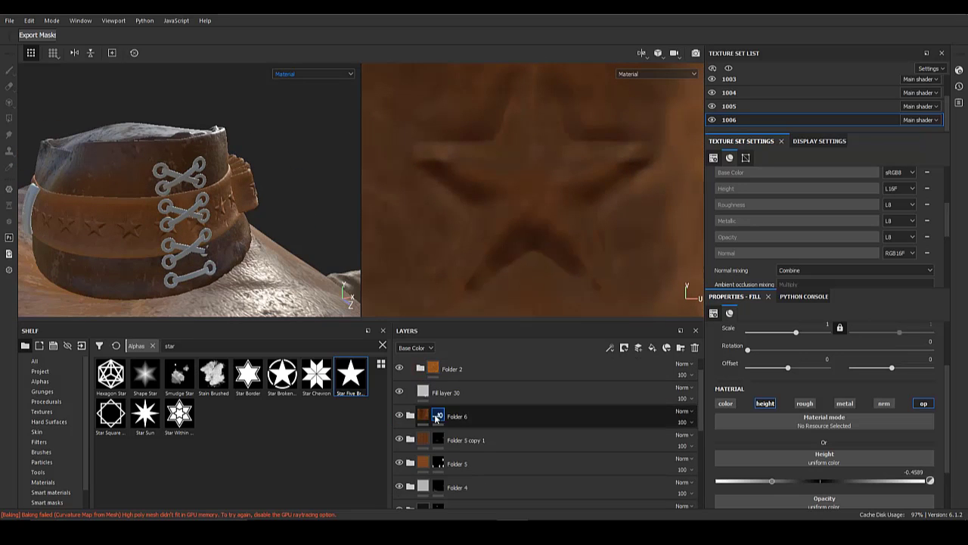
pyautogui.keyDown('alt'); pyautogui.click(439, 488); pyautogui.keyUp('alt')
pyautogui.scroll(-5, 482, 200)
pyautogui.click(9, 70)
pyautogui.scroll(-8, 523, 199)
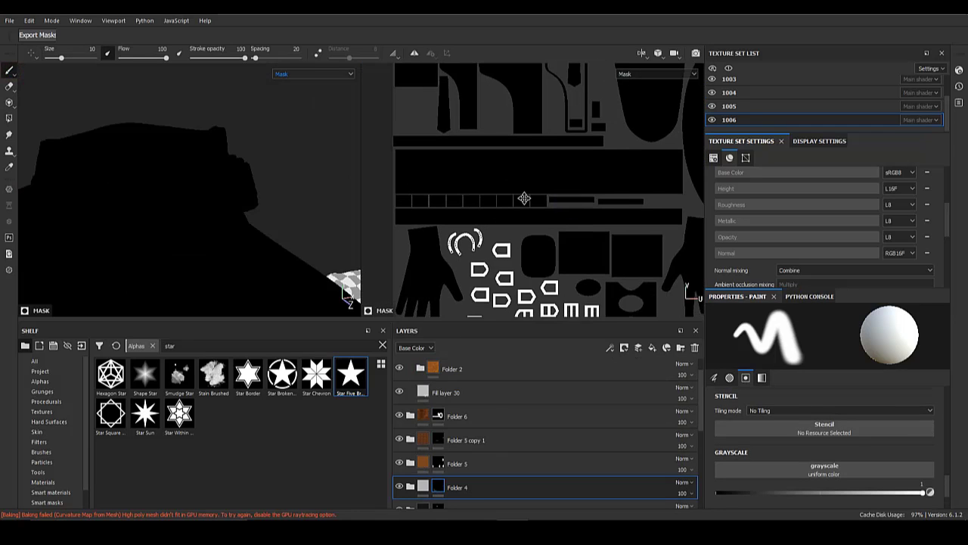
pyautogui.press('4')
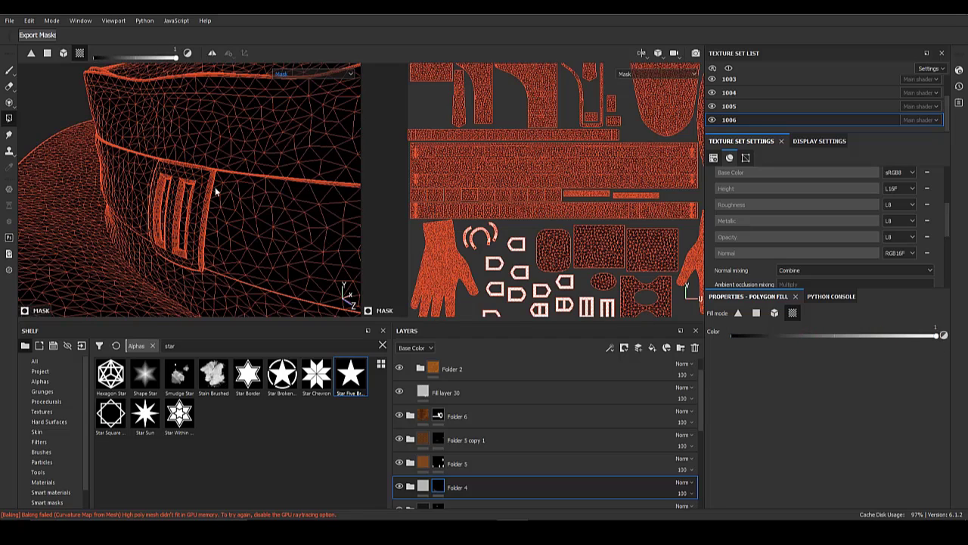
pyautogui.click(211, 193)
# - Add all the lacing eyelets to the Folder 4 metal mask with polygon fill in the UV view
pyautogui.scroll(-5, 212, 192)
pyautogui.keyDown('alt'); pyautogui.moveTo(151, 175); pyautogui.dragTo(232, 175); pyautogui.keyUp('alt')
pyautogui.keyDown('alt'); pyautogui.moveTo(561, 251); pyautogui.dragTo(528, 161, button='middle'); pyautogui.keyUp('alt')
pyautogui.keyDown('alt'); pyautogui.moveTo(666, 147); pyautogui.dragTo(526, 196, button='middle'); pyautogui.keyUp('alt')
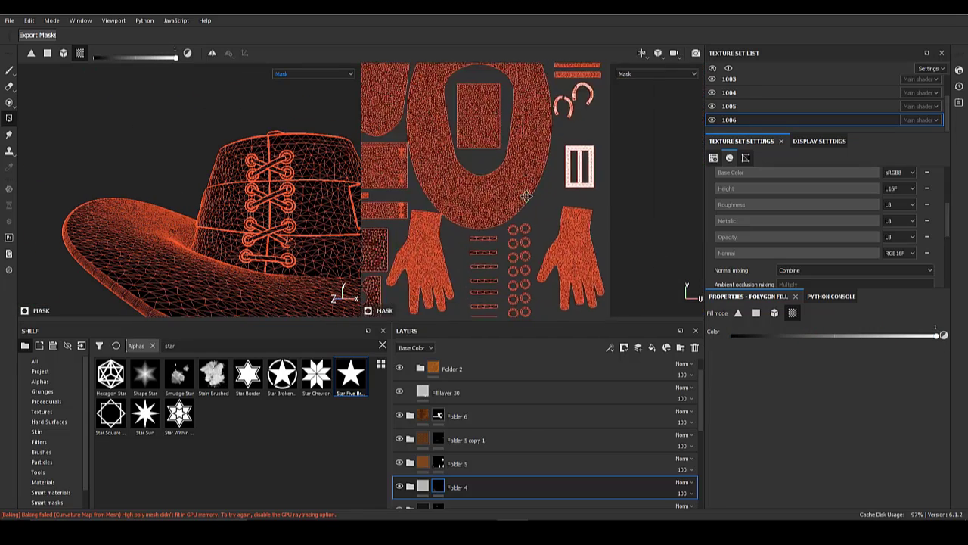
pyautogui.scroll(3, 526, 195)
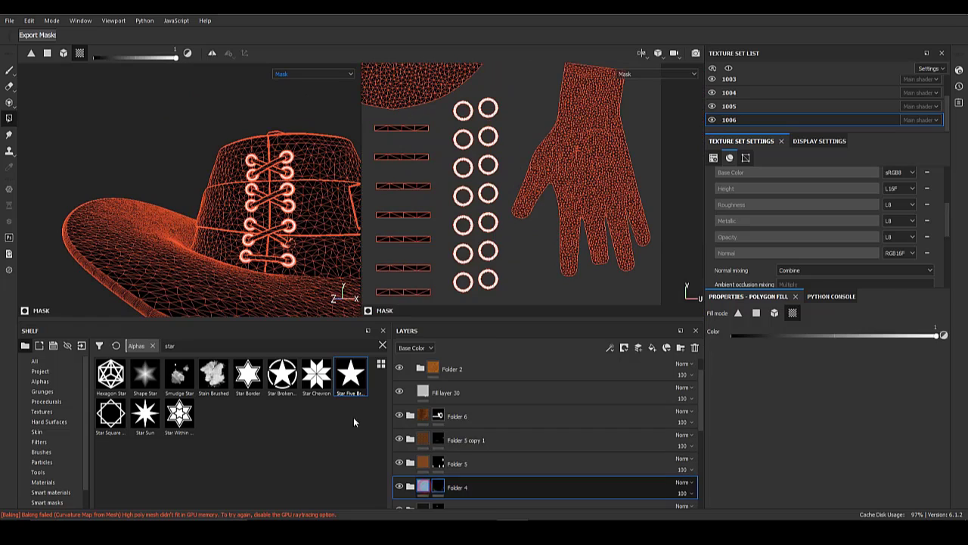
# - Return to the material view and examine the metal eyelets, laces and buckle around the hat under rotated lighting
pyautogui.click(423, 486)
pyautogui.keyDown('alt'); pyautogui.moveTo(285, 242); pyautogui.dragTo(227, 218); pyautogui.keyUp('alt')
pyautogui.scroll(-2, 227, 224)
pyautogui.scroll(5, 227, 218)
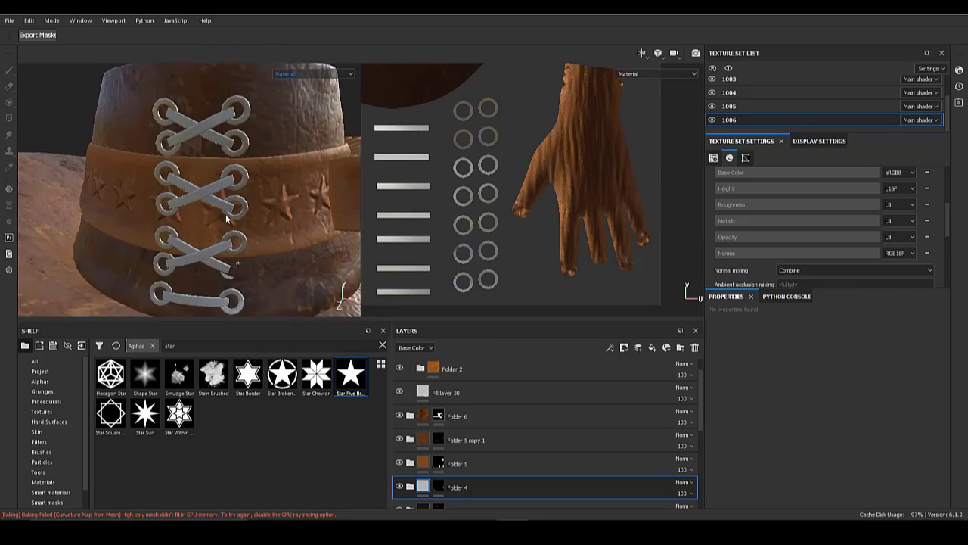
pyautogui.scroll(2, 227, 219)
pyautogui.keyDown('shift'); pyautogui.moveTo(227, 219); pyautogui.dragTo(201, 226, button='right'); pyautogui.keyUp('shift')
pyautogui.keyDown('alt'); pyautogui.moveTo(183, 217); pyautogui.dragTo(317, 280); pyautogui.keyUp('alt')
pyautogui.keyDown('alt'); pyautogui.moveTo(242, 214); pyautogui.dragTo(254, 247); pyautogui.keyUp('alt')
pyautogui.keyDown('alt'); pyautogui.moveTo(254, 248); pyautogui.dragTo(220, 237, button='right'); pyautogui.keyUp('alt')
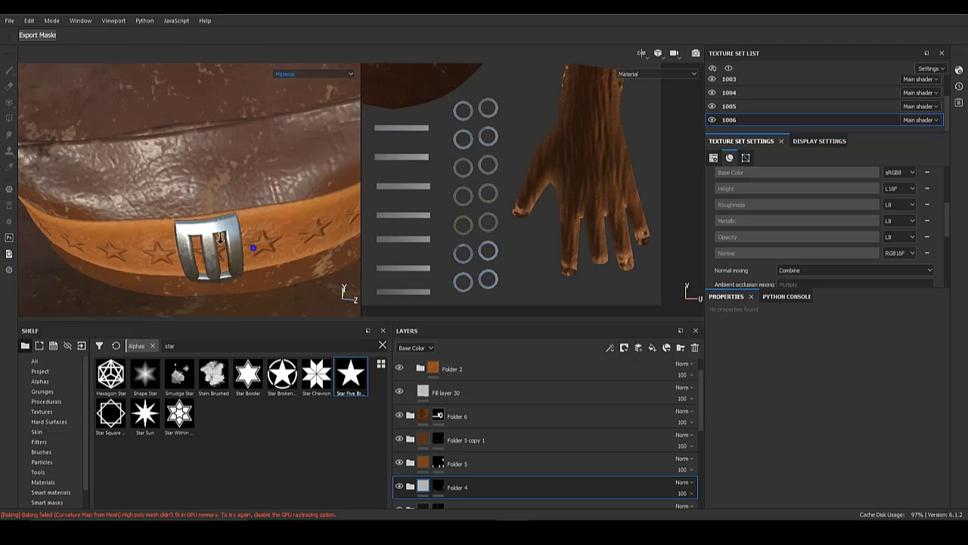
pyautogui.keyDown('alt'); pyautogui.moveTo(220, 237); pyautogui.dragTo(113, 186); pyautogui.keyUp('alt')
pyautogui.keyDown('alt'); pyautogui.moveTo(112, 186); pyautogui.dragTo(223, 253, button='right'); pyautogui.keyUp('alt')
pyautogui.keyDown('alt'); pyautogui.moveTo(222, 253); pyautogui.dragTo(237, 210); pyautogui.keyUp('alt')
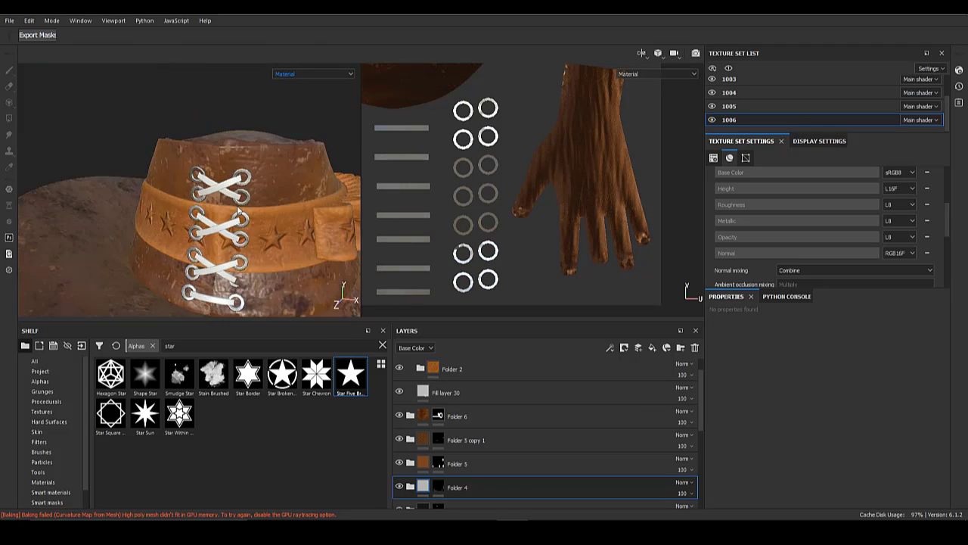
pyautogui.keyDown('alt'); pyautogui.moveTo(238, 211); pyautogui.dragTo(214, 217, button='right'); pyautogui.keyUp('alt')
pyautogui.keyDown('alt'); pyautogui.moveTo(214, 217); pyautogui.dragTo(254, 201); pyautogui.keyUp('alt')
pyautogui.keyDown('alt'); pyautogui.moveTo(254, 202); pyautogui.dragTo(184, 209, button='right'); pyautogui.keyUp('alt')
pyautogui.keyDown('alt'); pyautogui.moveTo(184, 209); pyautogui.dragTo(141, 171); pyautogui.keyUp('alt')
pyautogui.keyDown('alt'); pyautogui.moveTo(141, 170); pyautogui.dragTo(67, 152, button='right'); pyautogui.keyUp('alt')
pyautogui.keyDown('alt'); pyautogui.moveTo(66, 151); pyautogui.dragTo(38, 154); pyautogui.keyUp('alt')
# - Create a new folder above Folder 7 containing a new fill layer, and give the folder a black mask
pyautogui.moveTo(700, 385); pyautogui.dragTo(701, 369)
pyautogui.click(411, 371)
pyautogui.click(486, 374)
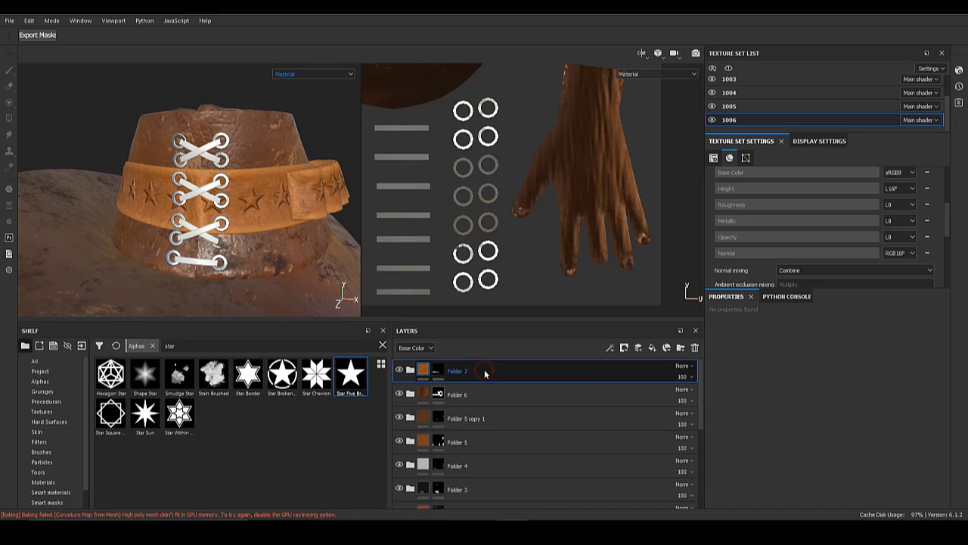
pyautogui.click(651, 348)
pyautogui.click(680, 348)
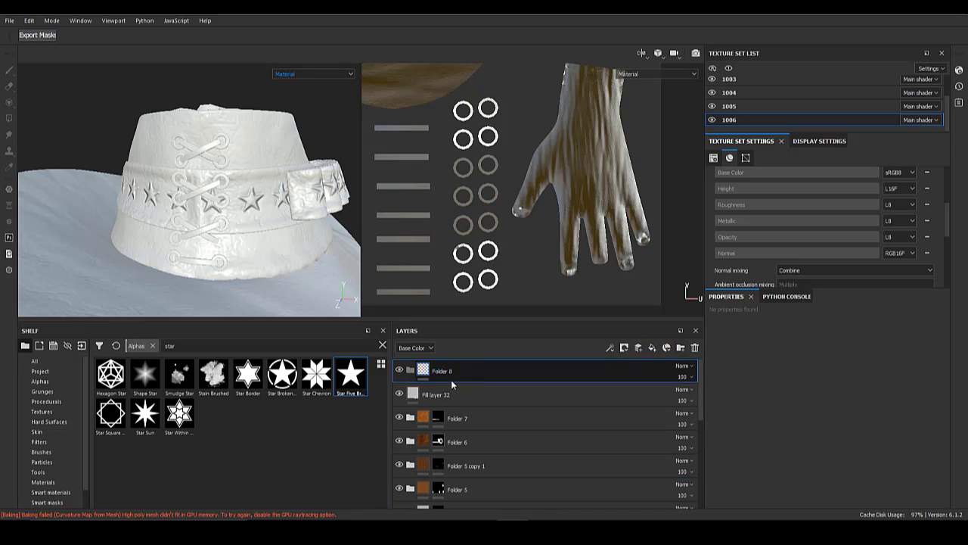
pyautogui.moveTo(453, 394); pyautogui.dragTo(457, 371)
pyautogui.rightClick(438, 374)
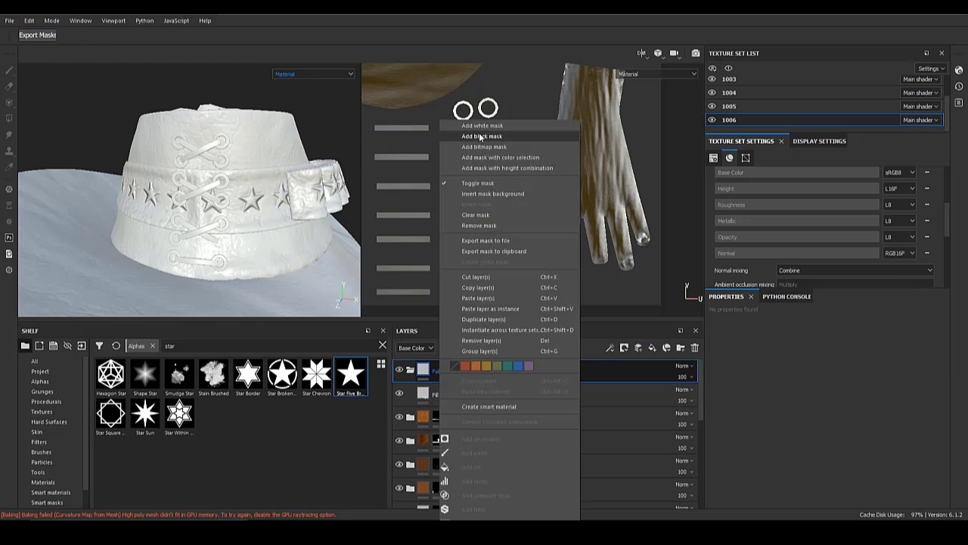
pyautogui.click(481, 137)
# - Set the base color of Fill layer 32 to a dark grey for the hat laces
pyautogui.keyDown('alt'); pyautogui.moveTo(183, 191); pyautogui.dragTo(238, 204); pyautogui.keyUp('alt')
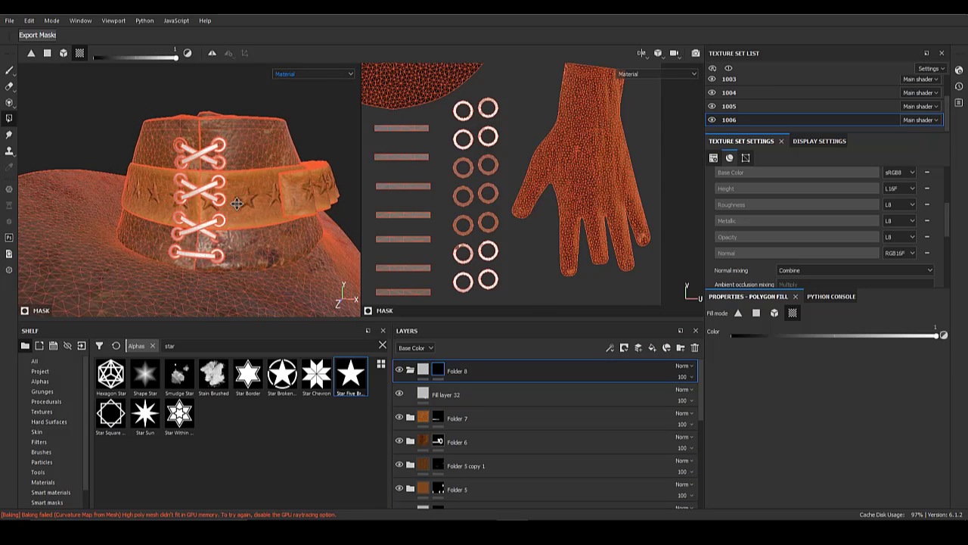
pyautogui.keyDown('alt'); pyautogui.moveTo(237, 205); pyautogui.dragTo(377, 337, button='right'); pyautogui.keyUp('alt')
pyautogui.click(455, 394)
pyautogui.click(811, 472)
pyautogui.click(812, 427)
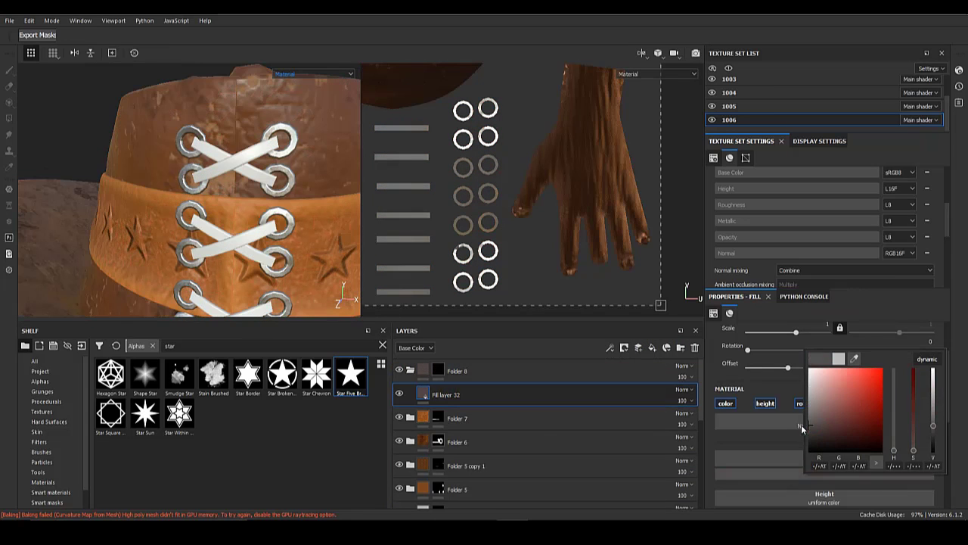
# - Add all seven lace strips to the Folder 8 mask with polygon fill in the UV view
pyautogui.click(439, 370)
pyautogui.keyDown('alt'); pyautogui.moveTo(483, 204); pyautogui.dragTo(535, 190, button='middle'); pyautogui.keyUp('alt')
pyautogui.moveTo(467, 291); pyautogui.dragTo(435, 122)
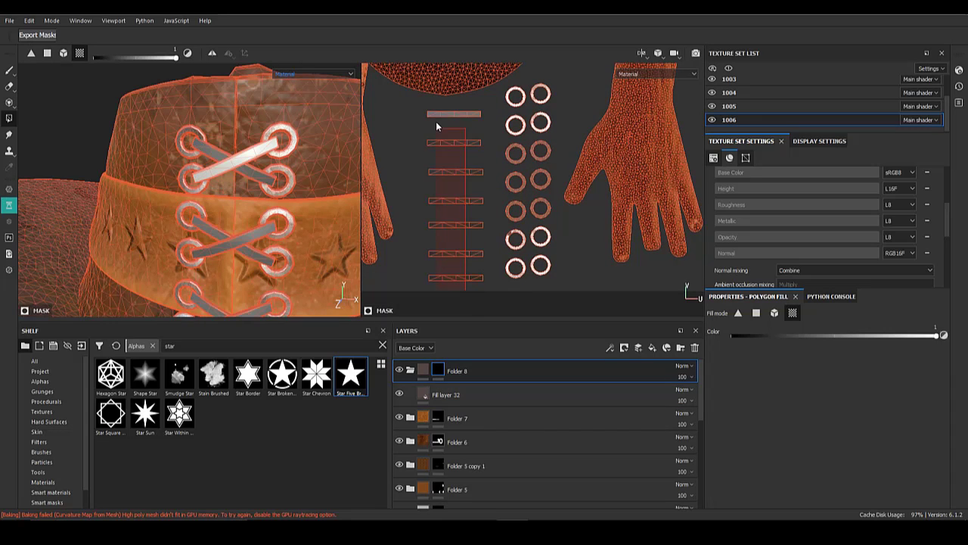
pyautogui.click(437, 113)
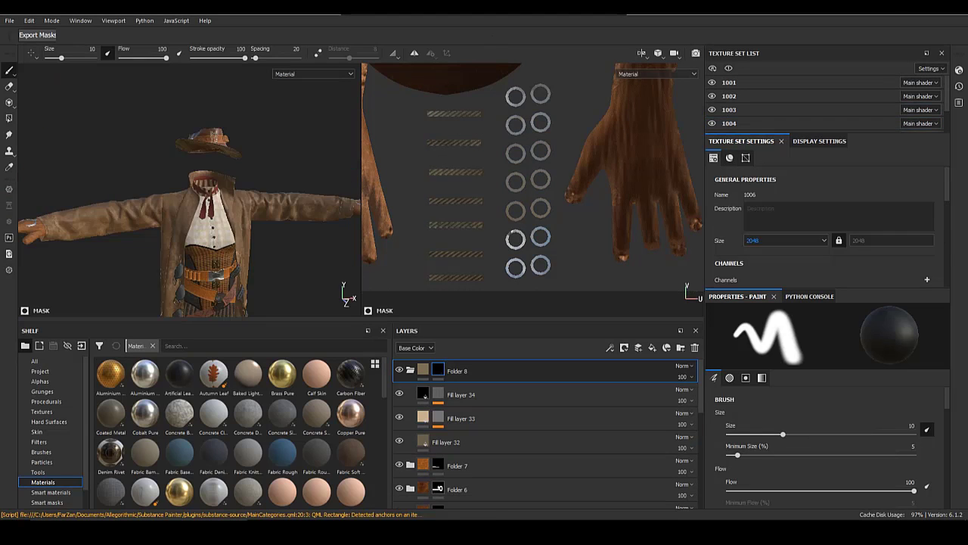
# - Examine the complete textured western outfit from the front and sides in an enlarged viewport
pyautogui.moveTo(222, 203)
pyautogui.keyDown('alt'); pyautogui.mouseDown()
pyautogui.moveTo(217, 154)
pyautogui.moveTo(166, 144)
pyautogui.moveTo(204, 129)
pyautogui.mouseUp(); pyautogui.keyUp('alt')
pyautogui.scroll(8, 217, 154)
pyautogui.scroll(-8, 170, 200)
pyautogui.keyDown('alt'); pyautogui.moveTo(152, 215); pyautogui.dragTo(178, 185, button='middle'); pyautogui.keyUp('alt')
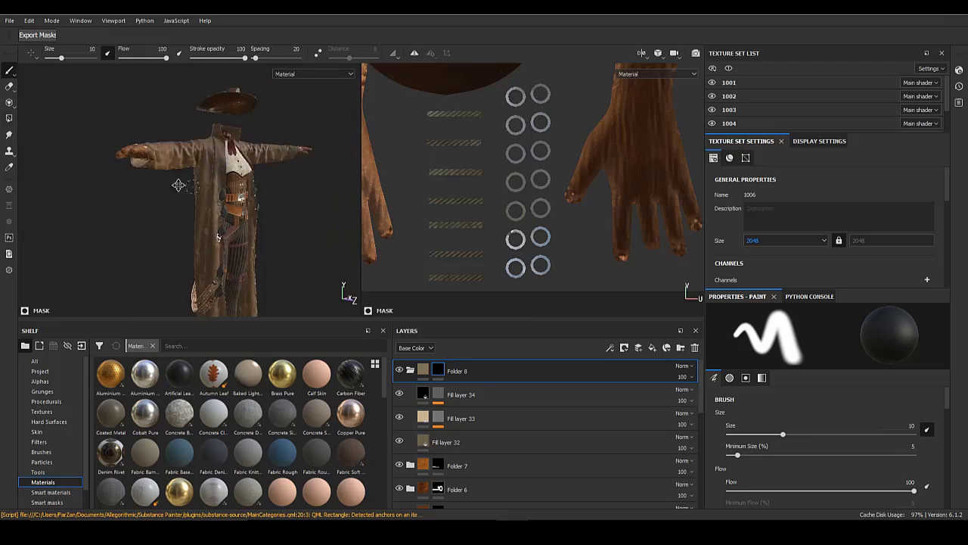
pyautogui.keyDown('alt'); pyautogui.moveTo(179, 185); pyautogui.dragTo(106, 185); pyautogui.keyUp('alt')
pyautogui.press('Tab')
pyautogui.keyDown('alt'); pyautogui.moveTo(272, 220); pyautogui.dragTo(113, 215); pyautogui.keyUp('alt')
pyautogui.keyDown('alt'); pyautogui.moveTo(308, 223); pyautogui.dragTo(212, 235); pyautogui.keyUp('alt')
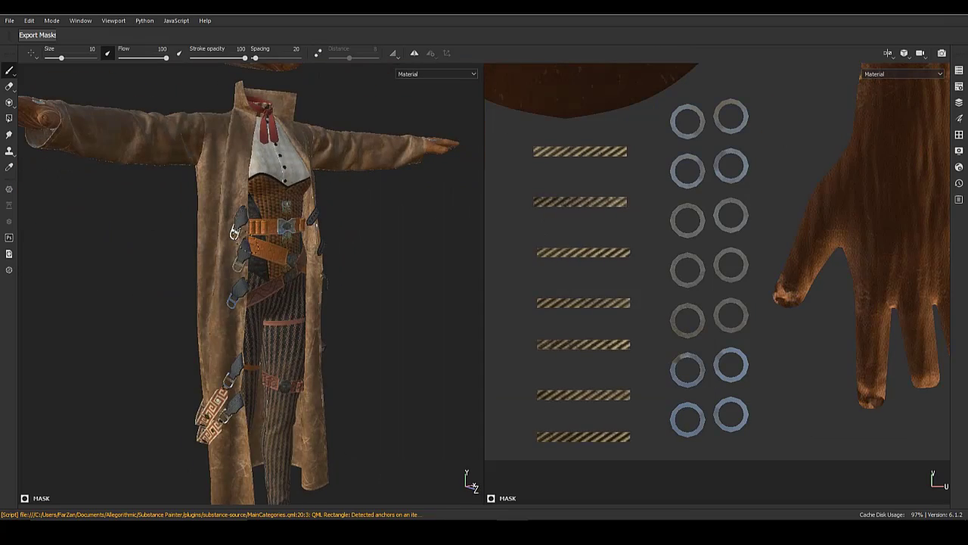
pyautogui.keyDown('alt'); pyautogui.moveTo(269, 244); pyautogui.dragTo(204, 238); pyautogui.keyUp('alt')
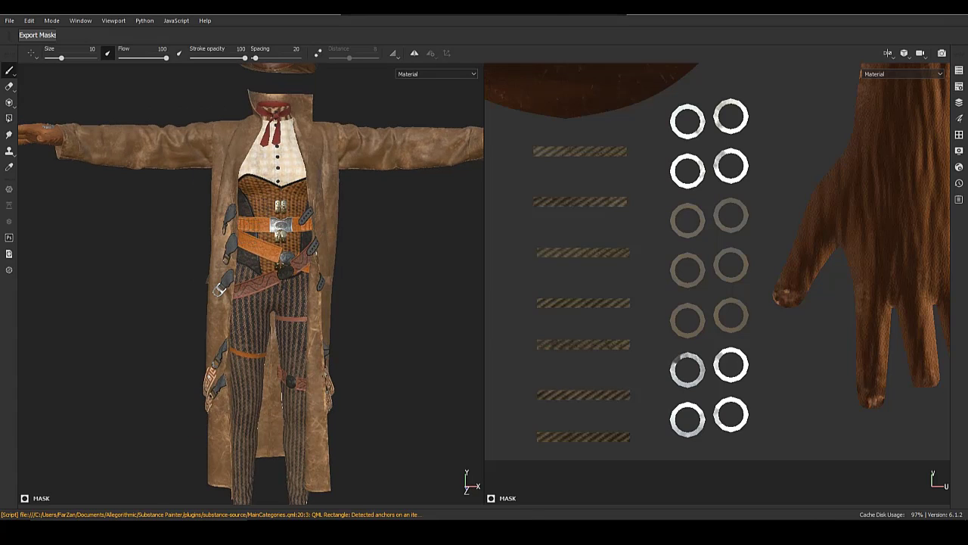
pyautogui.press('Tab')
pyautogui.click(10, 21)
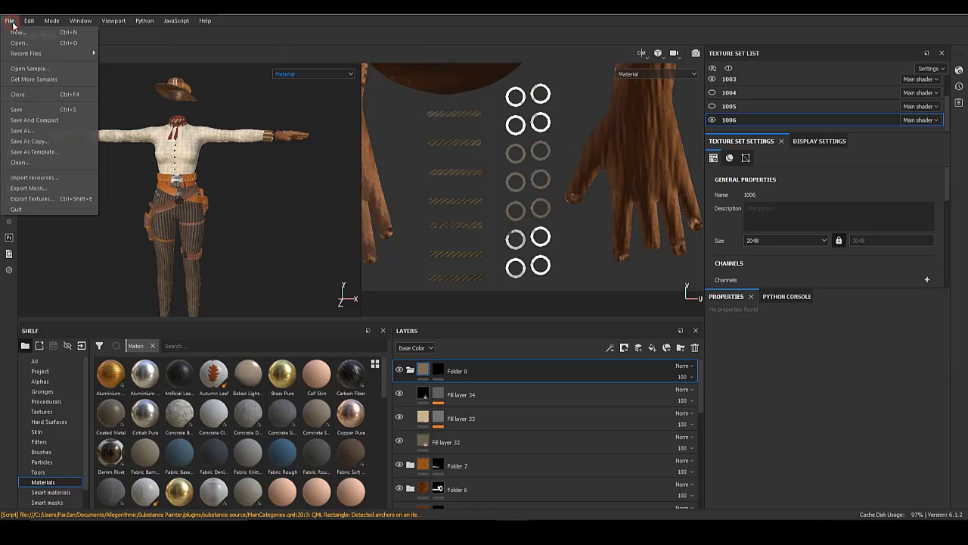
pyautogui.click(38, 200)
pyautogui.click(745, 71)
# - Make texture sets 1005 and 1004 visible again and open the texture export settings
pyautogui.click(712, 105)
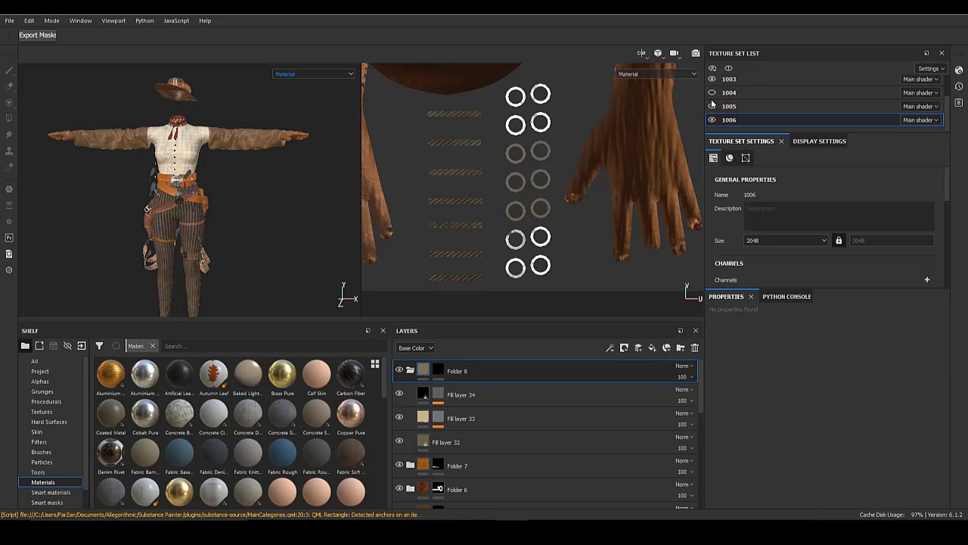
pyautogui.click(712, 94)
pyautogui.click(11, 21)
pyautogui.click(40, 201)
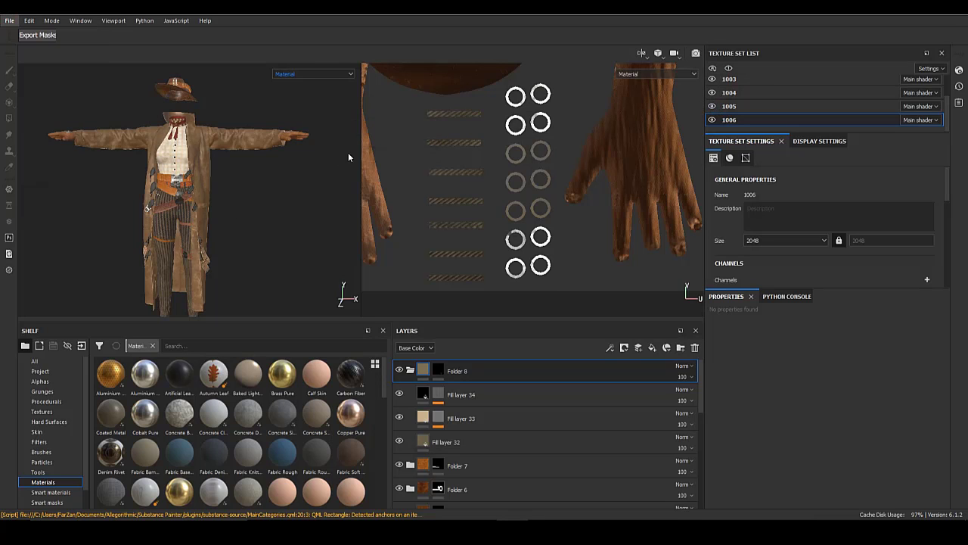
# - Set the export output directory to the textures folder inside Western Outfit No.1 on the Desktop
pyautogui.click(454, 141)
pyautogui.click(303, 164)
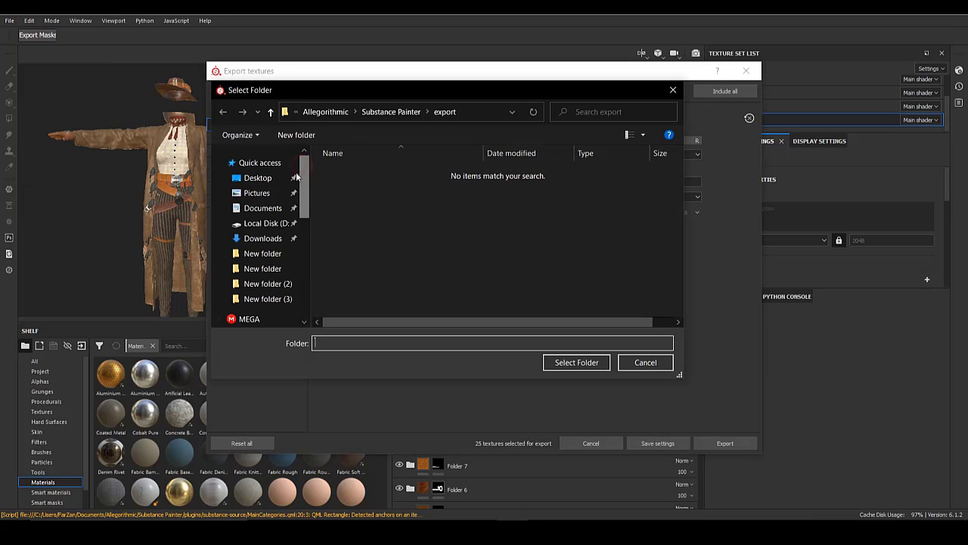
pyautogui.click(257, 178)
pyautogui.click(378, 226)
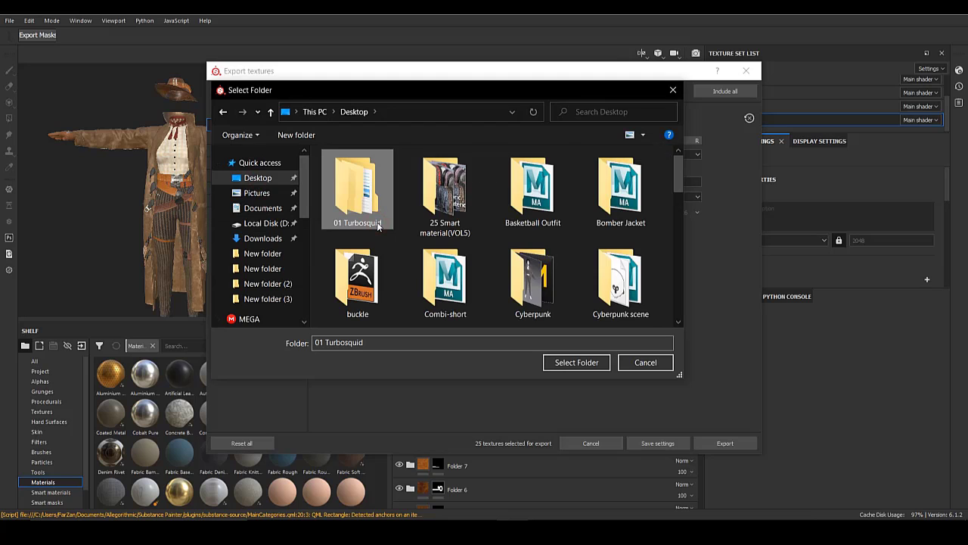
pyautogui.scroll(-10, 378, 226)
pyautogui.click(590, 229)
pyautogui.doubleClick(618, 214)
pyautogui.doubleClick(477, 195)
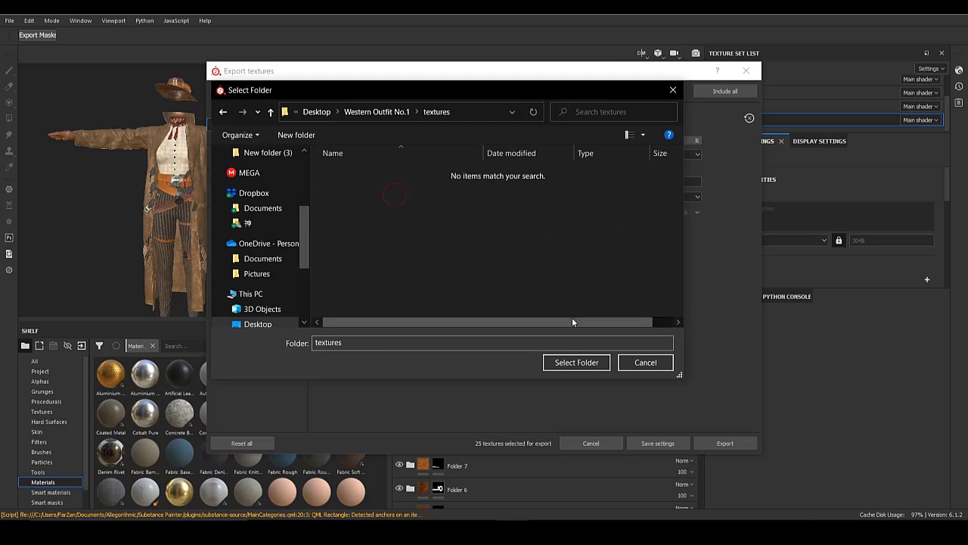
pyautogui.click(574, 362)
# - Set the export template to Arnold (AiStandard), the file type to exr and the size to 4096
pyautogui.click(454, 156)
pyautogui.click(445, 219)
pyautogui.click(482, 170)
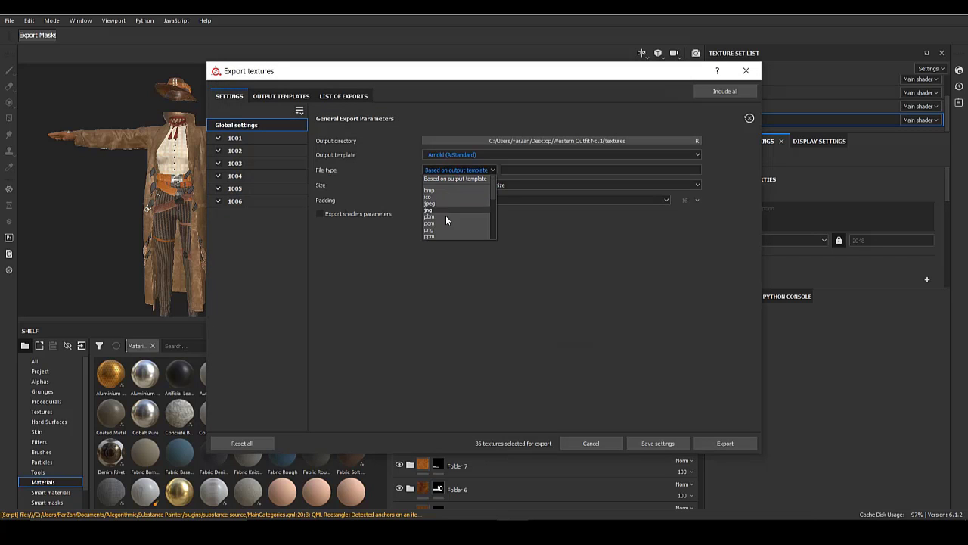
pyautogui.scroll(-3, 444, 221)
pyautogui.click(444, 199)
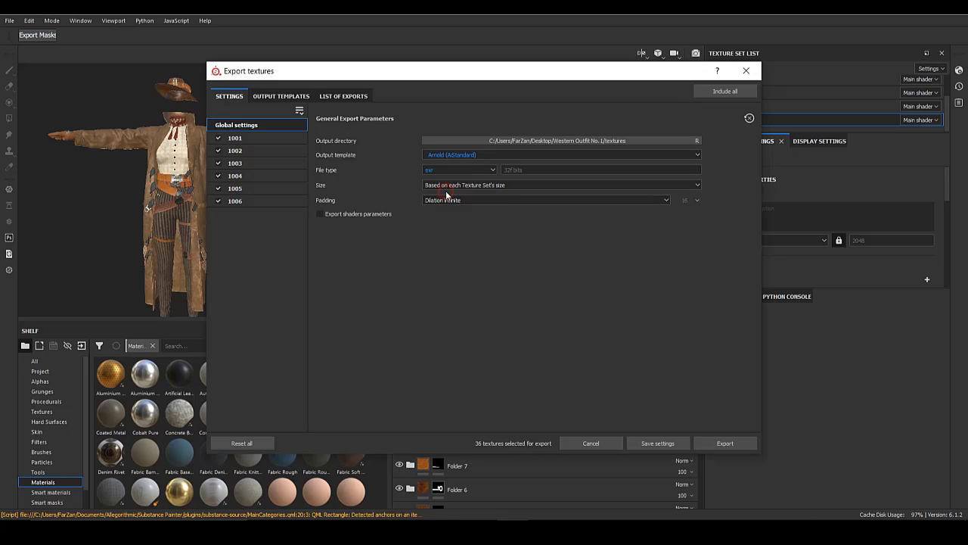
pyautogui.click(446, 187)
pyautogui.click(446, 243)
# - Add an RGB output map carrying the Opacity channel to the Arnold UDIM (AiStandard) preset
pyautogui.click(280, 96)
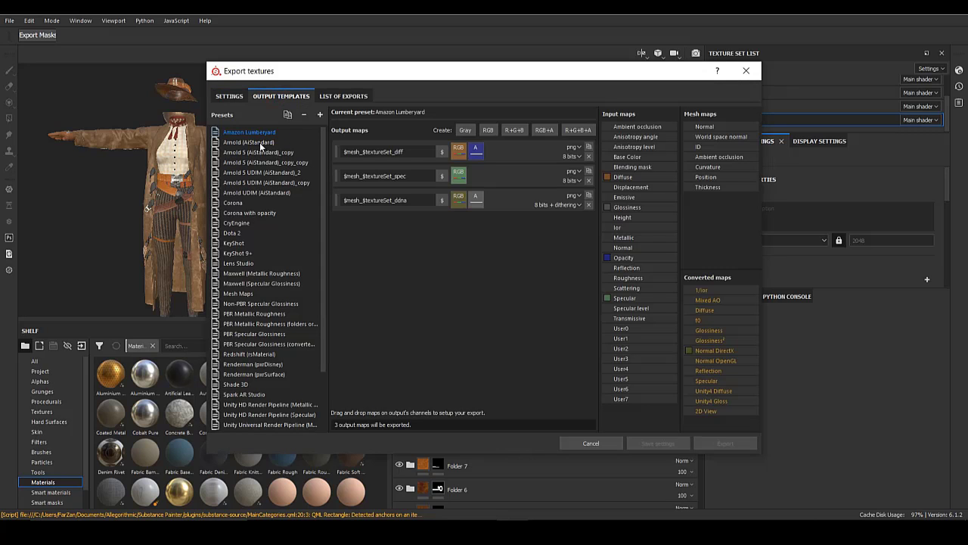
pyautogui.click(256, 192)
pyautogui.click(488, 129)
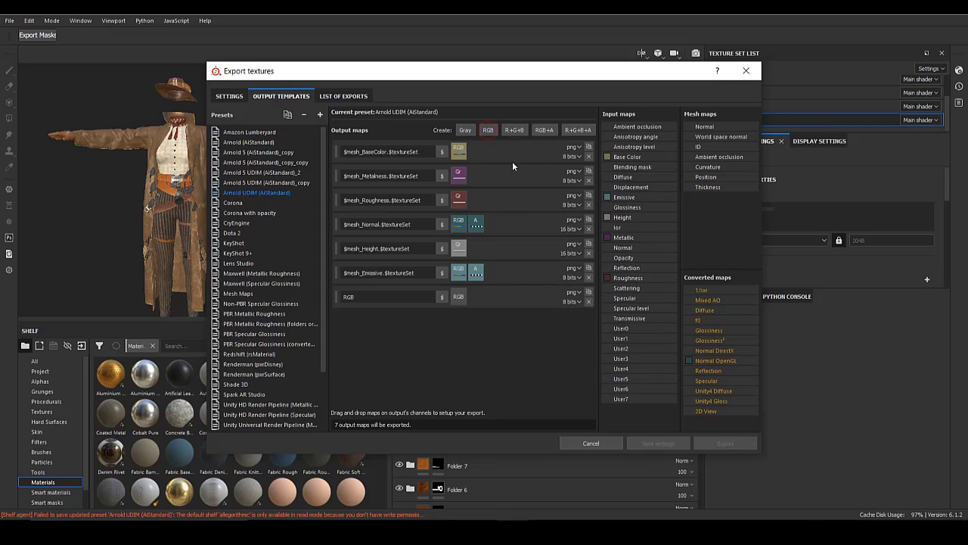
pyautogui.click(472, 315)
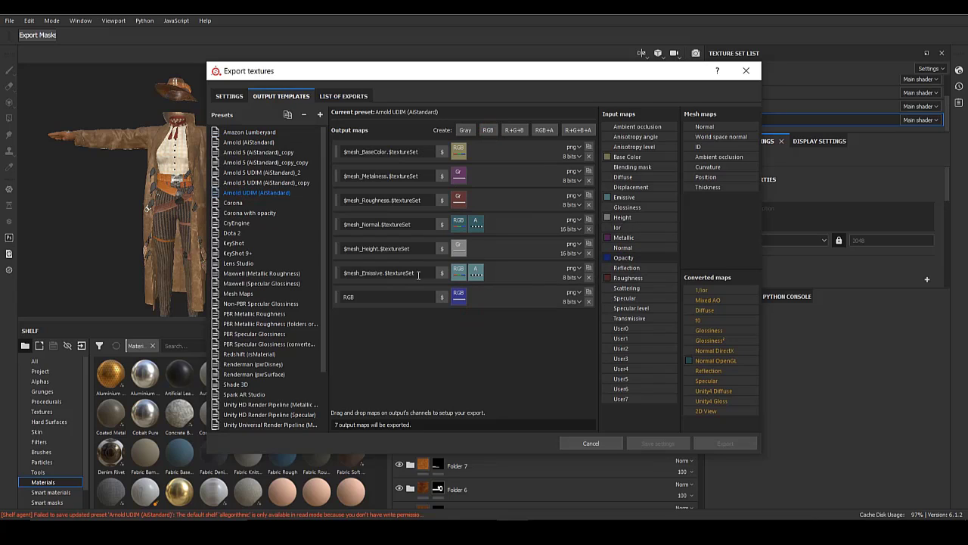
# - Name the new output map $mesh_Opacity.$textureSet and save the export settings
pyautogui.rightClick(360, 275)
pyautogui.click(377, 317)
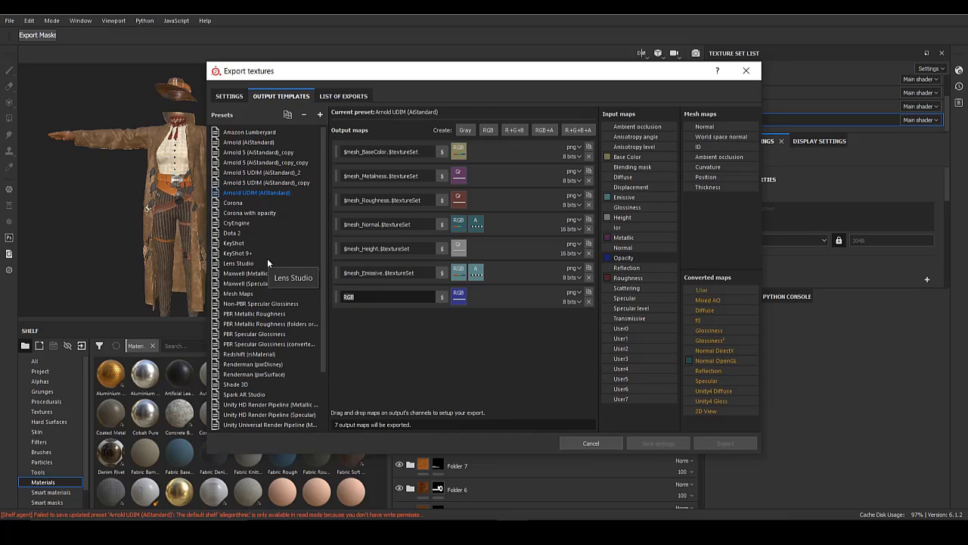
pyautogui.hotkey('ctrl', 'v')
pyautogui.hotkey('ctrl', 'v')
pyautogui.hotkey('ctrl', 'z')
pyautogui.moveTo(363, 298); pyautogui.dragTo(380, 305)
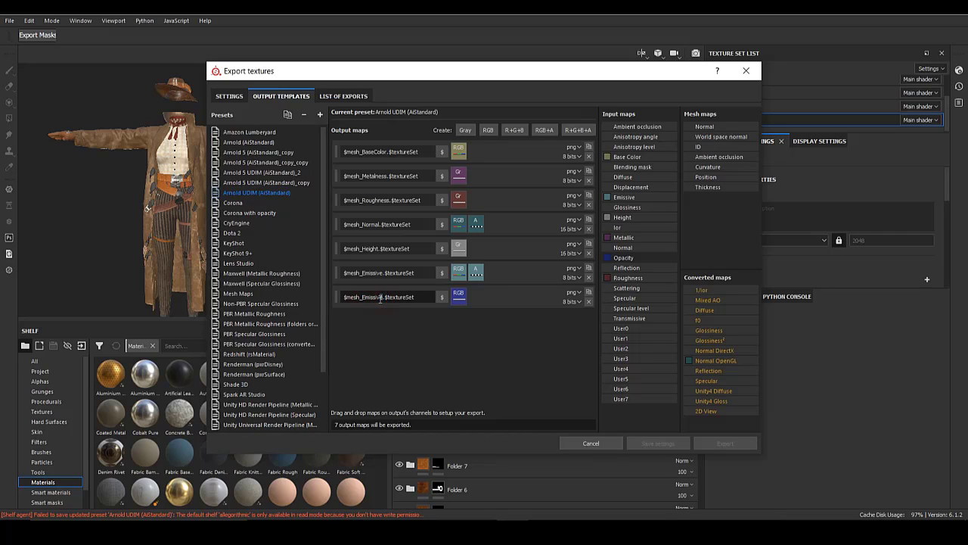
pyautogui.write('Opacity')
pyautogui.click(334, 95)
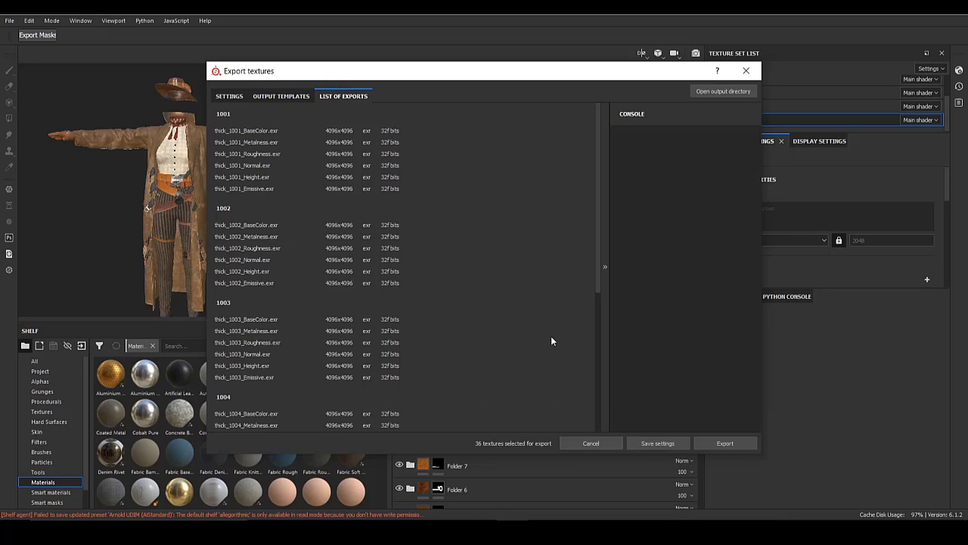
pyautogui.click(655, 443)
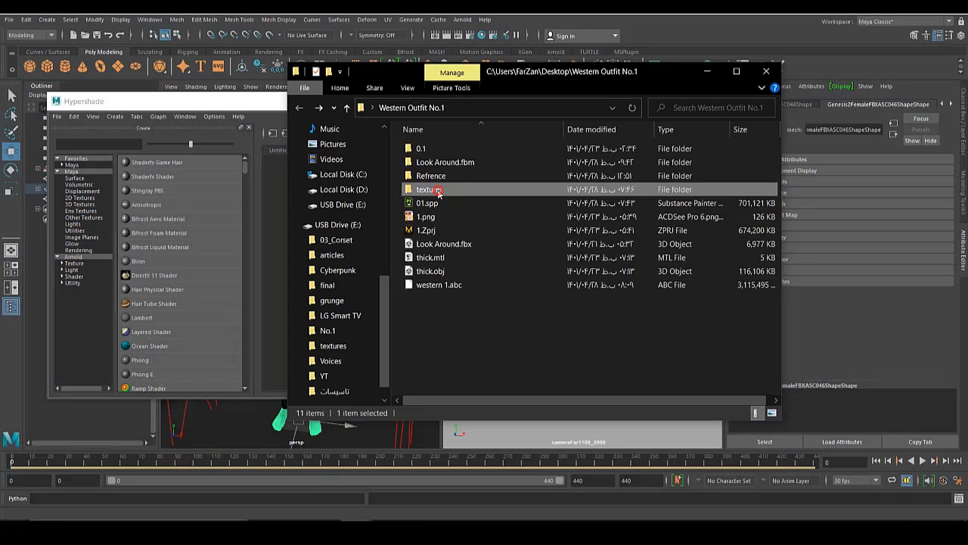
# - Switch to Maya and import the BaseColor, Height and Metalness 1001 EXR maps from the textures folder into the Hypershade graph
pyautogui.doubleClick(429, 189)
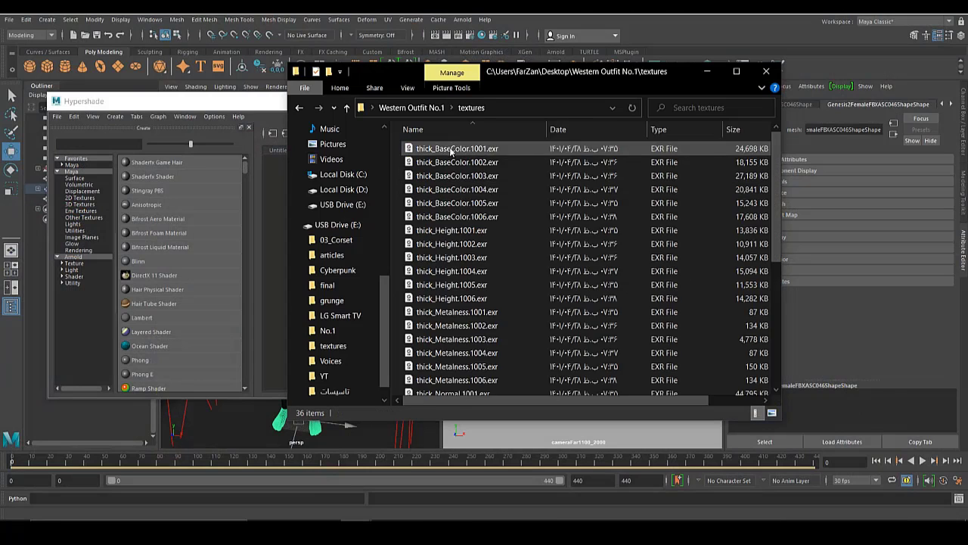
pyautogui.moveTo(492, 71); pyautogui.dragTo(606, 71)
pyautogui.moveTo(573, 148); pyautogui.dragTo(289, 176)
pyautogui.moveTo(580, 230); pyautogui.dragTo(305, 359)
pyautogui.moveTo(556, 312); pyautogui.dragTo(333, 214)
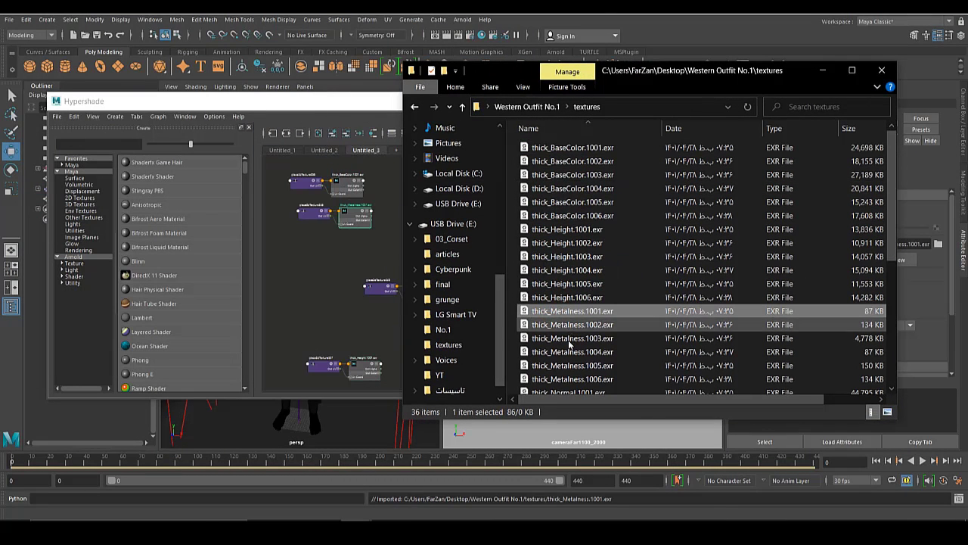
# - Import the Normal, Opacity and Roughness 1001 EXR maps from the textures folder into the Hypershade graph
pyautogui.scroll(-1, 700, 320)
pyautogui.moveTo(892, 234); pyautogui.dragTo(892, 277)
pyautogui.moveTo(594, 276); pyautogui.dragTo(302, 325)
pyautogui.moveTo(581, 358); pyautogui.dragTo(349, 299)
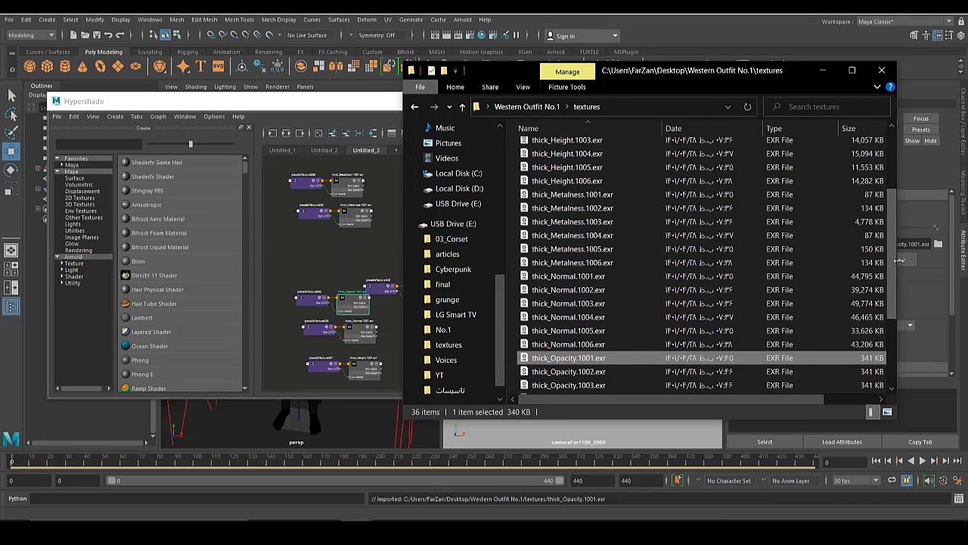
pyautogui.scroll(-2, 529, 340)
pyautogui.moveTo(541, 345); pyautogui.dragTo(303, 261)
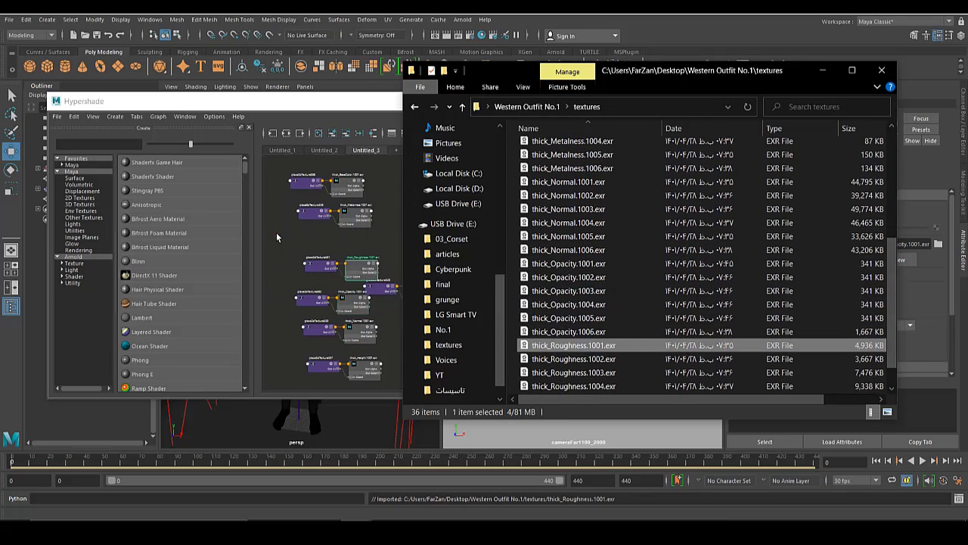
# - Move the imported BaseColor texture and its placement node next to the aiStandardSurface68 network
pyautogui.click(276, 235)
pyautogui.keyDown('alt'); pyautogui.moveTo(413, 226); pyautogui.dragTo(384, 217, button='middle'); pyautogui.keyUp('alt')
pyautogui.moveTo(404, 248); pyautogui.dragTo(369, 286)
pyautogui.moveTo(386, 285); pyautogui.dragTo(439, 281)
pyautogui.moveTo(398, 204)
pyautogui.keyDown('alt'); pyautogui.mouseDown(button='middle')
pyautogui.moveTo(347, 211)
pyautogui.moveTo(391, 216)
pyautogui.mouseUp(button='middle'); pyautogui.keyUp('alt')
pyautogui.scroll(-1, 390, 216)
pyautogui.moveTo(333, 168); pyautogui.dragTo(283, 201)
pyautogui.moveTo(323, 202); pyautogui.dragTo(495, 180)
# - Connect the imported BaseColor texture's Out Color to the Base Color and Coat Color of aiStandardSurface68
pyautogui.keyDown('alt'); pyautogui.moveTo(476, 178); pyautogui.dragTo(353, 229, button='middle'); pyautogui.keyUp('alt')
pyautogui.scroll(5, 380, 204)
pyautogui.scroll(2, 353, 229)
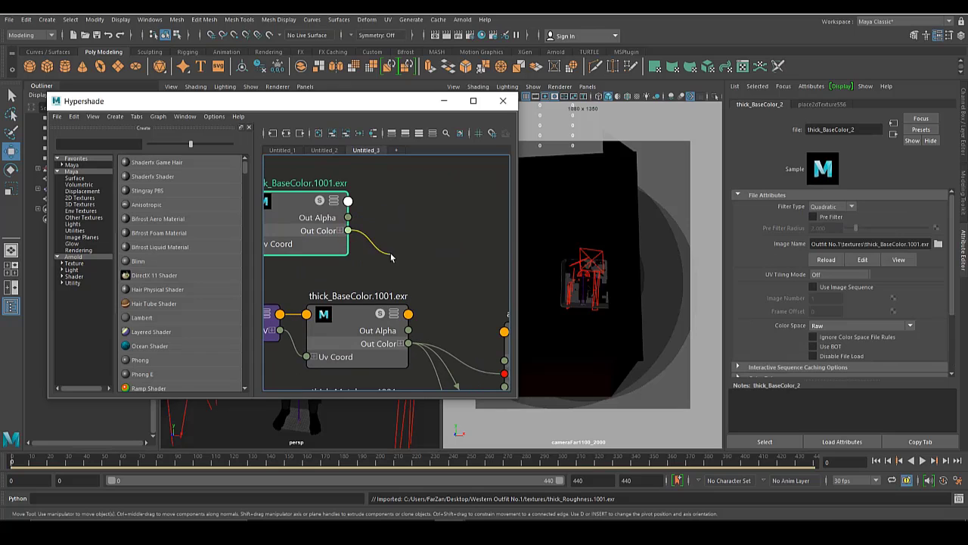
pyautogui.keyDown('alt'); pyautogui.moveTo(391, 257); pyautogui.dragTo(353, 214, button='middle'); pyautogui.keyUp('alt')
pyautogui.scroll(-3, 341, 210)
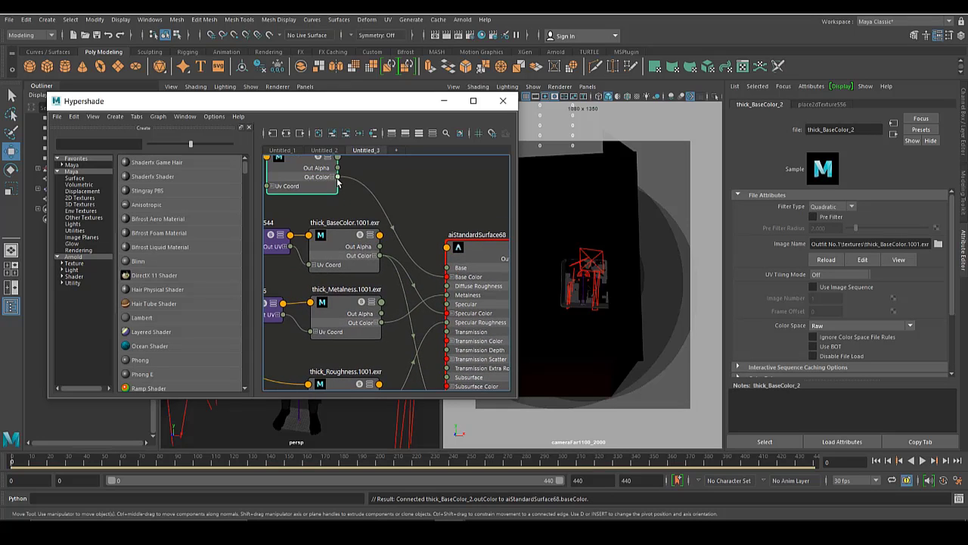
pyautogui.click(337, 179)
pyautogui.keyDown('alt'); pyautogui.moveTo(435, 317); pyautogui.dragTo(395, 202, button='middle'); pyautogui.keyUp('alt')
pyautogui.click(411, 294)
# - Move the imported Metalness texture and its placement node beside the shader's existing textures
pyautogui.scroll(-4, 409, 293)
pyautogui.keyDown('alt'); pyautogui.moveTo(302, 252); pyautogui.dragTo(477, 236, button='middle'); pyautogui.keyUp('alt')
pyautogui.scroll(1, 365, 220)
pyautogui.keyDown('alt'); pyautogui.moveTo(365, 219); pyautogui.dragTo(434, 224, button='middle'); pyautogui.keyUp('alt')
pyautogui.moveTo(422, 210); pyautogui.dragTo(301, 253)
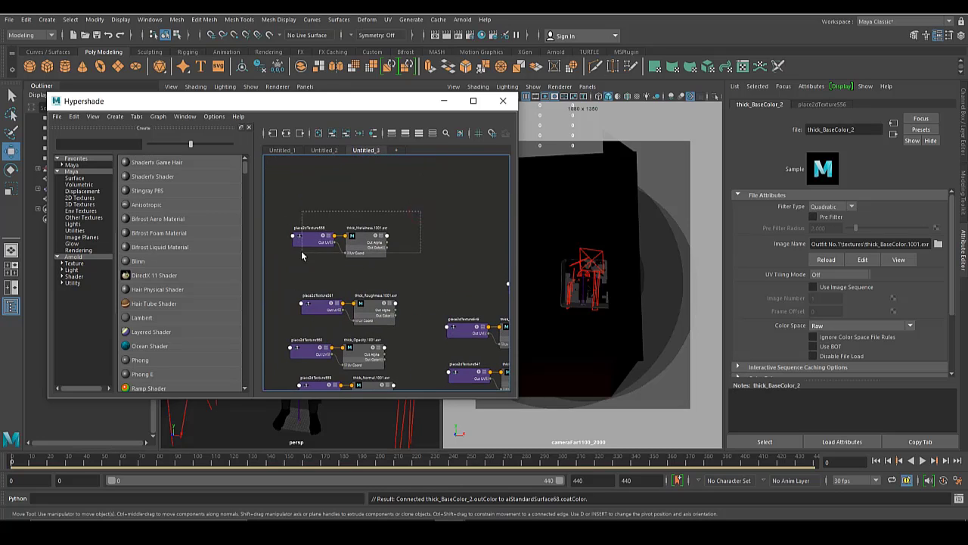
pyautogui.moveTo(370, 240); pyautogui.dragTo(484, 219)
pyautogui.keyDown('alt'); pyautogui.moveTo(484, 219); pyautogui.dragTo(324, 238, button='middle'); pyautogui.keyUp('alt')
pyautogui.moveTo(330, 238); pyautogui.dragTo(365, 237)
# - Connect the imported Metalness texture's Out Color R to the Metalness of aiStandardSurface68
pyautogui.scroll(2, 328, 263)
pyautogui.keyDown('alt'); pyautogui.moveTo(409, 252); pyautogui.dragTo(337, 229, button='middle'); pyautogui.keyUp('alt')
pyautogui.scroll(1, 373, 265)
pyautogui.click(378, 259)
pyautogui.keyDown('alt'); pyautogui.moveTo(385, 266); pyautogui.dragTo(498, 227, button='middle'); pyautogui.keyUp('alt')
pyautogui.scroll(-3, 335, 248)
# - Move the imported Roughness texture and its placement node beside the existing shader network
pyautogui.click(430, 255)
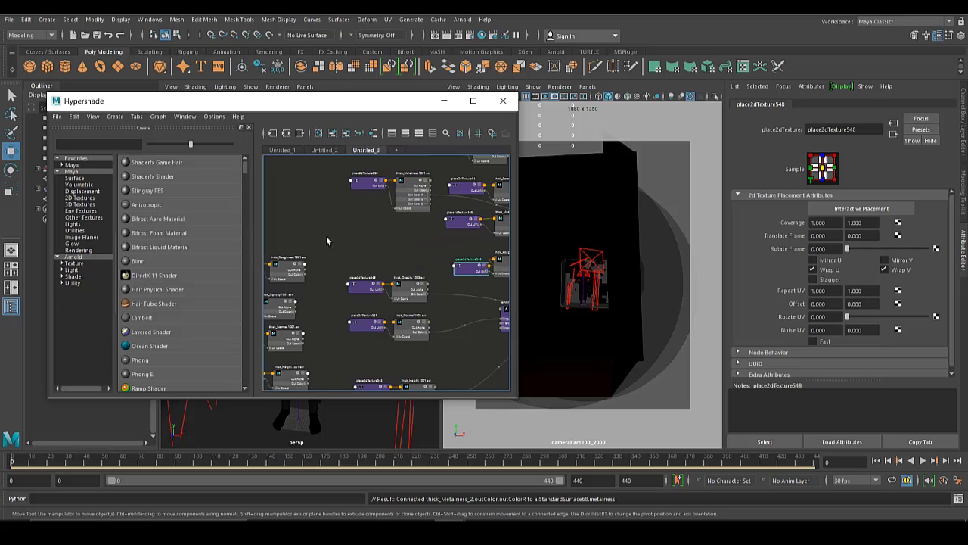
pyautogui.keyDown('alt'); pyautogui.moveTo(327, 237); pyautogui.dragTo(407, 239, button='middle'); pyautogui.keyUp('alt')
pyautogui.moveTo(401, 246); pyautogui.dragTo(343, 270)
pyautogui.keyDown('alt'); pyautogui.moveTo(484, 249); pyautogui.dragTo(366, 241, button='middle'); pyautogui.keyUp('alt')
pyautogui.scroll(4, 369, 242)
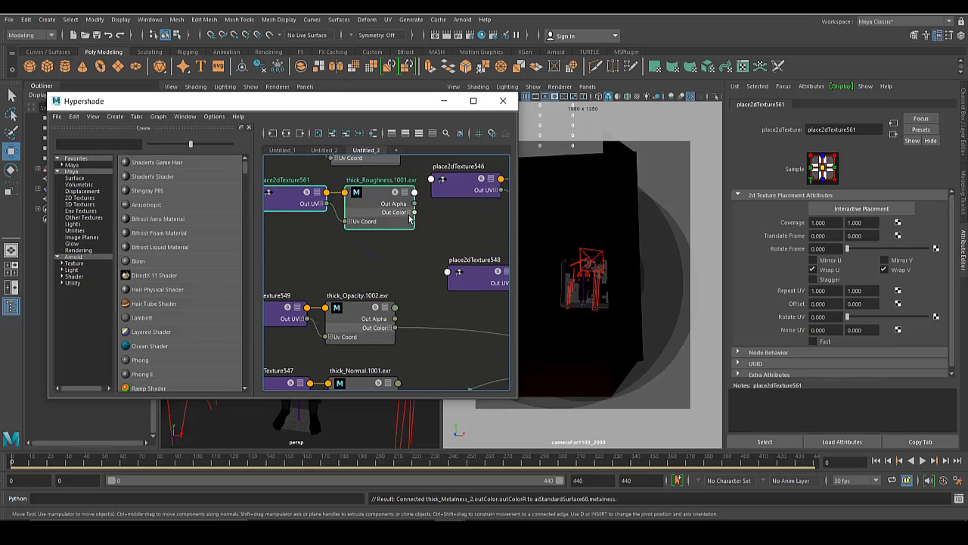
# - Connect the imported Roughness texture's Out Color R to the Specular Roughness and Coat Roughness of aiStandardSurface68
pyautogui.click(413, 223)
pyautogui.keyDown('alt'); pyautogui.moveTo(455, 236); pyautogui.dragTo(308, 197, button='middle'); pyautogui.keyUp('alt')
pyautogui.keyDown('alt'); pyautogui.moveTo(472, 177); pyautogui.dragTo(435, 239, button='middle'); pyautogui.keyUp('alt')
pyautogui.keyDown('alt'); pyautogui.moveTo(368, 237); pyautogui.dragTo(383, 213, button='middle'); pyautogui.keyUp('alt')
pyautogui.click(353, 243)
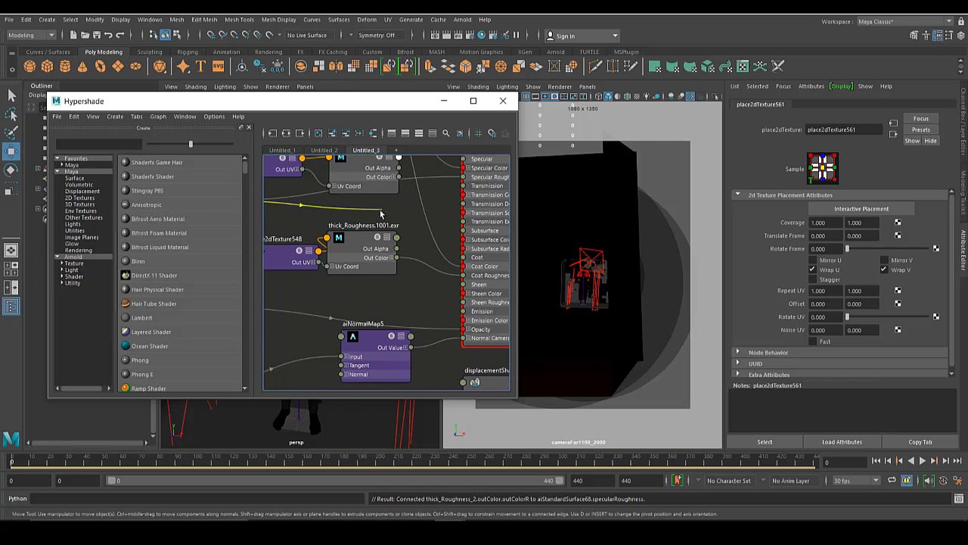
pyautogui.keyDown('alt'); pyautogui.moveTo(448, 261); pyautogui.dragTo(359, 250, button='middle'); pyautogui.keyUp('alt')
pyautogui.click(372, 265)
# - Make room in the graph and move the imported Opacity texture and its placement node beside the shader network
pyautogui.scroll(-4, 302, 230)
pyautogui.keyDown('alt'); pyautogui.moveTo(303, 230); pyautogui.dragTo(457, 246, button='middle'); pyautogui.keyUp('alt')
pyautogui.keyDown('alt'); pyautogui.moveTo(309, 271); pyautogui.dragTo(447, 253, button='middle'); pyautogui.keyUp('alt')
pyautogui.moveTo(435, 236); pyautogui.dragTo(479, 268)
pyautogui.moveTo(479, 259); pyautogui.dragTo(510, 260)
pyautogui.moveTo(392, 250); pyautogui.dragTo(314, 277)
pyautogui.moveTo(352, 277); pyautogui.dragTo(399, 247)
# - Connect the imported Opacity texture's Out Color to the Opacity of aiStandardSurface68
pyautogui.scroll(3, 416, 253)
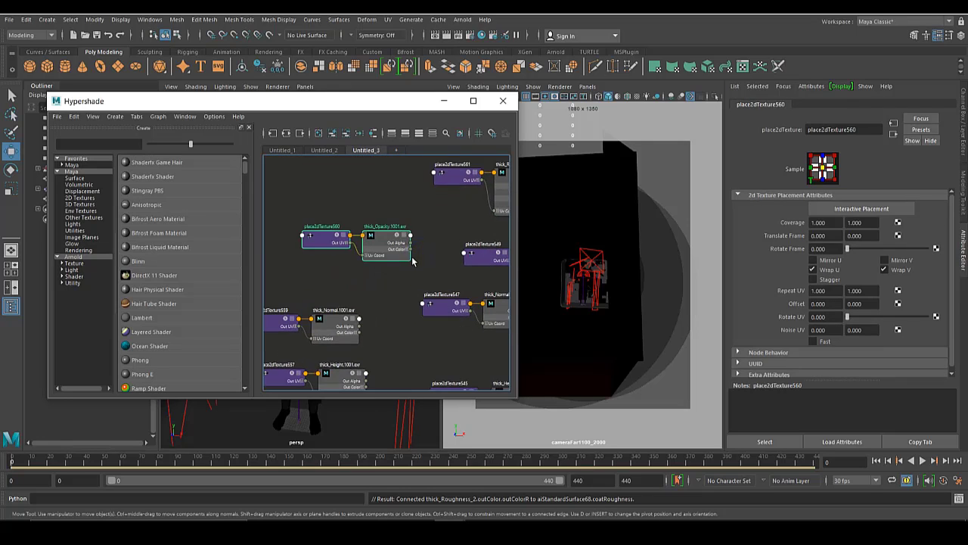
pyautogui.click(415, 251)
pyautogui.keyDown('alt'); pyautogui.moveTo(388, 246); pyautogui.dragTo(305, 230, button='middle'); pyautogui.keyUp('alt')
pyautogui.keyDown('alt'); pyautogui.moveTo(416, 248); pyautogui.dragTo(297, 234, button='middle'); pyautogui.keyUp('alt')
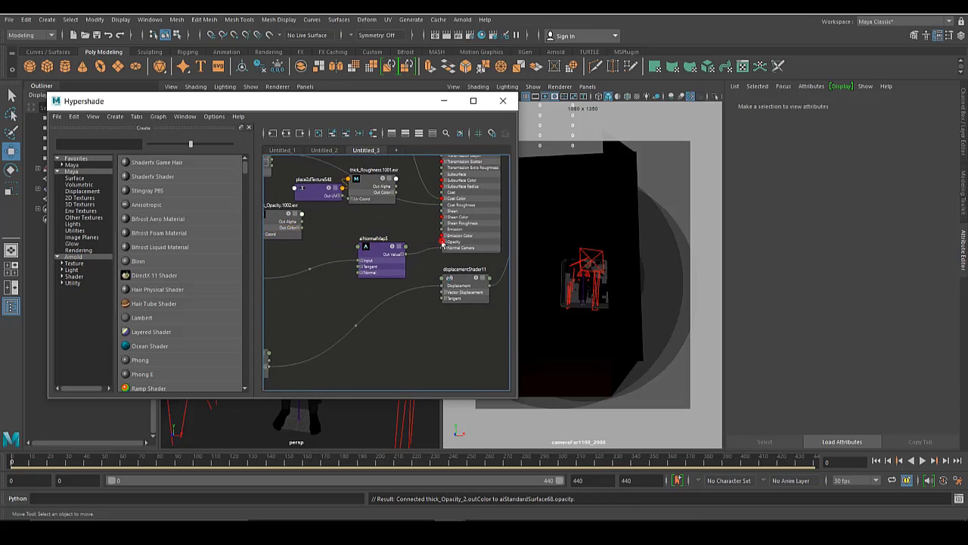
# - Delete the old Normal texture and connect the imported Normal texture's Out Color to the Input of aiNormalMap5
pyautogui.scroll(-4, 443, 243)
pyautogui.click(419, 277)
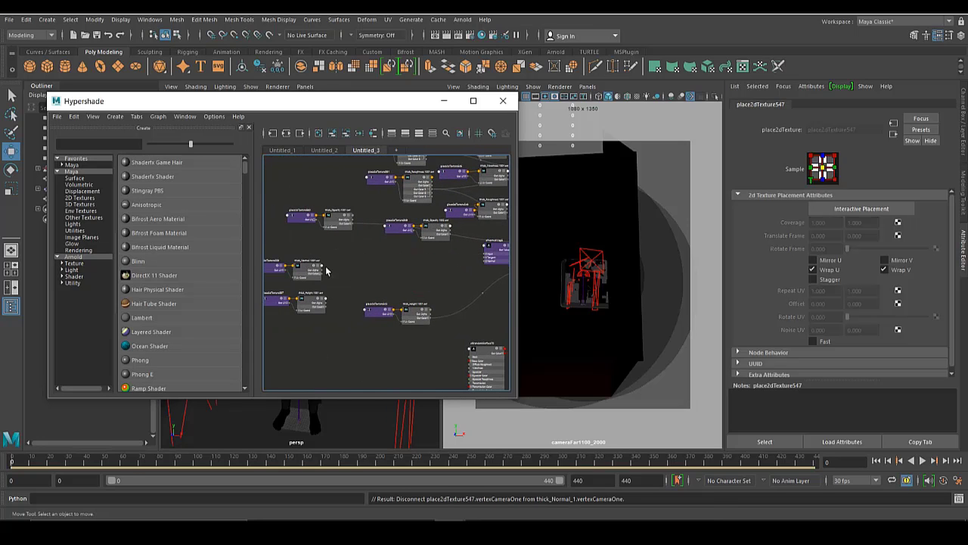
pyautogui.scroll(2, 437, 284)
pyautogui.scroll(3, 439, 286)
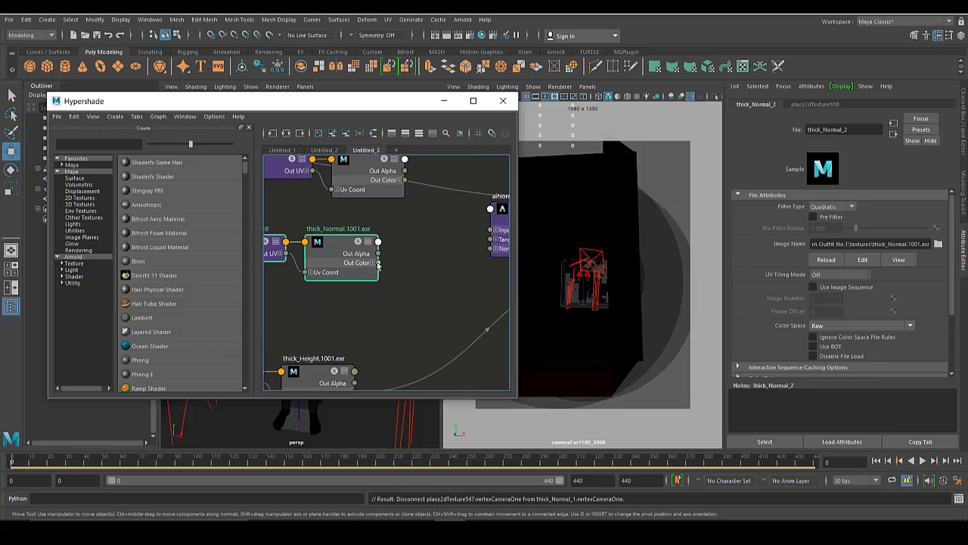
# - Delete the old Height texture nodes and move the imported Height texture and its placement node into their place
pyautogui.scroll(-4, 489, 235)
pyautogui.click(457, 311)
pyautogui.press('Delete')
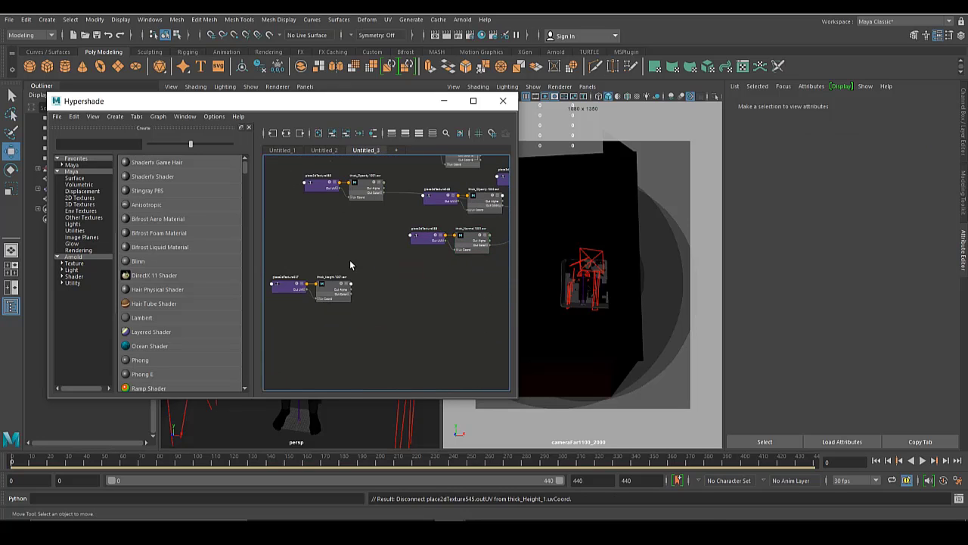
pyautogui.click(336, 274)
pyautogui.moveTo(281, 311); pyautogui.dragTo(277, 312)
pyautogui.moveTo(299, 283); pyautogui.dragTo(438, 286)
pyautogui.keyDown('alt'); pyautogui.moveTo(470, 306); pyautogui.dragTo(313, 292, button='middle'); pyautogui.keyUp('alt')
# - Connect the imported Height texture's Out Color R to the Displacement of displacementShader11
pyautogui.scroll(6, 313, 291)
pyautogui.click(409, 225)
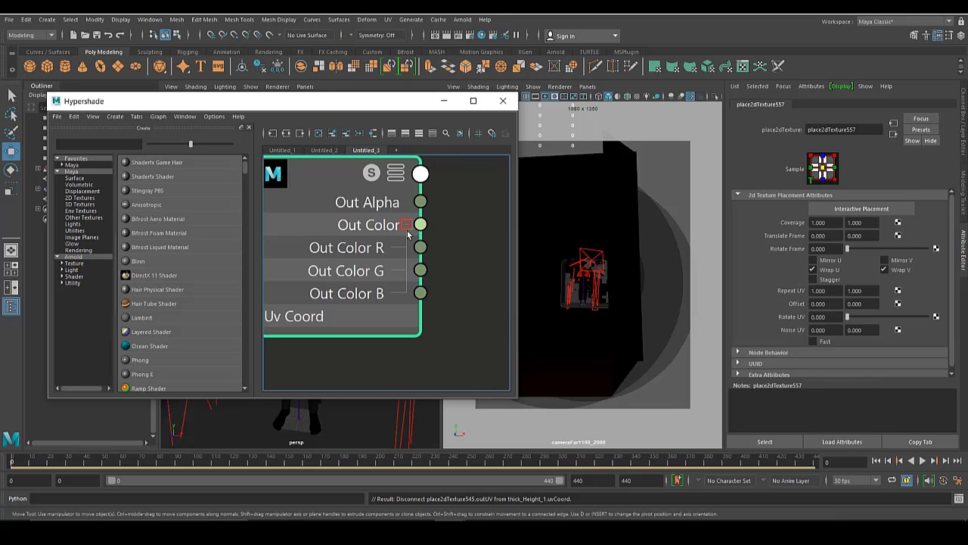
pyautogui.scroll(-3, 421, 248)
pyautogui.click(419, 246)
pyautogui.keyDown('alt'); pyautogui.moveTo(501, 199); pyautogui.dragTo(254, 295, button='middle'); pyautogui.keyUp('alt')
pyautogui.click(436, 210)
pyautogui.scroll(-5, 428, 318)
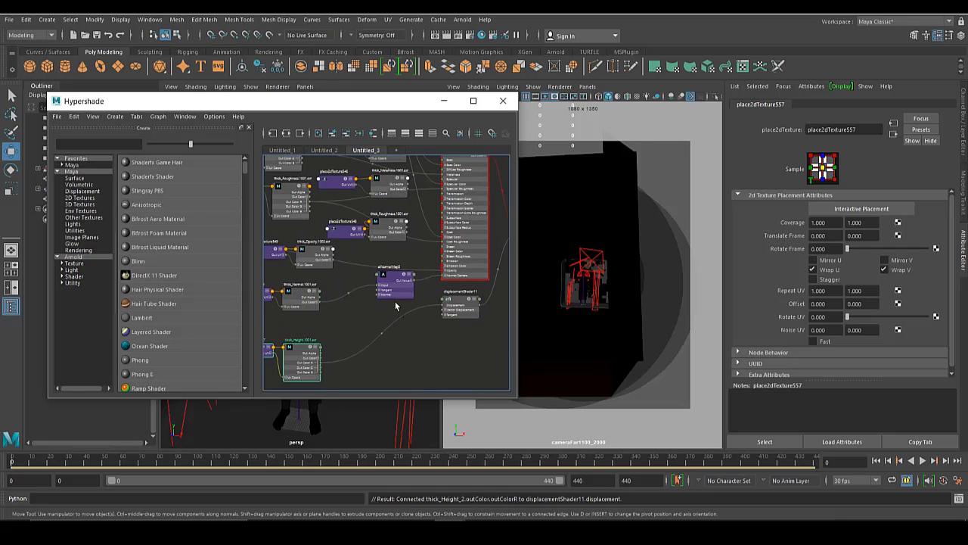
# - Delete the old Roughness, Metalness and BaseColor textures together with their placement nodes
pyautogui.moveTo(386, 291); pyautogui.dragTo(368, 313)
pyautogui.click(387, 225)
pyautogui.keyDown('shift'); pyautogui.click(349, 232); pyautogui.keyUp('shift')
pyautogui.press('Delete')
pyautogui.keyDown('alt'); pyautogui.moveTo(362, 235); pyautogui.dragTo(367, 319, button='middle'); pyautogui.keyUp('alt')
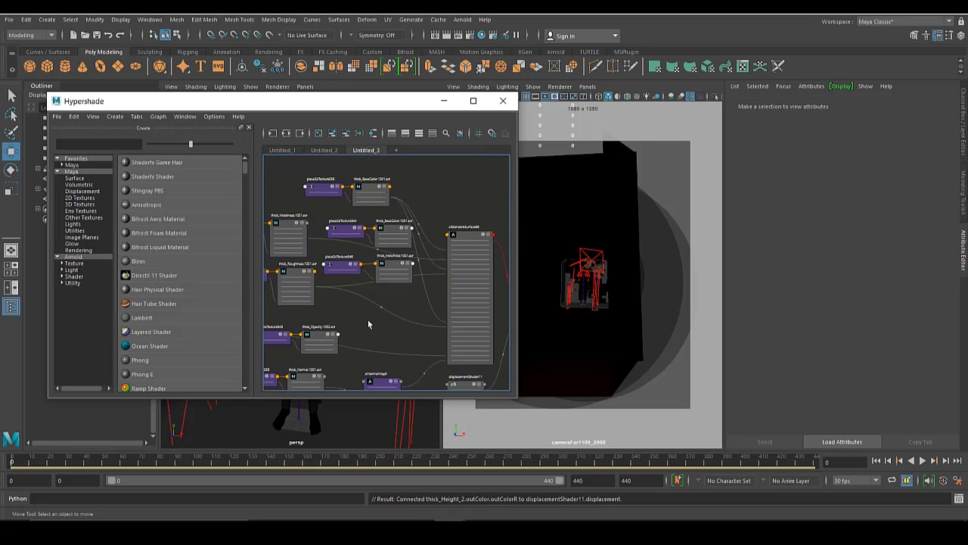
pyautogui.click(393, 268)
pyautogui.keyDown('shift'); pyautogui.click(348, 268); pyautogui.keyUp('shift')
pyautogui.press('Delete')
pyautogui.click(385, 240)
pyautogui.keyDown('shift'); pyautogui.click(341, 235); pyautogui.keyUp('shift')
pyautogui.press('Delete')
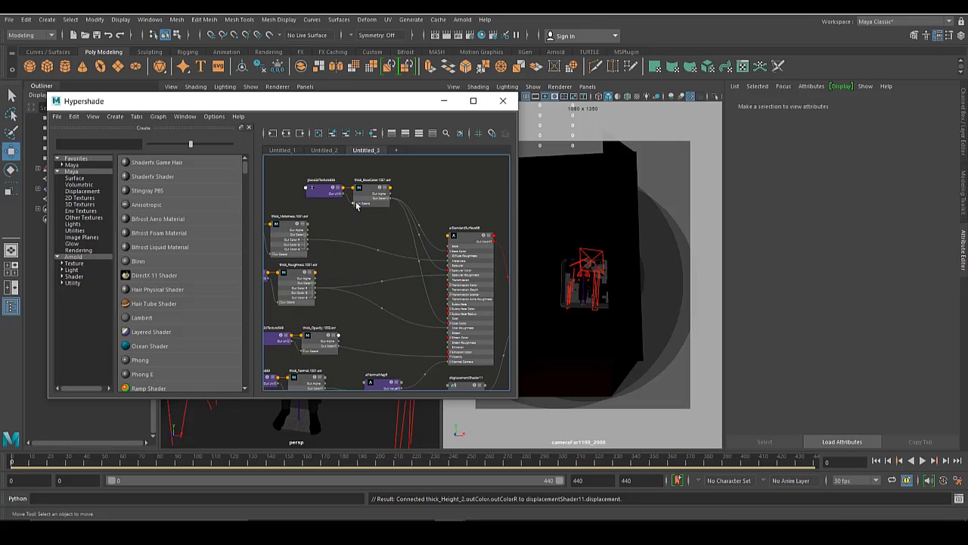
# - Assign the aiStandardSurface68 material to the western cloth mesh
pyautogui.click(368, 197)
pyautogui.keyDown('alt'); pyautogui.moveTo(361, 280); pyautogui.dragTo(323, 192, button='middle'); pyautogui.keyUp('alt')
pyautogui.keyDown('alt'); pyautogui.moveTo(502, 322); pyautogui.dragTo(393, 289, button='middle'); pyautogui.keyUp('alt')
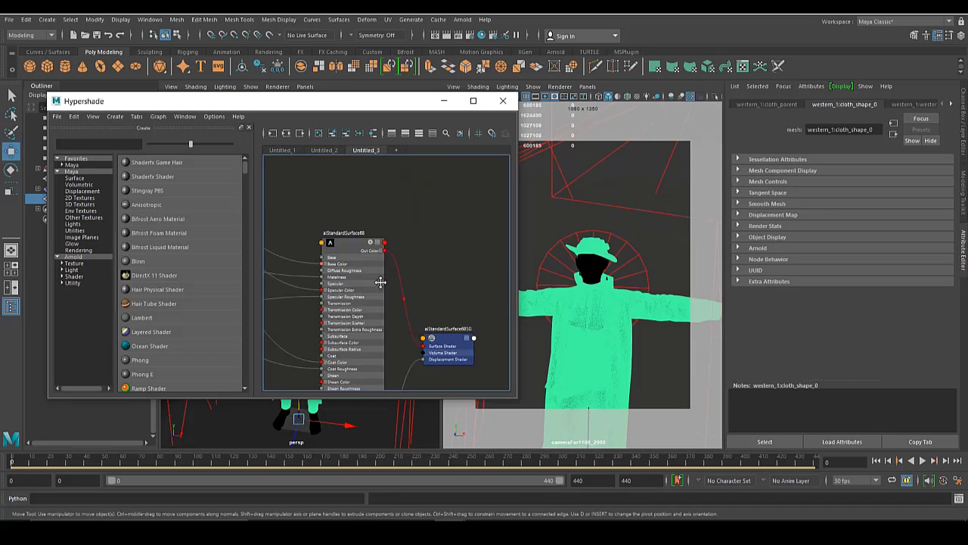
pyautogui.keyDown('alt'); pyautogui.moveTo(380, 282); pyautogui.dragTo(445, 318, button='middle'); pyautogui.keyUp('alt')
pyautogui.scroll(5, 432, 277)
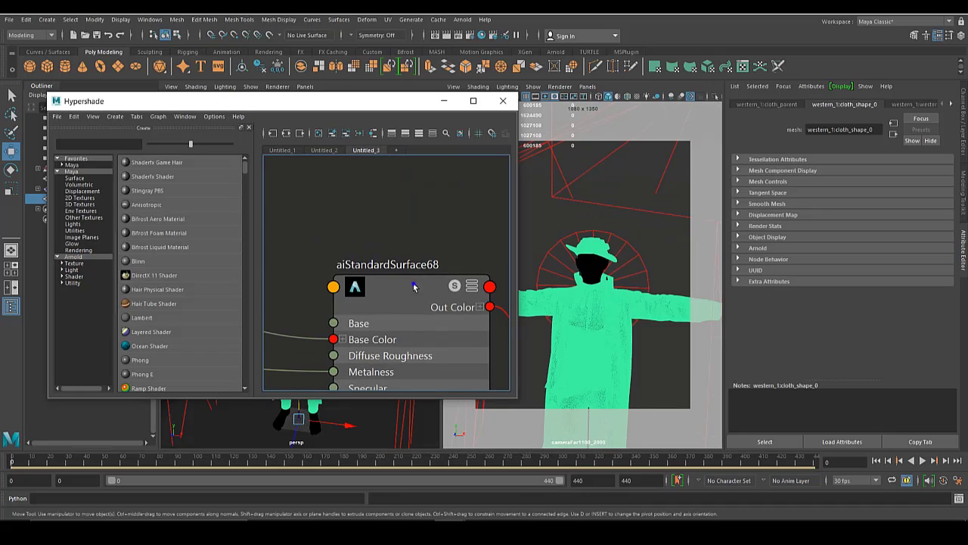
pyautogui.moveTo(416, 287); pyautogui.dragTo(417, 264, button='right')
# - Set the BaseColor texture's UV tiling mode to UDIM (Mari)
pyautogui.scroll(-2, 432, 226)
pyautogui.keyDown('alt'); pyautogui.moveTo(426, 254); pyautogui.dragTo(474, 240, button='middle'); pyautogui.keyUp('alt')
pyautogui.scroll(-3, 474, 240)
pyautogui.keyDown('alt'); pyautogui.moveTo(280, 189); pyautogui.dragTo(406, 236, button='middle'); pyautogui.keyUp('alt')
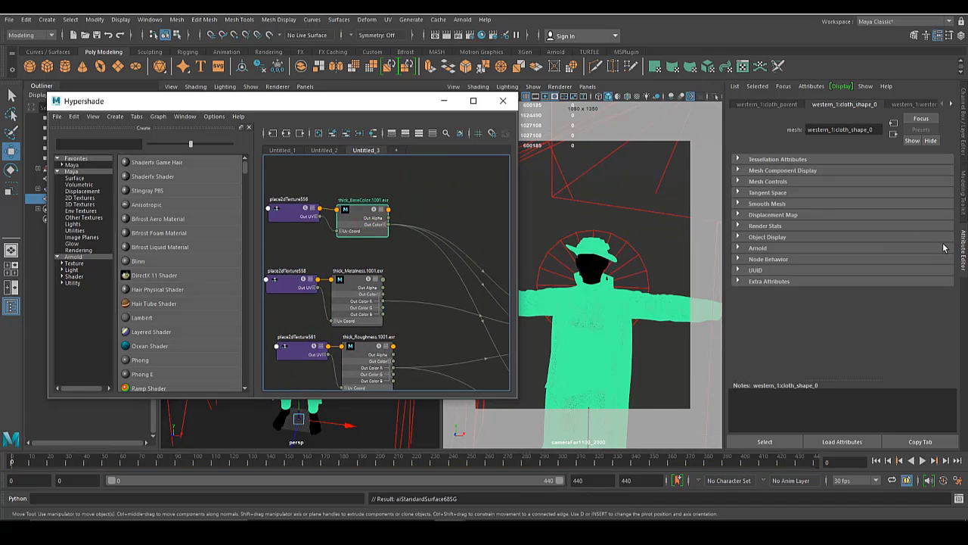
pyautogui.click(838, 275)
pyautogui.click(828, 316)
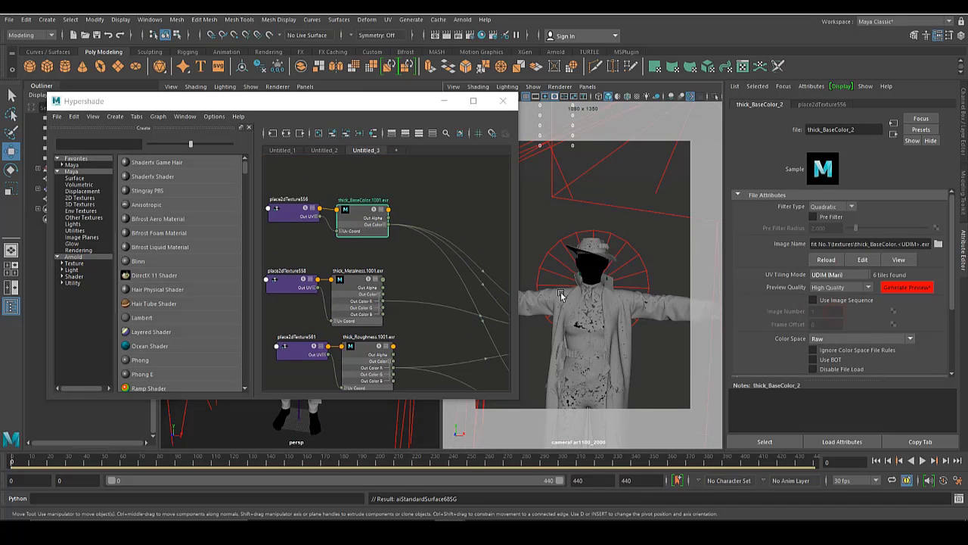
# - Set the UV tiling mode of the Metalness and Roughness textures to UDIM (Mari)
pyautogui.click(370, 292)
pyautogui.click(839, 275)
pyautogui.click(831, 317)
pyautogui.keyDown('alt'); pyautogui.moveTo(414, 304); pyautogui.dragTo(430, 189, button='middle'); pyautogui.keyUp('alt')
pyautogui.click(384, 251)
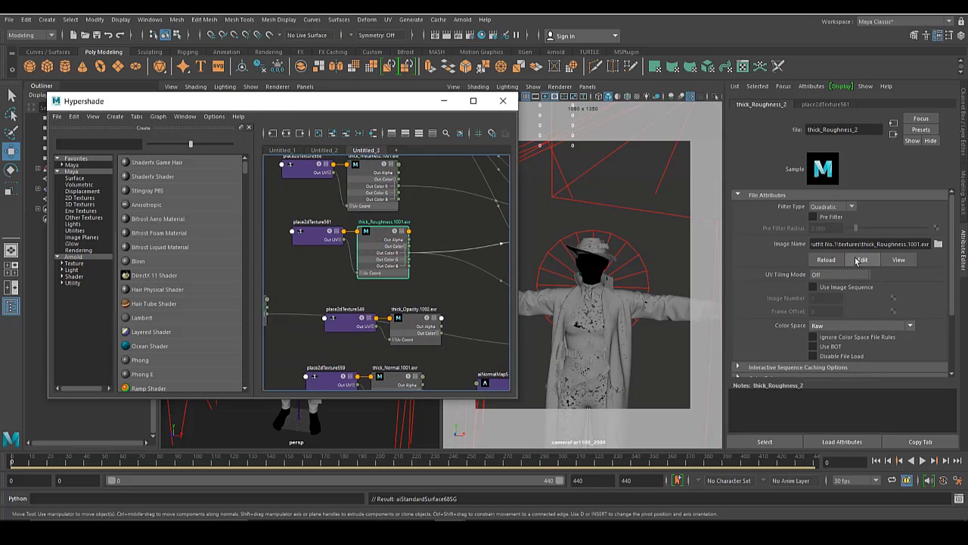
pyautogui.click(840, 275)
pyautogui.click(828, 316)
# - Delete the thick_Opacity.1002 texture with its placement node and move the thick_Opacity.1001 nodes in line with the other textures
pyautogui.keyDown('alt'); pyautogui.moveTo(373, 254); pyautogui.dragTo(417, 196, button='middle'); pyautogui.keyUp('alt')
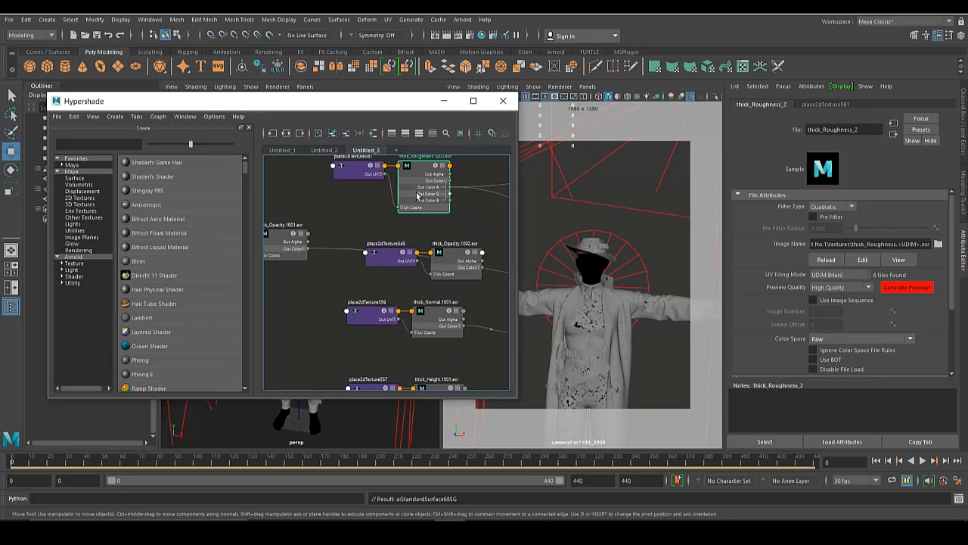
pyautogui.keyDown('shift'); pyautogui.click(451, 269); pyautogui.keyUp('shift')
pyautogui.press('Delete')
pyautogui.keyDown('alt'); pyautogui.moveTo(341, 229); pyautogui.dragTo(412, 229, button='middle'); pyautogui.keyUp('alt')
pyautogui.click(356, 245)
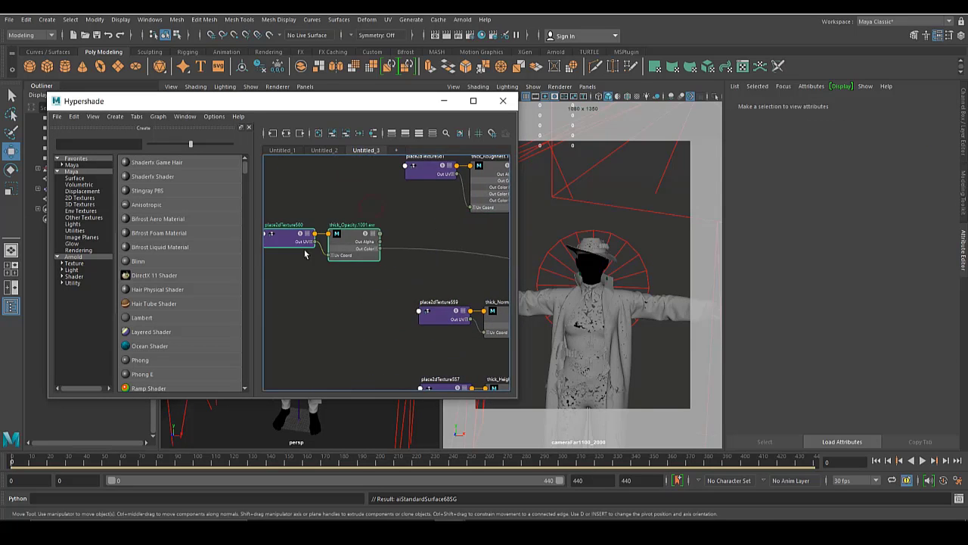
pyautogui.keyDown('shift'); pyautogui.click(306, 250); pyautogui.keyUp('shift')
pyautogui.moveTo(306, 250); pyautogui.dragTo(458, 253)
pyautogui.keyDown('alt'); pyautogui.moveTo(344, 235); pyautogui.dragTo(186, 224, button='middle'); pyautogui.keyUp('alt')
# - Set the UV tiling mode of the Opacity, Normal and Height textures to UDIM (Mari)
pyautogui.click(348, 239)
pyautogui.click(821, 274)
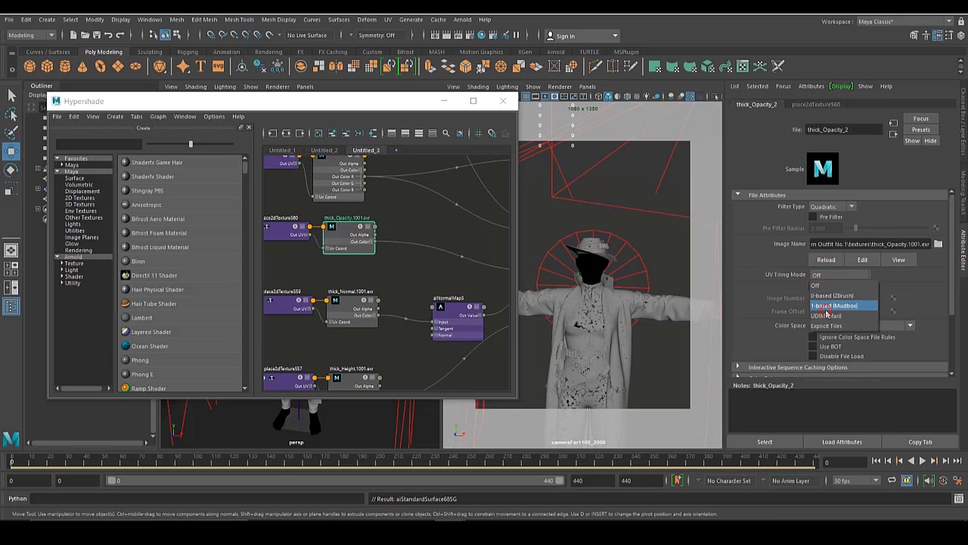
pyautogui.click(821, 276)
pyautogui.click(834, 315)
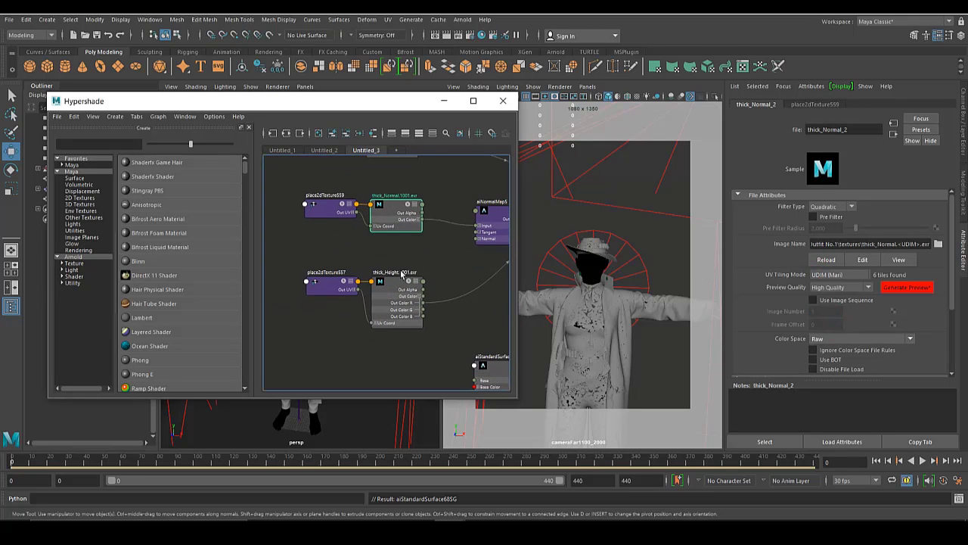
pyautogui.click(827, 315)
pyautogui.scroll(-5, 355, 227)
pyautogui.keyDown('alt'); pyautogui.moveTo(379, 218); pyautogui.dragTo(364, 285, button='middle'); pyautogui.keyUp('alt')
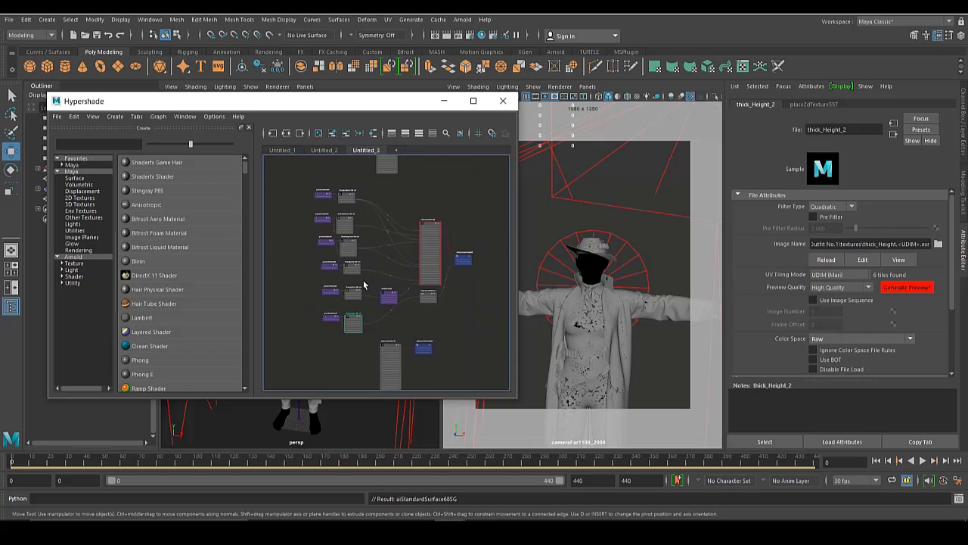
pyautogui.scroll(6, 354, 193)
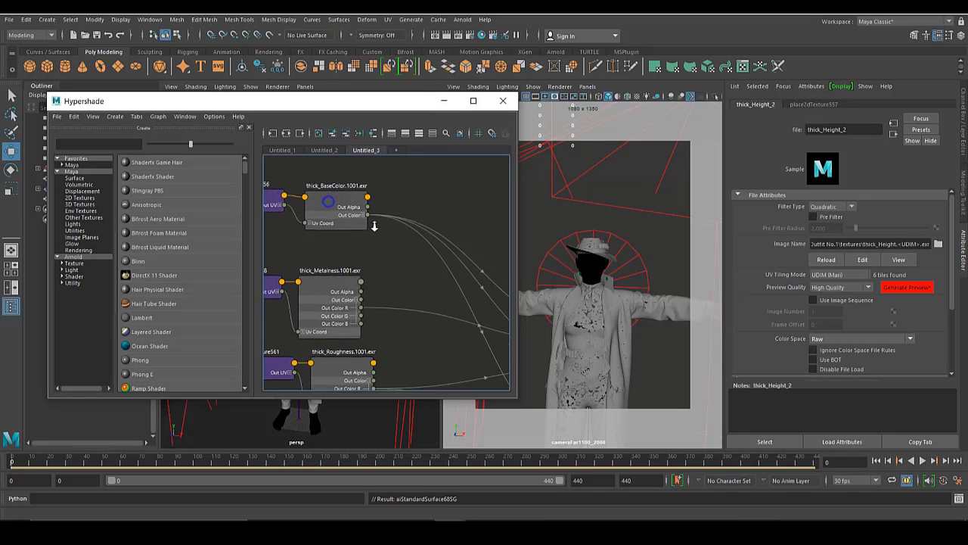
# - Inspect the western outfit on the posed character around frames 38 and 39 in the perspective and camera views
pyautogui.click(445, 100)
pyautogui.keyDown('alt'); pyautogui.moveTo(363, 240); pyautogui.dragTo(342, 250); pyautogui.keyUp('alt')
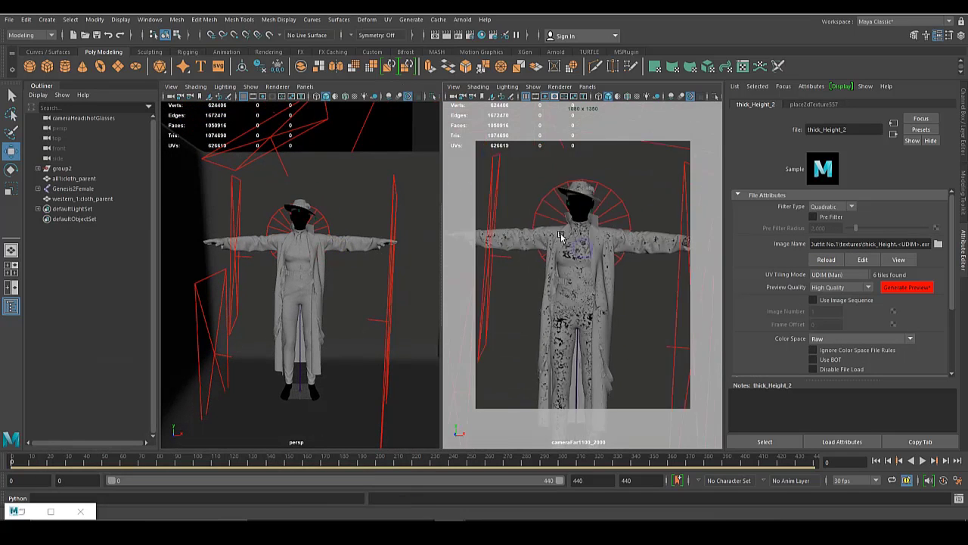
pyautogui.click(596, 259)
pyautogui.scroll(3, 595, 259)
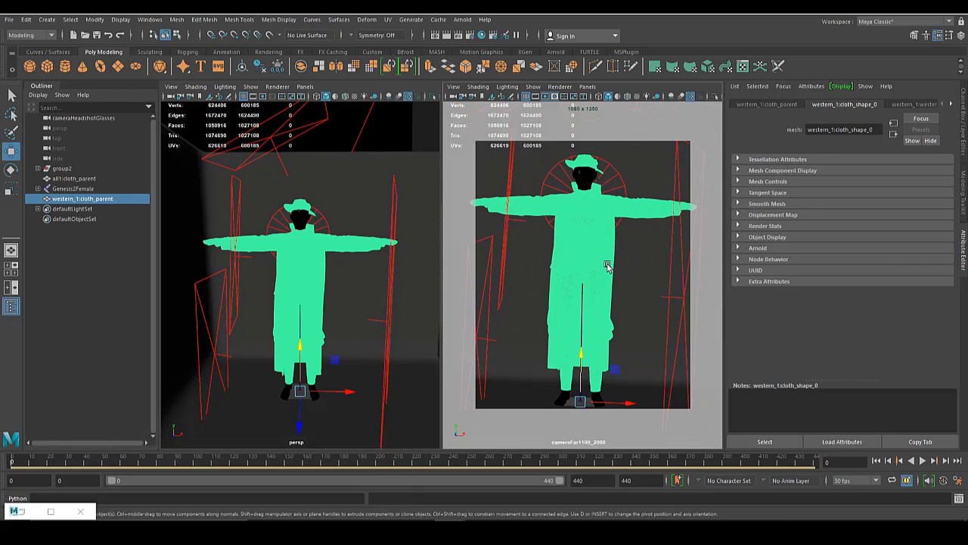
pyautogui.click(81, 464)
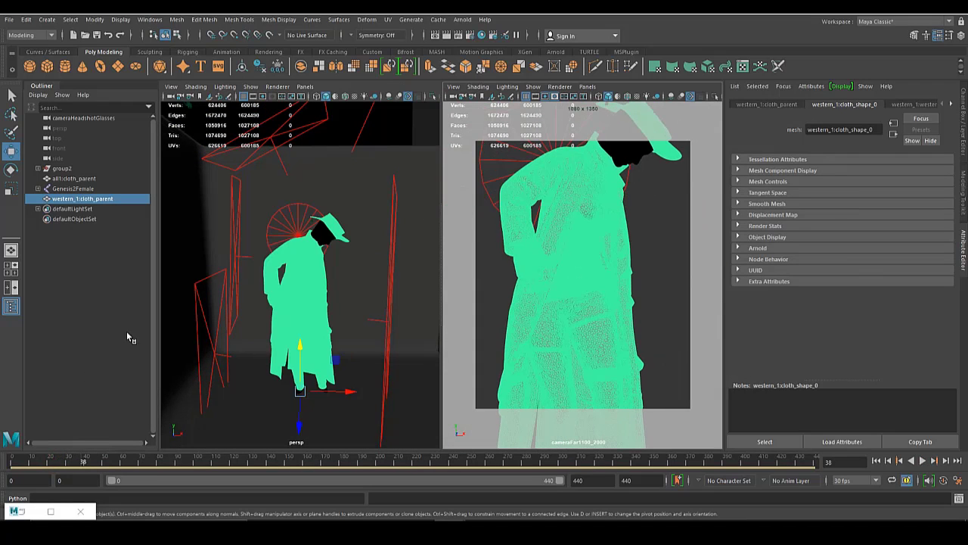
pyautogui.click(259, 406)
pyautogui.keyDown('alt'); pyautogui.moveTo(259, 405); pyautogui.dragTo(215, 412); pyautogui.keyUp('alt')
pyautogui.scroll(4, 215, 412)
pyautogui.moveTo(100, 459)
pyautogui.mouseDown()
pyautogui.moveTo(125, 465)
pyautogui.moveTo(84, 461)
pyautogui.mouseUp()
pyautogui.keyDown('alt'); pyautogui.moveTo(299, 321); pyautogui.dragTo(354, 330); pyautogui.keyUp('alt')
pyautogui.rightClick(537, 288)
pyautogui.scroll(-4, 537, 287)
pyautogui.moveTo(555, 282)
pyautogui.keyDown('alt'); pyautogui.mouseDown()
pyautogui.moveTo(568, 288)
pyautogui.moveTo(560, 285)
pyautogui.mouseUp(); pyautogui.keyUp('alt')
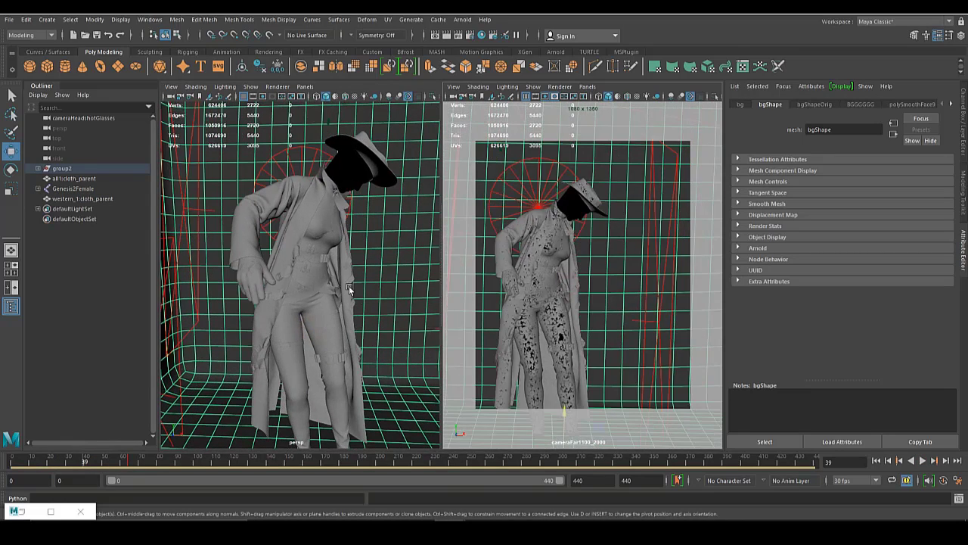
# - Move the animation to frame 154 and inspect the outfit's pose in the perspective view
pyautogui.click(348, 286)
pyautogui.moveTo(146, 459); pyautogui.dragTo(264, 471)
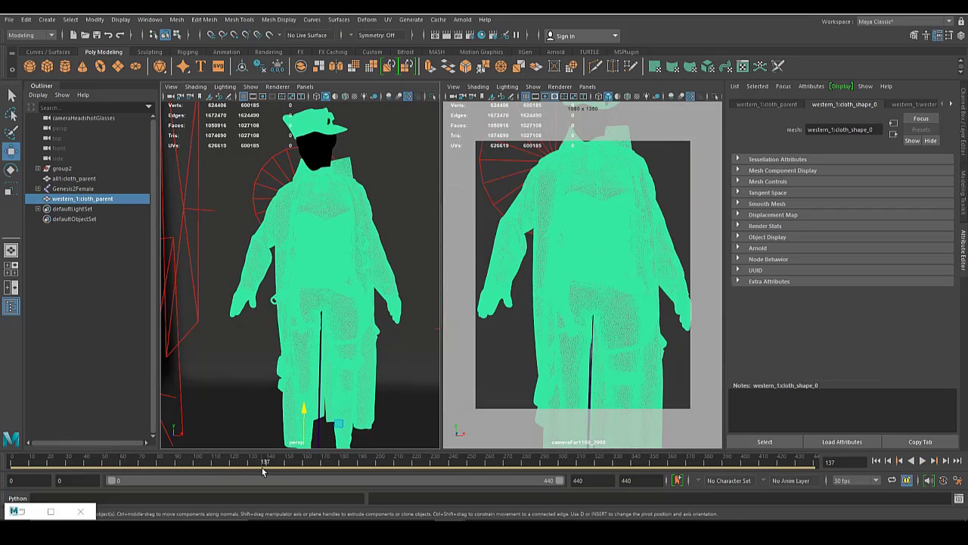
pyautogui.scroll(-1, 373, 409)
pyautogui.click(374, 411)
pyautogui.keyDown('alt'); pyautogui.moveTo(338, 248); pyautogui.dragTo(327, 274); pyautogui.keyUp('alt')
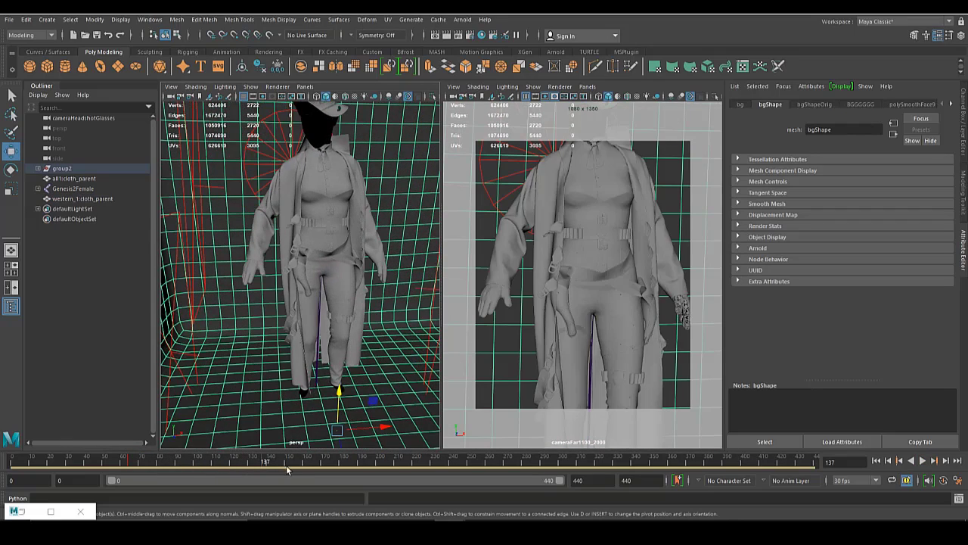
pyautogui.moveTo(272, 462); pyautogui.dragTo(294, 464)
pyautogui.keyDown('alt'); pyautogui.moveTo(312, 295); pyautogui.dragTo(305, 265); pyautogui.keyUp('alt')
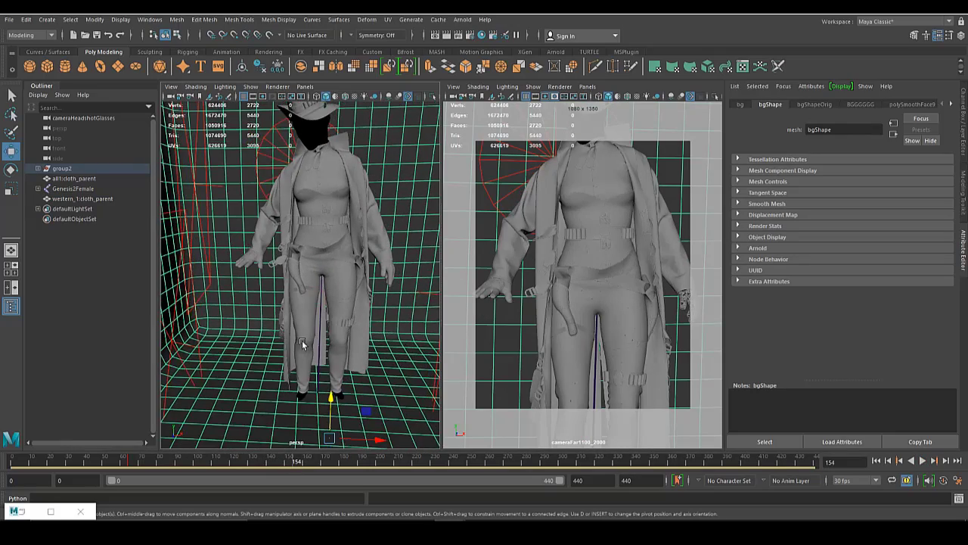
pyautogui.keyDown('alt'); pyautogui.moveTo(312, 409); pyautogui.dragTo(321, 321, button='middle'); pyautogui.keyUp('alt')
pyautogui.moveTo(335, 317); pyautogui.dragTo(334, 327)
pyautogui.keyDown('alt'); pyautogui.moveTo(335, 295); pyautogui.dragTo(333, 324, button='middle'); pyautogui.keyUp('alt')
pyautogui.scroll(3, 333, 324)
pyautogui.keyDown('alt'); pyautogui.moveTo(333, 324); pyautogui.dragTo(323, 308); pyautogui.keyUp('alt')
pyautogui.scroll(-5, 326, 303)
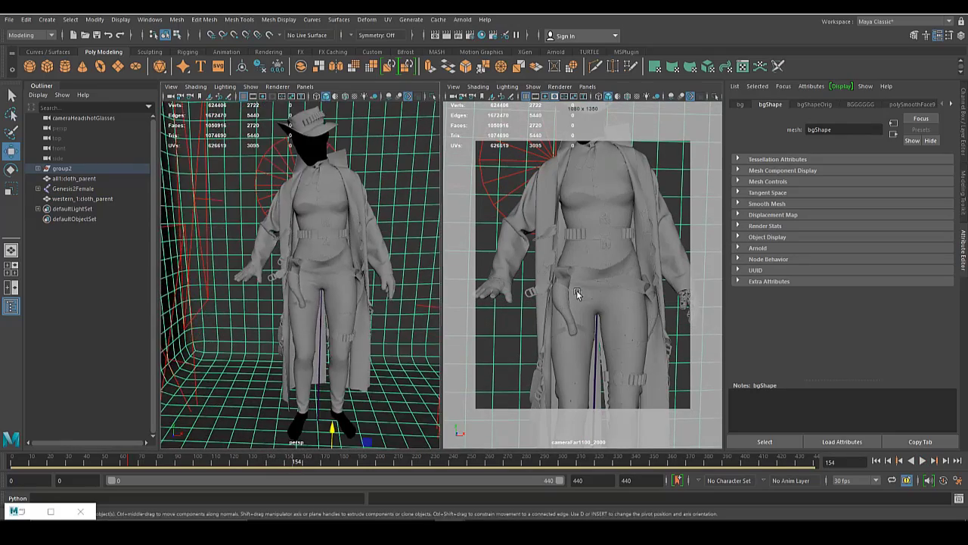
# - Reframe the cameraFar1100_2000 view so the whole figure fits inside the resolution gate
pyautogui.click(577, 289)
pyautogui.scroll(-2, 581, 317)
pyautogui.keyDown('alt'); pyautogui.moveTo(577, 314); pyautogui.dragTo(582, 298, button='middle'); pyautogui.keyUp('alt')
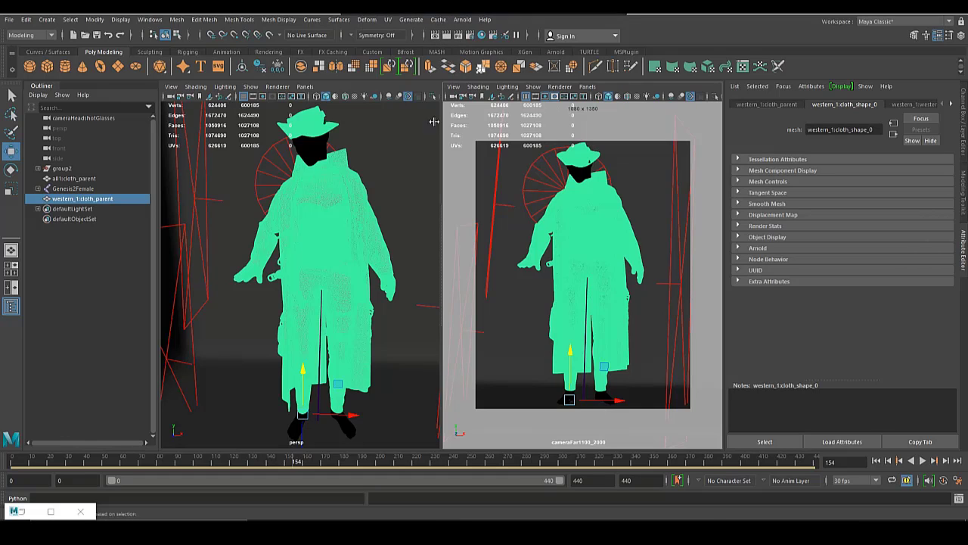
pyautogui.keyDown('alt'); pyautogui.moveTo(588, 236); pyautogui.dragTo(584, 239, button='middle'); pyautogui.keyUp('alt')
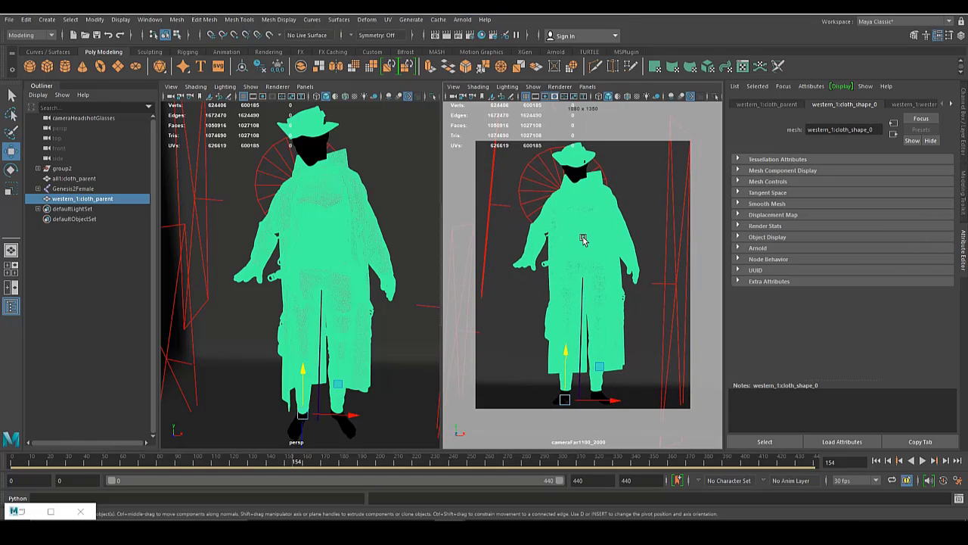
pyautogui.click(463, 21)
pyautogui.click(480, 45)
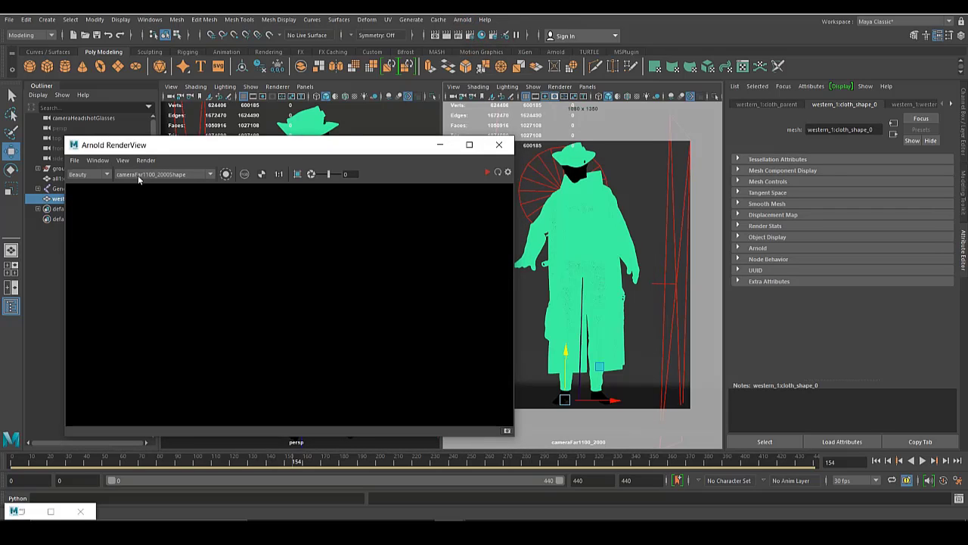
pyautogui.click(500, 144)
# - Save the scene as Stodio02.ma in the Western Outfit No.1 folder on the desktop
pyautogui.click(9, 19)
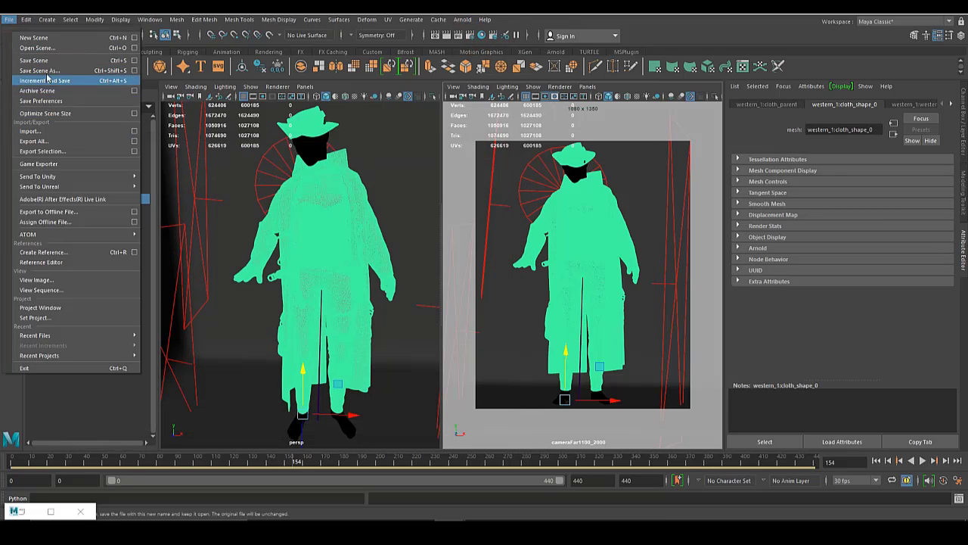
pyautogui.click(47, 72)
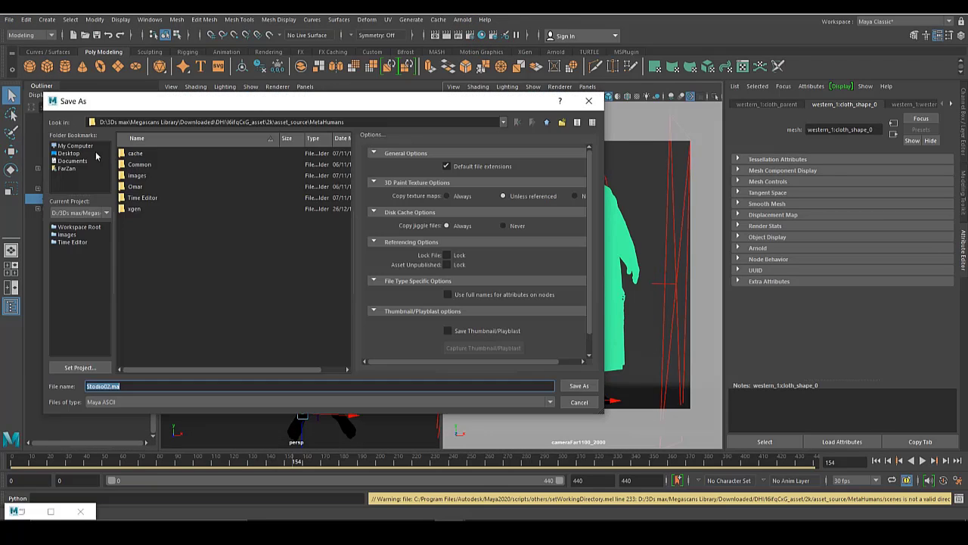
pyautogui.click(69, 153)
pyautogui.click(154, 198)
pyautogui.press('w')
pyautogui.doubleClick(147, 354)
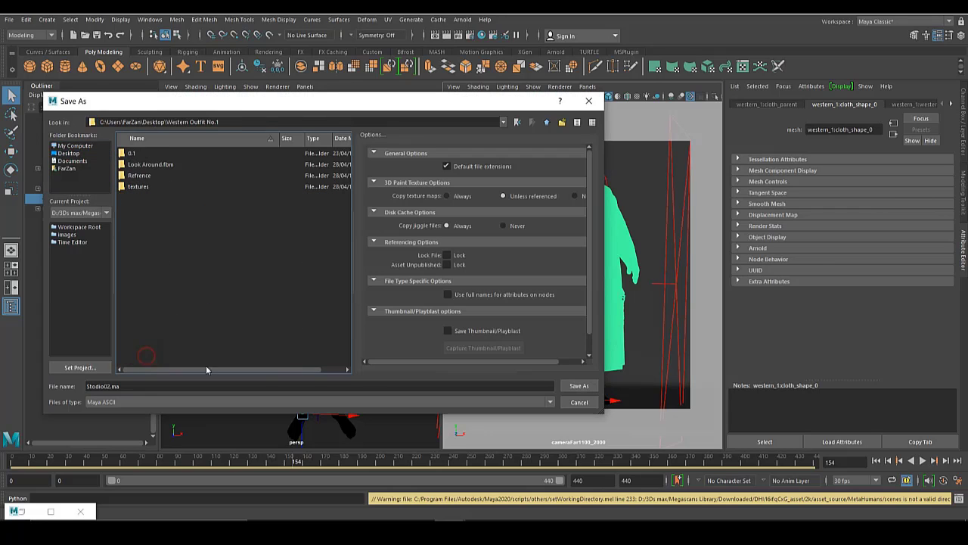
pyautogui.click(579, 387)
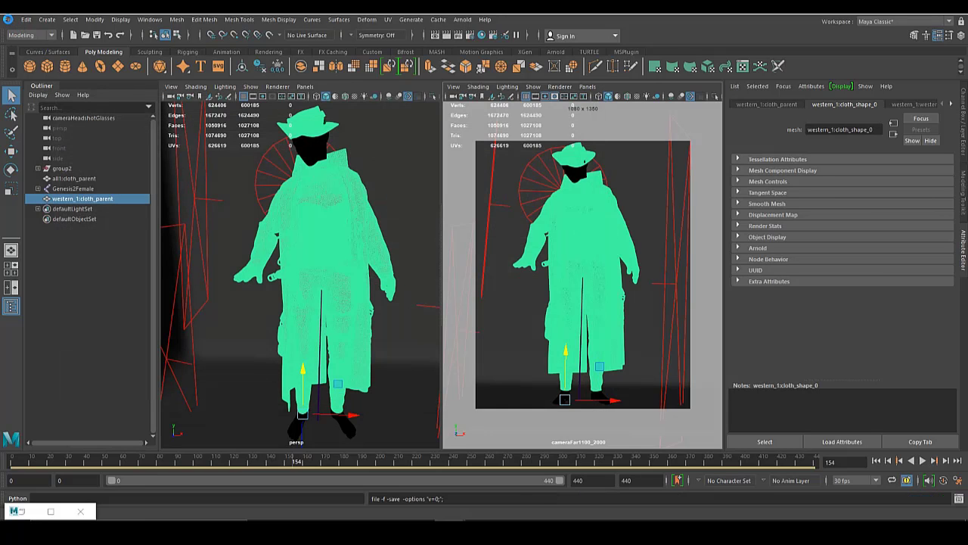
# - Open Arnold RenderView with the cameraFar1100_2000Shape camera and maximize its window
pyautogui.click(462, 21)
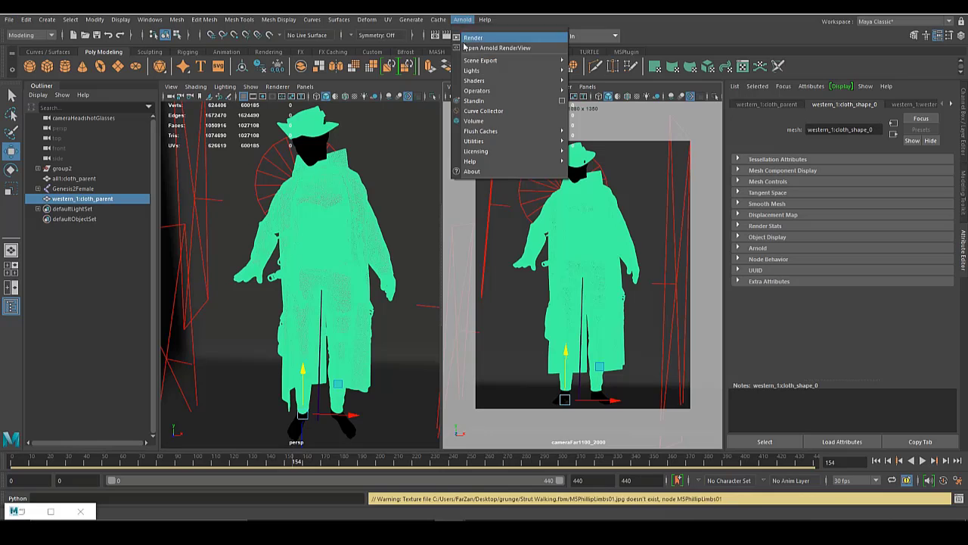
pyautogui.click(476, 47)
pyautogui.click(136, 176)
pyautogui.moveTo(413, 144); pyautogui.dragTo(470, 14)
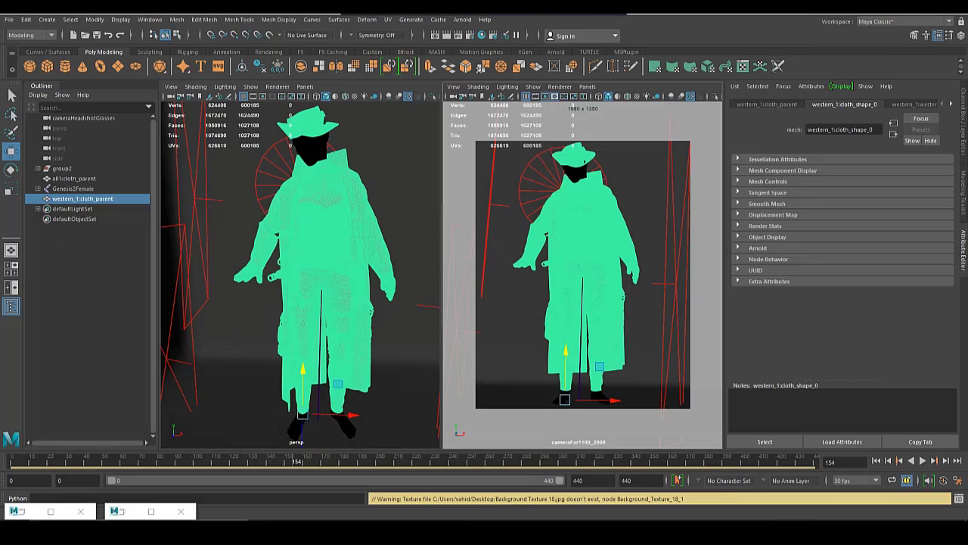
# - Check the scale of displacementShader11 in the western outfit's shading network
pyautogui.click(124, 511)
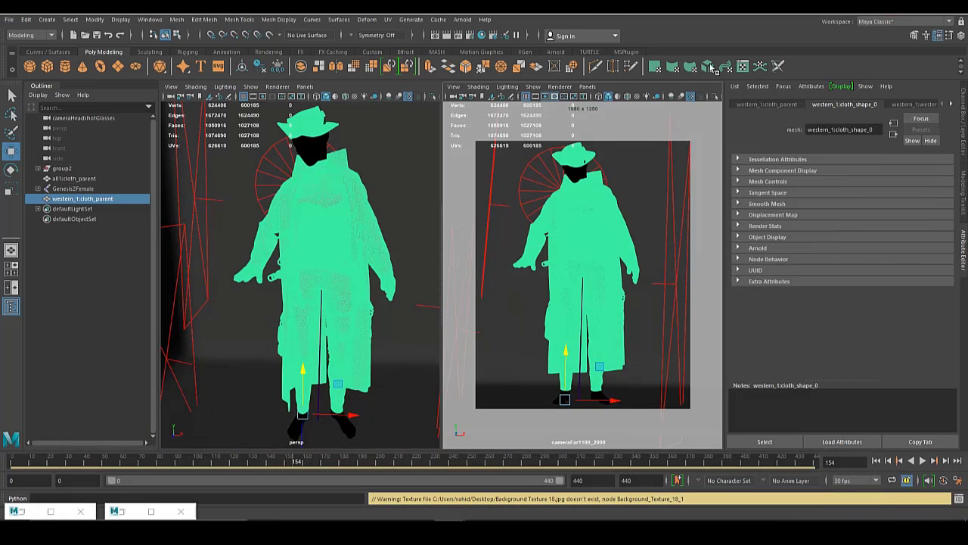
pyautogui.click(483, 35)
pyautogui.scroll(-5, 388, 261)
pyautogui.keyDown('alt'); pyautogui.moveTo(460, 349); pyautogui.dragTo(405, 280, button='middle'); pyautogui.keyUp('alt')
pyautogui.scroll(5, 421, 290)
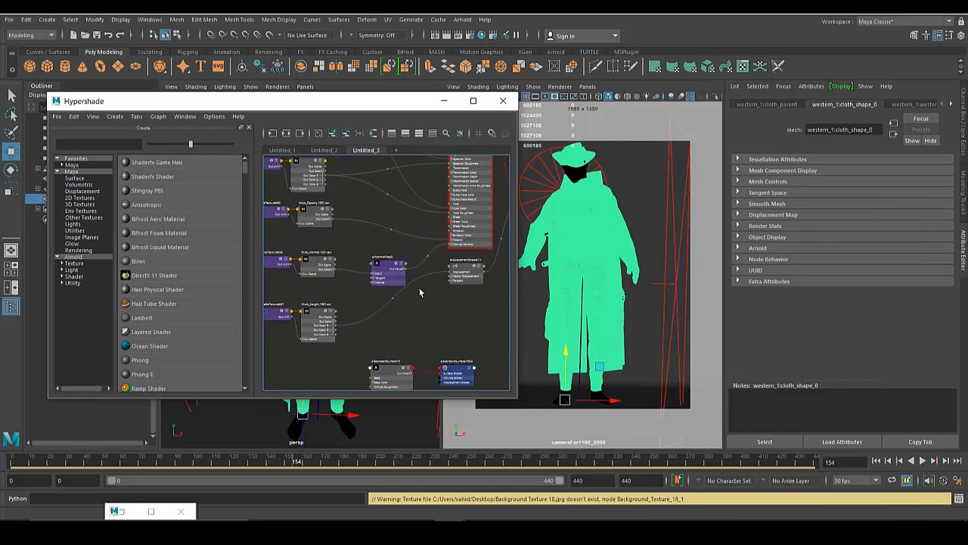
pyautogui.click(437, 278)
pyautogui.click(819, 234)
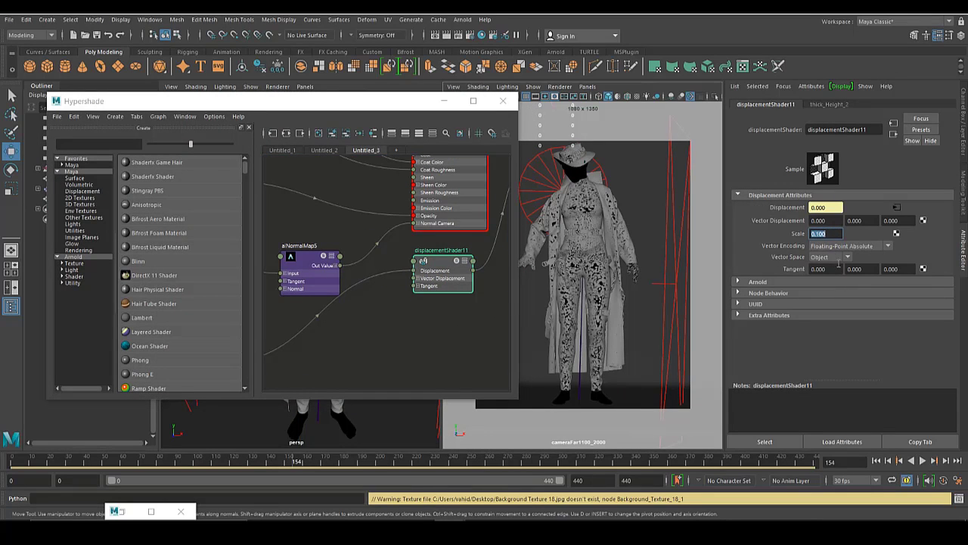
pyautogui.click(443, 315)
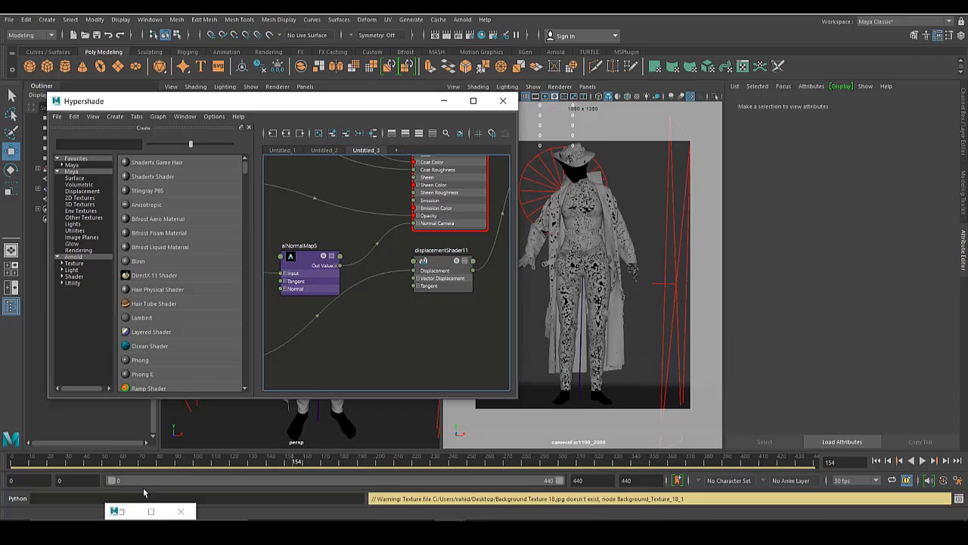
# - Examine the rendered outfit in Arnold RenderView, from the belts and corset to the full figure
pyautogui.click(122, 511)
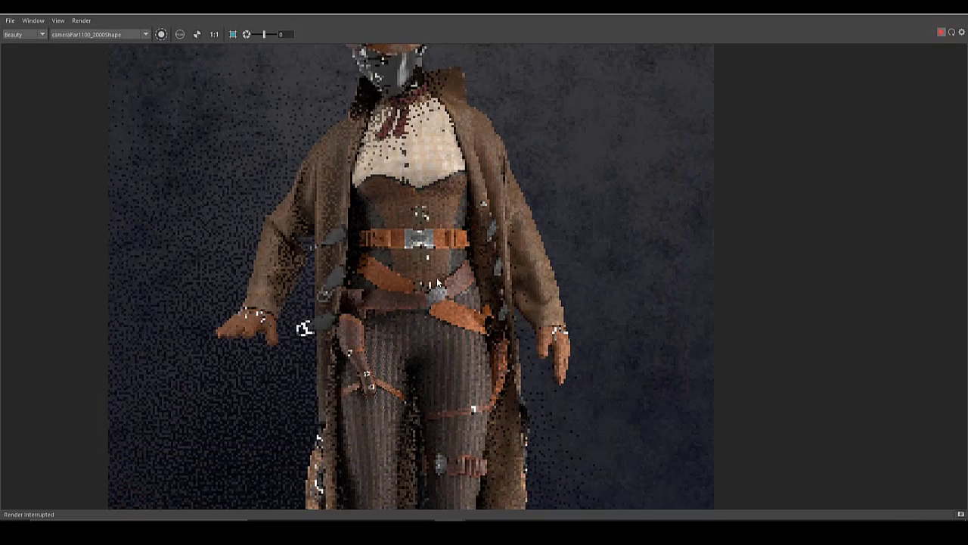
pyautogui.scroll(-6, 498, 290)
pyautogui.moveTo(401, 341); pyautogui.dragTo(385, 230, button='middle')
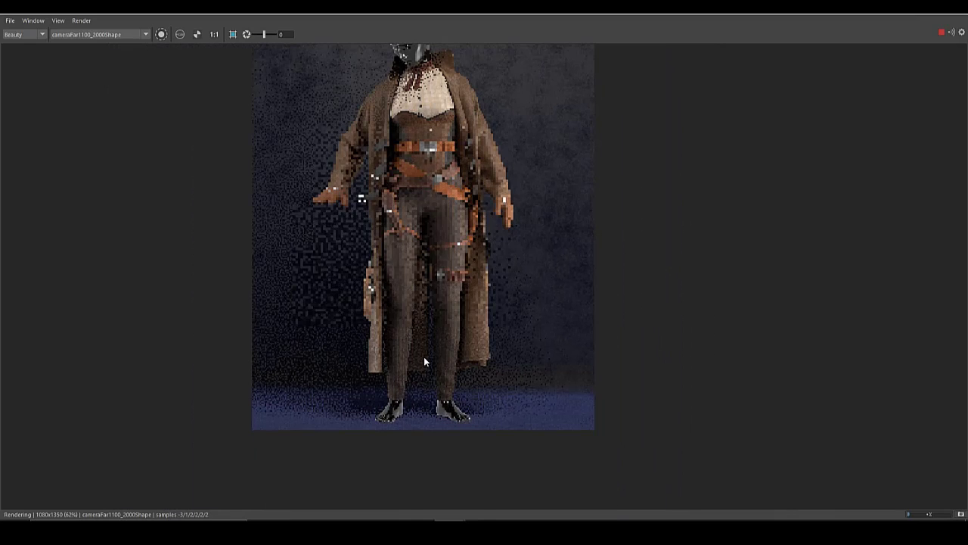
pyautogui.scroll(2, 427, 320)
pyautogui.moveTo(441, 274); pyautogui.dragTo(445, 332, button='middle')
pyautogui.scroll(2, 448, 199)
pyautogui.scroll(3, 458, 339)
pyautogui.moveTo(460, 246); pyautogui.dragTo(437, 252, button='middle')
pyautogui.scroll(4, 424, 299)
pyautogui.scroll(1, 478, 338)
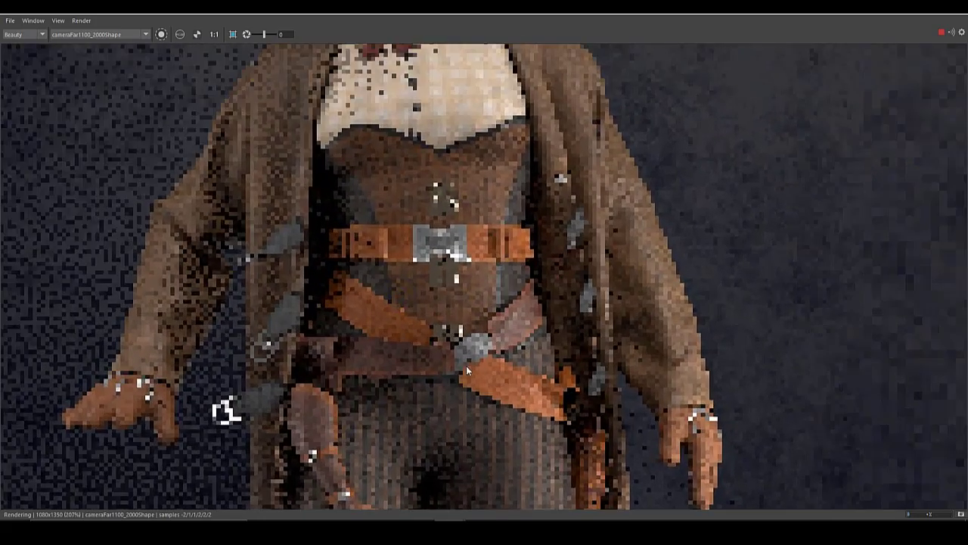
pyautogui.moveTo(418, 181); pyautogui.dragTo(424, 285, button='middle')
pyautogui.scroll(-6, 423, 284)
pyautogui.moveTo(452, 319); pyautogui.dragTo(446, 287, button='middle')
pyautogui.scroll(-5, 446, 288)
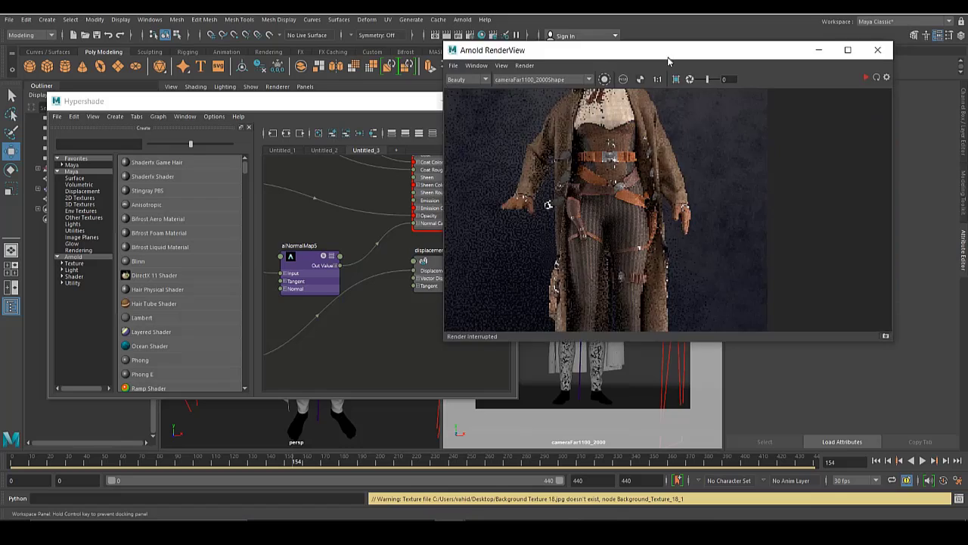
# - Select aiStandardSurface70, set its base roughness to 0.306 and specular roughness to 0.172, and check the head and hat in the render
pyautogui.moveTo(605, 45); pyautogui.dragTo(579, 119)
pyautogui.click(359, 171)
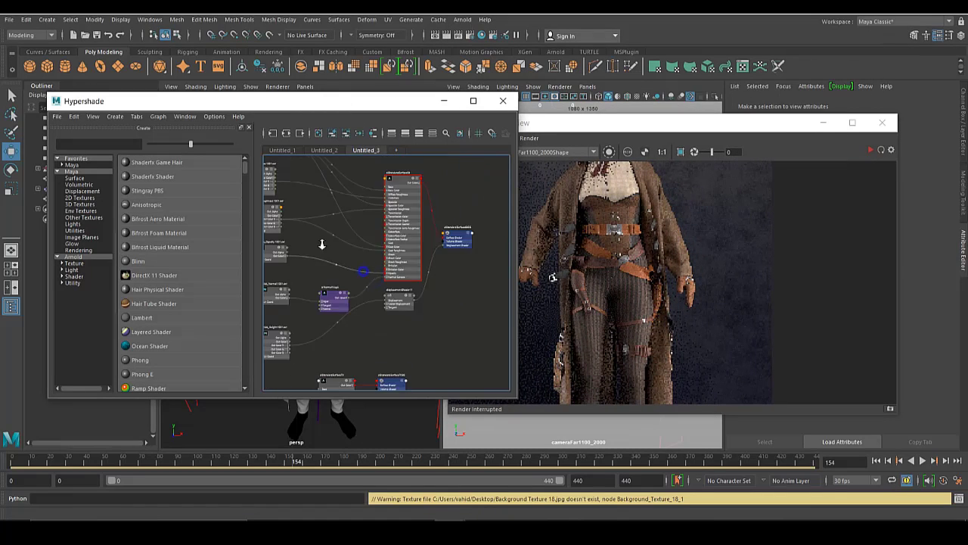
pyautogui.keyDown('alt'); pyautogui.moveTo(355, 348); pyautogui.dragTo(361, 214, button='middle'); pyautogui.keyUp('alt')
pyautogui.scroll(2, 367, 293)
pyautogui.moveTo(705, 125); pyautogui.dragTo(581, 122)
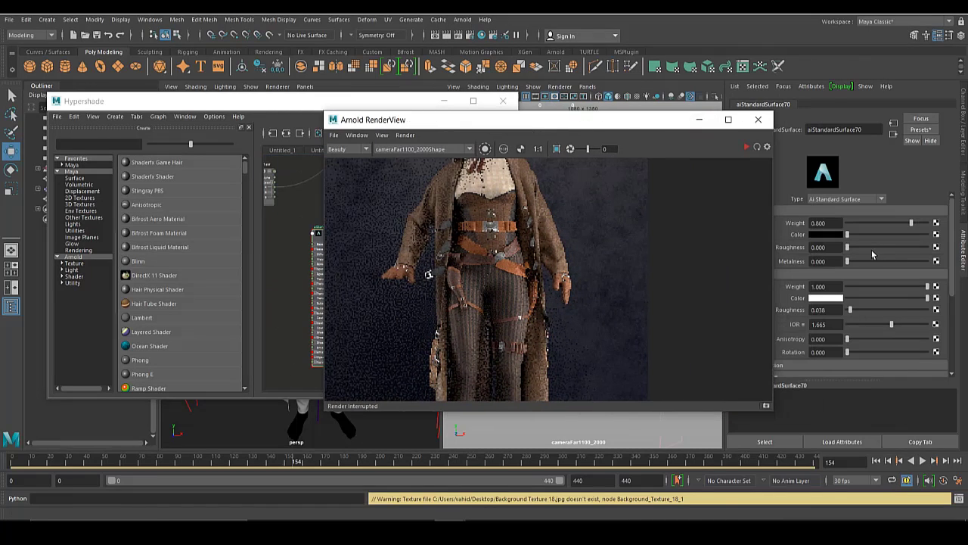
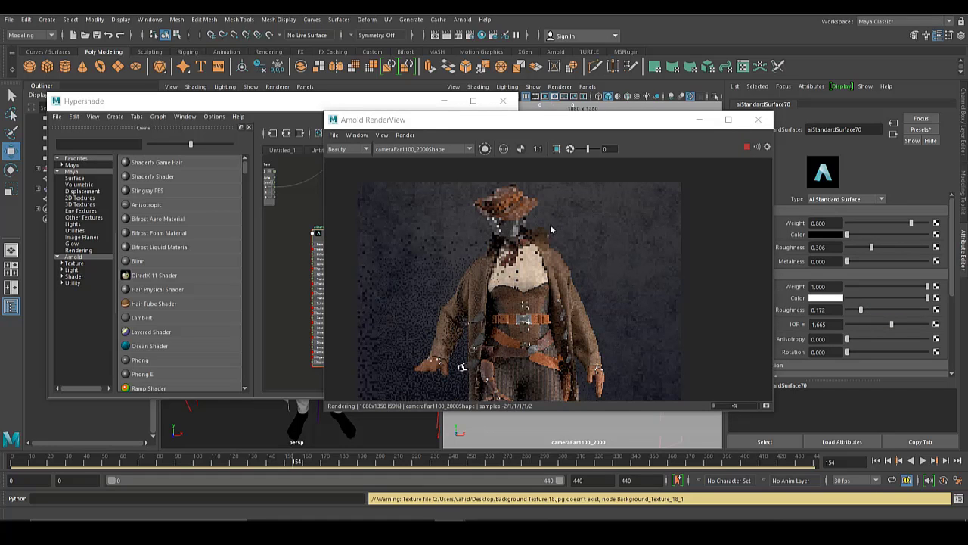
pyautogui.scroll(6, 515, 218)
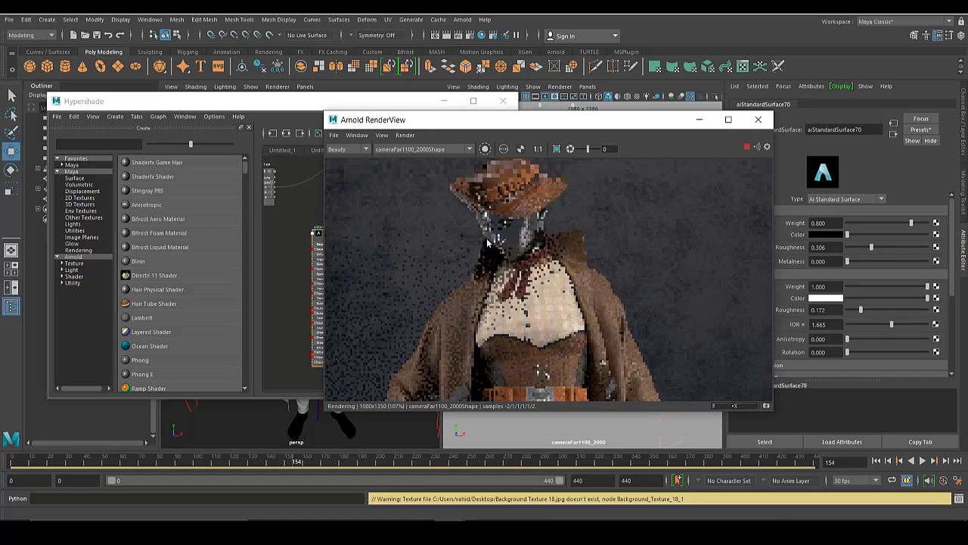
# - Check the torso in the render, minimize Hypershade and place Arnold RenderView beside the camera viewport
pyautogui.moveTo(553, 322); pyautogui.dragTo(558, 166, button='middle')
pyautogui.moveTo(562, 378); pyautogui.dragTo(554, 345, button='middle')
pyautogui.moveTo(551, 170); pyautogui.dragTo(556, 324, button='middle')
pyautogui.moveTo(551, 220); pyautogui.dragTo(545, 280, button='middle')
pyautogui.scroll(3, 519, 275)
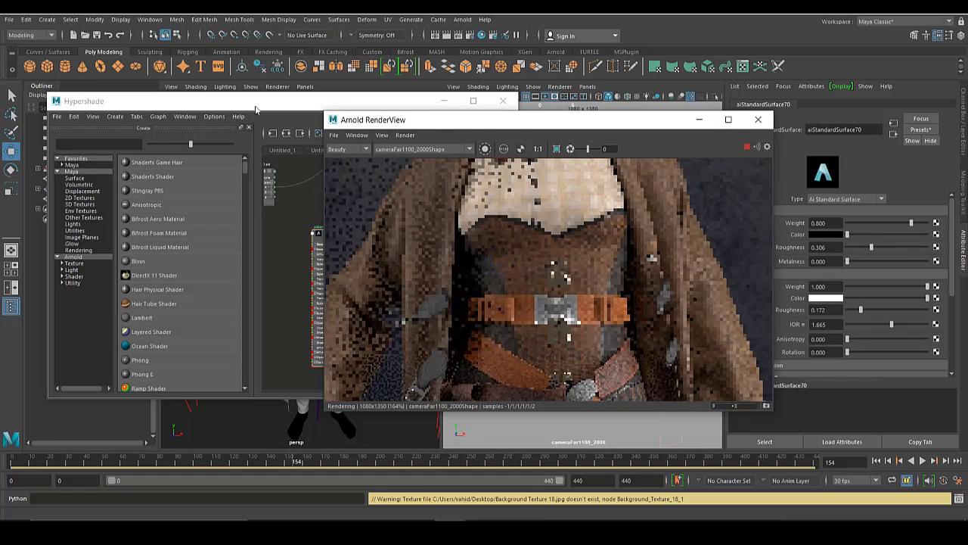
pyautogui.click(249, 98)
pyautogui.click(444, 101)
pyautogui.moveTo(439, 120); pyautogui.dragTo(117, 123)
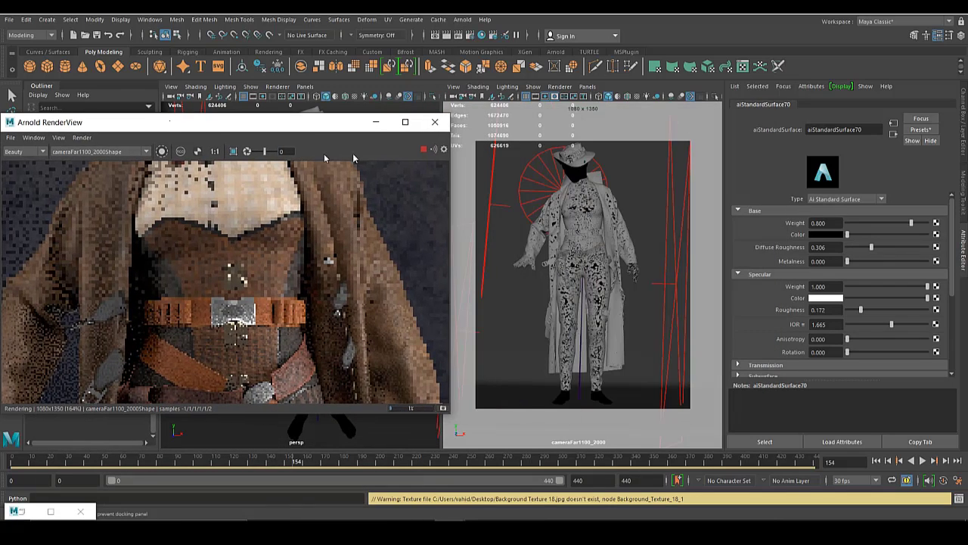
# - Frame the camera closely on the corset and belt and restart the IPR render
pyautogui.keyDown('alt'); pyautogui.moveTo(574, 264); pyautogui.dragTo(625, 324, button='right'); pyautogui.keyUp('alt')
pyautogui.keyDown('alt'); pyautogui.moveTo(590, 267); pyautogui.dragTo(588, 379, button='middle'); pyautogui.keyUp('alt')
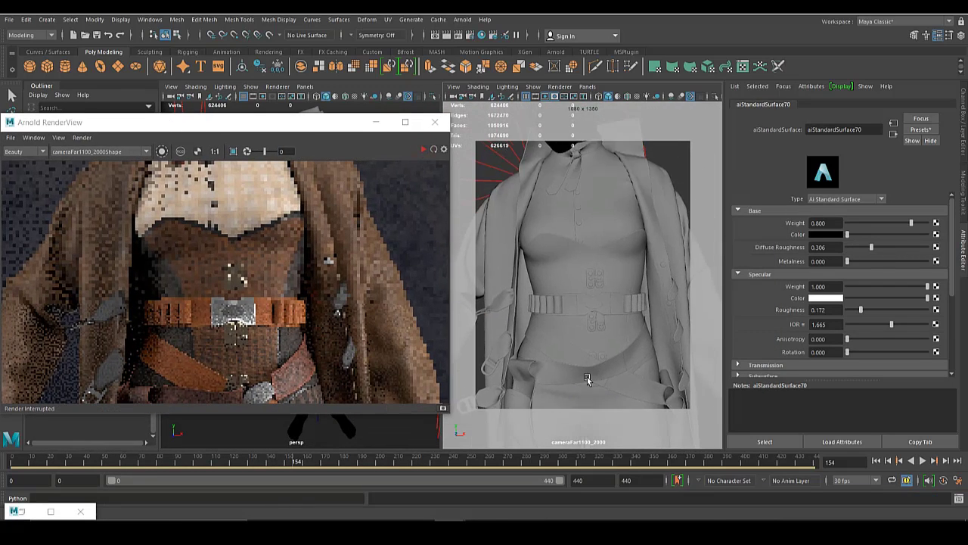
pyautogui.keyDown('alt'); pyautogui.moveTo(536, 242); pyautogui.dragTo(583, 264, button='right'); pyautogui.keyUp('alt')
pyautogui.keyDown('alt'); pyautogui.moveTo(584, 264); pyautogui.dragTo(586, 248, button='middle'); pyautogui.keyUp('alt')
pyautogui.click(422, 151)
pyautogui.click(422, 150)
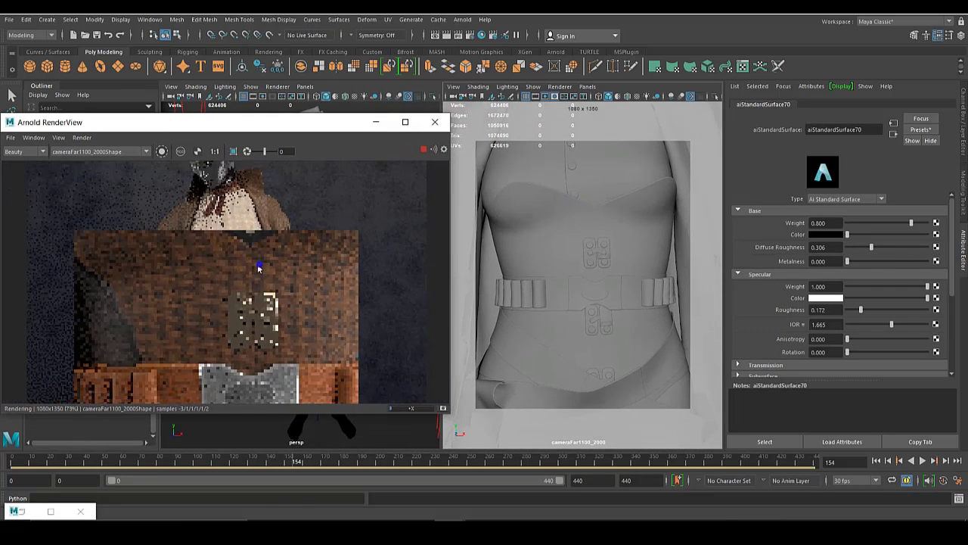
pyautogui.moveTo(180, 289); pyautogui.dragTo(162, 218, button='middle')
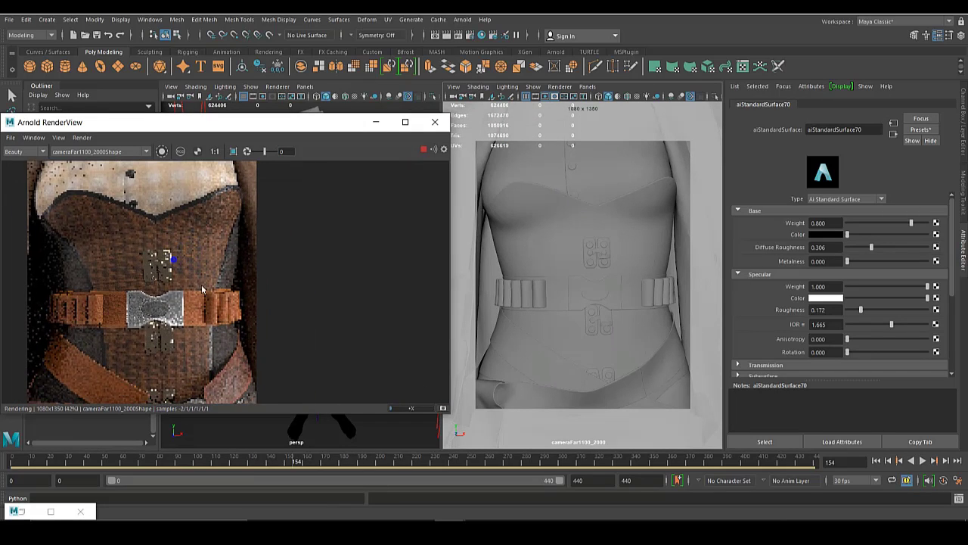
# - Crop the render to a region over the side of the corset and examine its woven leather detail
pyautogui.click(216, 152)
pyautogui.moveTo(210, 269); pyautogui.dragTo(246, 316)
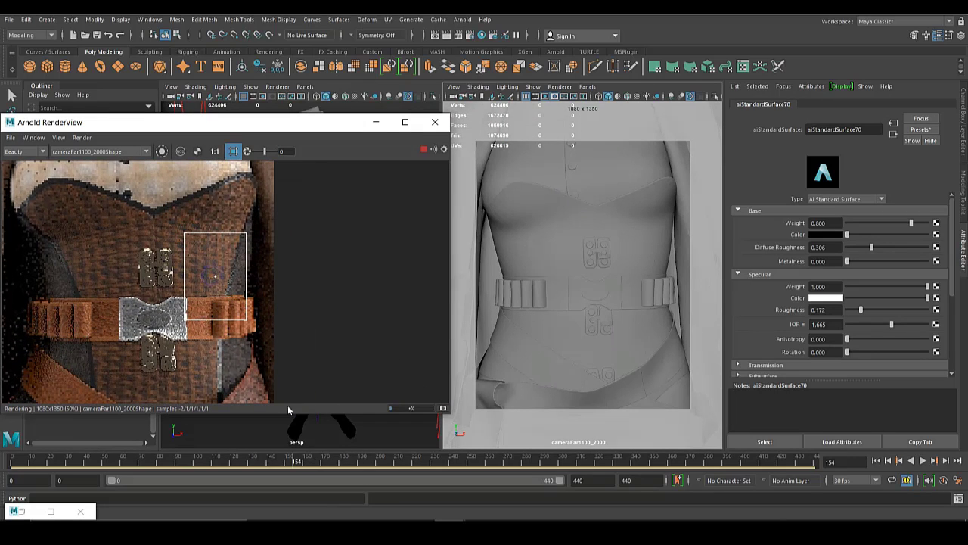
pyautogui.keyDown('alt'); pyautogui.moveTo(201, 275); pyautogui.dragTo(246, 292, button='right'); pyautogui.keyUp('alt')
pyautogui.scroll(1, 244, 247)
pyautogui.moveTo(244, 181); pyautogui.dragTo(247, 314, button='middle')
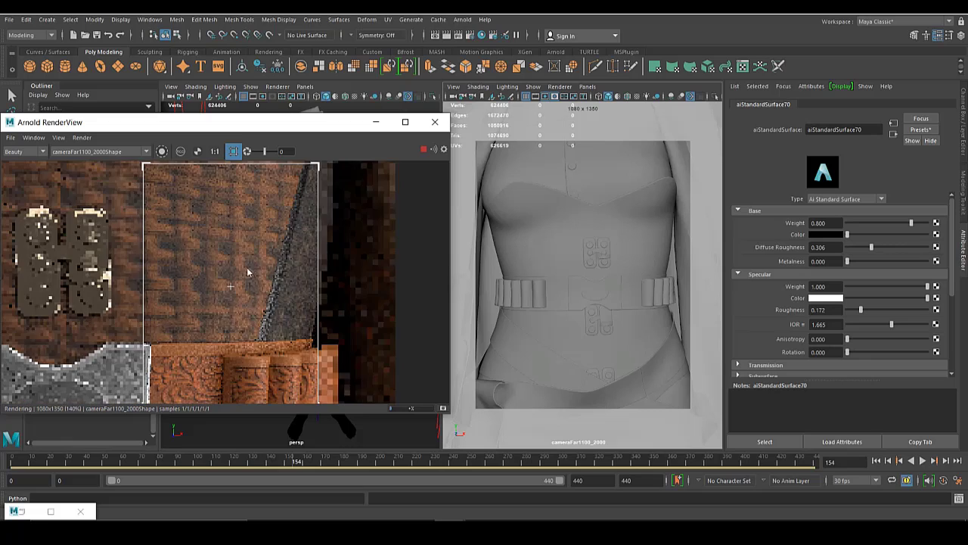
pyautogui.moveTo(247, 226); pyautogui.dragTo(231, 256, button='middle')
pyautogui.scroll(-3, 249, 317)
pyautogui.scroll(-3, 277, 267)
pyautogui.scroll(-2, 258, 271)
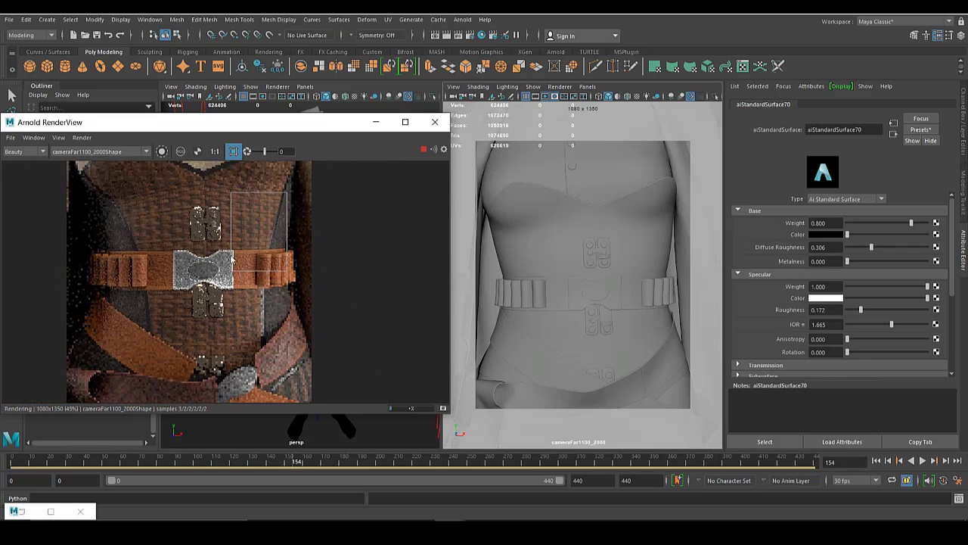
# - Move the crop region to the belt buckle, inspect its engraving, and turn off the region render
pyautogui.moveTo(166, 240); pyautogui.dragTo(243, 287)
pyautogui.keyDown('alt'); pyautogui.moveTo(189, 268); pyautogui.dragTo(279, 273, button='right'); pyautogui.keyUp('alt')
pyautogui.click(235, 153)
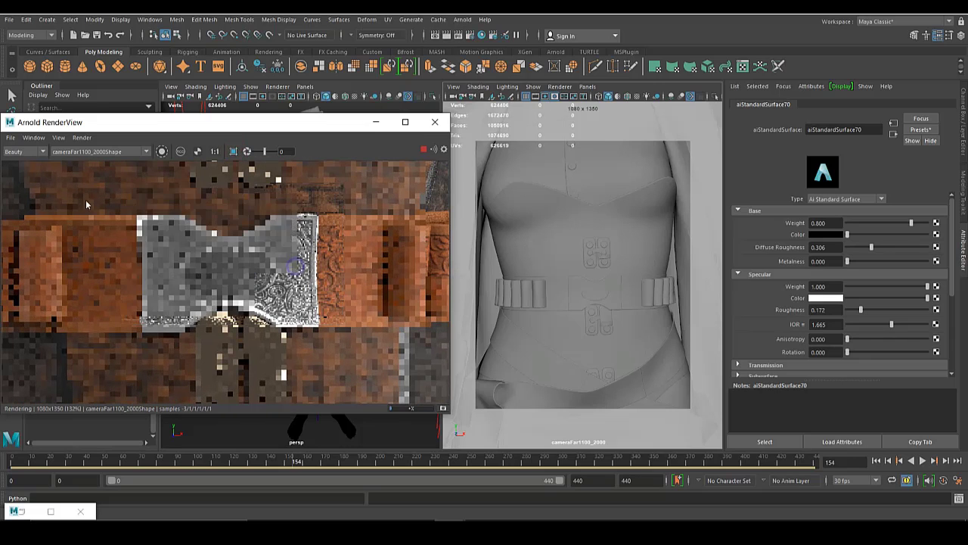
pyautogui.scroll(-5, 288, 261)
# - Render a close-up of the character's gloved hand and sleeve and examine the surface detail
pyautogui.click(424, 150)
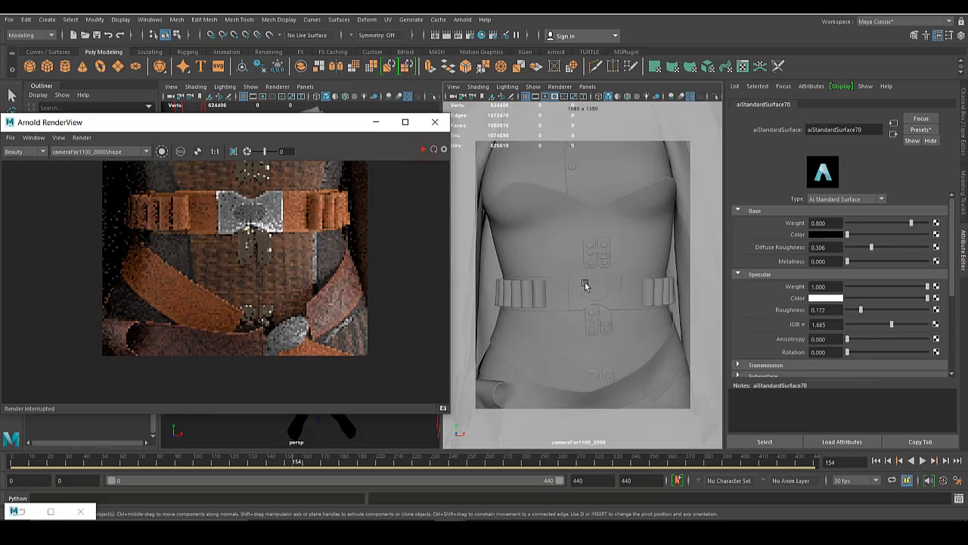
pyautogui.scroll(-3, 583, 283)
pyautogui.keyDown('alt'); pyautogui.moveTo(510, 275); pyautogui.dragTo(581, 265, button='middle'); pyautogui.keyUp('alt')
pyautogui.keyDown('alt'); pyautogui.moveTo(537, 326); pyautogui.dragTo(578, 253, button='middle'); pyautogui.keyUp('alt')
pyautogui.scroll(4, 573, 311)
pyautogui.keyDown('alt'); pyautogui.moveTo(573, 313); pyautogui.dragTo(611, 294, button='middle'); pyautogui.keyUp('alt')
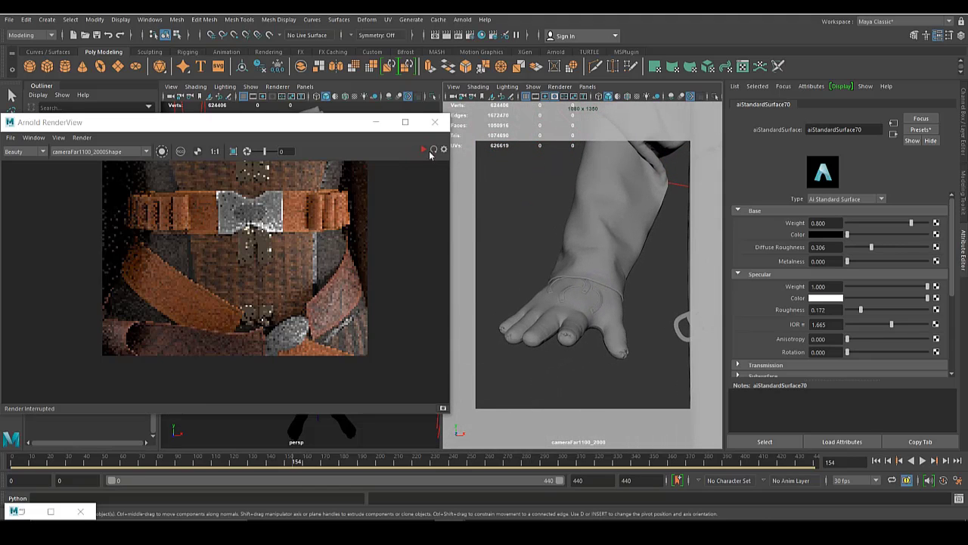
pyautogui.click(425, 150)
pyautogui.keyDown('alt'); pyautogui.moveTo(215, 249); pyautogui.dragTo(229, 264, button='middle'); pyautogui.keyUp('alt')
pyautogui.scroll(5, 228, 263)
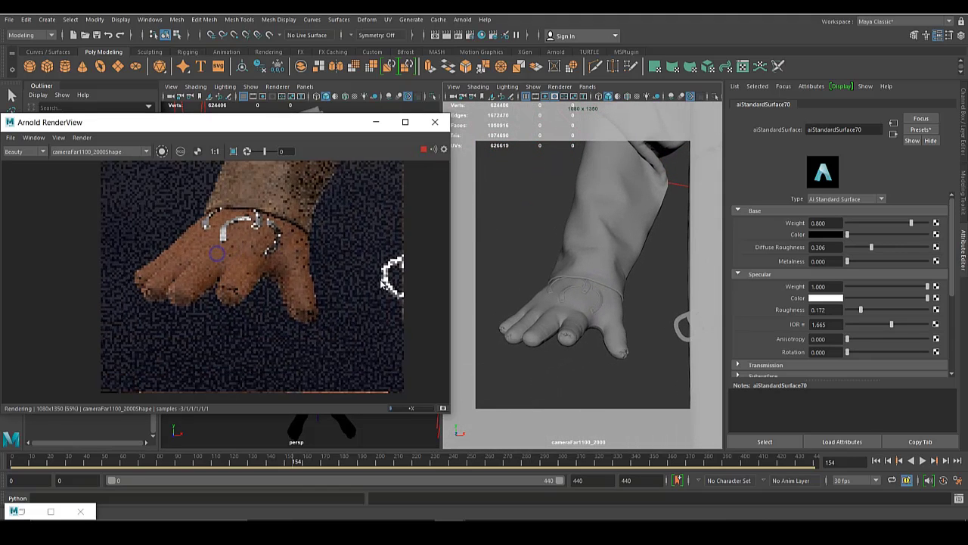
pyautogui.keyDown('alt'); pyautogui.moveTo(152, 188); pyautogui.dragTo(121, 242, button='middle'); pyautogui.keyUp('alt')
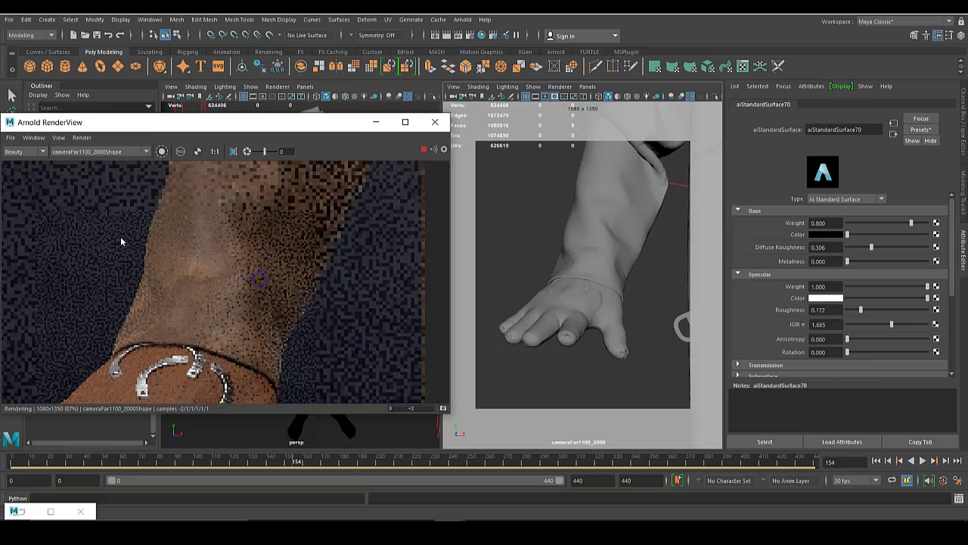
pyautogui.scroll(-3, 151, 238)
# - Stop the render and set displacementShader11's scale to 0.2
pyautogui.click(424, 149)
pyautogui.keyDown('alt'); pyautogui.moveTo(663, 289); pyautogui.dragTo(533, 215, button='middle'); pyautogui.keyUp('alt')
pyautogui.scroll(-5, 533, 216)
pyautogui.click(51, 512)
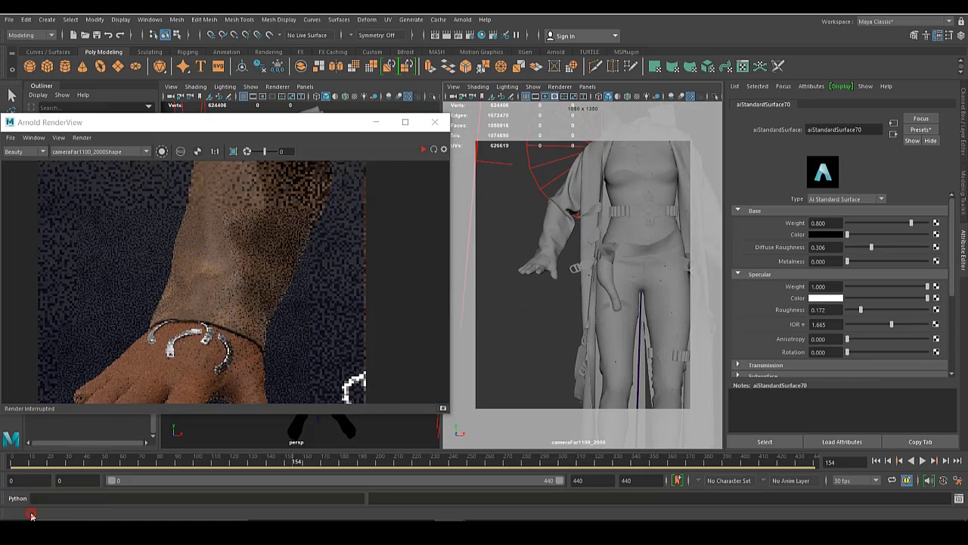
pyautogui.keyDown('alt'); pyautogui.moveTo(398, 253); pyautogui.dragTo(464, 365, button='middle'); pyautogui.keyUp('alt')
pyautogui.click(483, 248)
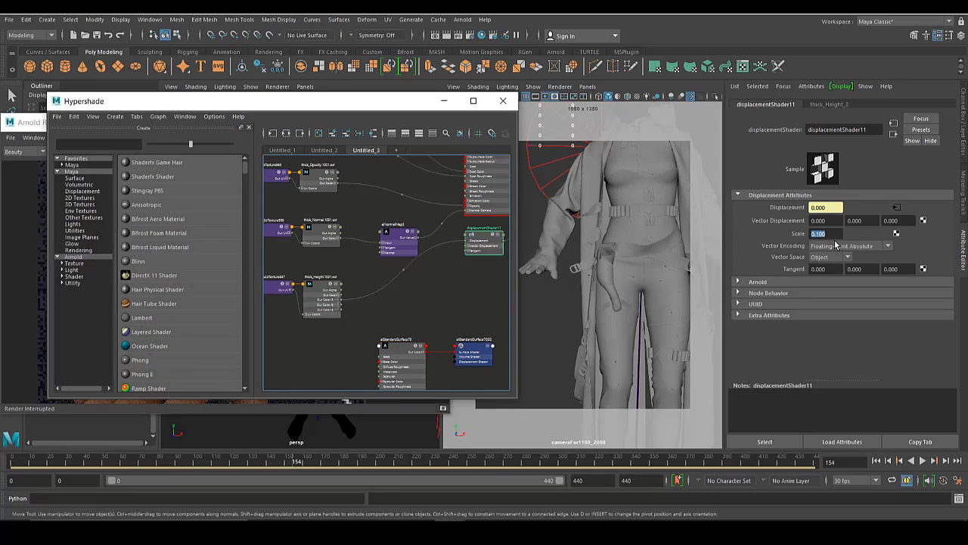
pyautogui.moveTo(835, 235); pyautogui.dragTo(800, 236)
pyautogui.click(444, 101)
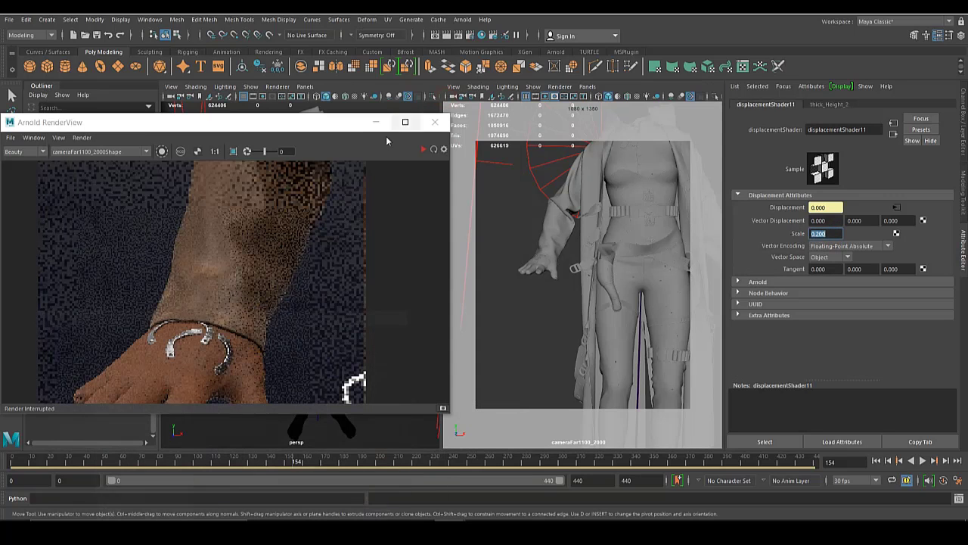
# - Re-render the hand and sleeve close-up to check the effect of the new displacement scale
pyautogui.scroll(3, 575, 265)
pyautogui.keyDown('alt'); pyautogui.moveTo(569, 277); pyautogui.dragTo(650, 277, button='middle'); pyautogui.keyUp('alt')
pyautogui.scroll(4, 650, 277)
pyautogui.click(425, 149)
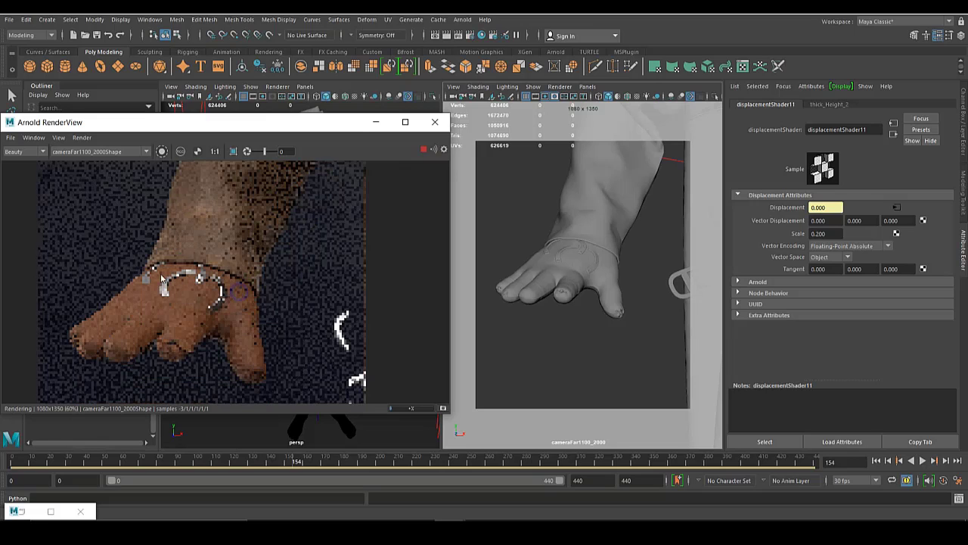
pyautogui.scroll(-2, 160, 278)
pyautogui.moveTo(160, 278); pyautogui.dragTo(68, 261, button='middle')
pyautogui.scroll(-2, 205, 280)
pyautogui.moveTo(210, 289); pyautogui.dragTo(151, 296, button='middle')
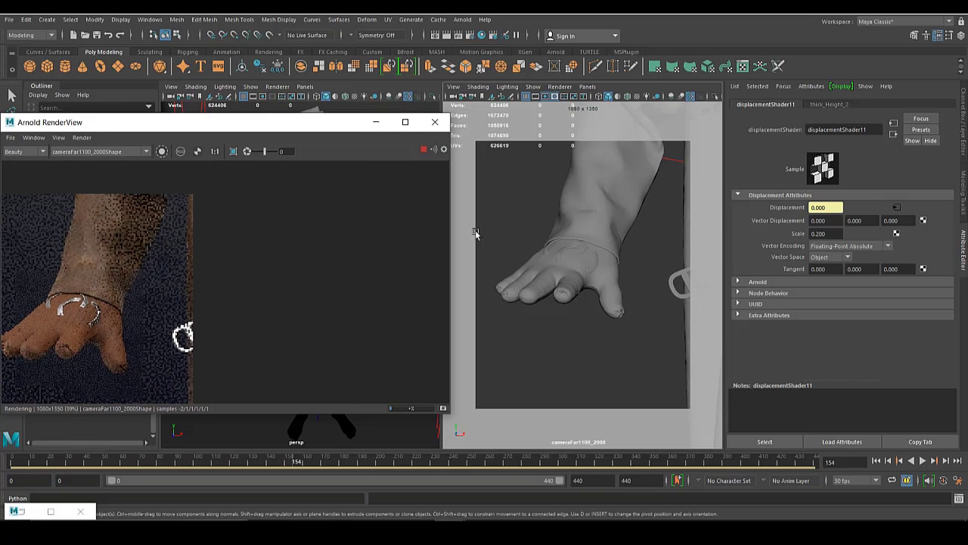
# - Render the corset and belt up close to check their displacement, and stop the render
pyautogui.press('Escape')
pyautogui.scroll(-8, 521, 221)
pyautogui.keyDown('alt'); pyautogui.moveTo(599, 186); pyautogui.dragTo(568, 266, button='middle'); pyautogui.keyUp('alt')
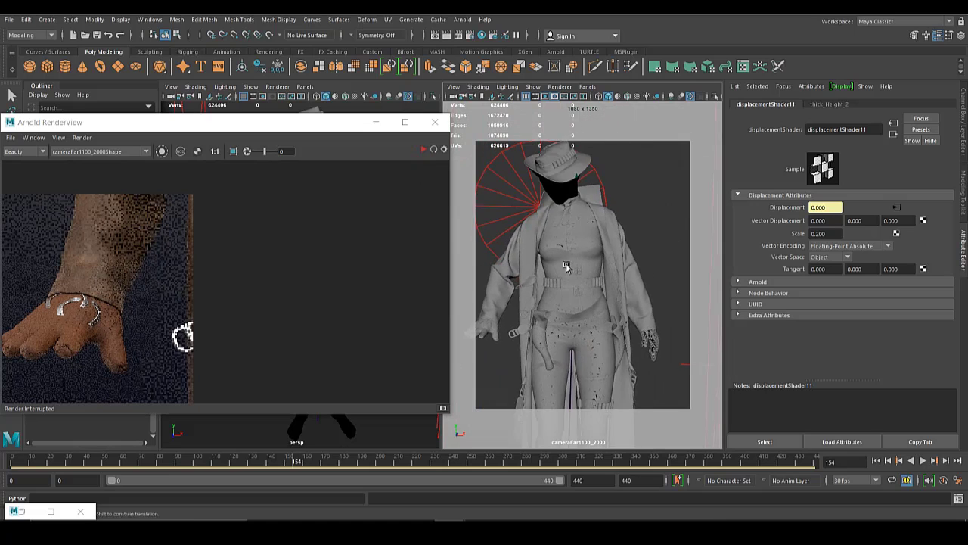
pyautogui.scroll(5, 566, 246)
pyautogui.keyDown('alt'); pyautogui.moveTo(565, 227); pyautogui.dragTo(562, 167, button='middle'); pyautogui.keyUp('alt')
pyautogui.scroll(2, 554, 290)
pyautogui.click(424, 150)
pyautogui.moveTo(118, 310); pyautogui.dragTo(220, 281, button='middle')
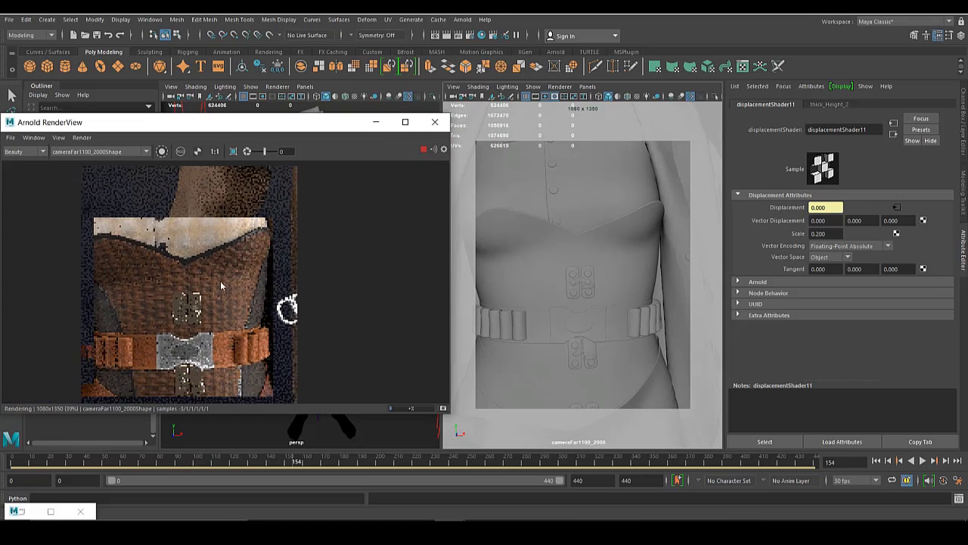
pyautogui.click(424, 149)
# - Select aiStandardSurface68, set its coat weight to 0, and check the corset in the render
pyautogui.click(22, 512)
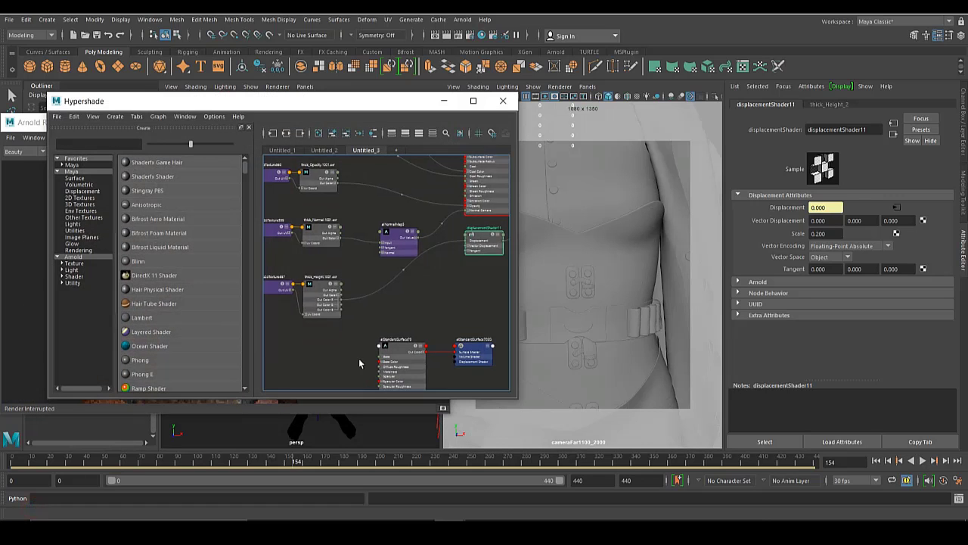
pyautogui.keyDown('alt'); pyautogui.moveTo(393, 204); pyautogui.dragTo(337, 287, button='middle'); pyautogui.keyUp('alt')
pyautogui.click(444, 250)
pyautogui.moveTo(952, 278); pyautogui.dragTo(951, 339)
pyautogui.click(782, 279)
pyautogui.click(30, 123)
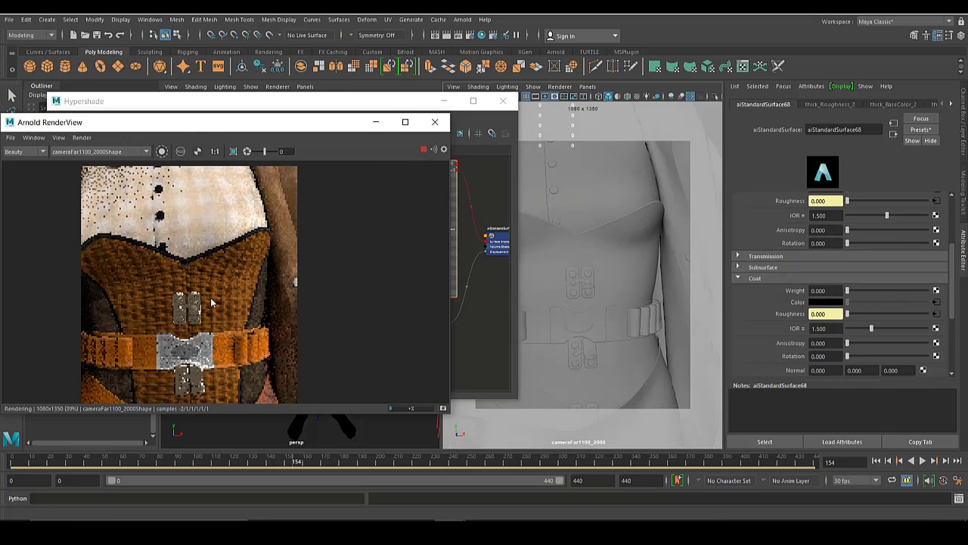
pyautogui.moveTo(193, 324); pyautogui.dragTo(218, 259, button='middle')
pyautogui.keyDown('alt'); pyautogui.moveTo(289, 318); pyautogui.dragTo(189, 224, button='right'); pyautogui.keyUp('alt')
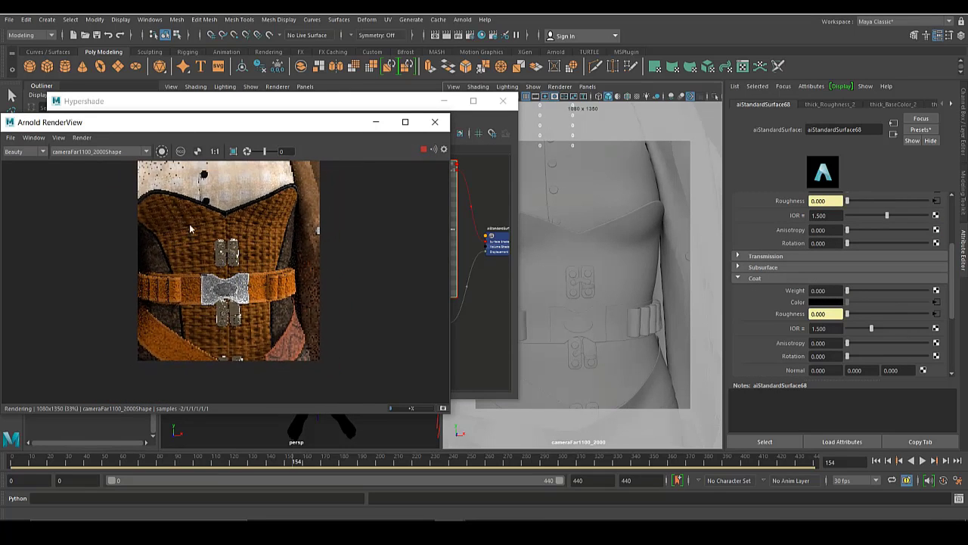
# - Set aiStandardSurface68's coat weight to 1 and check the full figure in the render
pyautogui.click(323, 103)
pyautogui.click(445, 102)
pyautogui.keyDown('alt'); pyautogui.moveTo(554, 260); pyautogui.dragTo(531, 250, button='right'); pyautogui.keyUp('alt')
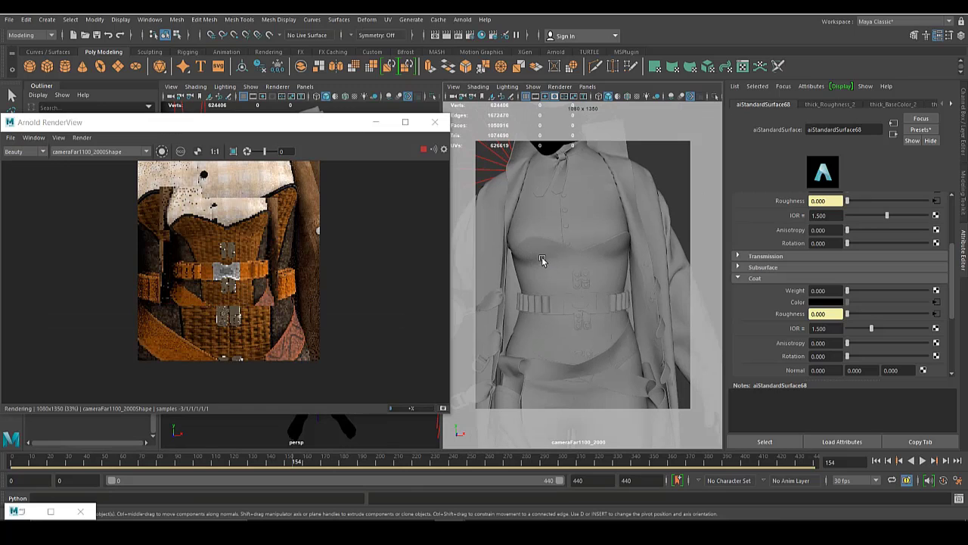
pyautogui.keyDown('alt'); pyautogui.moveTo(603, 273); pyautogui.dragTo(574, 266, button='right'); pyautogui.keyUp('alt')
pyautogui.keyDown('alt'); pyautogui.moveTo(573, 266); pyautogui.dragTo(583, 224, button='middle'); pyautogui.keyUp('alt')
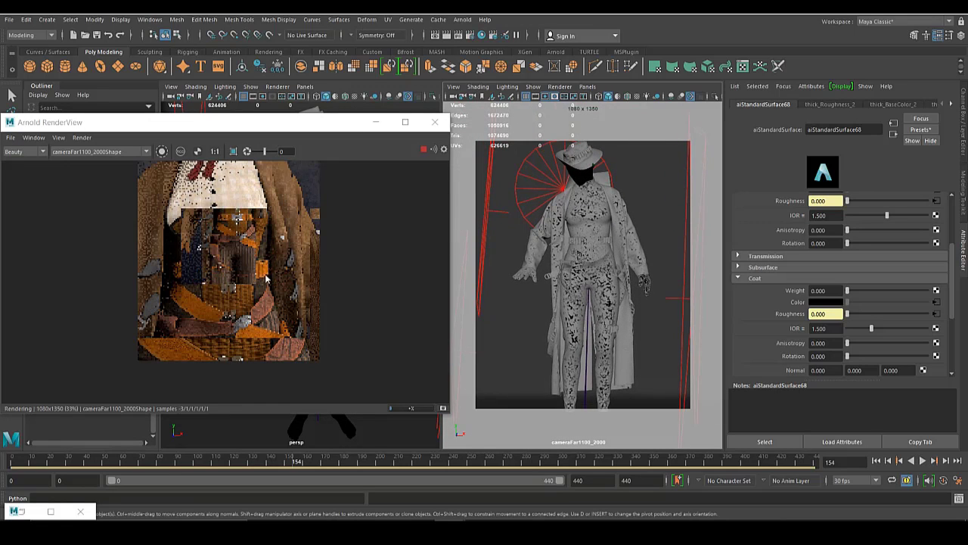
pyautogui.moveTo(270, 261); pyautogui.dragTo(246, 275, button='middle')
pyautogui.click(869, 292)
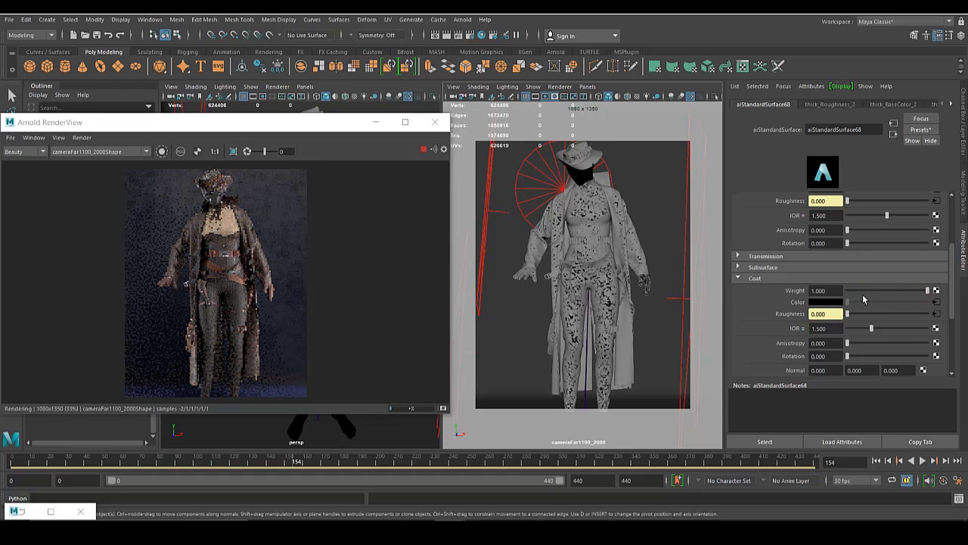
pyautogui.click(423, 150)
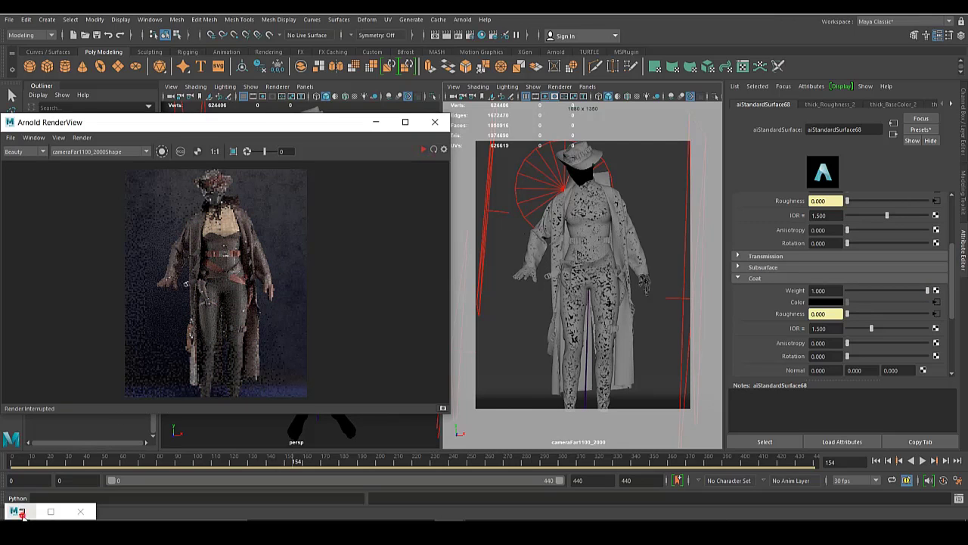
# - Disconnect thick_BaseColor_2 from the coat color of aiStandardSurface68 and re-render the figure
pyautogui.click(21, 511)
pyautogui.keyDown('alt'); pyautogui.moveTo(398, 285); pyautogui.dragTo(449, 358, button='right'); pyautogui.keyUp('alt')
pyautogui.keyDown('alt'); pyautogui.moveTo(436, 280); pyautogui.dragTo(449, 396, button='middle'); pyautogui.keyUp('alt')
pyautogui.keyDown('alt'); pyautogui.moveTo(325, 181); pyautogui.dragTo(410, 333, button='middle'); pyautogui.keyUp('alt')
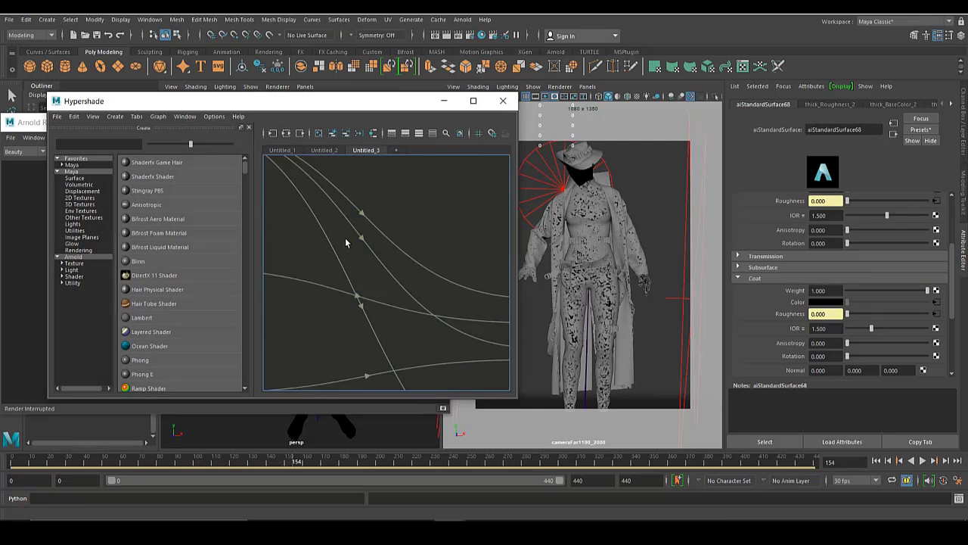
pyautogui.keyDown('alt'); pyautogui.moveTo(416, 376); pyautogui.dragTo(383, 271, button='middle'); pyautogui.keyUp('alt')
pyautogui.keyDown('alt'); pyautogui.moveTo(422, 350); pyautogui.dragTo(362, 268, button='middle'); pyautogui.keyUp('alt')
pyautogui.click(433, 300)
pyautogui.press('Delete')
pyautogui.click(35, 131)
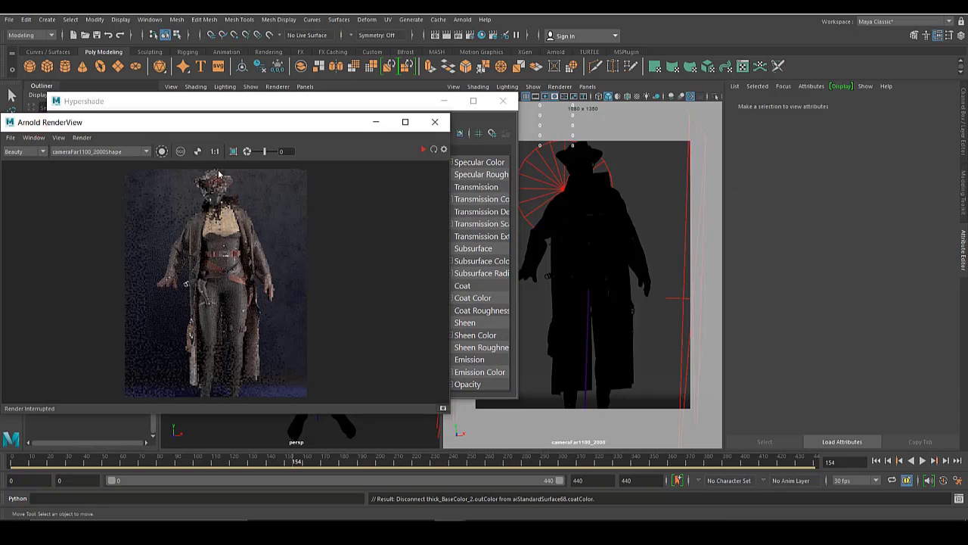
pyautogui.click(425, 152)
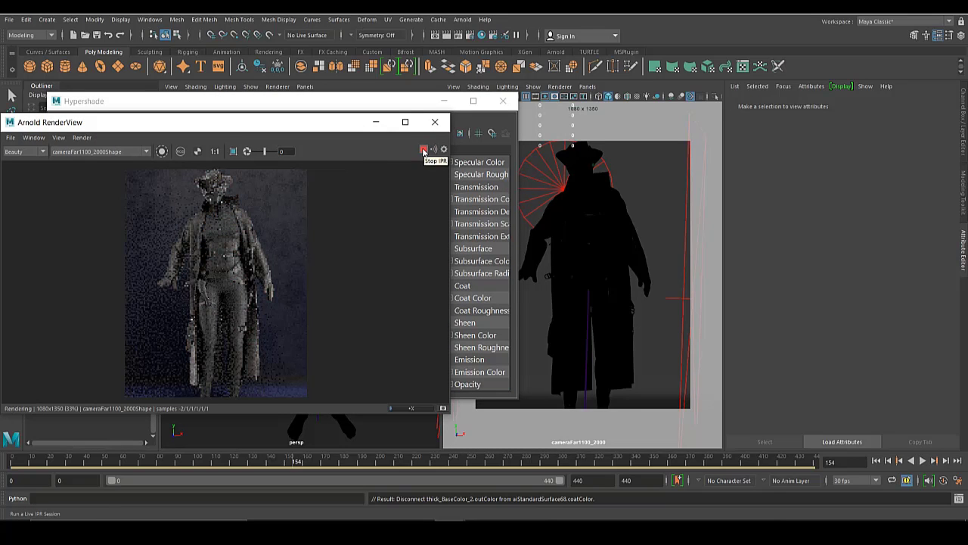
# - Set aiStandardSurface68's coat color to white and its coat weight to 0.376, comparing the figure in the render
pyautogui.click(375, 106)
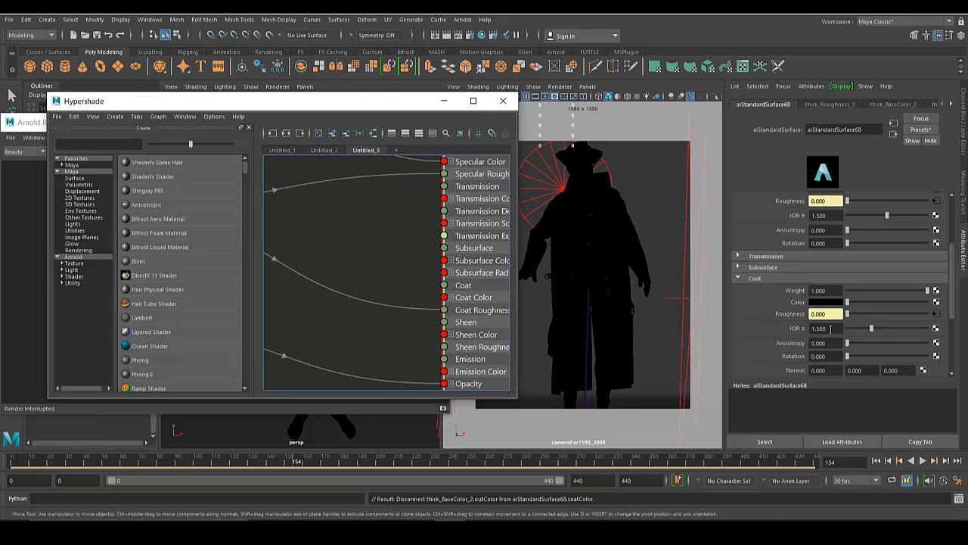
pyautogui.moveTo(848, 302); pyautogui.dragTo(926, 306)
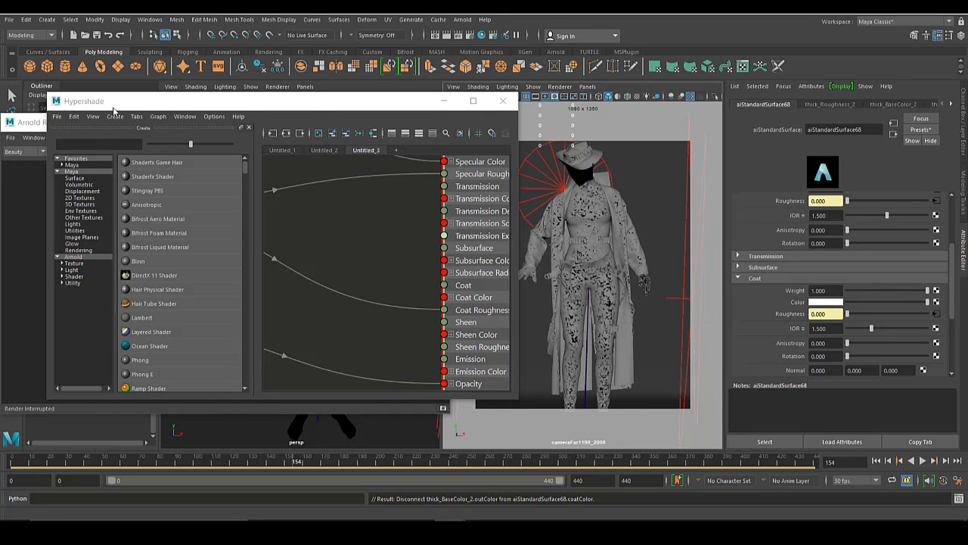
pyautogui.click(38, 124)
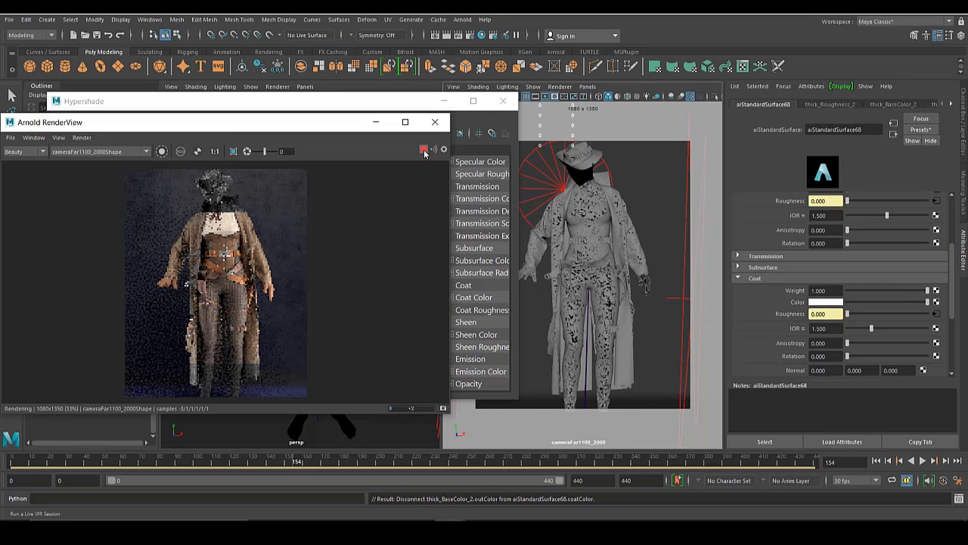
pyautogui.click(423, 150)
pyautogui.moveTo(927, 291); pyautogui.dragTo(847, 291)
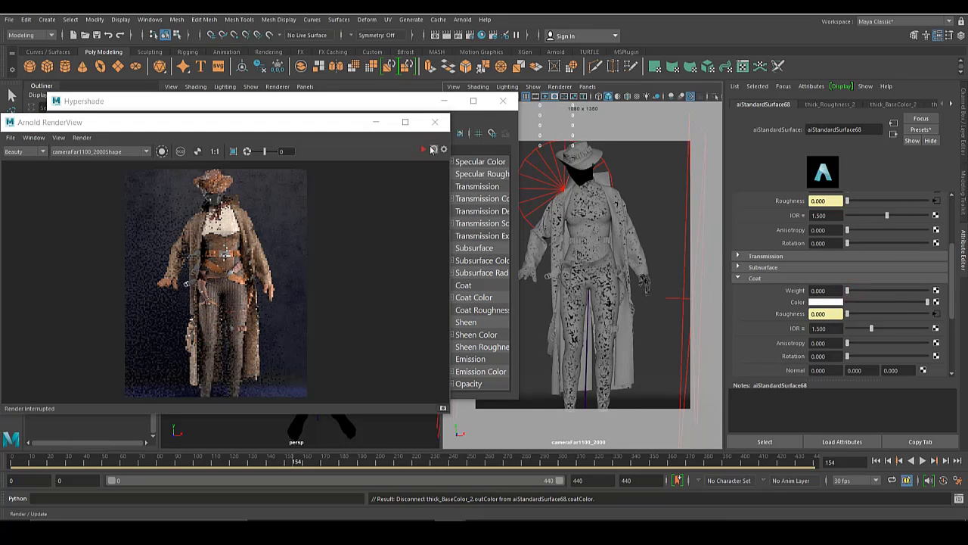
pyautogui.click(423, 150)
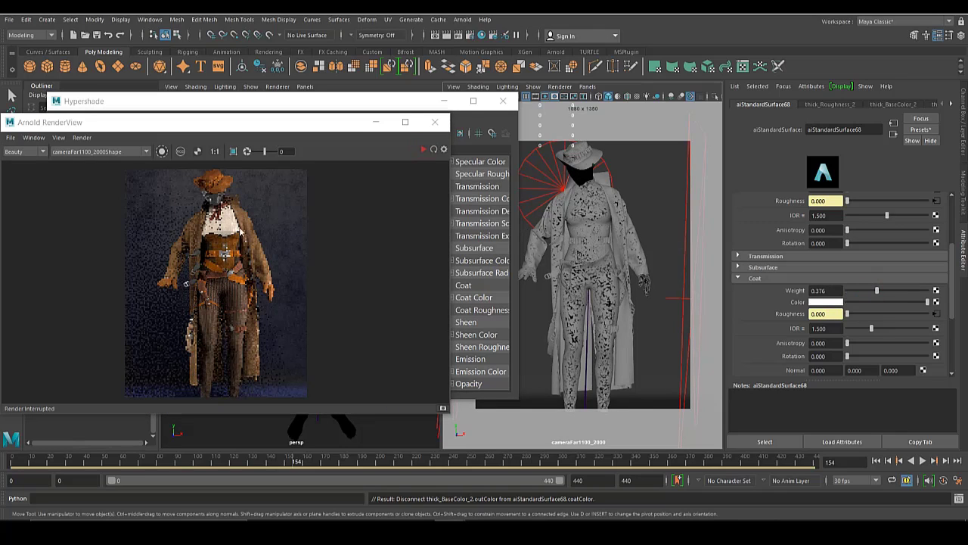
# - Set aiStandardSurface68's coat weight to 0.191, re-render, and examine the outfit up close from the belts to the shirt
pyautogui.click(424, 150)
pyautogui.click(424, 151)
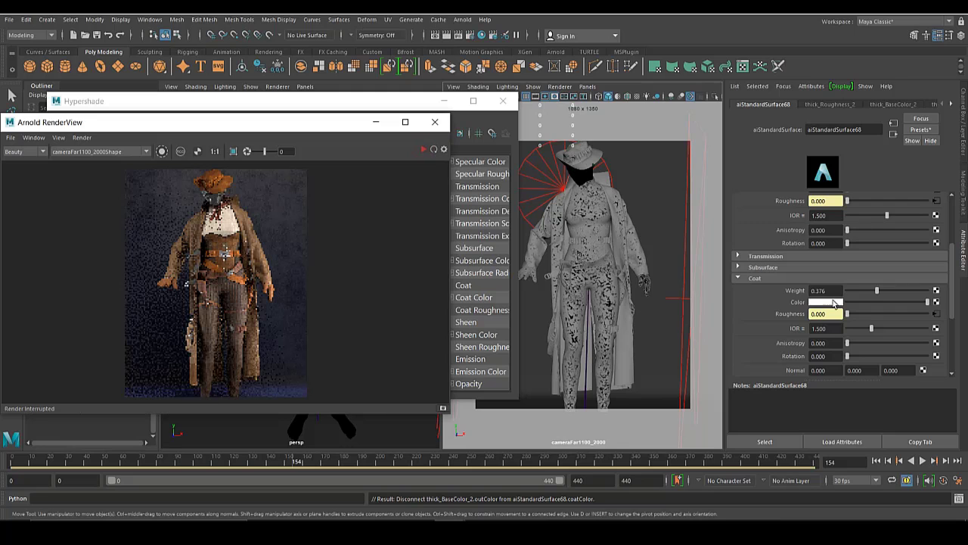
pyautogui.moveTo(877, 291); pyautogui.dragTo(862, 290)
pyautogui.click(425, 150)
pyautogui.scroll(1, 216, 283)
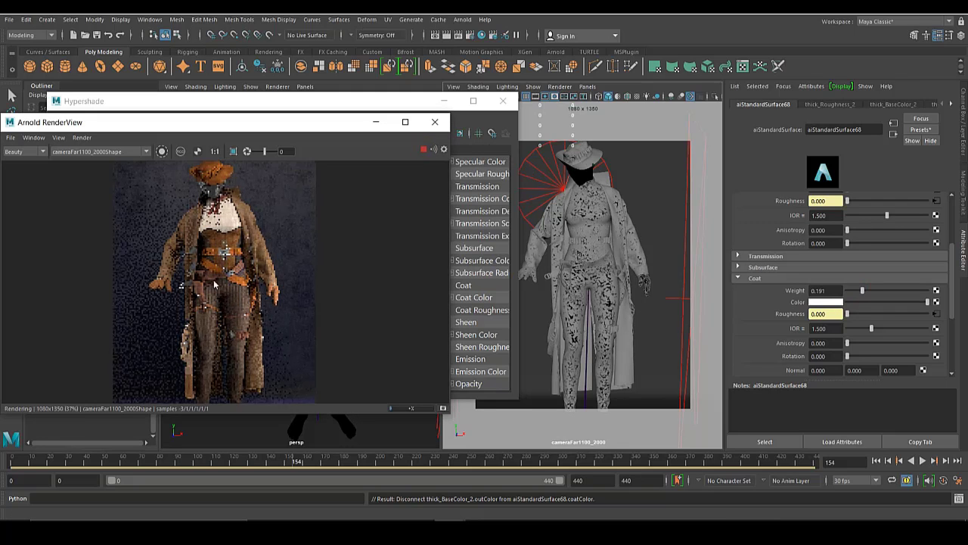
pyautogui.scroll(-2, 292, 336)
pyautogui.scroll(6, 303, 325)
pyautogui.keyDown('alt'); pyautogui.moveTo(316, 310); pyautogui.dragTo(567, 322, button='right'); pyautogui.keyUp('alt')
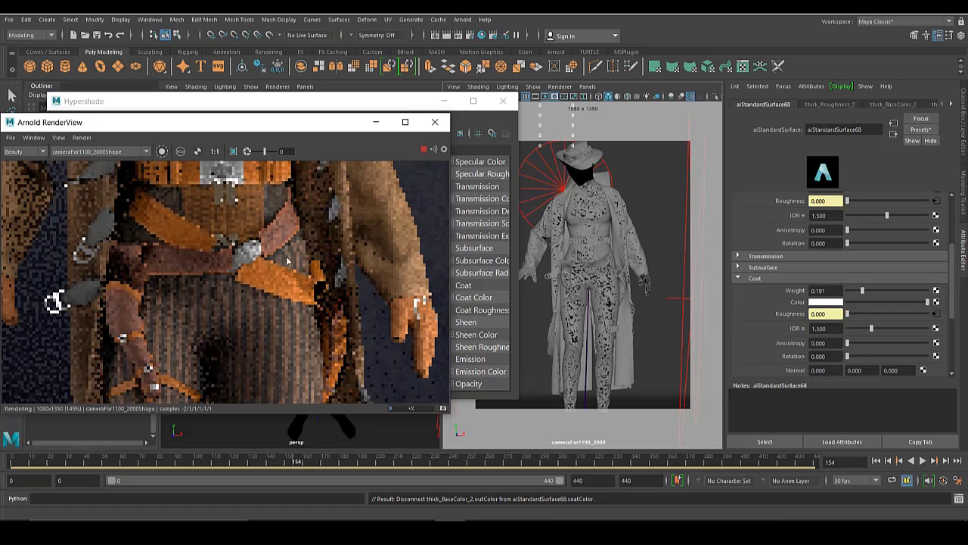
pyautogui.moveTo(286, 352)
pyautogui.keyDown('alt'); pyautogui.mouseDown(button='middle')
pyautogui.moveTo(284, 171)
pyautogui.moveTo(291, 364)
pyautogui.mouseUp(button='middle'); pyautogui.keyUp('alt')
pyautogui.keyDown('alt'); pyautogui.moveTo(284, 186); pyautogui.dragTo(293, 375, button='middle'); pyautogui.keyUp('alt')
pyautogui.keyDown('alt'); pyautogui.moveTo(283, 189); pyautogui.dragTo(291, 389, button='middle'); pyautogui.keyUp('alt')
pyautogui.moveTo(270, 177)
pyautogui.keyDown('alt'); pyautogui.mouseDown(button='middle')
pyautogui.moveTo(280, 325)
pyautogui.moveTo(292, 357)
pyautogui.mouseUp(button='middle'); pyautogui.keyUp('alt')
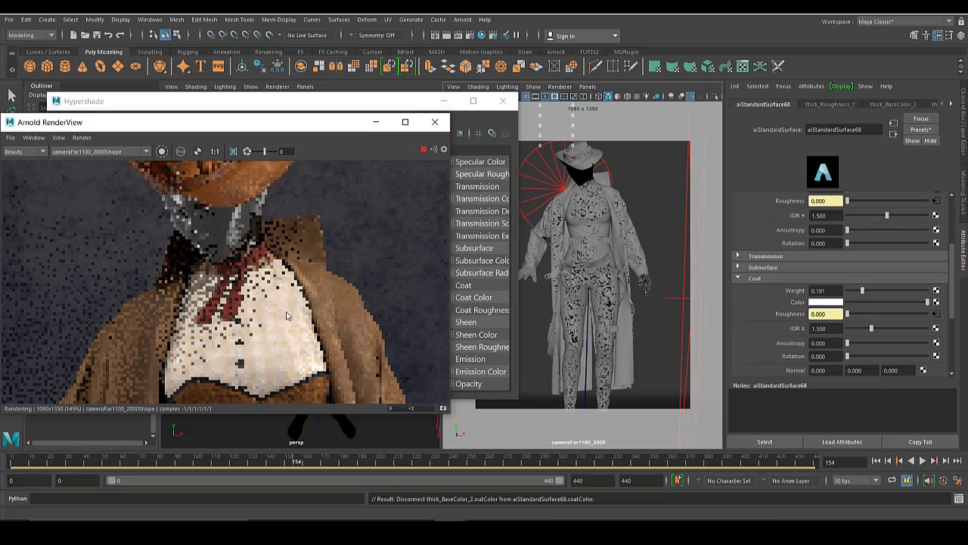
# - Minimize Hypershade, frame the camera on the hip holster, and re-render to examine its leather and the belts
pyautogui.click(444, 101)
pyautogui.scroll(8, 565, 276)
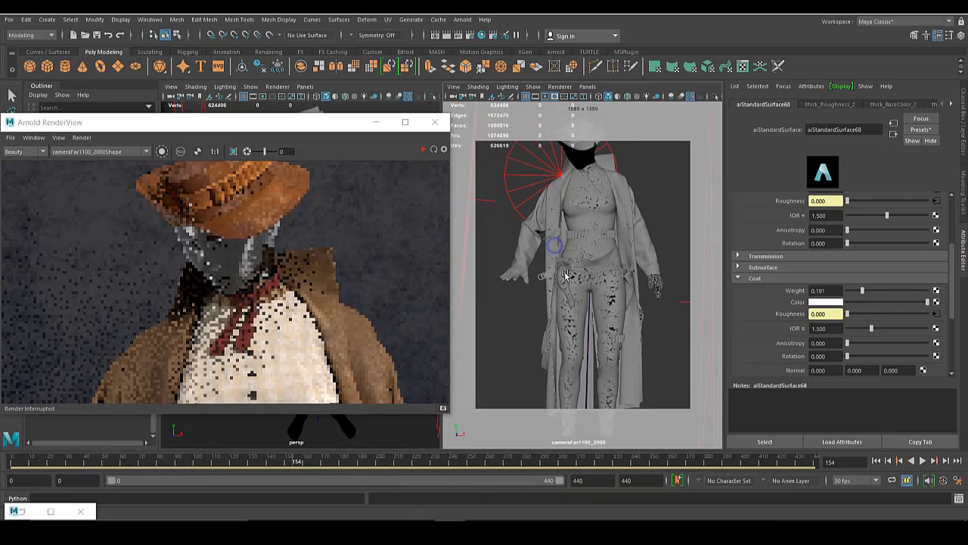
pyautogui.keyDown('alt'); pyautogui.moveTo(562, 278); pyautogui.dragTo(611, 273); pyautogui.keyUp('alt')
pyautogui.click(422, 150)
pyautogui.click(357, 198)
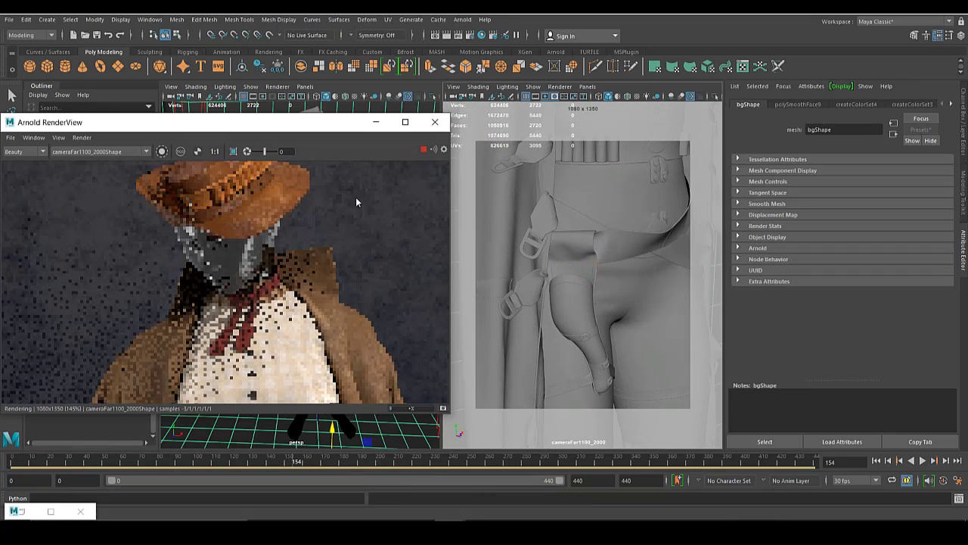
pyautogui.keyDown('alt'); pyautogui.moveTo(215, 211); pyautogui.dragTo(170, 242, button='right'); pyautogui.keyUp('alt')
pyautogui.keyDown('alt'); pyautogui.moveTo(280, 386); pyautogui.dragTo(285, 278, button='middle'); pyautogui.keyUp('alt')
pyautogui.keyDown('alt'); pyautogui.moveTo(284, 279); pyautogui.dragTo(92, 215, button='right'); pyautogui.keyUp('alt')
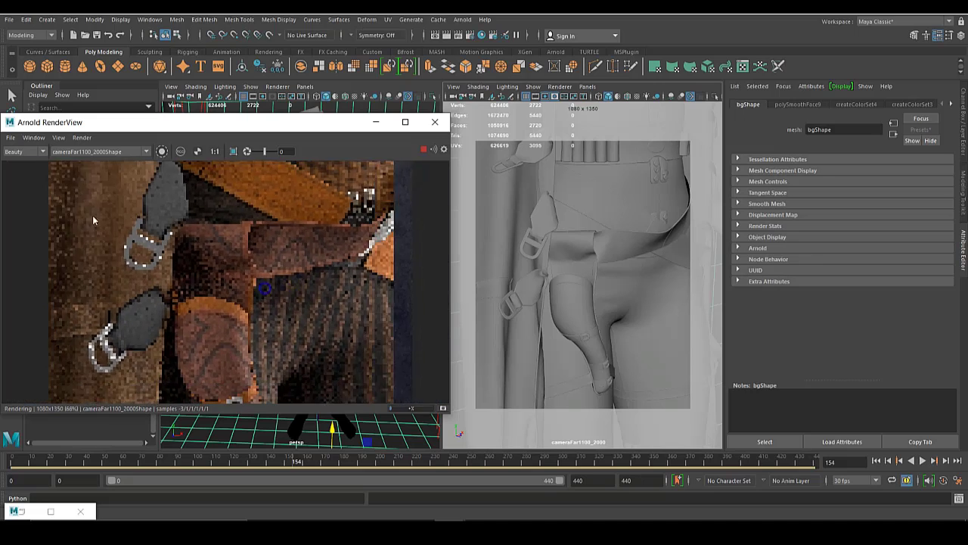
pyautogui.keyDown('alt'); pyautogui.moveTo(254, 227); pyautogui.dragTo(185, 208, button='right'); pyautogui.keyUp('alt')
pyautogui.keyDown('alt'); pyautogui.moveTo(185, 204); pyautogui.dragTo(163, 111, button='middle'); pyautogui.keyUp('alt')
pyautogui.keyDown('alt'); pyautogui.moveTo(160, 323); pyautogui.dragTo(160, 388, button='middle'); pyautogui.keyUp('alt')
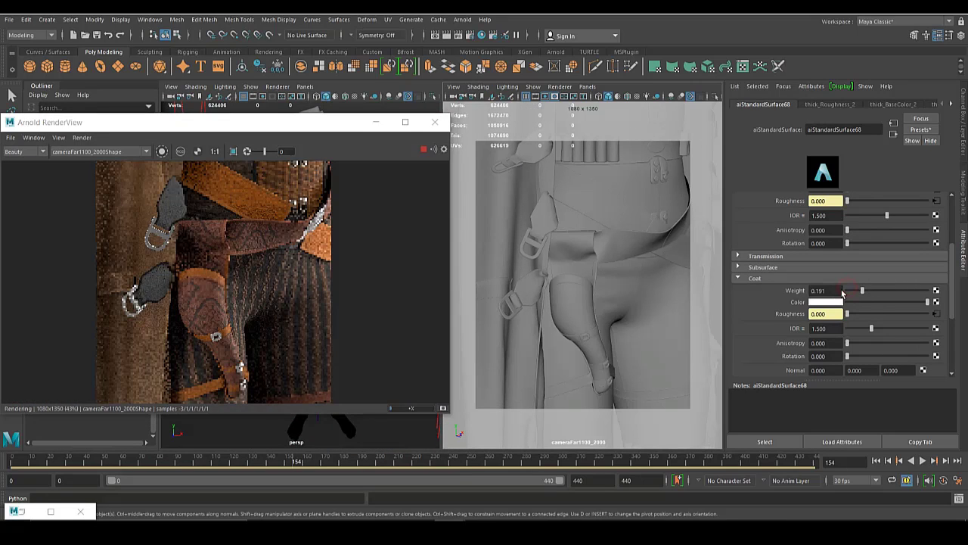
# - Compare aiStandardSurface68's coat weight at 0.096 and 1 in the holster render, and leave it at 0.127
pyautogui.moveTo(843, 293); pyautogui.dragTo(734, 269)
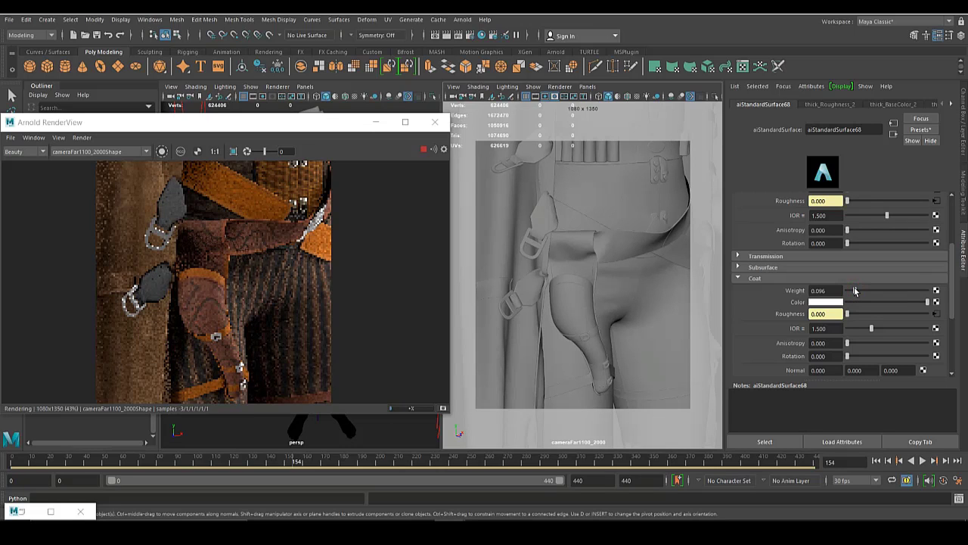
pyautogui.moveTo(896, 289); pyautogui.dragTo(948, 289)
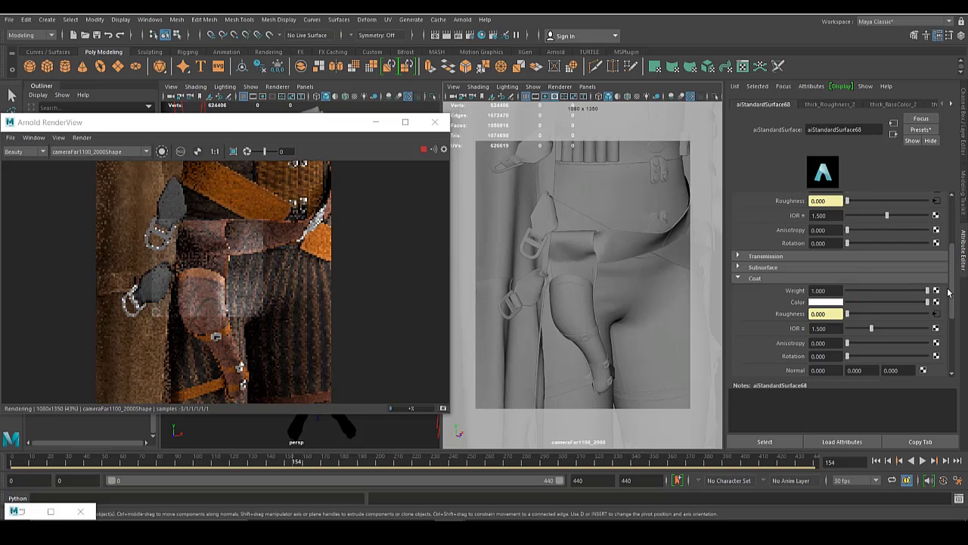
pyautogui.click(861, 292)
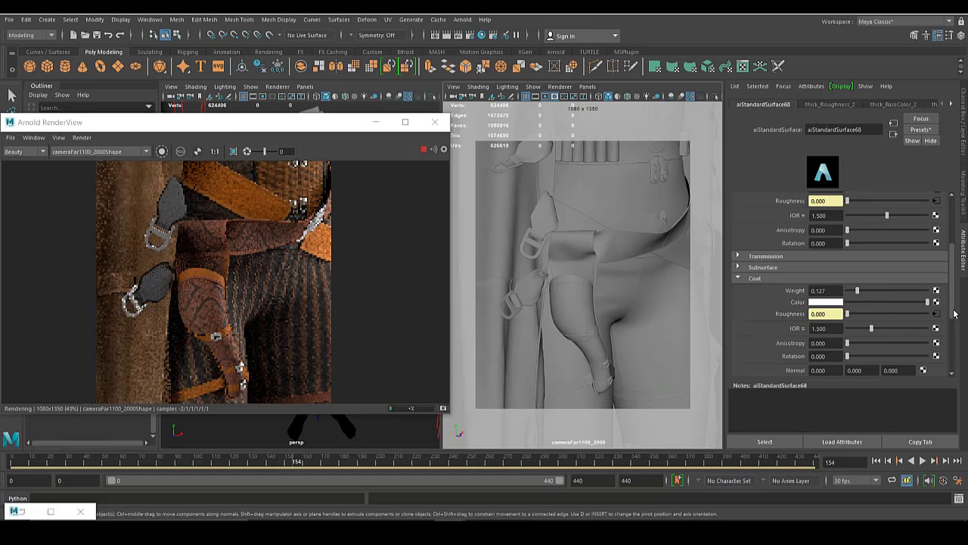
# - Set aiStandardSurface68's base weight to 1, check the belts in the render, and stop rendering
pyautogui.moveTo(954, 309); pyautogui.dragTo(953, 257)
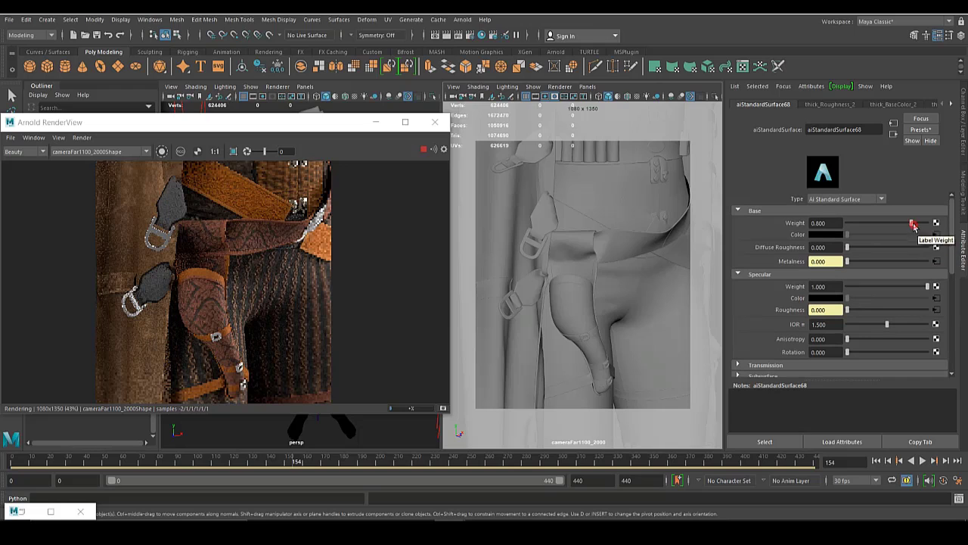
pyautogui.moveTo(914, 225); pyautogui.dragTo(937, 226)
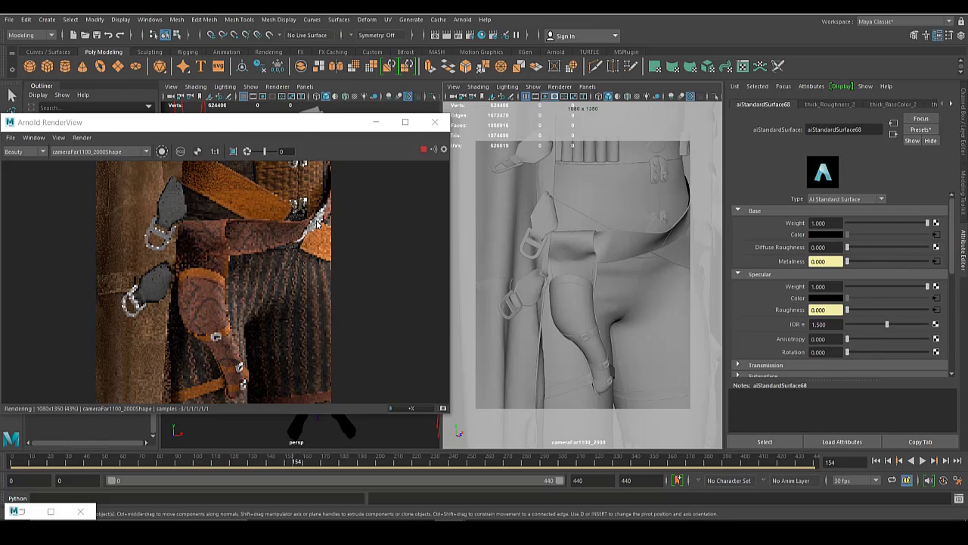
pyautogui.click(423, 151)
pyautogui.scroll(-4, 274, 272)
pyautogui.moveTo(269, 237); pyautogui.dragTo(262, 256, button='middle')
pyautogui.scroll(5, 272, 261)
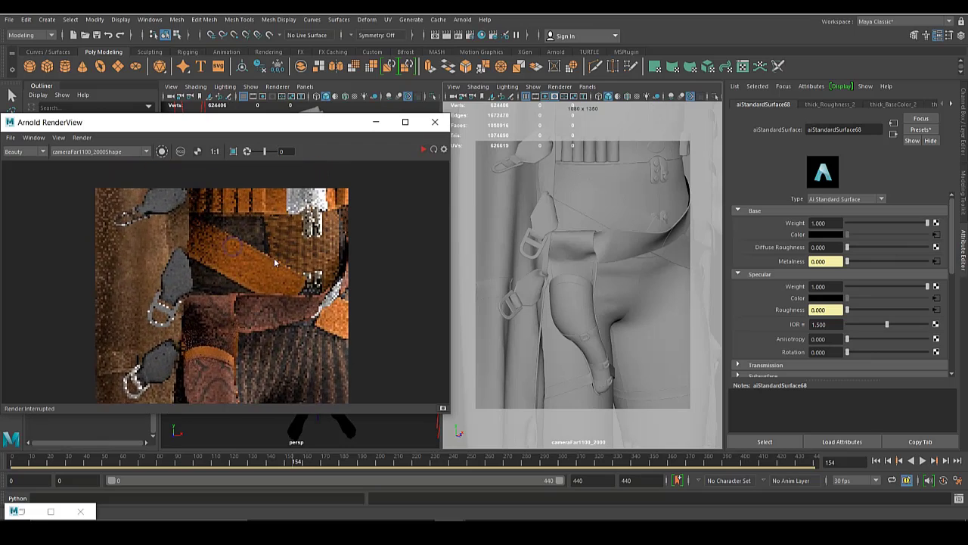
pyautogui.scroll(2, 276, 263)
# - Set aiStandardSurface68's coat weight to 0.2 and restart the render of the holster and belts
pyautogui.moveTo(955, 258); pyautogui.dragTo(951, 302)
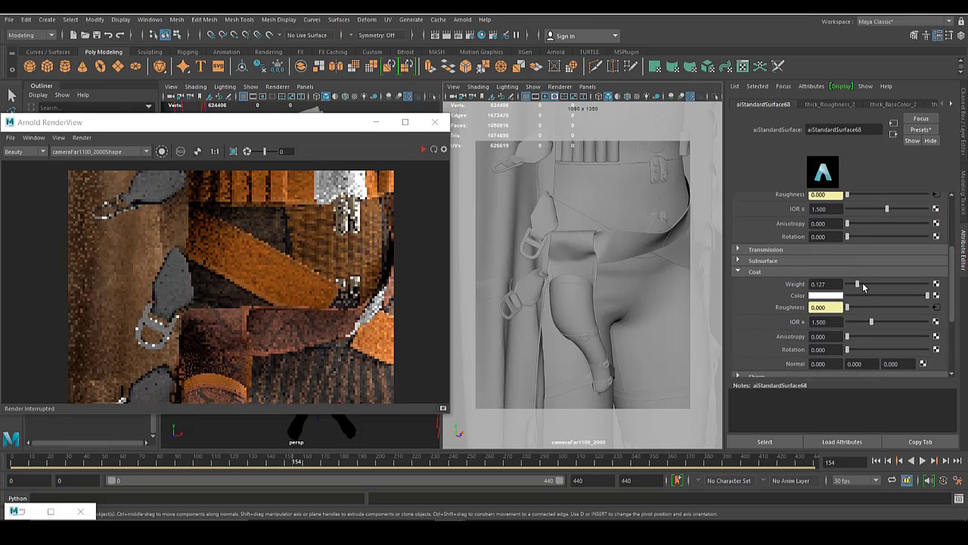
pyautogui.moveTo(830, 283); pyautogui.dragTo(759, 275)
pyautogui.write('.2')
pyautogui.press('Return')
pyautogui.click(424, 150)
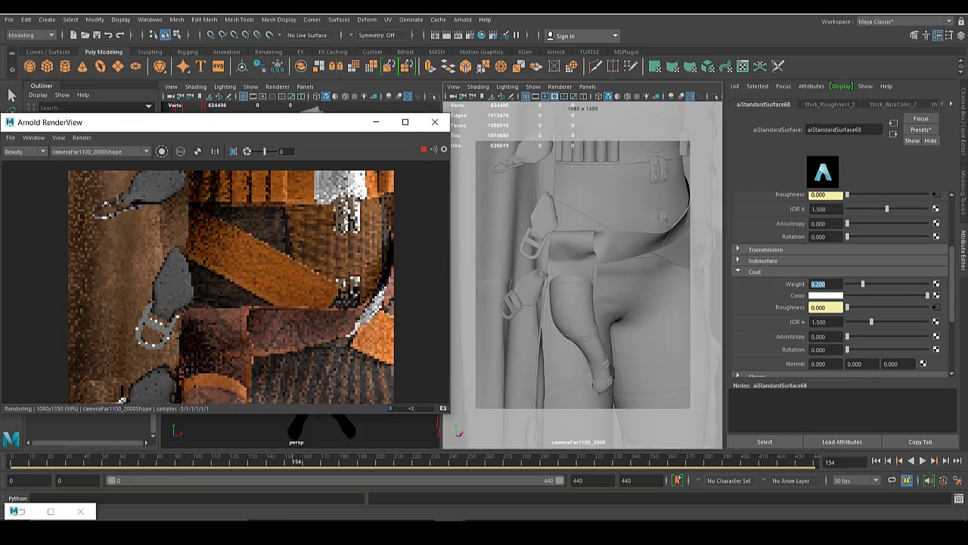
# - Lower the coat weight to 0 to compare the leather in the render, and set it to 0.15
pyautogui.moveTo(862, 284); pyautogui.dragTo(839, 283)
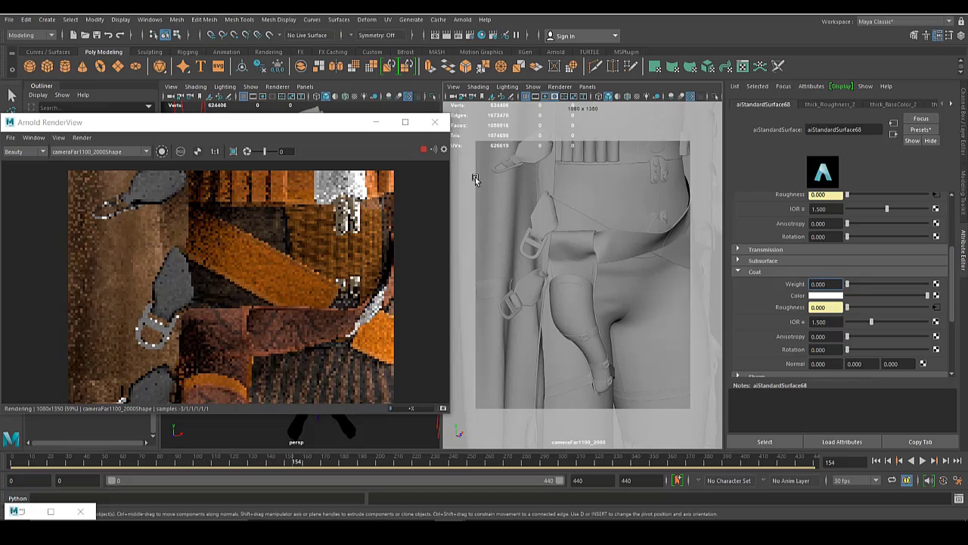
pyautogui.click(424, 150)
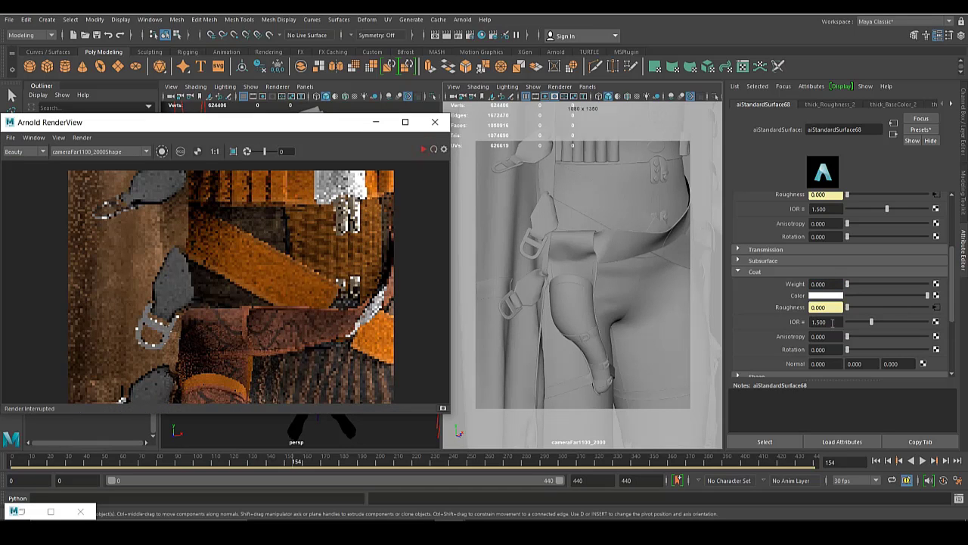
pyautogui.click(833, 285)
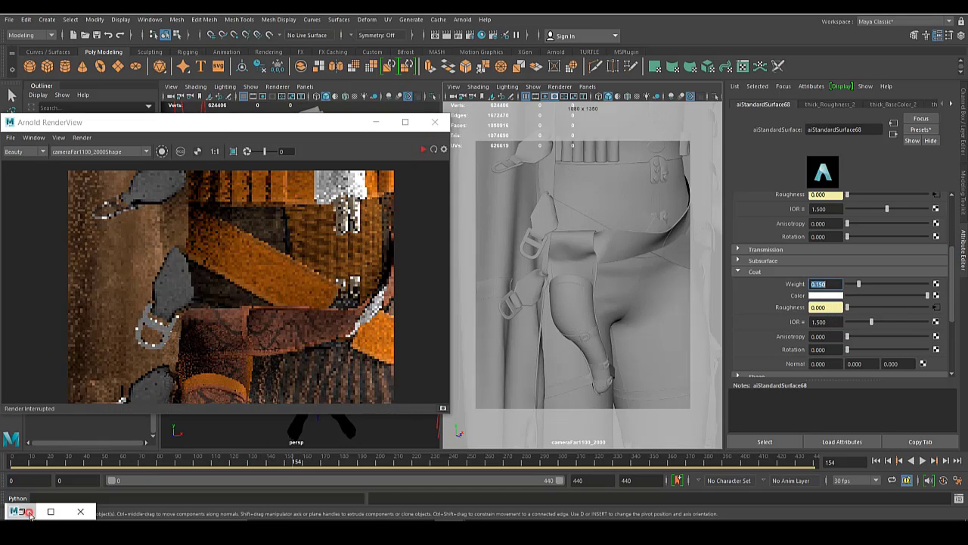
# - Disconnect thick_BaseColor_2 from the specular color of aiStandardSurface68 in Hypershade and check the holster in a new render
pyautogui.click(29, 515)
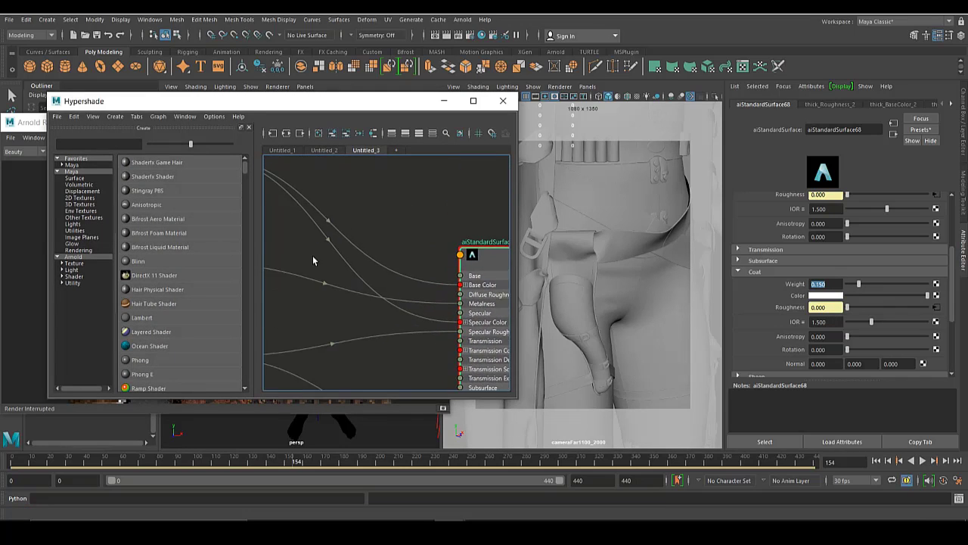
pyautogui.keyDown('alt'); pyautogui.moveTo(313, 260); pyautogui.dragTo(317, 232, button='middle'); pyautogui.keyUp('alt')
pyautogui.click(420, 291)
pyautogui.press('Delete')
pyautogui.click(36, 123)
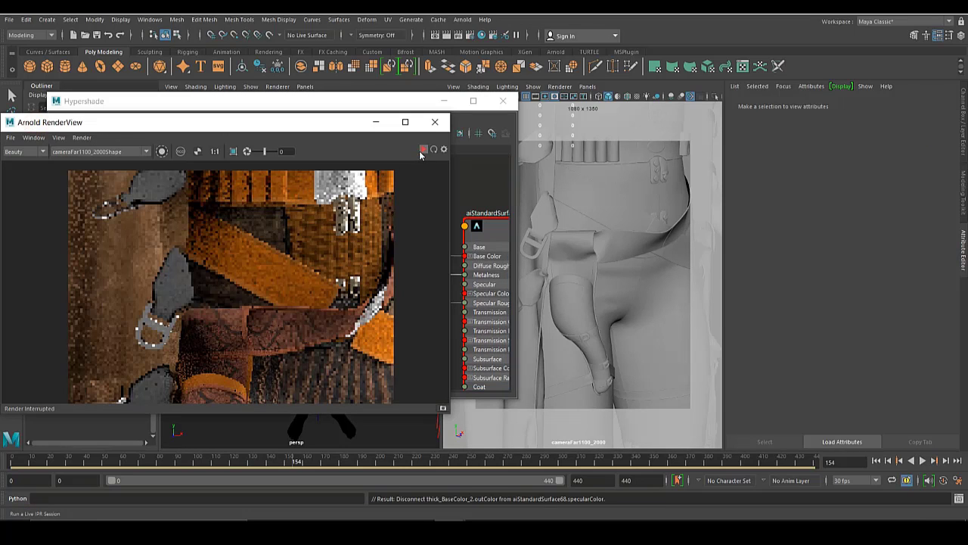
pyautogui.click(420, 155)
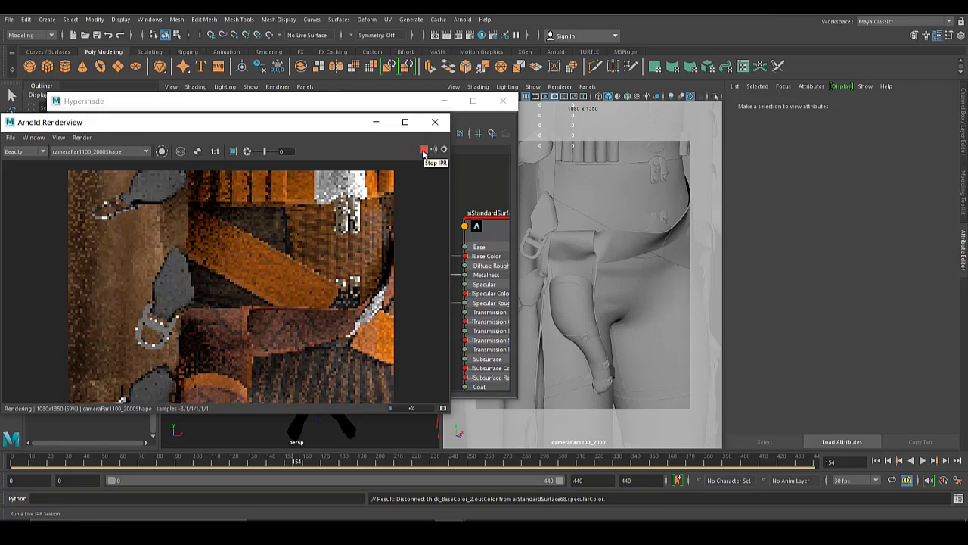
pyautogui.click(424, 153)
# - Examine aiStandardSurface68's remaining specular and coat connections in Hypershade and run the holster render again
pyautogui.click(380, 104)
pyautogui.keyDown('alt'); pyautogui.moveTo(457, 283); pyautogui.dragTo(409, 229, button='middle'); pyautogui.keyUp('alt')
pyautogui.scroll(2, 382, 283)
pyautogui.keyDown('alt'); pyautogui.moveTo(379, 282); pyautogui.dragTo(381, 264, button='middle'); pyautogui.keyUp('alt')
pyautogui.click(36, 125)
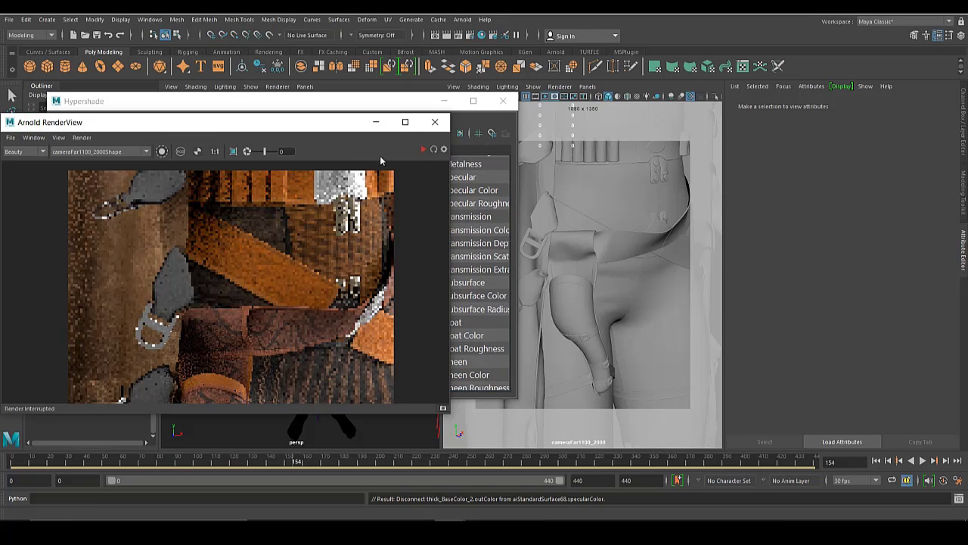
pyautogui.click(424, 152)
# - Select aiStandardSurface68, test a coat weight of 0.567, and set it to 0.2 while checking the holster in the render
pyautogui.click(344, 102)
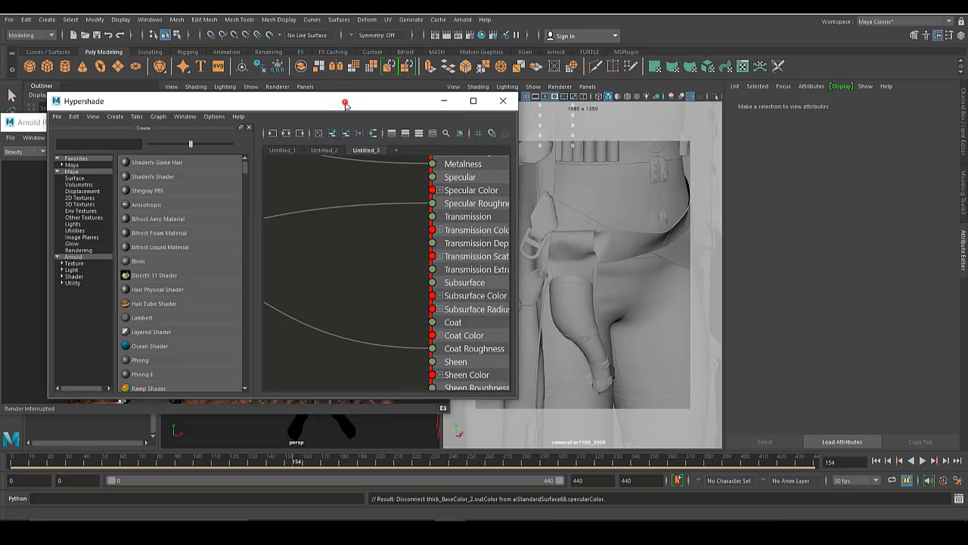
pyautogui.click(468, 217)
pyautogui.click(31, 124)
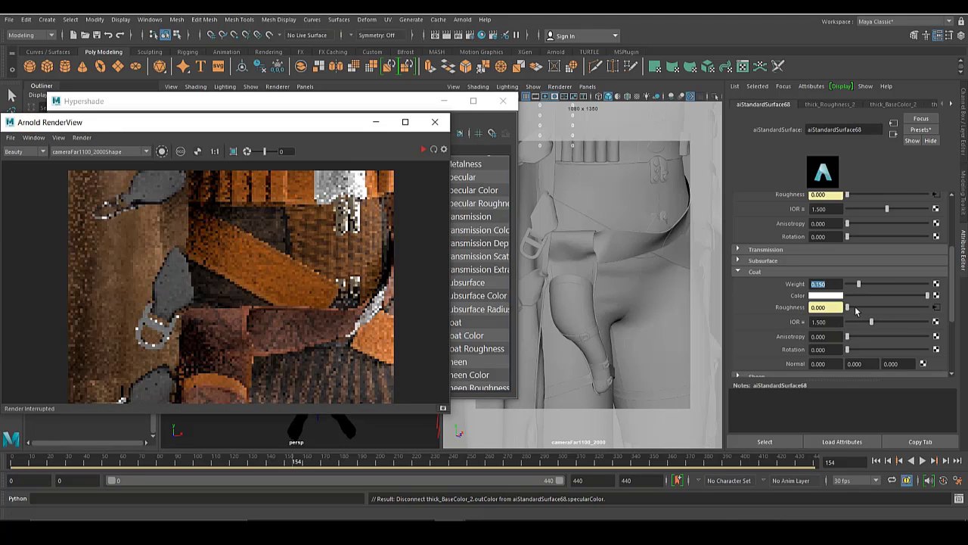
pyautogui.click(424, 151)
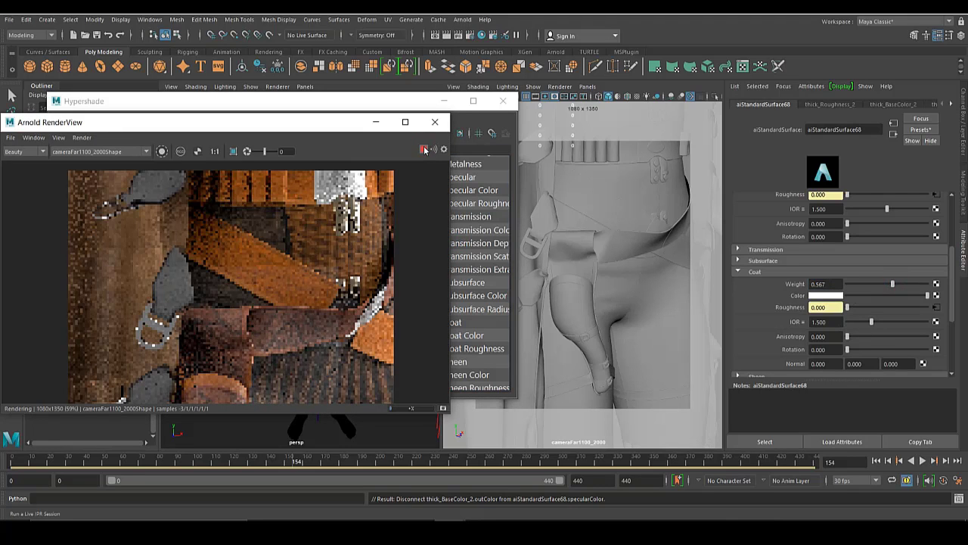
pyautogui.click(424, 151)
pyautogui.click(424, 150)
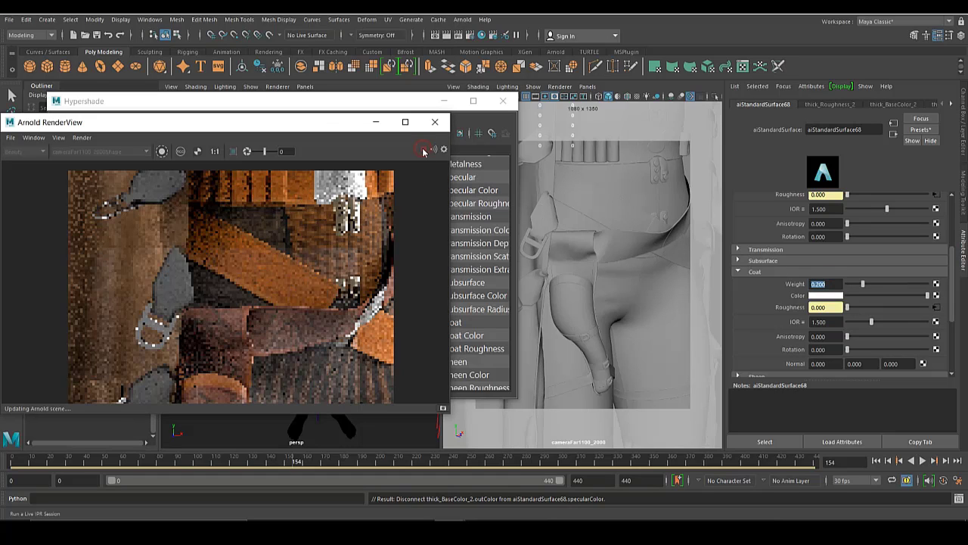
pyautogui.scroll(-10, 313, 286)
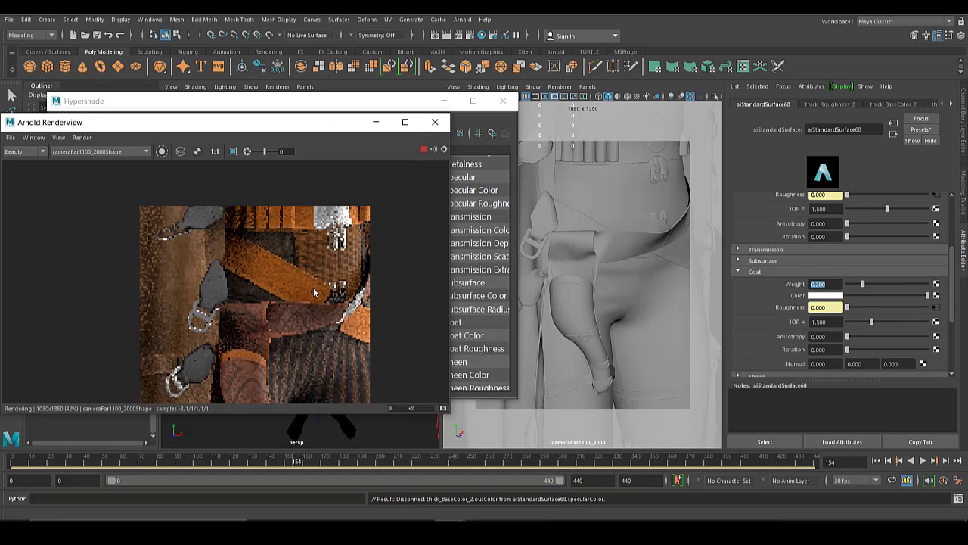
pyautogui.scroll(6, 303, 303)
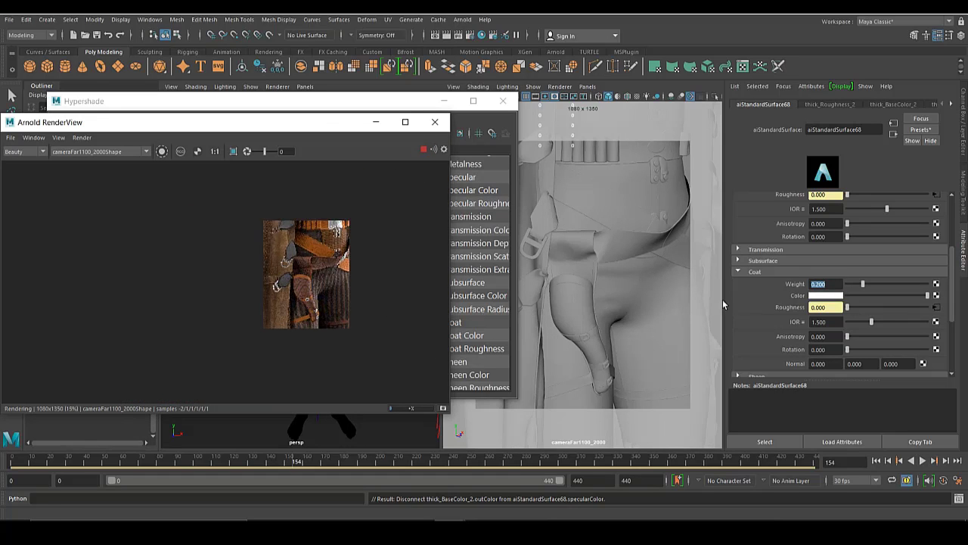
# - Frame the hat and neckerchief in the camera view, re-render, and examine the hat's leather up close
pyautogui.scroll(-5, 644, 280)
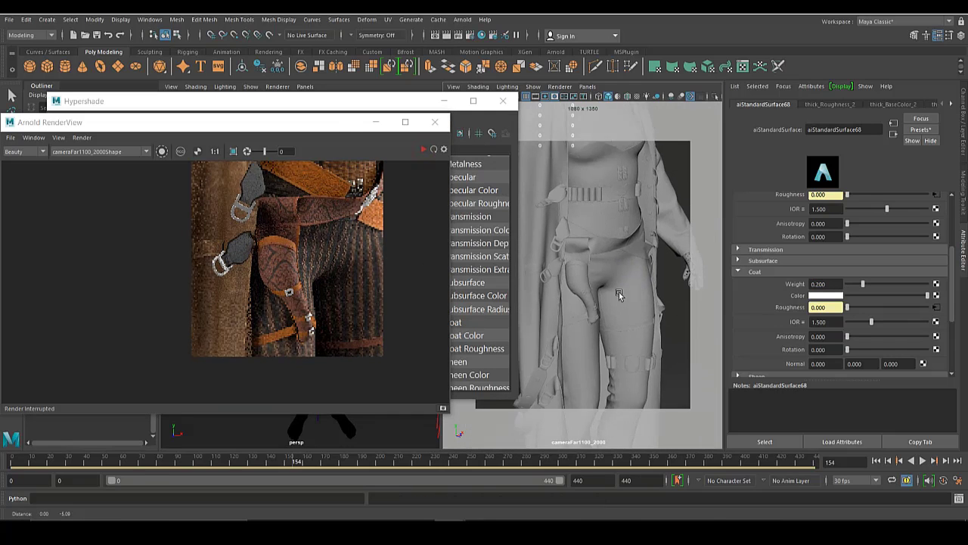
pyautogui.keyDown('alt'); pyautogui.moveTo(619, 292); pyautogui.dragTo(598, 408, button='middle'); pyautogui.keyUp('alt')
pyautogui.scroll(5, 592, 303)
pyautogui.keyDown('alt'); pyautogui.moveTo(592, 303); pyautogui.dragTo(606, 358, button='middle'); pyautogui.keyUp('alt')
pyautogui.click(433, 150)
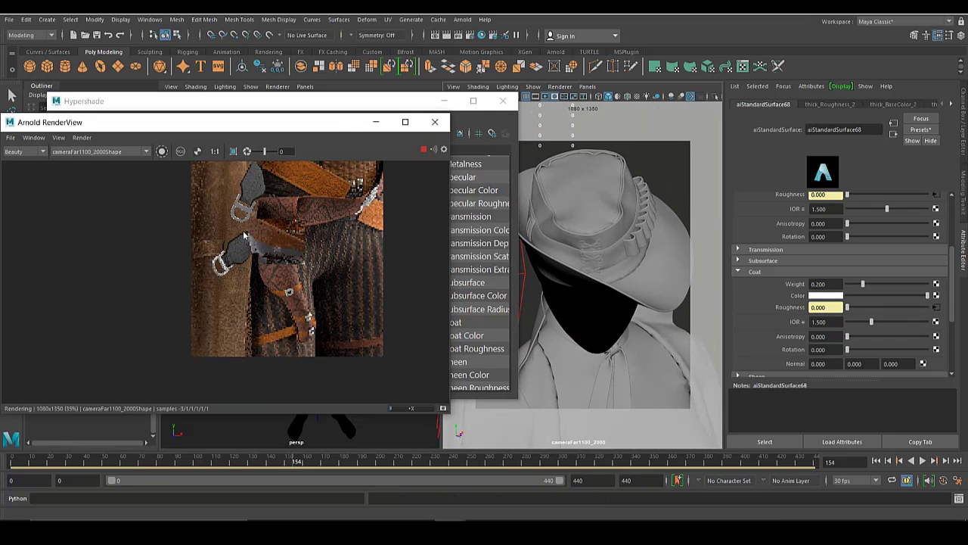
pyautogui.scroll(5, 258, 230)
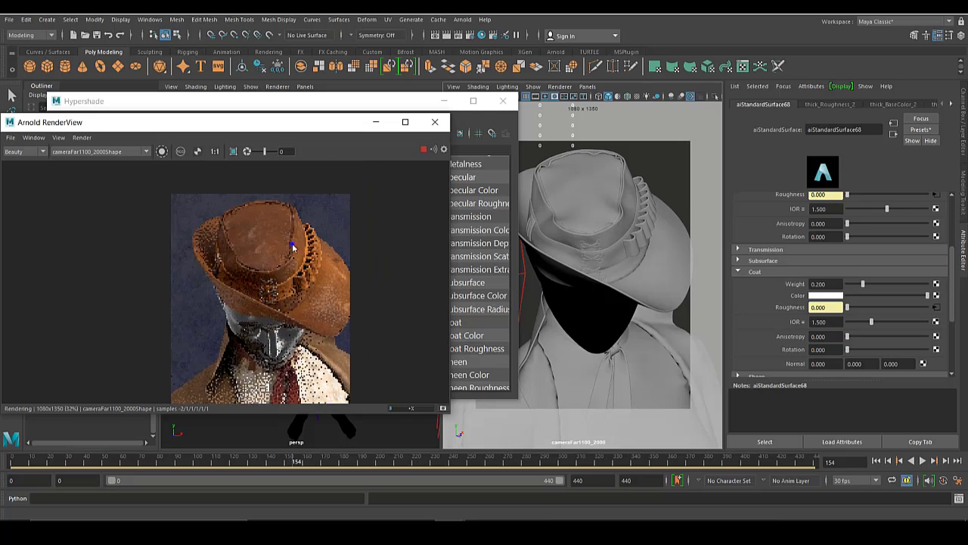
pyautogui.scroll(3, 291, 297)
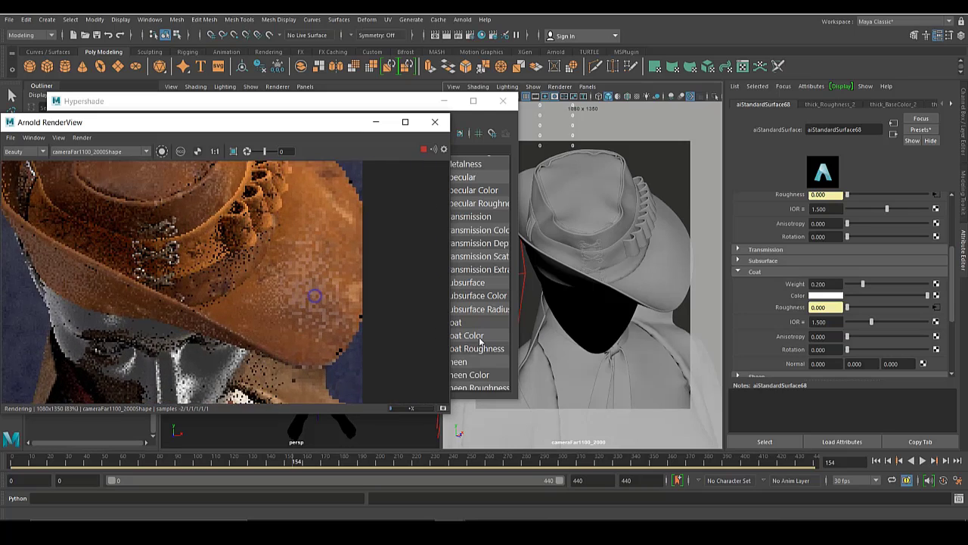
pyautogui.scroll(-3, 208, 252)
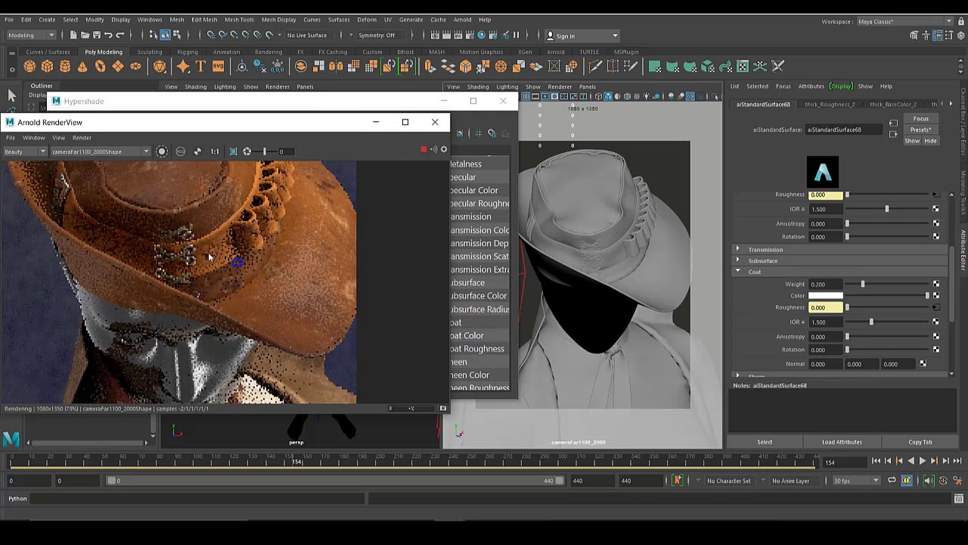
pyautogui.scroll(2, 273, 226)
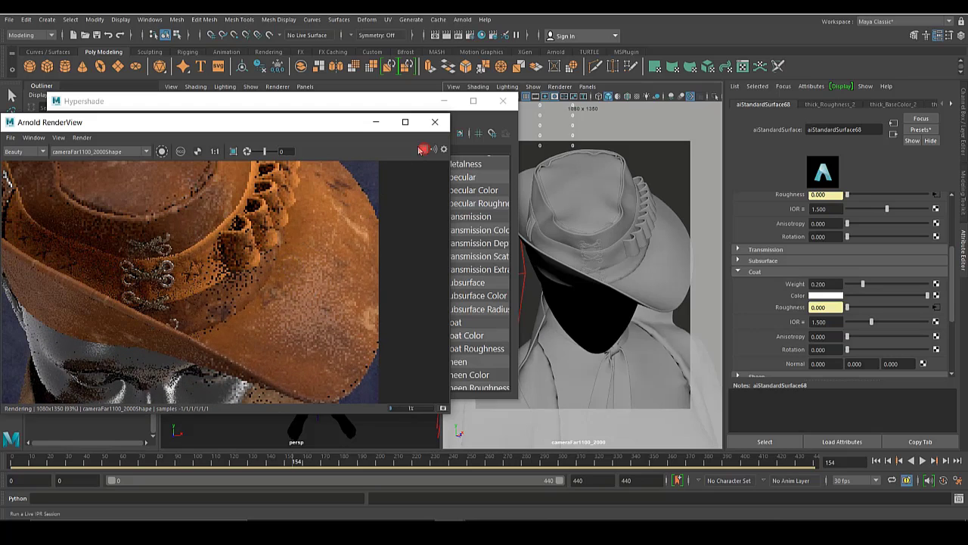
# - Reframe the camera view on the full figure and select the backdrop mesh beneath the feet in the perspective view
pyautogui.click(376, 122)
pyautogui.click(443, 101)
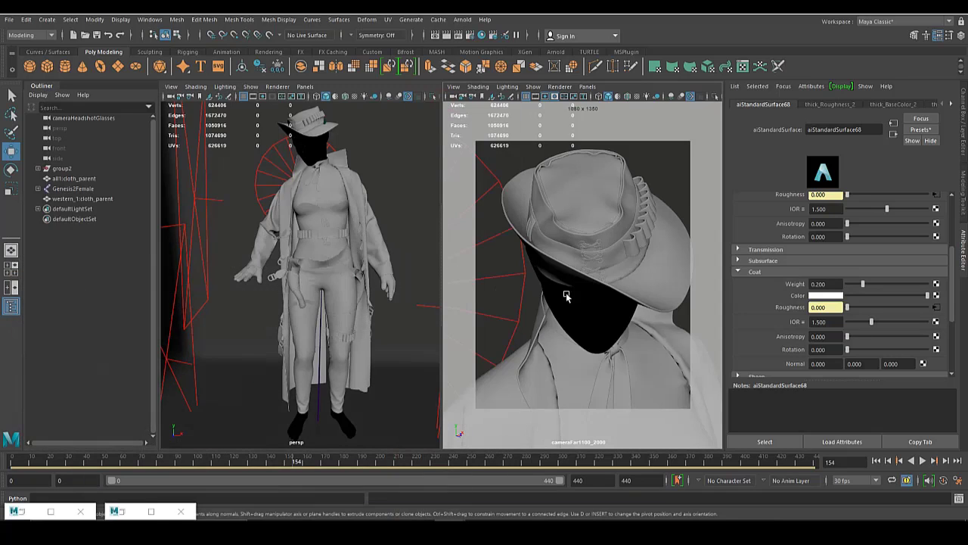
pyautogui.click(620, 318)
pyautogui.moveTo(620, 317)
pyautogui.keyDown('alt'); pyautogui.mouseDown()
pyautogui.moveTo(597, 314)
pyautogui.moveTo(598, 326)
pyautogui.moveTo(612, 305)
pyautogui.moveTo(615, 315)
pyautogui.mouseUp(); pyautogui.keyUp('alt')
pyautogui.keyDown('alt'); pyautogui.moveTo(367, 224); pyautogui.dragTo(346, 361); pyautogui.keyUp('alt')
pyautogui.click(347, 363)
pyautogui.scroll(4, 363, 390)
pyautogui.keyDown('alt'); pyautogui.moveTo(367, 396); pyautogui.dragTo(394, 342); pyautogui.keyUp('alt')
# - Restart the Arnold render and check the full-figure framing from head to feet
pyautogui.click(122, 511)
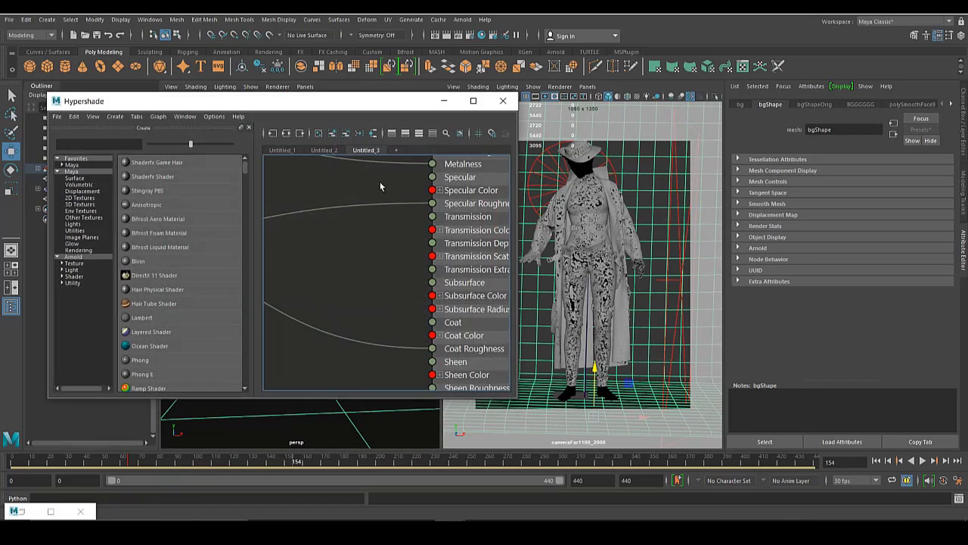
pyautogui.click(442, 102)
pyautogui.click(22, 512)
pyautogui.click(424, 152)
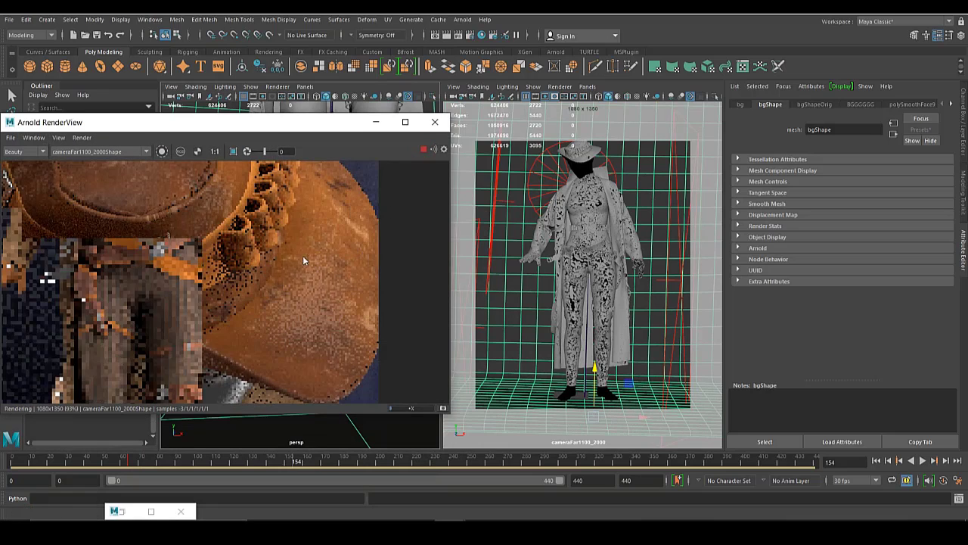
pyautogui.moveTo(189, 224); pyautogui.dragTo(189, 362, button='middle')
# - Find the aiStandardSurface70 node in Hypershade and select it for editing
pyautogui.click(121, 512)
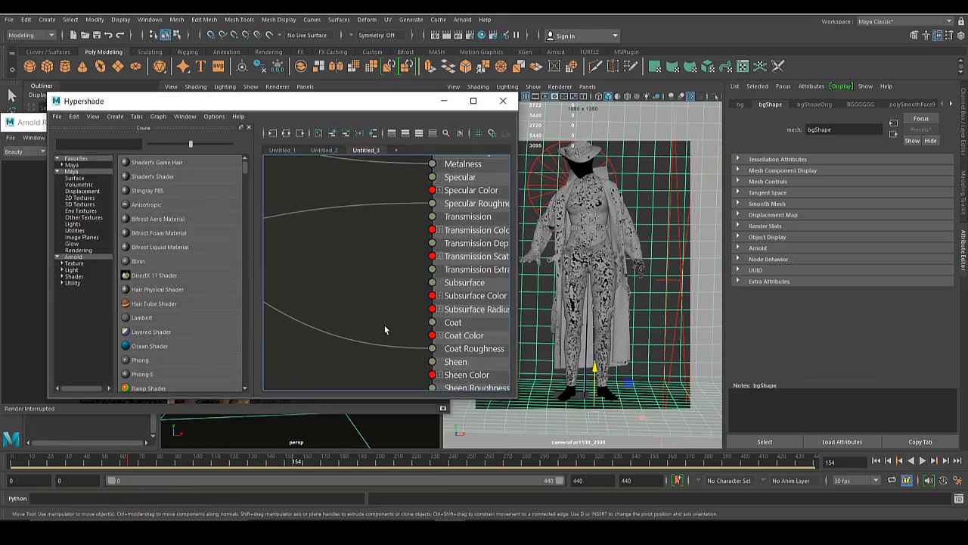
pyautogui.scroll(-6, 384, 325)
pyautogui.keyDown('alt'); pyautogui.moveTo(349, 352); pyautogui.dragTo(350, 266, button='middle'); pyautogui.keyUp('alt')
pyautogui.keyDown('alt'); pyautogui.moveTo(375, 382); pyautogui.dragTo(377, 257, button='middle'); pyautogui.keyUp('alt')
pyautogui.click(353, 255)
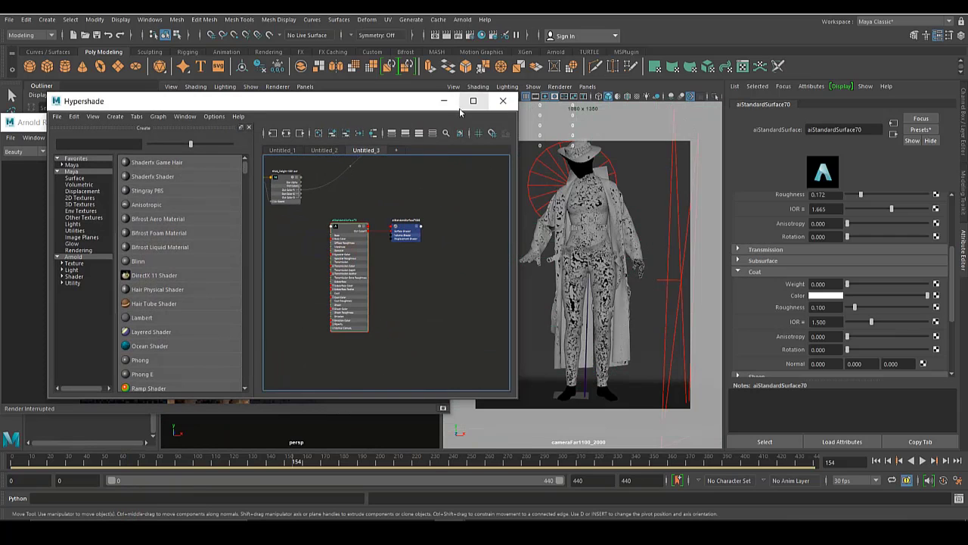
# - Test a coat roughness of 0.318 on aiStandardSurface70, then raise it to 0.822 while checking the shoes in the render
pyautogui.click(444, 100)
pyautogui.click(872, 308)
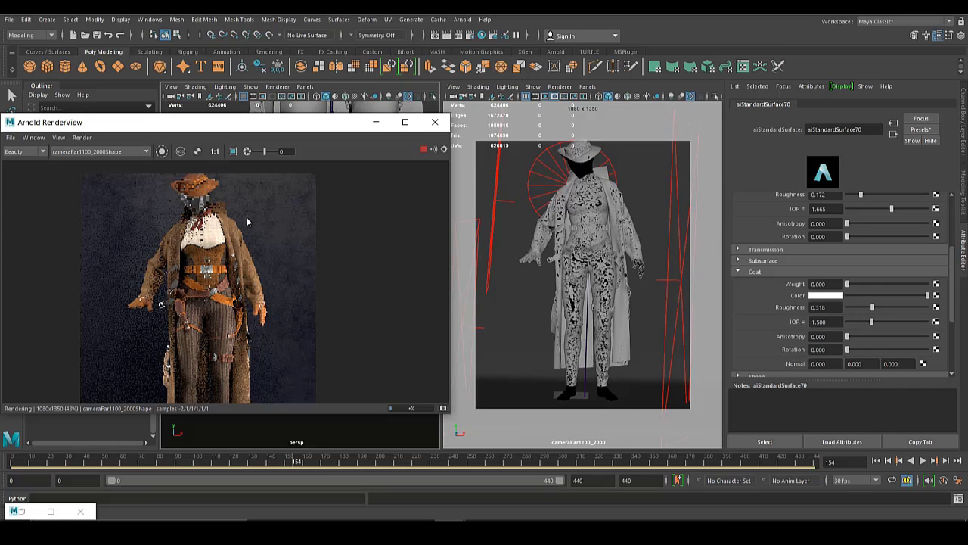
pyautogui.moveTo(247, 220); pyautogui.dragTo(263, 125, button='middle')
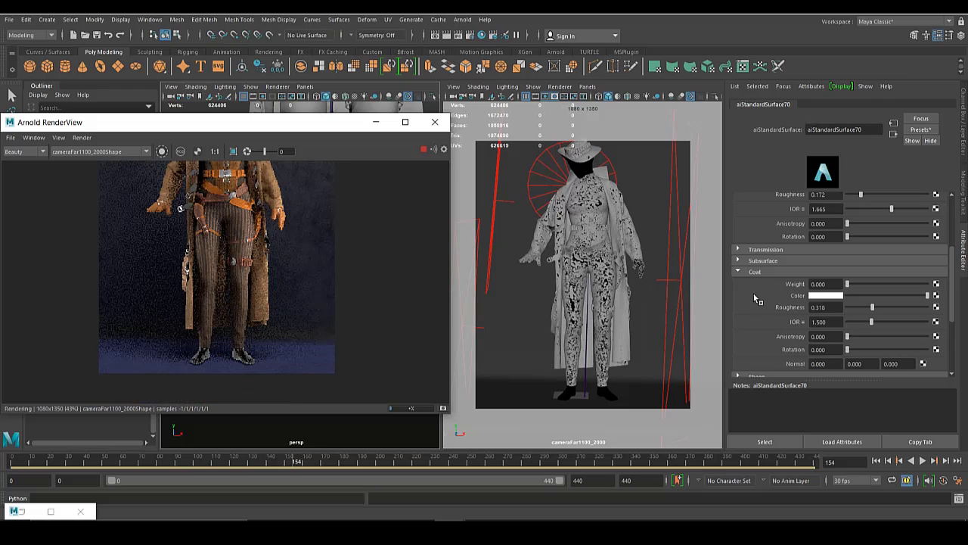
pyautogui.moveTo(873, 307); pyautogui.dragTo(913, 308)
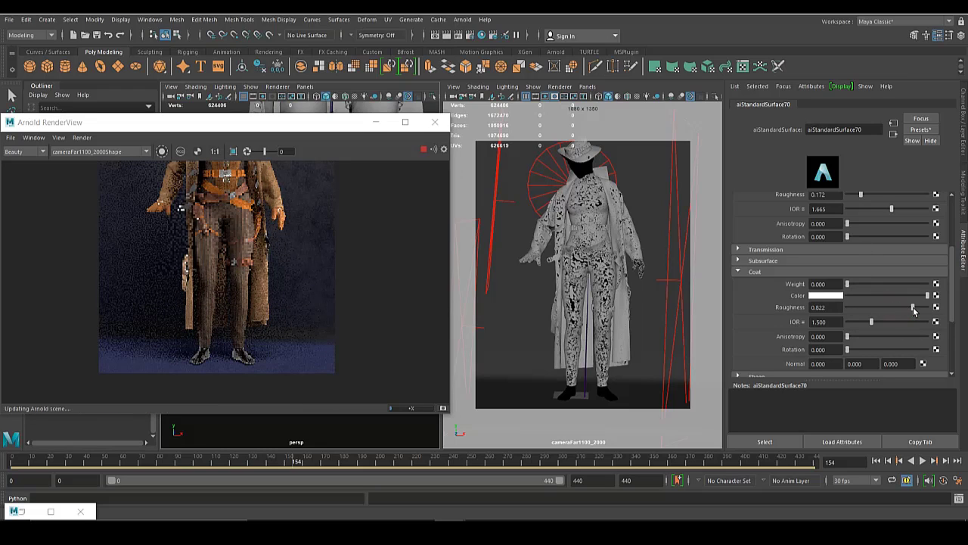
# - Try specular roughness values of 0.535 and 0.3 on aiStandardSurface70, checking the render before stopping it
pyautogui.moveTo(952, 256); pyautogui.dragTo(950, 223)
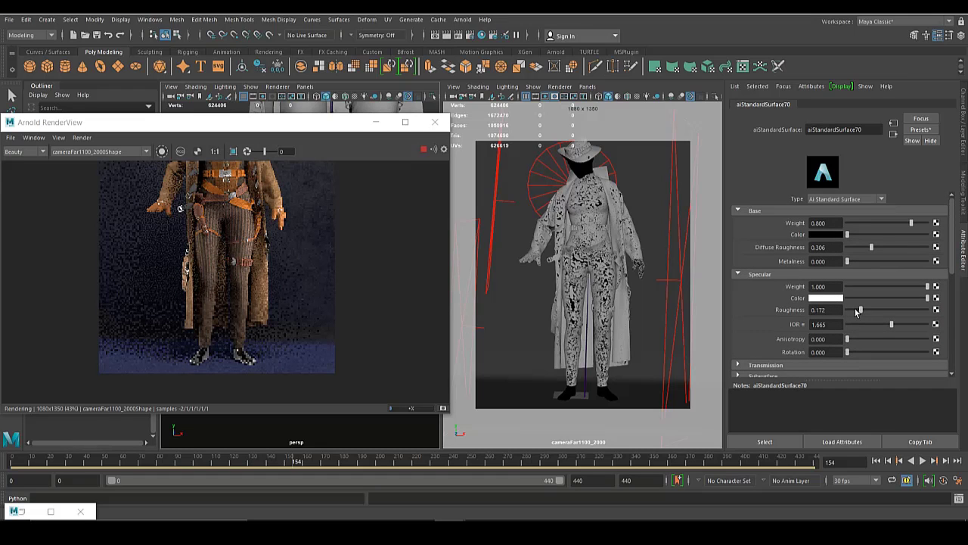
pyautogui.click(883, 311)
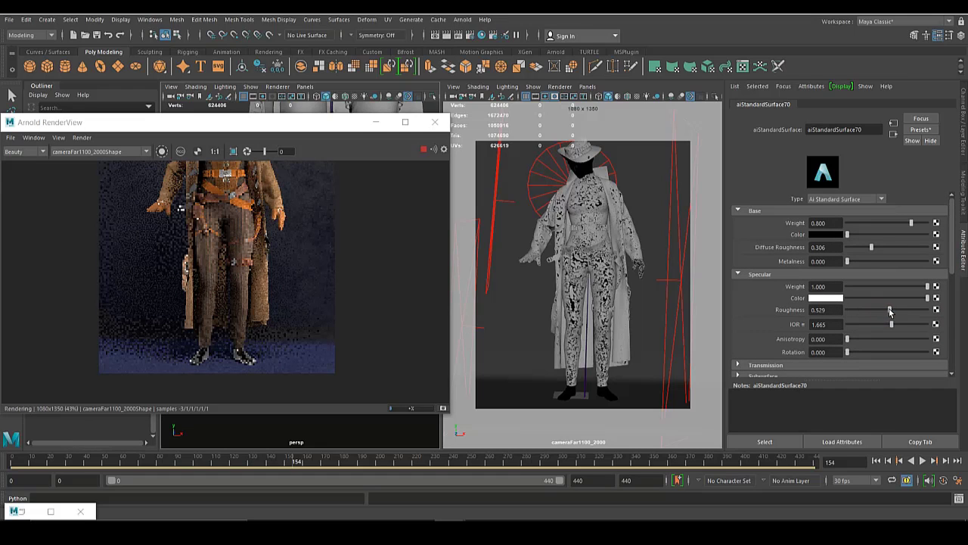
pyautogui.moveTo(889, 309); pyautogui.dragTo(890, 309)
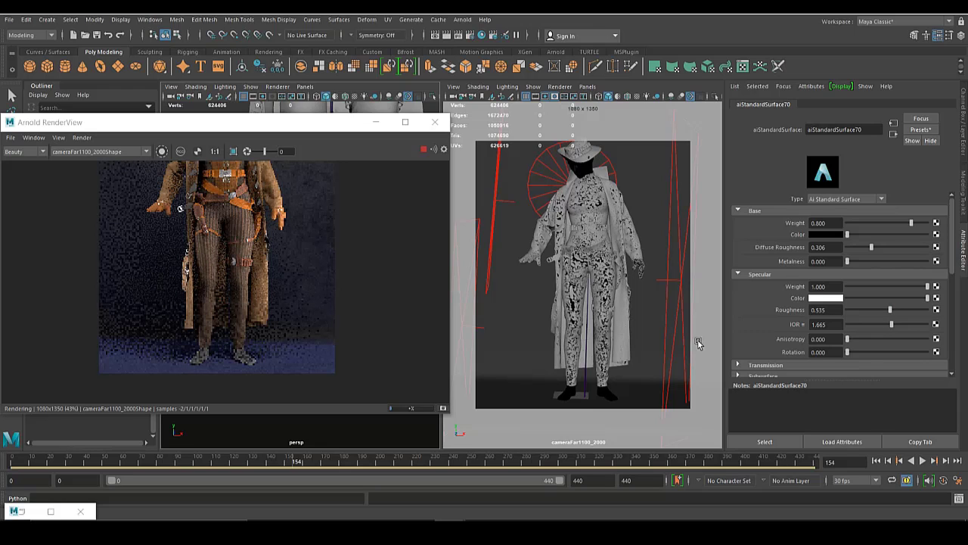
pyautogui.moveTo(283, 255); pyautogui.dragTo(309, 347, button='middle')
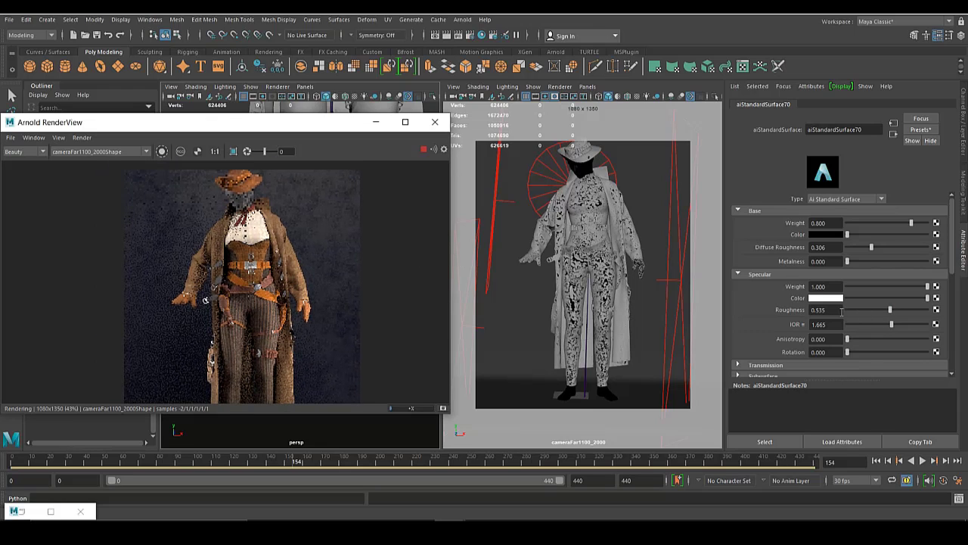
pyautogui.moveTo(842, 311); pyautogui.dragTo(792, 311)
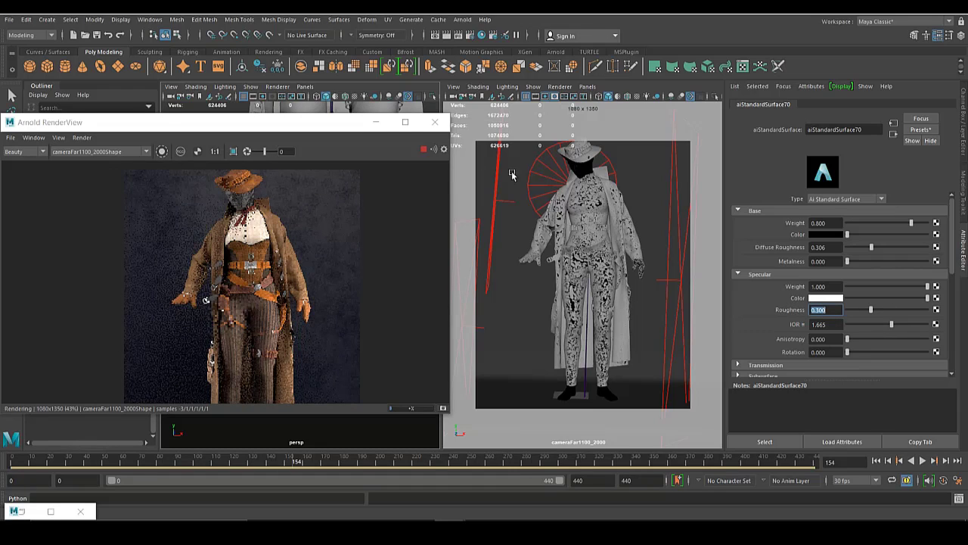
pyautogui.click(424, 150)
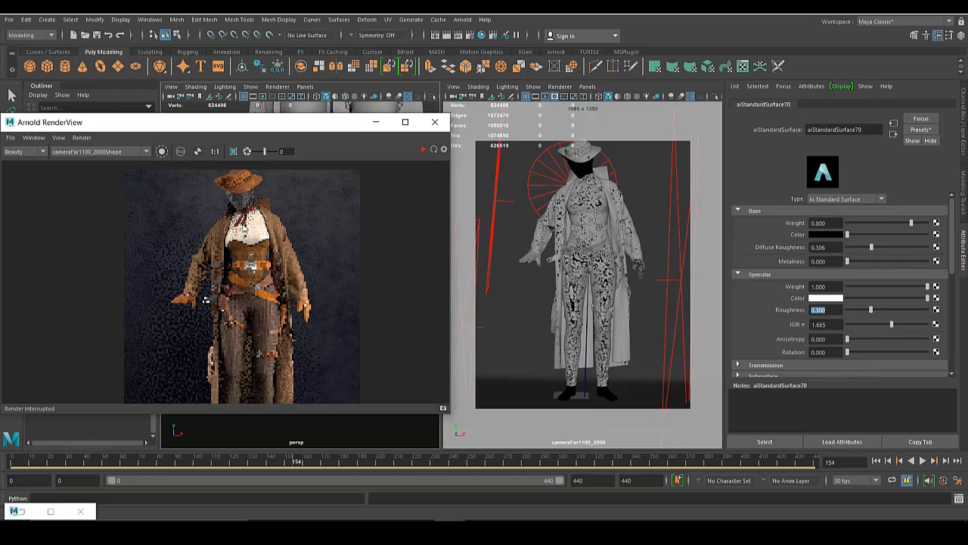
# - Examine the shoes up close in the render and try a specular roughness of 0.25 on aiStandardSurface70
pyautogui.scroll(2, 241, 199)
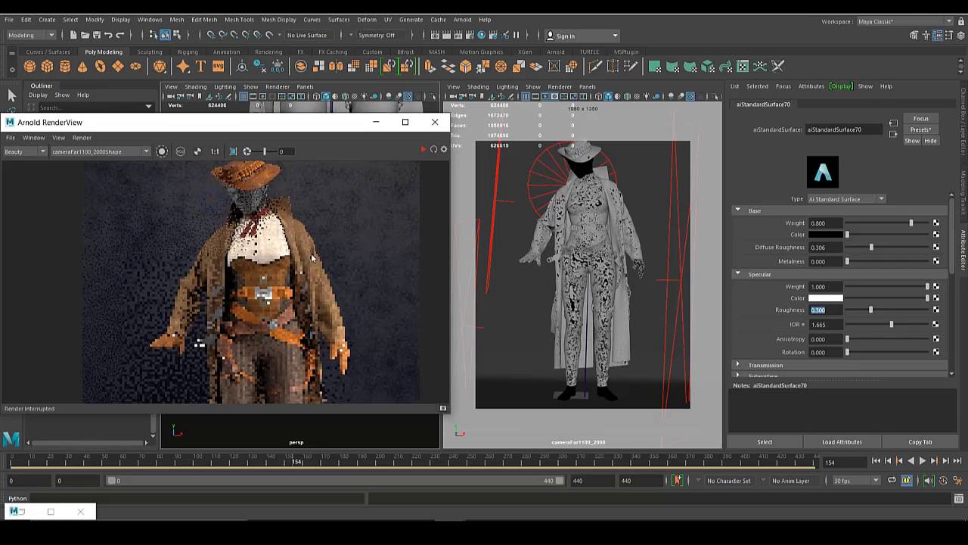
pyautogui.moveTo(237, 387); pyautogui.dragTo(233, 129, button='middle')
pyautogui.scroll(5, 250, 299)
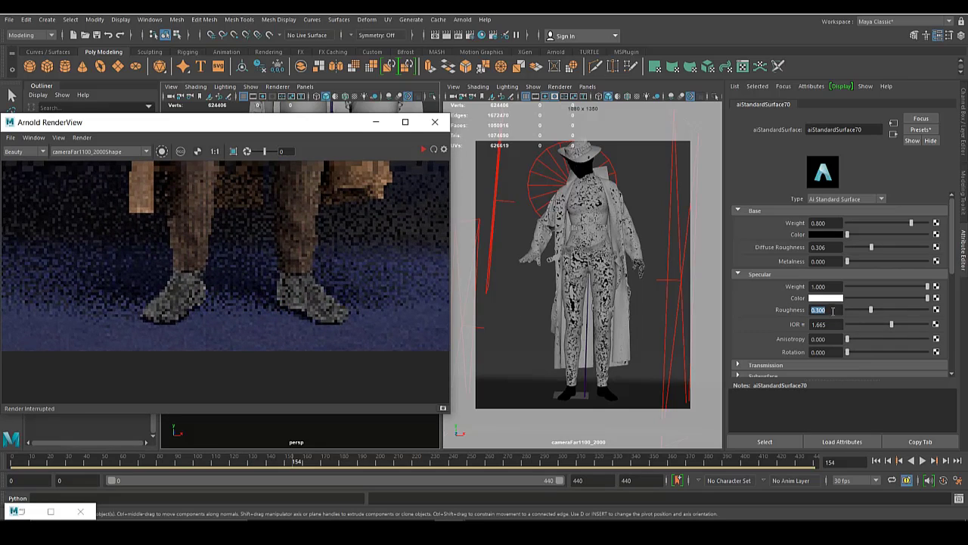
pyautogui.moveTo(833, 311); pyautogui.dragTo(802, 311)
pyautogui.write('.25')
pyautogui.press('Return')
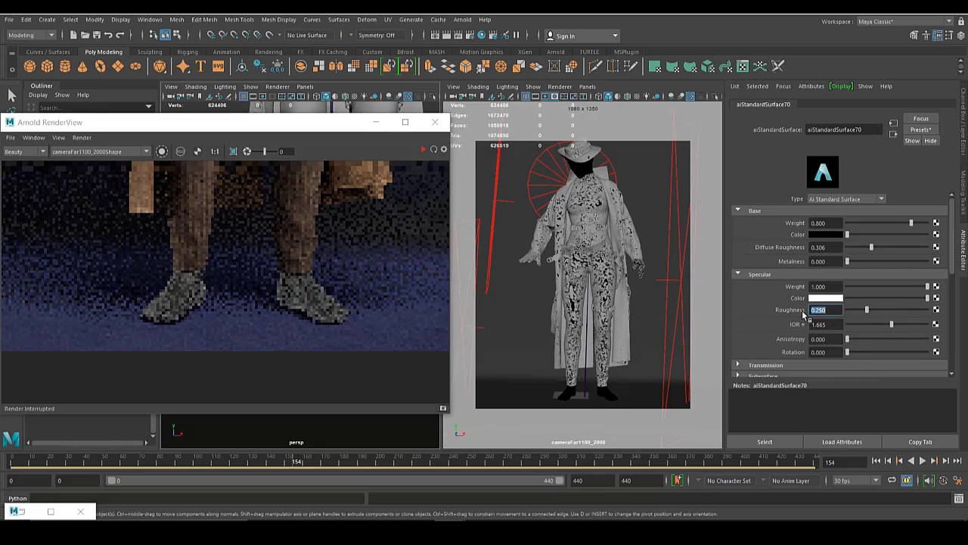
# - Restart the render and limit it to a crop region around both shoes
pyautogui.click(426, 151)
pyautogui.scroll(-1, 334, 273)
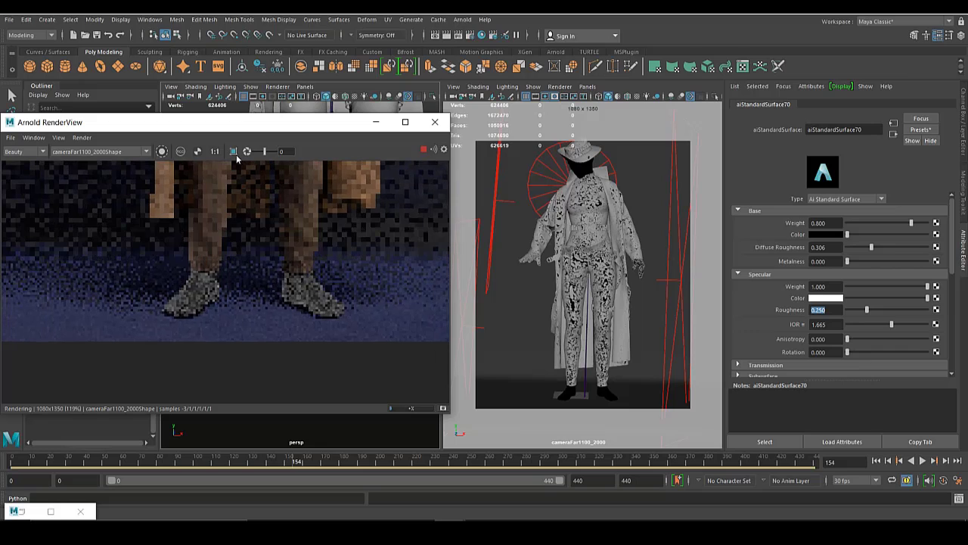
pyautogui.click(233, 152)
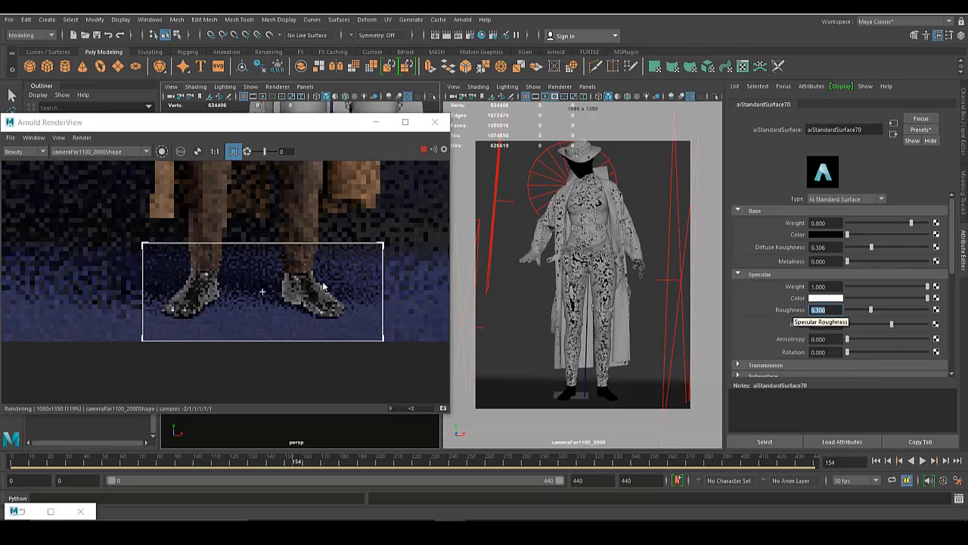
# - Set aiStandardSurface70's diffuse roughness to 0.637, specular roughness to 0.4 and specular IOR to 1.316
pyautogui.click(828, 310)
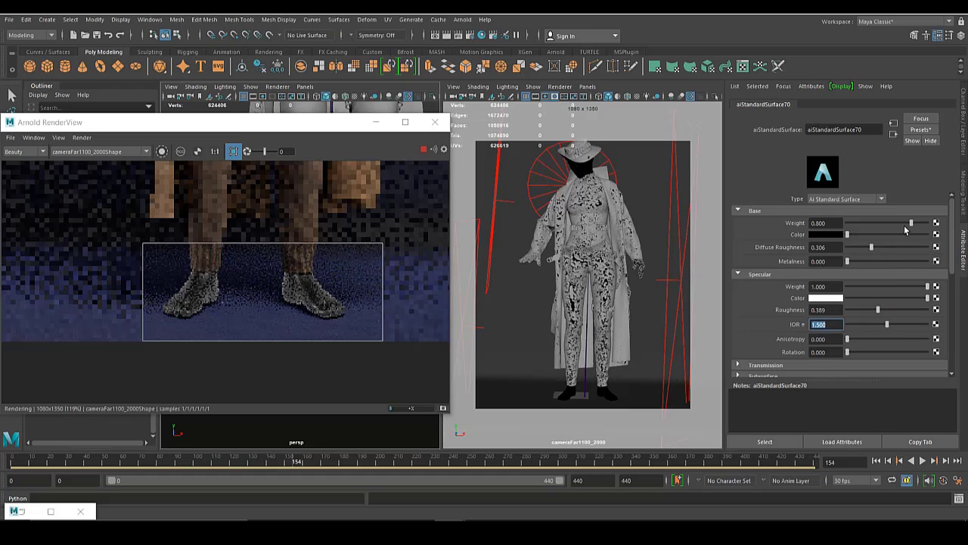
pyautogui.click(858, 249)
pyautogui.click(898, 248)
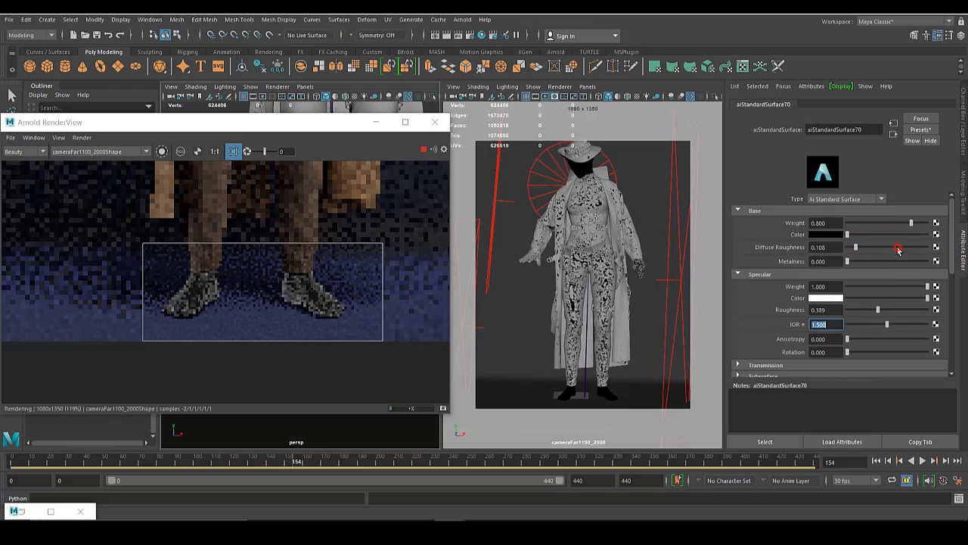
pyautogui.moveTo(888, 325); pyautogui.dragTo(821, 304)
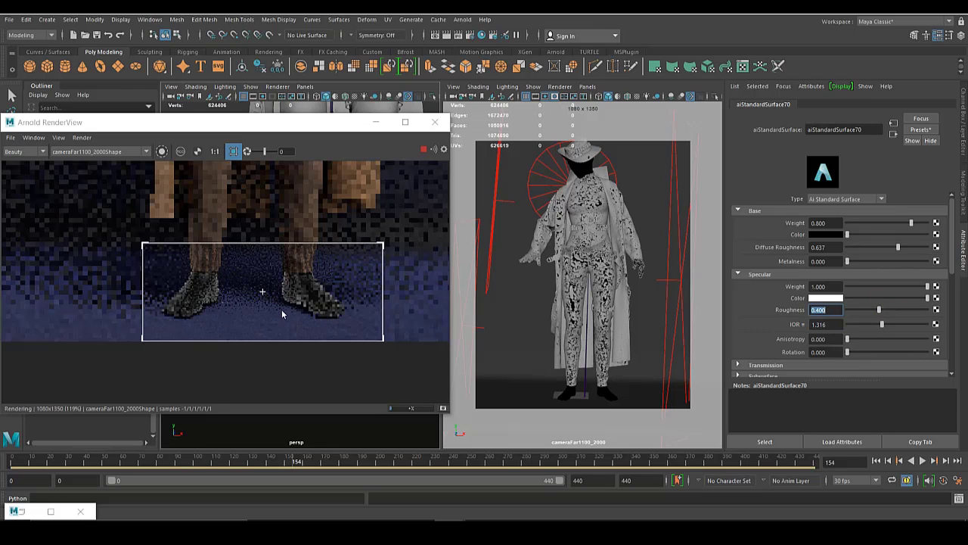
# - Check the shoes and outfit in the render, then select the backdrop mesh beneath the feet in the perspective view
pyautogui.keyDown('alt'); pyautogui.moveTo(301, 310); pyautogui.dragTo(181, 227, button='right'); pyautogui.keyUp('alt')
pyautogui.keyDown('alt'); pyautogui.moveTo(286, 168); pyautogui.dragTo(272, 279, button='middle'); pyautogui.keyUp('alt')
pyautogui.keyDown('alt'); pyautogui.moveTo(271, 279); pyautogui.dragTo(327, 243, button='right'); pyautogui.keyUp('alt')
pyautogui.scroll(-1, 329, 244)
pyautogui.click(376, 122)
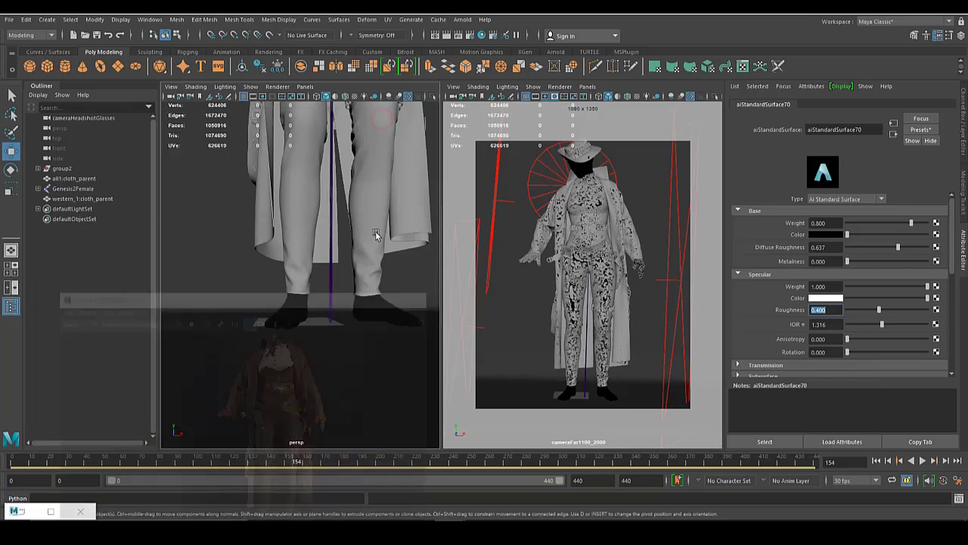
pyautogui.keyDown('alt'); pyautogui.moveTo(376, 233); pyautogui.dragTo(373, 262, button='middle'); pyautogui.keyUp('alt')
pyautogui.click(350, 336)
pyautogui.moveTo(415, 355); pyautogui.dragTo(404, 369)
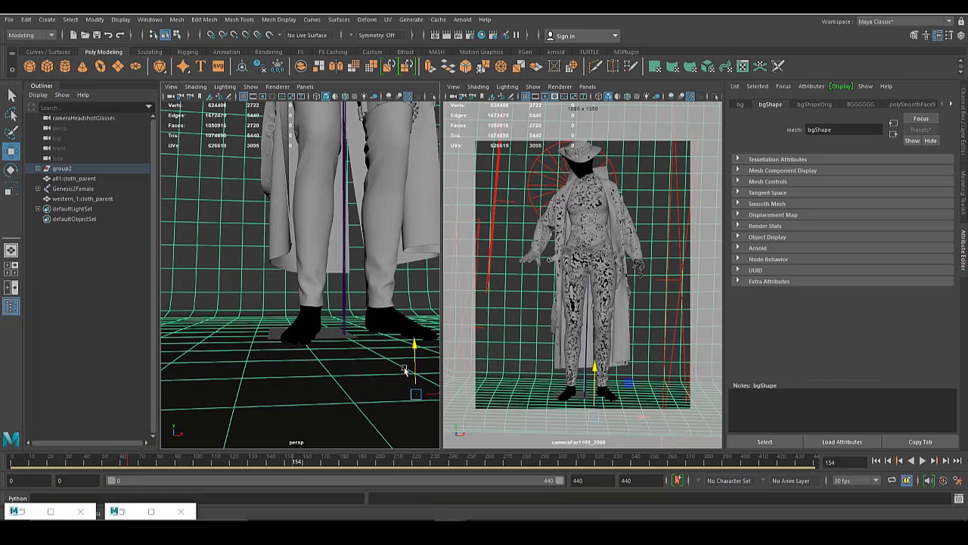
# - Adjust the camera view slightly, re-render the full figure with the crop region turned off, and stop the render
pyautogui.click(128, 514)
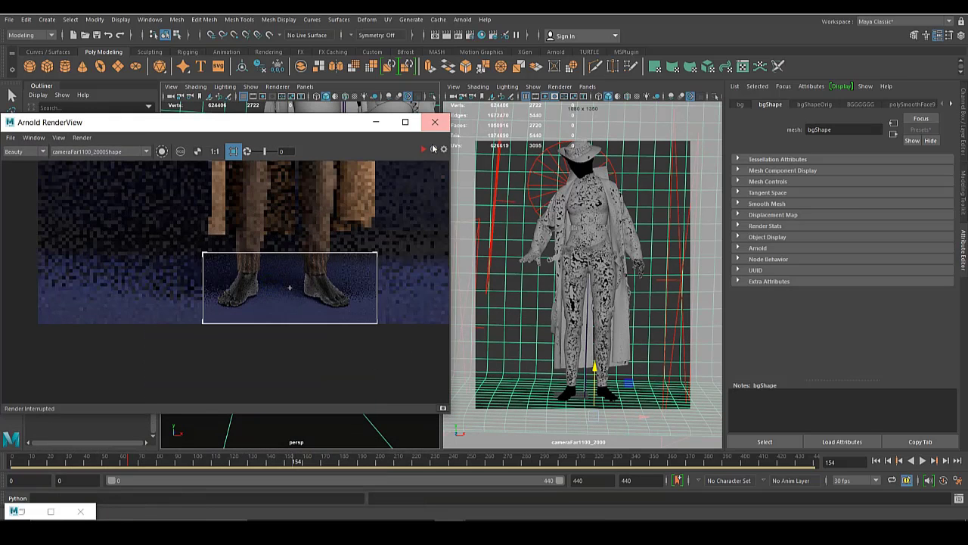
pyautogui.scroll(-2, 303, 285)
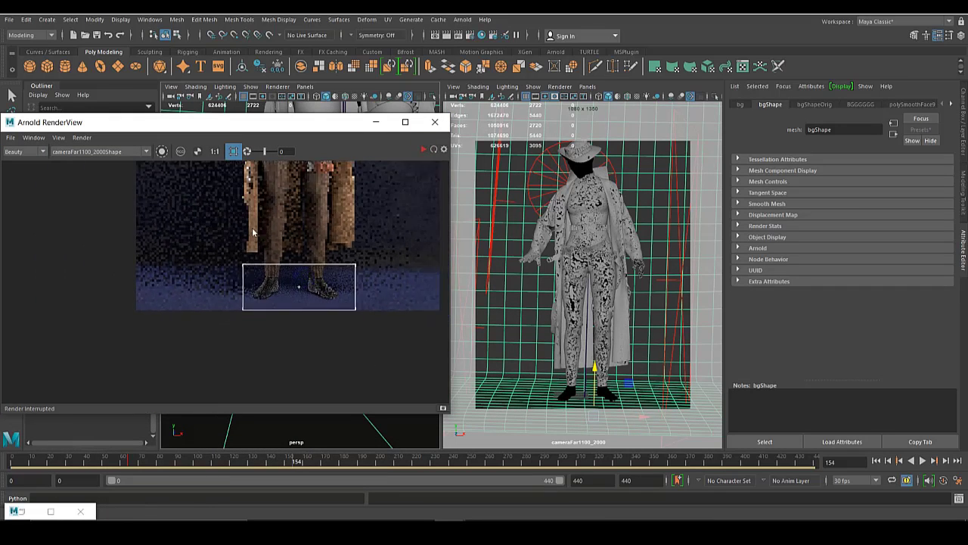
pyautogui.moveTo(301, 185); pyautogui.dragTo(282, 302, button='middle')
pyautogui.click(383, 119)
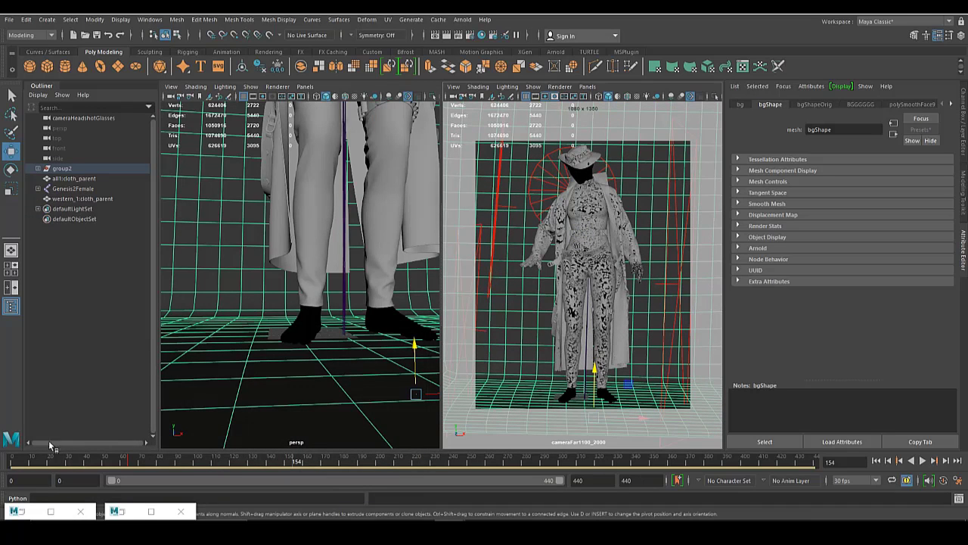
pyautogui.click(121, 511)
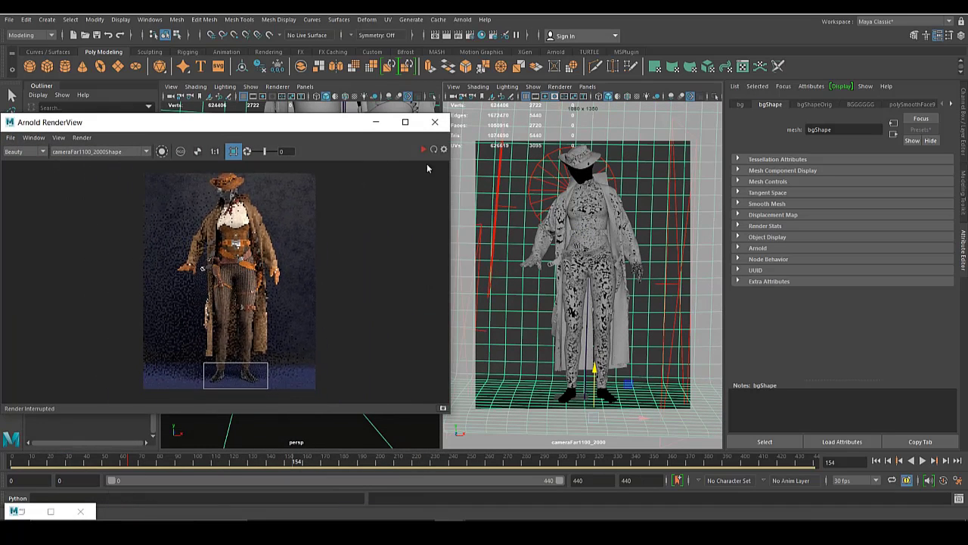
pyautogui.click(424, 149)
pyautogui.click(234, 152)
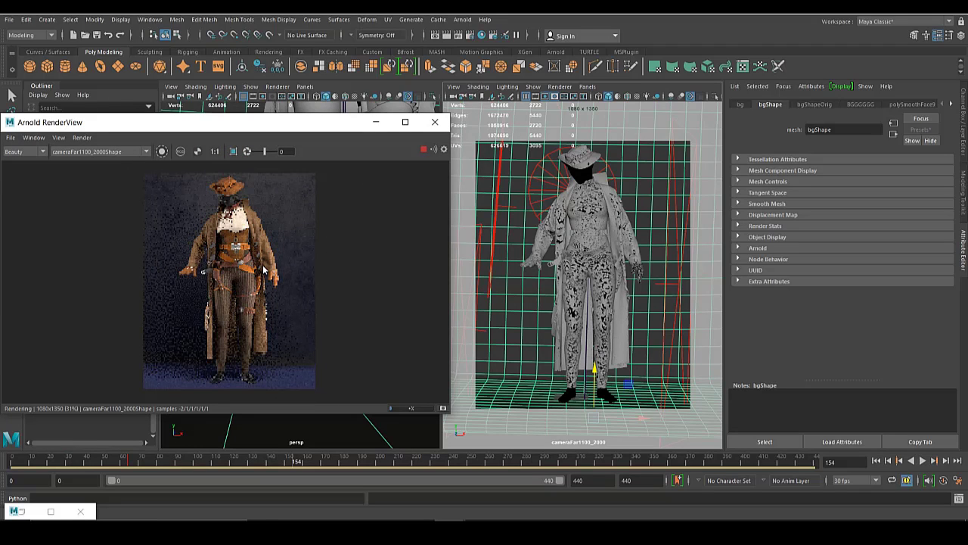
pyautogui.click(424, 151)
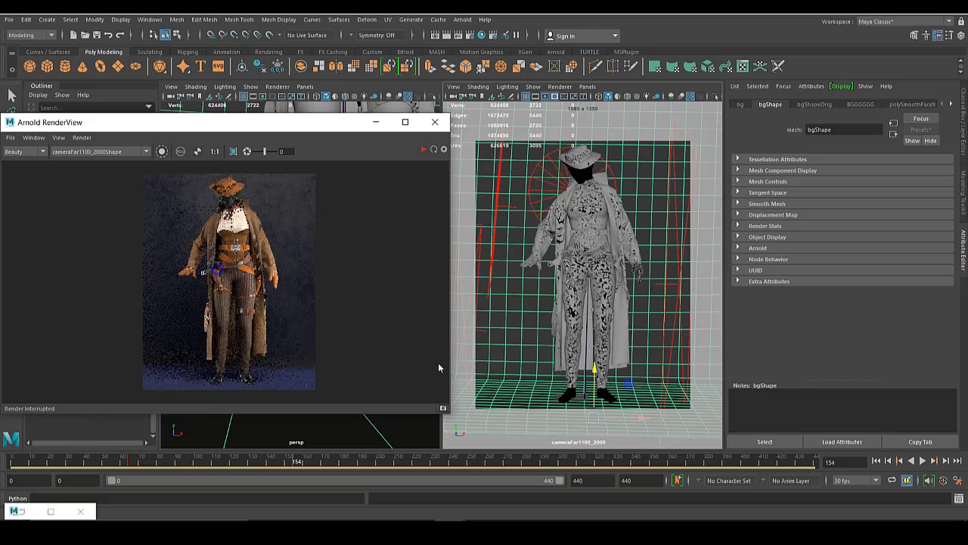
# - Examine the corset, belts, trousers and coat up close in the stopped render, then put the render window away
pyautogui.scroll(5, 218, 261)
pyautogui.moveTo(290, 224); pyautogui.dragTo(291, 189, button='middle')
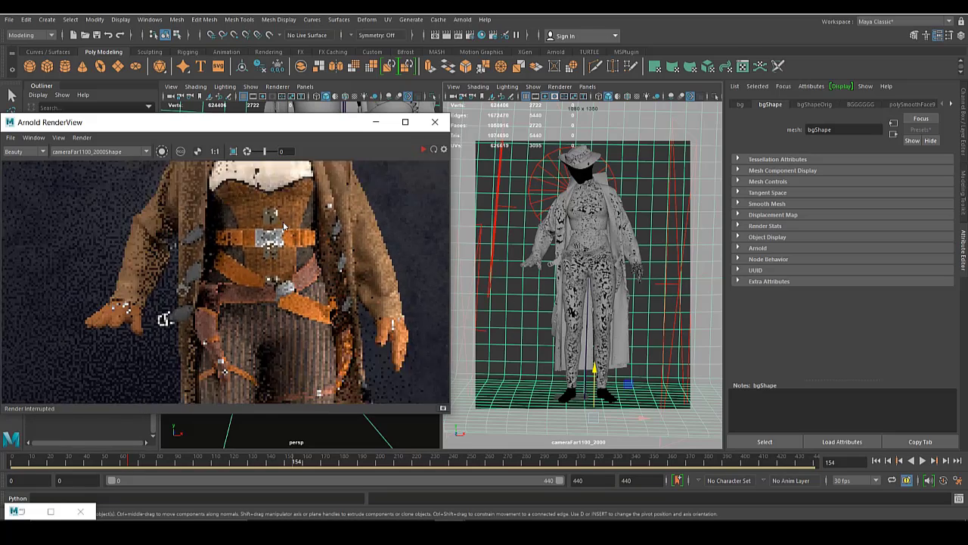
pyautogui.moveTo(300, 318); pyautogui.dragTo(303, 192, button='middle')
pyautogui.moveTo(300, 288); pyautogui.dragTo(295, 322, button='middle')
pyautogui.moveTo(298, 242); pyautogui.dragTo(297, 332, button='middle')
pyautogui.scroll(-3, 375, 194)
pyautogui.moveTo(371, 195); pyautogui.dragTo(356, 289, button='middle')
pyautogui.click(376, 122)
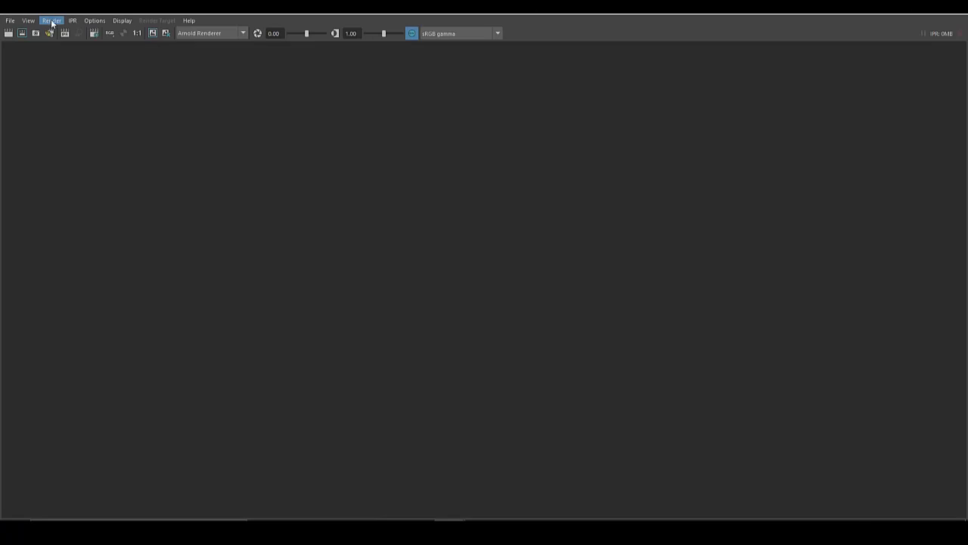
# - Start a render from the chosen camera in Maya's Render View with Arnold Renderer
pyautogui.click(52, 21)
pyautogui.click(111, 73)
pyautogui.click(212, 97)
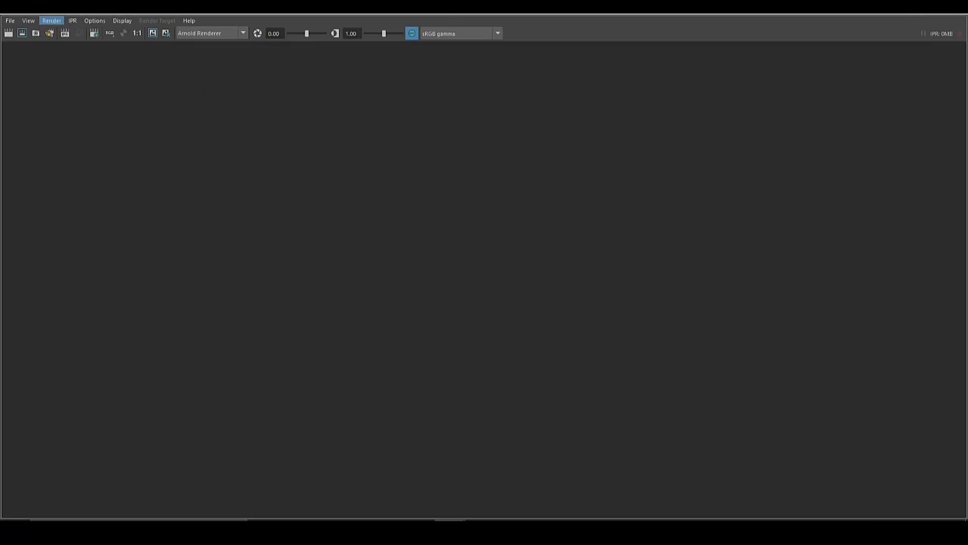